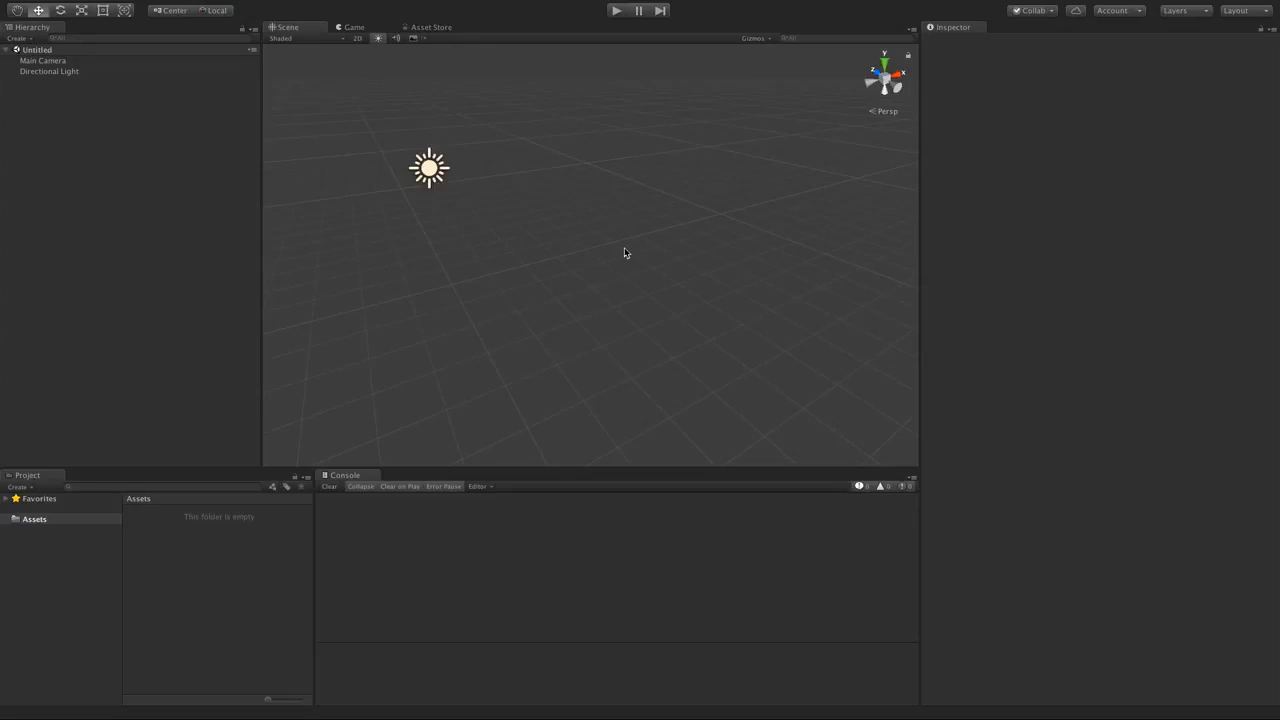
- Import the full Adventure Creator package from the Asset Store and accept the creation of its required input and layers
left_click(448, 28)
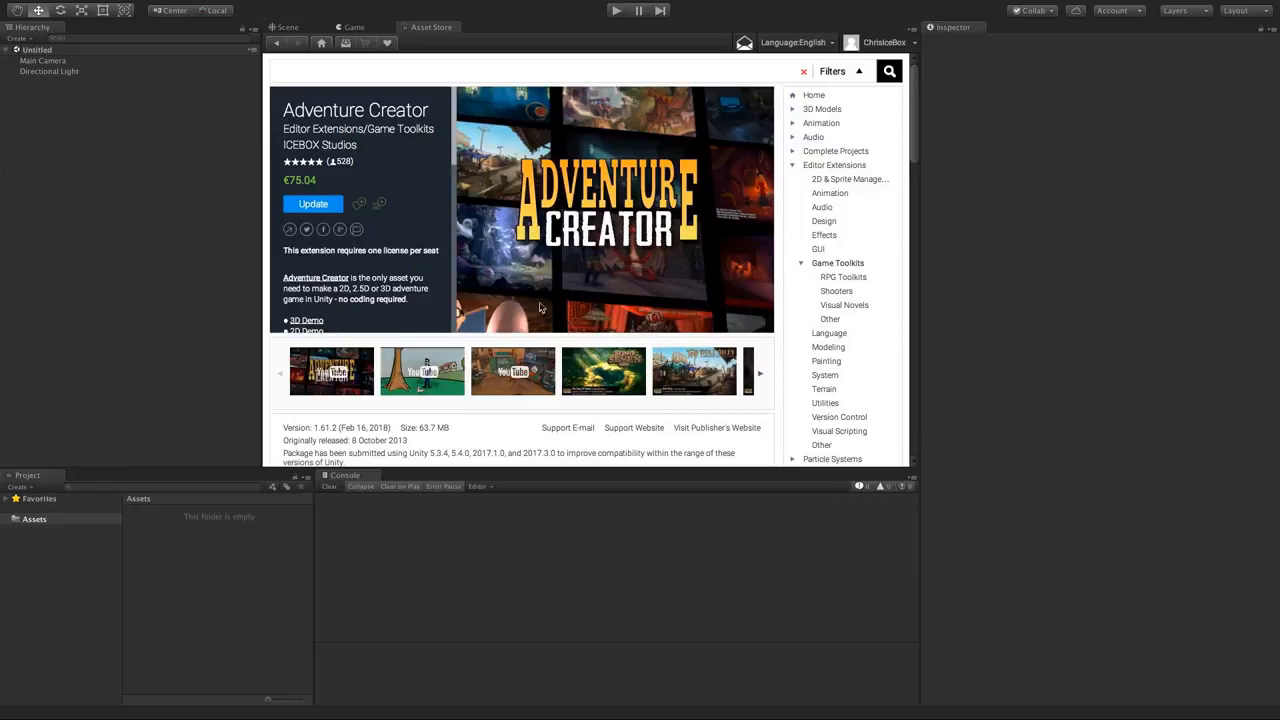
left_click(302, 204)
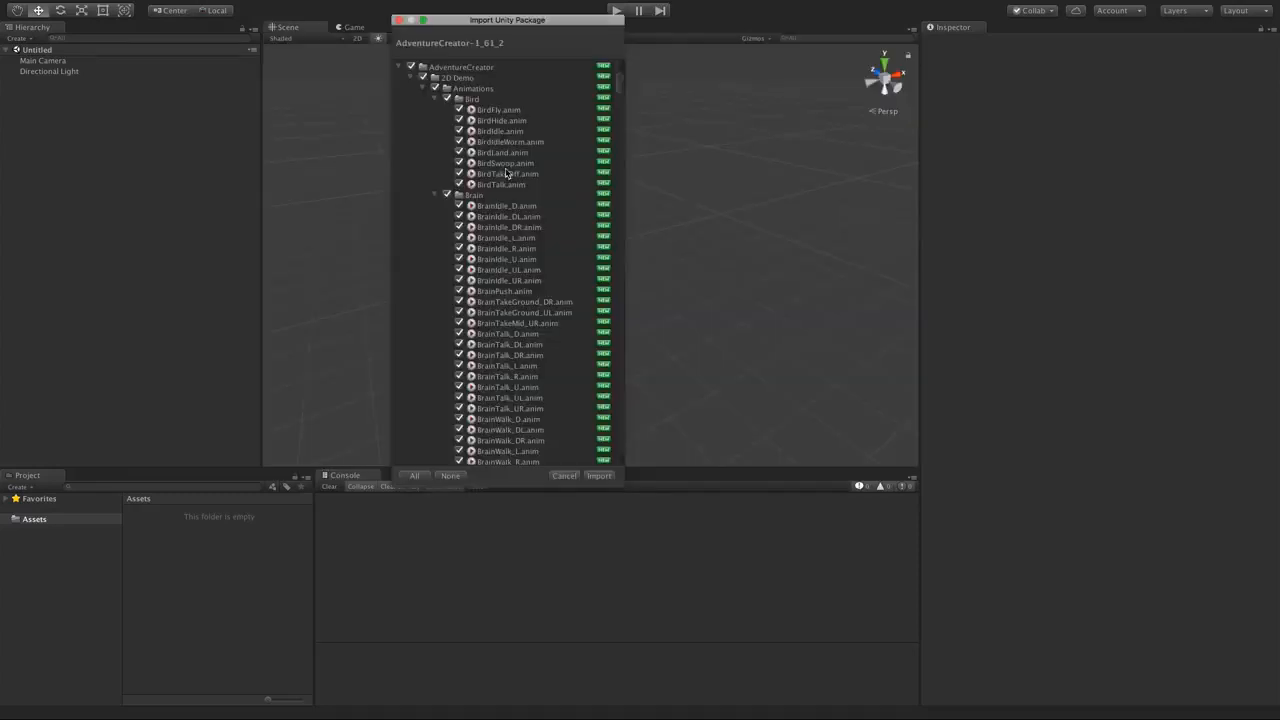
left_click(604, 476)
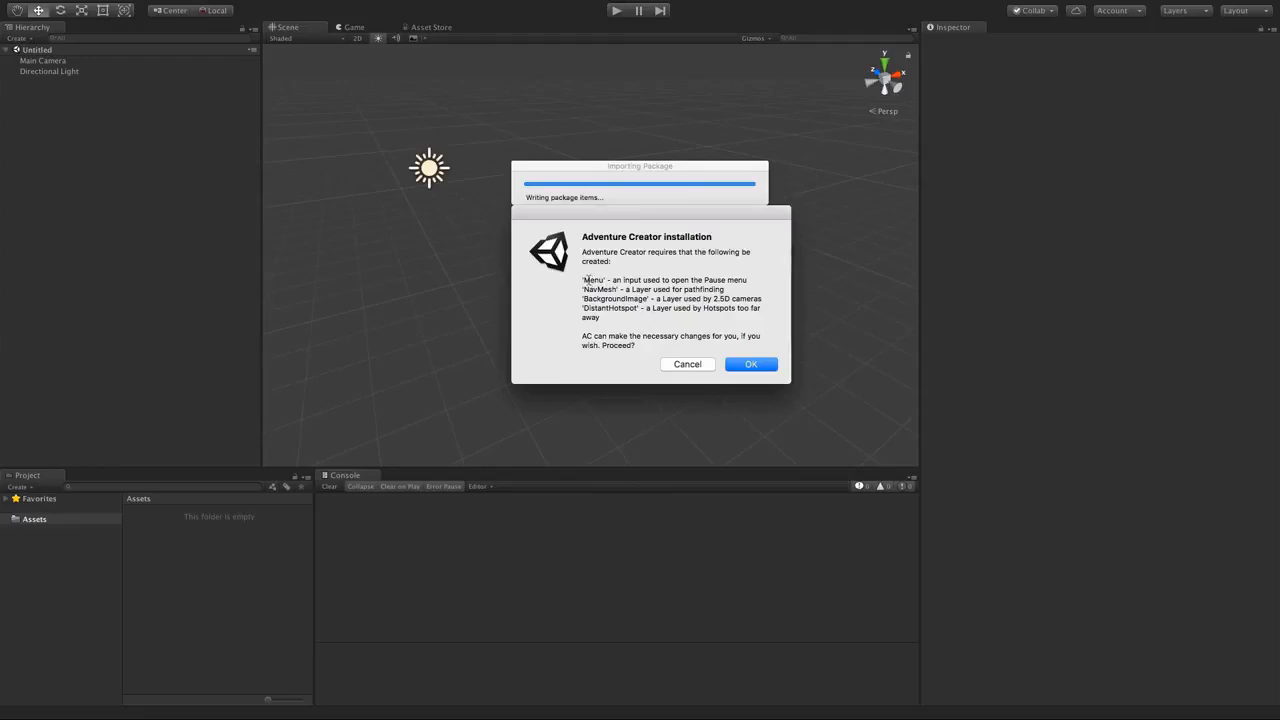
mouse_move(584, 280)
left_mouse_down()
mouse_move(600, 283)
mouse_move(585, 289)
left_mouse_up()
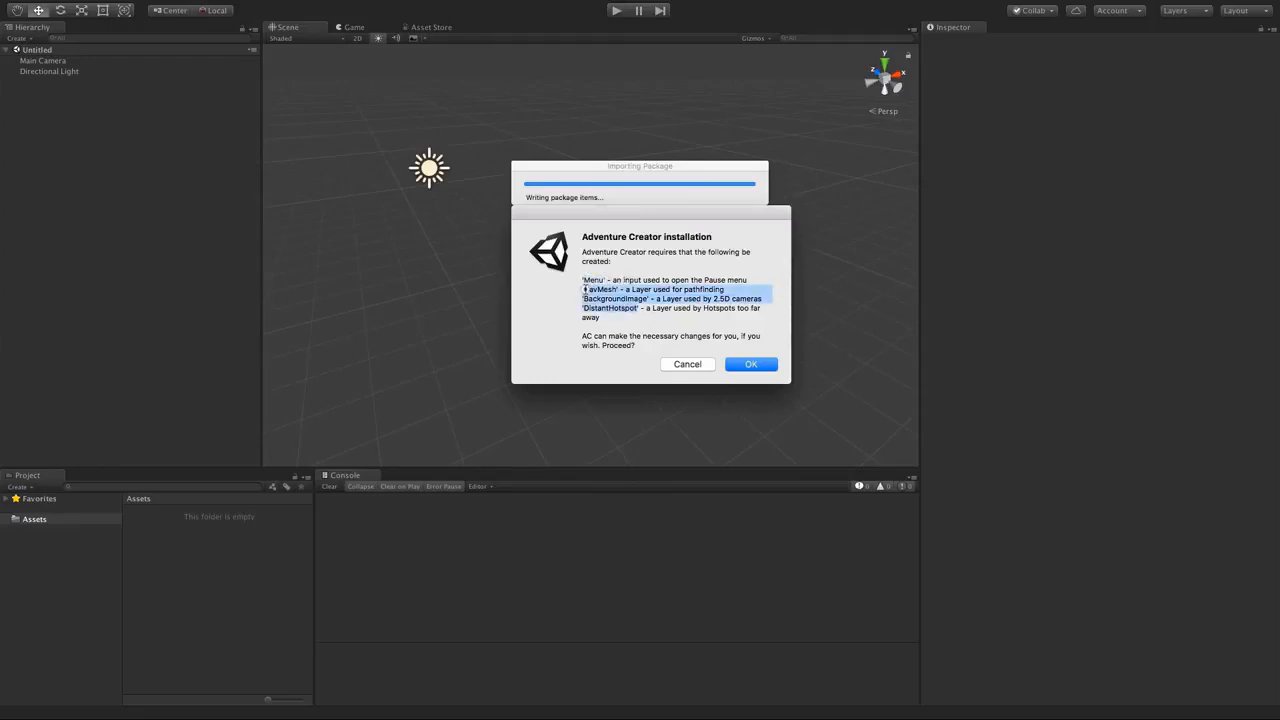
left_click(640, 316)
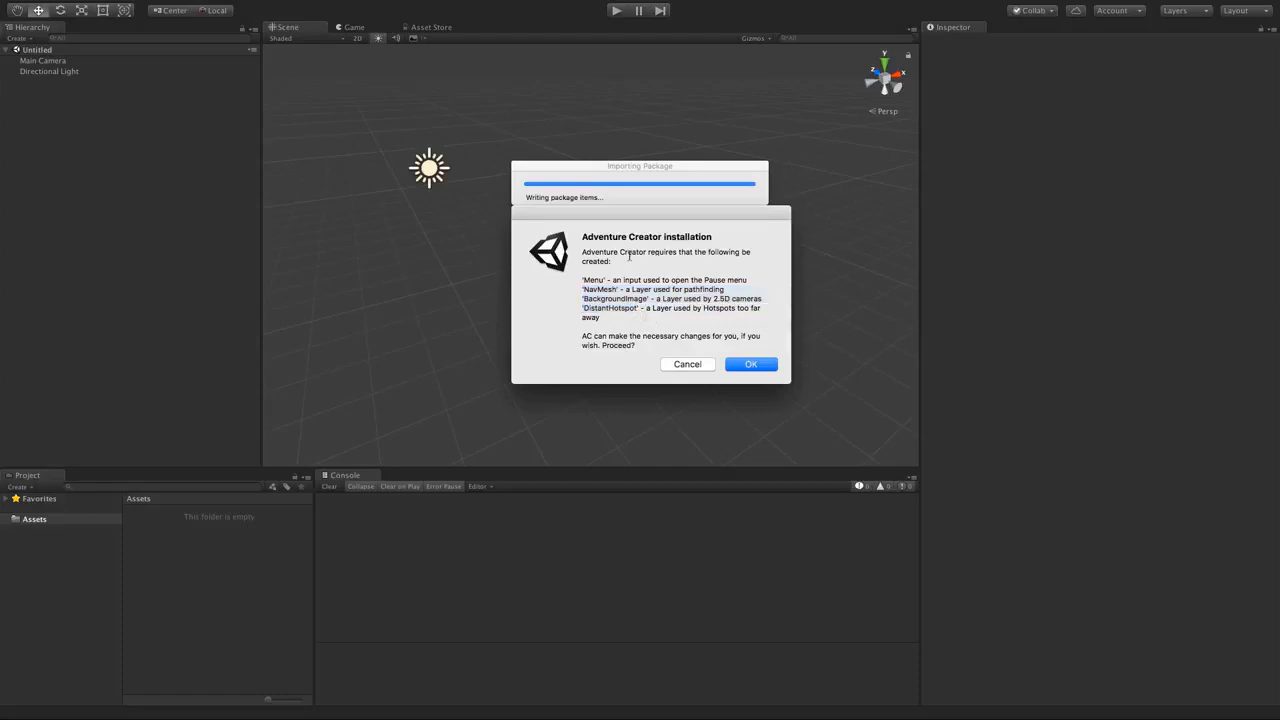
left_click(750, 365)
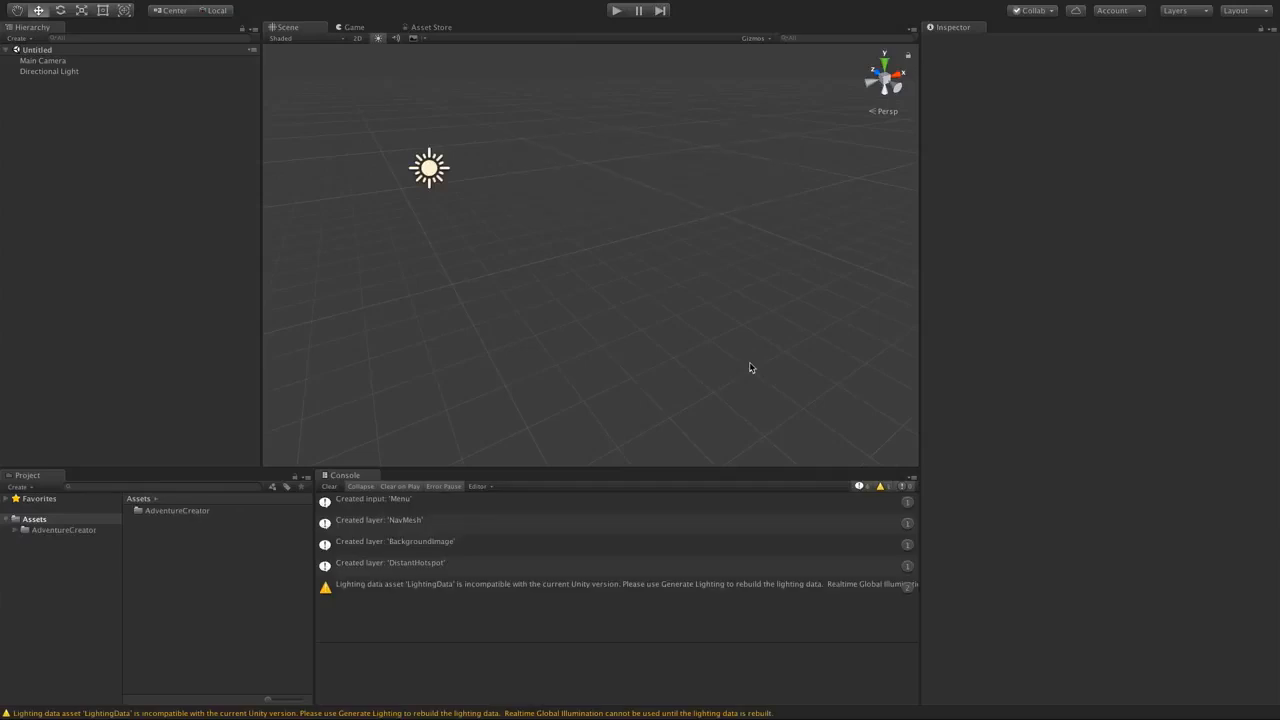
- Review the console entries for the created Menu input and the NavMesh, BackgroundImage and DistantHotspot layers
left_click(405, 500)
left_click(403, 520)
left_click(408, 541)
left_click(409, 563)
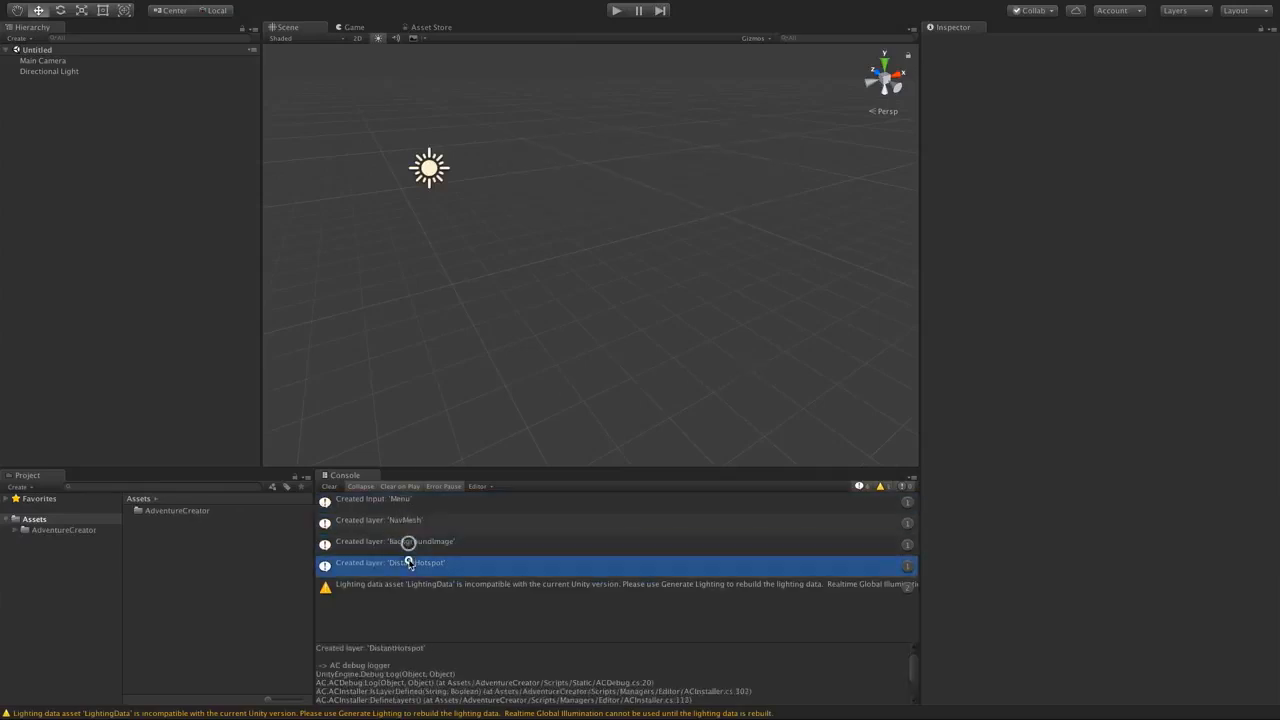
left_click(416, 506)
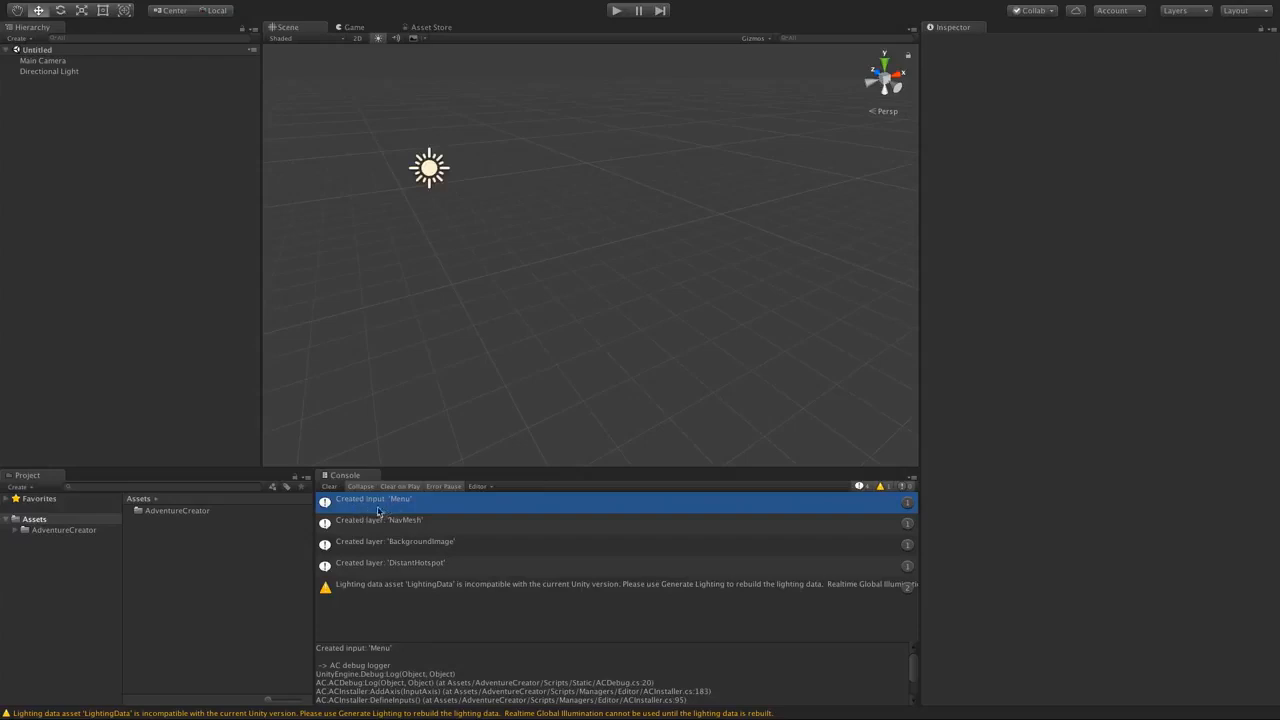
left_click(397, 566)
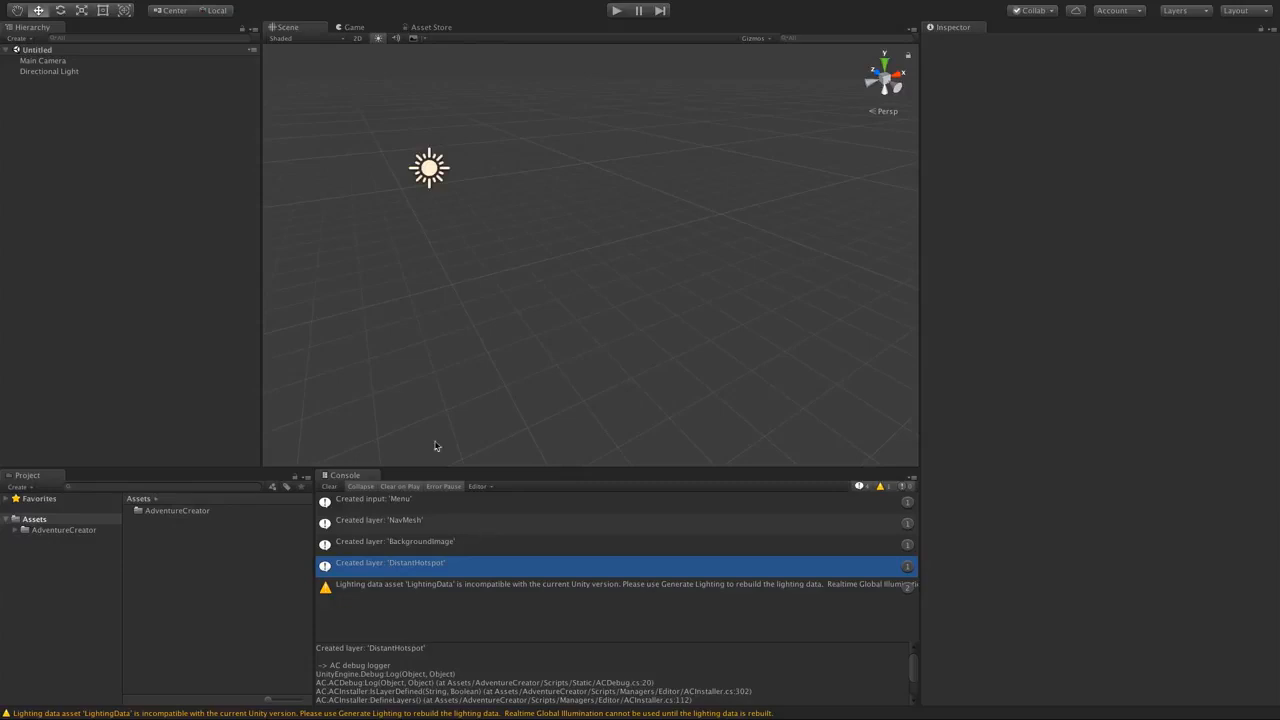
- Load Adventure Creator's 3D Demo and agree to open its Basement scene
mouse_move(348, 5)
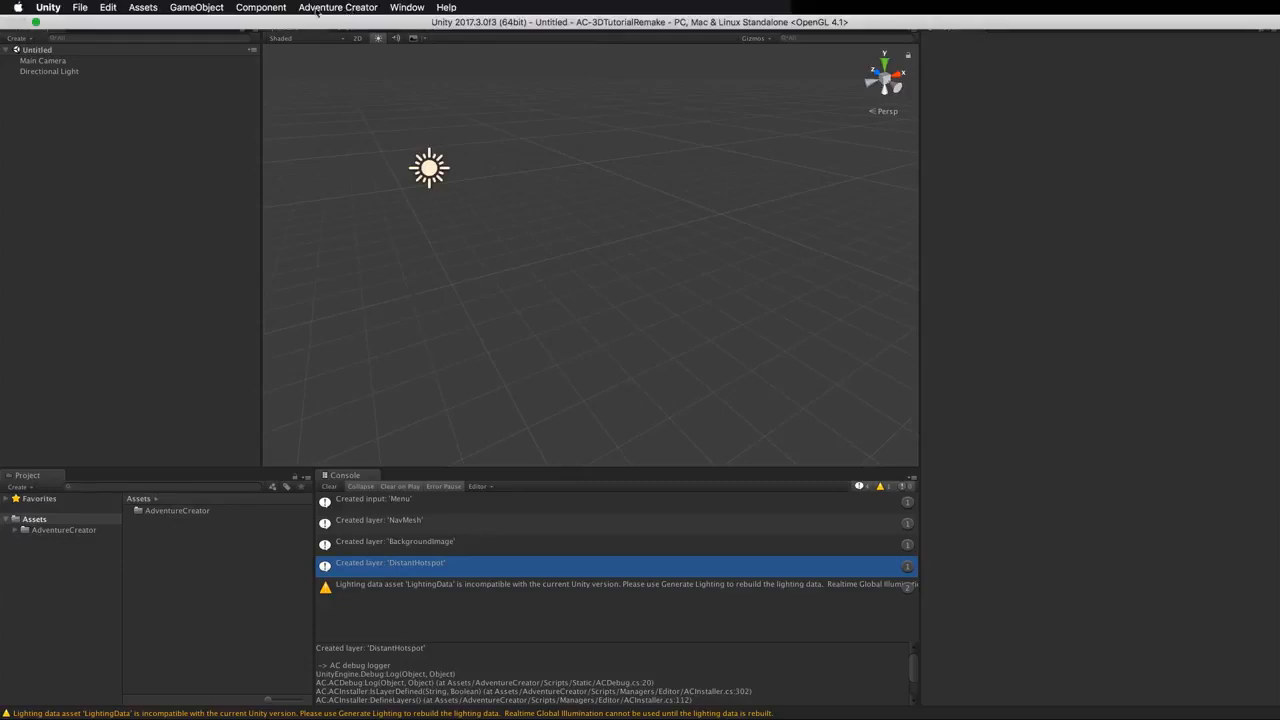
left_click(340, 8)
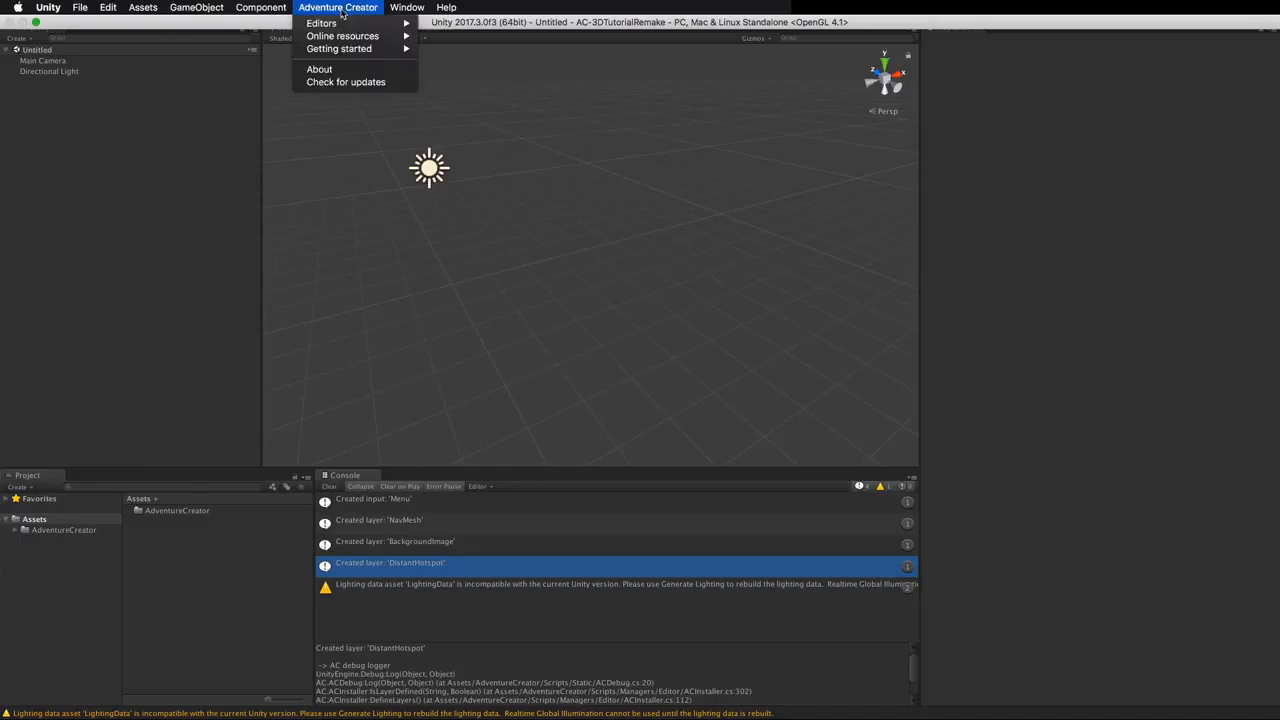
mouse_move(395, 48)
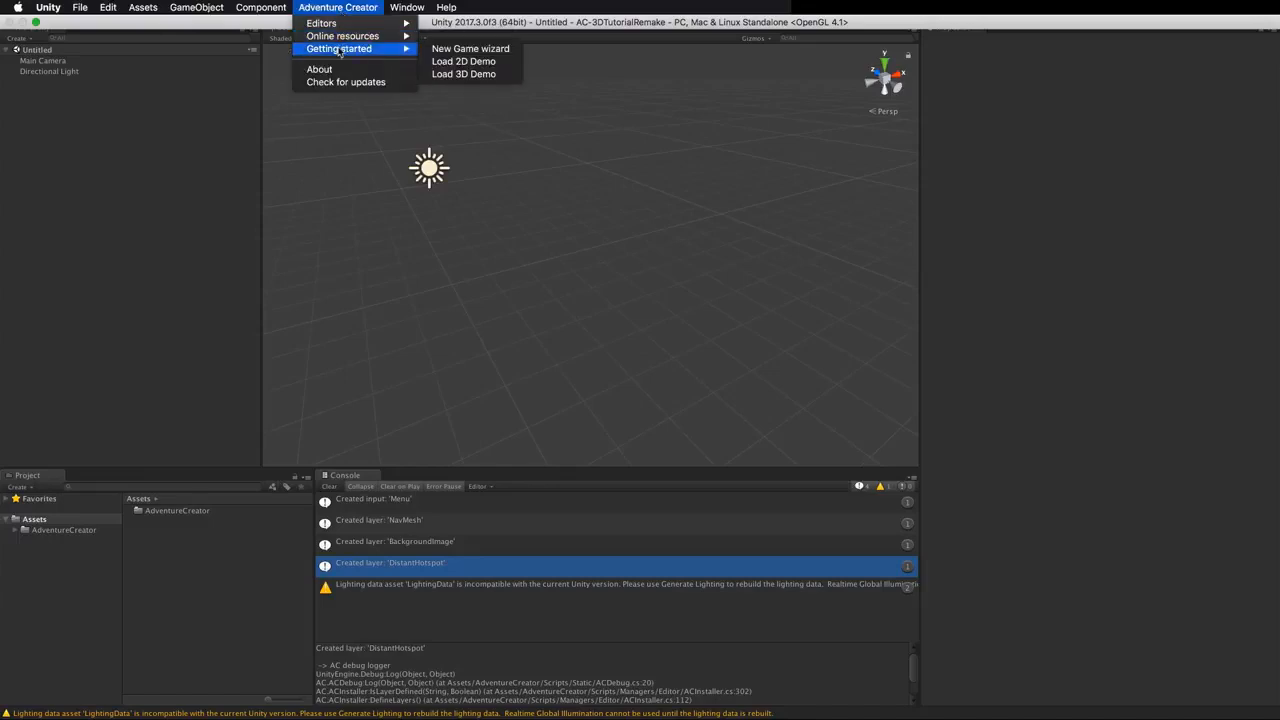
left_click(506, 76)
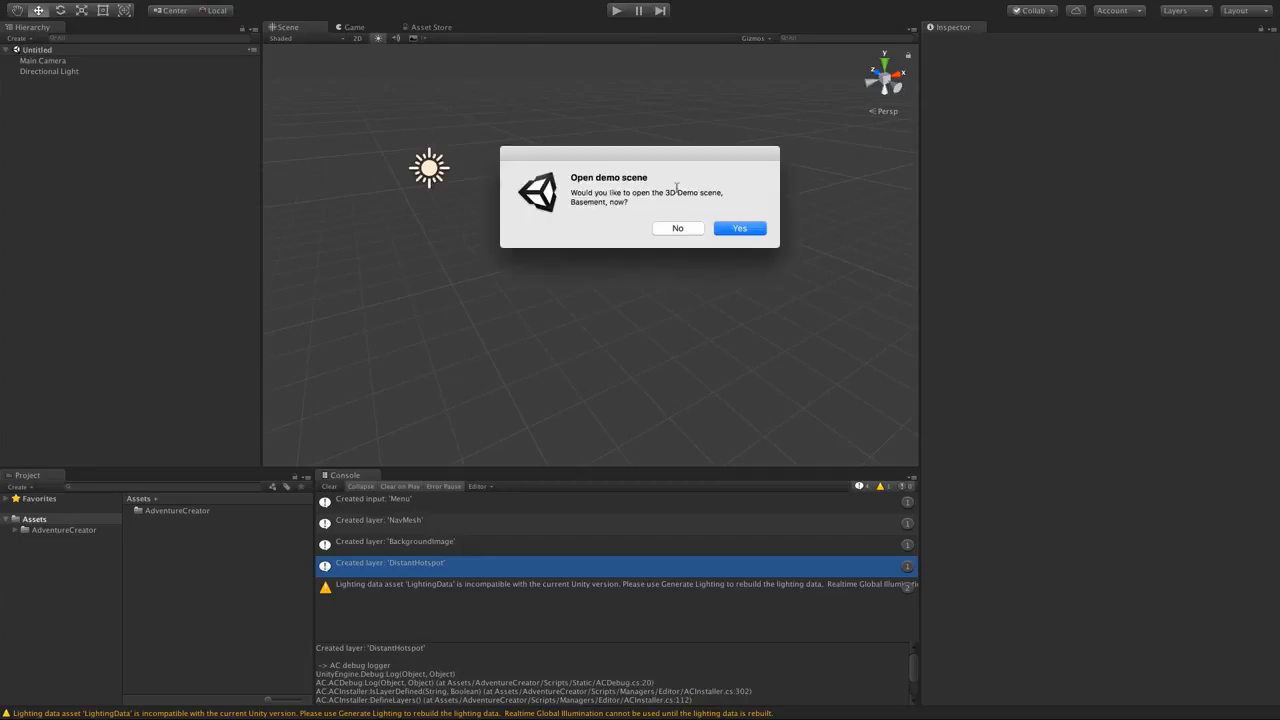
left_click(740, 228)
left_click(616, 240)
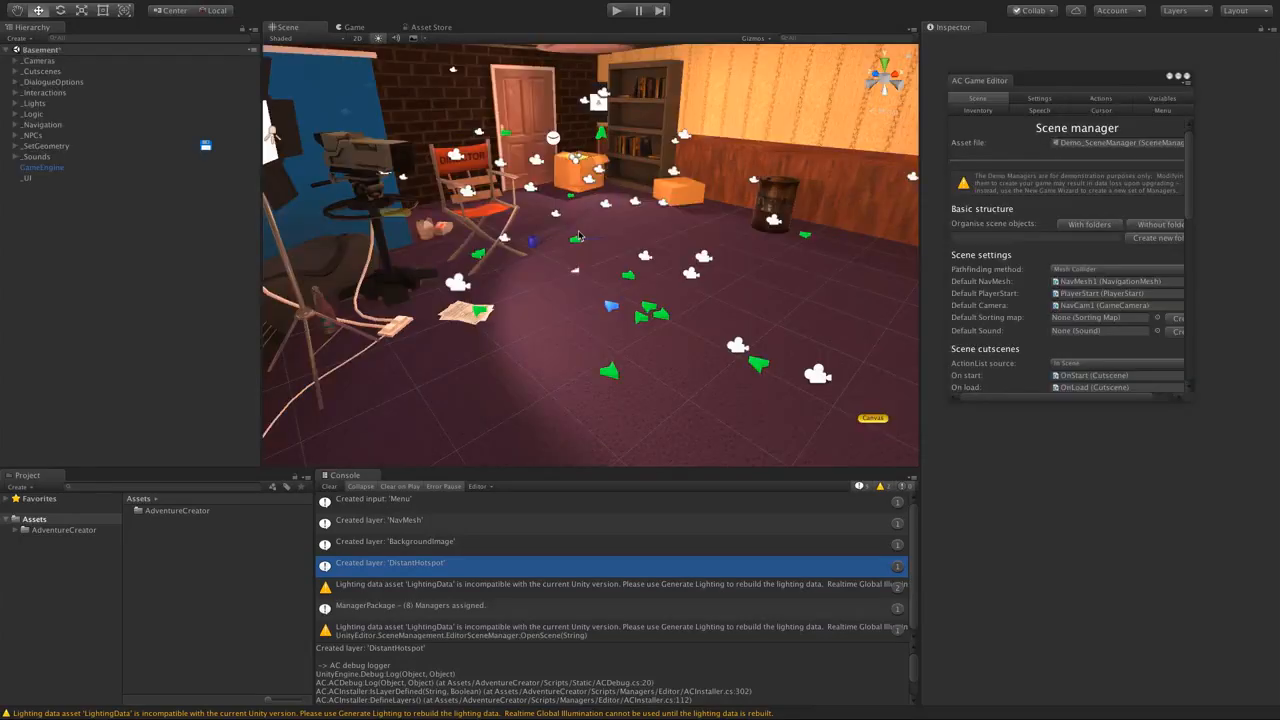
- Enlarge the floating AC Game Editor window and dock it beside the Inspector
left_click(1024, 81)
left_click_drag(1024, 81, 989, 63)
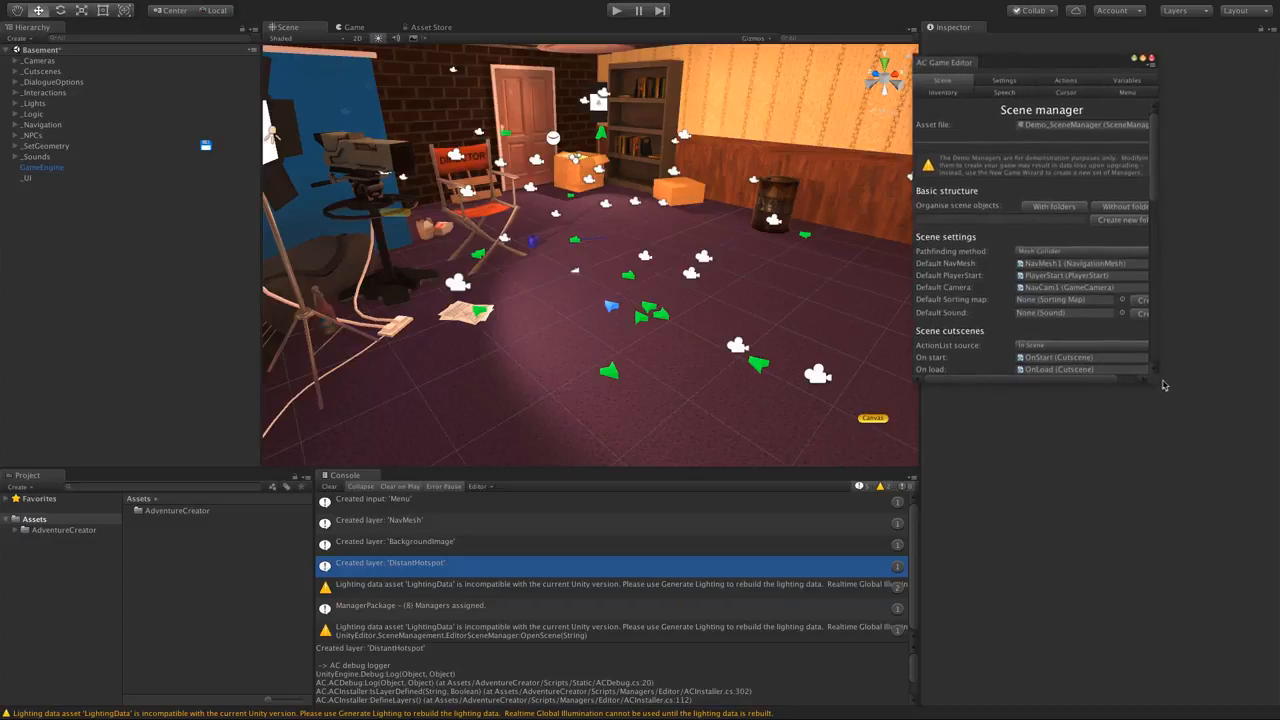
left_click_drag(1163, 381, 1215, 617)
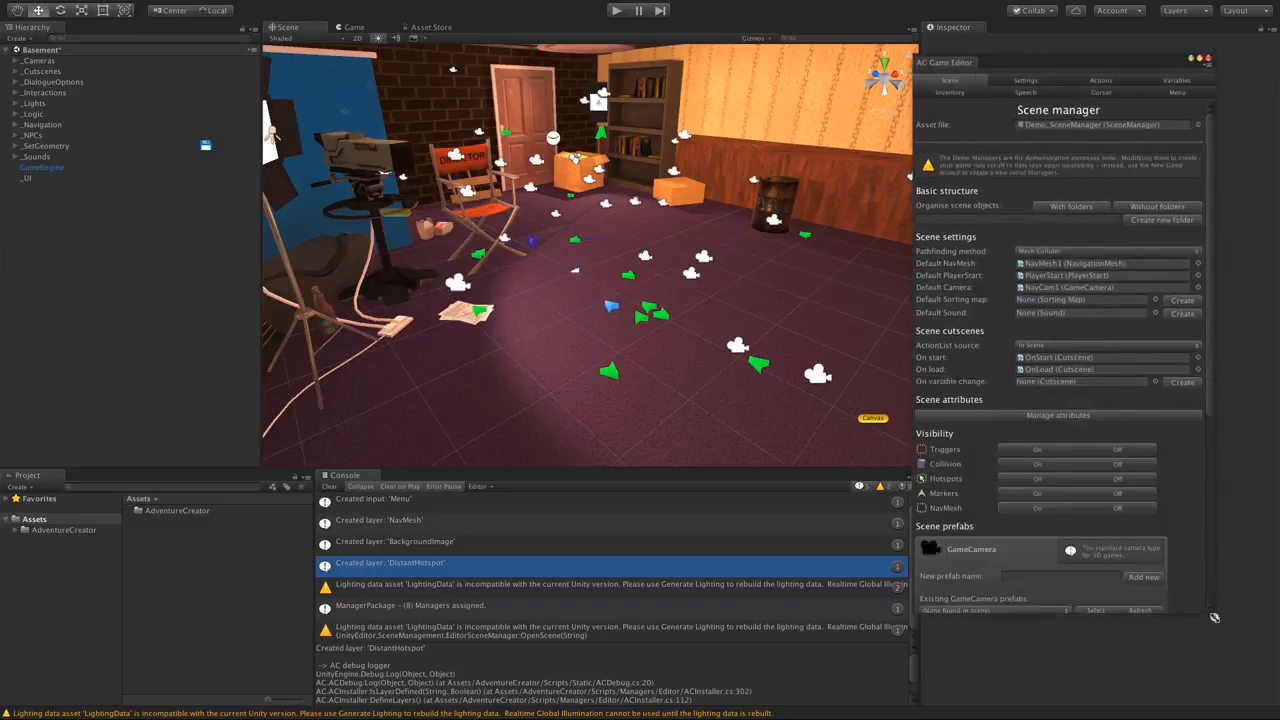
left_click_drag(1037, 65, 1004, 37)
- Close the docked AC Game Editor, reopen it from Adventure Creator's editors and dock it beside the Inspector again
right_click(1012, 28)
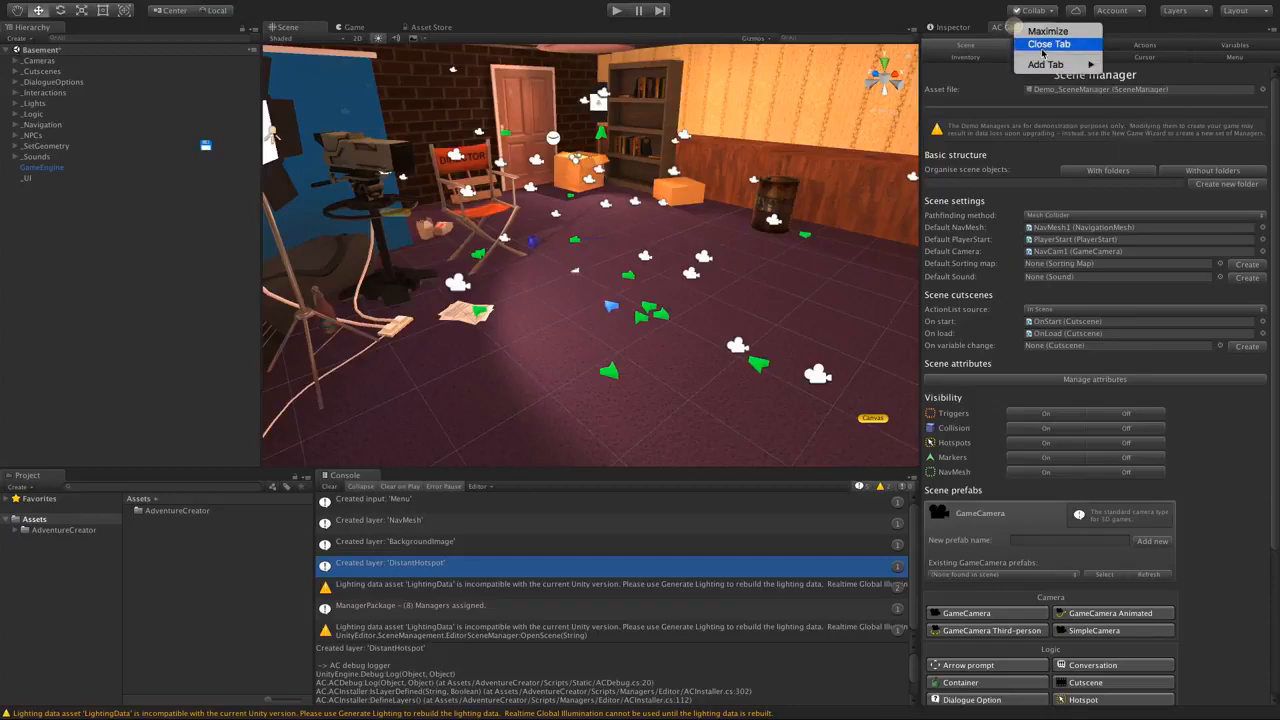
left_click(1042, 45)
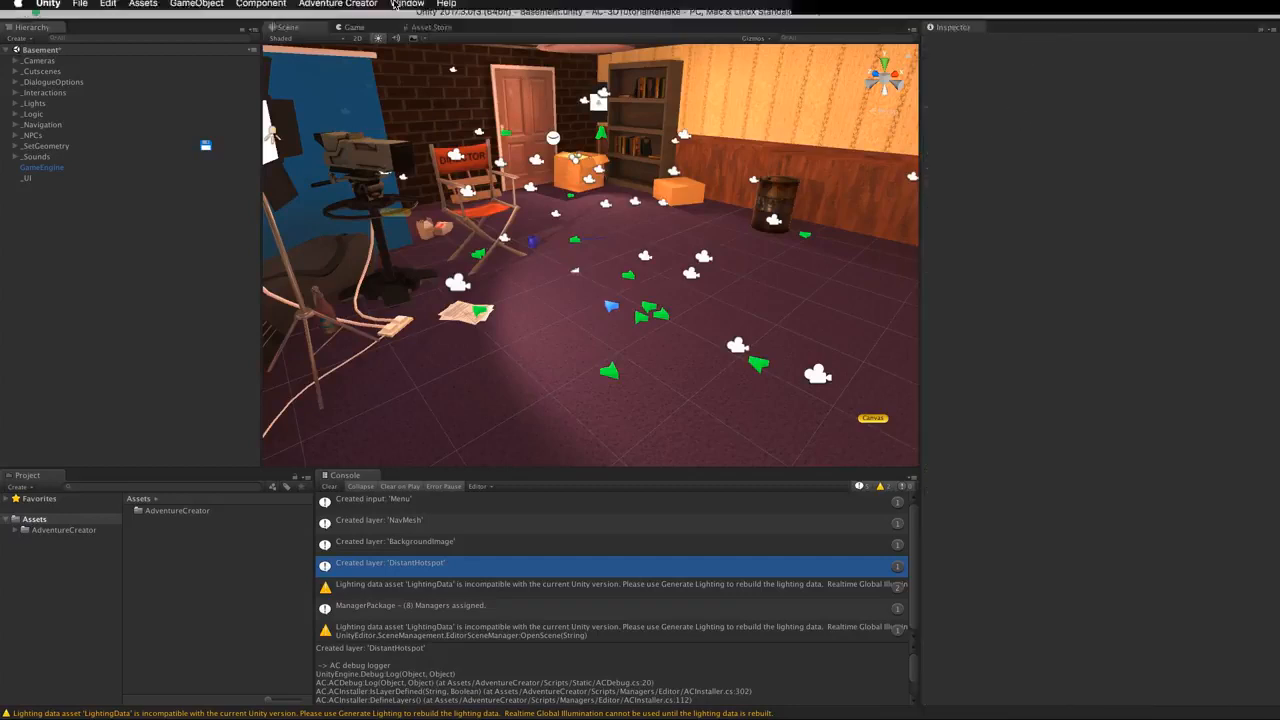
left_click(364, 8)
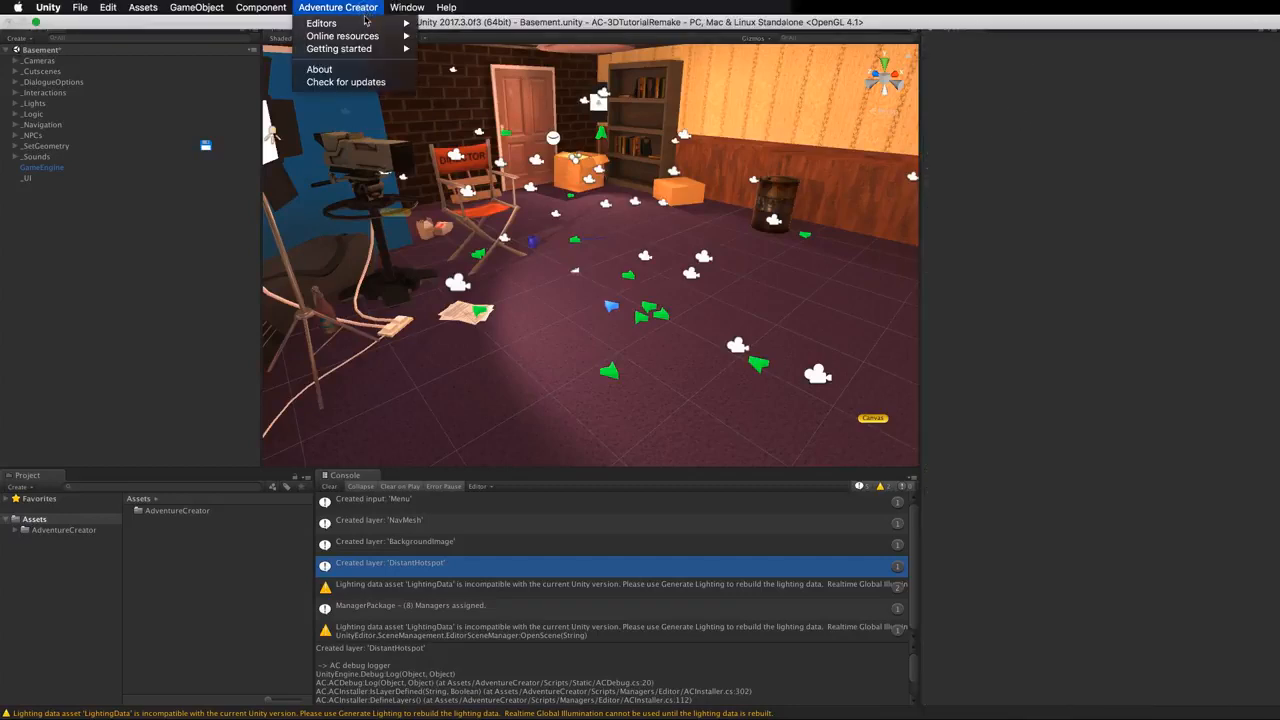
mouse_move(368, 23)
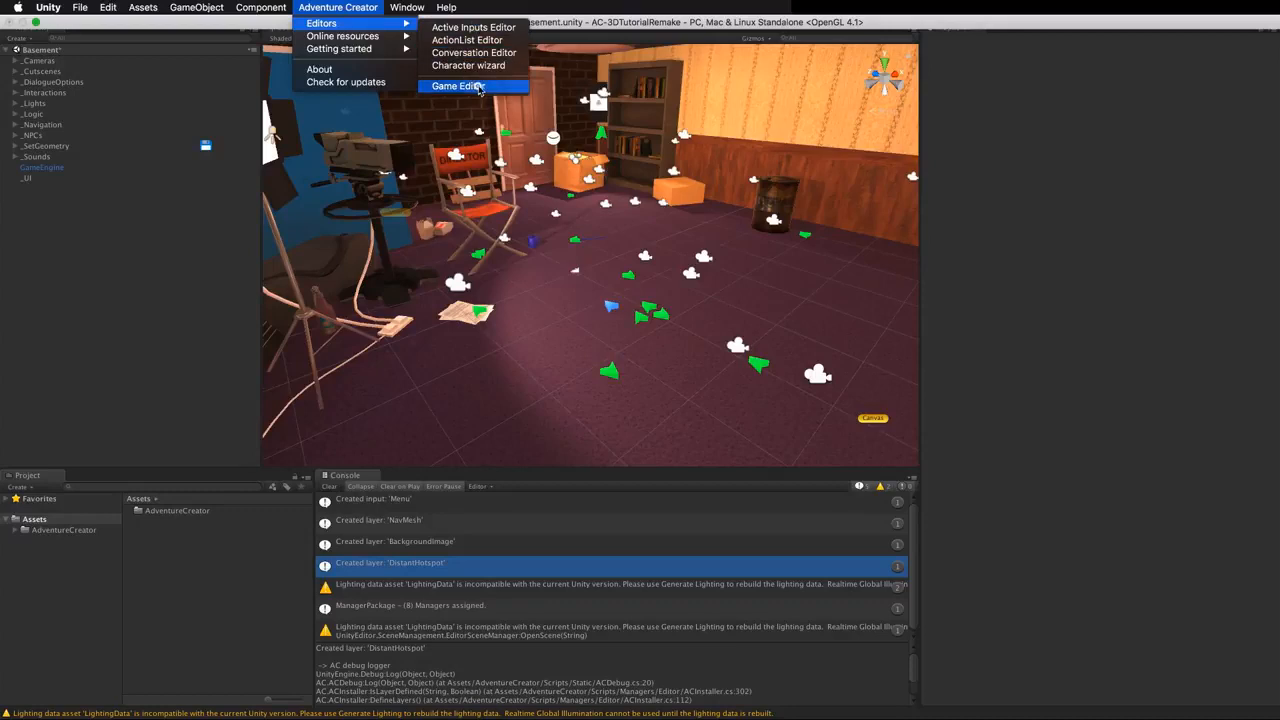
left_click(476, 88)
left_click_drag(972, 62, 1018, 32)
- Play the demo scene in the Game view, stop playback, and view the Inventory manager in the AC Game Editor
left_click(351, 27)
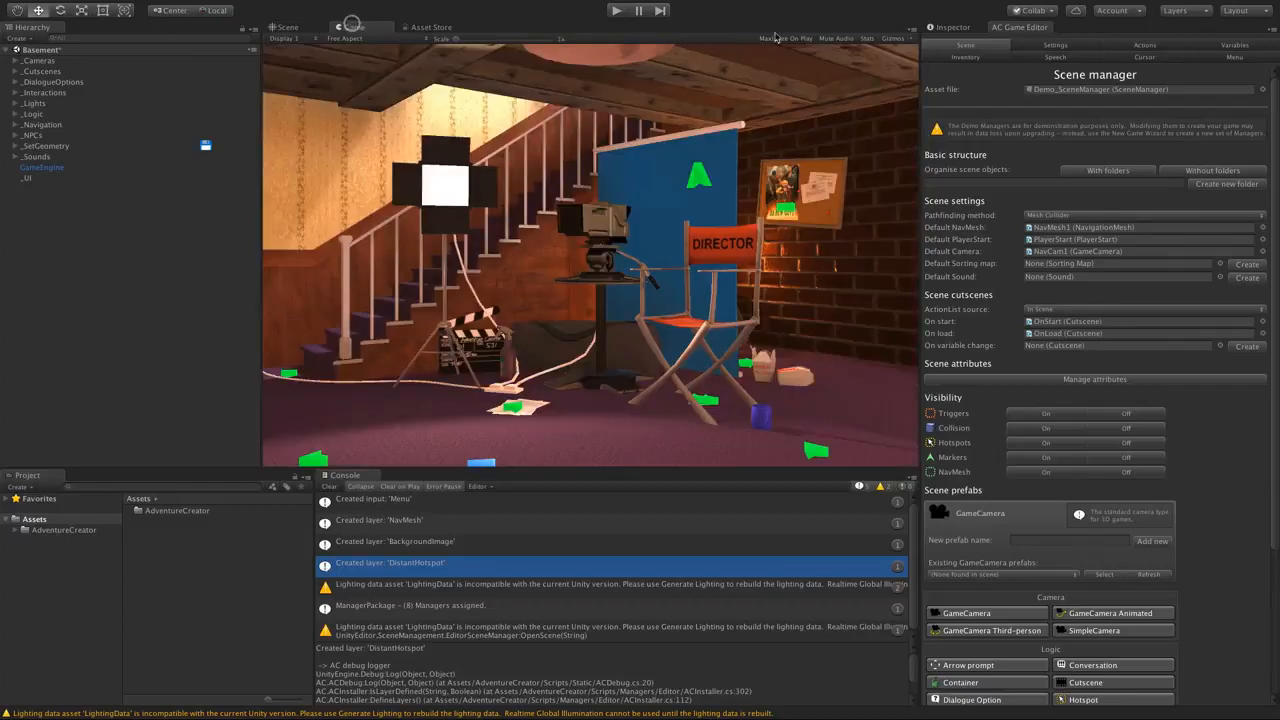
left_click(617, 10)
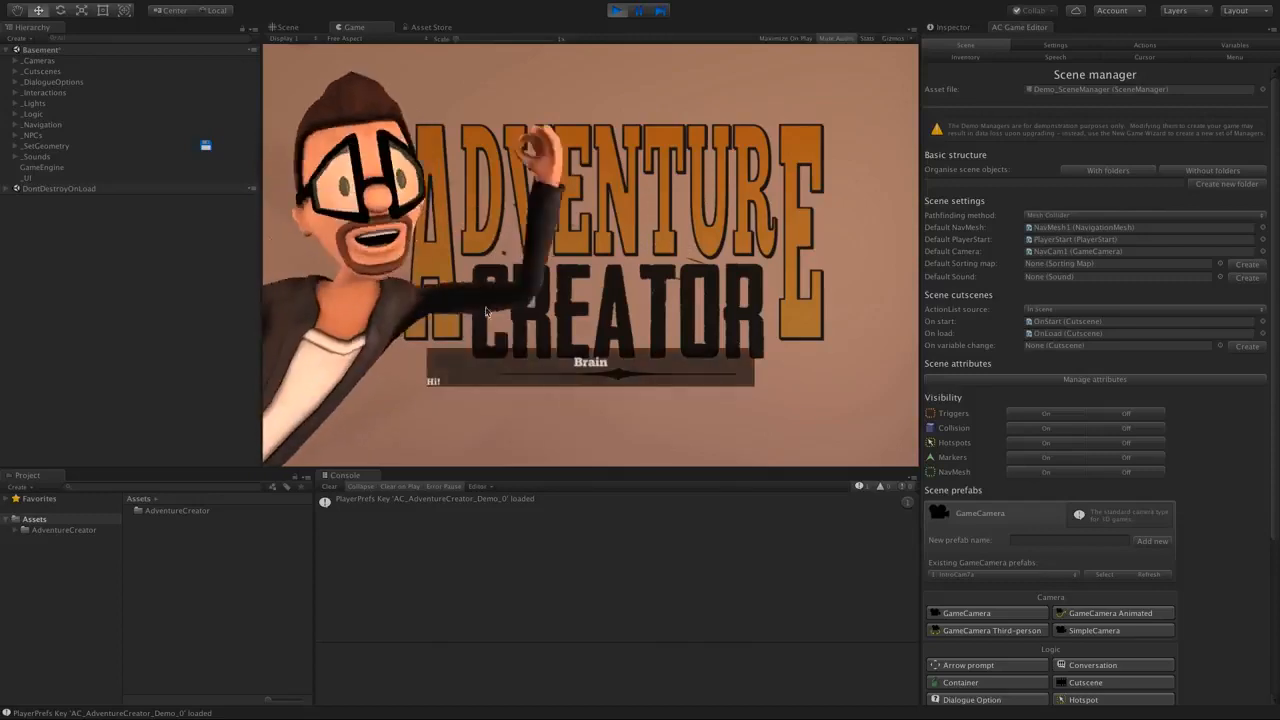
key("ctrl+p")
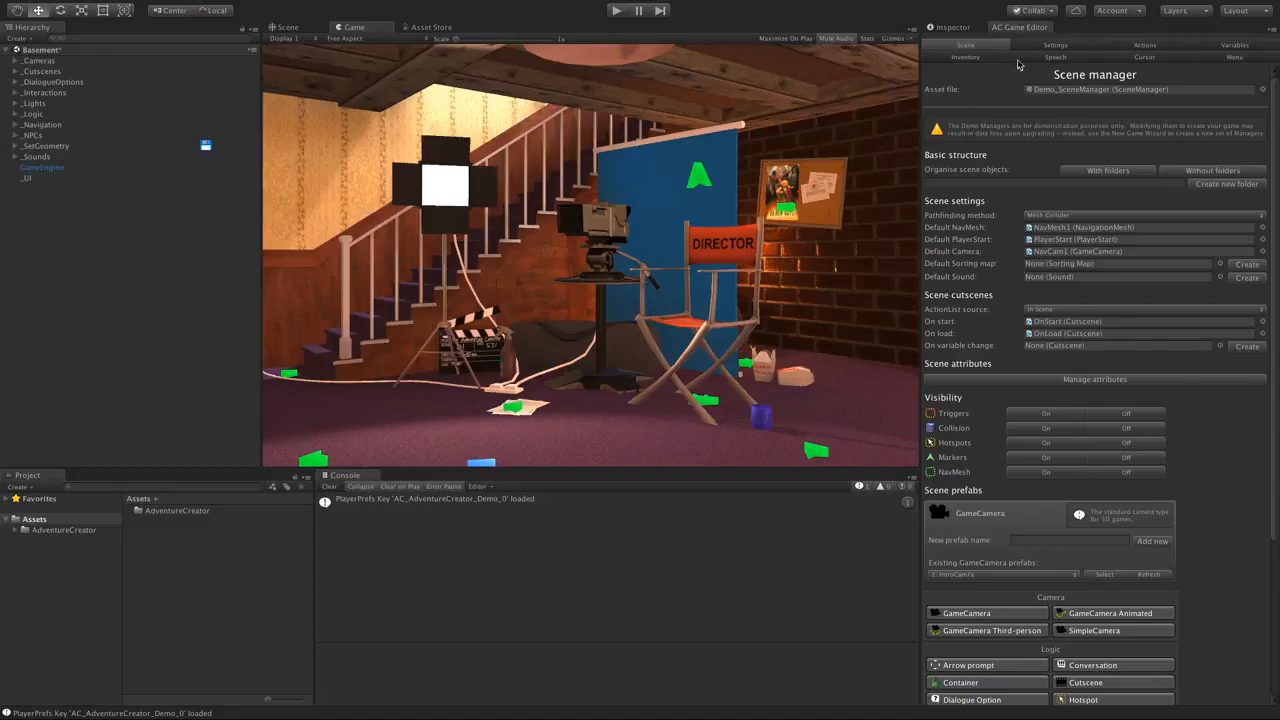
left_click(966, 58)
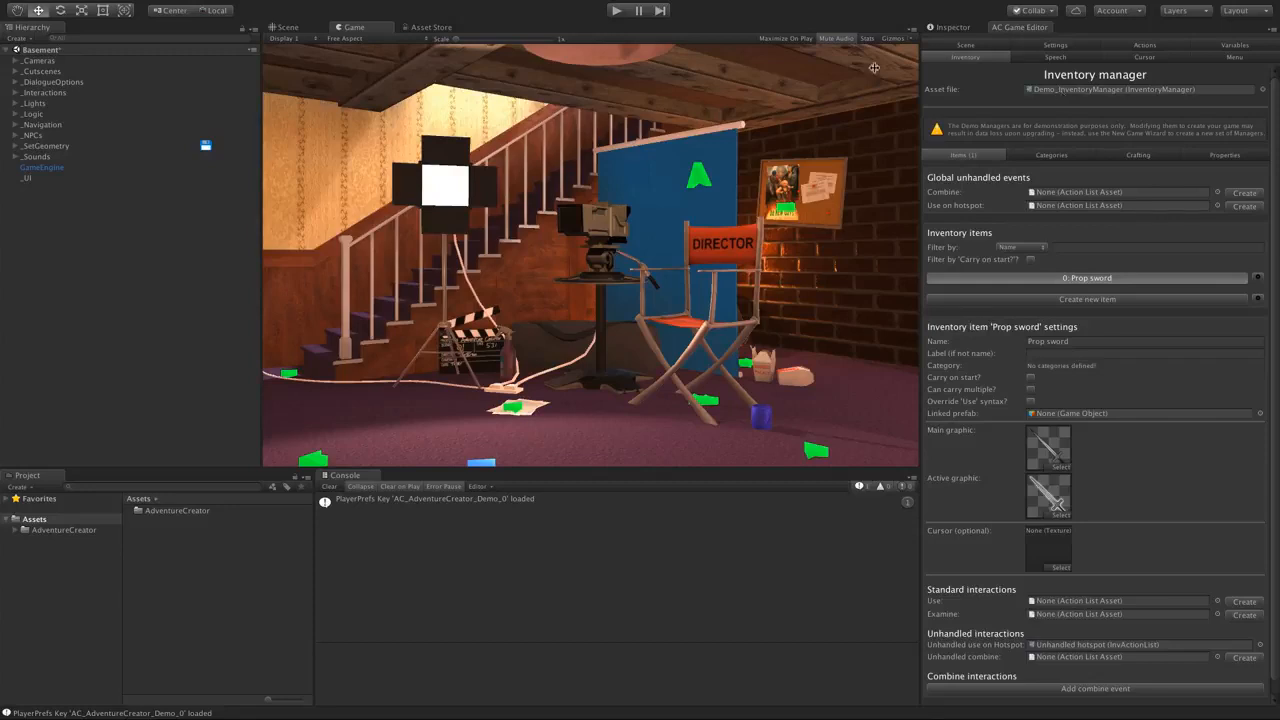
- Start Adventure Creator's New Game wizard and name the game "My 3D game"
mouse_move(476, 4)
left_click(379, 8)
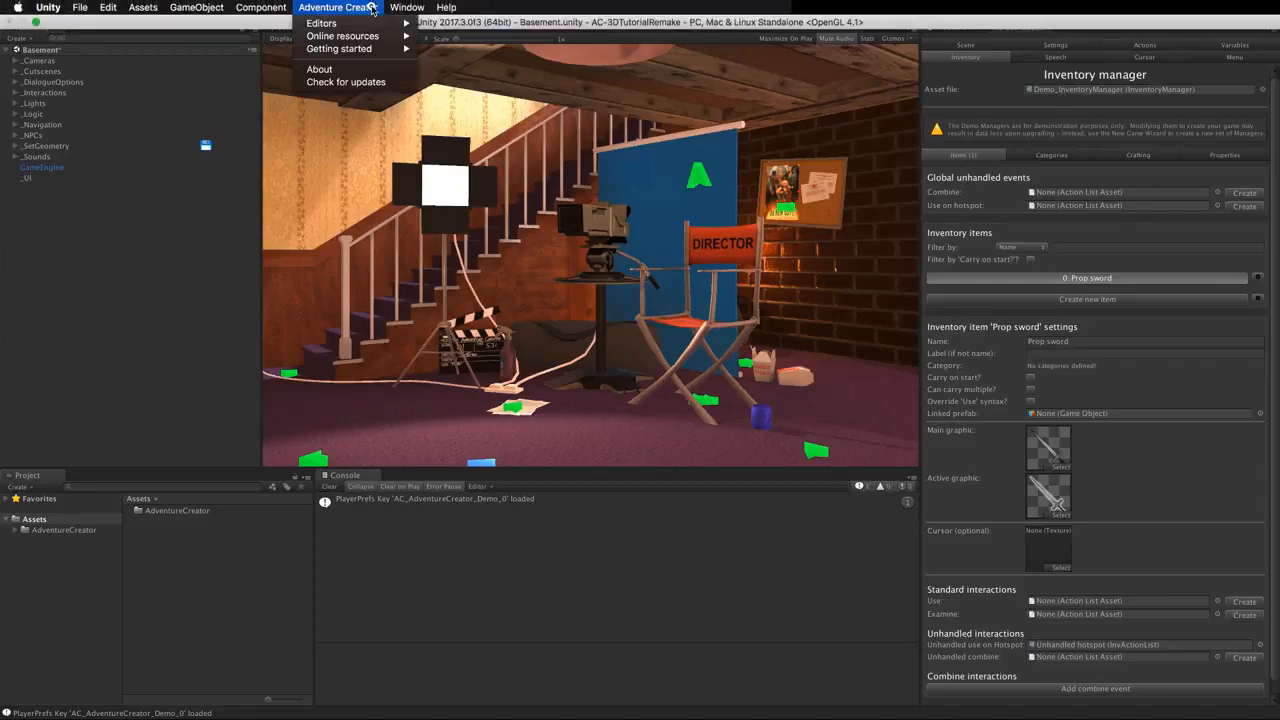
mouse_move(368, 50)
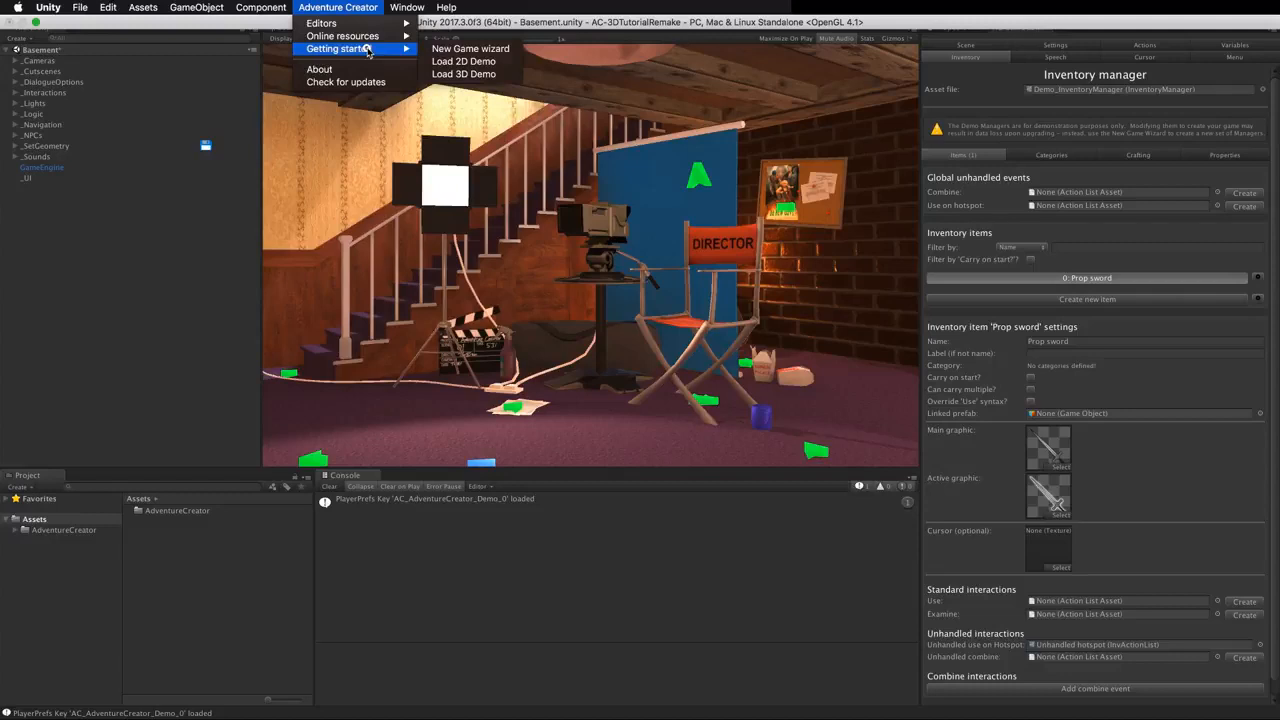
left_click(449, 49)
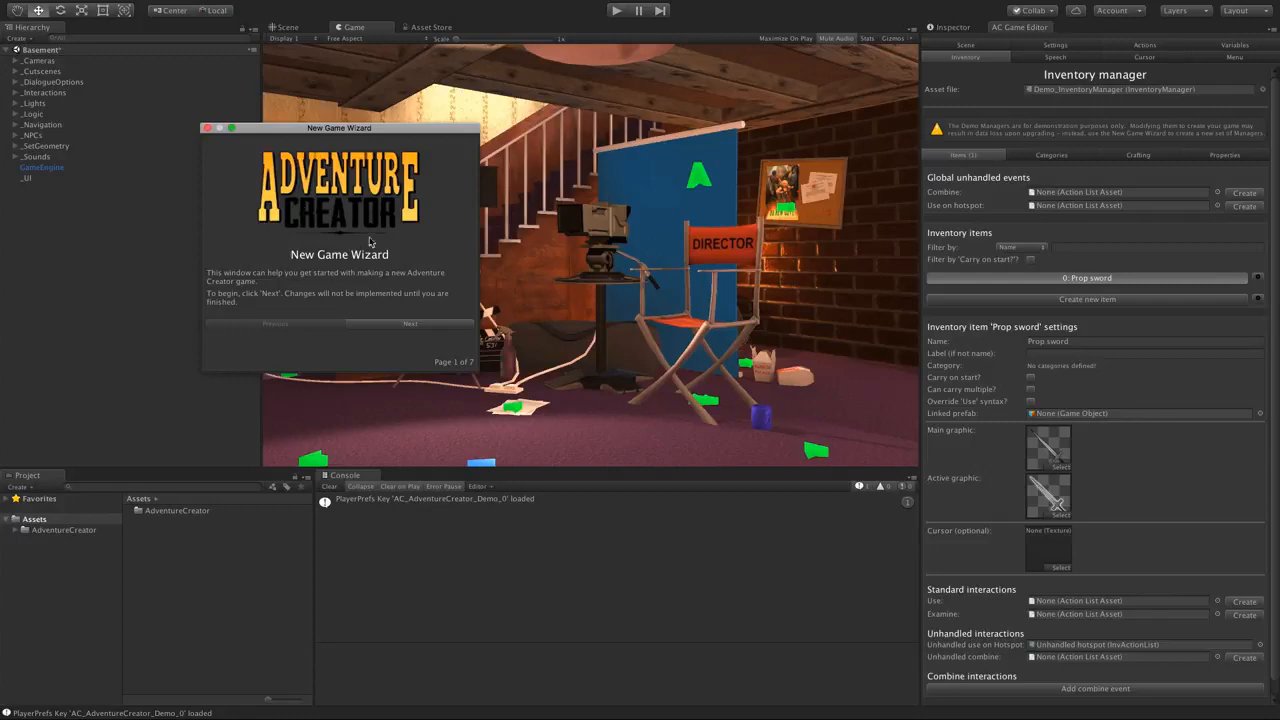
left_click(438, 326)
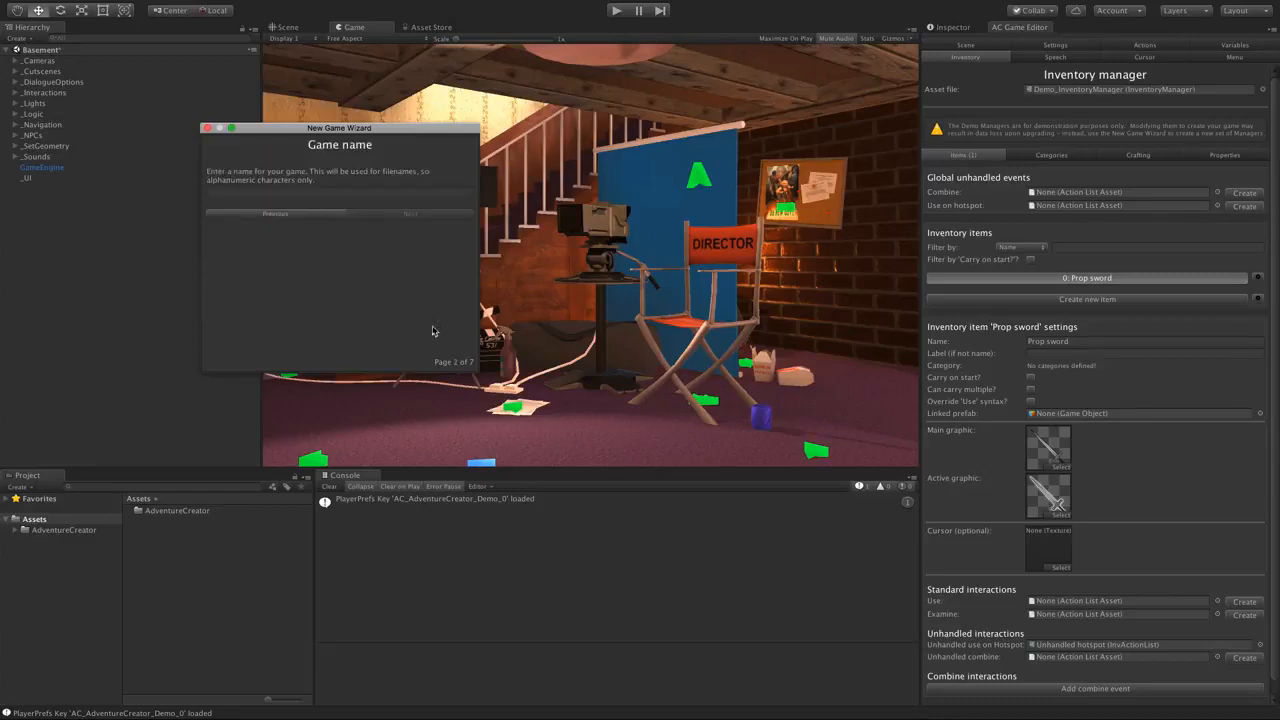
left_click(277, 192)
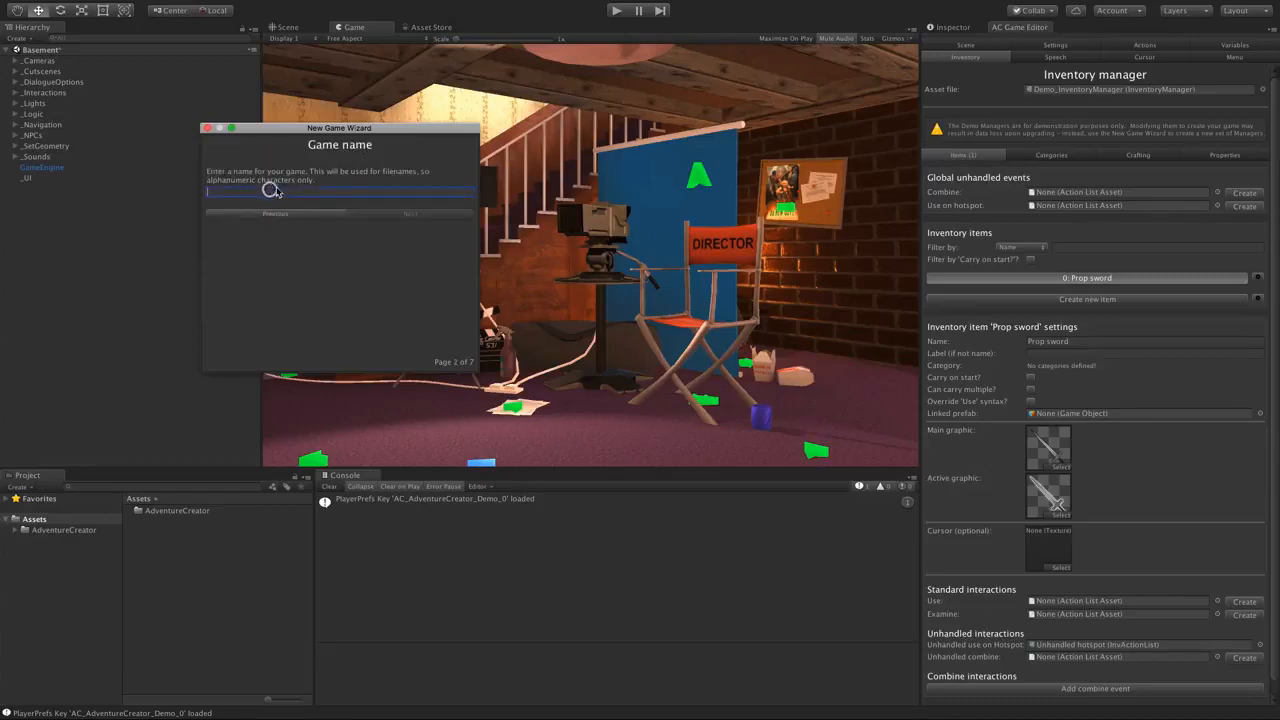
type("My 3D game")
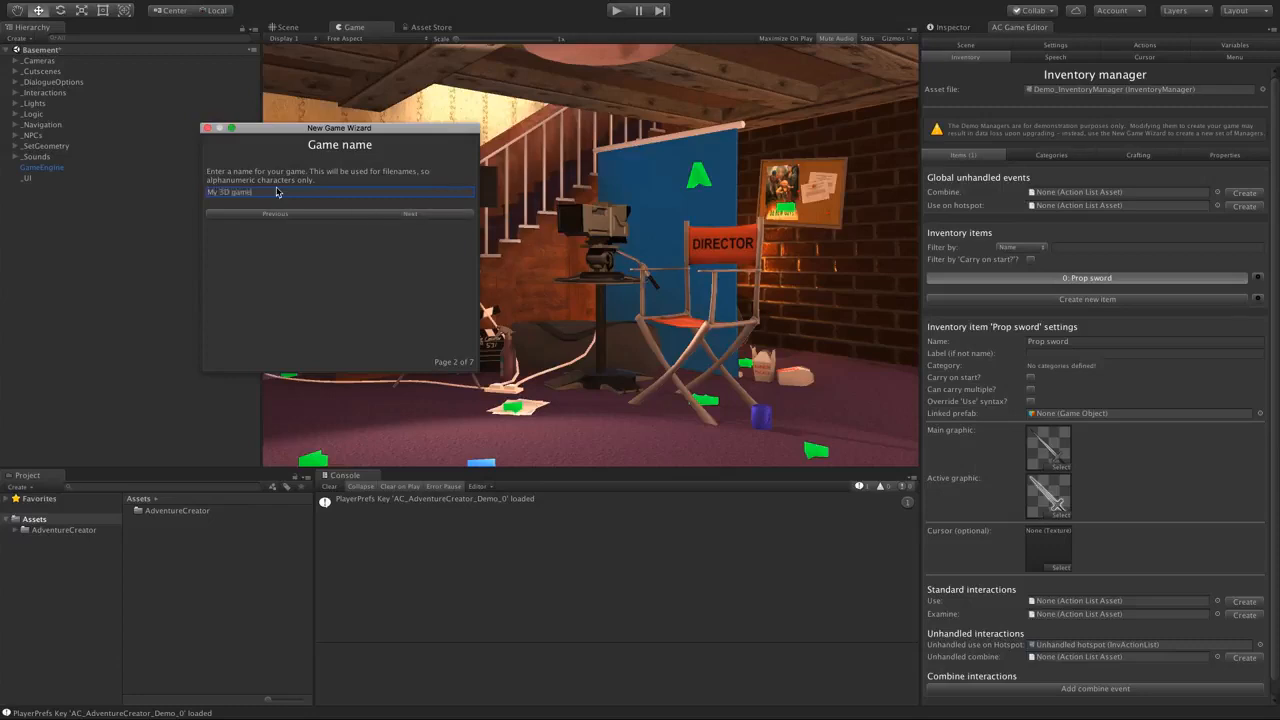
left_click(403, 214)
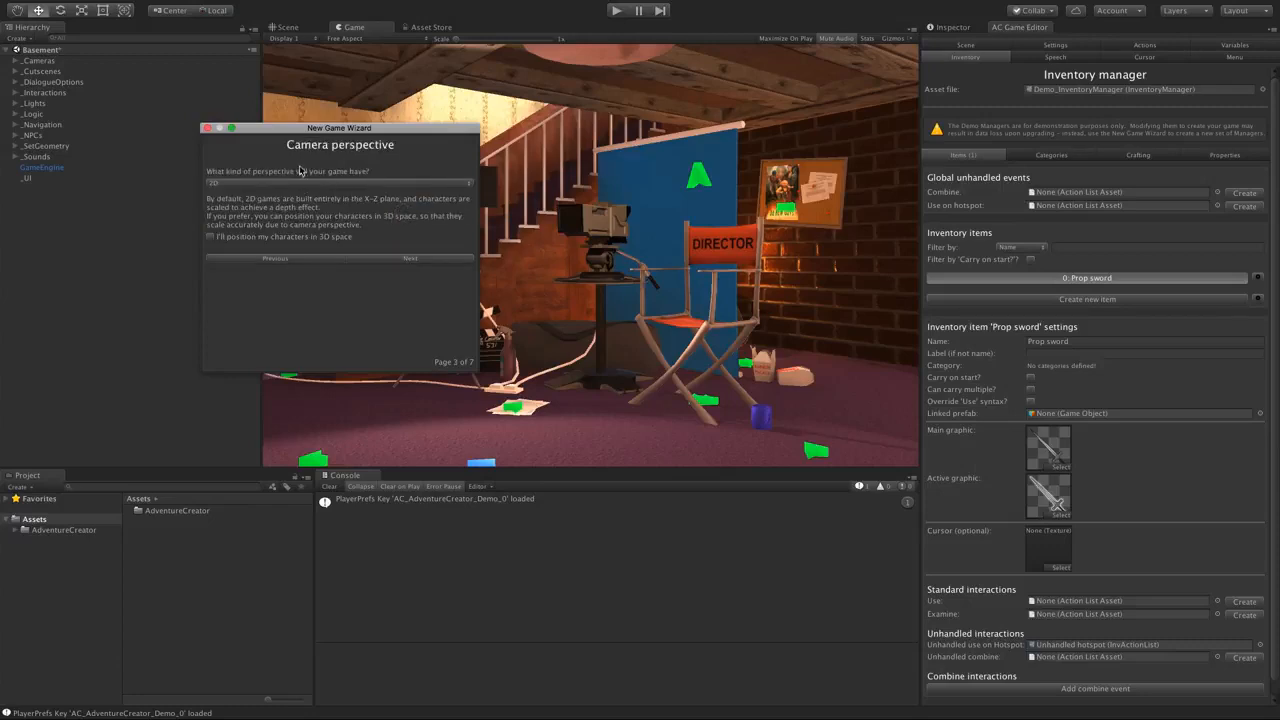
- Set the game's camera perspective to 3D in the wizard, keeping Point And Click as the player control method
left_click(256, 184)
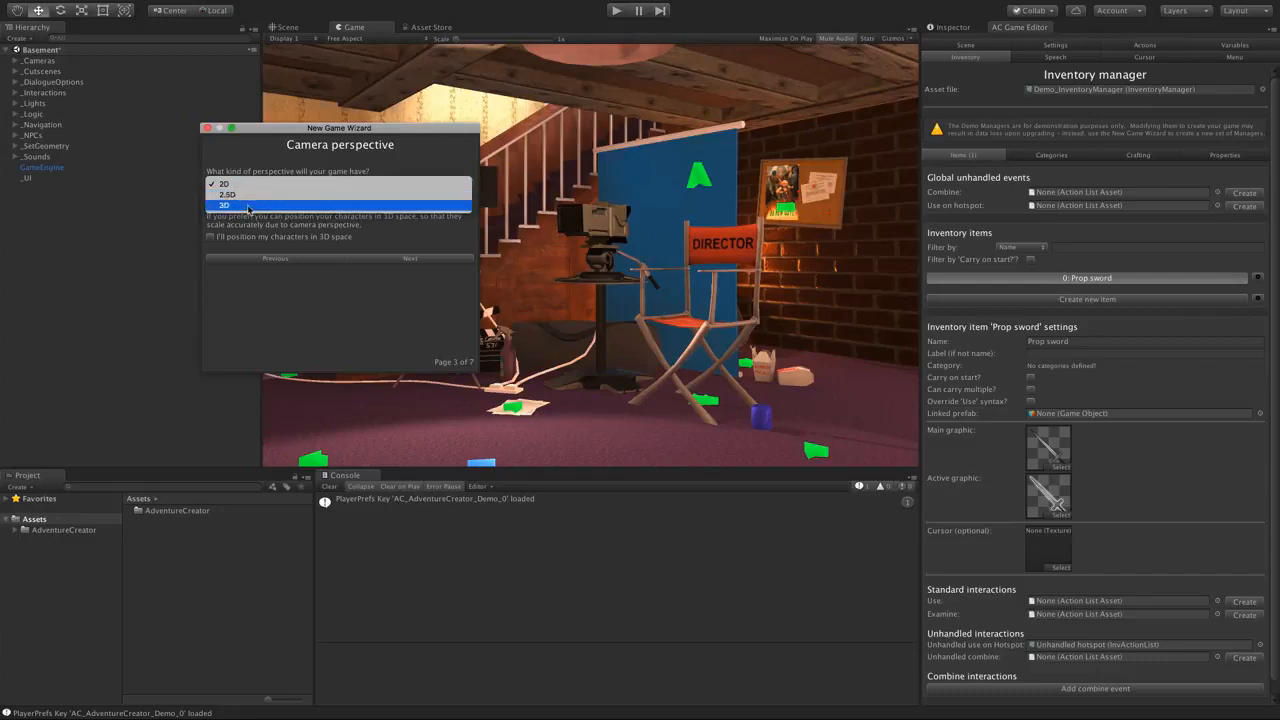
left_click(247, 206)
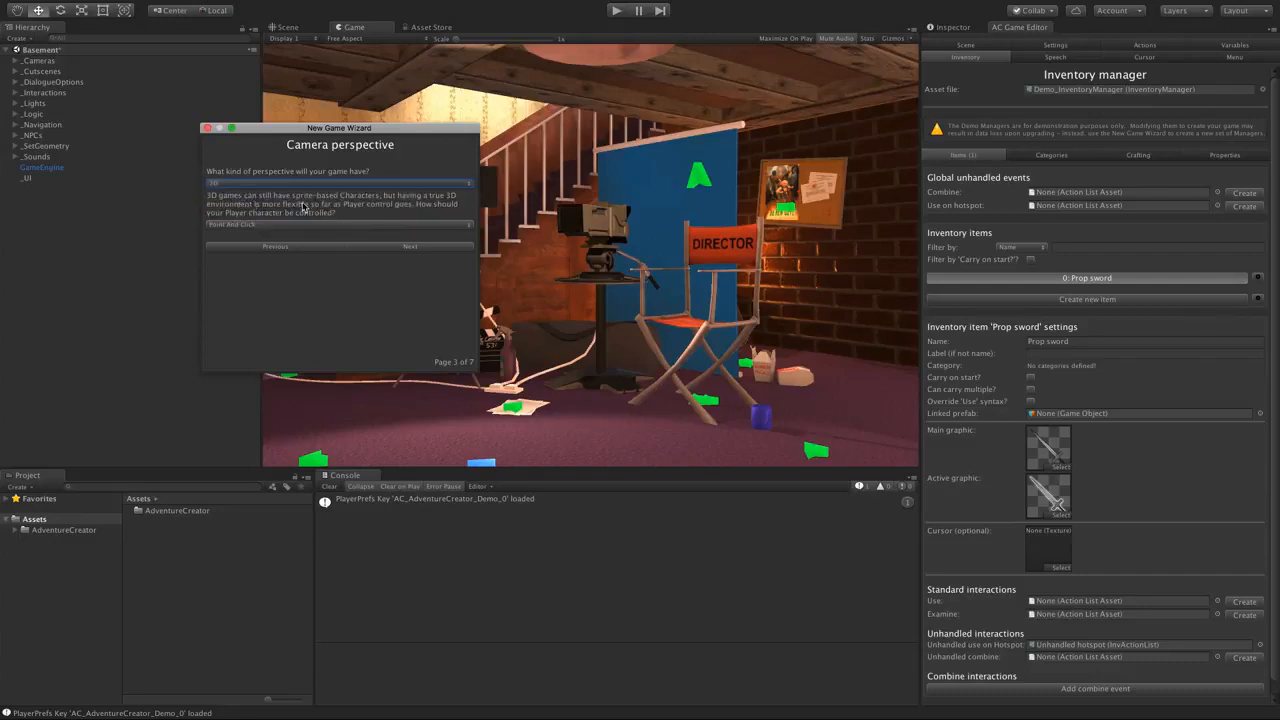
left_click(258, 225)
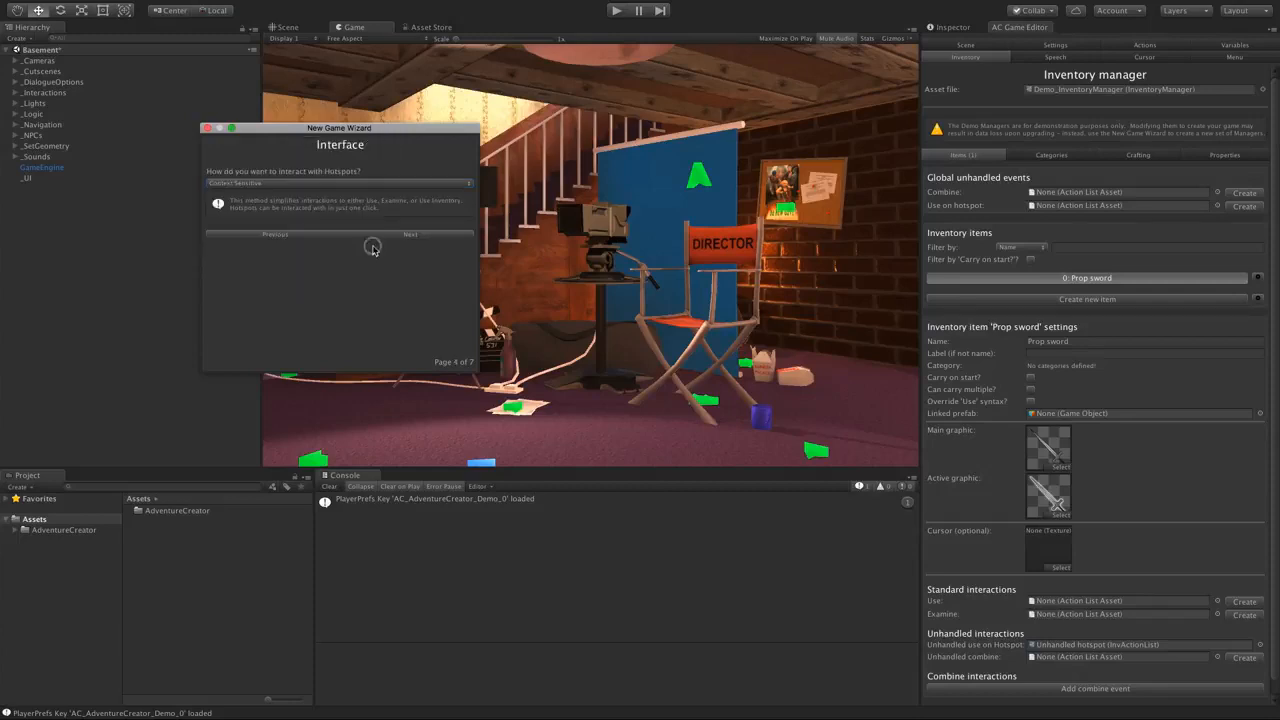
- Set the wizard's hotspot interaction method to Choose Hotspot Then Interaction and continue to the GUI system page
left_click(277, 185)
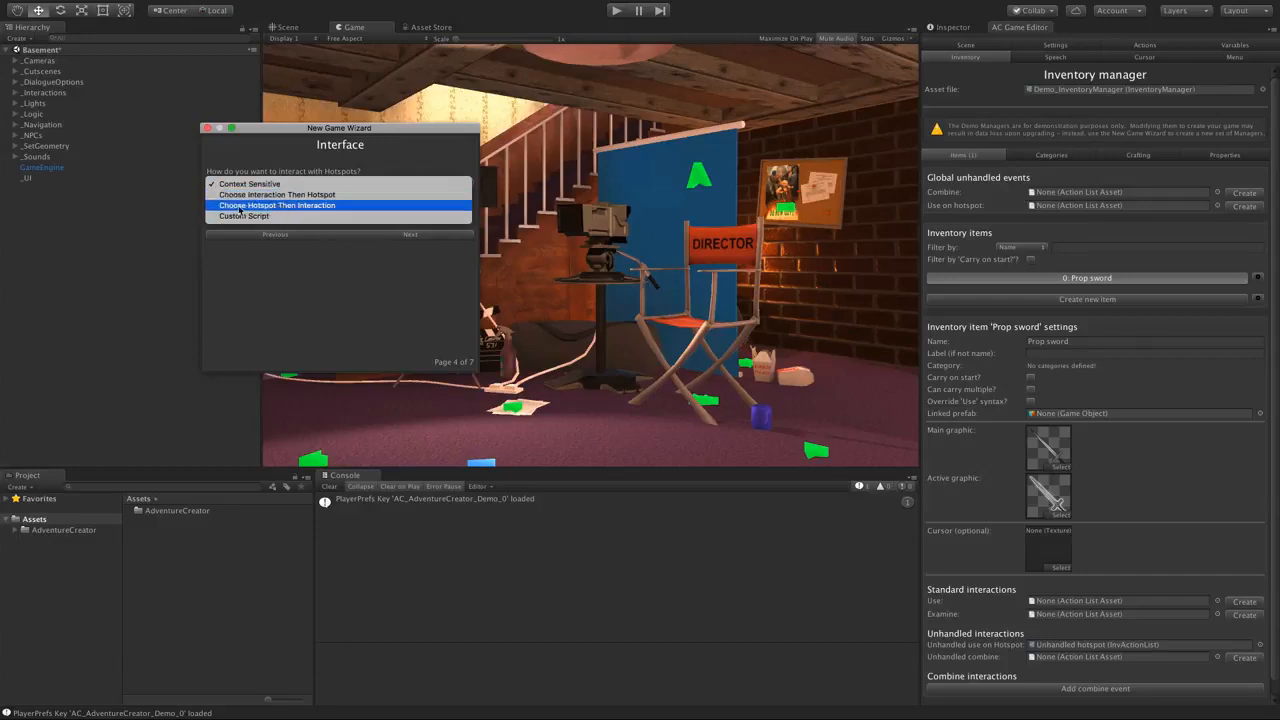
left_click(342, 206)
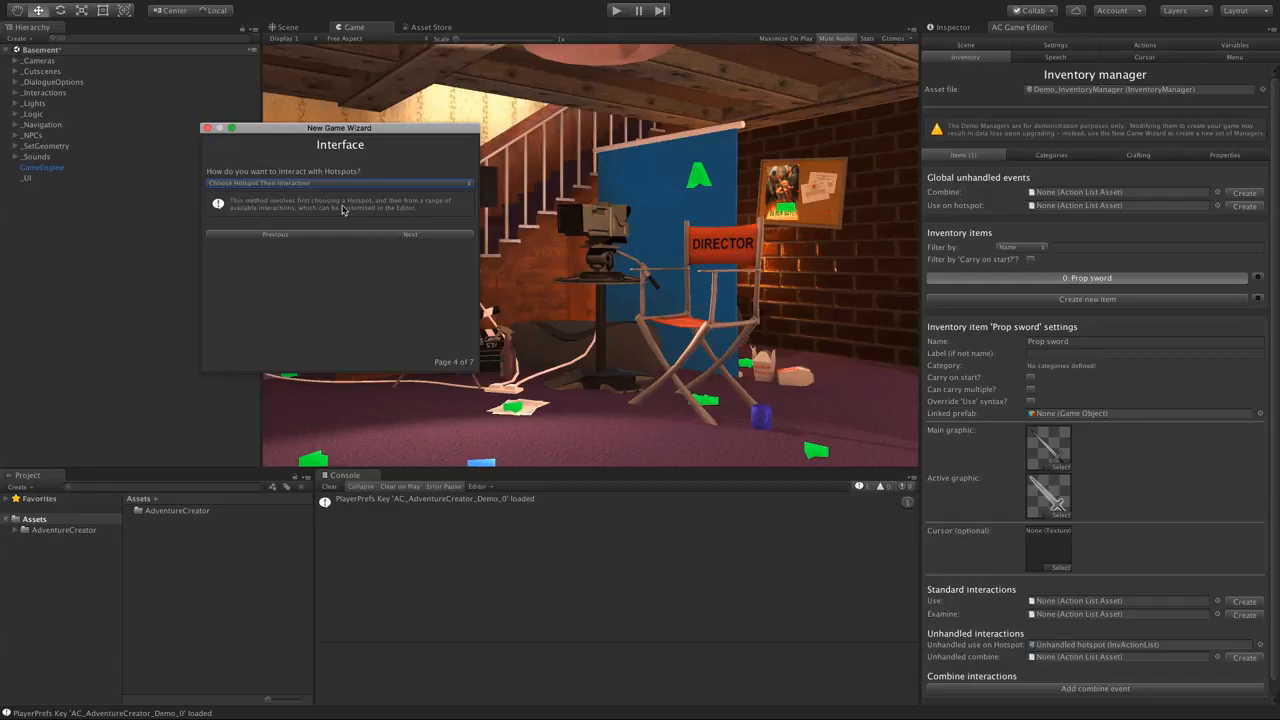
left_click(413, 234)
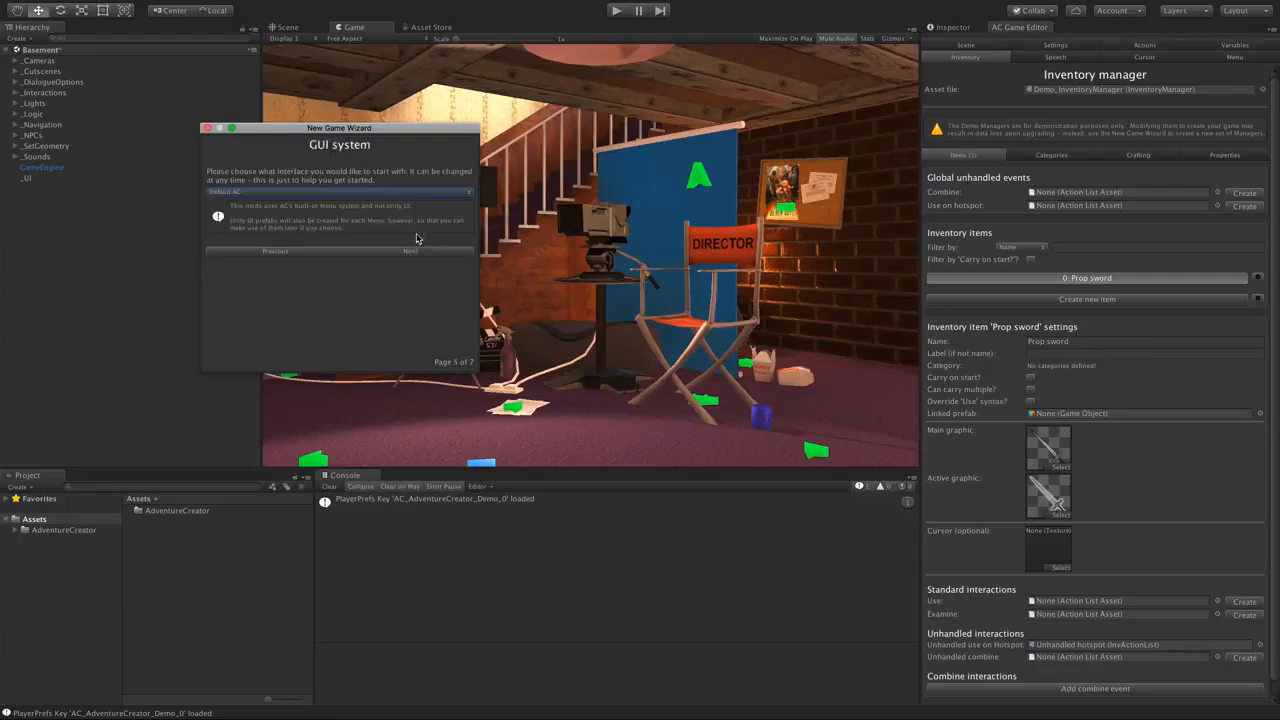
- Keep Default AC as the starting interface, finish and close the New Game wizard, and clear the console messages
left_click(285, 191)
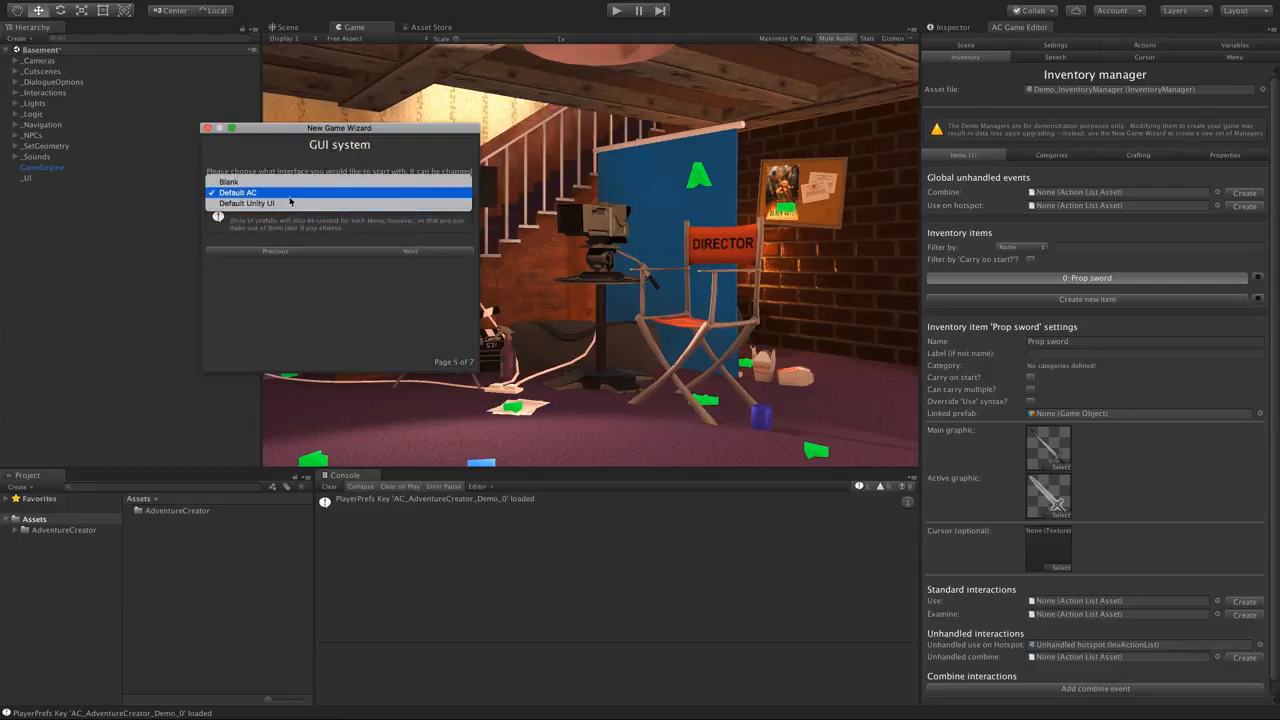
left_click(305, 172)
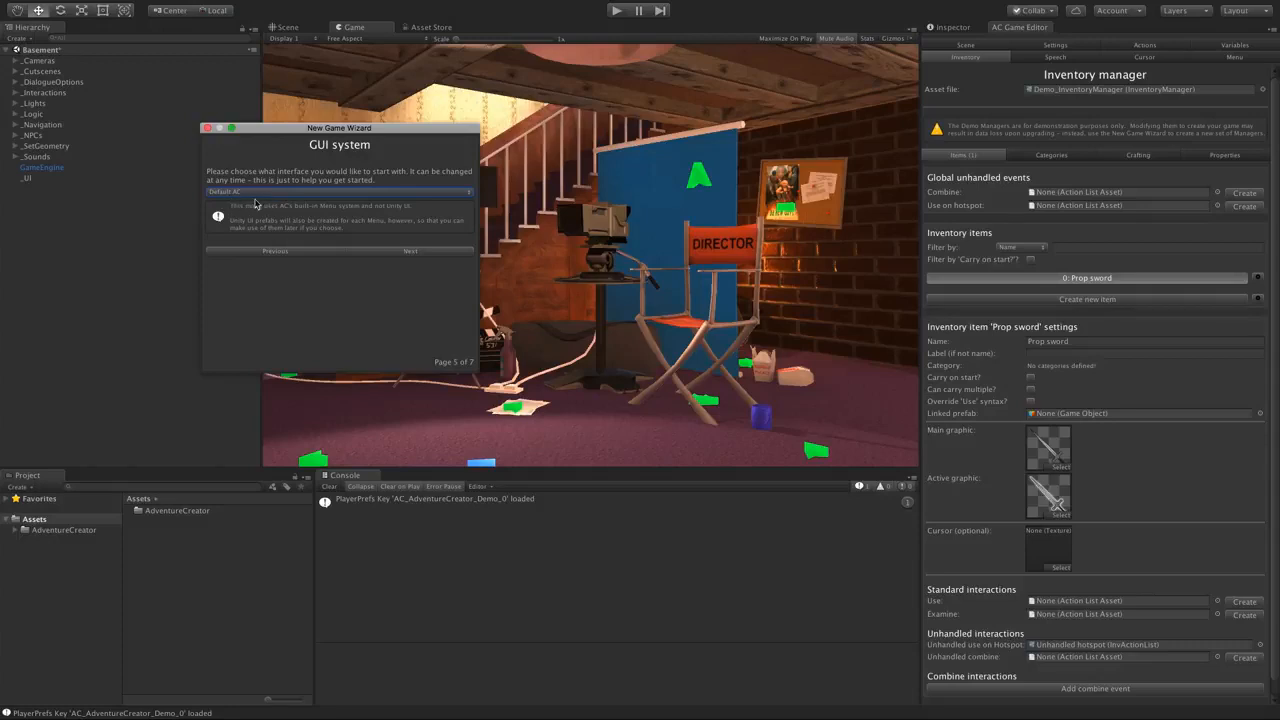
left_click(398, 250)
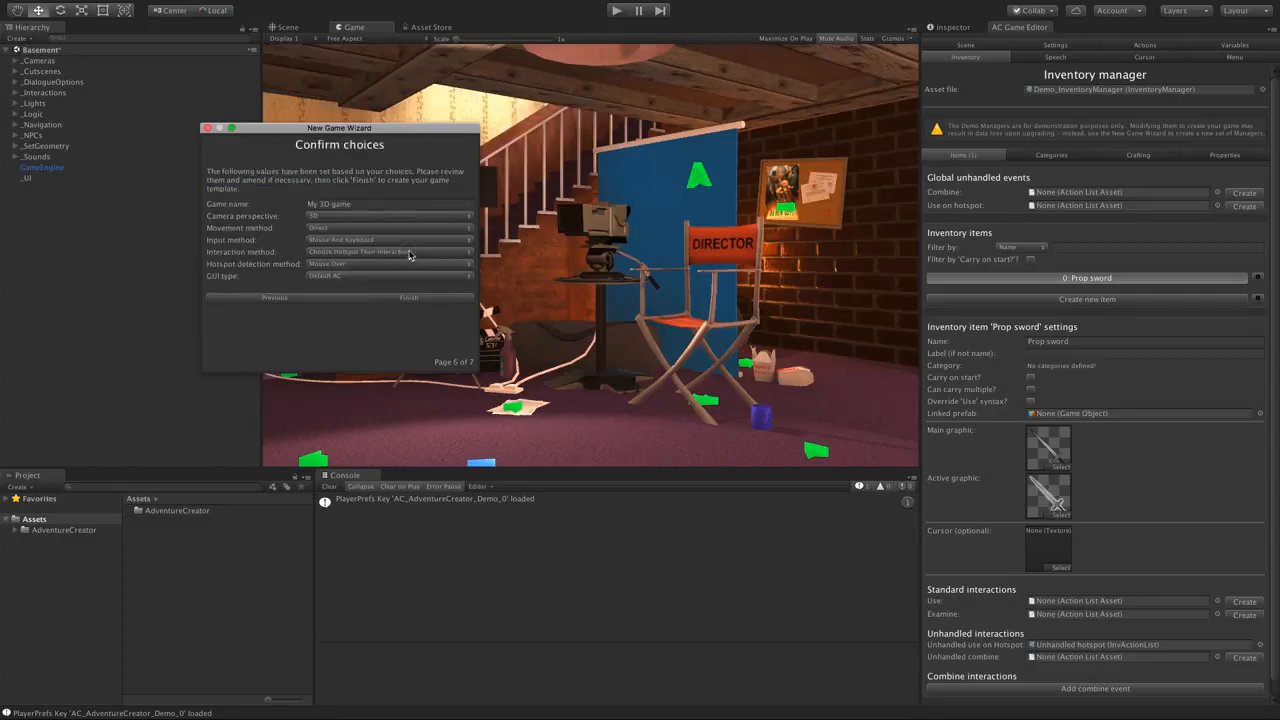
left_click(394, 300)
left_click(207, 128)
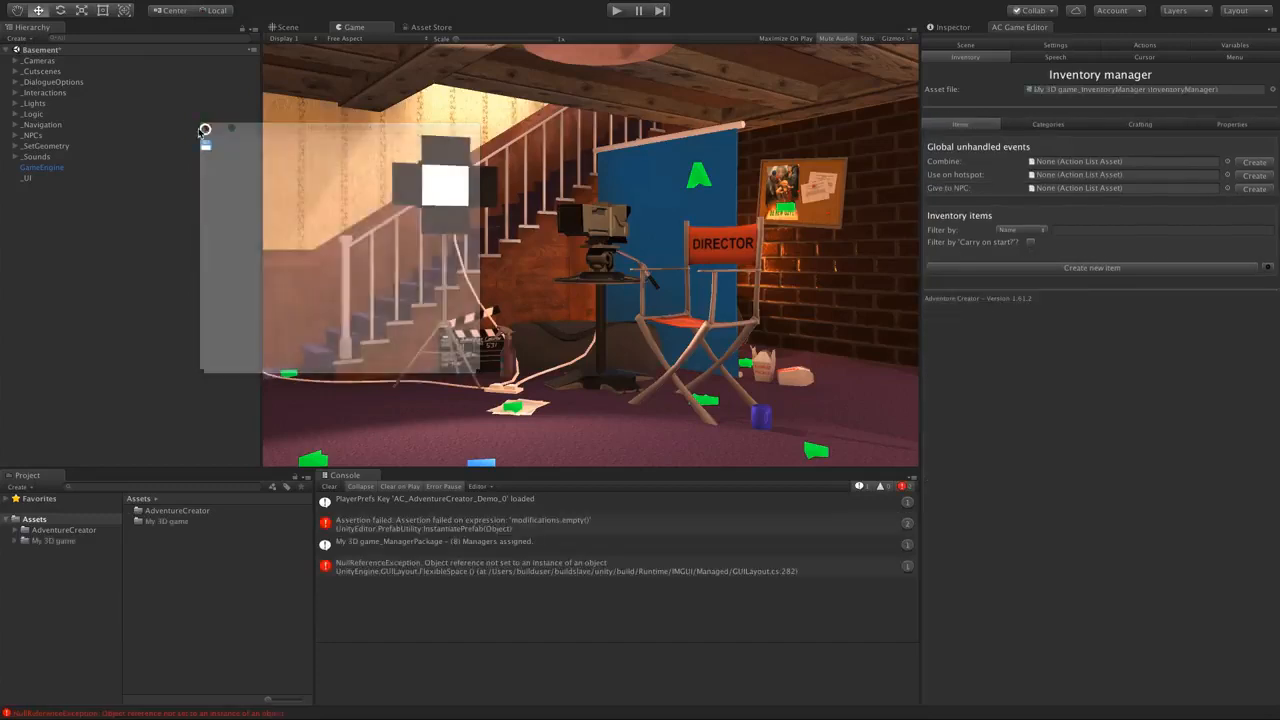
left_click(328, 486)
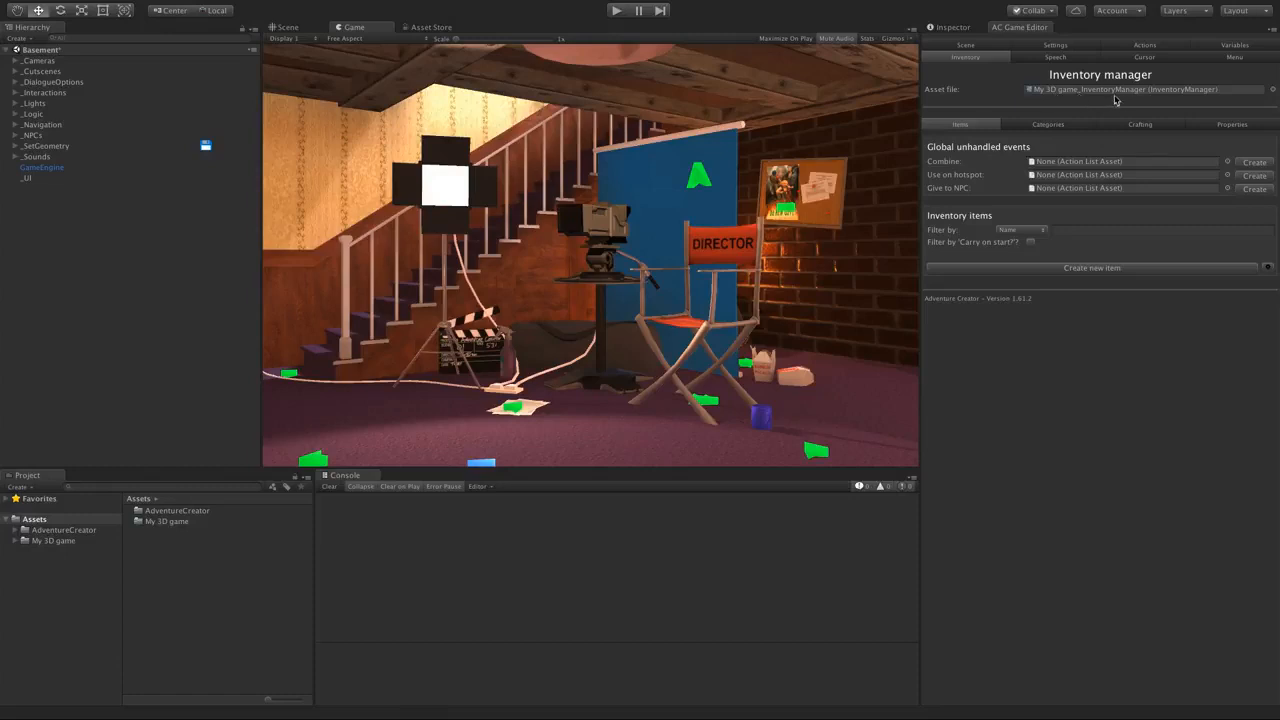
- View the Settings and Scene managers, locating the Settings manager's asset file in the project's My 3D game Managers folder
left_click(1066, 46)
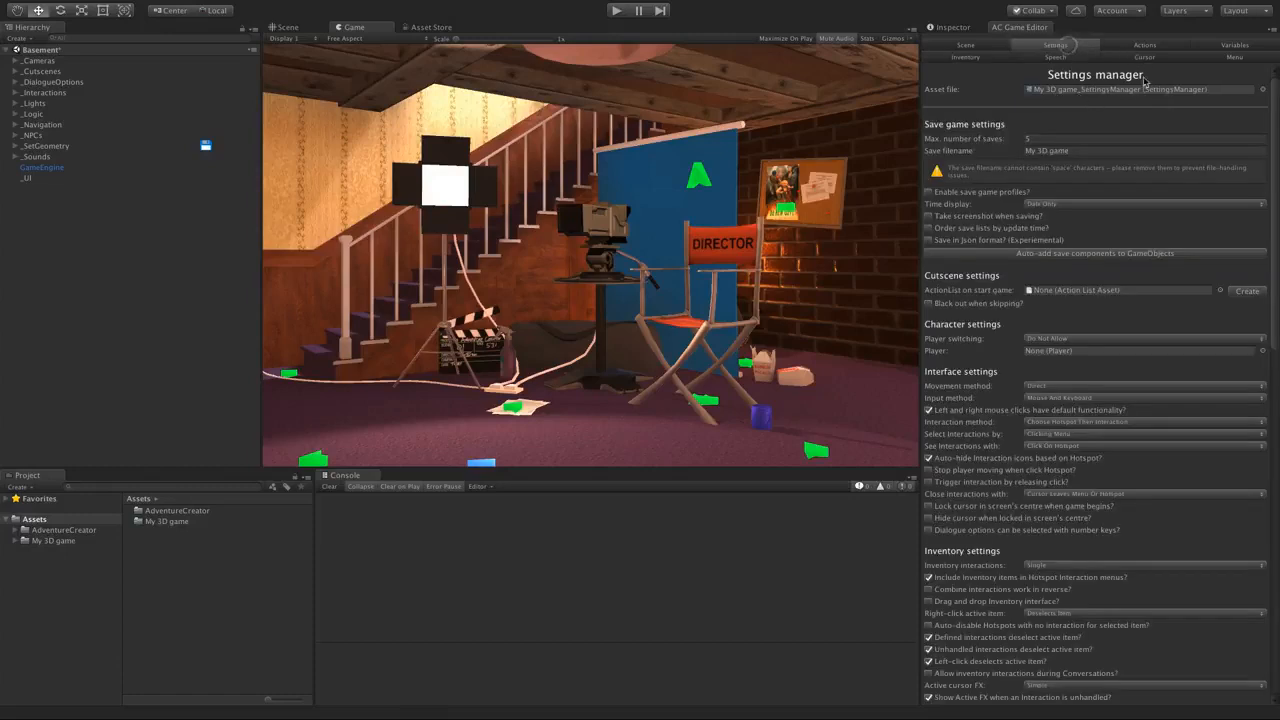
left_click(1080, 90)
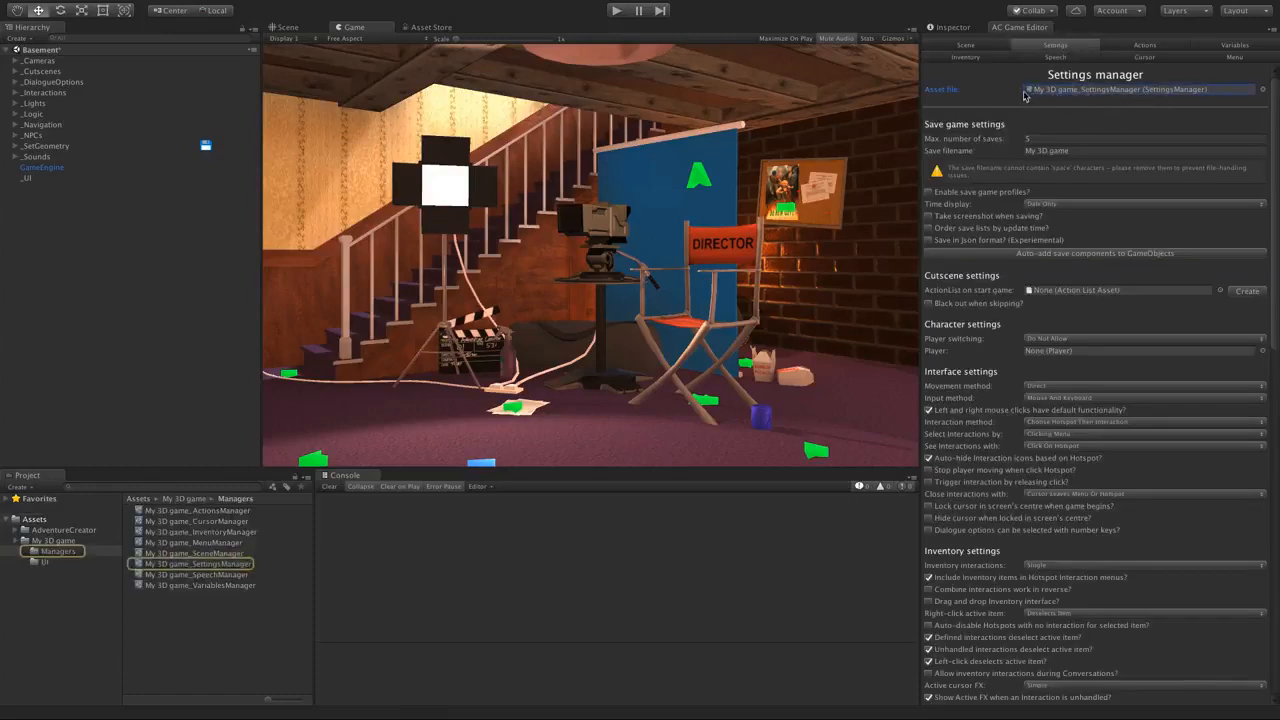
left_click(968, 46)
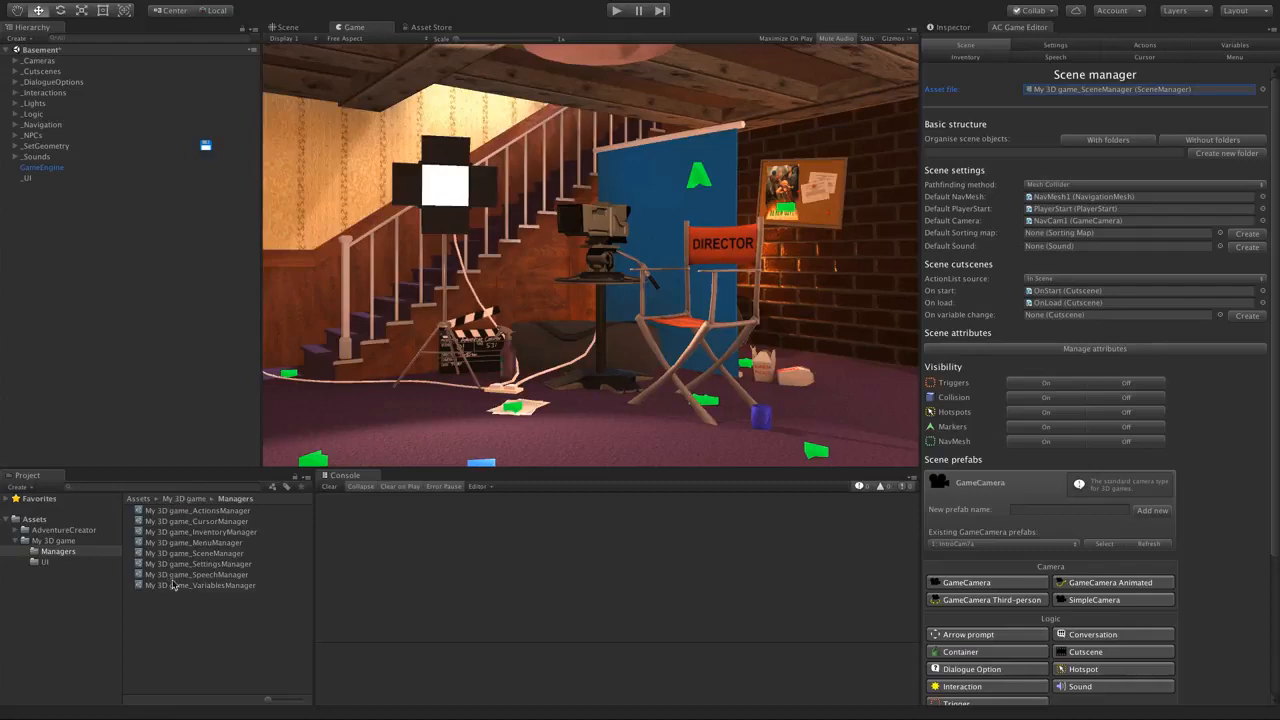
left_click(94, 551)
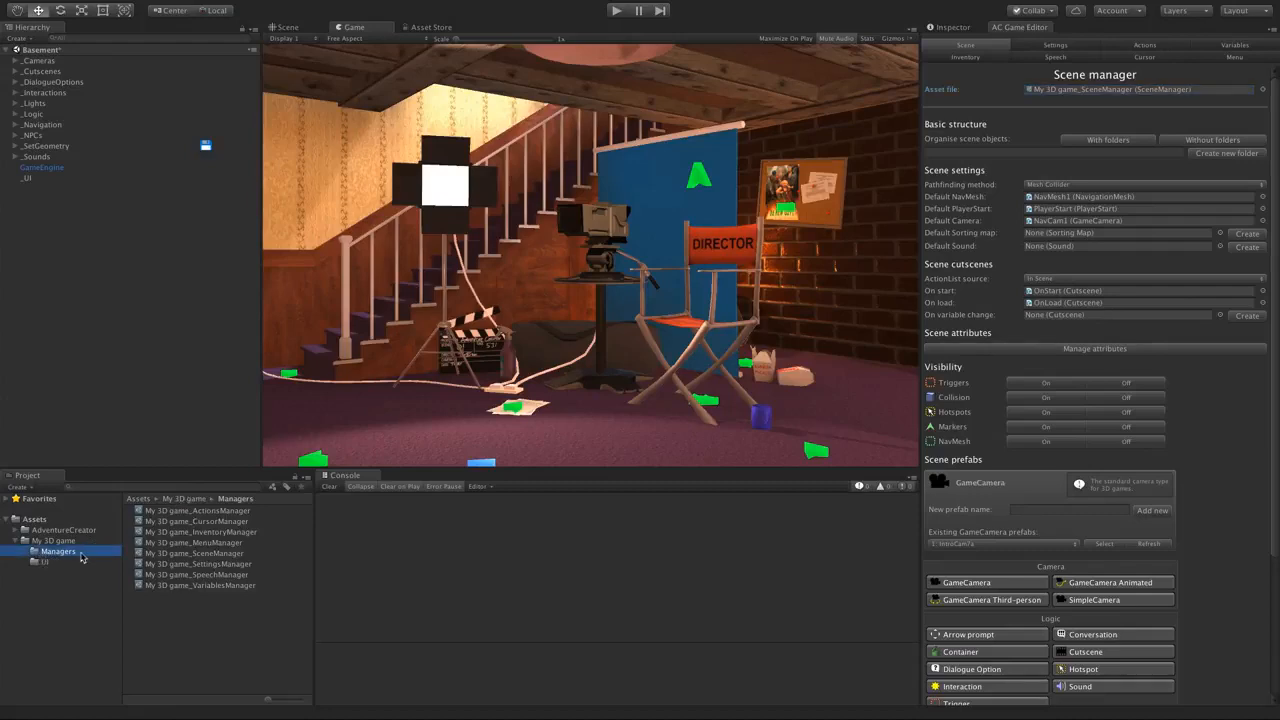
- Assign all of the new game's managers using My 3D game_ManagerPackage in the My 3D game folder
left_click(64, 540)
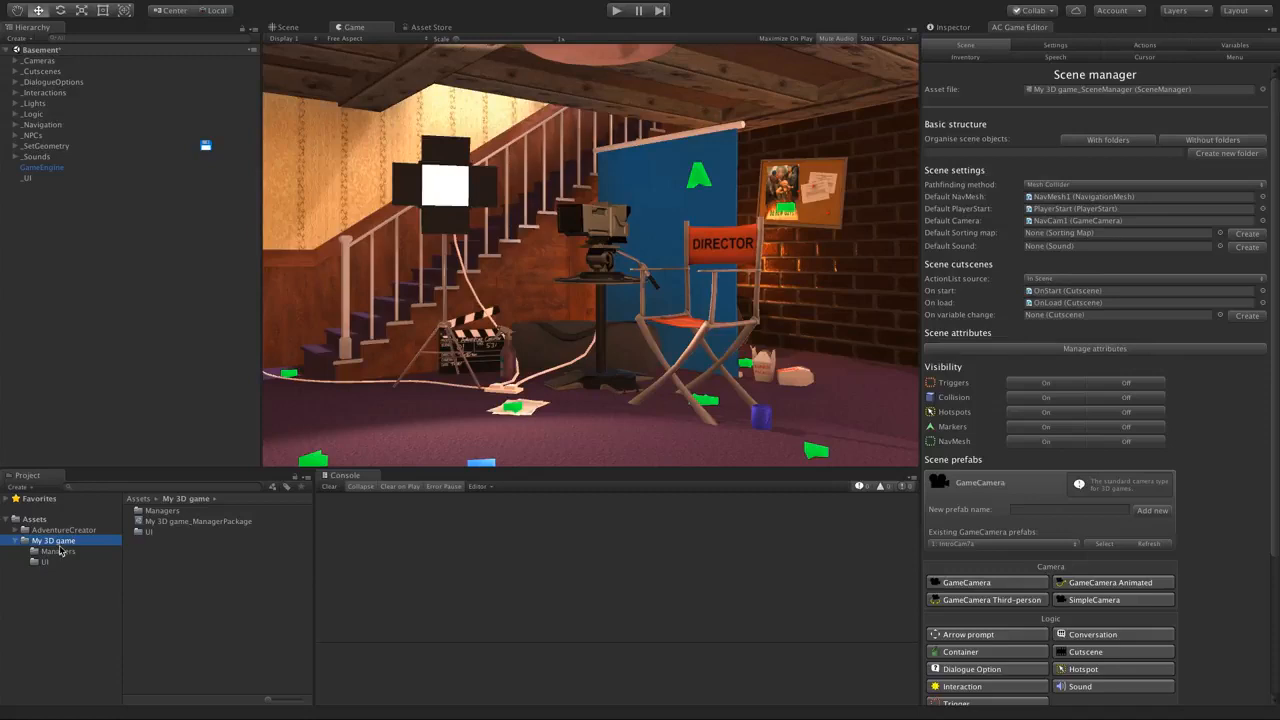
double_click(190, 524)
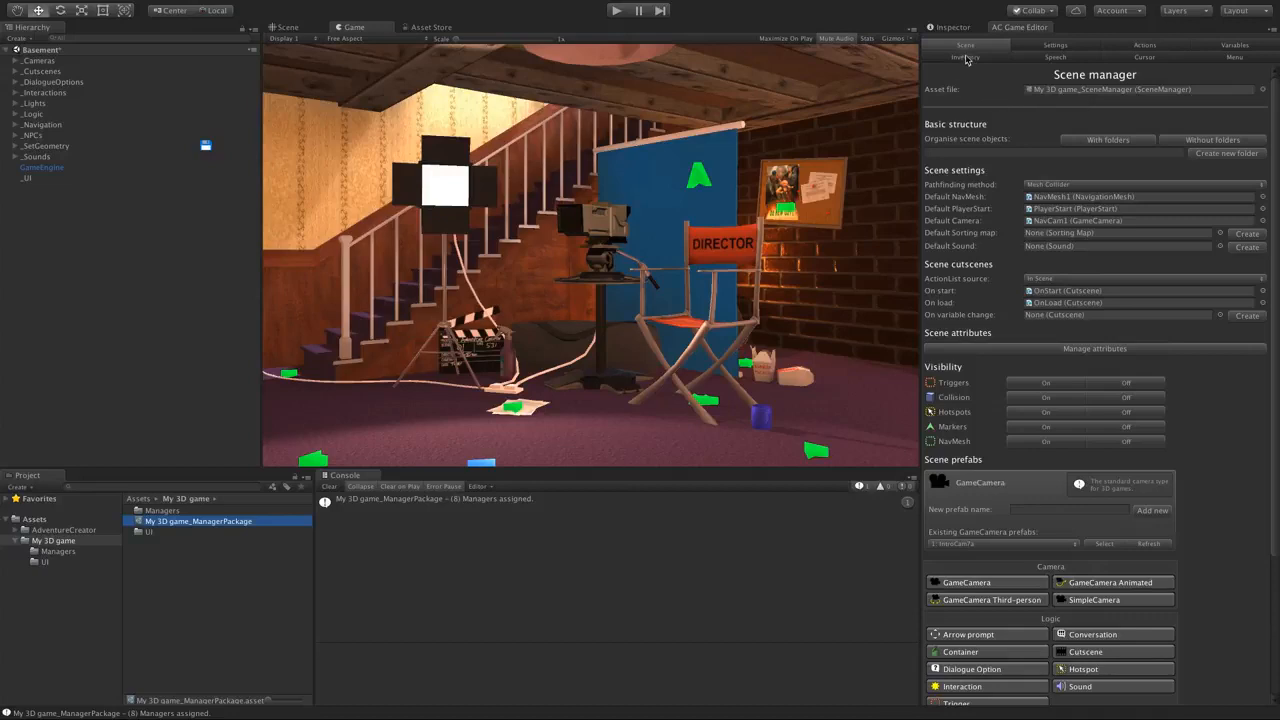
- Switch the Scene manager's asset file to Demo_SceneManager, and restore the game's own managers with My 3D game_ManagerPackage
left_click(1262, 90)
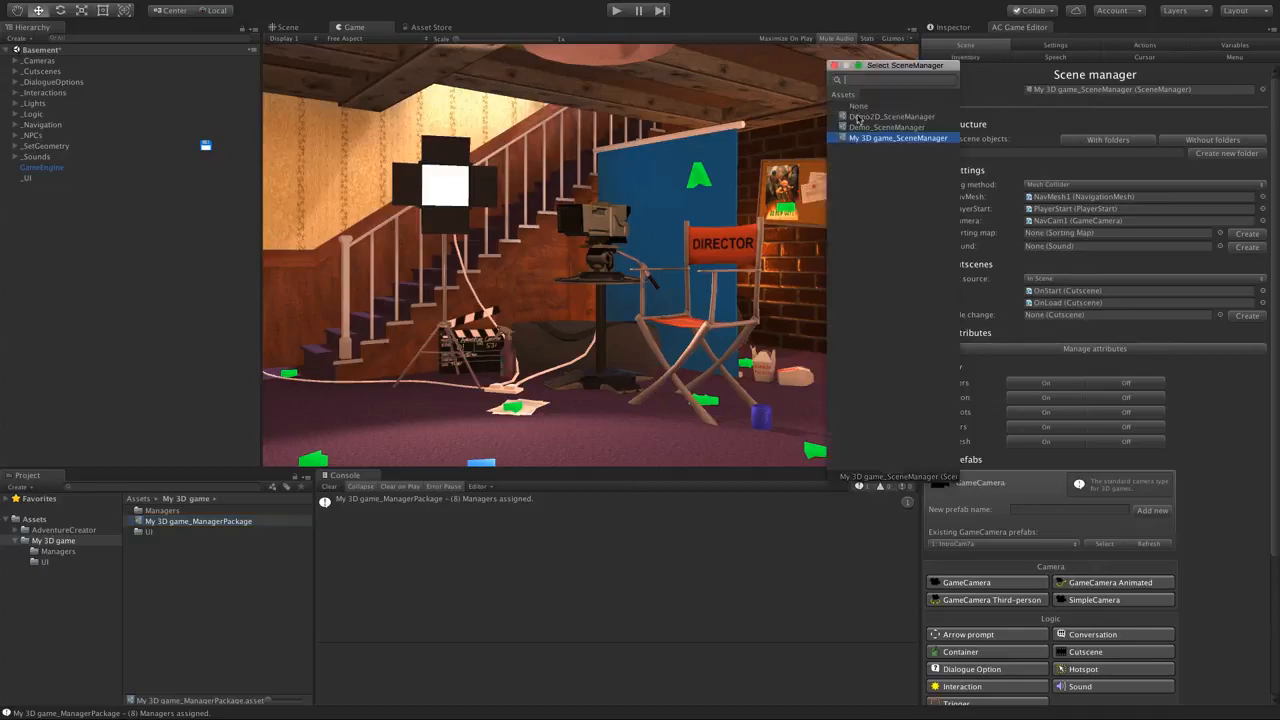
left_click(880, 127)
left_click(834, 65)
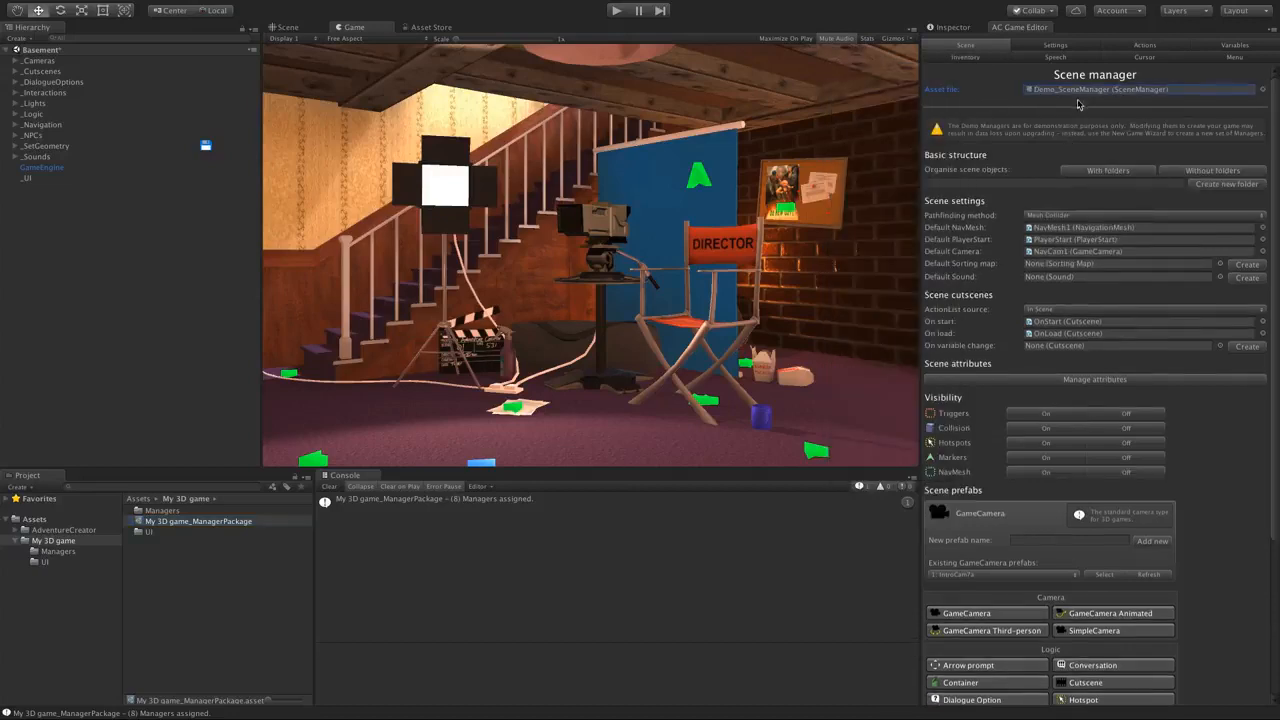
double_click(210, 521)
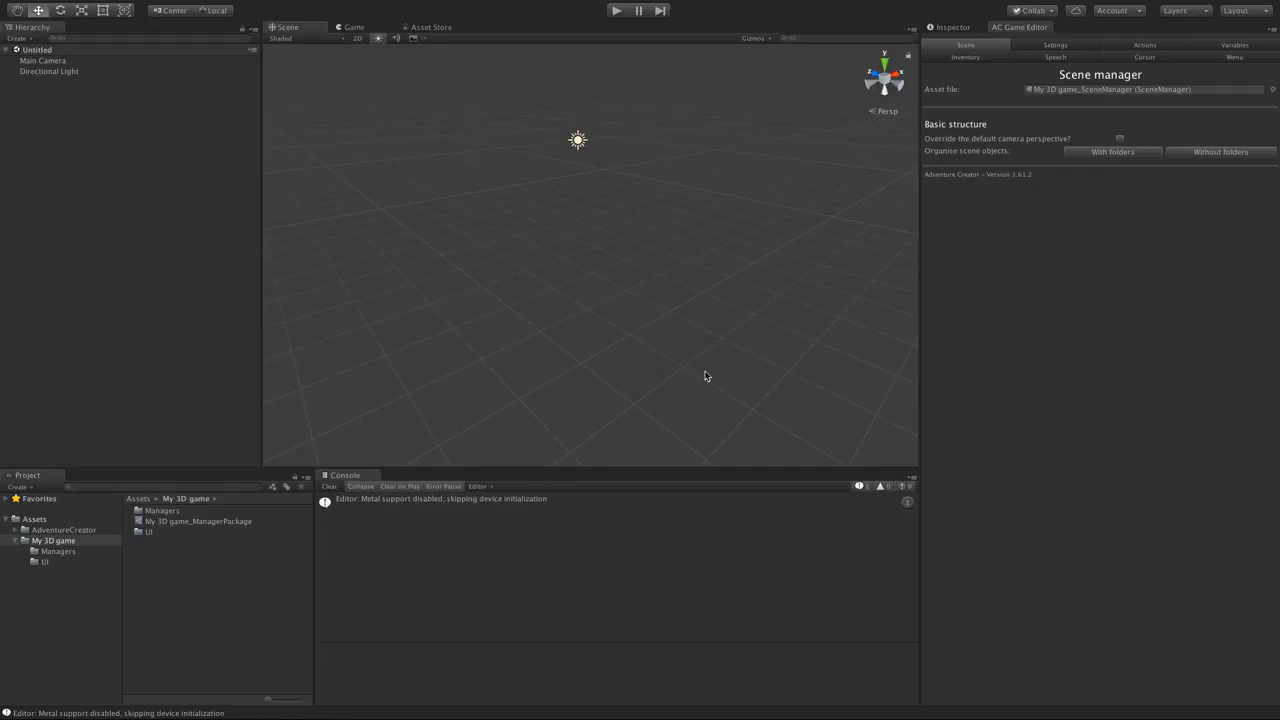
- Open Adventure Creator's online Downloads page in Safari and look for the Evil Lair and Wharf tutorial assets
left_click(310, 7)
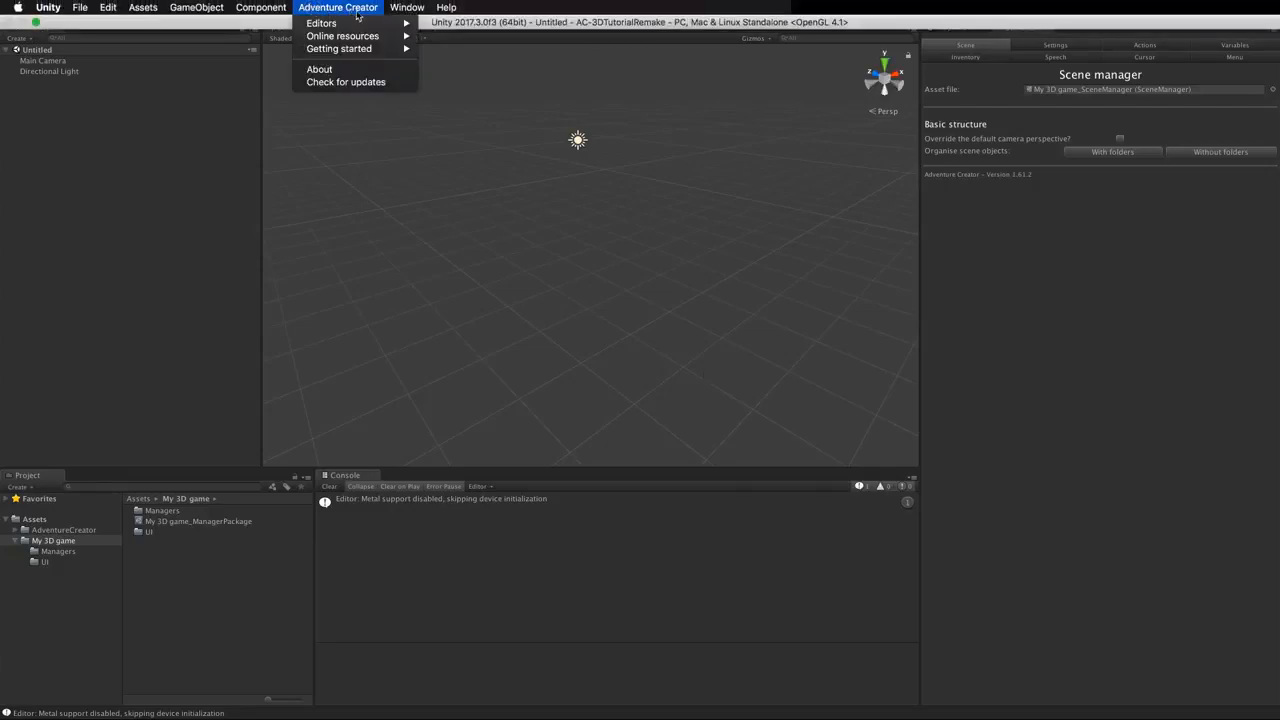
mouse_move(361, 37)
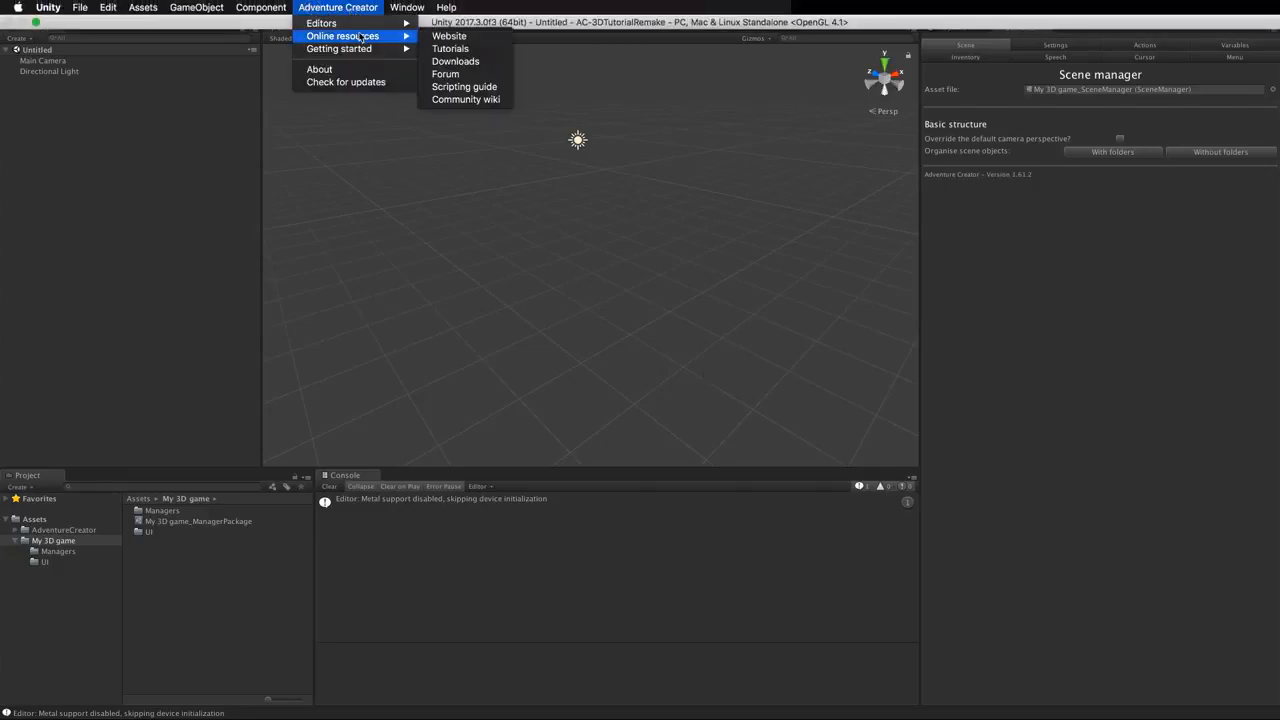
left_click(490, 64)
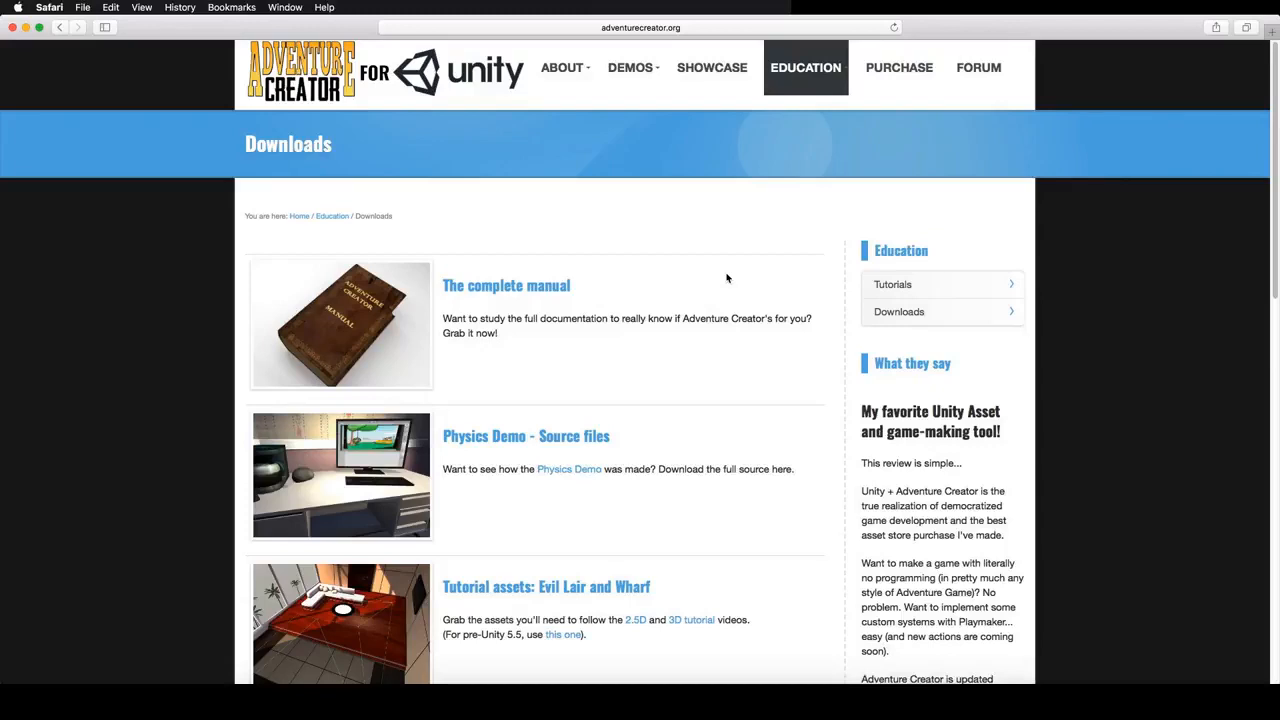
scroll(727, 278, "down", 5)
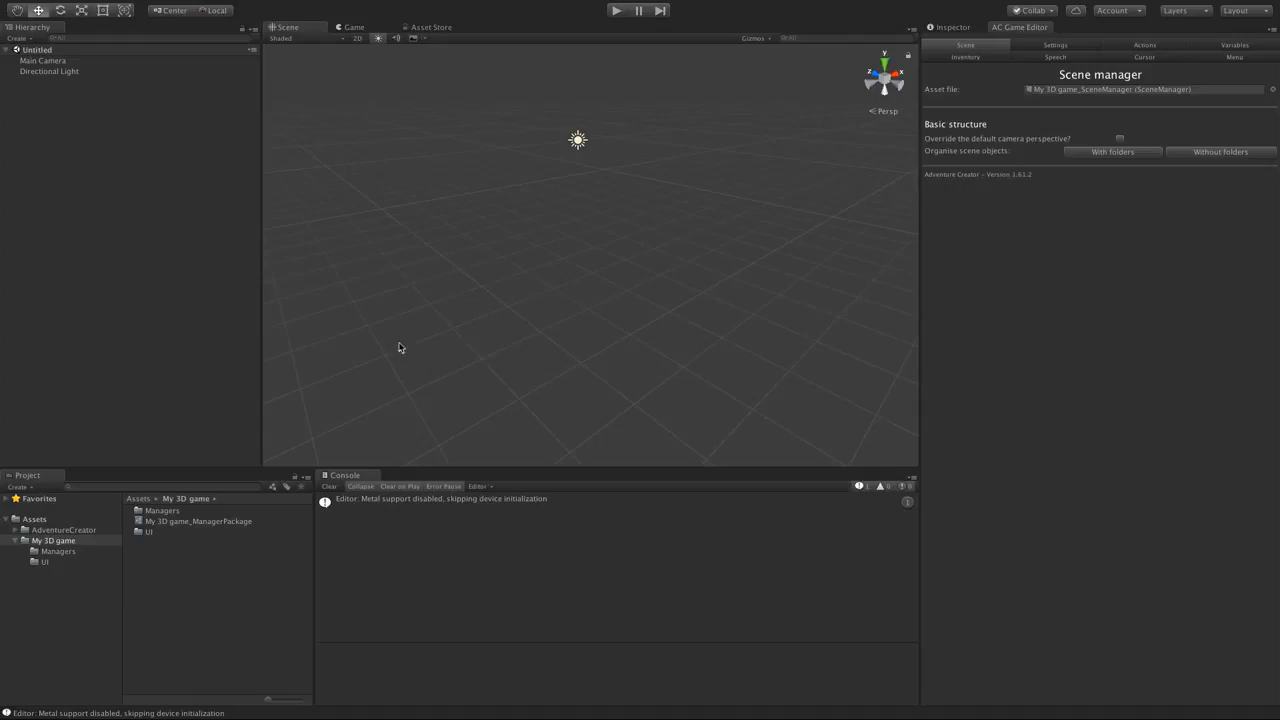
- Import the custom package TutorialFiles55 into the Unity project, excluding its Wharf folder
mouse_move(196, 5)
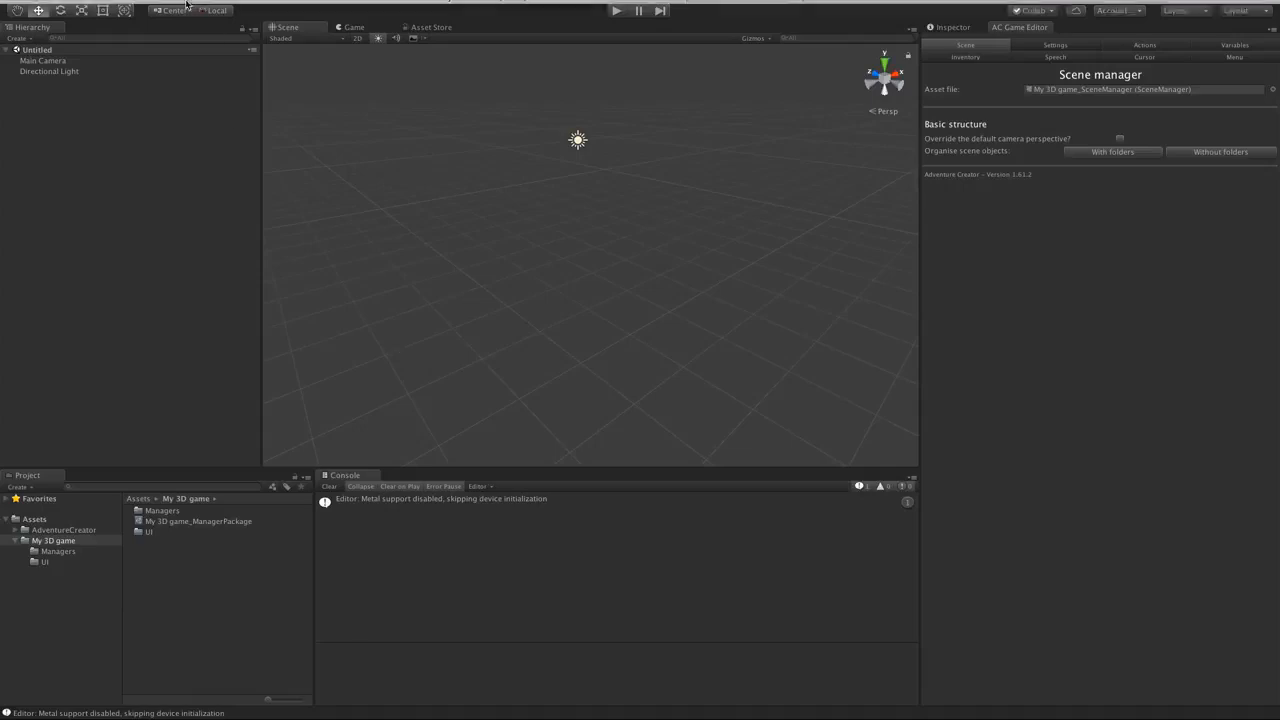
left_click(143, 7)
mouse_move(172, 118)
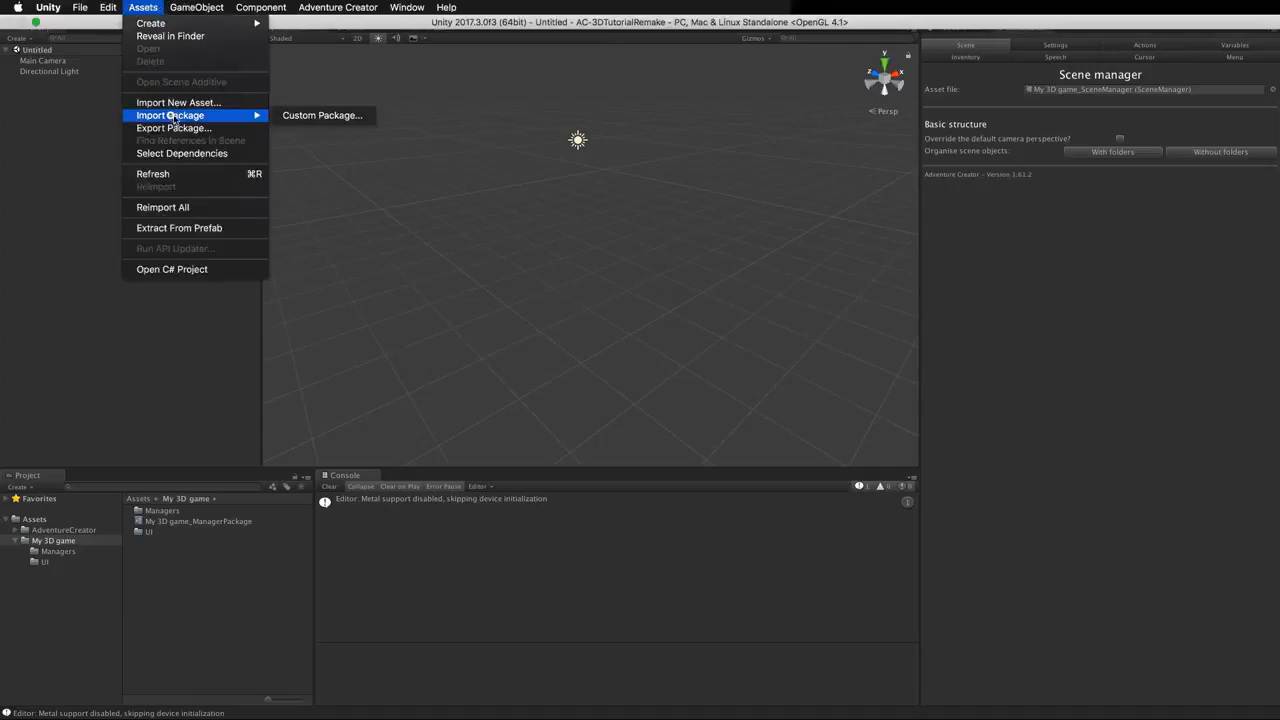
left_click(299, 116)
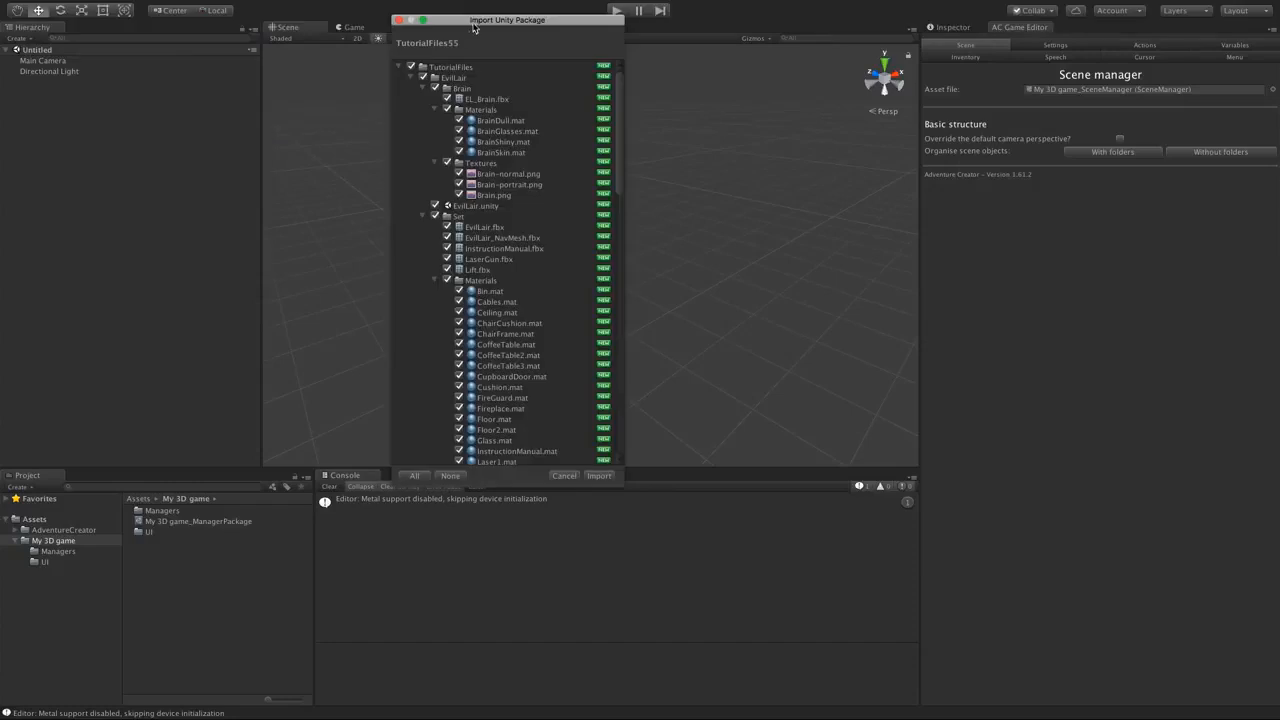
left_click_drag(472, 19, 472, 41)
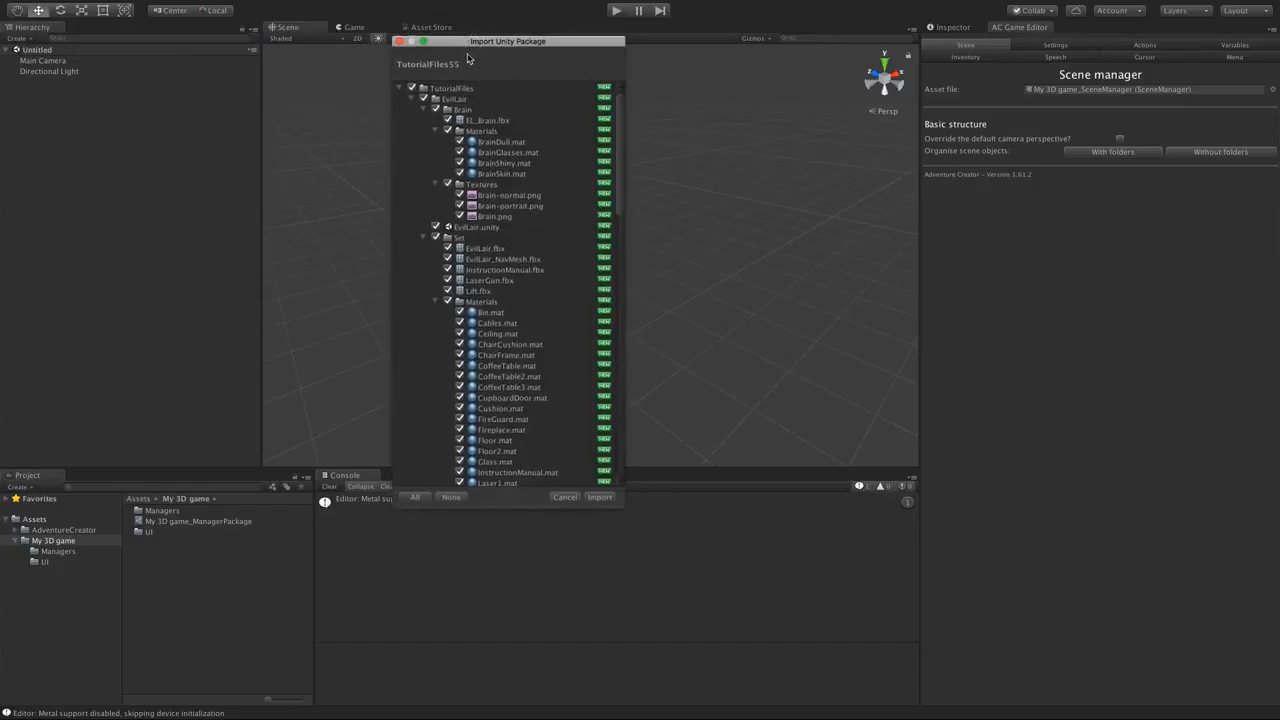
left_click(411, 99)
left_click(411, 120)
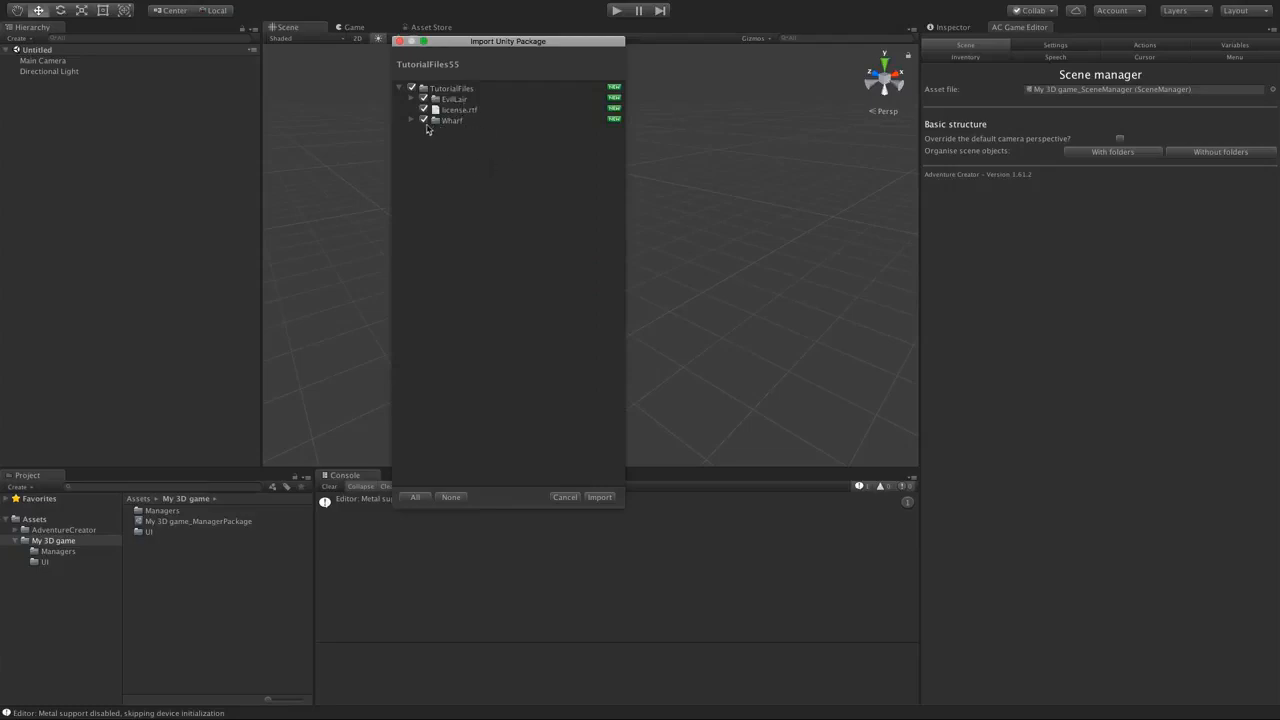
left_click(423, 120)
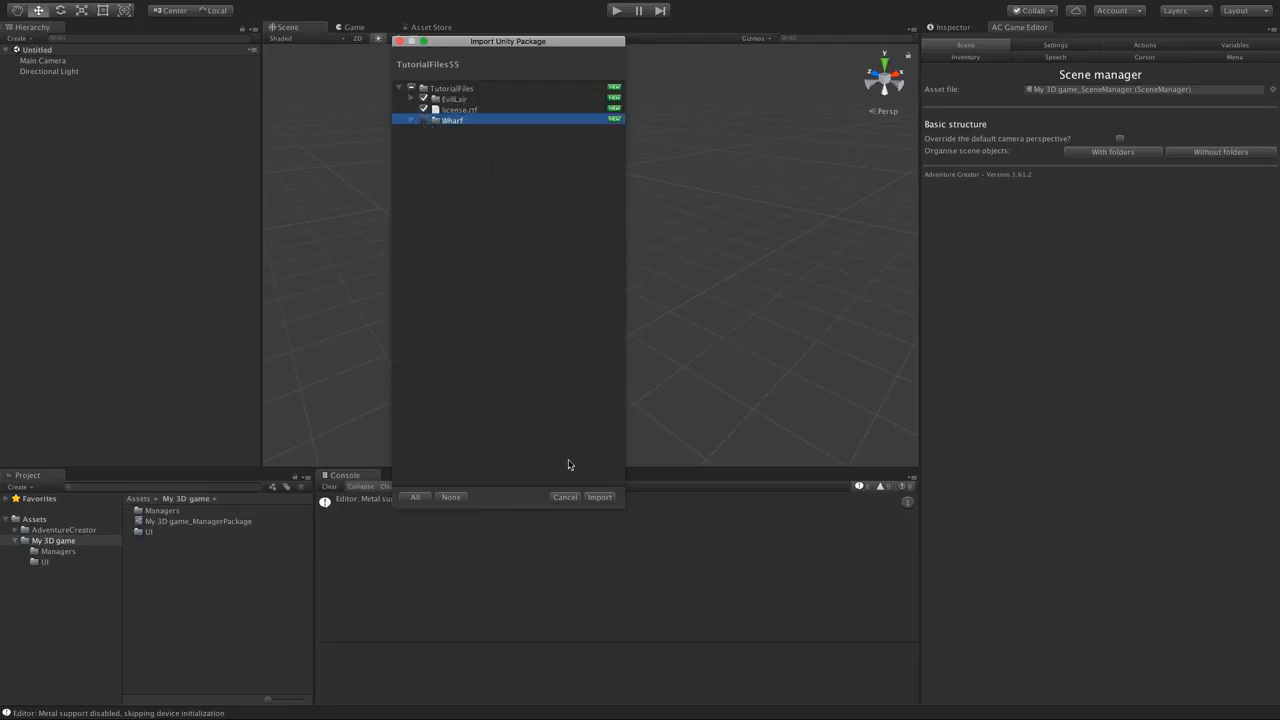
left_click(598, 497)
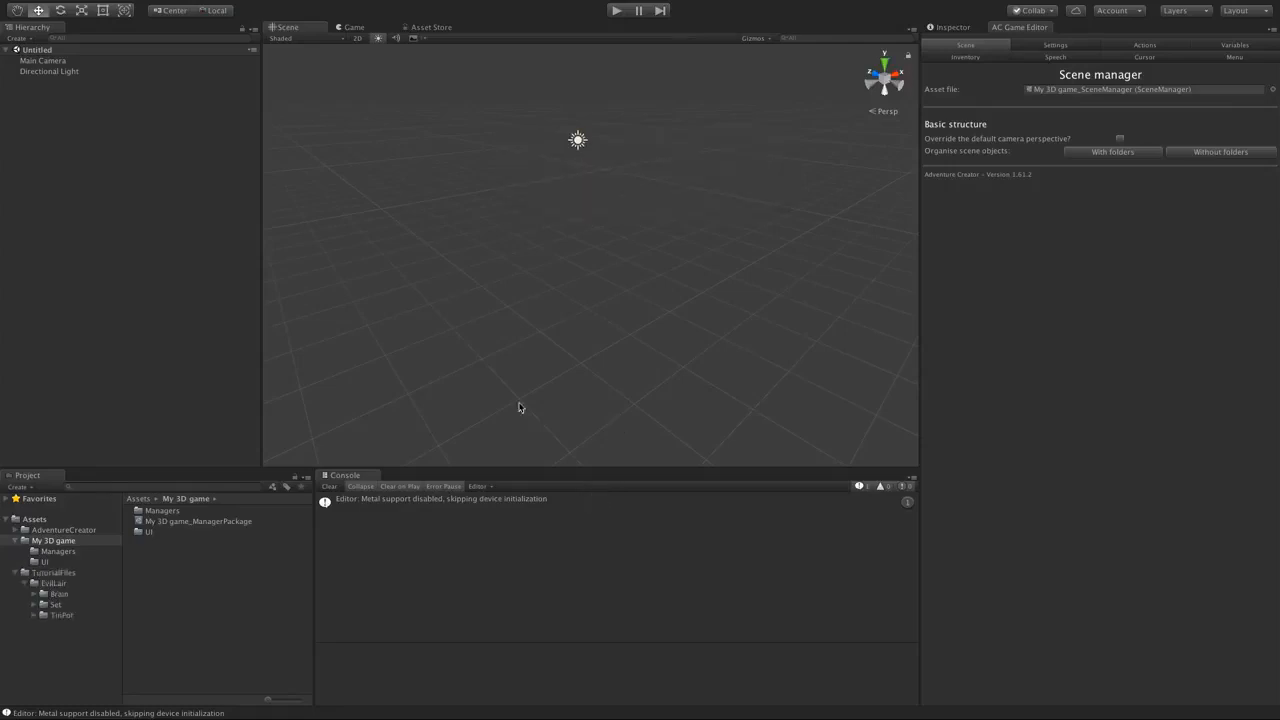
- Open the EvilLair scene from the EvilLair folder inside TutorialFiles
left_click(72, 573)
left_click(66, 585)
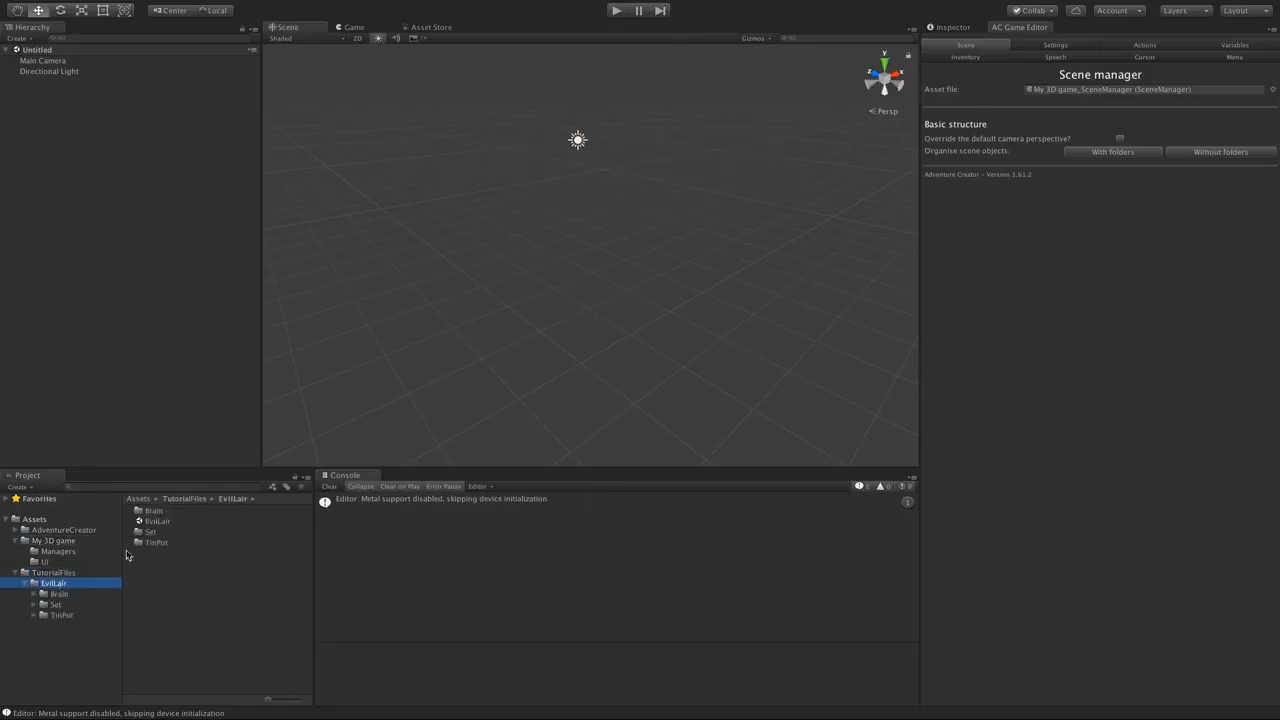
double_click(170, 522)
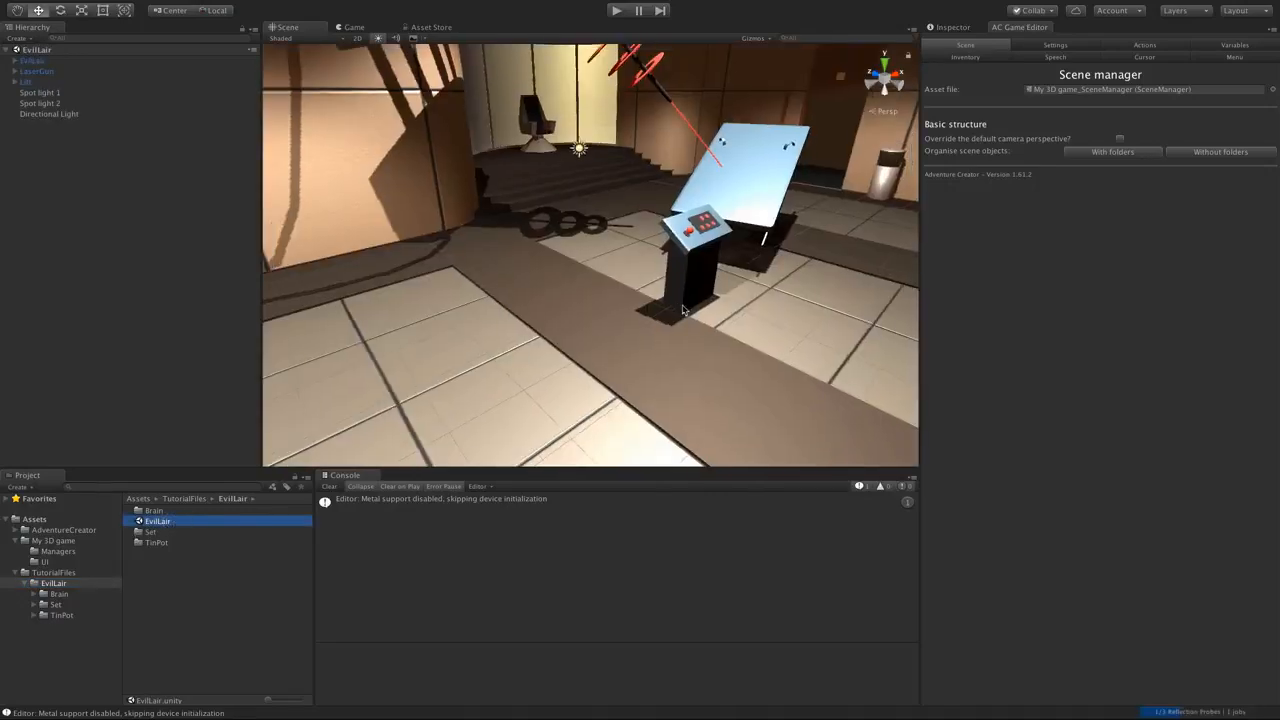
- Examine the EvilLair set from several angles, including the laser table, the lounge area and the doorway beside the bin
scroll(642, 314, "down", 3)
left_click_drag(642, 314, 735, 352, "alt")
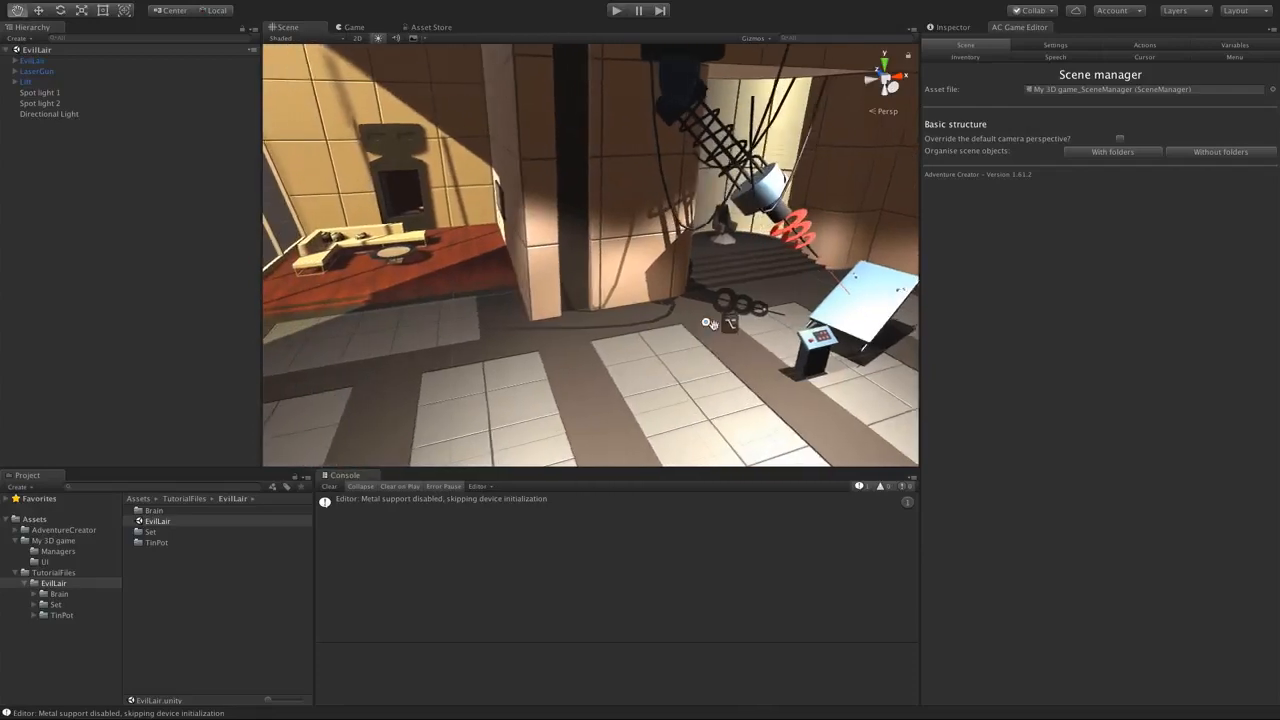
left_click_drag(712, 324, 548, 337, "alt")
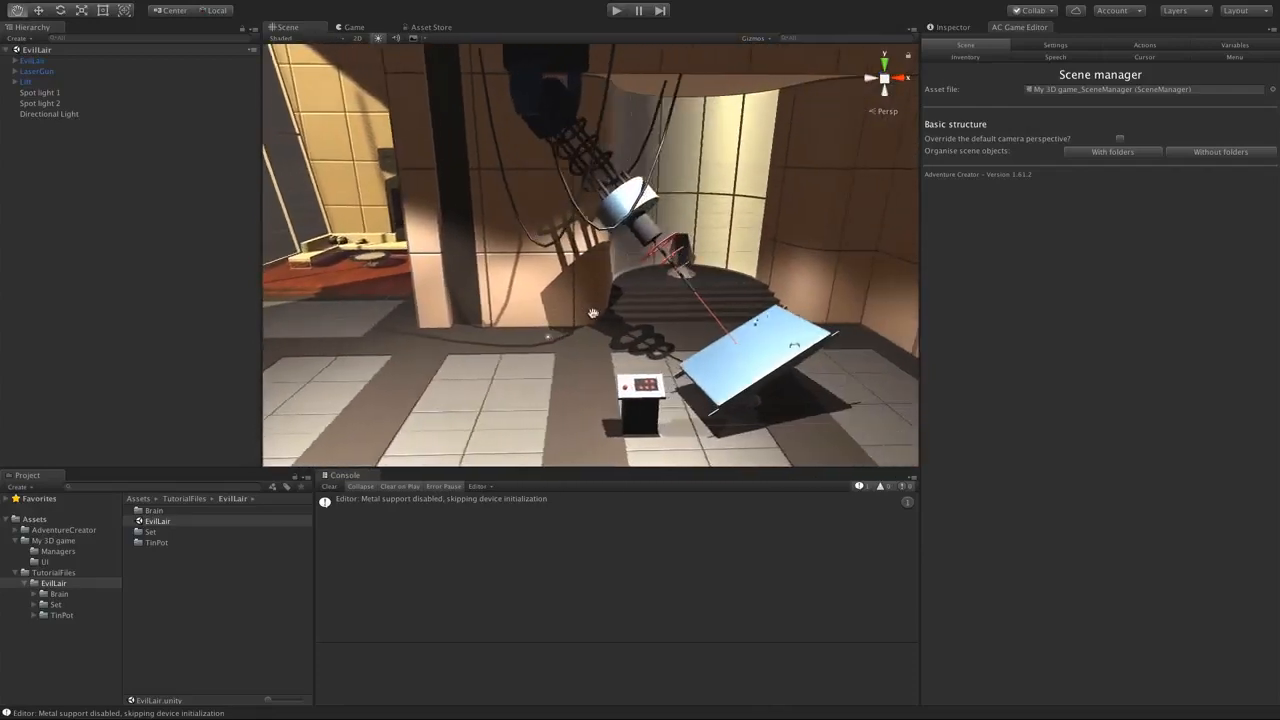
middle_click_drag(593, 313, 578, 313)
middle_click_drag(501, 261, 568, 258)
middle_click_drag(500, 286, 556, 316)
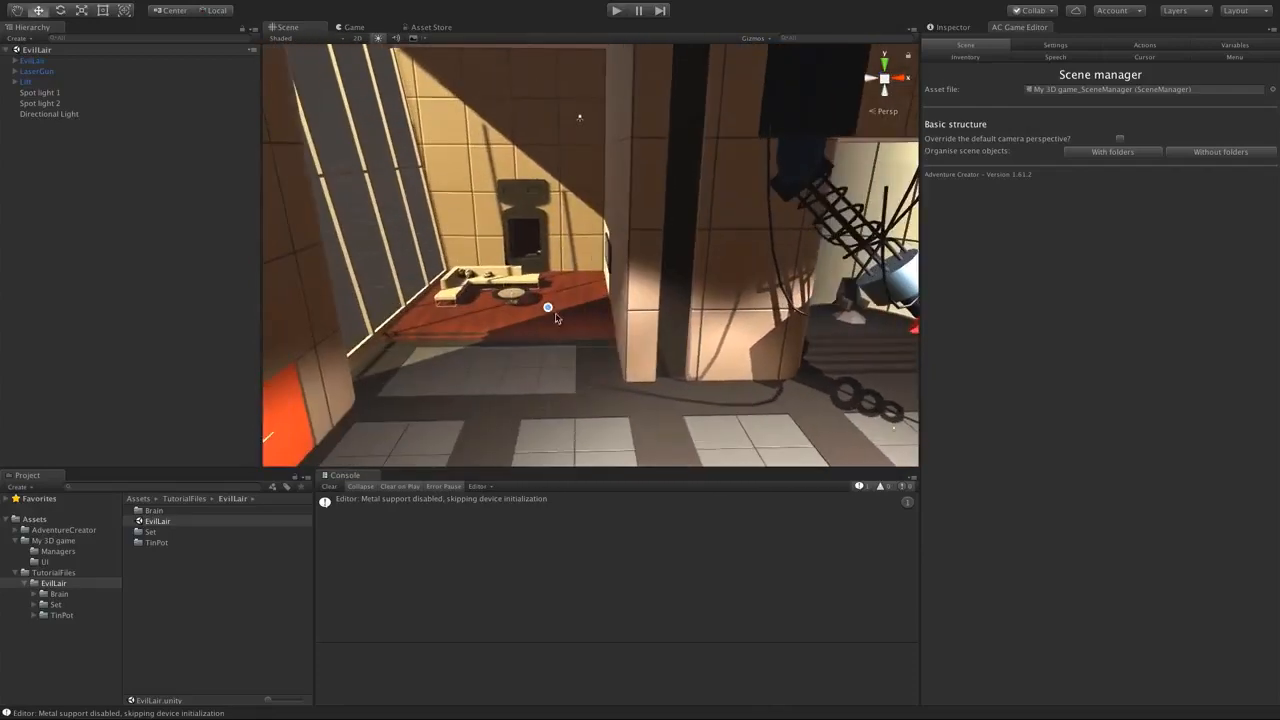
left_click_drag(556, 318, 630, 374, "alt")
middle_click_drag(808, 302, 634, 320)
mouse_move(634, 320)
left_mouse_down("alt")
mouse_move(706, 335)
mouse_move(612, 329)
left_mouse_up("alt")
scroll(643, 324, "up", 5)
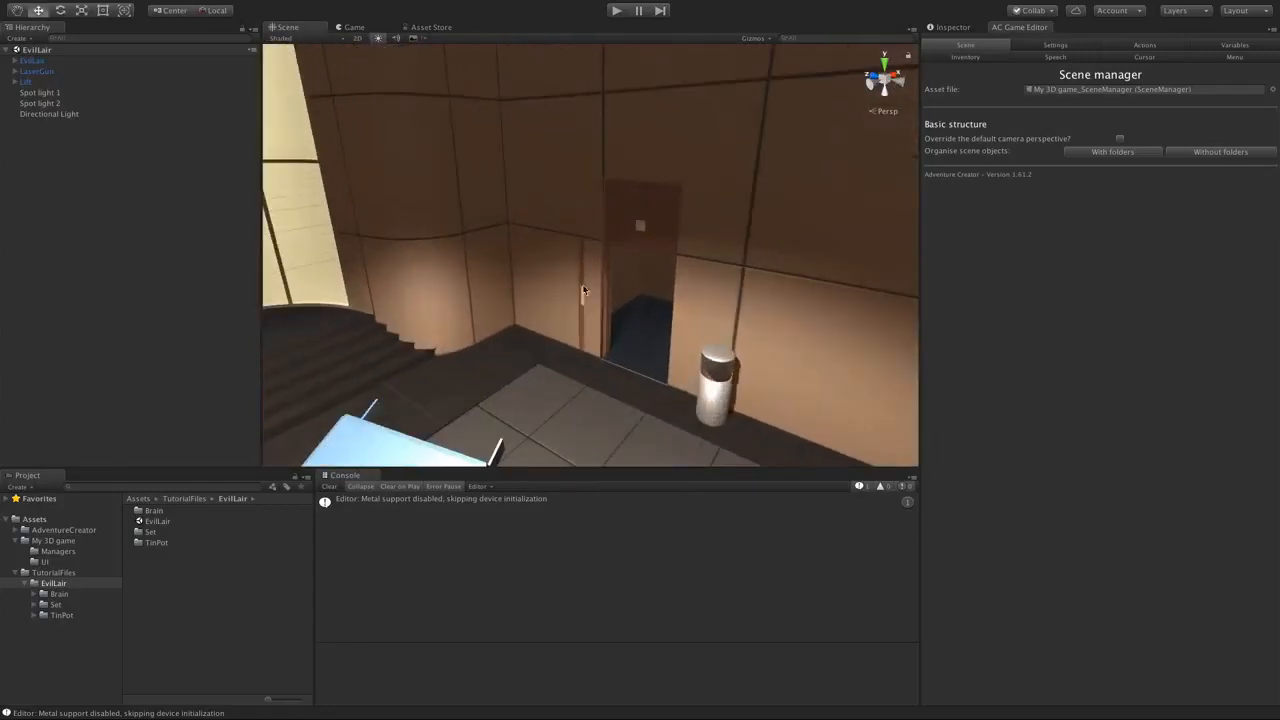
scroll(639, 291, "down", 3)
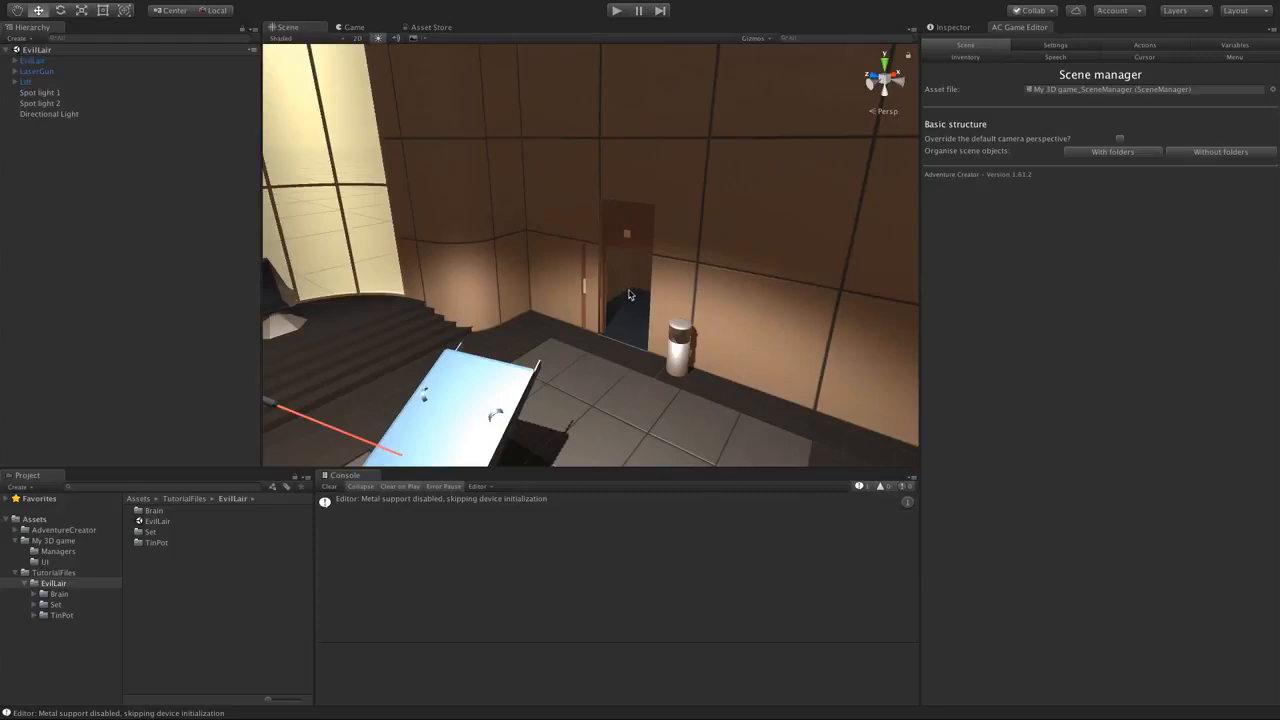
- Select the laser gun above the table and inspect its transform and animation components
left_click_drag(630, 295, 612, 316, "alt")
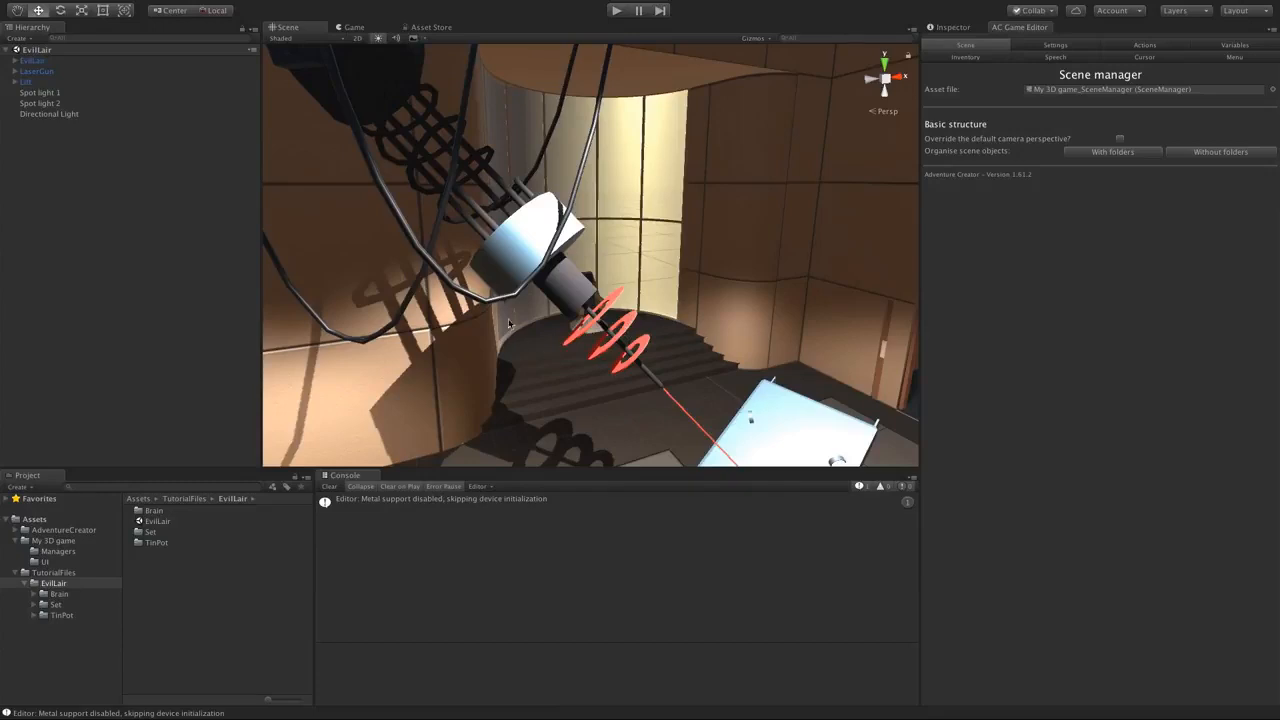
left_click(514, 250)
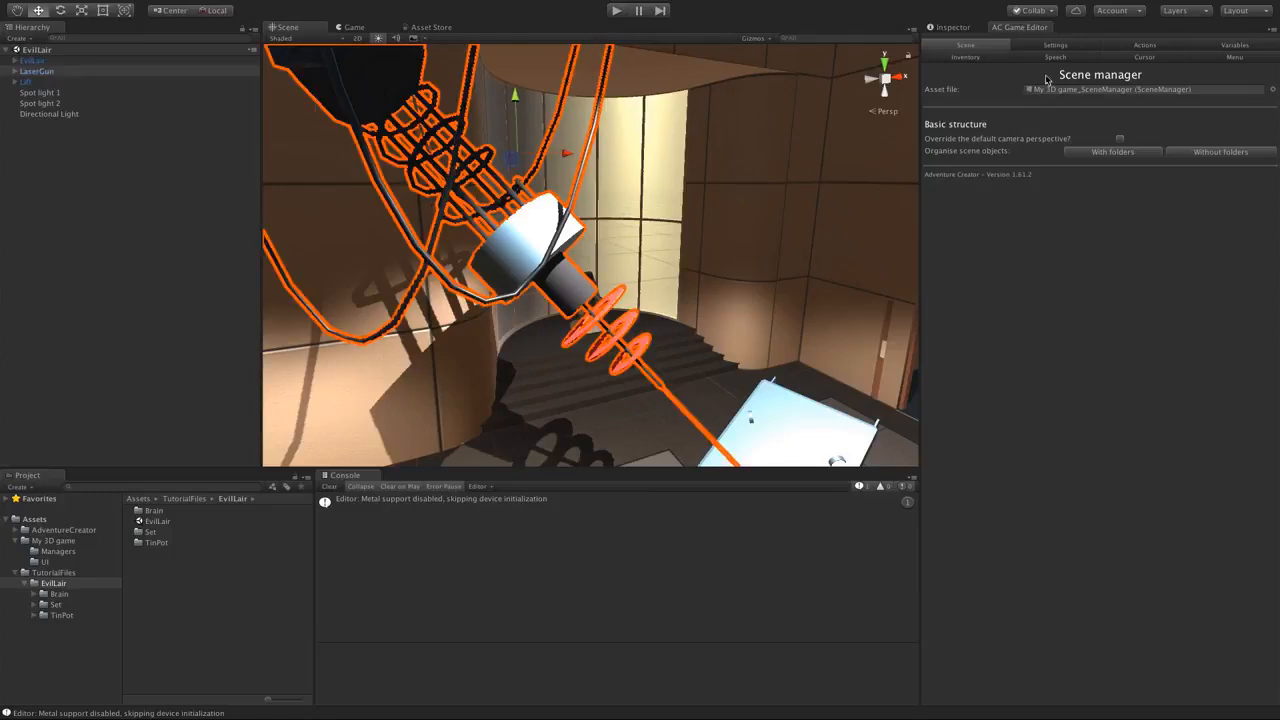
left_click(937, 27)
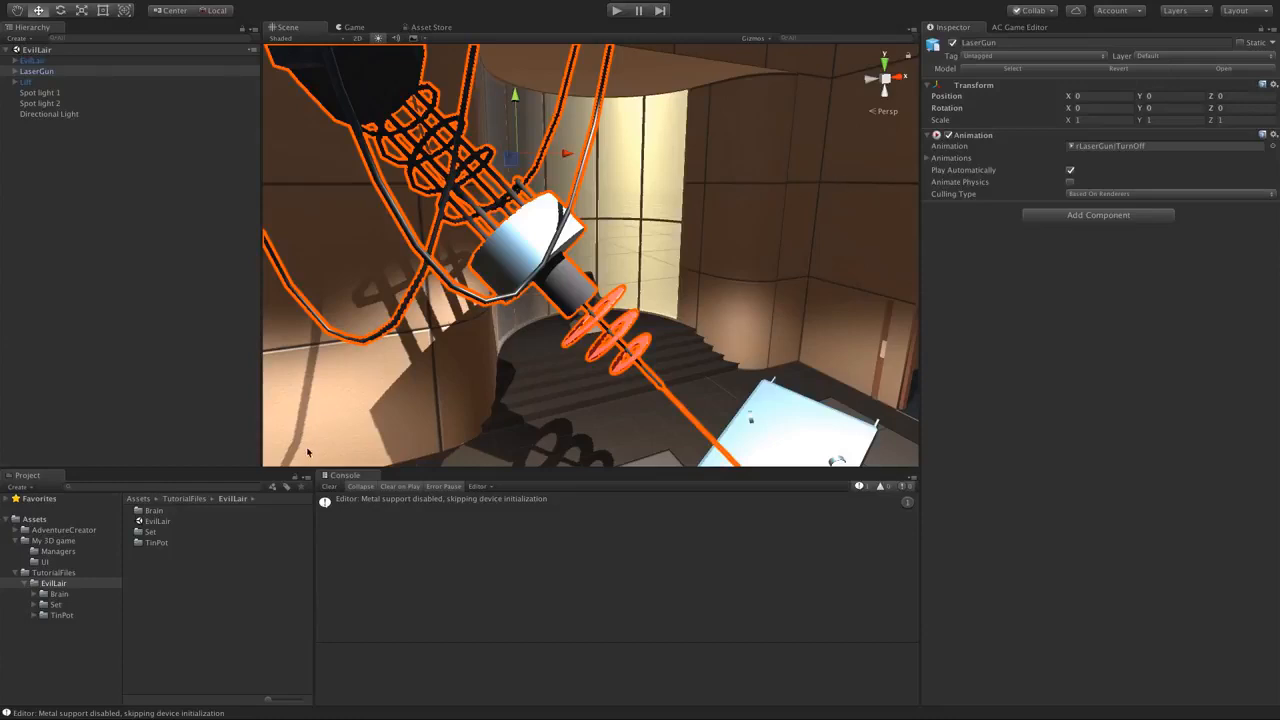
- Set the LaserGun model's rig in the Set folder to the Generic animation type, apply it, and check the scene object's components
left_click(56, 605)
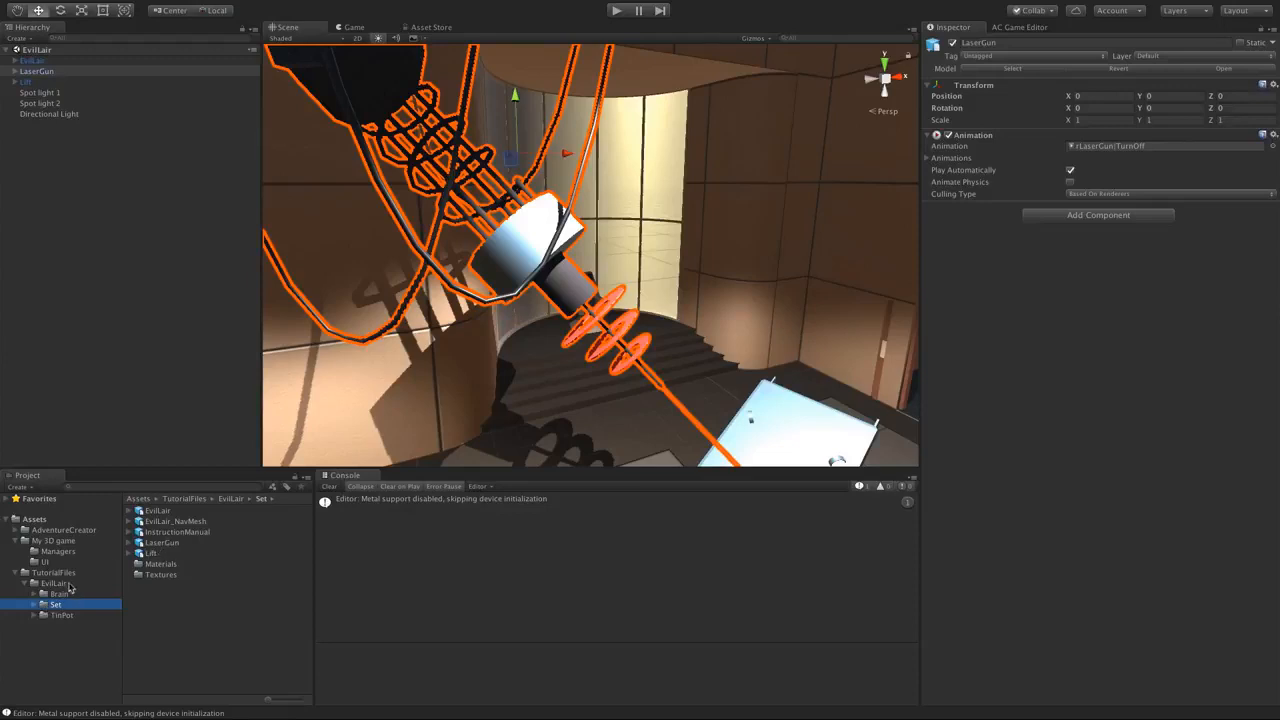
left_click(150, 543)
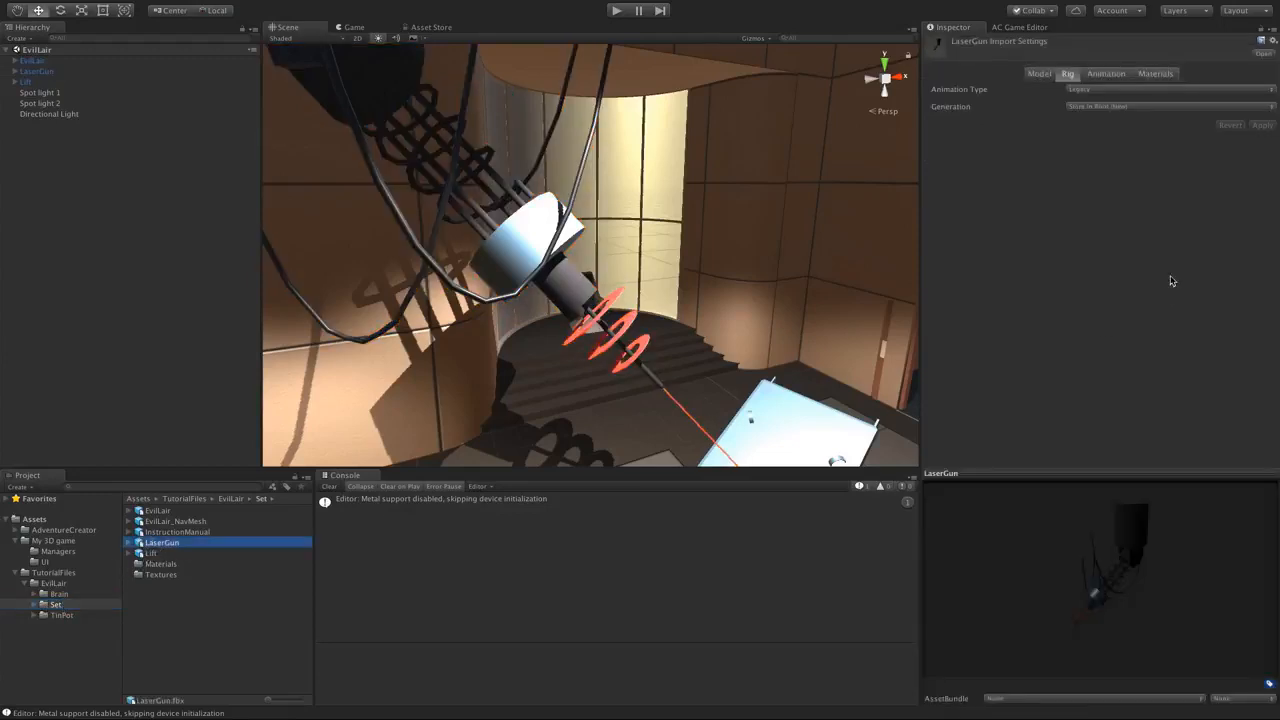
left_click(1068, 76)
left_click(1088, 92)
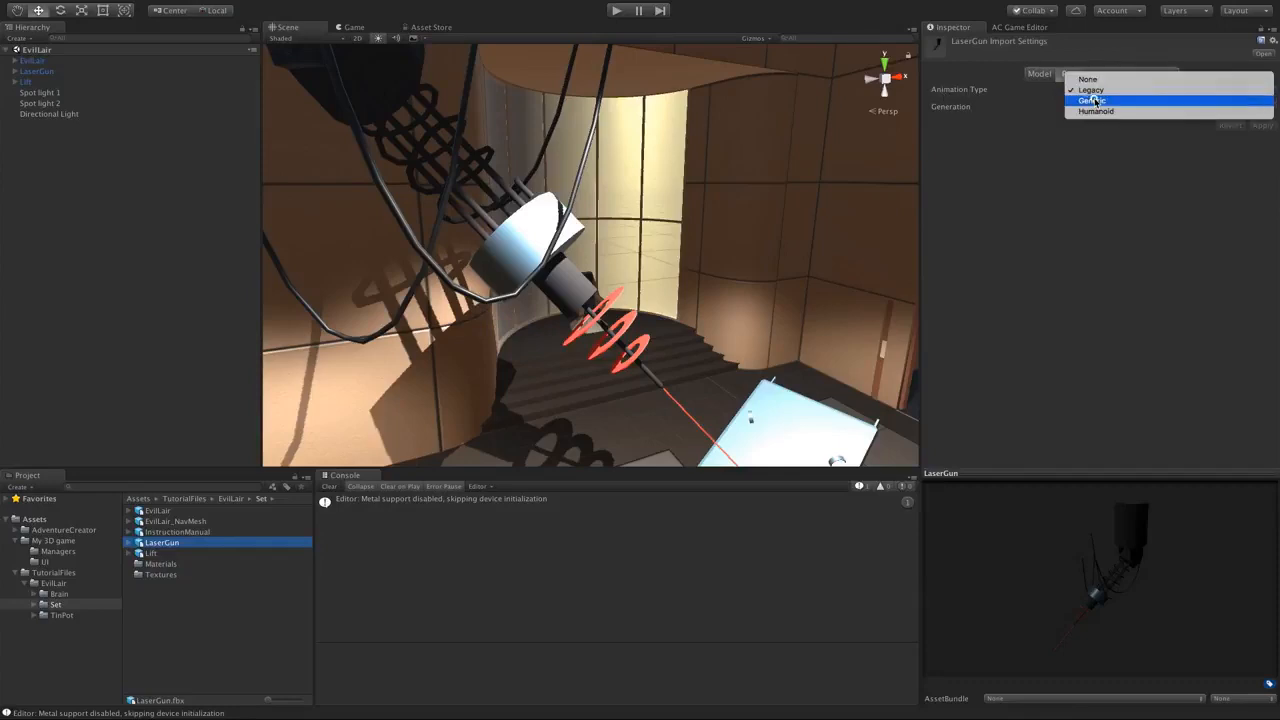
left_click(1095, 103)
left_click(1262, 149)
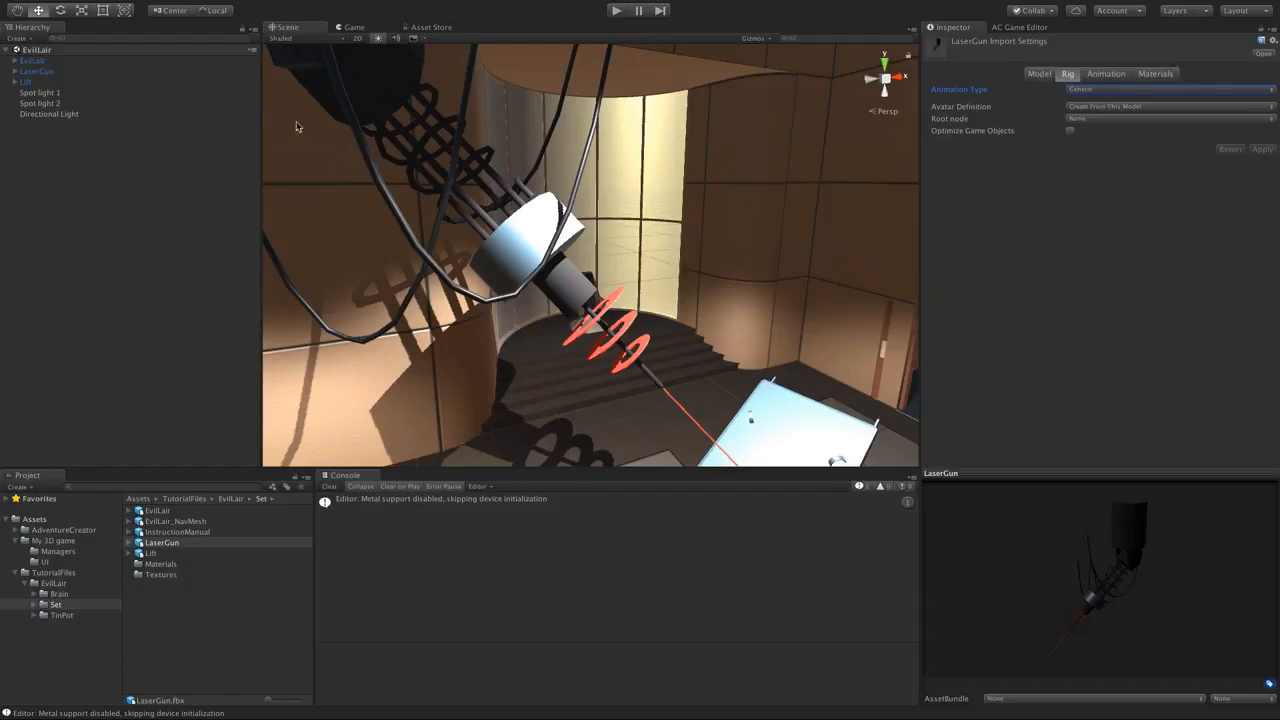
left_click(32, 71)
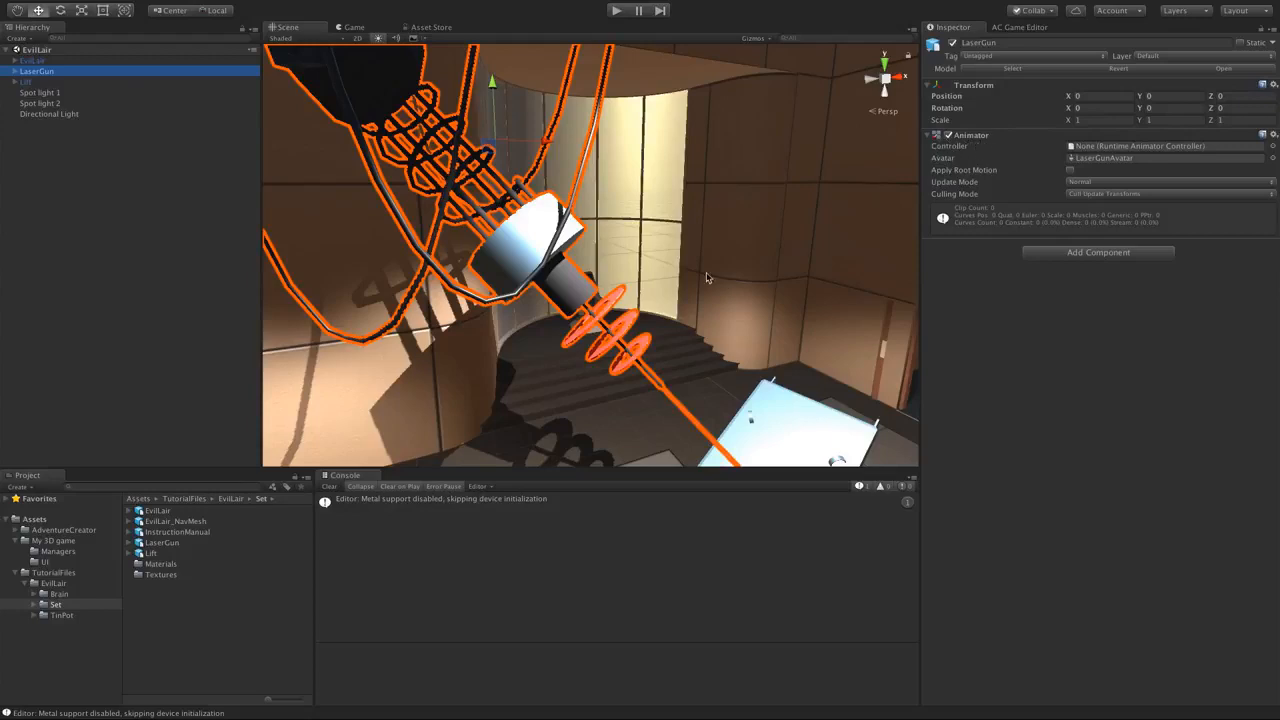
left_click_drag(706, 278, 843, 265, "alt")
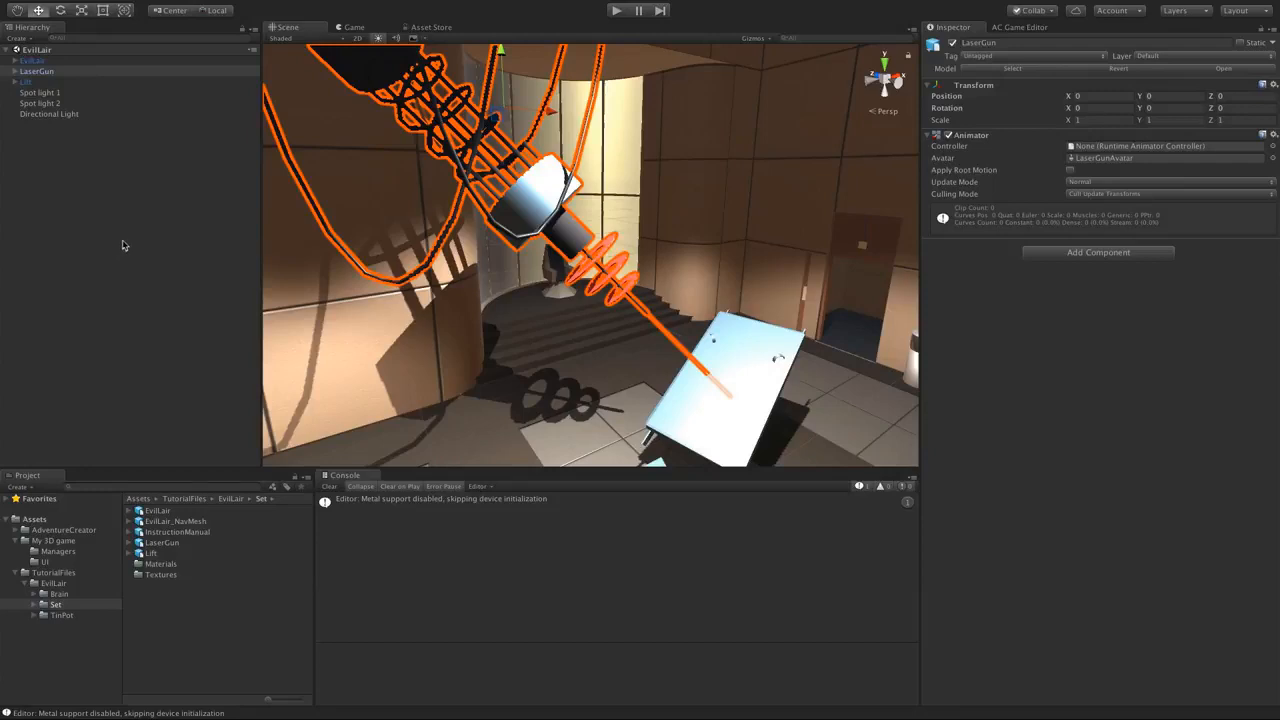
- Set the EL_TinPot model's rig in the TinPot folder to the Generic animation type and apply it
left_click(59, 616)
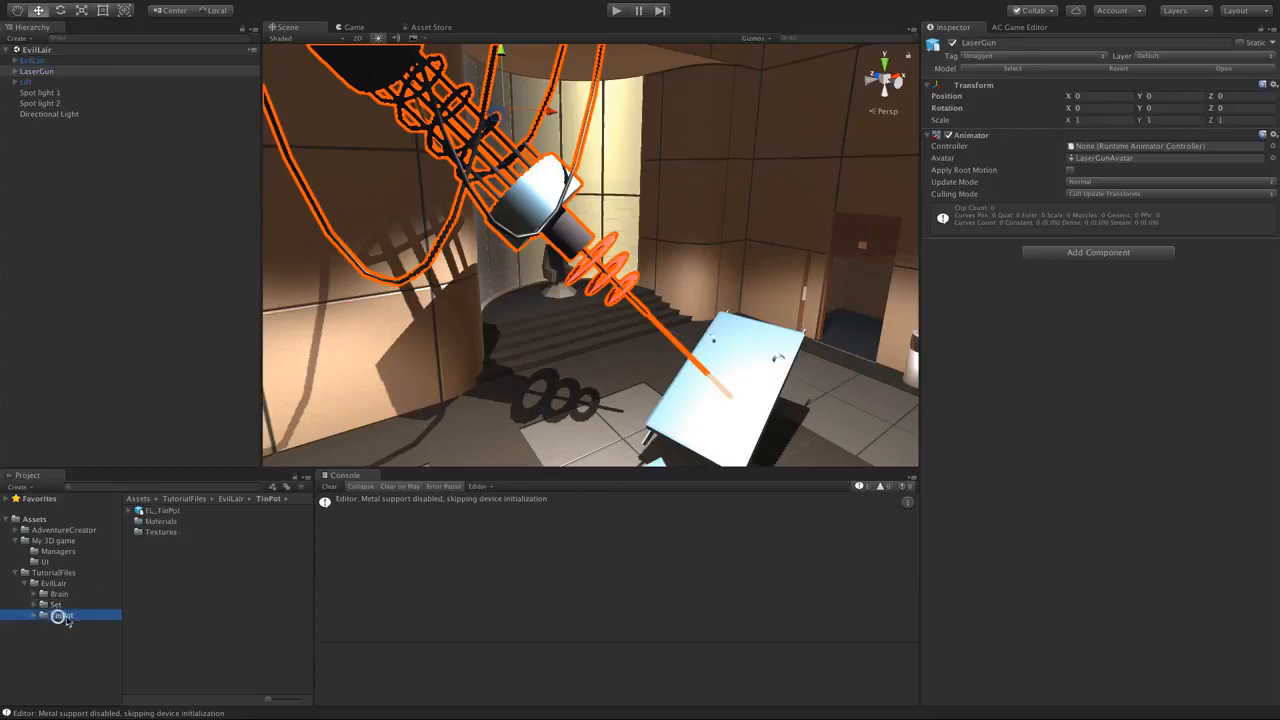
left_click(150, 511)
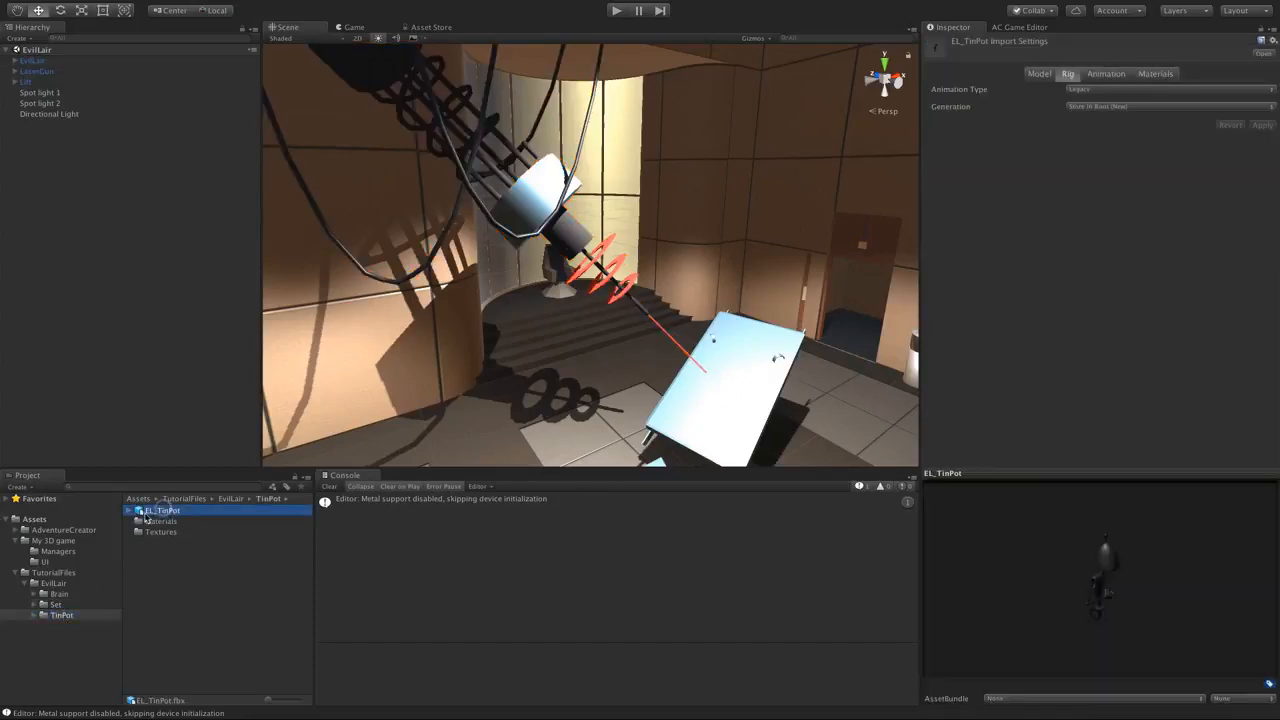
left_click(1108, 90)
left_click(1100, 100)
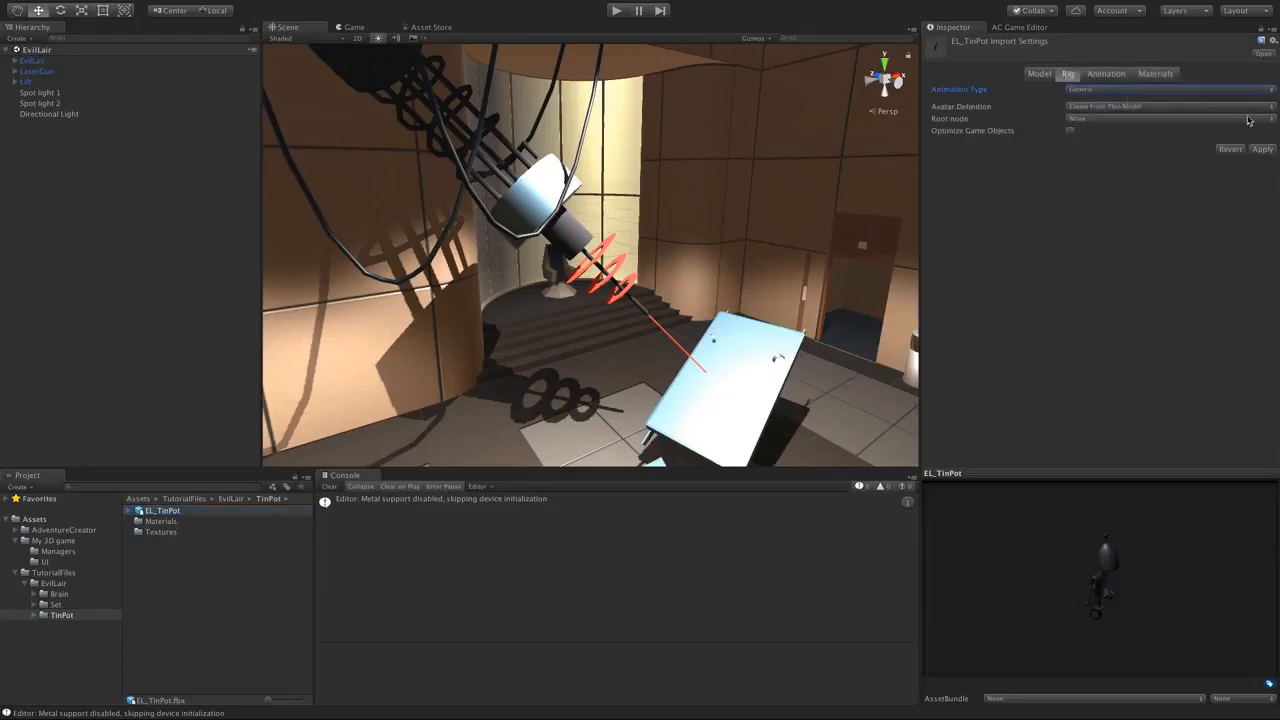
left_click(1263, 150)
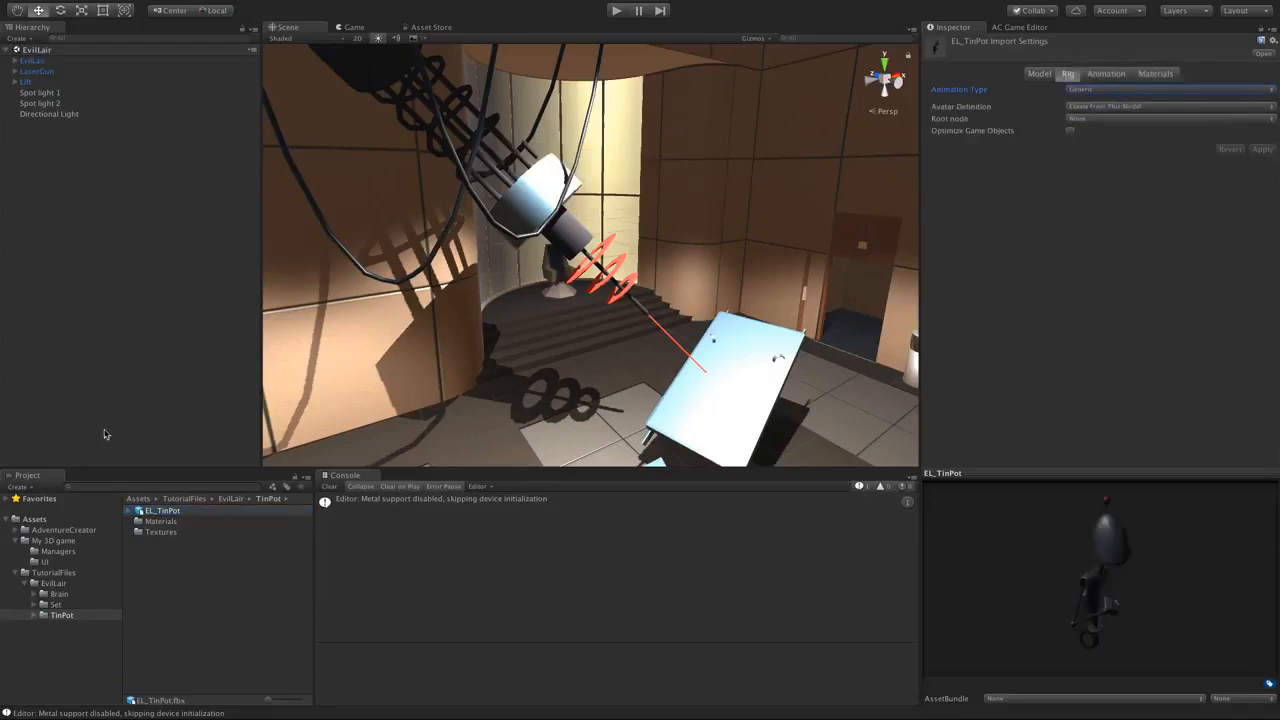
- Check the rig import settings of the EL_Brain model and return to the EvilLair project folder
left_click(57, 594)
left_click(150, 510)
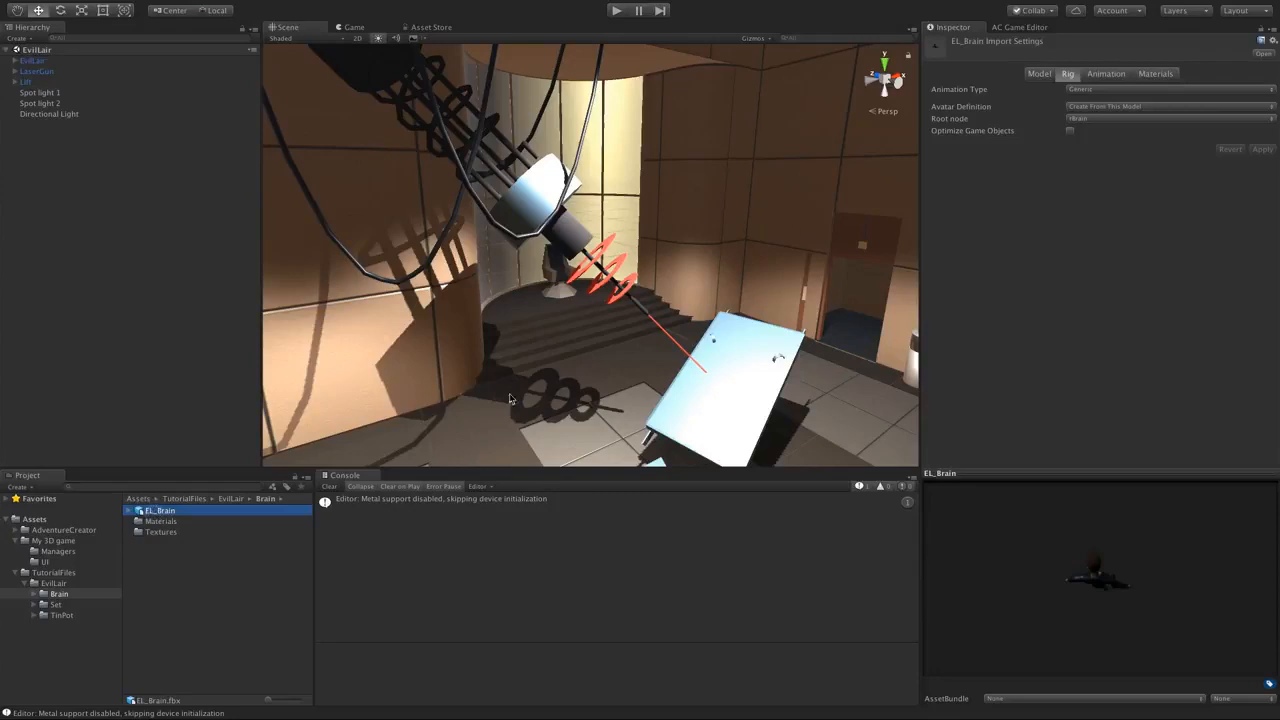
left_click(57, 594)
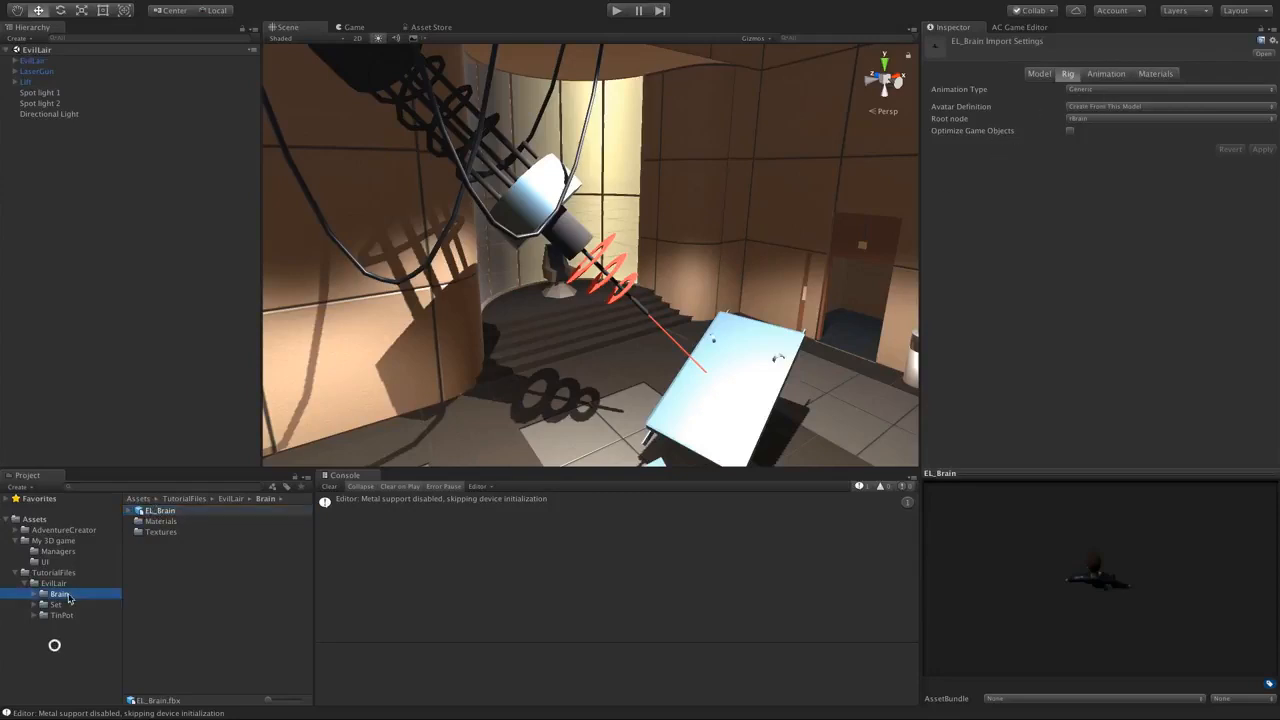
left_click(55, 583)
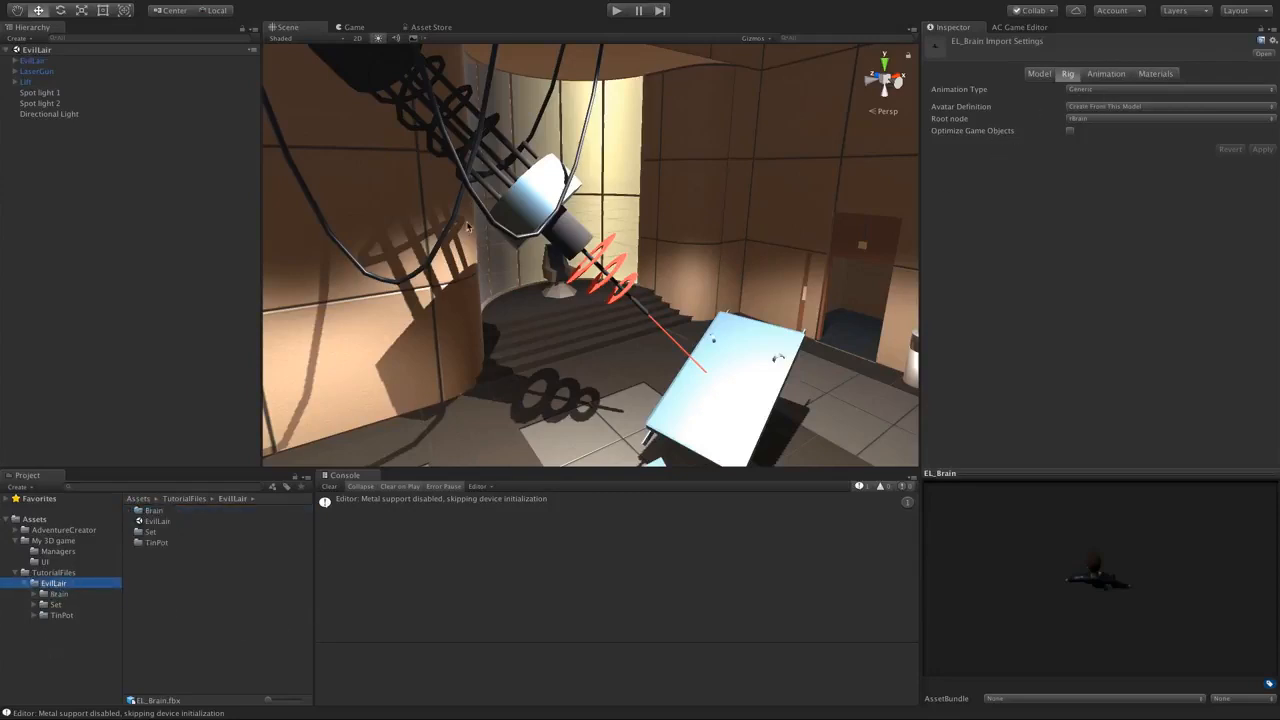
- Review the LaserGun and EvilLair scene objects, including the child objects that make up the EvilLair set
left_click_drag(468, 228, 616, 315, "alt")
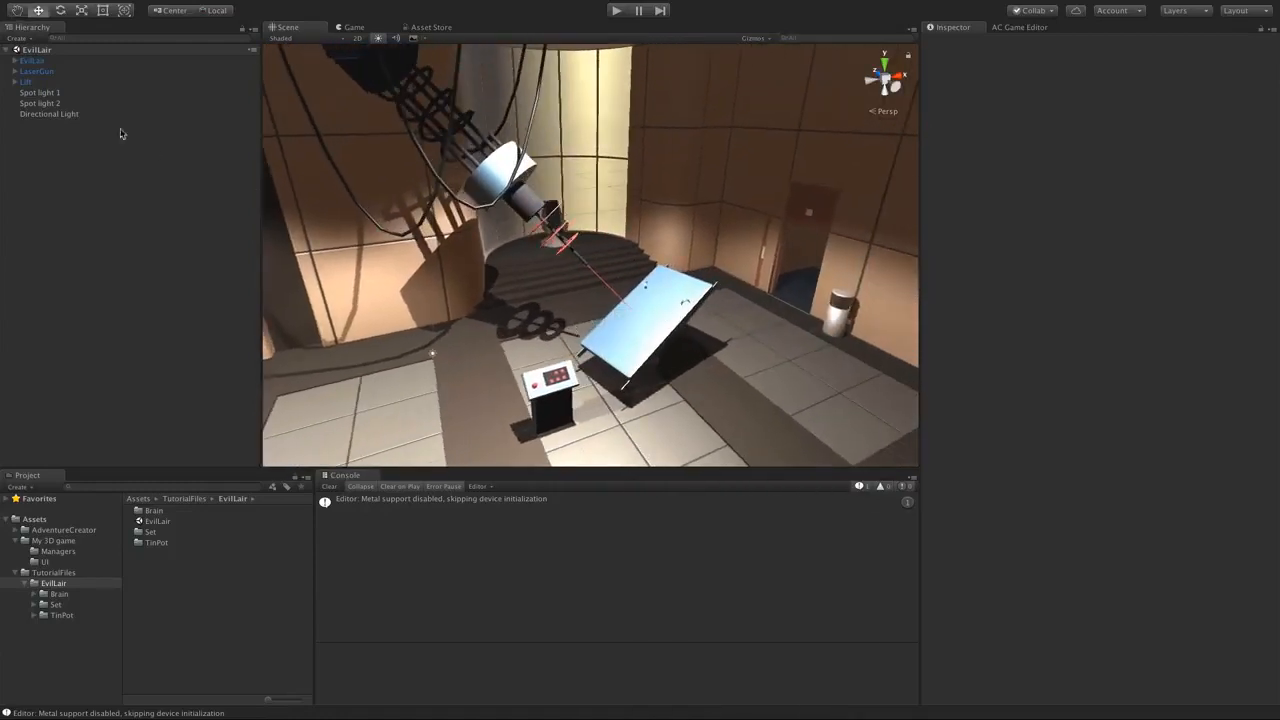
left_click(30, 71)
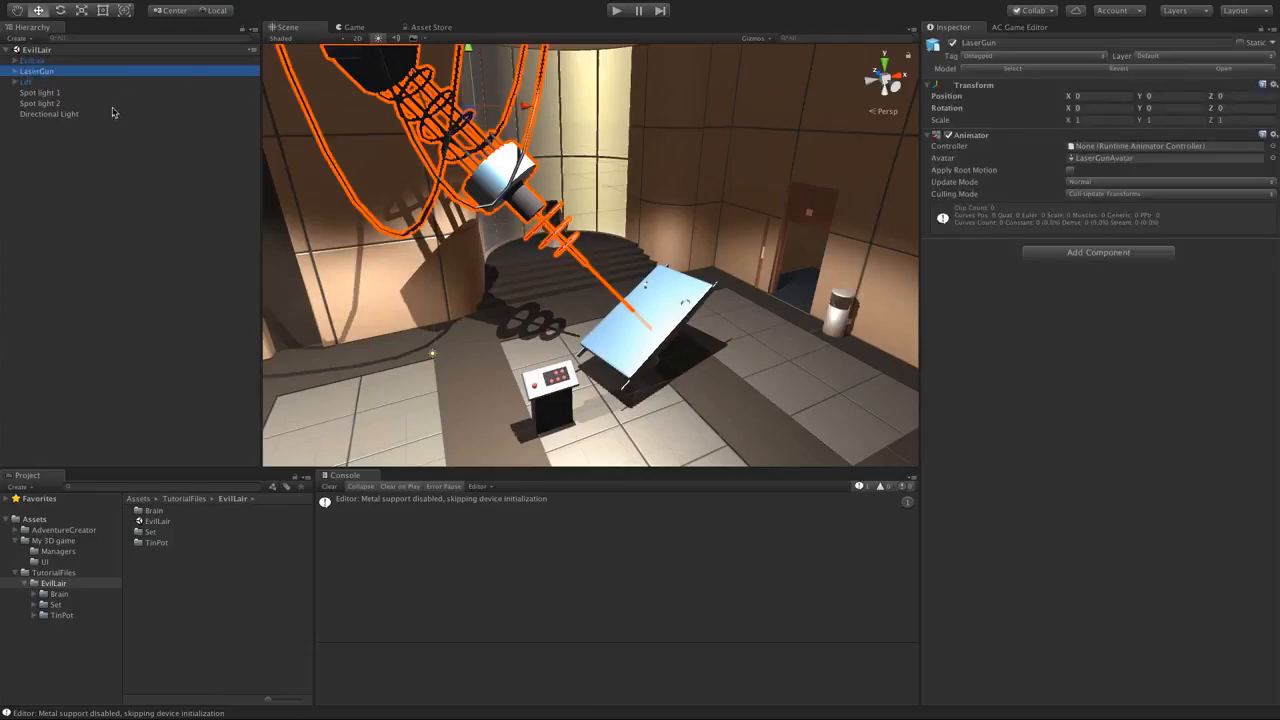
left_click(42, 61)
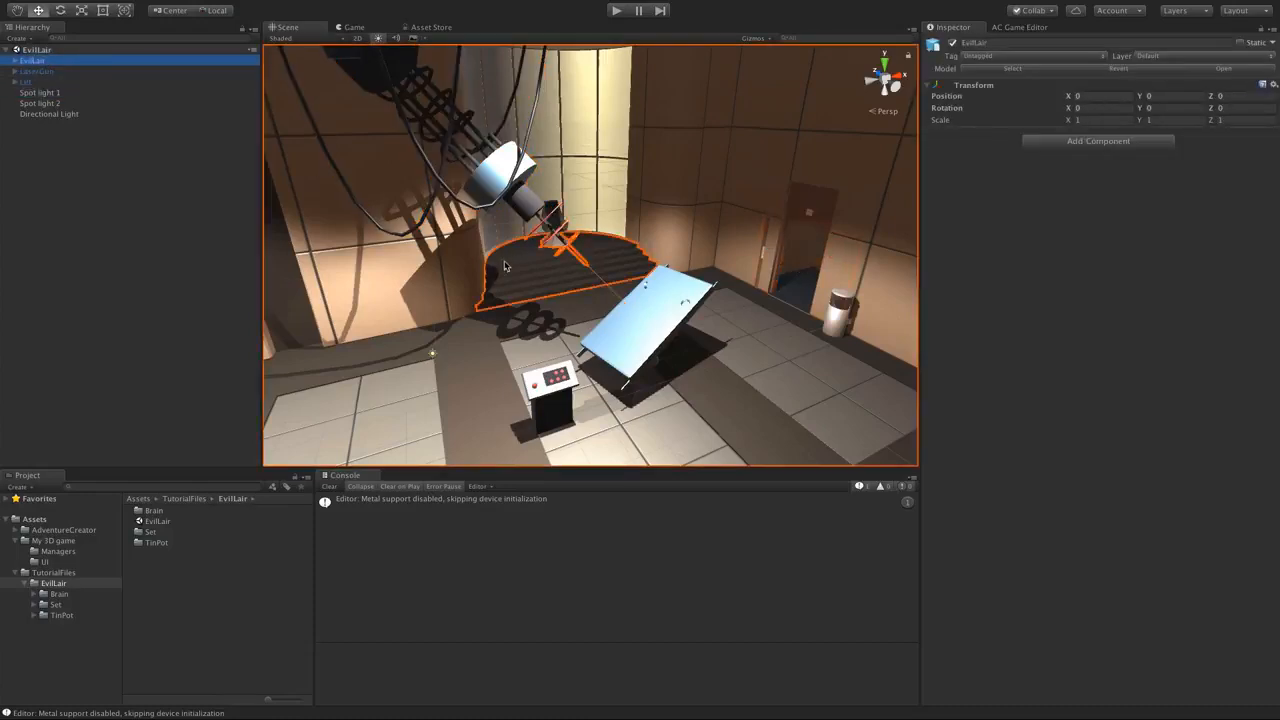
left_click(14, 61)
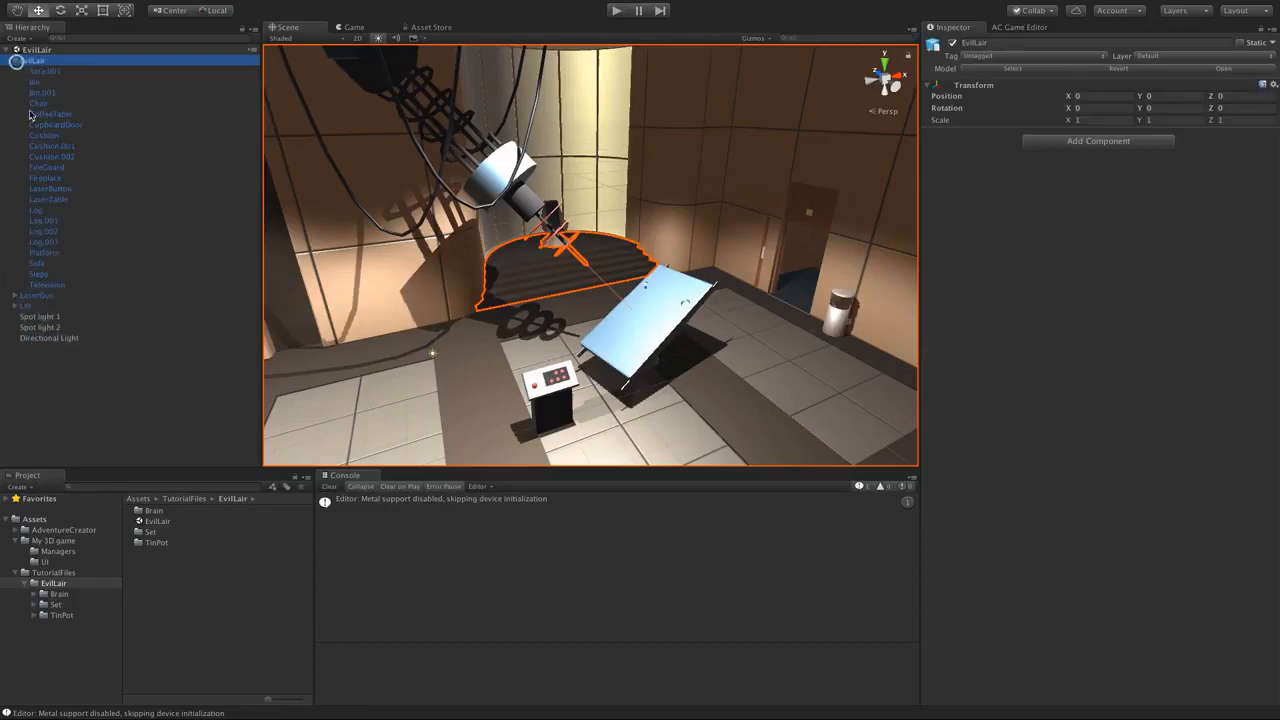
left_click(13, 61)
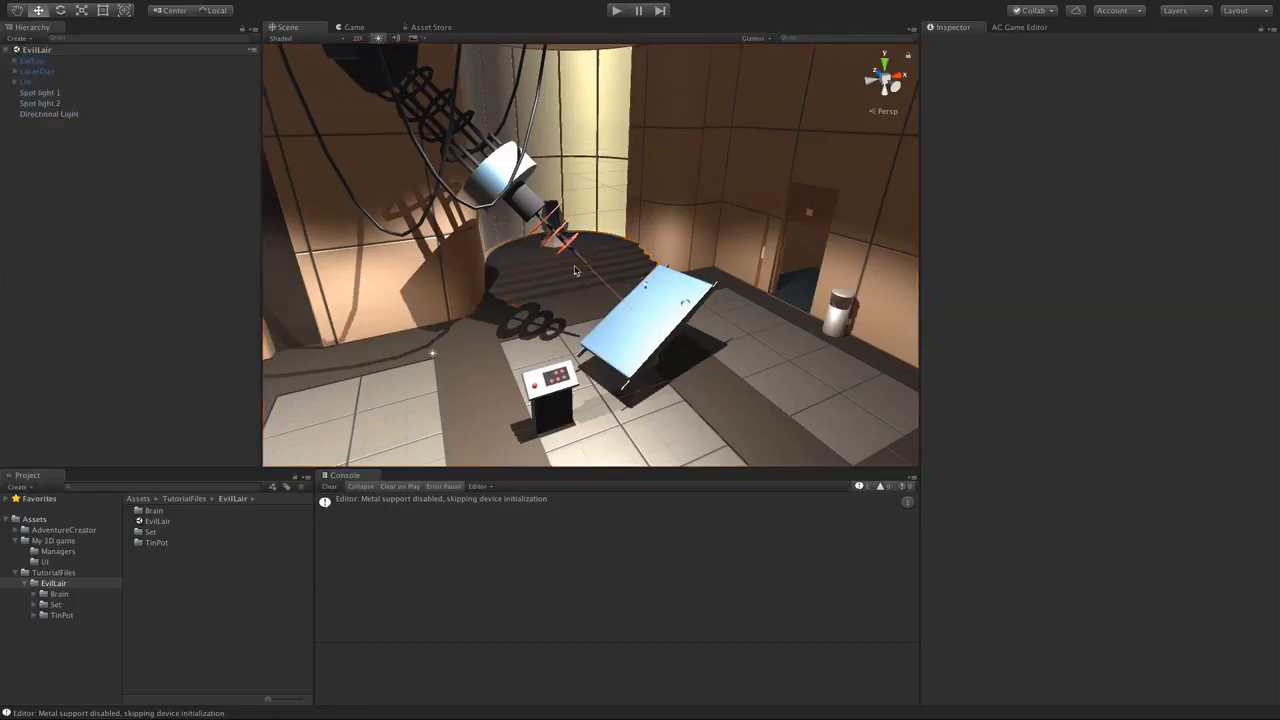
- Organise the scene objects with folders using Adventure Creator's Scene manager
left_click_drag(511, 296, 616, 282, "alt")
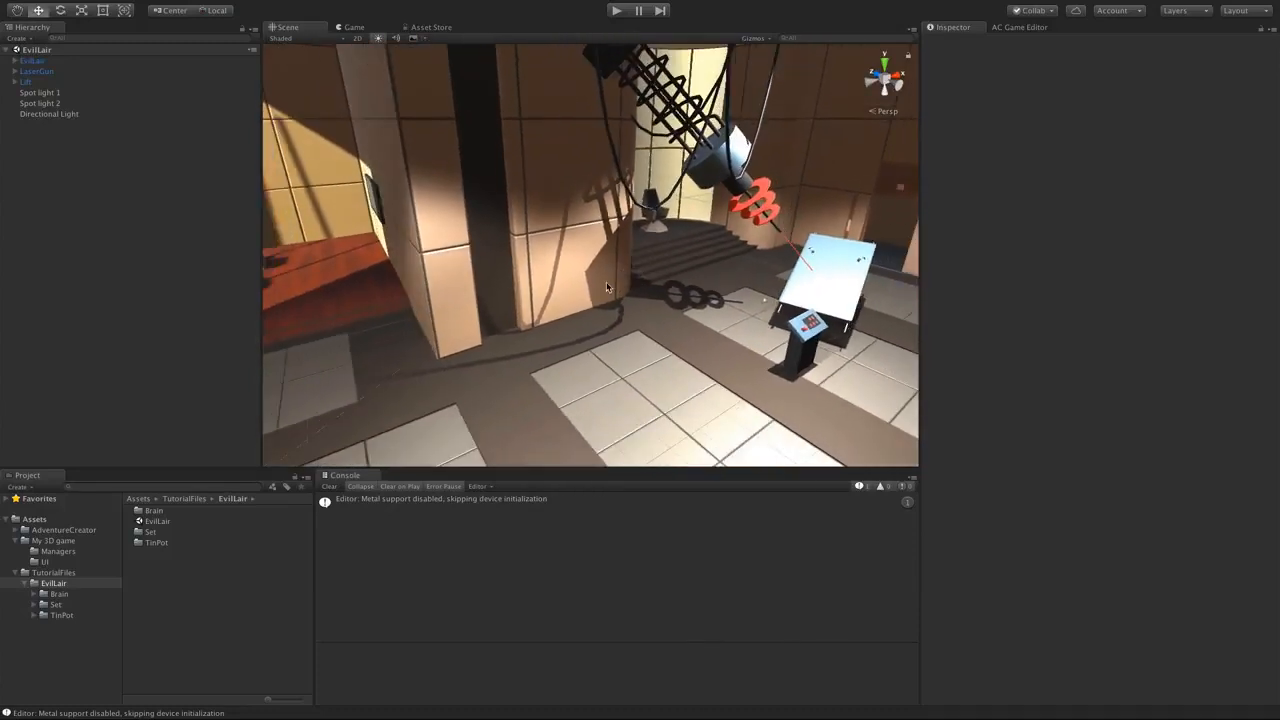
left_click(1011, 29)
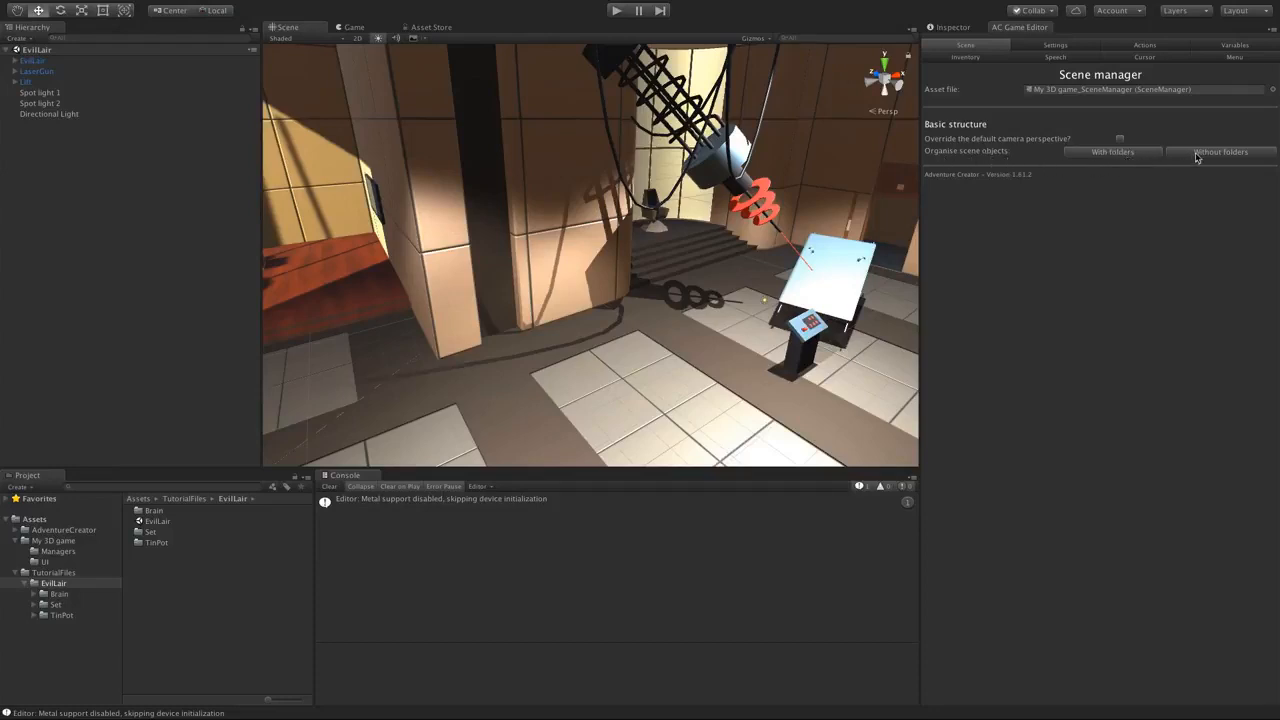
left_click(1144, 154)
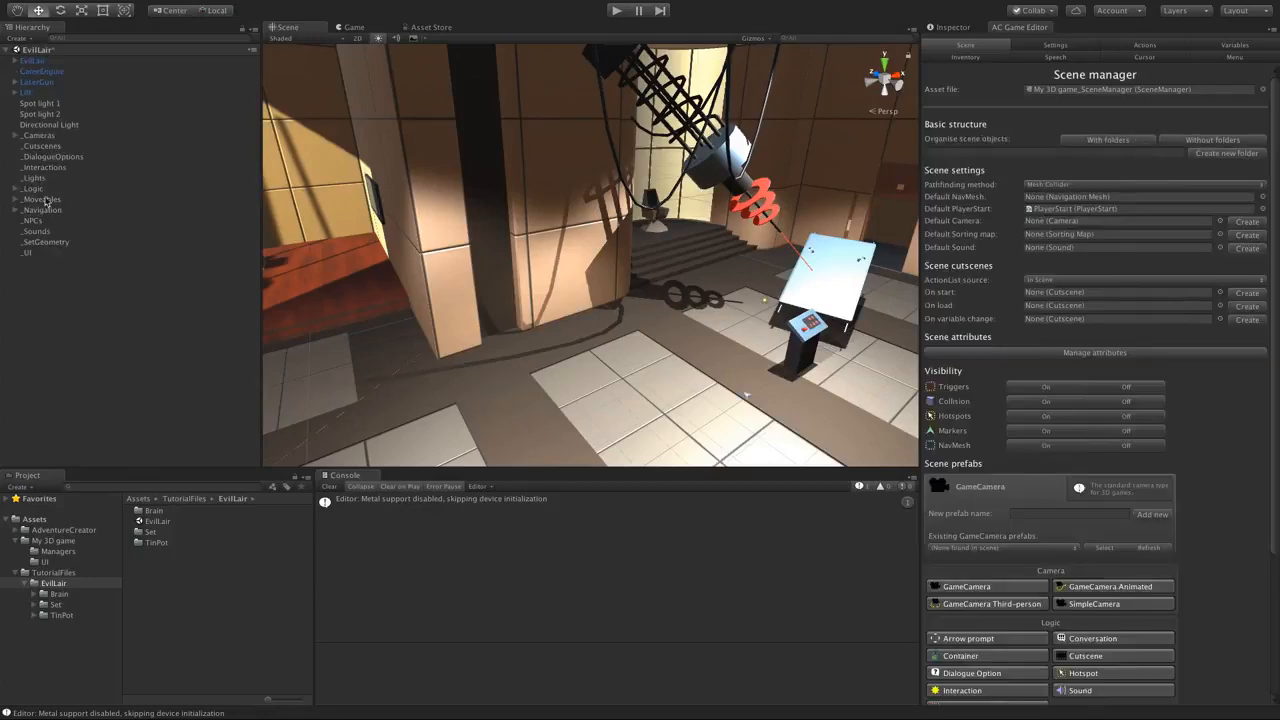
- Move Spot light 1, Spot light 2 and Directional Light into the _Lights folder and collapse it
left_click(44, 124)
left_click(40, 104, "shift")
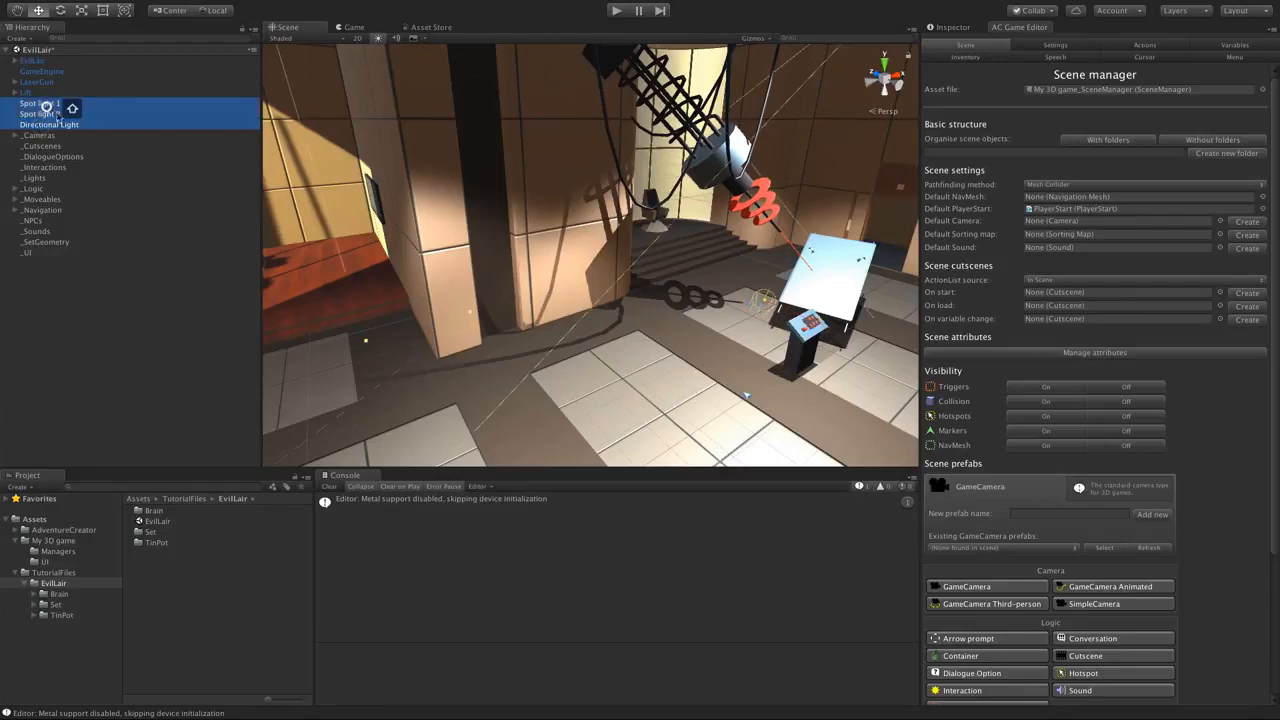
left_click_drag(40, 115, 53, 177)
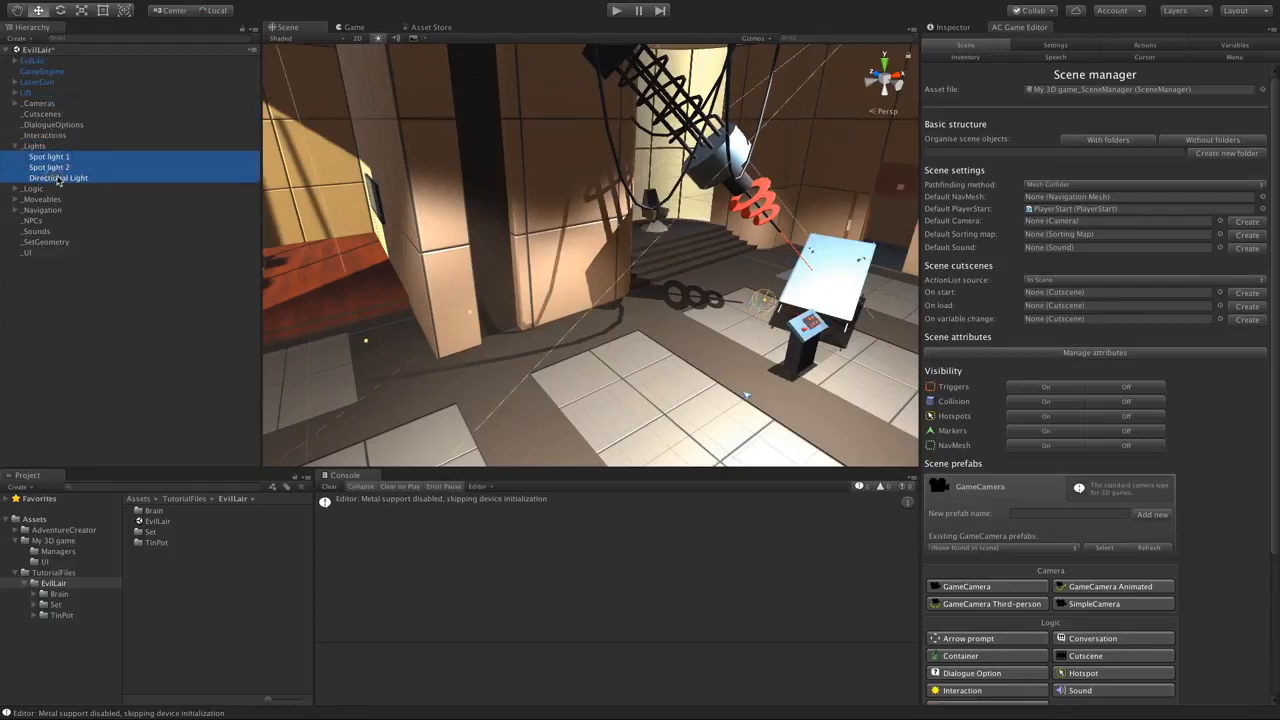
left_click(15, 146)
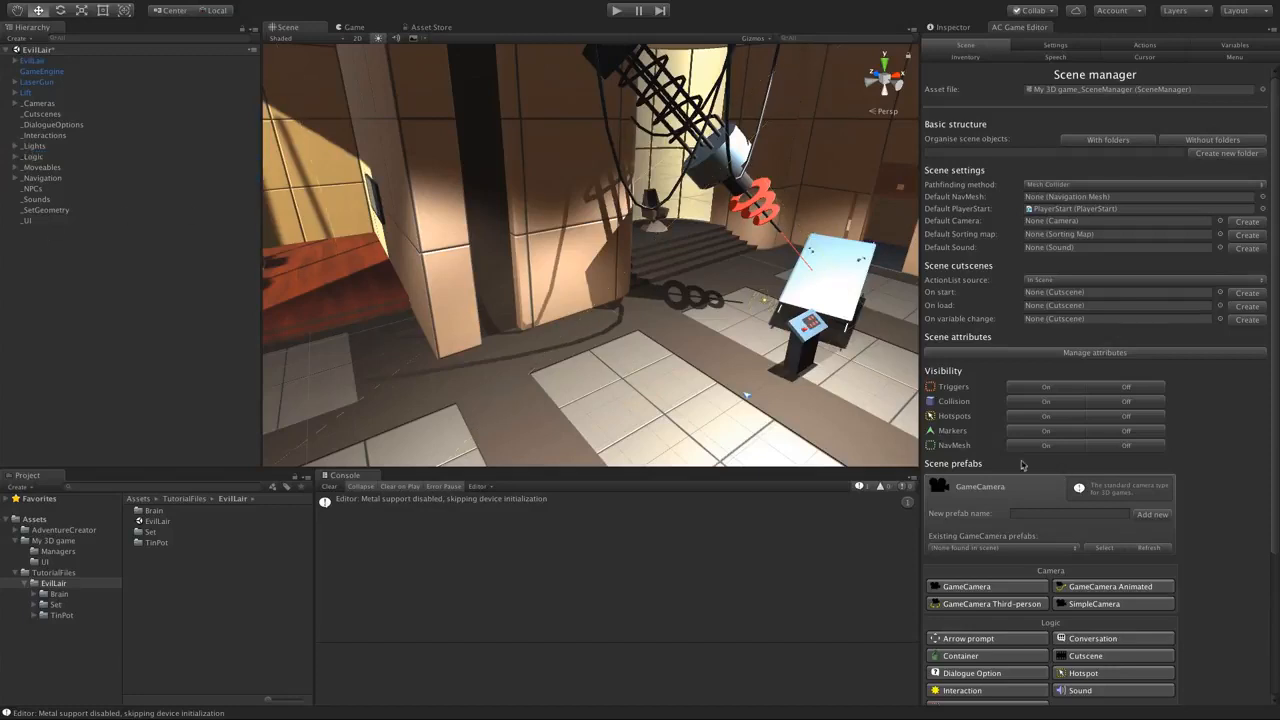
- Move the EvilLair, LaserGun and Lift objects into the _SetGeometry folder and collapse it
left_click_drag(805, 383, 740, 373, "alt")
scroll(1033, 495, "down", 4)
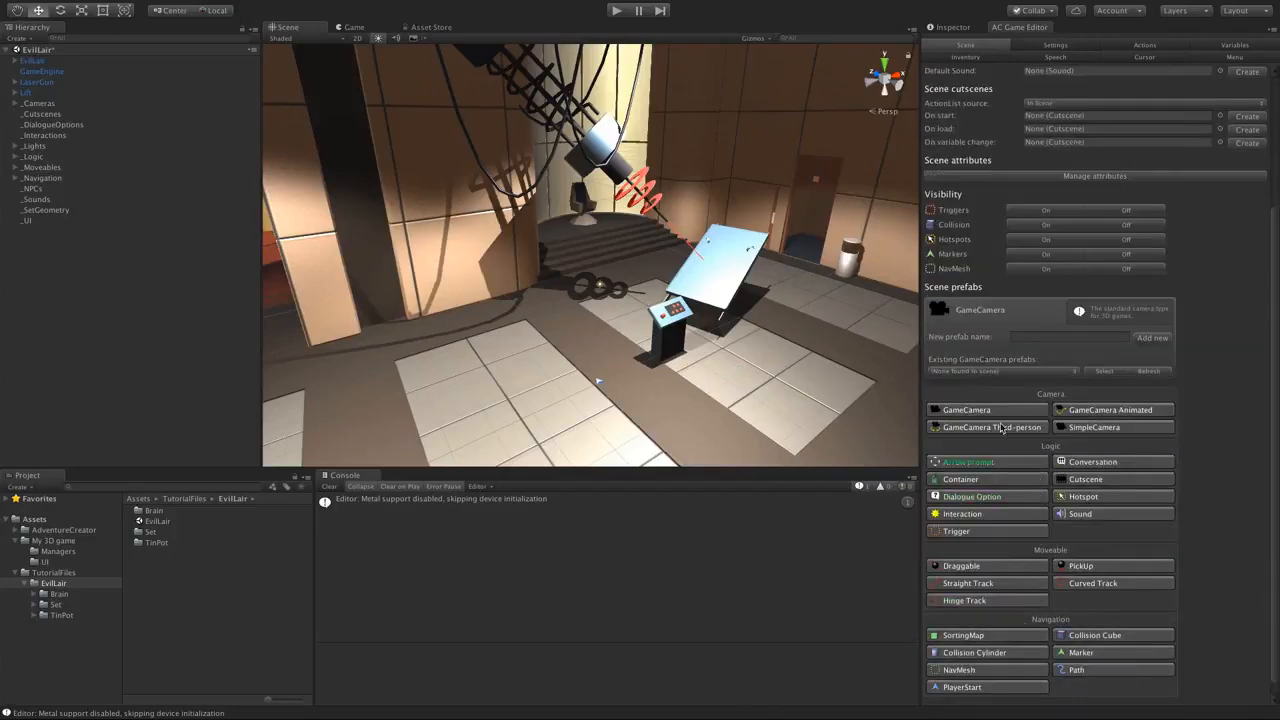
scroll(1000, 510, "up", 3)
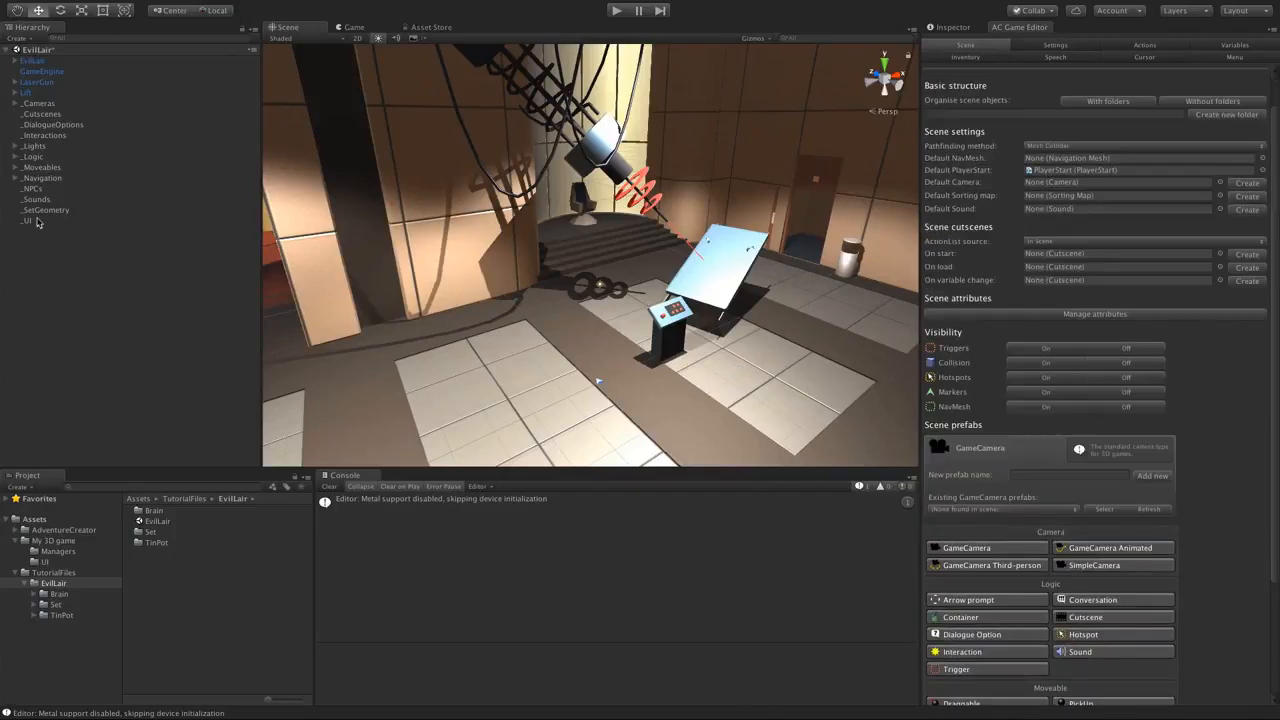
left_click(38, 93)
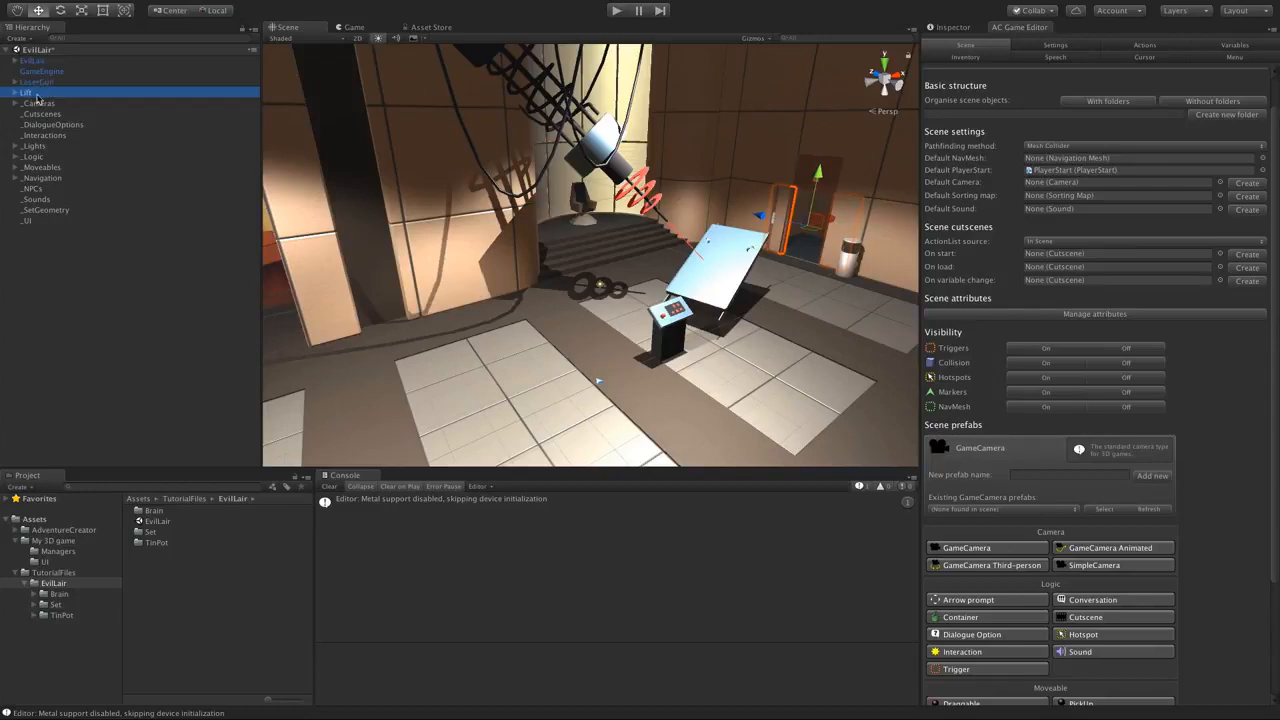
left_click(60, 82, "super")
left_click(38, 61, "super")
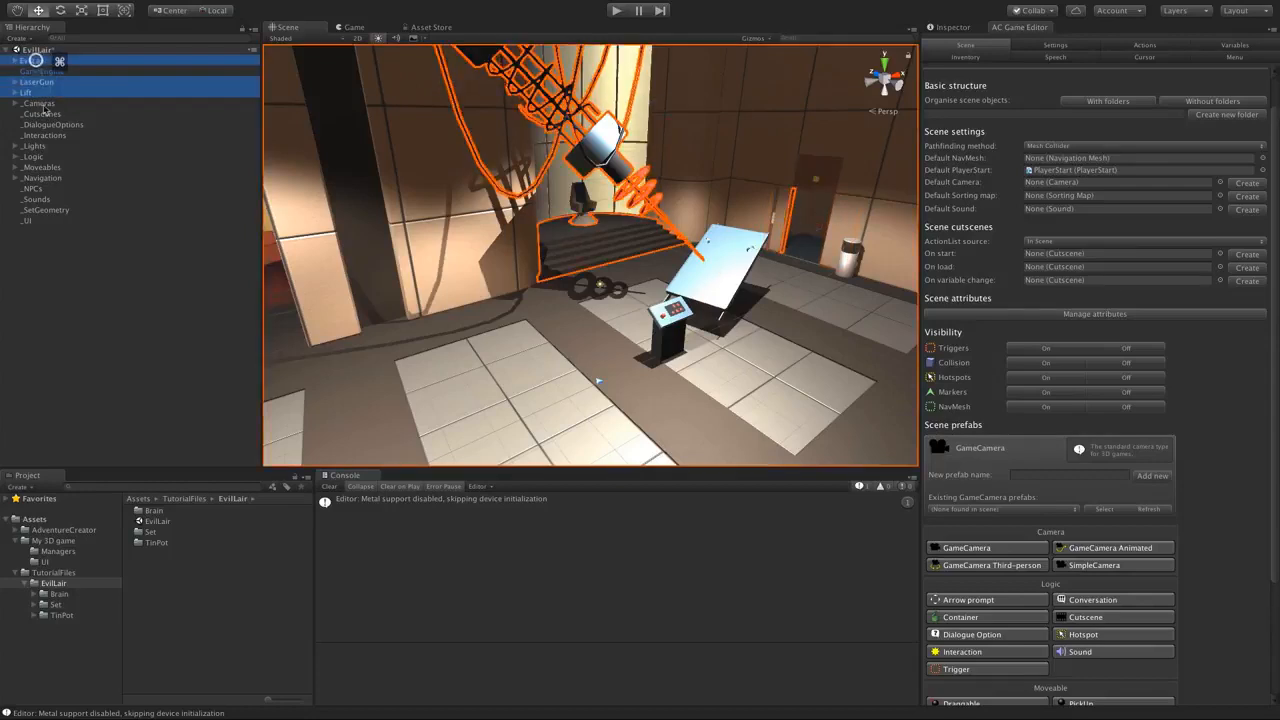
left_click_drag(42, 90, 62, 210)
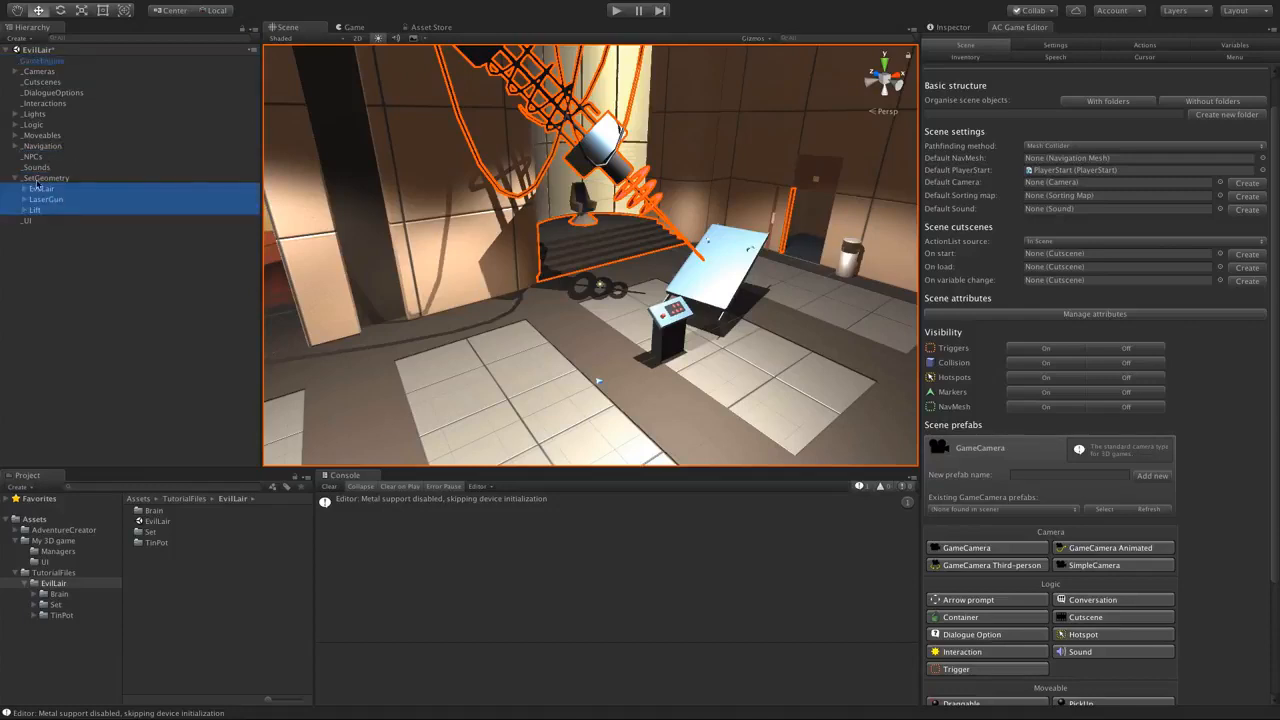
left_click(70, 262)
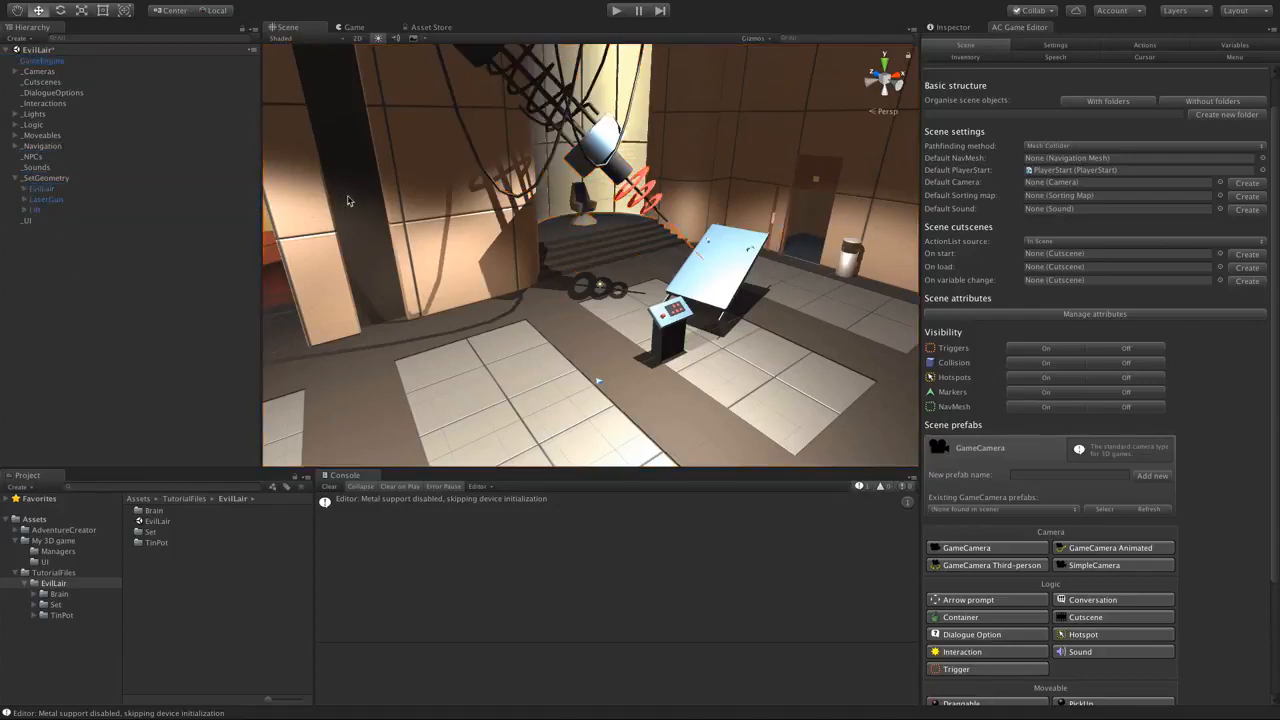
left_click(12, 178)
- Select the PlayerStart in the scene and check which object the Scene manager uses as the Default PlayerStart
left_click_drag(556, 345, 608, 297, "alt")
scroll(608, 297, "up", 5)
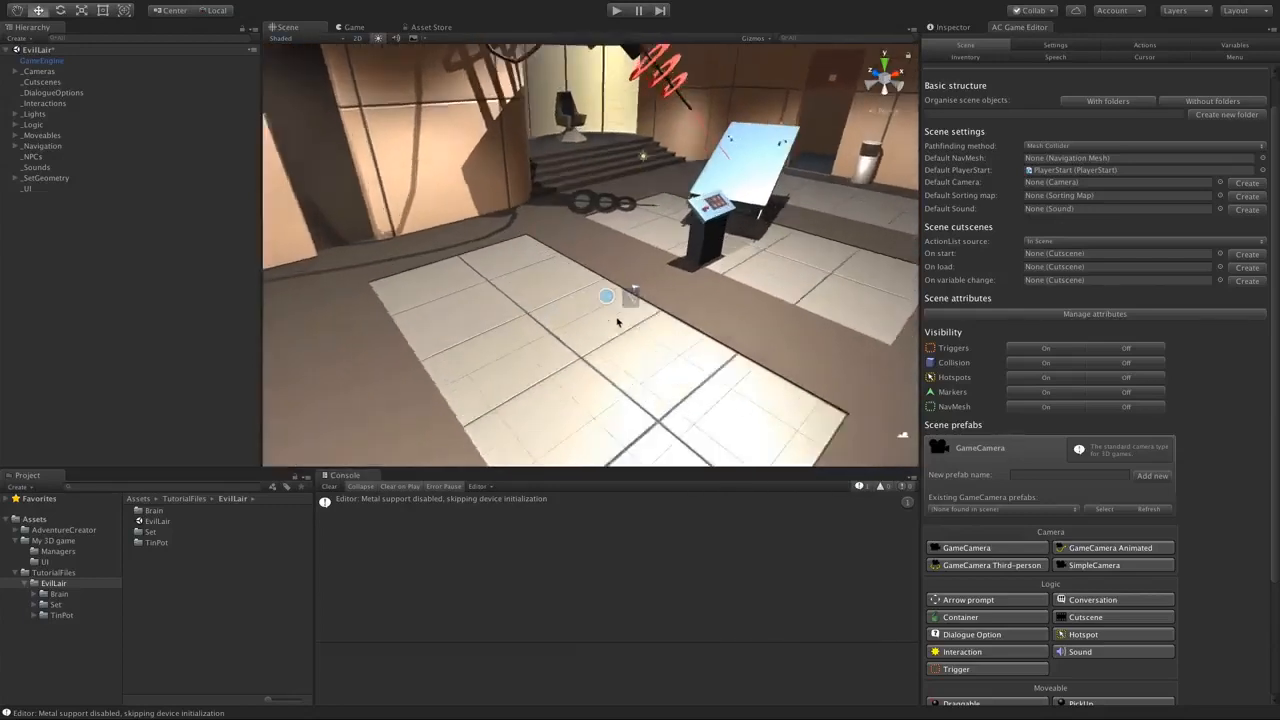
middle_click_drag(692, 340, 626, 293)
scroll(630, 284, "up", 3)
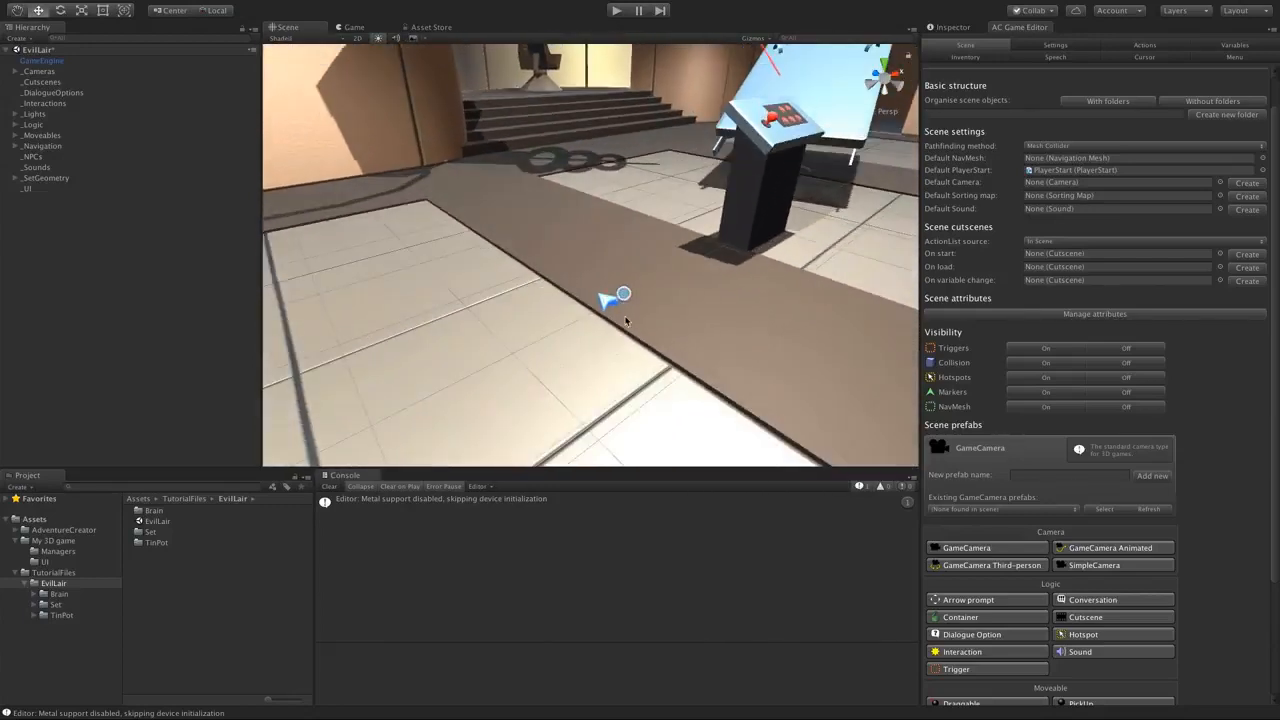
scroll(626, 324, "up", 2)
left_click(611, 313)
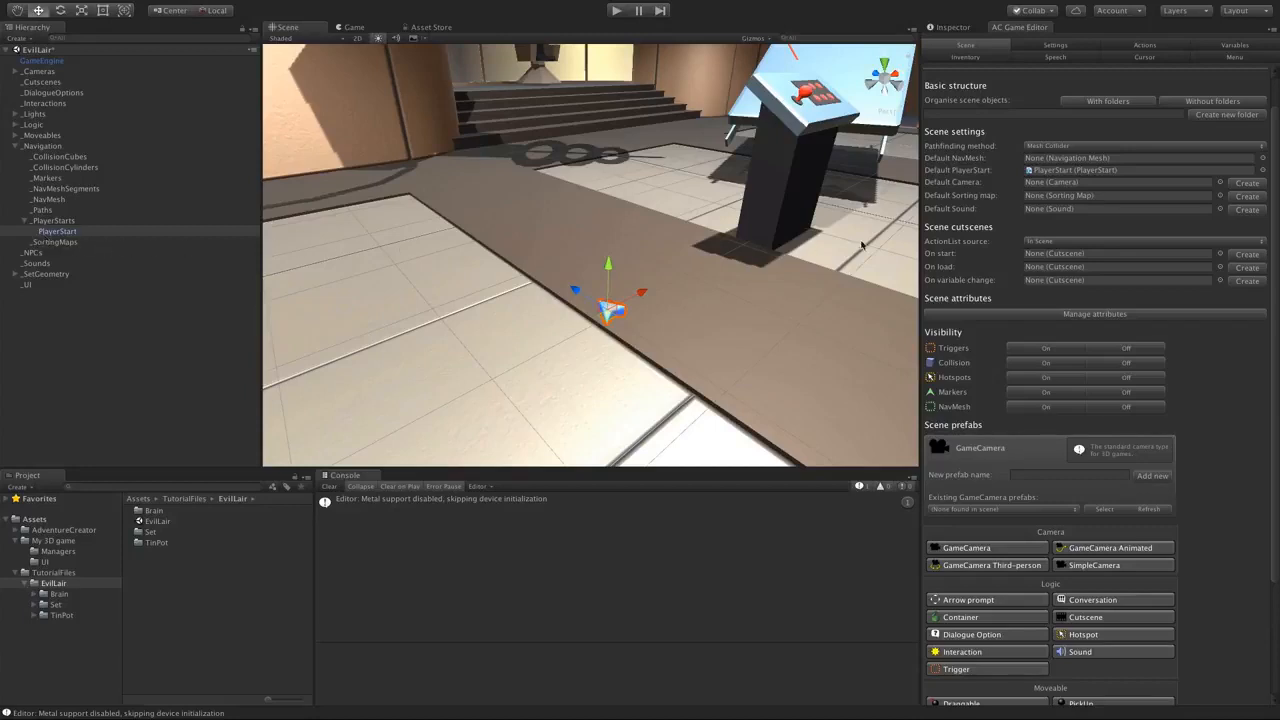
left_click(1095, 172)
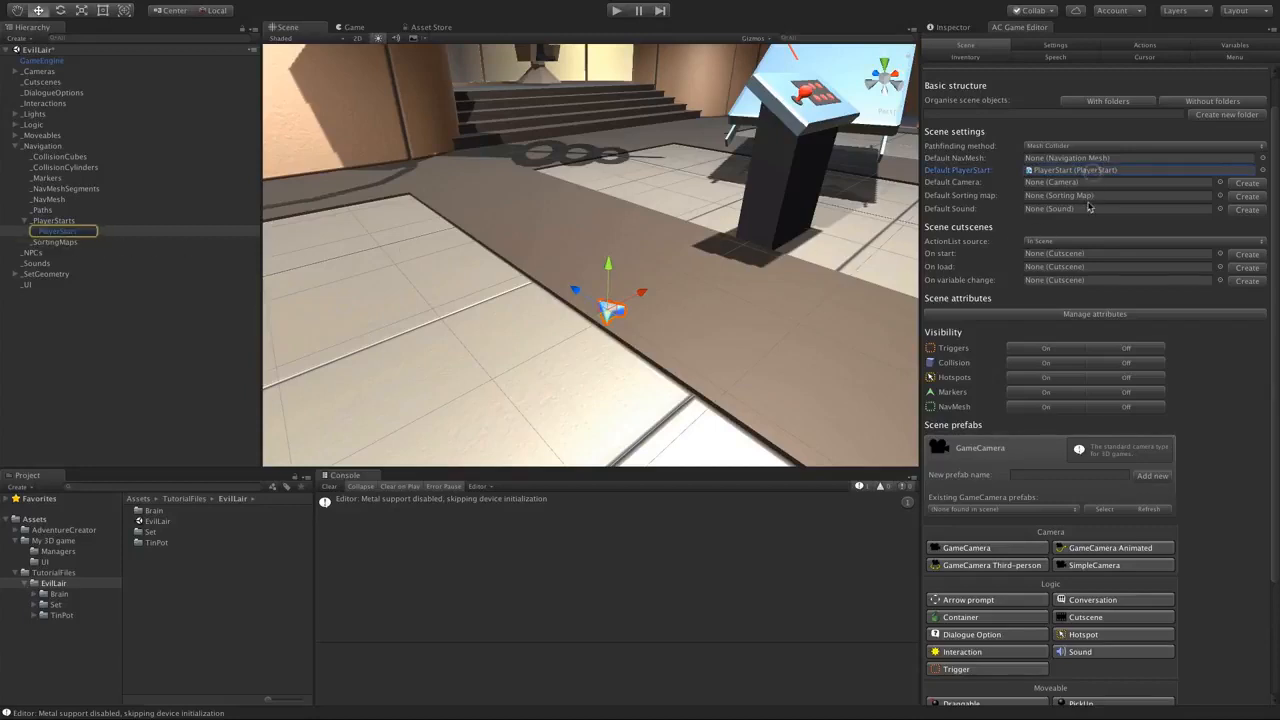
scroll(1095, 200, "up", 1)
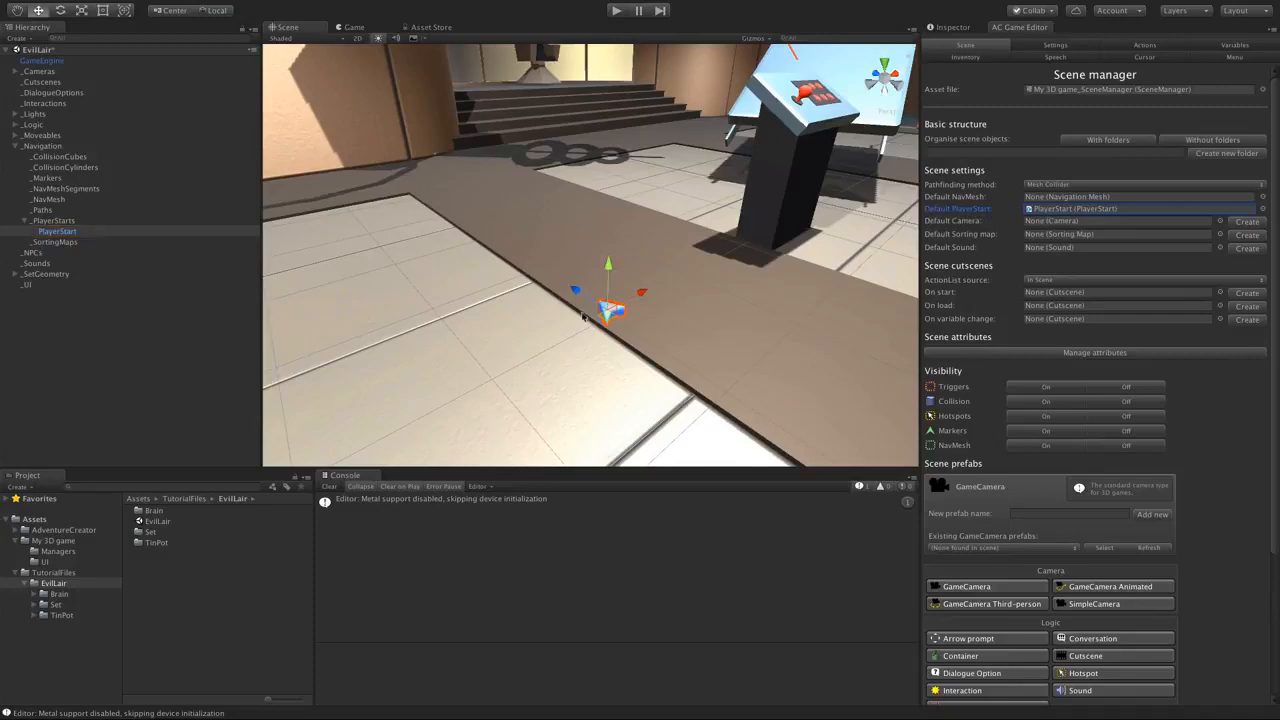
- Turn the PlayerStart and move it across the room to the floor near the doorway beside the metal bin
scroll(658, 345, "down", 3)
key("e")
left_click_drag(601, 322, 729, 329)
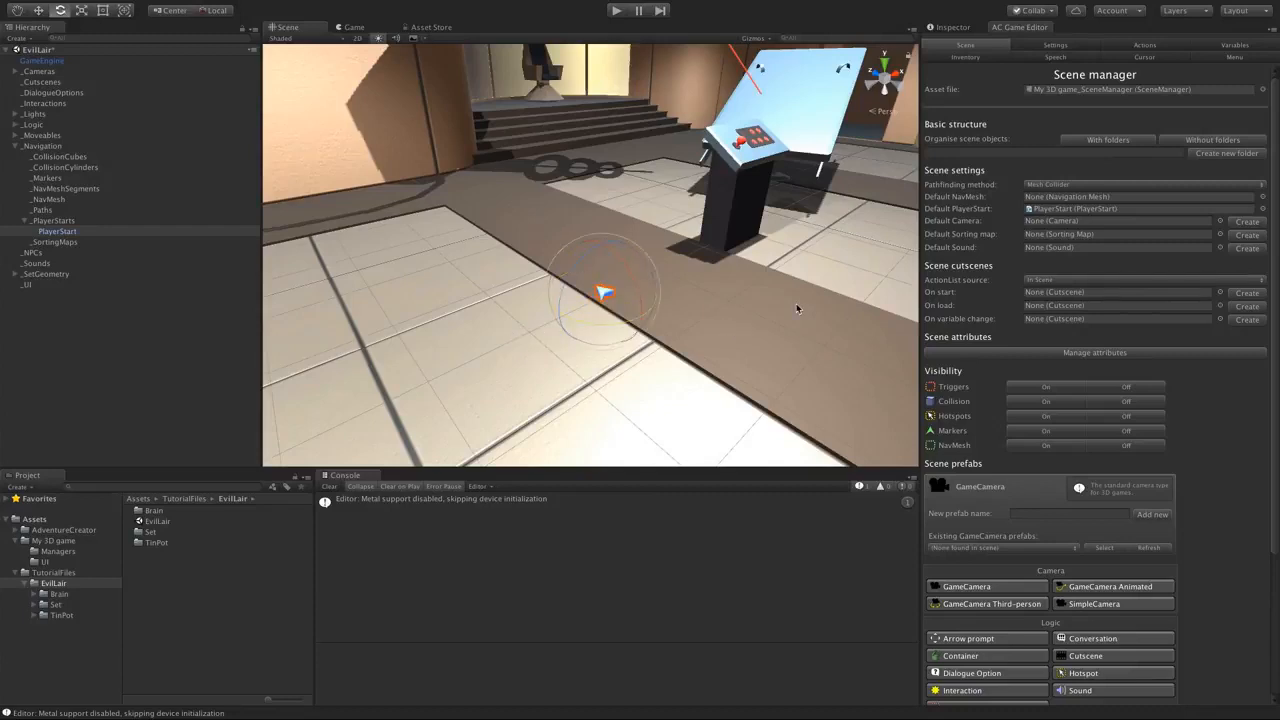
scroll(630, 298, "down", 5)
left_click_drag(680, 298, 570, 383, "alt")
key("w")
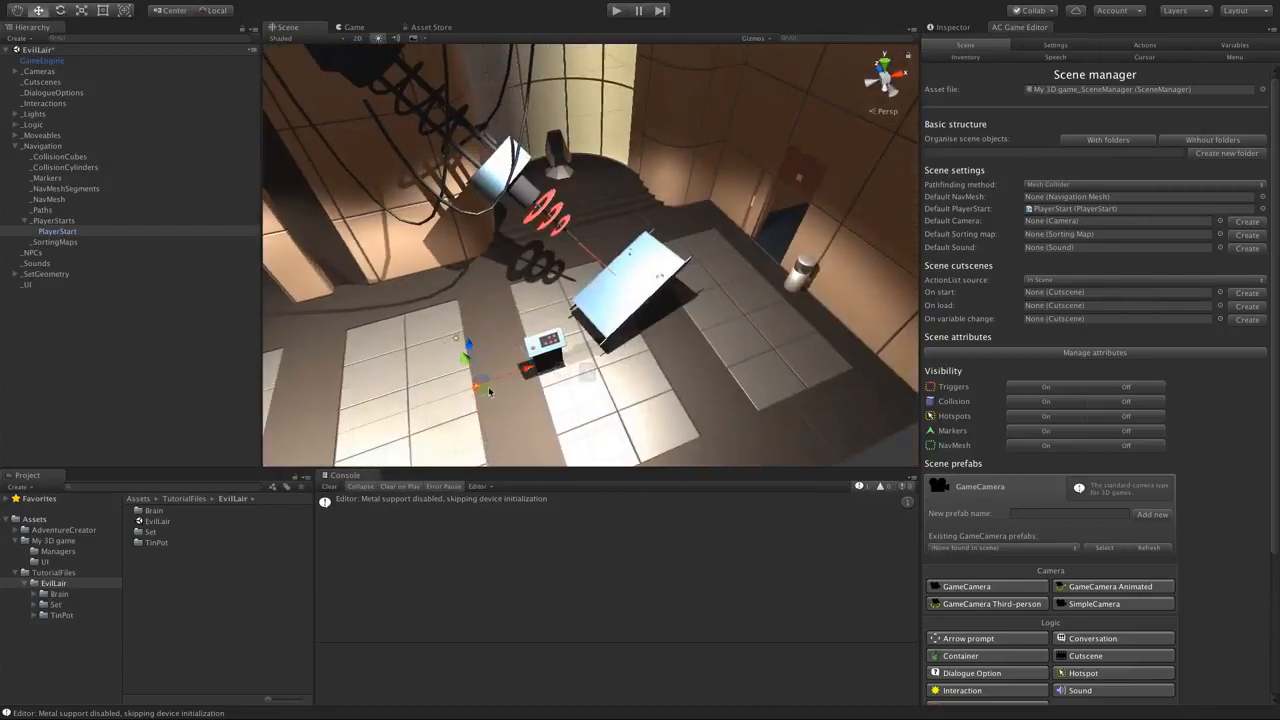
left_click_drag(489, 391, 743, 261)
- Rotate the PlayerStart so it faces away from the doorway into the room, then deselect it and collapse the _Navigation folder
middle_click_drag(762, 331, 545, 322)
scroll(706, 331, "up", 5)
left_click_drag(585, 318, 645, 263, "alt")
key("e")
scroll(647, 307, "up", 4)
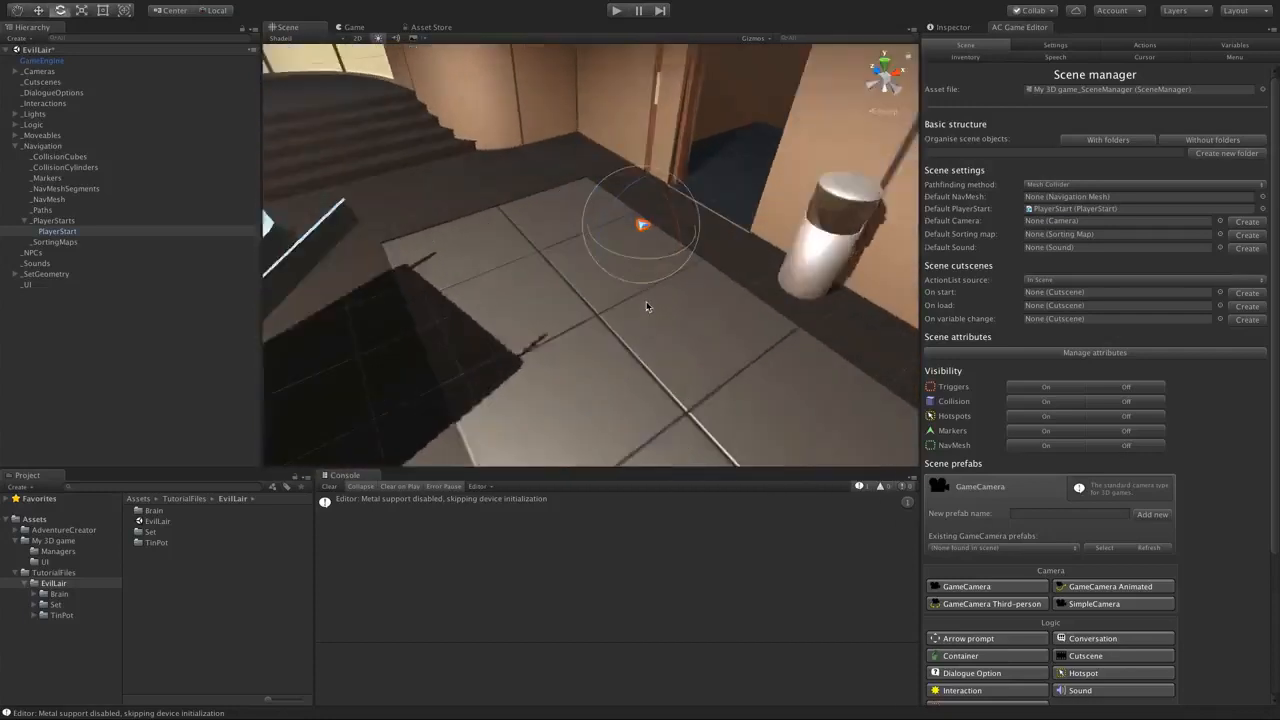
scroll(650, 295, "up", 4)
middle_click_drag(660, 260, 632, 306)
left_click(652, 260)
left_click_drag(614, 291, 777, 289)
key("w")
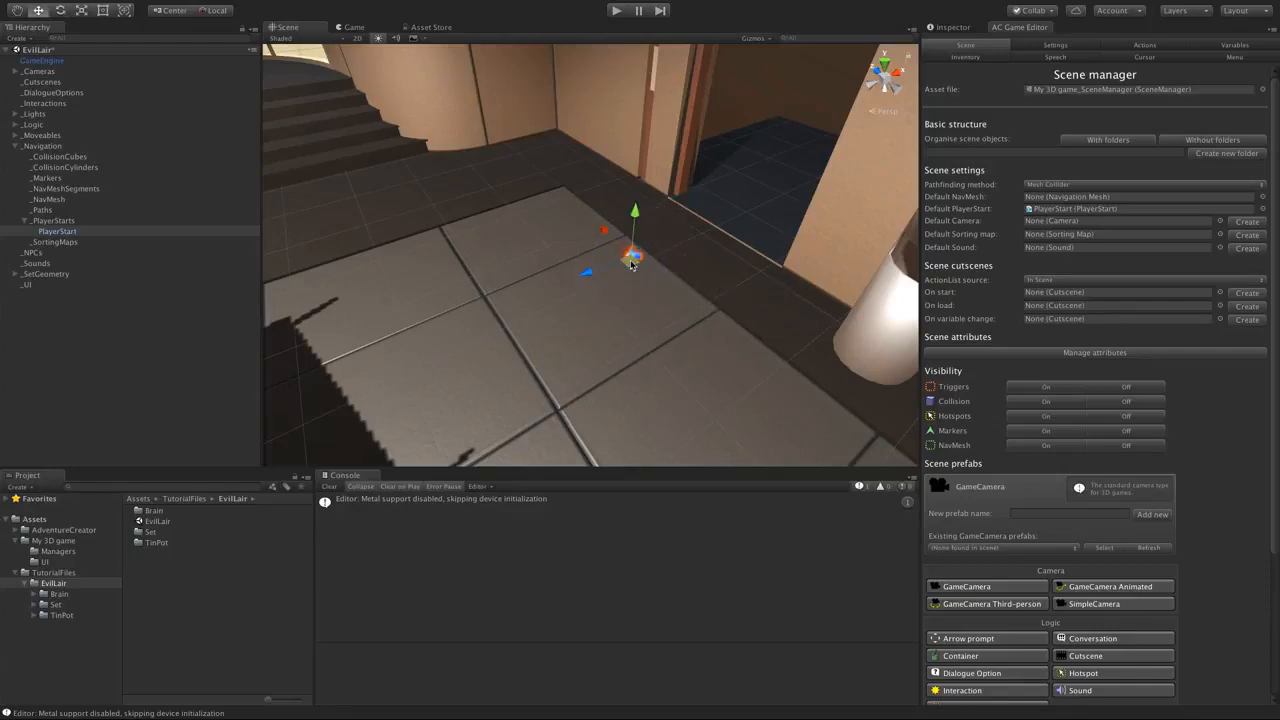
left_click_drag(536, 304, 581, 305, "alt")
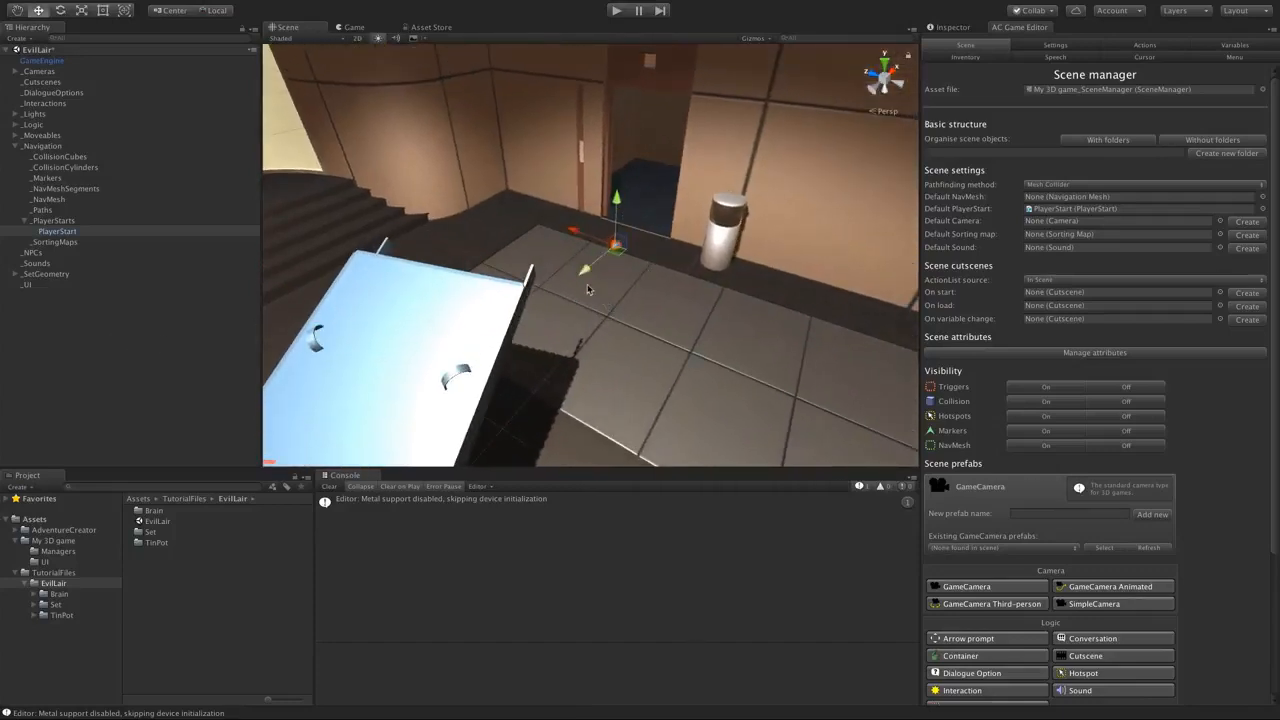
left_click(136, 352)
left_click(15, 146)
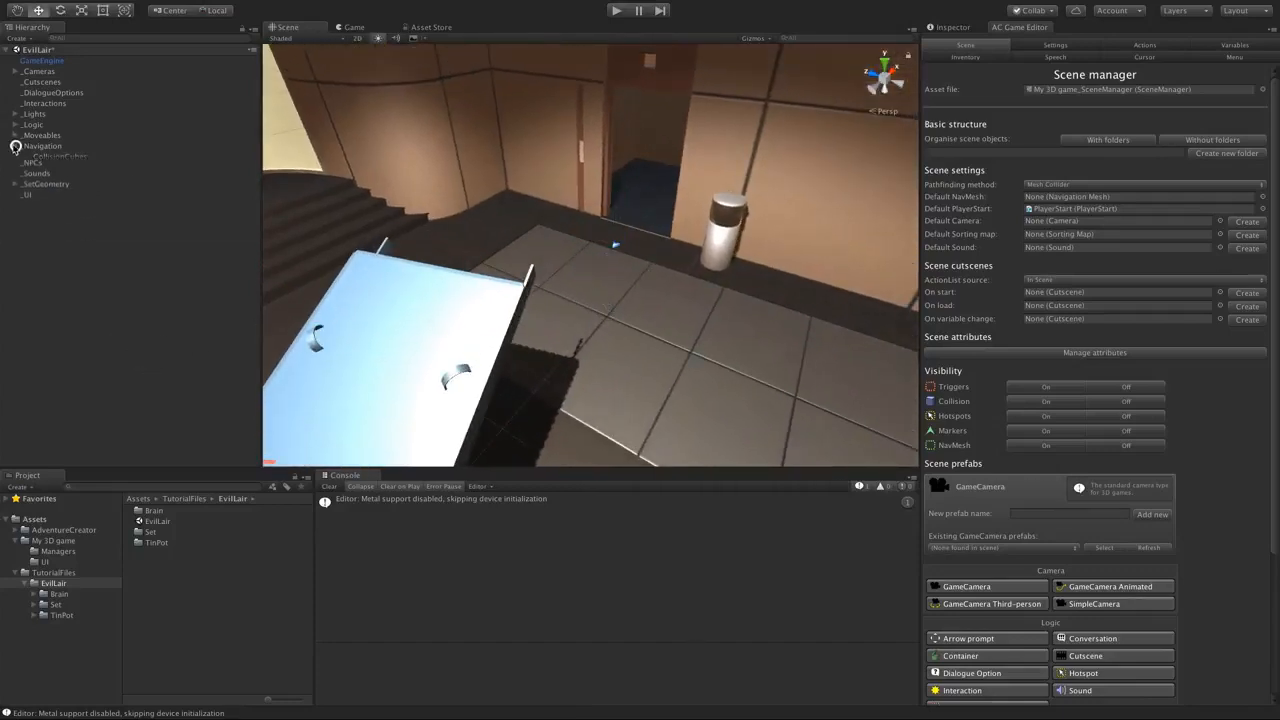
- Raise the MainCamera from the _Cameras folder well above the lair's floor
left_click(16, 72)
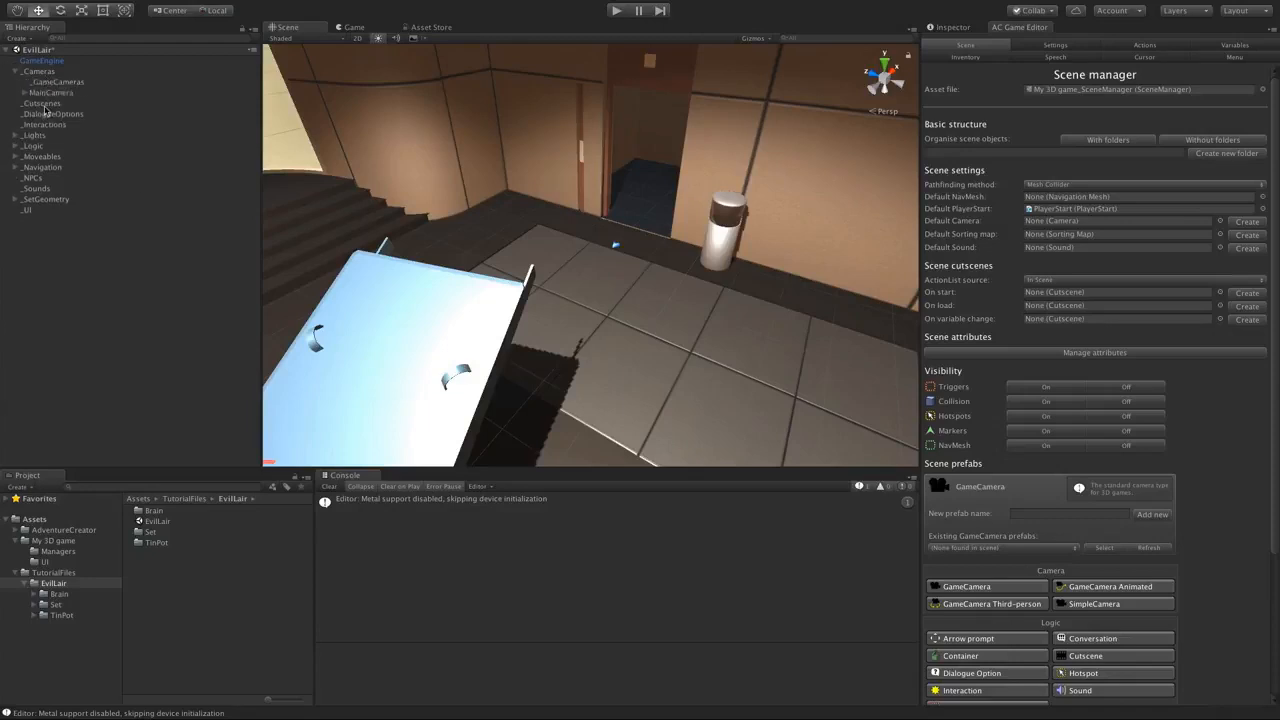
left_click(50, 92)
key("f")
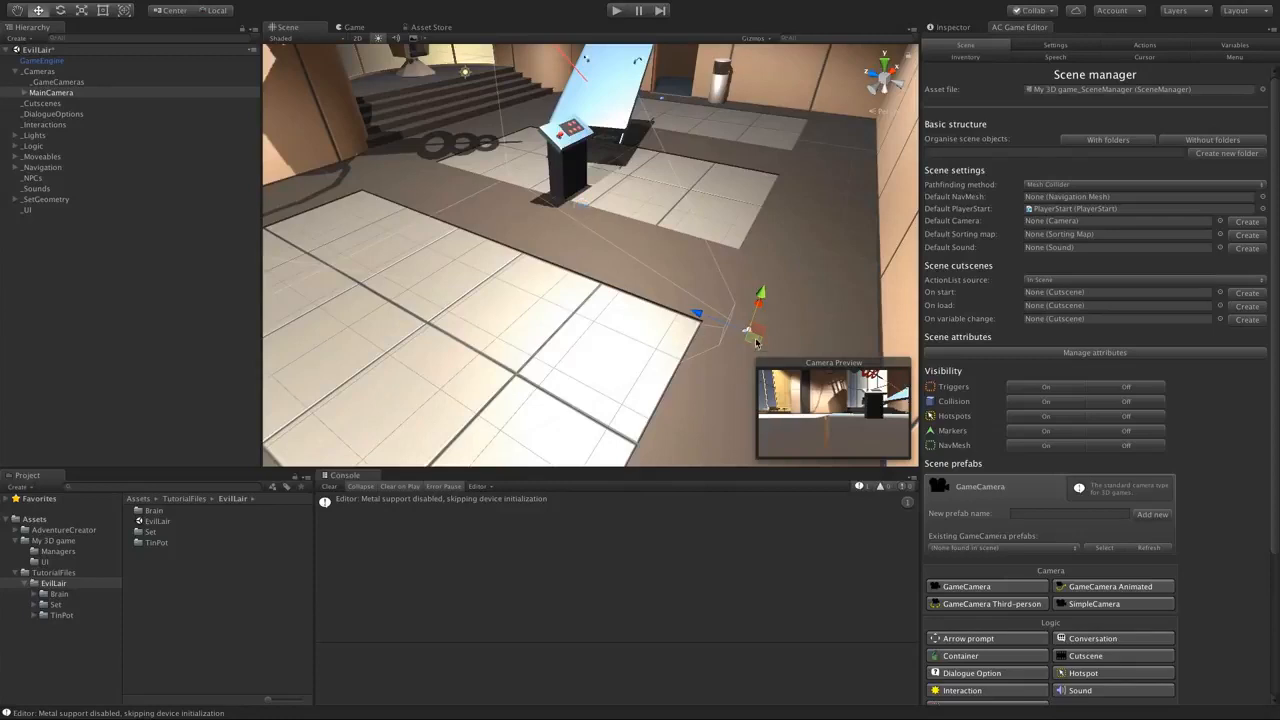
middle_click_drag(692, 299, 666, 283)
right_click_drag(666, 283, 662, 281)
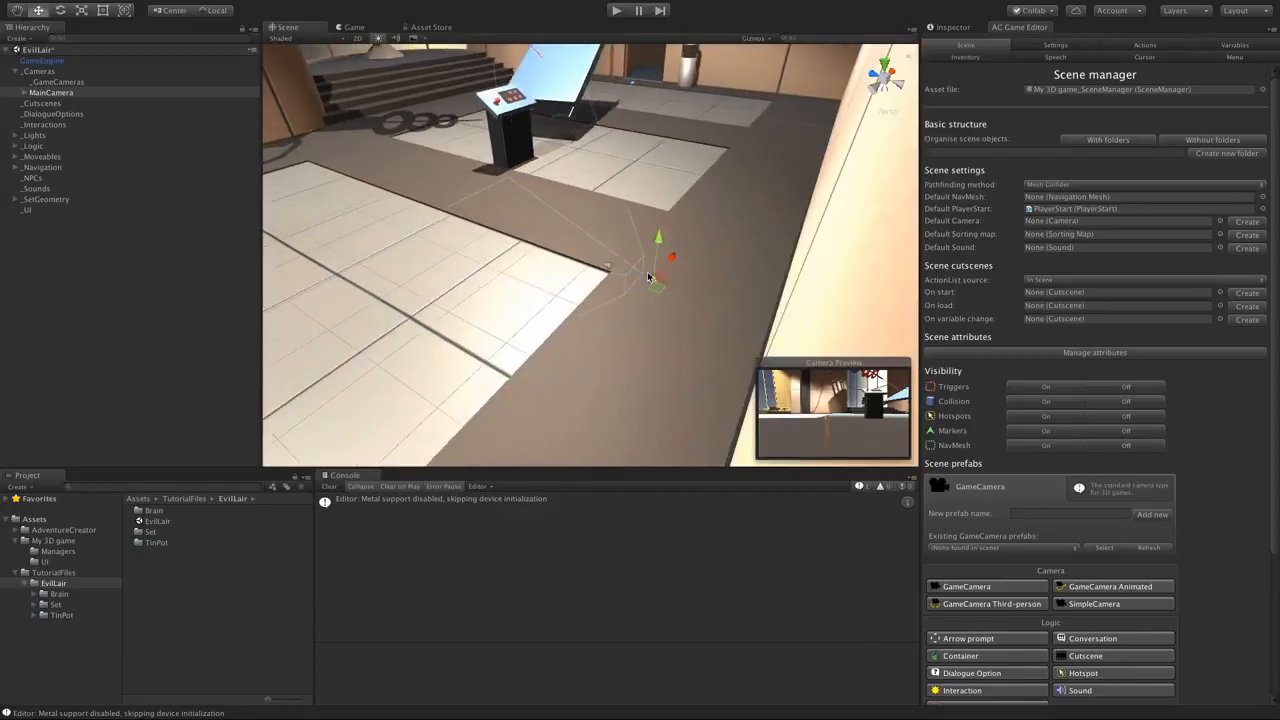
left_click_drag(664, 278, 669, 188)
middle_click_drag(669, 188, 697, 340)
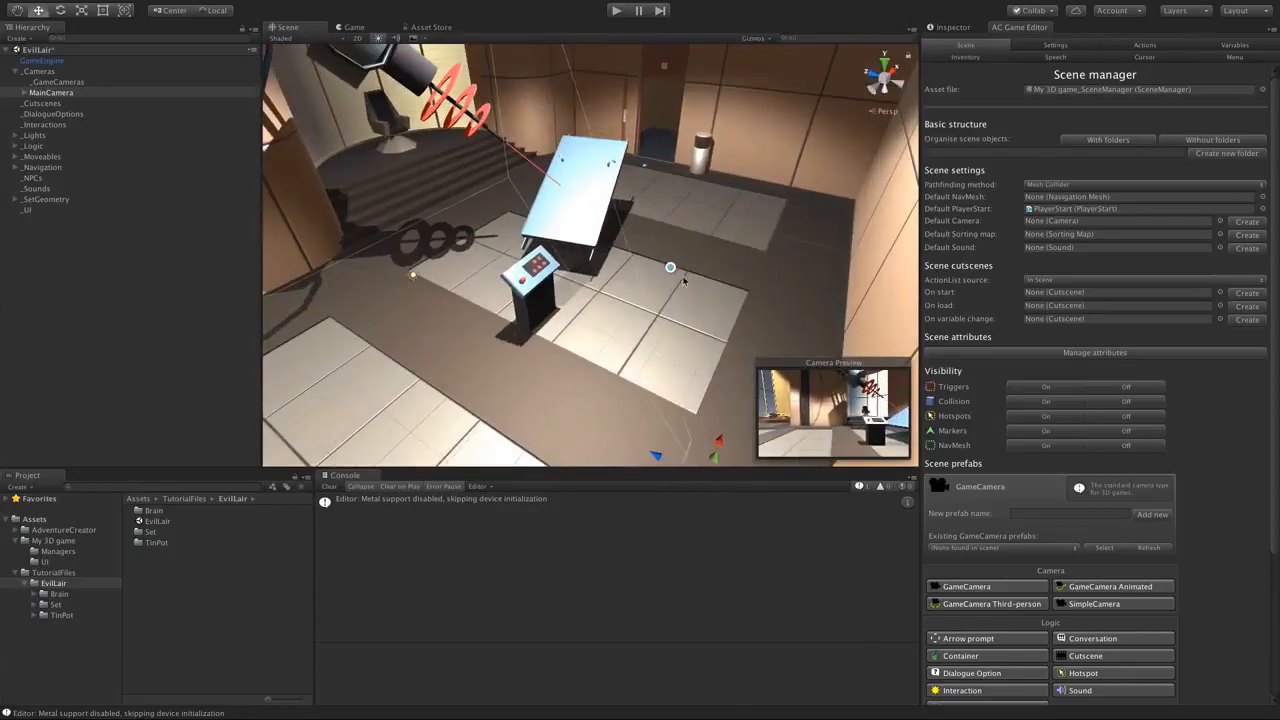
middle_click_drag(543, 358, 530, 309)
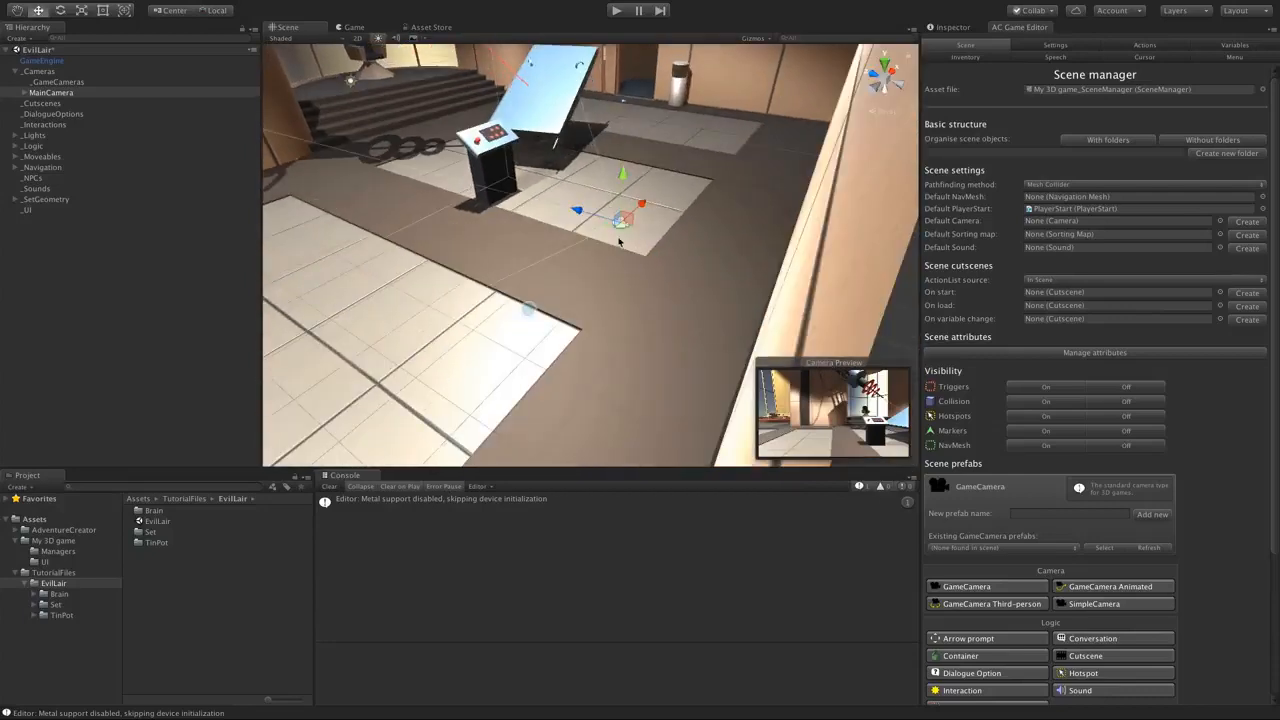
middle_click_drag(624, 214, 633, 236)
left_click_drag(648, 250, 663, 88)
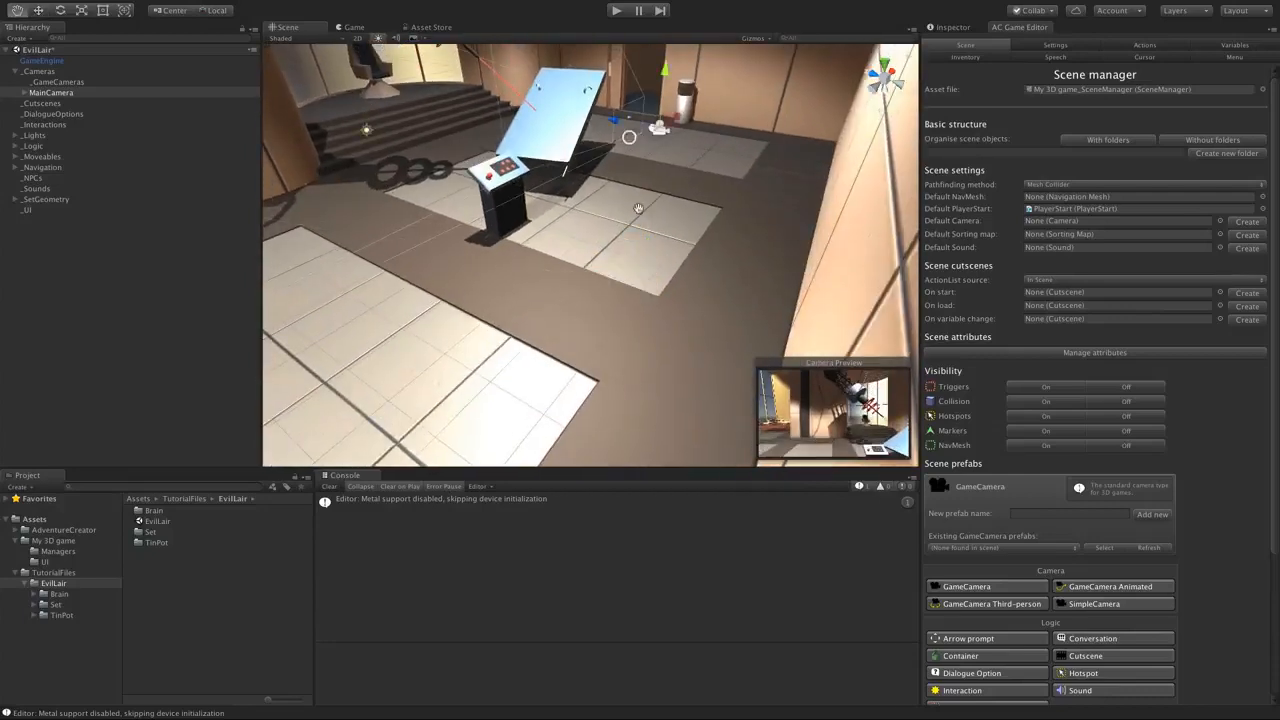
middle_click_drag(629, 138, 651, 252)
- Rotate the MainCamera towards the laser table and doorway and check its framing in the Game view
key("e")
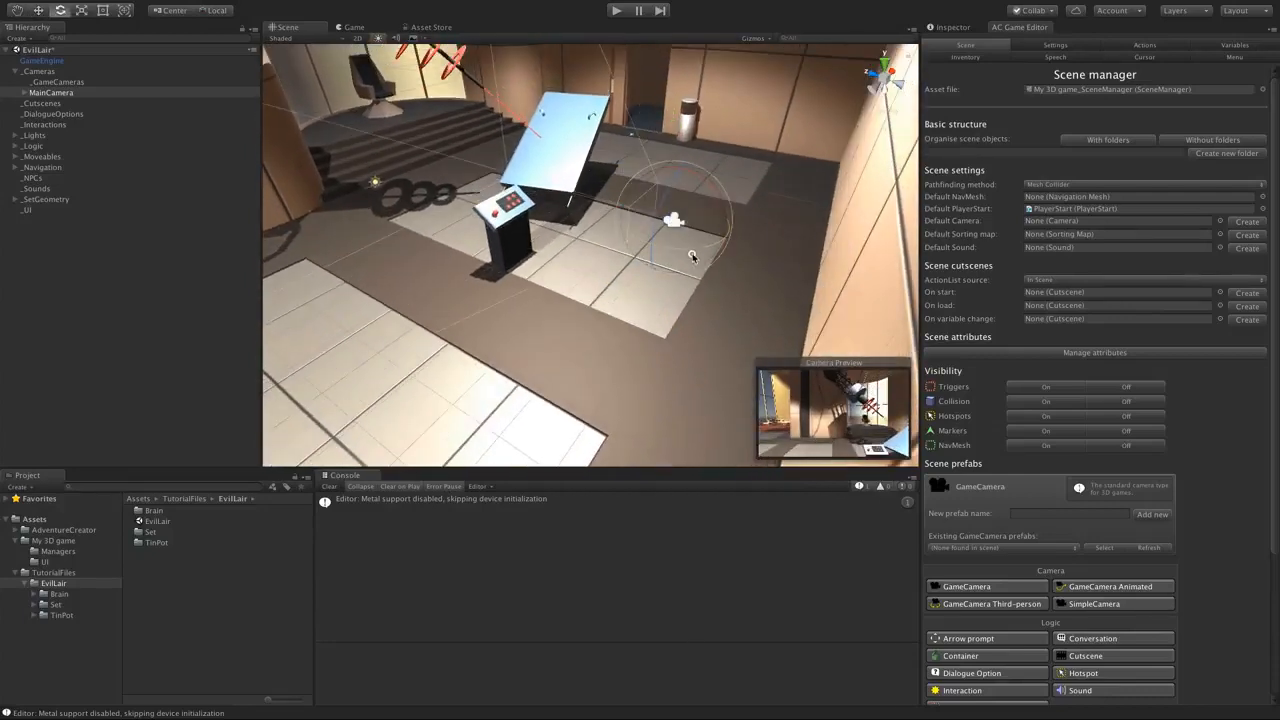
left_click_drag(690, 256, 588, 254)
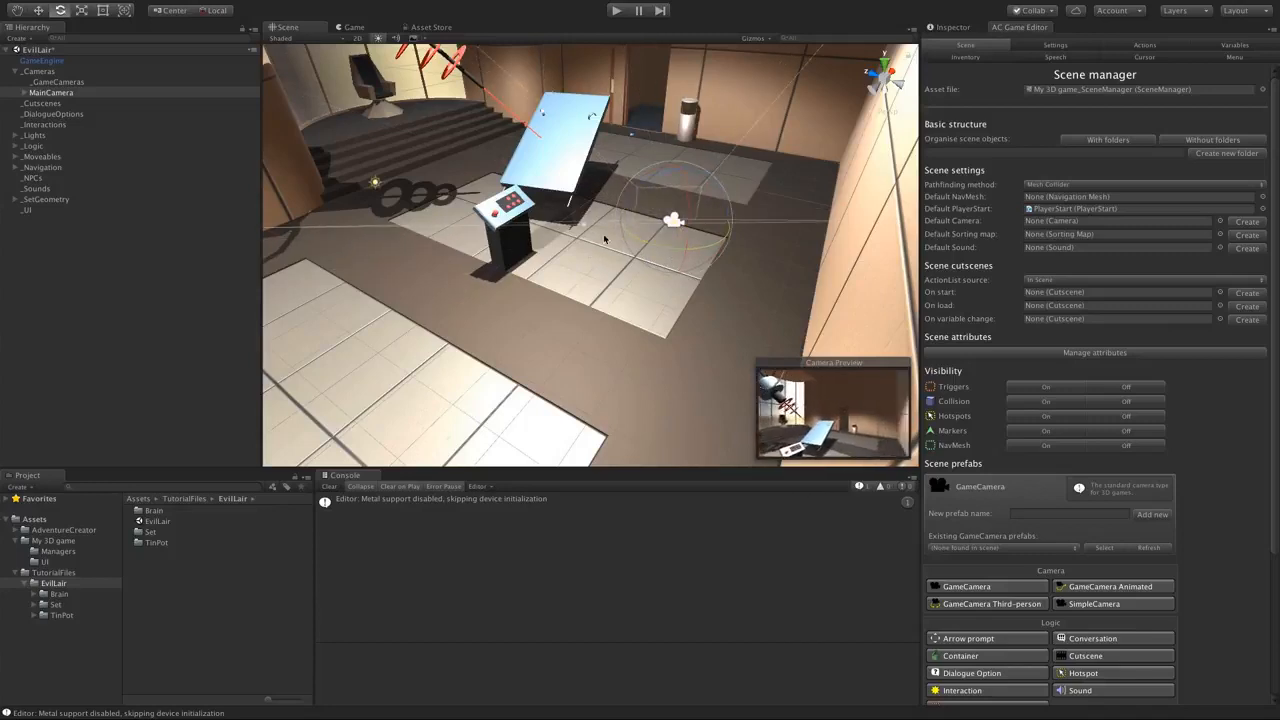
left_click(347, 27)
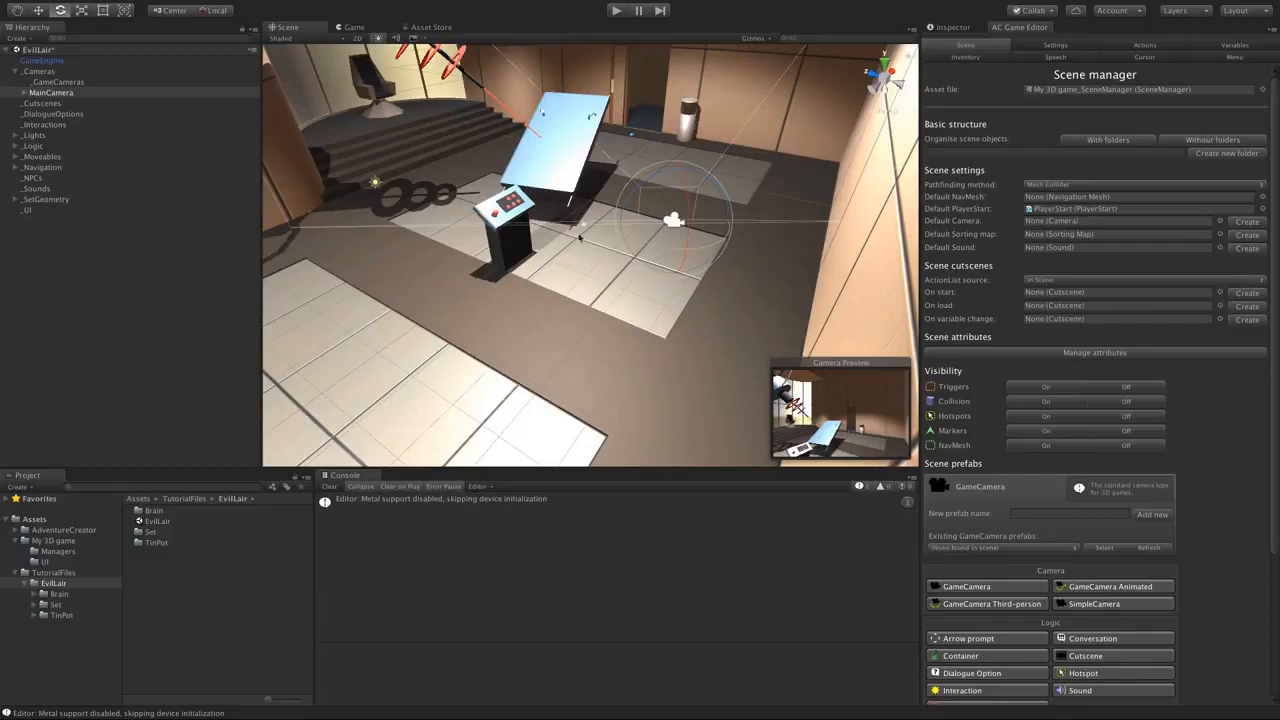
left_click(350, 28)
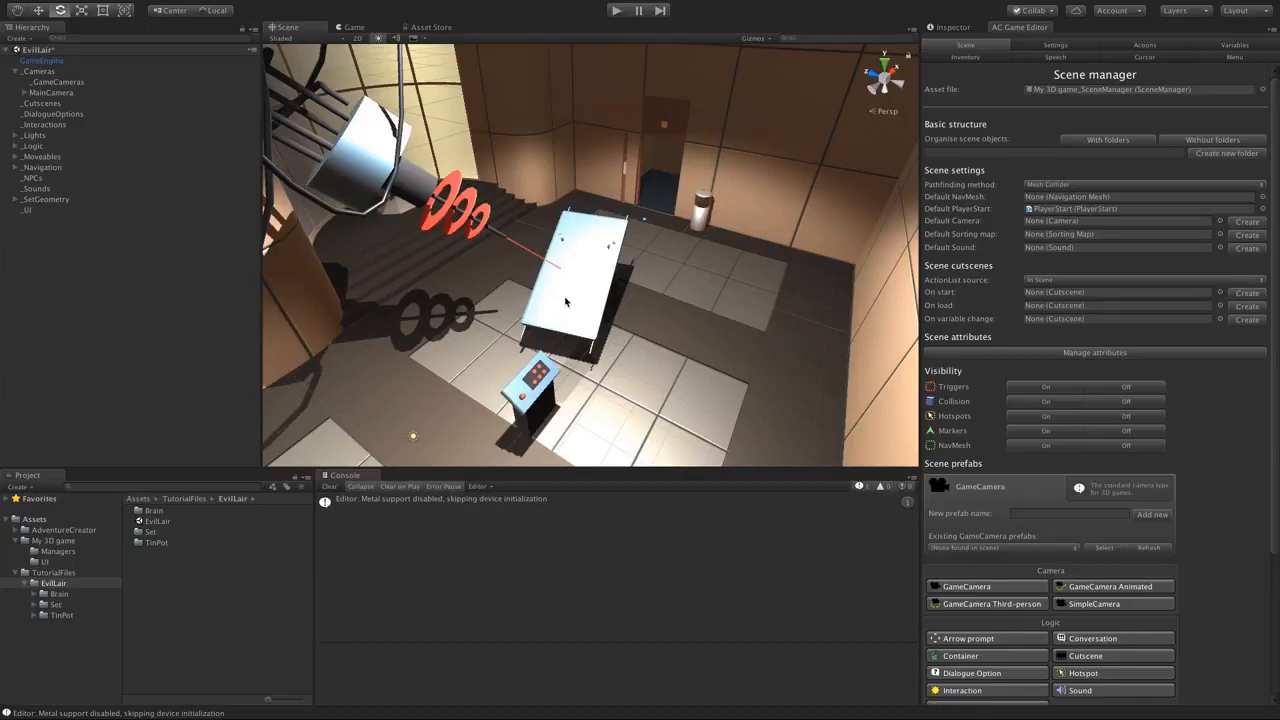
- Examine the lair's floor and walls around the laser table and doorway, and the objects in the EvilLair set
middle_click_drag(627, 238, 598, 241)
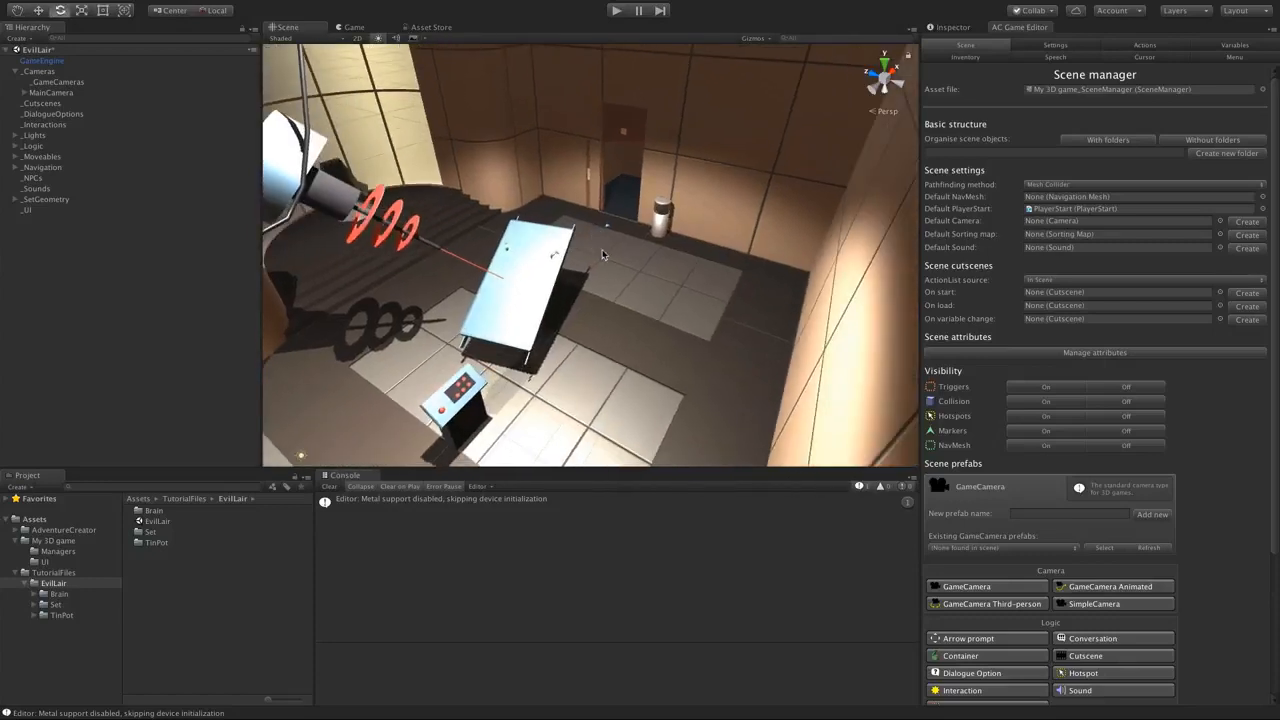
left_click_drag(617, 284, 531, 335, "alt")
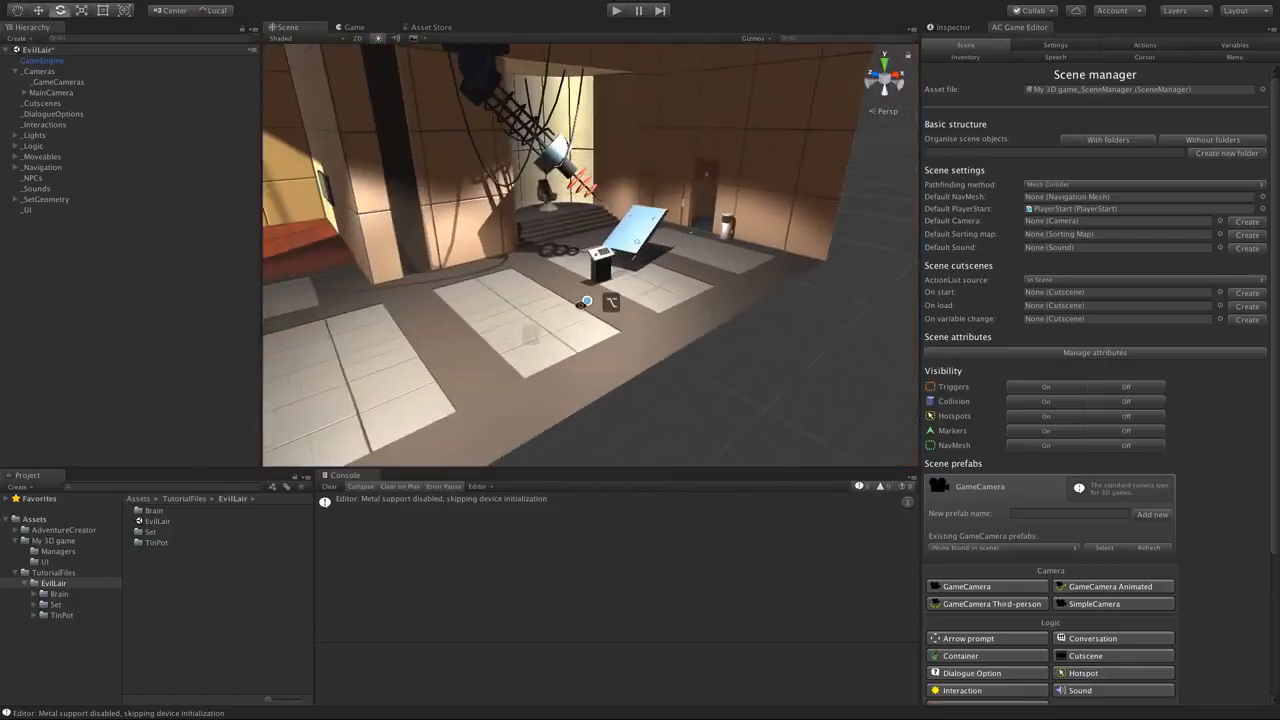
left_click_drag(642, 284, 668, 306, "alt")
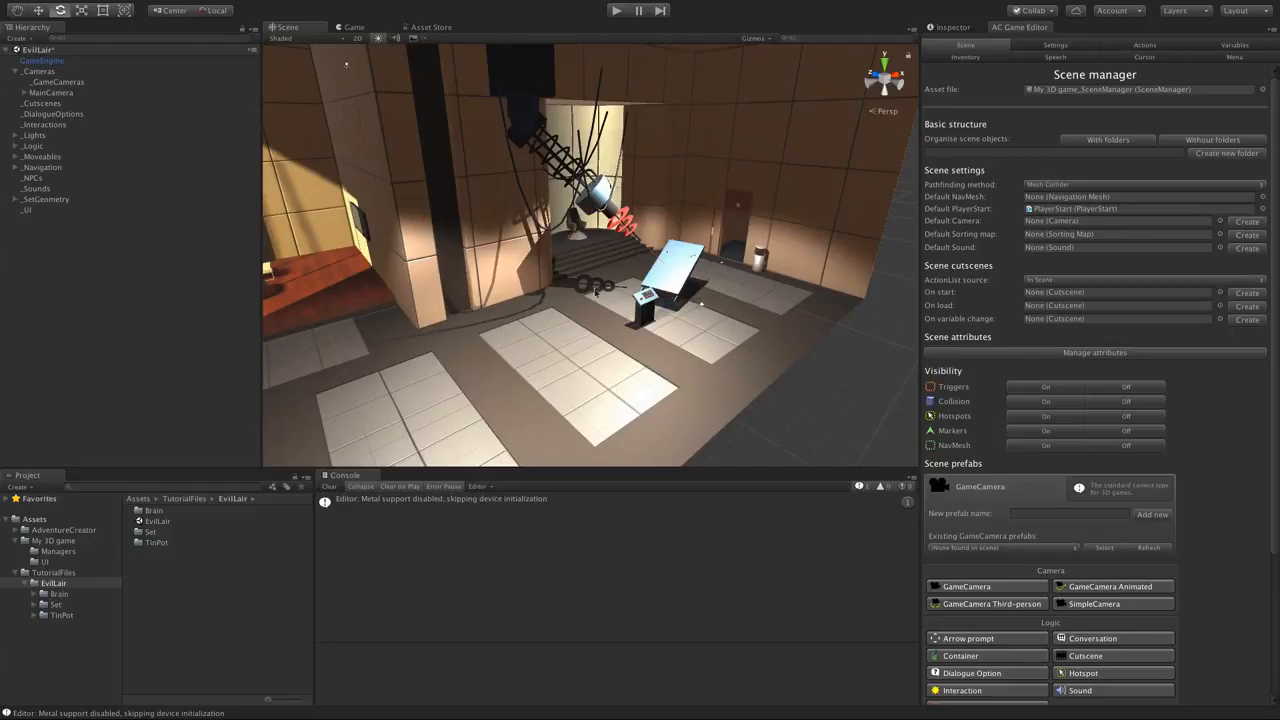
left_click(545, 345)
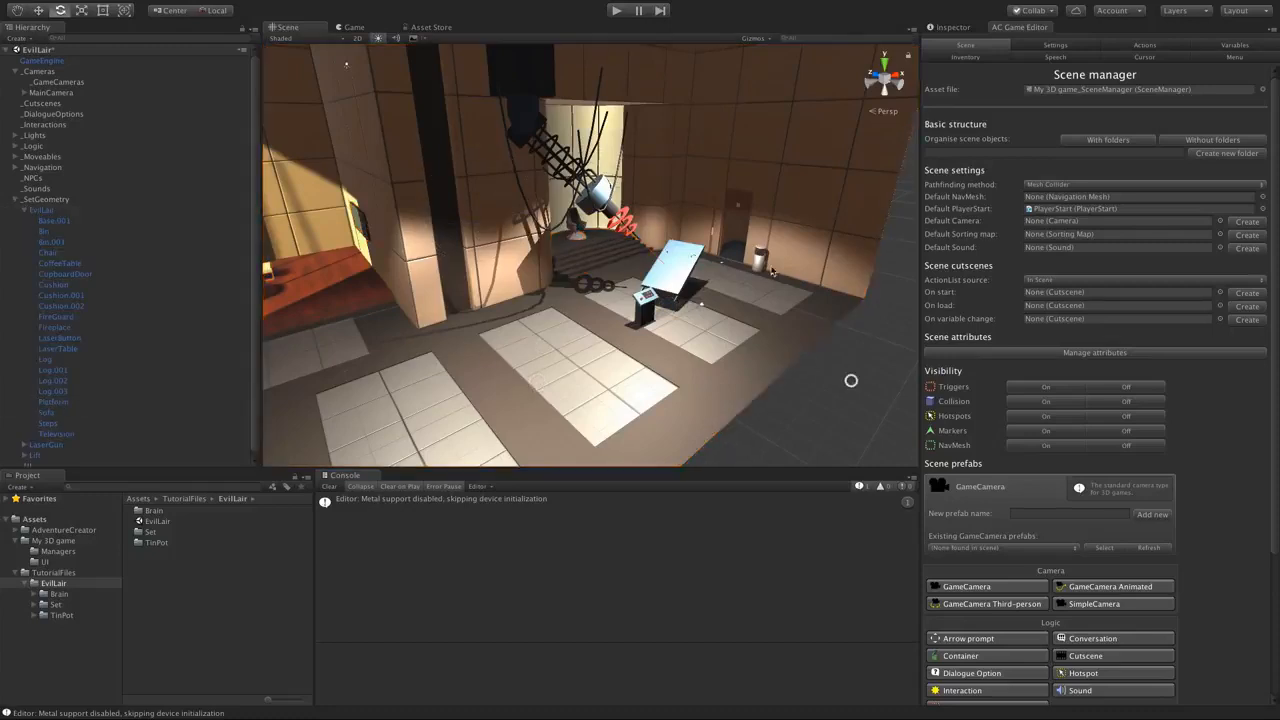
middle_click_drag(851, 377, 679, 270)
scroll(679, 270, "up", 10)
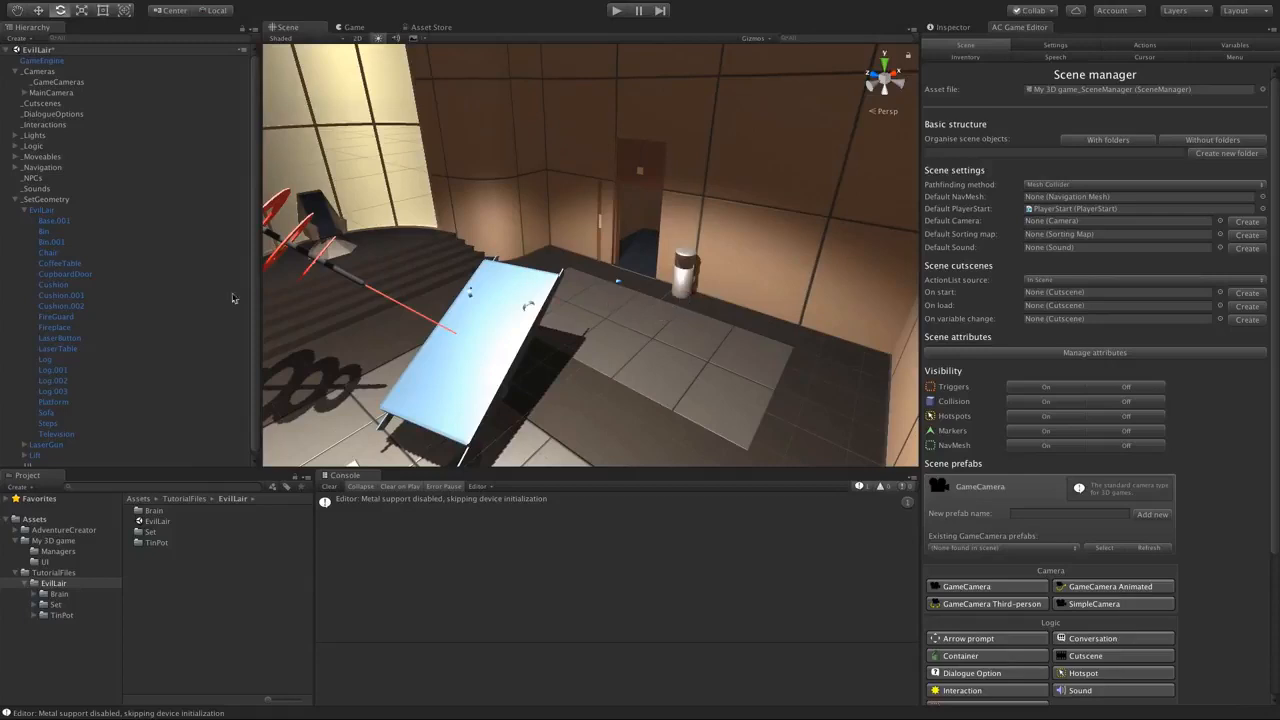
left_click_drag(512, 274, 660, 232, "alt")
- Add a Mesh Collider component to the Platform object within the EvilLair set
left_click(514, 134)
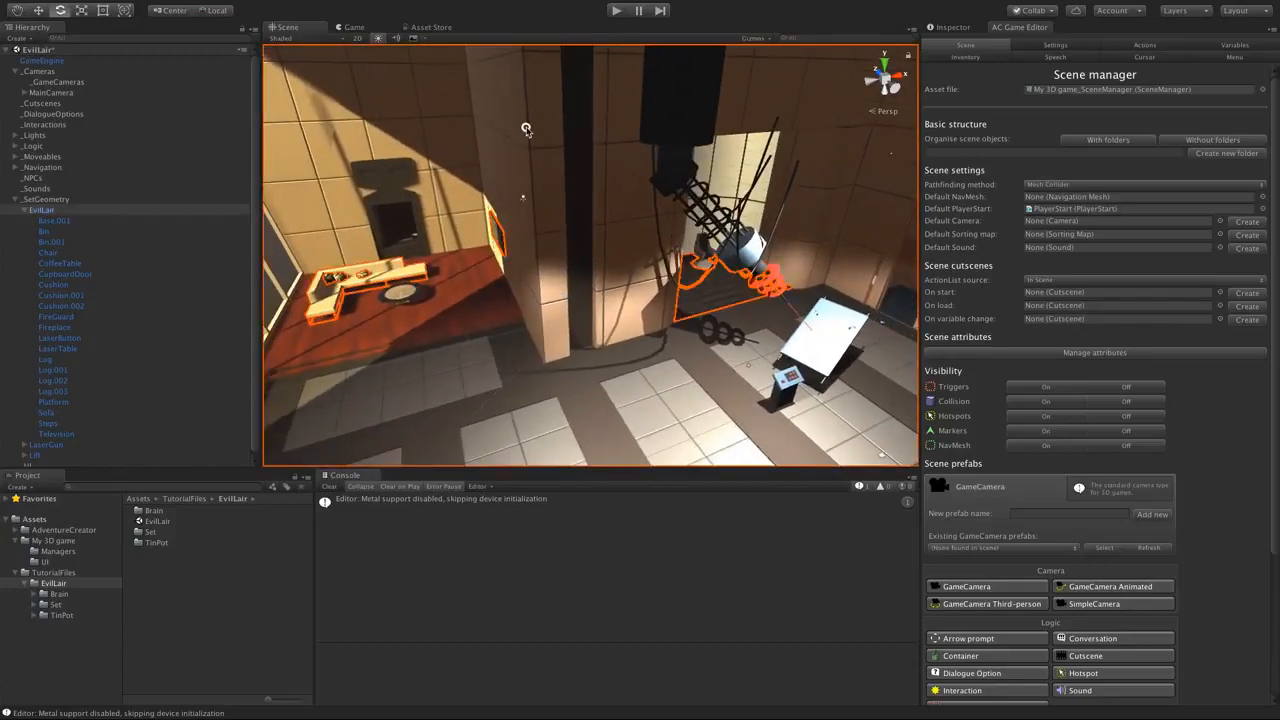
left_click(525, 131)
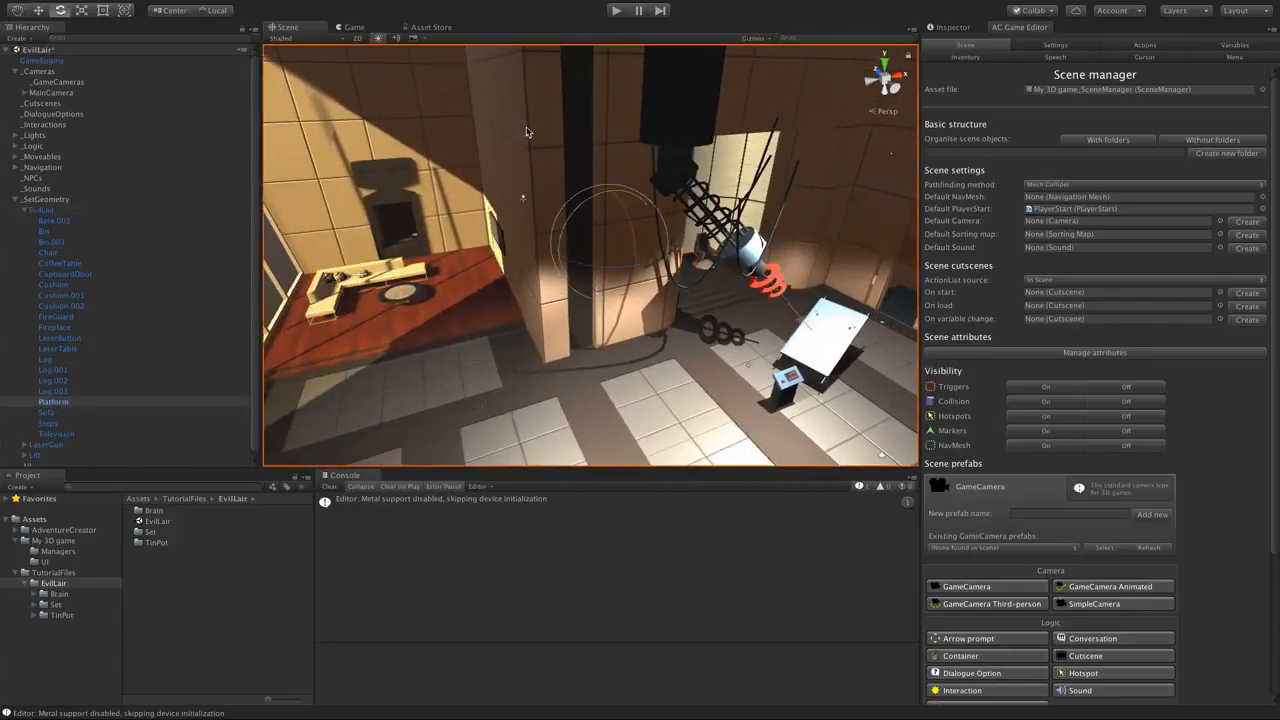
left_click(55, 404)
left_click(945, 27)
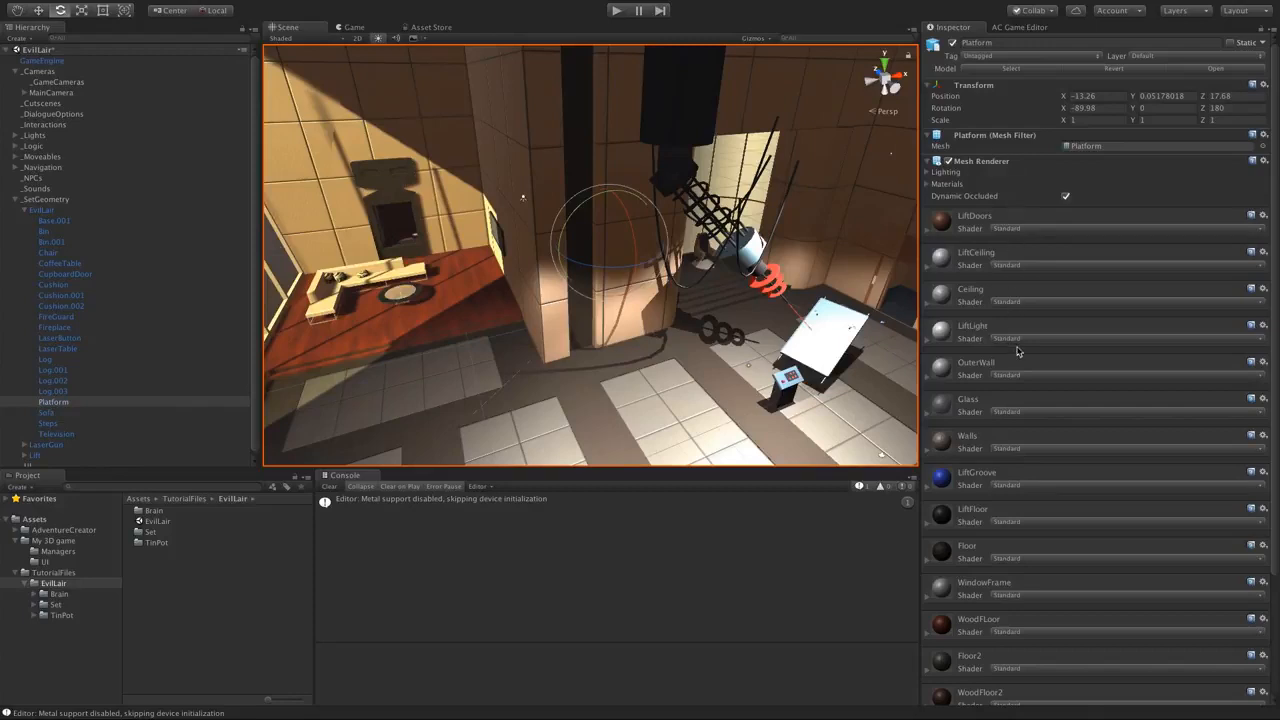
scroll(1018, 350, "down", 5)
left_click(1083, 687)
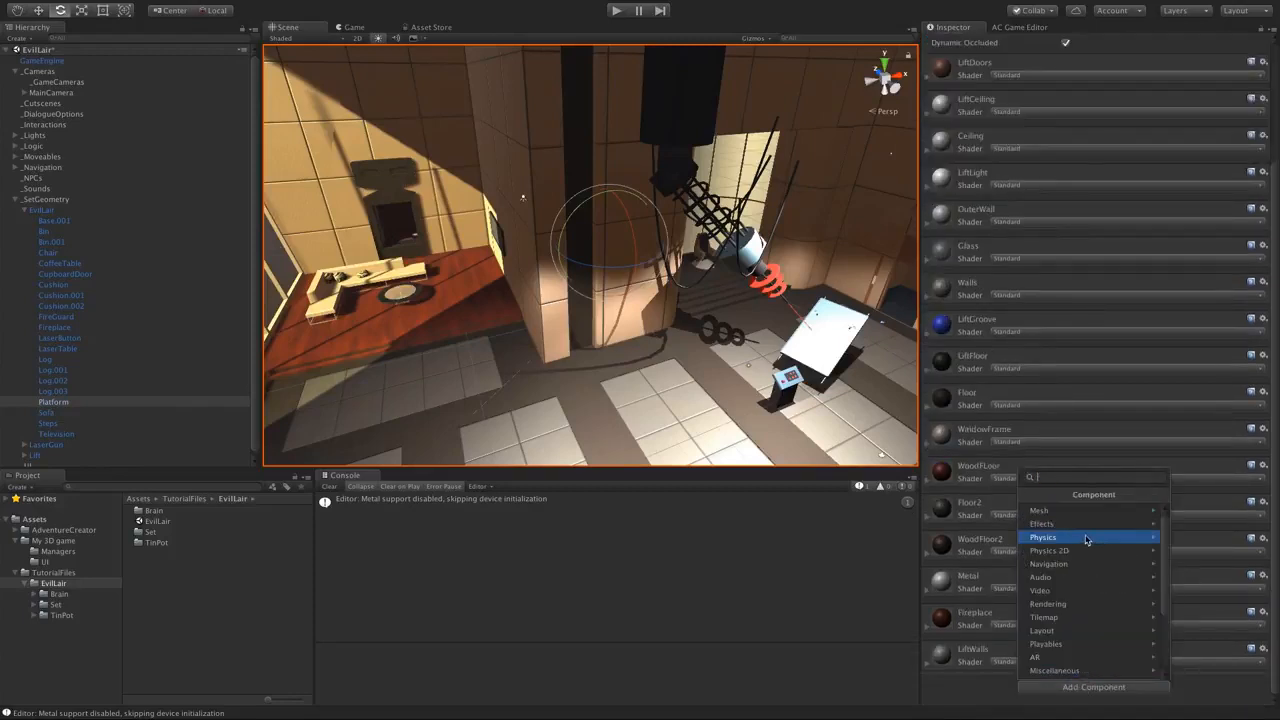
type("mesh")
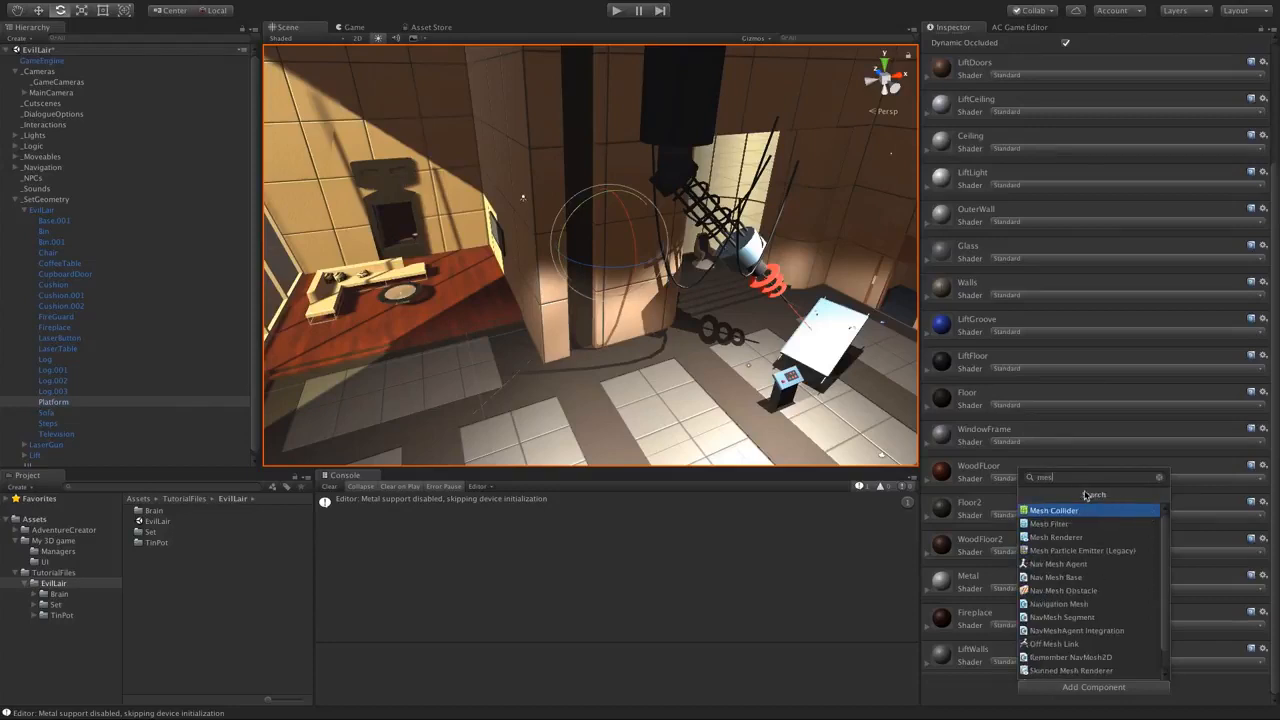
type(" co")
key("Return")
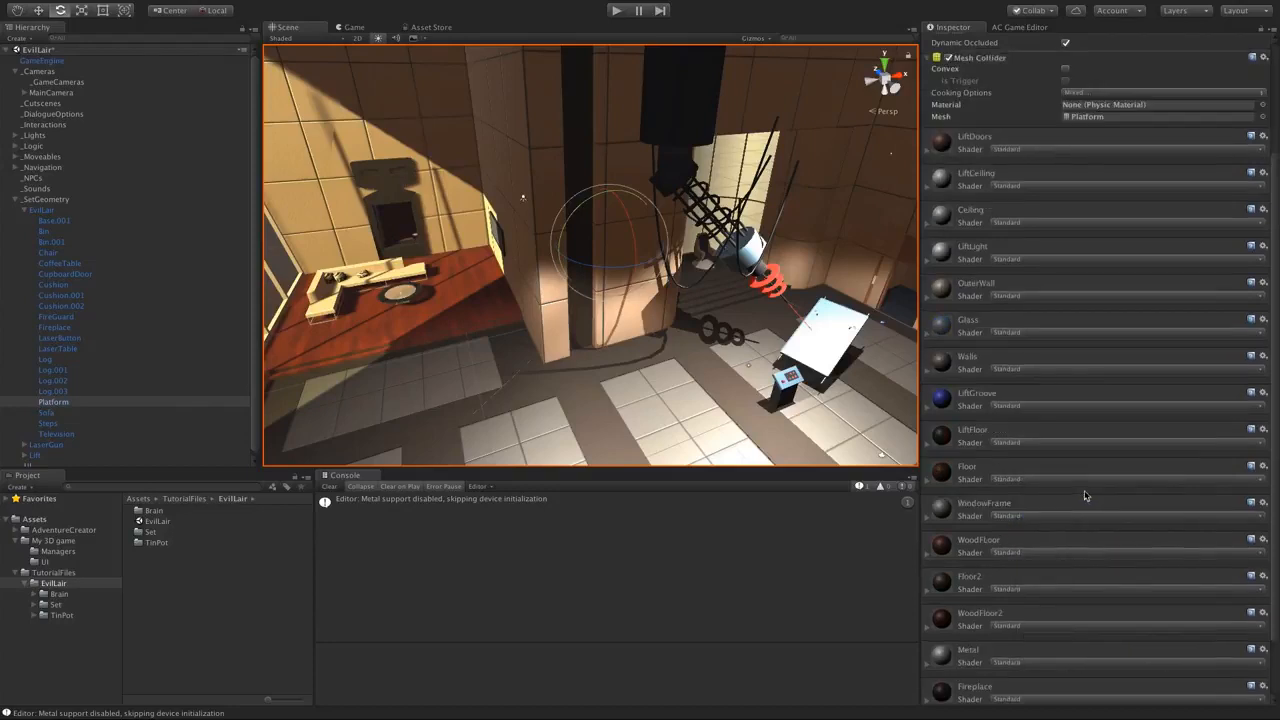
scroll(1085, 495, "up", 3)
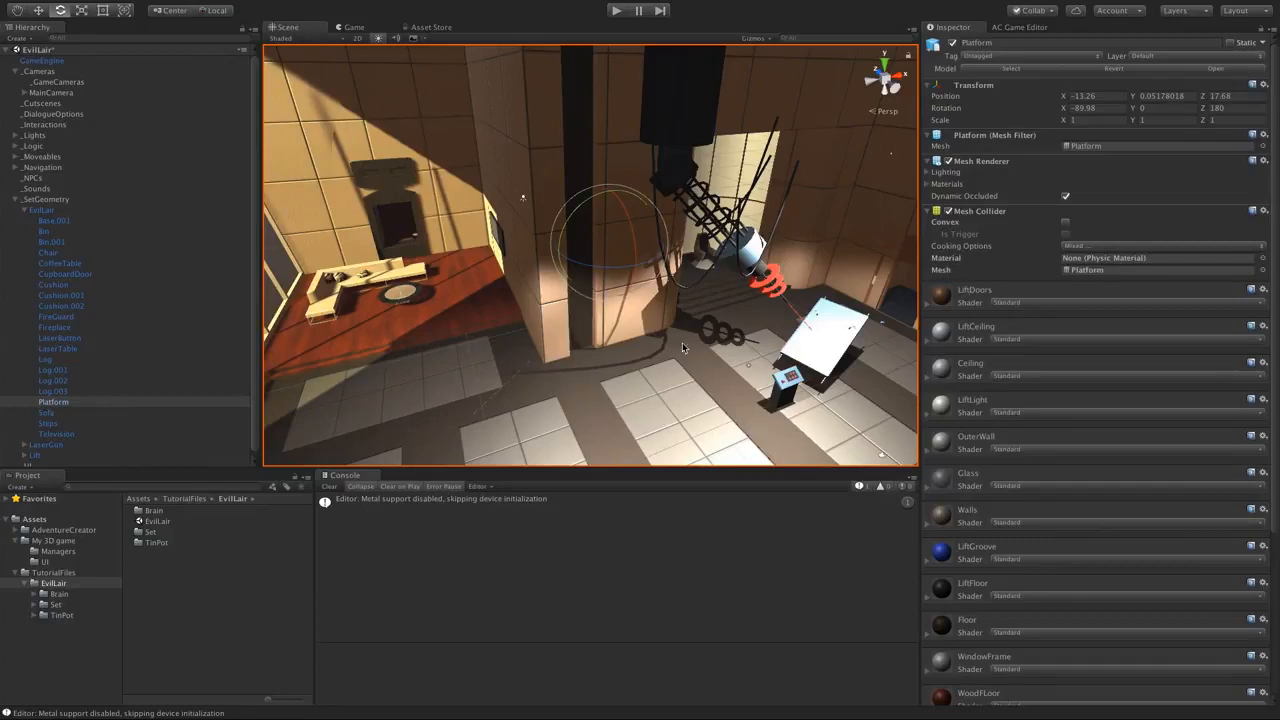
key("f")
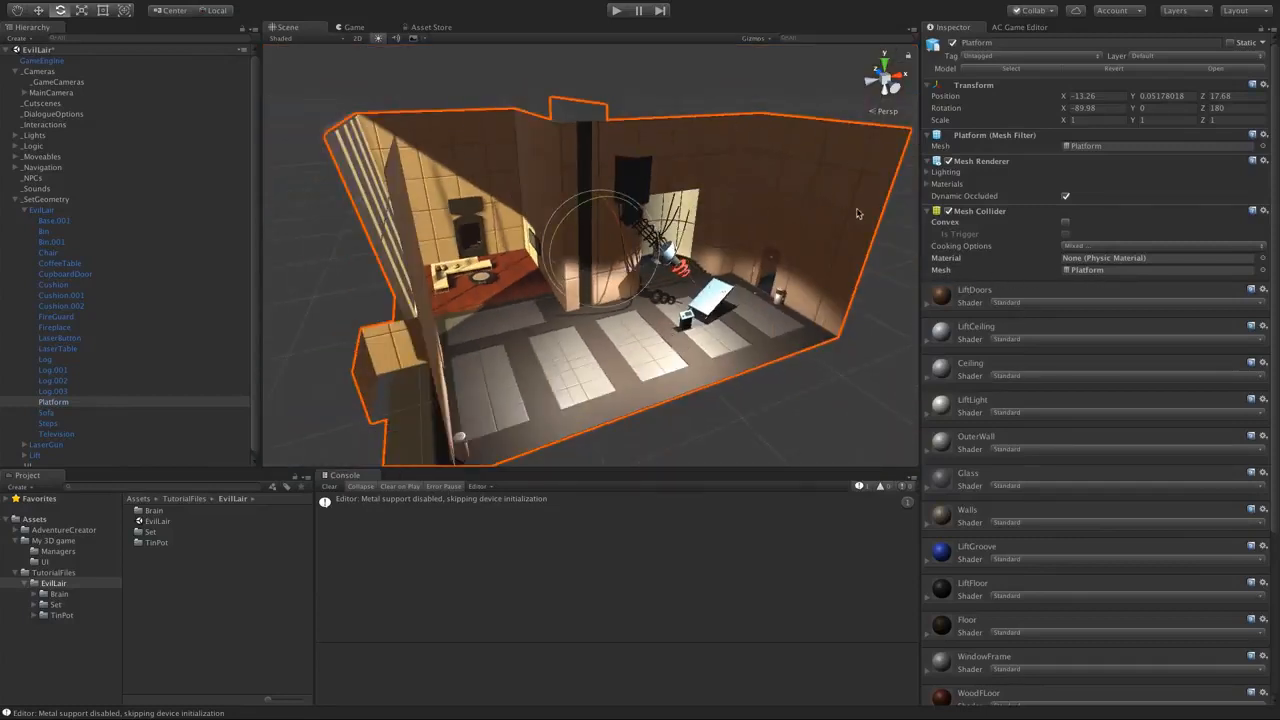
scroll(600, 302, "up", 3)
mouse_move(626, 331)
middle_mouse_down()
mouse_move(545, 291)
mouse_move(608, 321)
middle_mouse_up()
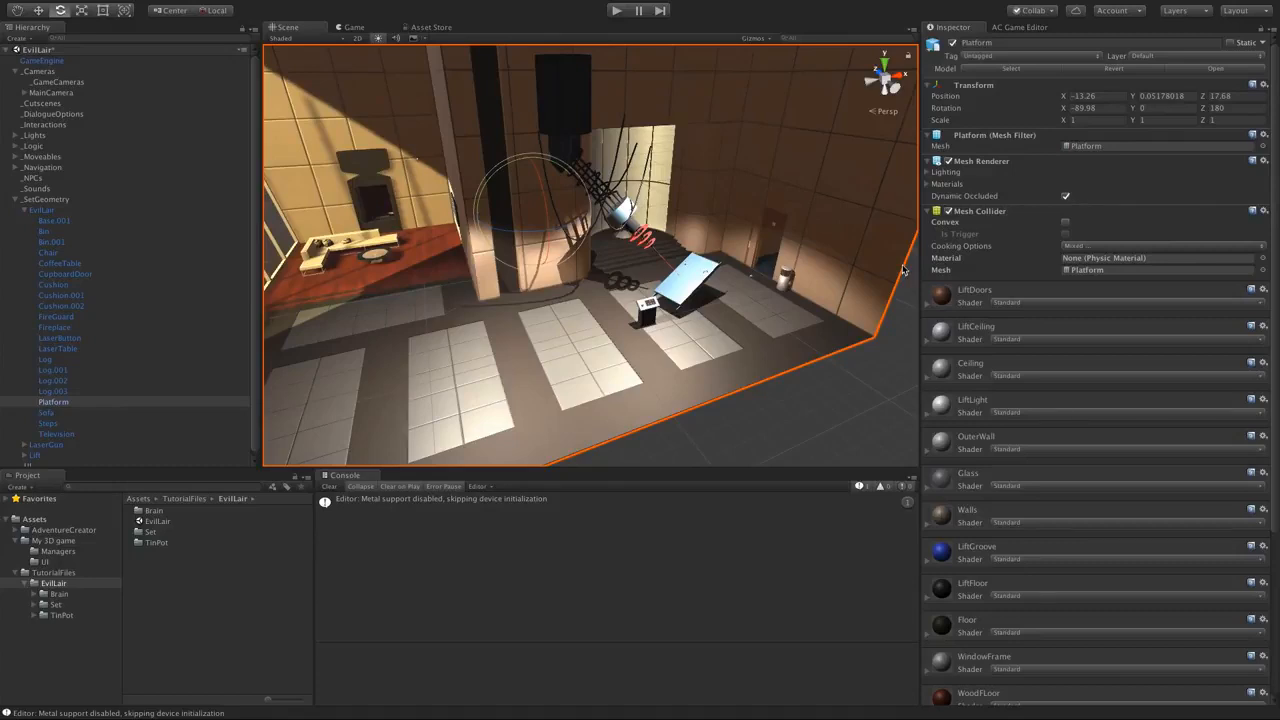
- Add the Tin Pot prefab from AdventureCreator's Demo Resources folder to the EvilLair scene
left_click(14, 200)
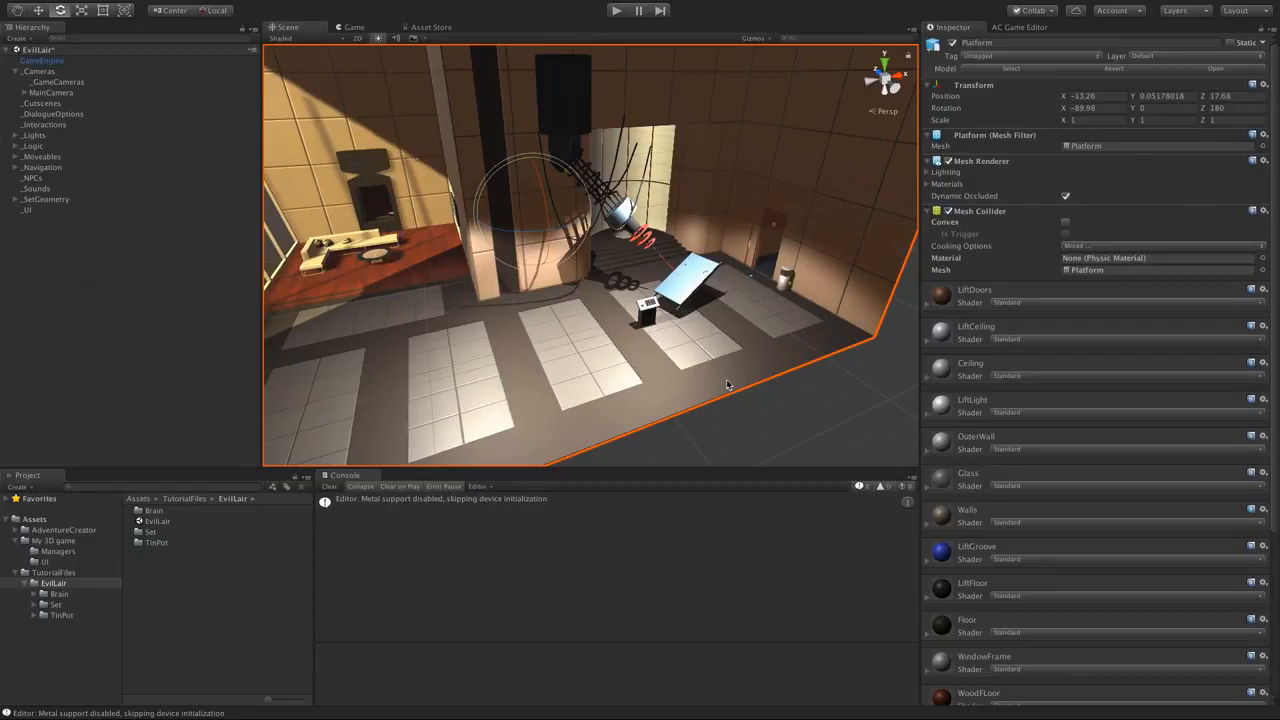
left_click(14, 573)
left_click(14, 541)
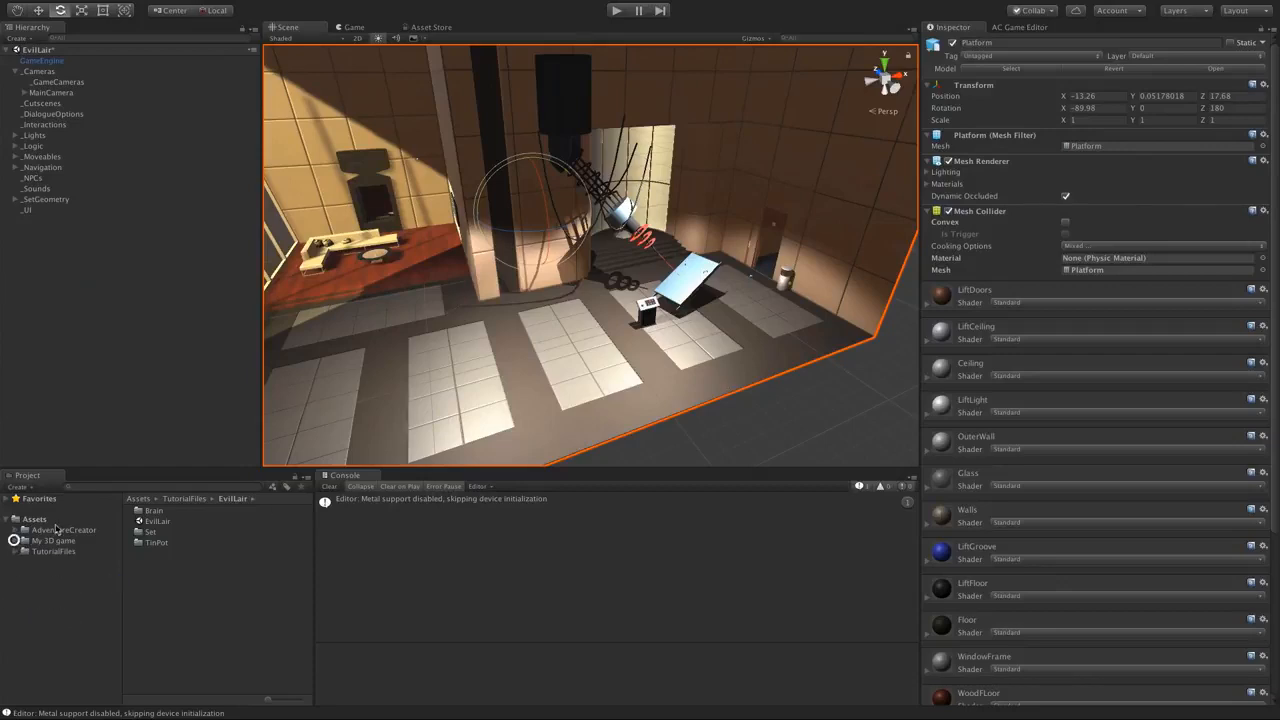
left_click(55, 530)
left_click(14, 530)
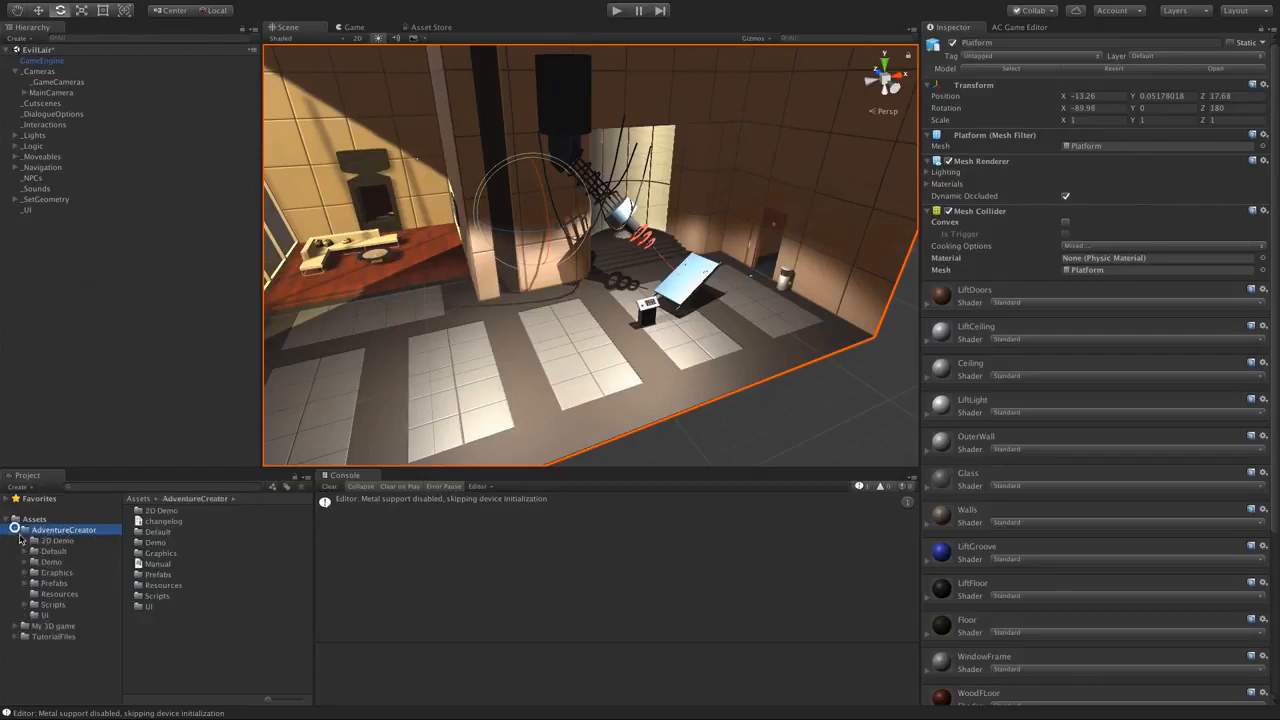
left_click(44, 562)
left_click(24, 565)
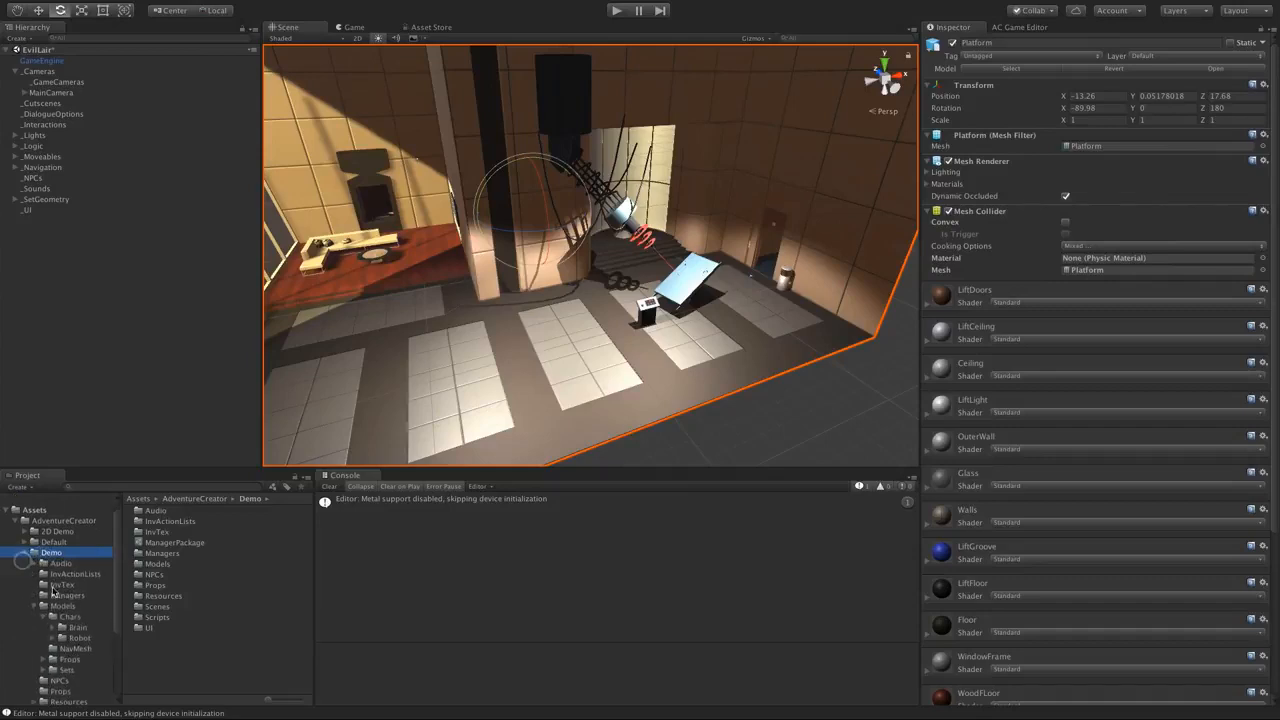
left_click(65, 702)
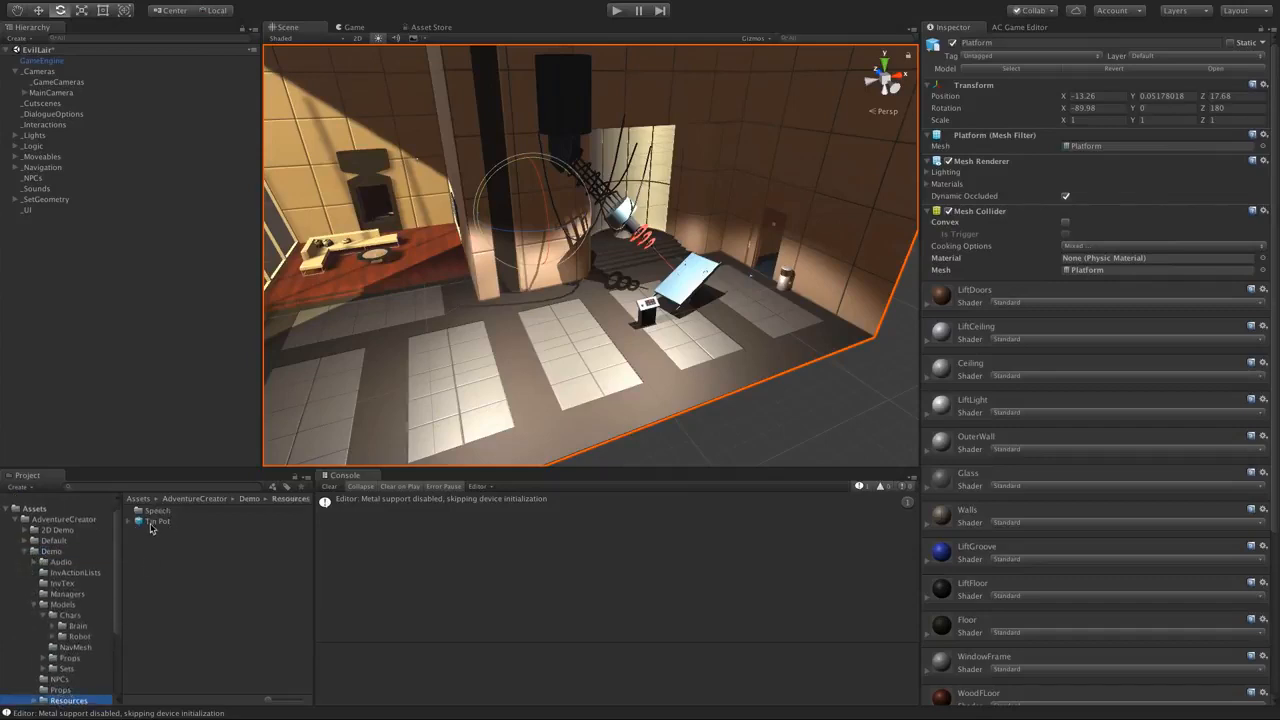
left_click_drag(163, 522, 112, 320)
- Play-test the game, walking Tin Pot around the doorway, bin and laser table, and stop playback
left_click(618, 11)
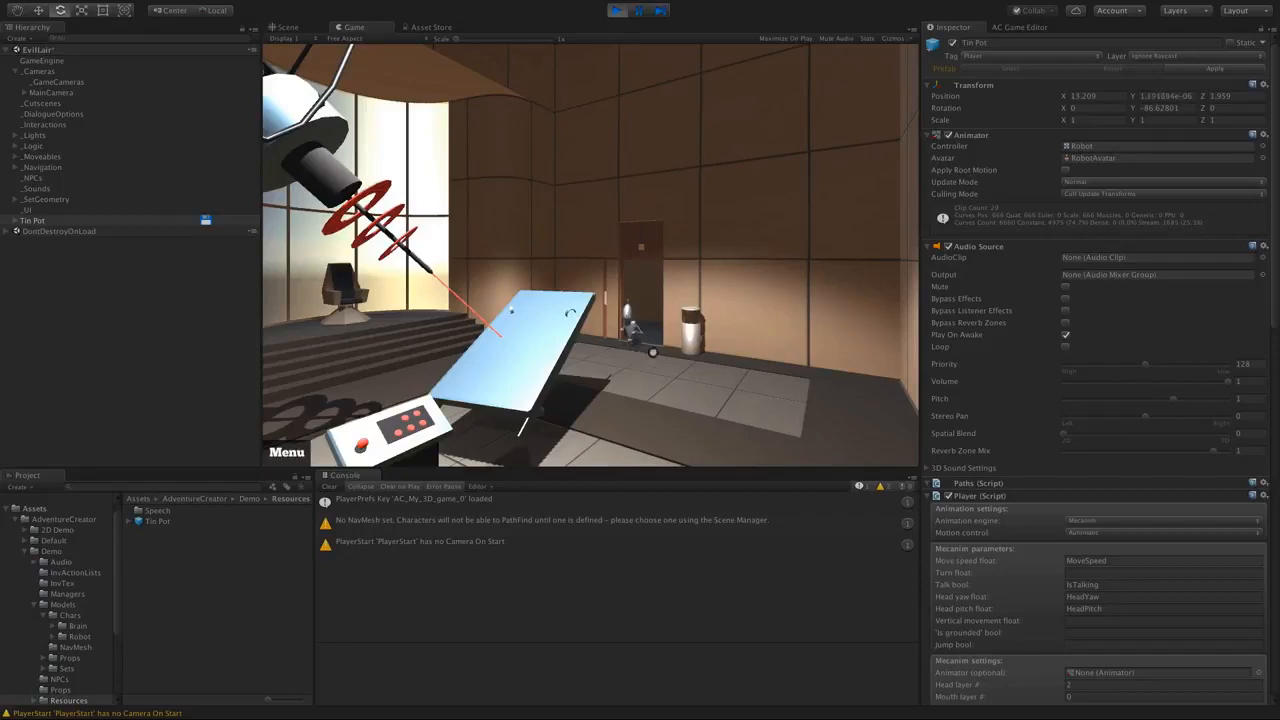
key("Right")
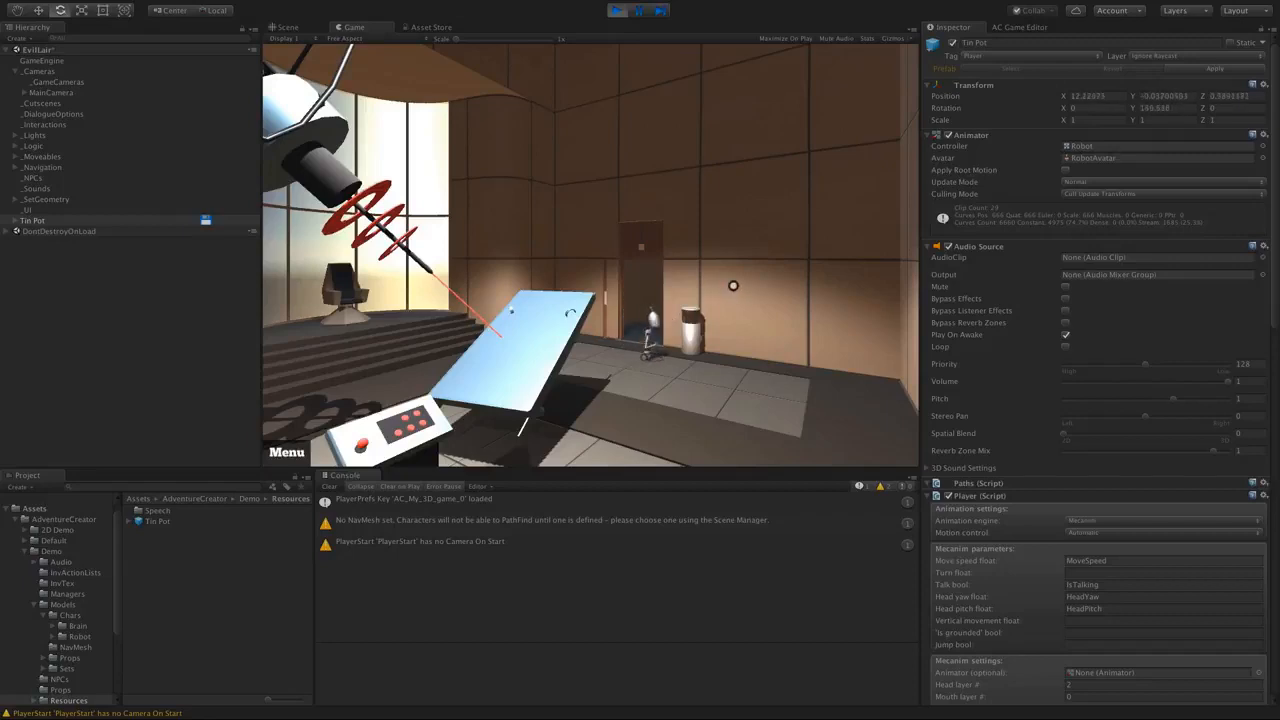
key("Left")
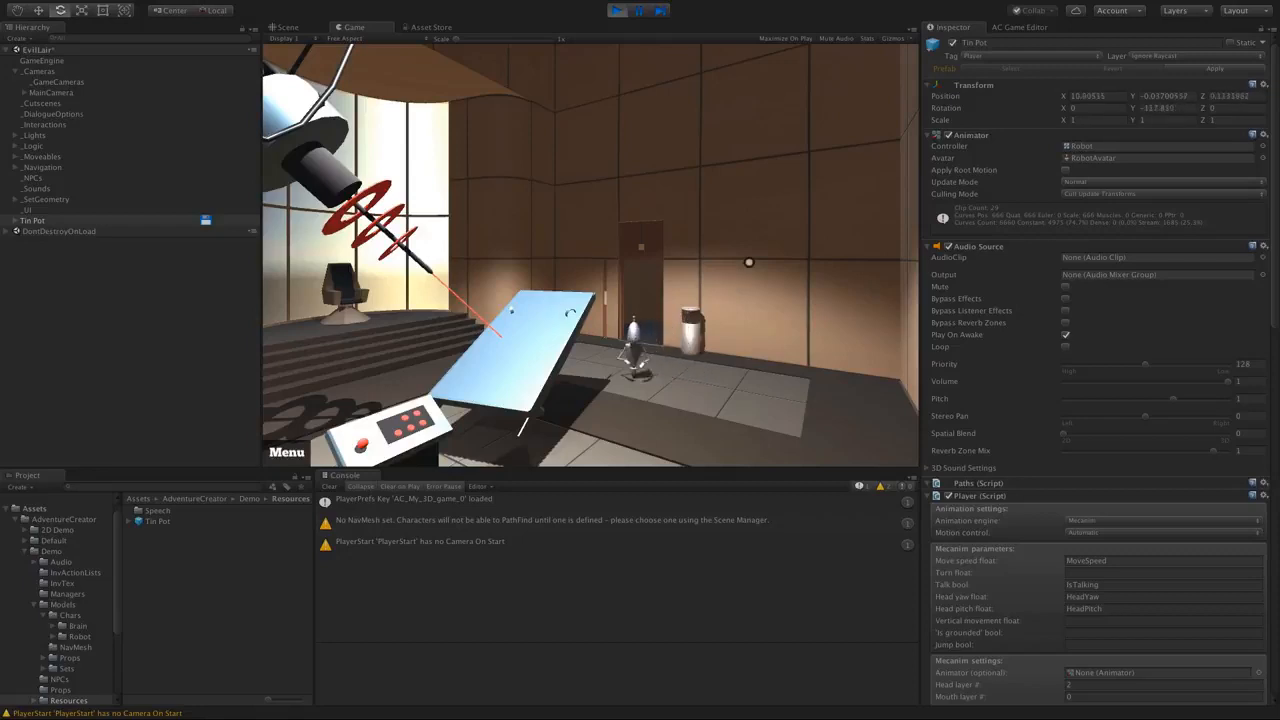
key("Right")
key("Up")
key("Right")
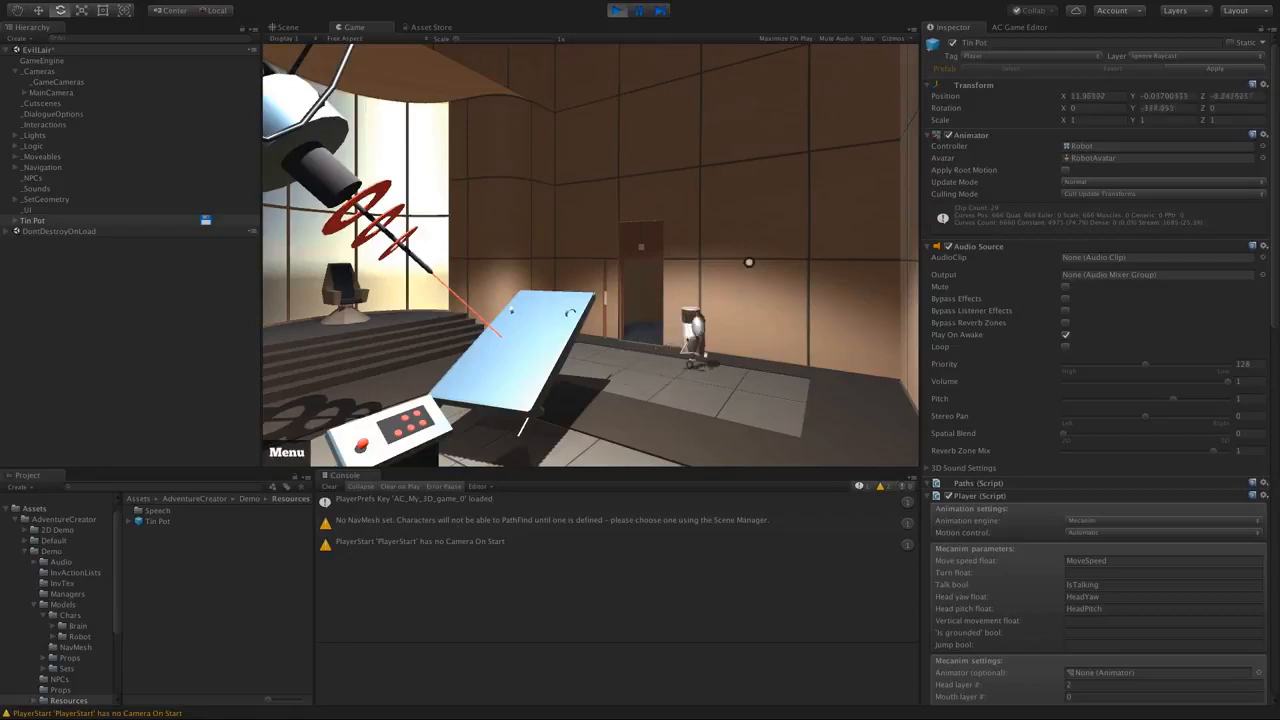
key("Down")
key("Left")
key("Right")
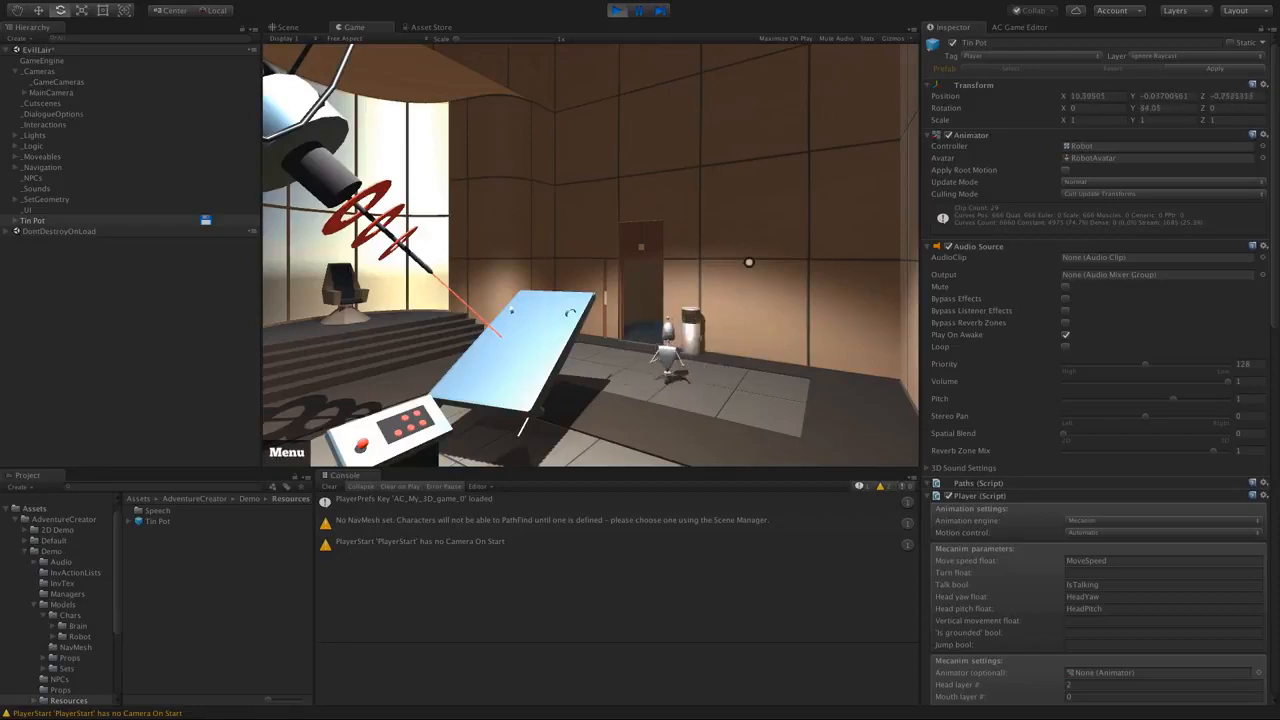
key("Up")
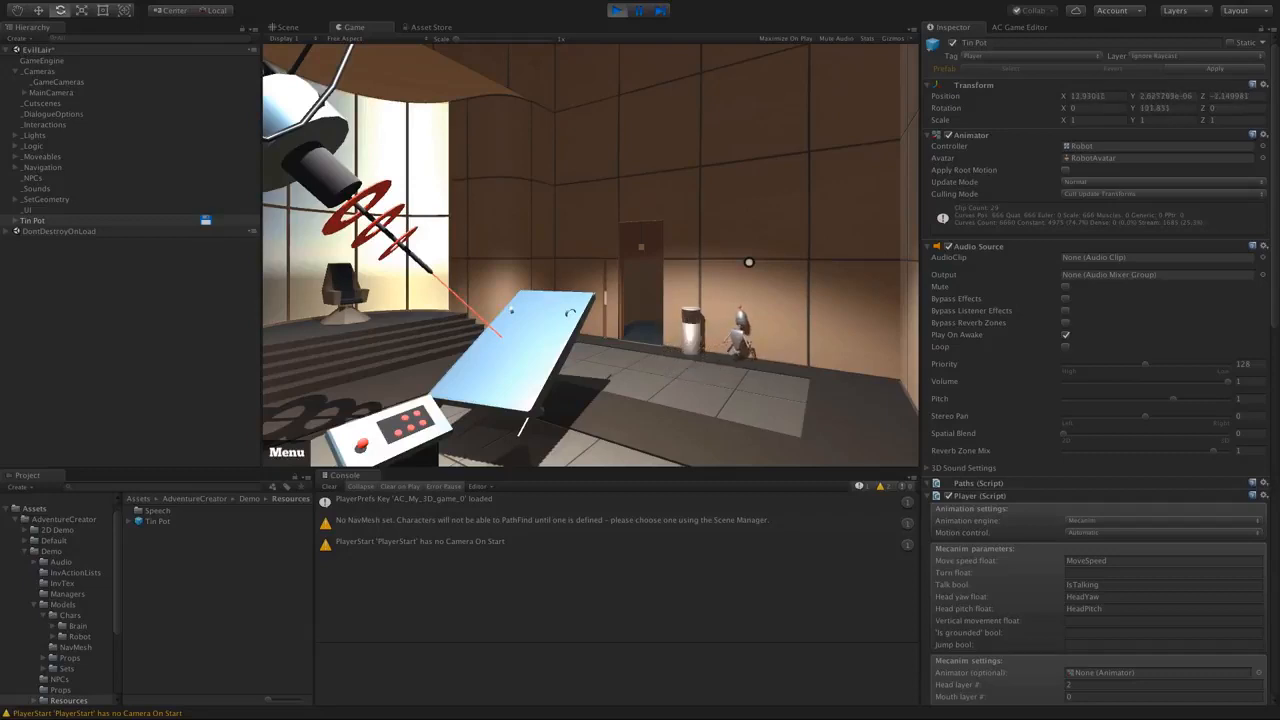
key("Down")
key("Right")
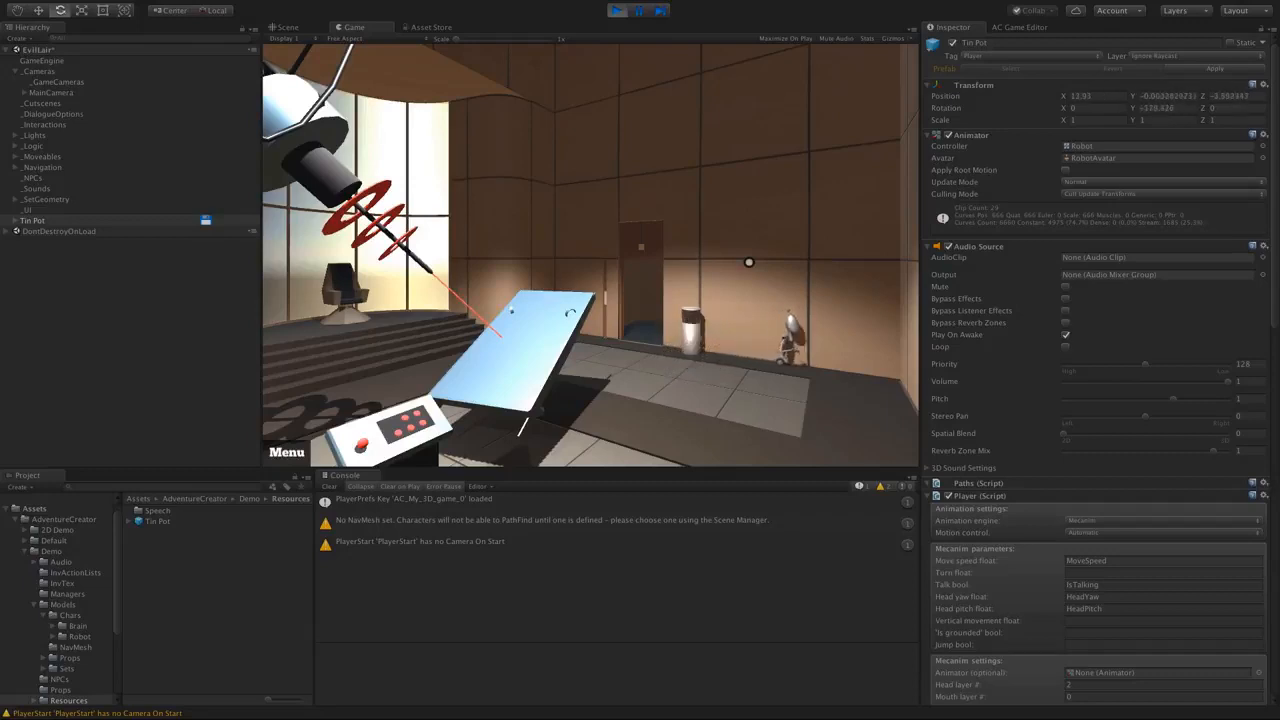
key("Left")
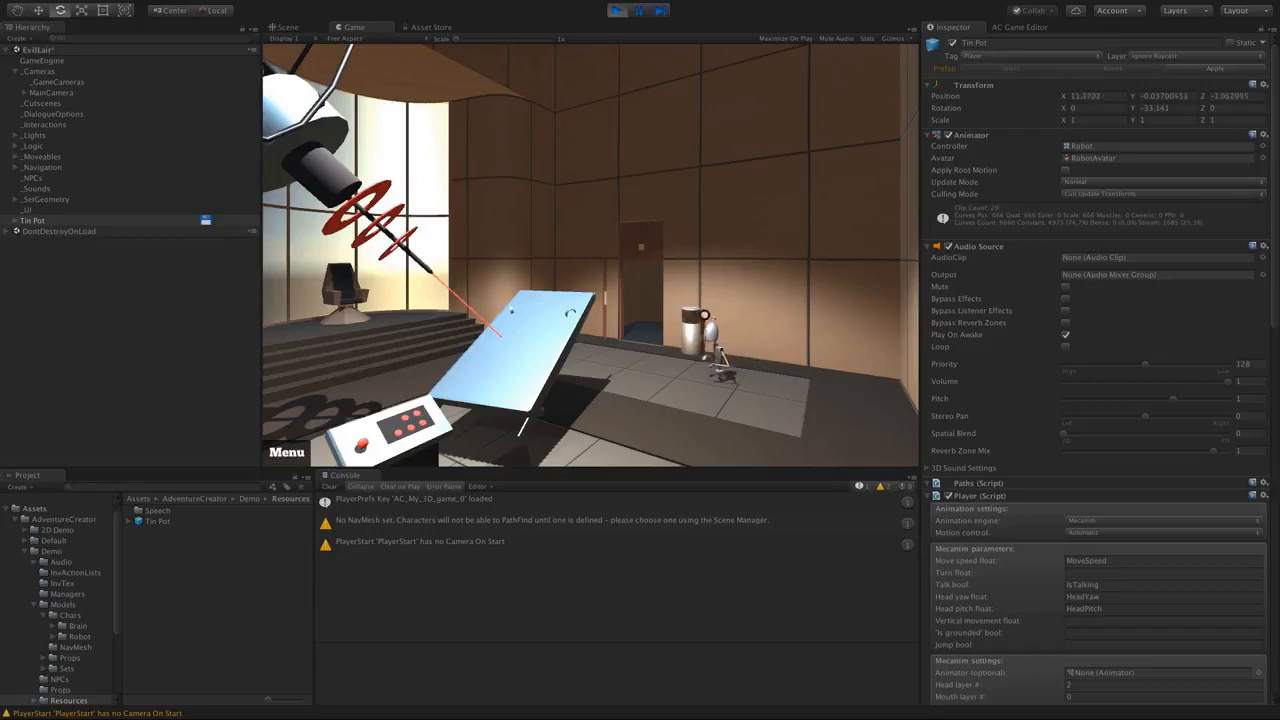
key("Left")
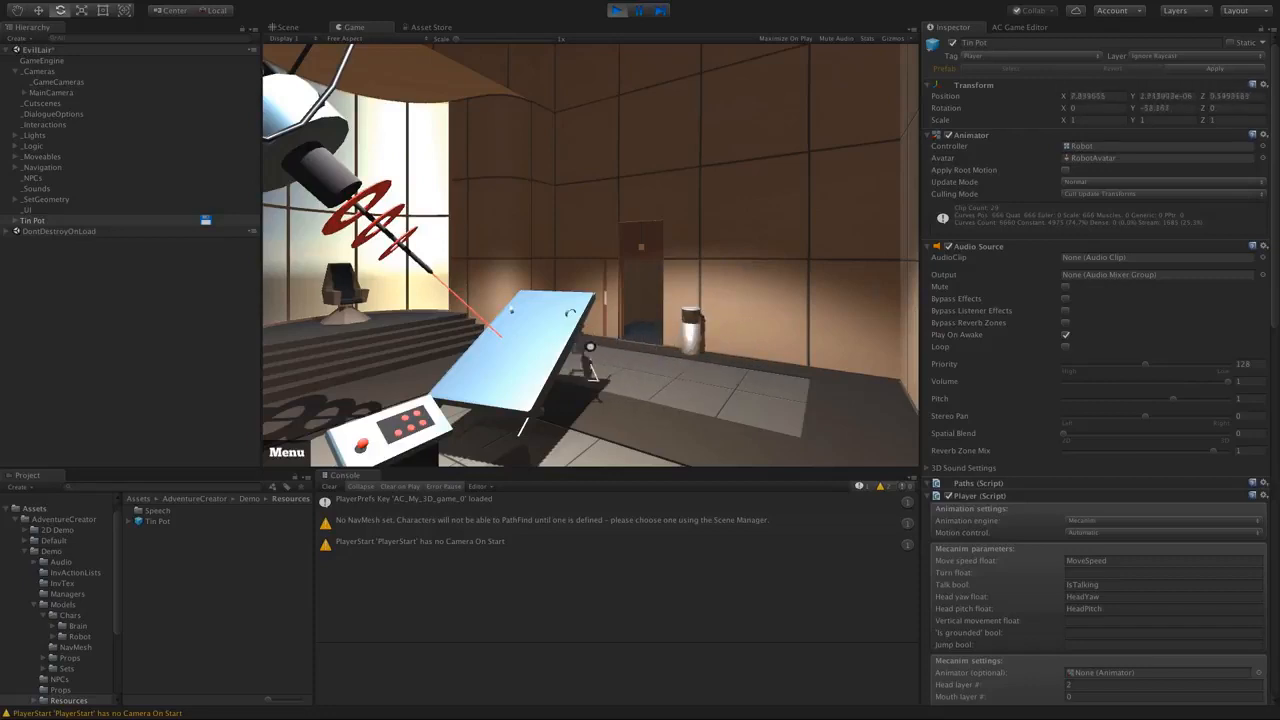
key("Left")
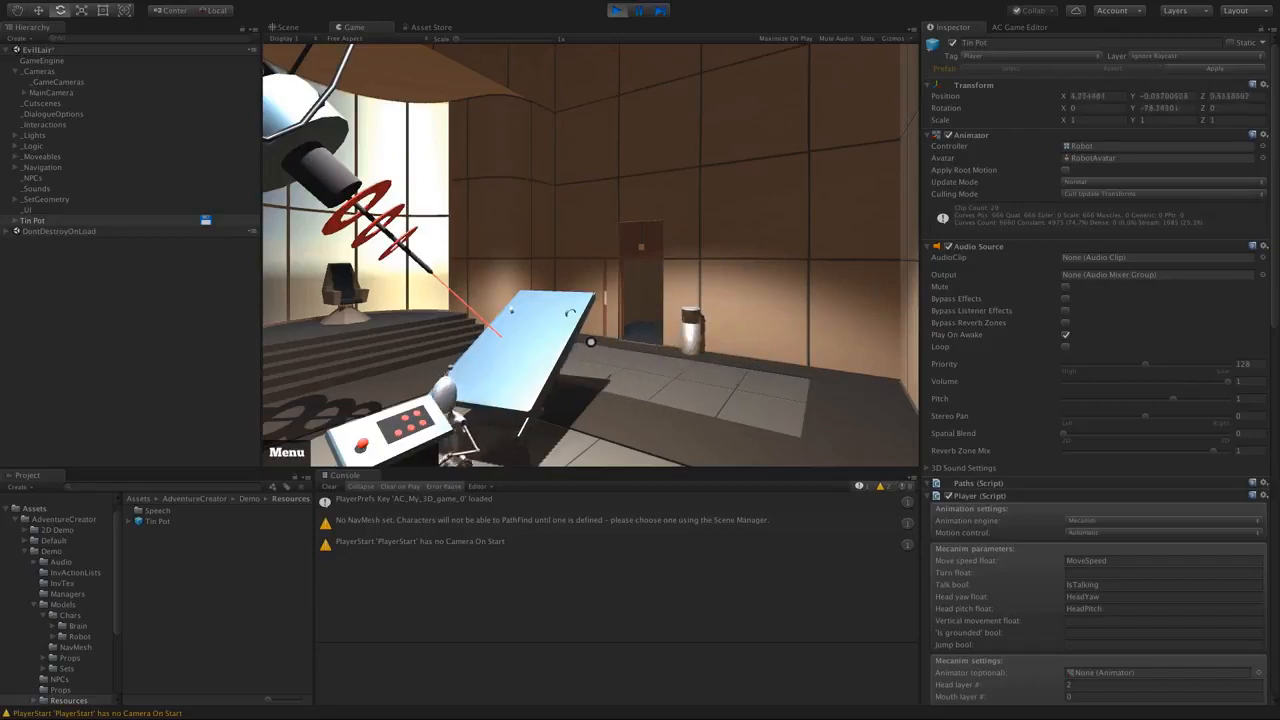
left_click(616, 10)
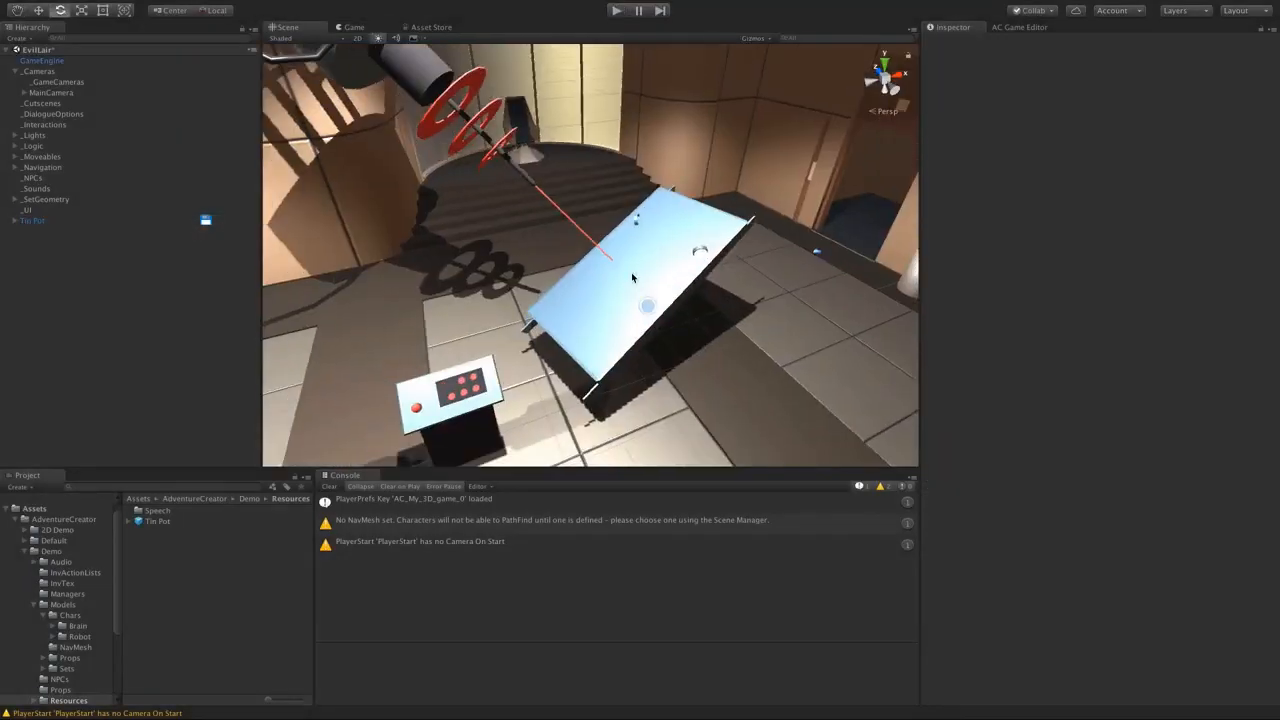
- Add a Mesh Collider component to the LaserTable object in the EvilLair set
left_click(632, 277)
left_click(636, 271)
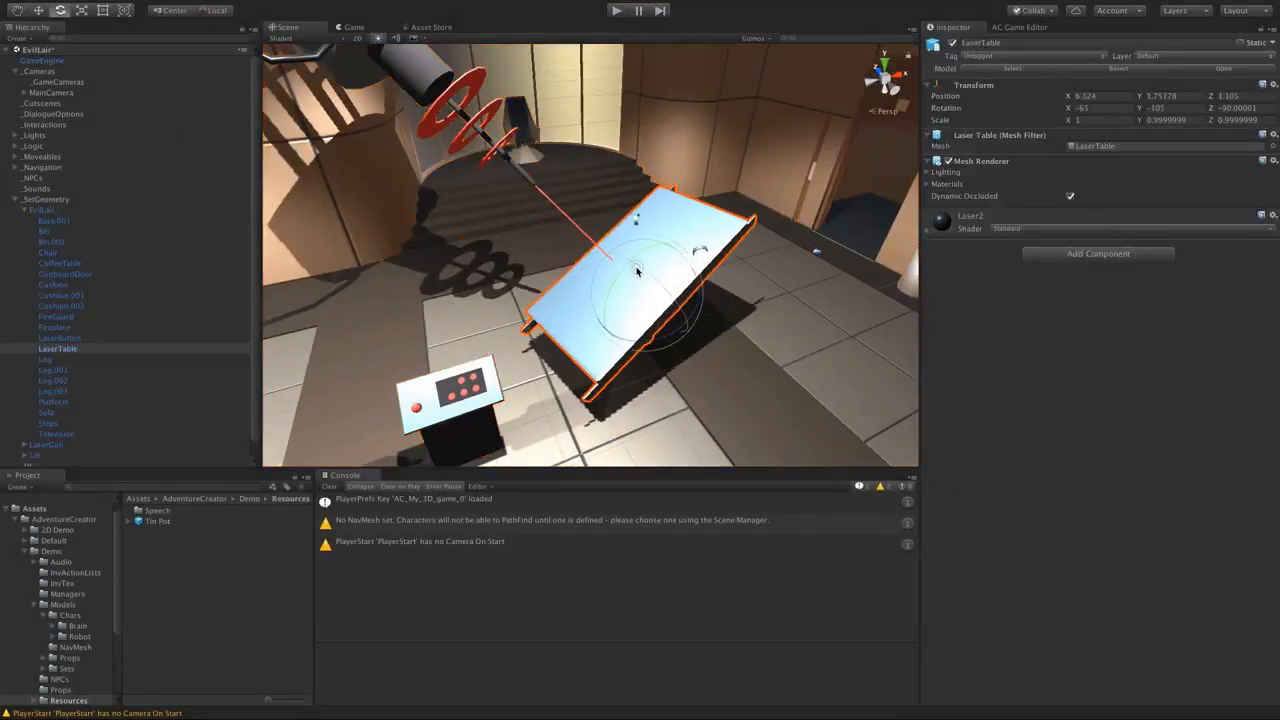
left_click(1078, 254)
left_click(1063, 306)
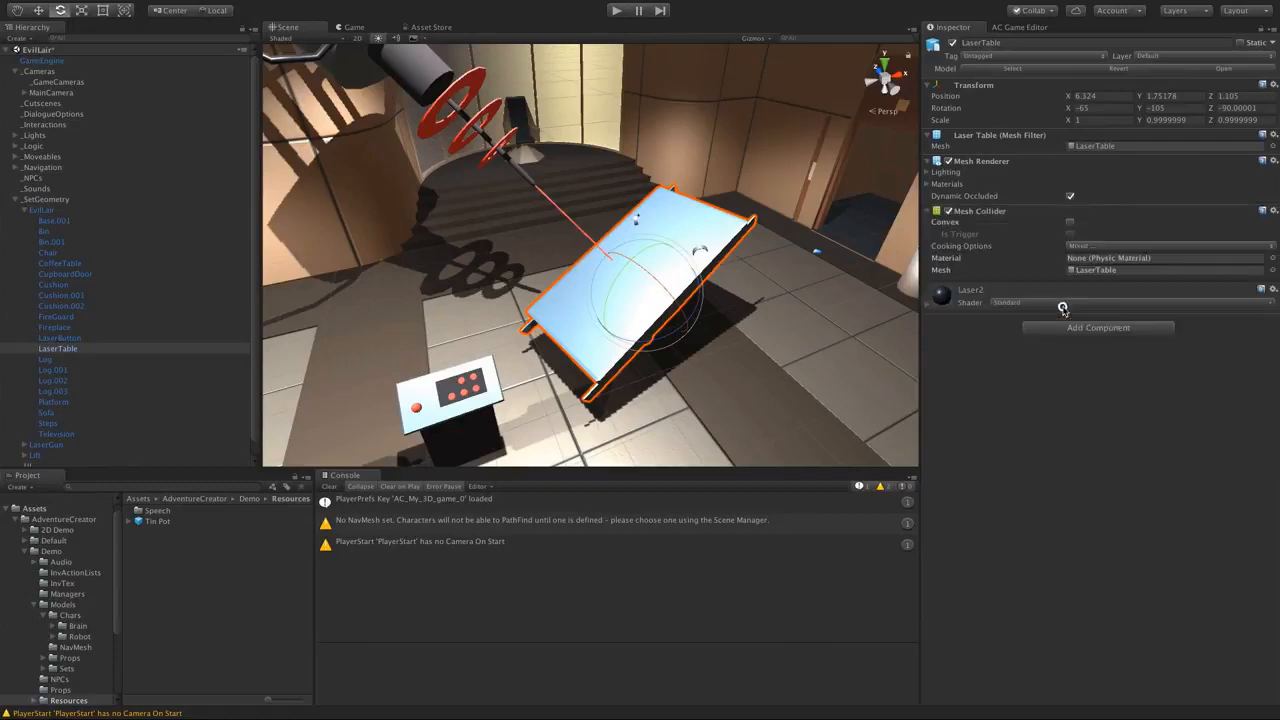
- Add a Mesh Collider component to the LaserButton console beside the laser table
middle_click_drag(507, 294, 590, 224)
left_click(570, 326)
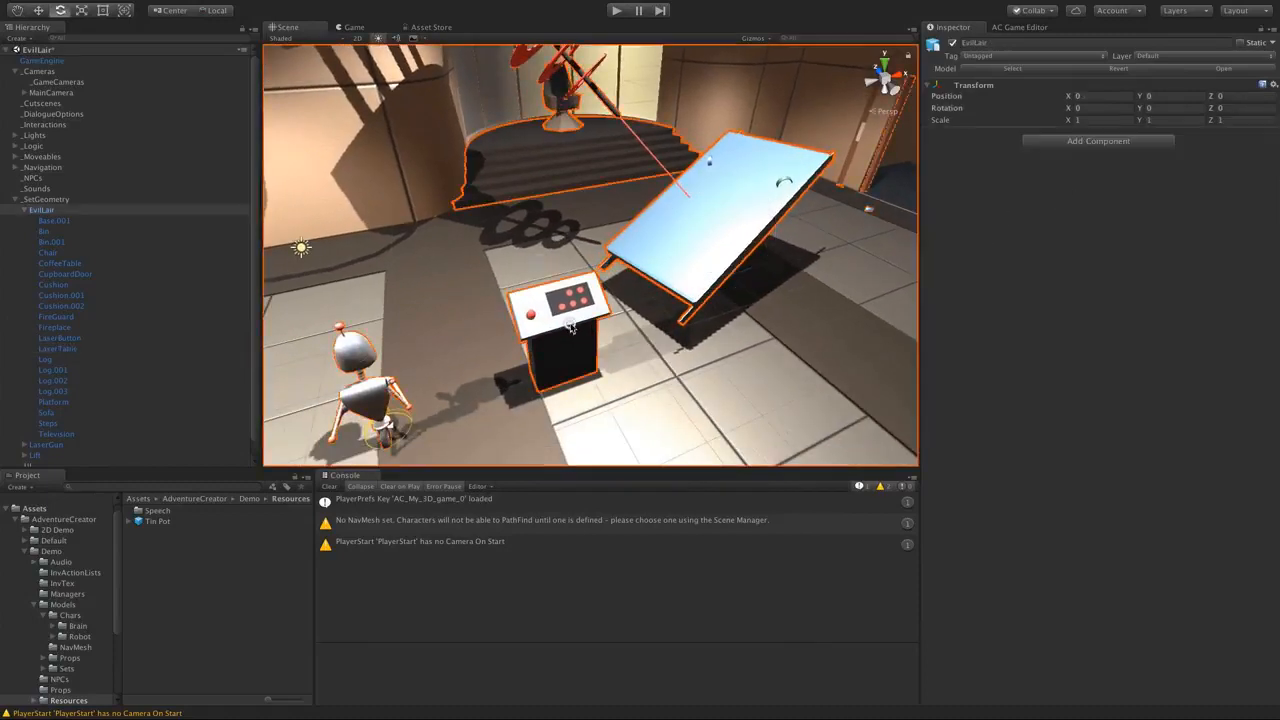
left_click(570, 326)
left_click(1081, 325)
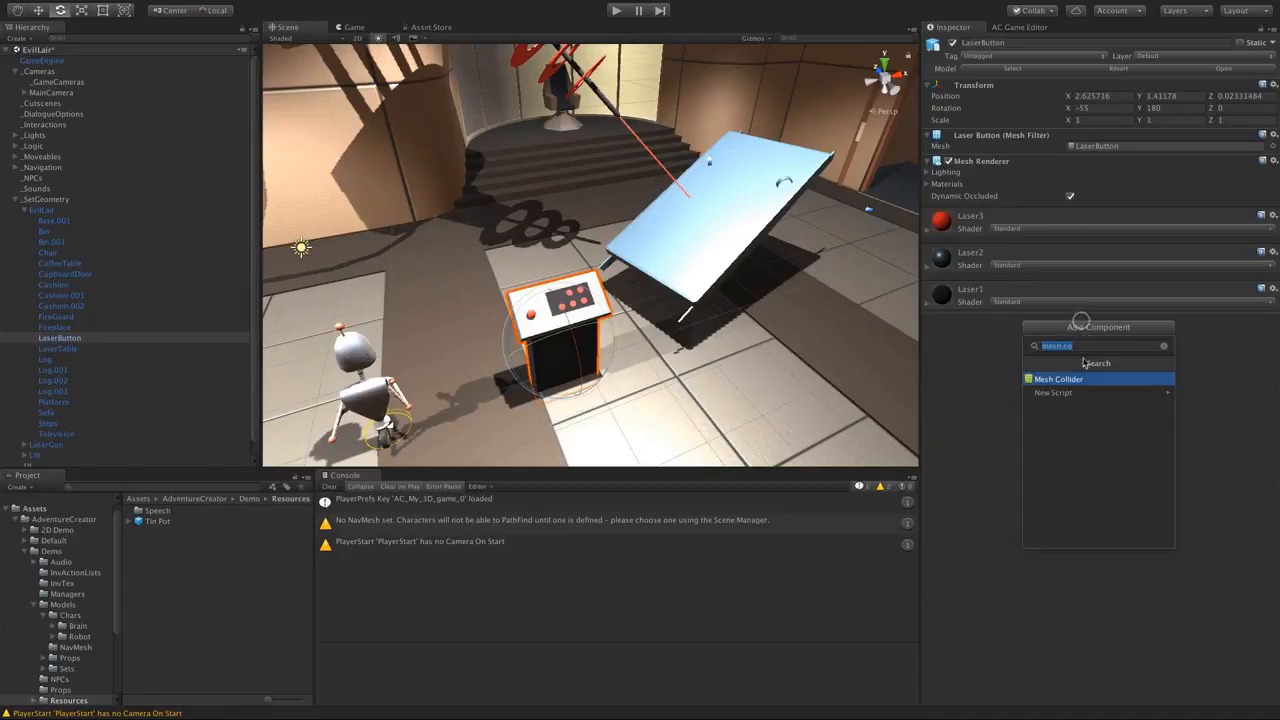
left_click(1085, 374)
- Make the Mesh Colliders of both the LaserButton and the LaserTable convex
middle_click_drag(496, 296, 512, 296)
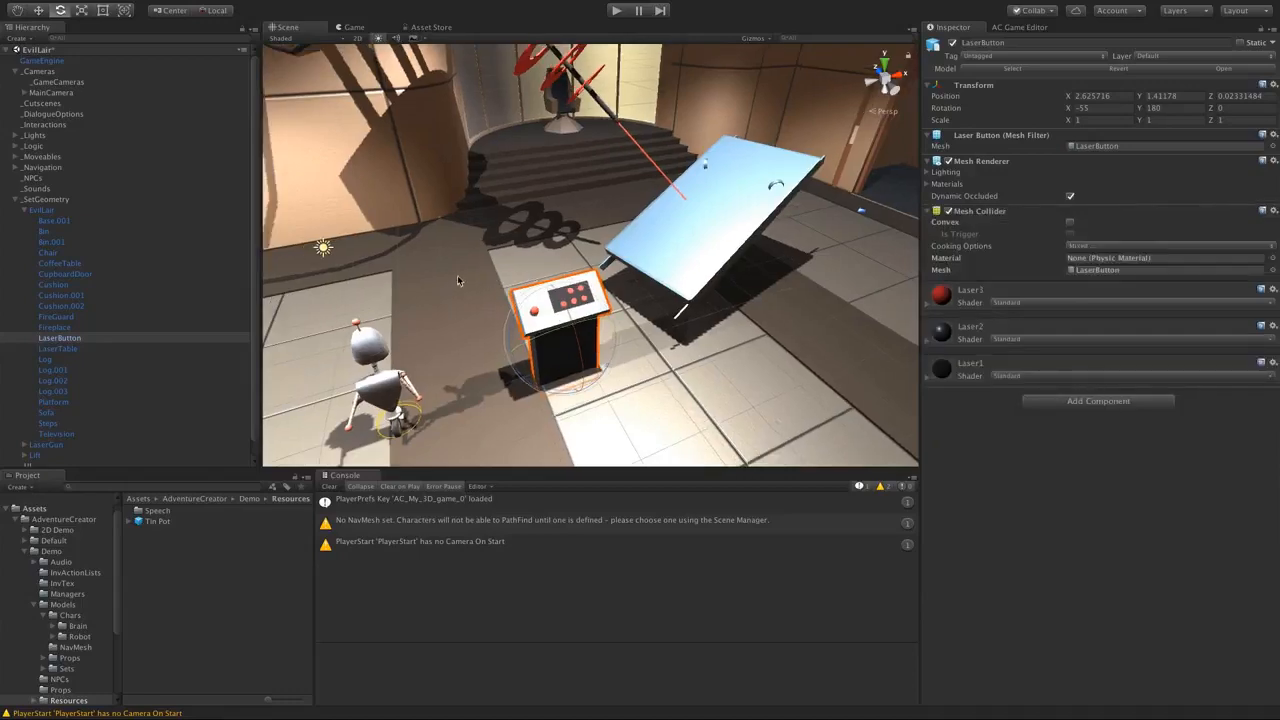
middle_click_drag(437, 277, 353, 234)
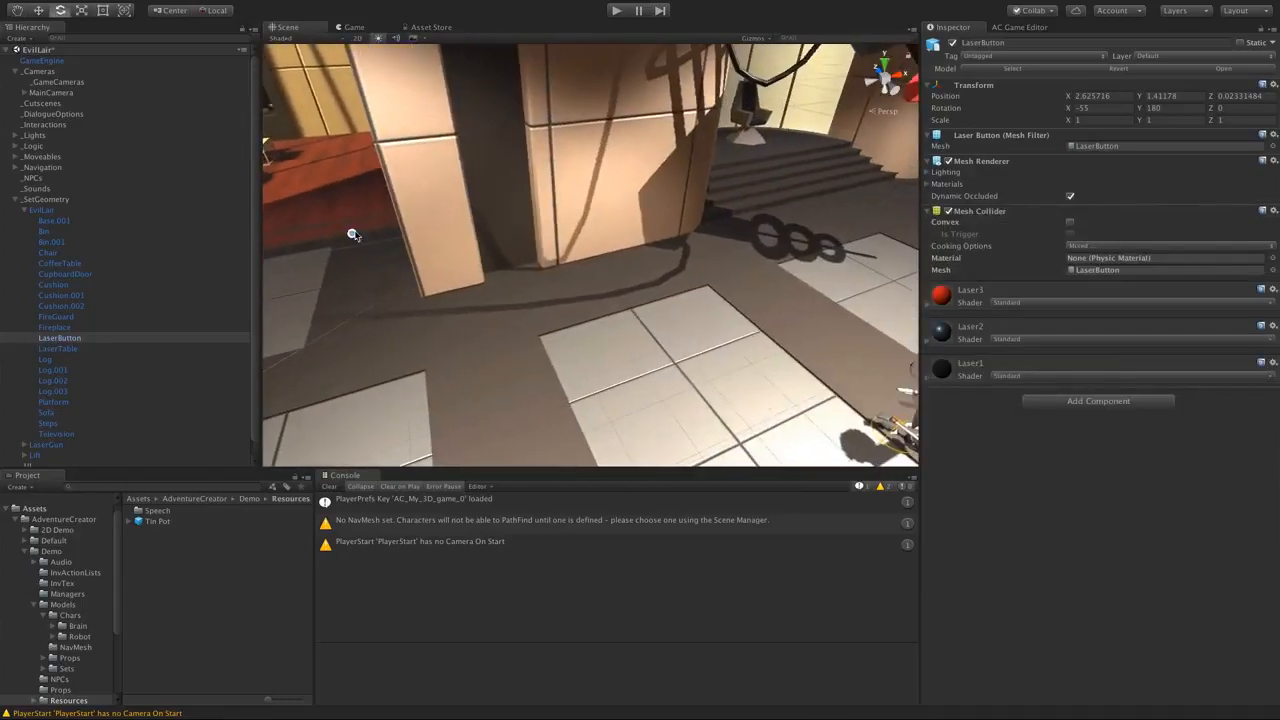
key("f")
left_click(1070, 222)
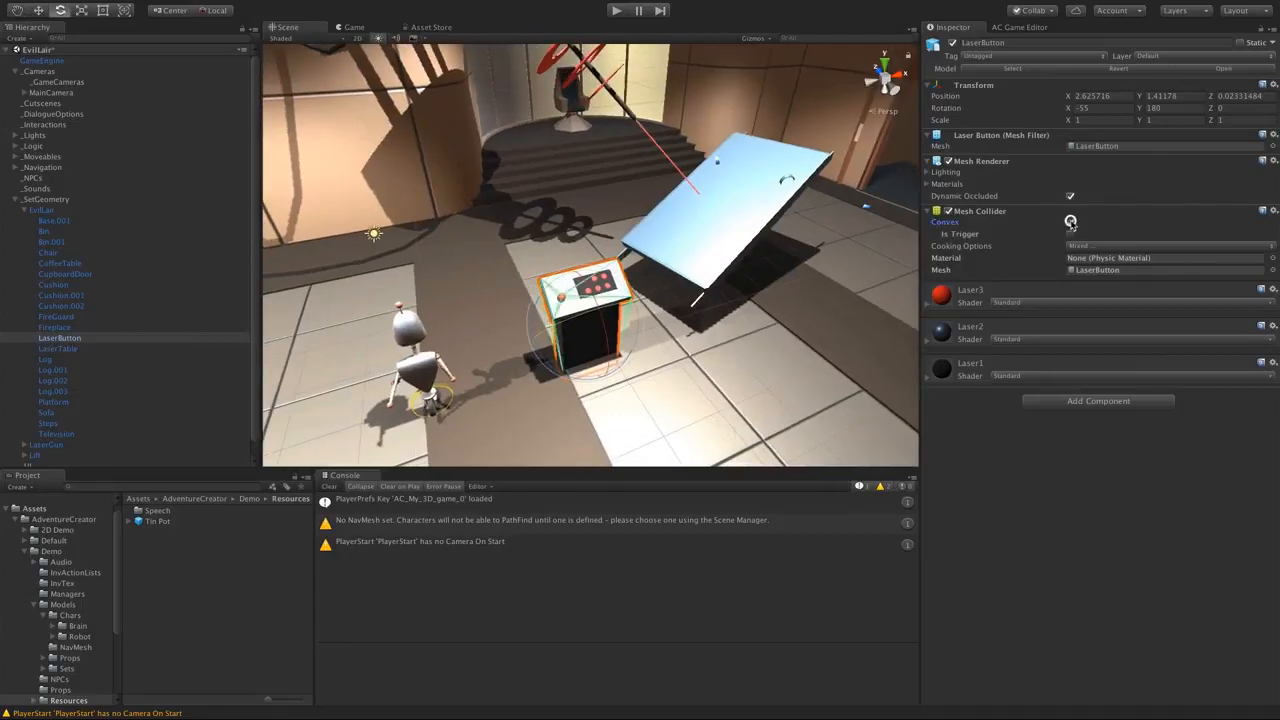
left_click(709, 210)
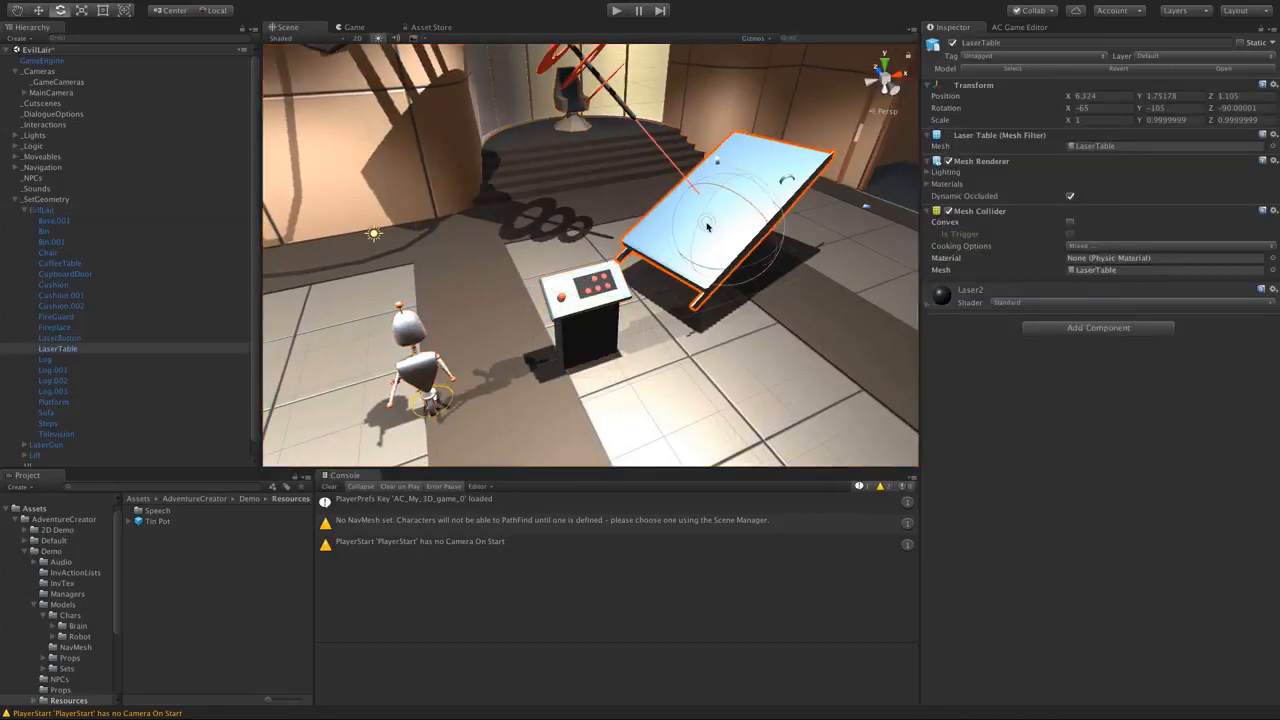
left_click(1070, 222)
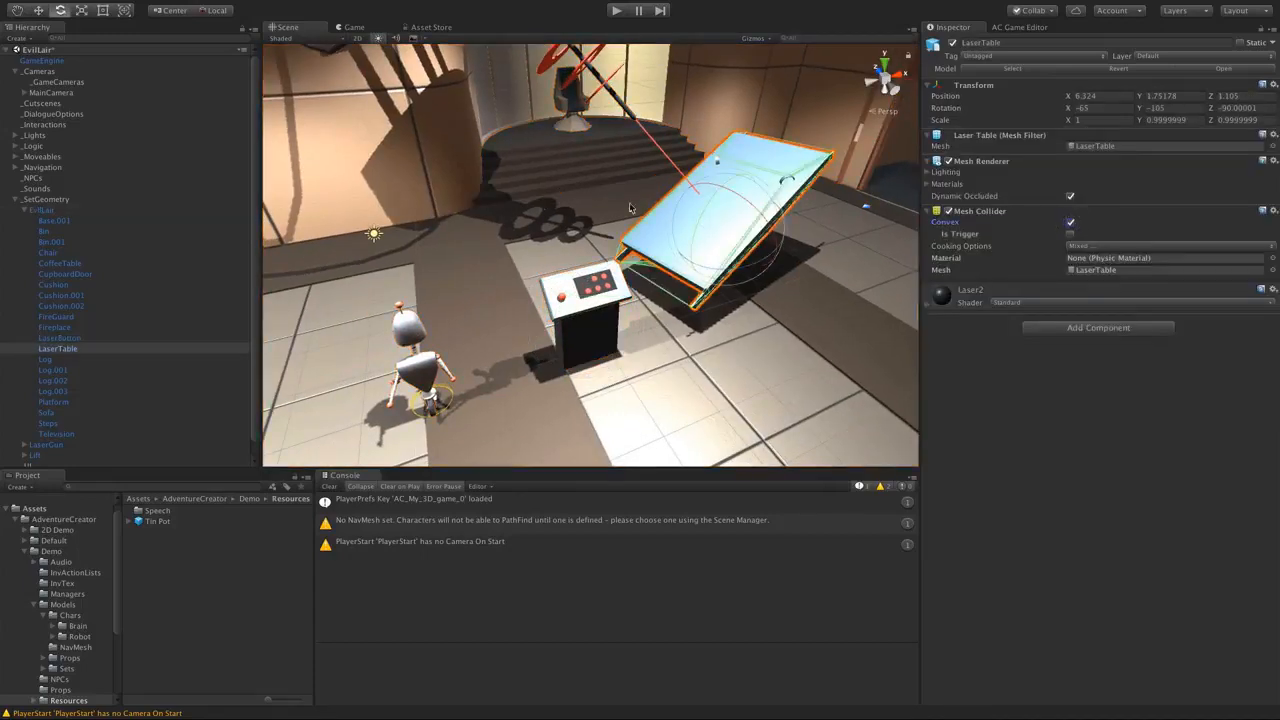
- Add a Mesh Collider component to the CoffeeTable in the lounge area and make it convex
middle_click_drag(487, 207, 735, 230)
right_click_drag(735, 230, 565, 223)
middle_click_drag(565, 223, 605, 223)
mouse_move(605, 223)
right_mouse_down()
mouse_move(551, 242)
mouse_move(603, 248)
mouse_move(590, 243)
right_mouse_up()
left_click(608, 240)
left_click(605, 242)
key("w")
left_click(1069, 328)
left_click(1062, 376)
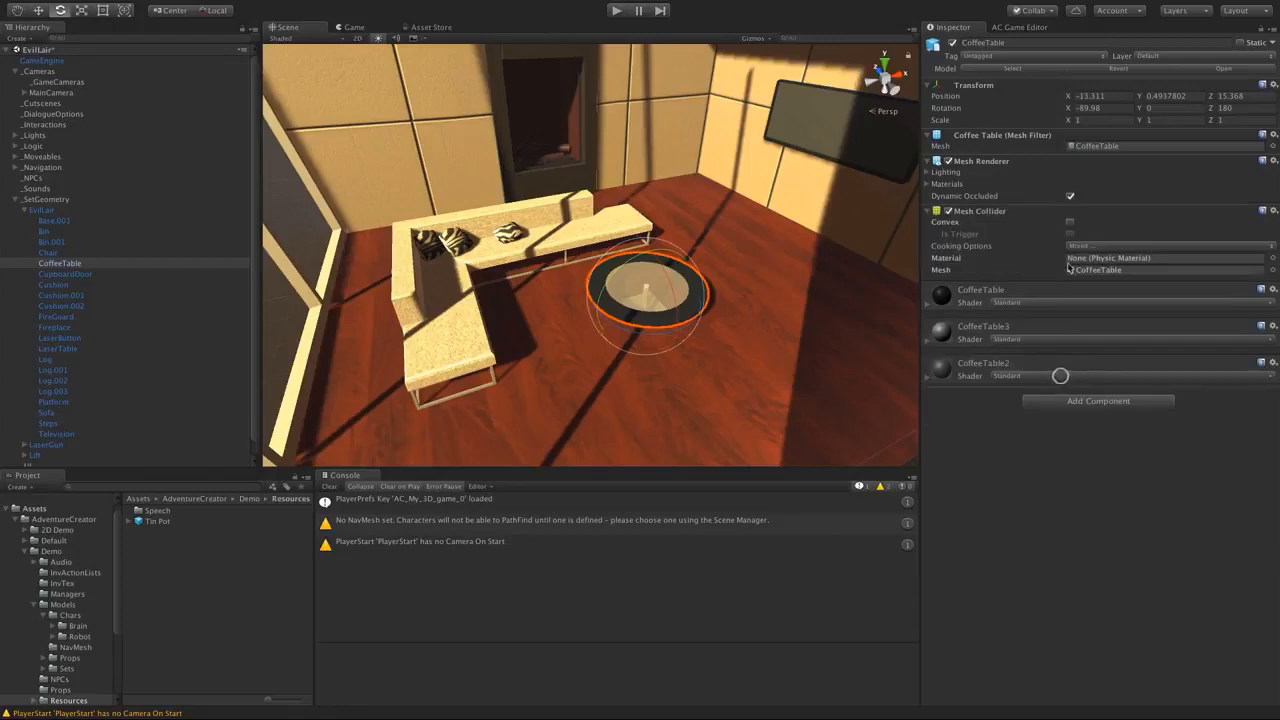
left_click(1070, 223)
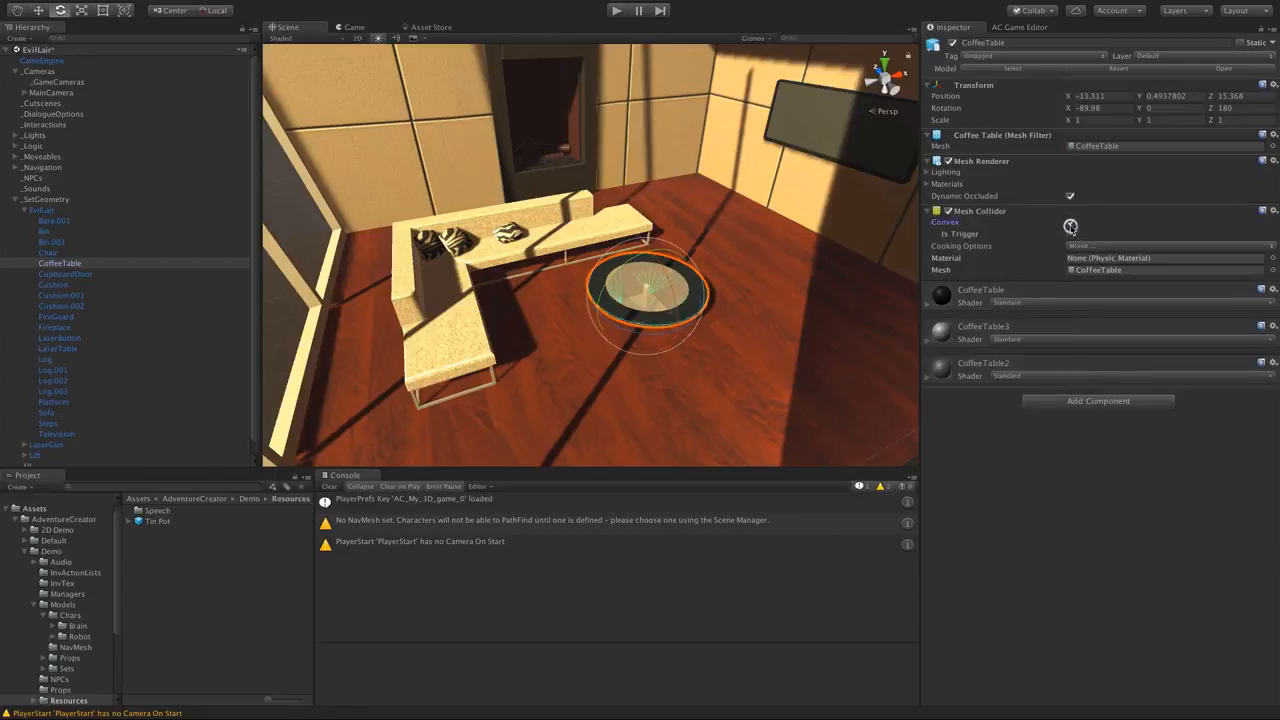
- Add a Mesh Collider component to the Sofa, trying the Convex option and switching it off again
left_click(570, 229)
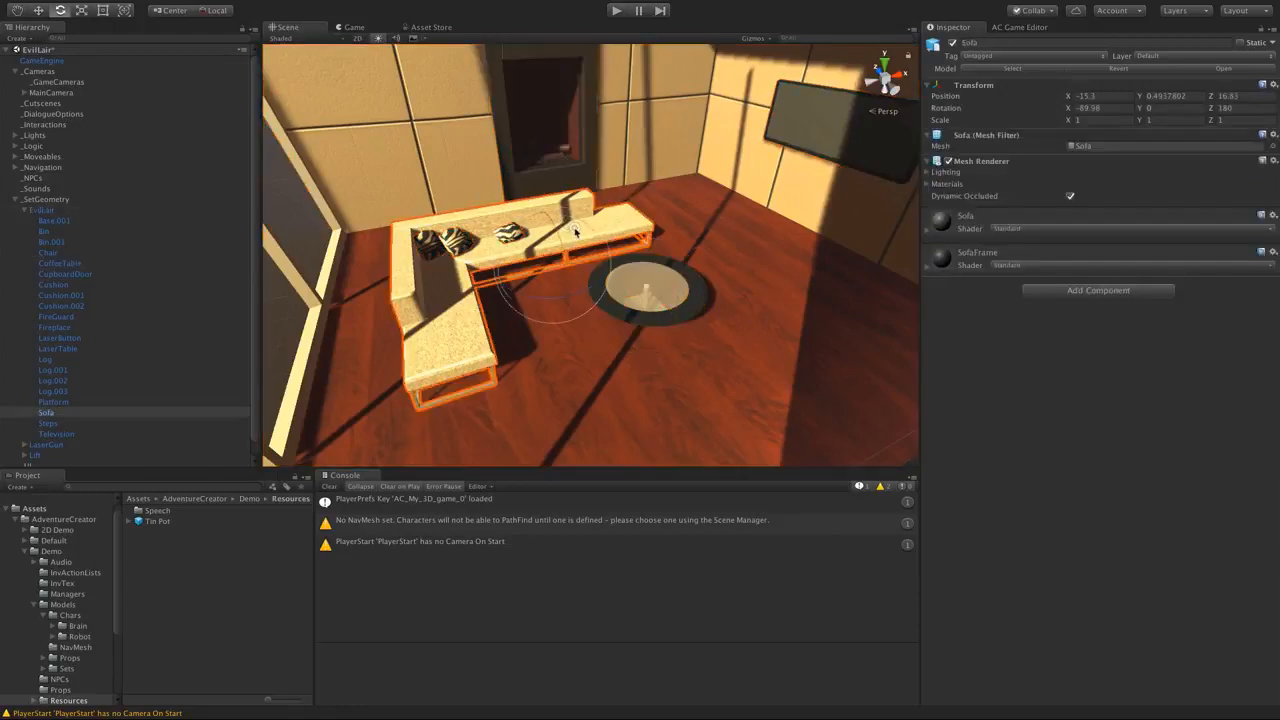
left_click(1083, 290)
left_click(1059, 339)
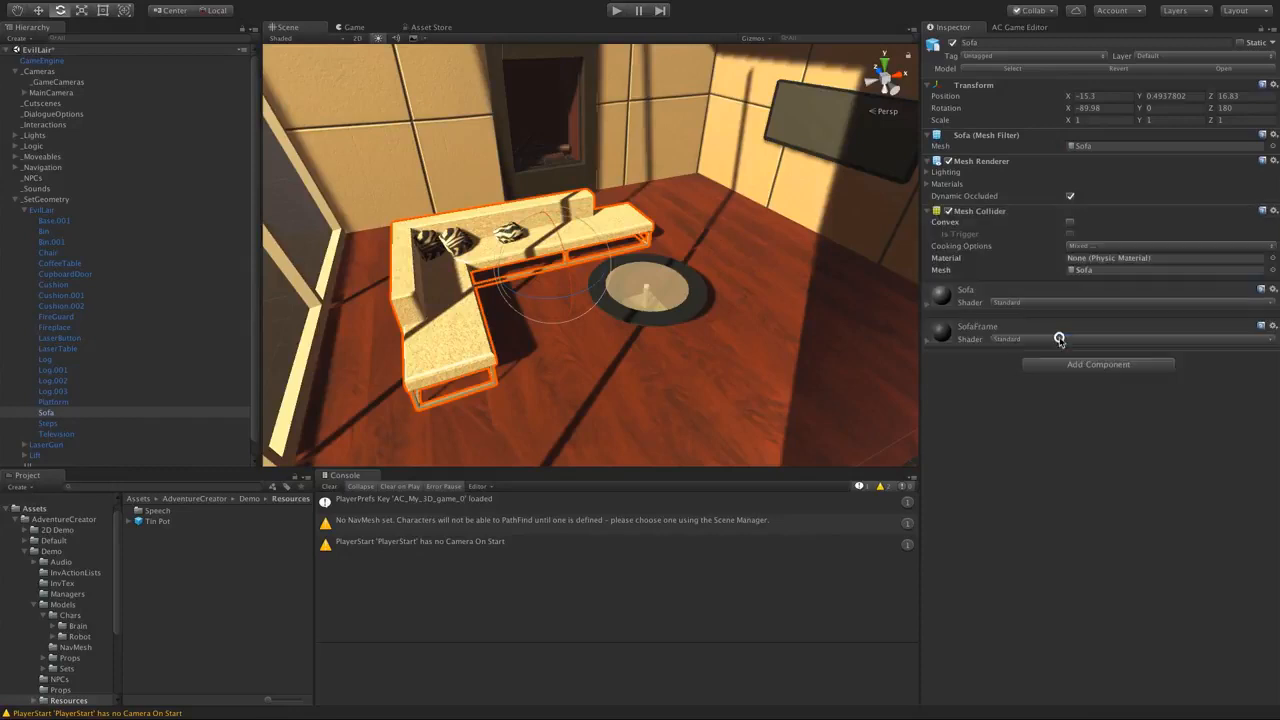
left_click(1069, 222)
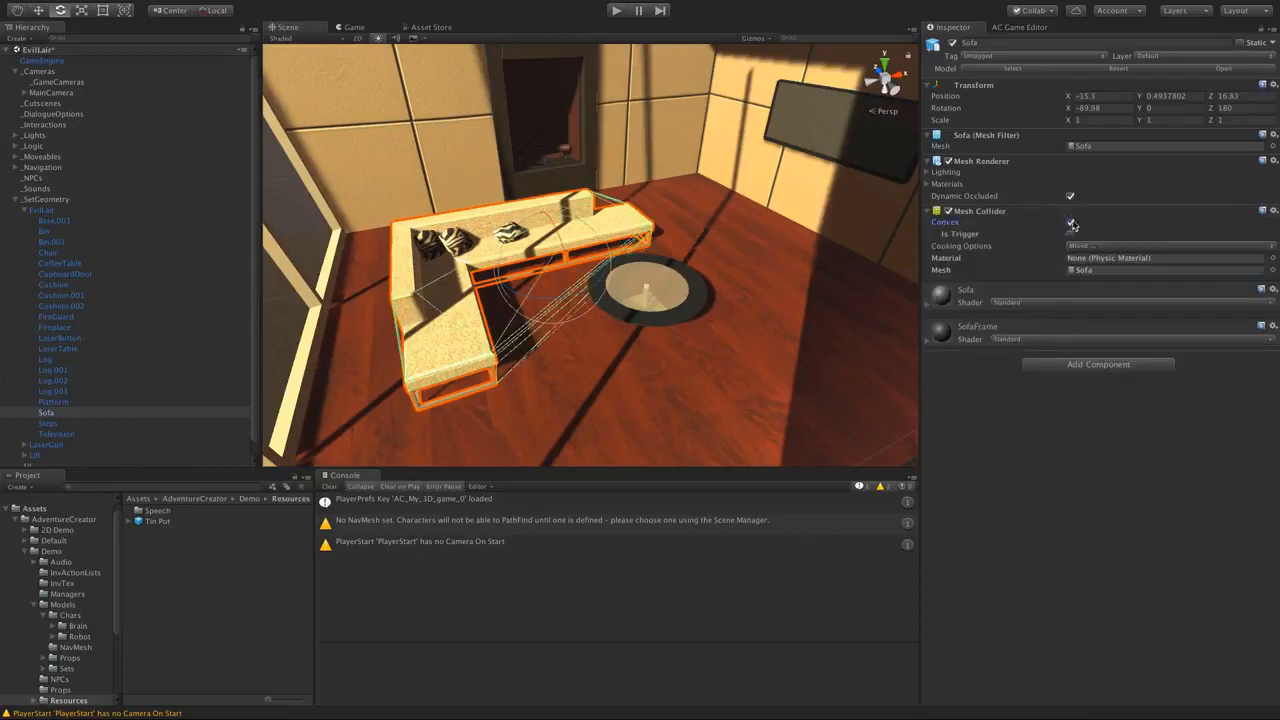
left_click(1071, 223)
- Add a Mesh Collider component to the Bin.001 object beside the doorway and make it convex
scroll(652, 277, "down", 5)
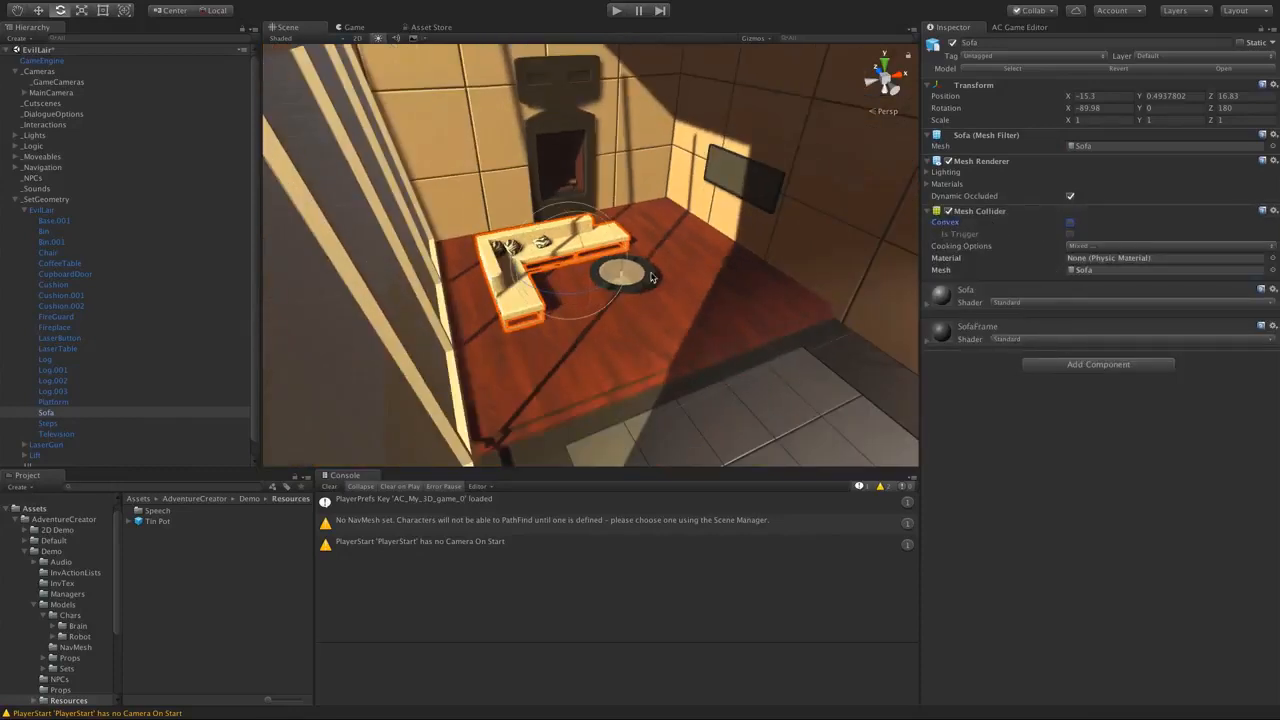
middle_click_drag(638, 293, 543, 280)
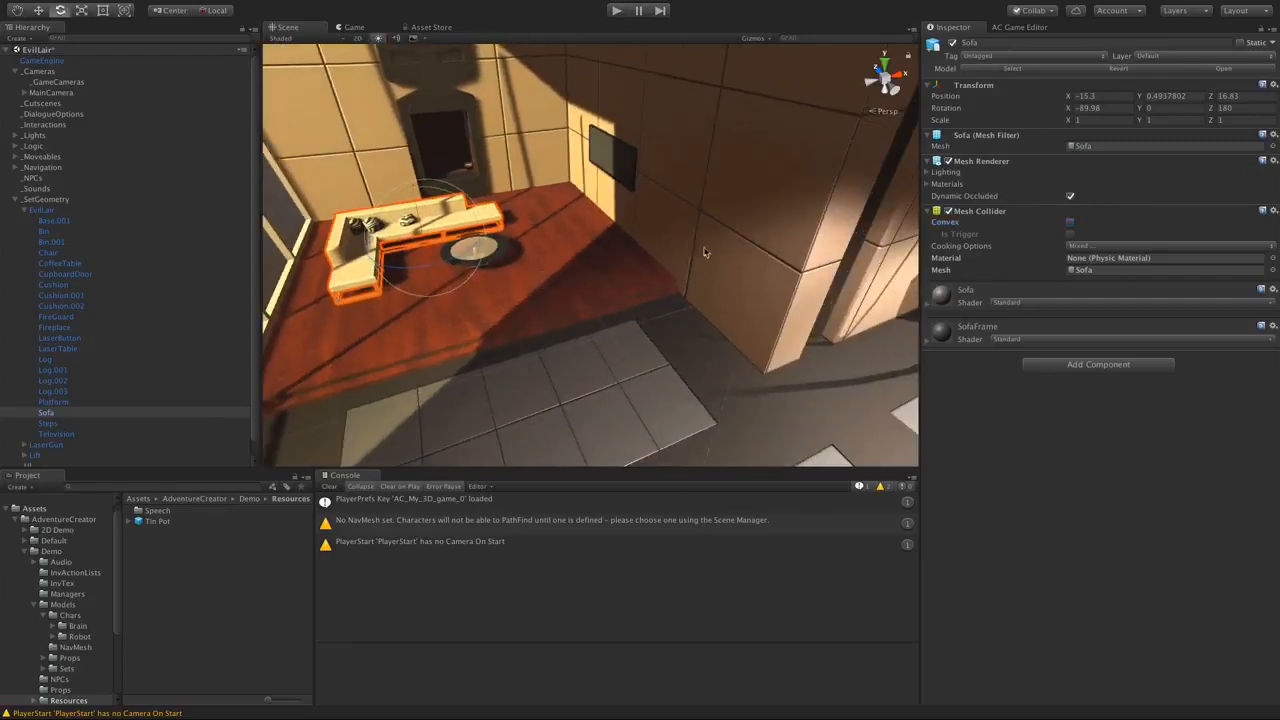
mouse_move(706, 252)
middle_mouse_down()
mouse_move(374, 223)
mouse_move(623, 266)
middle_mouse_up()
mouse_move(850, 280)
middle_mouse_down()
mouse_move(574, 284)
mouse_move(650, 314)
middle_mouse_up()
scroll(574, 284, "up", 5)
left_click(624, 313)
left_click(651, 316)
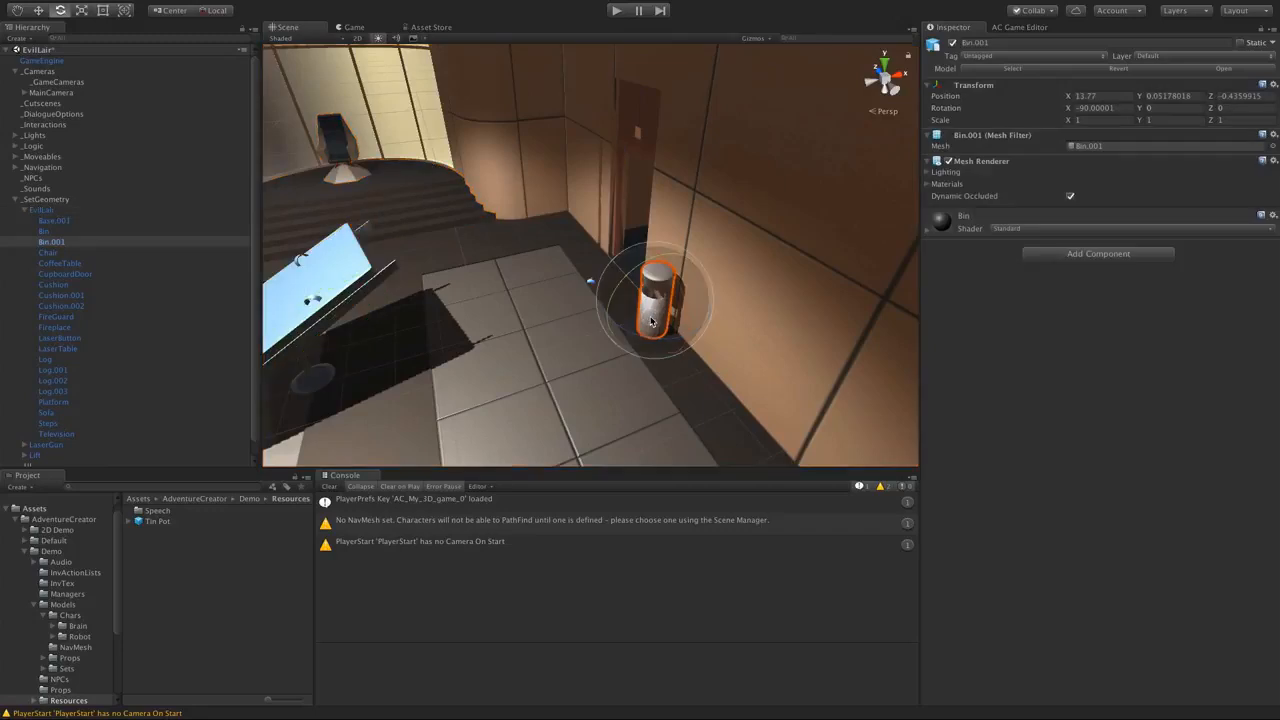
left_click(1043, 254)
left_click(1060, 298)
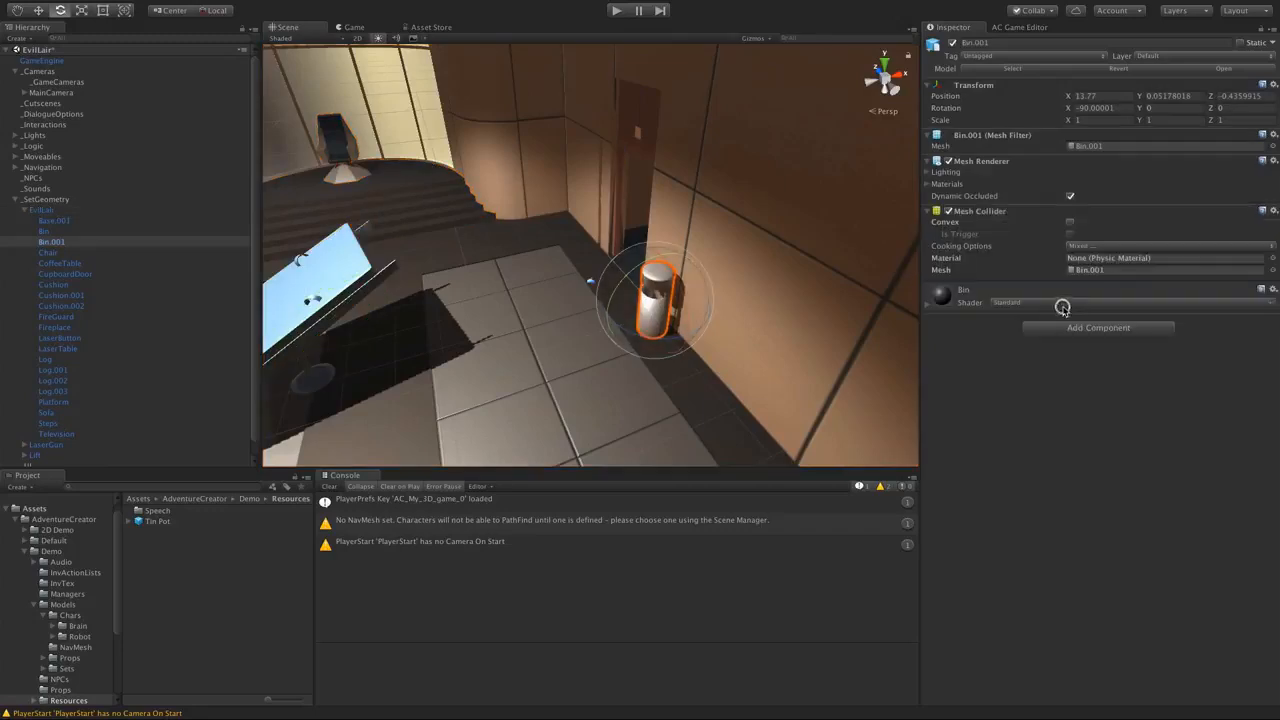
left_click(1071, 222)
- Play-test the scene, walking the player towards the bin and doorway, and stop the game
left_click(617, 11)
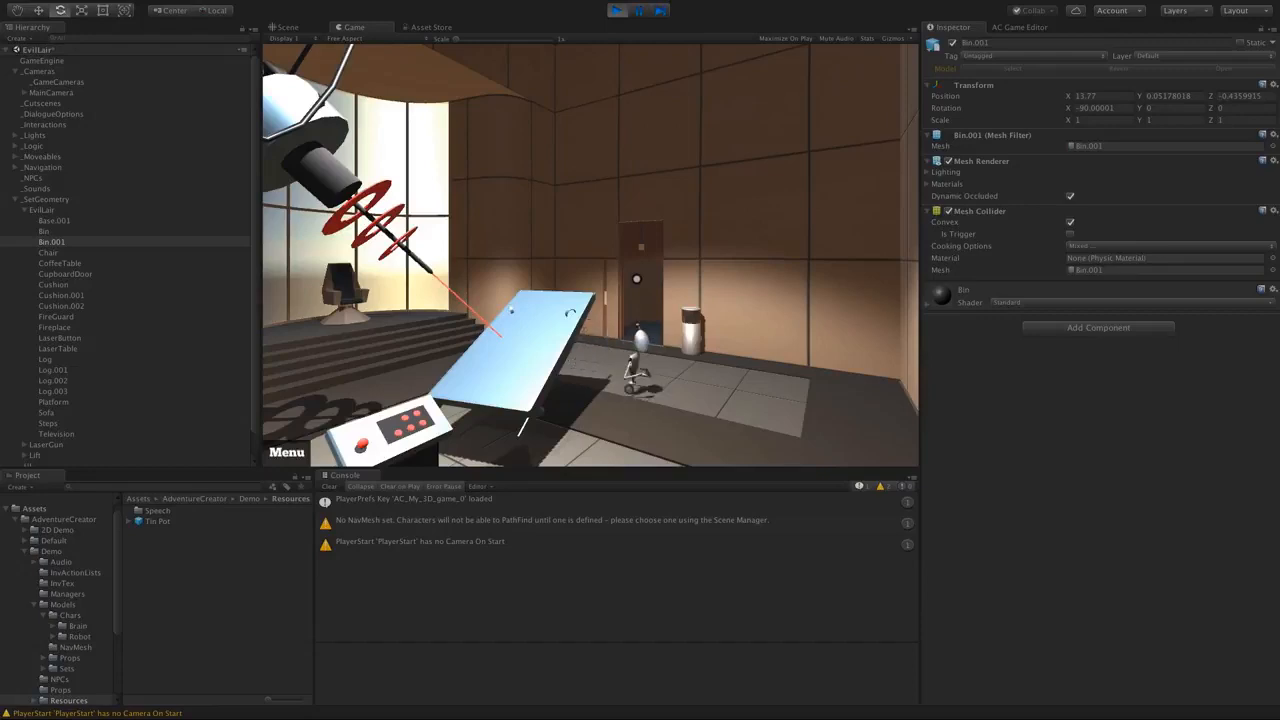
key("super+p")
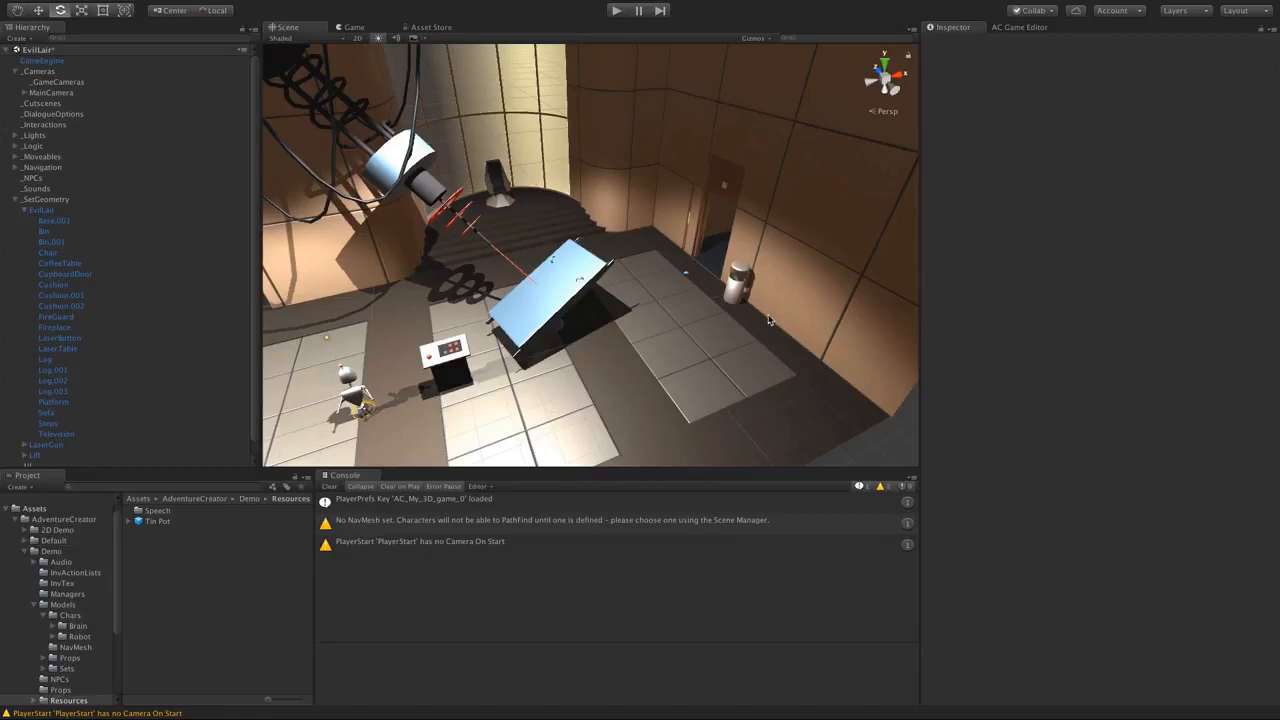
- Change the scene's pathfinding method to Unity Navigation in the Scene manager
left_click(1020, 28)
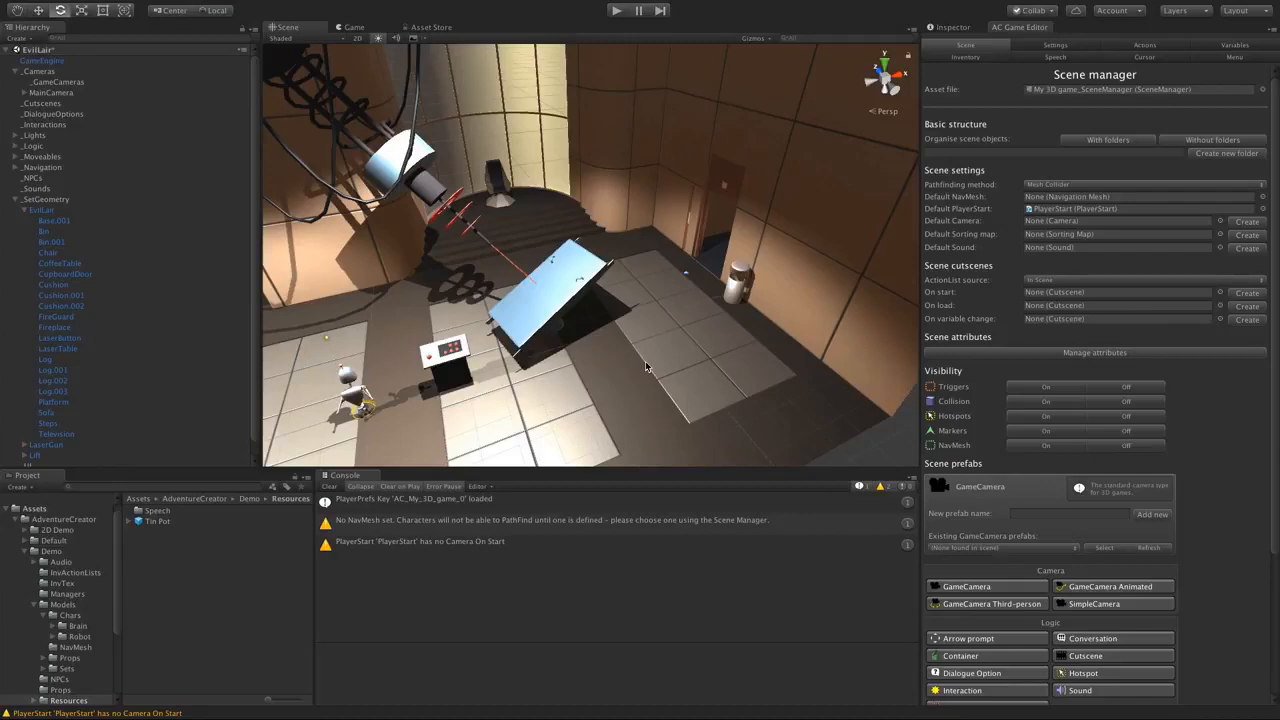
left_click(1070, 186)
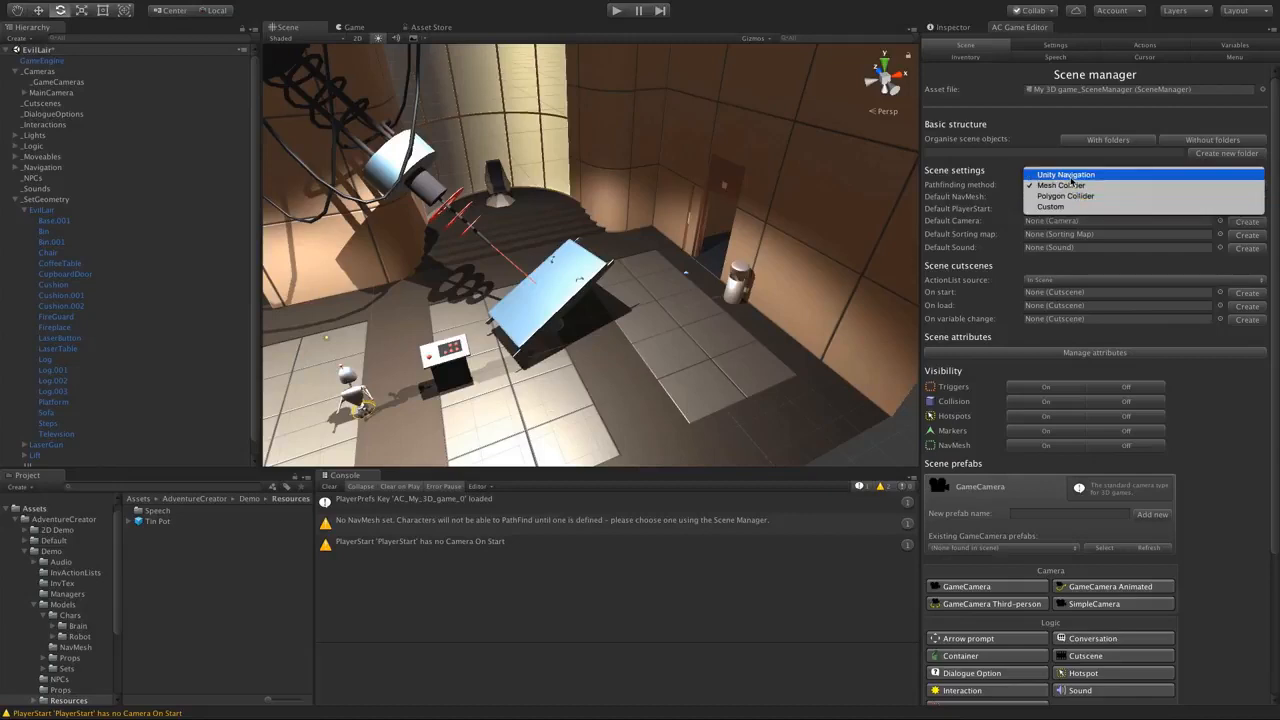
left_click(1066, 175)
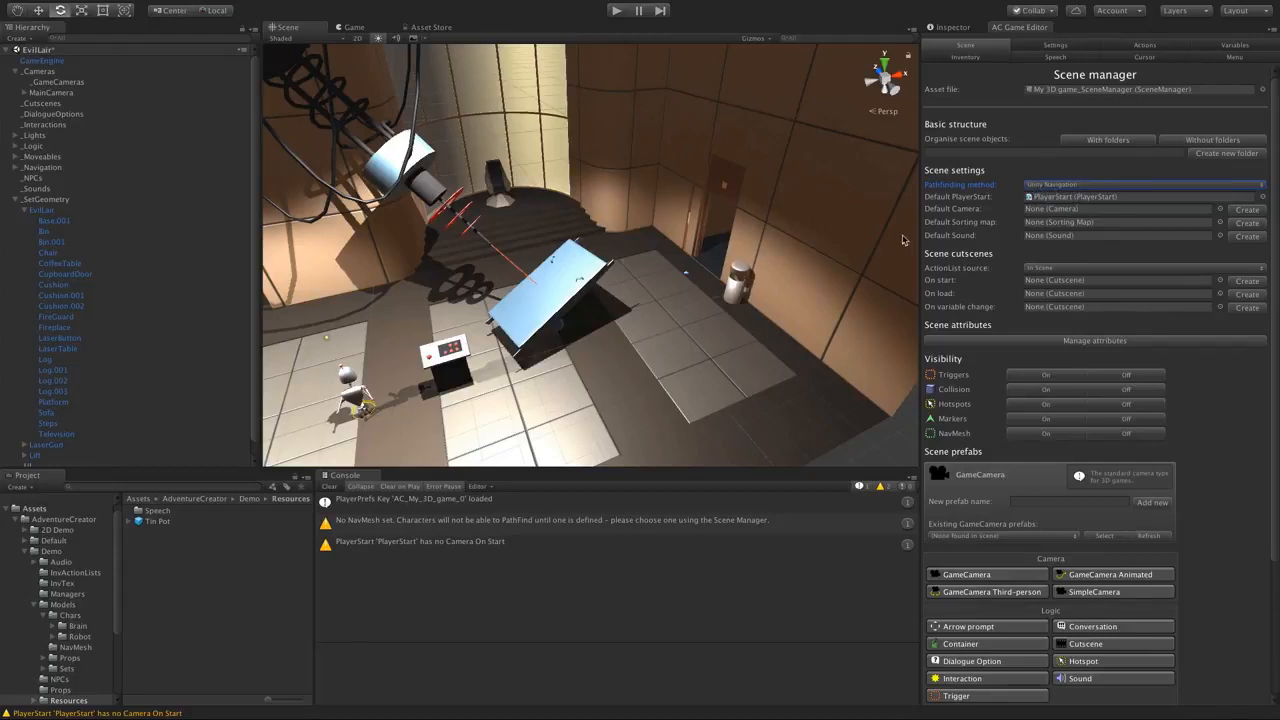
- Mark the Platform object that forms the room's floor and walls as Navigation Static
left_click(805, 376)
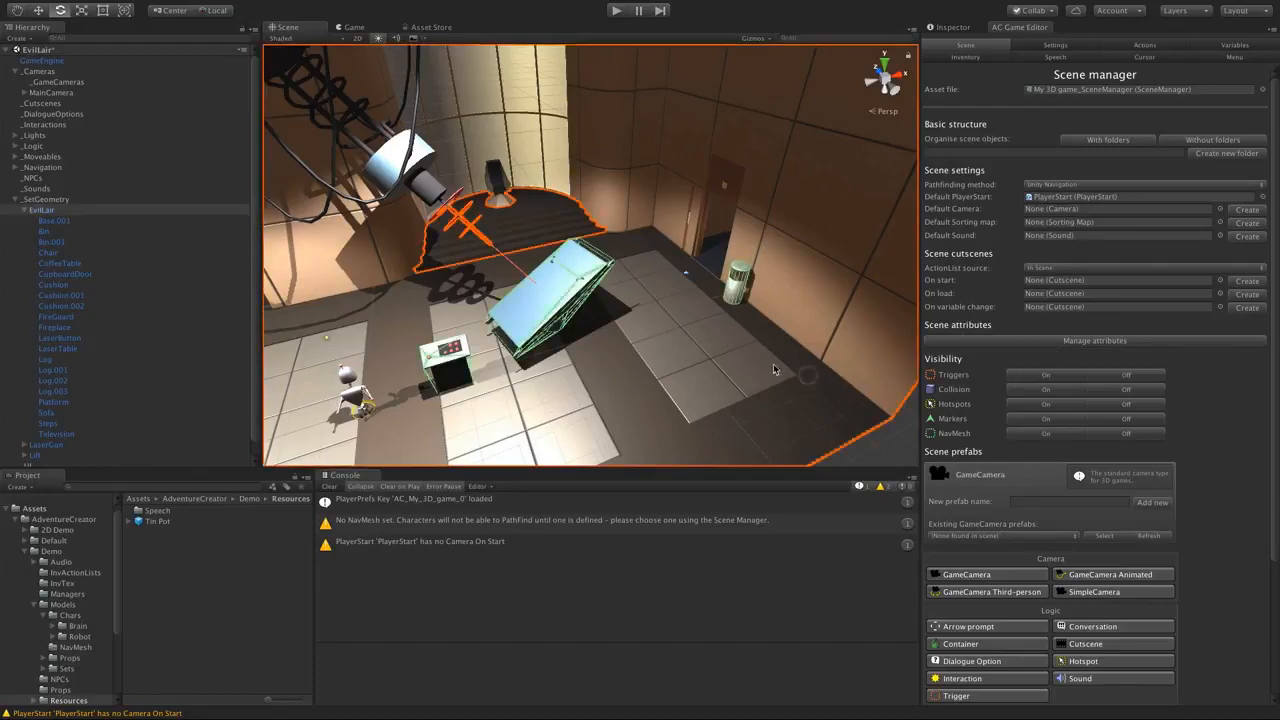
left_click(950, 28)
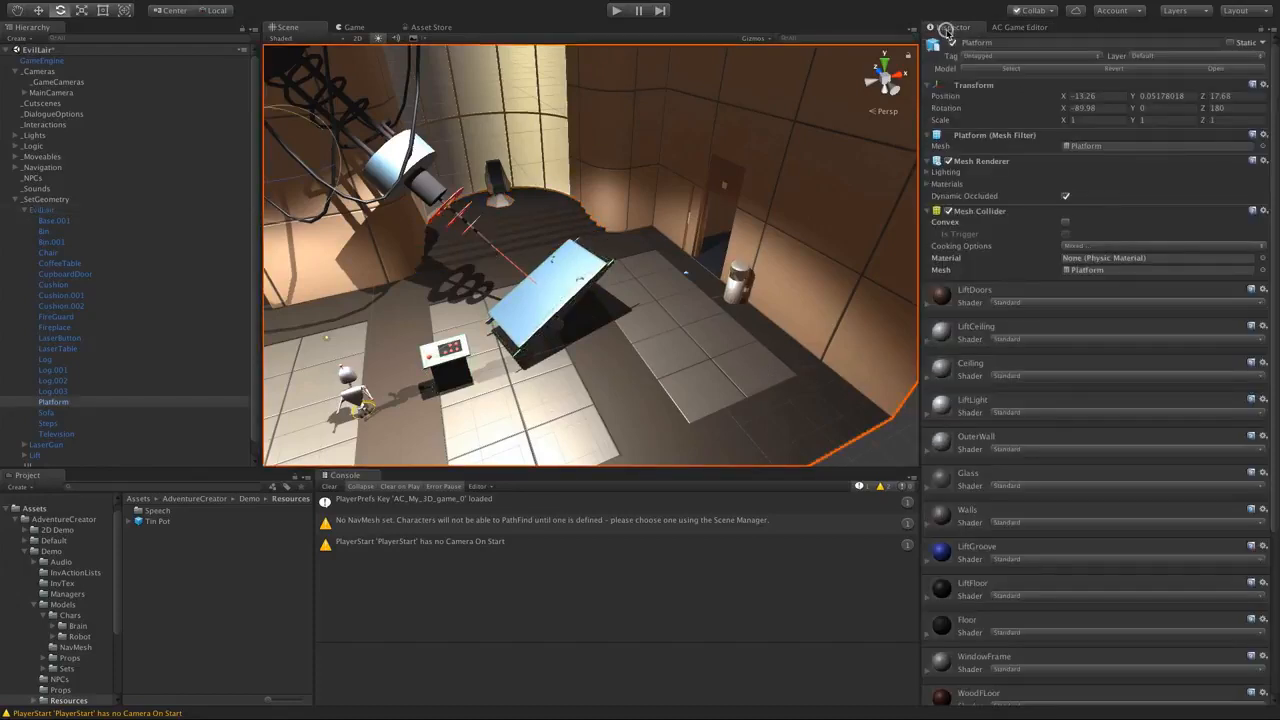
left_click(1265, 44)
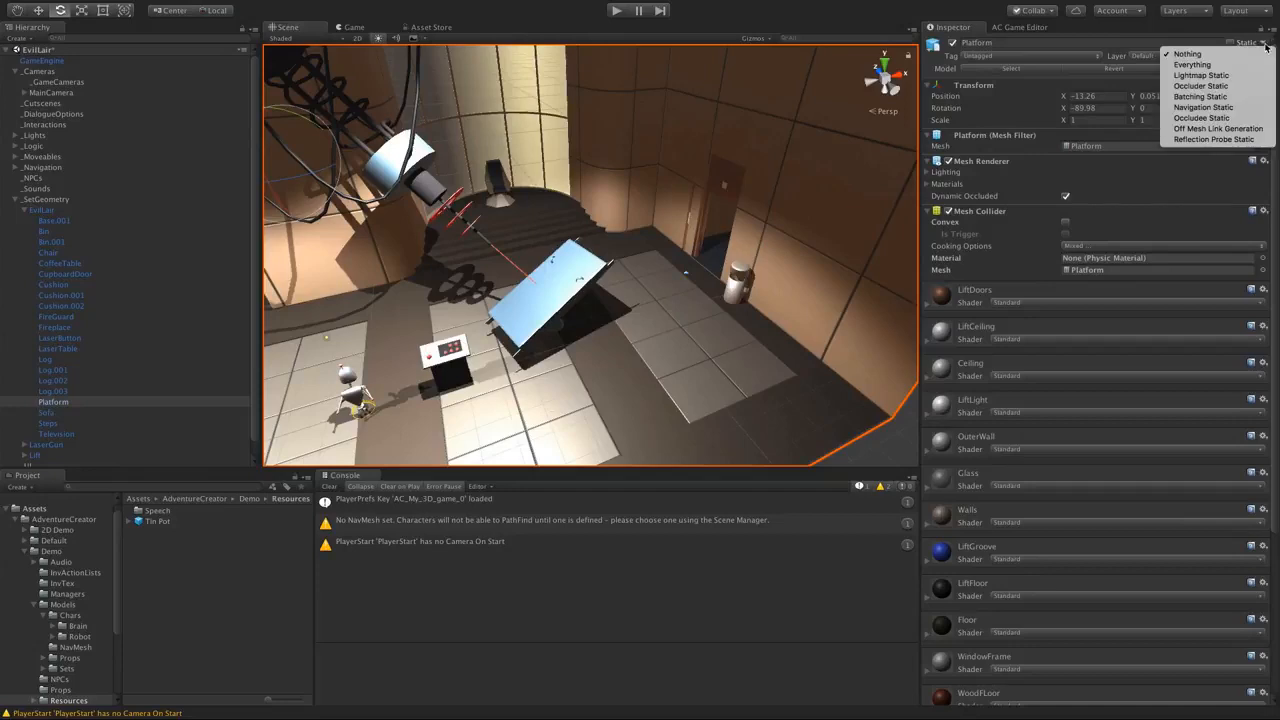
left_click(1228, 107)
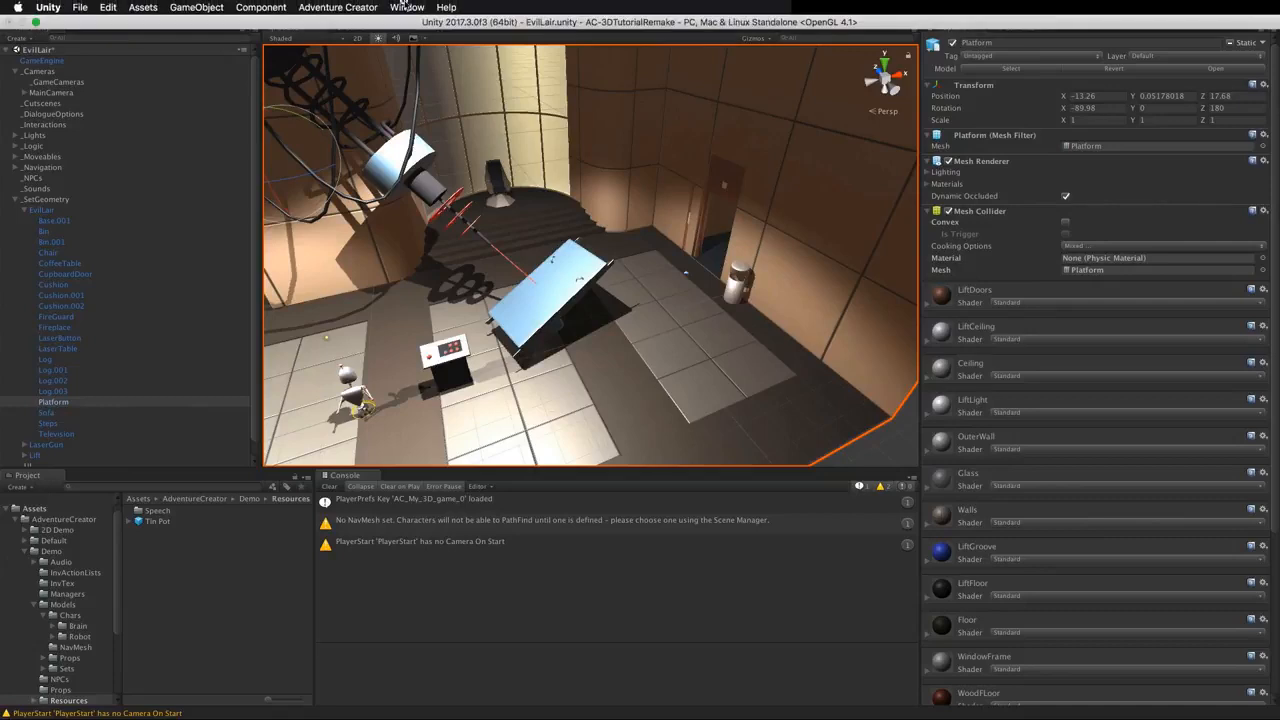
- Open the Navigation window and bake the NavMesh with the default agent settings
left_click(407, 7)
left_click(420, 376)
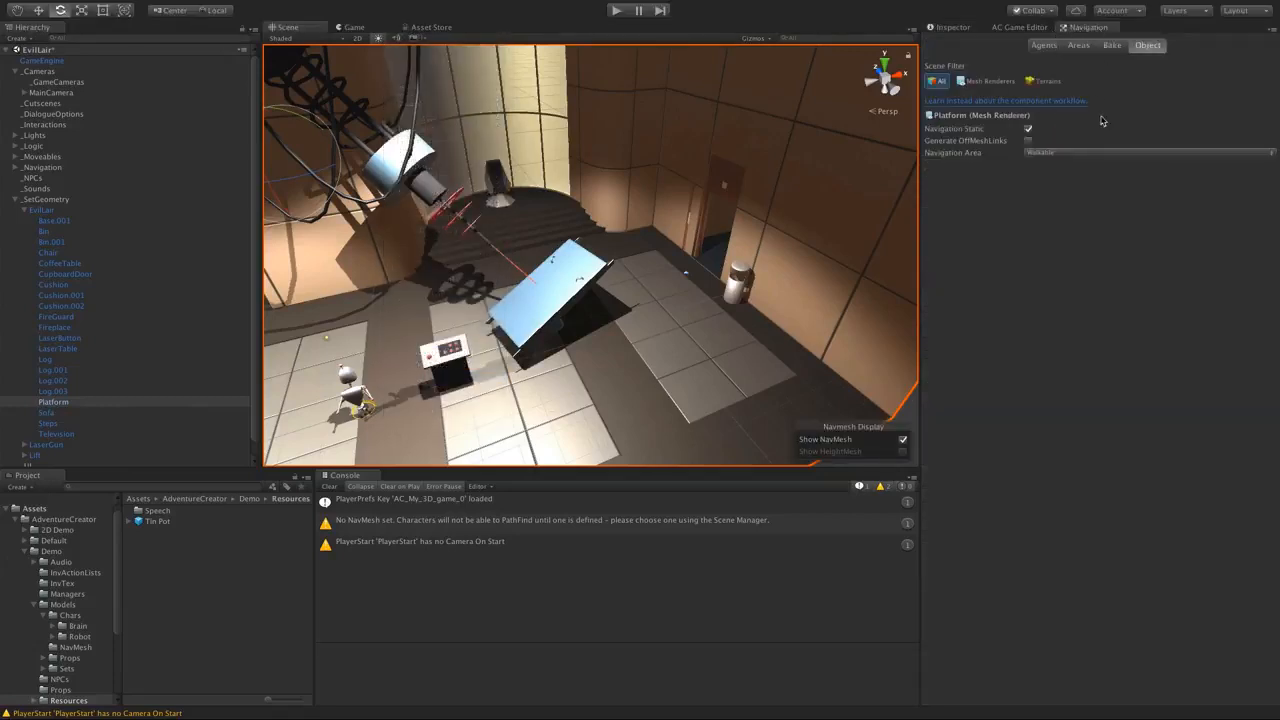
left_click(1112, 45)
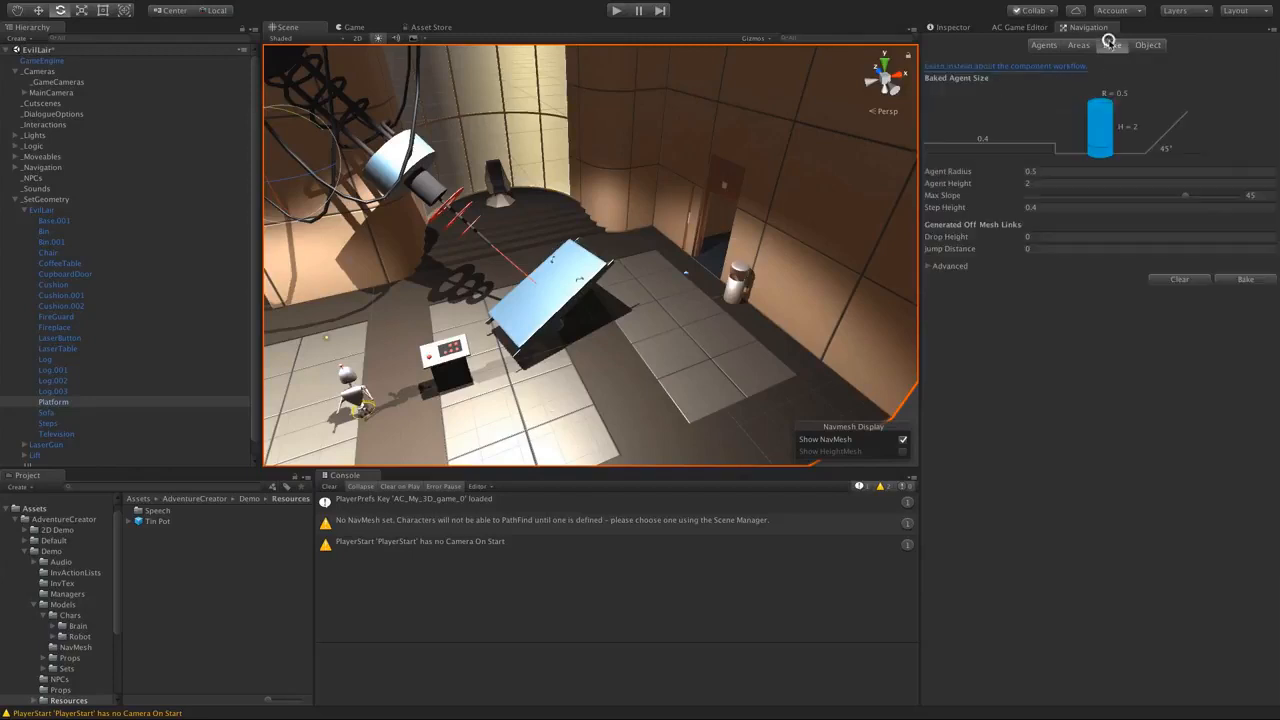
left_click(1240, 279)
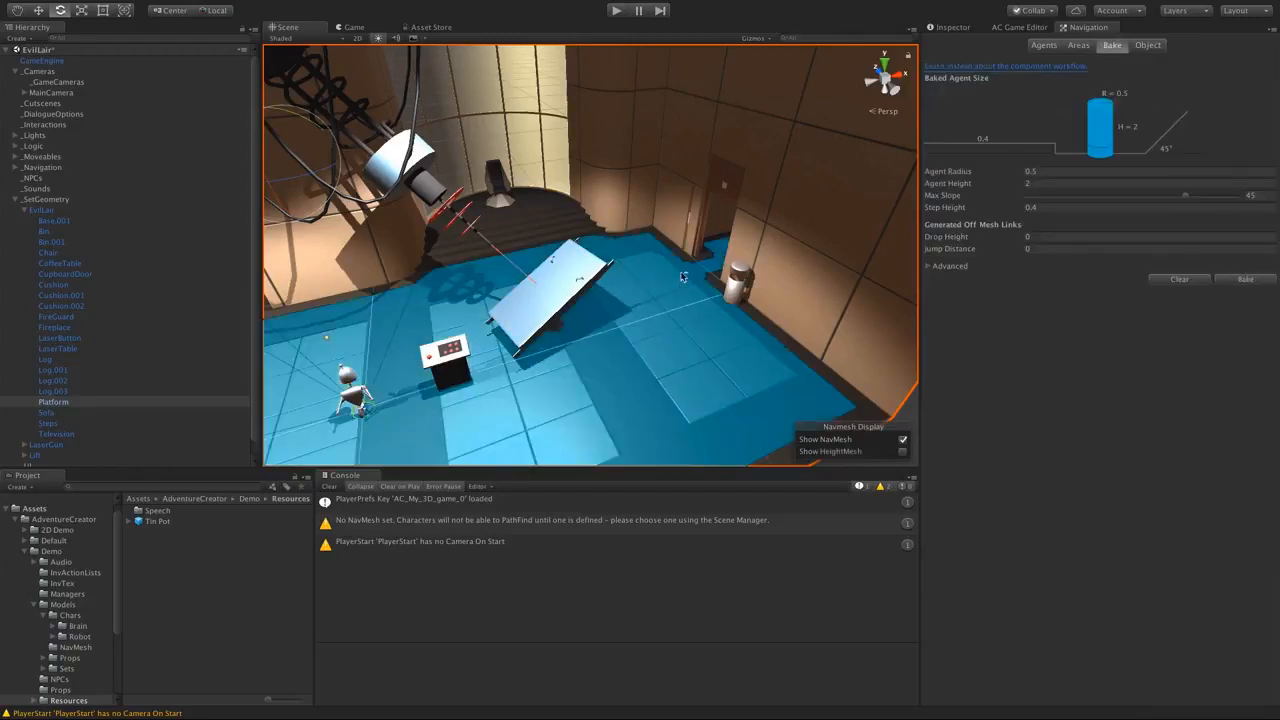
- Mark the Bin.001 object beside the doorway as Navigation Static
left_click_drag(671, 285, 700, 280, "alt")
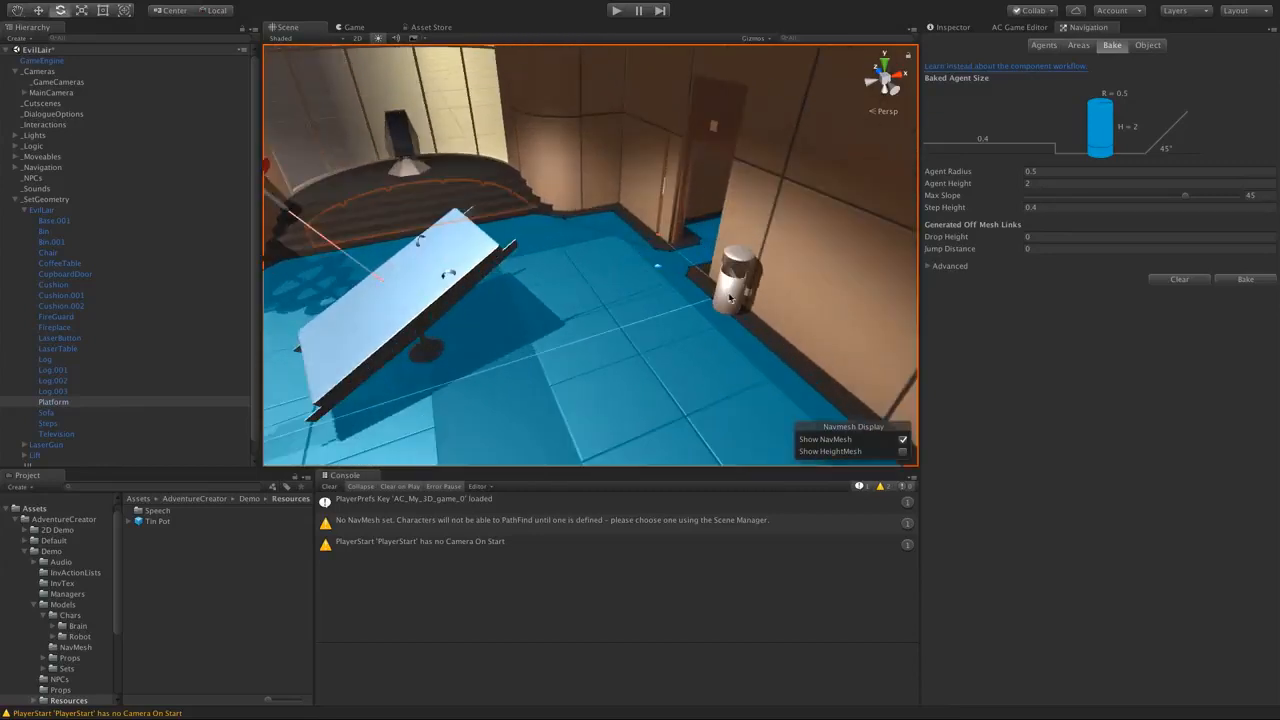
left_click(732, 292)
left_click(950, 27)
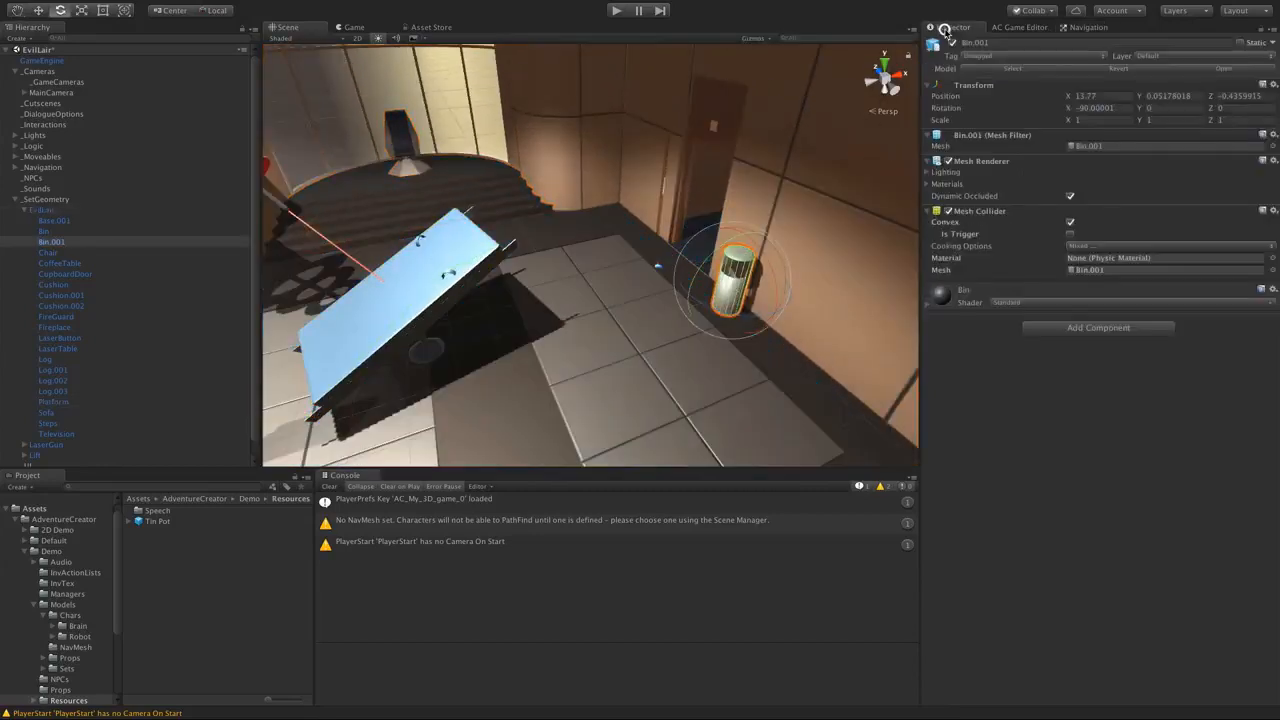
left_click(1268, 43)
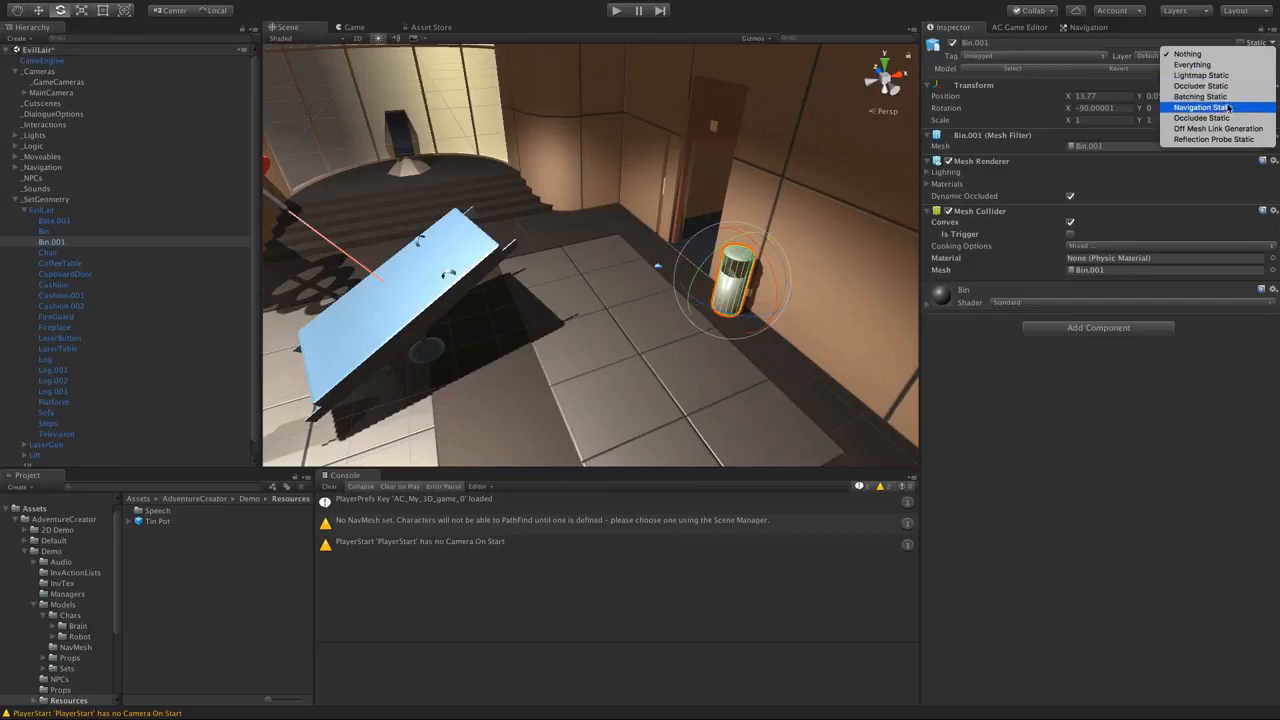
left_click(1228, 107)
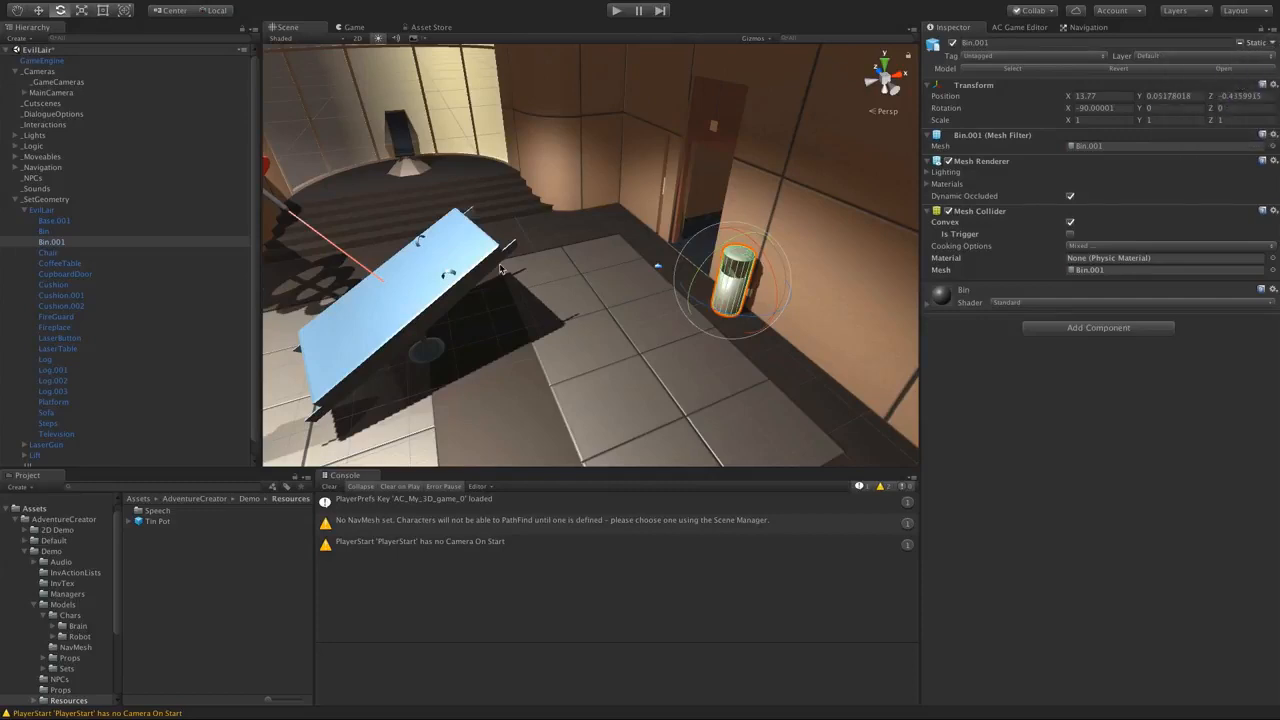
- Mark both the LaserTable and the LaserButton console as Navigation Static
middle_click_drag(502, 268, 612, 270)
left_click(609, 278)
left_click(608, 279)
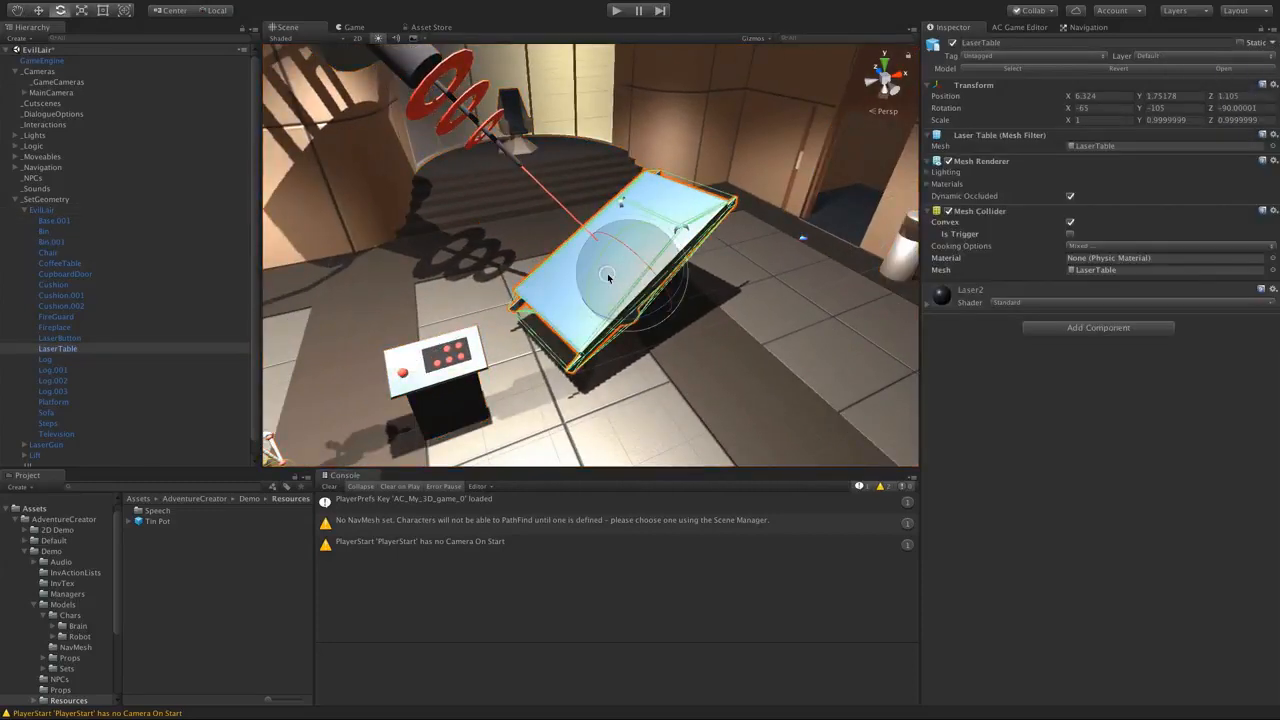
left_click(1268, 43)
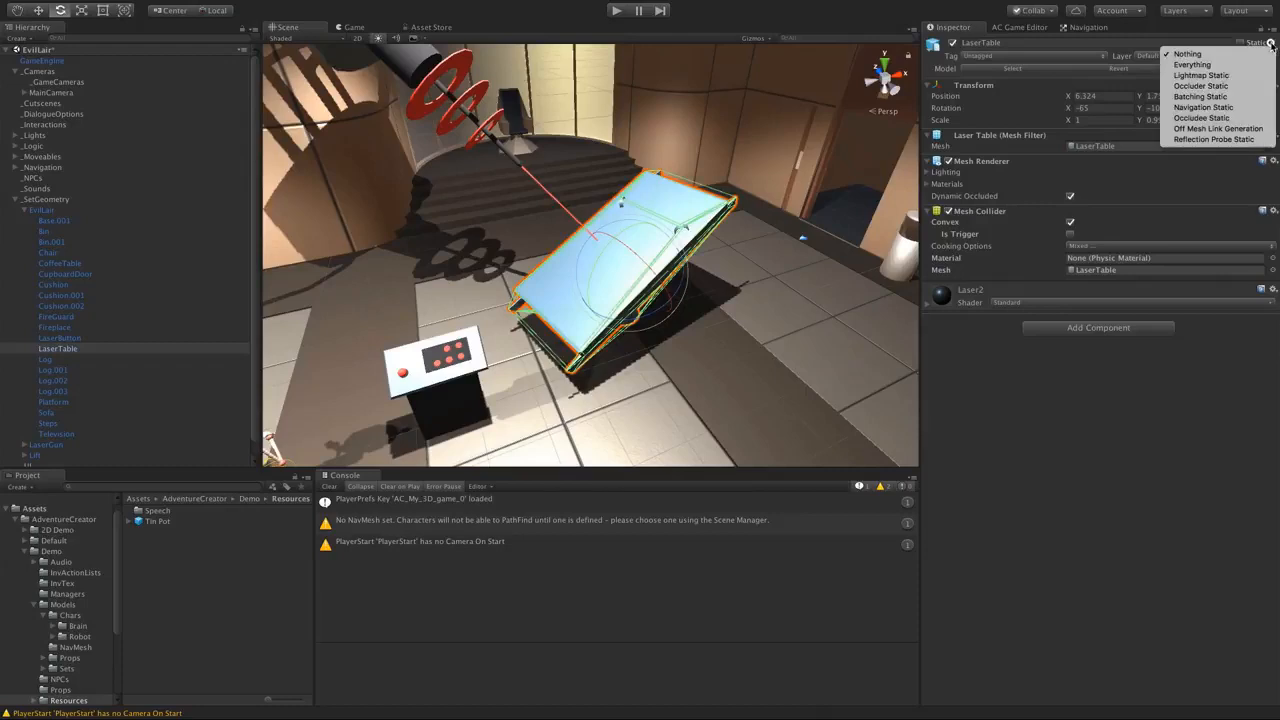
left_click(1231, 118)
left_click(473, 363)
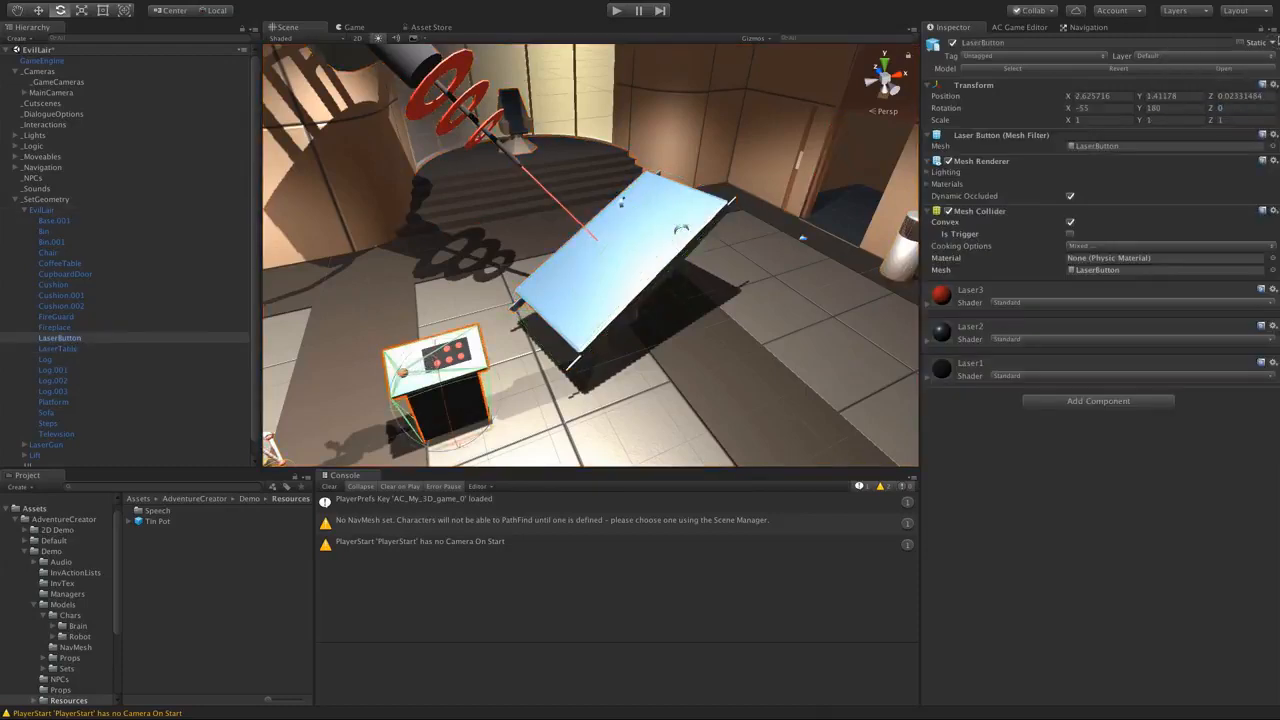
left_click(1268, 43)
left_click(1237, 108)
- Mark the CoffeeTable in the lounge area as Navigation Static
middle_click_drag(335, 267, 657, 277)
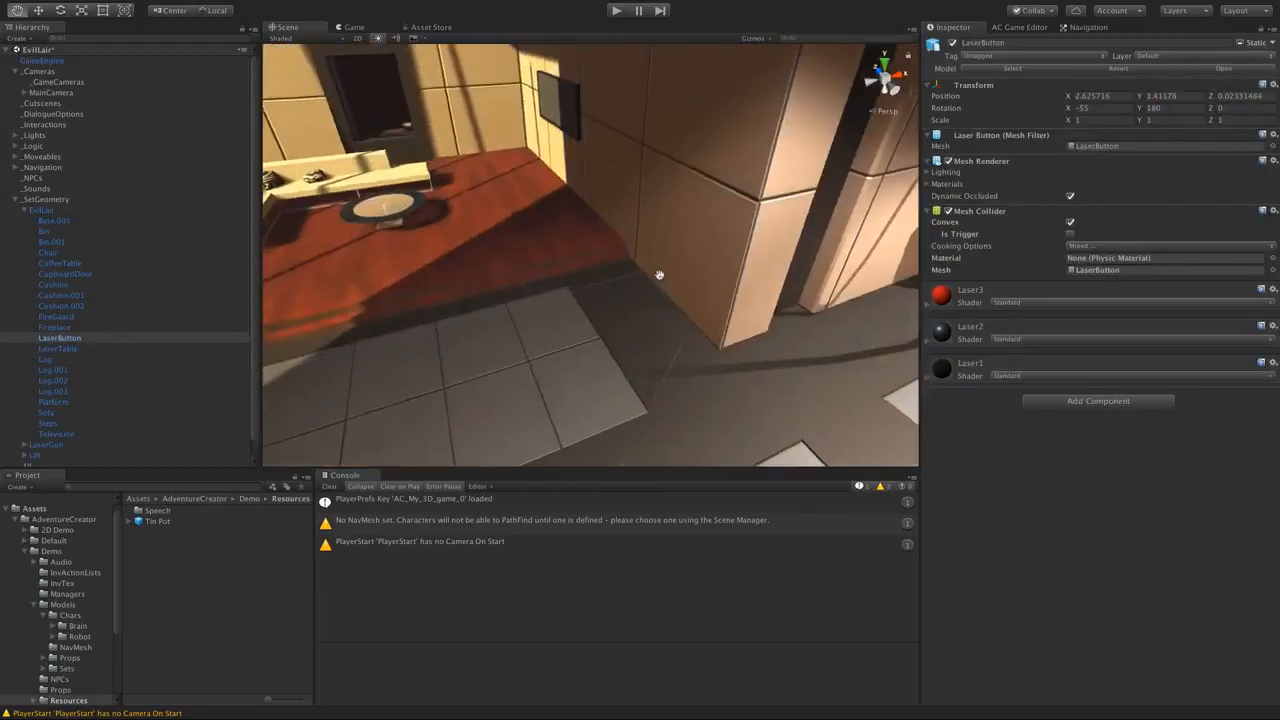
middle_click_drag(440, 246, 551, 266)
left_click(506, 232)
left_click(506, 232)
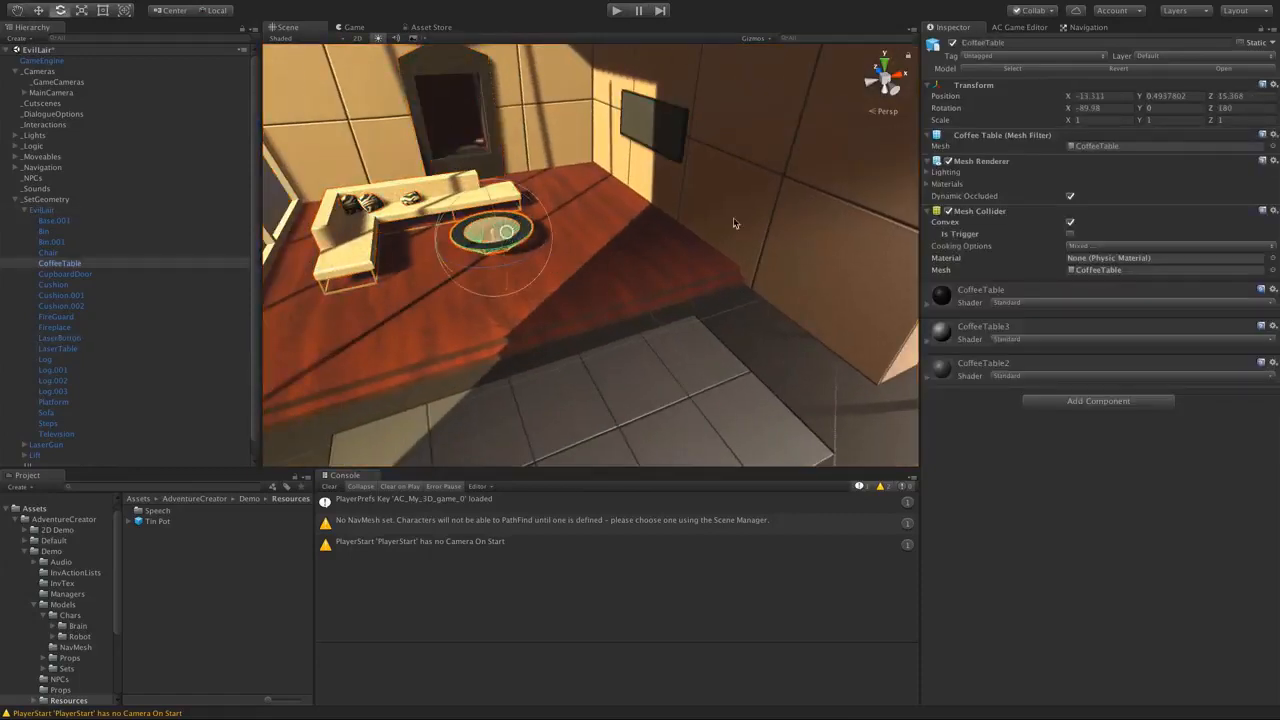
left_click(1273, 43)
left_click(1250, 108)
- Mark the Sofa in the lounge area as Navigation Static
left_click(433, 204)
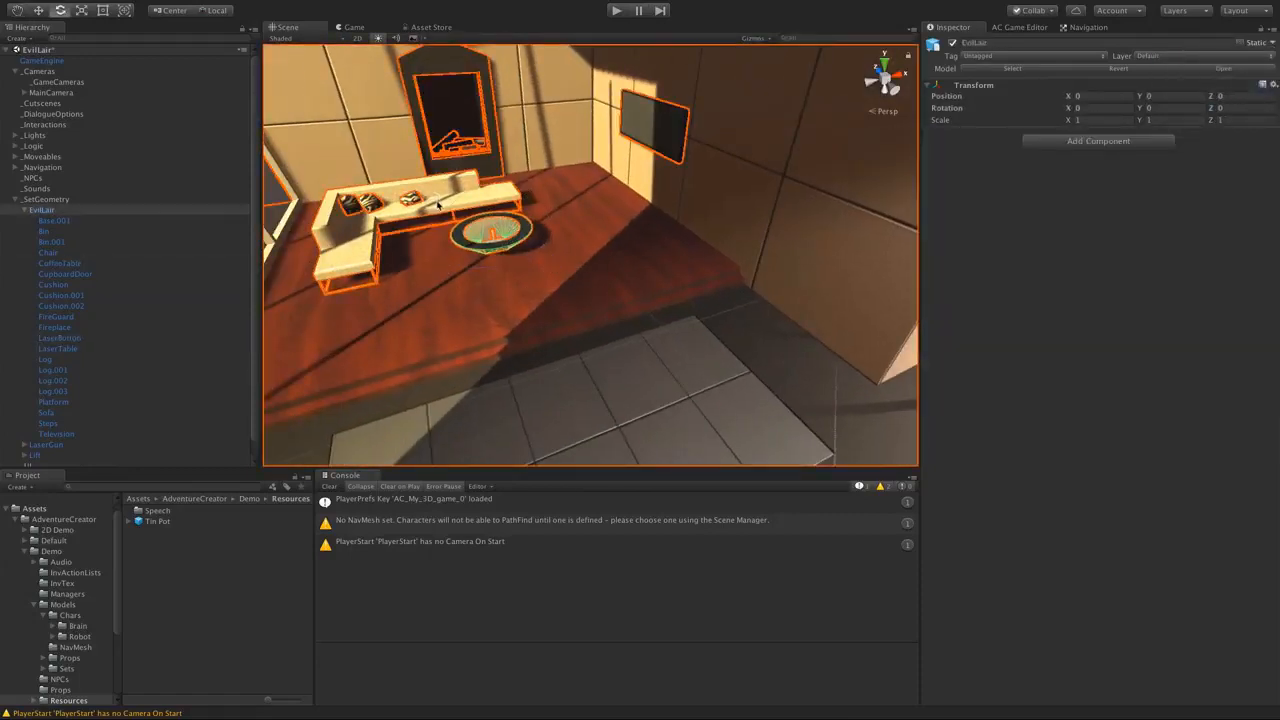
left_click(433, 204)
left_click(1273, 43)
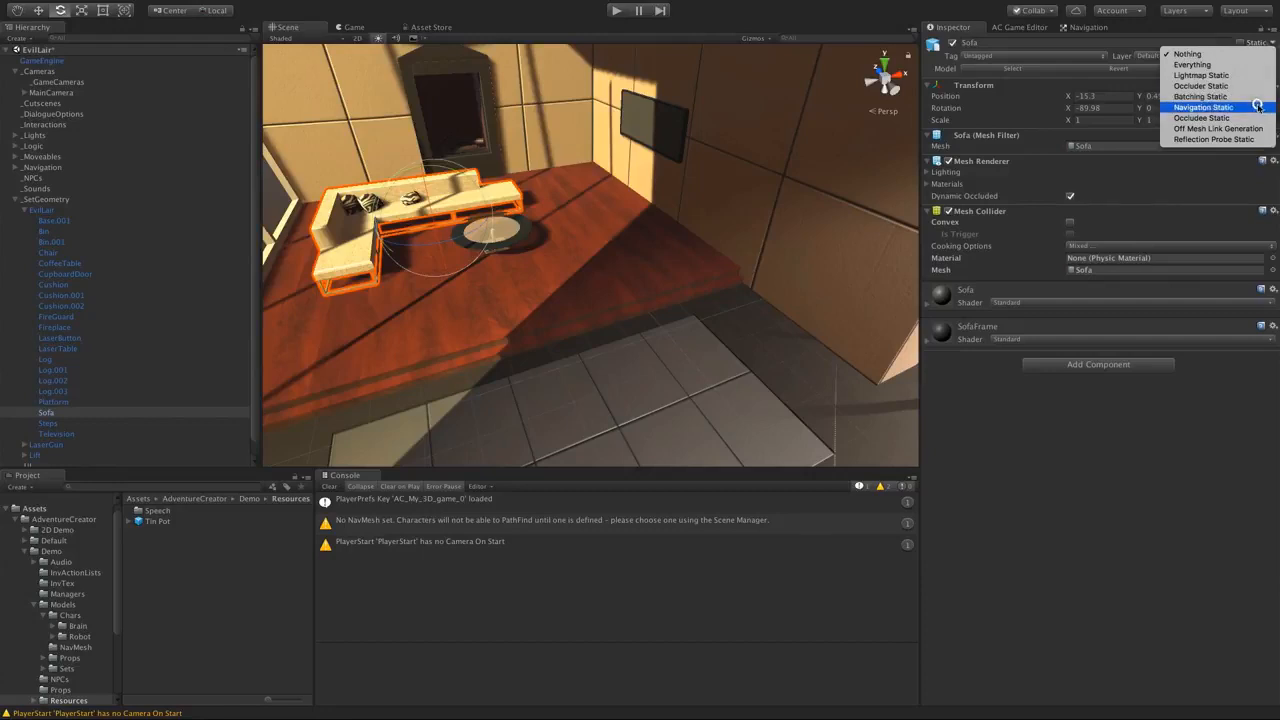
left_click(1250, 106)
- Rebake the NavMesh with the newly static objects and examine its coverage around the laser table, console and bin
middle_click_drag(623, 247, 431, 237)
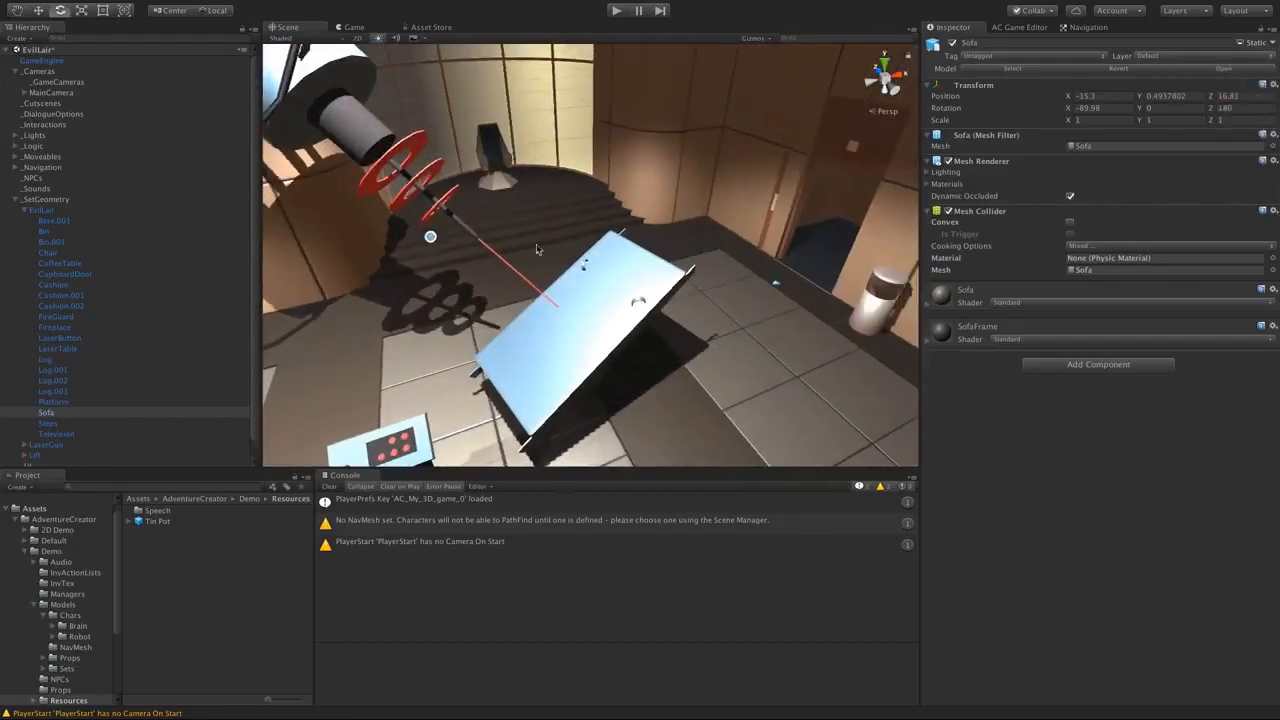
left_click(1080, 28)
left_click(1245, 279)
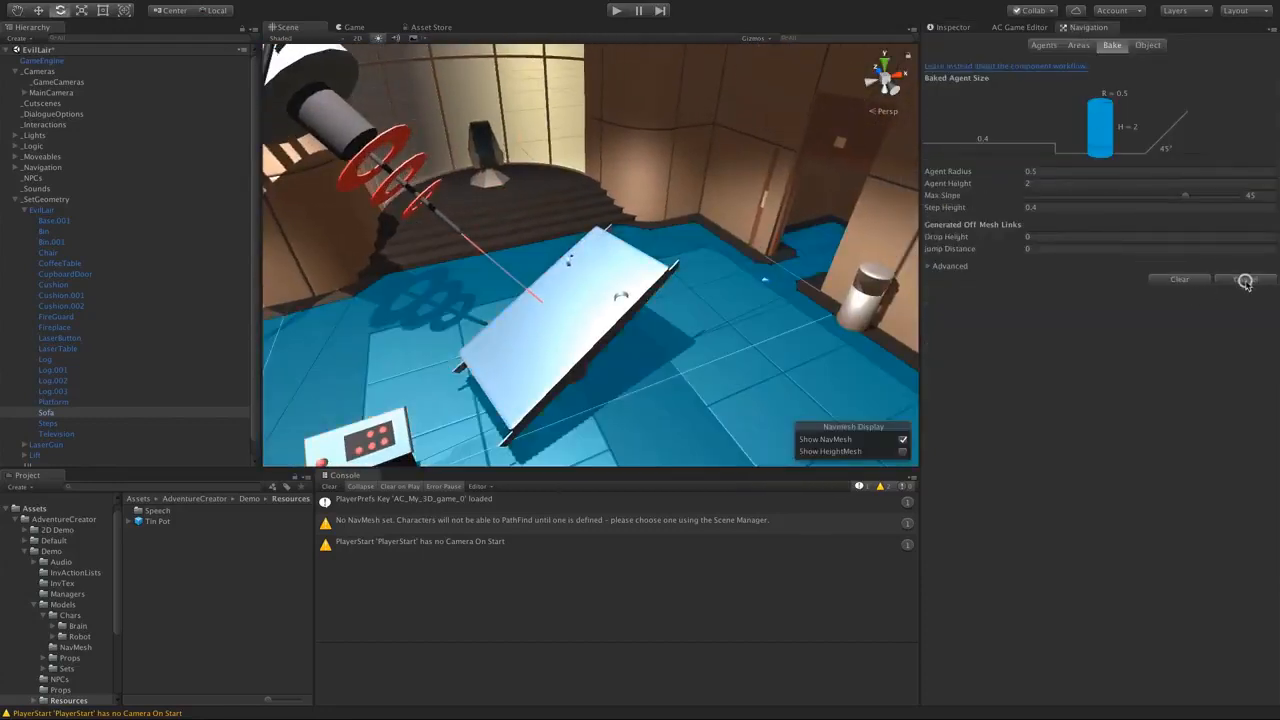
middle_click_drag(467, 268, 514, 229)
scroll(510, 235, "down", 4)
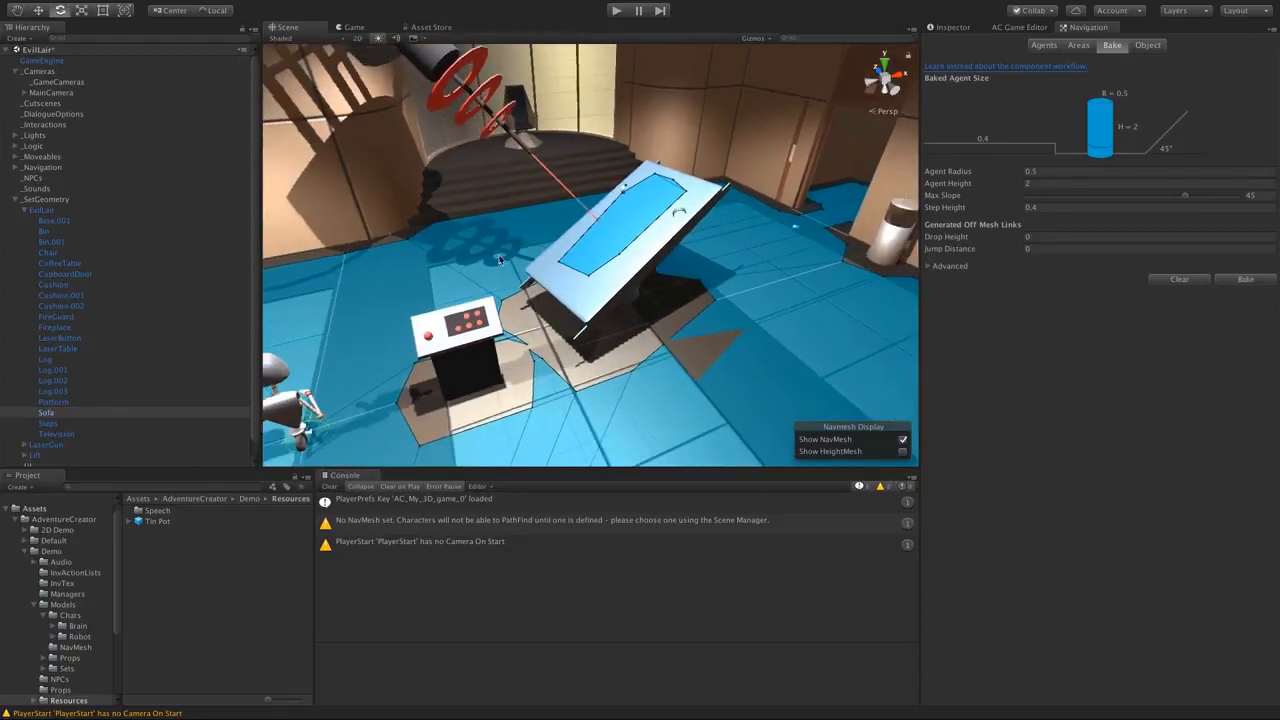
middle_click_drag(477, 268, 547, 265)
scroll(590, 297, "down", 2)
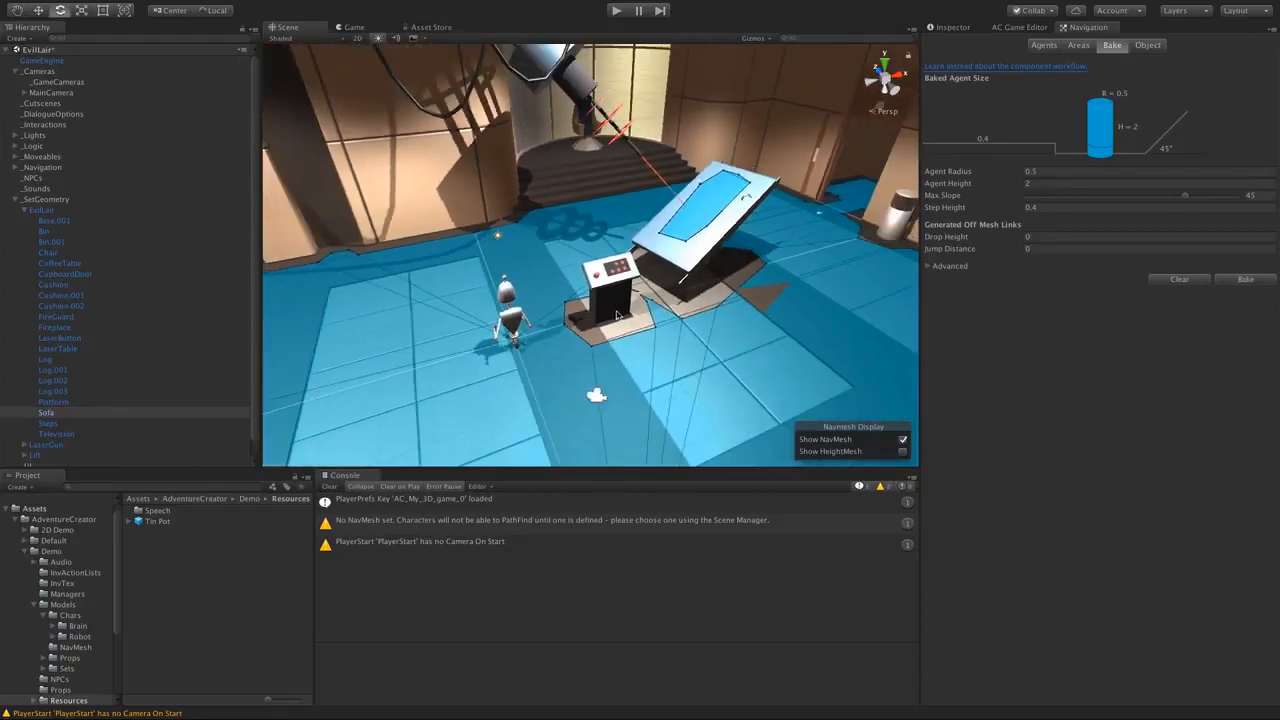
left_click_drag(625, 272, 612, 296, "alt")
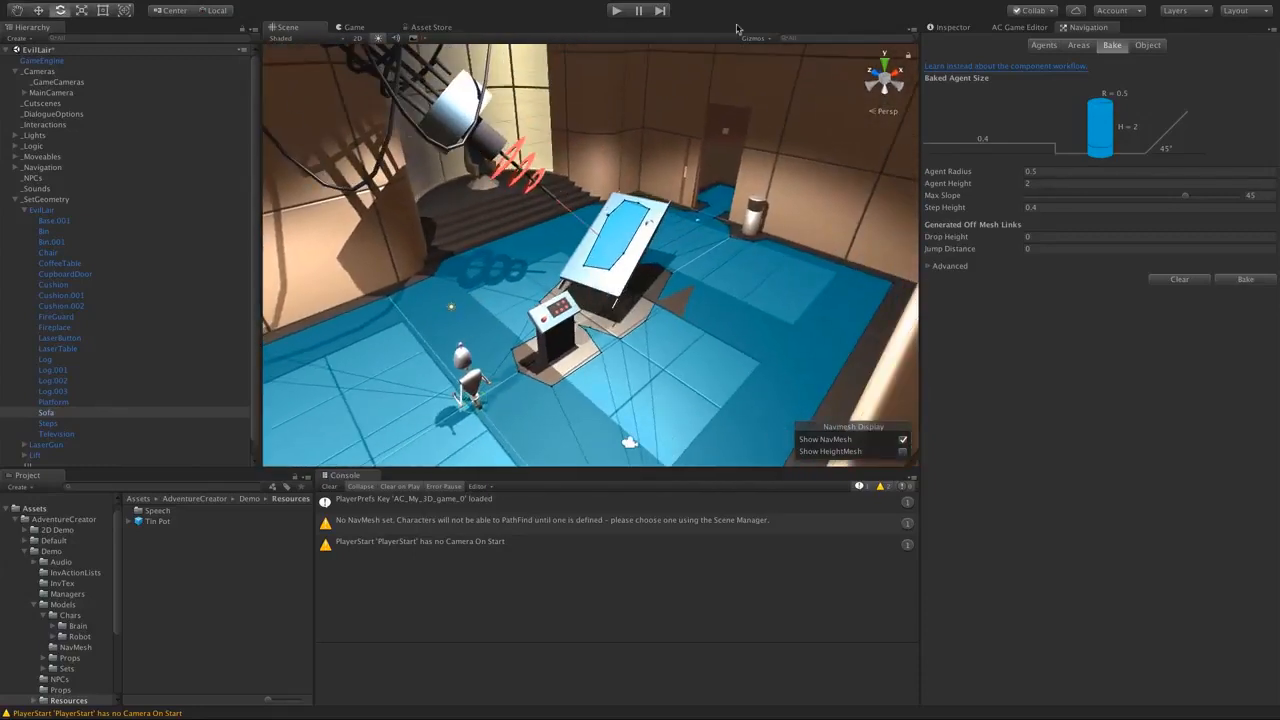
- Play-test the player's movement on the baked NavMesh and stop the game
left_click(618, 12)
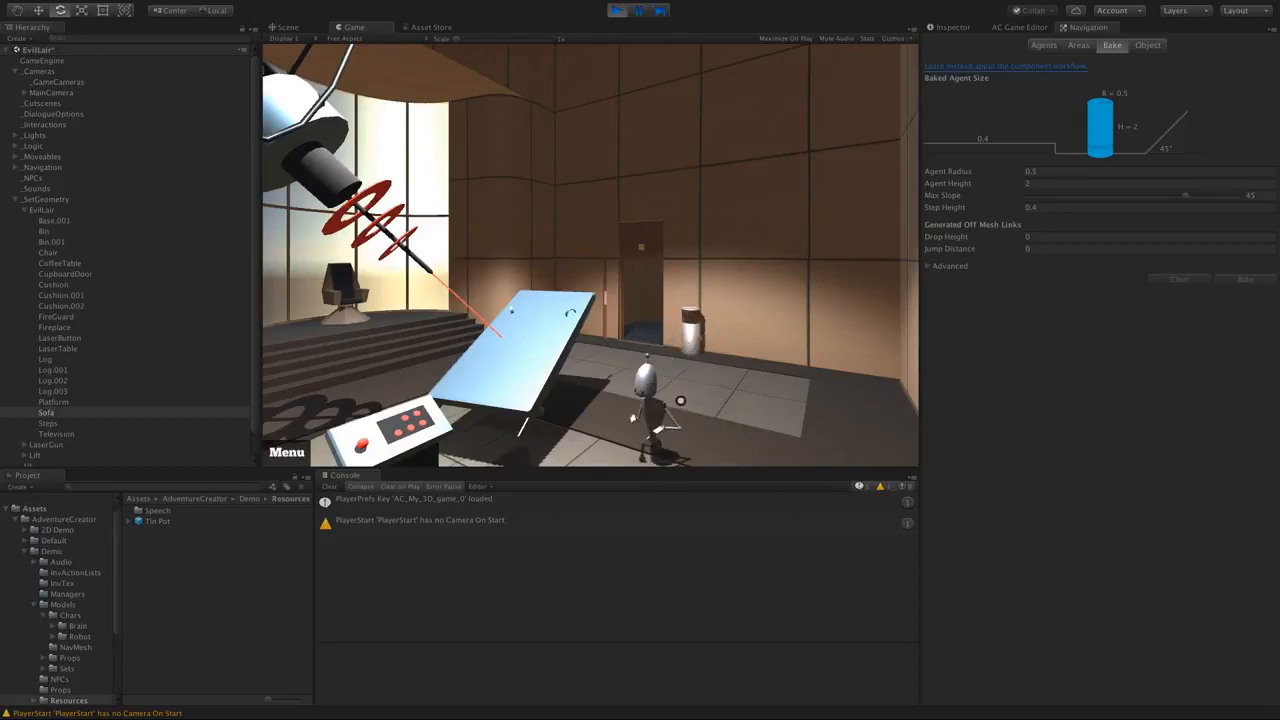
key("ctrl+p")
- Collapse the _SetGeometry folder in the scene hierarchy and save the scene under the new name My3DScene
left_click(17, 199)
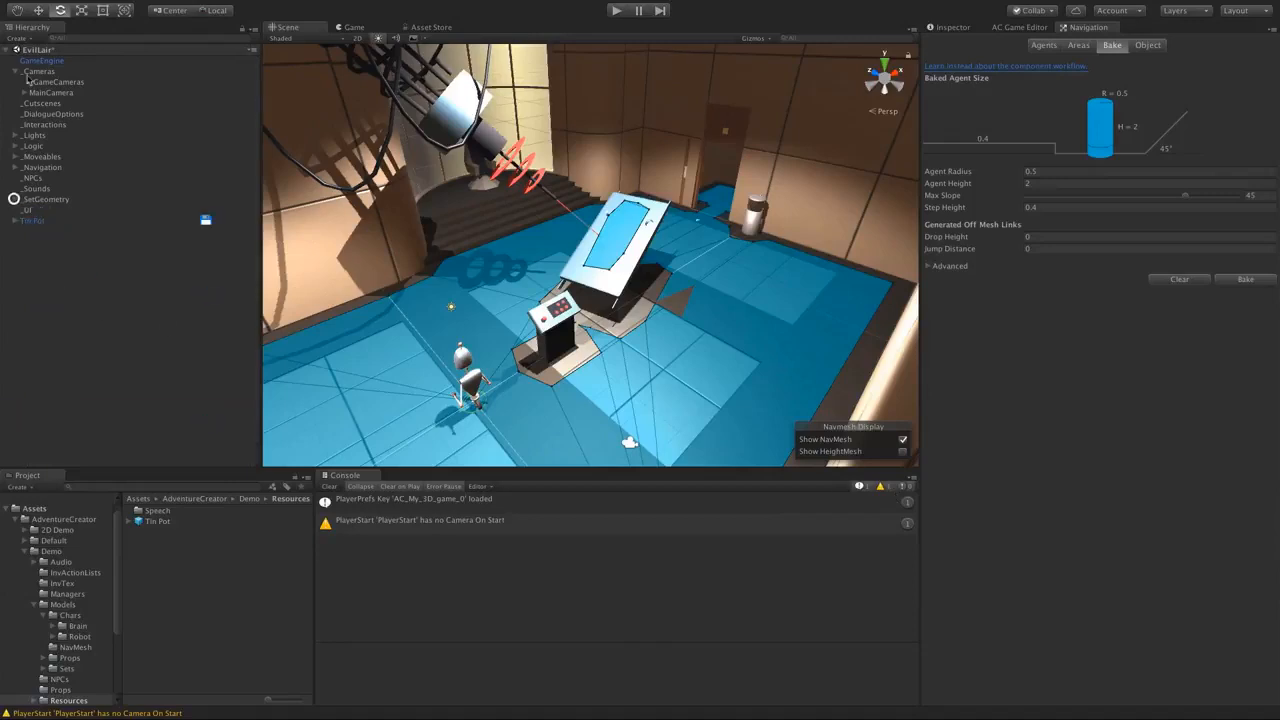
left_click(80, 7)
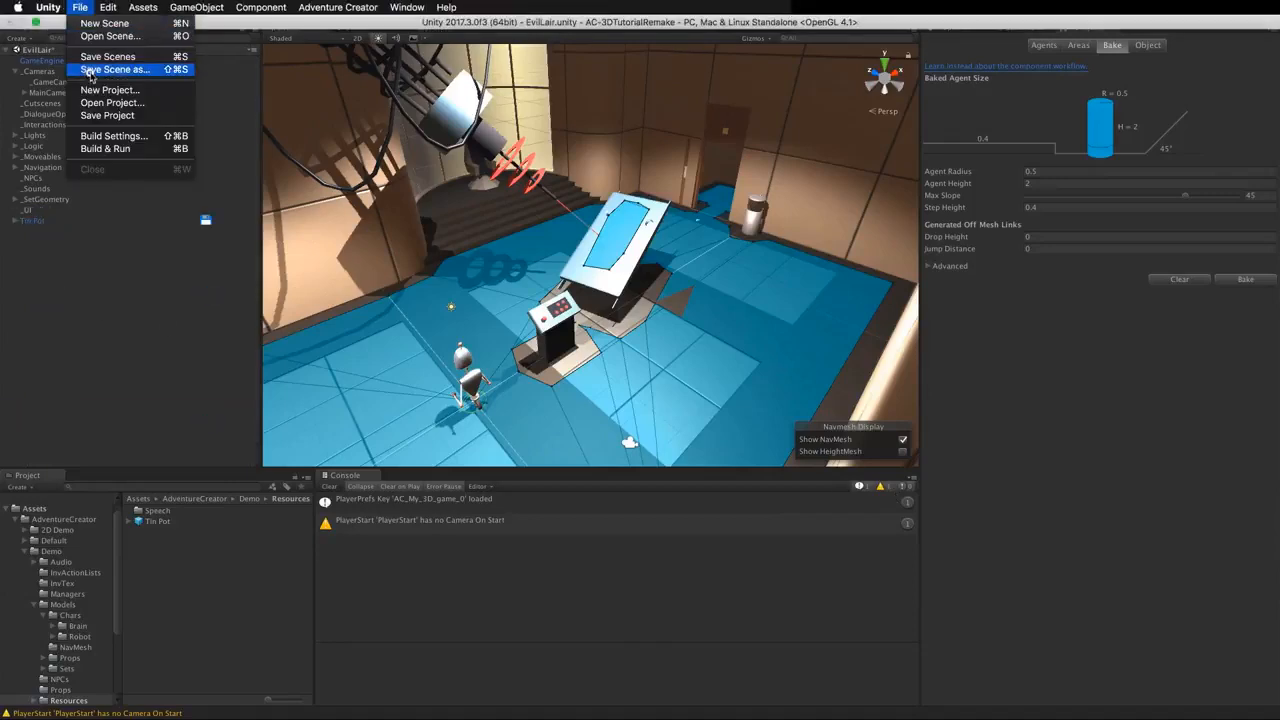
left_click(89, 72)
- Delete the Tin Pot character from the scene hierarchy
right_click(32, 218)
left_click(55, 288)
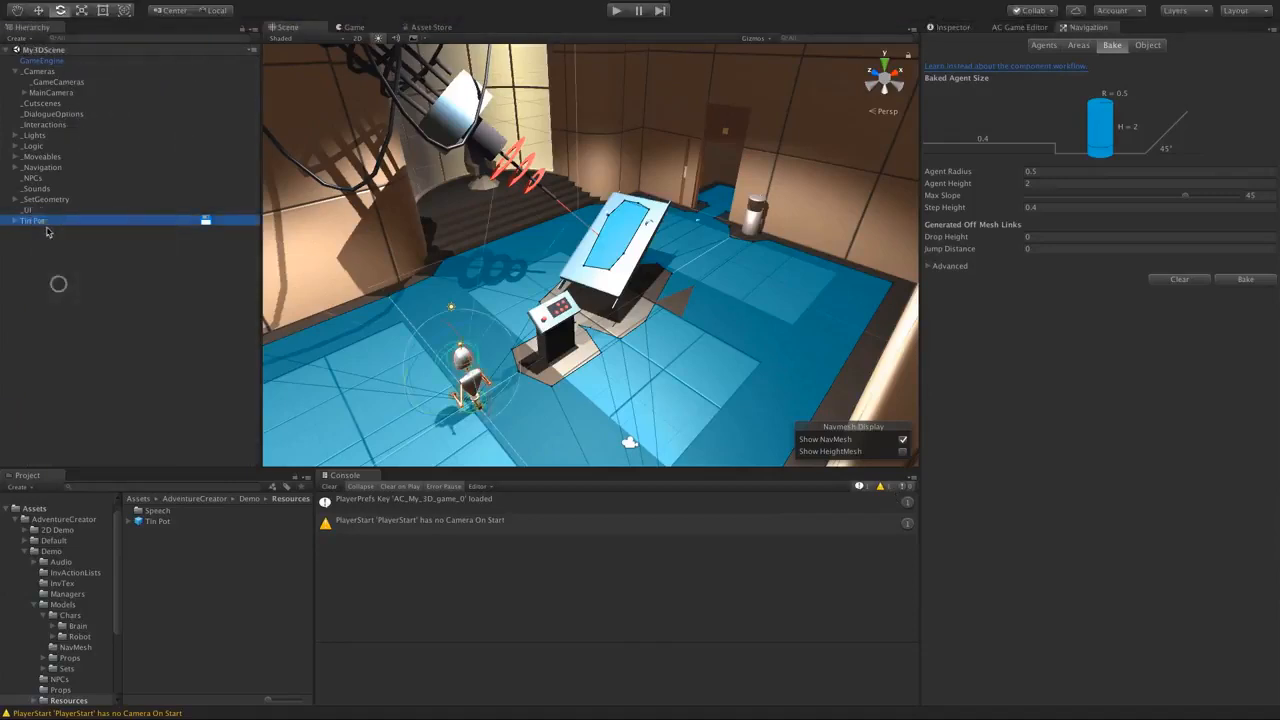
middle_click_drag(508, 376, 582, 336)
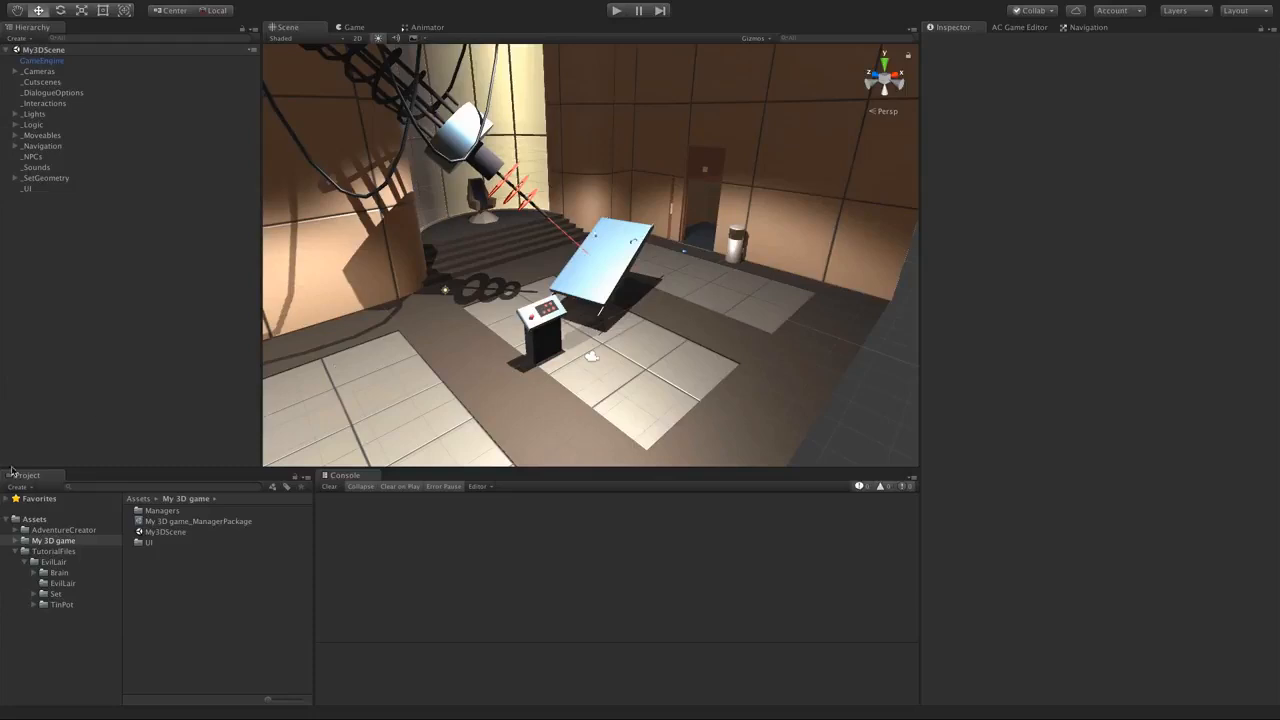
- Open the import settings of the EL_TinPot model in the EvilLair TinPot folder and examine its animation clips and preview
left_click(64, 551)
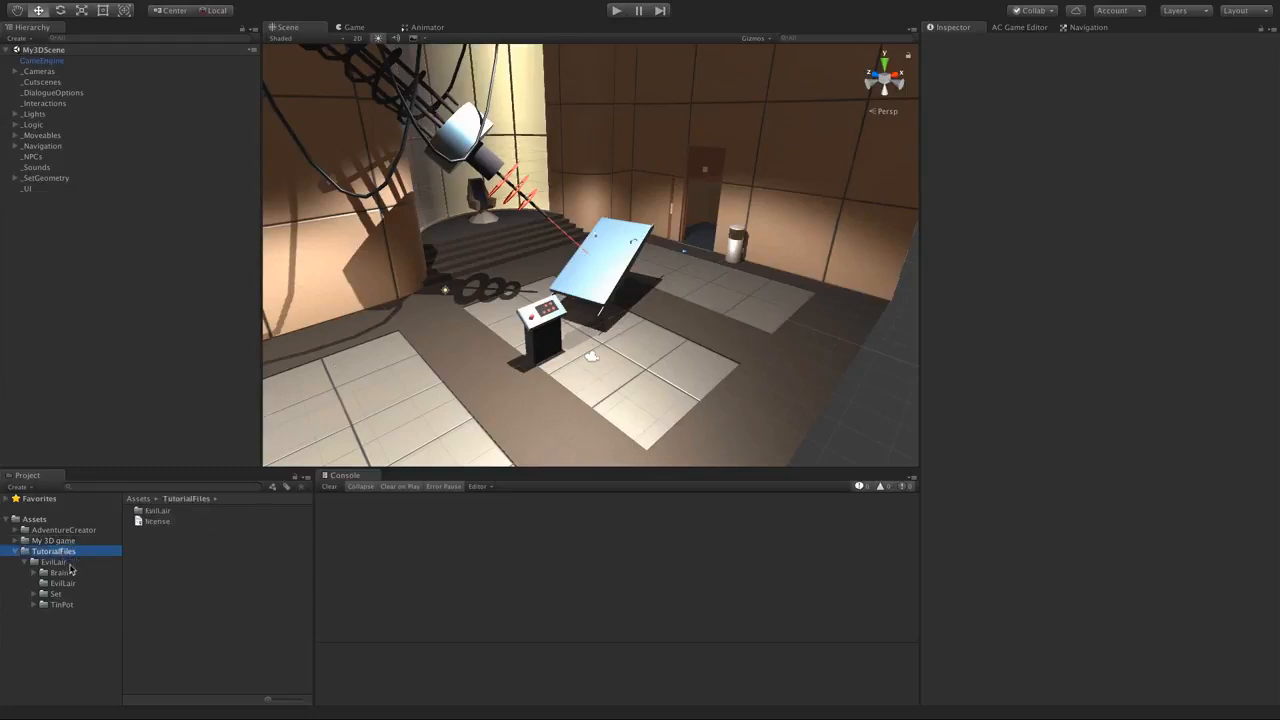
left_click(66, 562)
left_click(75, 604)
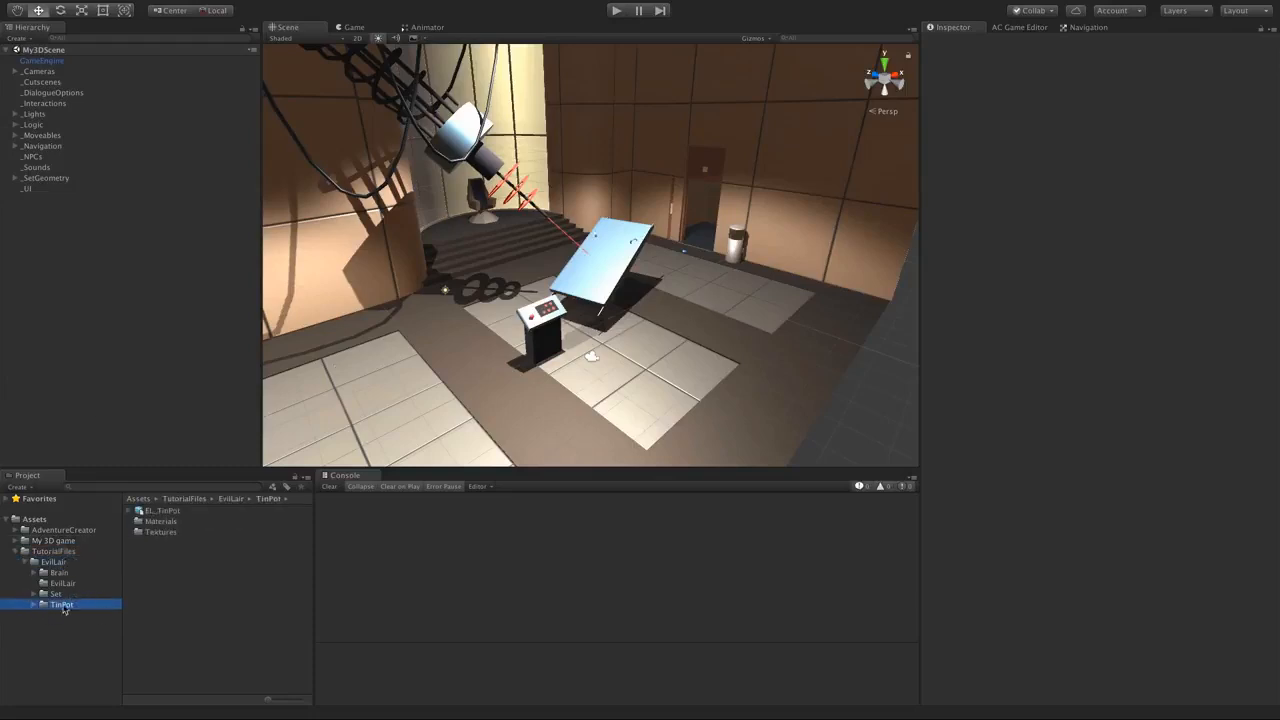
left_click(182, 510)
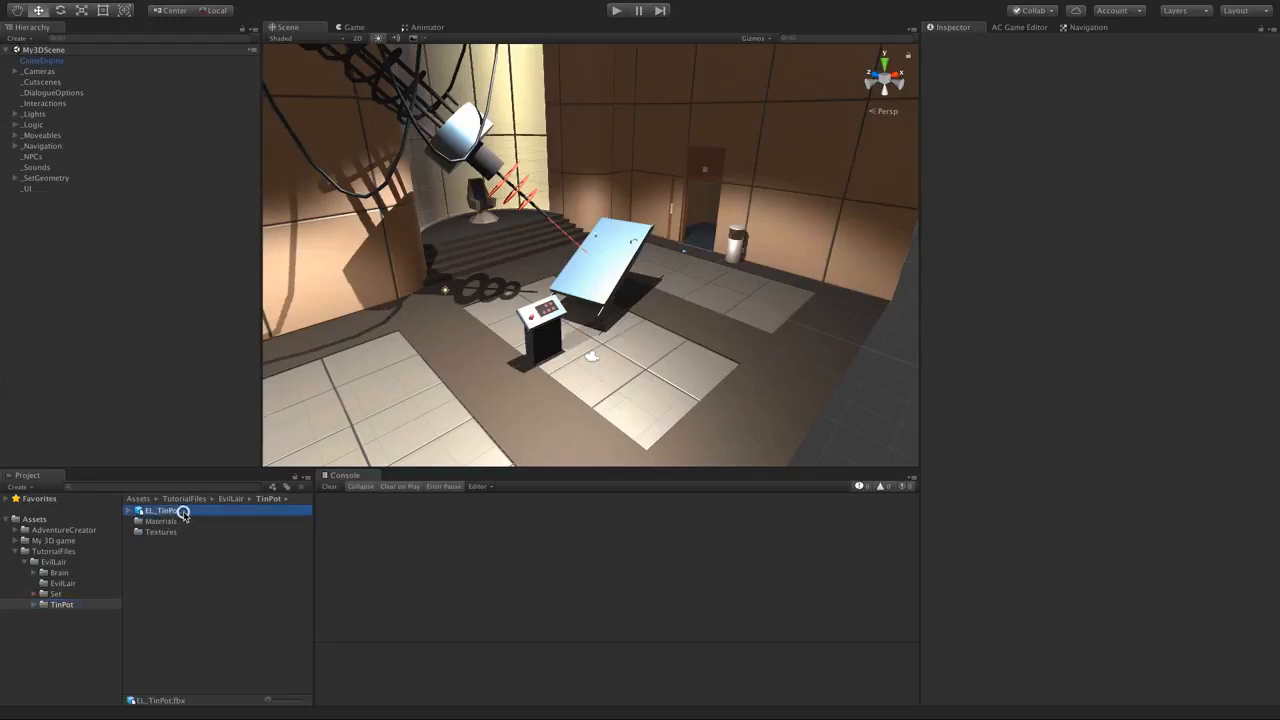
left_click_drag(1081, 600, 1107, 564)
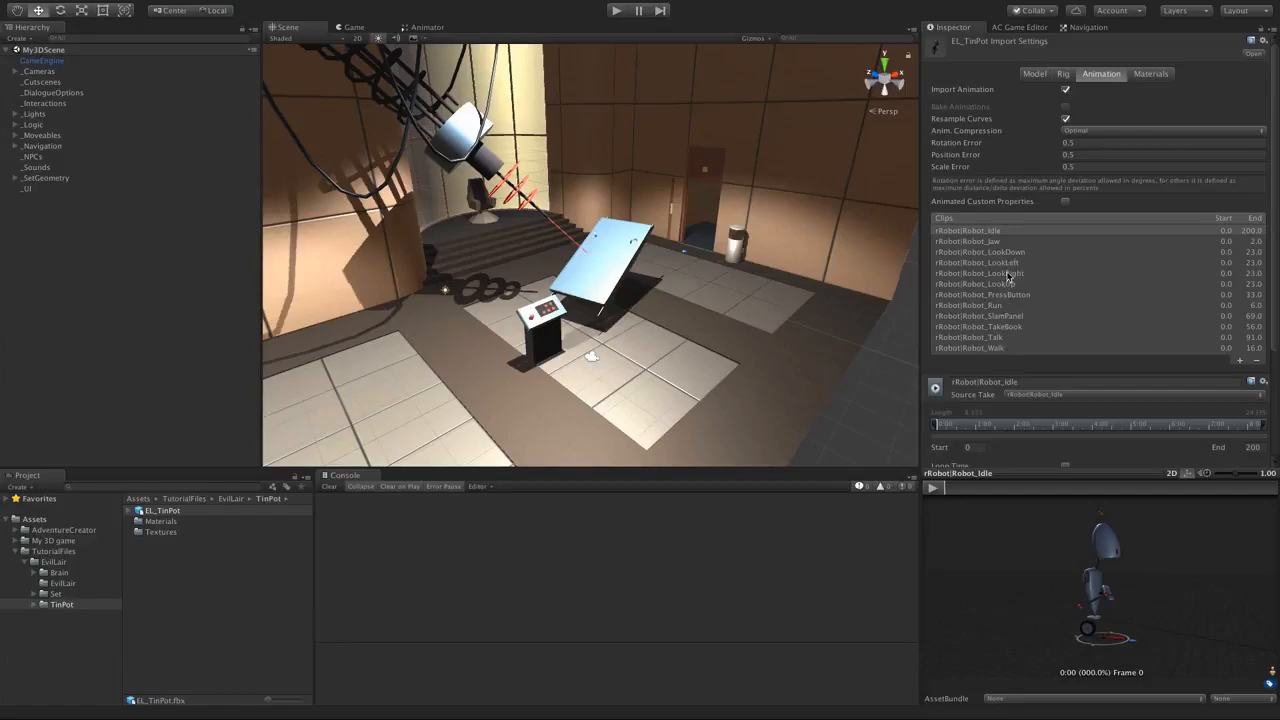
- Check the EL_TinPot model's rig settings and choose Generic as the animation type
left_click(1068, 74)
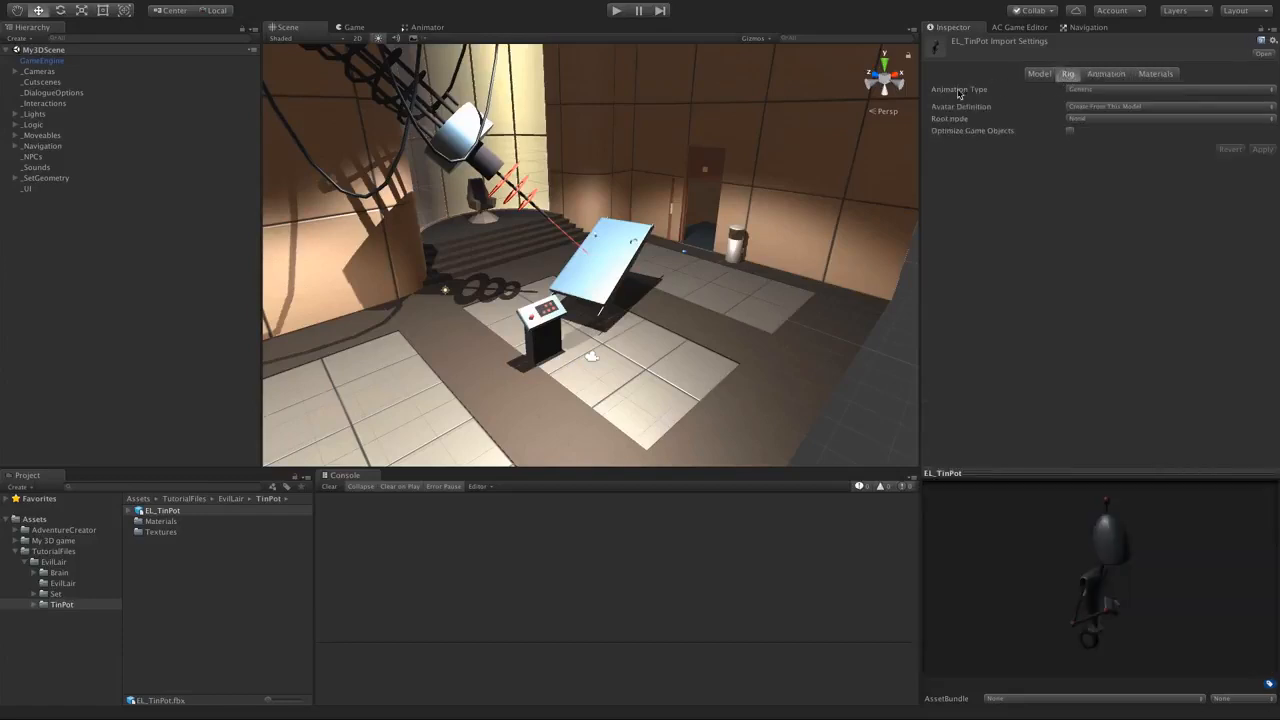
left_click(1097, 90)
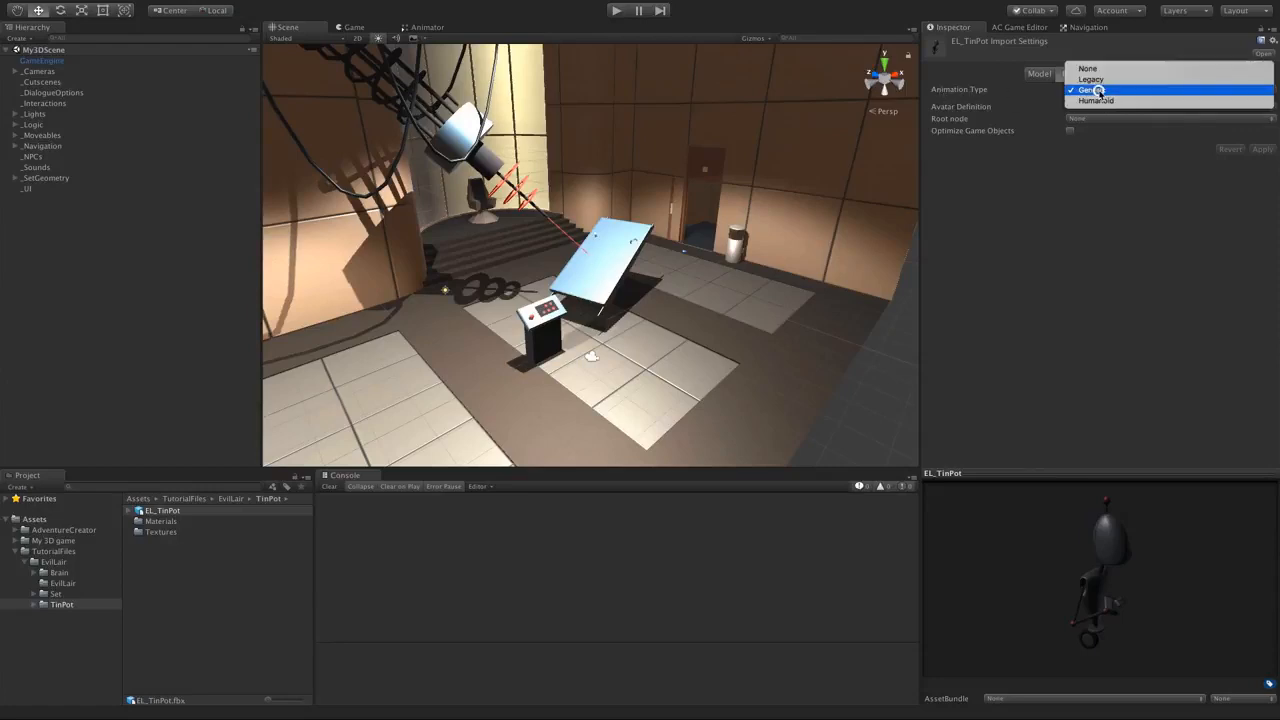
left_click(1097, 90)
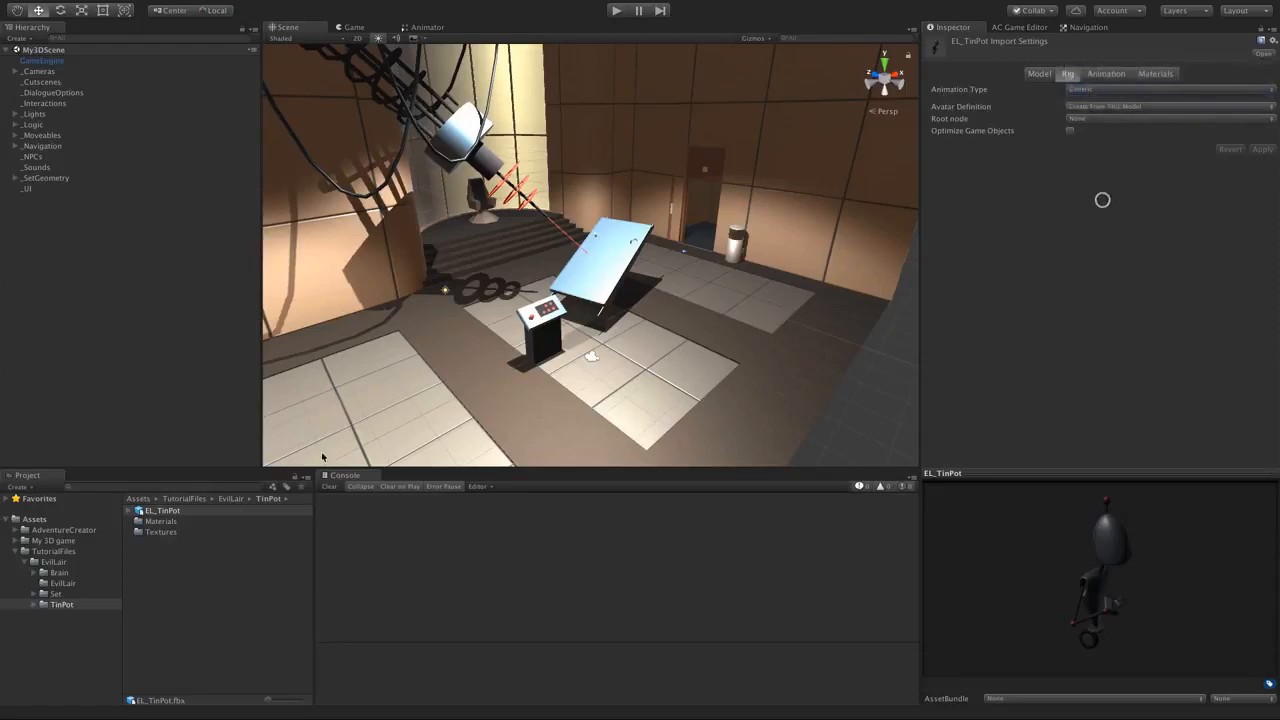
- Add the EL_TinPot model to the scene as a root object and inspect it and its tag options
left_click_drag(200, 512, 126, 396)
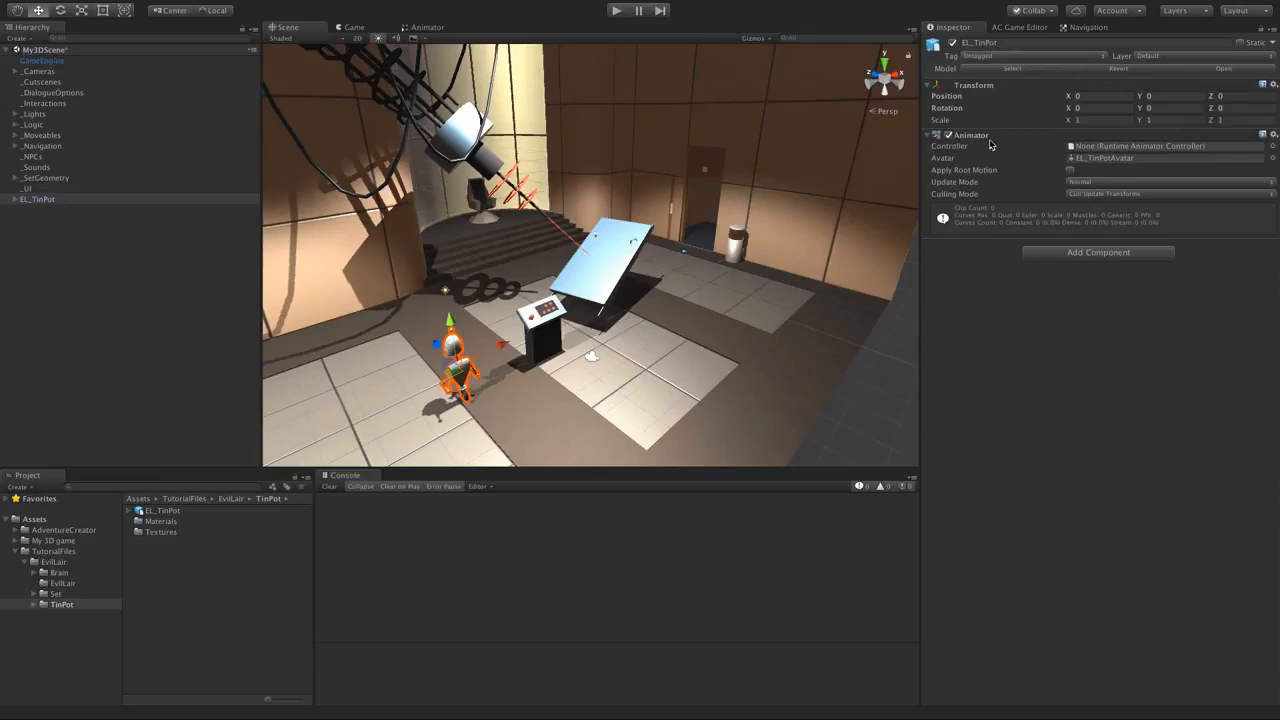
left_click_drag(535, 350, 662, 312, "alt")
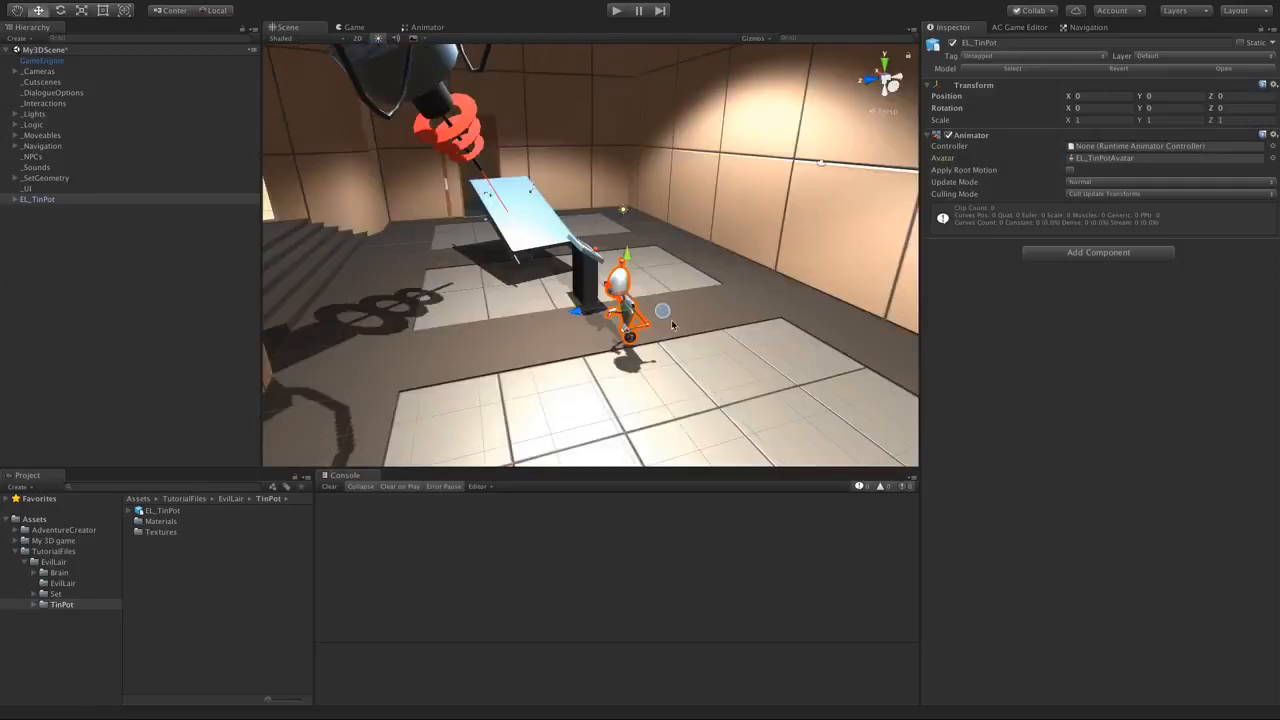
scroll(678, 326, "up", 3)
scroll(683, 333, "up", 5)
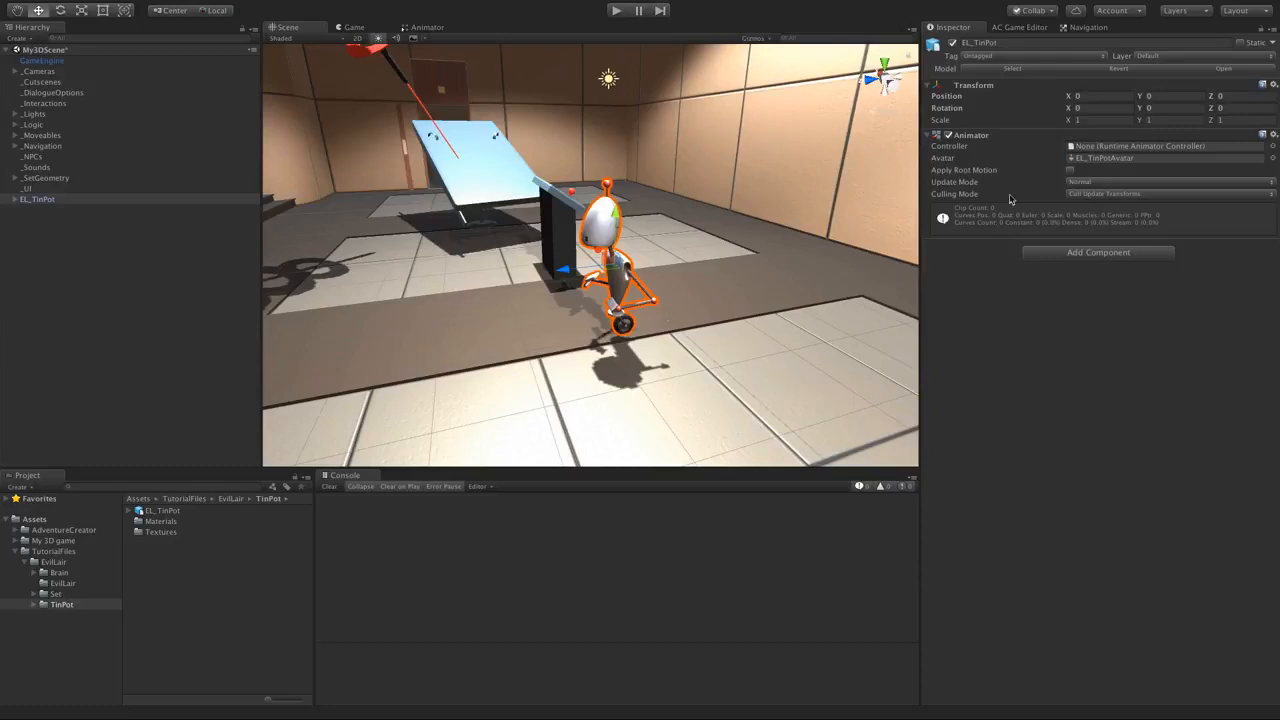
left_click(1010, 57)
left_click(1067, 372)
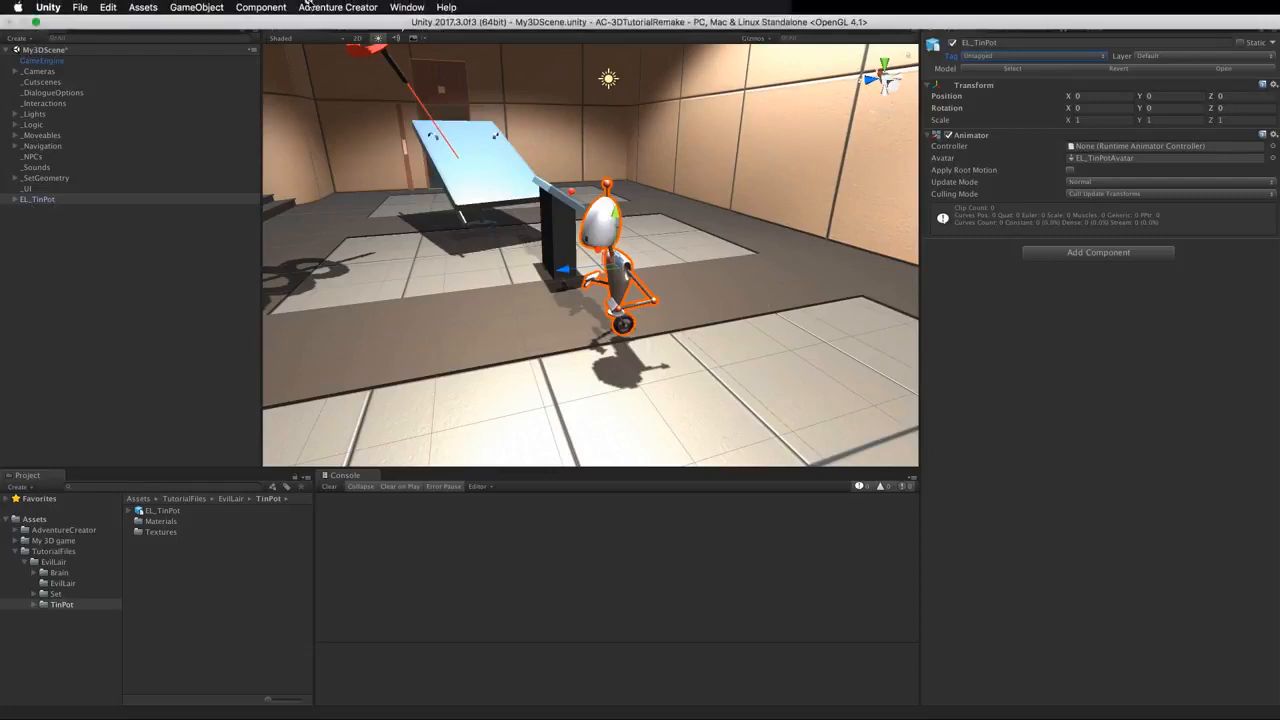
- Start Adventure Creator's Character Wizard and define a Player character with the scene's EL_TinPot as its base GameObject
left_click(310, 6)
mouse_move(396, 27)
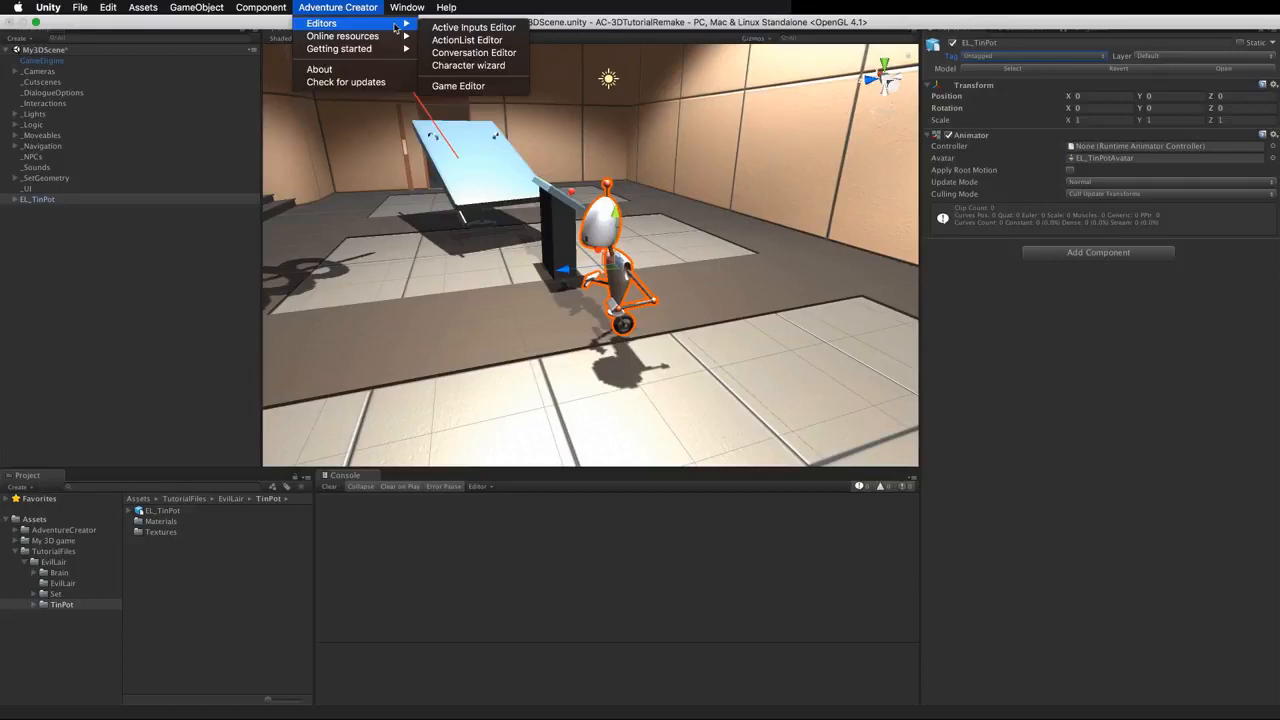
left_click(458, 66)
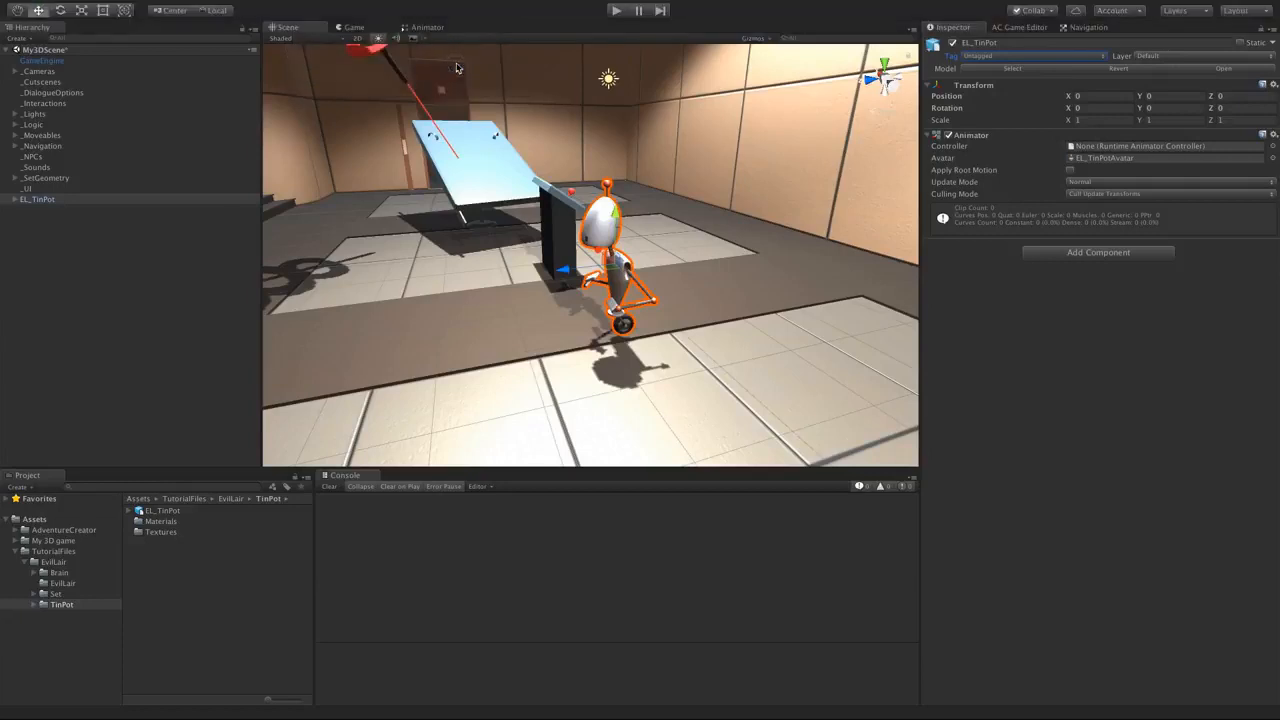
left_click_drag(400, 128, 855, 124)
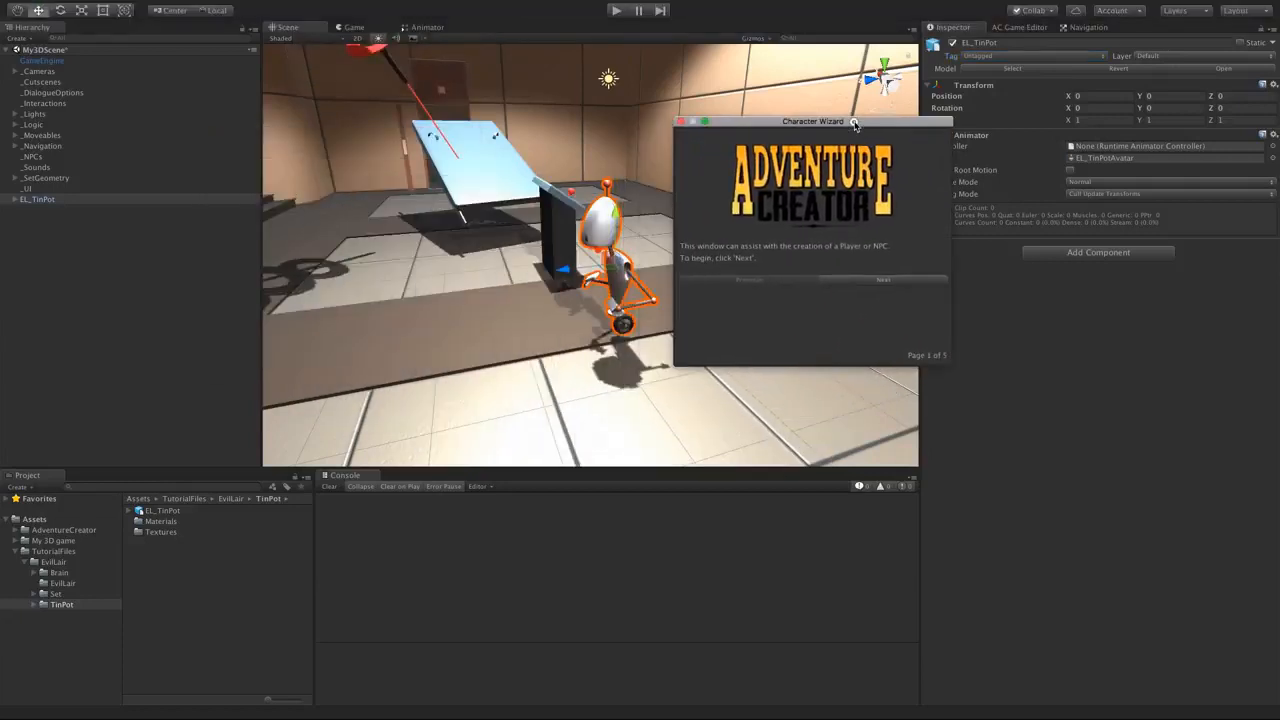
left_click(856, 281)
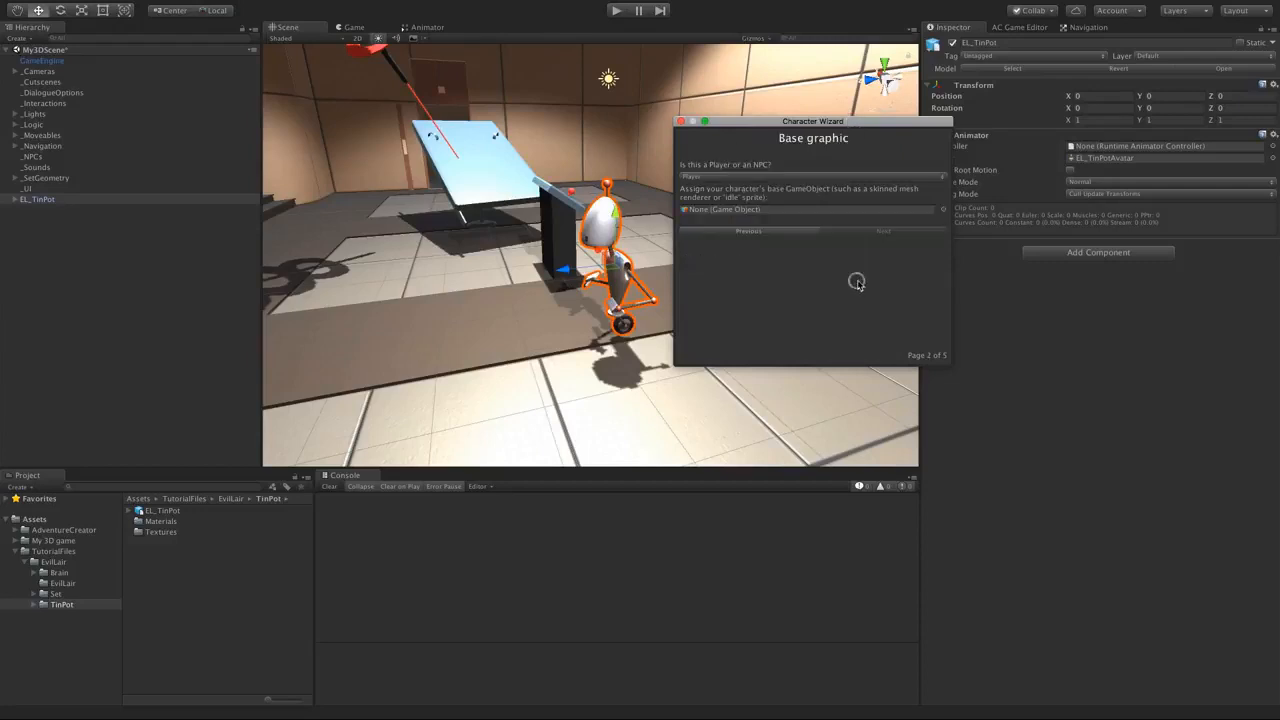
left_click(716, 177)
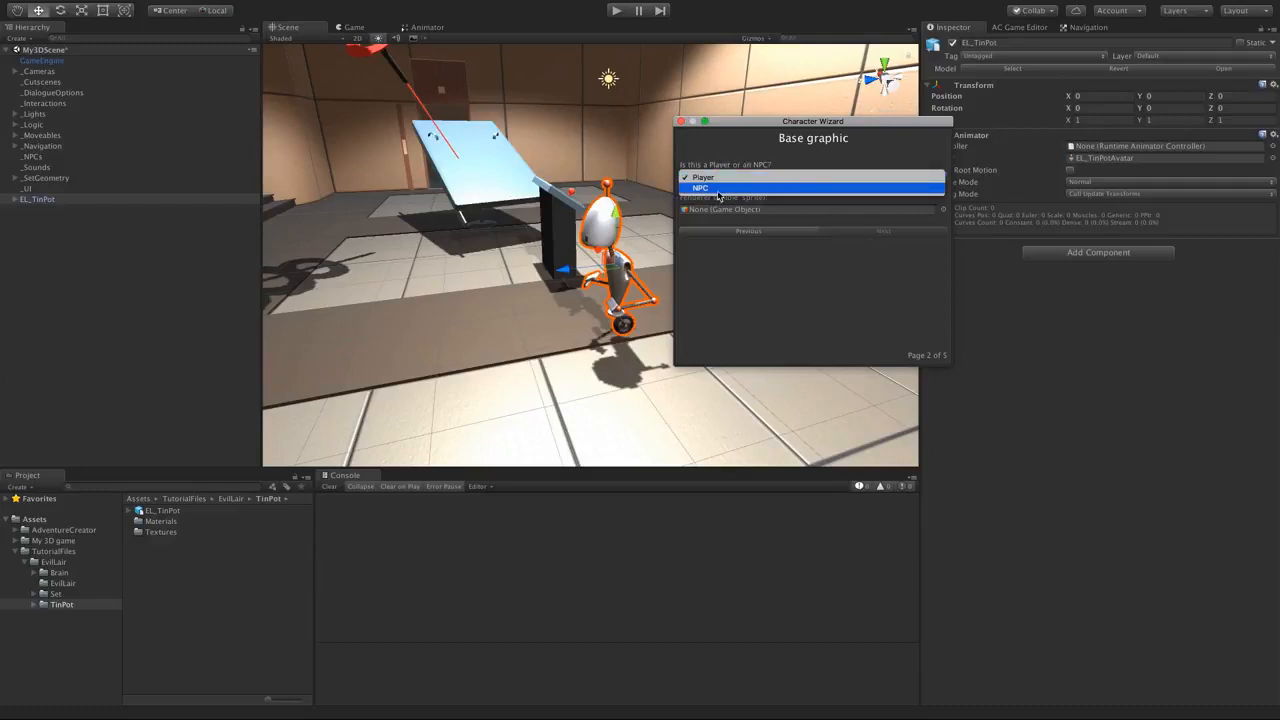
left_click(721, 158)
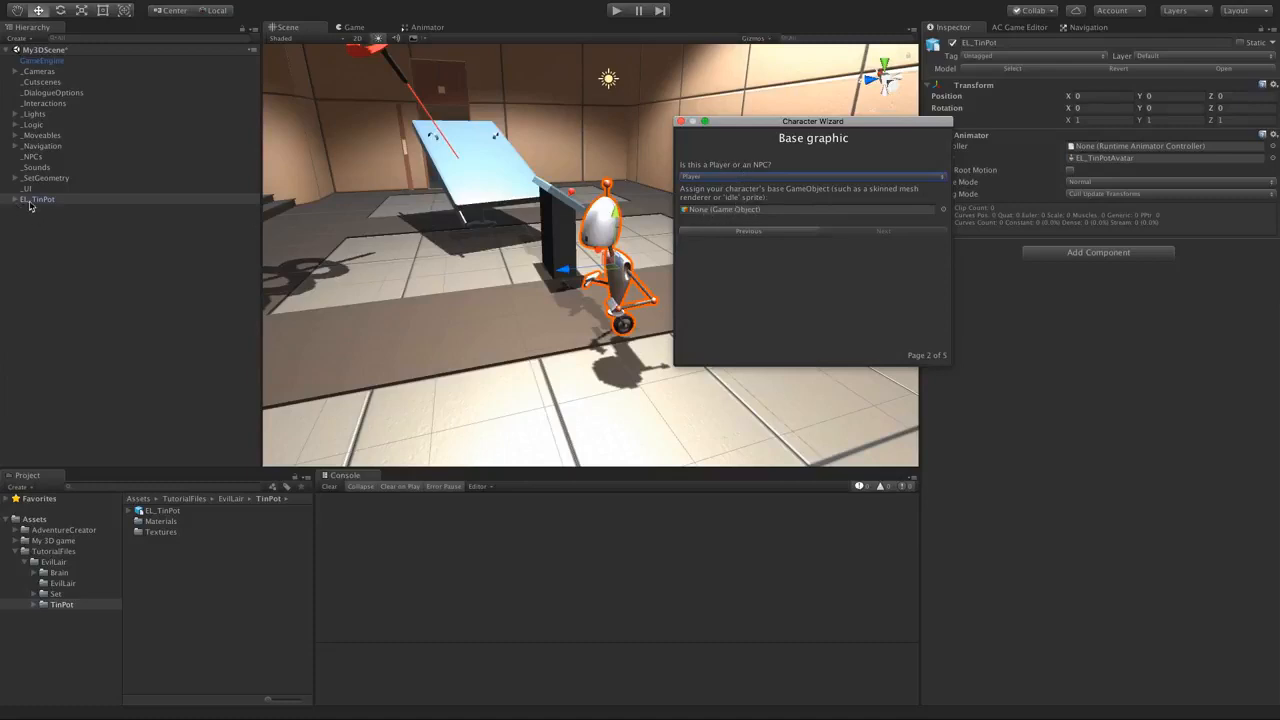
left_click_drag(30, 205, 700, 210)
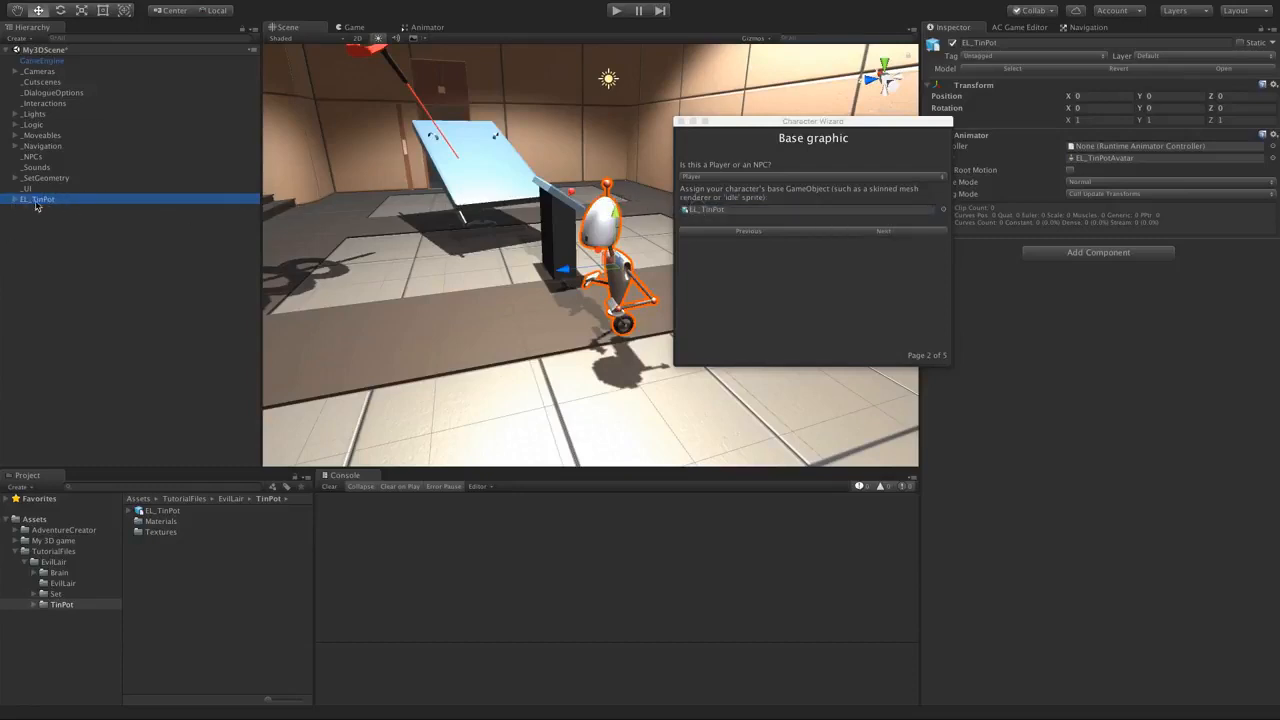
left_click(866, 233)
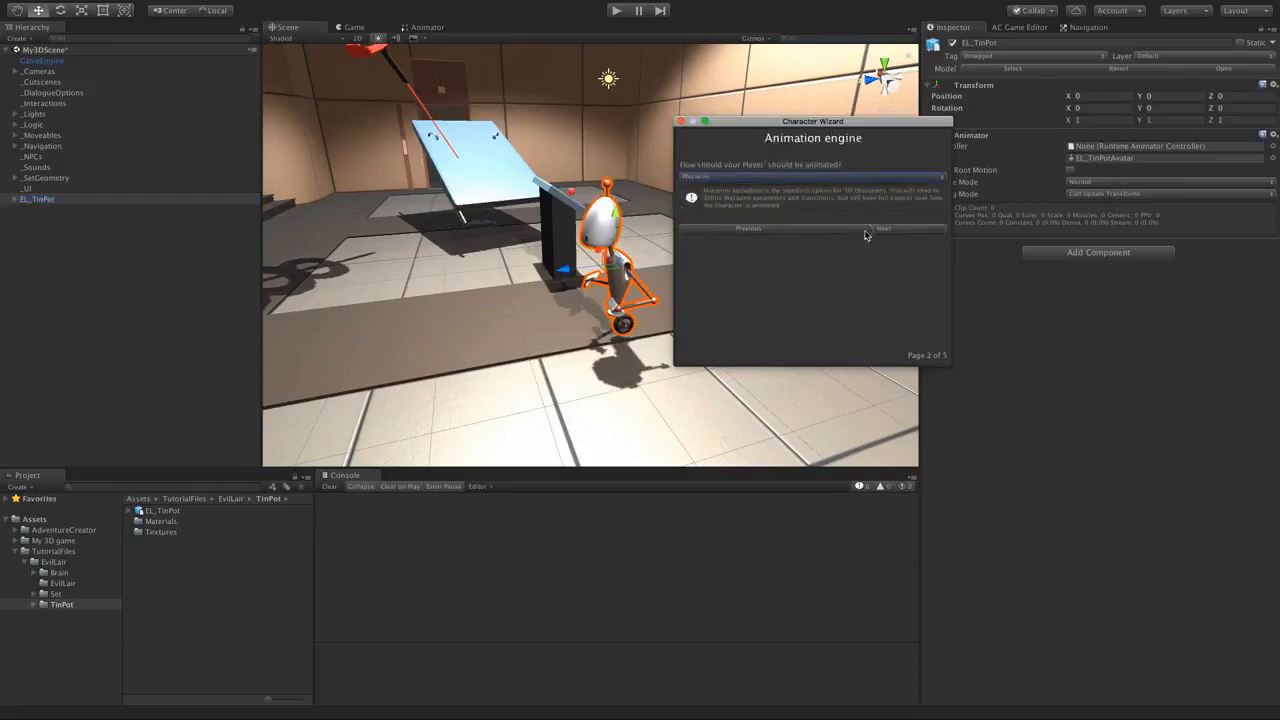
- Choose Mecanim as the player's animation engine, finish creating the character and close the wizard
left_click(765, 177)
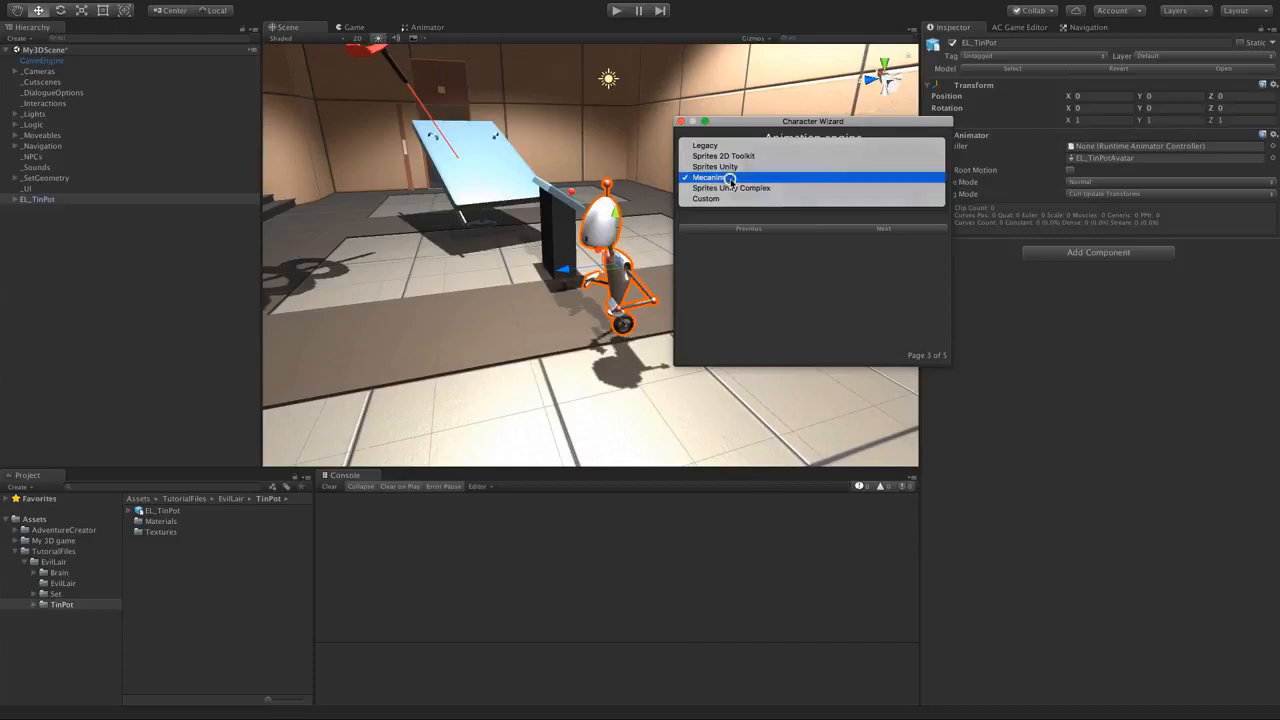
left_click(731, 179)
left_click(885, 232)
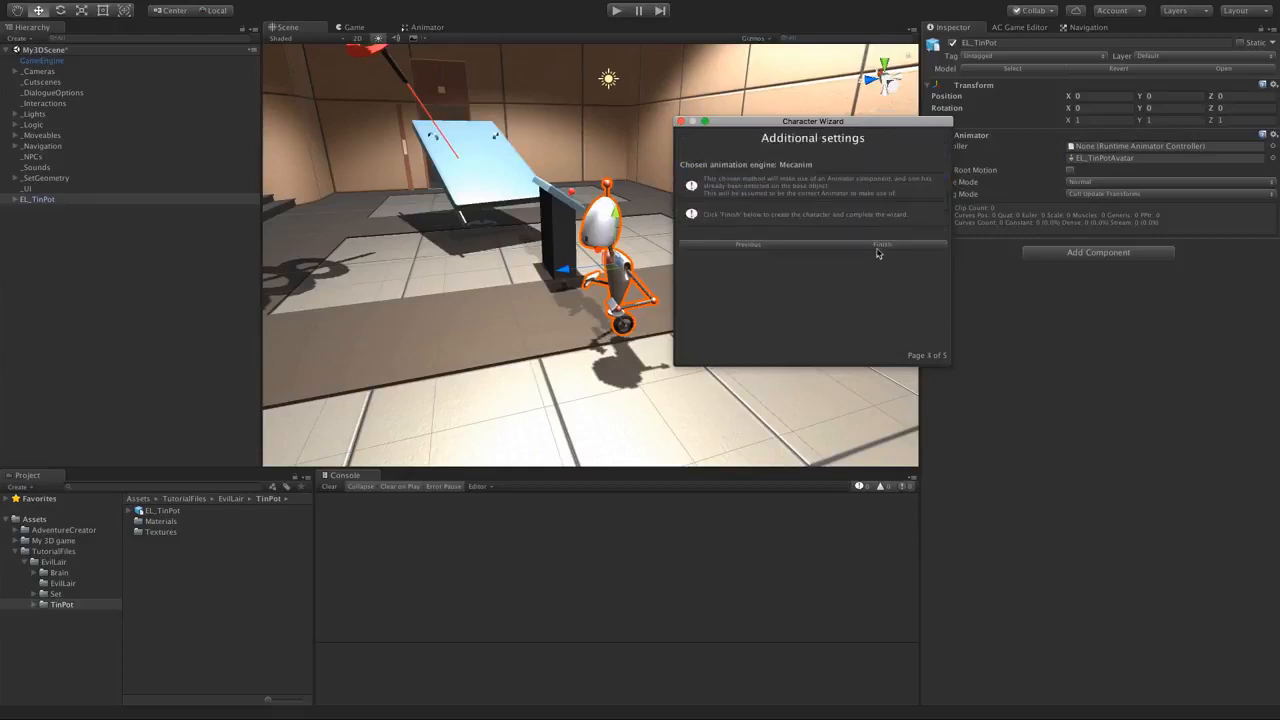
left_click(878, 246)
left_click(681, 121)
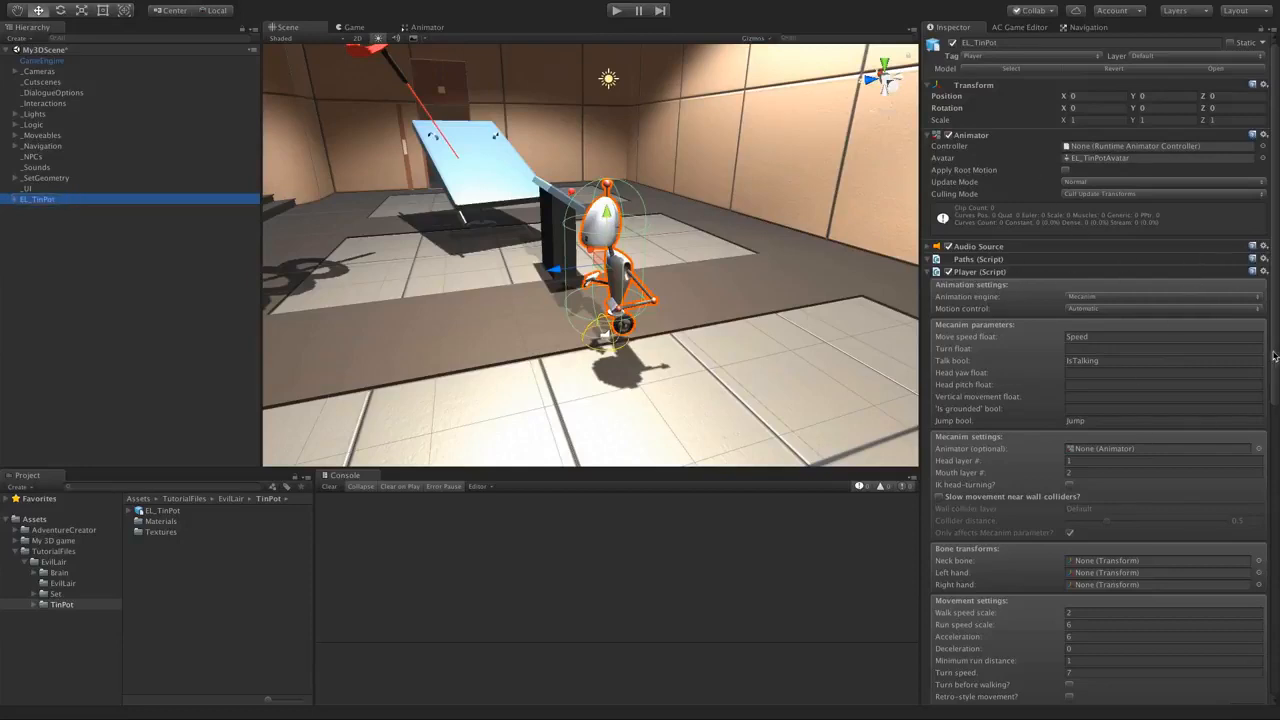
- Reduce the radius of EL_TinPot's Capsule Collider to 0.43 so that it fits the robot's body more closely
left_click_drag(1275, 284, 1275, 532)
scroll(1086, 523, "down", 3)
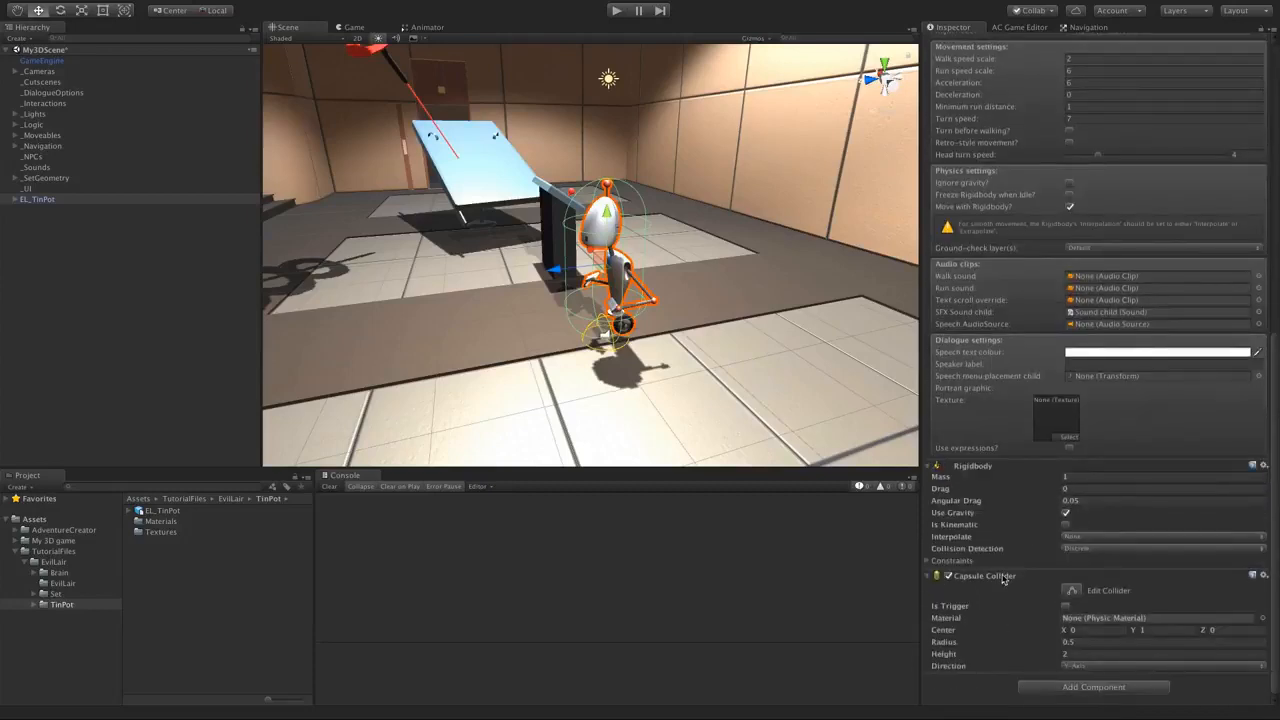
scroll(643, 260, "down", 2)
left_click_drag(606, 243, 653, 237, "alt")
scroll(653, 237, "up", 5)
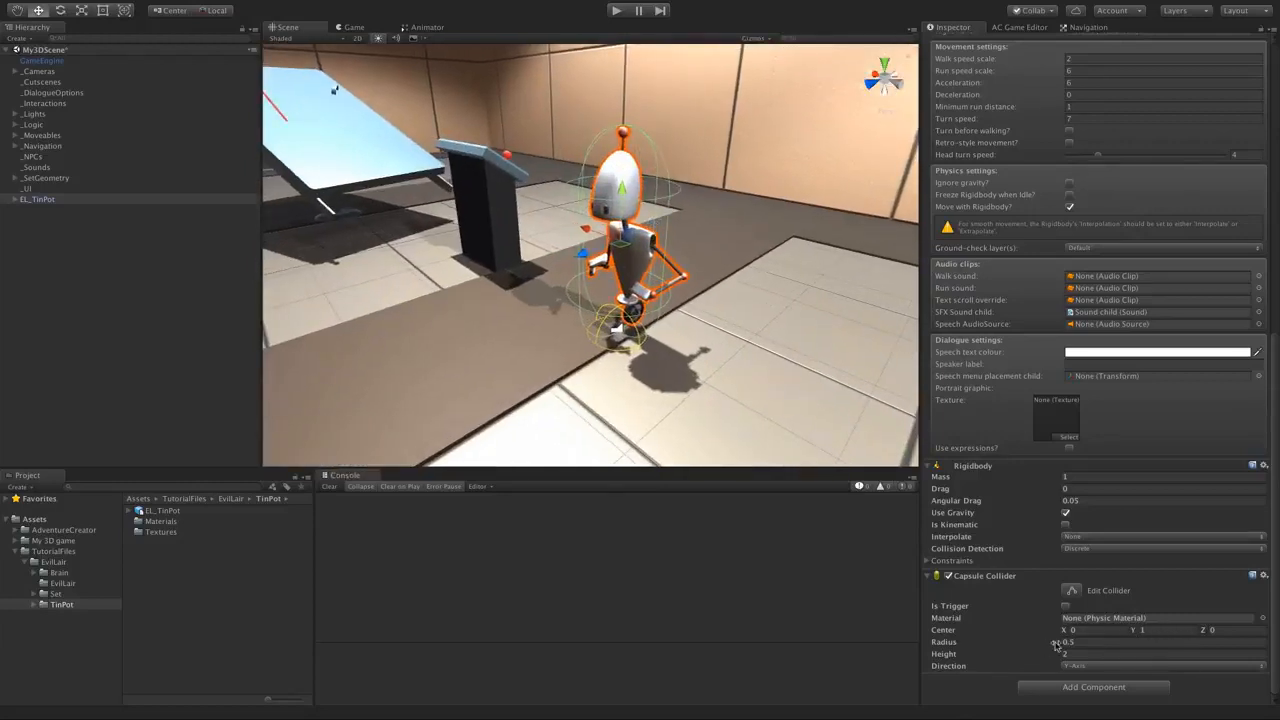
left_click_drag(1055, 643, 1050, 643)
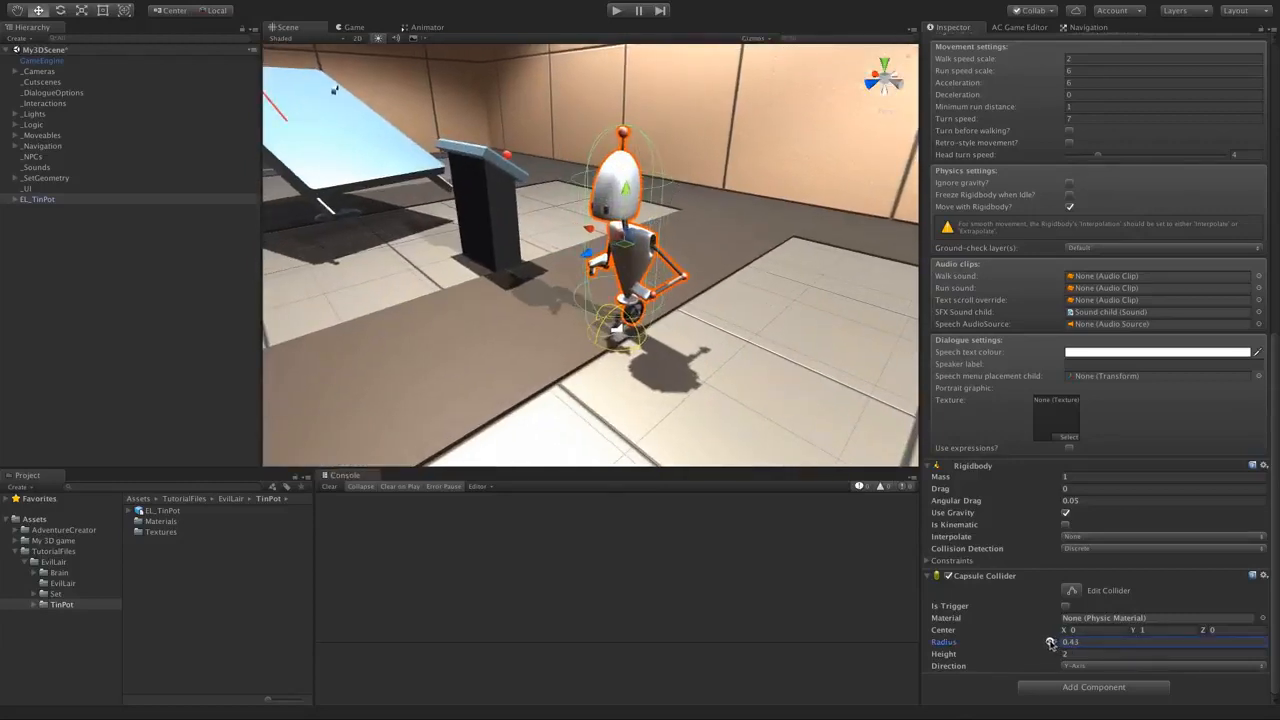
left_click(1013, 606)
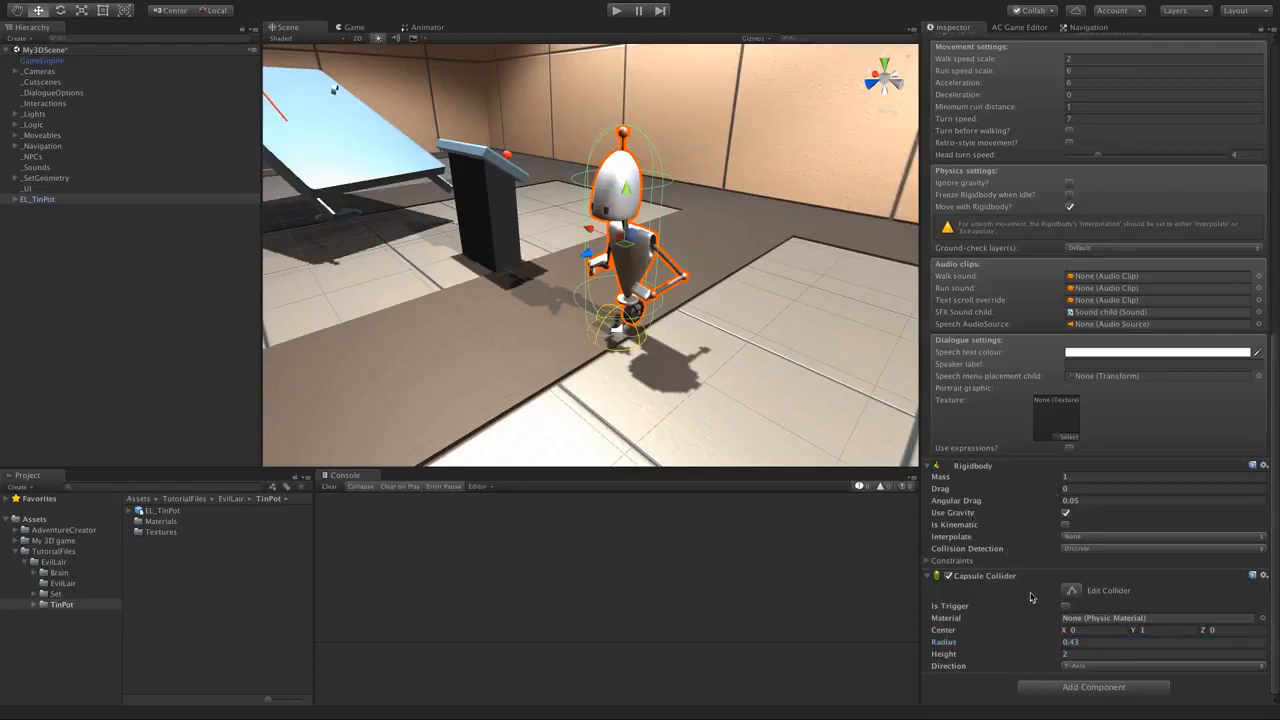
scroll(1030, 594, "up", 10)
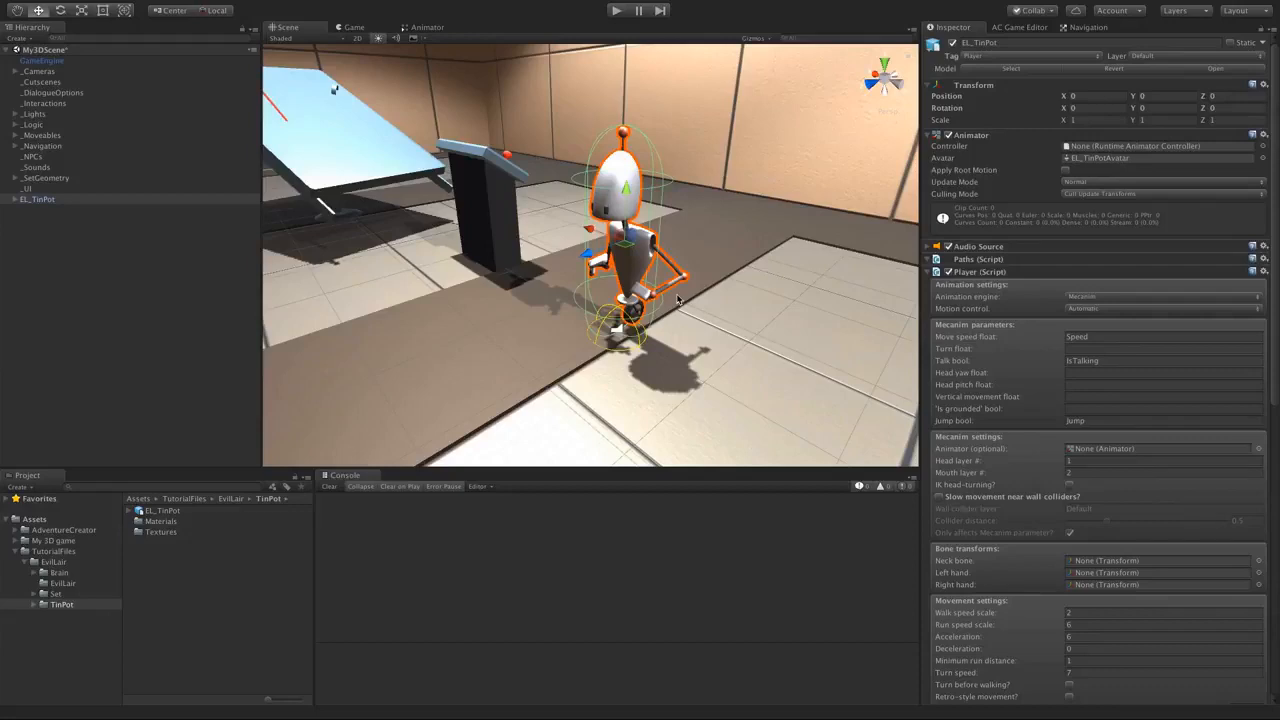
- Play-test the scene by moving the EL_TinPot player around the floor near the bin and the laser table
left_click(616, 10)
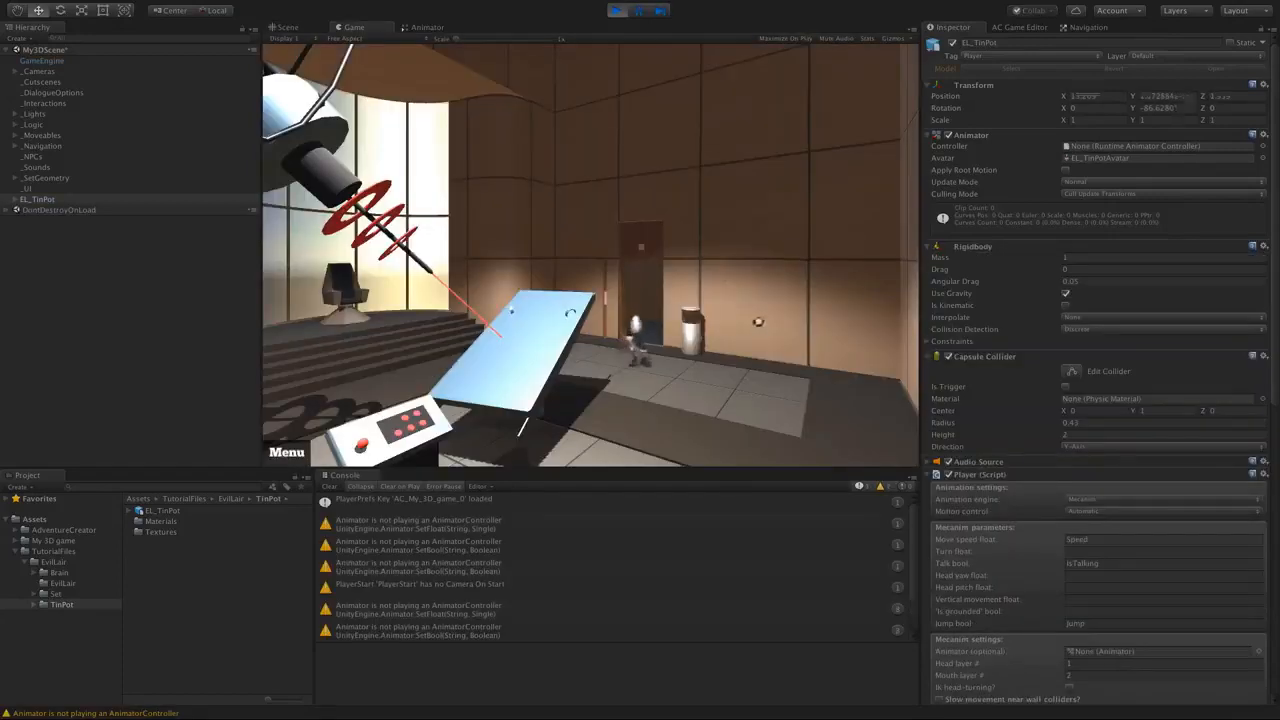
key("Right")
key("Left")
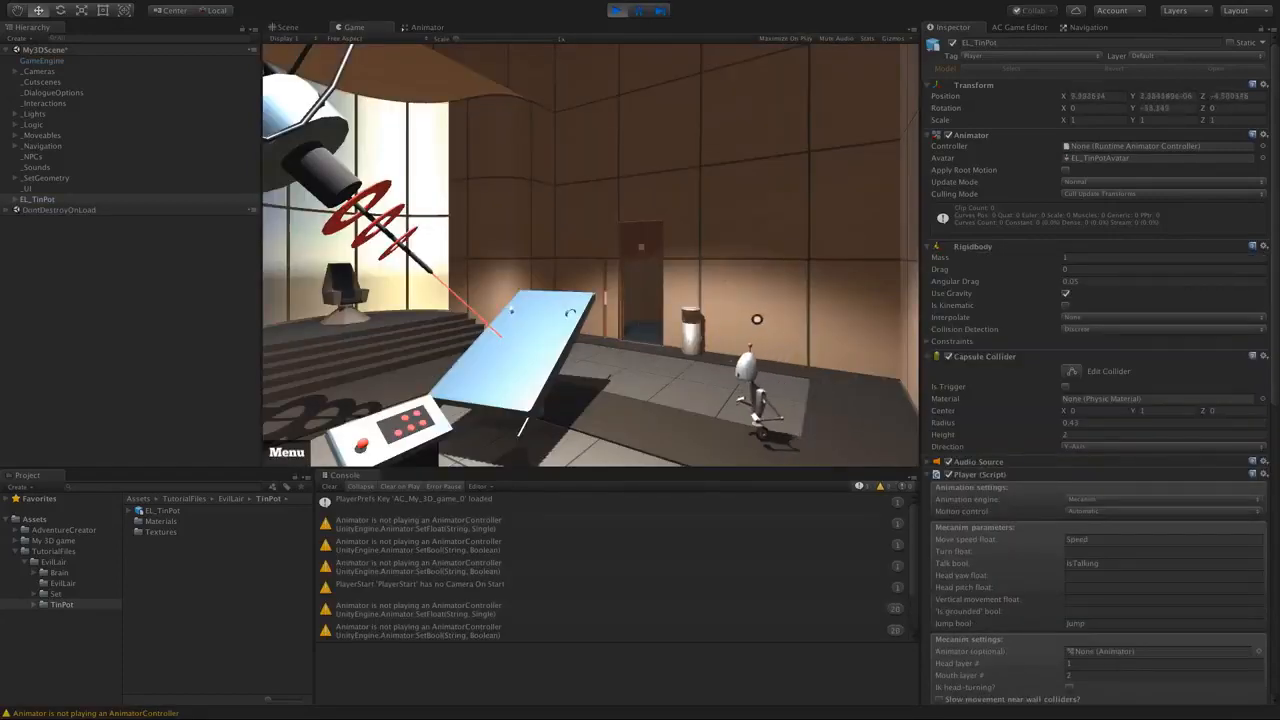
key("Up")
key("Right")
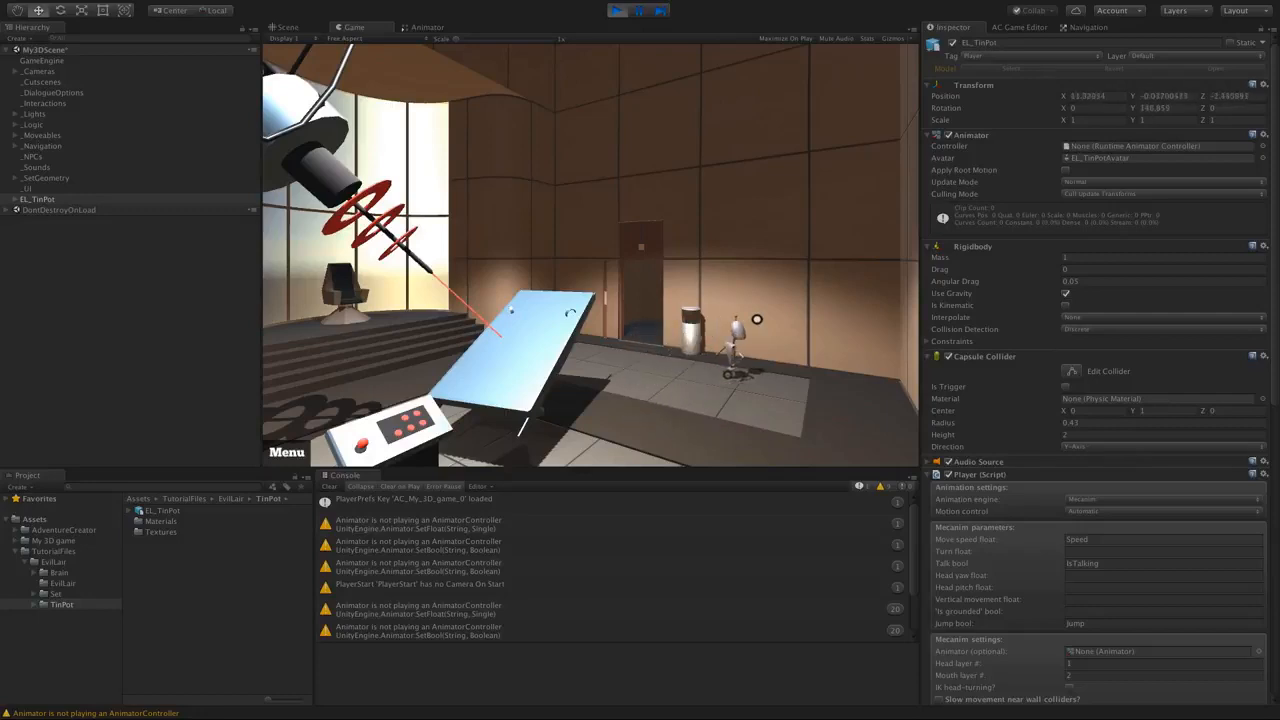
key("Down")
key("Left")
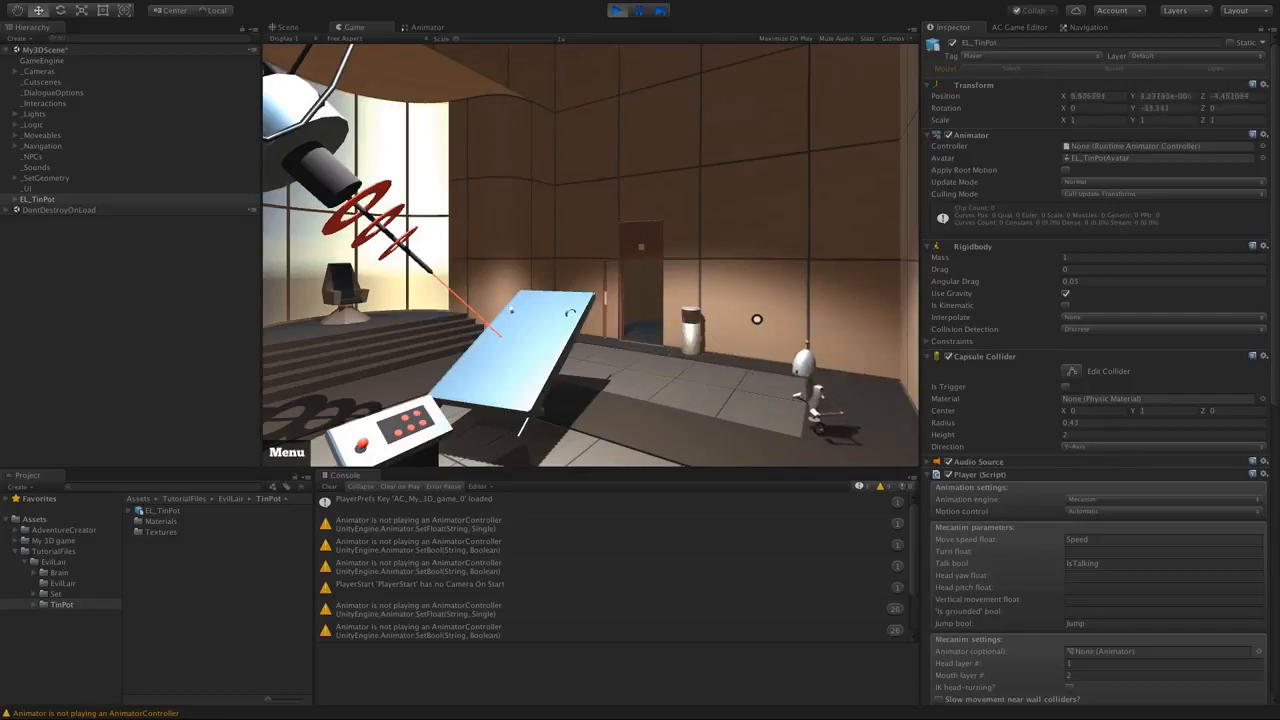
key("Left")
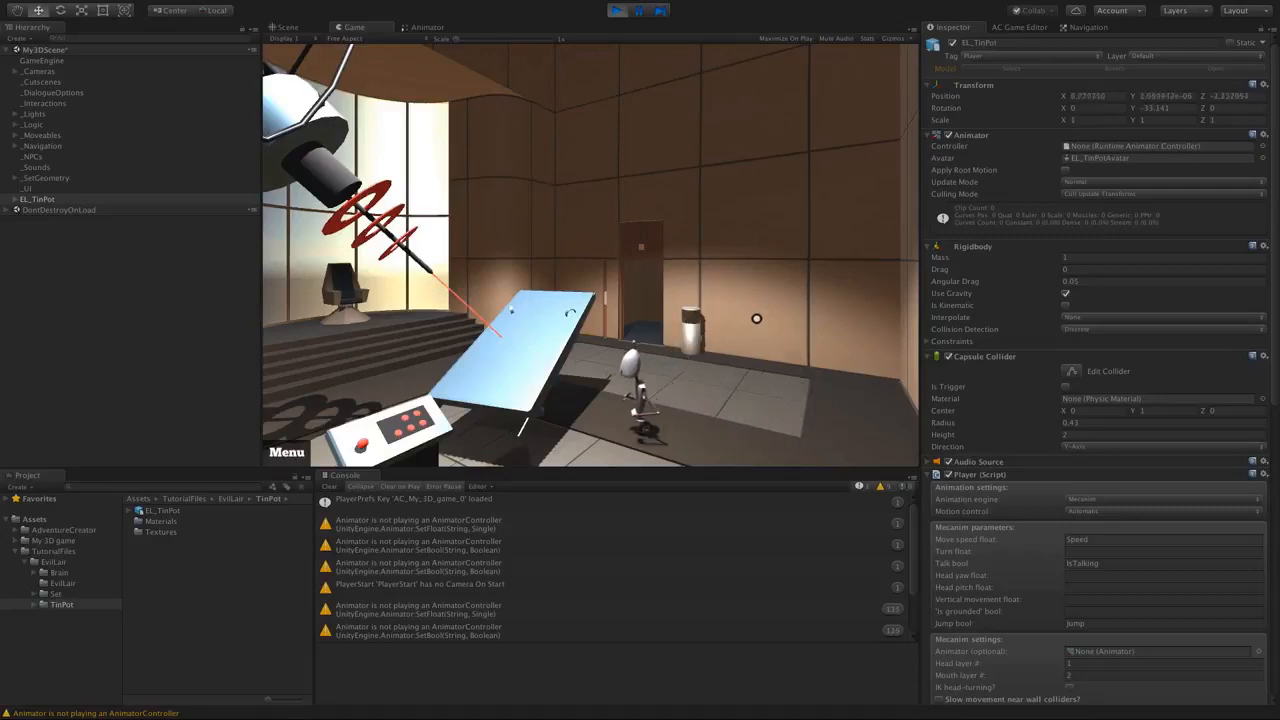
key("Right")
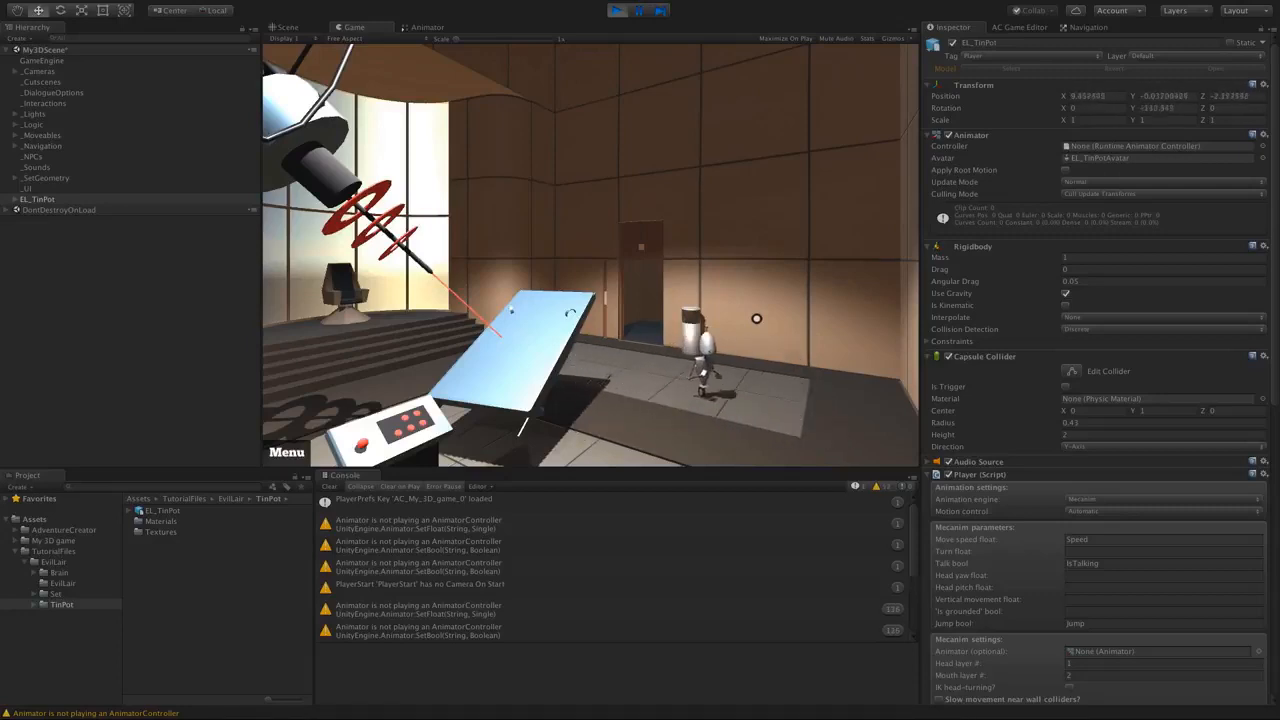
key("Down")
- Examine the edge of the raised wooden platform in the Scene view and inspect the Platform object's Mesh Collider
left_click(284, 28)
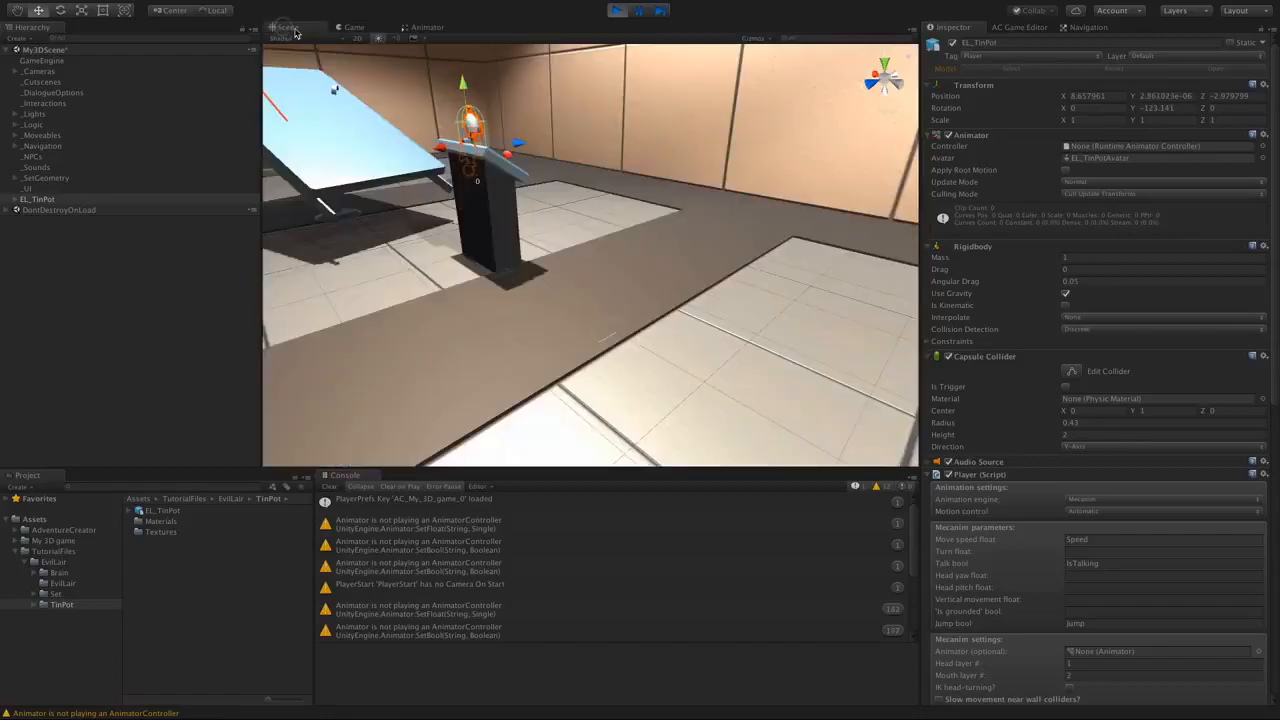
key("f")
left_click_drag(464, 202, 565, 270, "alt")
scroll(673, 314, "up", 4)
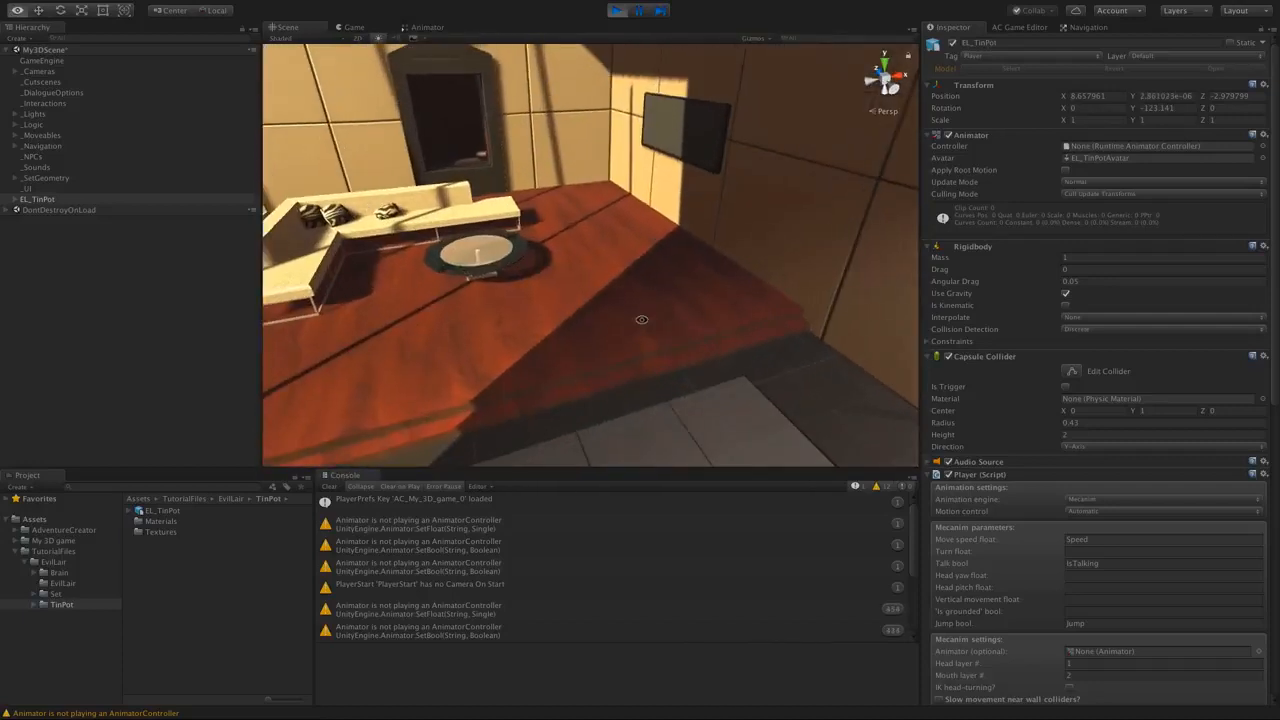
left_click_drag(641, 320, 673, 286, "alt")
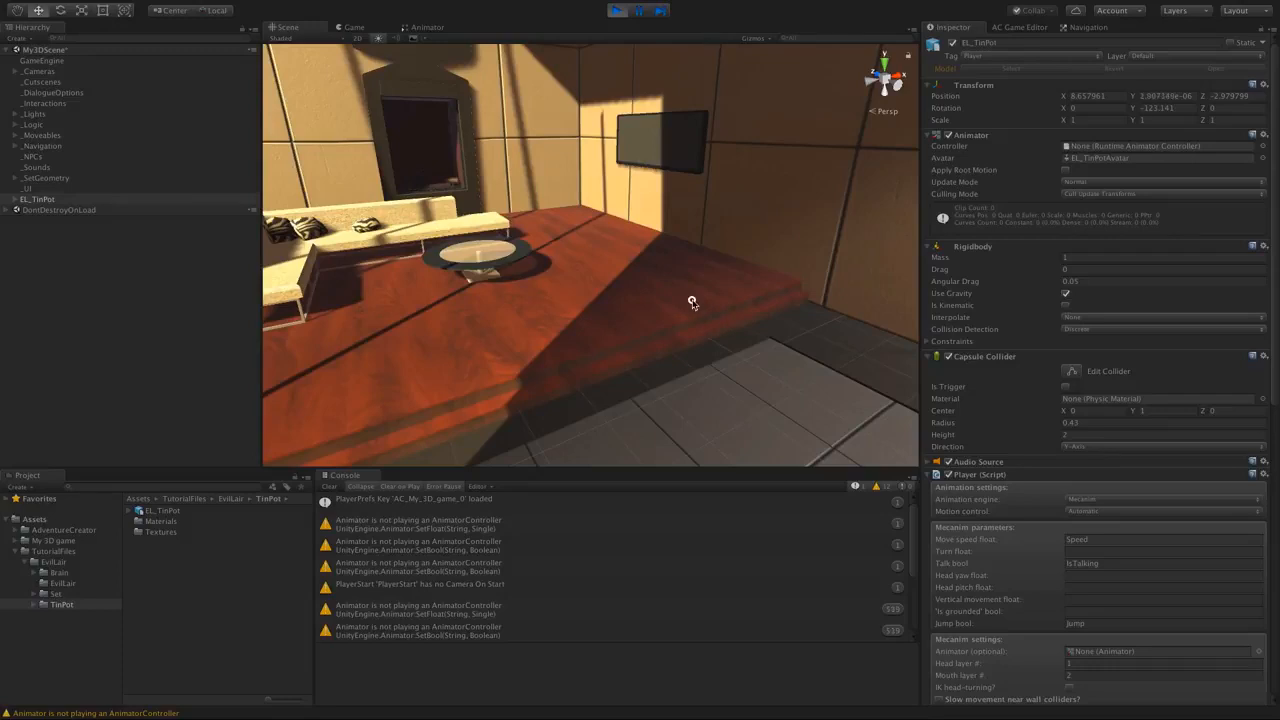
left_click(710, 283)
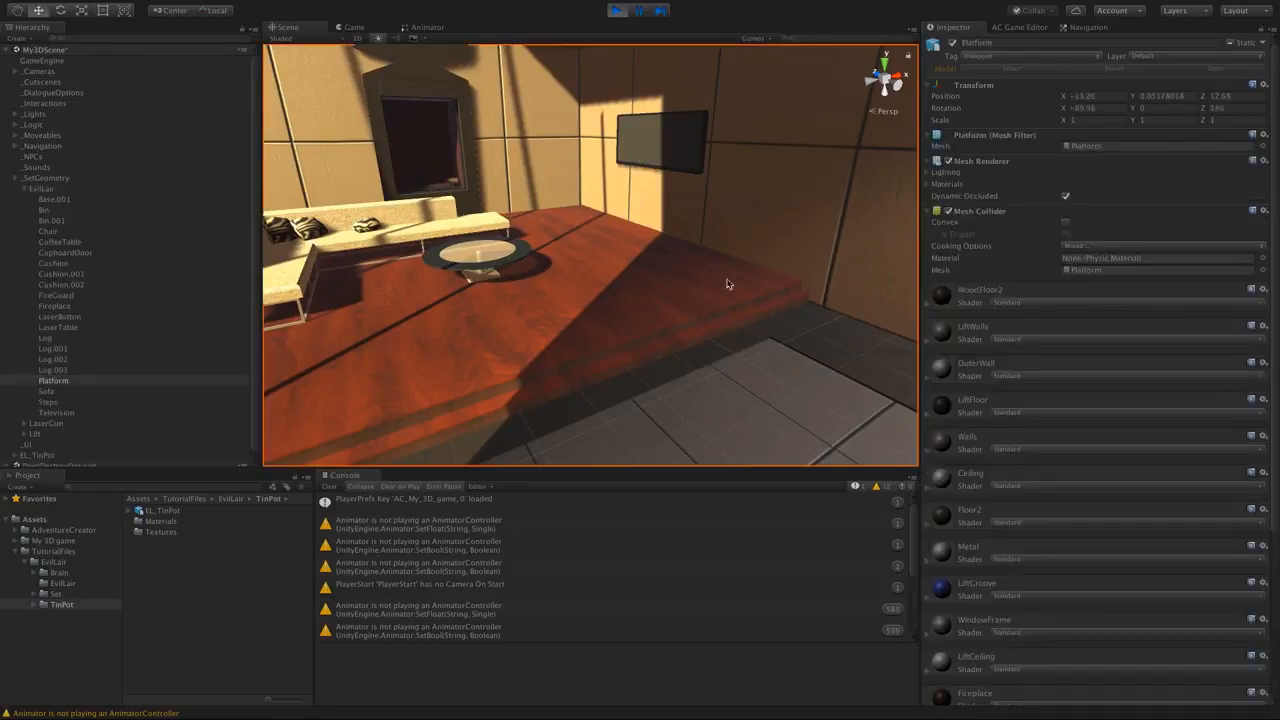
scroll(702, 284, "down", 2)
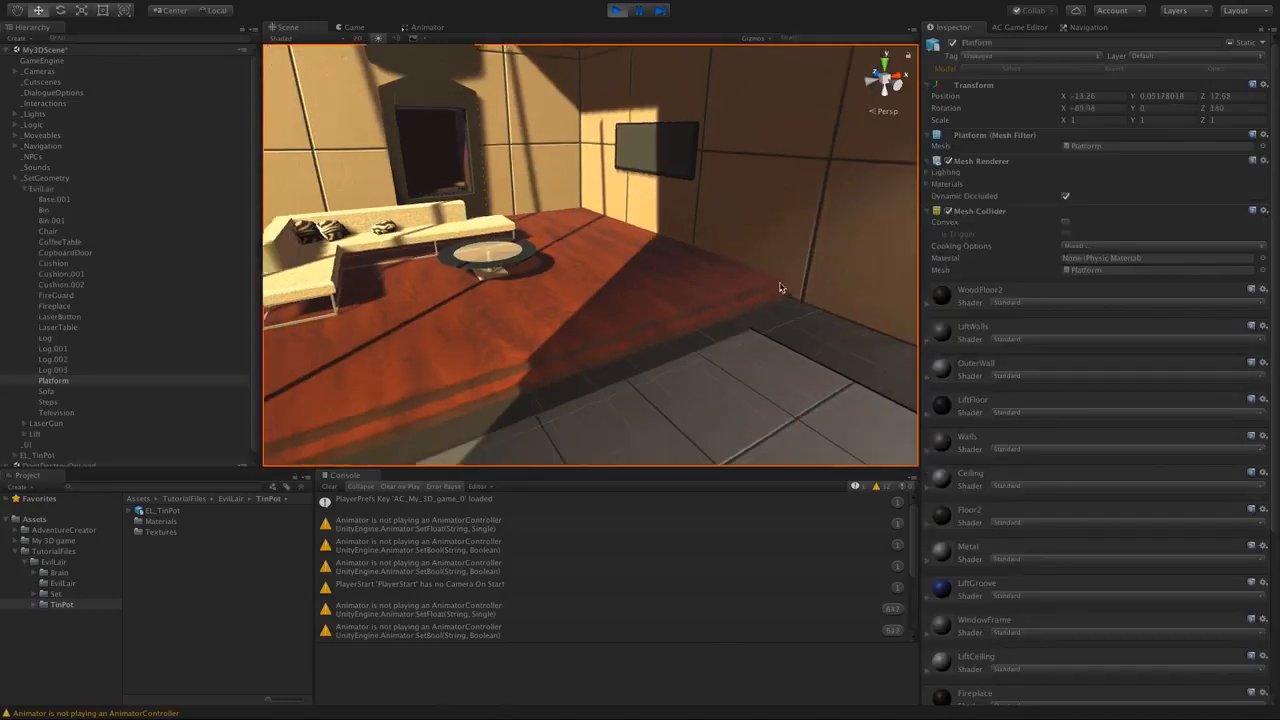
scroll(780, 288, "up", 3)
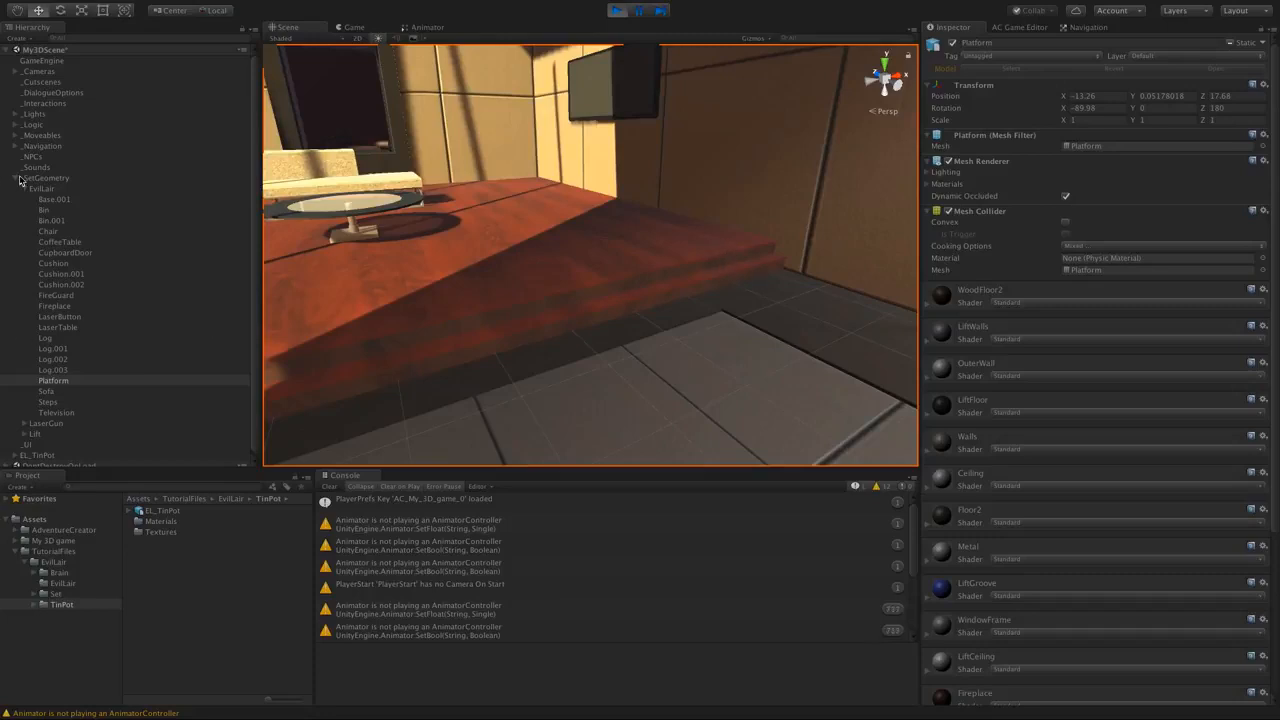
- Collapse the _SetGeometry group in the hierarchy and clear the Platform selection
left_click(20, 180)
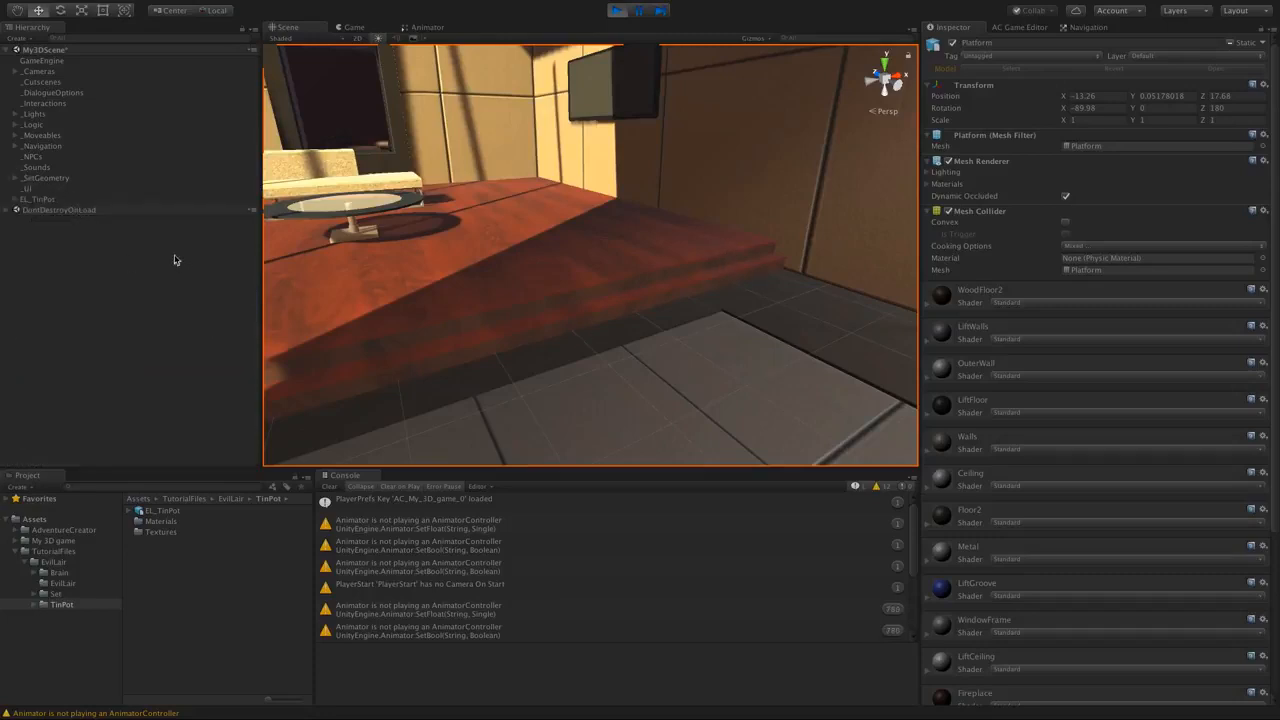
left_click(16, 181)
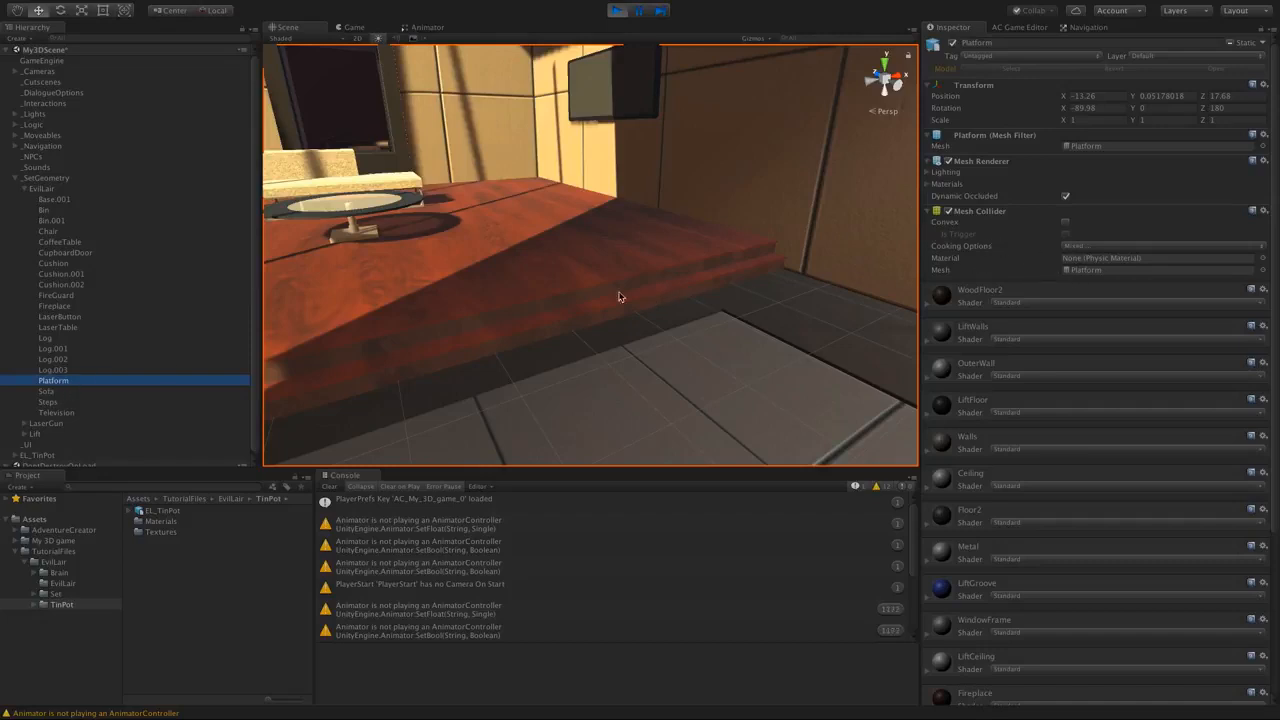
left_click(15, 179)
left_click(68, 317)
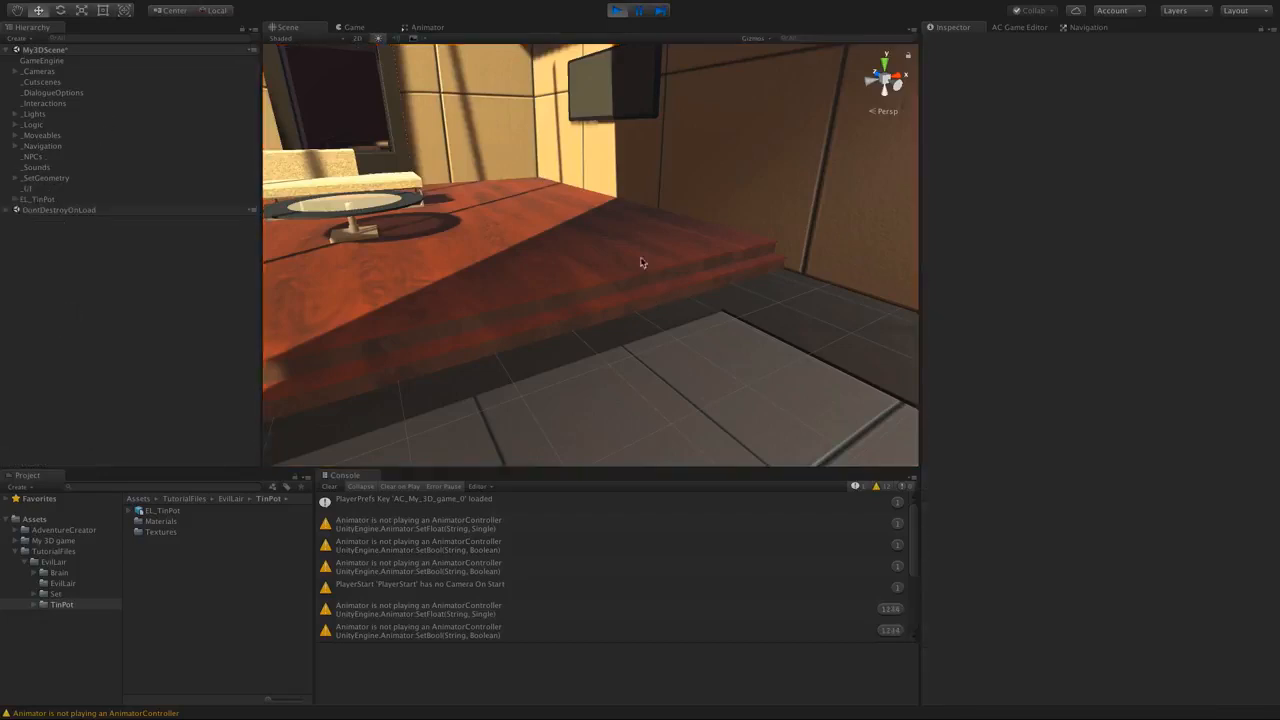
scroll(746, 320, "down", 5)
middle_click_drag(746, 320, 671, 334)
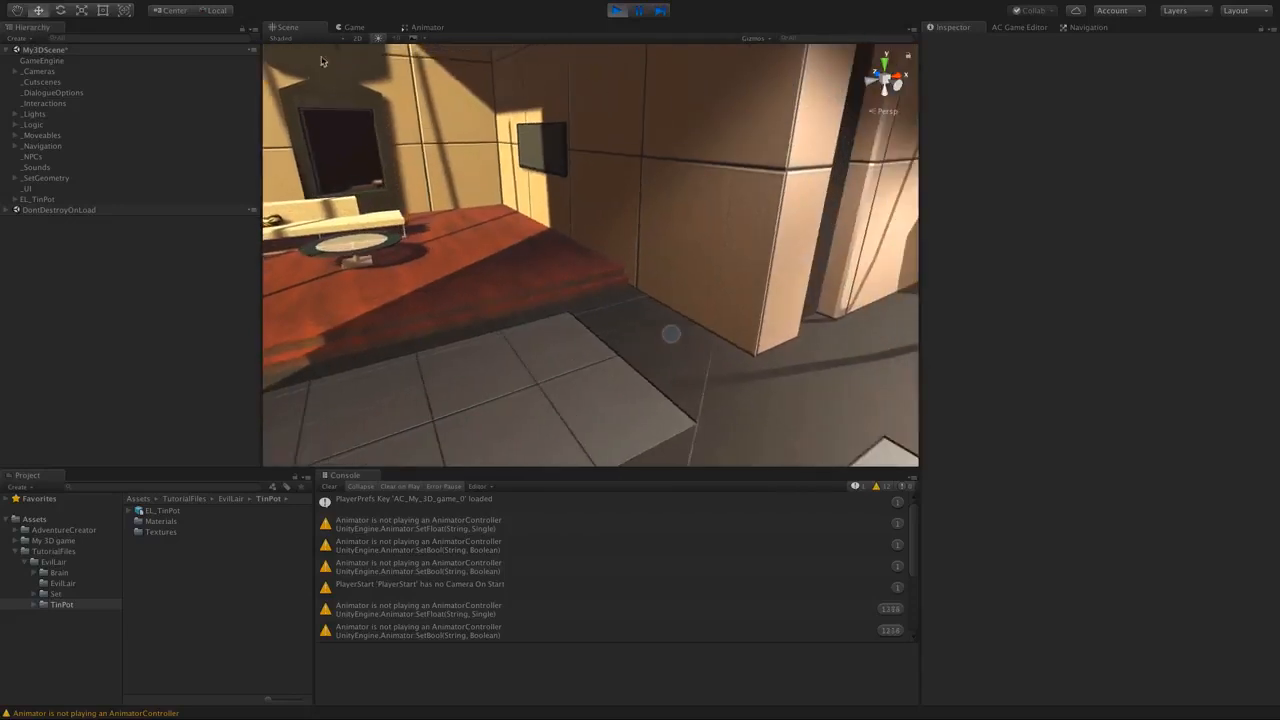
- Dock the Game view beside the Console so it shows together with the Scene view, and frame the platform and laser table in the scene
left_click(300, 23)
left_click(352, 27)
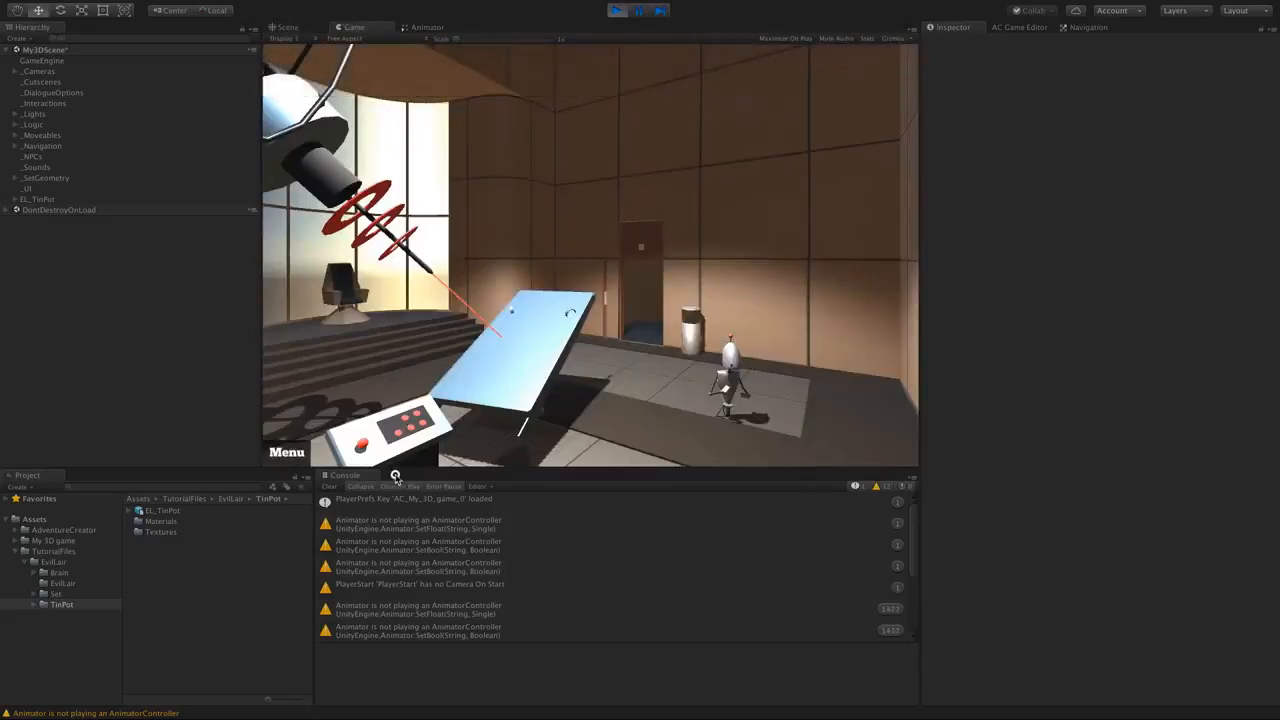
left_click_drag(374, 27, 440, 405)
middle_click_drag(640, 236, 526, 197)
scroll(526, 197, "down", 5)
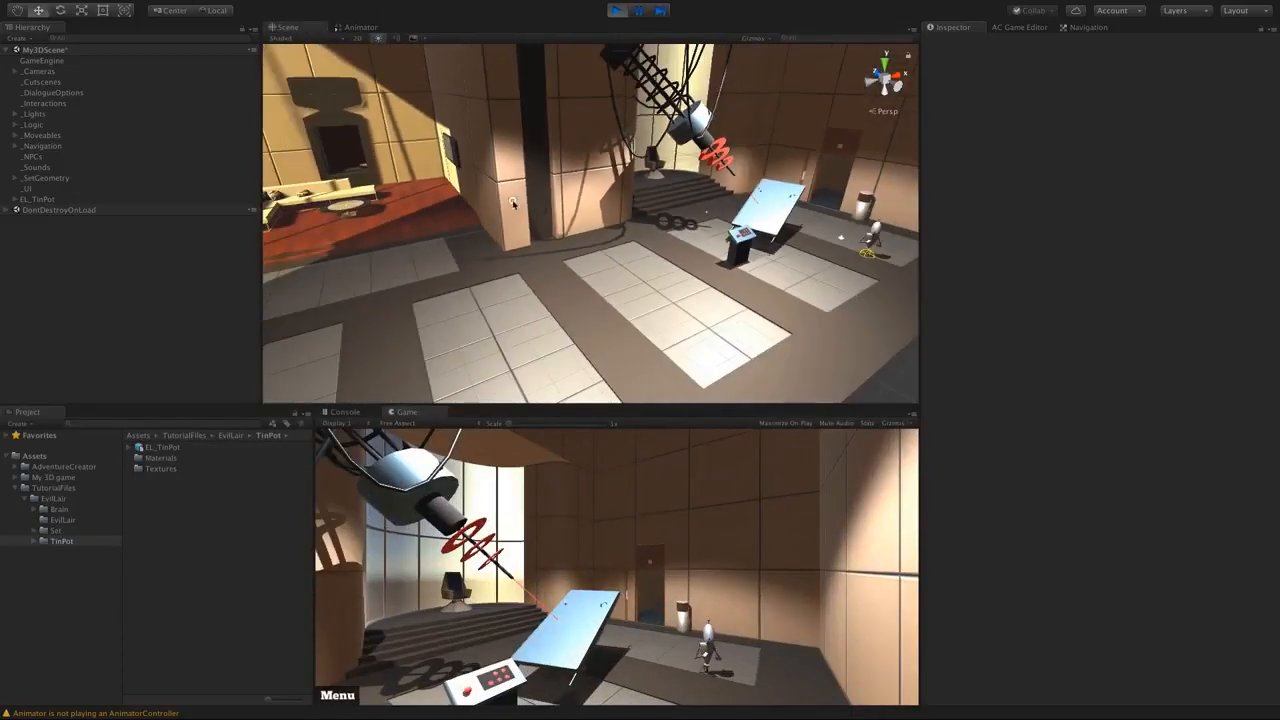
right_click_drag(519, 206, 566, 200)
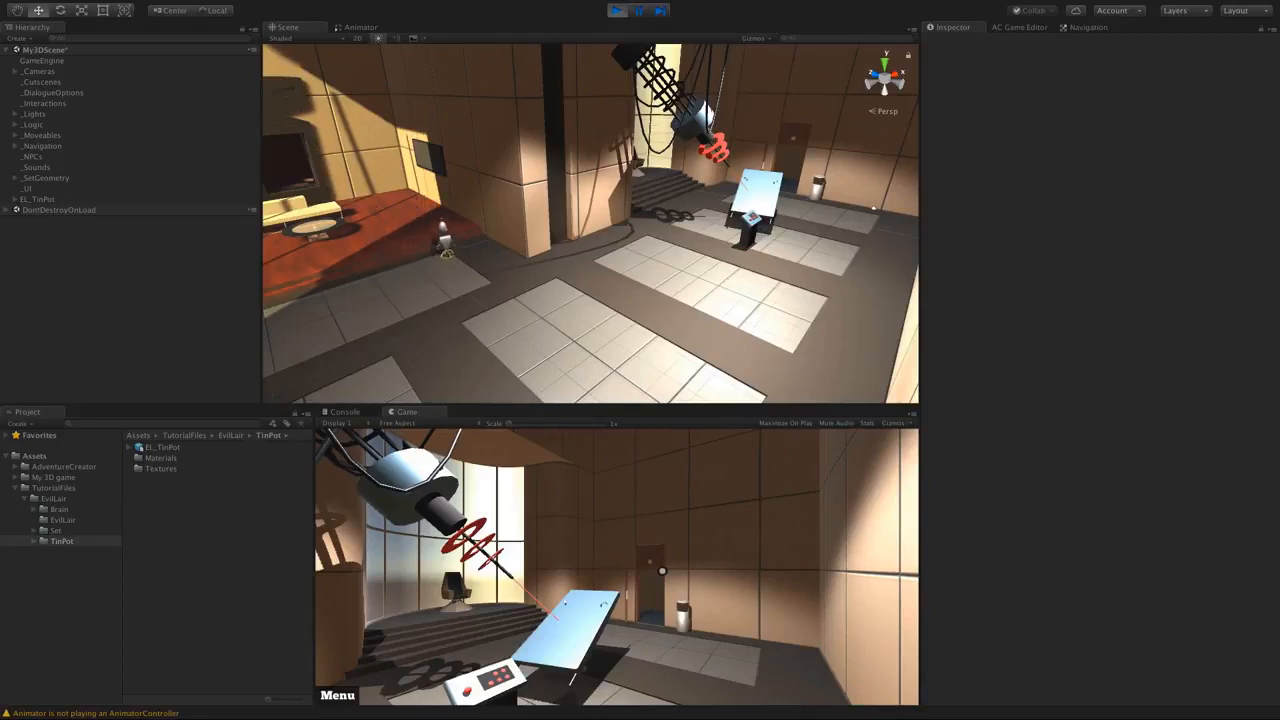
- Inspect how EL_TinPot stands on the wooden platform during the play test, and end play mode
double_click(37, 199)
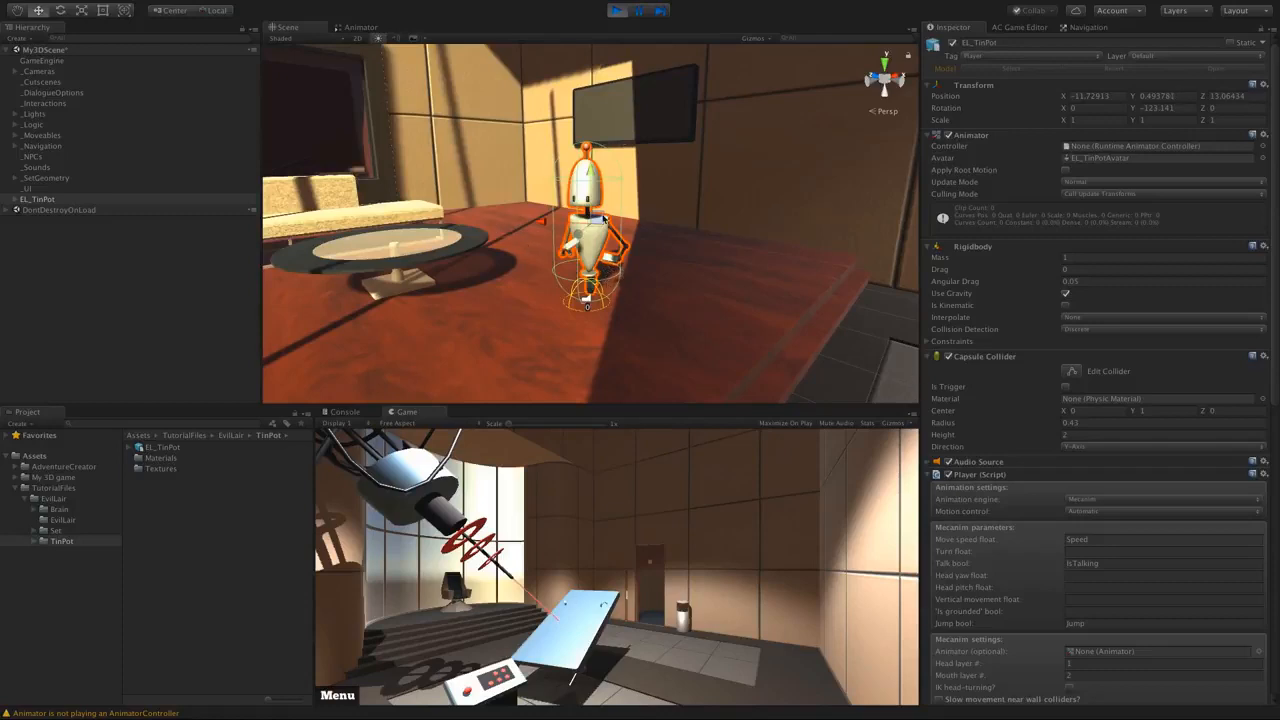
scroll(619, 275, "down", 3)
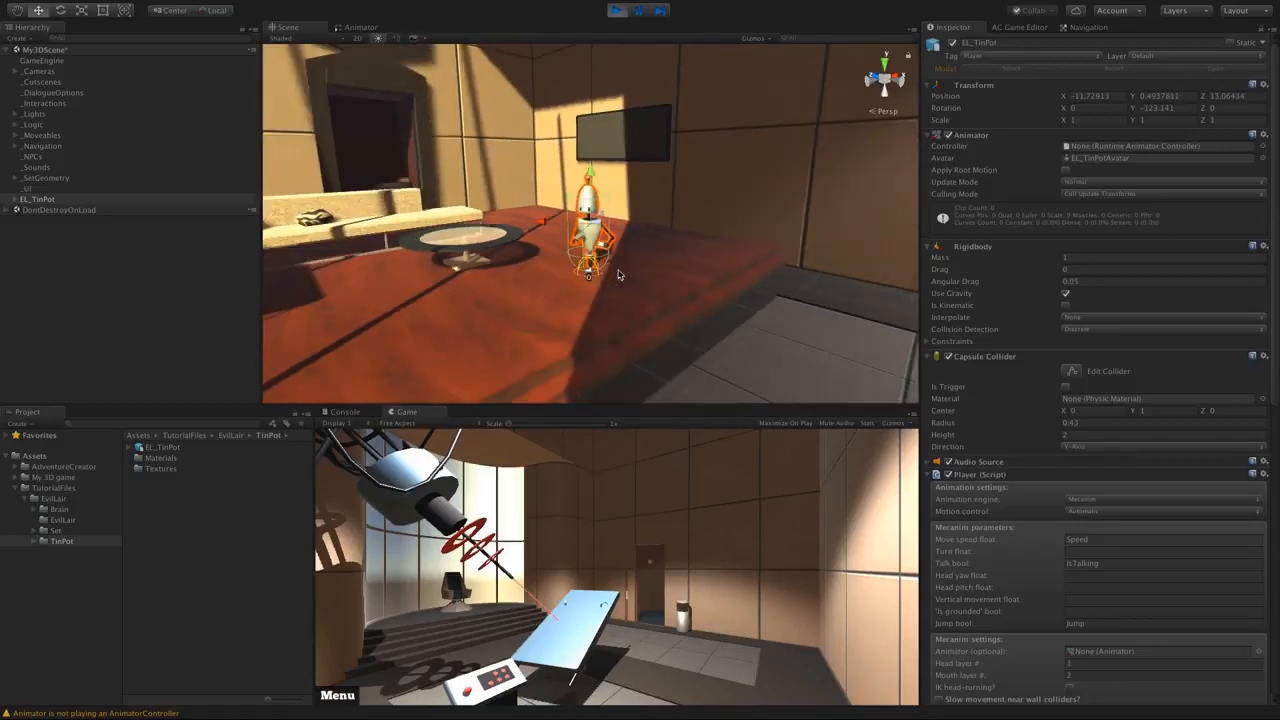
left_click_drag(811, 243, 678, 241, "alt")
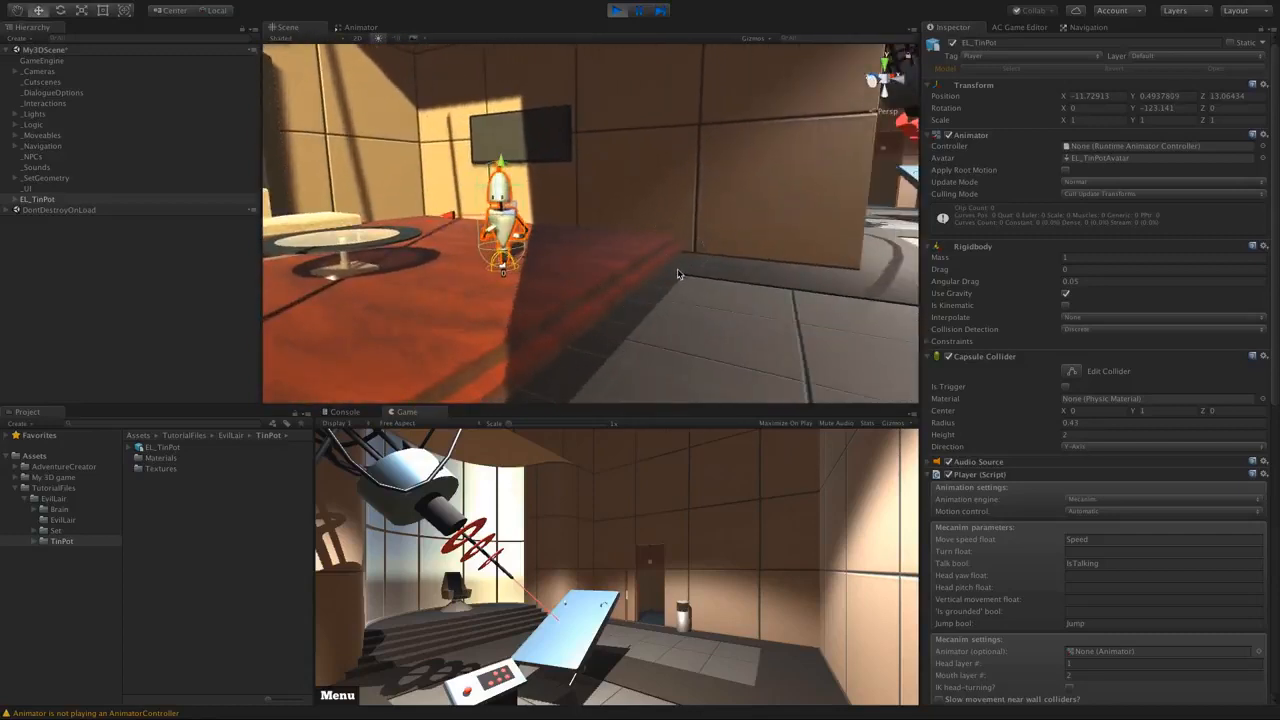
left_click(616, 10)
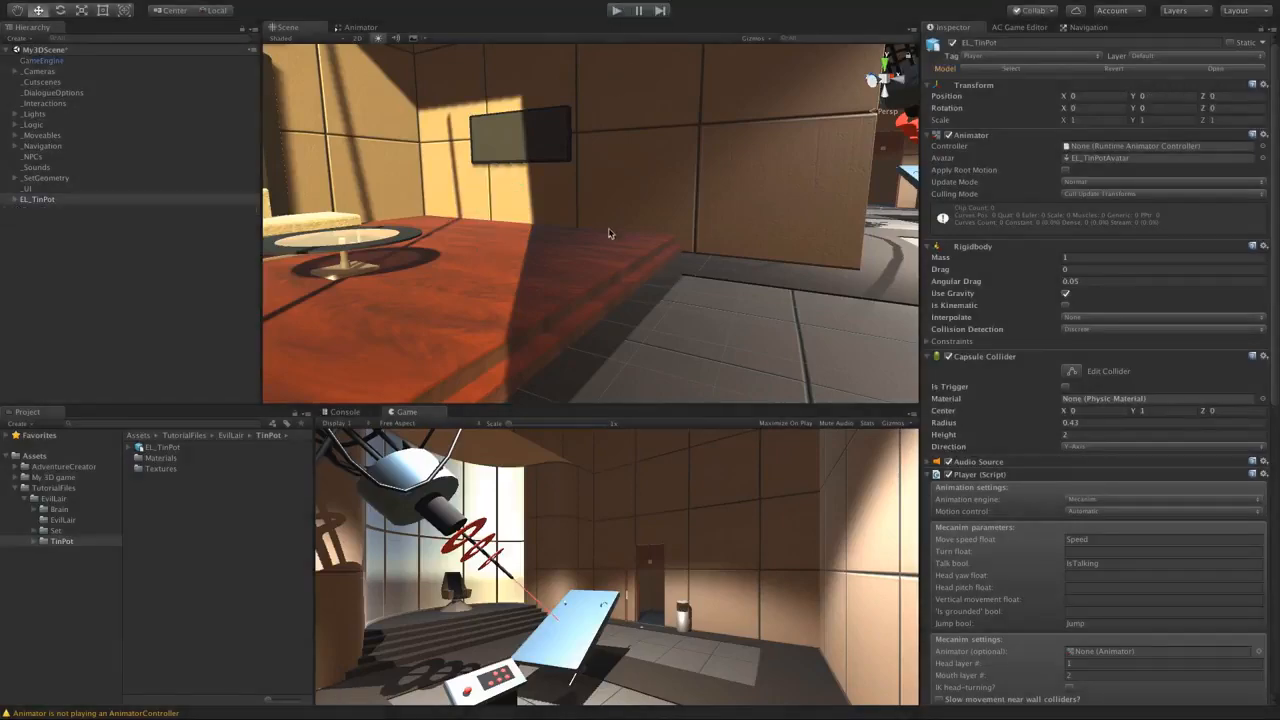
- Review EL_TinPot's physics settings and remove its Rigidbody and Capsule Collider components
double_click(86, 204)
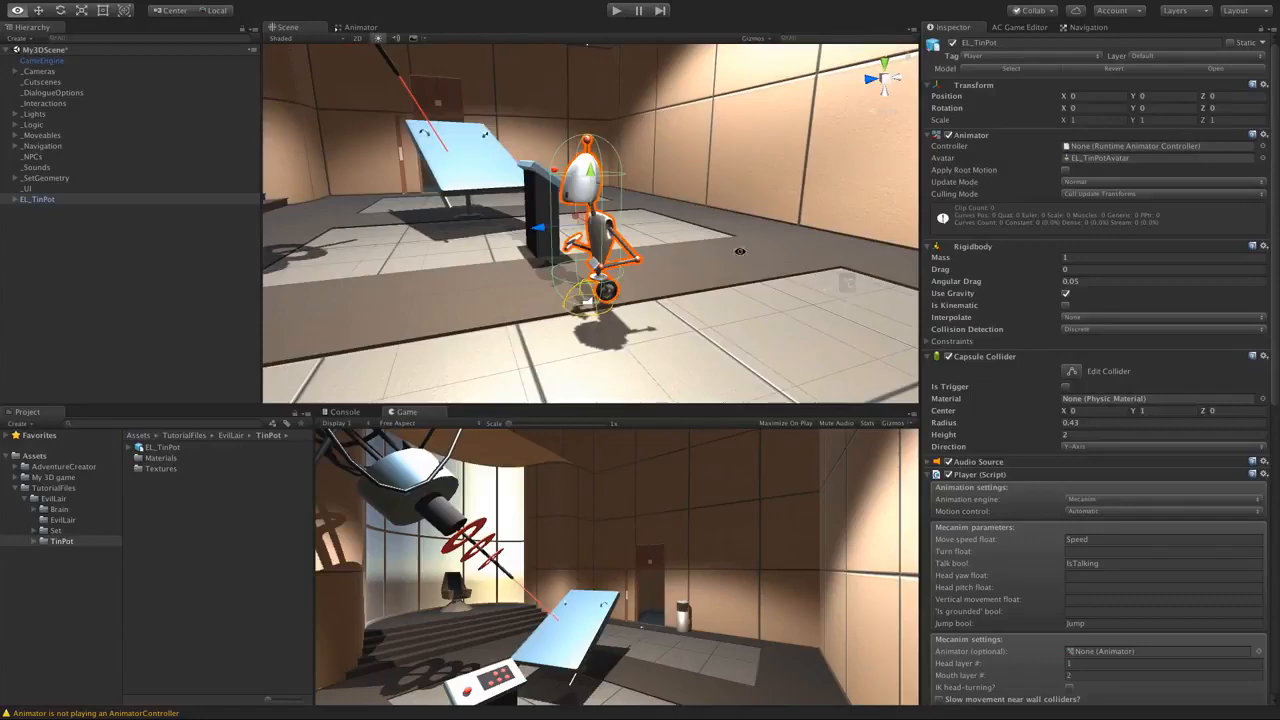
scroll(1176, 491, "down", 10)
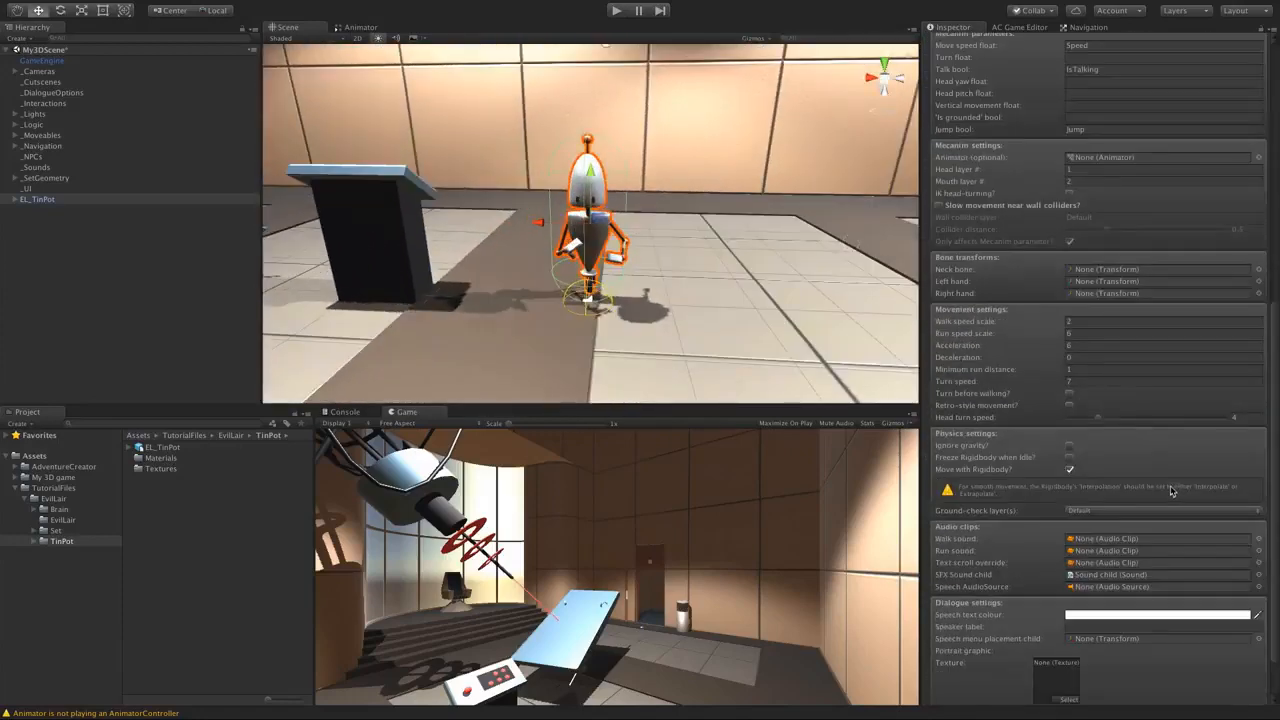
scroll(1172, 491, "down", 2)
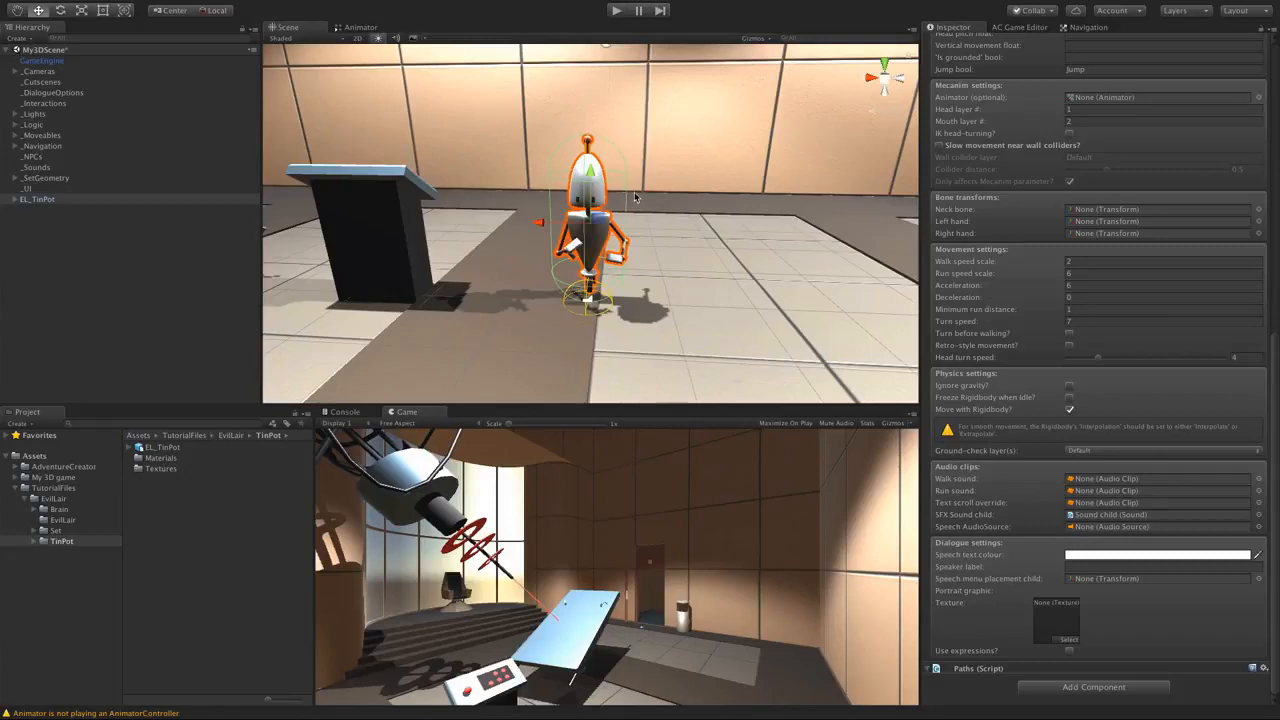
left_click_drag(1275, 464, 1133, 403)
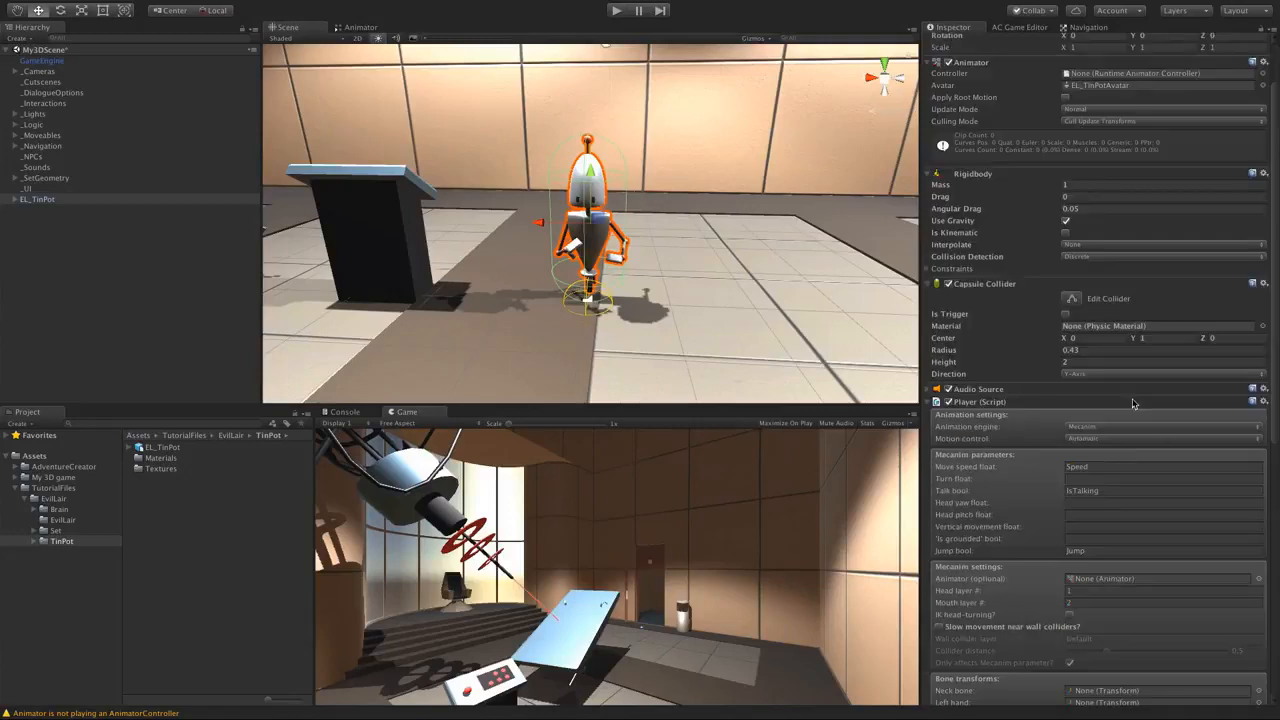
left_click(1267, 172)
left_click(1247, 209)
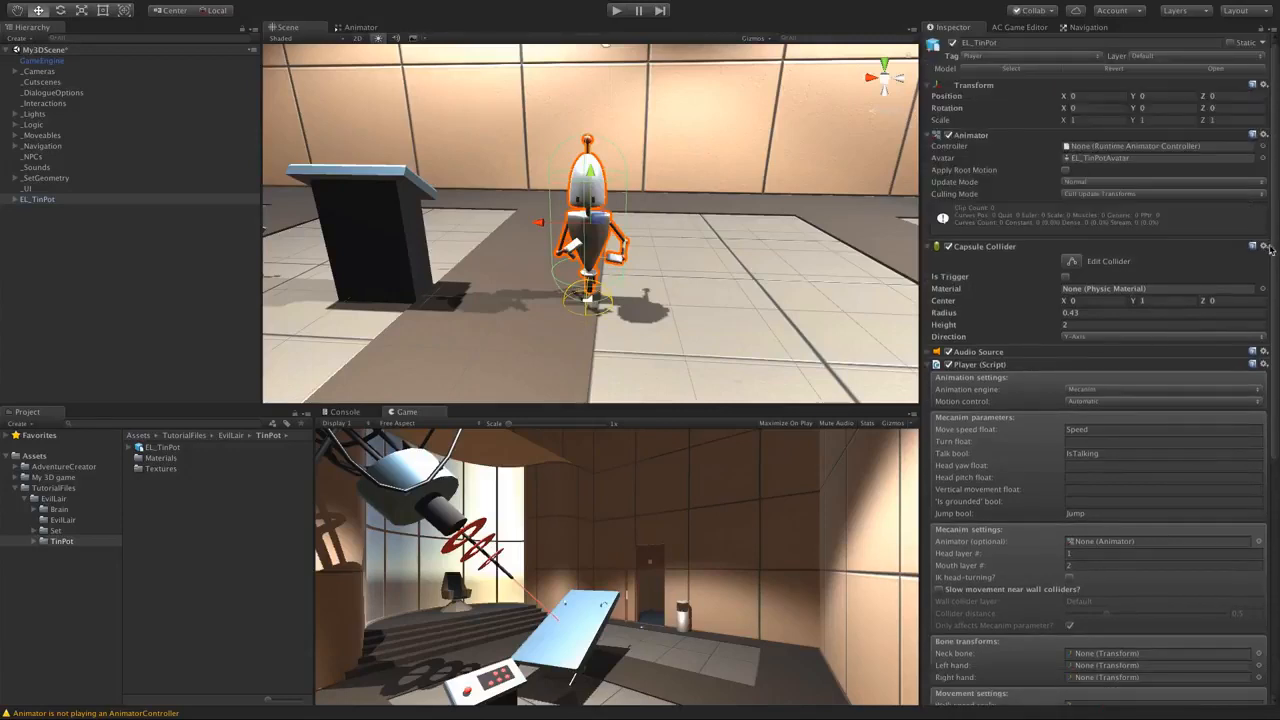
left_click(1265, 247)
left_click(1242, 281)
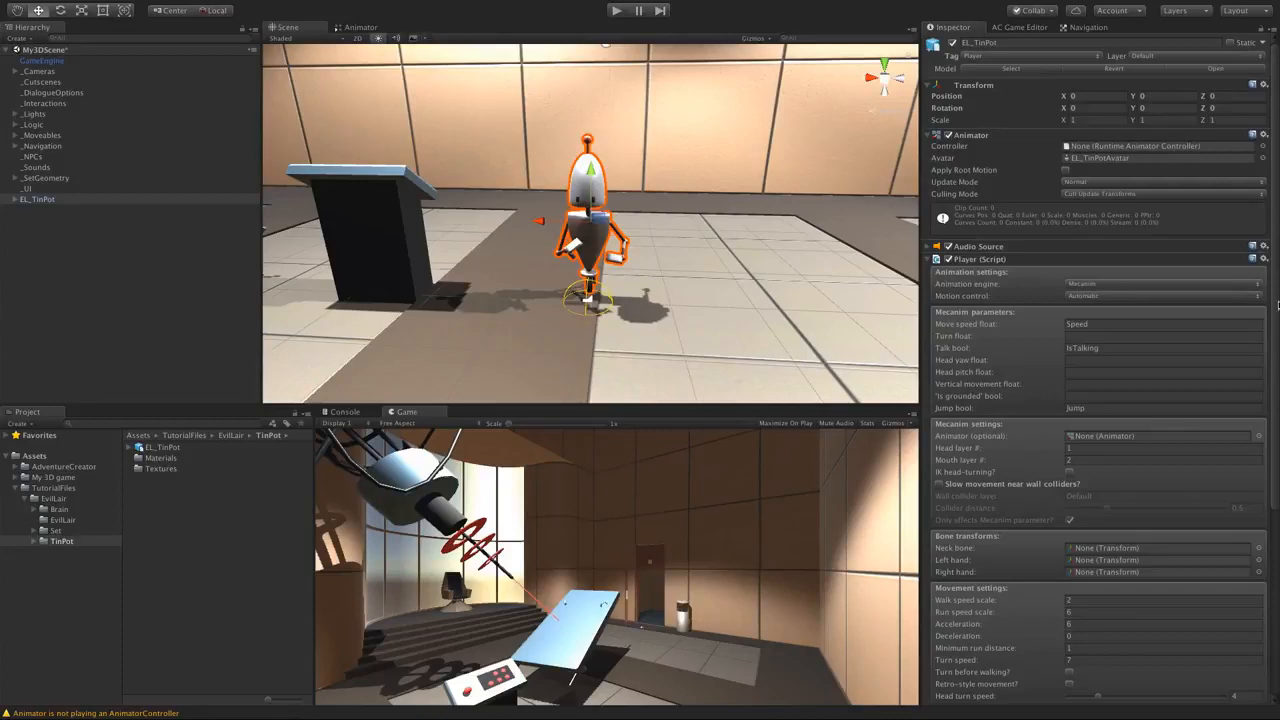
- Add a Character Controller component to EL_TinPot
left_click_drag(1277, 304, 1277, 537)
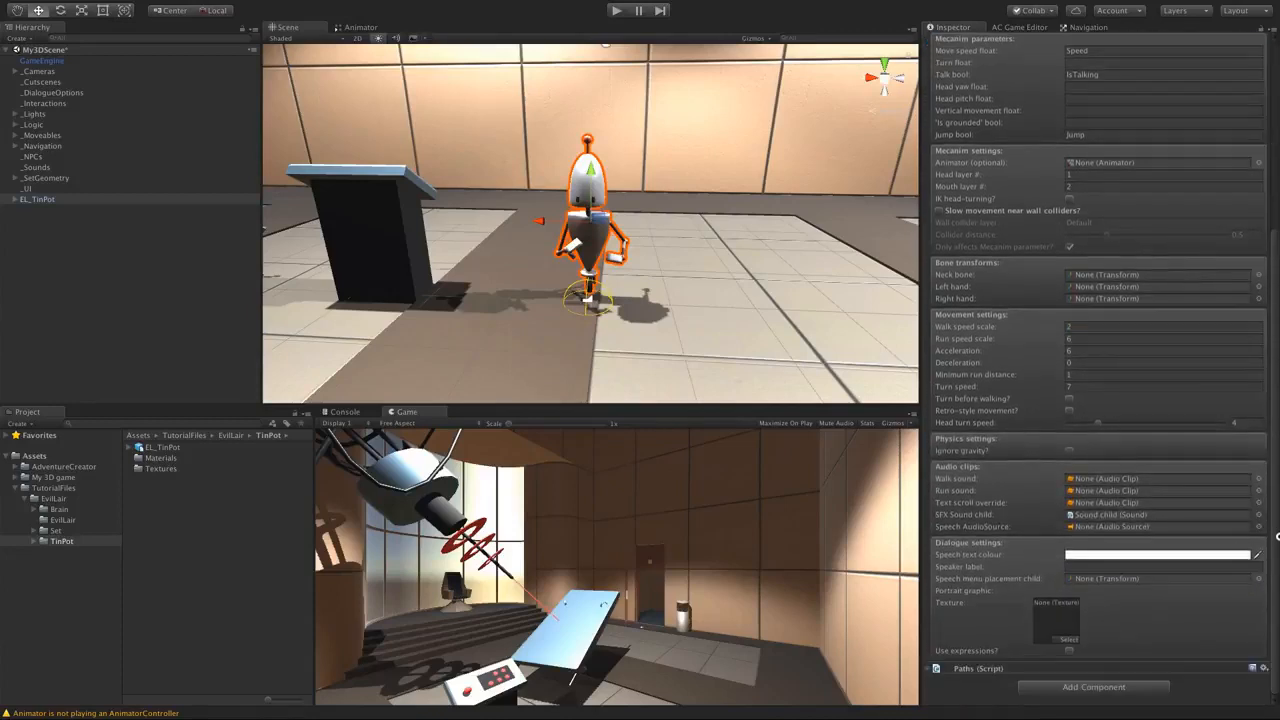
left_click(1134, 690)
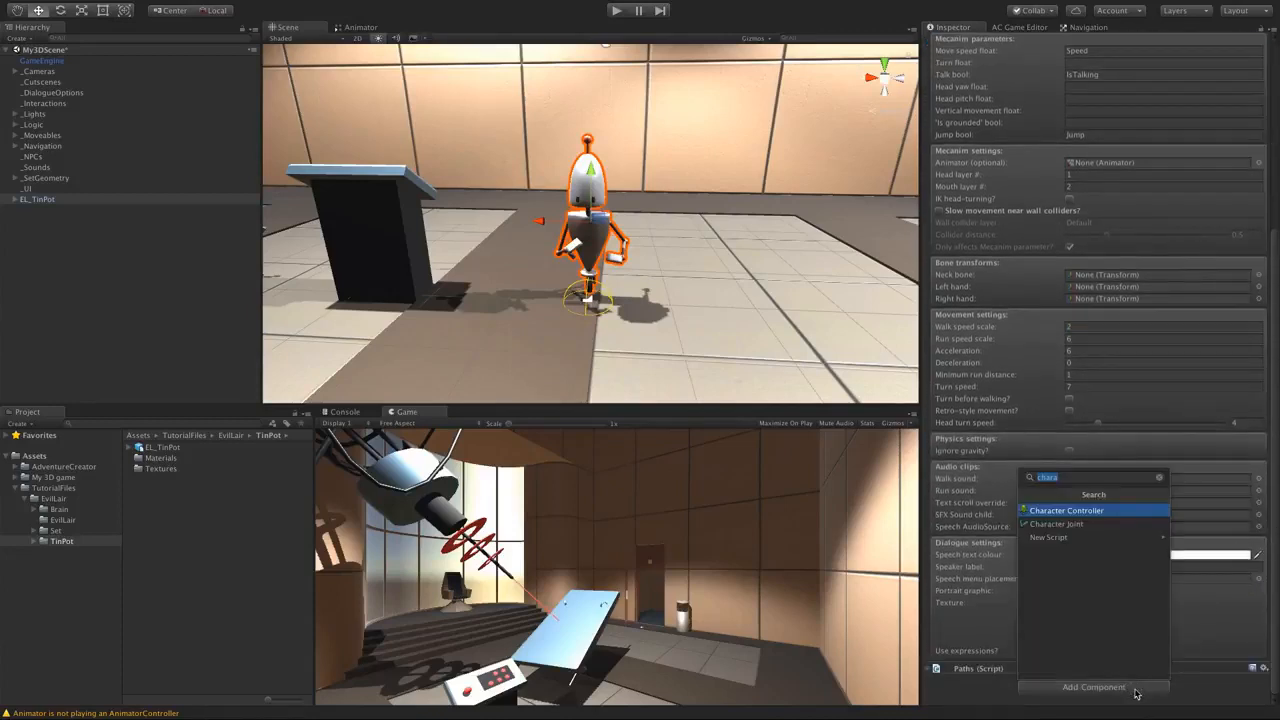
type("chara")
key("Return")
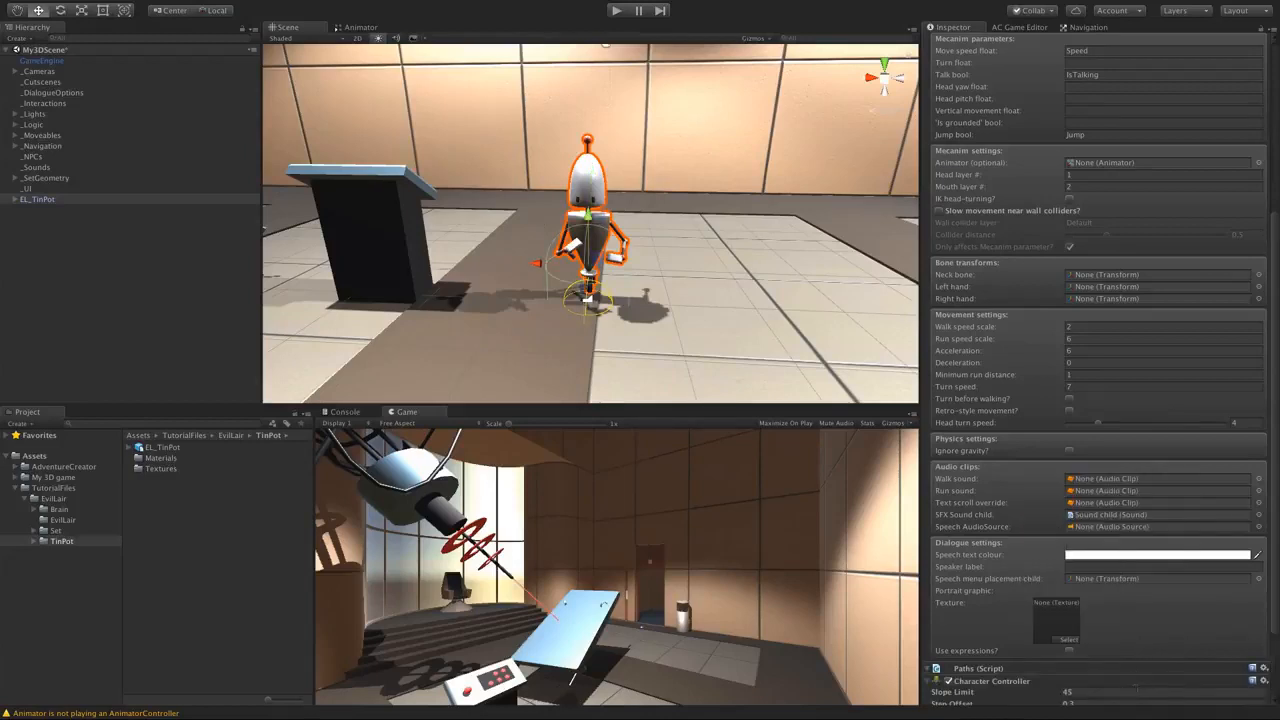
- Set the Character Controller's Center Y to 1 and its Radius to 0.38 so that it fits the robot's body
left_click_drag(690, 312, 562, 263, "alt")
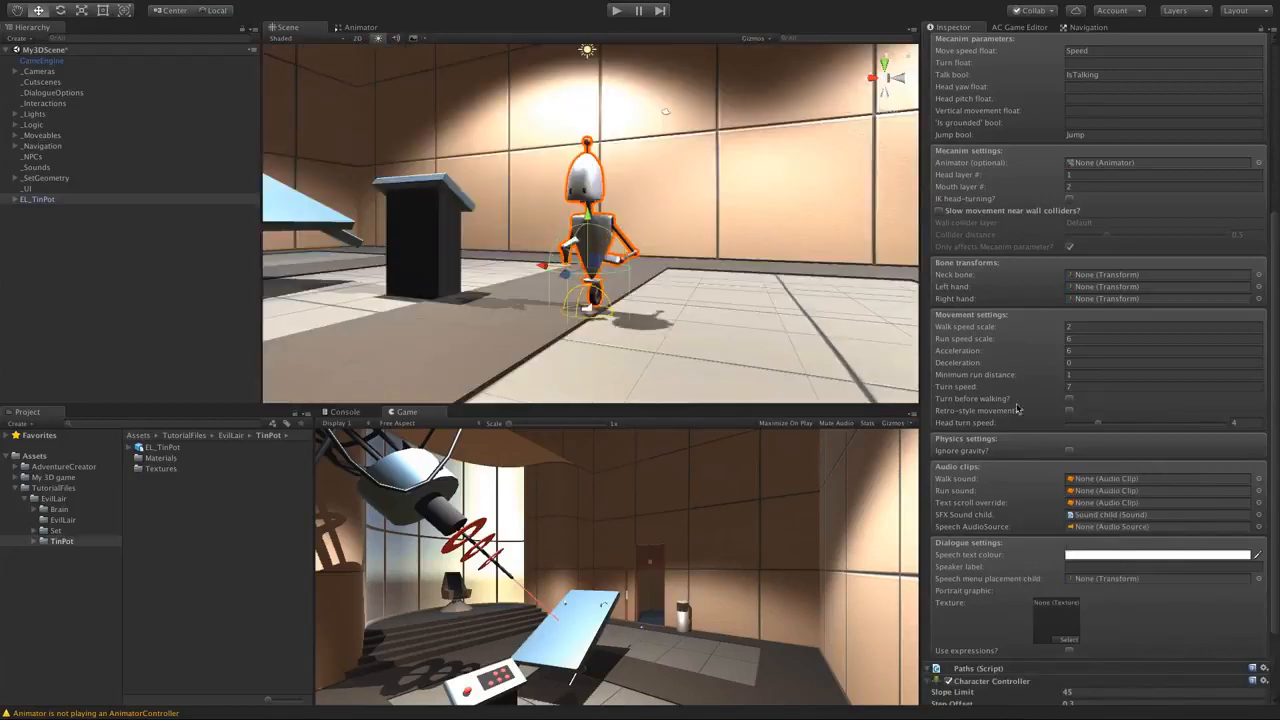
scroll(1017, 410, "down", 3)
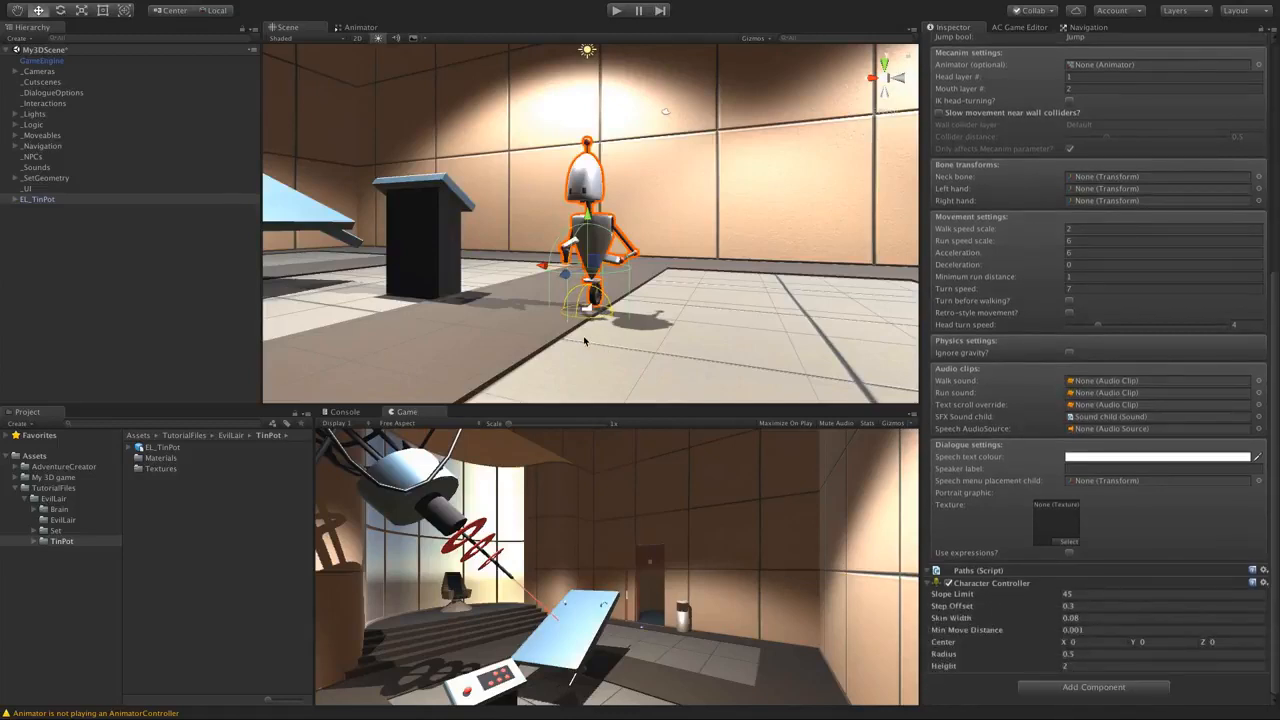
left_click(1150, 641)
type("1")
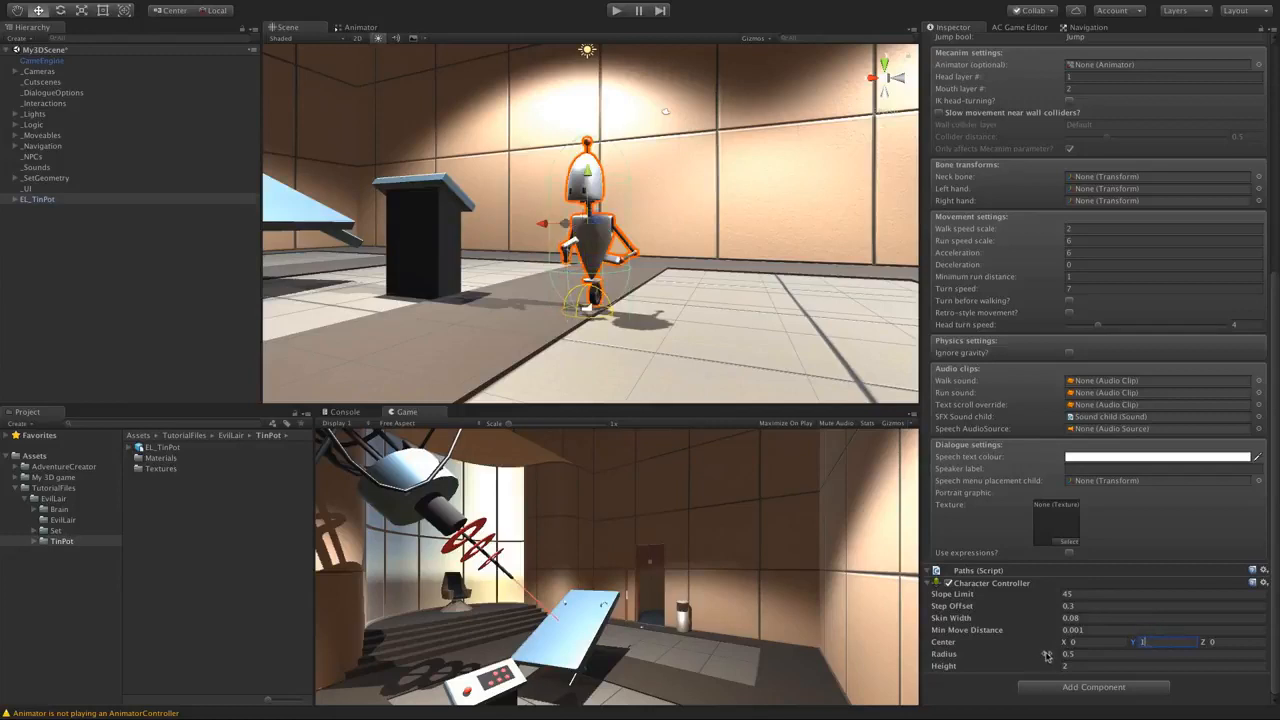
left_click_drag(1046, 656, 1042, 654)
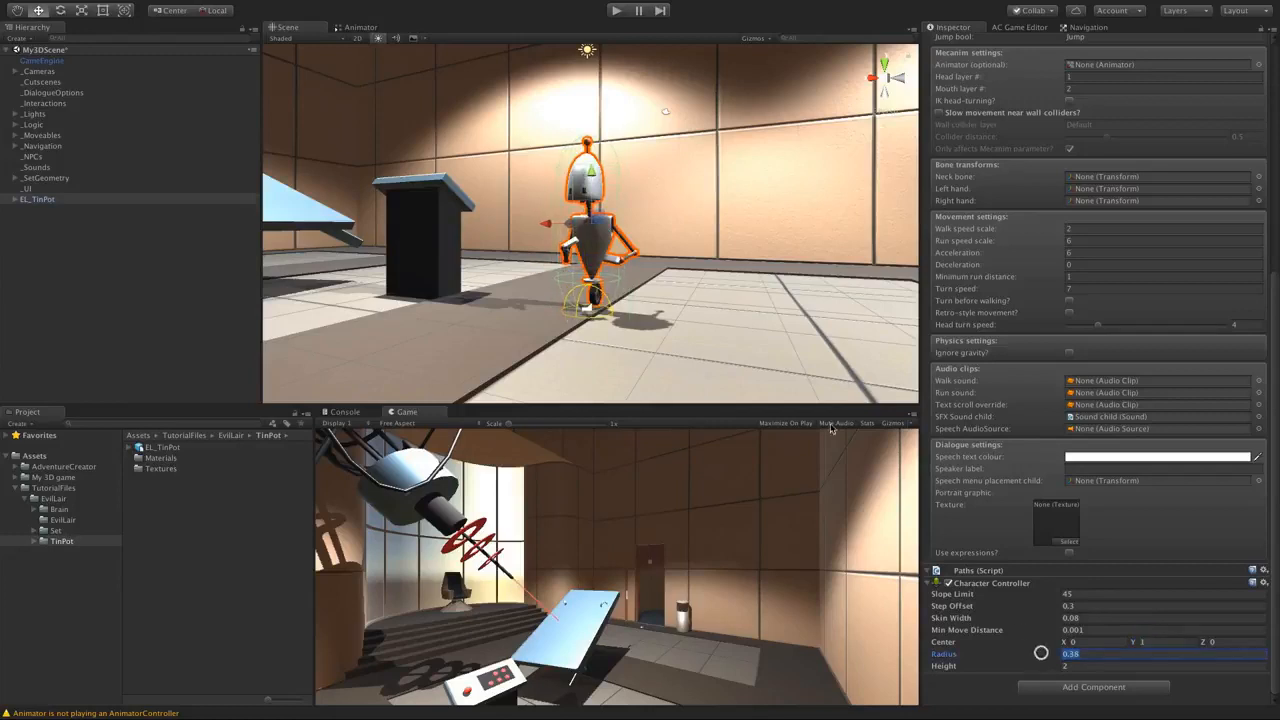
left_click_drag(745, 190, 528, 188, "alt")
- Run a play test that moves EL_TinPot across the lab floor while watching it in the Scene view, and end play mode
left_click(616, 10)
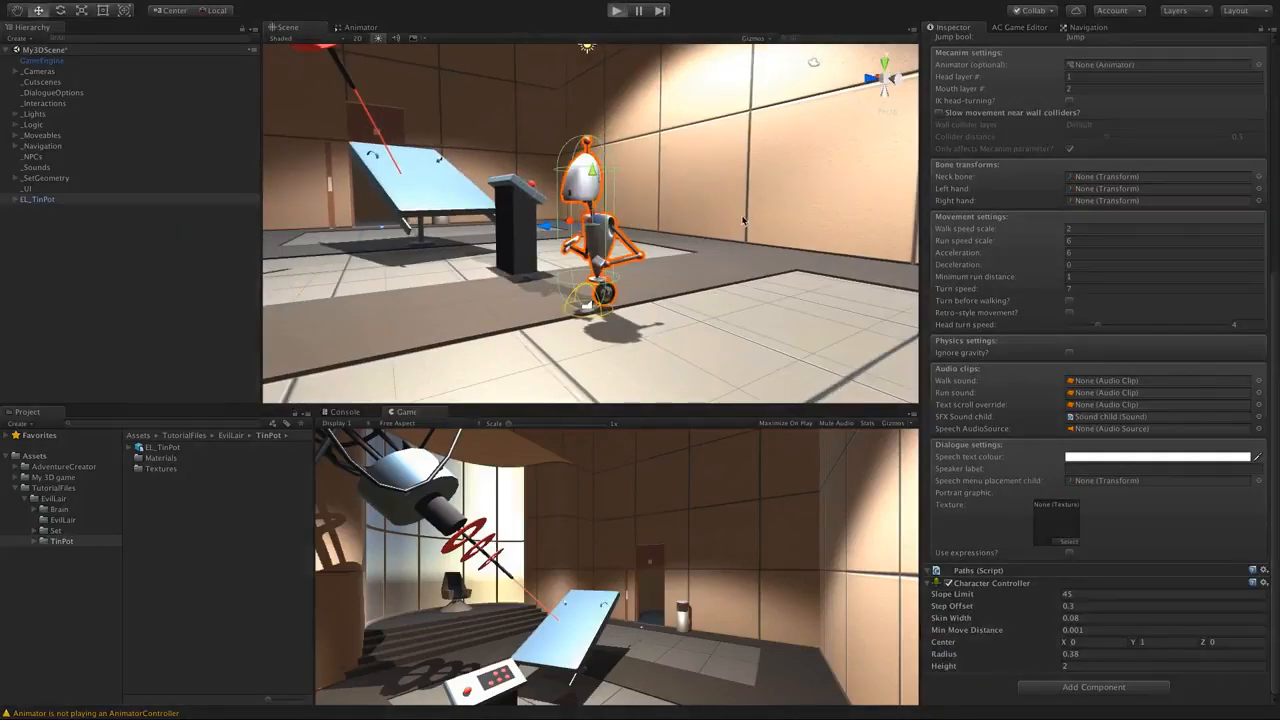
left_click_drag(779, 200, 466, 264, "alt")
scroll(431, 198, "down", 5)
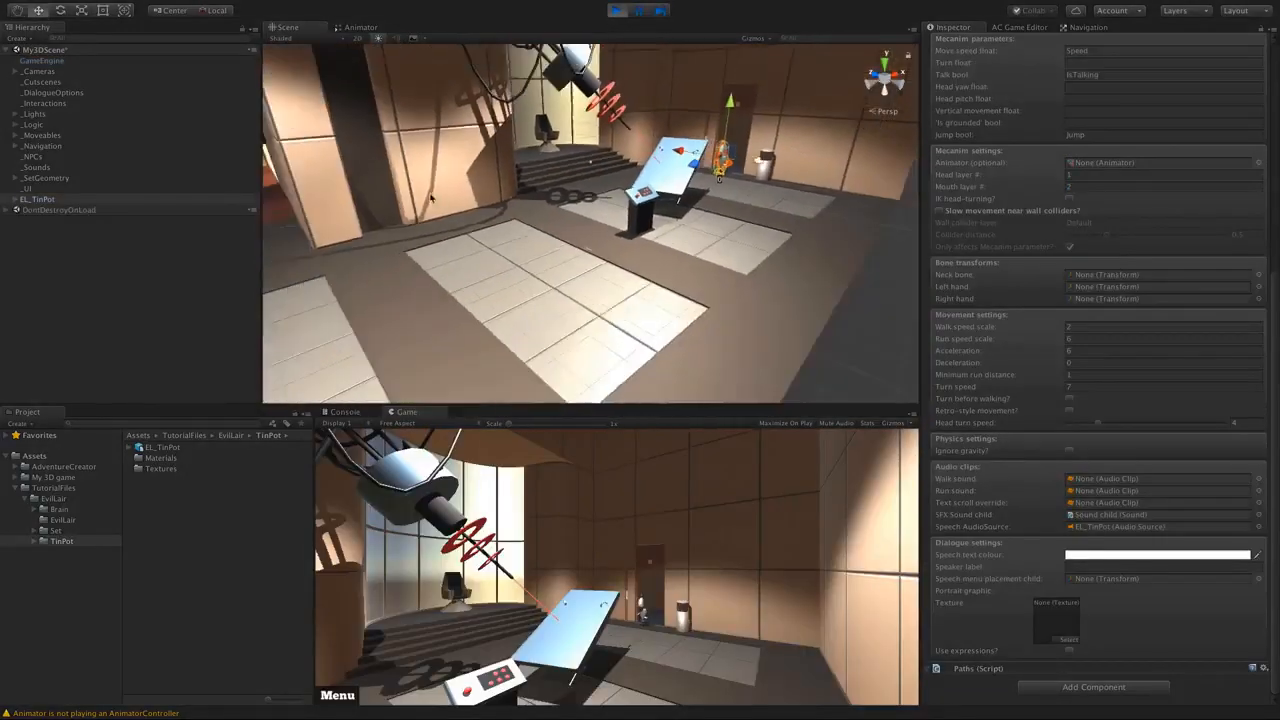
middle_click_drag(431, 198, 593, 230)
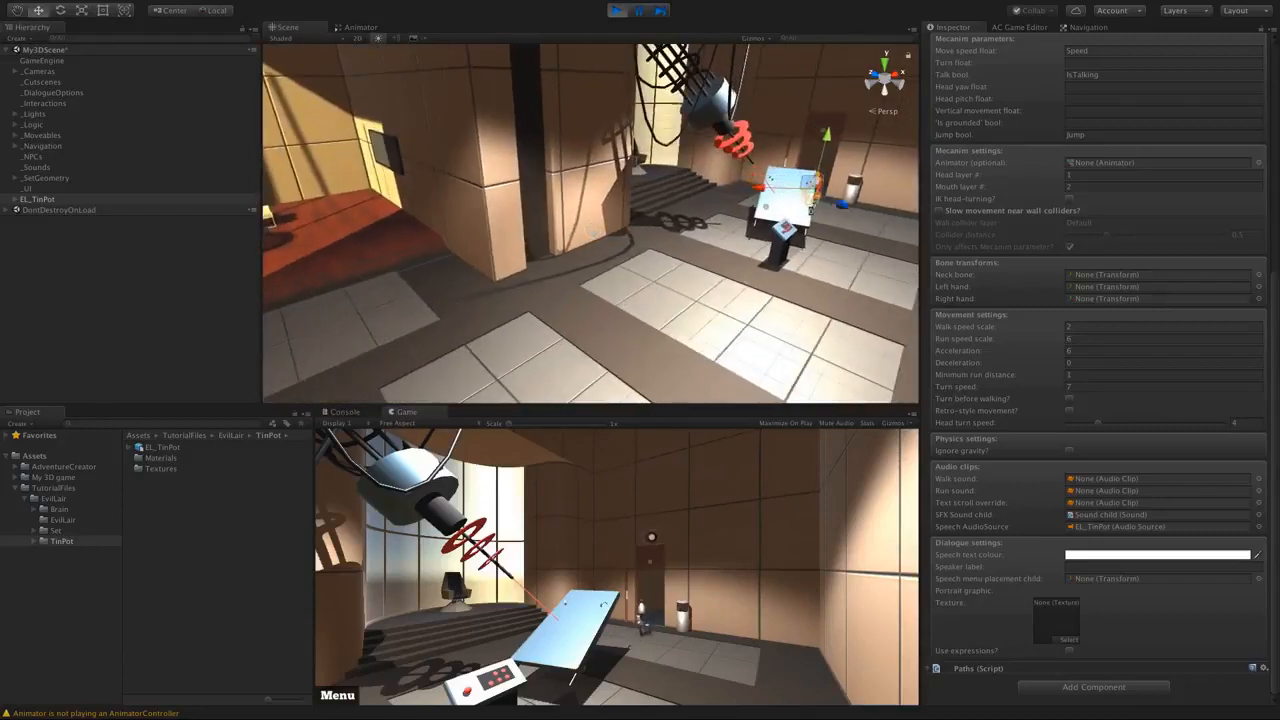
key("Down")
key("Left")
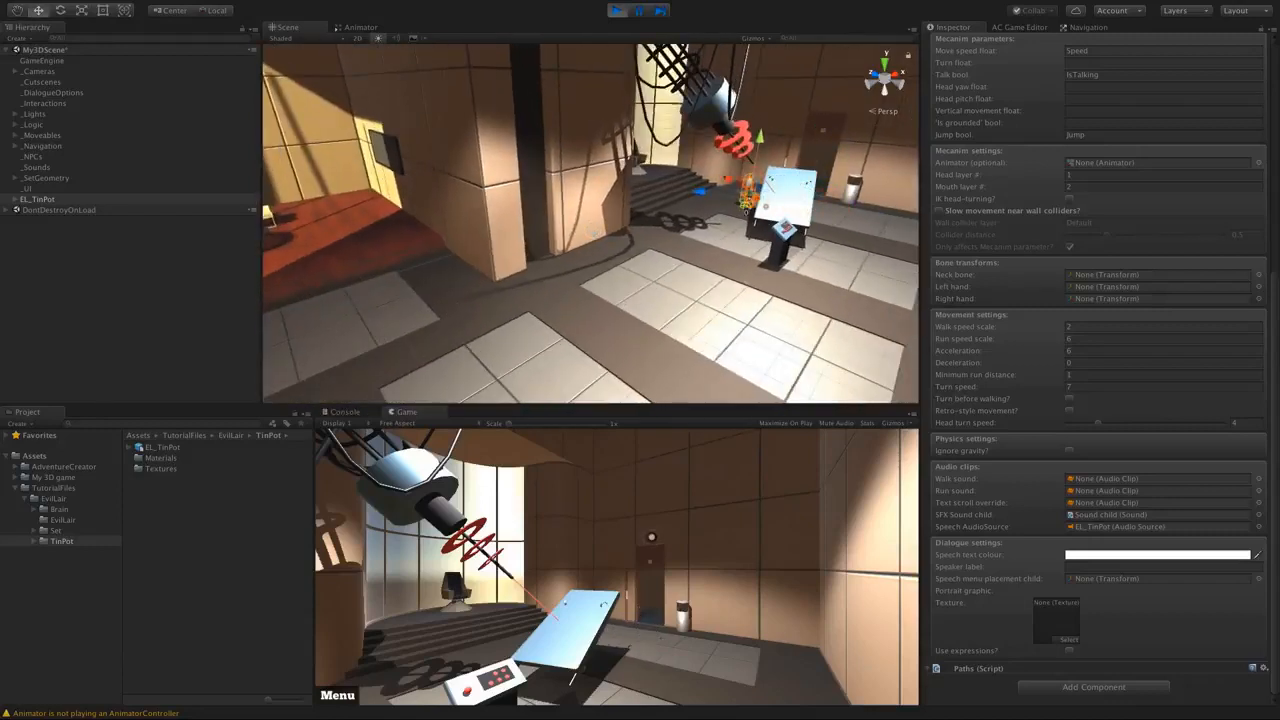
key("Down")
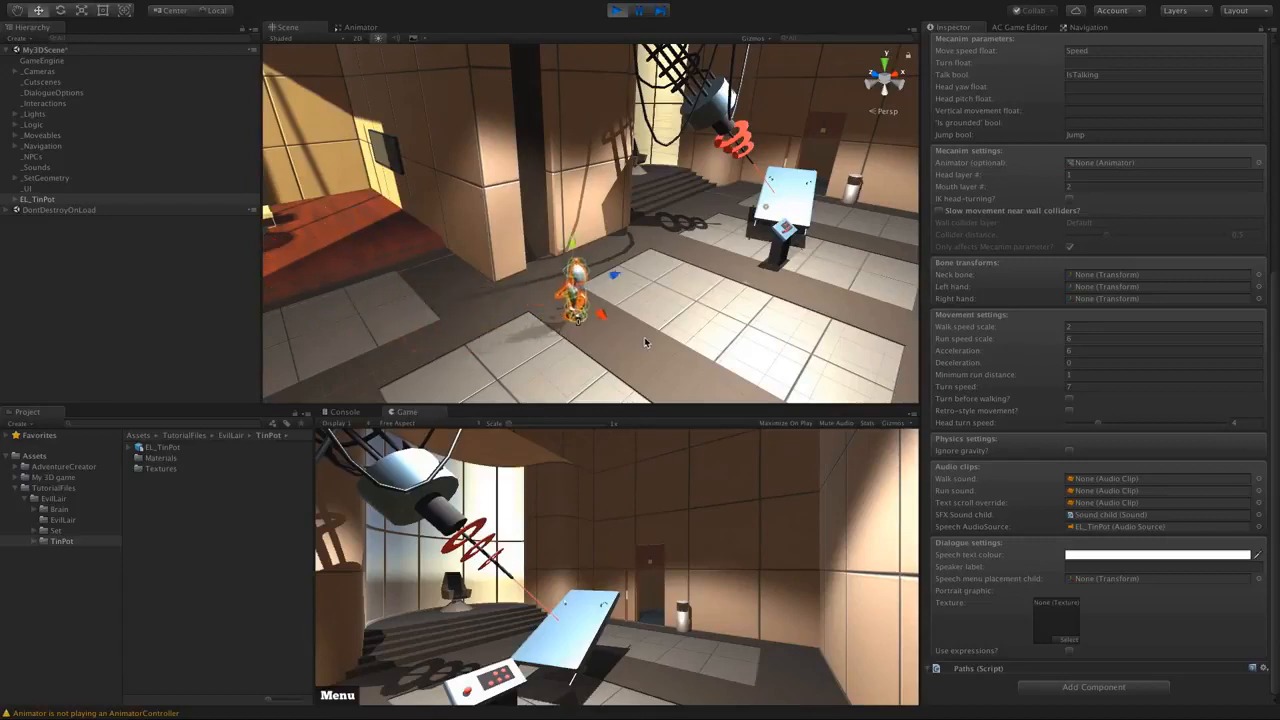
left_click(618, 12)
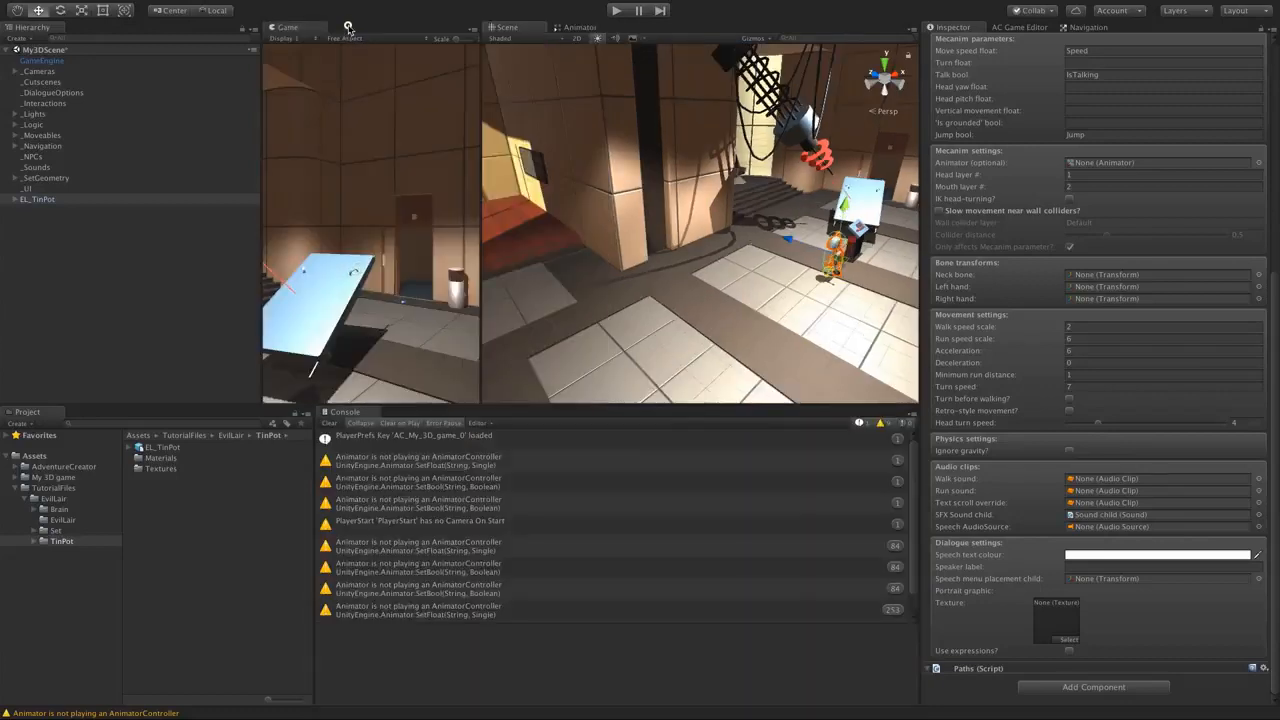
- Dock the Game view in the same area as the Scene view and widen that area
left_click_drag(358, 28, 565, 32)
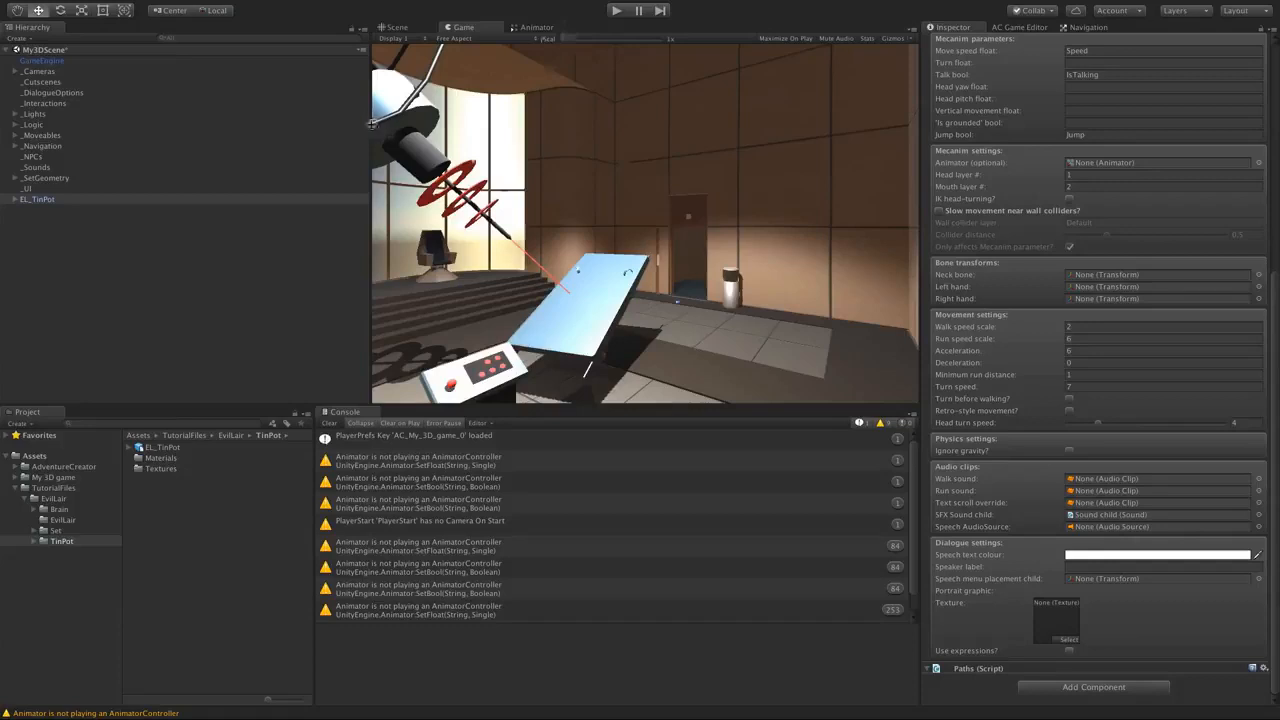
left_click_drag(370, 130, 238, 130)
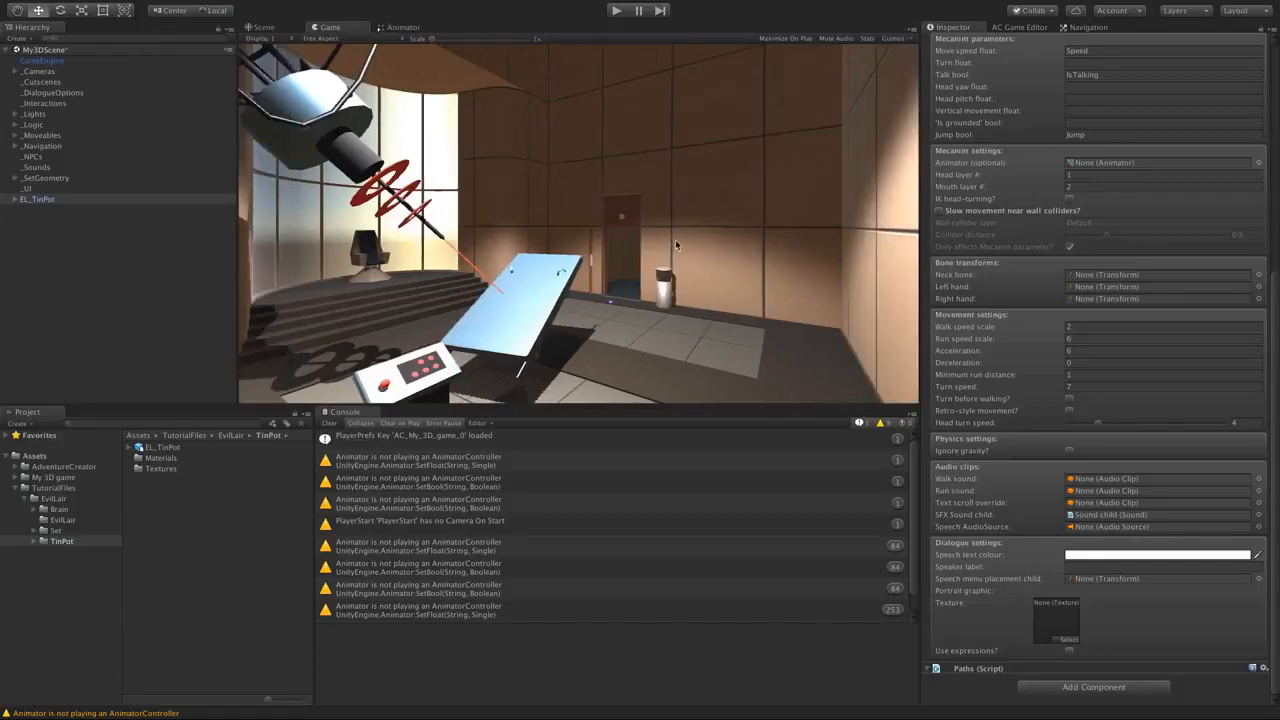
- In play mode, set the Player's Walk speed scale to 1.5 and Run speed scale to 3, and try the movement
left_click(614, 11)
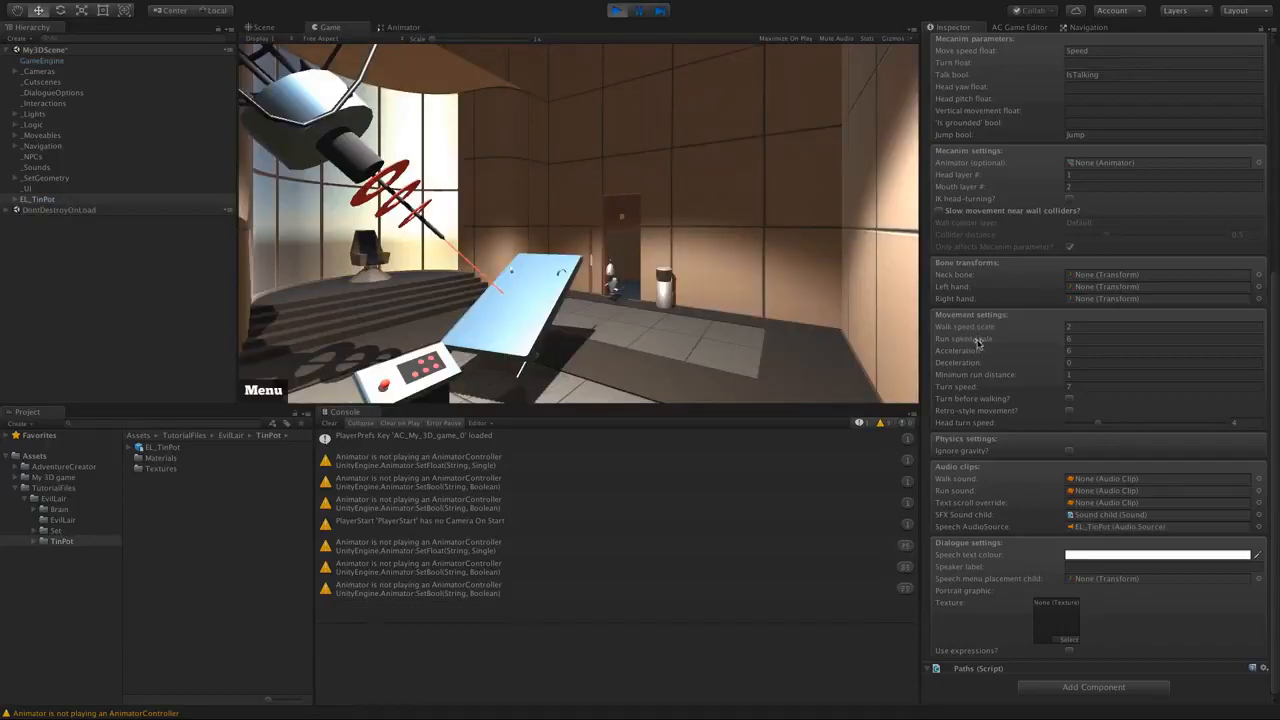
left_click(729, 306)
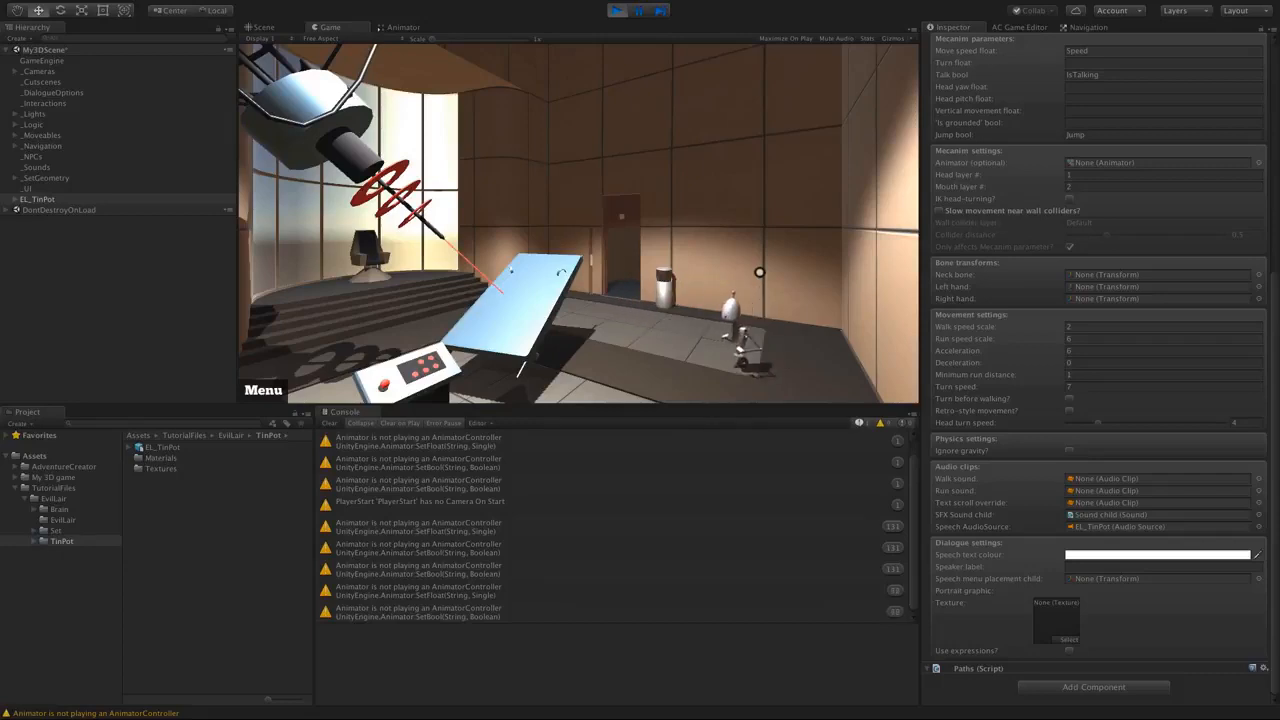
left_click(1083, 327)
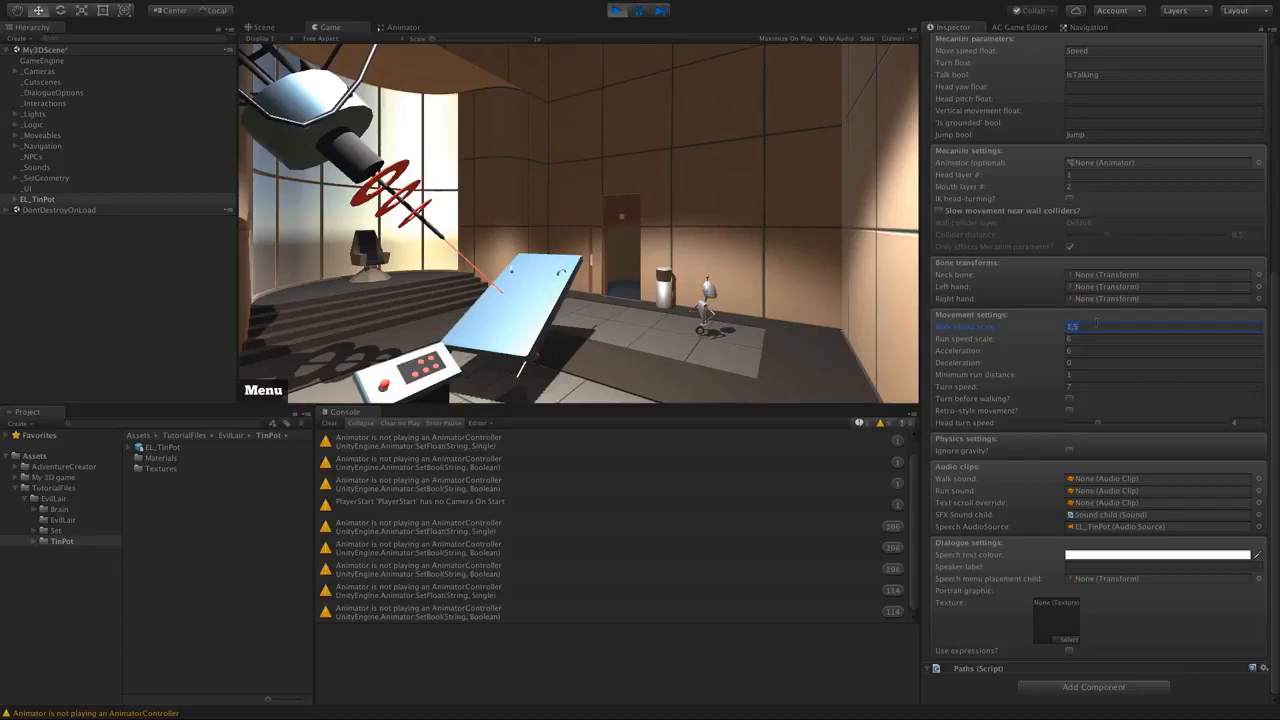
left_click(681, 358)
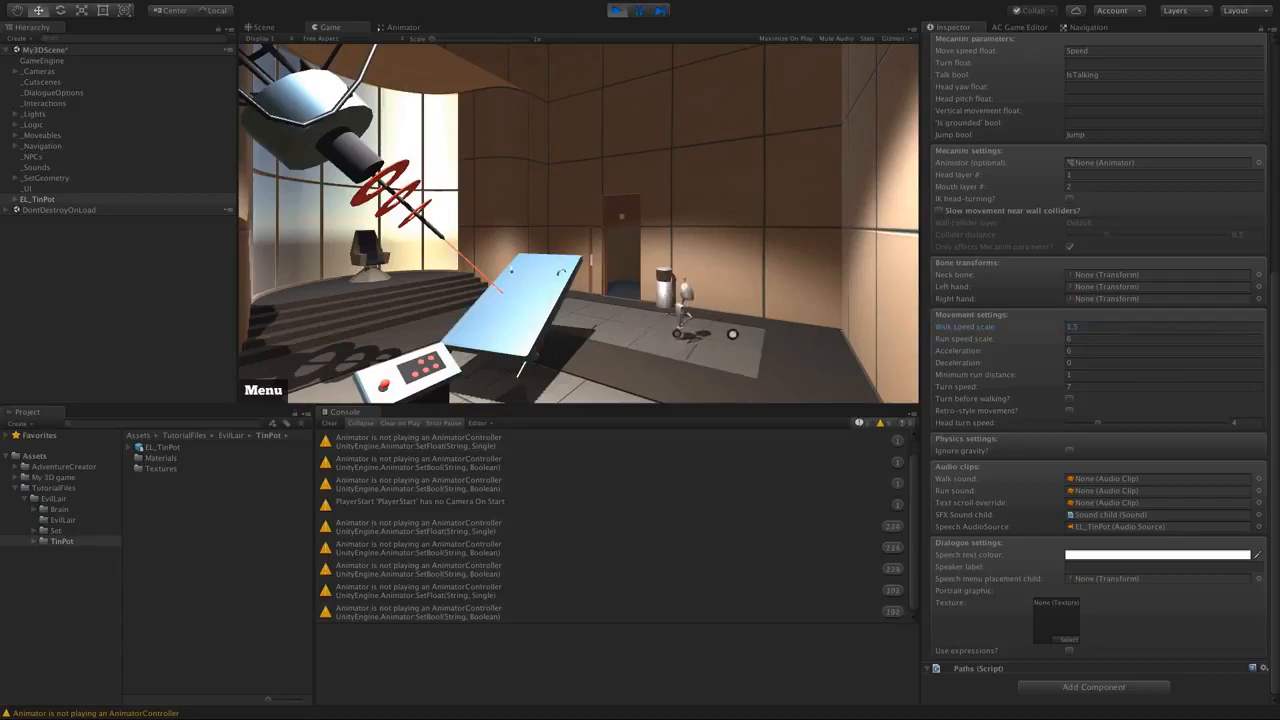
left_click(1078, 341)
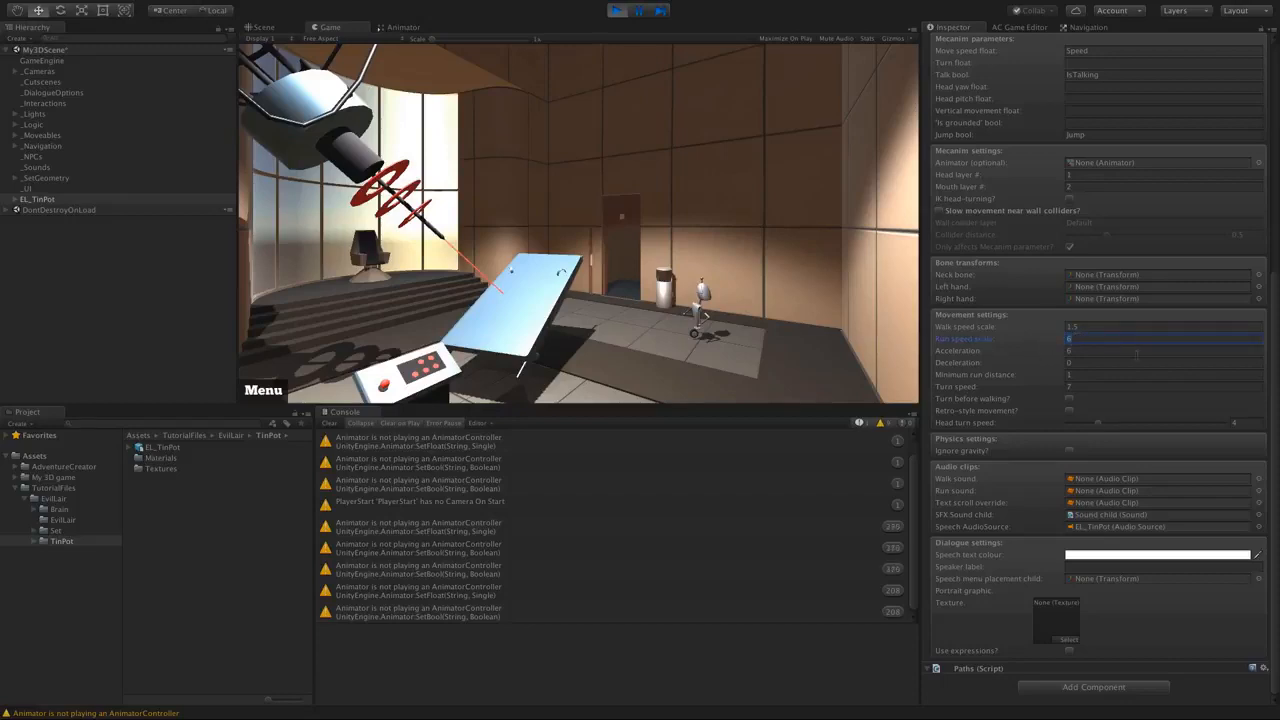
left_click(776, 333)
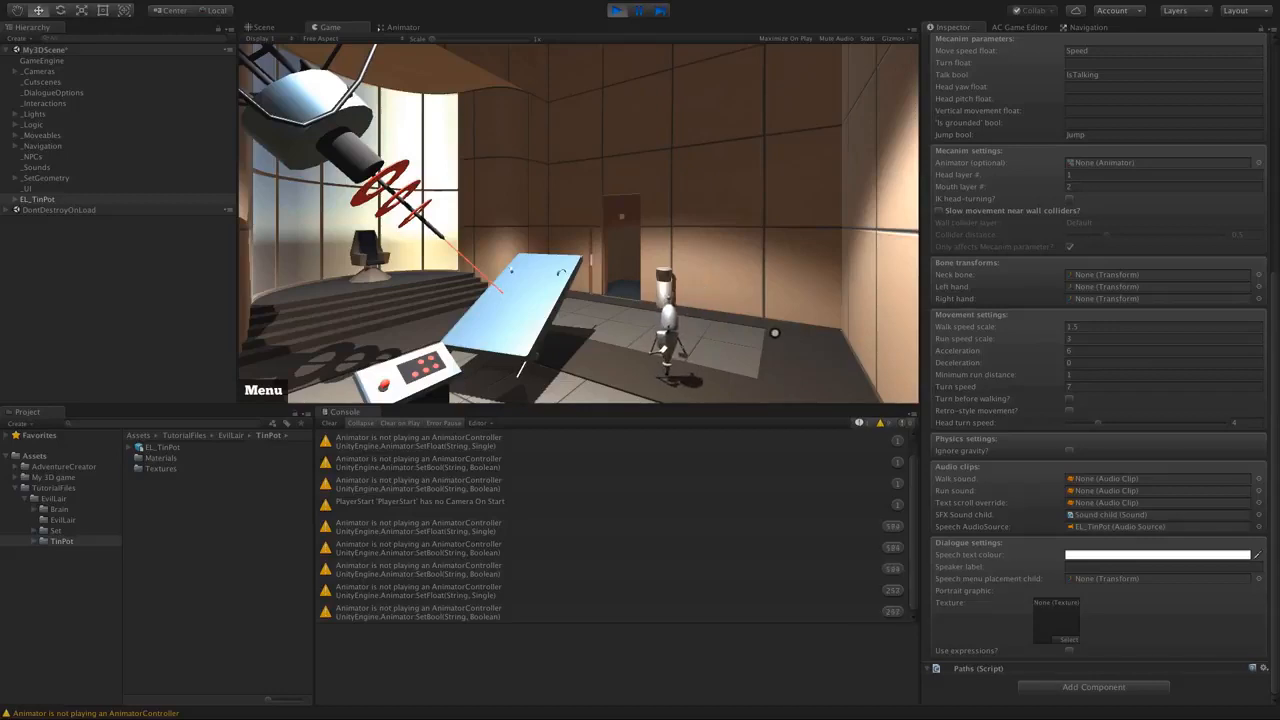
- Copy the Player script's values during play, end play mode, and paste them back onto EL_TinPot's Player component
left_click_drag(1275, 368, 1274, 302)
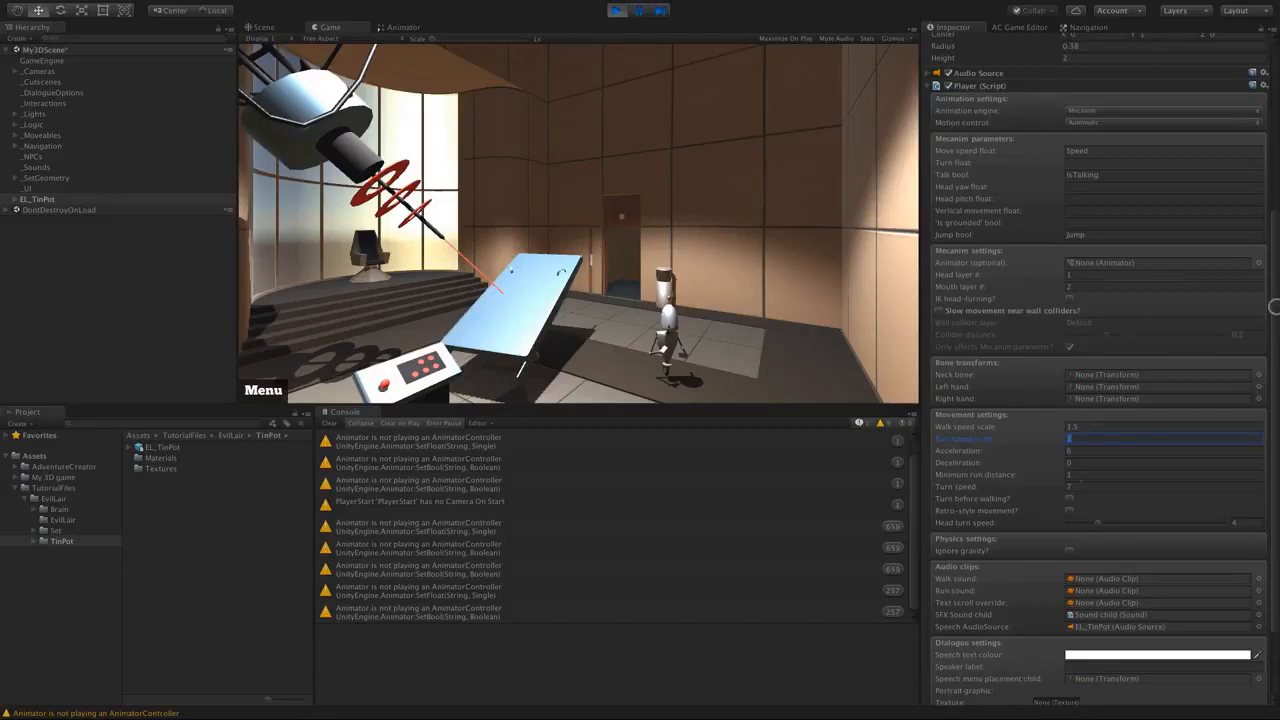
left_click(1265, 85)
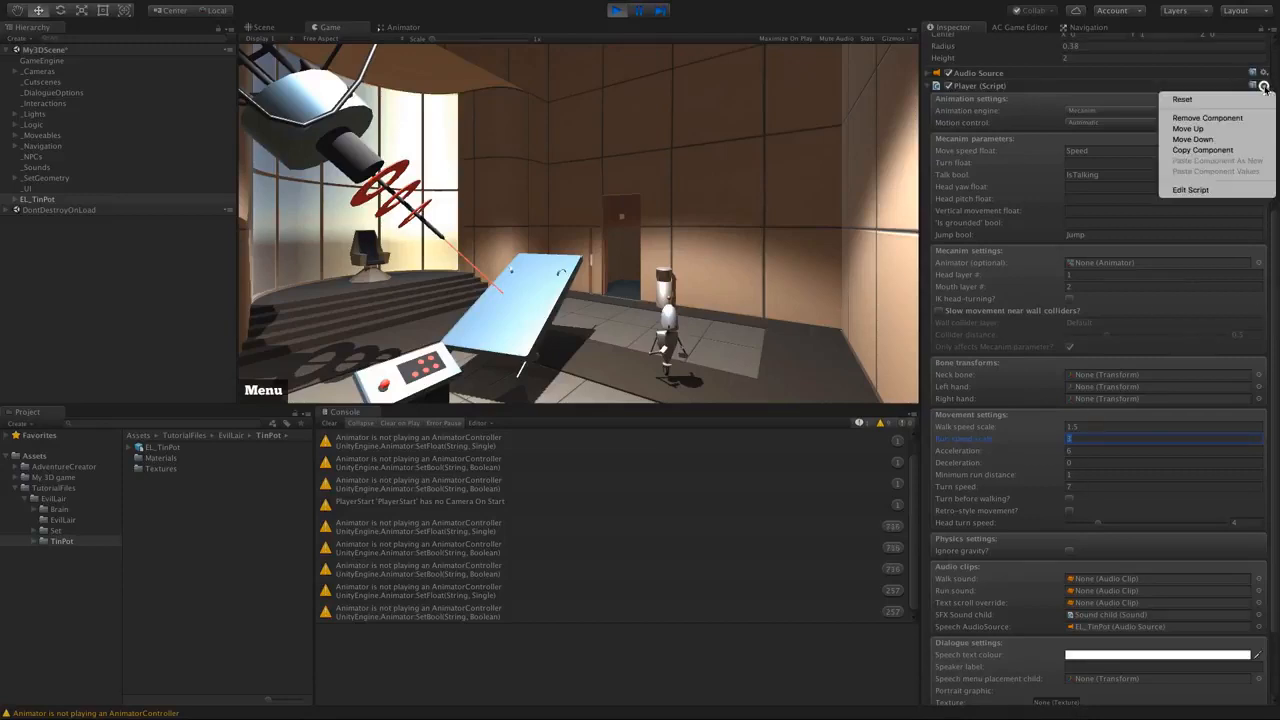
left_click(1237, 152)
left_click(616, 10)
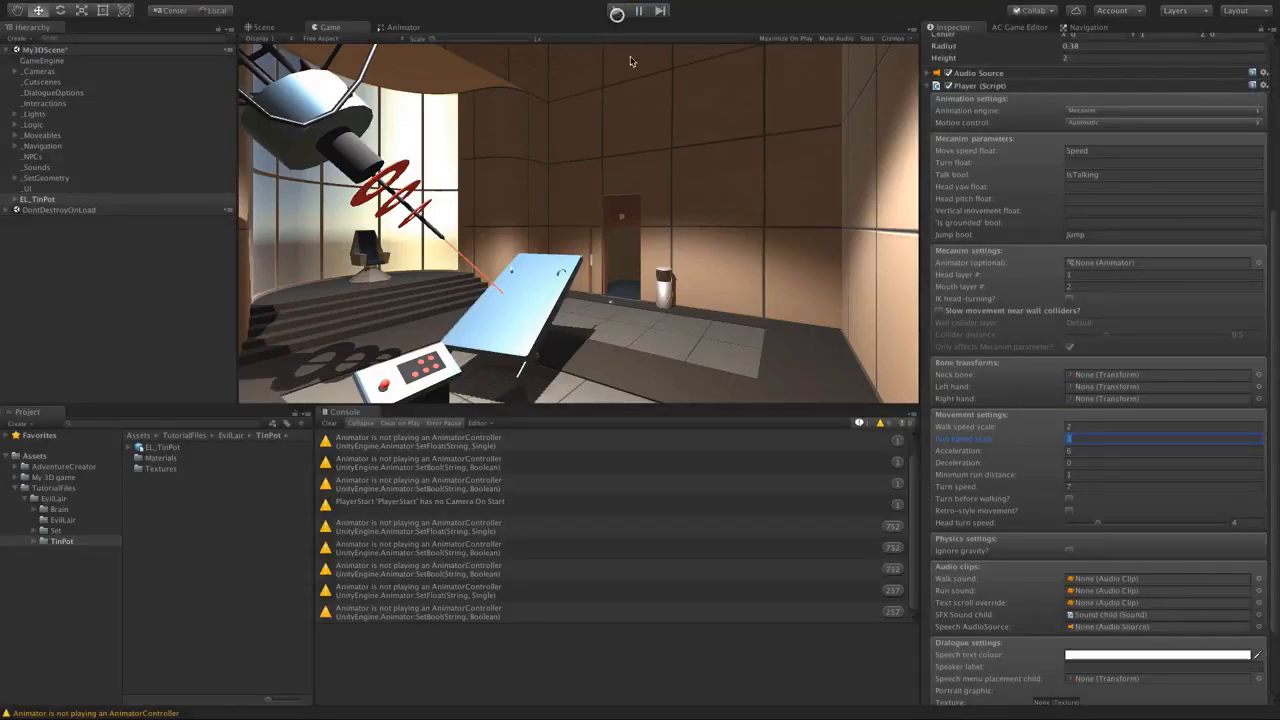
left_click(1265, 85)
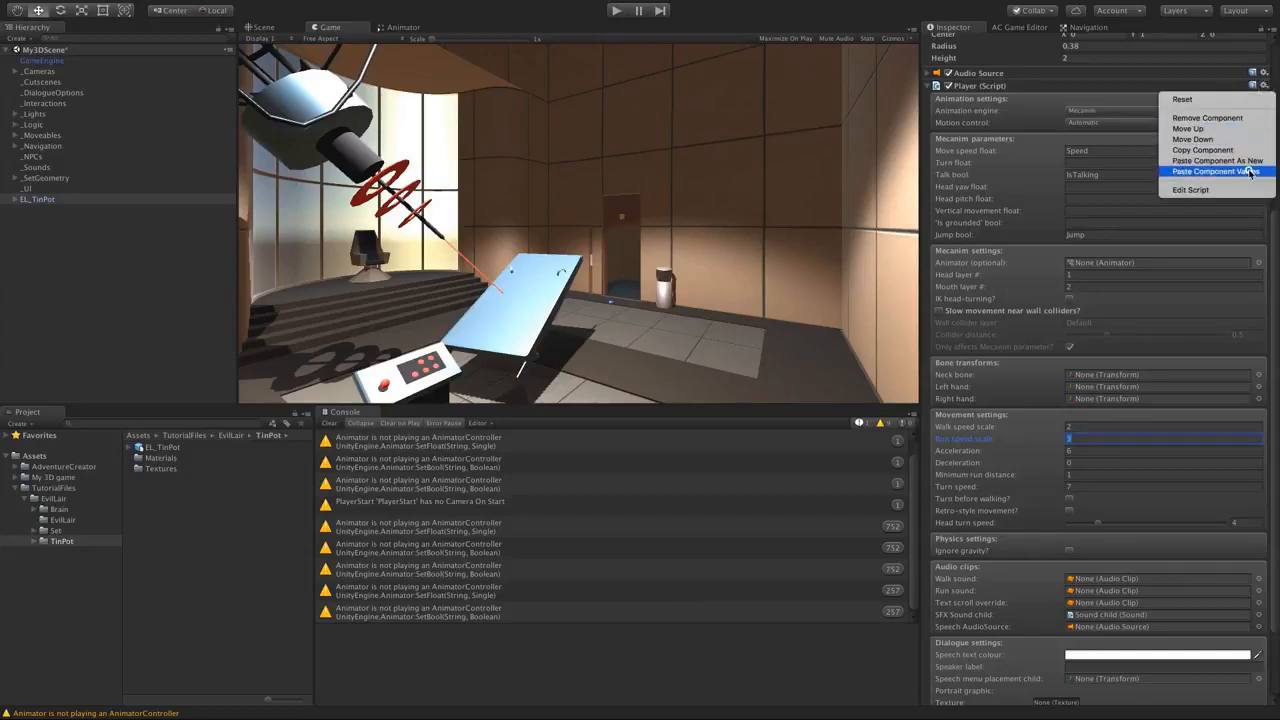
left_click(1249, 169)
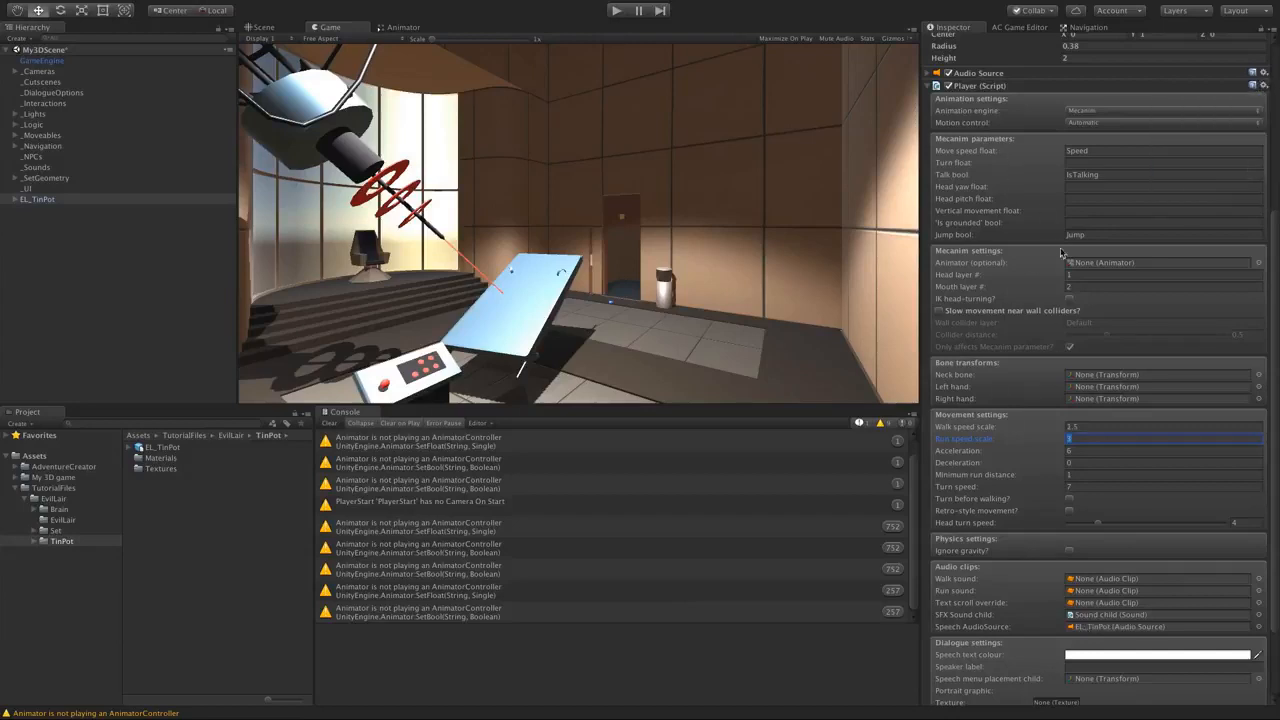
left_click(1110, 450)
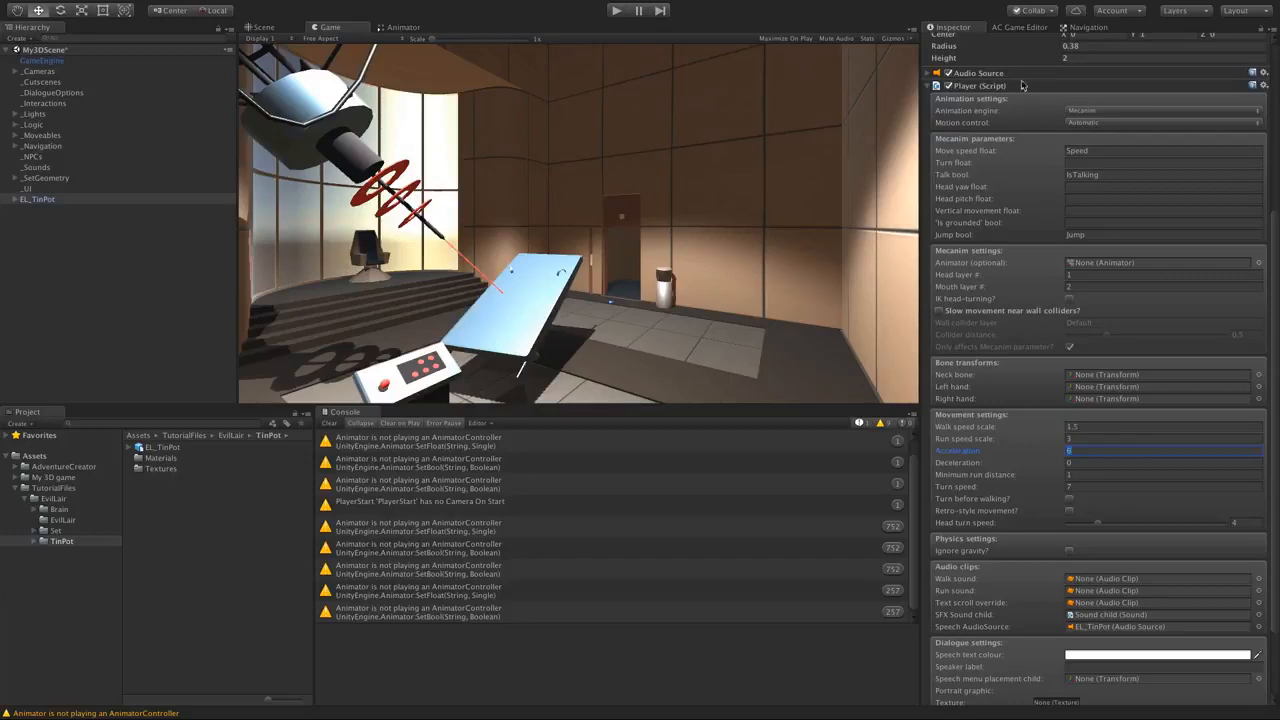
- Check the available inputs in Adventure Creator's Settings manager and open the project's Input settings
left_click(1019, 27)
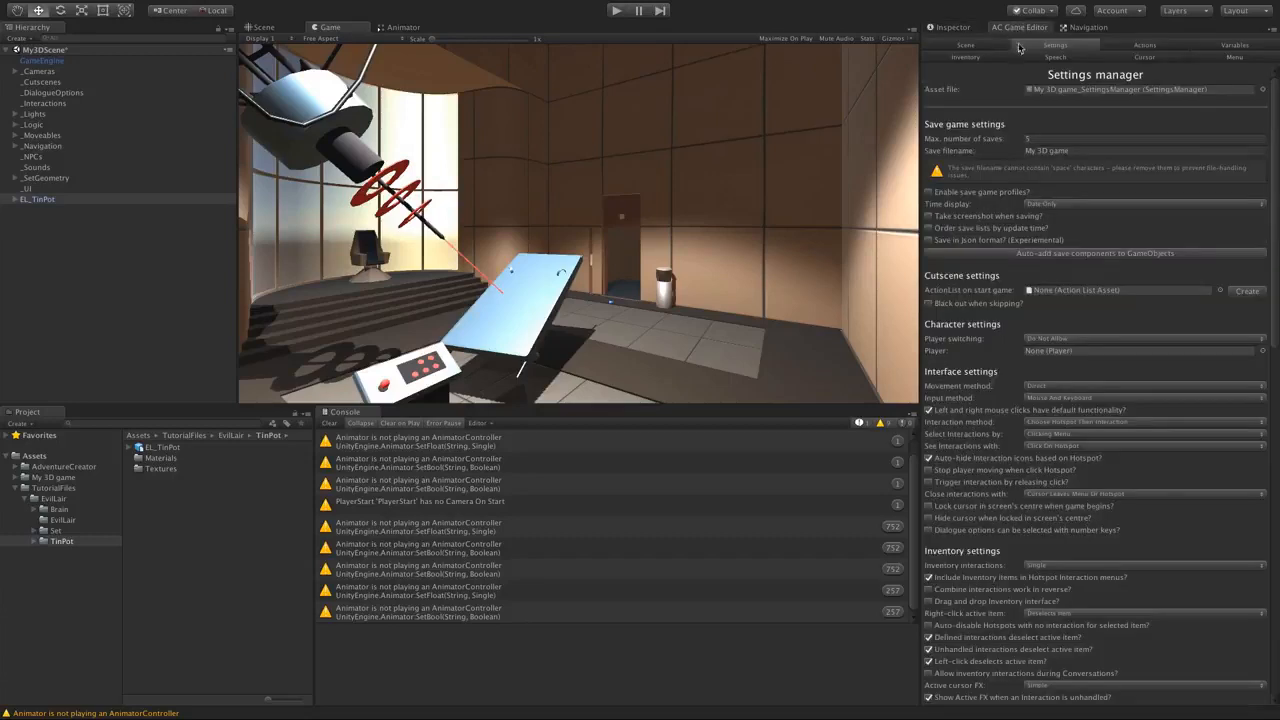
left_click_drag(1275, 173, 1272, 357)
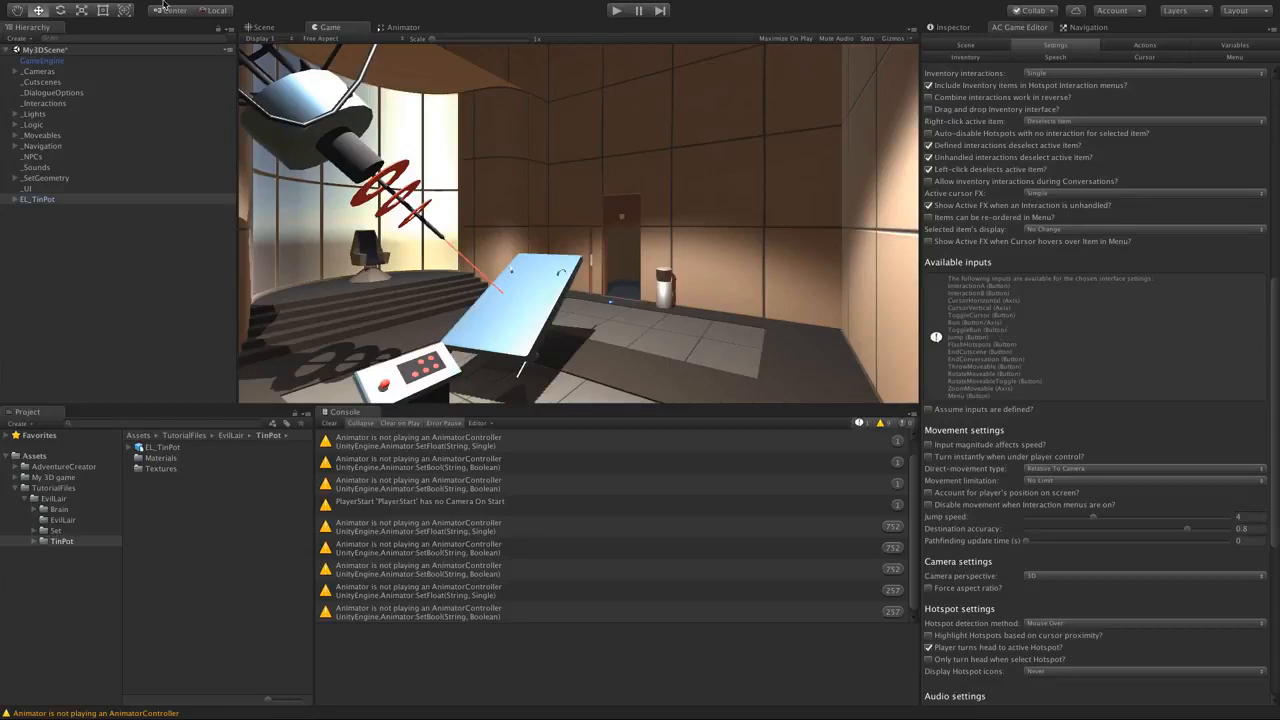
mouse_move(169, 5)
left_click(108, 7)
mouse_move(244, 296)
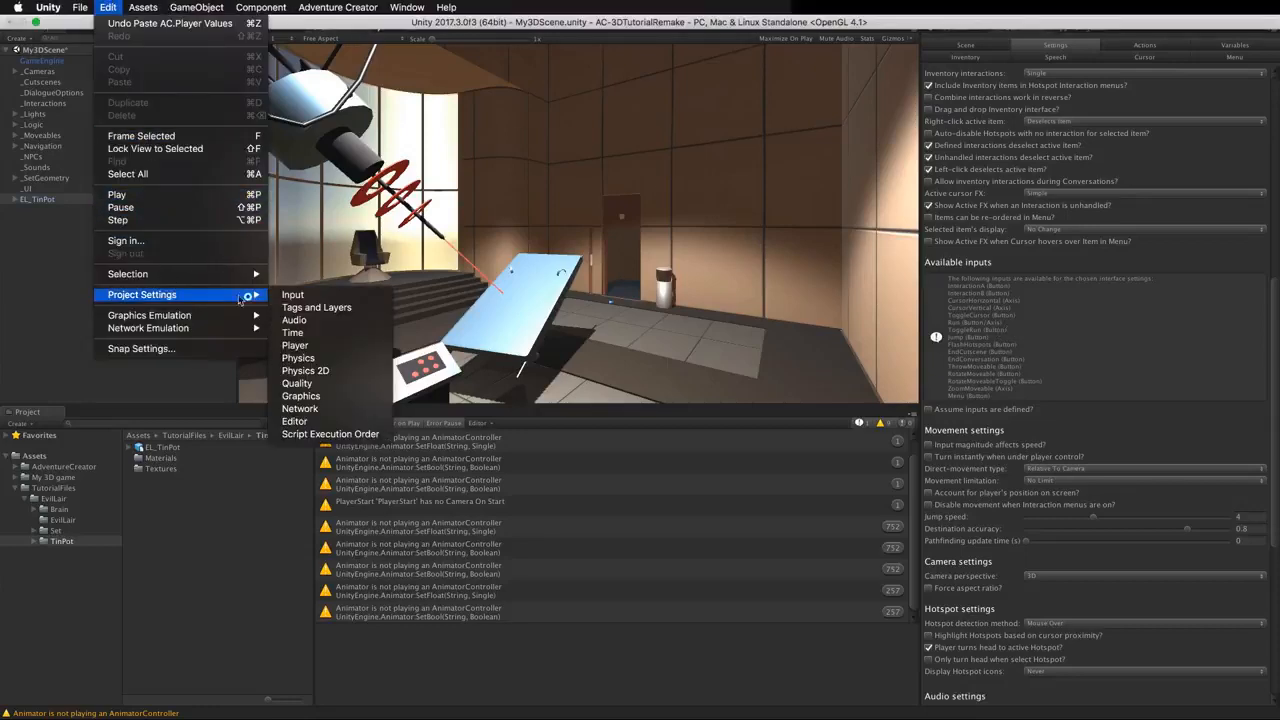
left_click(318, 296)
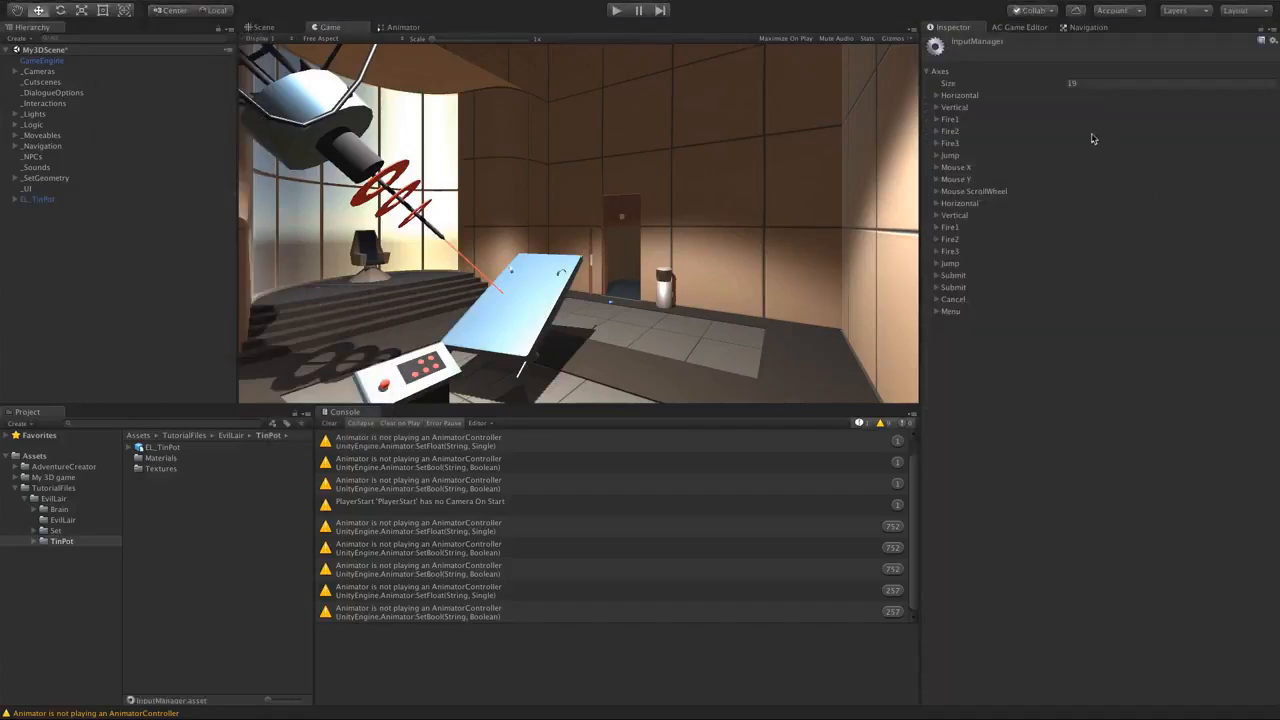
- Increase the Input Manager's axes size to 20 and name the added axis Run
left_click(1088, 83)
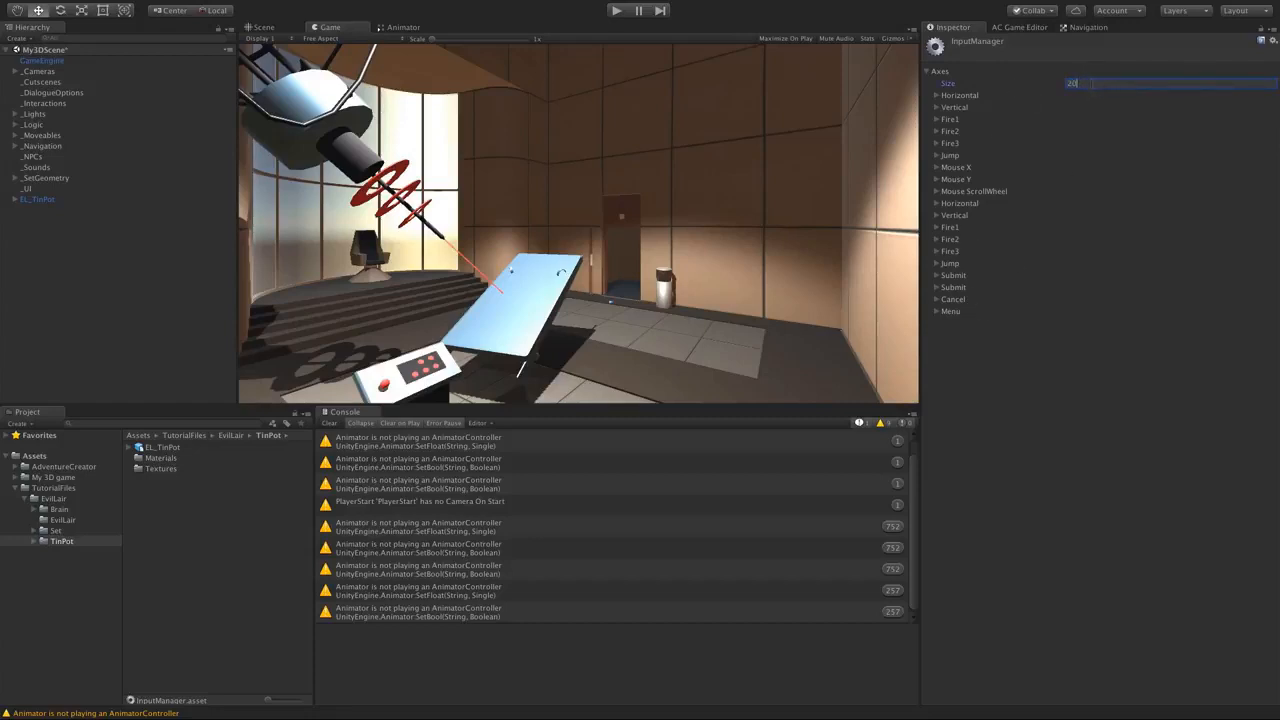
type("20")
key("Return")
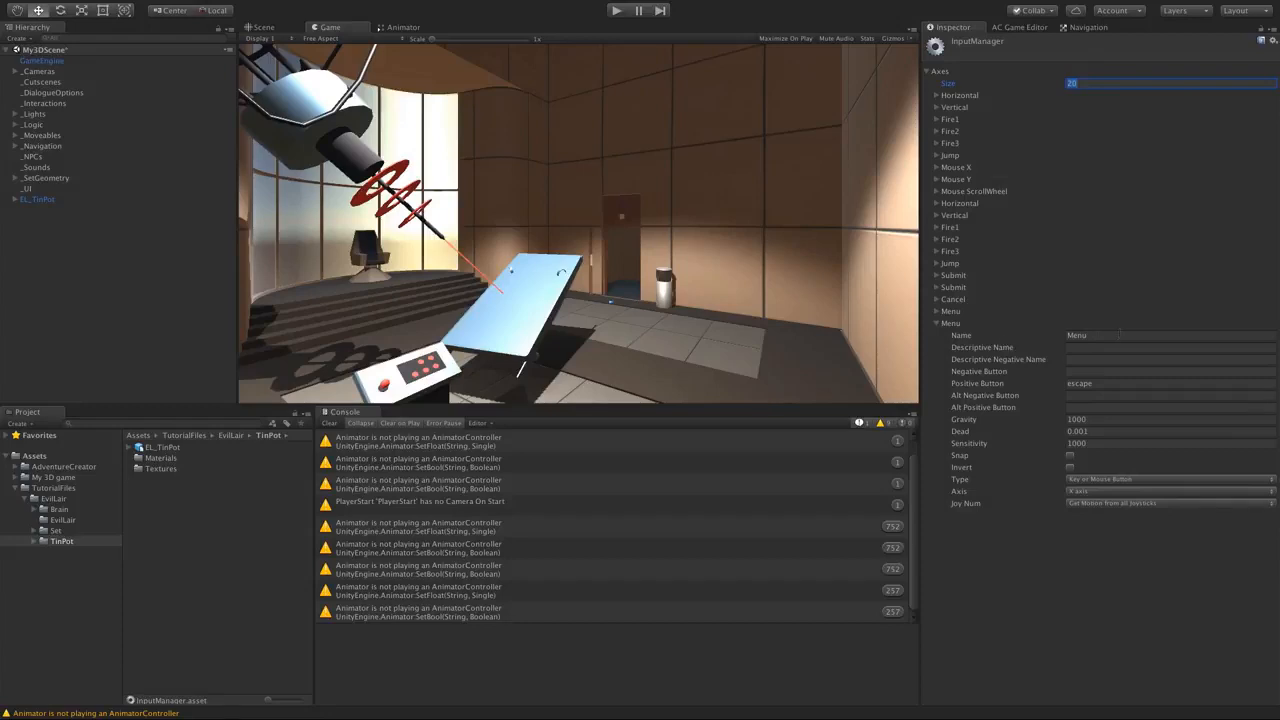
left_click(1120, 335)
type("R")
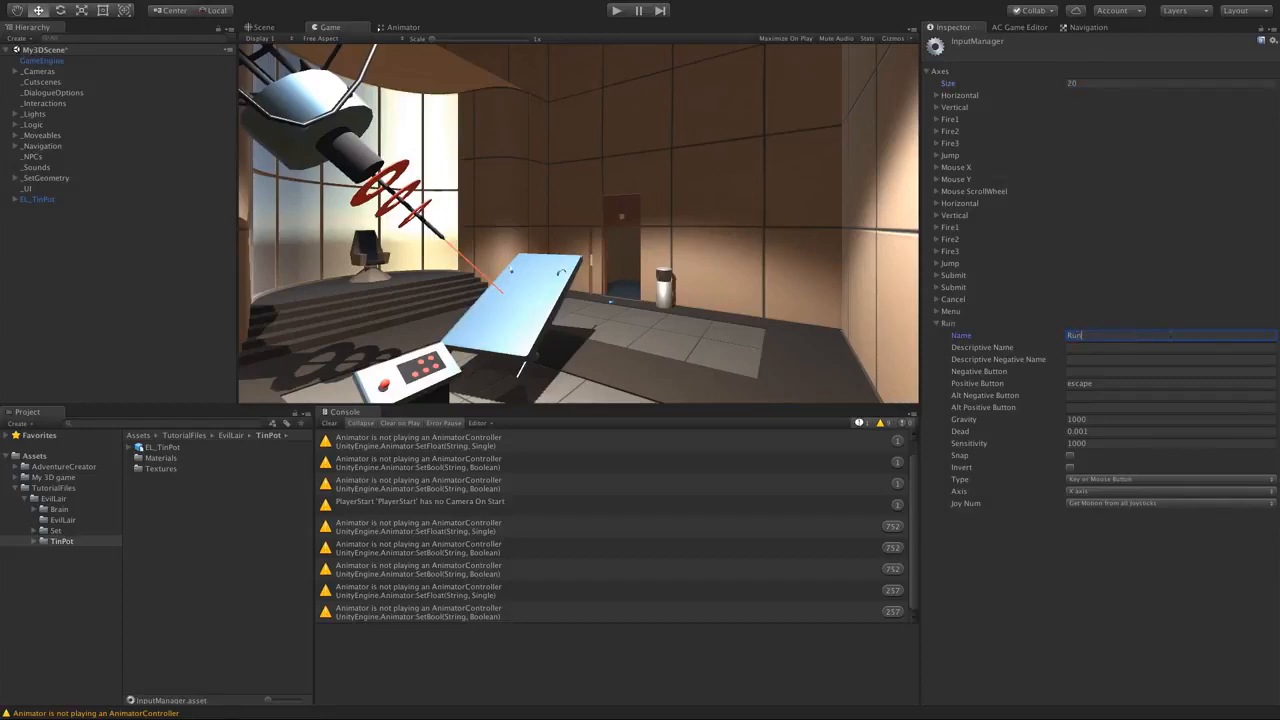
type("un")
- Set the Run axis's Positive Button to left shift
key("Tab")
key("Tab")
key("Tab")
key("Tab")
key("BackSpace")
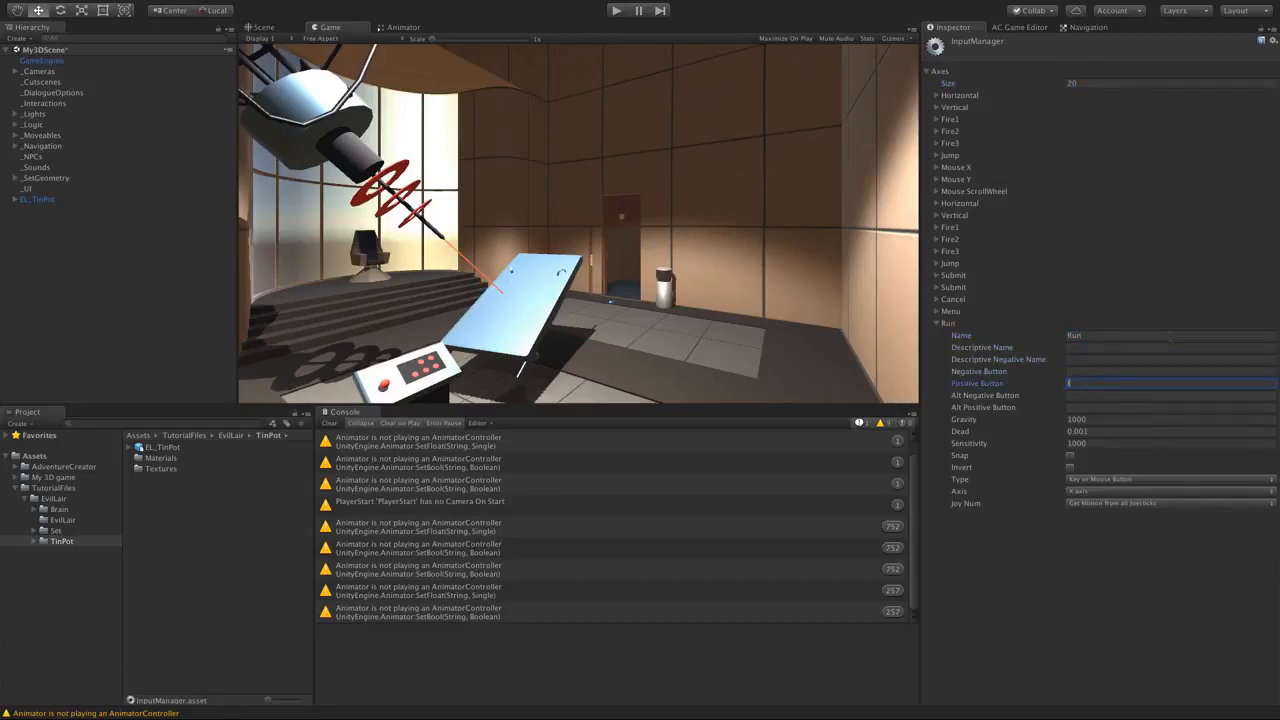
type("left shift")
key("Return")
- Play test walking and running Tin Pot in all directions around the lab, and end play mode
key("ctrl+p")
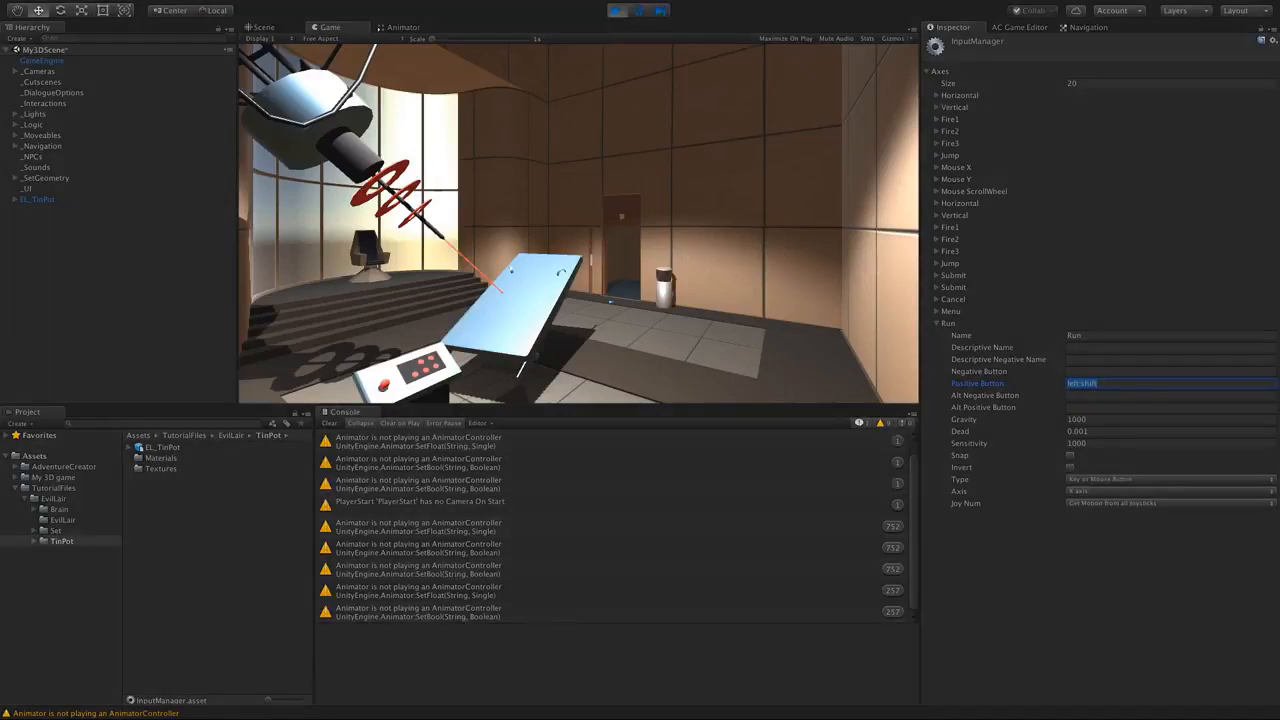
key("Right")
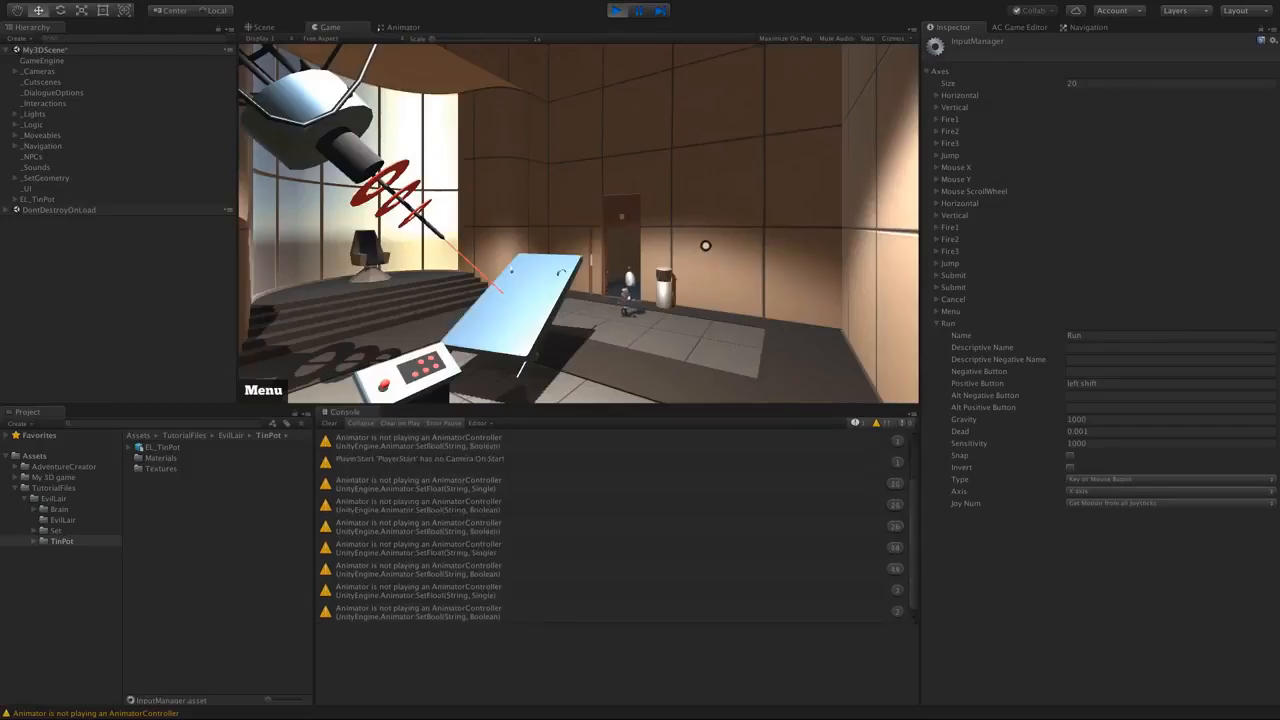
key("Down")
key("Left")
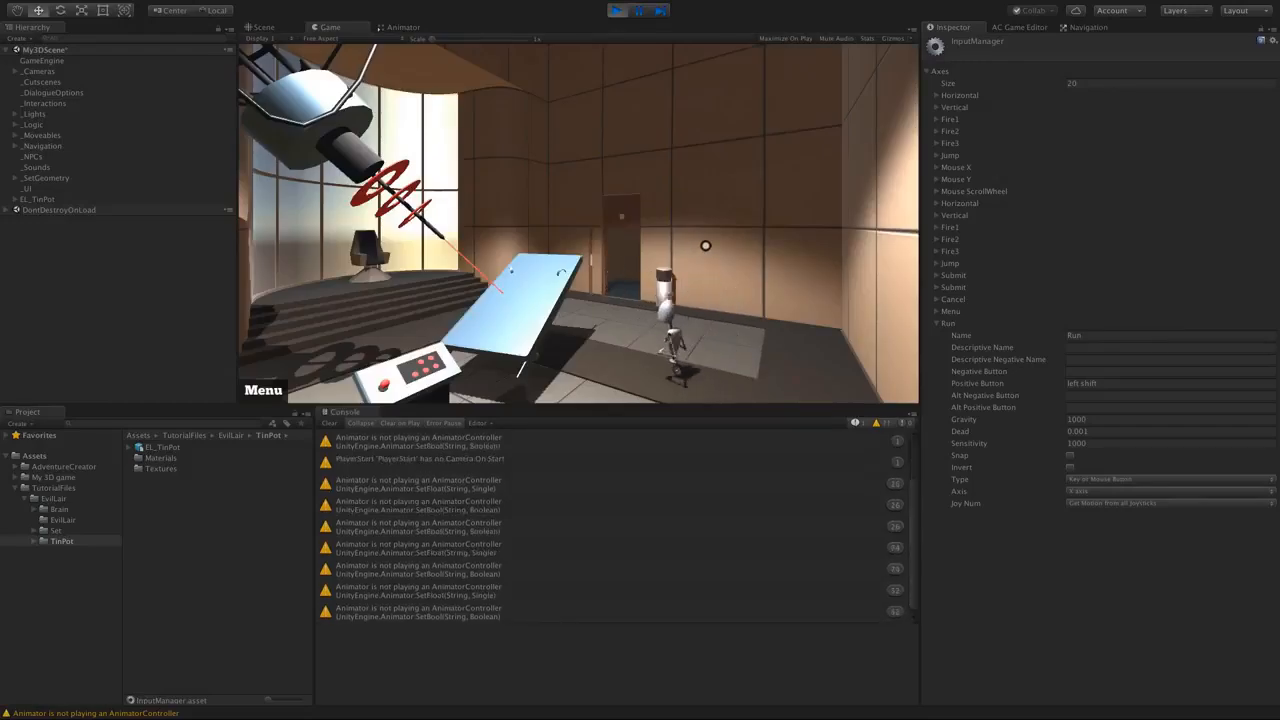
key("Up")
key("Right")
key("Down")
key("Left")
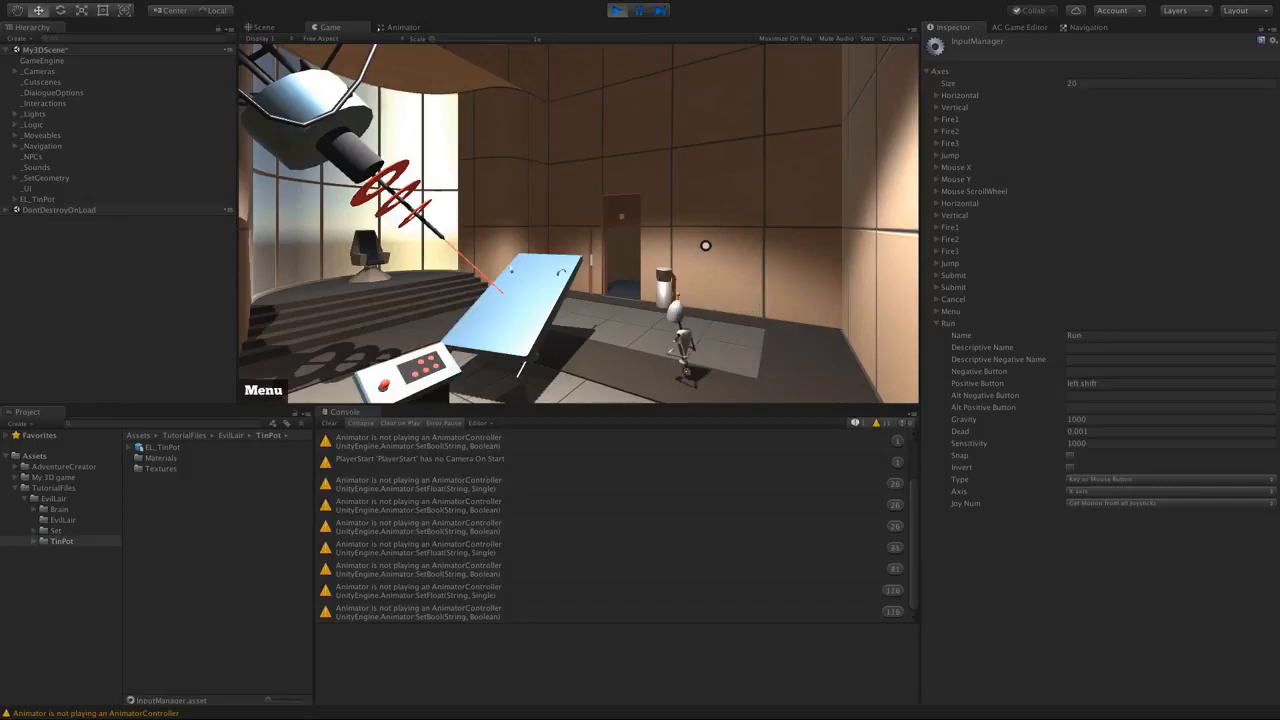
key("Up")
left_click(617, 12)
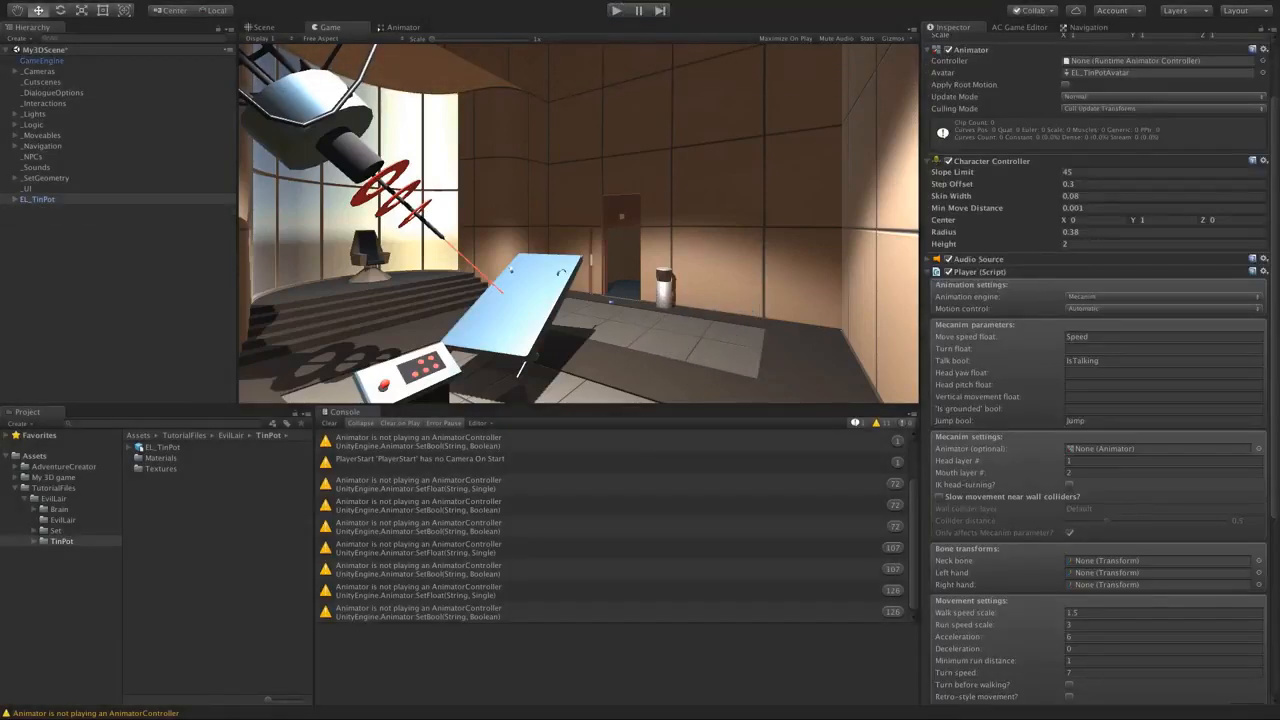
- Preview the Robot_Walk and Robot_Run animation clips of the EL_TinPot model in its import settings
left_click(139, 447)
left_click(160, 448)
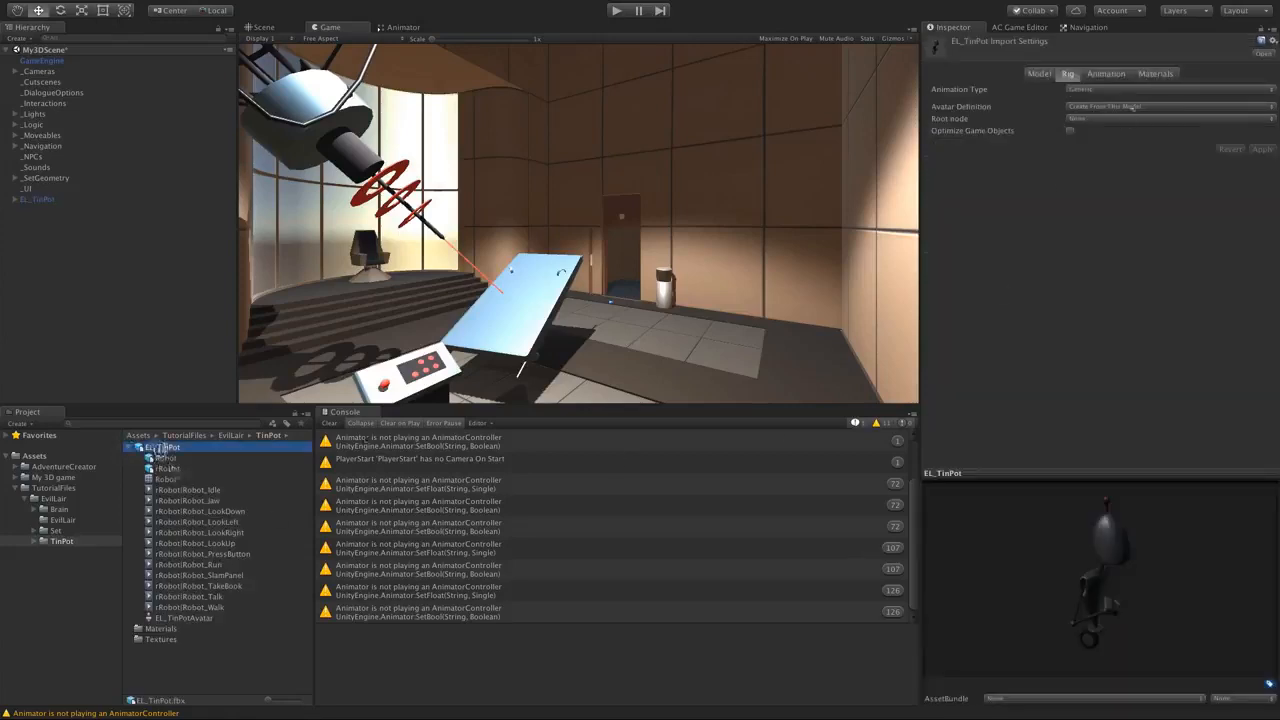
left_click(1108, 74)
scroll(1276, 243, "down", 1)
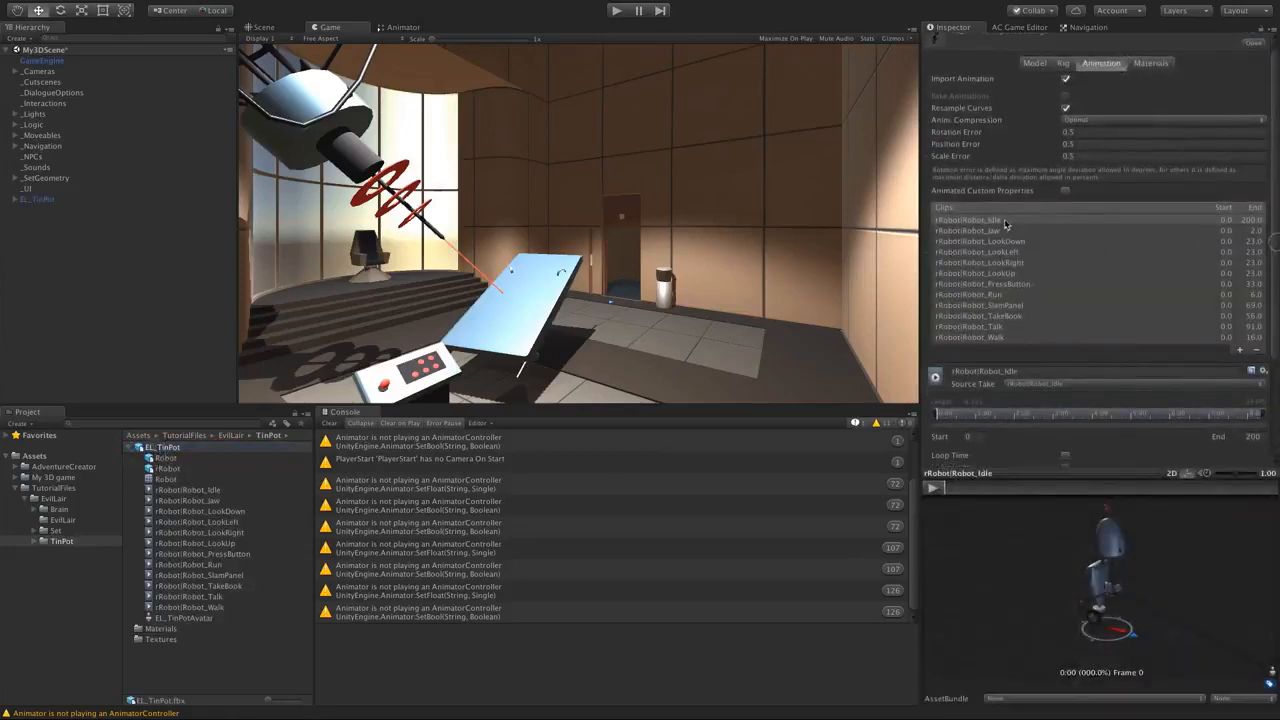
left_click(998, 337)
left_click(933, 488)
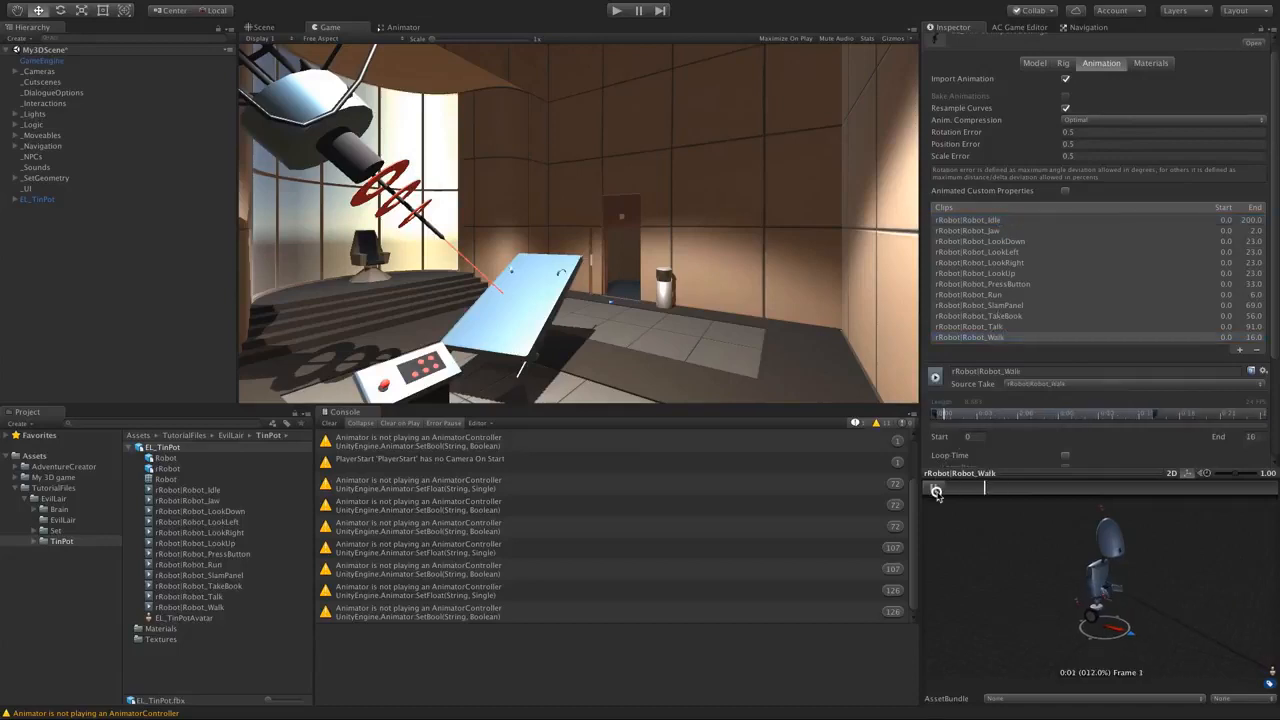
left_click(987, 295)
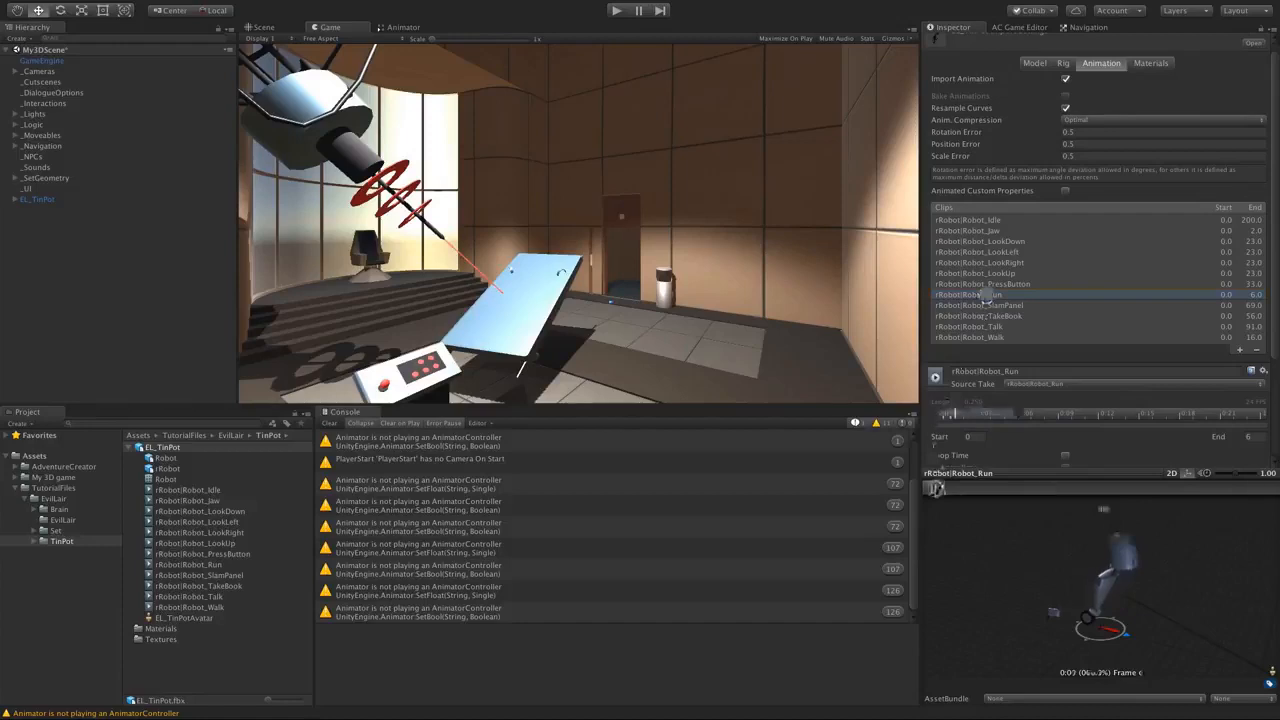
left_click(935, 489)
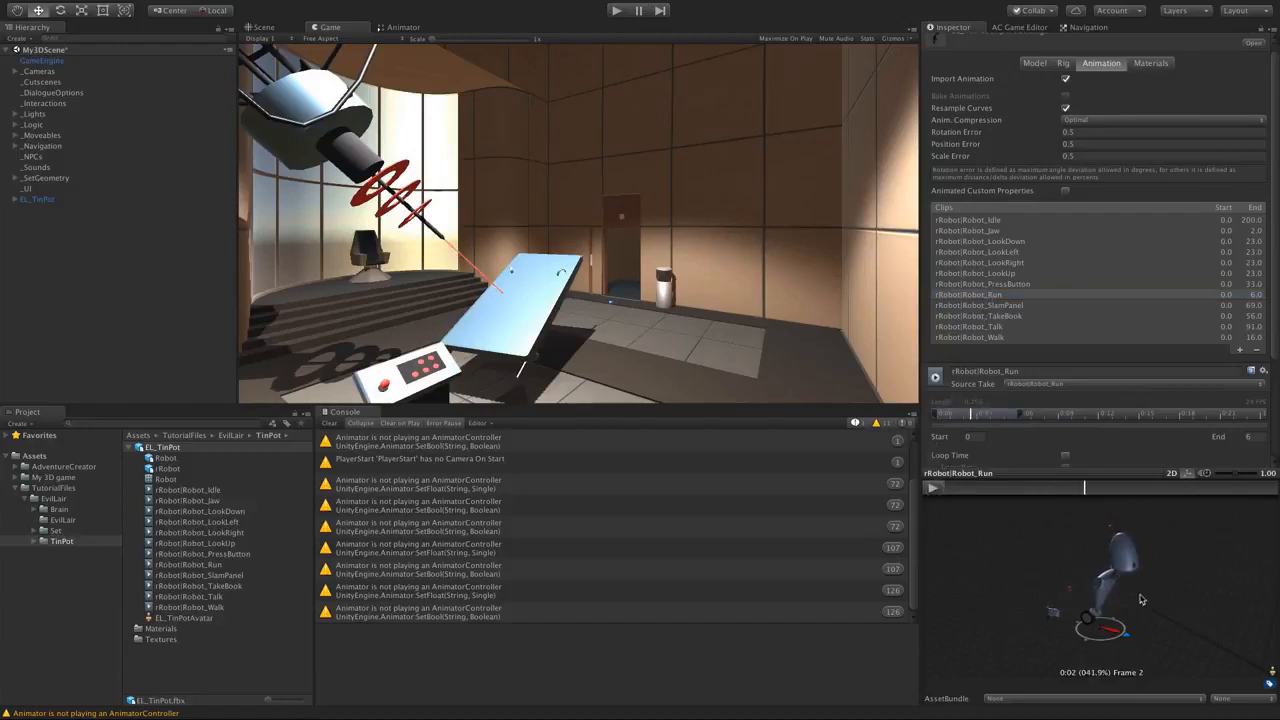
- Review the Animator component, Mecanim parameters and movement settings of the EL_TinPot player in the scene
left_click(40, 199)
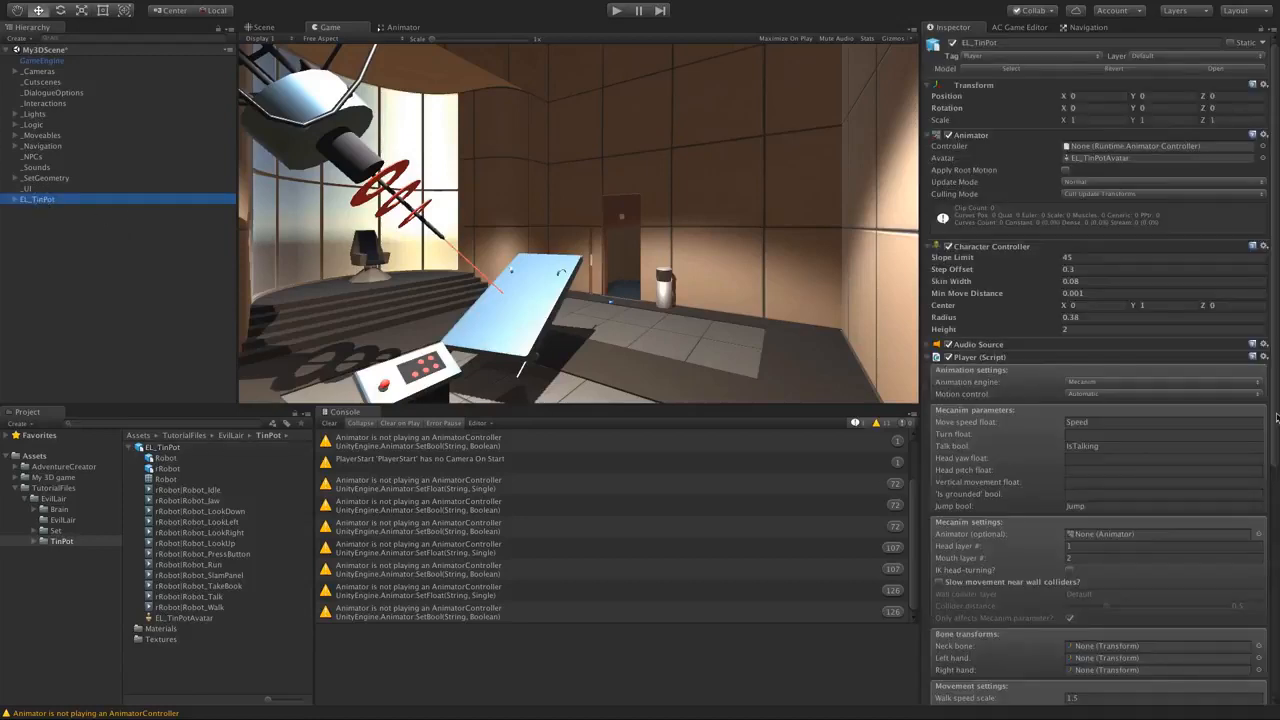
left_click_drag(1275, 414, 1275, 474)
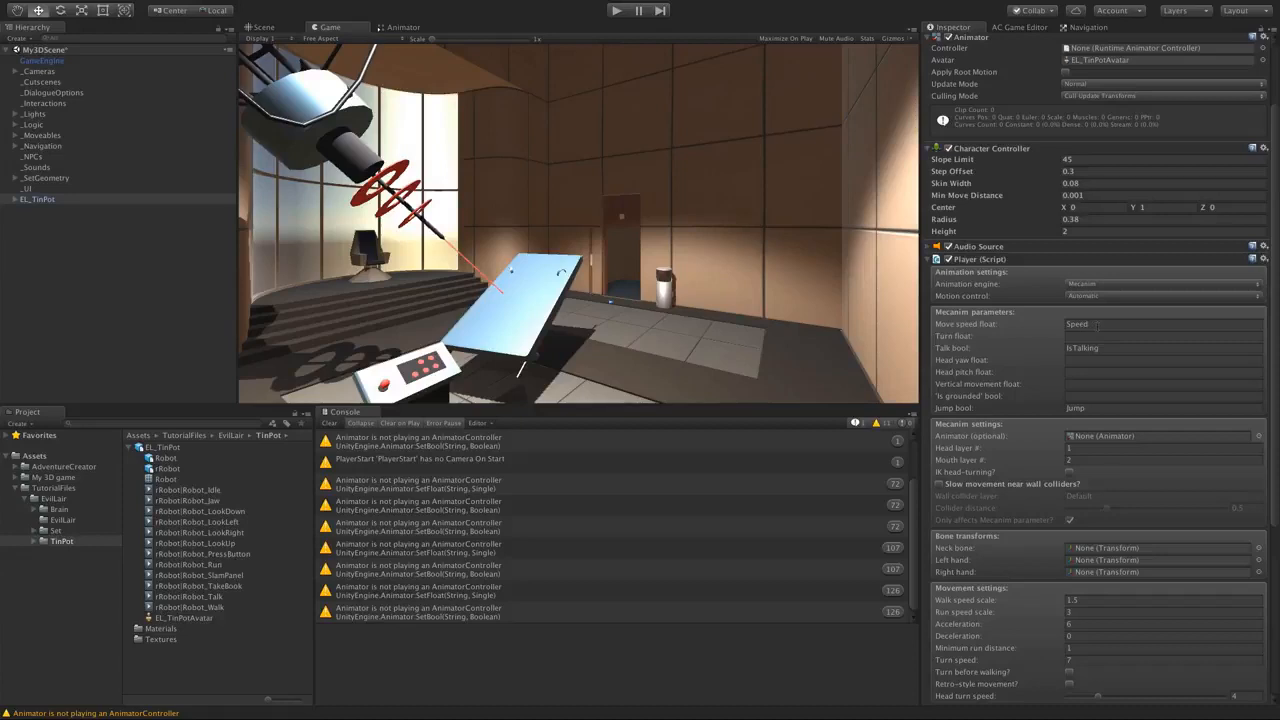
scroll(1275, 333, "up", 2)
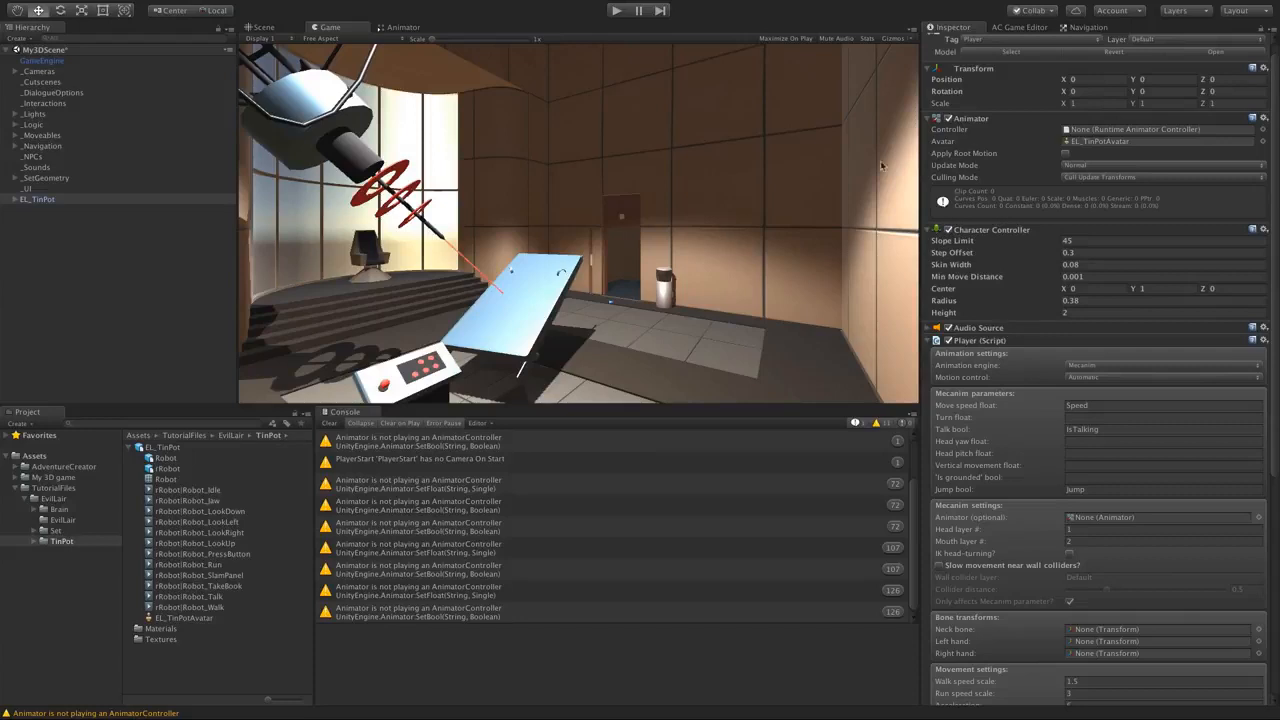
- Create an Animator Controller named PlayerController in the My 3D game folder
left_click(50, 477)
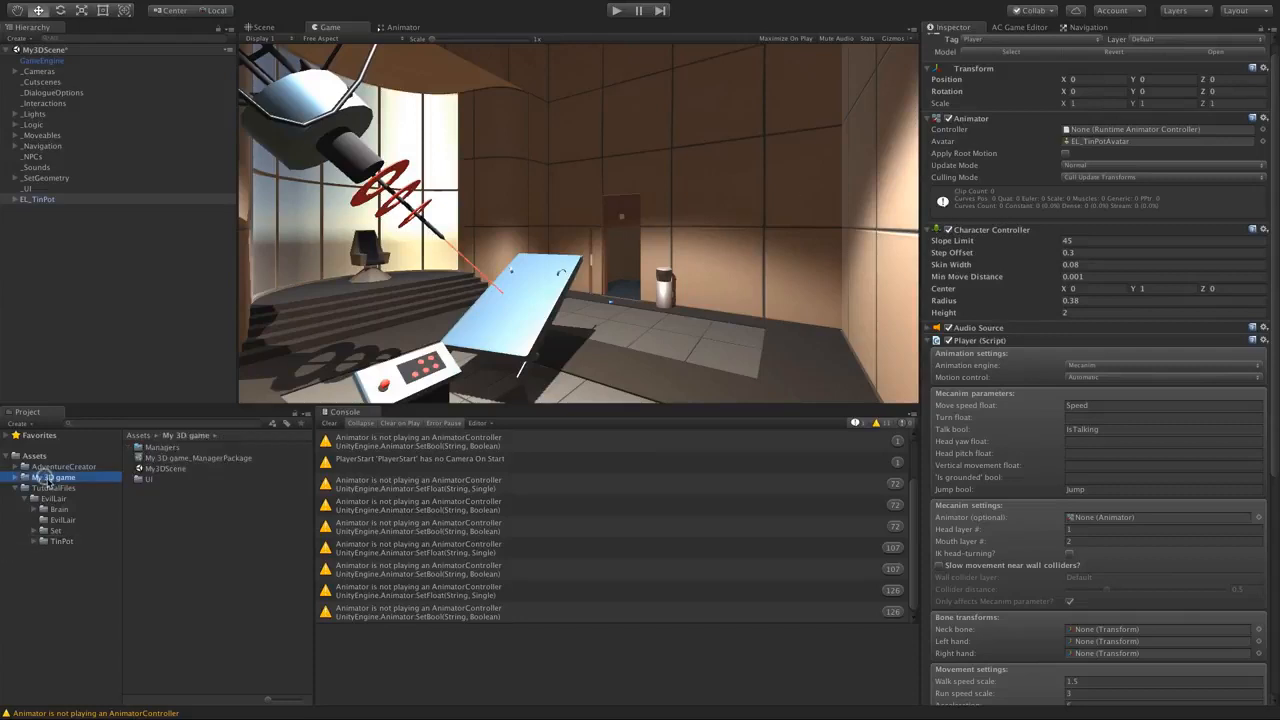
right_click(154, 507)
mouse_move(180, 461)
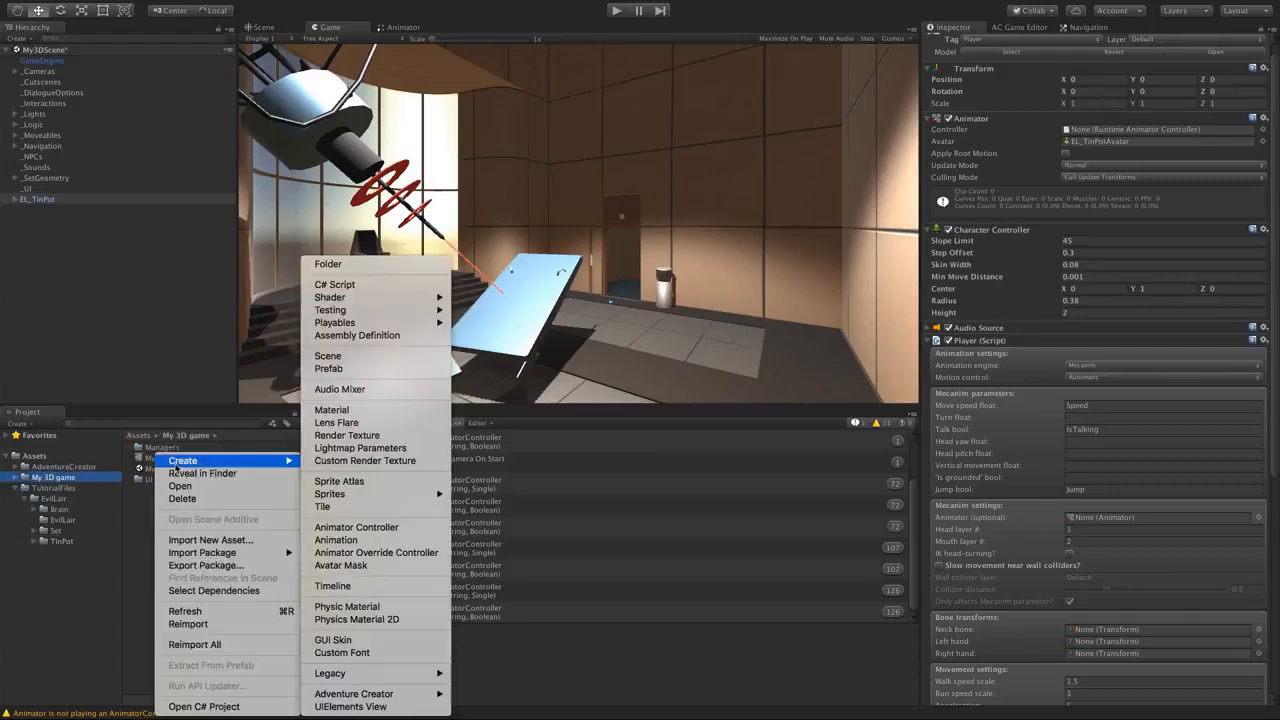
left_click(350, 526)
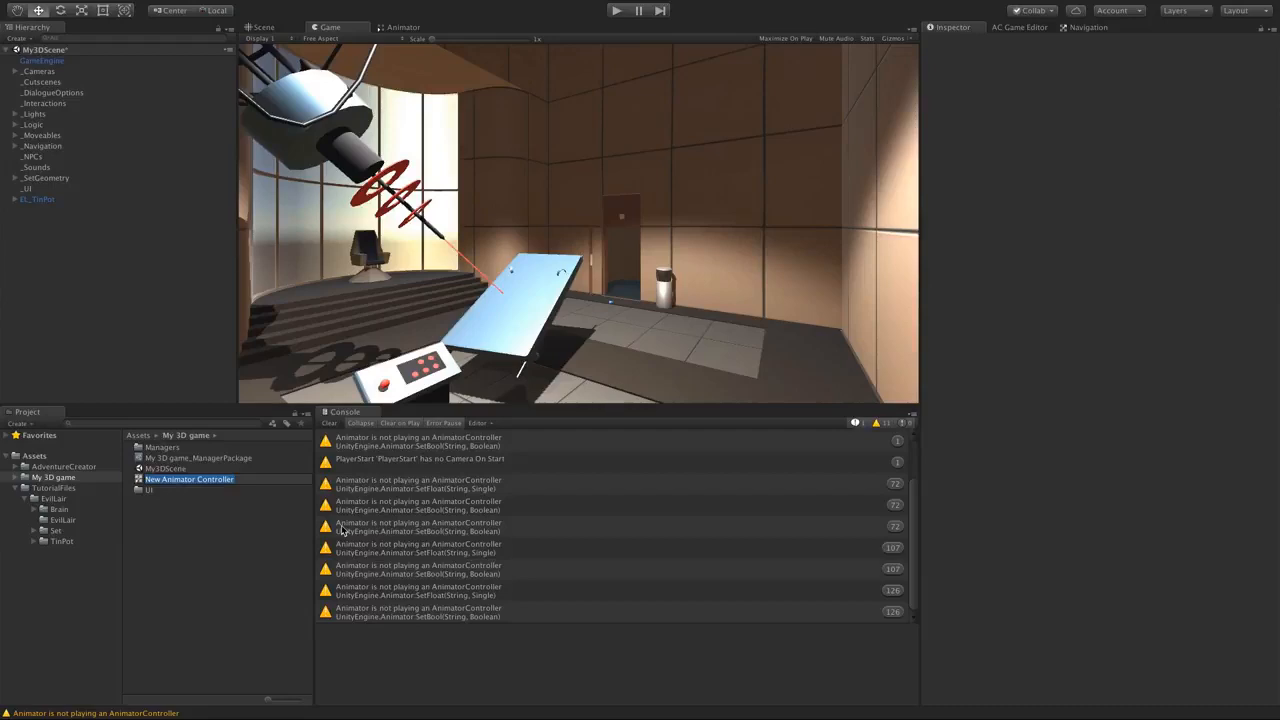
type("Play")
key("Return")
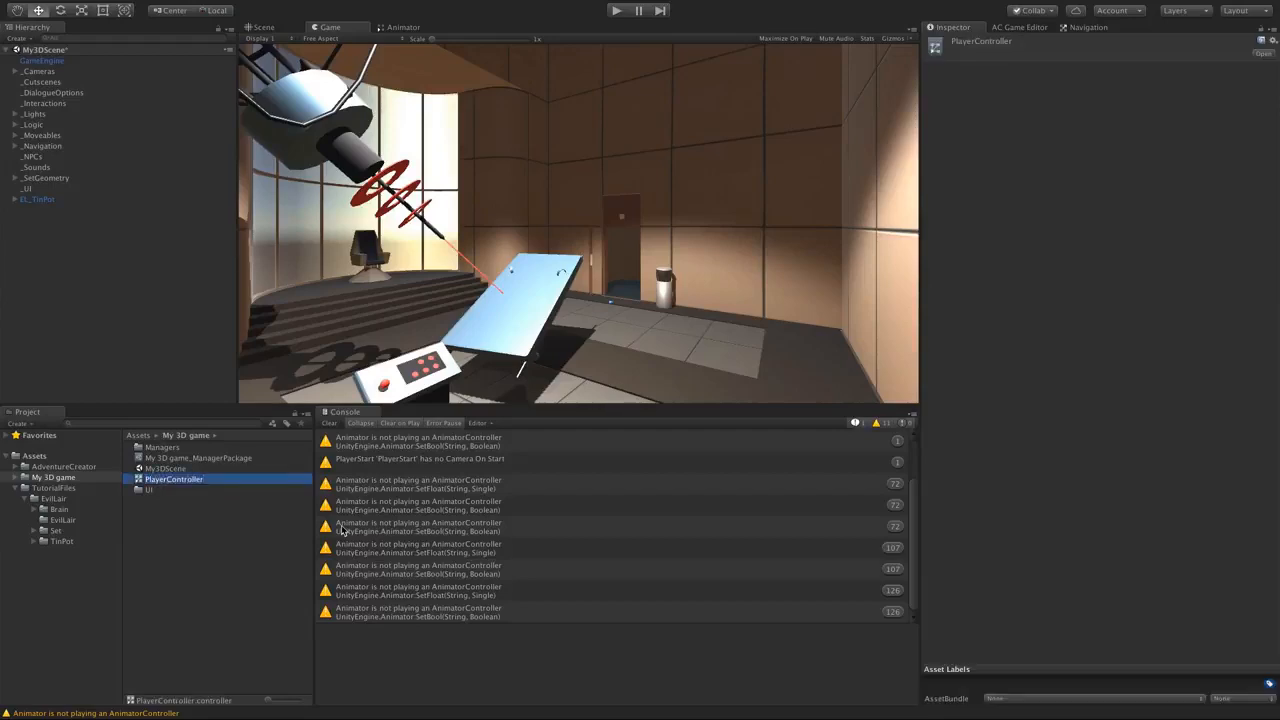
- Add a float parameter named Speed to PlayerController and compare it with EL_TinPot's Move speed float name
double_click(205, 480)
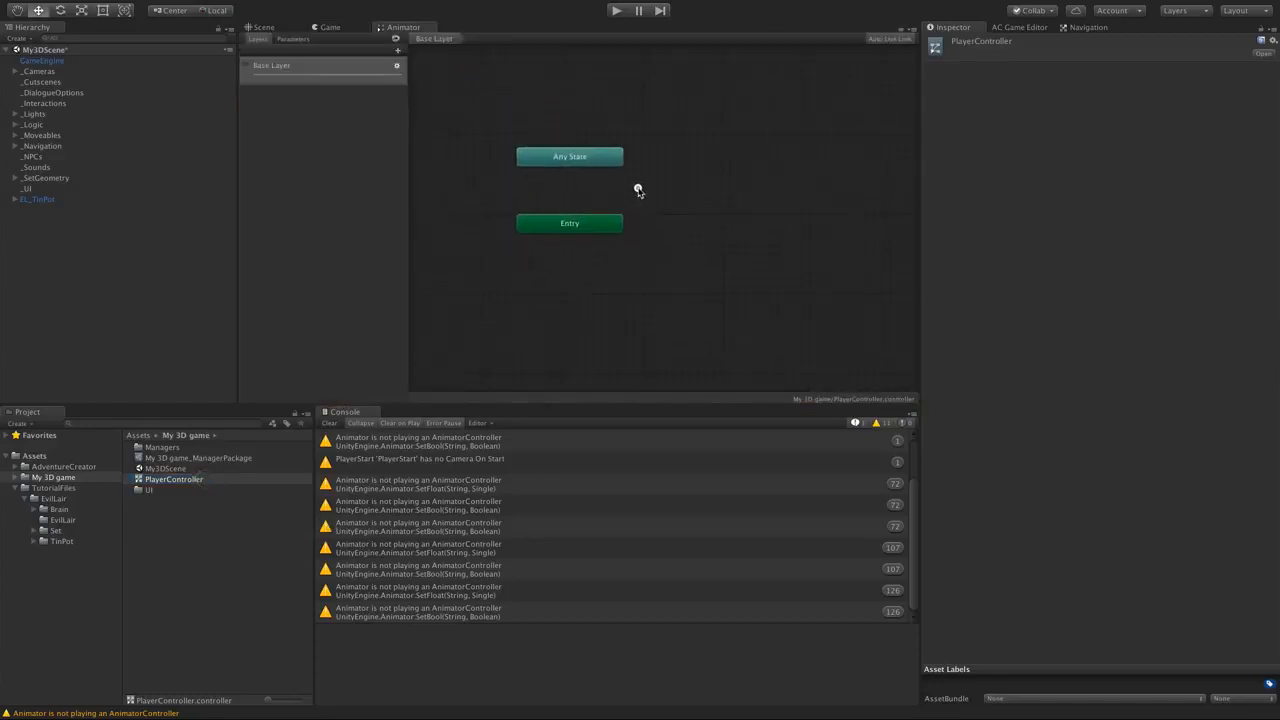
left_click(289, 40)
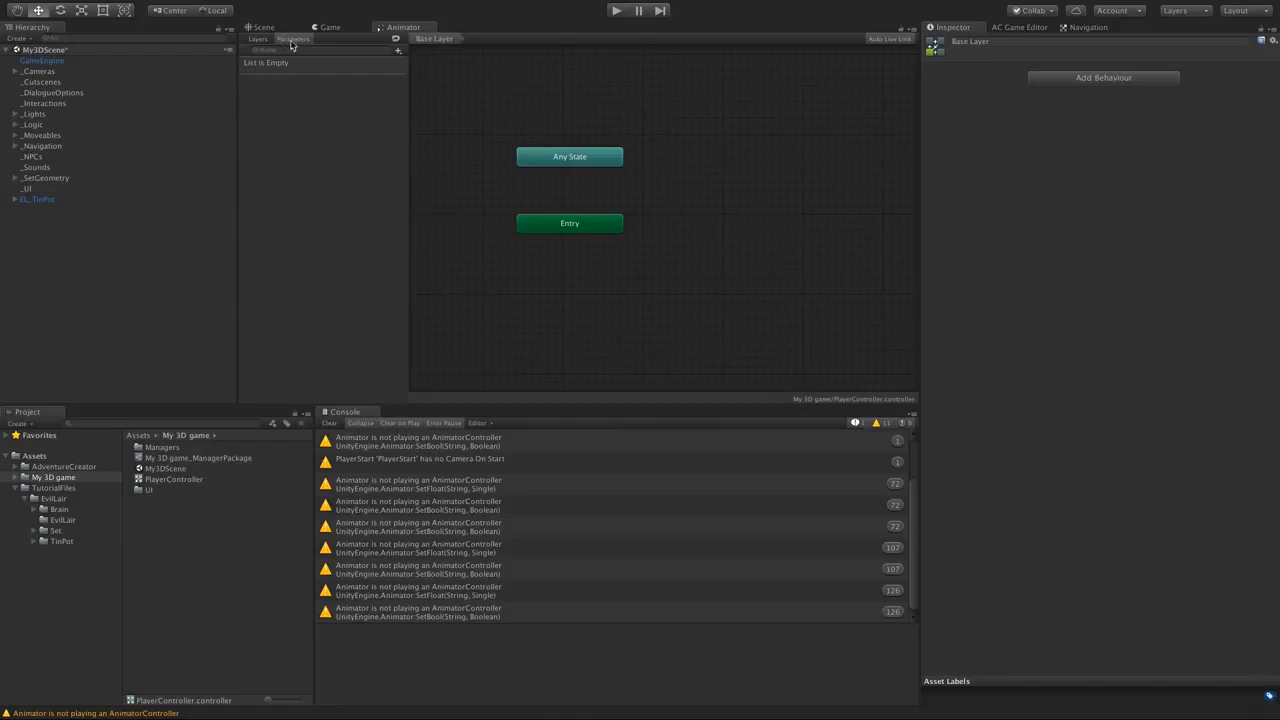
left_click(398, 50)
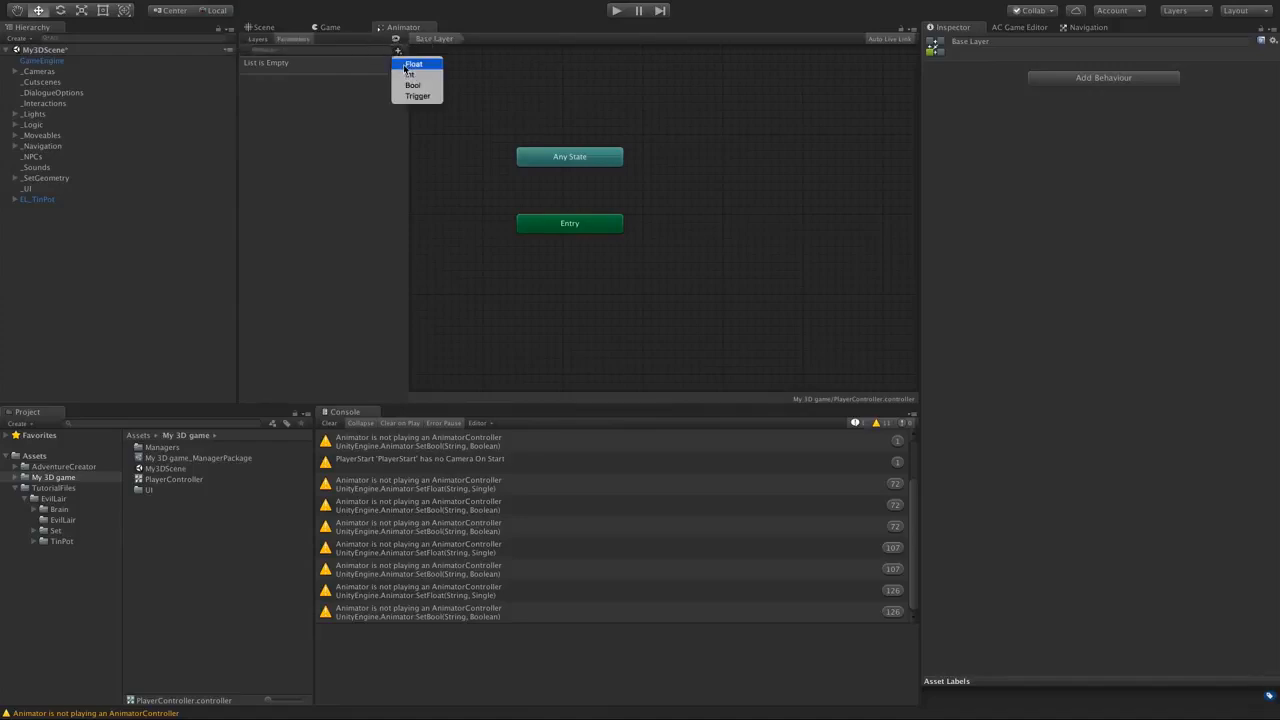
left_click(410, 64)
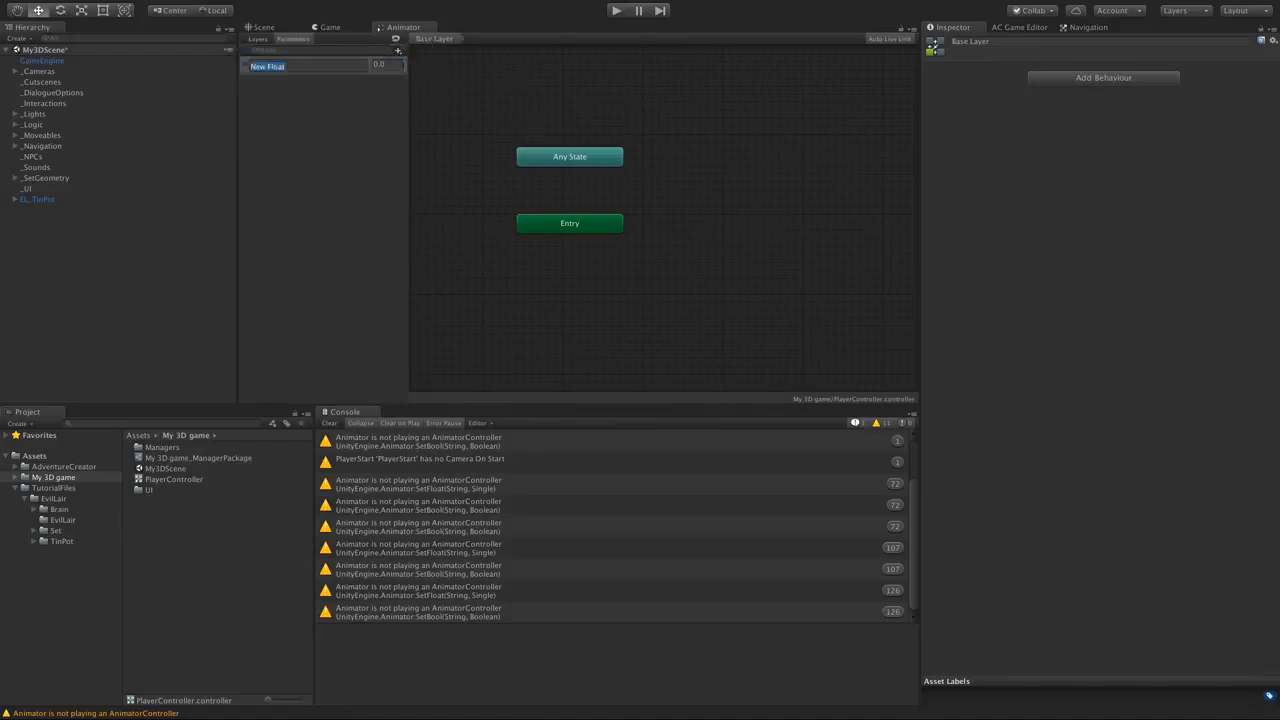
type("Speed")
key("Return")
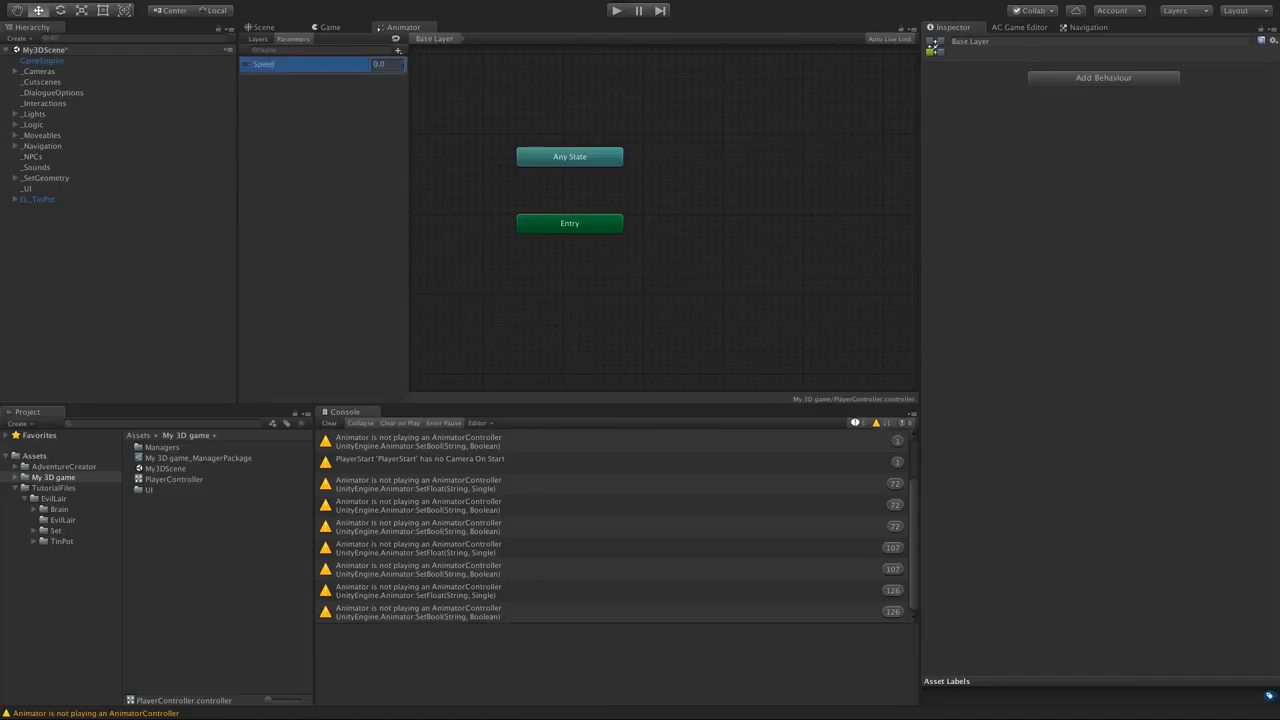
left_click(58, 202)
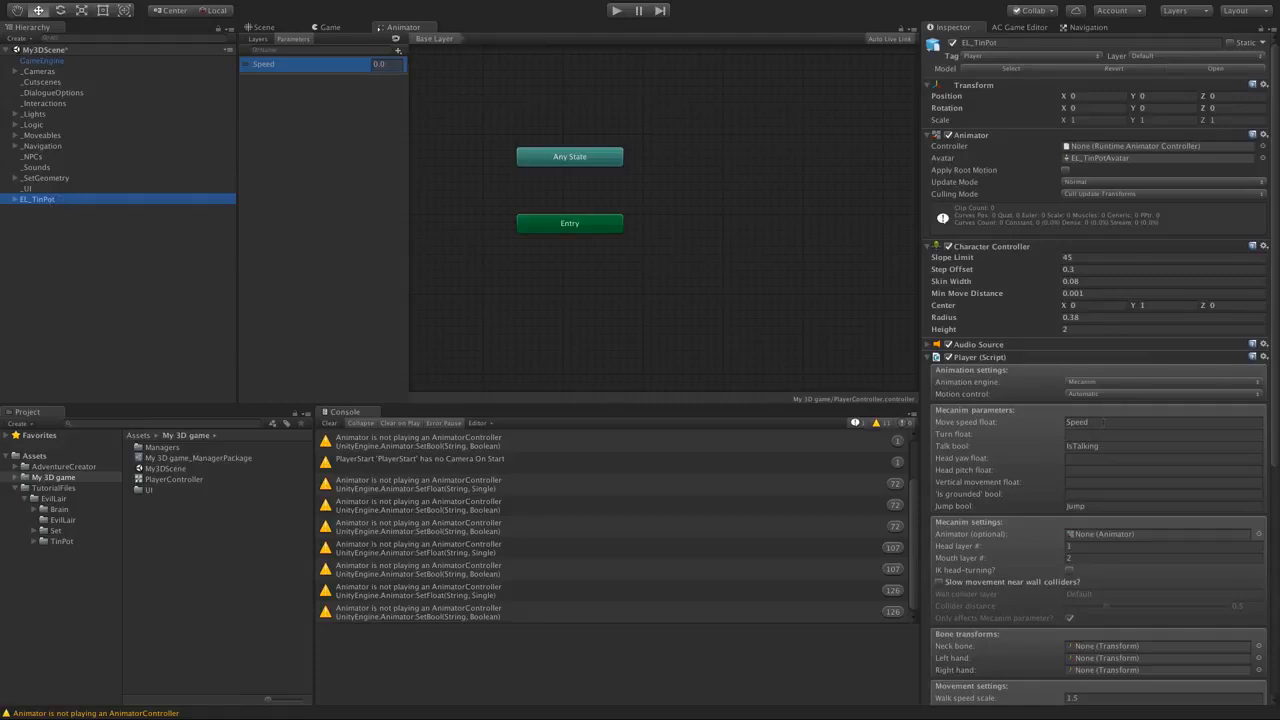
left_click(1104, 423)
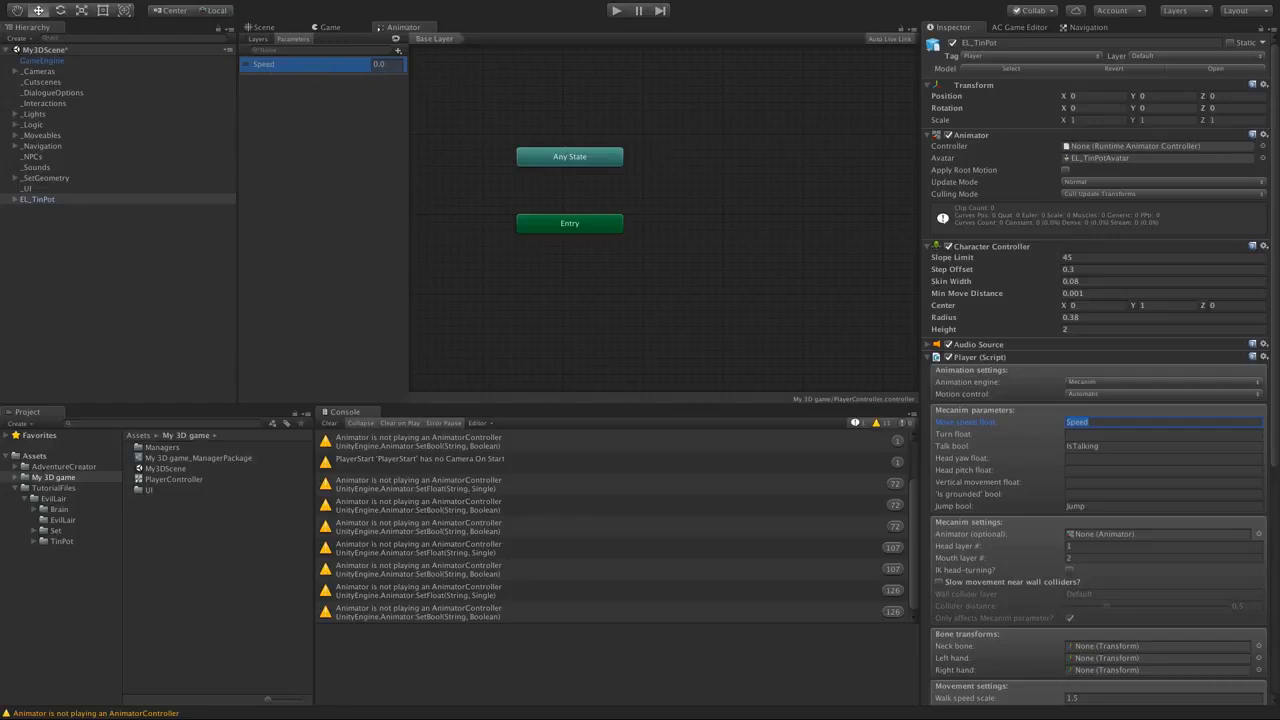
- Create a new blend tree state beside the Entry node and rename it Locomotion
right_click(672, 173)
mouse_move(714, 181)
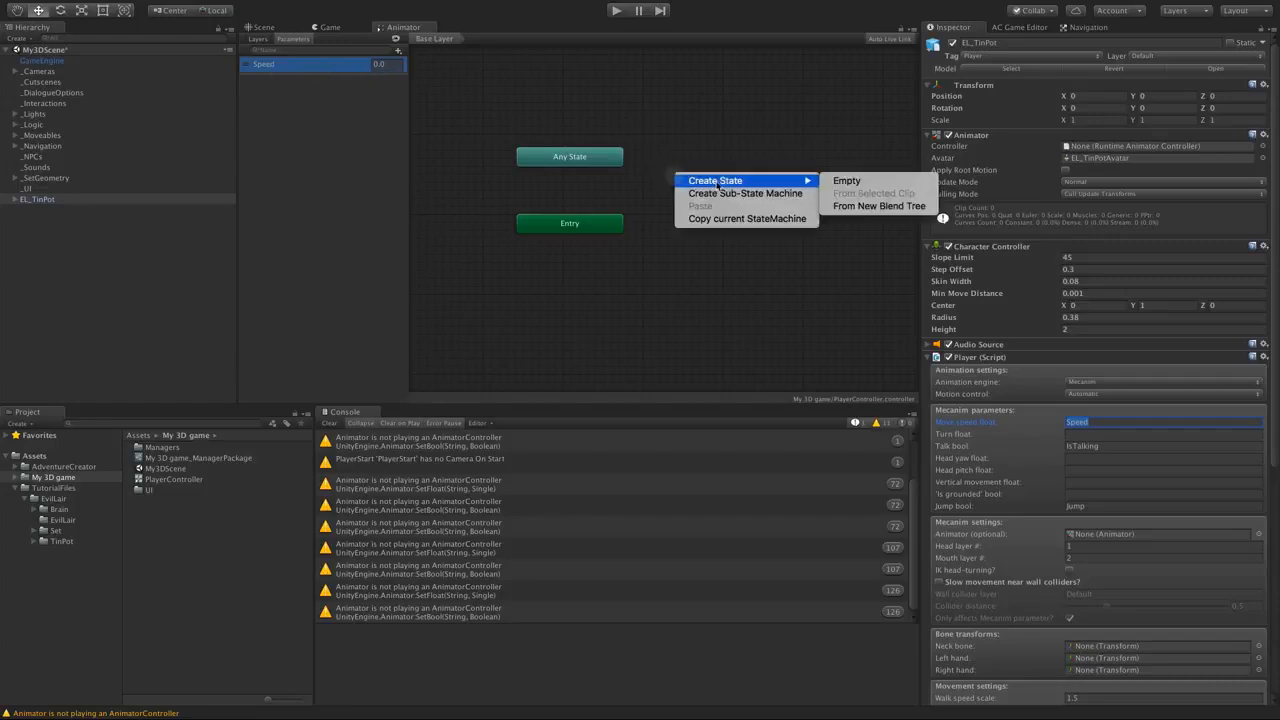
left_click(863, 211)
mouse_move(749, 186)
left_mouse_down()
mouse_move(775, 192)
mouse_move(767, 199)
left_mouse_up()
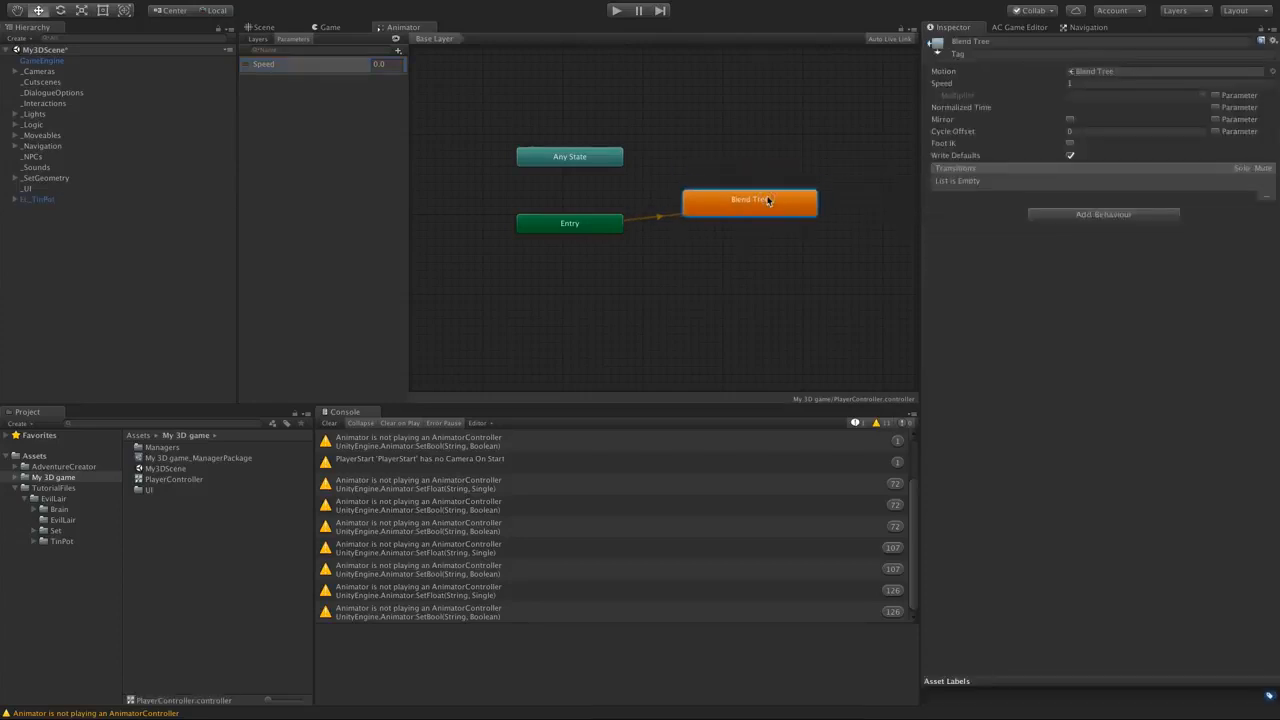
left_click(990, 41)
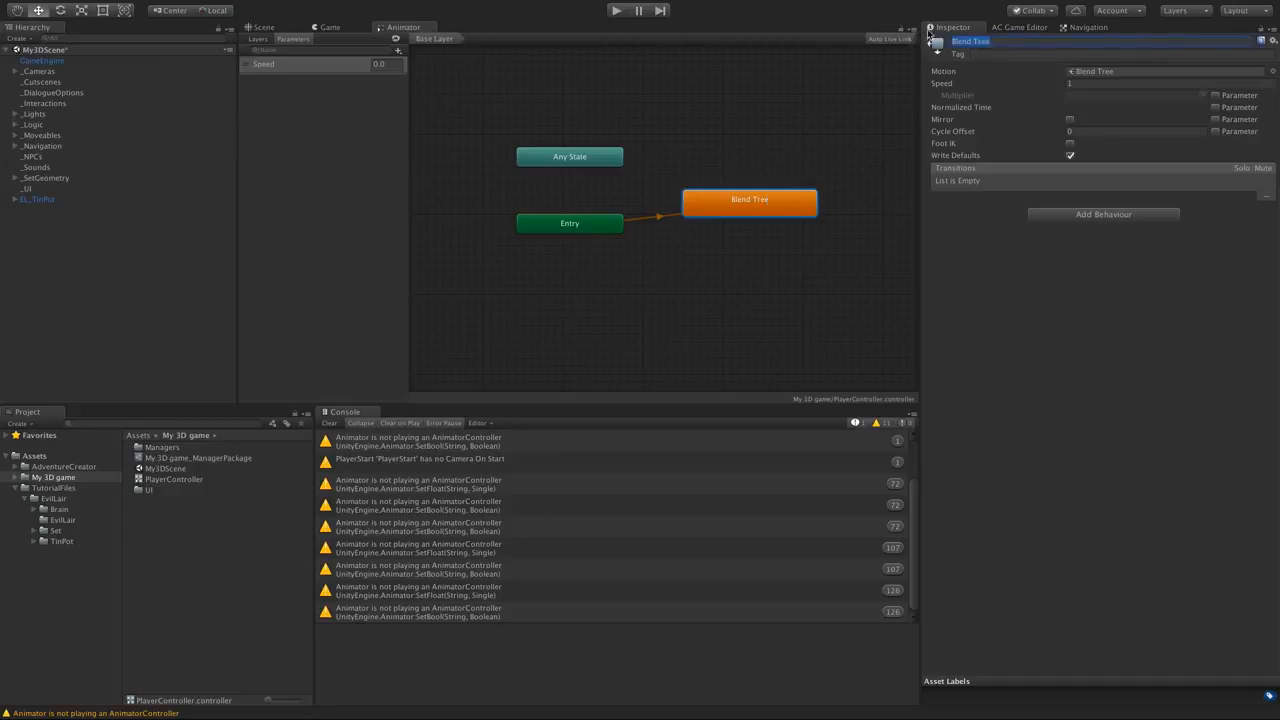
type("Locomotion")
- Open the Locomotion state's blend tree and add three motion fields to it
left_click(787, 205)
double_click(787, 205)
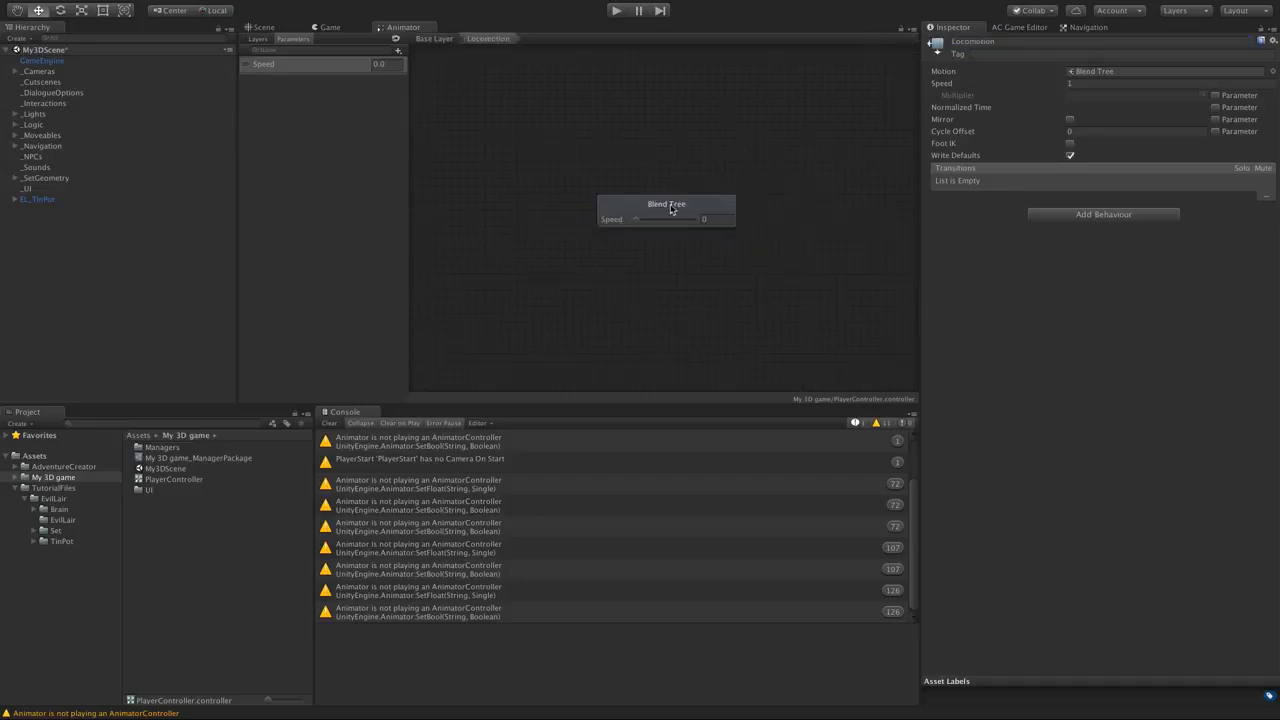
left_click(710, 203)
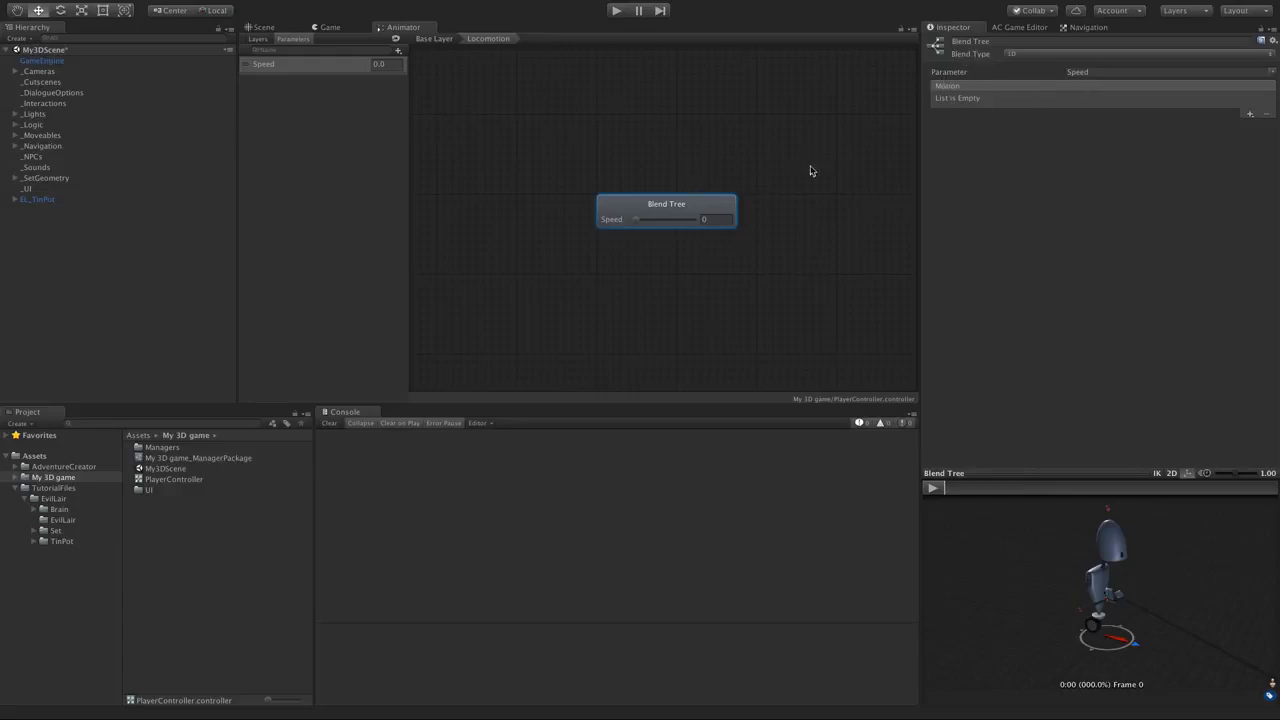
left_click(1251, 116)
left_click(1252, 125)
left_click(1251, 116)
left_click(1233, 126)
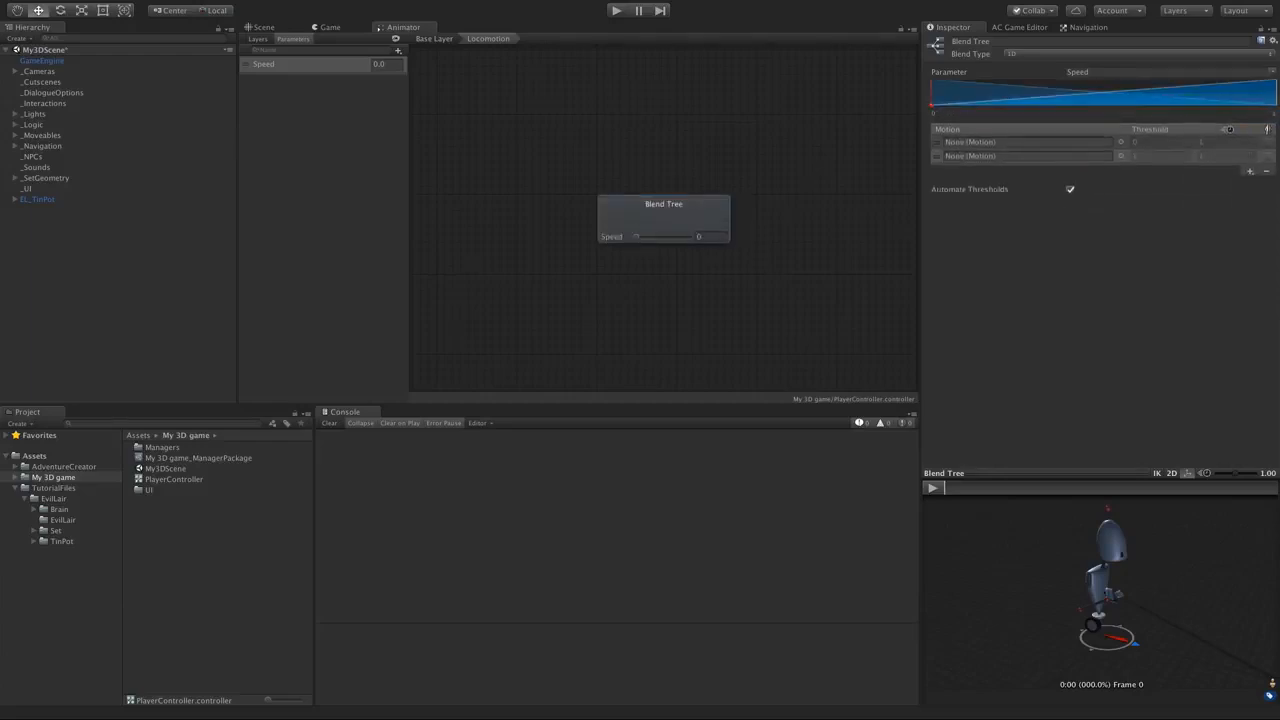
left_click(1250, 171)
left_click(1250, 184)
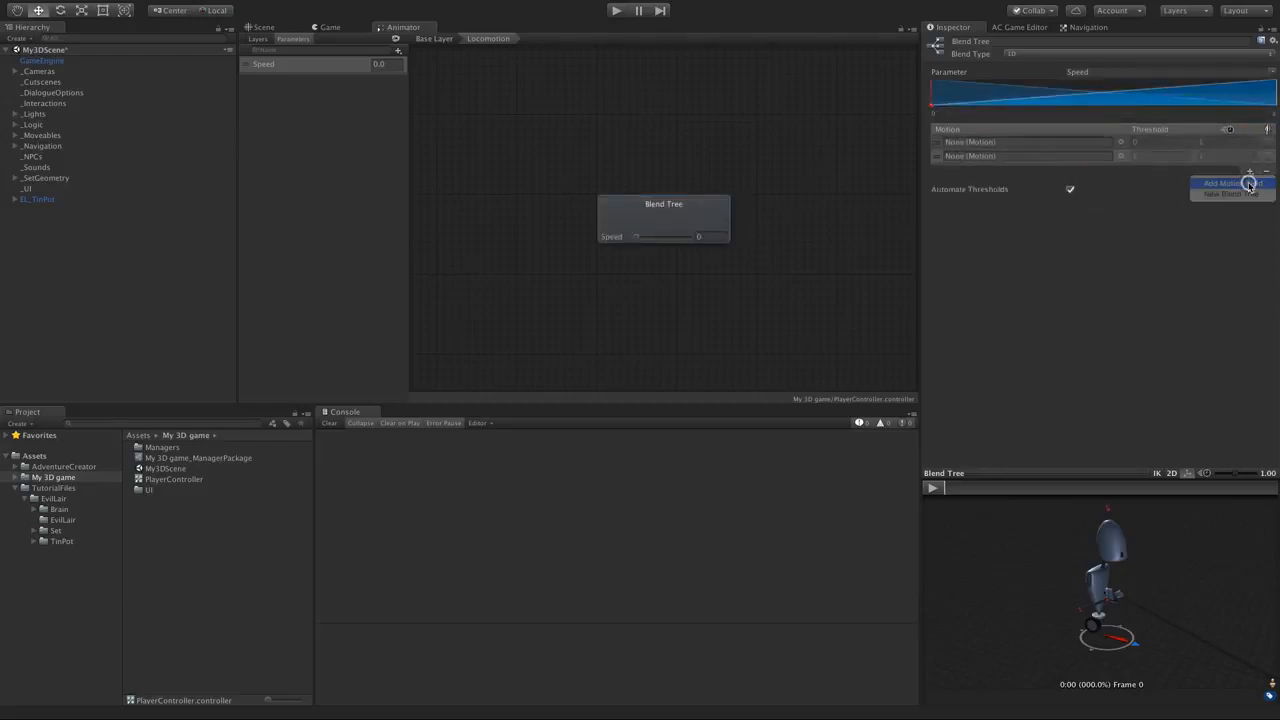
- Assign TinPot's Robot_Idle, Robot_Walk and Robot_Run clips, in that order, to the blend tree's three motion fields
left_click(62, 541)
left_click(138, 447)
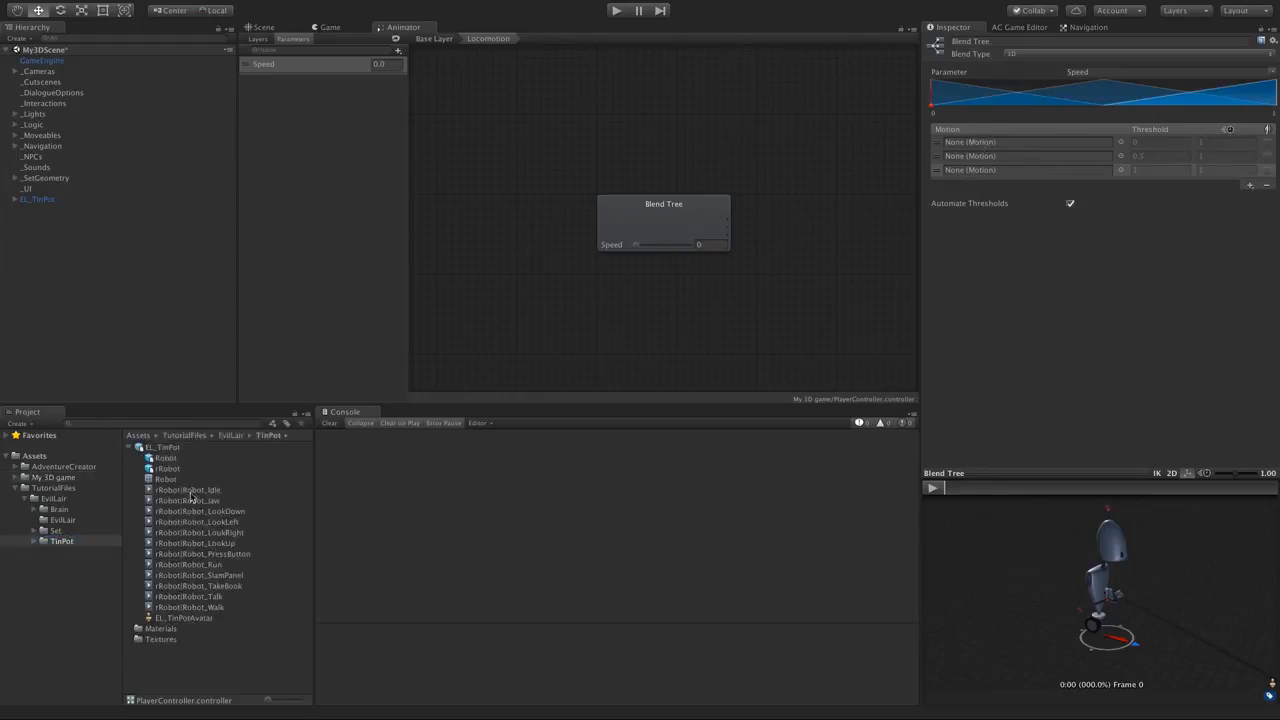
left_click_drag(192, 497, 980, 142)
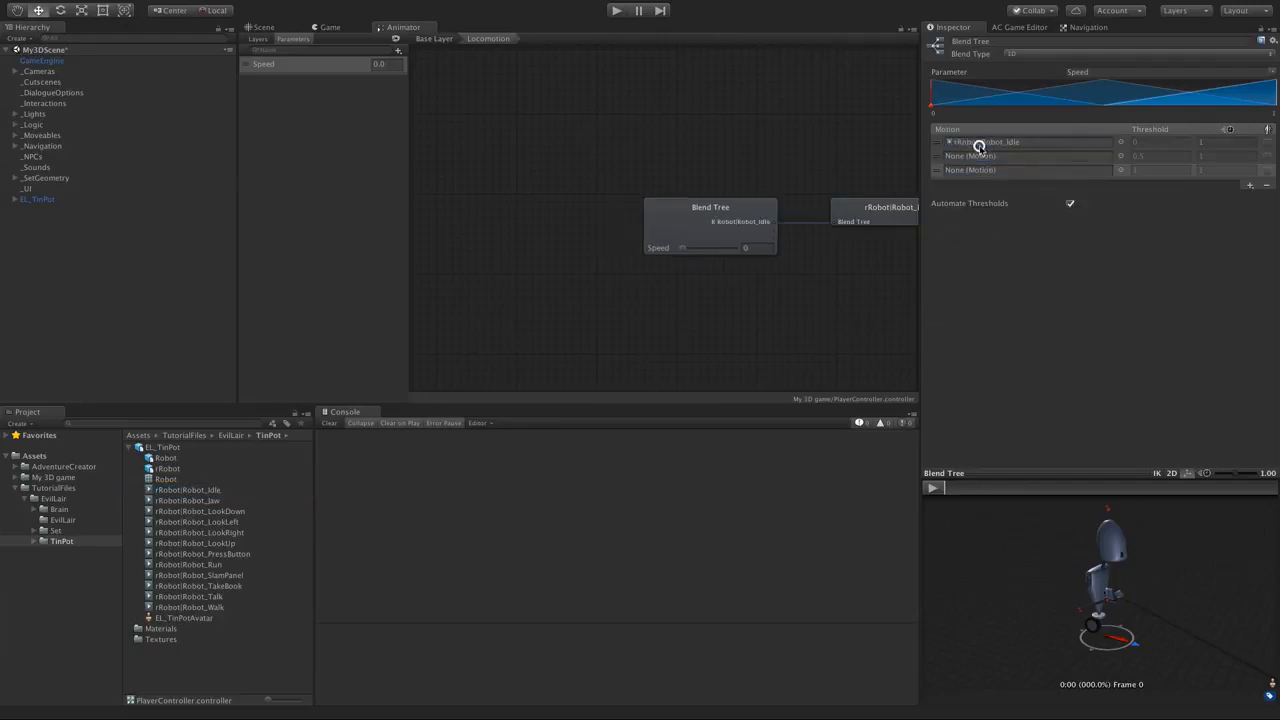
left_click_drag(212, 605, 1017, 155)
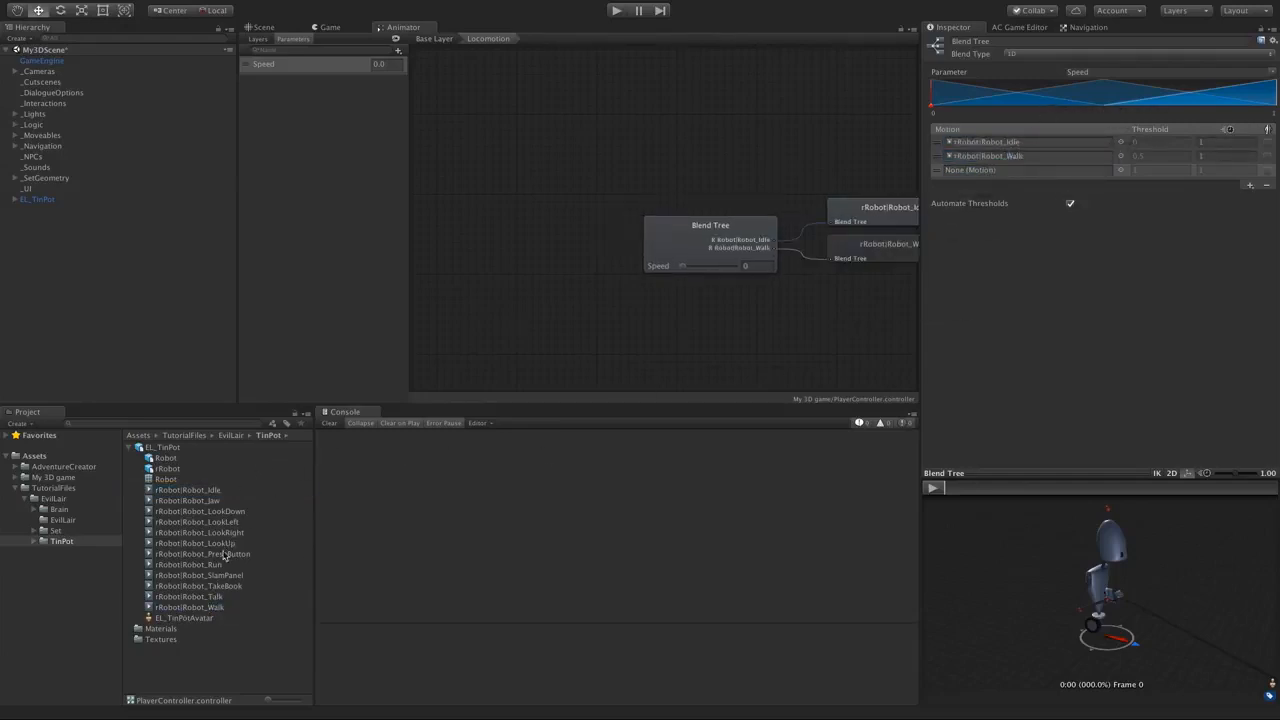
left_click_drag(195, 564, 993, 174)
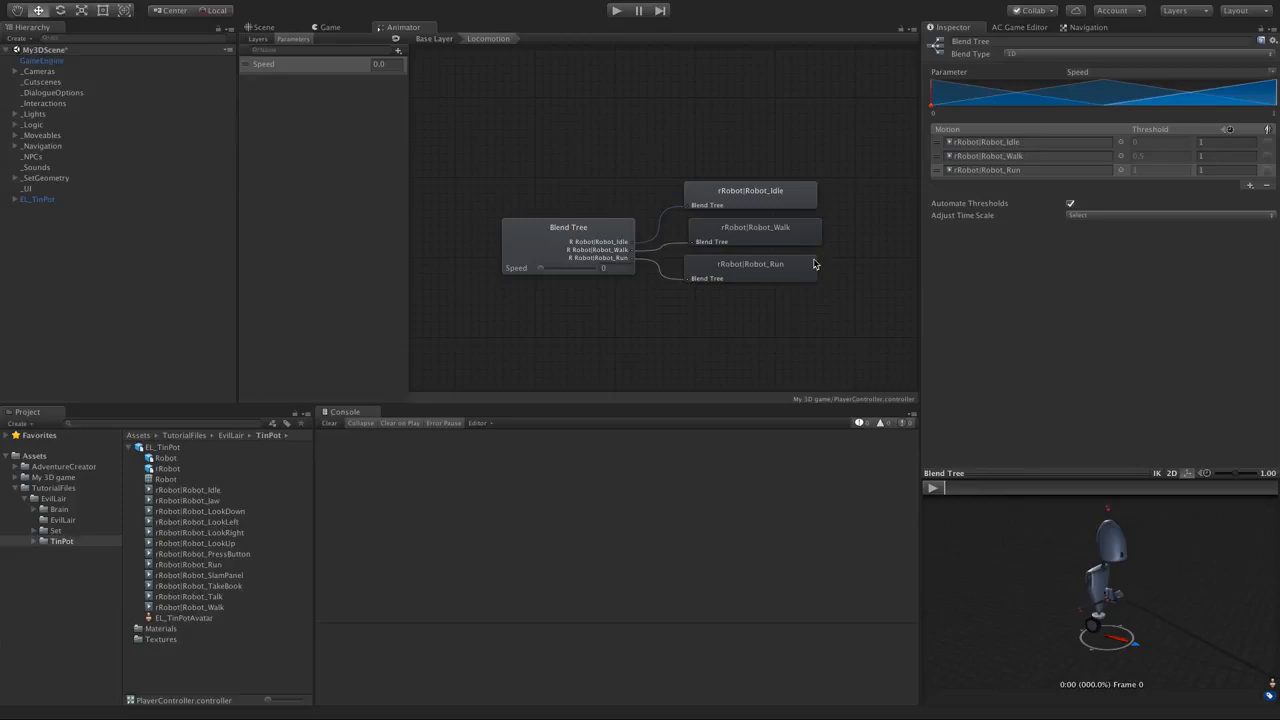
- Check EL_TinPot's walk and run speed scales, and turn off Automate Thresholds for the Locomotion blend tree
left_click(547, 257)
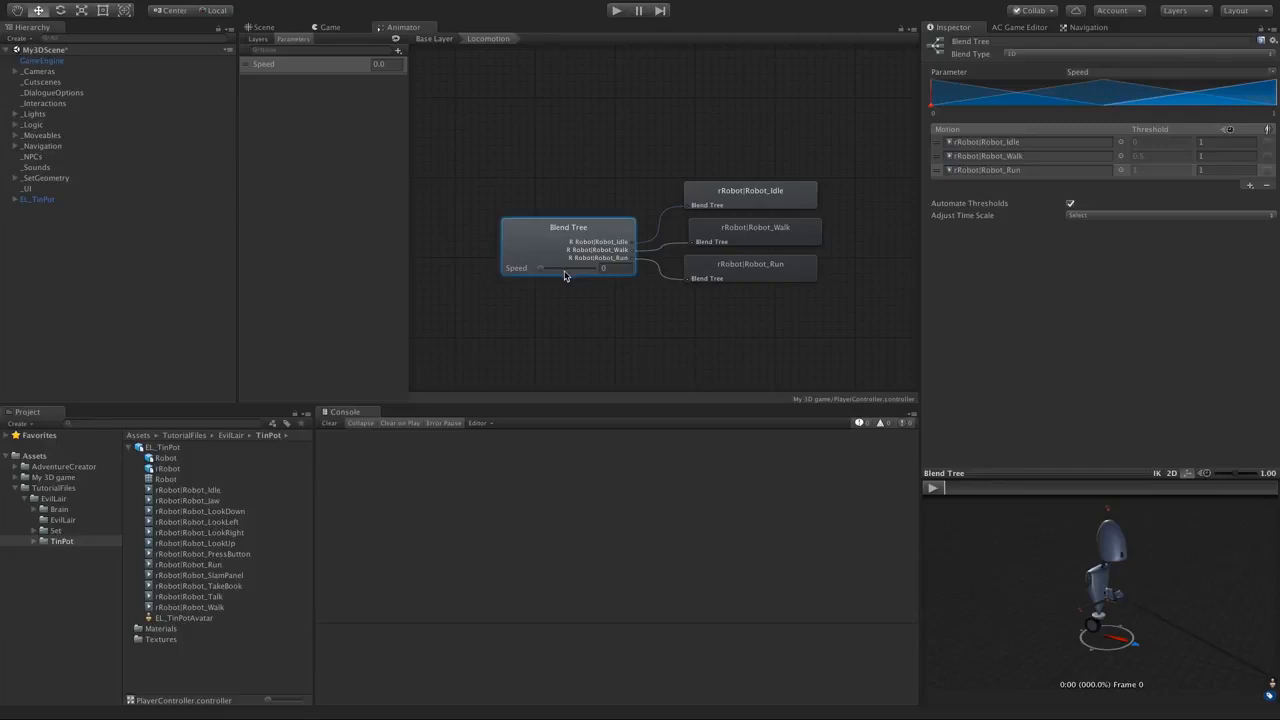
left_click(21, 199)
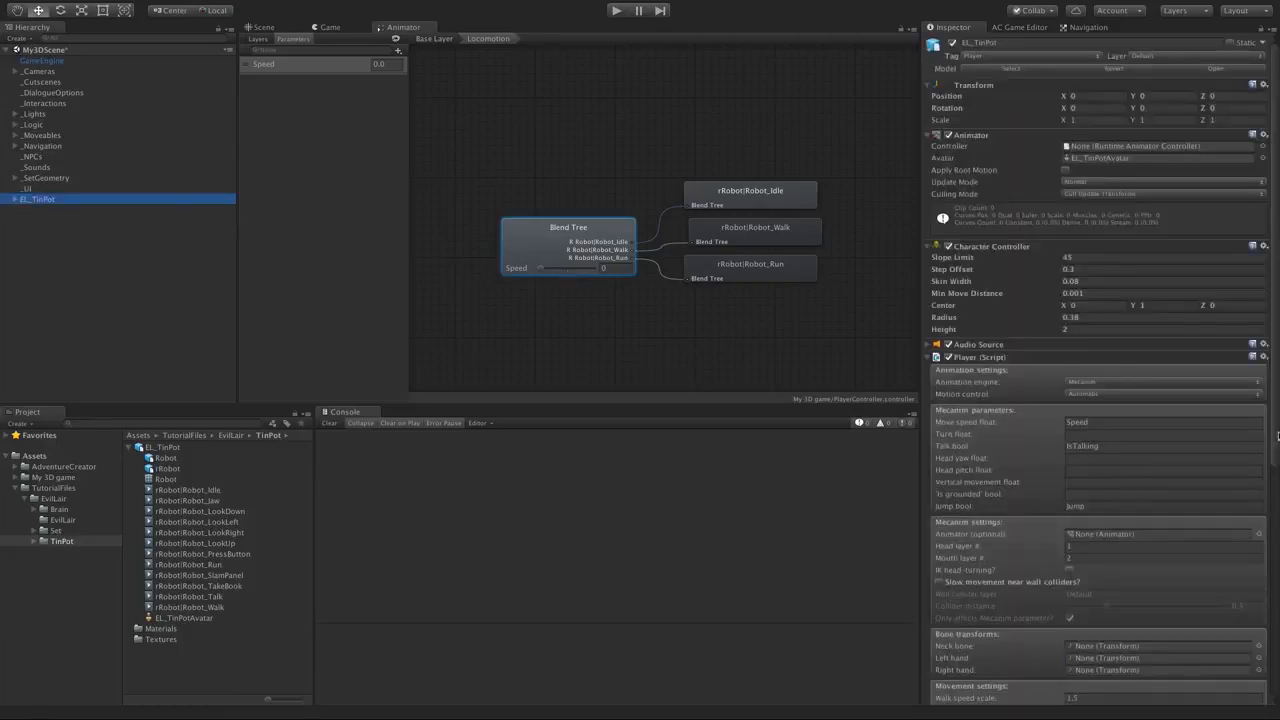
left_click_drag(1277, 435, 1277, 500)
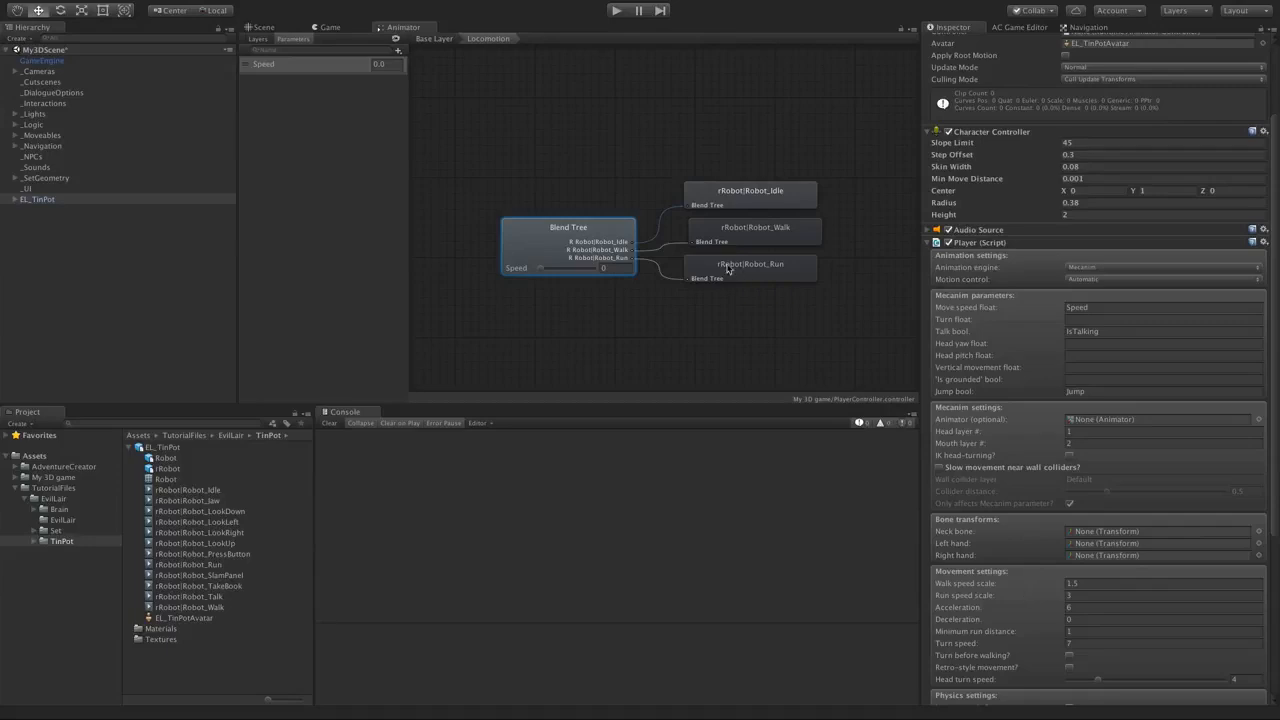
left_click(550, 229)
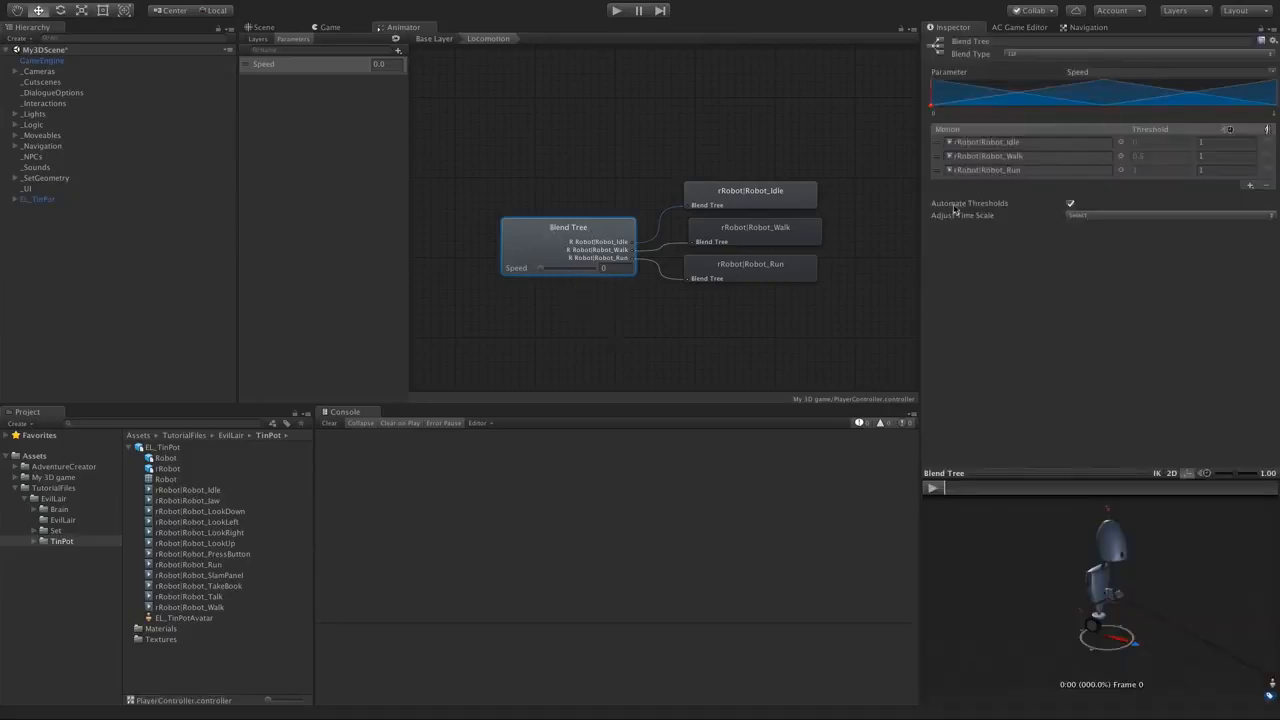
left_click(1070, 204)
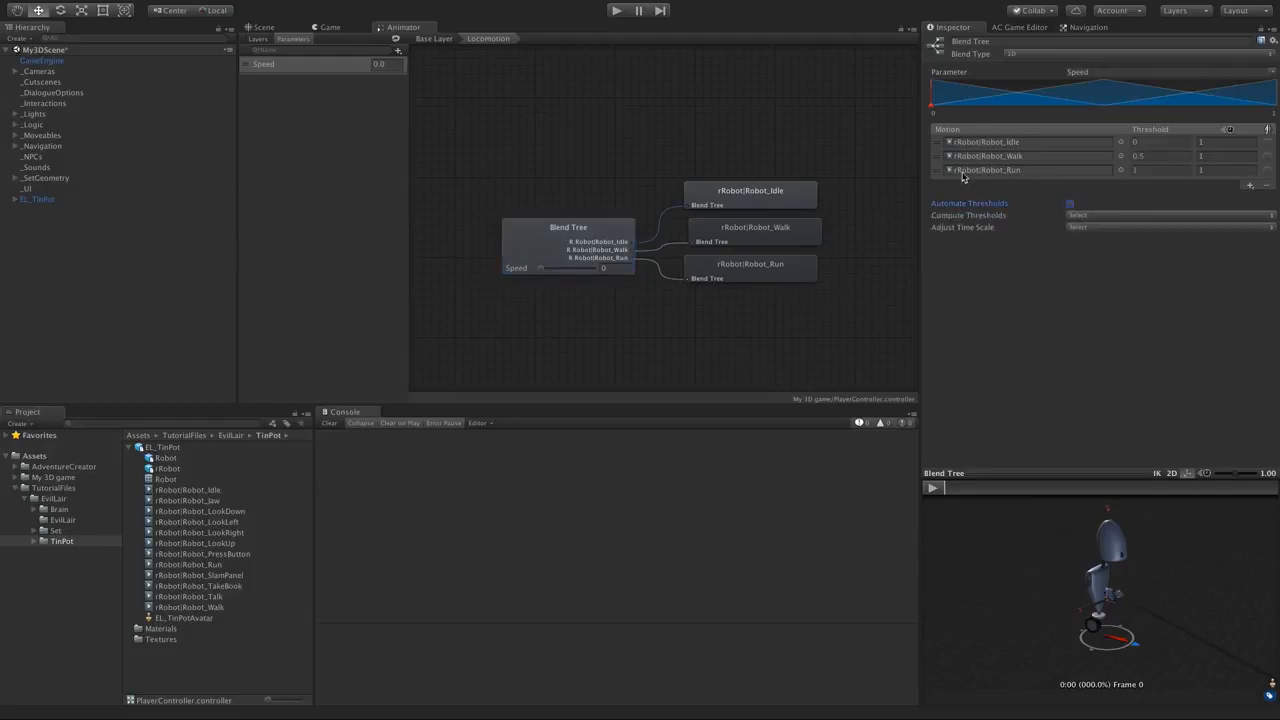
- Set the Locomotion blend tree's thresholds to 3 for Robot_Run and 1.5 for Robot_Walk
left_click(1140, 170)
key("Return")
left_click(1157, 157)
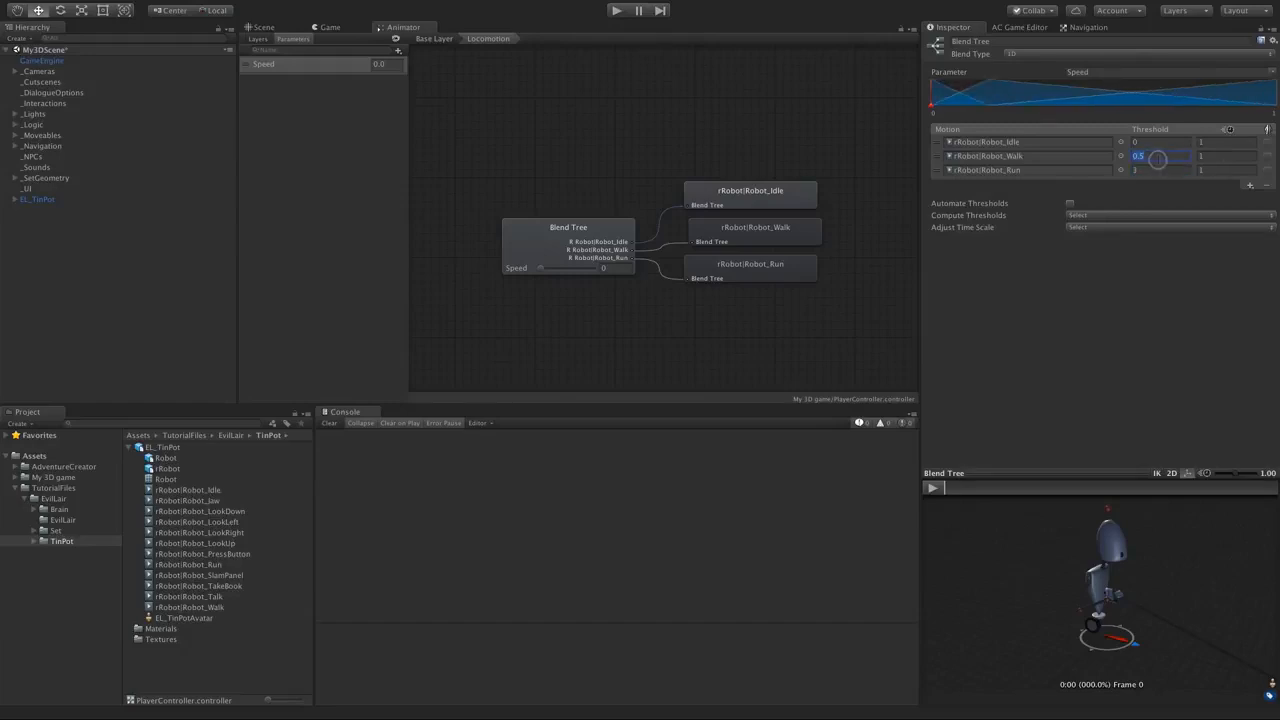
type("1.5")
key("Return")
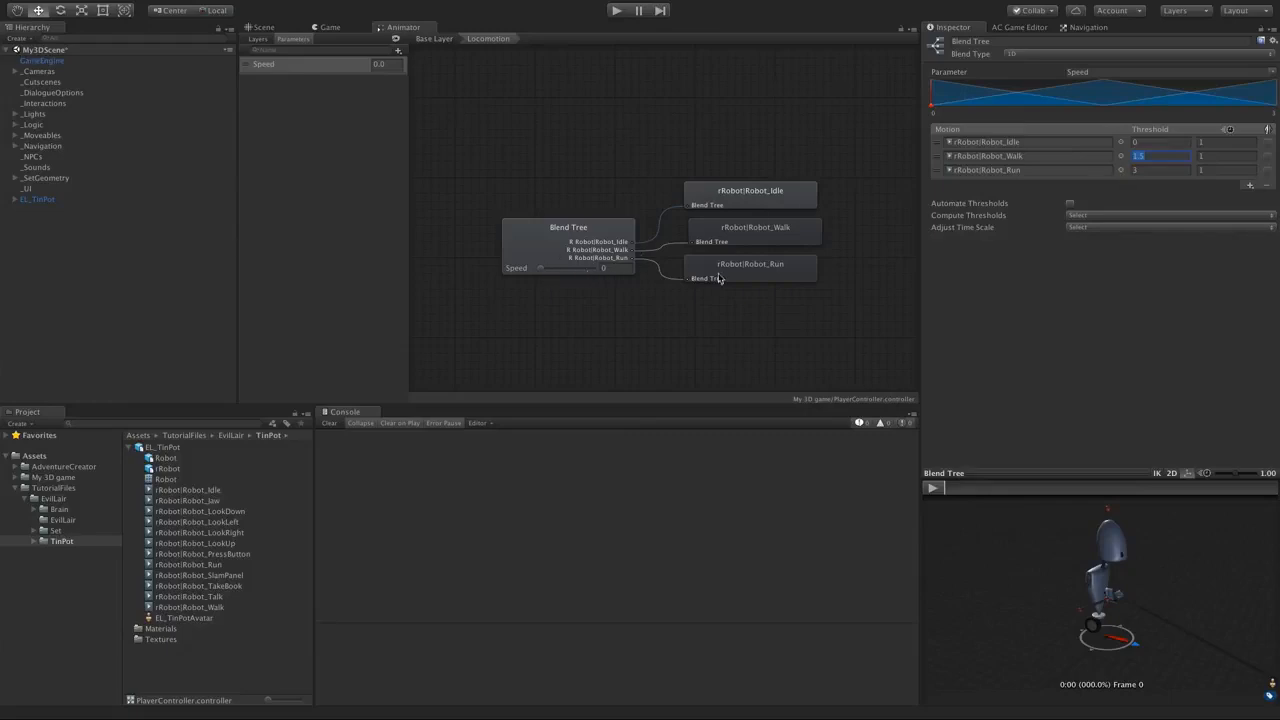
- Assign the PlayerController asset from the My 3D game folder as the controller of EL_TinPot's Animator
left_click(54, 200)
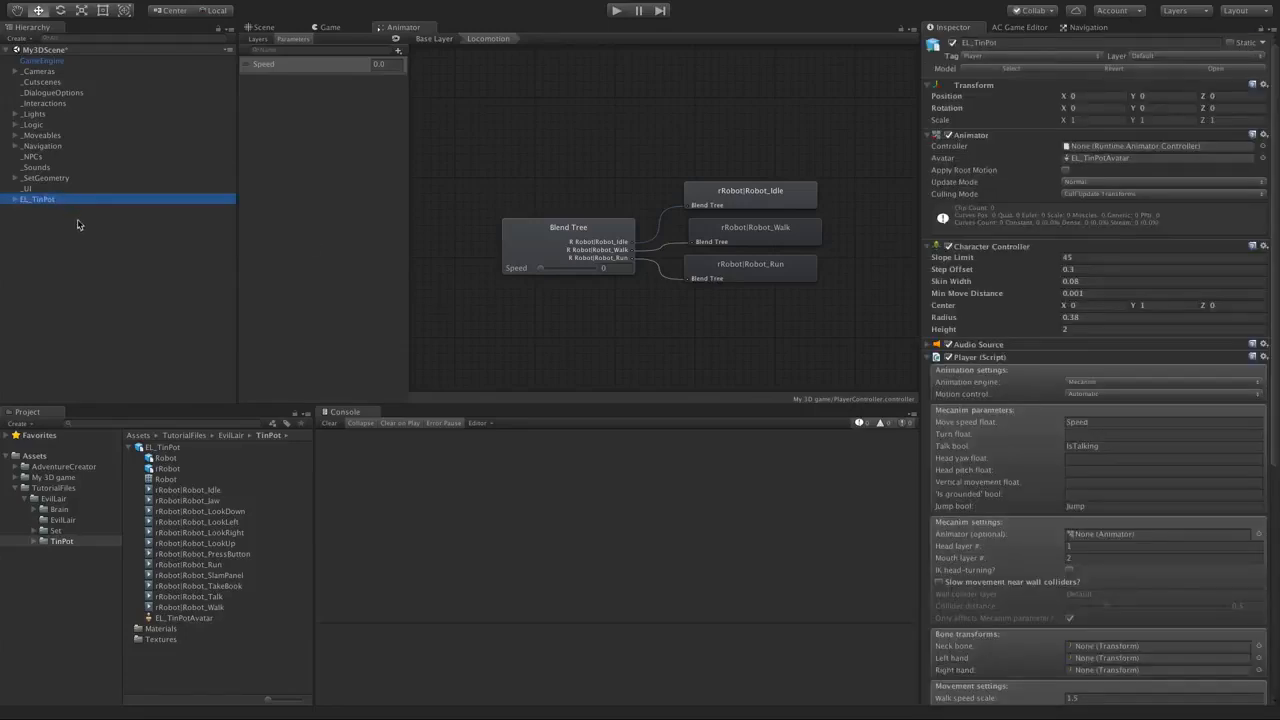
left_click(130, 447)
left_click(62, 488)
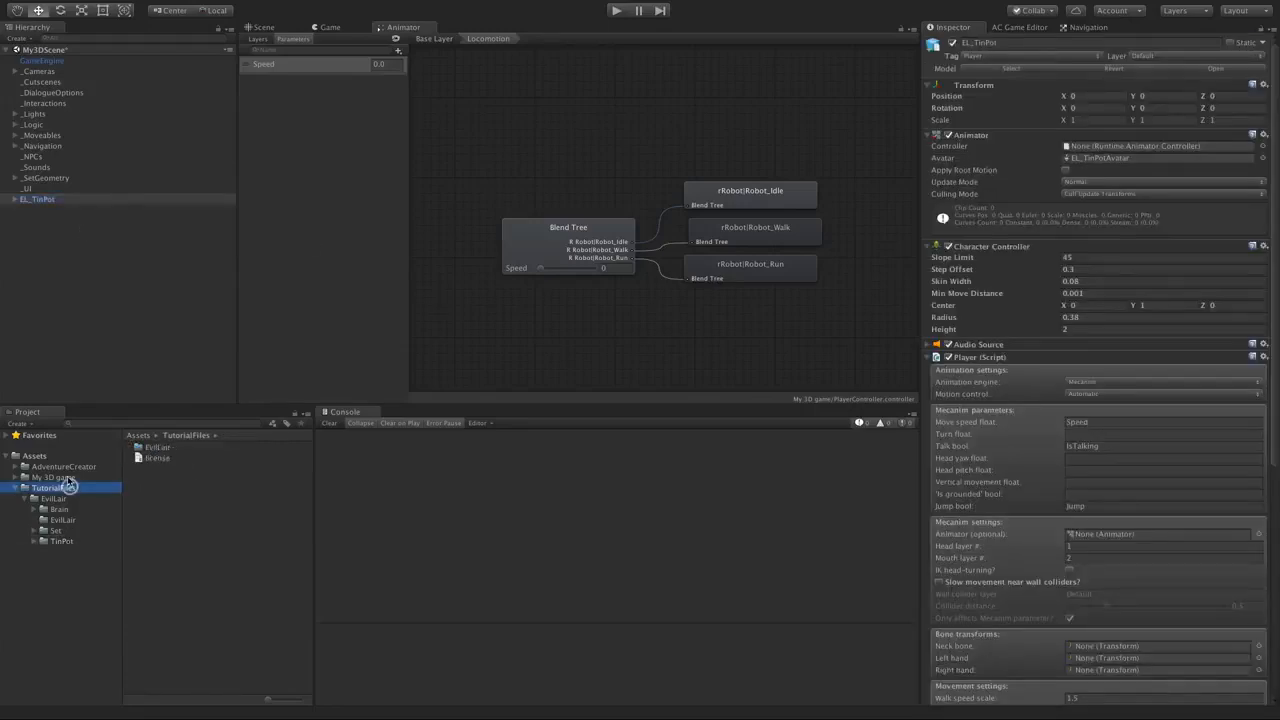
left_click(62, 478)
left_click_drag(170, 479, 1098, 147)
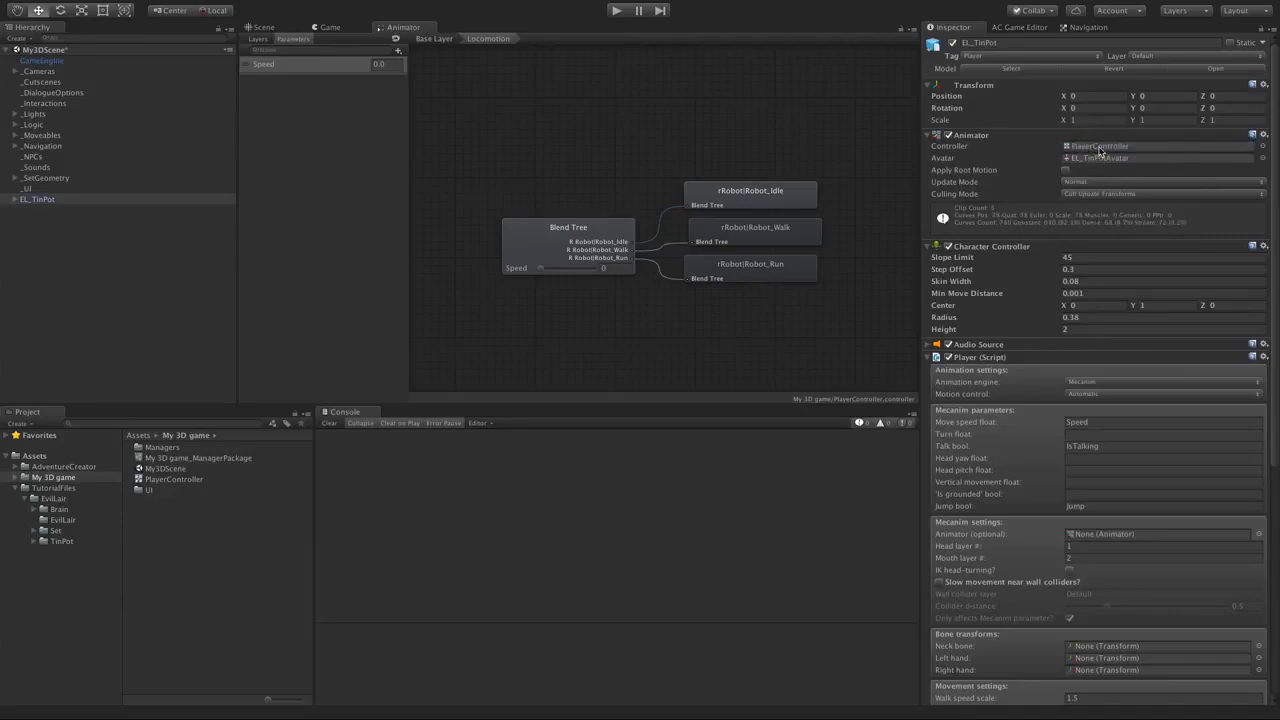
- Play-test the scene by moving the Tin Pot player around the room in all directions, and stop the game
left_click(616, 10)
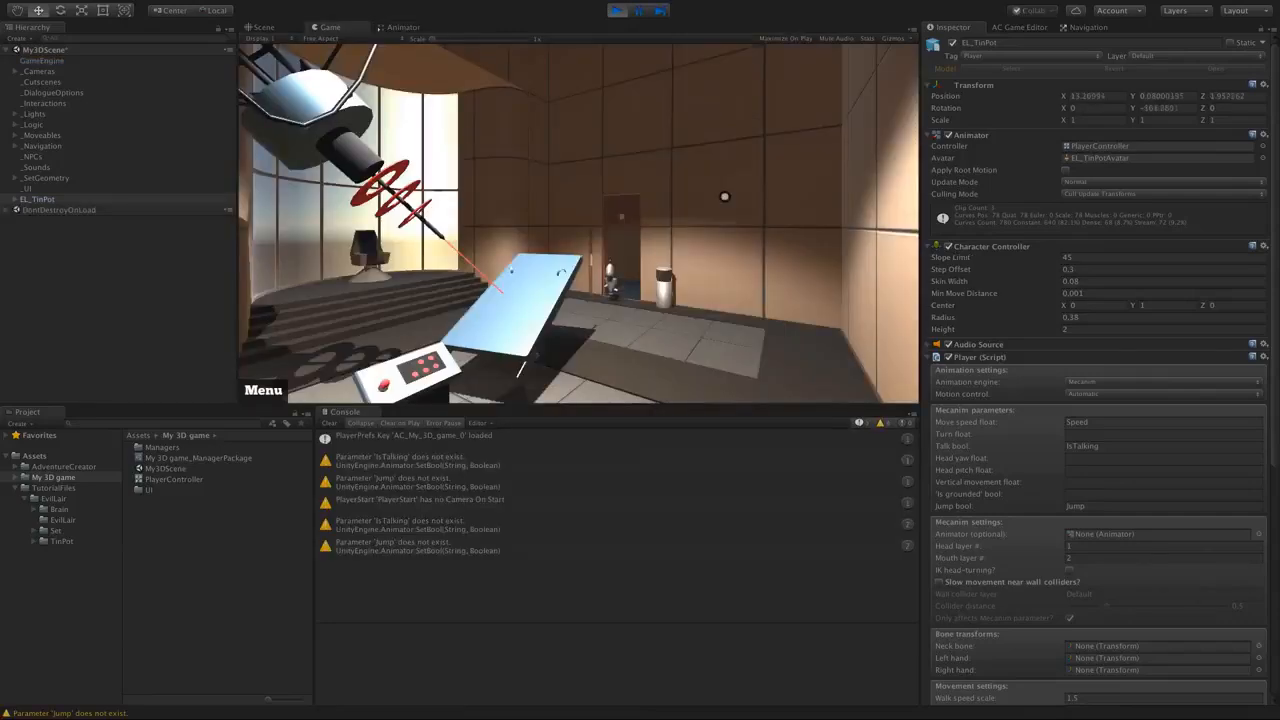
key("Down")
key("Right")
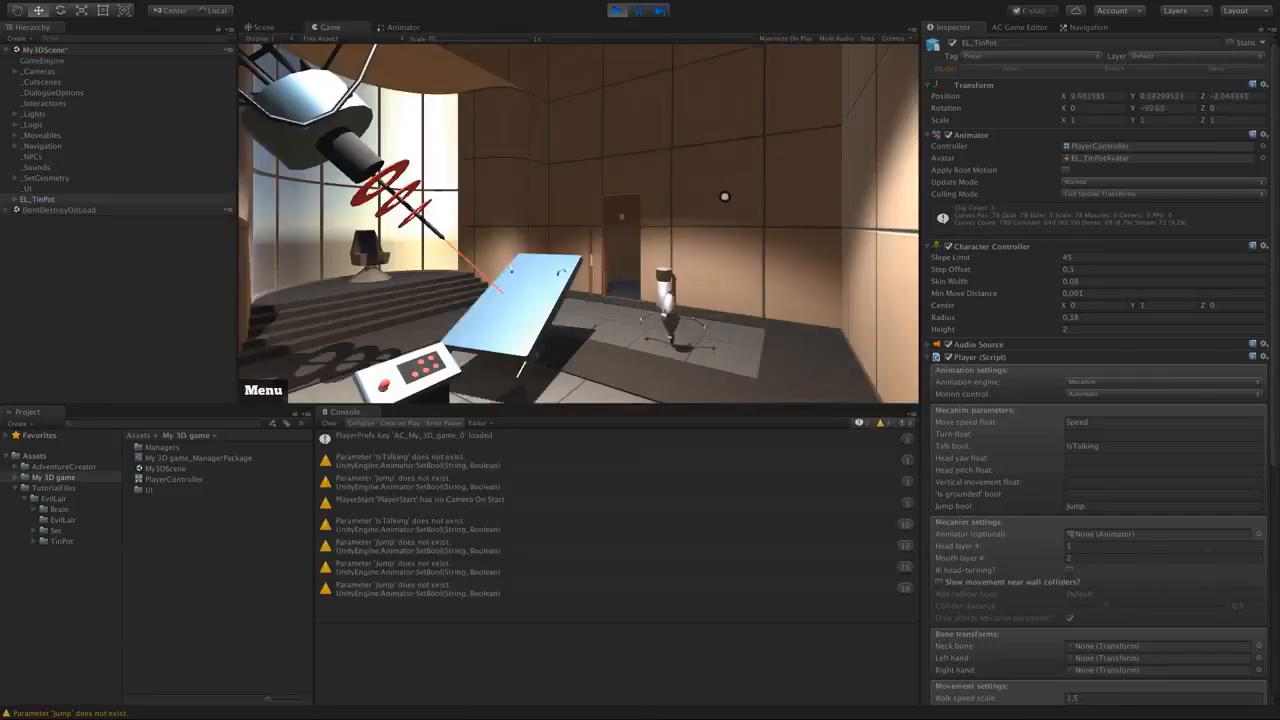
key("Left")
key("Right")
key("Down")
key("Left")
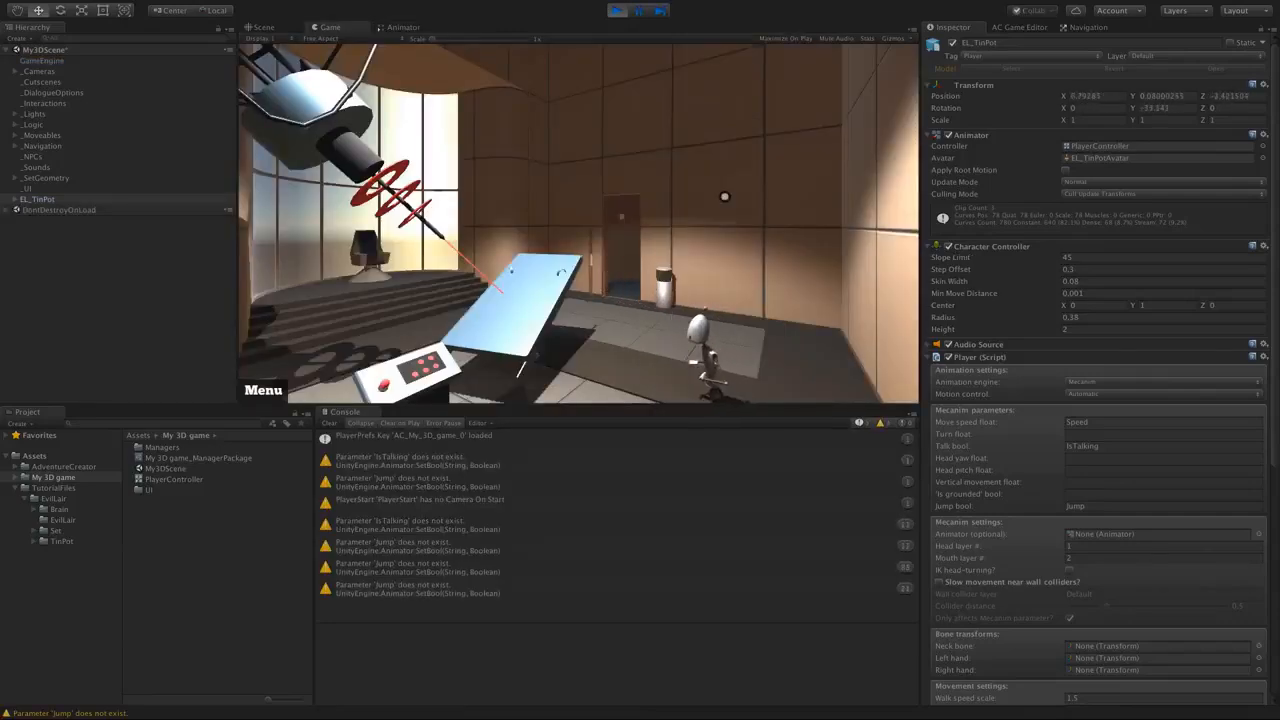
key("Up")
key("Right")
key("Down")
key("Left")
key("Up")
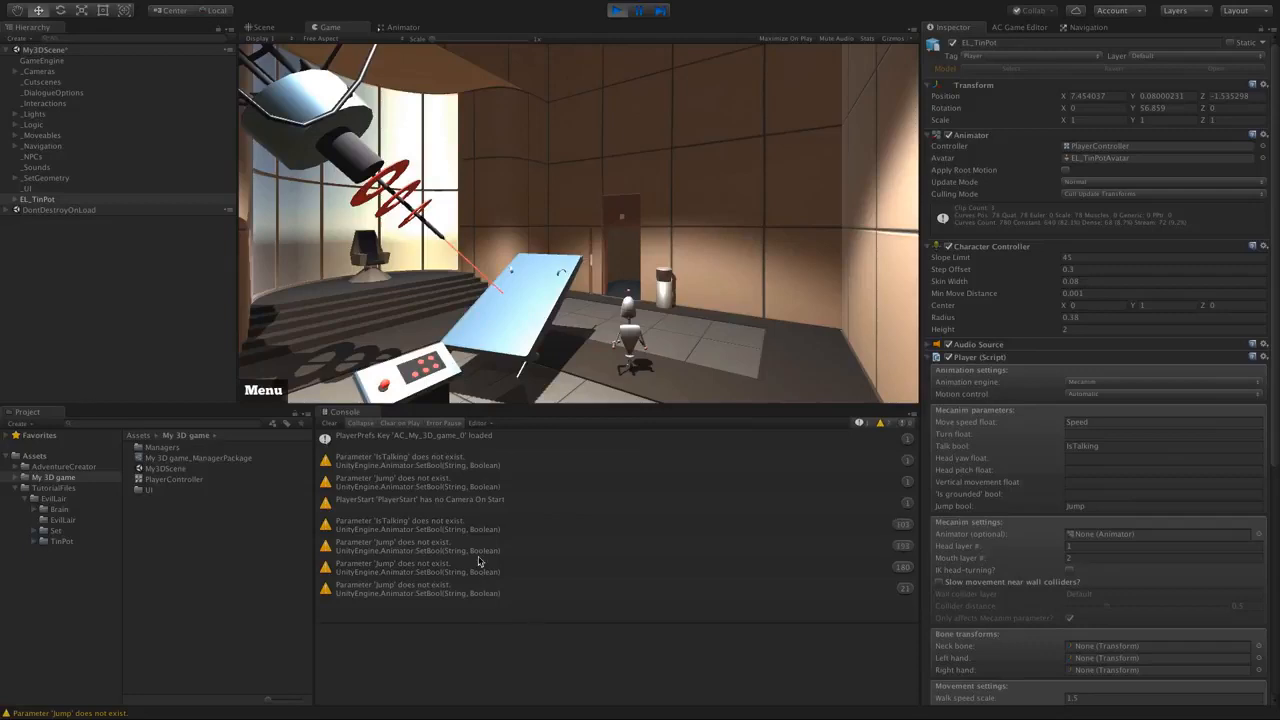
left_click(617, 11)
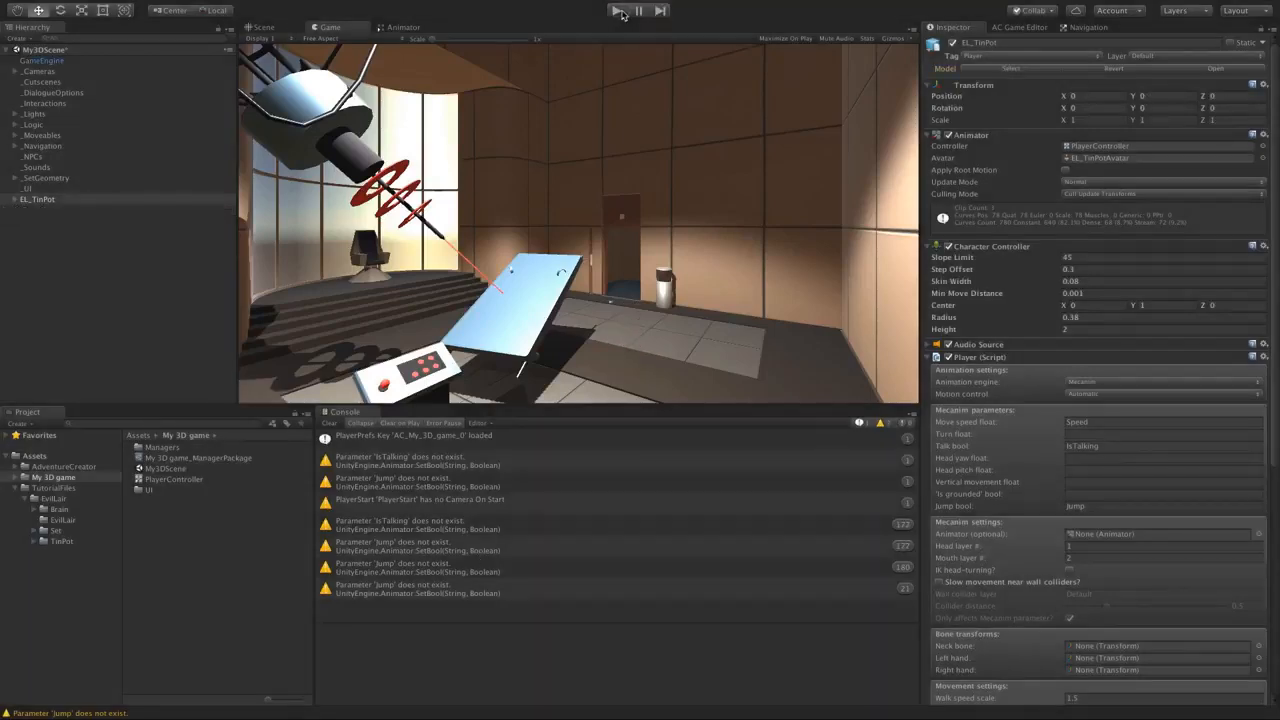
- Examine the Player script settings of EL_TinPot
left_click_drag(1273, 287, 1273, 316)
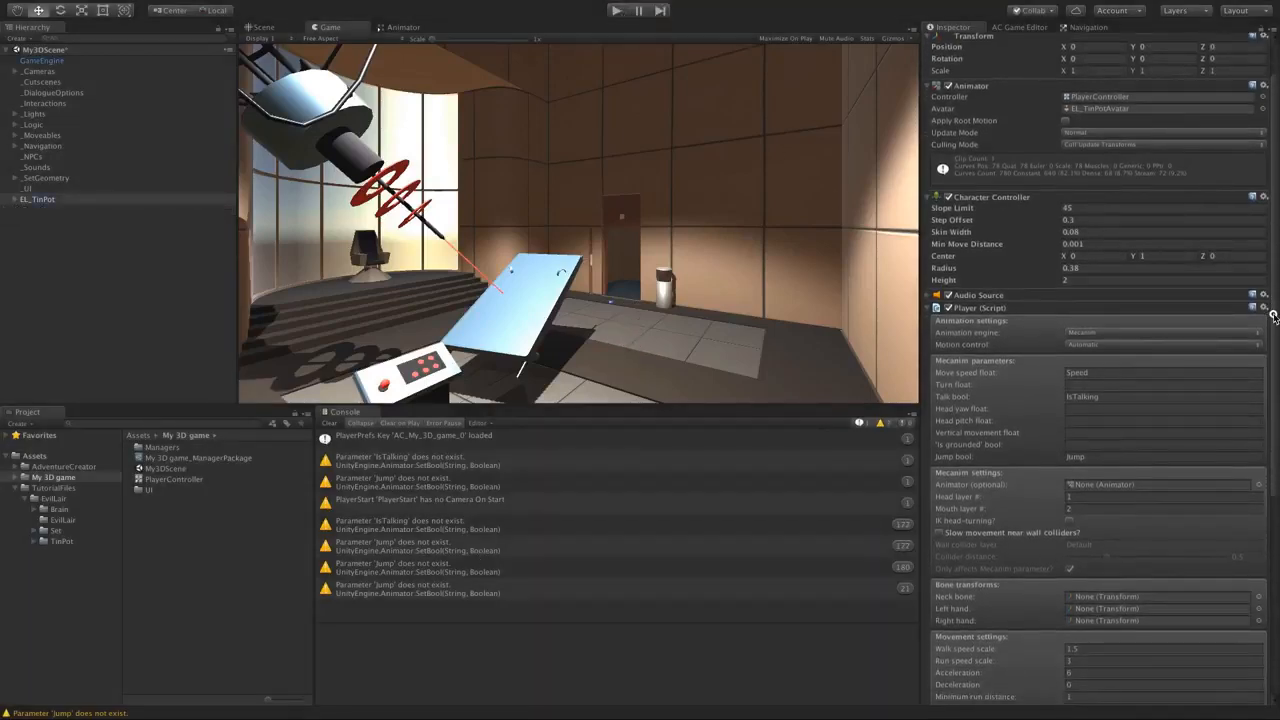
- Clear the Jump bool parameter name in EL_TinPot's Player script Mecanim parameters
left_click(1100, 456)
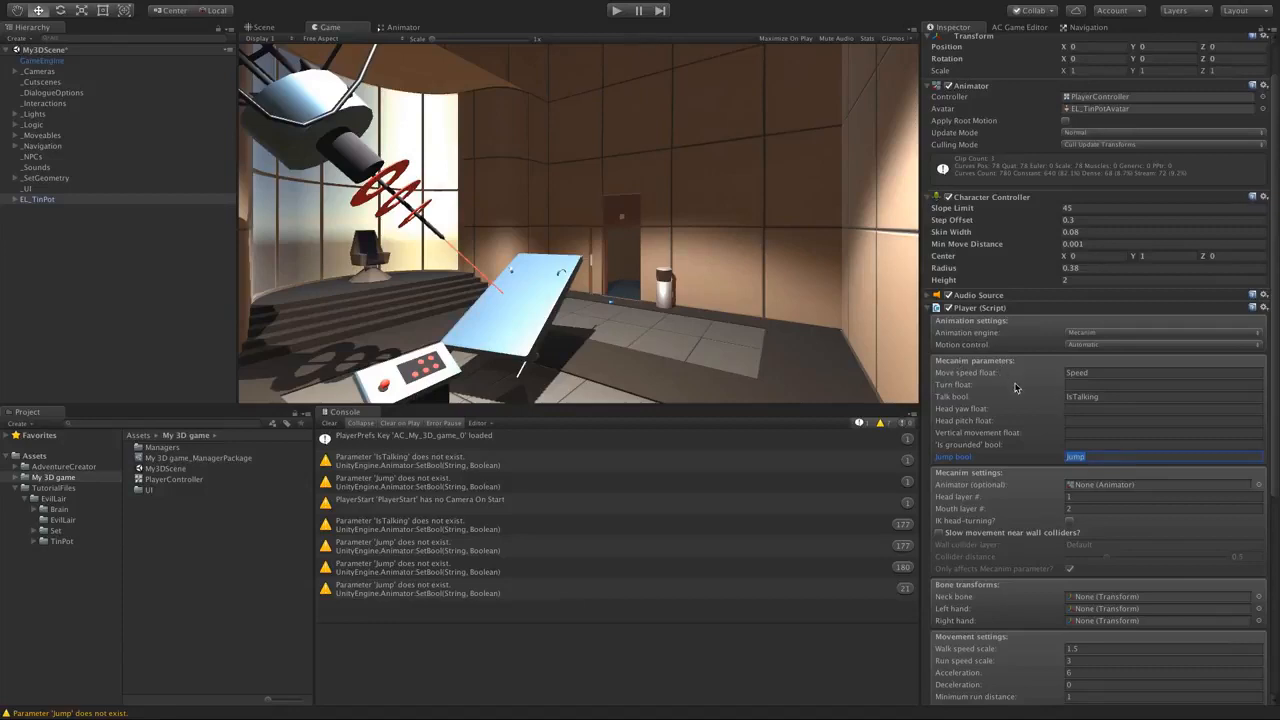
key("BackSpace")
- Preview the Robot_Talk animation clip of the EL_TinPot model in the TinPot folder, viewing the robot from several angles
left_click(52, 541)
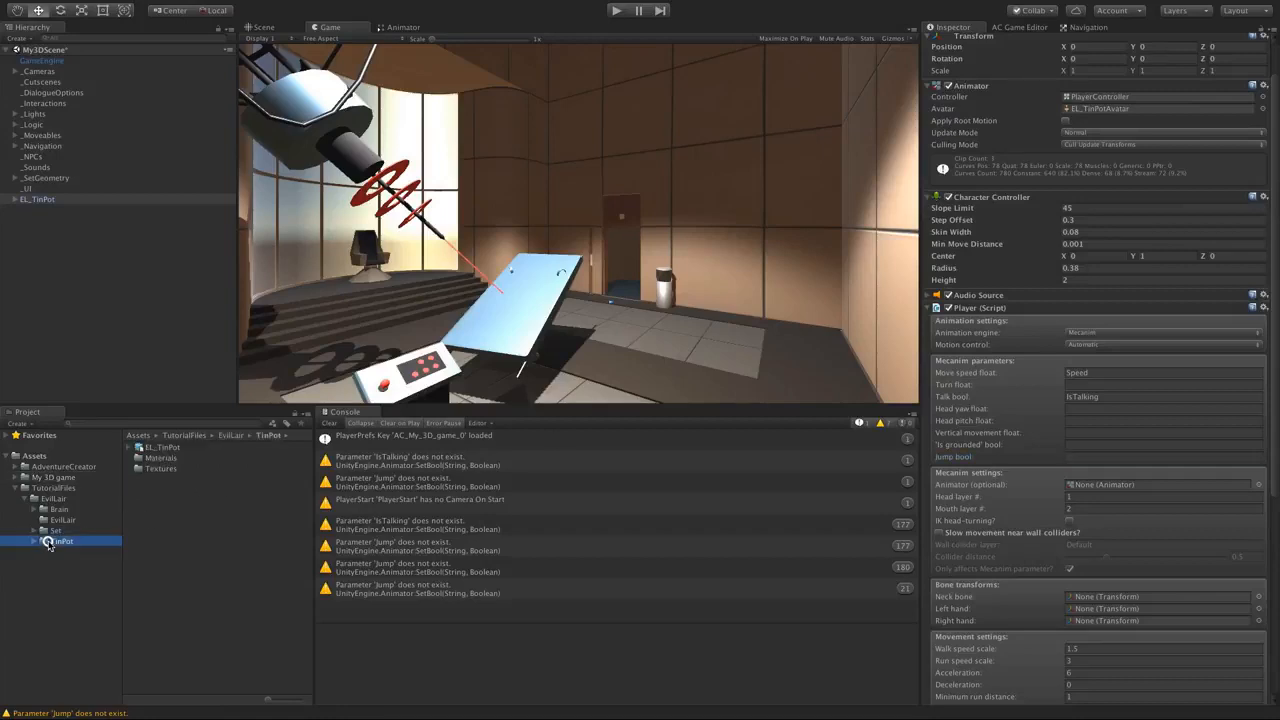
left_click(139, 447)
left_click(163, 447)
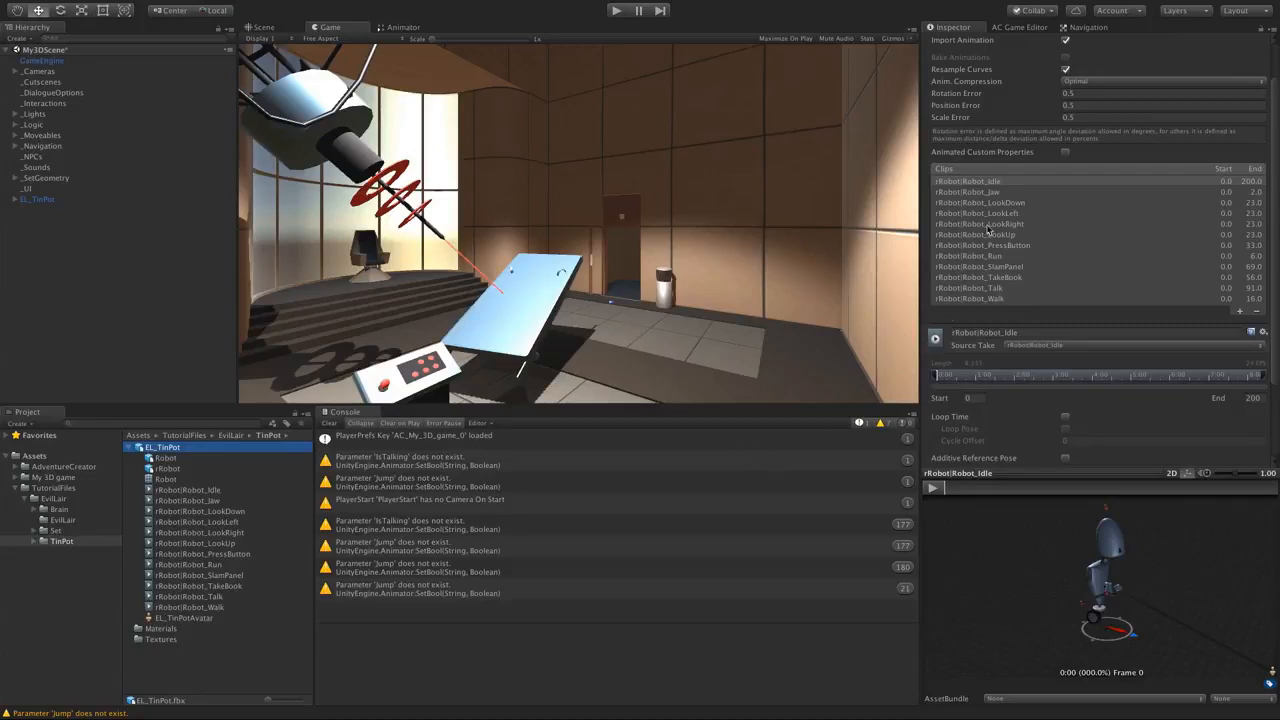
left_click(985, 288)
left_click(933, 488)
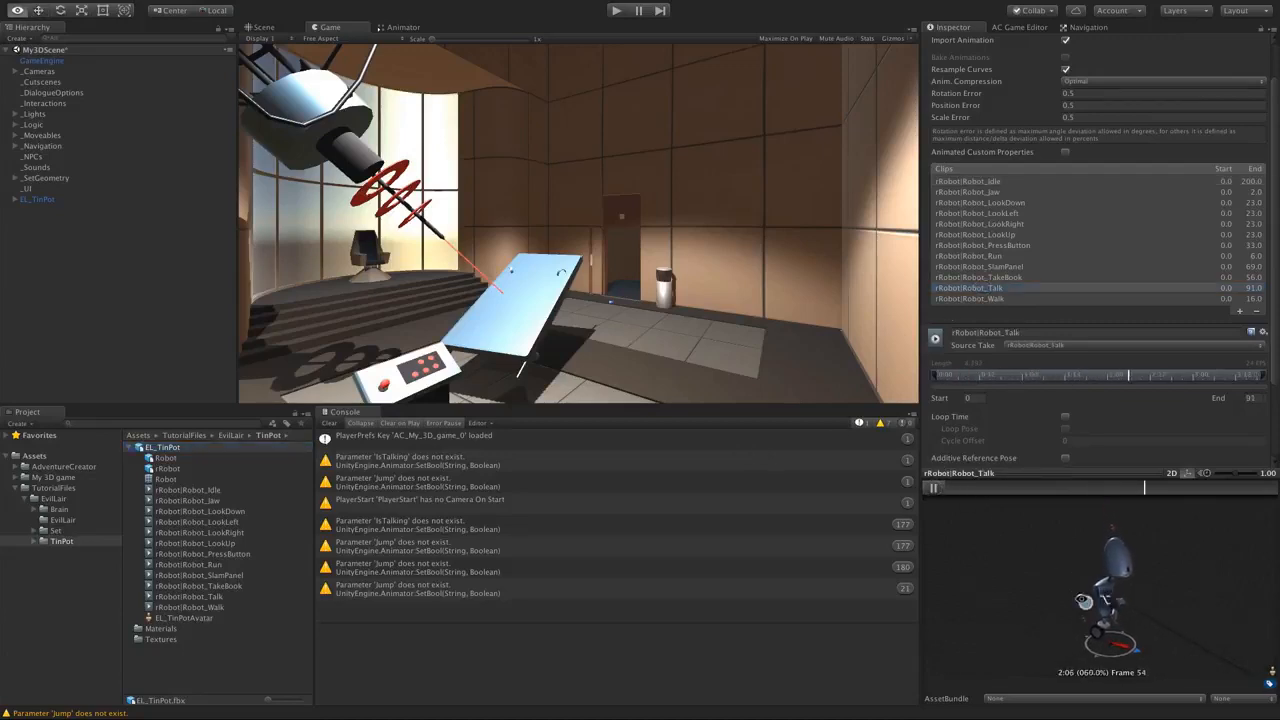
left_click_drag(1084, 600, 1051, 583, "alt")
scroll(1140, 580, "up", 3)
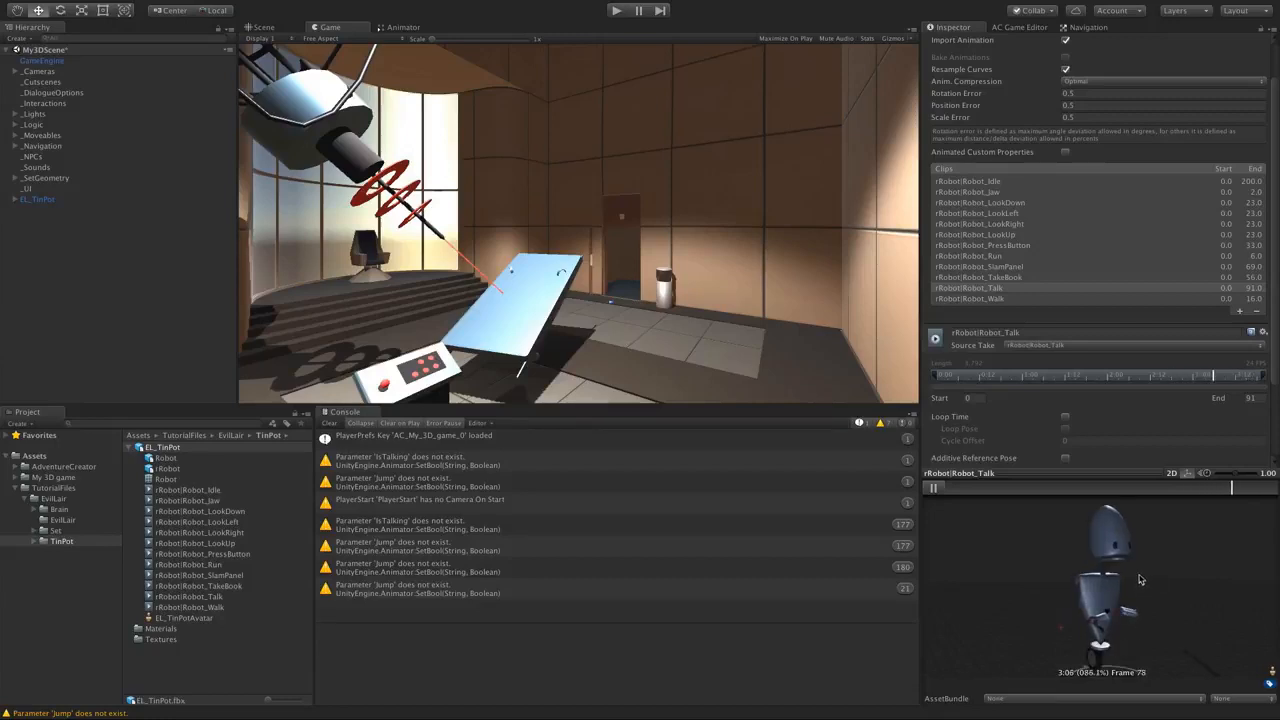
left_click_drag(1095, 583, 1127, 594, "alt")
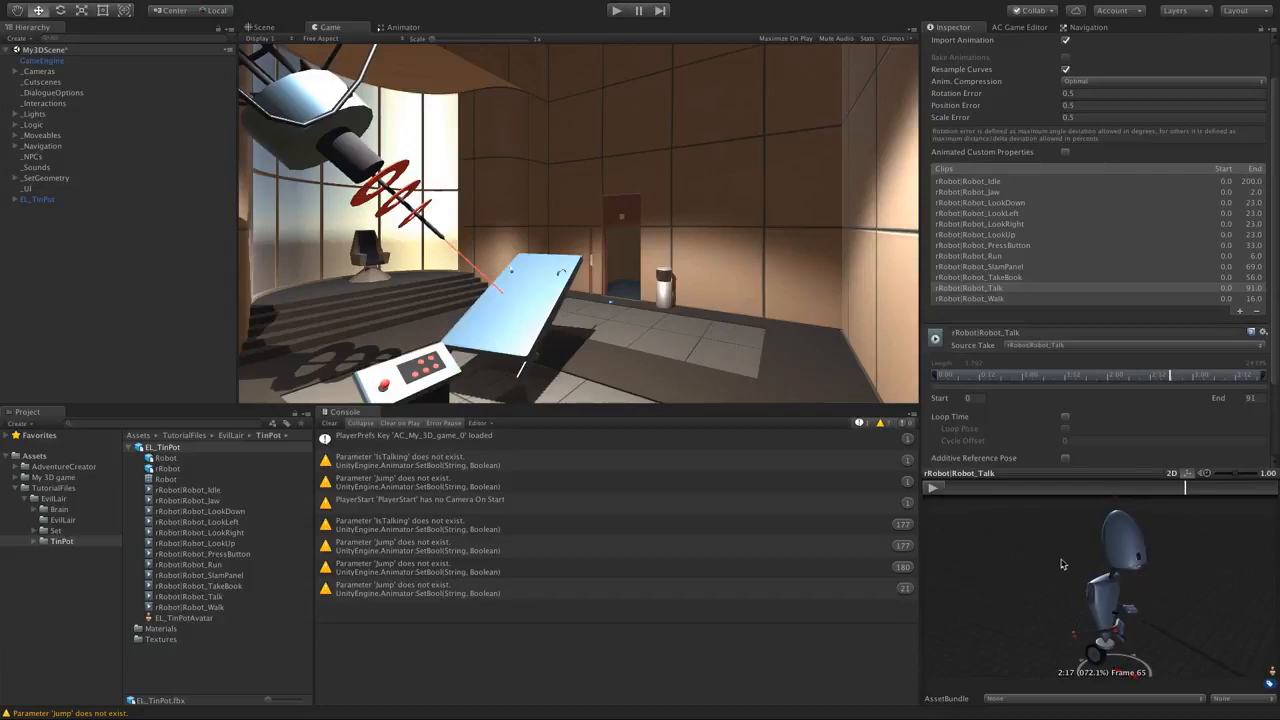
- Add a Bool parameter named IsTalking to the PlayerController animator
left_click(401, 28)
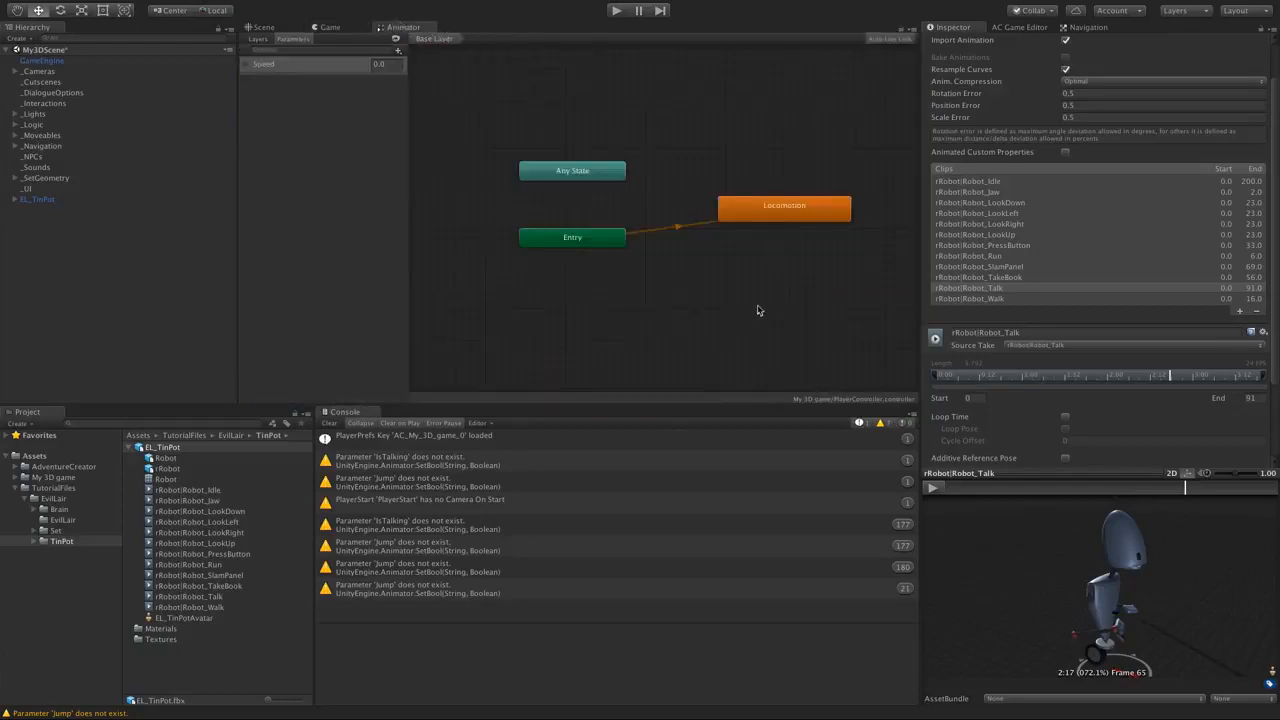
middle_click_drag(757, 306, 745, 297)
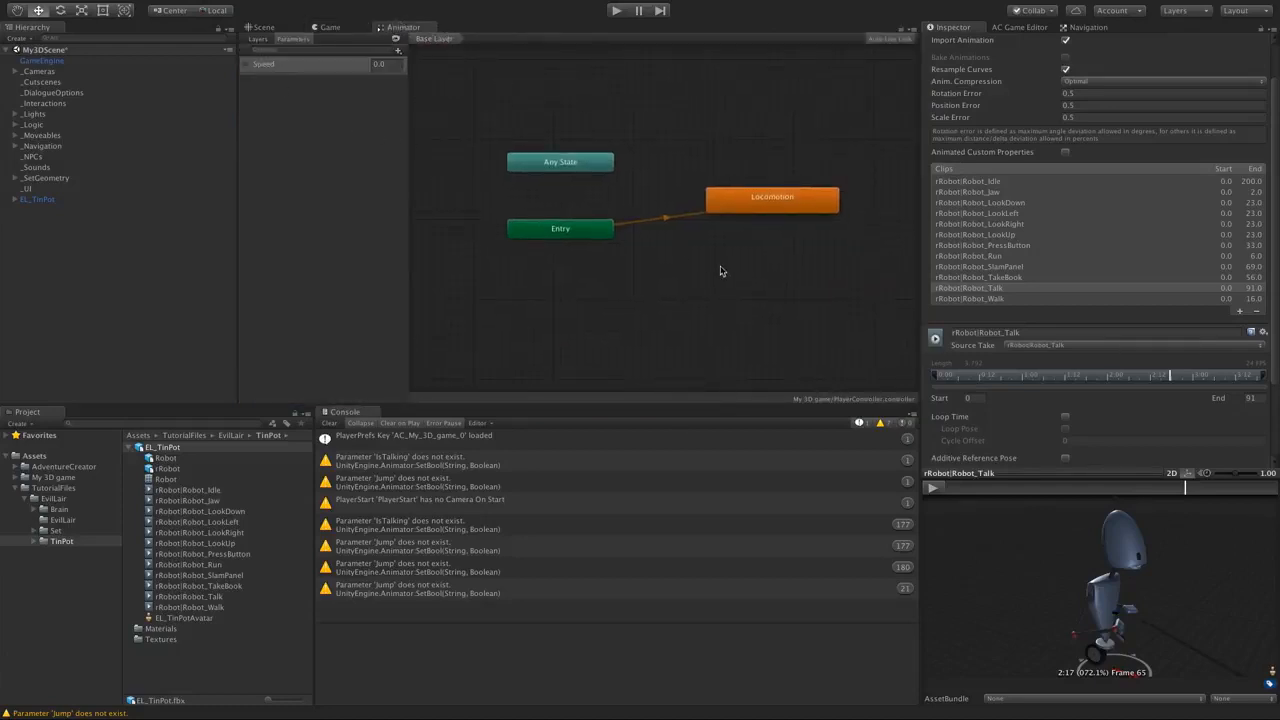
left_click(398, 50)
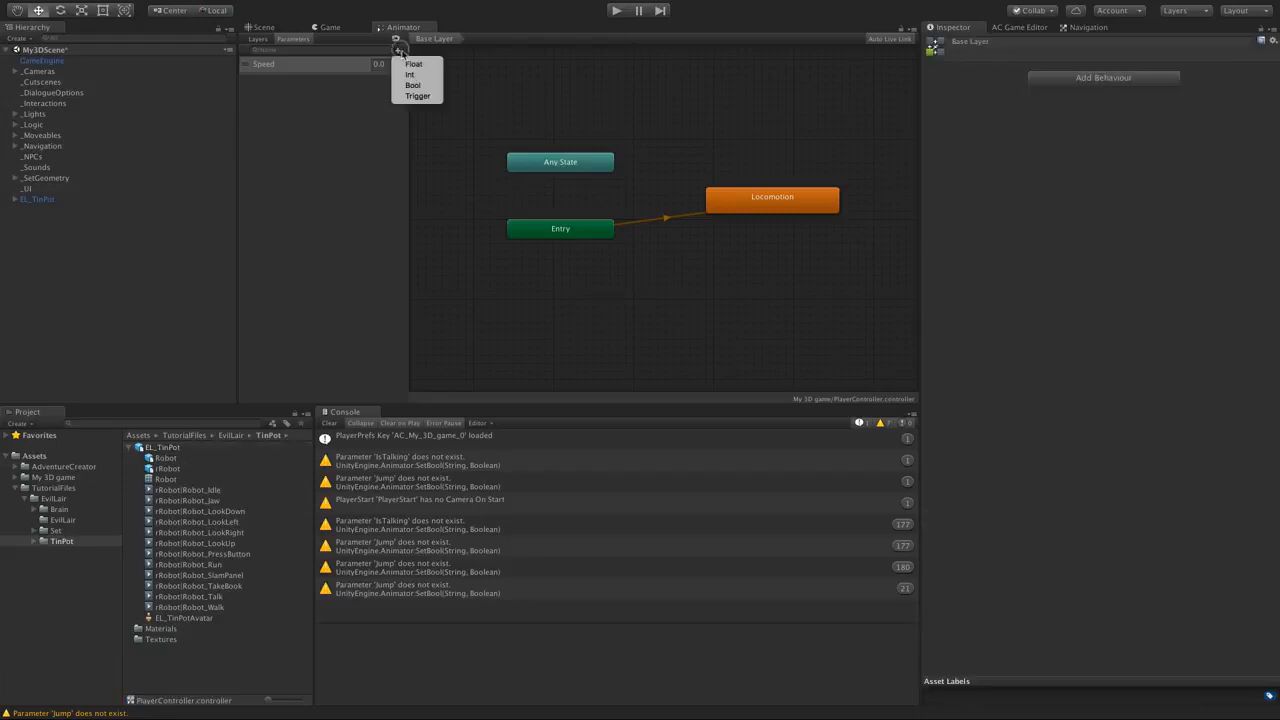
left_click(405, 84)
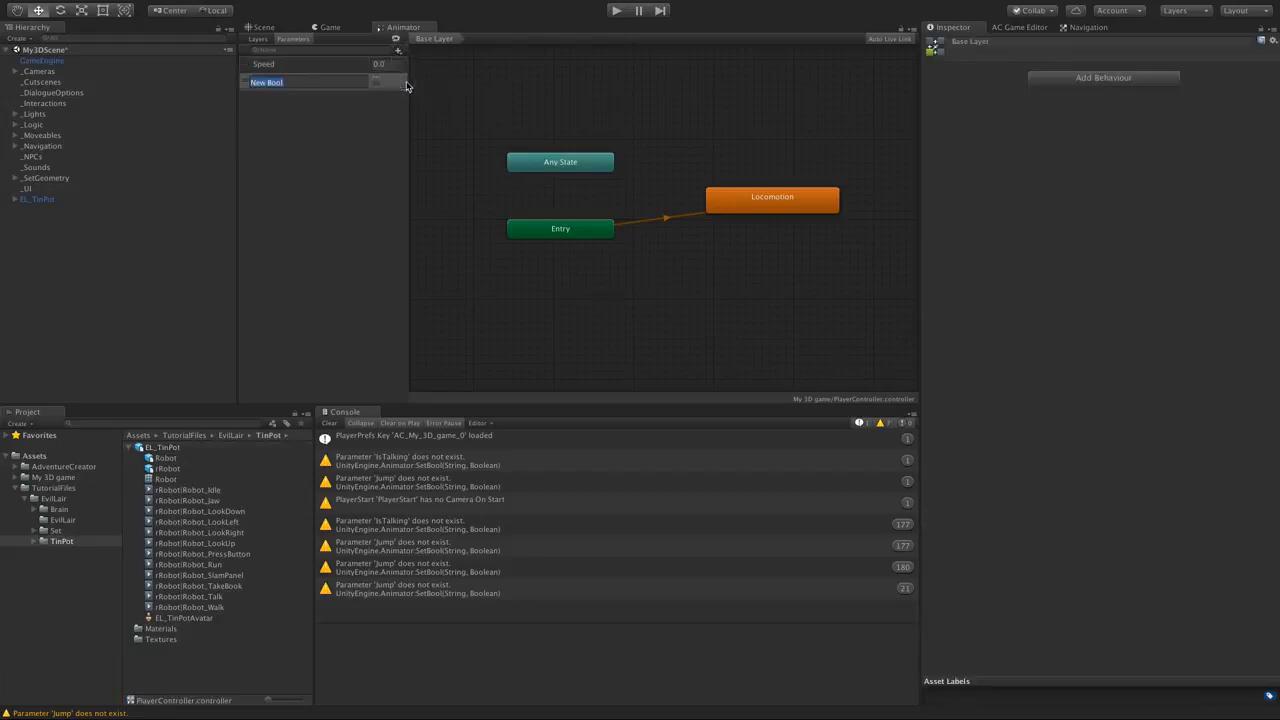
type("IsTalking")
key("Return")
- Add the Robot_Talk clip as a state in the animator's Base Layer, name it Talk and place it below Locomotion
left_click_drag(189, 596, 640, 290)
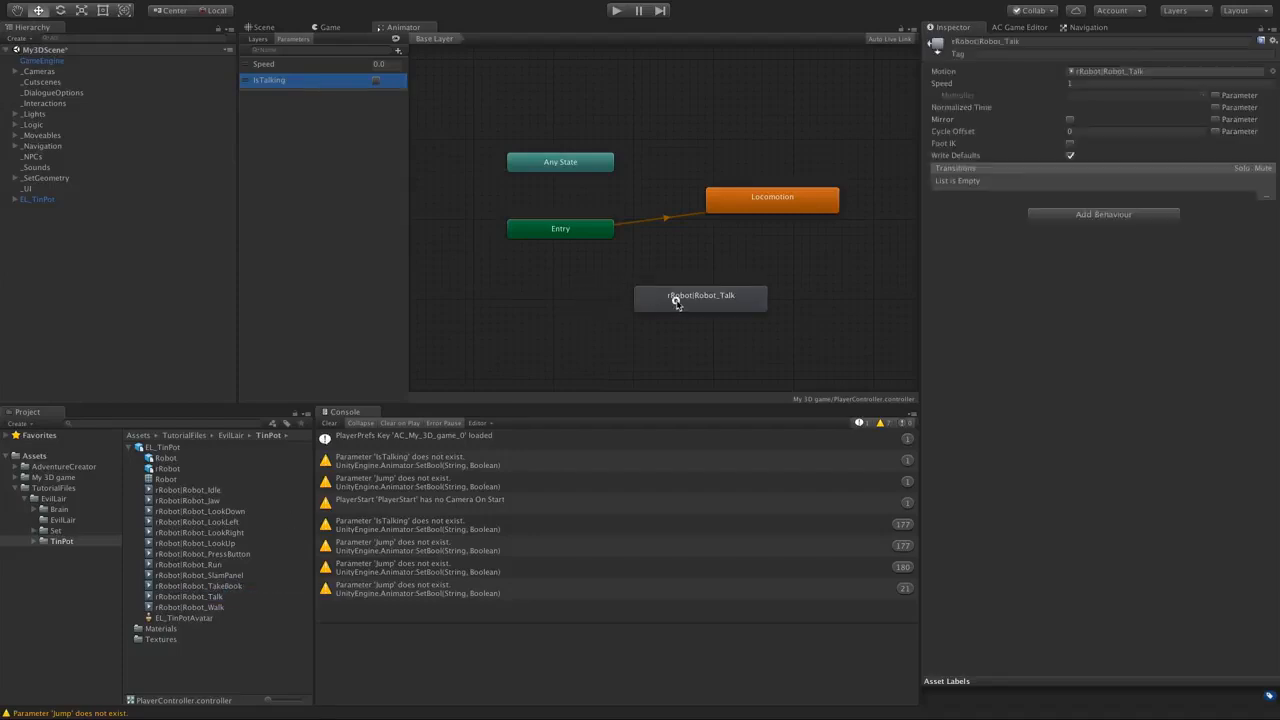
left_click(1008, 44)
type("Talk")
key("Return")
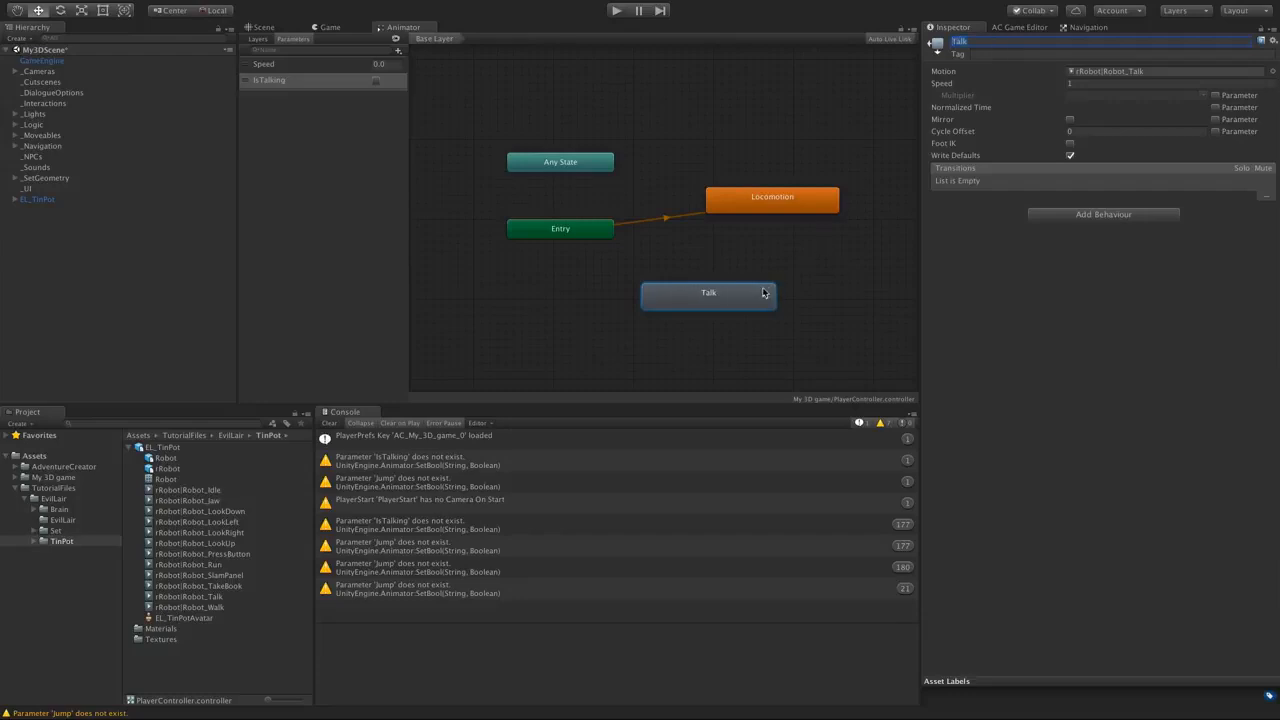
left_click_drag(766, 297, 823, 274)
- Create transitions in both directions between the Locomotion and Talk states
left_click(791, 206)
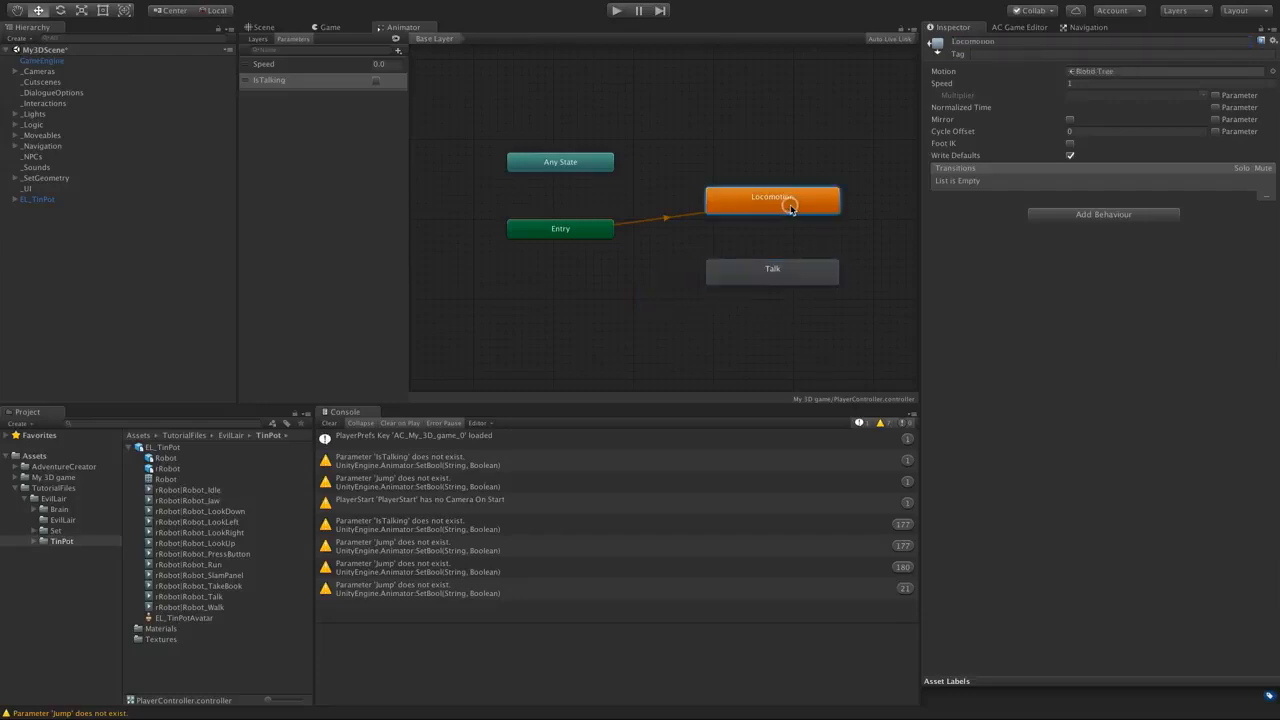
right_click(790, 205)
left_click(830, 211)
left_click(790, 272)
right_click(790, 268)
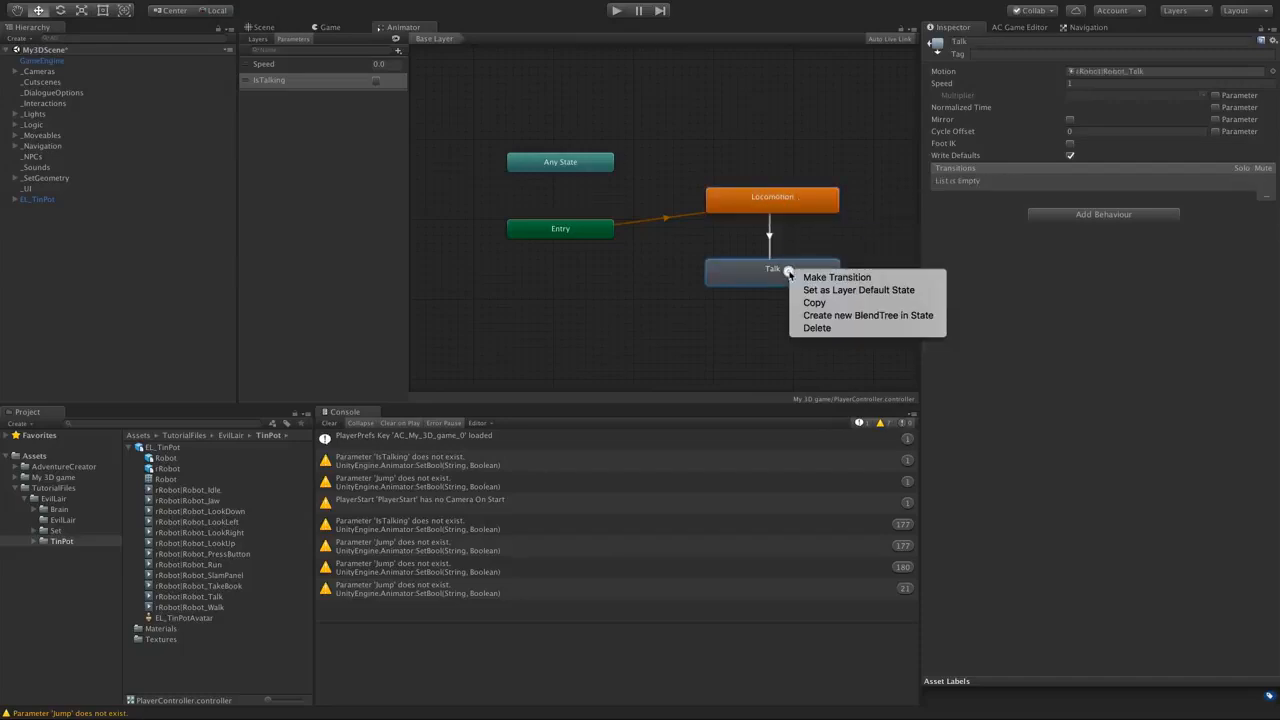
left_click(815, 277)
left_click(795, 206)
- Disable Has Exit Time on the Locomotion to Talk transition and add the condition IsTalking true
left_click(769, 237)
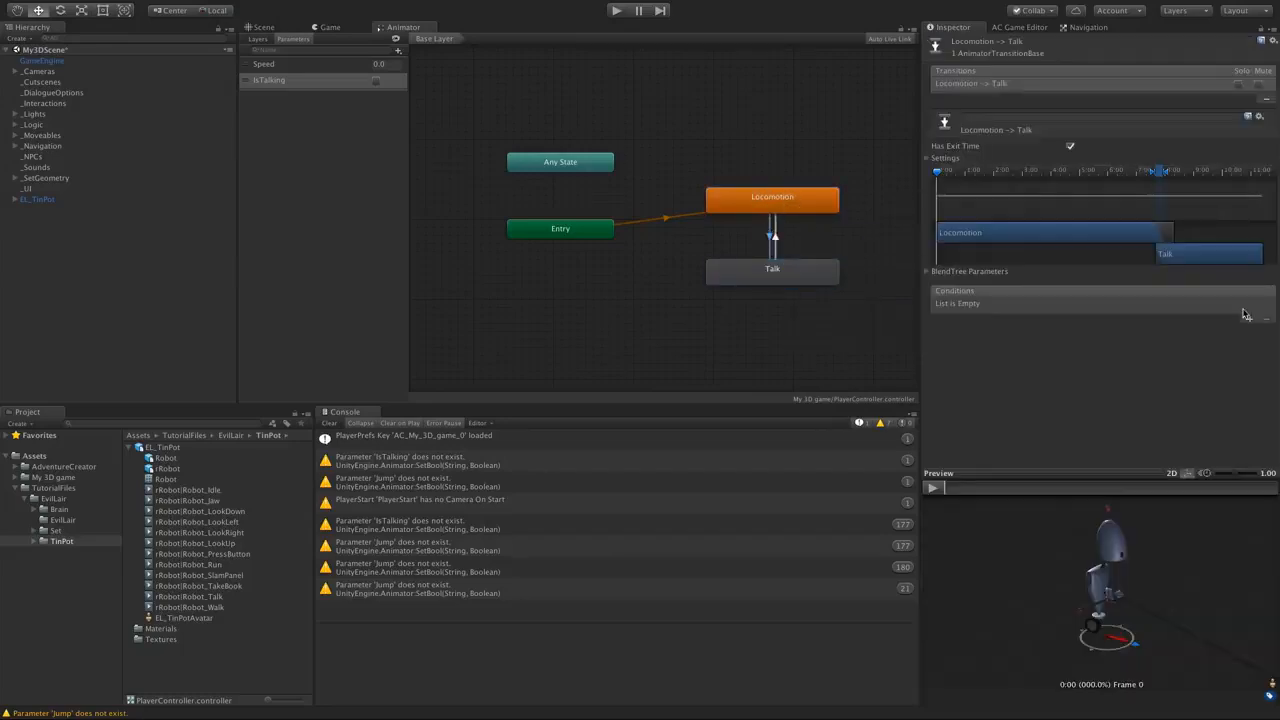
left_click(1073, 149)
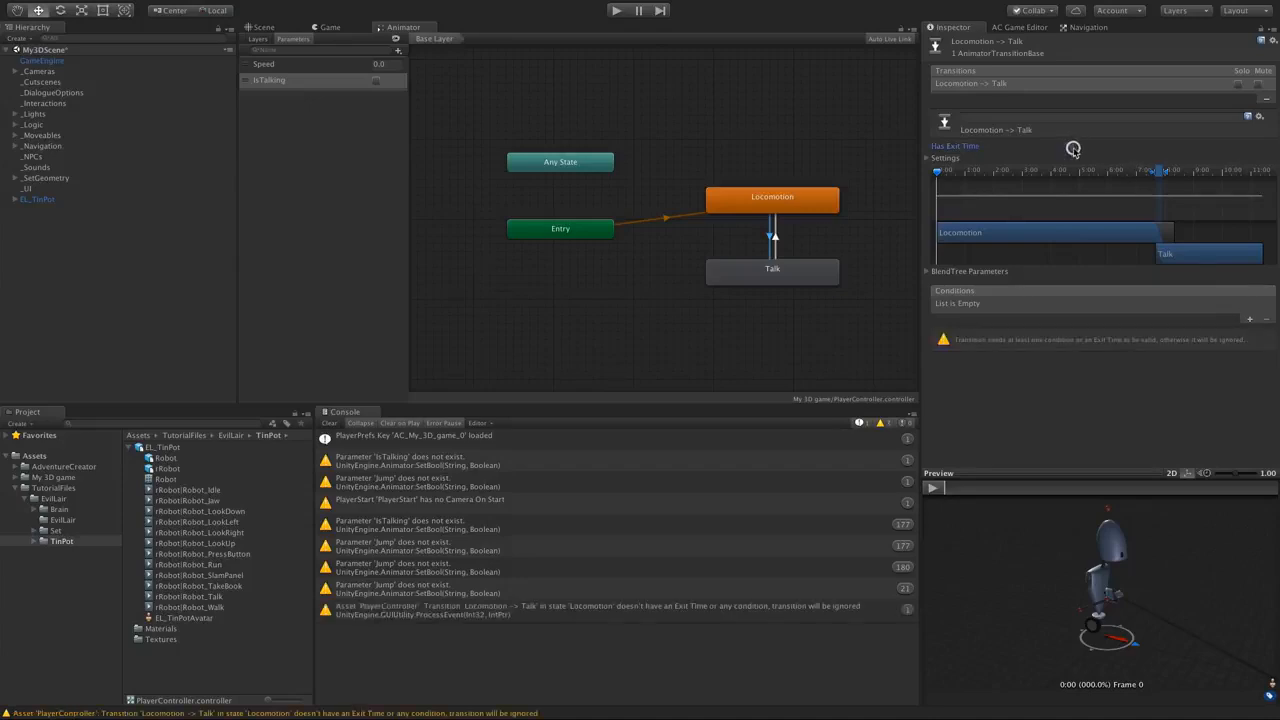
left_click(1249, 319)
left_click(1103, 305)
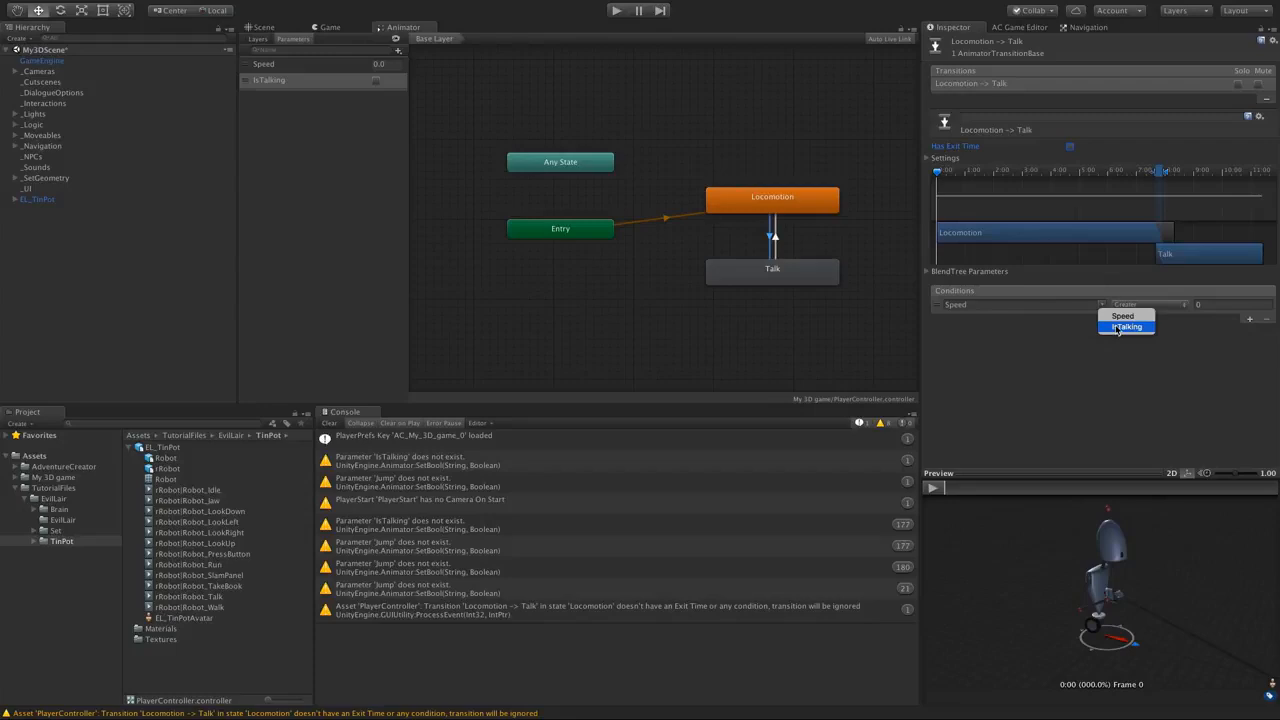
left_click(1120, 327)
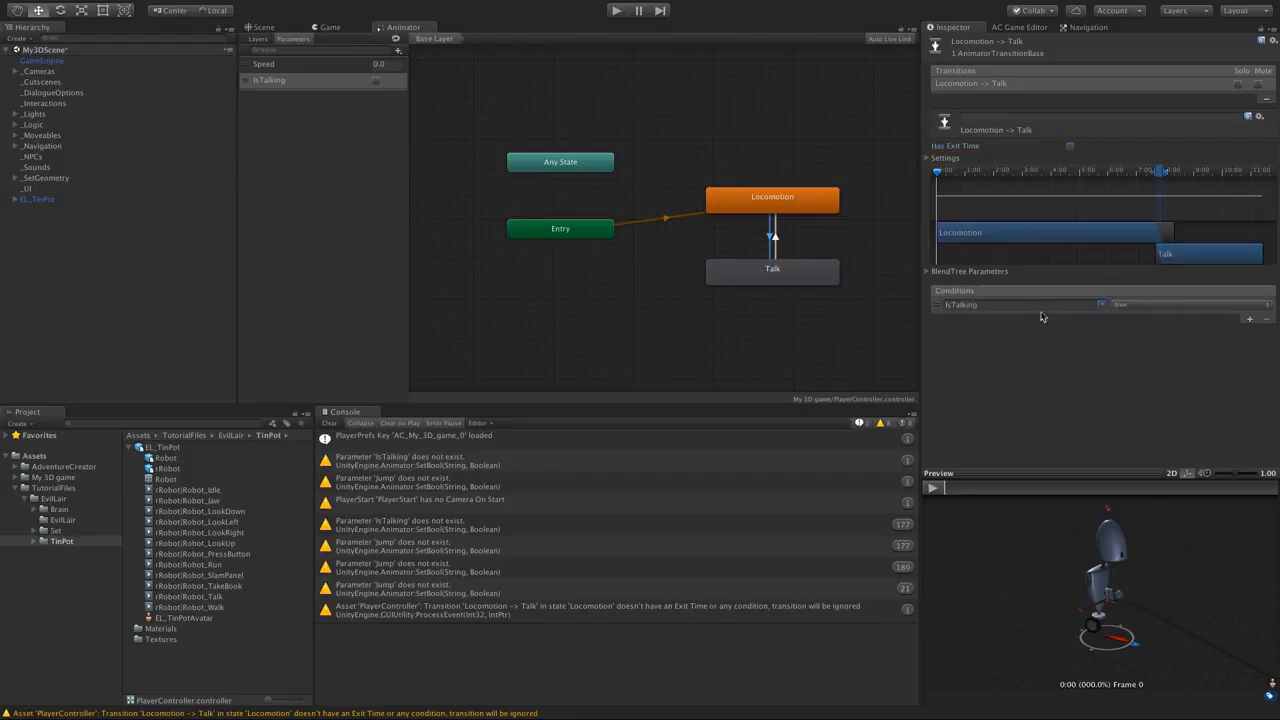
- Disable Has Exit Time on the Talk to Locomotion transition and add the condition IsTalking false
left_click(776, 243)
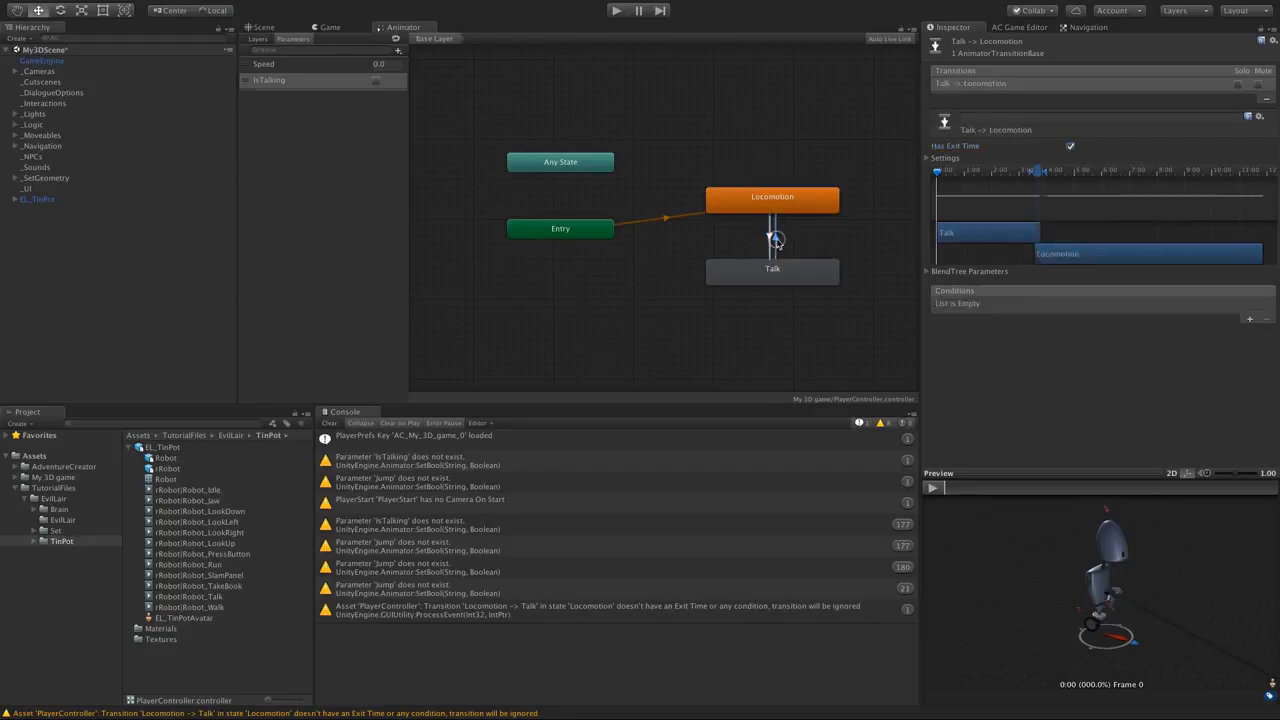
left_click(1069, 146)
left_click(1249, 320)
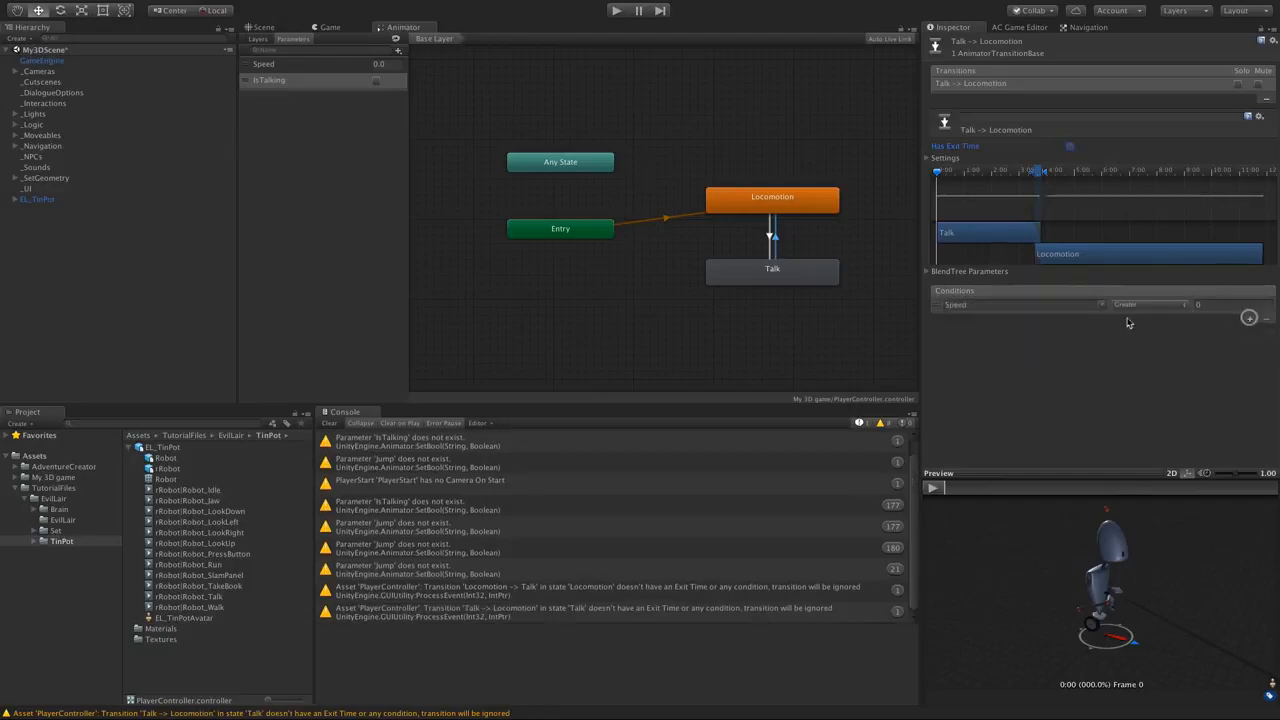
left_click(1106, 308)
left_click(1108, 326)
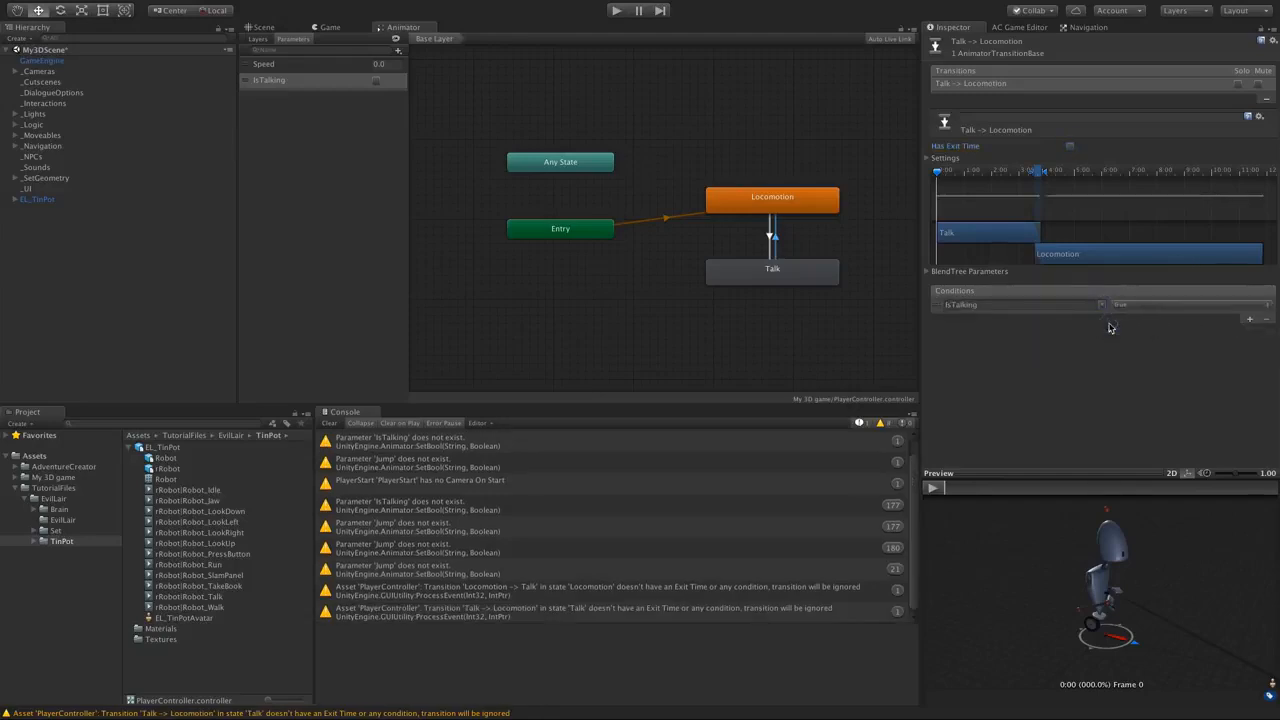
left_click(1125, 305)
left_click(1128, 309)
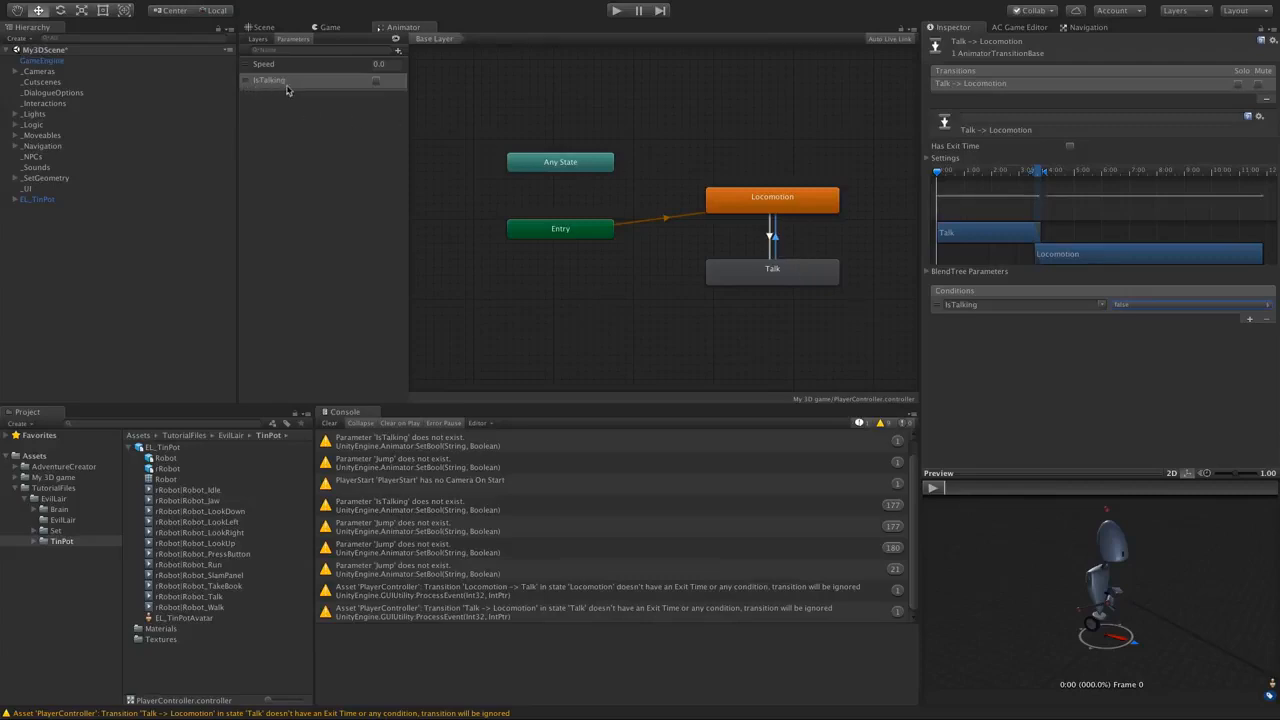
- Add a second condition to the Locomotion to Talk transition requiring Speed to be Less than 0.1
left_click(780, 276)
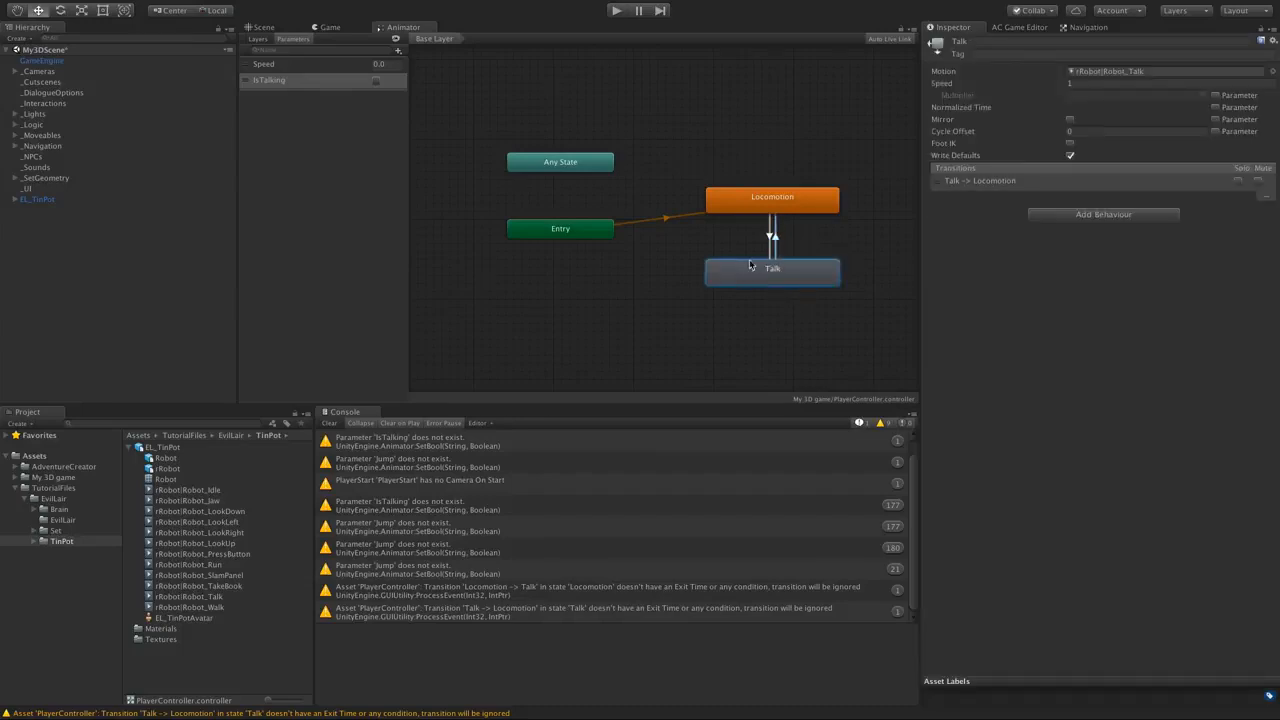
left_click(771, 237)
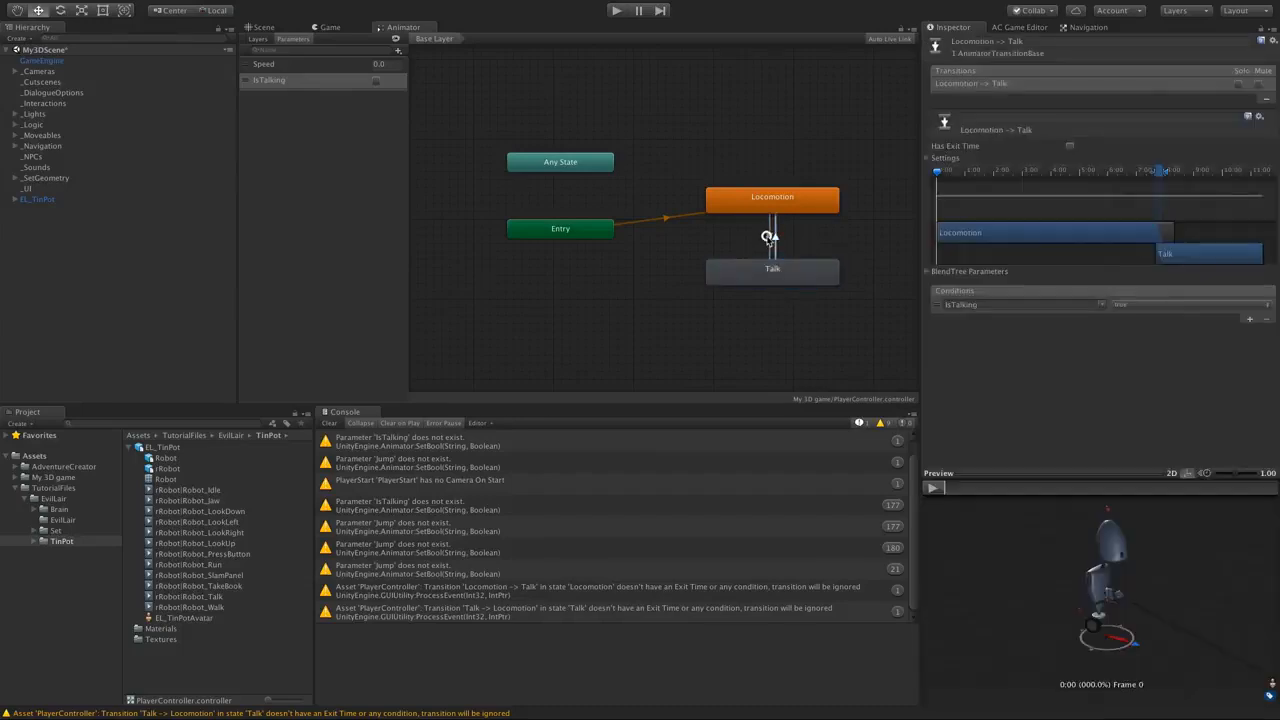
left_click(1249, 320)
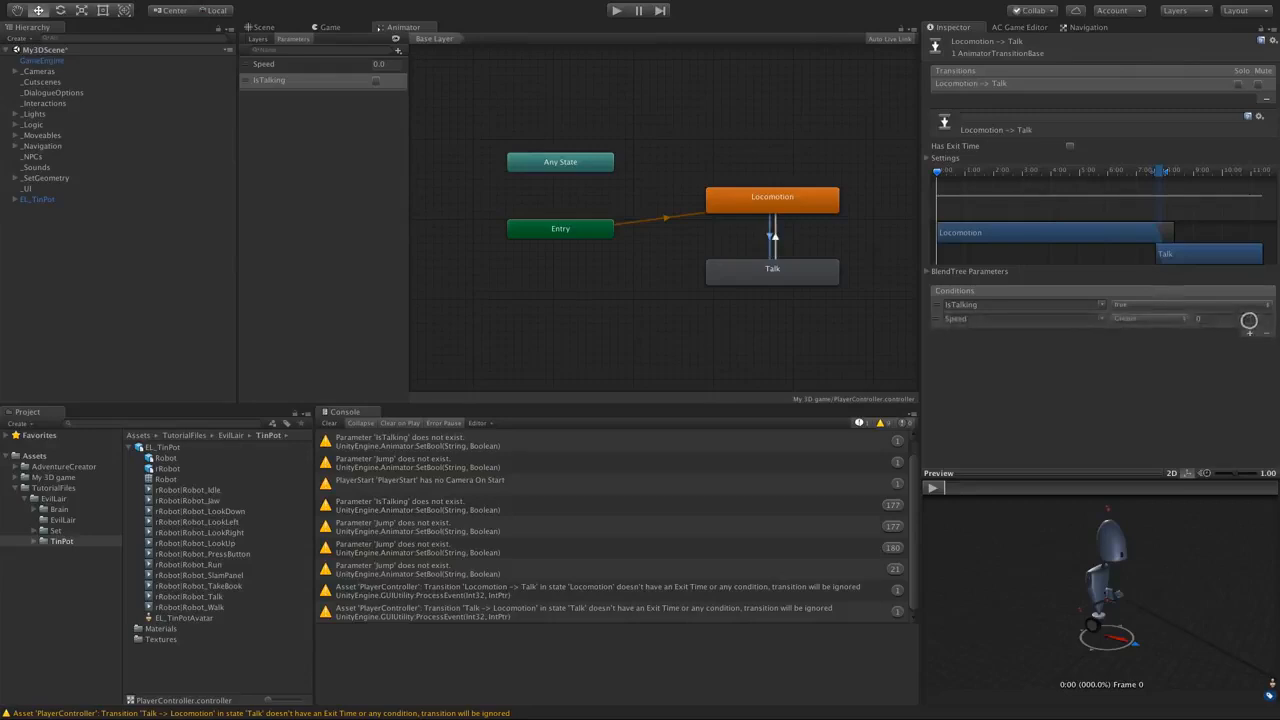
left_click(1102, 319)
left_click(1056, 344)
left_click(1131, 320)
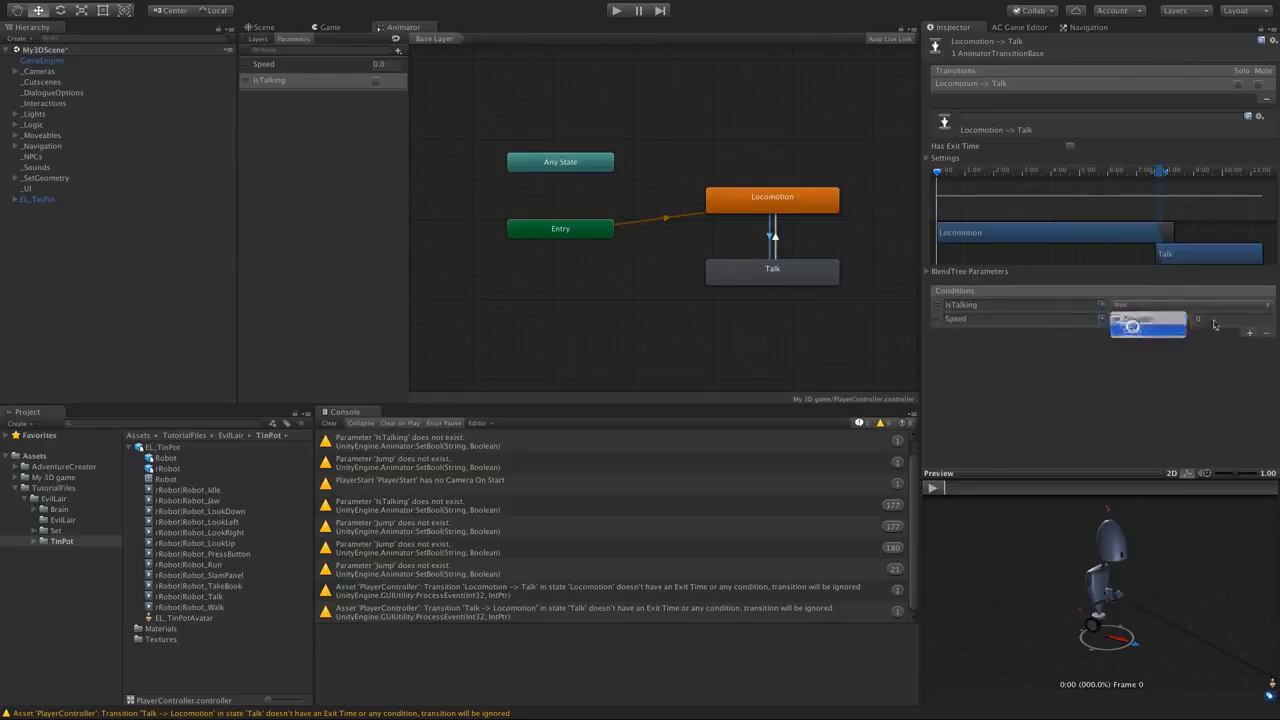
left_click(1131, 328)
left_click(1205, 318)
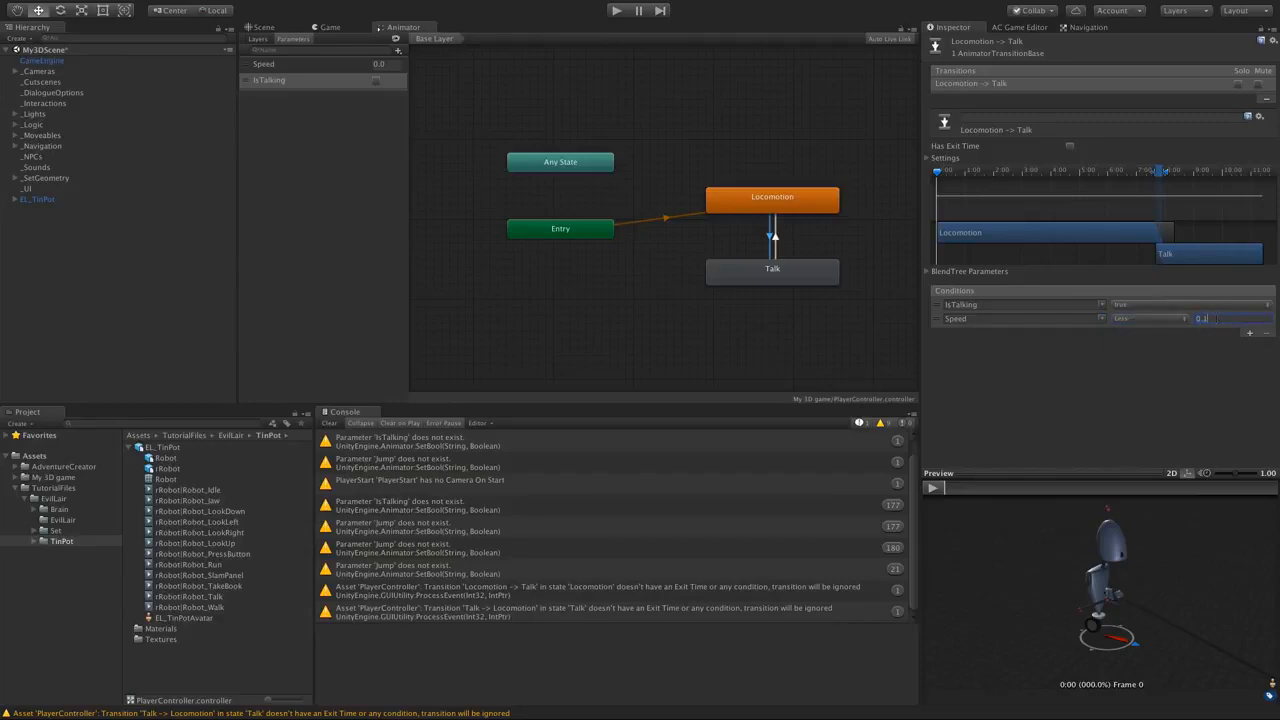
left_click(1087, 340)
middle_click_drag(726, 245, 705, 246)
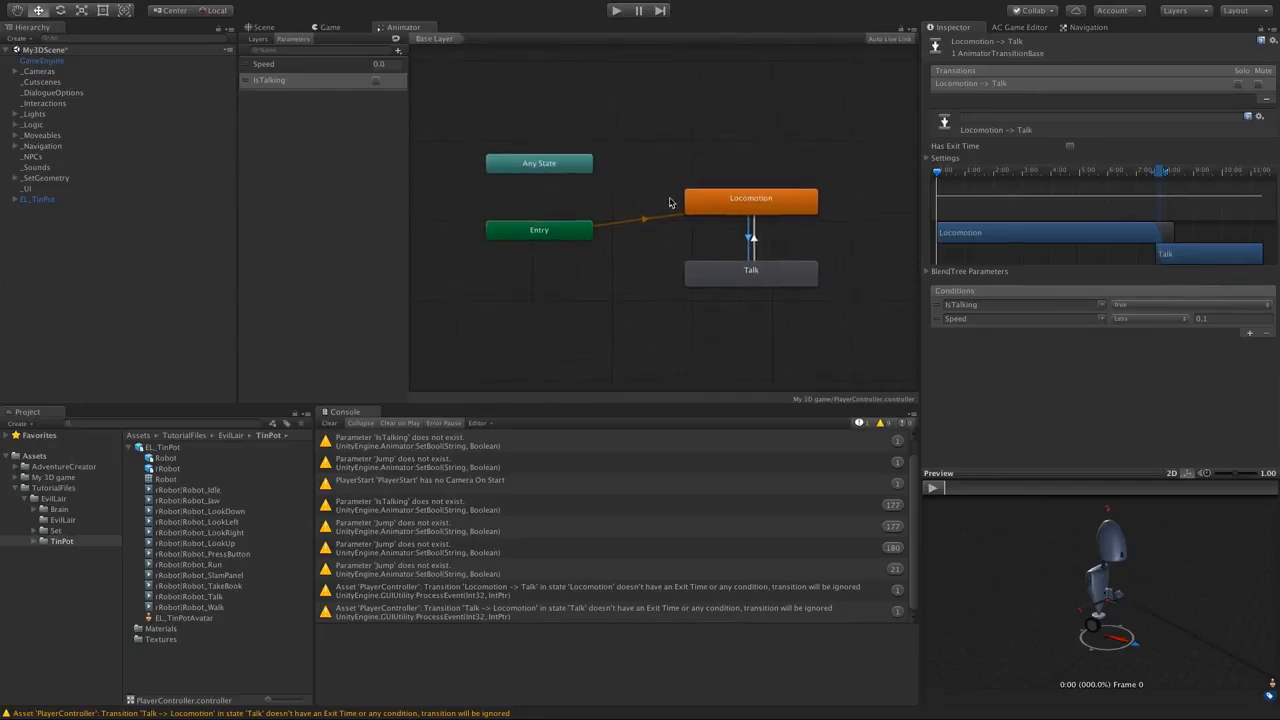
- Run the game to check the player character and the console, and stop it again
left_click(616, 10)
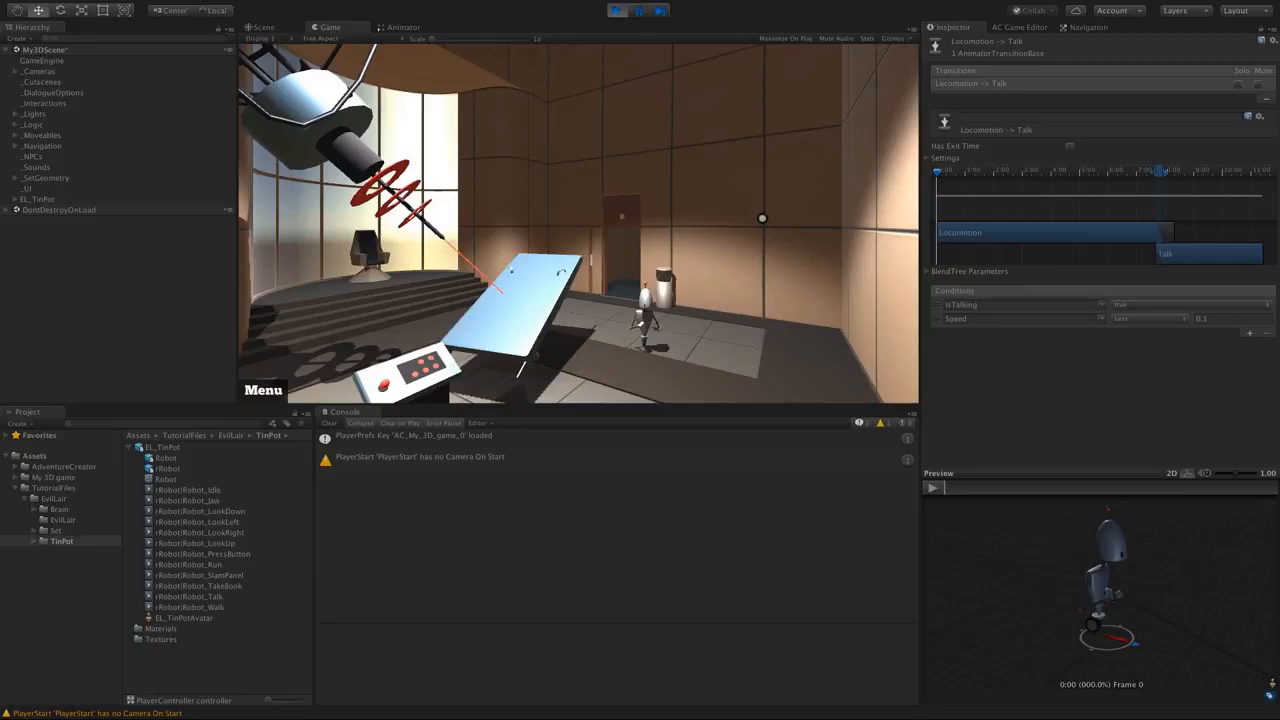
left_click(617, 10)
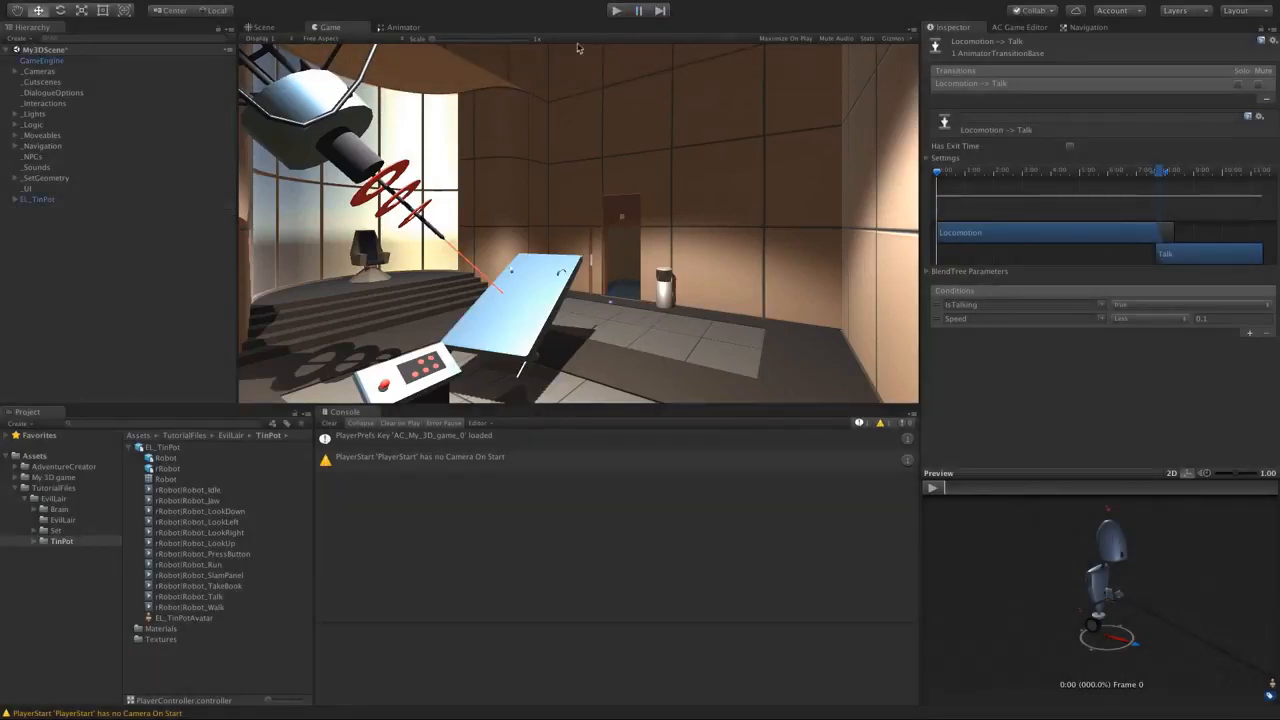
- Save the scene's EL_TinPot object as a prefab in the My 3D game folder
left_click(66, 199)
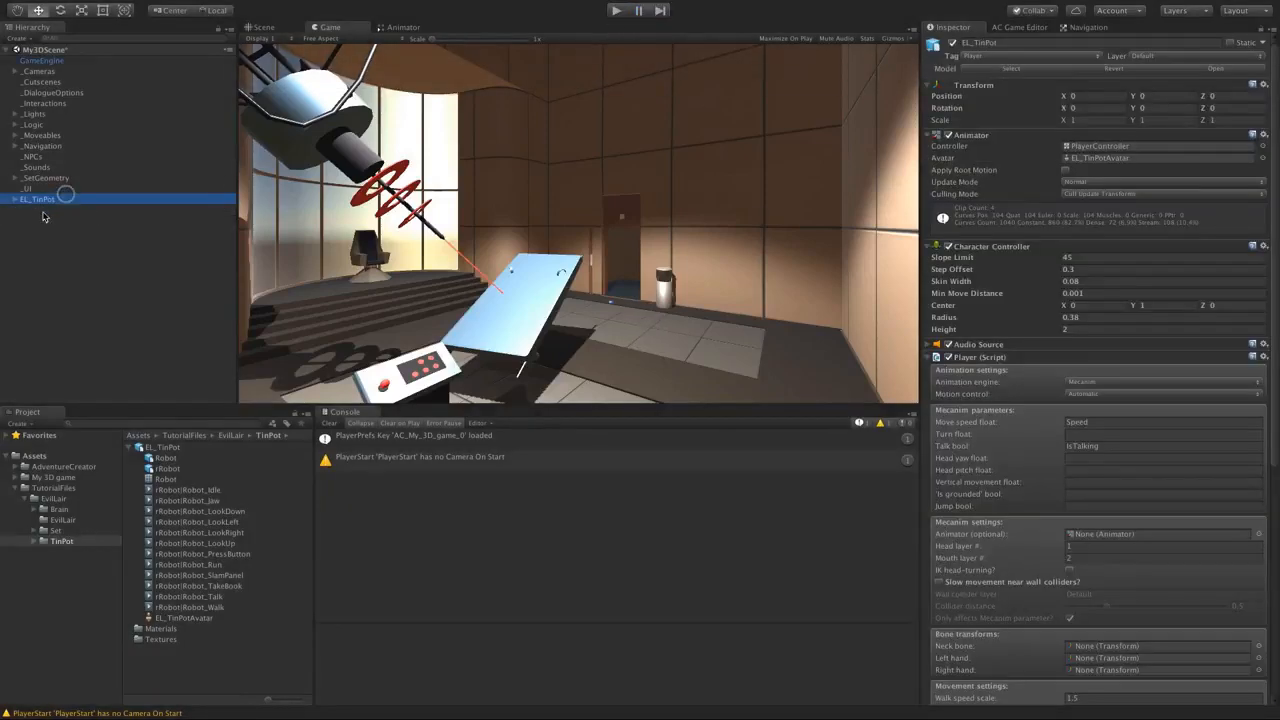
left_click(53, 477)
left_click_drag(49, 205, 150, 519)
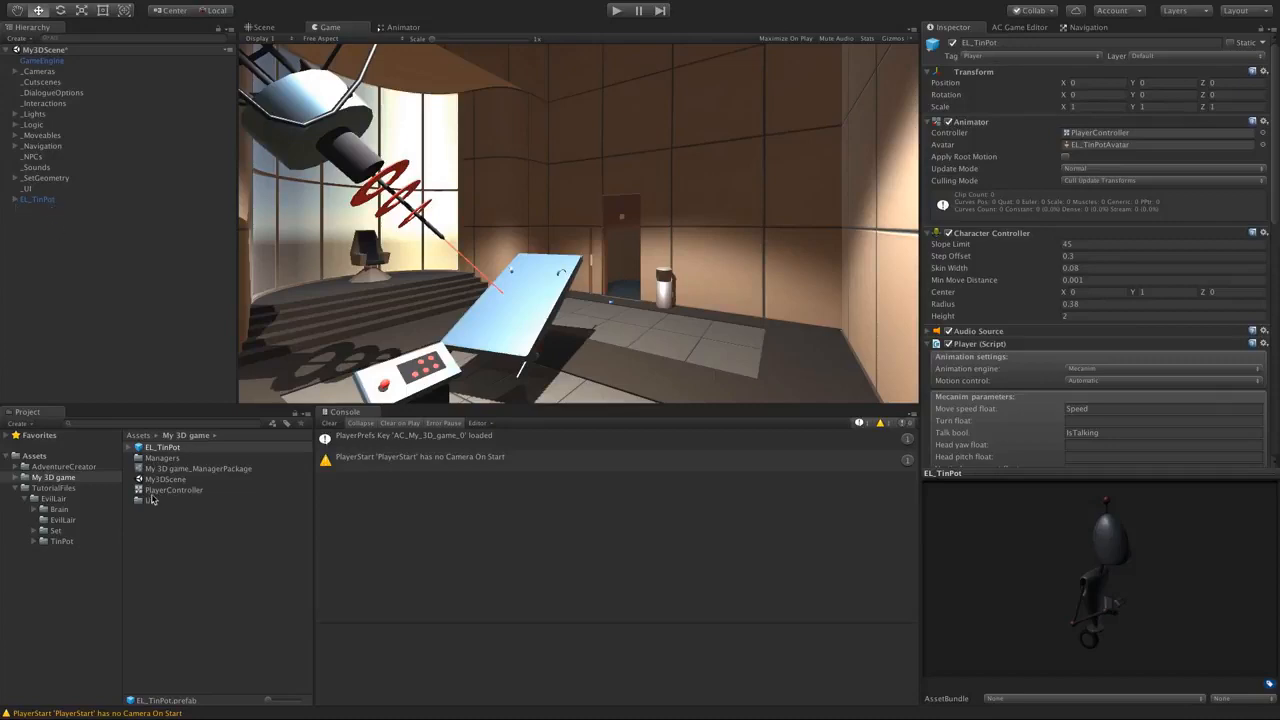
- Assign the EL_TinPot prefab as the Player in the Settings Manager's character settings
left_click(1028, 29)
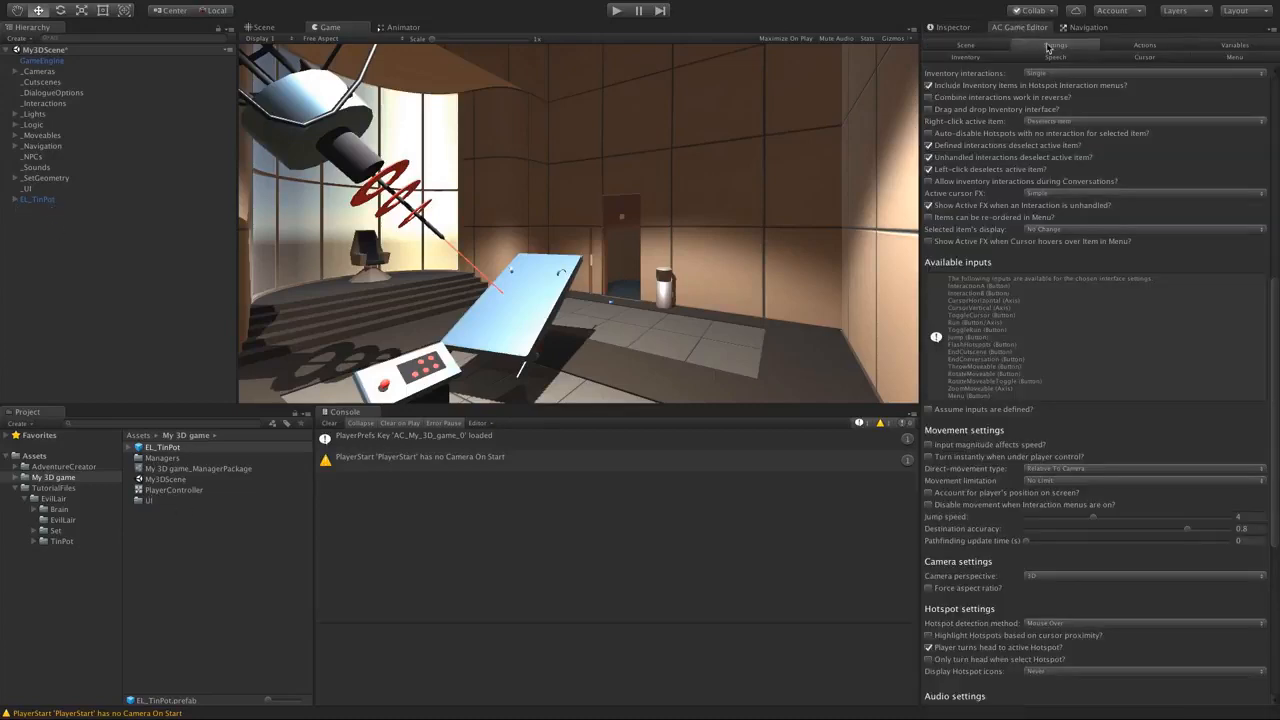
left_click_drag(1272, 302, 1270, 108)
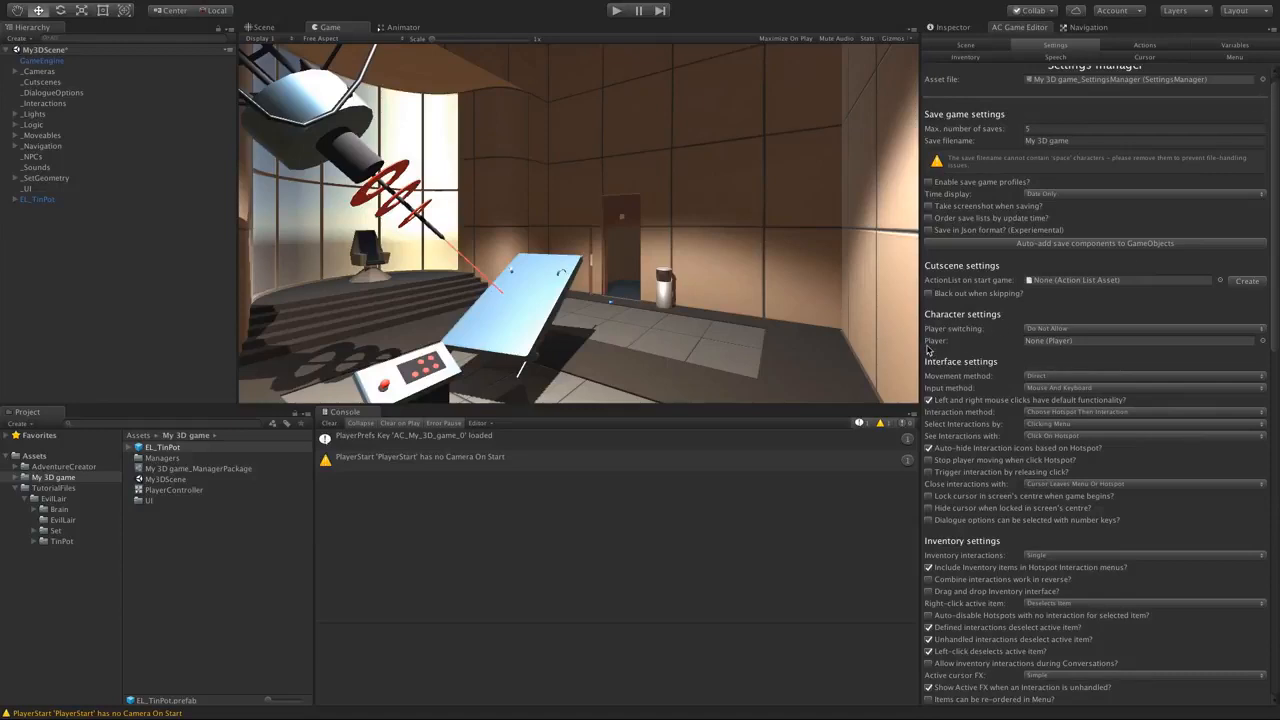
left_click_drag(151, 447, 1055, 338)
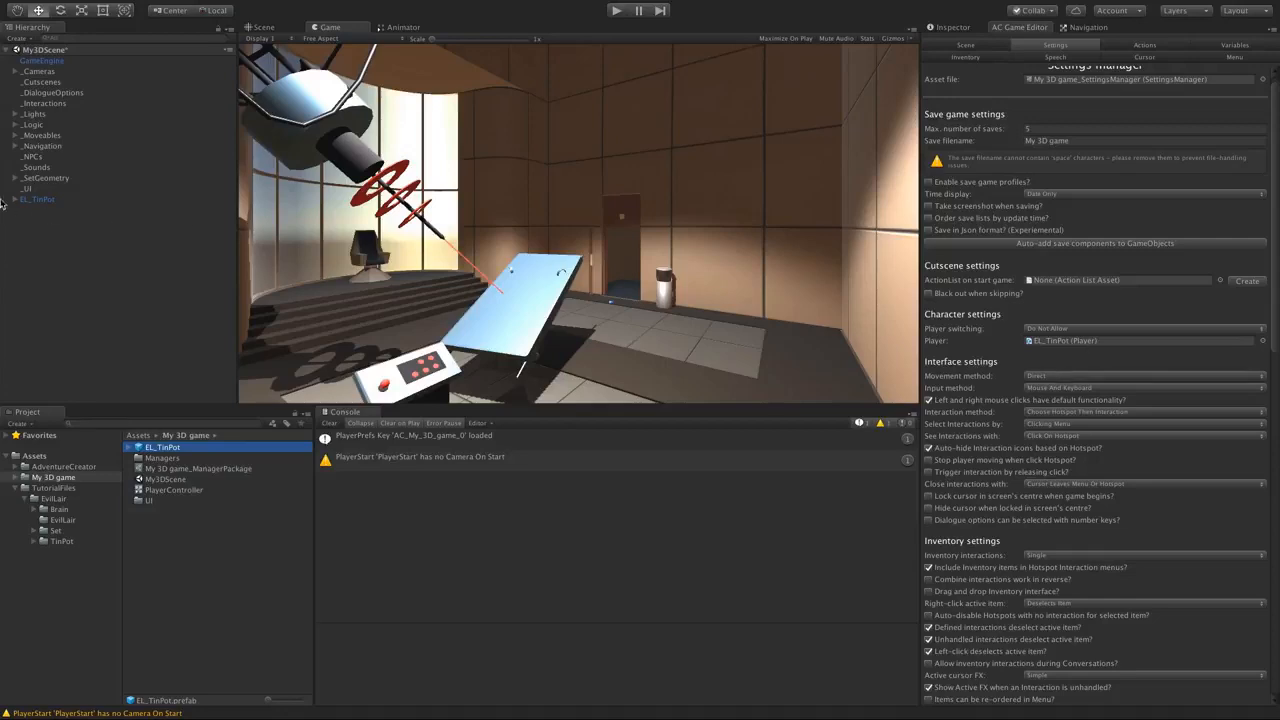
- Delete the EL_TinPot object from the scene, keeping its prefab asset
left_click(40, 199)
right_click(42, 199)
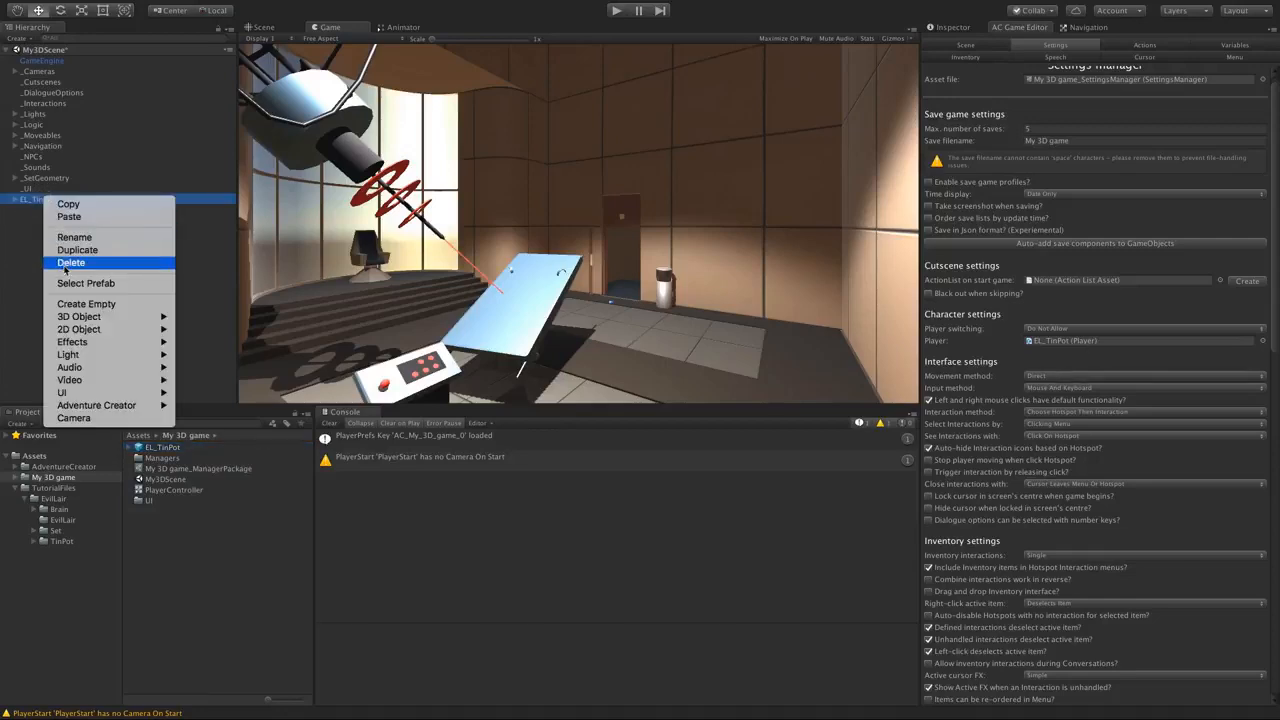
left_click(60, 264)
- Run the game and walk the player around the room to test the default player, and stop it again
left_click(616, 11)
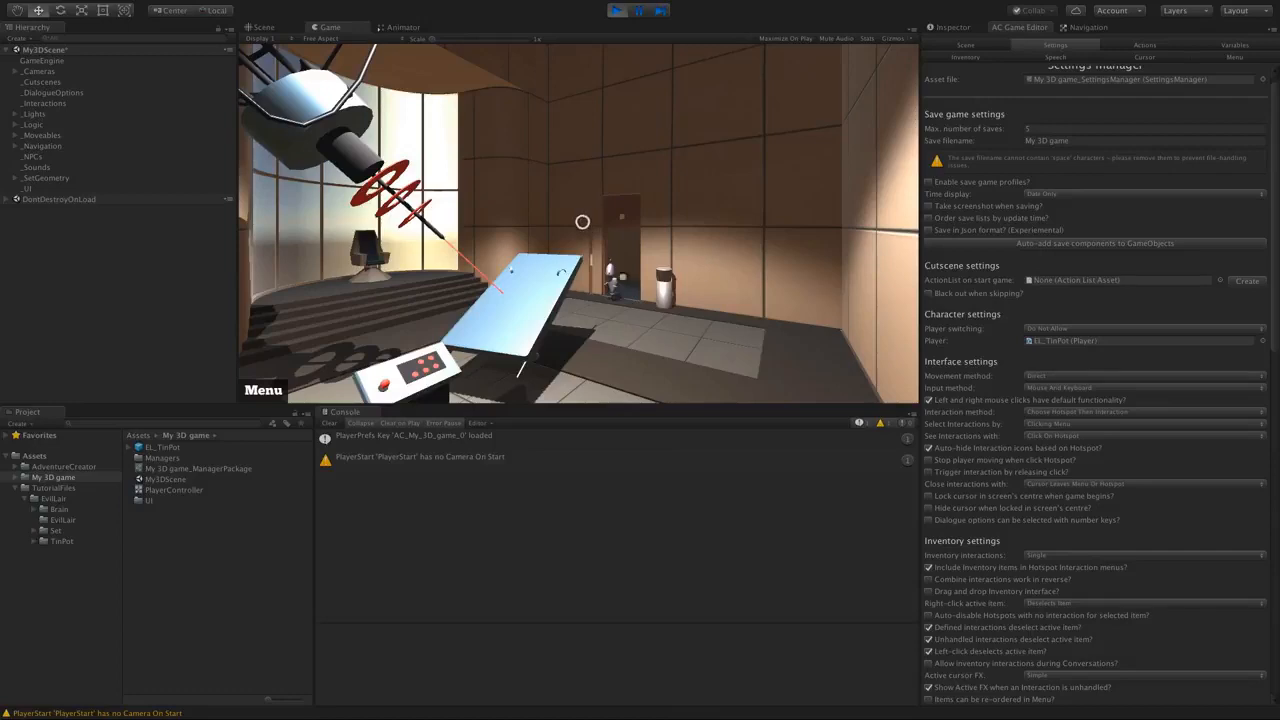
key("Down")
key("Right")
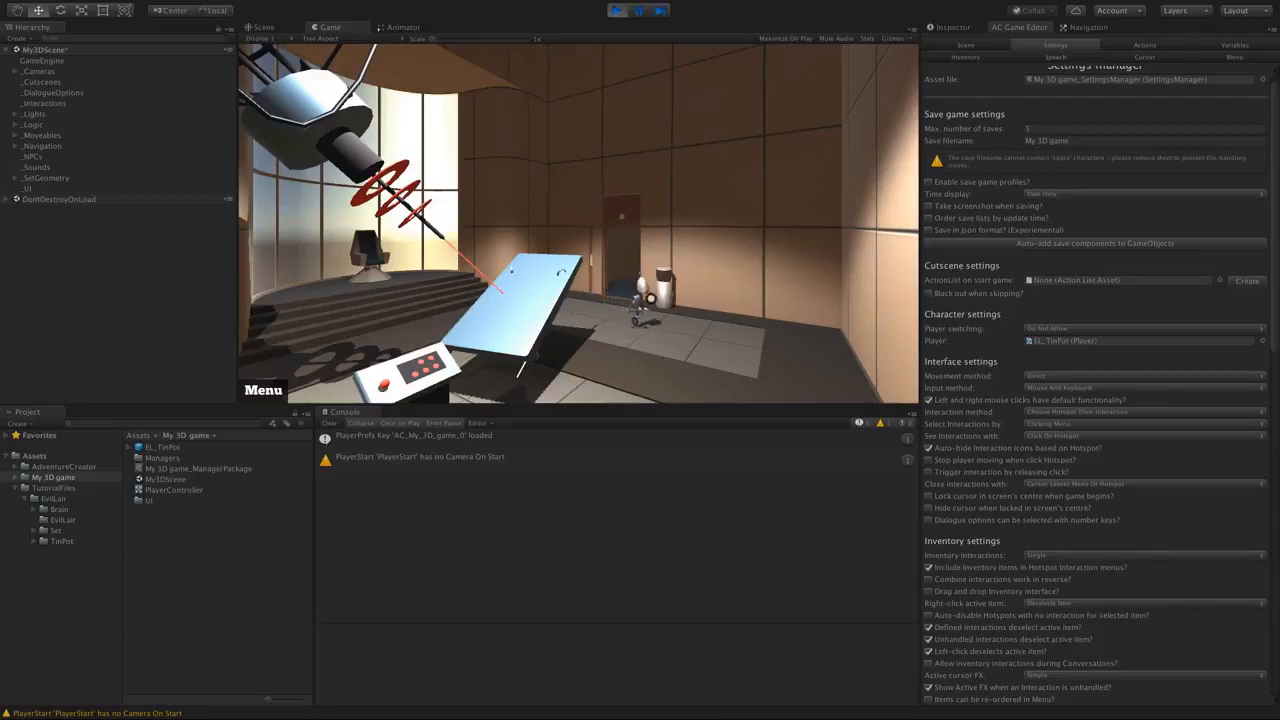
key("Down")
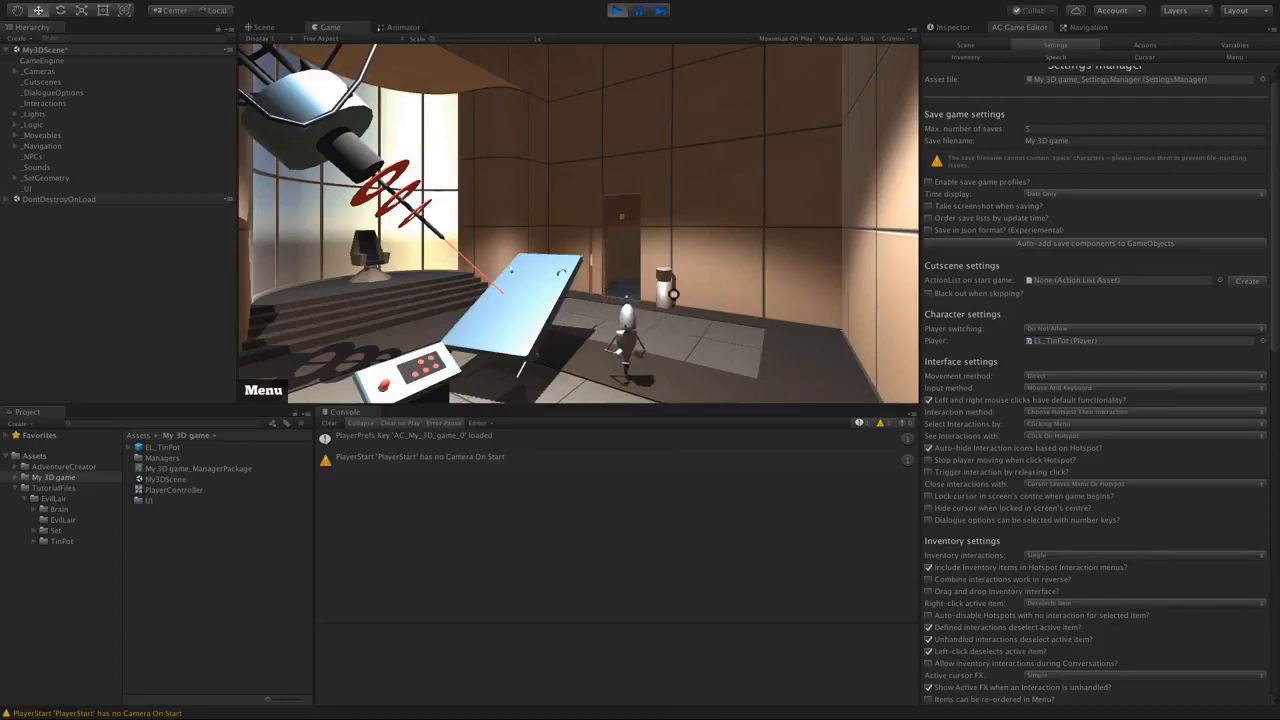
key("Right")
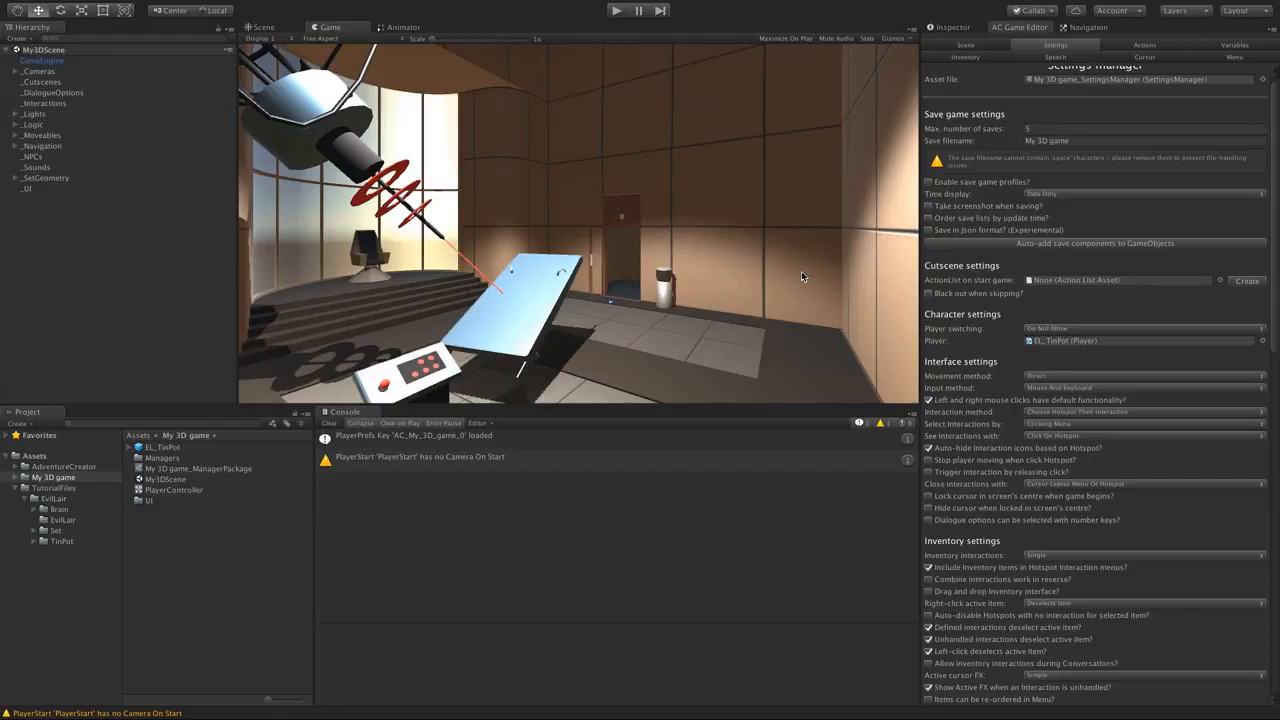
- Create a default camera for the scene in the Scene Manager's scene settings and locate it in the hierarchy
left_click(963, 46)
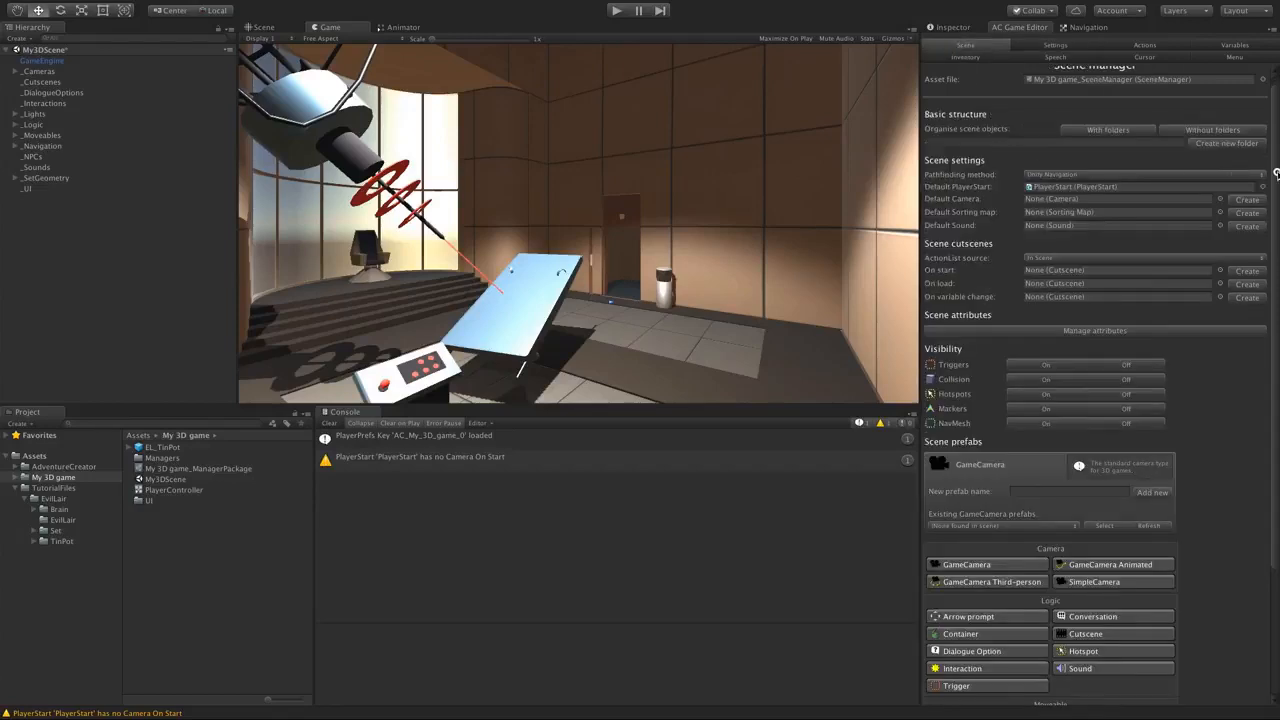
scroll(1276, 172, "up", 1)
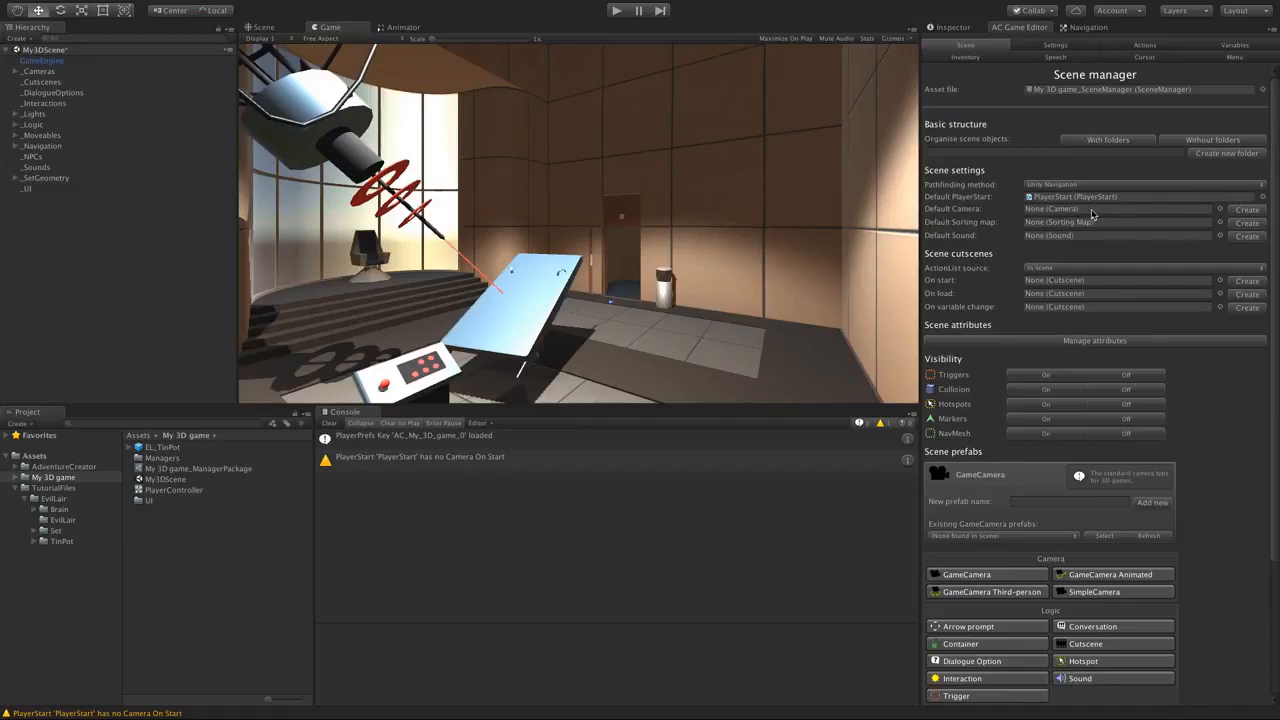
left_click(1258, 211)
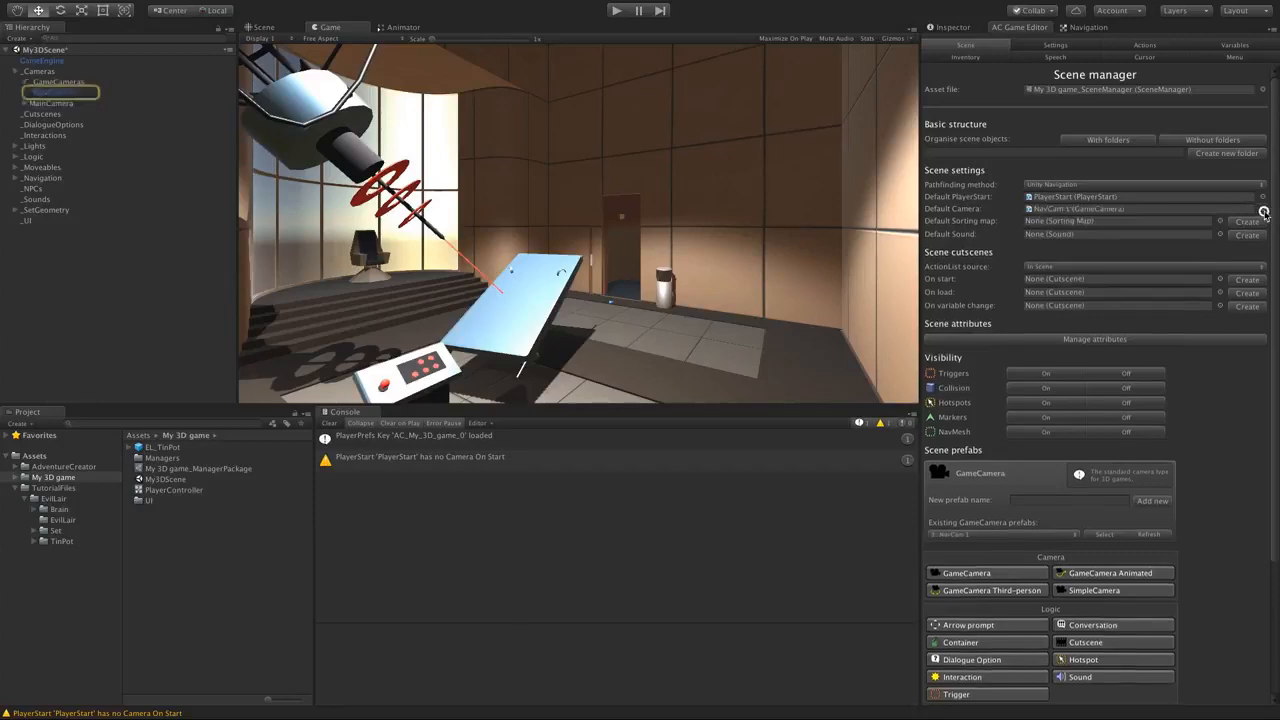
left_click(1116, 210)
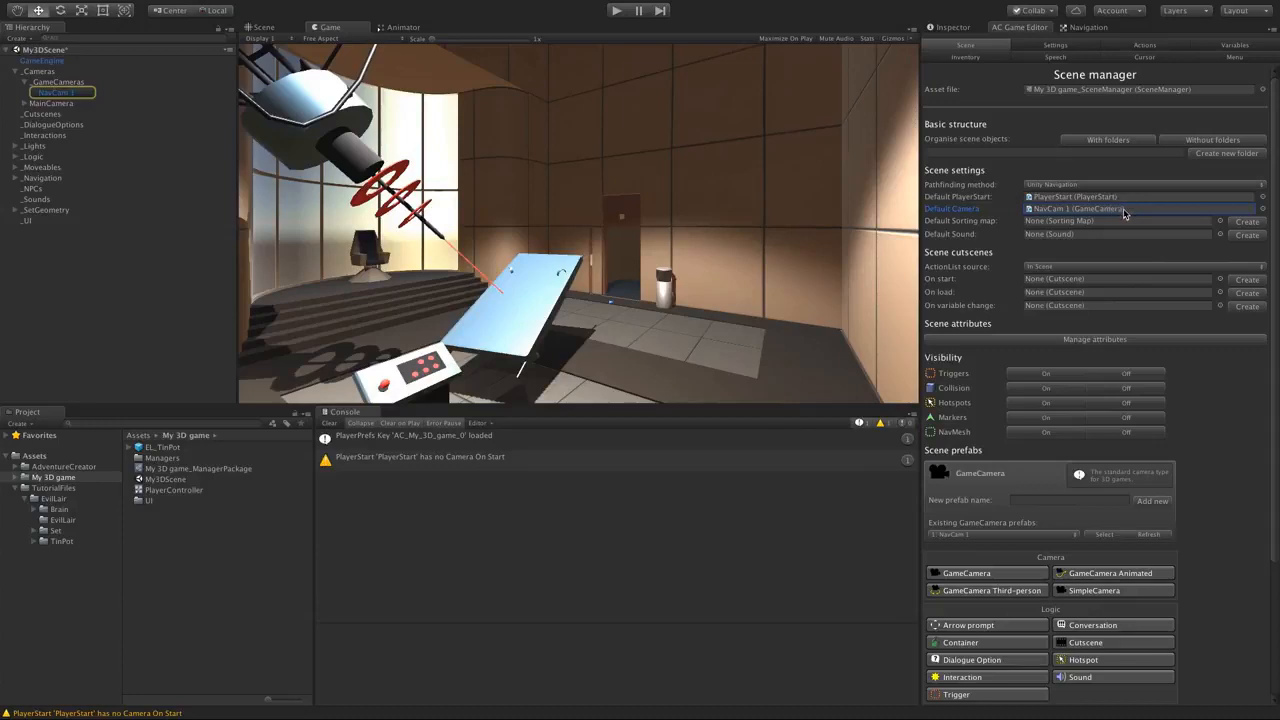
- Examine NavCam 1 in the scene view and its Game Camera settings, including the options behind the X-axis movement lock
left_click(62, 94)
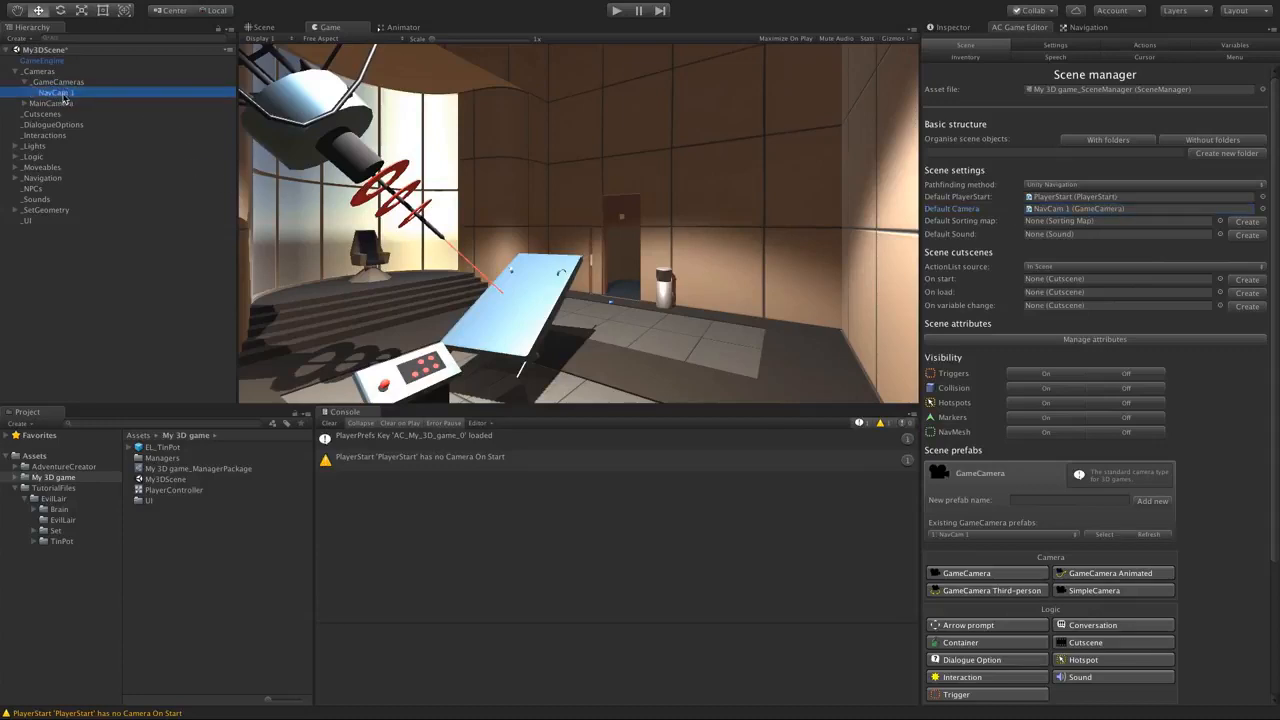
left_click(266, 29)
middle_click_drag(704, 229, 550, 222)
left_click_drag(550, 222, 614, 271, "alt")
key("e")
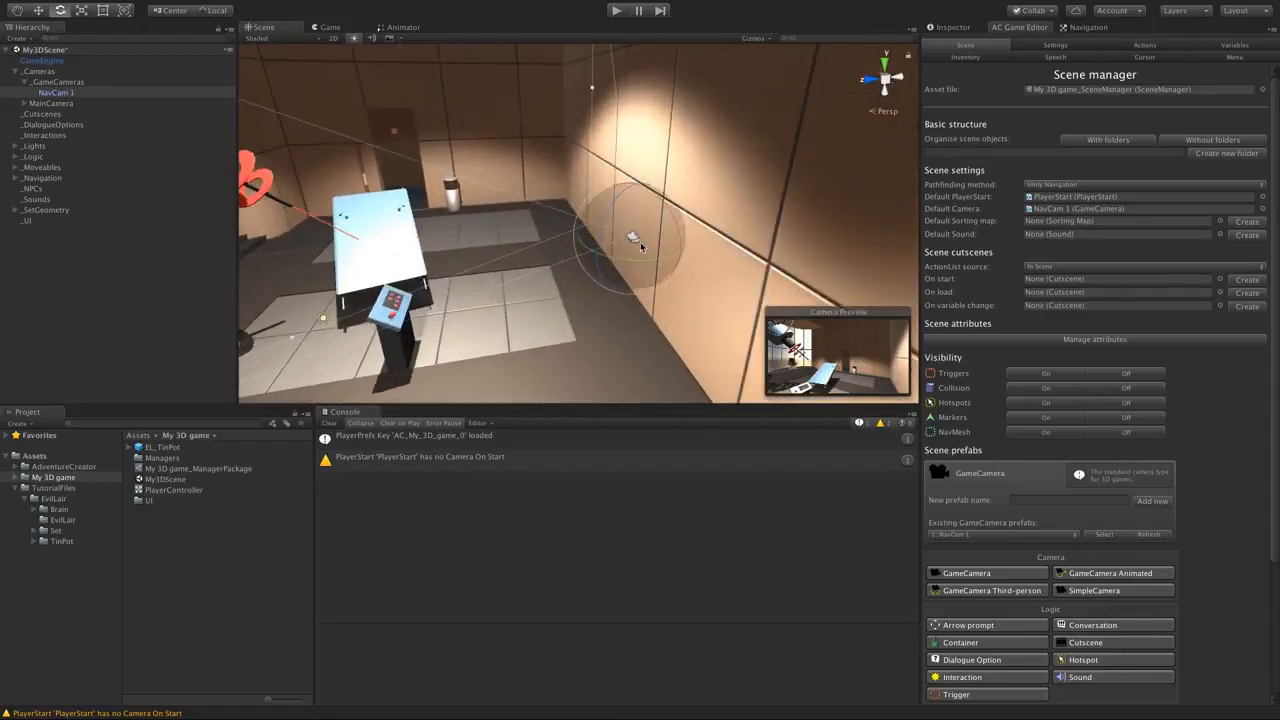
left_click(941, 28)
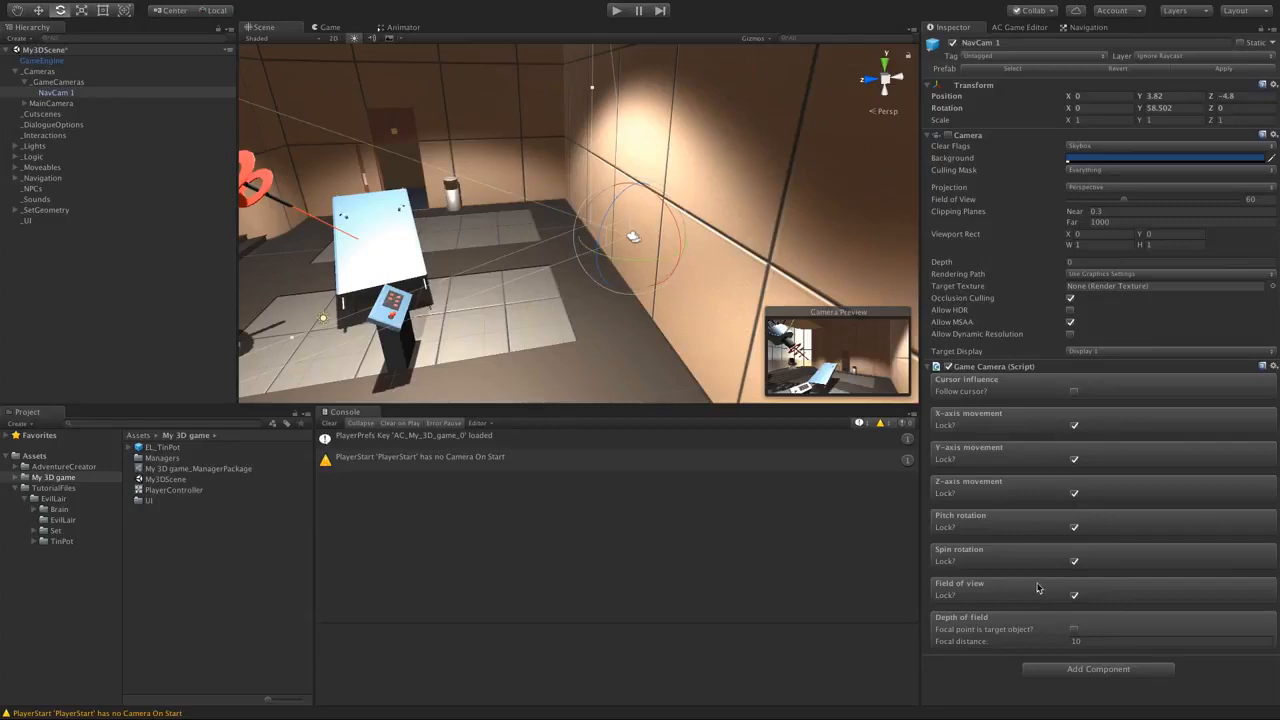
left_click(1075, 427)
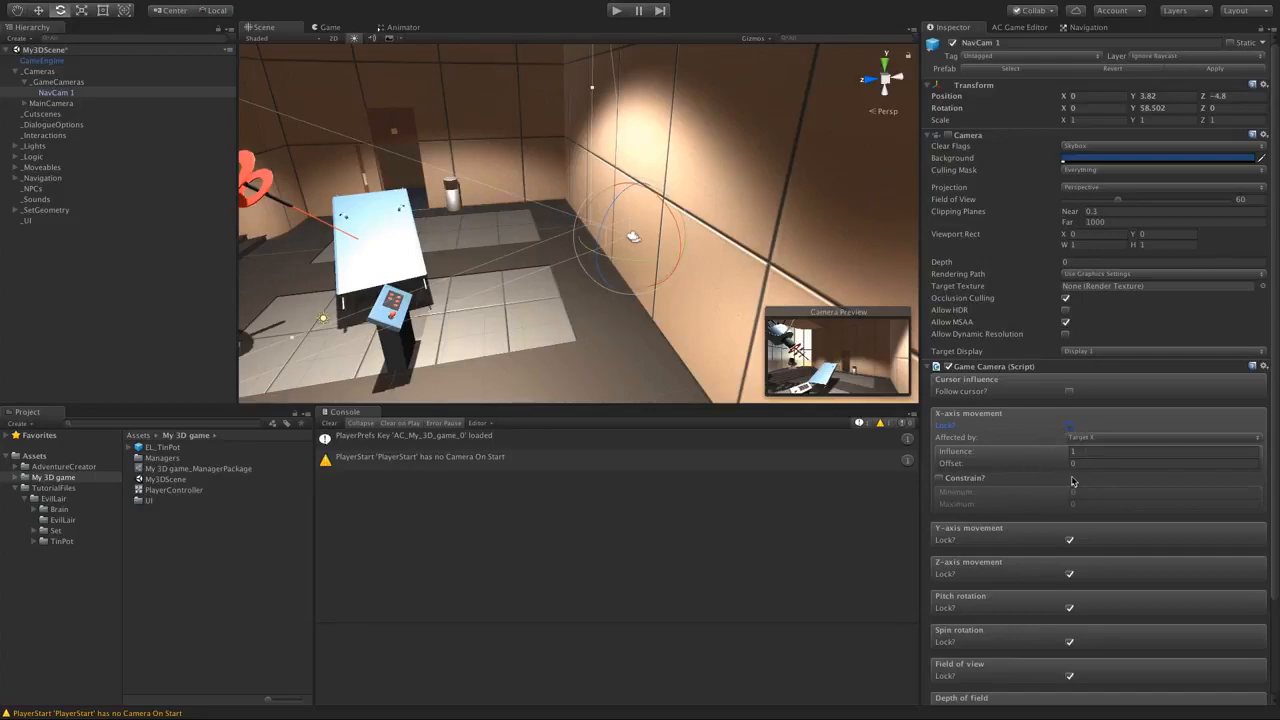
left_click(1070, 426)
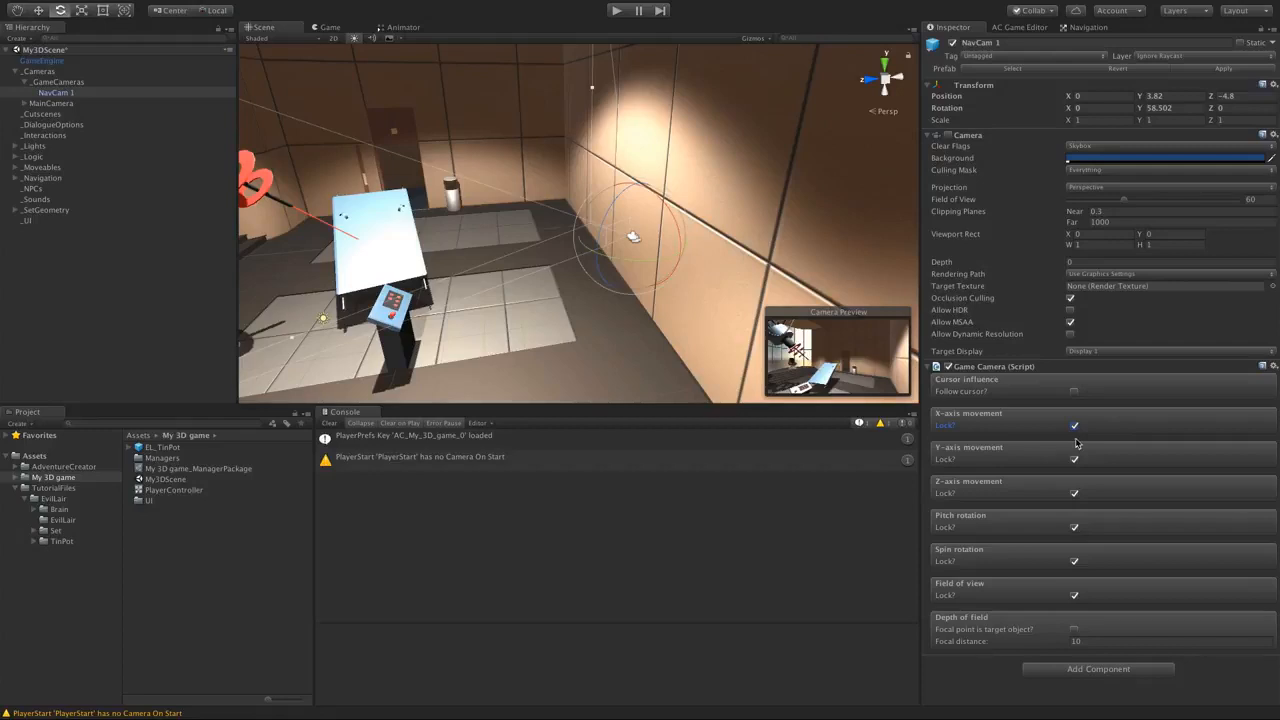
- Run the game and compare the player's position with NavCam 1 in the scene view and the game view
left_click(616, 10)
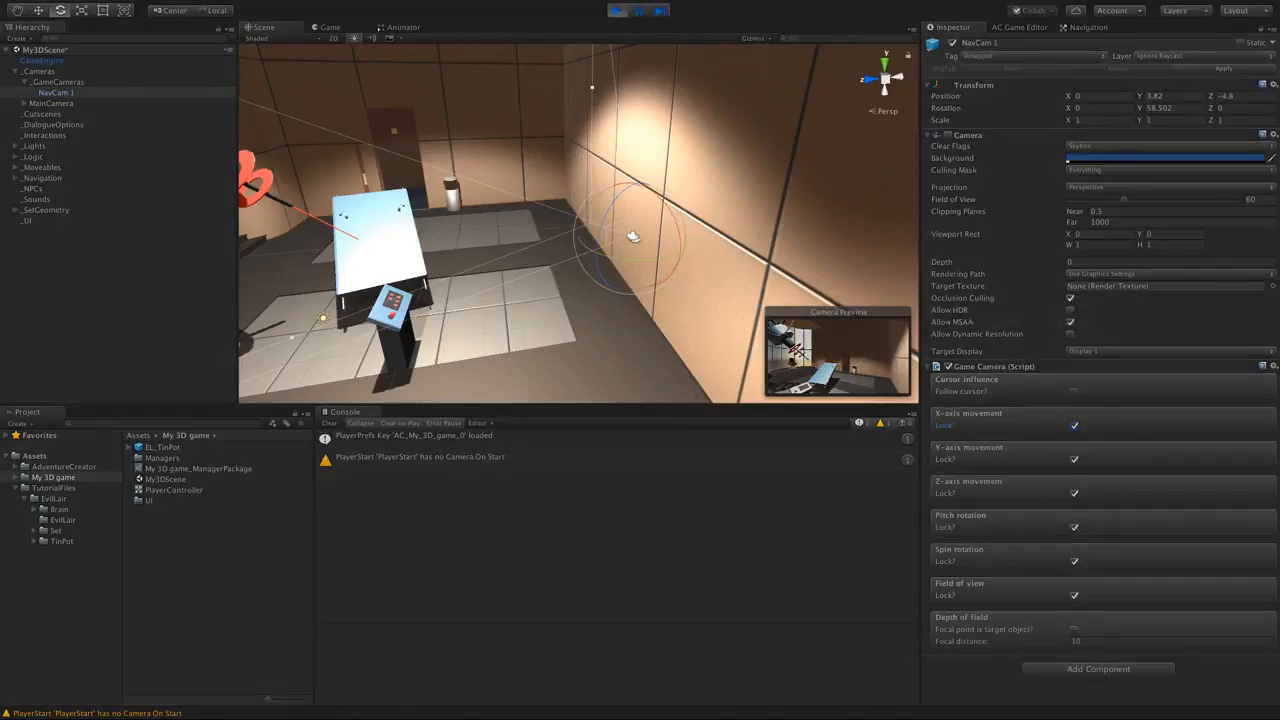
left_click(733, 339)
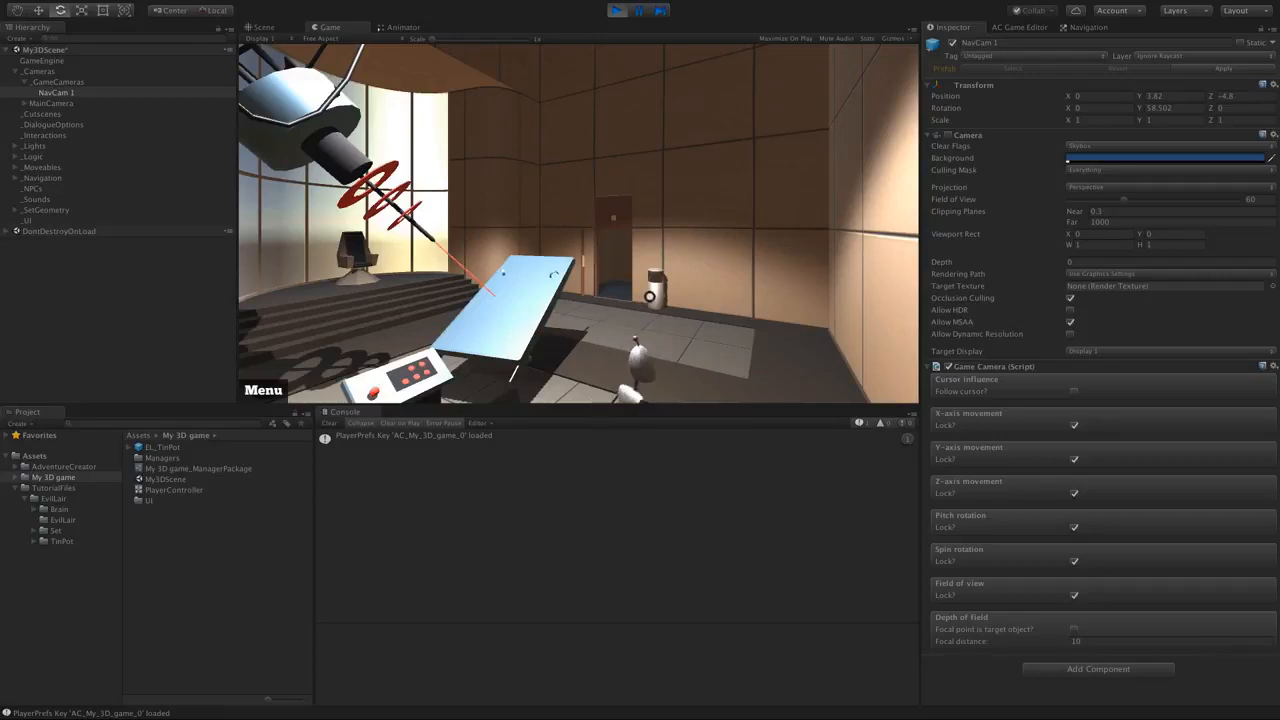
left_click(263, 27)
left_click_drag(692, 245, 855, 120, "alt")
left_click_drag(680, 235, 708, 256, "alt")
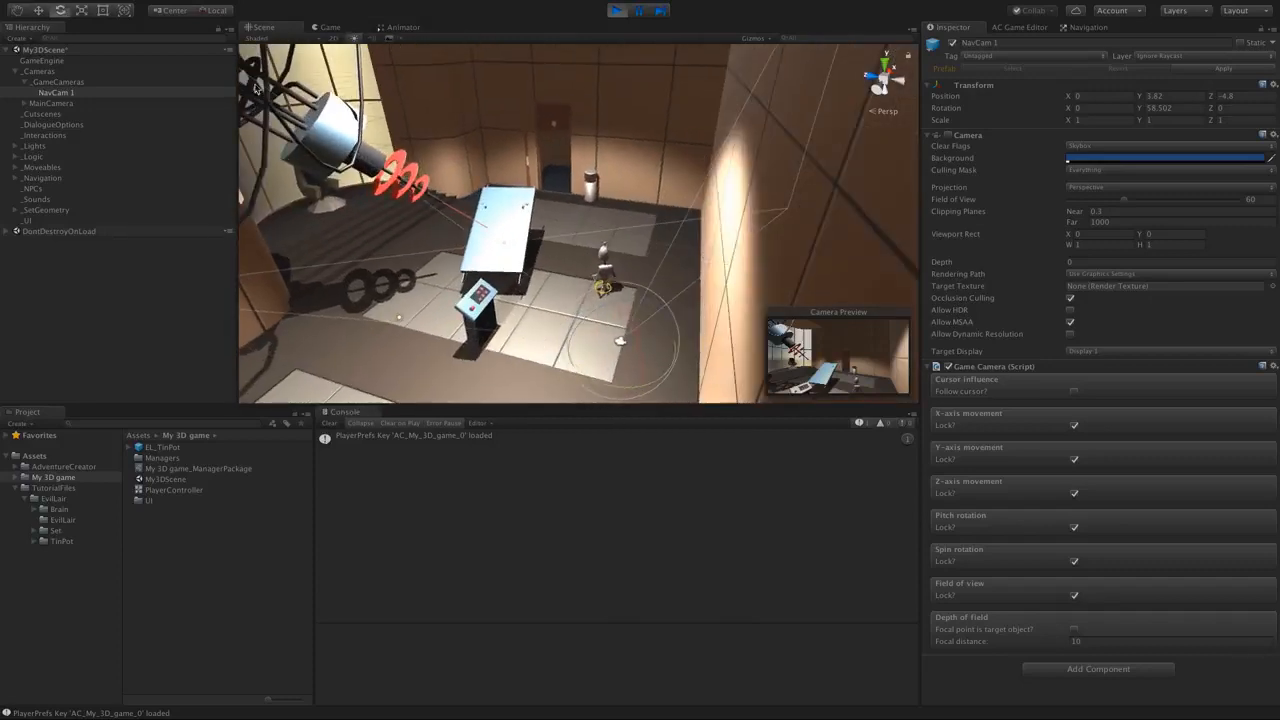
left_click(332, 27)
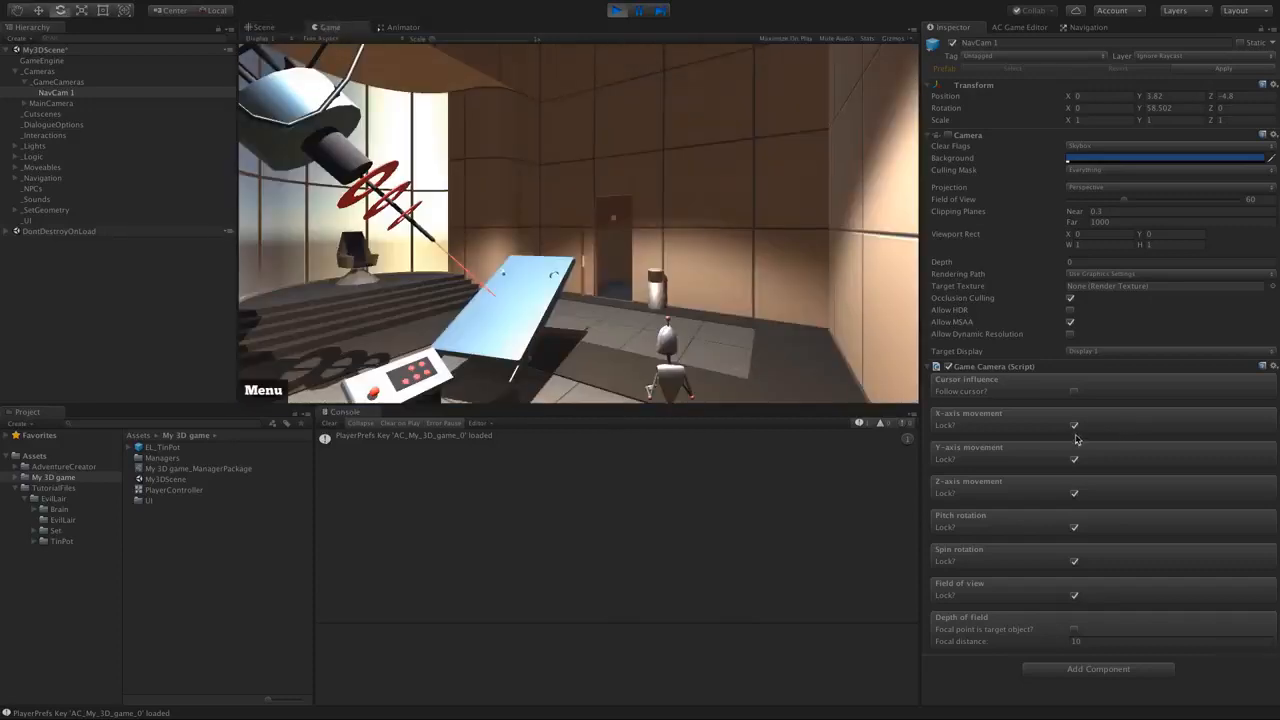
- Unlock NavCam 1's X-axis movement, keep it affected by Target X, and set its offset to 4.58 while testing with the player
left_click(1075, 428)
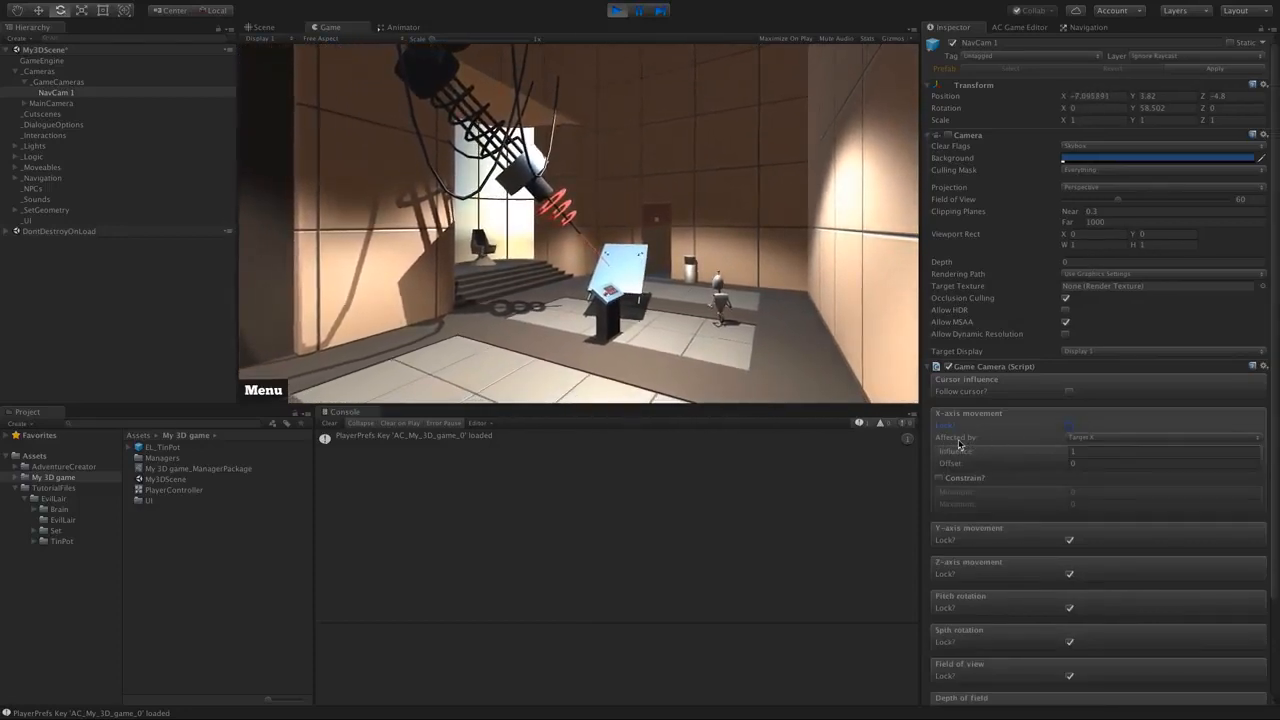
left_click(1100, 440)
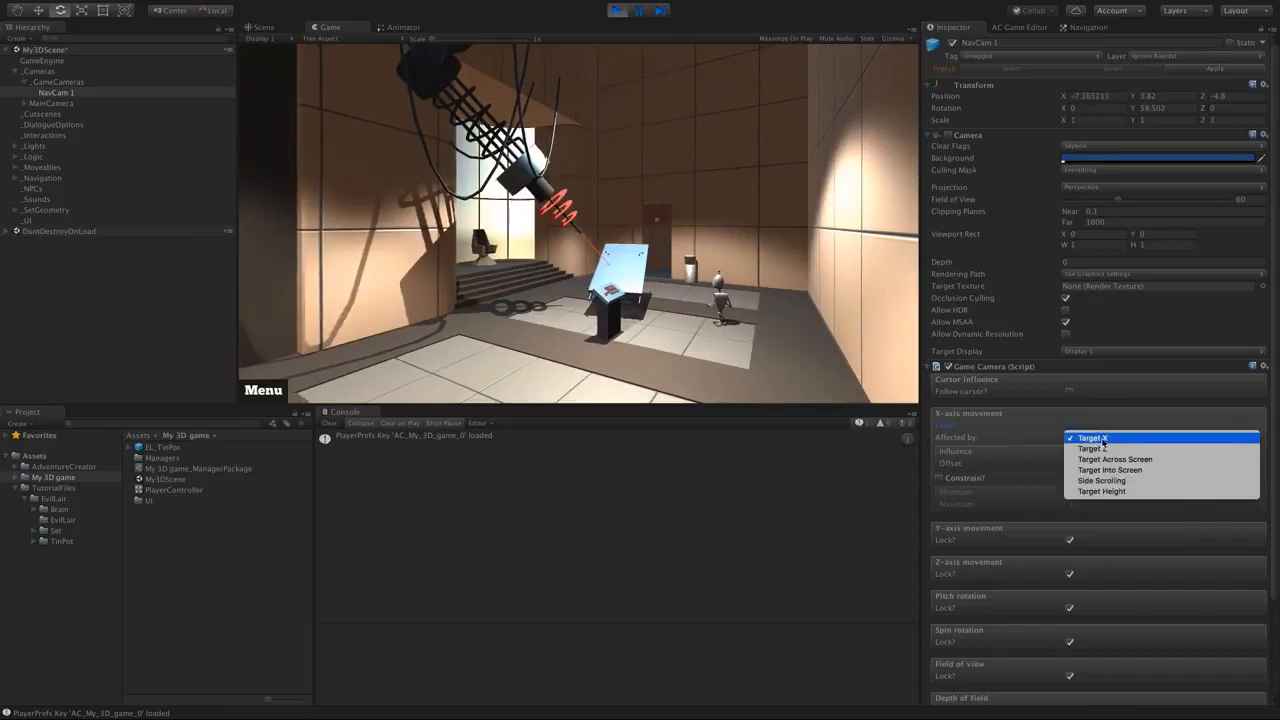
left_click(1020, 440)
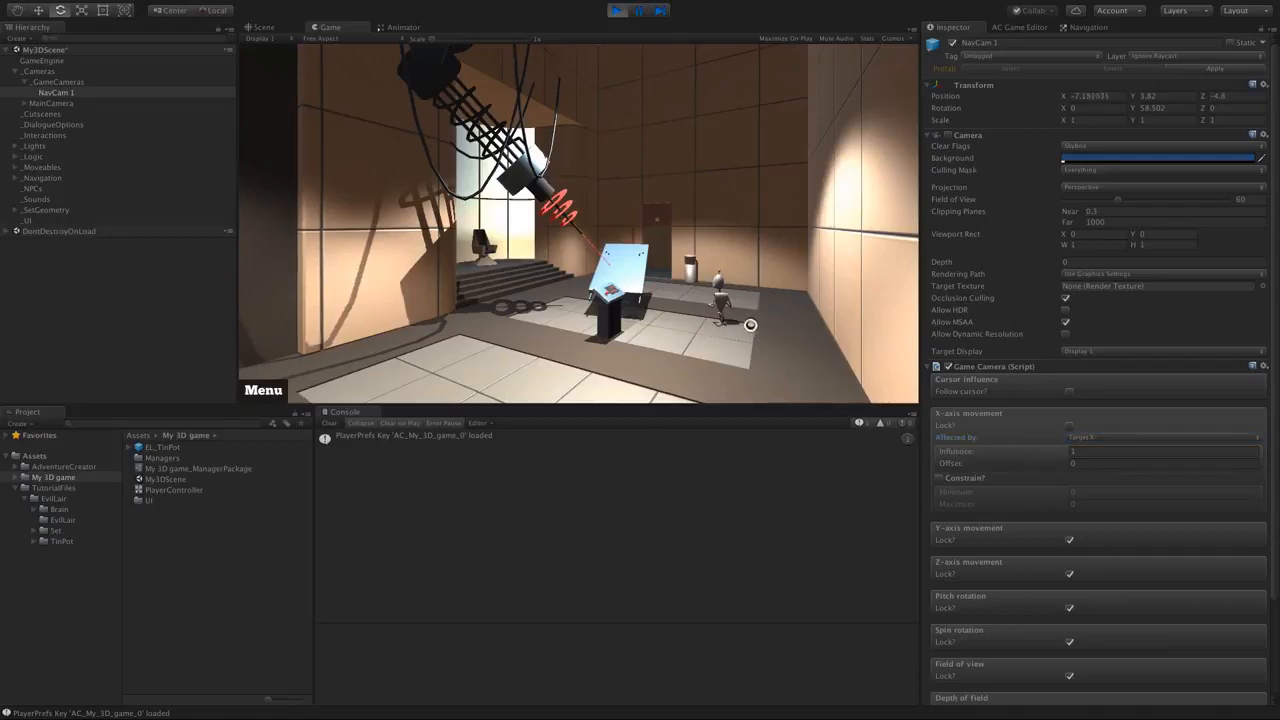
key("w")
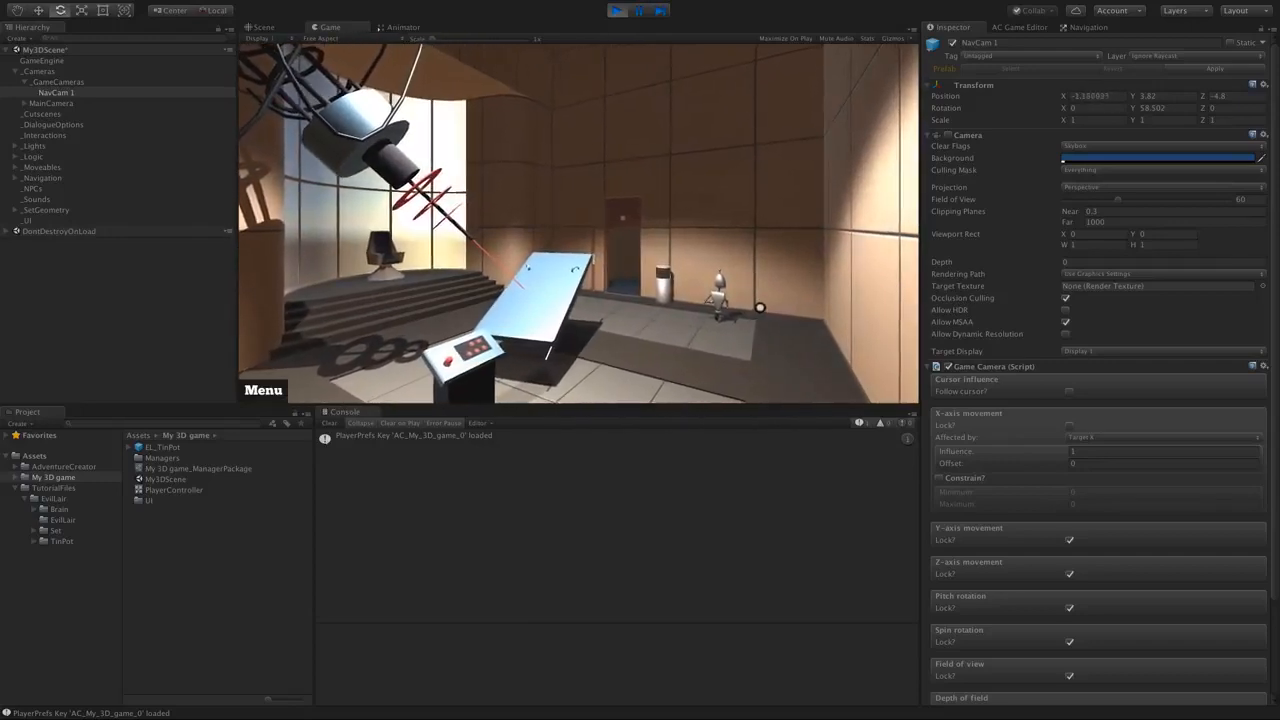
left_click_drag(1045, 464, 1145, 469)
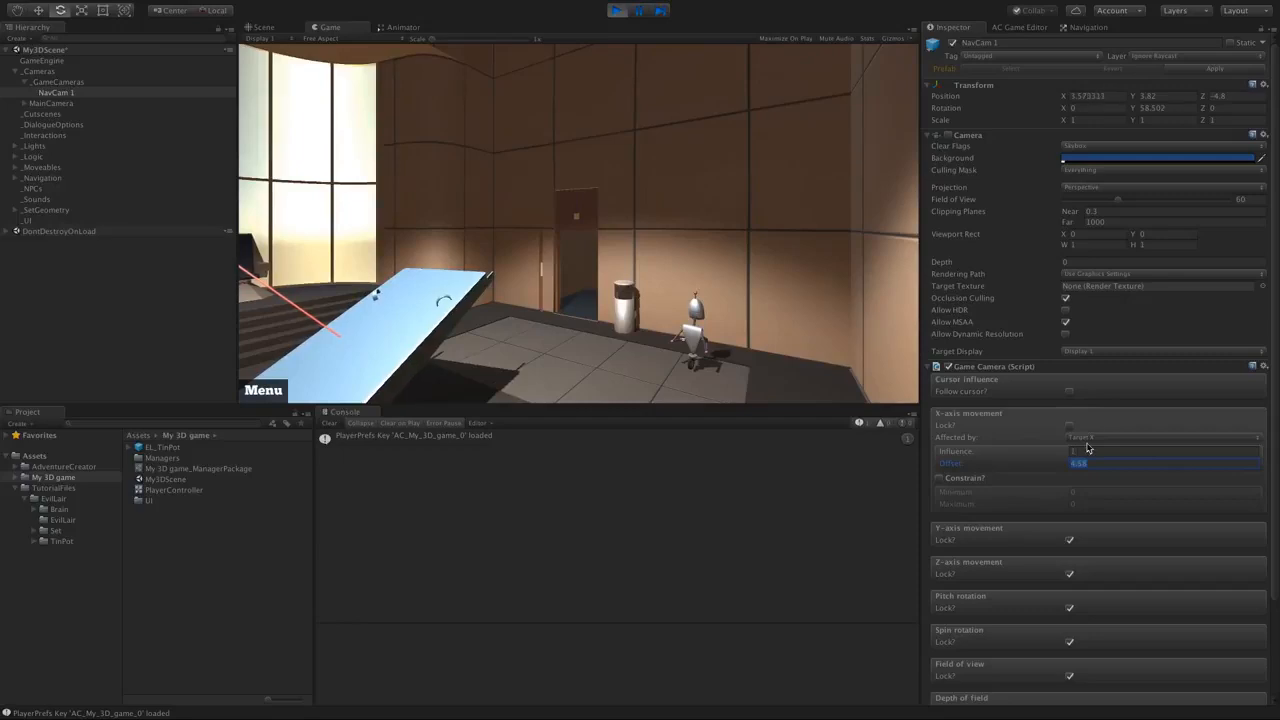
- Unlock NavCam 1's spin rotation using Look At Target with target height offset 0.95, and set the X-axis offset to 7.65
left_click_drag(1276, 480, 1277, 579)
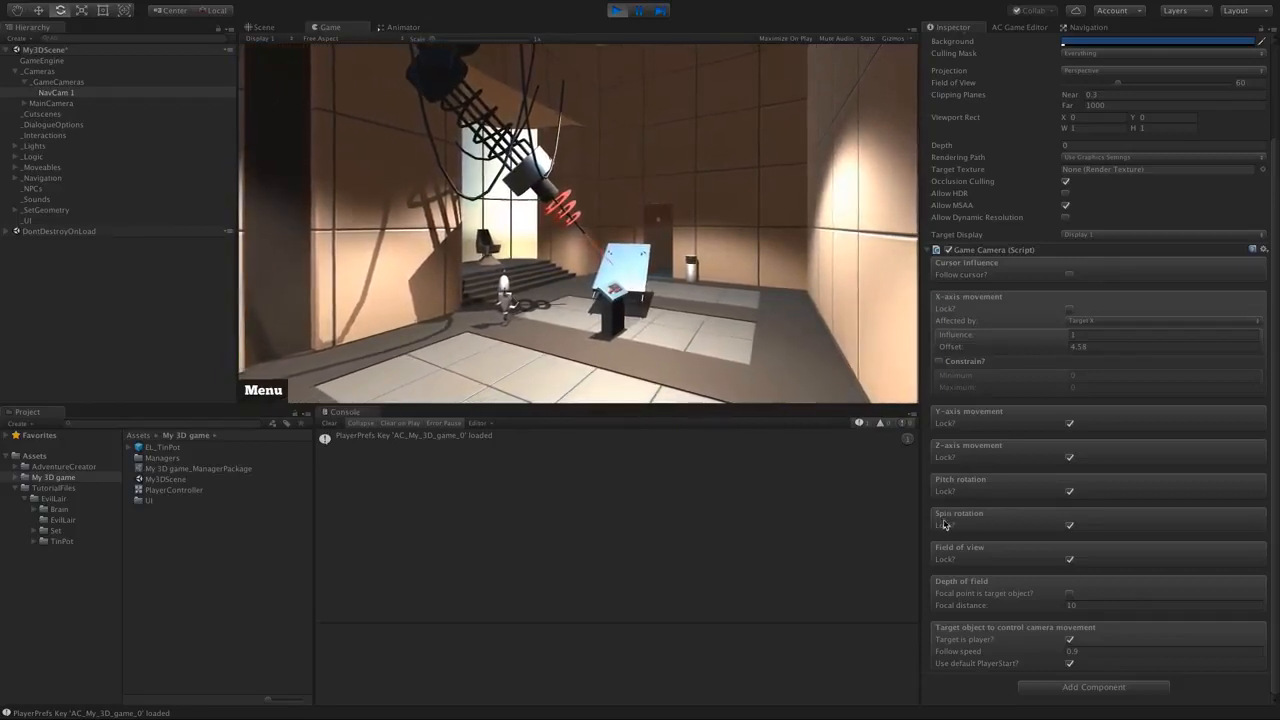
left_click(1068, 530)
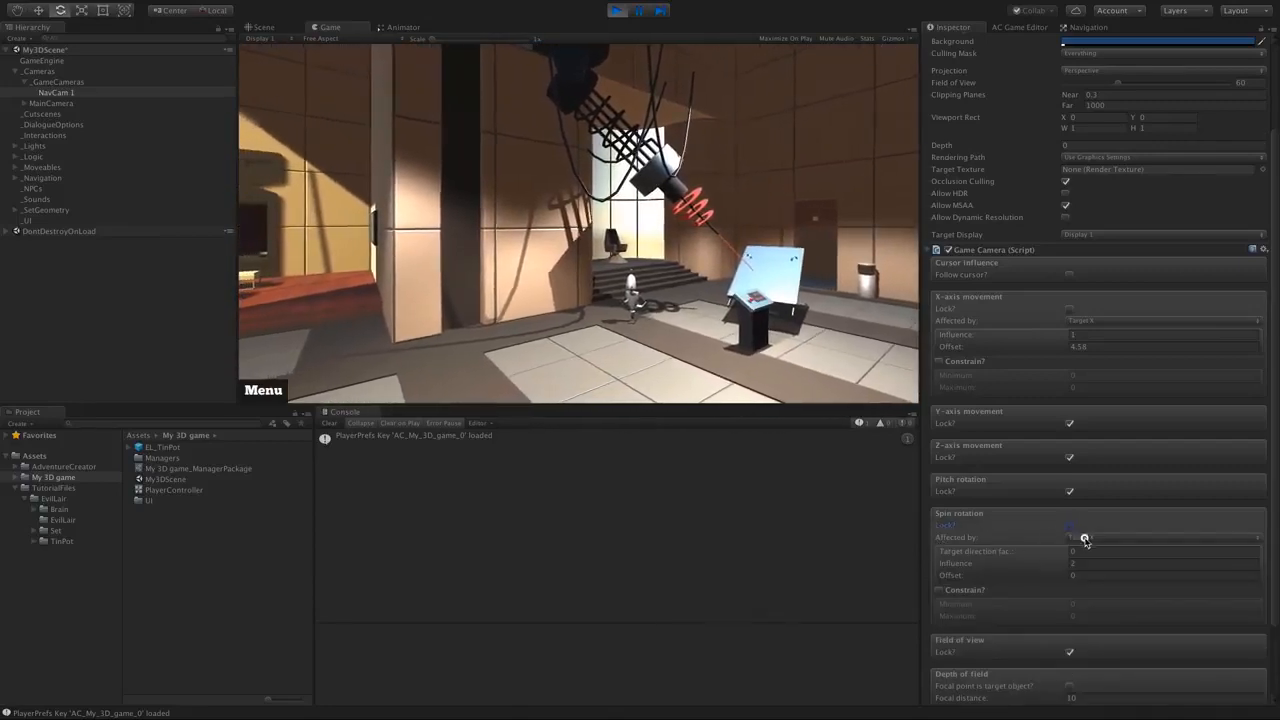
left_click(1085, 538)
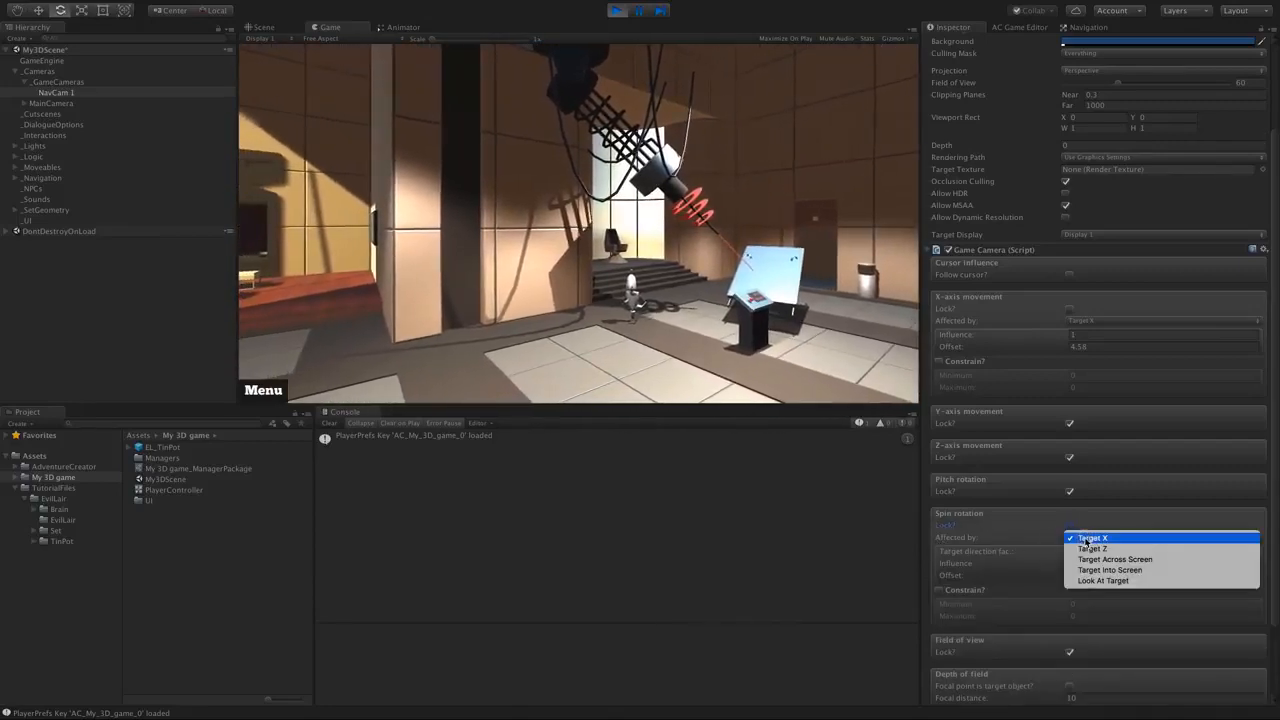
left_click(1164, 581)
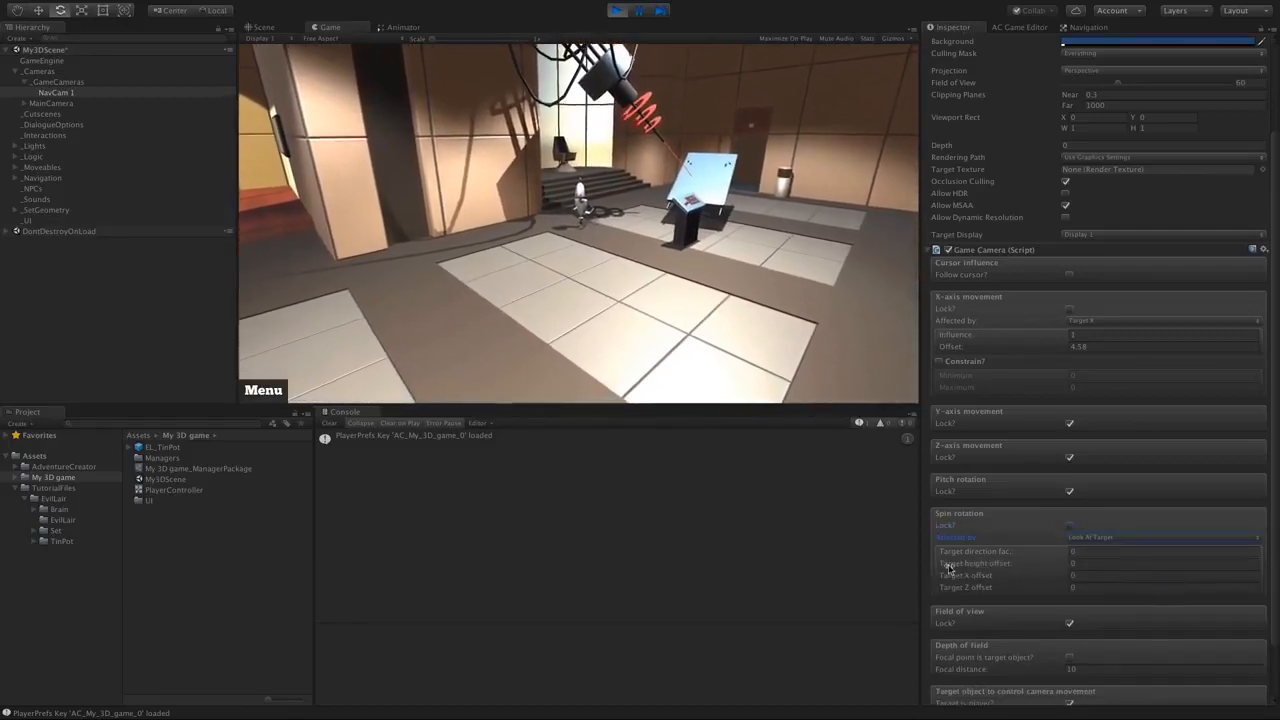
left_click_drag(1013, 566, 1027, 568)
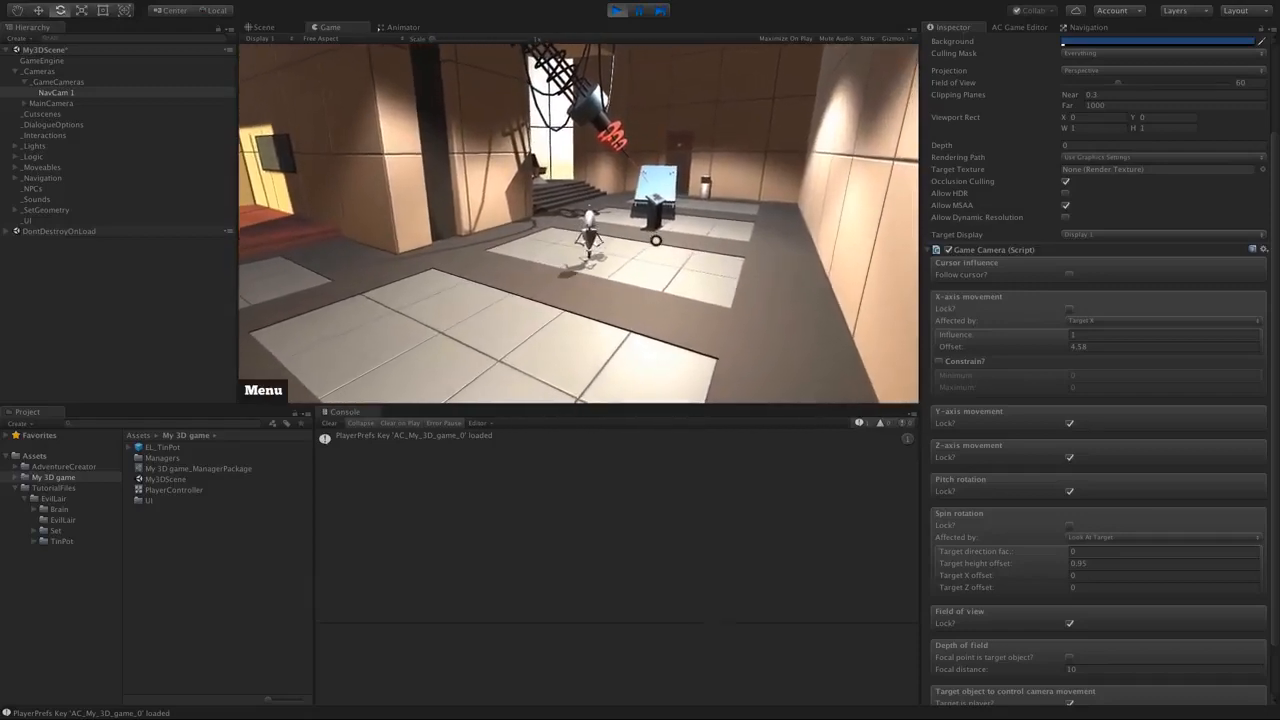
left_click_drag(1099, 349, 1121, 353)
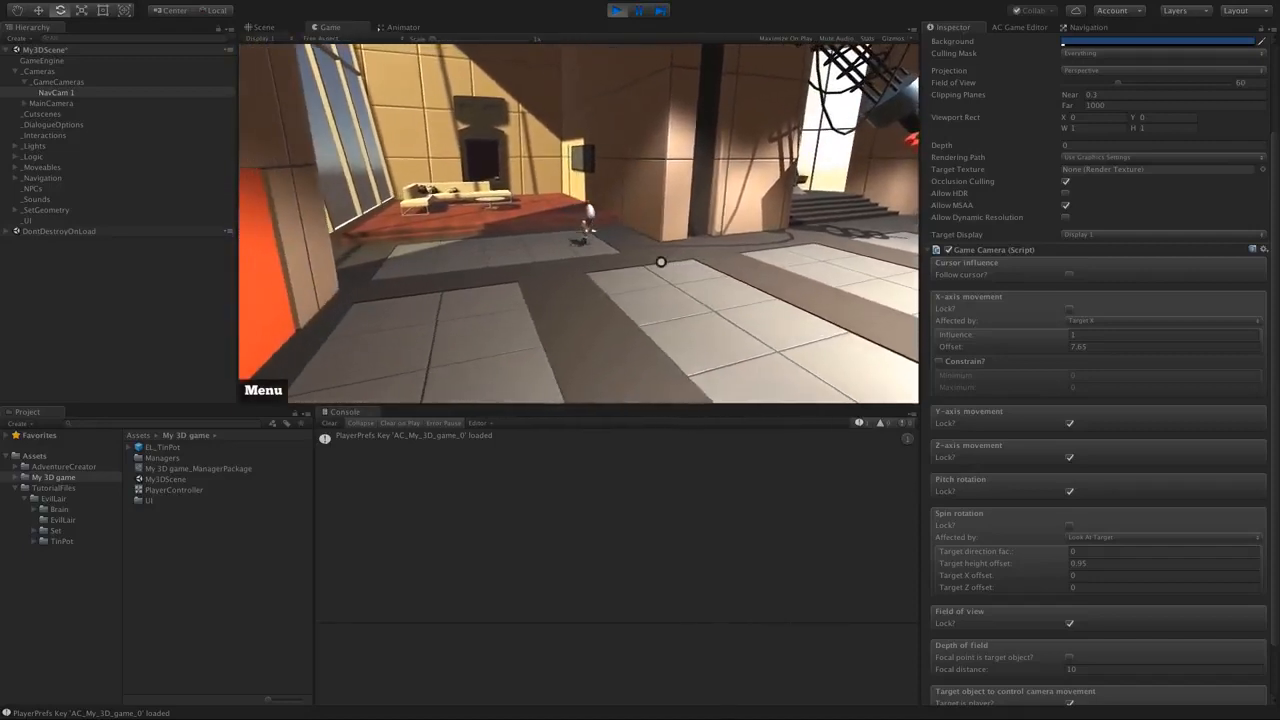
- Unlock NavCam 1's field of view and set its offset to -57.16
scroll(1071, 582, "down", 2)
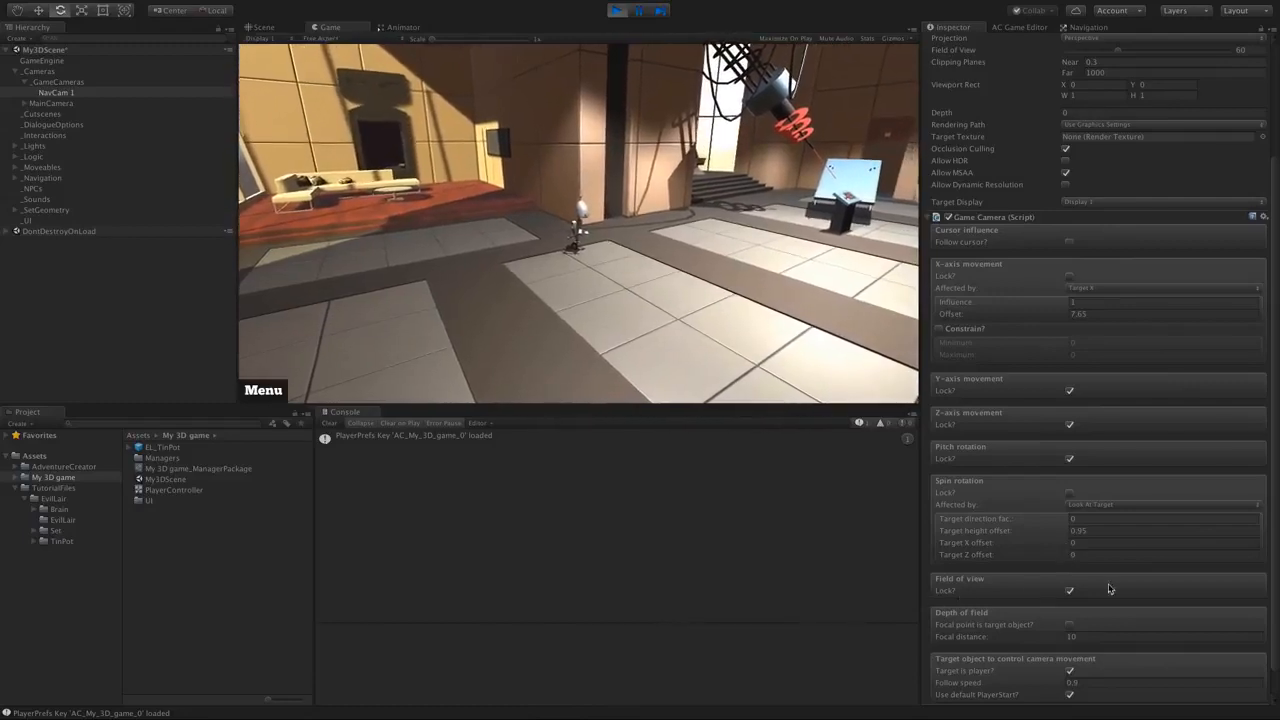
left_click(1070, 591)
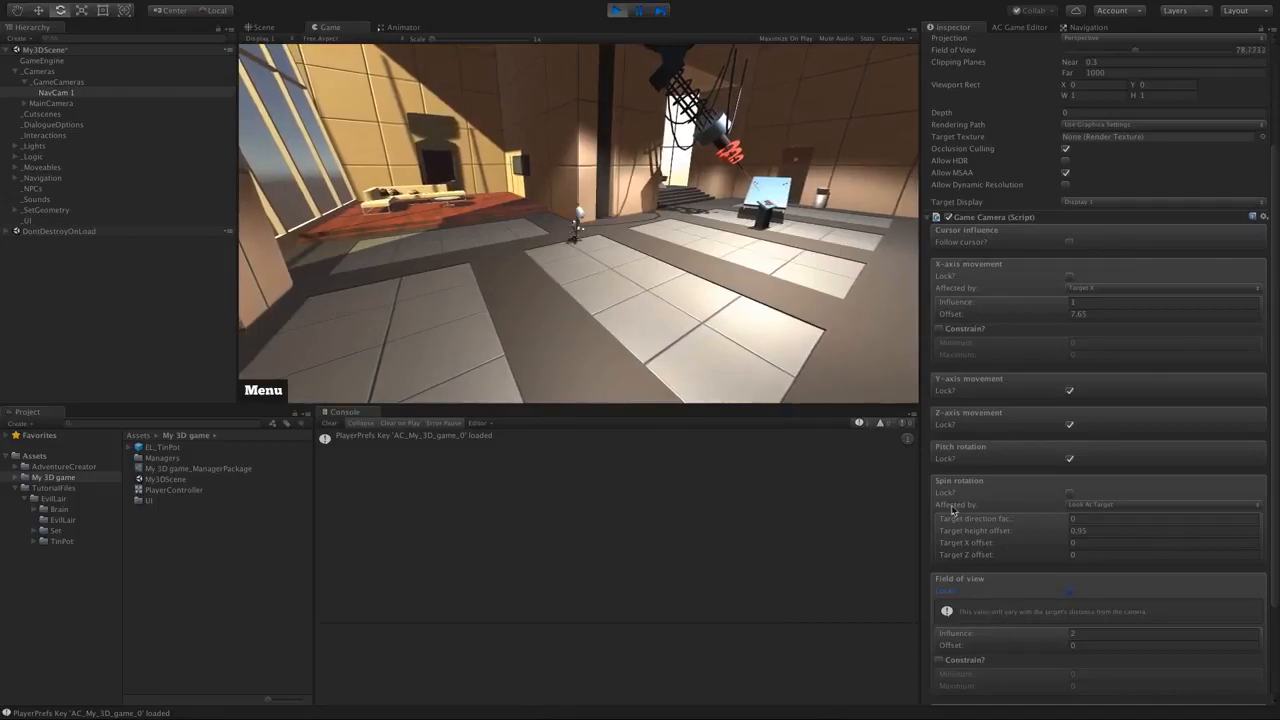
scroll(1000, 582, "down", 3)
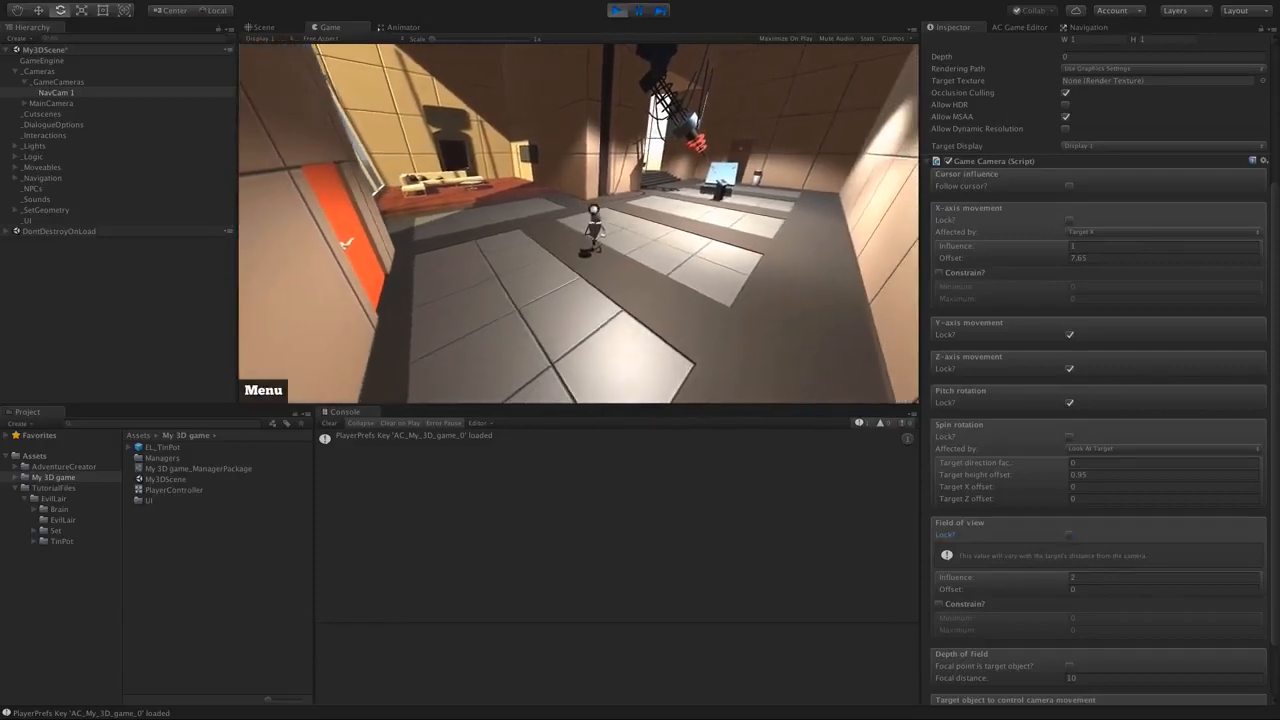
left_click(1022, 590)
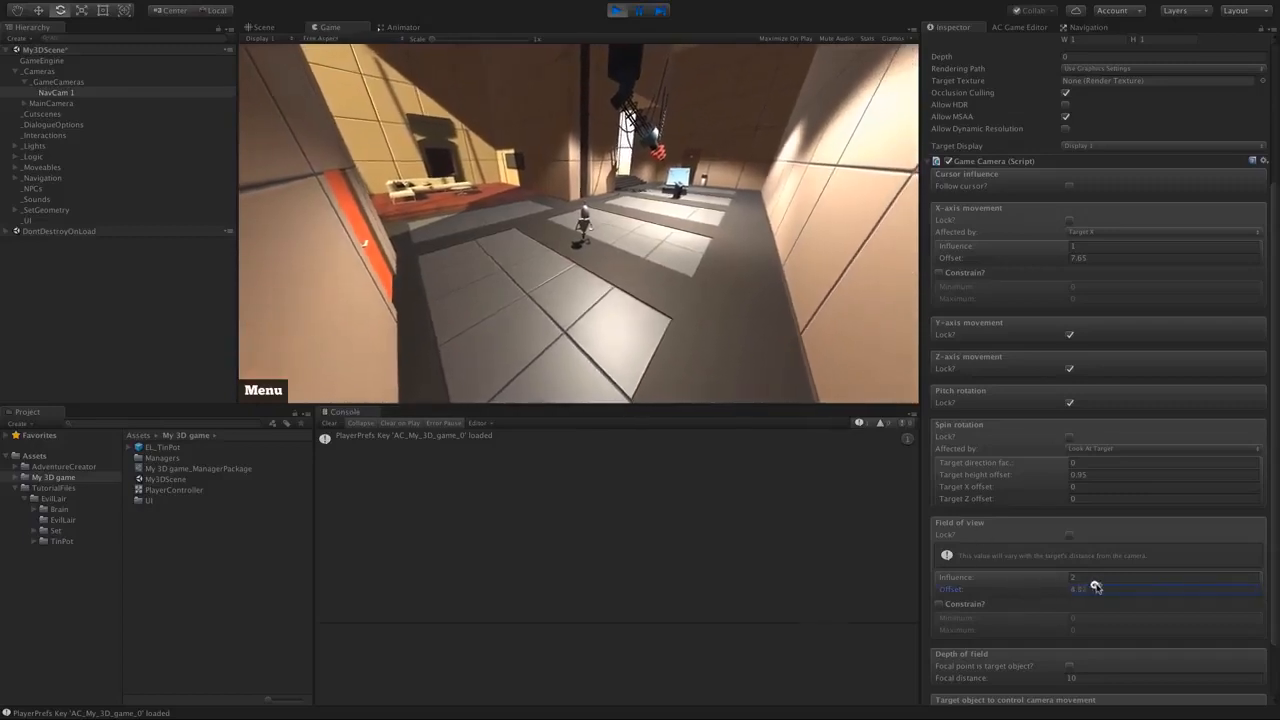
left_click_drag(1022, 590, 428, 569)
- Walk the player around the room to test how the camera follows, turns and zooms
left_click(547, 288)
key("Down")
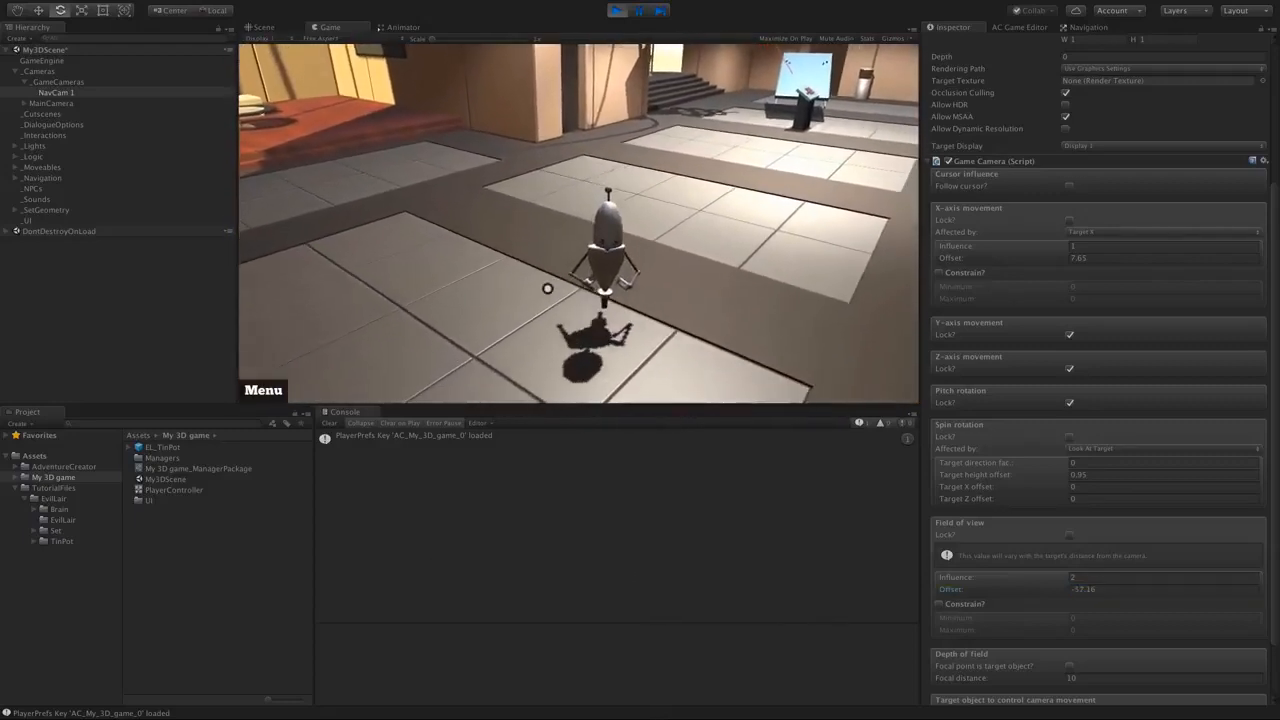
key("Up")
key("Left")
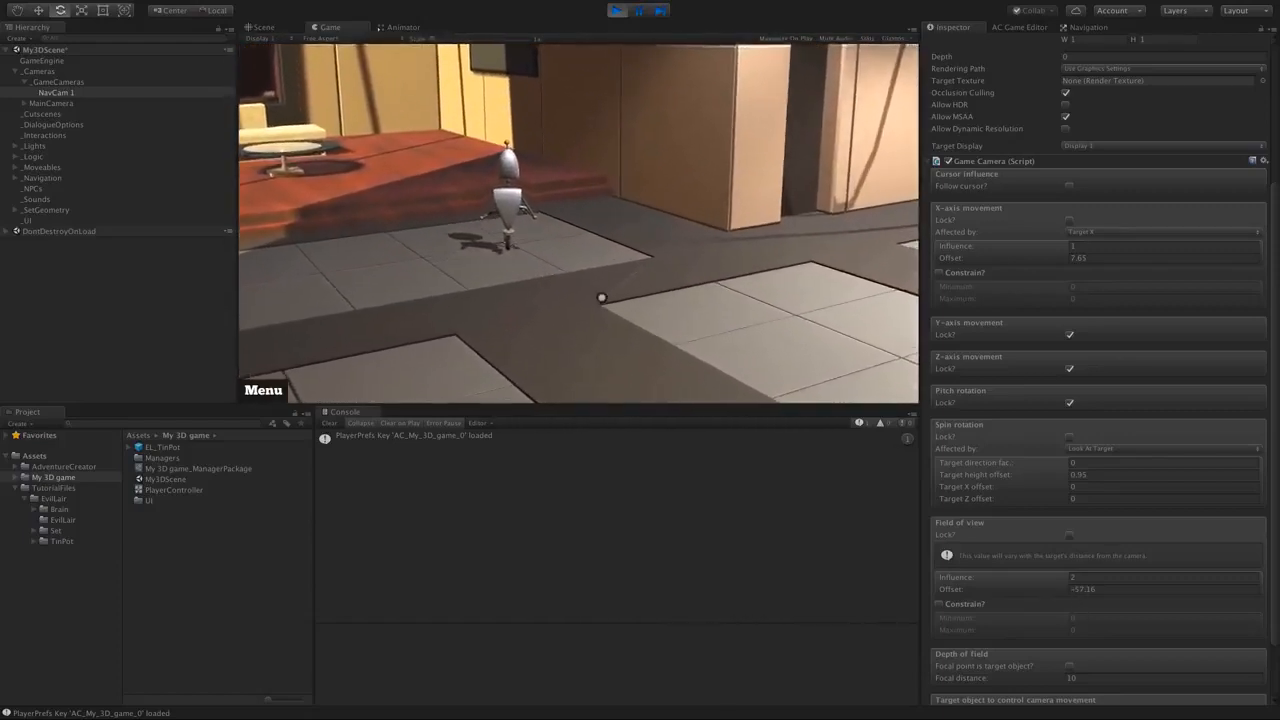
- Constrain NavCam 1's field of view to a minimum of 20 and a maximum of 60 while testing with the player
key("Down")
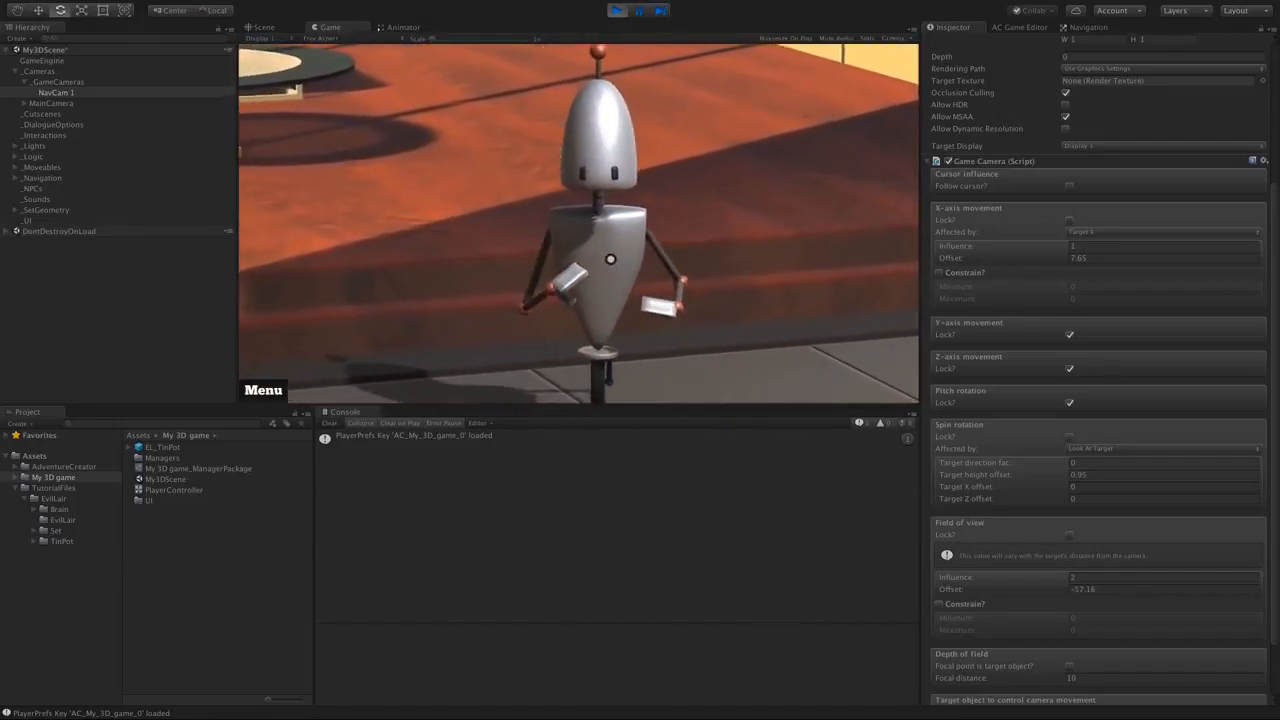
left_click(968, 606)
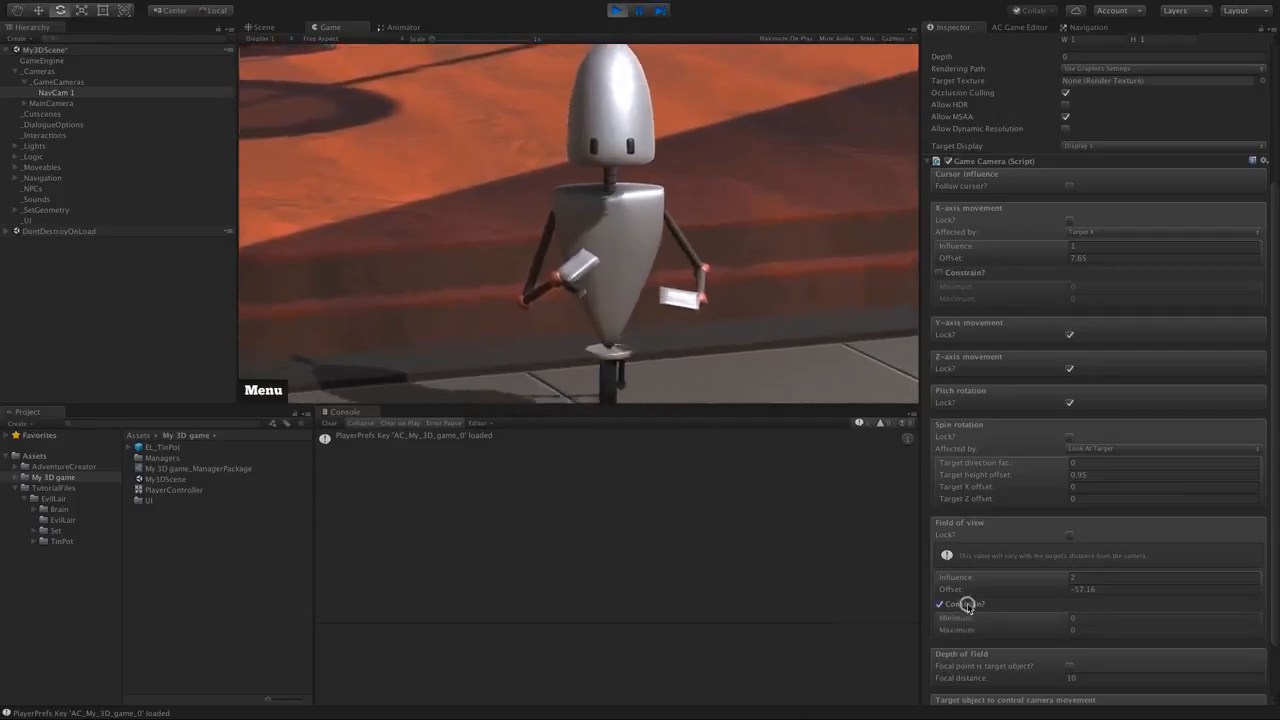
left_click_drag(1063, 622, 876, 617)
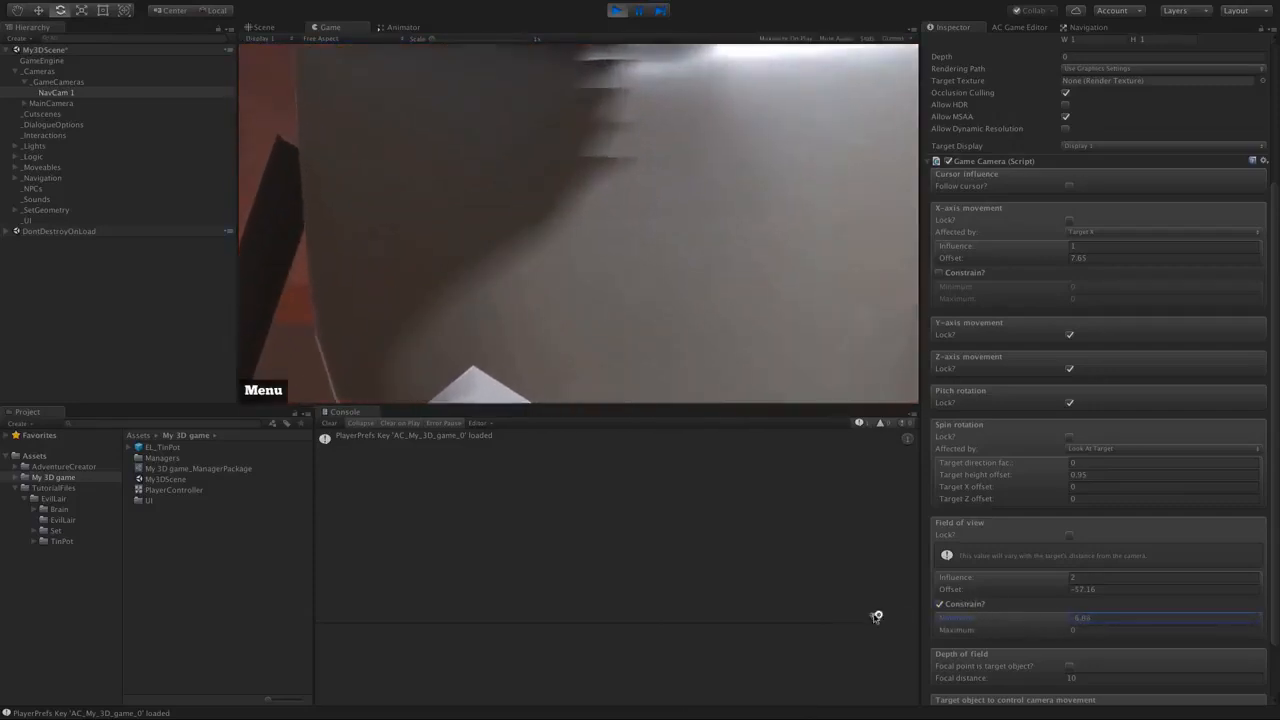
left_click_drag(957, 630, 1217, 637)
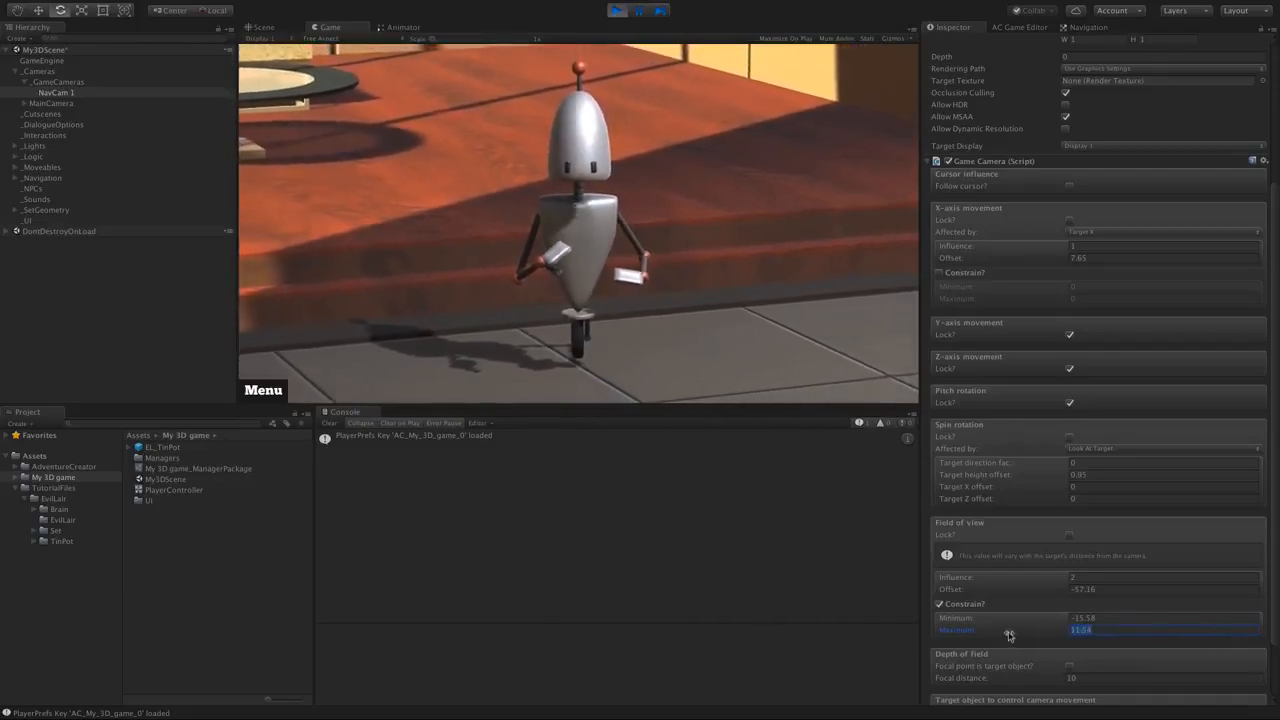
left_click_drag(1031, 632, 1036, 632)
left_click(657, 340)
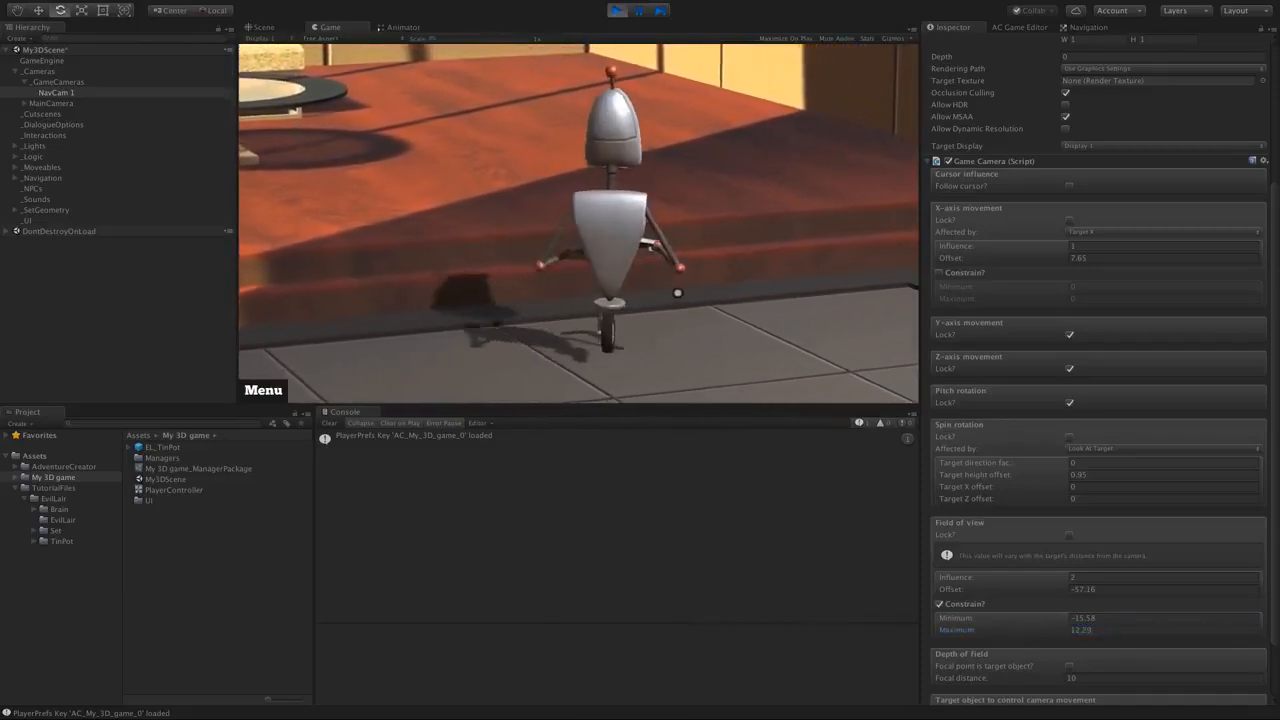
left_click(1084, 627)
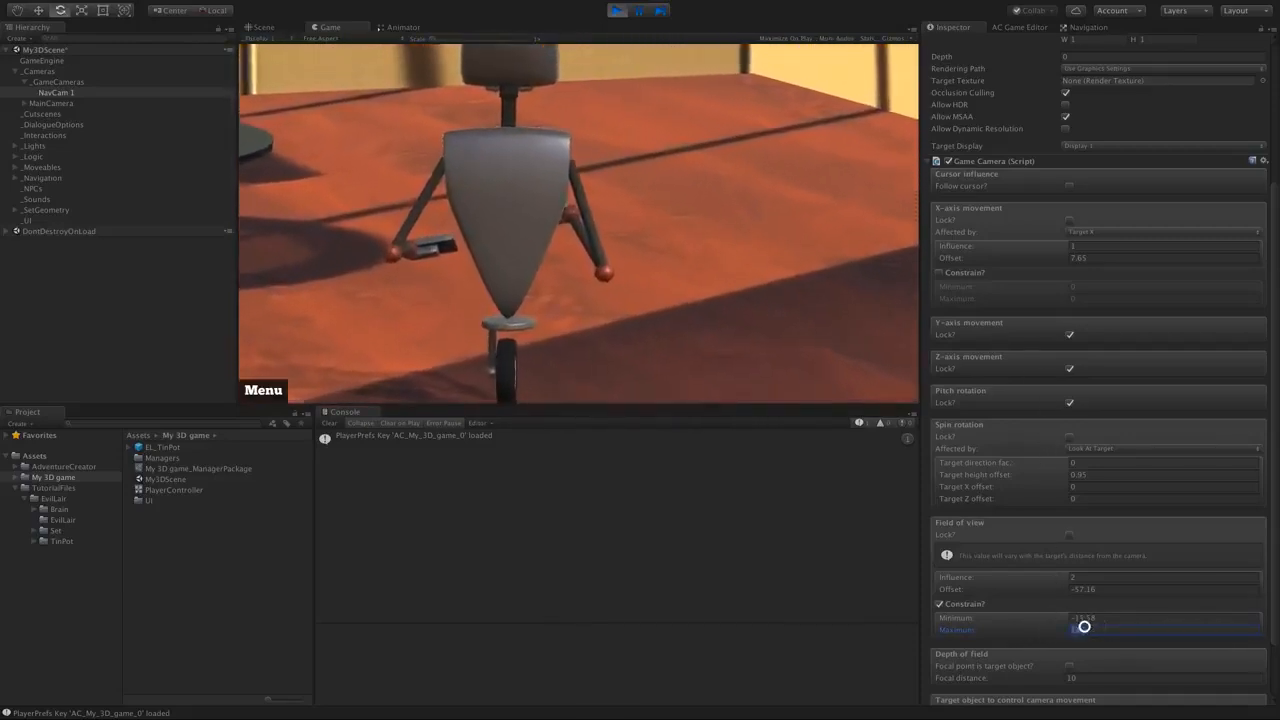
type("10")
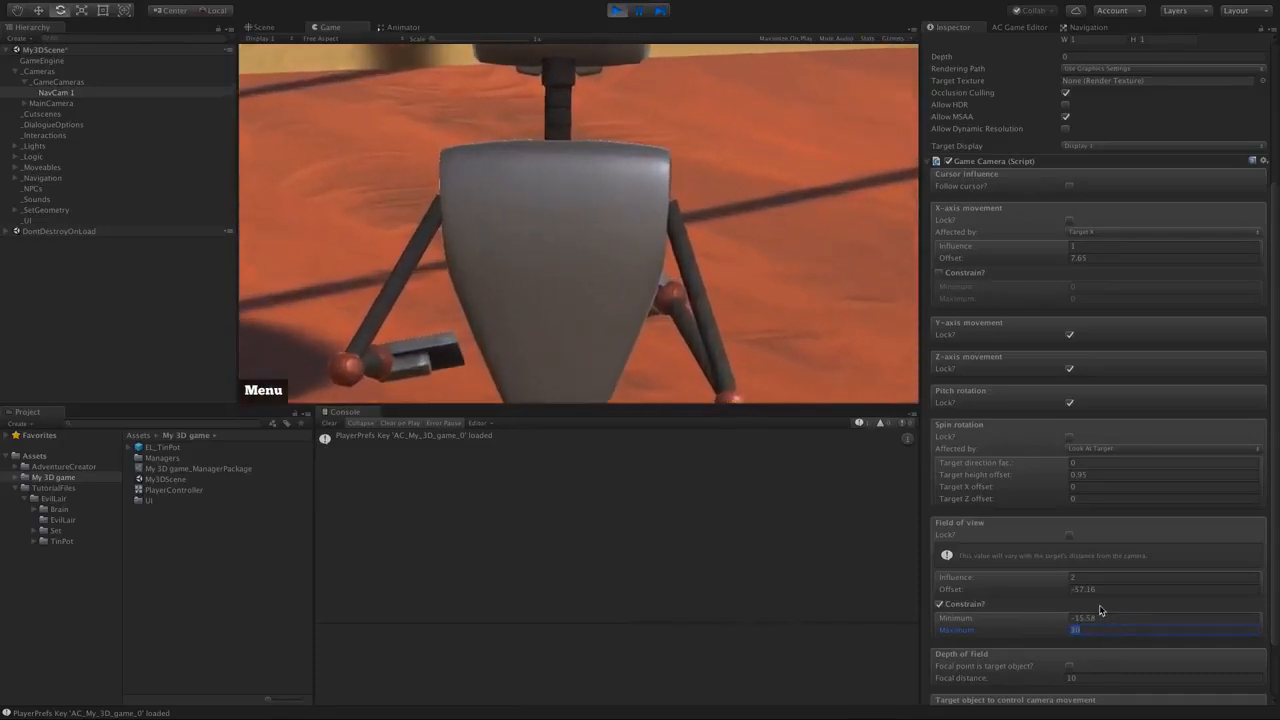
left_click(1103, 617)
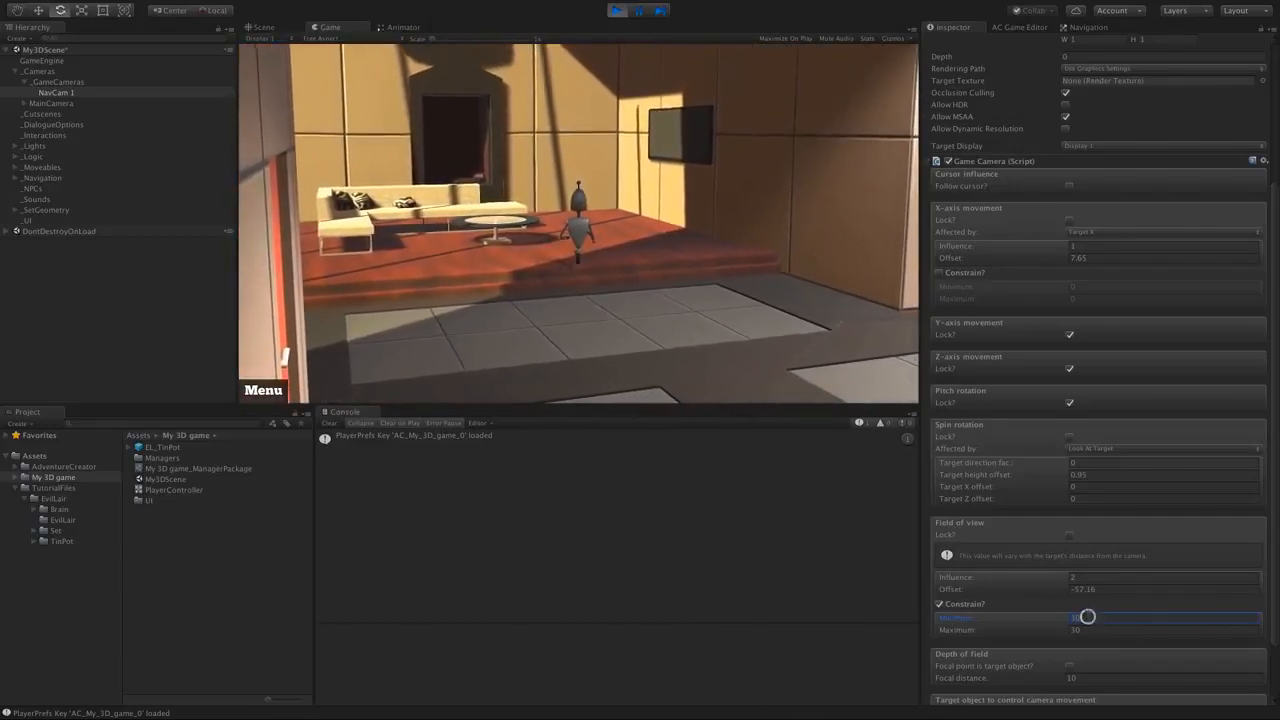
left_click(1087, 628)
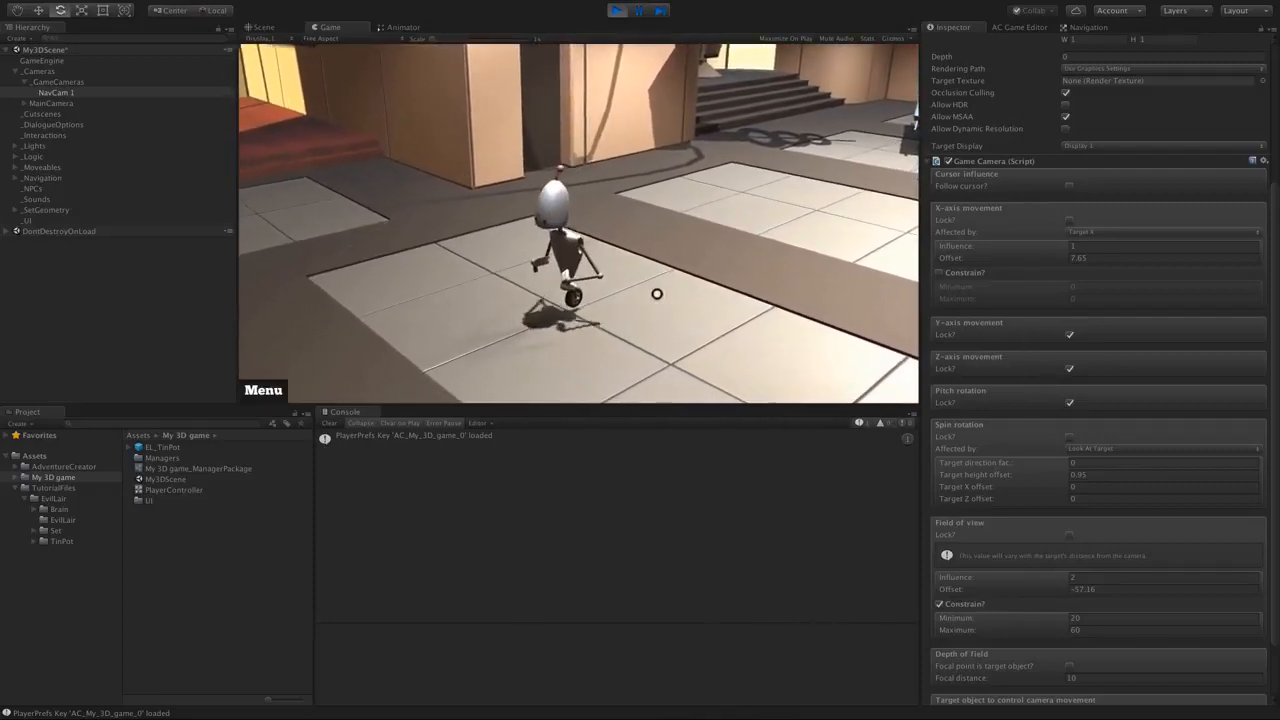
- Walk the player up to the side wall and examine NavCam 1's position relative to that wall in the Scene view
key("Up")
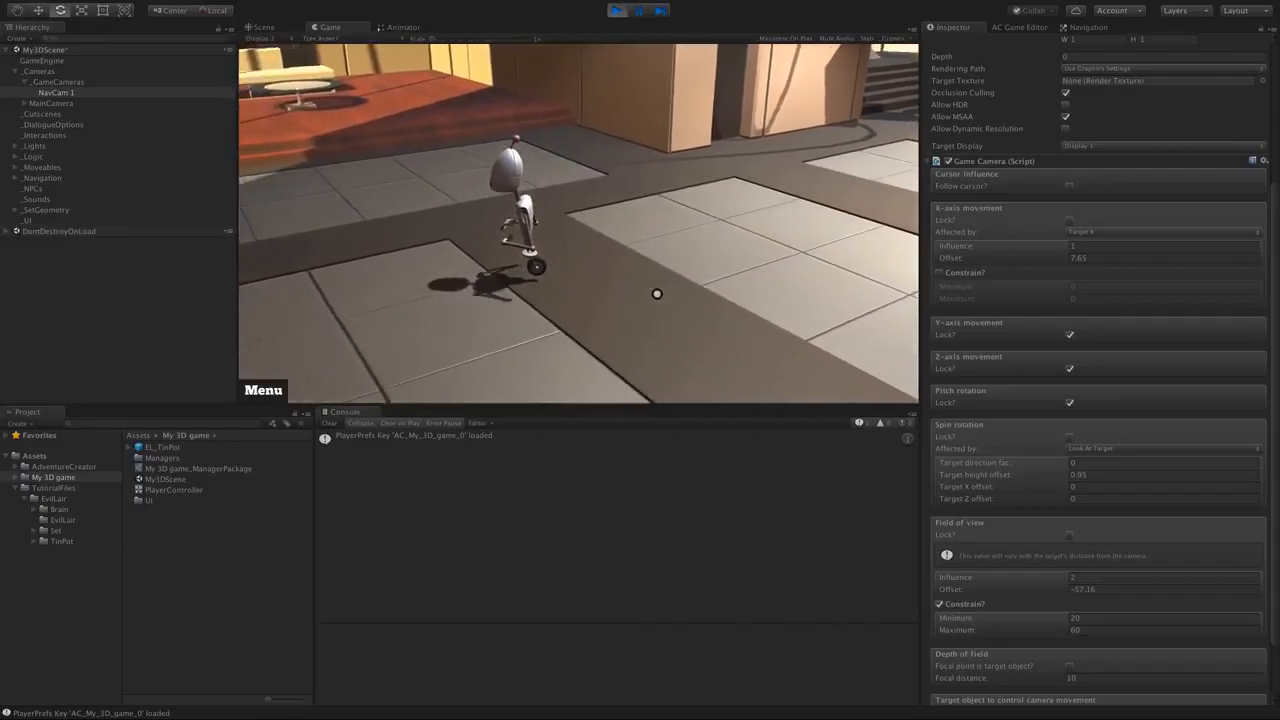
key("Left")
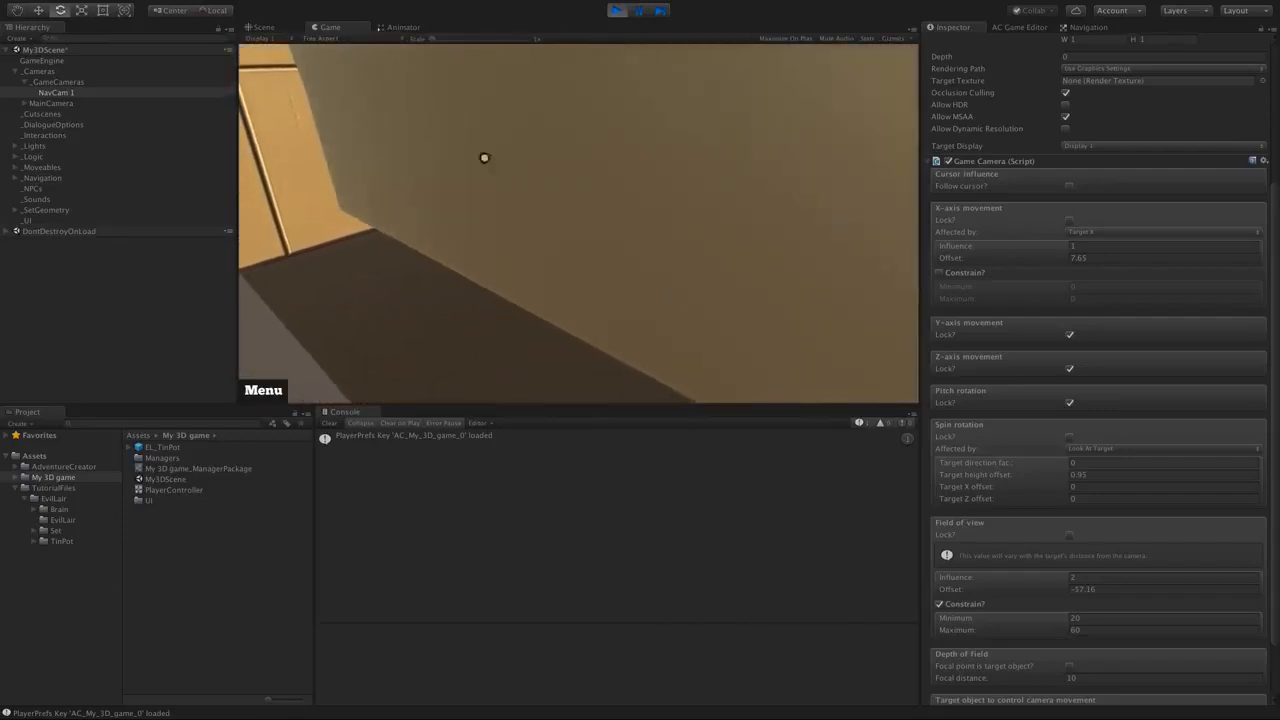
left_click(265, 27)
left_click_drag(300, 170, 311, 225, "alt")
left_click_drag(734, 157, 491, 214, "alt")
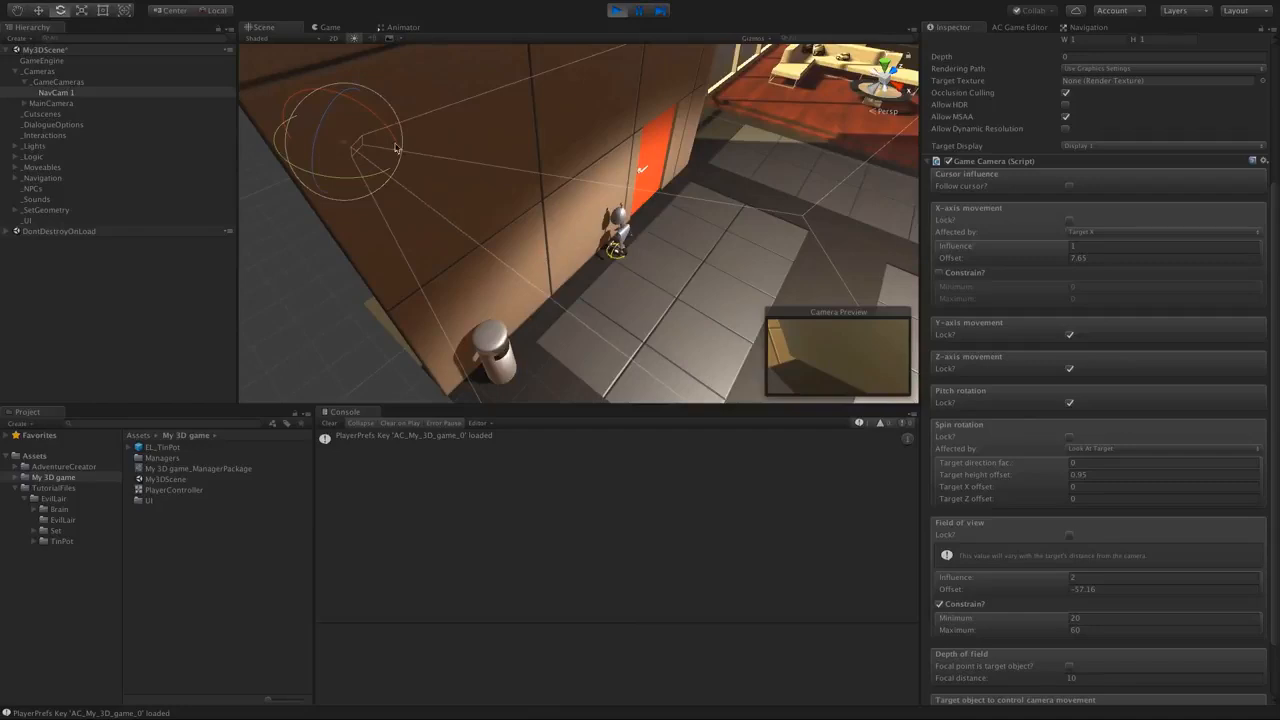
left_click_drag(395, 200, 523, 191, "alt")
key("alt")
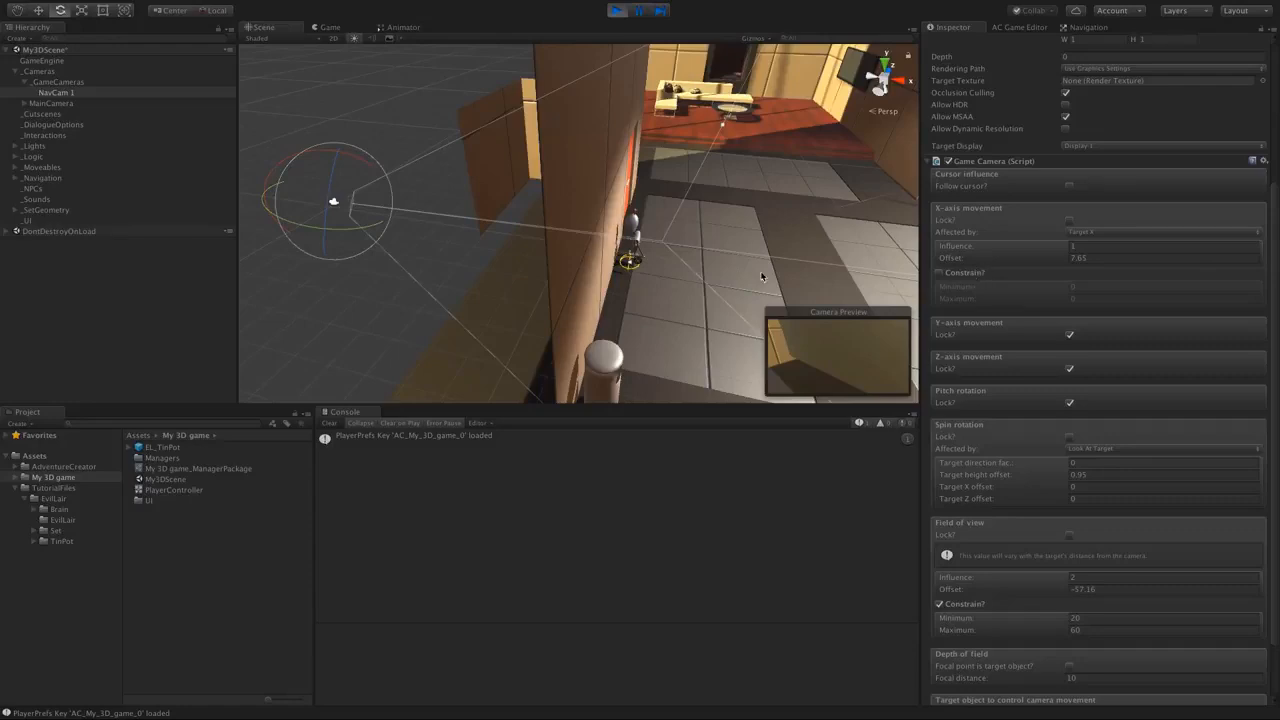
left_click(337, 26)
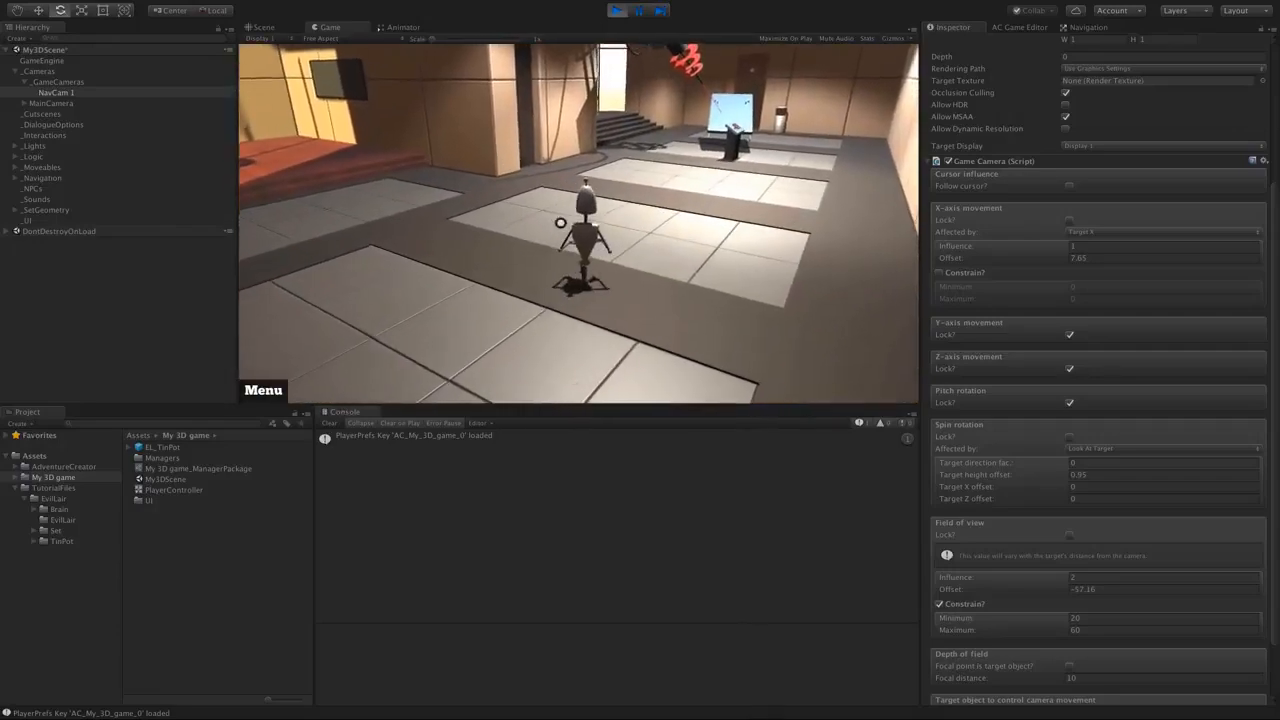
- Constrain NavCam 1's X-axis movement to a minimum of -17 and a maximum of 43
scroll(1100, 300, "up", 5)
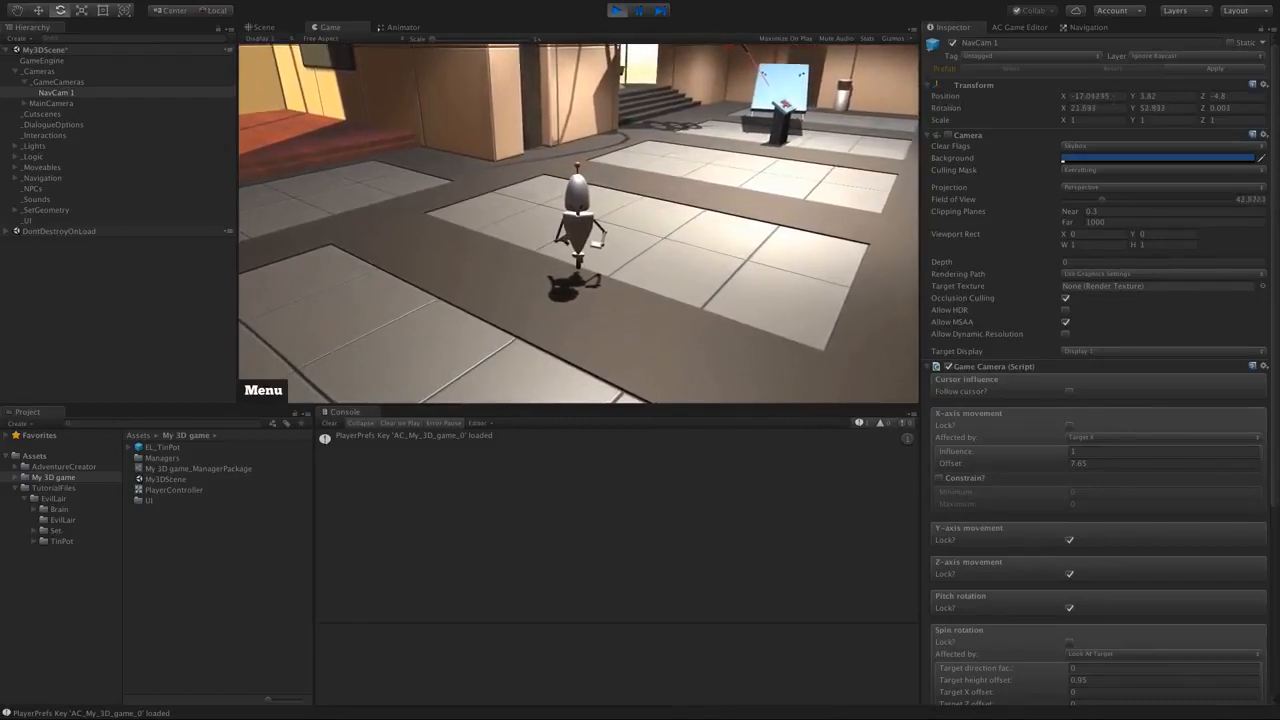
left_click(940, 479)
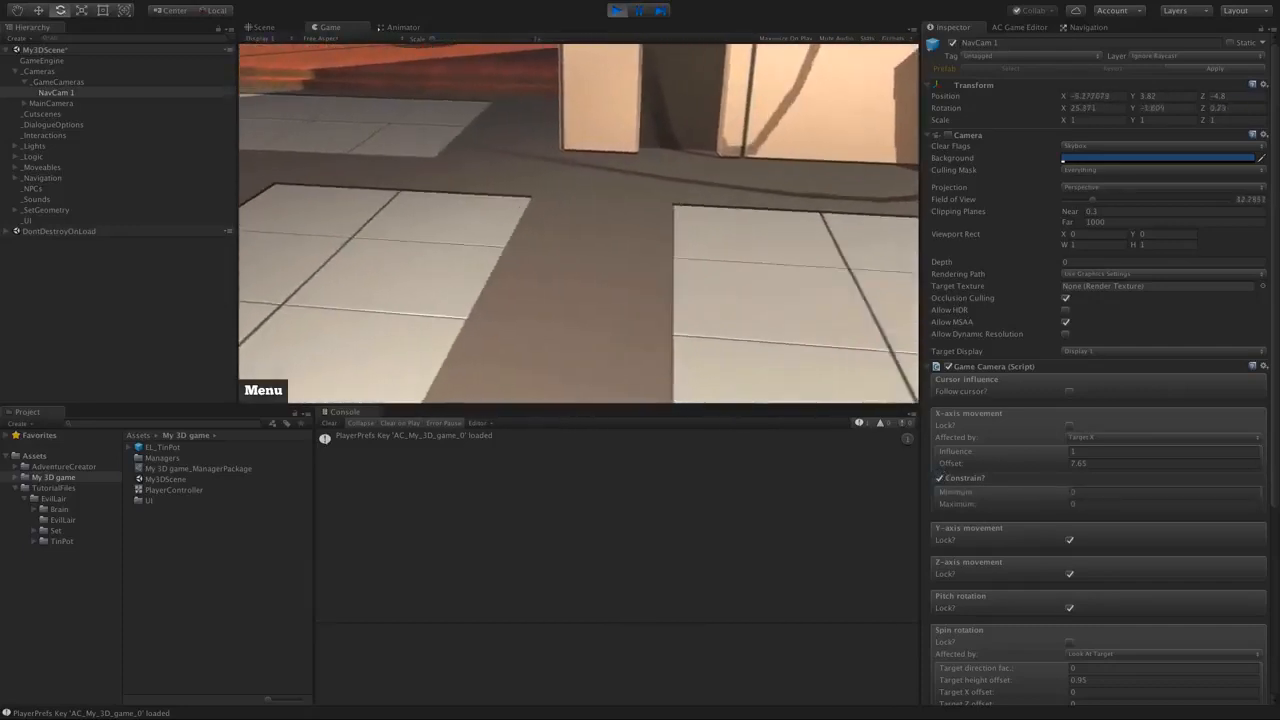
left_click(1087, 492)
type("-12")
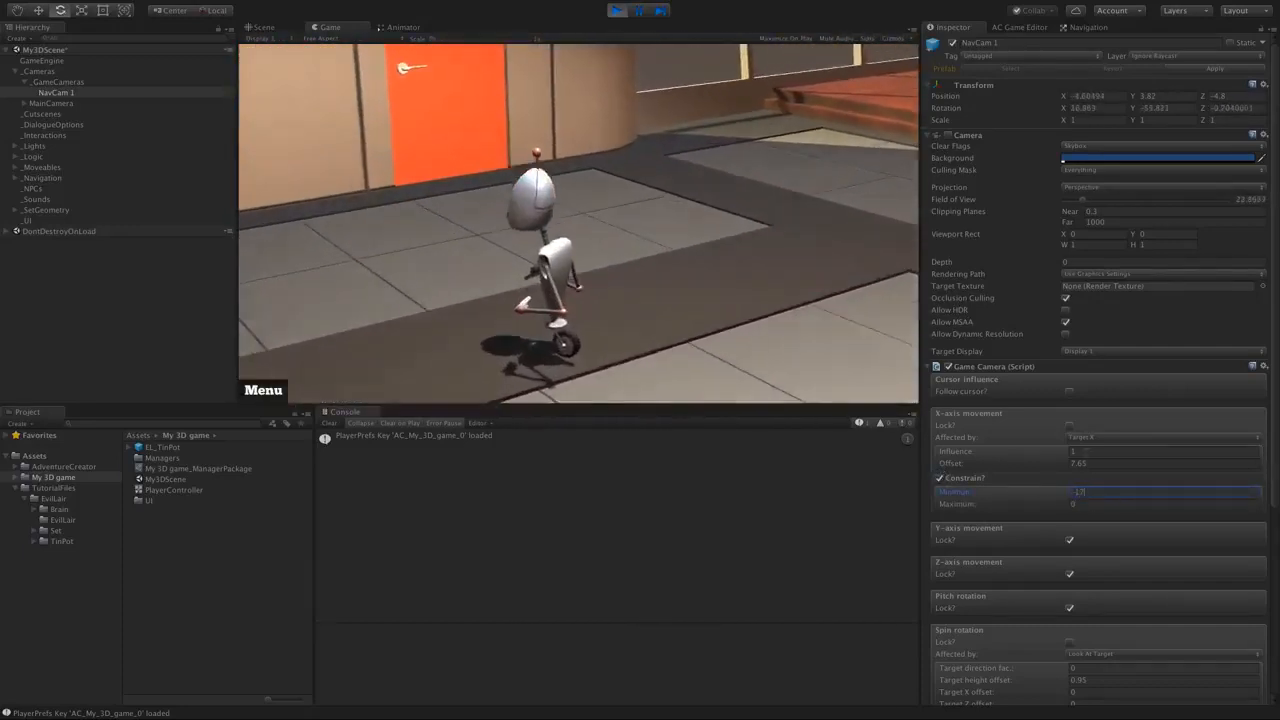
key("Return")
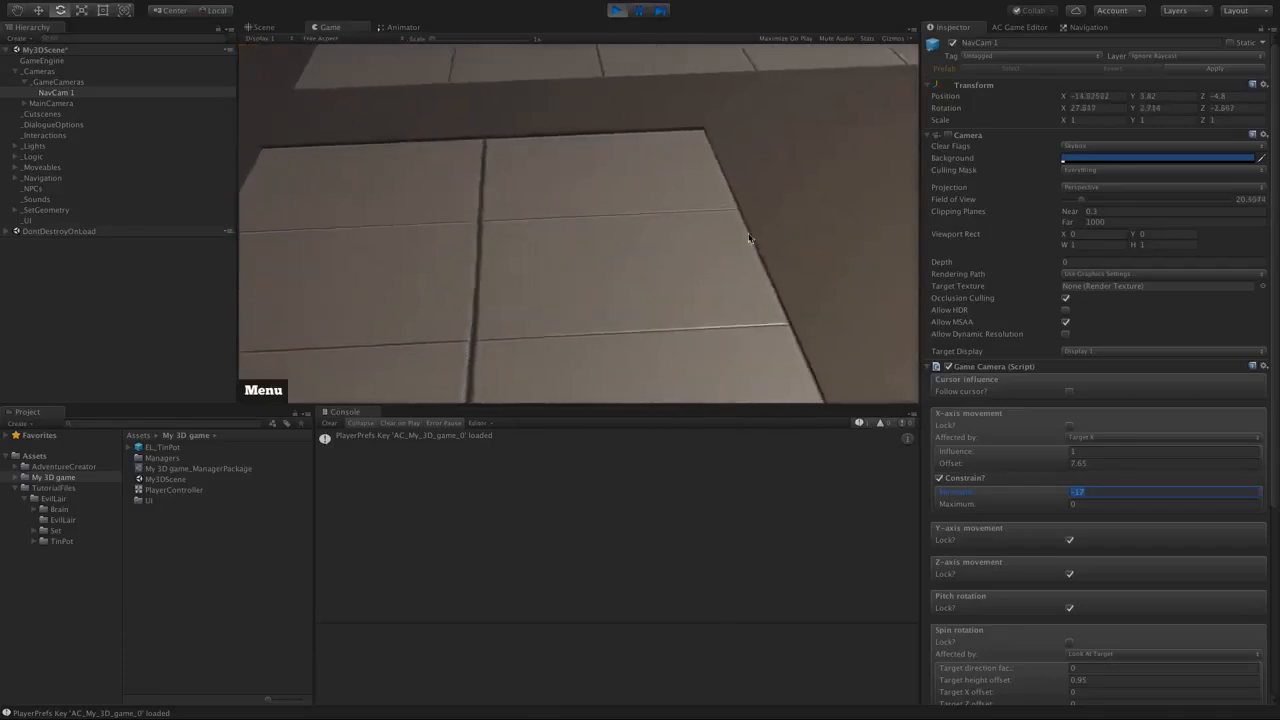
left_click(814, 221)
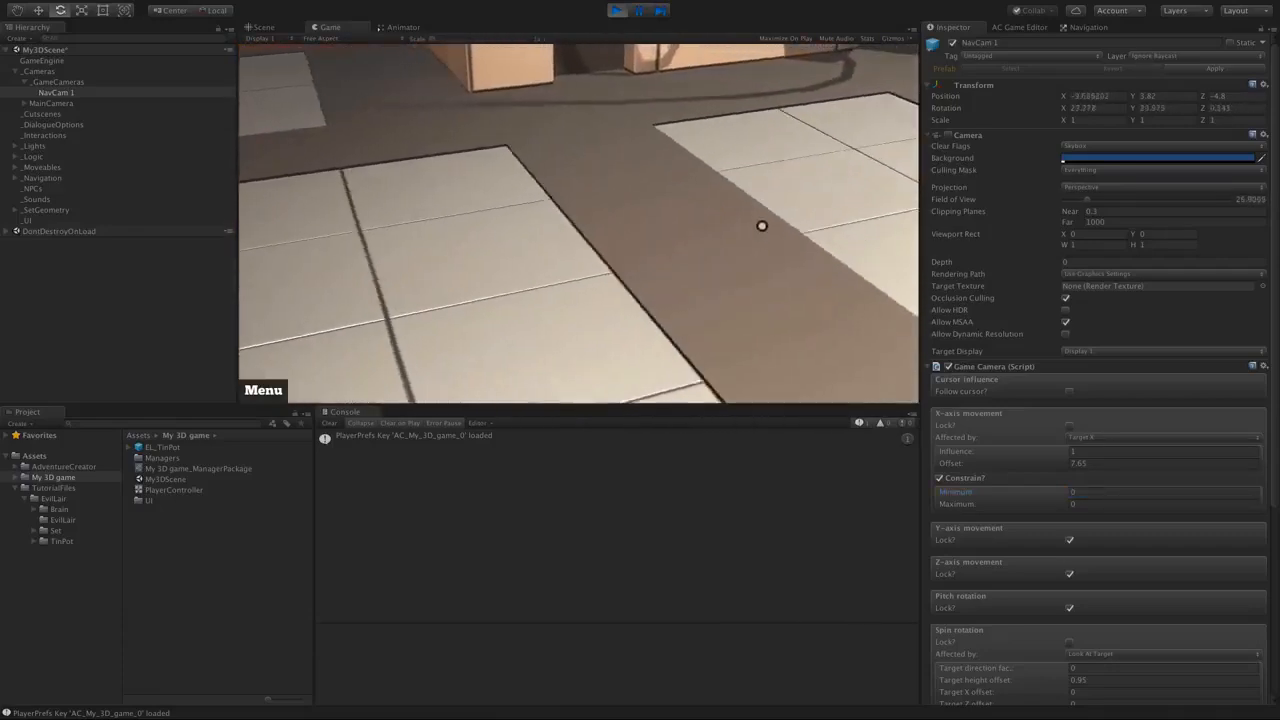
left_click(1073, 491)
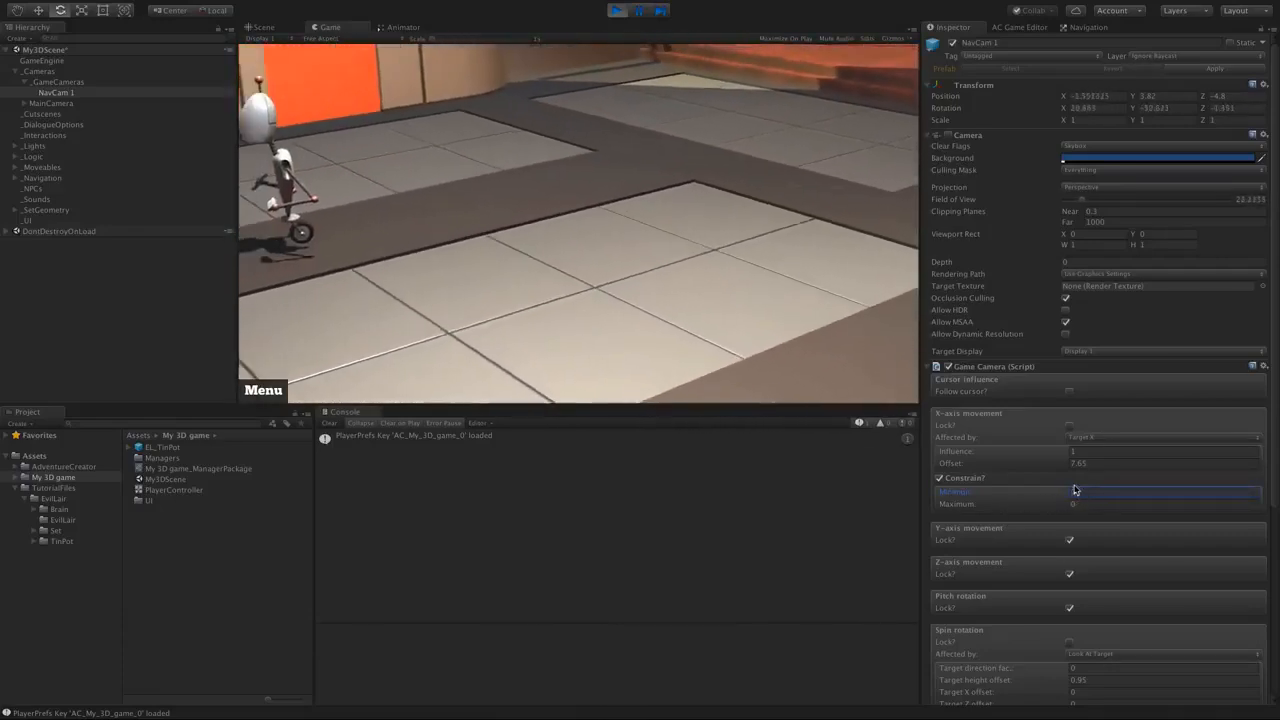
type("-17")
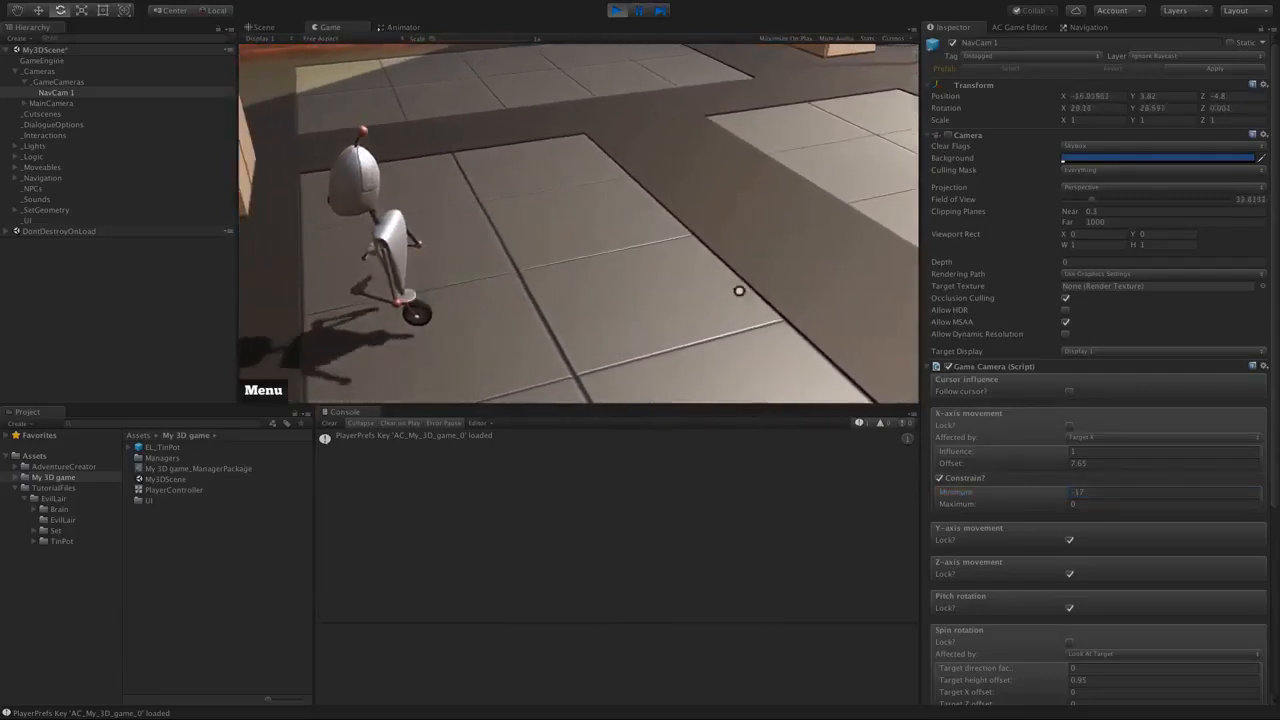
left_click(739, 291)
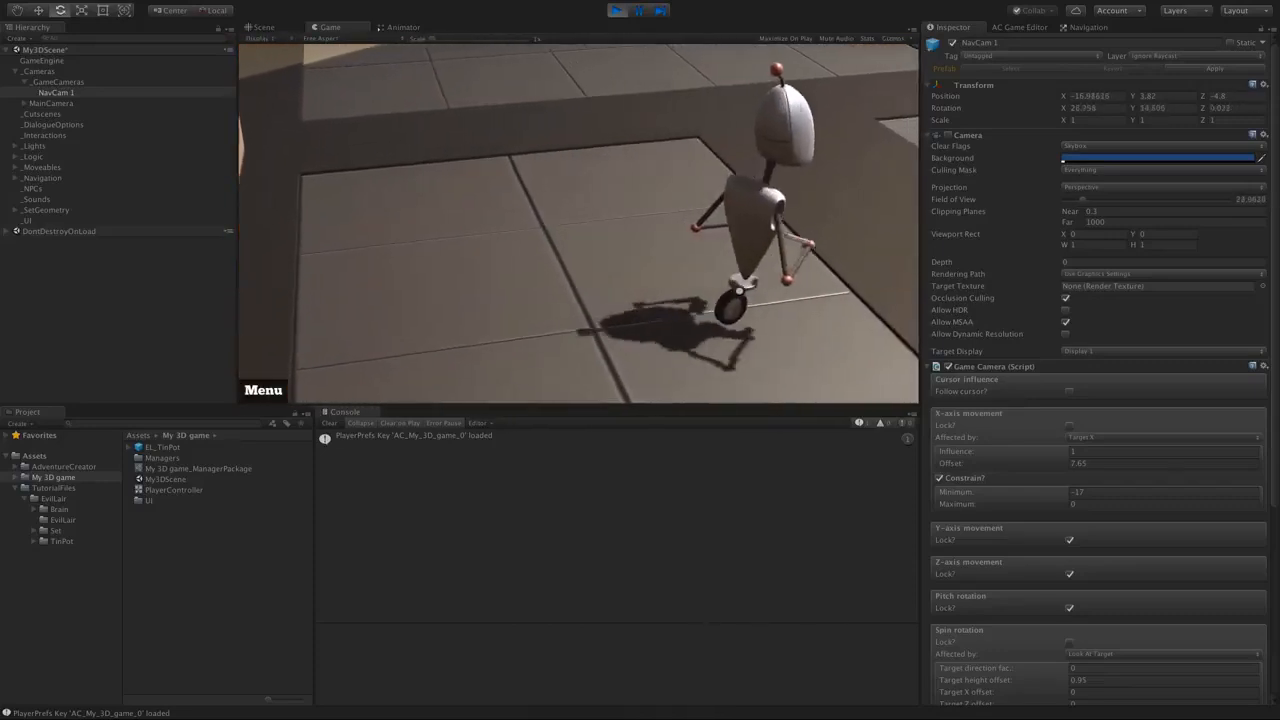
left_click_drag(984, 504, 1276, 502)
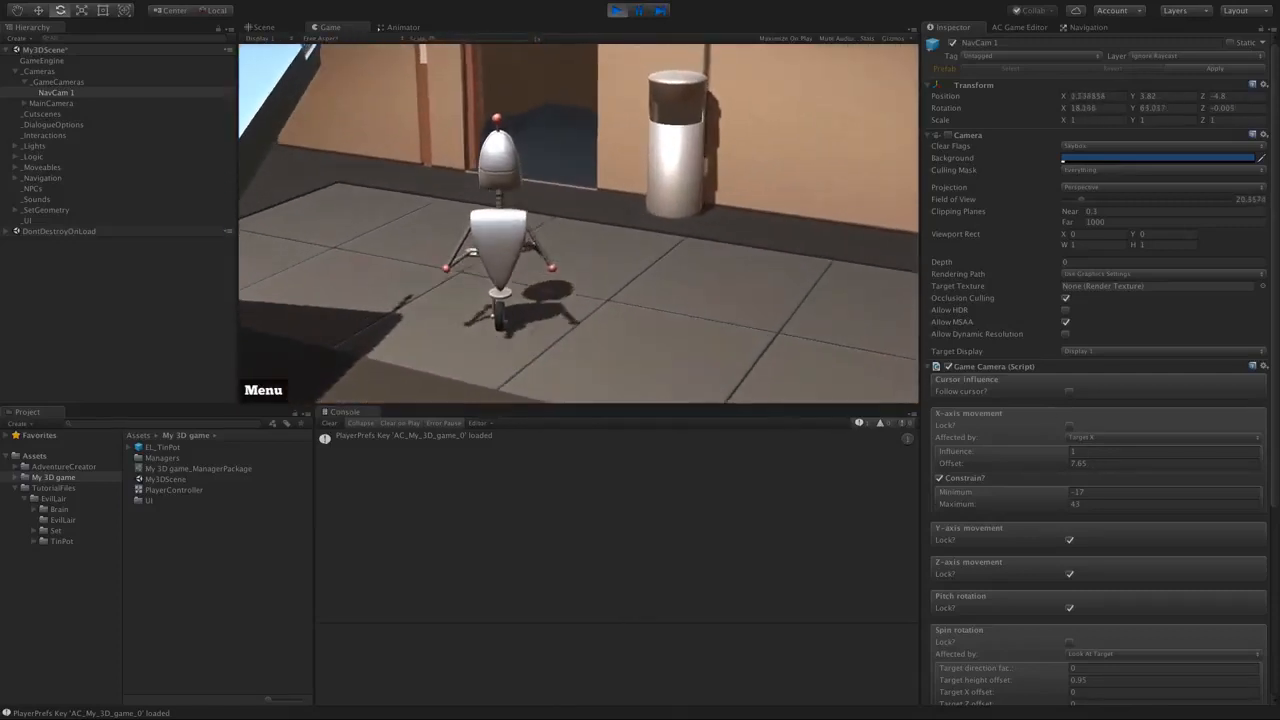
- Set NavCam 1's field of view influence to 1, offset to -30.3 and maximum to 67.2, and test with the player
scroll(1146, 529, "down", 8)
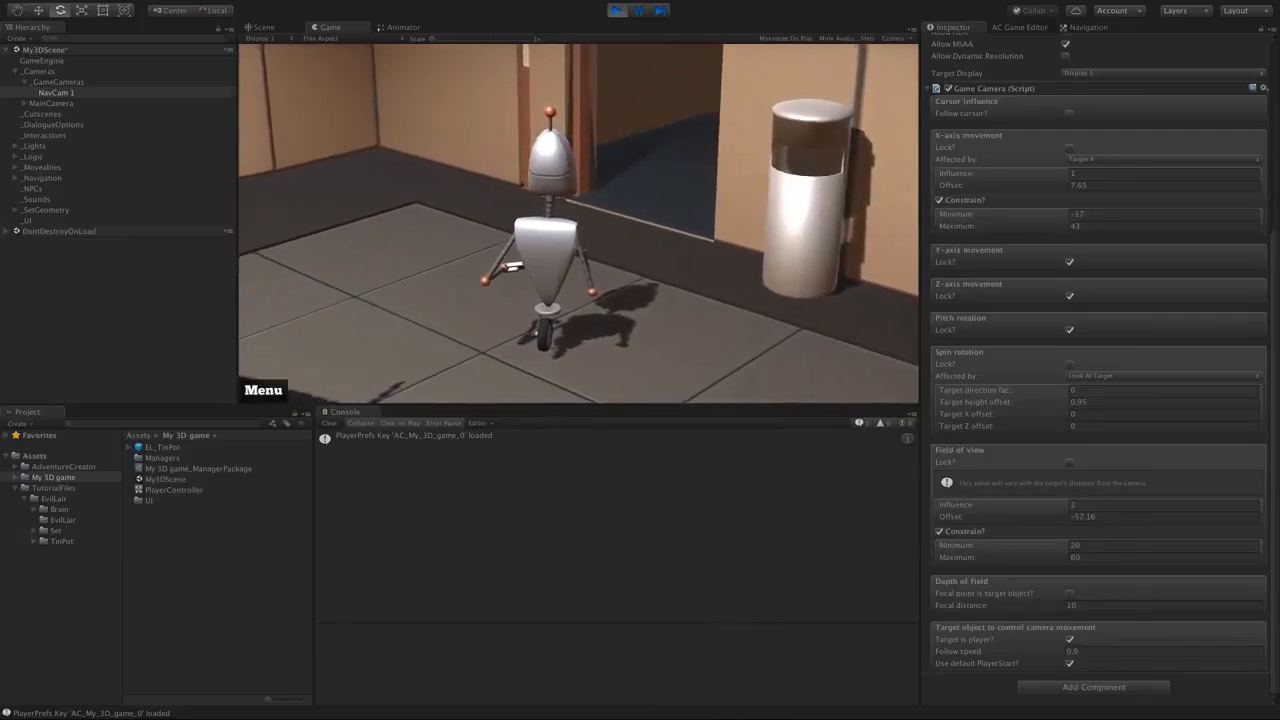
left_click(1080, 504)
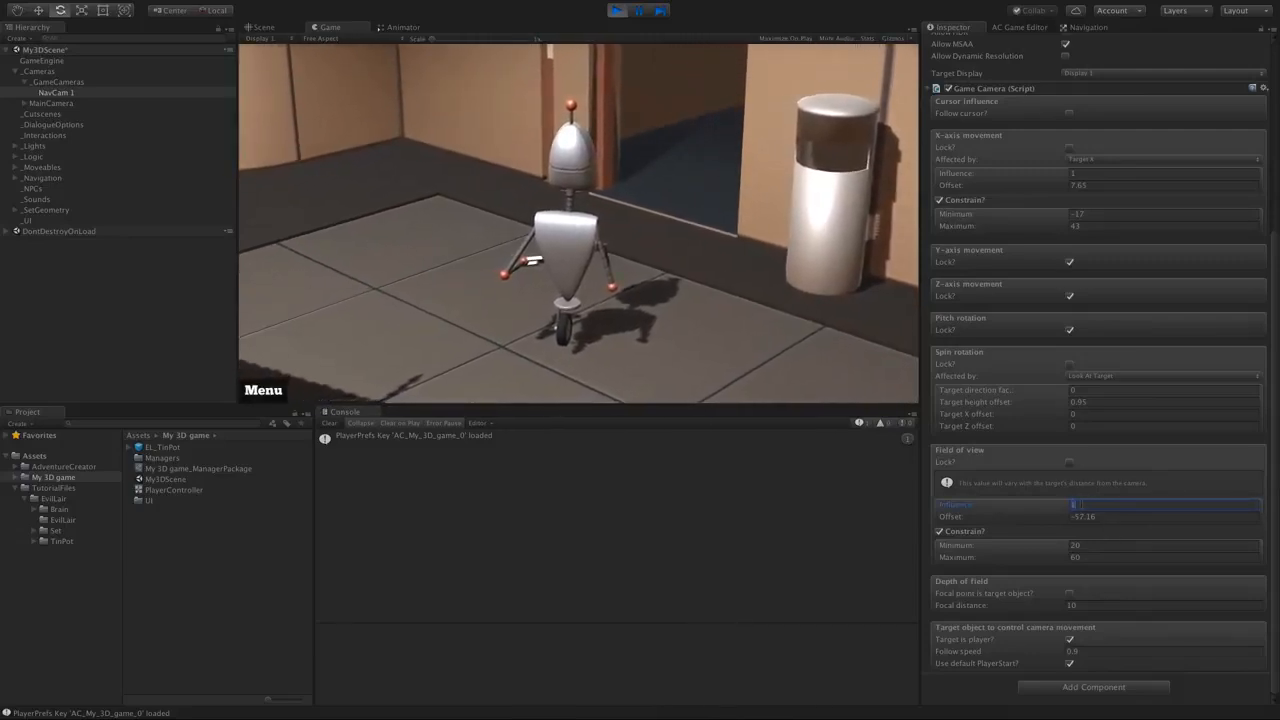
left_click_drag(1034, 518, 1054, 560)
left_click_drag(1036, 516, 1114, 526)
left_click(710, 286)
key("Left")
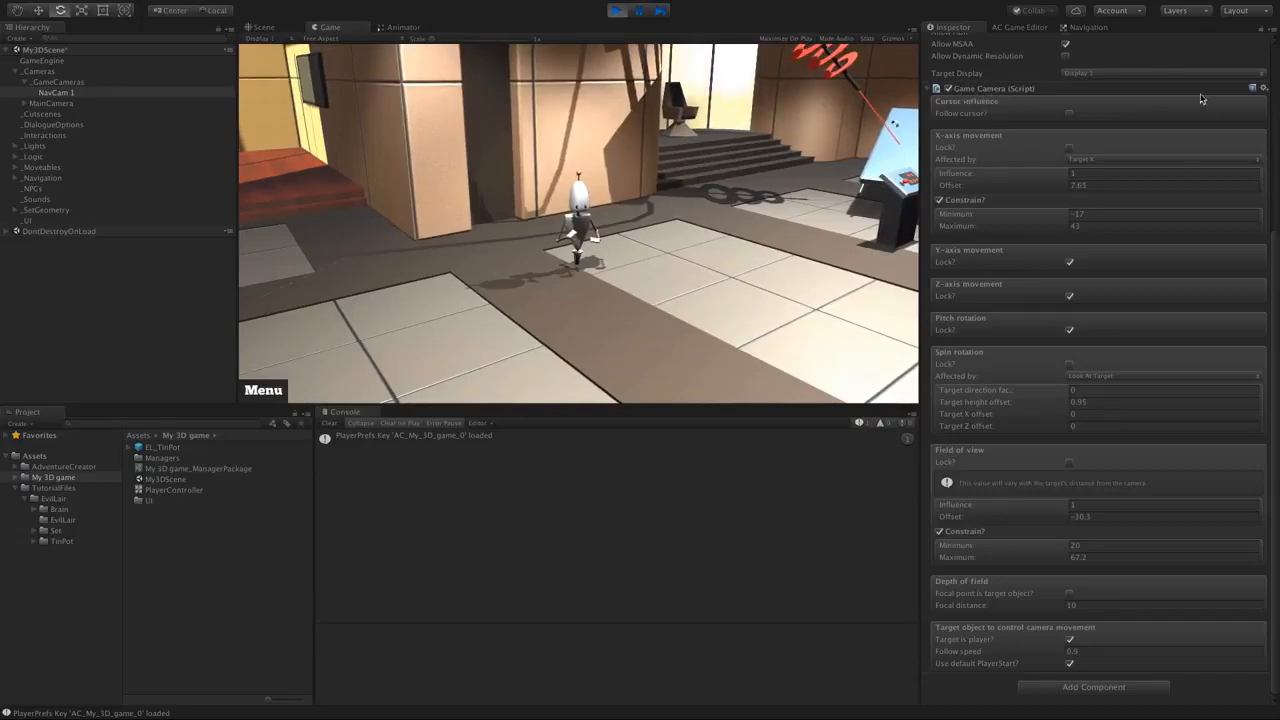
- Copy NavCam 1's Game Camera component from the running game, stop play mode, and paste the component values back onto it
left_click(1262, 91)
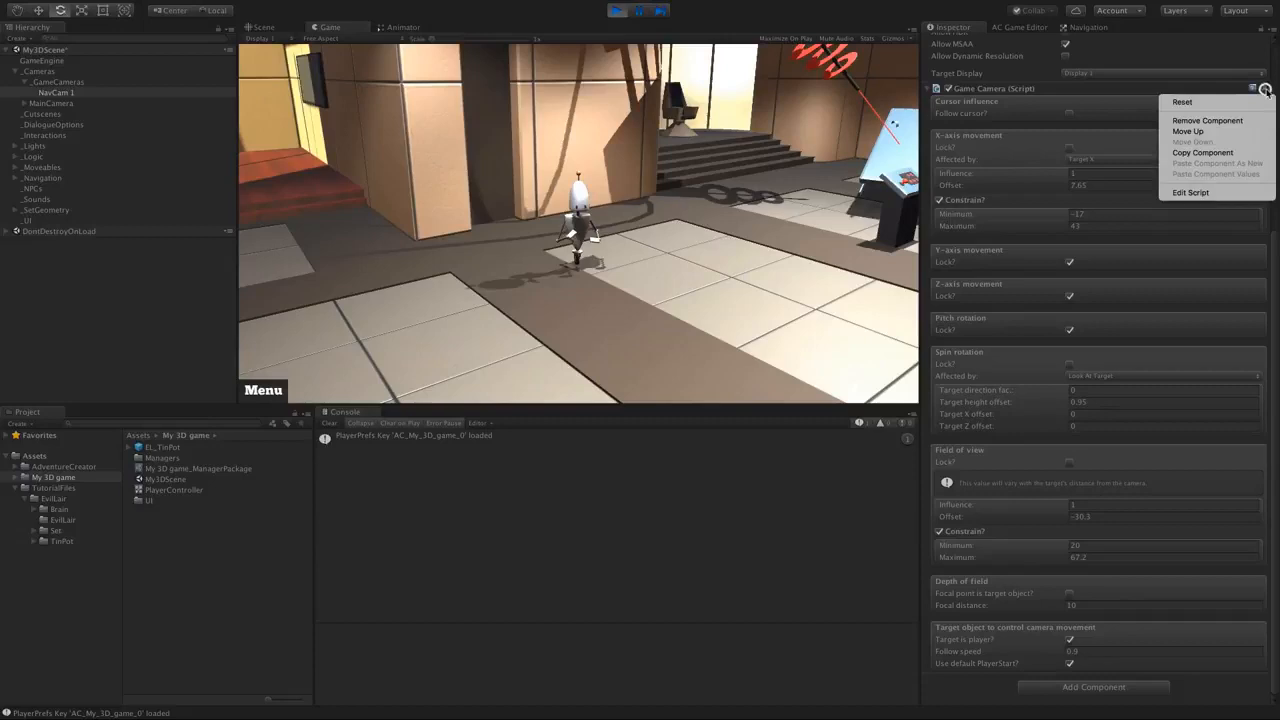
left_click(1203, 152)
key("ctrl+p")
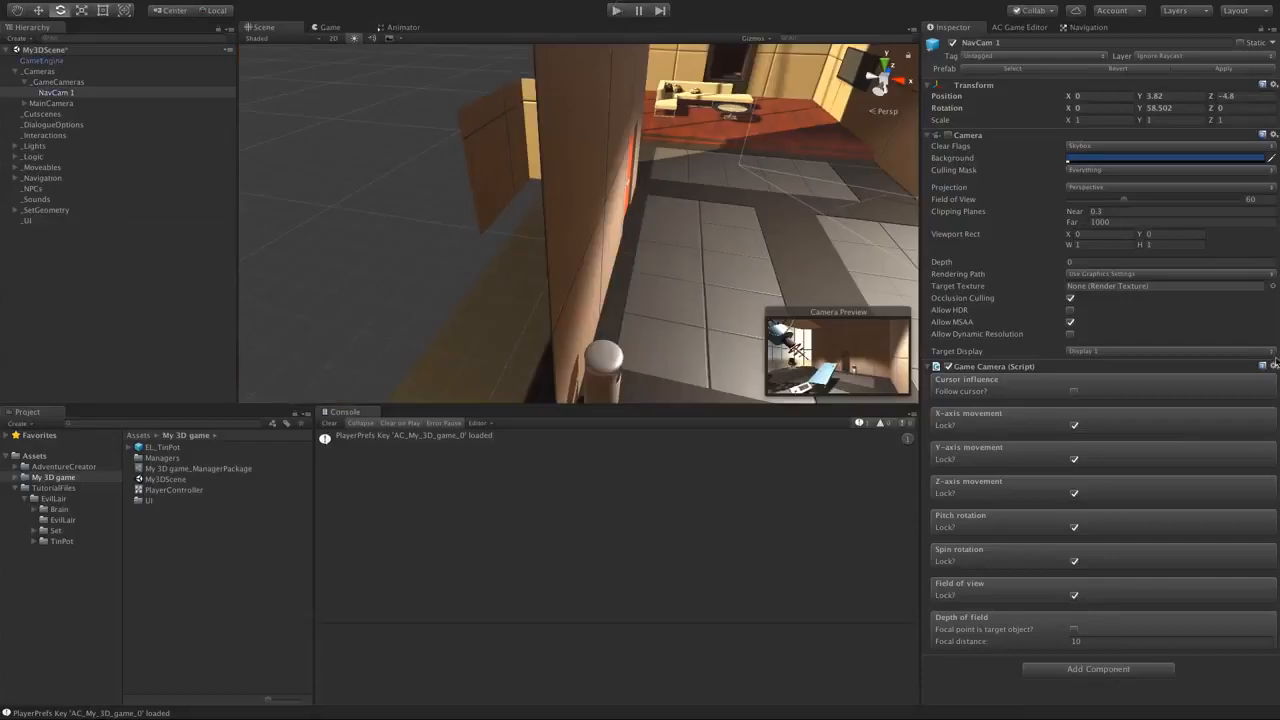
left_click(1274, 364)
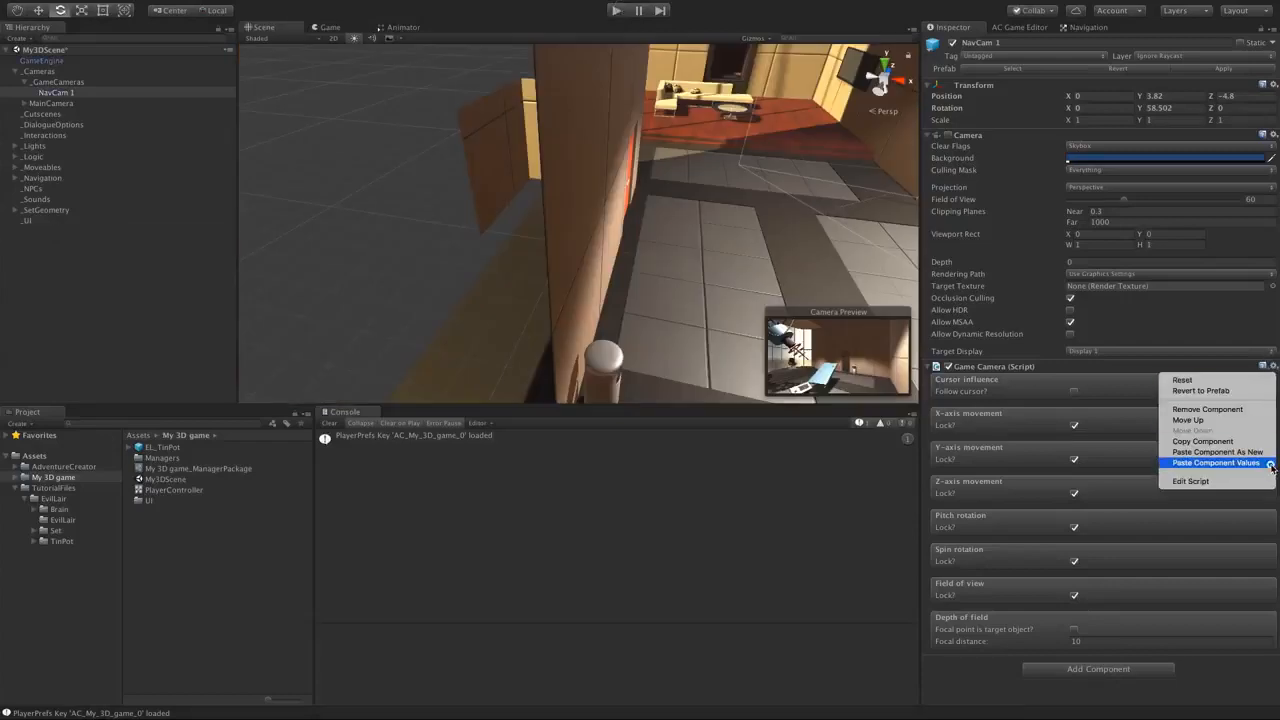
left_click(1215, 463)
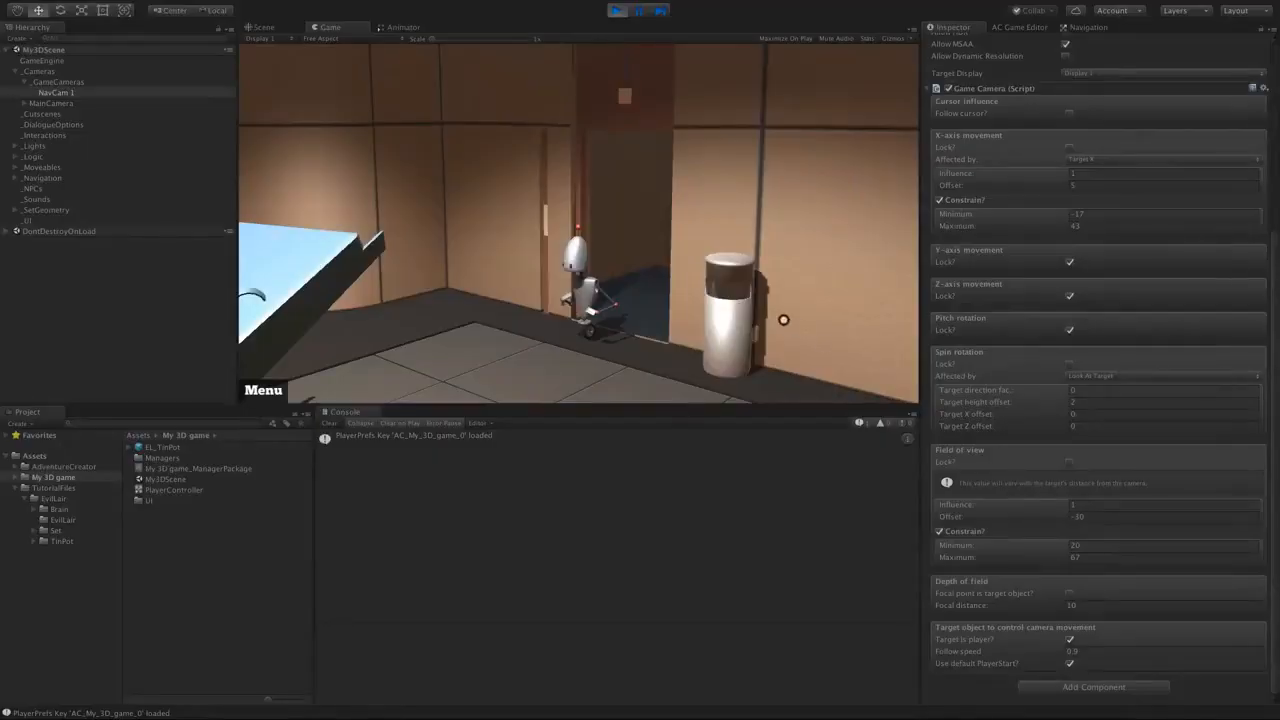
- End the playtest and add a new GameCamera prefab to the scene from the Scene Manager
left_click_drag(1274, 404, 1275, 402)
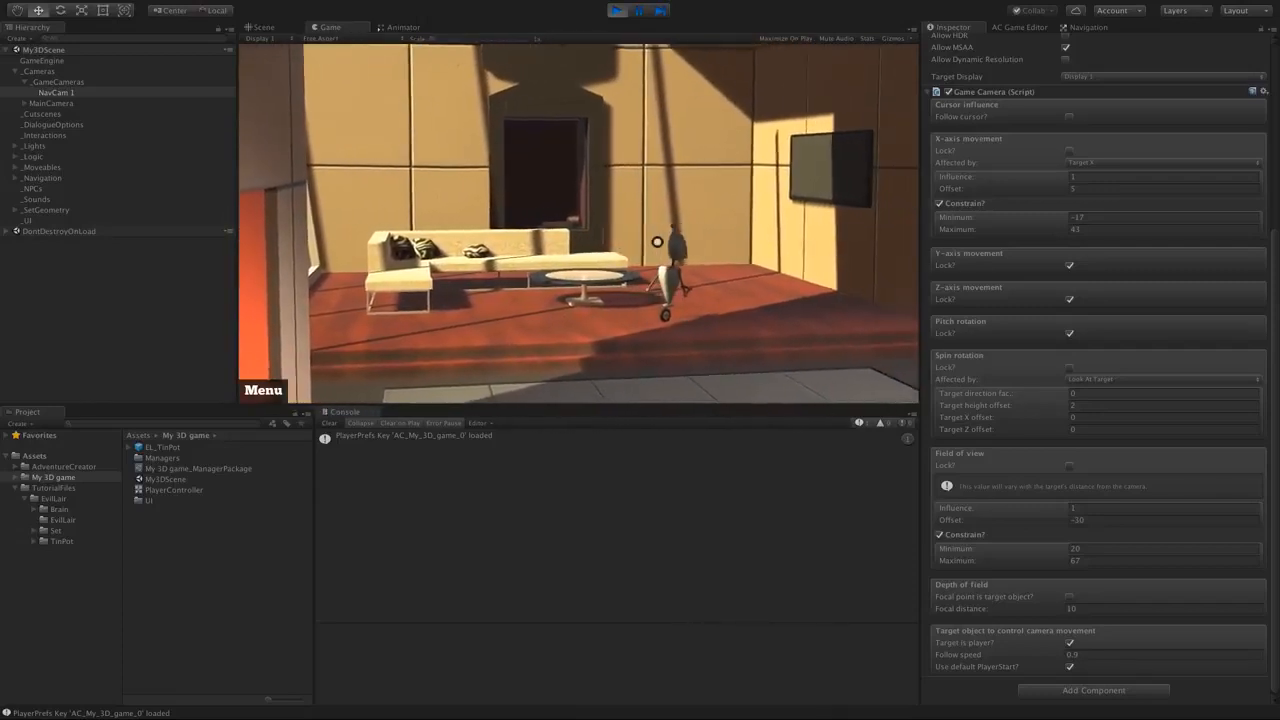
left_click(620, 12)
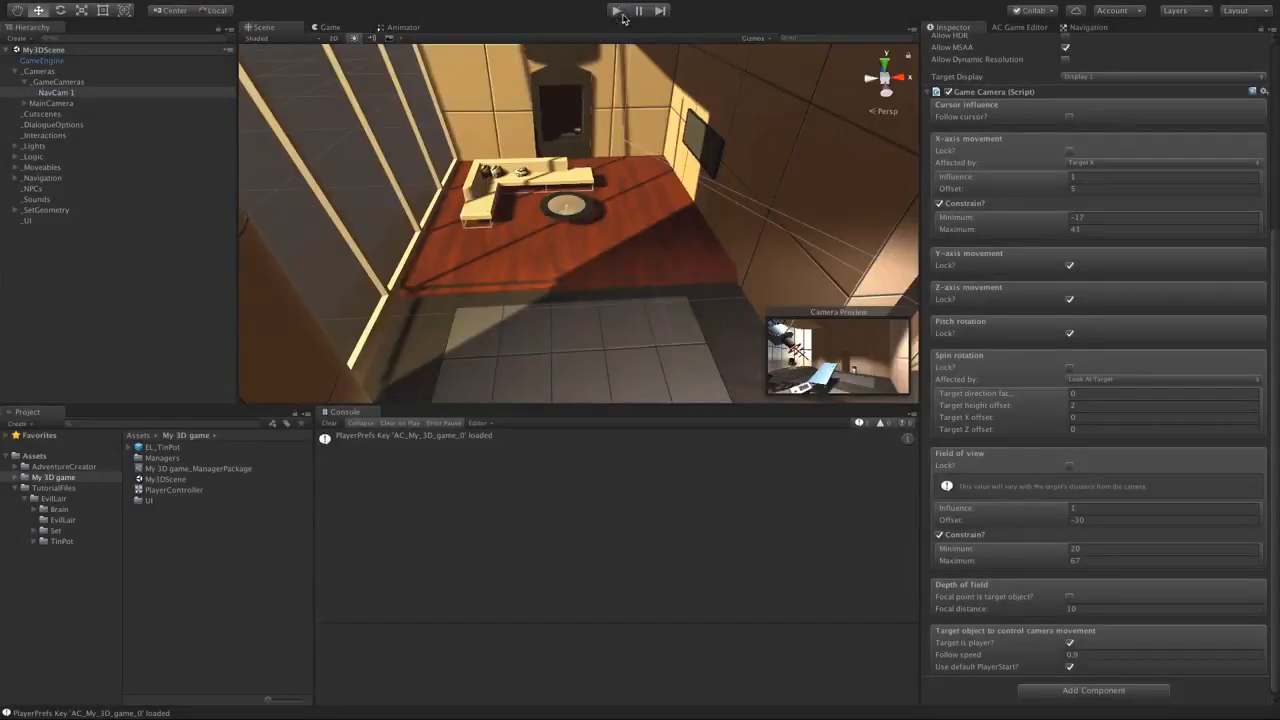
left_click(1020, 30)
left_click_drag(1273, 260, 1270, 118)
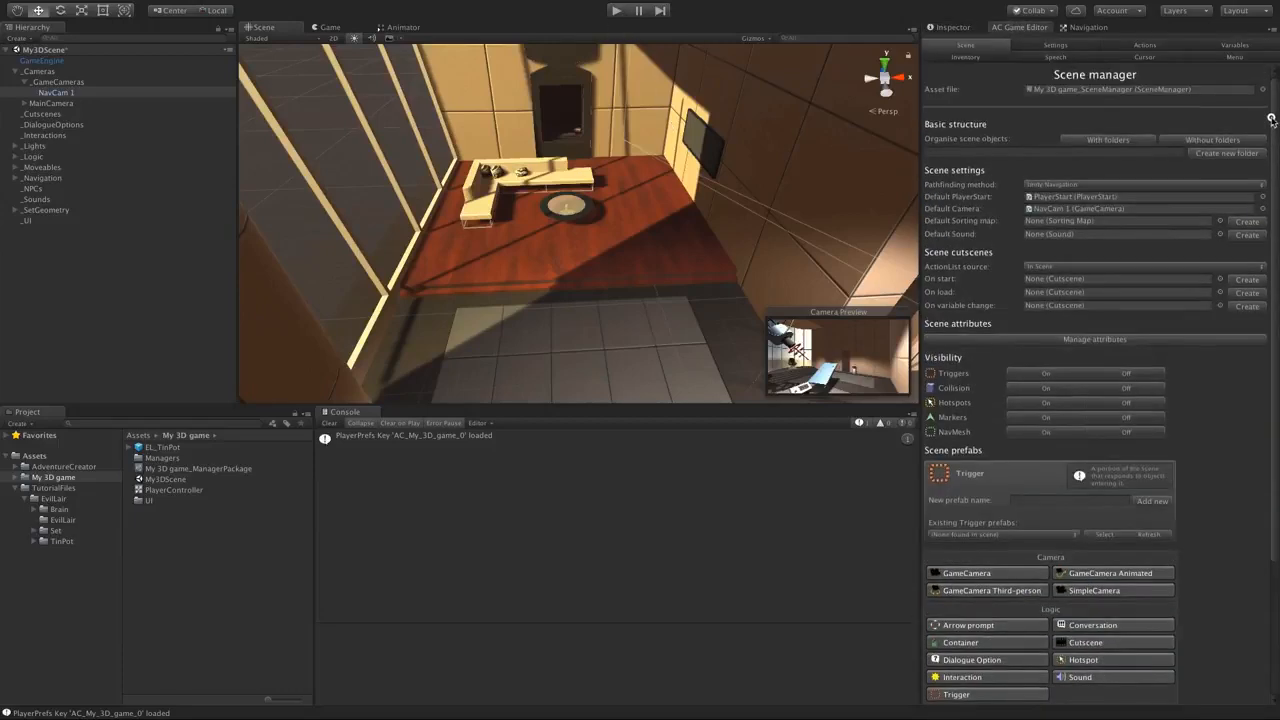
left_click_drag(1276, 205, 1277, 345)
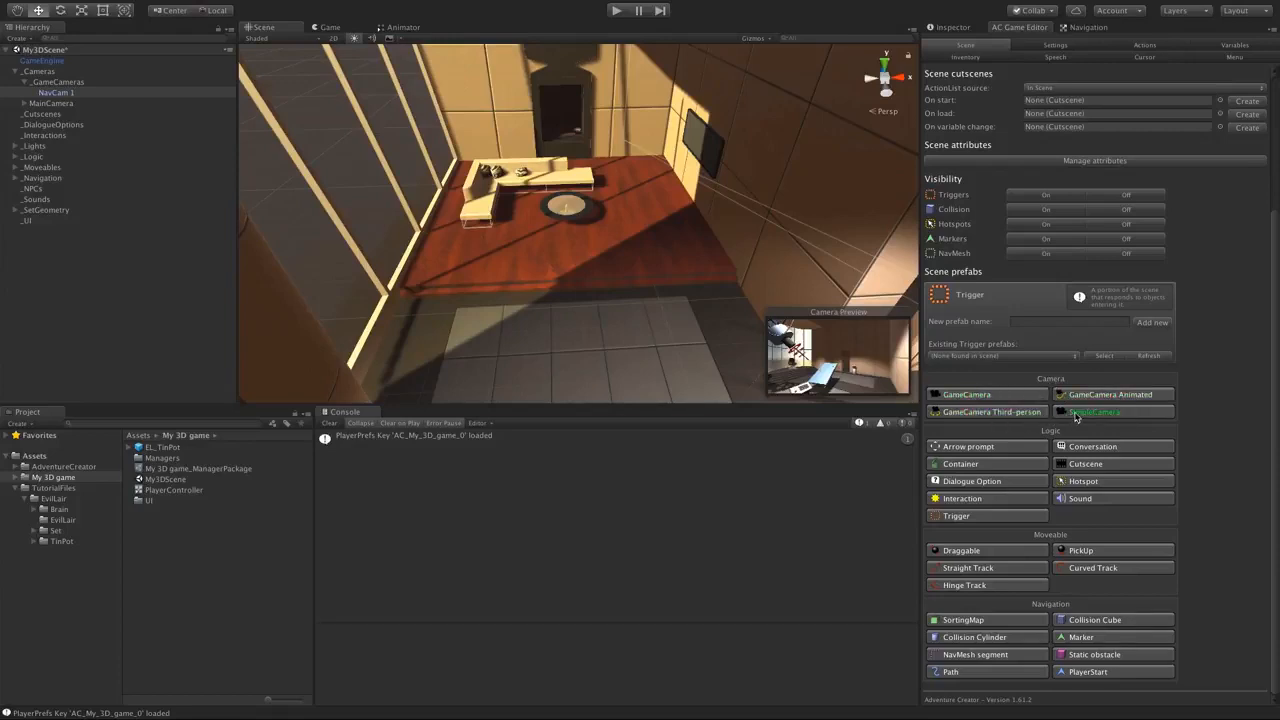
left_click(988, 396)
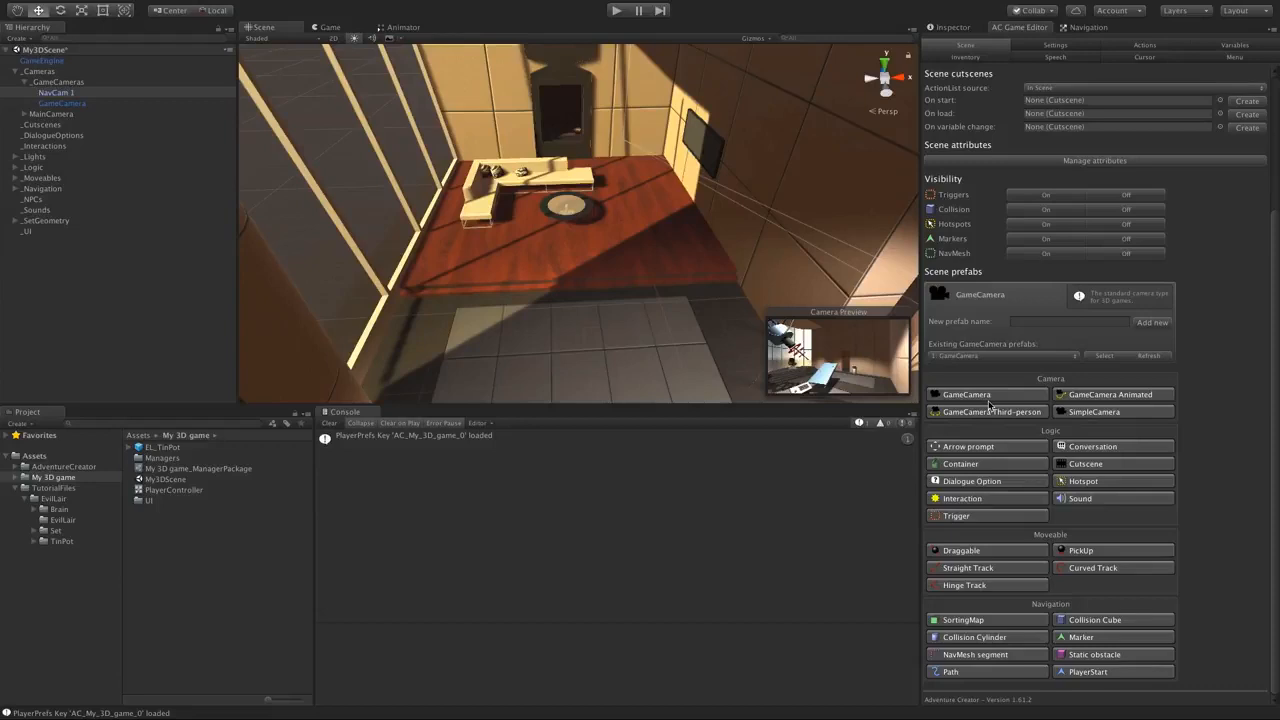
- Rename the new GameCamera as NavCam Platform
left_click(44, 101)
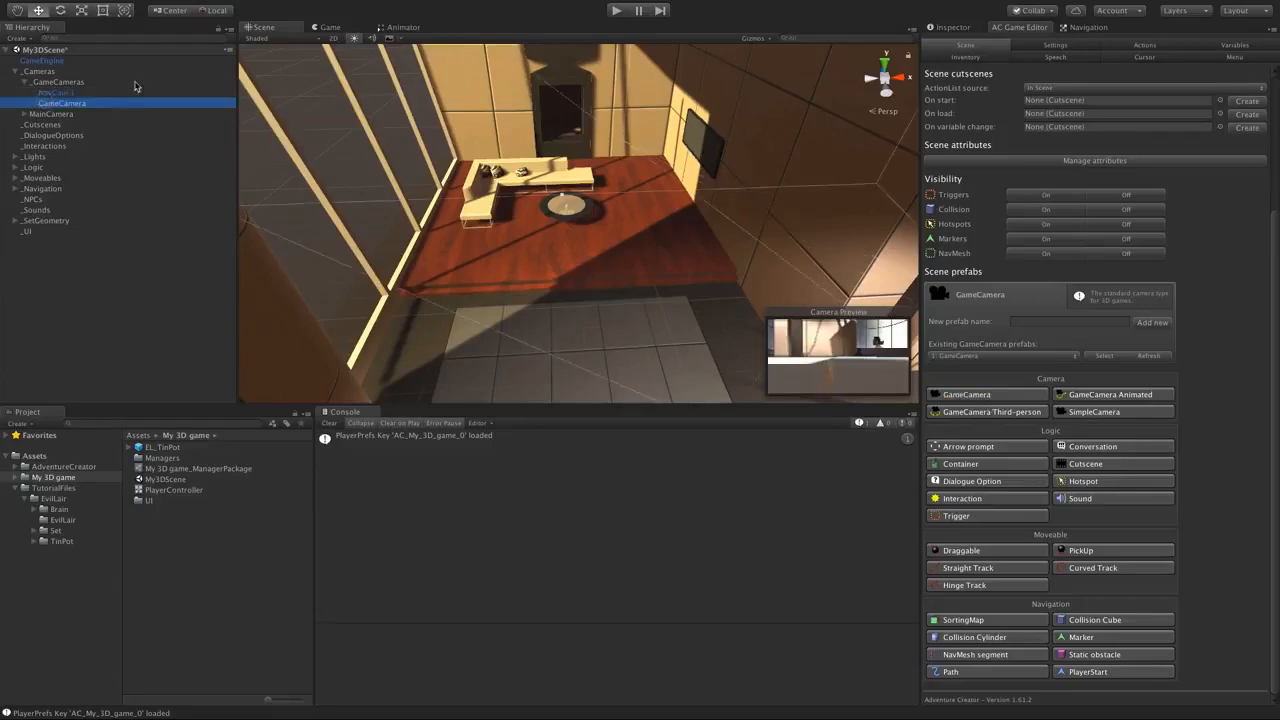
key("Return")
type("Nav")
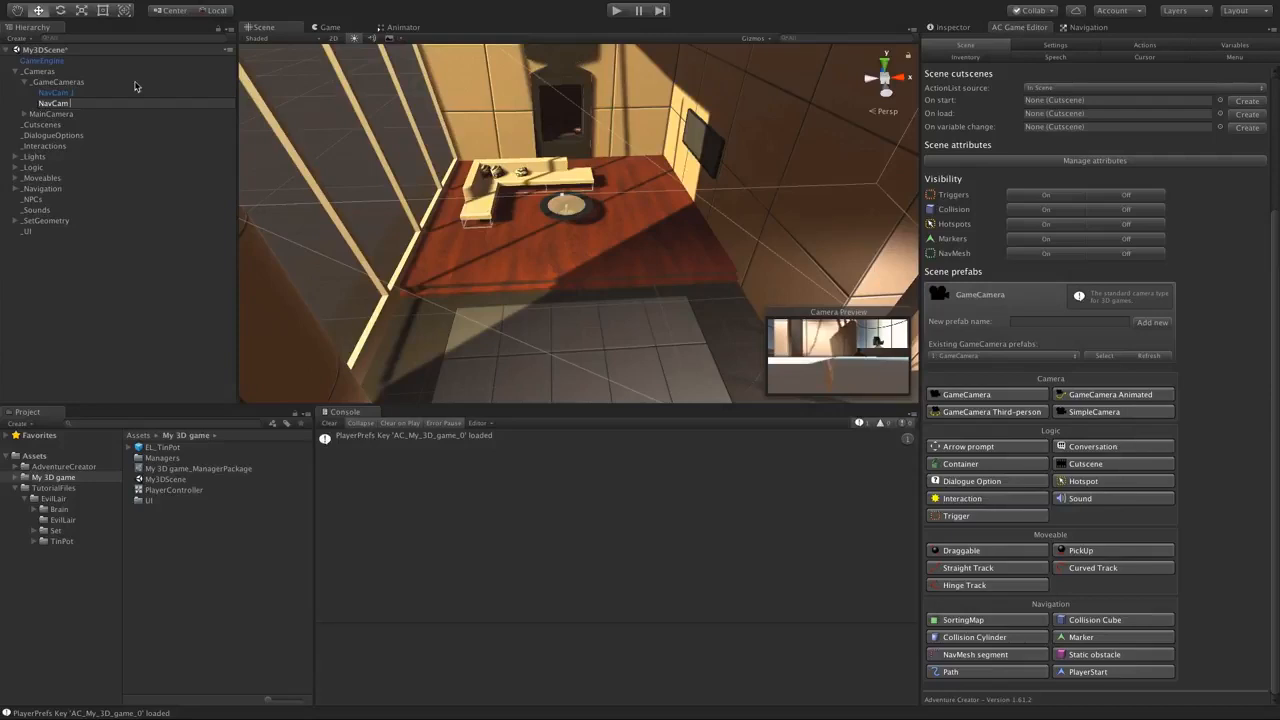
key("Return")
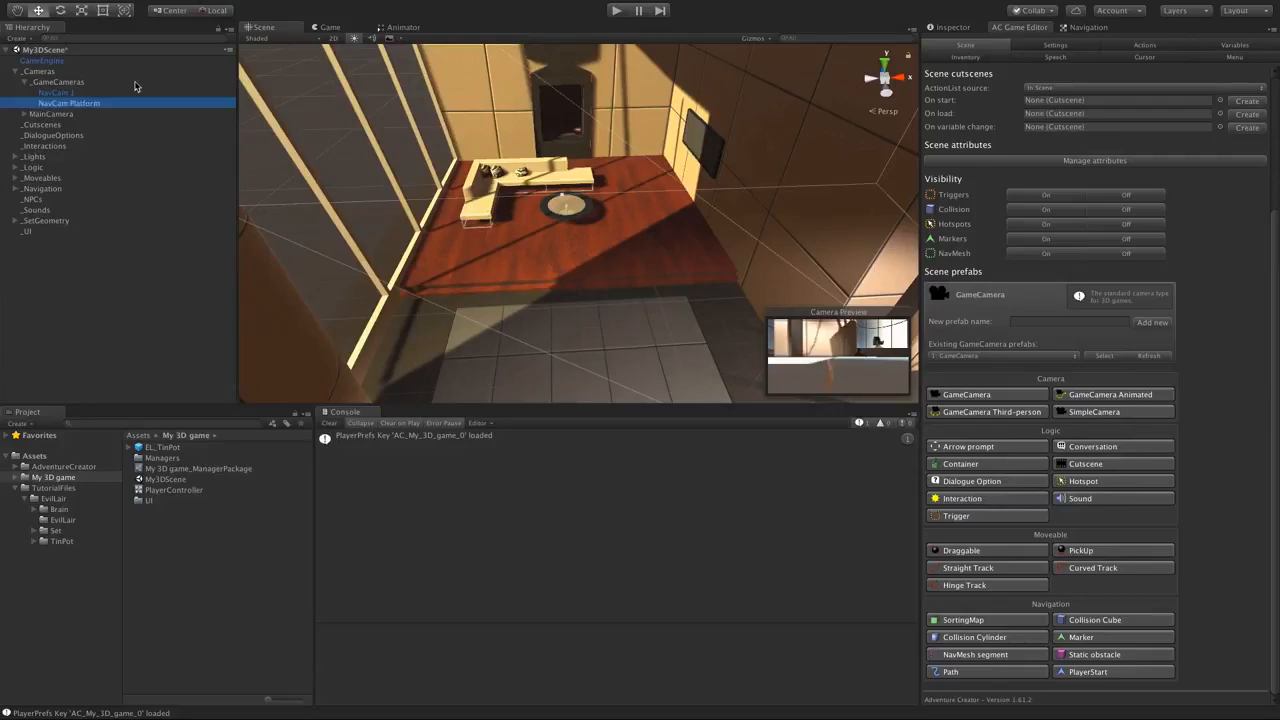
- Move and rotate NavCam Platform so that it faces the raised wooden platform with the sofa
scroll(375, 183, "down", 3)
right_click_drag(480, 210, 714, 278)
left_click_drag(714, 280, 368, 268)
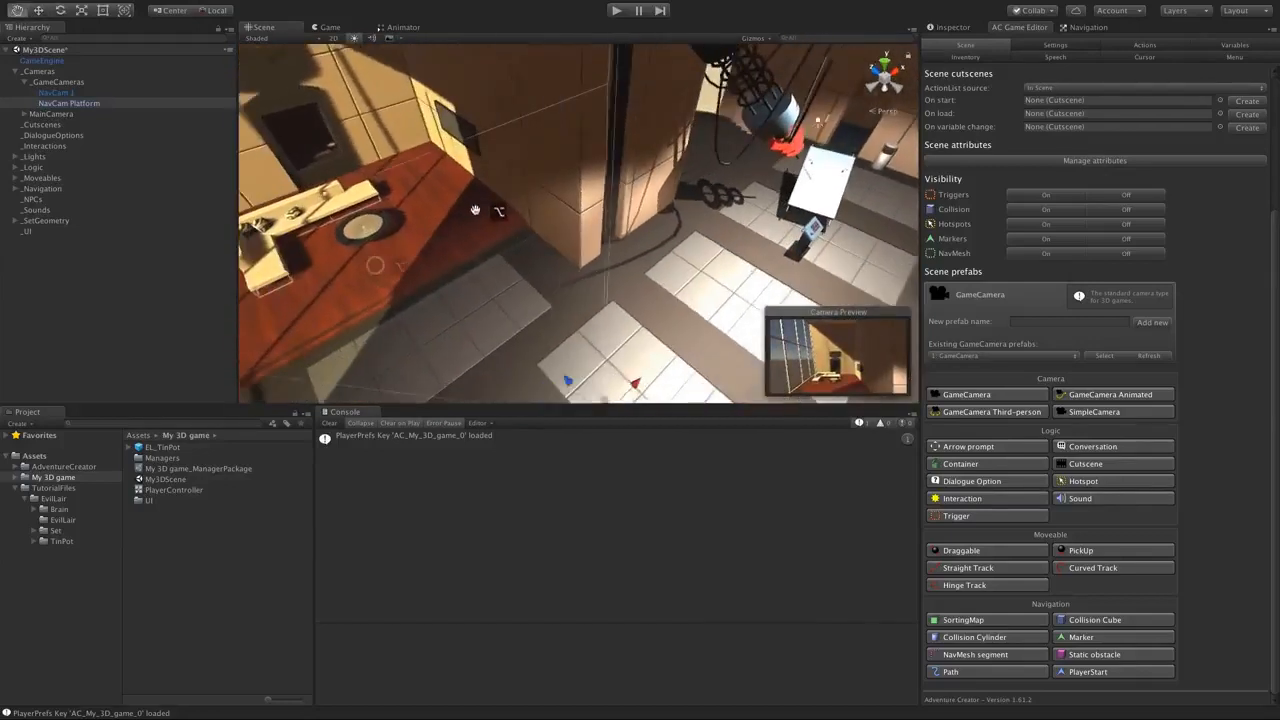
middle_click_drag(368, 268, 488, 178)
left_click_drag(700, 267, 521, 165)
key("e")
left_click_drag(527, 226, 470, 209)
- Set NavCam Platform's field of view to 51.5 and fine-tune its position and rotation to frame the sofa area
left_click(945, 27)
left_click_drag(1126, 197, 1116, 197)
left_click_drag(478, 160, 473, 163)
key("w")
left_click_drag(521, 197, 493, 182)
key("e")
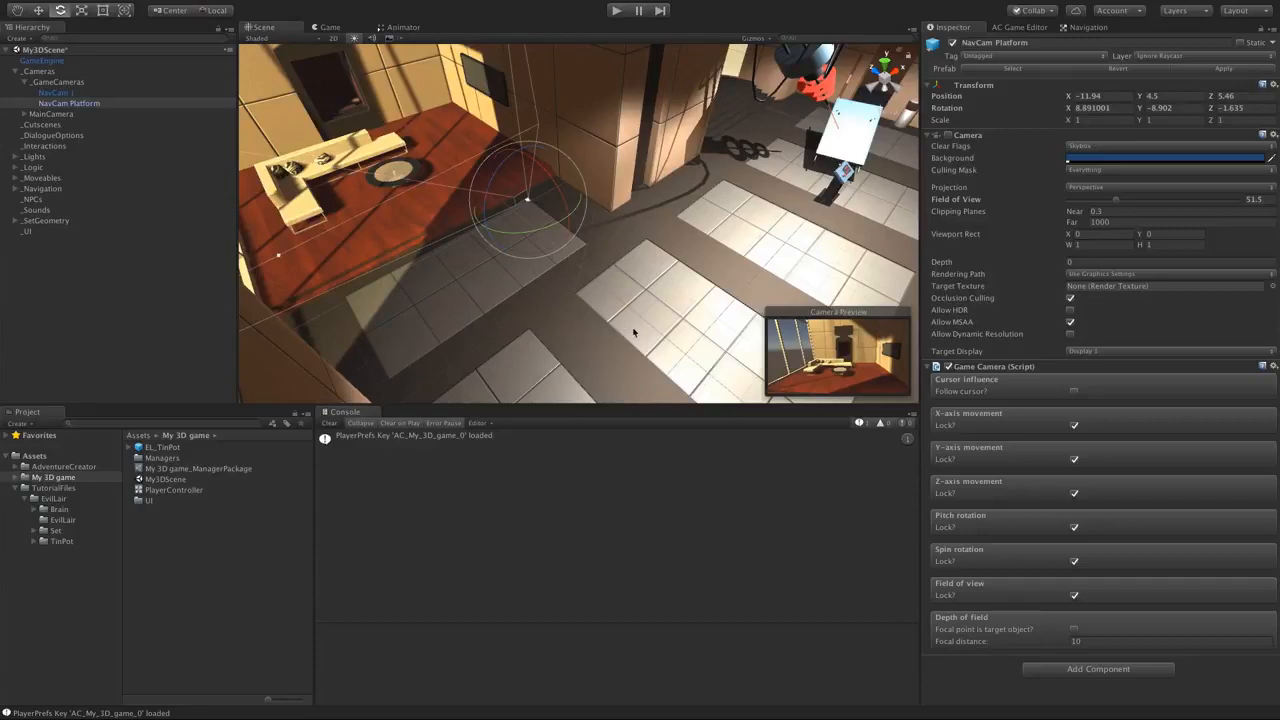
- Add a Trigger prefab to the scene from the Scene Manager and bring it into view
middle_click_drag(516, 233, 549, 266)
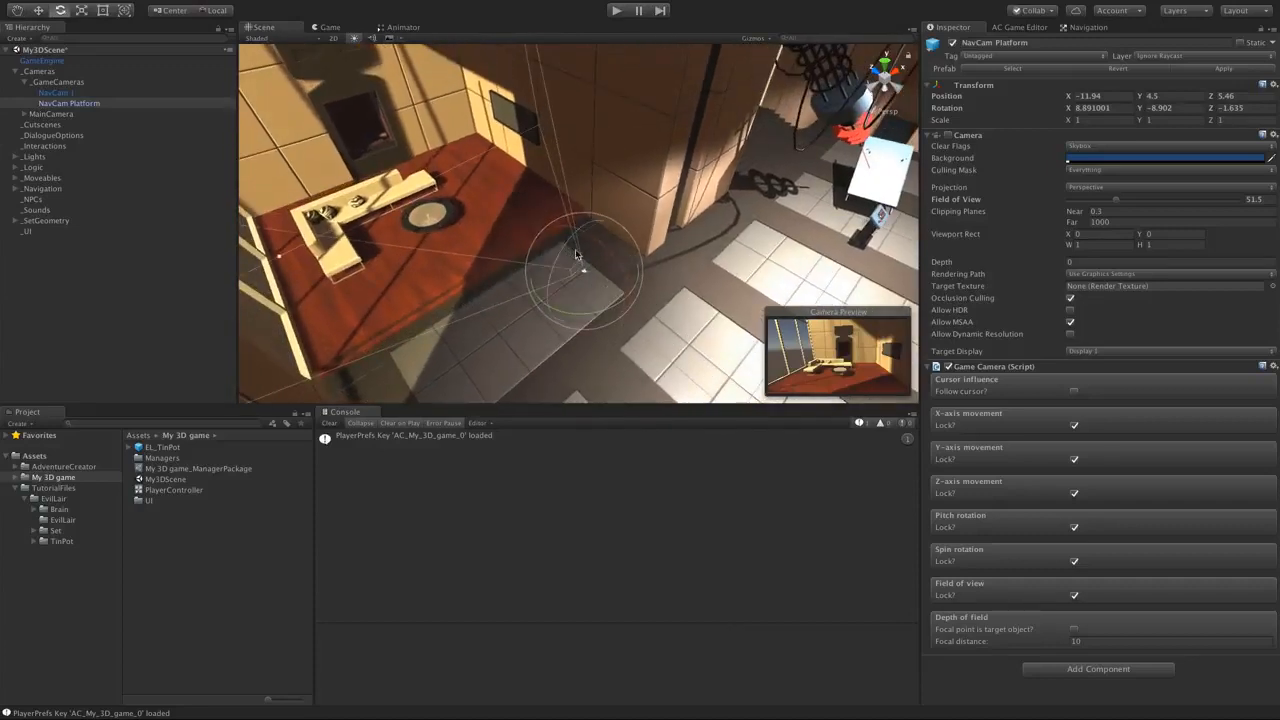
left_click(120, 286)
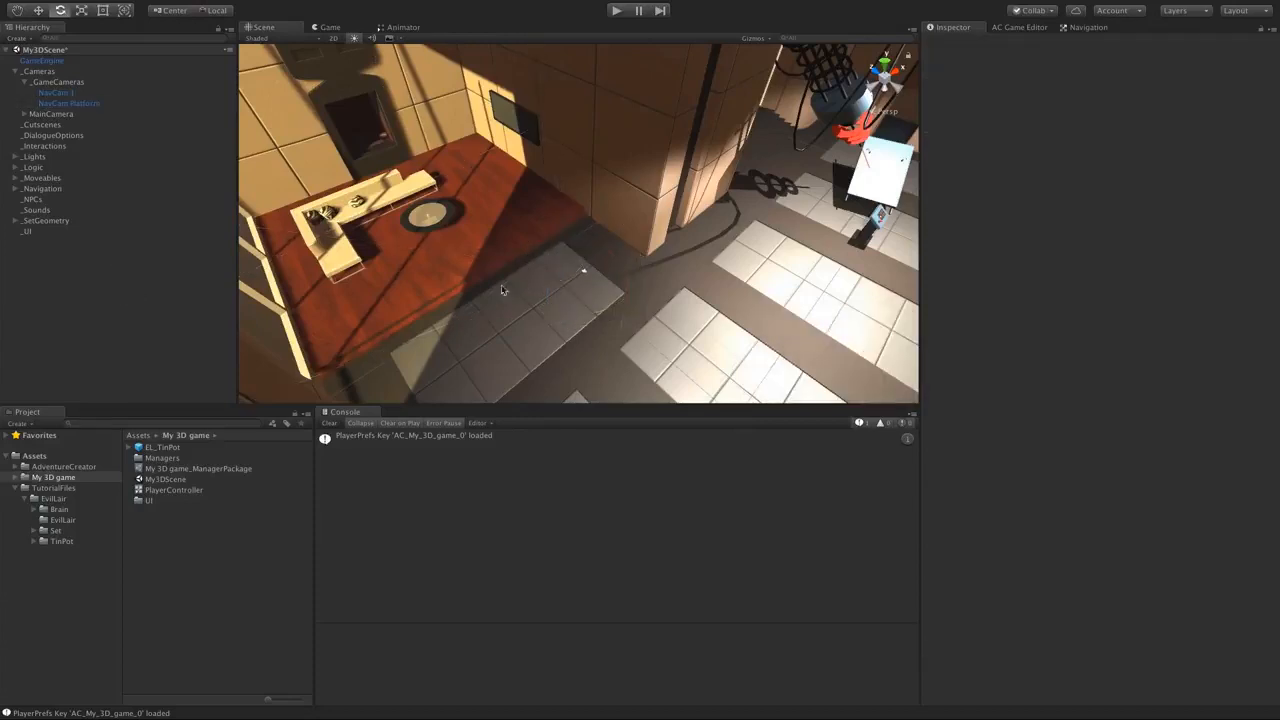
left_click_drag(573, 258, 626, 306, "alt")
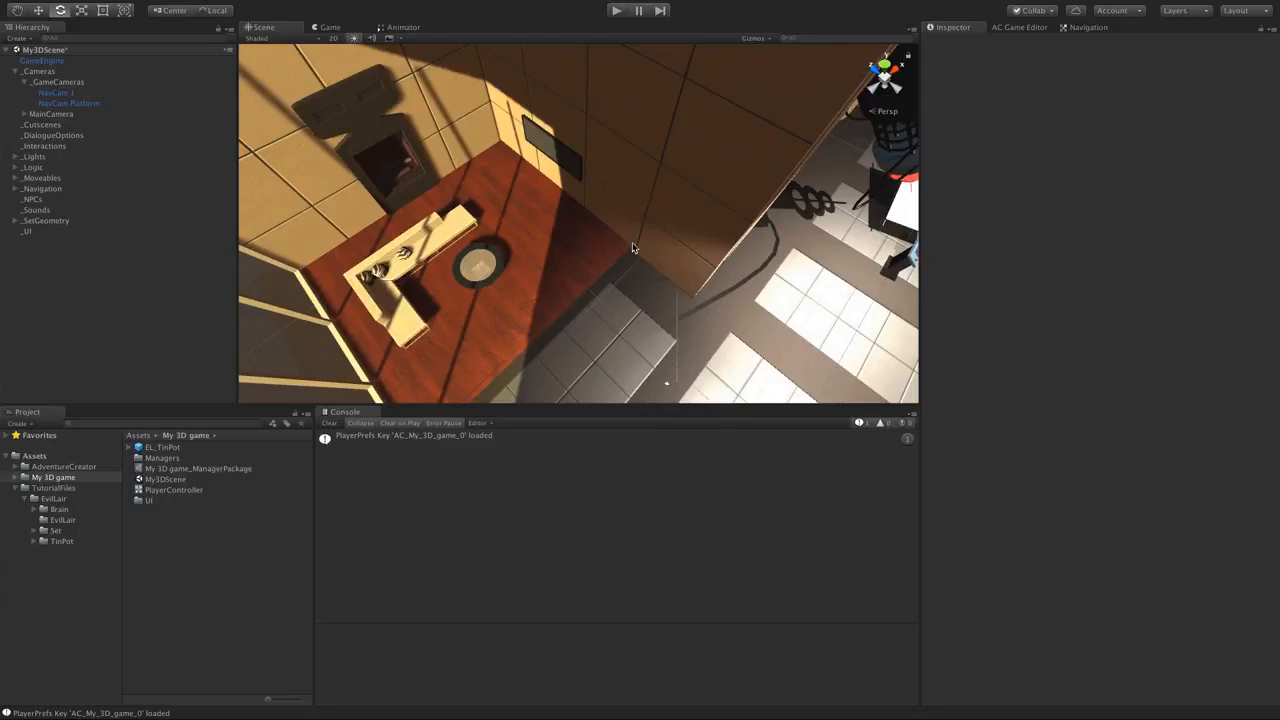
left_click_drag(632, 248, 609, 177, "alt")
left_click(1022, 22)
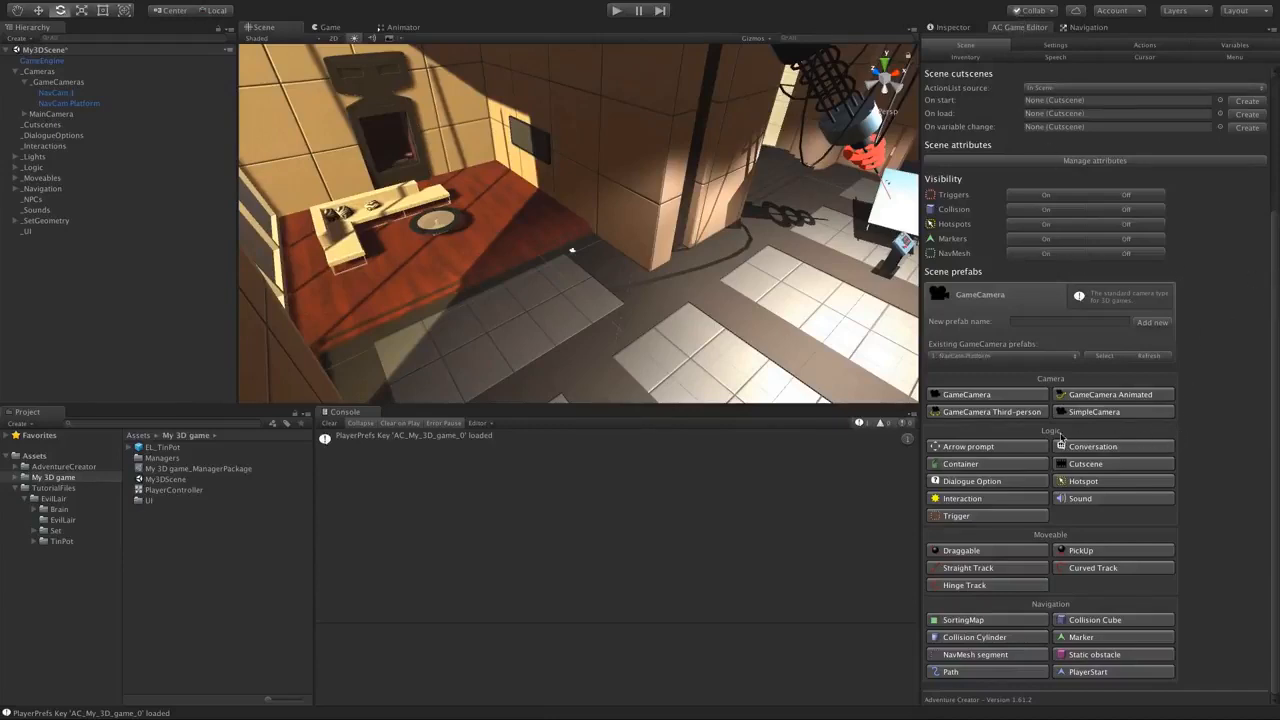
left_click(966, 518)
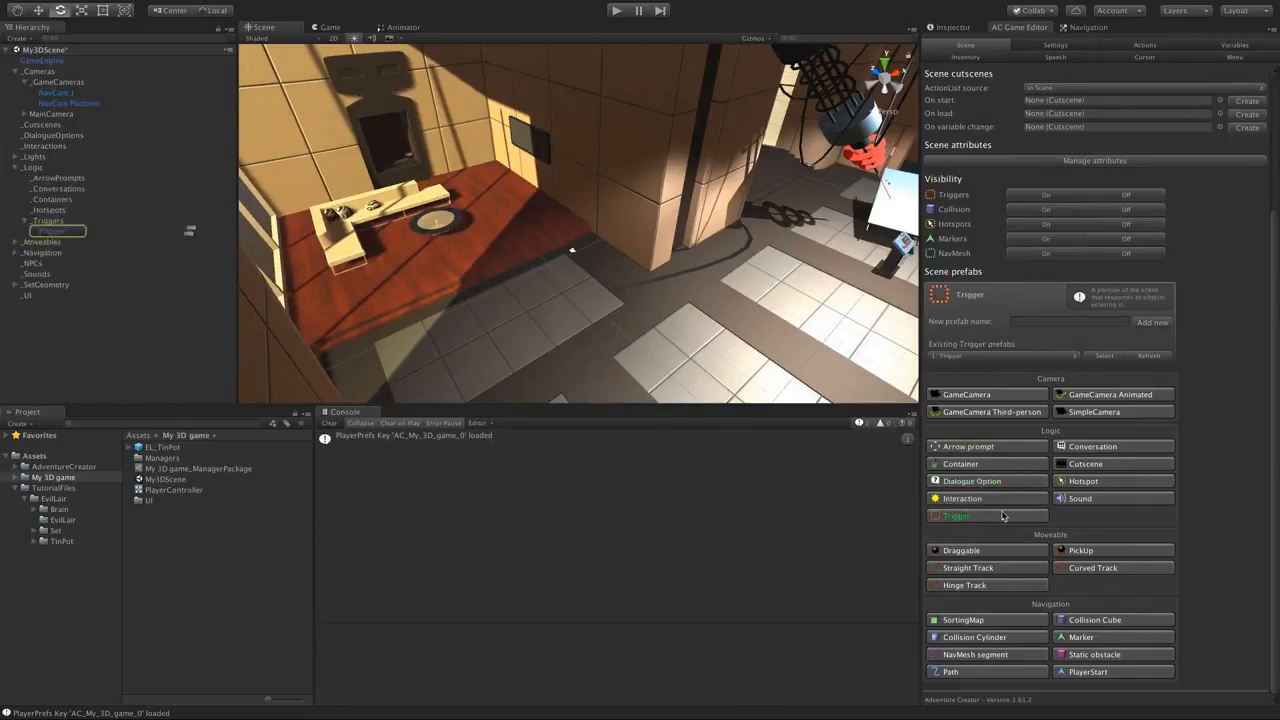
double_click(56, 232)
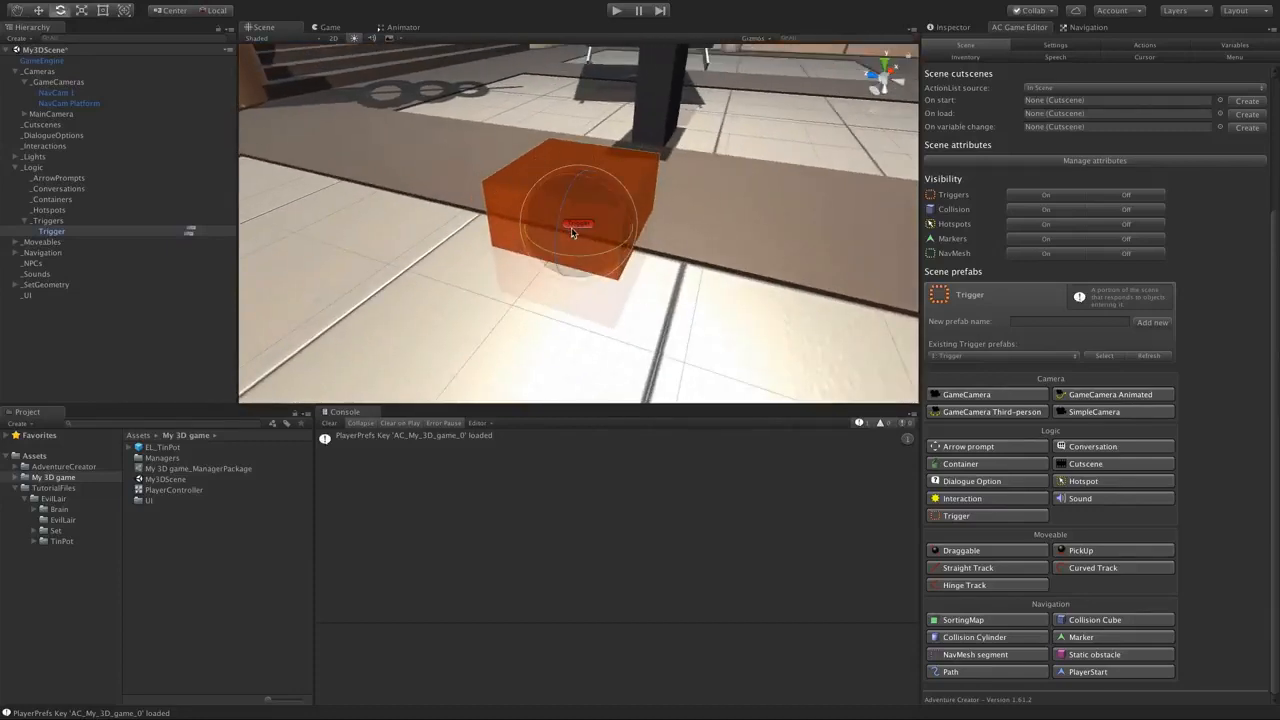
- Rename the new Trigger as Platform camera trigger
left_click(69, 230)
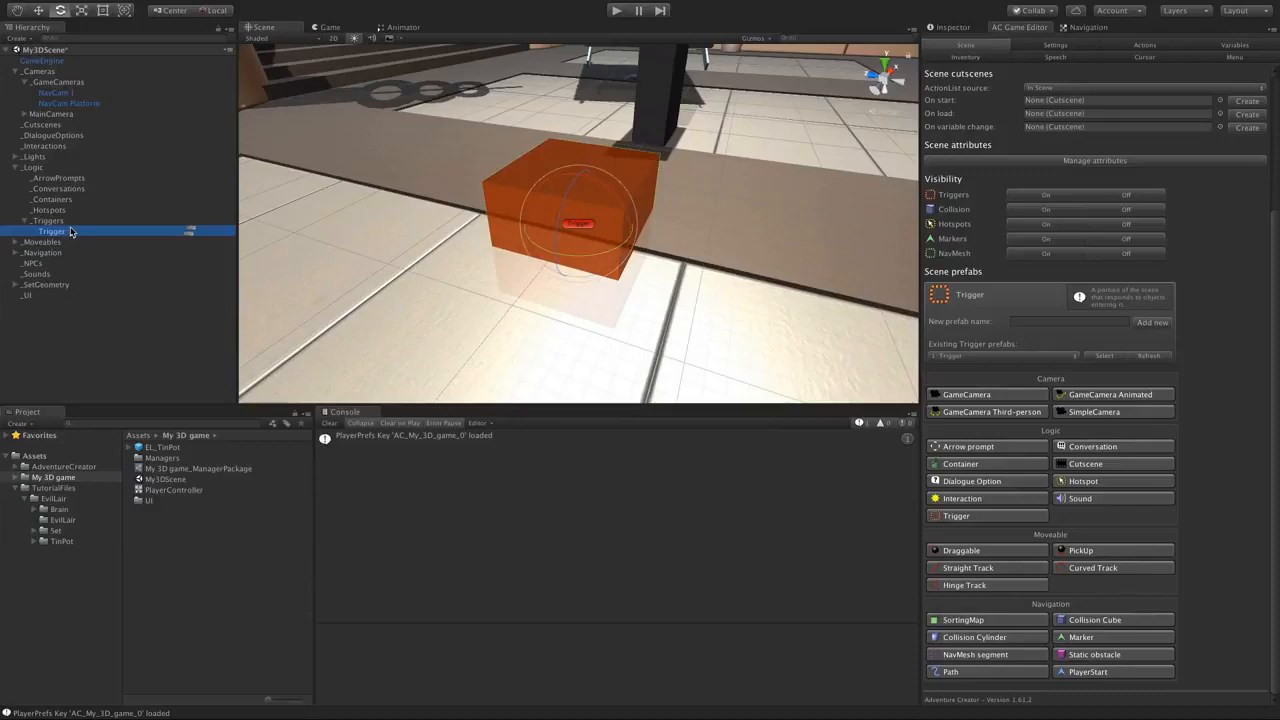
key("Return")
type("Platform camera trig")
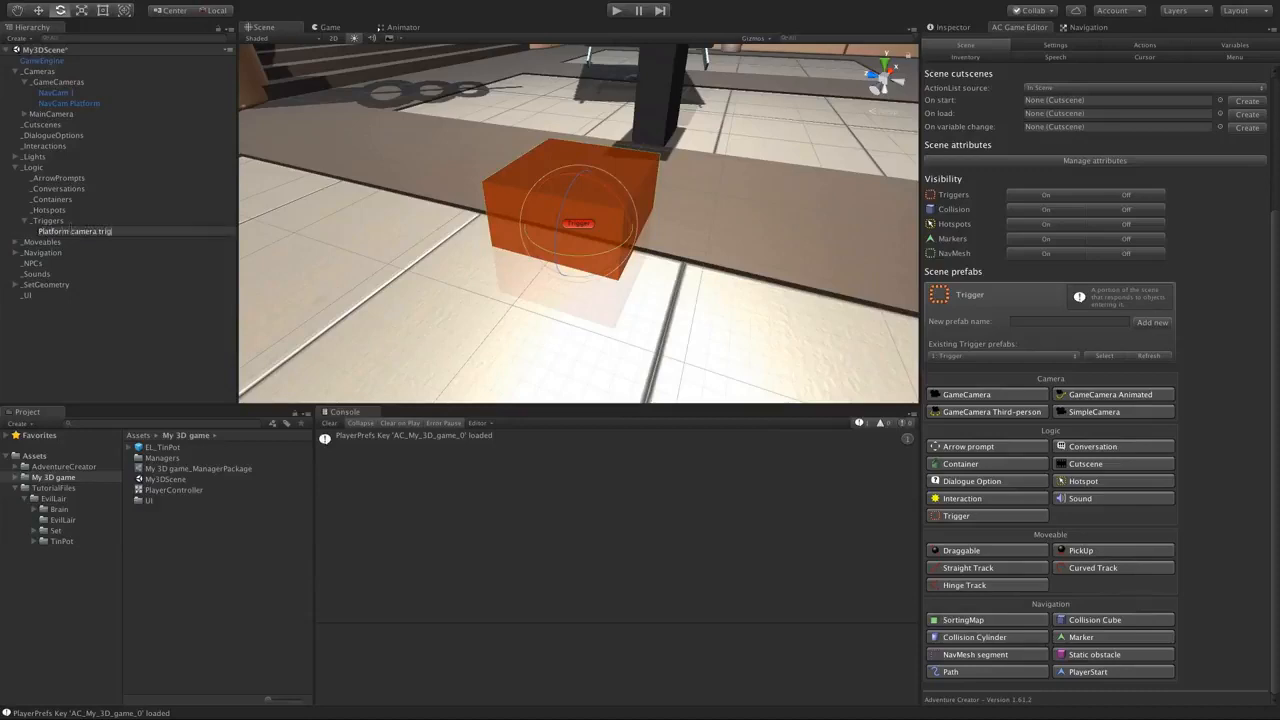
type("er")
key("Return")
- Move Platform camera trigger across the room onto the raised wooden platform beside the sofa
key("w")
scroll(588, 228, "down", 3)
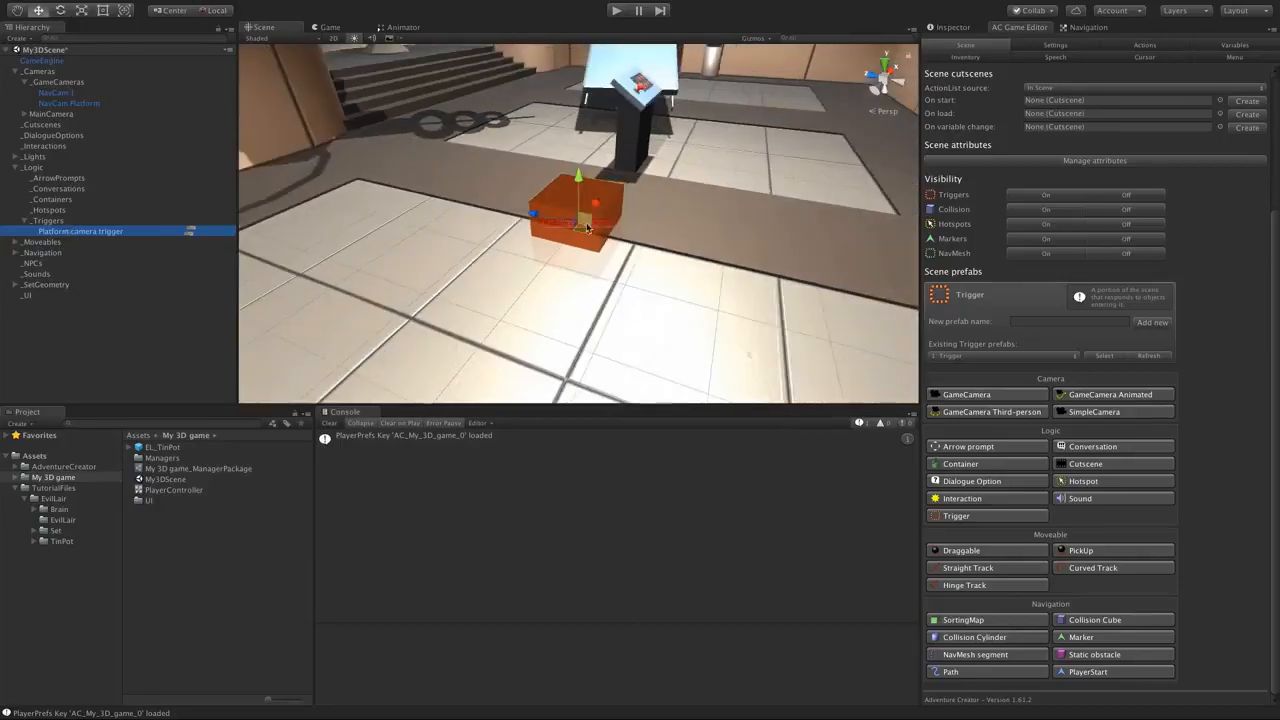
scroll(588, 228, "up", 3)
key("f")
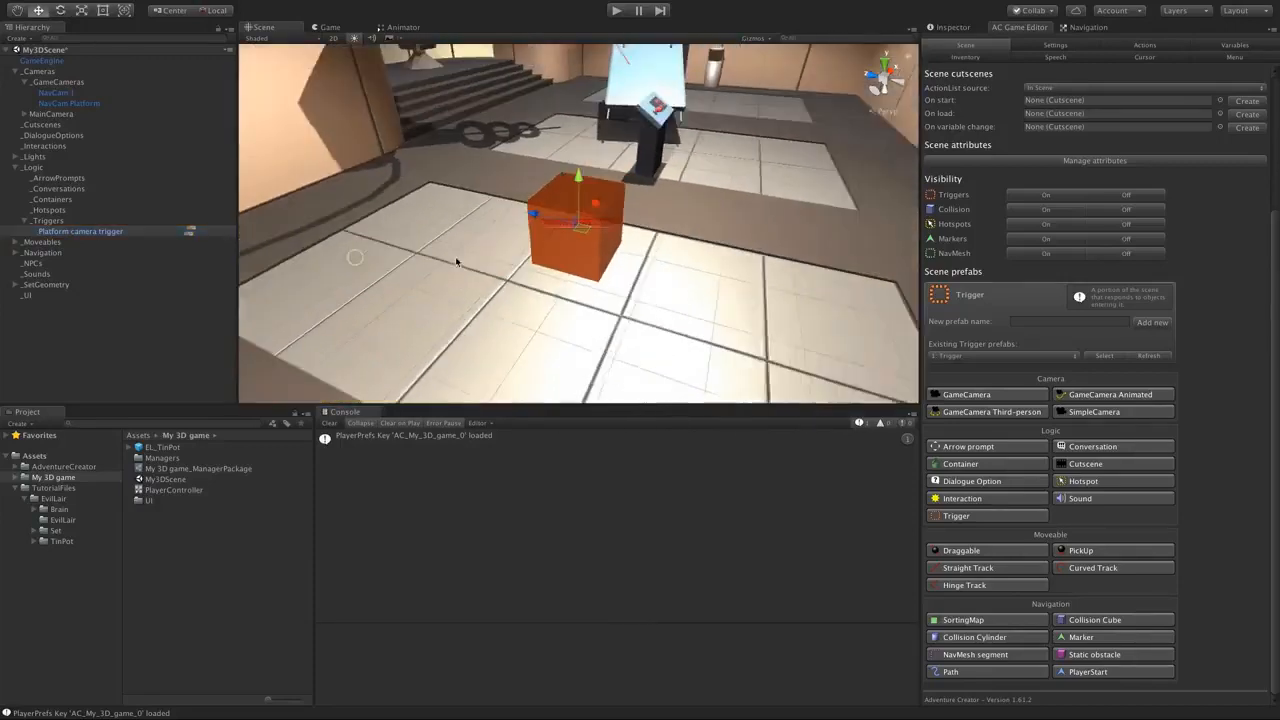
left_click_drag(578, 228, 305, 281)
key("f")
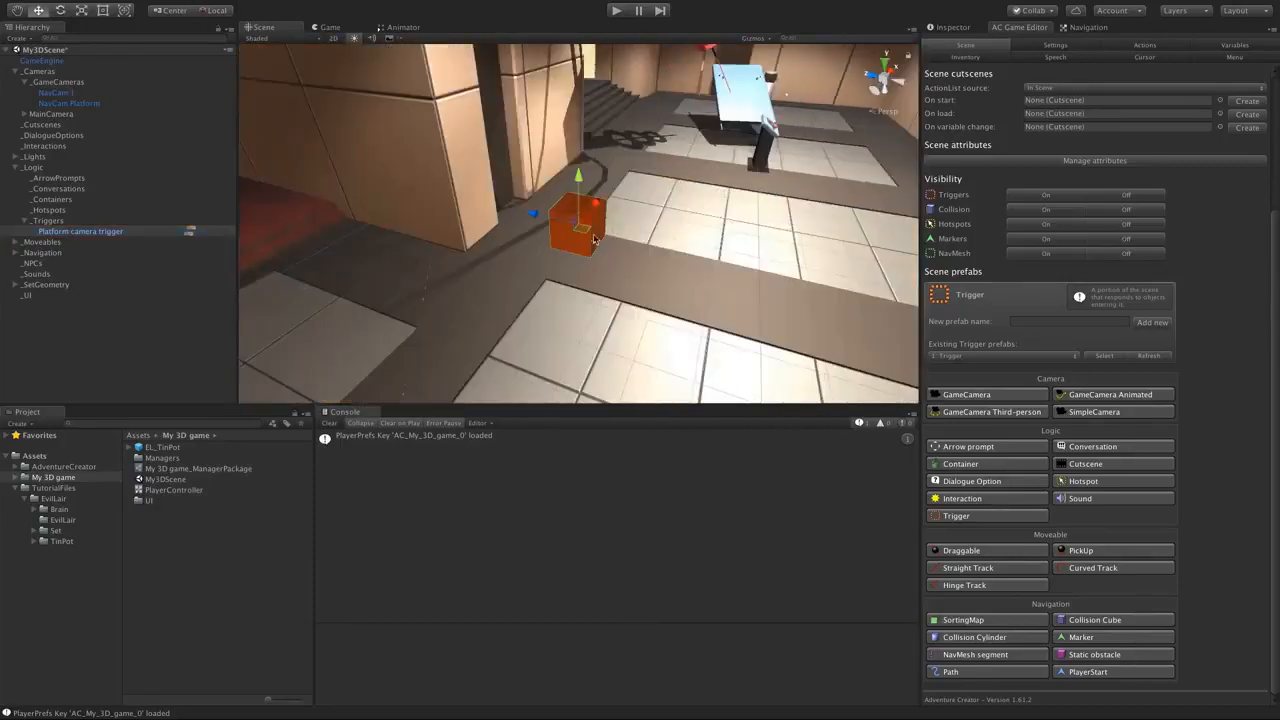
left_click_drag(578, 228, 306, 239)
key("f")
left_click_drag(588, 235, 350, 233, "alt")
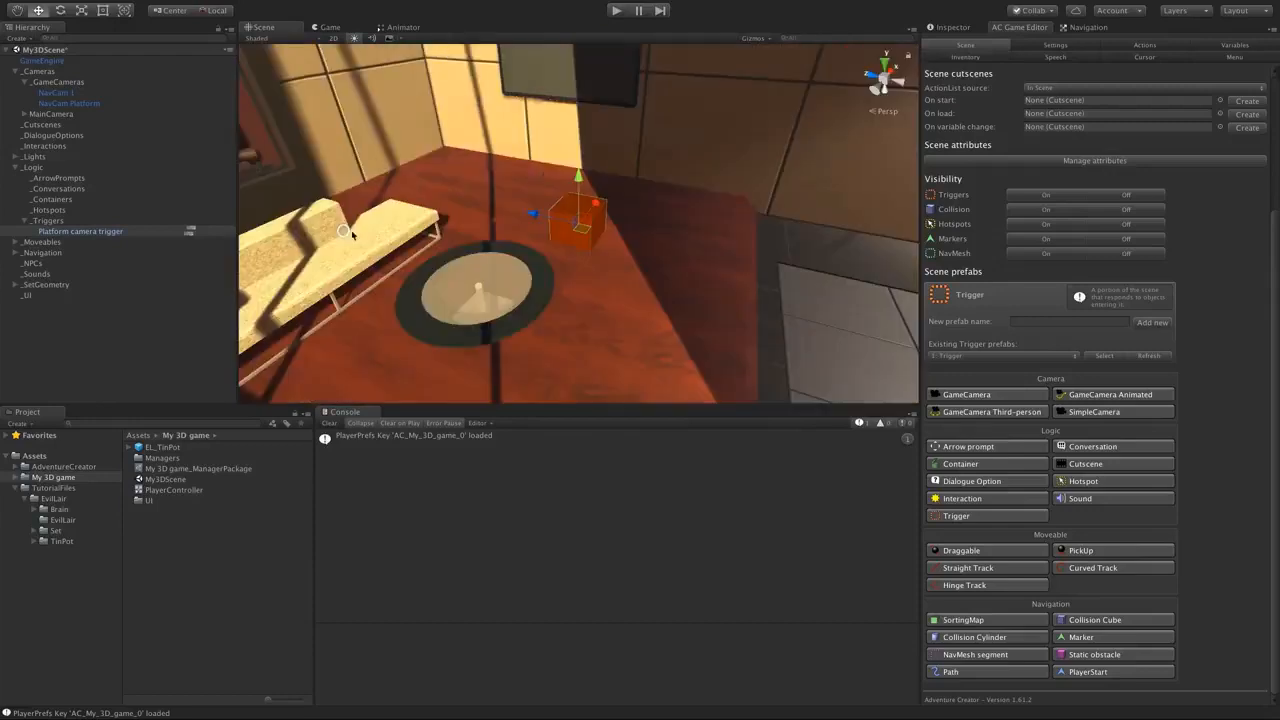
key("f")
left_click_drag(576, 170, 492, 270)
left_click_drag(561, 230, 376, 258)
key("f")
- Scale Platform camera trigger to about 18.14 on X and 13.11 on Z to match the platform's floor area
scroll(546, 196, "down", 5)
left_click_drag(546, 196, 1166, 183, "alt")
key("r")
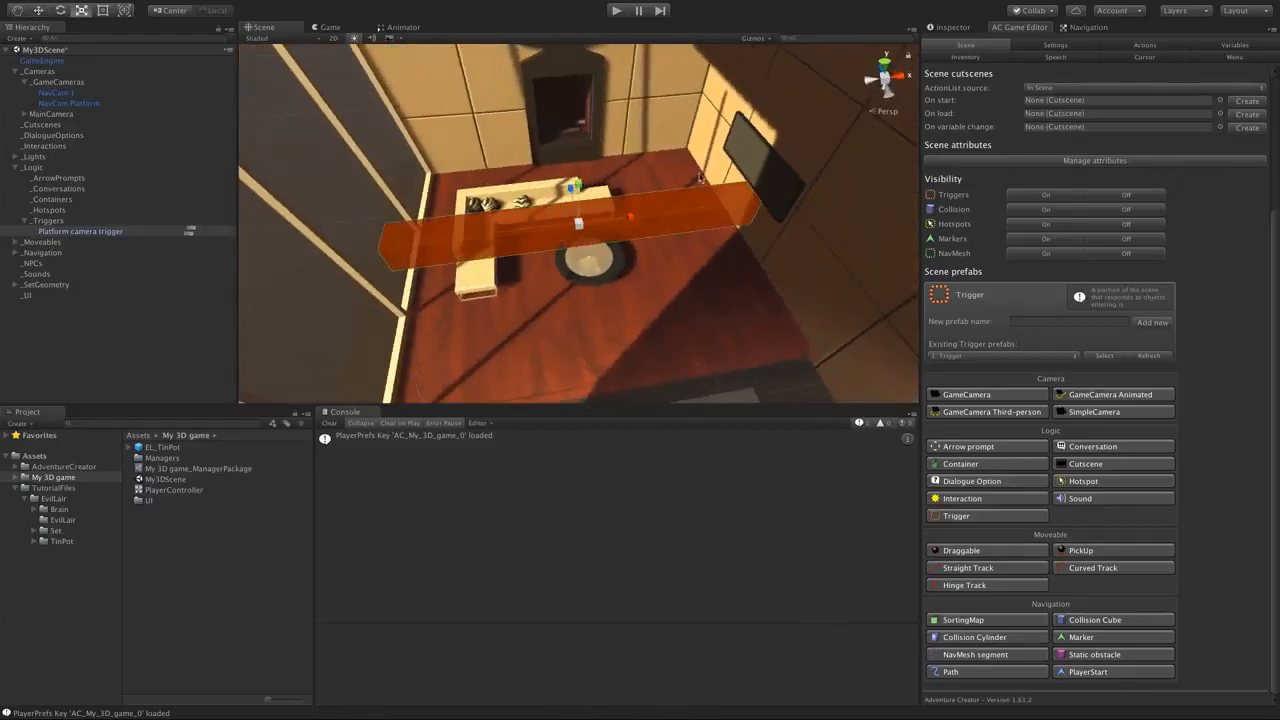
left_click_drag(633, 217, 882, 212)
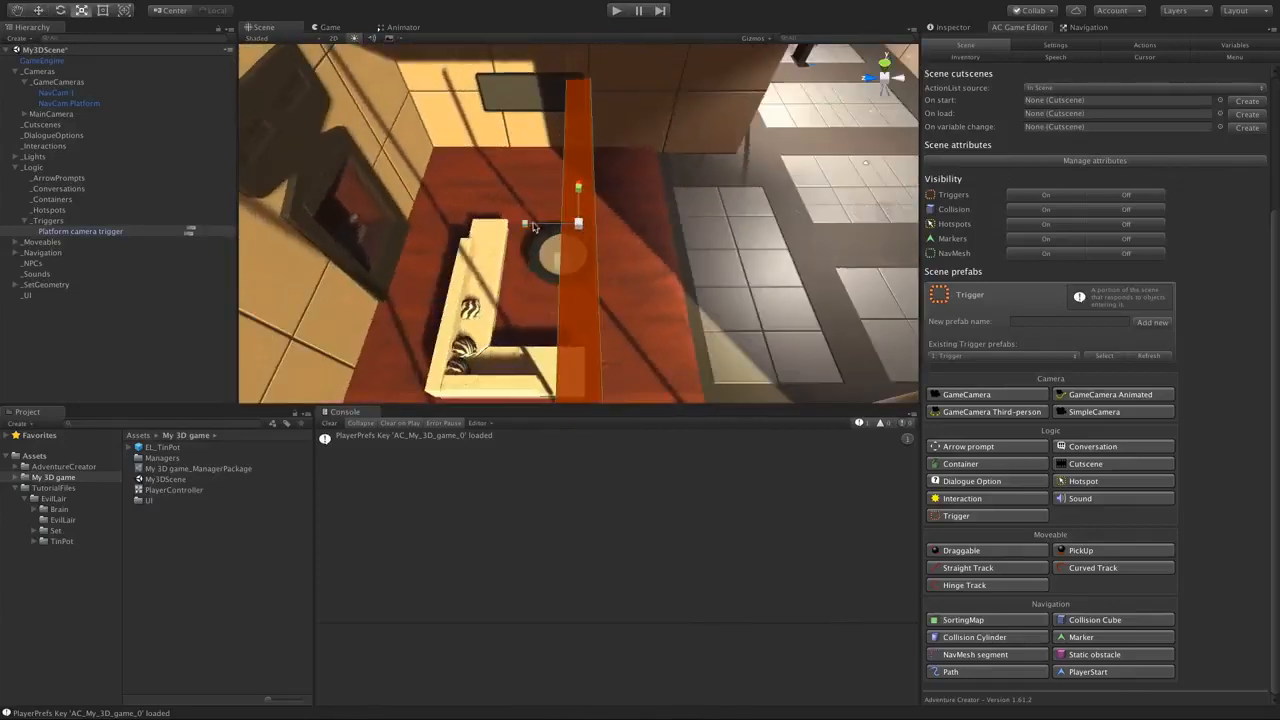
left_click_drag(520, 226, 2, 193)
- Align Platform camera trigger over the wooden platform at about X -13.8, Y 1.14, Z 16.6, and check its coverage
key("w")
left_click_drag(570, 224, 521, 254)
key("f")
left_click_drag(472, 201, 344, 284, "alt")
scroll(345, 284, "down", 3)
left_click(141, 318)
left_click_drag(672, 285, 604, 232, "alt")
left_click(67, 230)
key("f")
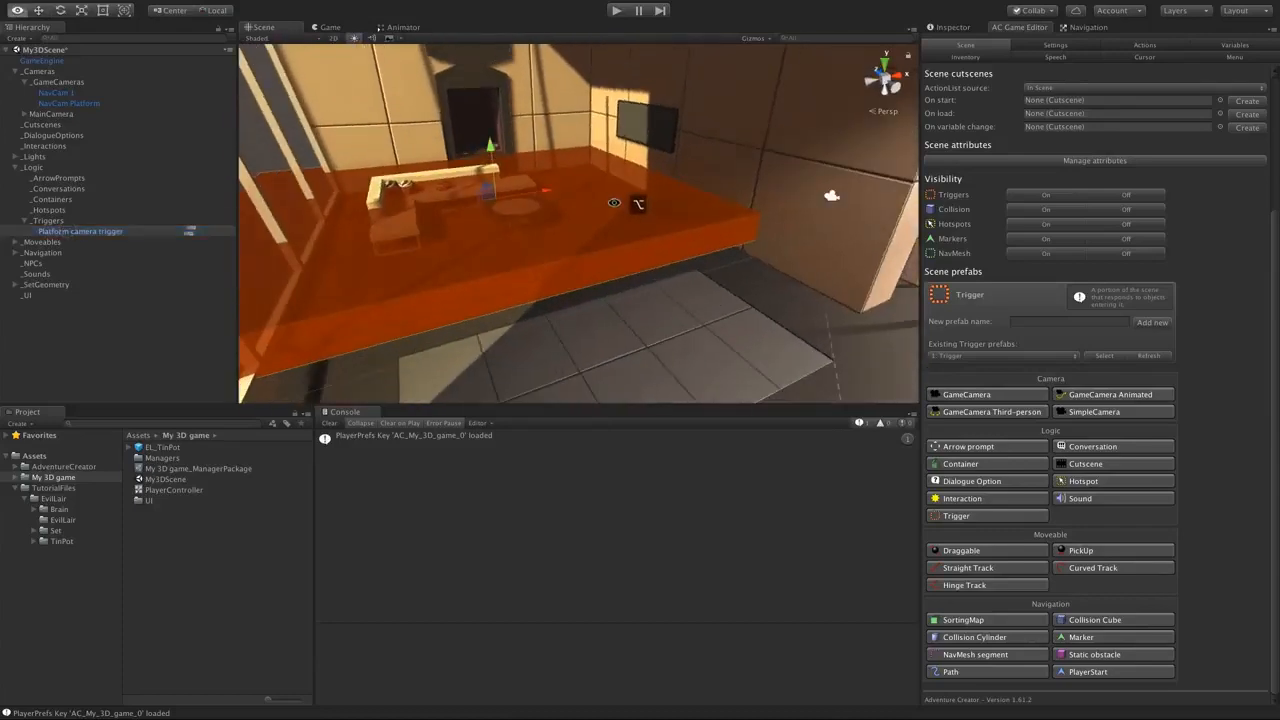
- Set Platform camera trigger's type to On enter and make it detect the Player
left_click(954, 28)
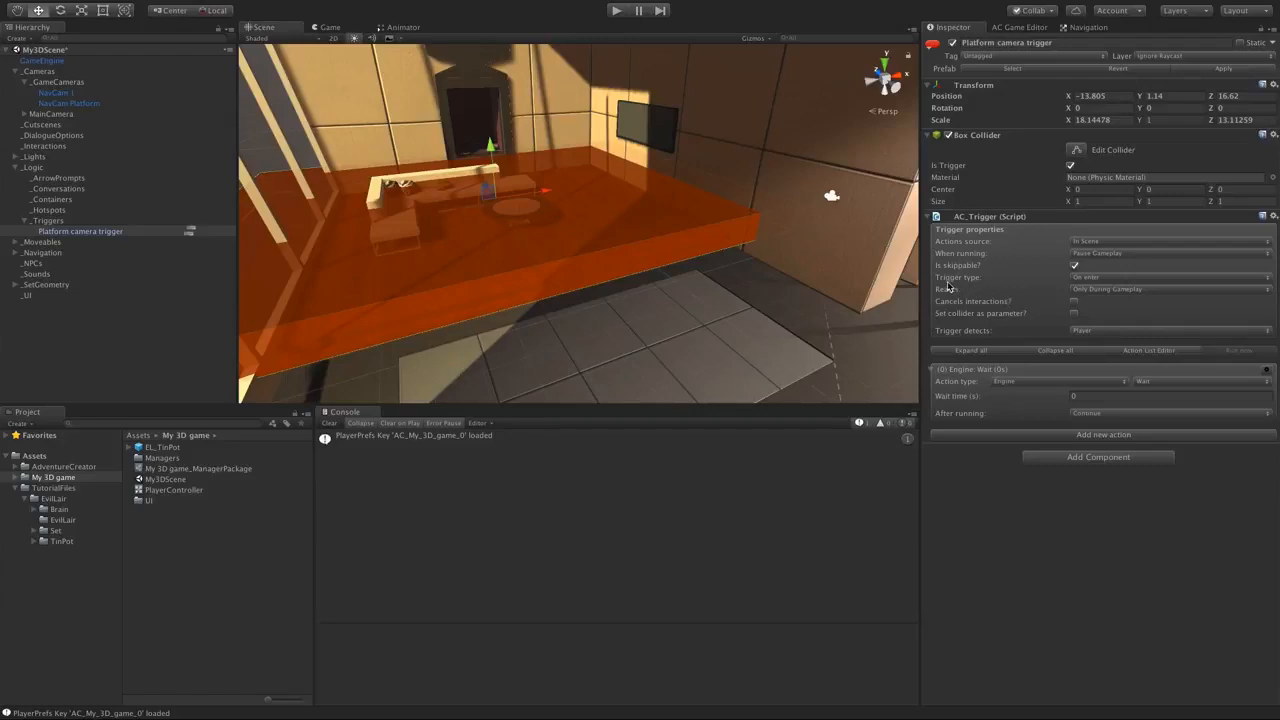
left_click(1112, 280)
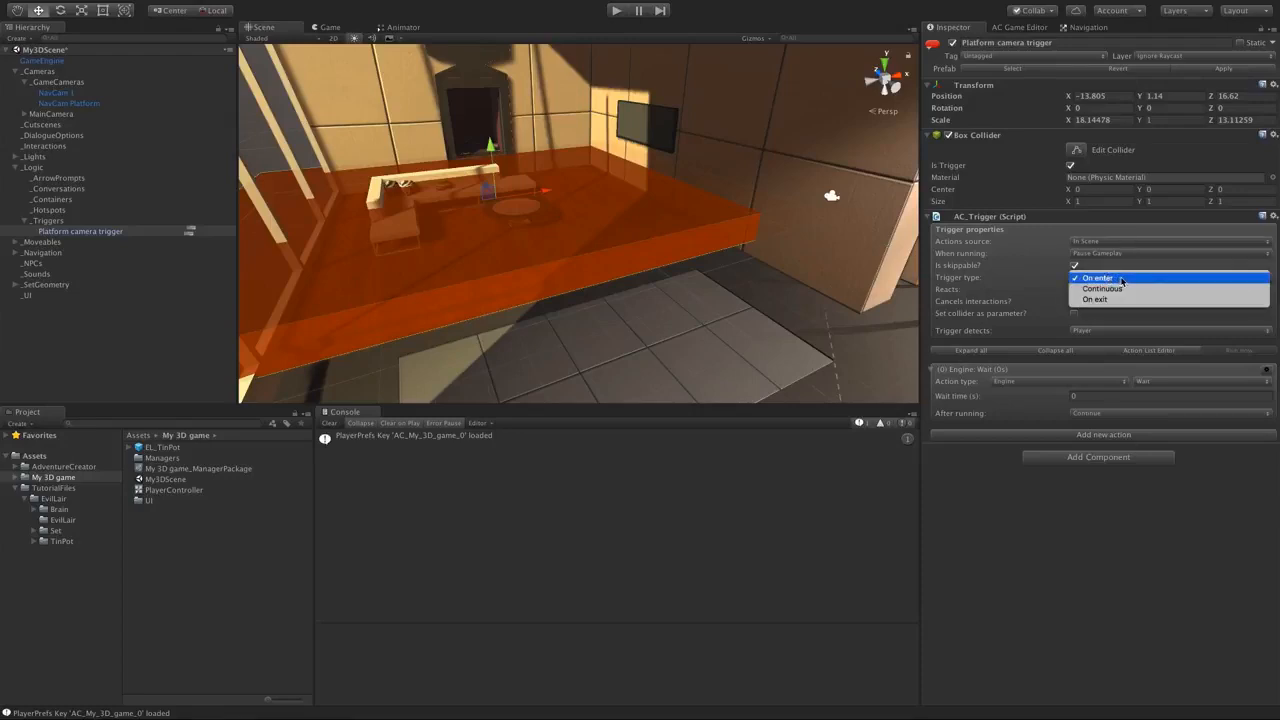
left_click(1020, 278)
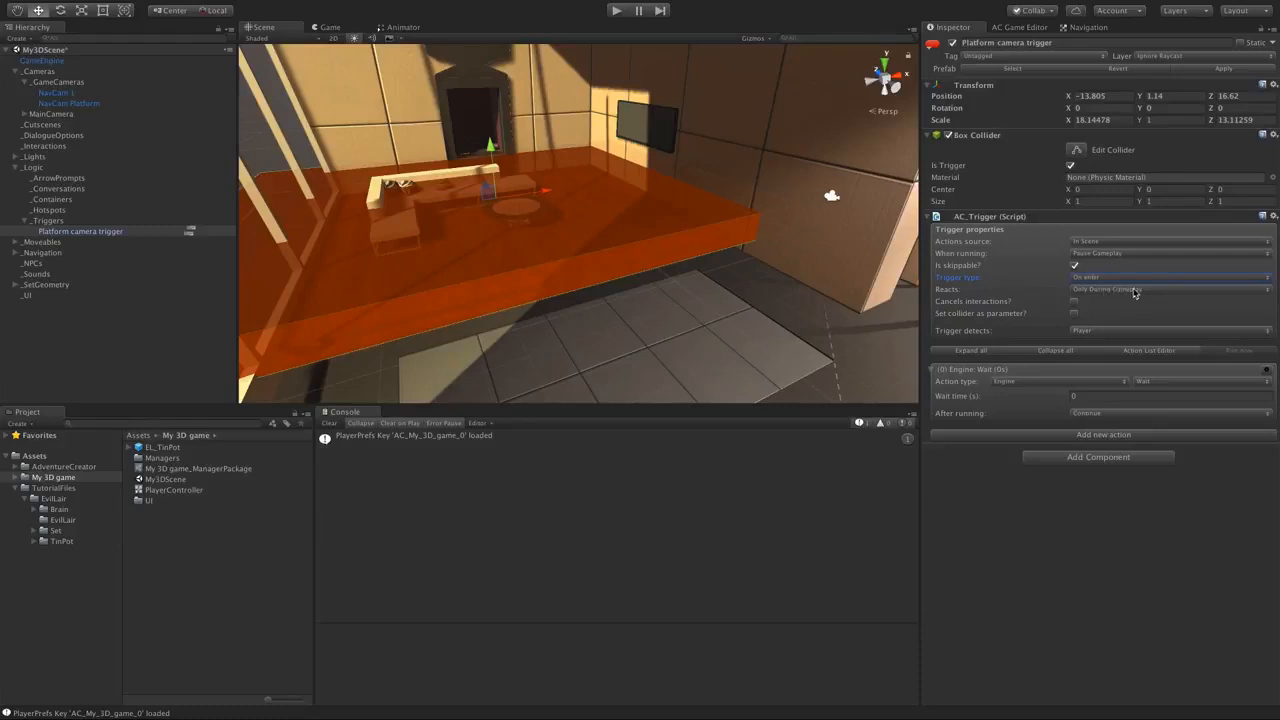
left_click(1115, 335)
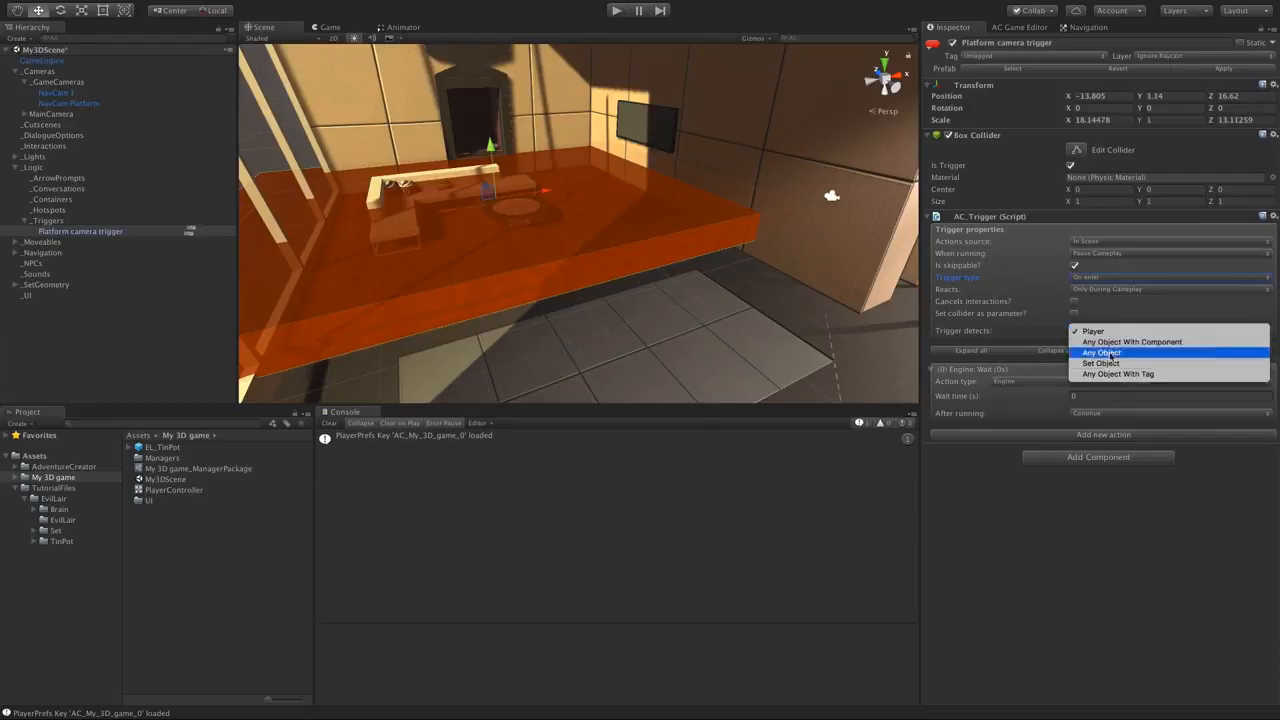
left_click(1100, 331)
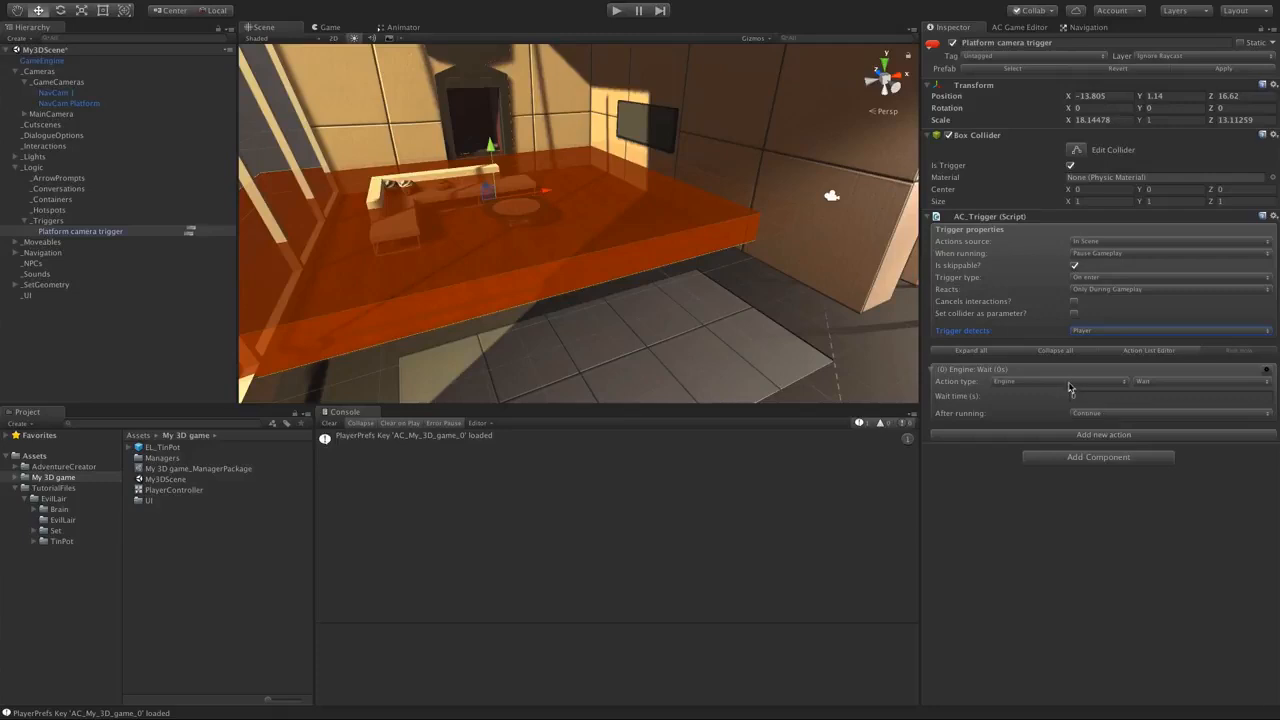
- Change the trigger's first action to Camera: Switch
left_click_drag(926, 395, 944, 391)
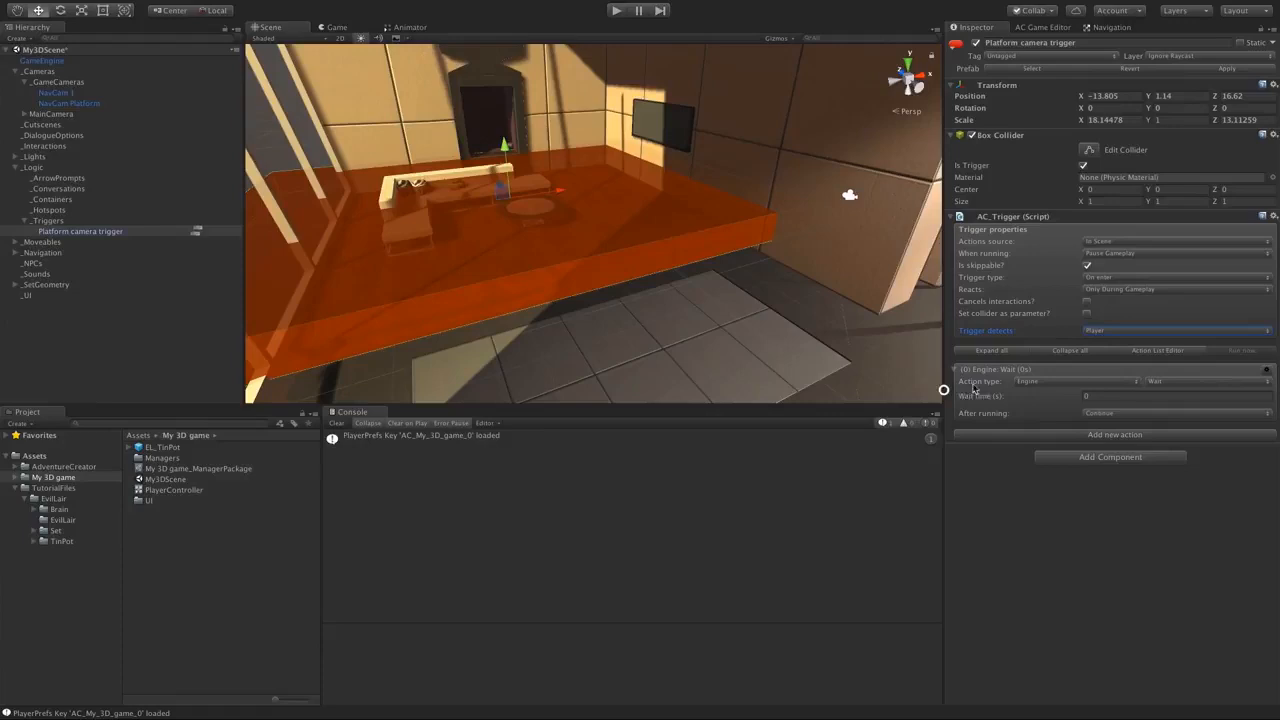
left_click(1051, 385)
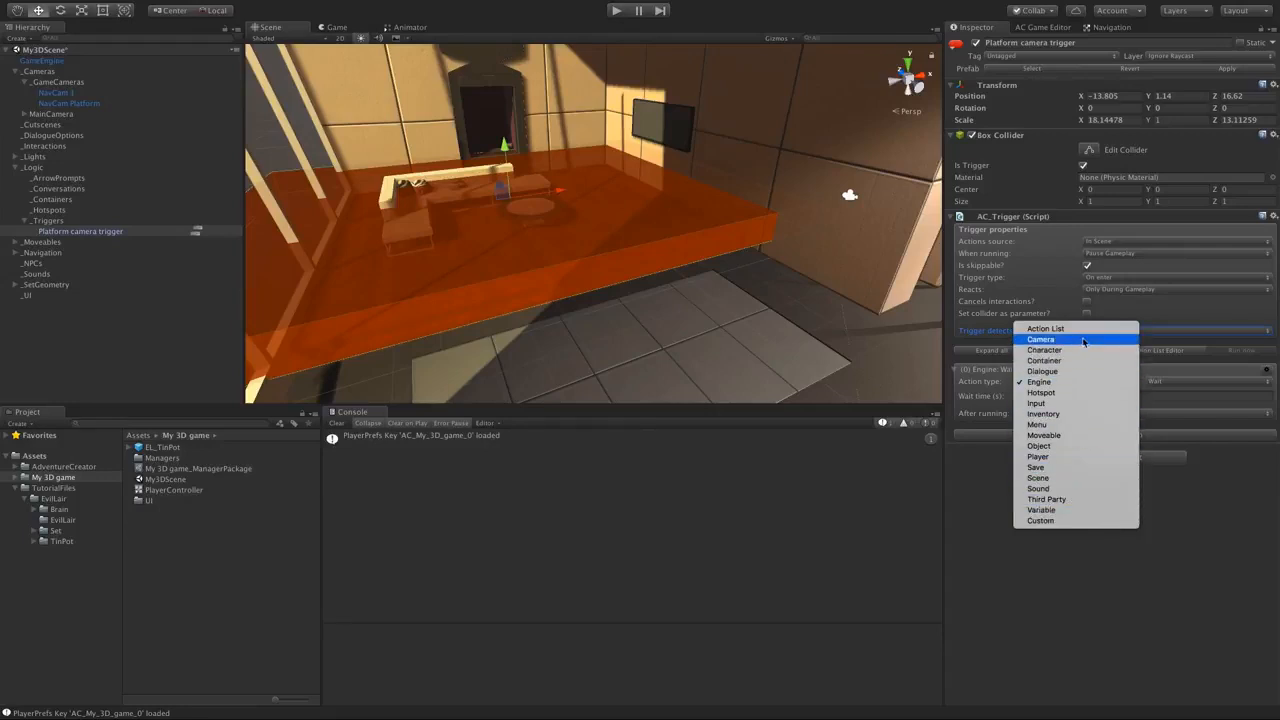
left_click(1083, 341)
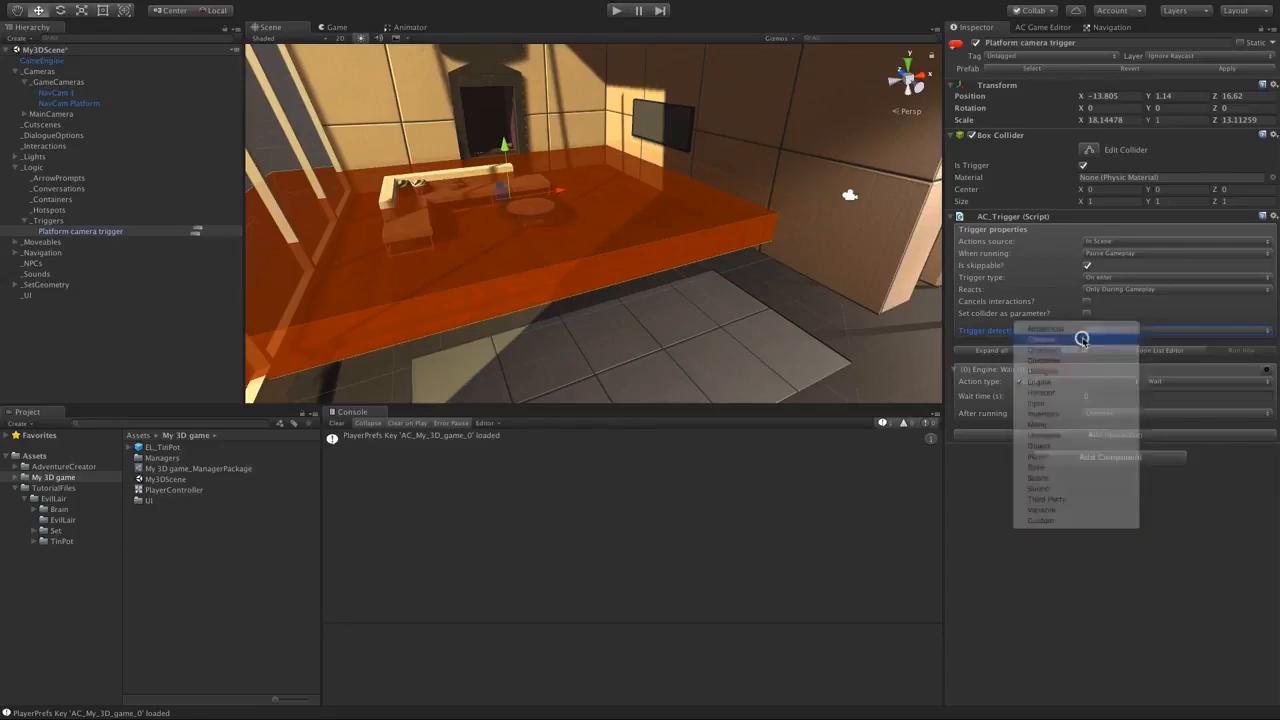
left_click(1160, 384)
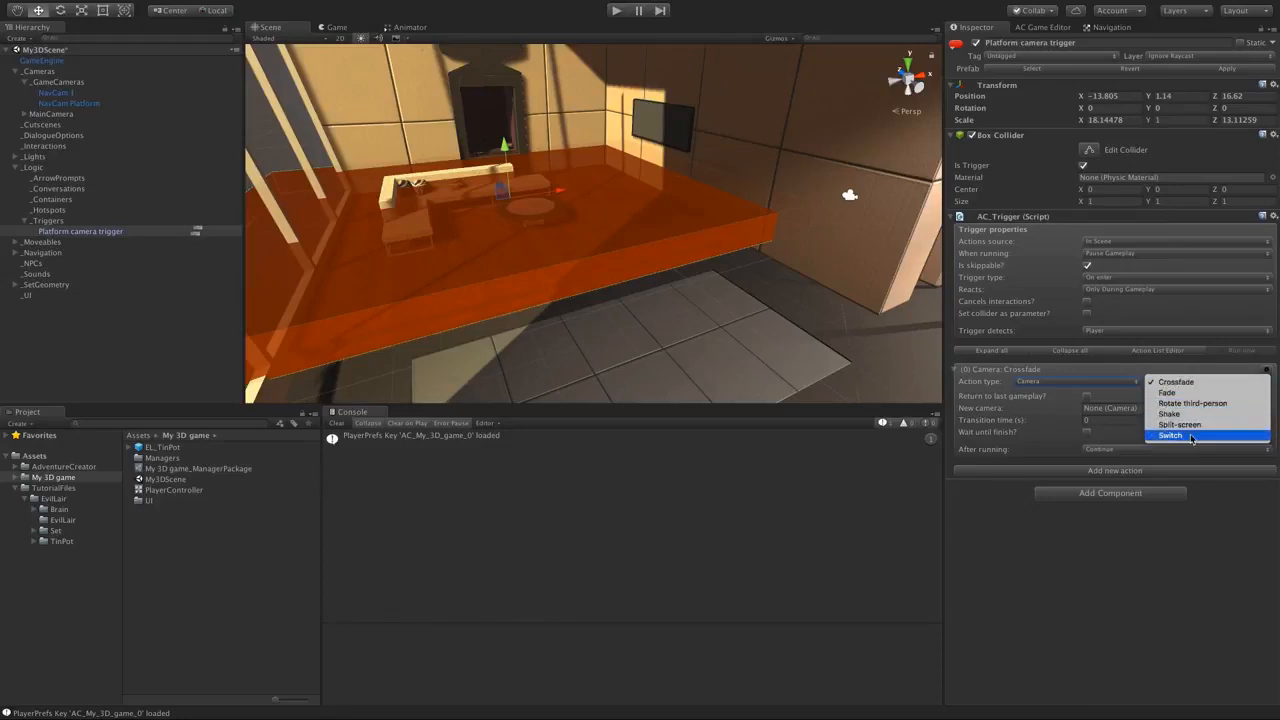
left_click(1190, 436)
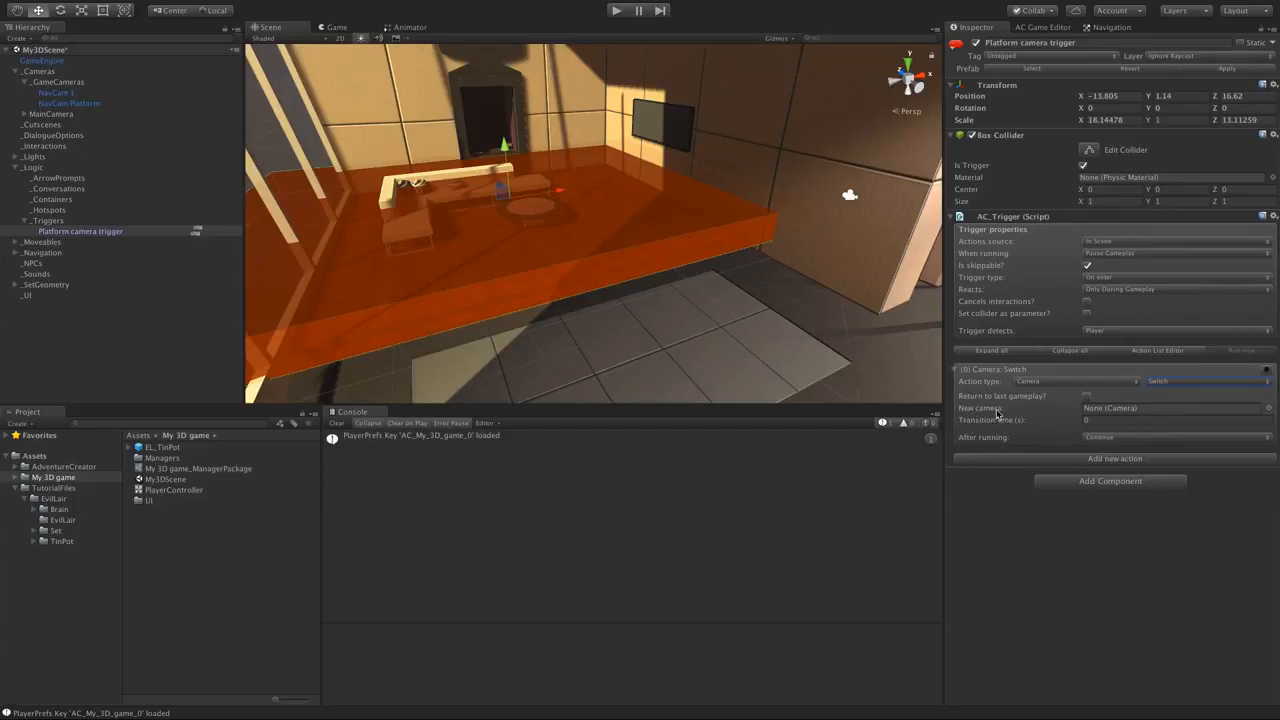
- Make the Camera: Switch action use NavCam Platform as its new camera, with a 1.5-second transition and the Smooth move method
left_click_drag(73, 107, 1094, 411)
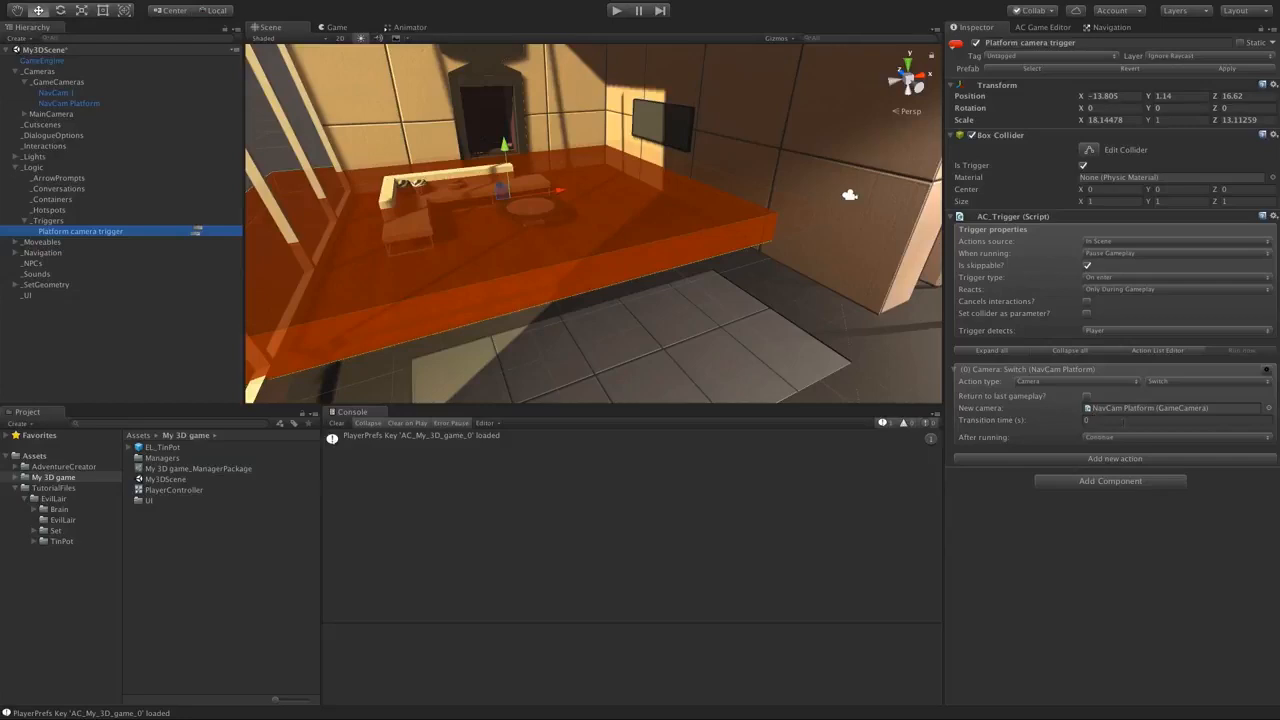
left_click(1100, 420)
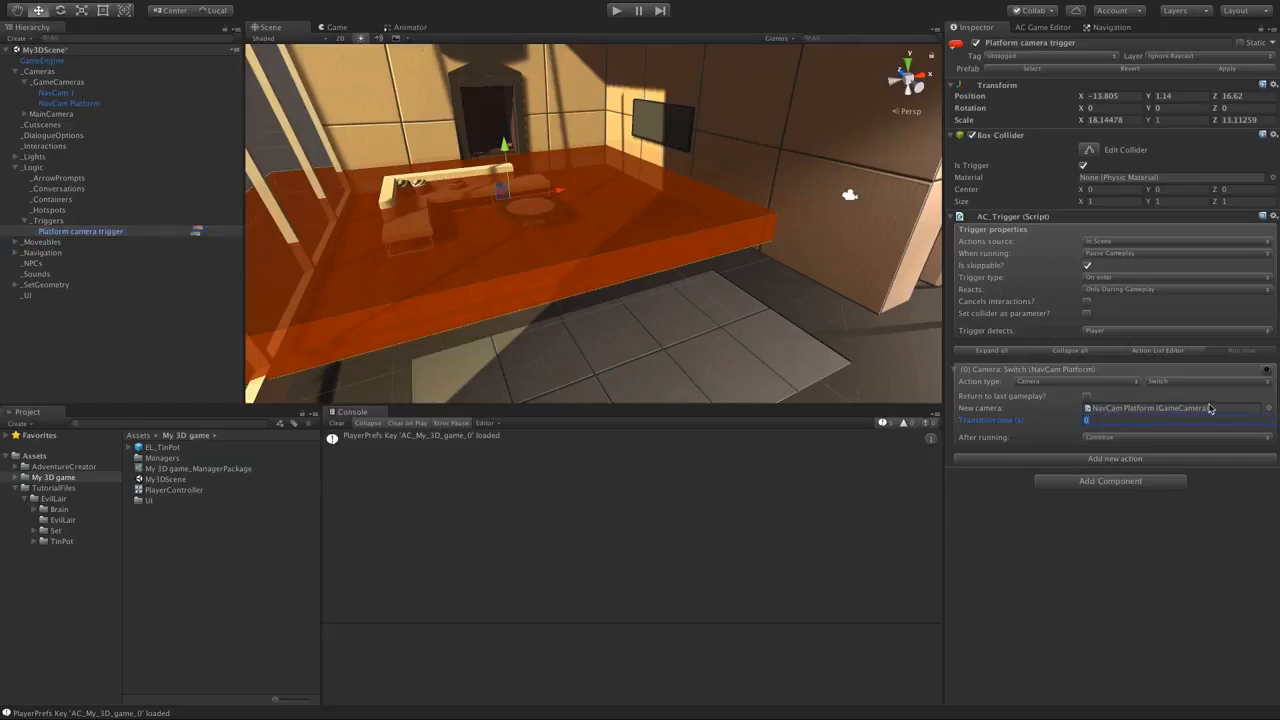
type("1.5")
key("Return")
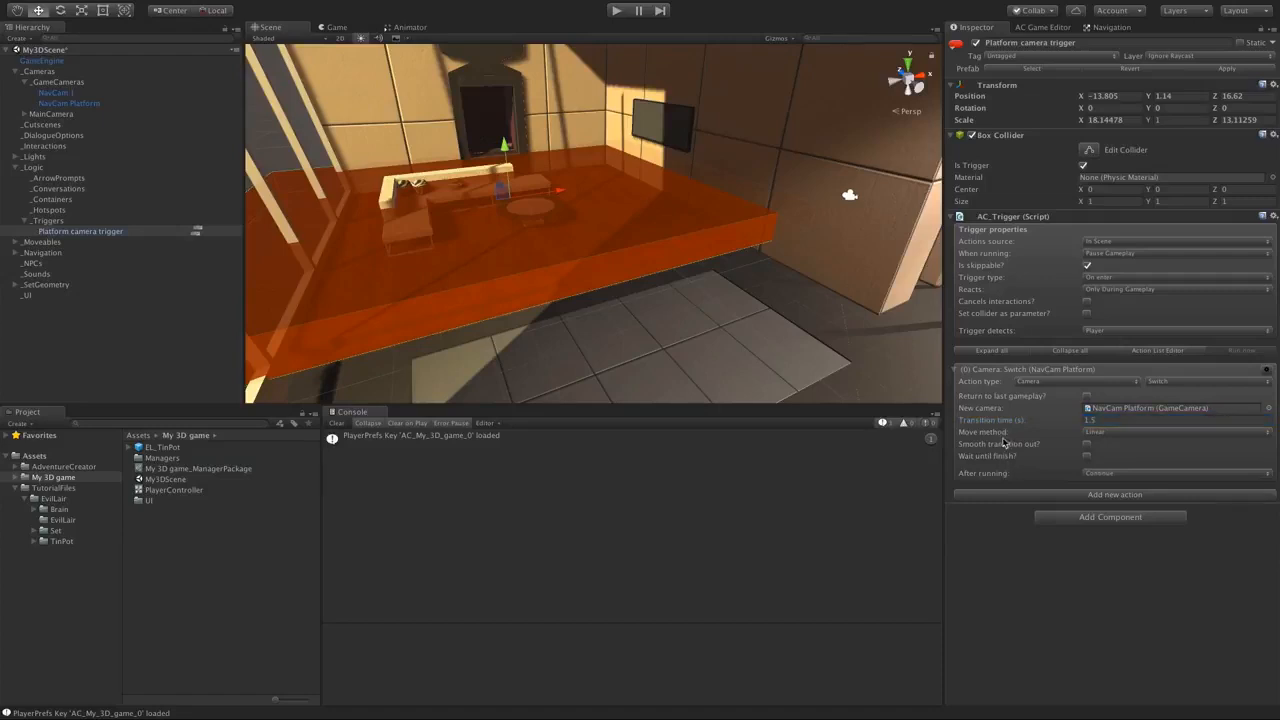
left_click(1115, 435)
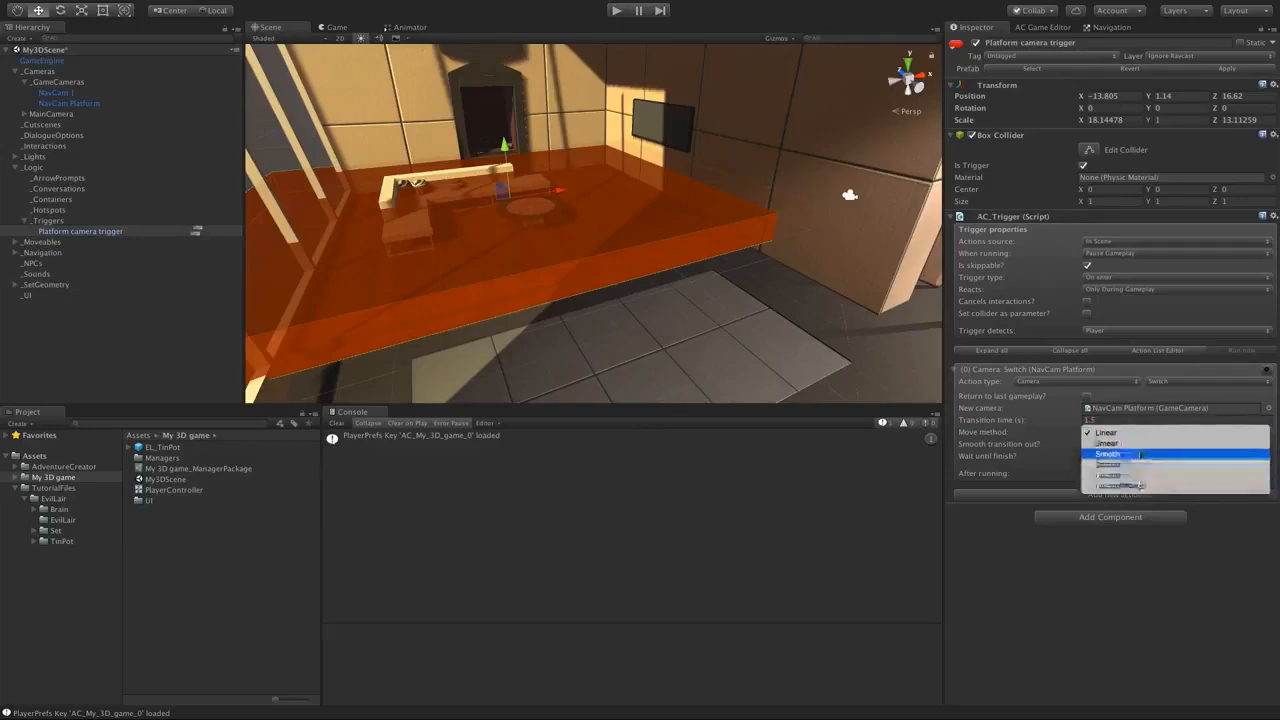
left_click(1138, 454)
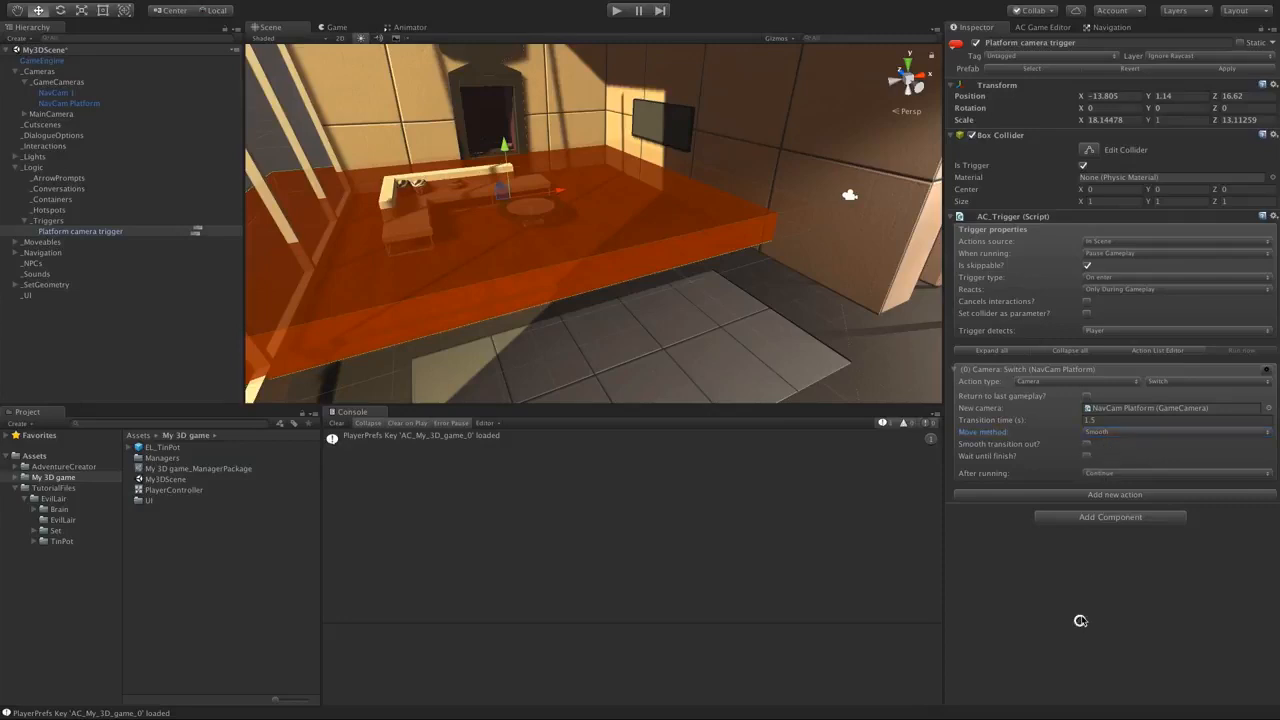
- Playtest the scene, walking the player on and off the platform to check the camera switching, and stop the game
key("ctrl+p")
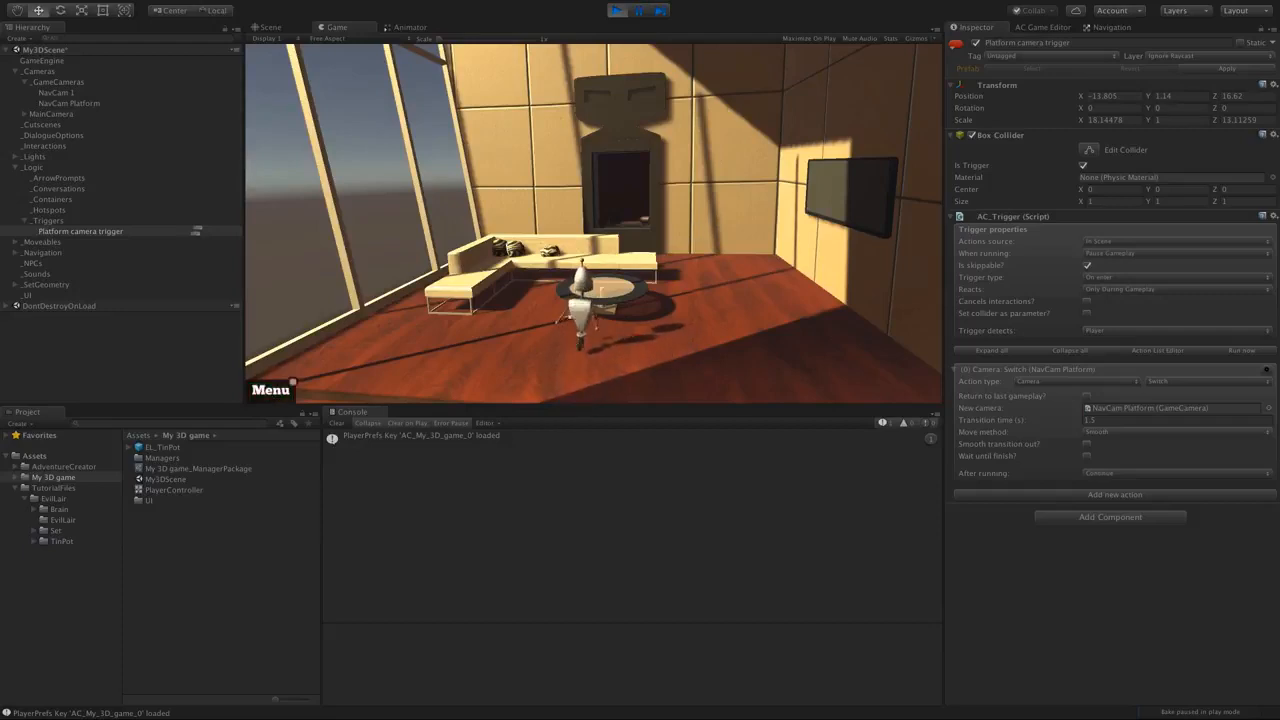
key("Down")
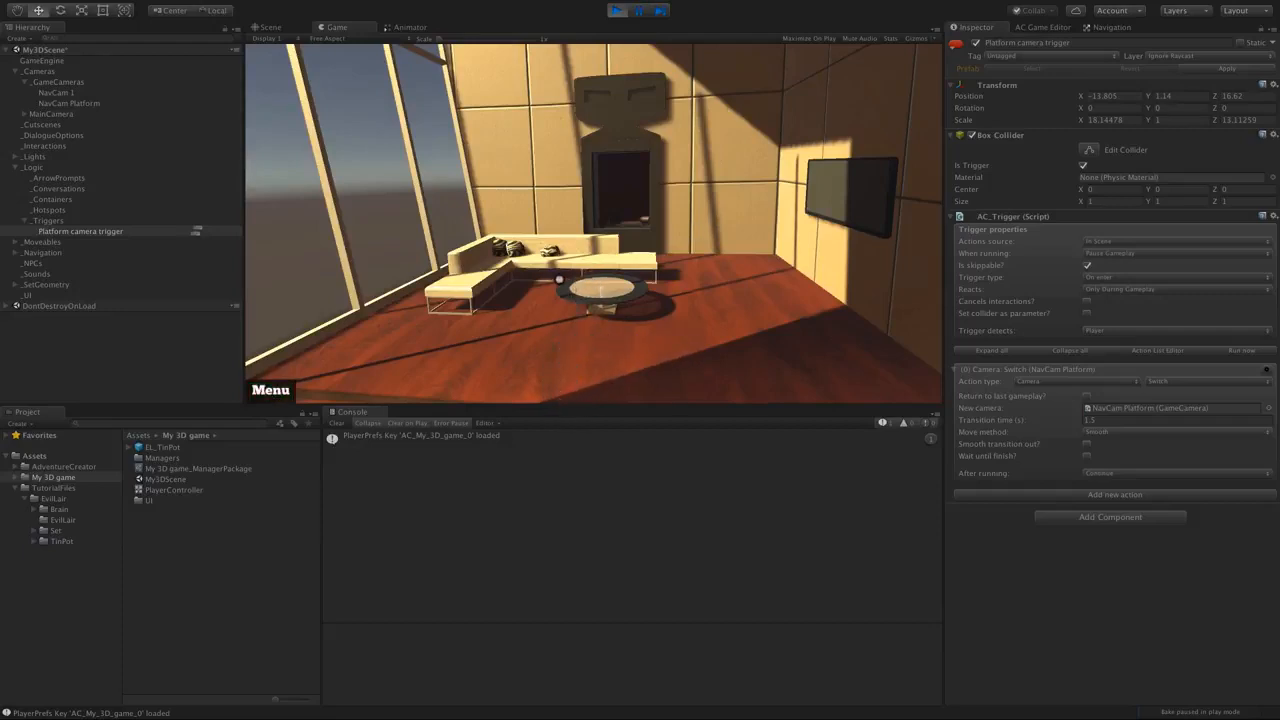
key("Up")
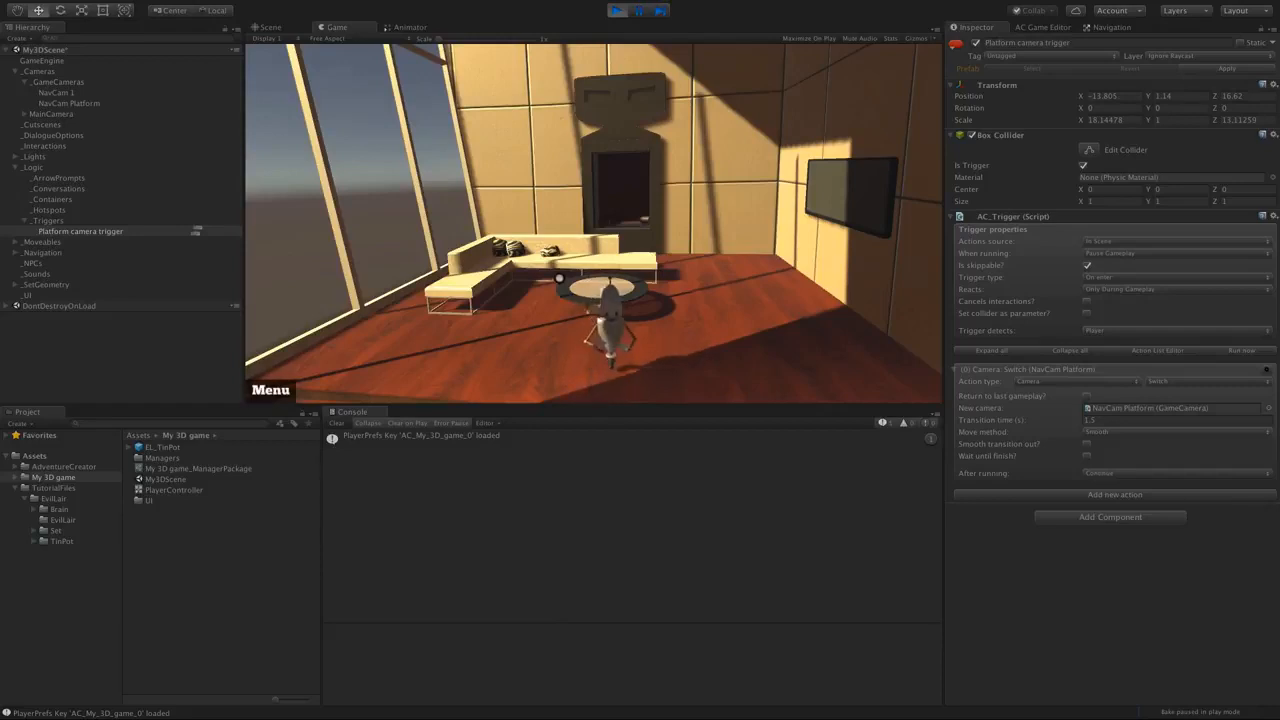
key("Down")
key("Up")
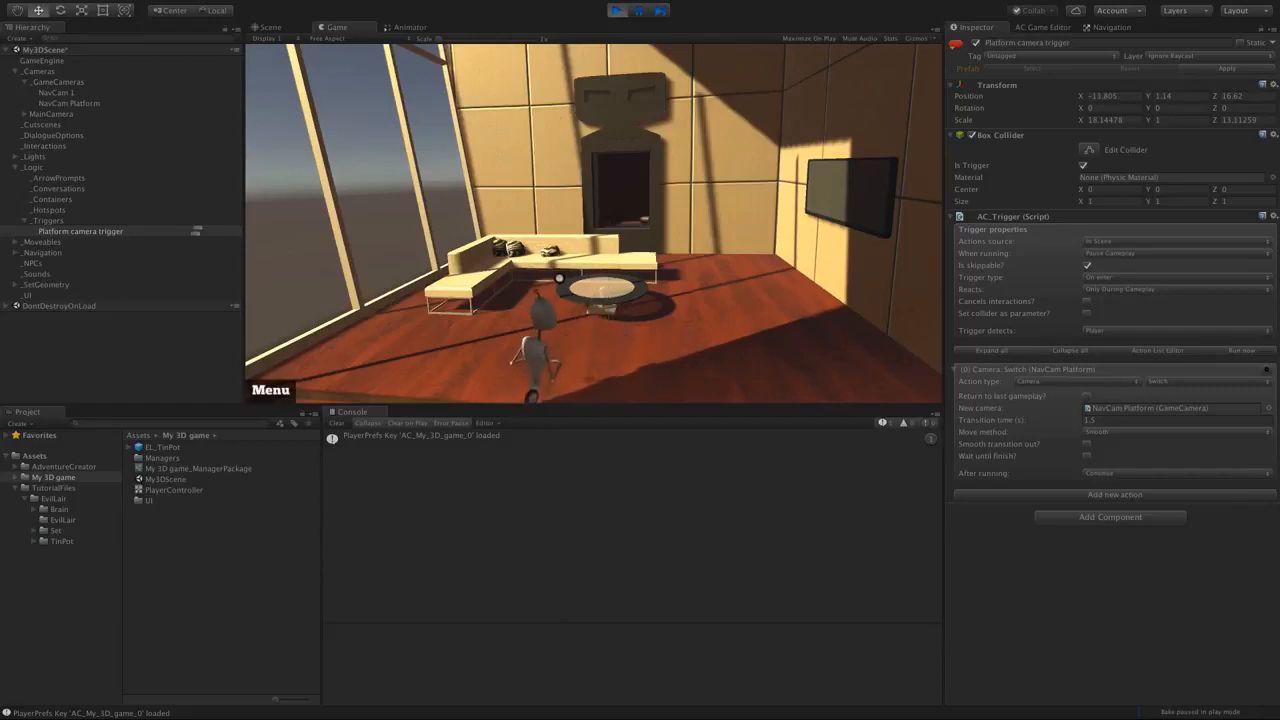
key("Up")
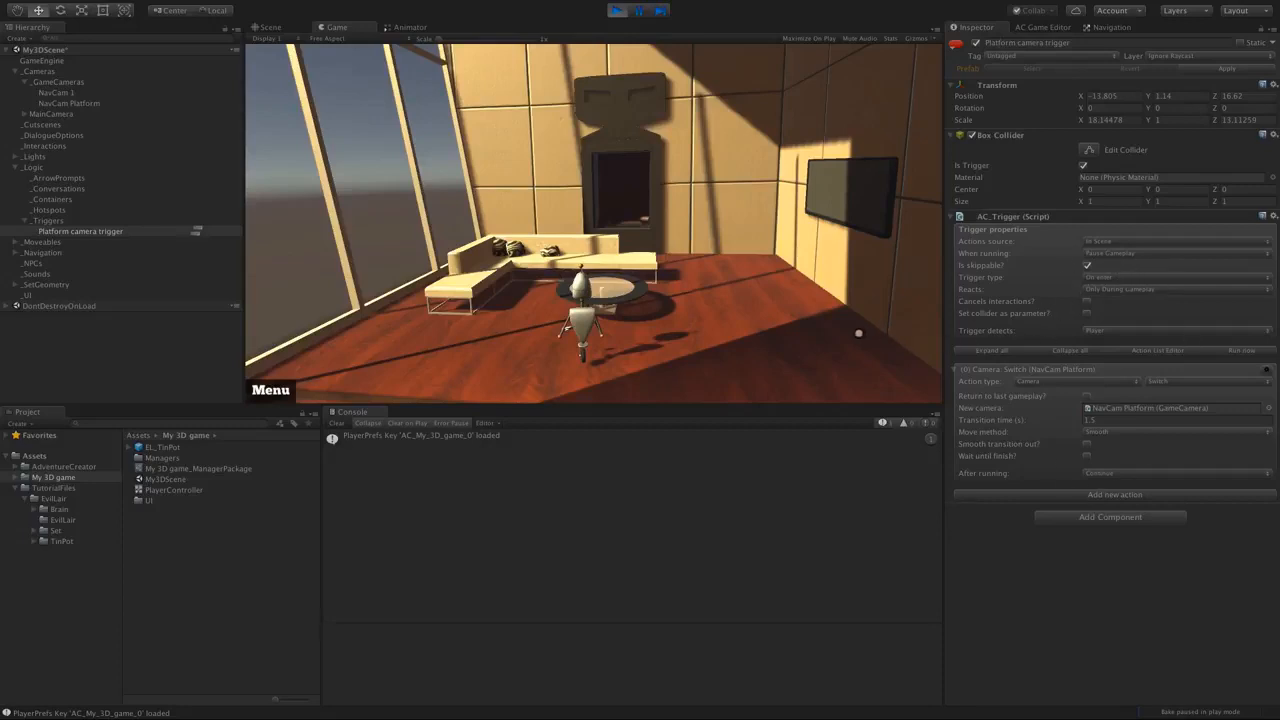
key("ctrl+p")
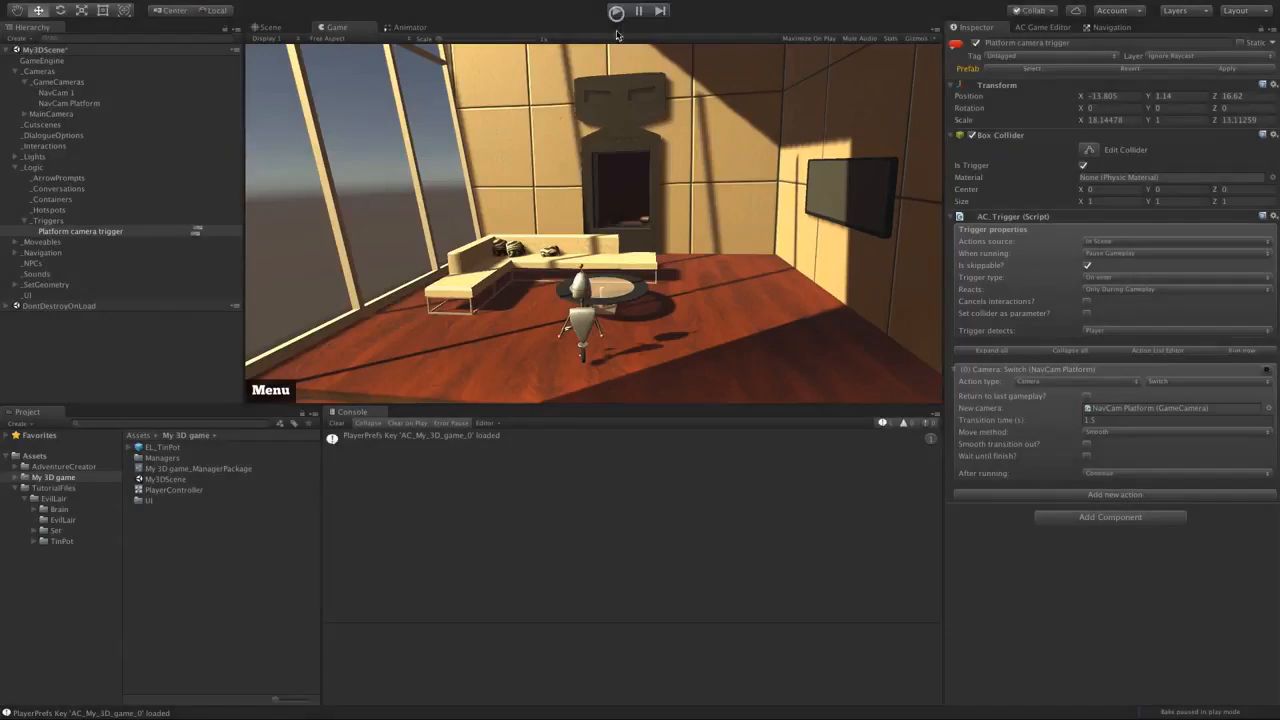
- Set Platform camera trigger to run in the background instead of pausing gameplay
left_click(337, 27)
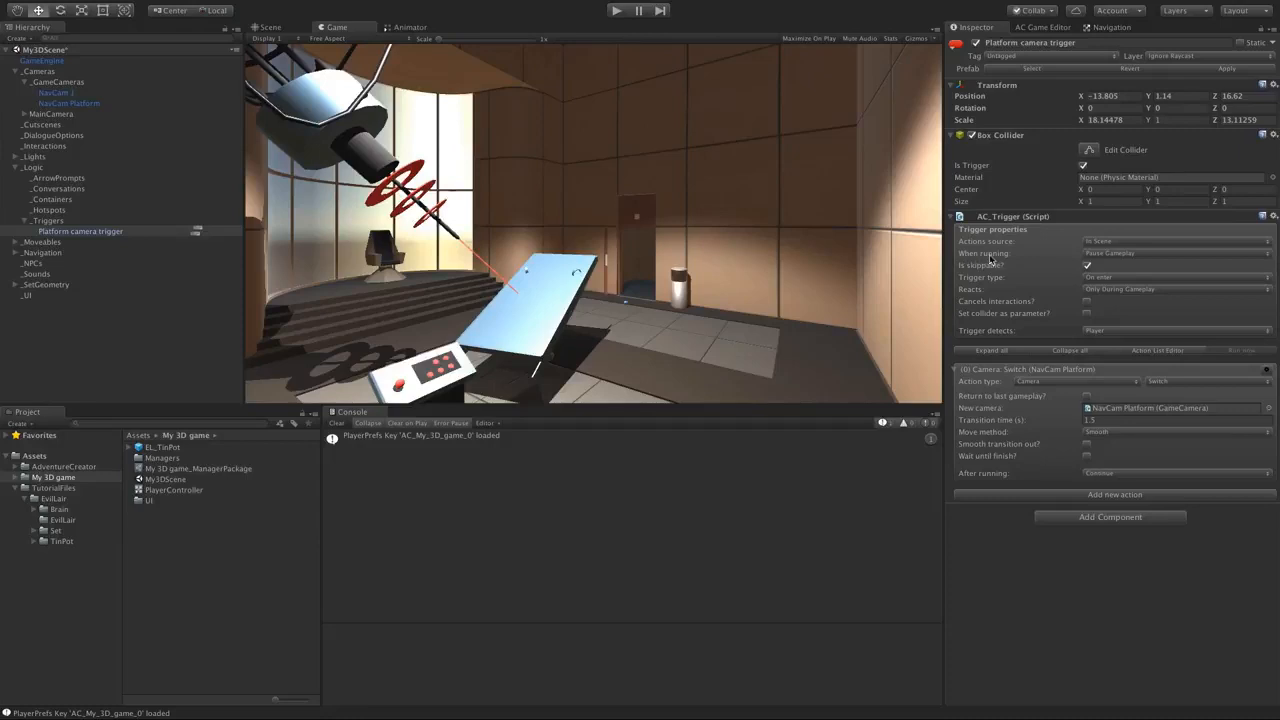
left_click(1147, 256)
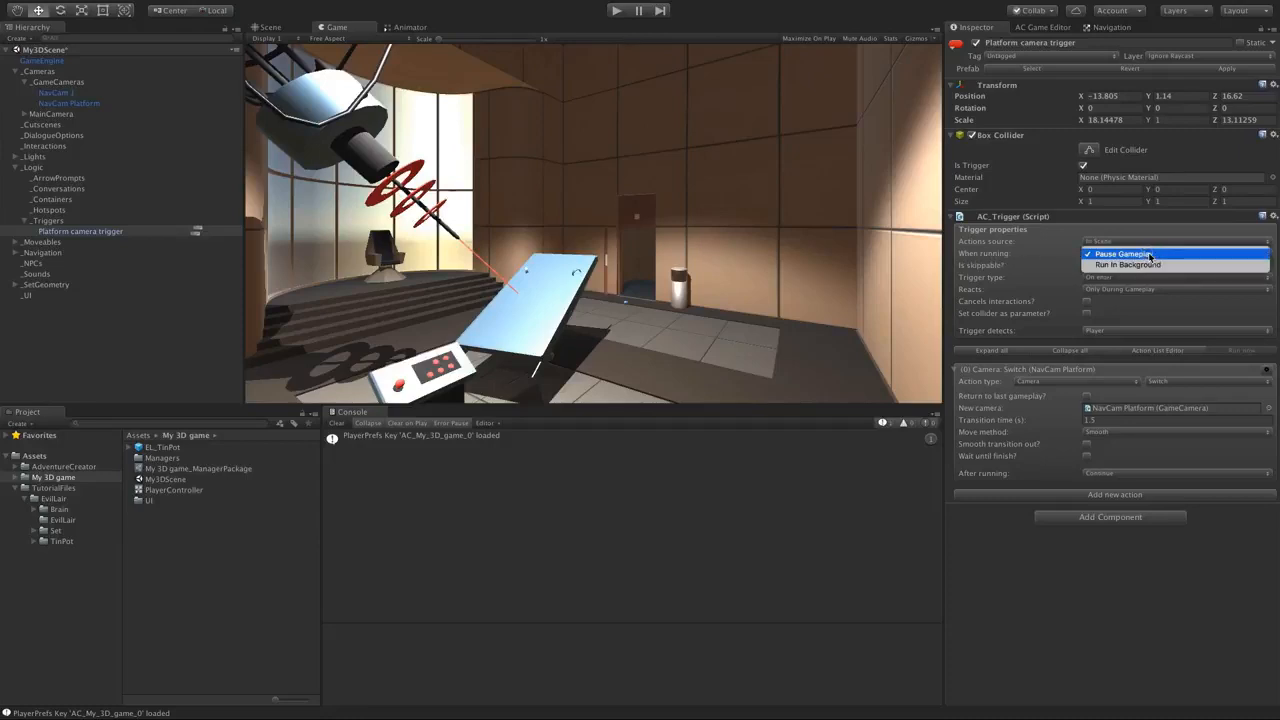
left_click(1146, 264)
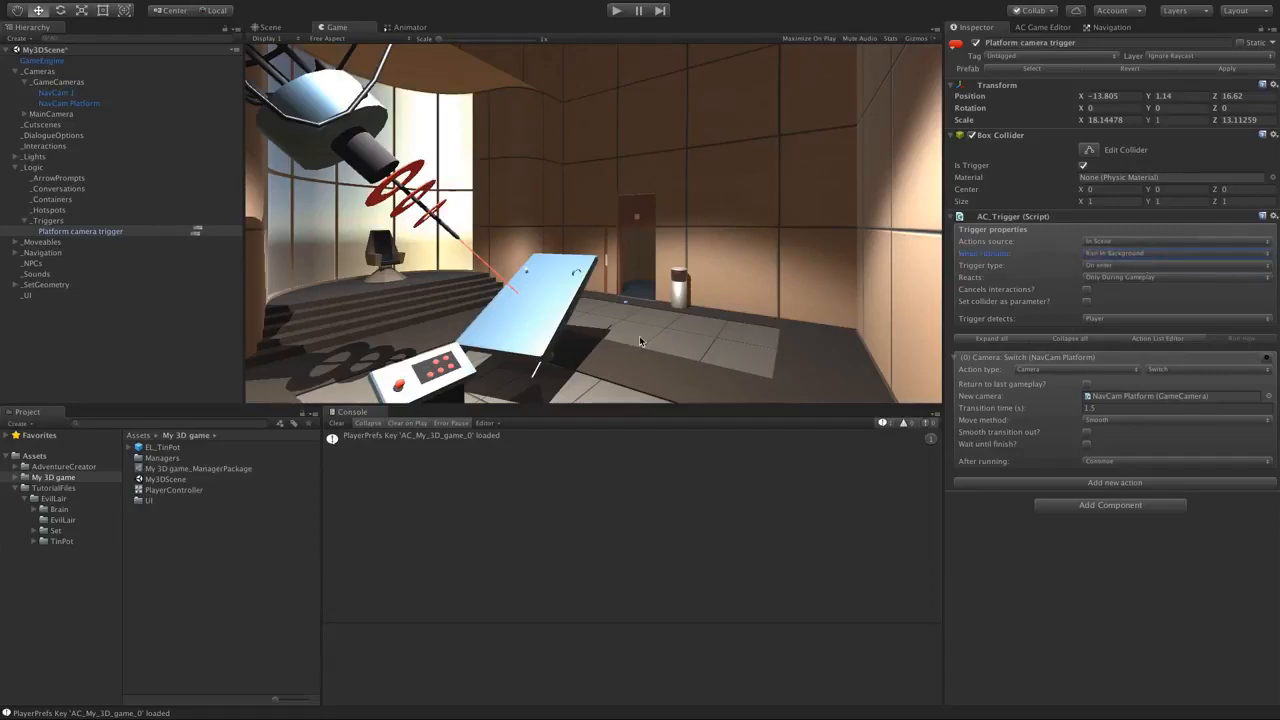
- Try moving Platform camera trigger along Z onto the floor in front of the platform, and undo the move
left_click(268, 27)
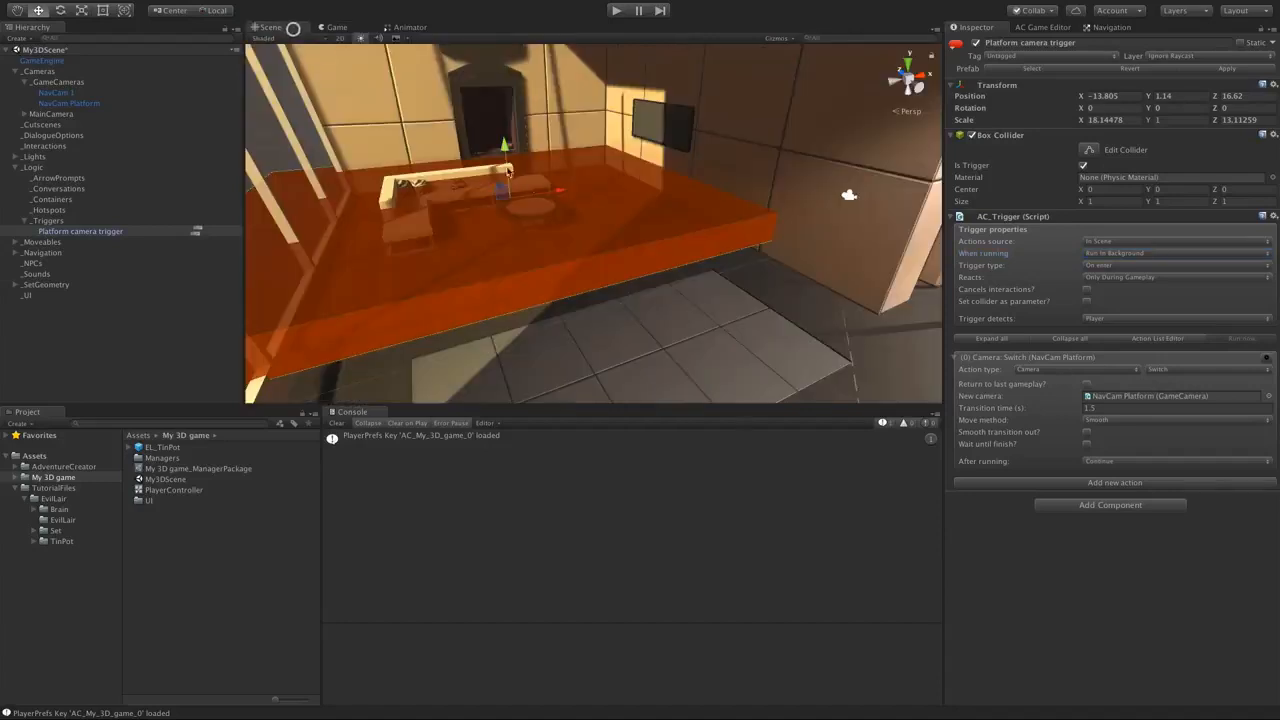
right_click_drag(526, 242, 533, 275, "alt")
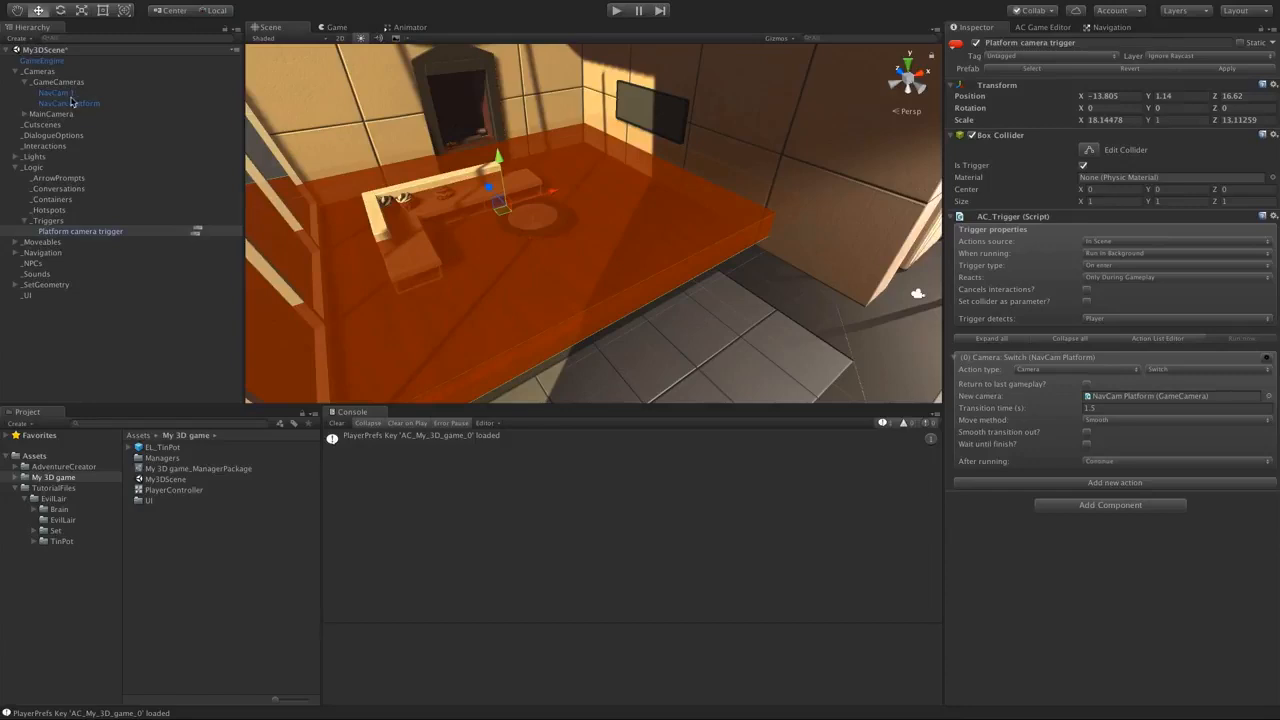
scroll(684, 276, "down", 2)
middle_click_drag(657, 246, 583, 214)
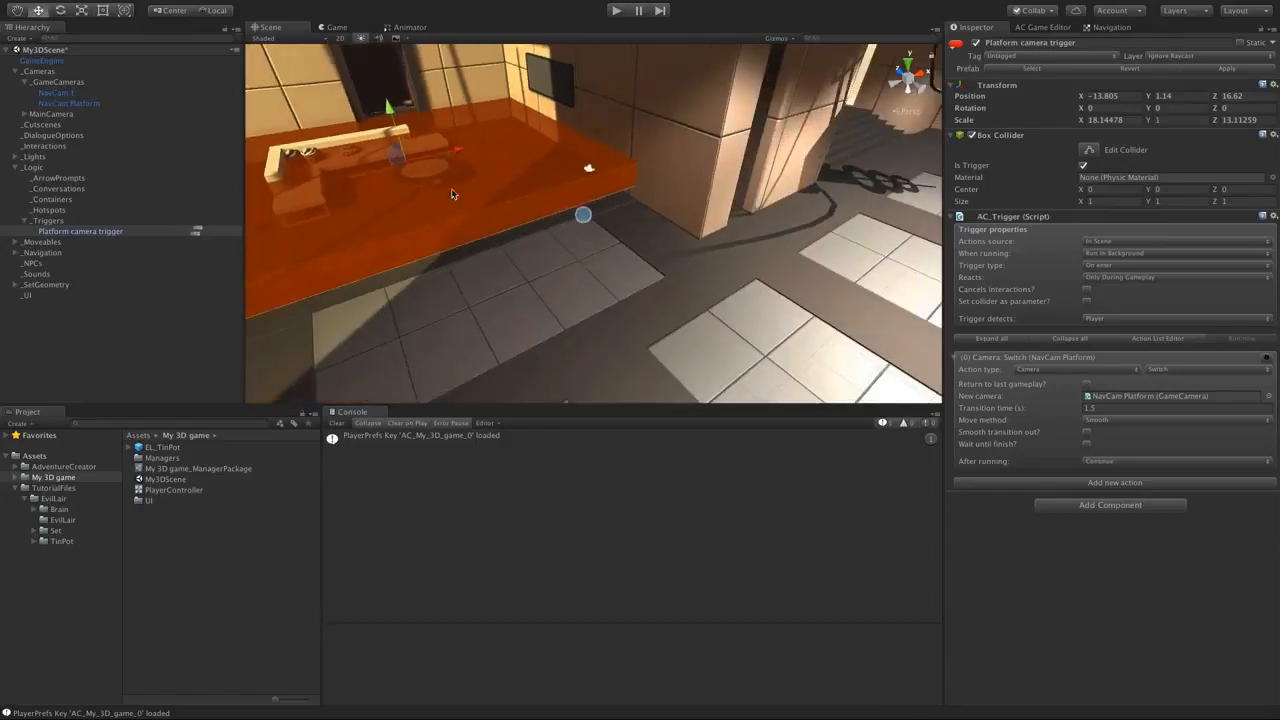
scroll(558, 260, "up", 2)
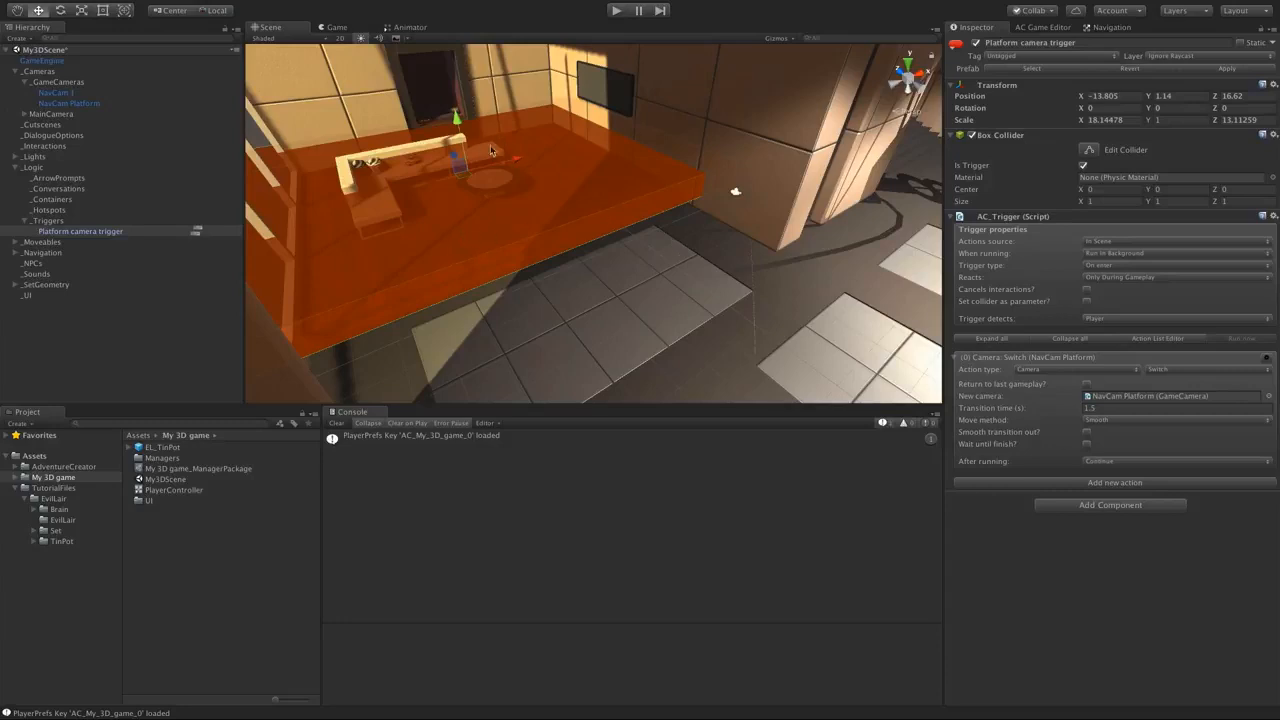
left_click_drag(469, 156, 577, 228, "alt")
left_click_drag(432, 186, 678, 325)
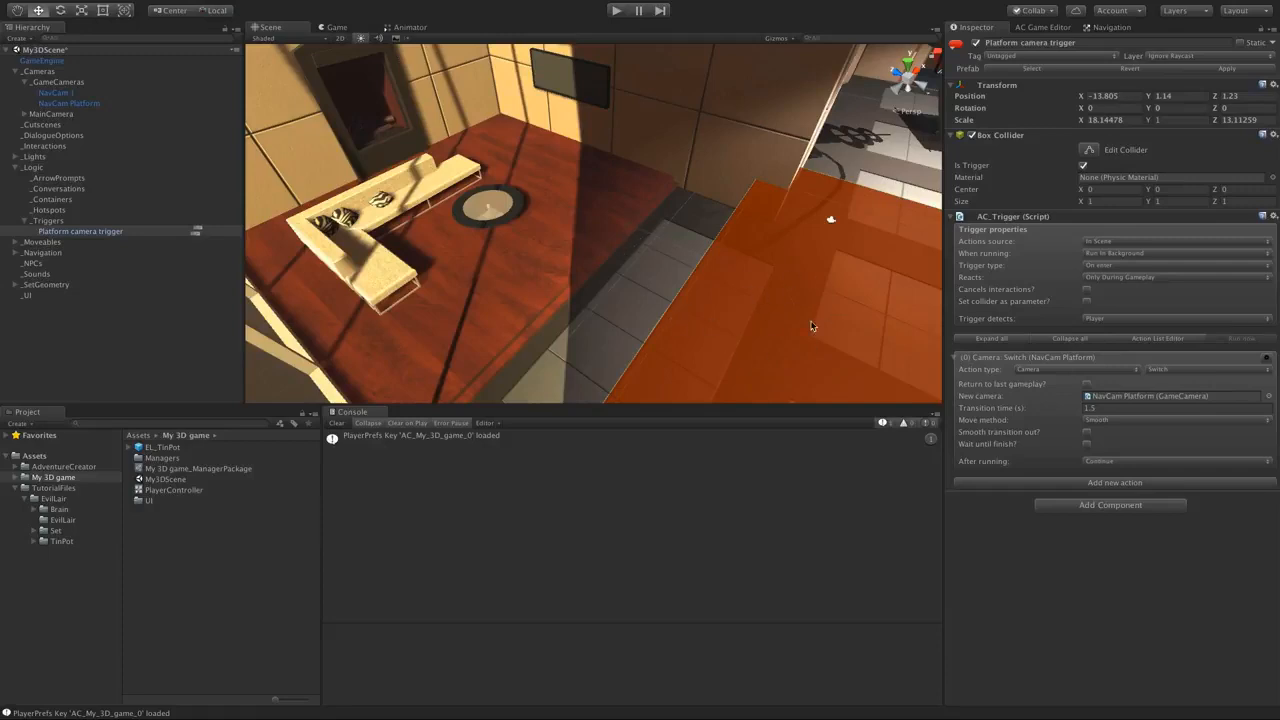
key("ctrl+z")
left_click_drag(772, 309, 606, 287, "alt")
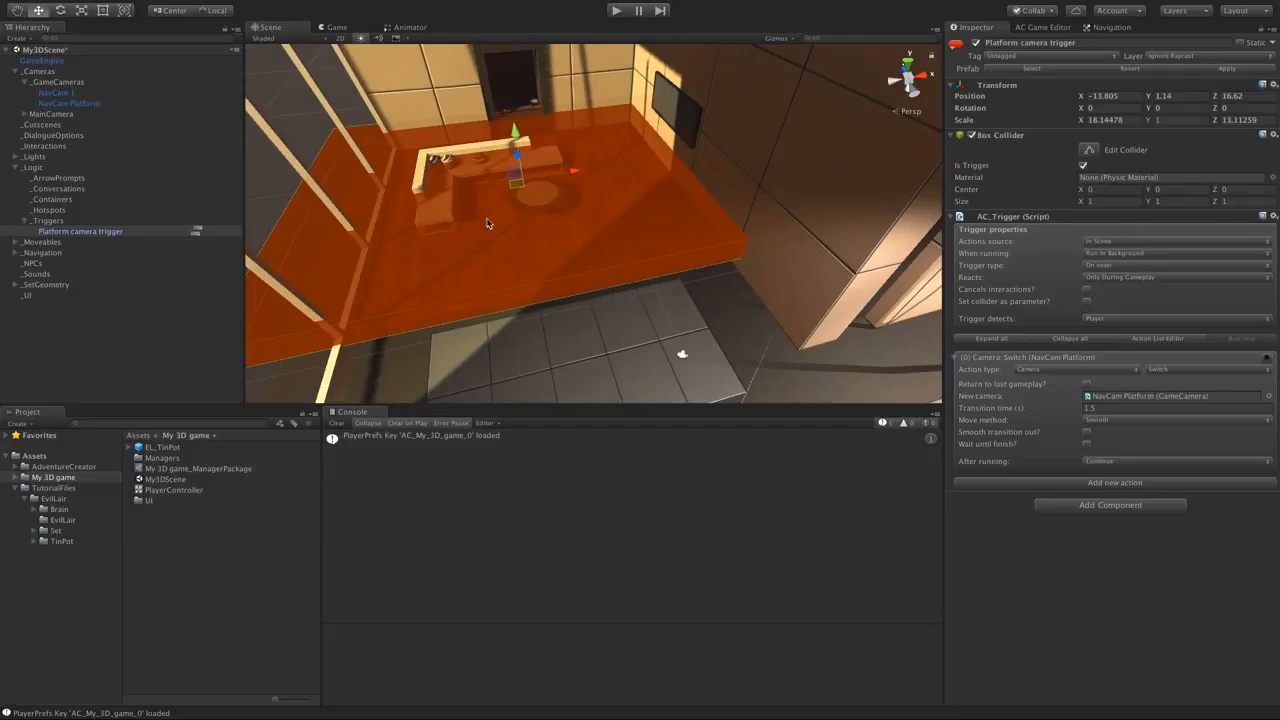
- Add a second AC_Trigger component to Platform camera trigger and collapse the first one
left_click(1080, 505)
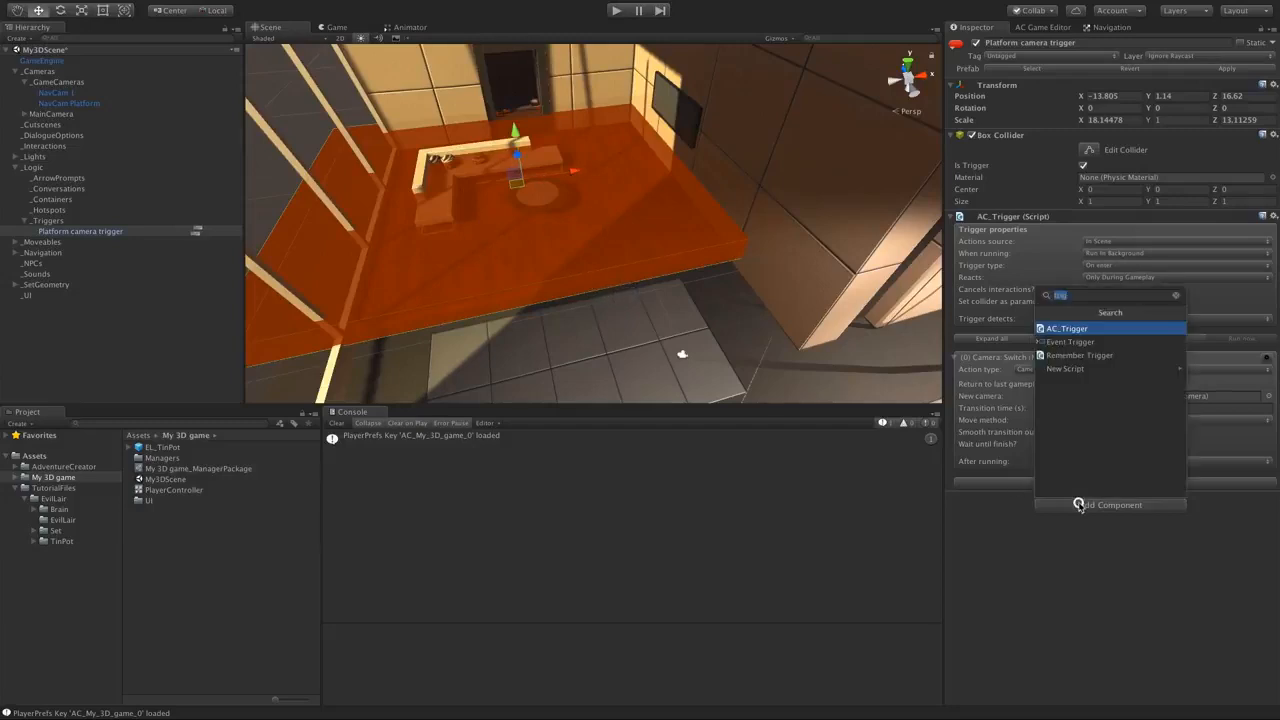
key("BackSpace")
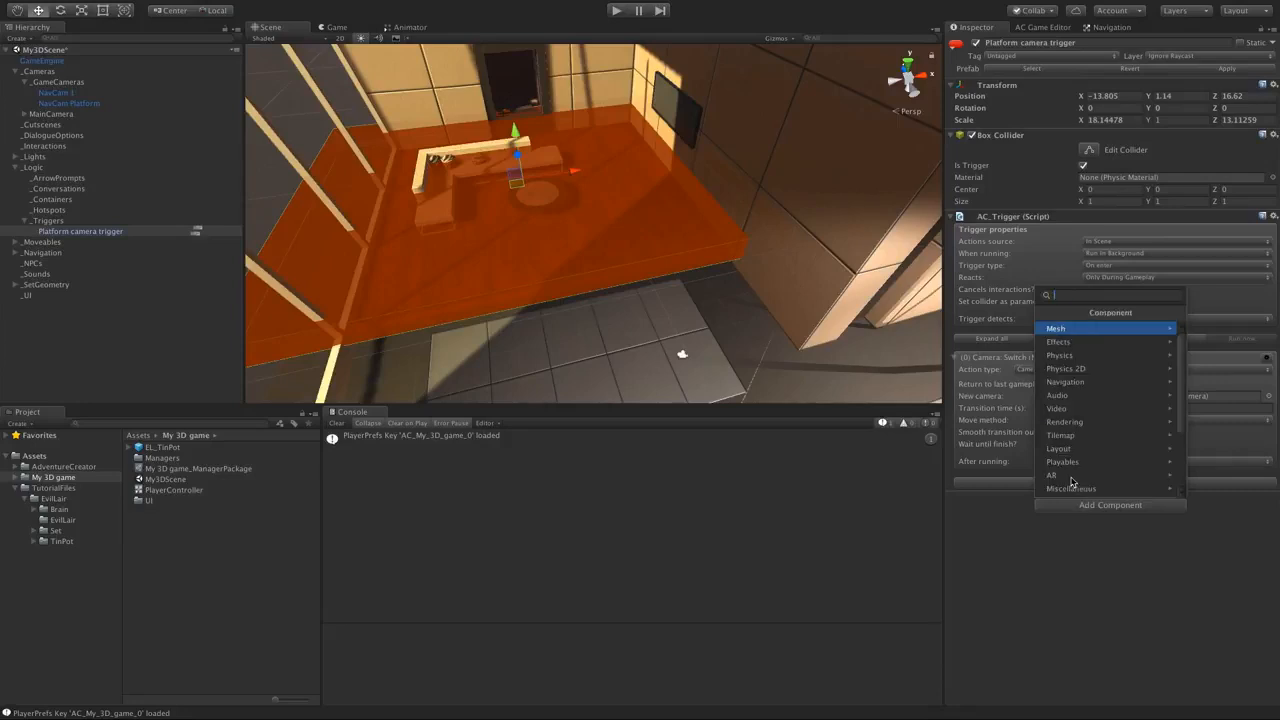
type("trigger")
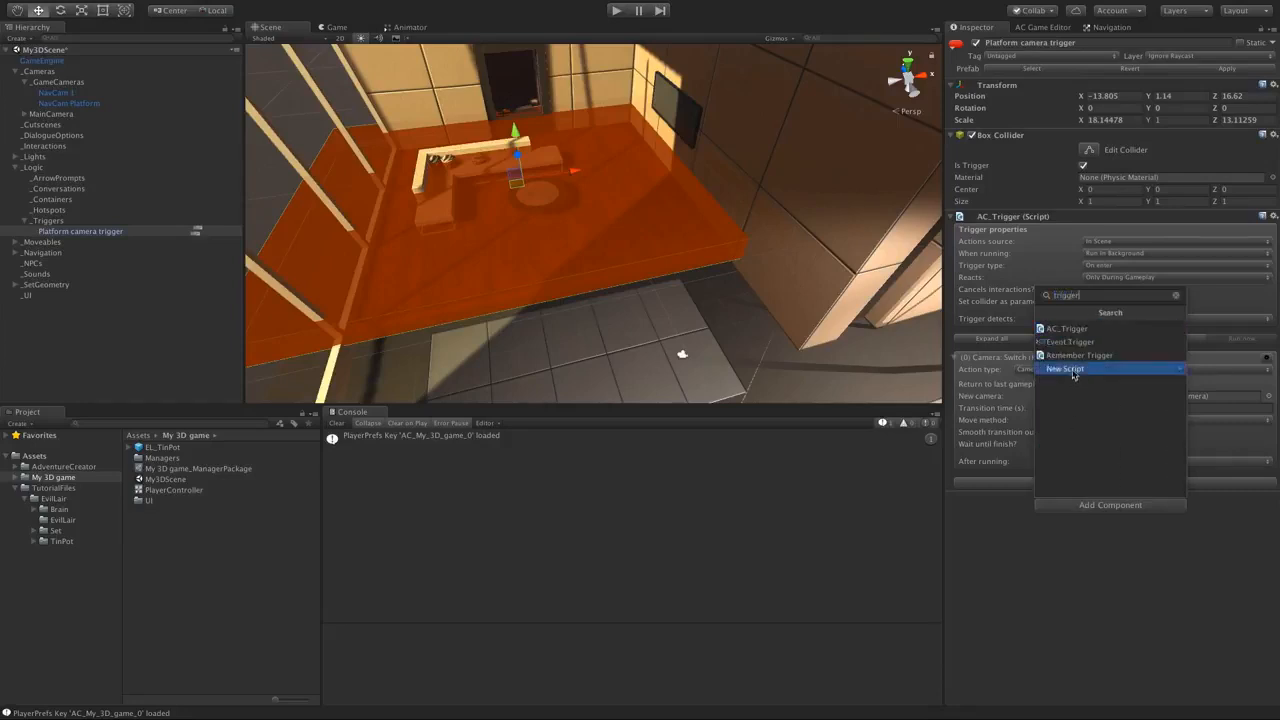
left_click(1078, 330)
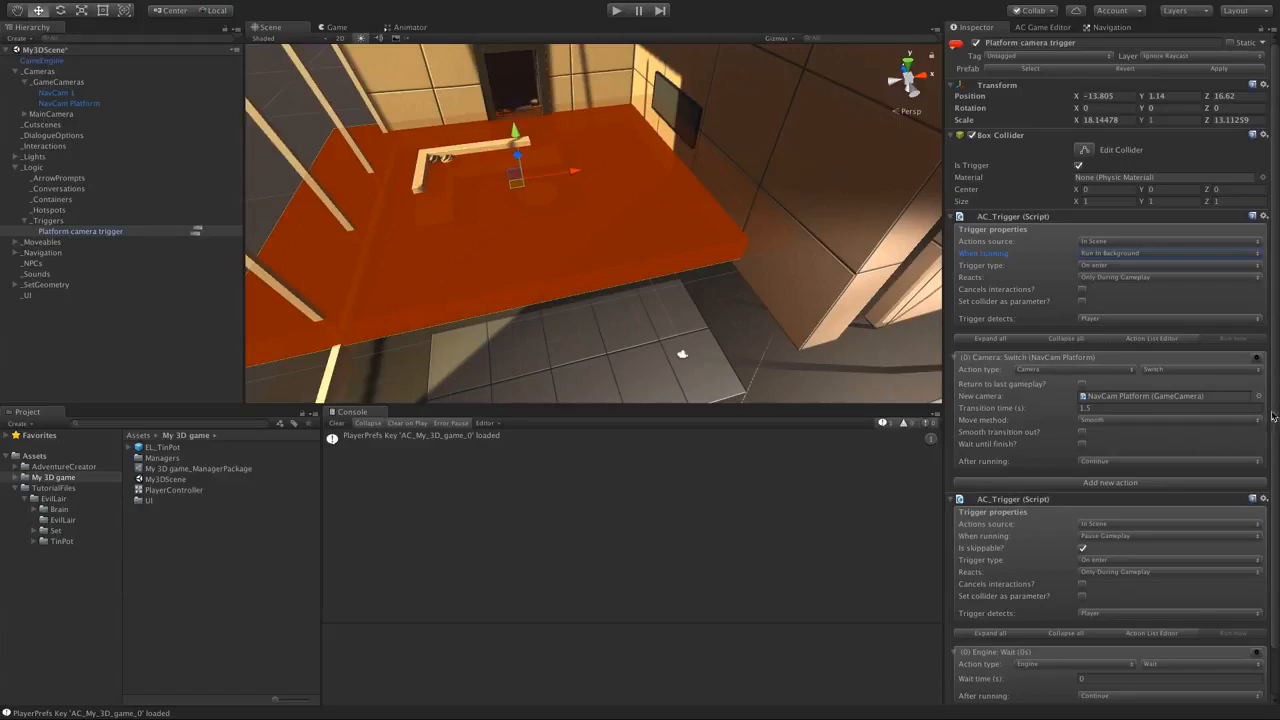
left_click(958, 217)
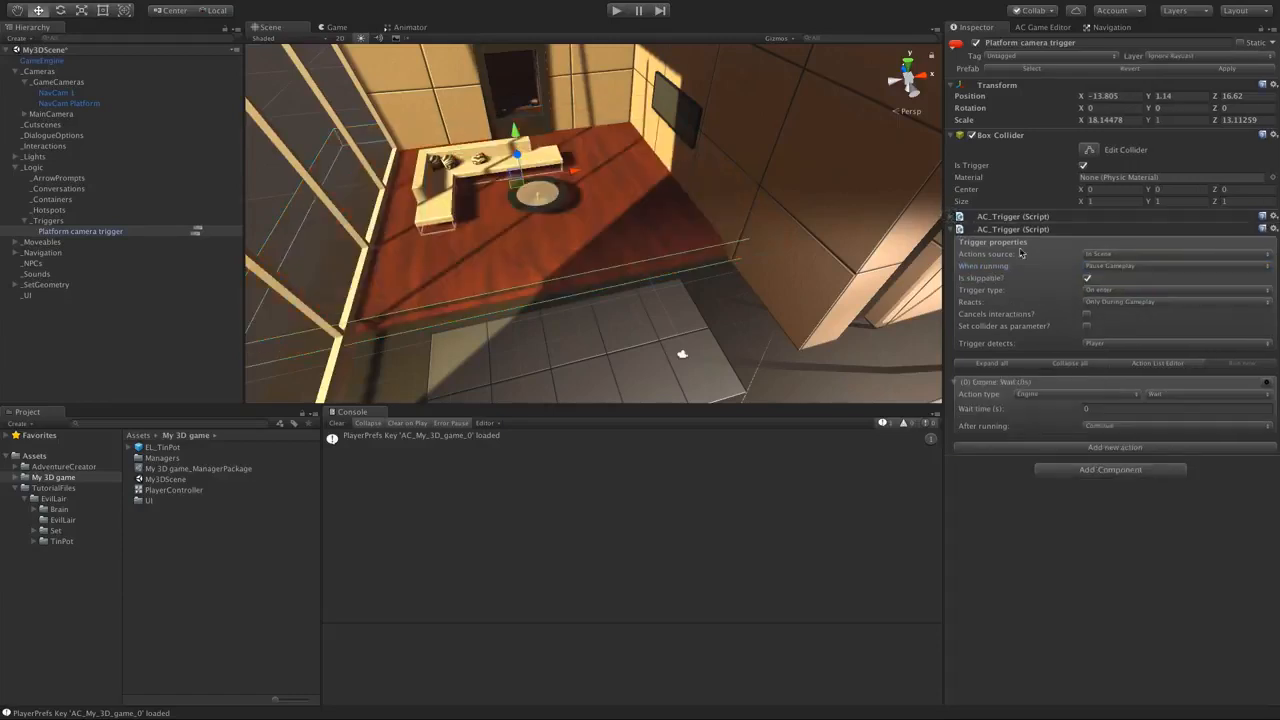
- Set the second AC_Trigger to Run In Background with the trigger type On exit
left_click(1088, 266)
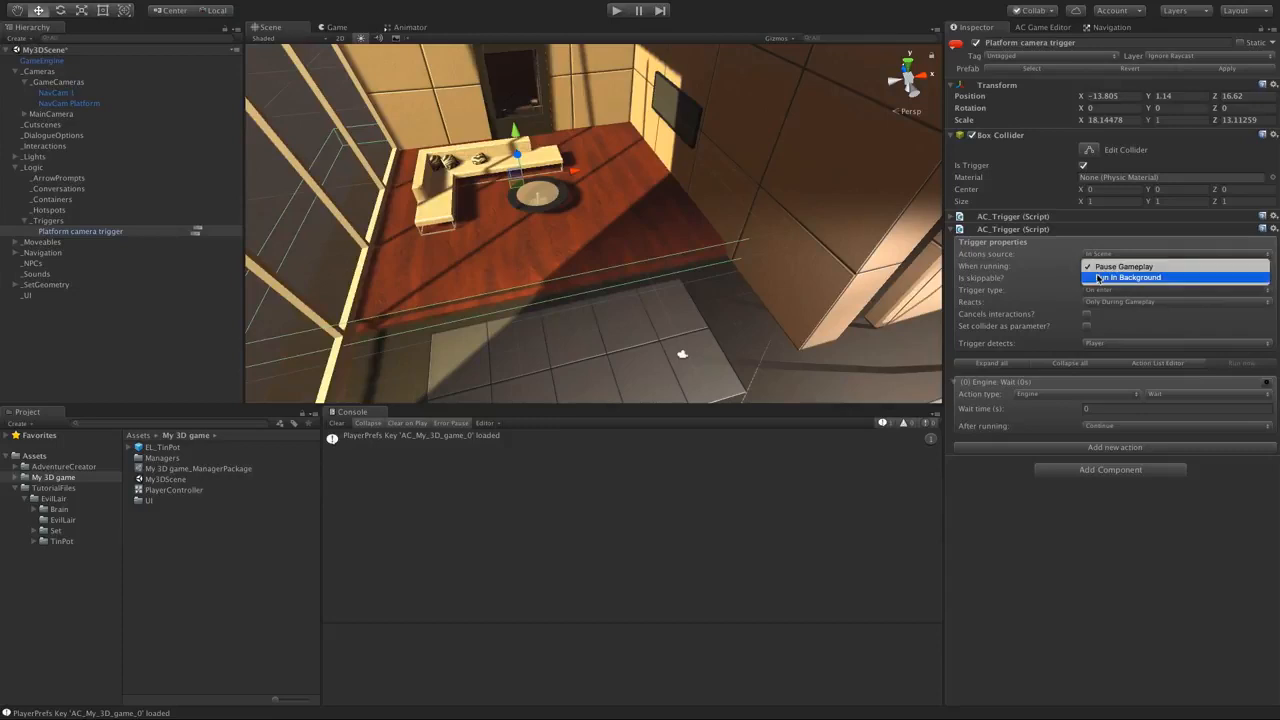
left_click(1098, 278)
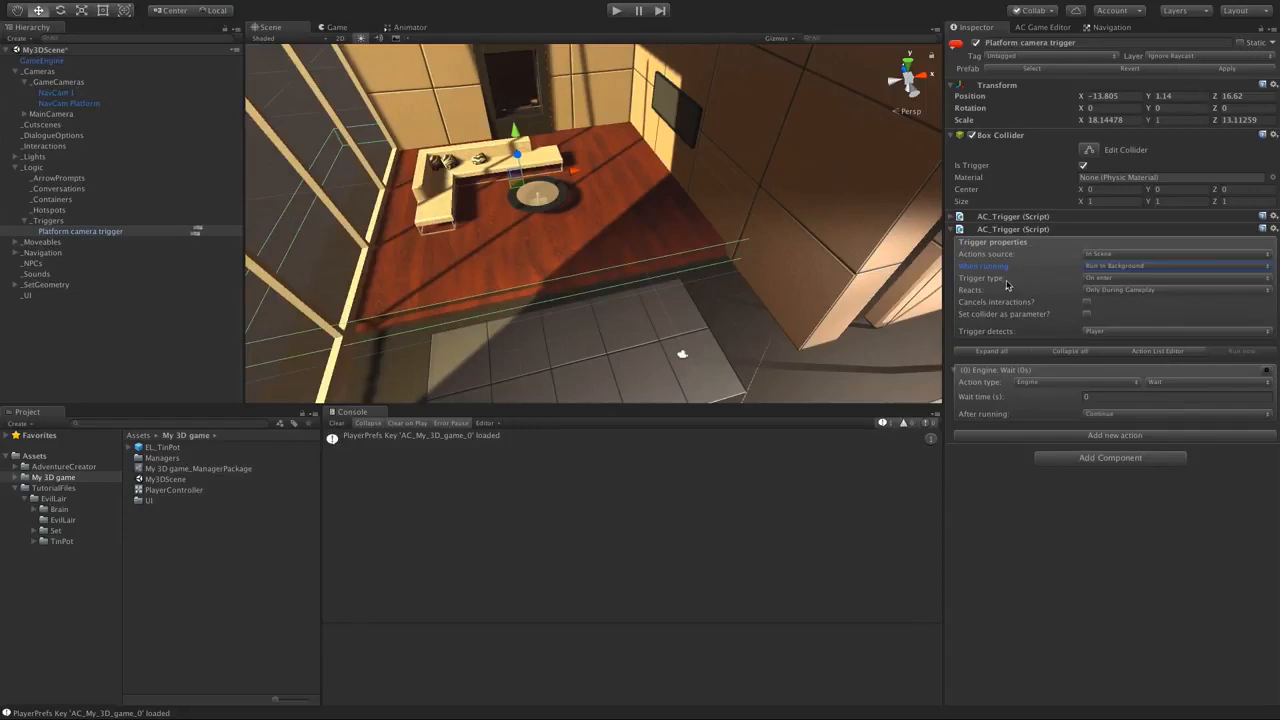
left_click(1103, 278)
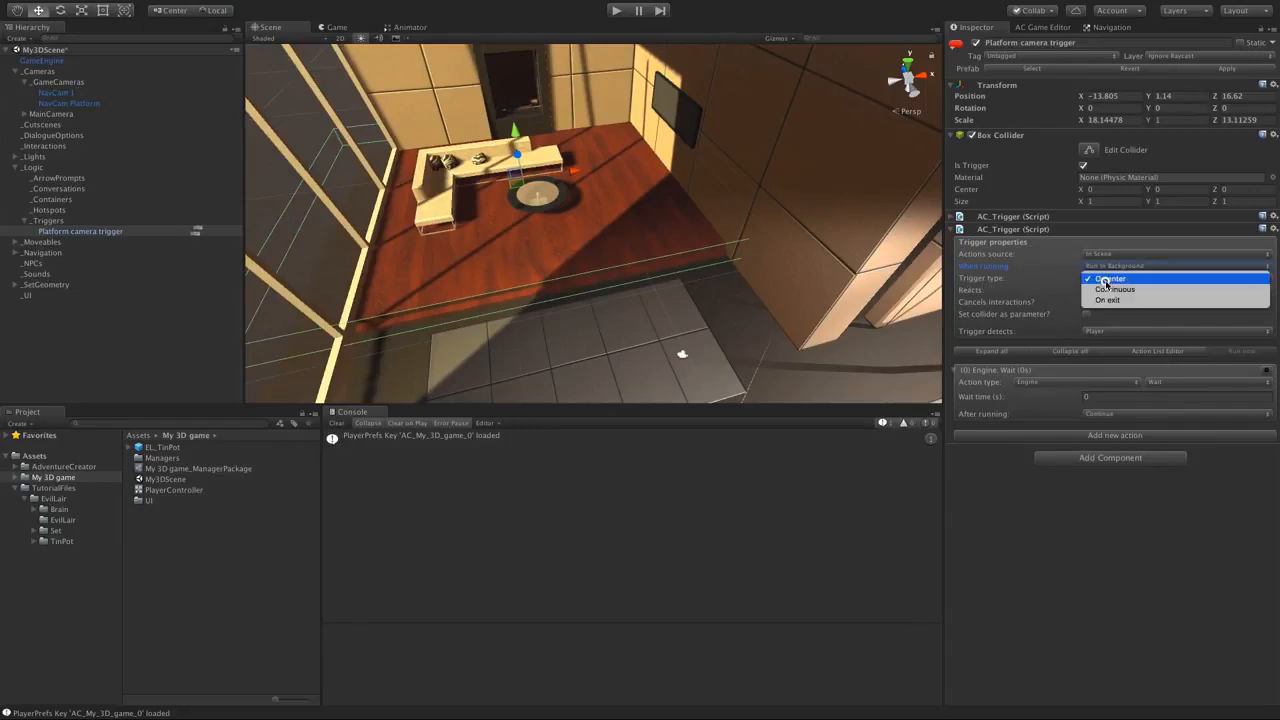
left_click(1107, 300)
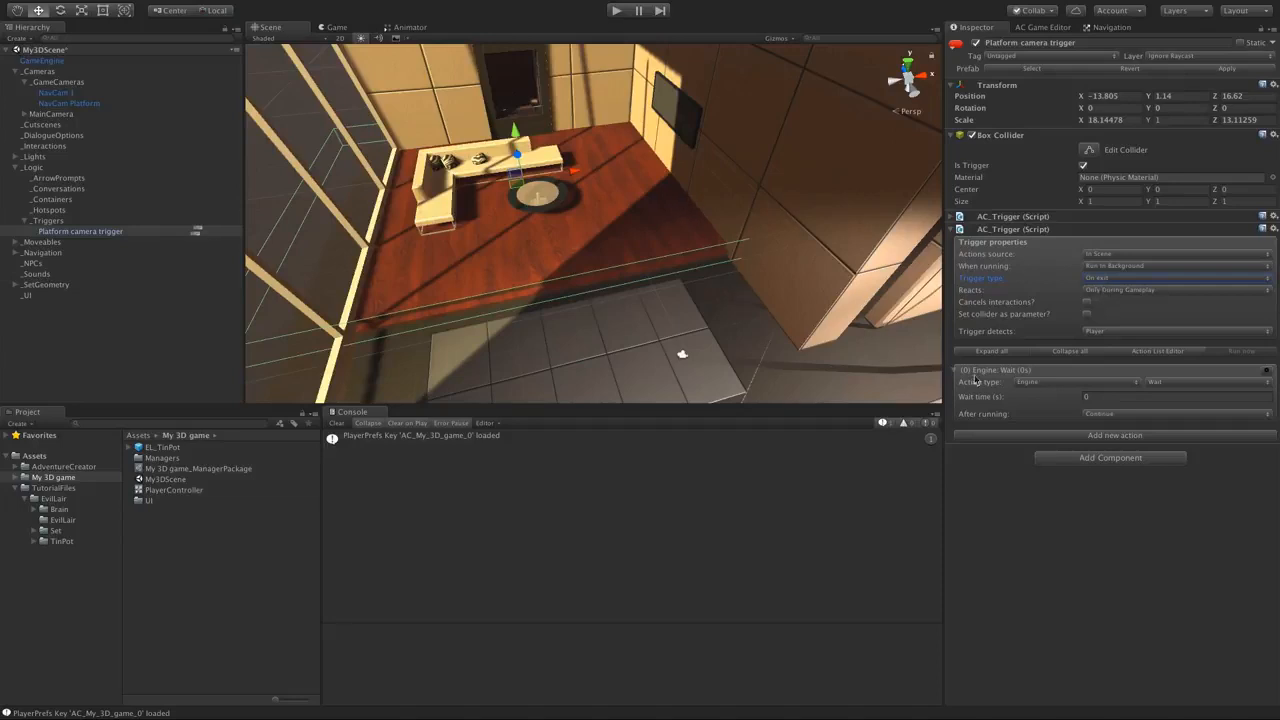
- Change the second AC_Trigger's Engine: Wait action to Camera: Switch
left_click(1042, 382)
left_click(1040, 341)
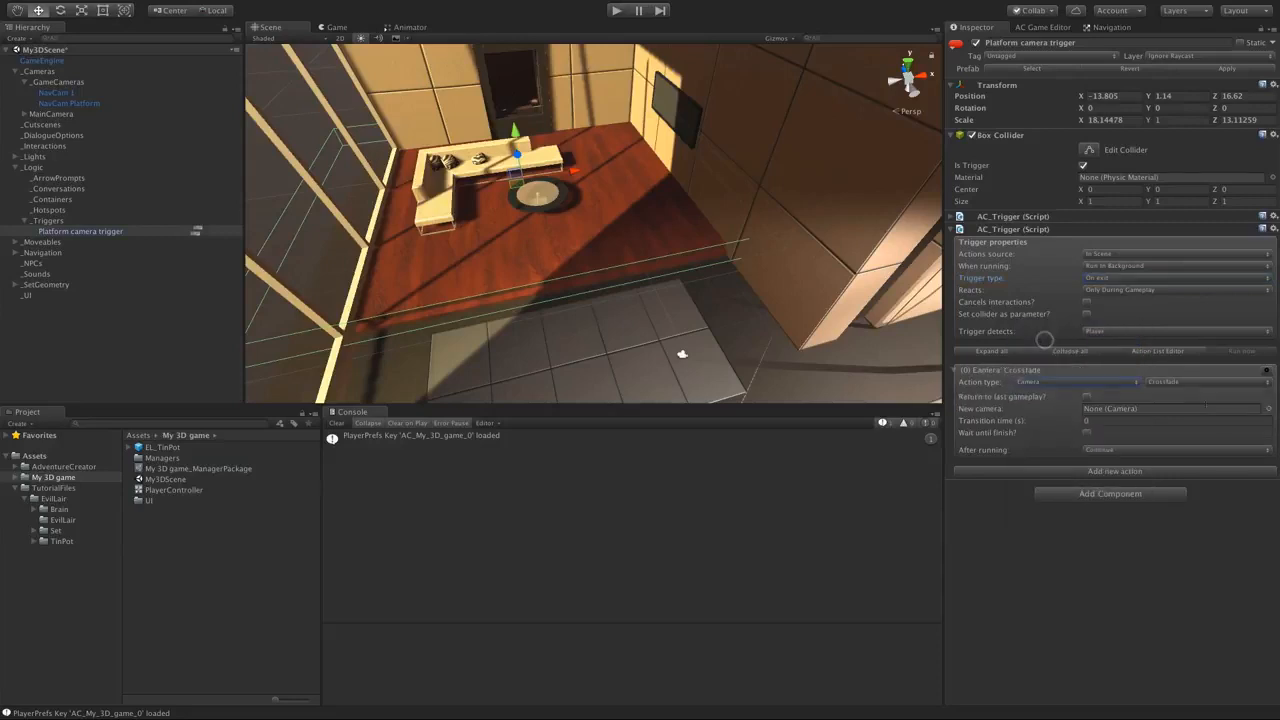
left_click(1170, 382)
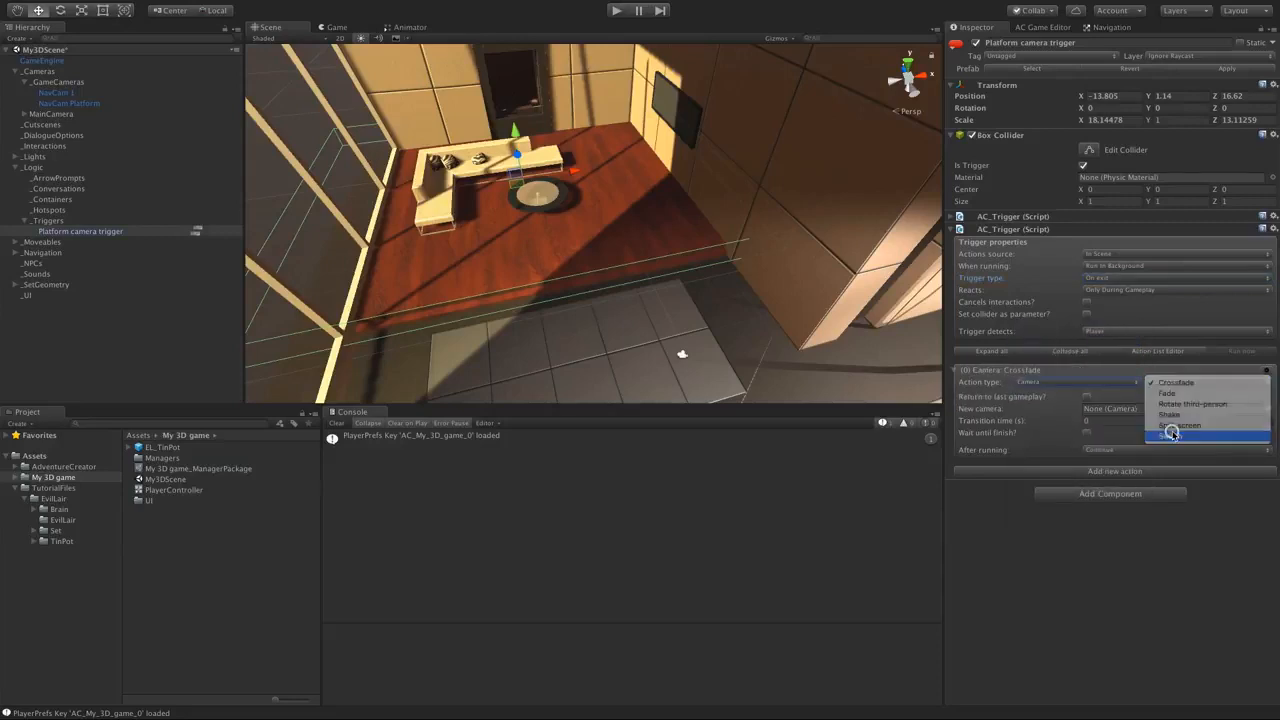
left_click(1170, 436)
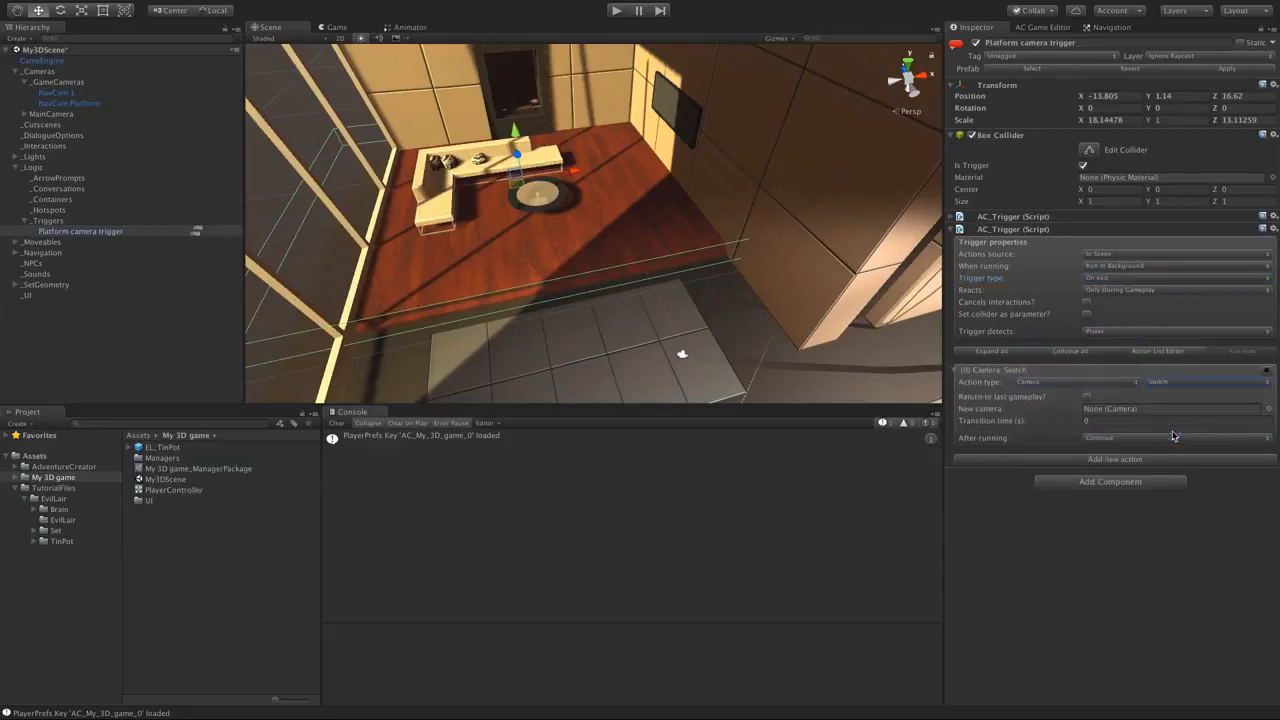
- Make the exit trigger's Camera: Switch action use NavCam 1 as its new camera, with a 1.5-second transition and the Smooth move method
left_click_drag(52, 93, 1131, 410)
left_click(1089, 420)
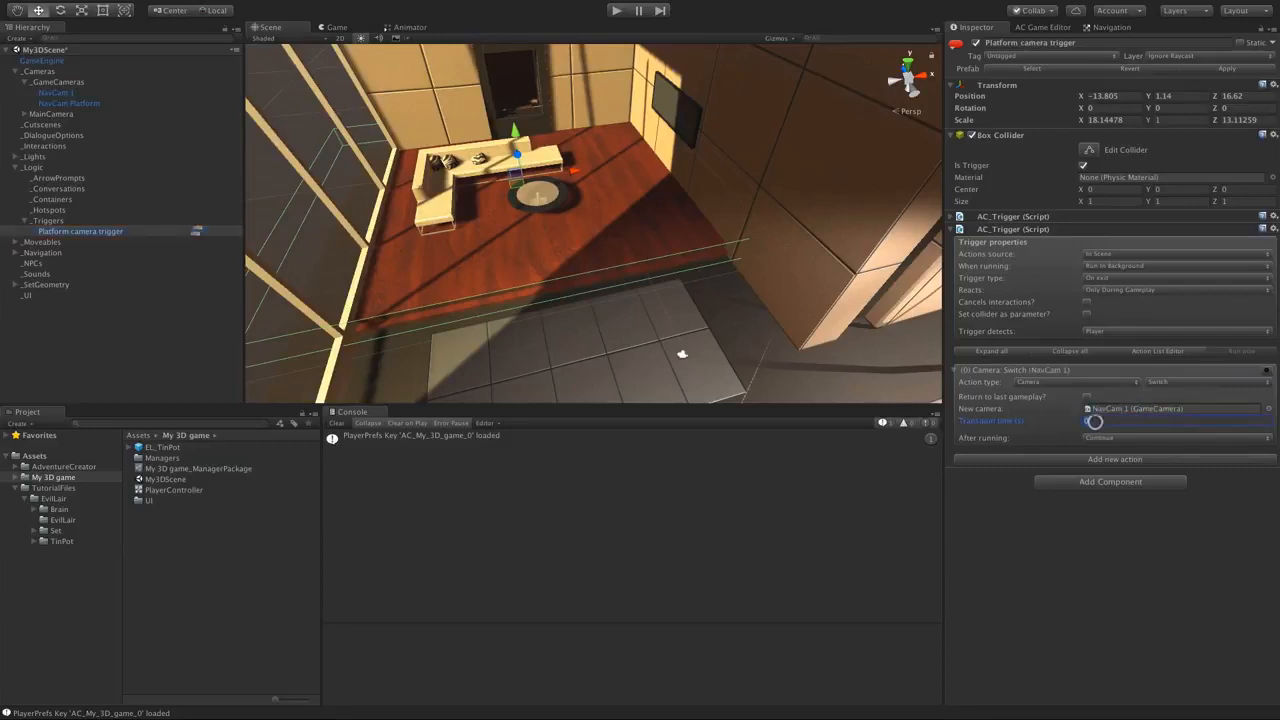
type("1.5")
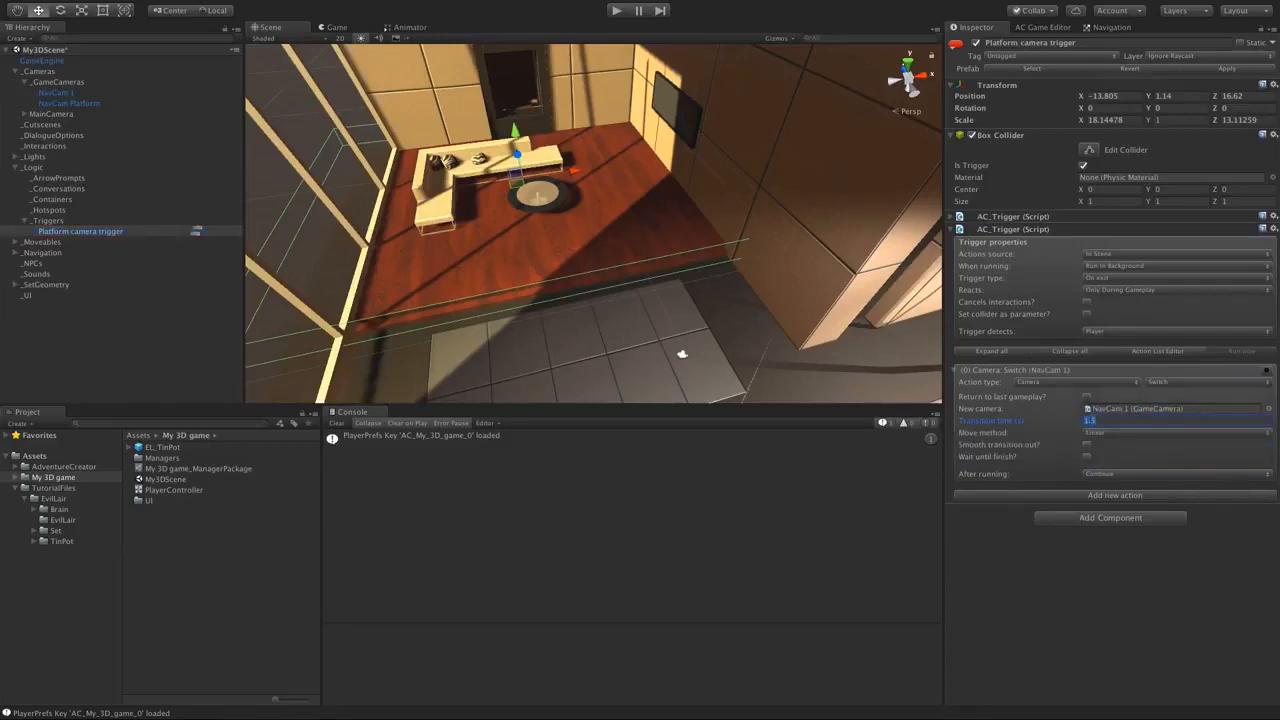
left_click(1104, 436)
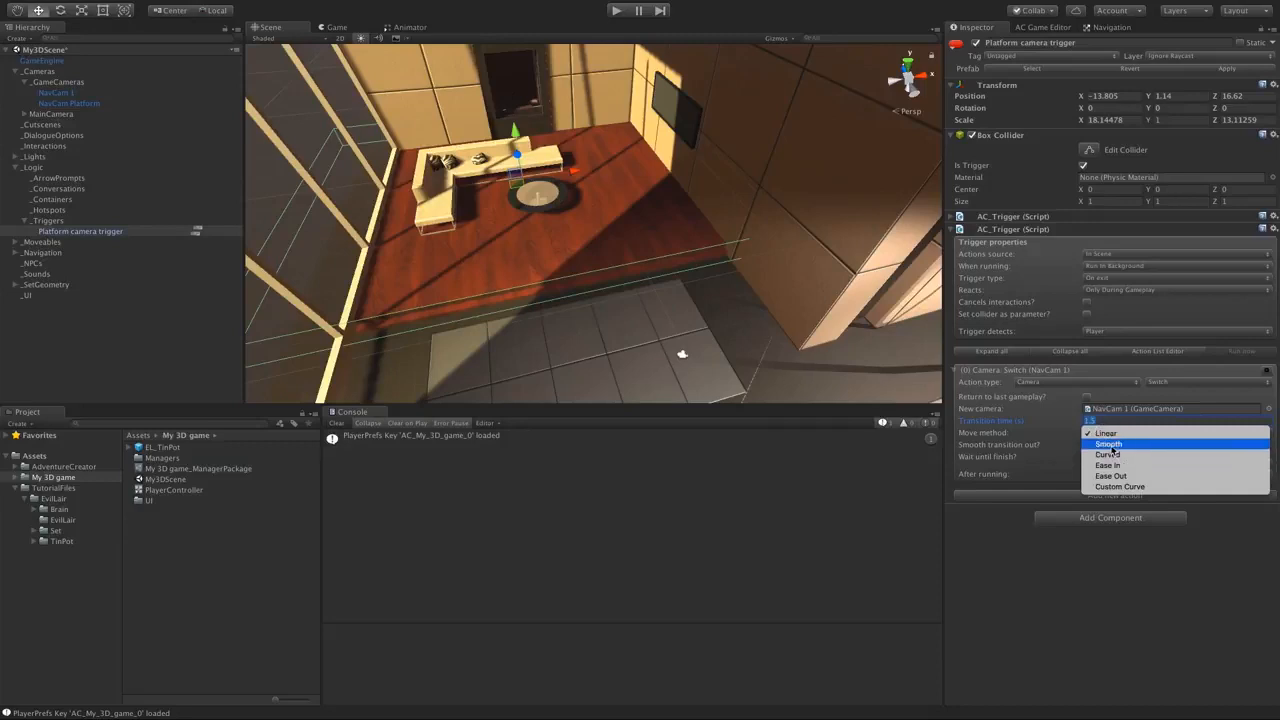
left_click(1108, 444)
- Test the camera triggers in play mode by walking the player onto the platform and back off it
key("ctrl+p")
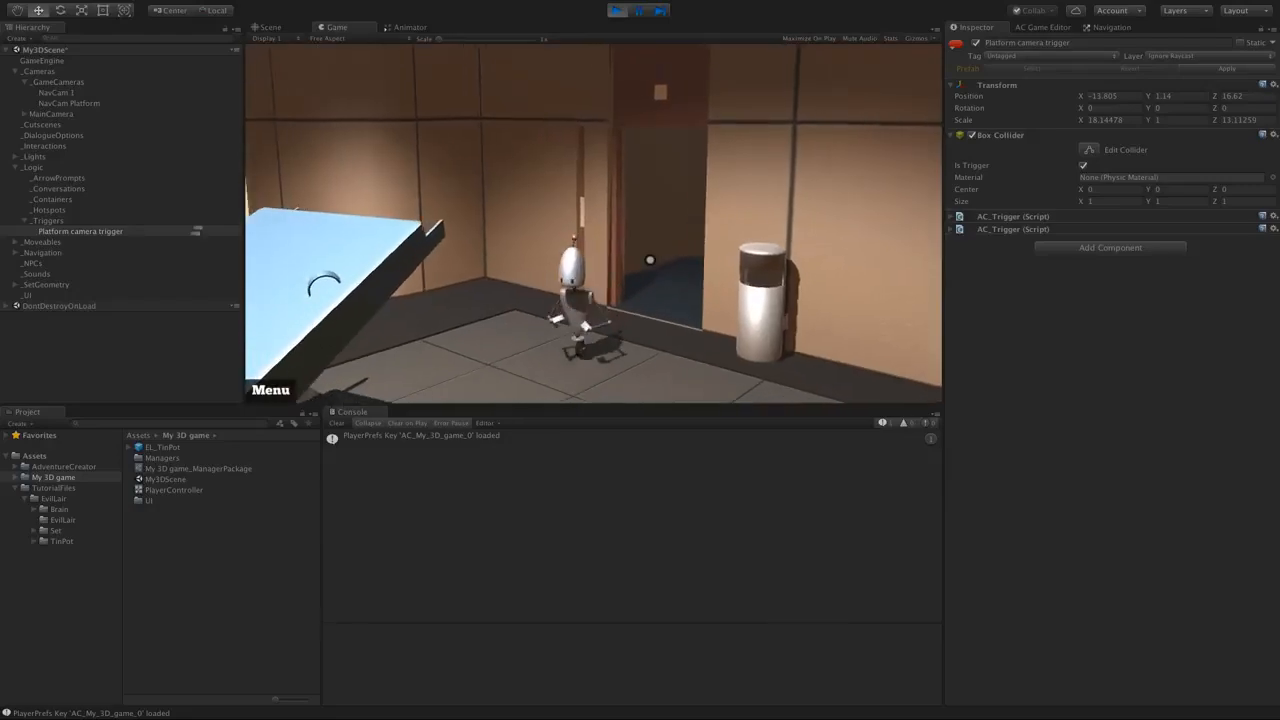
key("Down")
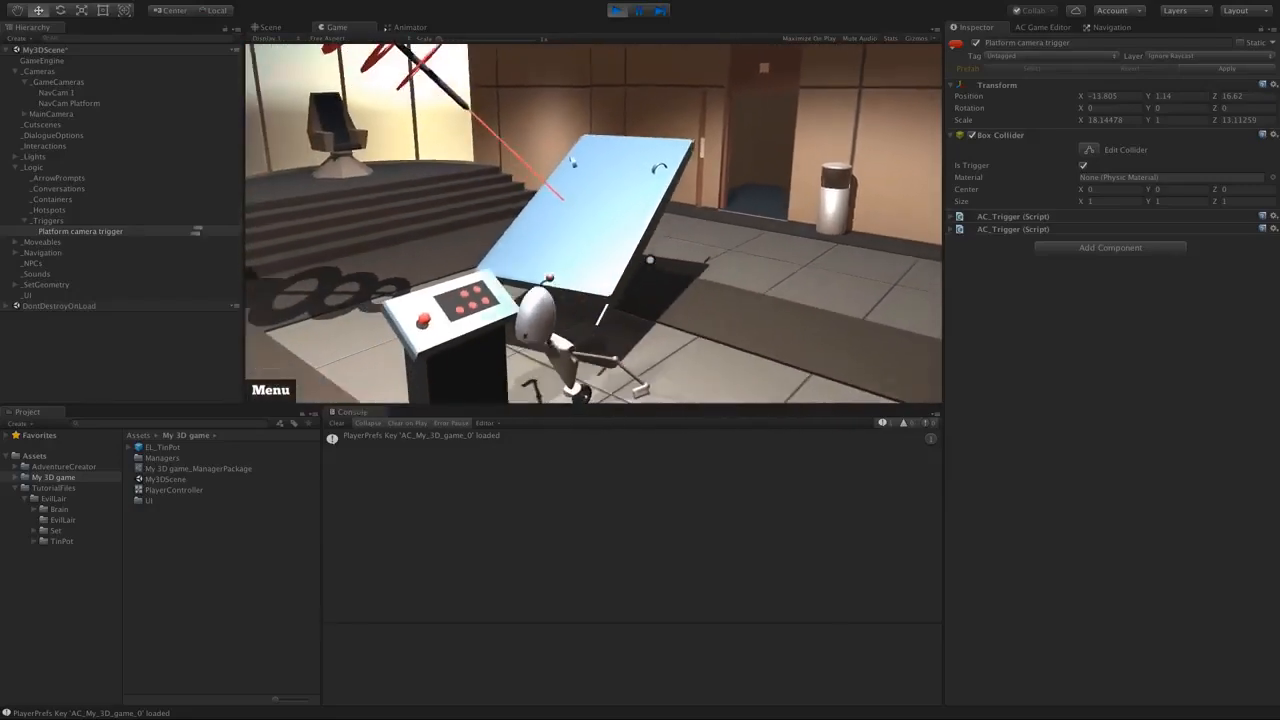
key("Left")
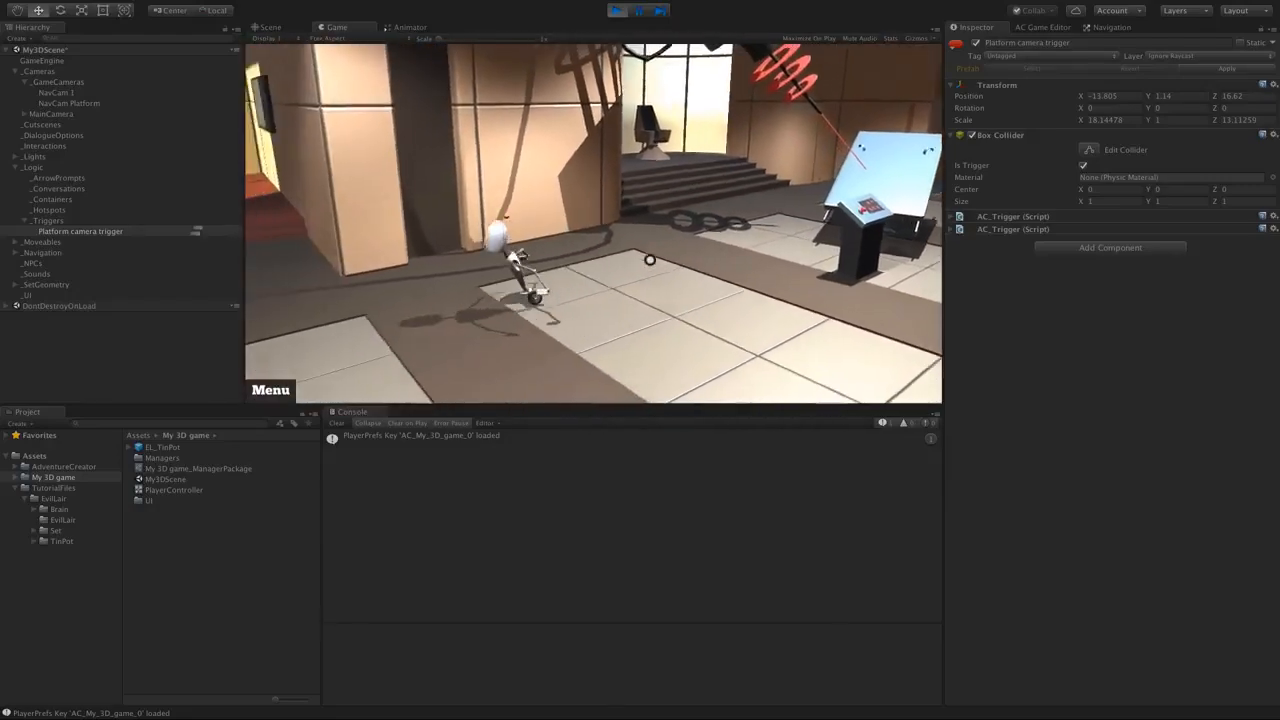
key("Up")
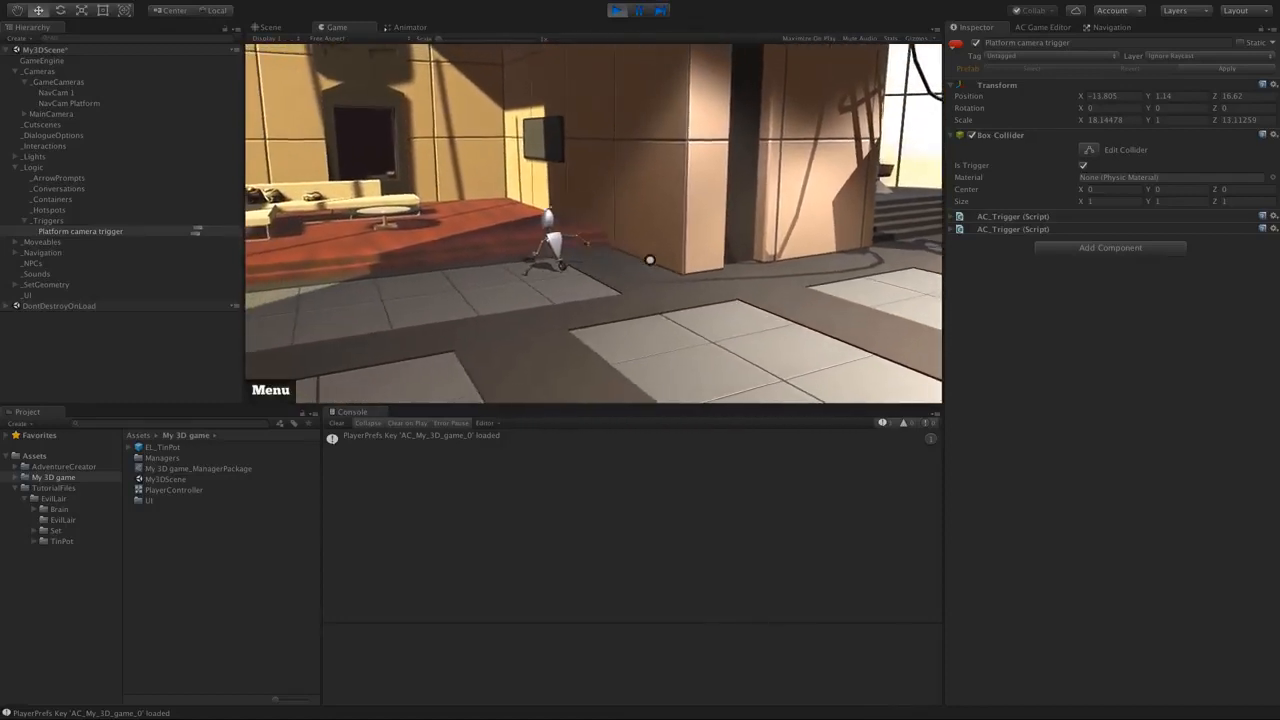
key("Up")
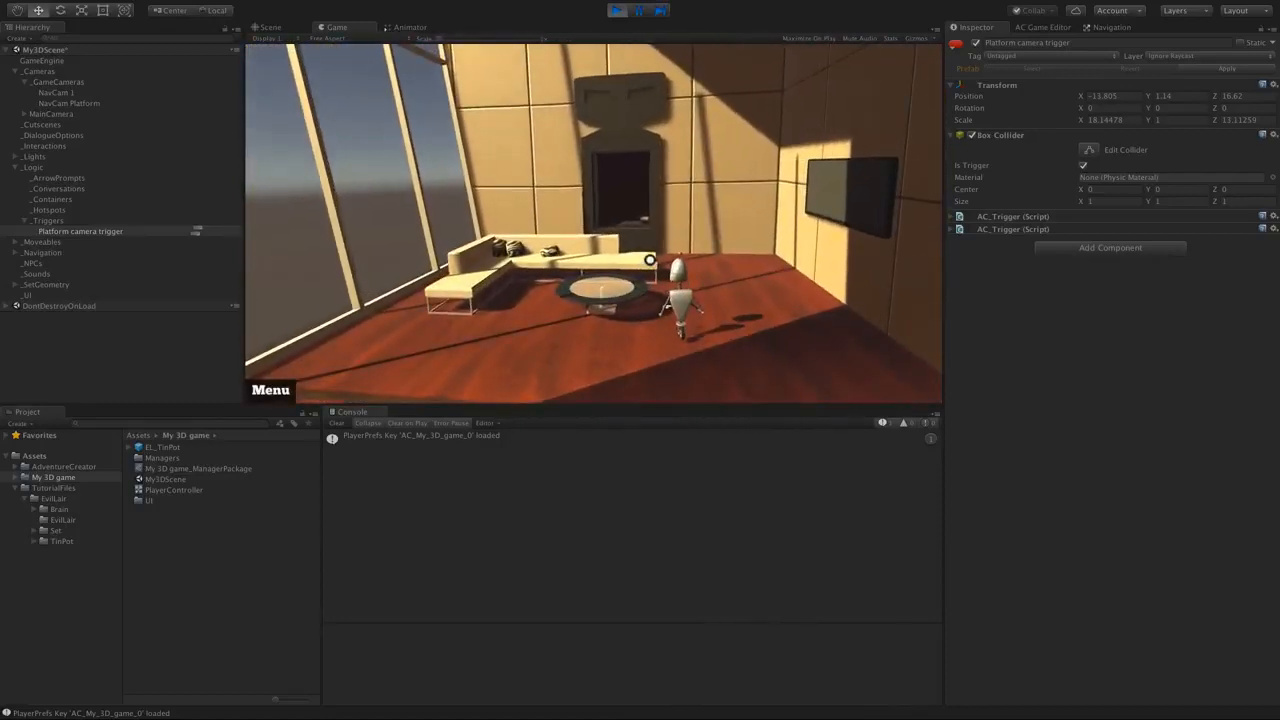
key("Down")
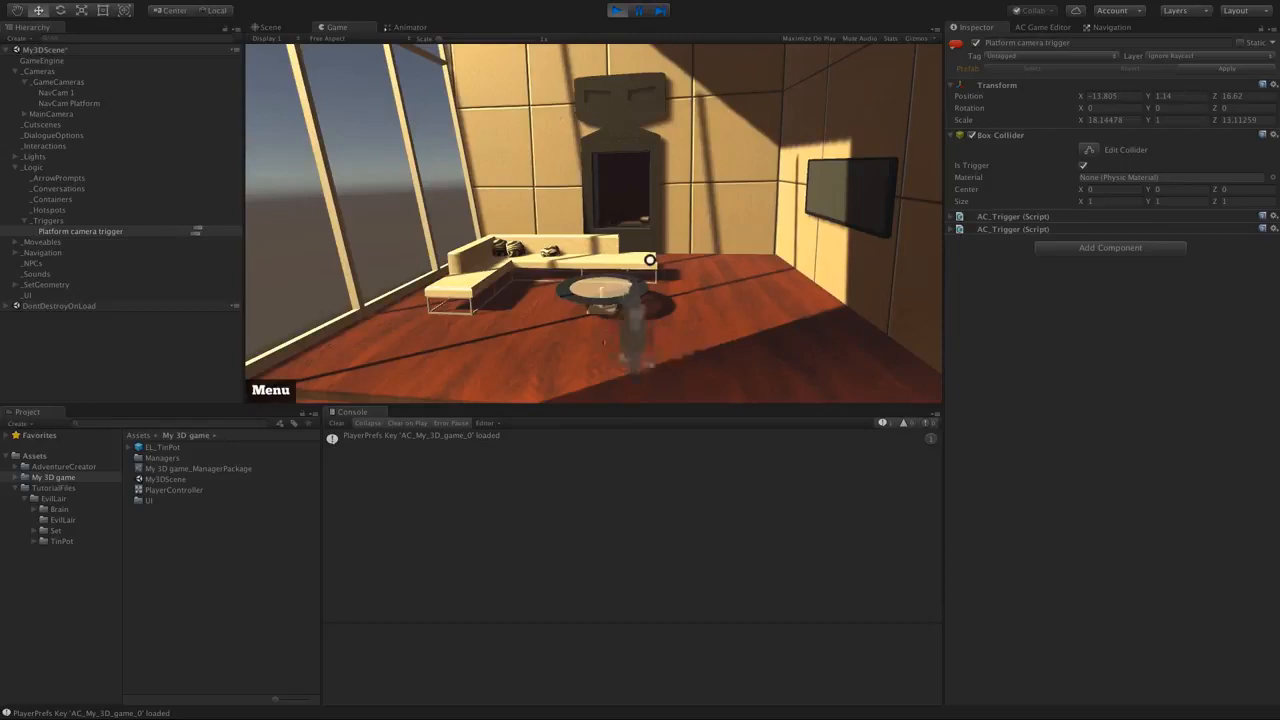
key("Down")
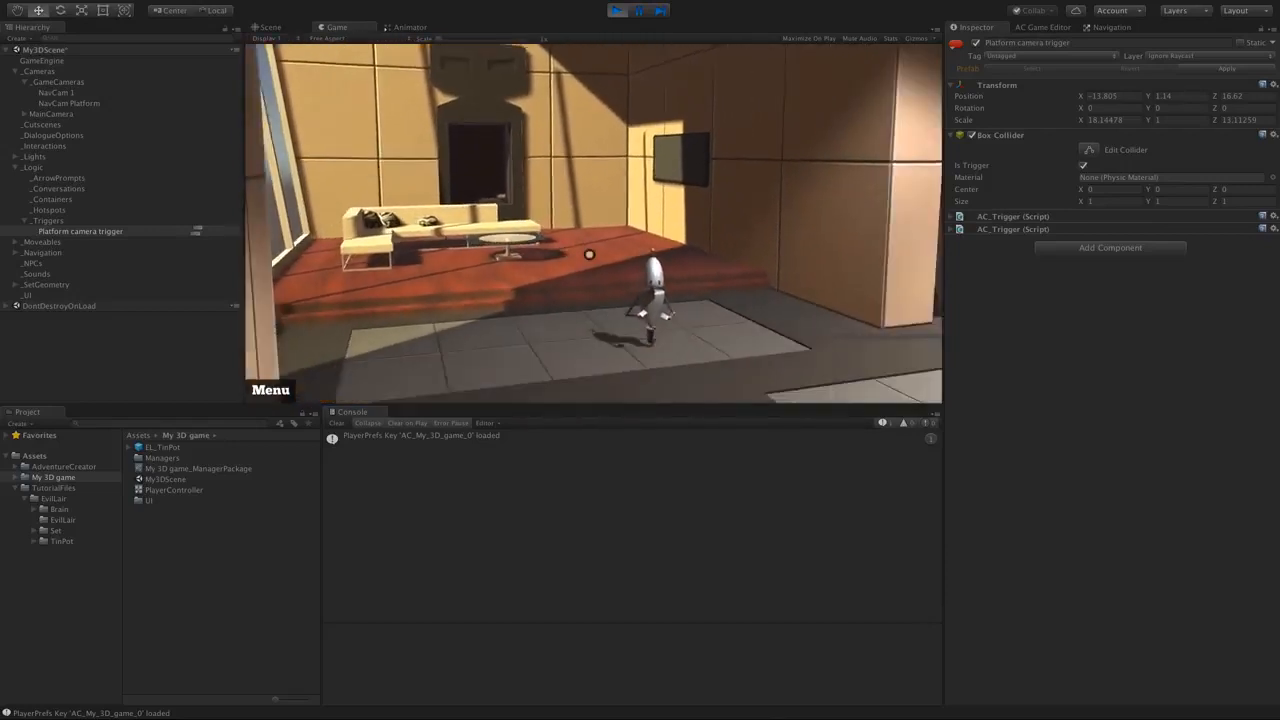
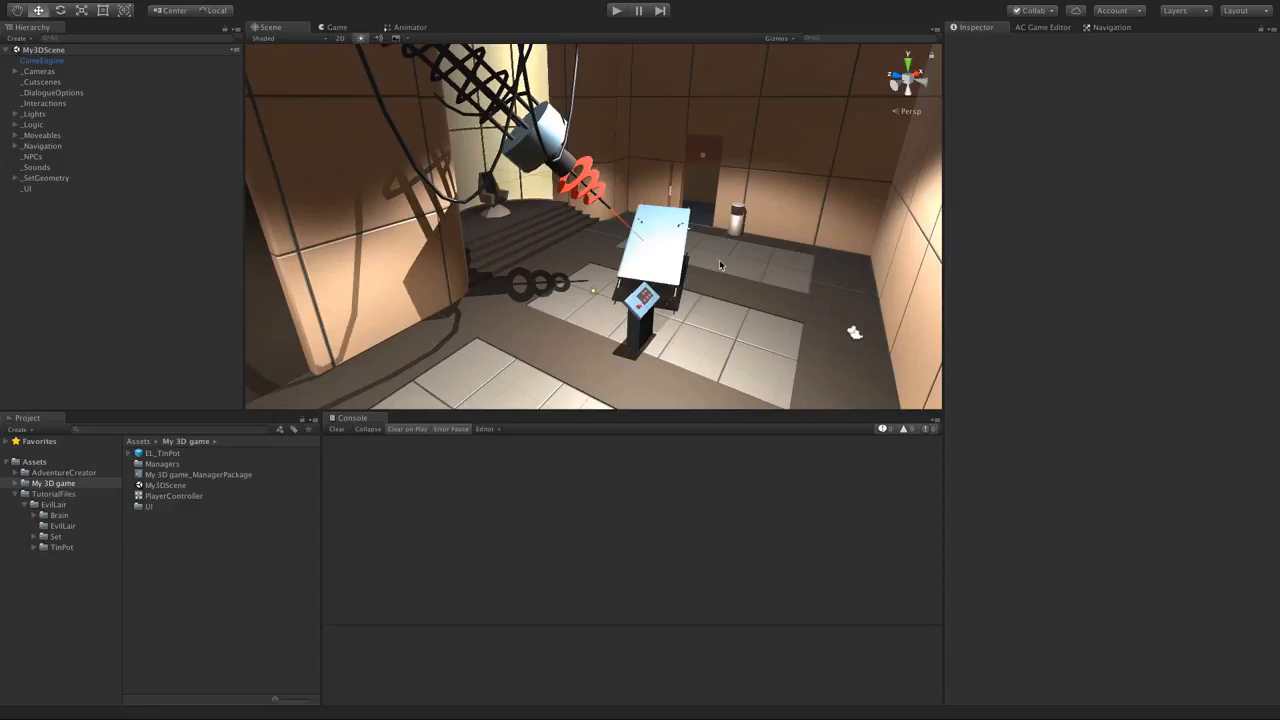
- Examine the lift doorway in the scene and select the Lift object inside _SetGeometry
mouse_move(719, 259)
left_mouse_down("alt")
mouse_move(734, 280)
mouse_move(716, 277)
left_mouse_up("alt")
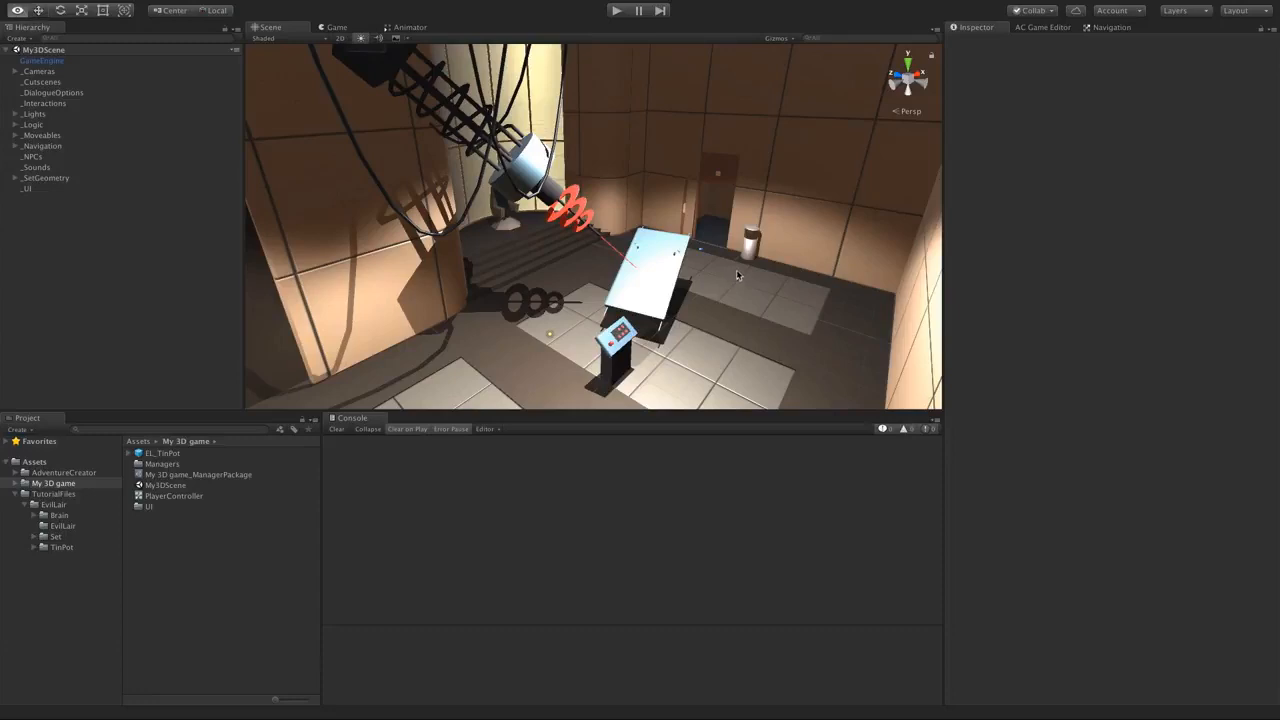
left_click_drag(738, 280, 508, 321, "alt")
left_click_drag(563, 267, 612, 239, "alt")
scroll(559, 241, "up", 3)
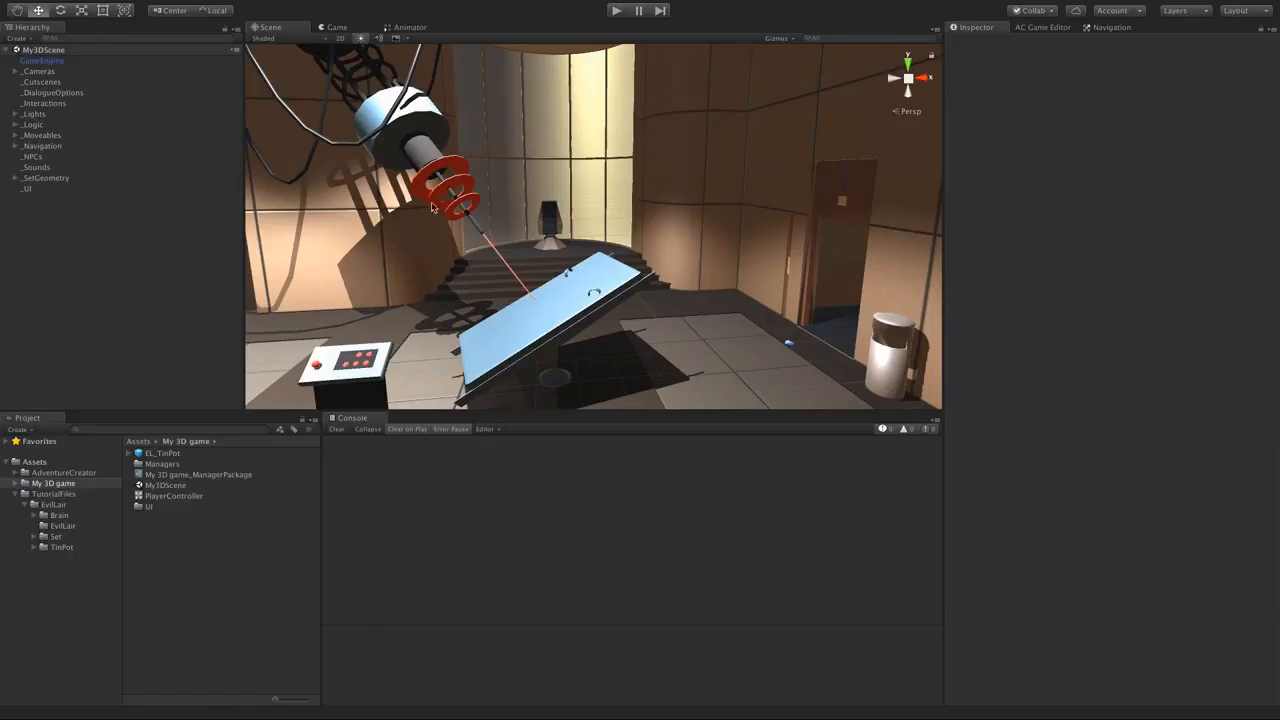
middle_click_drag(721, 173, 543, 97)
left_click_drag(543, 97, 755, 219, "alt")
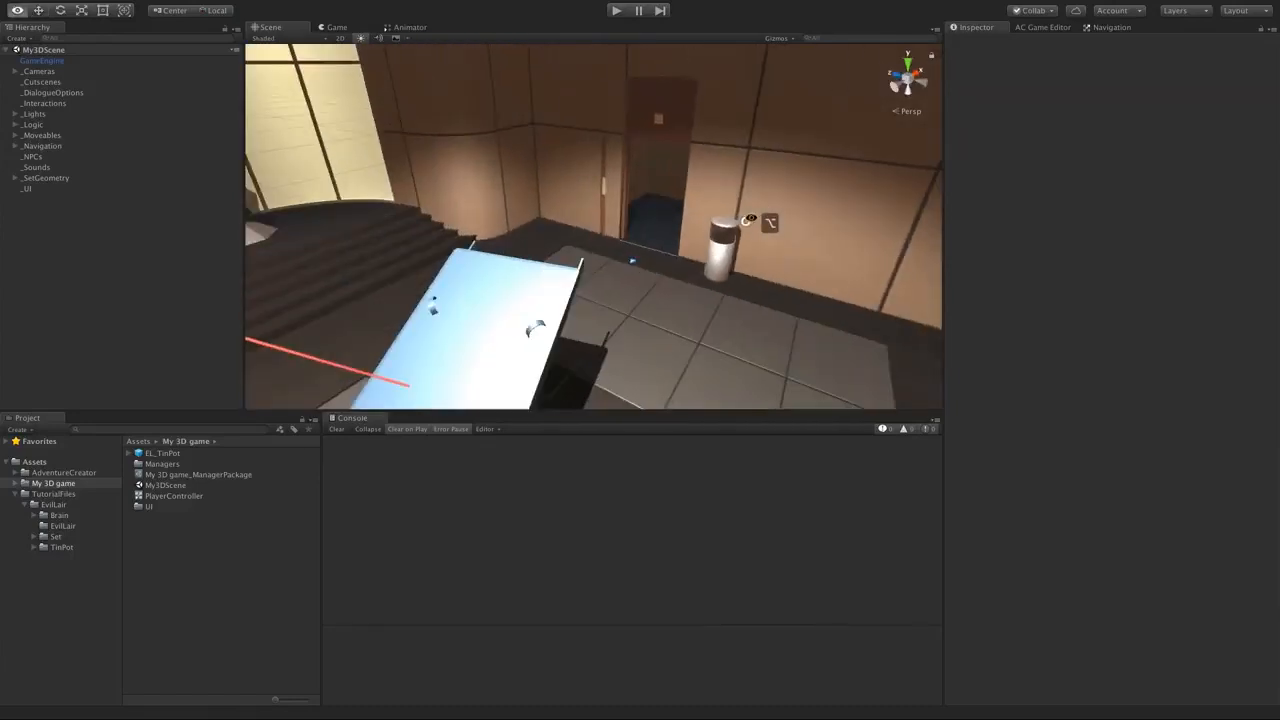
middle_click_drag(755, 219, 703, 235)
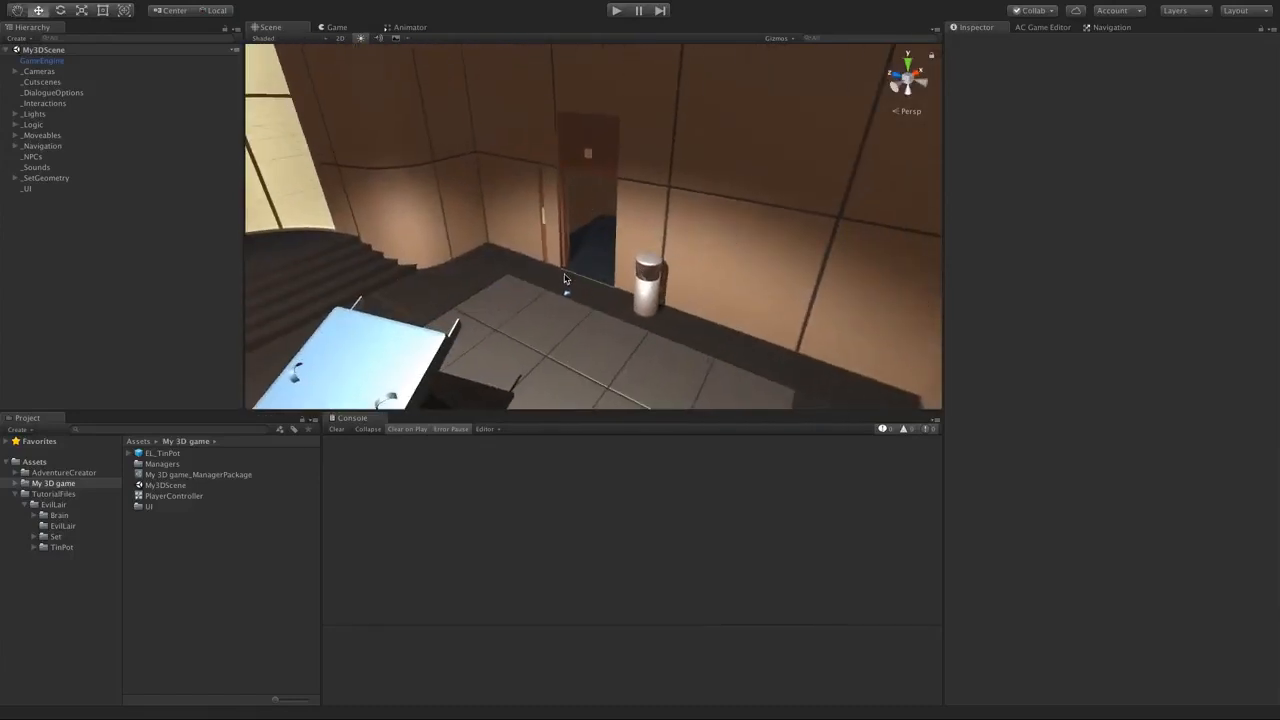
scroll(618, 270, "up", 5)
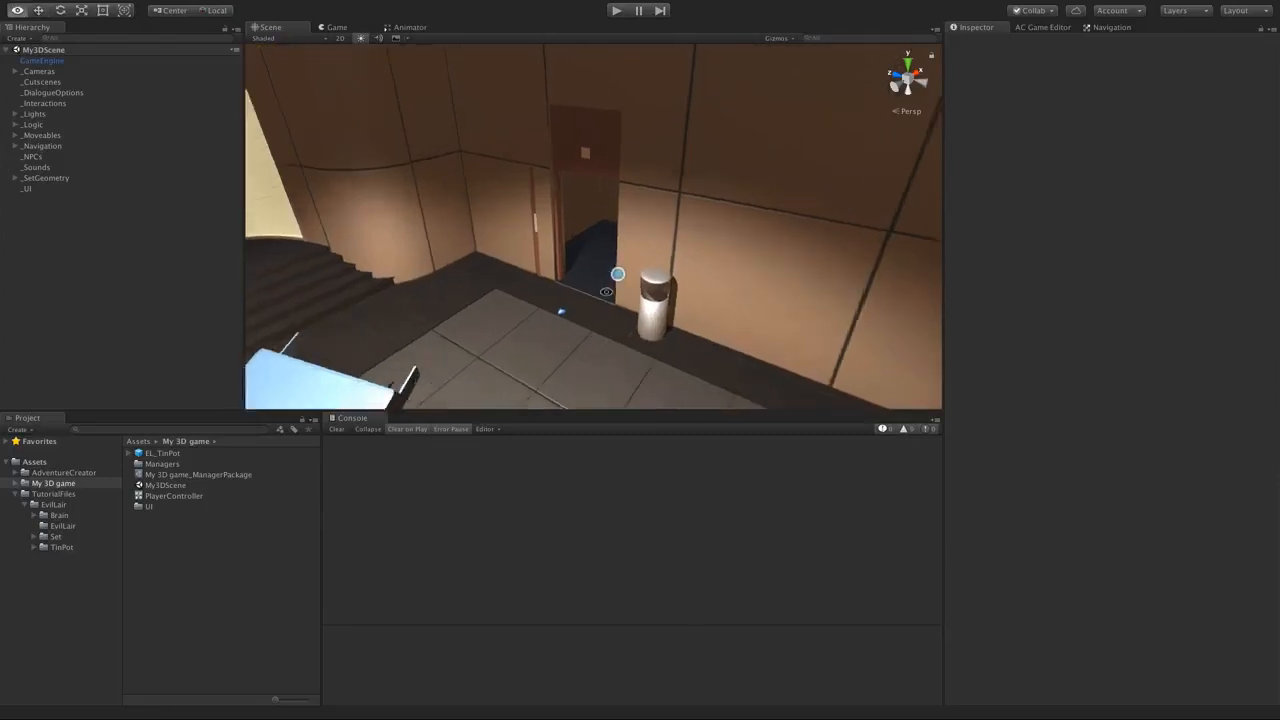
middle_click_drag(617, 274, 631, 308)
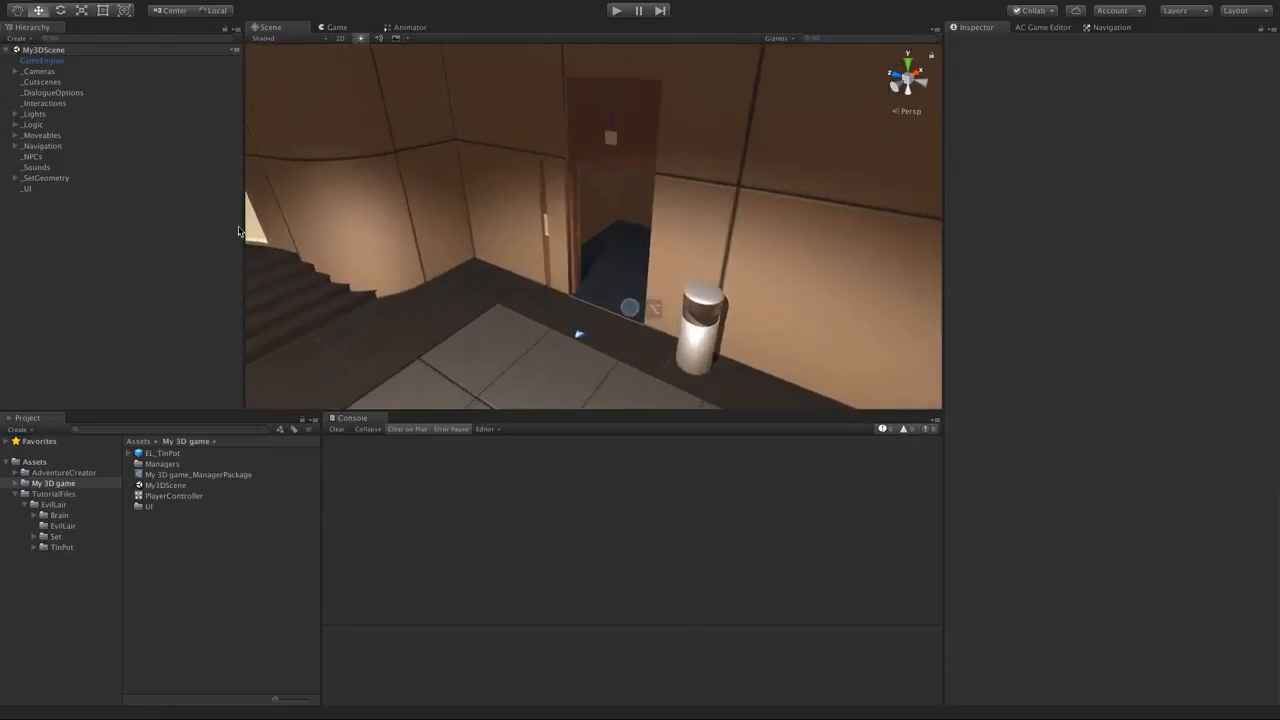
left_click(15, 178)
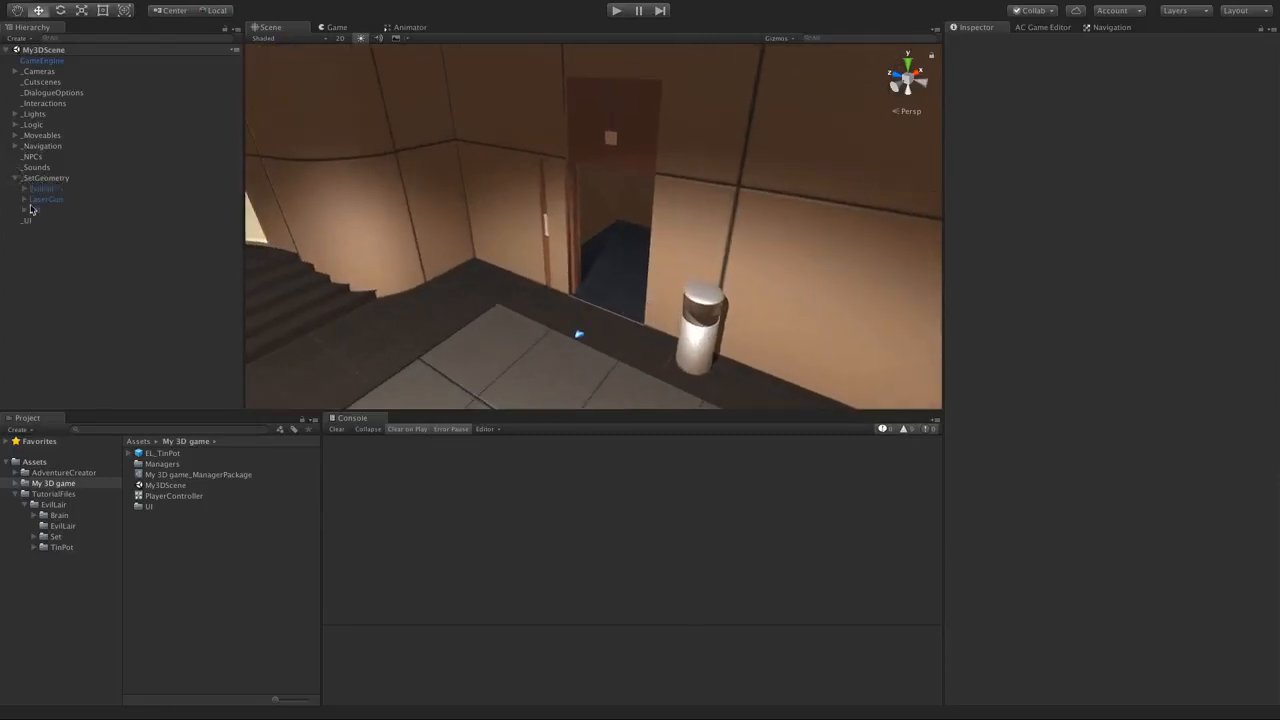
left_click(38, 211)
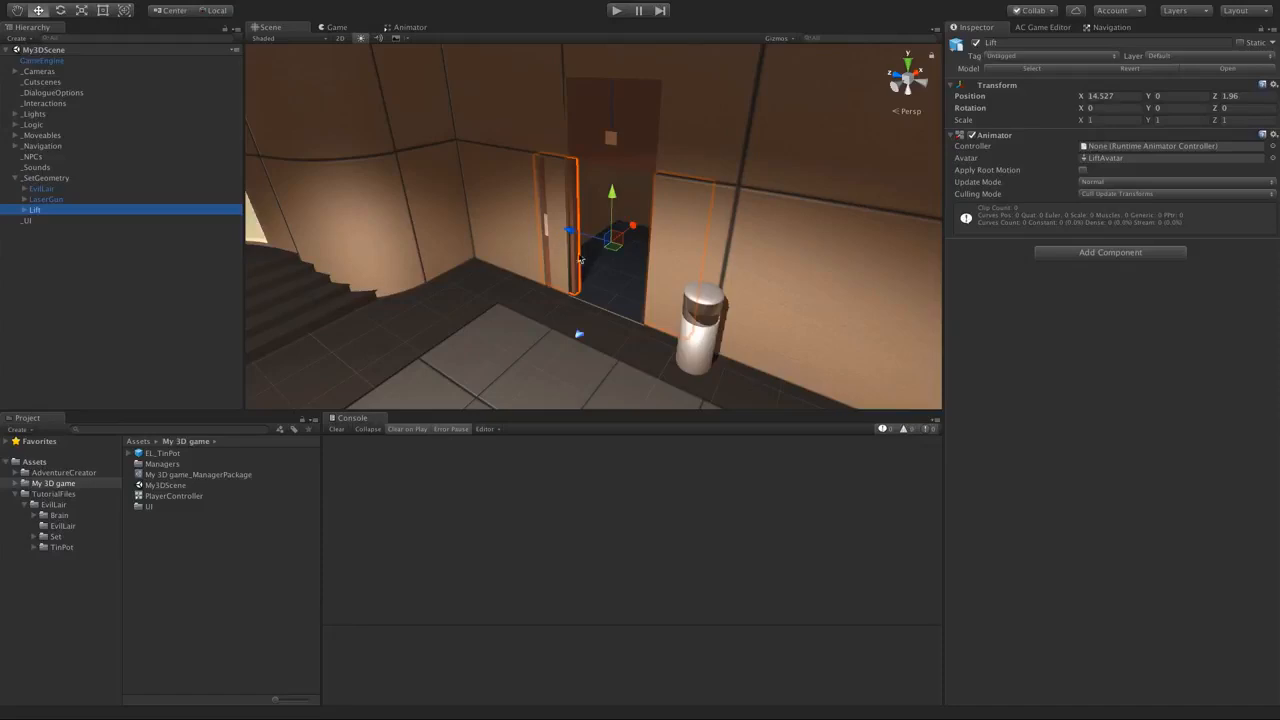
- Preview the rLift|LiftDoorsOpen animation clip of the Lift model in the EvilLair Set folder
left_click(55, 537)
left_click(128, 496)
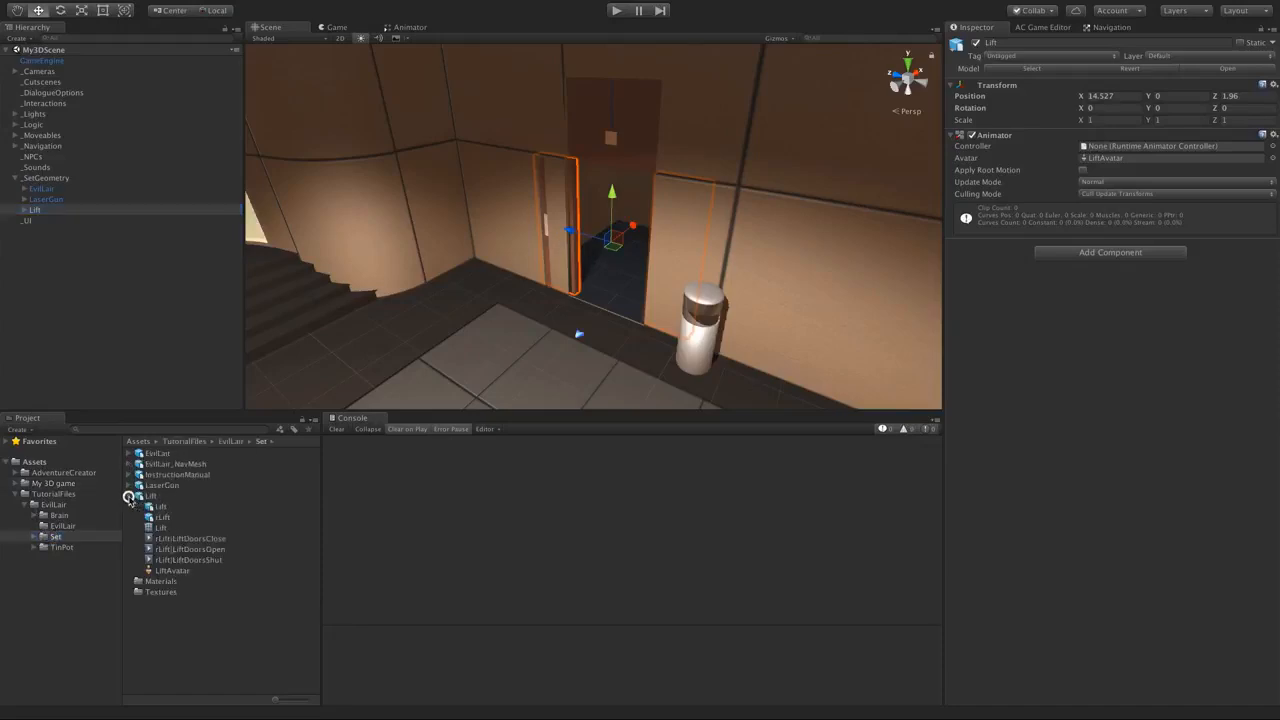
left_click(150, 496)
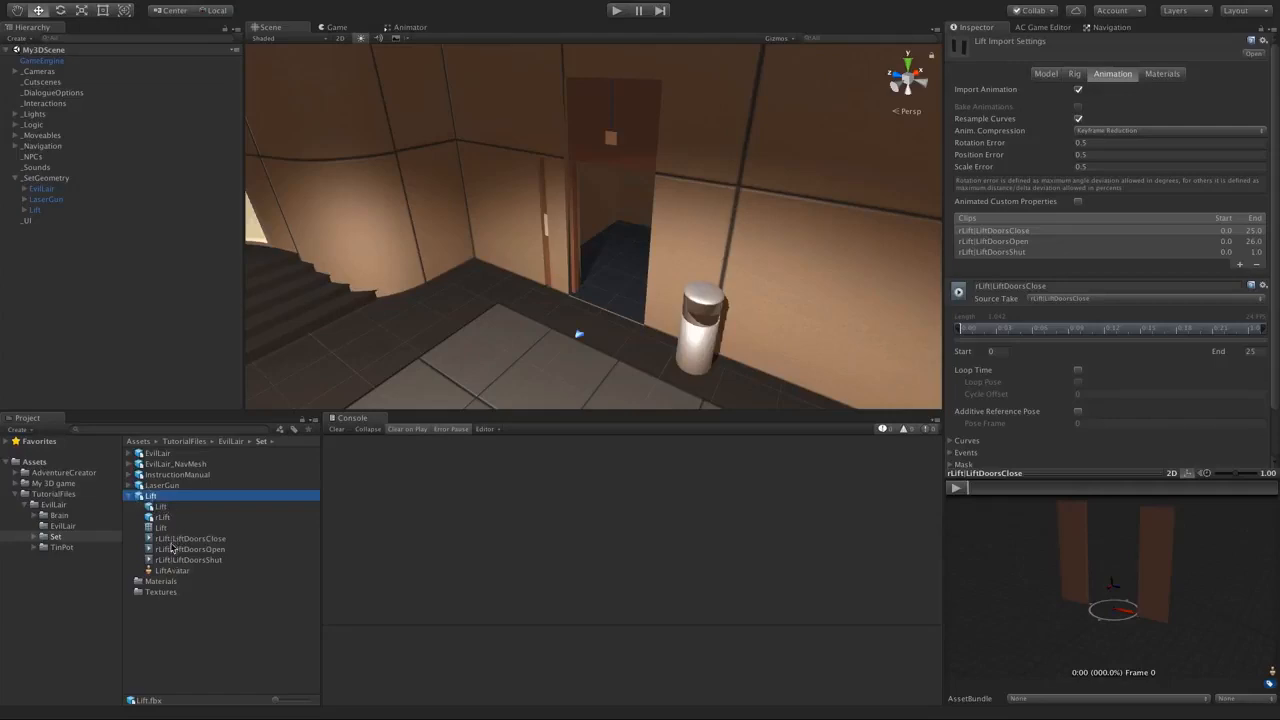
left_click(1025, 242)
left_click(955, 488)
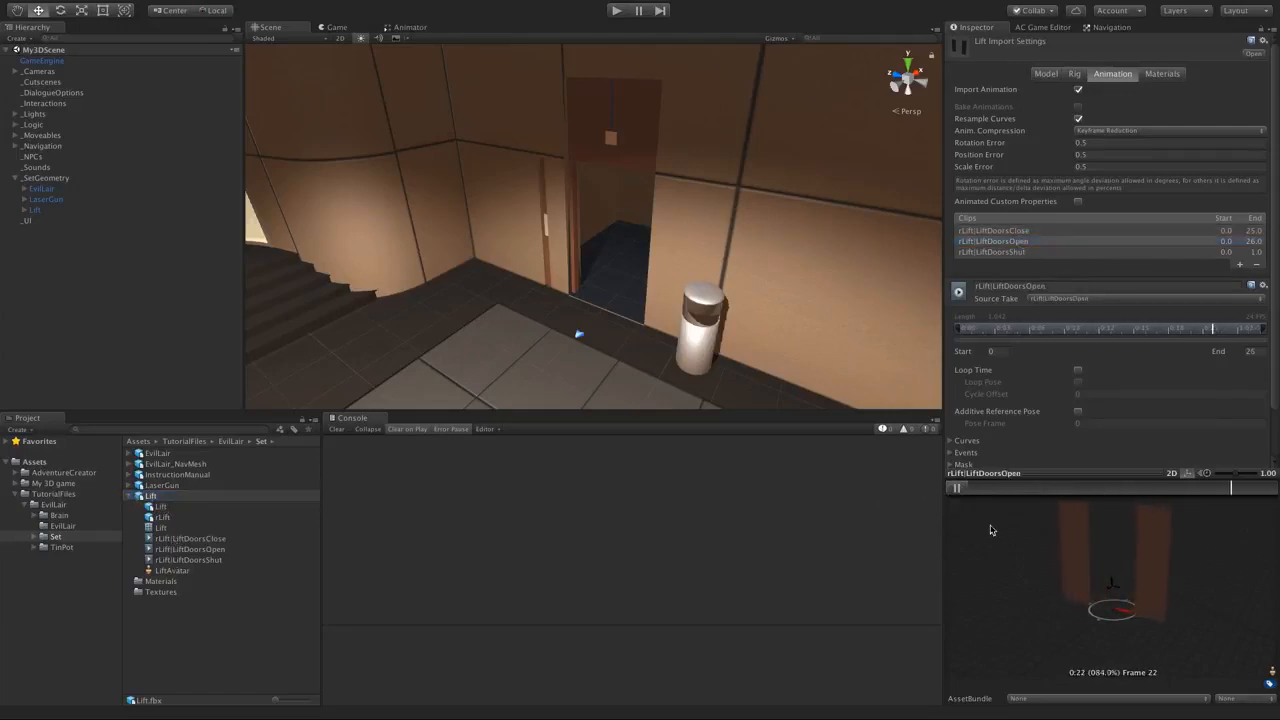
left_click(956, 489)
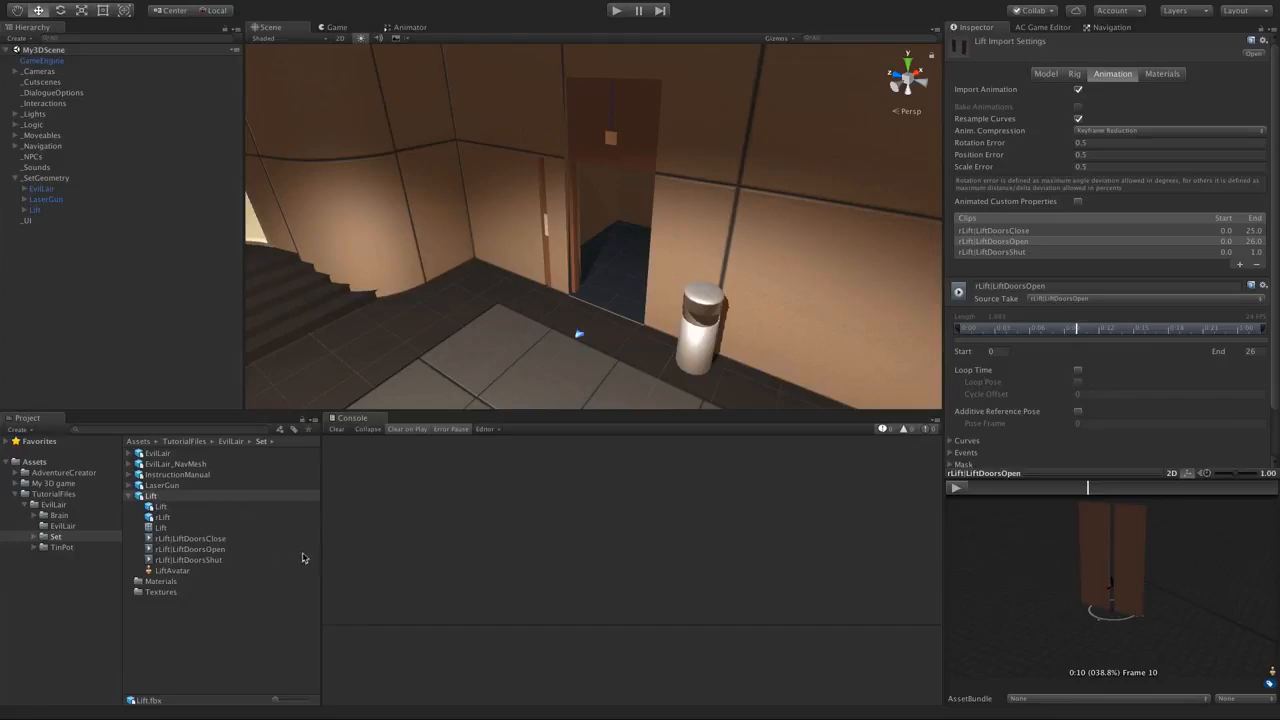
- Create an Animator Controller named LiftController in the My 3D game folder
left_click(45, 494)
left_click(38, 483)
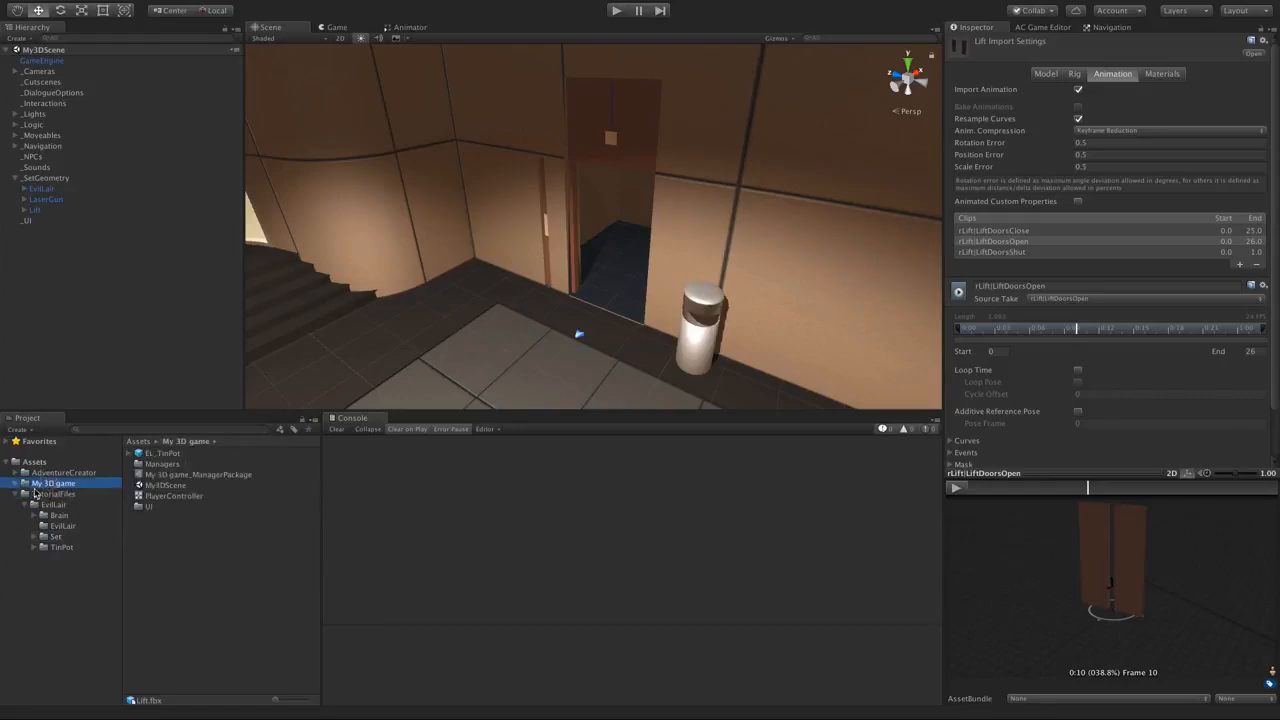
right_click(174, 520)
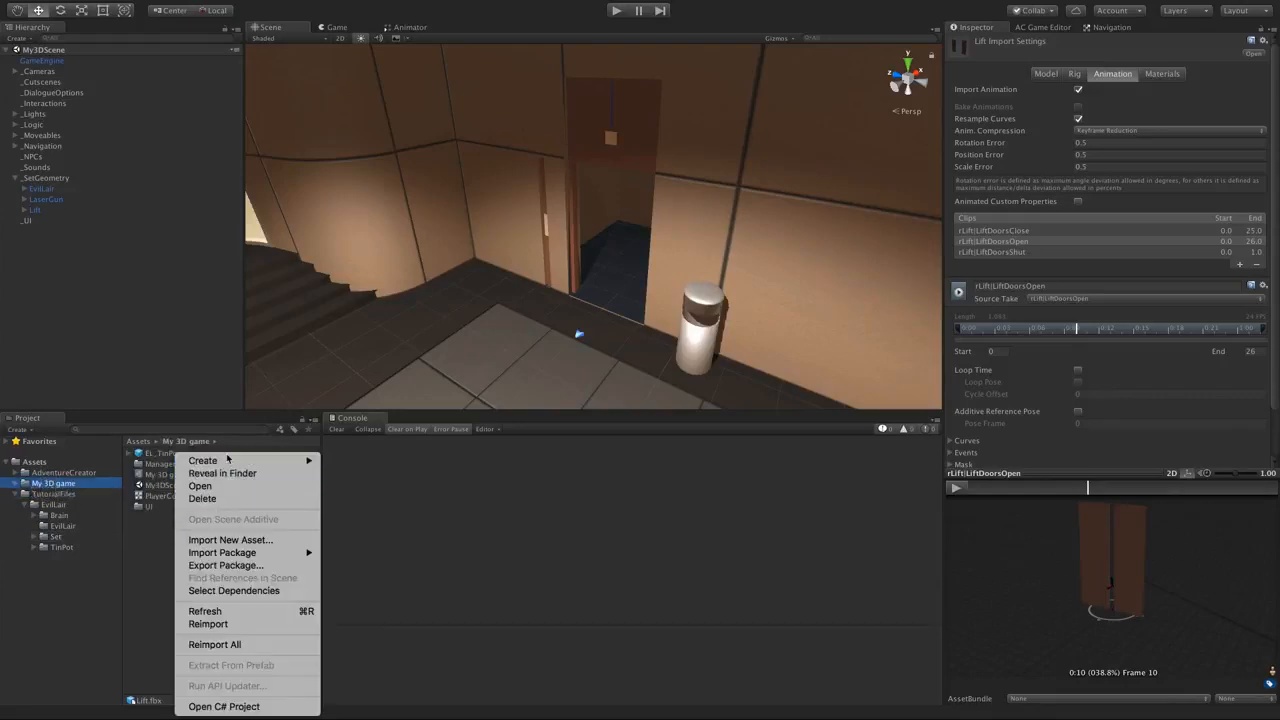
mouse_move(230, 460)
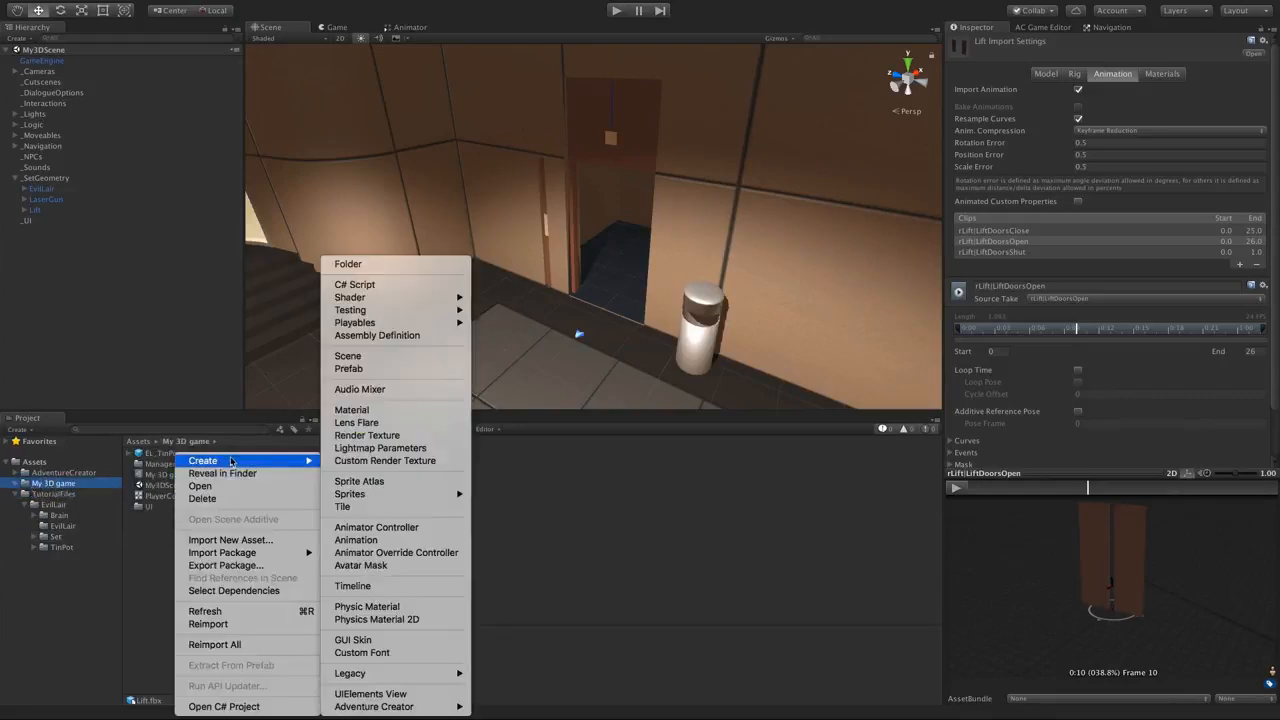
left_click(387, 528)
type("LiftControlle")
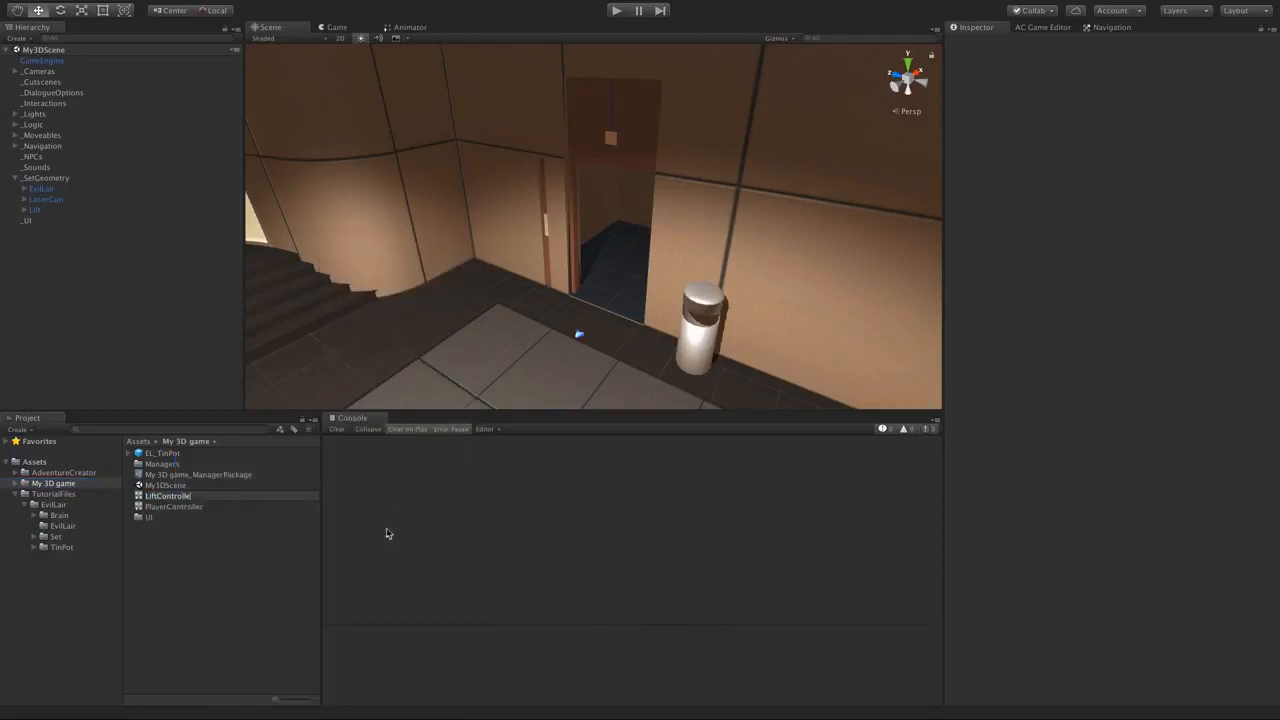
type("r")
key("Return")
- Assign LiftController to the Lift object's Animator and open the controller's state graph
left_click(30, 210)
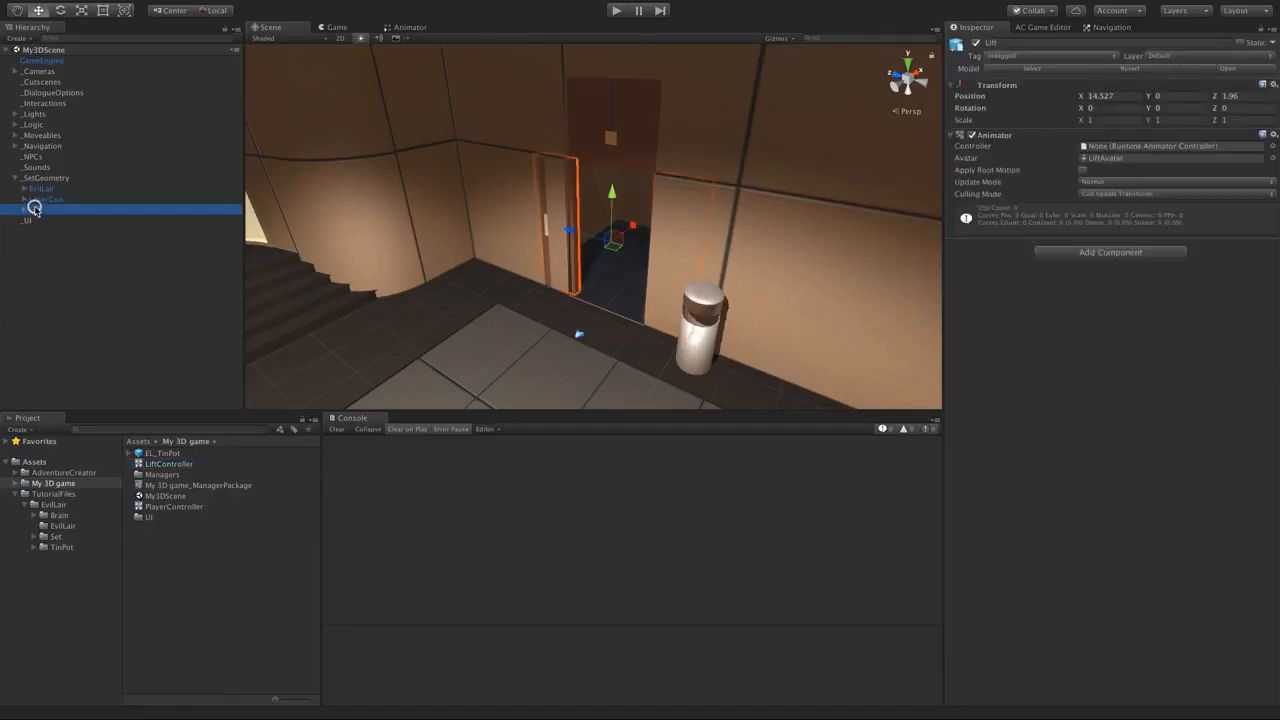
left_click_drag(168, 464, 1120, 148)
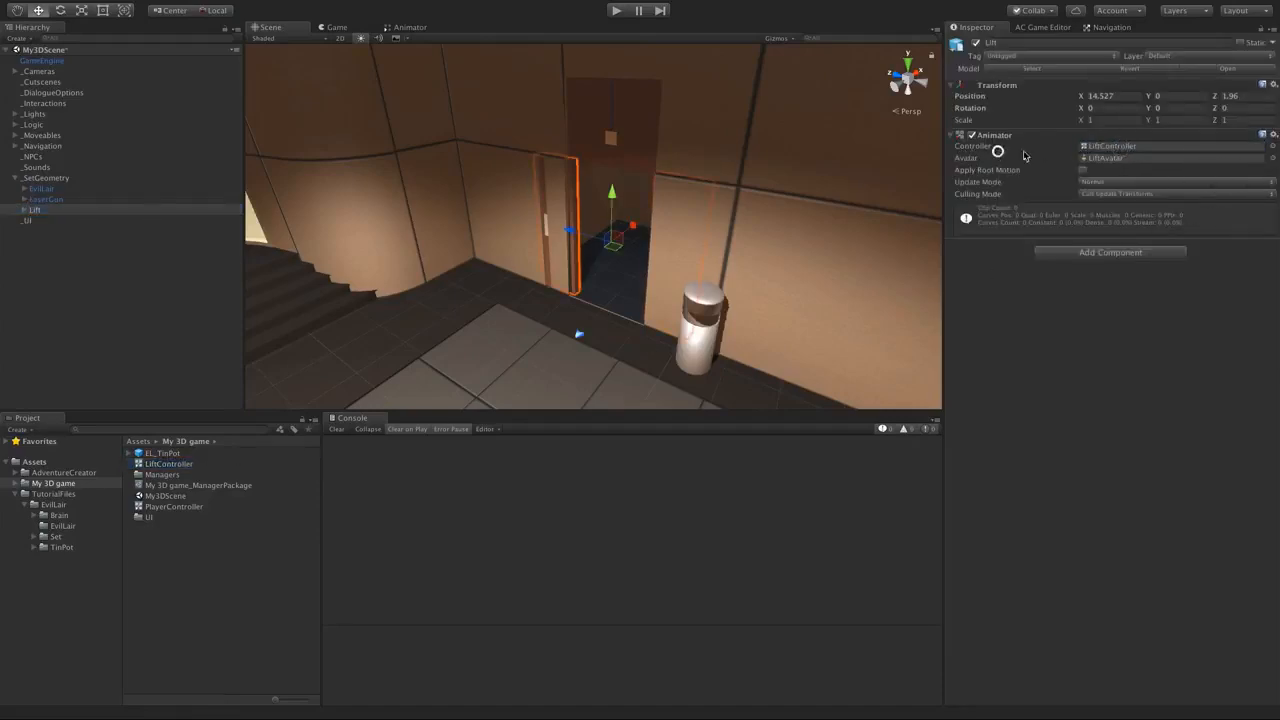
double_click(1110, 146)
middle_click_drag(548, 115, 586, 220)
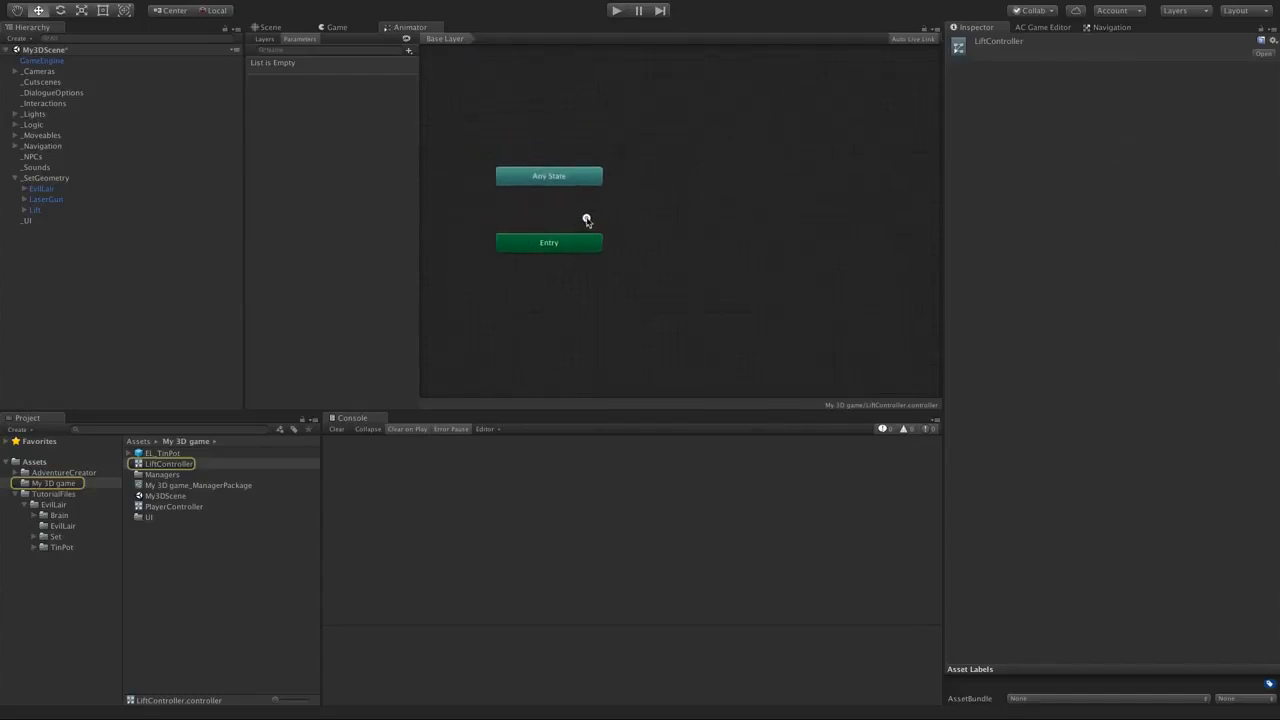
- Add the Lift model's LiftDoorsClose, LiftDoorsOpen and LiftDoorsShut clips as states in LiftController
left_click(46, 538)
left_click(180, 538)
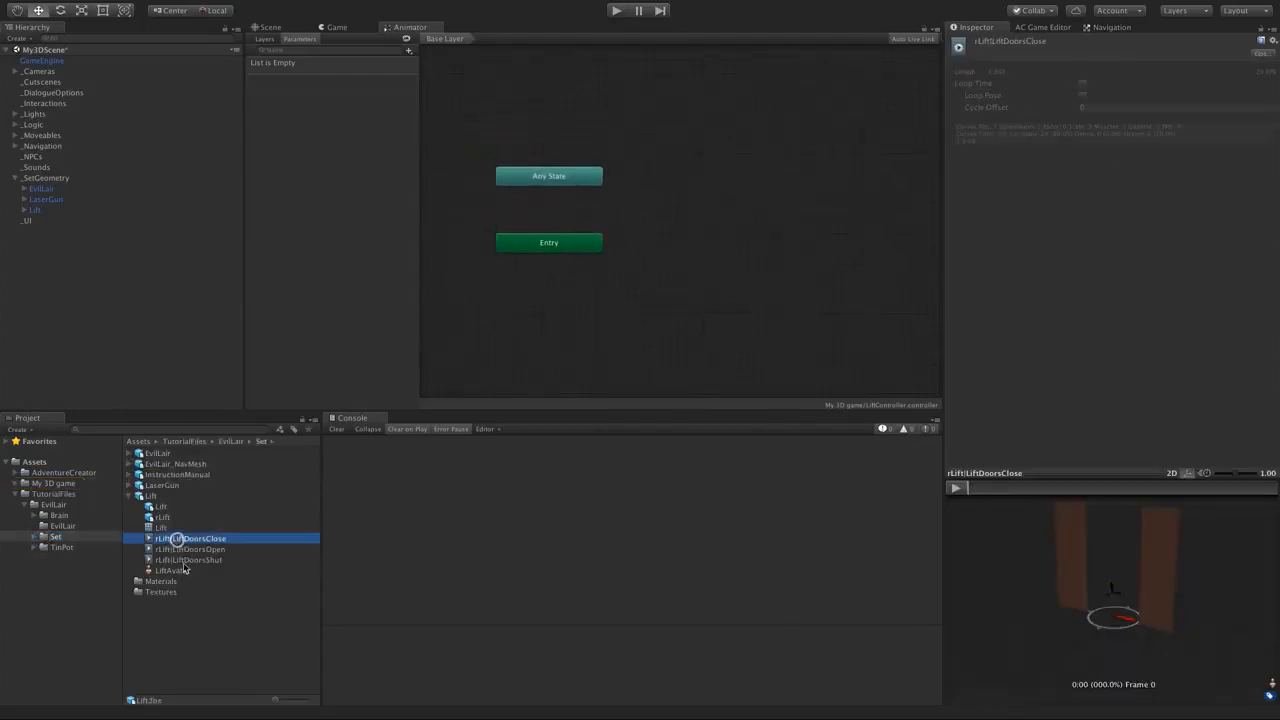
left_click(186, 560, "shift")
left_click_drag(186, 560, 712, 161)
left_click(706, 267)
mouse_move(727, 205)
left_mouse_down()
mouse_move(705, 191)
mouse_move(716, 192)
mouse_move(717, 237)
mouse_move(726, 205)
left_mouse_up()
- Preview the Lift model's LiftDoorsClose, LiftDoorsOpen and LiftDoorsShut animation clips
left_click(169, 497)
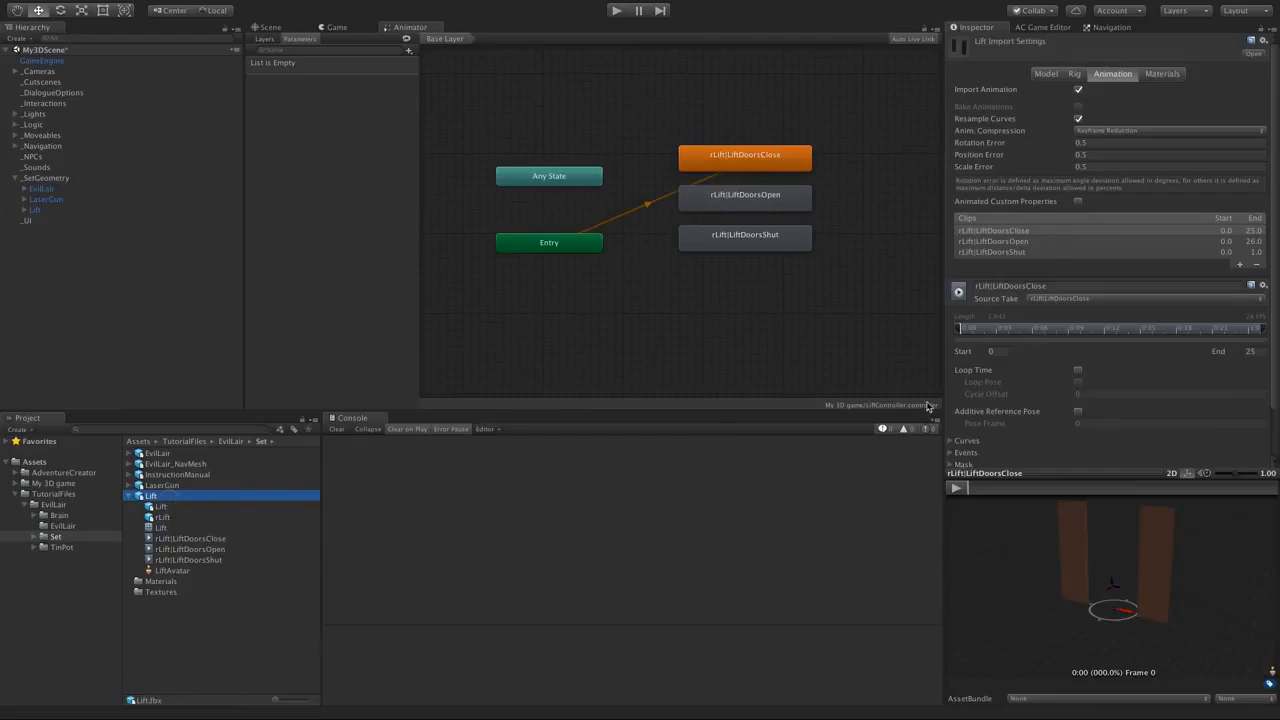
left_click(1020, 231)
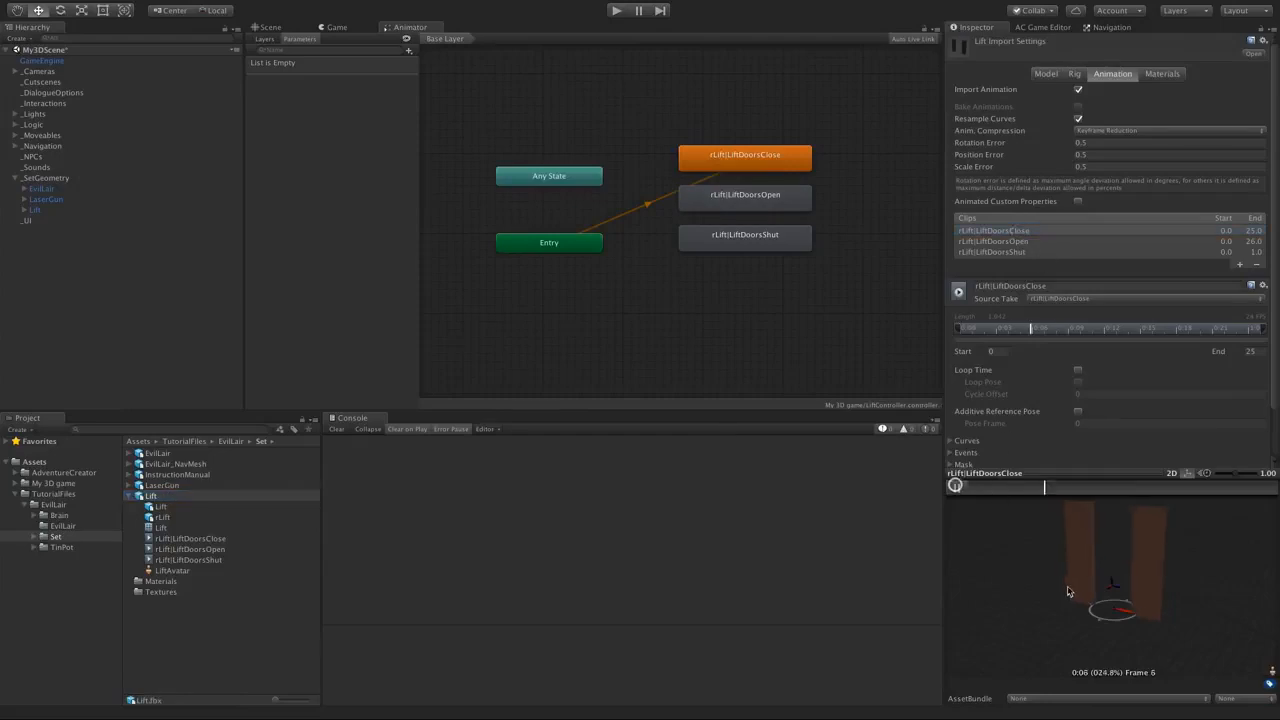
left_click(1011, 241)
left_click(956, 487)
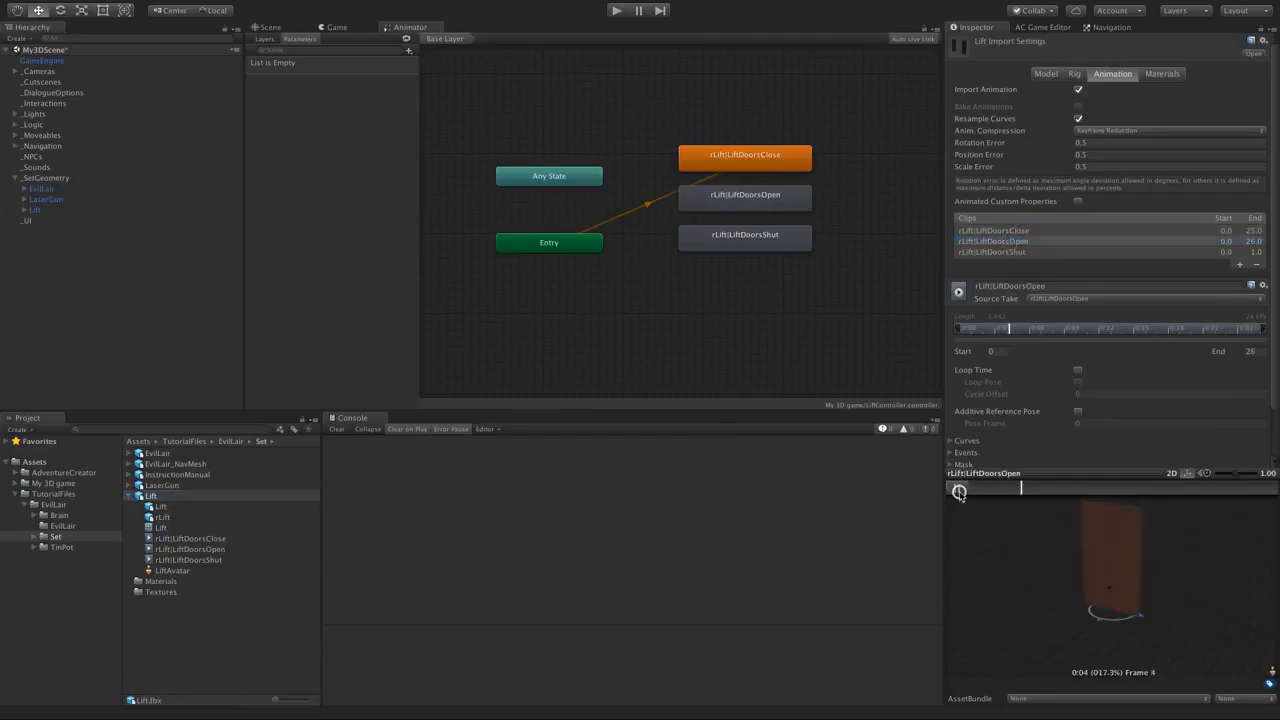
left_click(997, 253)
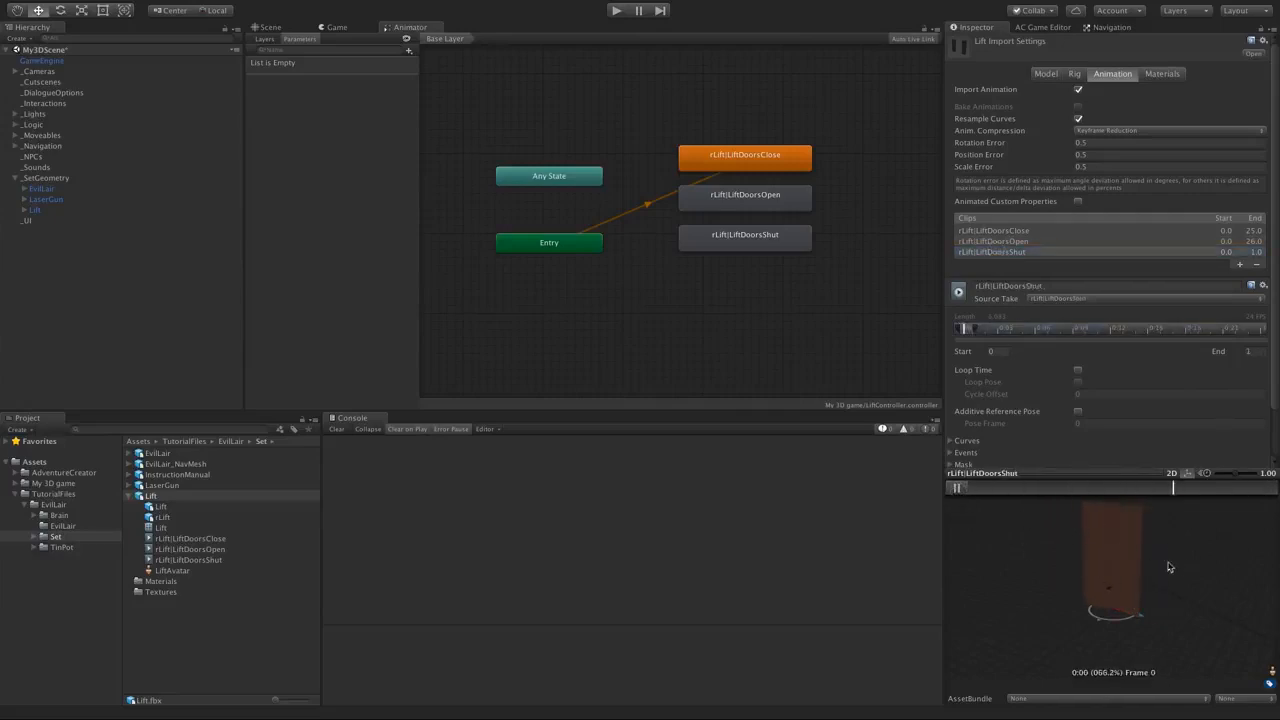
left_click_drag(1099, 557, 1117, 578)
left_click(956, 489)
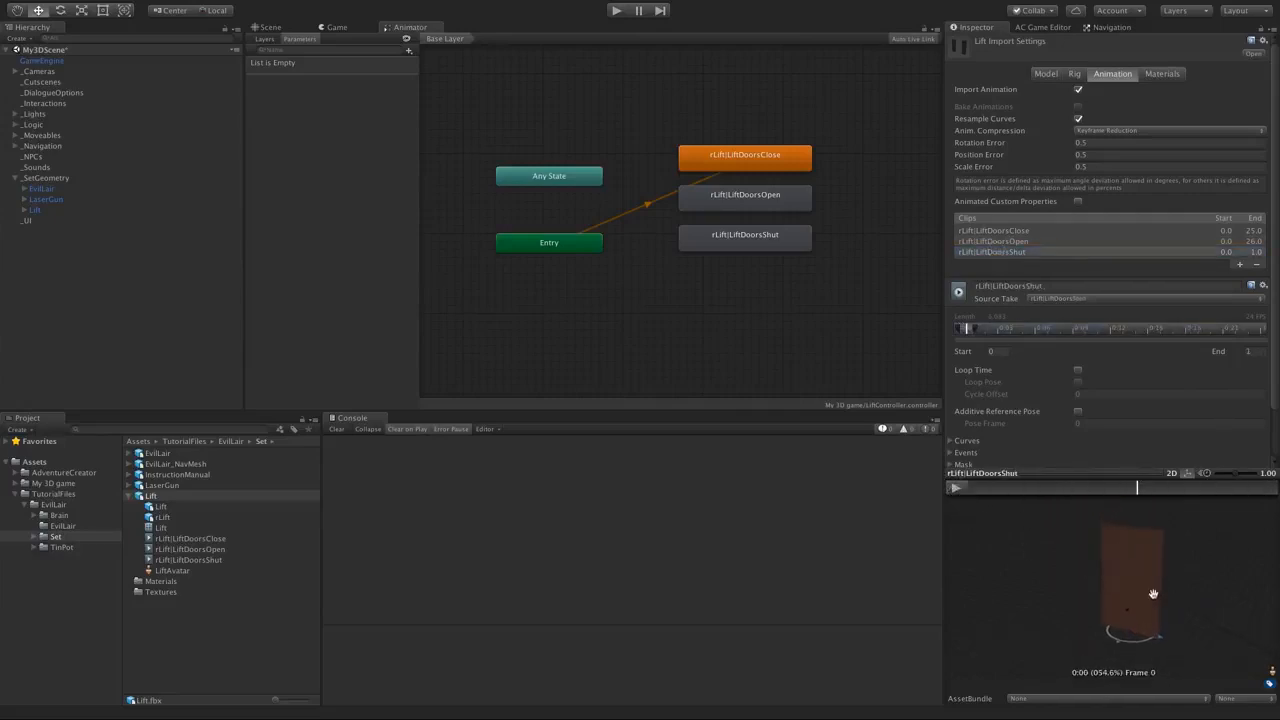
left_click(955, 488)
- Make LiftDoorsShut the layer's default state in LiftController
middle_click_drag(824, 330, 786, 346)
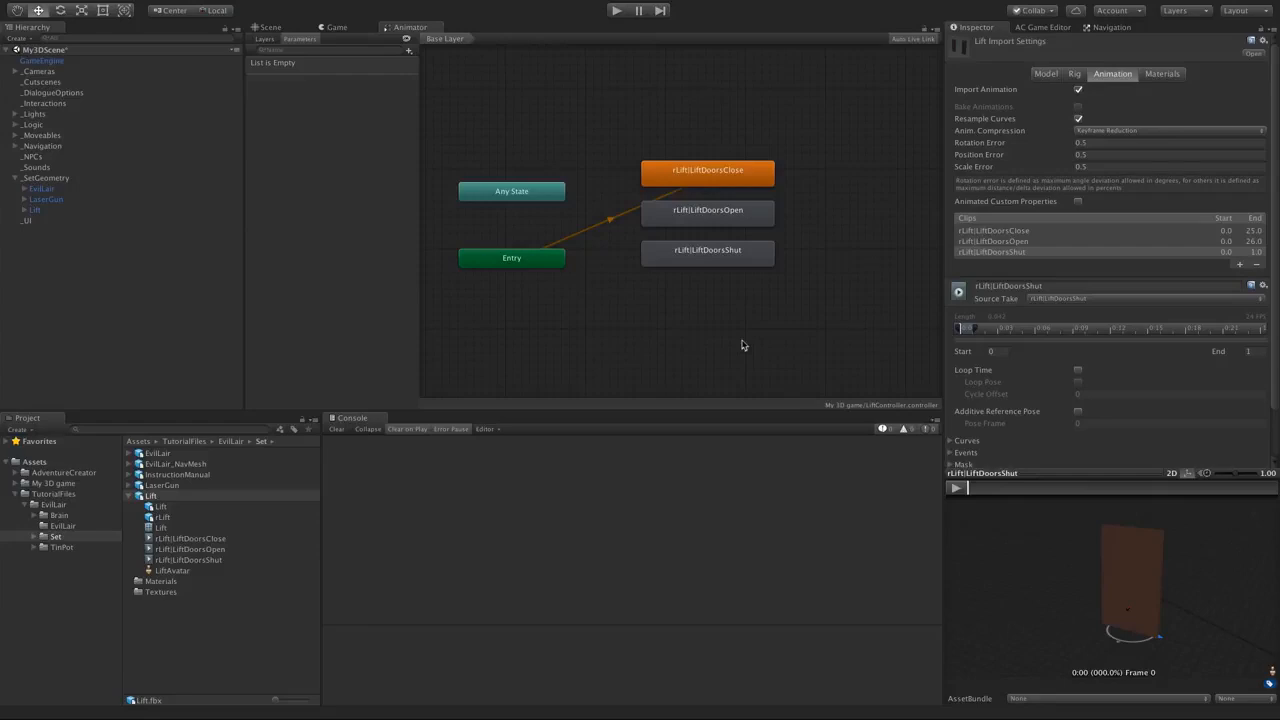
left_click(692, 253)
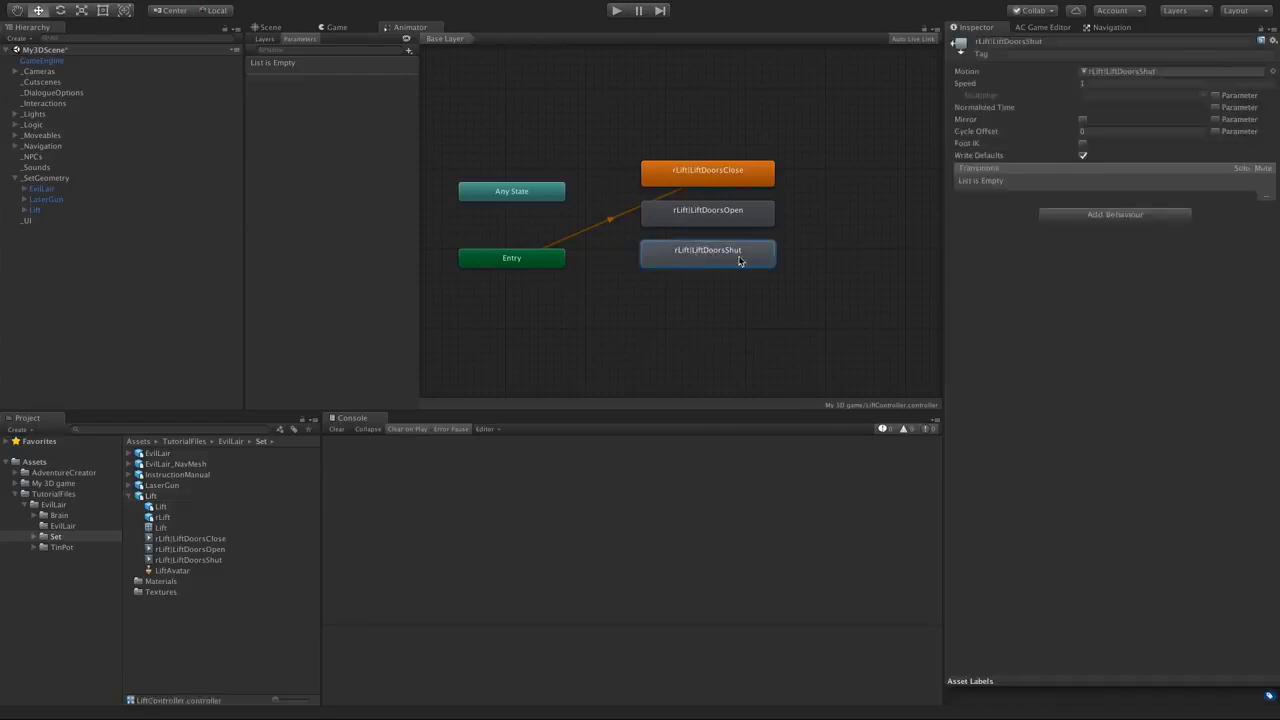
right_click(711, 254)
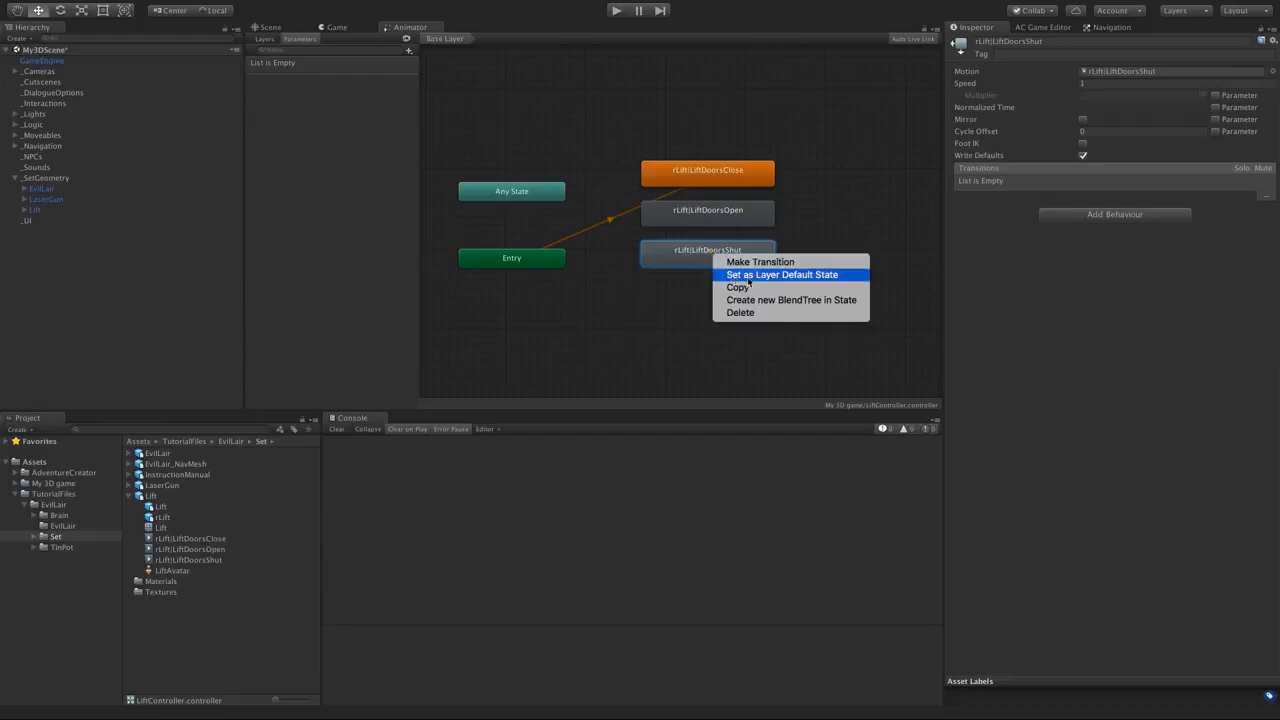
left_click(782, 275)
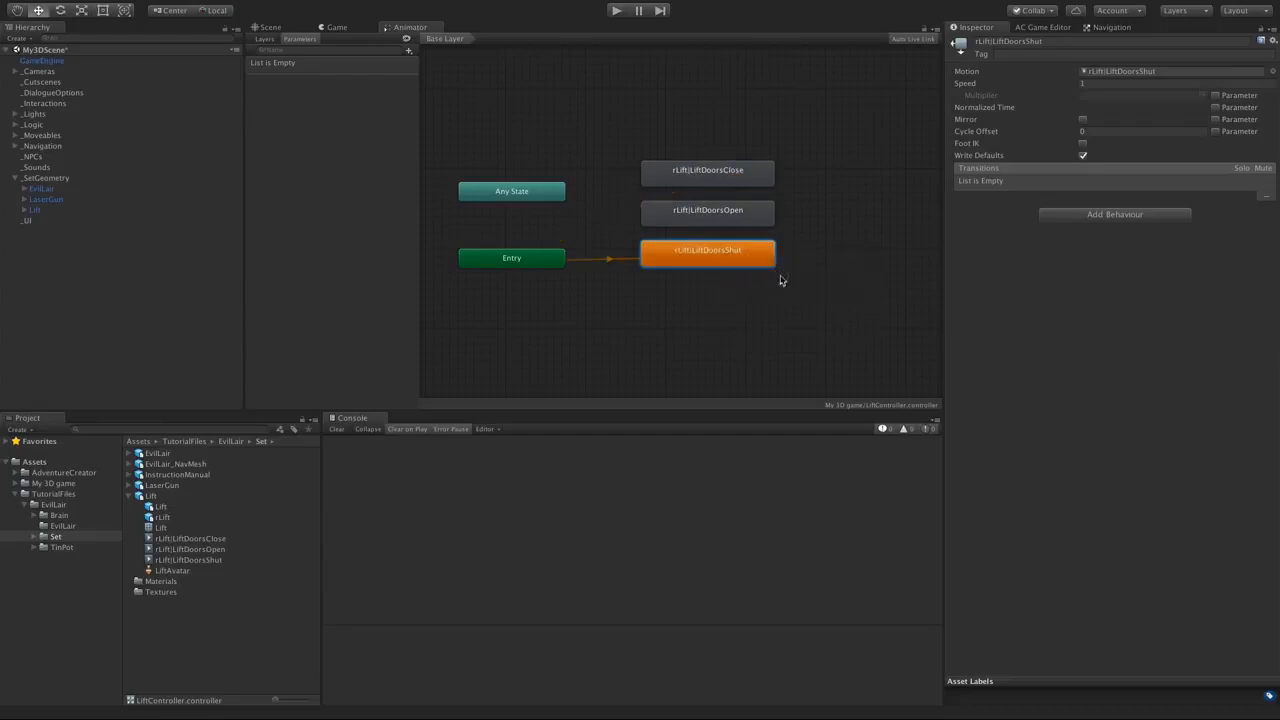
- Rearrange the lift states in a column with LiftDoorsShut above LiftDoorsOpen and LiftDoorsClose below it
left_click_drag(758, 262, 740, 126)
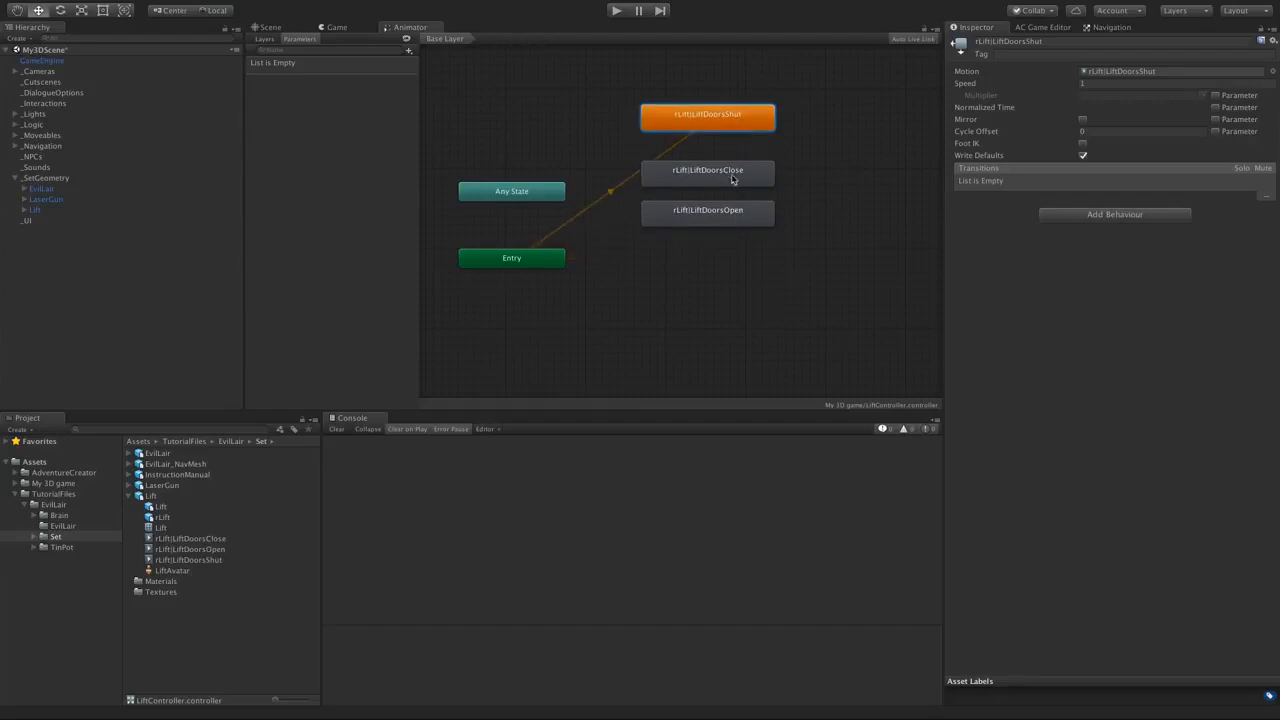
mouse_move(733, 178)
left_mouse_down()
mouse_move(733, 250)
mouse_move(731, 191)
left_mouse_up()
middle_click_drag(731, 191, 729, 213)
left_click_drag(729, 150, 728, 166)
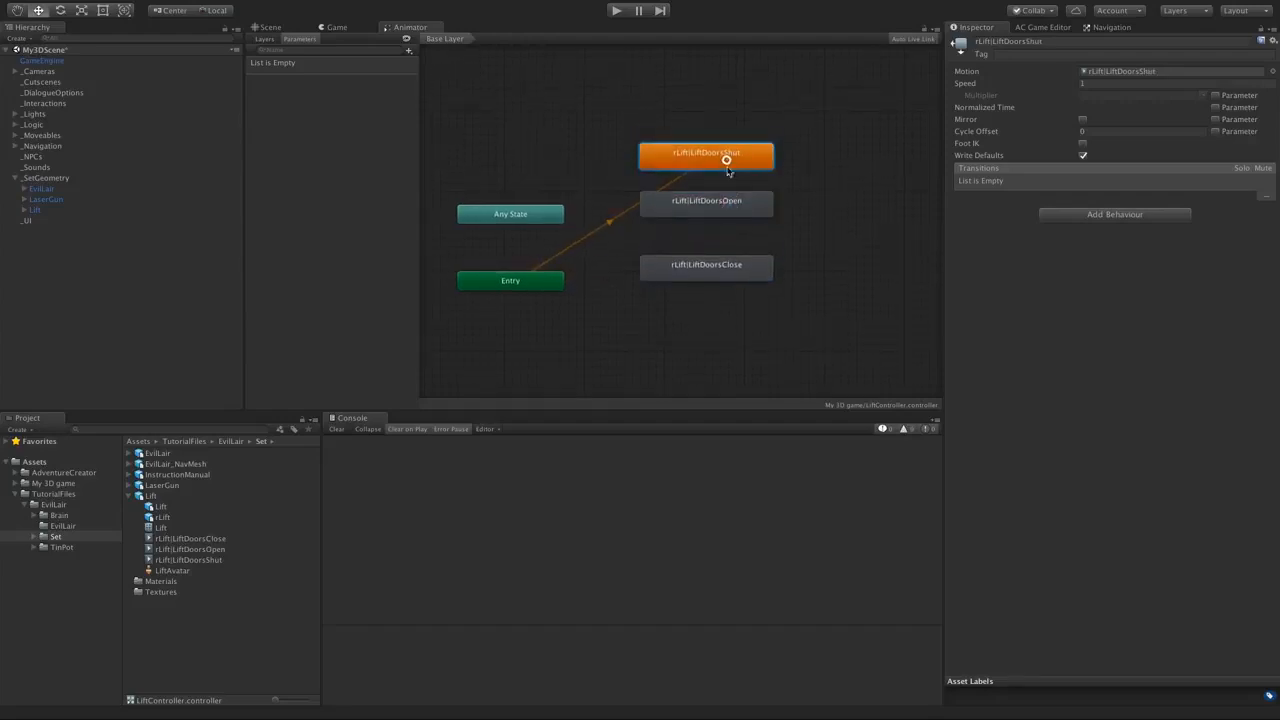
left_click_drag(727, 267, 726, 250)
middle_click_drag(745, 213, 750, 215)
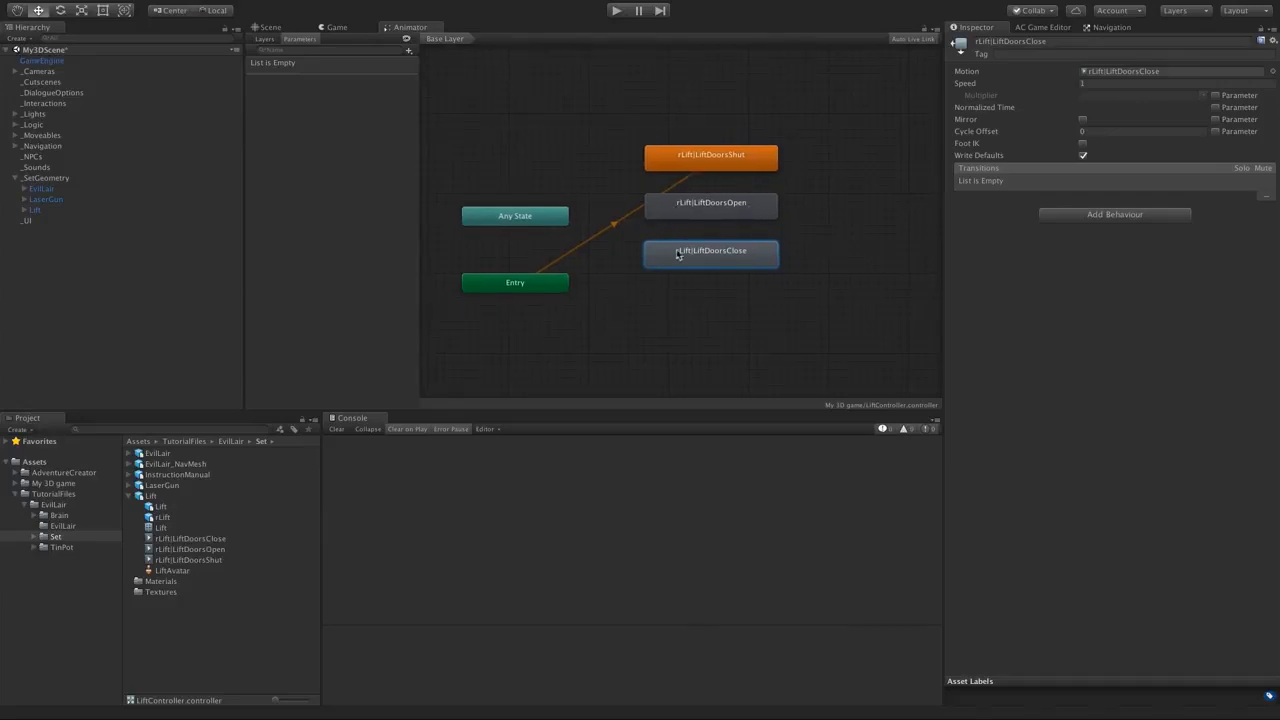
- Add an integer parameter named State to LiftController
left_click(408, 50)
left_click(419, 75)
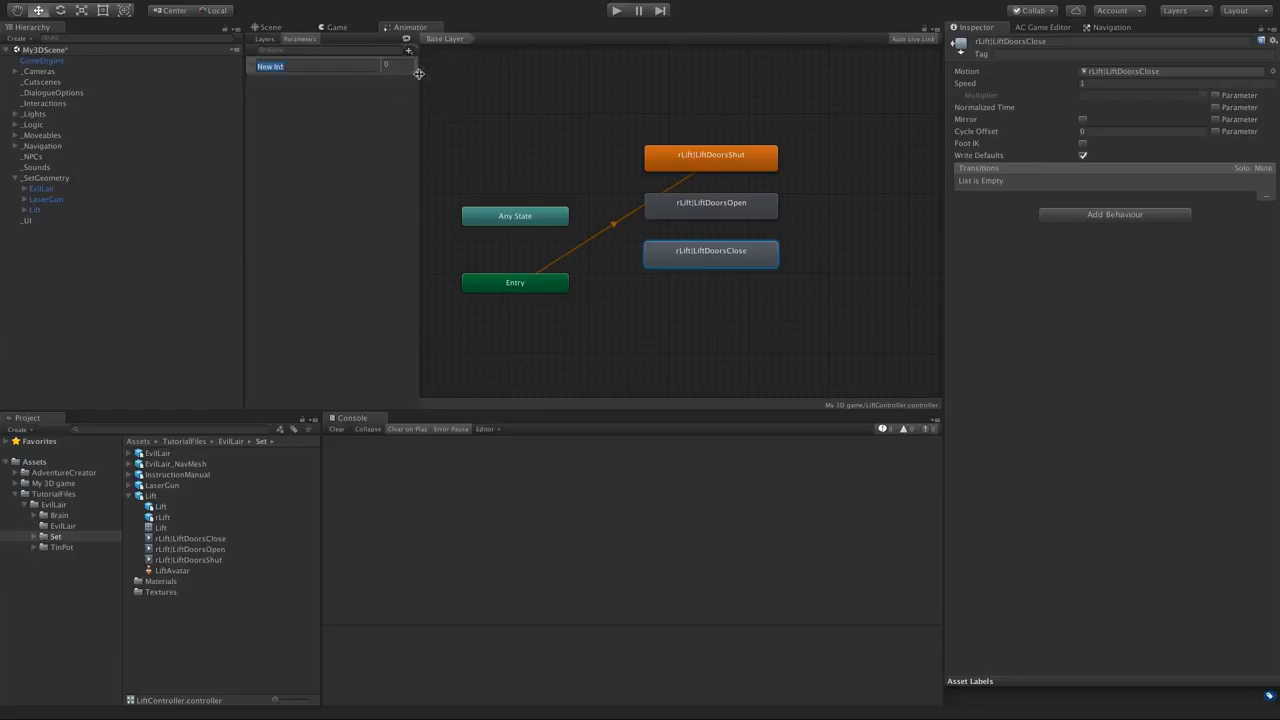
type("State")
key("Return")
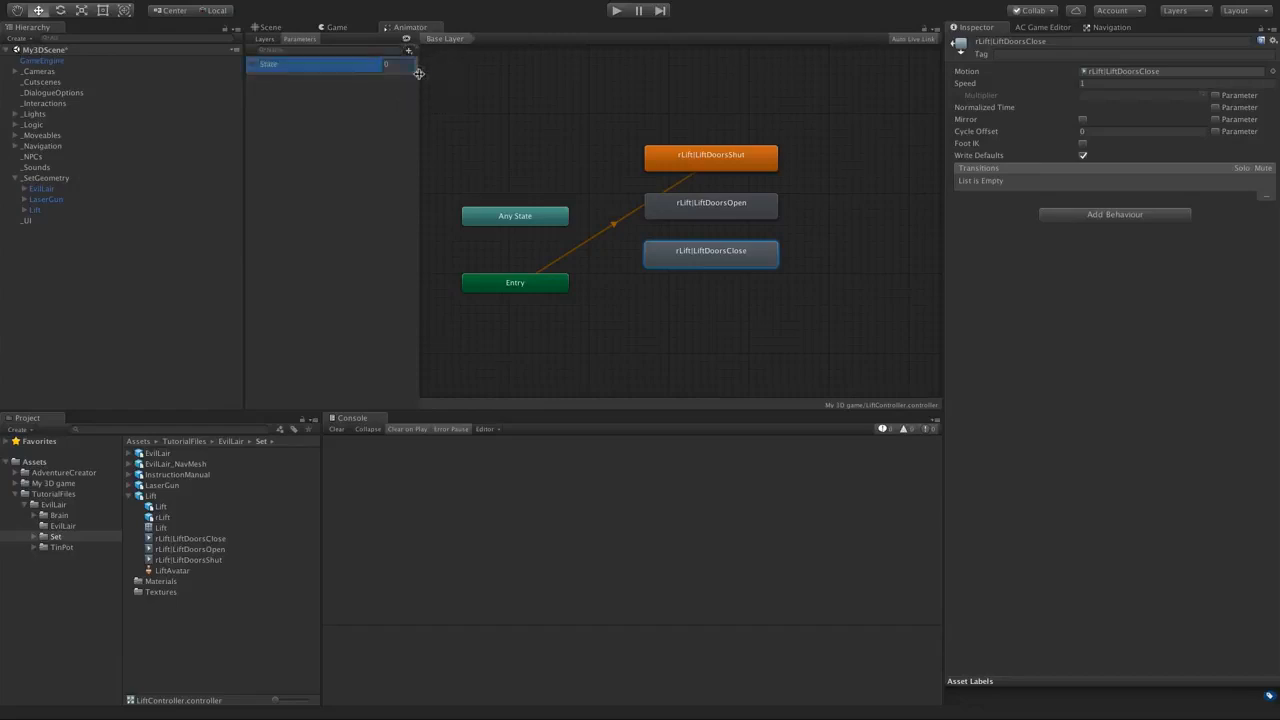
- Move the three lift states down together and place the Entry node just above Any State
left_click_drag(826, 116, 650, 300)
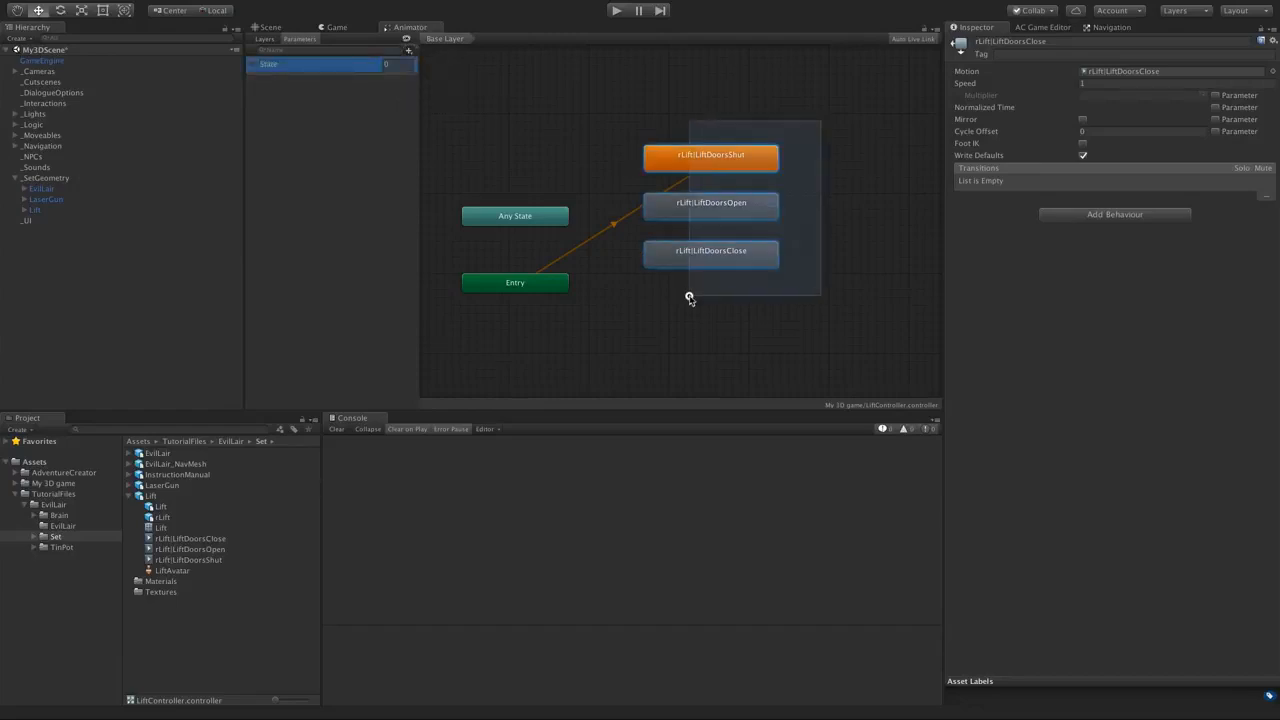
left_click_drag(686, 163, 677, 218)
left_click(609, 206)
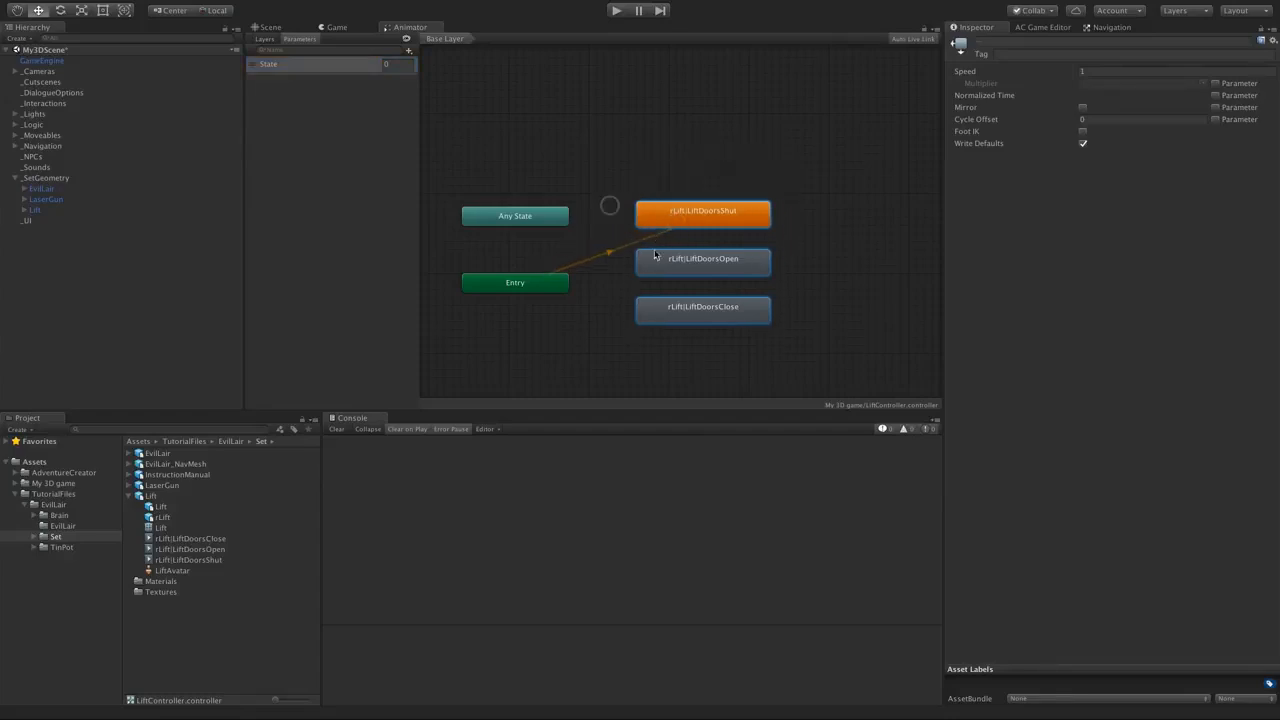
left_click_drag(534, 284, 531, 190)
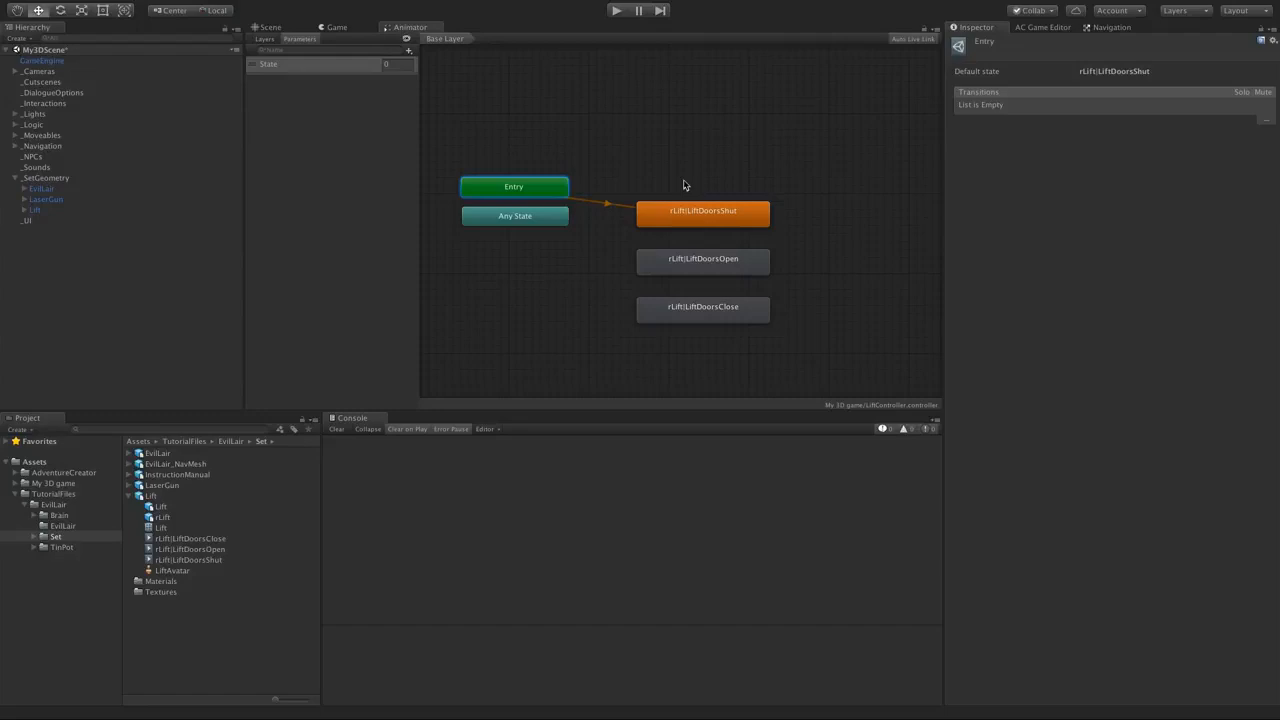
- Create transitions from Any State to LiftDoorsShut, LiftDoorsOpen and LiftDoorsClose
left_click(544, 218)
right_click(544, 218)
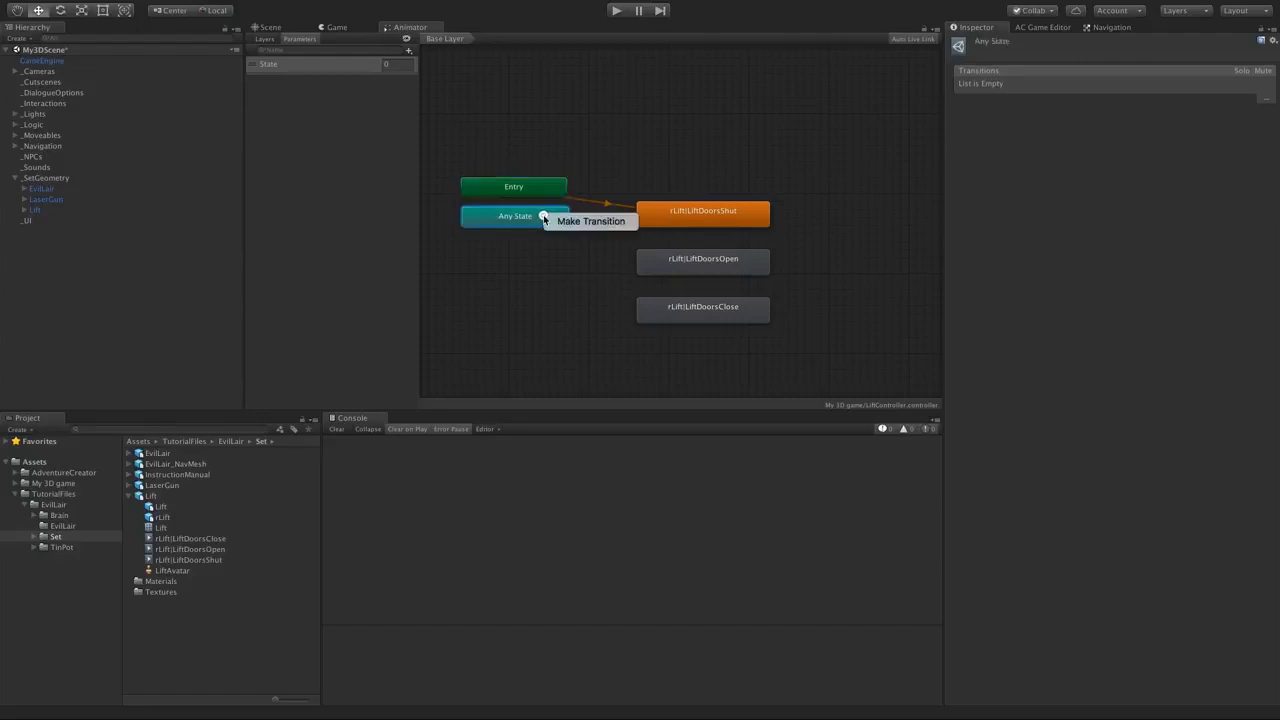
left_click(563, 222)
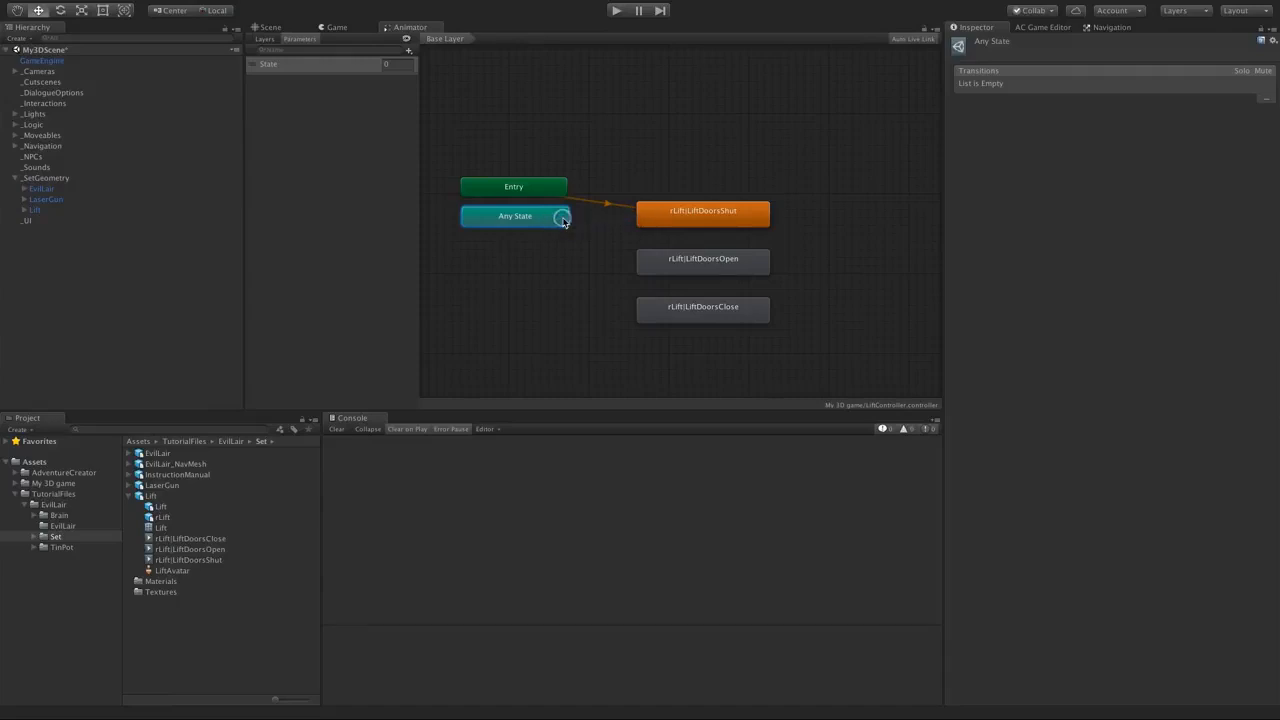
left_click(694, 214)
right_click(529, 218)
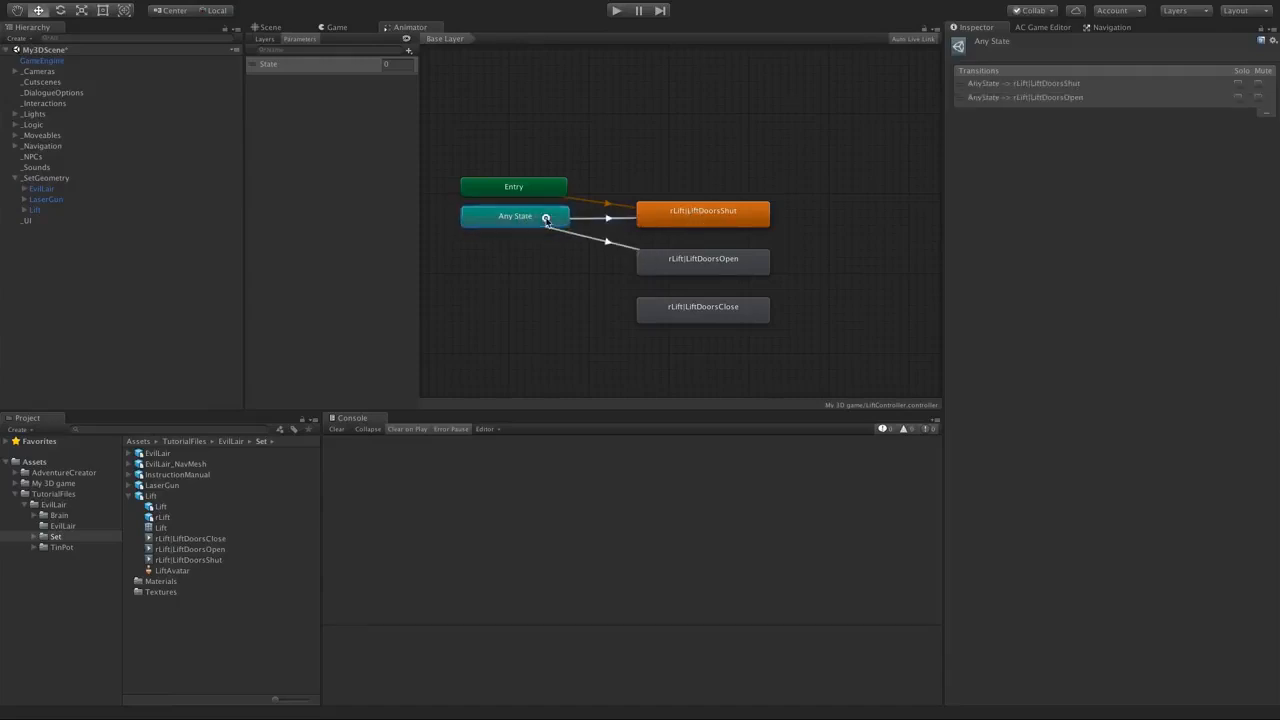
right_click(546, 215)
left_click(565, 220)
left_click(663, 307)
- Give the Any State to LiftDoorsShut transition the condition State Equals 0
left_click(608, 219)
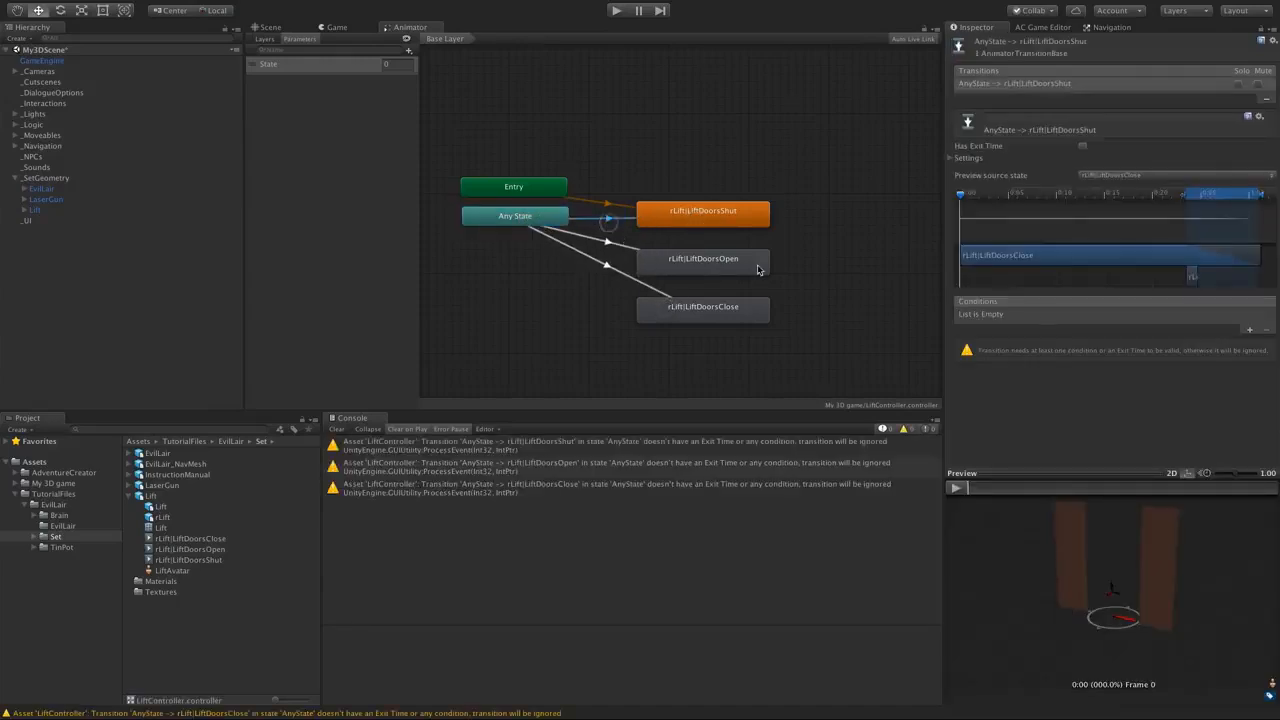
left_click(1250, 330)
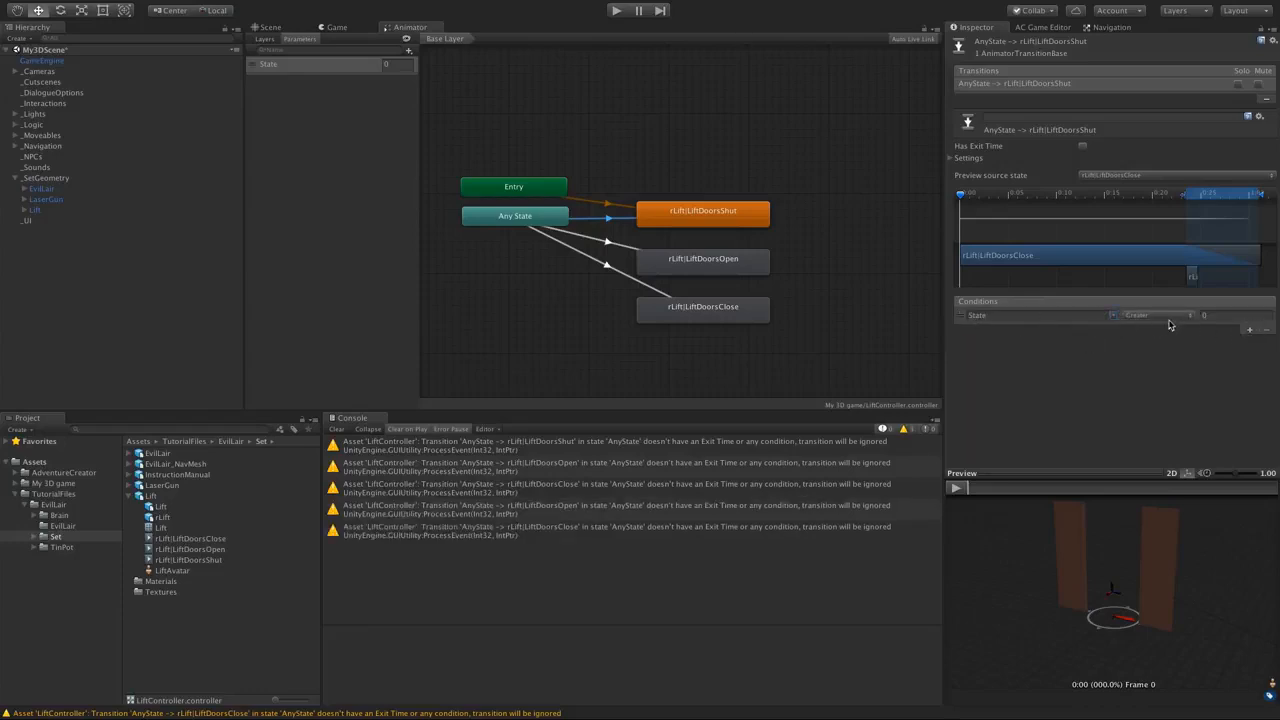
left_click(1146, 316)
left_click(1153, 338)
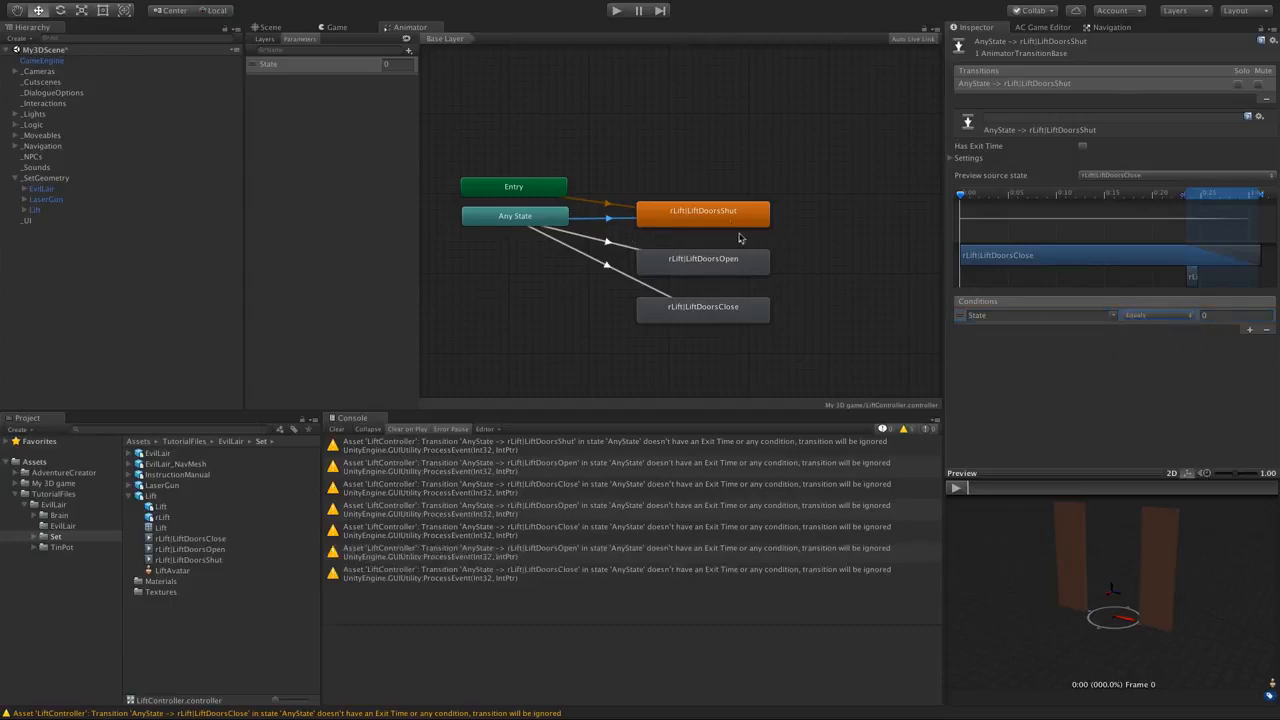
- Give the Any State to LiftDoorsOpen transition the condition State Equals 1
left_click(613, 245)
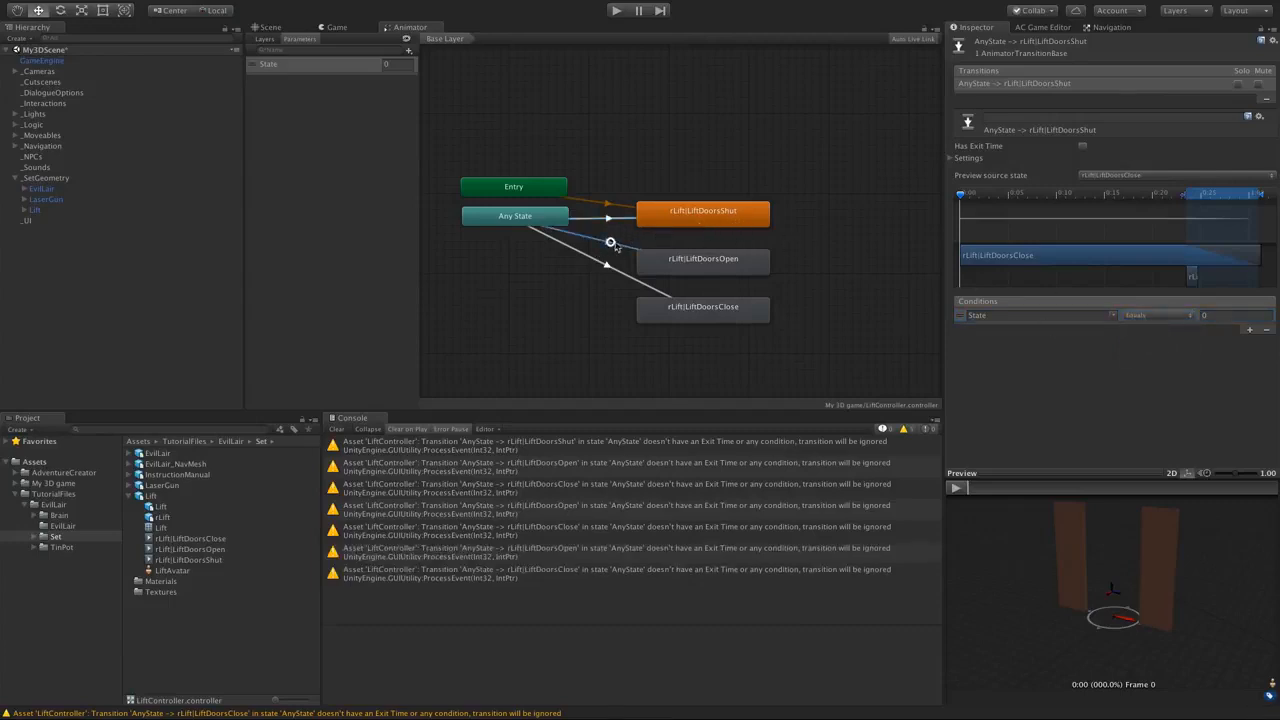
left_click(1249, 329)
left_click(1138, 318)
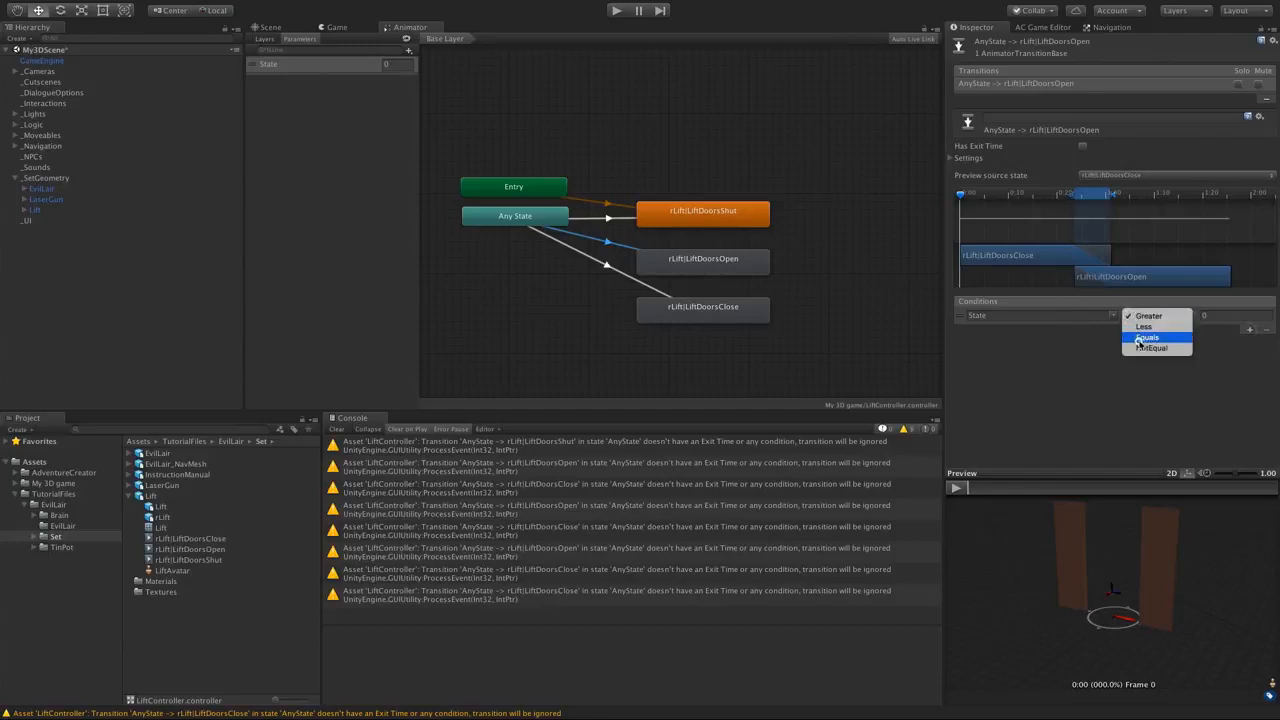
left_click(1147, 337)
left_click(1226, 316)
type("1")
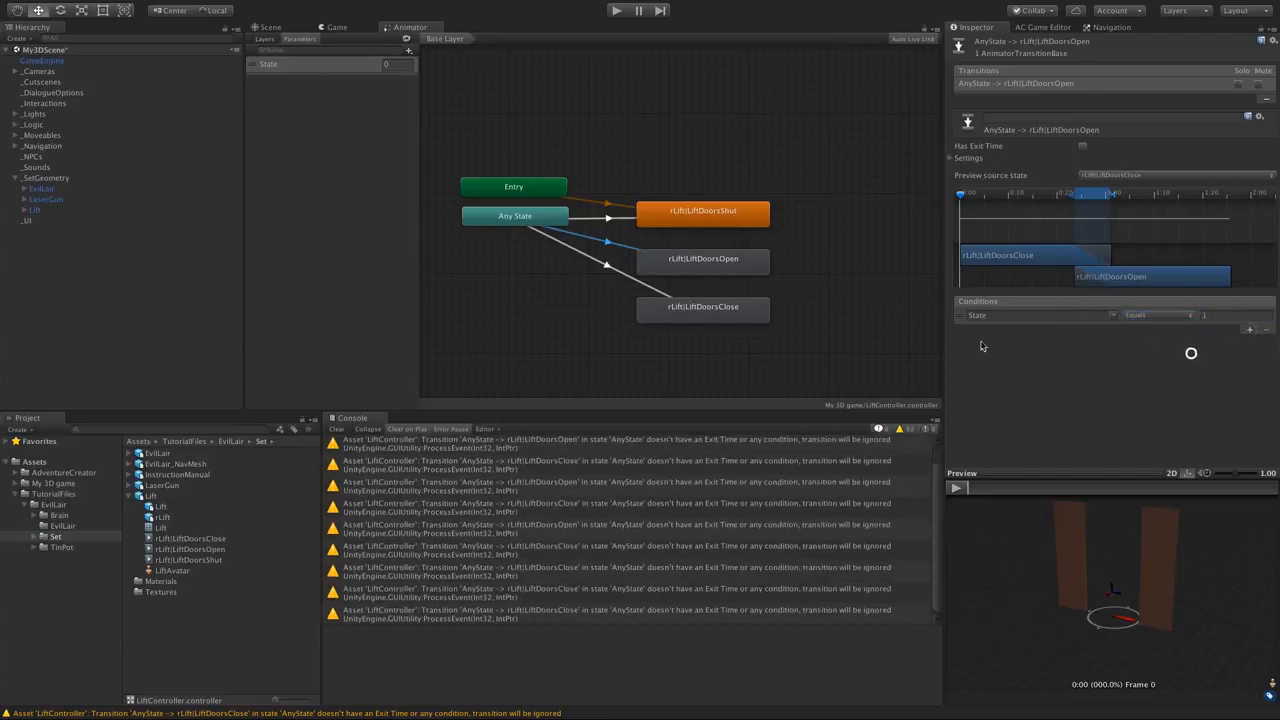
- Give the Any State to LiftDoorsClose transition the condition State Equals 2
left_click(616, 276)
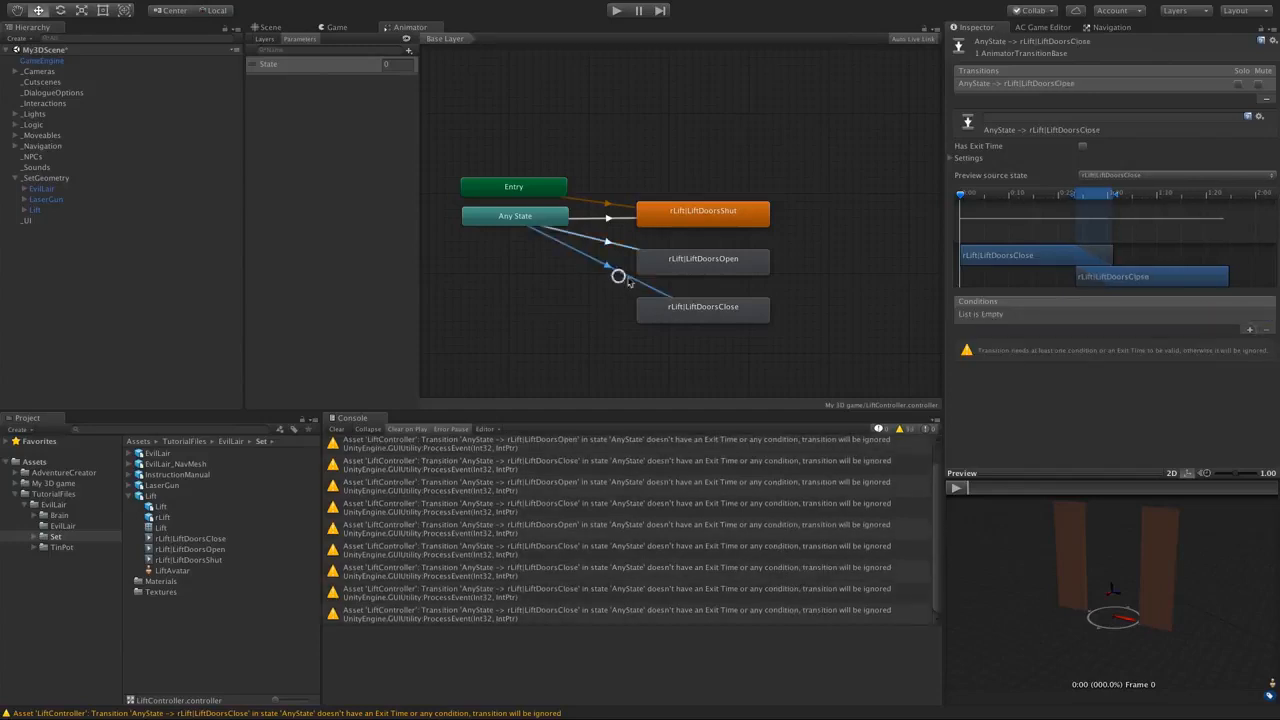
left_click(1249, 329)
left_click(1138, 316)
left_click(1140, 337)
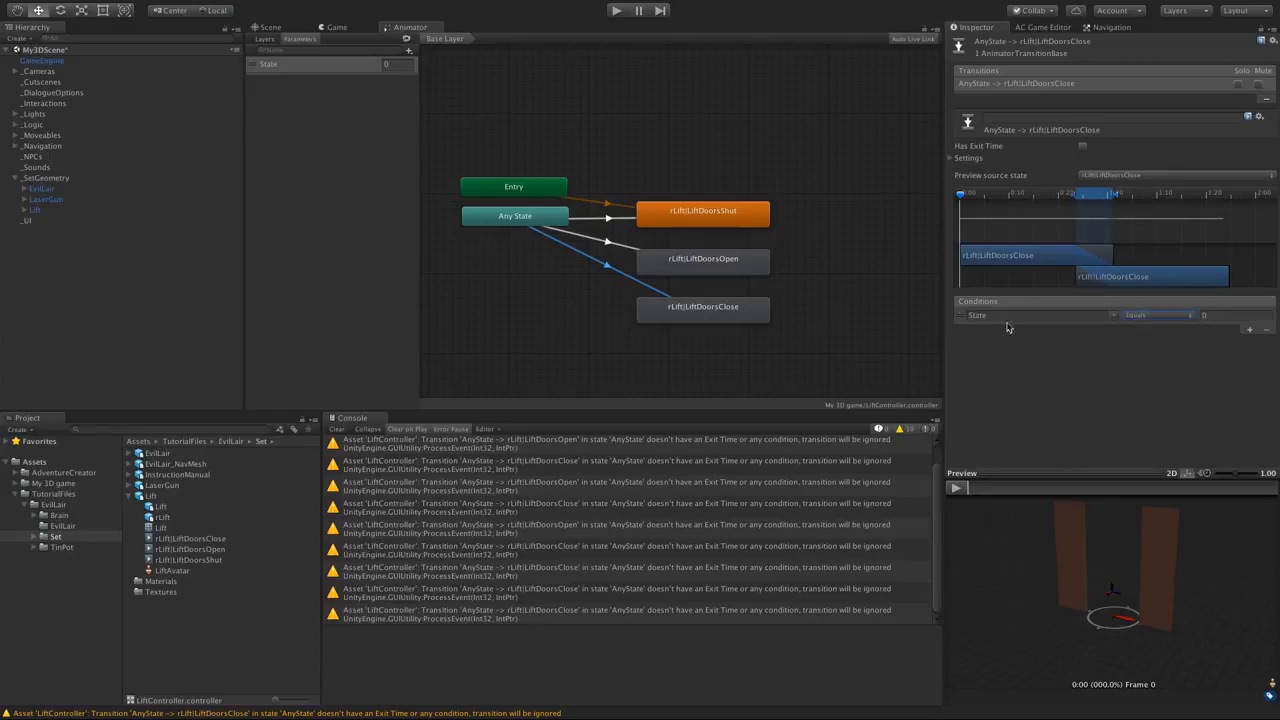
key("Tab")
type("2")
left_click(1152, 352)
- Set the Transition Duration to 0 on all three Any State transitions
left_click(949, 161)
left_click(1090, 194)
type("0")
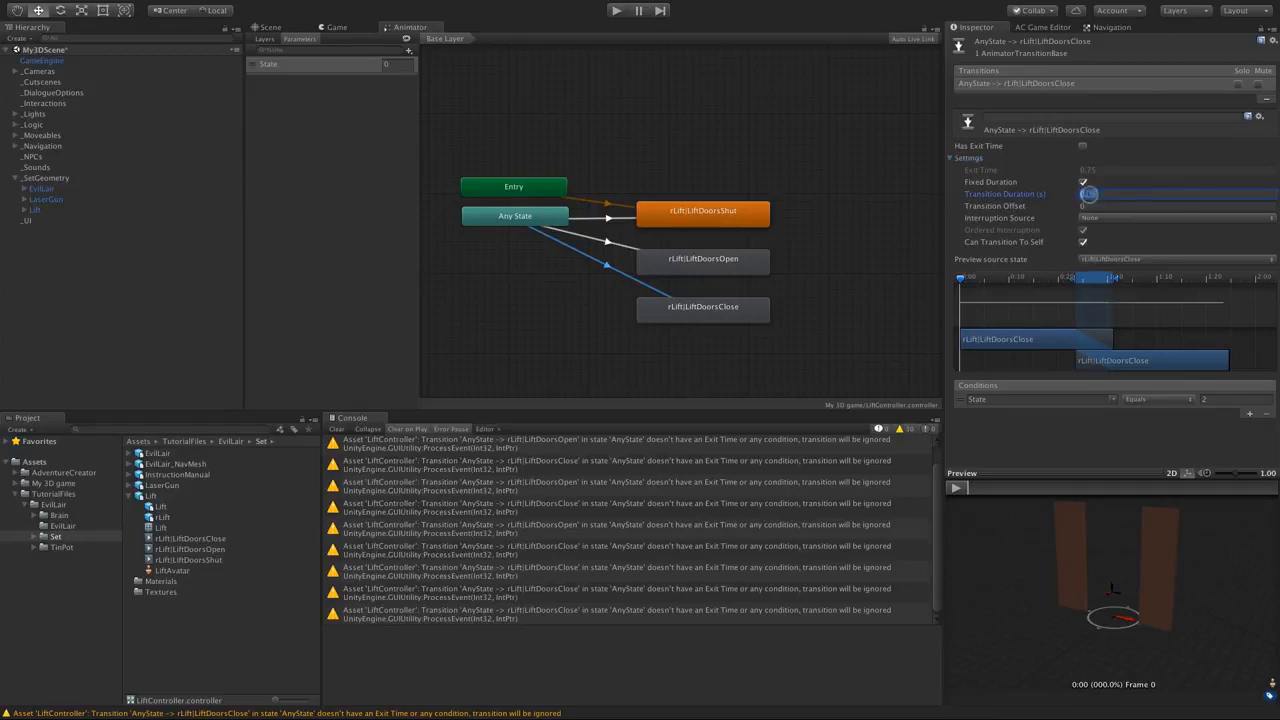
left_click(622, 245)
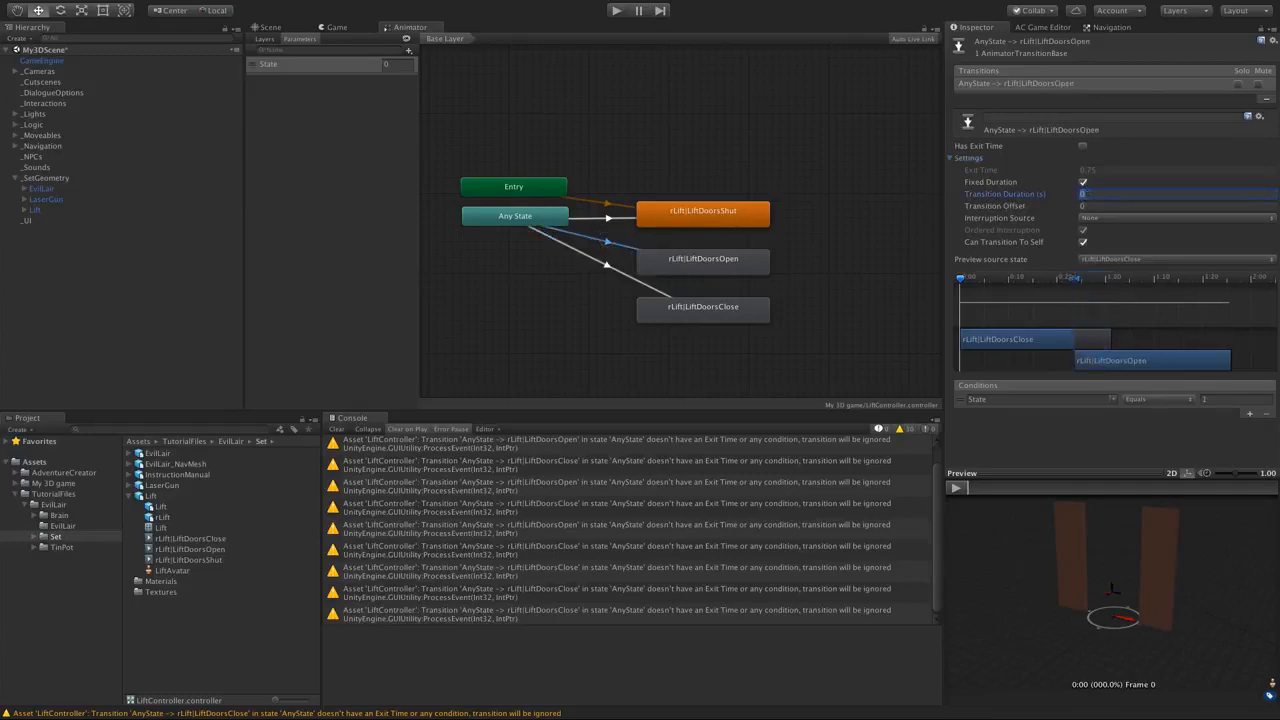
left_click(609, 217)
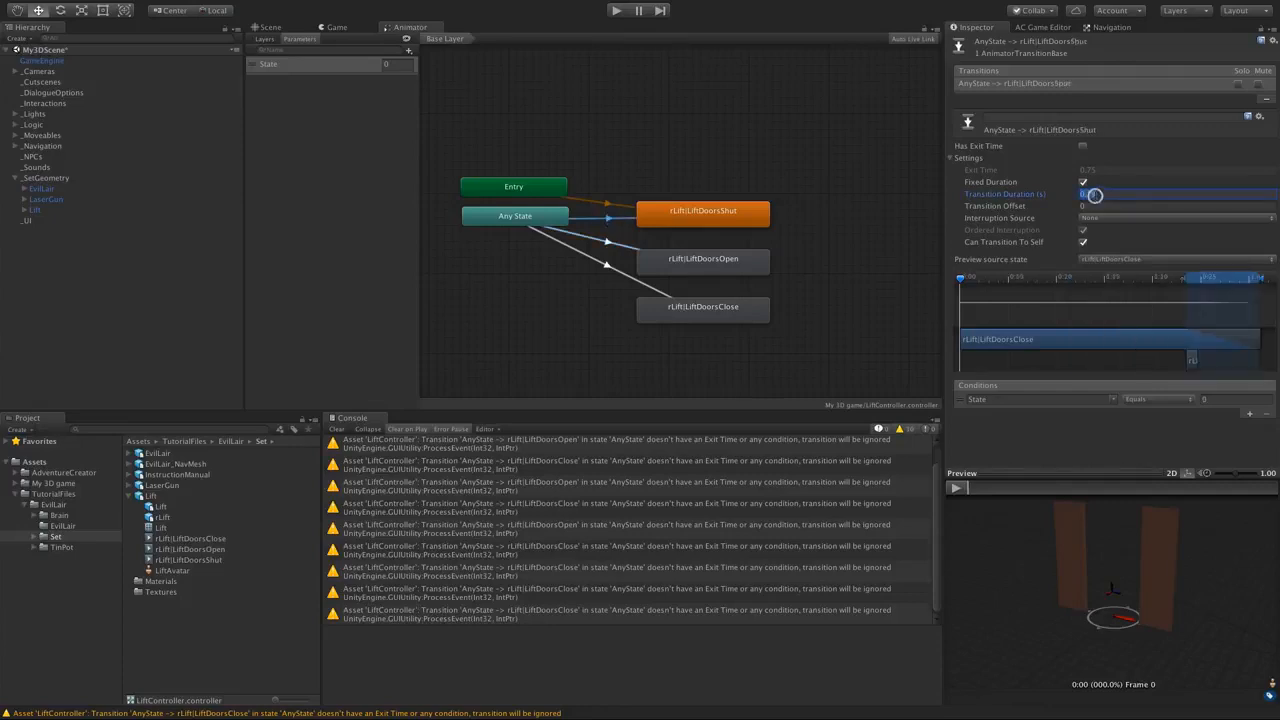
type("0")
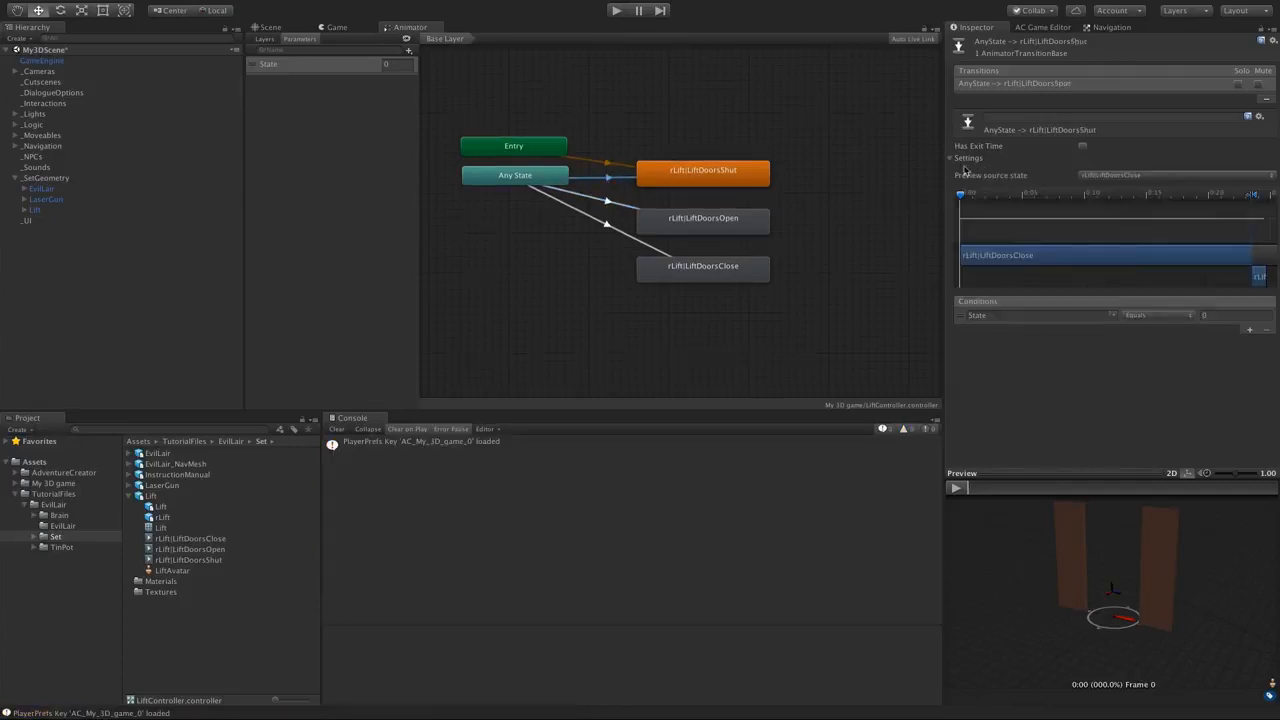
- Disable Can Transition To Self on the Any State transitions to LiftDoorsShut, LiftDoorsOpen and LiftDoorsClose
left_click(962, 158)
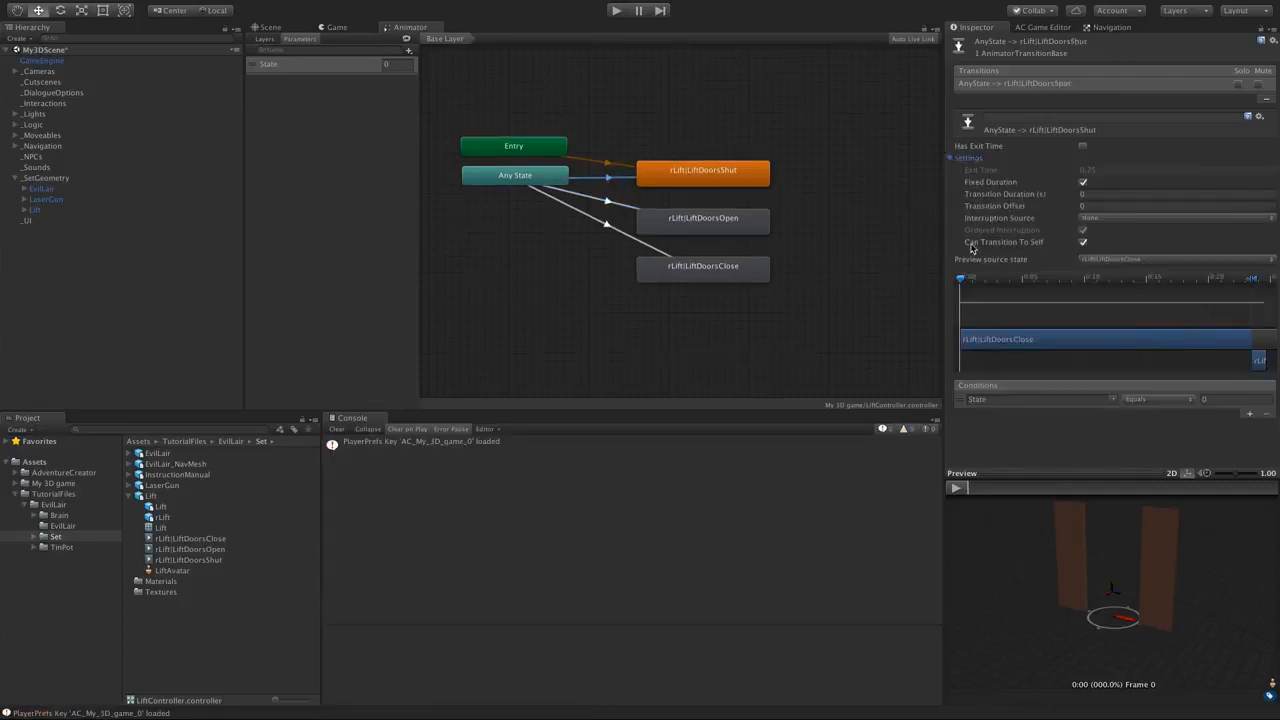
left_click(607, 201)
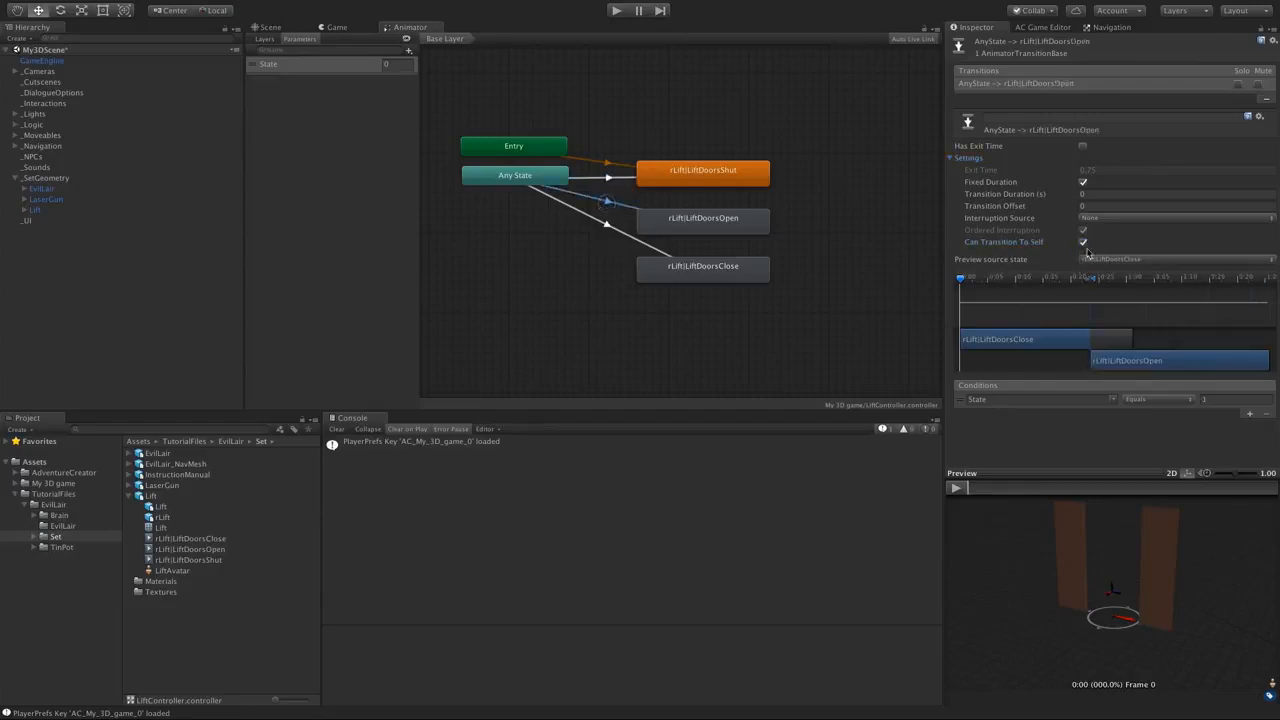
left_click(607, 226)
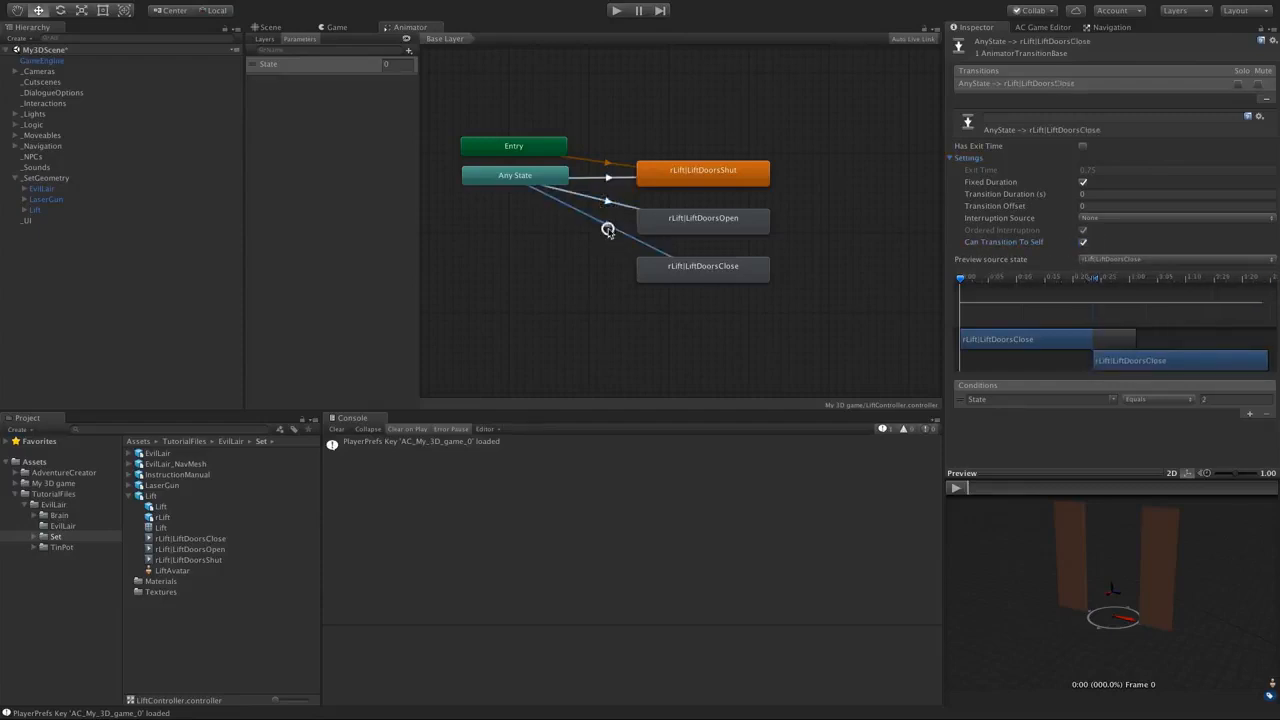
left_click(1083, 243)
- Dock the Animator window beside the Console and test the lift doors in play mode with State values 1, 2 and 0
left_click_drag(436, 27, 411, 424)
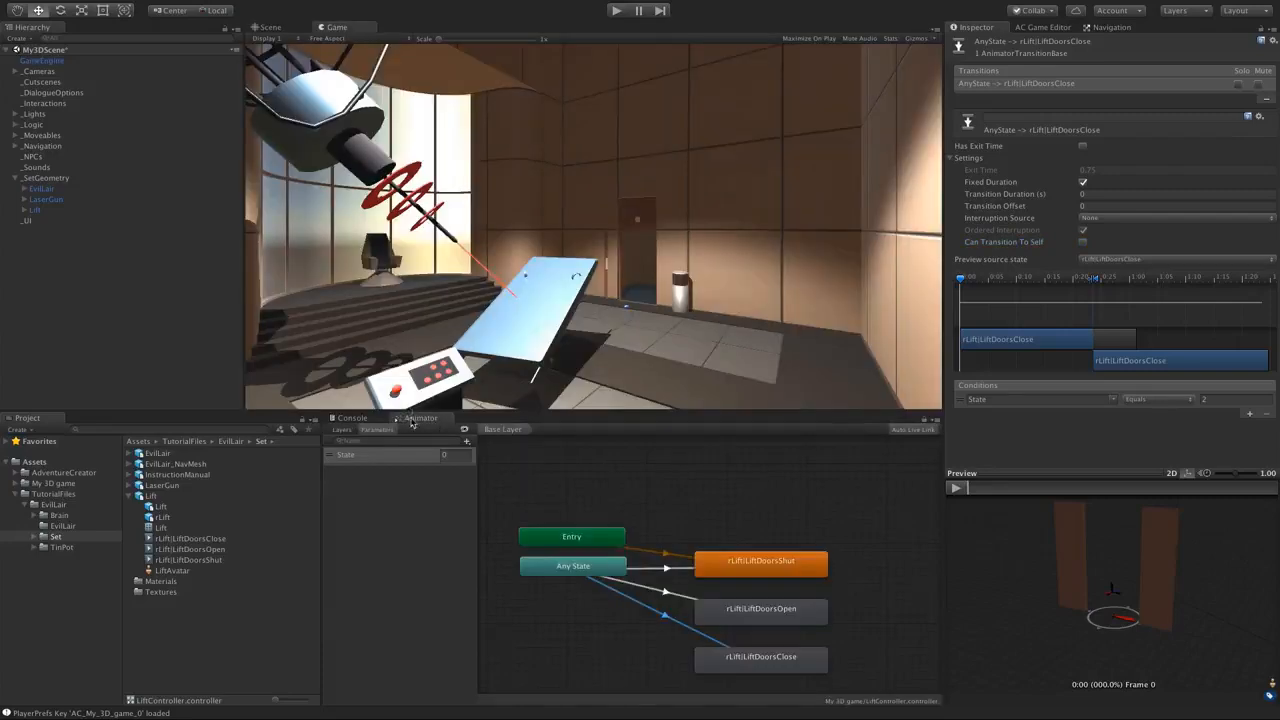
left_click(613, 13)
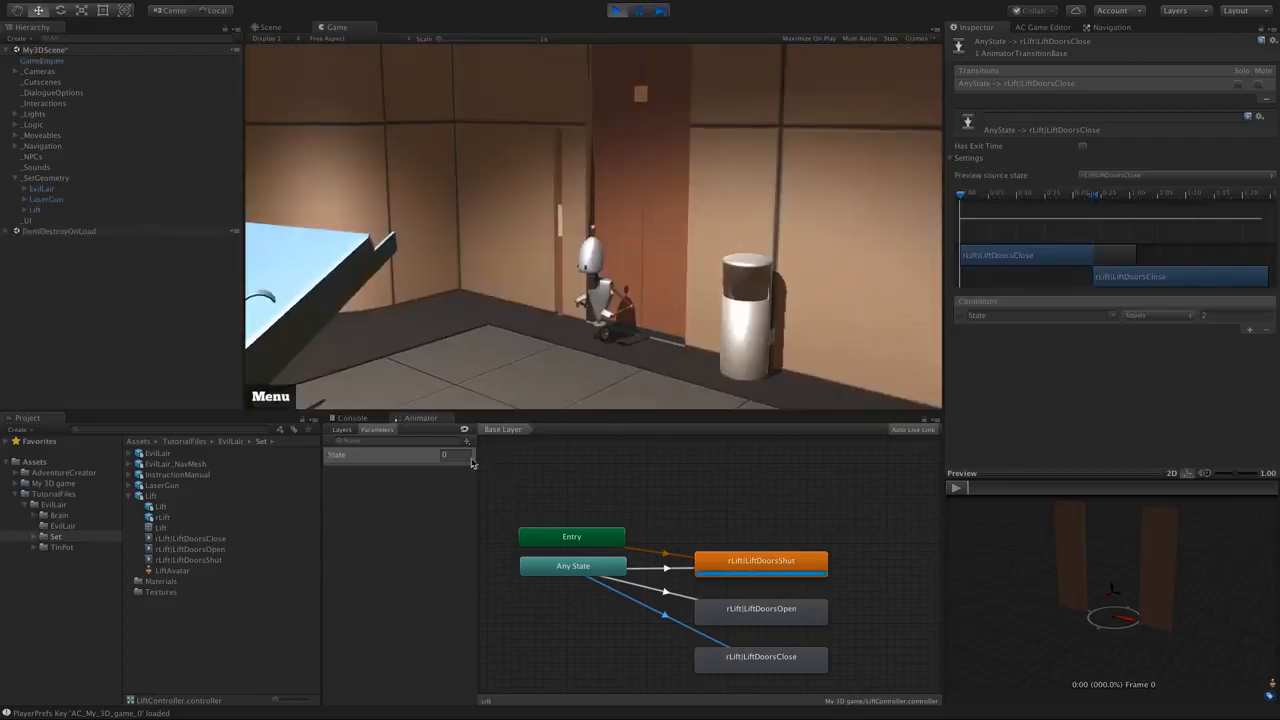
left_click(448, 456)
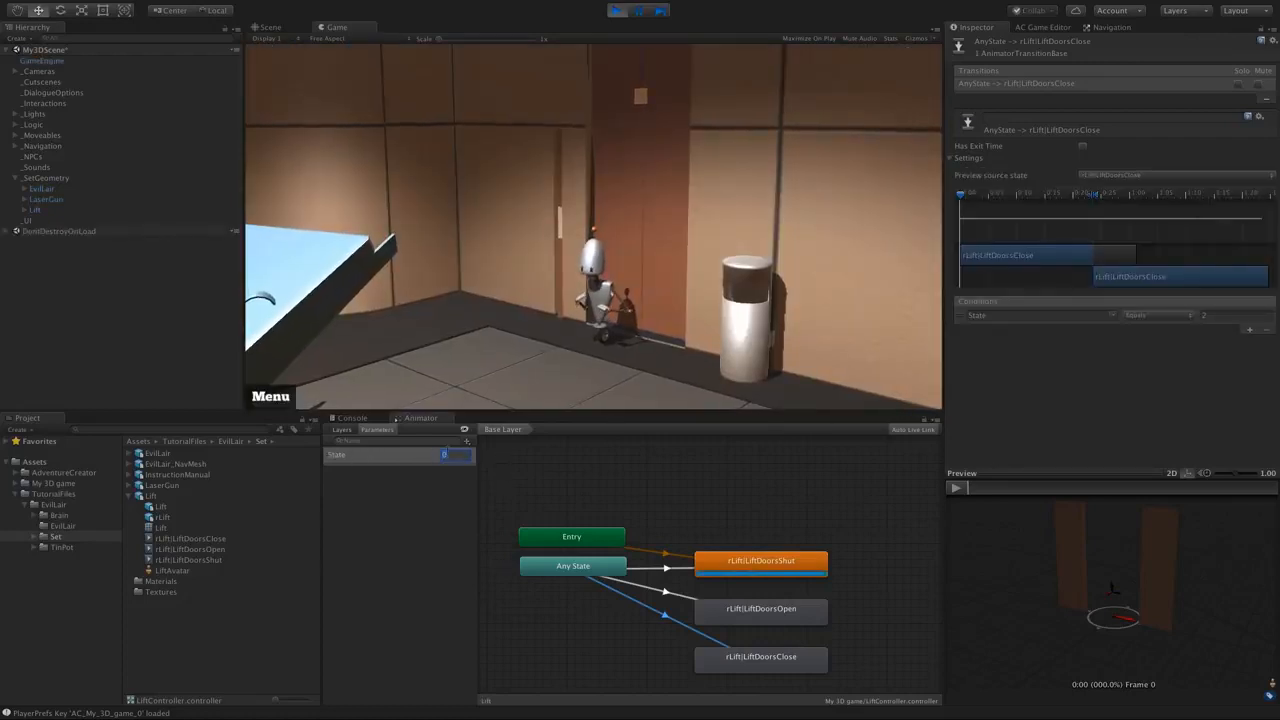
type("1")
type("2")
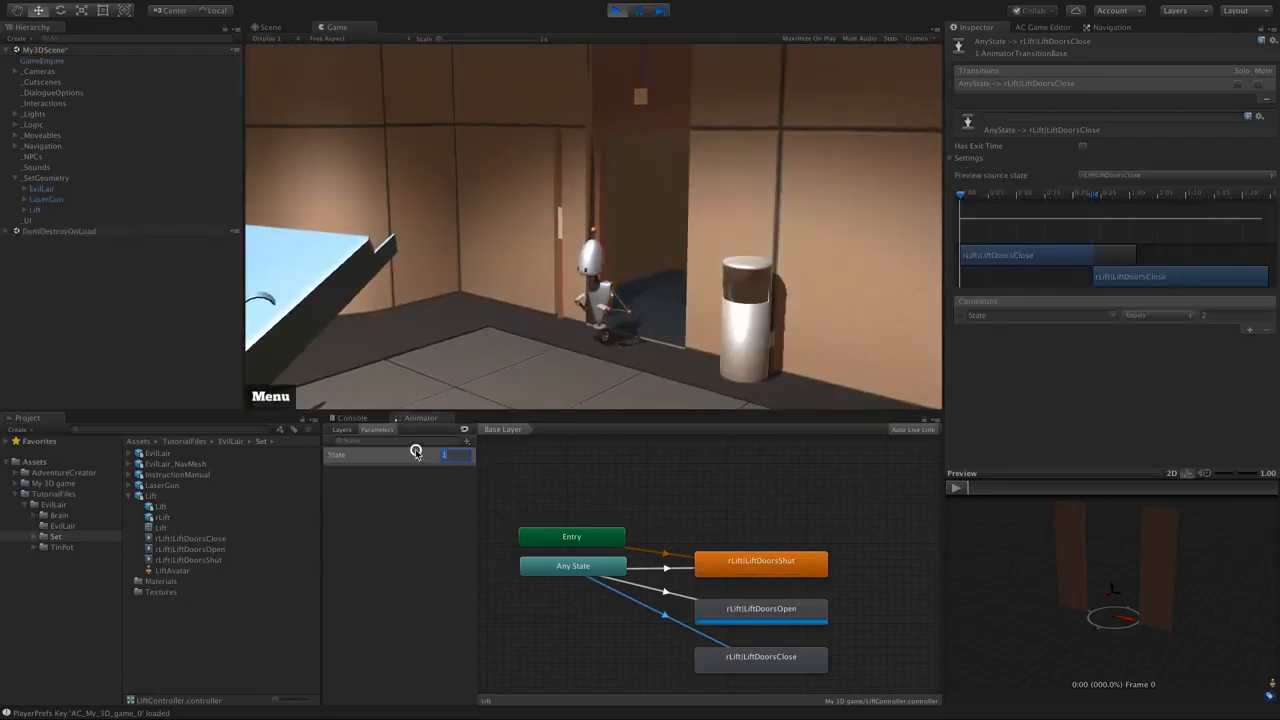
type("0")
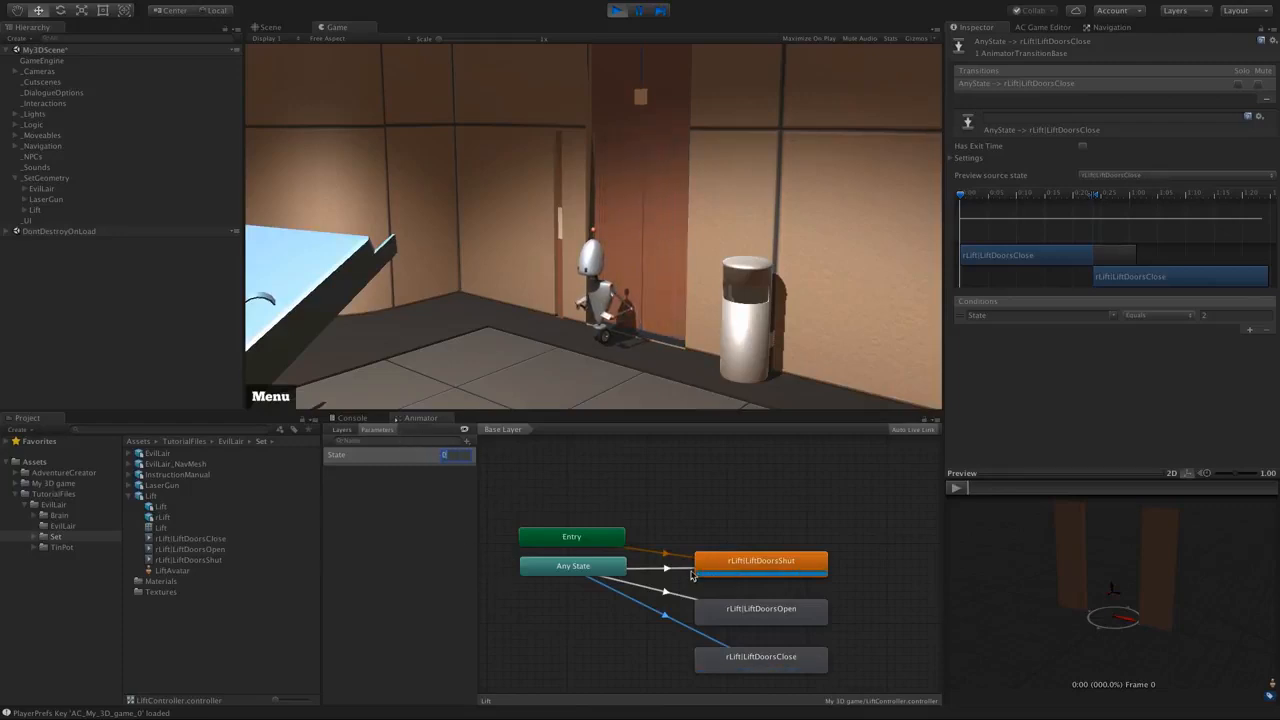
- Exit play mode, dock the Animator window beside the Game view and return to the Scene view at the lift
left_click(616, 12)
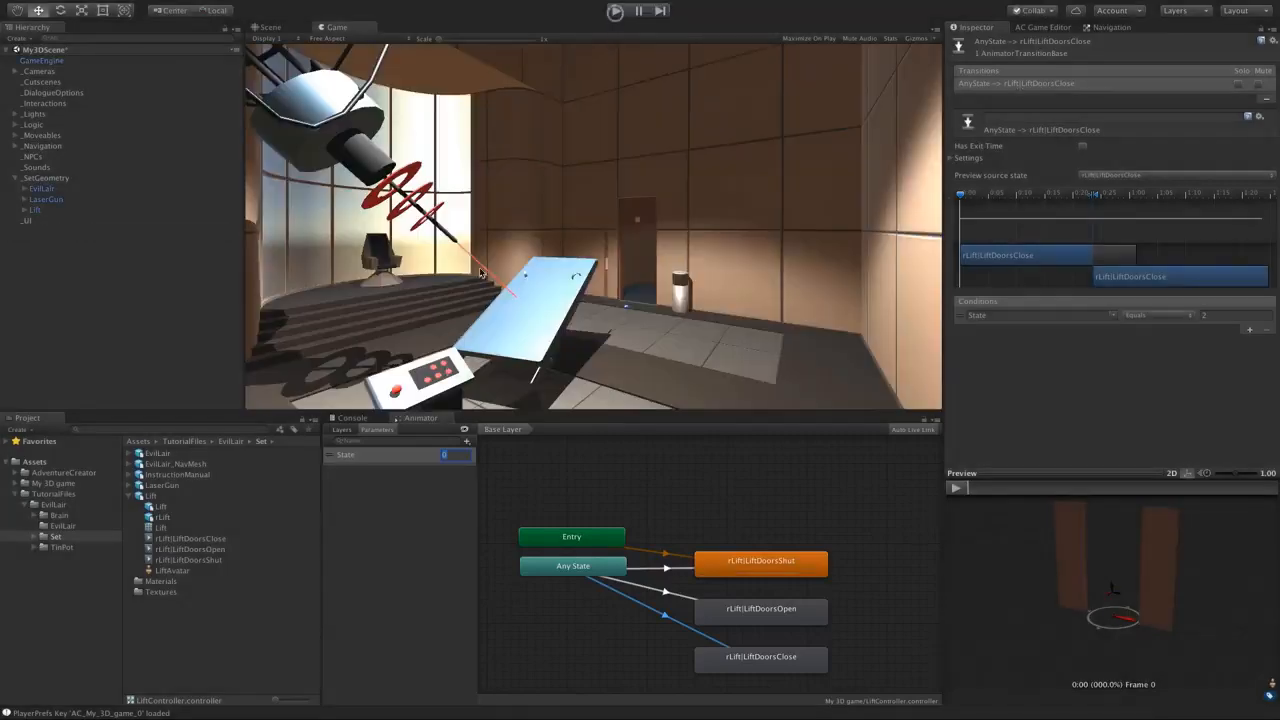
left_click_drag(424, 421, 420, 30)
left_click(280, 27)
left_click_drag(567, 229, 568, 266, "alt")
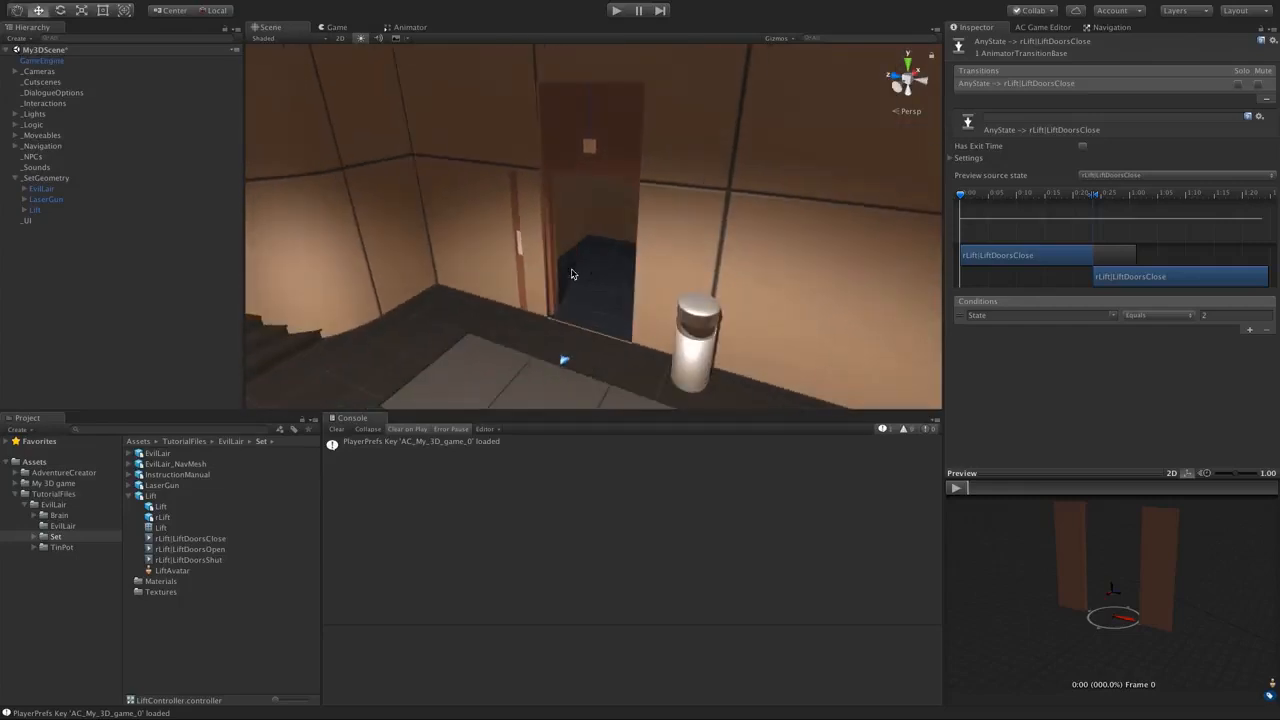
- Add a Hotspot logic prefab to the scene from Adventure Creator's Scene manager
left_click(1042, 28)
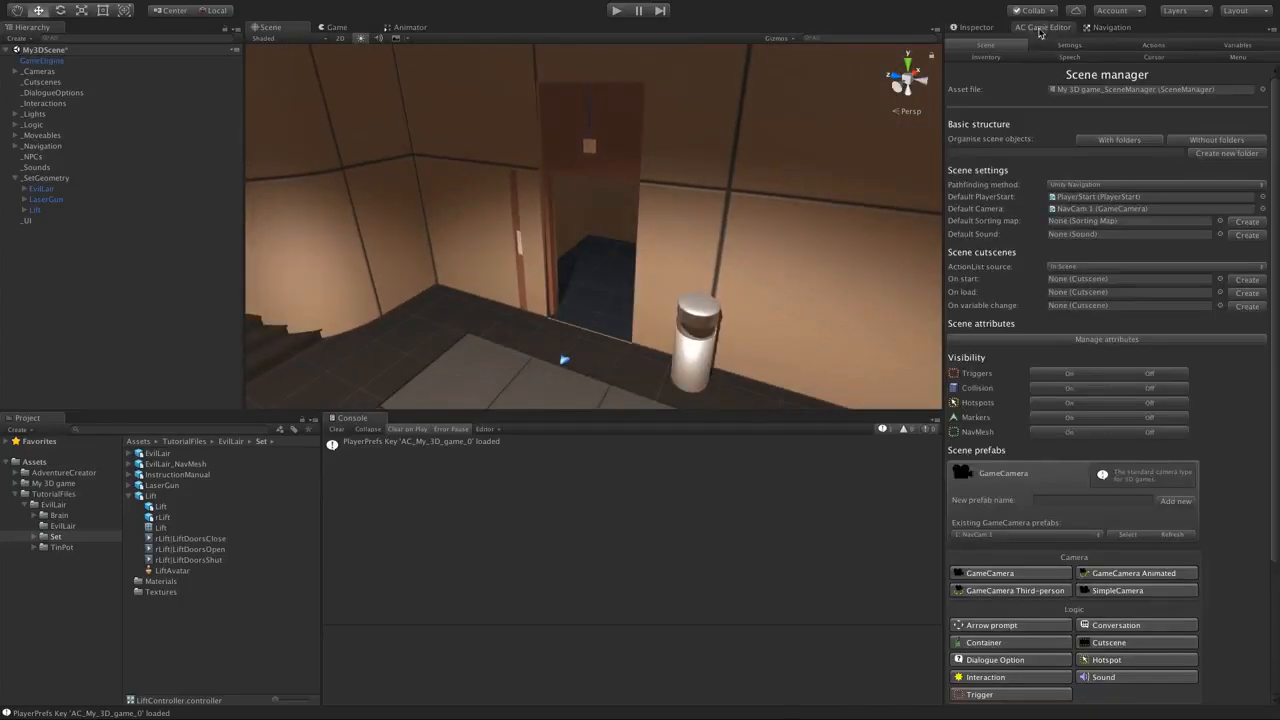
left_click_drag(1274, 207, 1275, 400)
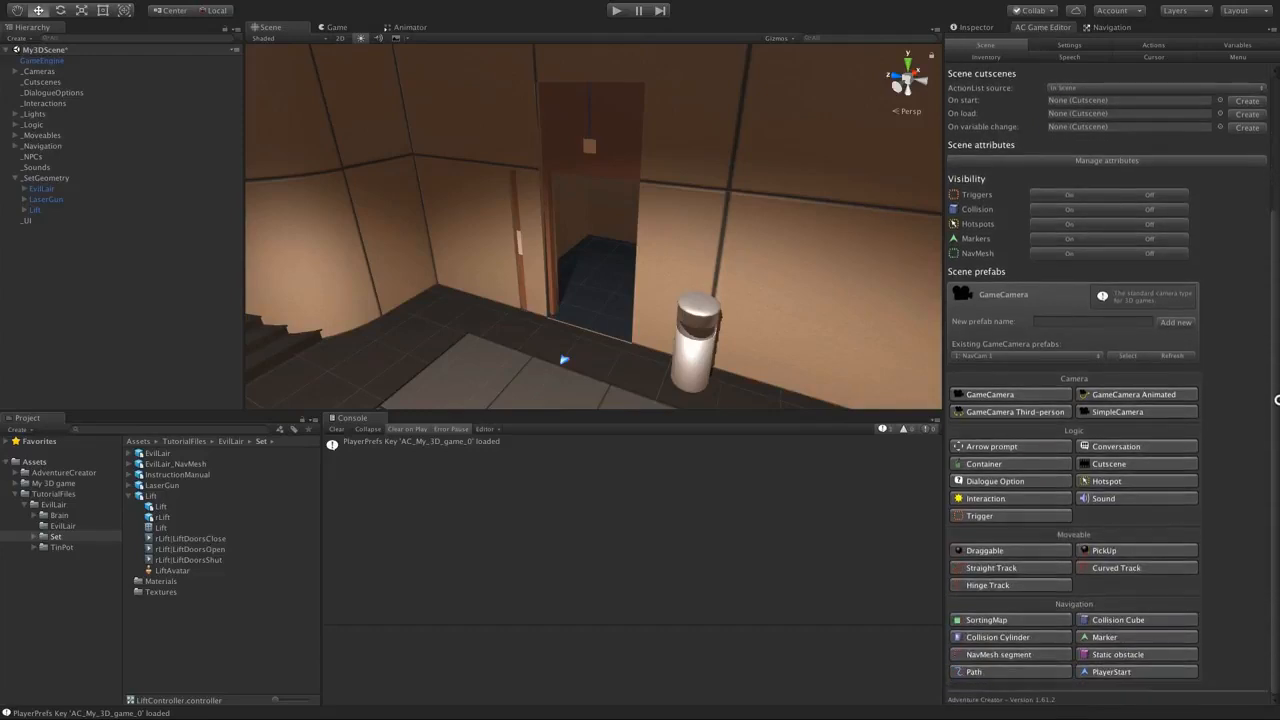
left_click(1120, 487)
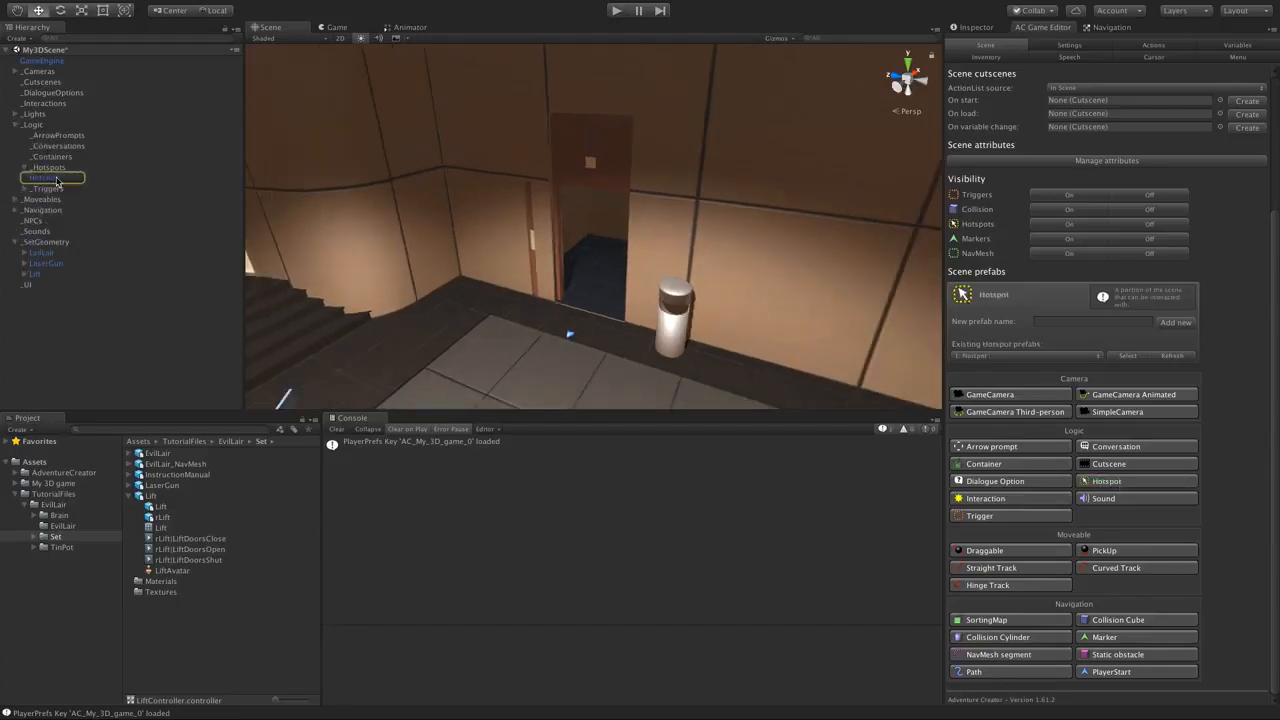
- Move the new Hotspot across the room to the floor in front of the lift doorway
left_click_drag(557, 197, 471, 240, "alt")
scroll(588, 208, "down", 5)
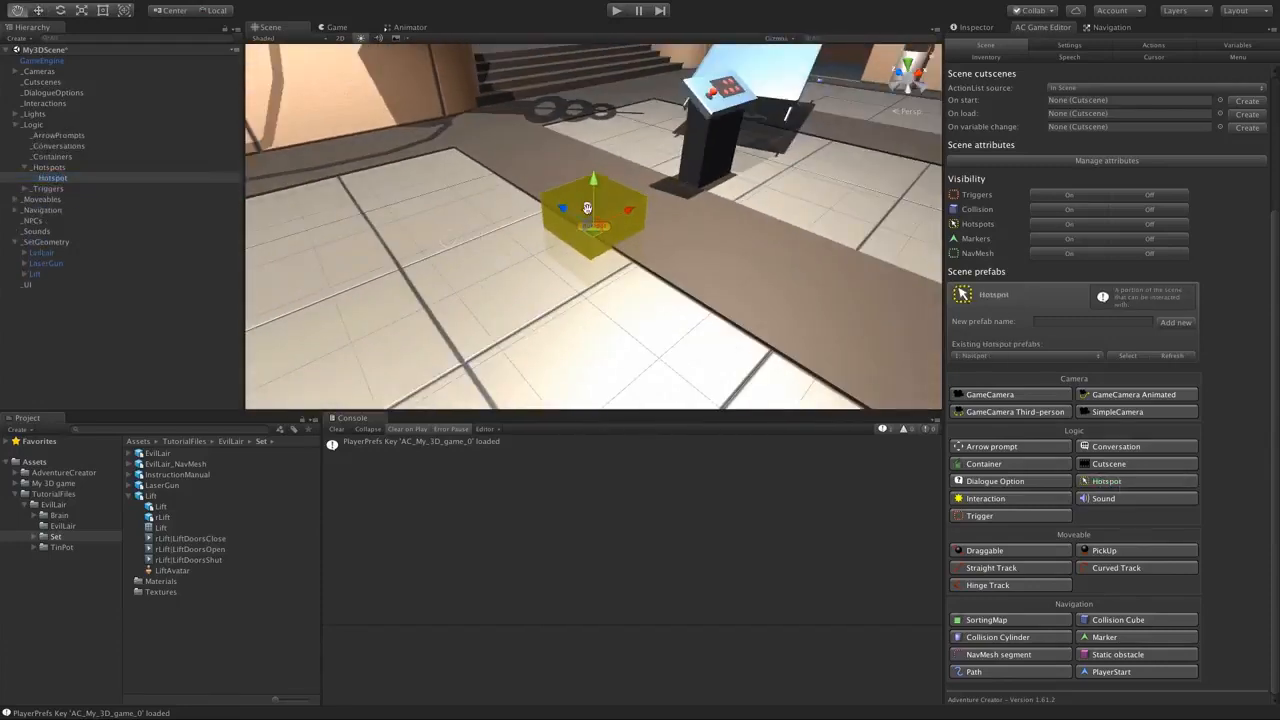
middle_click_drag(588, 203, 584, 269)
scroll(585, 259, "down", 3)
left_click_drag(568, 307, 685, 218)
middle_click_drag(685, 218, 591, 306)
scroll(591, 306, "up", 5)
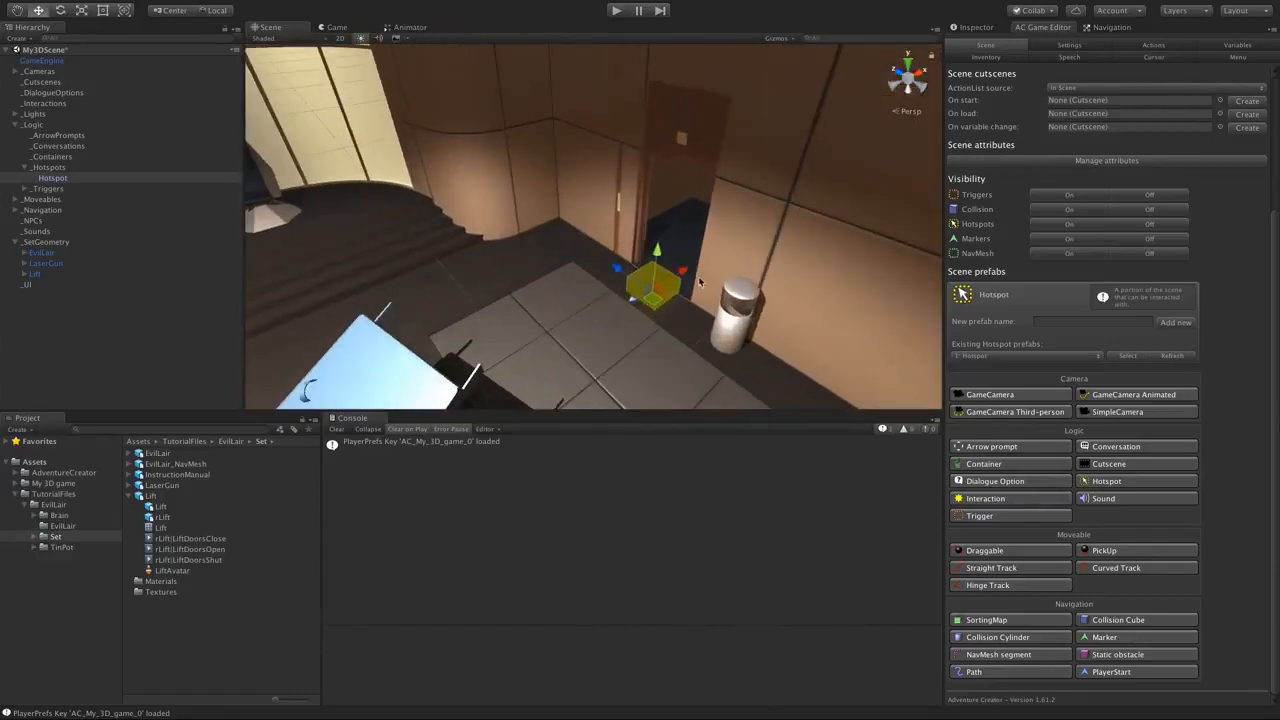
- Scale and position the Hotspot to cover the lift doorway, about 0.43 × 3.69 × 1.88 in scale
left_click_drag(522, 191, 589, 132, "alt")
key("r")
mouse_move(661, 96)
left_mouse_down()
mouse_move(672, 18)
mouse_move(663, 72)
left_mouse_up()
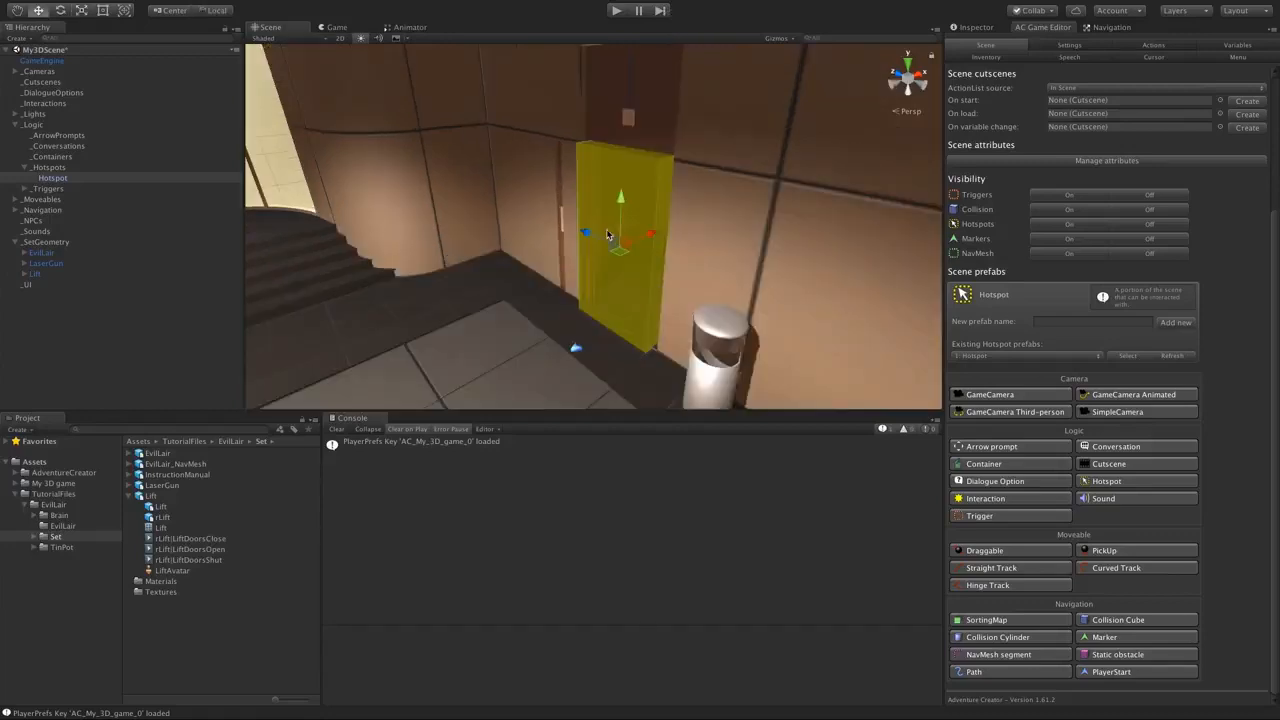
- Rename the Hotspot as "Hotspot: Lift" and set its label to "Lift door"
left_click(970, 28)
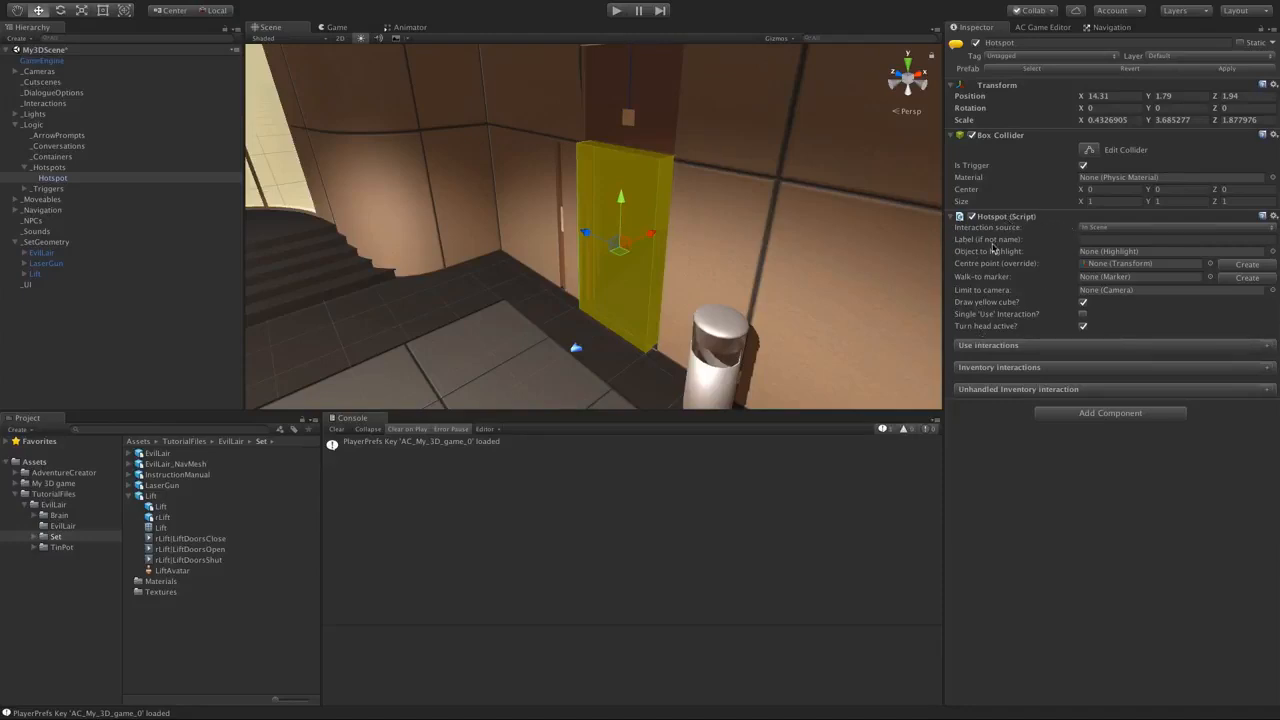
left_click(1040, 43)
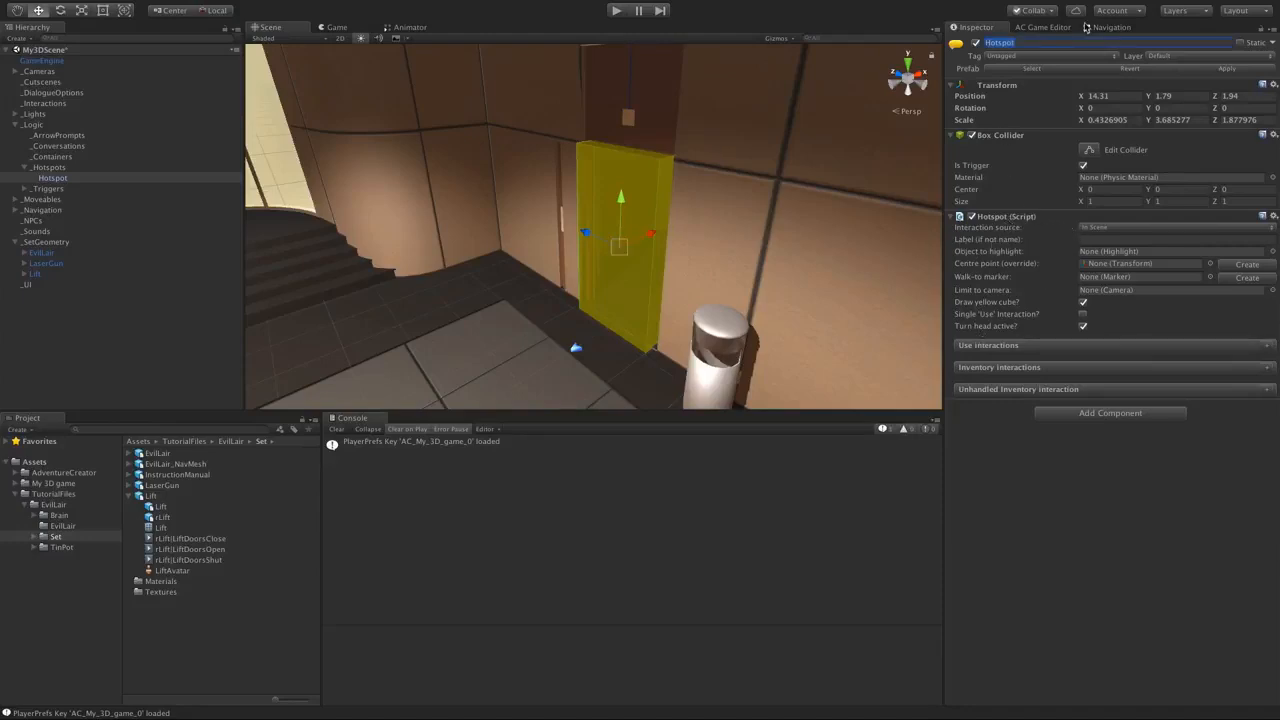
type("Hotspot_Lift")
key("Return")
left_click(1100, 239)
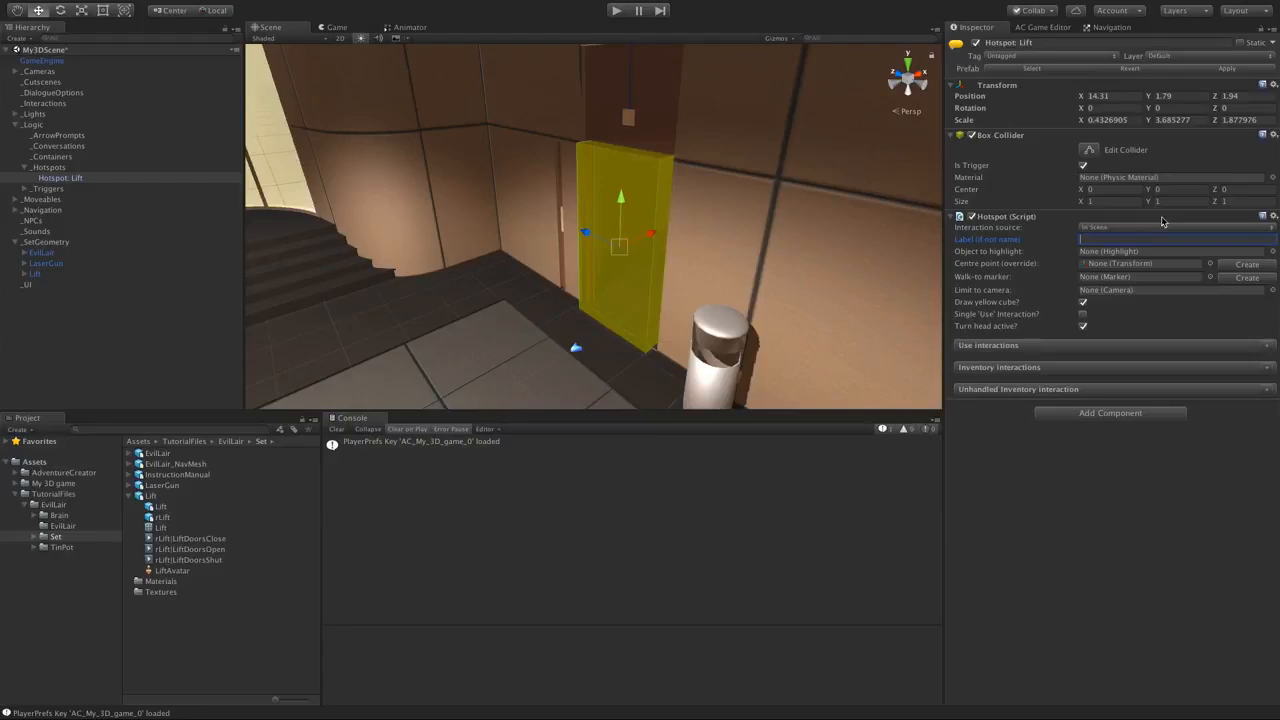
type("H")
type("ift door")
key("Return")
key("Return")
left_click(1067, 258)
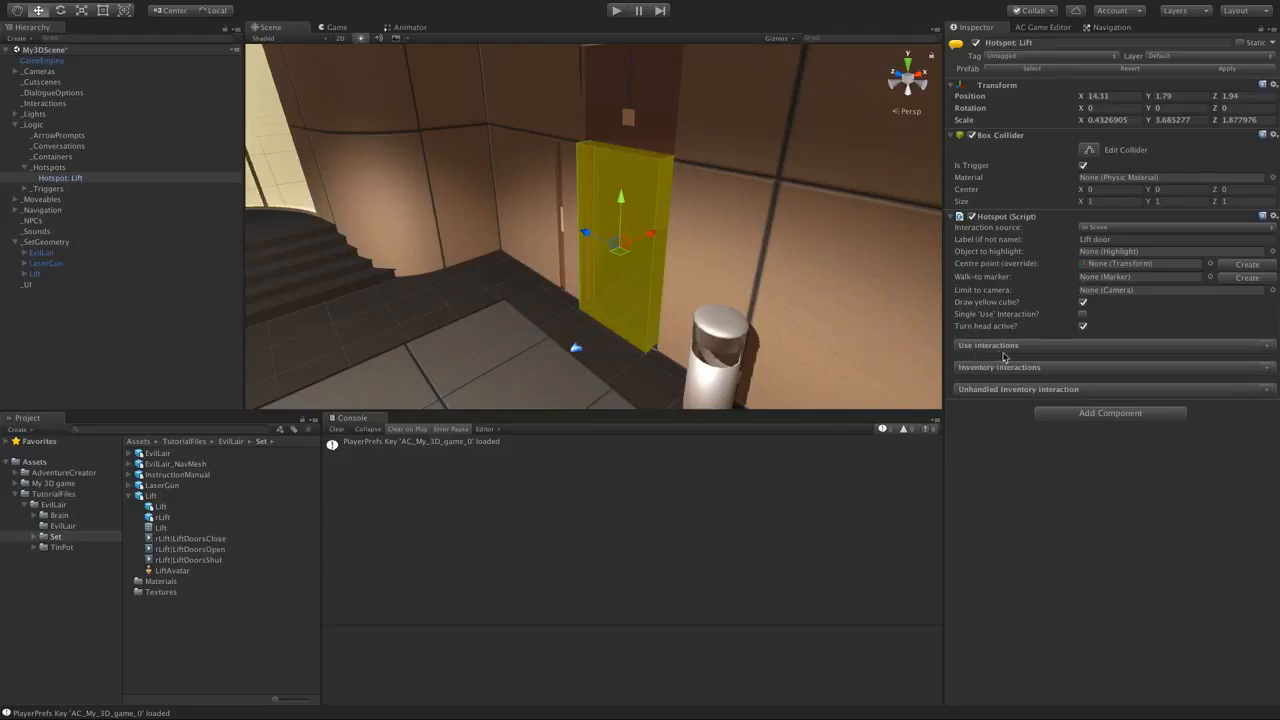
- Add a use interaction with the Look at icon and the Turn To Face player action, and create its Interaction object
left_click(1268, 348)
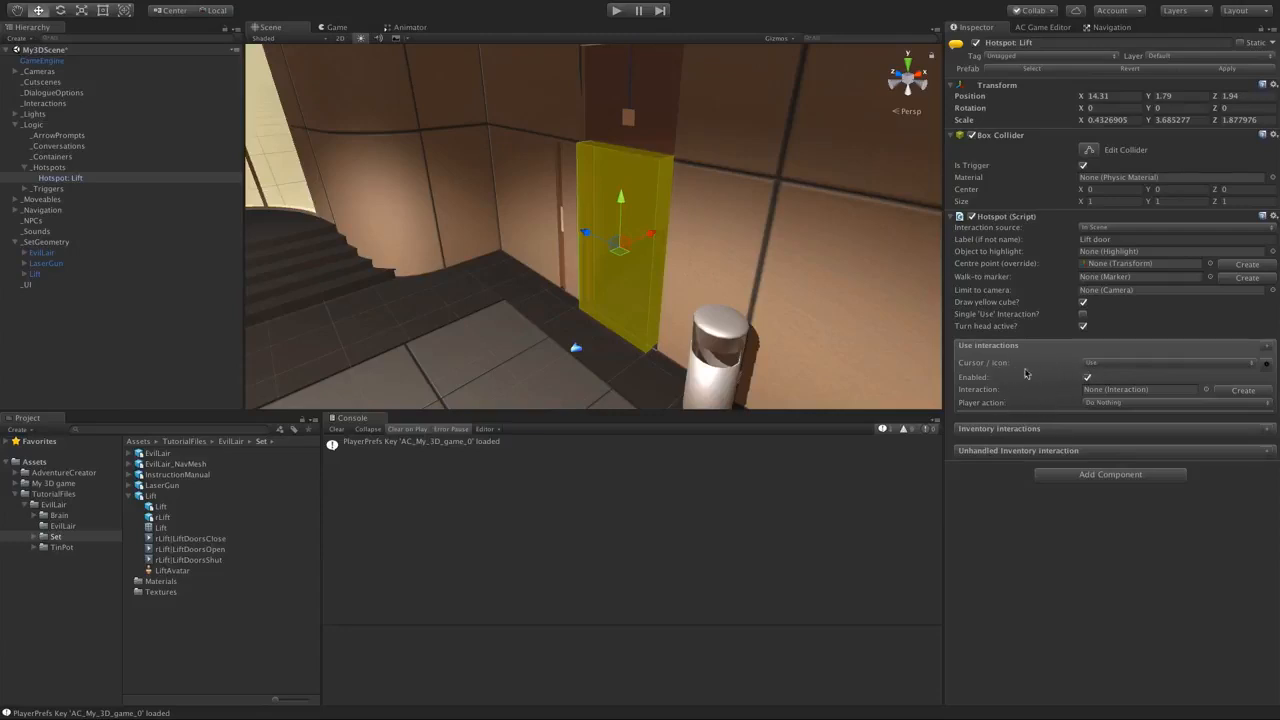
left_click(1118, 365)
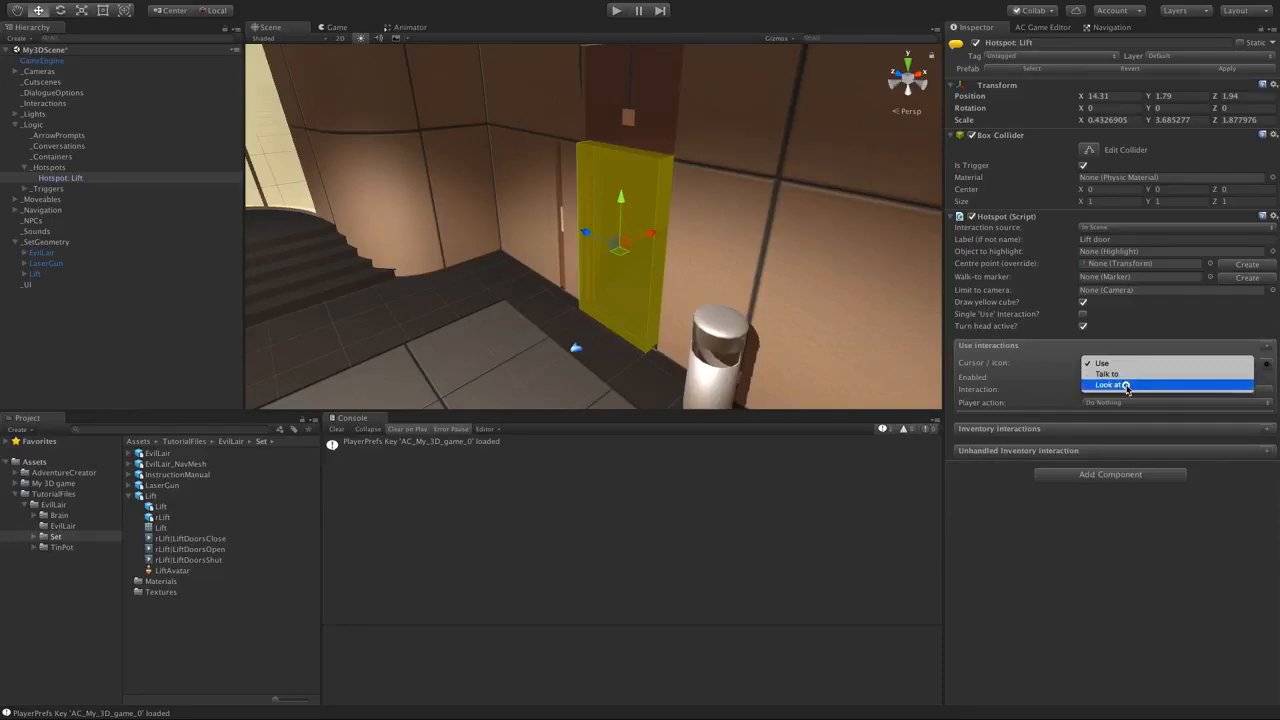
left_click(1126, 386)
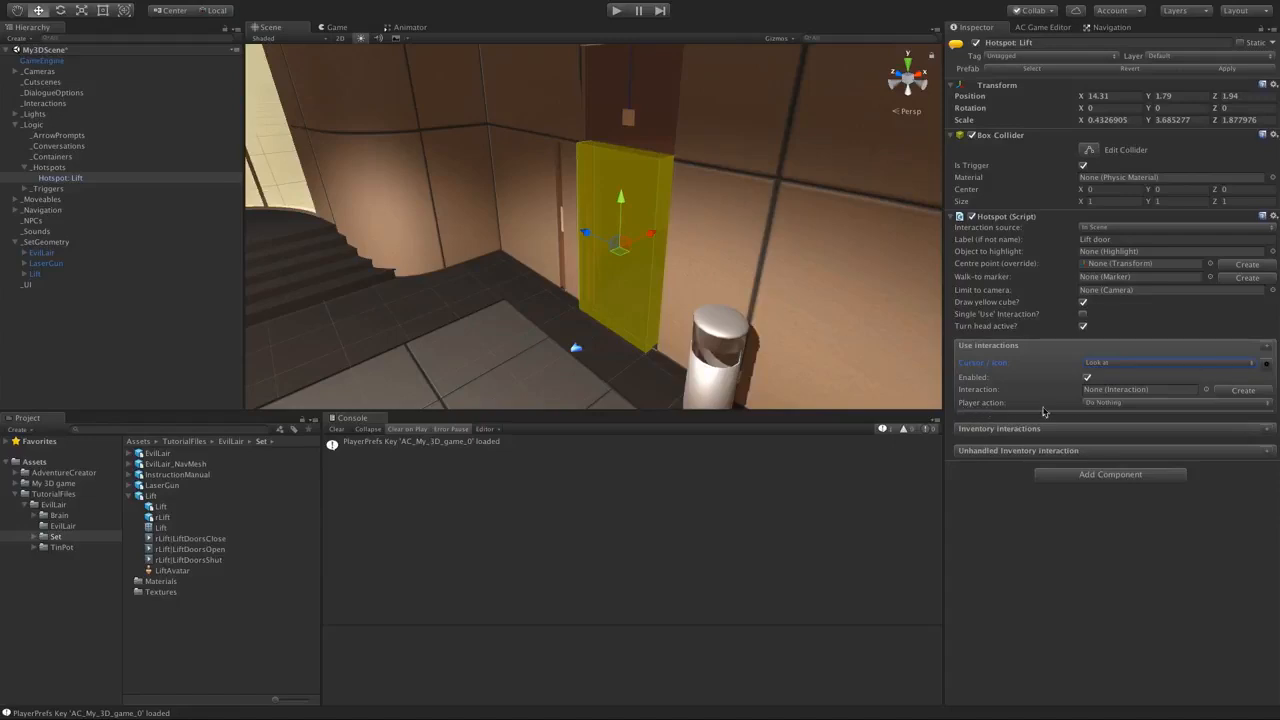
left_click(1092, 403)
left_click(1138, 414)
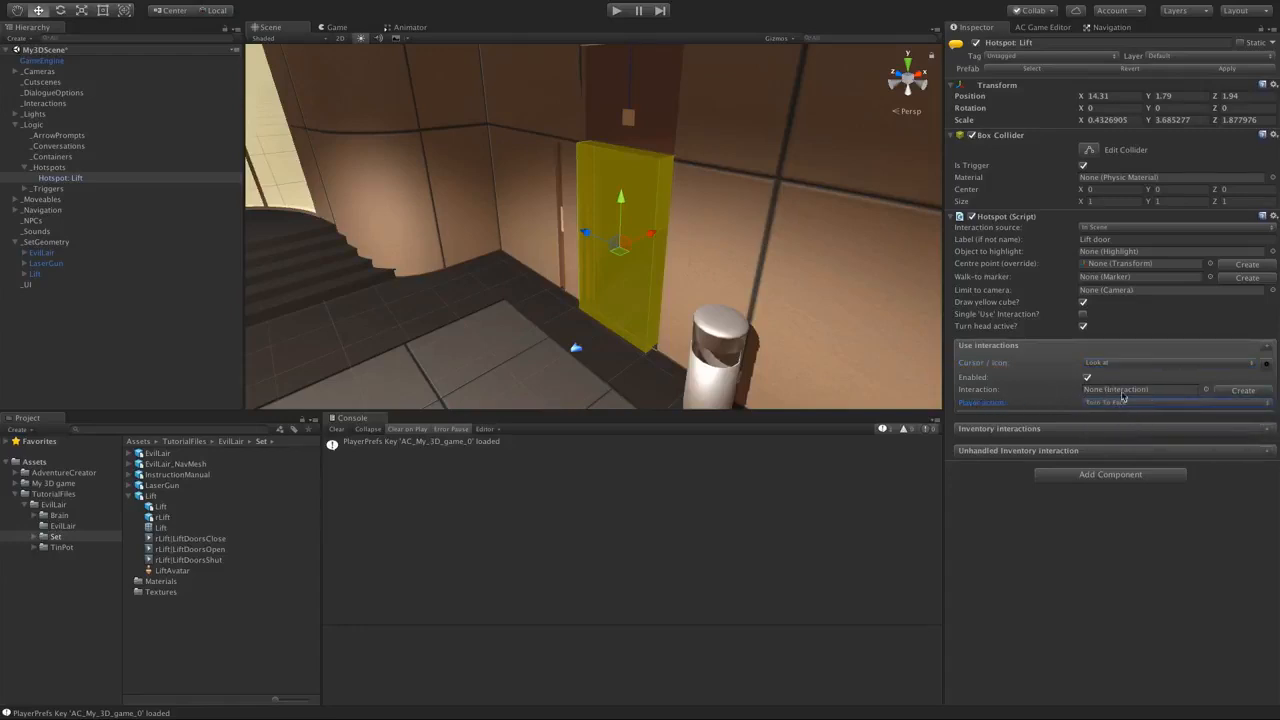
left_click(1229, 392)
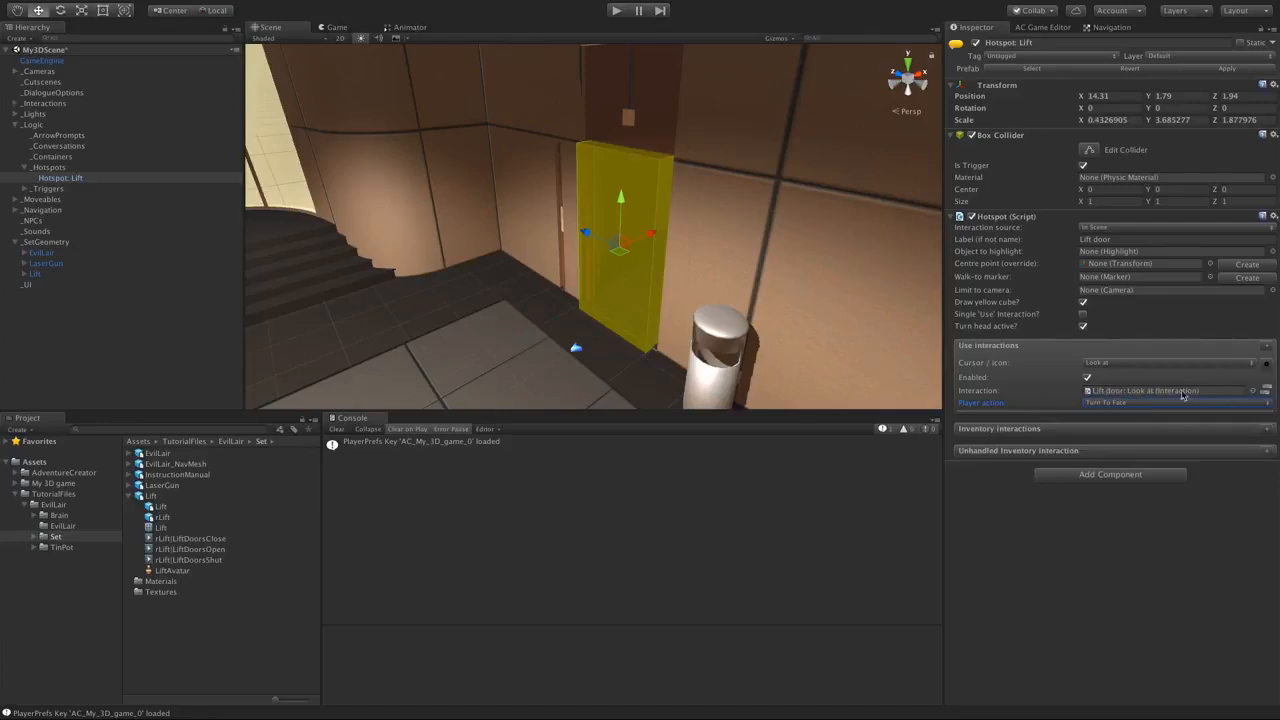
left_click(1117, 392)
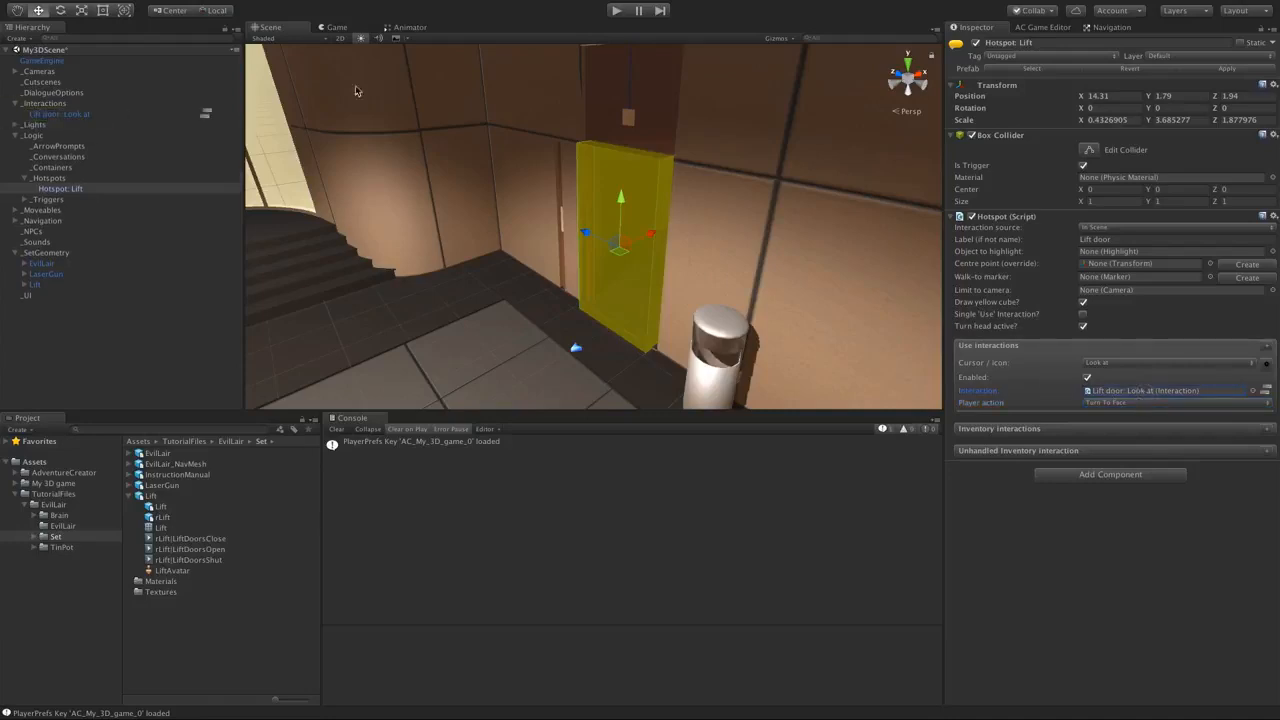
- Set the Lift door: Look at action to Dialogue: Play speech as a player line reading "That's the way out of here."
left_click(80, 113)
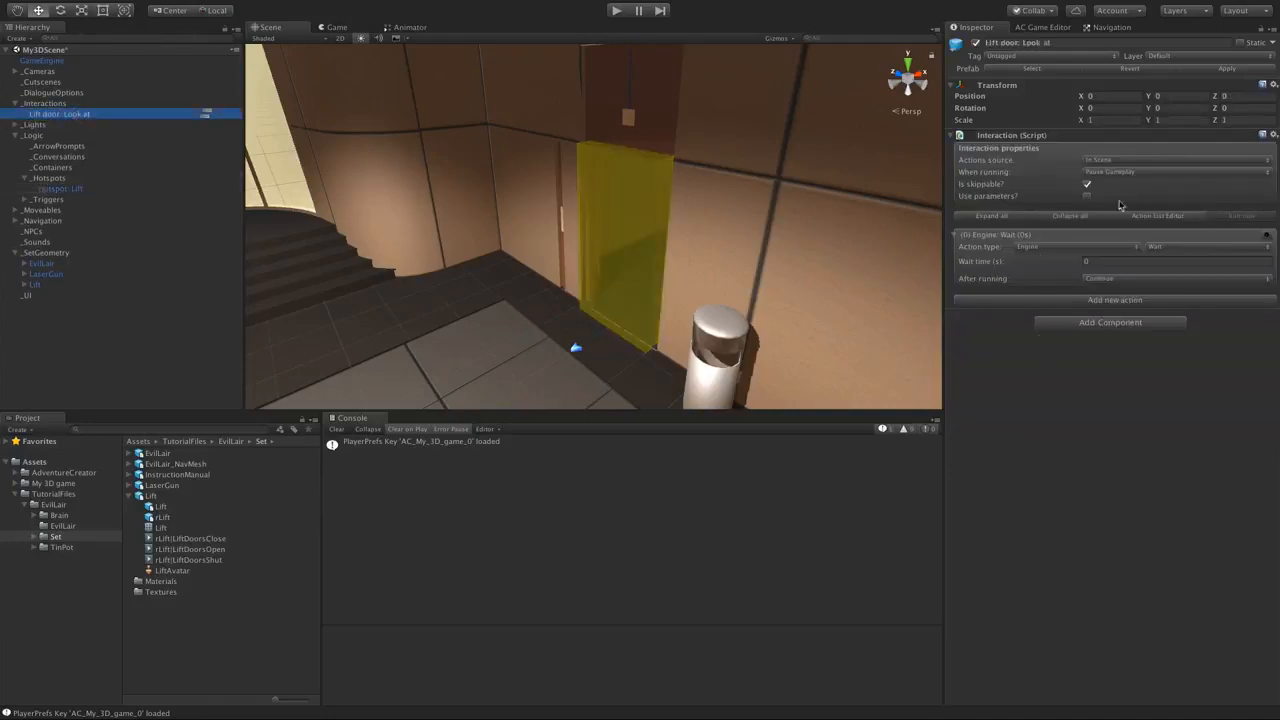
left_click(1046, 250)
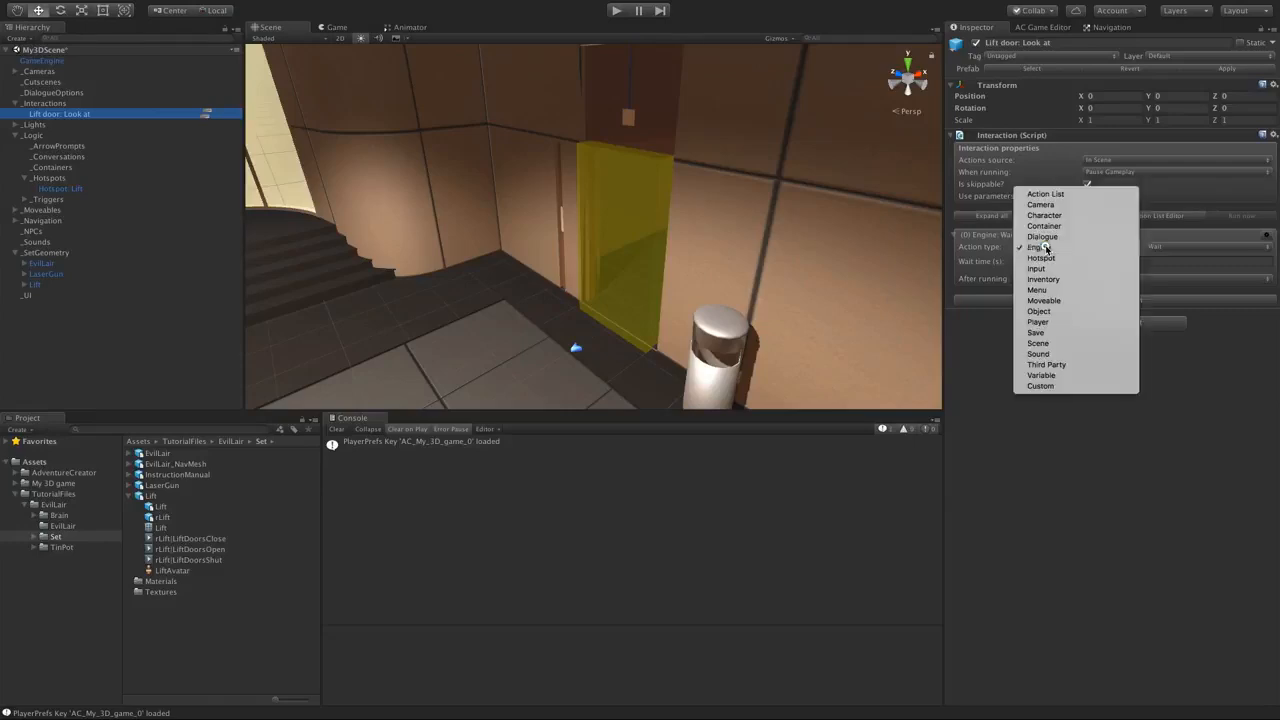
left_click(1050, 239)
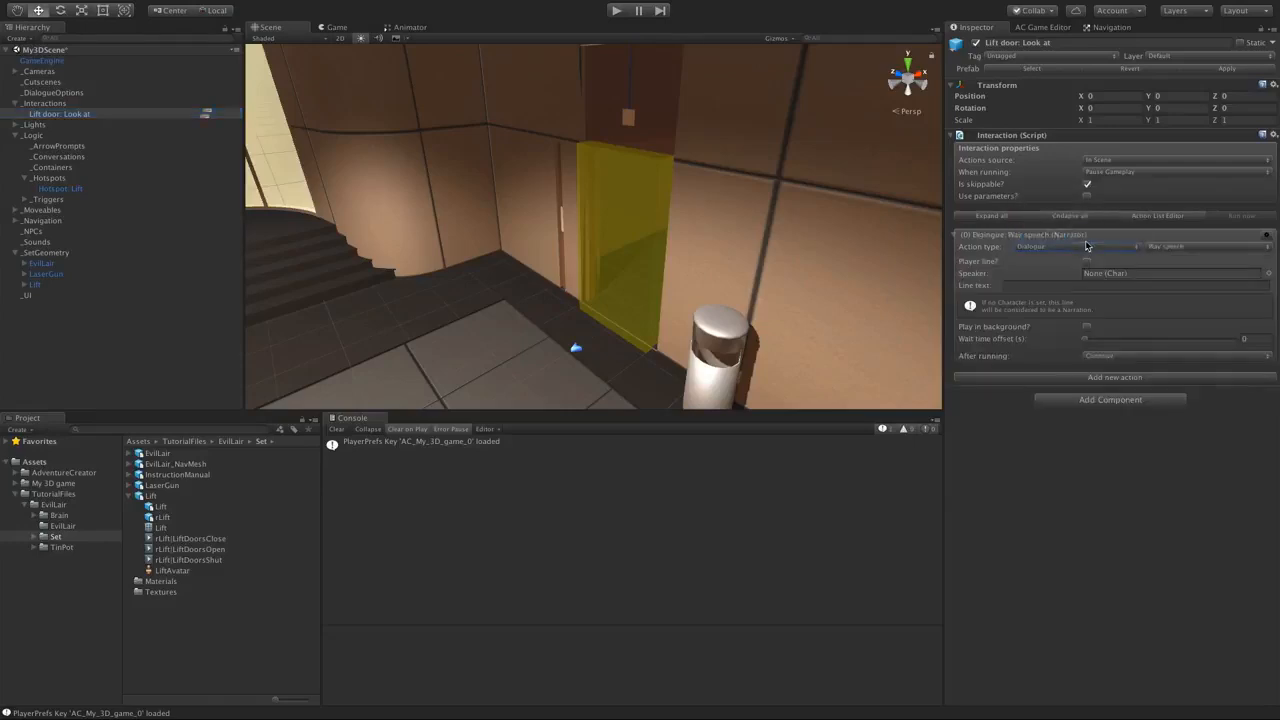
left_click(1180, 247)
left_click(1178, 249)
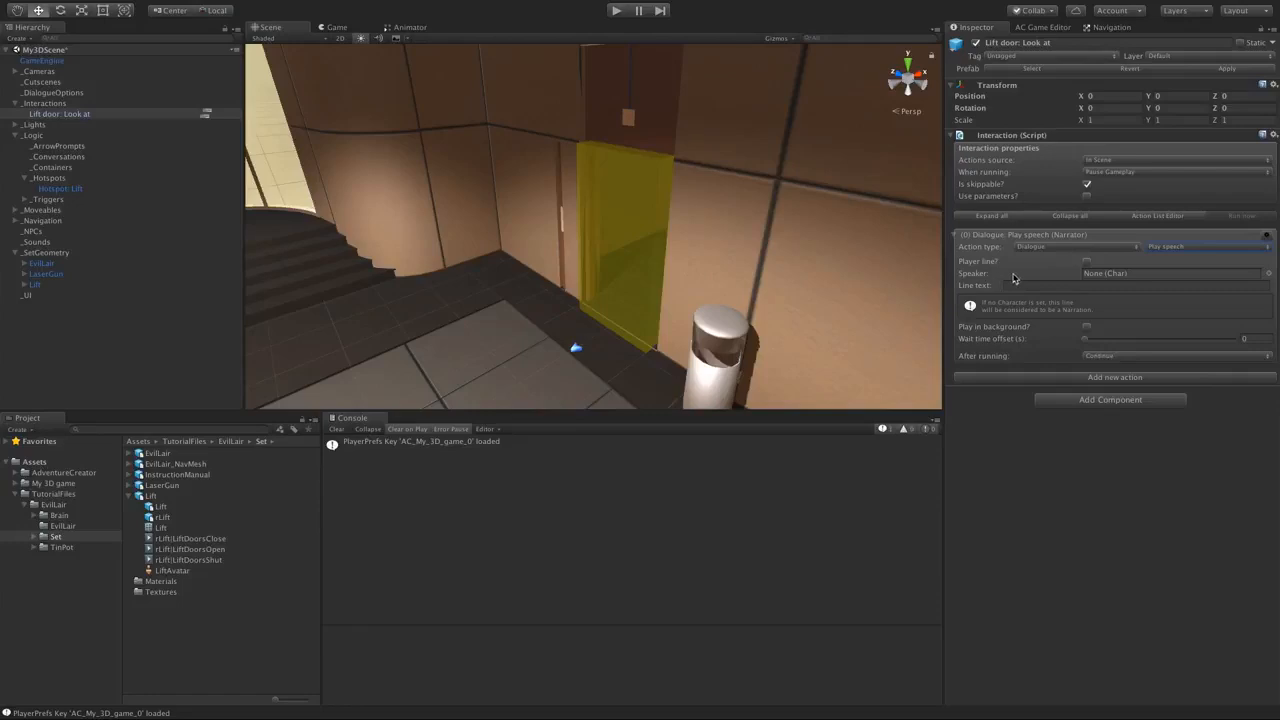
left_click(1087, 261)
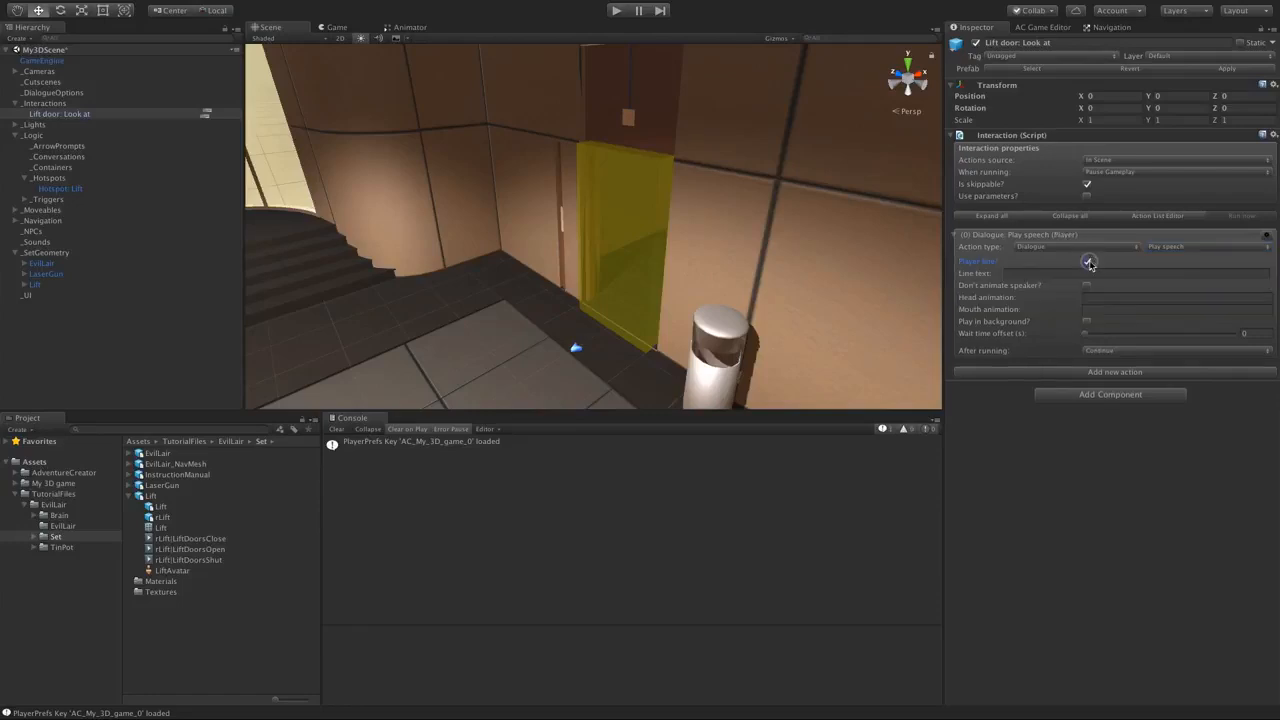
left_click(1046, 273)
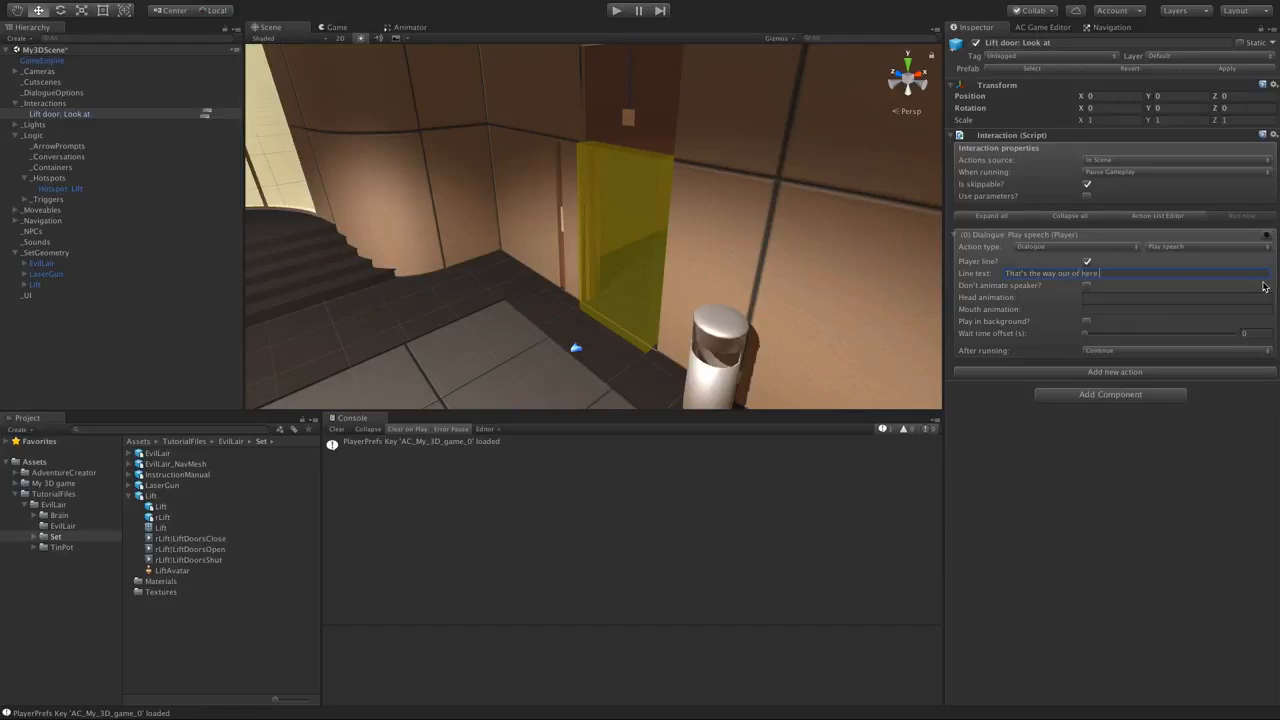
left_click(1123, 452)
- Test the lift door's Look at interaction in play mode, then stop the game
left_click(614, 11)
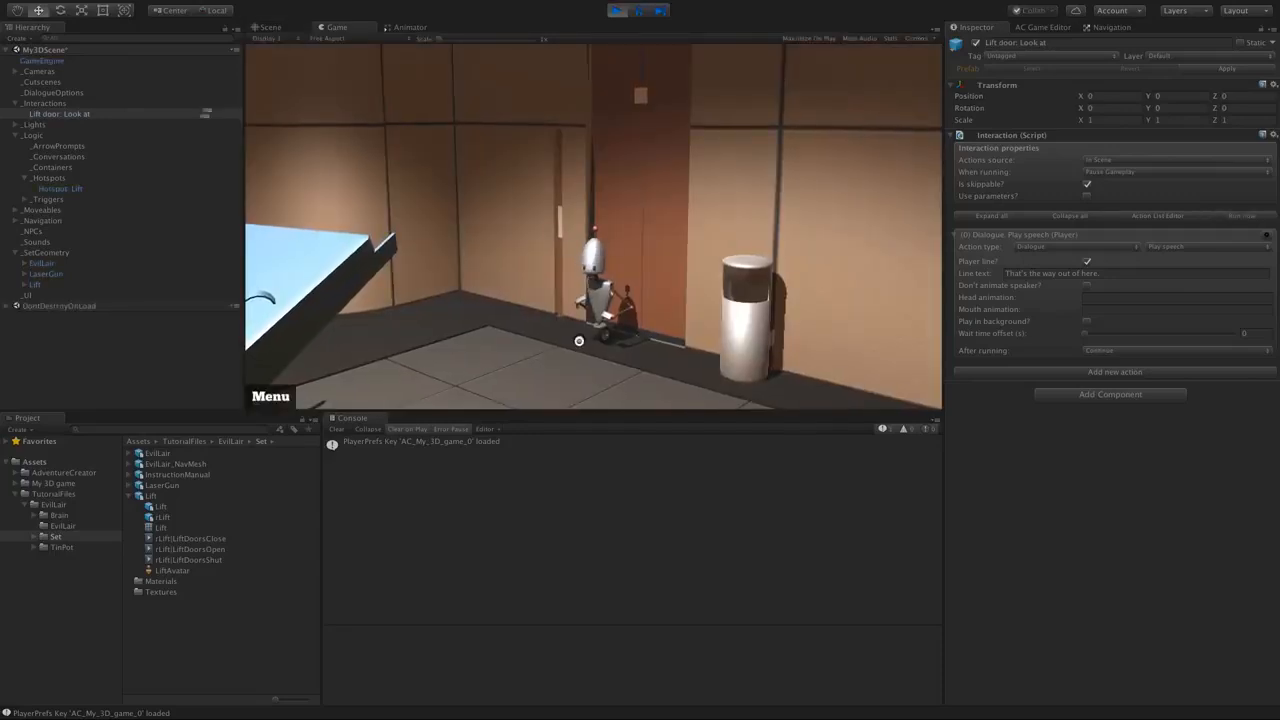
left_click(579, 341)
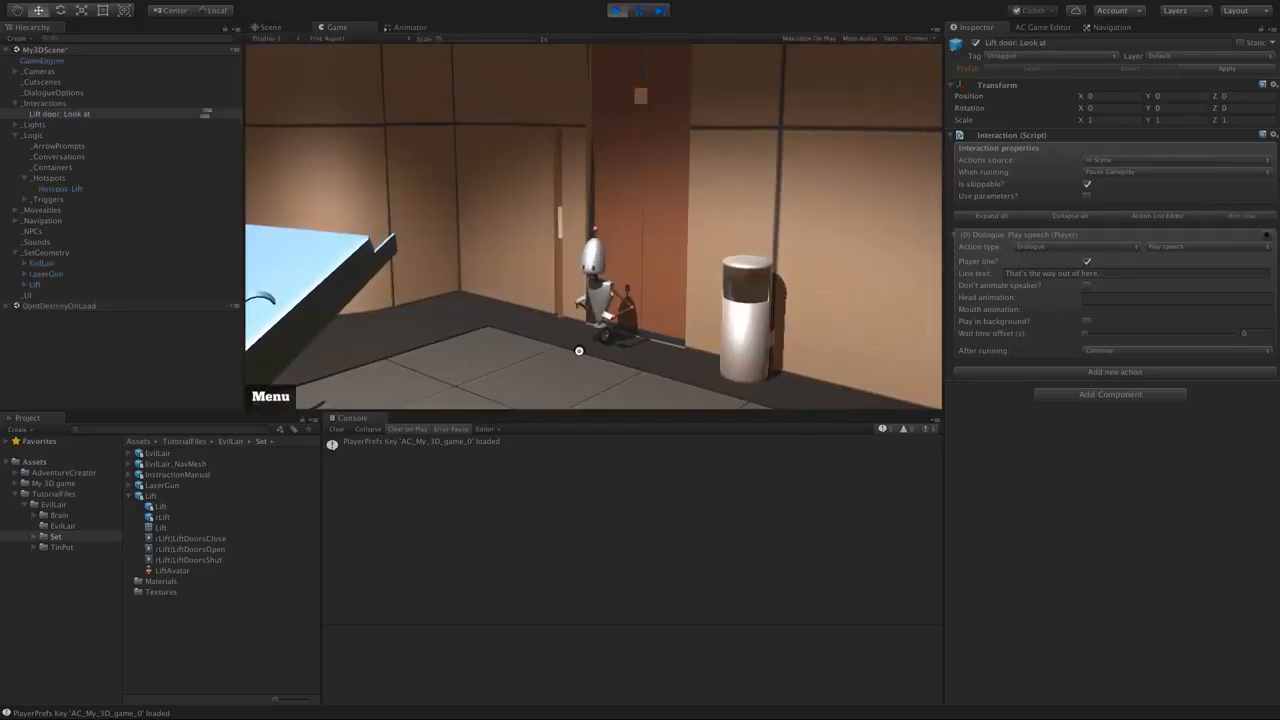
left_click(672, 237)
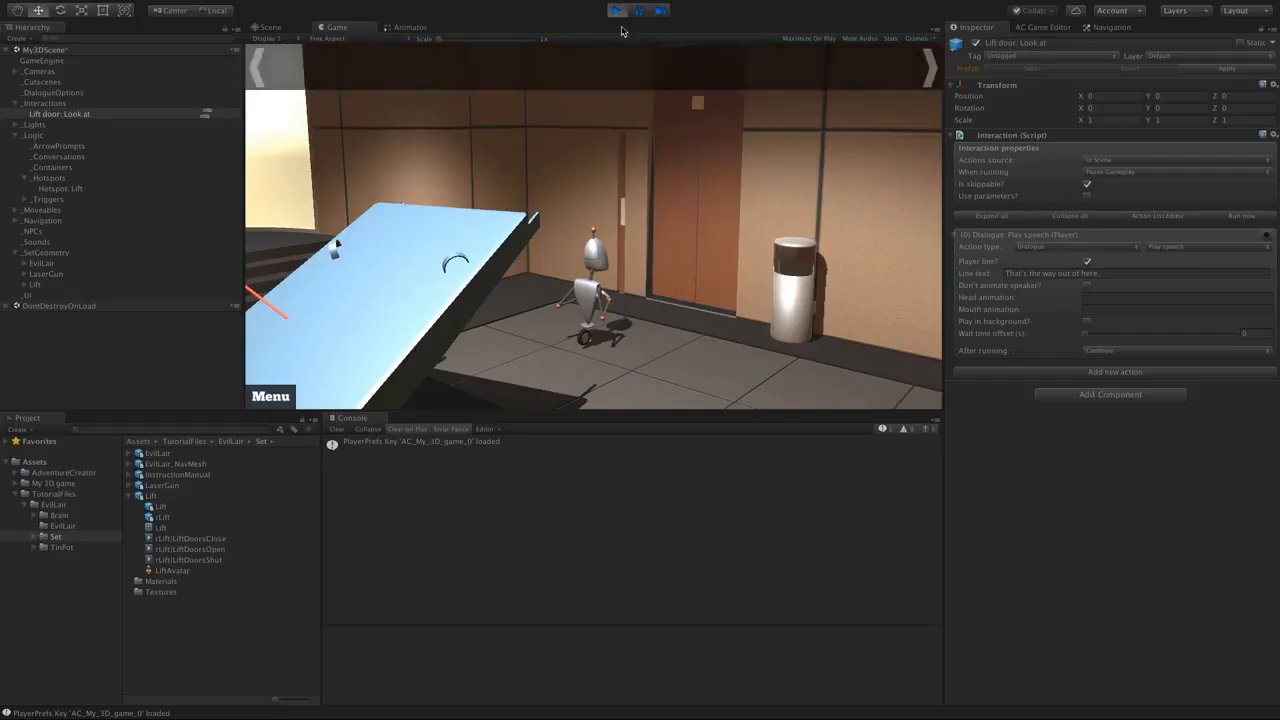
left_click(617, 10)
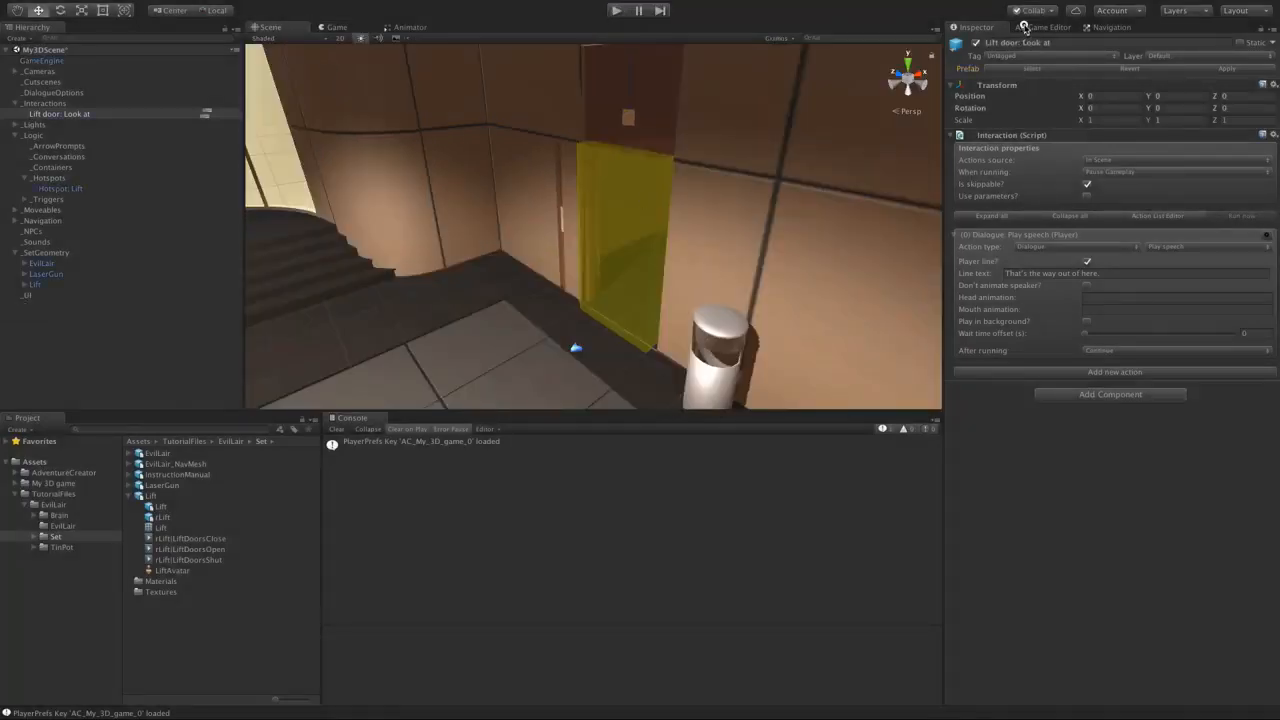
- Review the Interaction method options in Adventure Creator's Settings manager, keeping Choose Hotspot Then Interaction
left_click(1040, 27)
left_click(1069, 45)
left_click_drag(1271, 200, 1271, 134)
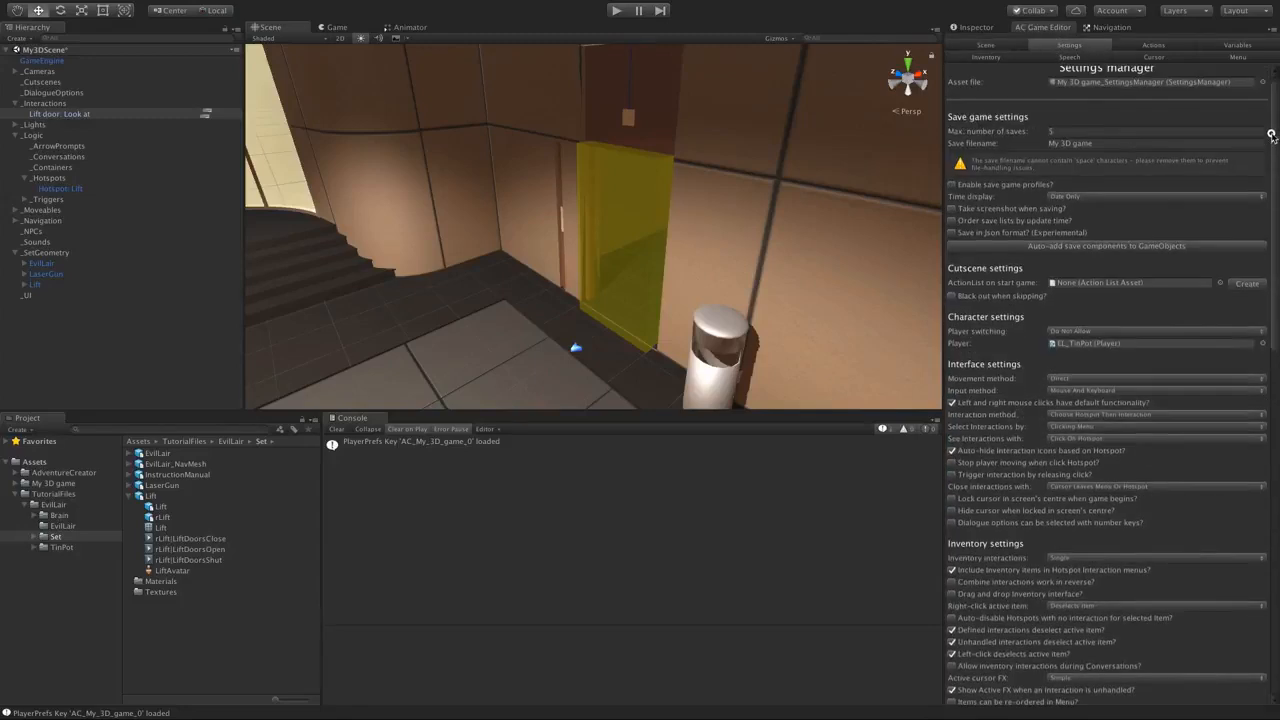
left_click(1105, 415)
left_click(1166, 417)
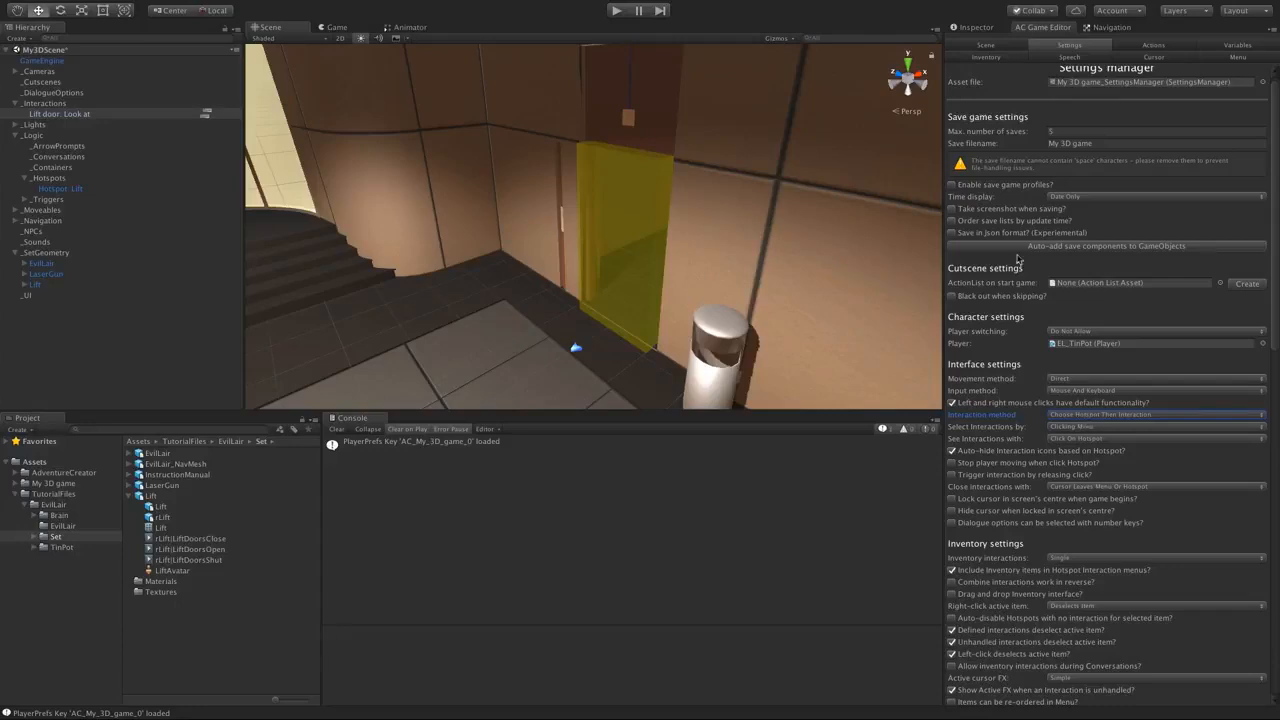
- Add a second use interaction to the lift hotspot with the Use icon and the Walk To Marker player action
left_click(970, 28)
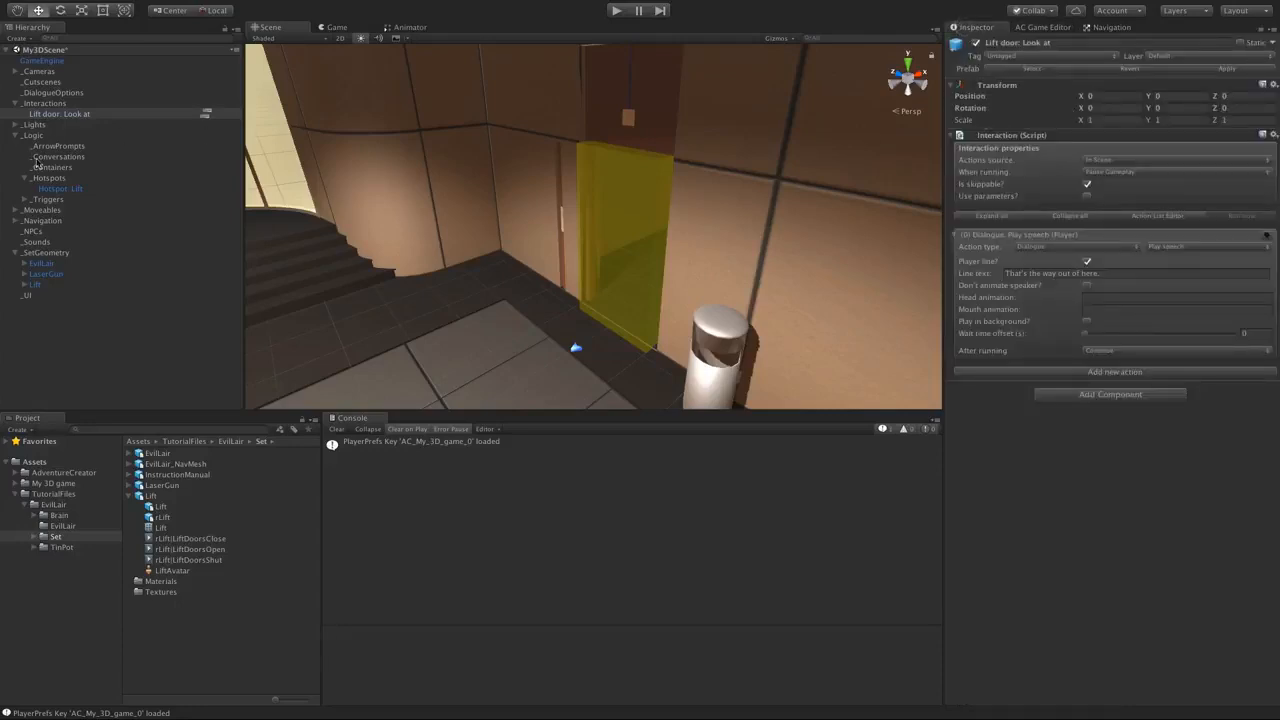
left_click(60, 188)
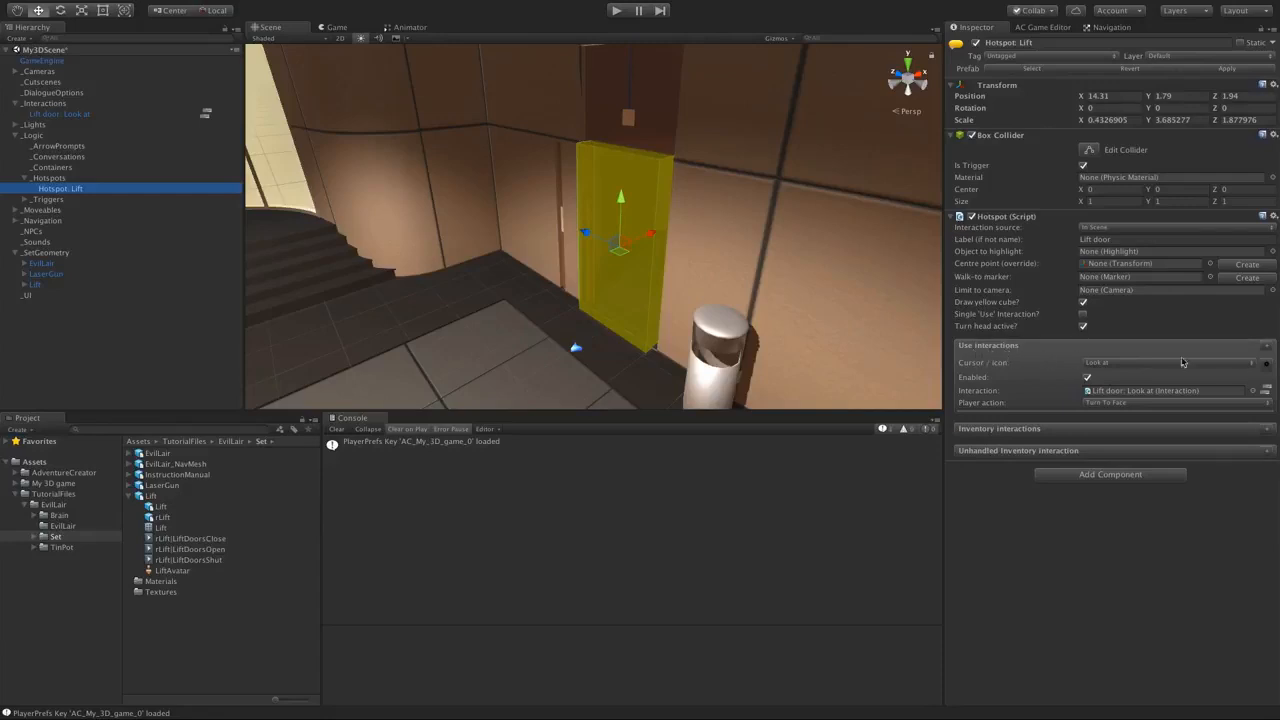
left_click(1266, 349)
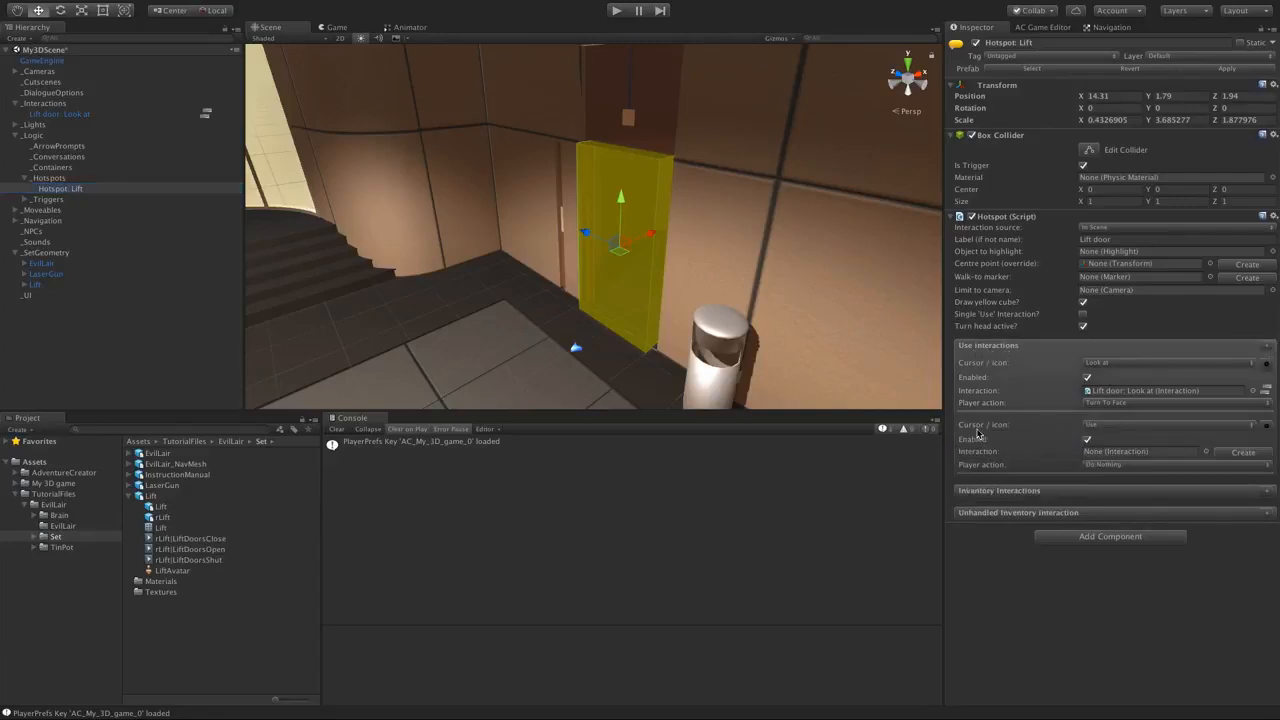
left_click(1097, 427)
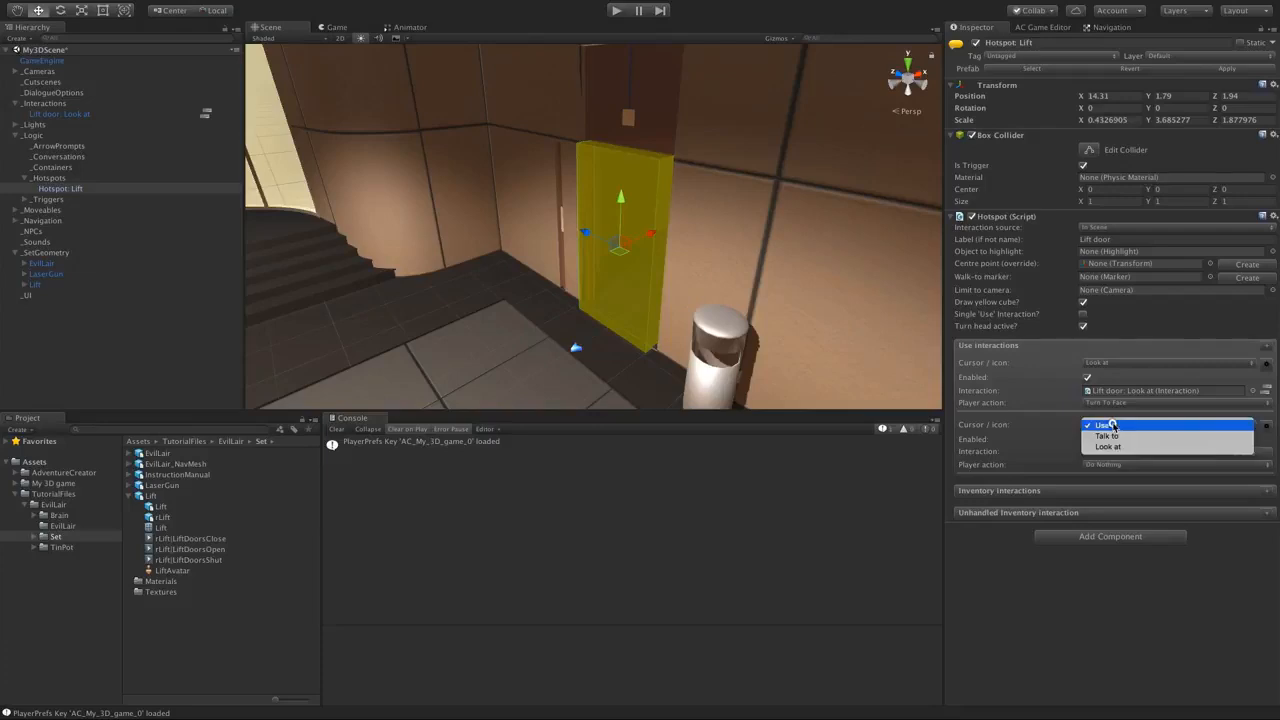
left_click(1038, 424)
left_click(1122, 464)
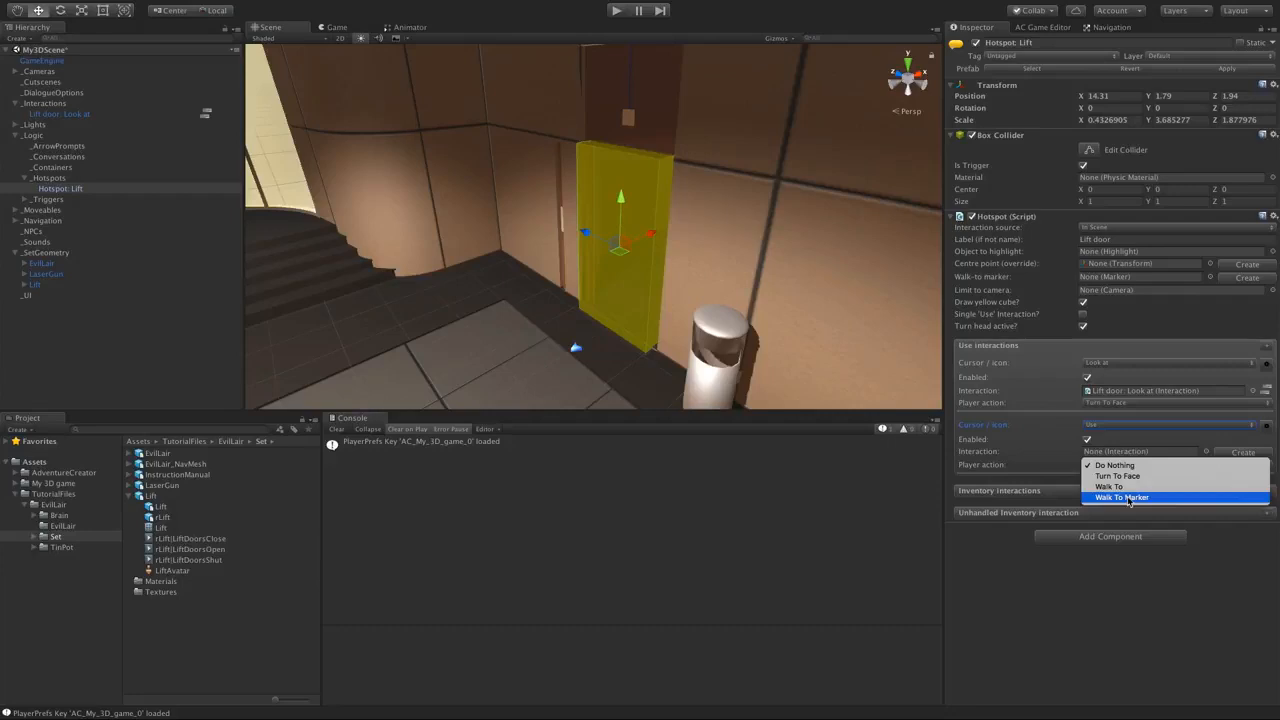
left_click(1128, 498)
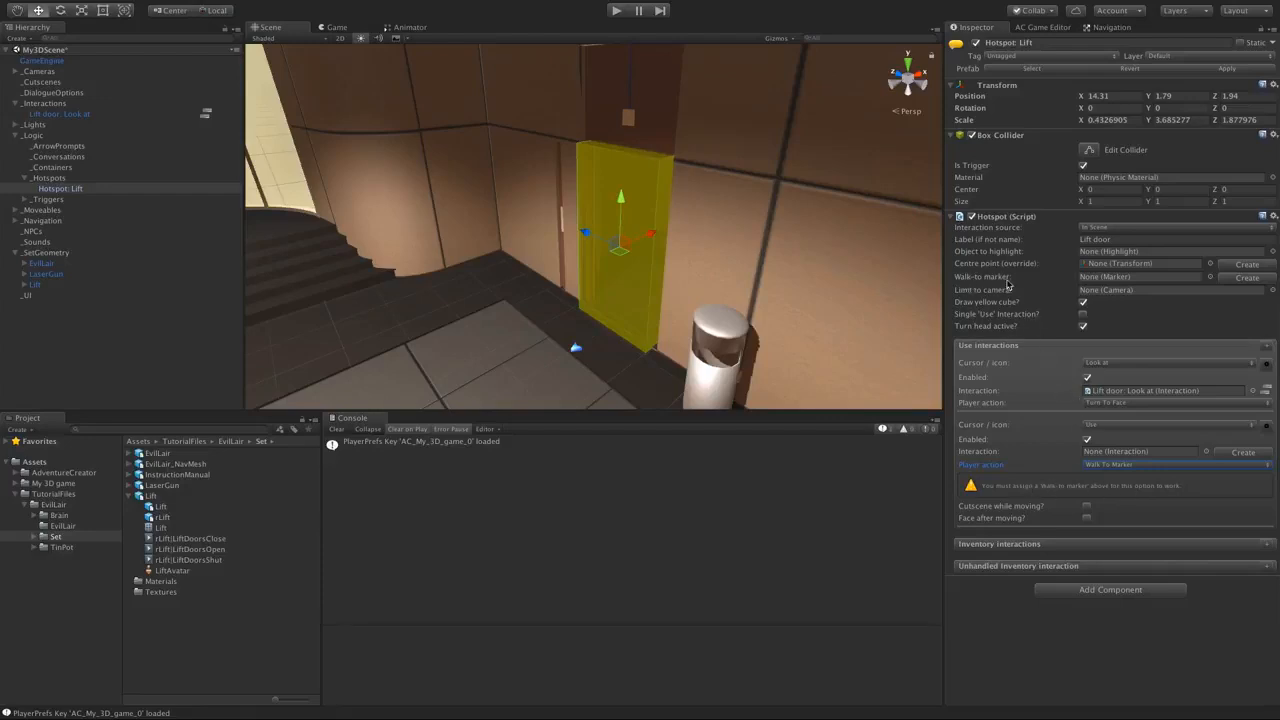
- Create a walk-to marker for the lift hotspot and place it in front of the lift door with its Y position at 0
left_click(1243, 279)
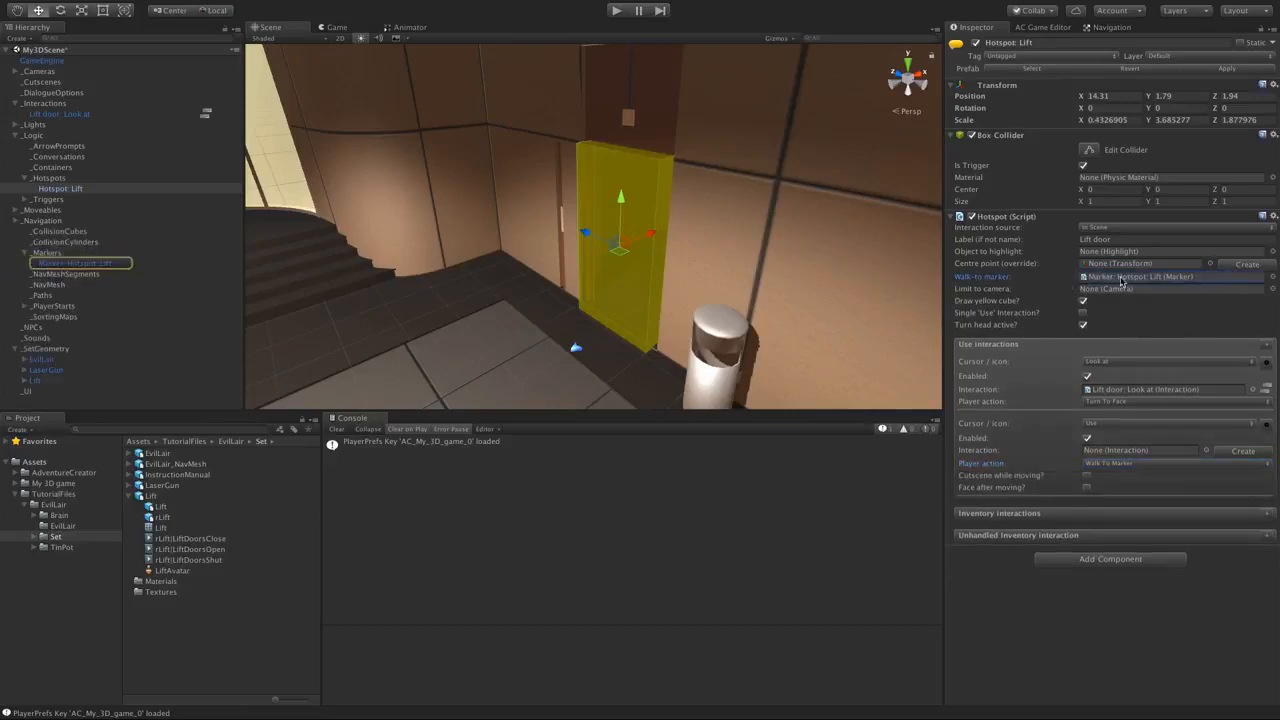
left_click(58, 263)
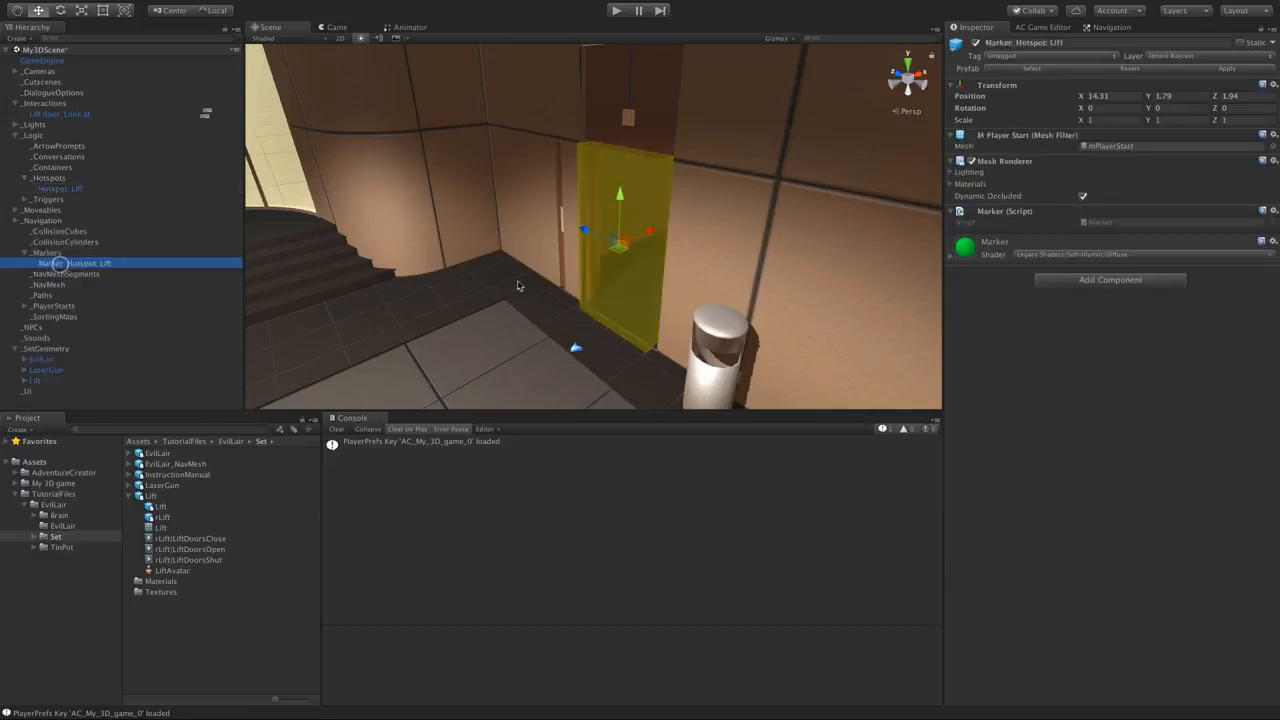
scroll(593, 320, "up", 2)
mouse_move(654, 235)
left_mouse_down()
mouse_move(622, 243)
mouse_move(588, 294)
left_mouse_up()
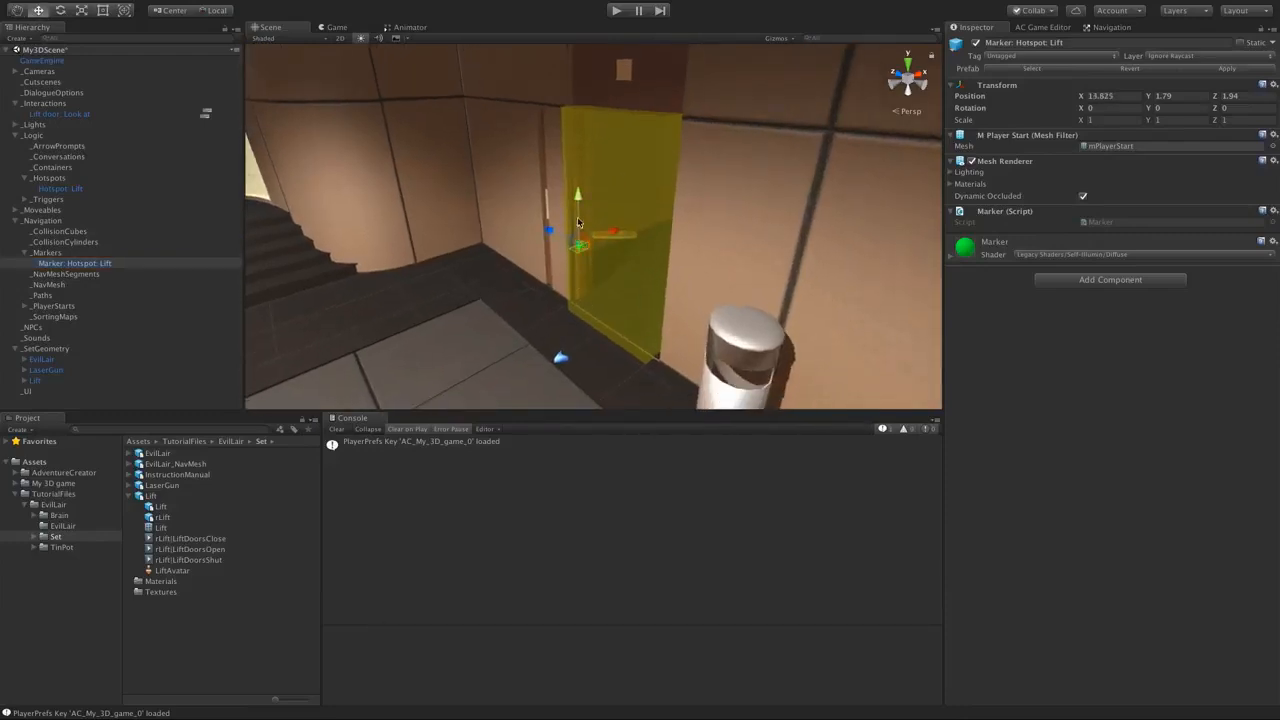
left_click_drag(580, 191, 578, 277)
left_click(1160, 96)
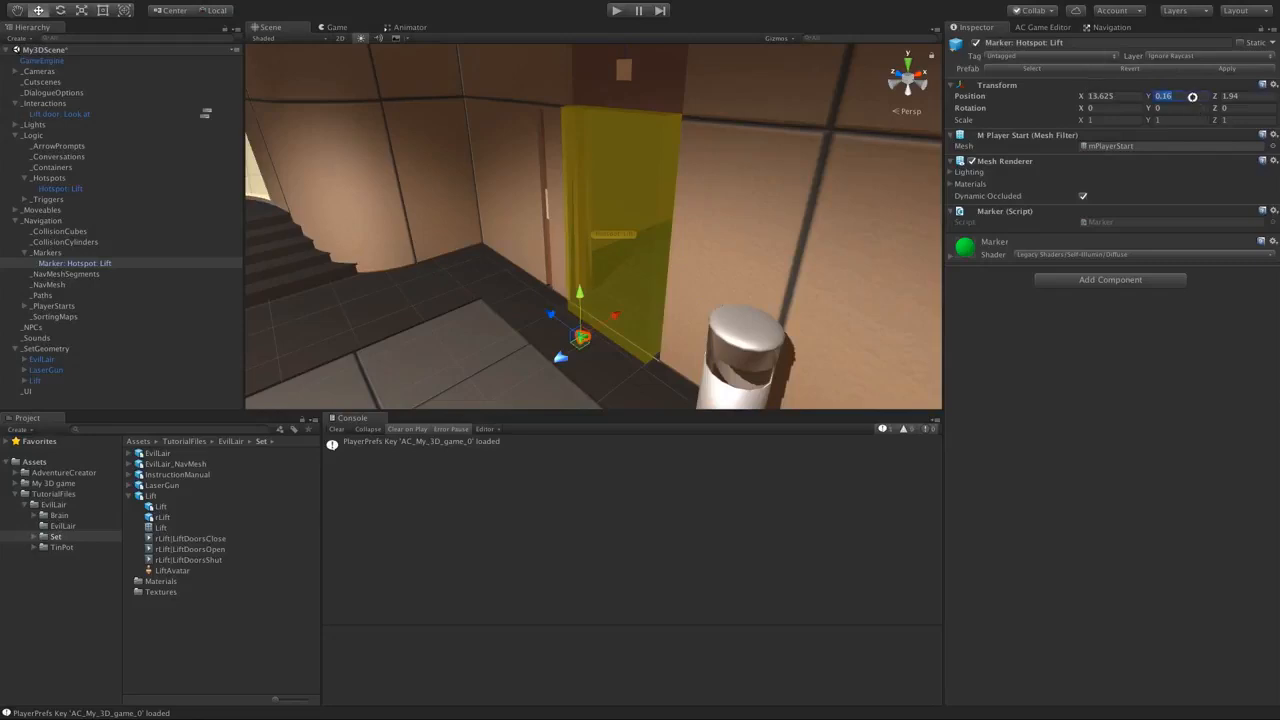
type("0")
- Rotate the hotspot's marker to 90° on Y so it faces the lift door, and shift it to about X 13.31, Z 1.97
left_click(62, 11)
left_click_drag(600, 385, 420, 361, "super")
key("w")
left_click_drag(618, 326, 603, 335)
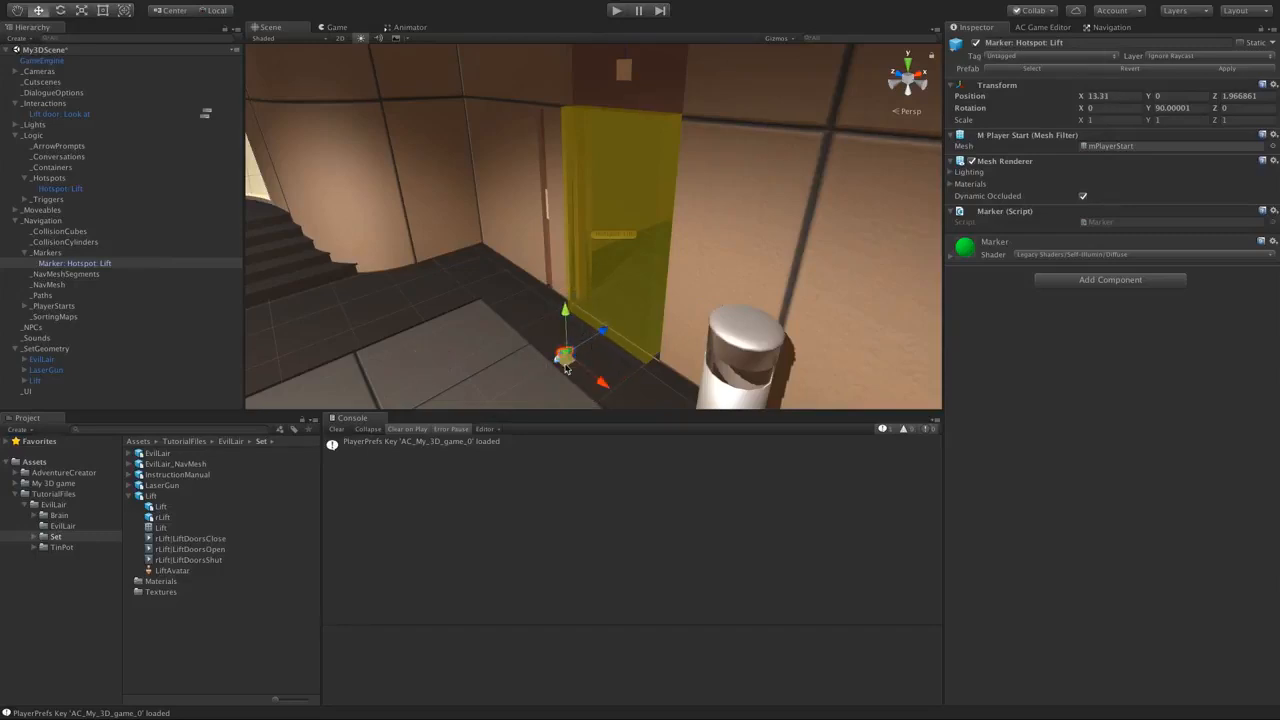
- Enable Face after moving for the lift hotspot's Use interaction and create its Interaction object
left_click(60, 189)
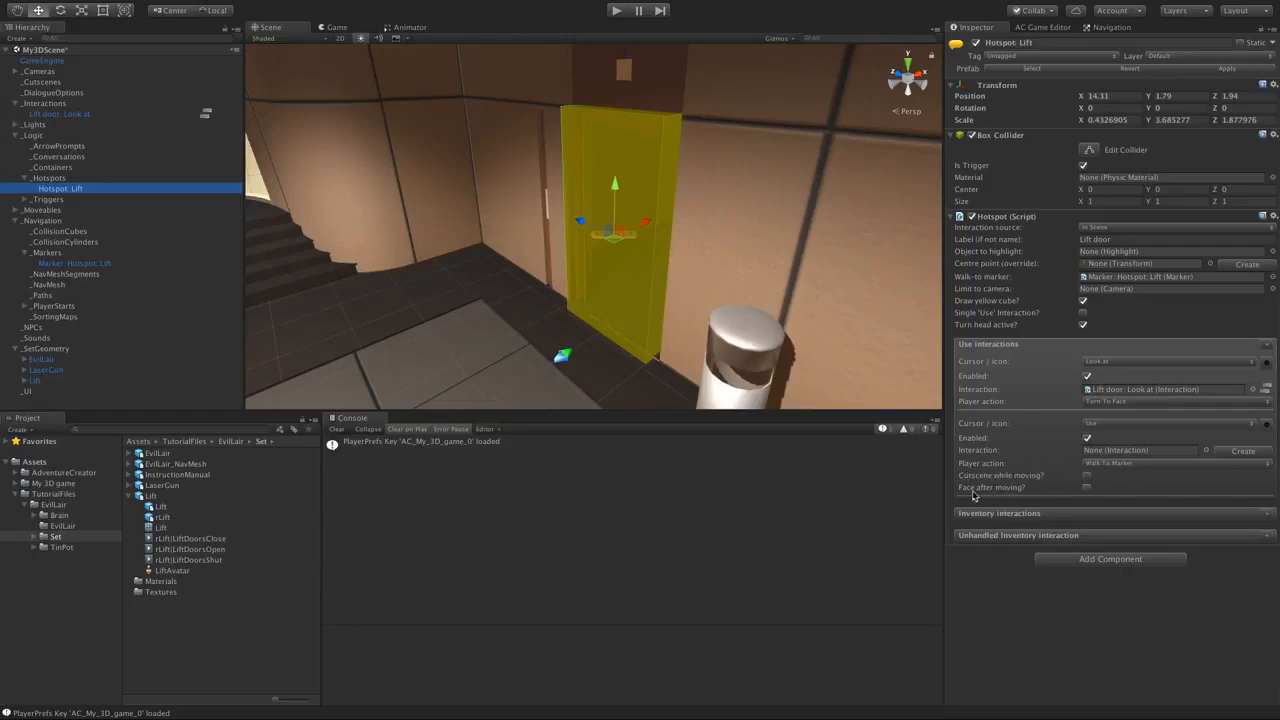
left_click(1087, 488)
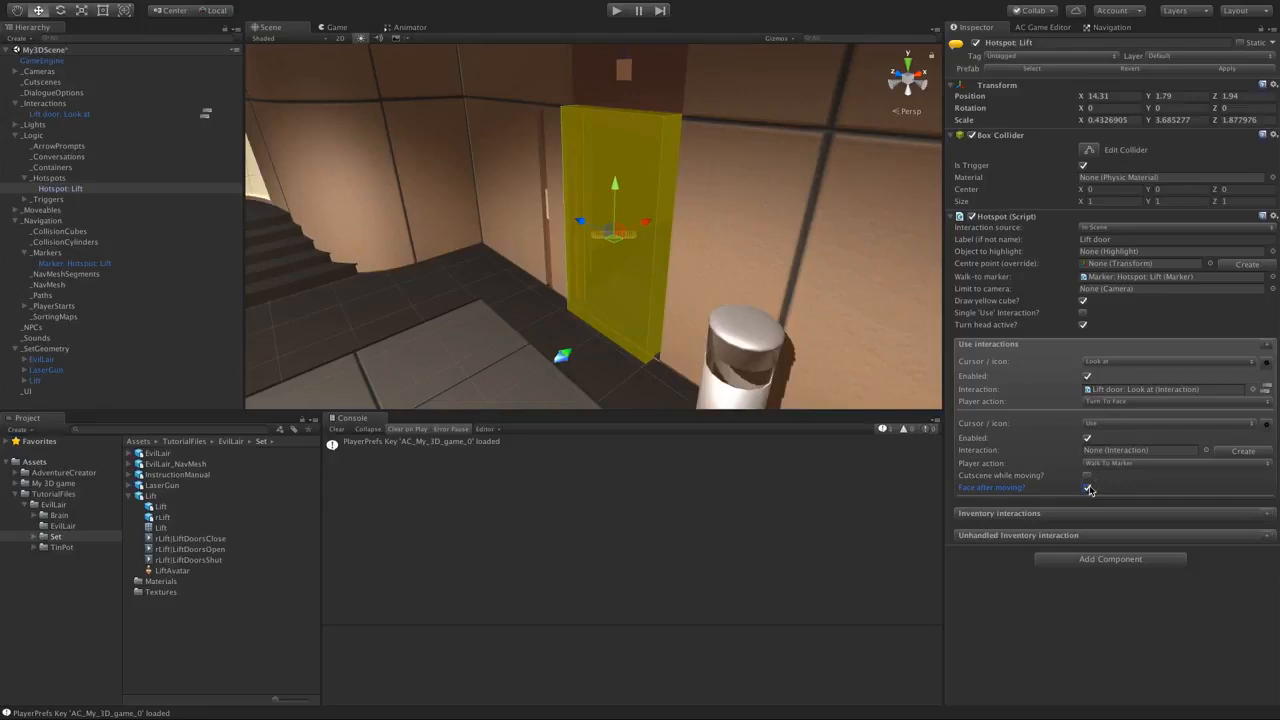
left_click(1243, 451)
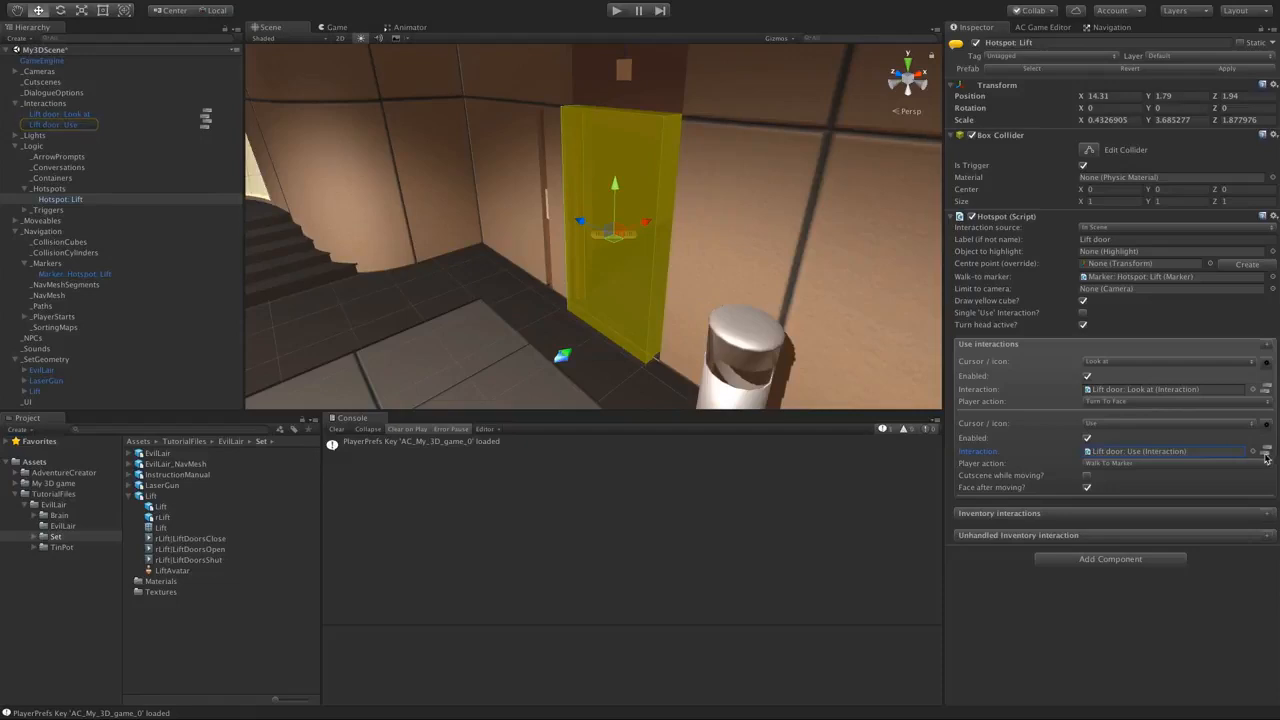
- Open the Lift door: Use interaction in the ActionList Editor and dock that window beside the Animator
left_click(1266, 452)
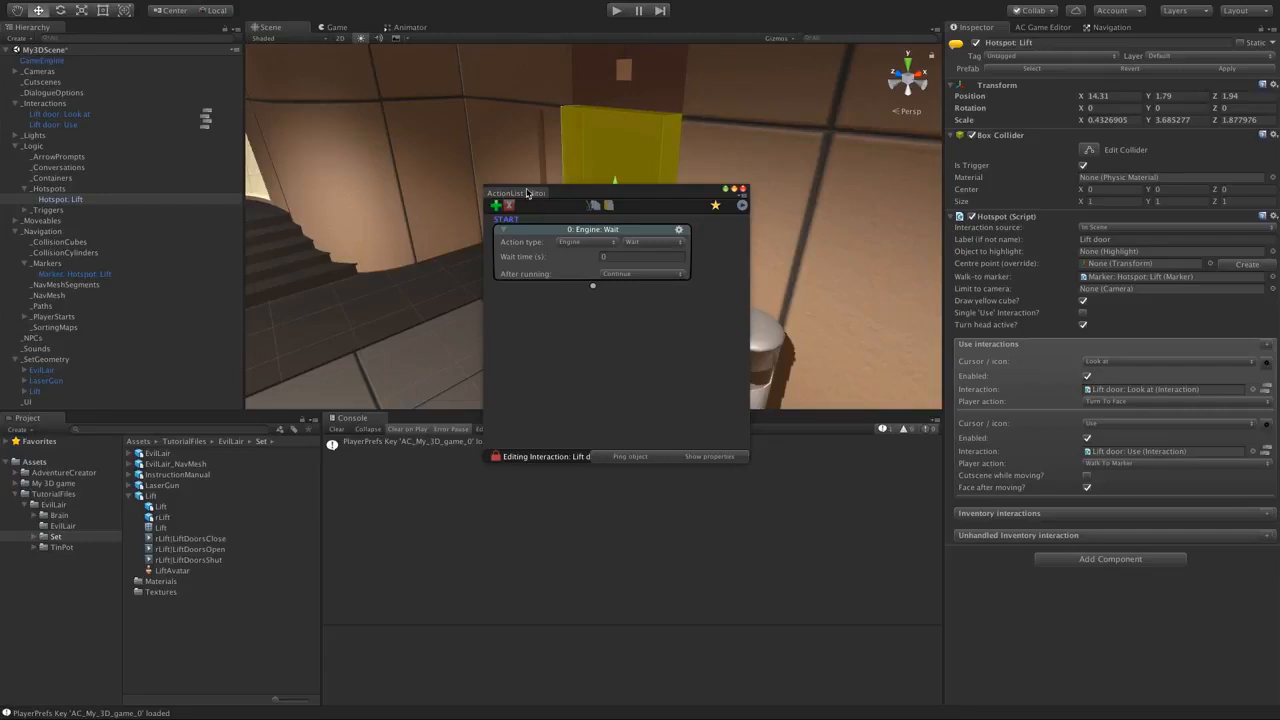
left_click_drag(526, 193, 468, 30)
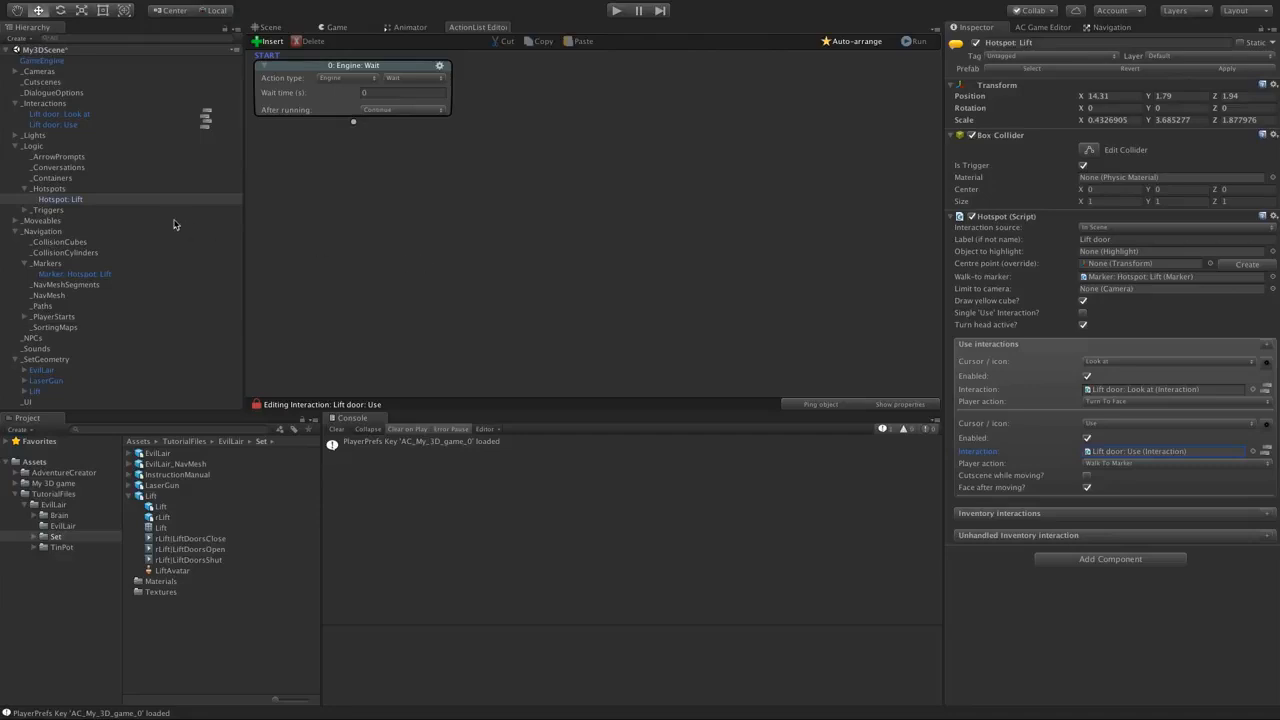
- Add a SimpleCamera to the scene from Adventure Creator's Scene manager and select it
left_click(268, 28)
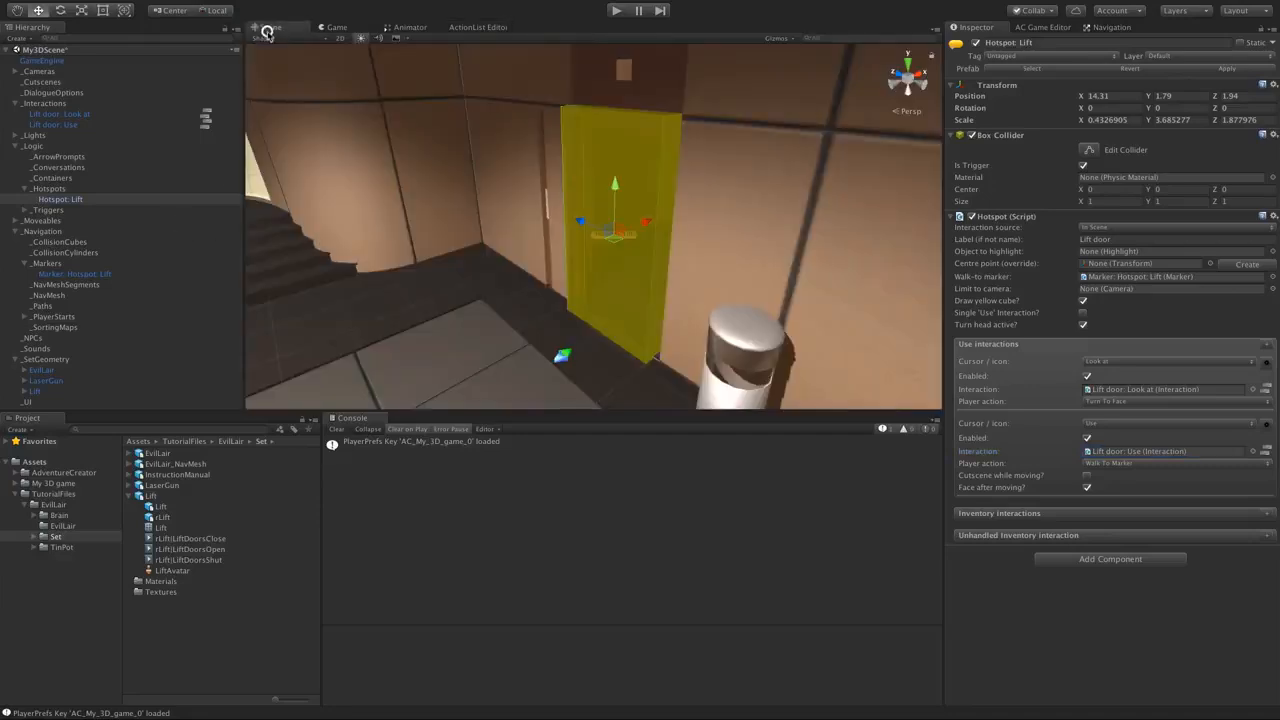
middle_click_drag(515, 248, 564, 197)
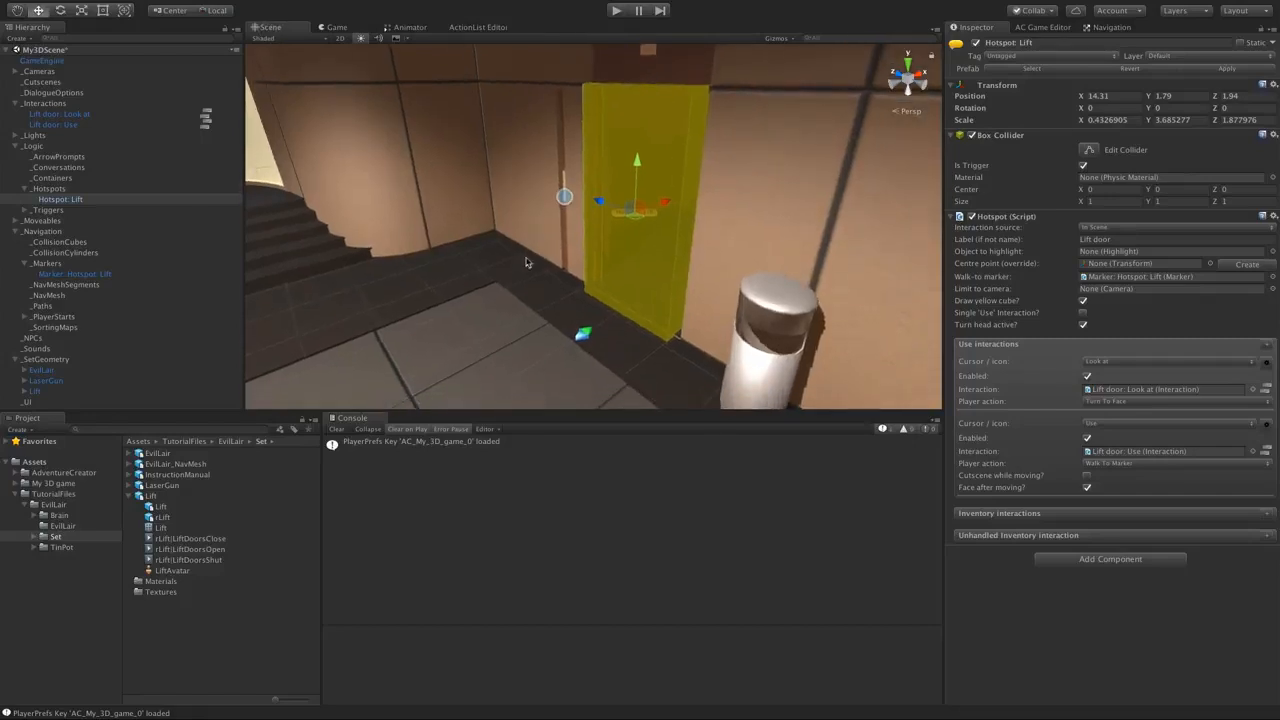
left_click_drag(528, 261, 591, 227, "alt")
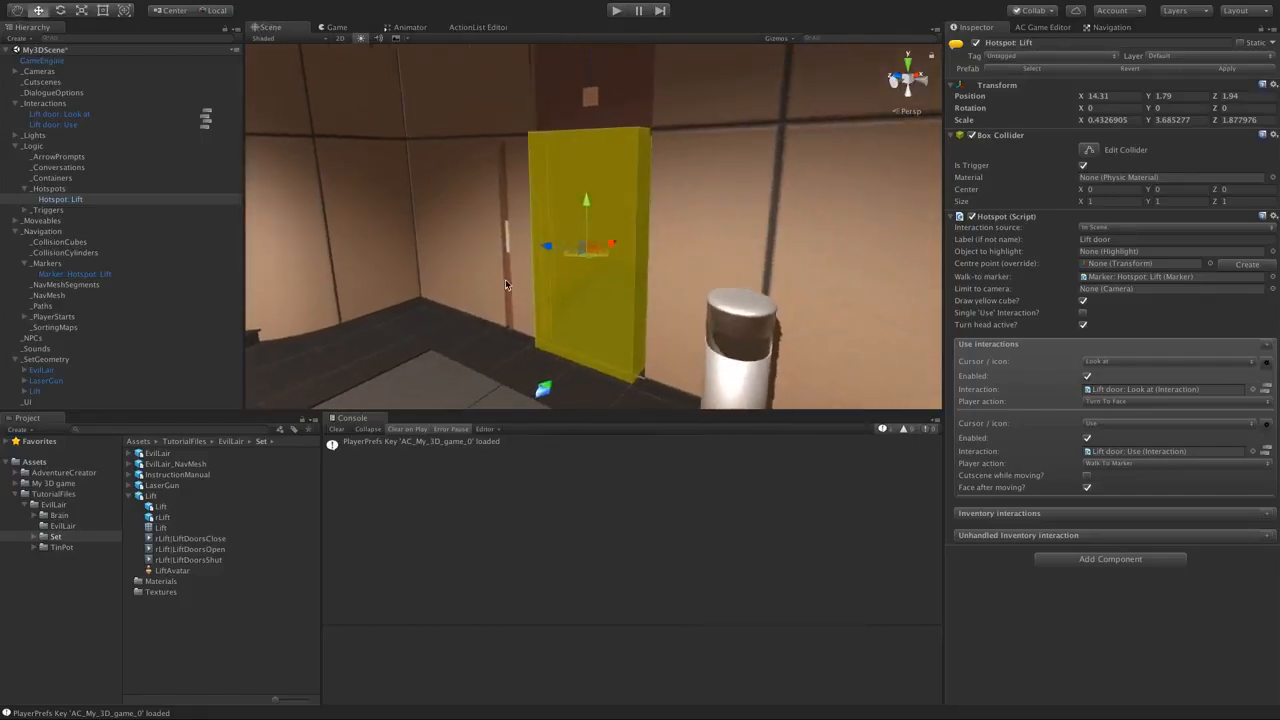
scroll(505, 284, "down", 4)
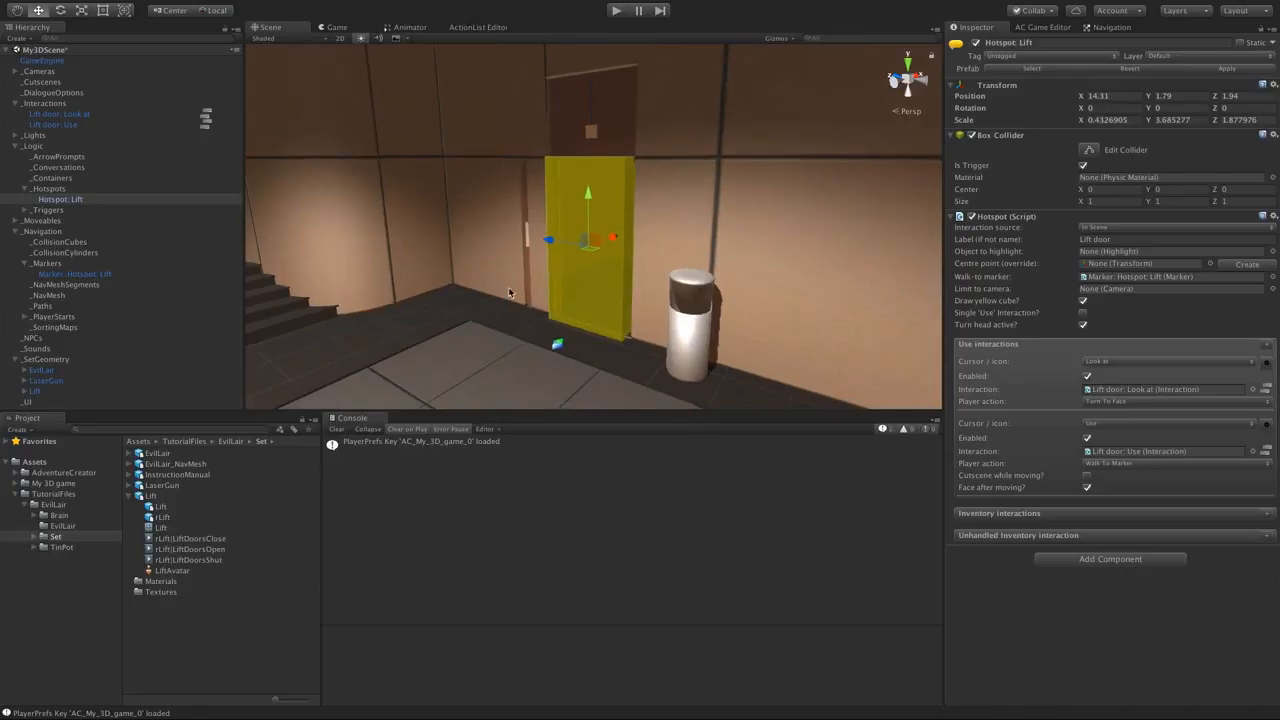
scroll(508, 289, "down", 3)
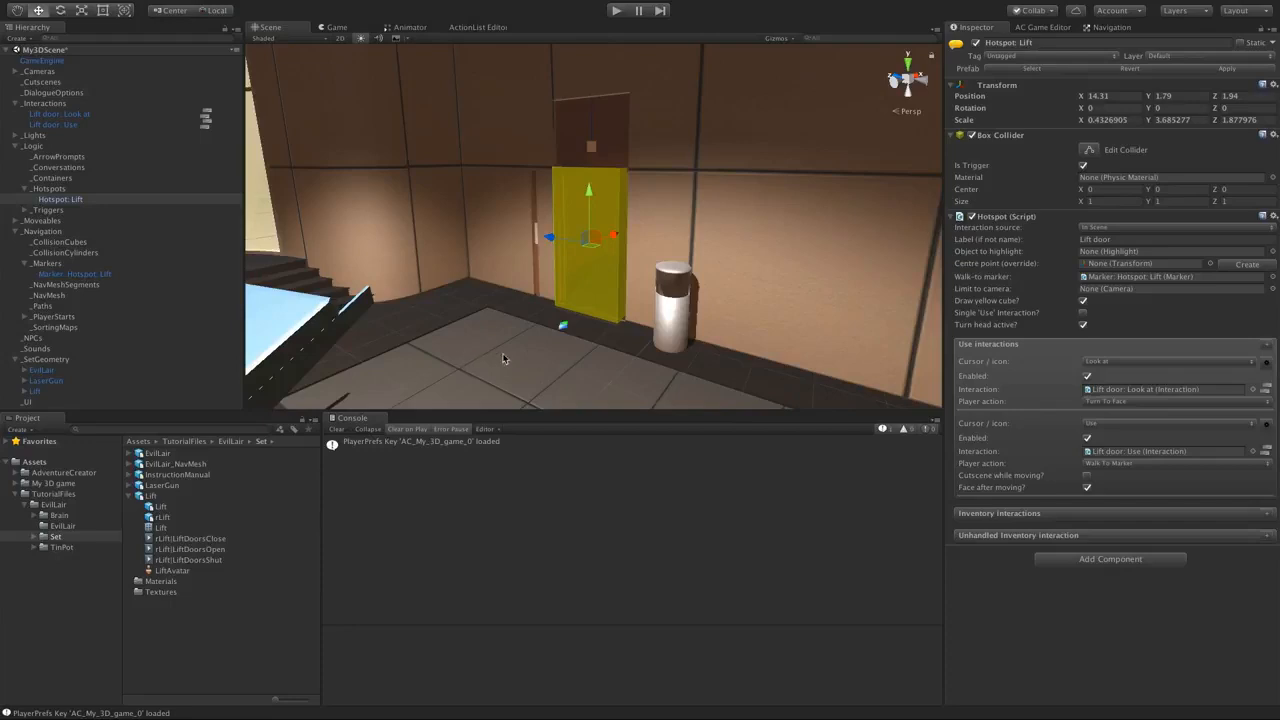
left_click_drag(607, 243, 505, 306, "alt")
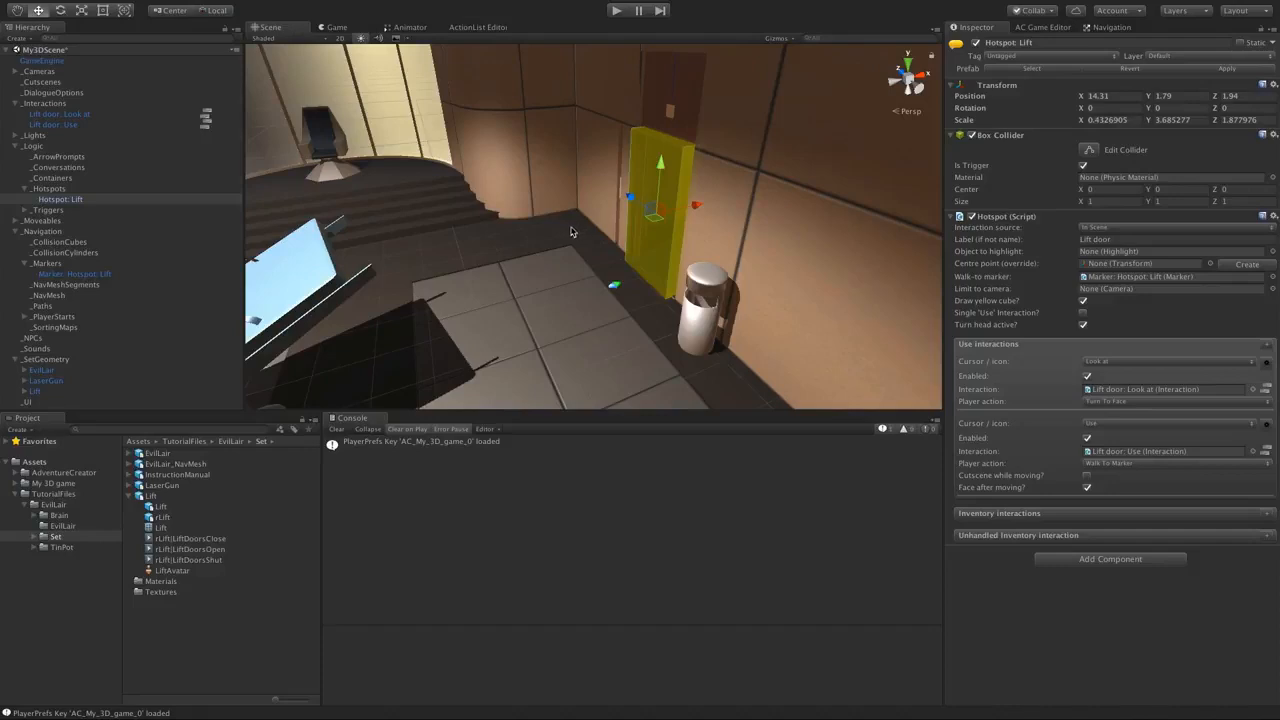
left_click(1035, 27)
left_click(1007, 47)
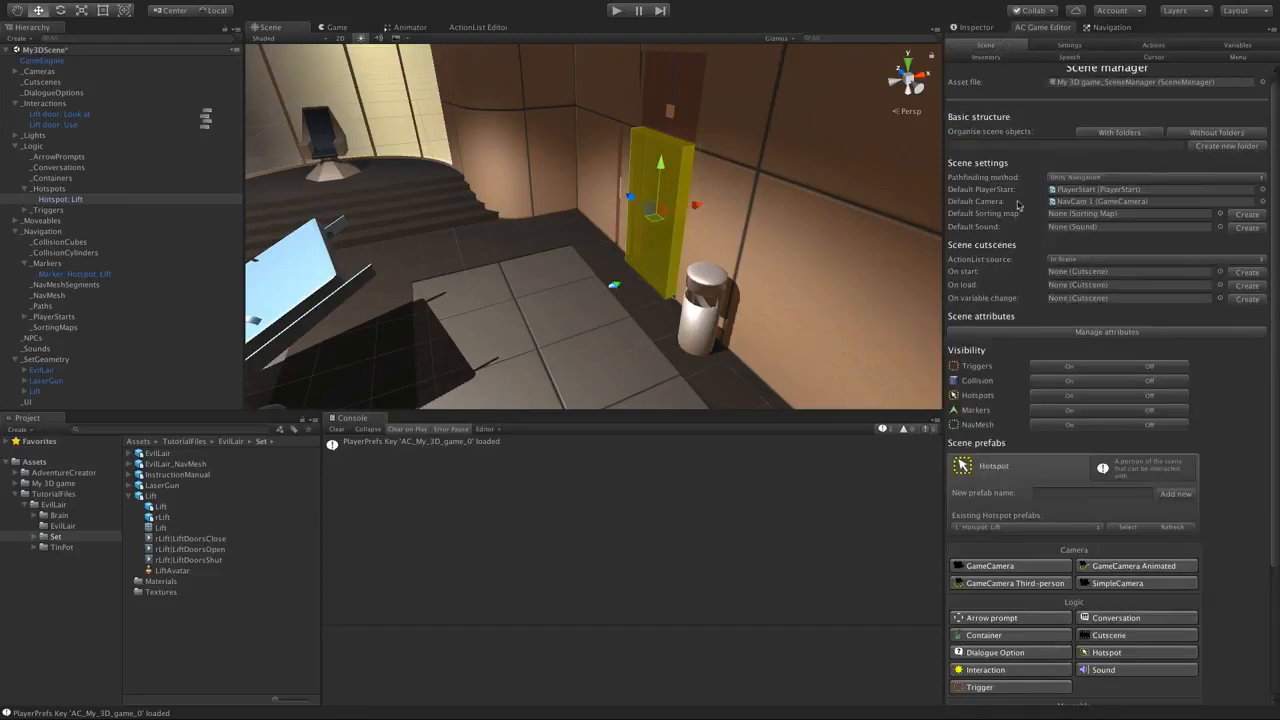
scroll(1067, 428, "down", 5)
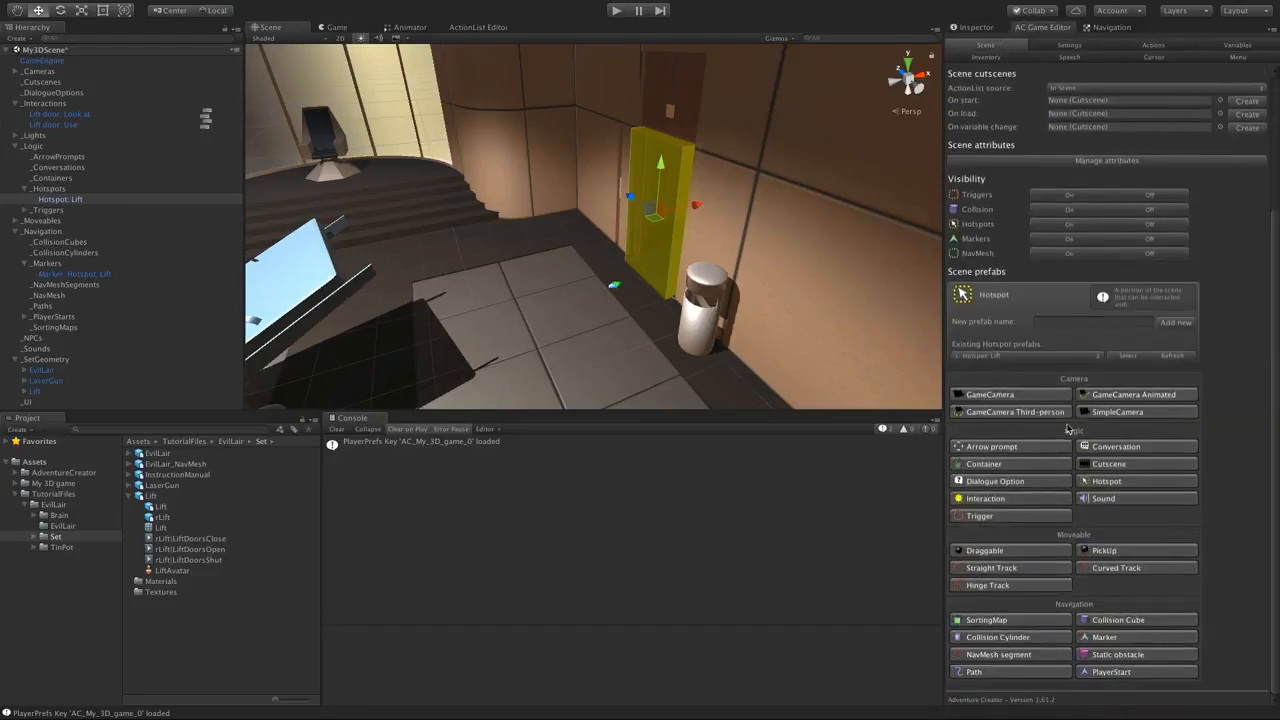
left_click(1117, 411)
left_click(62, 114)
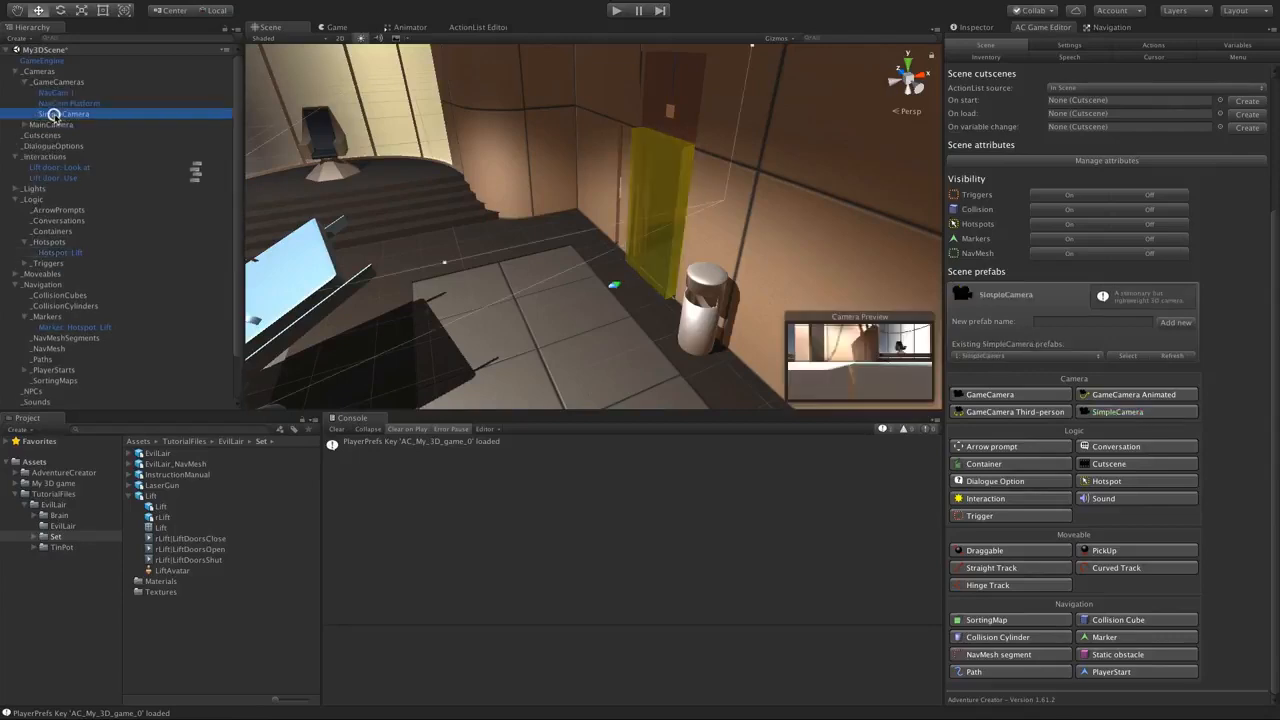
- Place the SimpleCamera at about X 9.84, Y 2.61, Z 0.21, turned about 73° on Y and tilted slightly down to frame the lift door
left_click(970, 27)
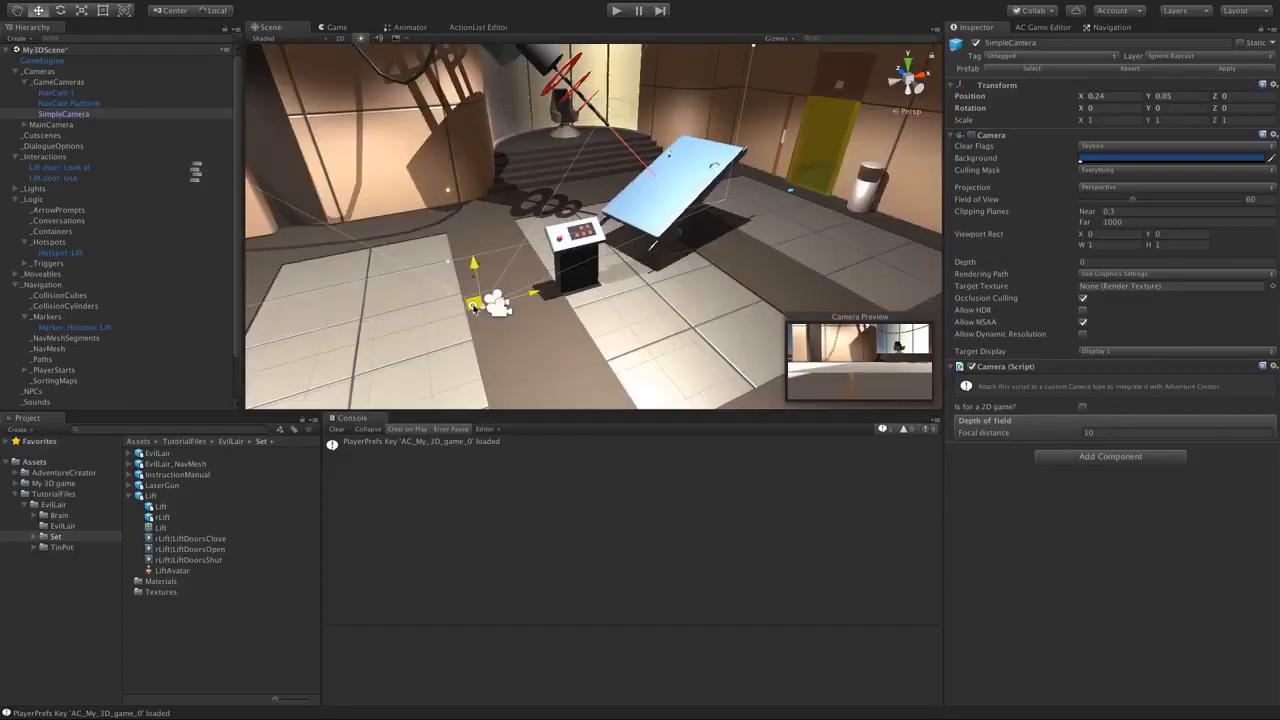
left_click_drag(750, 172, 594, 162)
key("e")
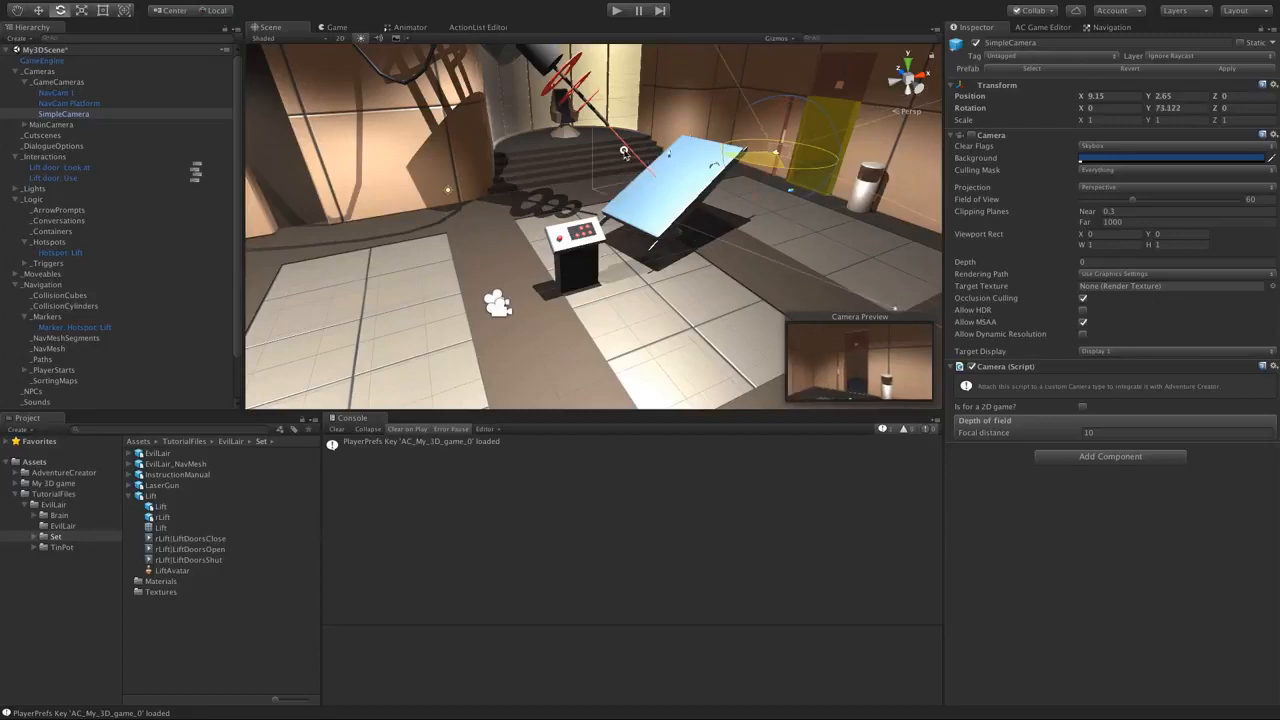
left_click_drag(806, 150, 697, 178, "alt")
middle_click_drag(697, 178, 538, 191)
mouse_move(555, 168)
left_mouse_down()
mouse_move(568, 190)
mouse_move(540, 160)
left_mouse_up()
key("w")
key("e")
- Rename the SimpleCamera as Lift Cam
left_click(1025, 43)
type("Lift")
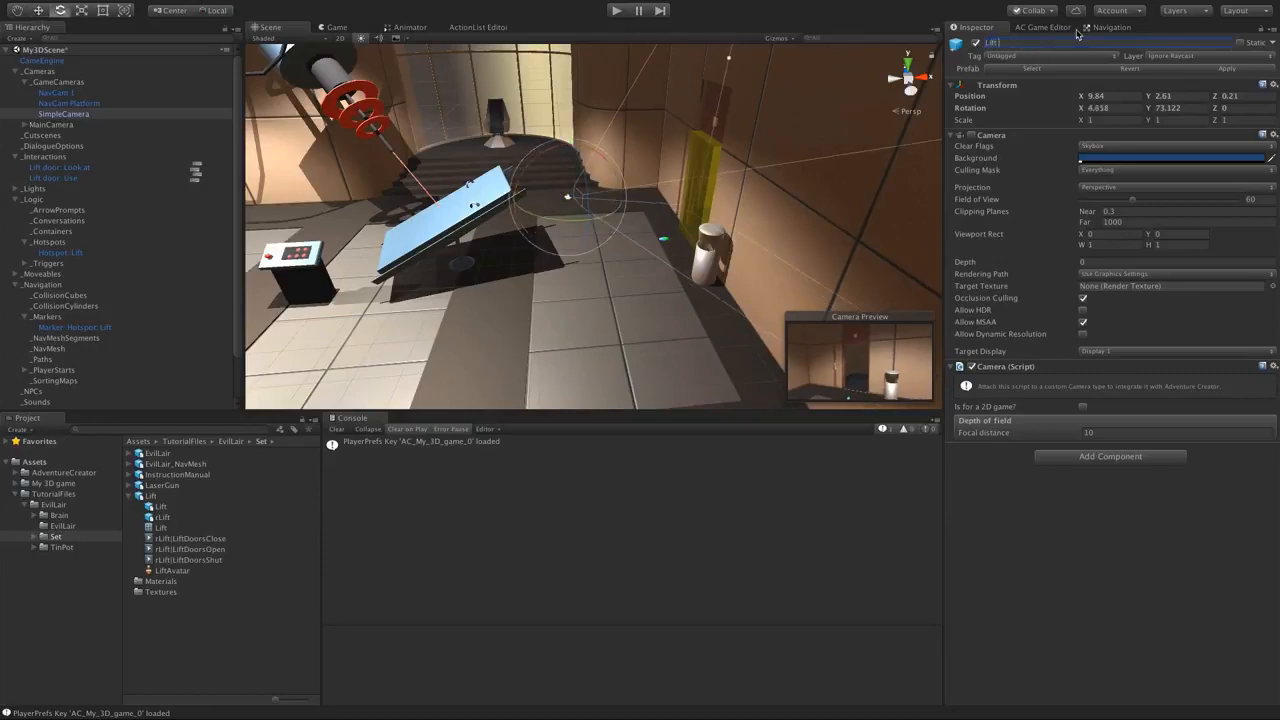
type(" Cam")
key("Return")
- Add a Marker from Adventure Creator's Scene manager and rename it "Marker: Inside Lift"
left_click_drag(481, 81, 543, 240, "alt")
scroll(733, 213, "up", 8)
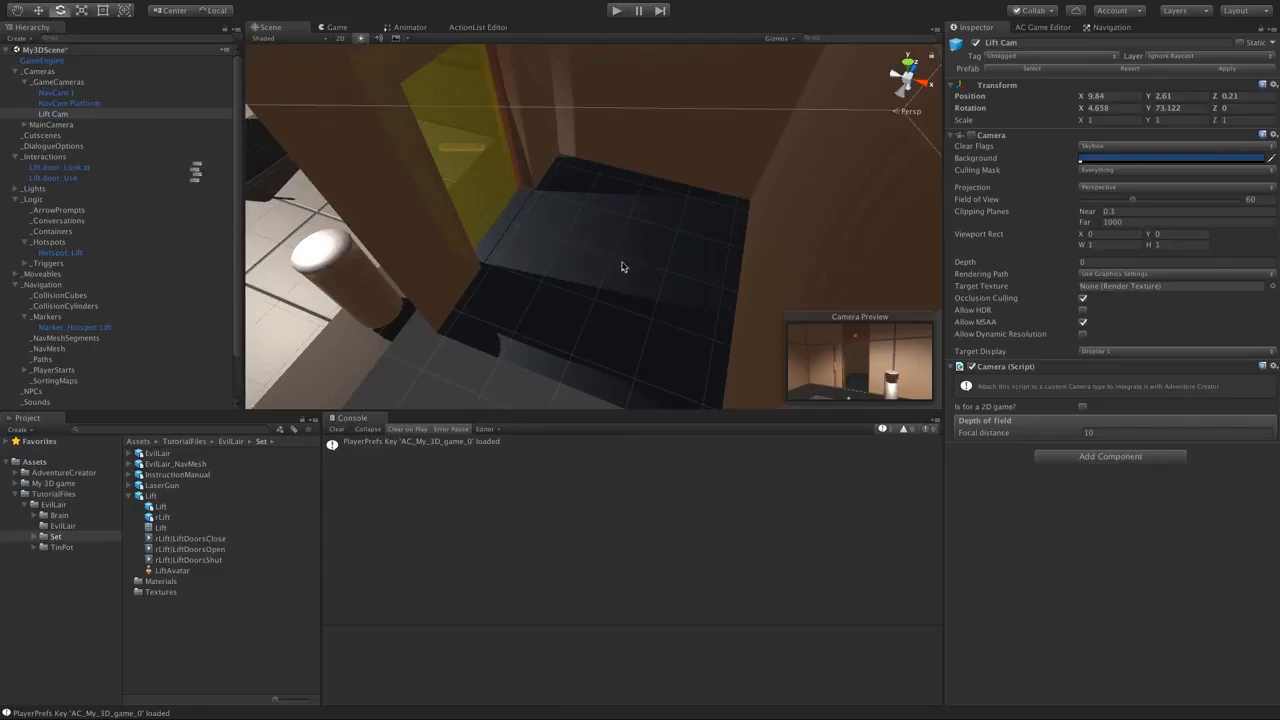
left_click(1043, 27)
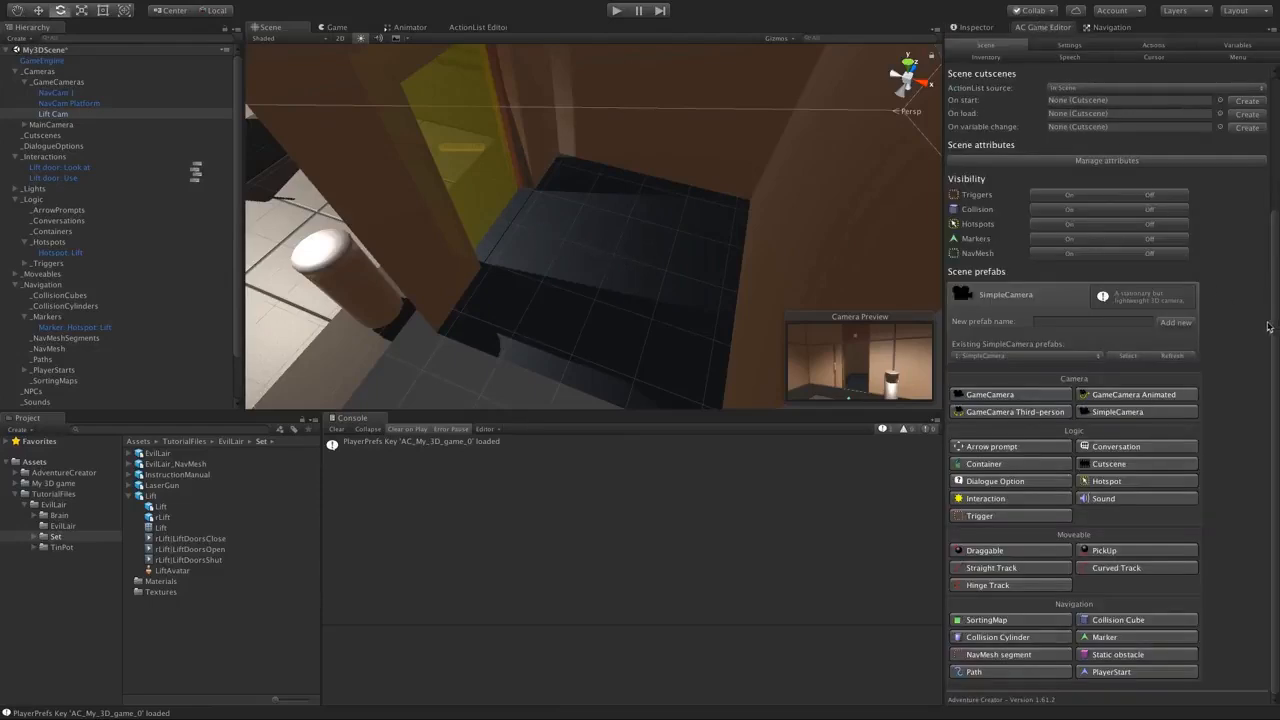
left_click_drag(1275, 324, 1274, 344)
double_click(1107, 642)
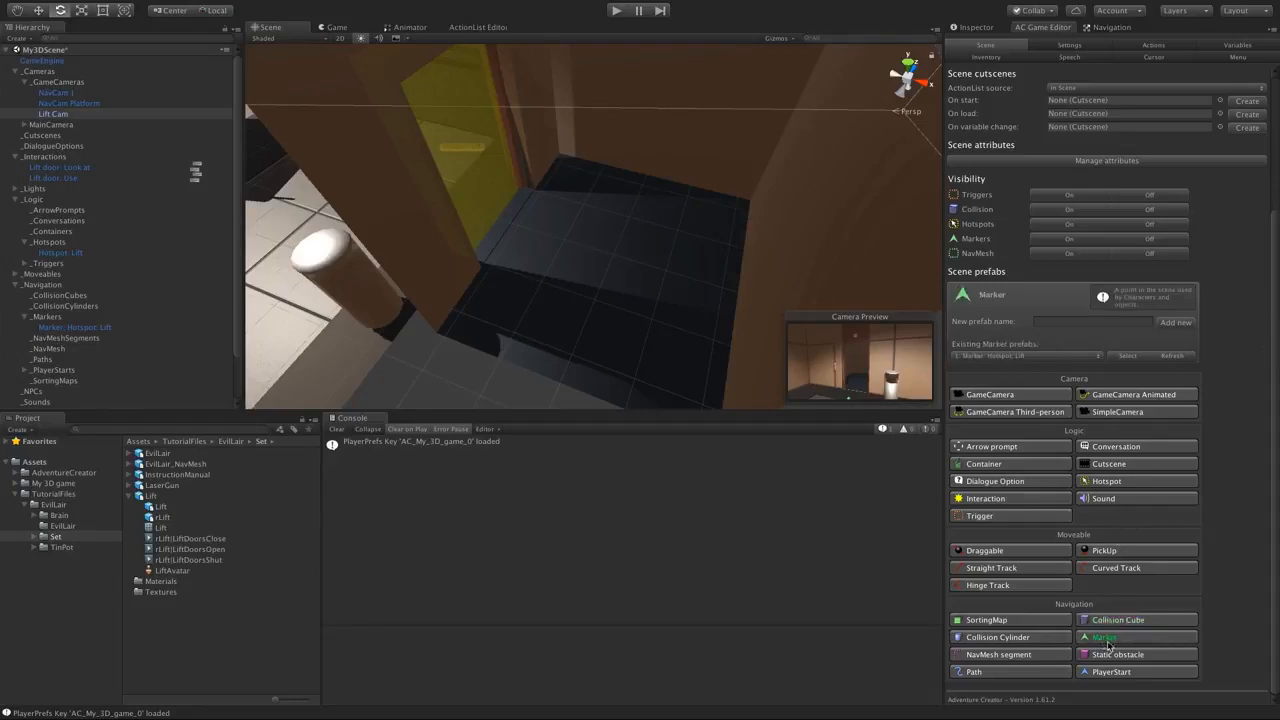
left_click(82, 338)
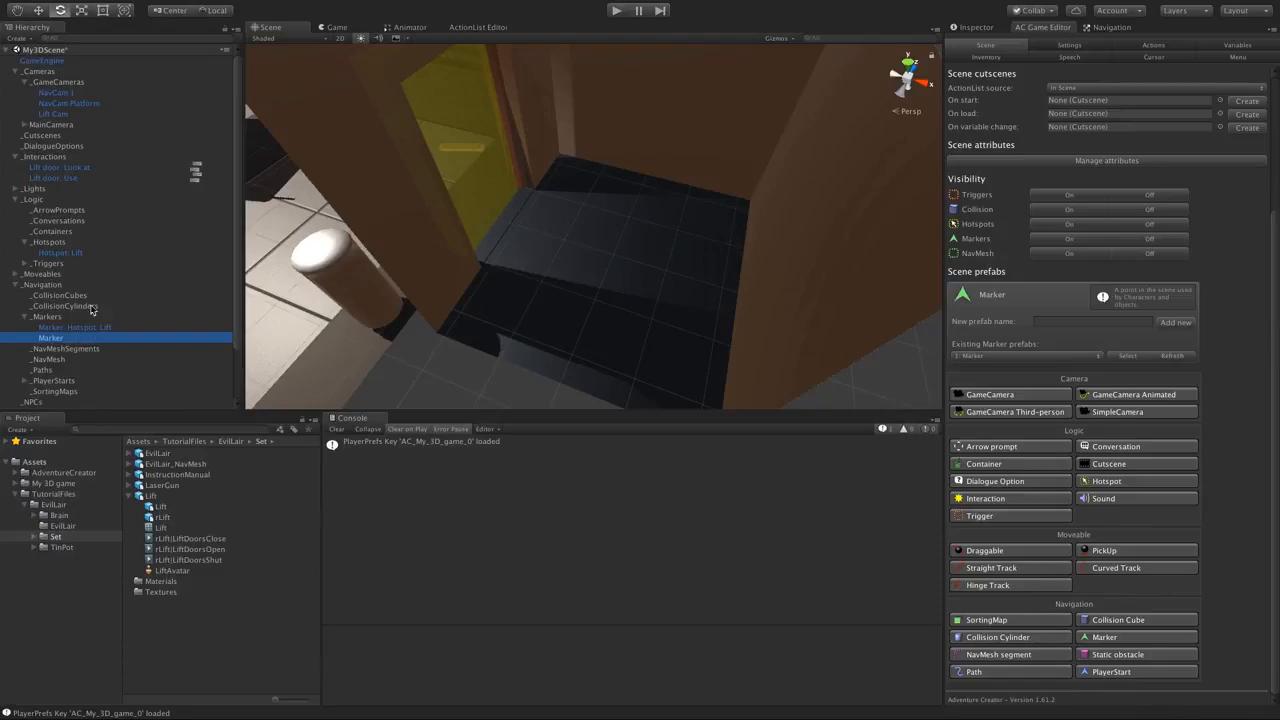
key("f")
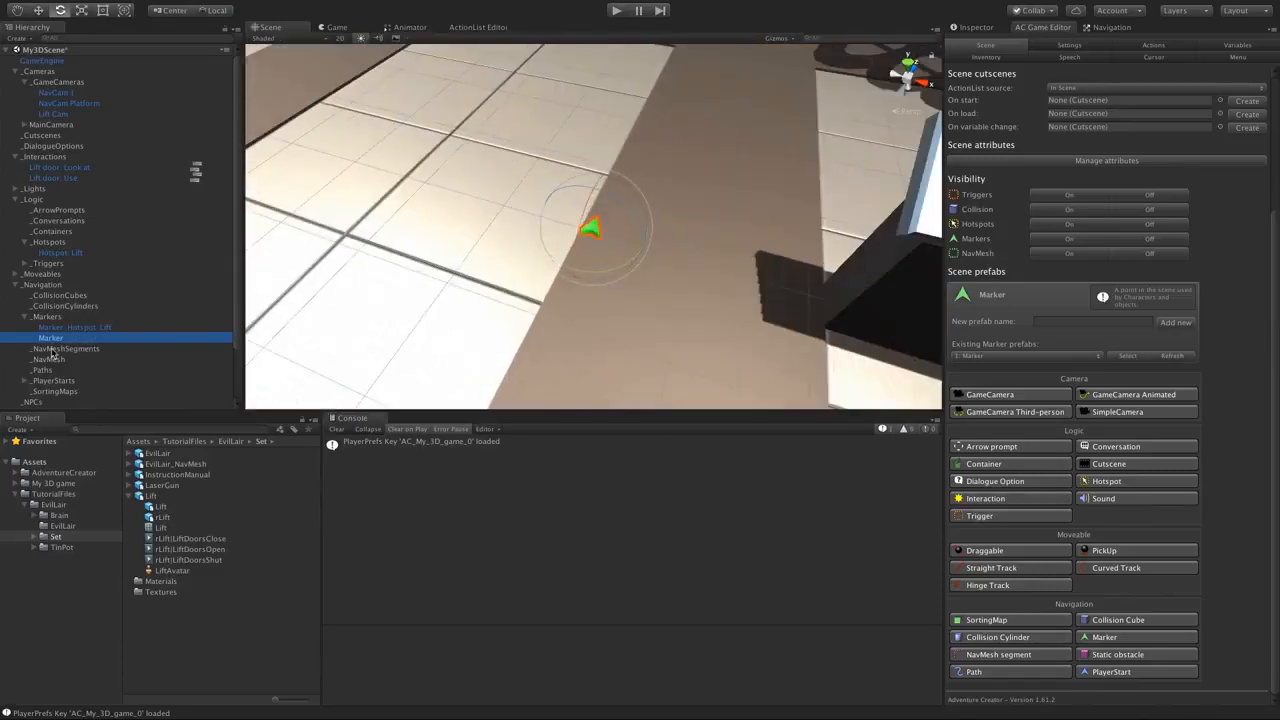
left_click(53, 337)
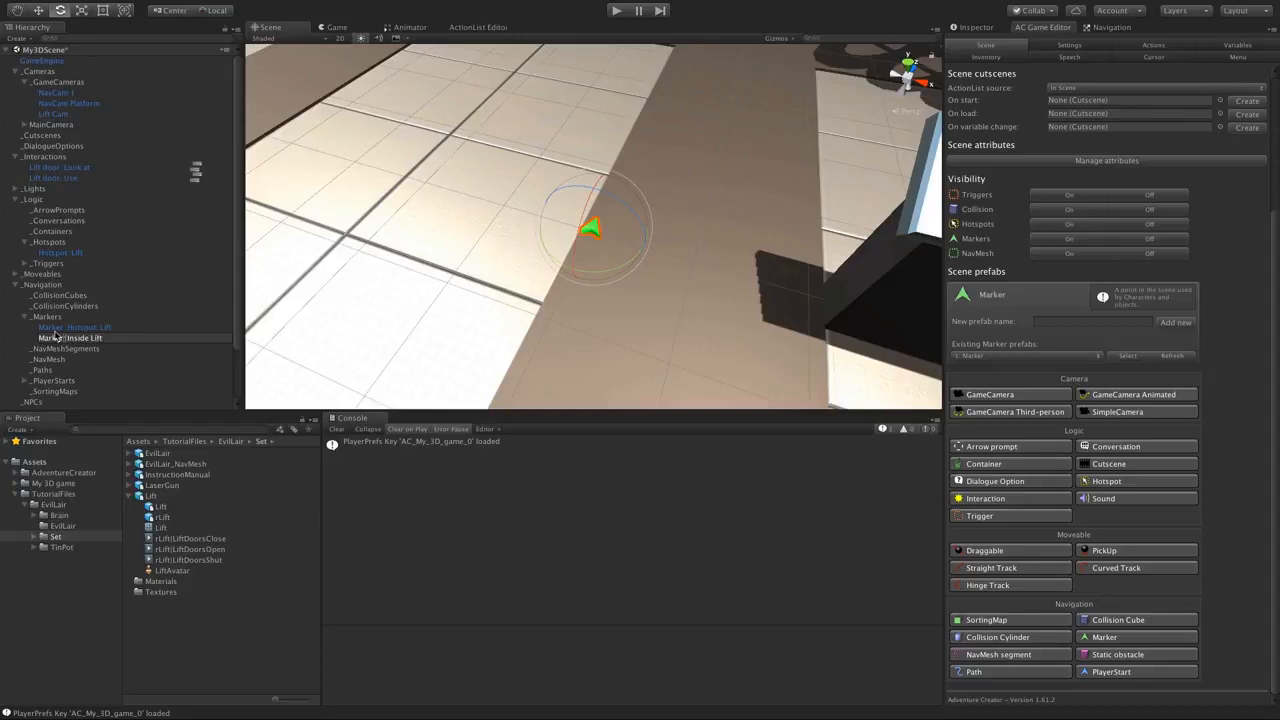
- Move the Marker: Inside Lift onto the lift's floor, behind the lift door
double_click(60, 337)
key("w")
scroll(636, 230, "down", 3)
middle_click_drag(660, 231, 552, 220)
left_click_drag(472, 223, 814, 272)
middle_click_drag(814, 272, 515, 222)
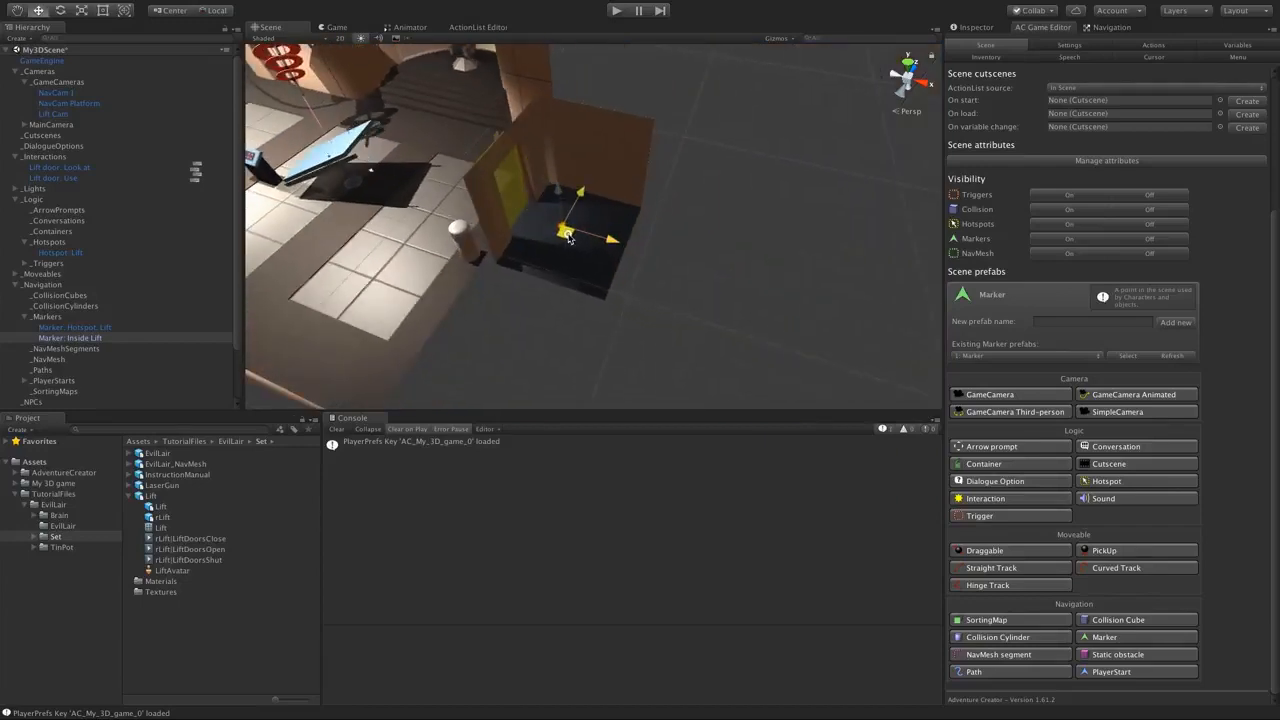
- Rotate the Marker: Inside Lift about its vertical axis, then deselect it
key("e")
mouse_move(570, 262)
left_mouse_down()
mouse_move(634, 264)
mouse_move(757, 230)
left_mouse_up()
scroll(583, 240, "up", 5)
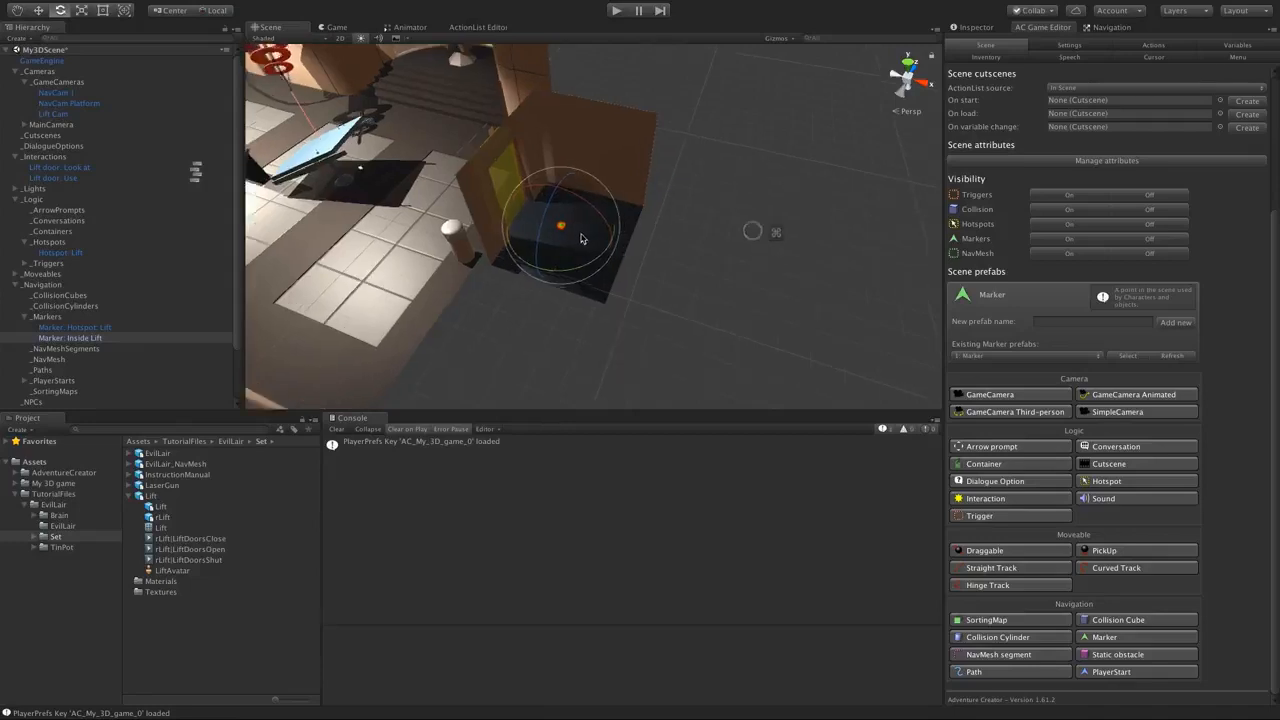
key("w")
left_click(741, 278)
mouse_move(418, 235)
left_mouse_down("alt")
mouse_move(687, 212)
mouse_move(606, 214)
mouse_move(674, 226)
mouse_move(660, 245)
left_mouse_up("alt")
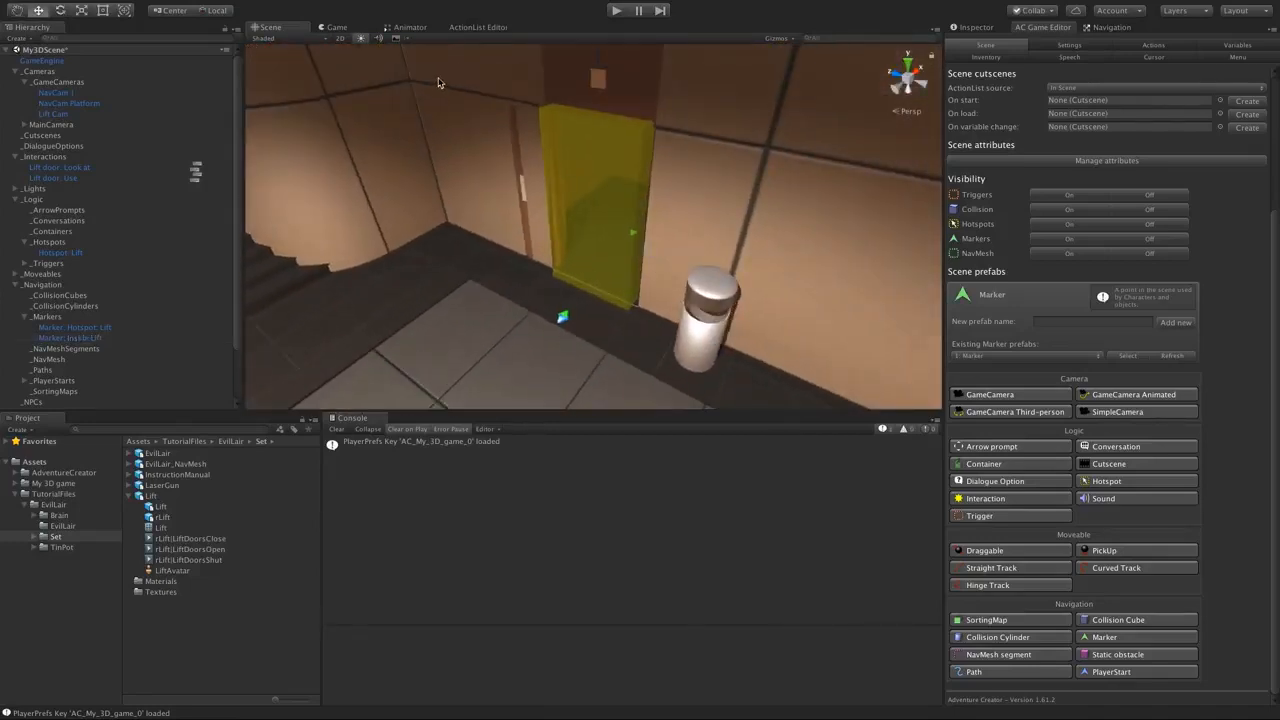
- Make the first action of the Lift door: Use interaction a Camera: Switch to Lift Cam
left_click(466, 27)
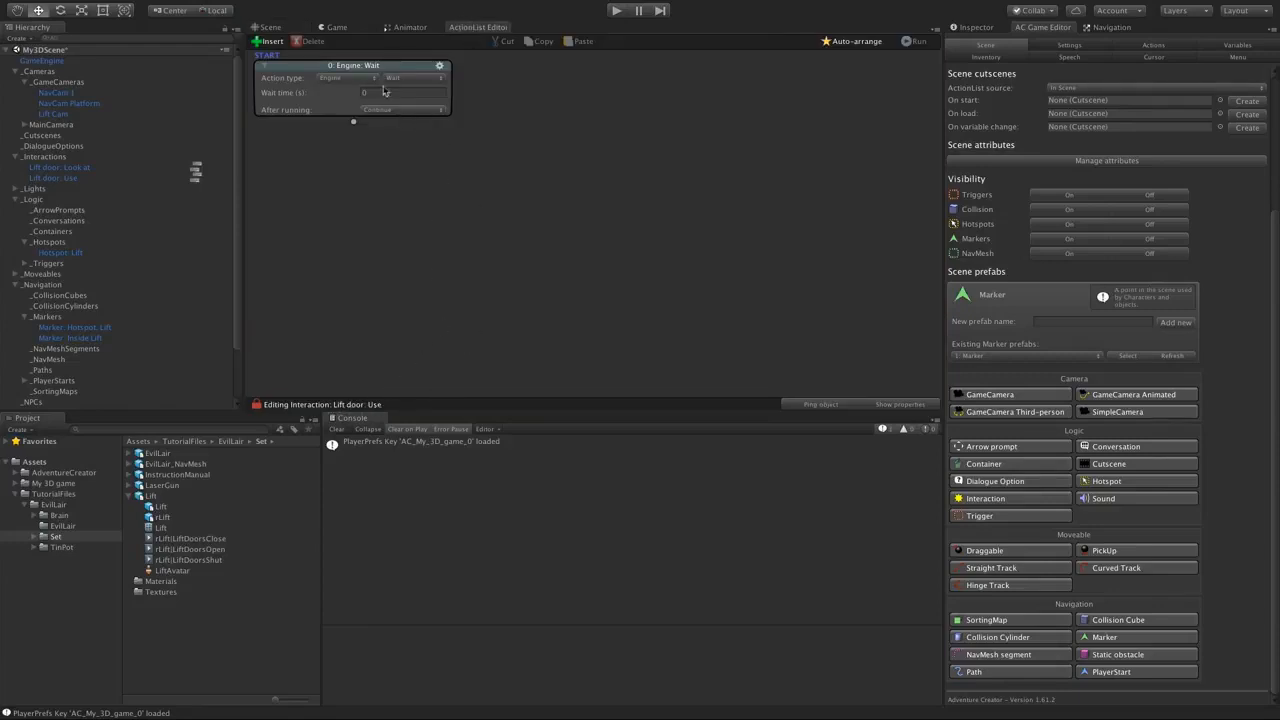
left_click(345, 78)
left_click(345, 42)
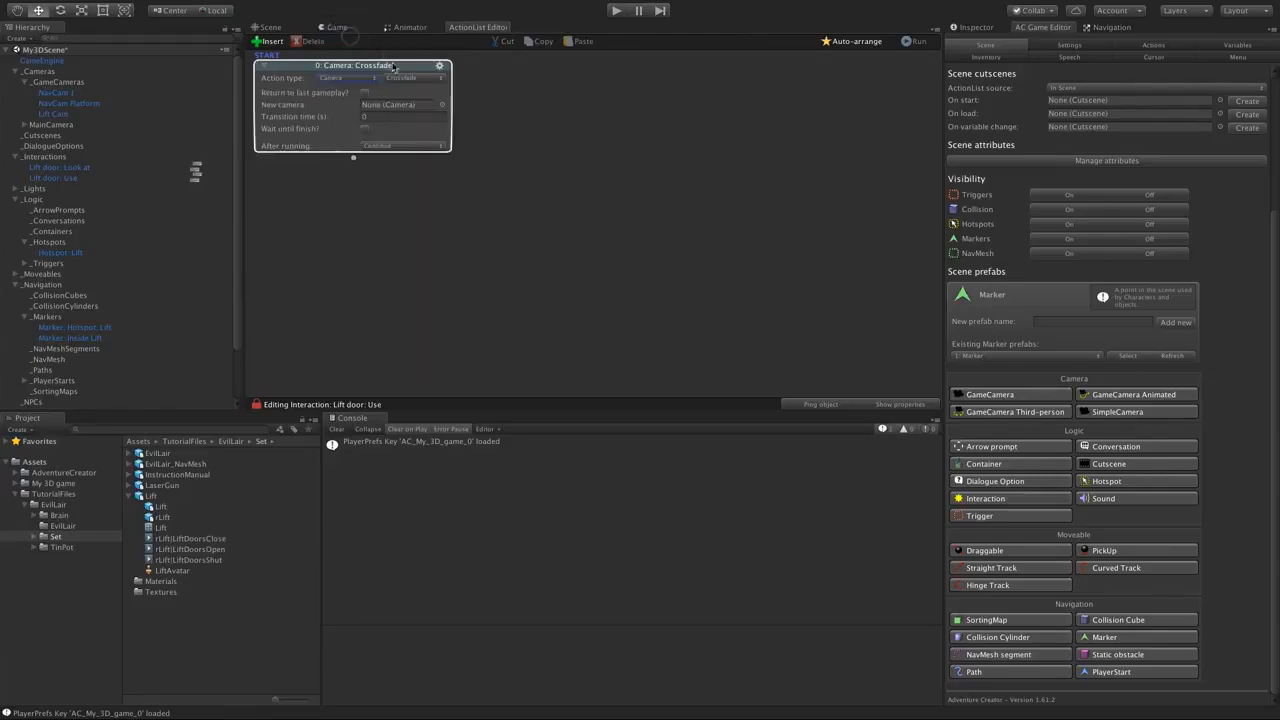
left_click(405, 78)
left_click(411, 133)
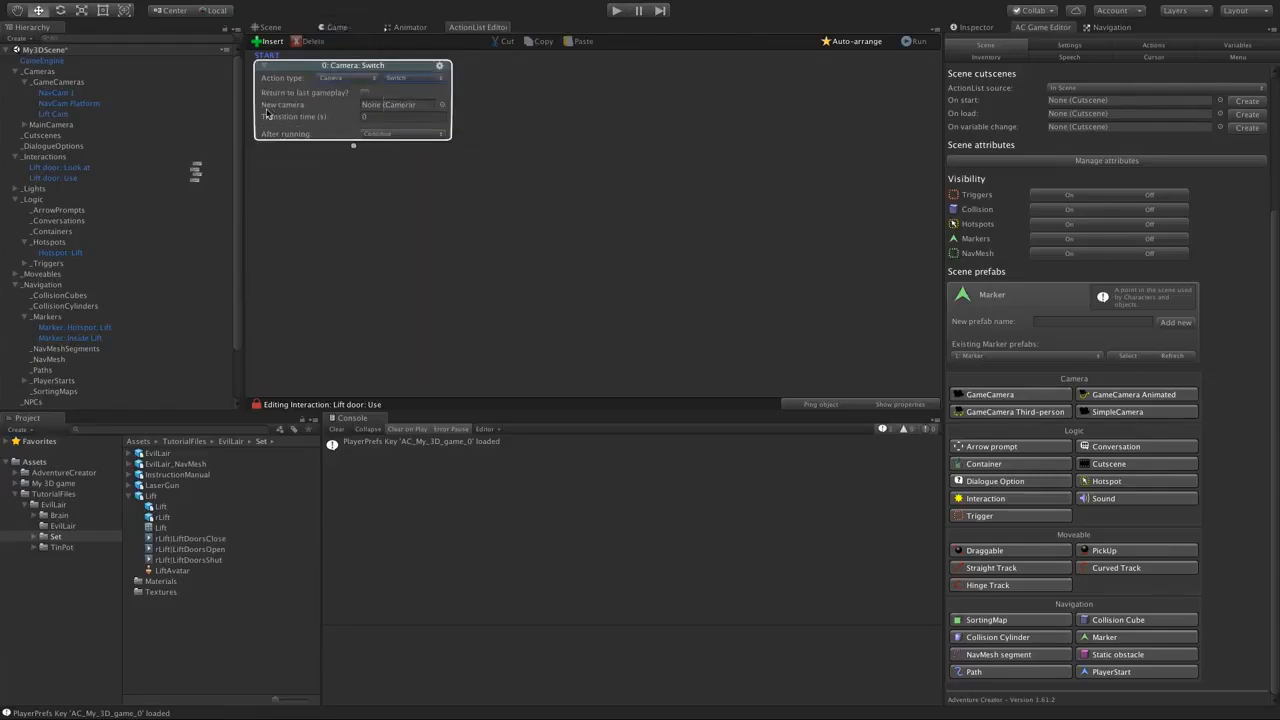
left_click(441, 104)
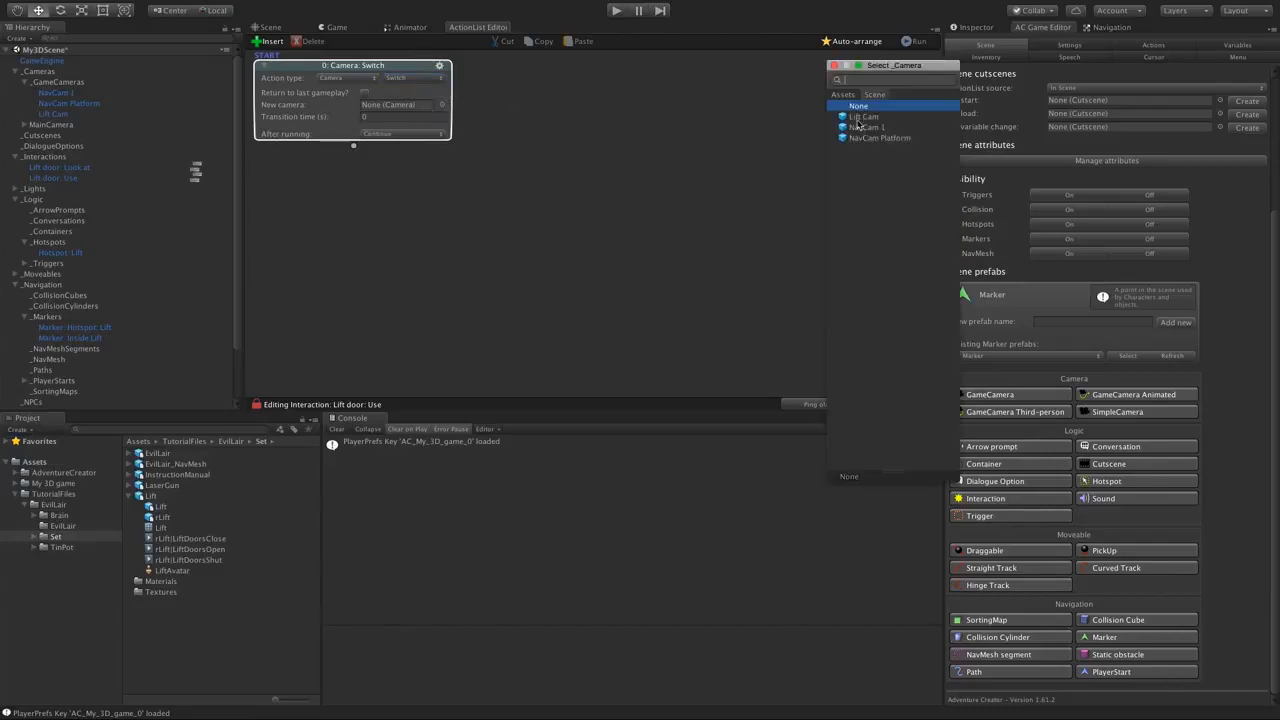
double_click(857, 118)
- Add a second action after the camera switch and set its type to Object: Animate
left_click_drag(355, 147, 370, 189)
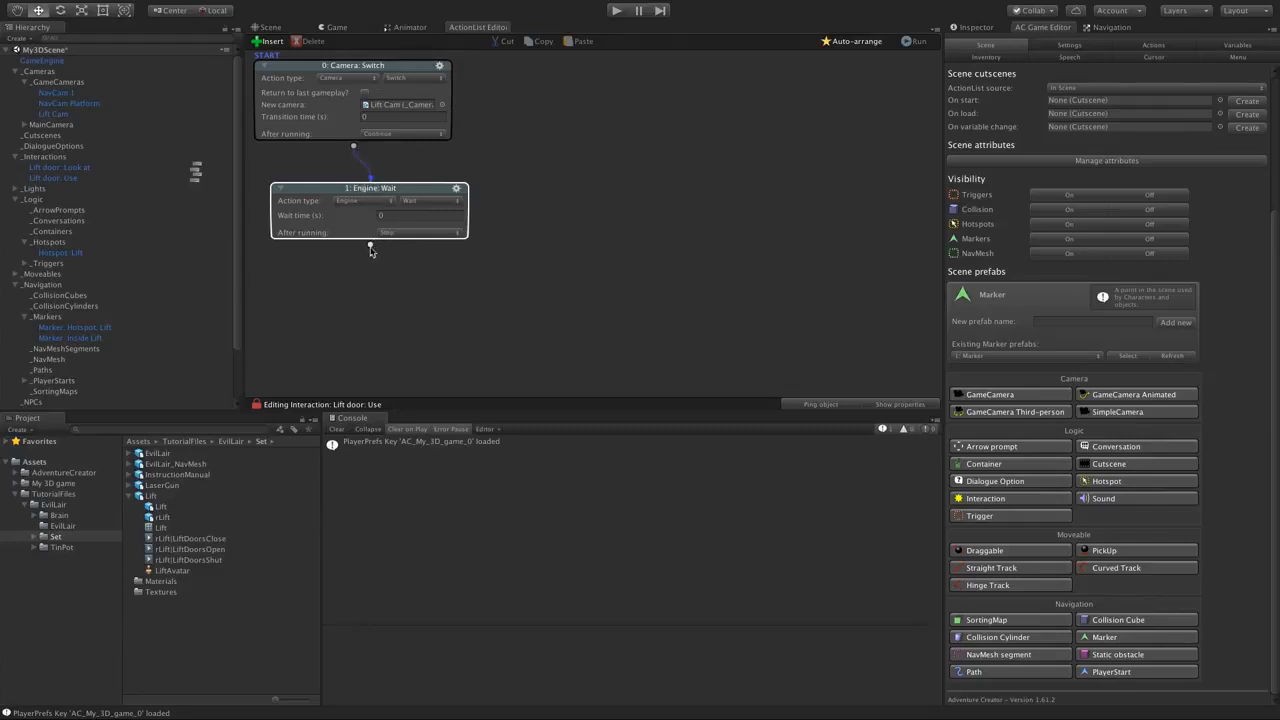
left_click_drag(392, 190, 379, 182)
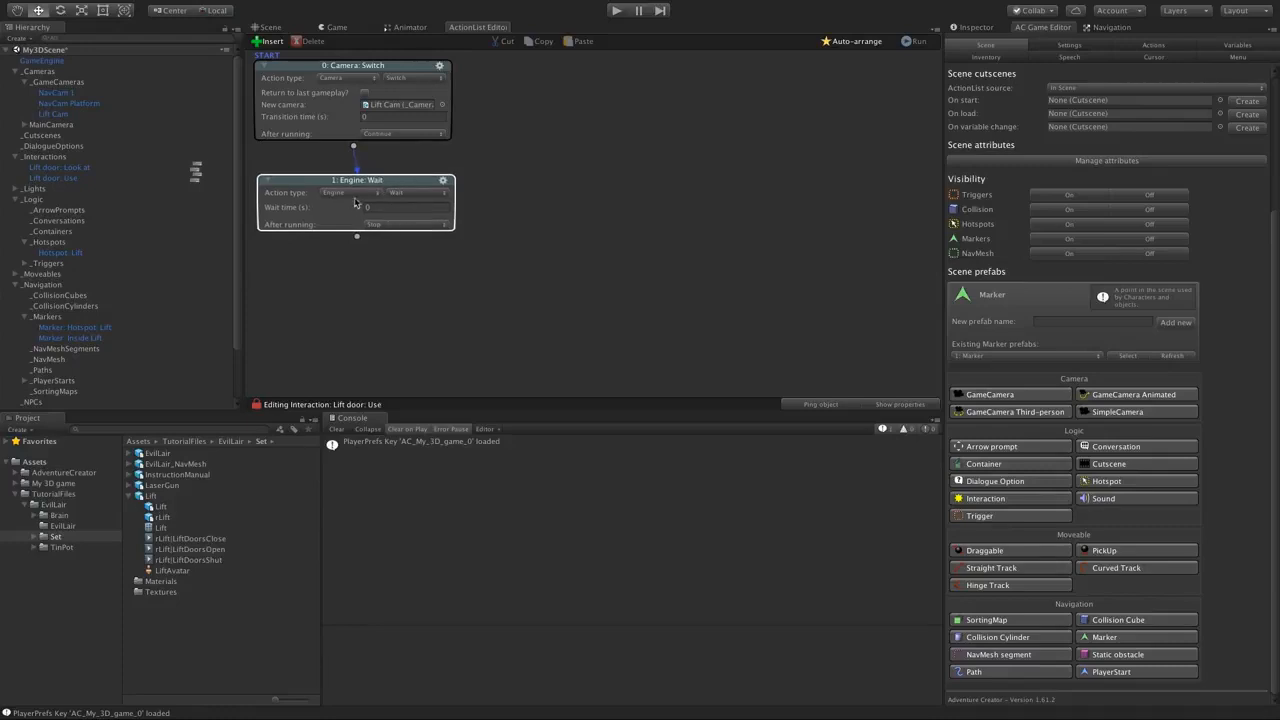
left_click(355, 195)
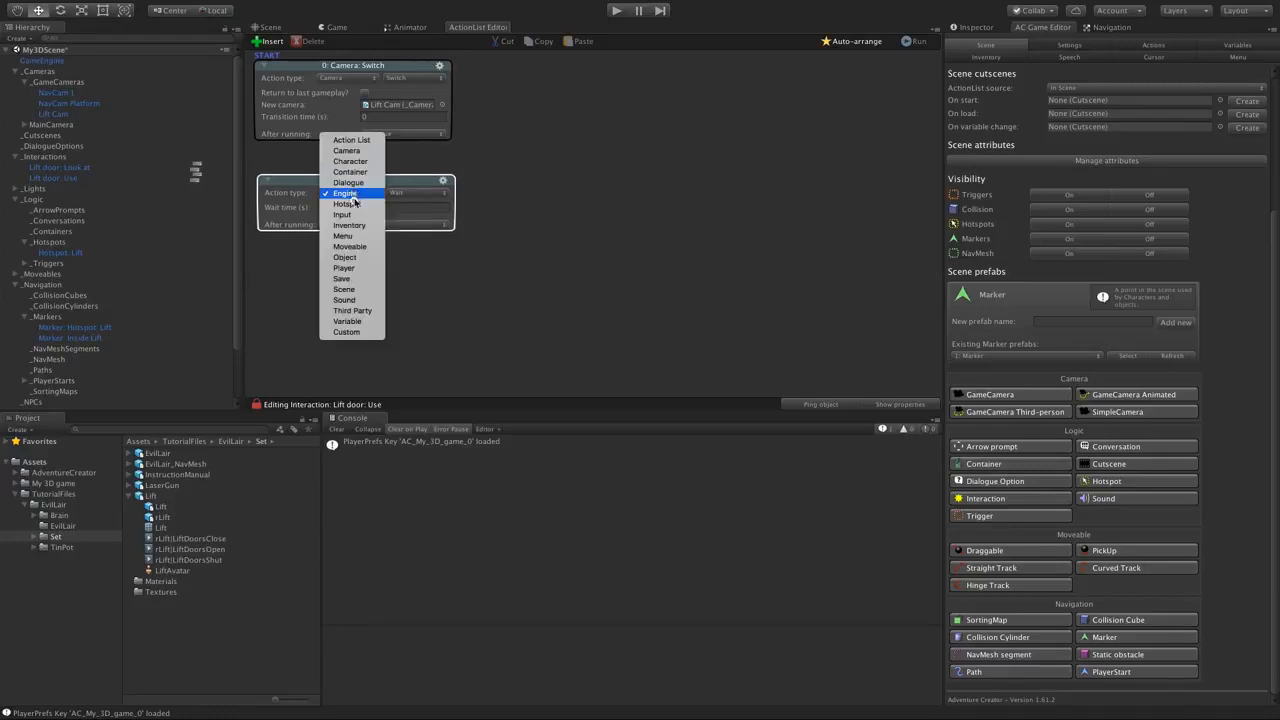
left_click(357, 256)
left_click(425, 192)
left_click(425, 204)
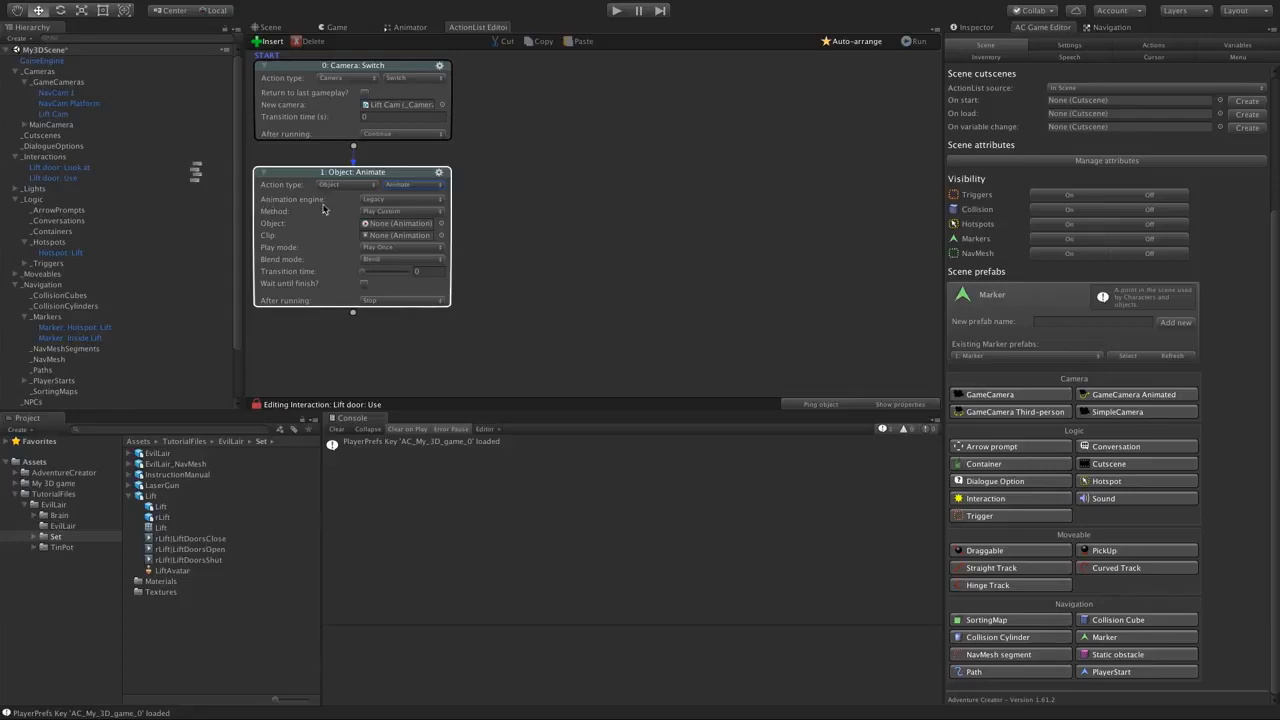
- Set the Object: Animate action's animation engine to Mecanim with the Change Parameter Value method
left_click(395, 199)
left_click(399, 228)
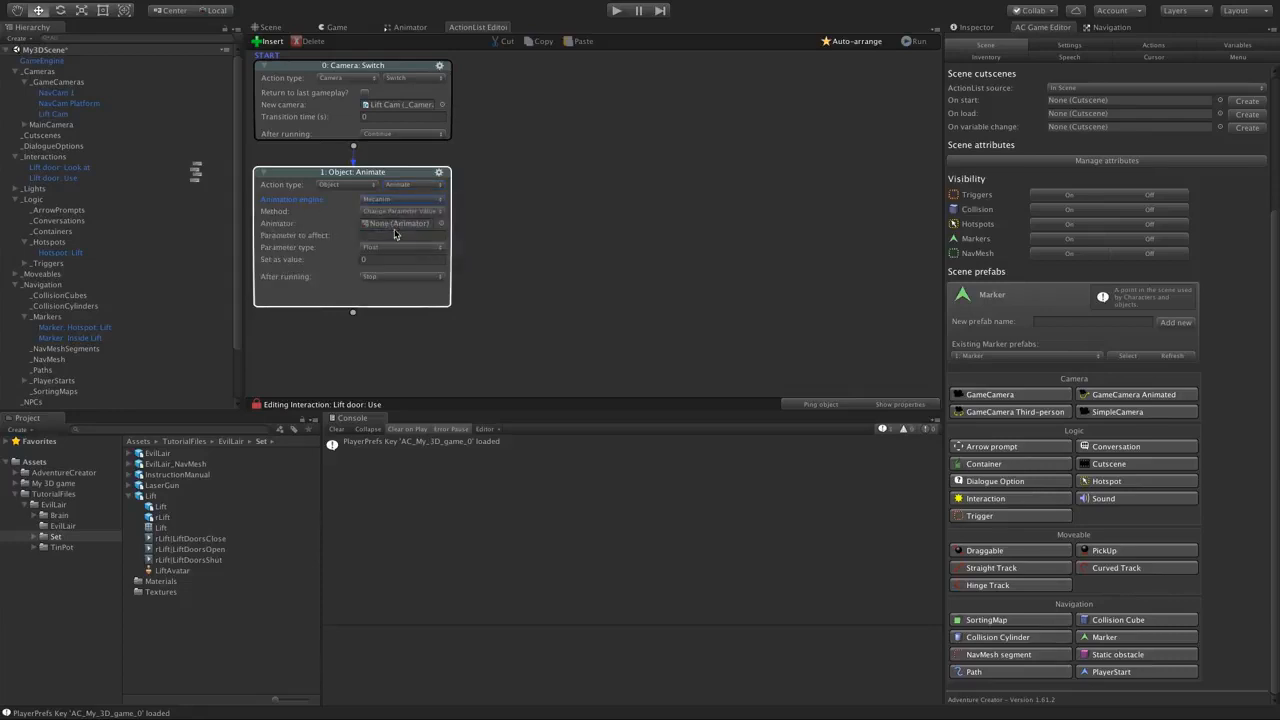
left_click(402, 201)
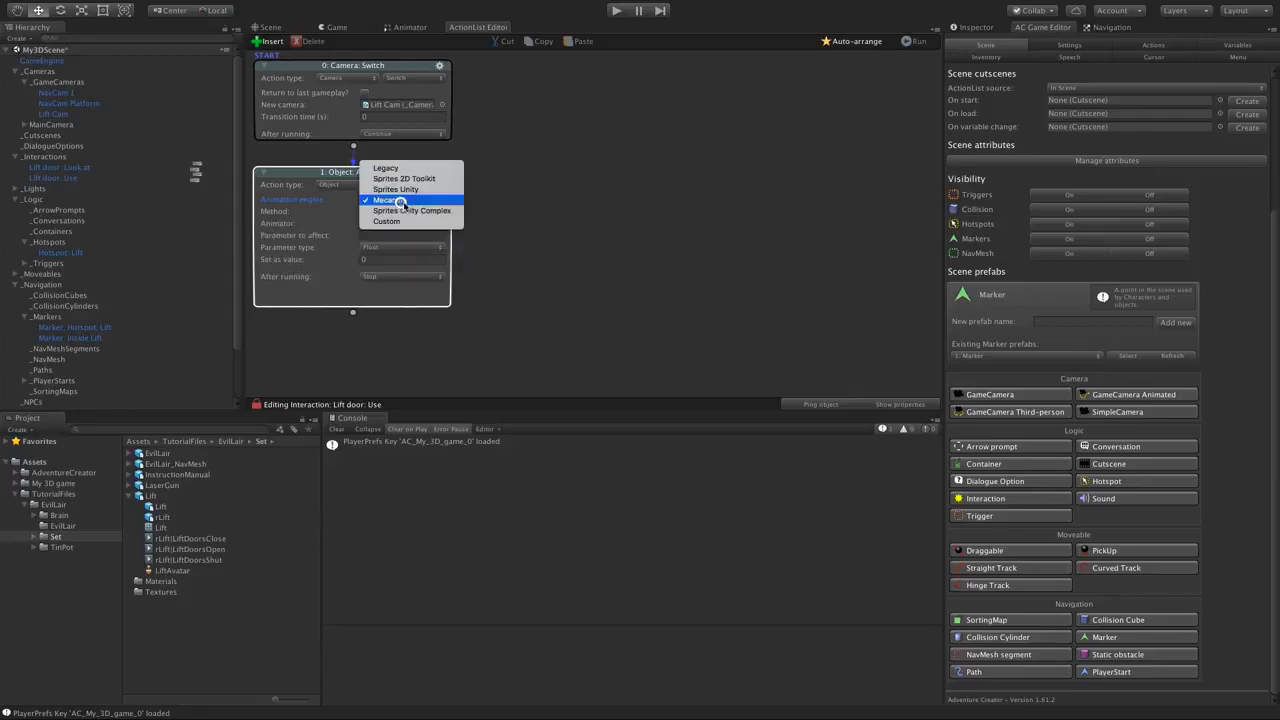
left_click(409, 203)
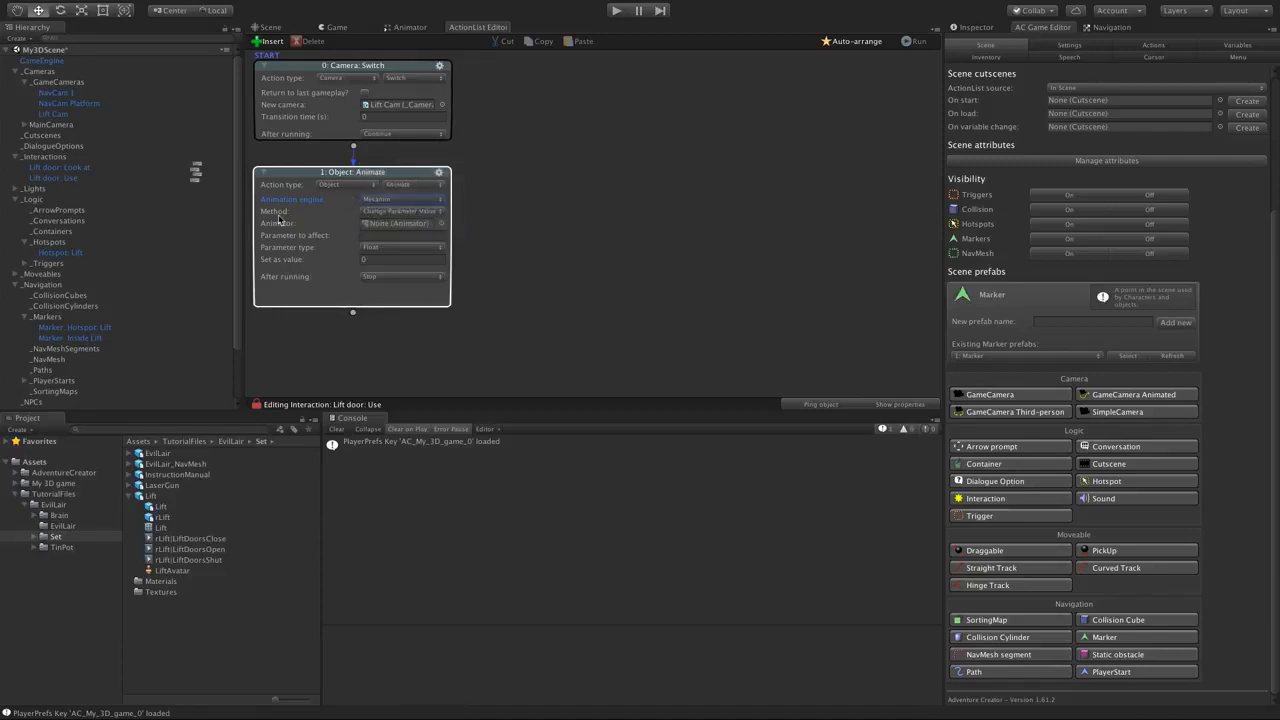
left_click(428, 212)
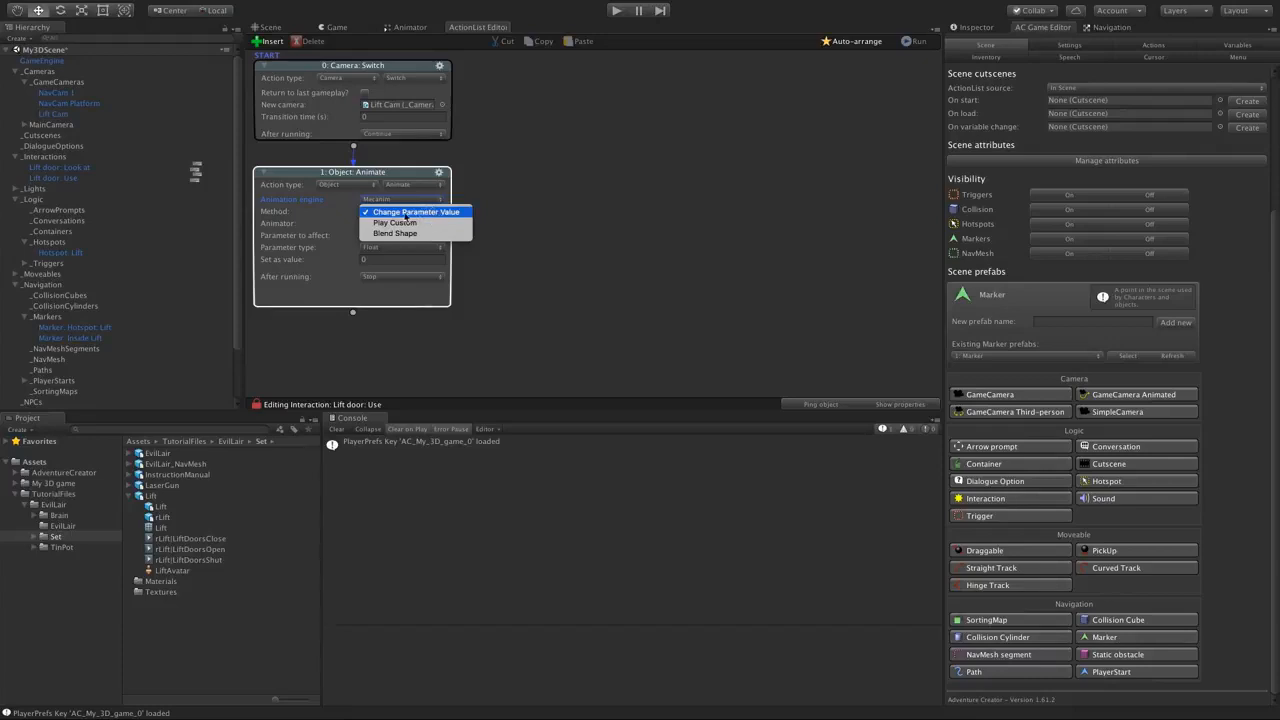
left_click(387, 213)
- Have the animate action set the Lift animator's State parameter, of type Int, to 1
left_click(415, 27)
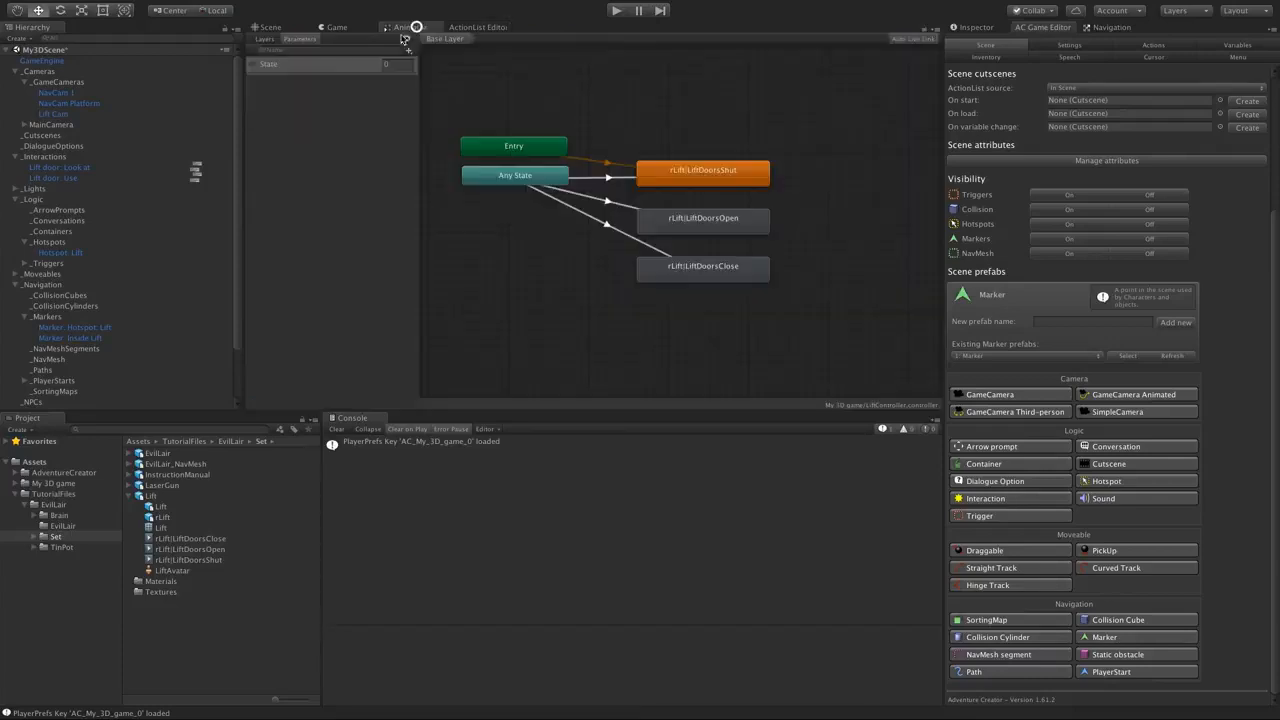
left_click(466, 30)
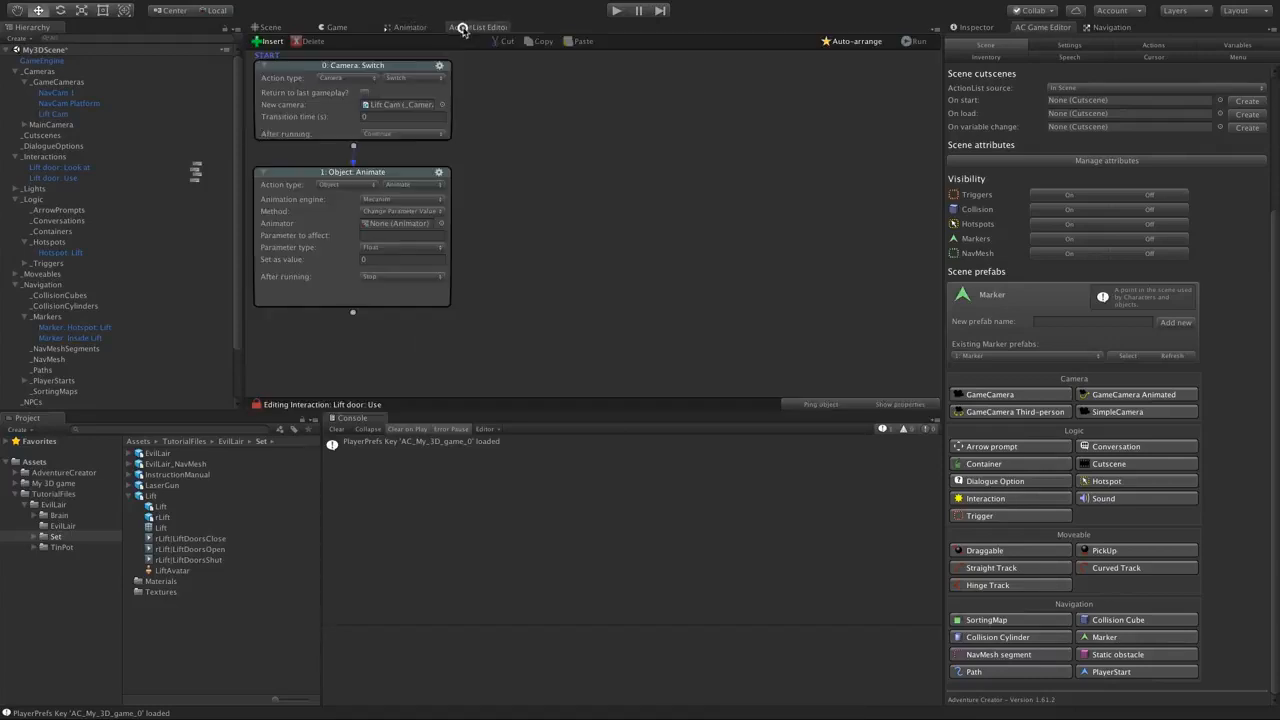
left_click(441, 223)
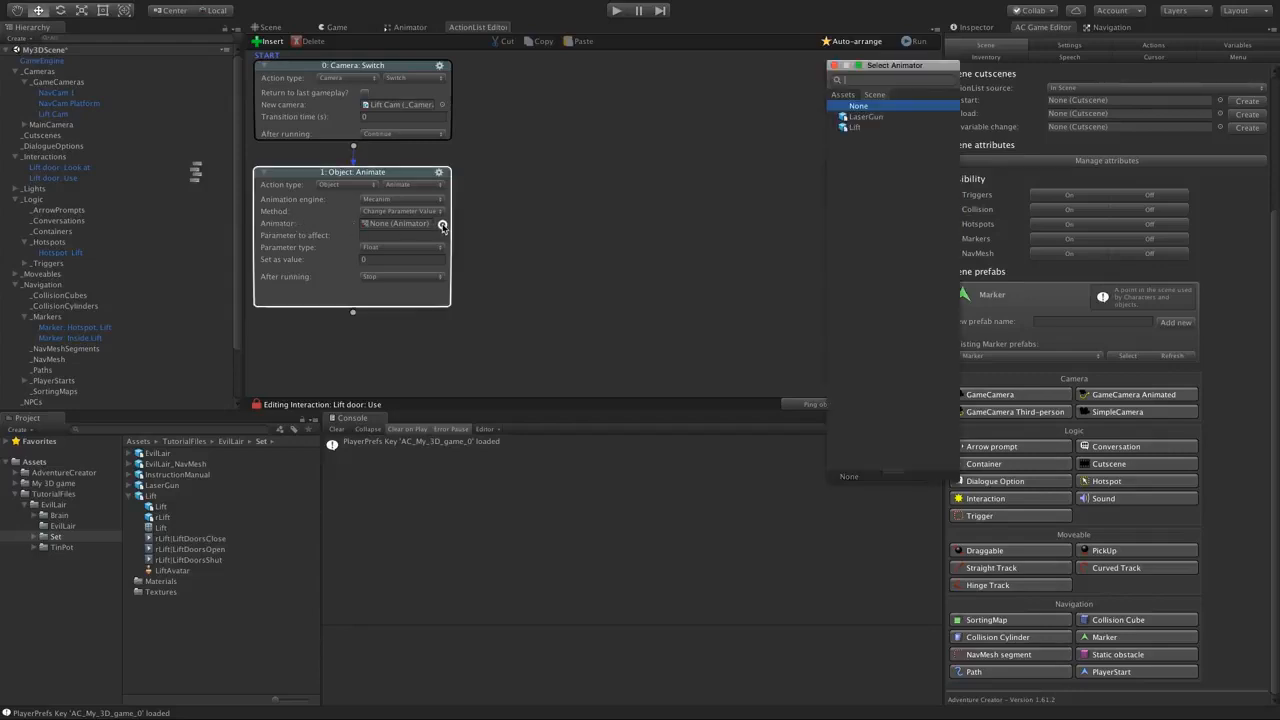
double_click(858, 129)
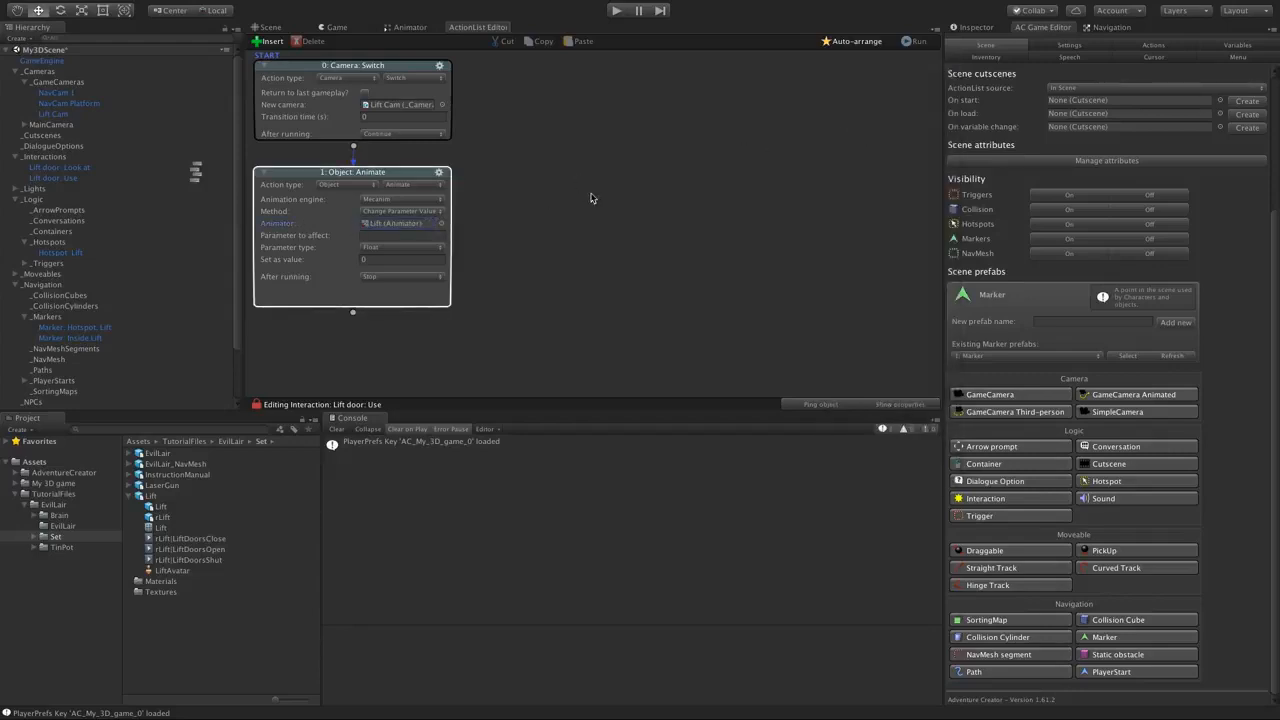
left_click(394, 235)
left_click(360, 248)
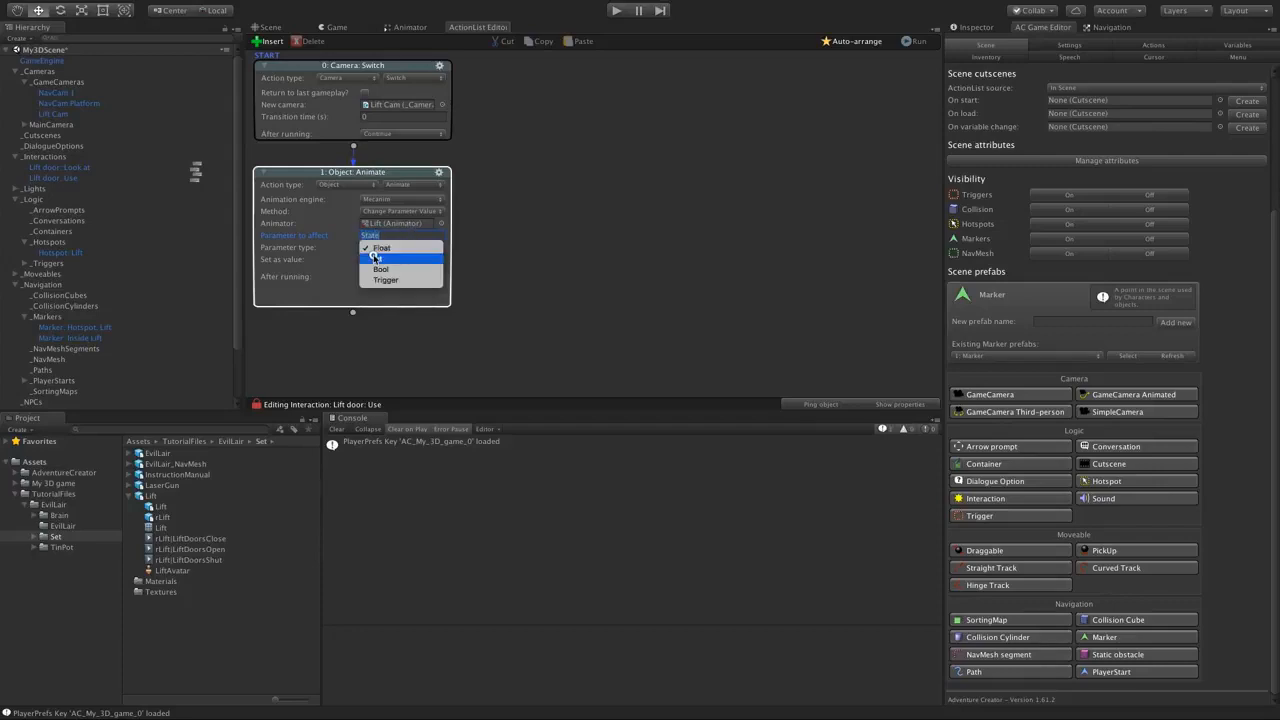
left_click(372, 240)
left_click(363, 258)
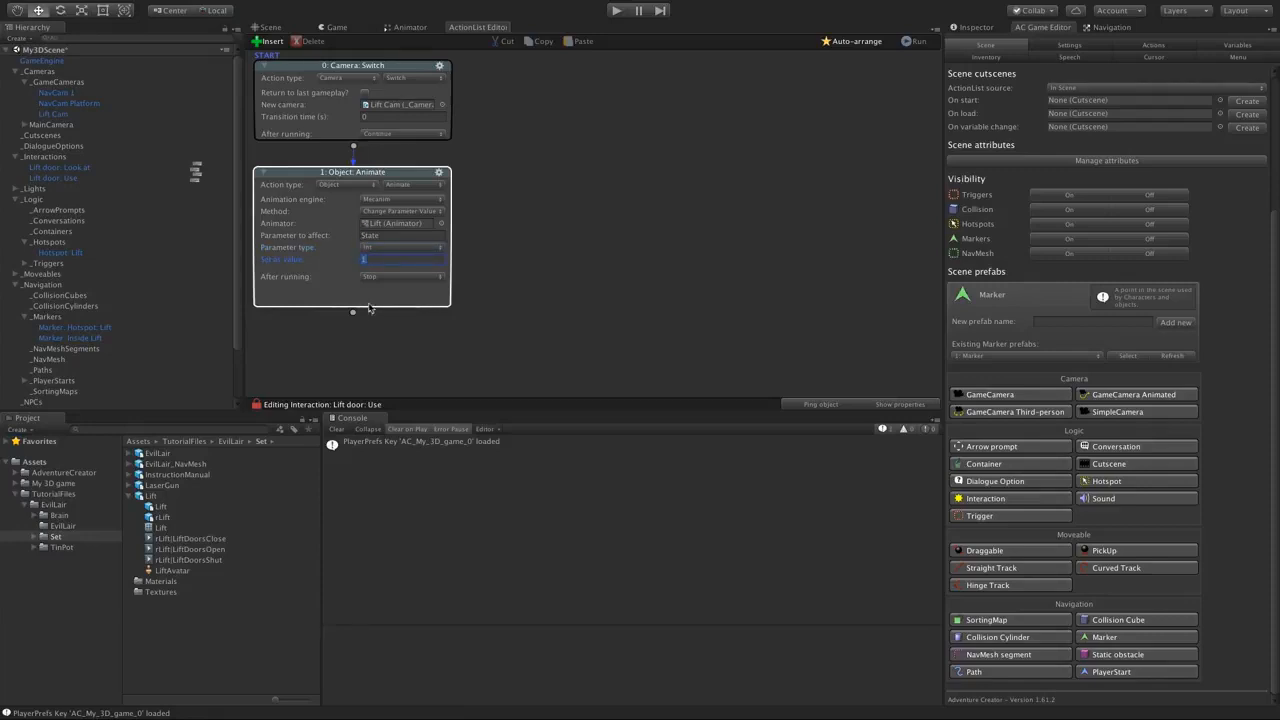
- Add a third action after the lift animation and set its type to Character: Move to point
left_click_drag(353, 312, 356, 336)
middle_click_drag(553, 240, 554, 179)
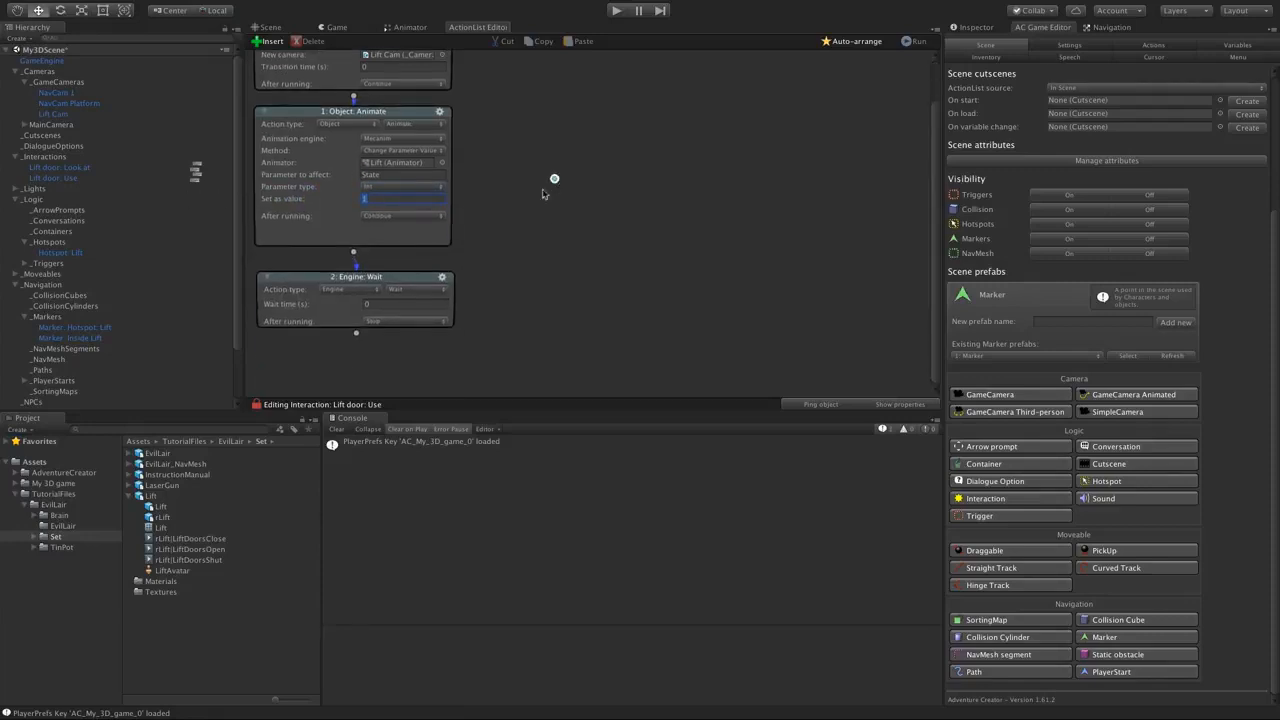
left_click(364, 290)
left_click(355, 266)
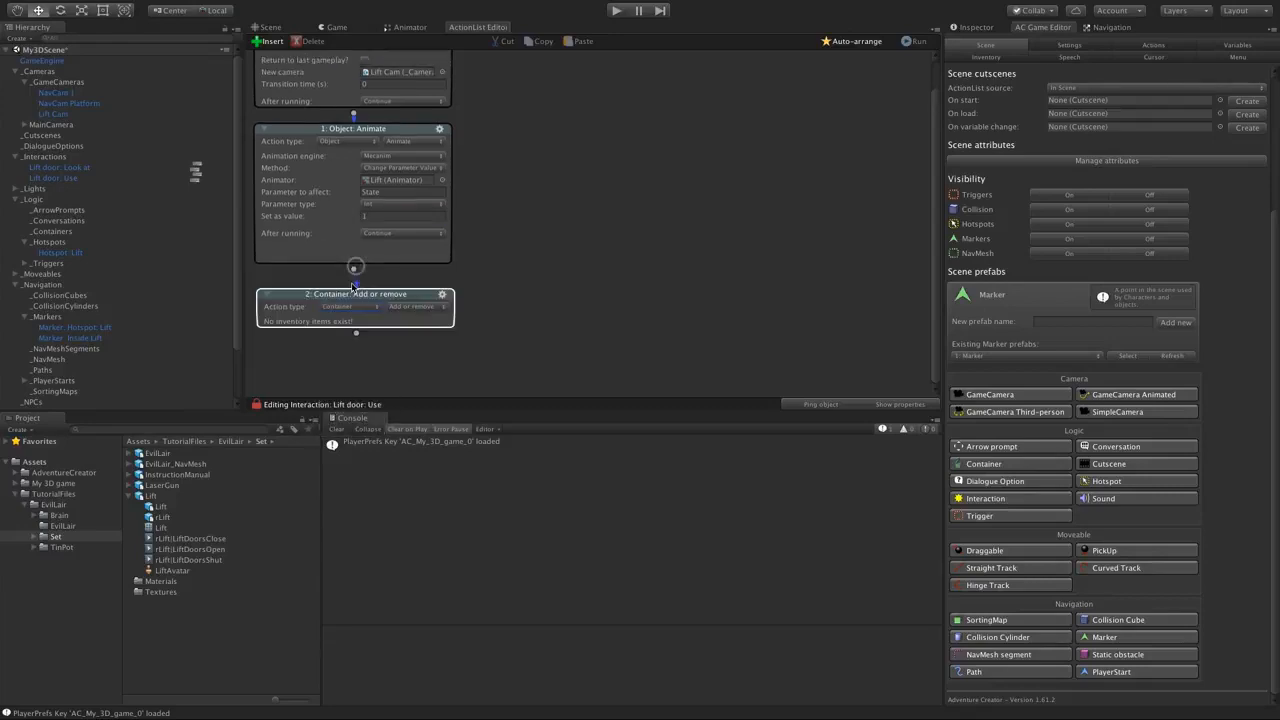
left_click(352, 304)
left_click(353, 293)
left_click(418, 308)
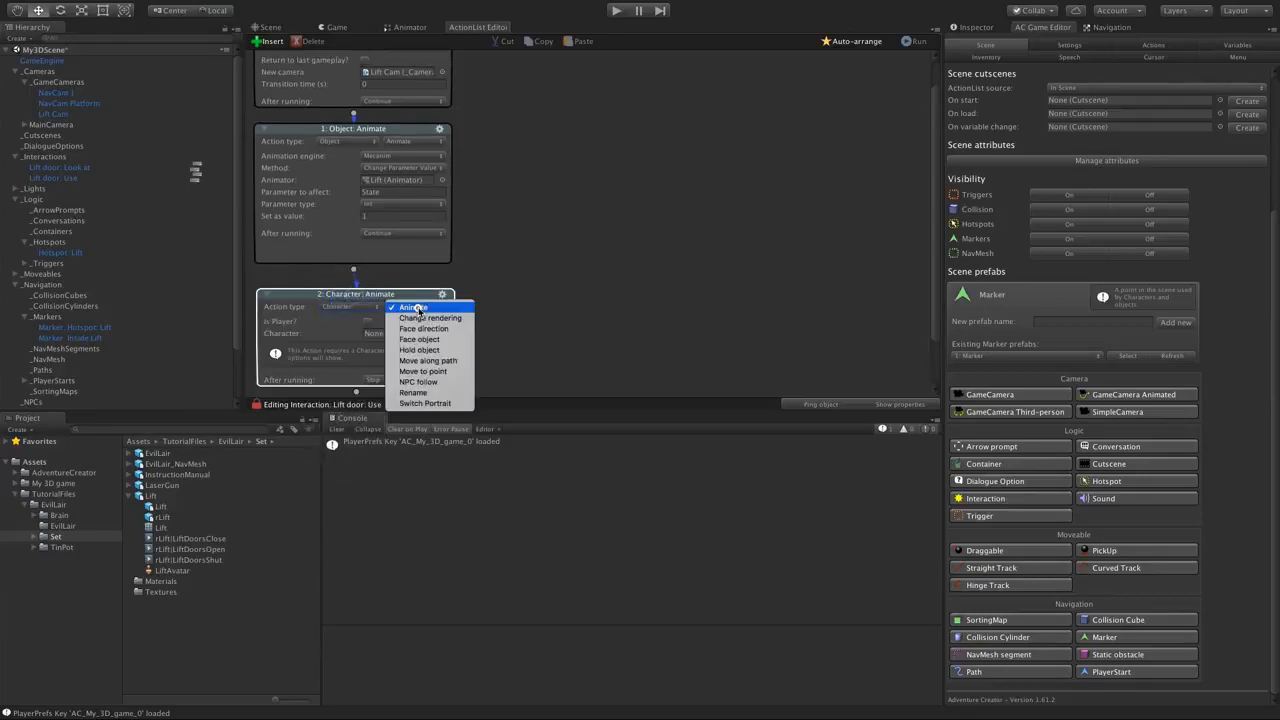
left_click(428, 371)
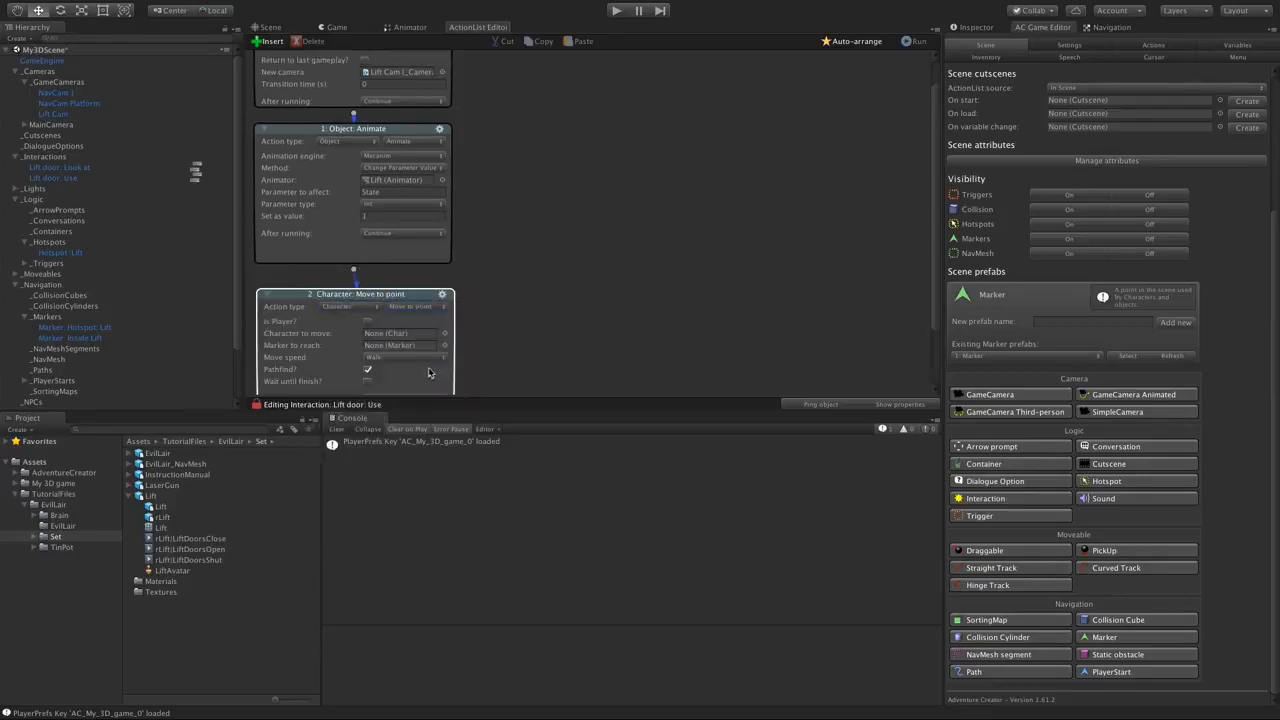
- Make the move action send the Player to Marker: Inside Lift and wait until finished
left_click(368, 323)
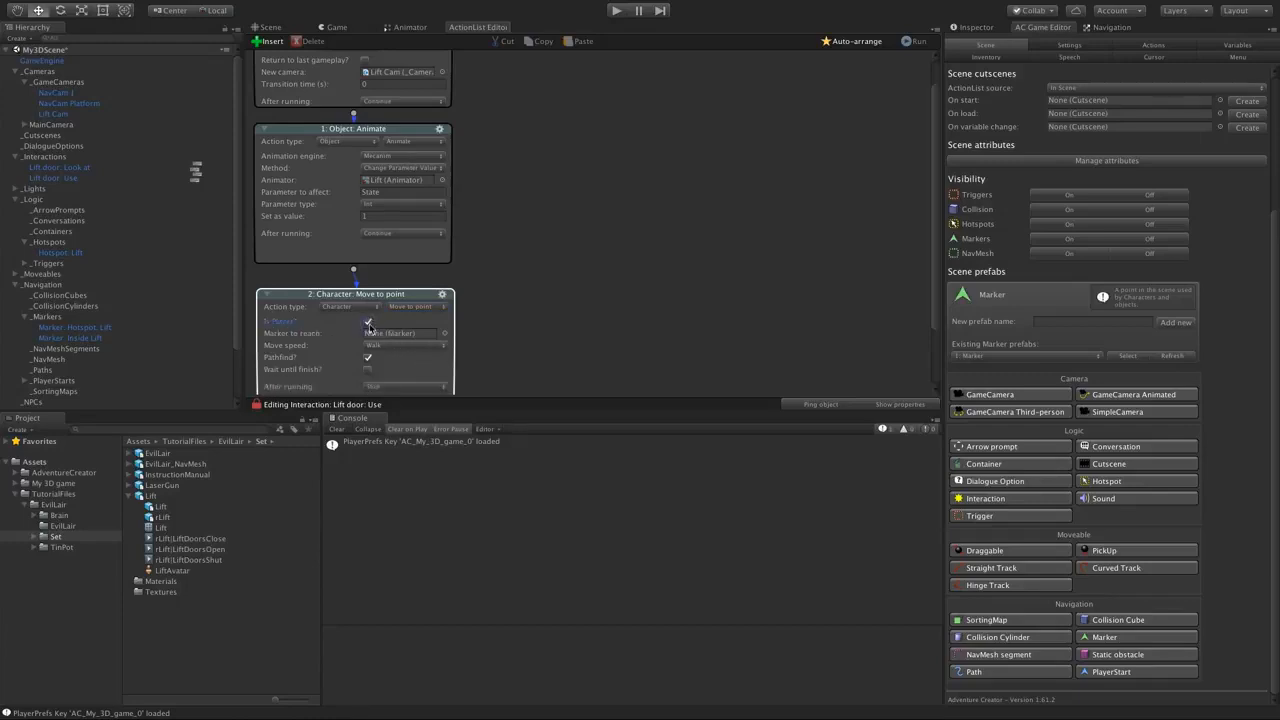
scroll(453, 333, "down", 2)
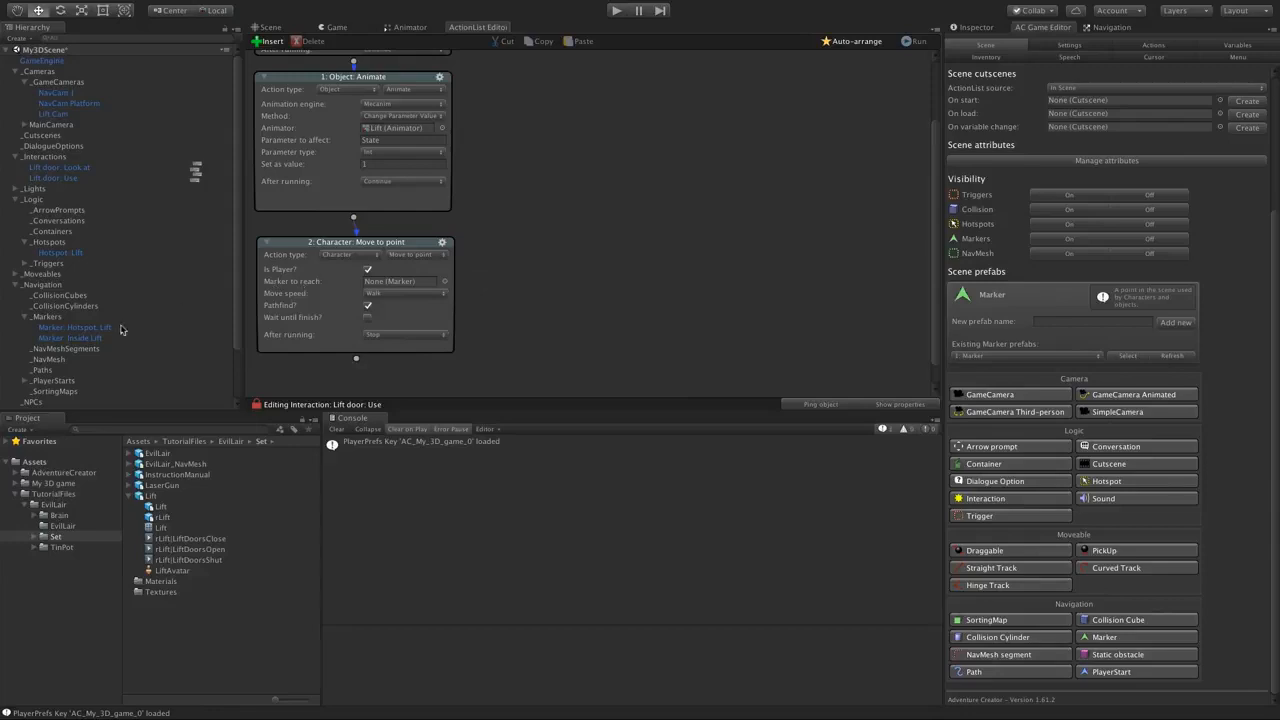
mouse_move(88, 343)
left_mouse_down()
mouse_move(395, 283)
mouse_move(368, 283)
left_mouse_up()
left_click(369, 318)
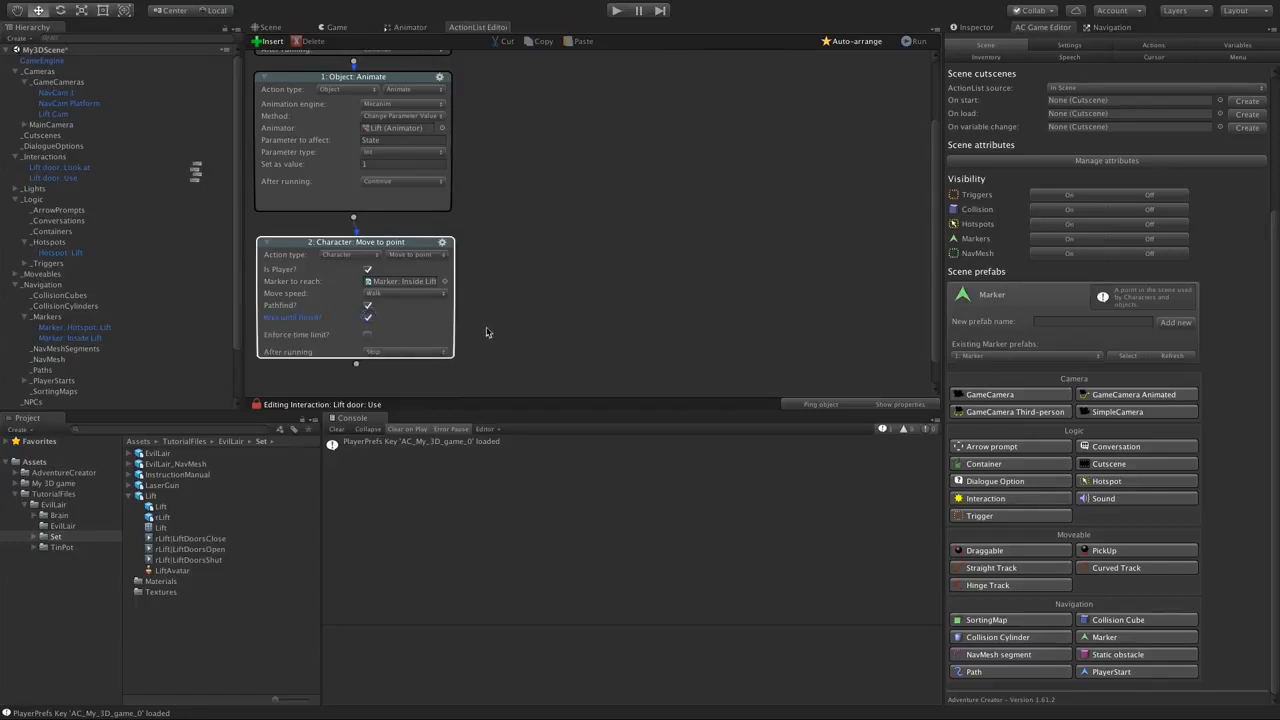
- Add a fourth action after the player's move and set its type to Object: Animate
middle_click_drag(484, 338, 488, 271)
left_click_drag(356, 334, 360, 354)
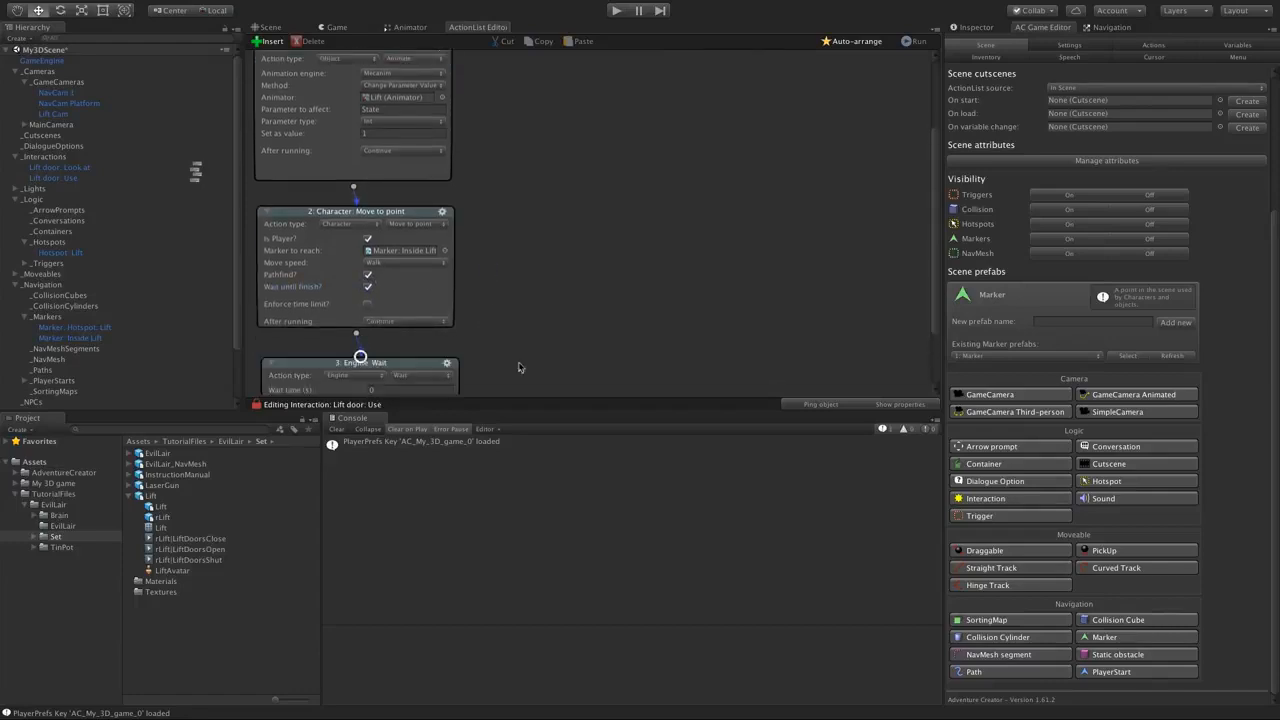
middle_click_drag(521, 365, 534, 281)
left_click(358, 297)
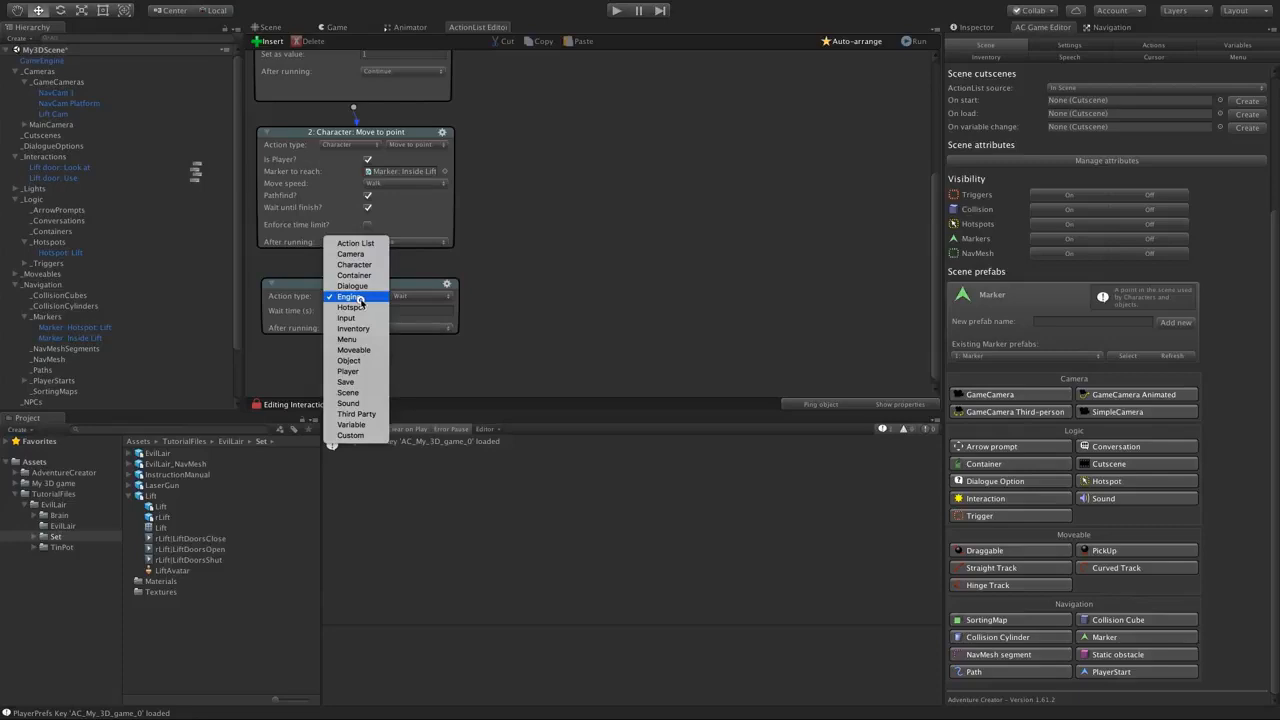
left_click(349, 360)
left_click(420, 307)
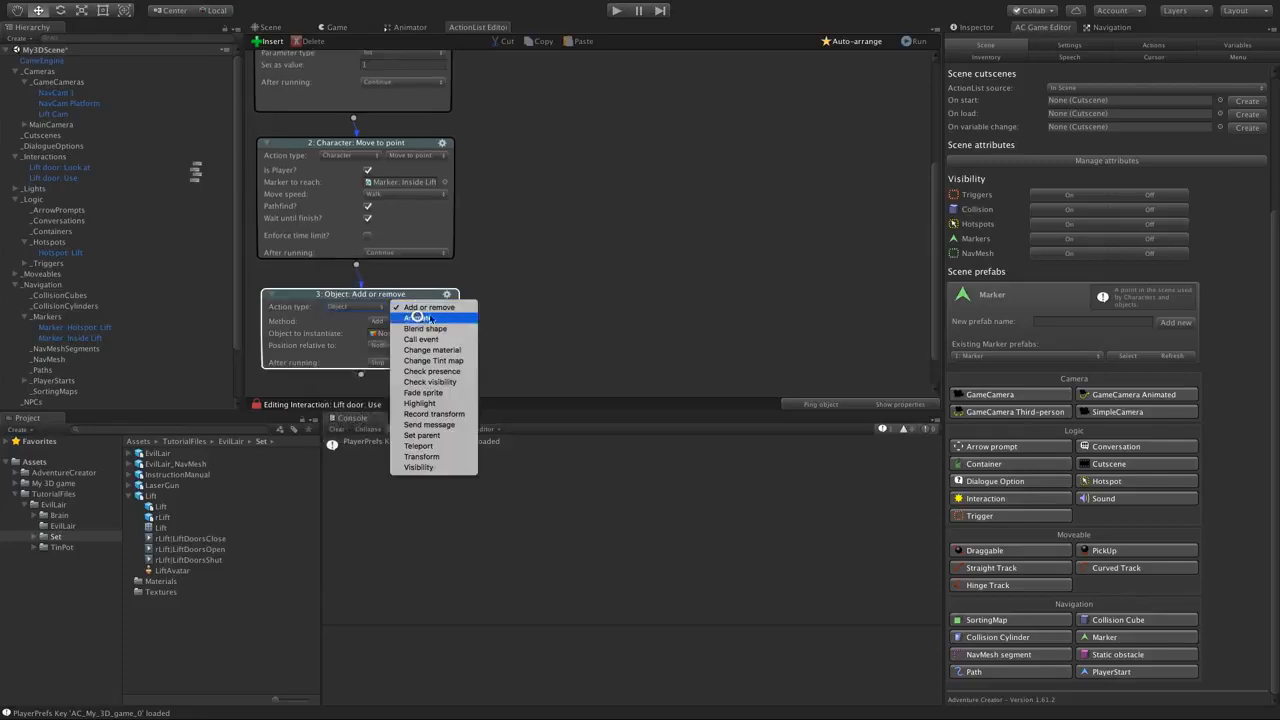
left_click(418, 317)
- Set the fourth action's animation engine to Mecanim and assign the Lift animator to it
left_click(405, 321)
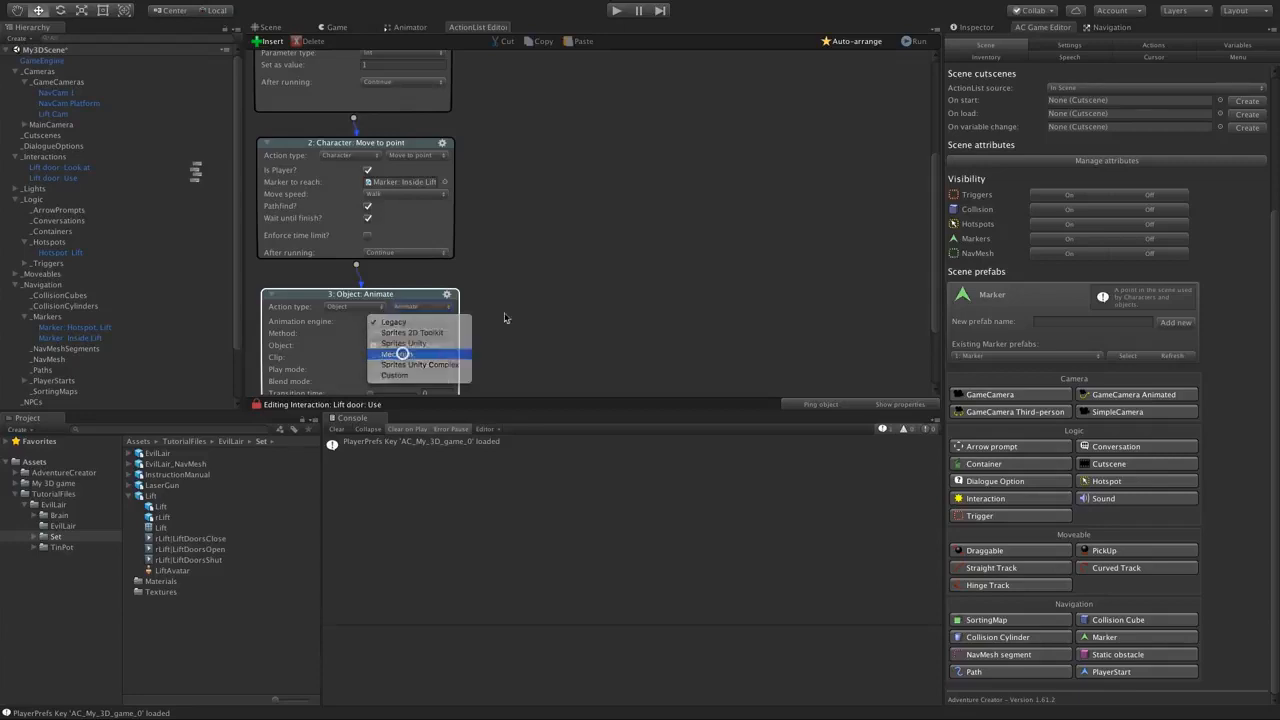
left_click(400, 354)
scroll(552, 295, "down", 2)
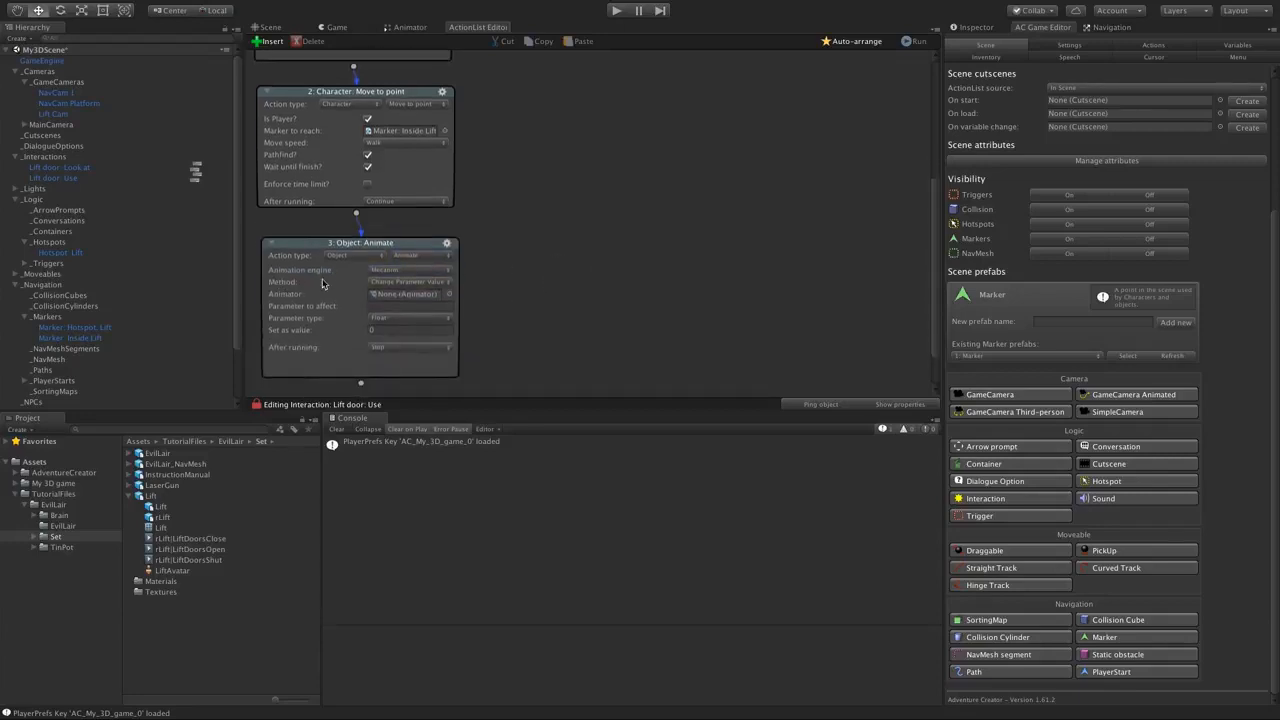
scroll(490, 288, "down", 1)
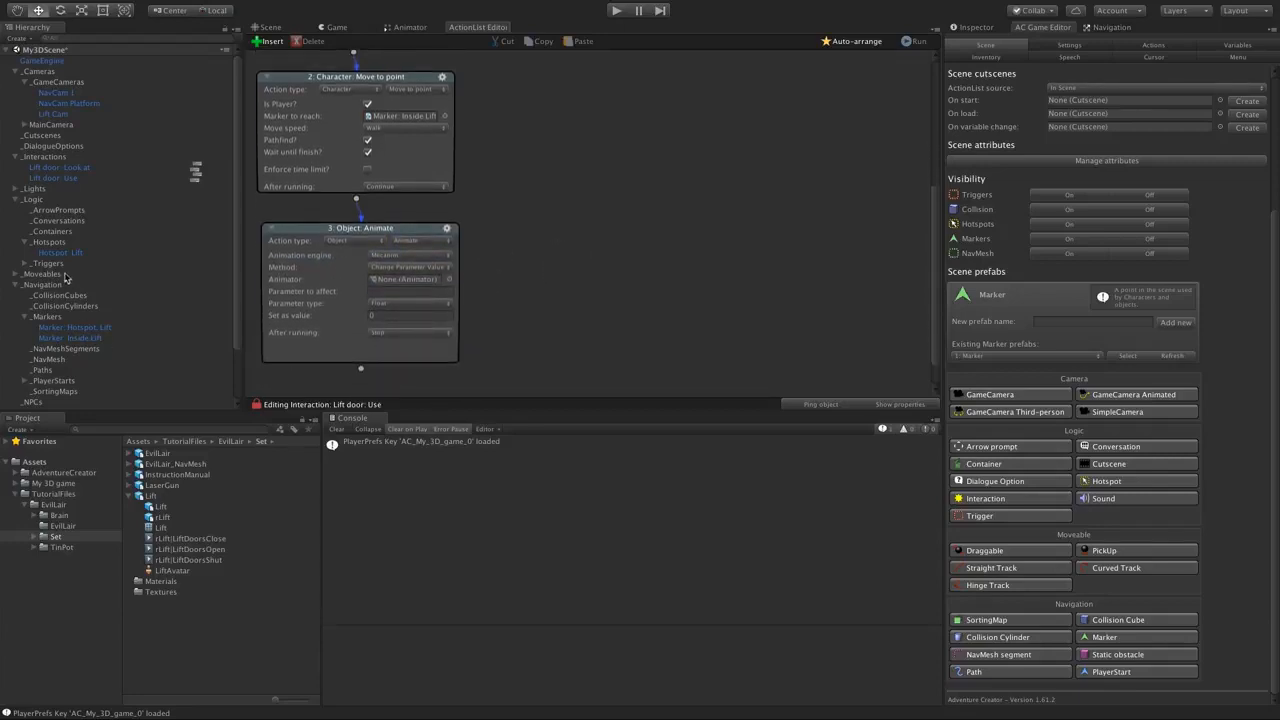
left_click(449, 279)
double_click(877, 118)
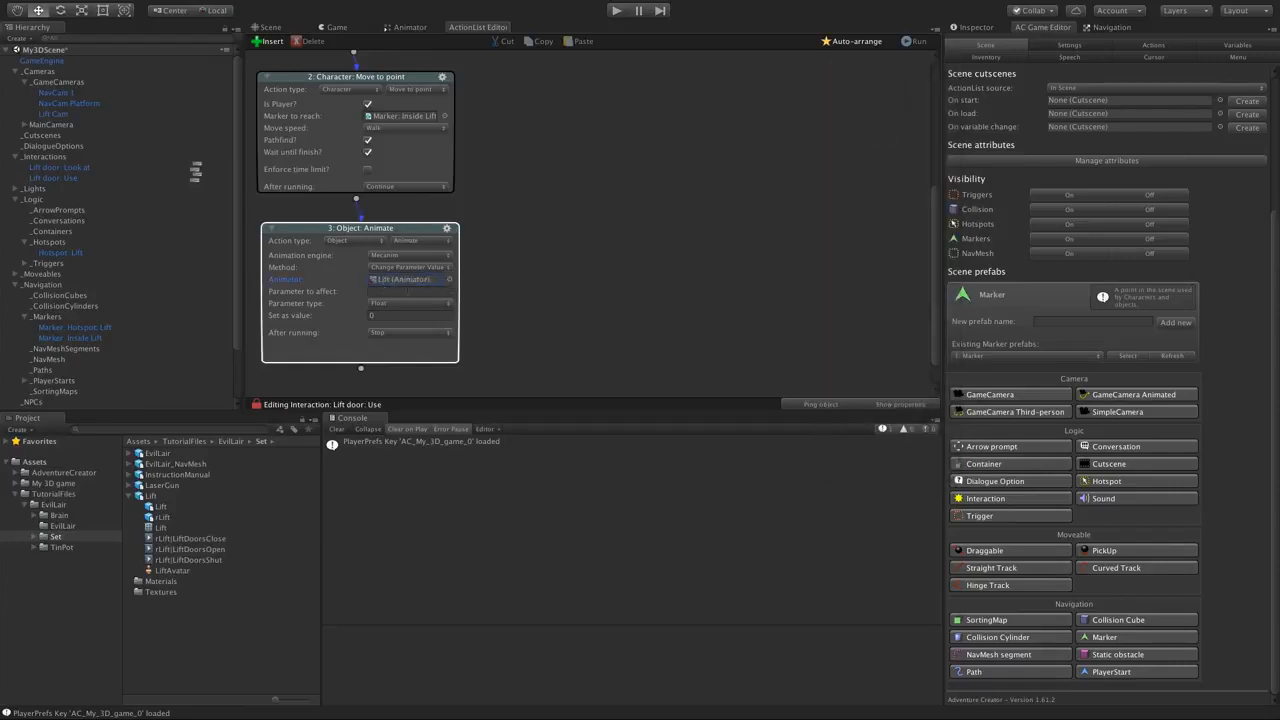
- Make the fourth action's Object: Animate set the Int parameter State to 2 on the Lift animator
left_click(407, 290)
left_click(410, 303)
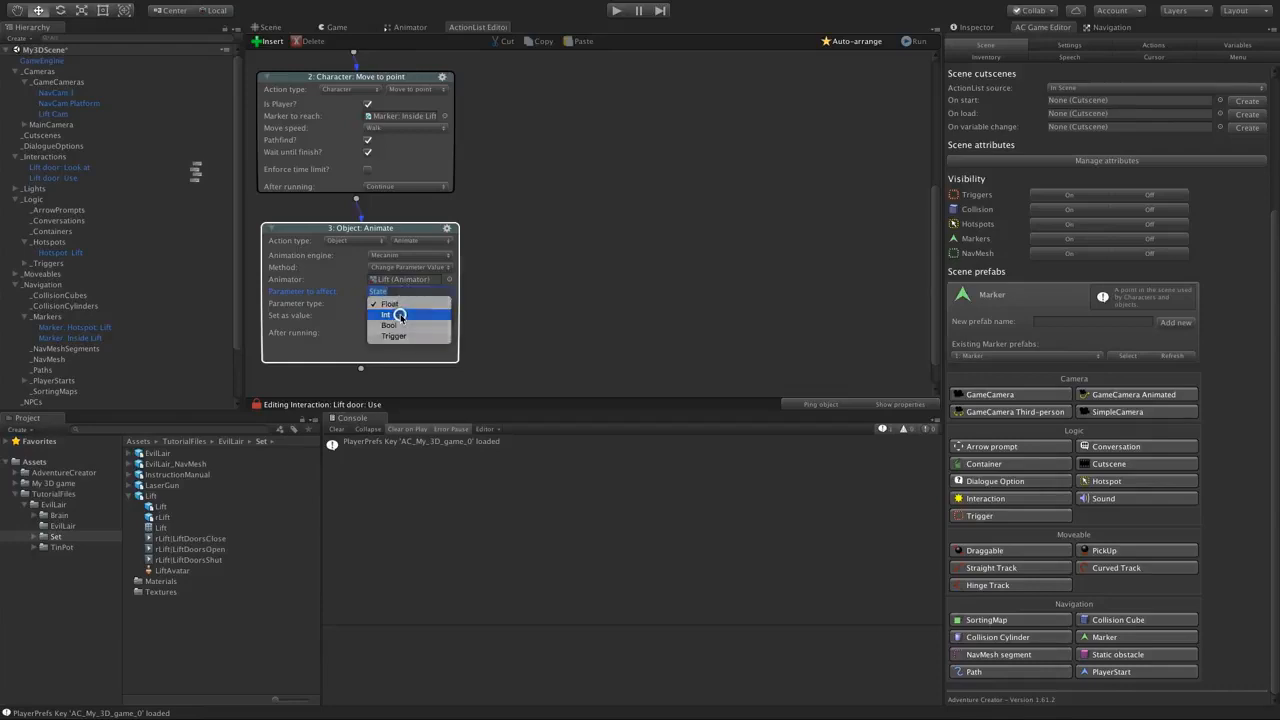
left_click(400, 290)
left_click(397, 315)
type("3")
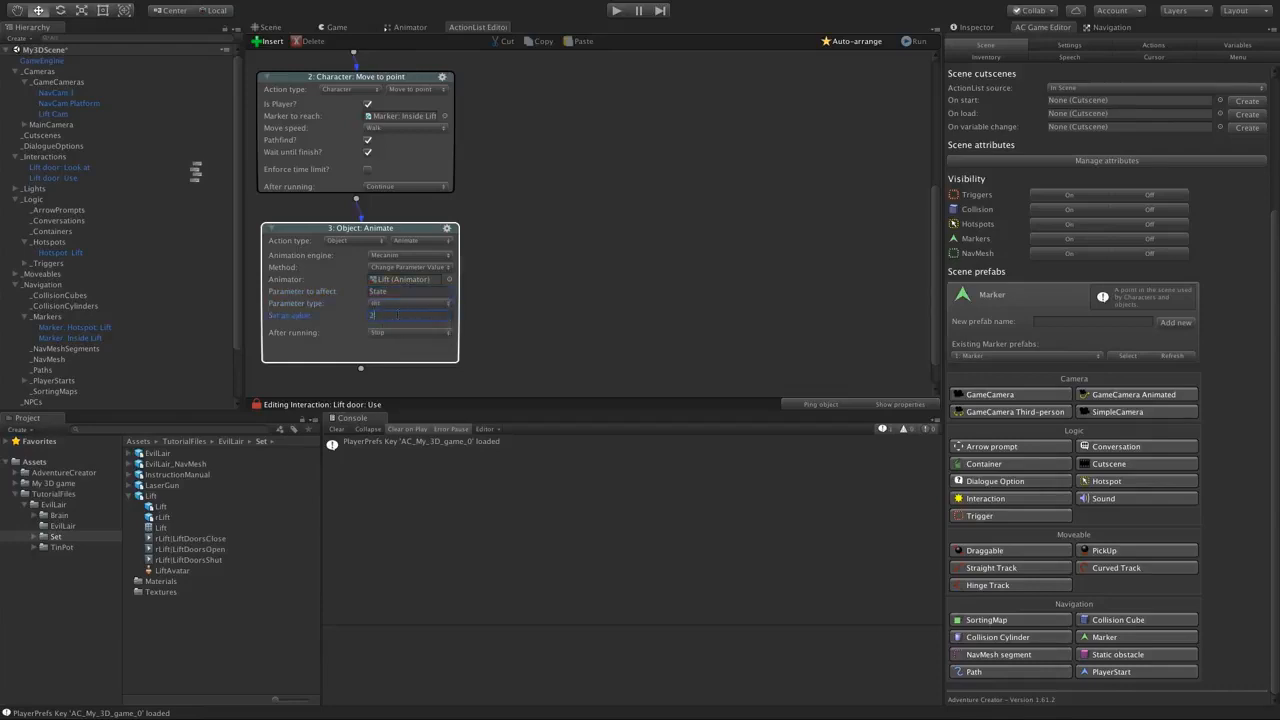
left_click(511, 270)
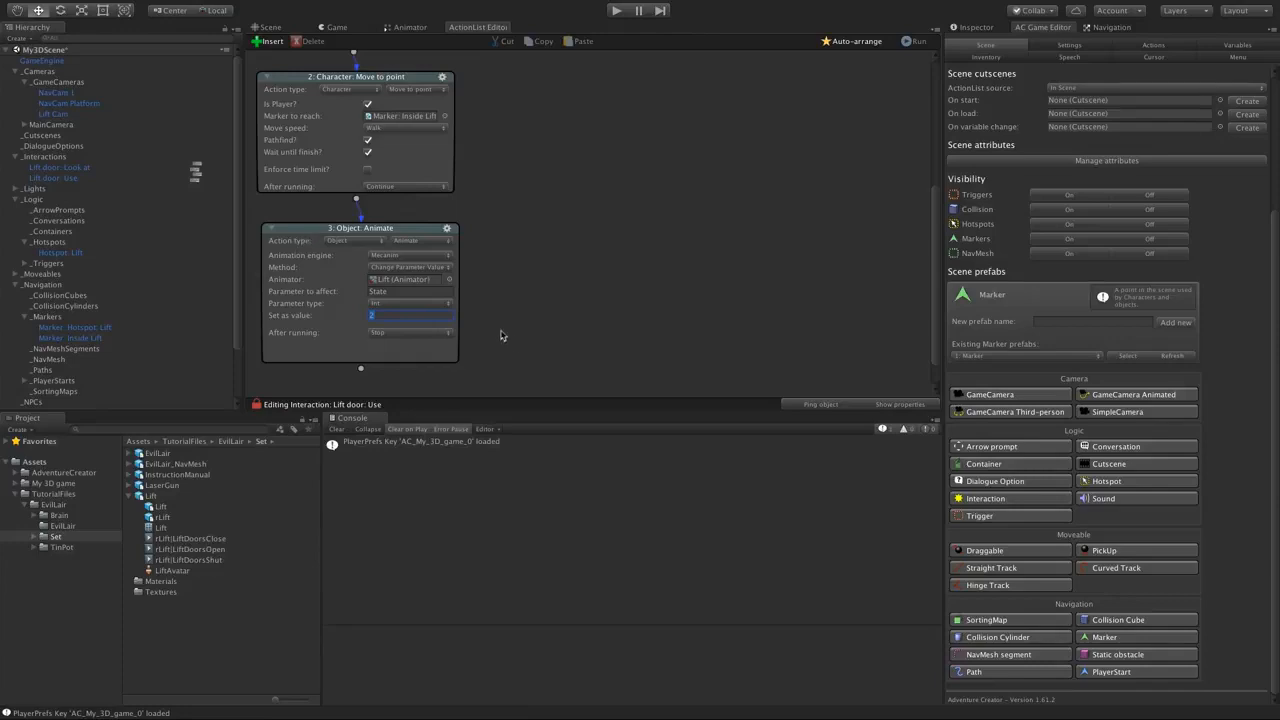
- Add a fifth action after the second lift animation as Engine: Wait, with a wait time of 1 second
middle_click_drag(508, 336, 512, 288)
left_click_drag(362, 336, 365, 348)
middle_click_drag(522, 370, 519, 300)
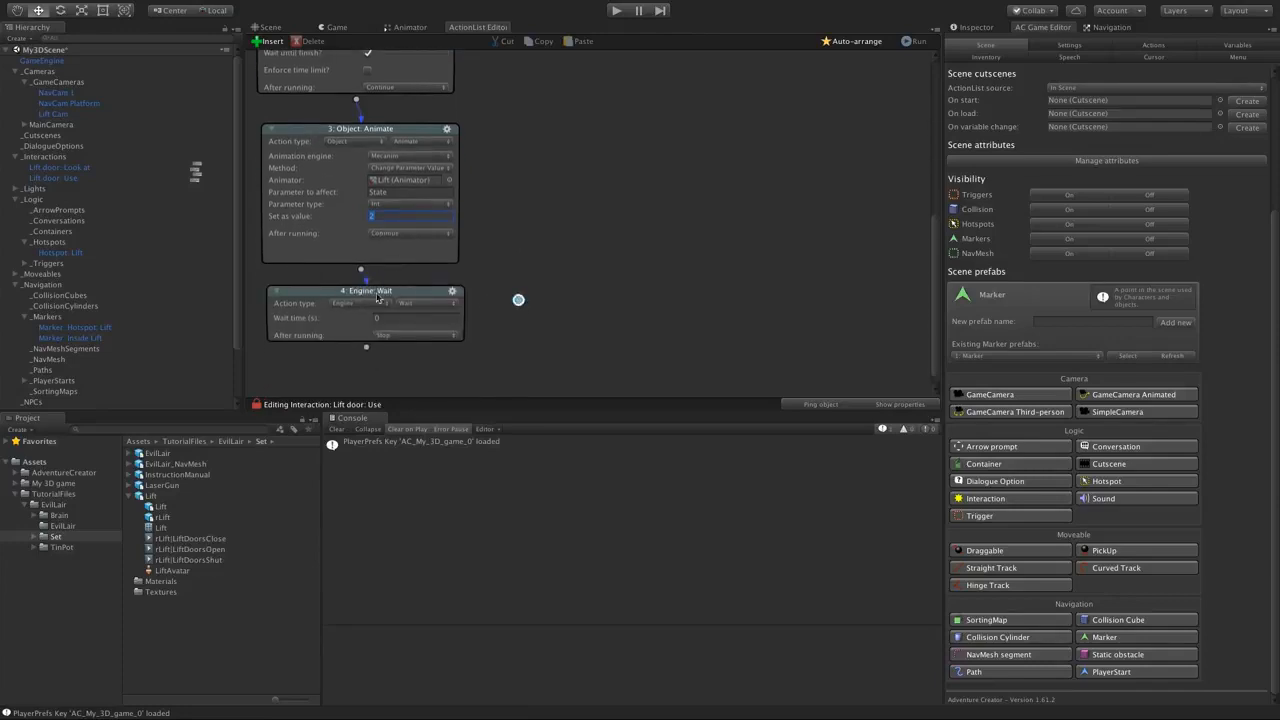
left_click(359, 304)
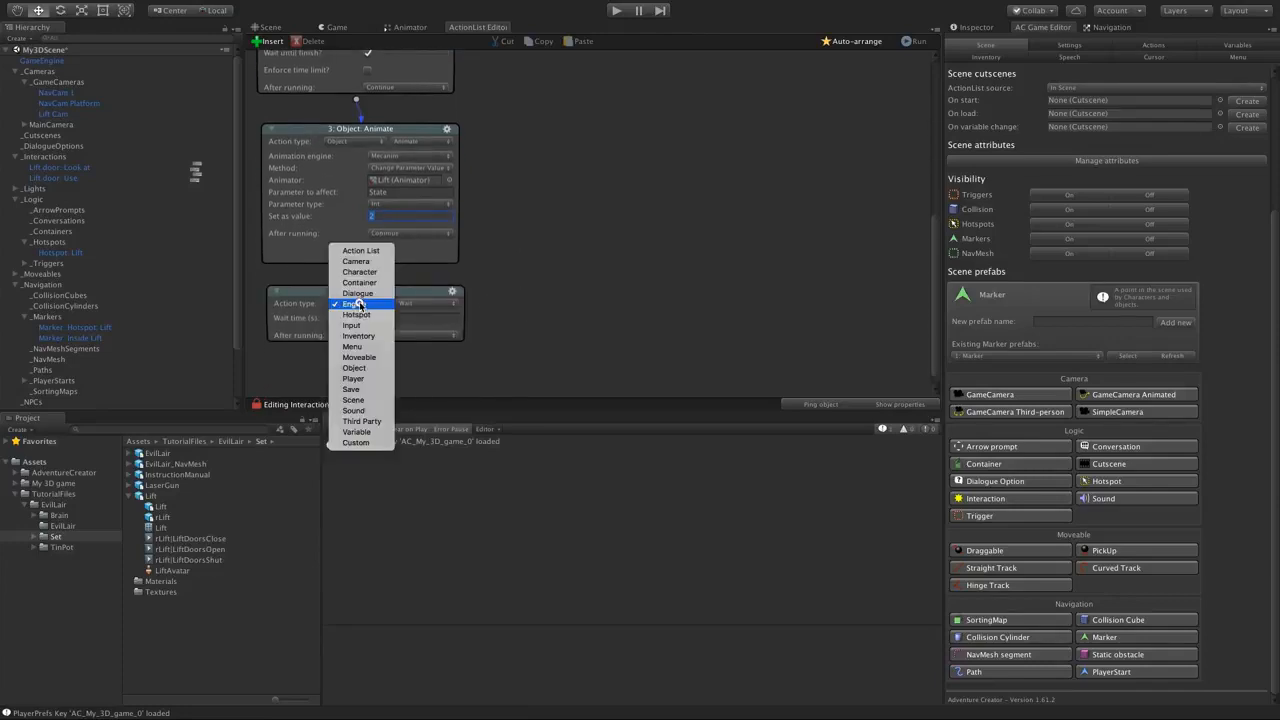
left_click(507, 297)
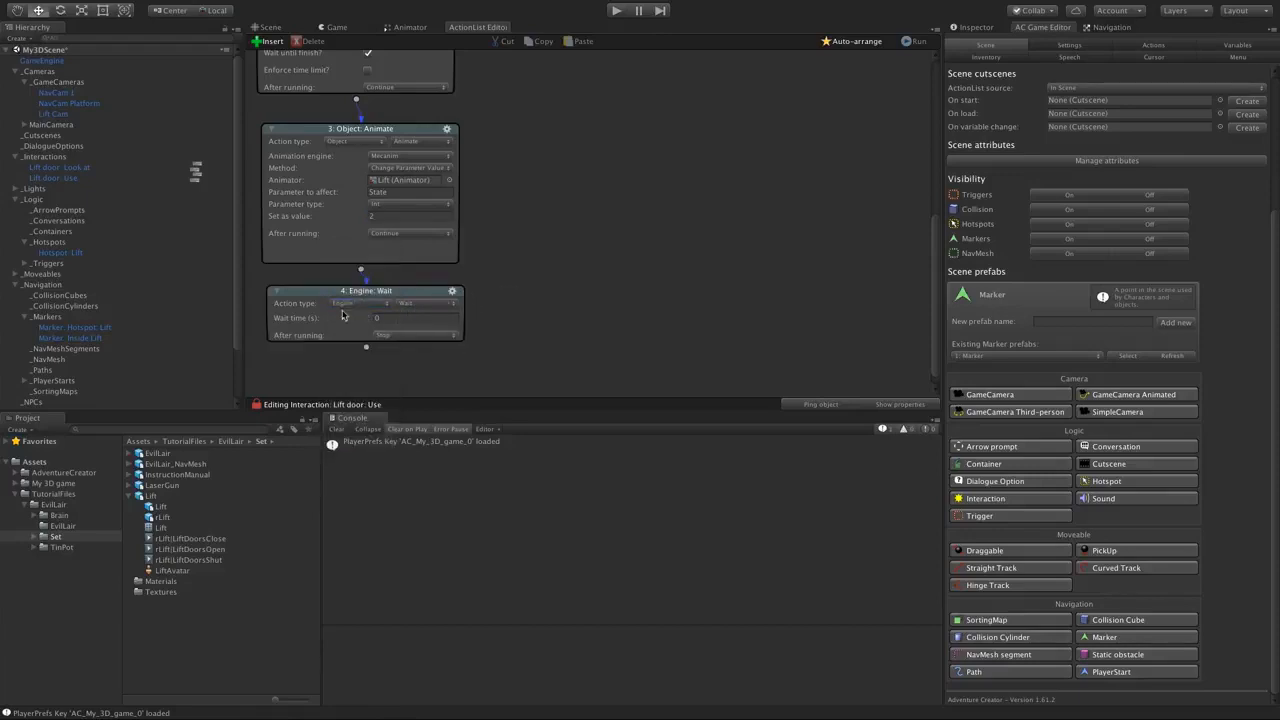
left_click(391, 318)
type("1")
left_click(530, 310)
- Add a sixth action after the wait and set its type to Camera: Fade
middle_click_drag(437, 351, 436, 337)
left_click_drag(366, 335, 369, 359)
middle_click_drag(451, 337, 451, 303)
left_click(350, 338)
left_click(357, 294)
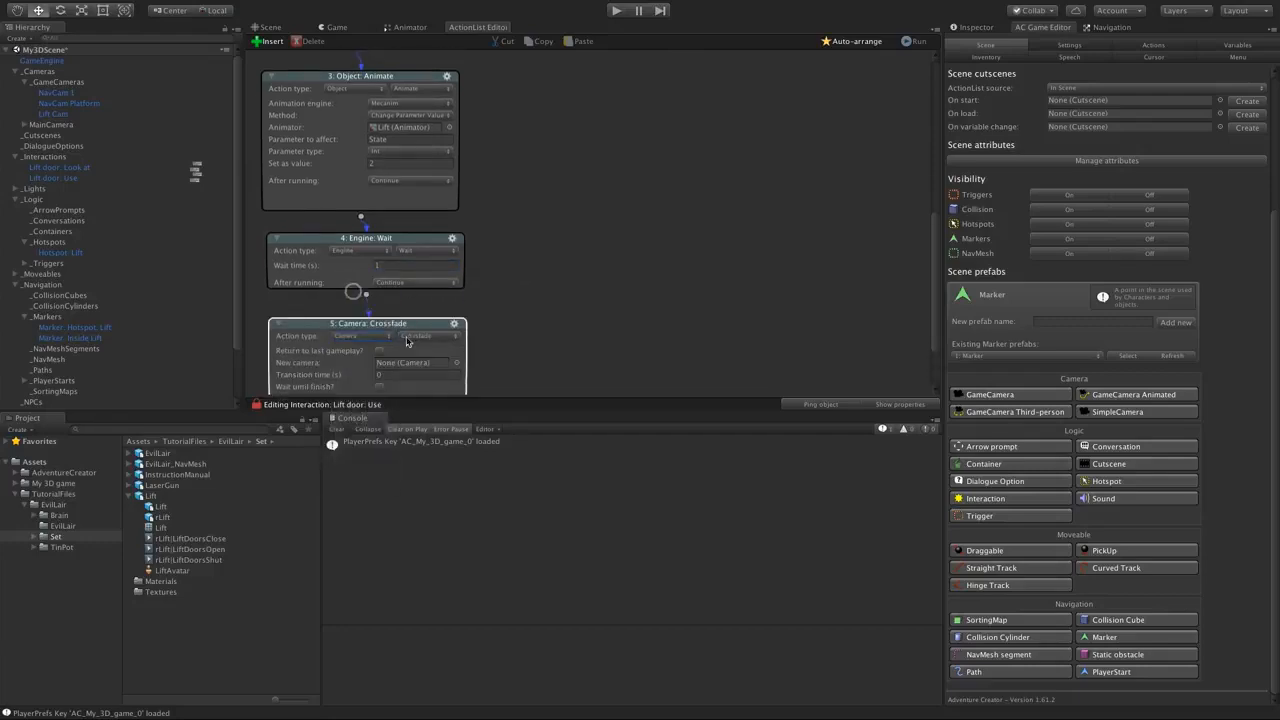
left_click(410, 336)
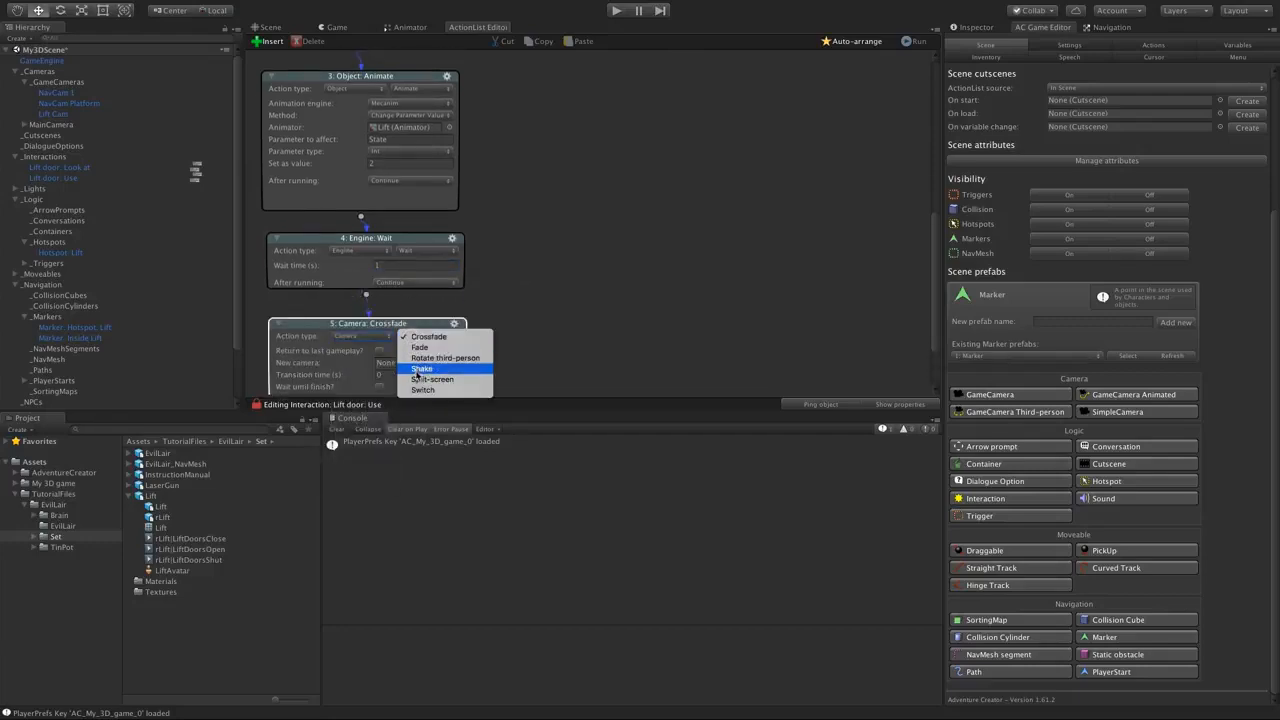
left_click(420, 347)
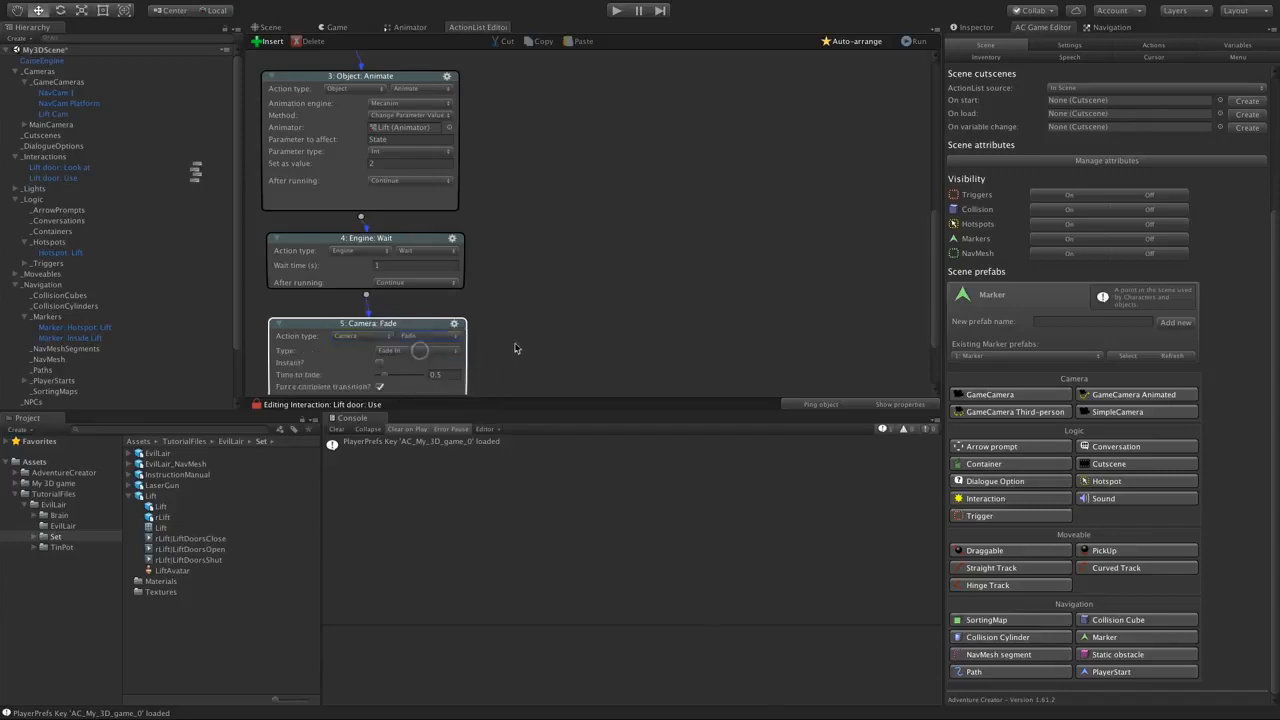
- Set the Camera: Fade action to Fade Out and make it wait until the fade finishes
middle_click_drag(511, 354, 509, 303)
left_click(391, 307)
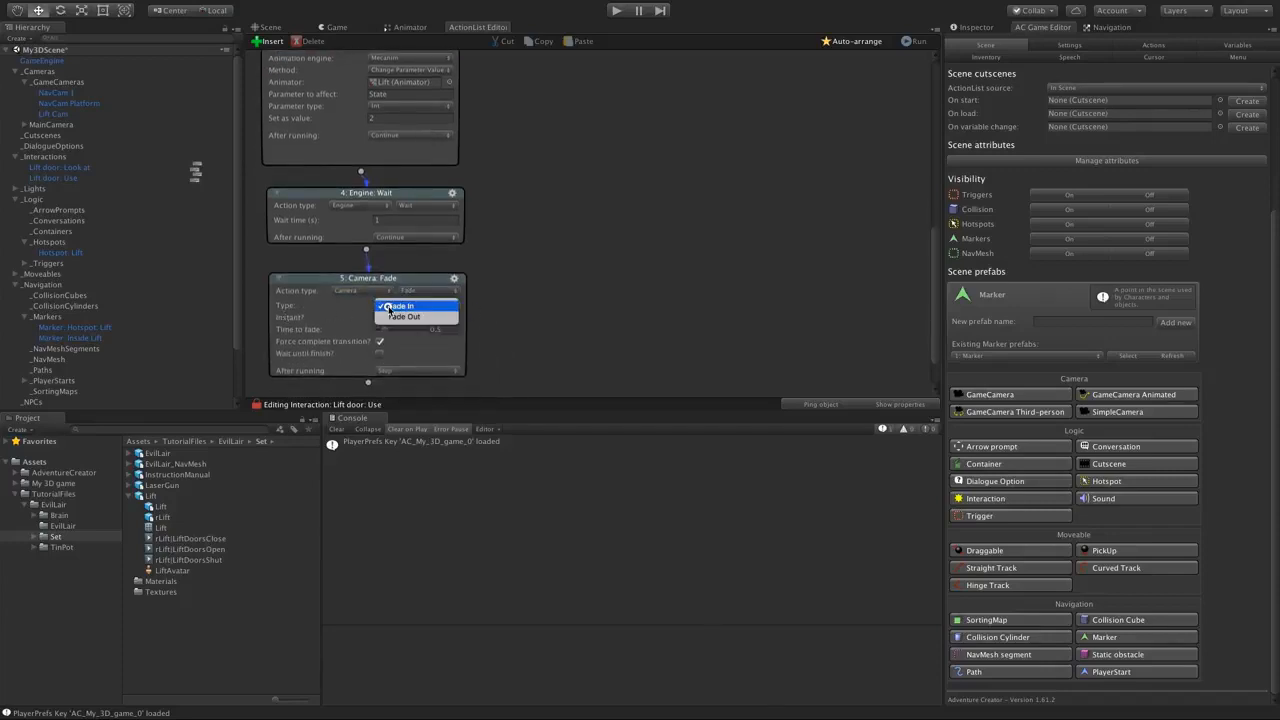
left_click(391, 316)
middle_click_drag(543, 343, 543, 309)
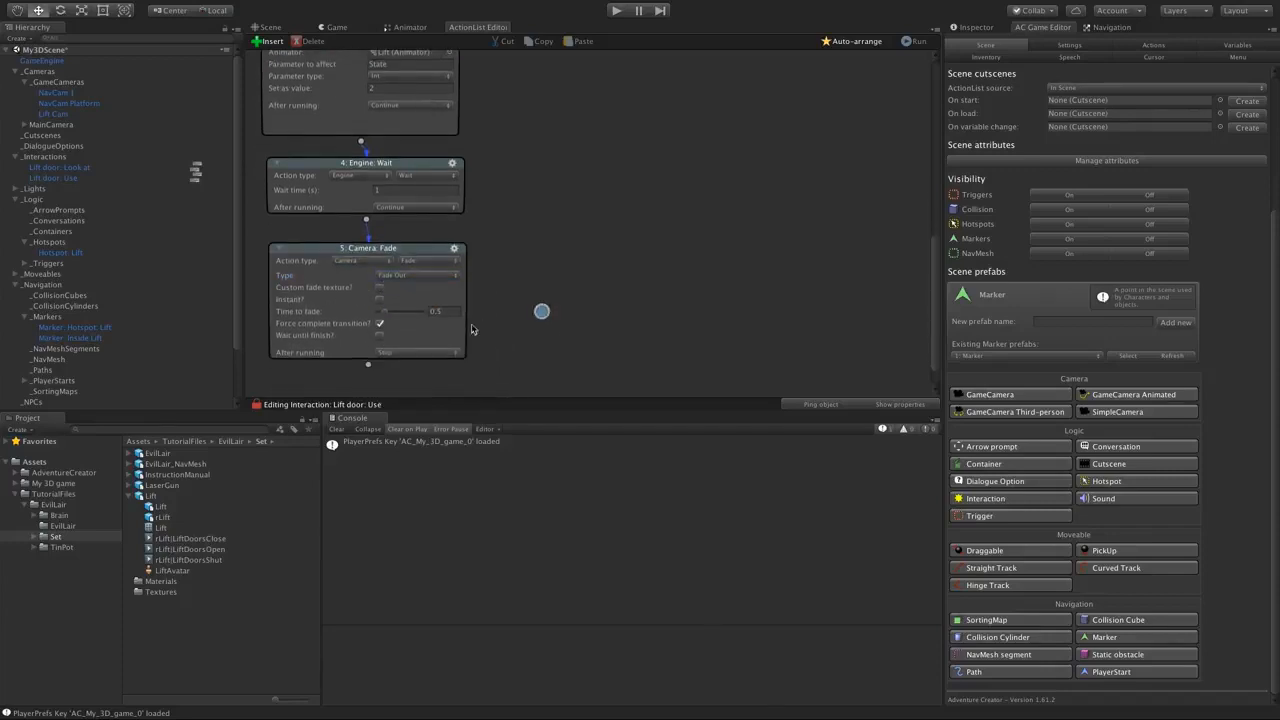
left_click(380, 337)
- Add a connected action after the Camera: Fade action and make it Engine: End game with the Quit Game command
middle_click_drag(519, 333, 518, 296)
left_click_drag(367, 333, 365, 350)
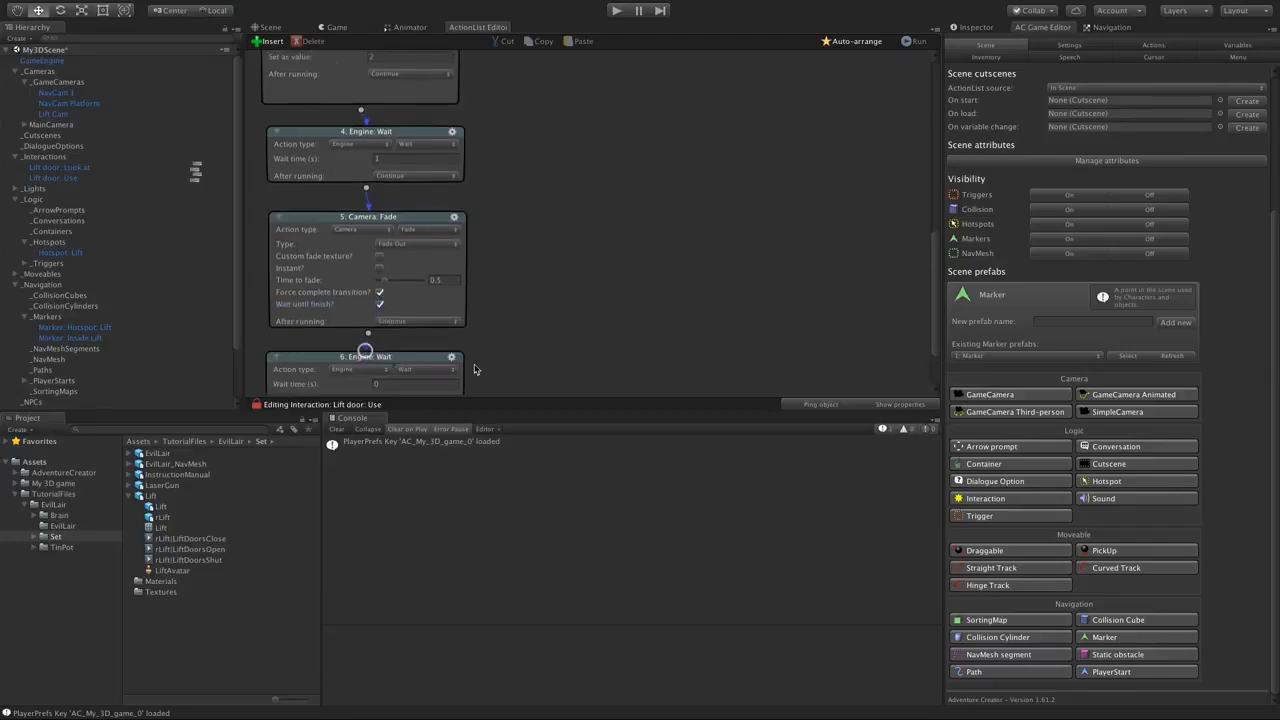
middle_click_drag(475, 370, 471, 300)
left_click(442, 306)
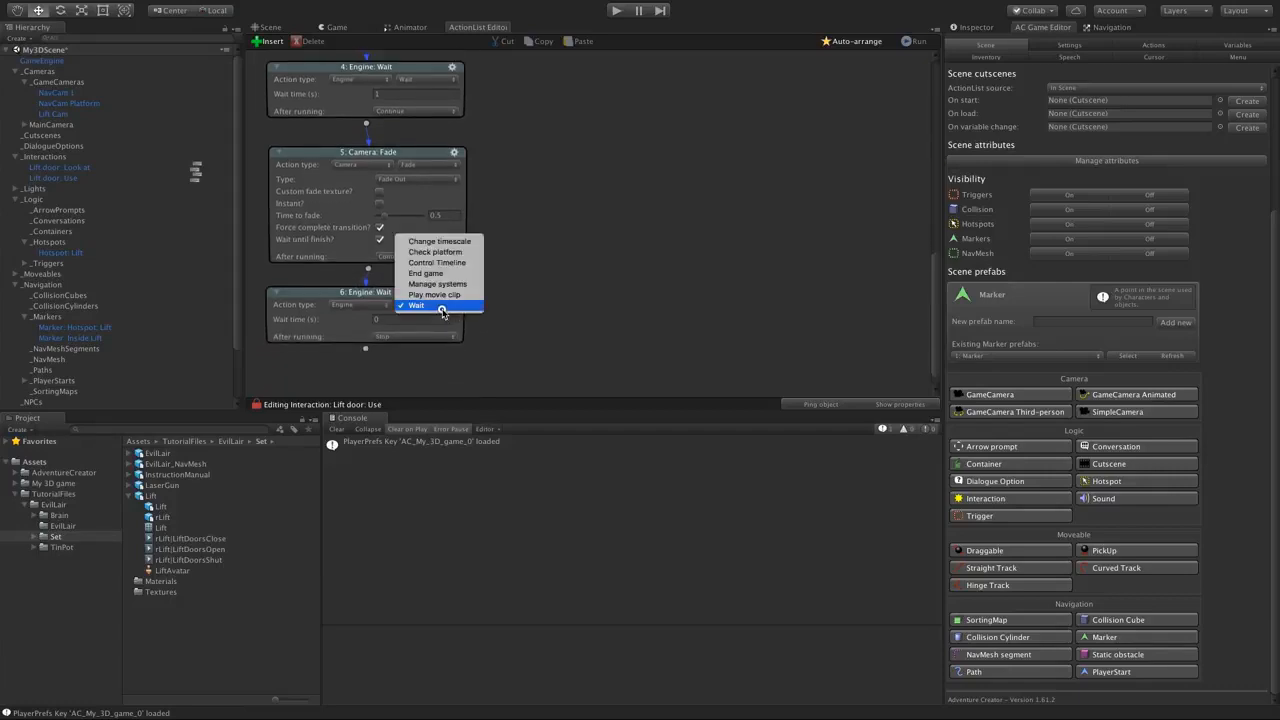
left_click(437, 274)
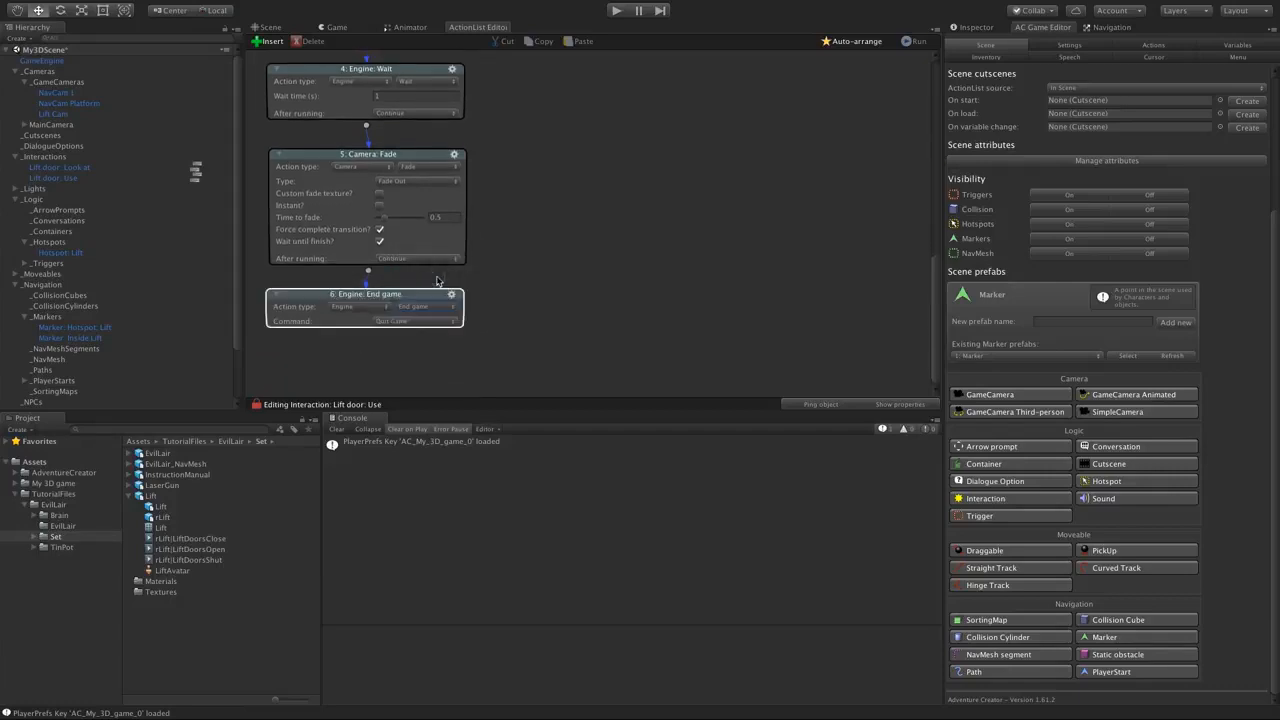
left_click_drag(431, 292, 444, 296)
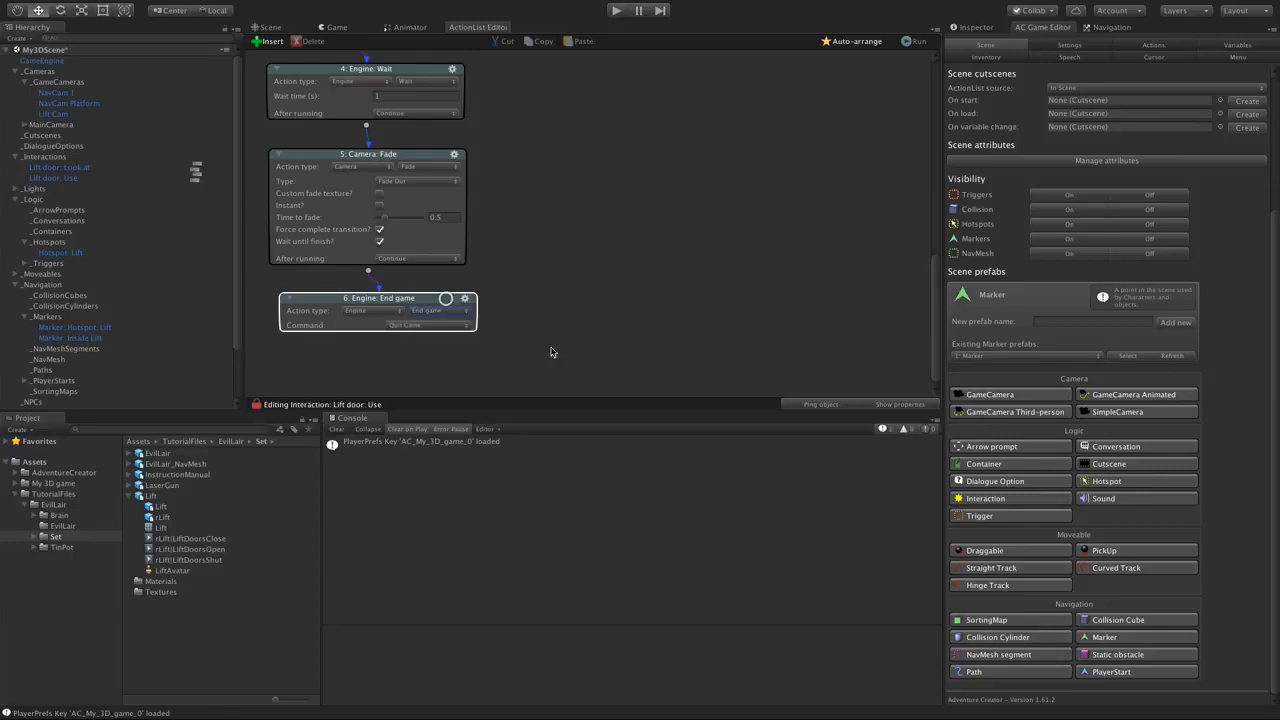
- Add a separate Scene: Switch action beside the End game action
right_click(524, 241)
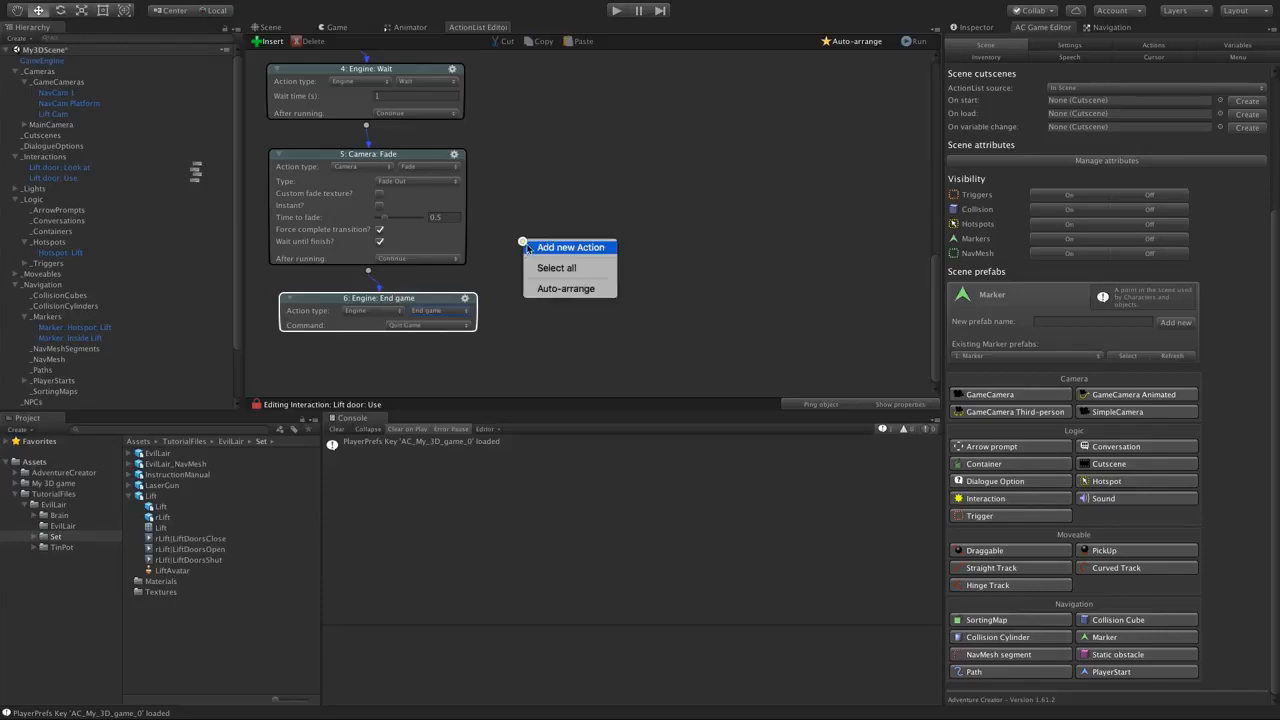
left_click(530, 244)
left_click_drag(606, 262, 568, 258)
left_click(568, 255)
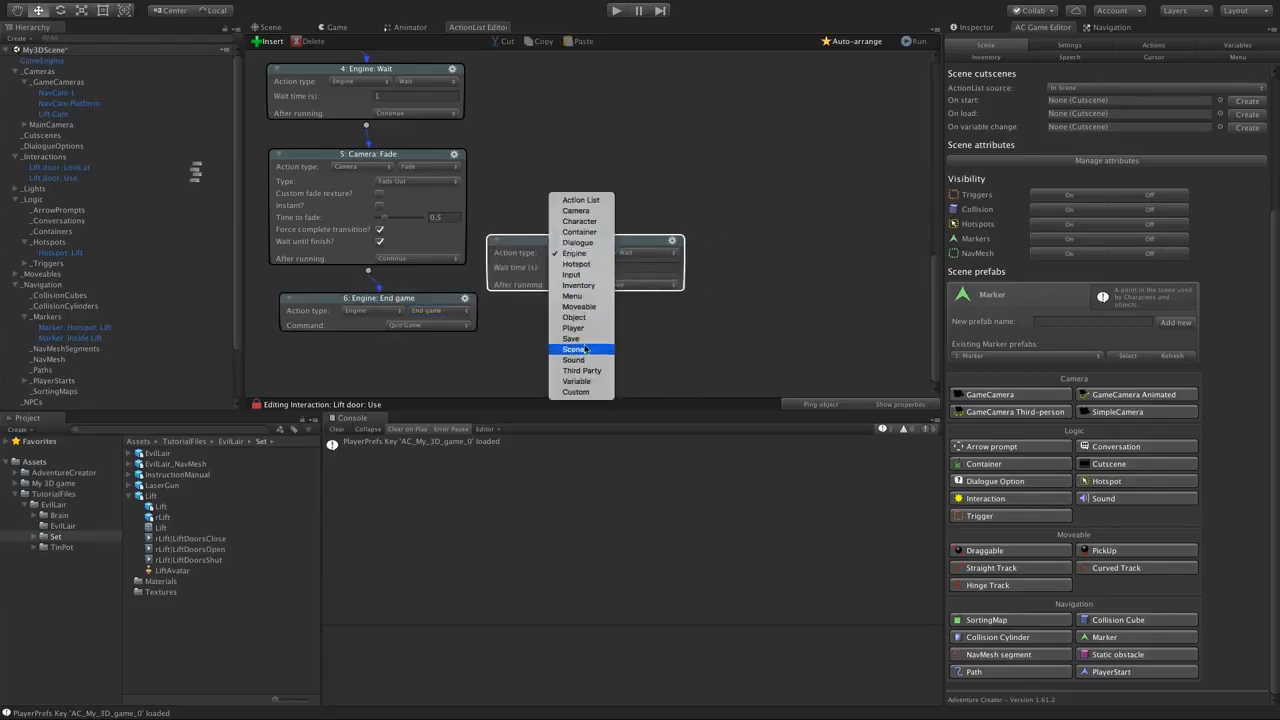
left_click(586, 344)
left_click(643, 253)
left_click(640, 296)
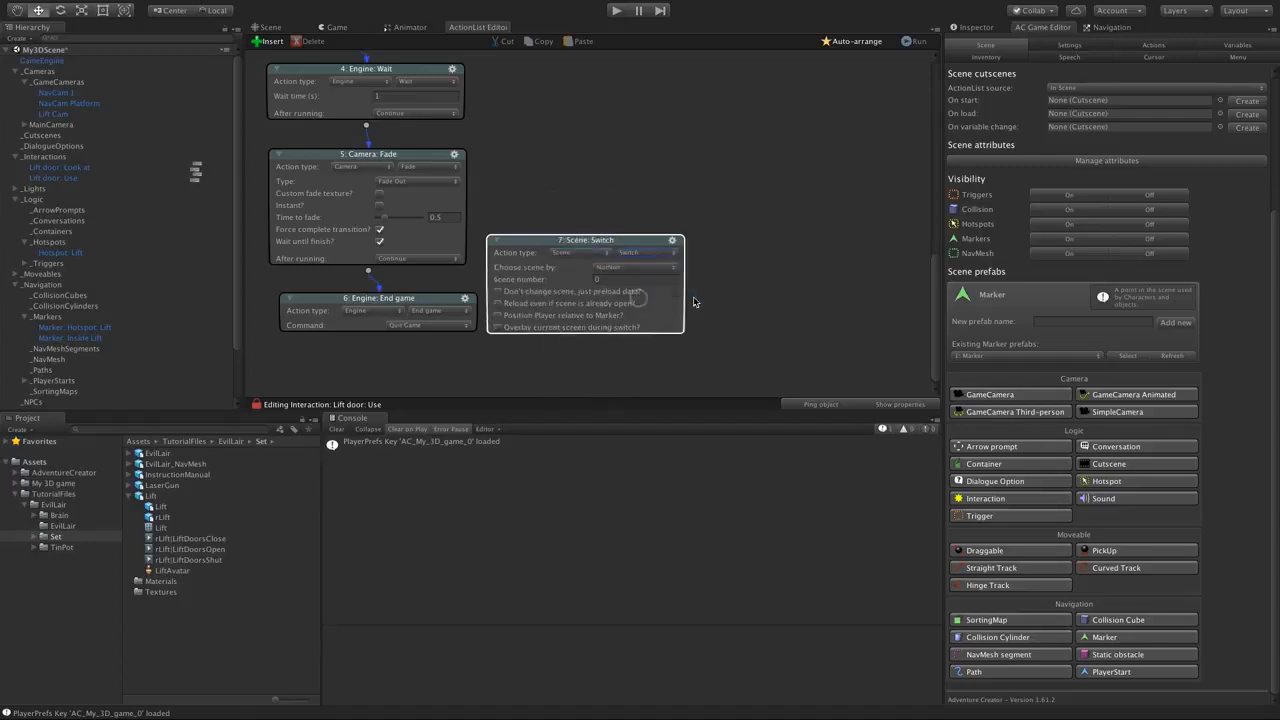
- Delete the Scene: Switch action and straighten the End game action below the Camera: Fade action
left_click(669, 248)
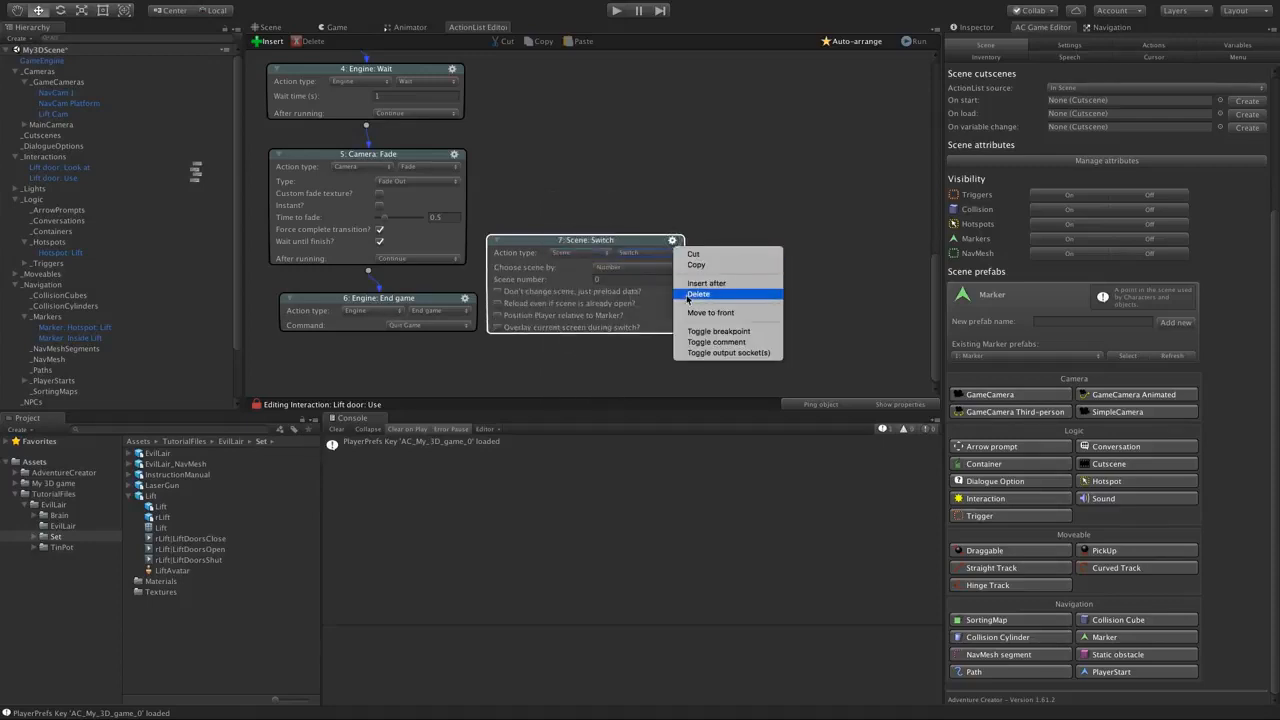
left_click(682, 296)
left_click_drag(424, 296, 418, 294)
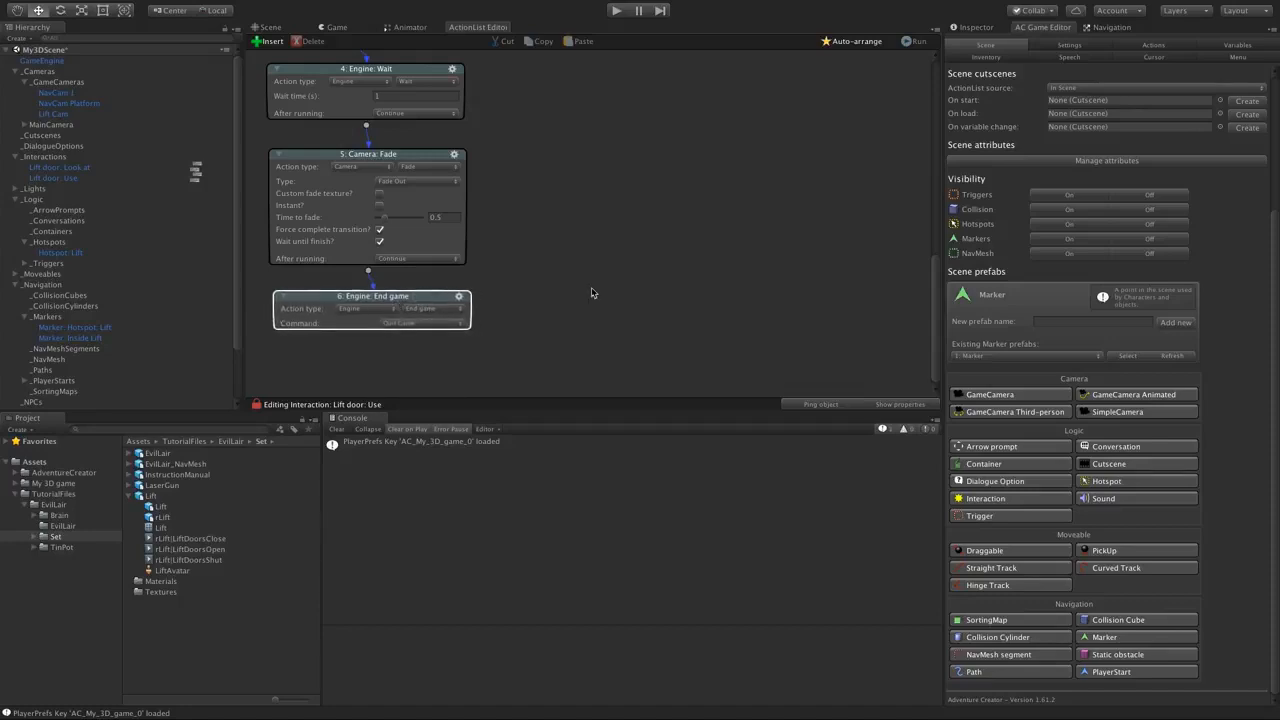
- Run the game and use the lift door to test the whole interaction sequence
left_click(616, 11)
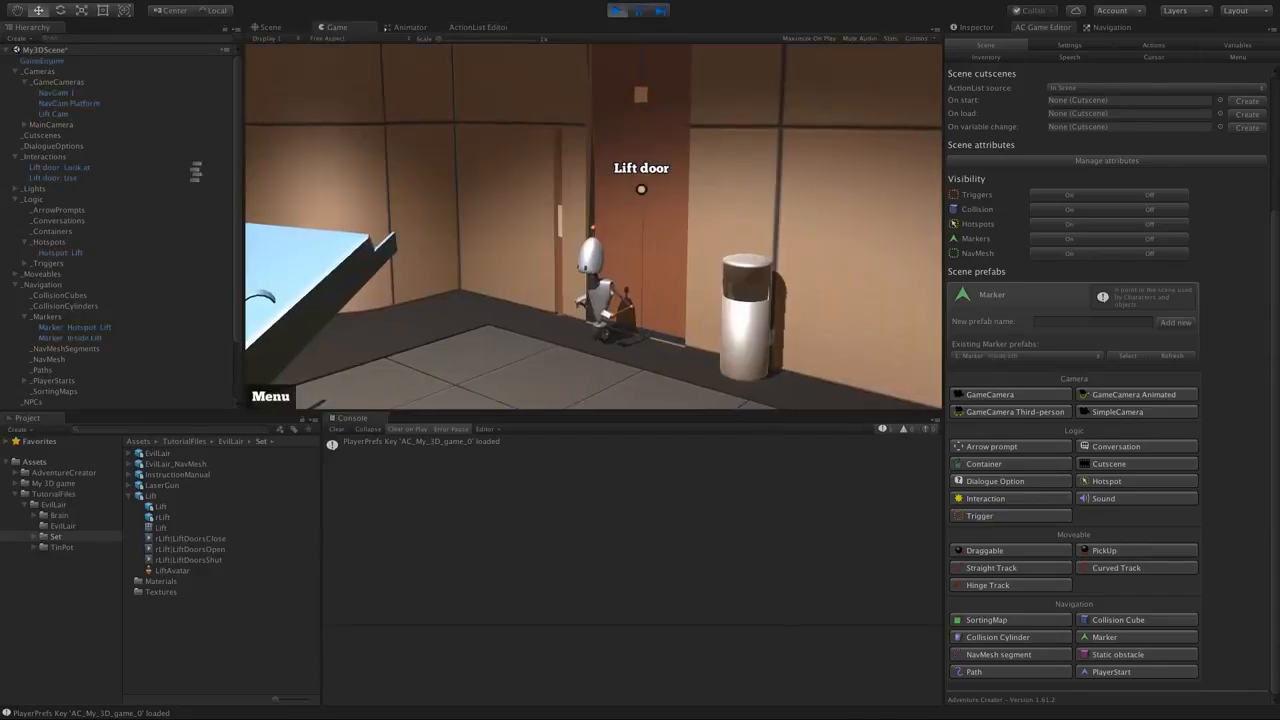
left_click(675, 236)
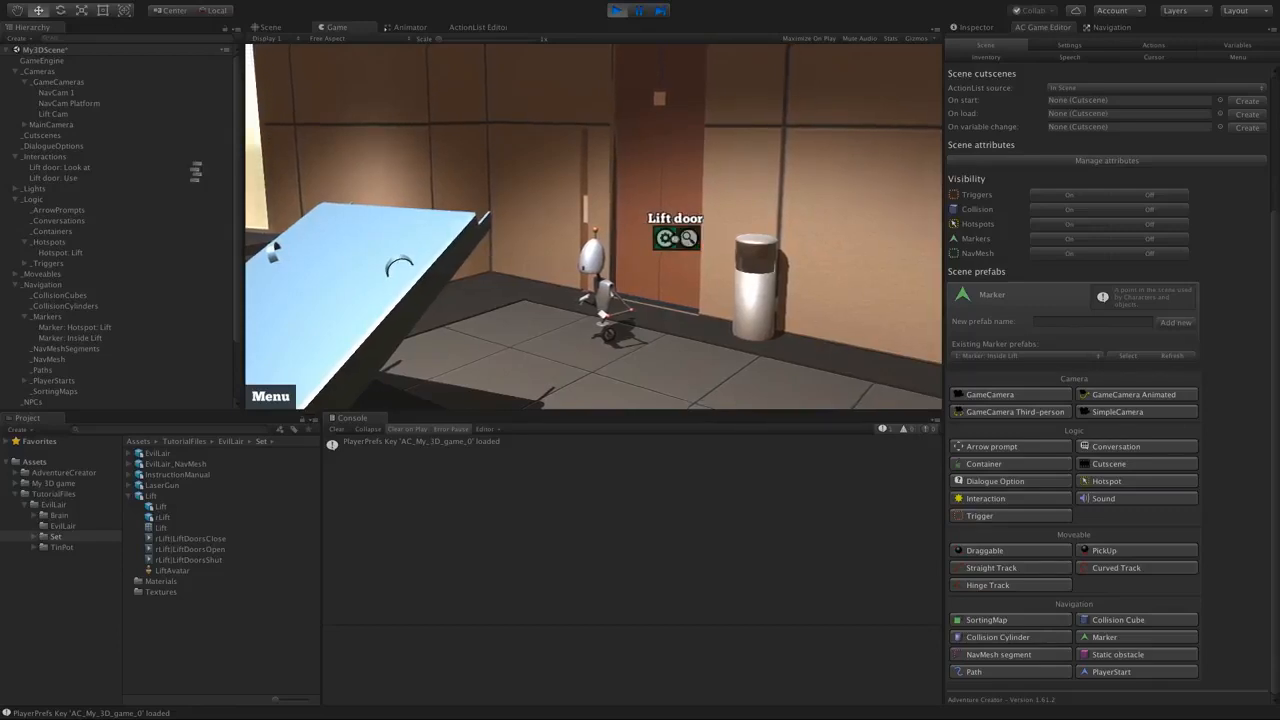
left_click(665, 238)
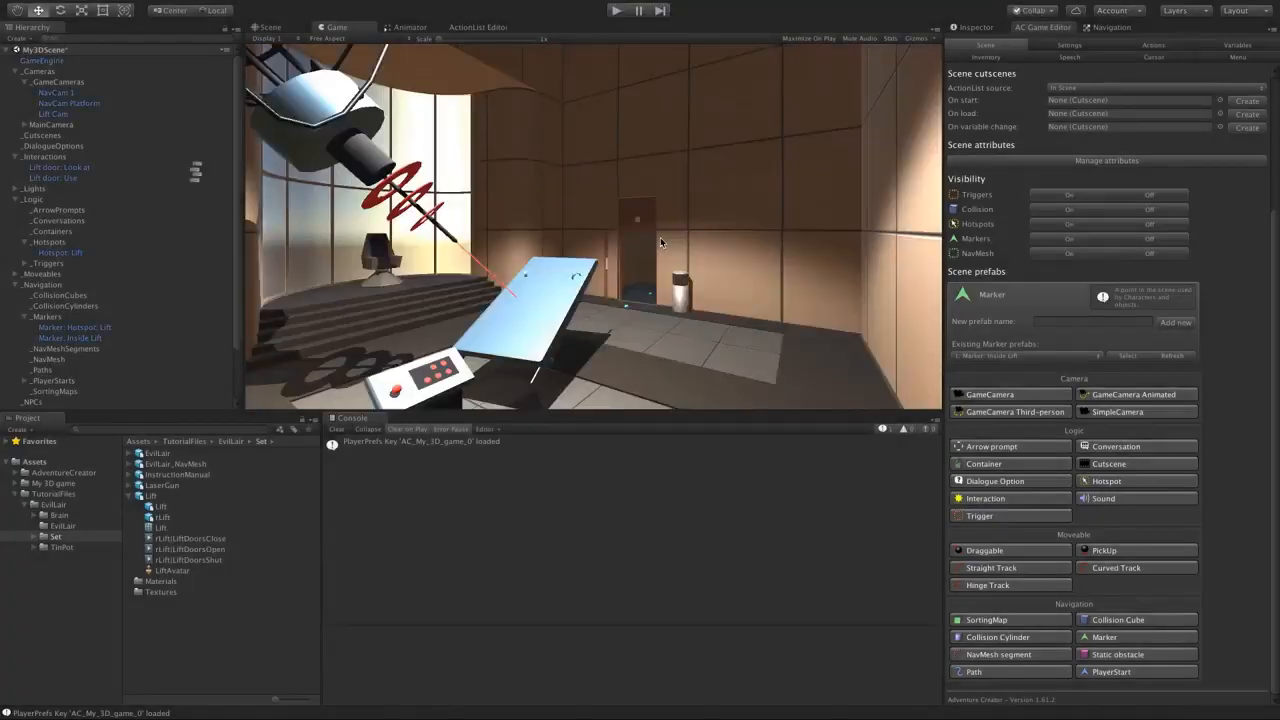
- Return to the lift door's Use interaction and move the Object: Animate action with State value 1 aside for a following action
left_click(466, 29)
middle_click_drag(558, 197, 555, 329)
middle_click_drag(520, 172, 527, 277)
middle_click_drag(526, 204, 532, 176)
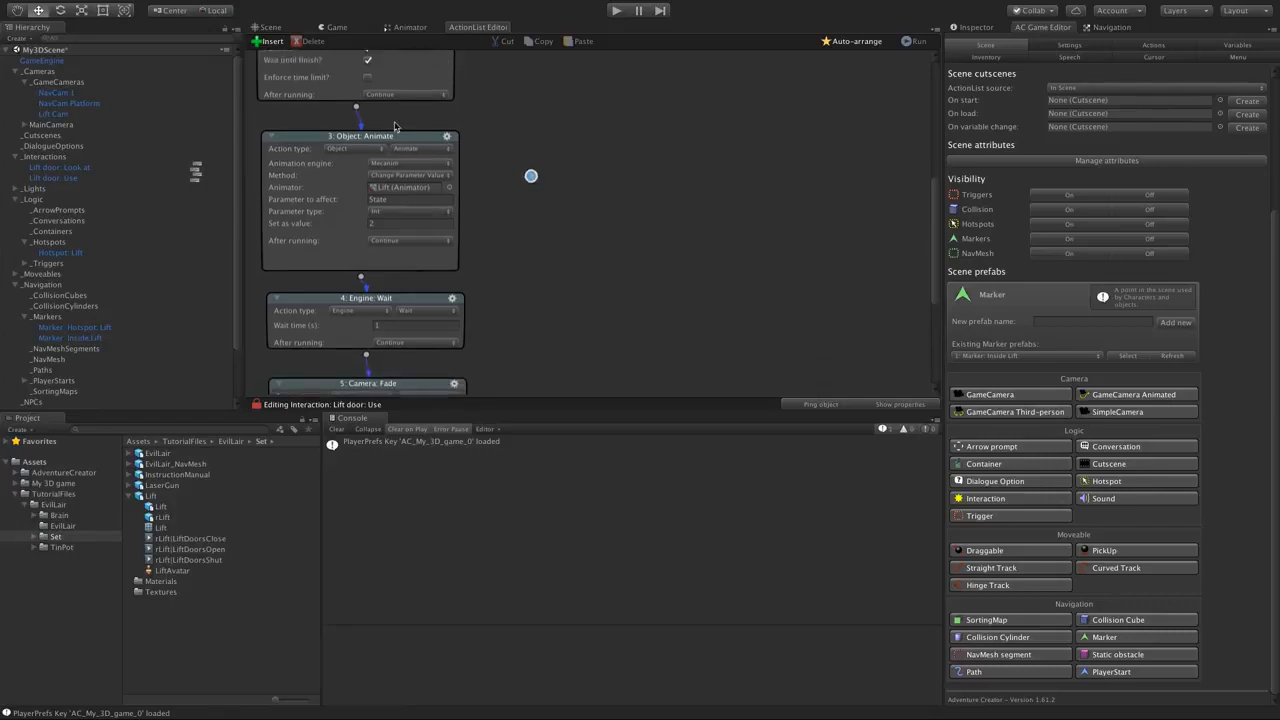
left_click_drag(391, 137, 392, 129)
left_click(506, 182)
left_click_drag(435, 295, 434, 305)
middle_click_drag(564, 178, 554, 326)
mouse_move(536, 211)
middle_mouse_down()
mouse_move(534, 251)
mouse_move(539, 217)
middle_mouse_up()
left_click_drag(349, 133, 583, 96)
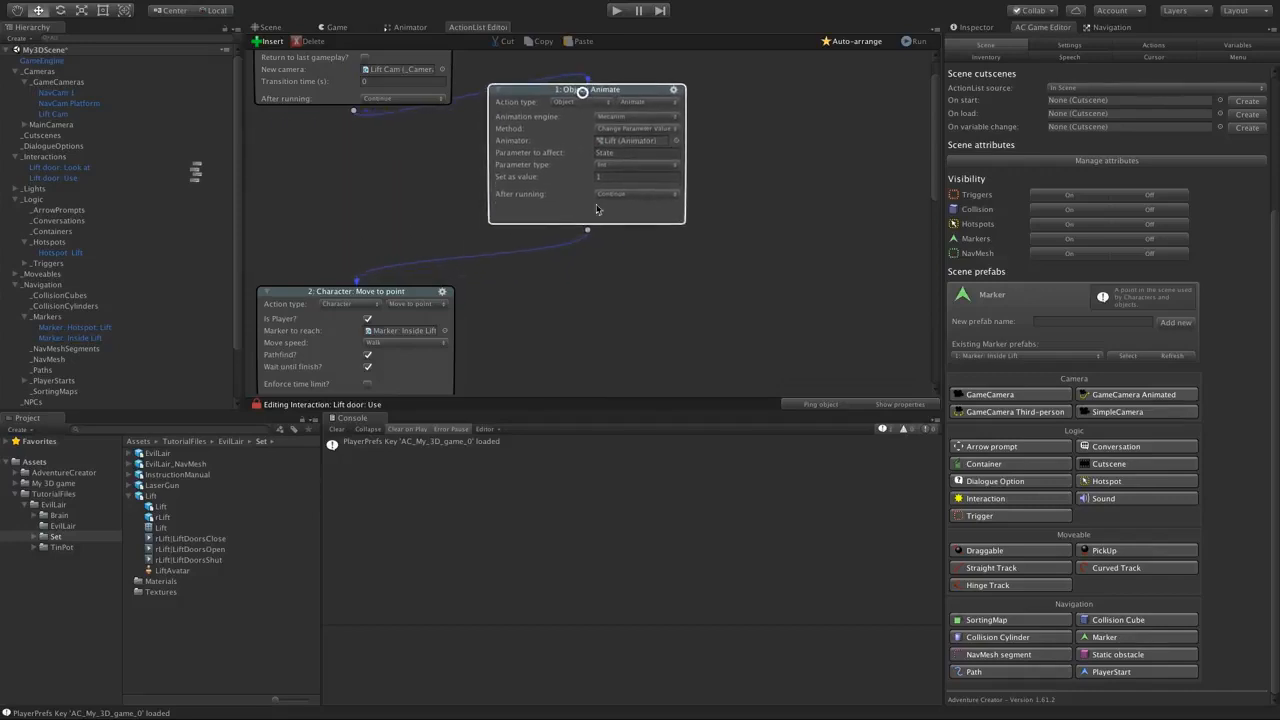
- Insert an Engine: Wait action of 1 second between the Object: Animate action and the Character: Move to point action
left_click_drag(588, 230, 593, 246)
left_click(623, 276)
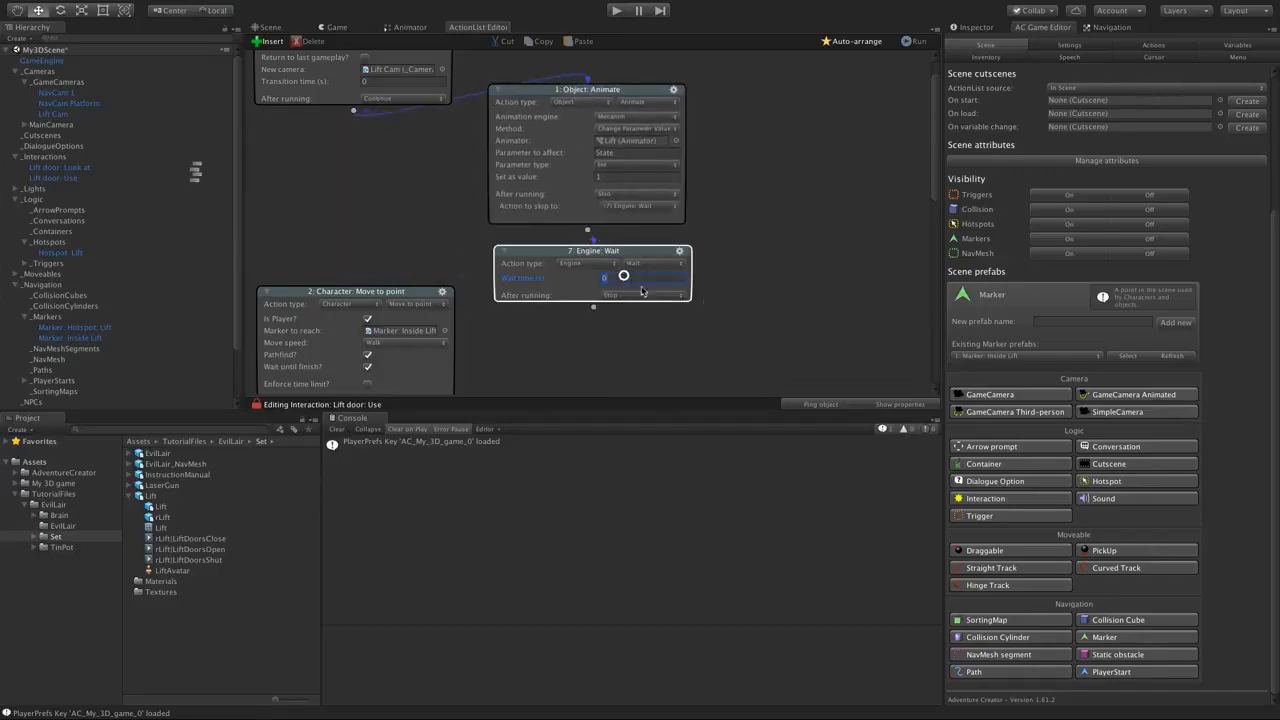
type("1")
middle_click_drag(594, 344, 593, 292)
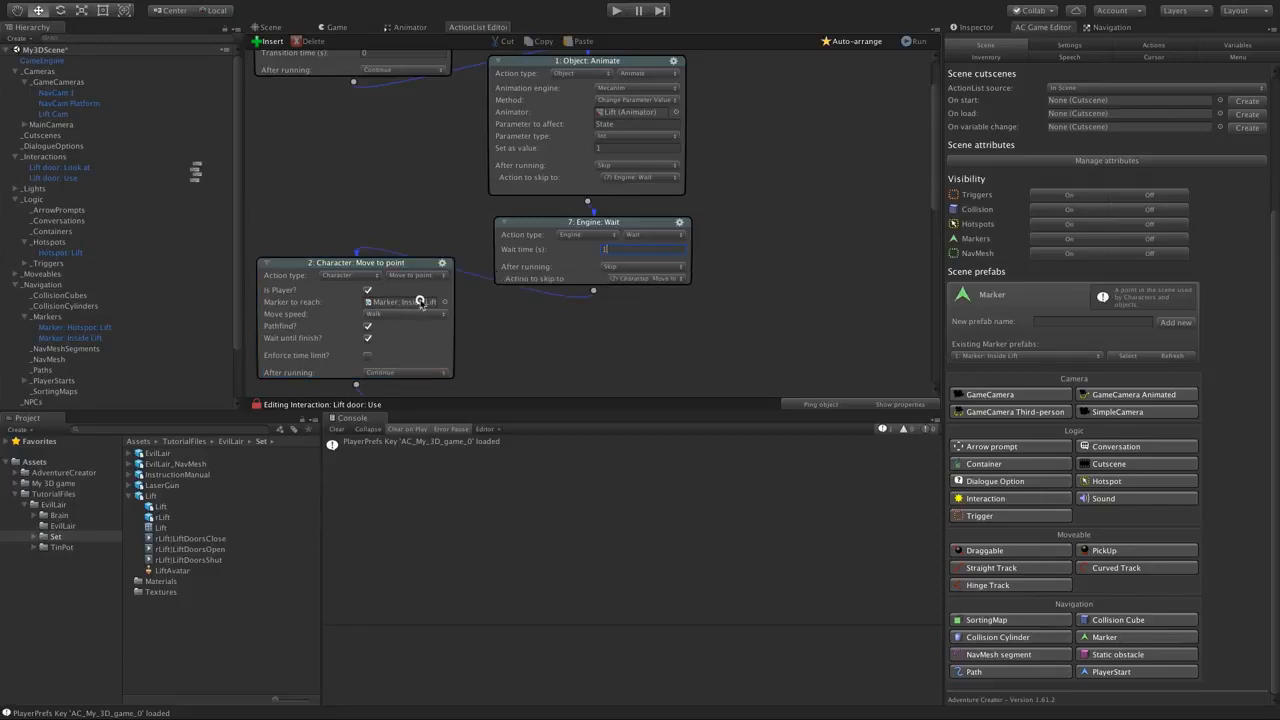
- Inspect the lift entrance in the scene, run the game to check the player's movement there, and stop it
left_click(272, 27)
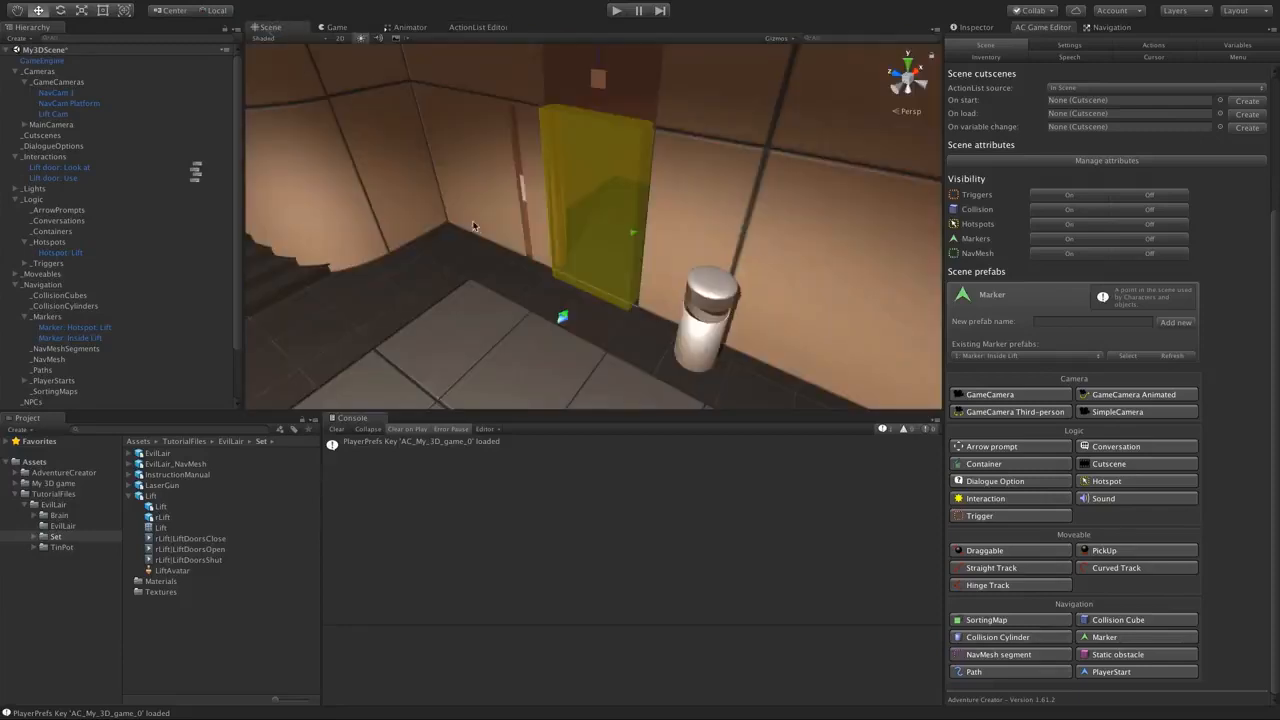
left_click_drag(476, 235, 524, 223, "alt")
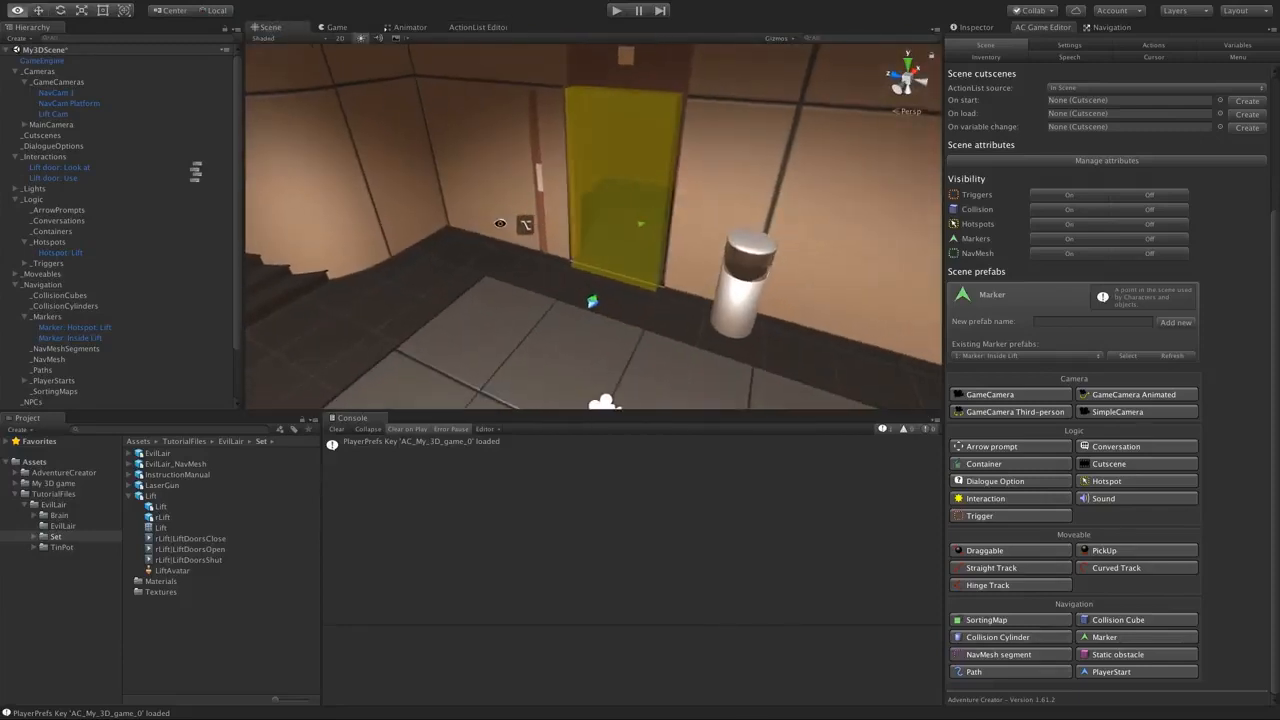
left_click(616, 10)
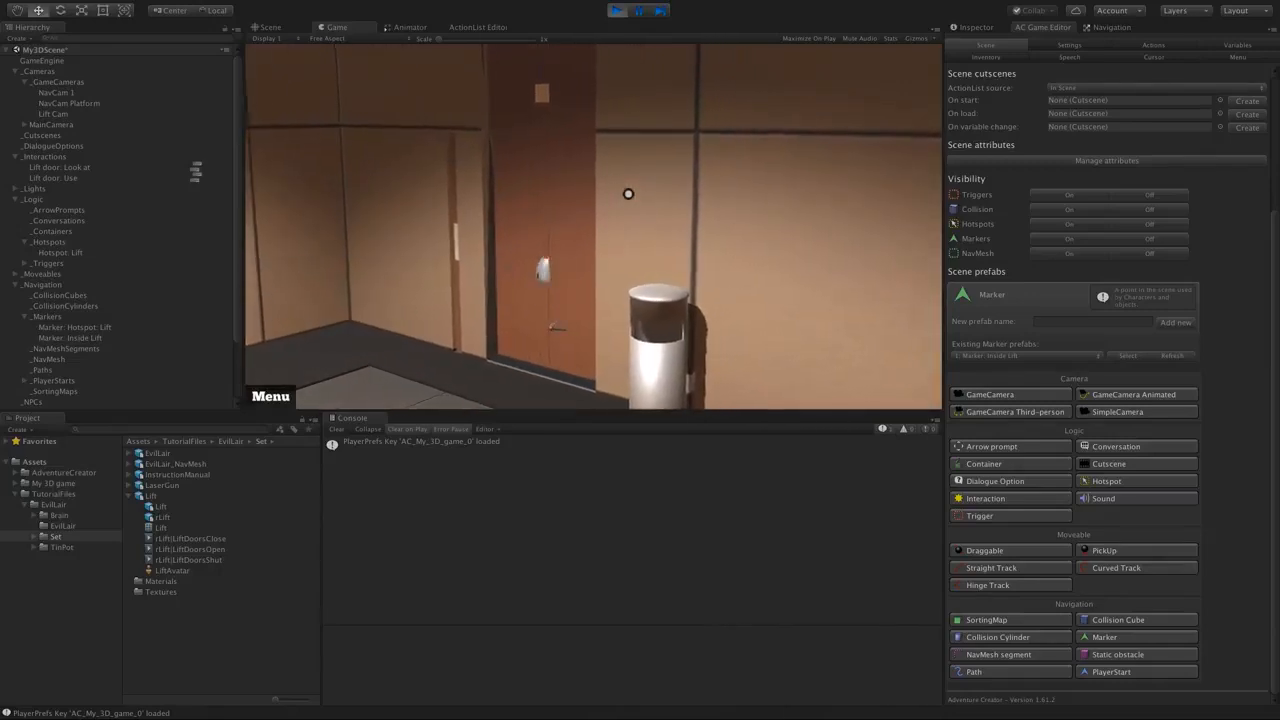
left_click(616, 10)
- Examine the wall geometry and doorway around the lift in the scene
right_click_drag(525, 137, 483, 170)
left_click(452, 222)
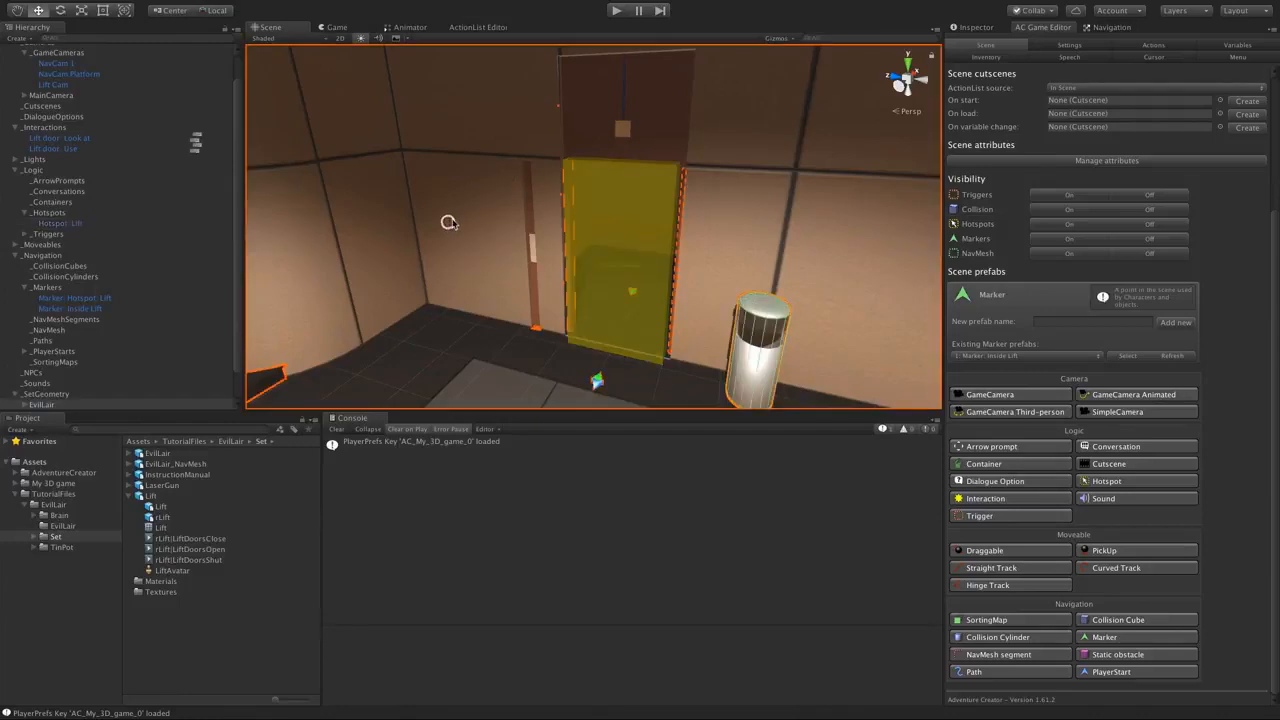
left_click(457, 220)
scroll(468, 206, "down", 5)
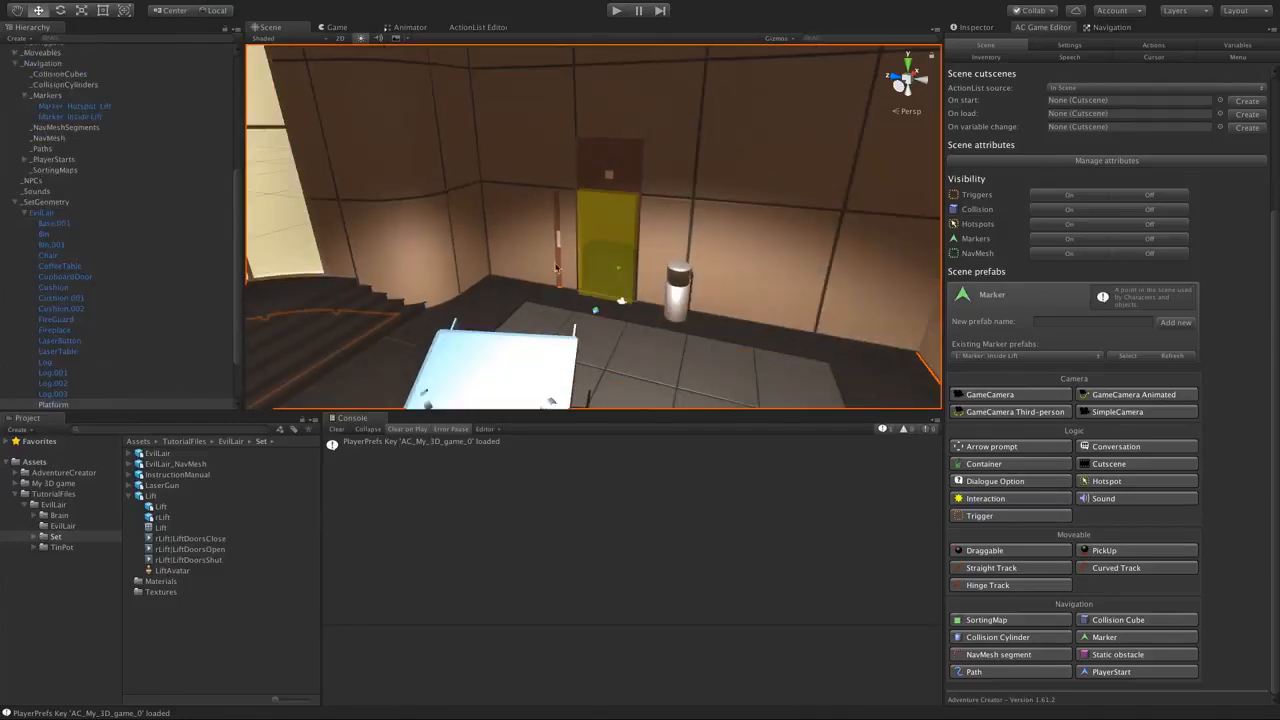
scroll(603, 264, "up", 5)
middle_click_drag(606, 267, 613, 238)
left_click_drag(613, 238, 587, 262, "alt")
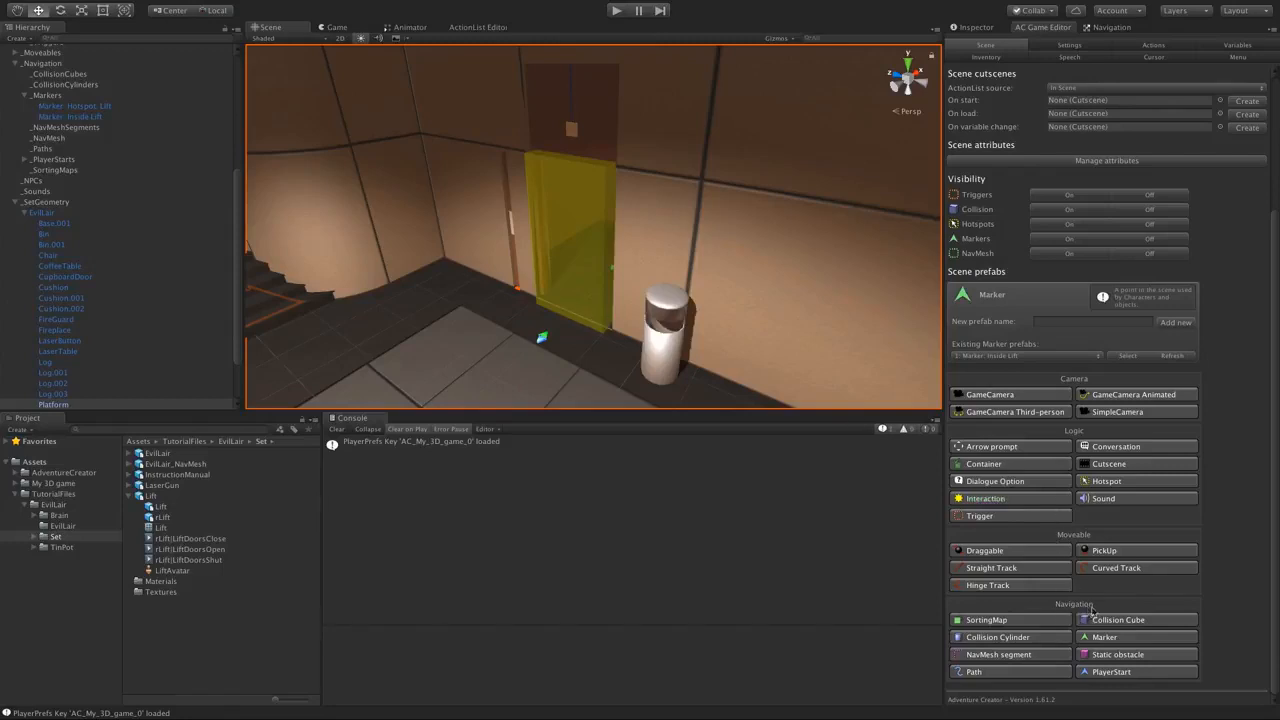
- Add a Collision Cube to the scene and rename it Lift Collider
left_click(1145, 621)
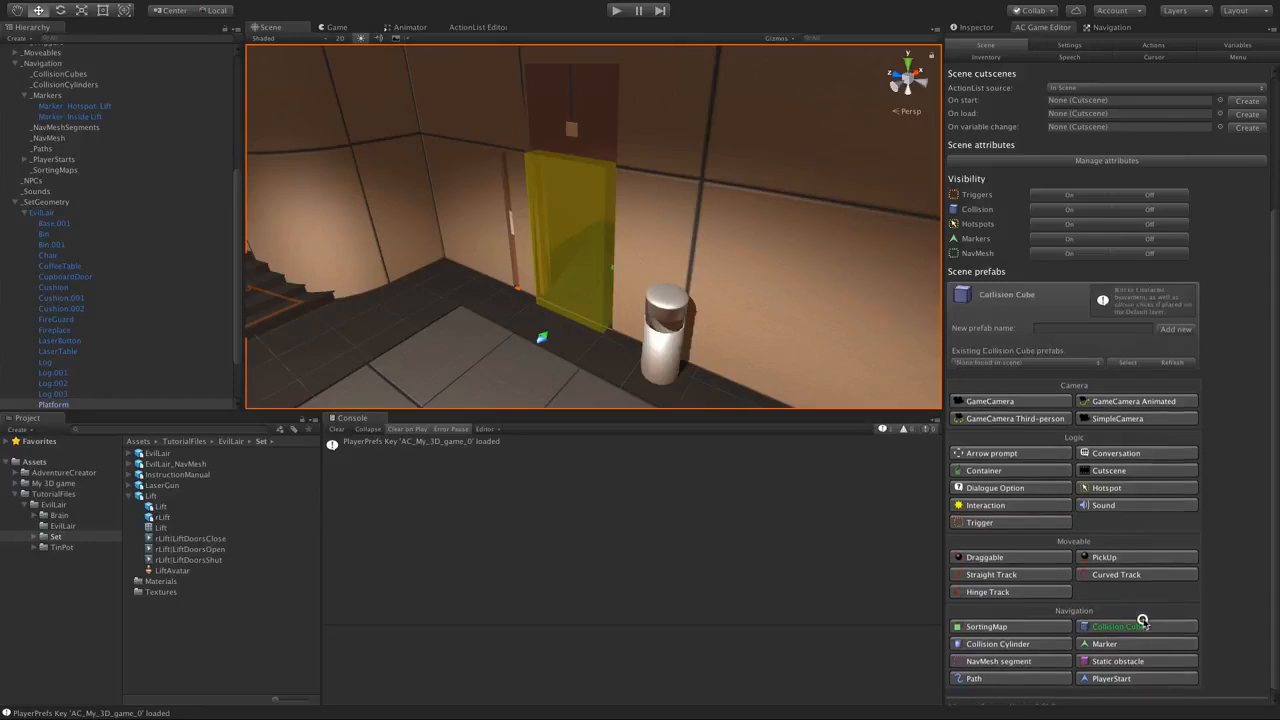
left_click(68, 86)
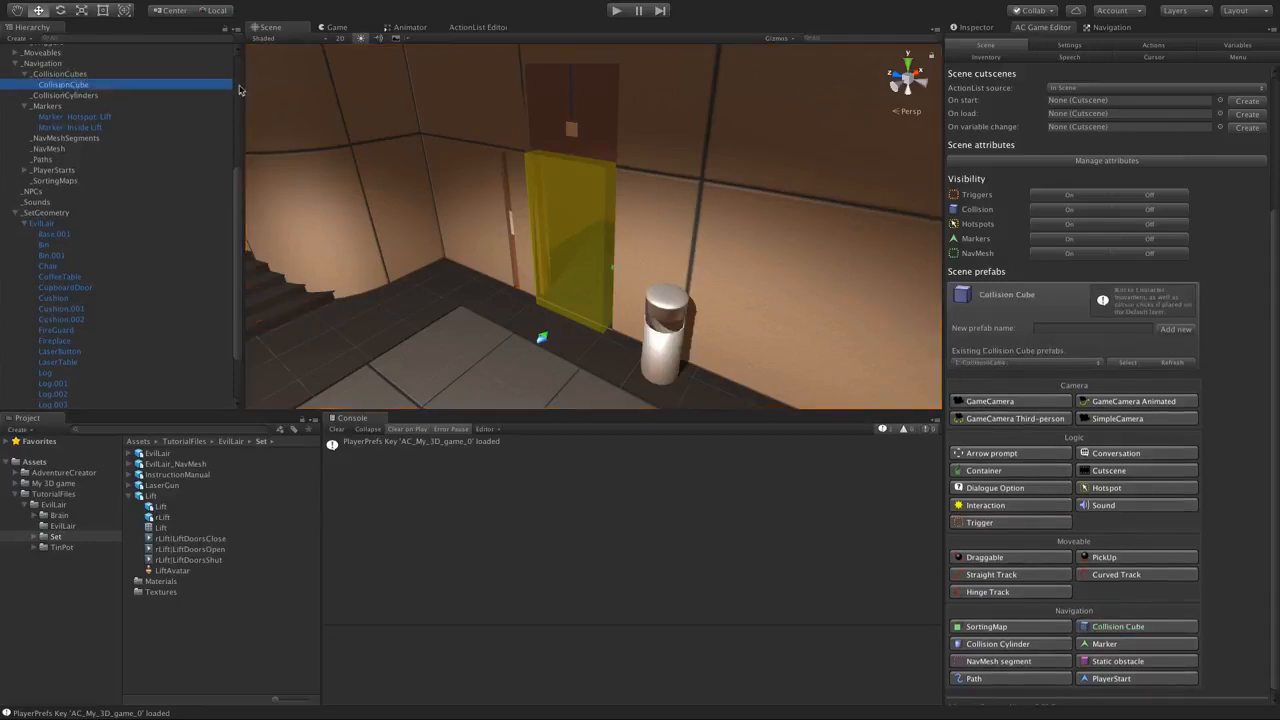
key("F2")
type("Lift")
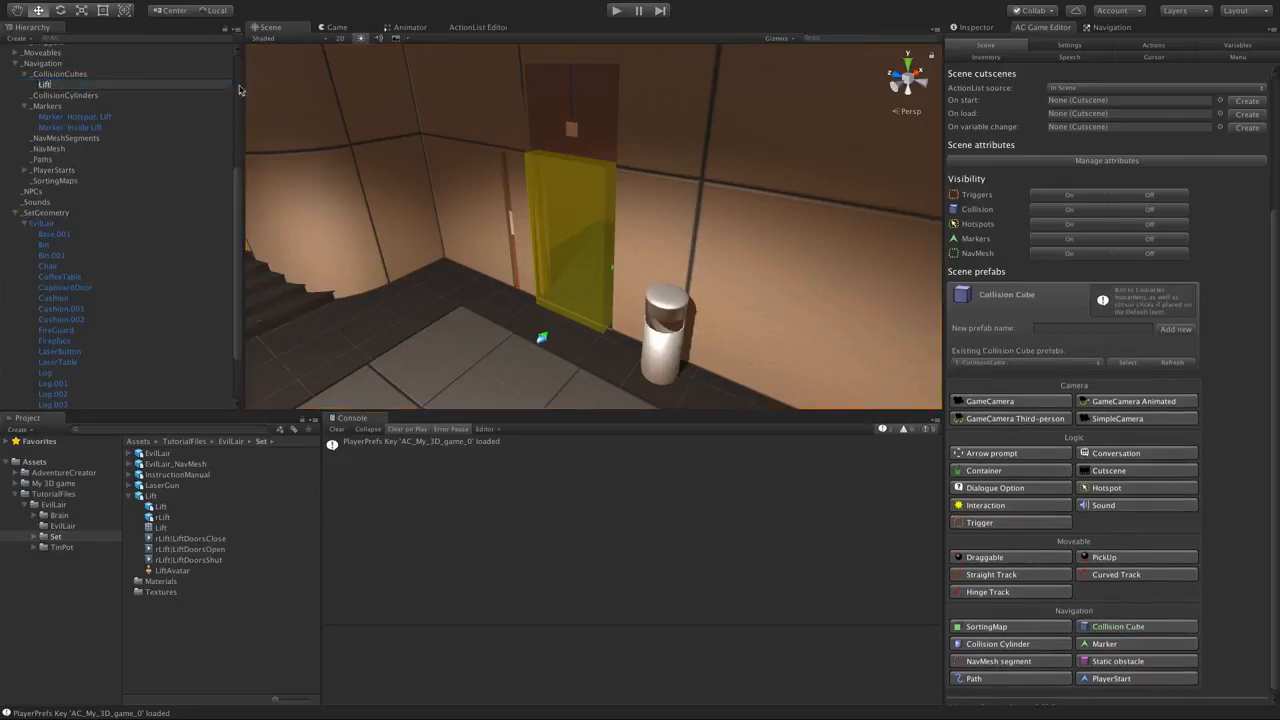
type(" Collider")
key("Return")
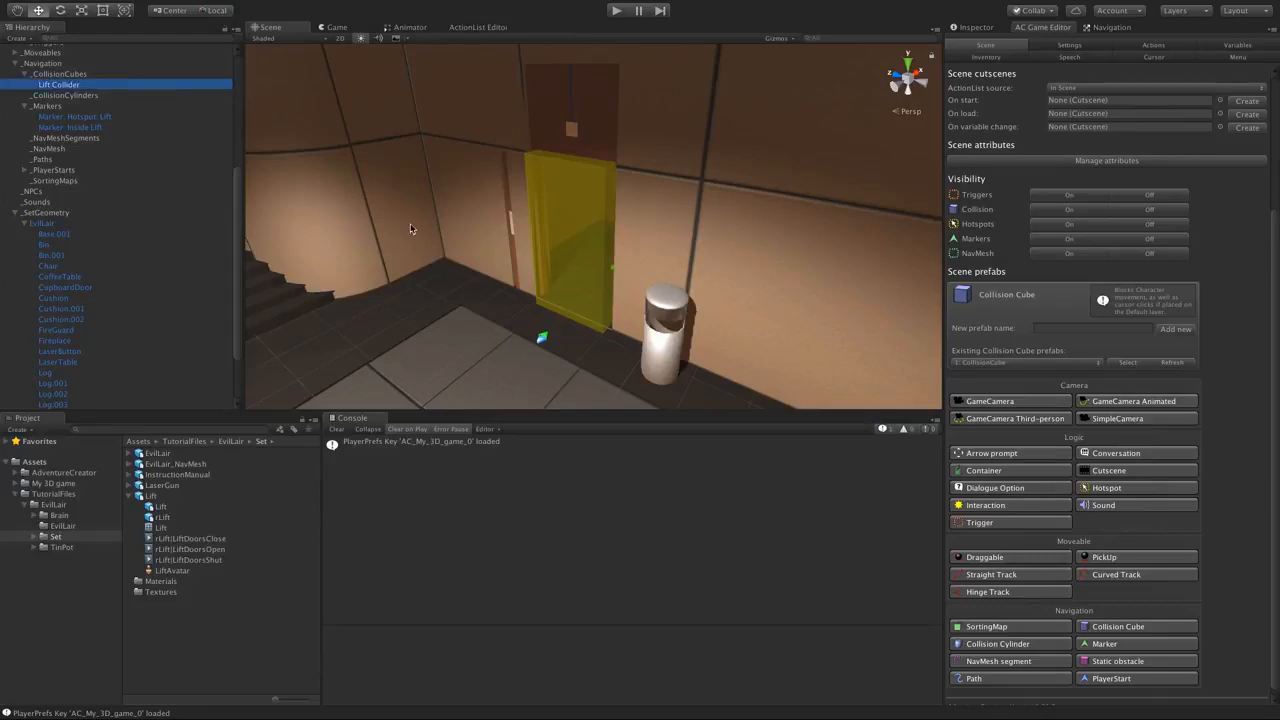
- Move the Lift Collider cube from the room's floor into the lift doorway, over the lift hotspot
scroll(411, 229, "down", 10)
middle_click_drag(411, 229, 534, 196)
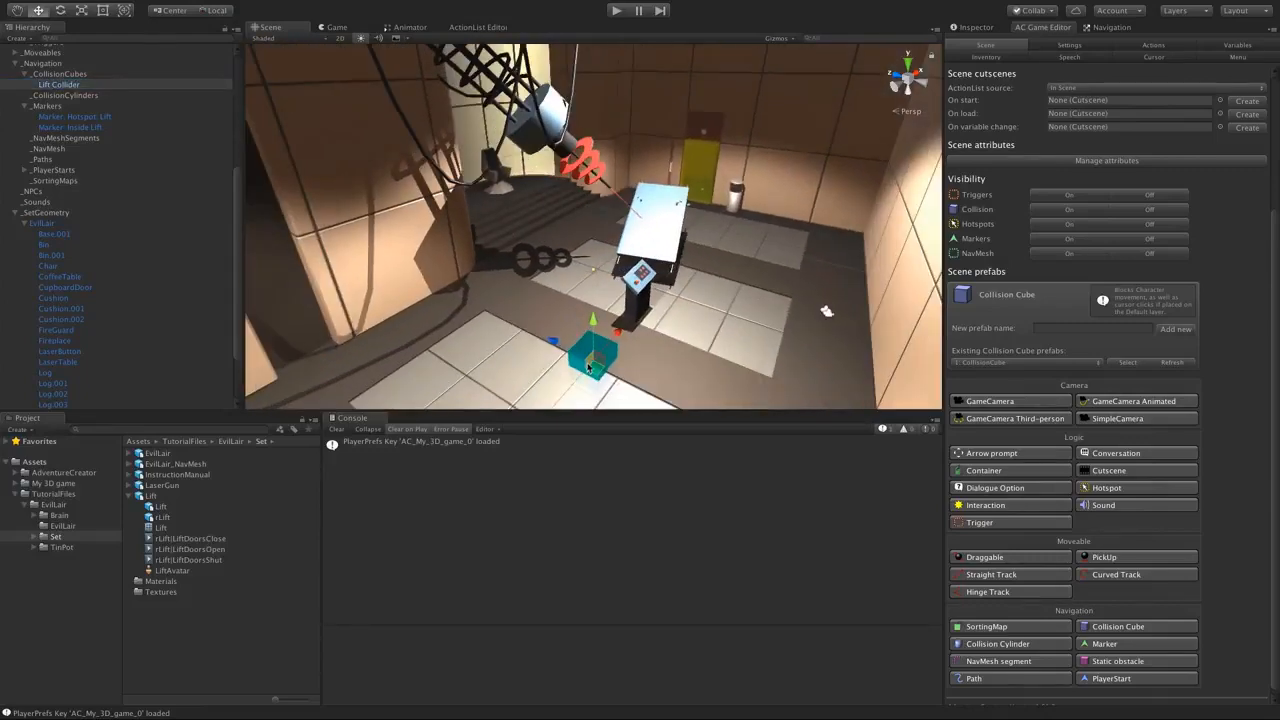
left_click_drag(590, 368, 584, 284)
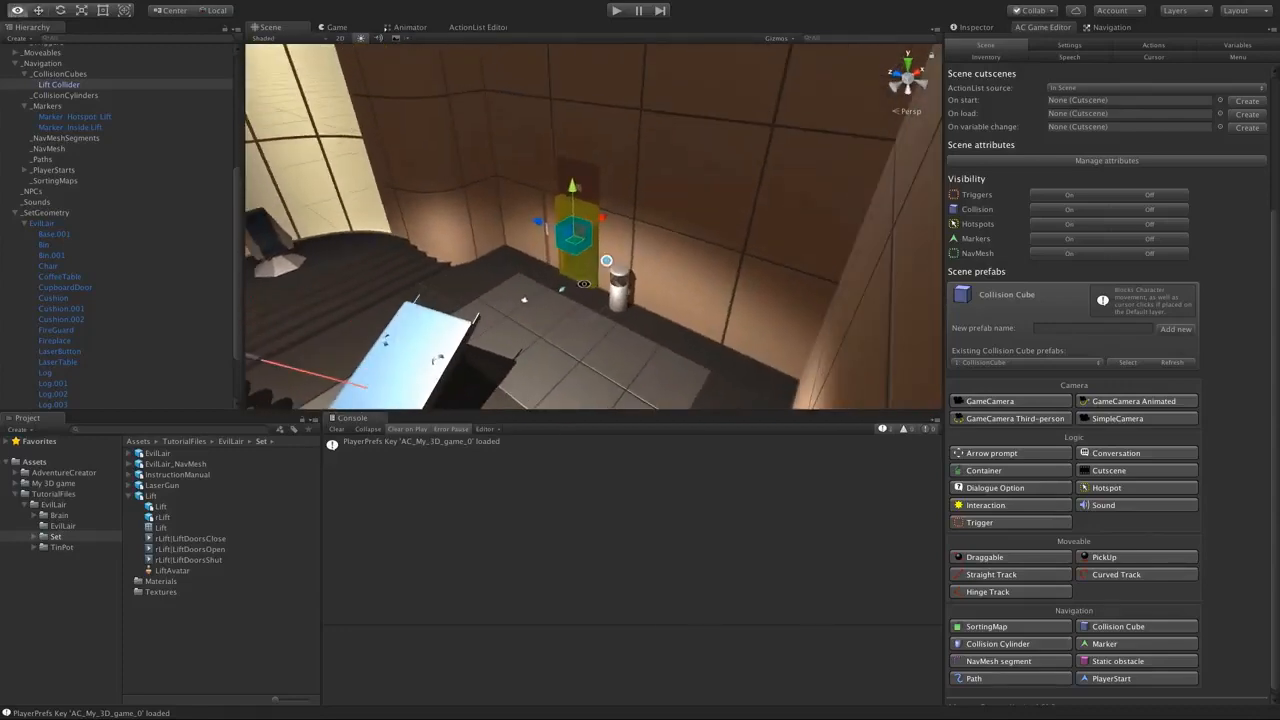
key("f")
scroll(600, 270, "down", 2)
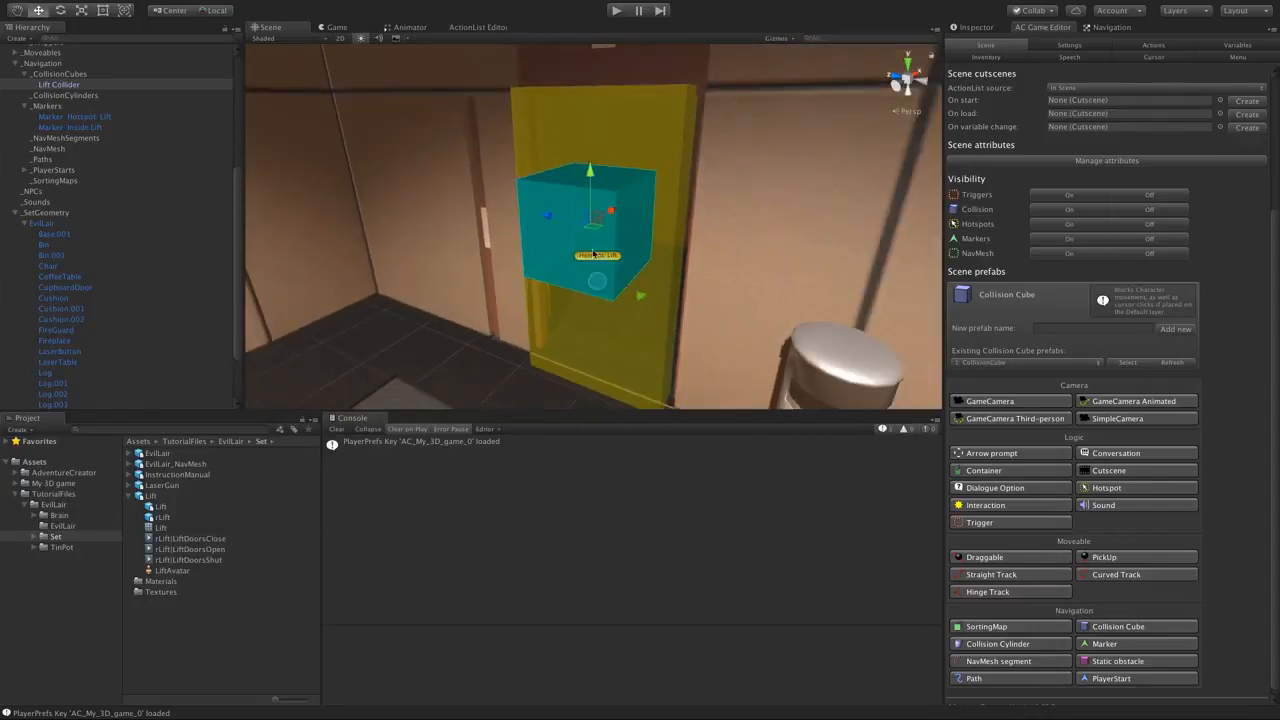
left_click_drag(592, 262, 496, 265, "alt")
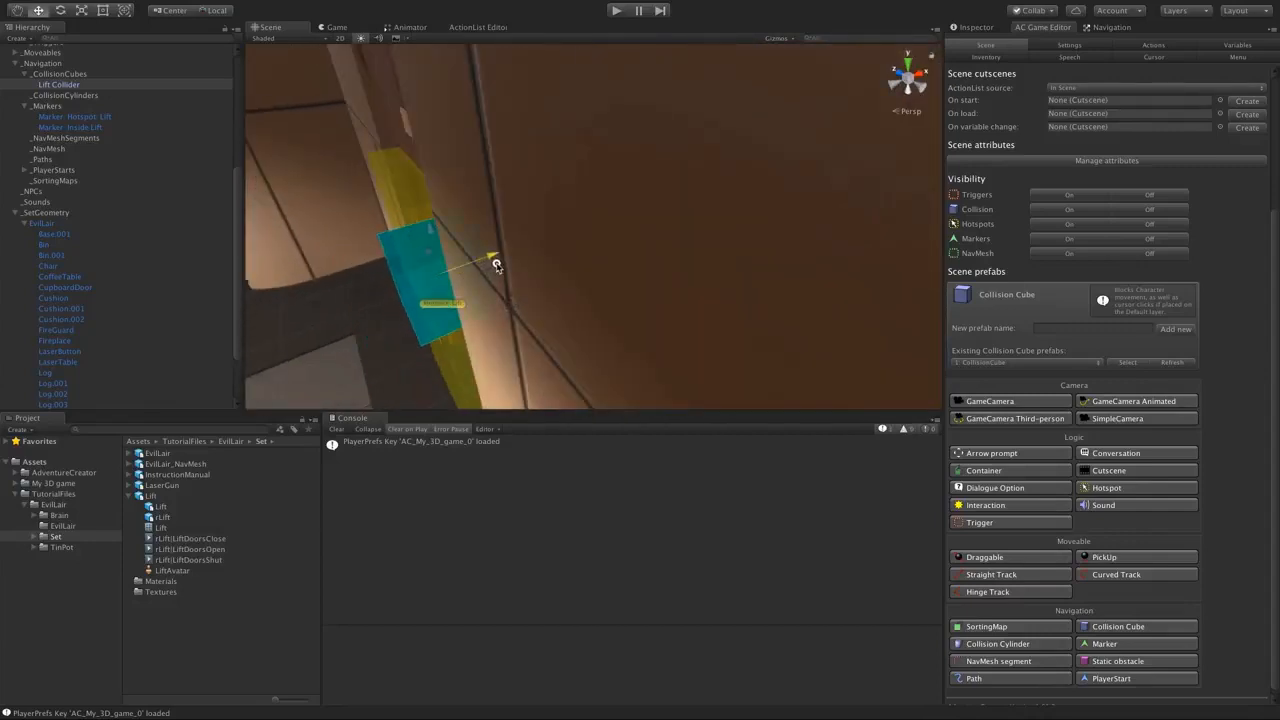
left_click_drag(439, 321, 533, 252, "alt")
left_click_drag(656, 156, 645, 181)
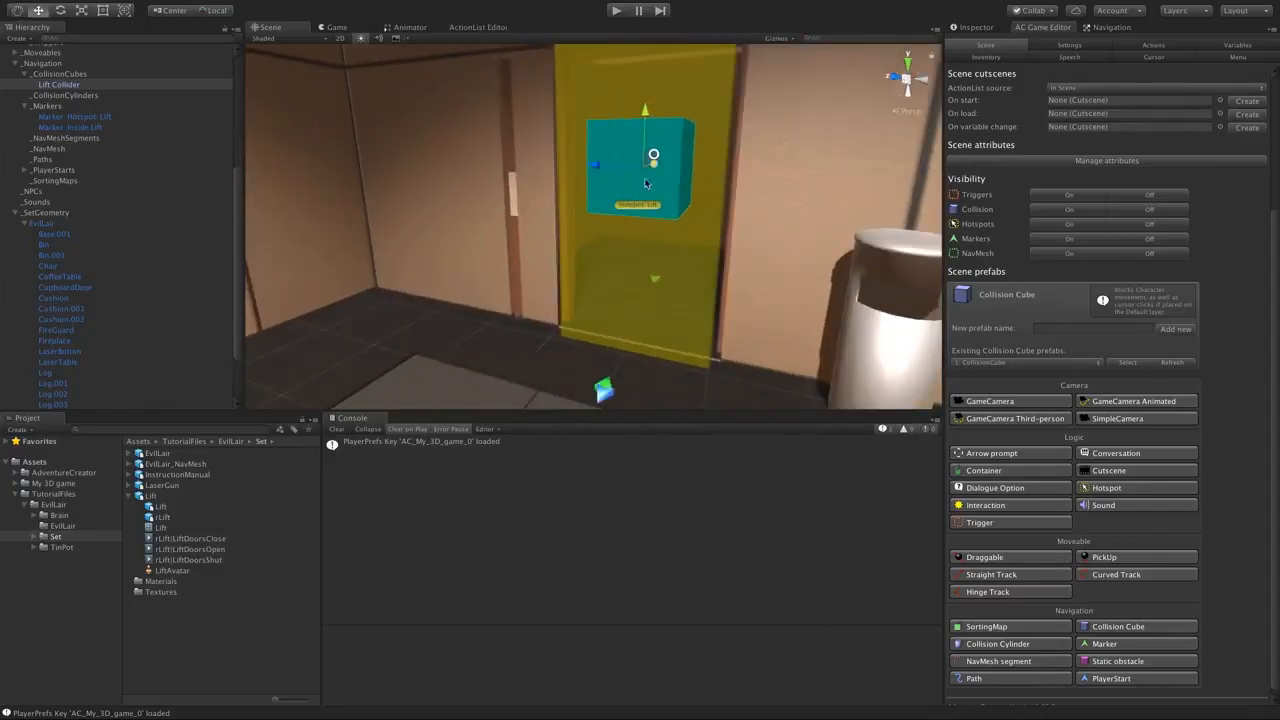
- Scale the Lift Collider vertically to cover the full height of the lift doorway, and keep it selected
key("r")
scroll(622, 242, "down", 3)
left_click_drag(635, 128, 634, 143)
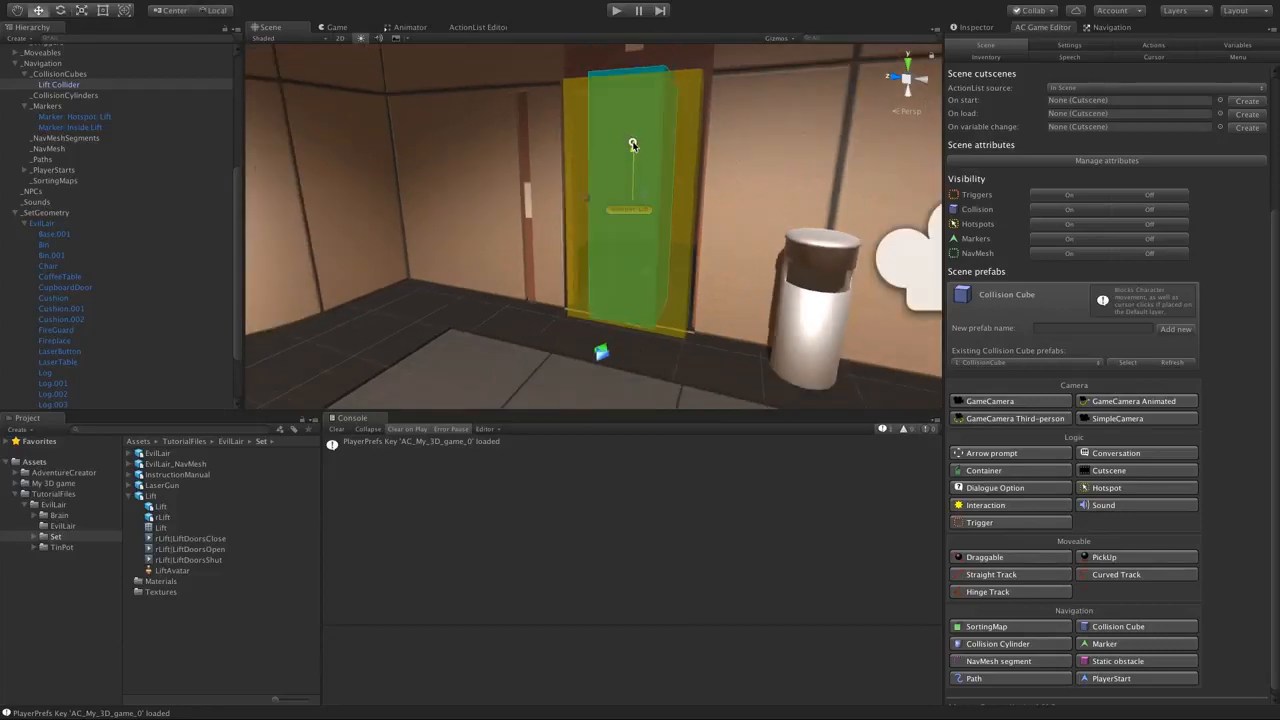
left_click(617, 189)
left_click_drag(616, 191, 590, 207, "alt")
left_click(72, 84)
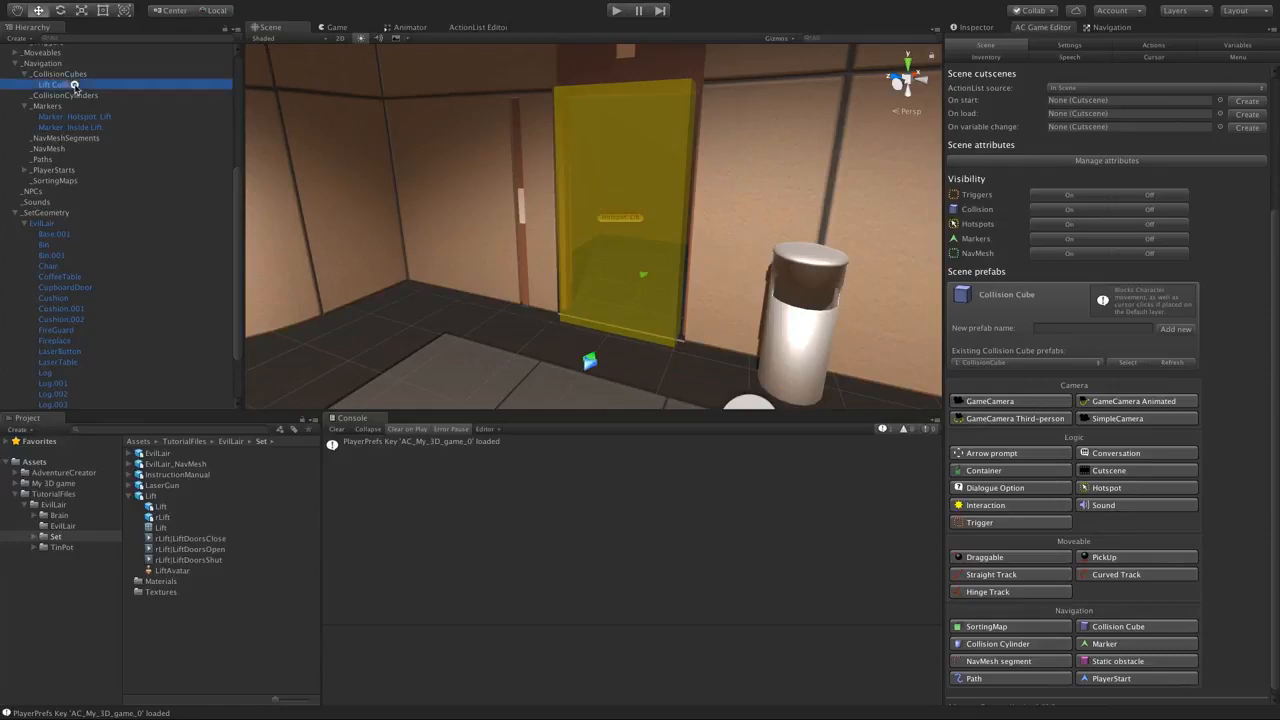
- Examine how the Lift Collider fits the lift doorway and show its transform and collider properties
key("f")
key("r")
left_click_drag(520, 255, 617, 247, "alt")
left_click(962, 28)
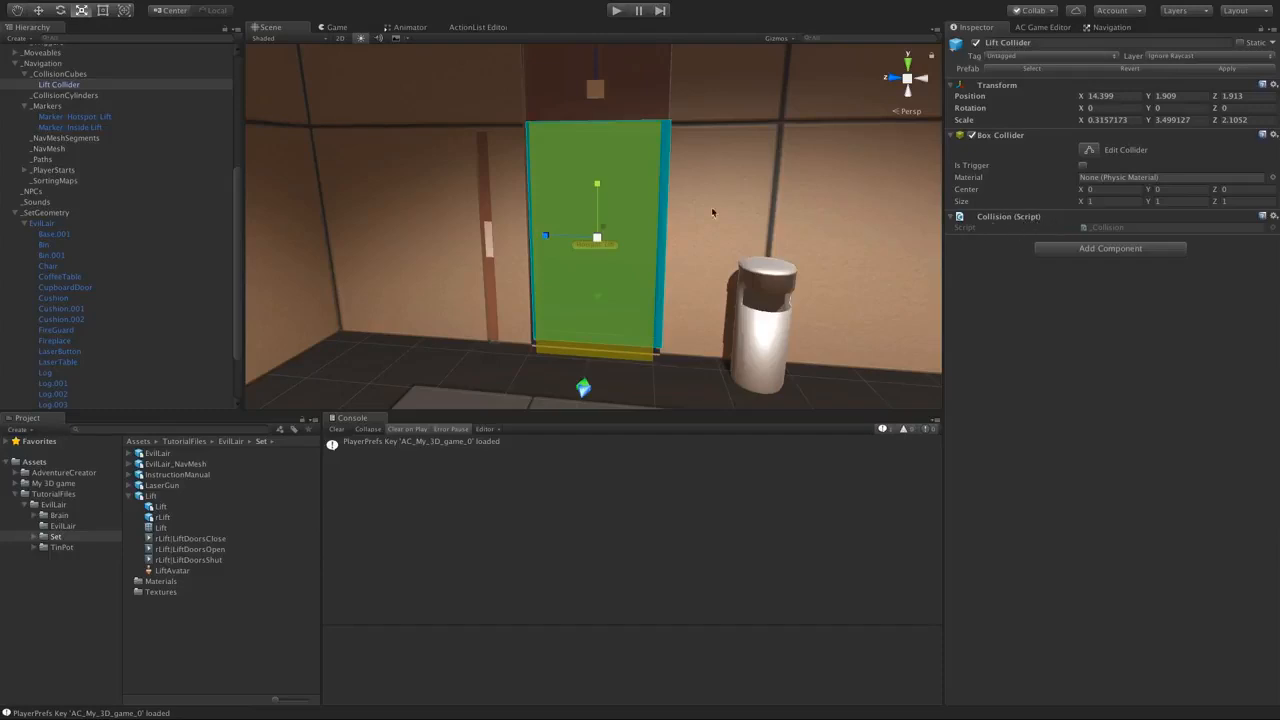
- In the Lift door: Use ActionList, insert an Object: Send message action between Engine: Wait and Character: Move to point
left_click(470, 27)
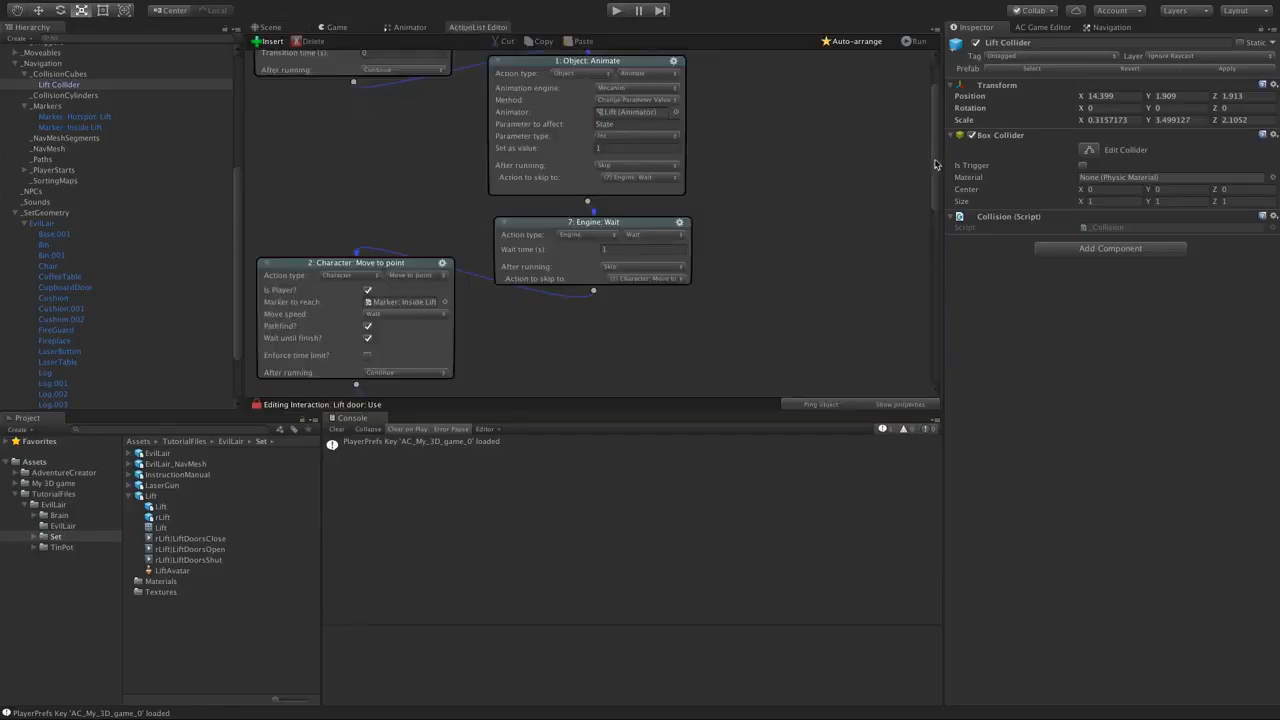
left_click_drag(934, 162, 938, 190)
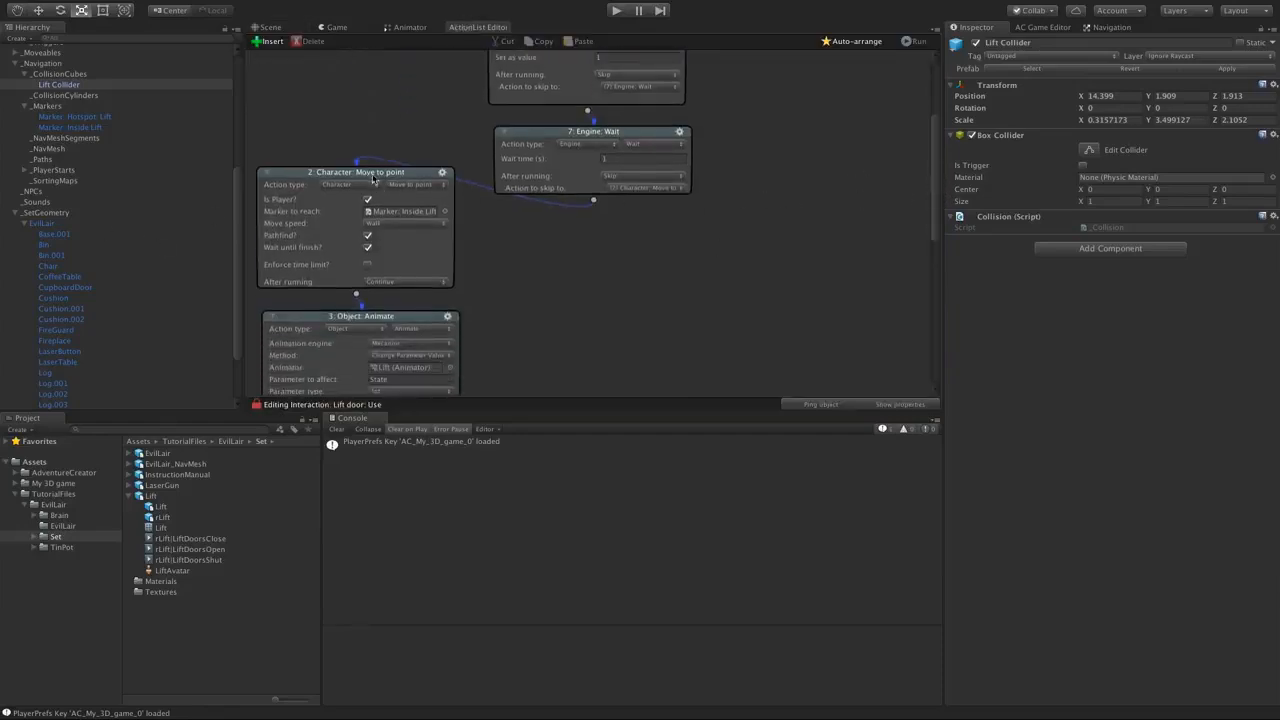
left_click_drag(388, 178, 386, 180)
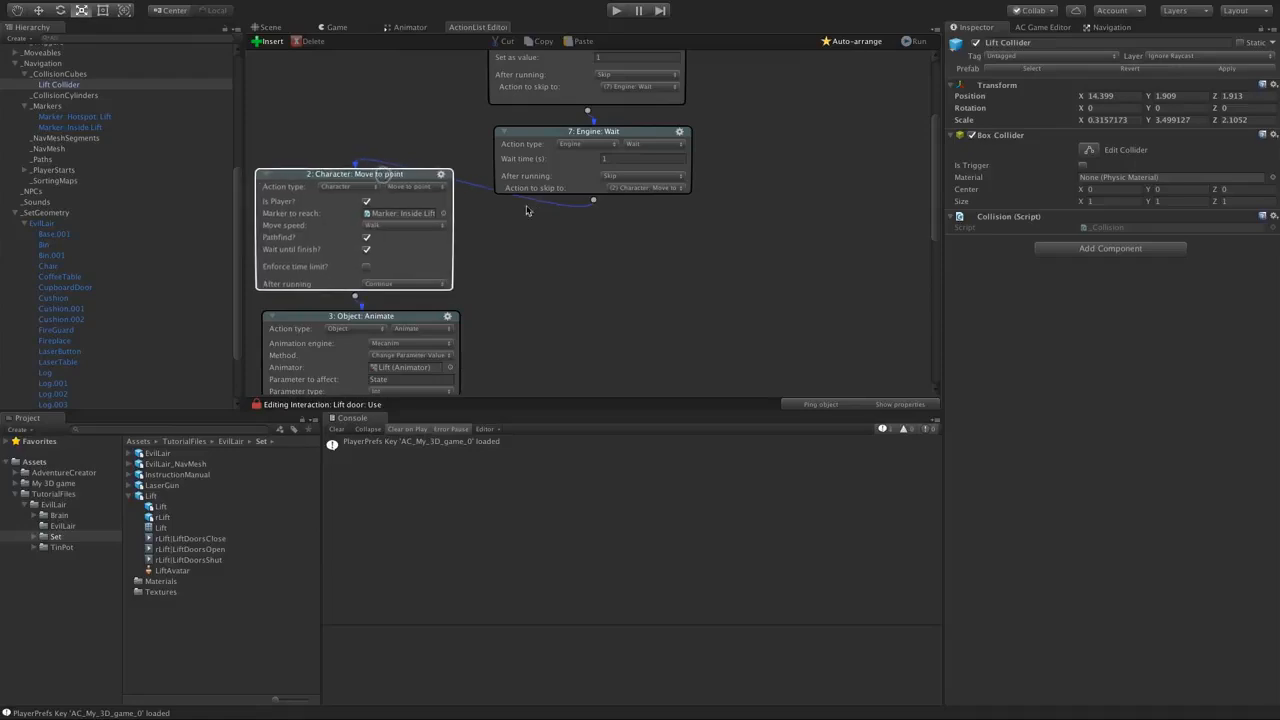
left_click_drag(593, 200, 590, 220)
left_click(592, 235)
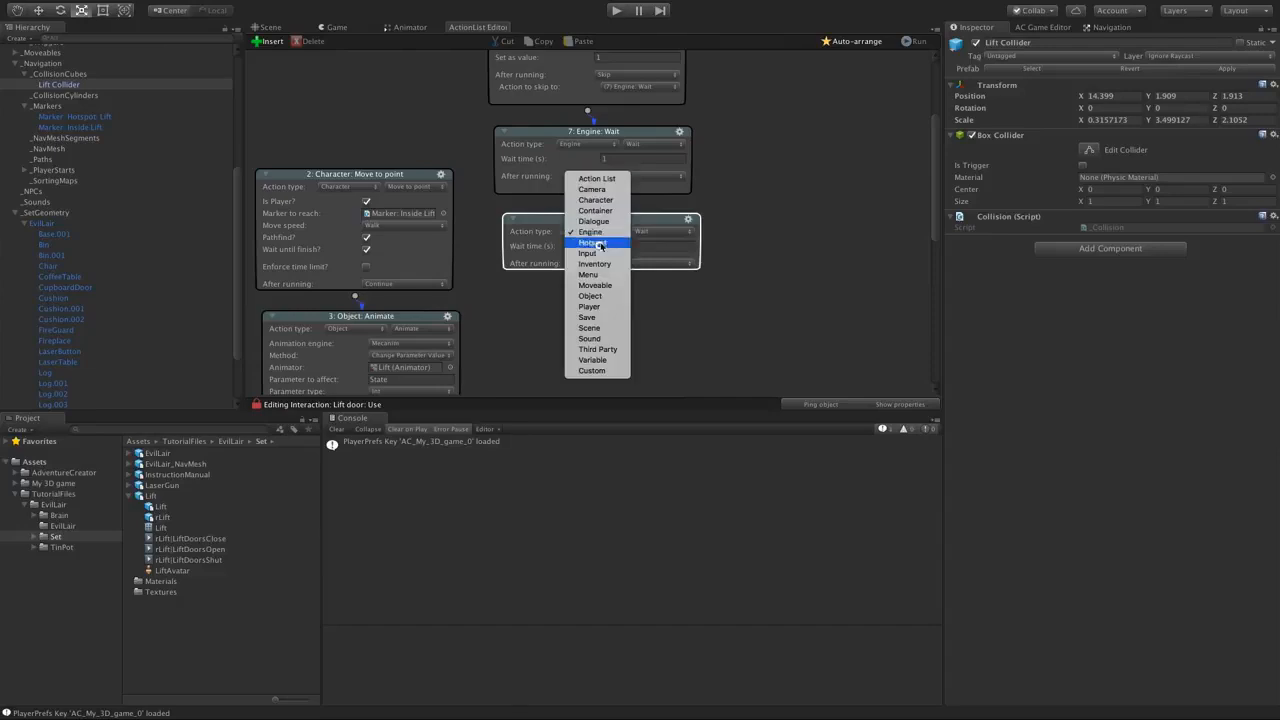
left_click(600, 296)
left_click(678, 232)
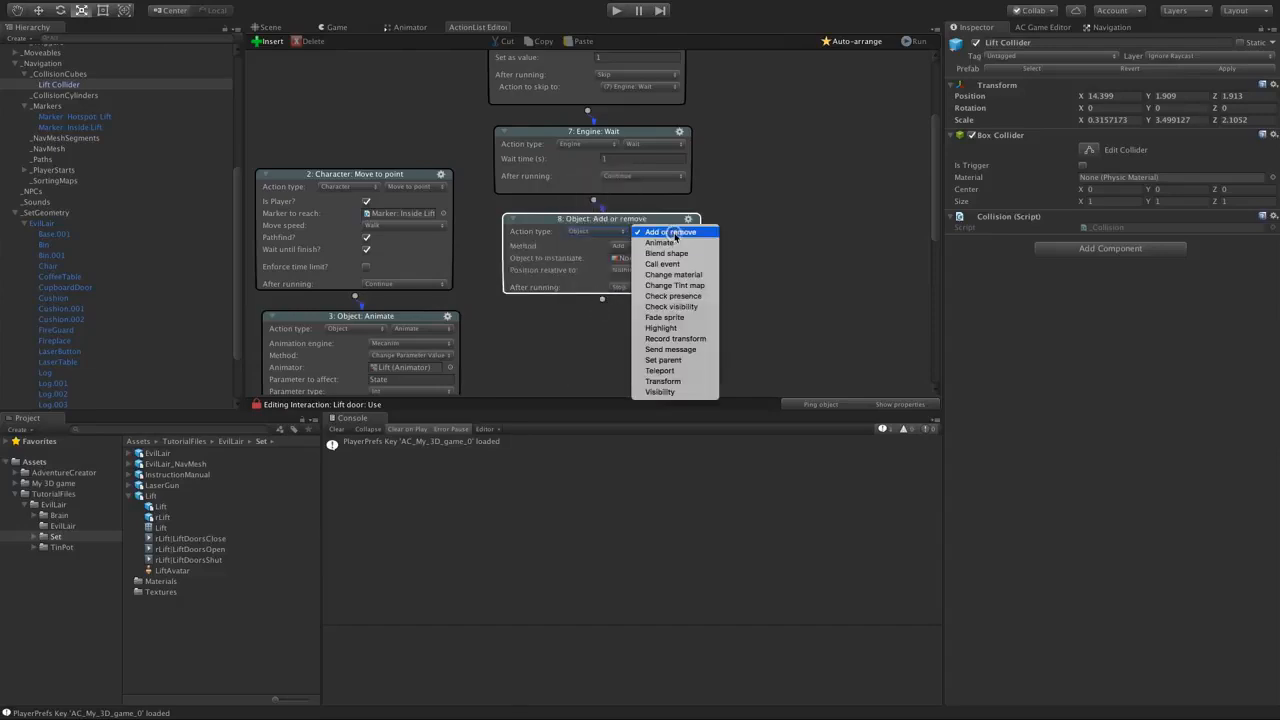
left_click(676, 349)
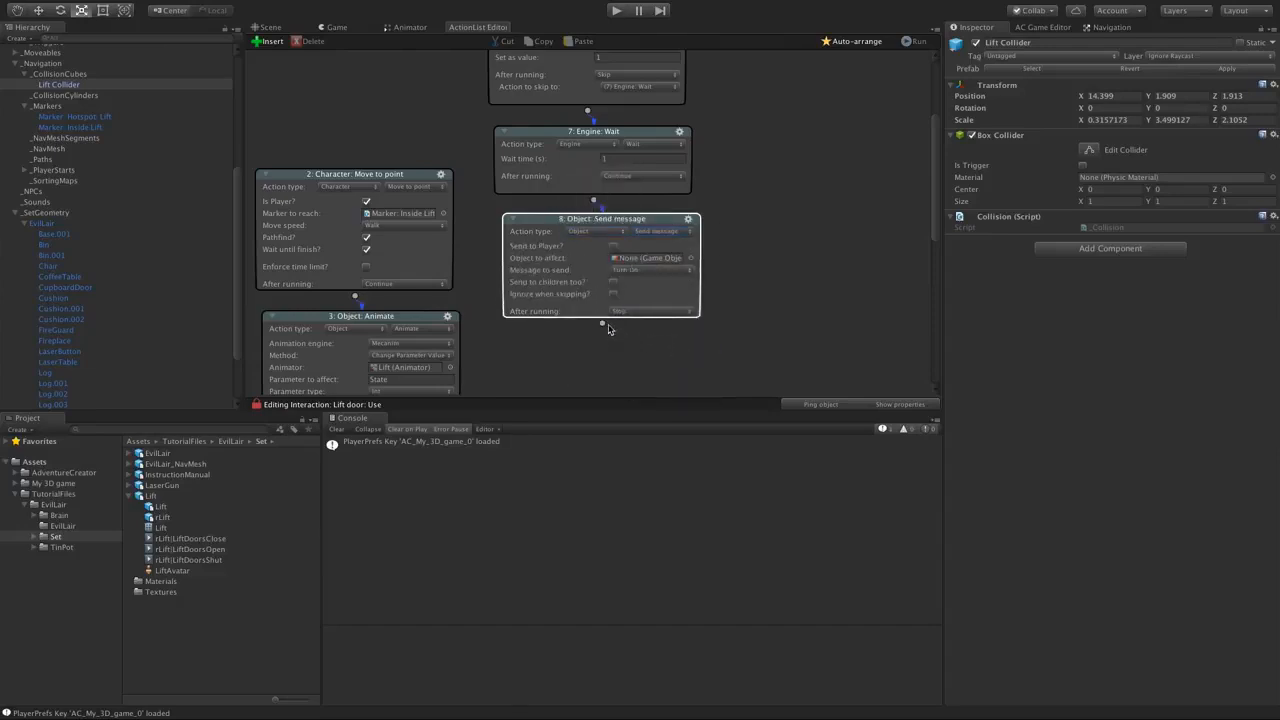
left_click_drag(605, 325, 428, 243)
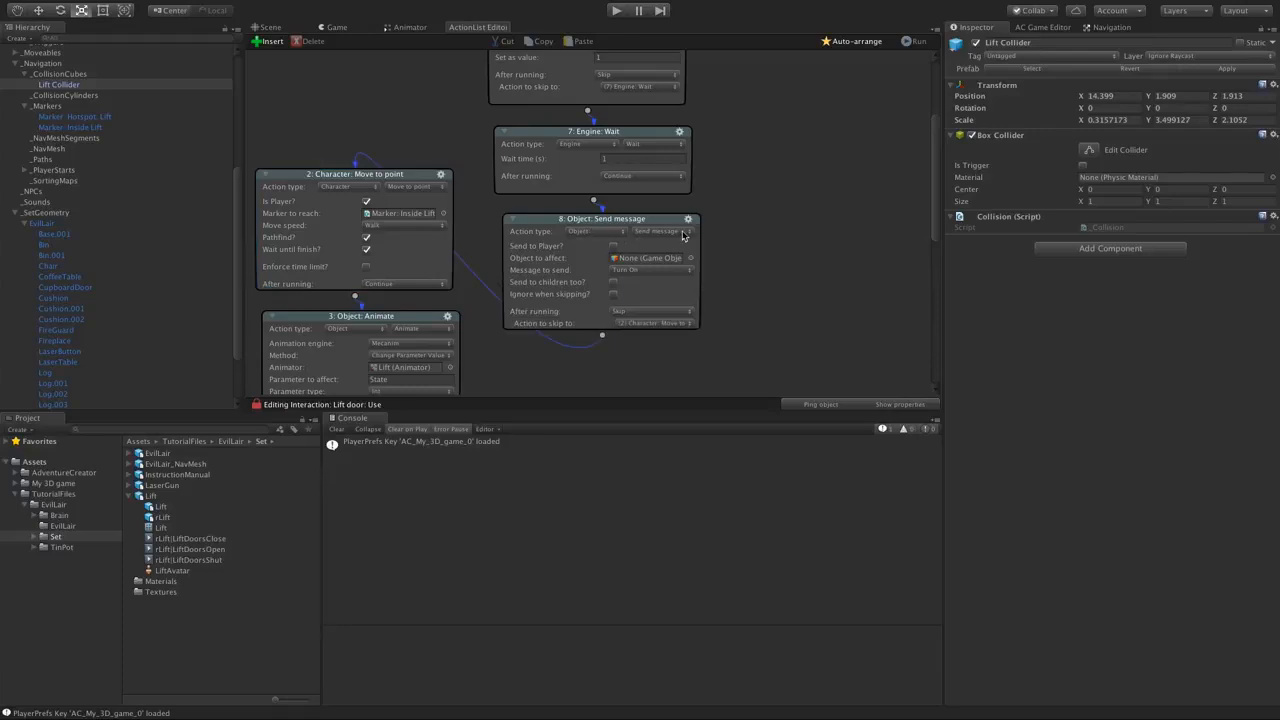
- Set the new Send message action to send Turn Off to the Lift Collider
left_click(634, 272)
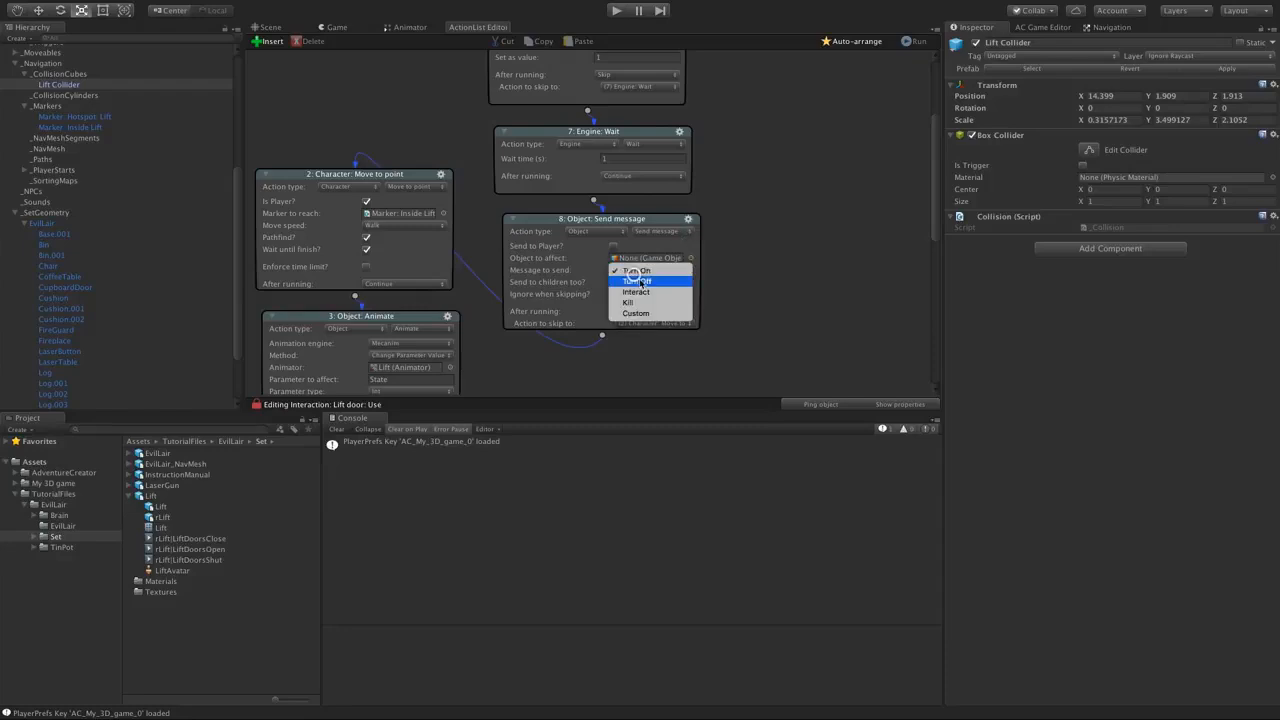
left_click(642, 285)
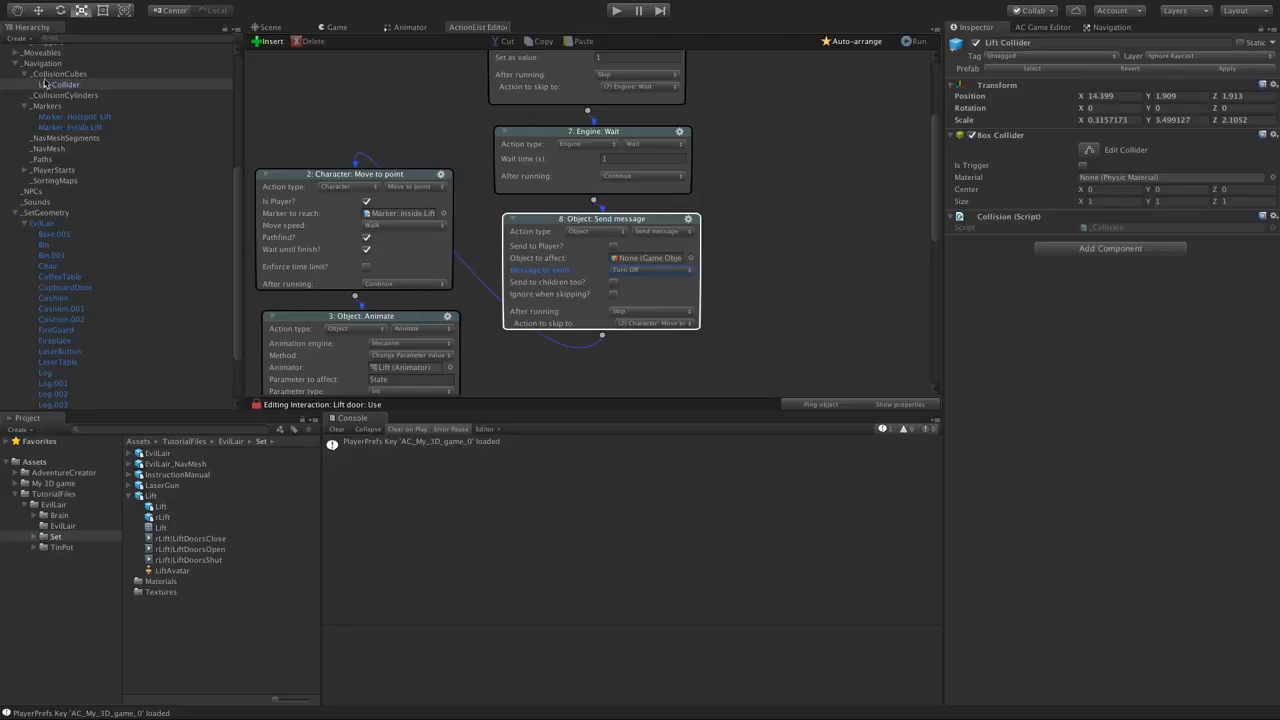
left_click_drag(44, 84, 630, 258)
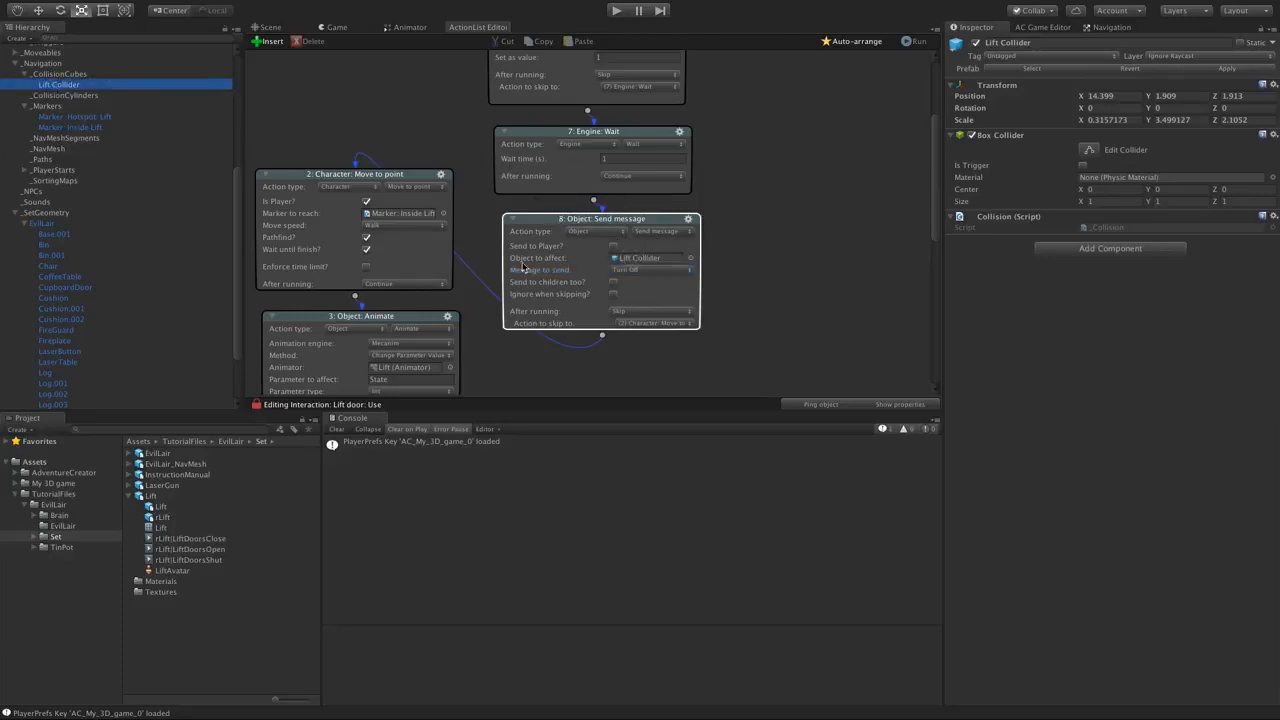
left_click(625, 269)
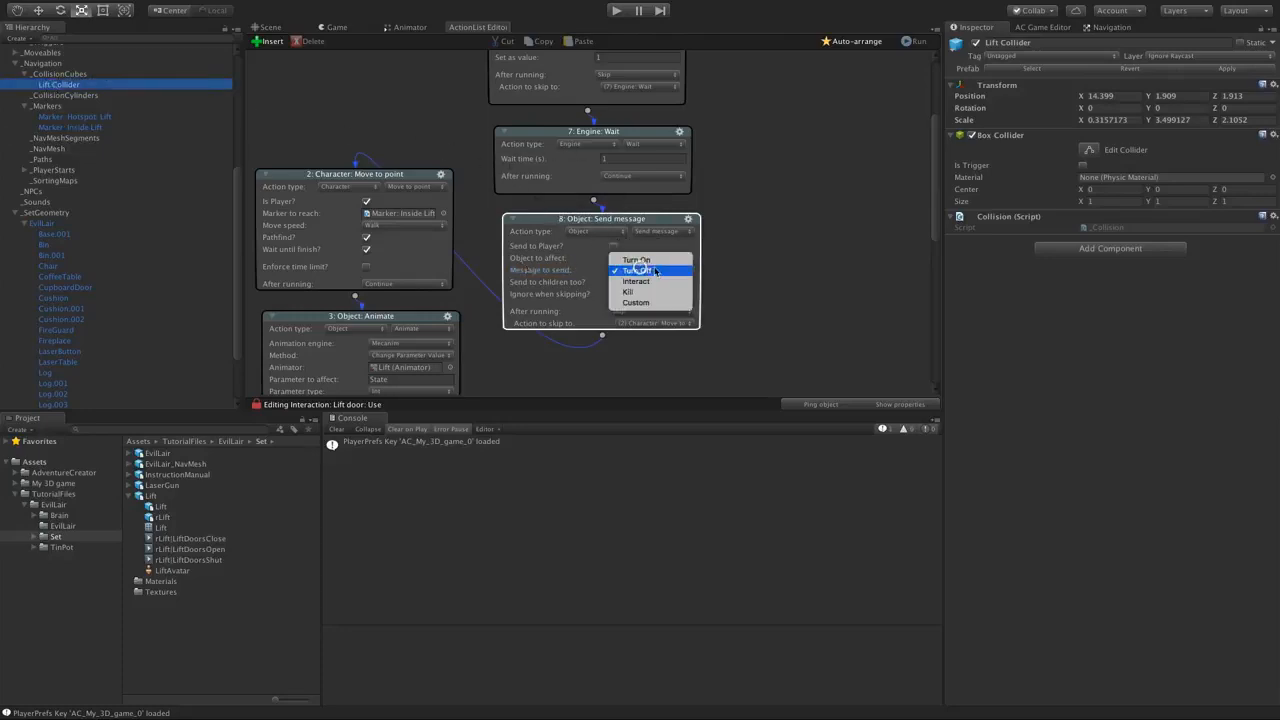
left_click(584, 270)
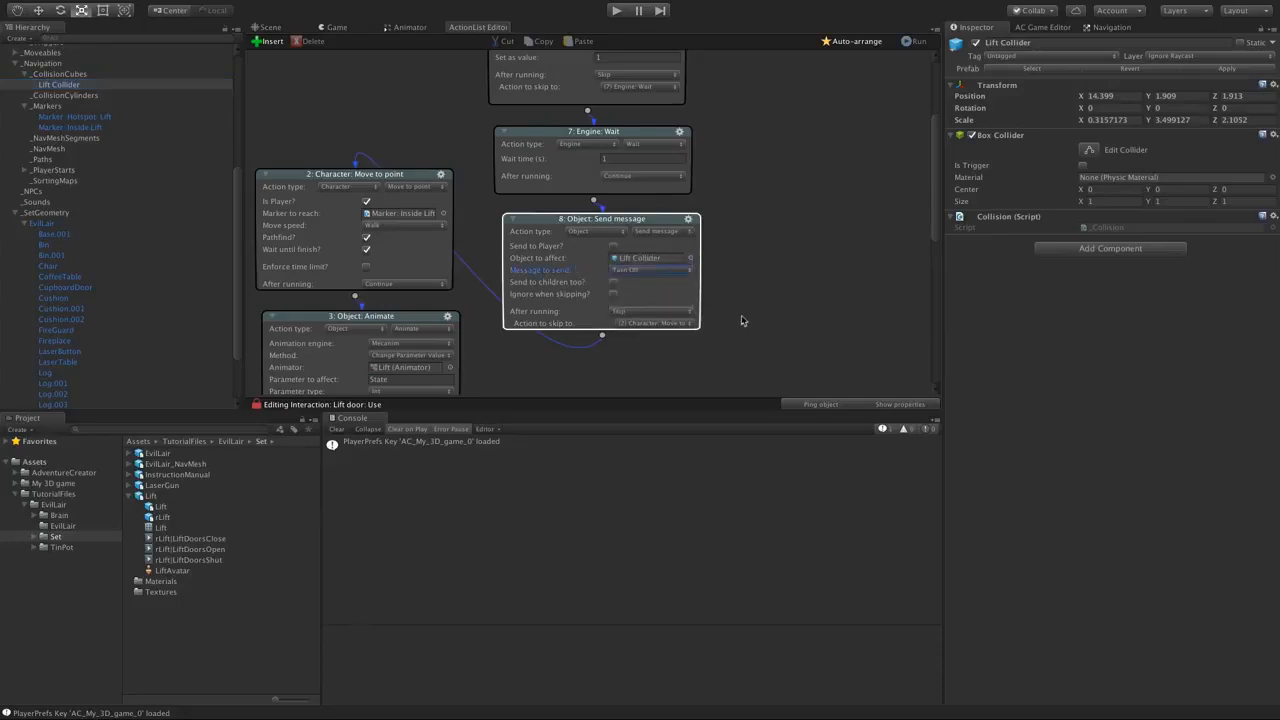
left_click(665, 270)
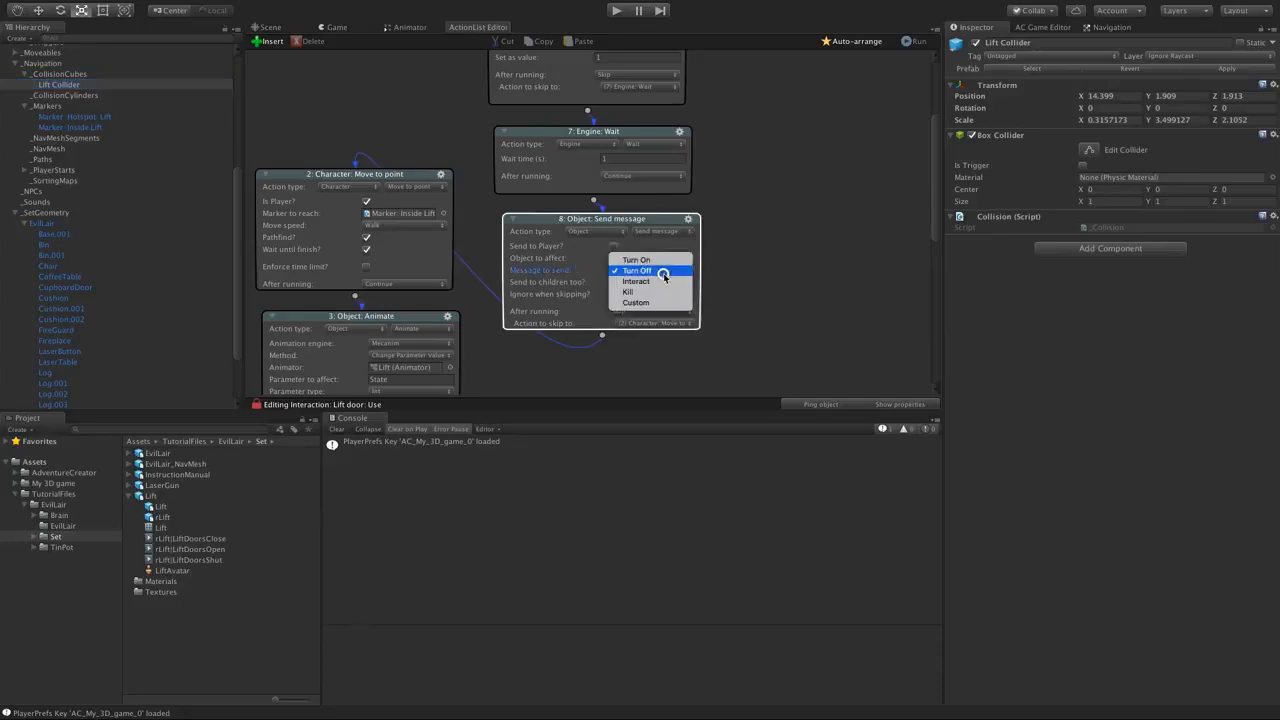
left_click(780, 260)
- Duplicate the Lift Collider Send message action and place the copy between Character: Move to point and the closing Object: Animate
left_click(689, 222)
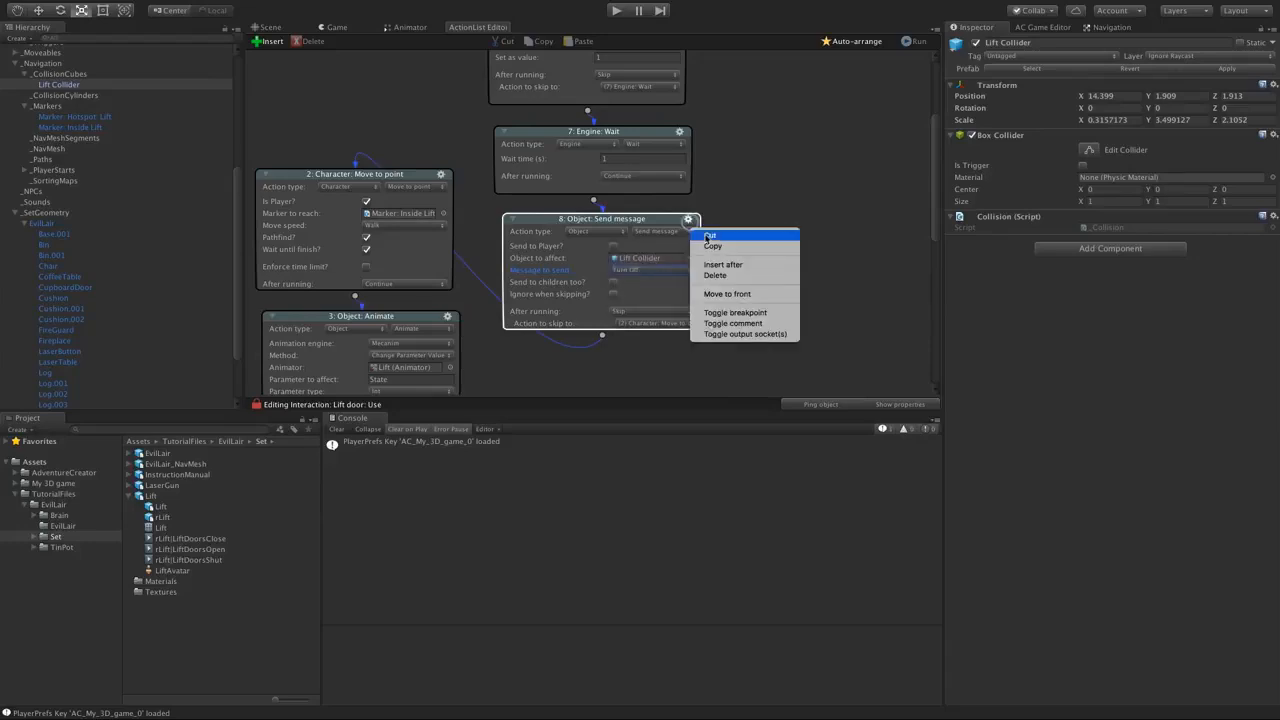
left_click(714, 246)
scroll(560, 268, "down", 3)
left_click(534, 270)
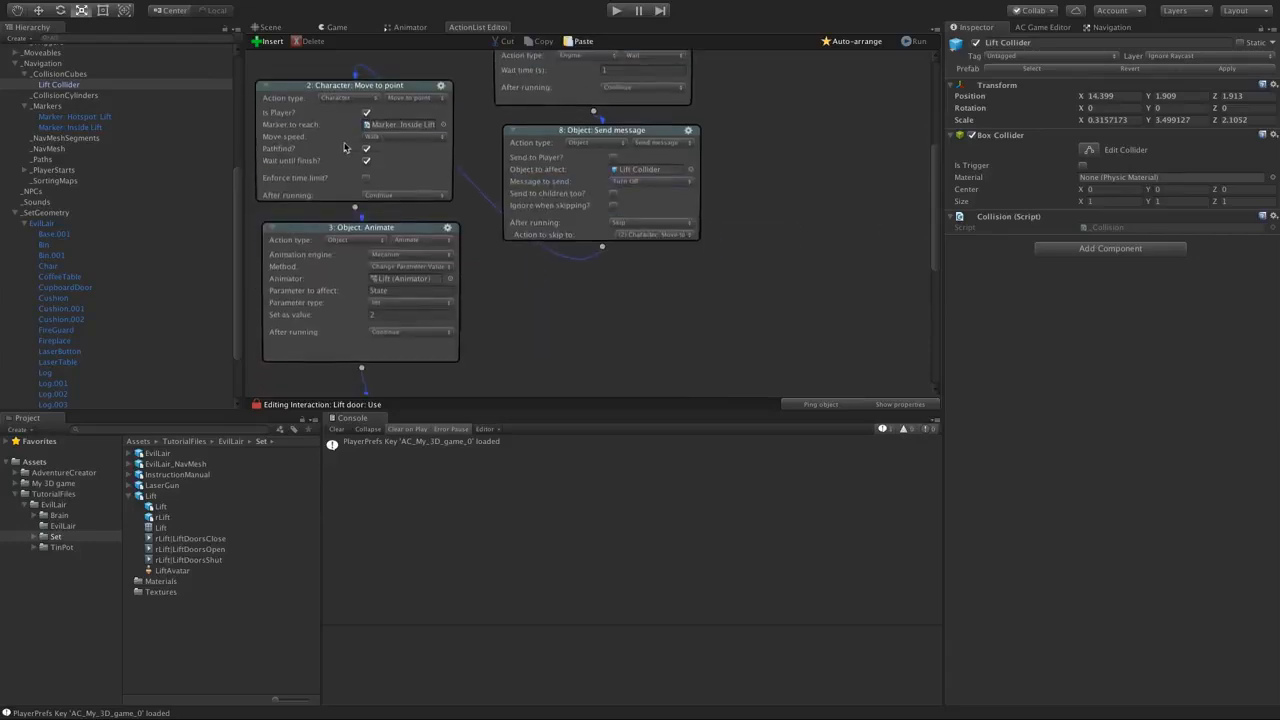
left_click_drag(388, 240, 371, 394)
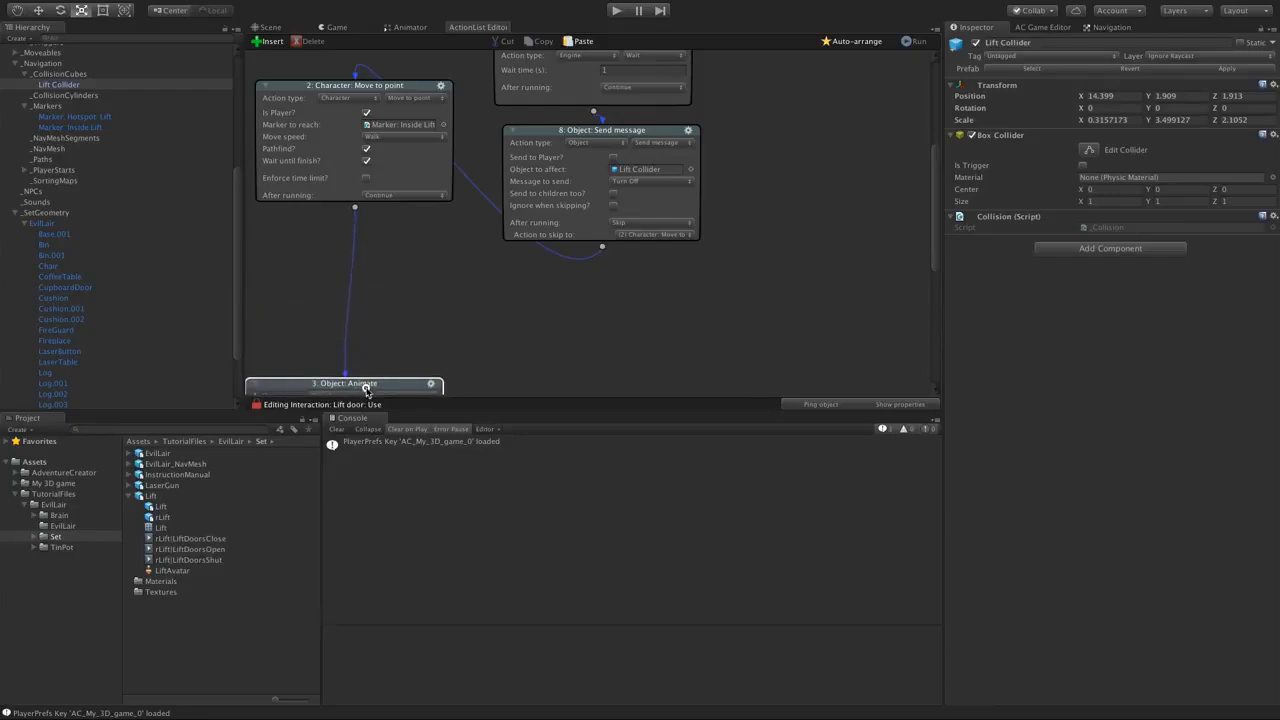
left_click(583, 41)
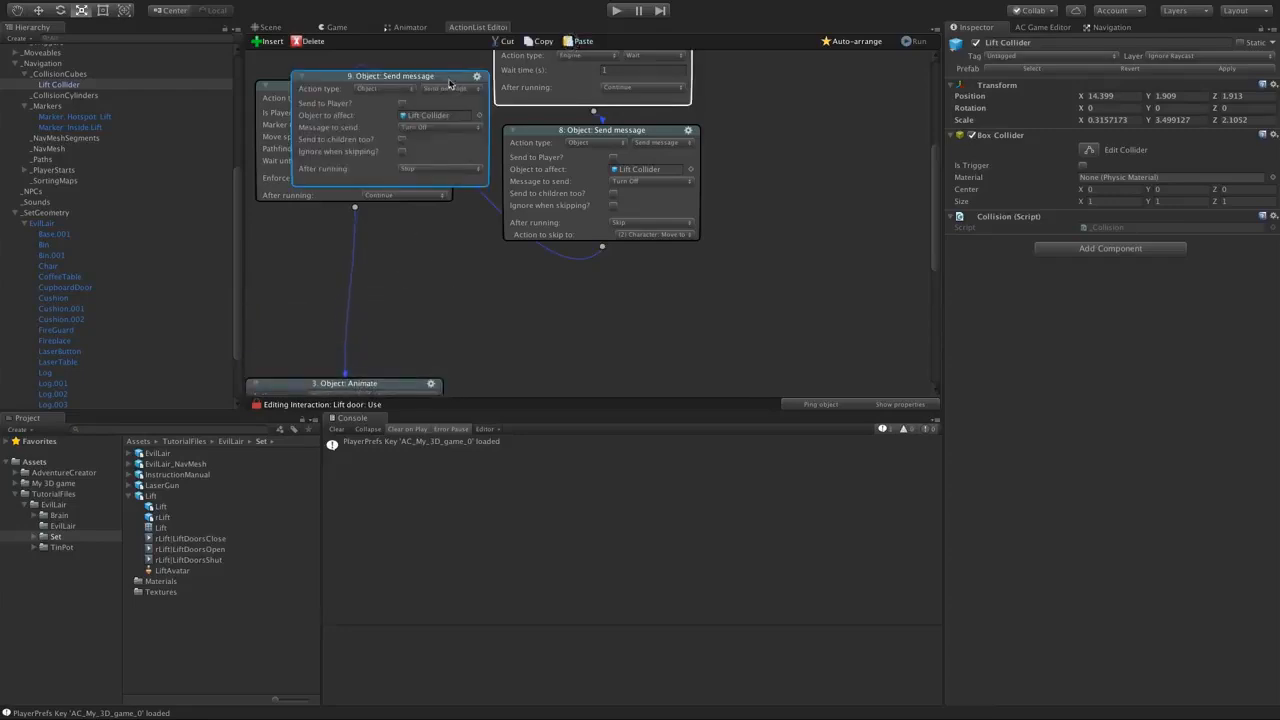
left_click_drag(450, 80, 425, 236)
- Link the copied Send message action between Character: Move to point and Object: Animate, and set its message to Turn On
left_click_drag(354, 208, 368, 253)
left_click_drag(369, 350, 368, 386)
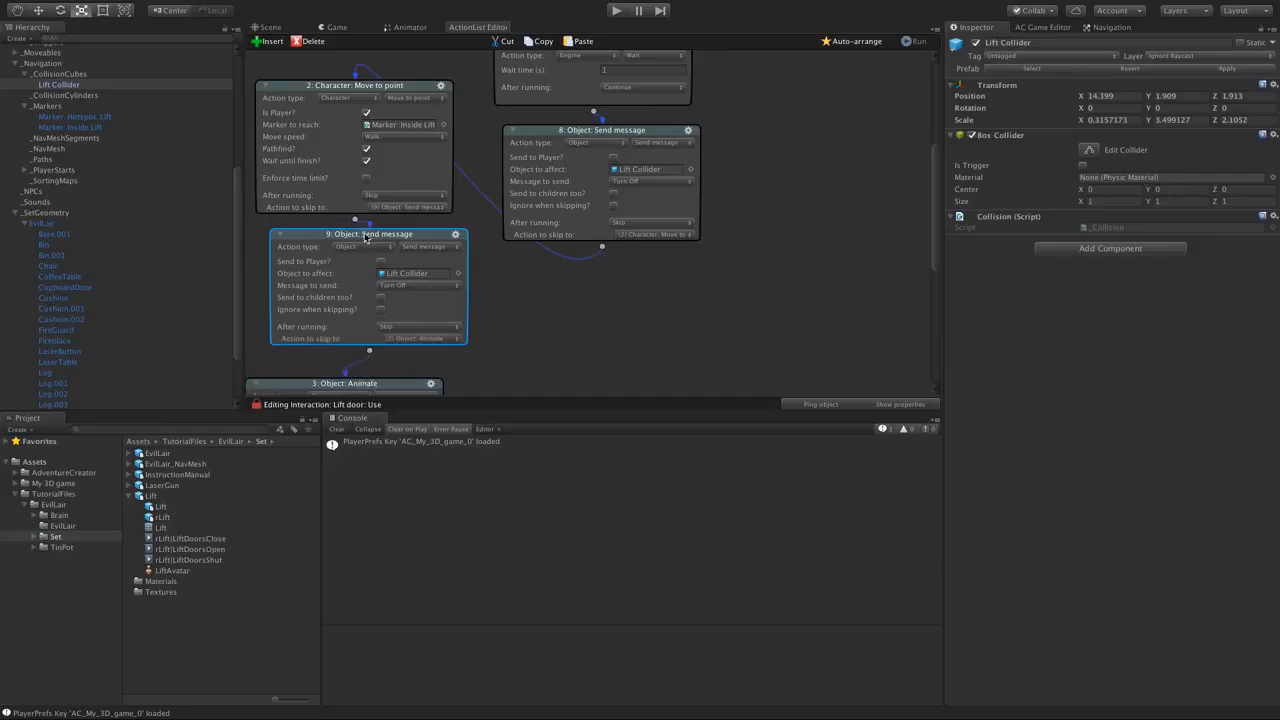
left_click_drag(366, 235, 349, 244)
left_click(407, 294)
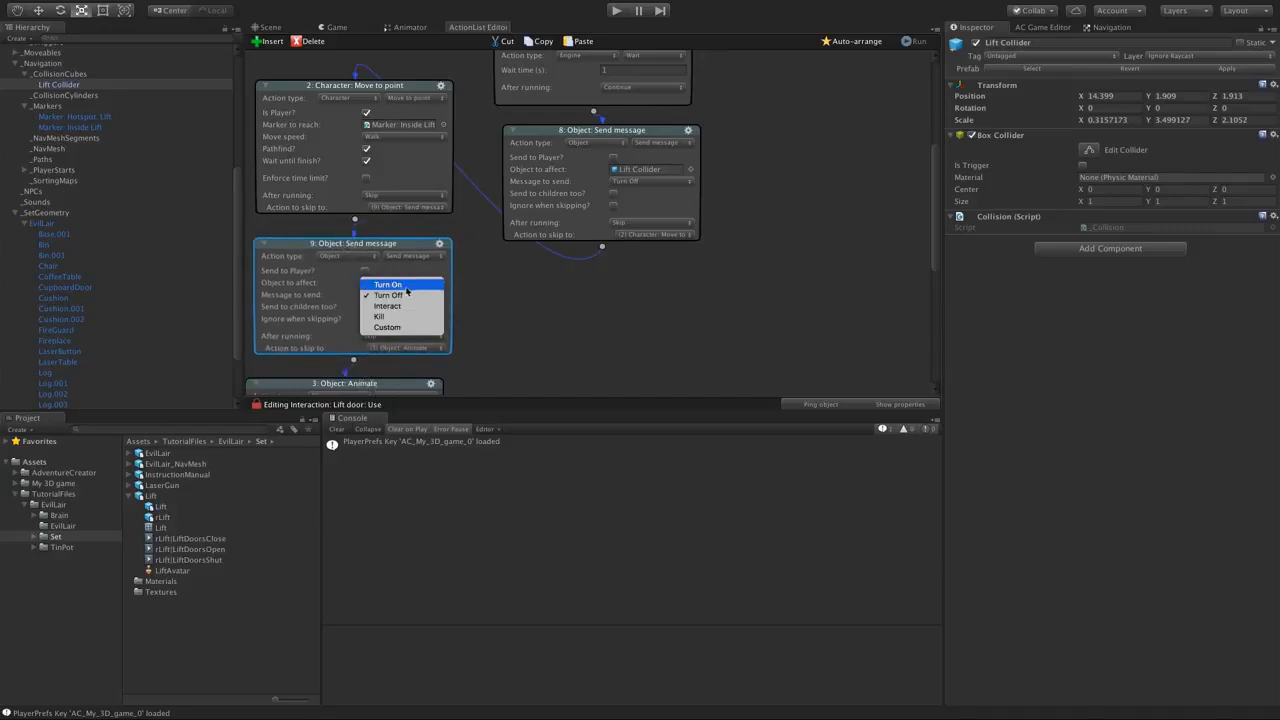
left_click(389, 285)
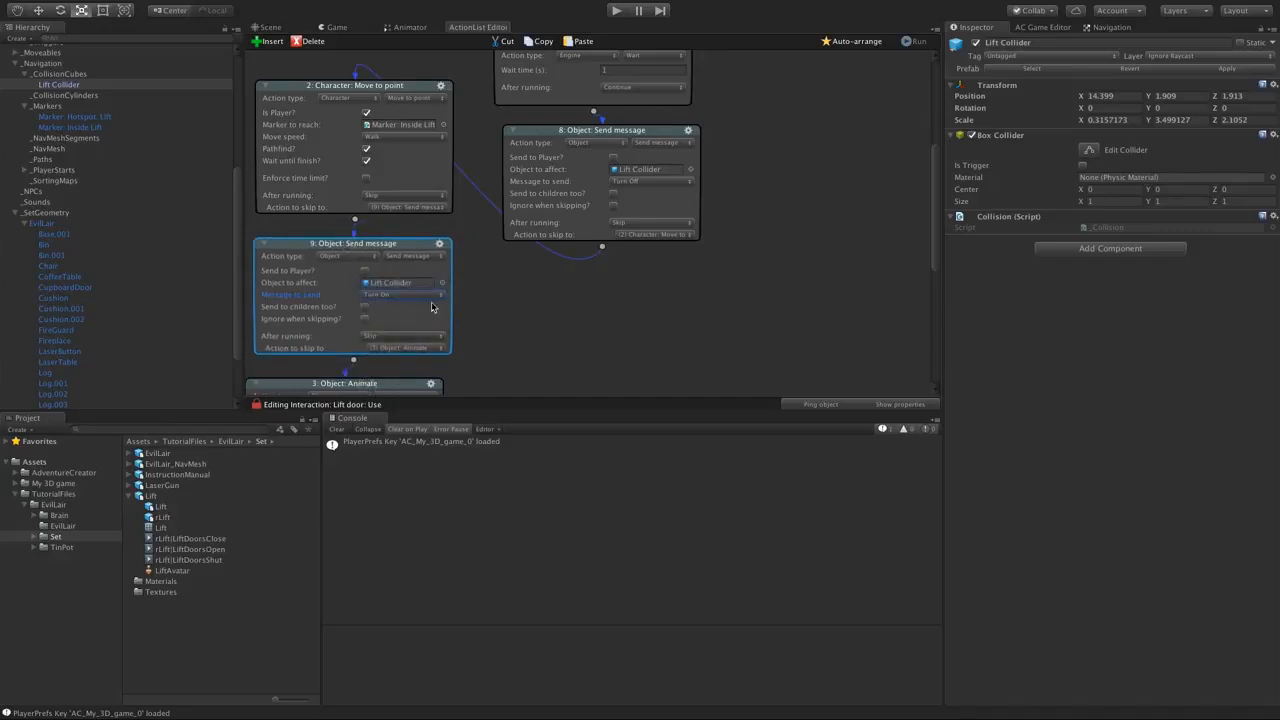
- Play the scene and test the Use interaction on the lift door
left_click(616, 10)
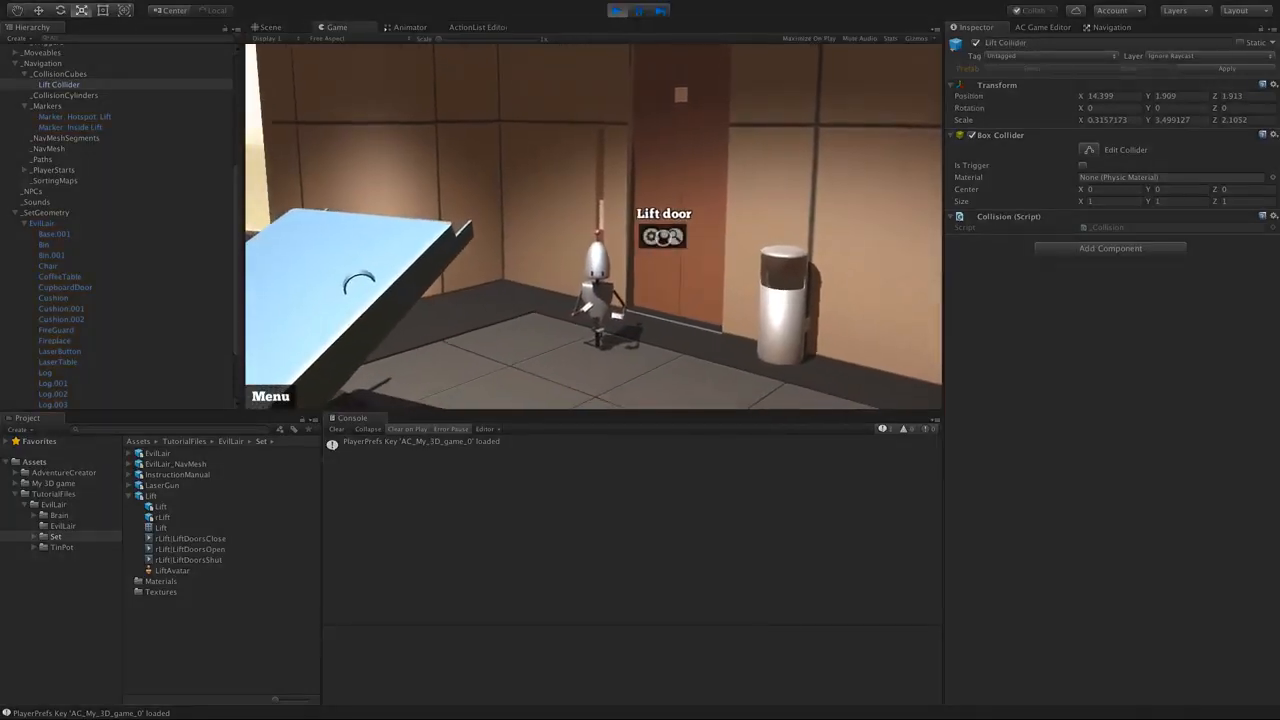
left_click(653, 236)
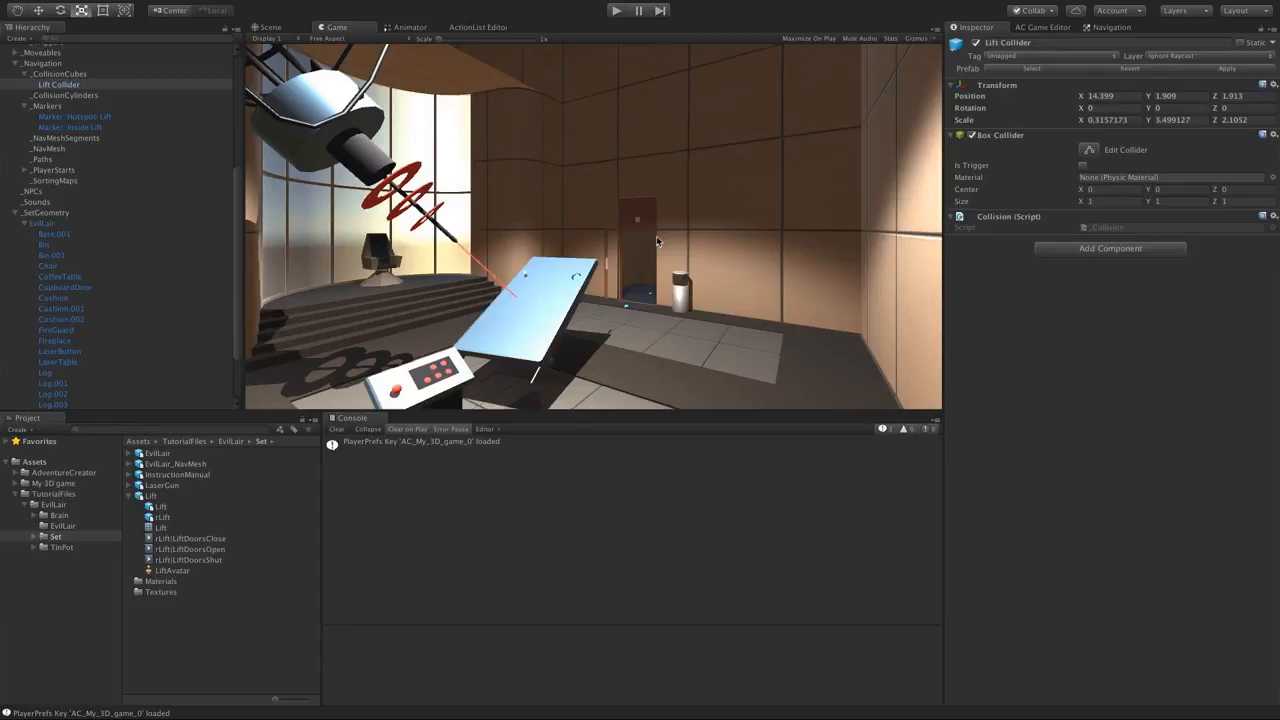
- Run the game again and compare the interaction icons in the Cursor settings with those offered on the lift door
key("ctrl+p")
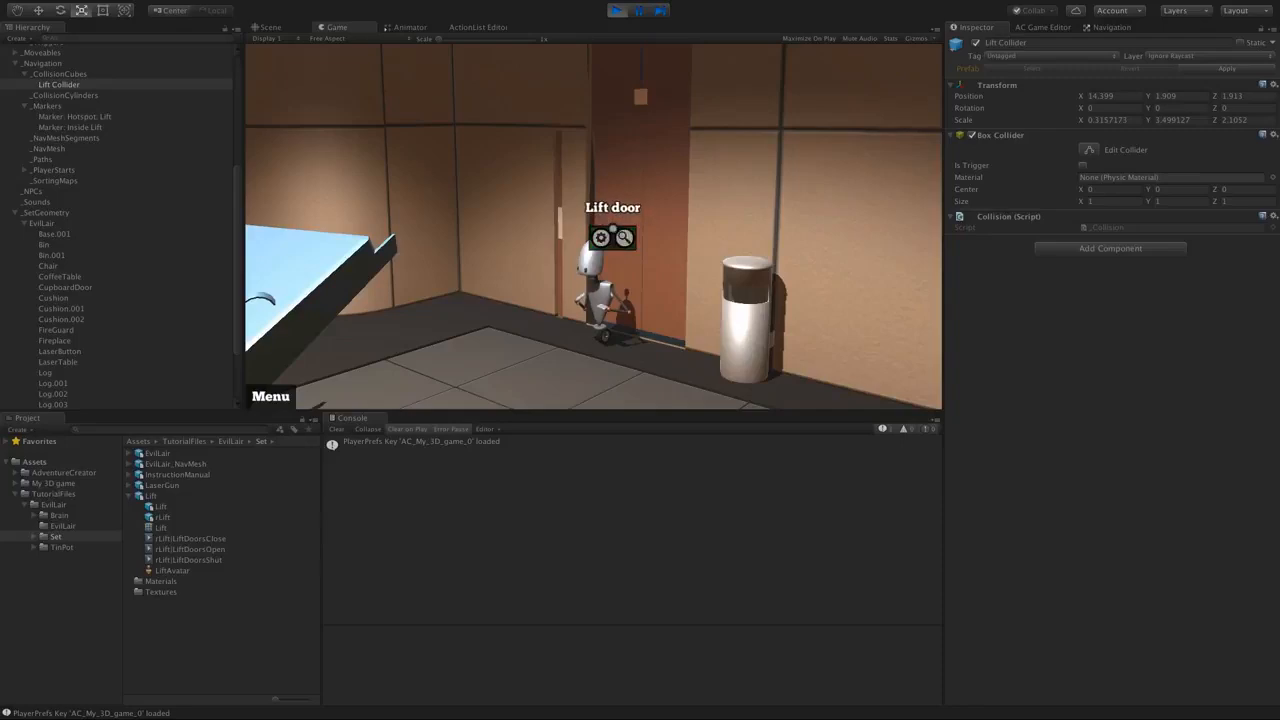
left_click(1042, 27)
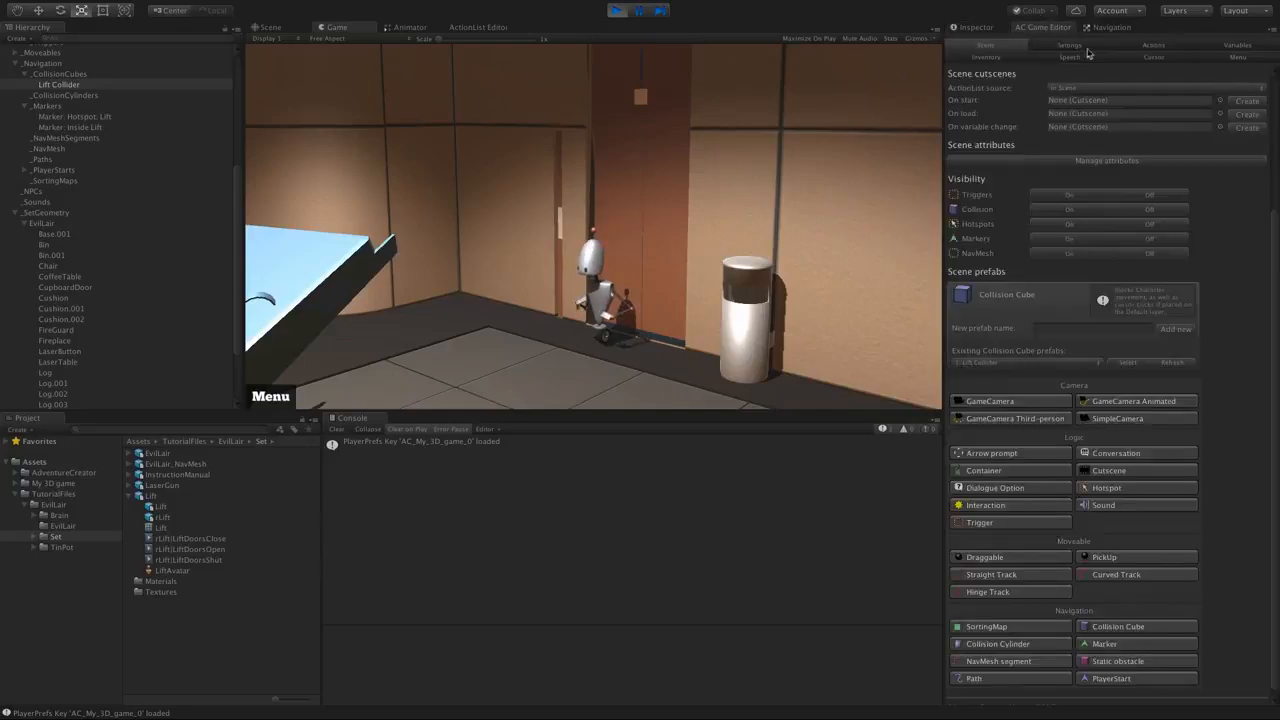
left_click(1122, 55)
left_click_drag(1276, 211, 1276, 310)
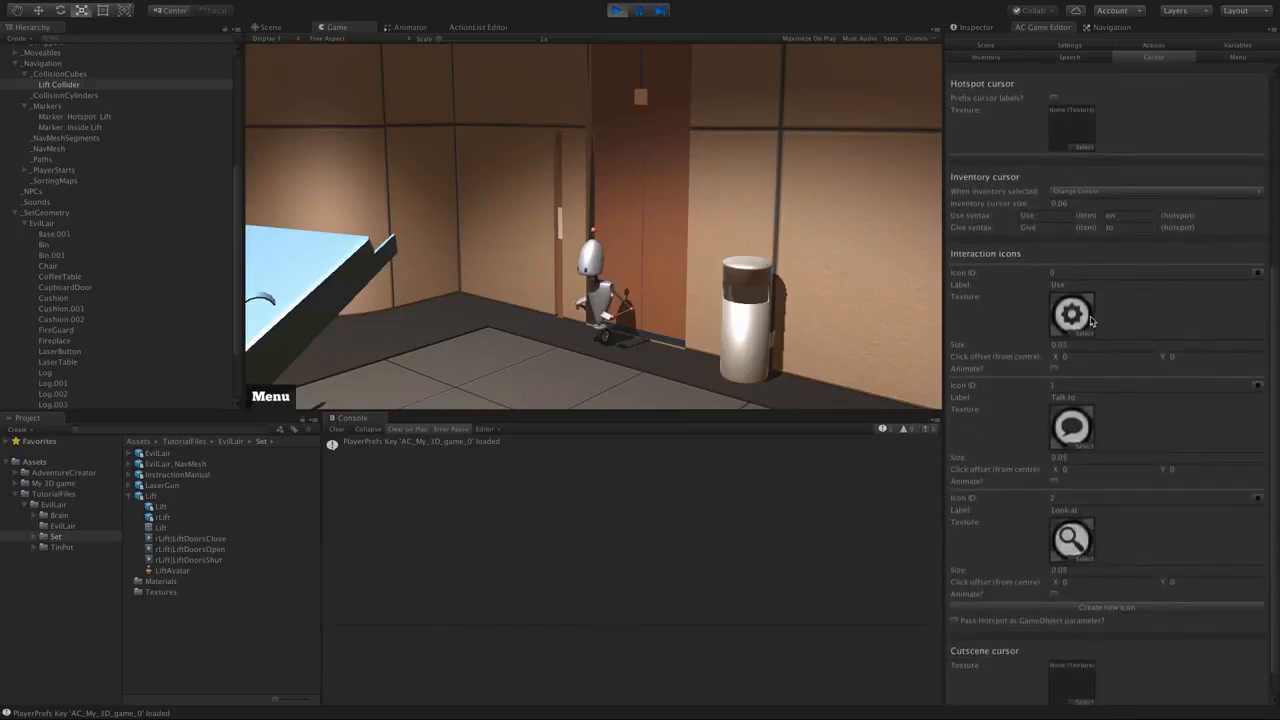
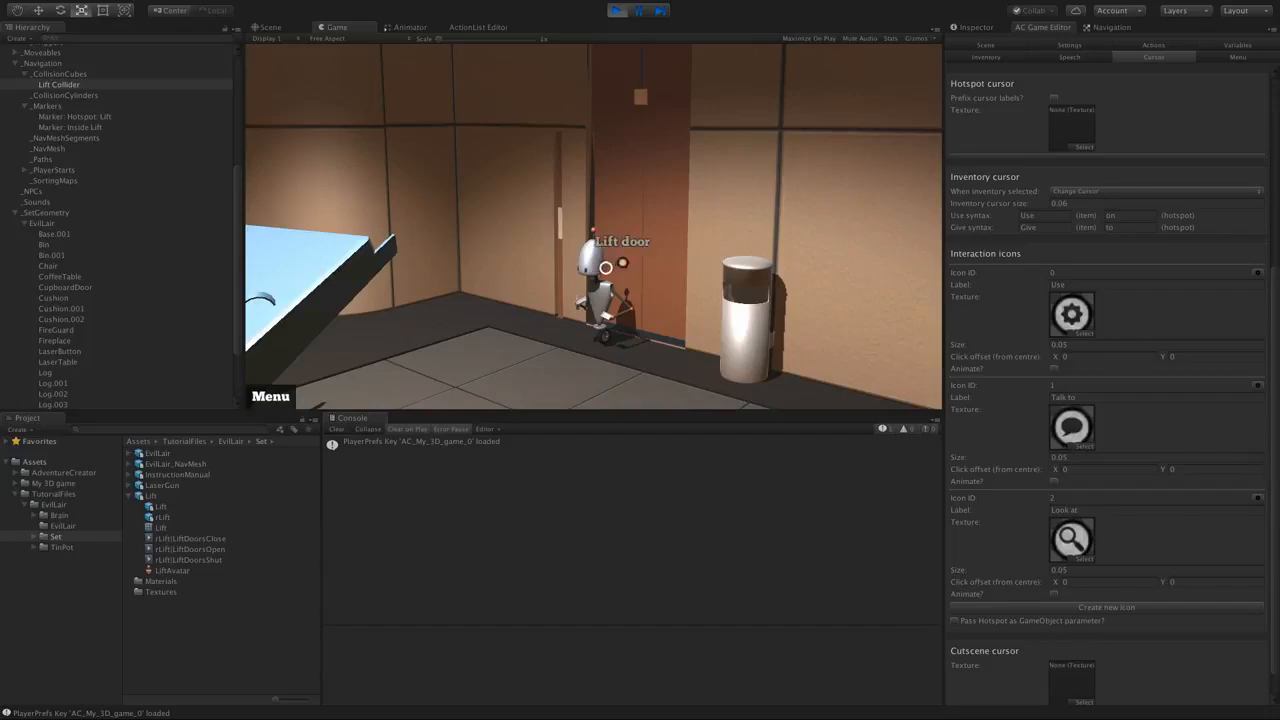
left_click(640, 244)
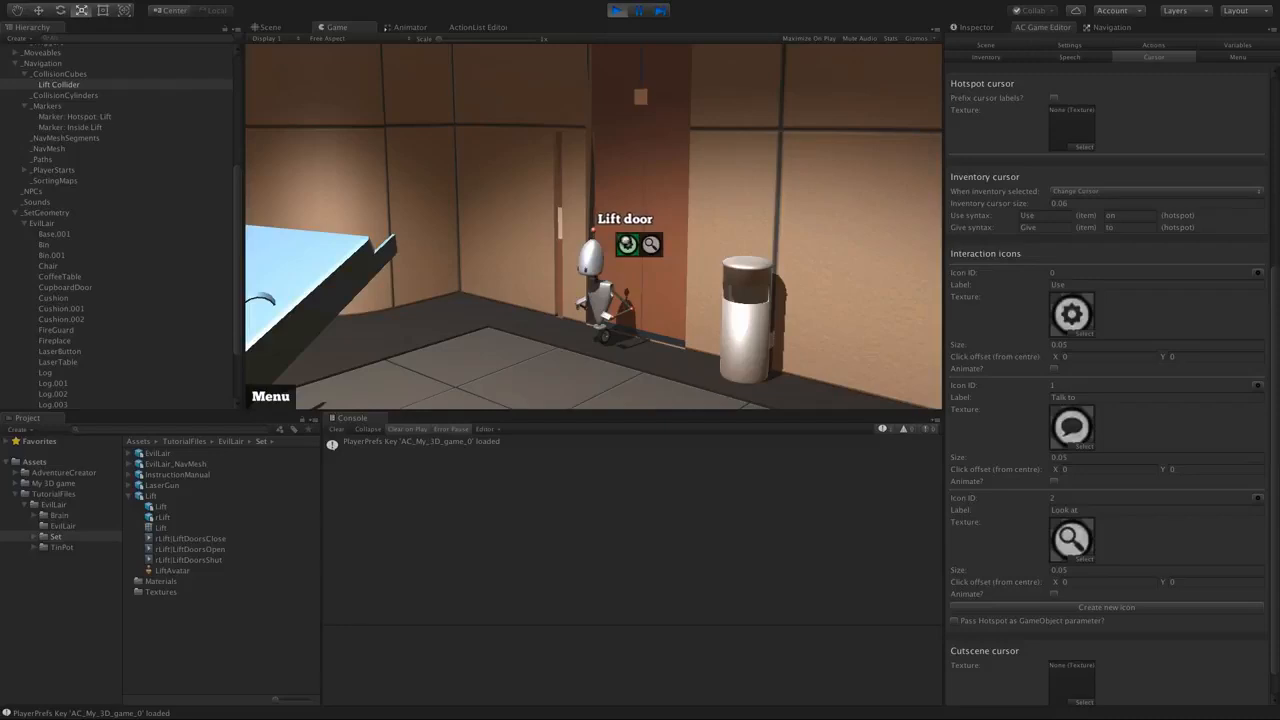
left_click(627, 244)
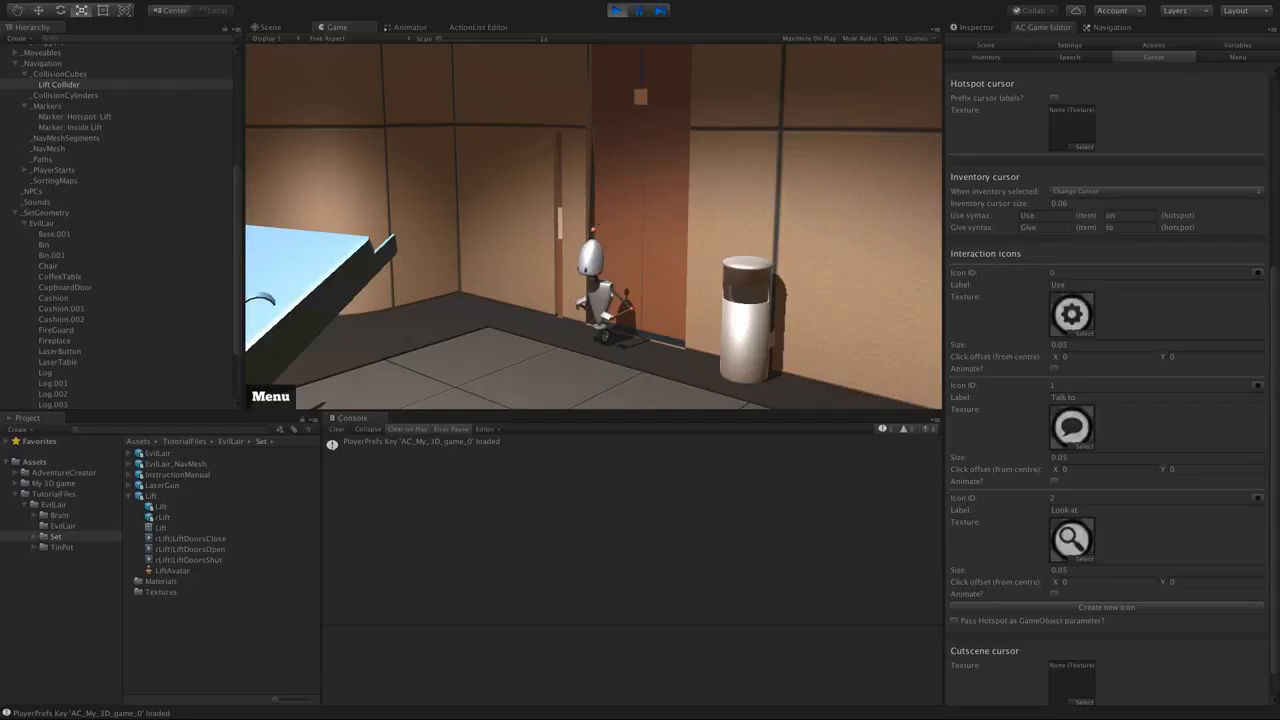
- Enable the hotspot cursor's "Prefix cursor labels?" option and try it on the lift door in the running game
scroll(1268, 390, "up", 3)
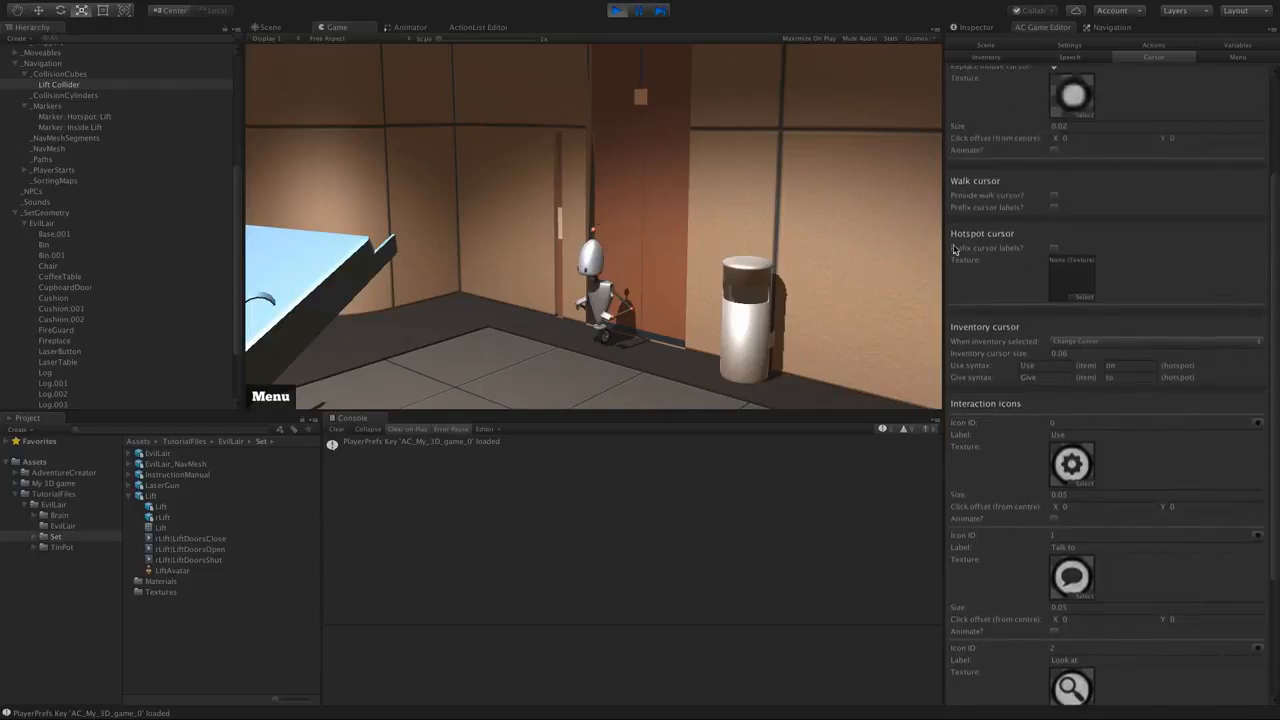
left_click(1054, 249)
left_click(659, 237)
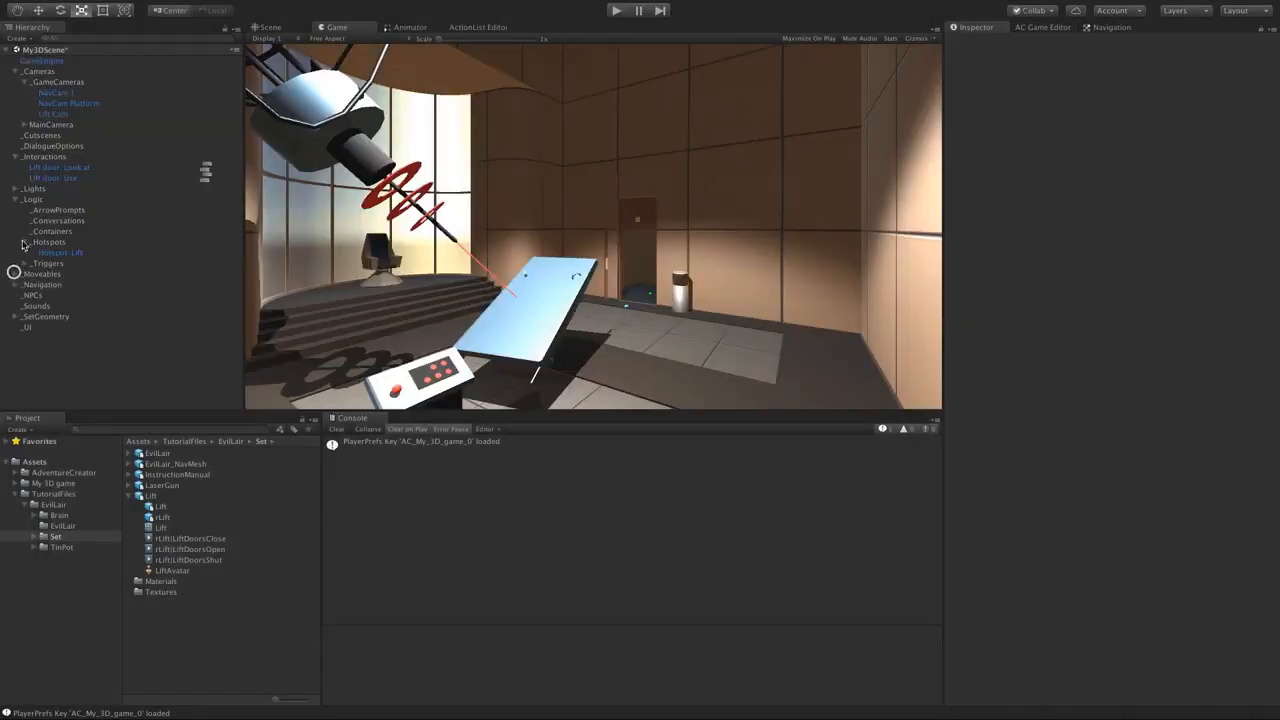
- Create an Animator Controller named LaserController in the My 3D game folder
left_click(16, 285)
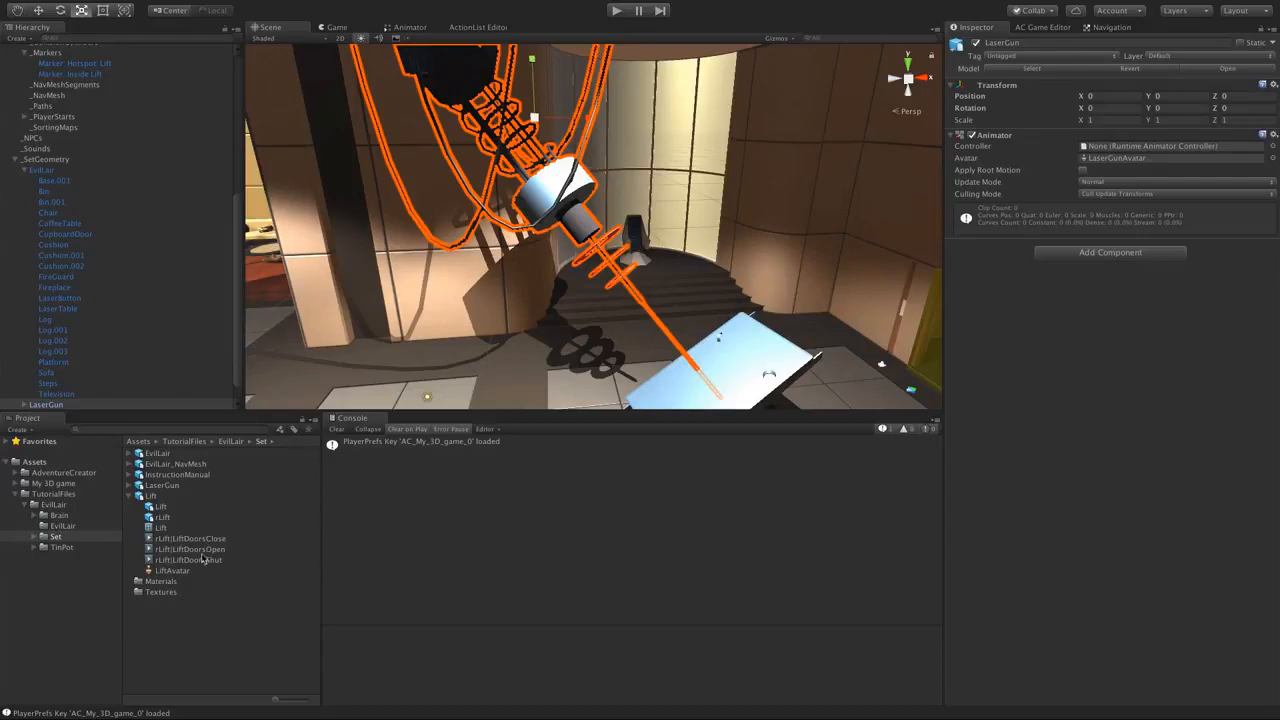
left_click(53, 483)
right_click(218, 552)
mouse_move(252, 464)
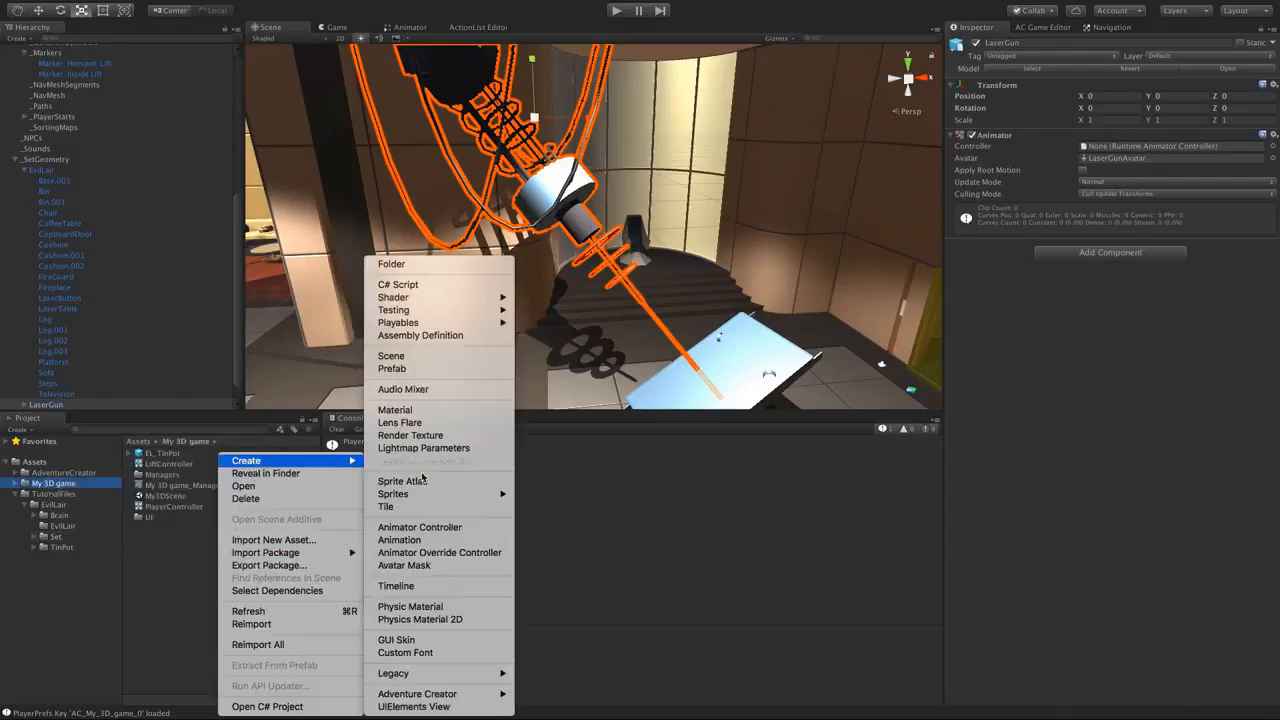
left_click(420, 527)
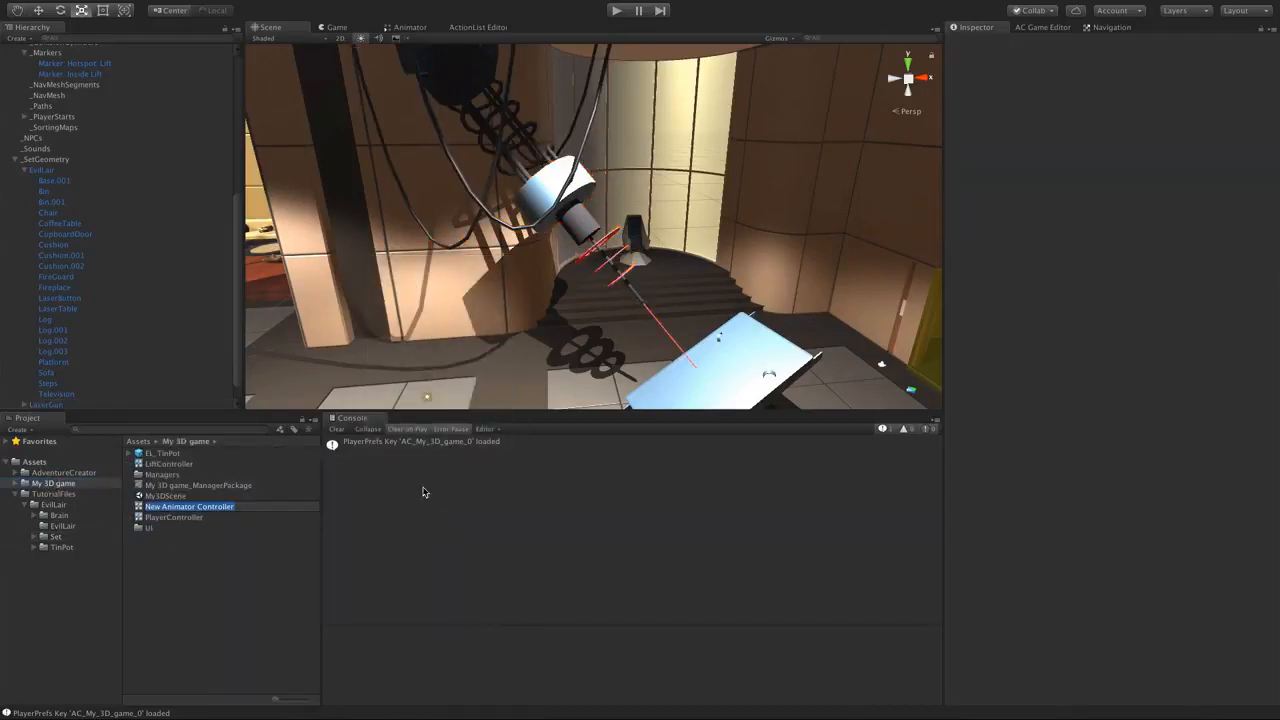
type("LaserController")
key("Return")
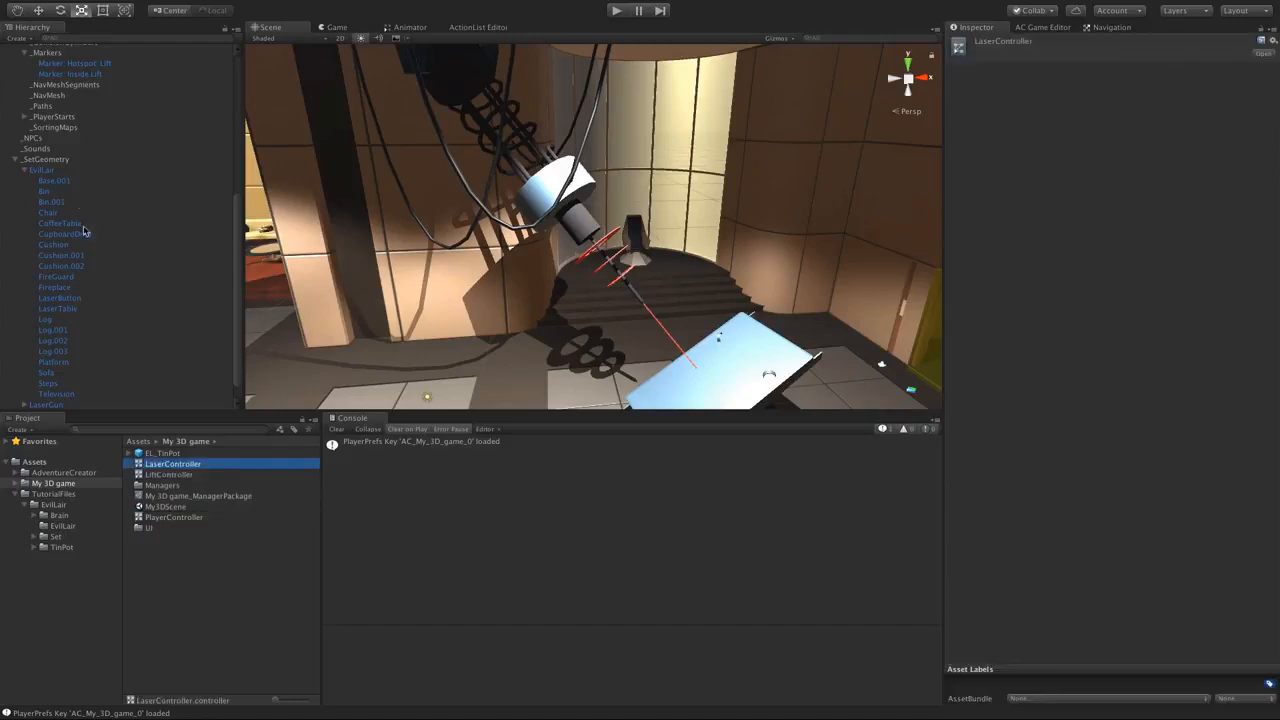
- Assign LaserController to the LaserGun object's Animator and open the controller's state graph
left_click(17, 170)
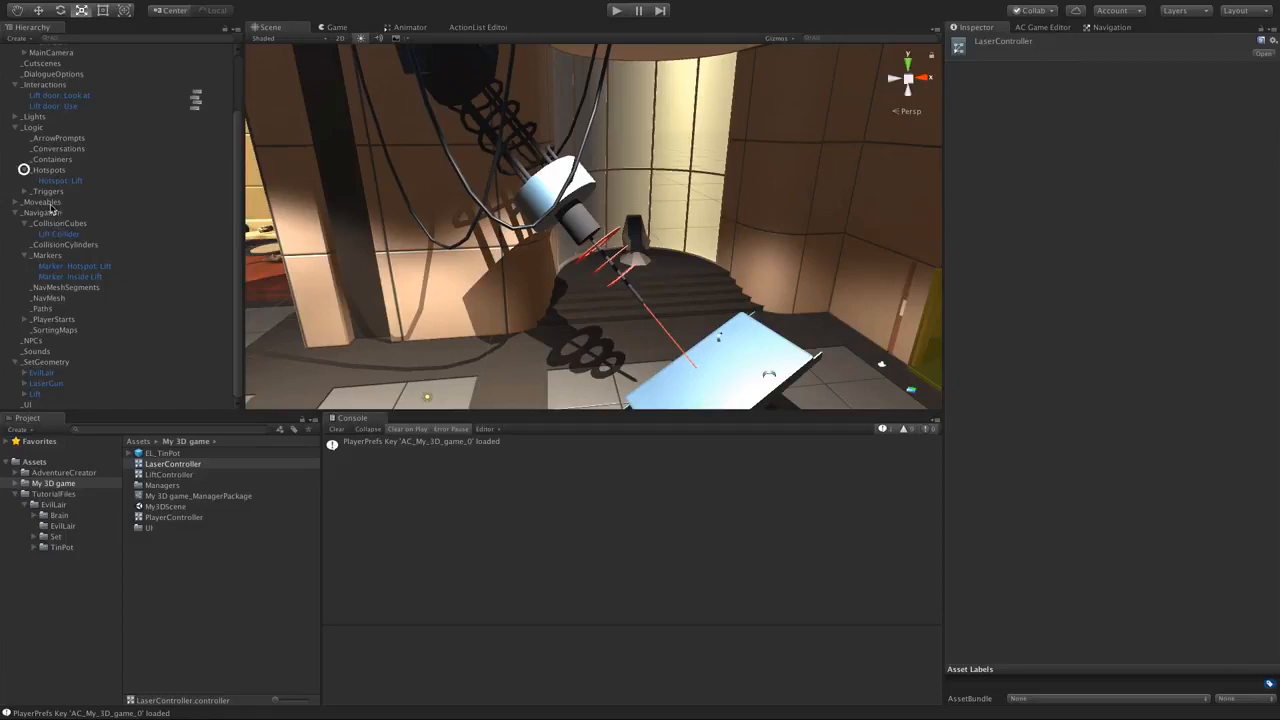
left_click(42, 383)
left_click_drag(172, 466, 1150, 147)
double_click(1117, 147)
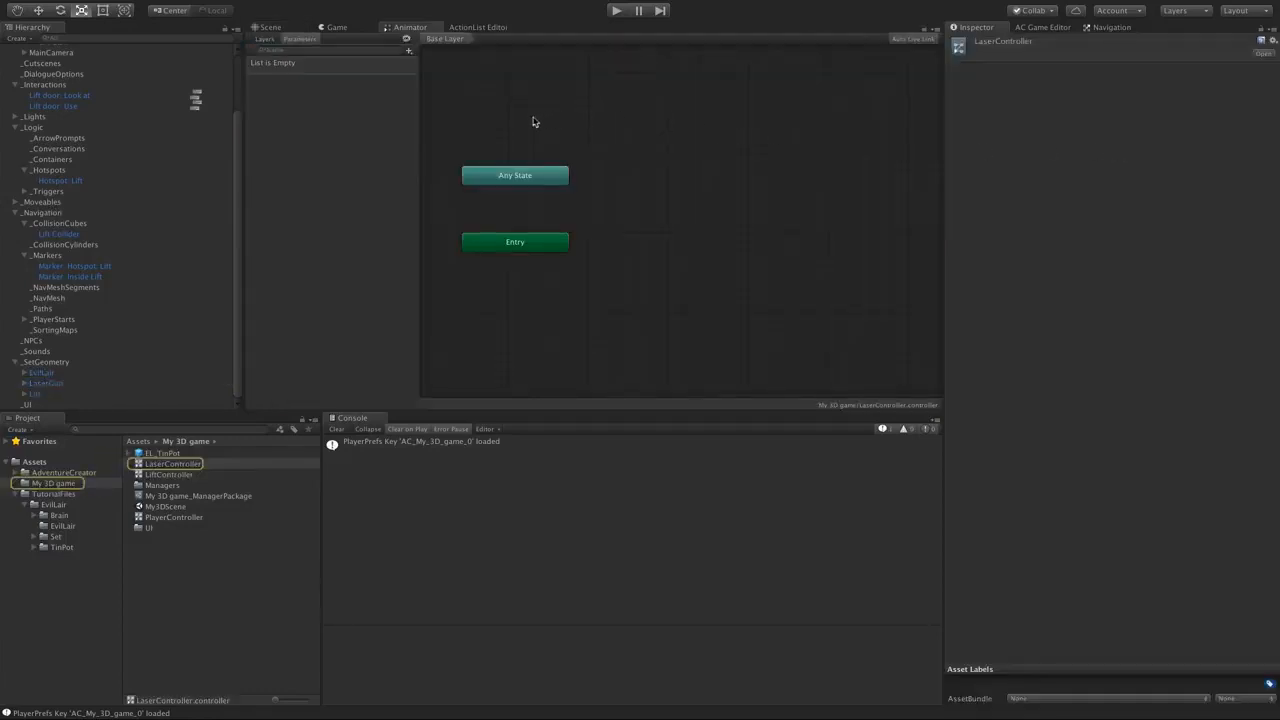
- Open the import settings of the LaserGun model in the EvilLair Set folder to view its animation clips
left_click(60, 526)
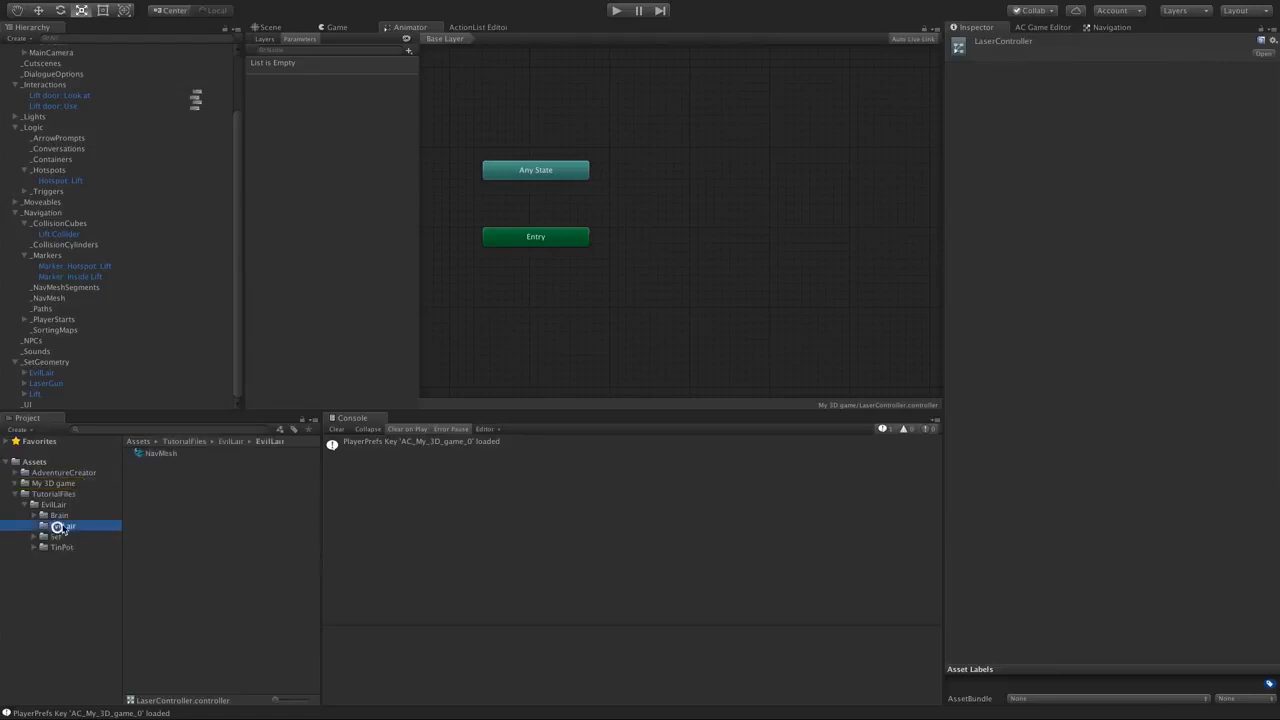
left_click(48, 505)
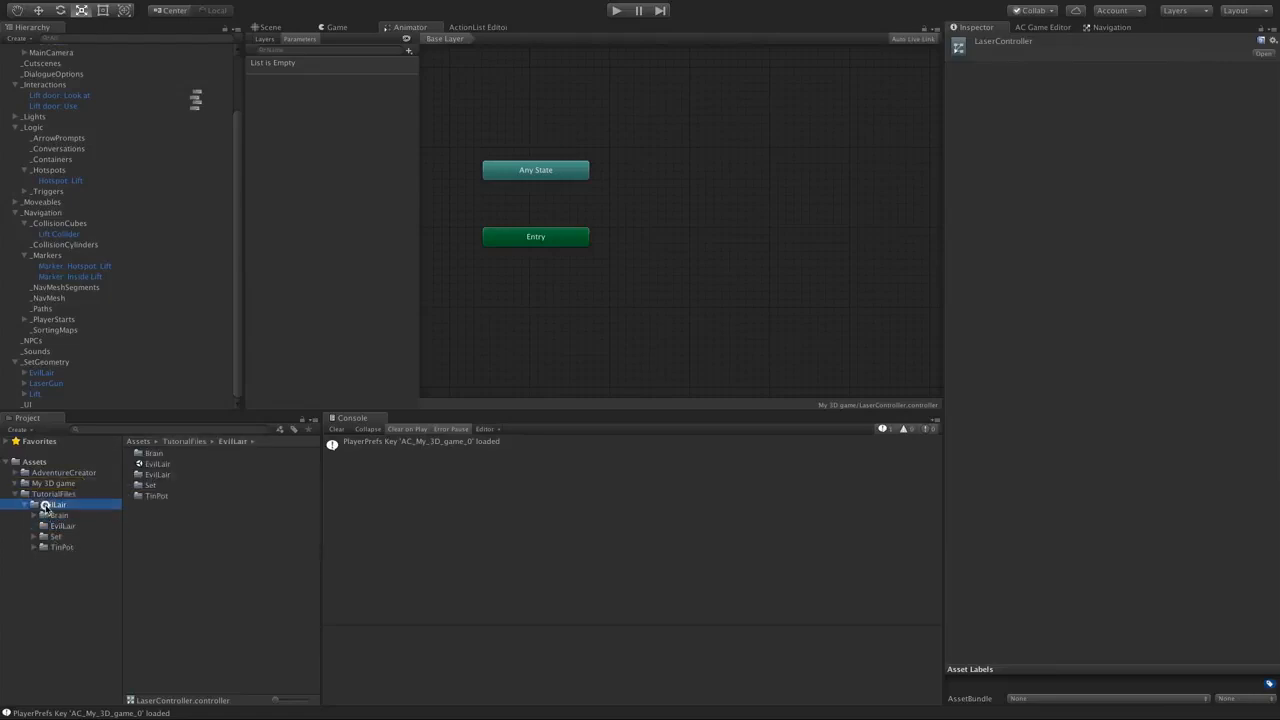
left_click(44, 537)
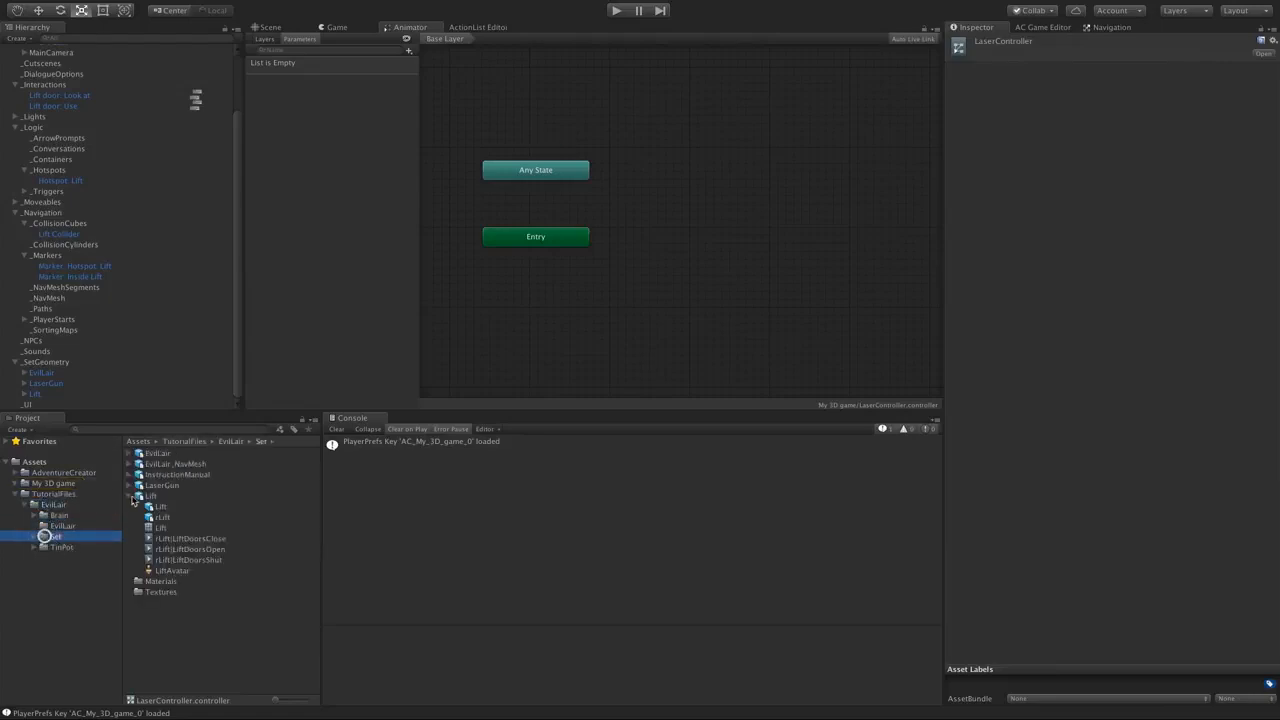
left_click(132, 496)
left_click(125, 485)
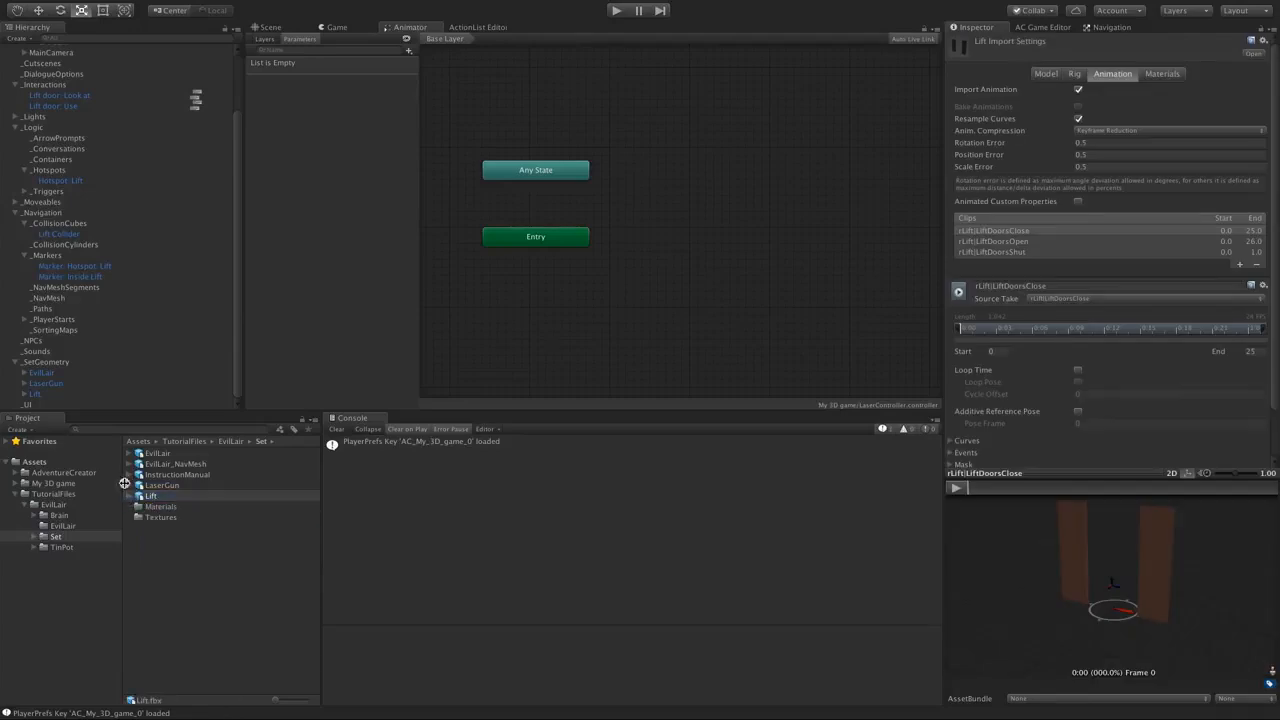
left_click(128, 485)
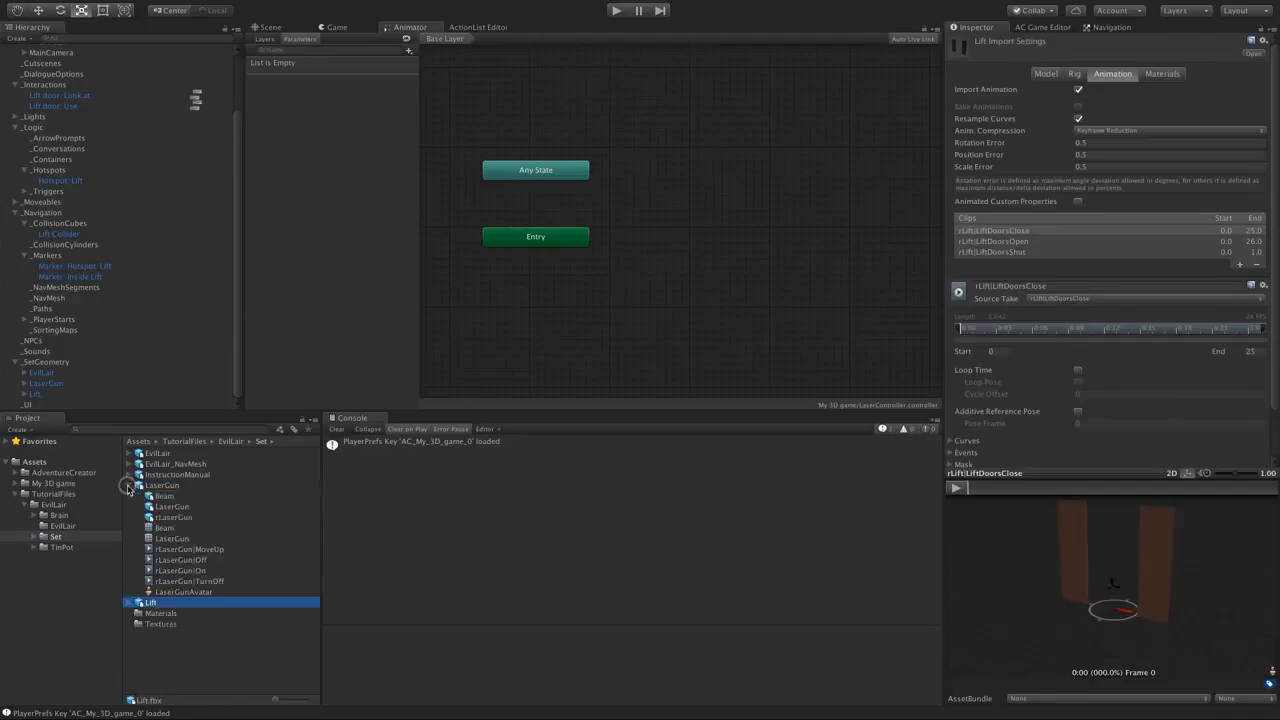
left_click(170, 550)
left_click(162, 486)
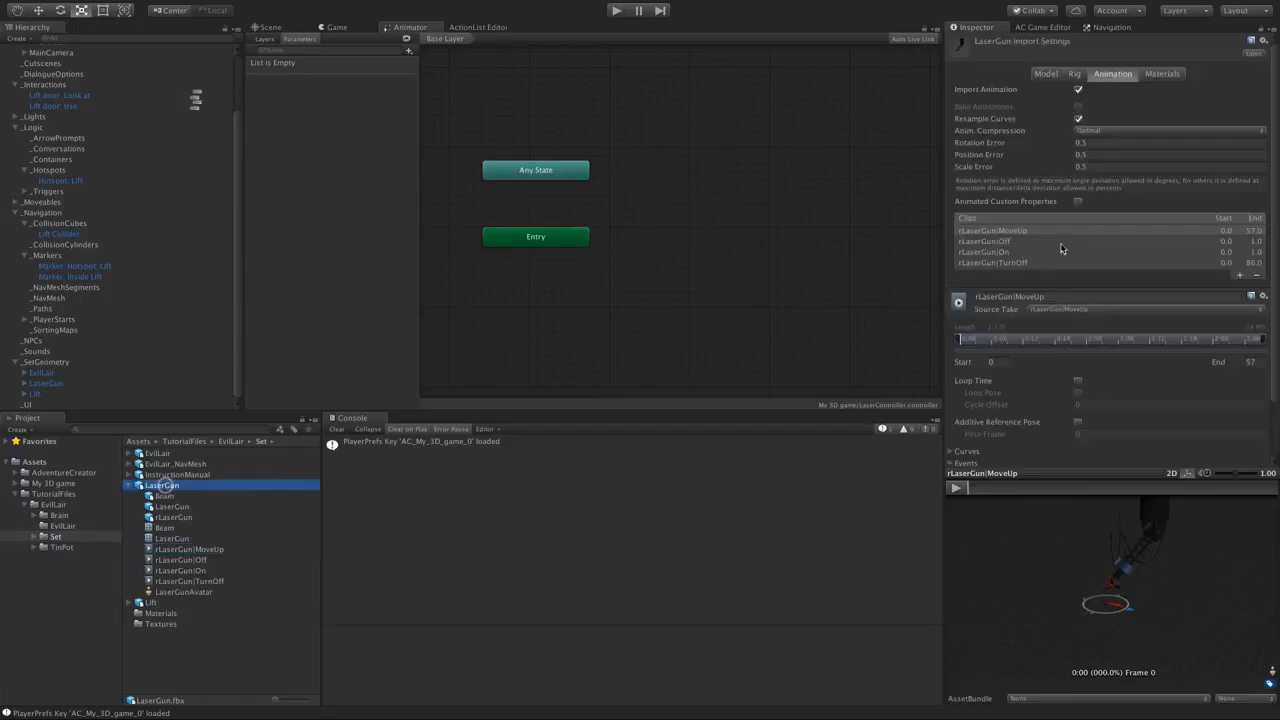
- Preview the LaserGun model's MoveUp, Off, On and TurnOff animation clips
left_click(957, 487)
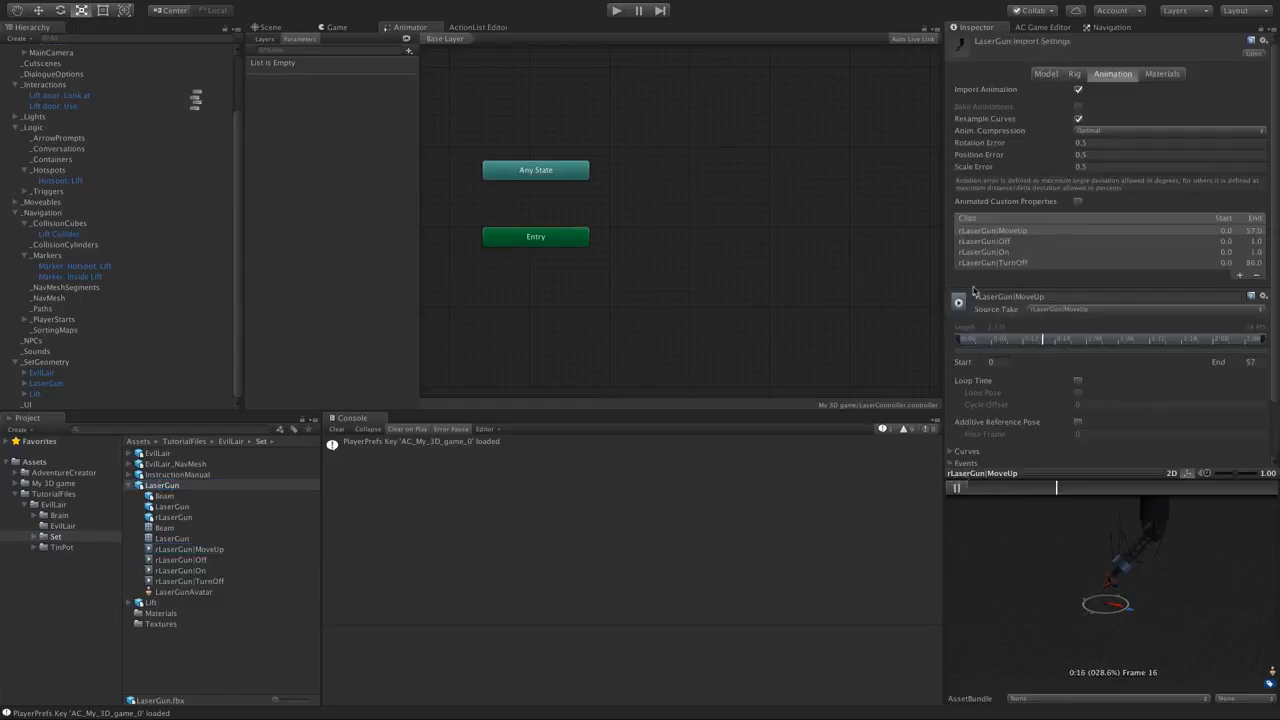
left_click(995, 241)
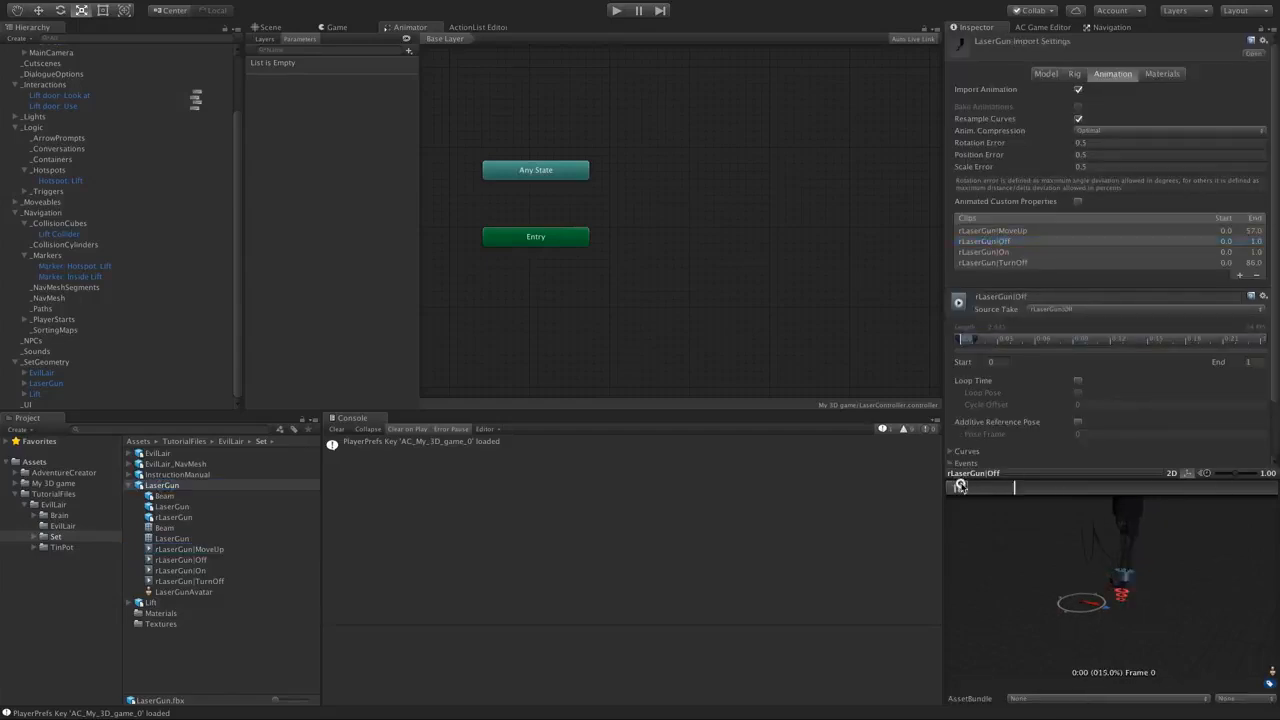
left_click(998, 253)
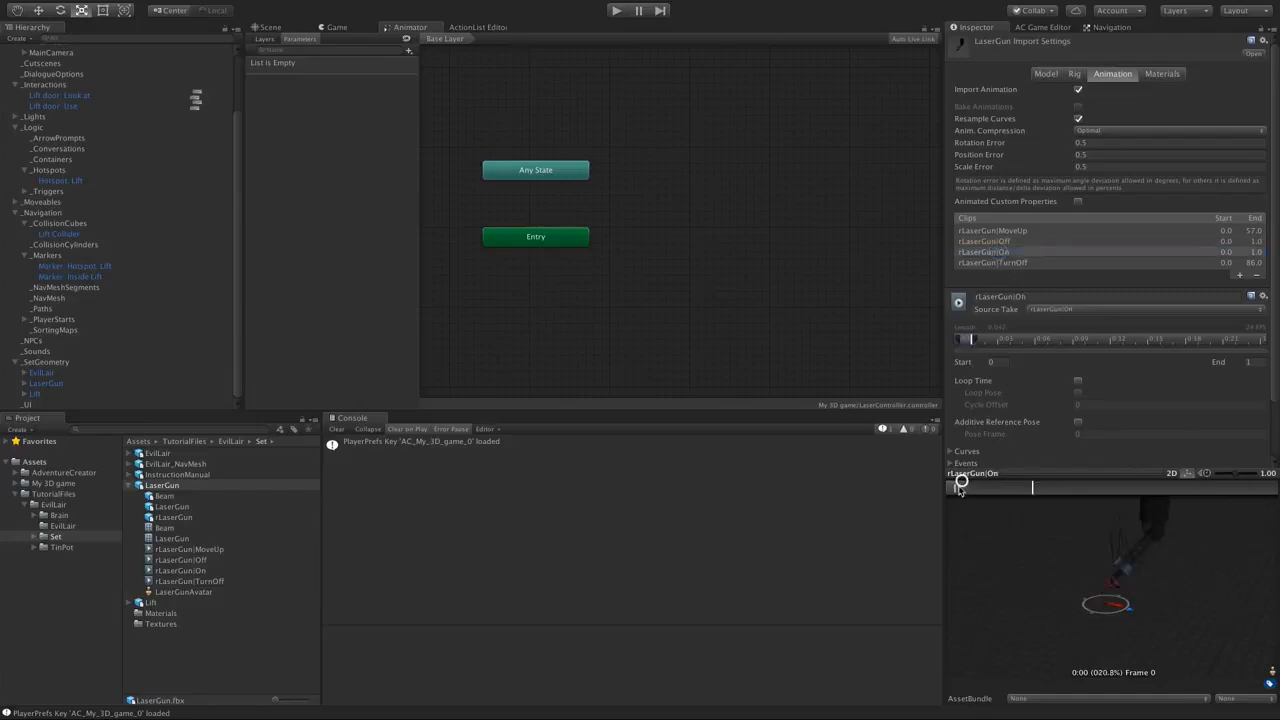
left_click(957, 487)
left_click(1014, 262)
left_click(957, 487)
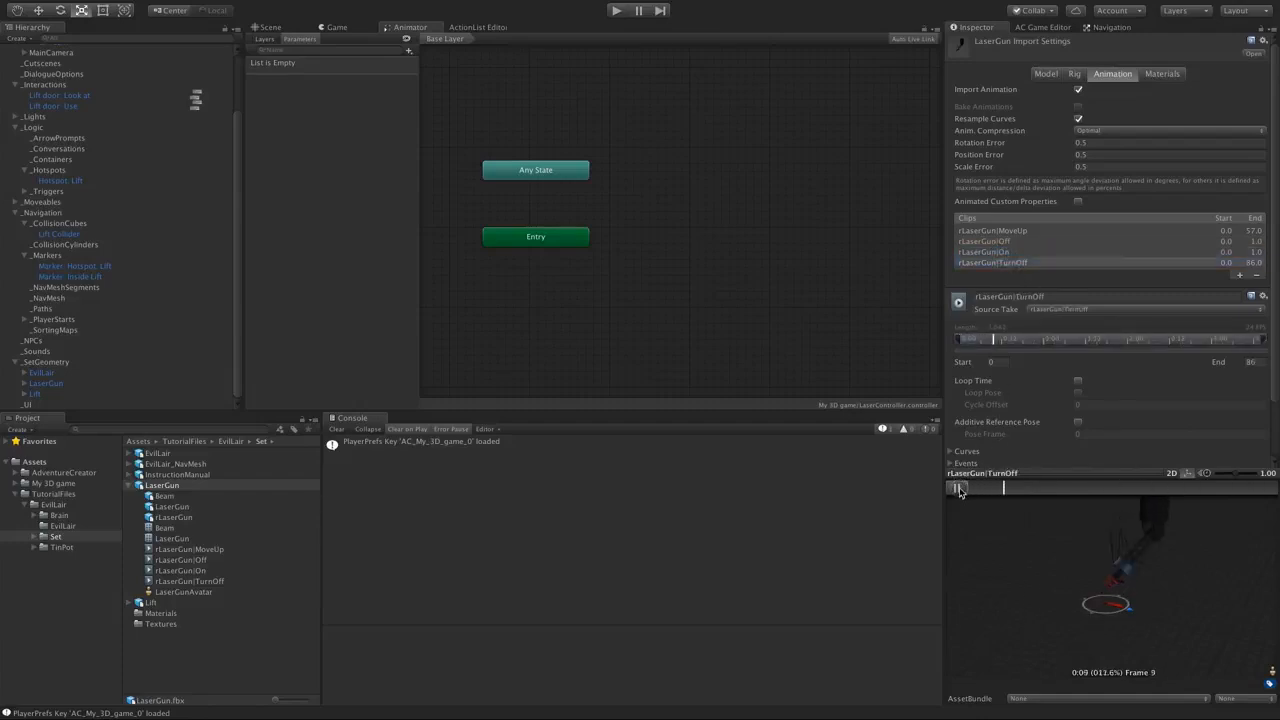
left_click(957, 488)
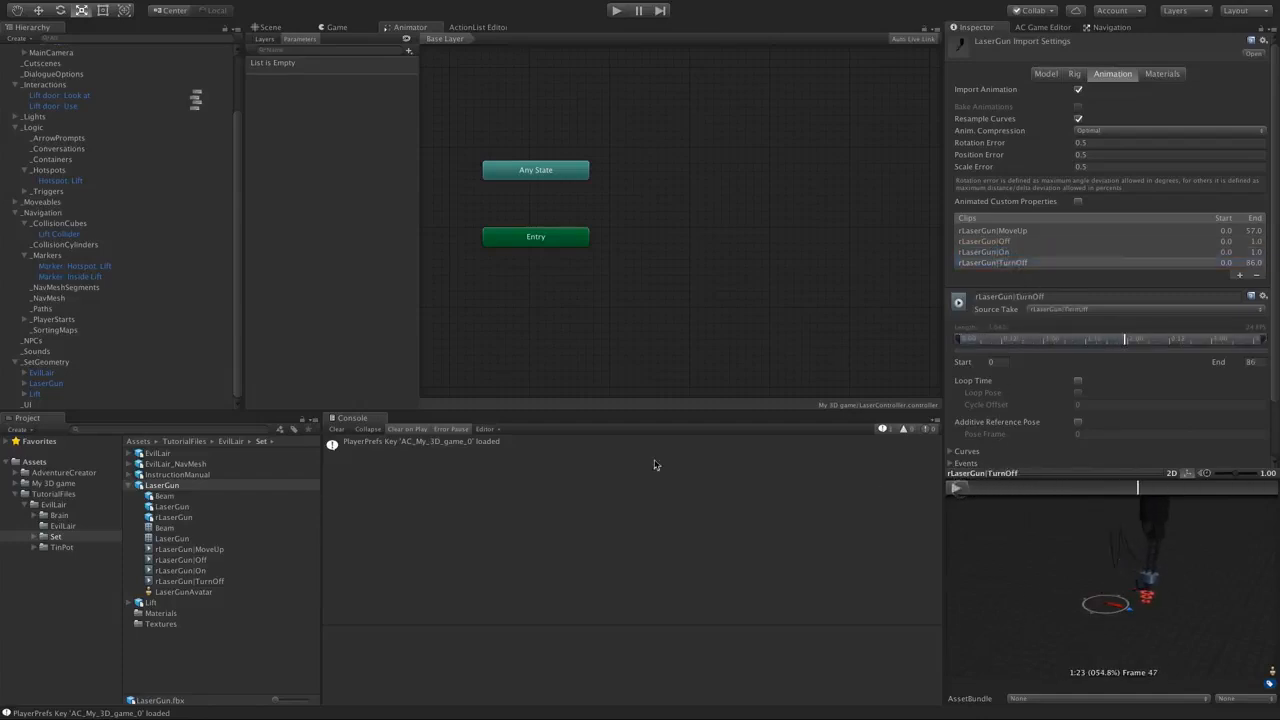
- Add the rLaserGun MoveUp, Off, On and TurnOff clips as states in LaserController
left_click(172, 549)
left_click(172, 580, "shift")
left_click_drag(170, 578, 712, 134)
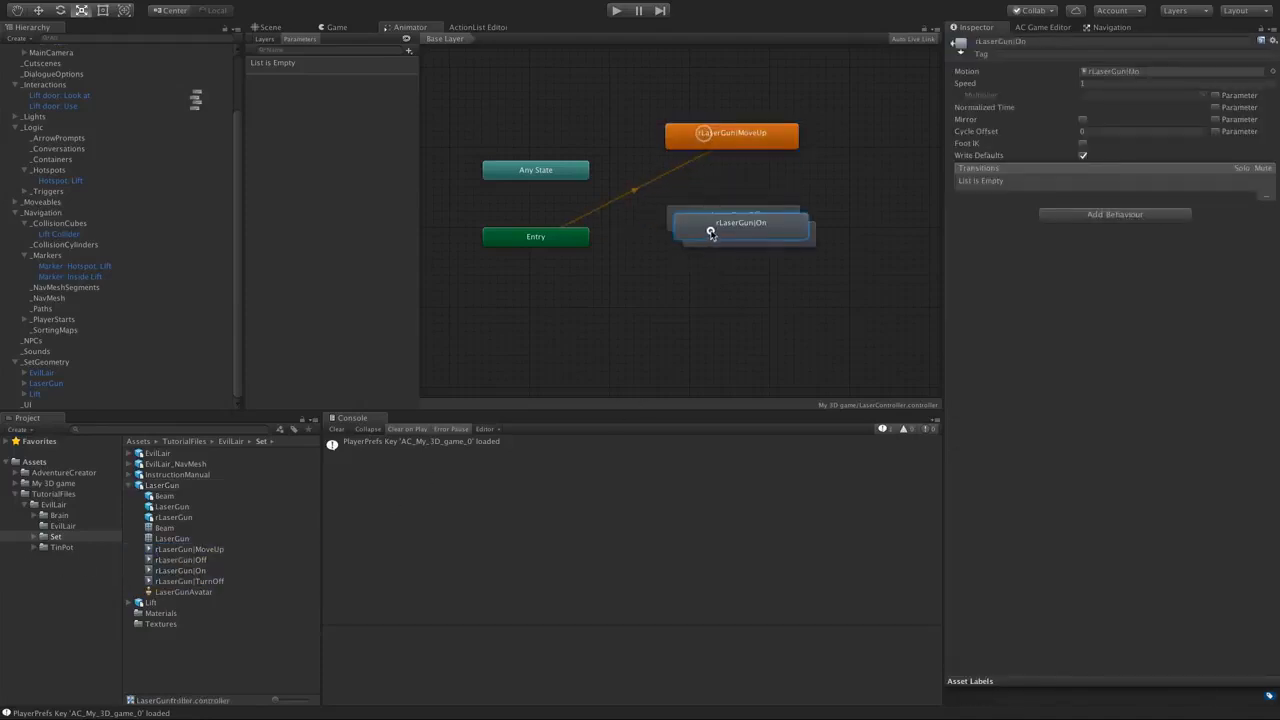
- Make rLaserGun|On the default state and arrange the four states in a column ordered On, MoveUp, Off, TurnOff
left_click_drag(711, 229, 706, 263)
right_click(729, 180)
left_click(750, 191)
mouse_move(748, 180)
left_mouse_down()
mouse_move(746, 112)
mouse_move(740, 162)
left_mouse_up()
left_click_drag(740, 214, 740, 204)
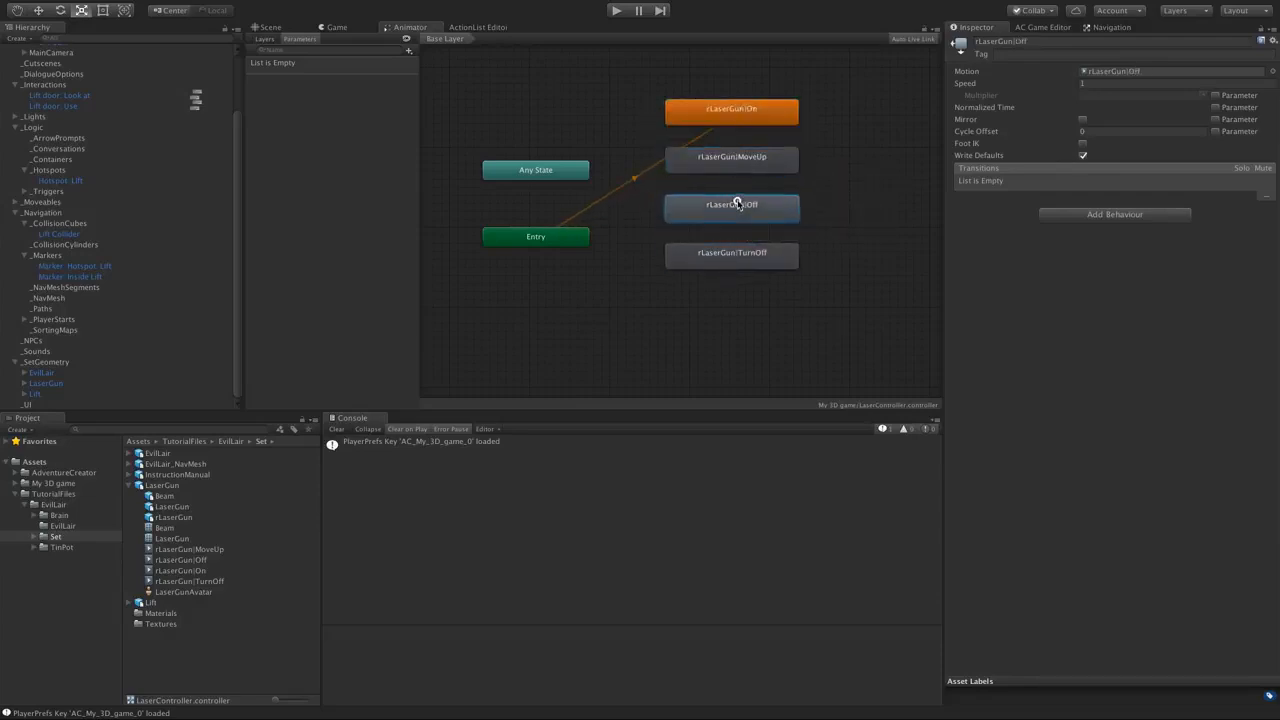
left_click(733, 255)
- Add an Int parameter named State to LaserController
left_click(409, 51)
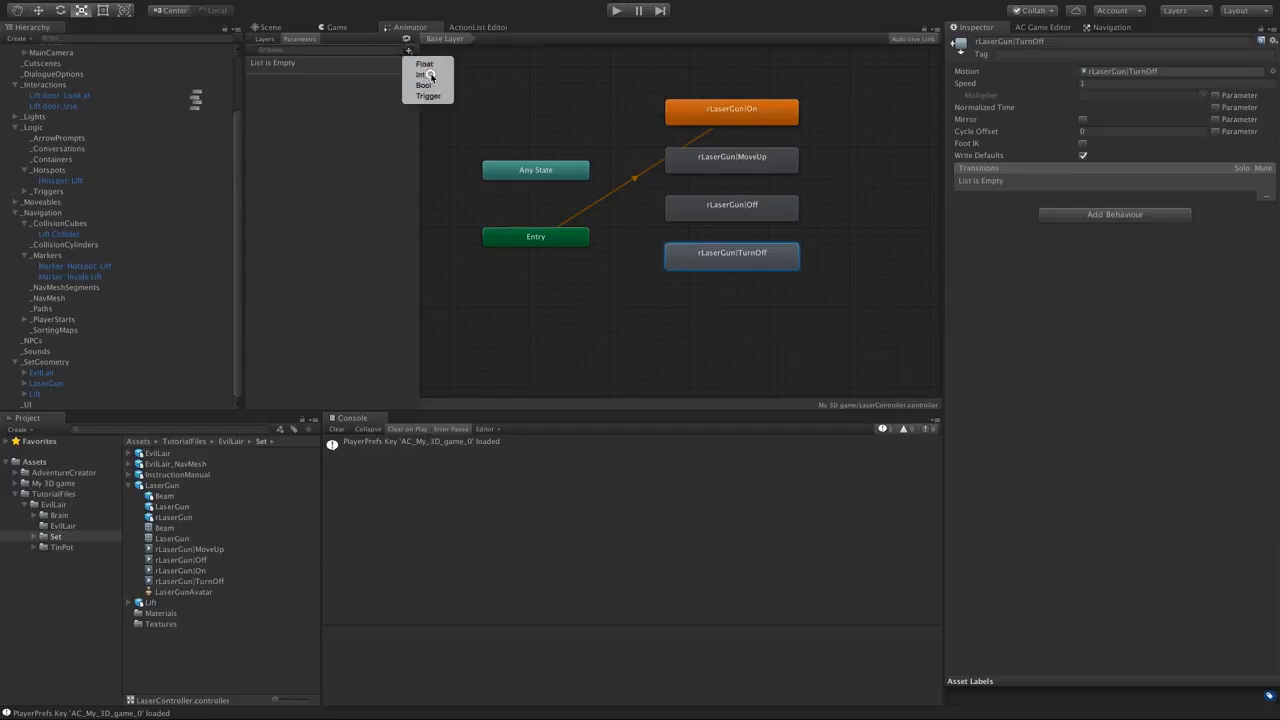
left_click(430, 77)
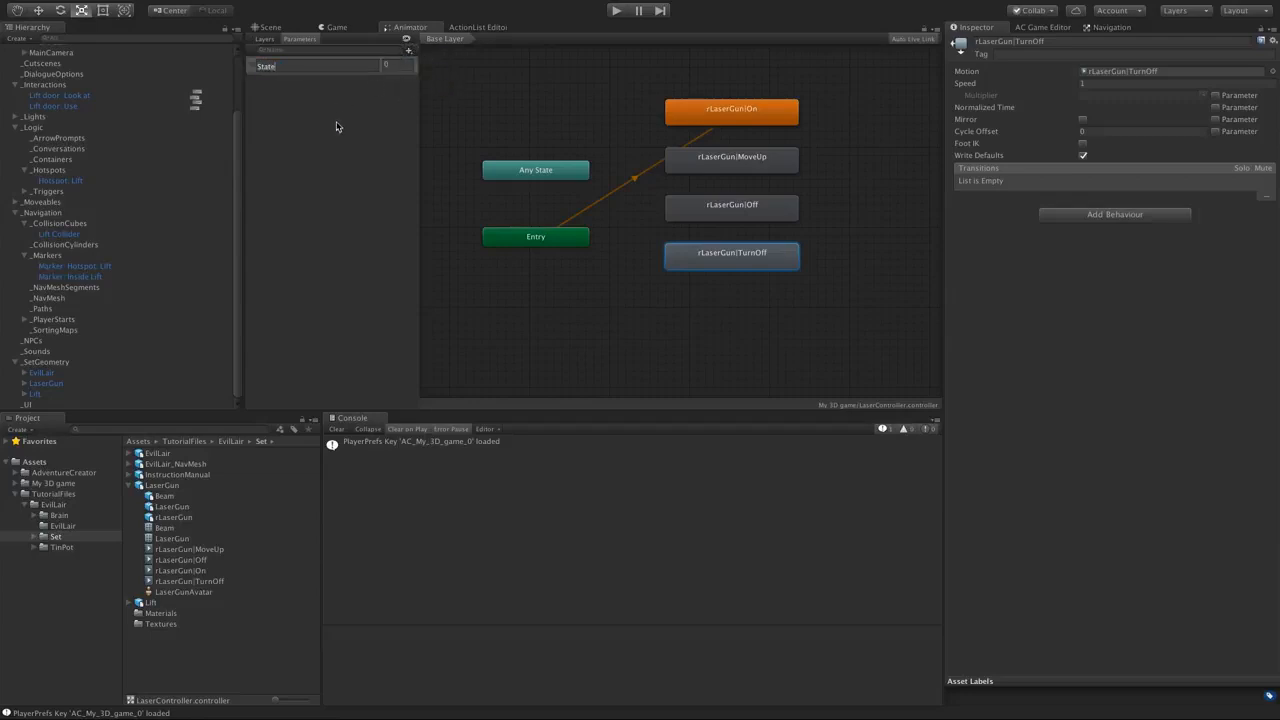
key("Return")
- Create transitions from Any State to each of the rLaserGun On, MoveUp, Off and TurnOff states
right_click(576, 176)
left_click(615, 181)
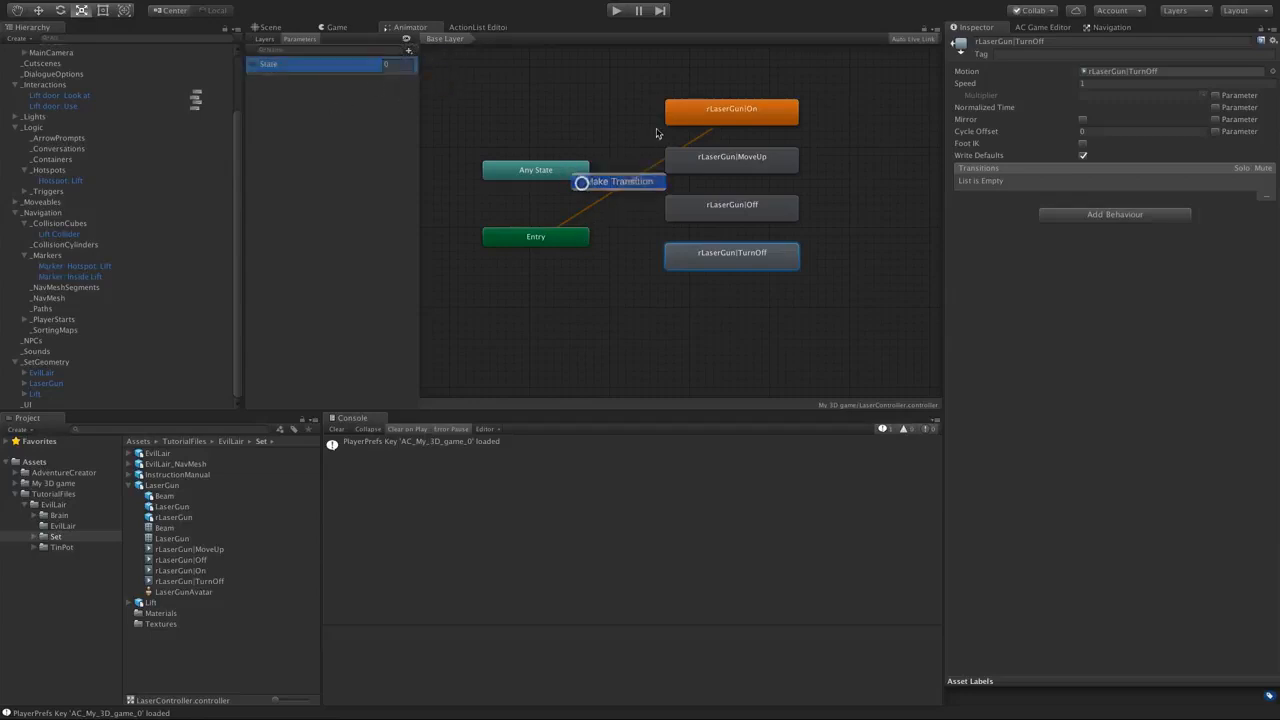
left_click(677, 112)
right_click(530, 172)
left_click(566, 177)
left_click(712, 163)
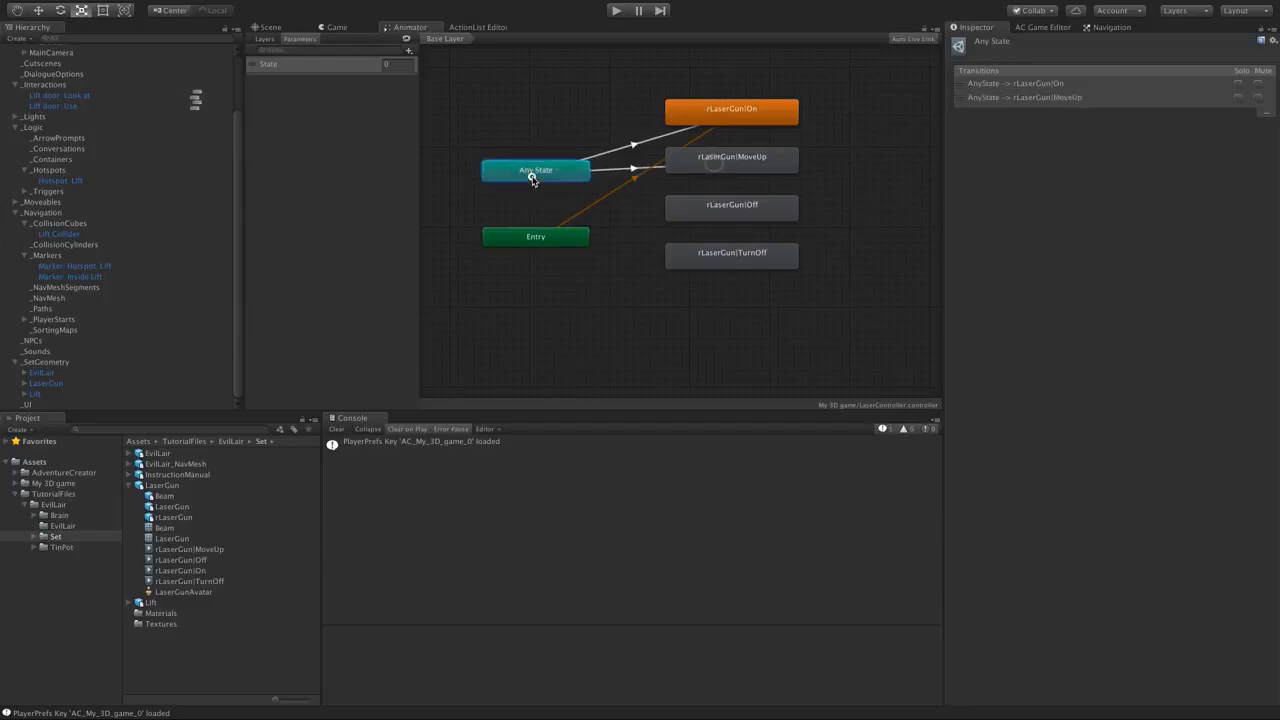
right_click(532, 178)
left_click(580, 183)
left_click(686, 209)
right_click(568, 177)
left_click(615, 184)
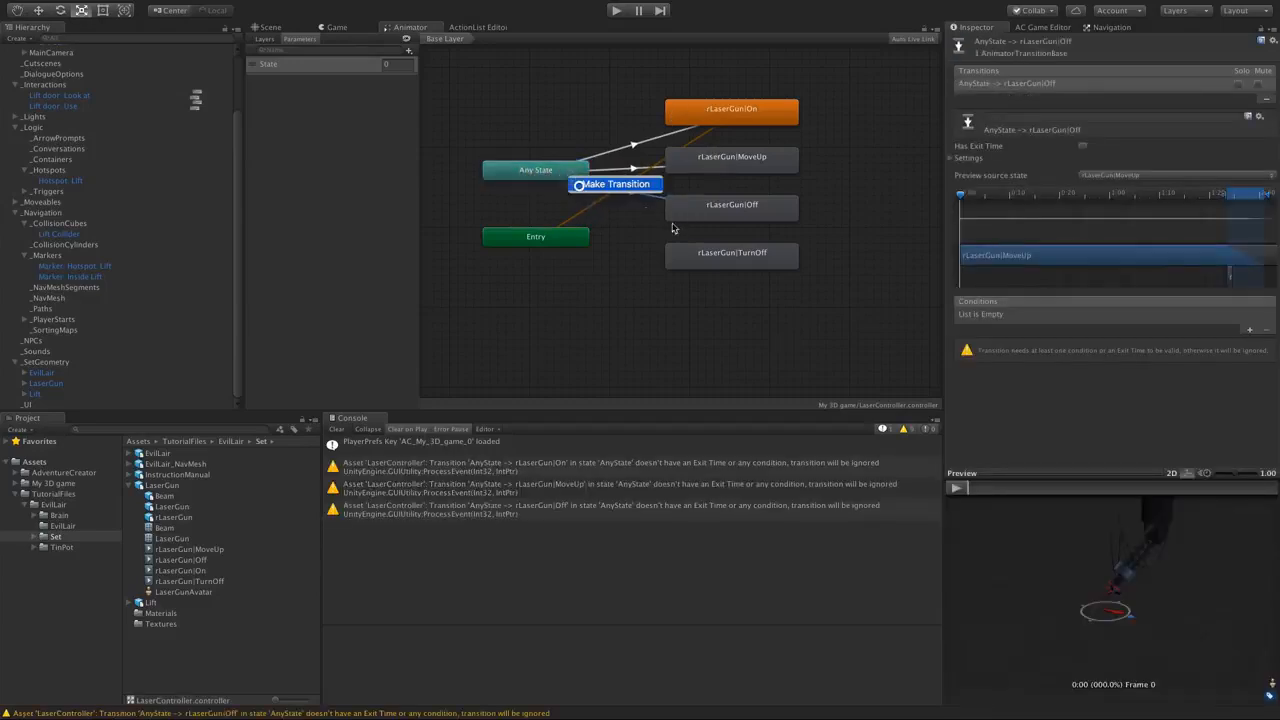
left_click(706, 256)
- Give the Any State to rLaserGun|On transition the condition State Equals 0
left_click(636, 146)
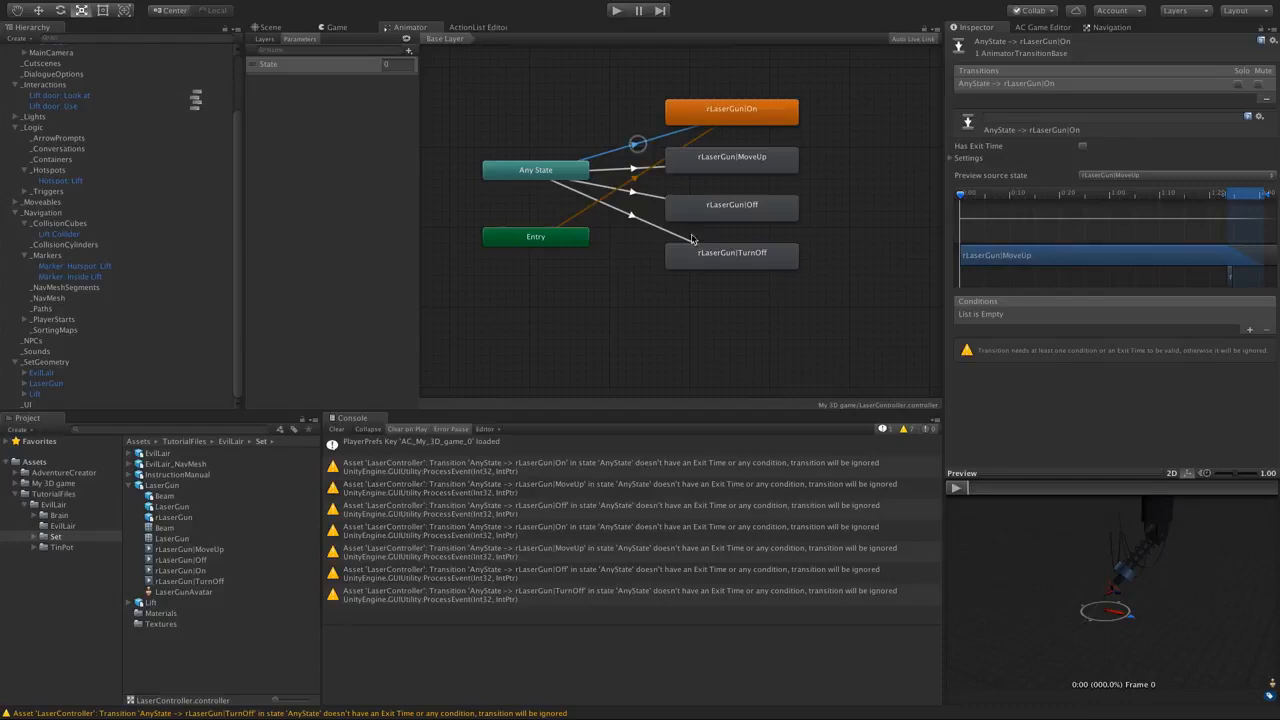
left_click(1249, 328)
left_click(1140, 315)
left_click(1143, 338)
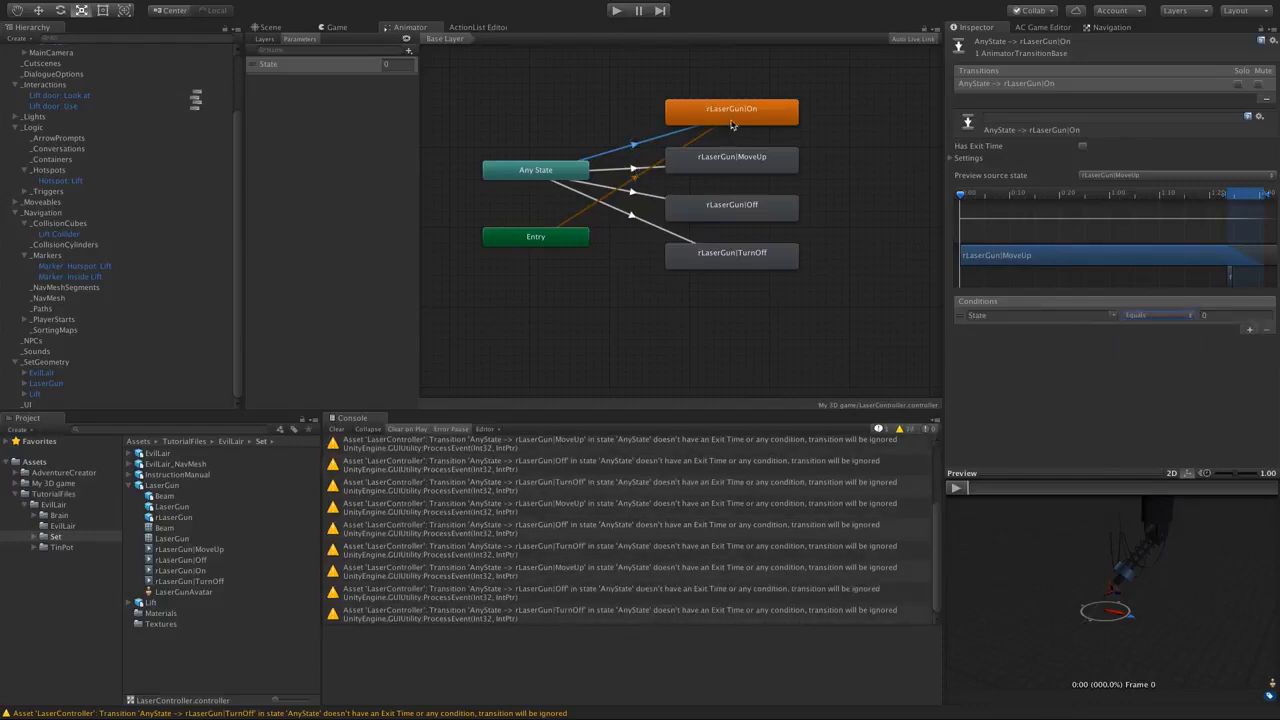
- Give the Any State to rLaserGun|MoveUp transition the condition State Equals 1
left_click(632, 169)
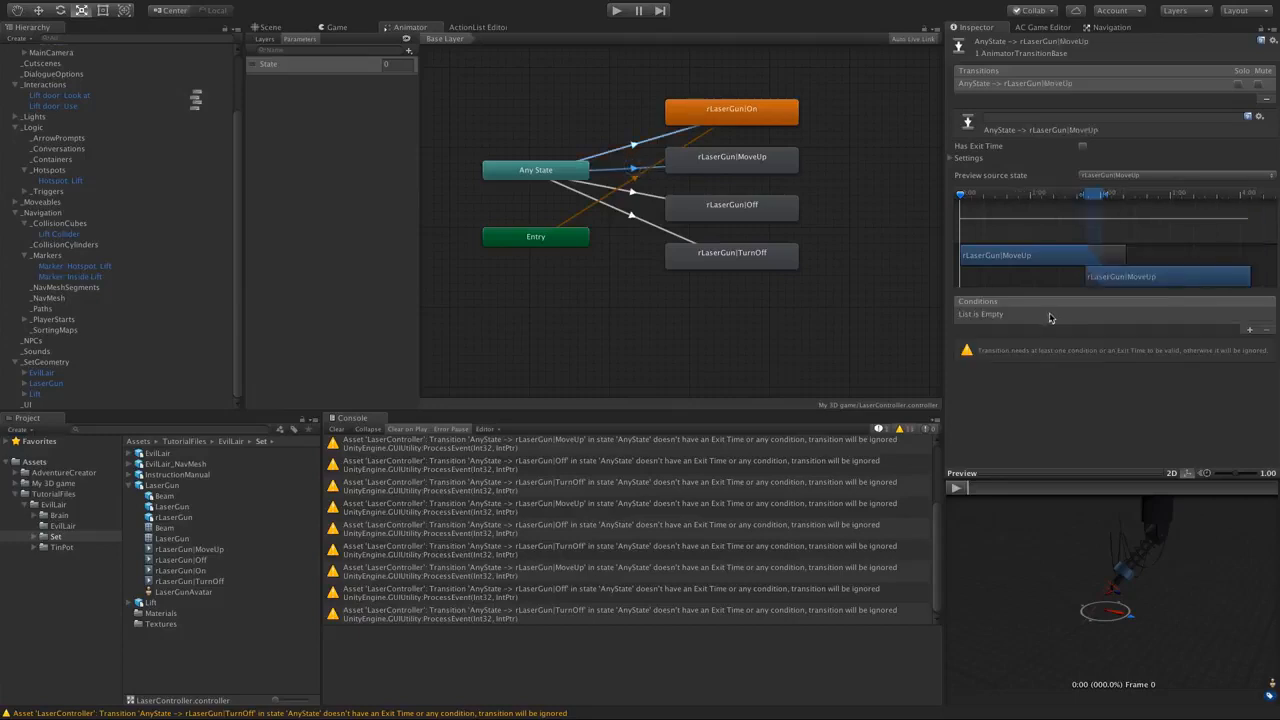
left_click(1247, 329)
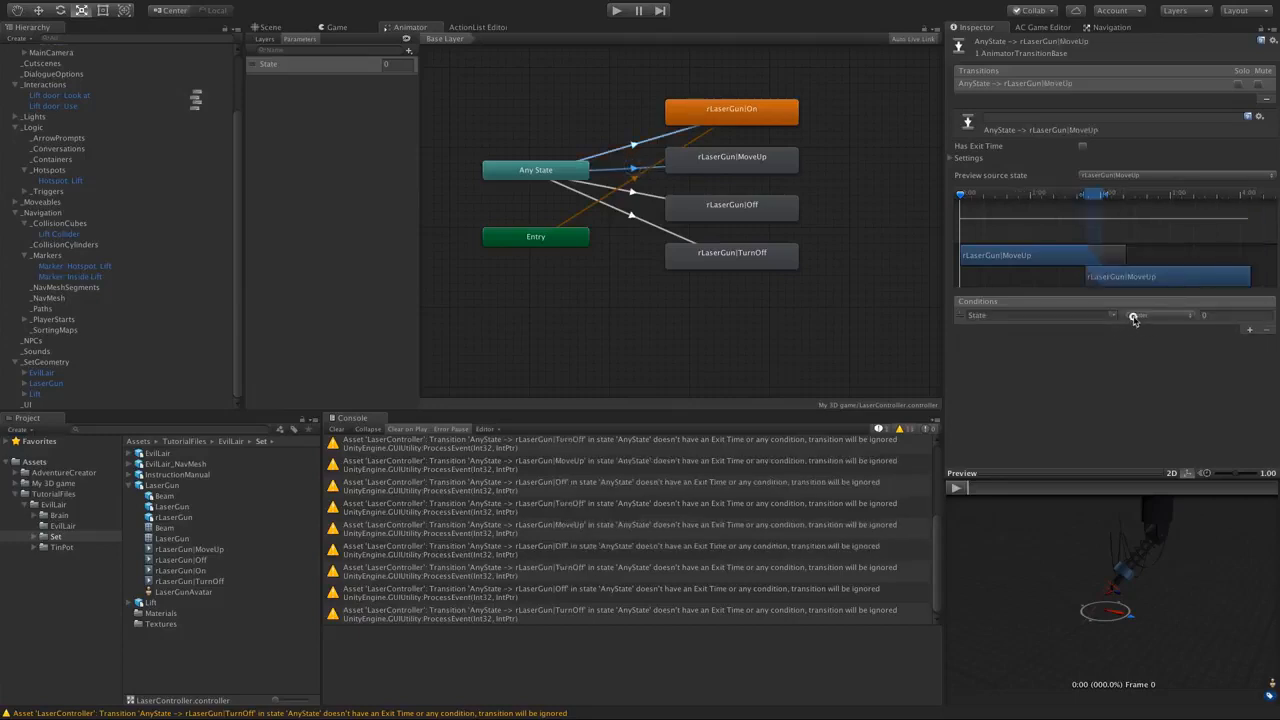
left_click(1133, 318)
left_click(1143, 338)
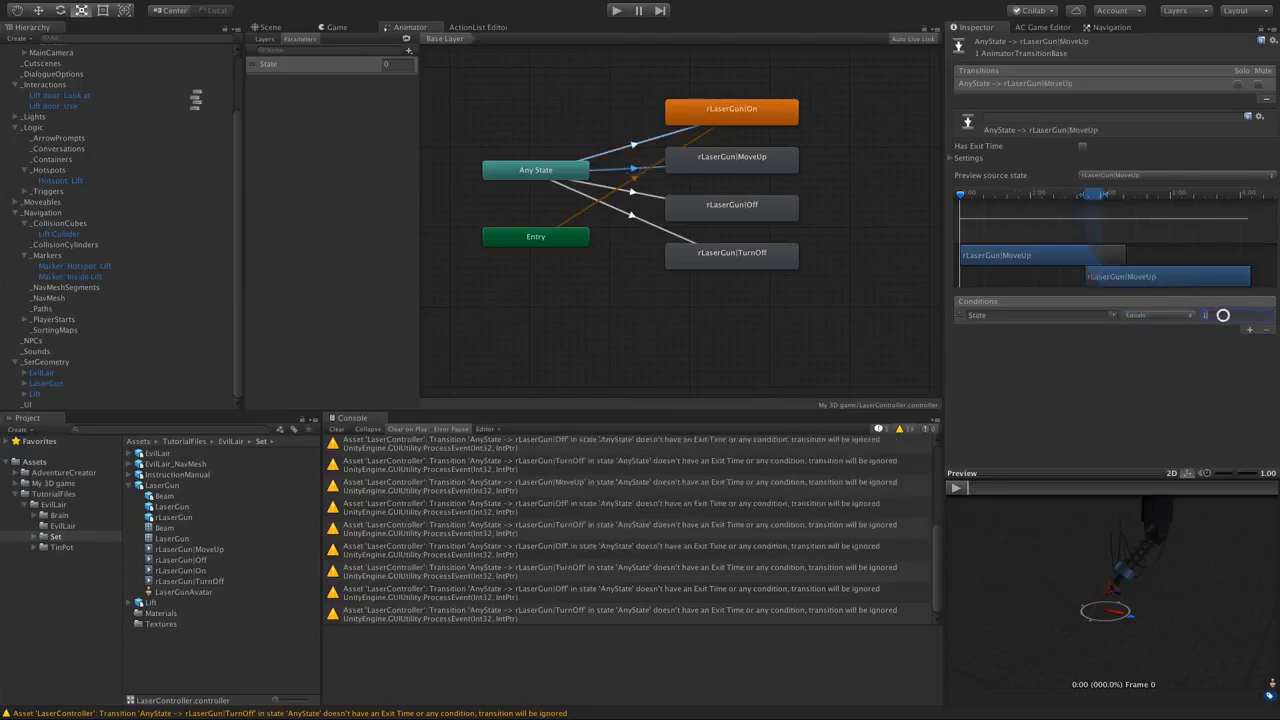
left_click(1223, 315)
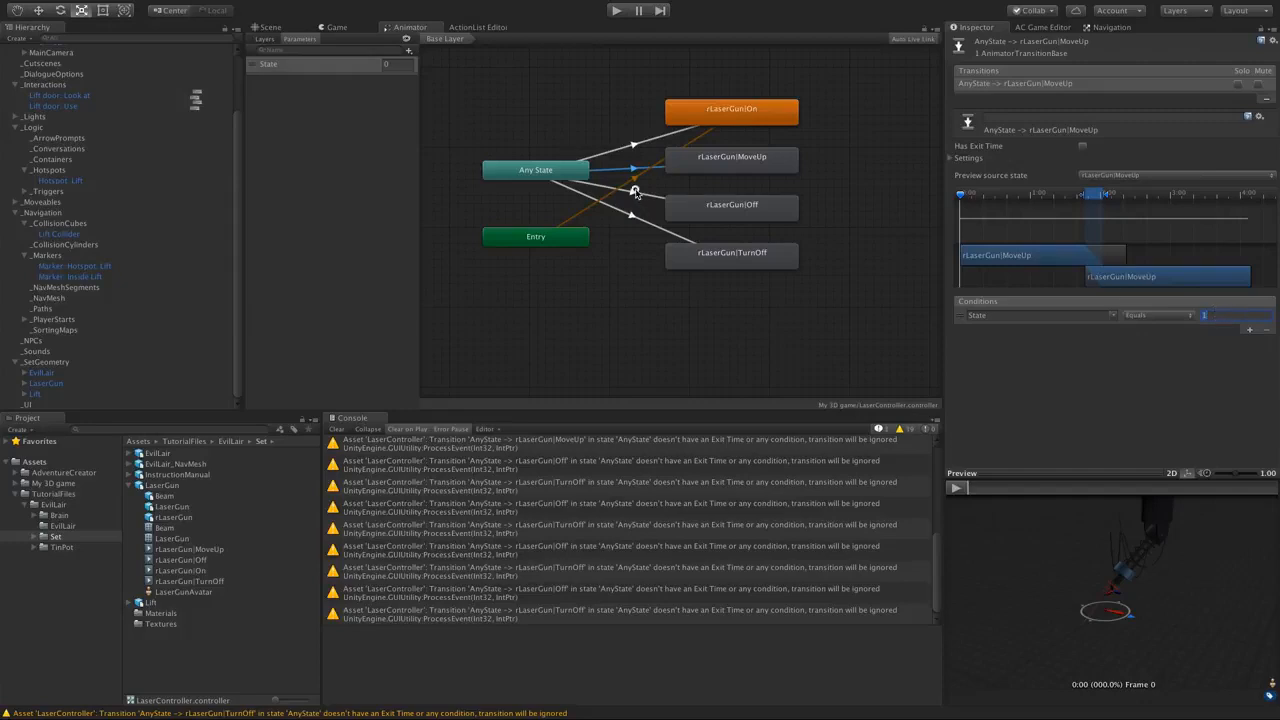
- Give the Any State to rLaserGun|Off transition the condition State Equals 2
left_click(634, 191)
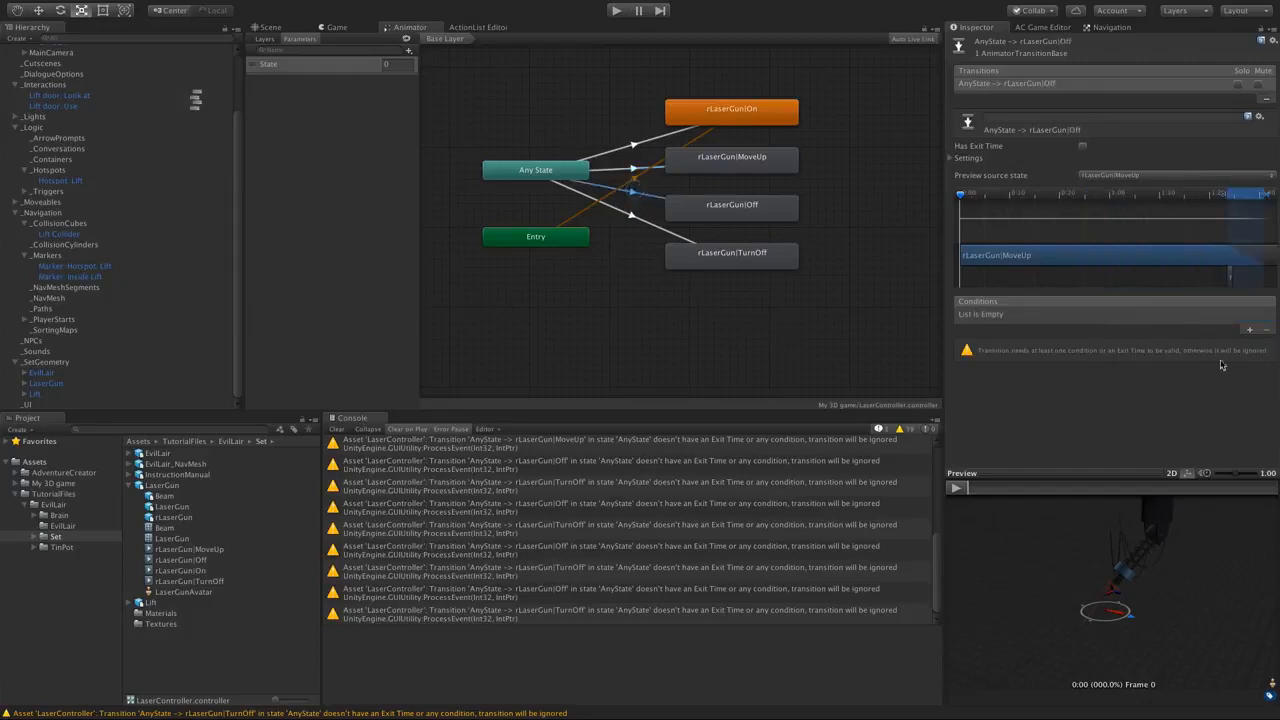
left_click(1248, 330)
left_click(1135, 316)
left_click(1140, 339)
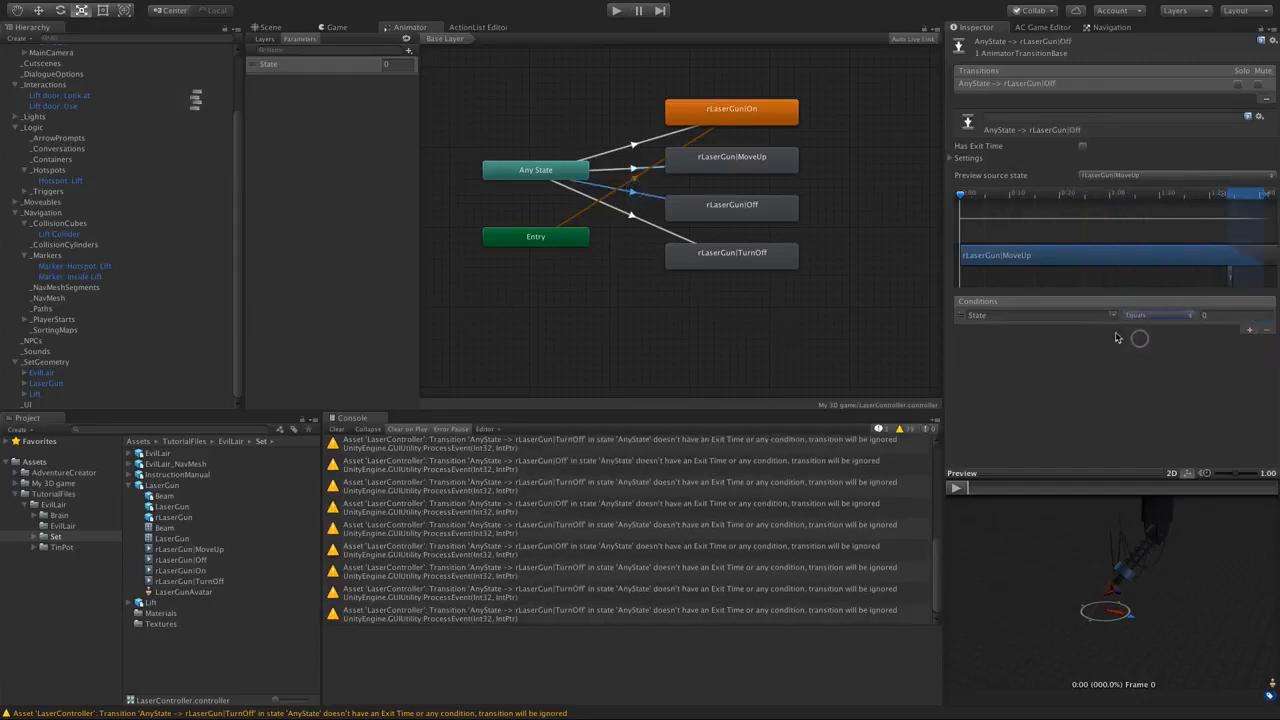
left_click(1213, 315)
type("2")
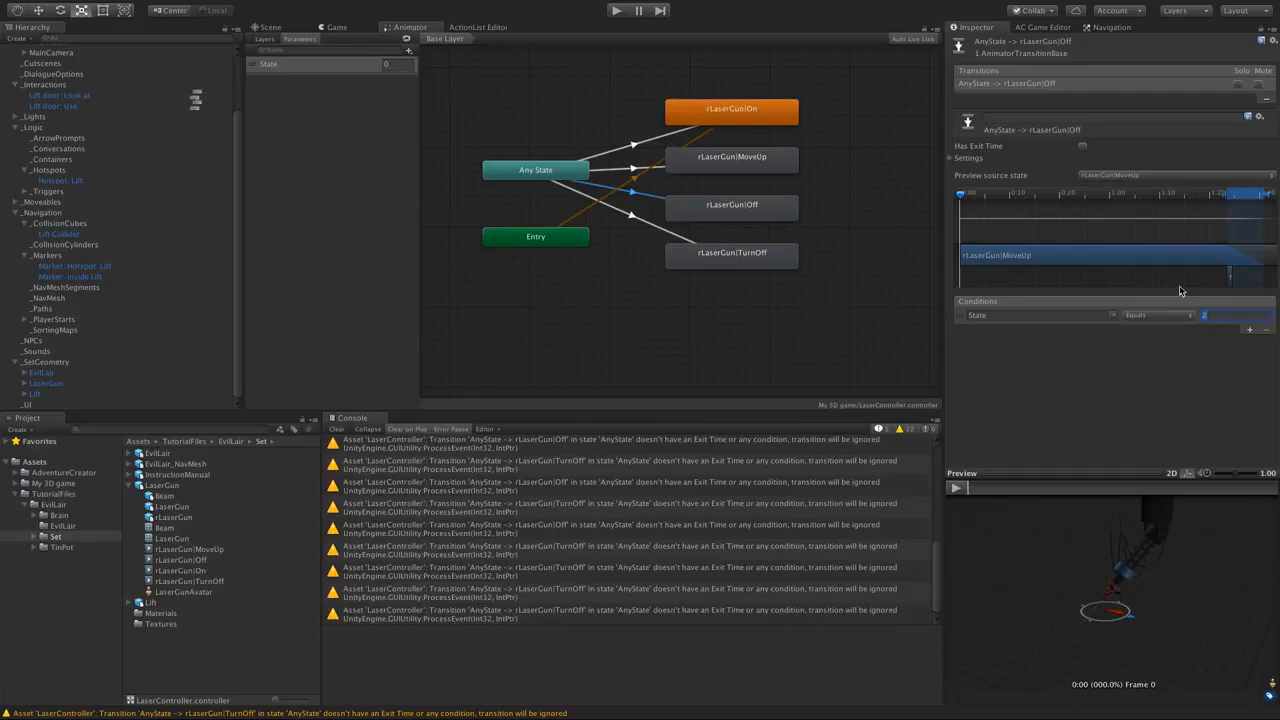
- Give the Any State to rLaserGun|TurnOff transition the condition State Equals 3
left_click(636, 214)
left_click(1248, 330)
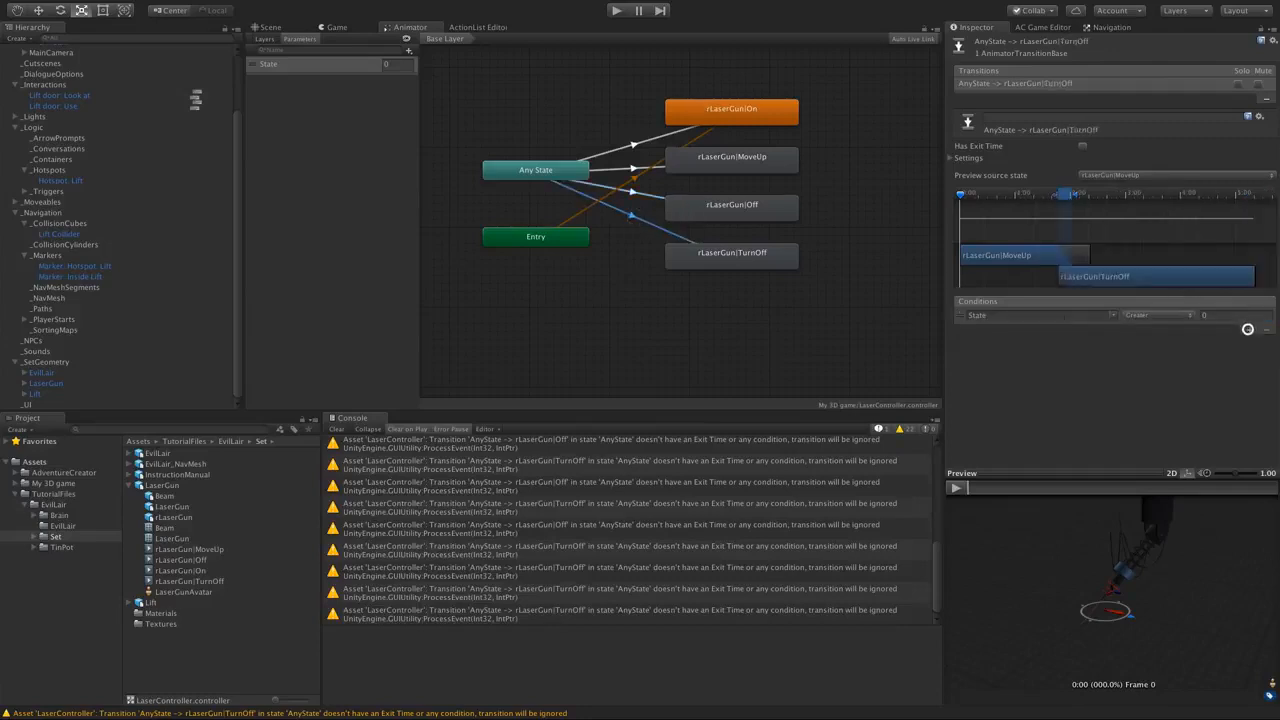
left_click(1140, 316)
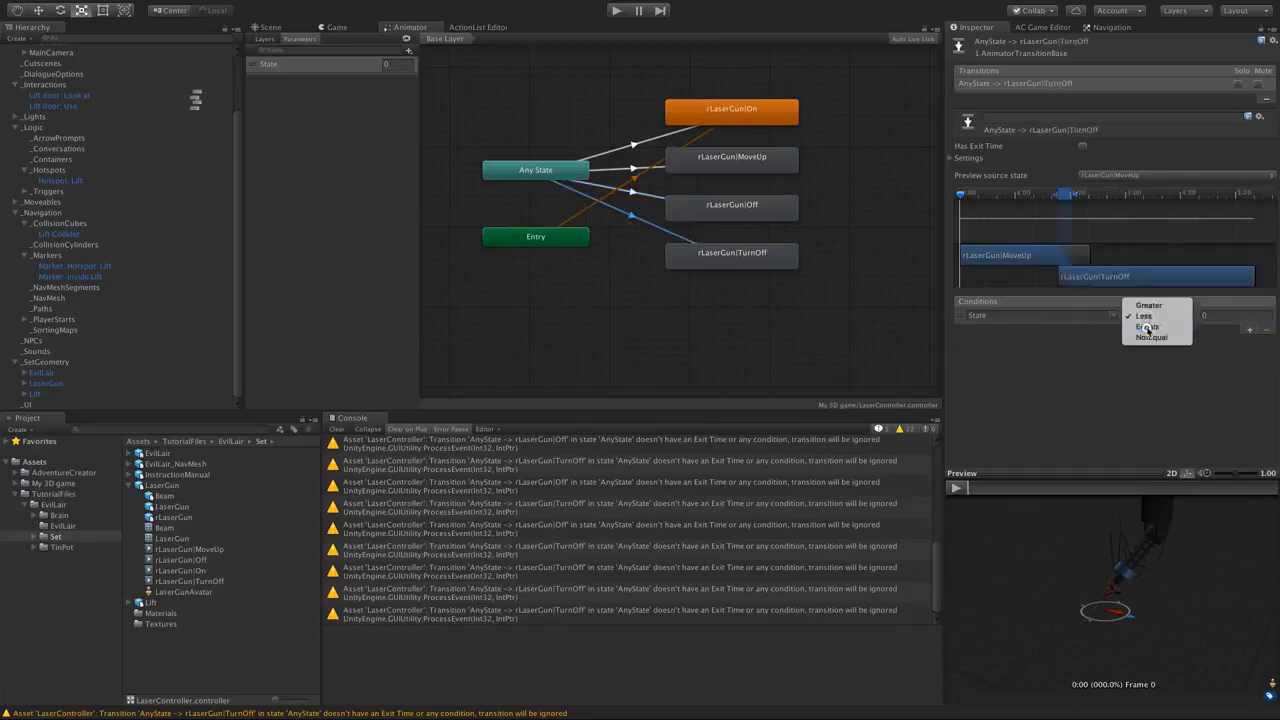
left_click(1145, 337)
left_click(1208, 315)
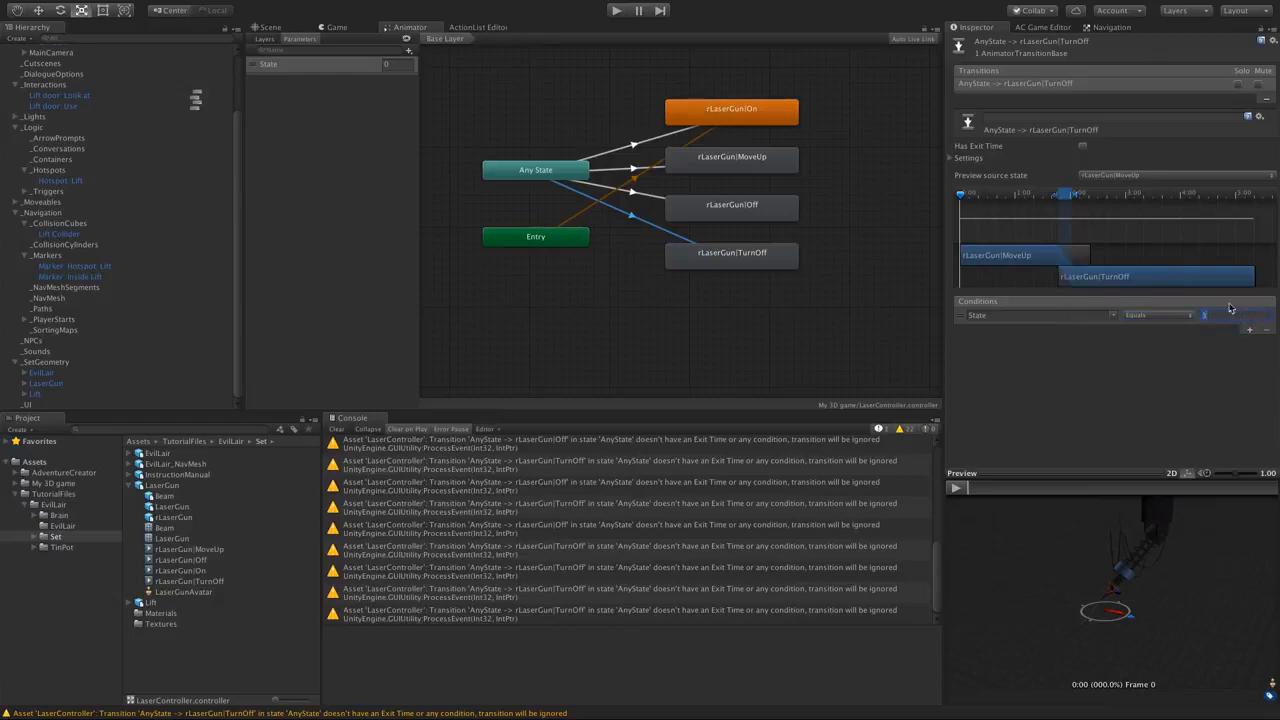
- Set the rLaserGun|TurnOff transition's duration to 0 and disable Can Transition To Self in its settings
left_click(953, 158)
left_click(1096, 193)
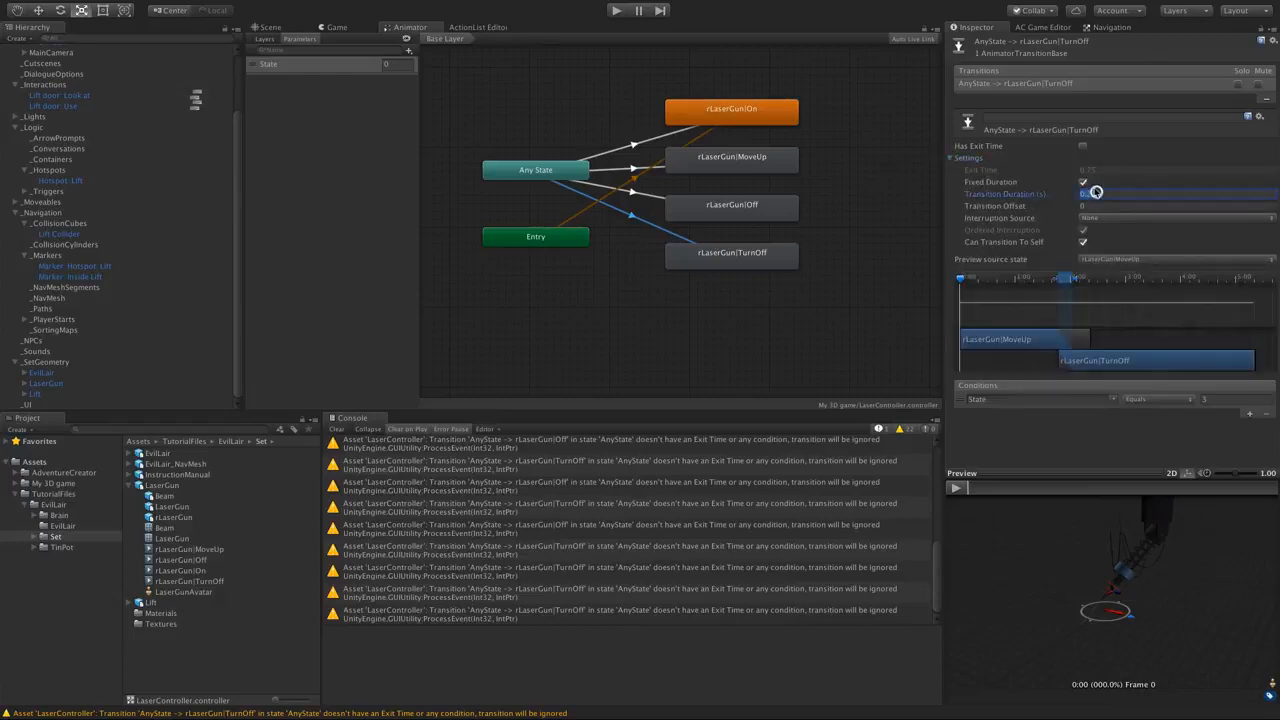
type("0")
left_click(1084, 243)
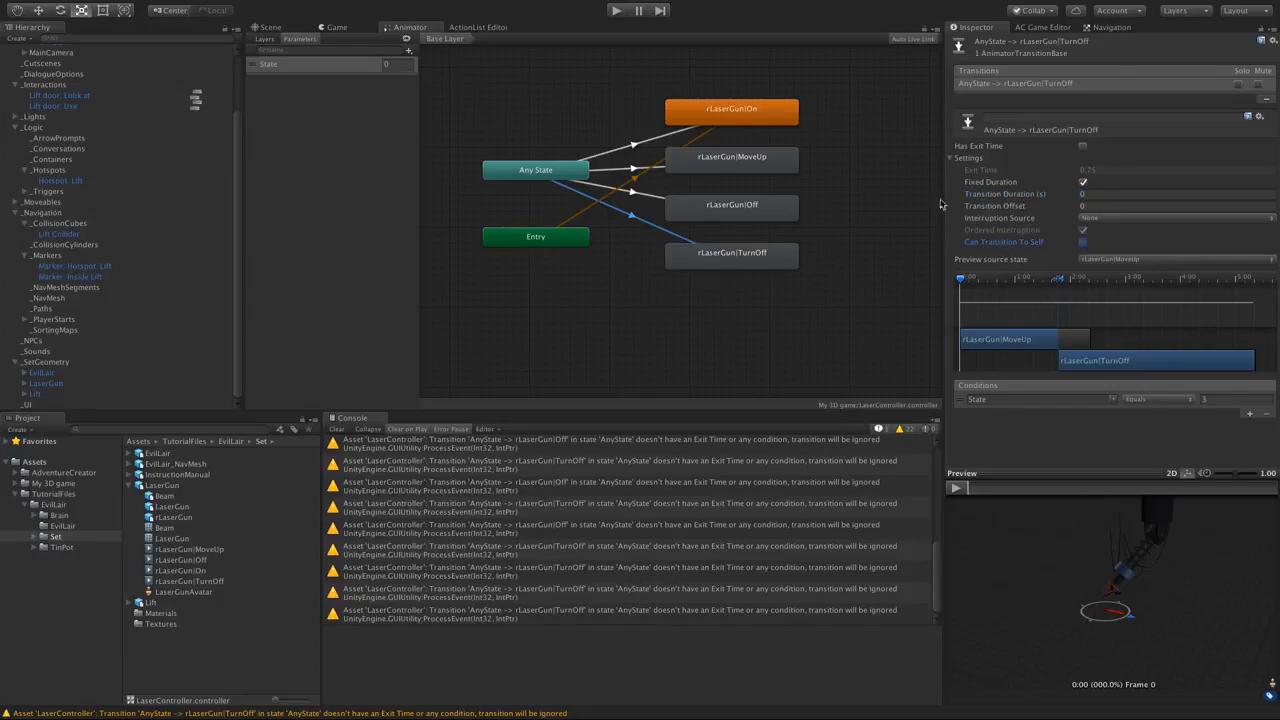
- Set the Any State transitions to rLaserGun|Off and rLaserGun|MoveUp to 0 duration, disabling Can Transition To Self for MoveUp
left_click(637, 194)
left_click(1100, 194)
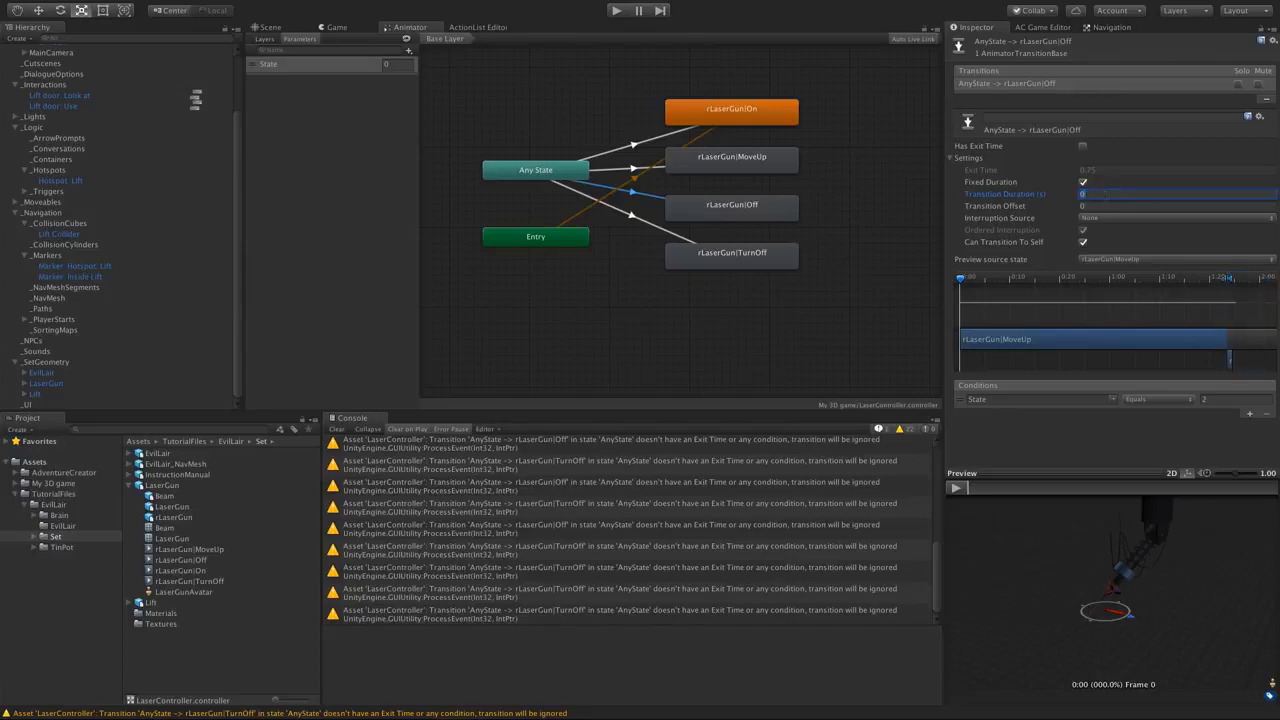
left_click(588, 172)
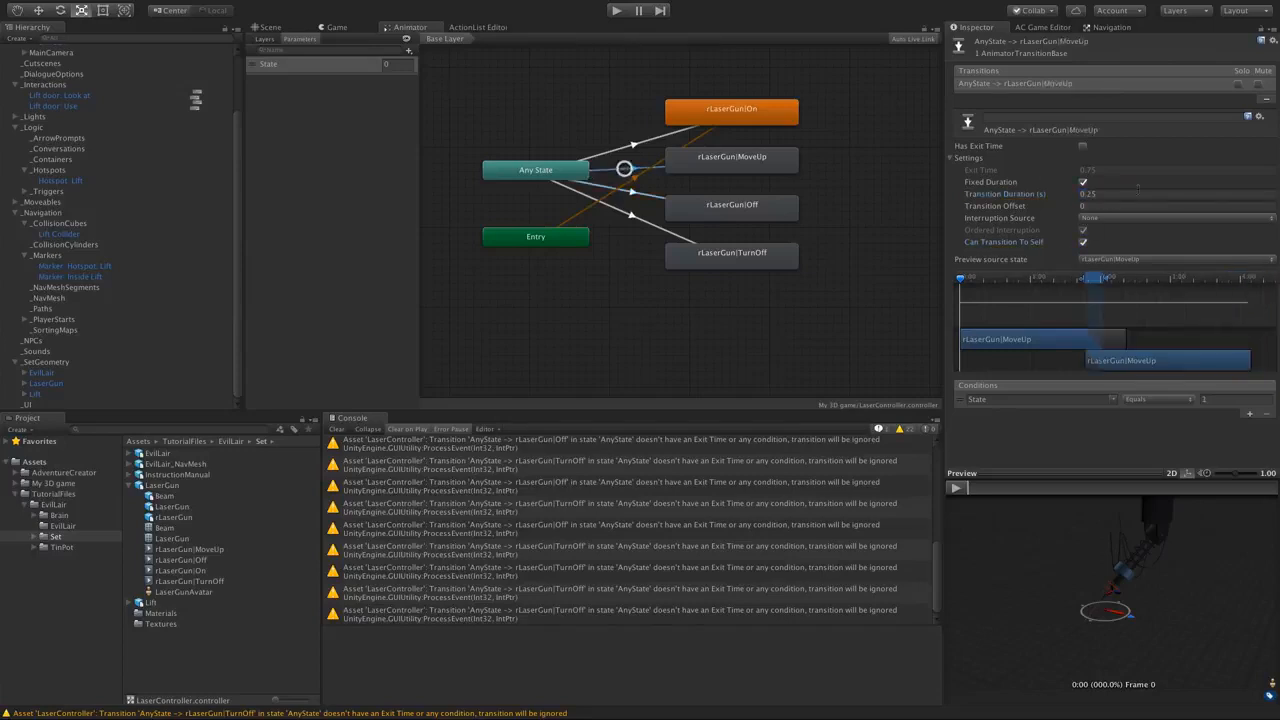
left_click(1120, 196)
type("0")
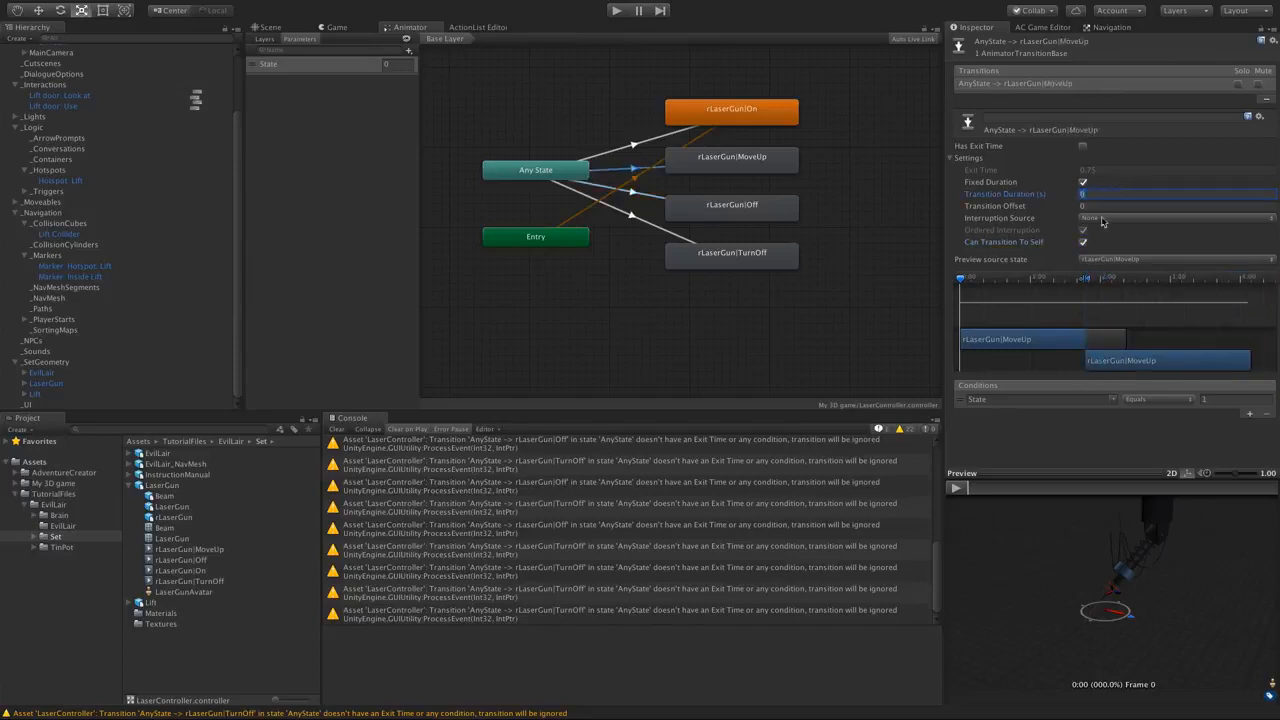
left_click(1083, 242)
- Set the Any State to rLaserGun|On transition's duration to 0 and disable Can Transition To Self
left_click(631, 148)
left_click(1133, 193)
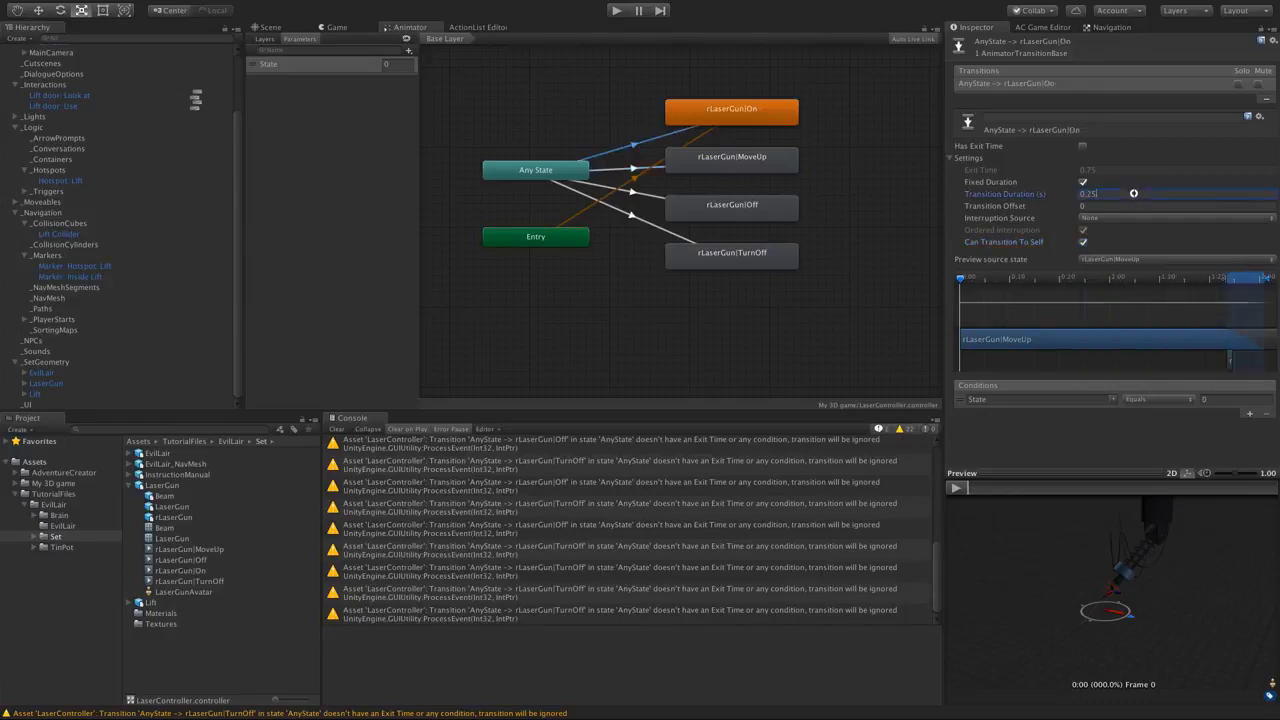
left_click(1083, 242)
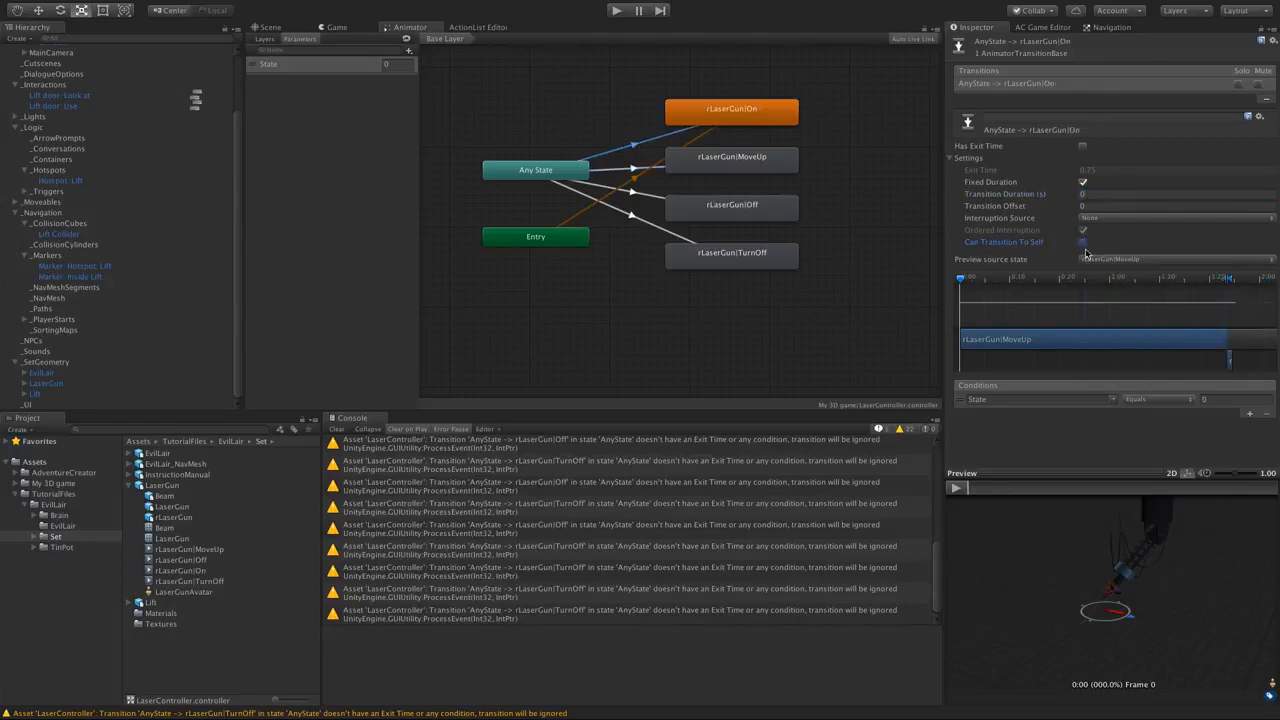
- Add a Hotspot prefab to the scene from the Adventure Creator scene prefabs and name it Hotspot: Laser
left_click(271, 26)
left_click_drag(663, 250, 715, 284, "alt")
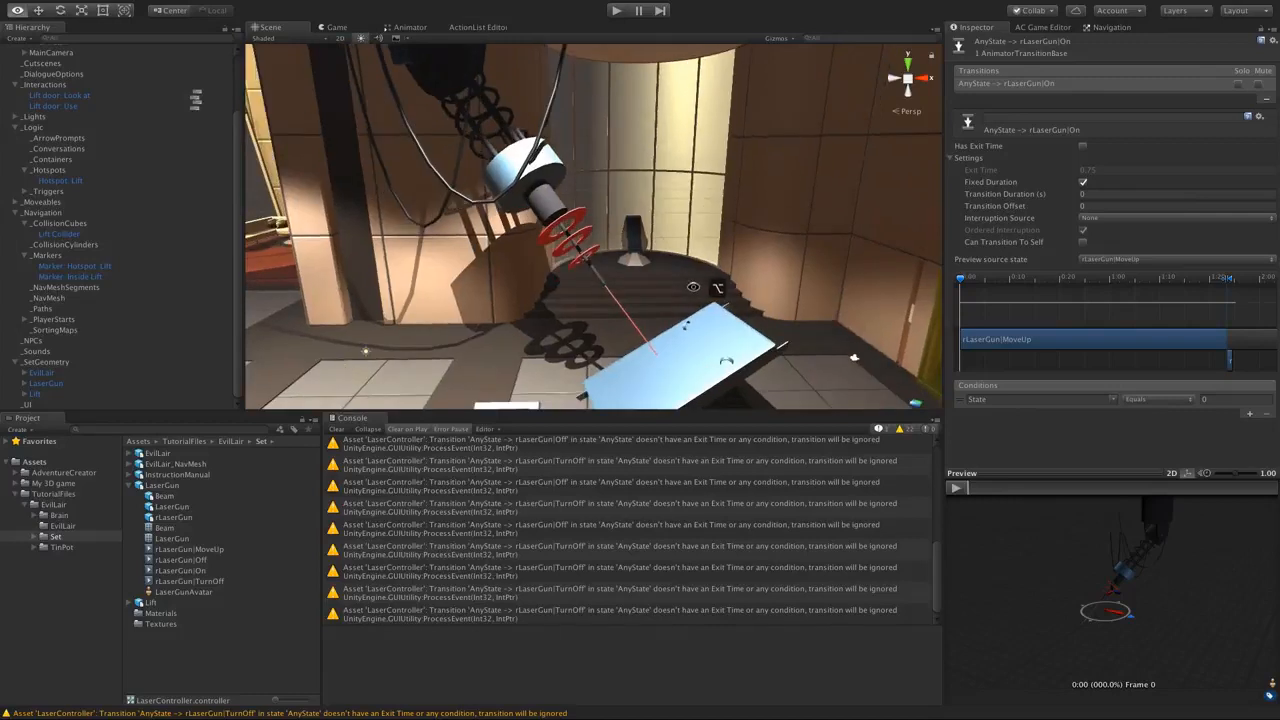
left_click(1041, 28)
left_click(986, 46)
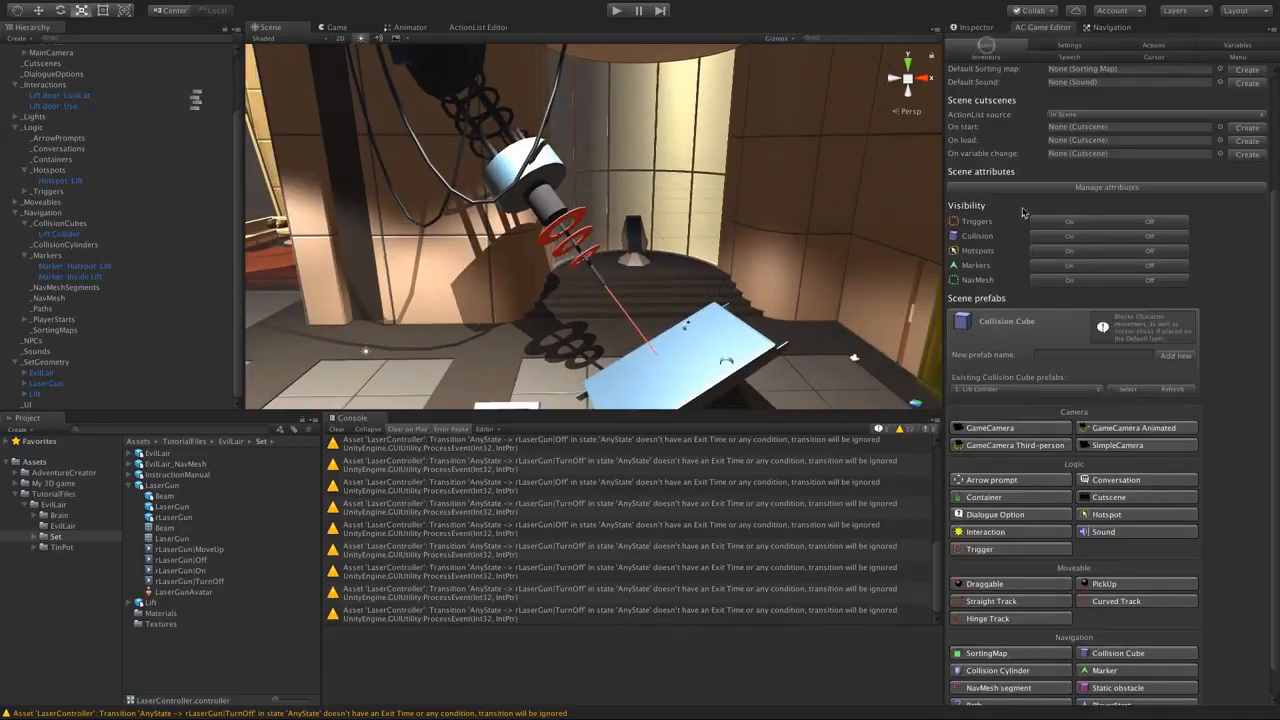
scroll(1067, 352, "down", 3)
left_click(1092, 482)
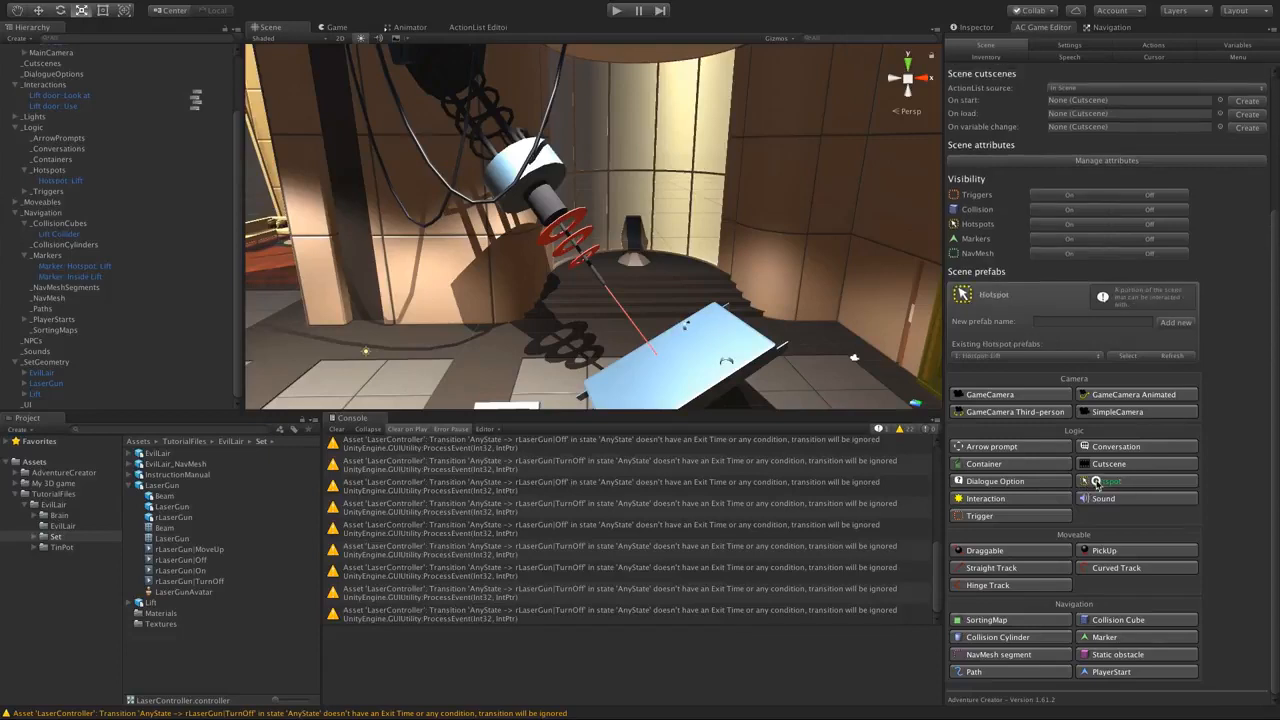
left_click(1094, 481)
left_click(44, 192)
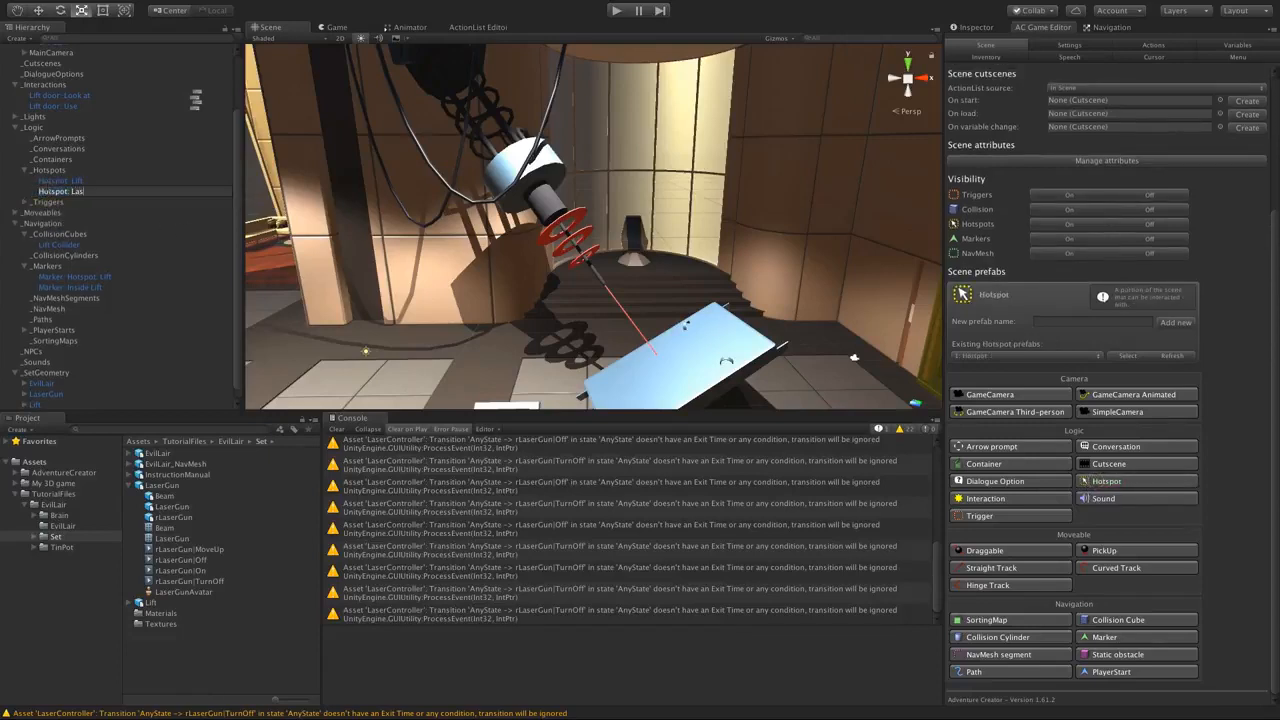
type("er")
key("Return")
- Move Hotspot: Laser up from the floor and onto the laser gun's barrel
scroll(521, 242, "down", 5)
key("q")
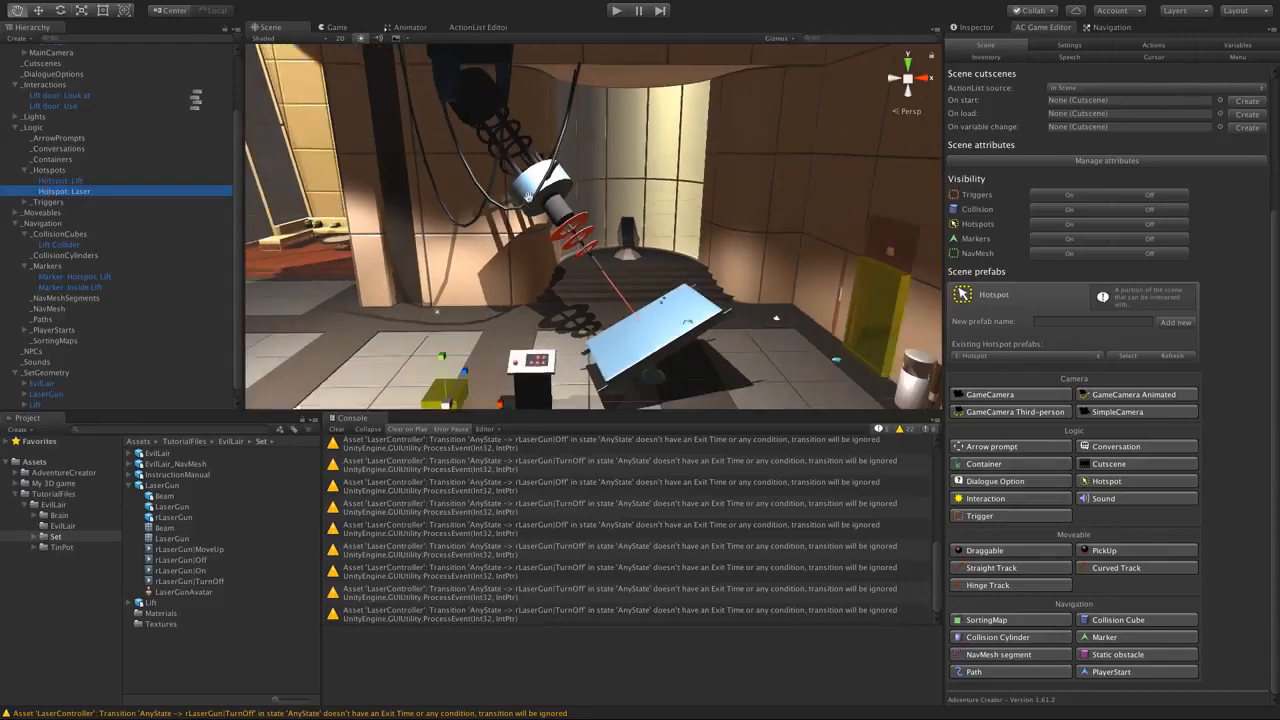
left_click_drag(521, 242, 535, 163)
key("w")
left_click_drag(467, 320, 467, 203)
middle_click_drag(467, 203, 570, 203, "alt")
left_click_drag(562, 199, 509, 188)
- Rotate Hotspot: Laser to about (-2.2, 38.9, 43.1) and stretch its Y scale to about 4.5 to cover the barrel
key("e")
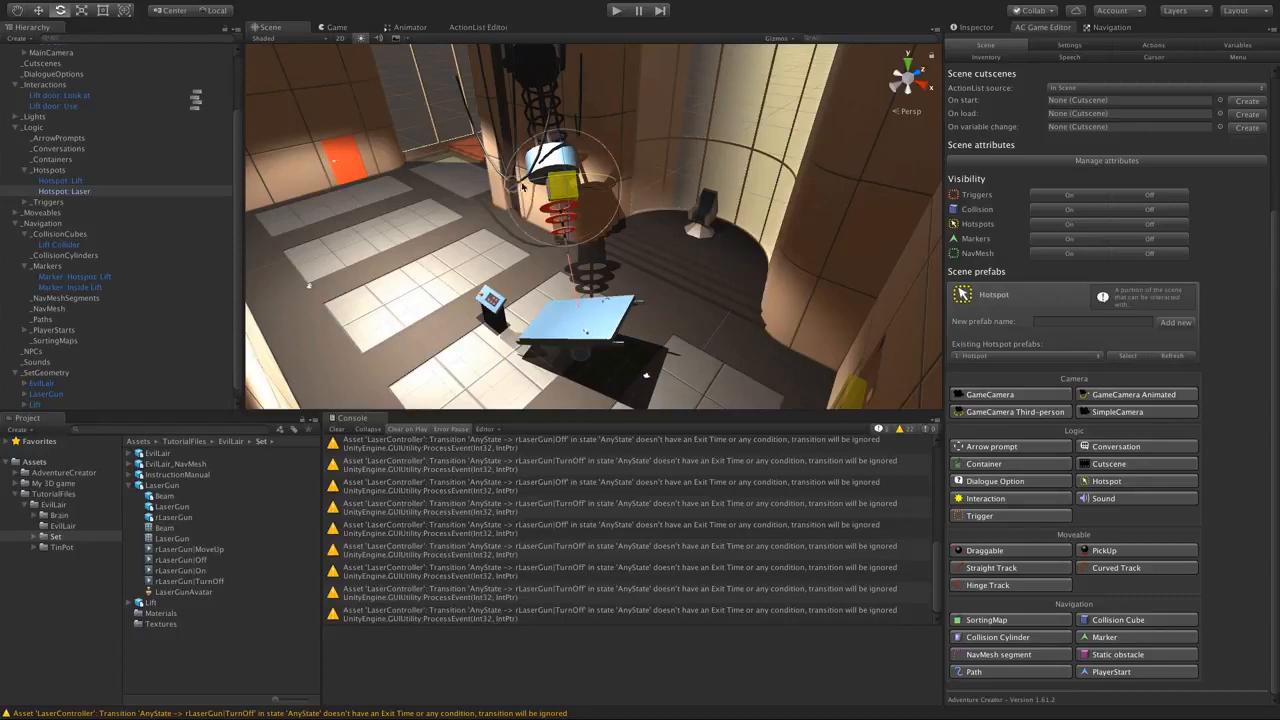
key("r")
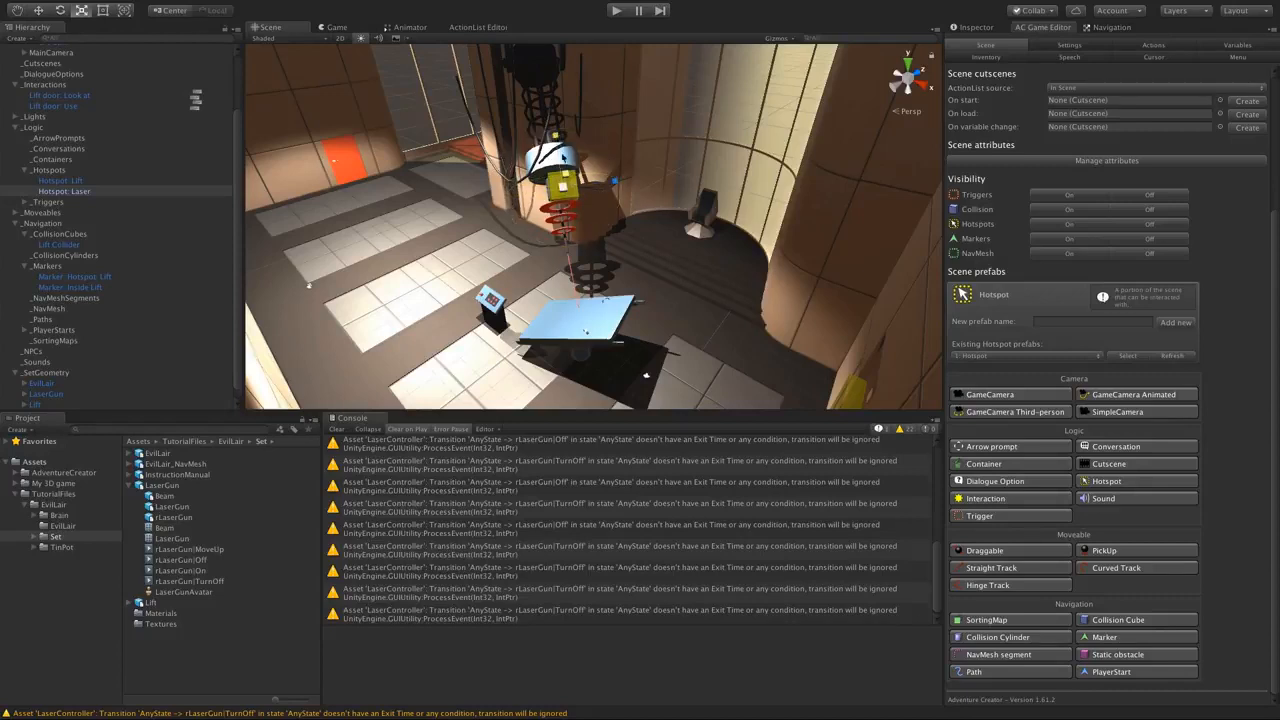
left_click_drag(560, 150, 700, 121)
key("e")
key("w")
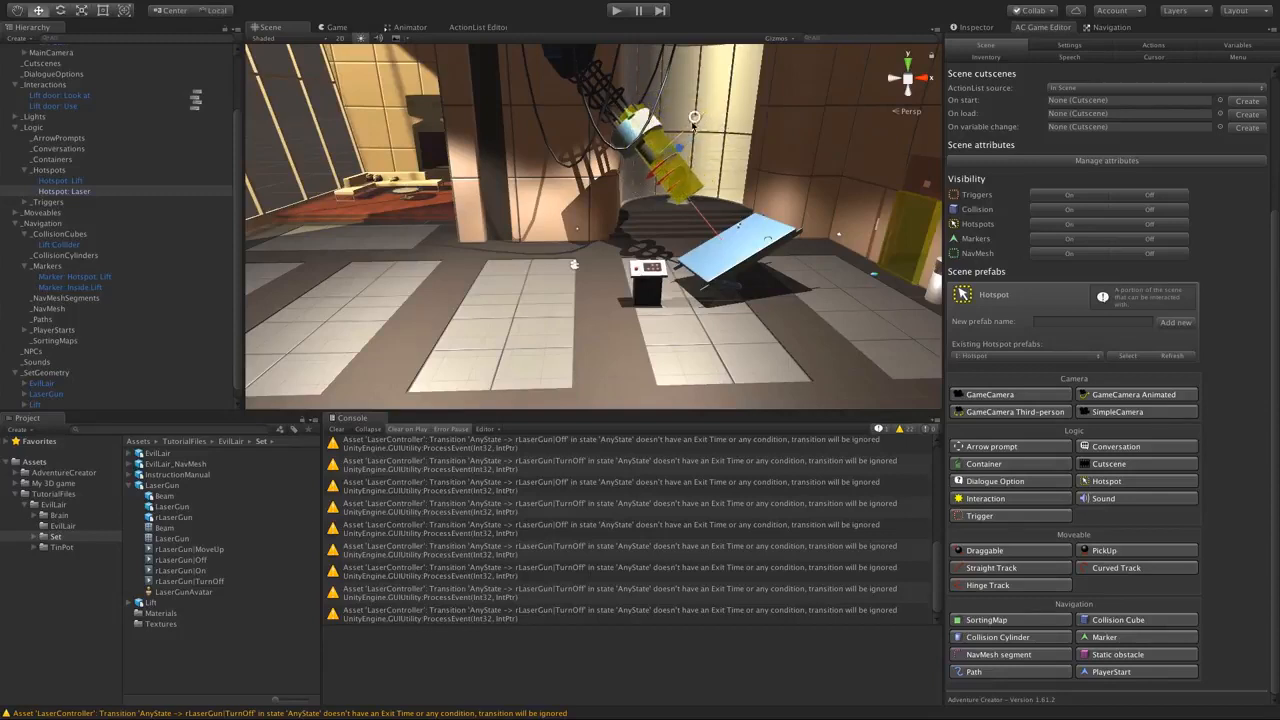
- Check how Hotspot: Laser covers the gun in the Game view with gizmos shown
left_click(337, 28)
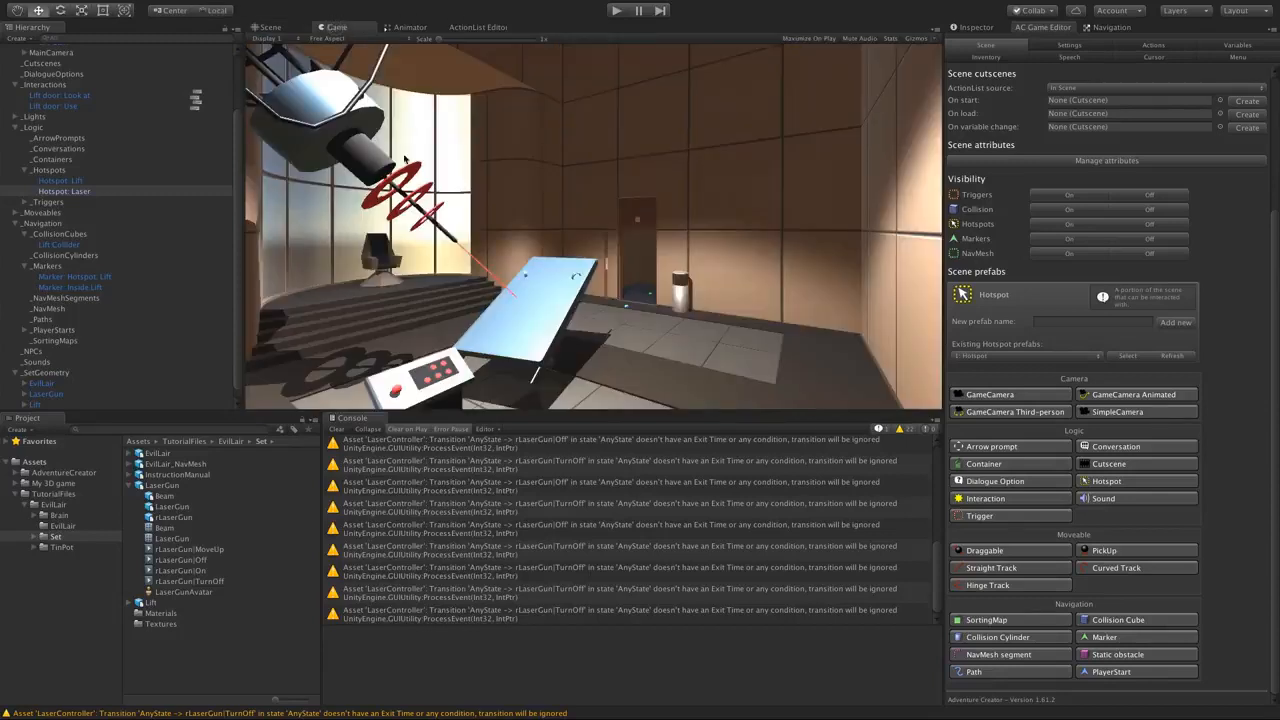
left_click(912, 41)
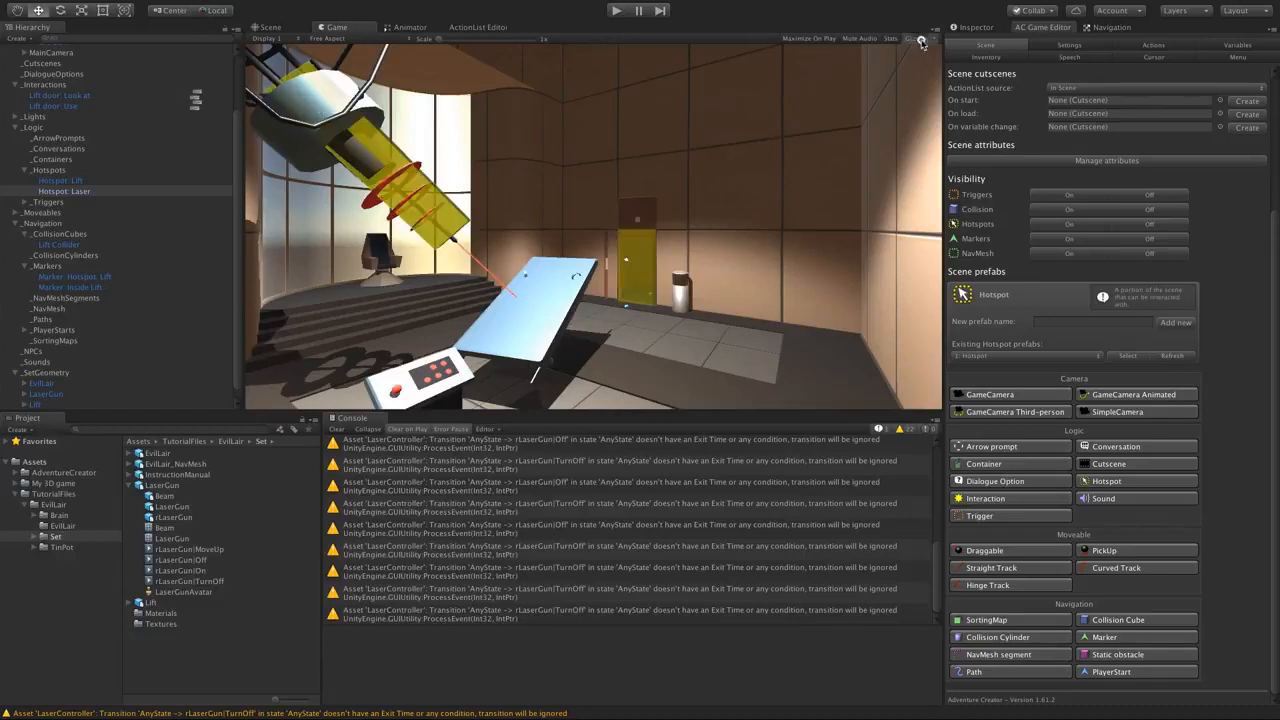
left_click(268, 27)
- Label the hotspot Laser and add a use interaction to it with the Look at icon
left_click(963, 28)
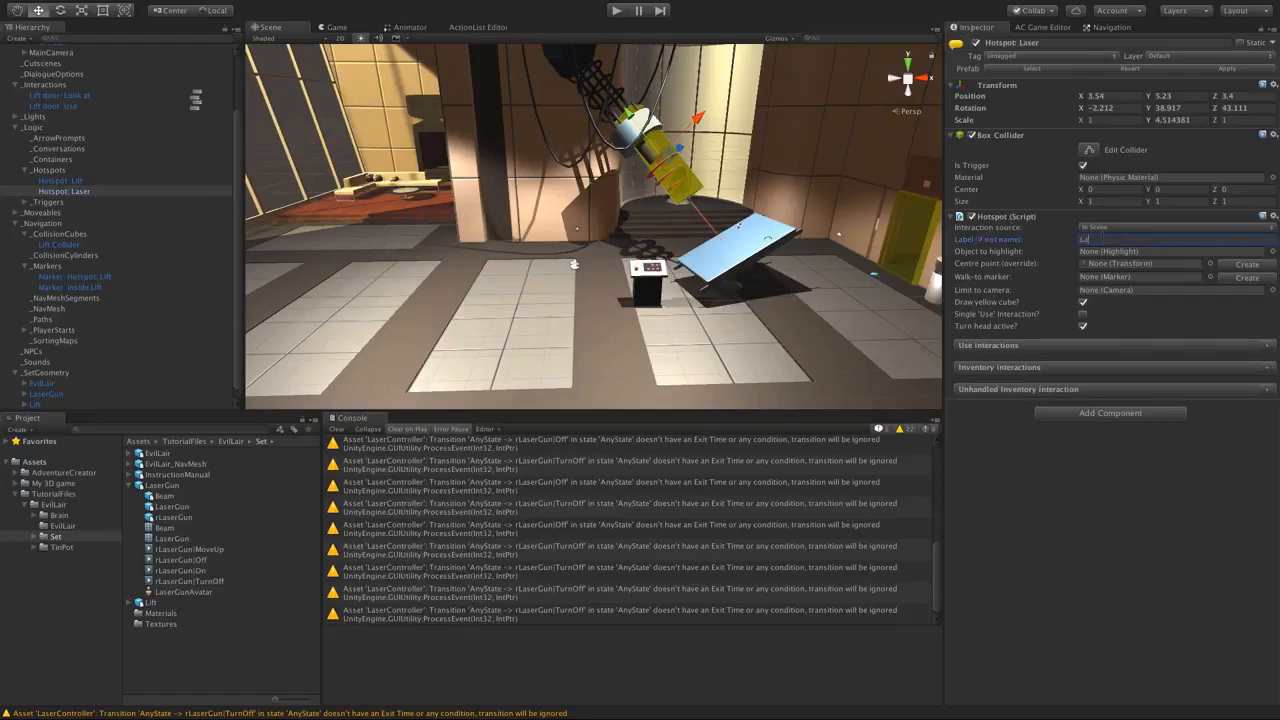
left_click(1125, 515)
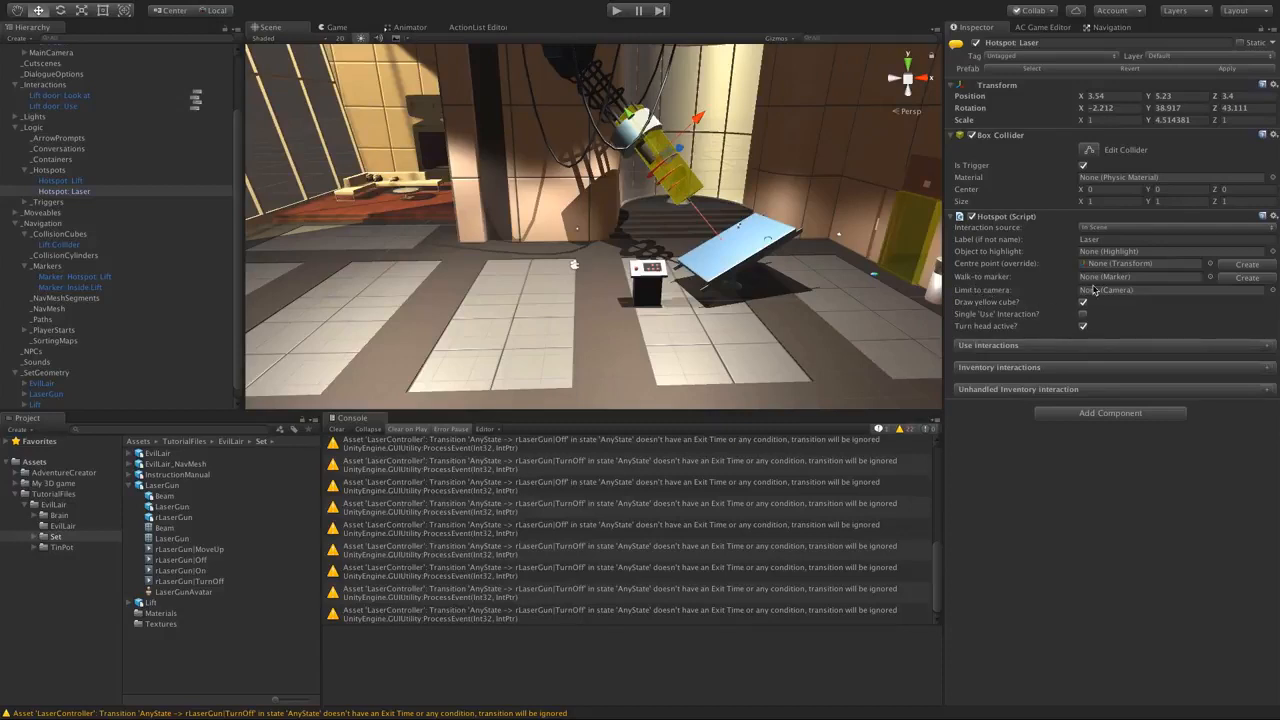
left_click(1270, 345)
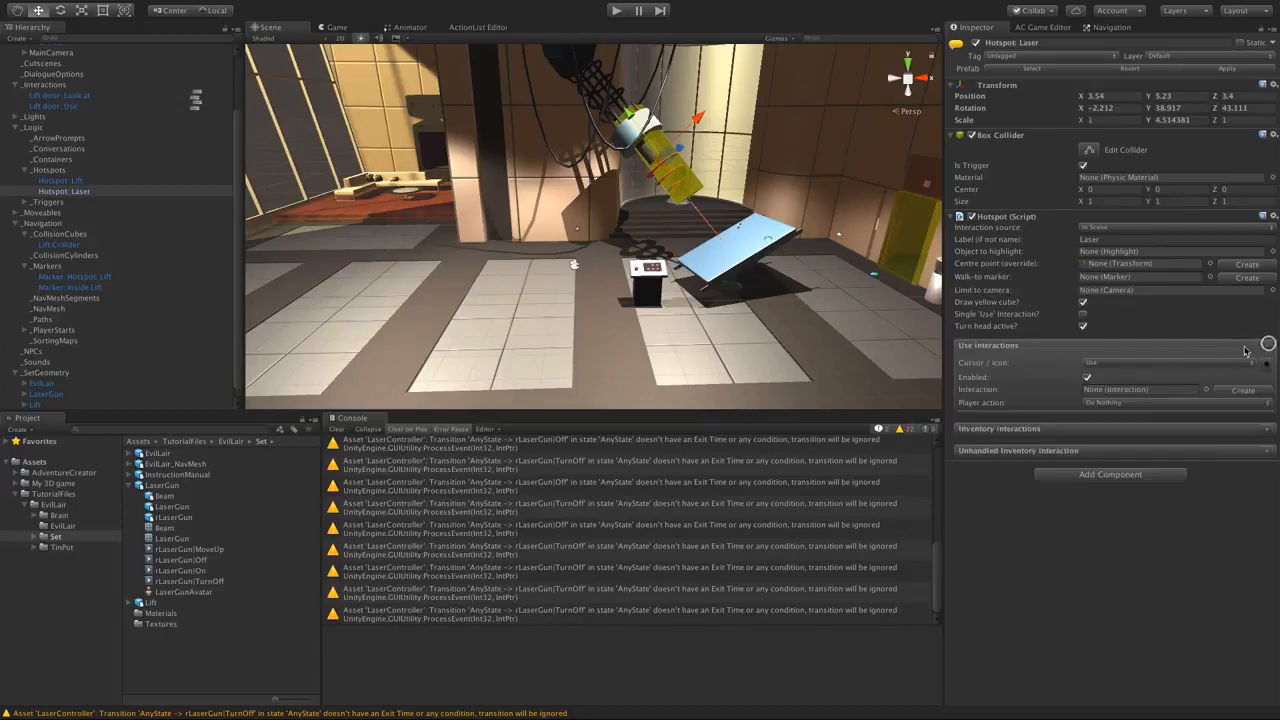
left_click(1093, 364)
left_click(1105, 386)
- Set the Look at interaction's player action to Turn To Face and create its Interaction object
left_click(1138, 404)
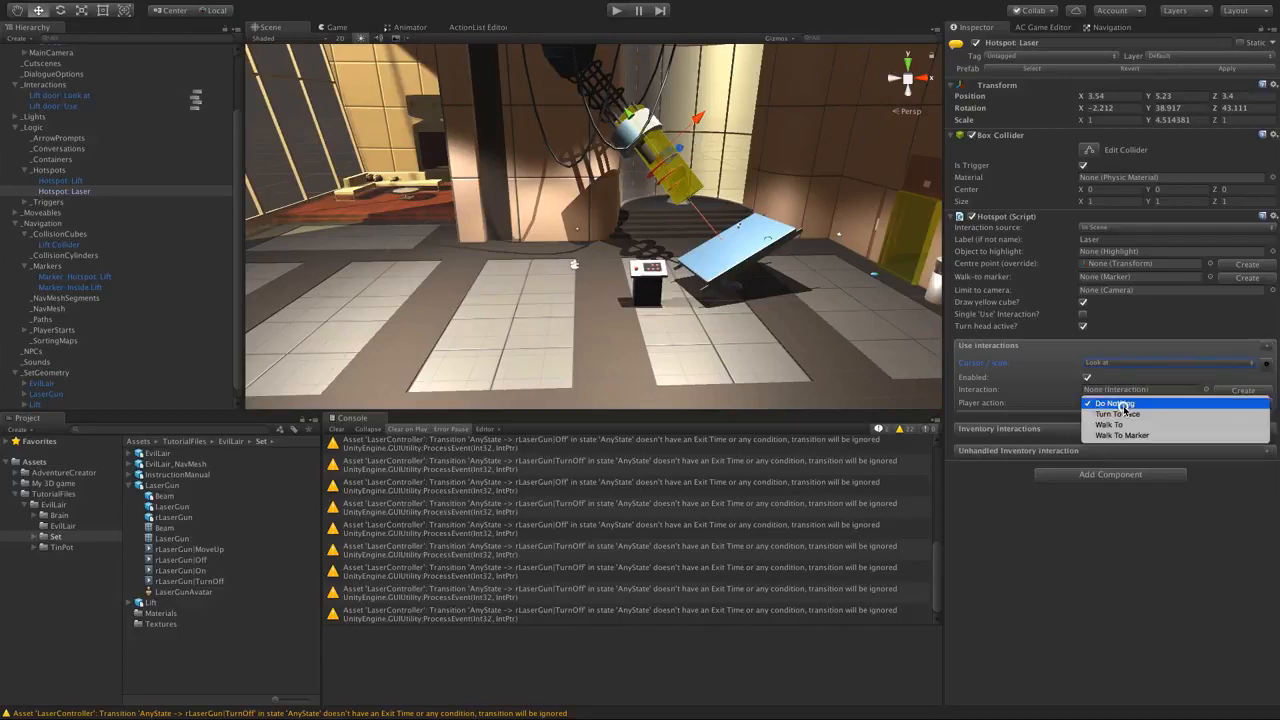
left_click(1121, 411)
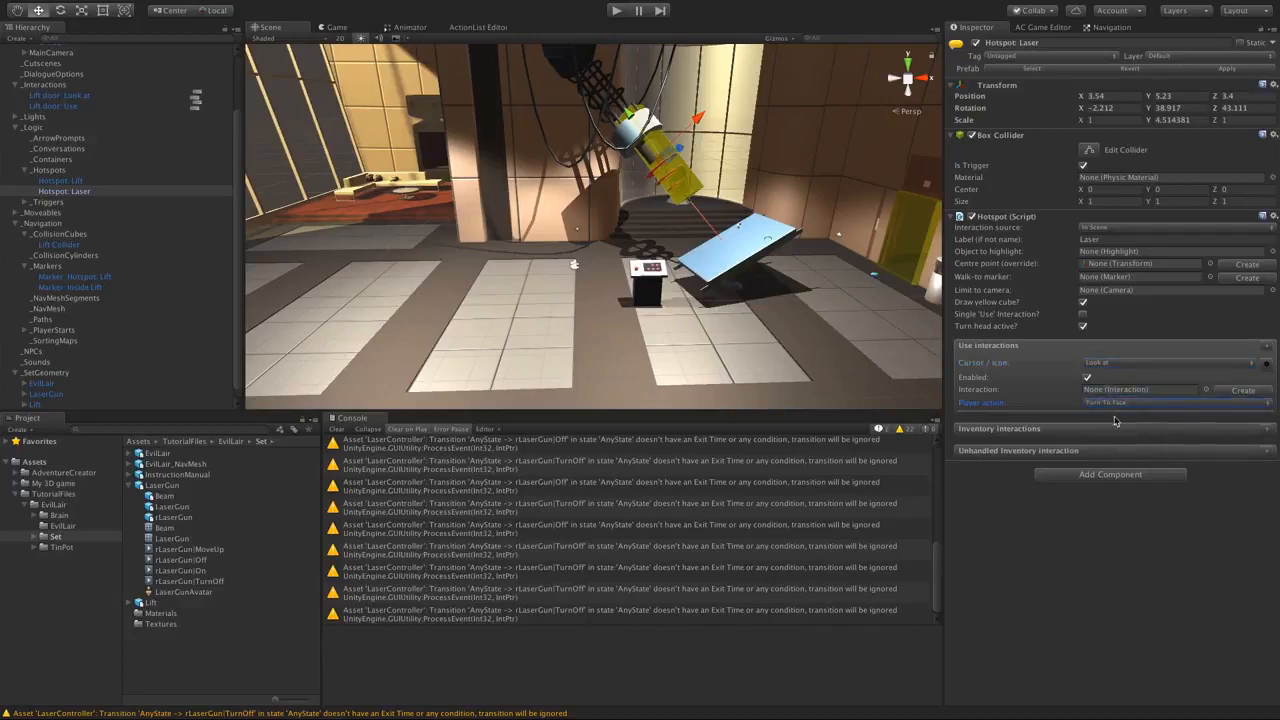
left_click(1250, 391)
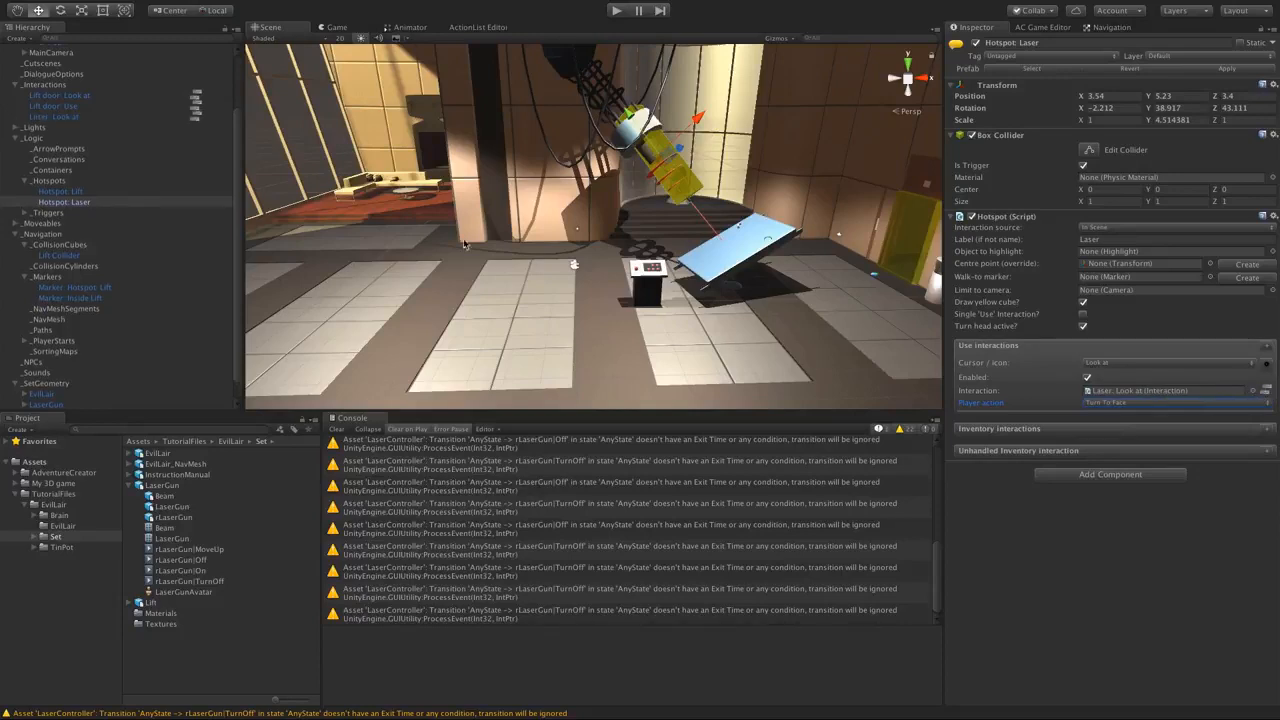
- Collapse the _Logic and _Navigation groups in the hierarchy and clear the object selection
middle_click_drag(594, 225, 523, 236)
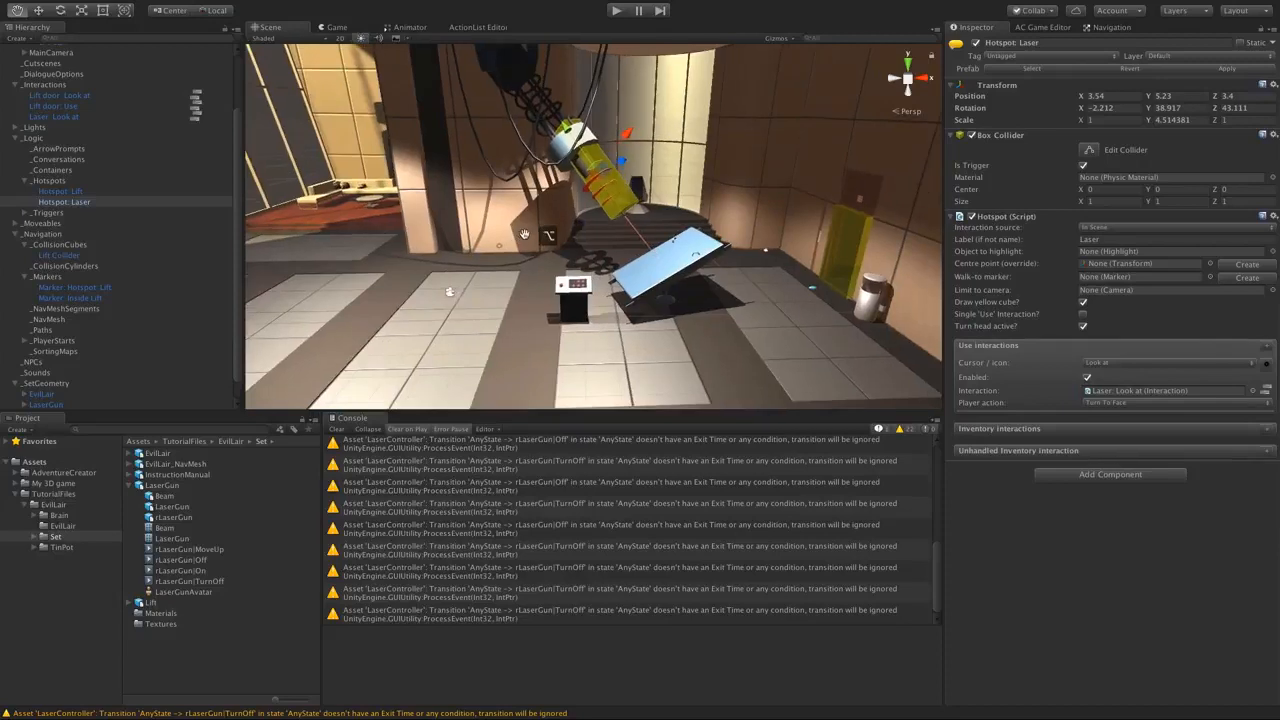
left_click(15, 138)
left_click(15, 212)
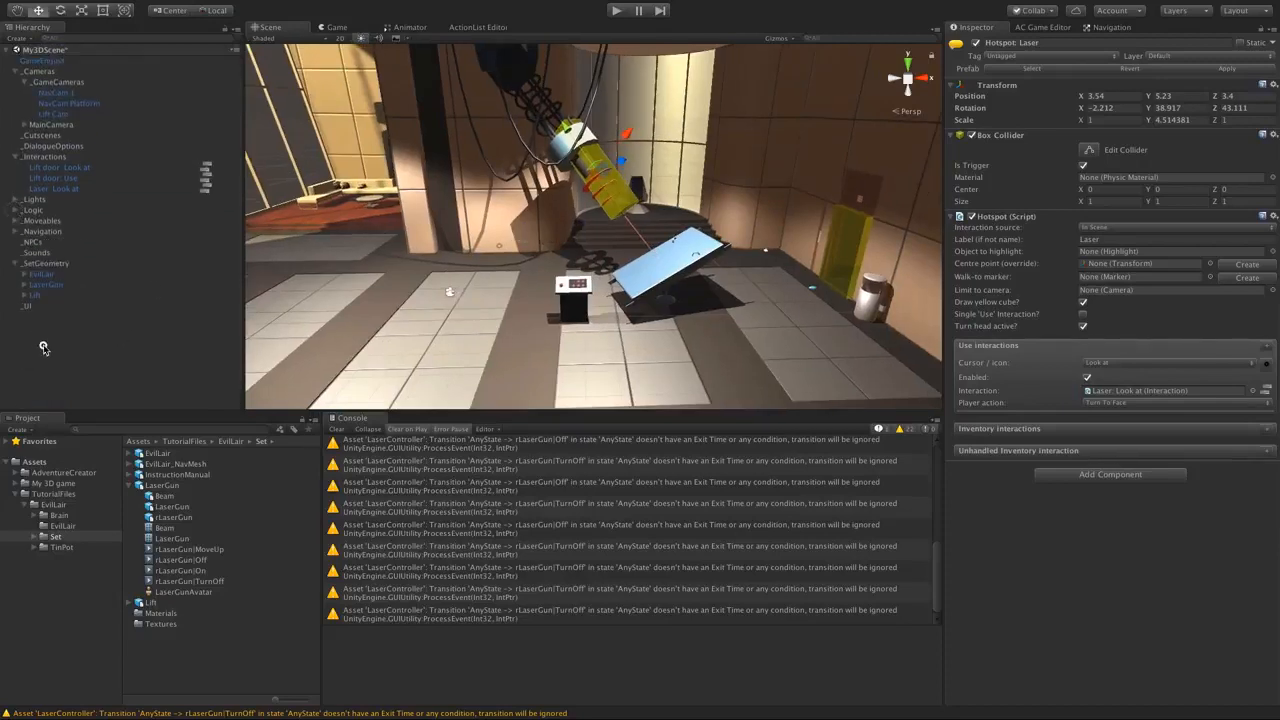
left_click(43, 347)
- Add a SimpleCamera prefab to the scene's game cameras and select it
left_click_drag(775, 228, 690, 235, "alt")
middle_click_drag(583, 217, 608, 229)
scroll(597, 277, "up", 5)
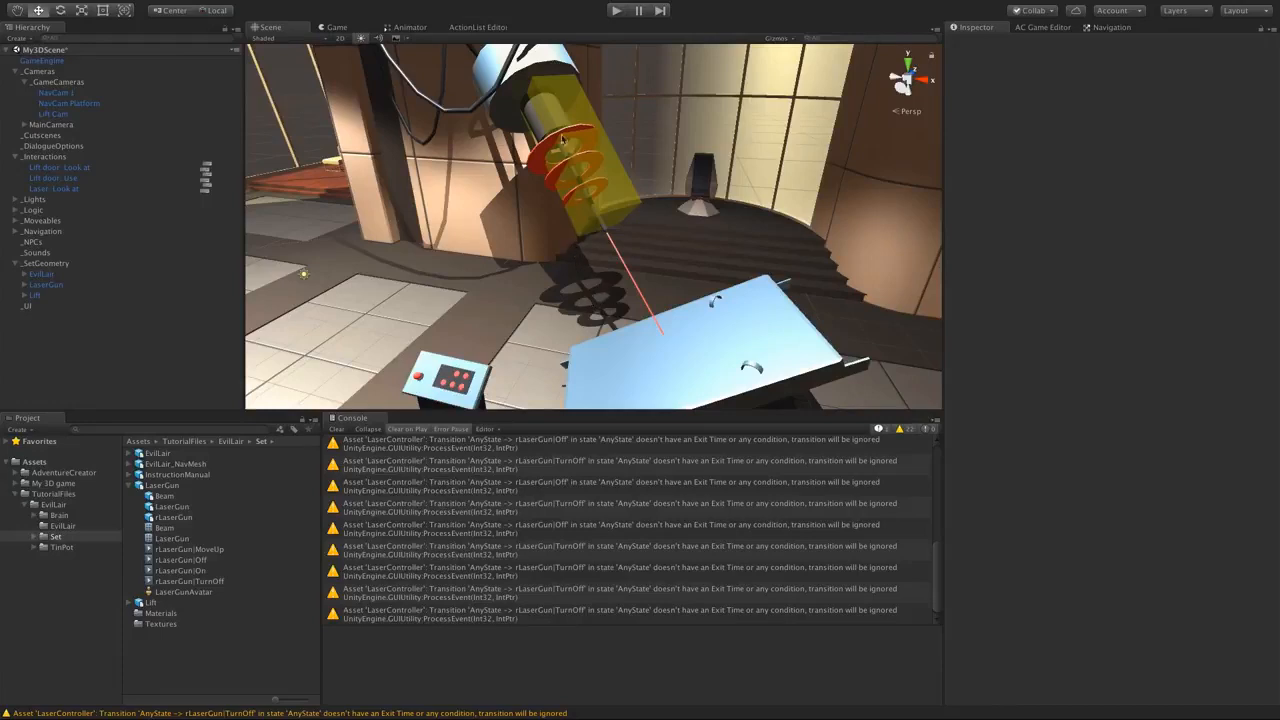
mouse_move(601, 265)
left_mouse_down("alt")
mouse_move(645, 250)
mouse_move(604, 255)
left_mouse_up("alt")
left_click(1024, 30)
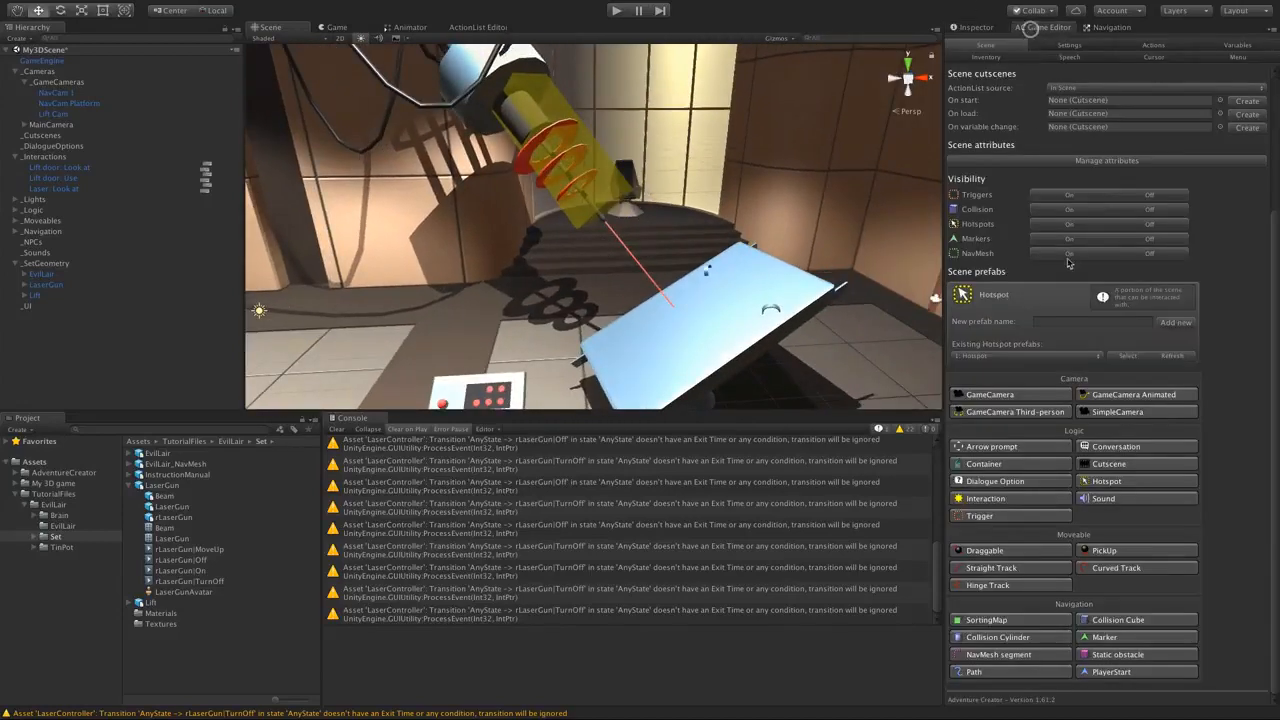
left_click(1115, 411)
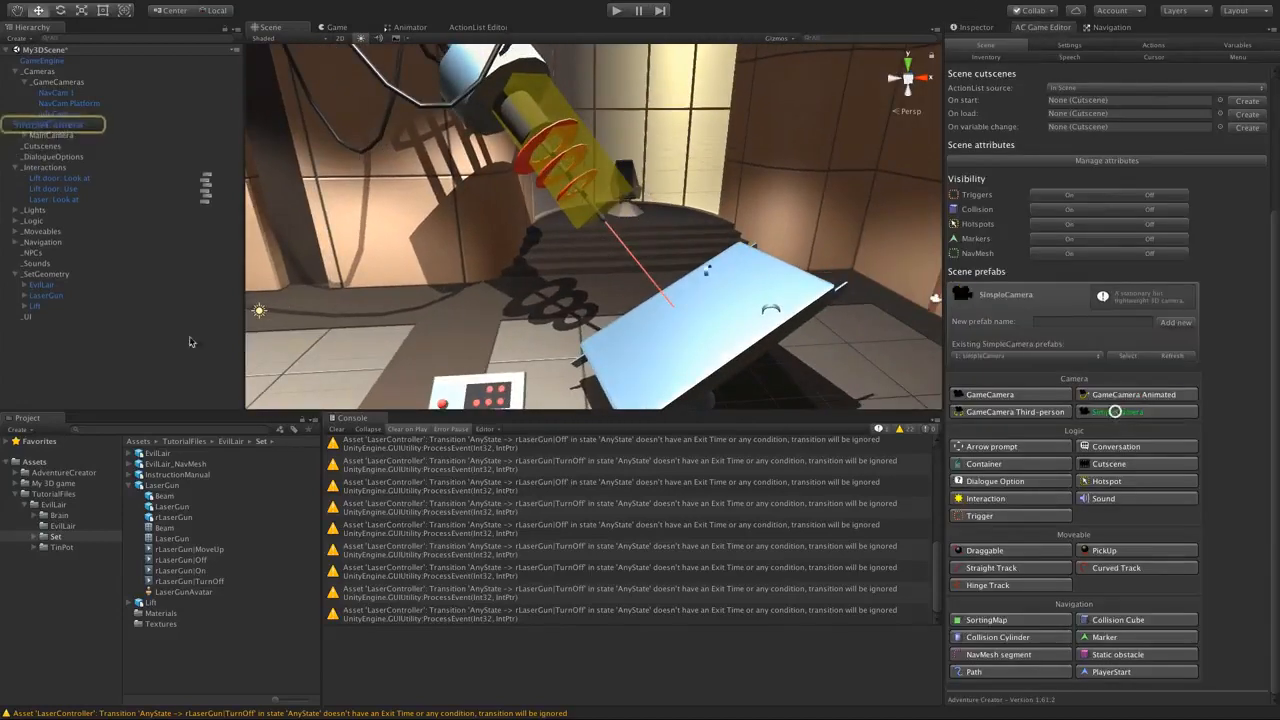
left_click(54, 125)
- Place the SimpleCamera at about (5.26, 2.92, 0.79) and rotate it to about (-33.7, -41.4, 8.4), looking up at the laser gun
scroll(458, 280, "down", 5)
middle_click_drag(458, 280, 466, 259)
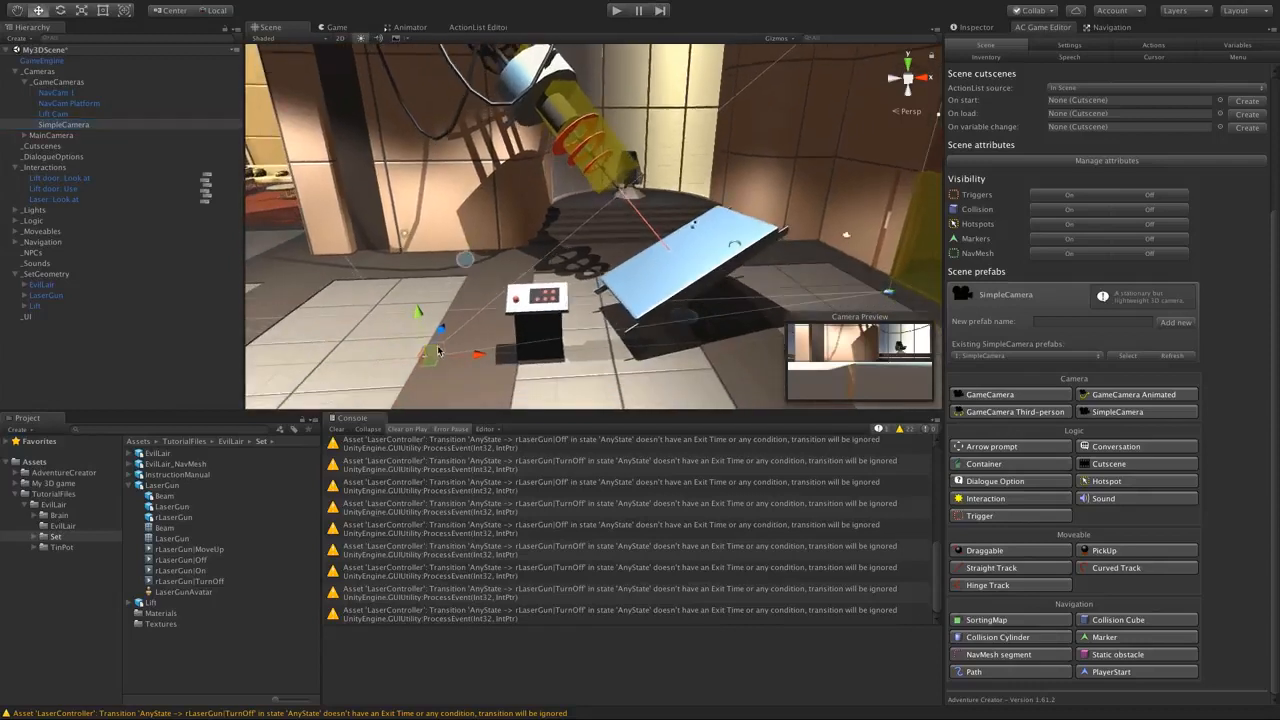
key("e")
left_click_drag(623, 244, 508, 262)
key("w")
key("e")
left_click_drag(476, 249, 516, 239)
- Rename the SimpleCamera as LaserCam 1
left_click(994, 28)
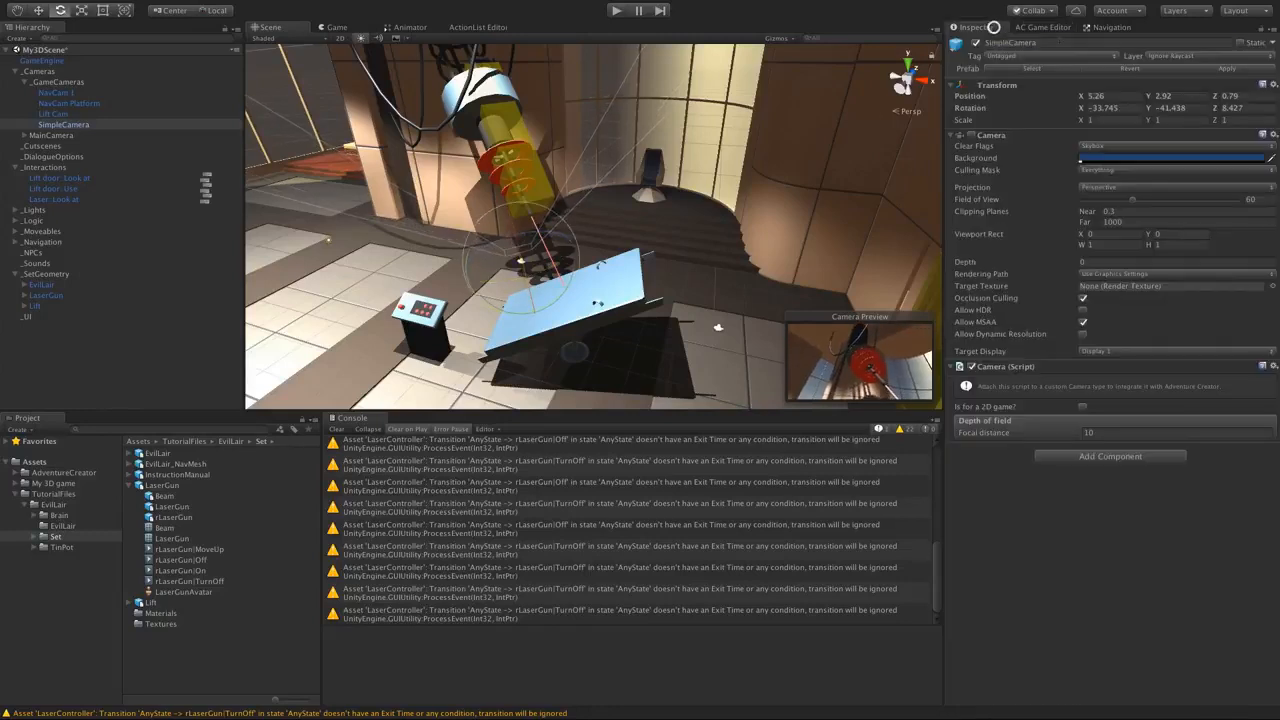
left_click(1058, 42)
type("LaserCam 1")
key("Return")
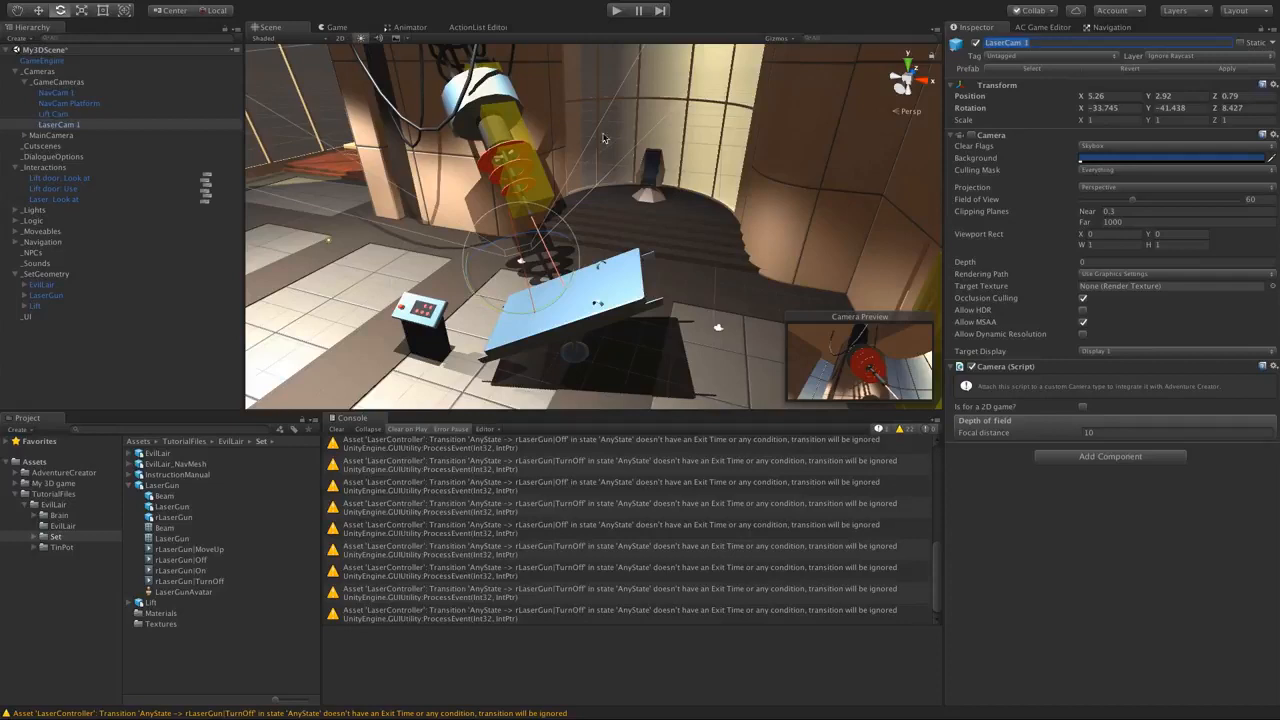
- Duplicate LaserCam 1 and name the copy LaserCam 2
left_click(72, 125)
key("ctrl+d")
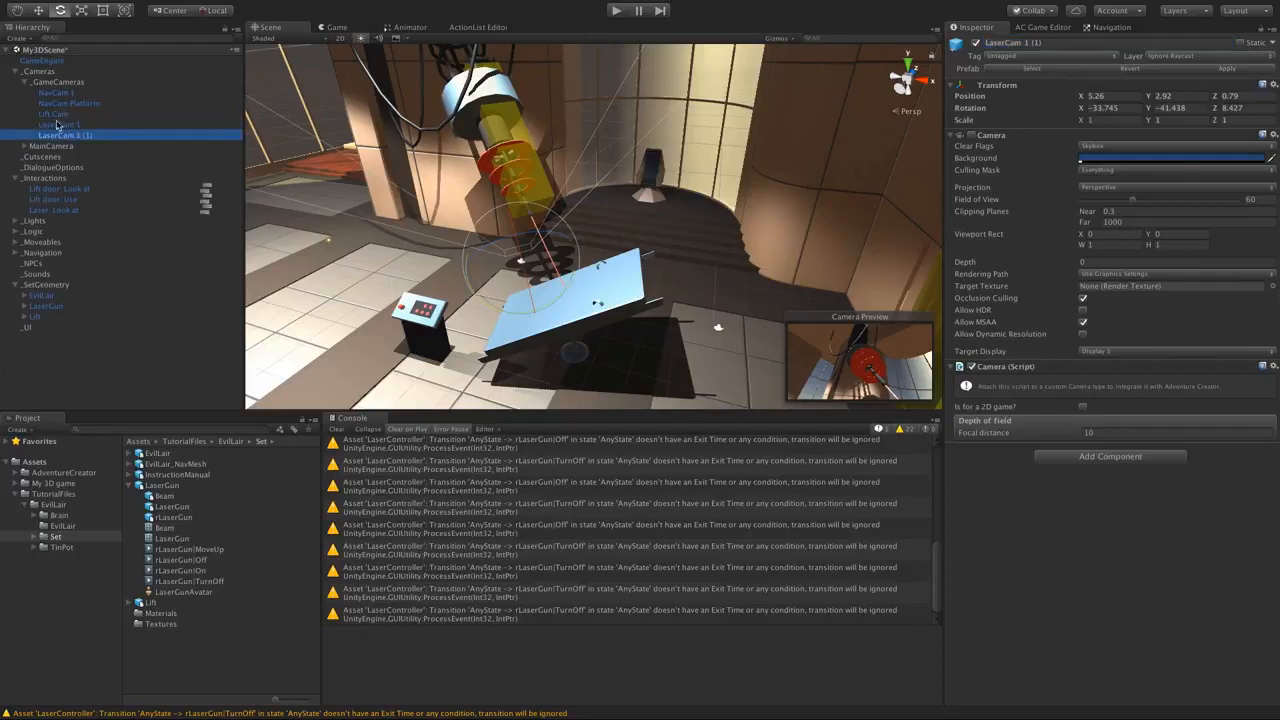
key("F2")
key("BackSpace")
type("2")
key("Return")
- Reduce LaserCam 2's field of view to about 44.9 and roll it to a Z rotation of about 15.6
left_click_drag(1131, 199, 1118, 200)
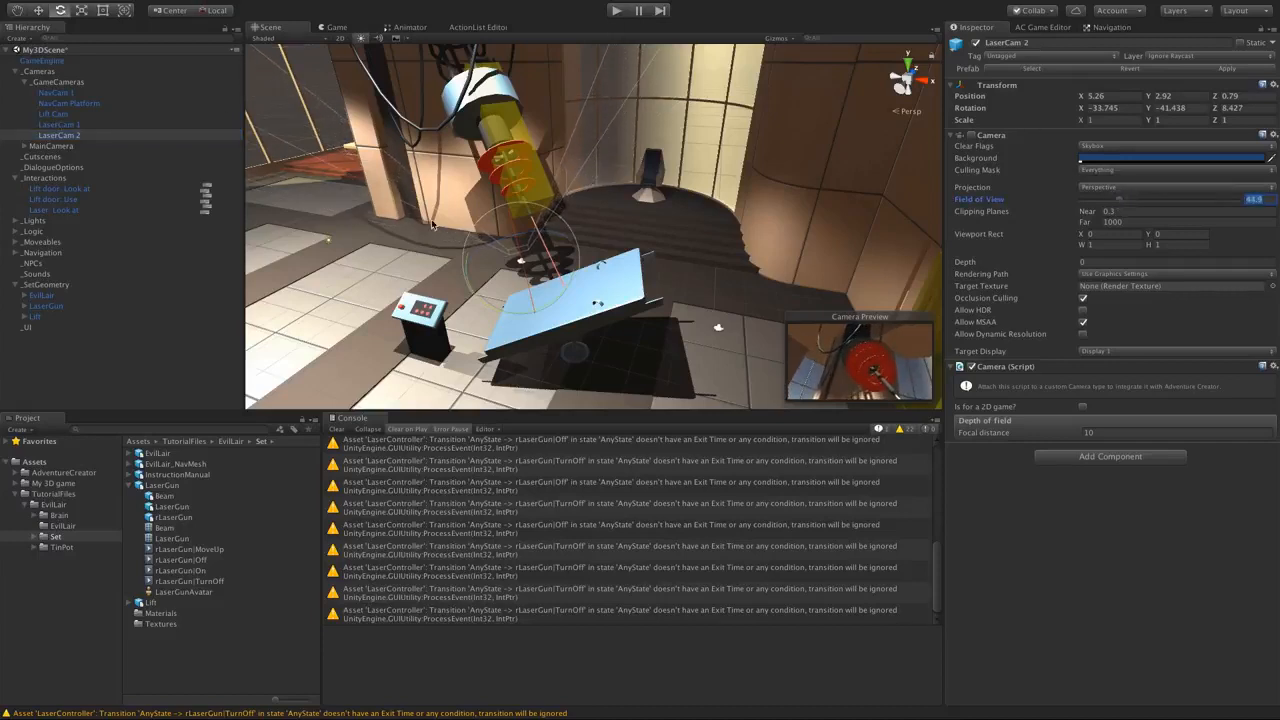
left_click_drag(481, 256, 573, 213)
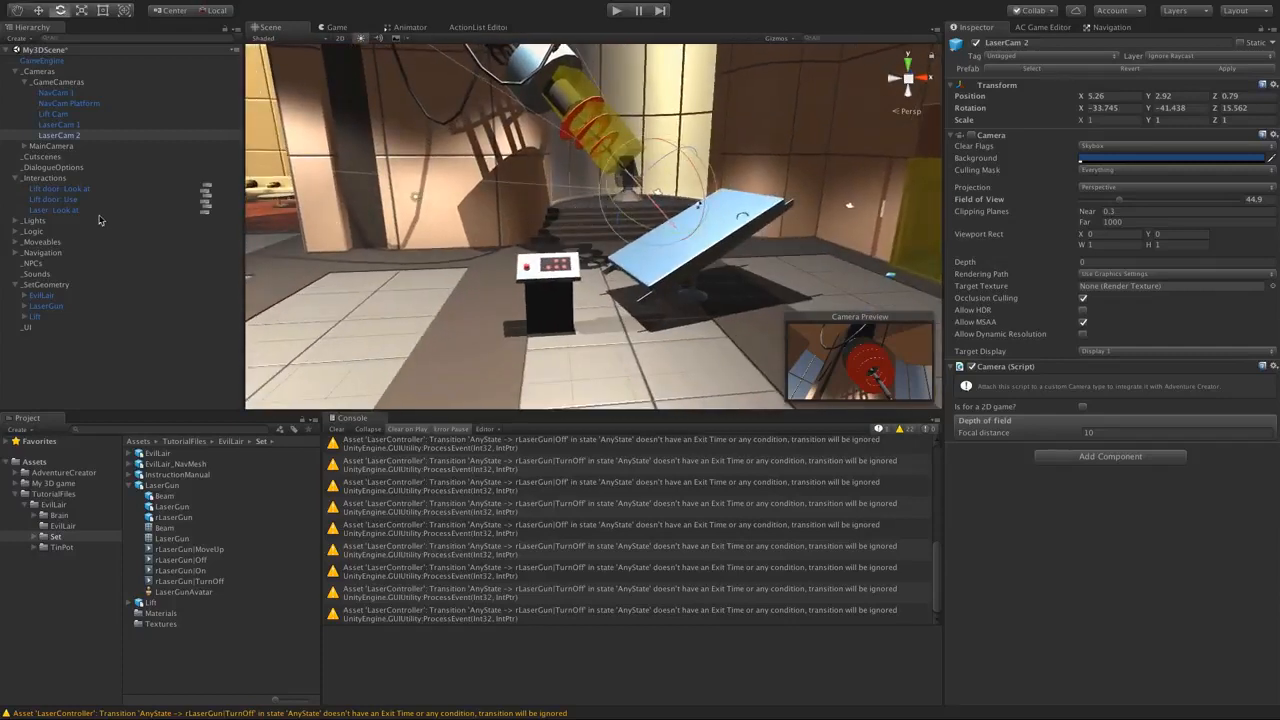
- Open the Laser: Look at ActionList and make its first action a Camera: Switch to LaserCam 1
left_click(74, 210)
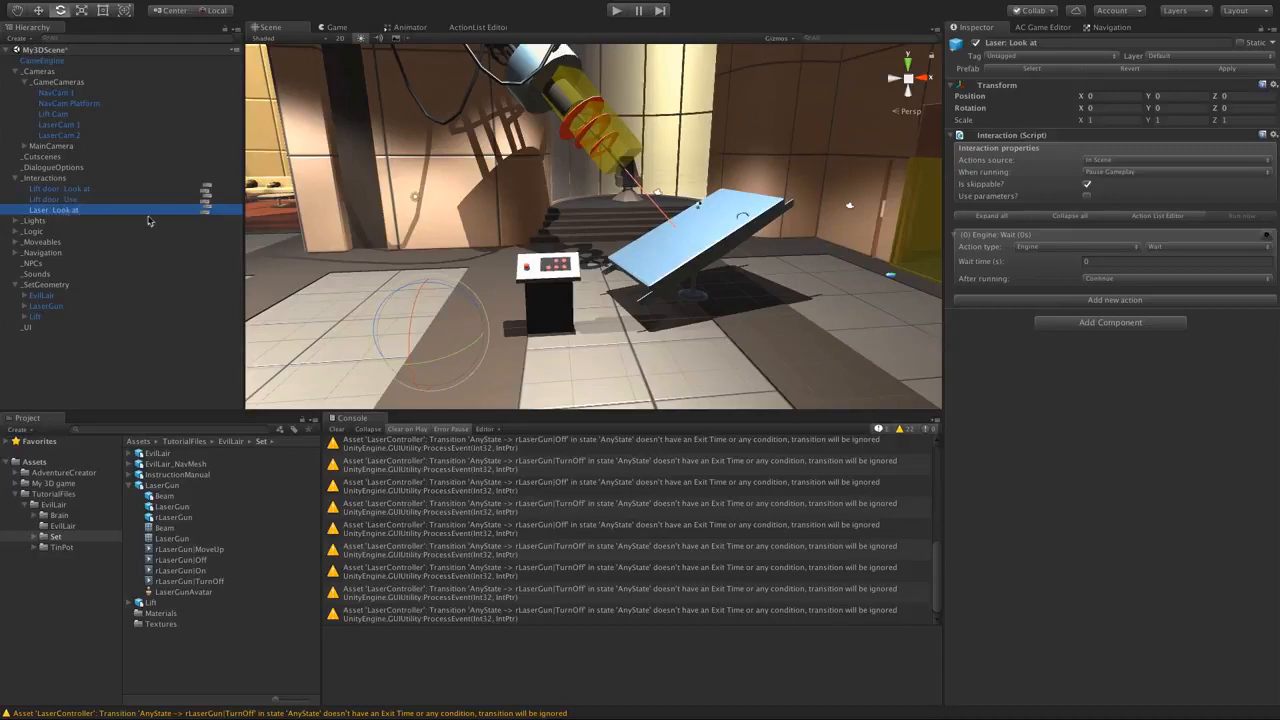
left_click(205, 212)
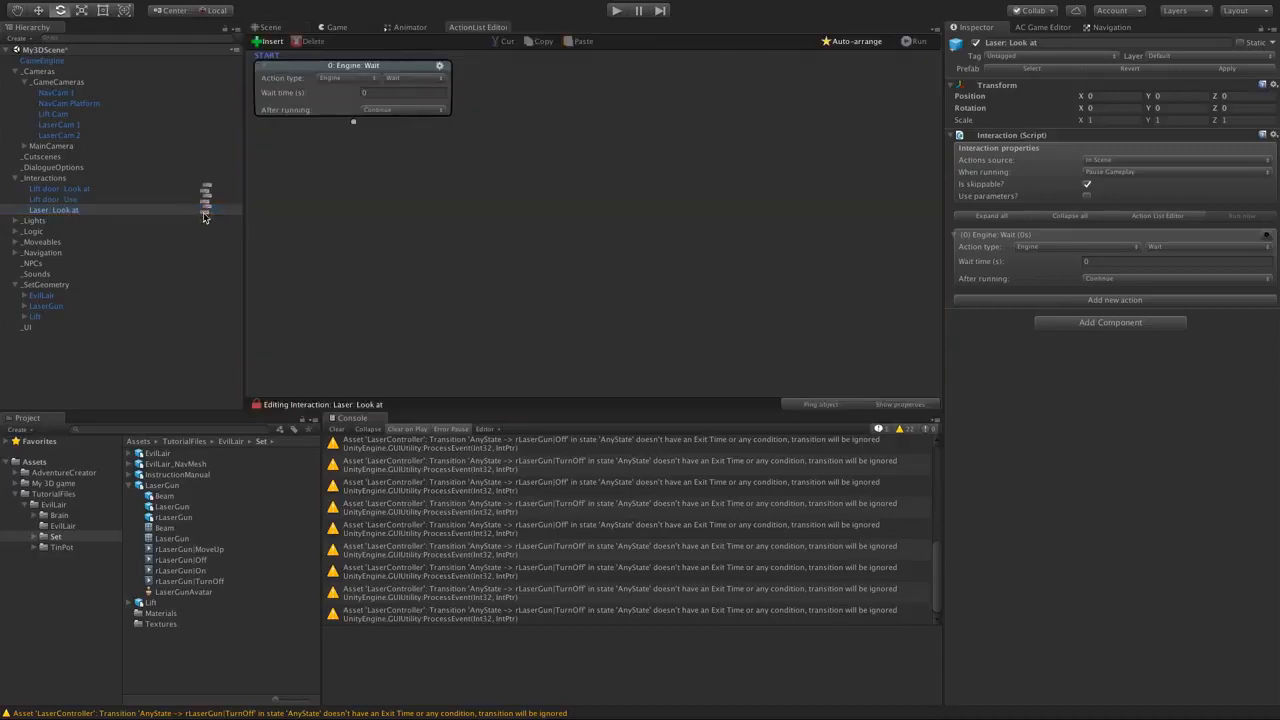
left_click(360, 79)
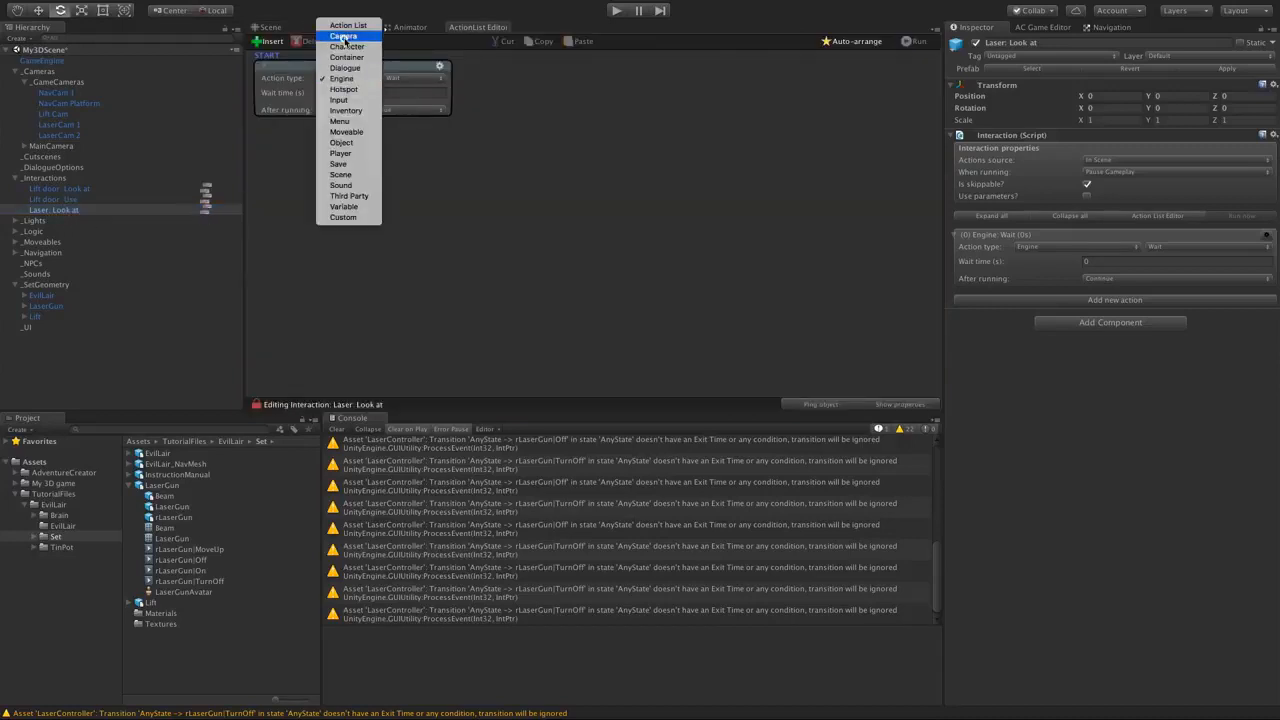
left_click(344, 37)
left_click(401, 78)
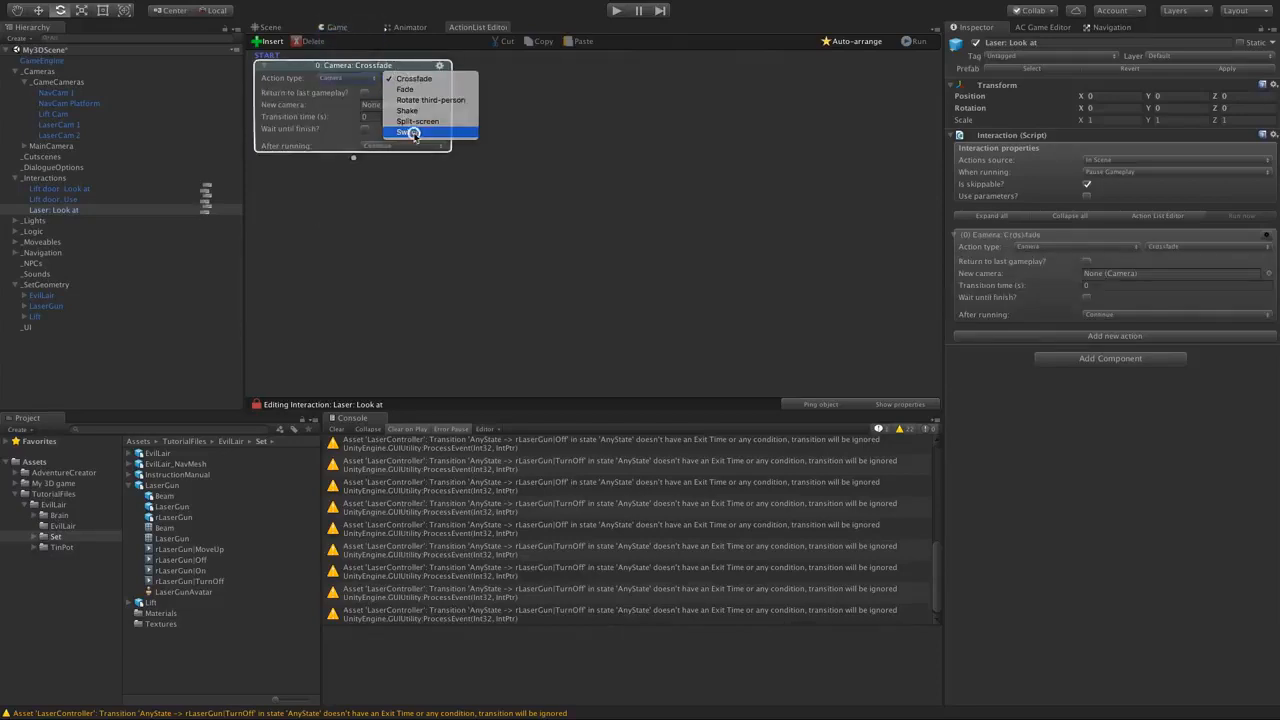
left_click(413, 133)
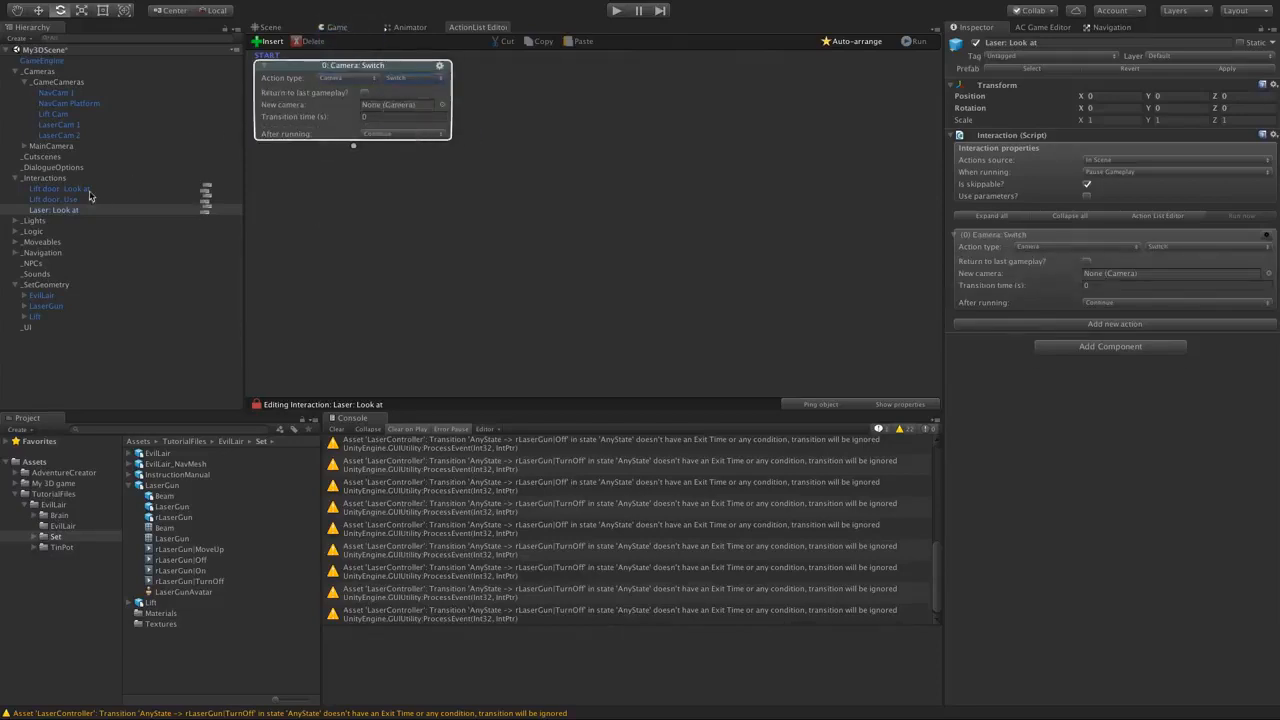
left_click_drag(60, 126, 371, 106)
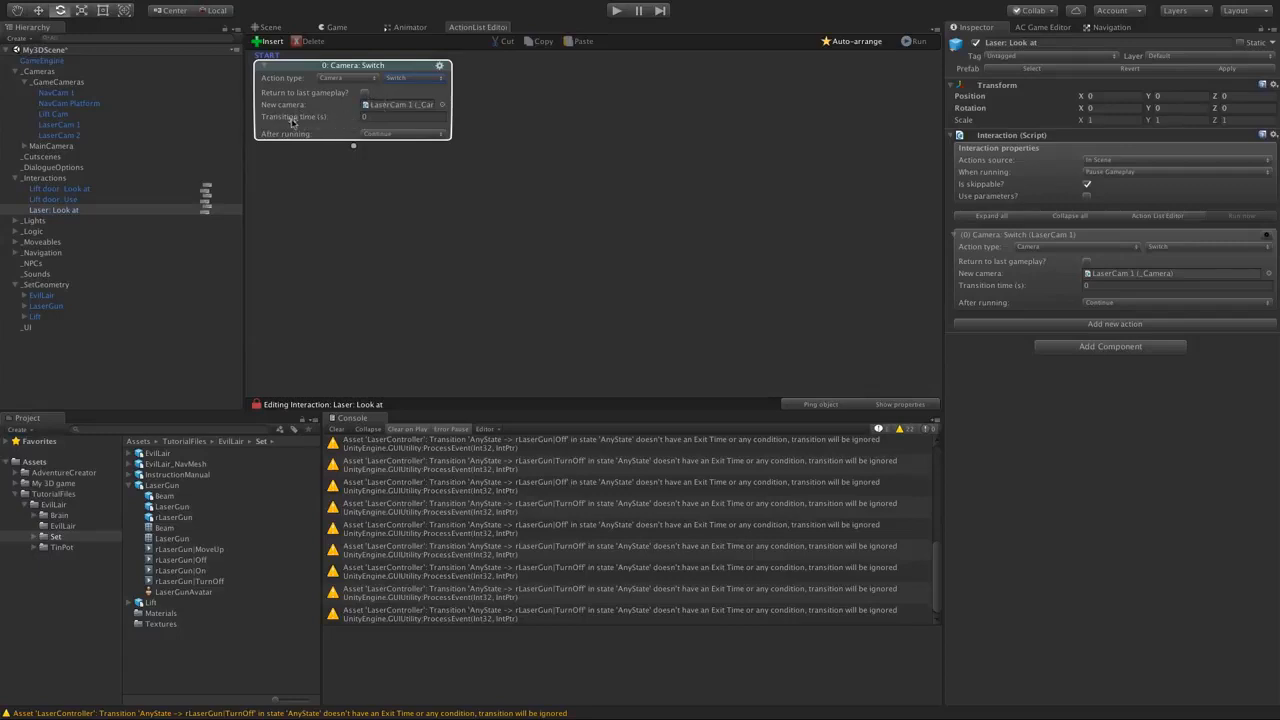
- Chain a second Camera: Switch action after the first, with LaserCam 2 as its new camera
left_click_drag(353, 146, 357, 177)
left_click(366, 185)
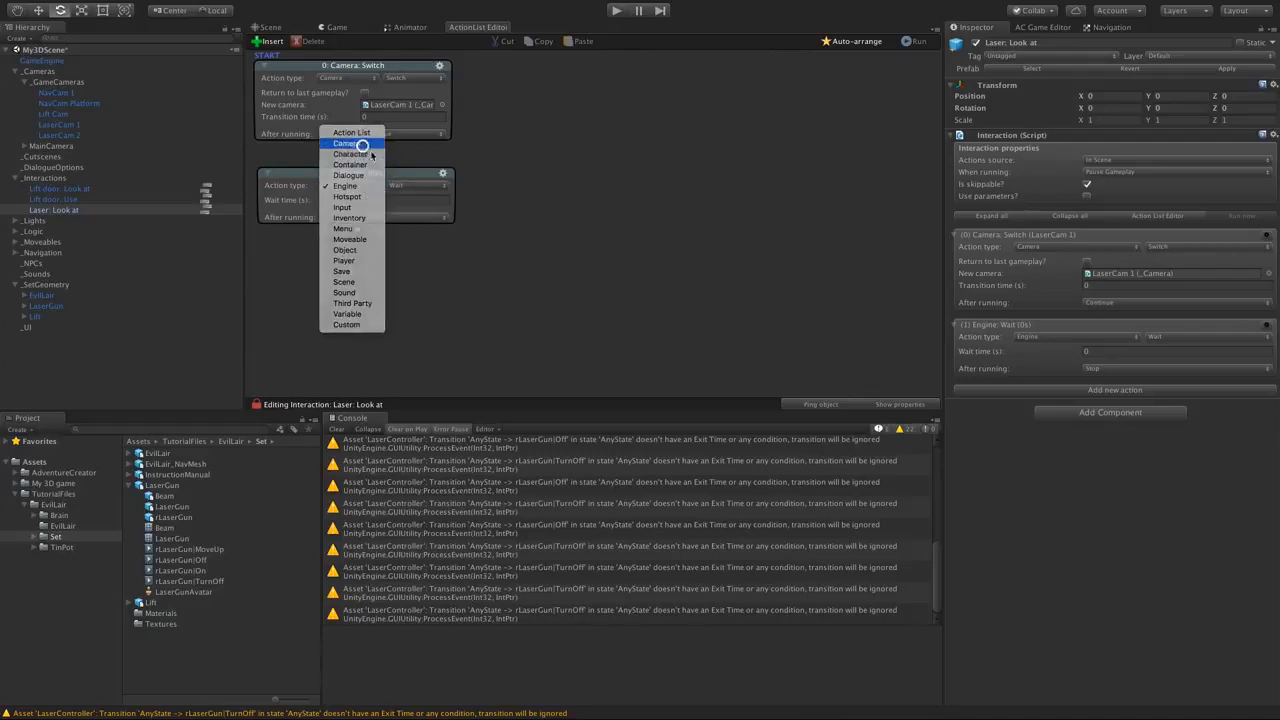
left_click(350, 143)
left_click(410, 186)
left_click(410, 239)
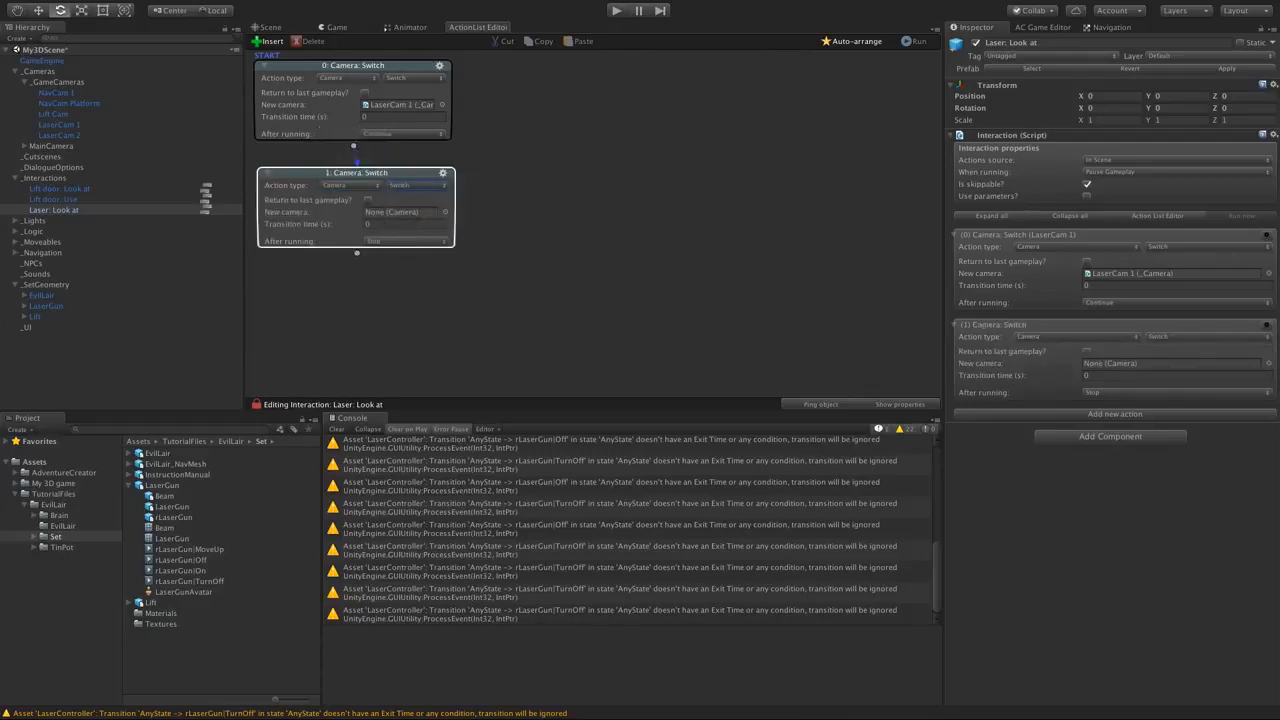
left_click_drag(77, 136, 386, 213)
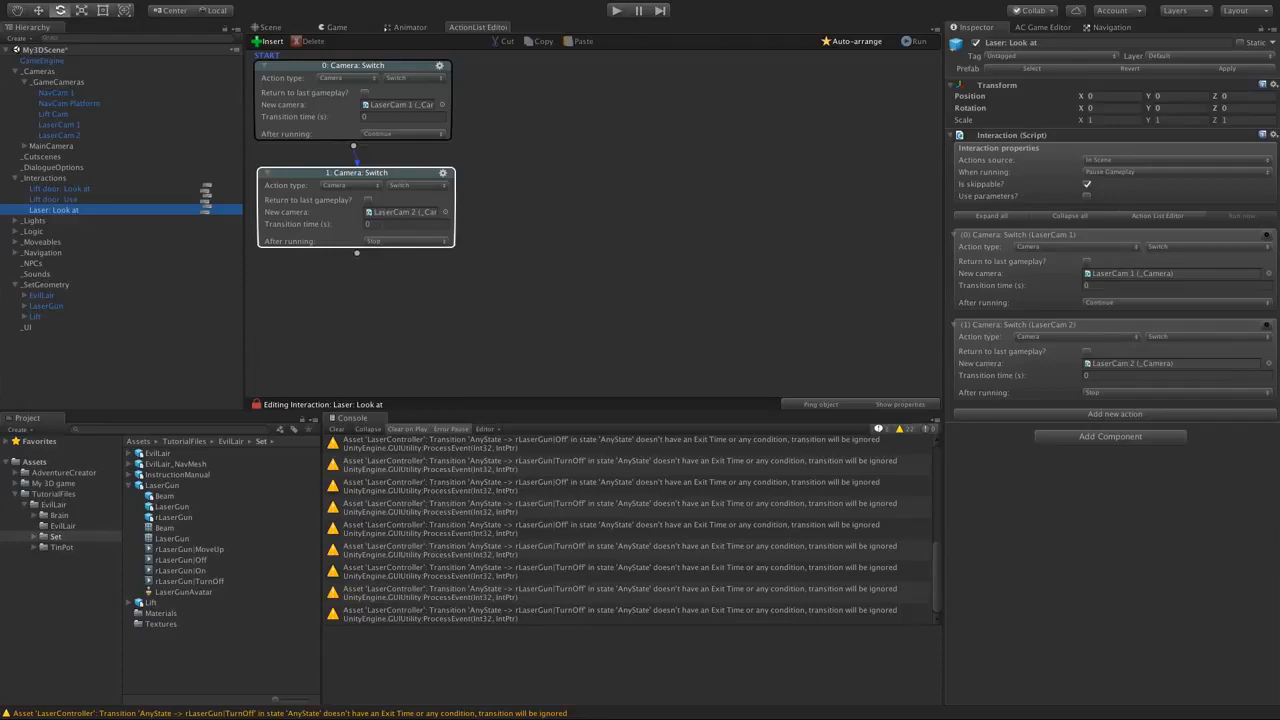
- Set the transition time of the switch to LaserCam 2 to 5 seconds
left_click(378, 222)
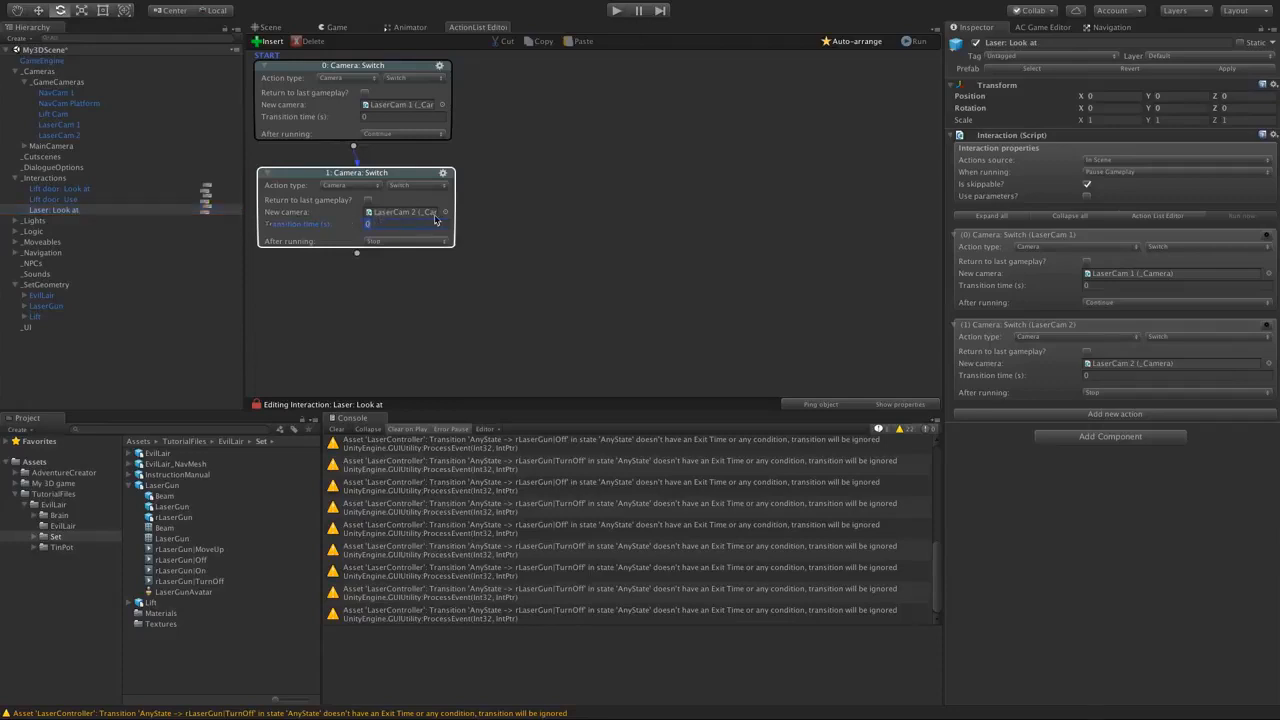
type("2")
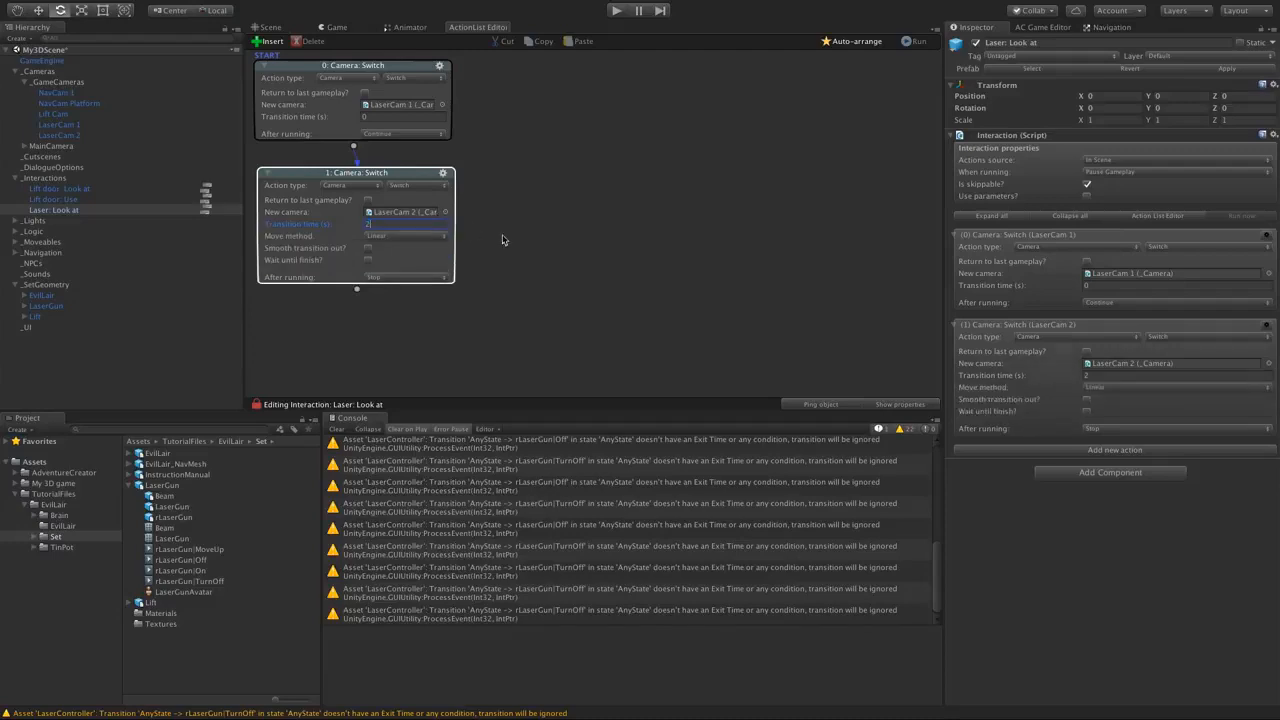
left_click(508, 228)
left_click(353, 226)
left_click(517, 197)
left_click(484, 236)
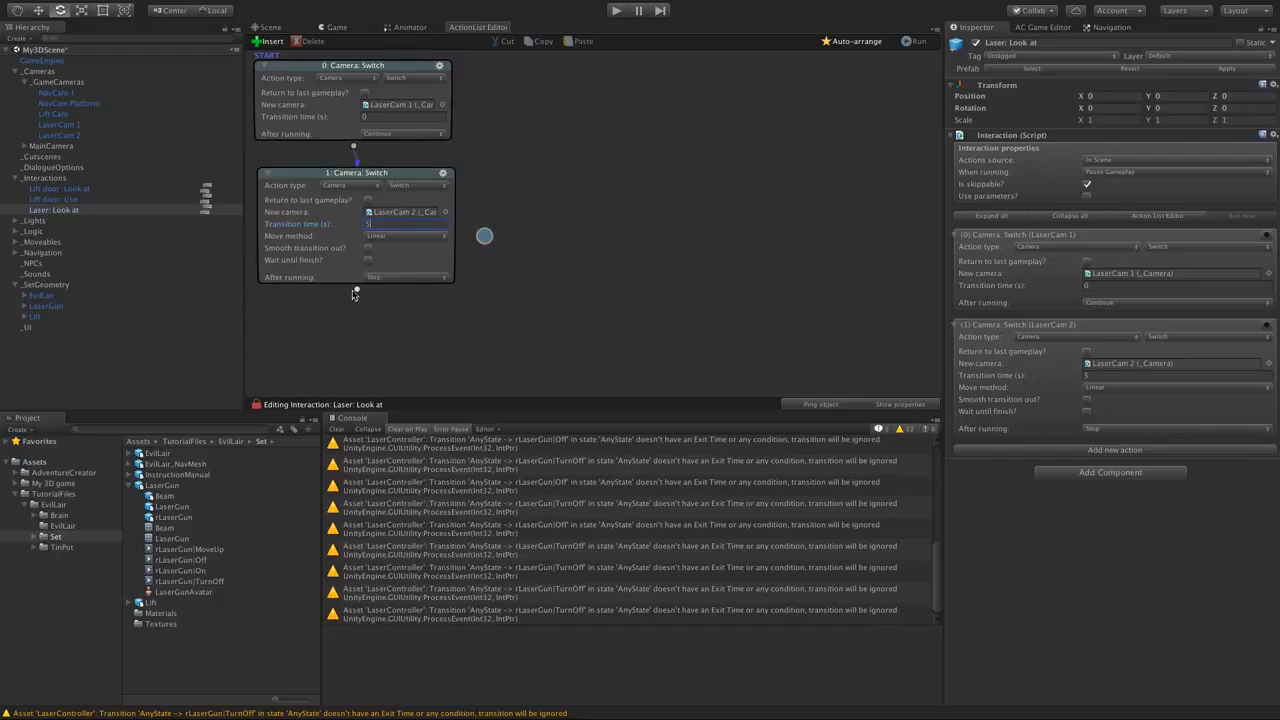
- Chain an Engine: Wait action of 1.5 seconds after the LaserCam 2 switch
left_click_drag(357, 290, 358, 305)
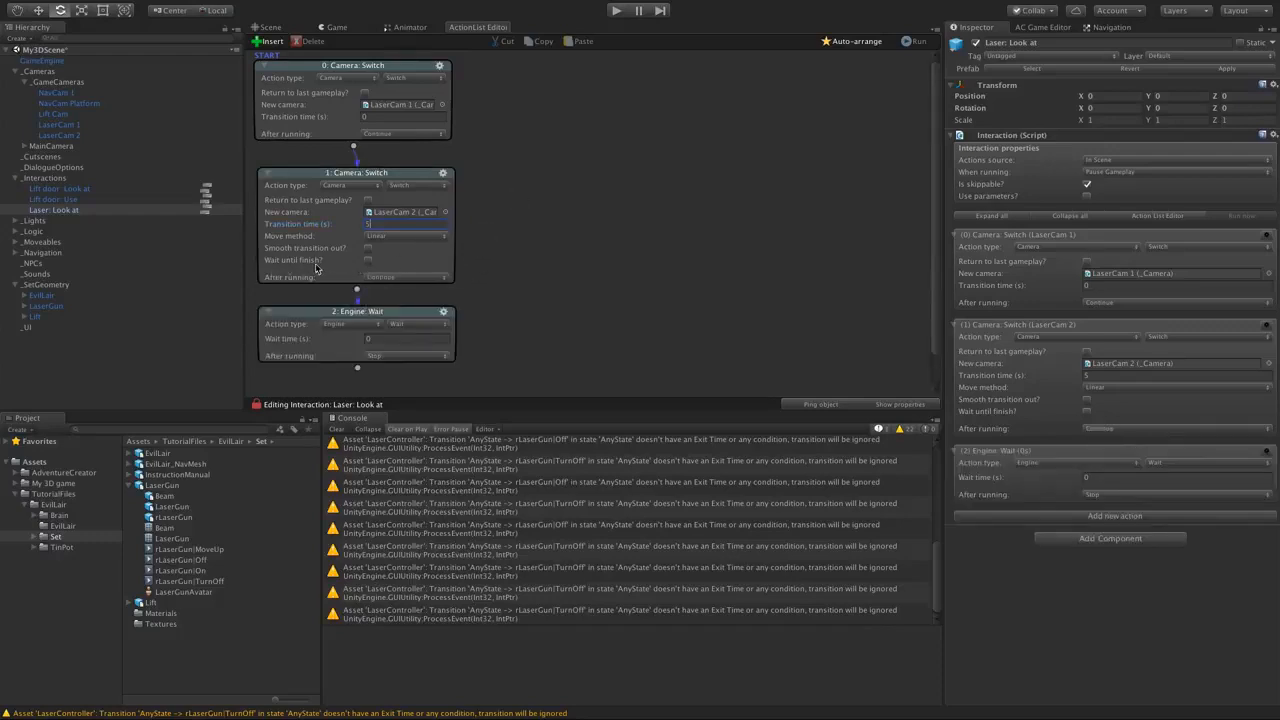
left_click(371, 338)
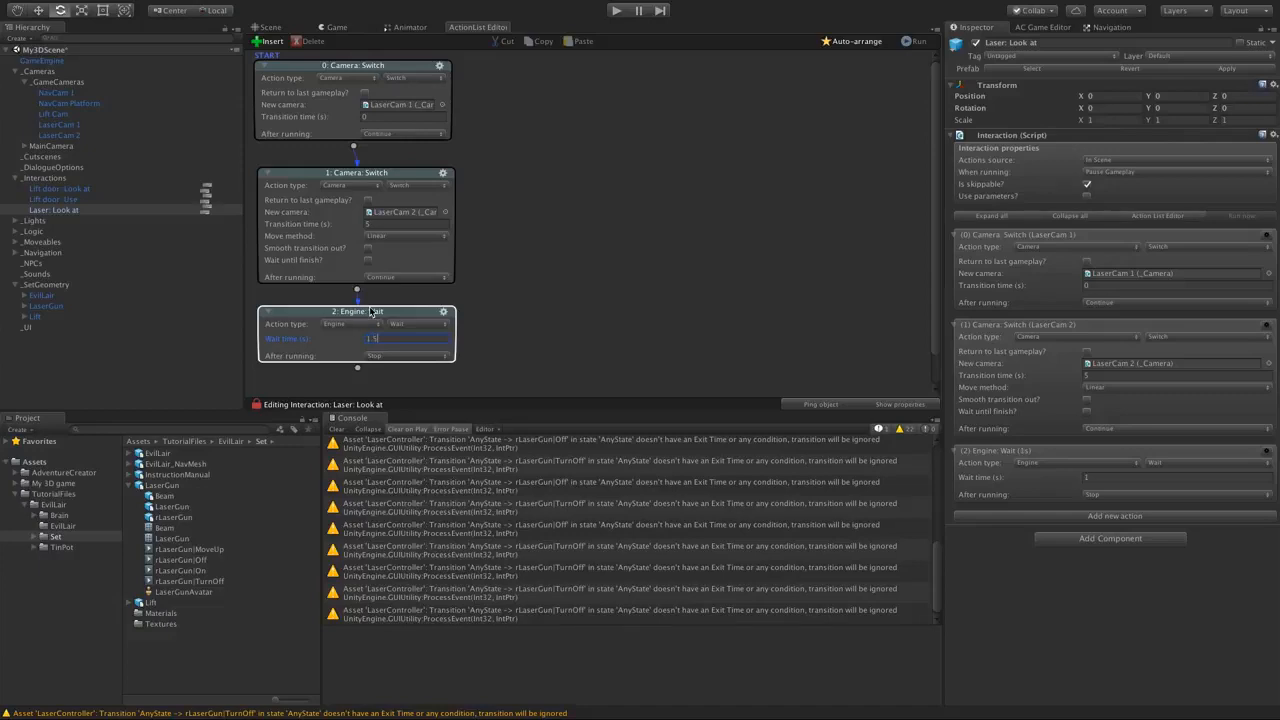
middle_click_drag(556, 278, 548, 244)
- Add a Dialogue: Play speech action after the wait, as a player line with the text "Ominous..."
left_click(358, 335)
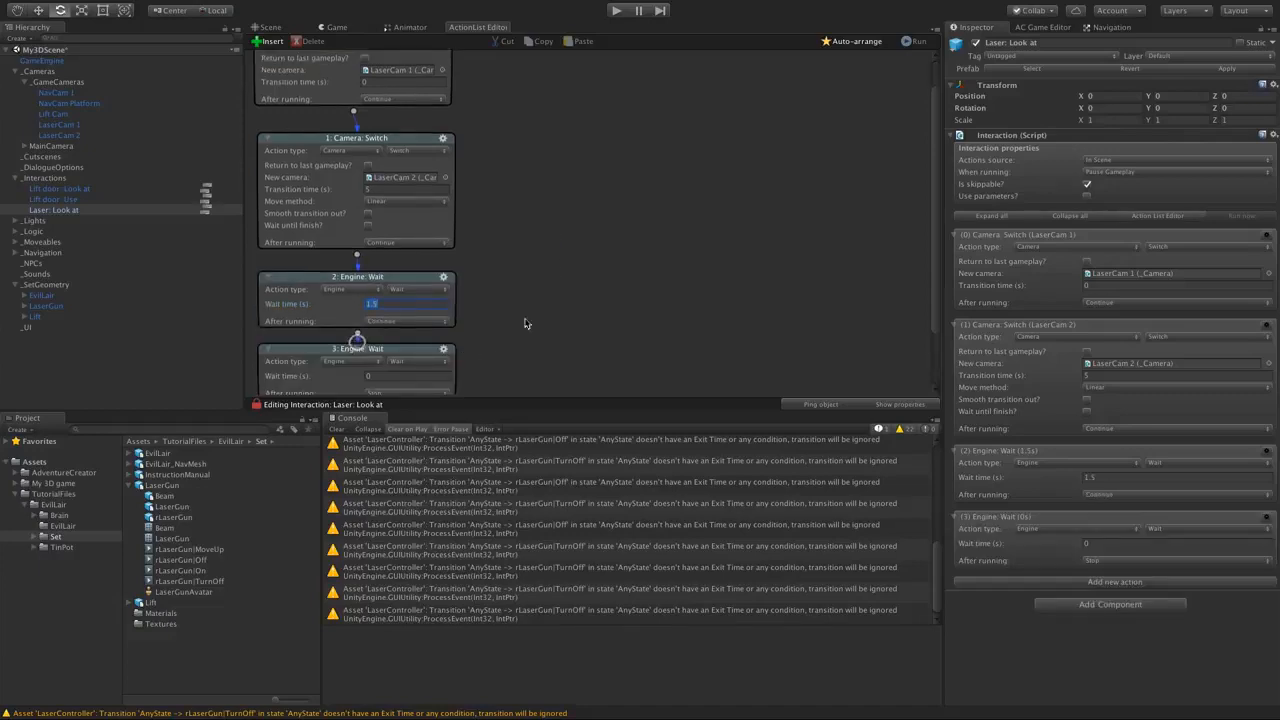
middle_click_drag(525, 317, 518, 250)
left_click(362, 296)
left_click(350, 268)
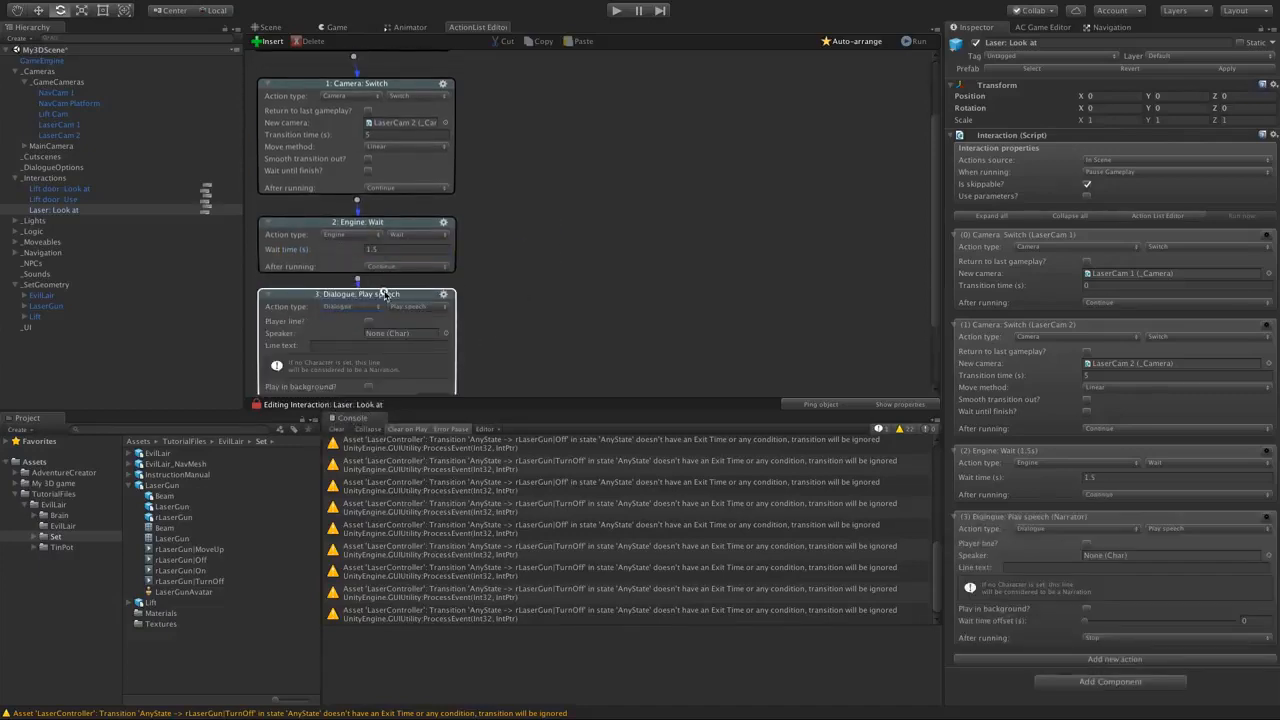
middle_click_drag(497, 317, 503, 271)
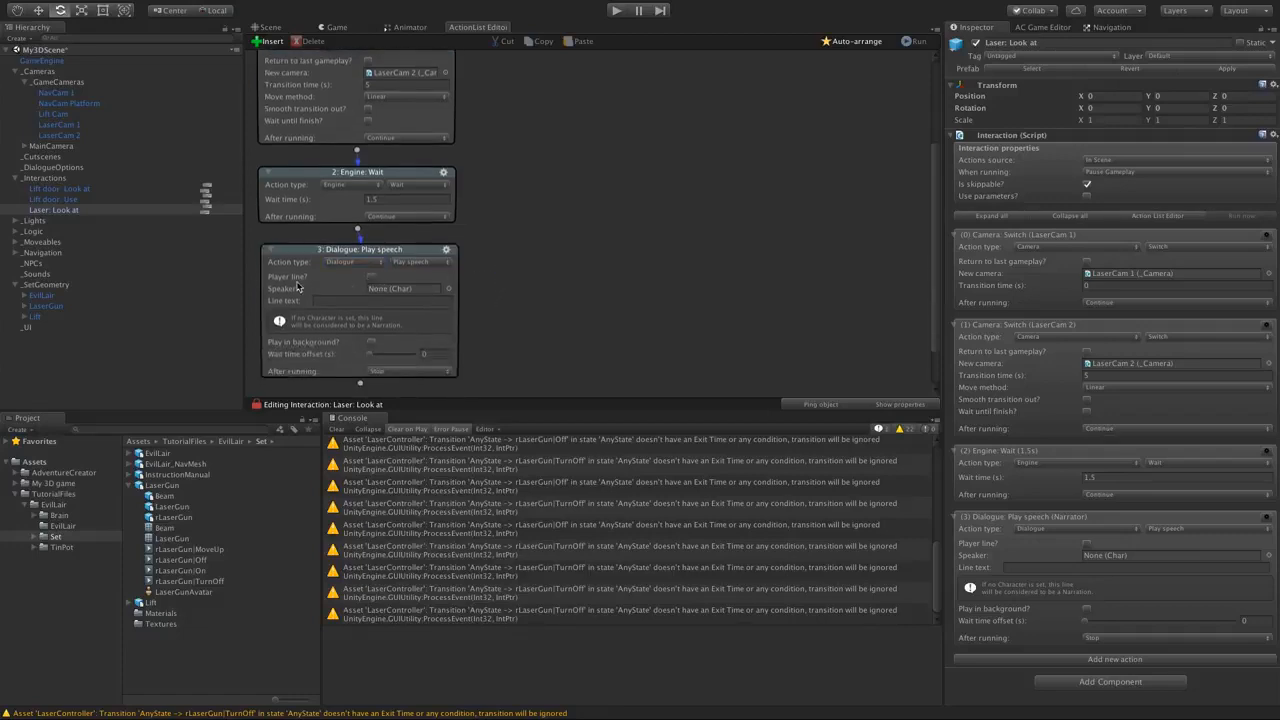
left_click(372, 277)
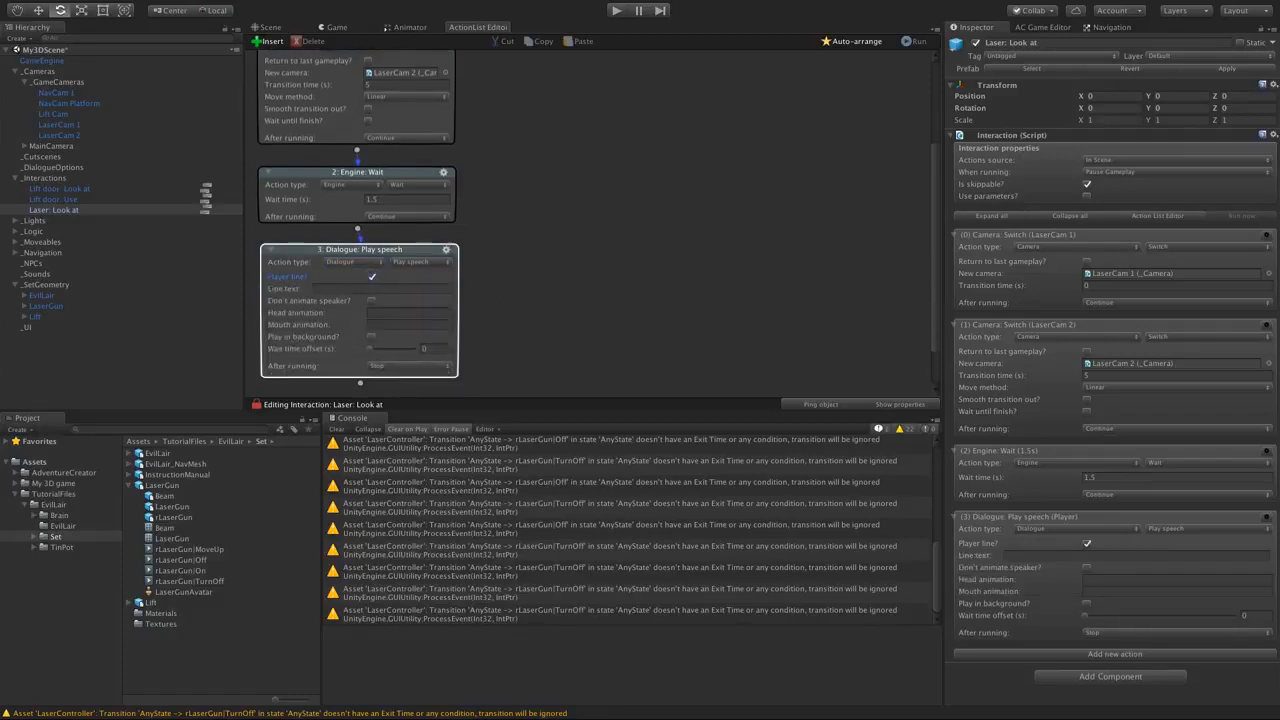
left_click(342, 289)
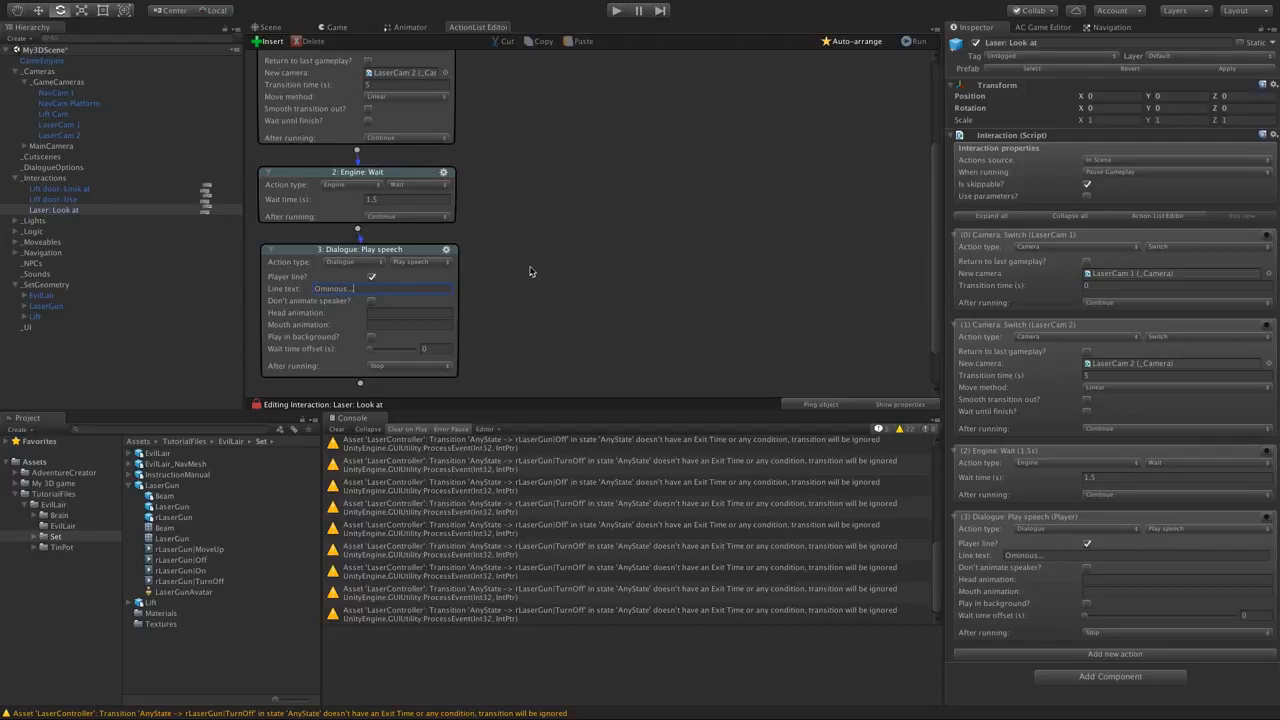
- Add a final Camera: Switch action after the speech, set to return to the last gameplay camera
scroll(531, 271, "down", 2)
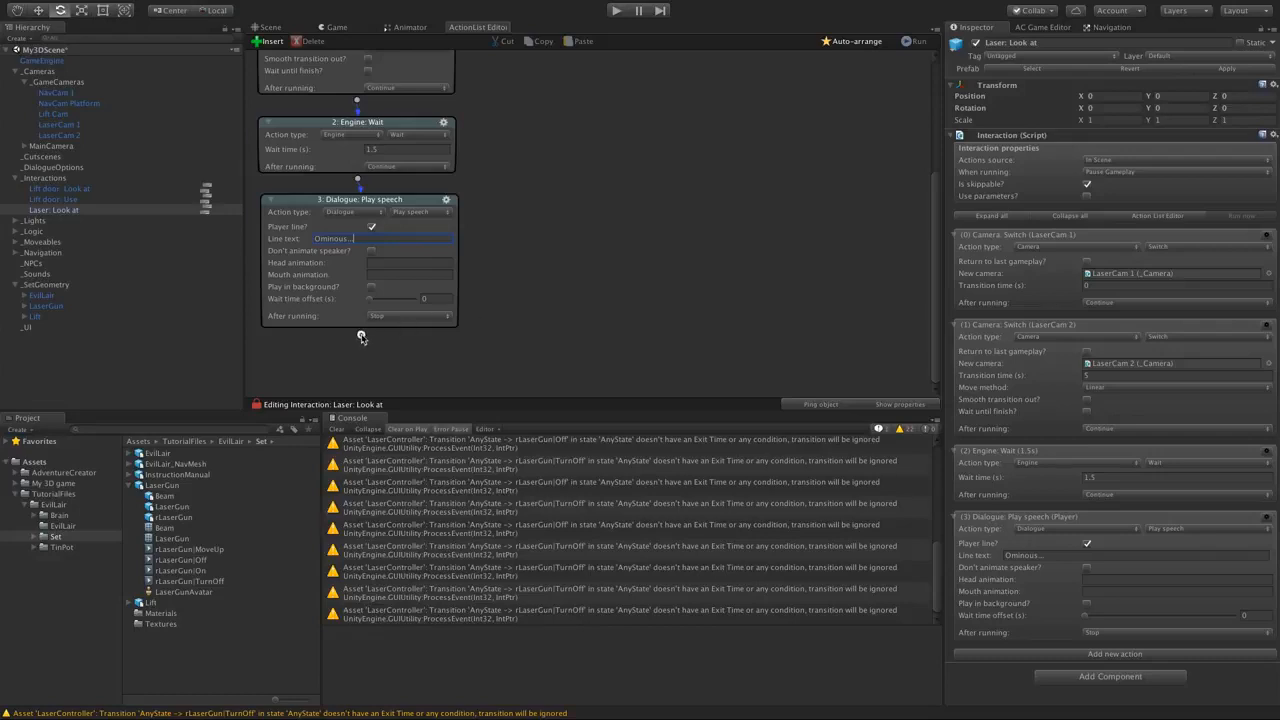
left_click(361, 337)
scroll(437, 337, "down", 1)
left_click(350, 336)
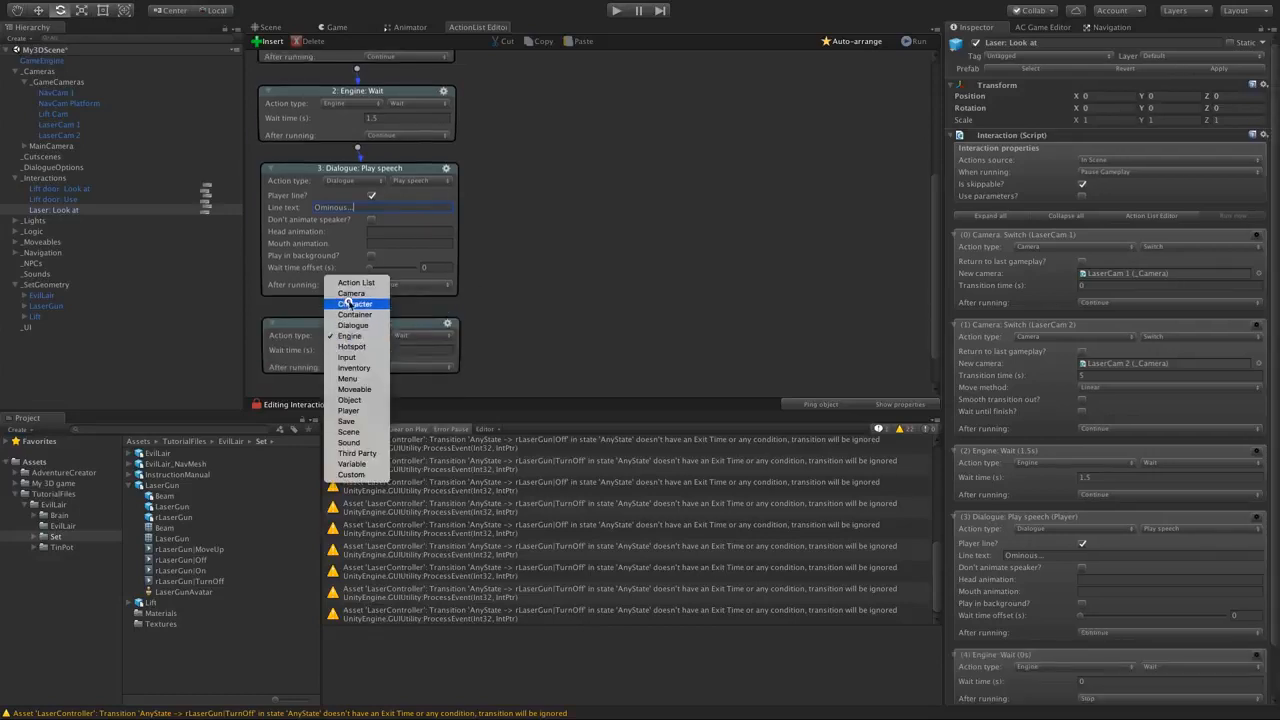
left_click(350, 293)
left_click(420, 336)
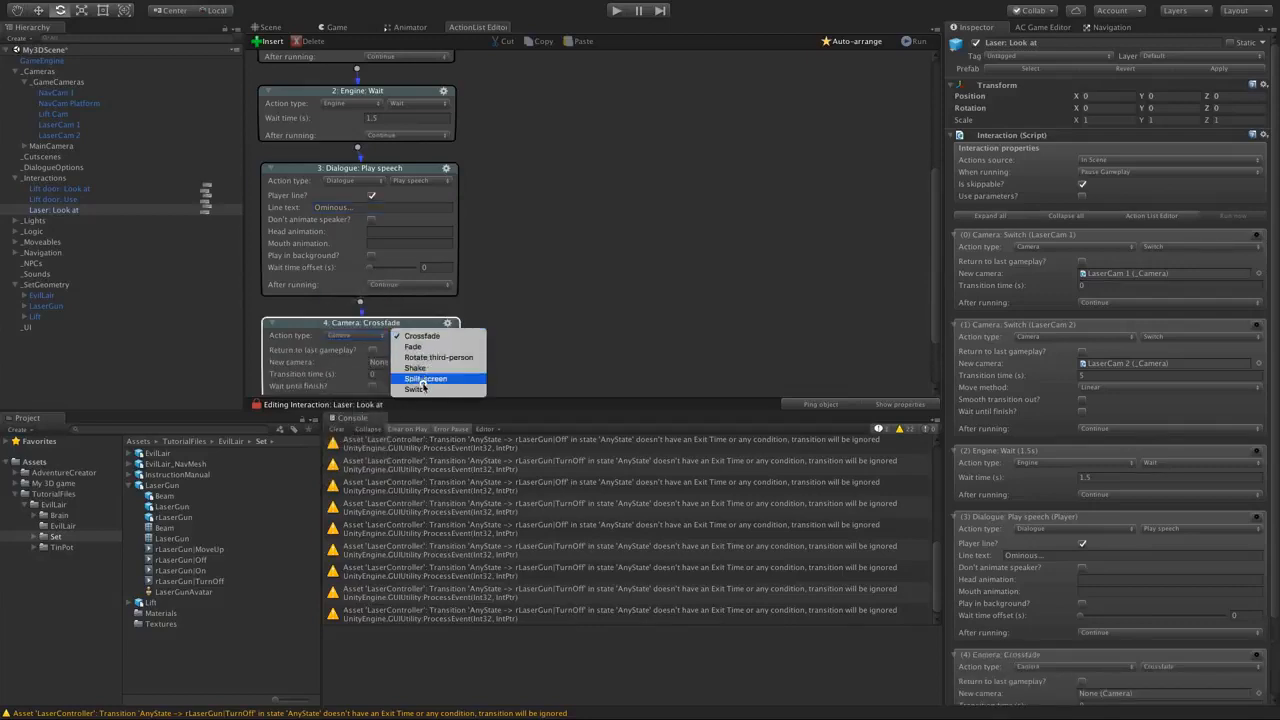
left_click(416, 389)
scroll(529, 300, "down", 1)
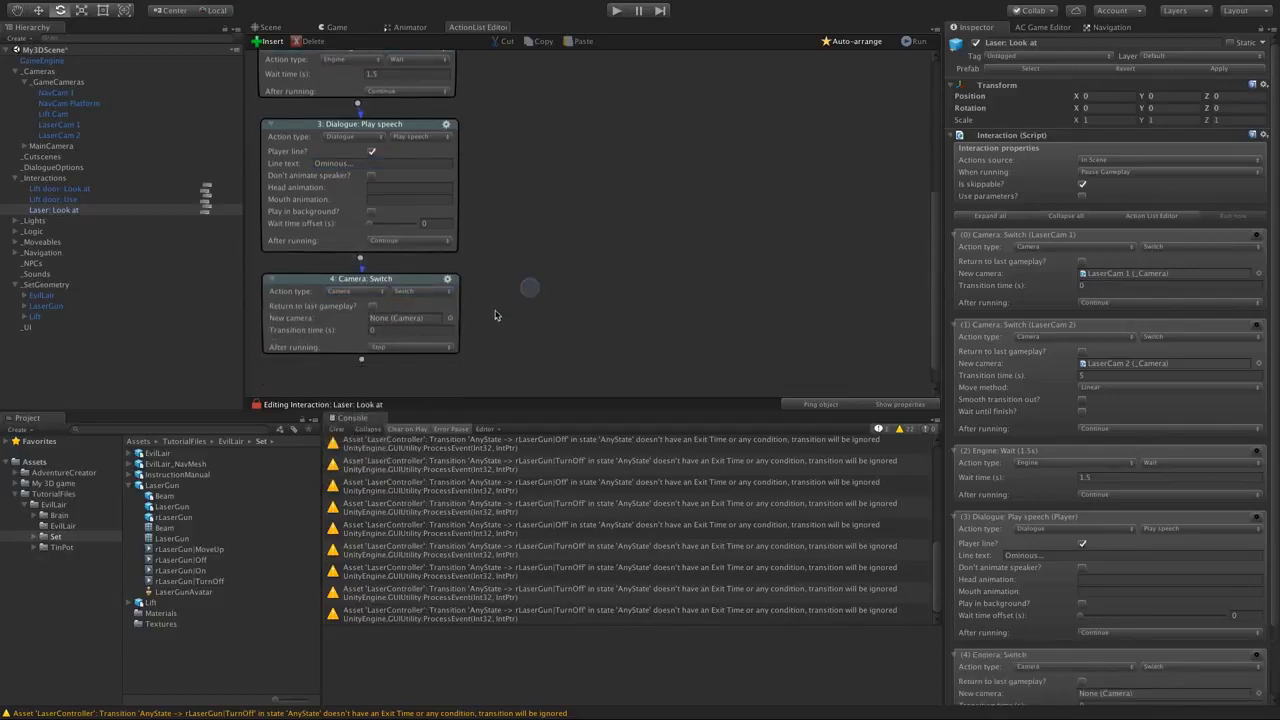
left_click(373, 306)
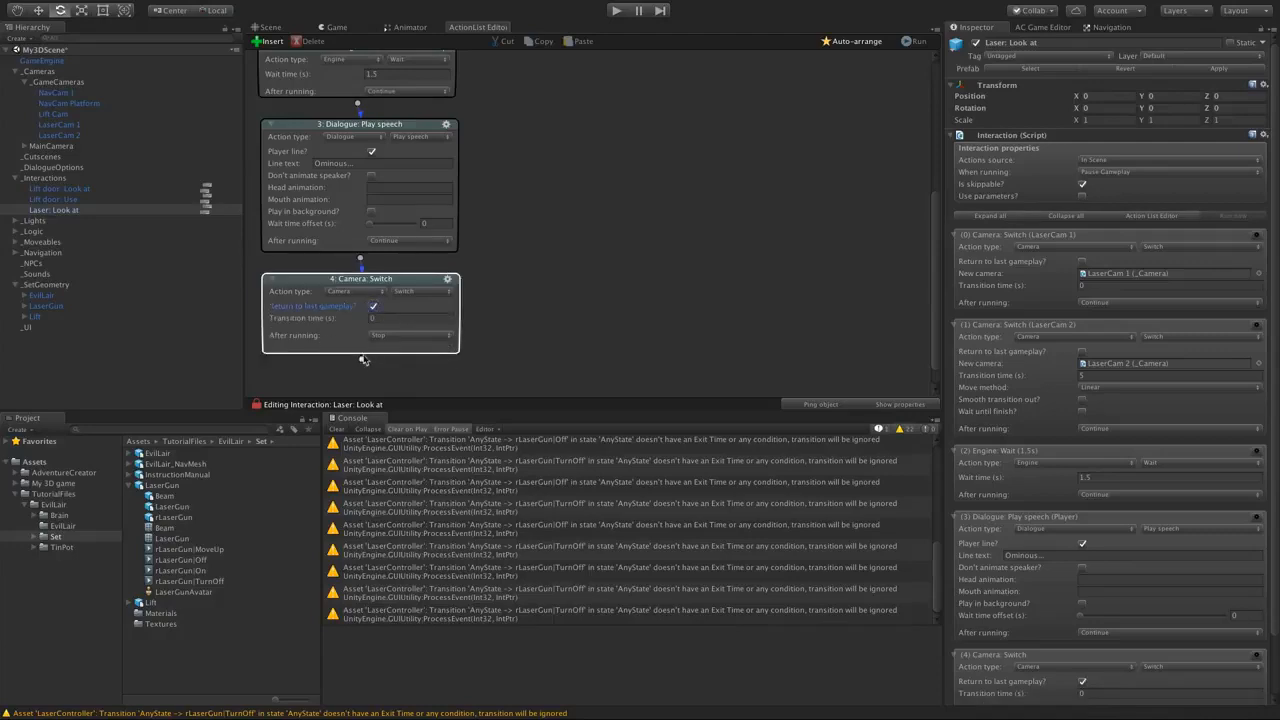
left_click(347, 372)
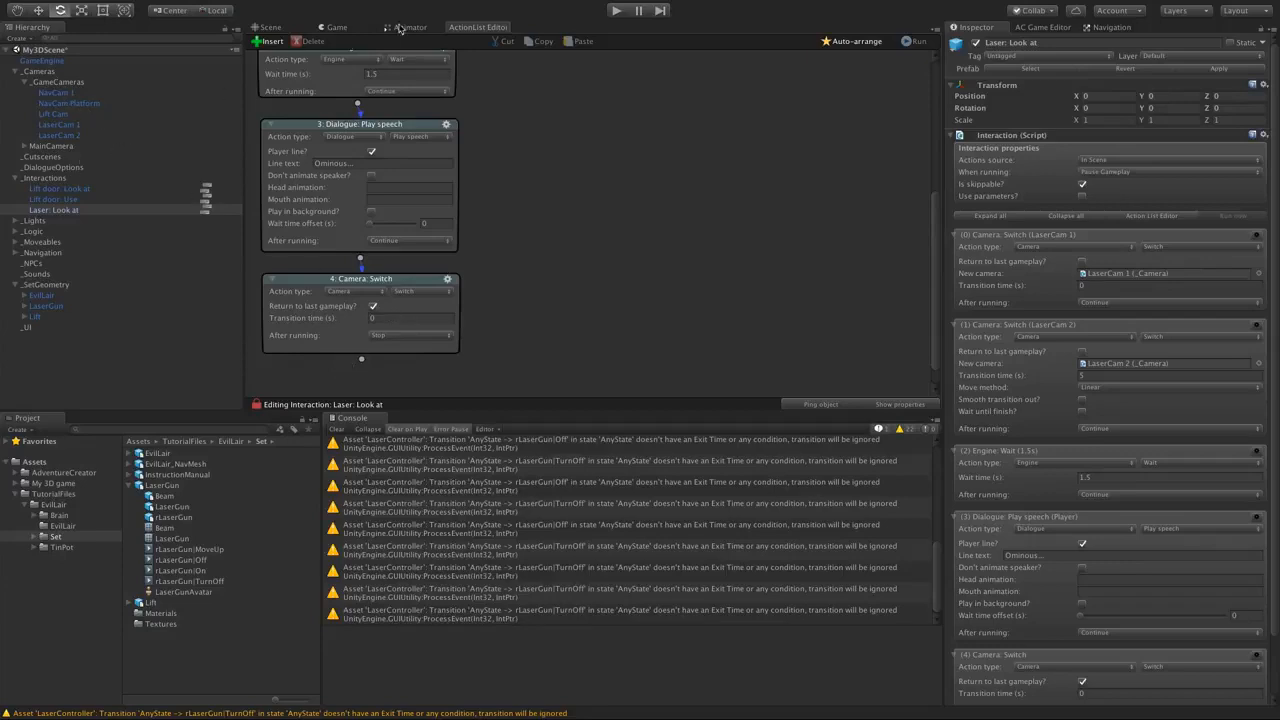
- Run the game and look at the laser to test its interaction
left_click(616, 10)
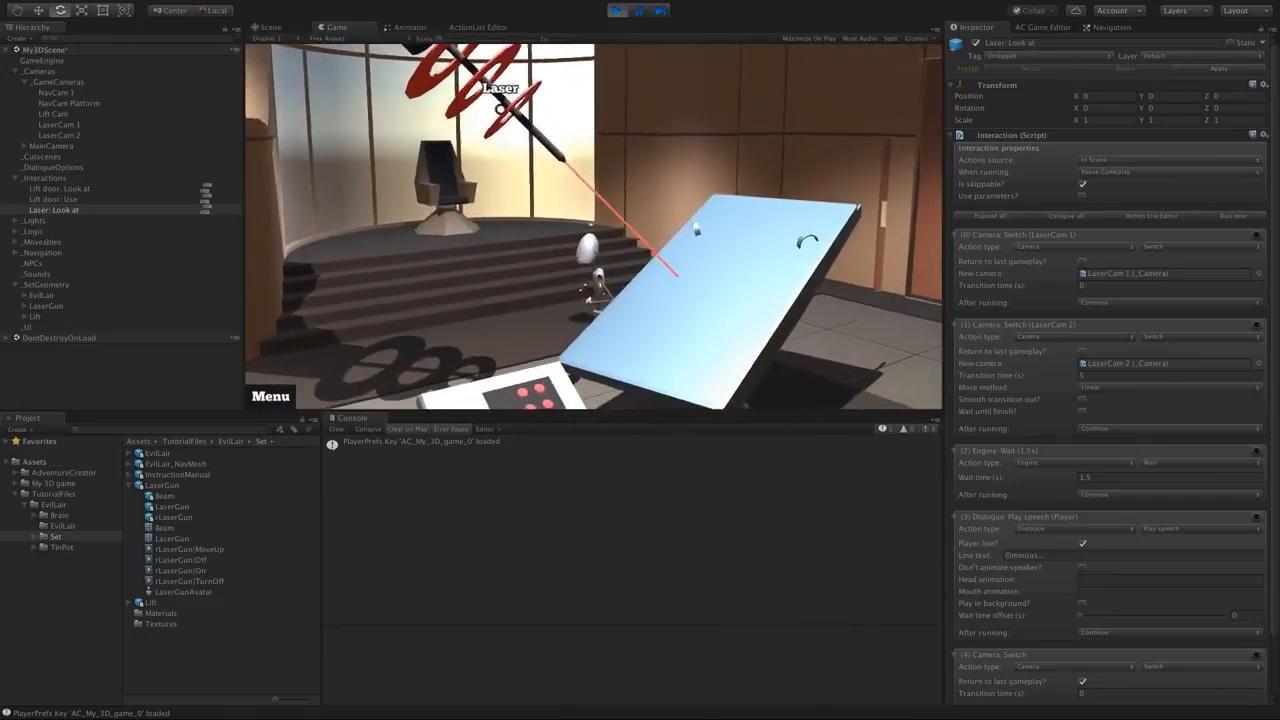
left_click(517, 104)
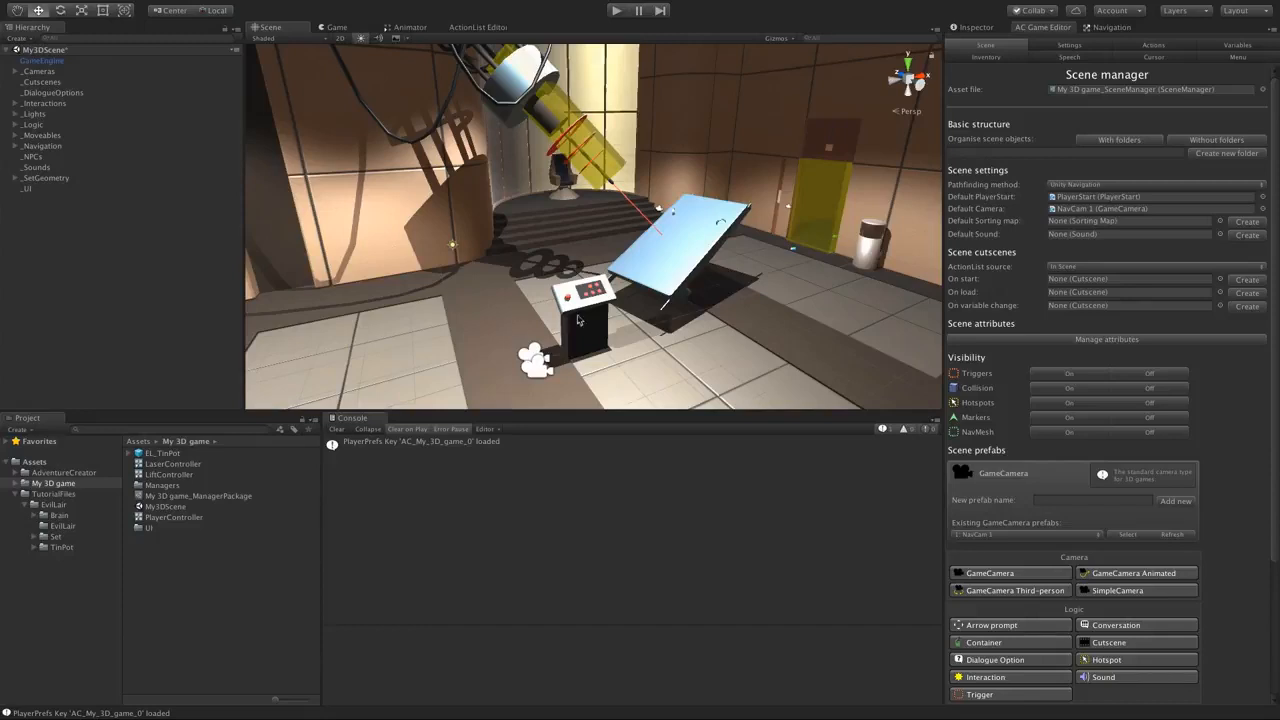
- Enable the player turning their head to the active Hotspot in the Settings manager's Hotspot settings
left_click(1069, 45)
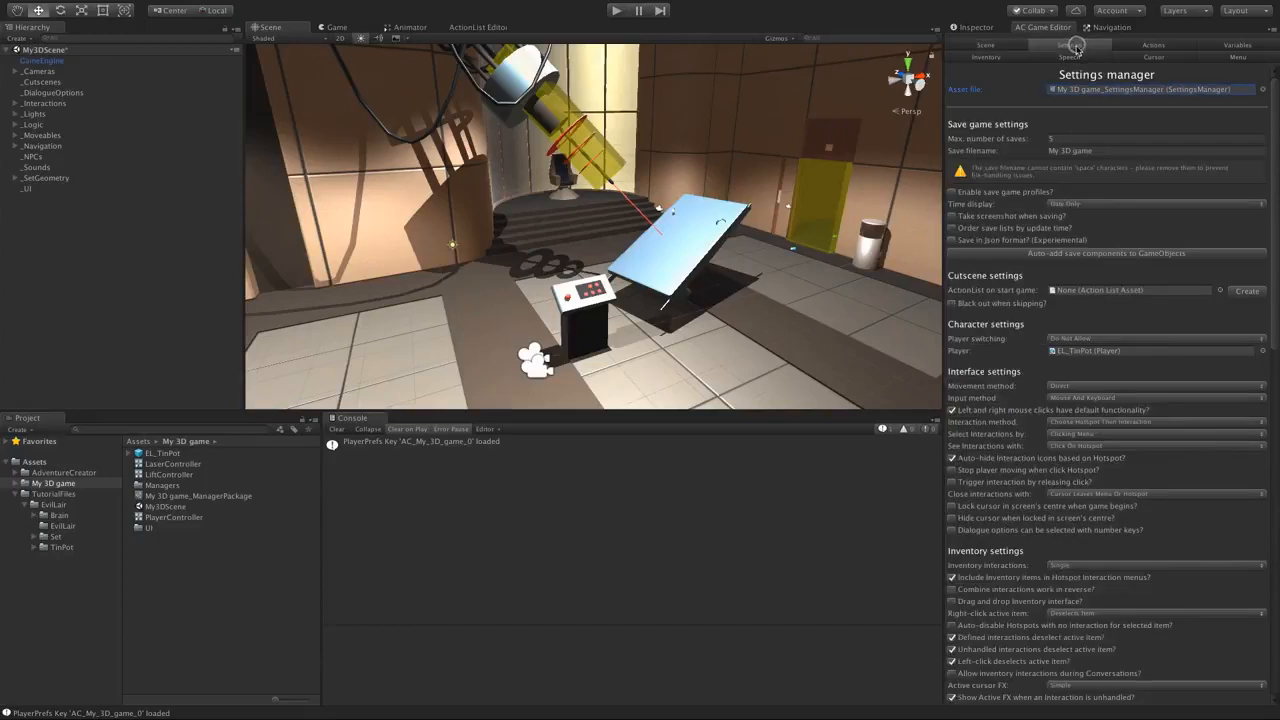
left_click_drag(1275, 150, 1273, 396)
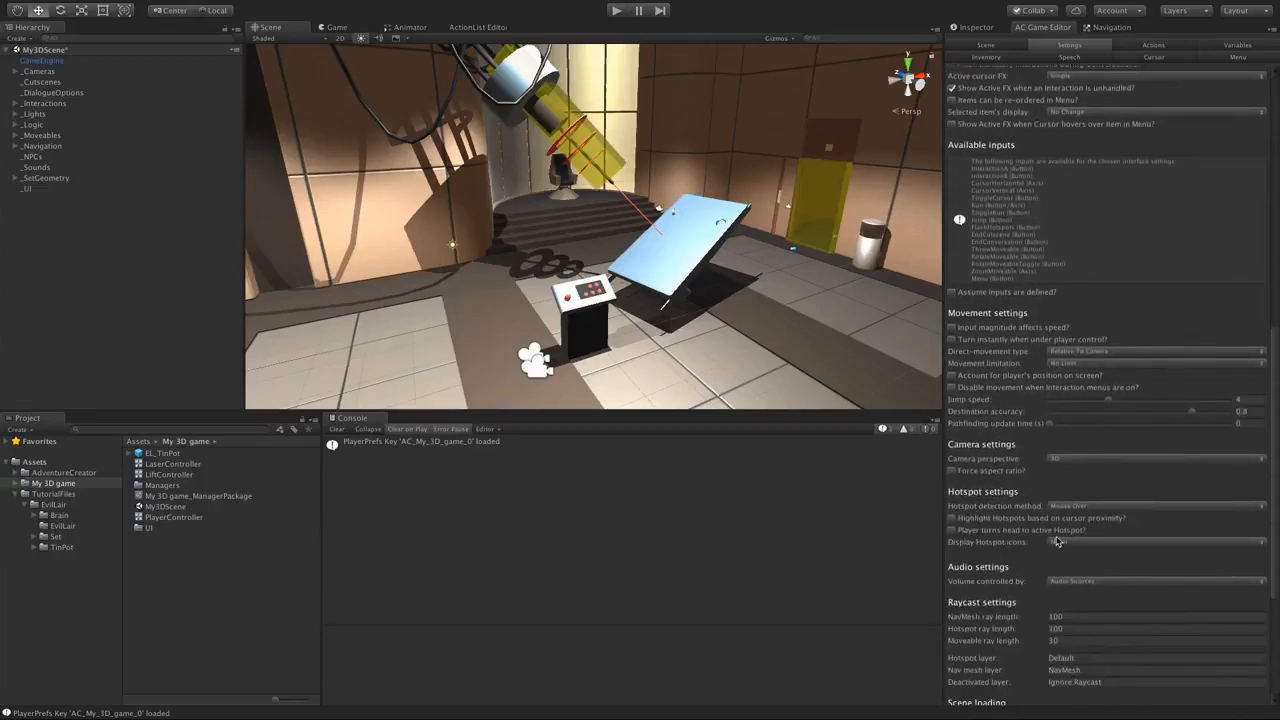
left_click(953, 531)
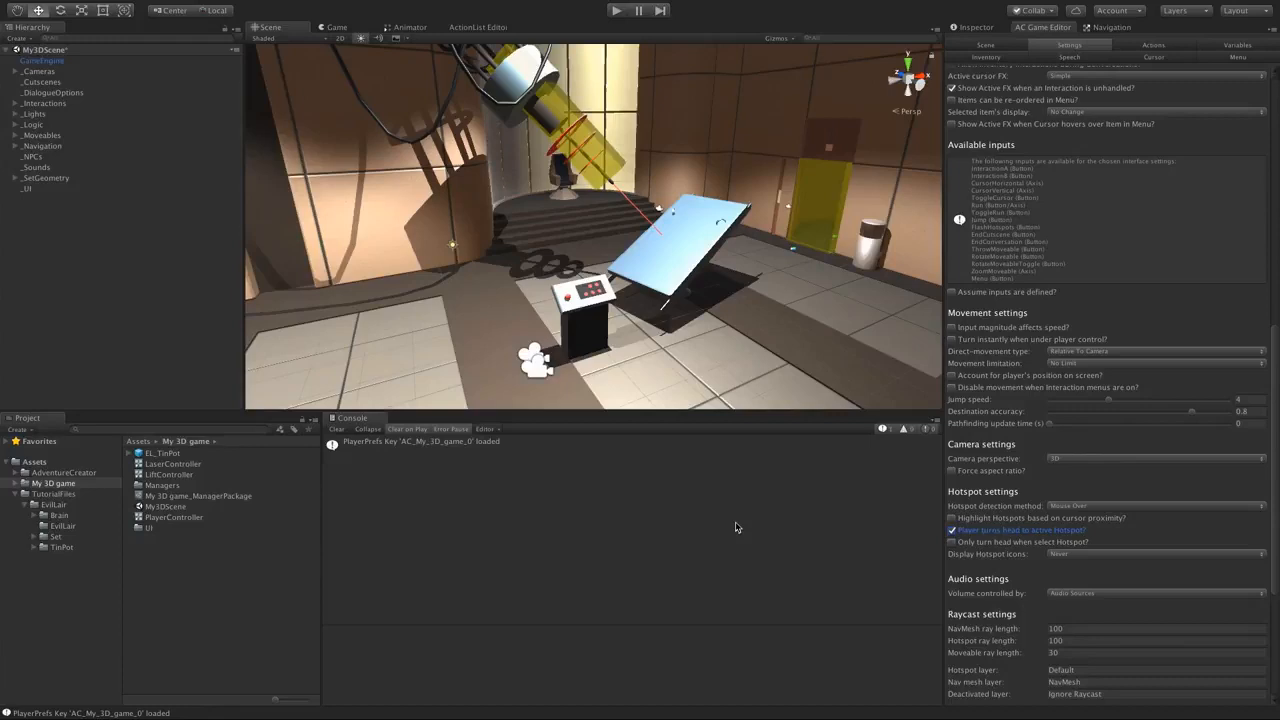
- Add the EL_TinPot player prefab to the scene and toggle its IK head-turning option on and off
left_click_drag(156, 454, 150, 336)
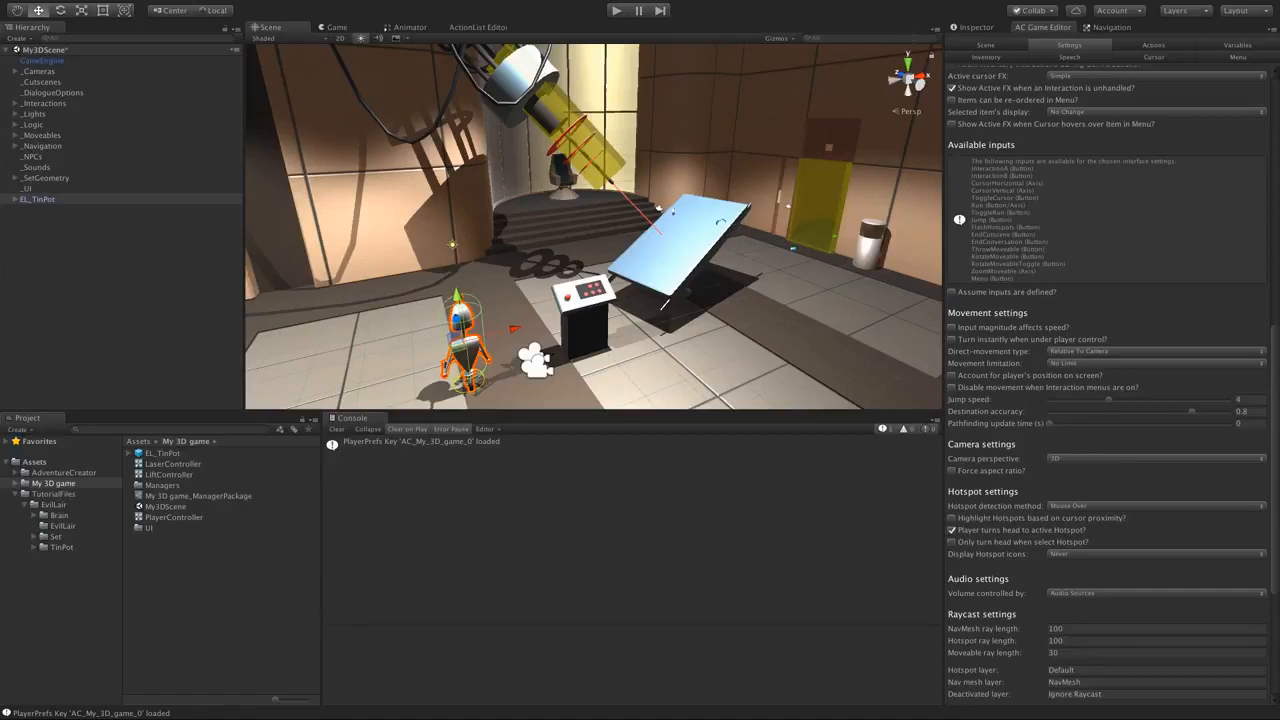
left_click(975, 27)
left_click_drag(1269, 286, 1276, 520)
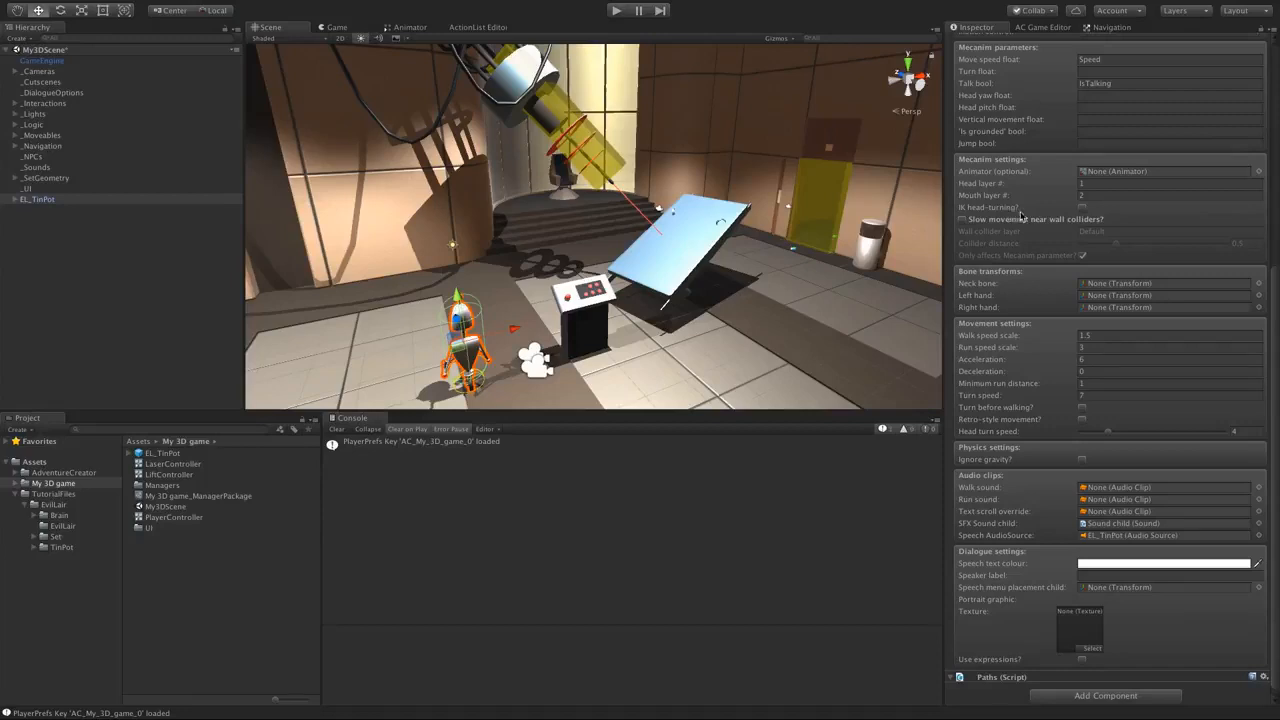
left_click(1082, 207)
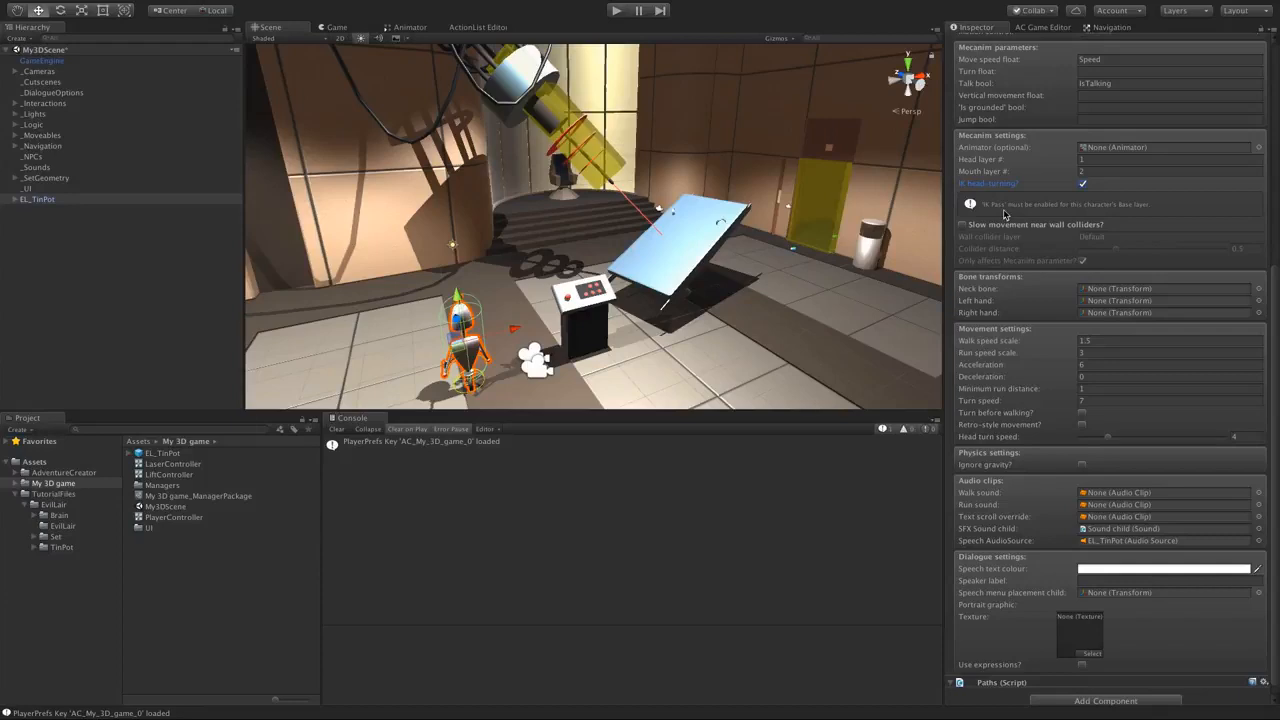
left_click(1082, 184)
- Inspect the rig import settings of the EL_TinPot model in the TinPot folder
left_click(61, 547)
left_click(160, 453)
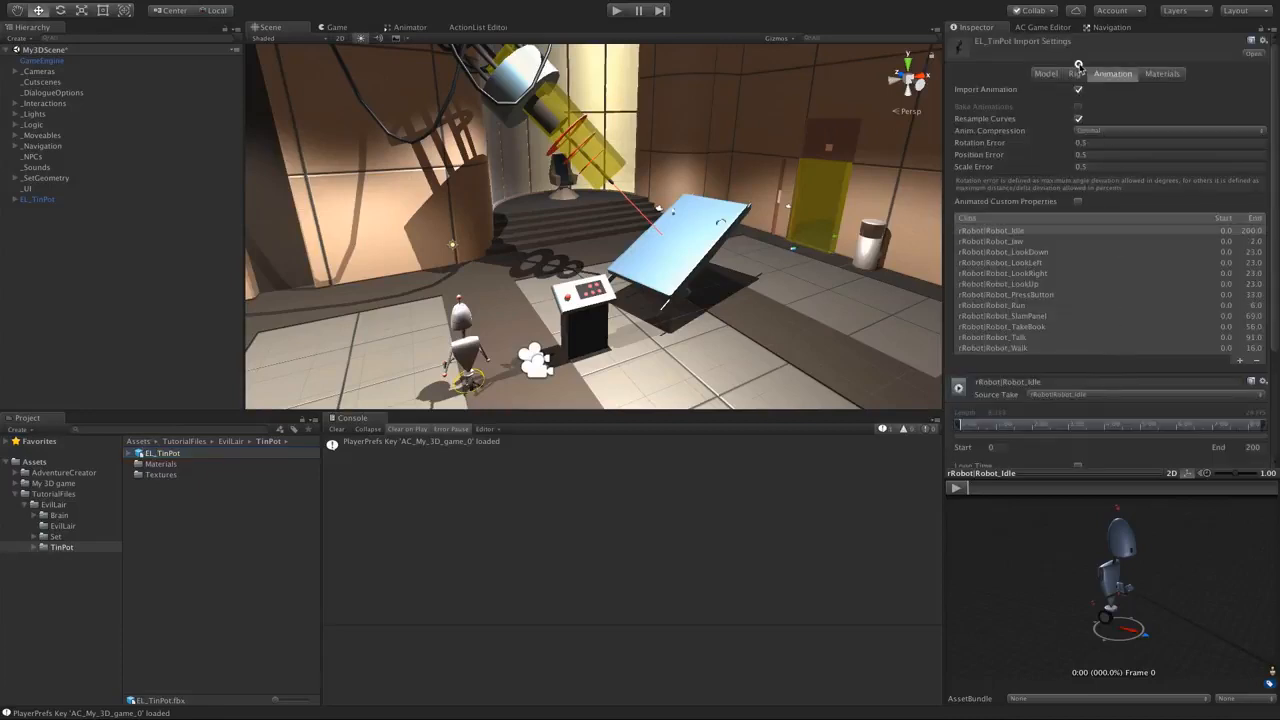
left_click(1079, 73)
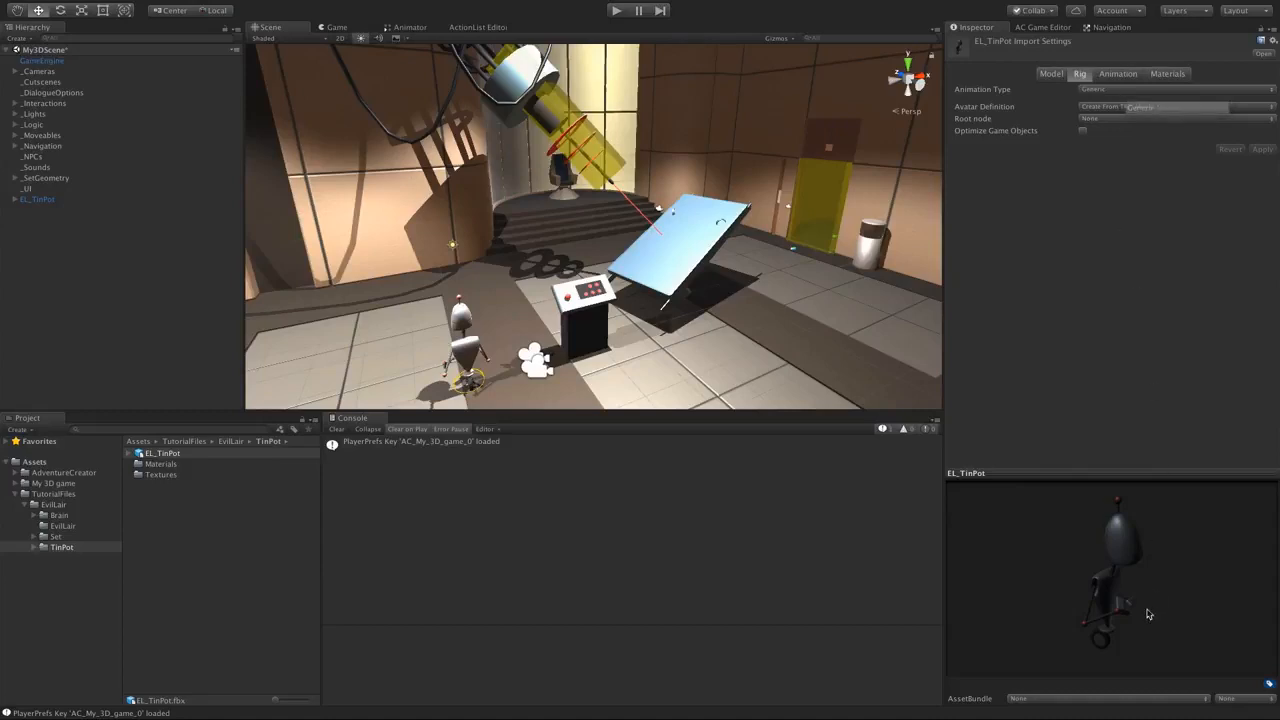
- Preview the Robot_LookDown and Robot_LookLeft animation clips in the EL_TinPot model's import settings
left_click_drag(1118, 603, 1062, 597)
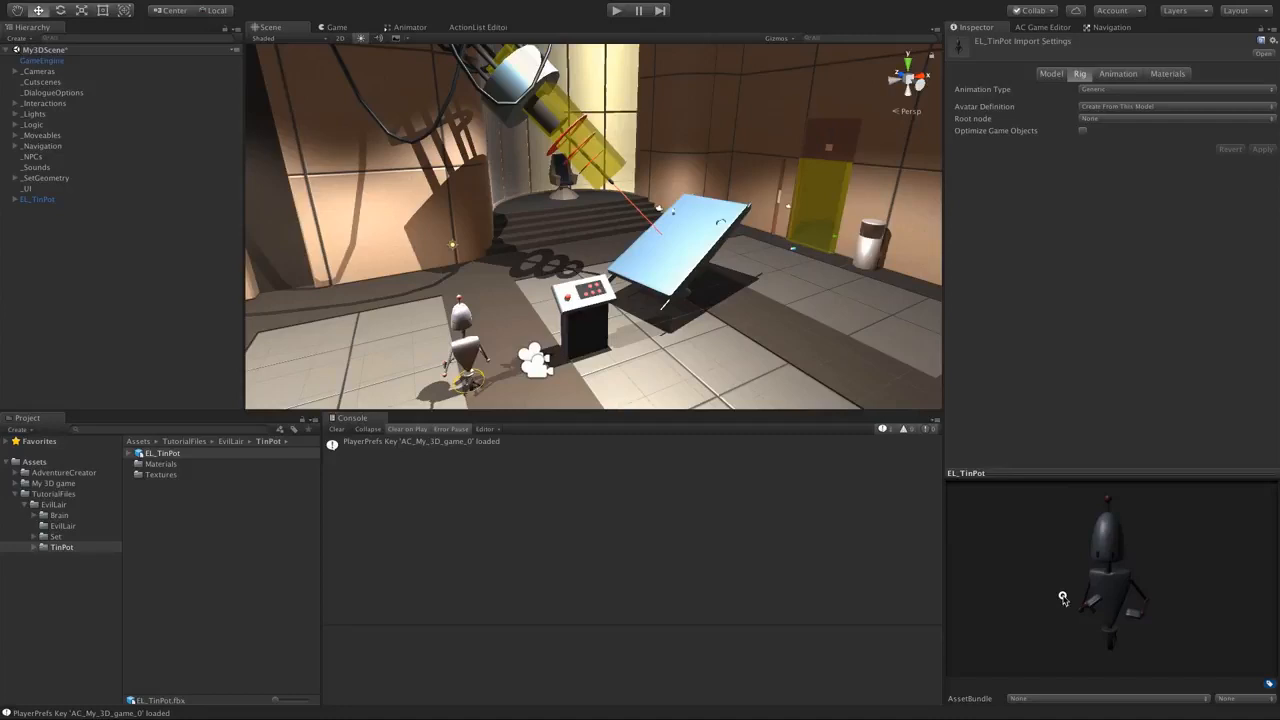
left_click(128, 453)
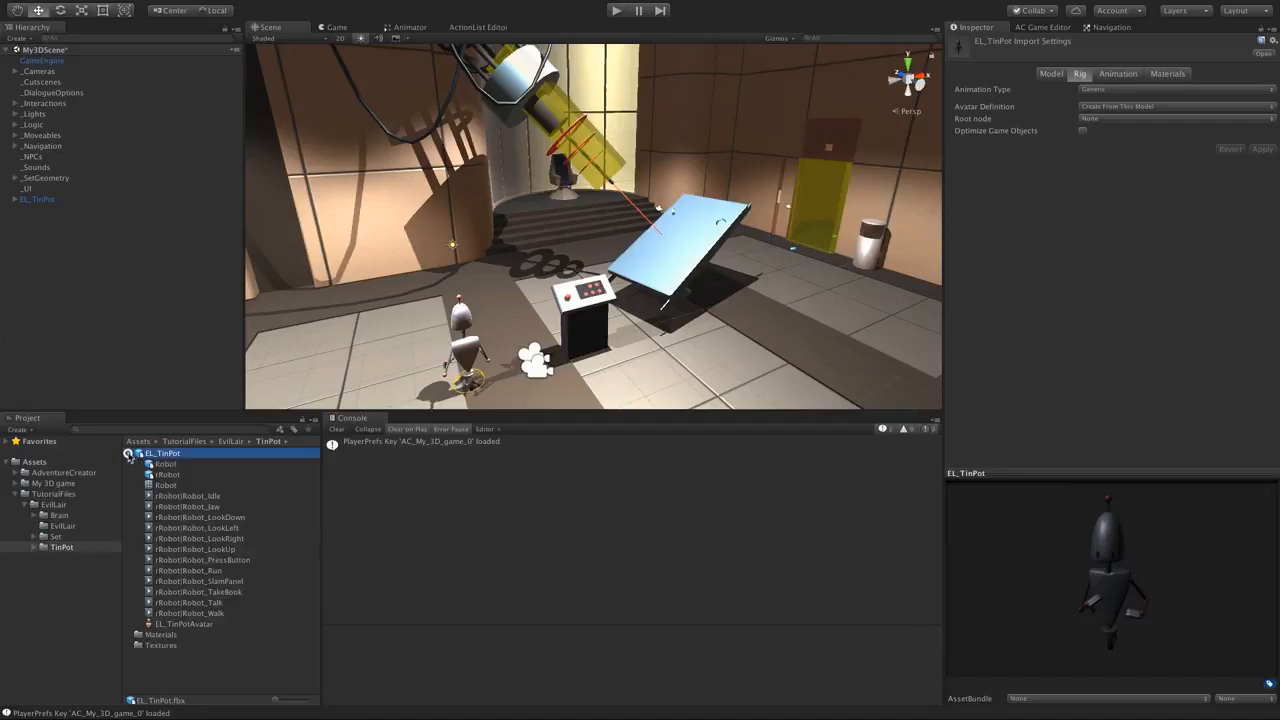
left_click(1113, 73)
left_click(1045, 251)
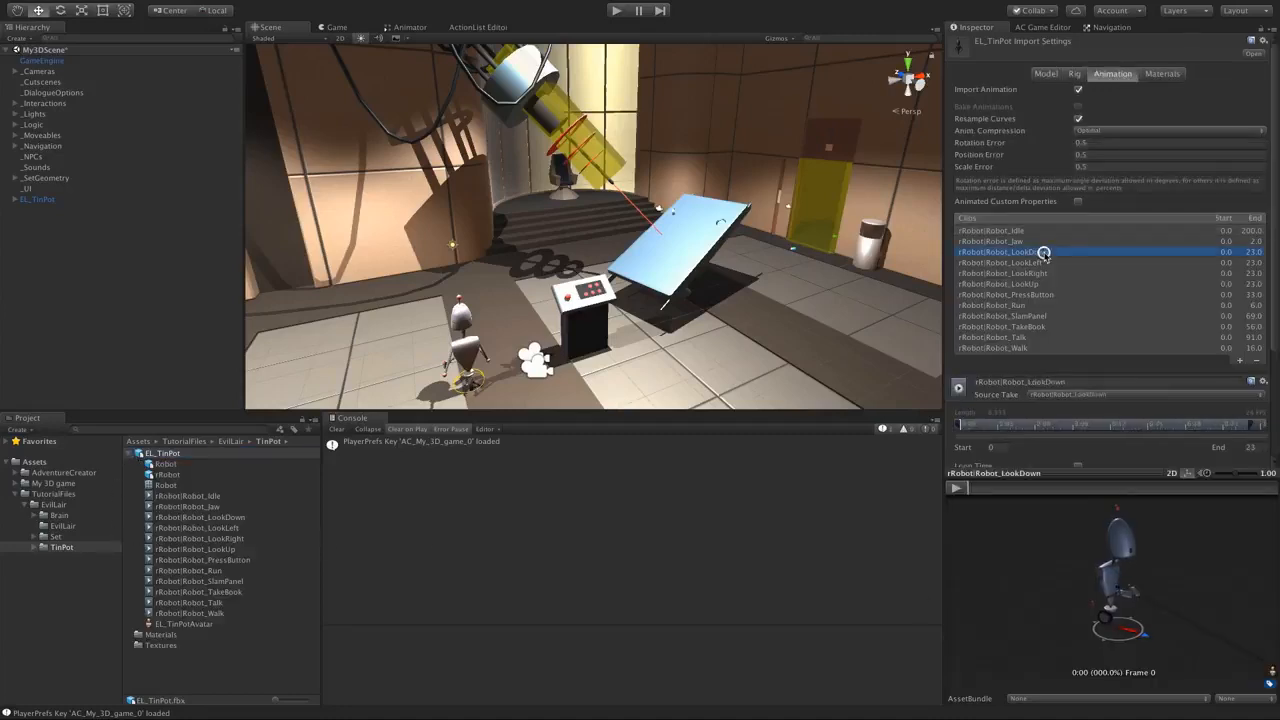
left_click(956, 490)
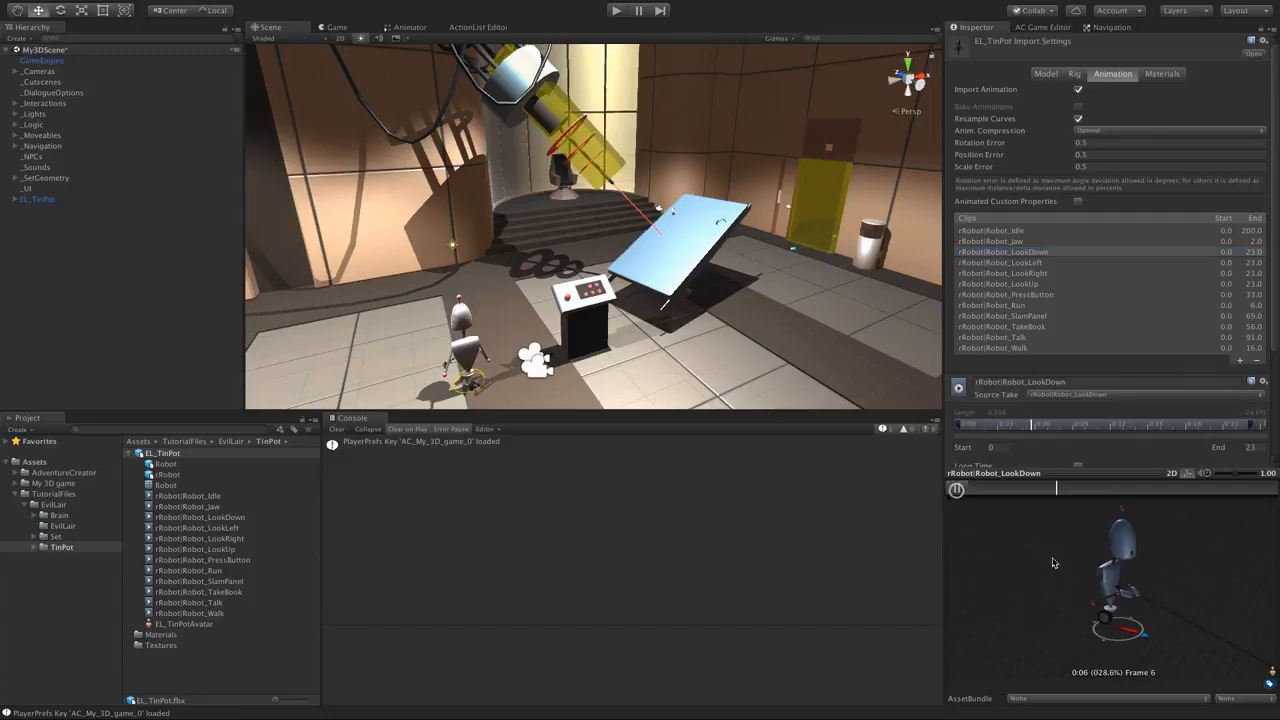
left_click(1020, 263)
left_click(959, 490)
middle_click_drag(1026, 555, 985, 556)
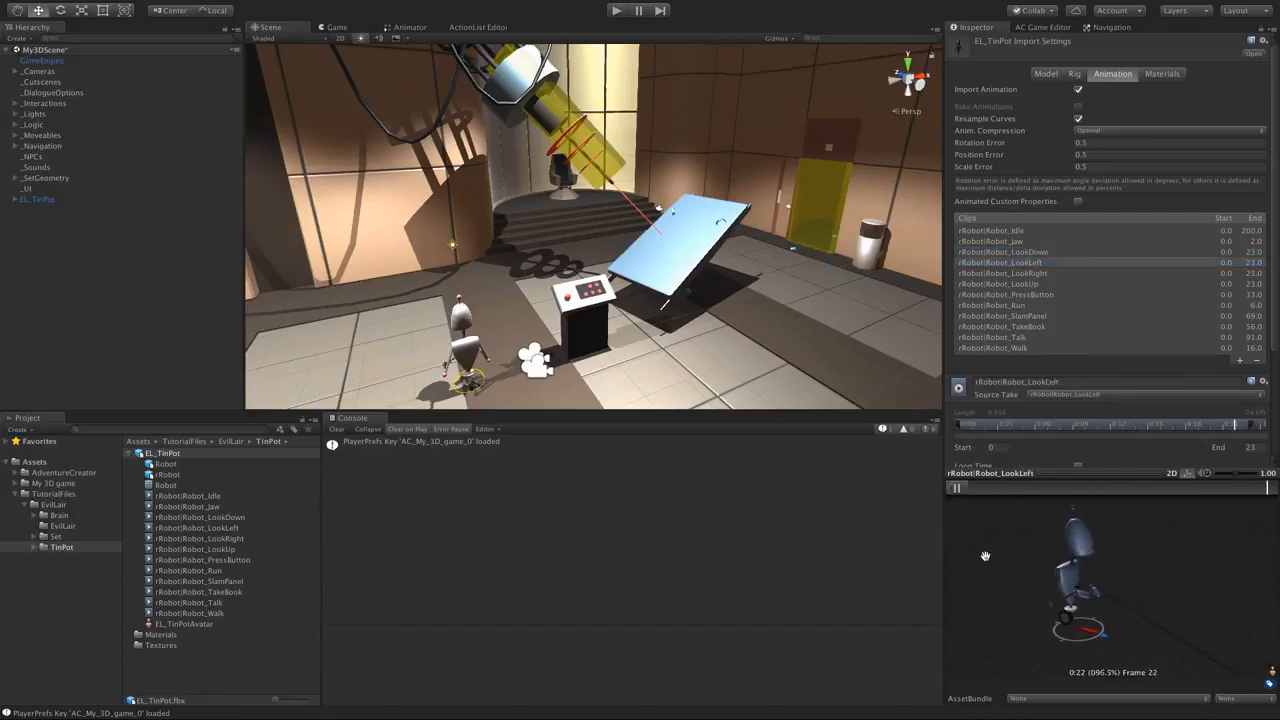
left_click(137, 282)
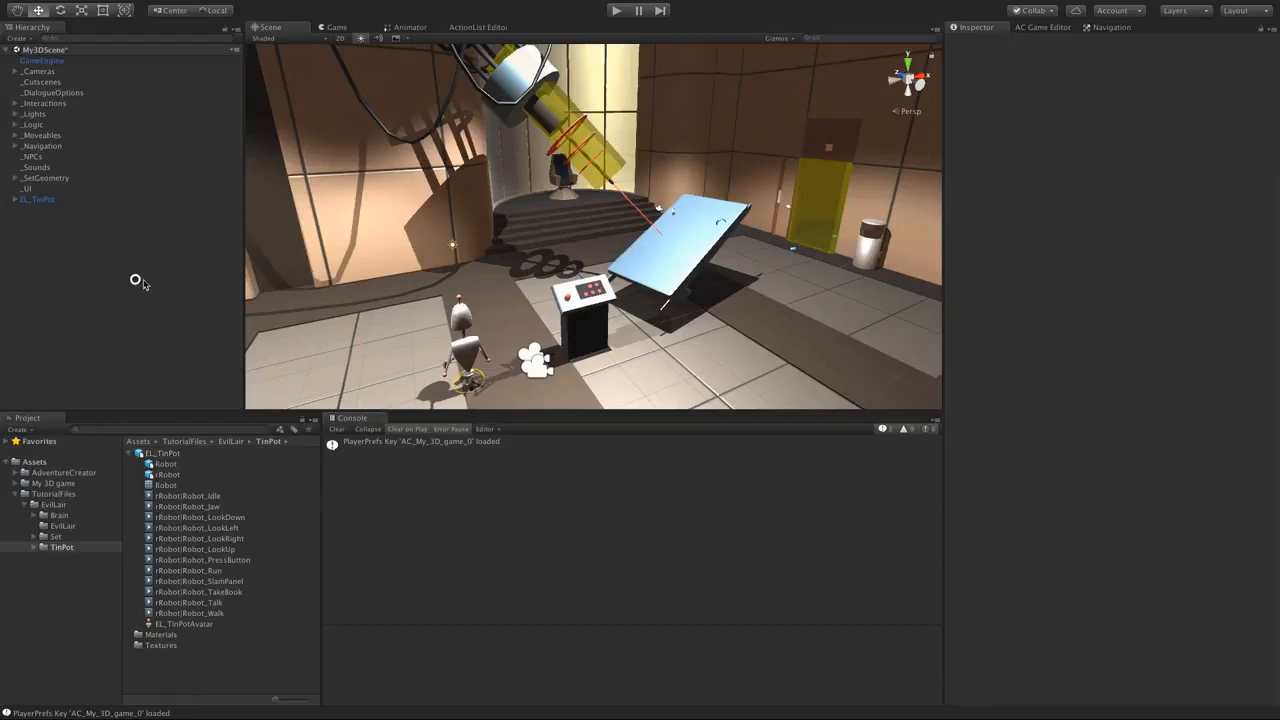
- Set the EL_TinPot player's Mecanim head yaw float to HeadYaw and its head pitch float to HeadPitch
left_click(33, 199)
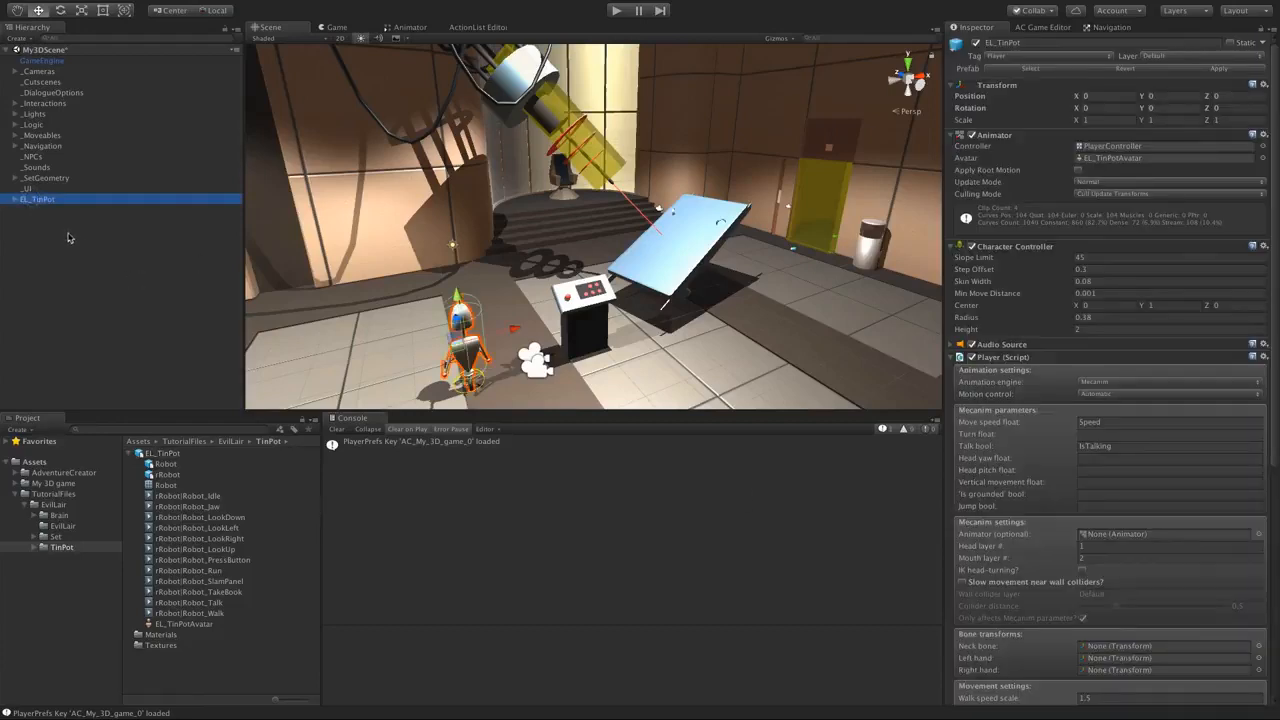
left_click_drag(1275, 286, 1275, 349)
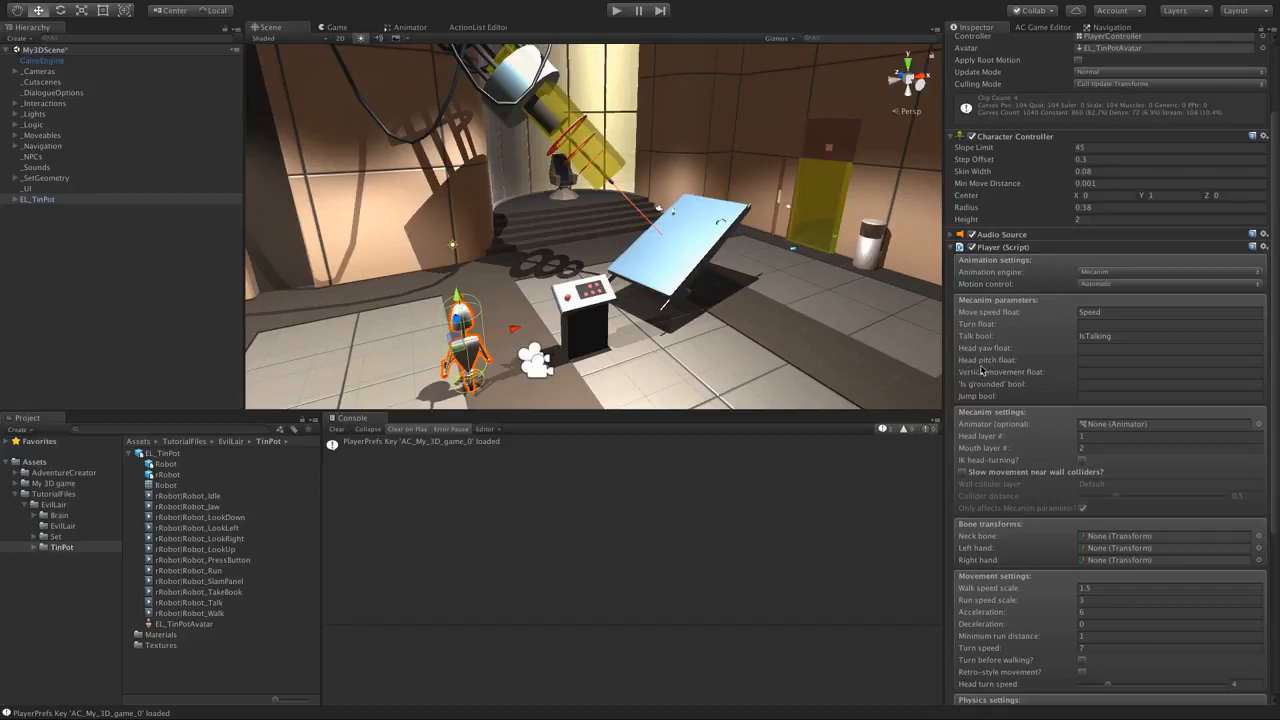
left_click(1105, 348)
type("HeadYaw")
key("Return")
left_click(1112, 348)
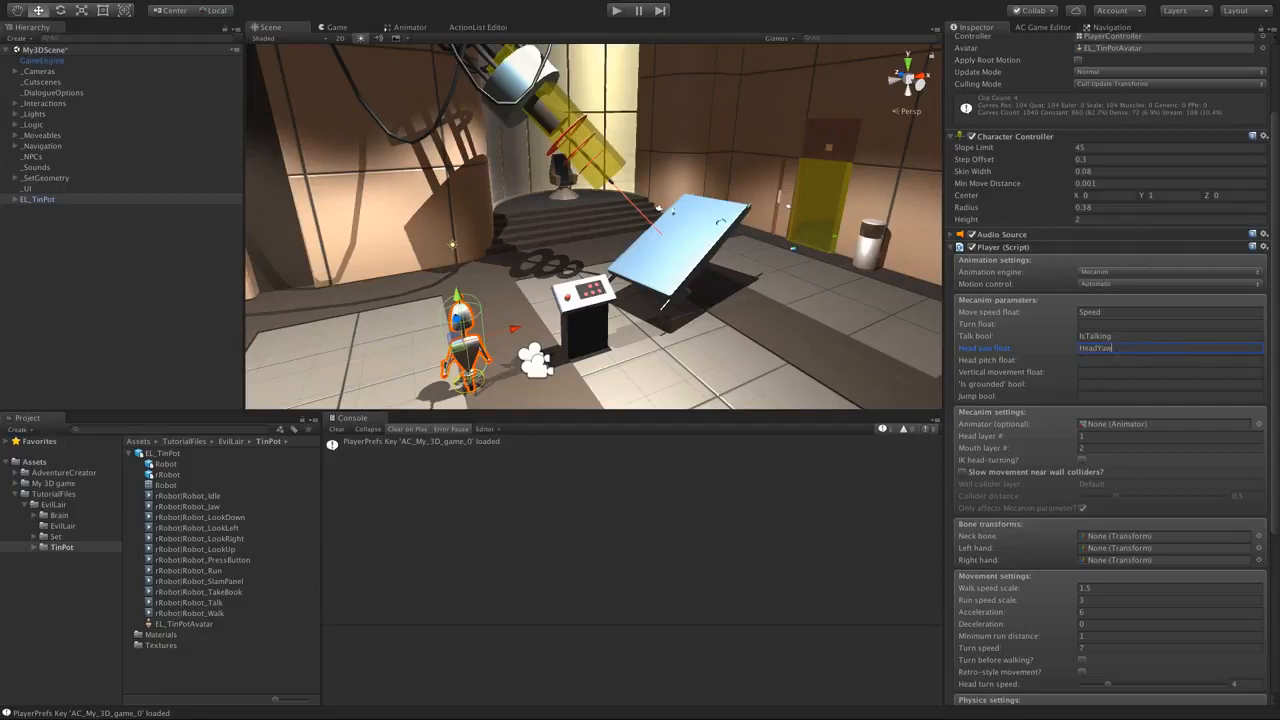
key("Tab")
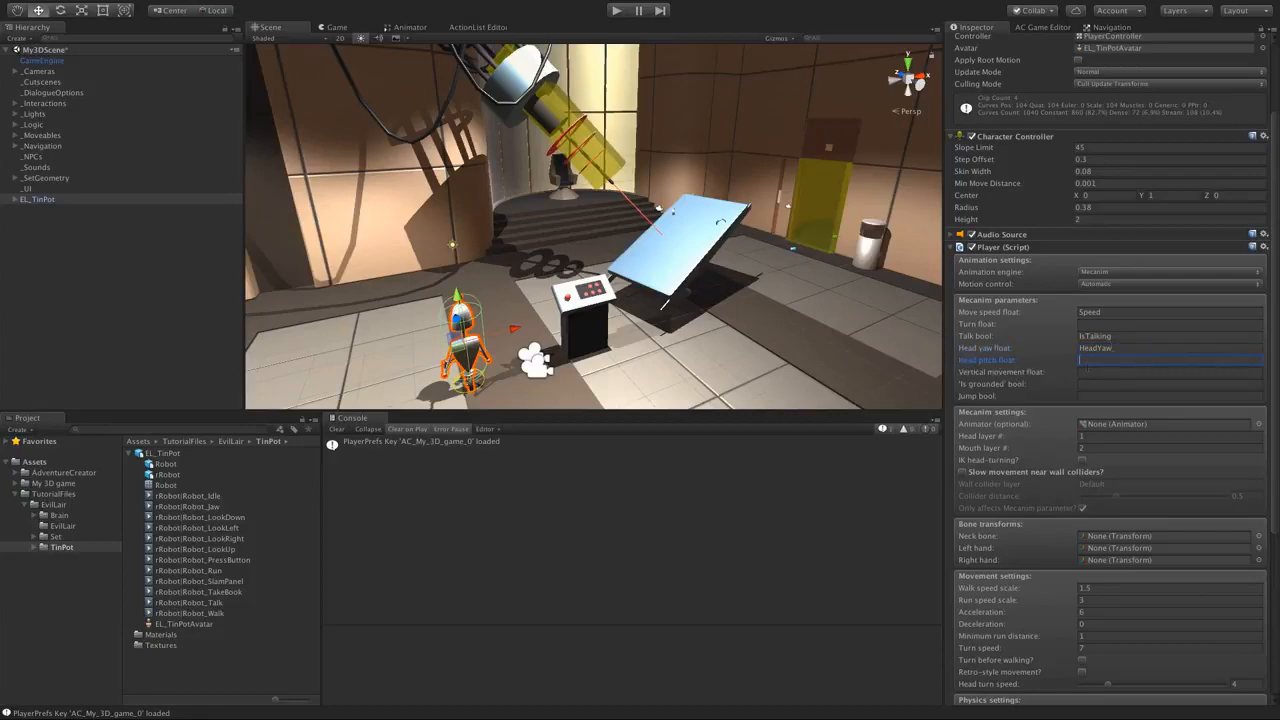
type("HeadPitch")
key("Return")
- Open the player's PlayerController animator and add a float parameter named HeadYaw
scroll(1155, 365, "up", 3)
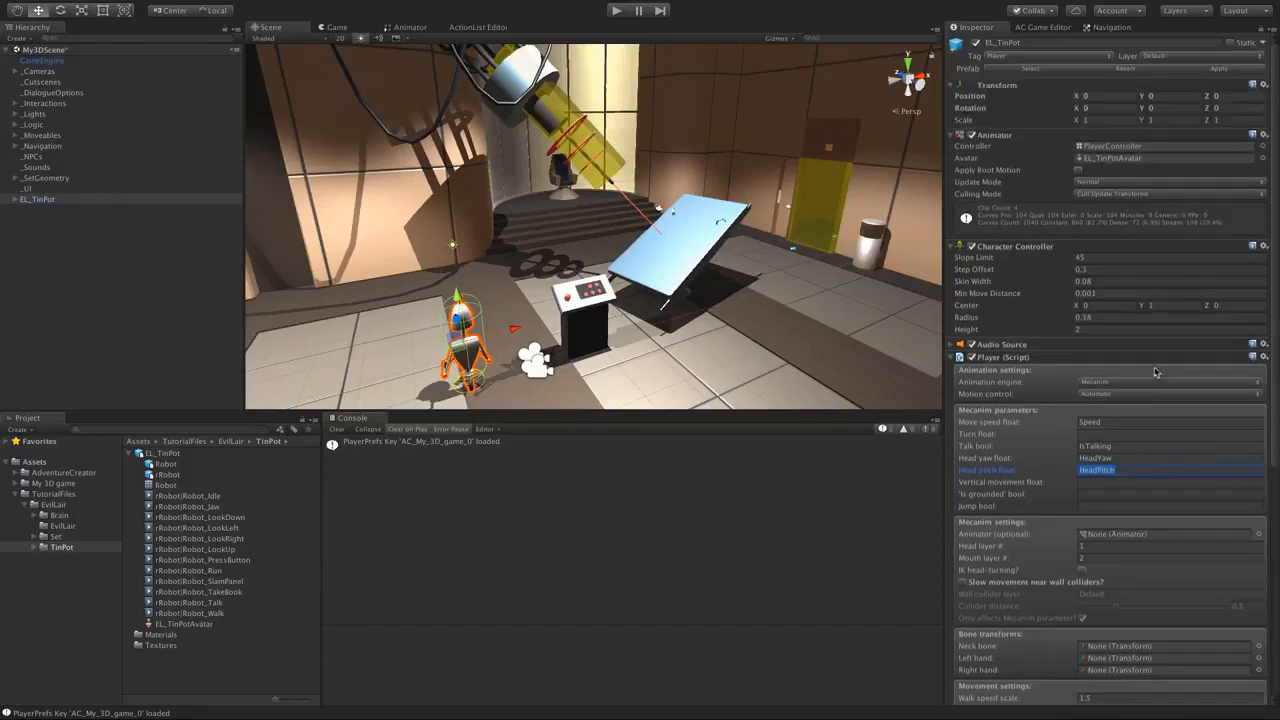
double_click(1102, 150)
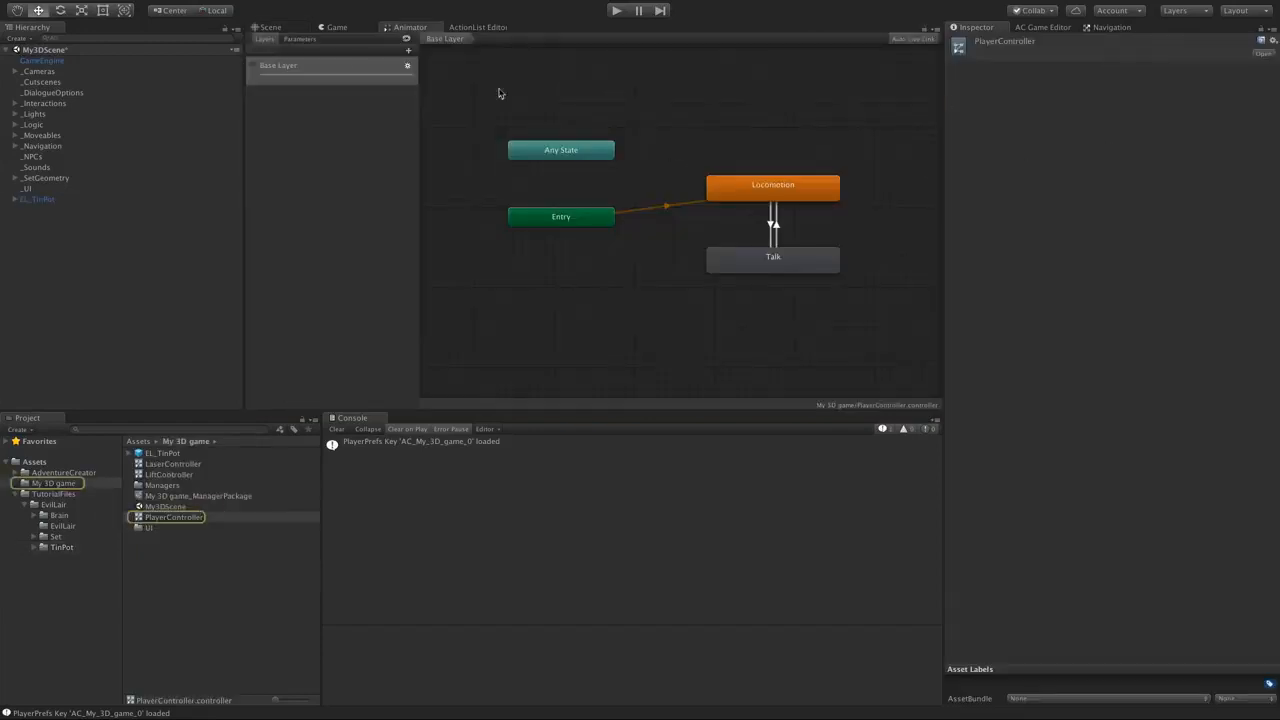
left_click(298, 40)
left_click(408, 51)
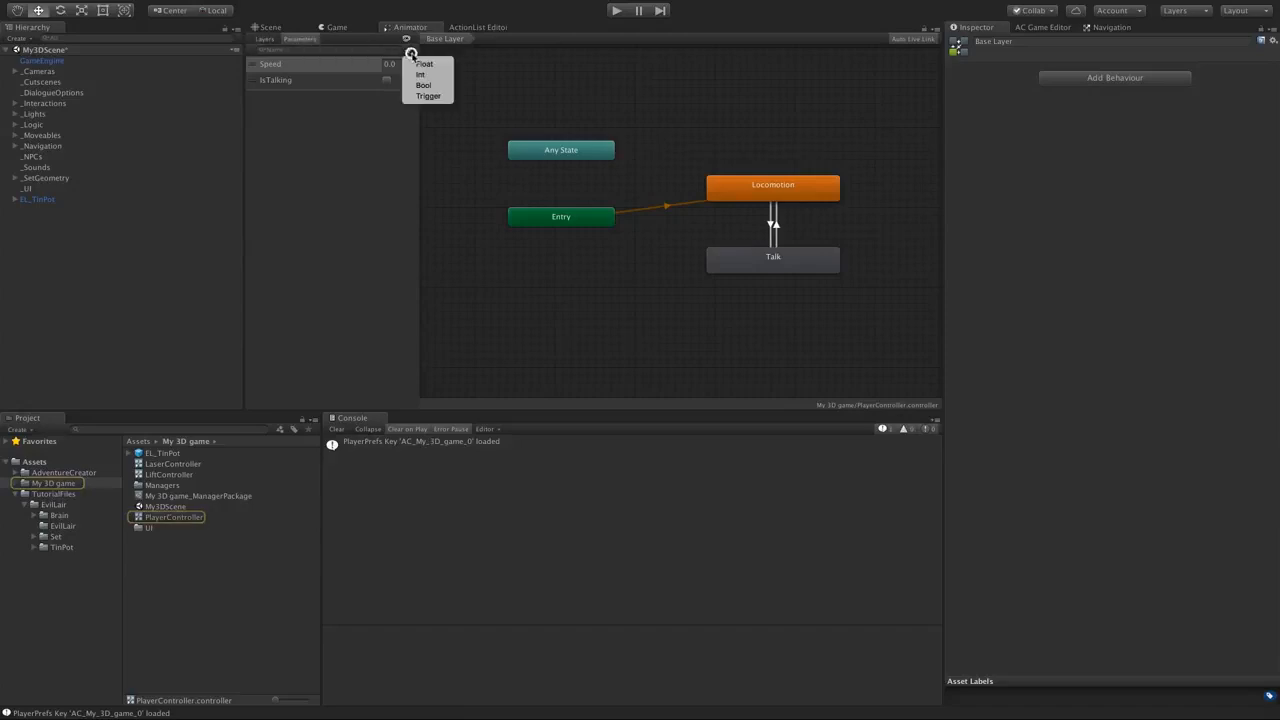
left_click(420, 66)
type("Hea")
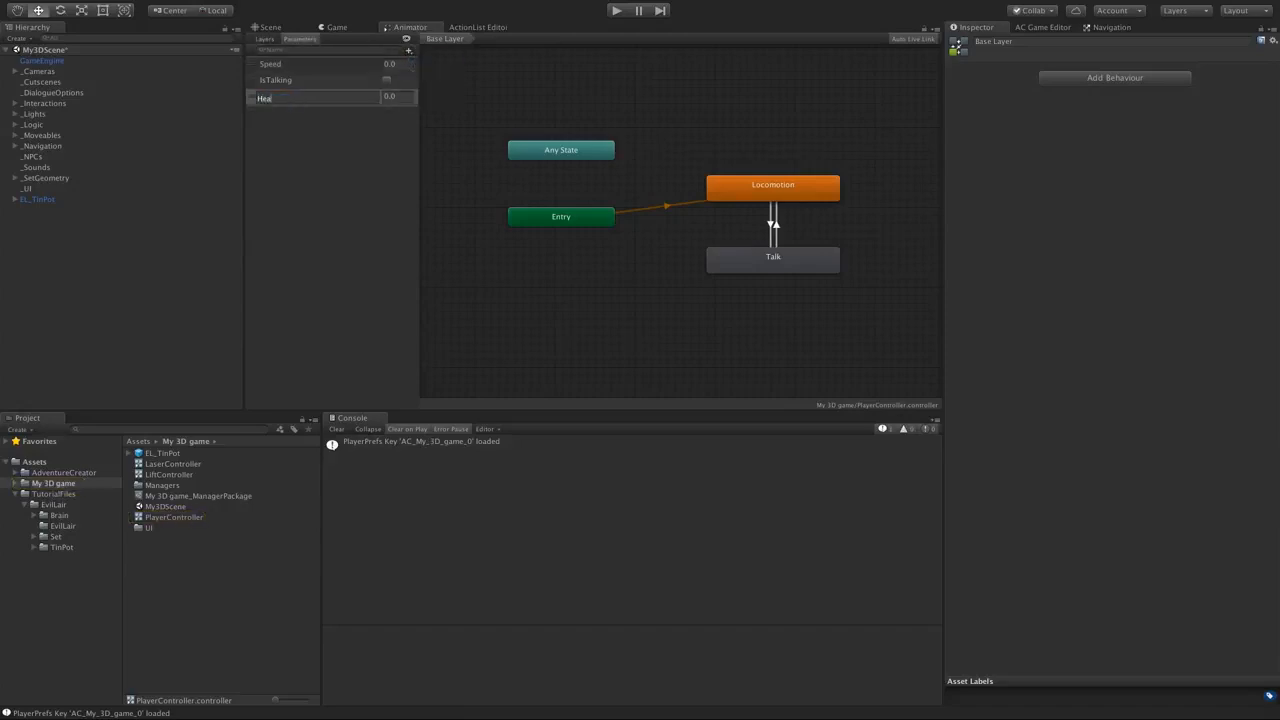
type("dYaw")
key("Return")
- Add a second float parameter named HeadPitch to the PlayerController animator
left_click(408, 51)
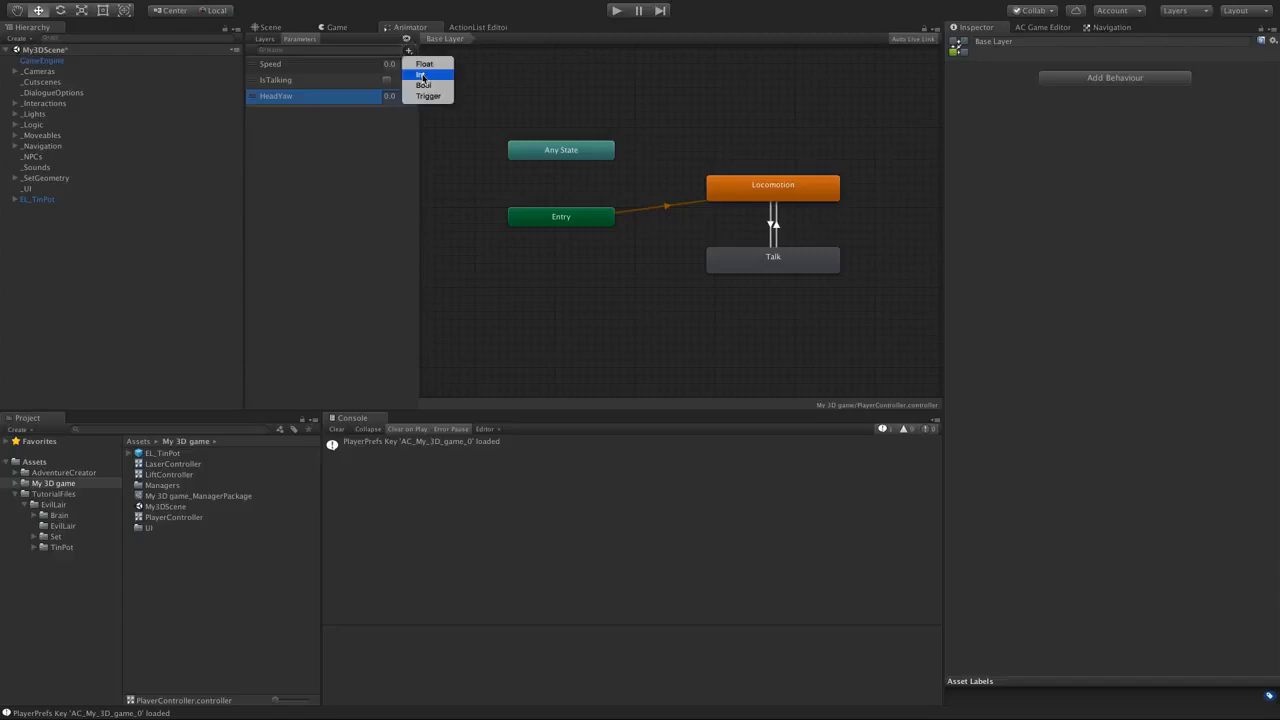
left_click(424, 66)
type("H")
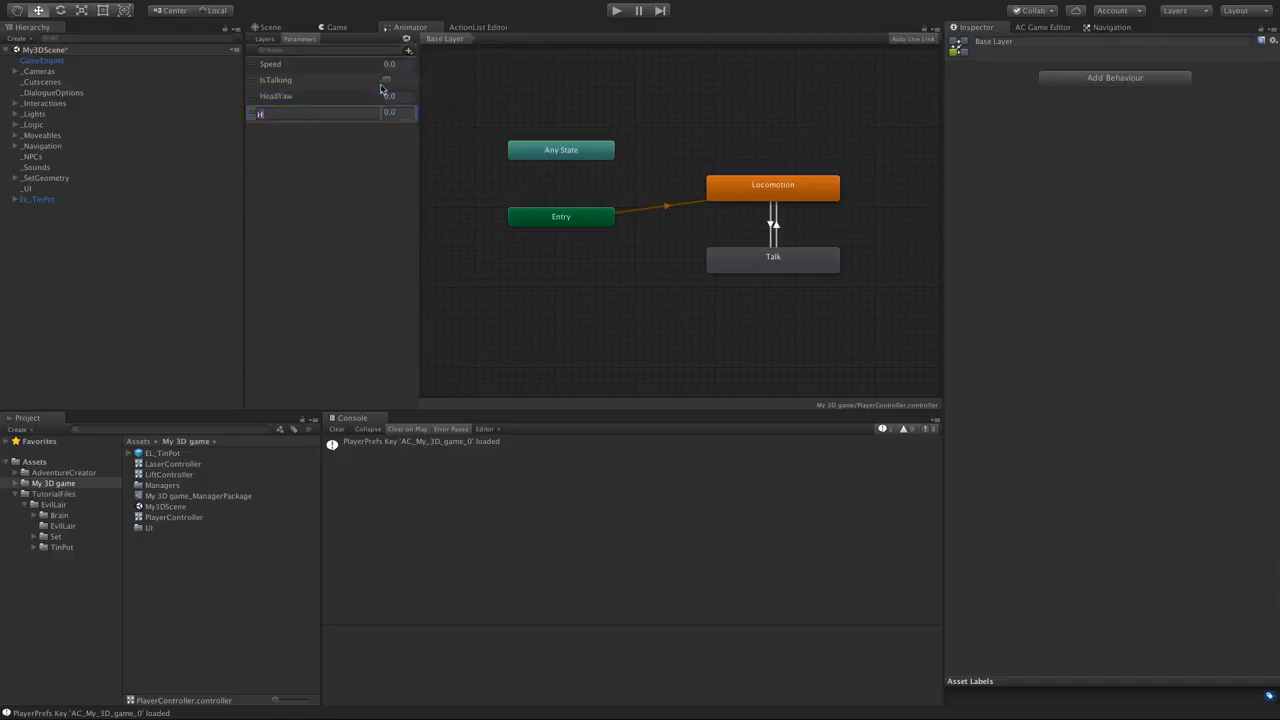
type("eadPitch")
key("Return")
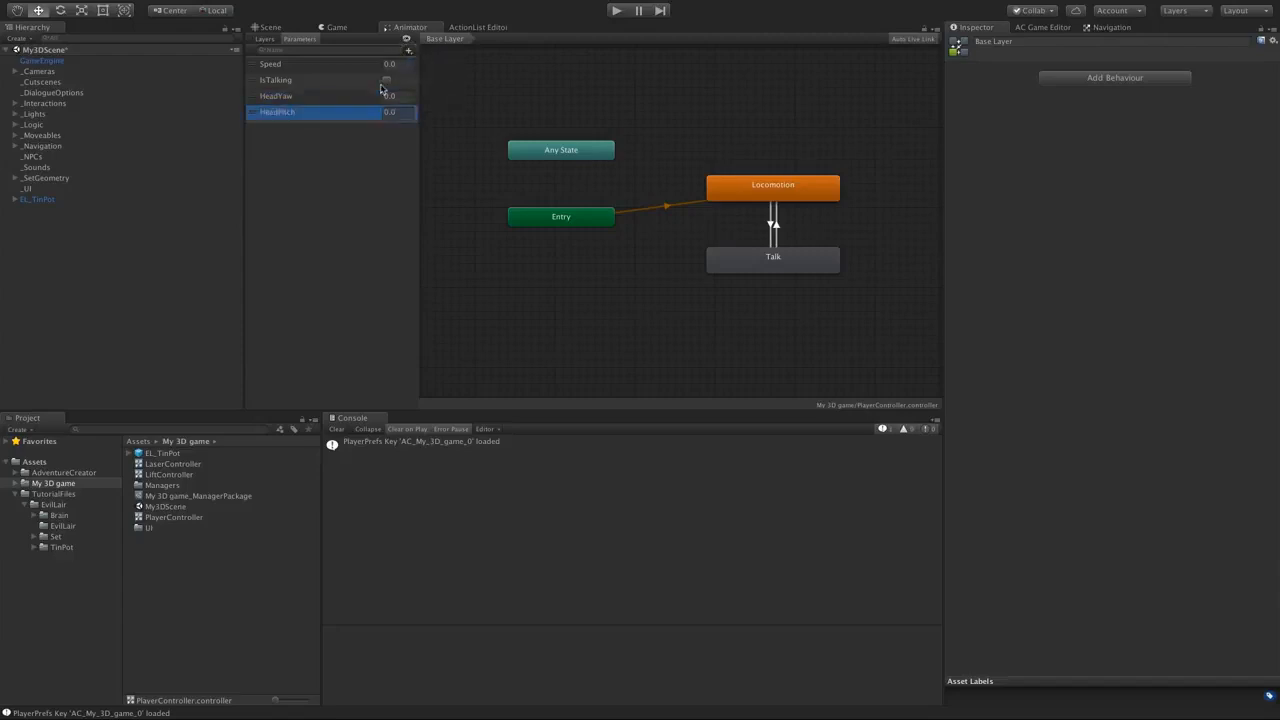
- Add a new animator layer named HeadTurning to the PlayerController
middle_click_drag(683, 178, 678, 176)
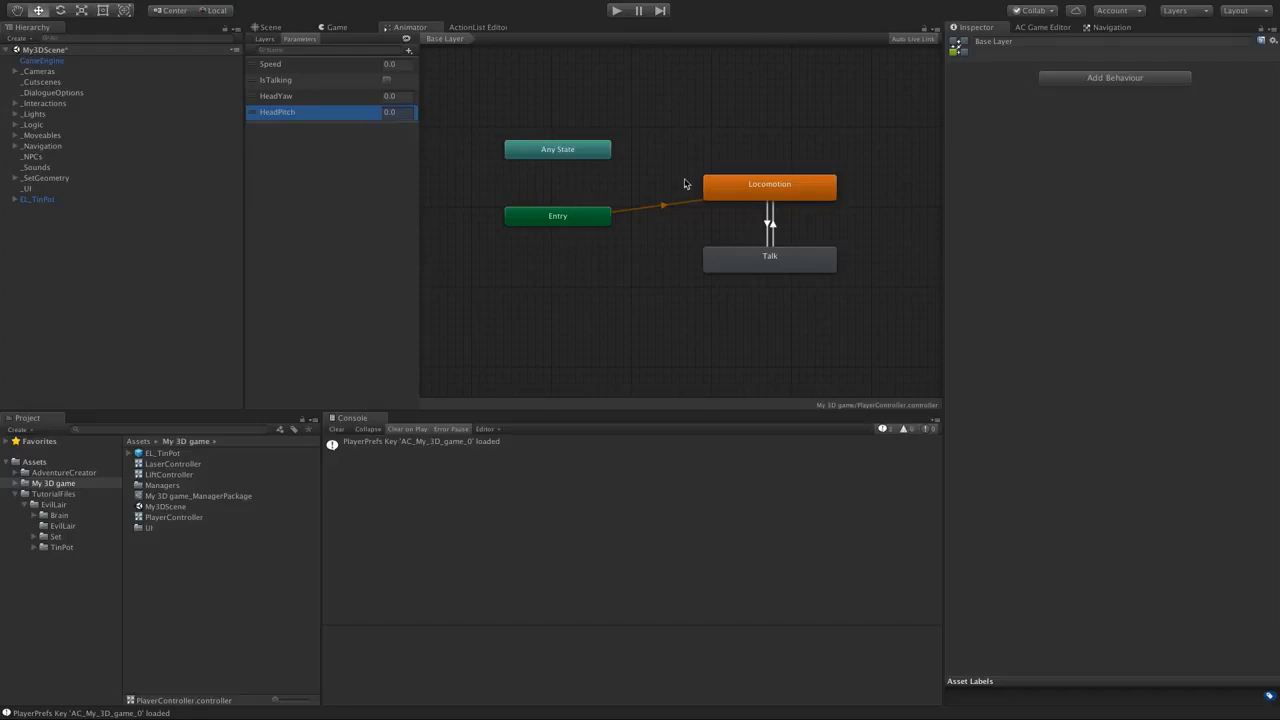
left_click(266, 39)
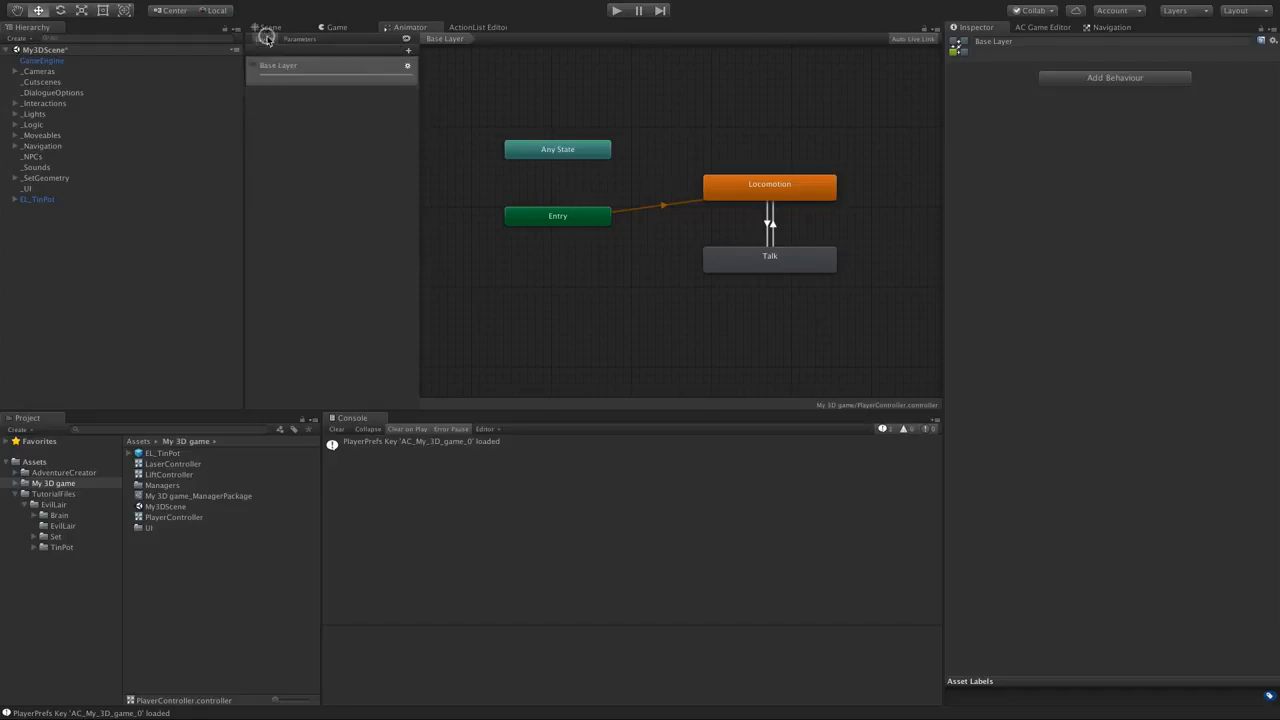
left_click(408, 51)
type("HeadTurning")
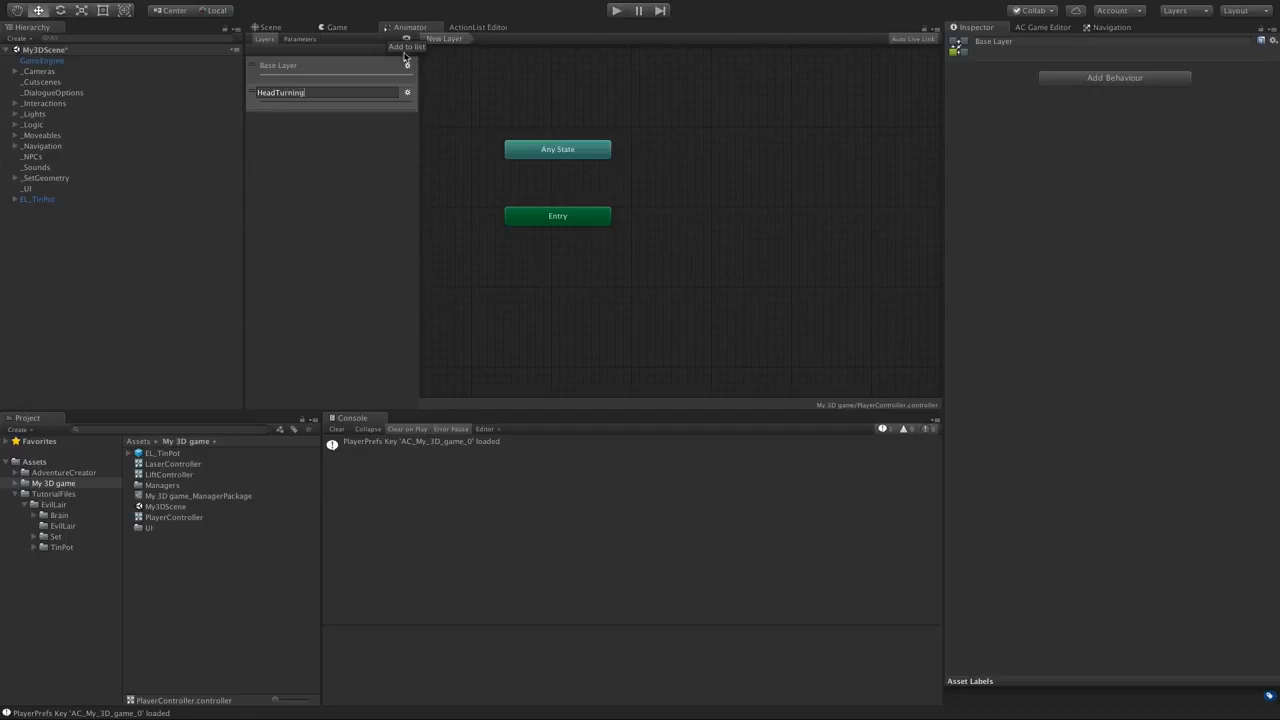
key("Return")
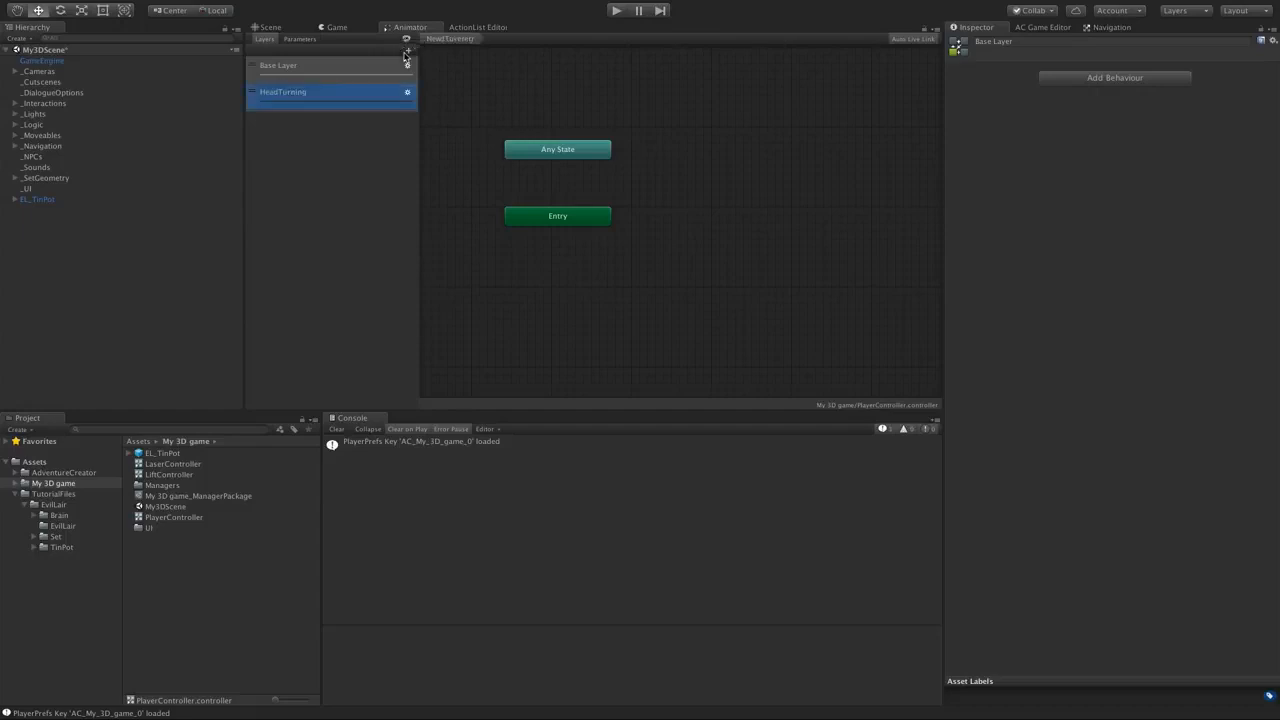
- Create a state from a new blend tree in the HeadTurning layer and name it HeadDirection
right_click(679, 161)
mouse_move(714, 163)
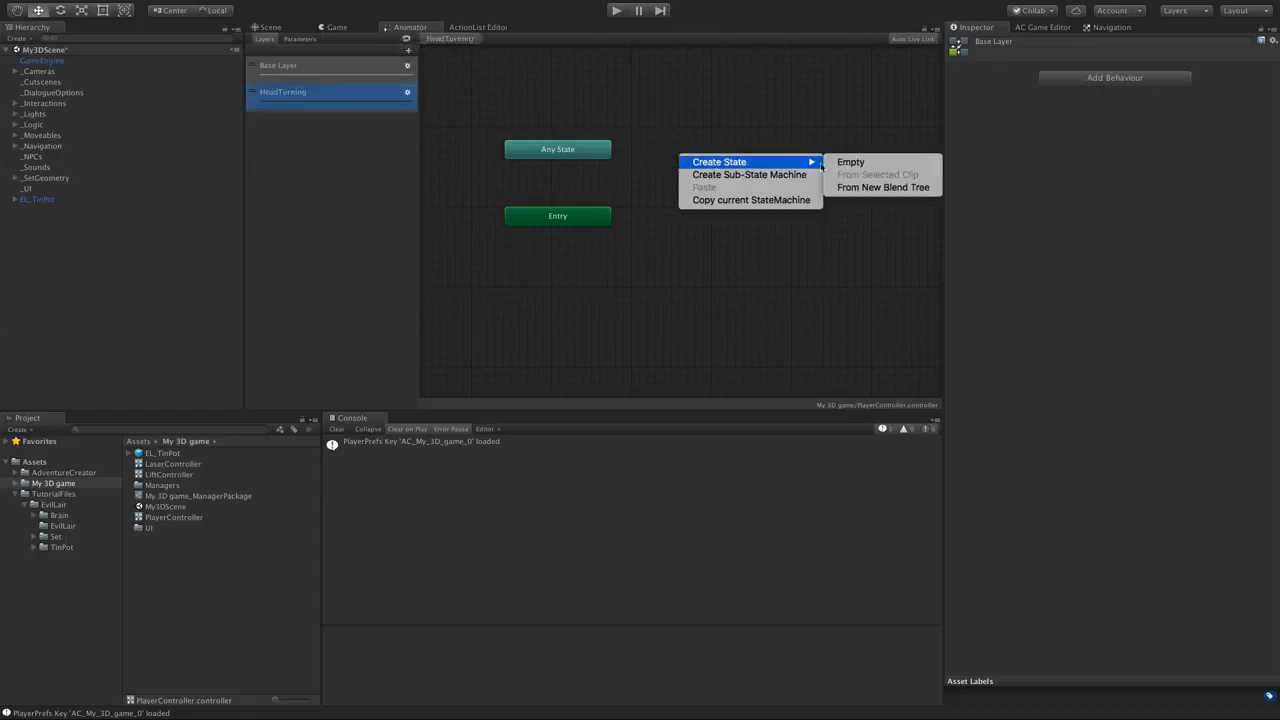
left_click(840, 188)
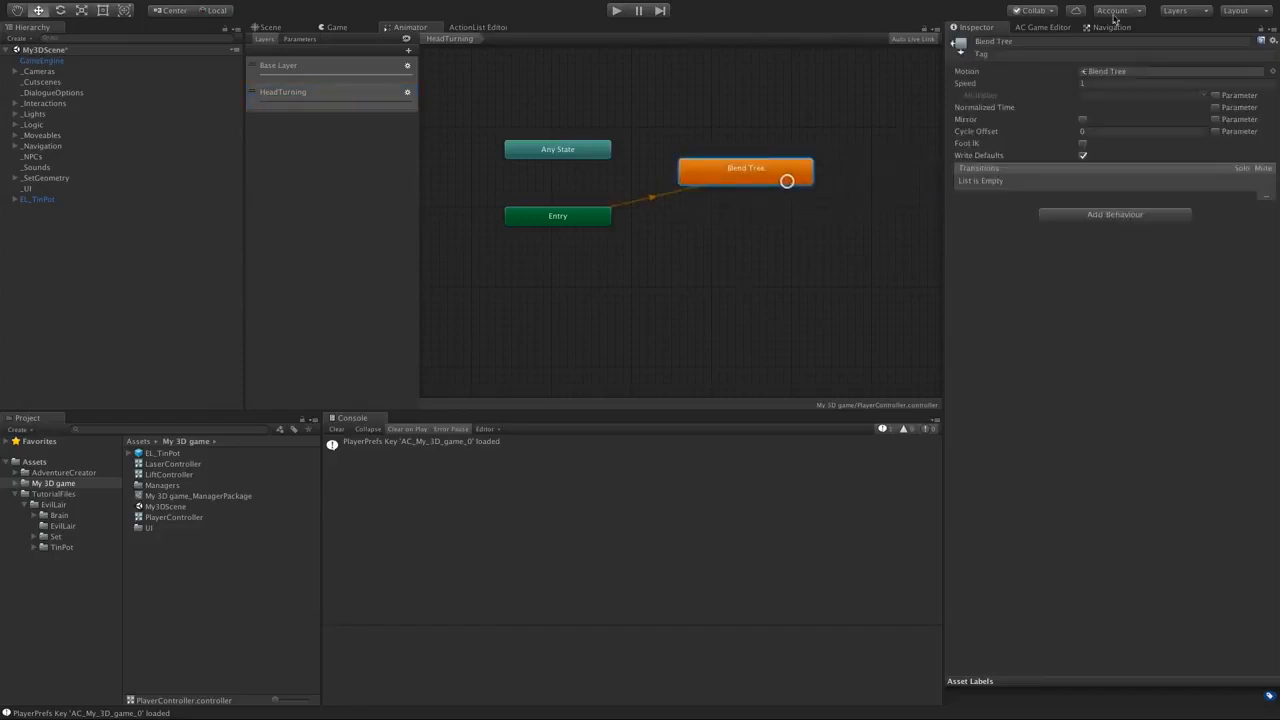
left_click(1052, 41)
type("Head")
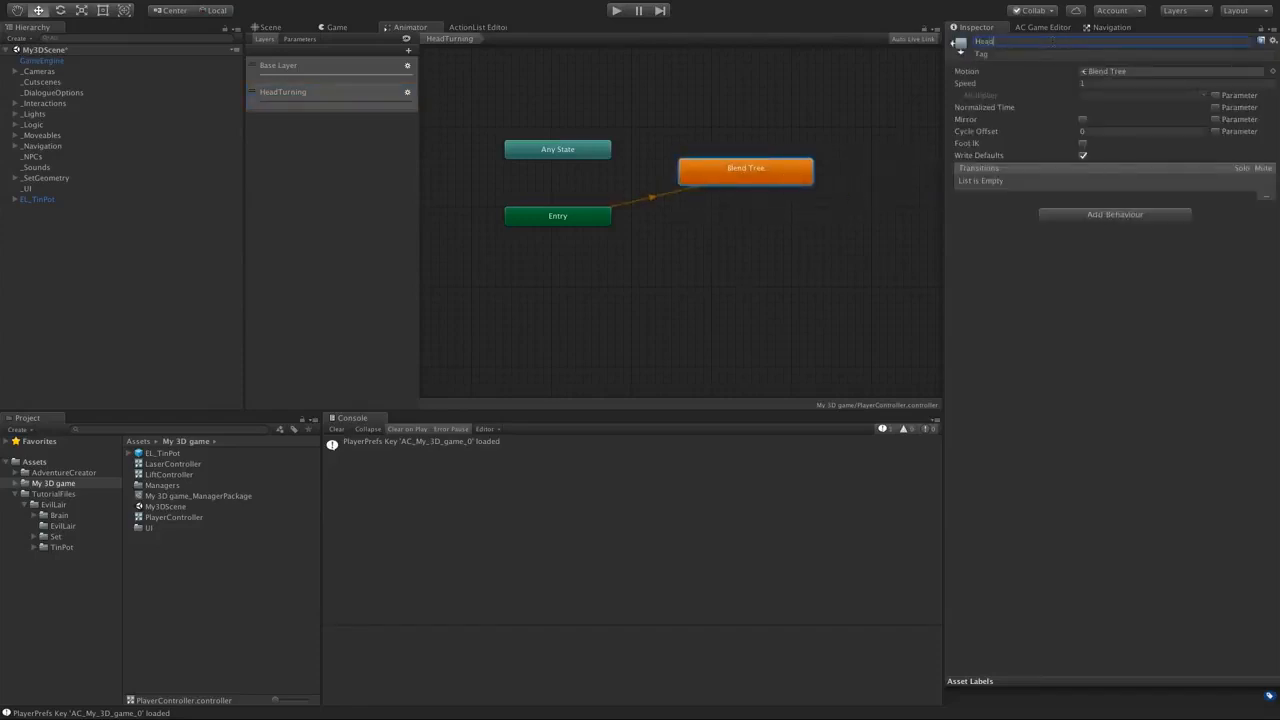
type("Direction")
key("Return")
- Set the HeadTurning layer's weight to 1 and its blending mode to Additive
left_click(407, 93)
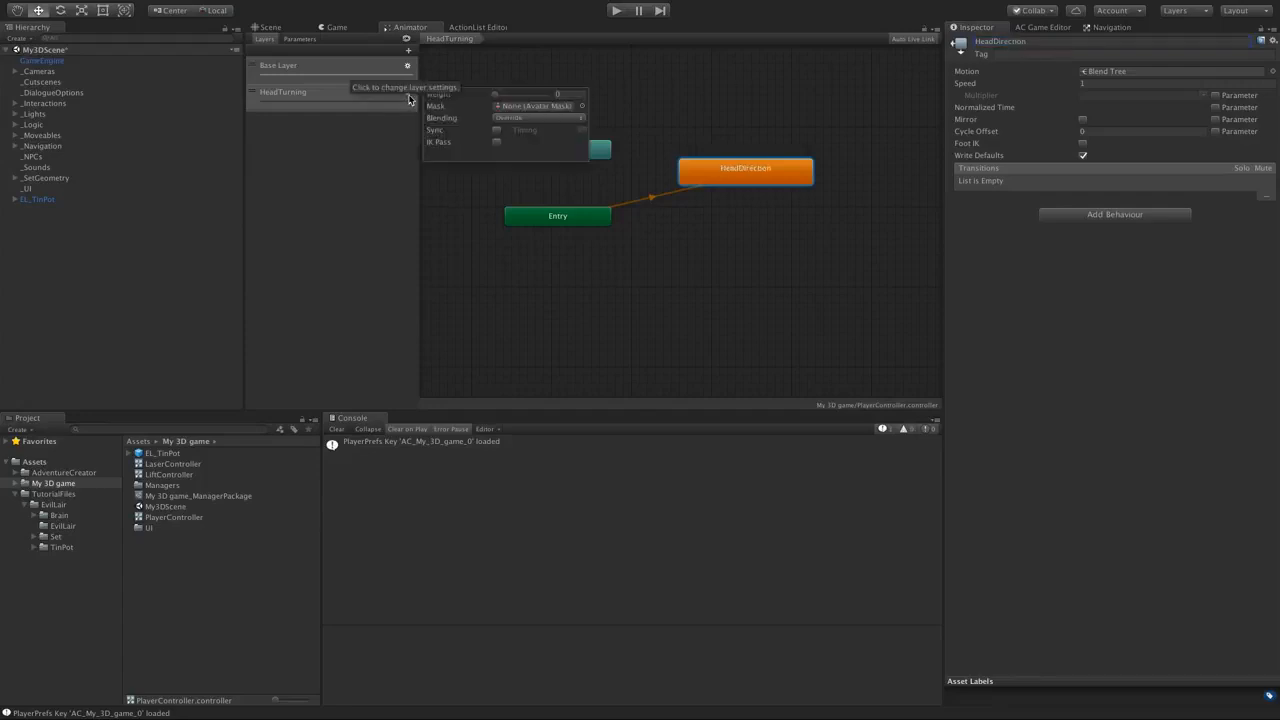
left_click_drag(494, 94, 558, 97)
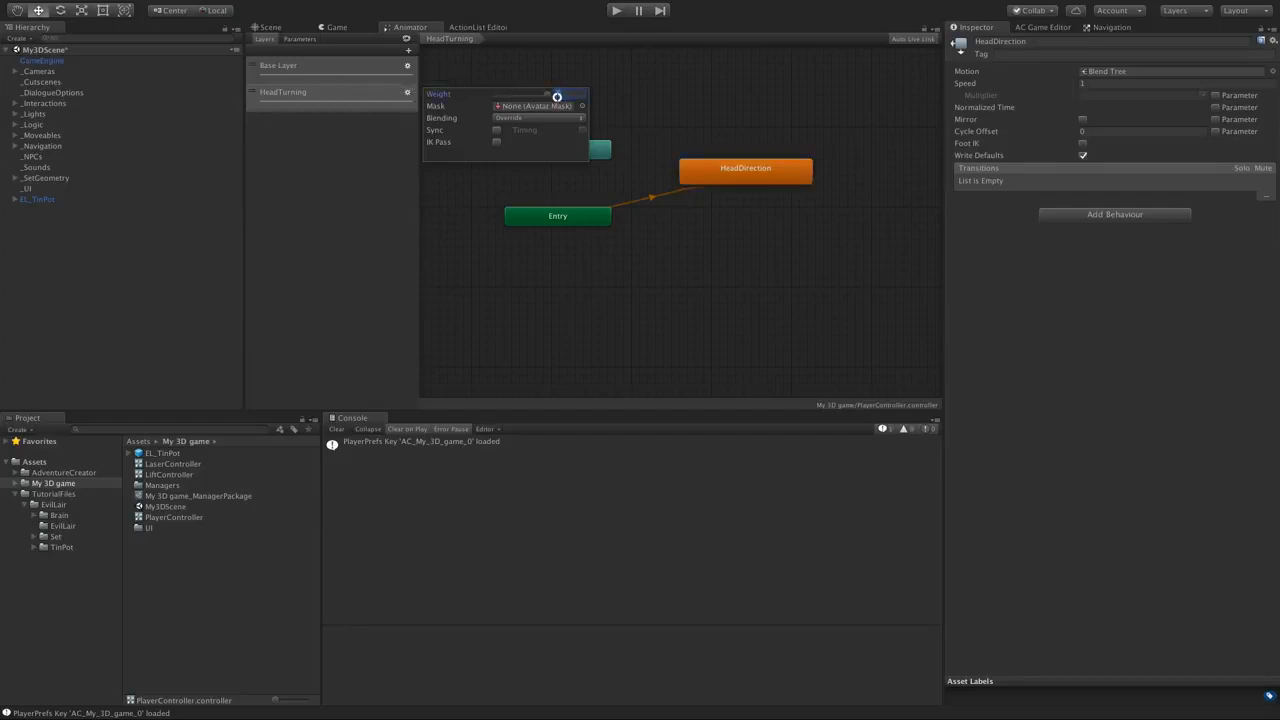
left_click(522, 118)
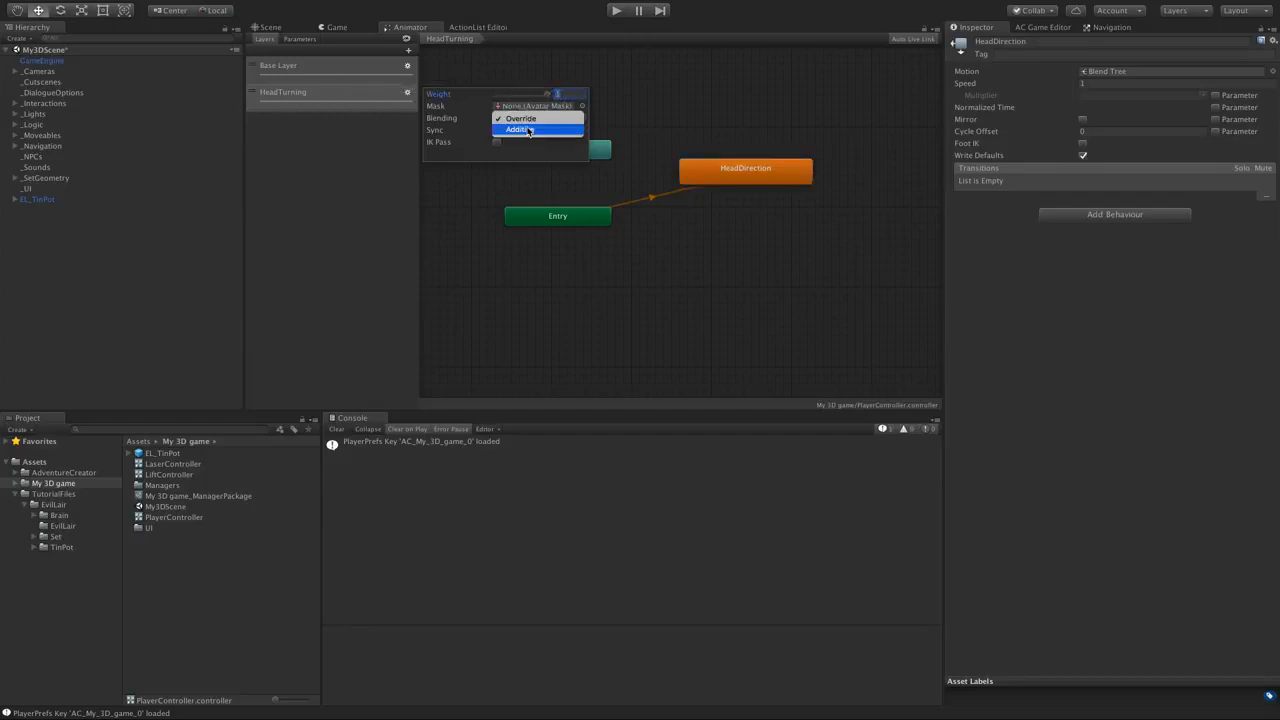
left_click(522, 129)
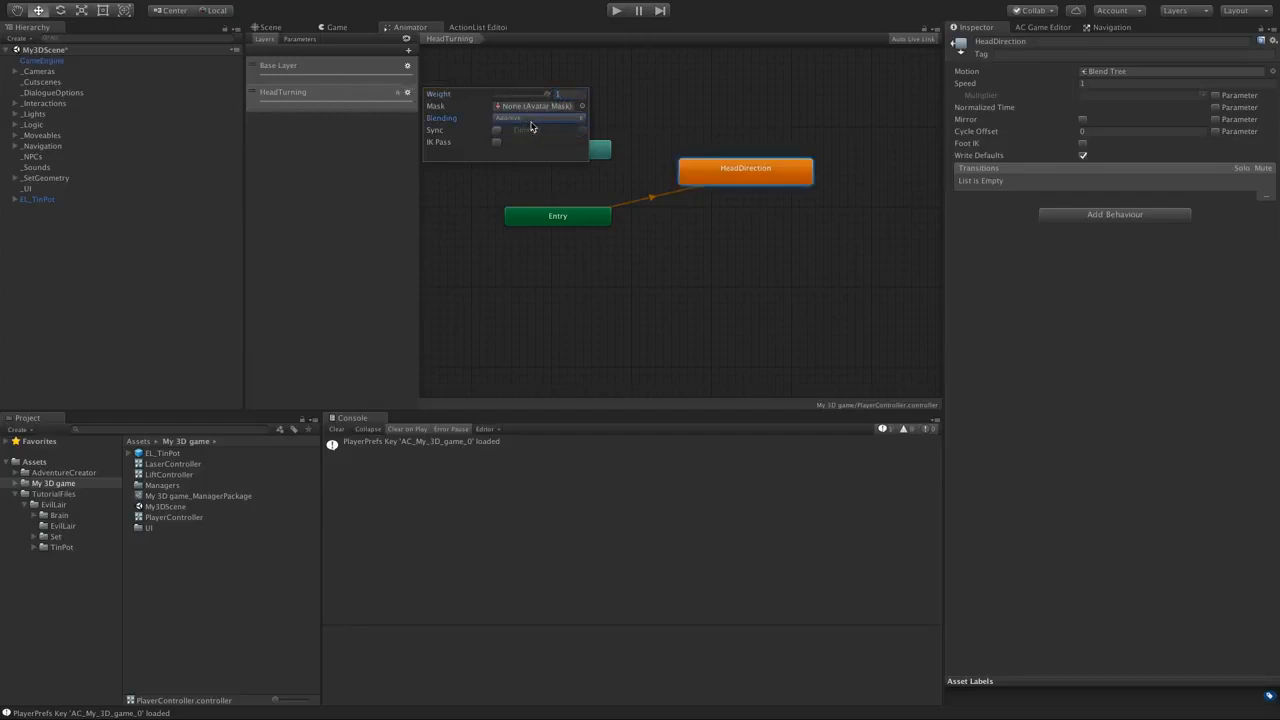
left_click(366, 160)
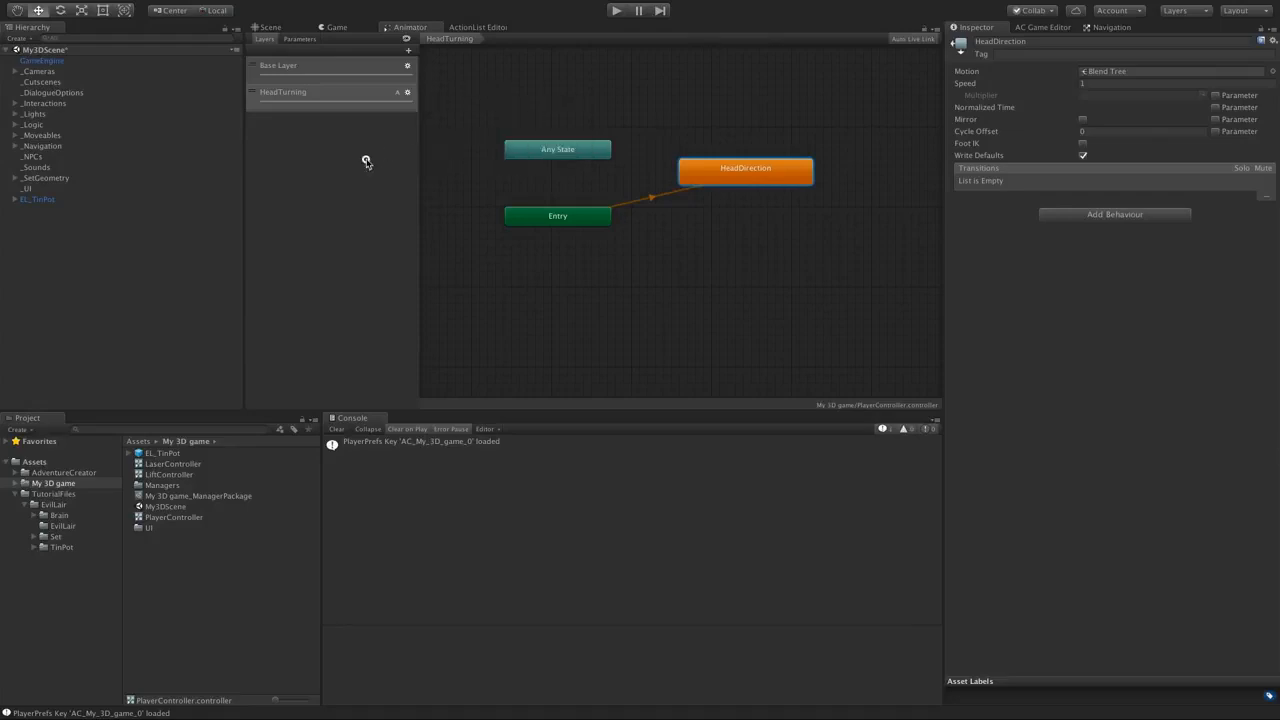
- Set the HeadDirection blend tree to 2D Simple Directional, with HeadYaw and HeadPitch as its two parameters
double_click(786, 178)
left_click(731, 207)
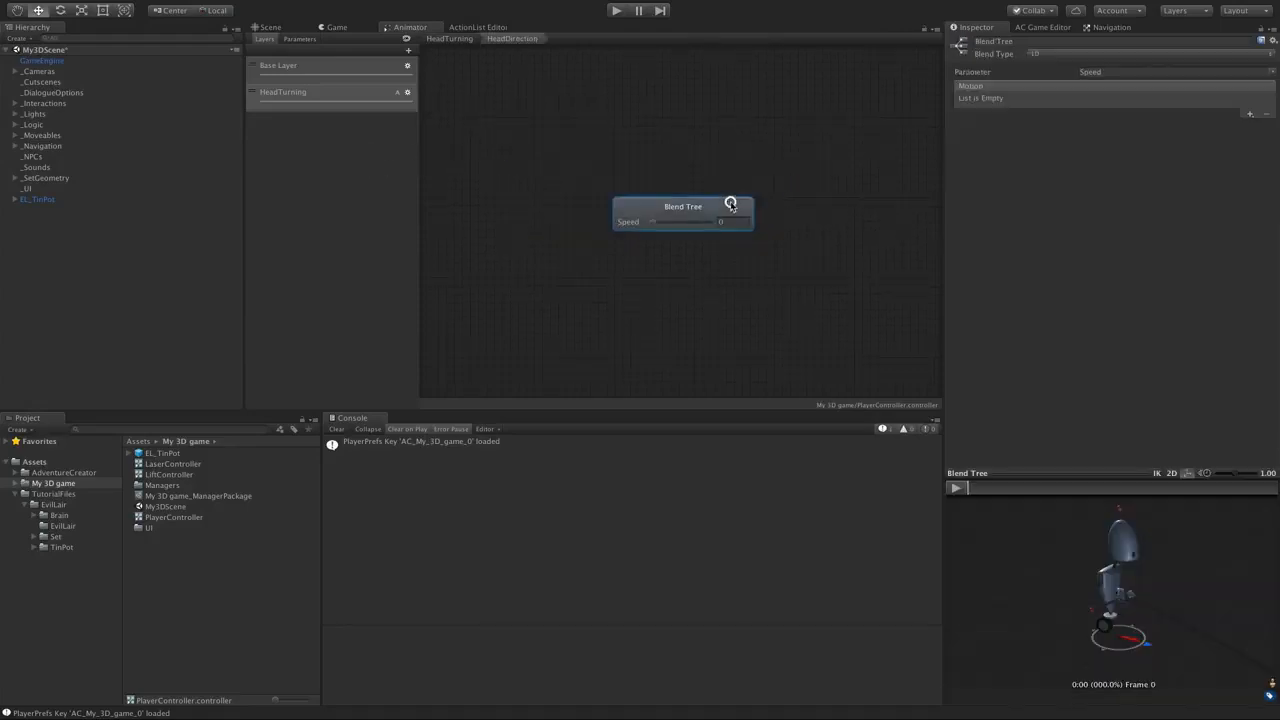
left_click(1020, 55)
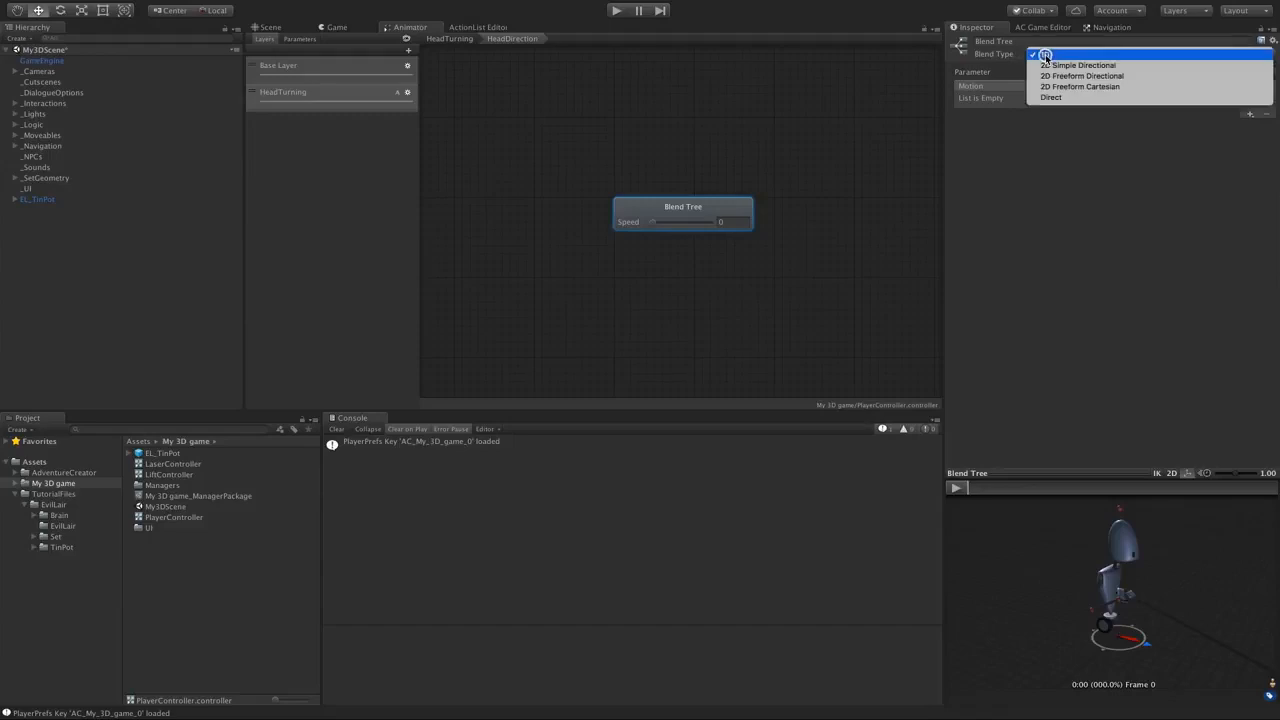
left_click(1125, 66)
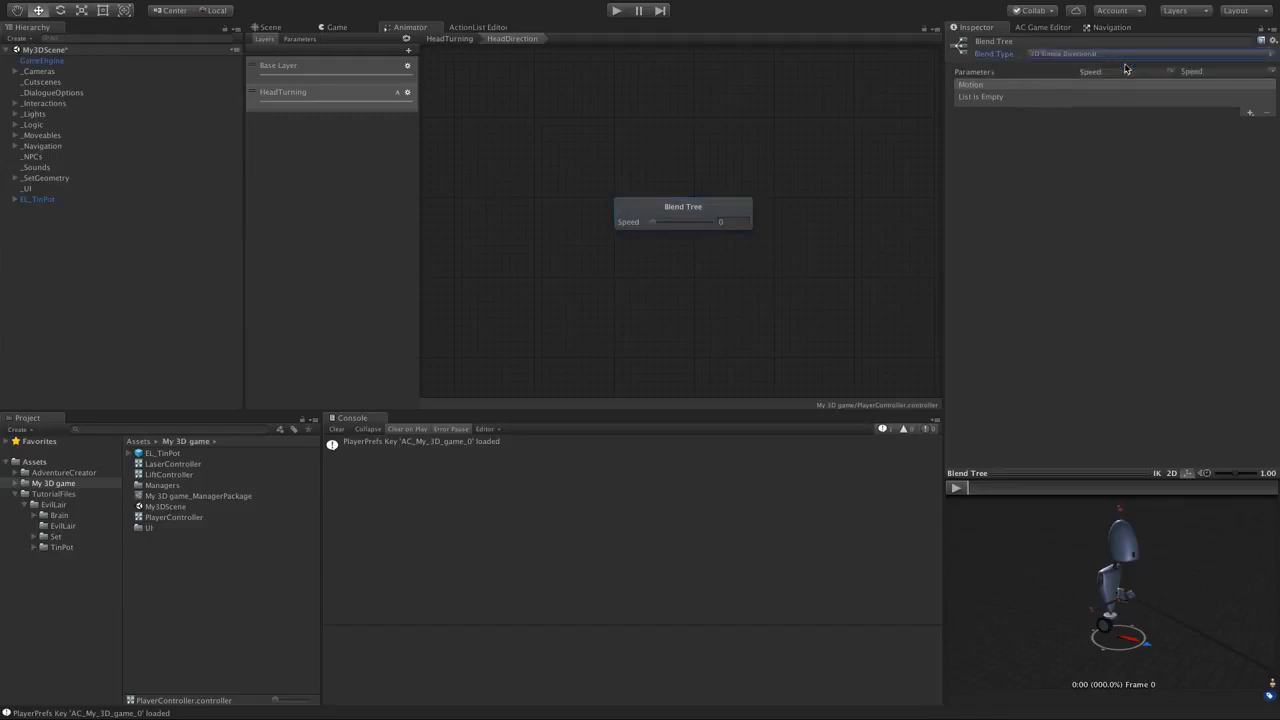
left_click(1170, 74)
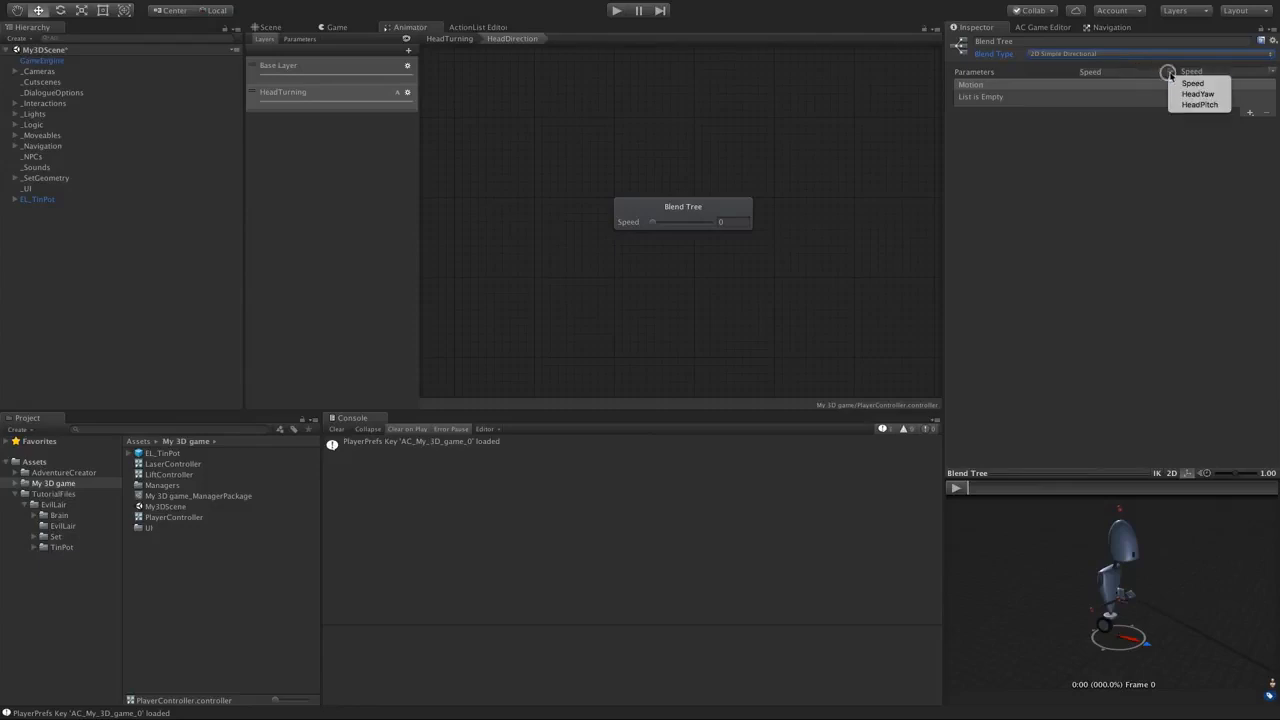
left_click(1180, 91)
left_click(1271, 71)
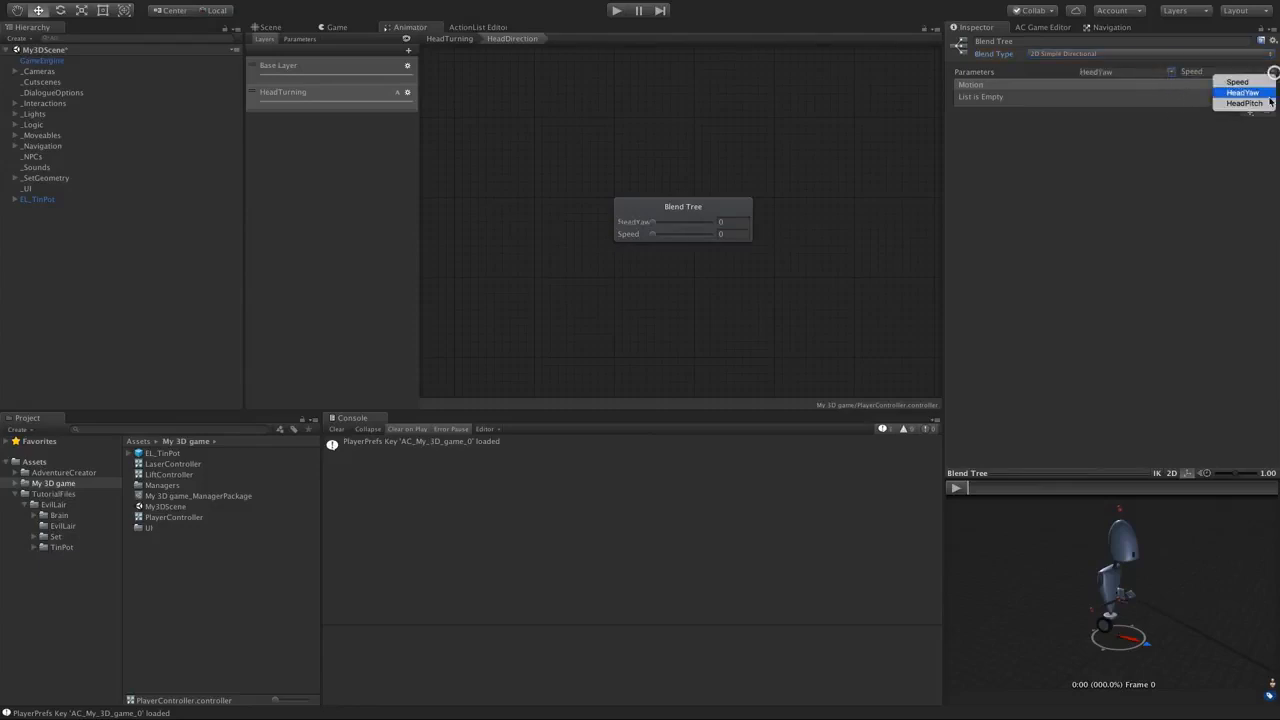
left_click(1262, 103)
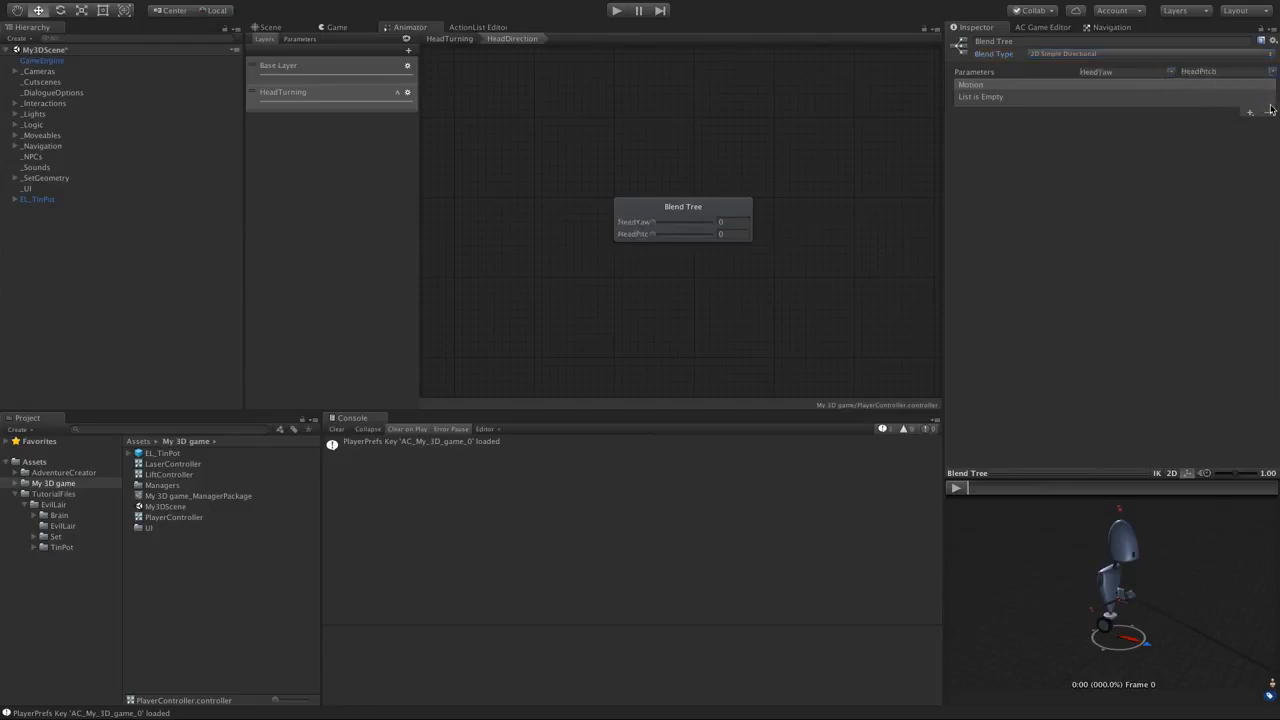
- Show the TinPot folder's animation clips and add four motion fields to the HeadDirection blend tree
left_click(61, 546)
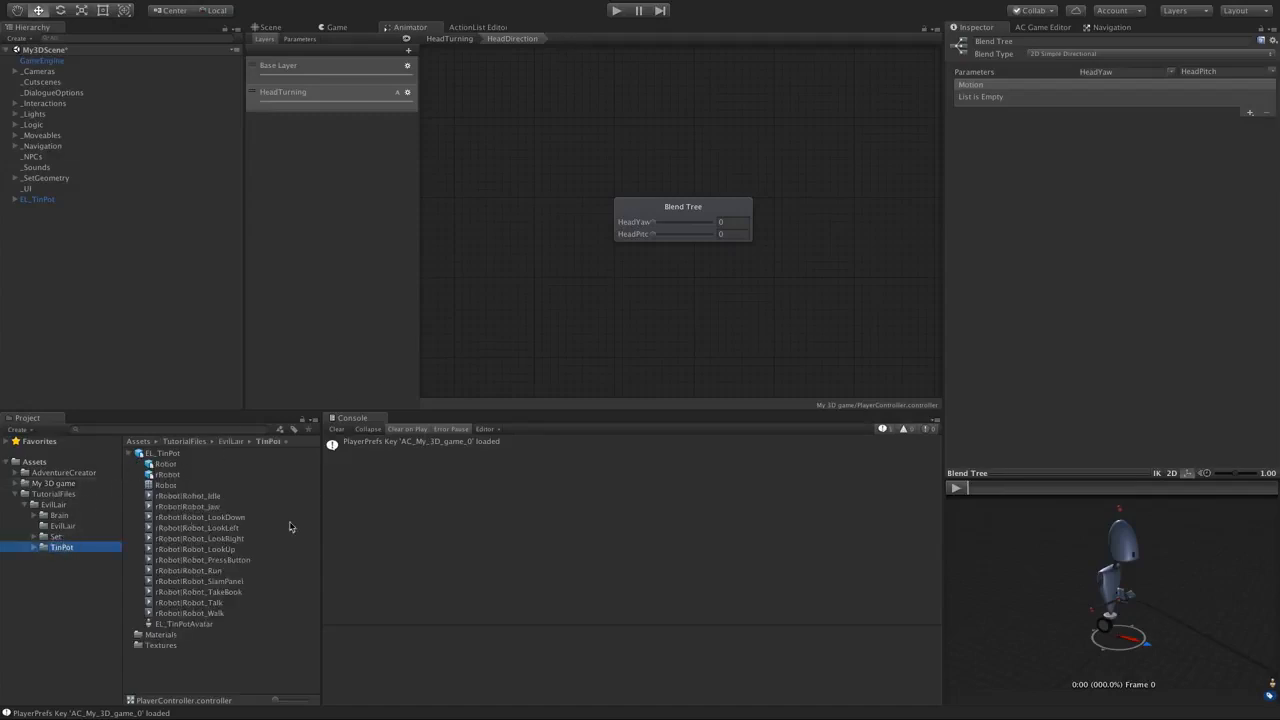
left_click(1249, 112)
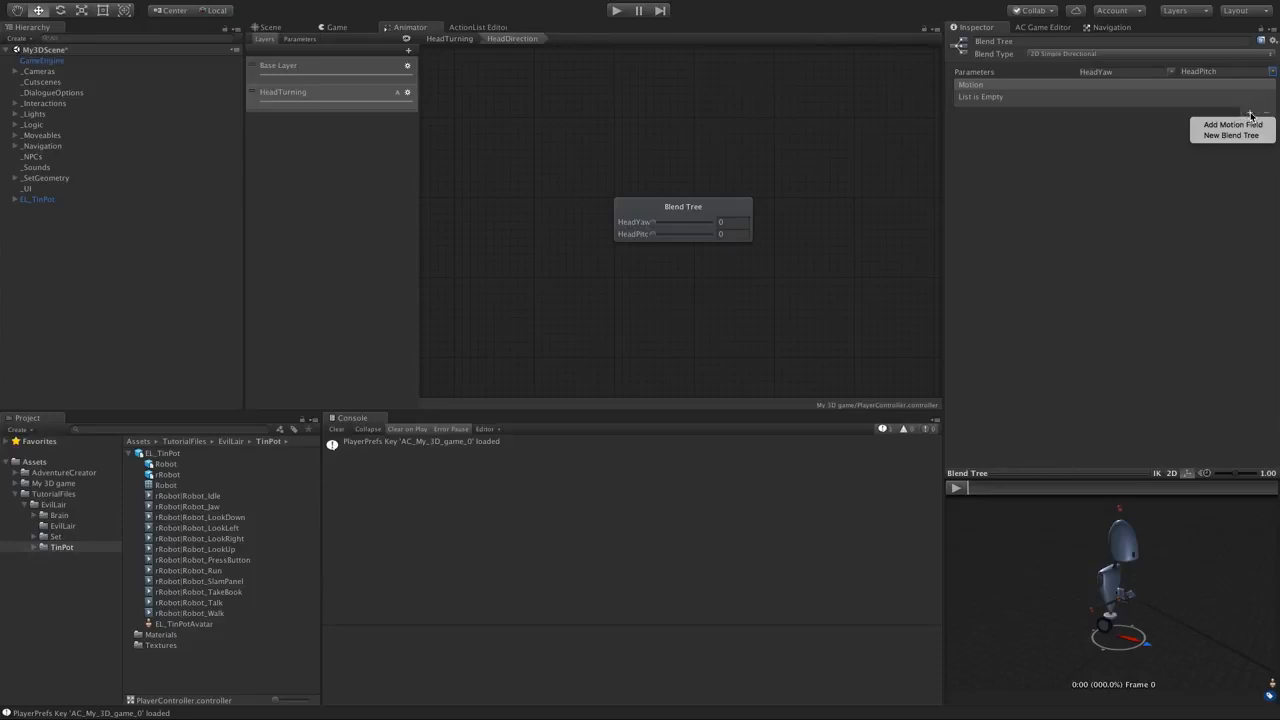
left_click(1244, 125)
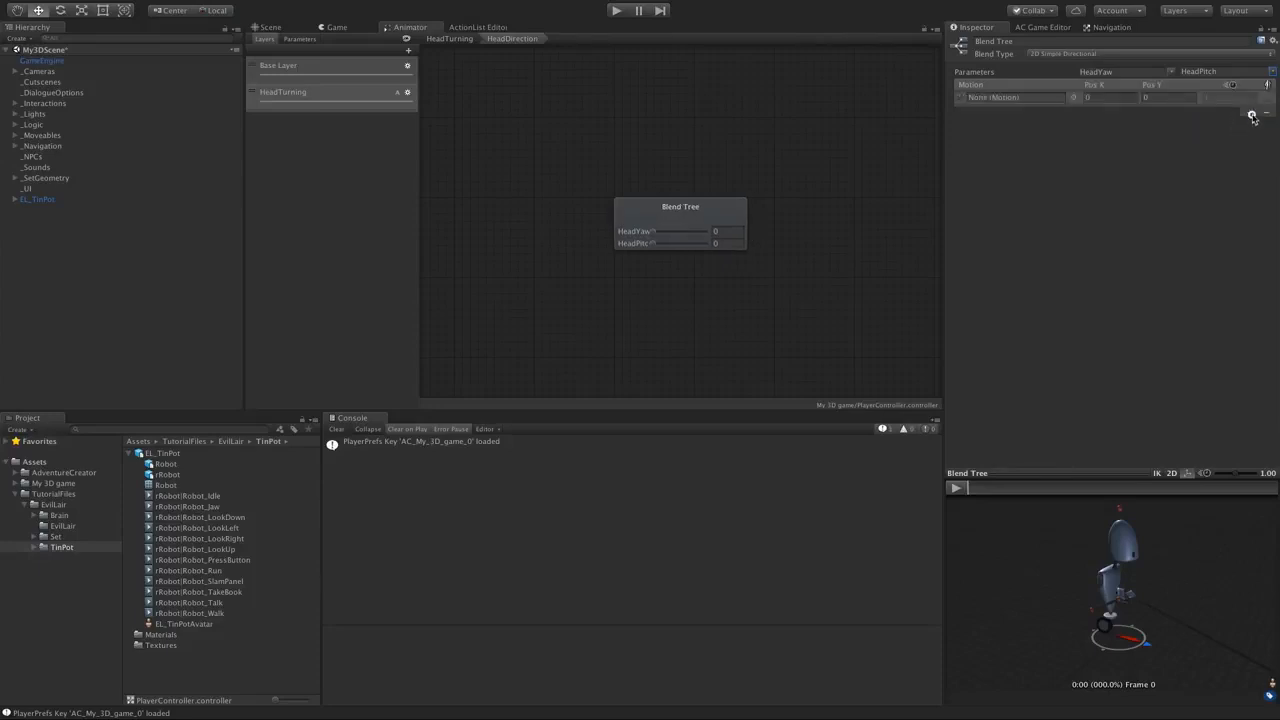
left_click(1250, 112)
left_click(1240, 125)
left_click(1249, 300)
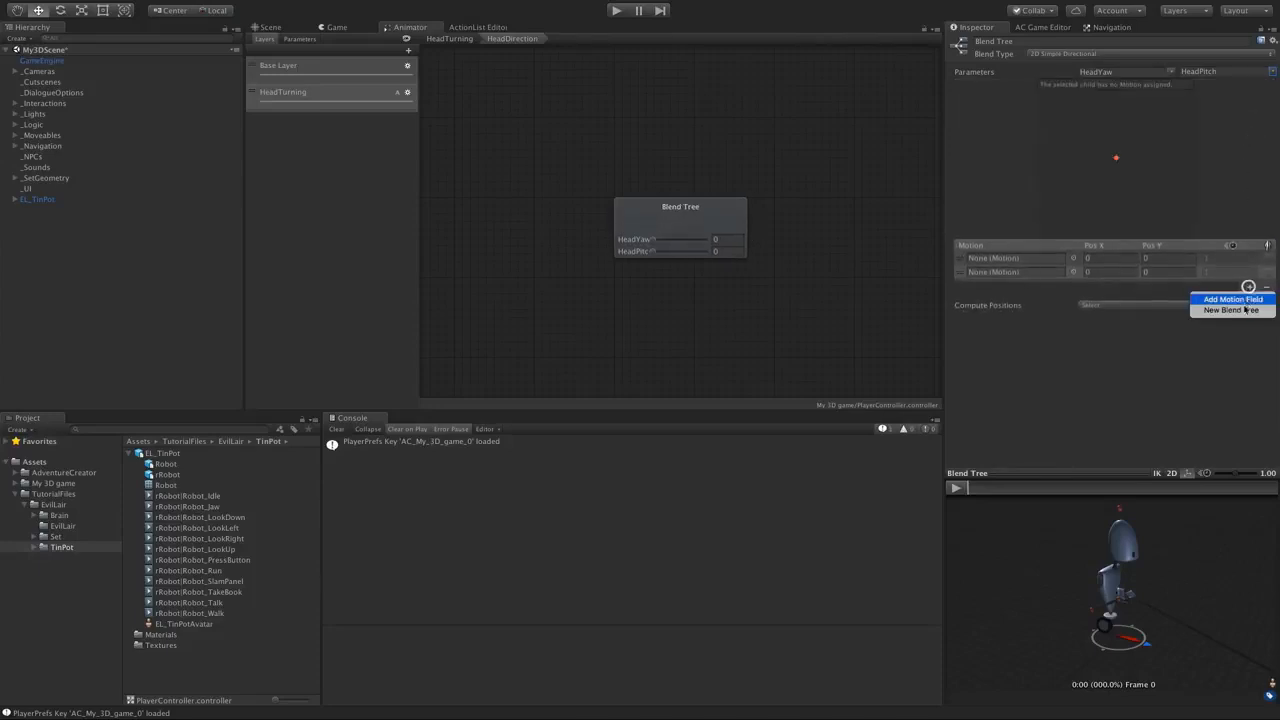
left_click(1246, 315)
left_click(1249, 300)
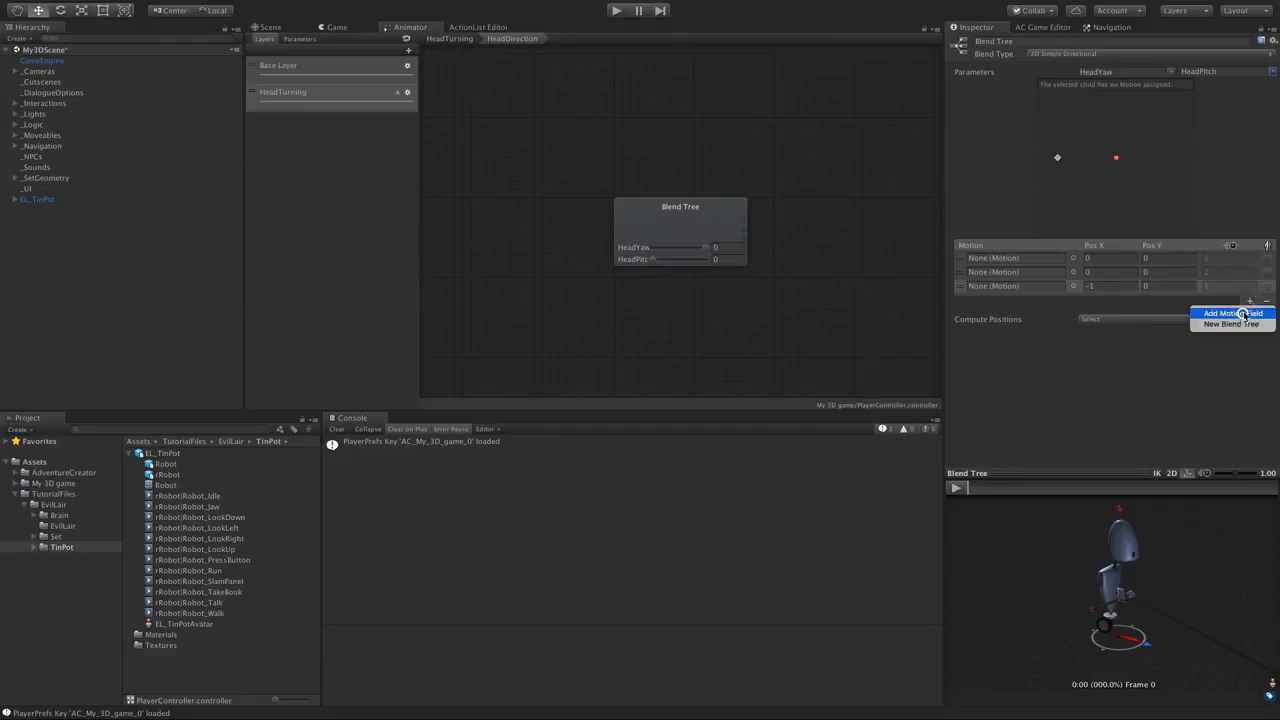
left_click(1240, 316)
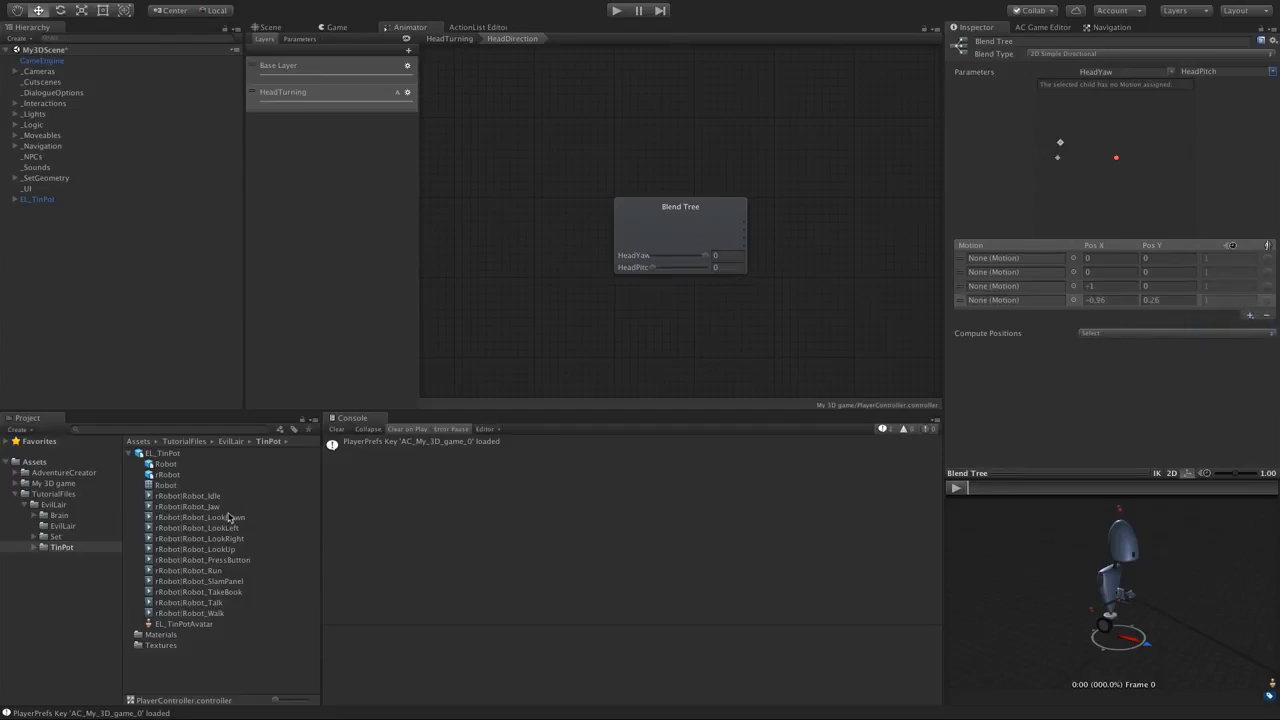
- Assign the clips Robot_LookDown, Robot_LookLeft, Robot_LookRight and Robot_LookUp to the four motion fields in that order
left_click_drag(229, 517, 985, 260)
left_click_drag(238, 528, 1003, 272)
left_click_drag(217, 539, 986, 286)
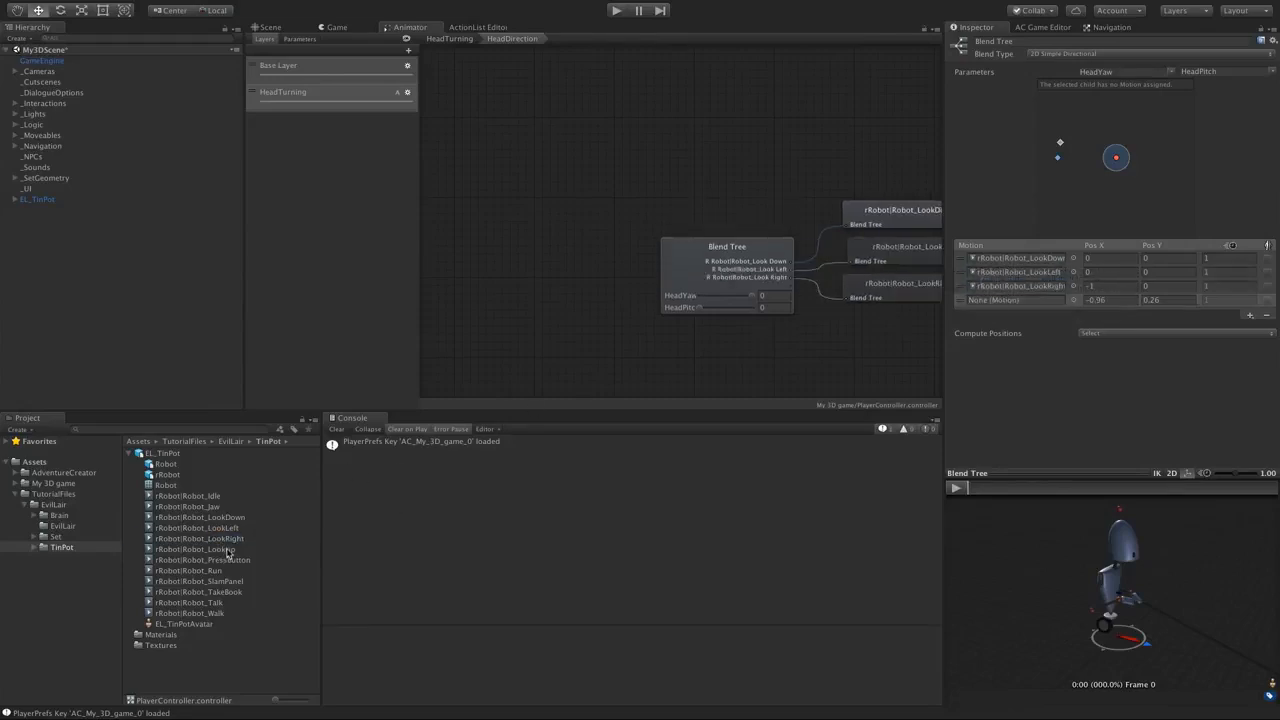
left_click_drag(228, 549, 1042, 303)
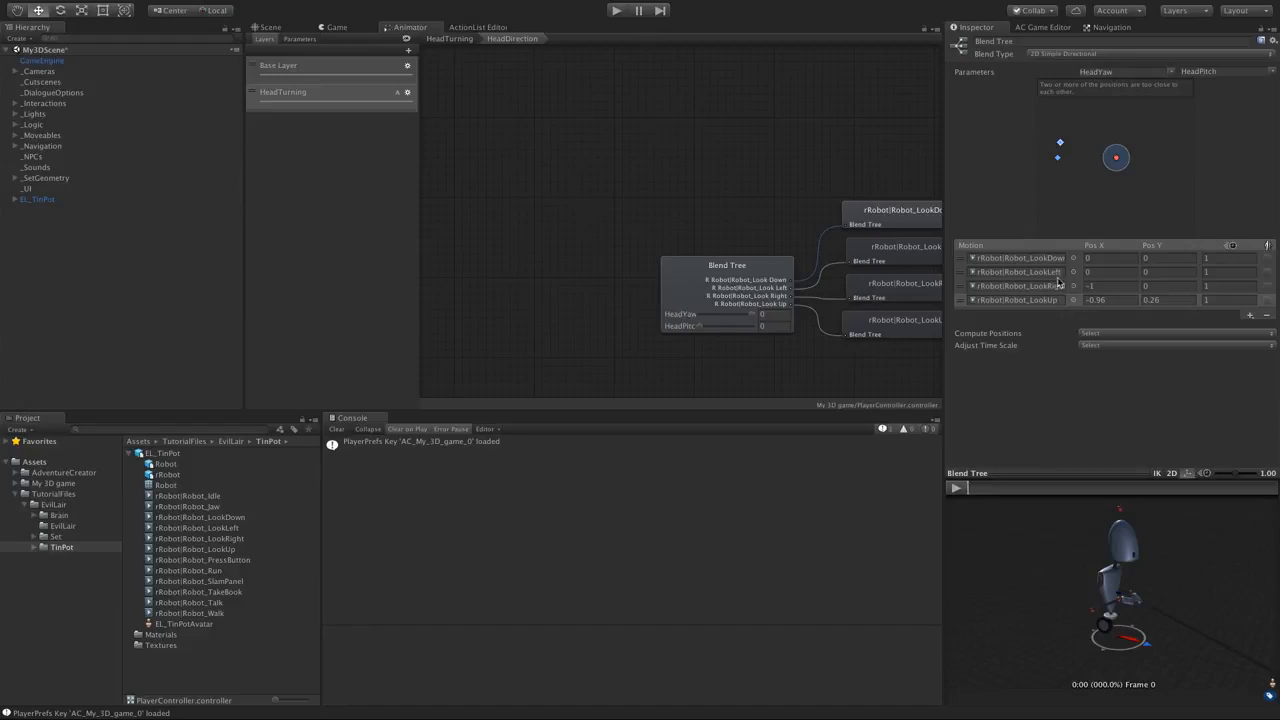
- Set the blend position of Robot_LookDown to X 0, Y -1 and of Robot_LookLeft to X -1, Y 0
left_click(1094, 258)
left_click(1152, 258)
key("Return")
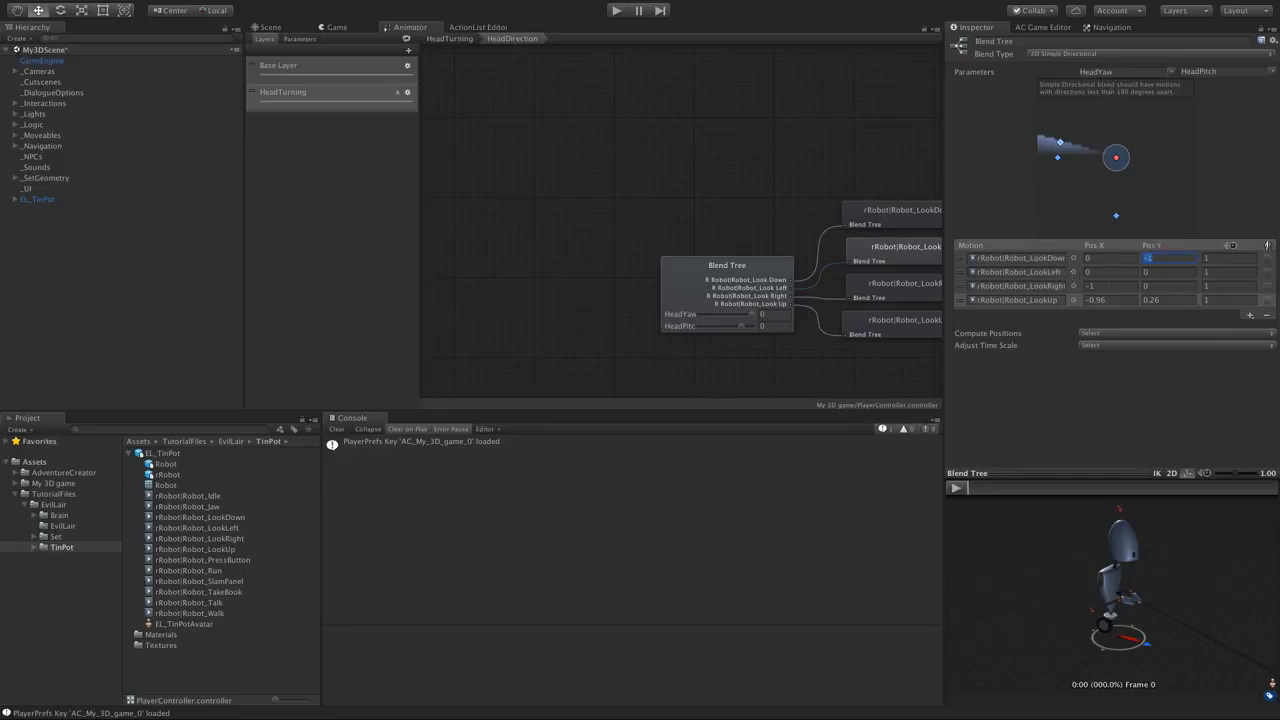
left_click(1102, 271)
type("-1")
key("Tab")
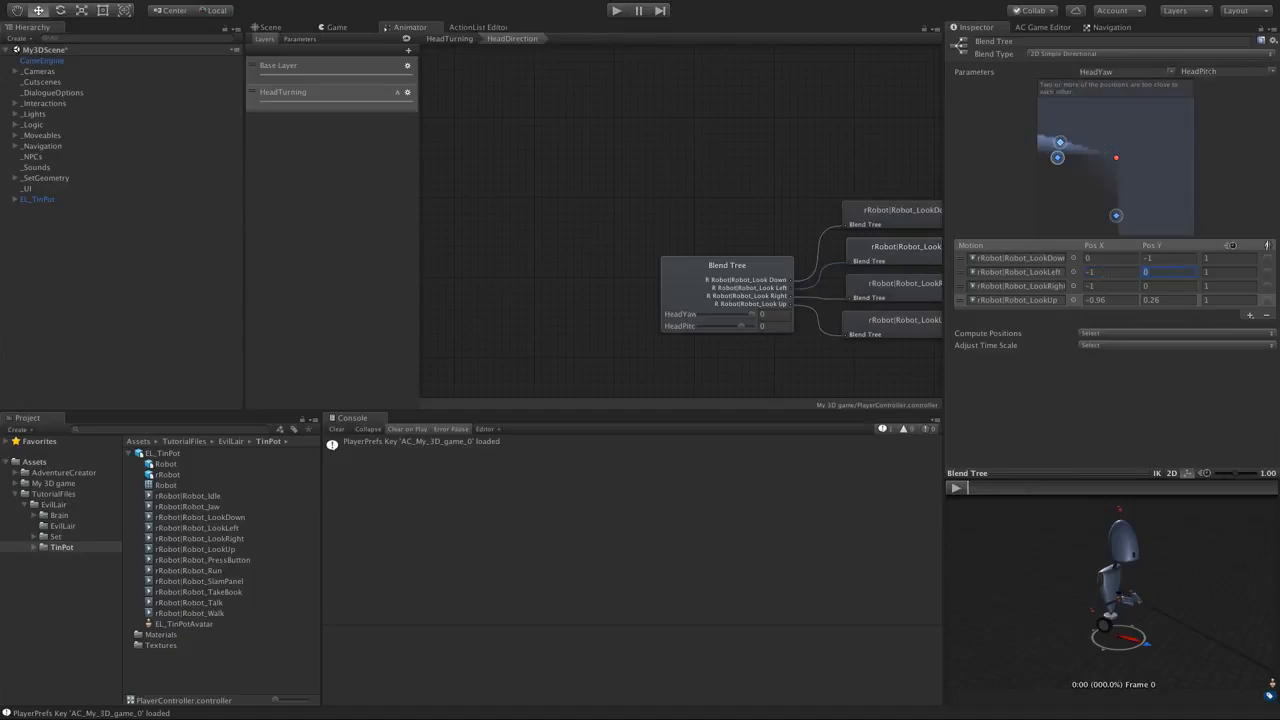
- Set the blend position of Robot_LookRight to X 1, Y 0 and of Robot_LookUp to X 0, Y 1
left_click(1034, 287)
key("Return")
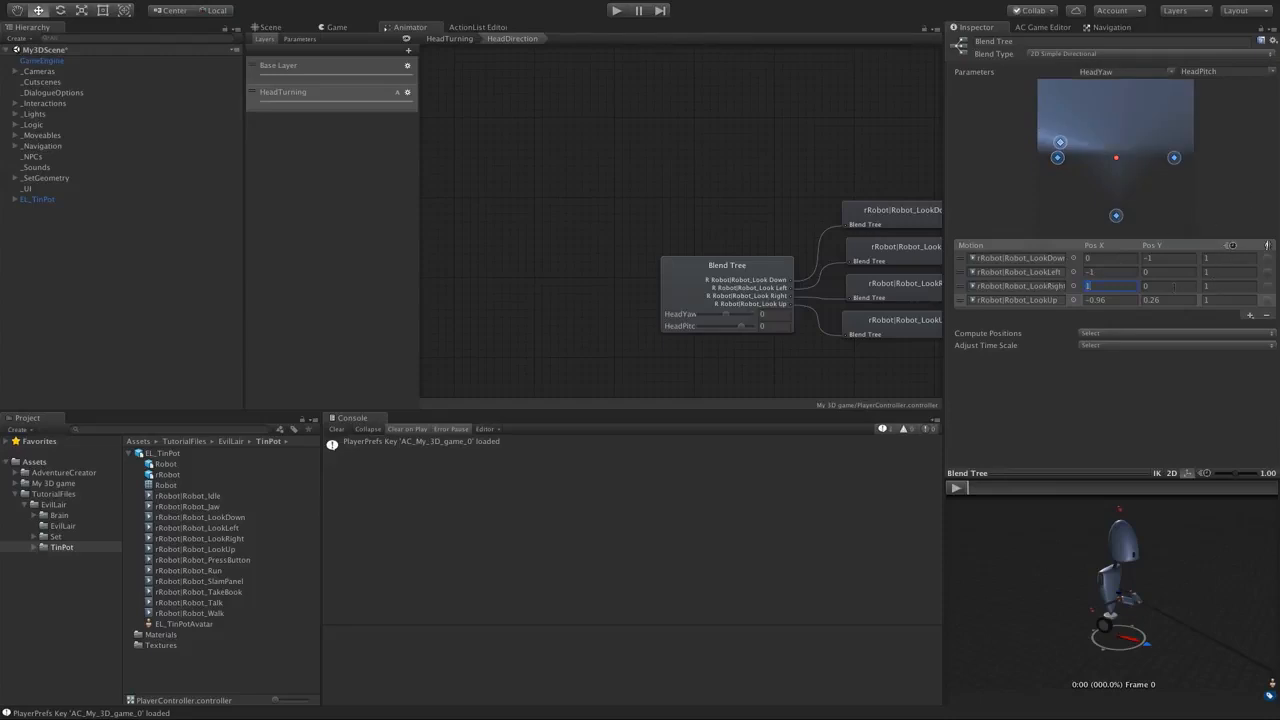
left_click(1110, 299)
type("0")
key("Tab")
type("1")
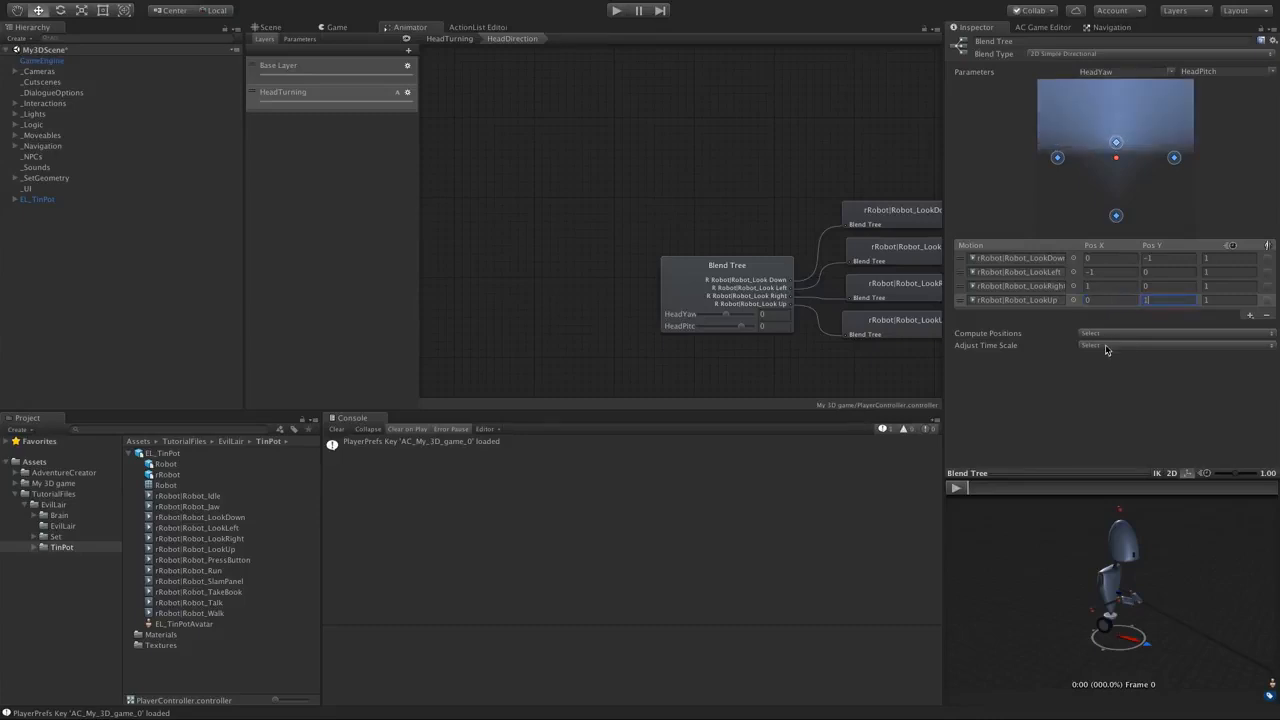
left_click(300, 228)
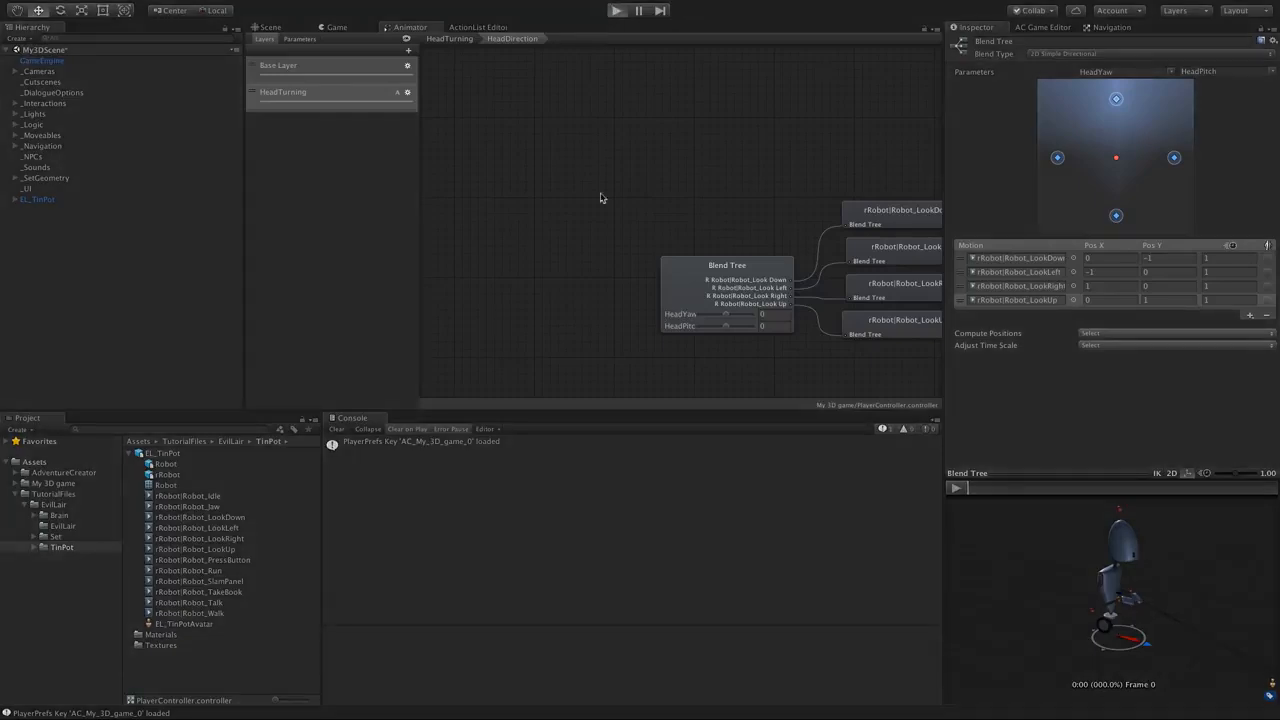
- Run the game to test the robot's head turning towards hotspots, and stop it again
key("ctrl+p")
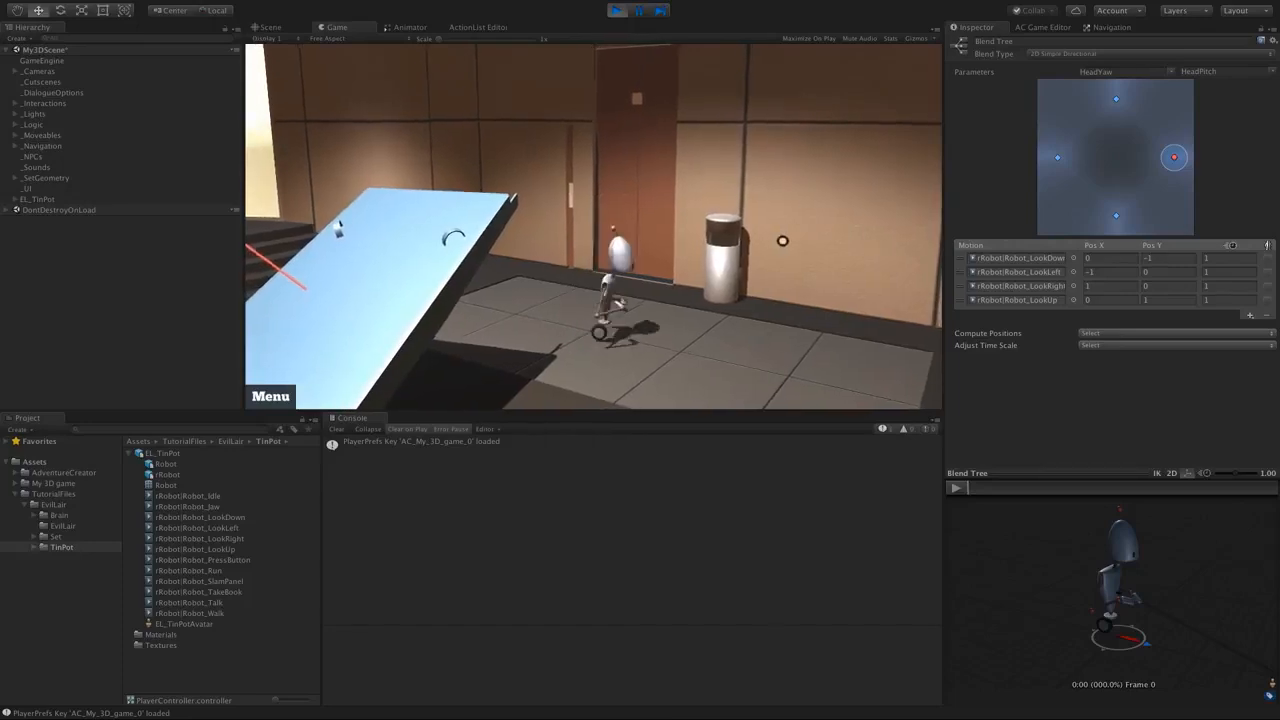
left_click(616, 10)
- Apply EL_TinPot's changes to its prefab and delete the character from the scene
left_click(33, 200)
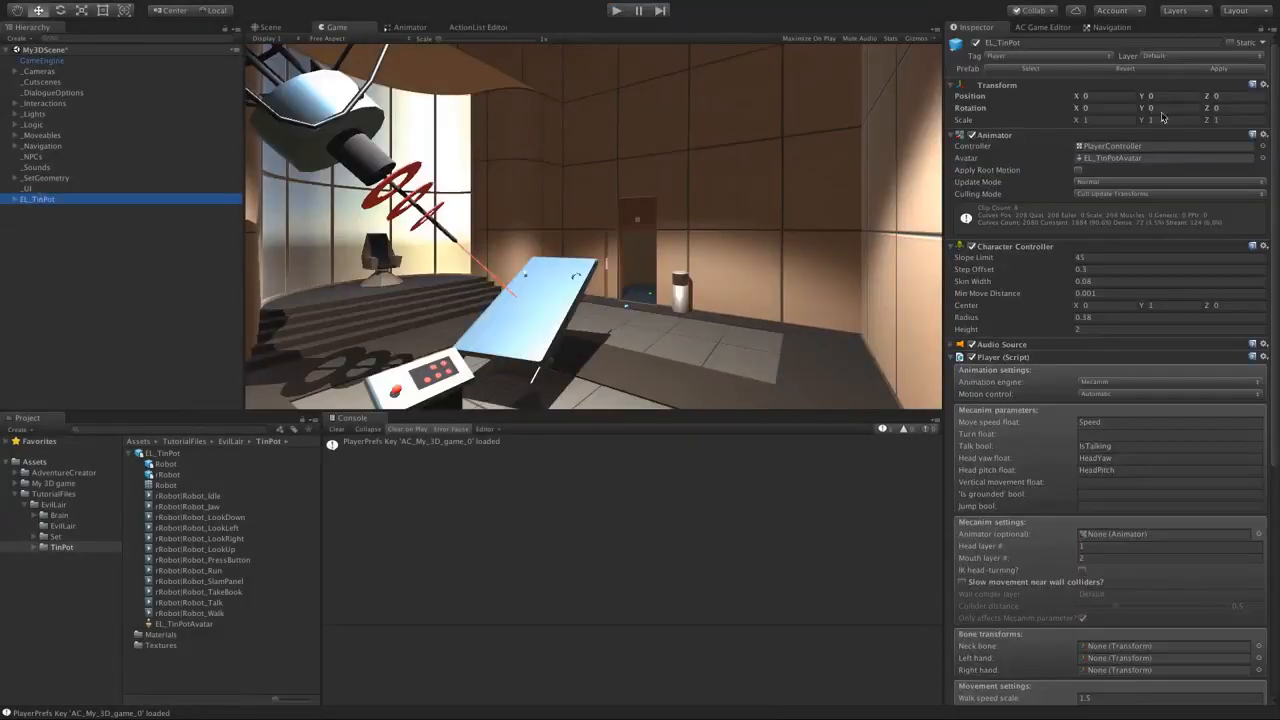
left_click(1215, 70)
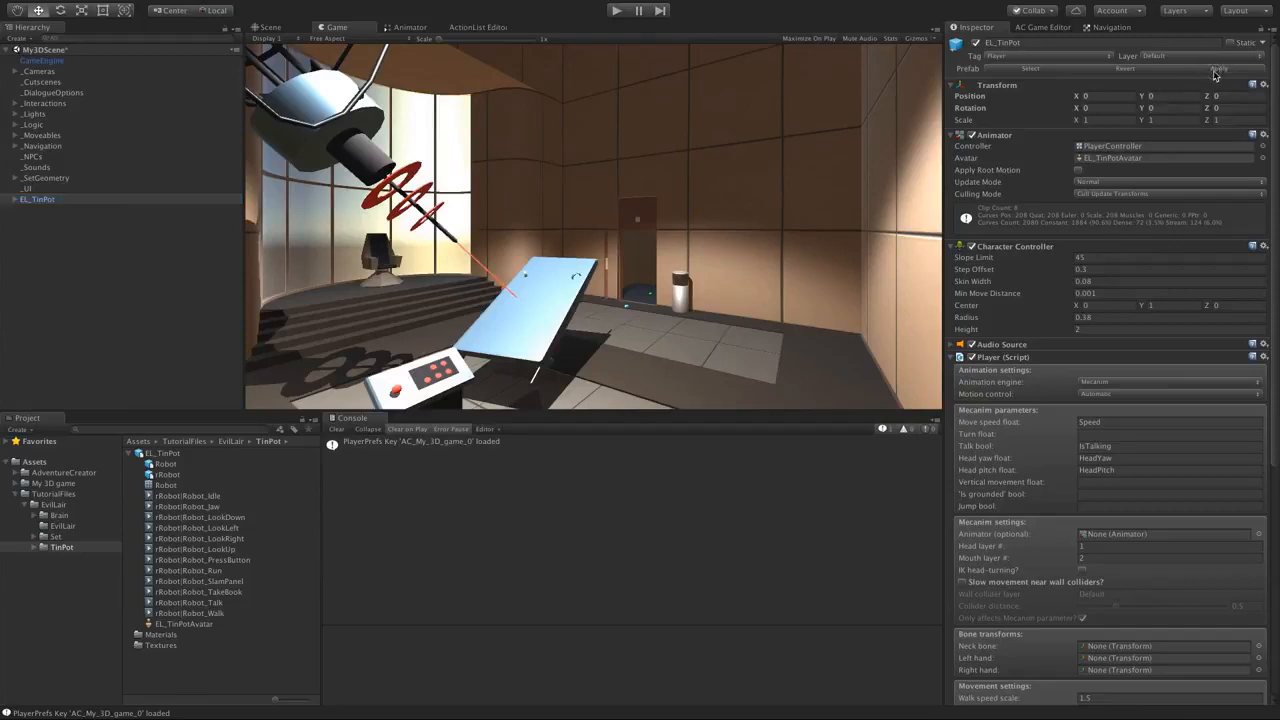
right_click(44, 198)
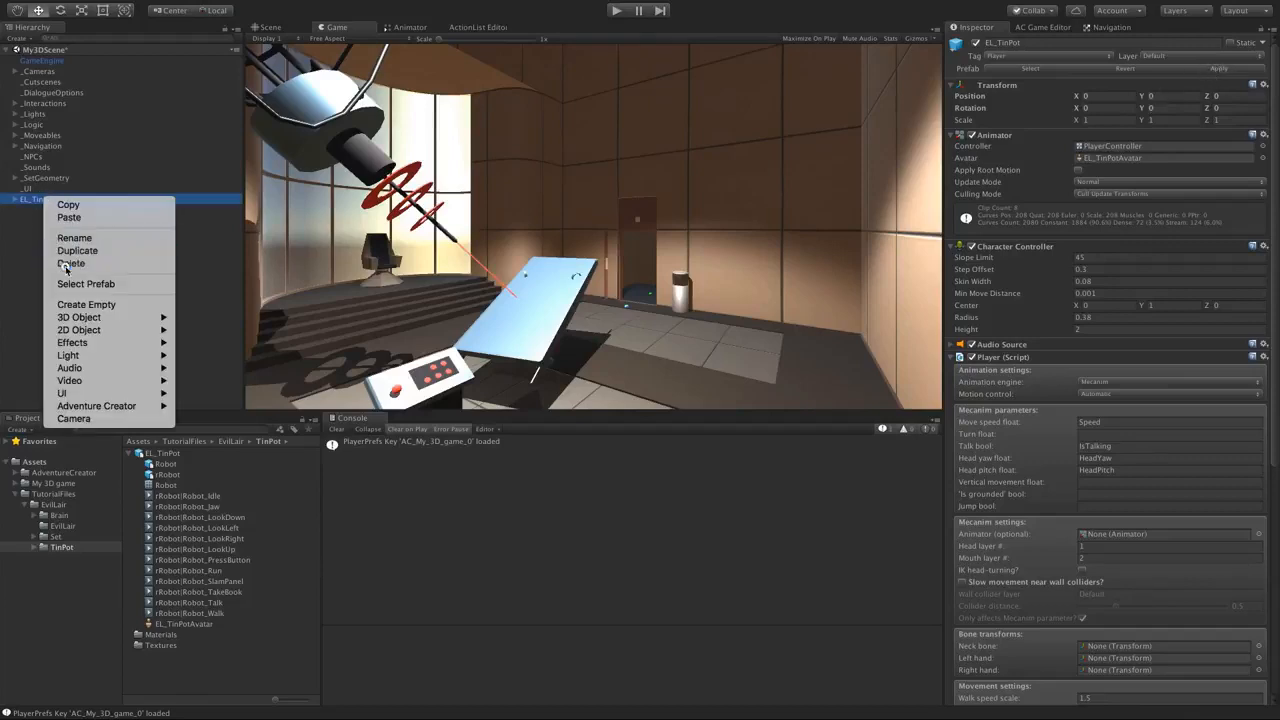
left_click(68, 264)
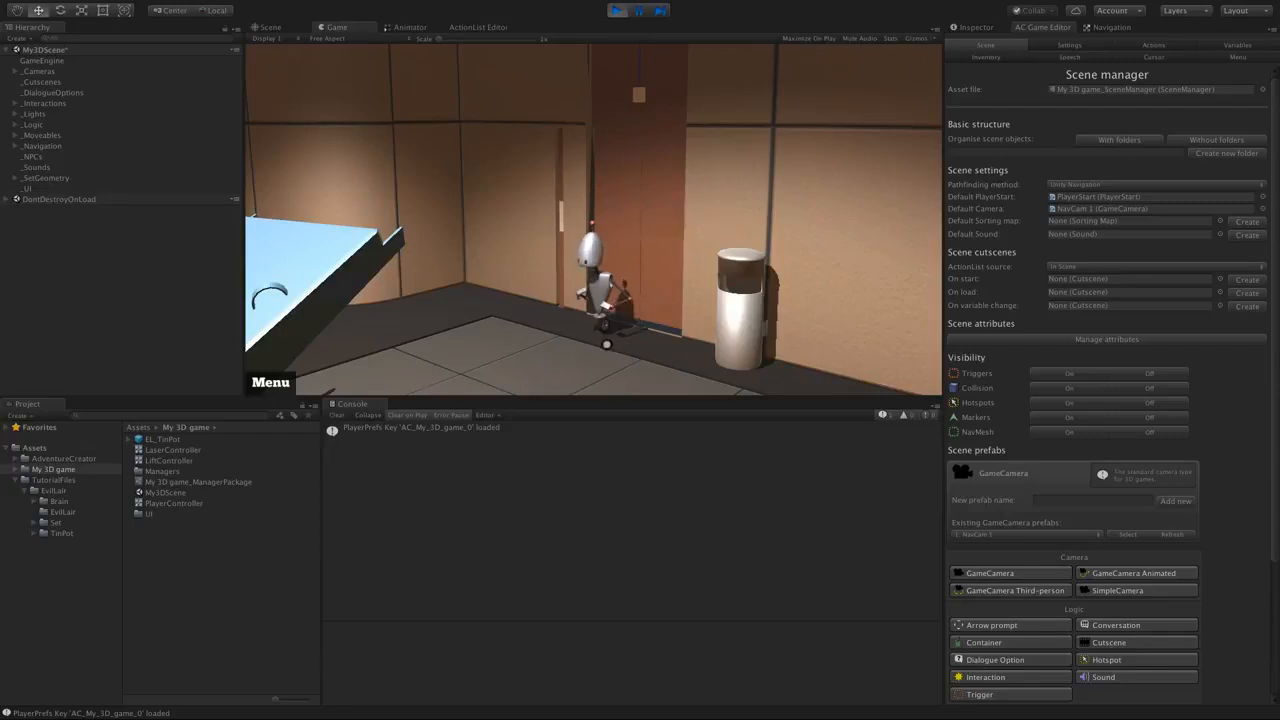
- Stop the running game and examine the Interaction menu's properties in the Menu manager
left_click(616, 10)
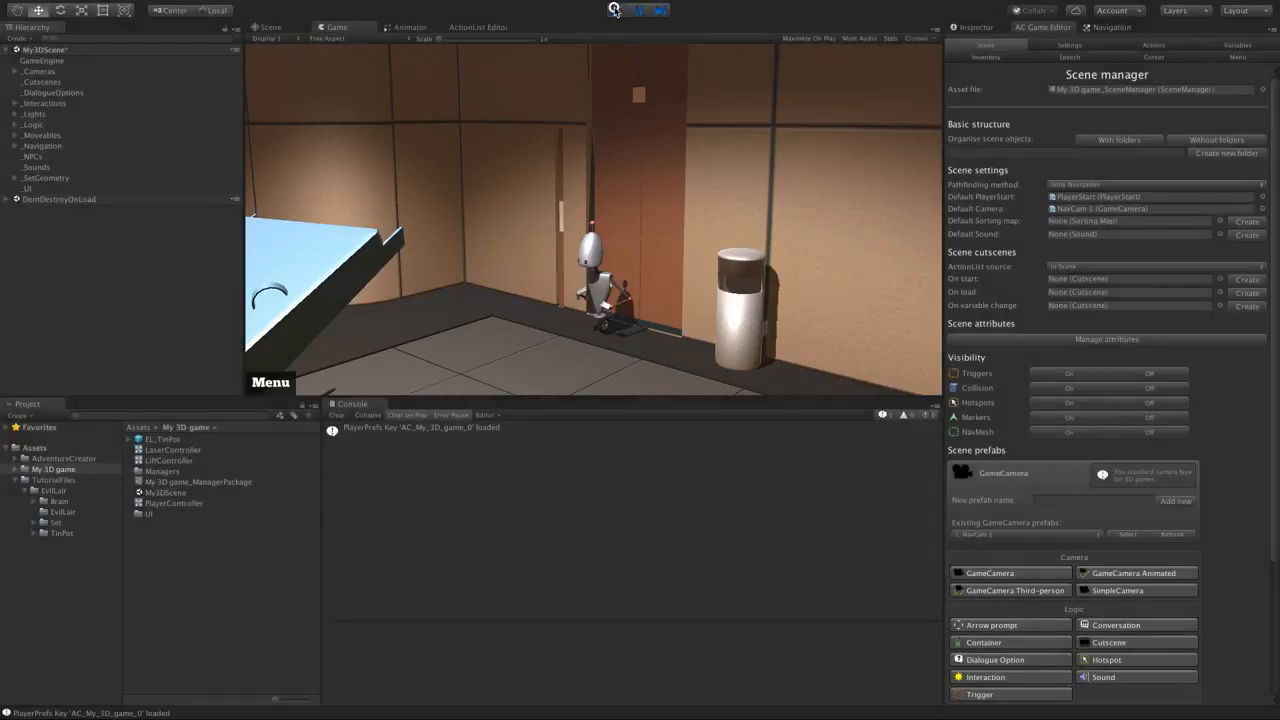
left_click(1208, 57)
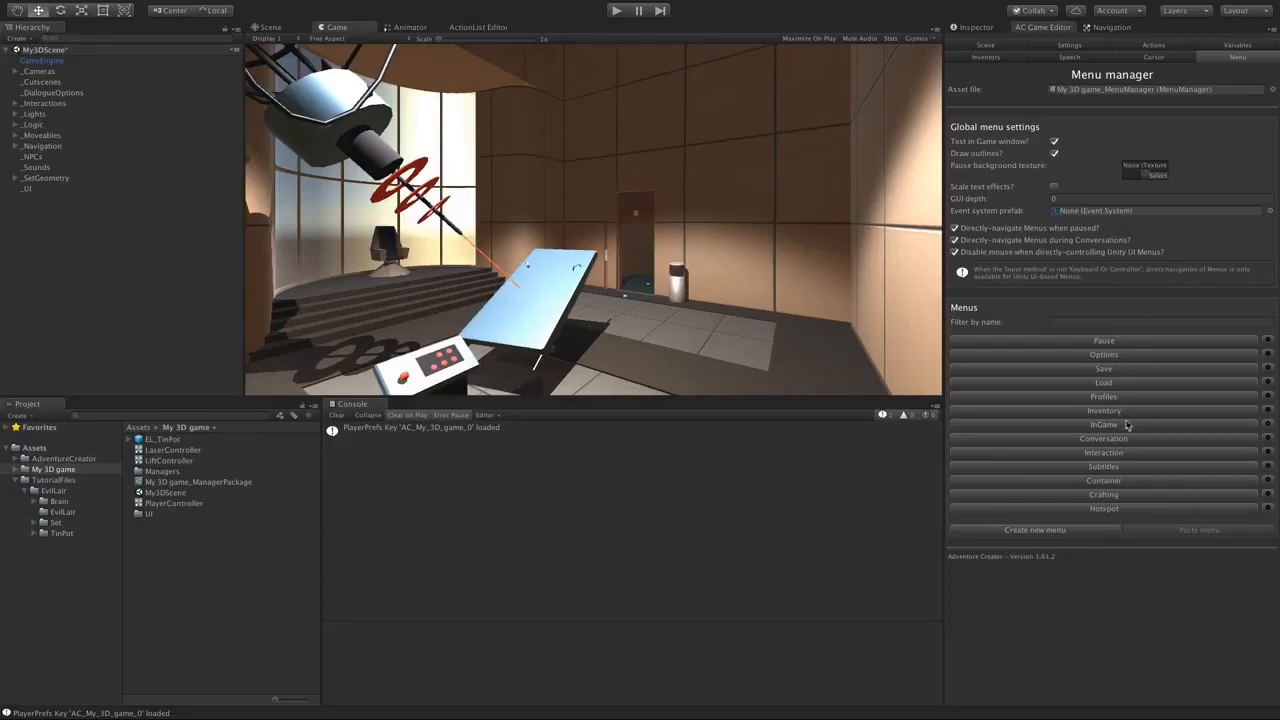
left_click(1131, 452)
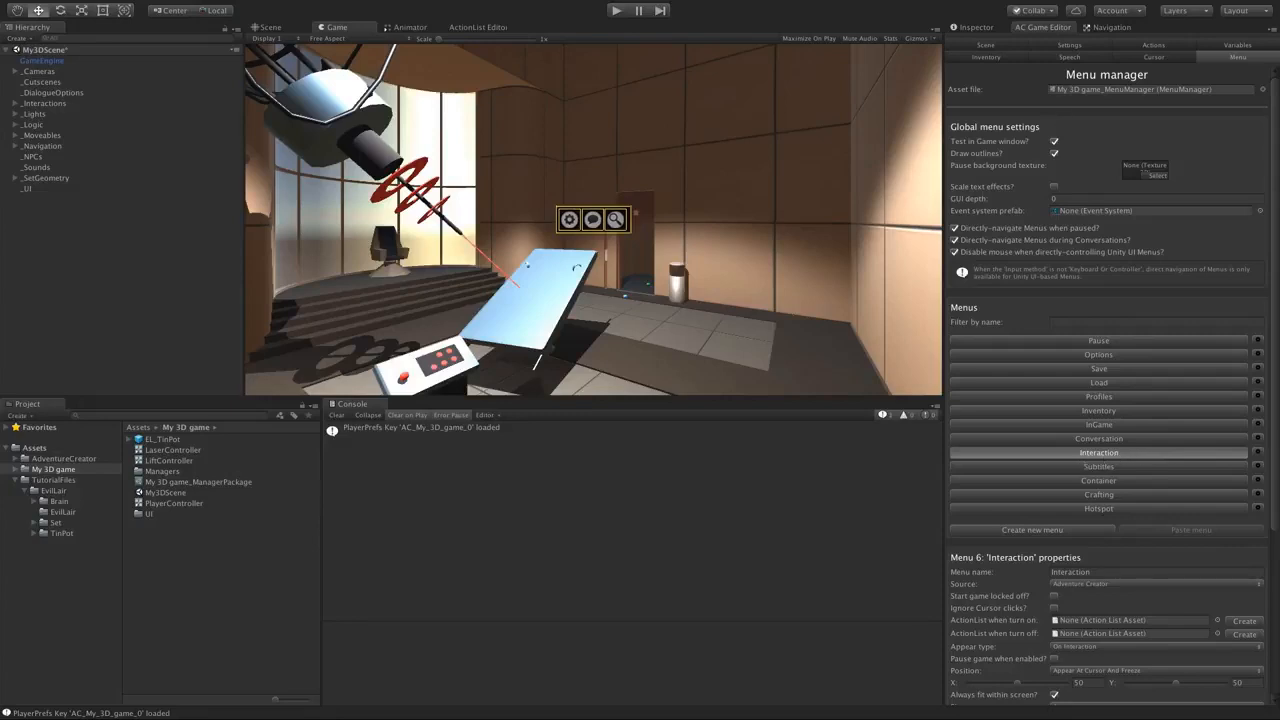
left_click_drag(1274, 435, 1273, 460)
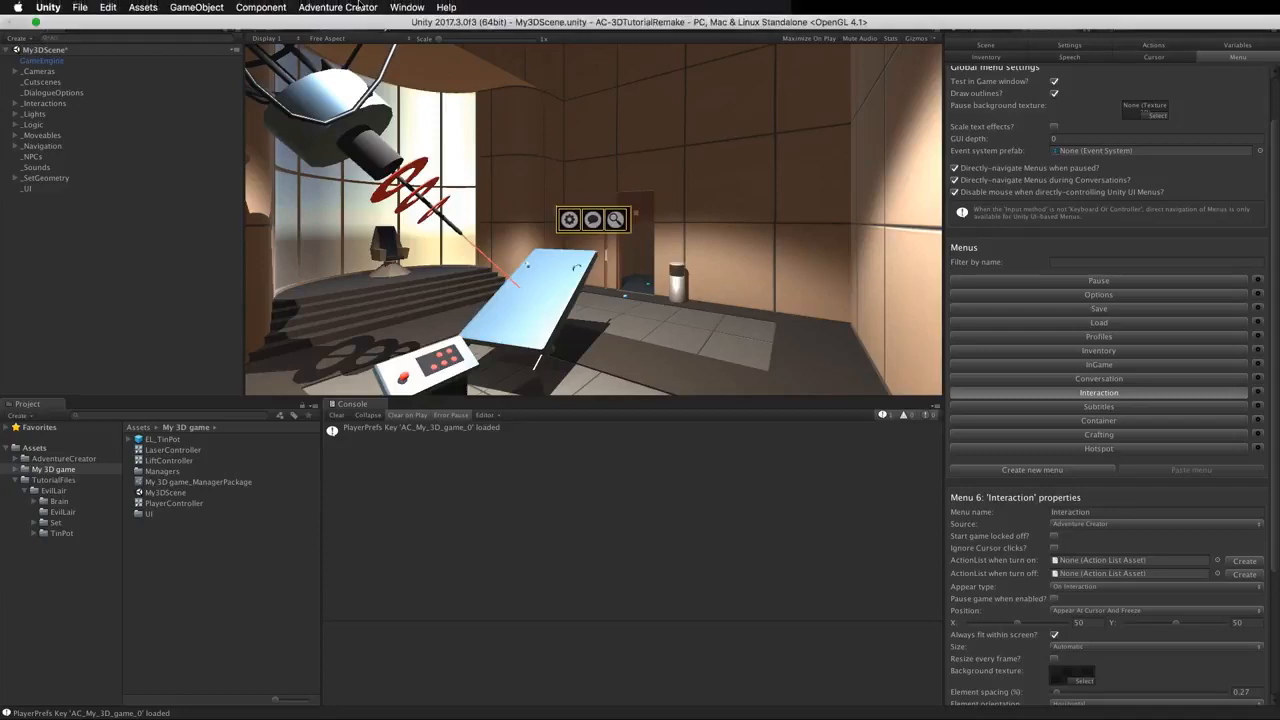
- Go to Adventure Creator's online downloads page in the browser and look for the Walking Dead-style UI template
left_click(352, 8)
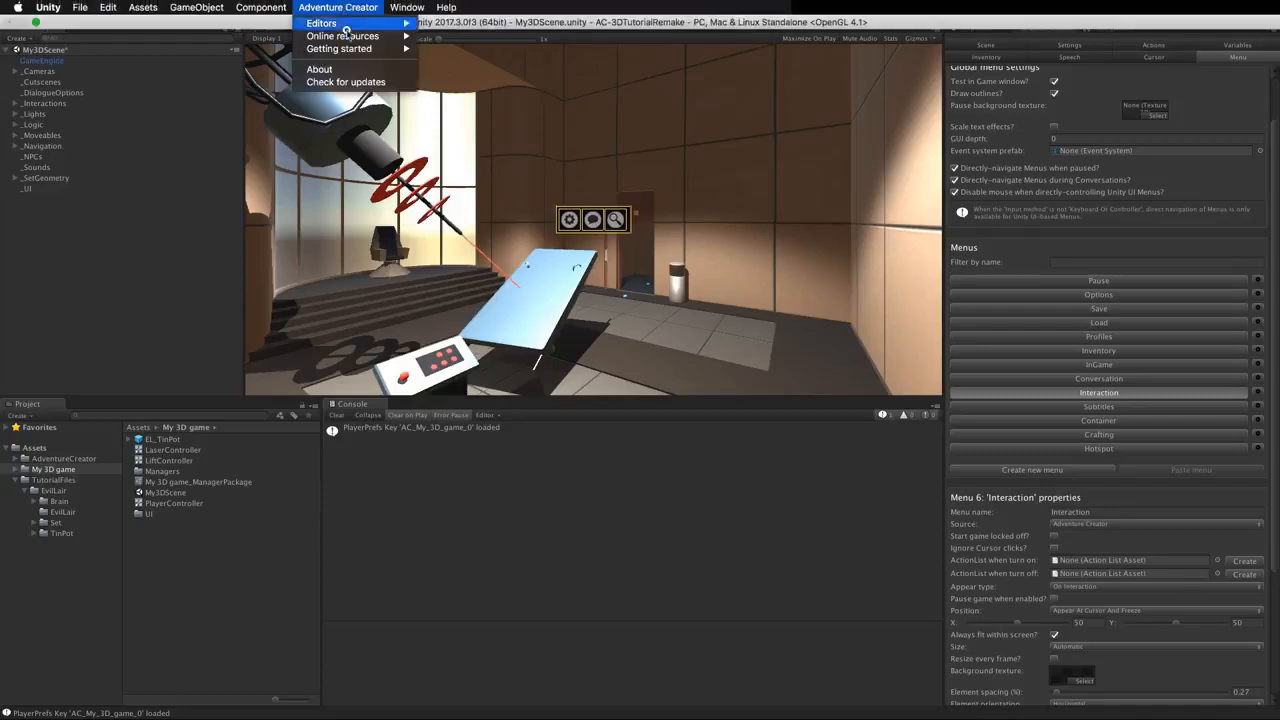
mouse_move(345, 36)
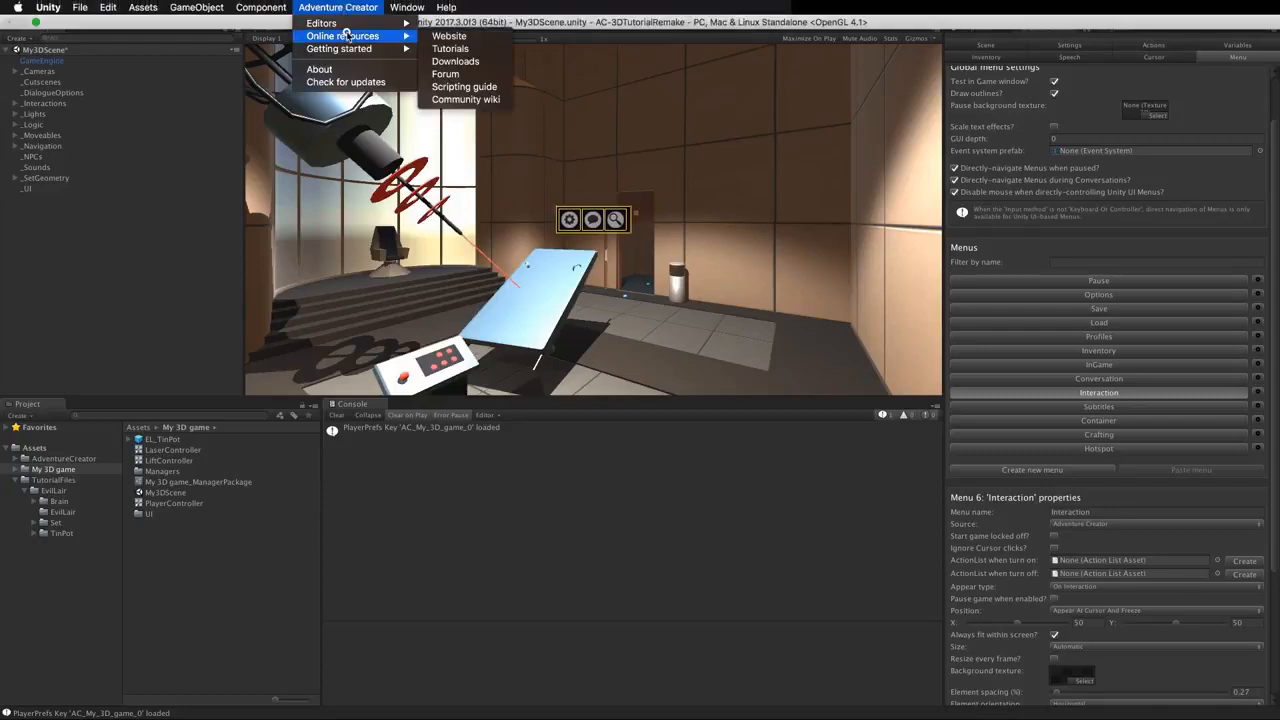
left_click(474, 62)
scroll(687, 300, "down", 5)
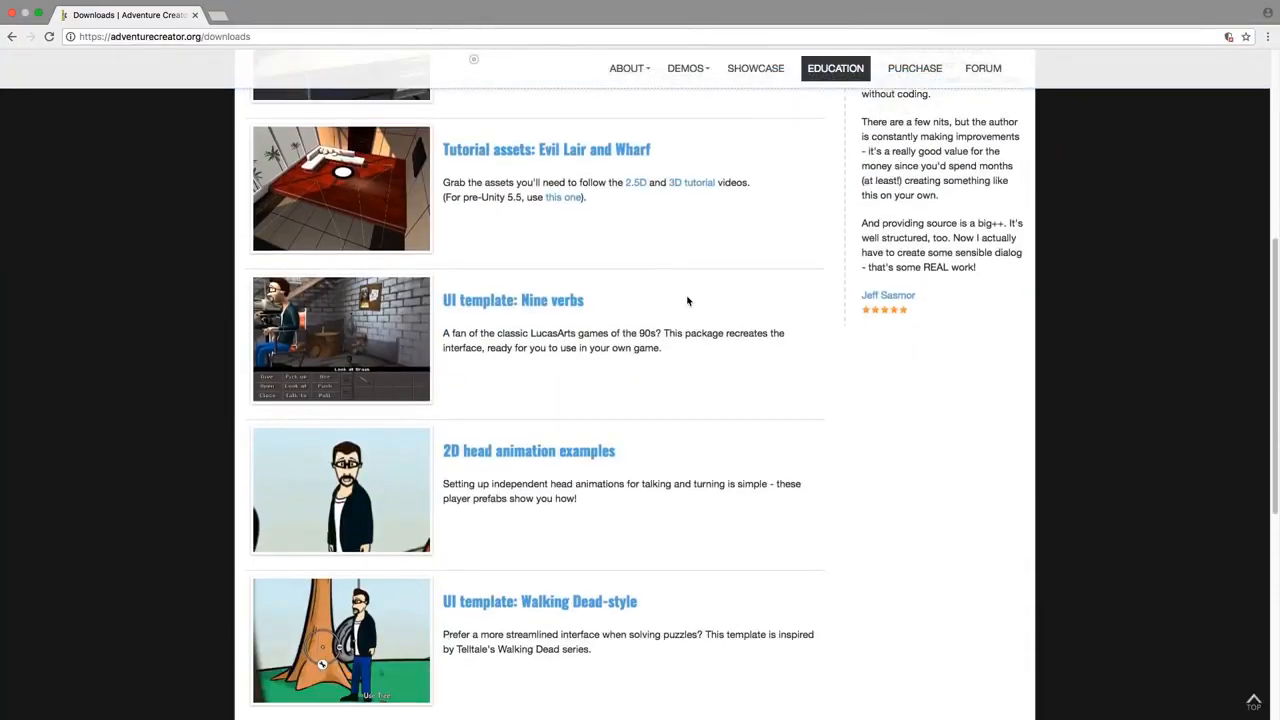
scroll(687, 300, "down", 1)
scroll(687, 300, "down", 3)
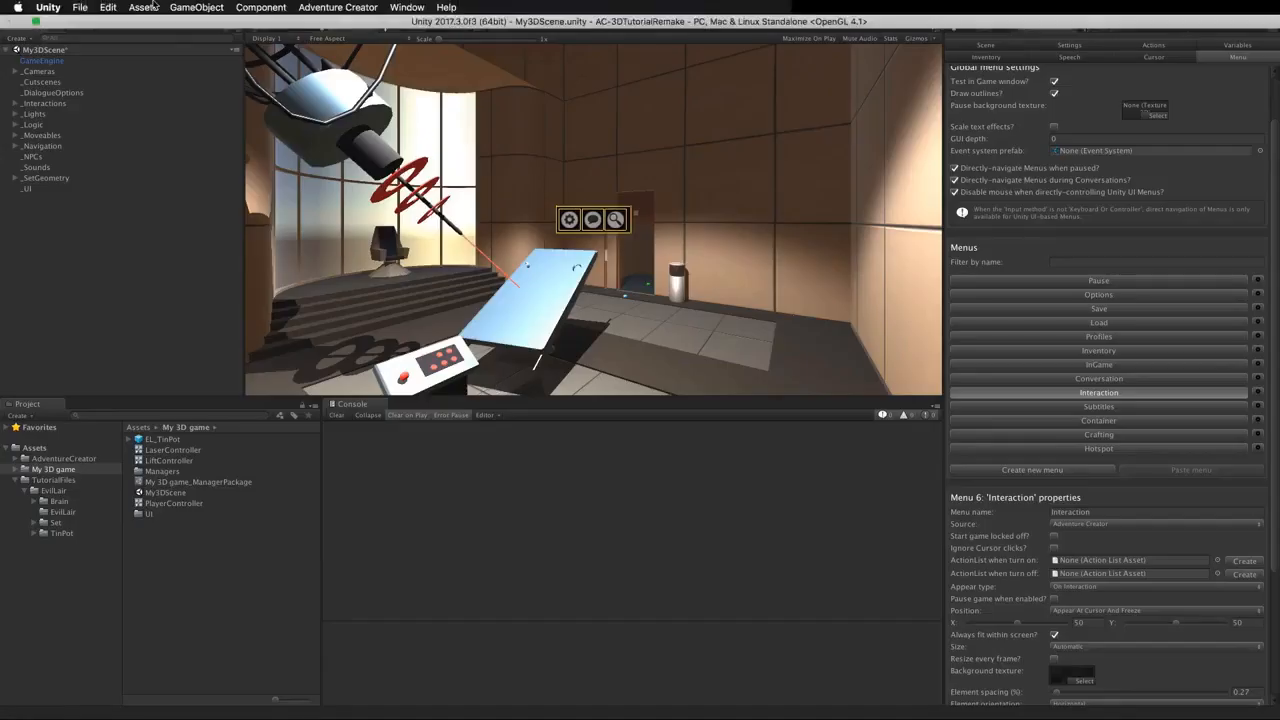
- Import the custom package AC_WalkingDeadTemplate into the Unity project with all its items
left_click(150, 7)
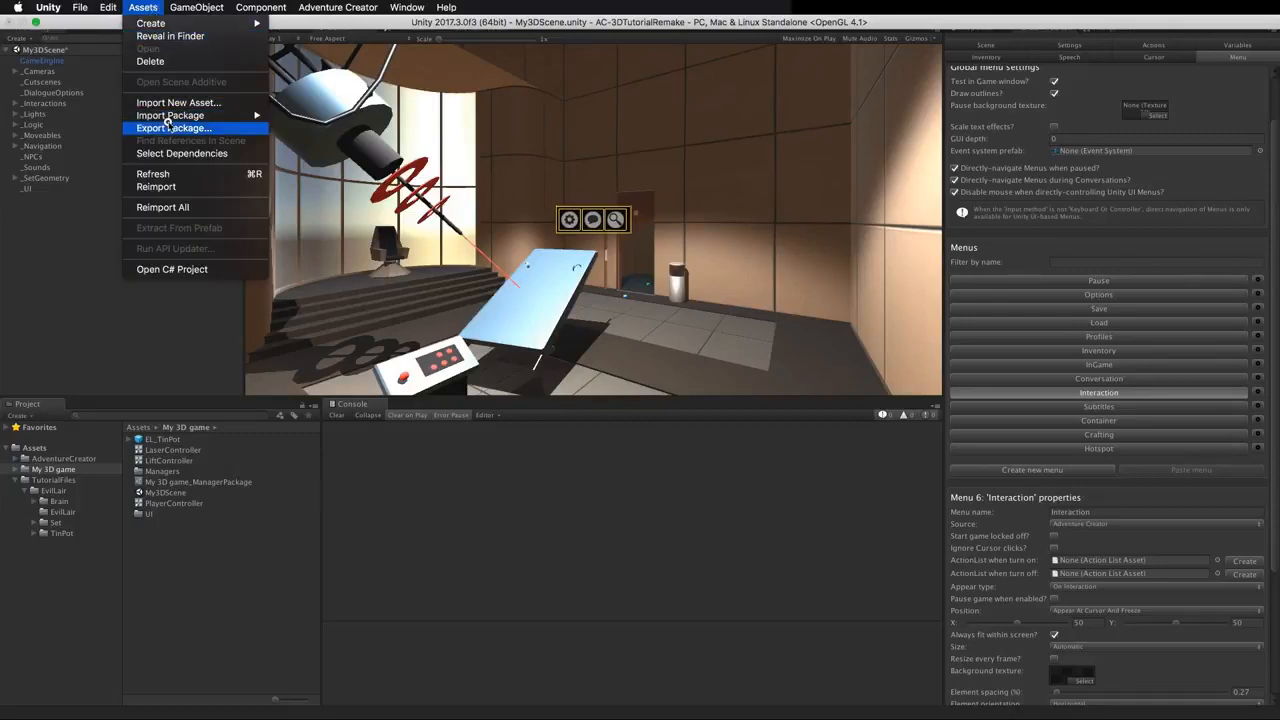
mouse_move(170, 116)
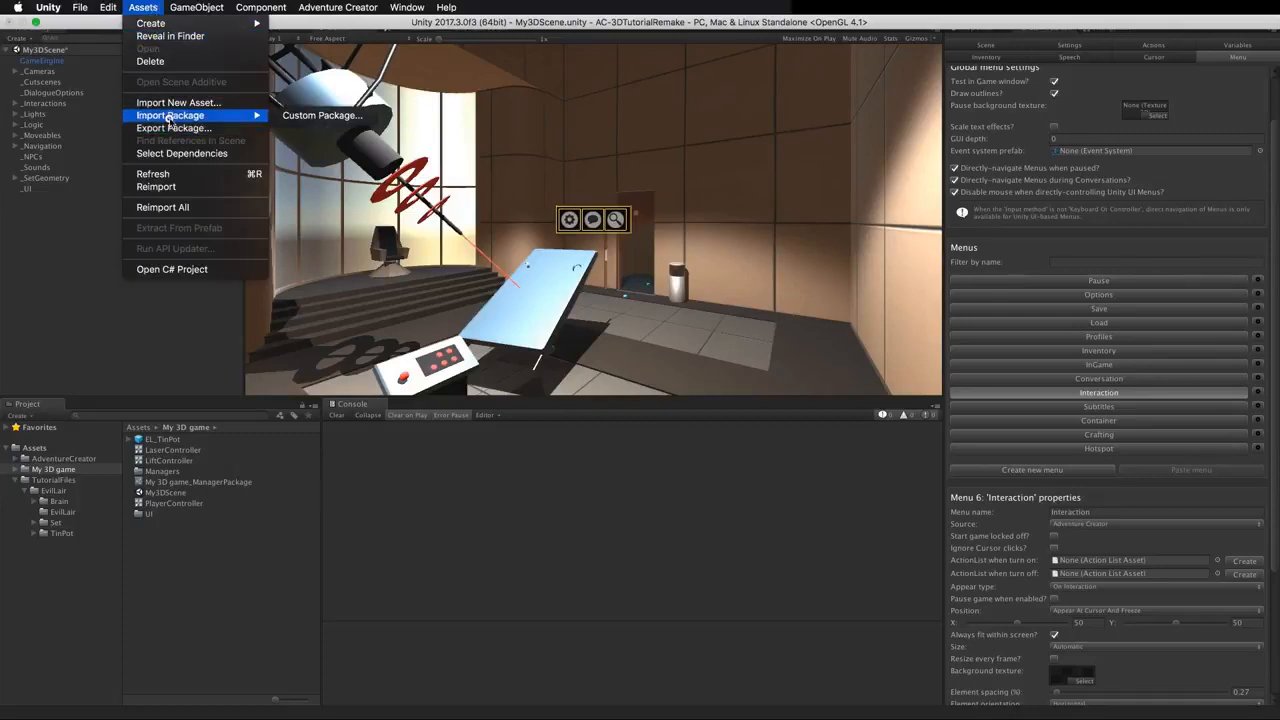
left_click(355, 120)
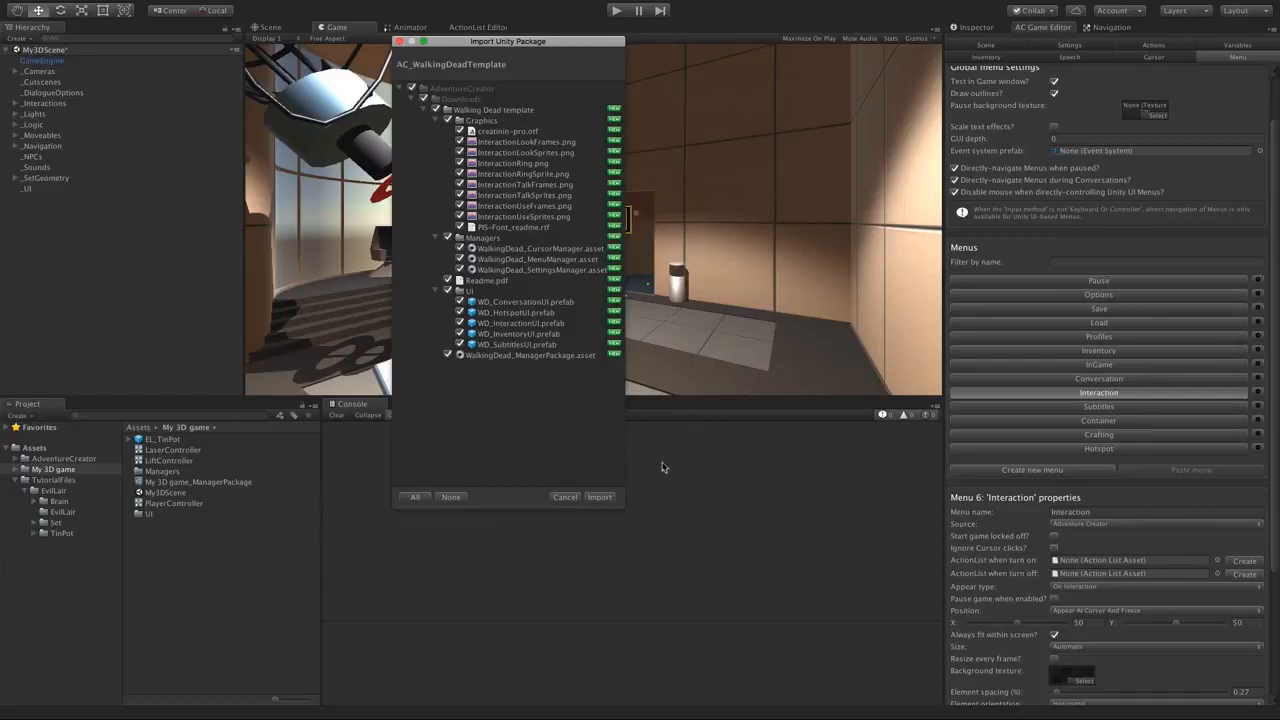
left_click(608, 499)
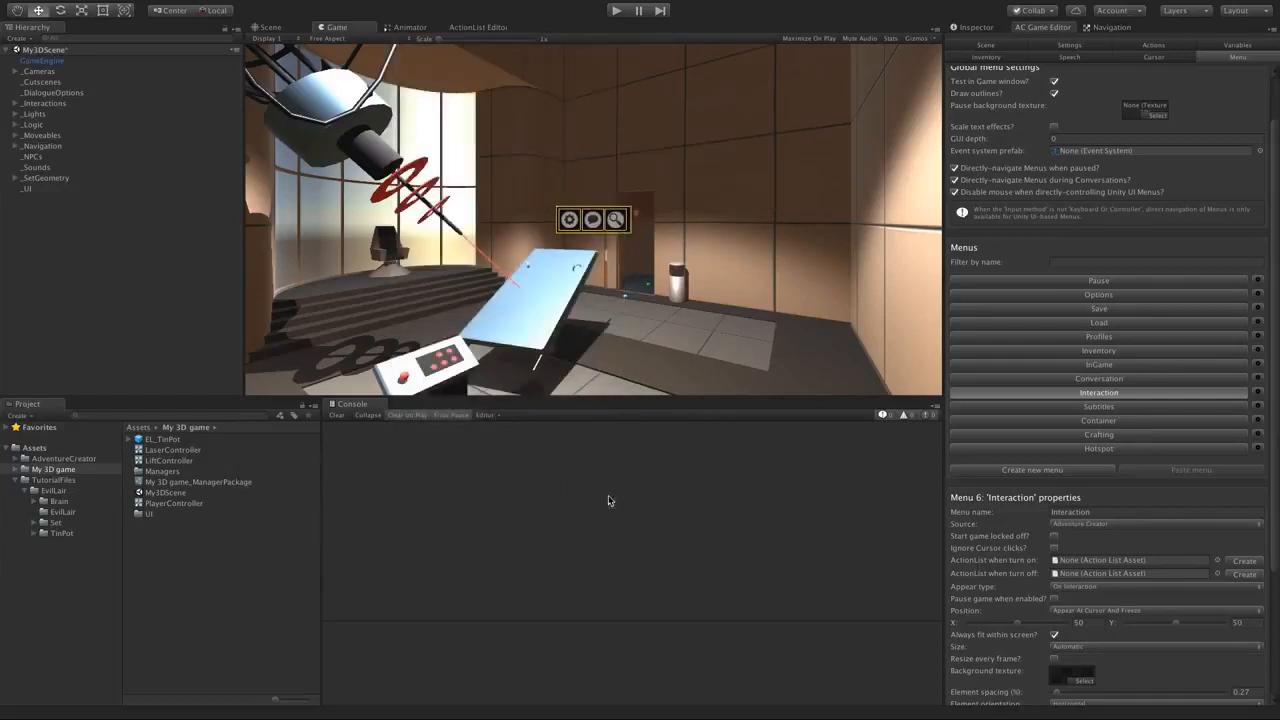
- Inspect the manager assets in WalkingDead_ManagerPackage from the Walking Dead template folder under AdventureCreator/Downloads
left_click(62, 458)
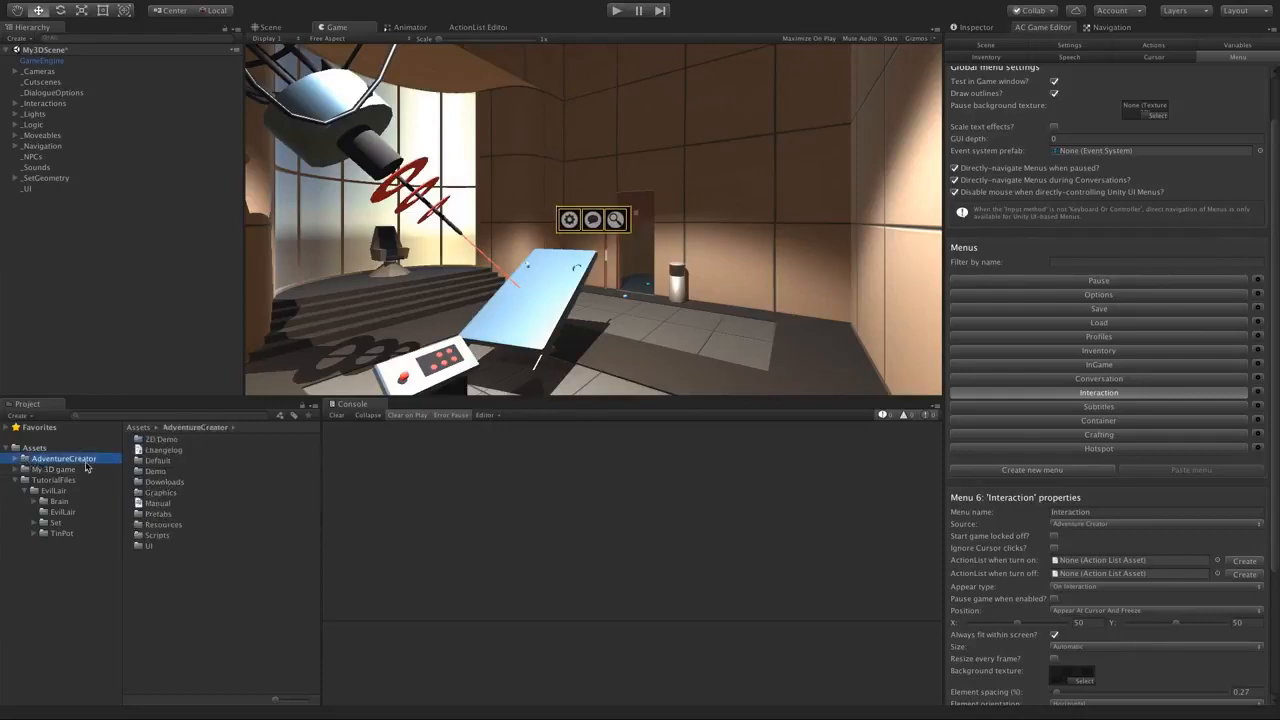
double_click(155, 483)
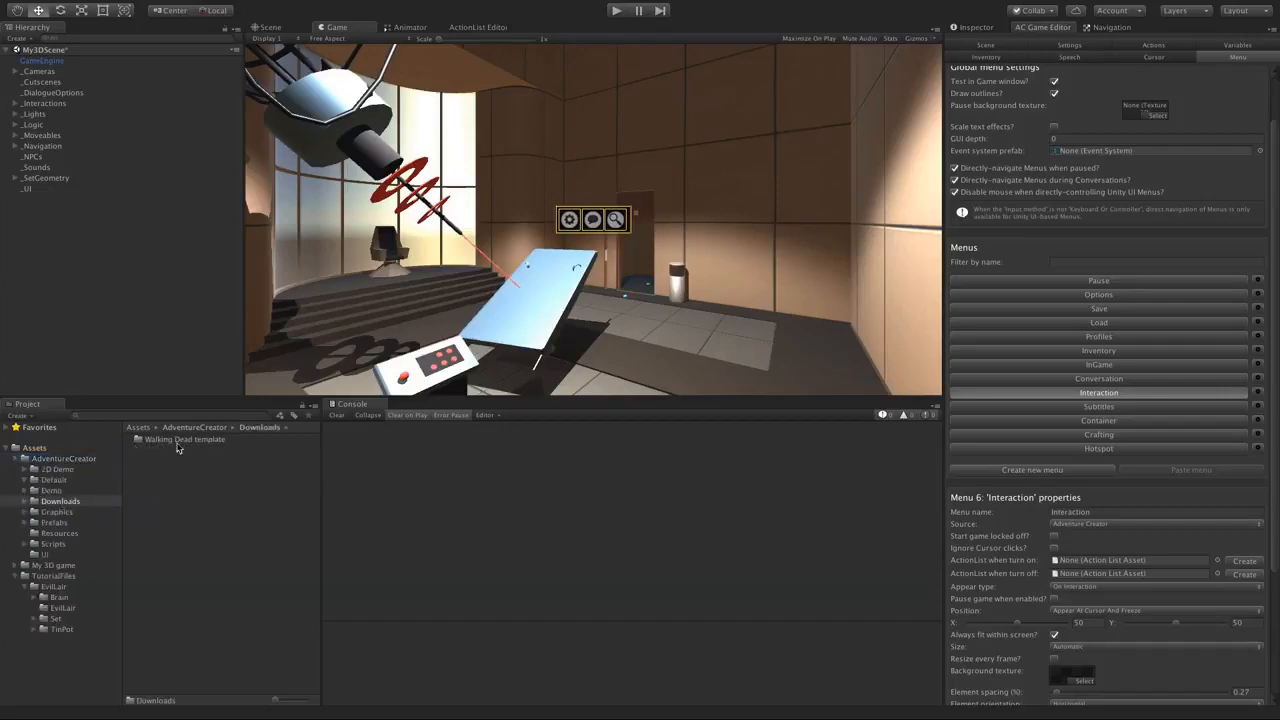
double_click(178, 442)
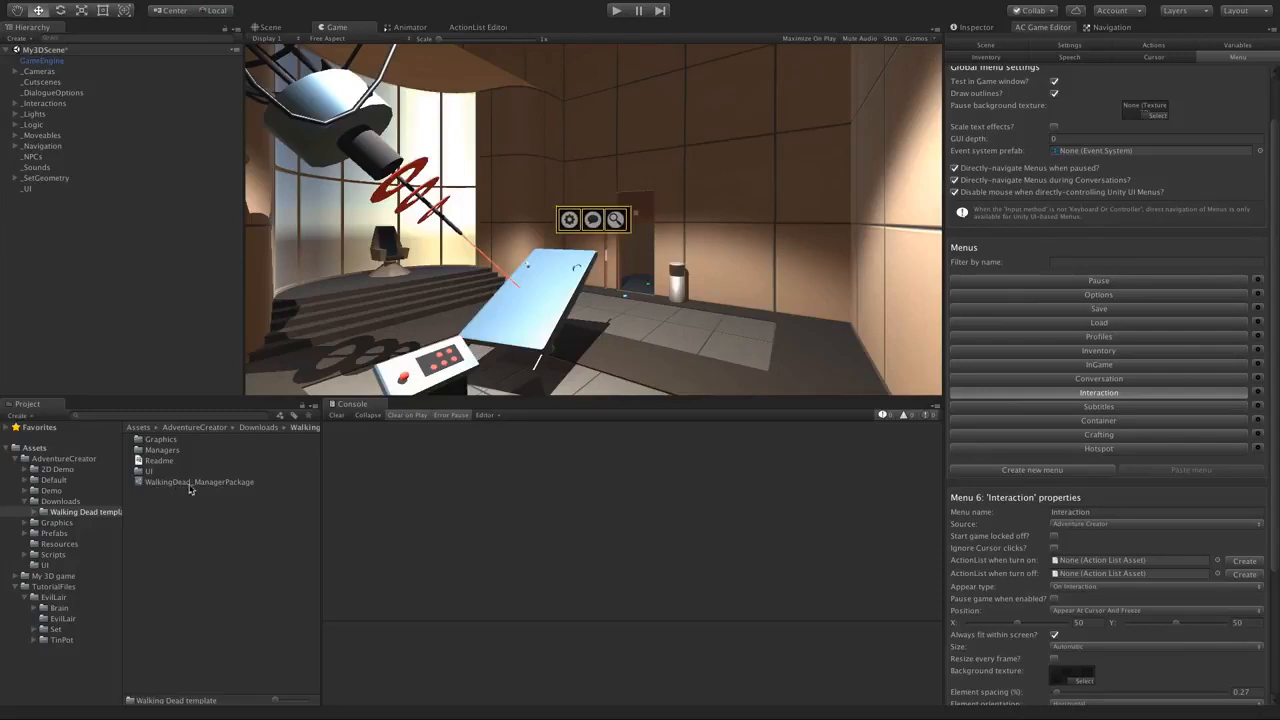
left_click(209, 484)
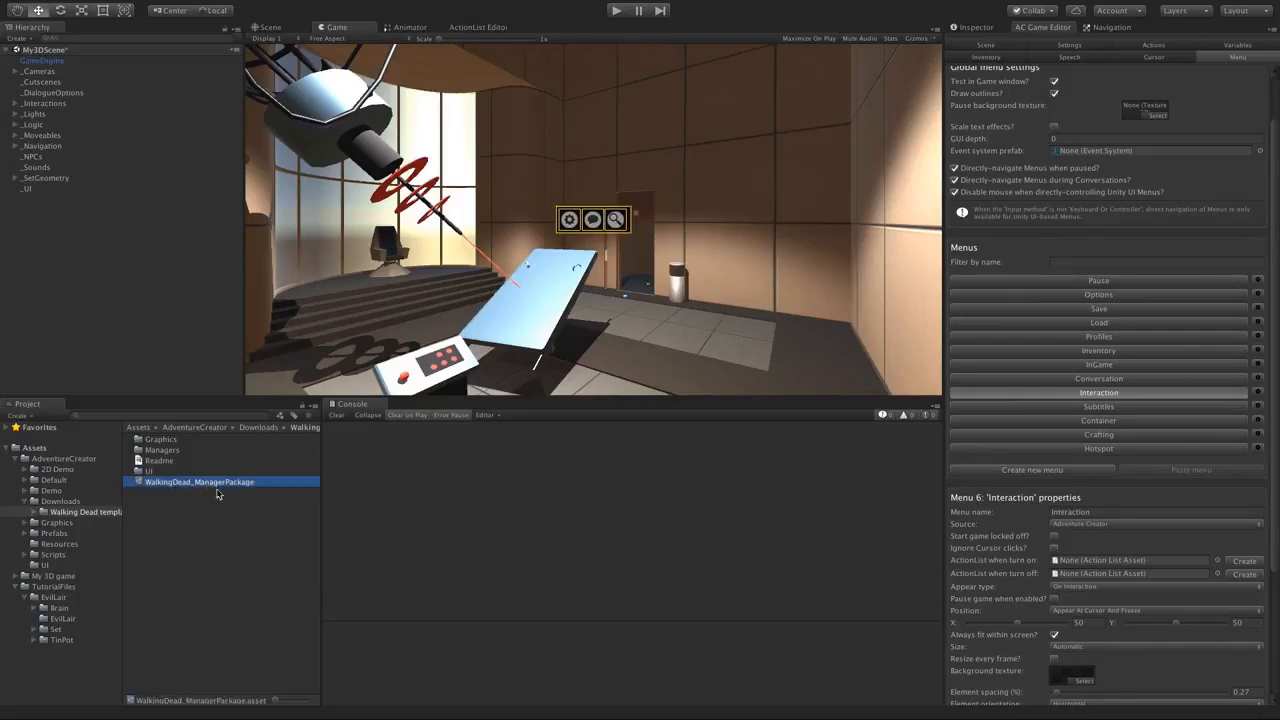
left_click(972, 27)
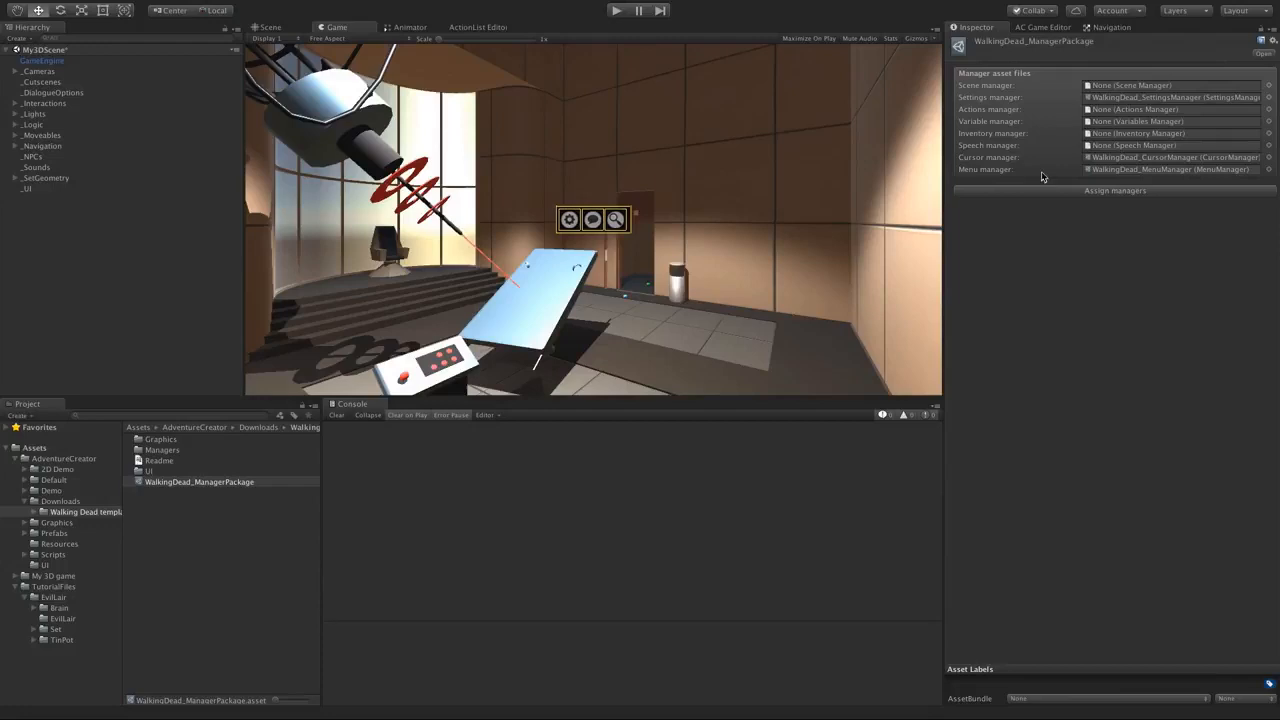
- Assign the managers from WalkingDead_ManagerPackage to the project and check the asset files used by the Menu, Settings and Actions managers
left_click(1072, 193)
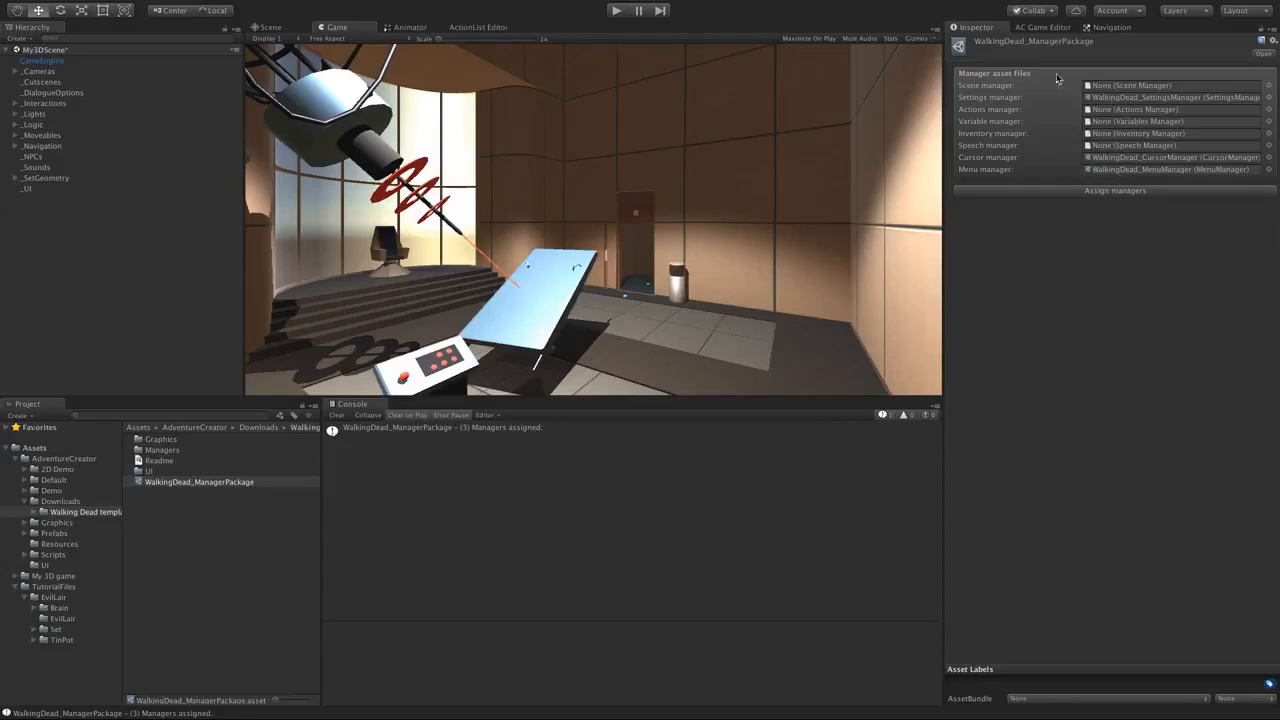
left_click(1042, 27)
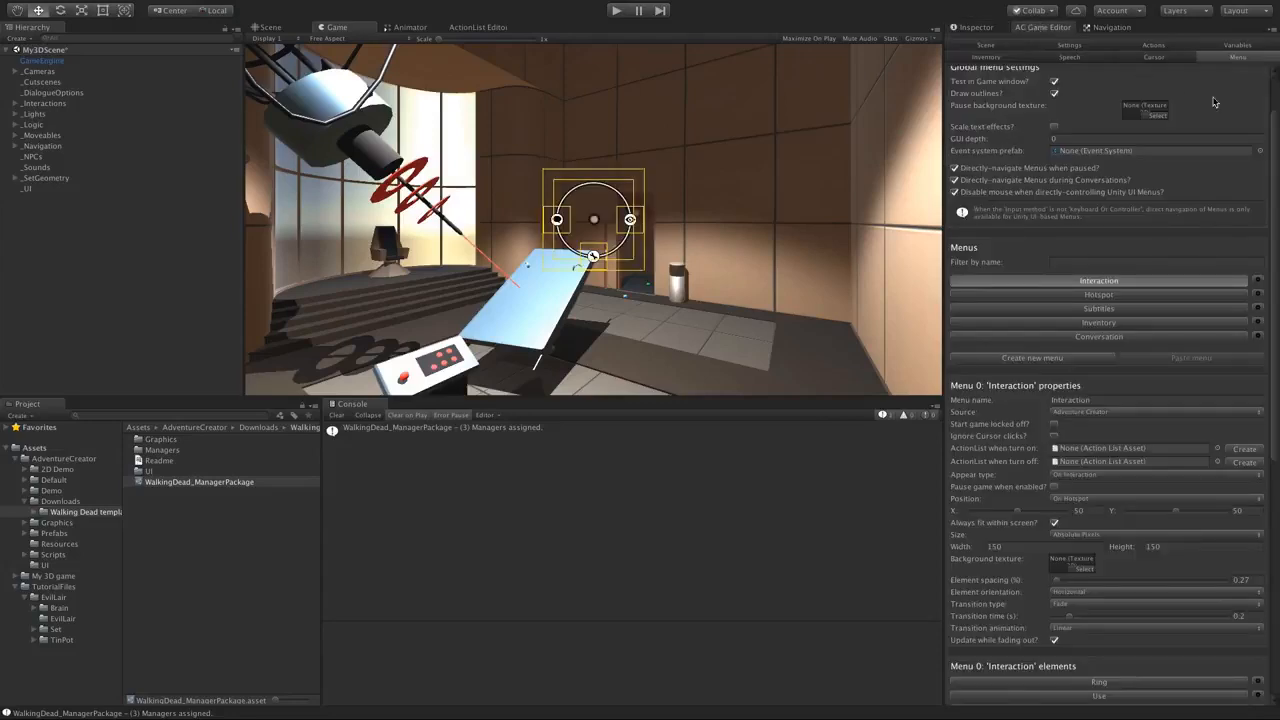
scroll(1214, 95, "up", 3)
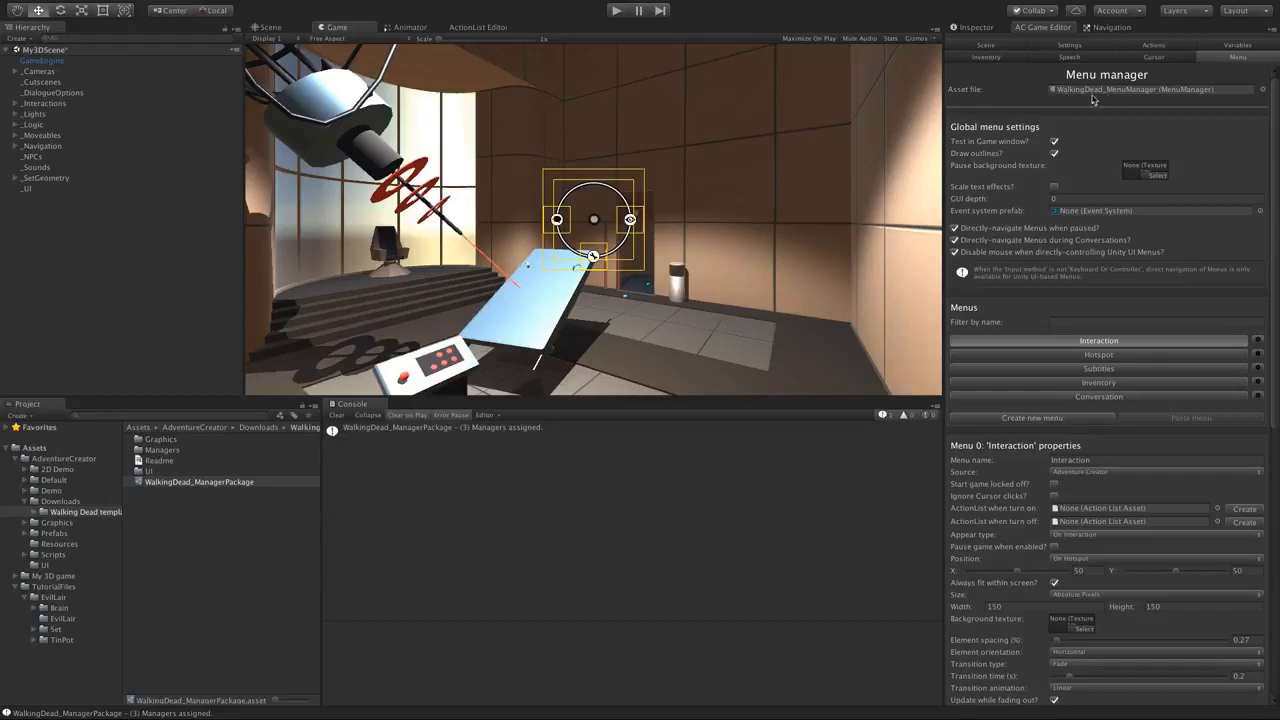
left_click(1081, 47)
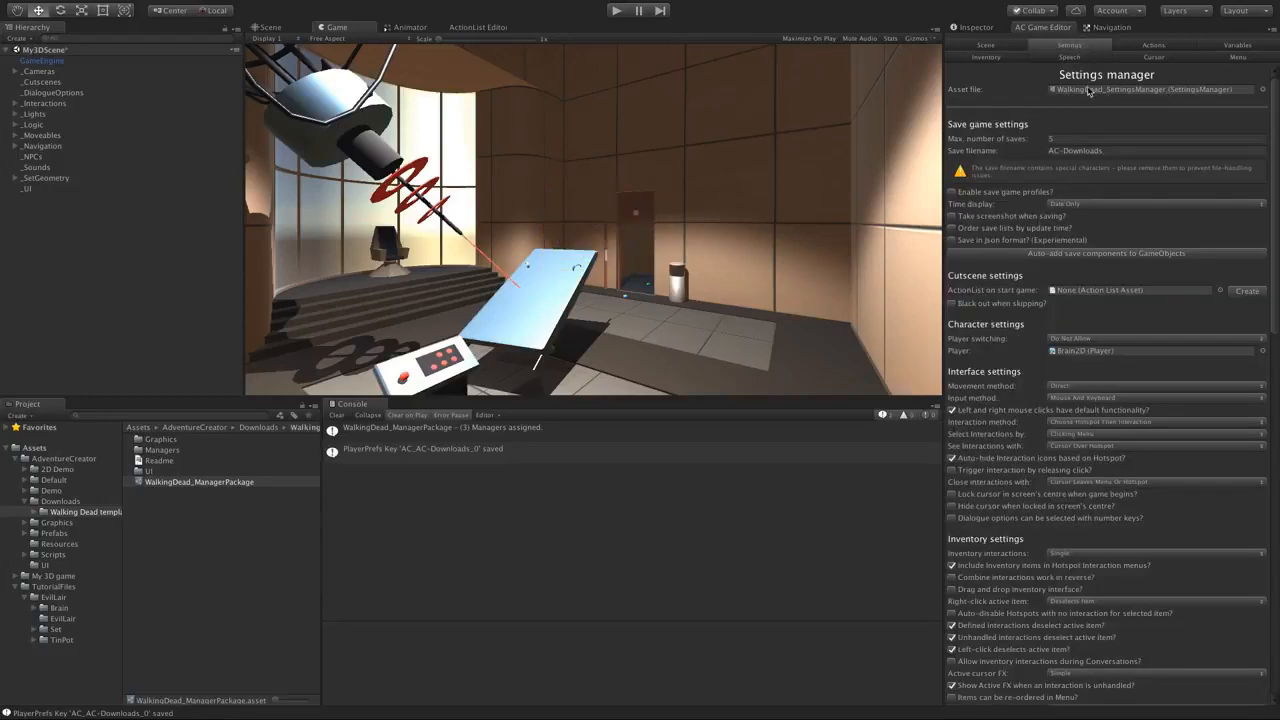
left_click(1126, 46)
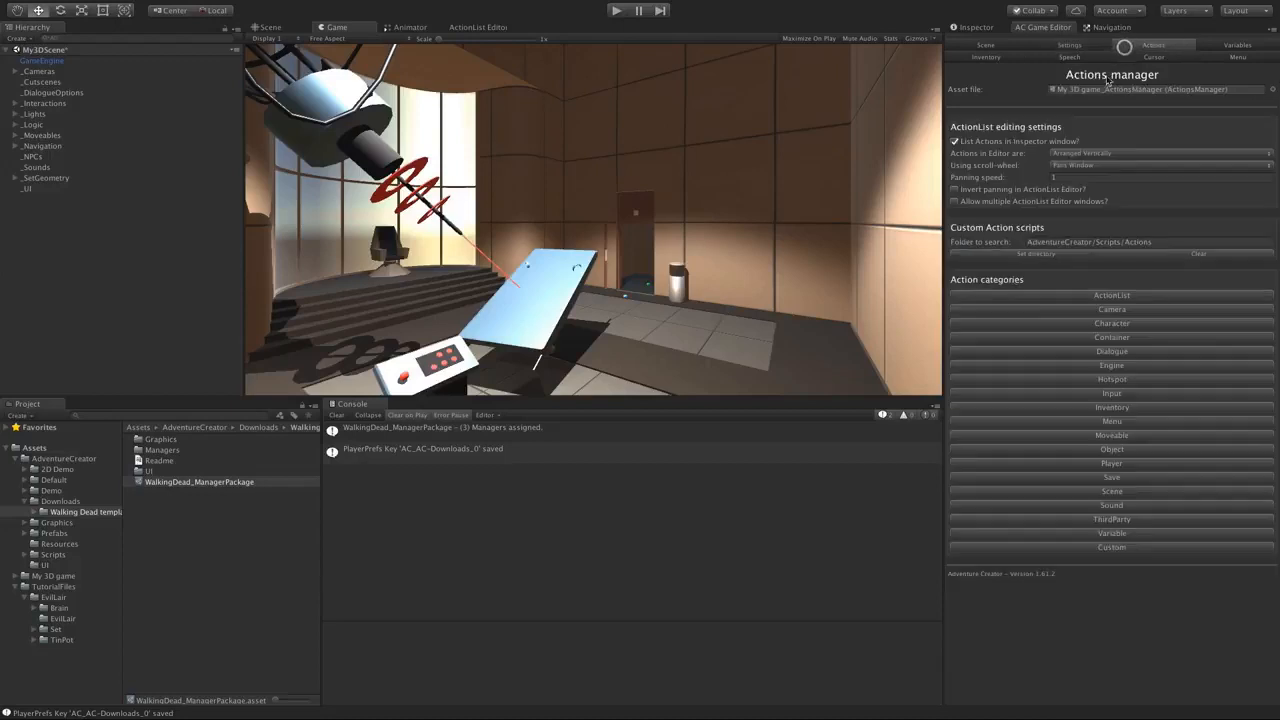
left_click(986, 57)
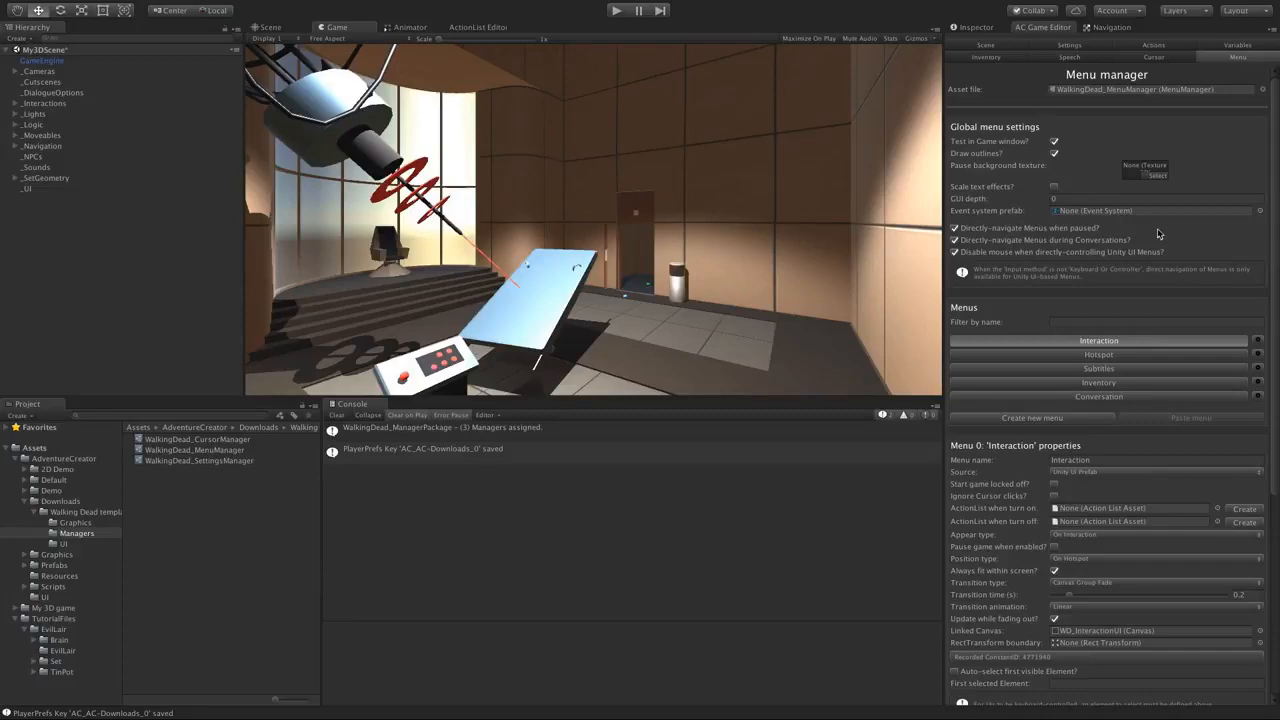
- Review the properties of the Hotspot, Subtitles, Inventory and Conversation menus, and locate the prefab behind the Conversation menu's linked canvas
left_click_drag(1275, 248, 1268, 287)
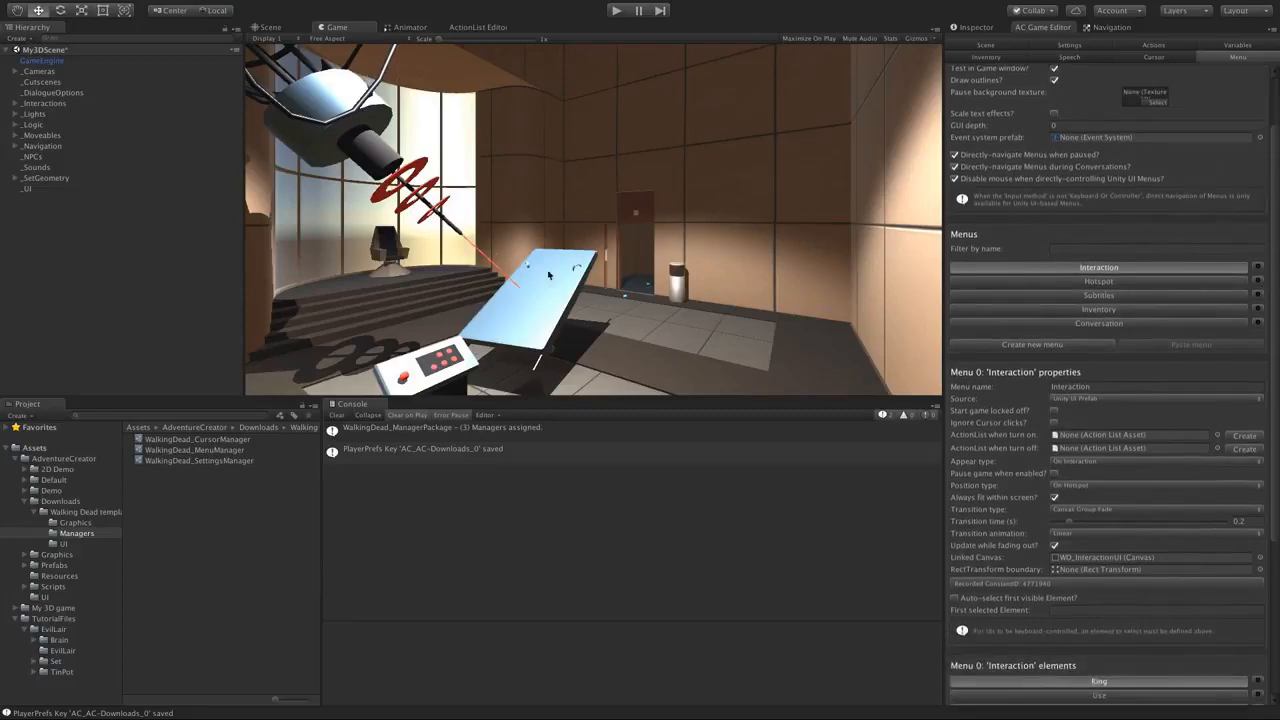
left_click(1105, 283)
left_click(1105, 296)
left_click(1106, 310)
left_click(1107, 324)
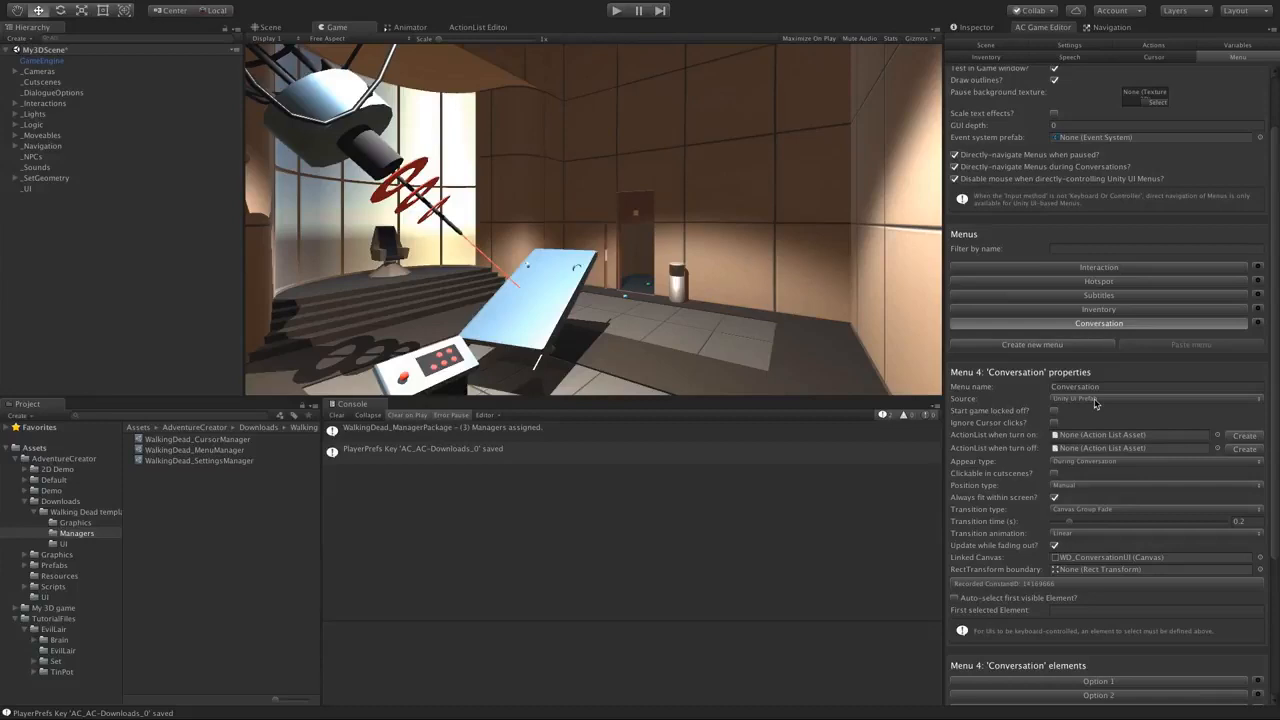
left_click(1071, 558)
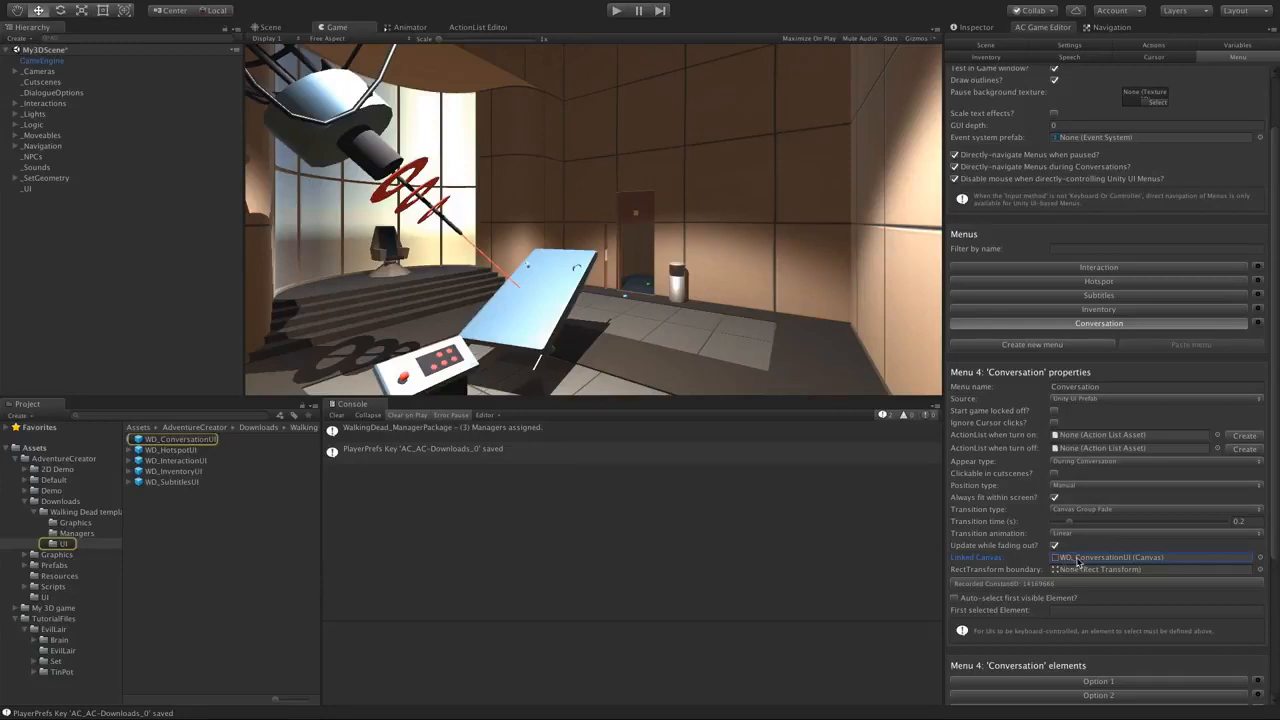
- Place the Interaction menu's linked canvas prefab, WD_InteractionUI, in the scene to inspect its components, and delete it again
left_click(1097, 268)
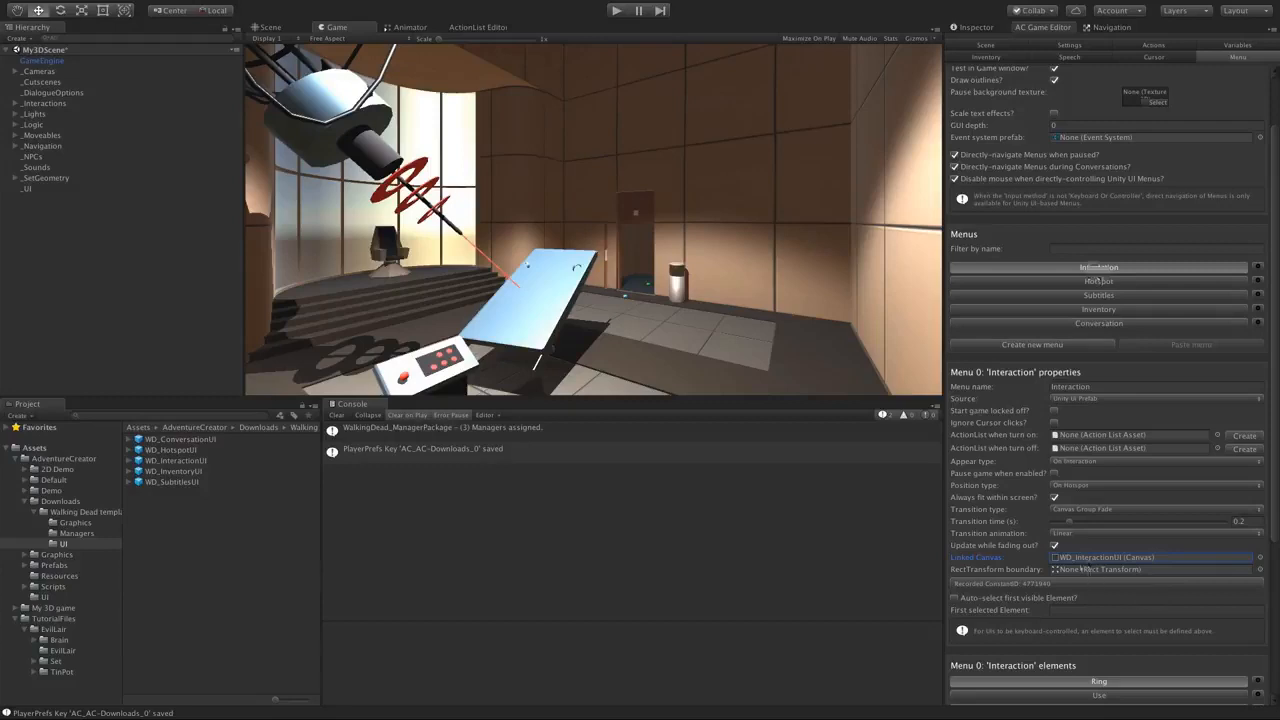
left_click(1072, 558)
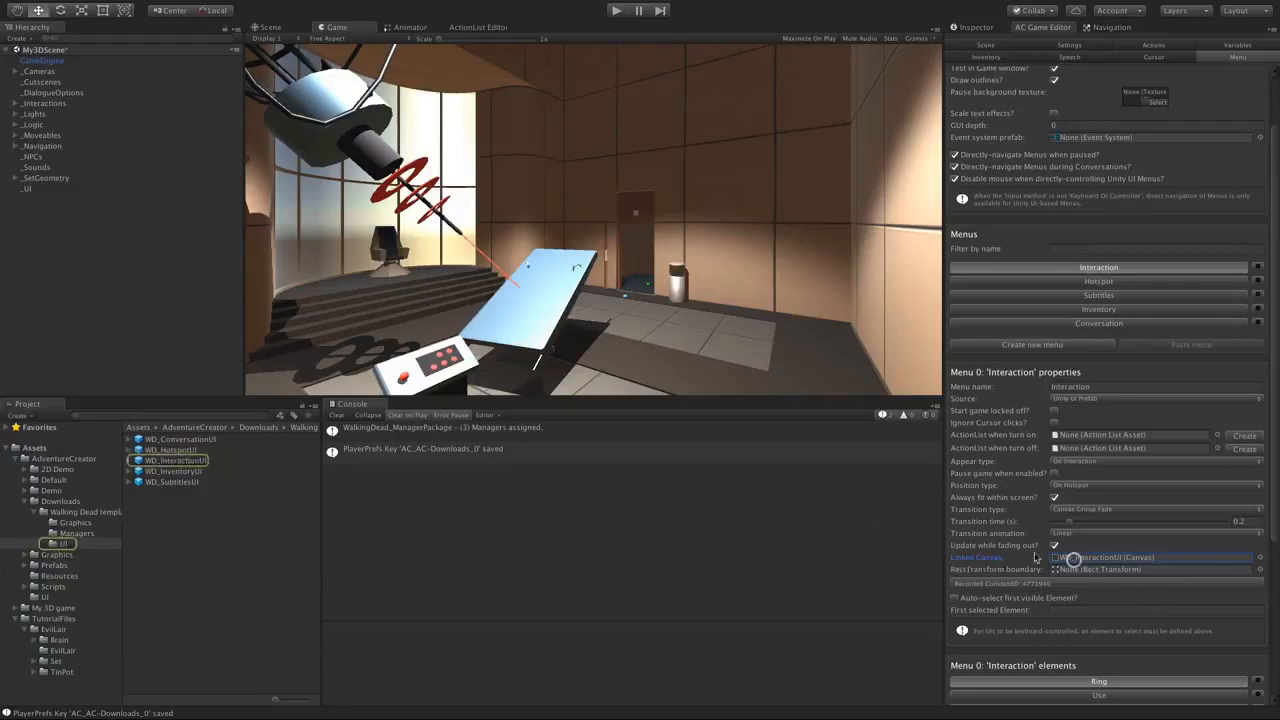
left_click_drag(168, 461, 123, 364)
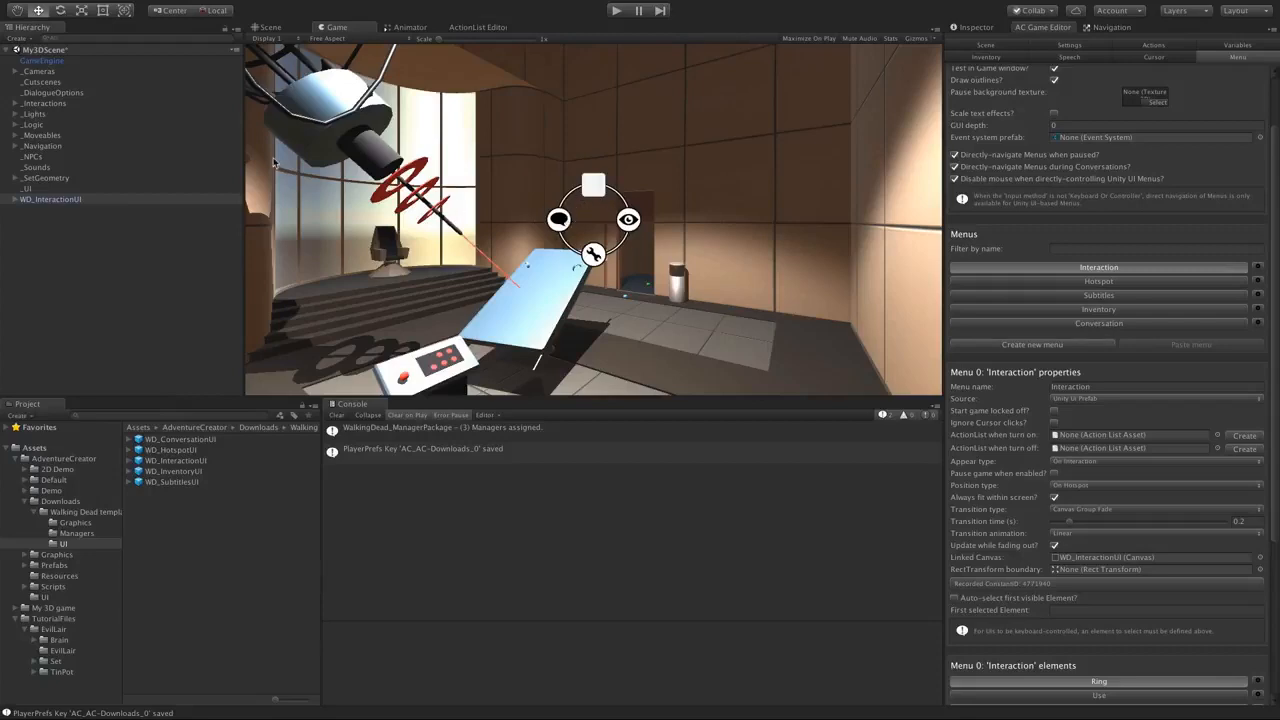
left_click(968, 28)
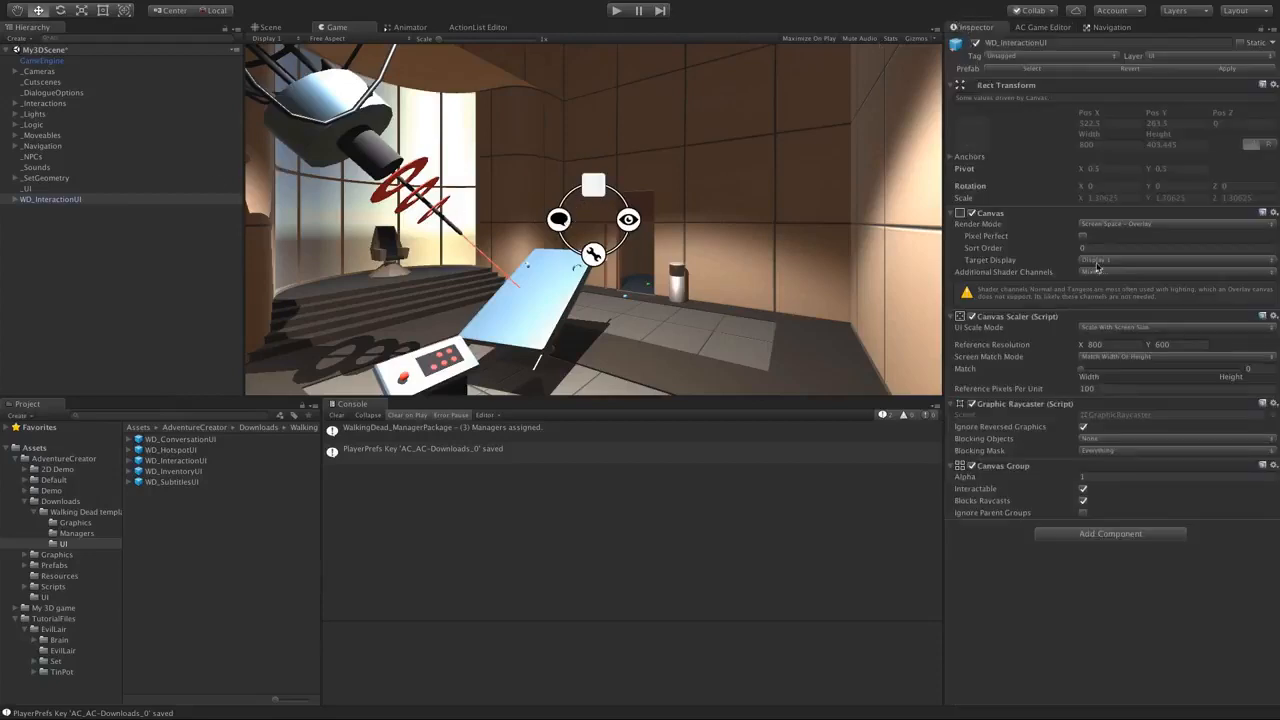
right_click(101, 199)
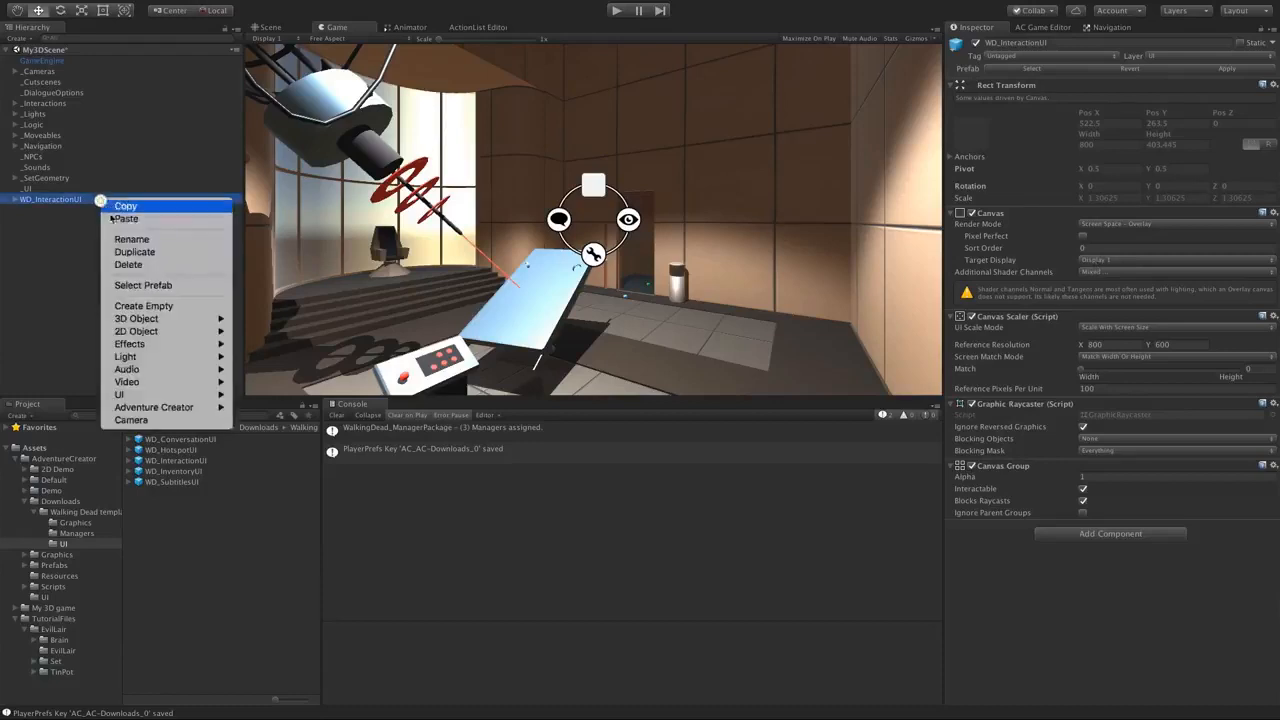
left_click(120, 262)
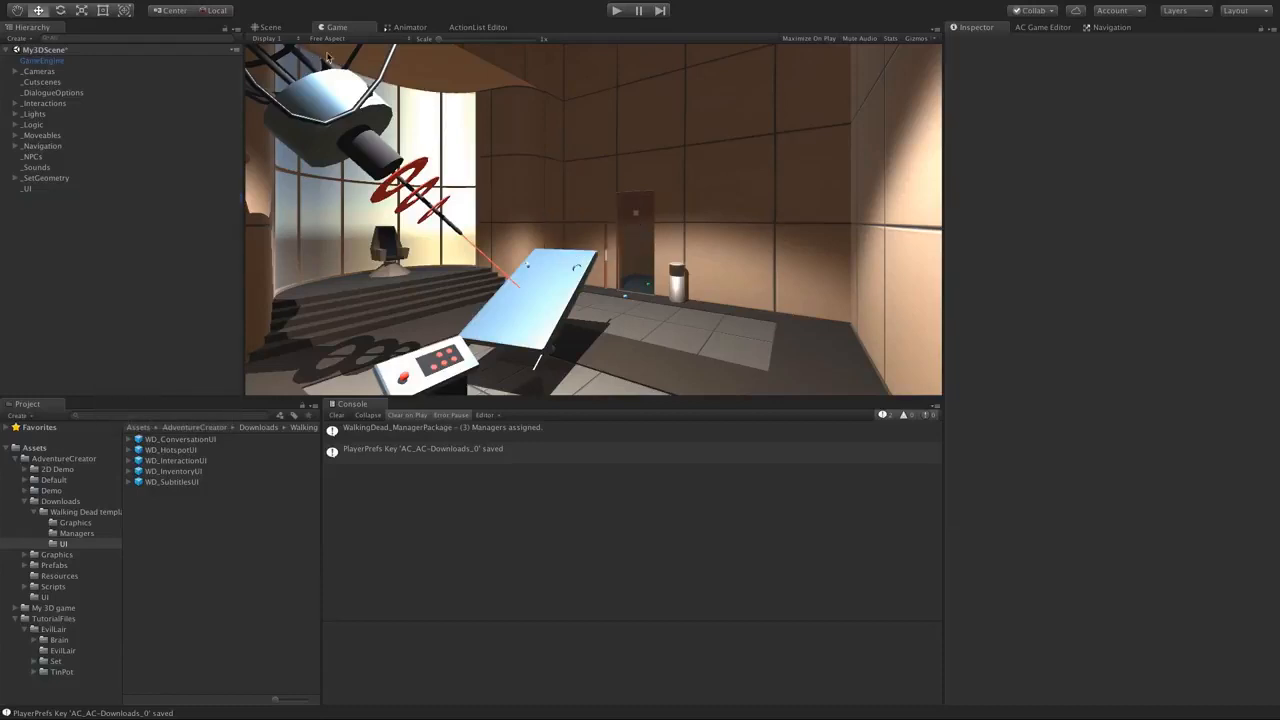
- Try the Interaction menu with Adventure Creator as its source, shifting its Y position slightly, and return the source to Unity UI Prefab
left_click(1038, 27)
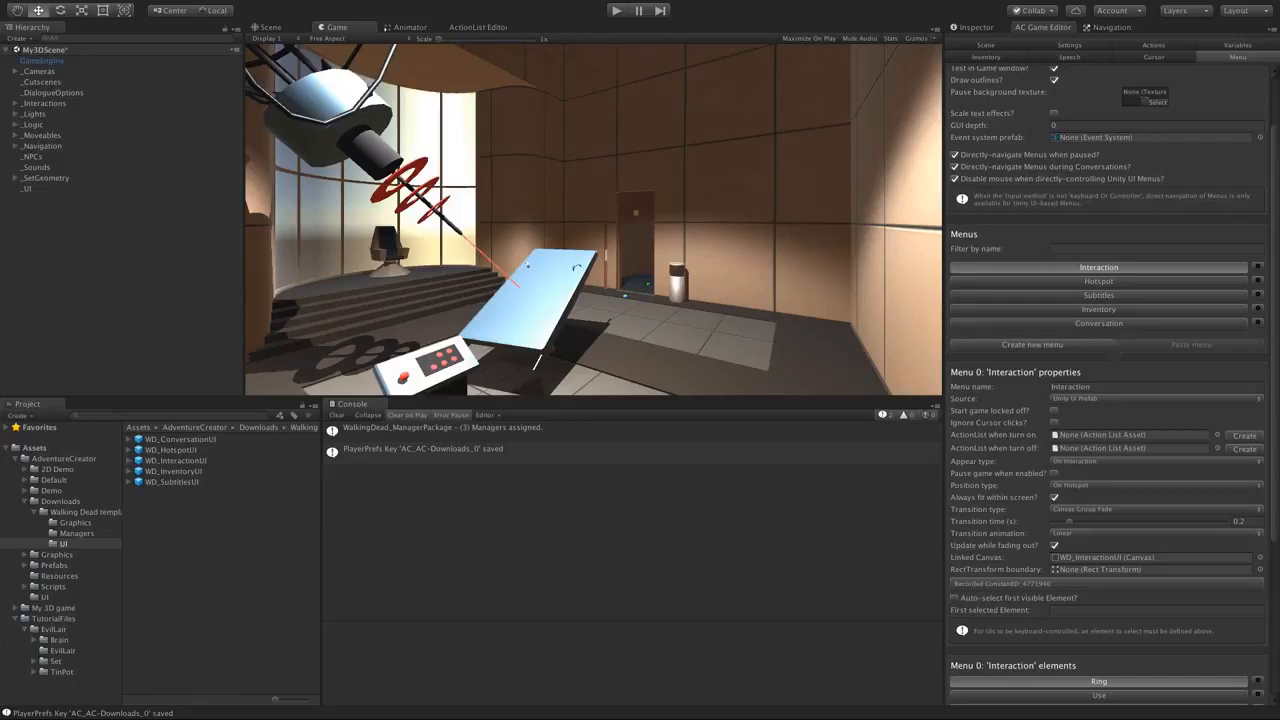
left_click(1076, 399)
left_click(1078, 388)
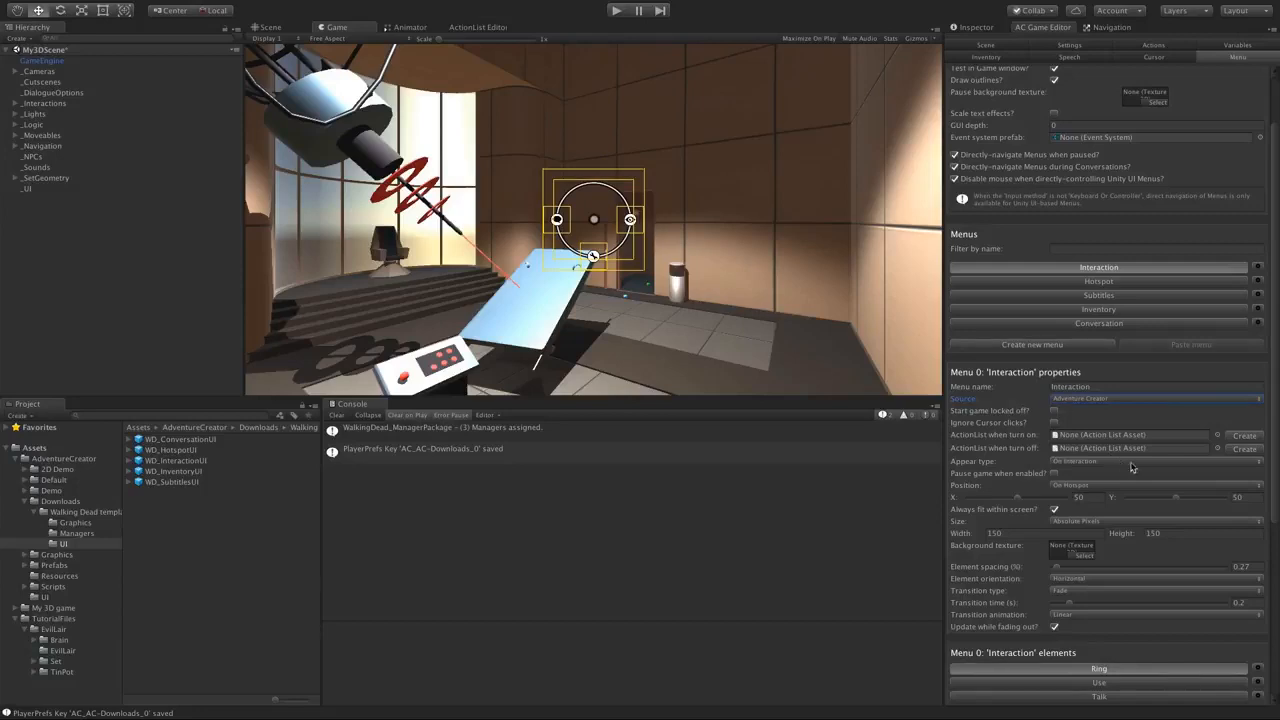
mouse_move(1176, 505)
left_mouse_down()
mouse_move(1190, 500)
mouse_move(1178, 498)
left_mouse_up()
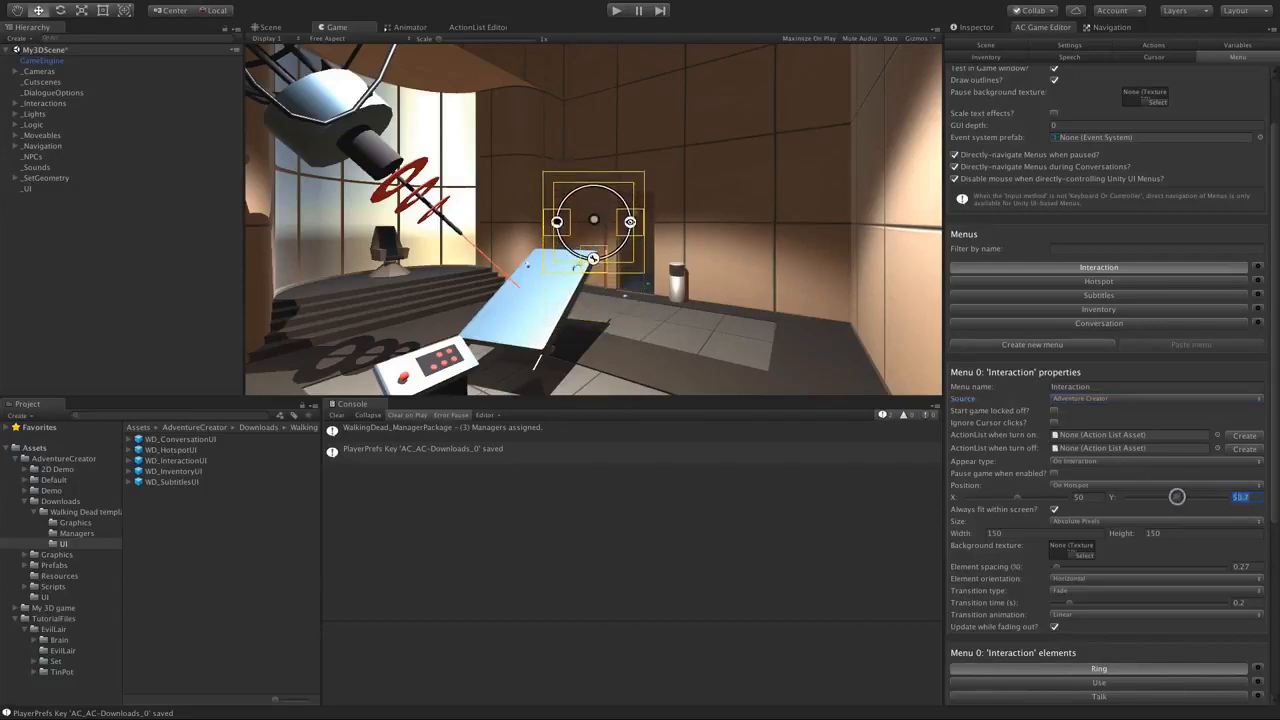
left_click(1094, 399)
left_click(1099, 414)
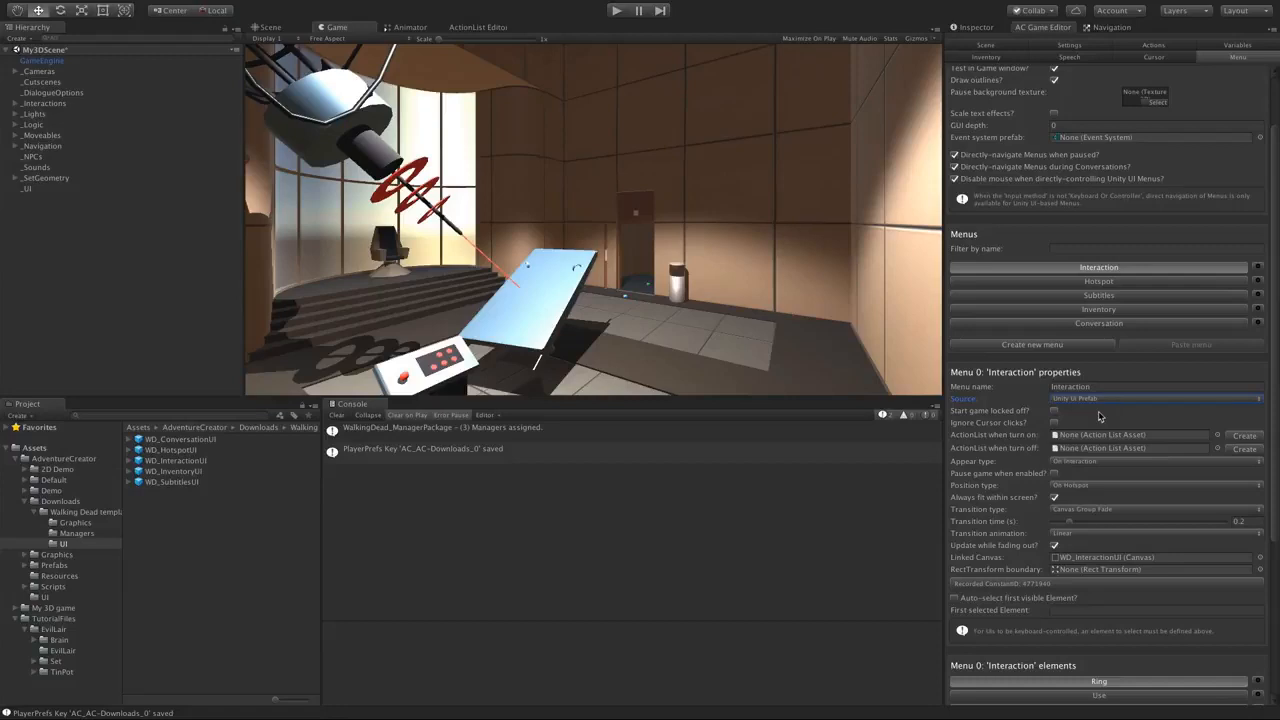
- Set the save filename in the Settings manager to My3DGame
left_click(1069, 45)
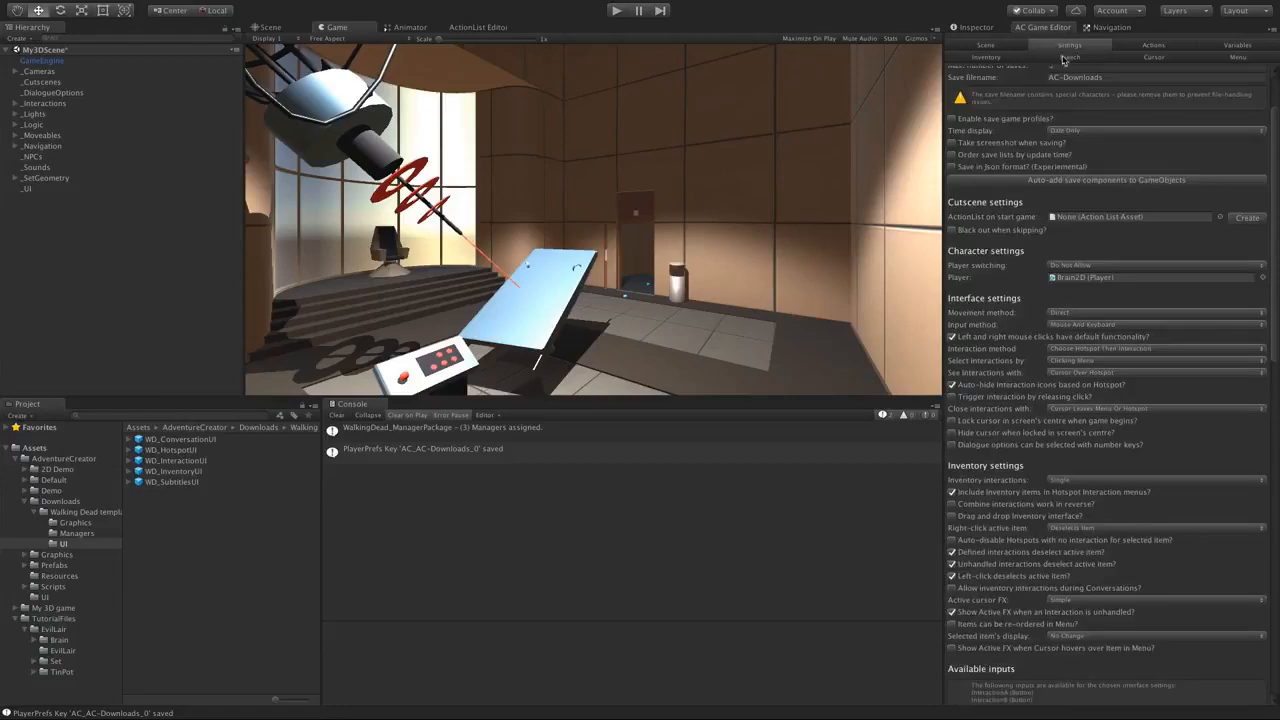
scroll(1243, 130, "up", 3)
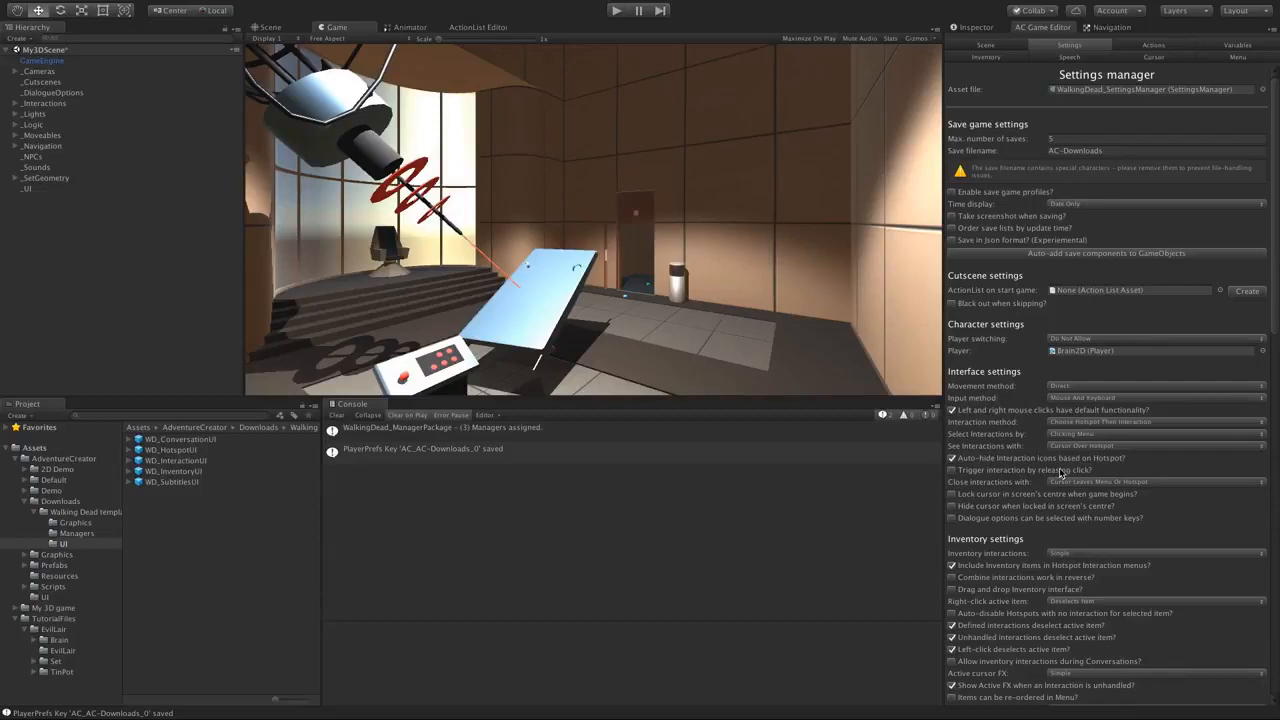
left_click(1073, 150)
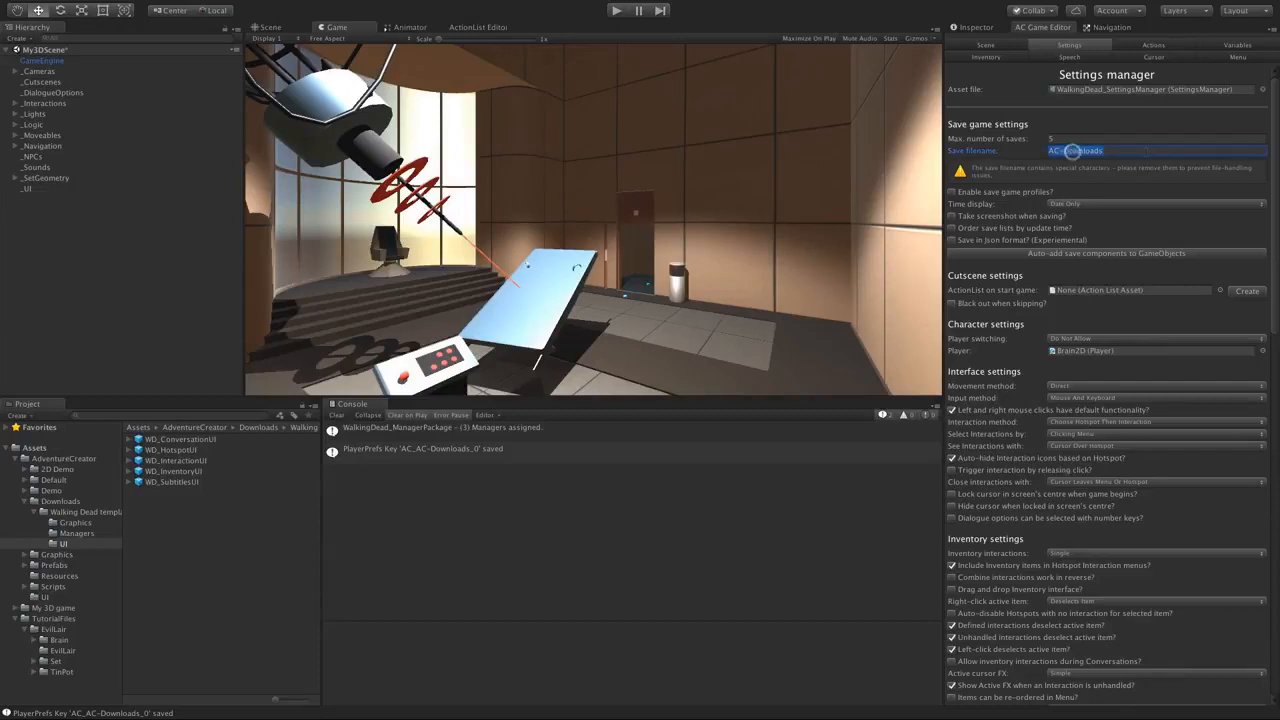
type("My3D_")
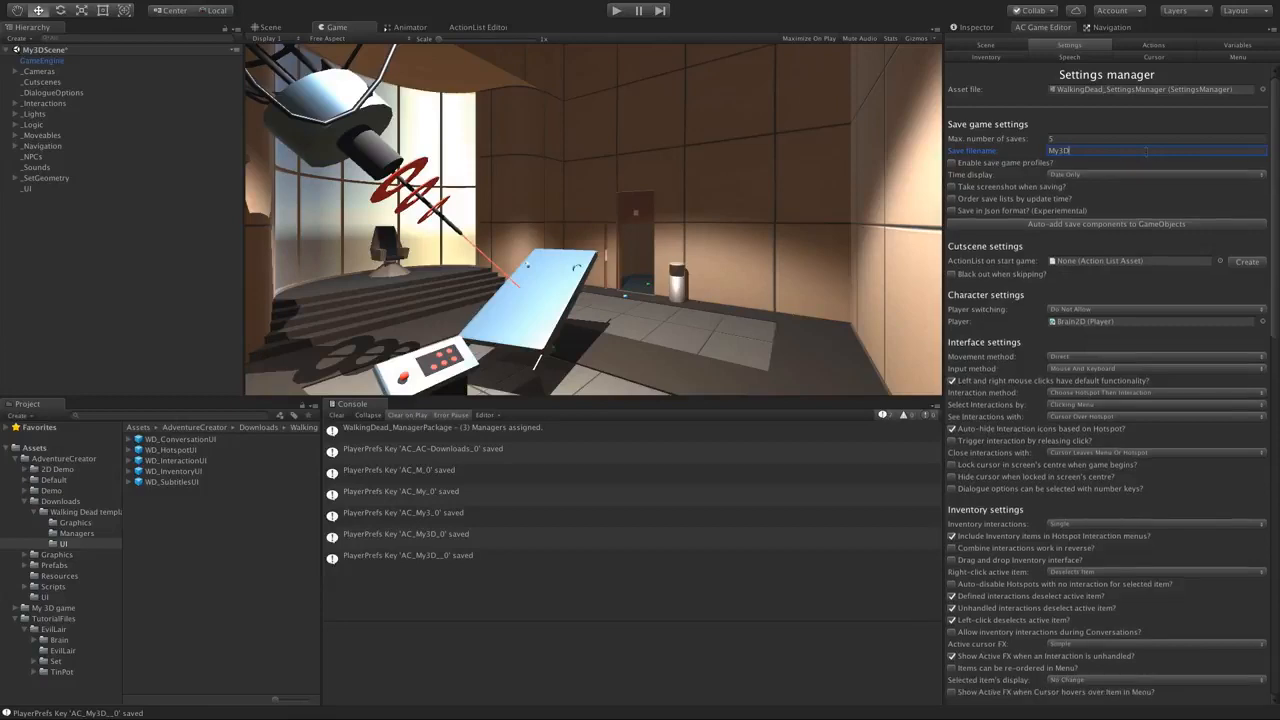
key("BackSpace")
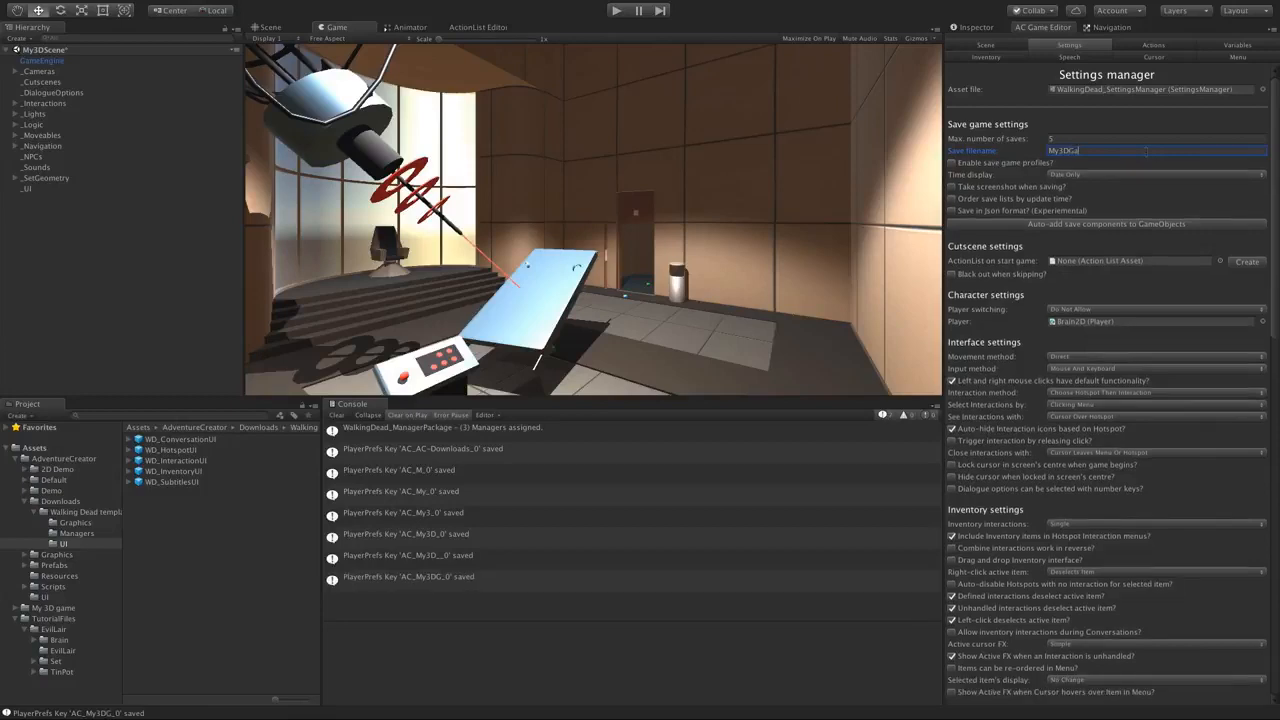
type("Game")
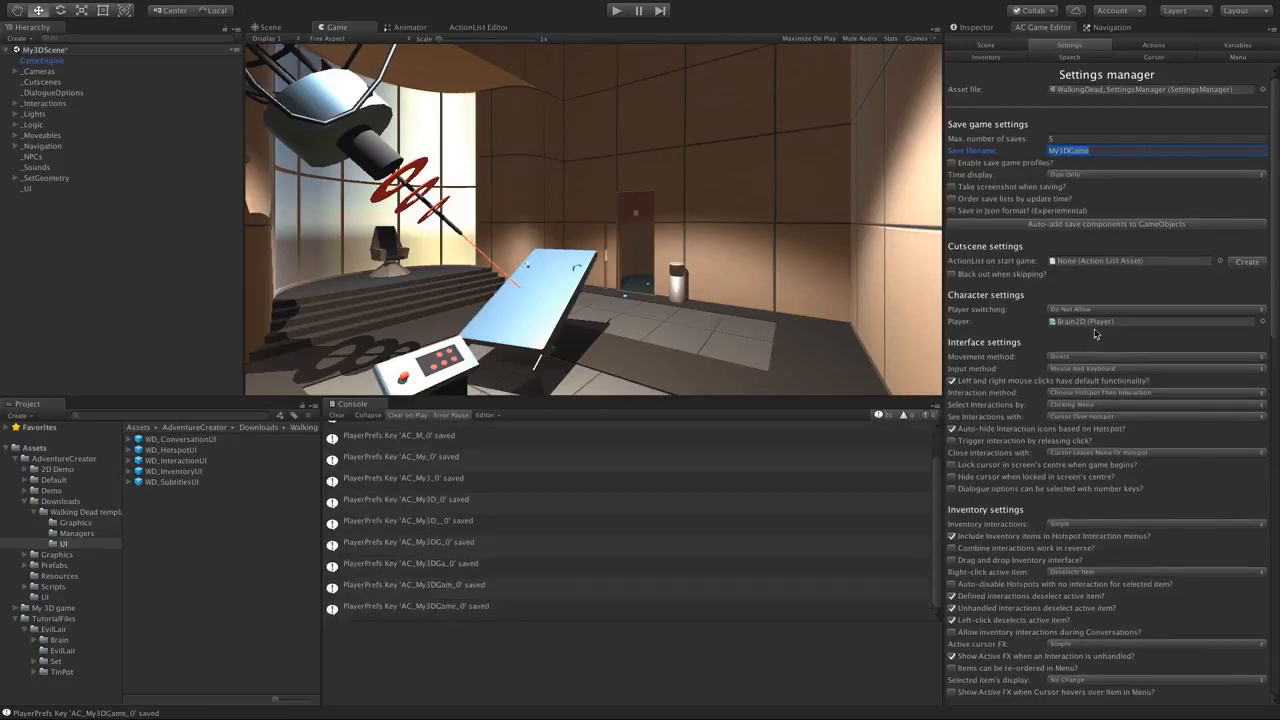
- Assign the EL_TinPot prefab from the My 3D game folder as the player and make the player's head turn to the active Hotspot
left_click(48, 608)
left_click_drag(160, 439, 1067, 328)
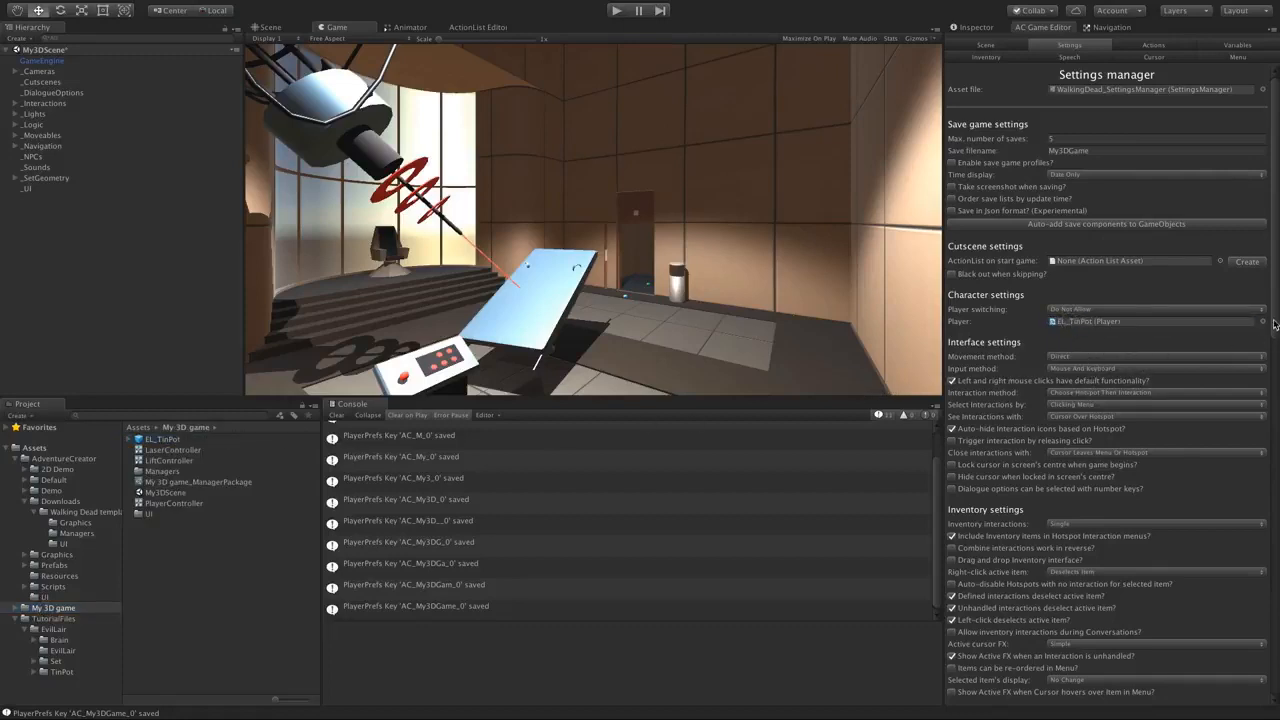
scroll(968, 540, "down", 15)
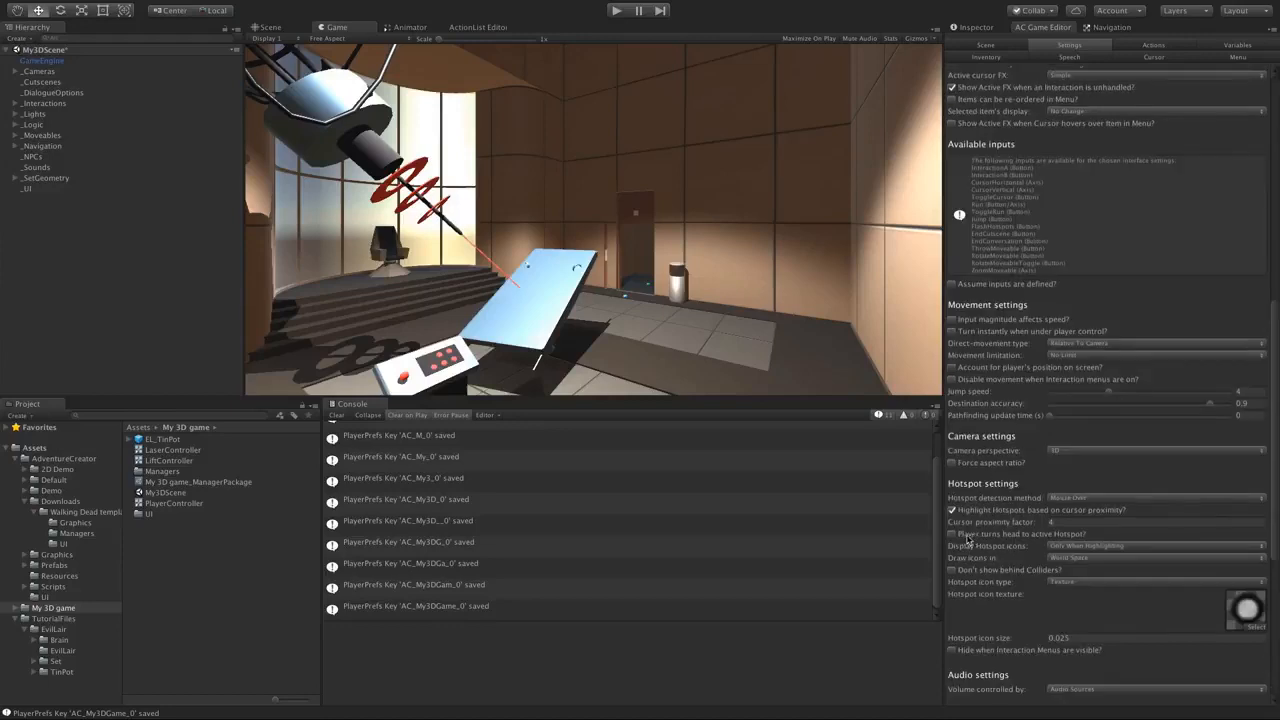
left_click(994, 537)
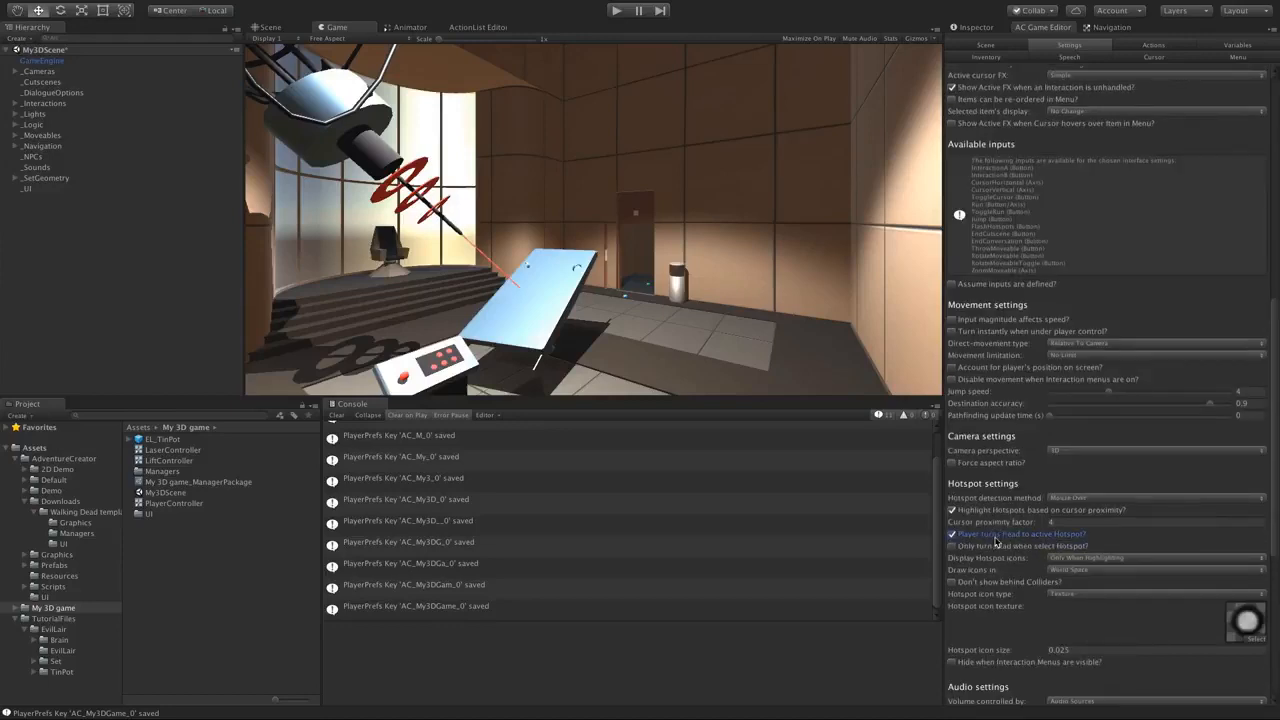
- Run the game to test the new interaction menu, collapse the repeated console messages to read them, and stop the game
left_click(616, 10)
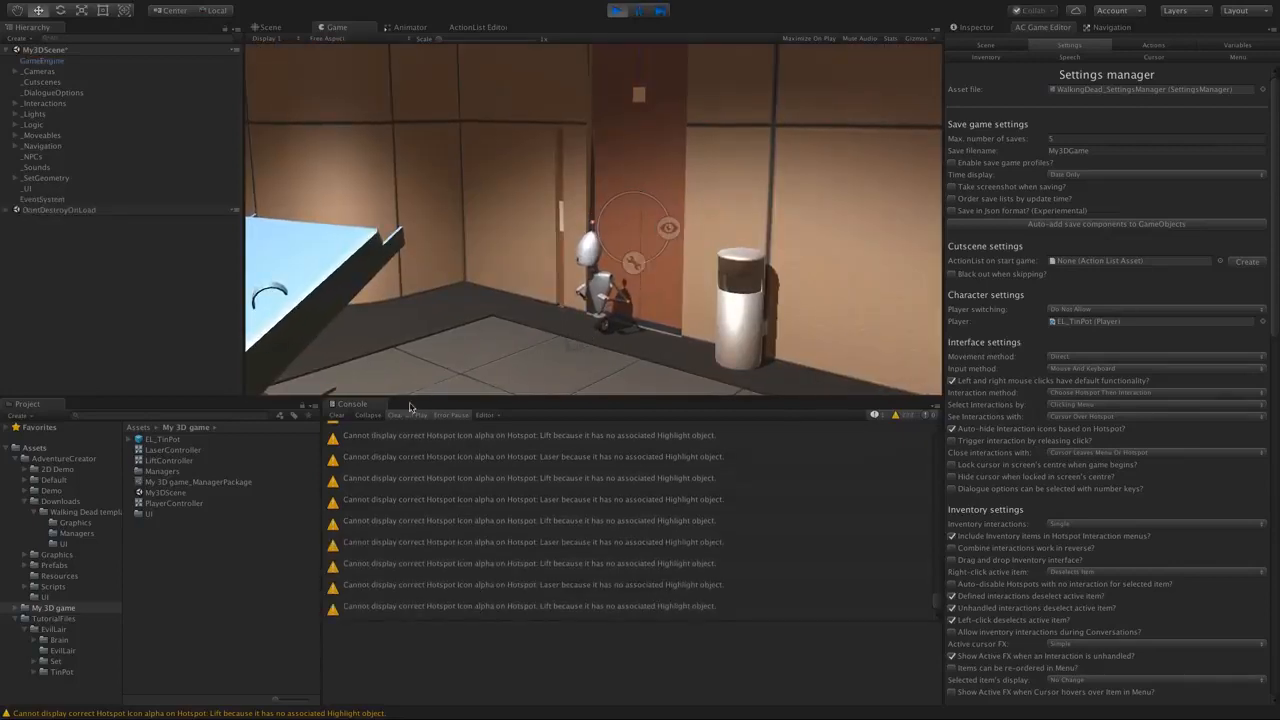
left_click(368, 415)
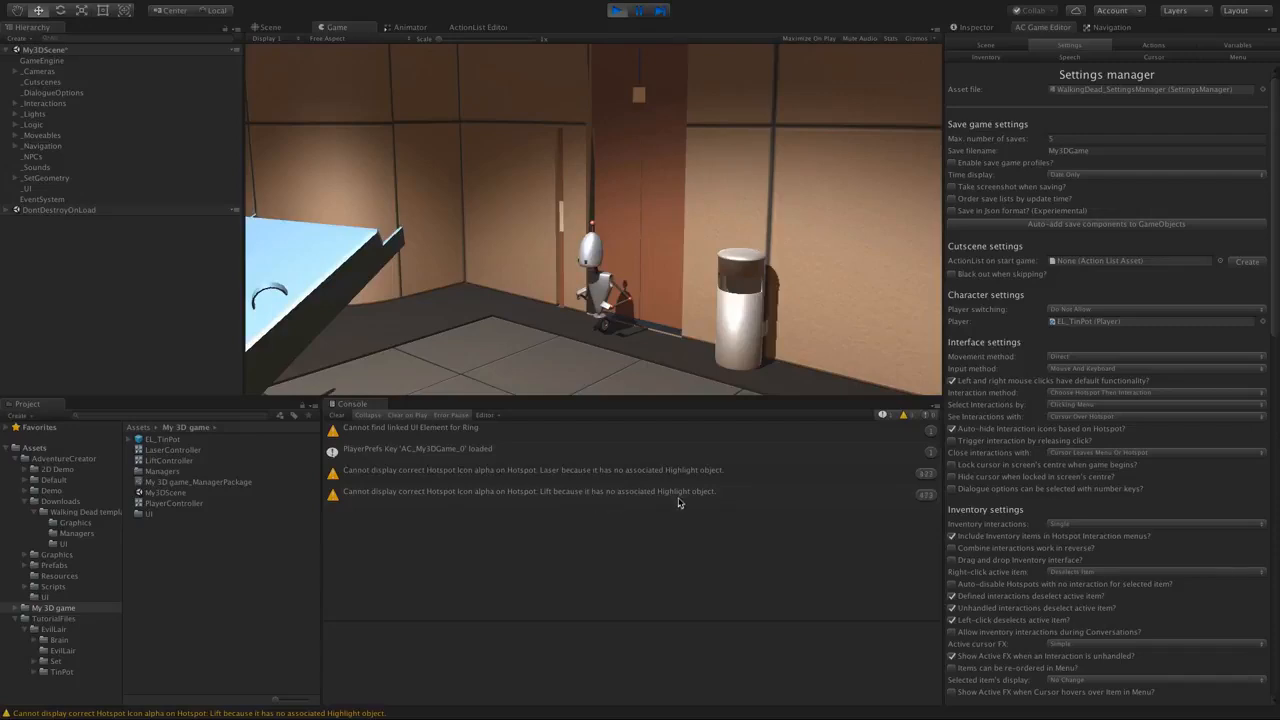
left_click(616, 10)
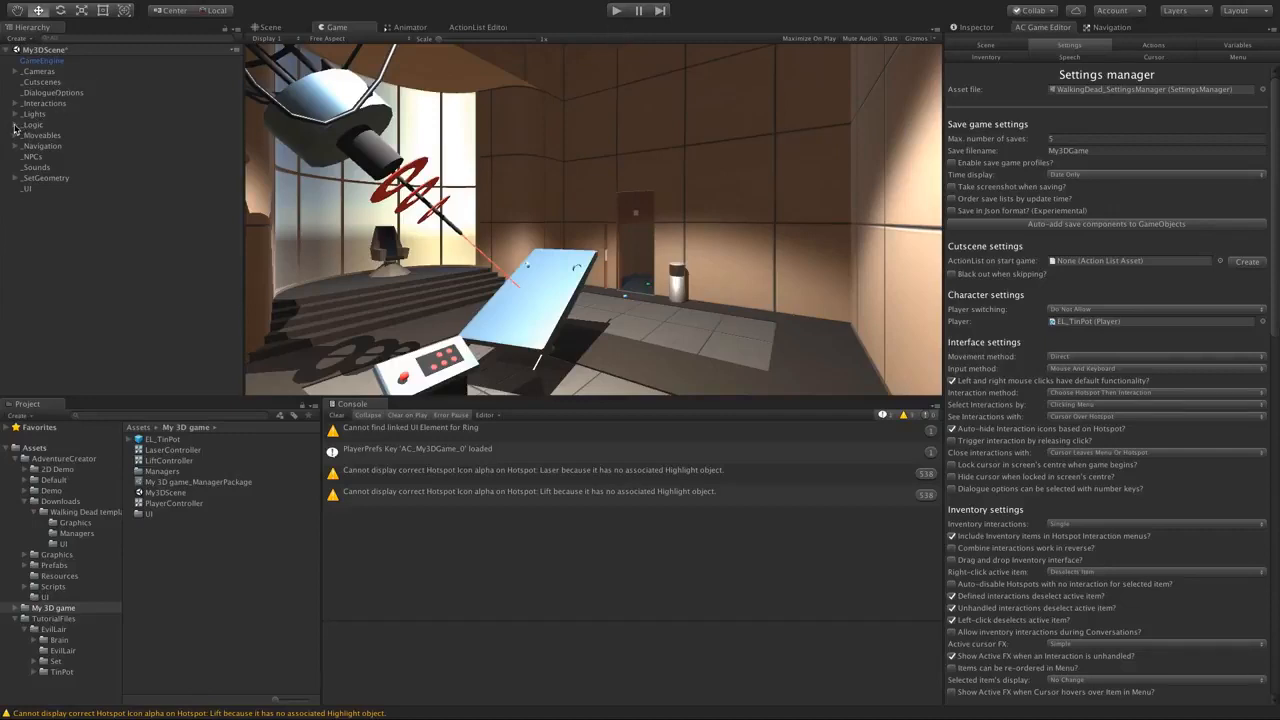
- Select Hotspot: Lift under the _Logic and _Hotspots groups and examine its Object to highlight property
left_click(15, 125)
left_click(24, 167)
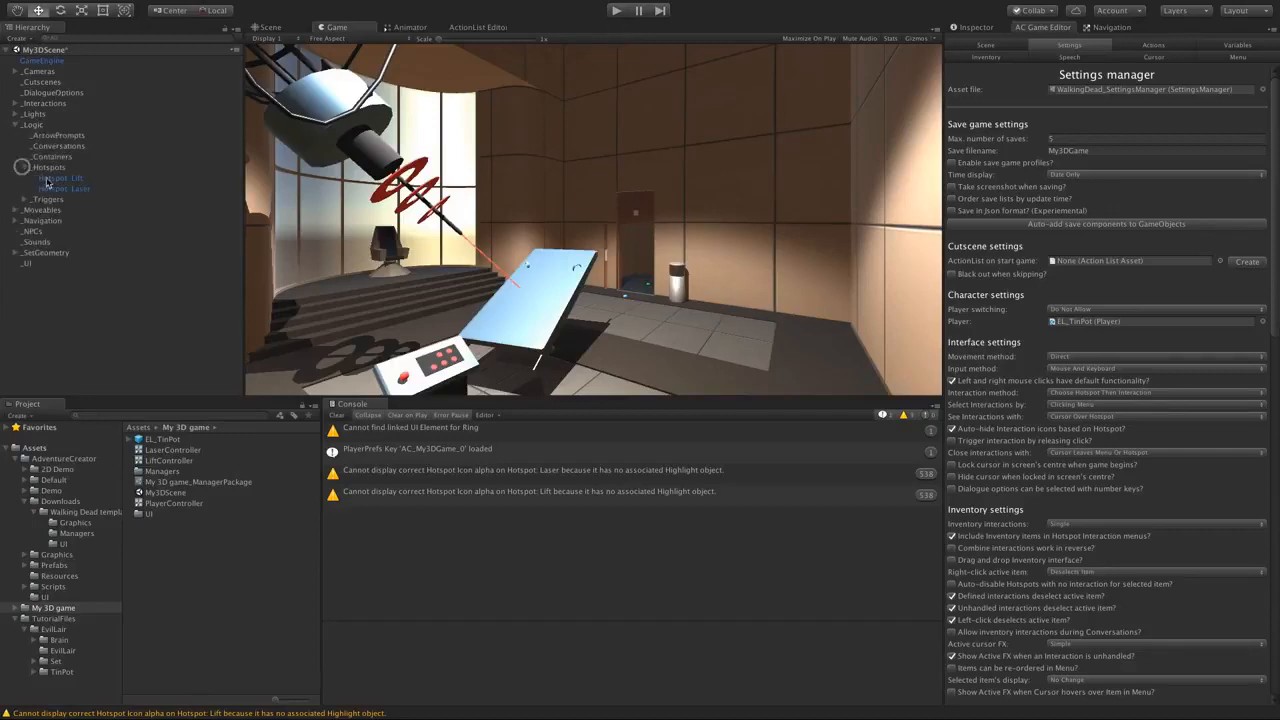
left_click(55, 178)
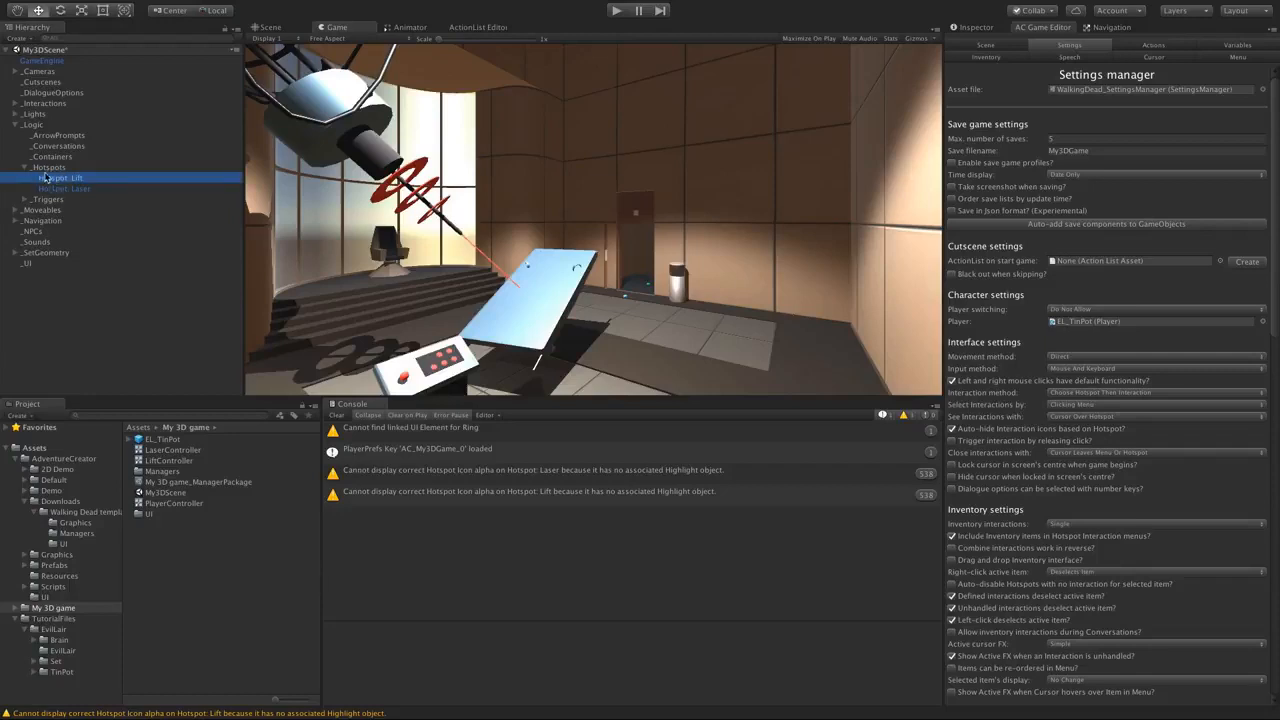
left_click(987, 30)
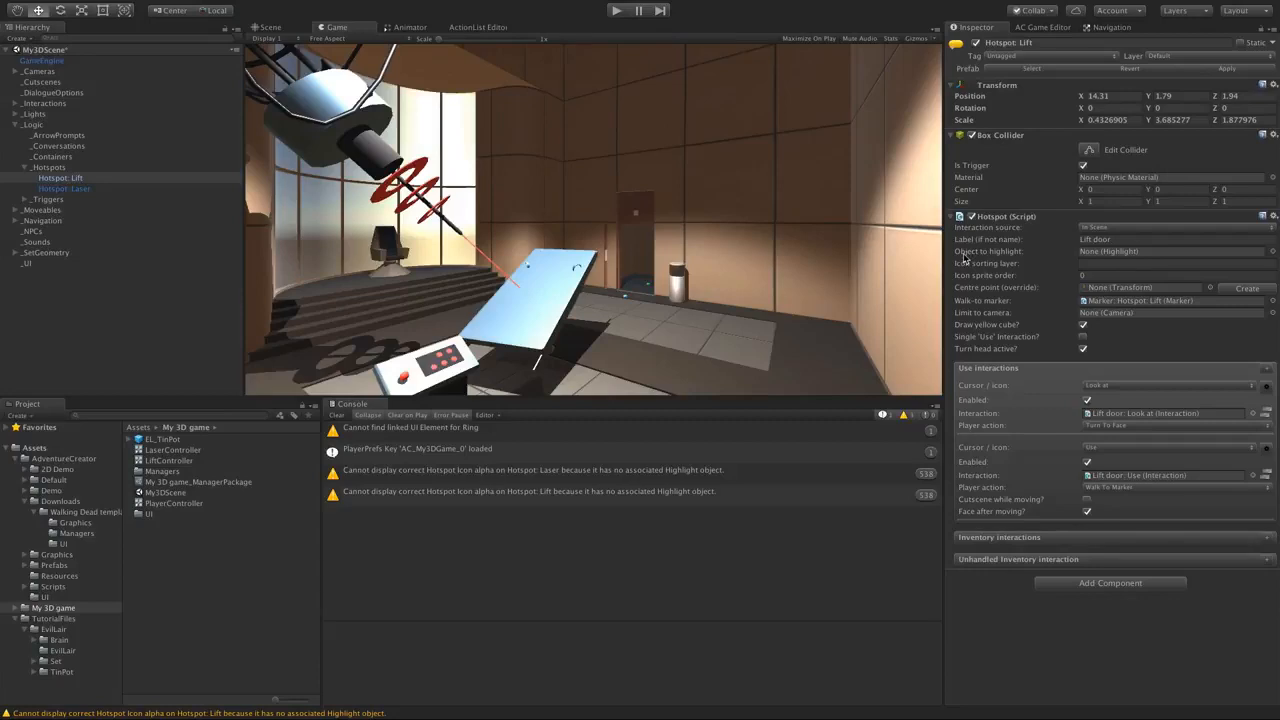
left_click(1120, 253)
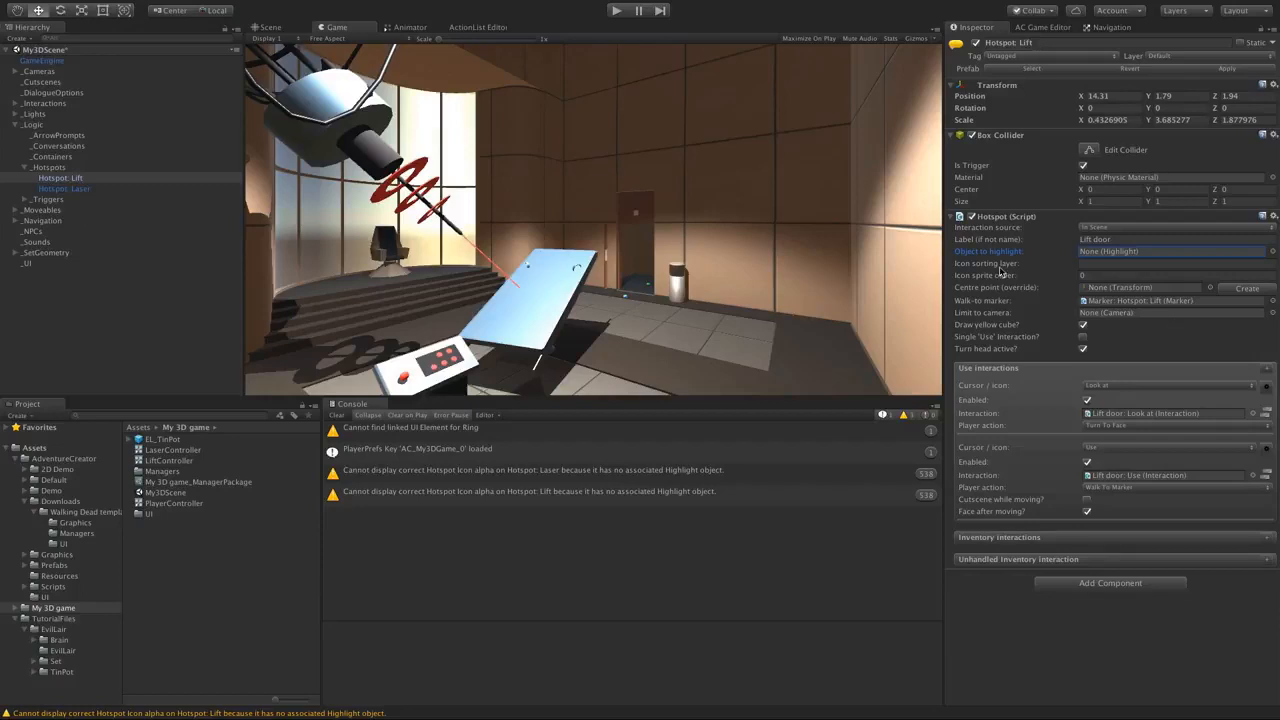
- Add a Highlight component to both the Lift and LaserGun objects under _SetGeometry
left_click(16, 253)
left_click(48, 286)
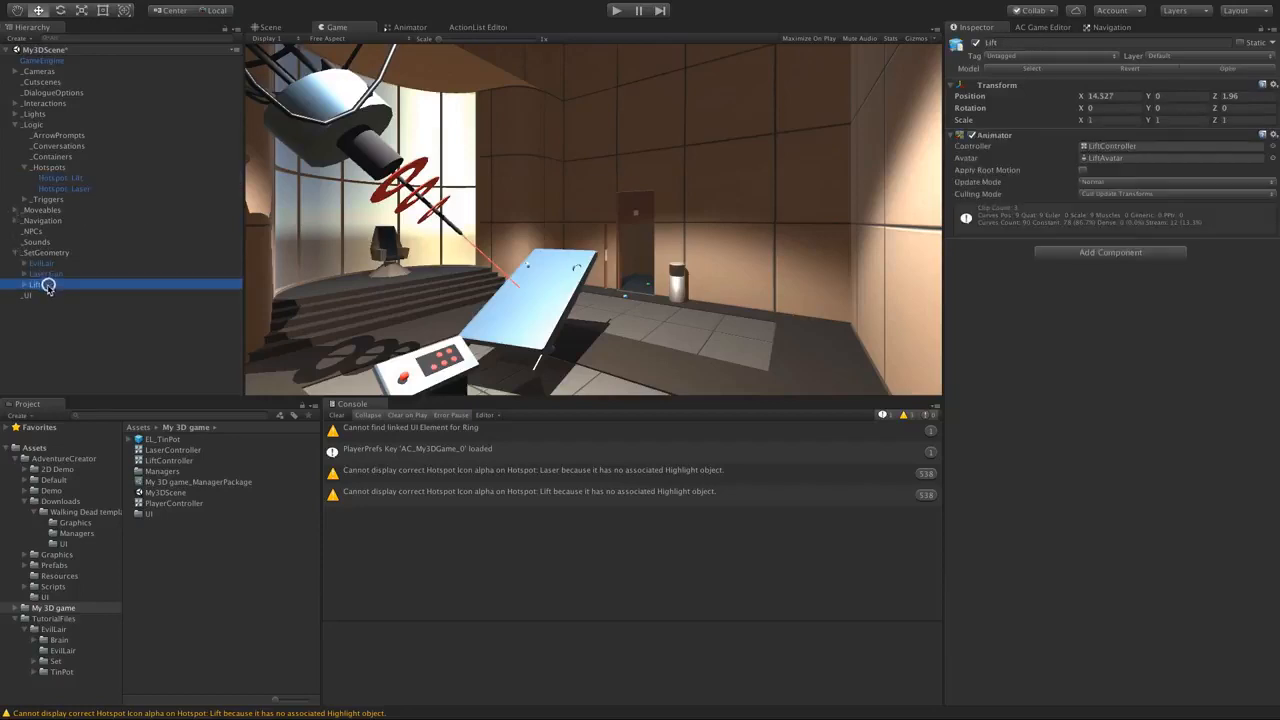
left_click(1083, 253)
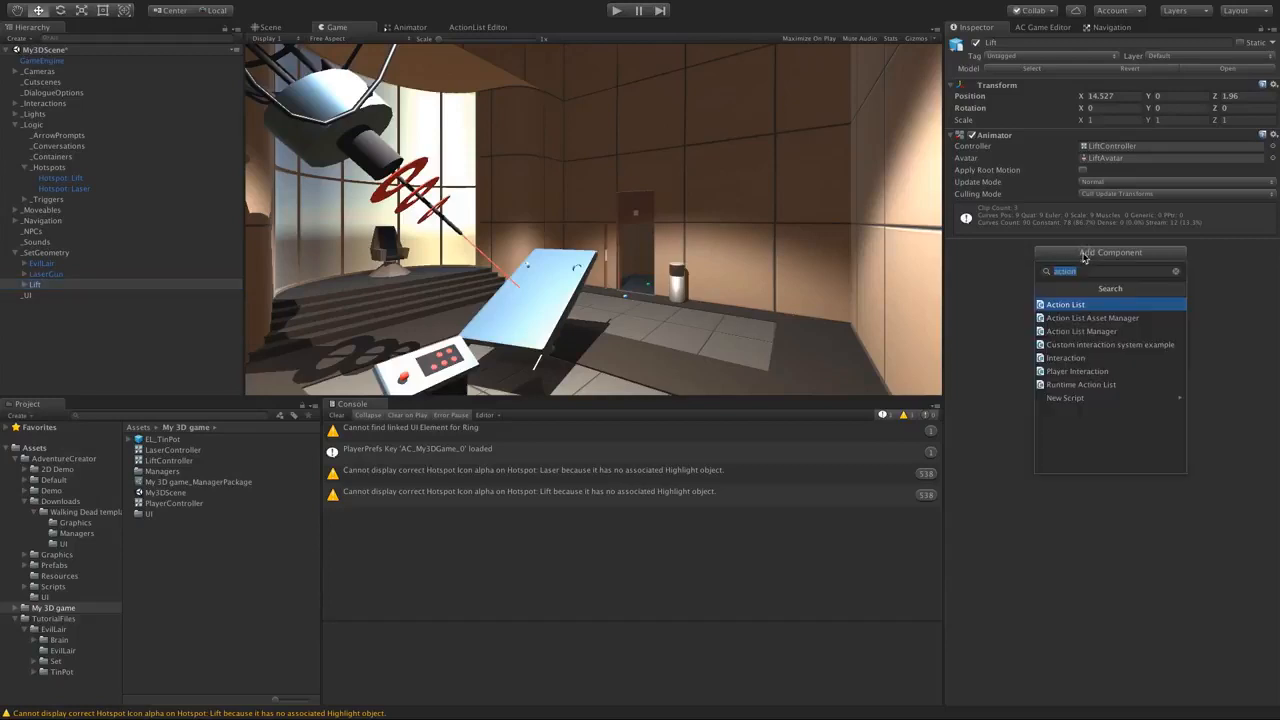
type("highlight")
key("Return")
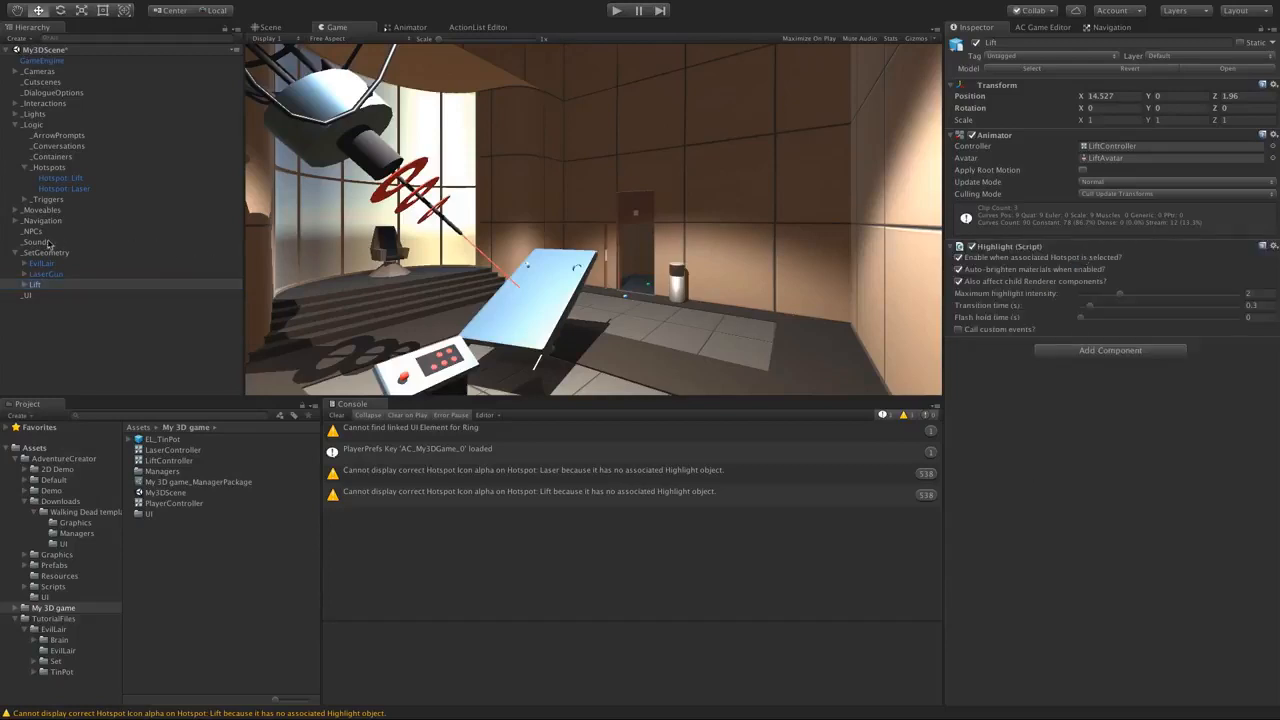
left_click(45, 274)
left_click(1108, 255)
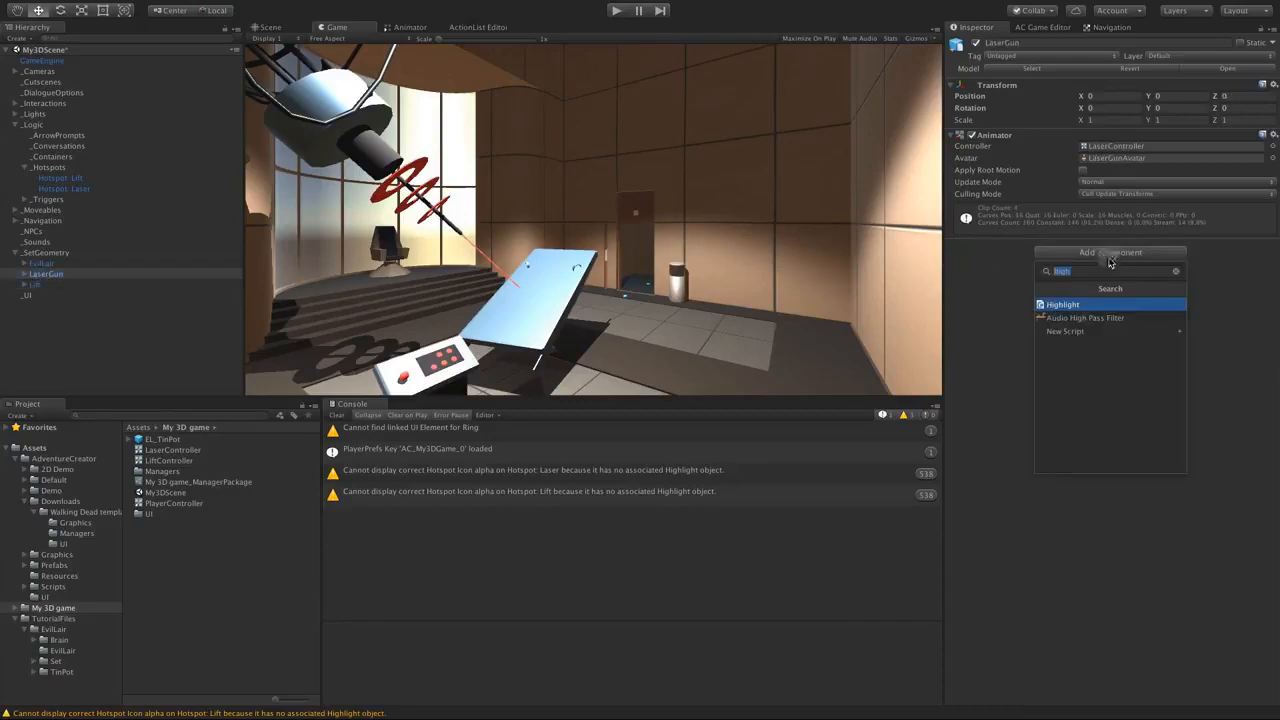
key("Return")
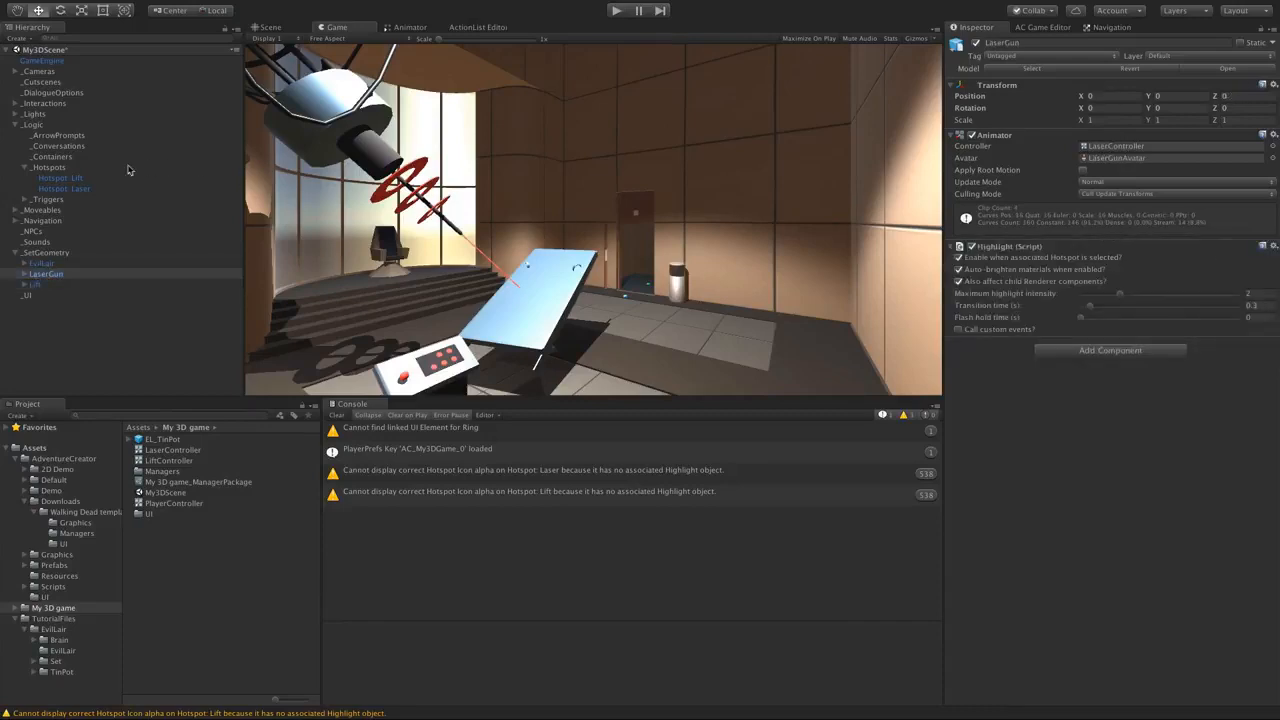
- Set Object to highlight to Lift for Hotspot: Lift and to LaserGun for Hotspot: Laser
left_click(88, 179)
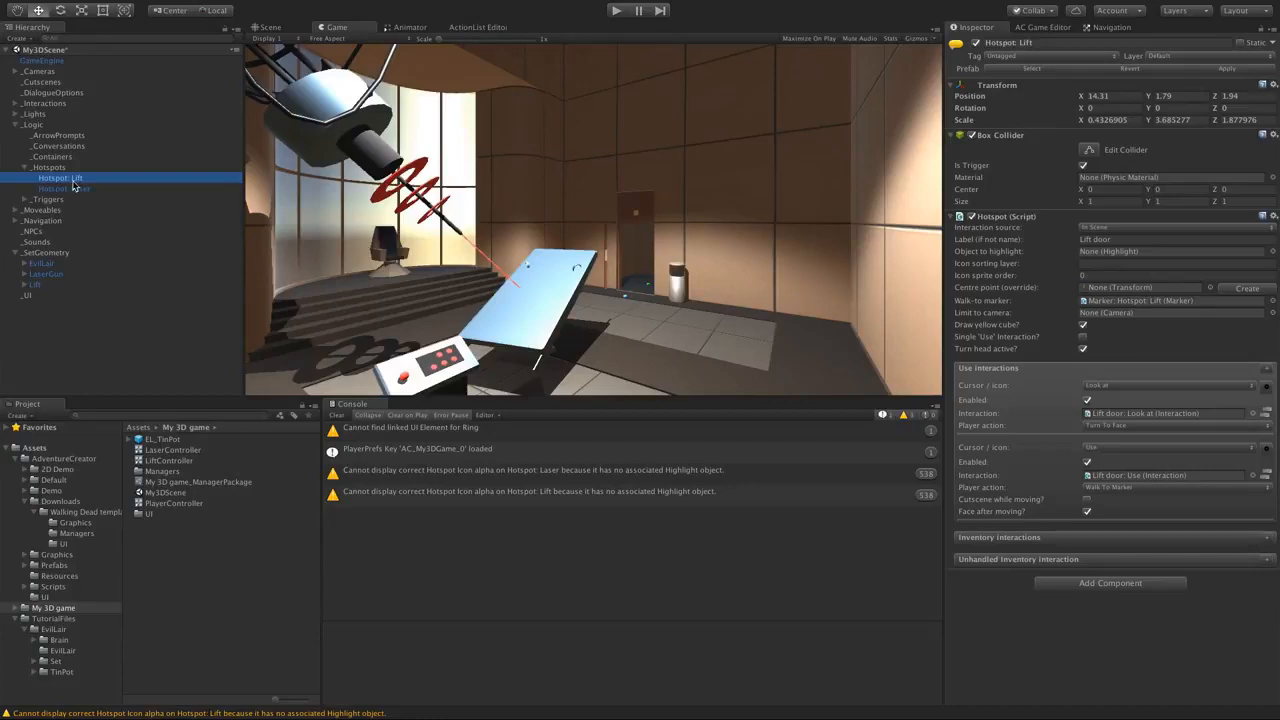
left_click(1272, 251)
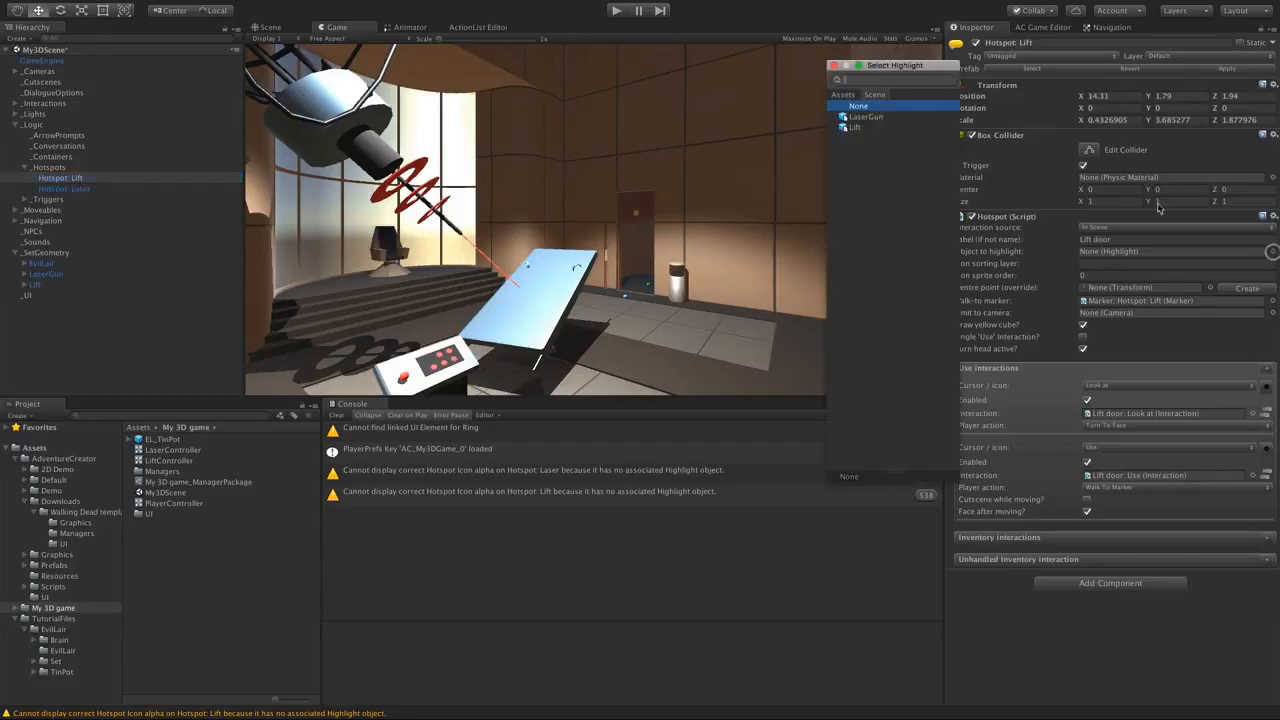
left_click_drag(866, 62, 840, 99)
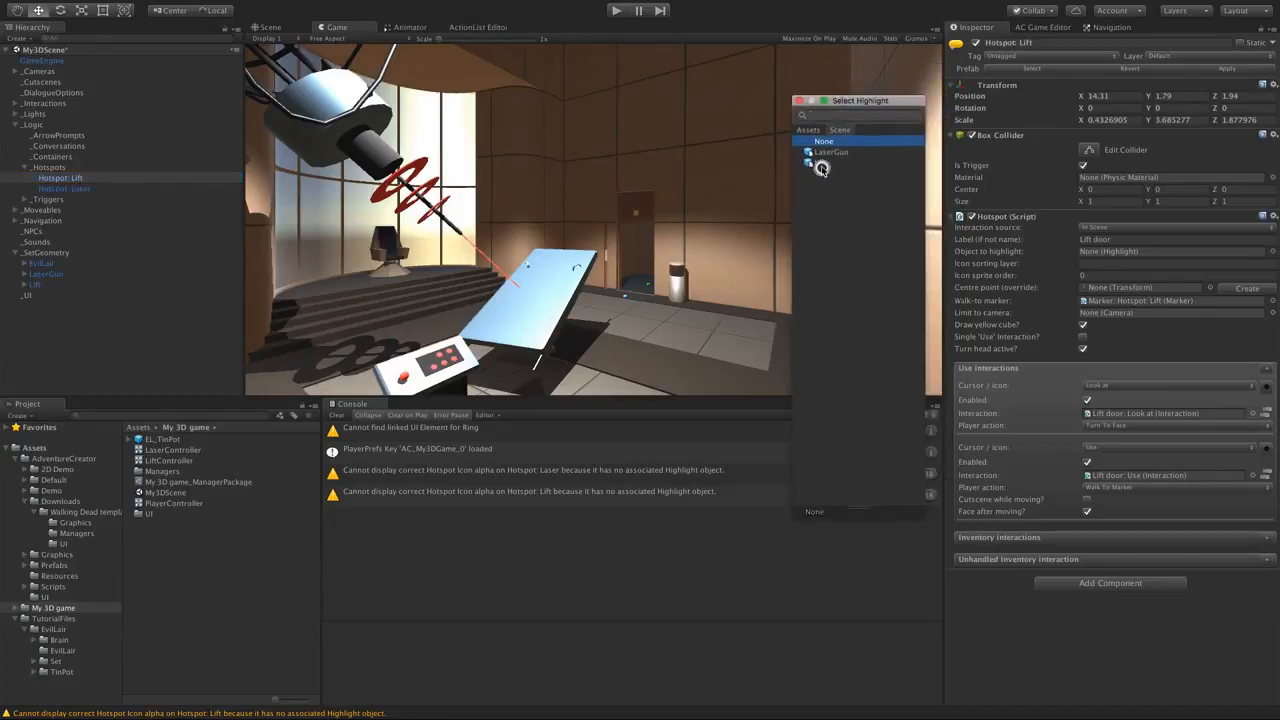
double_click(819, 163)
left_click(62, 190)
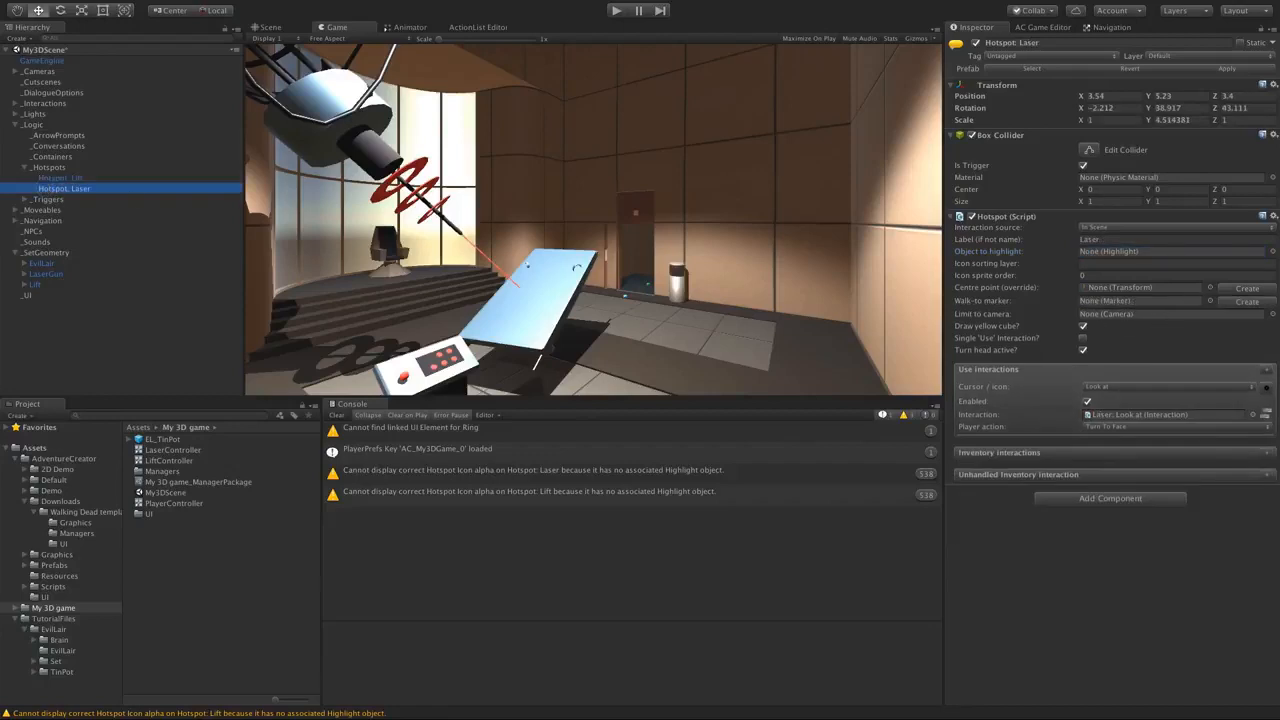
left_click(1272, 251)
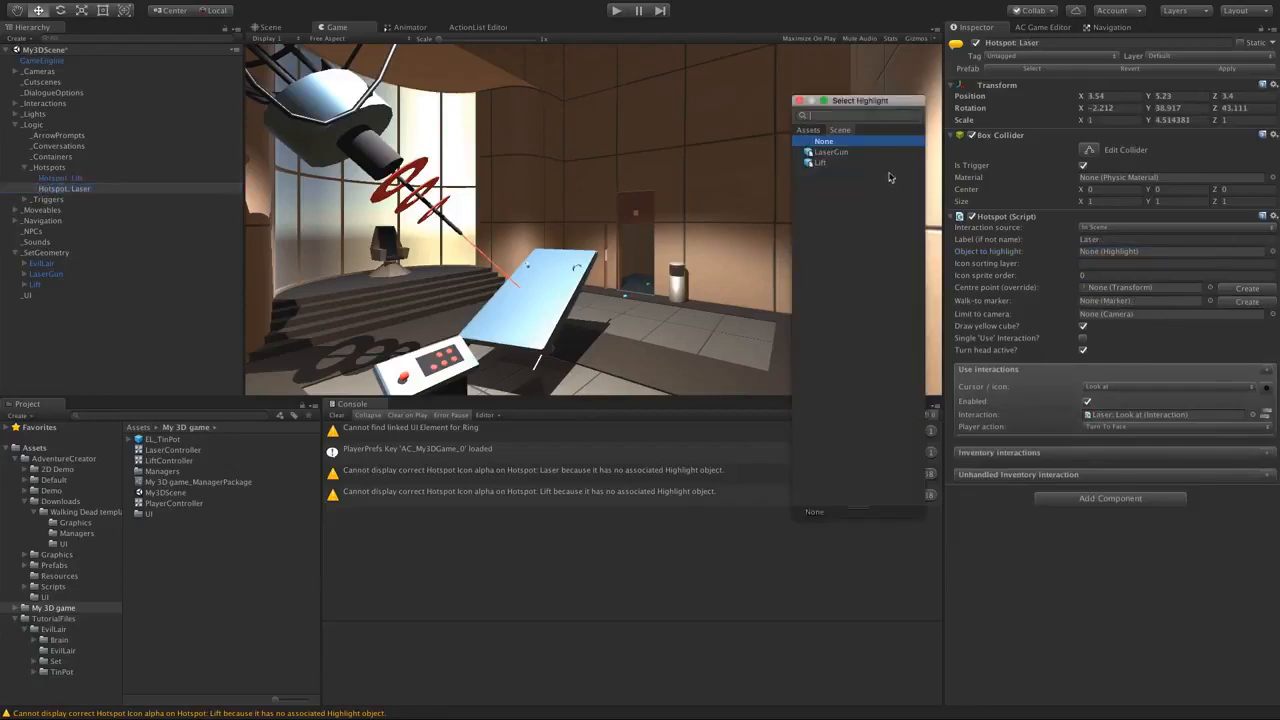
double_click(830, 151)
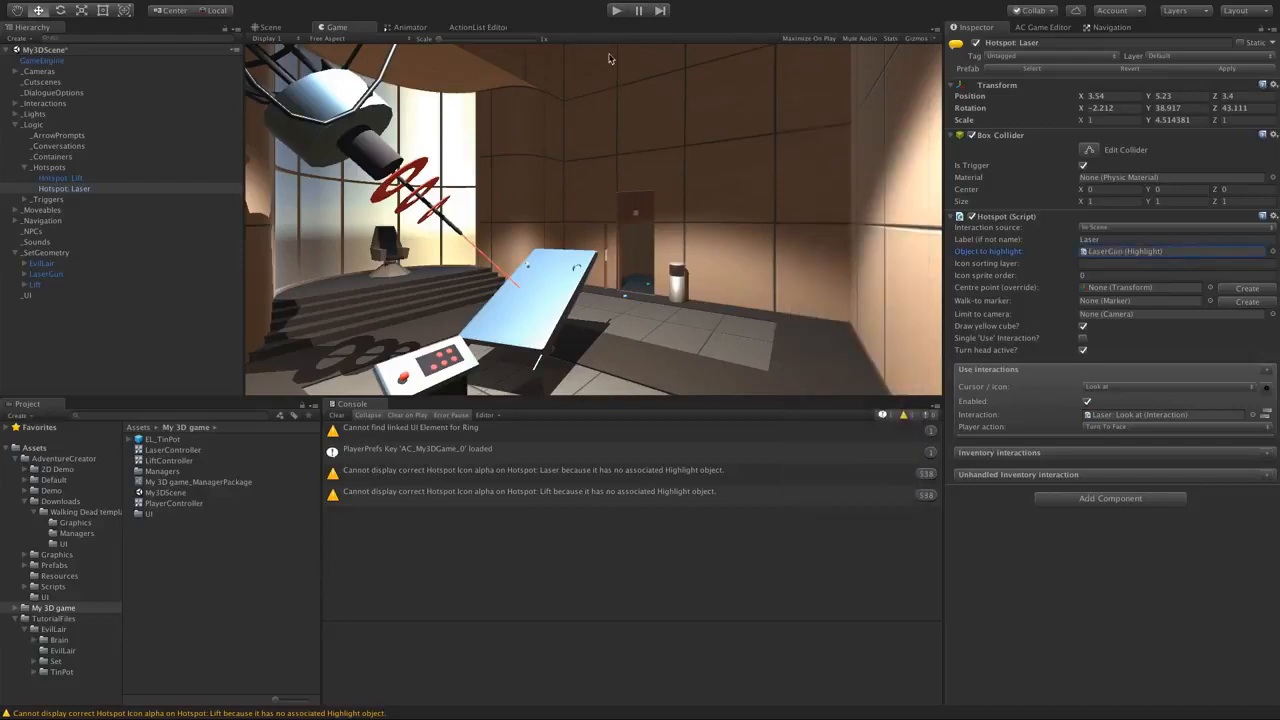
- Run the game, test the lift door's highlighting and its Look at and Use interactions, and stop the game
left_click(617, 11)
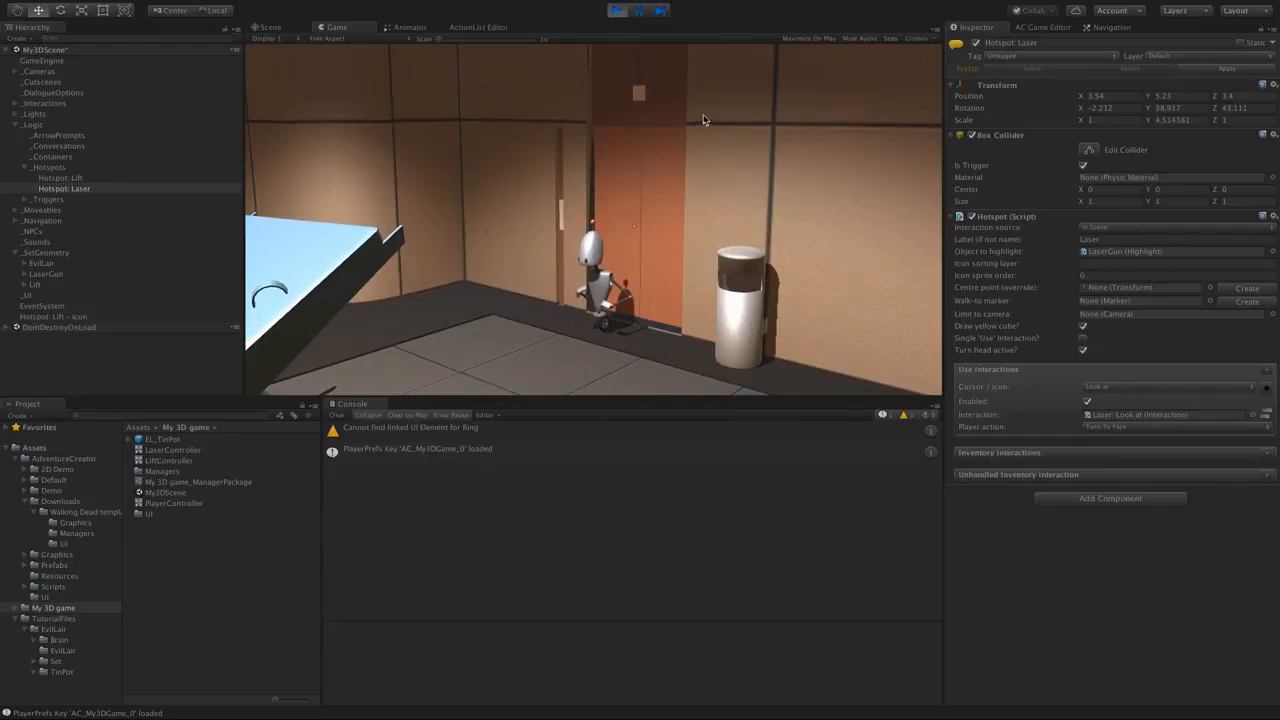
left_click(633, 228)
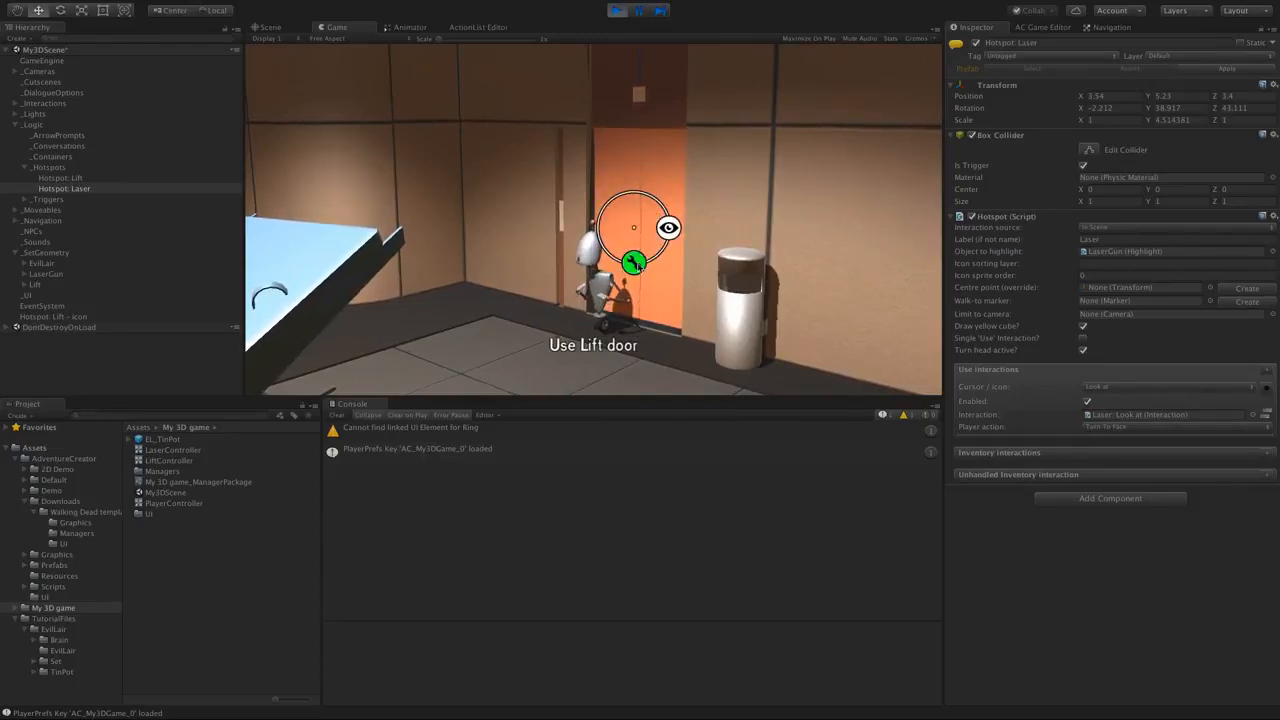
key("a")
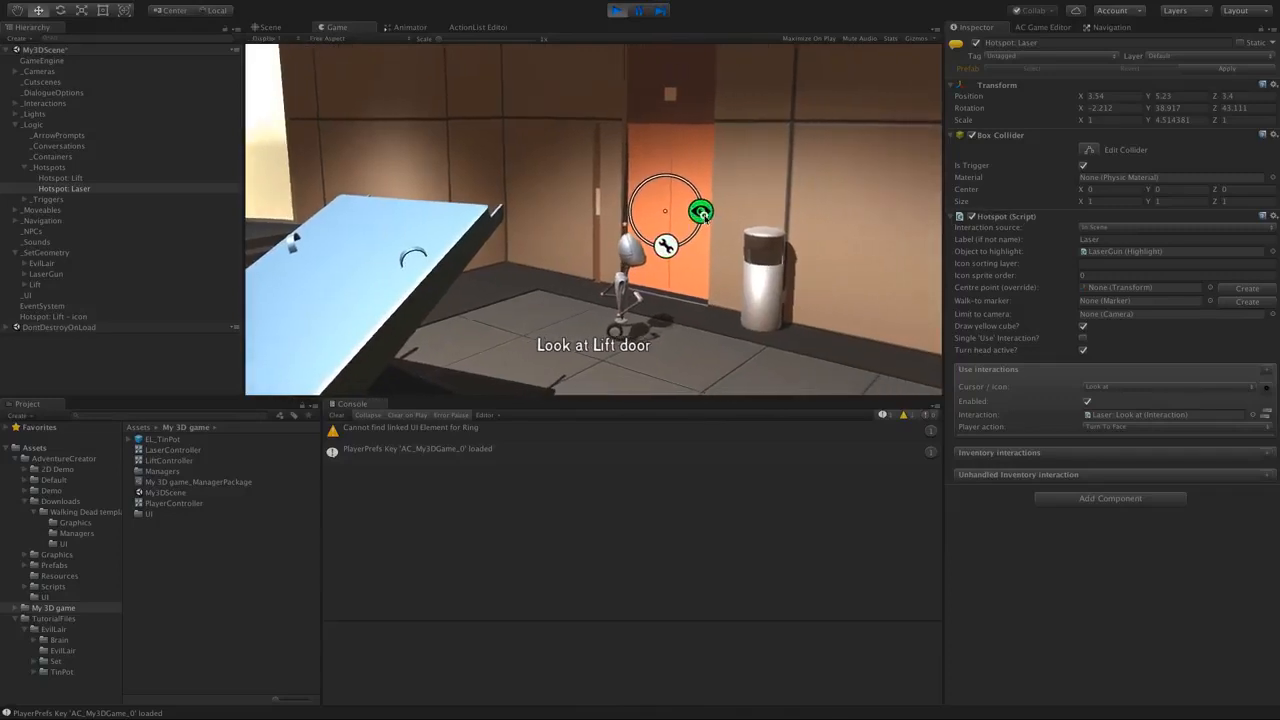
left_click(692, 207)
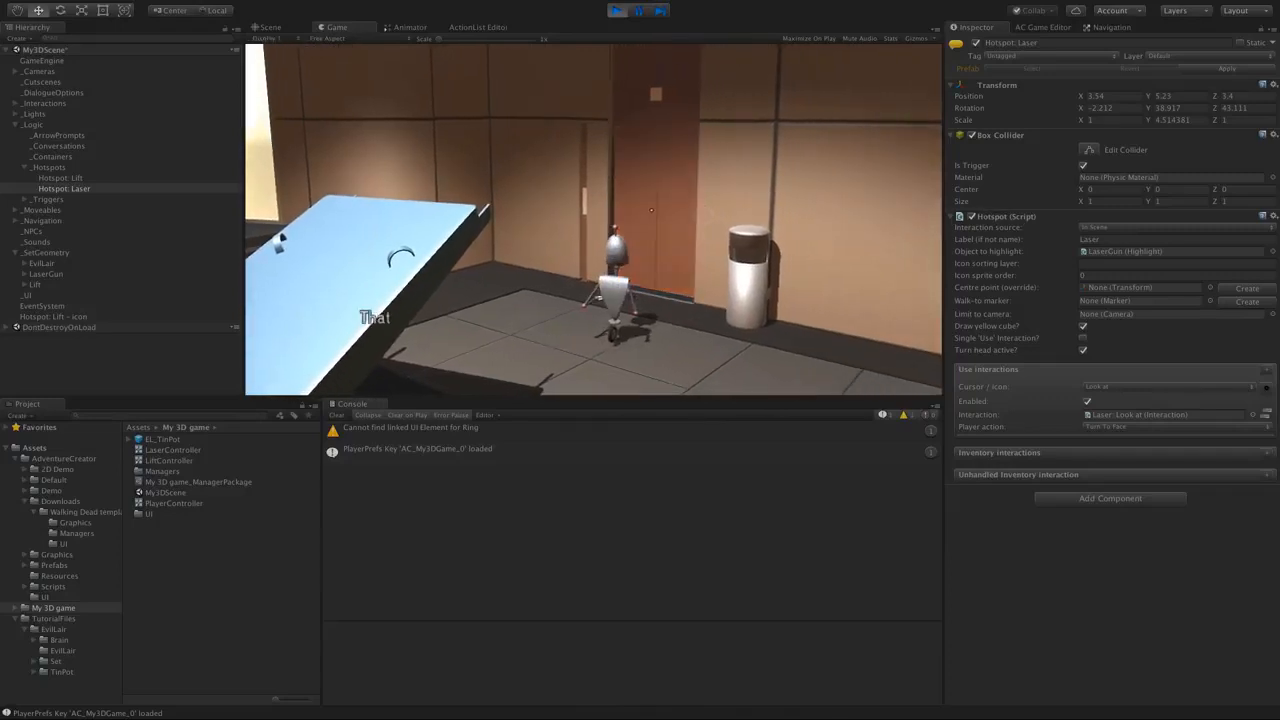
left_click(669, 263)
left_click(631, 244)
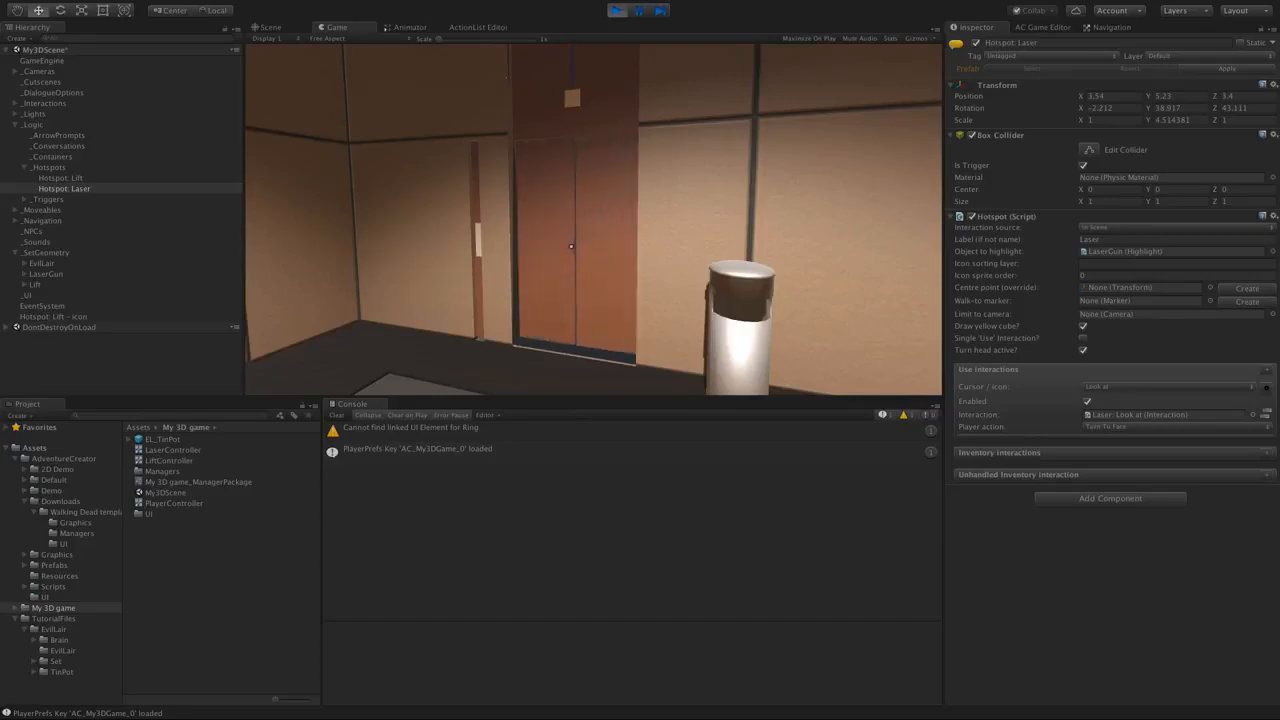
key("ctrl+p")
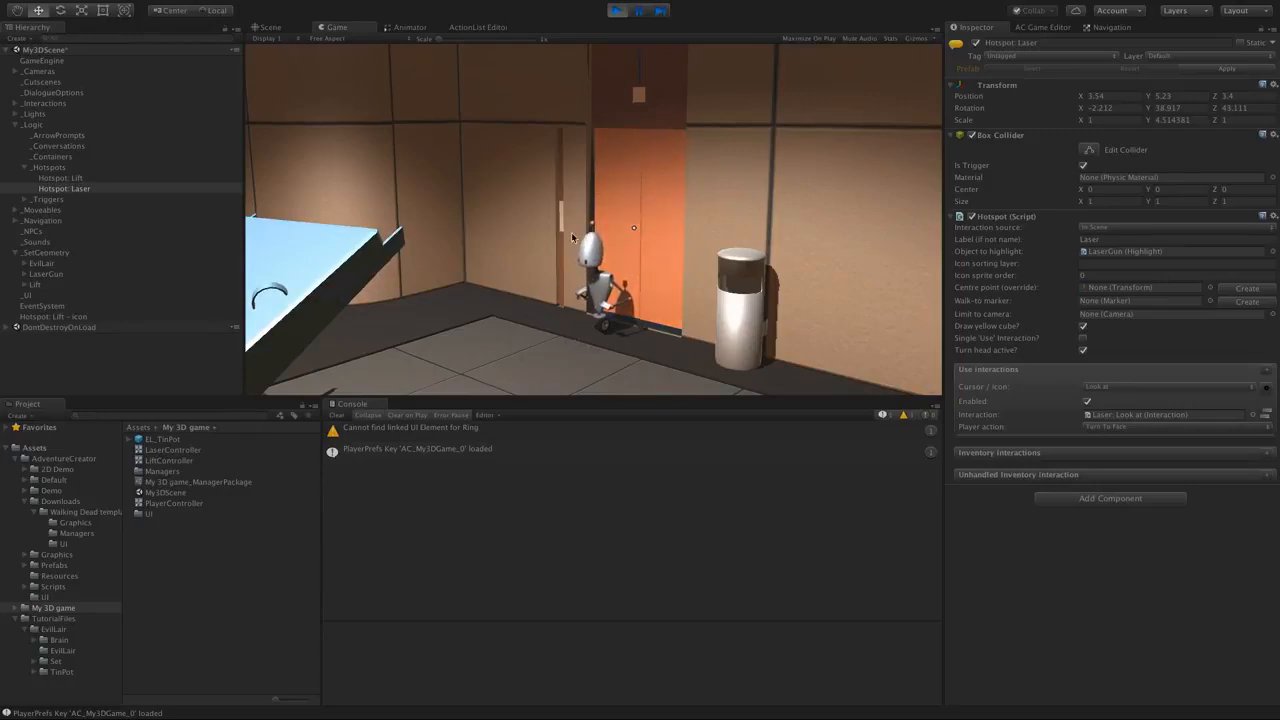
left_click(616, 10)
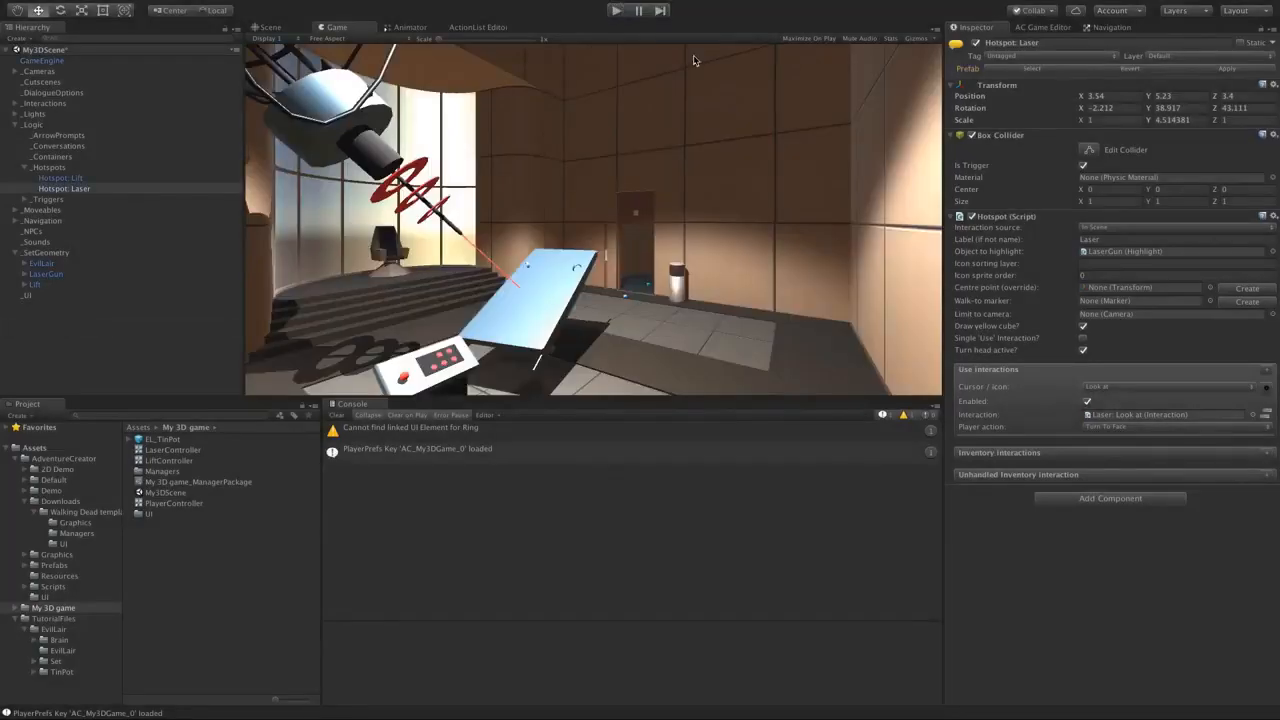
- Assign My 3D game_MenuManager as the Menu manager's asset file and preview its Pause, Options and Load menus
left_click(1042, 27)
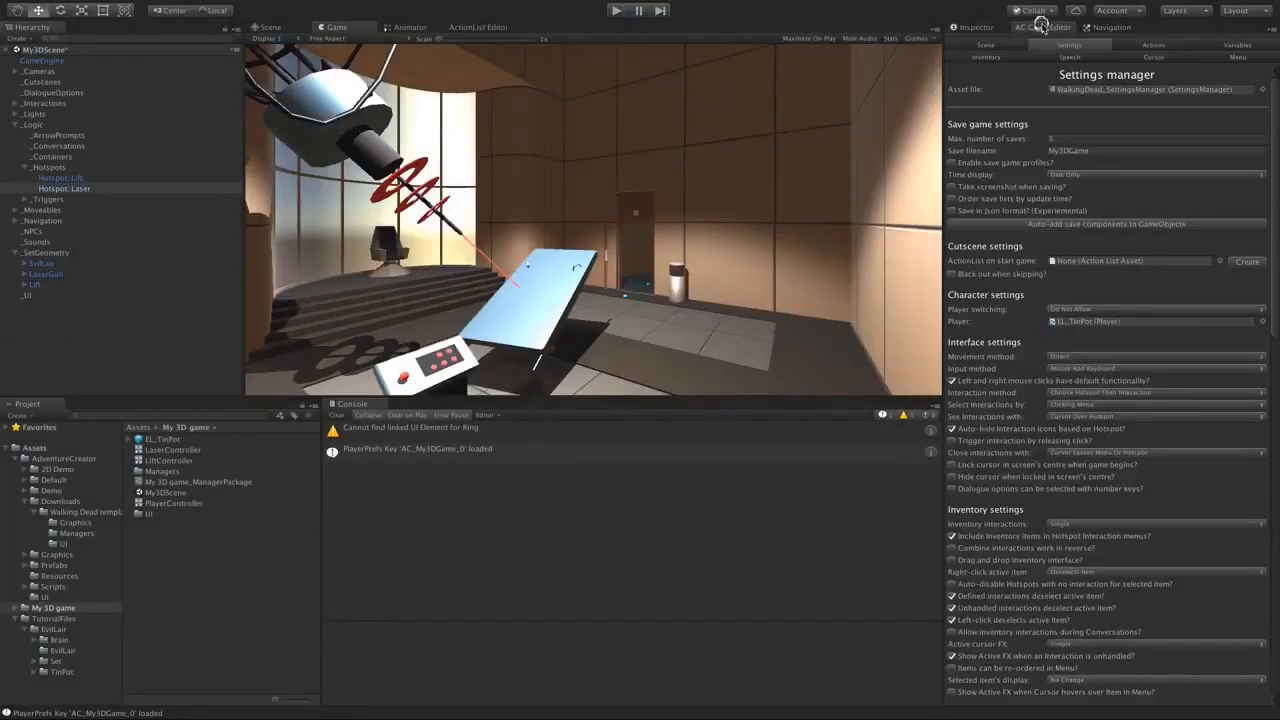
left_click(1219, 58)
left_click(1263, 89)
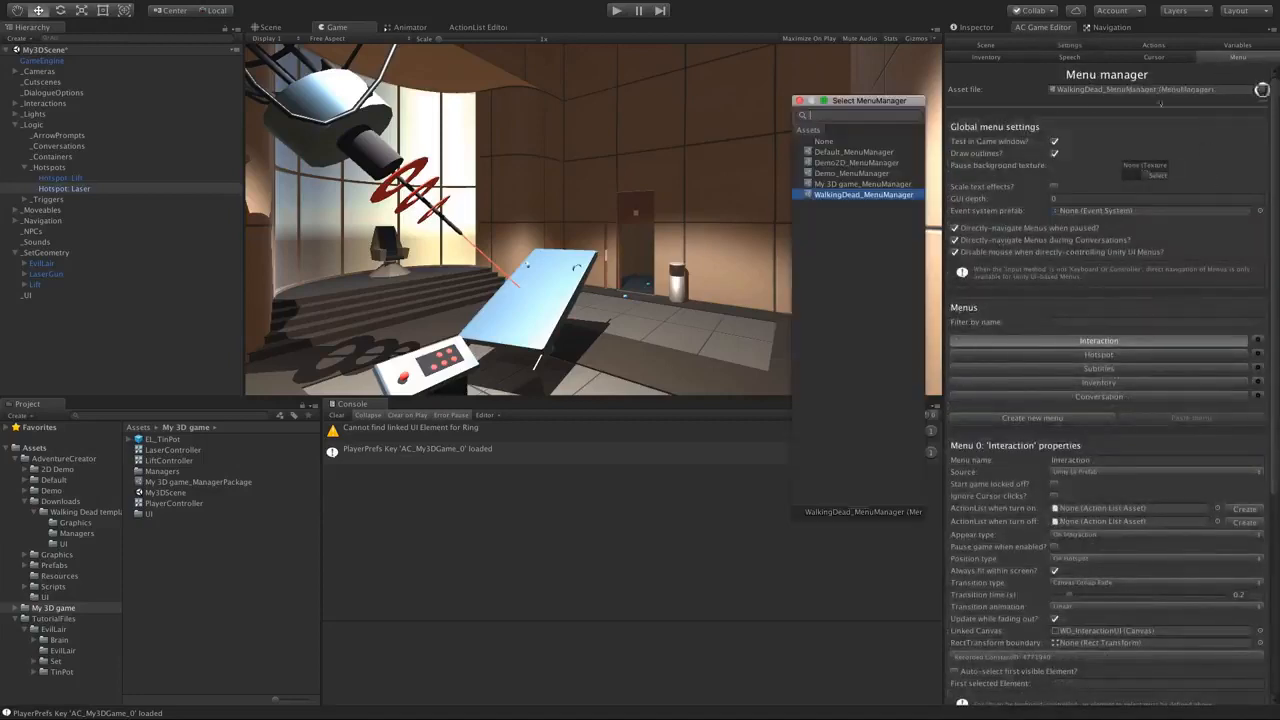
left_click(840, 185)
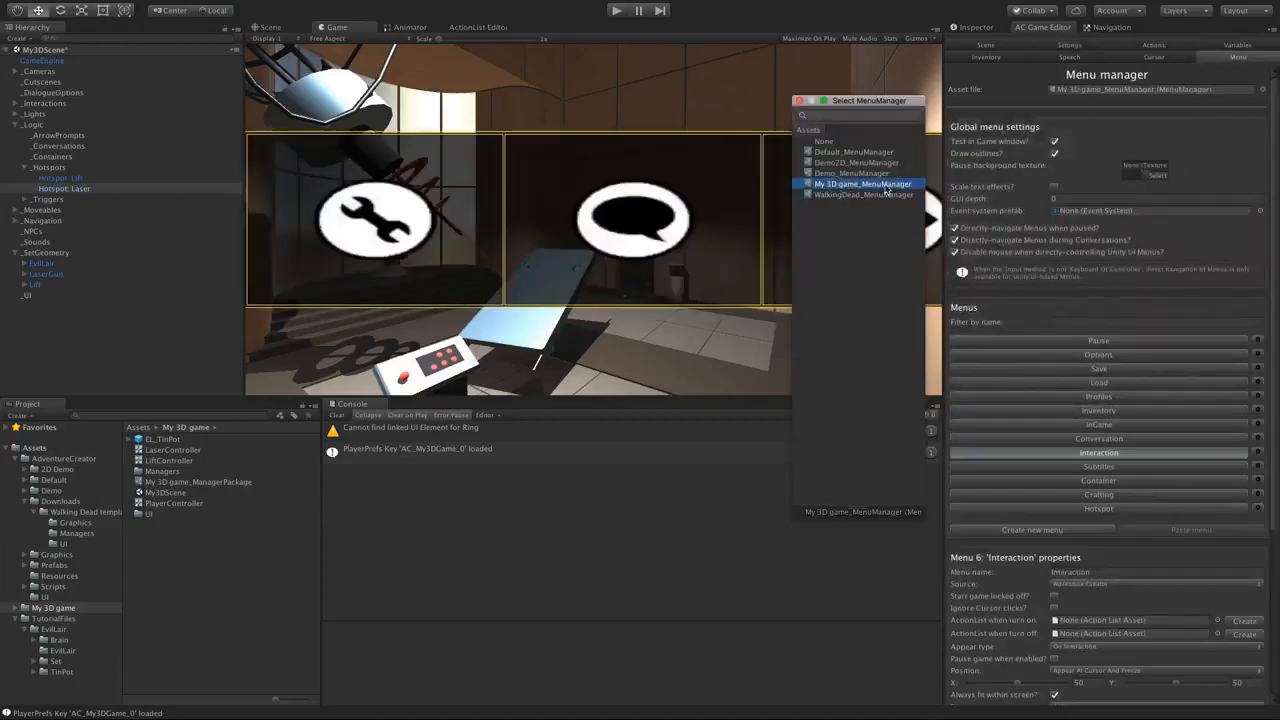
left_click(1108, 452)
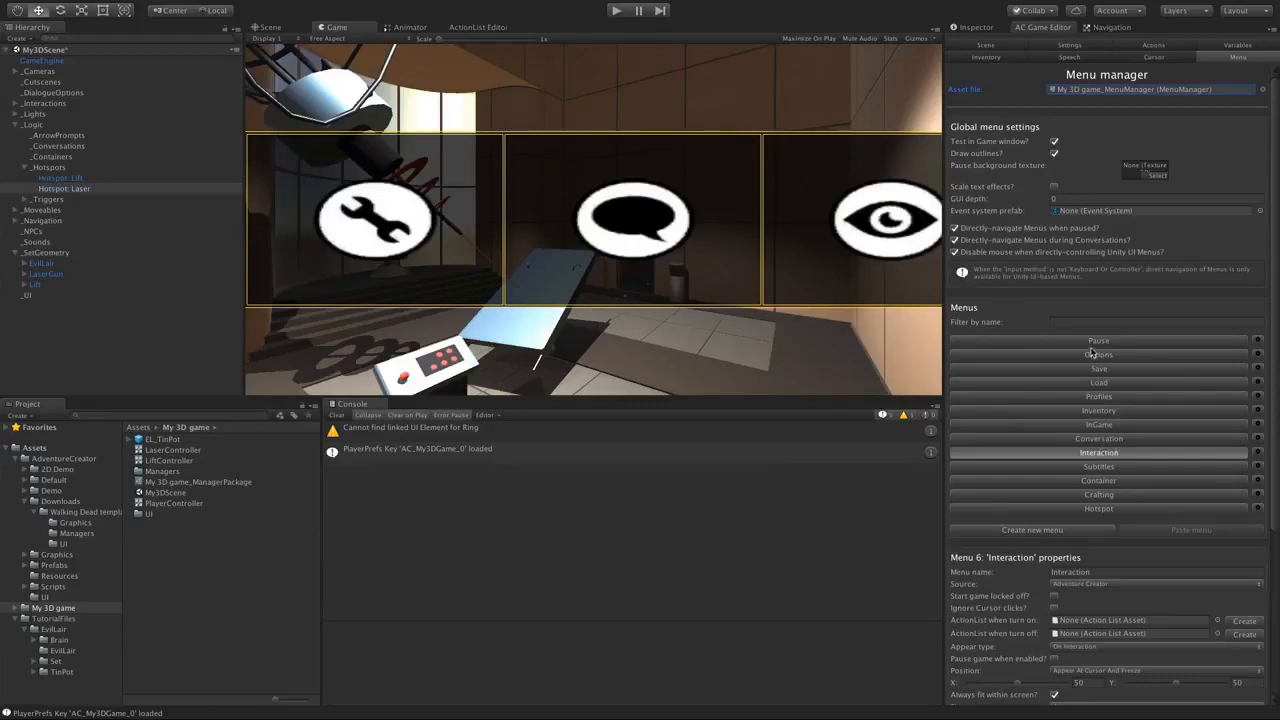
left_click(1095, 342)
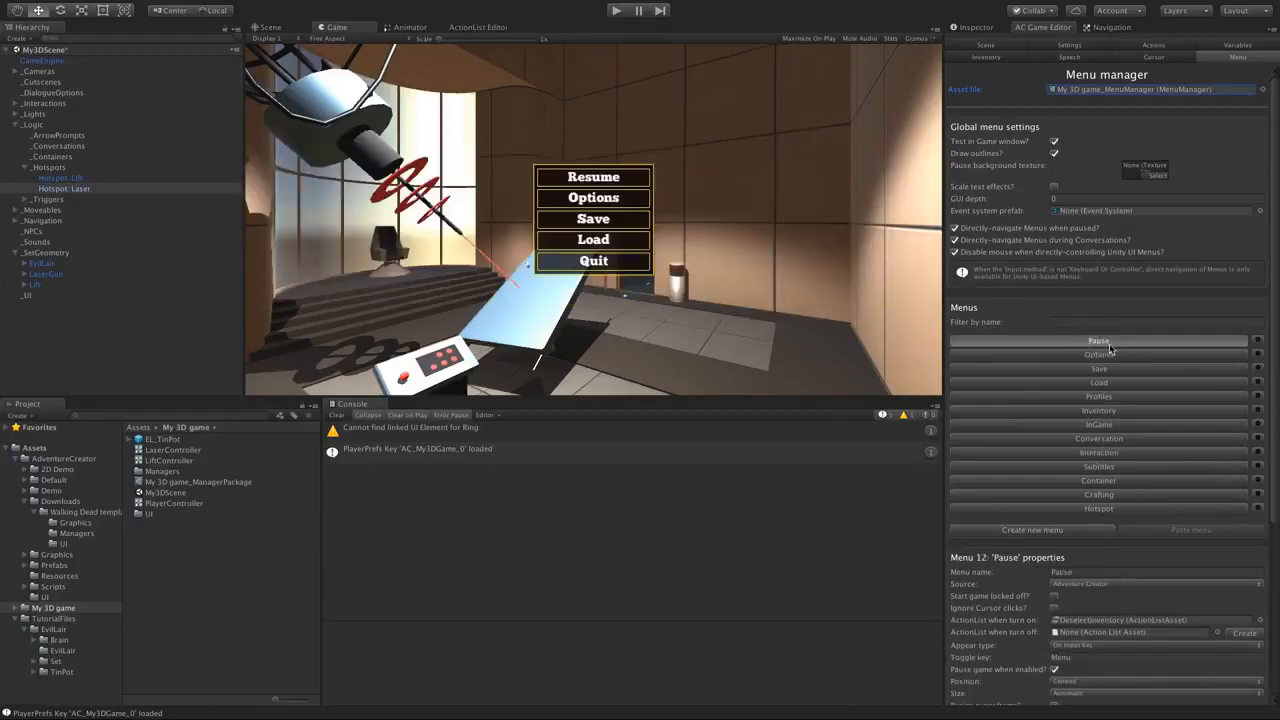
left_click(1108, 356)
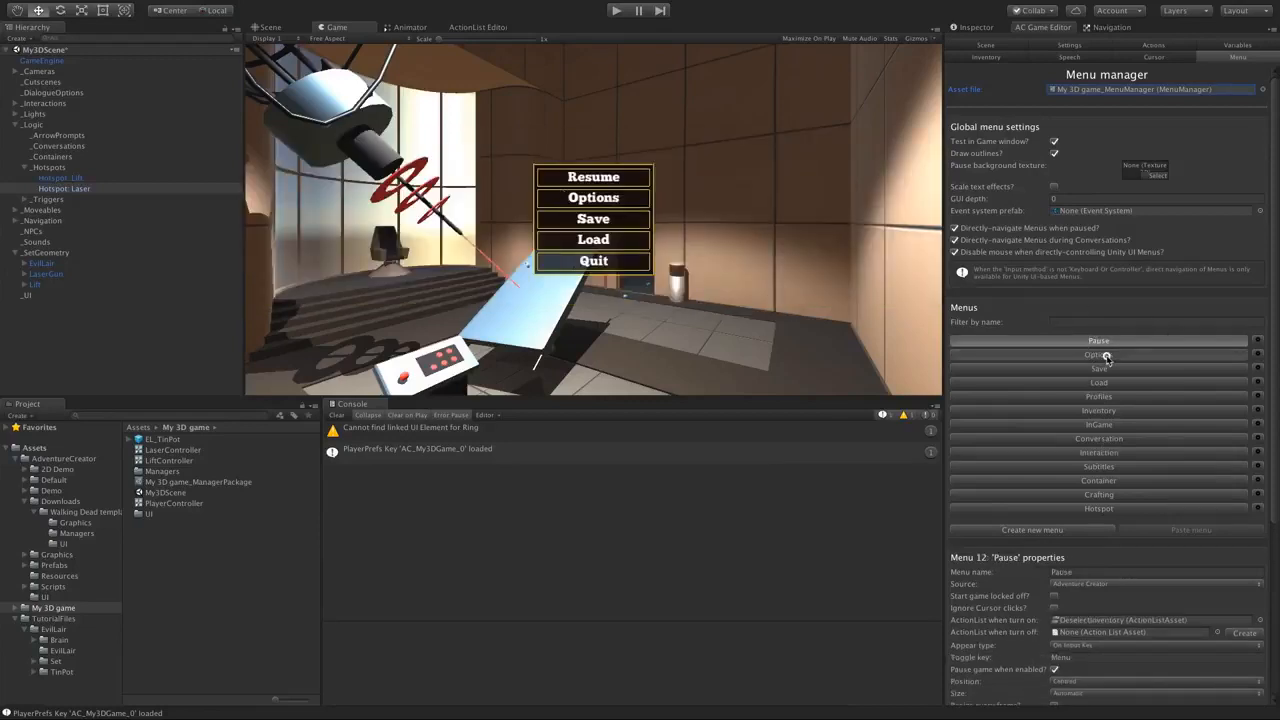
left_click(1118, 380)
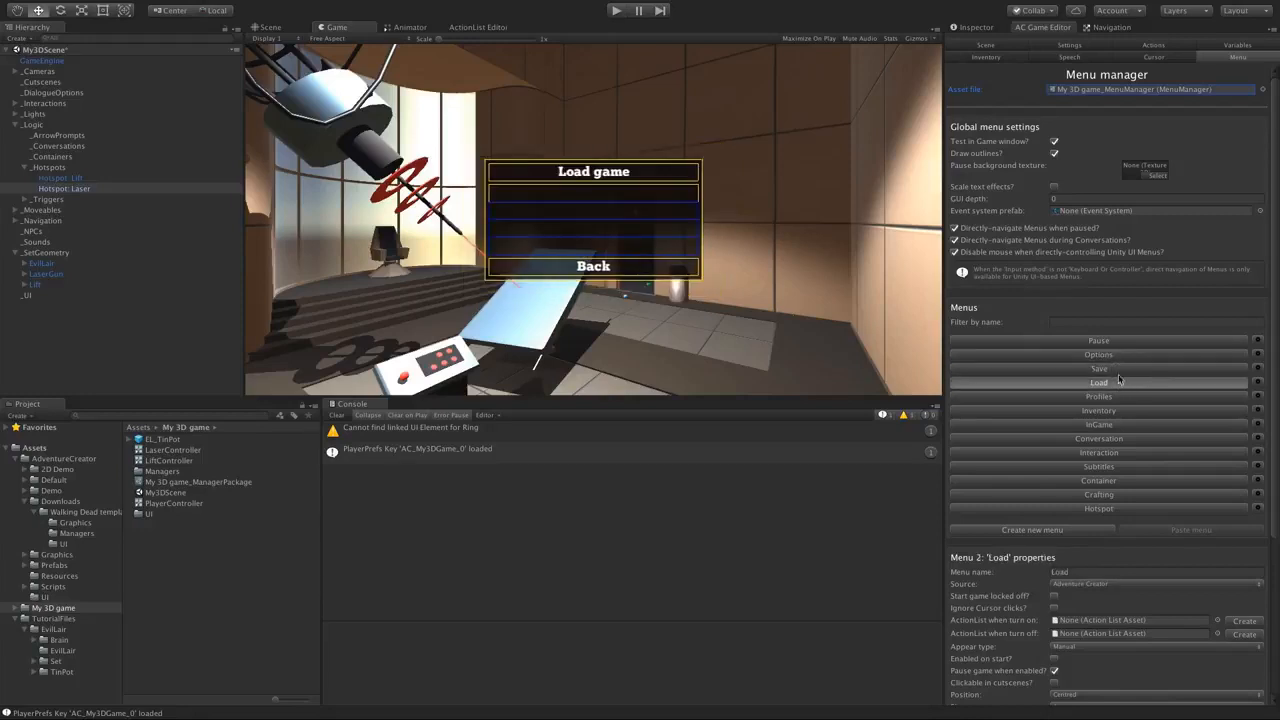
left_click(1122, 342)
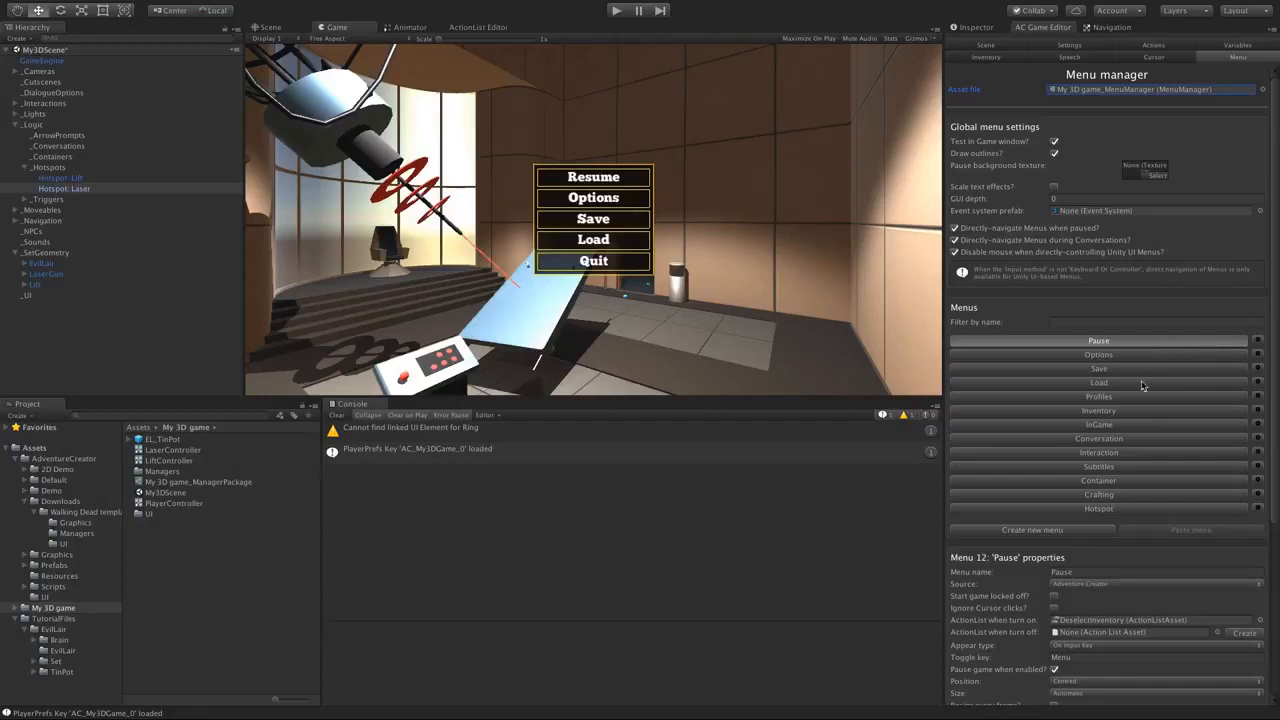
- Copy the Pause menu from My 3D game_MenuManager and paste it into WalkingDead_MenuManager
left_click(1260, 342)
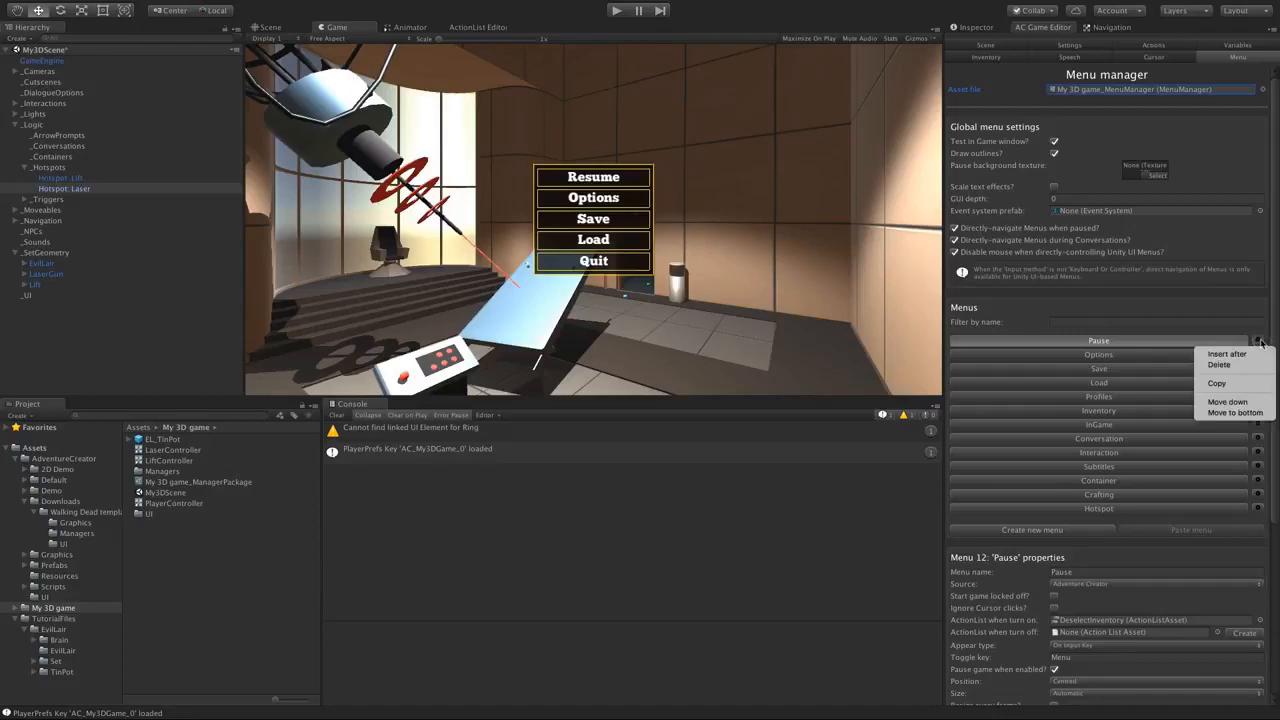
left_click(1244, 382)
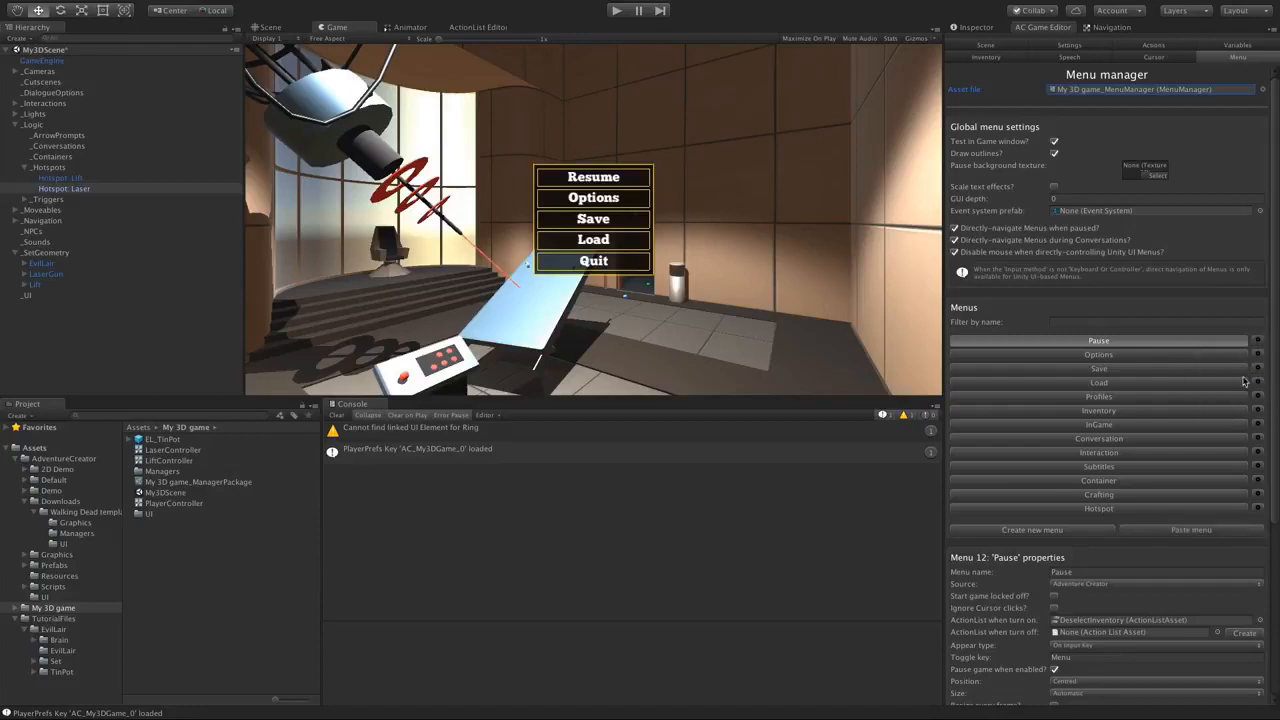
left_click(1262, 90)
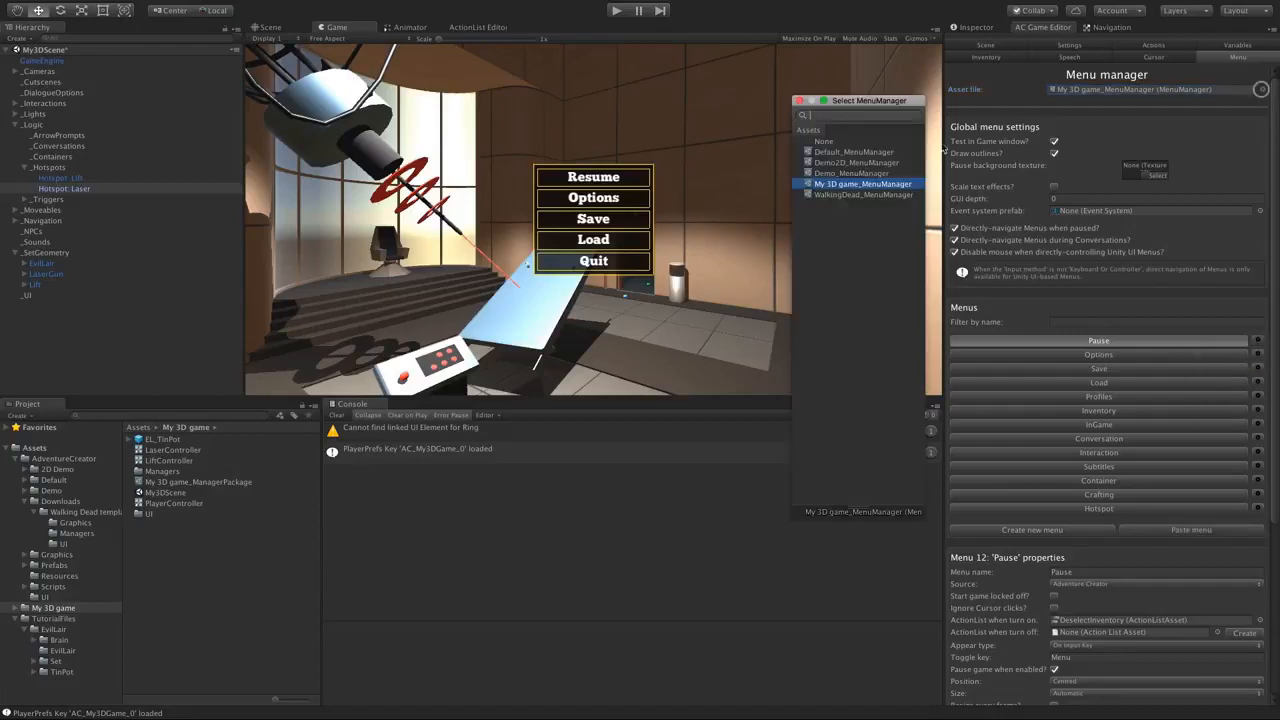
left_click(812, 195)
double_click(875, 197)
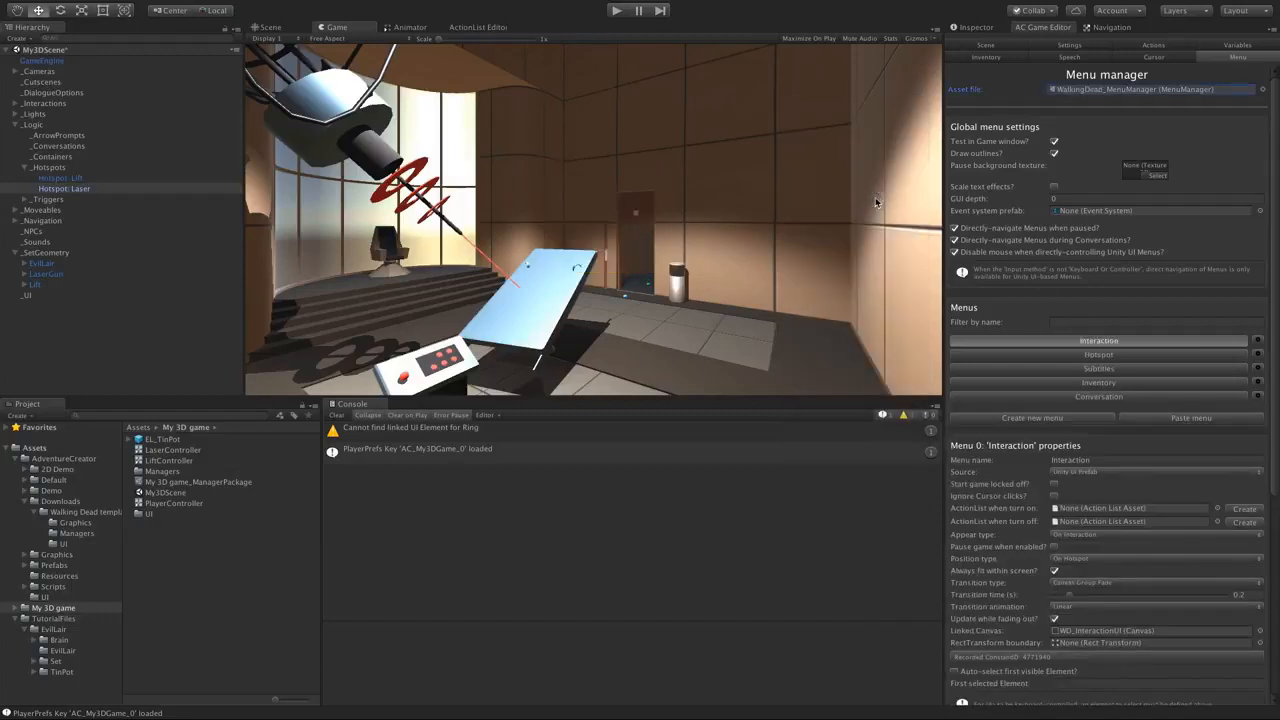
left_click(1220, 421)
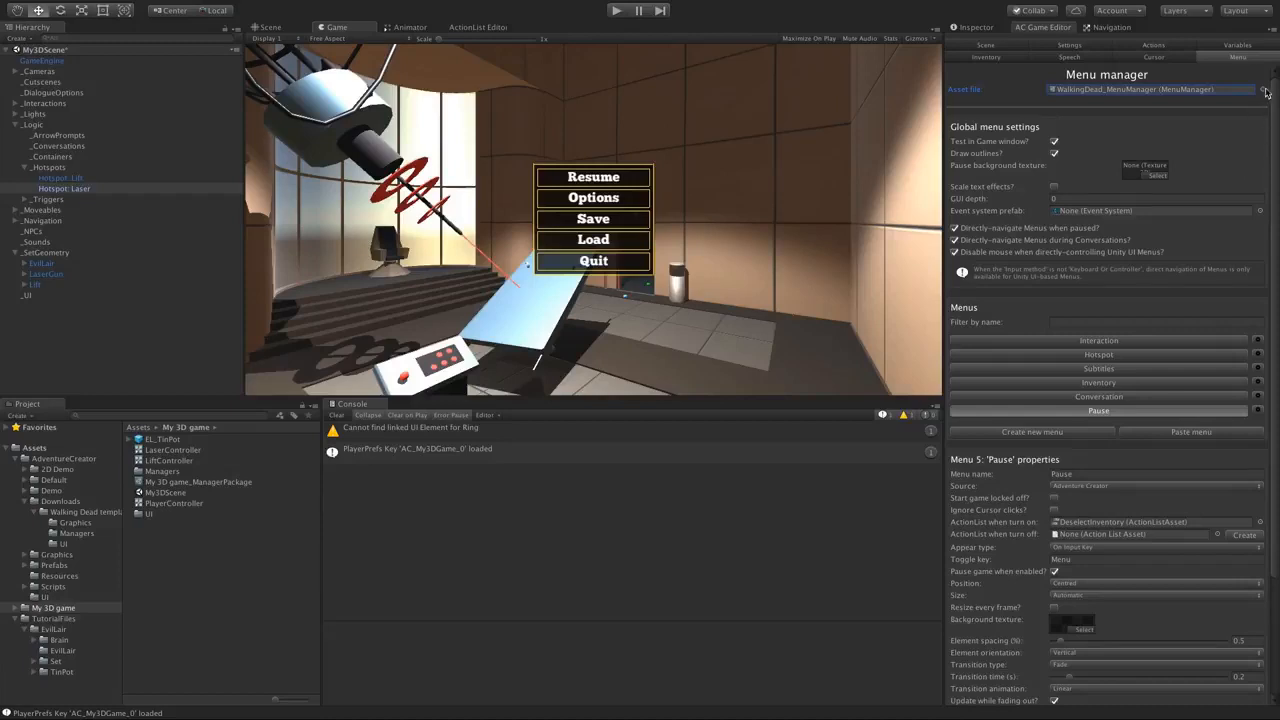
- Copy the Options menu from My 3D game_MenuManager and paste it into WalkingDead_MenuManager
left_click(1265, 89)
left_click(860, 188)
left_click(1262, 354)
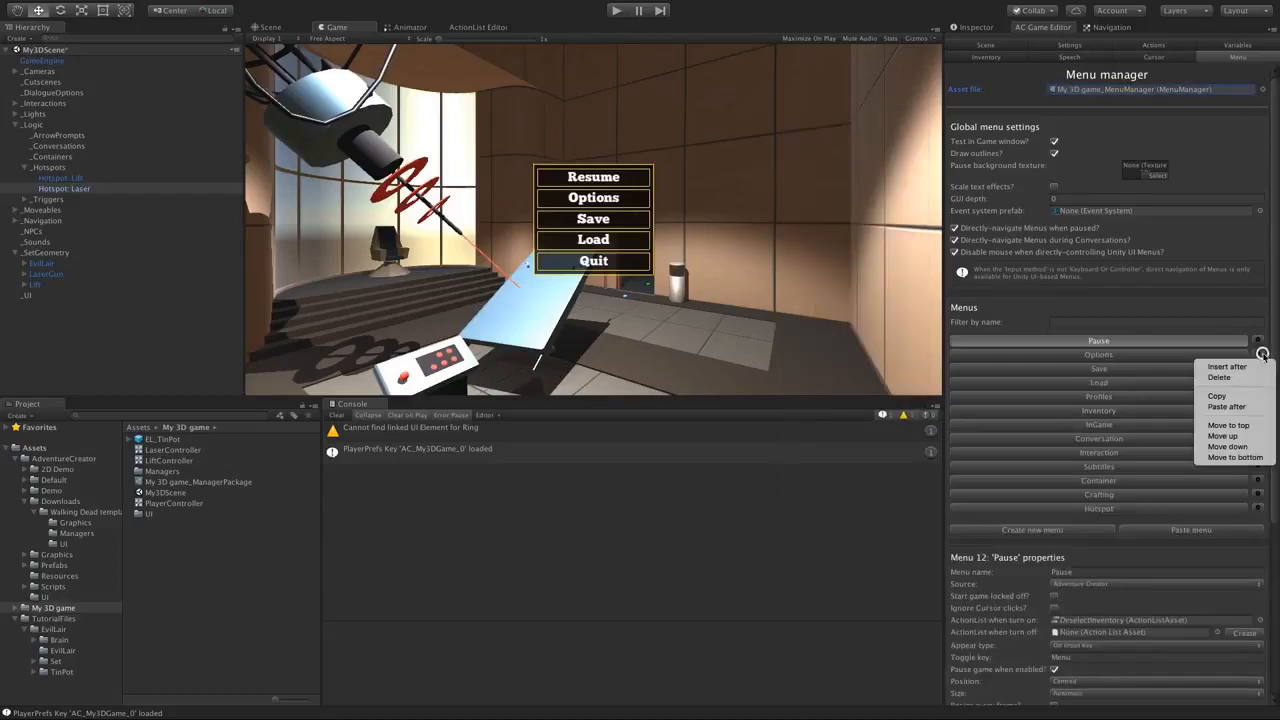
left_click(1217, 396)
left_click(1262, 89)
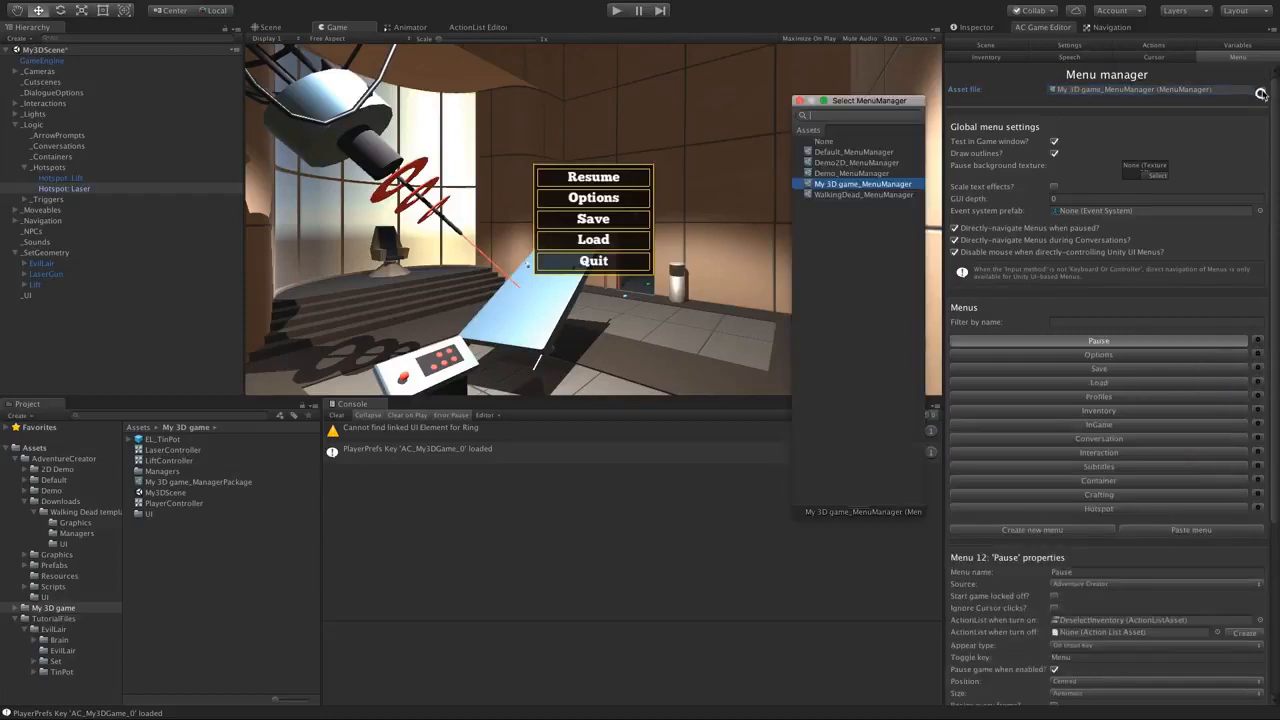
left_click(837, 195)
left_click(1168, 433)
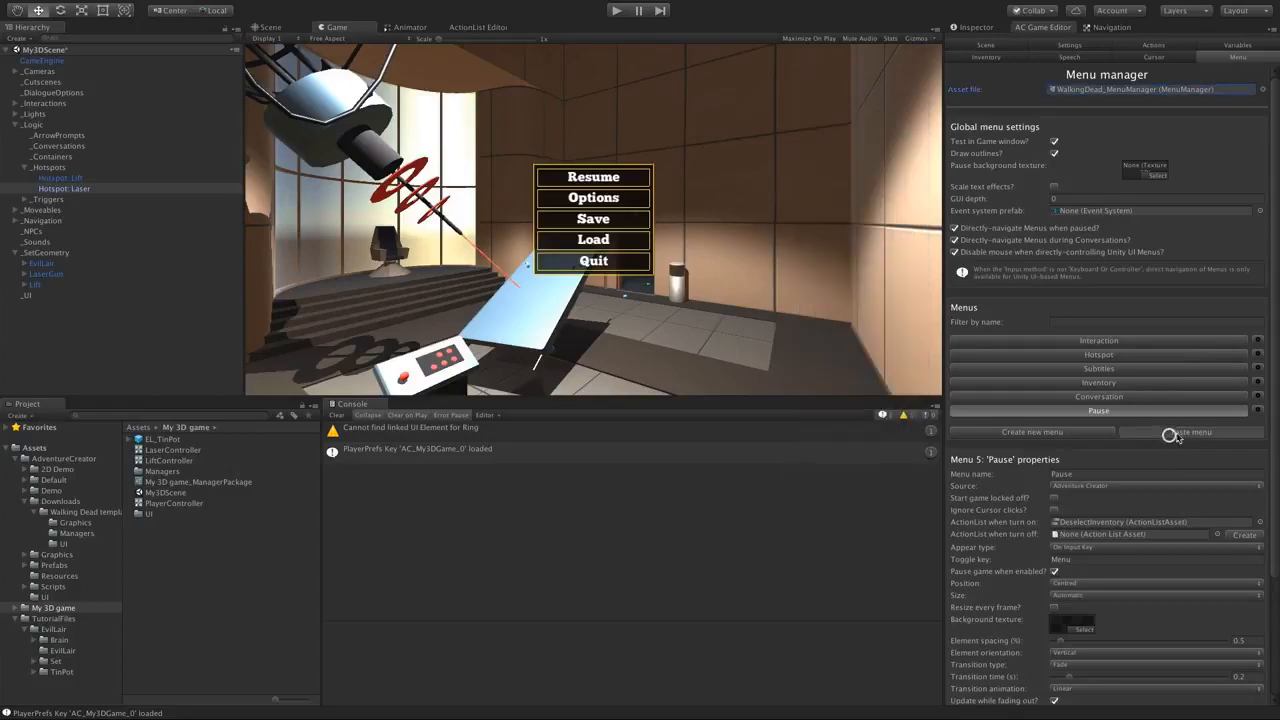
- Copy the Save menu from My 3D game_MenuManager and paste it into WalkingDead_MenuManager
left_click(1262, 89)
left_click(862, 184)
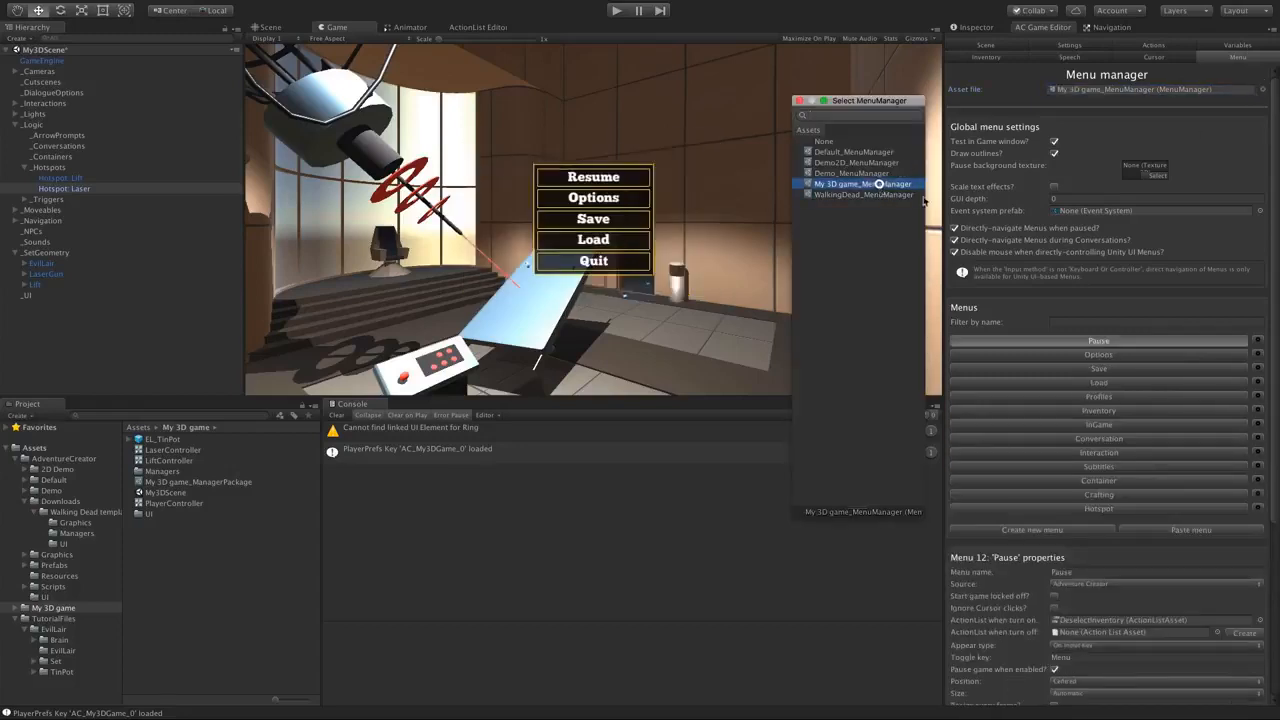
left_click(1258, 381)
left_click(1221, 421)
left_click(1262, 89)
left_click(848, 194)
left_click(1225, 445)
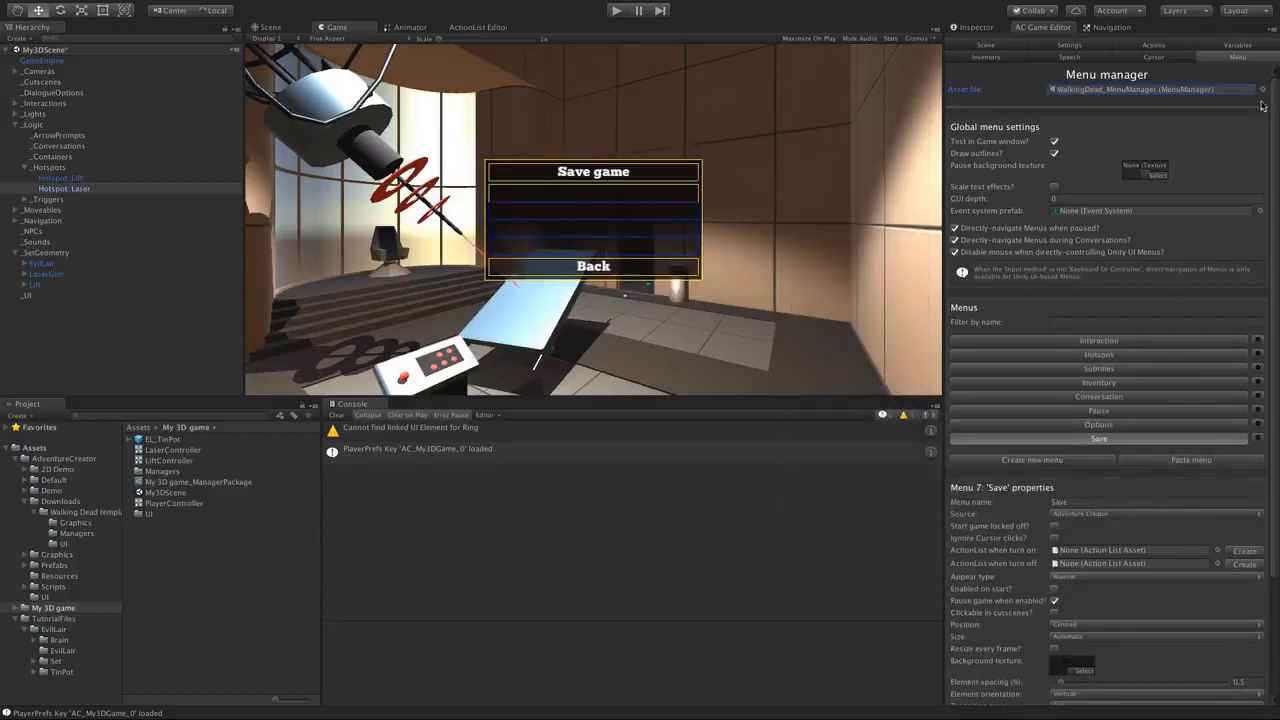
- Copy the Load menu from My 3D game_MenuManager and paste it into WalkingDead_MenuManager
left_click(1262, 89)
left_click(838, 189)
left_click(1257, 383)
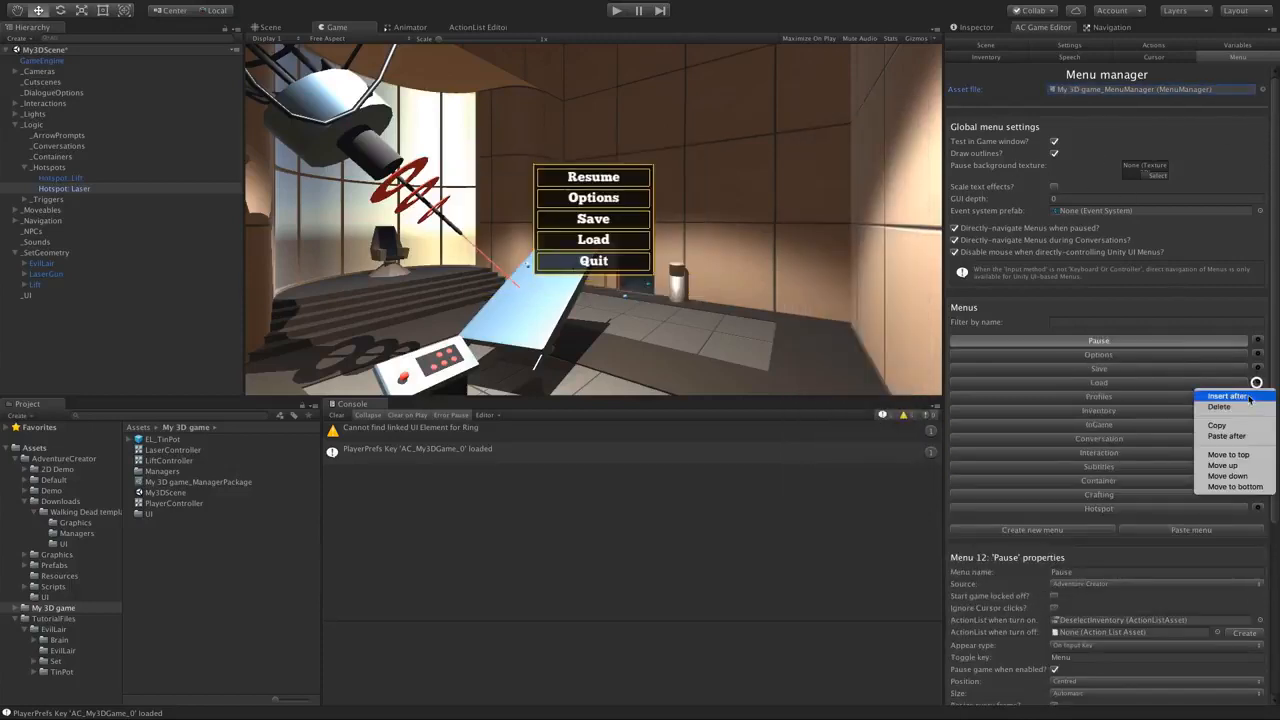
left_click(1220, 425)
left_click(1262, 89)
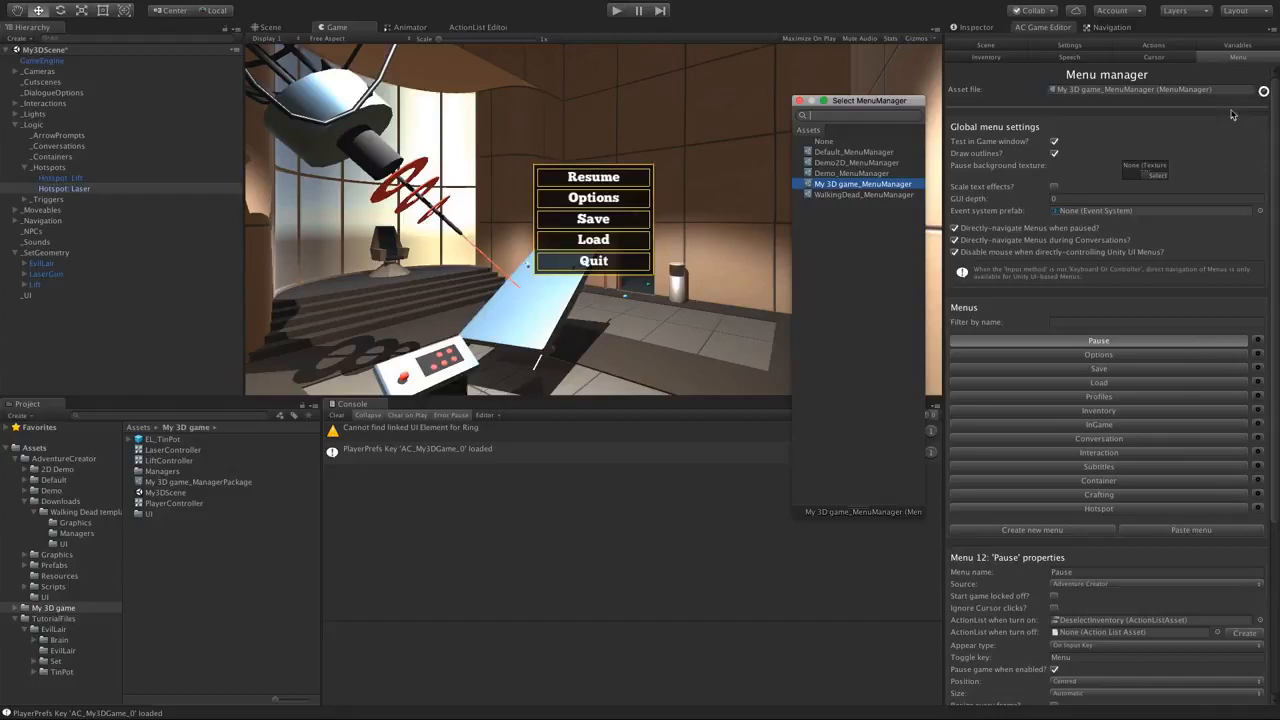
left_click(836, 195)
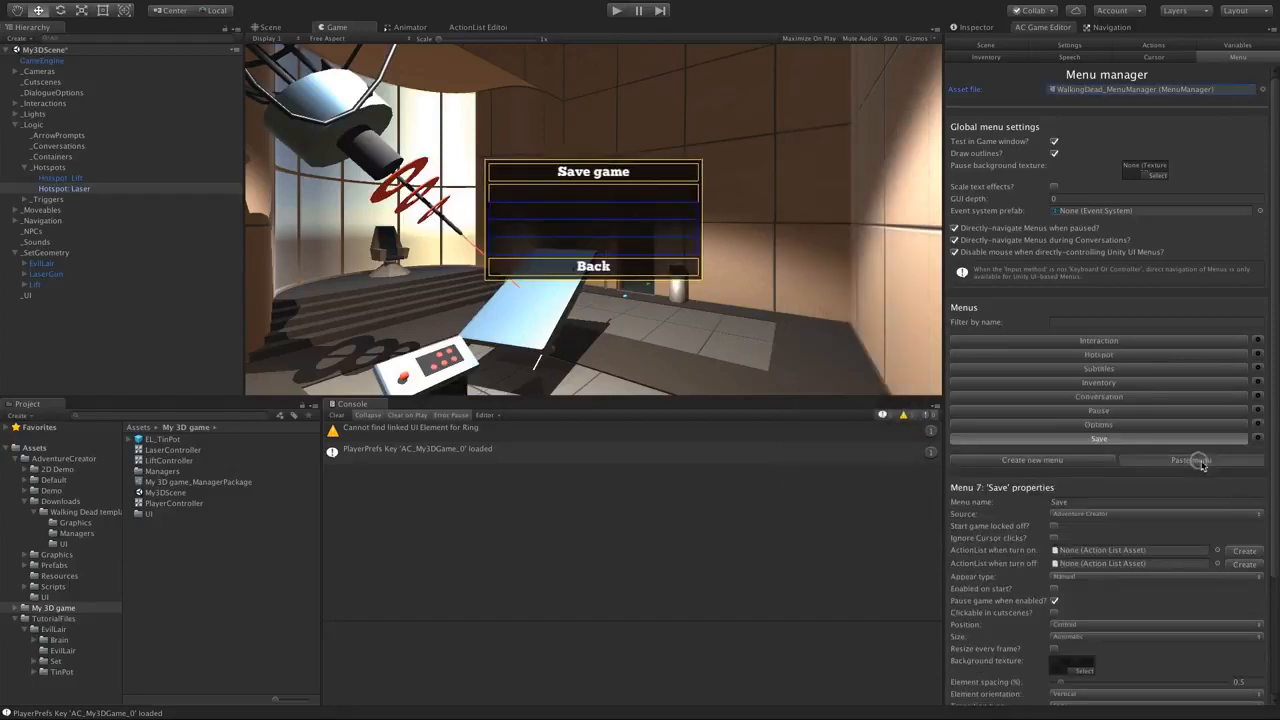
left_click(1193, 473)
- Run the game, test the Pause menu by entering and leaving its Options menu, and stop the game
left_click(616, 10)
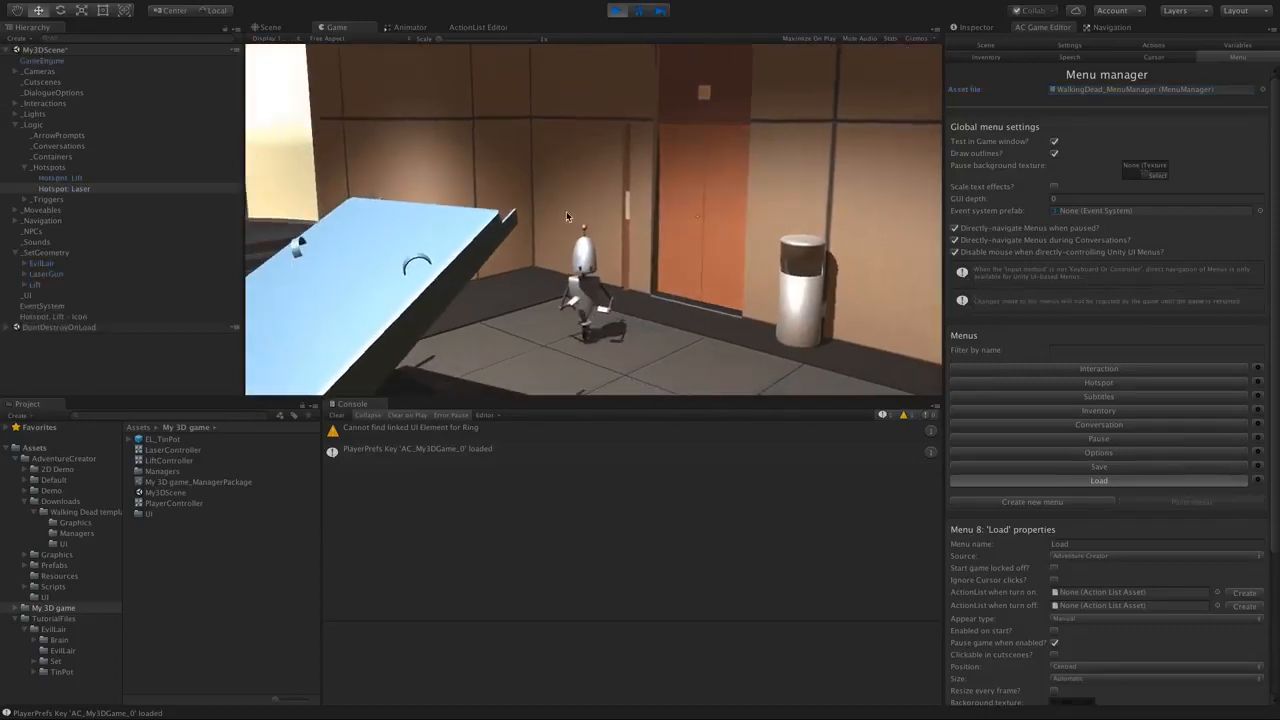
key("Escape")
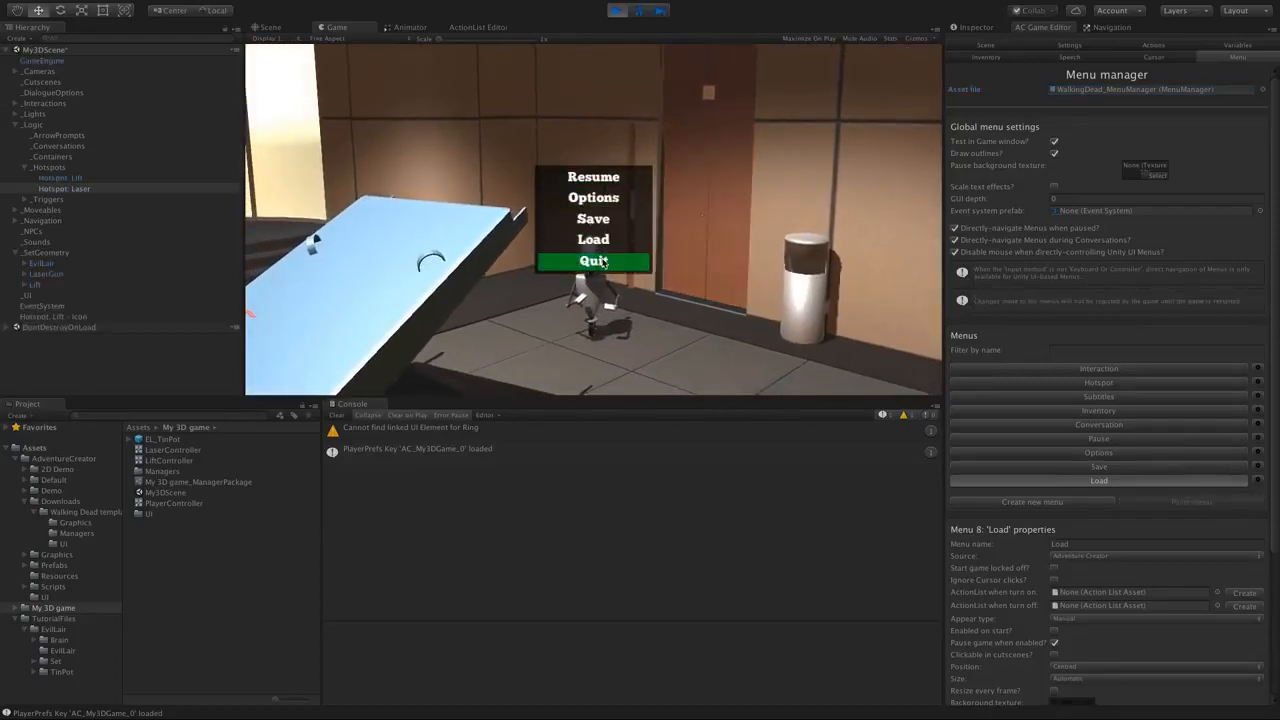
left_click(593, 198)
left_click(594, 282)
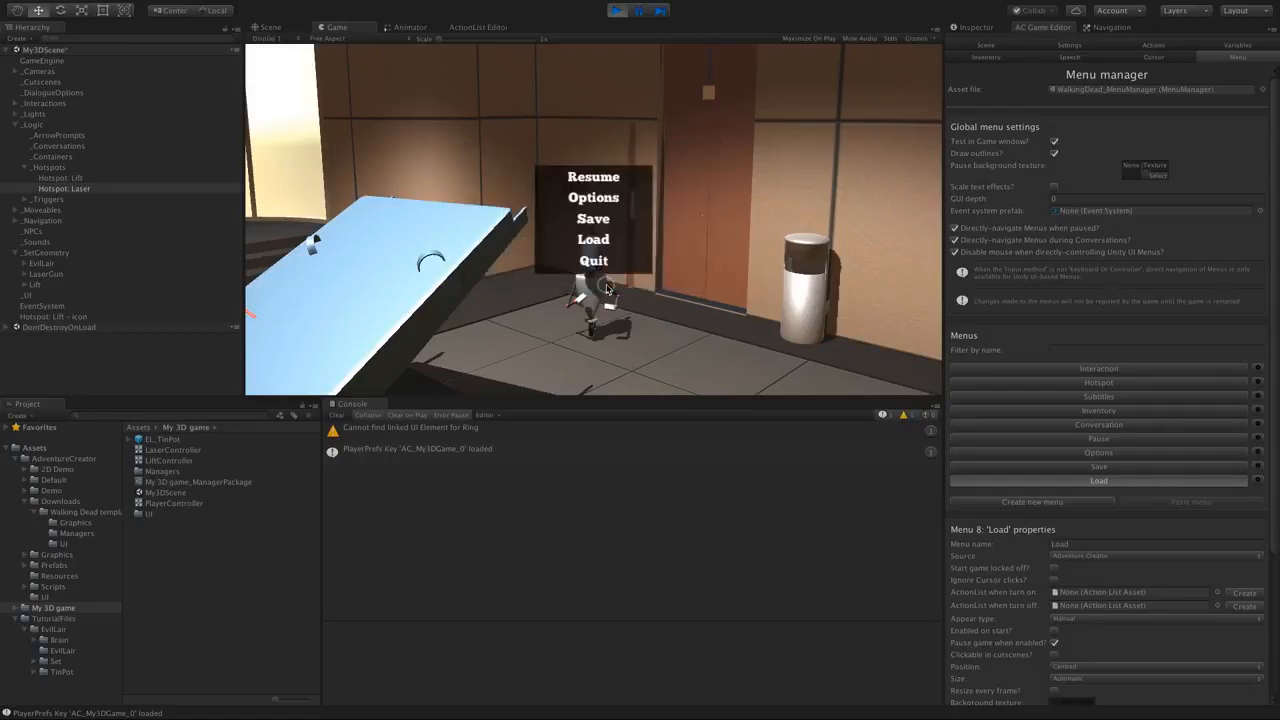
left_click(616, 11)
- Check the Interaction menu's Source options and set the Pause menu's Source to Unity UI Prefab
left_click(1148, 411)
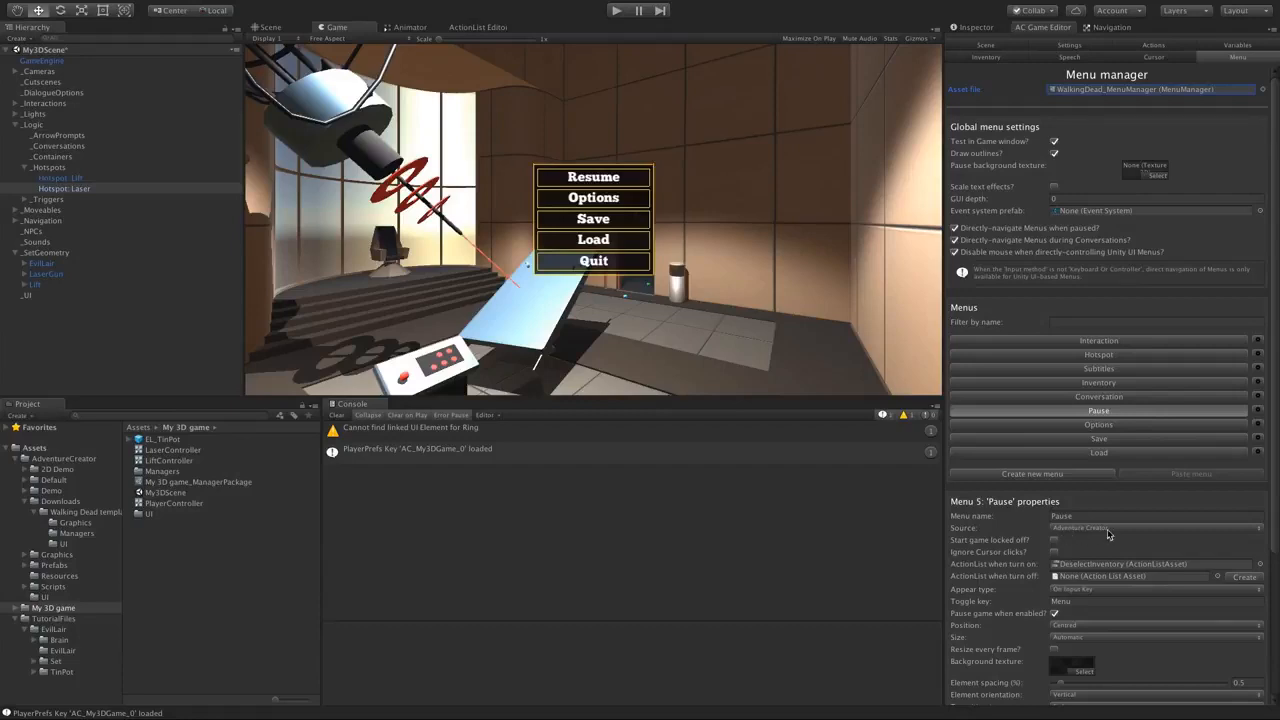
scroll(1277, 500, "down", 2)
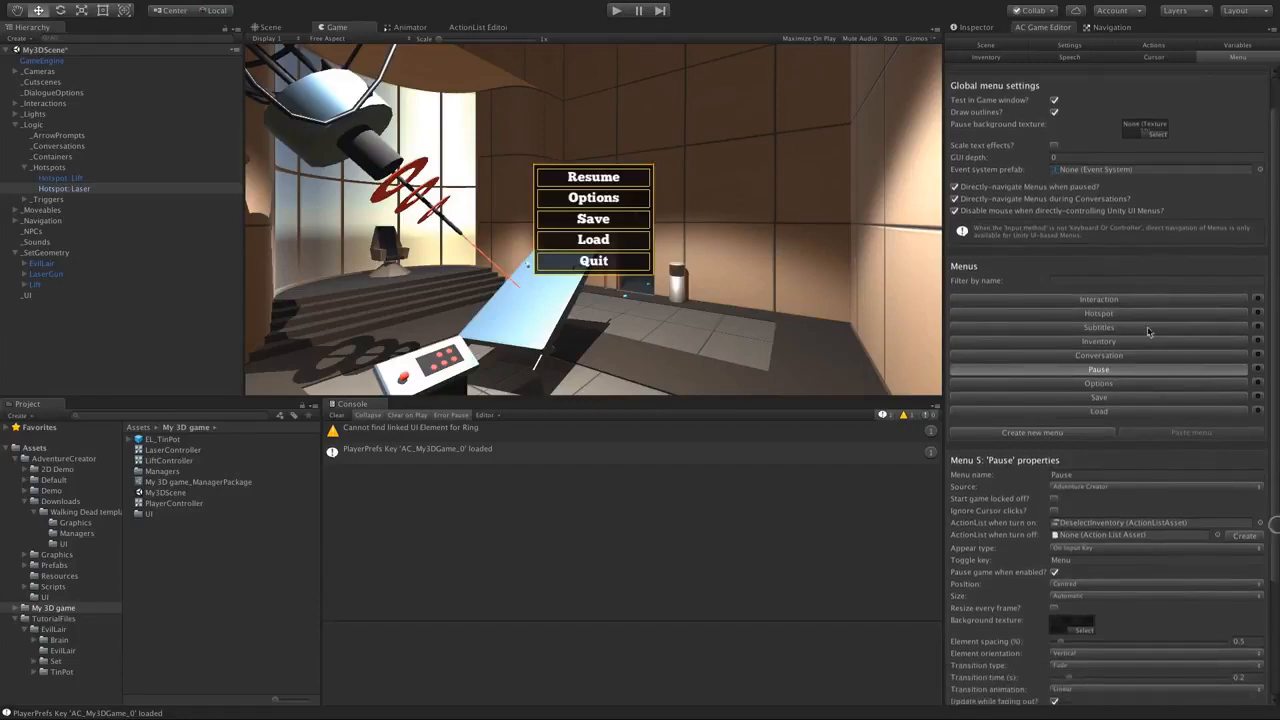
left_click(1110, 299)
left_click(1092, 486)
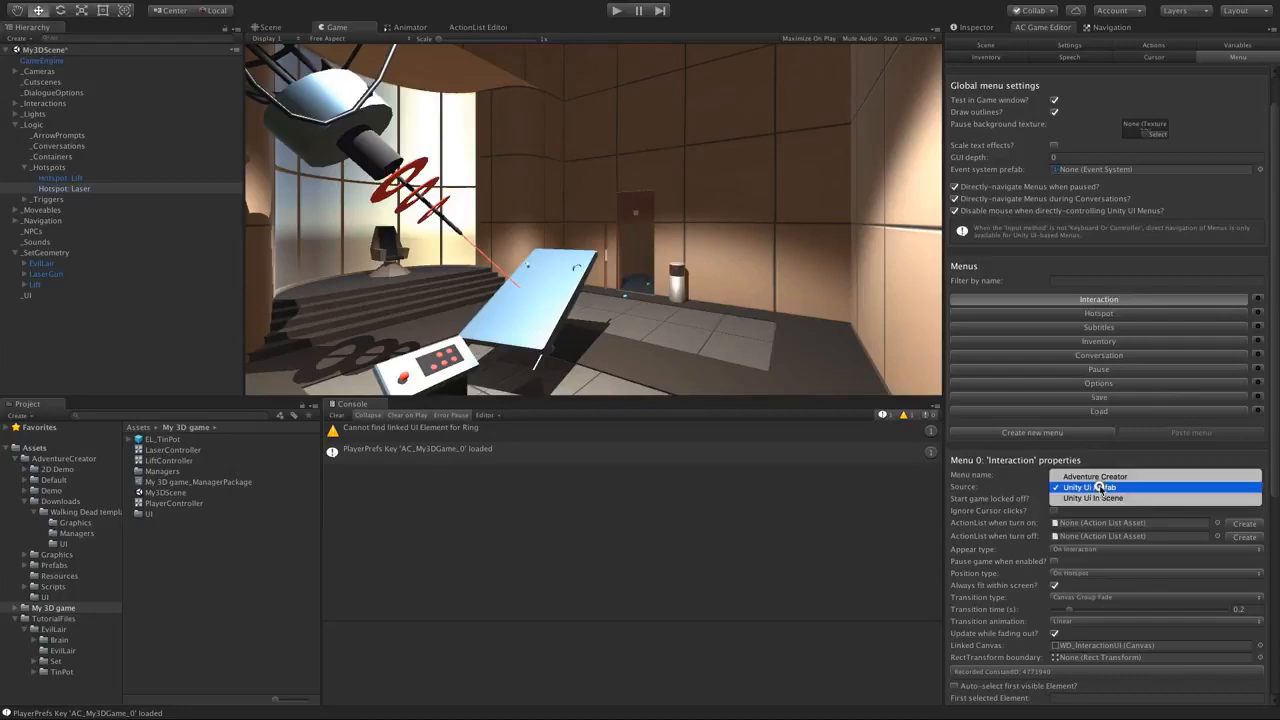
left_click(1118, 370)
left_click(1118, 370)
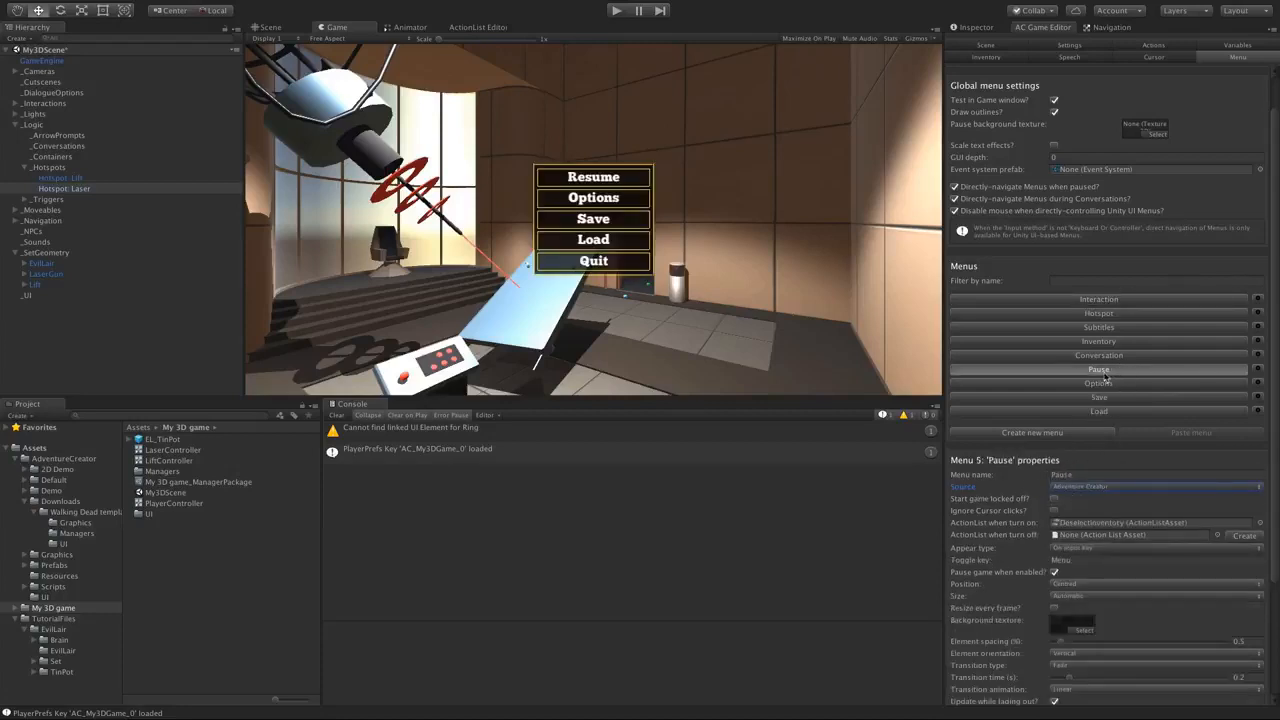
left_click(1092, 487)
left_click(1095, 488)
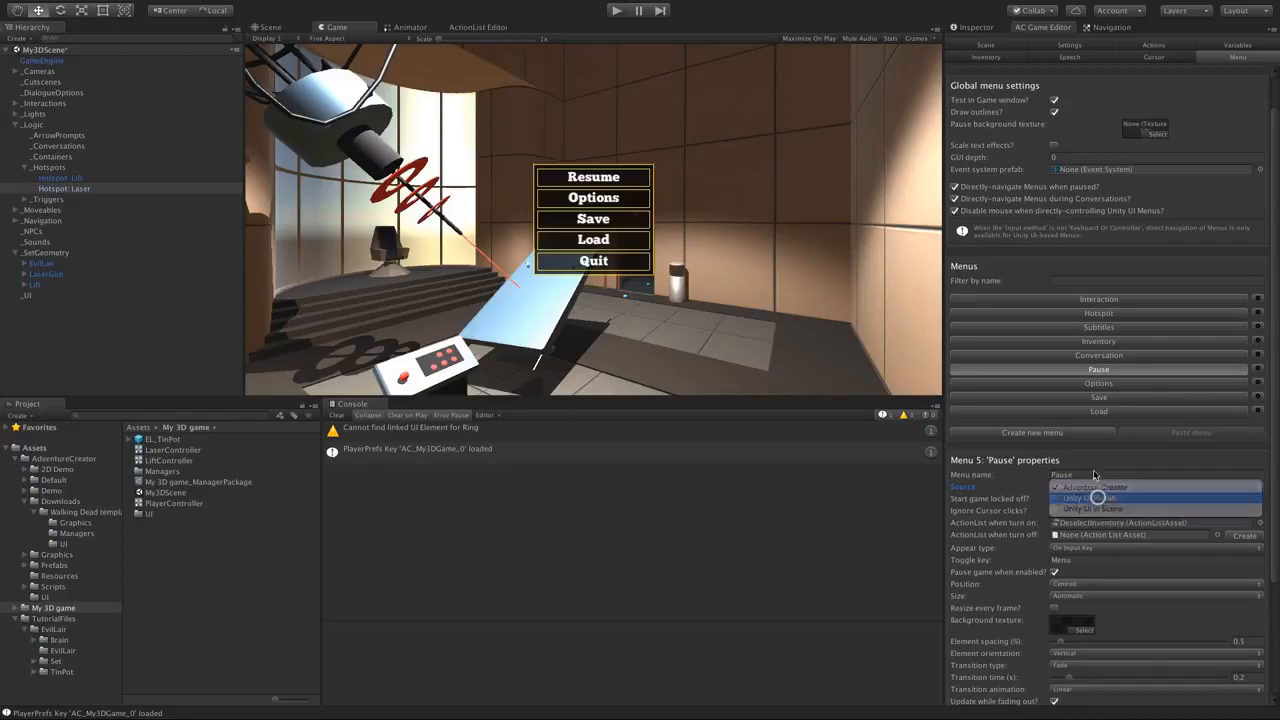
- Switch the Source of the Options, Save and Load menus to Unity UI
left_click(1092, 382)
left_click(1093, 488)
left_click(1092, 490)
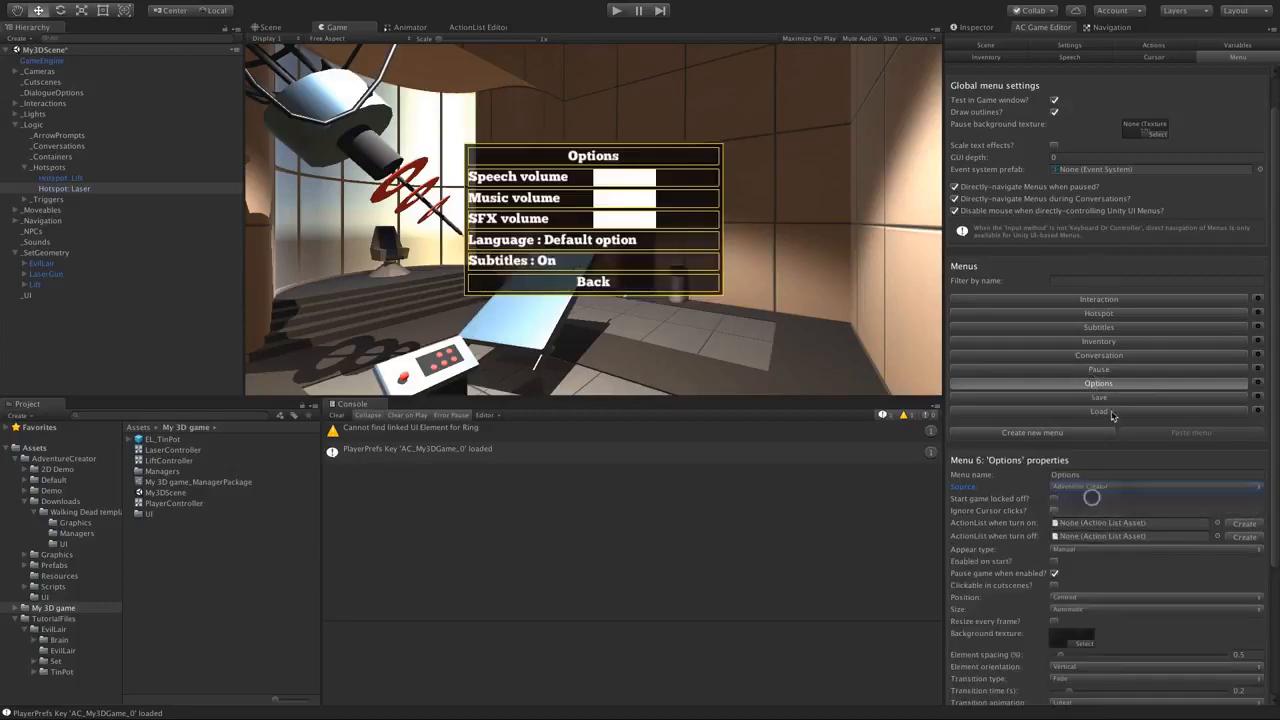
left_click(1100, 397)
left_click(1095, 487)
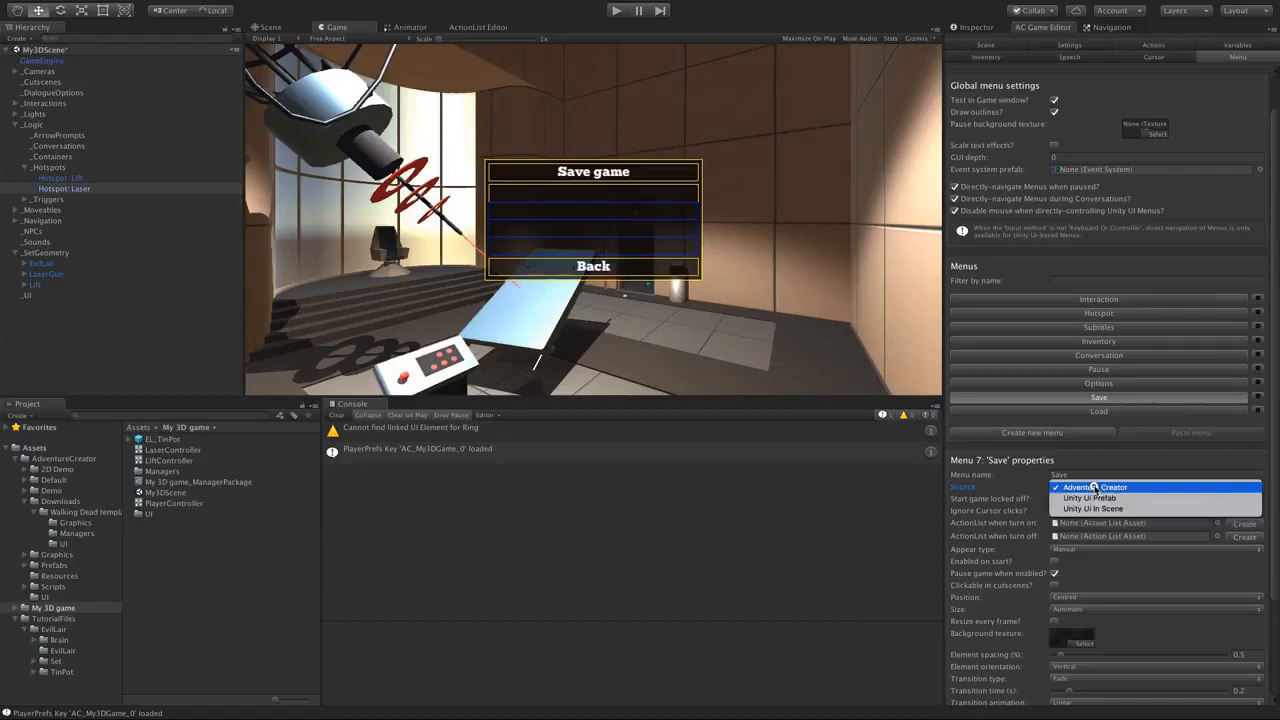
left_click(1095, 487)
left_click(1100, 411)
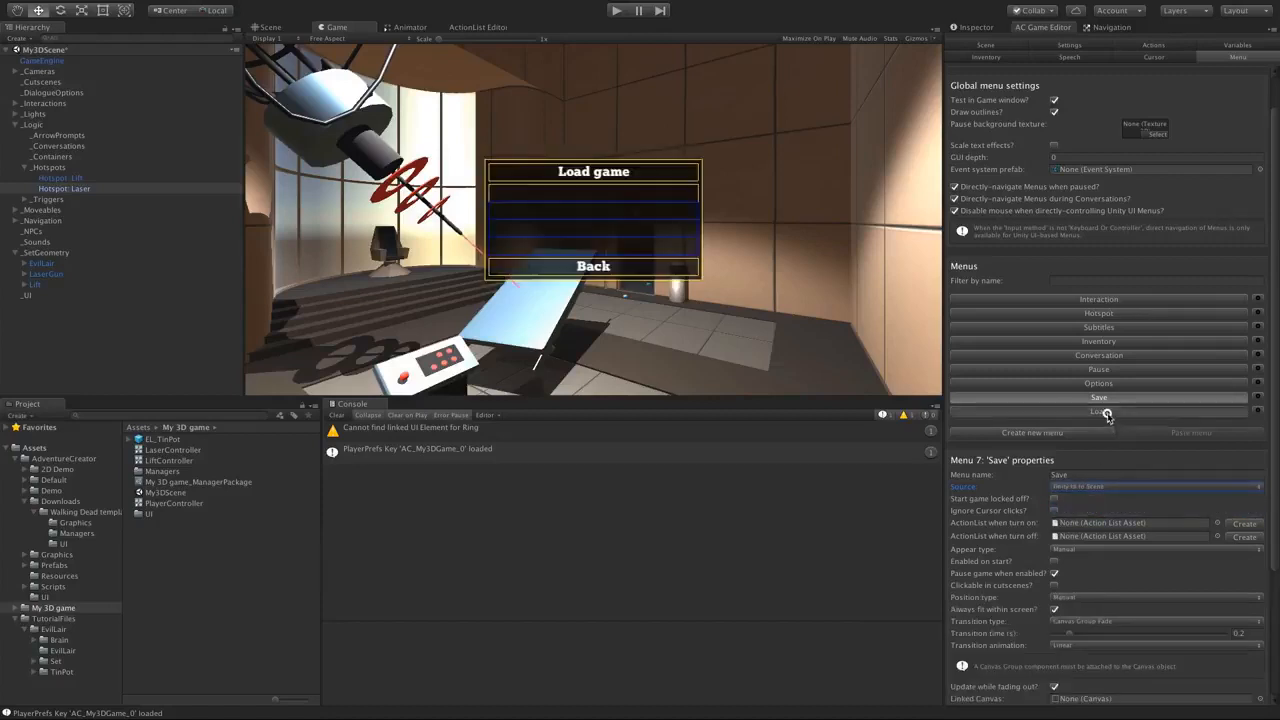
left_click(1095, 487)
left_click(1100, 498)
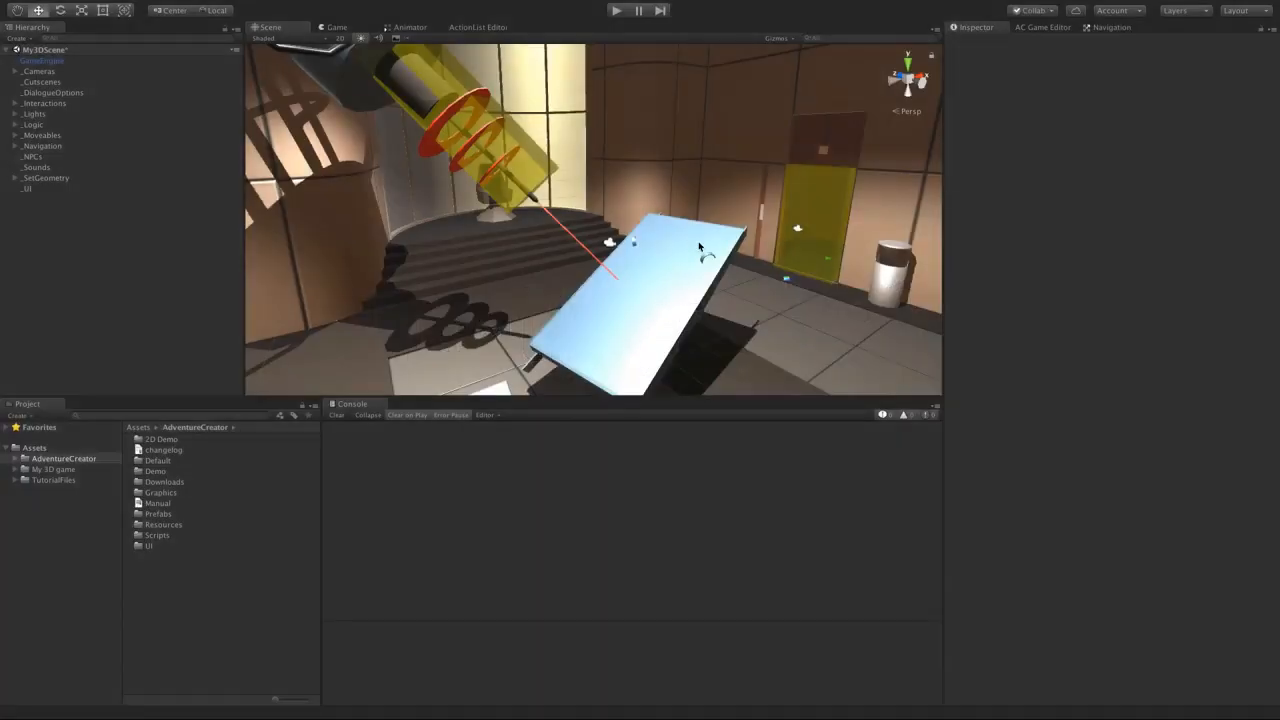
- Add the EL_Brain model from the TutorialFiles EvilLair Brain folder to the scene and disable Apply Root Motion on its Animator
middle_click_drag(699, 247, 712, 232)
left_click_drag(712, 232, 749, 240, "alt")
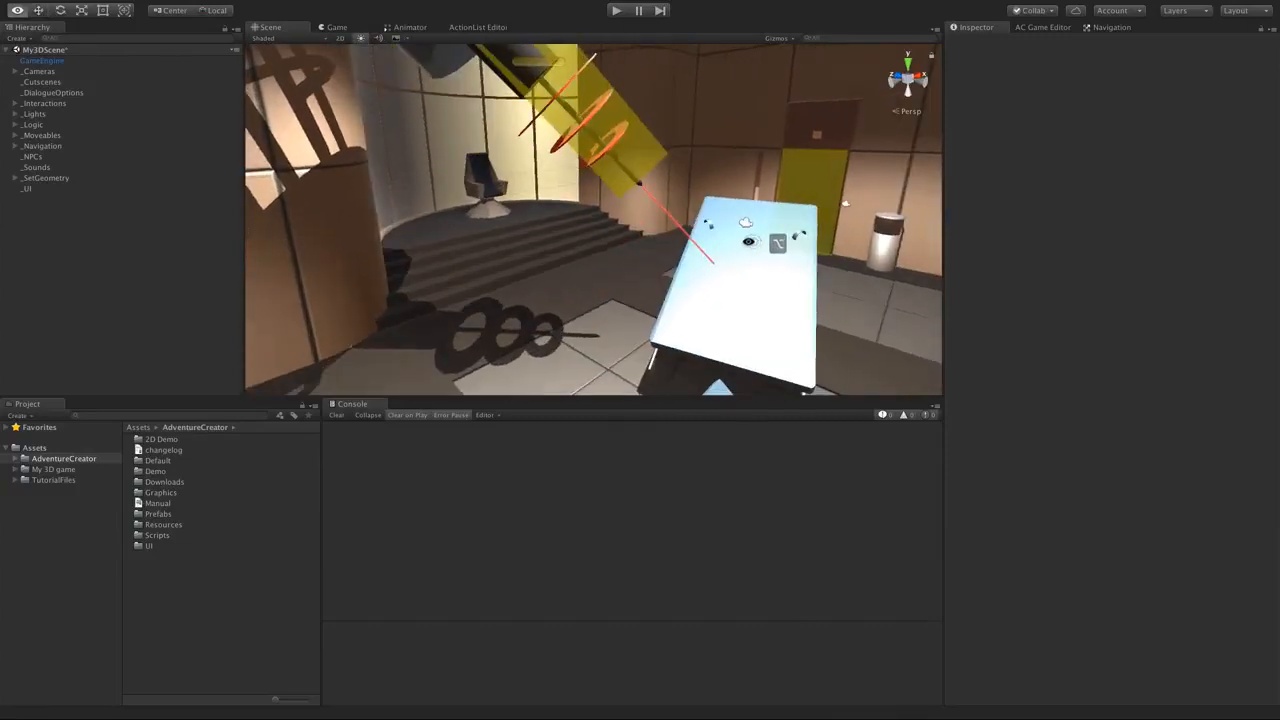
middle_click_drag(749, 240, 712, 239)
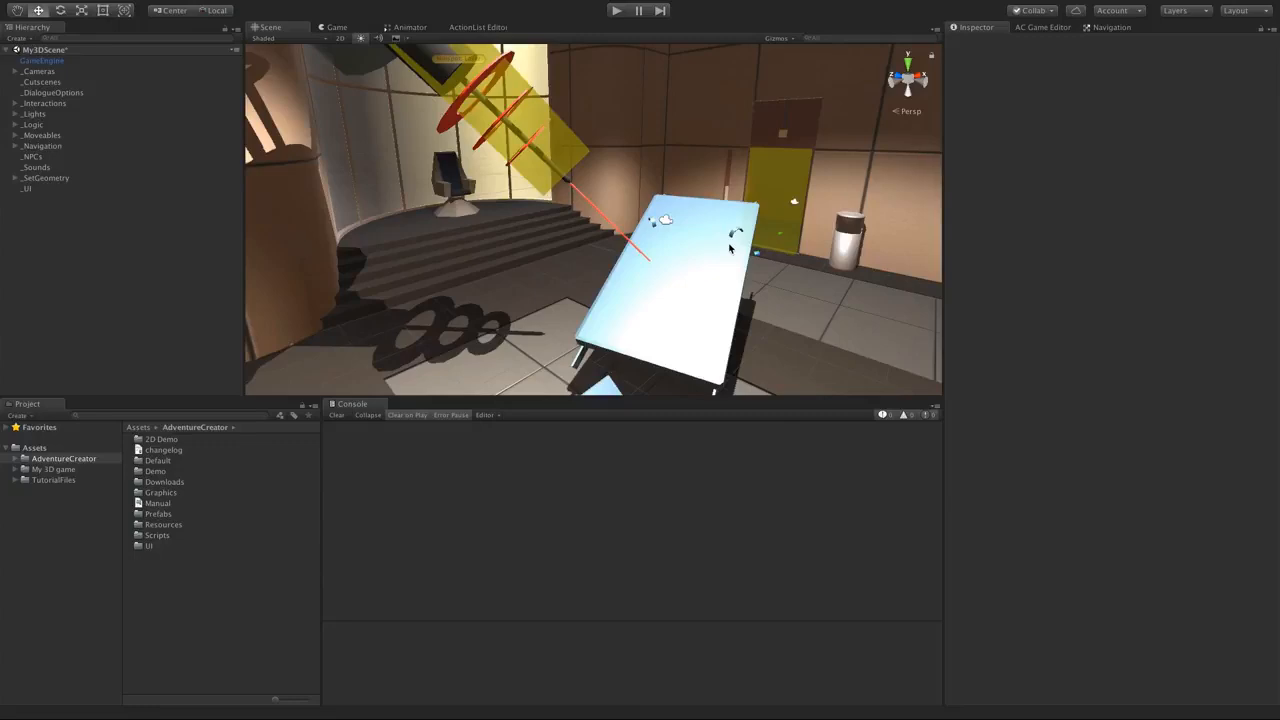
left_click(70, 481)
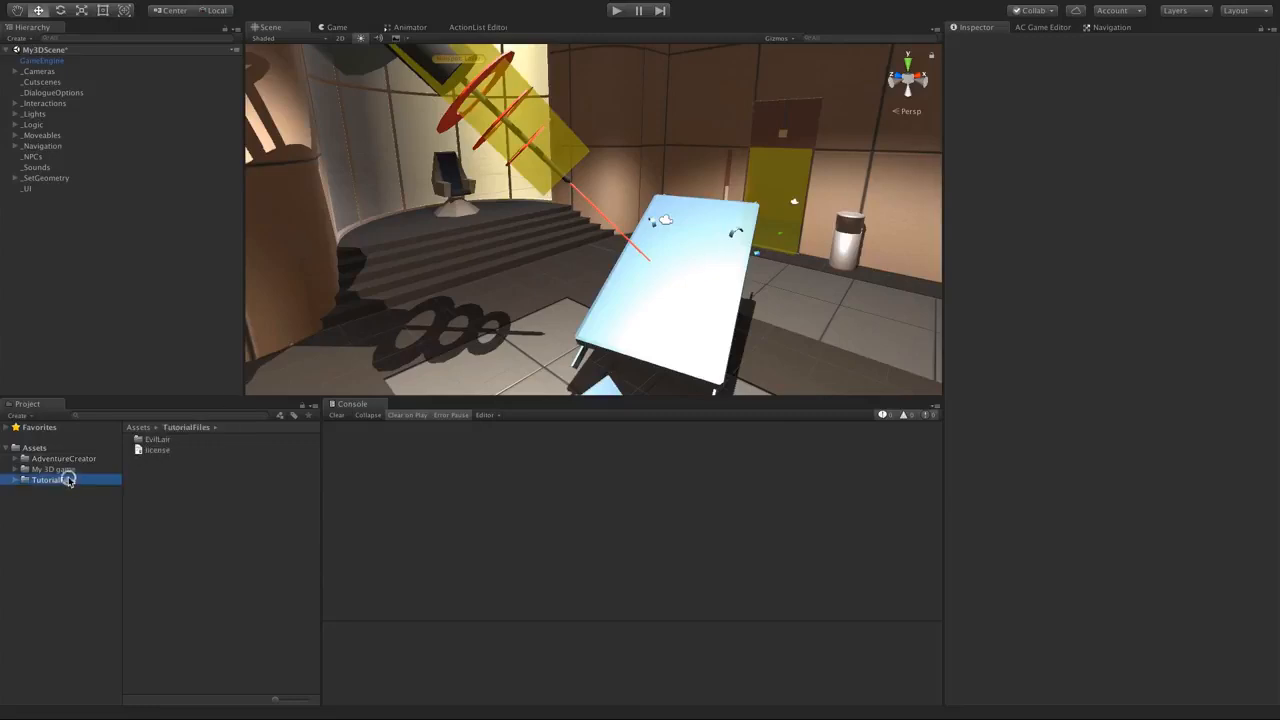
left_click(16, 481)
left_click(41, 492)
left_click(49, 502)
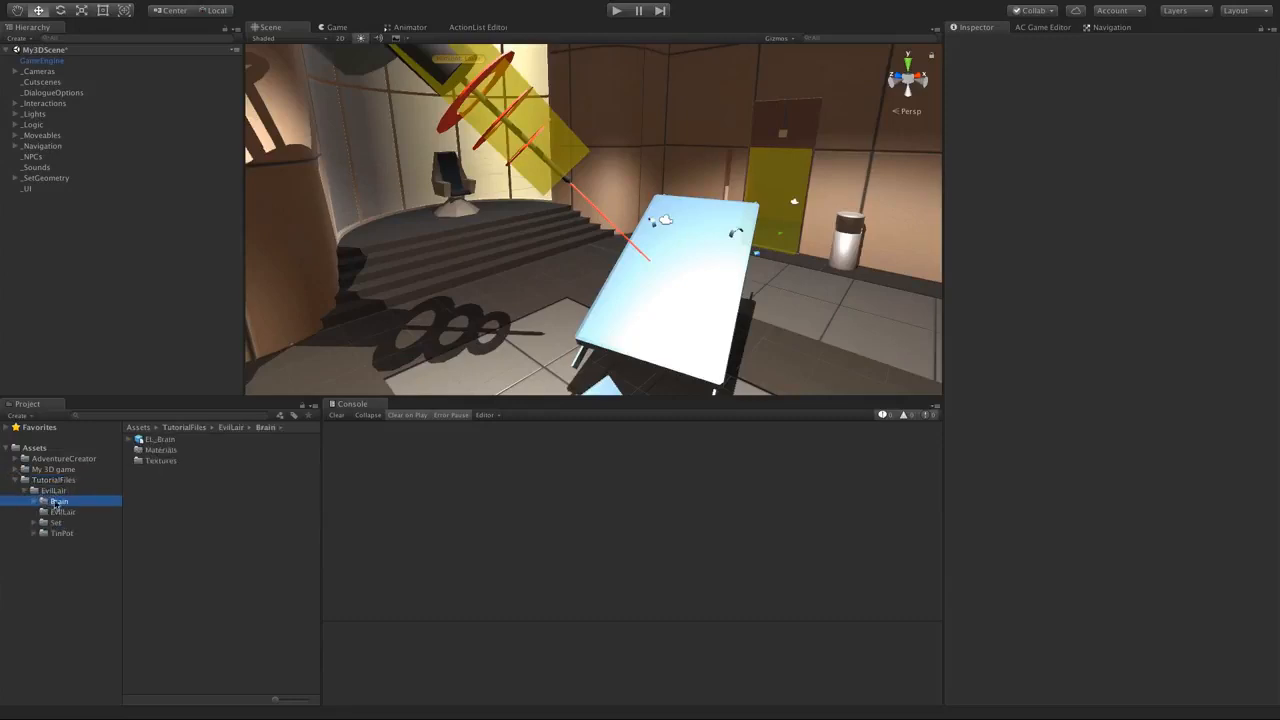
left_click_drag(150, 440, 88, 345)
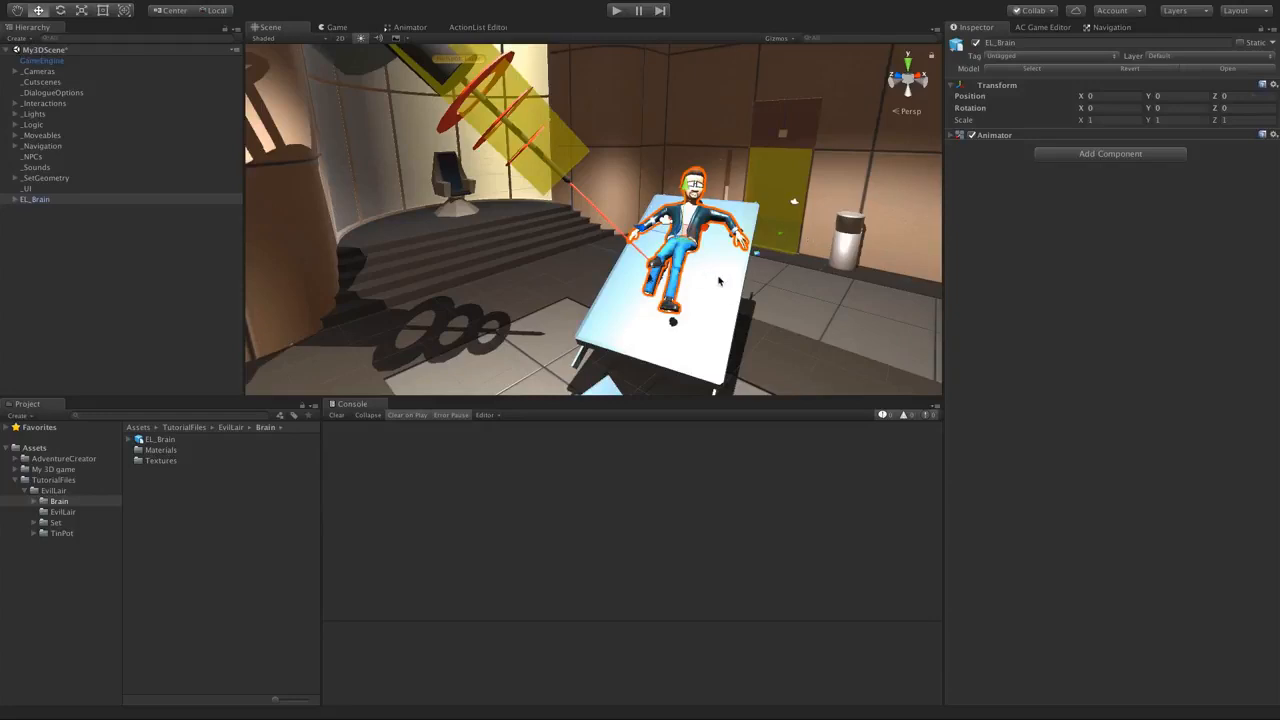
scroll(716, 283, "up", 5)
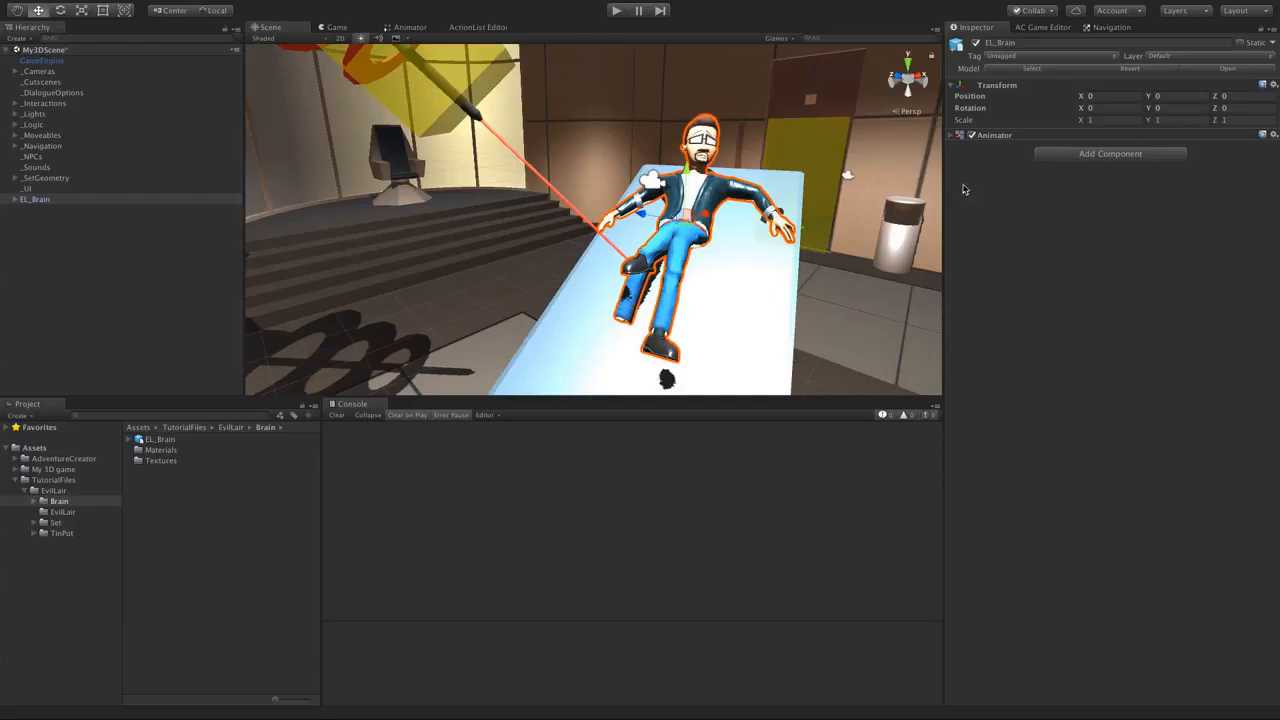
left_click(953, 135)
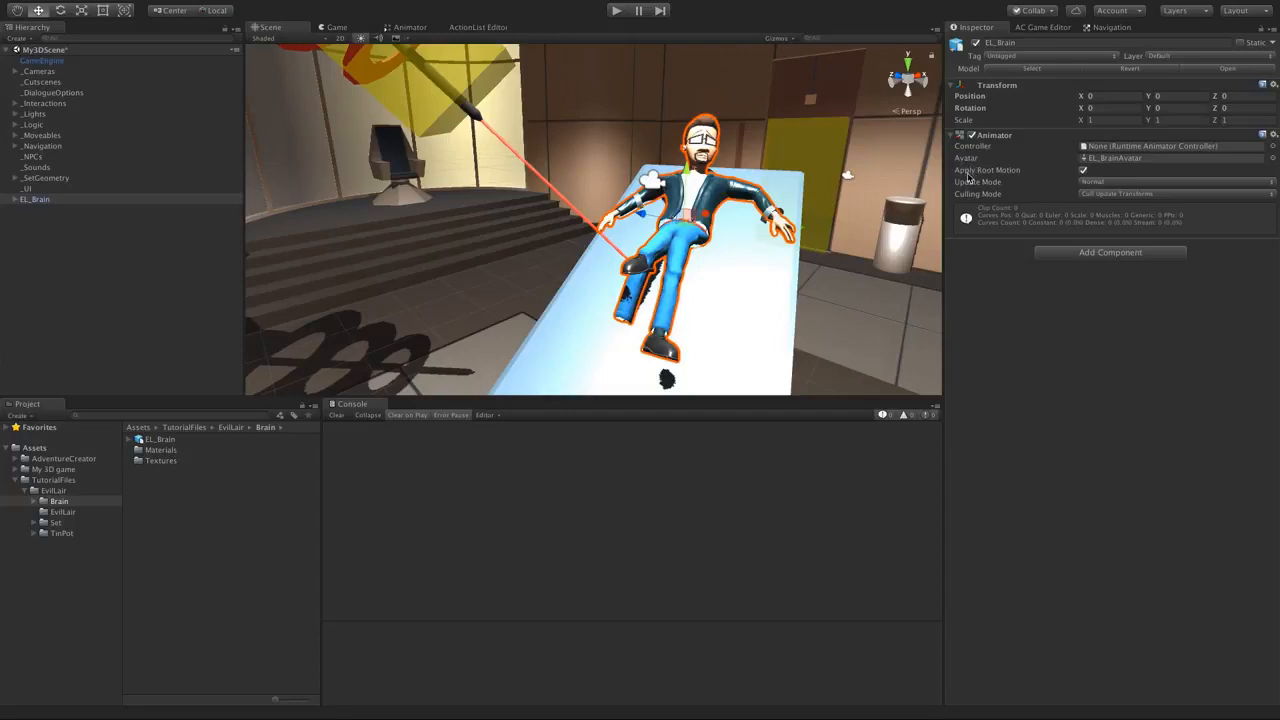
left_click(1083, 170)
- Start Adventure Creator's Character wizard and set the character type to NPC
left_click(328, 7)
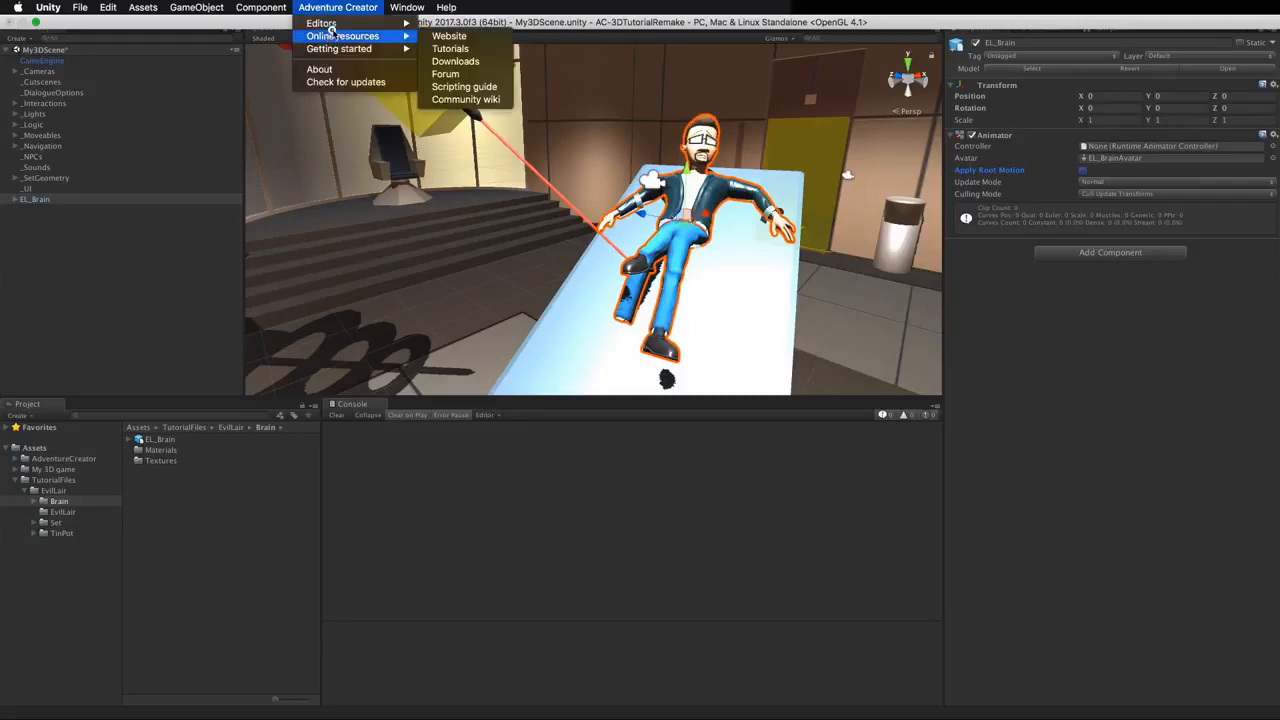
mouse_move(400, 25)
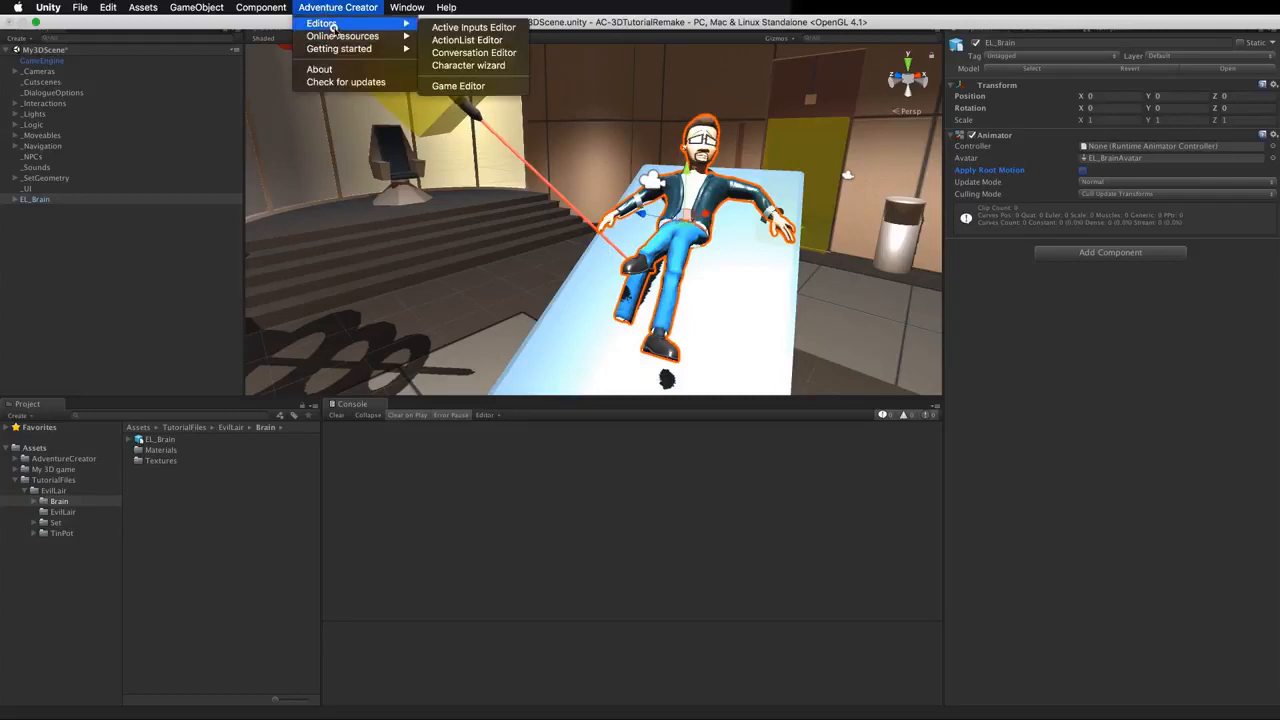
left_click(470, 66)
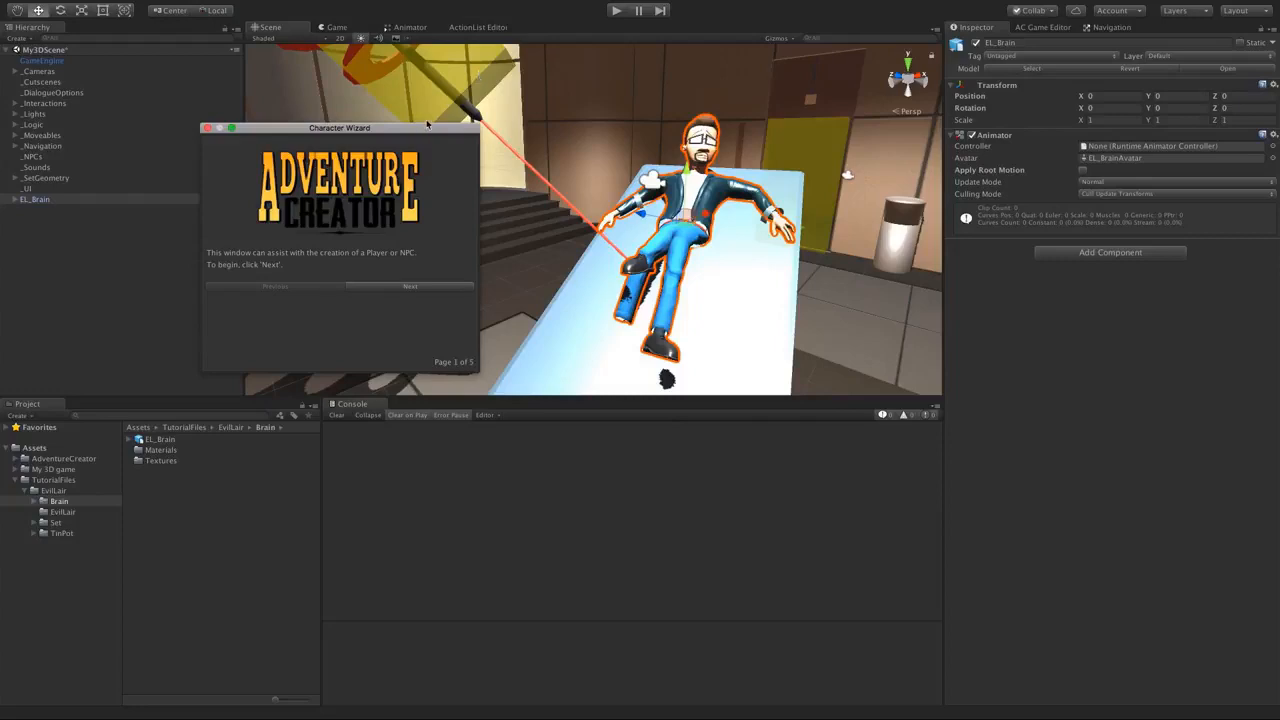
left_click_drag(430, 128, 560, 62)
left_click(541, 221)
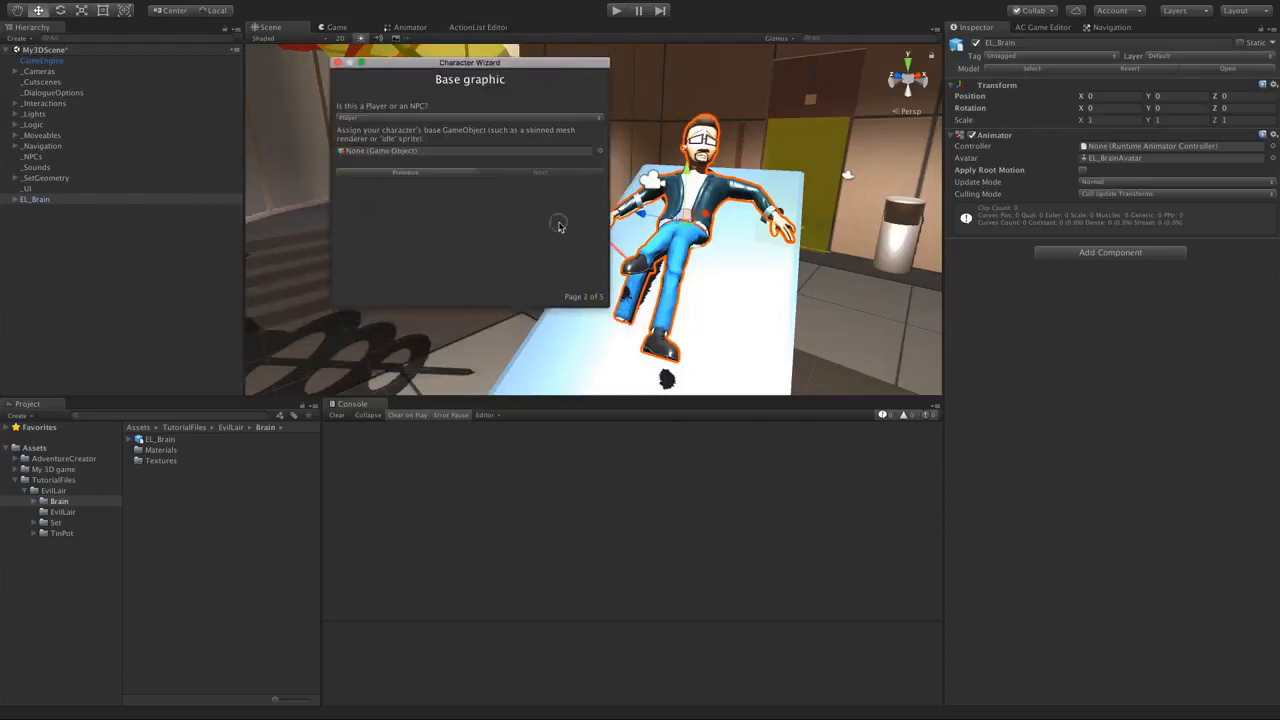
left_click(357, 119)
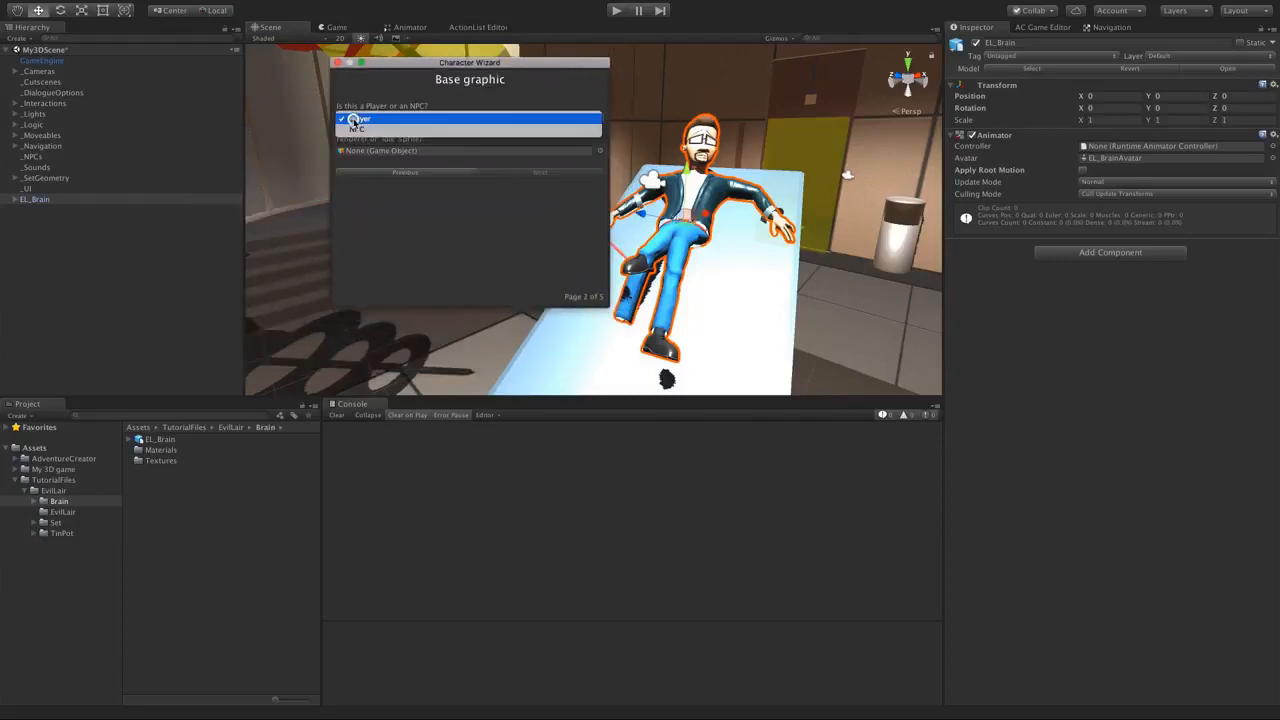
left_click(380, 130)
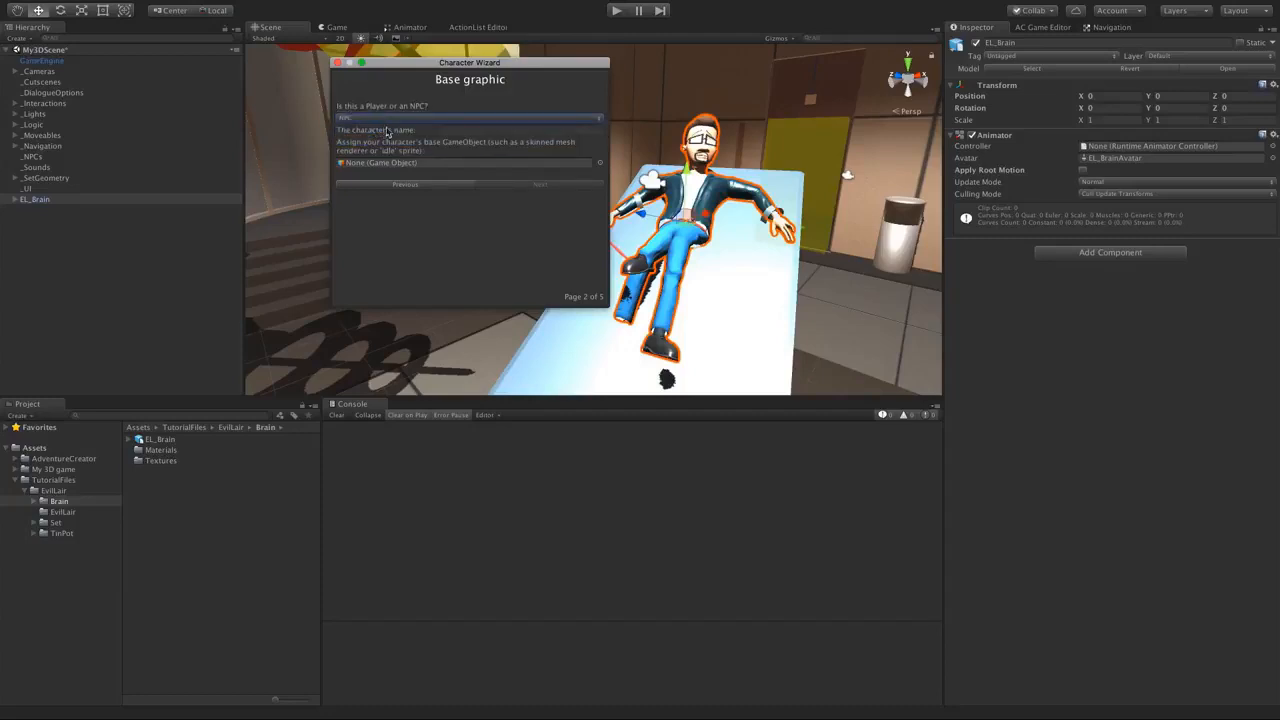
- Name the NPC Brain and assign the scene's EL_Brain object as its base GameObject
left_click(478, 135)
type("Brain")
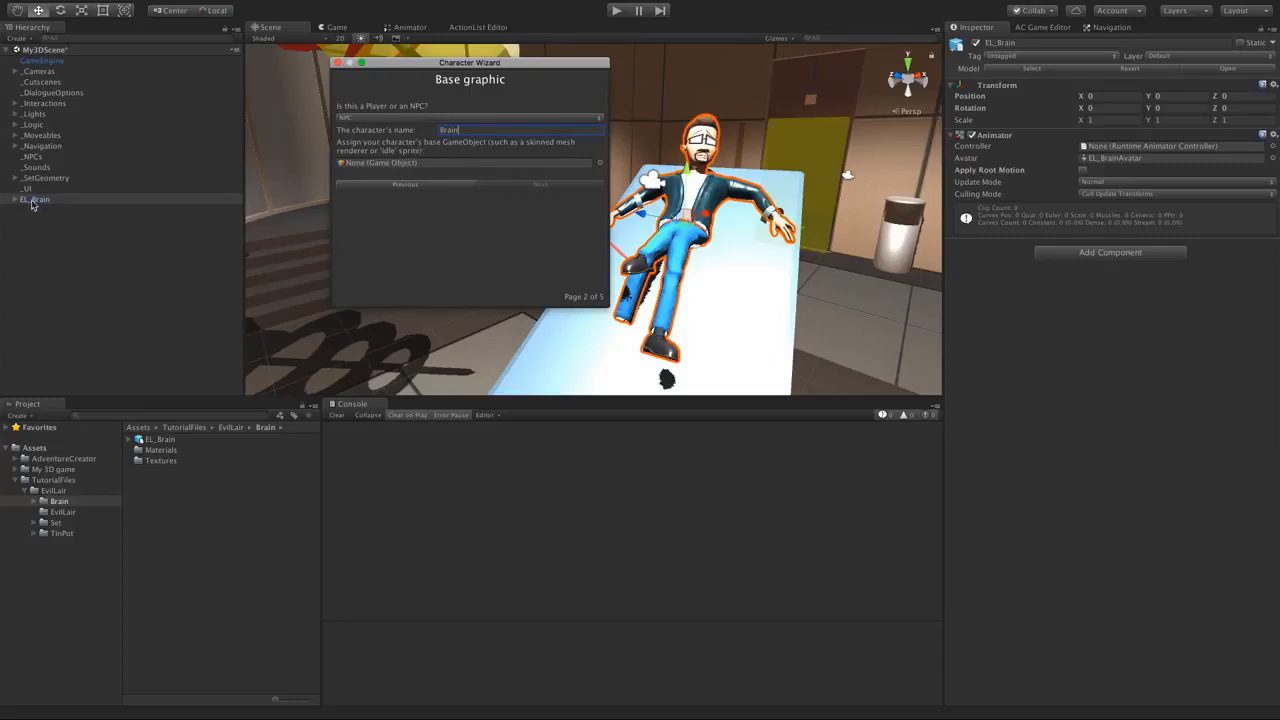
left_click_drag(33, 204, 430, 166)
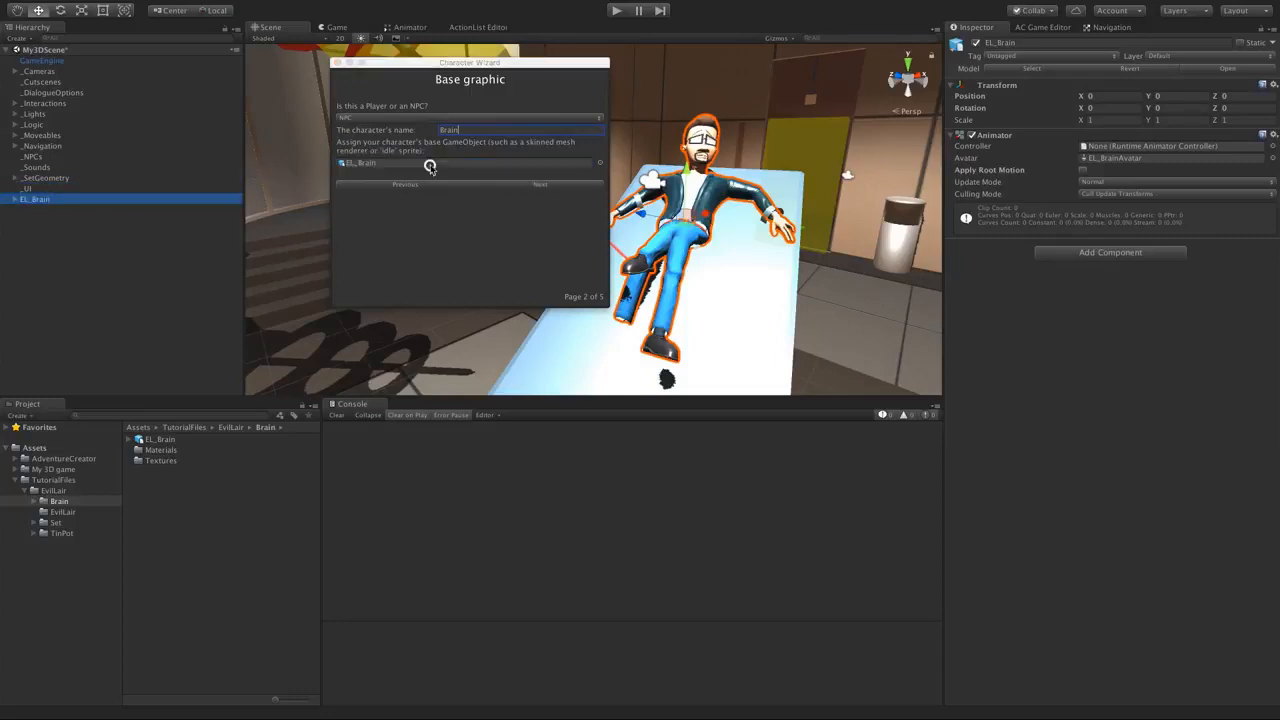
left_click(561, 187)
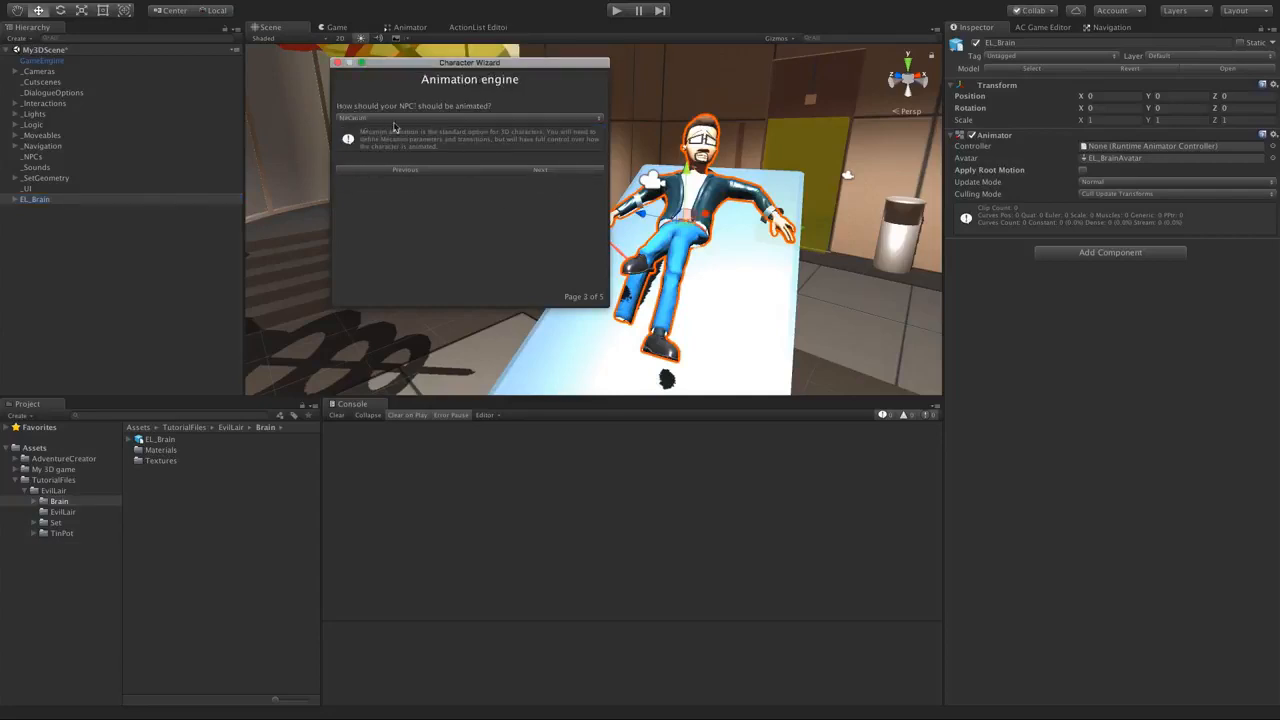
- Create the NPC with the Mecanim animation engine and close the Character wizard
left_click(511, 170)
left_click(521, 190)
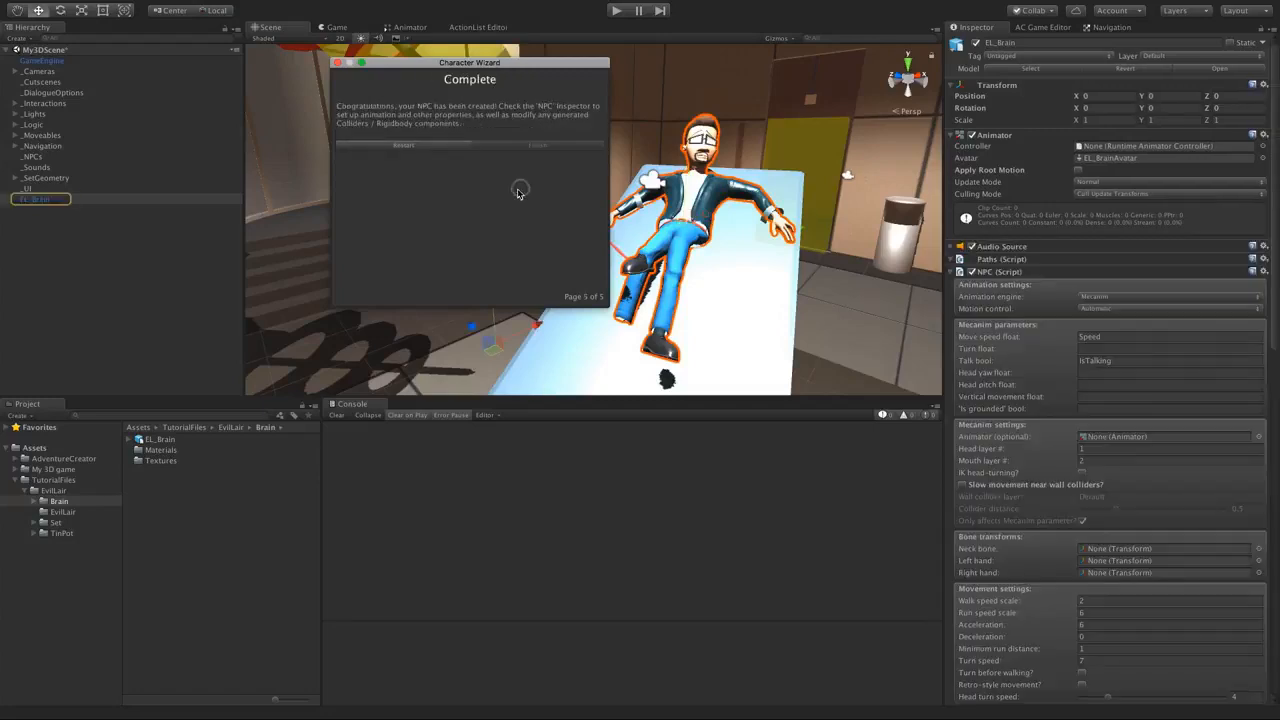
left_click(338, 63)
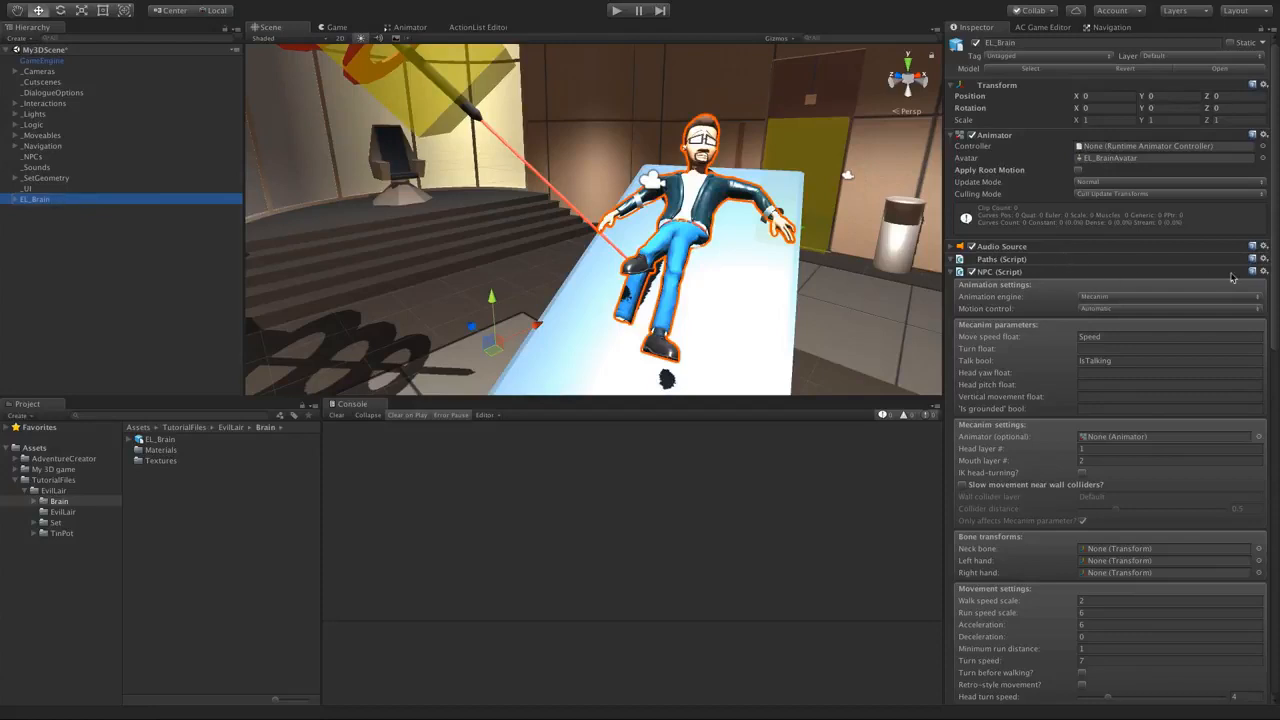
left_click_drag(1272, 273, 1264, 314)
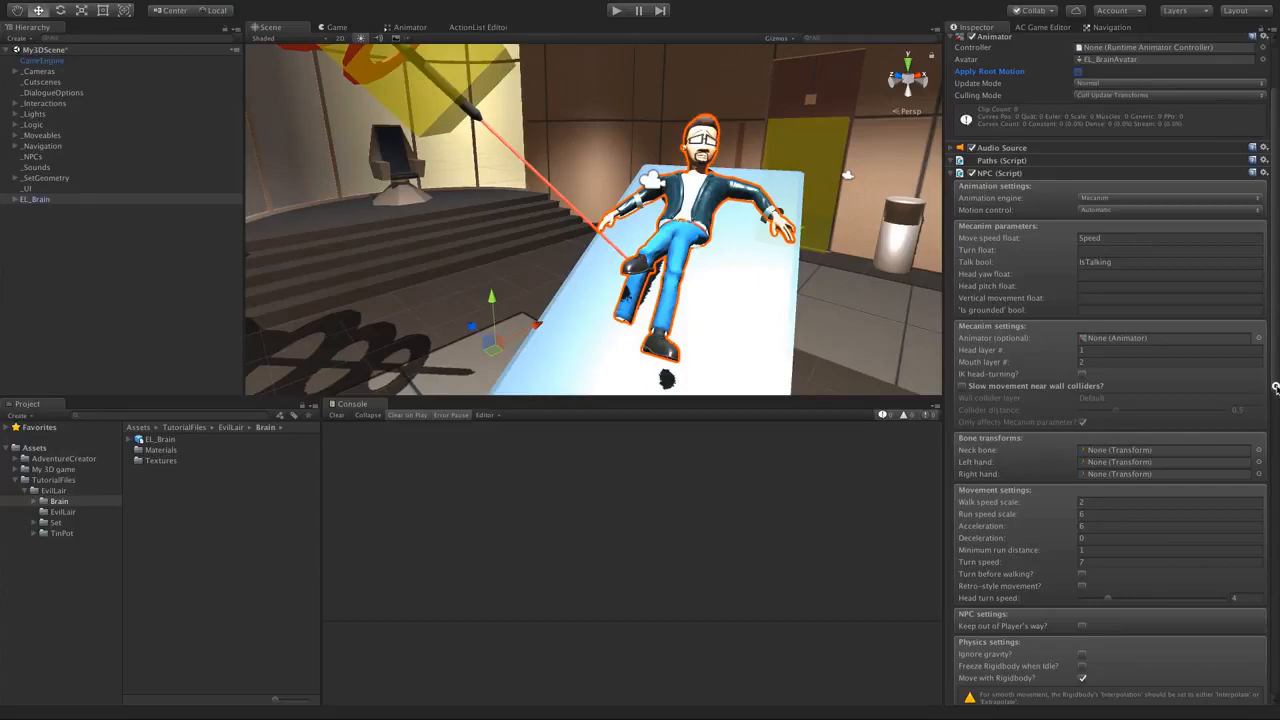
- Review the components attached to EL_Brain, from its Animator down to the Rigidbody, and check the collider's location in the scene
scroll(1275, 387, "up", 1)
left_click_drag(1275, 381, 1264, 482)
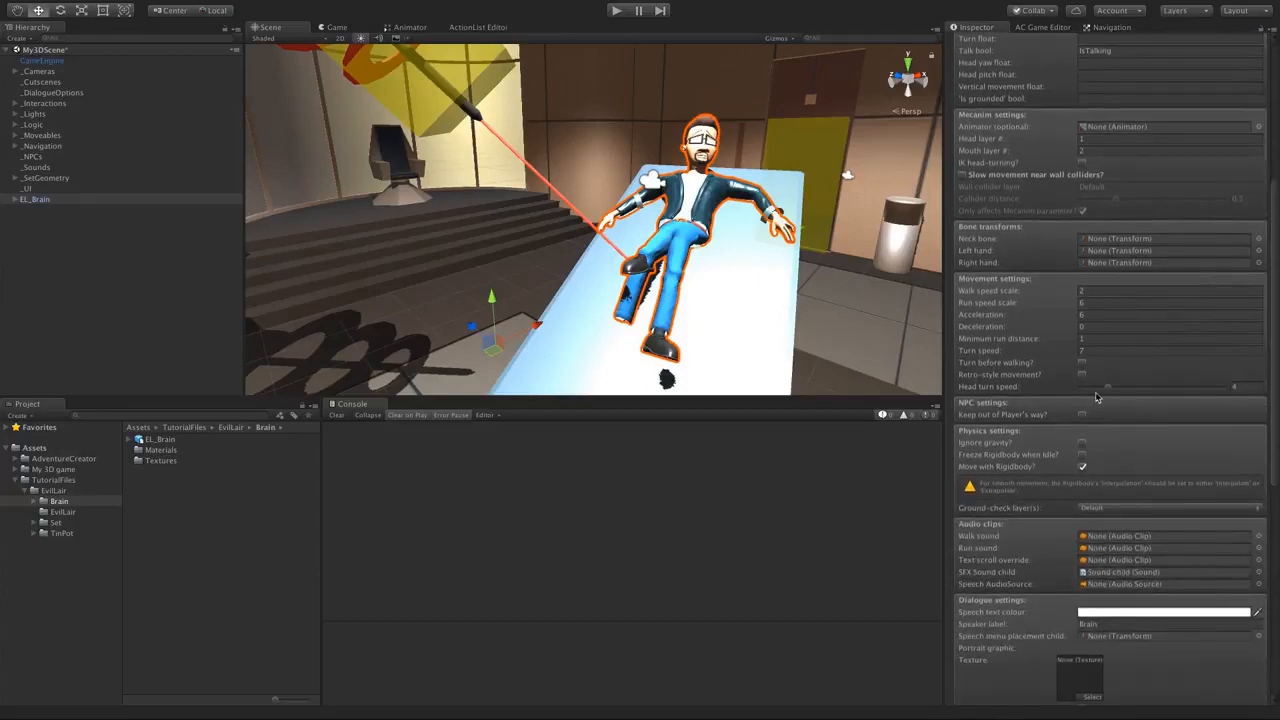
scroll(1104, 421, "down", 10)
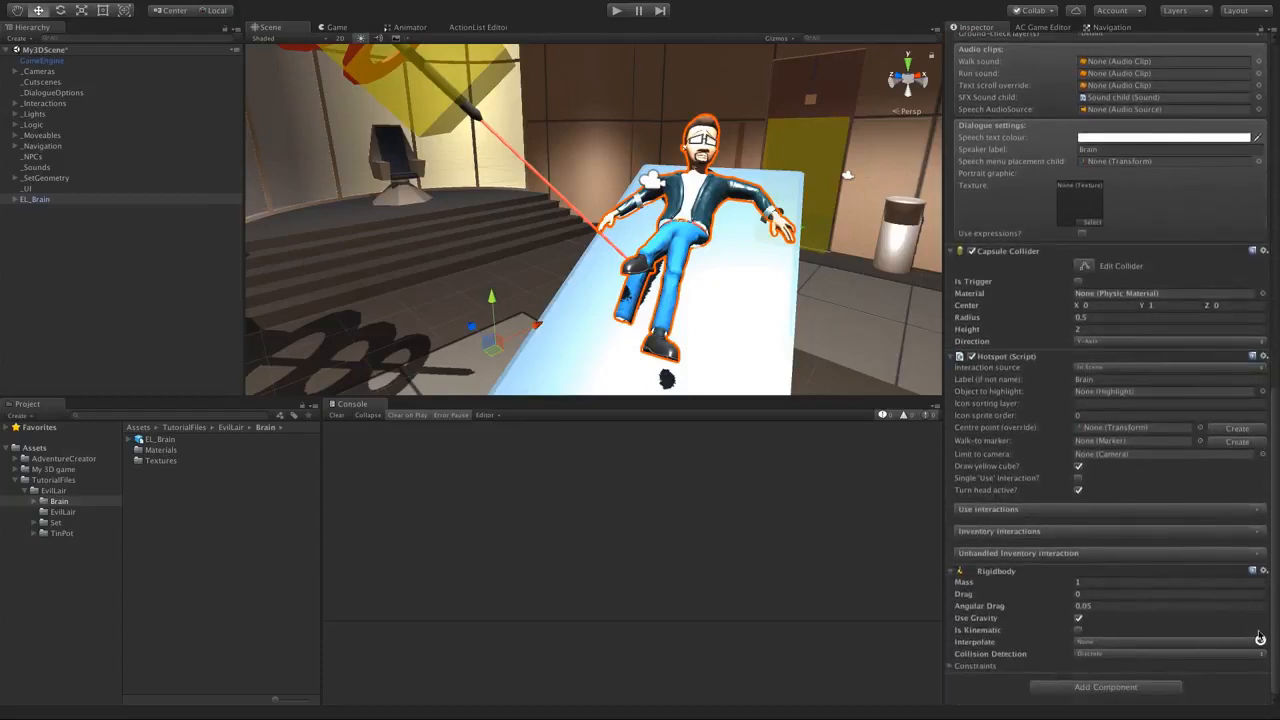
scroll(648, 324, "down", 2)
scroll(648, 324, "down", 3)
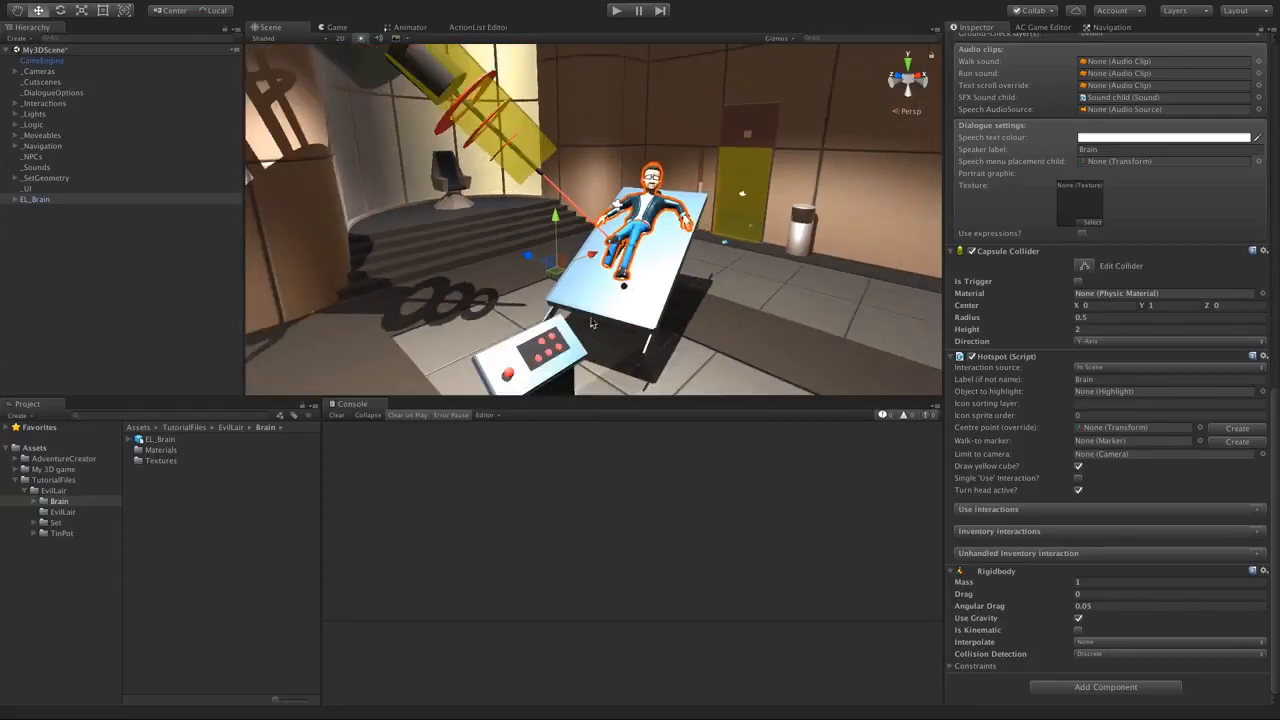
left_click_drag(1274, 342, 1270, 34)
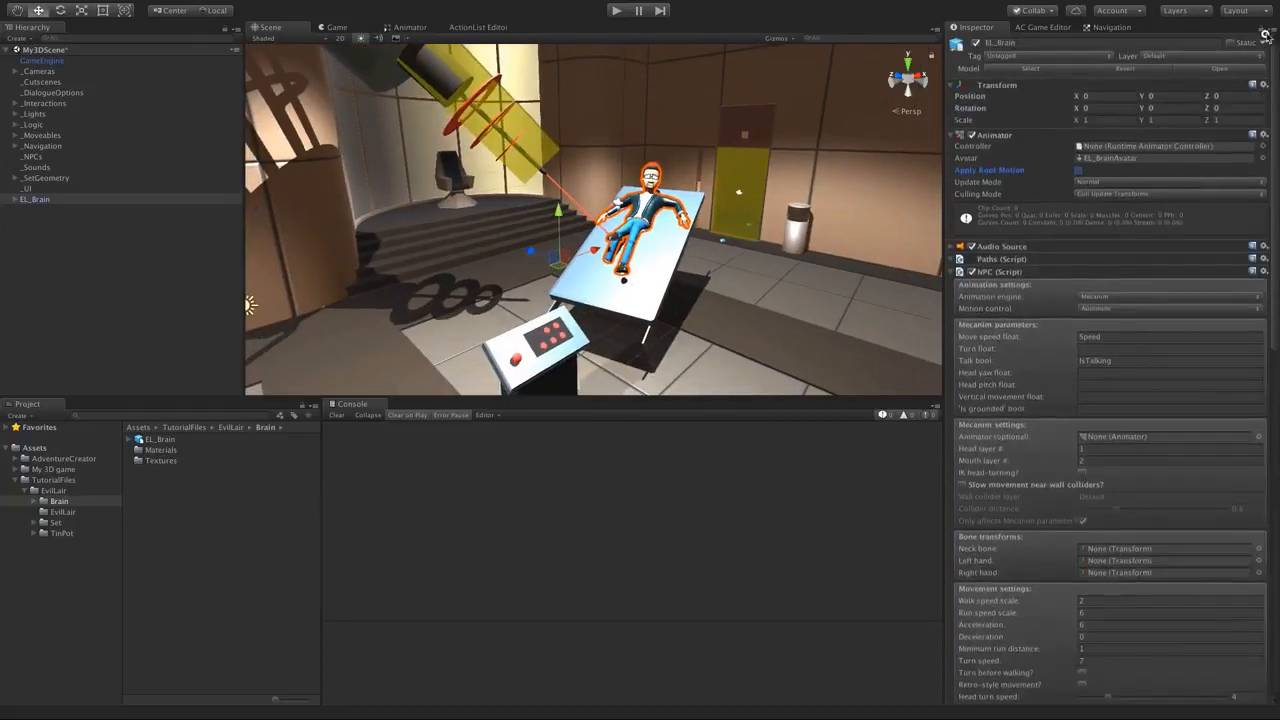
left_click_drag(1274, 136, 1276, 487)
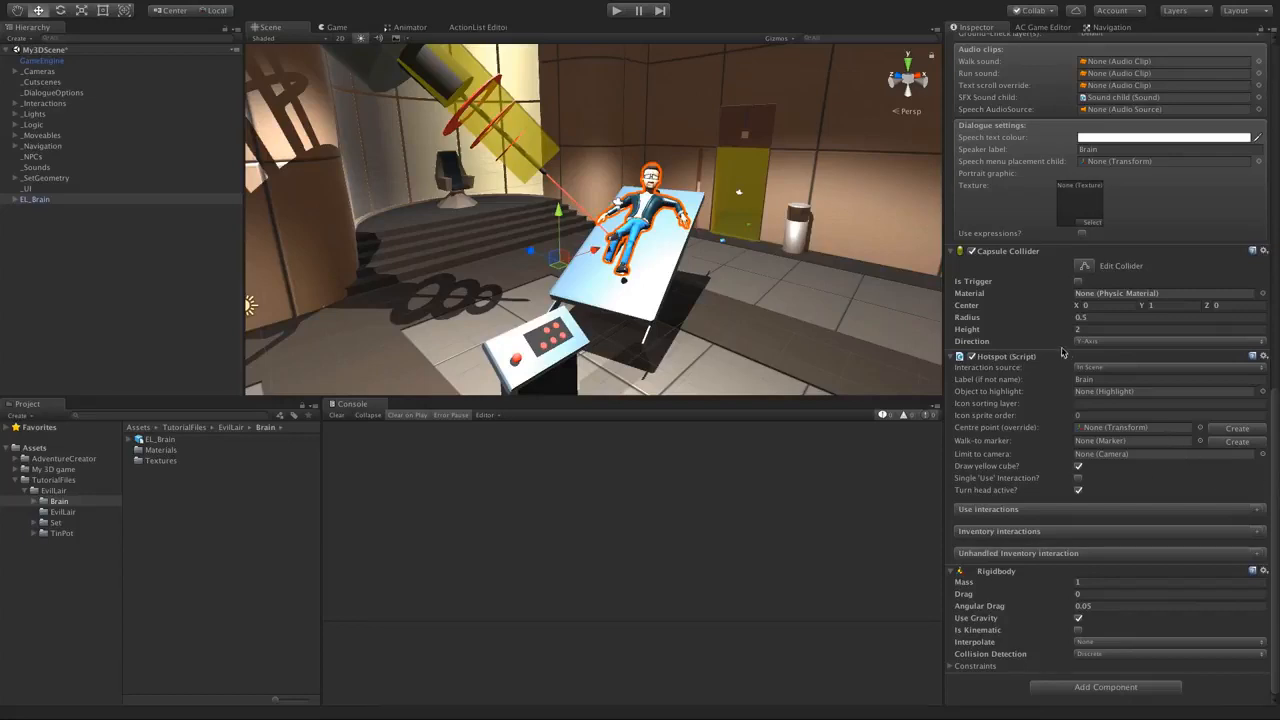
middle_click_drag(510, 250, 545, 195)
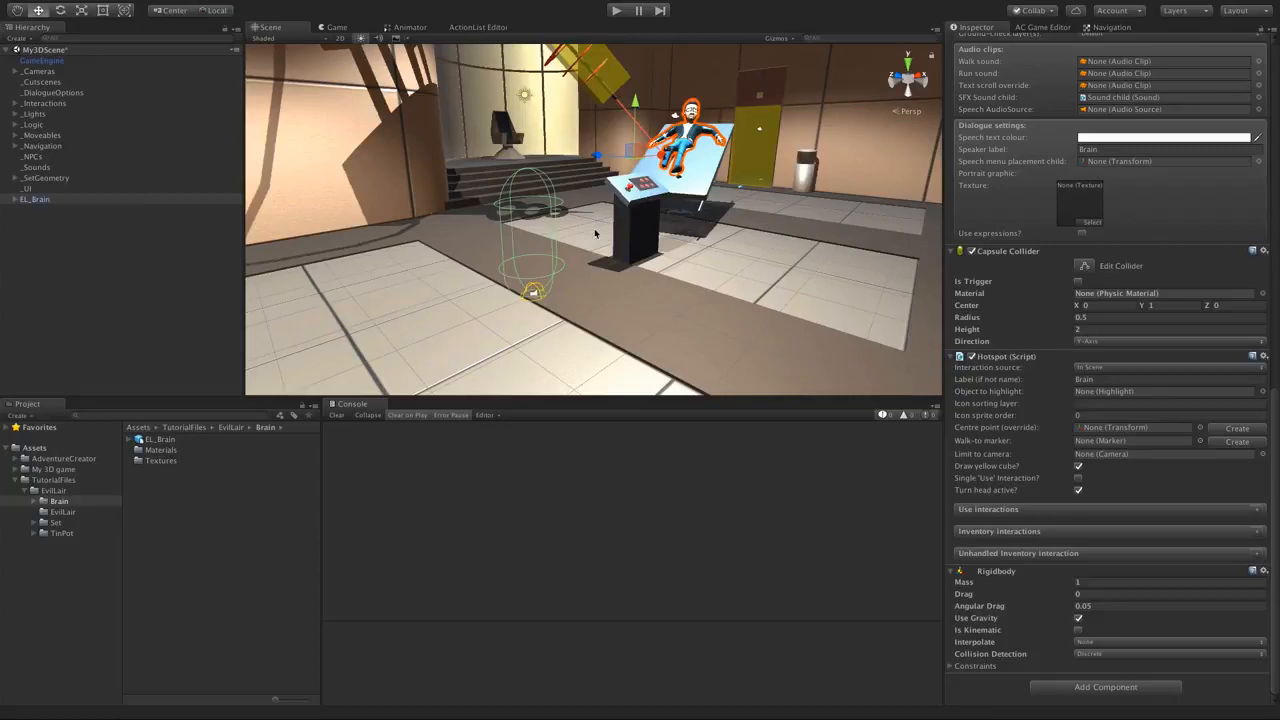
- Remove the Hotspot, Capsule Collider and Rigidbody components from EL_Brain
left_click(1263, 356)
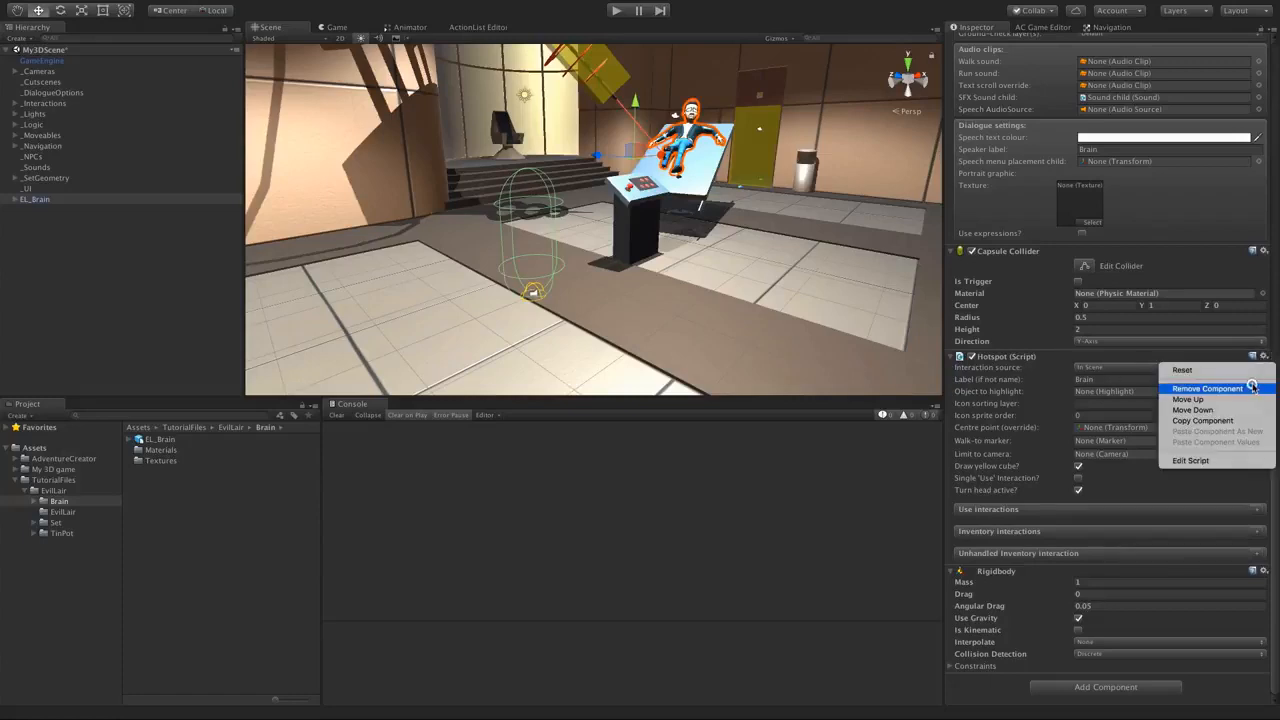
left_click(1208, 388)
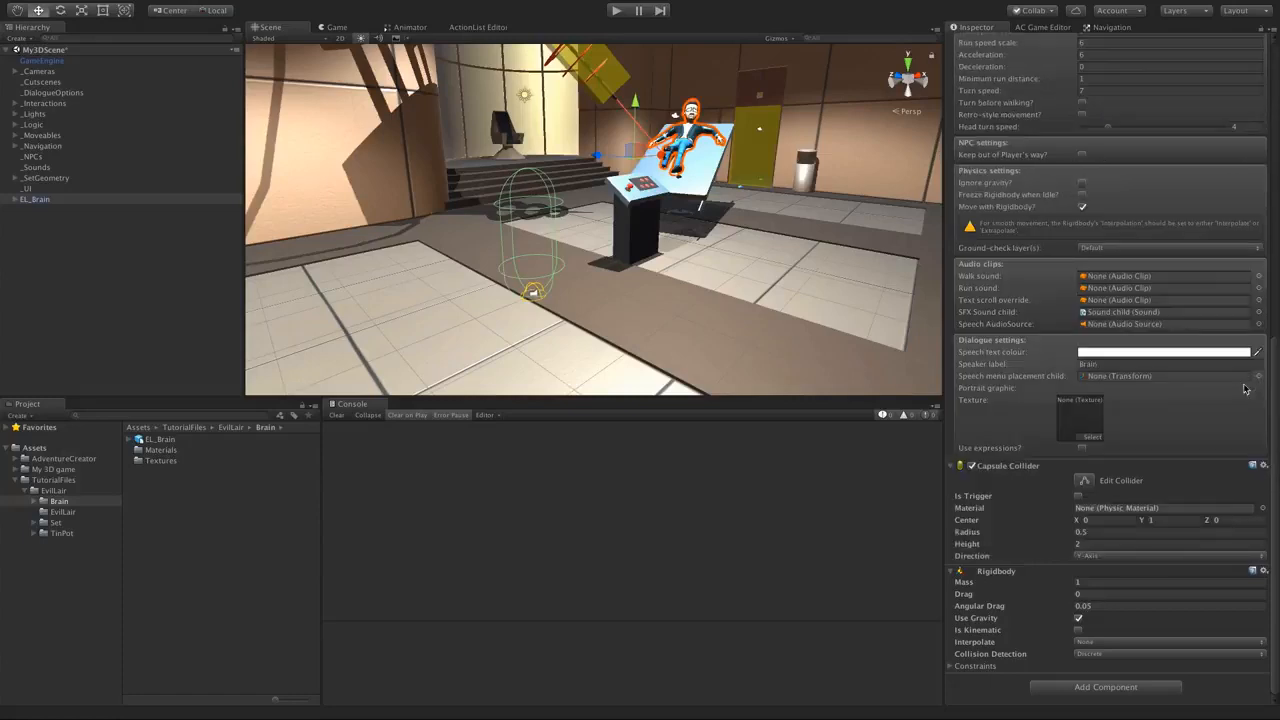
left_click(1263, 465)
left_click(1237, 494)
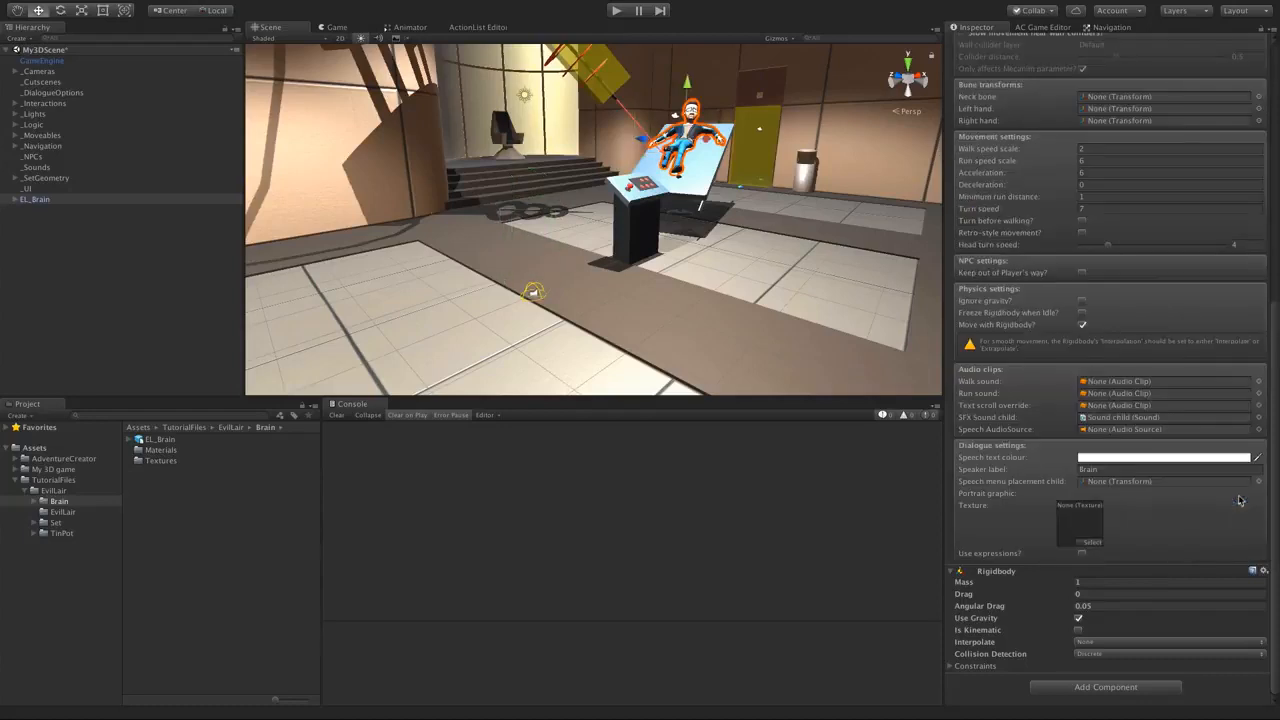
left_click(1263, 570)
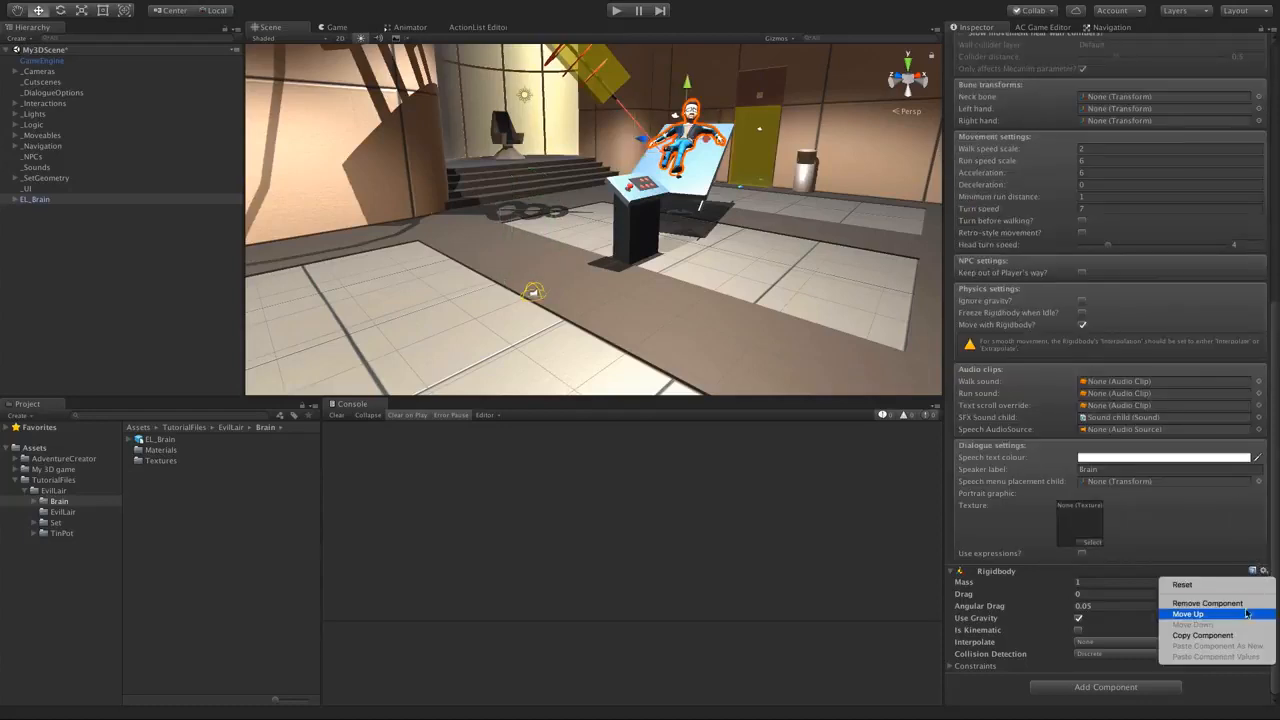
left_click(1246, 607)
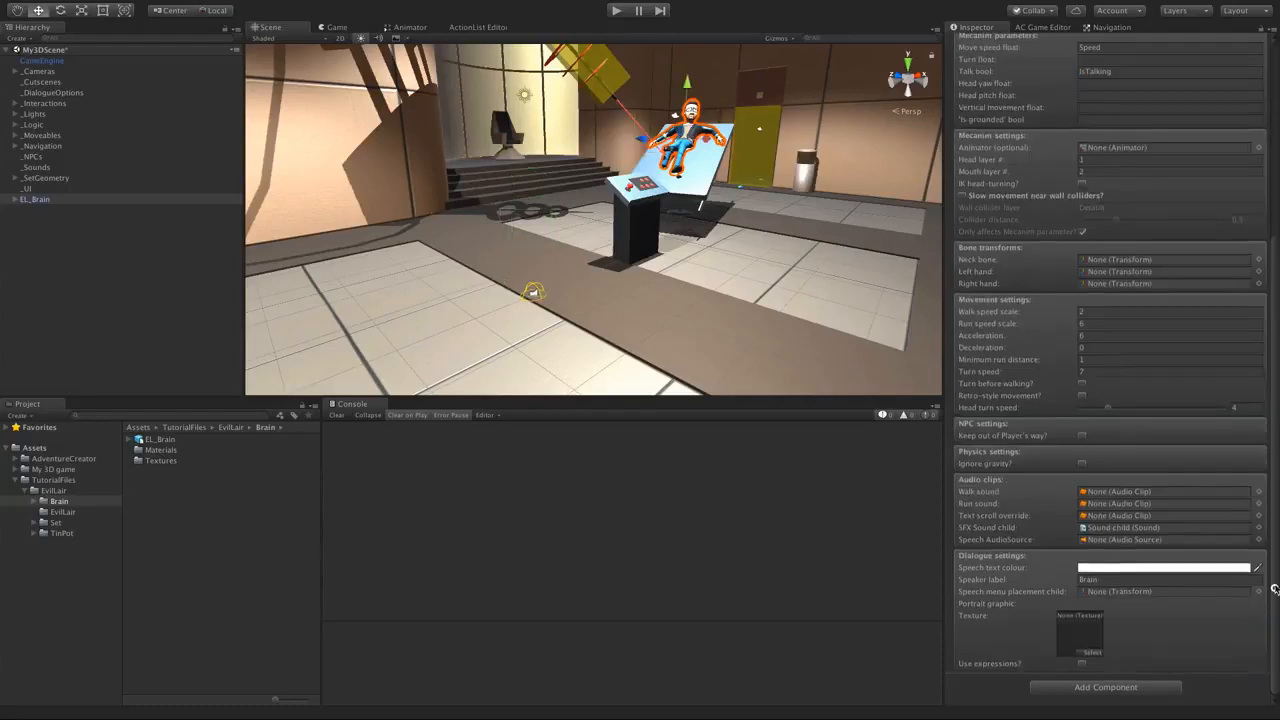
left_click_drag(1275, 591, 1277, 336)
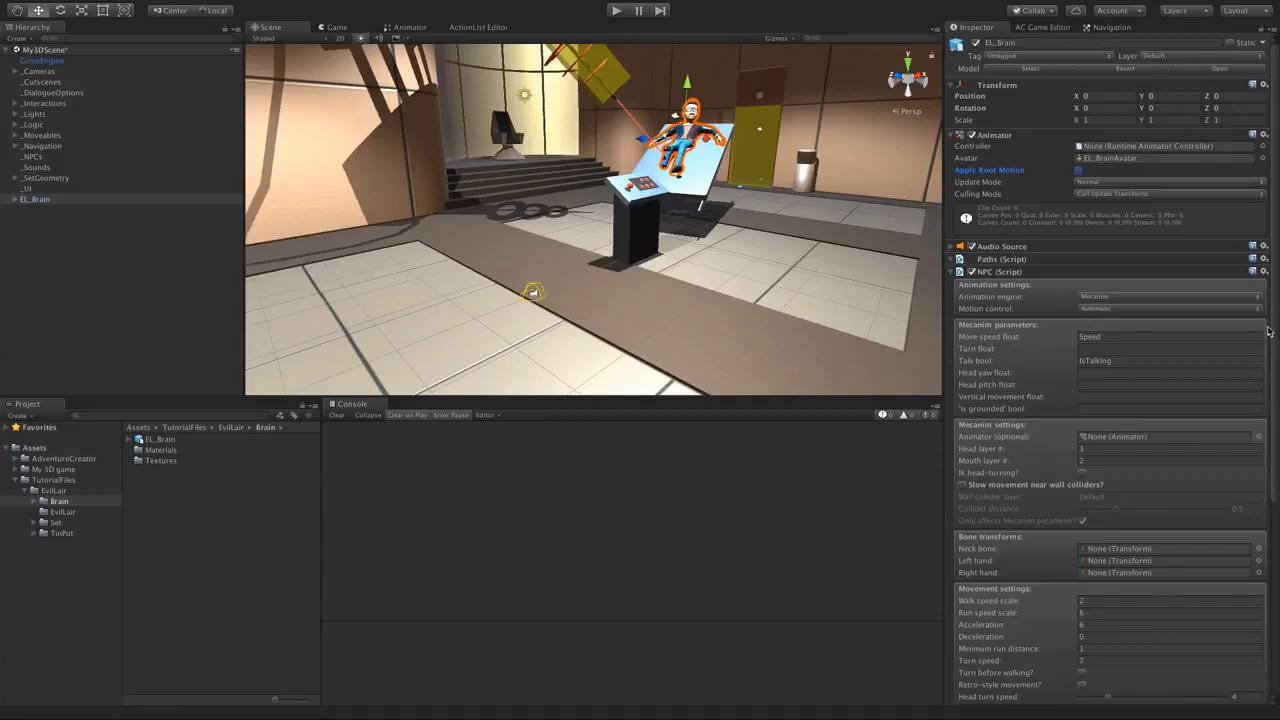
- Add a Hotspot prefab named "Hotspot: Brain" through the Scene manager, positioned over EL_Brain's Brain mesh
left_click(1040, 28)
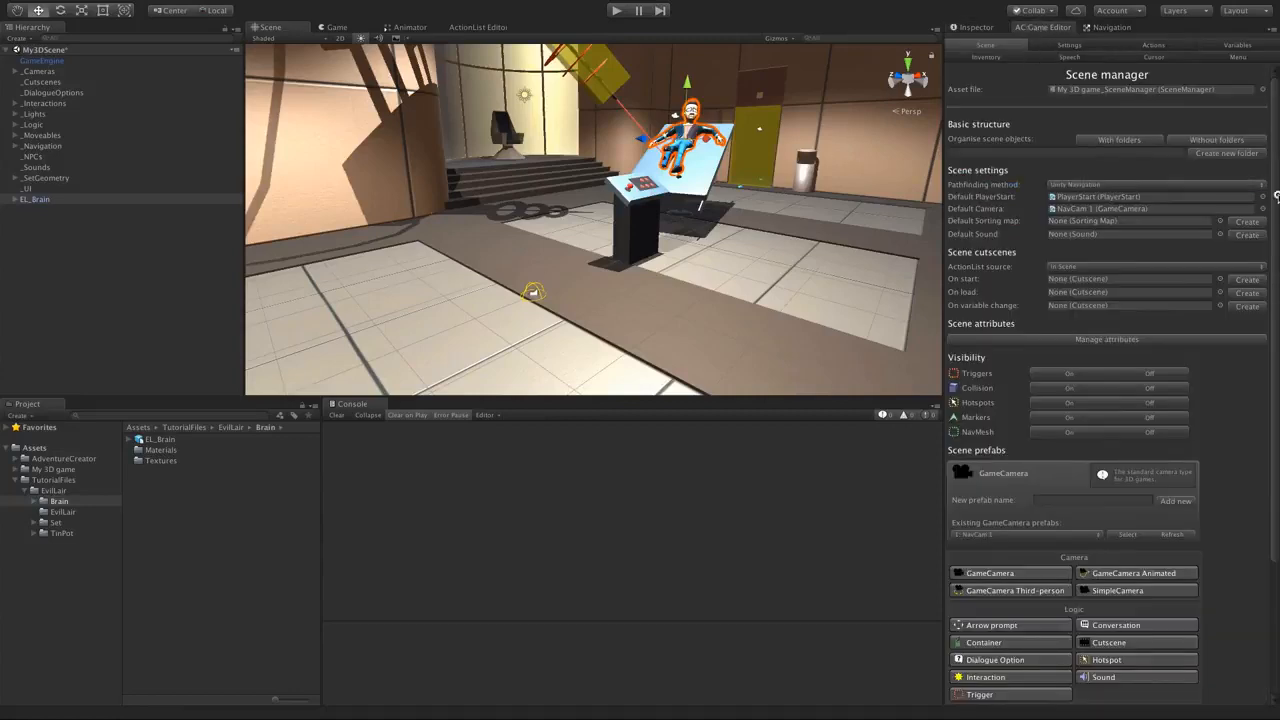
scroll(1150, 400, "down", 5)
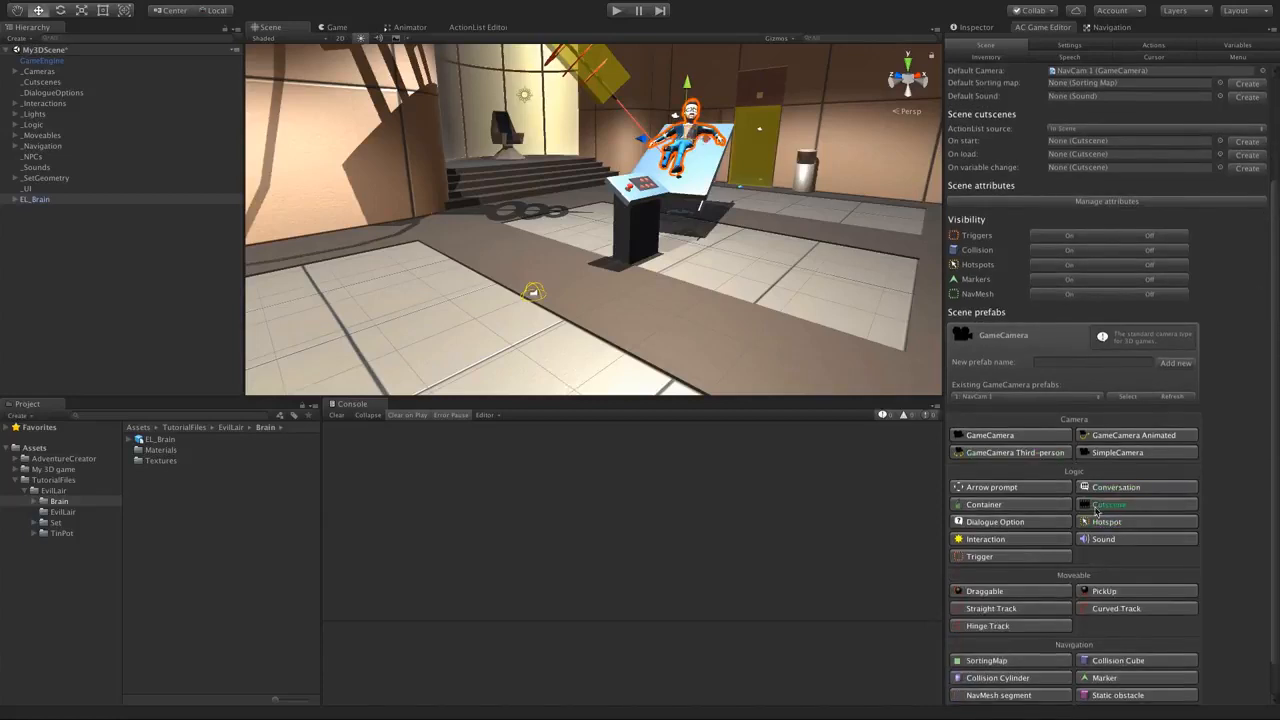
left_click(1100, 521)
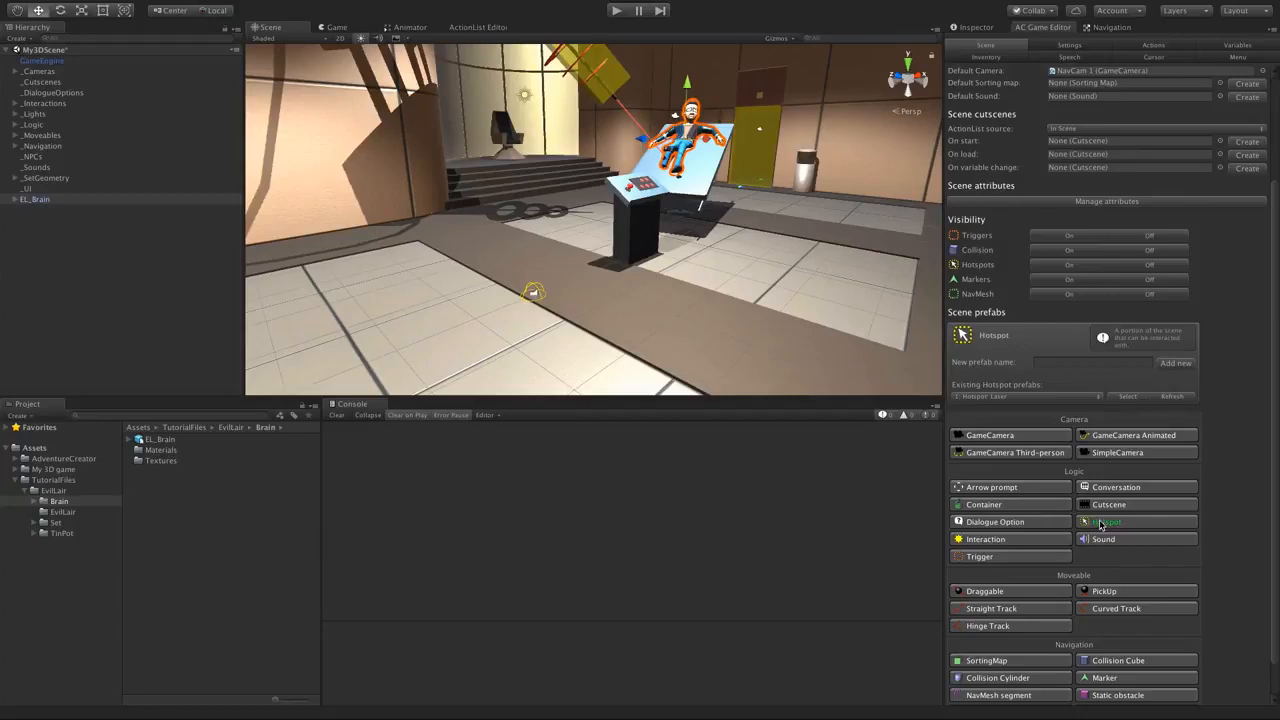
left_click(34, 199)
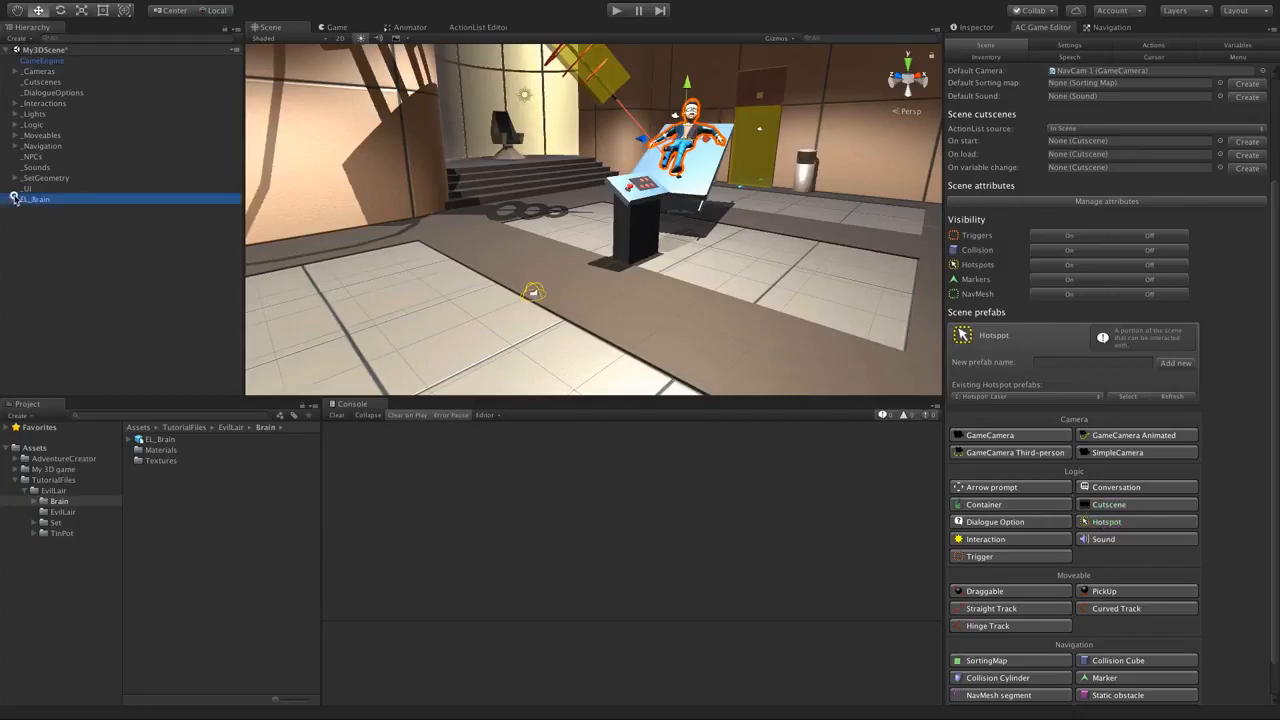
left_click(14, 199)
left_click(39, 210)
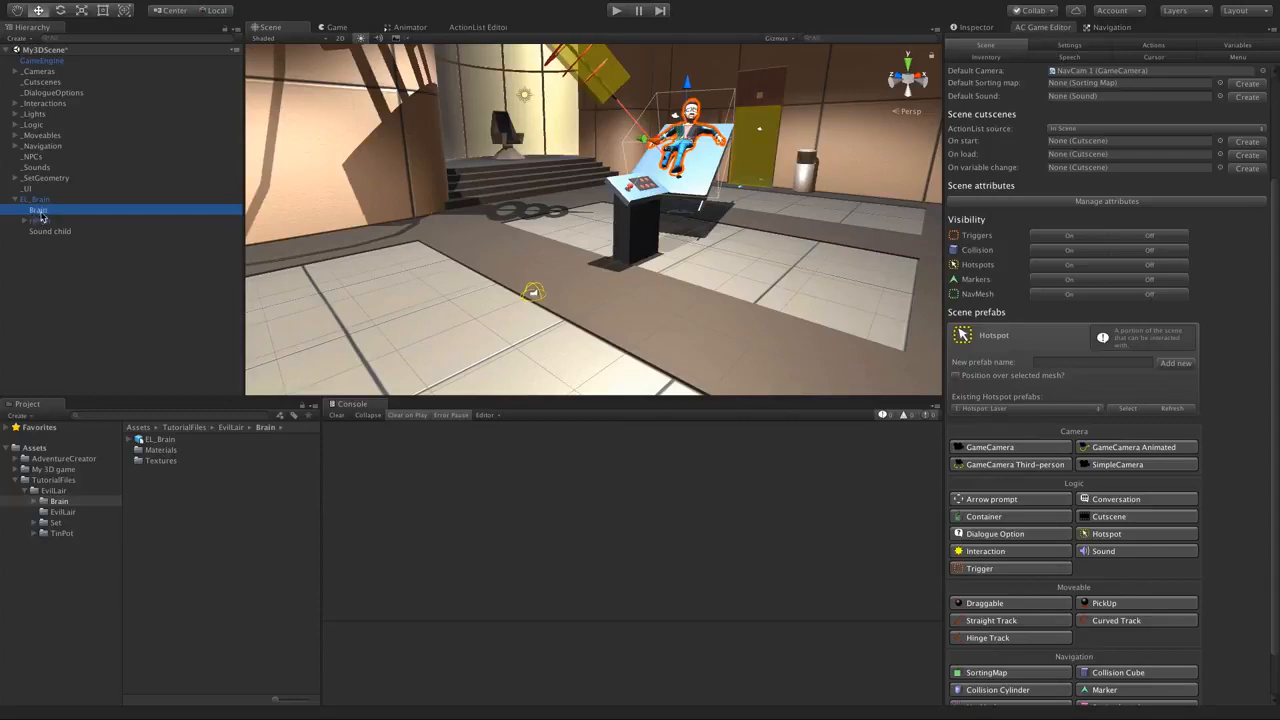
left_click(956, 376)
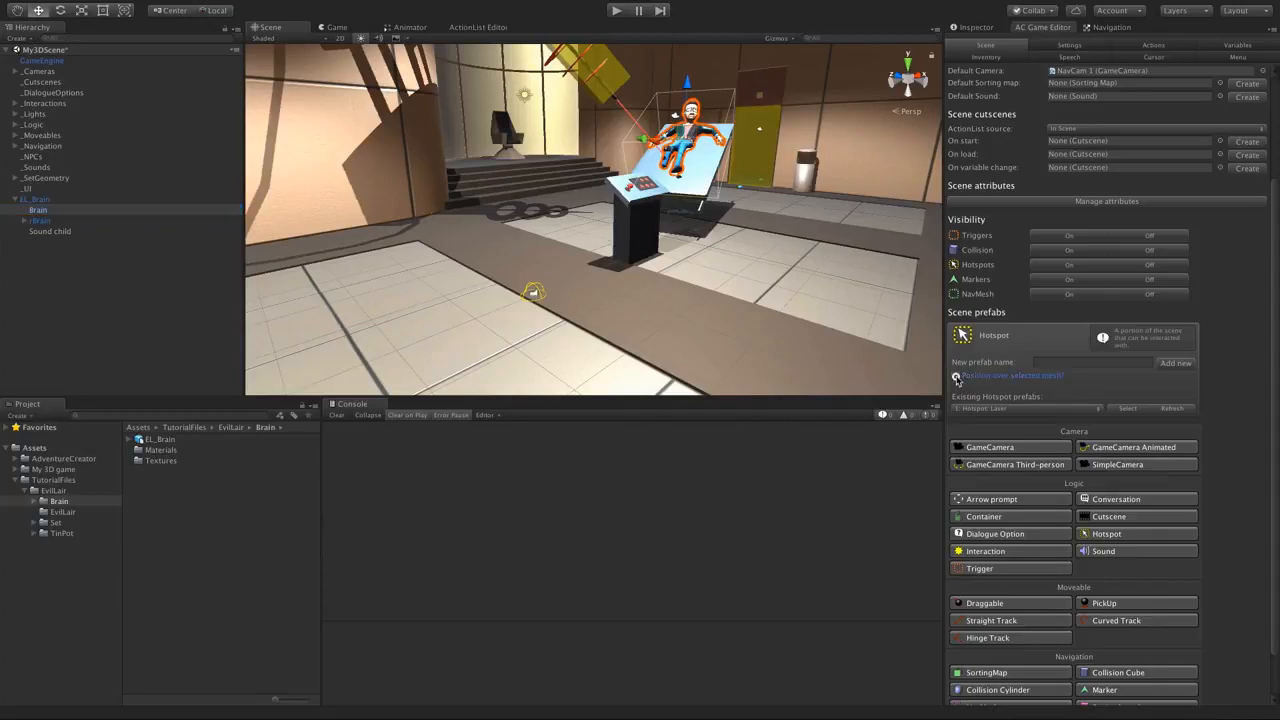
left_click(1058, 365)
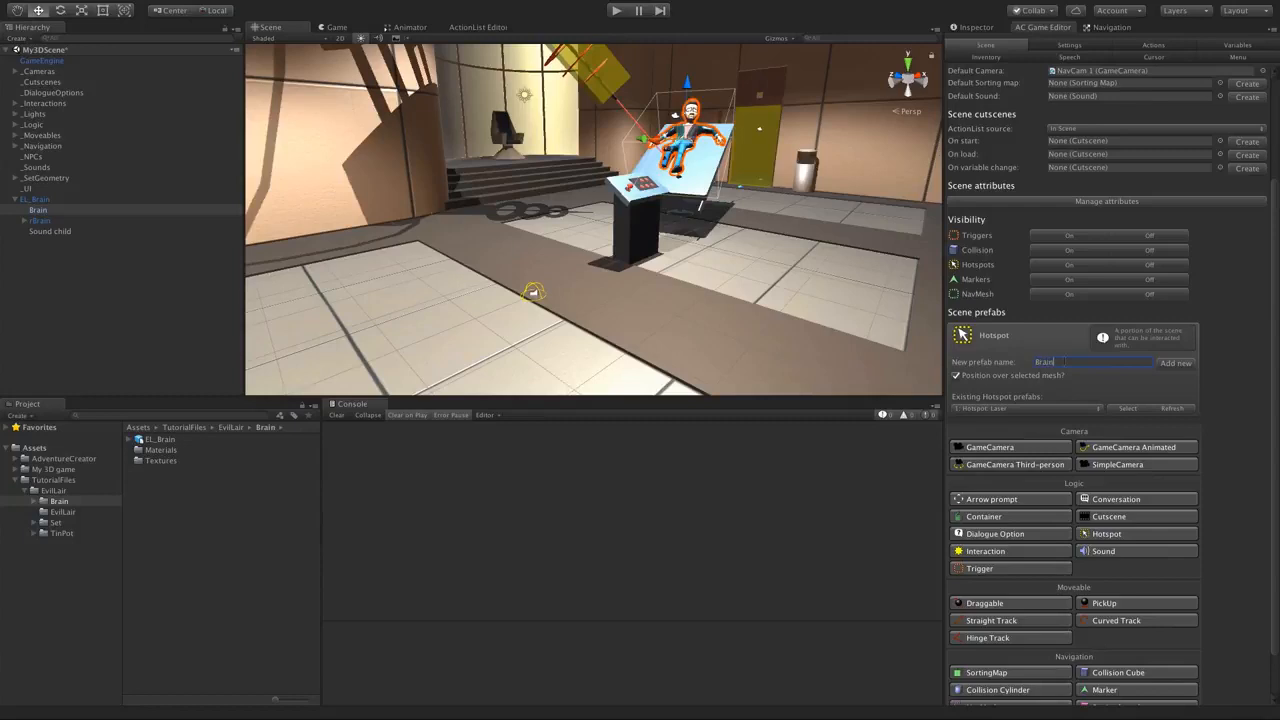
key("Return")
key("Home")
type("Hotspot")
left_click(1175, 363)
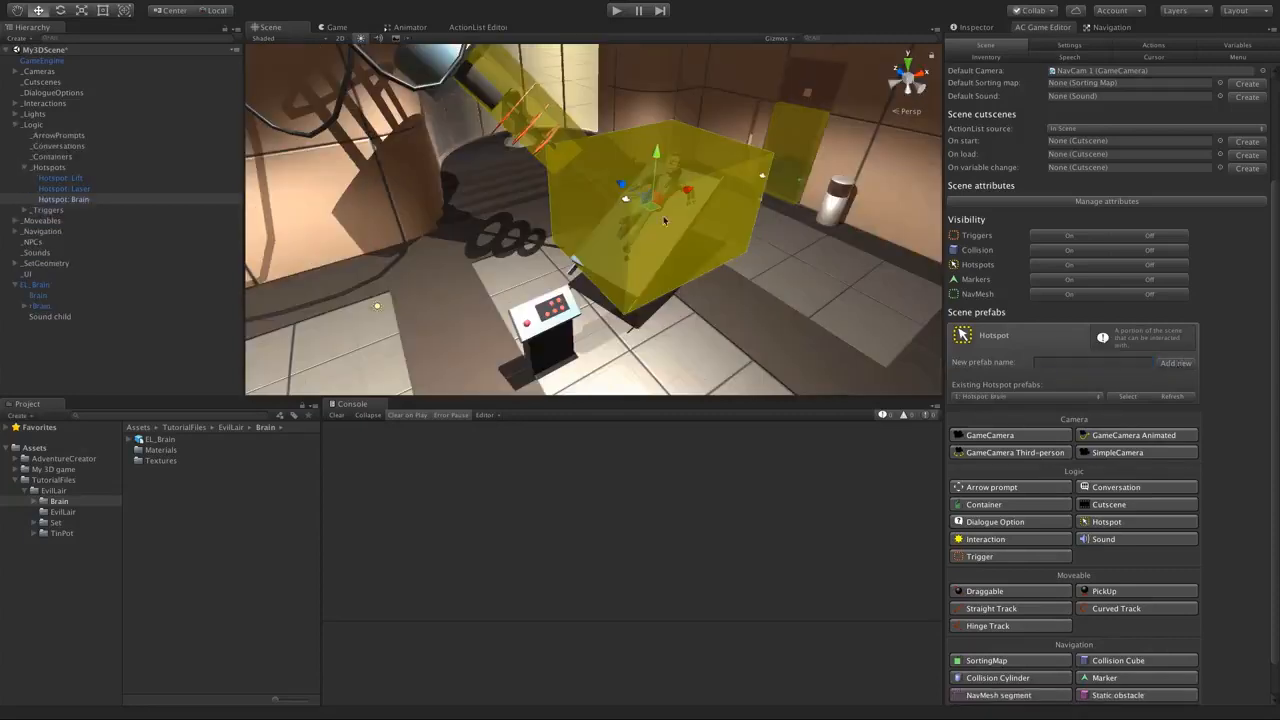
- Rotate and scale the Brain hotspot to fit the character lying on the table, at a scale of about 3.01 × 0.68 × 1.35
mouse_move(648, 236)
right_mouse_down()
mouse_move(666, 224)
mouse_move(648, 226)
right_mouse_up()
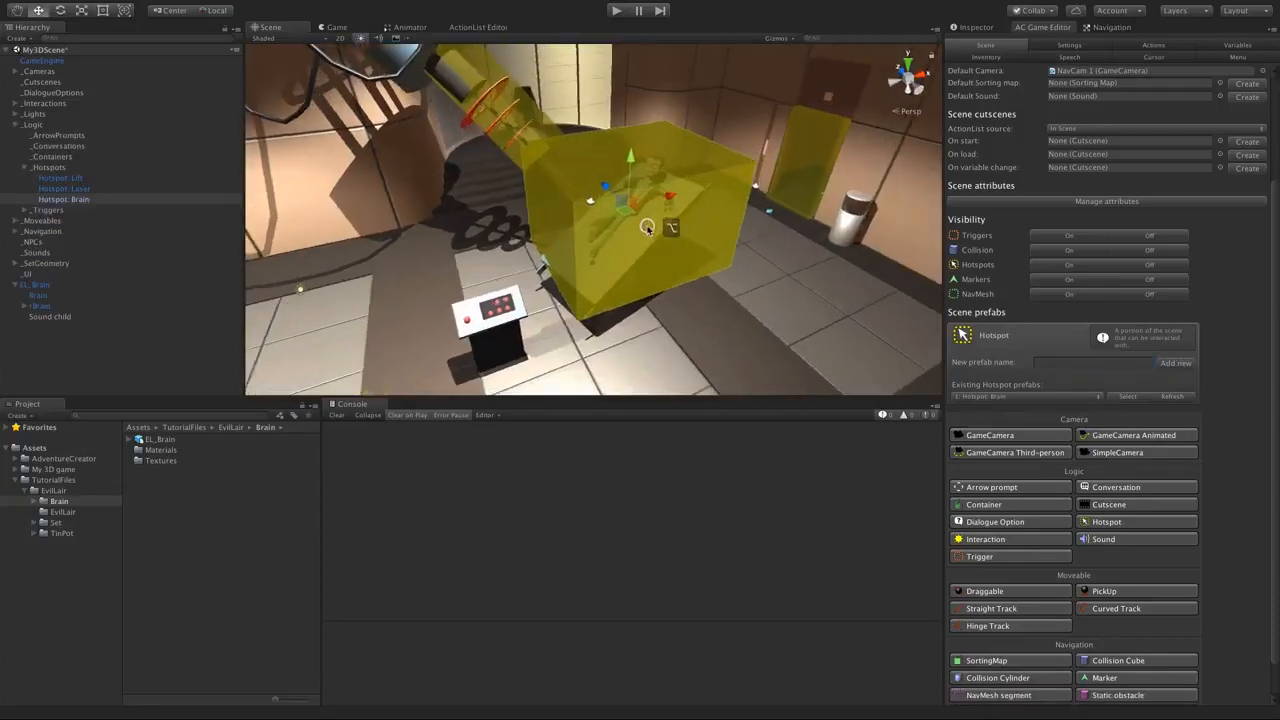
scroll(646, 233, "up", 3)
middle_click_drag(646, 233, 611, 251)
left_click_drag(611, 251, 568, 160, "alt")
key("r")
key("e")
key("r")
left_click_drag(547, 279, 664, 312, "alt")
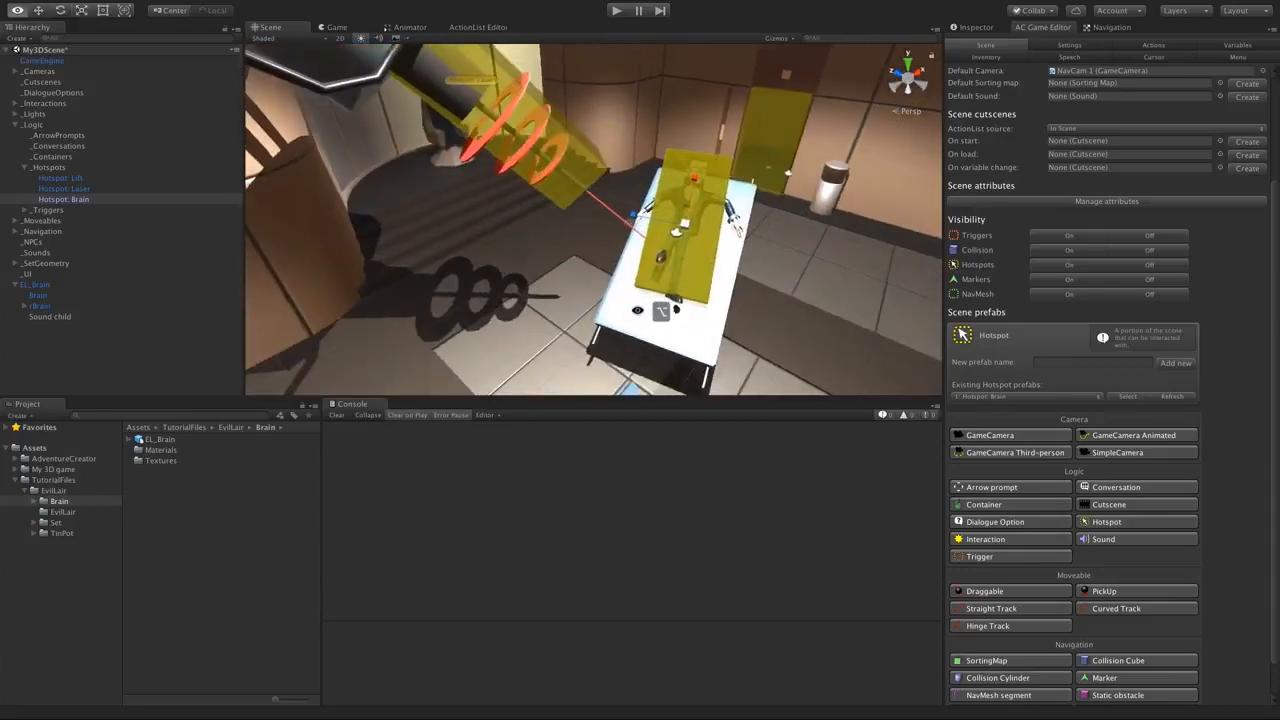
key("w")
- Move EL_Brain into the _NPCs folder and clear its Move speed float and Talk bool Mecanim parameters
left_click(32, 286)
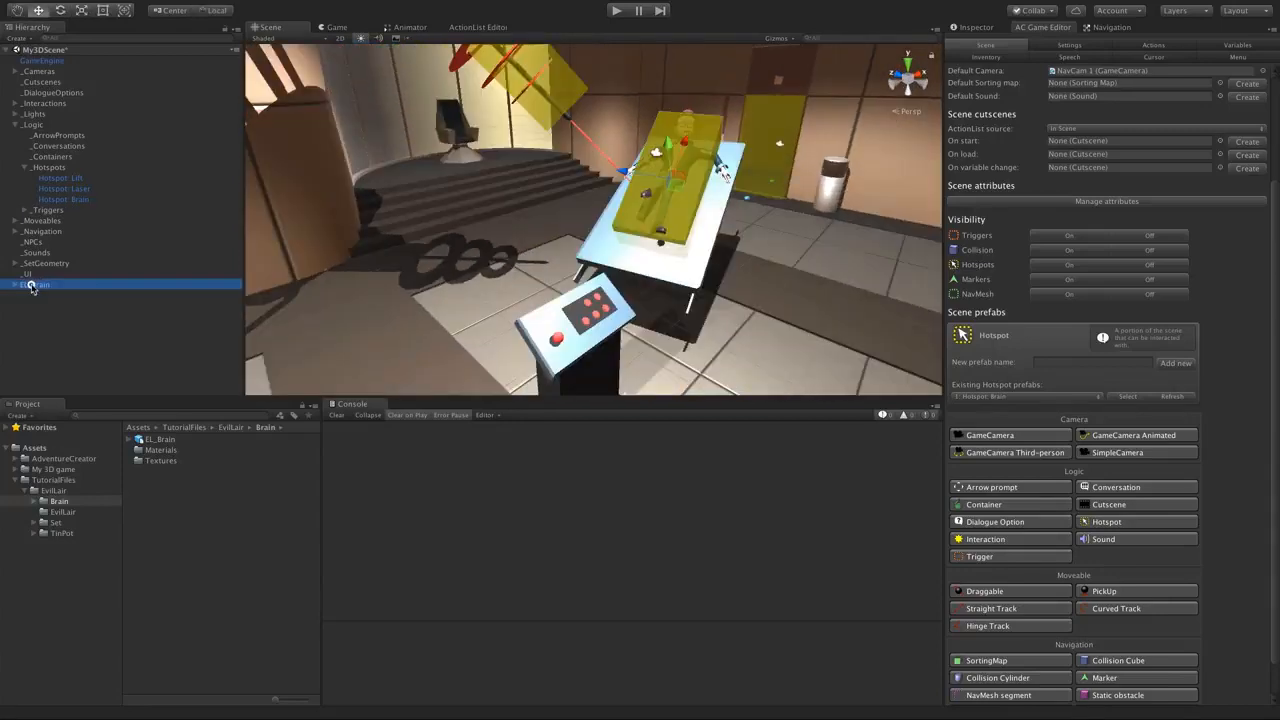
left_click_drag(32, 286, 40, 240)
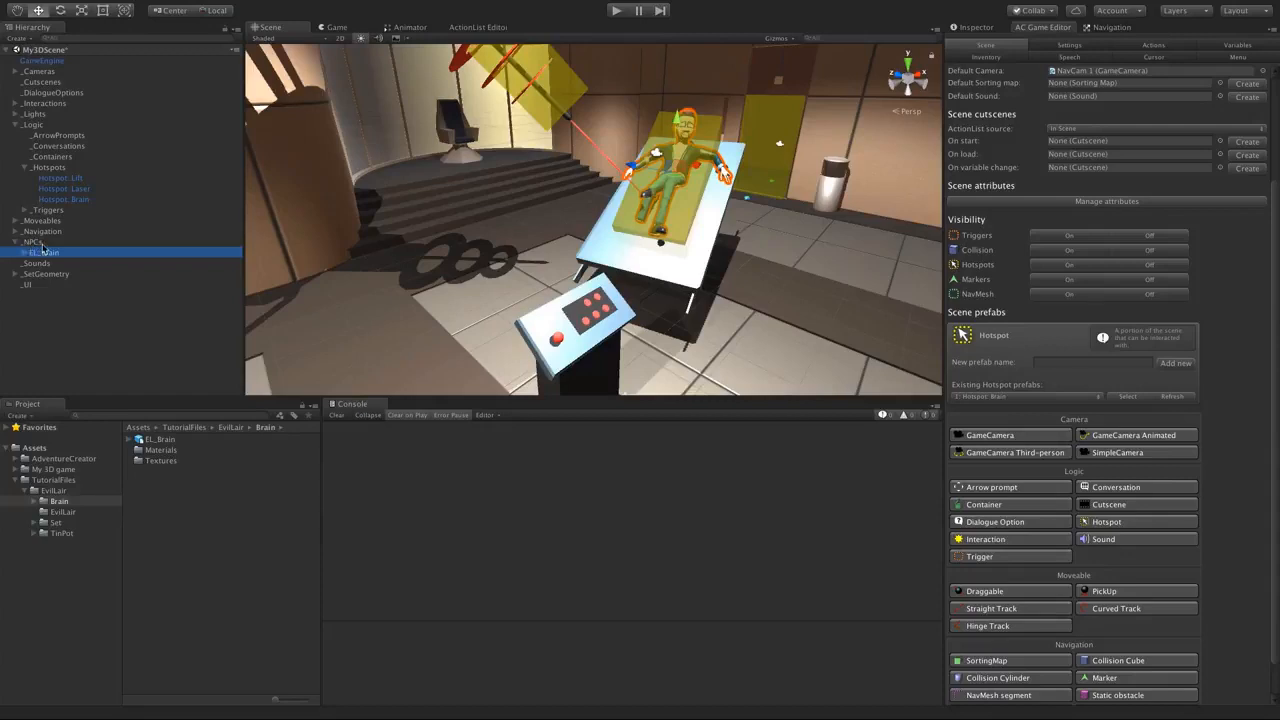
left_click(975, 27)
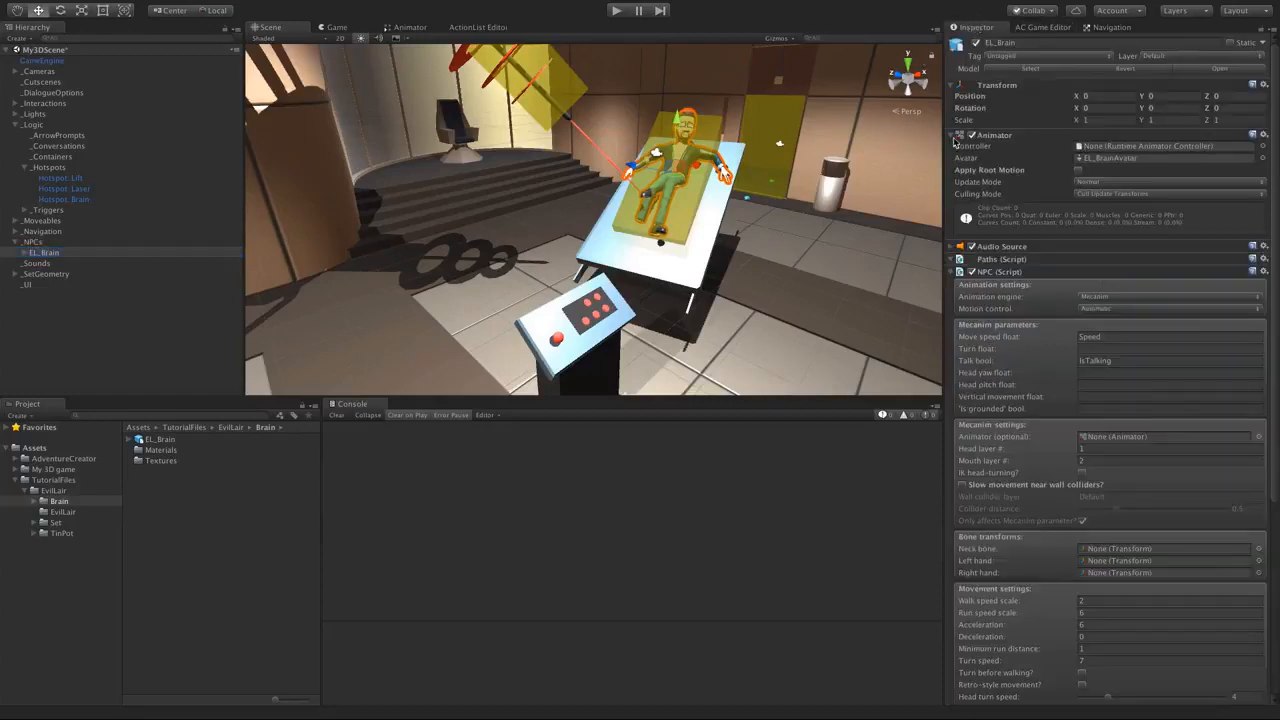
left_click_drag(1278, 267, 1277, 299)
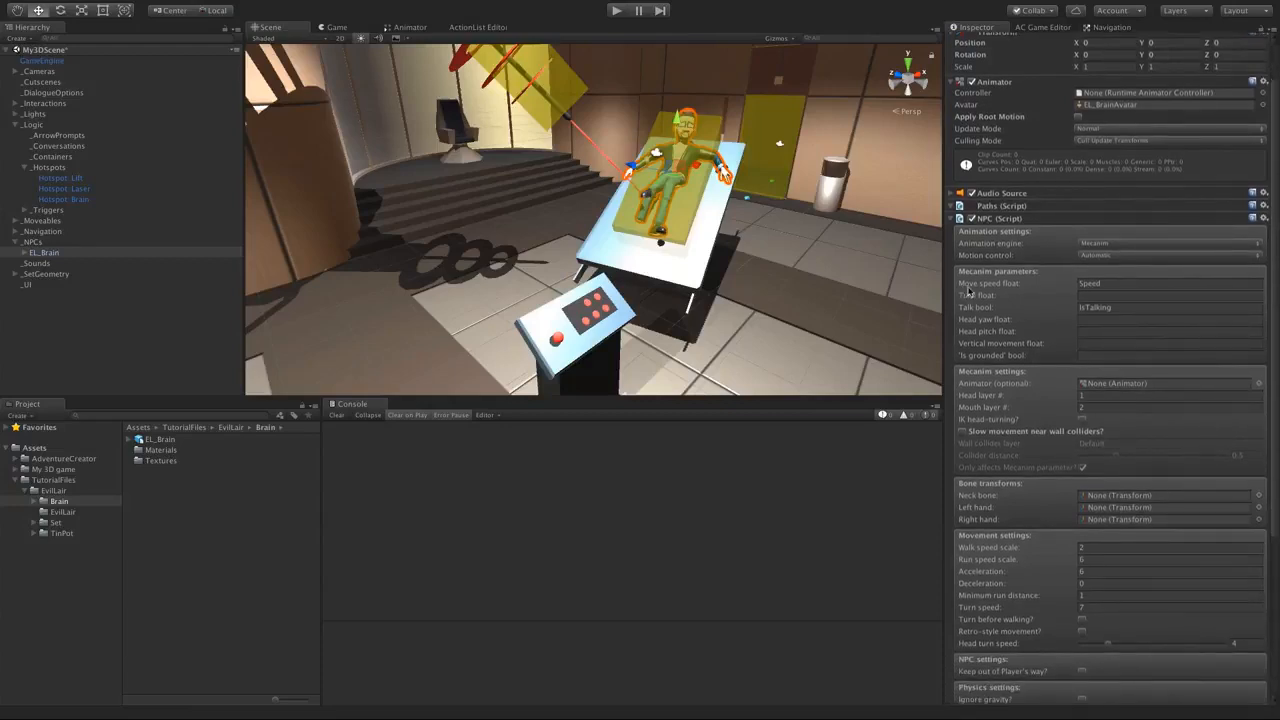
left_click(1100, 282)
key("BackSpace")
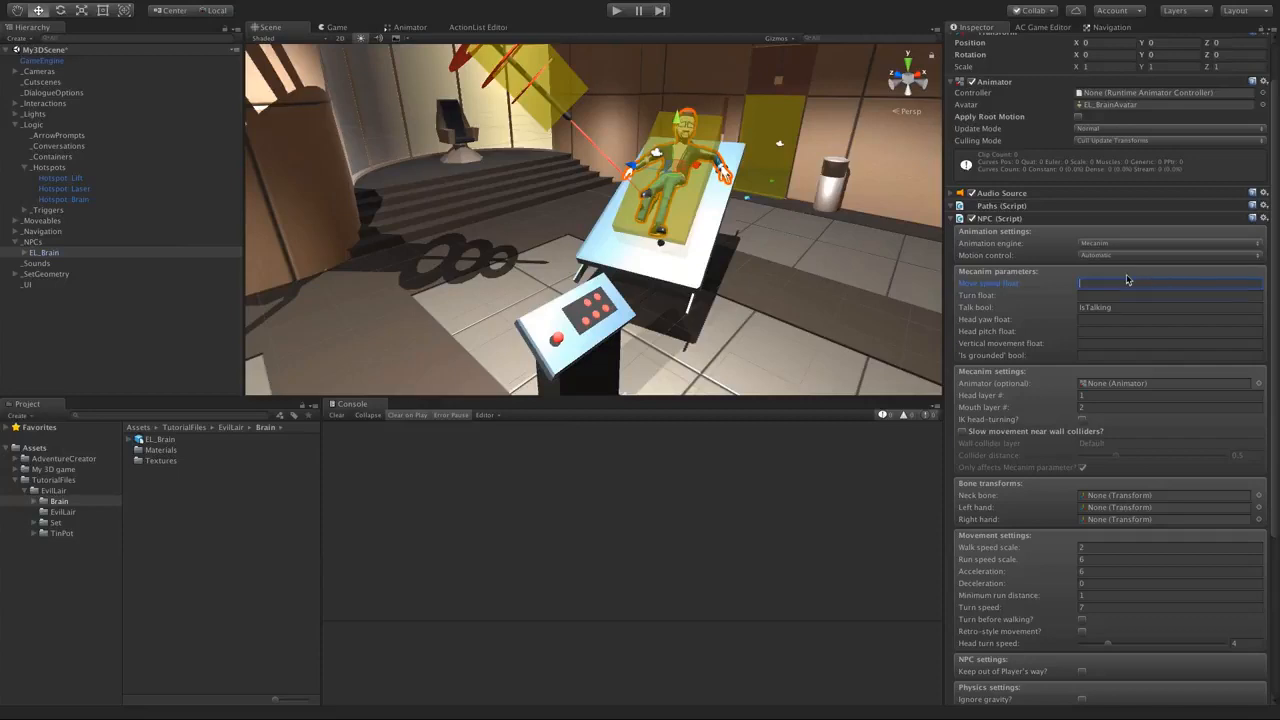
key("Tab")
key("Tab")
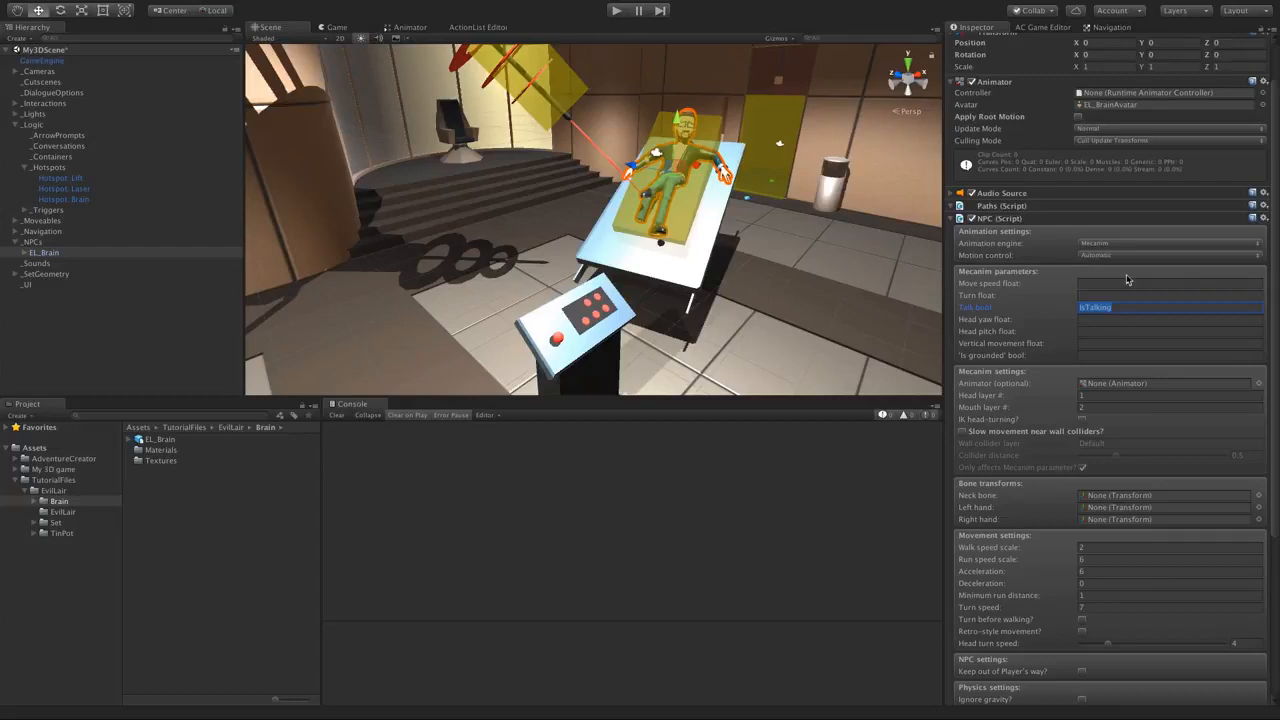
key("BackSpace")
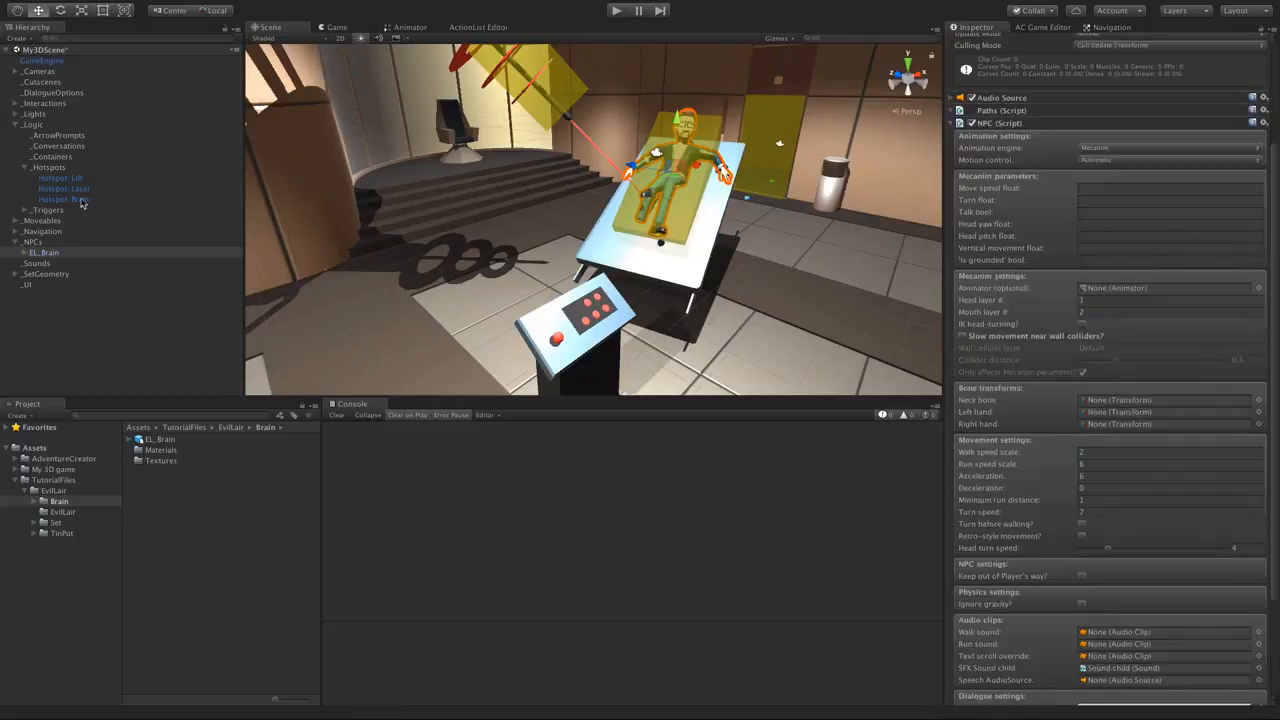
- Set the label of Hotspot: Brain to "Brain"
left_click(64, 199)
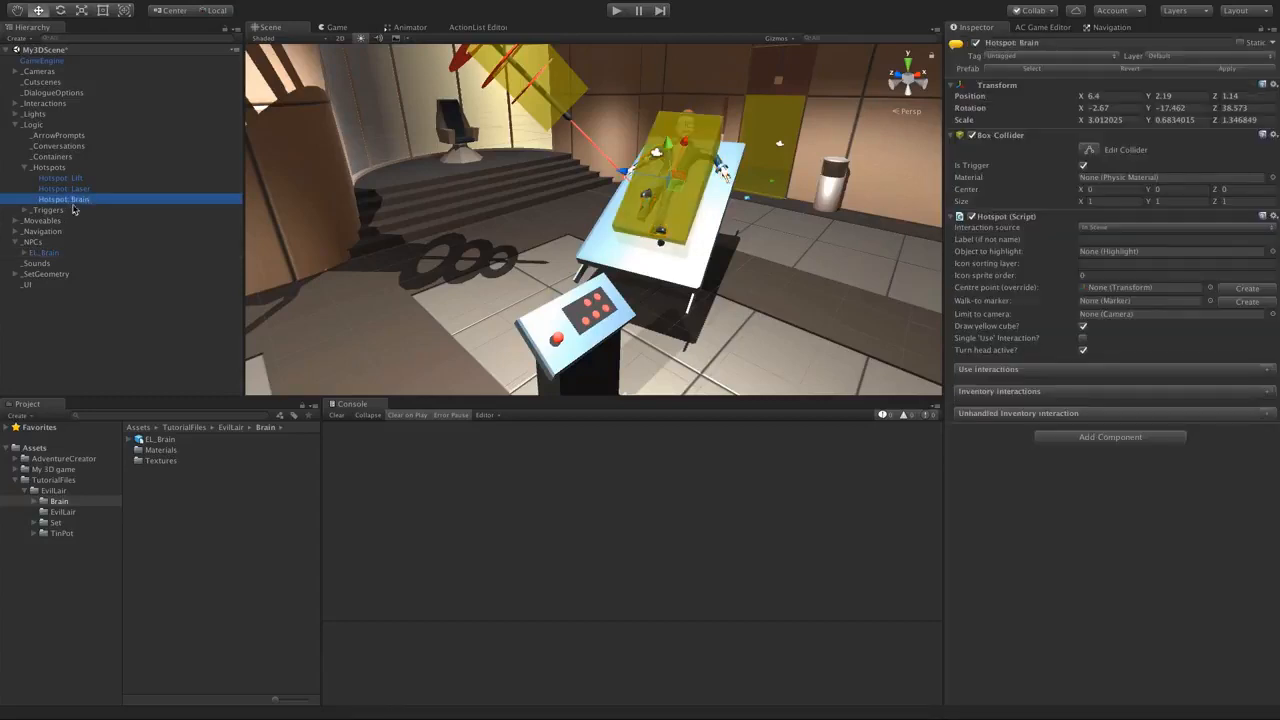
left_click(1090, 239)
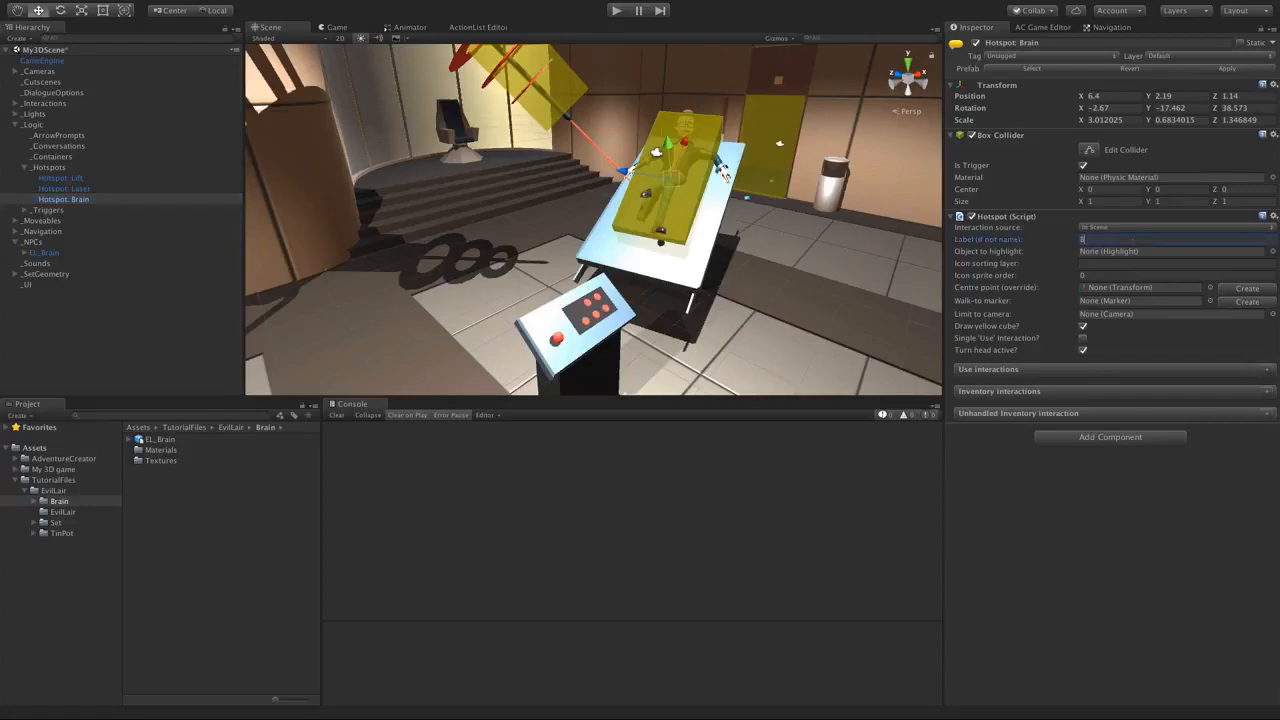
type("Brain")
- Add a Highlight component to the Brain mesh inside EL_Brain
left_click(26, 253)
left_click(47, 264)
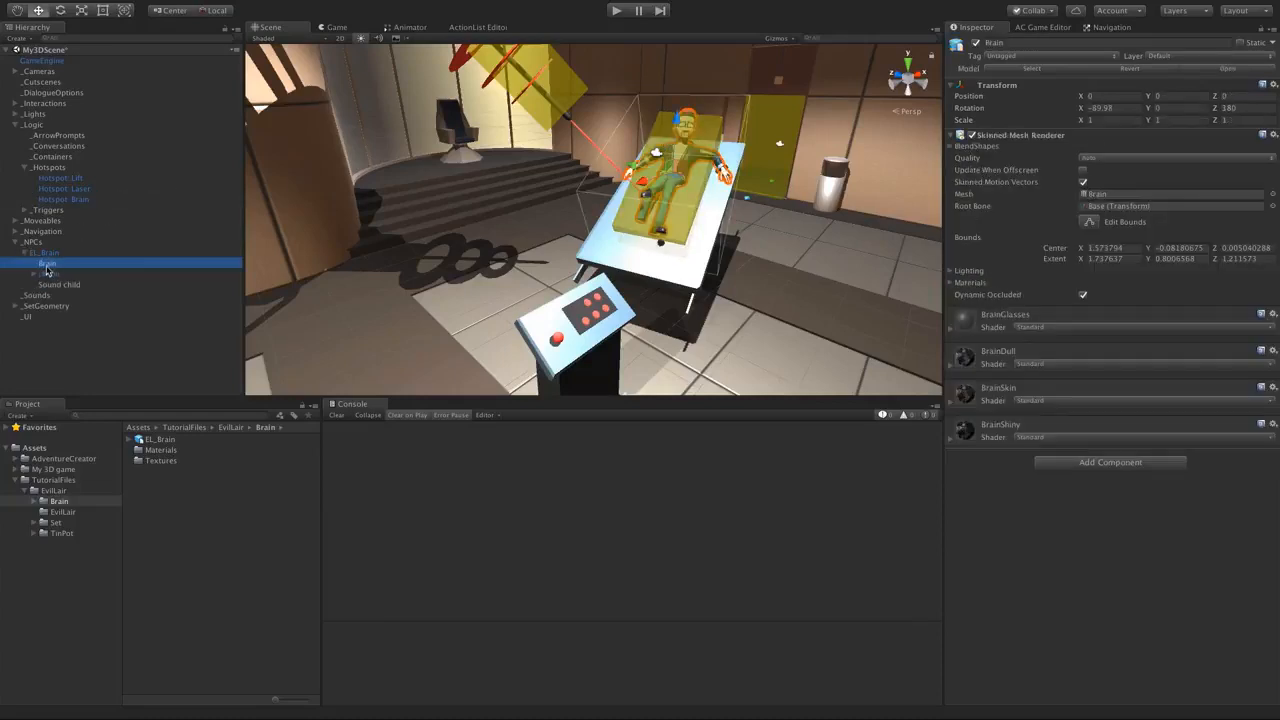
left_click(1107, 462)
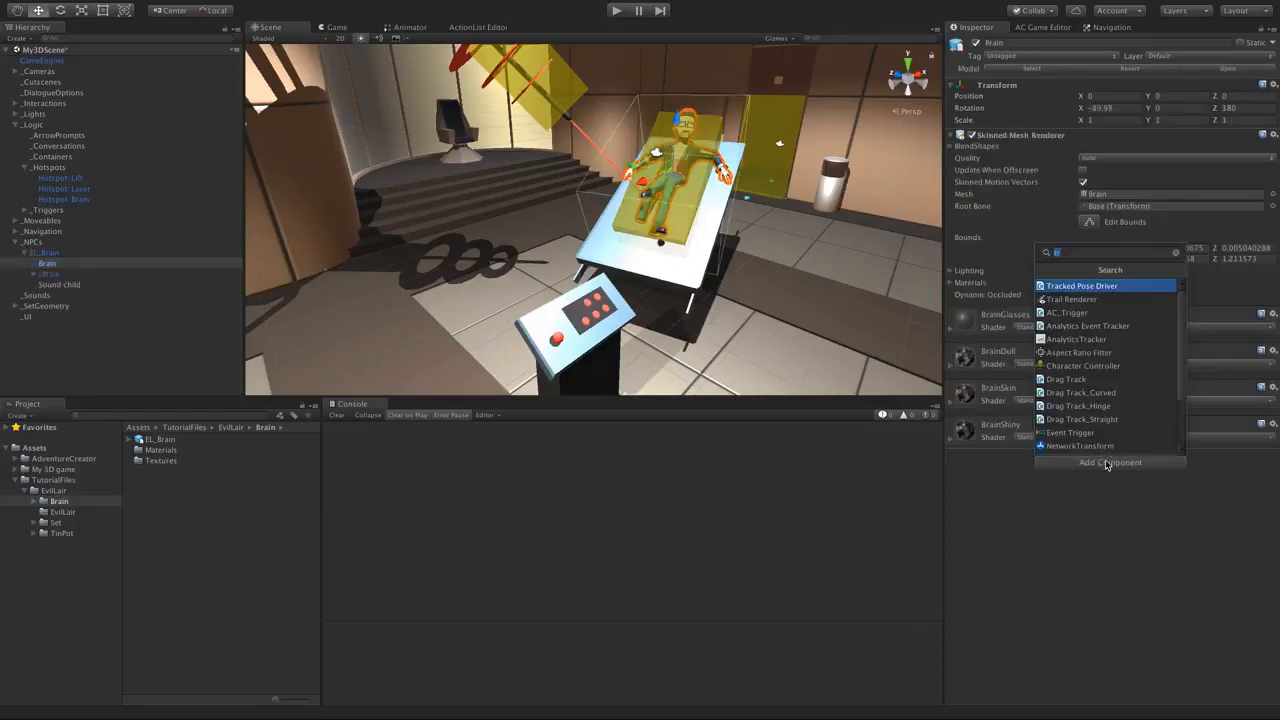
type("highl")
key("Return")
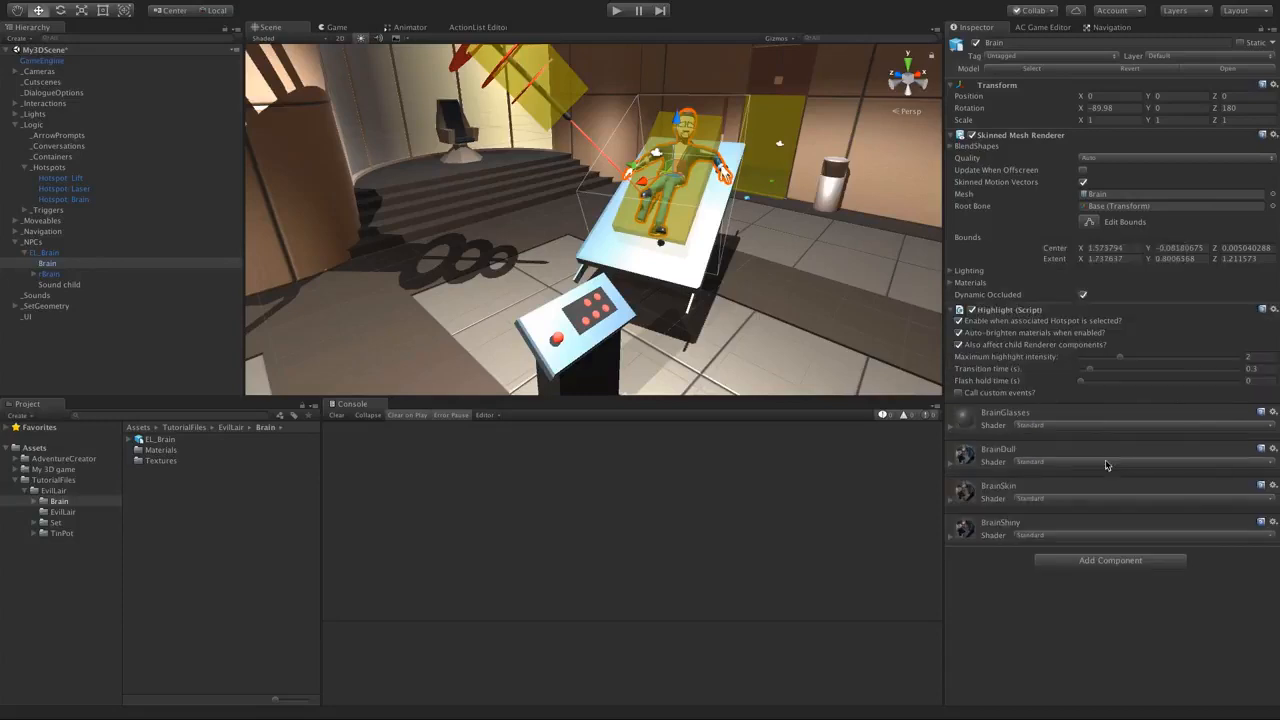
- Set the Brain mesh as Hotspot: Brain's object to highlight and create a walk-to marker for the hotspot
left_click(88, 199)
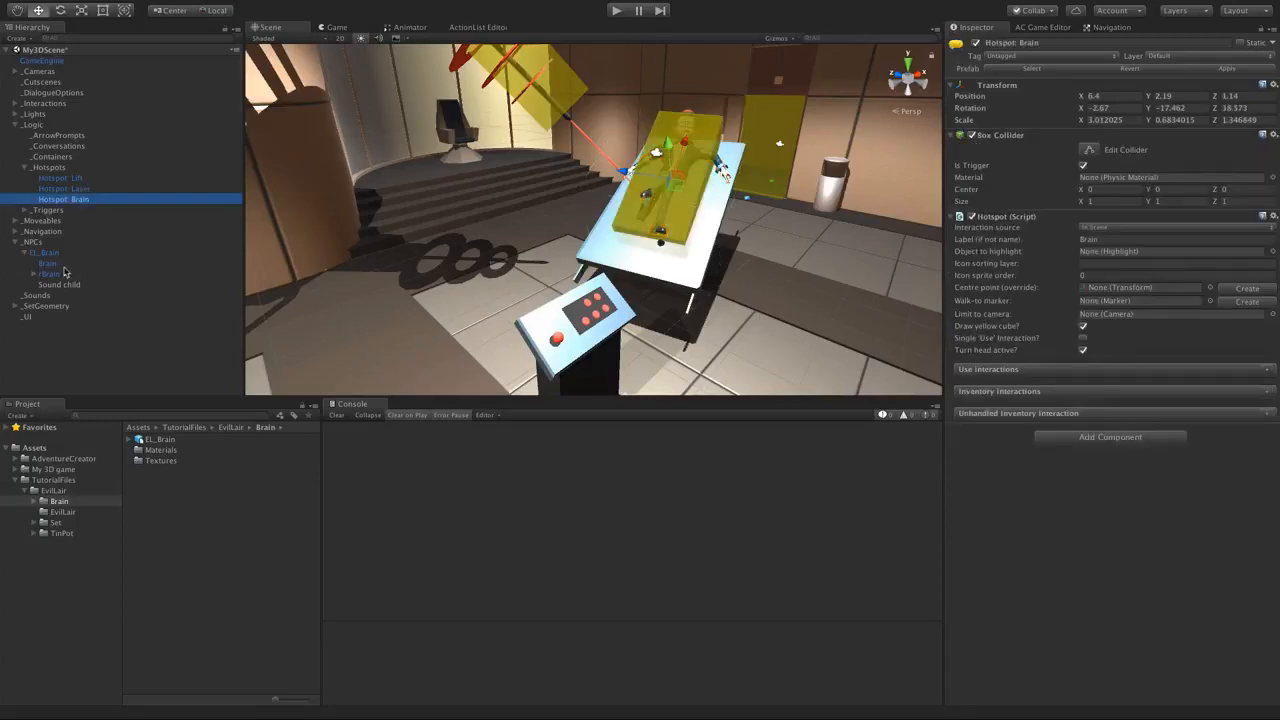
left_click_drag(60, 265, 1140, 252)
left_click(1240, 302)
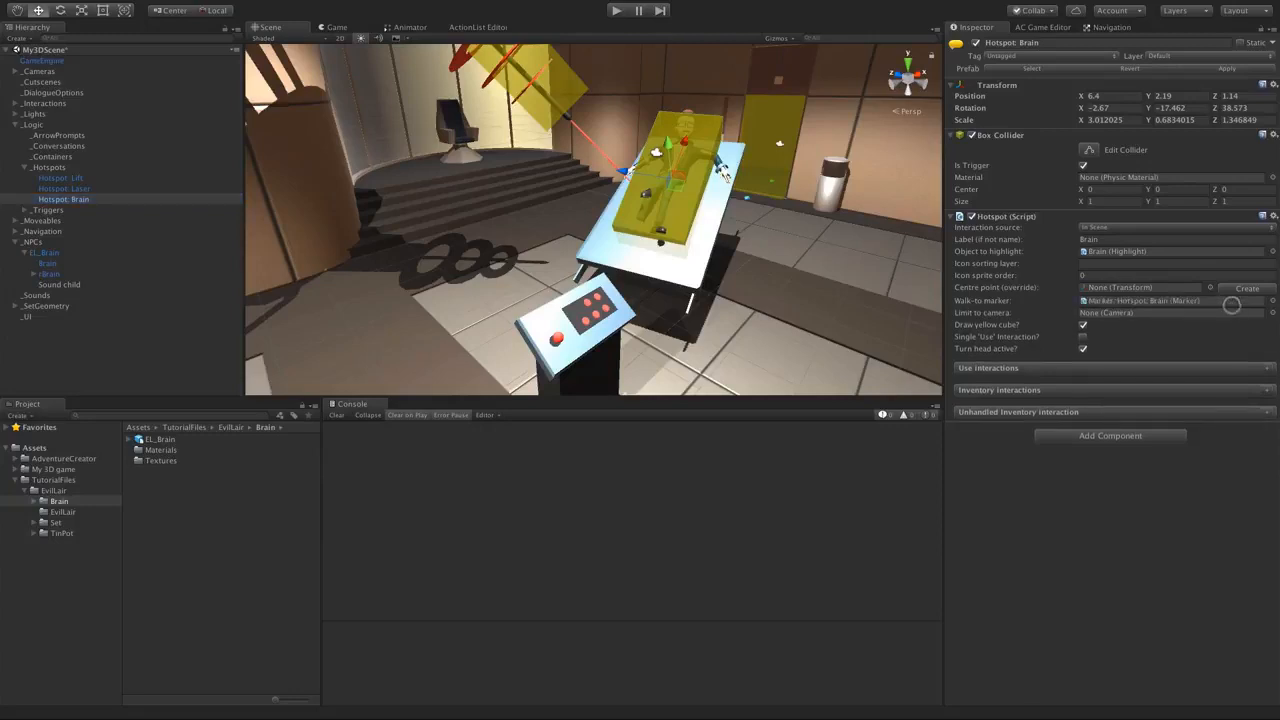
- Move the Hotspot: Brain marker onto the floor beside the table, at about X 5.92, Y 0, Z -1.43
left_click(1095, 300)
left_click(112, 296)
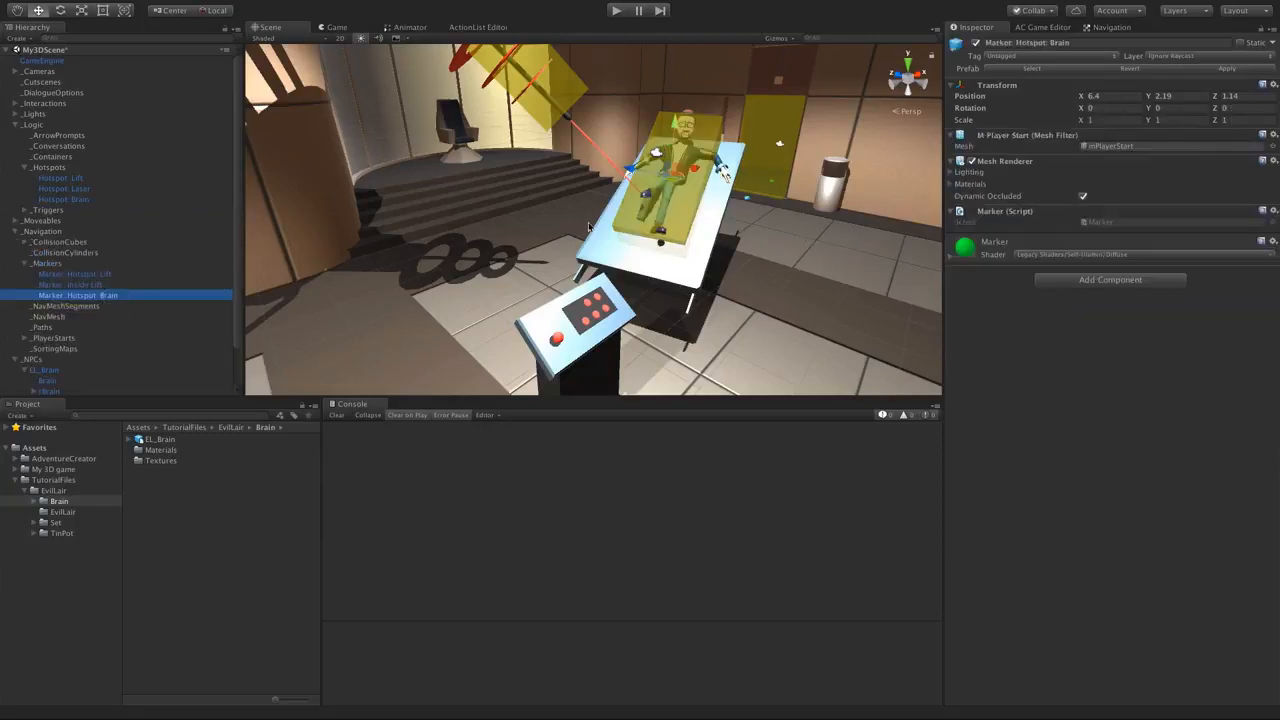
middle_click_drag(638, 231, 611, 231)
left_click_drag(580, 172, 691, 198)
left_click(1163, 97)
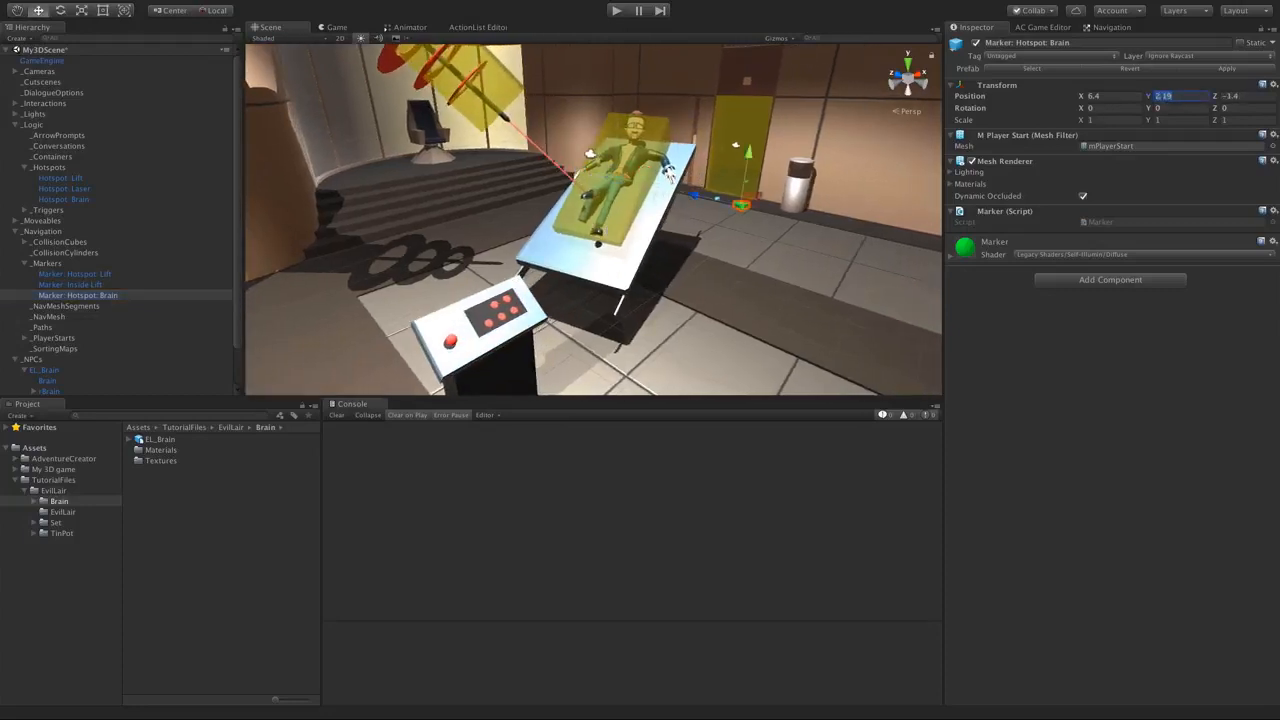
type("0")
mouse_move(707, 200)
left_mouse_down("alt")
mouse_move(650, 240)
mouse_move(595, 243)
mouse_move(600, 225)
mouse_move(586, 239)
left_mouse_up("alt")
left_click_drag(668, 310, 650, 325)
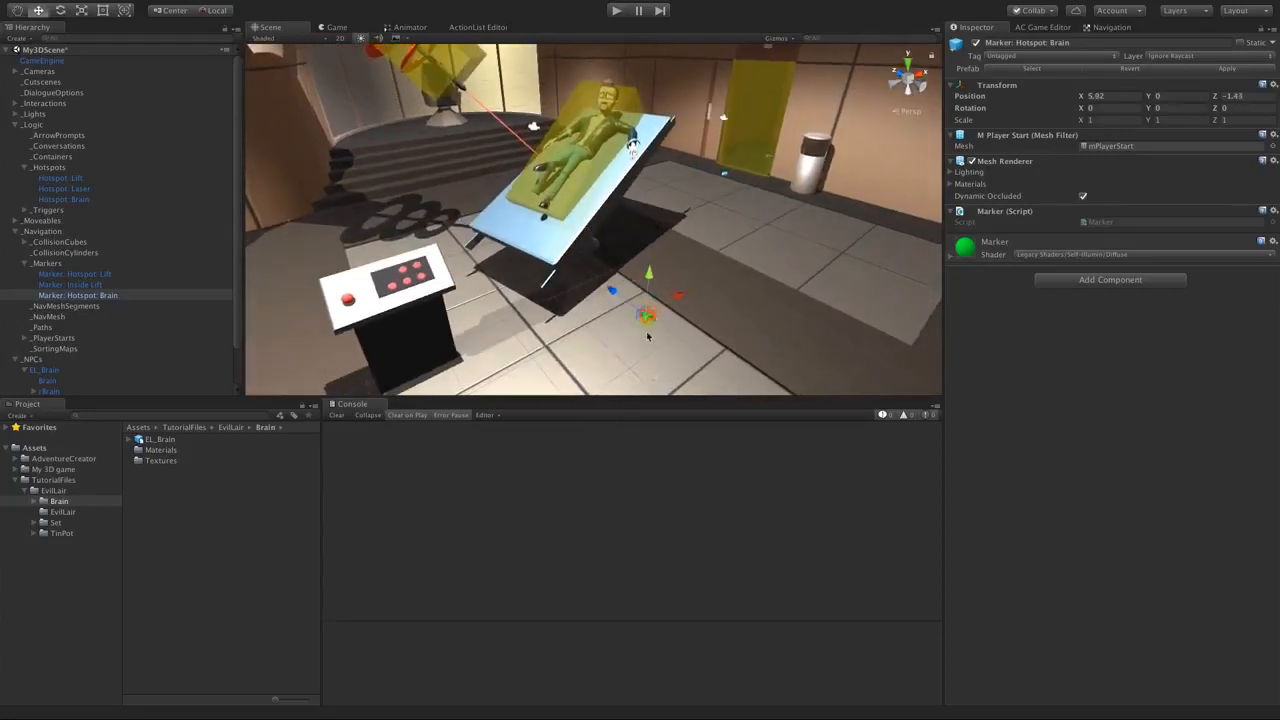
- Check the Hotspot: Brain marker against the NavMesh and rotate it to face the table
left_click(1111, 27)
mouse_move(660, 320)
left_mouse_down("alt")
mouse_move(650, 330)
mouse_move(680, 303)
mouse_move(645, 312)
mouse_move(645, 299)
left_mouse_up("alt")
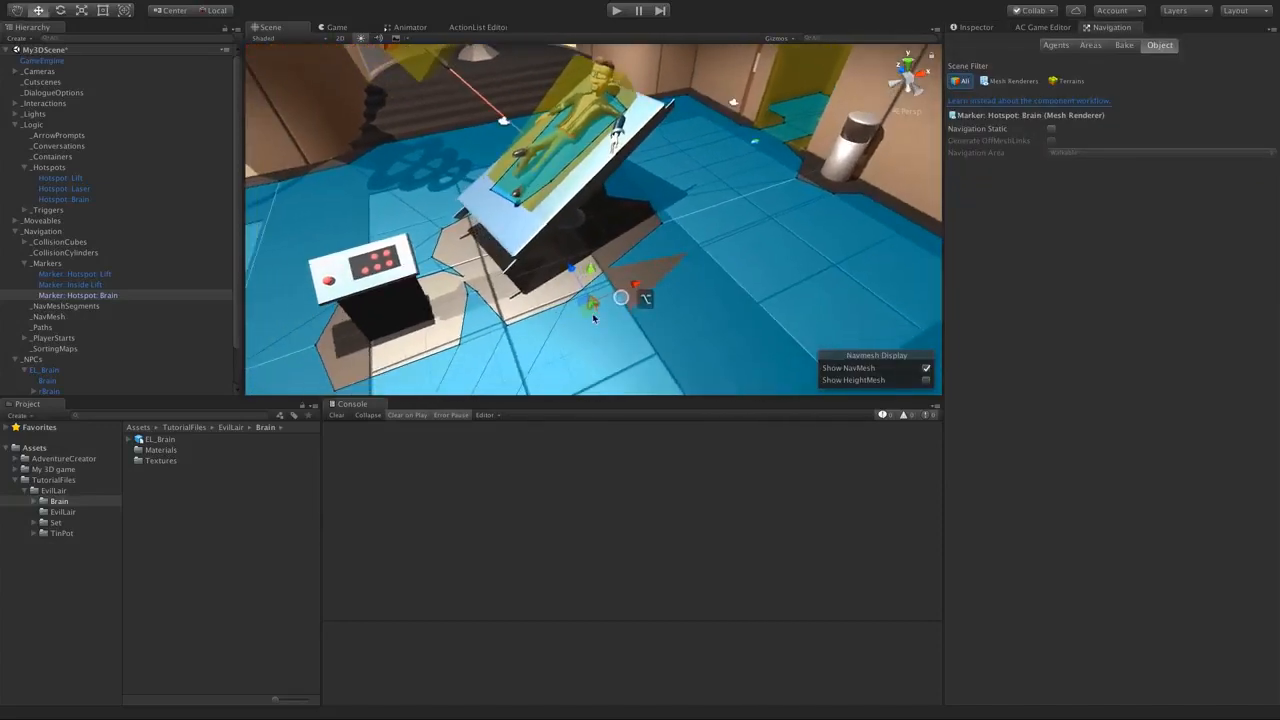
key("e")
left_click_drag(600, 354, 630, 128, "alt")
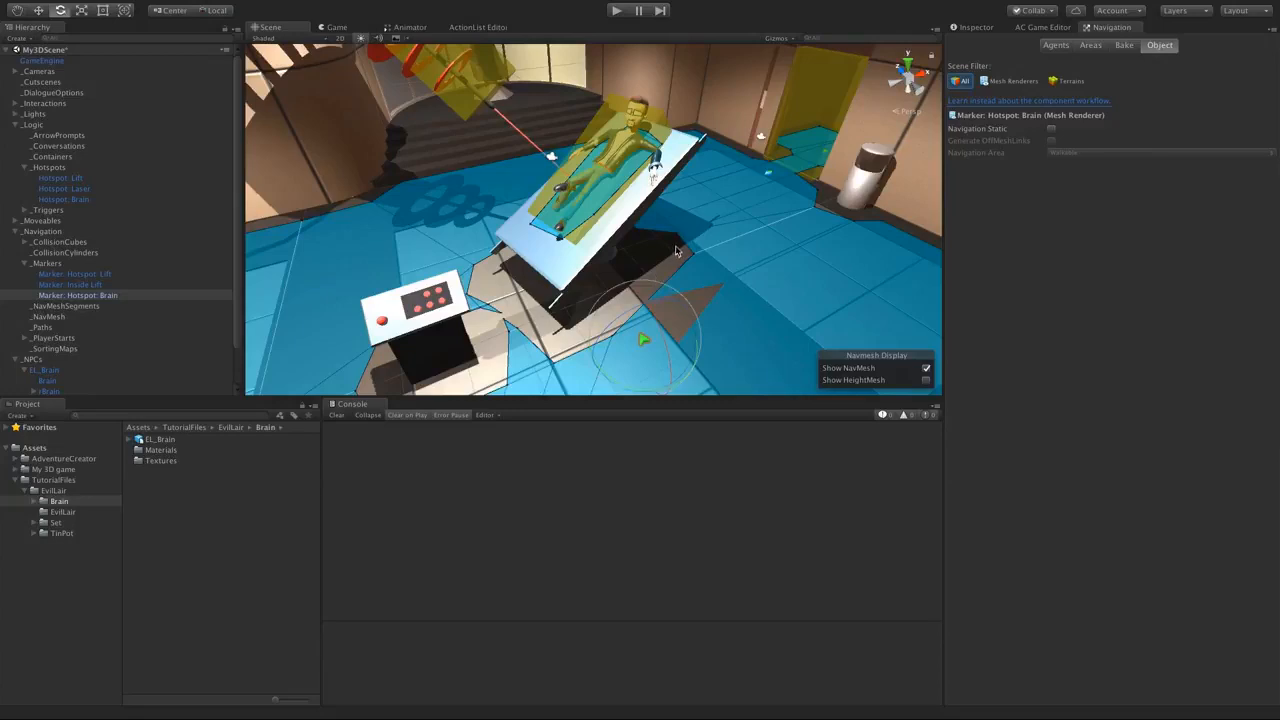
left_click(976, 27)
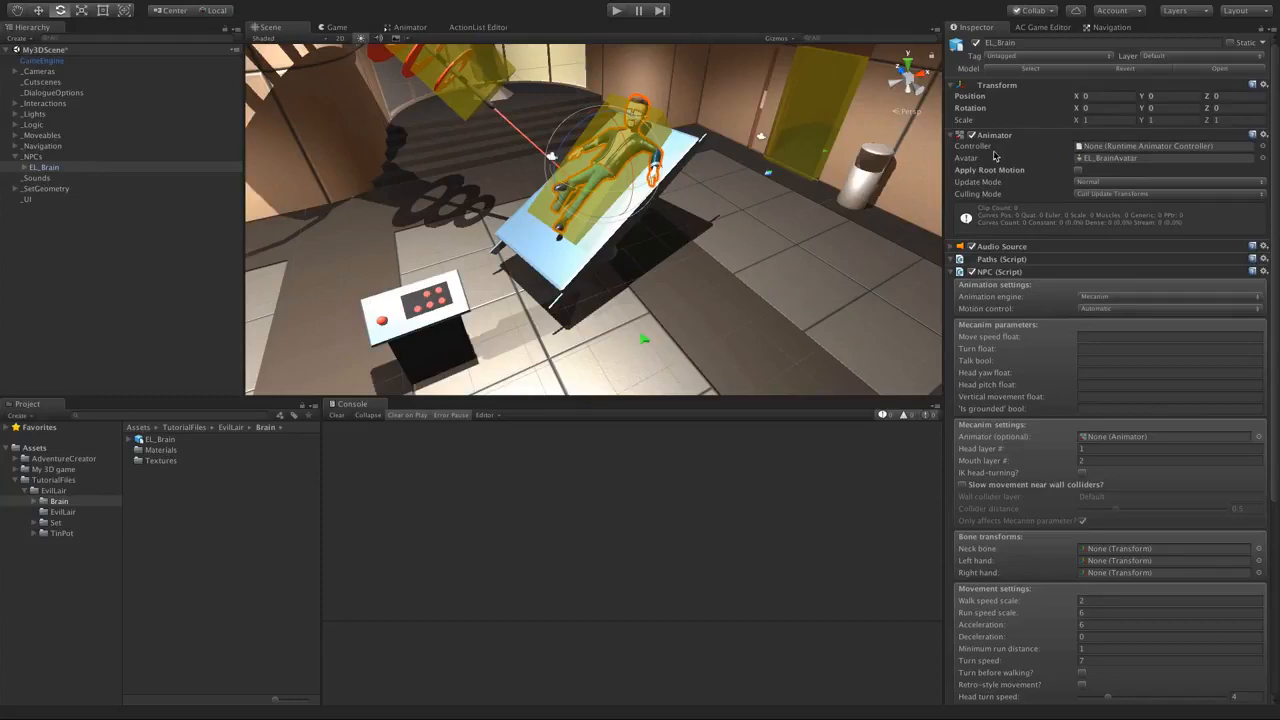
- Create an Animator Controller named BrainController in the My 3D game folder
left_click(62, 469)
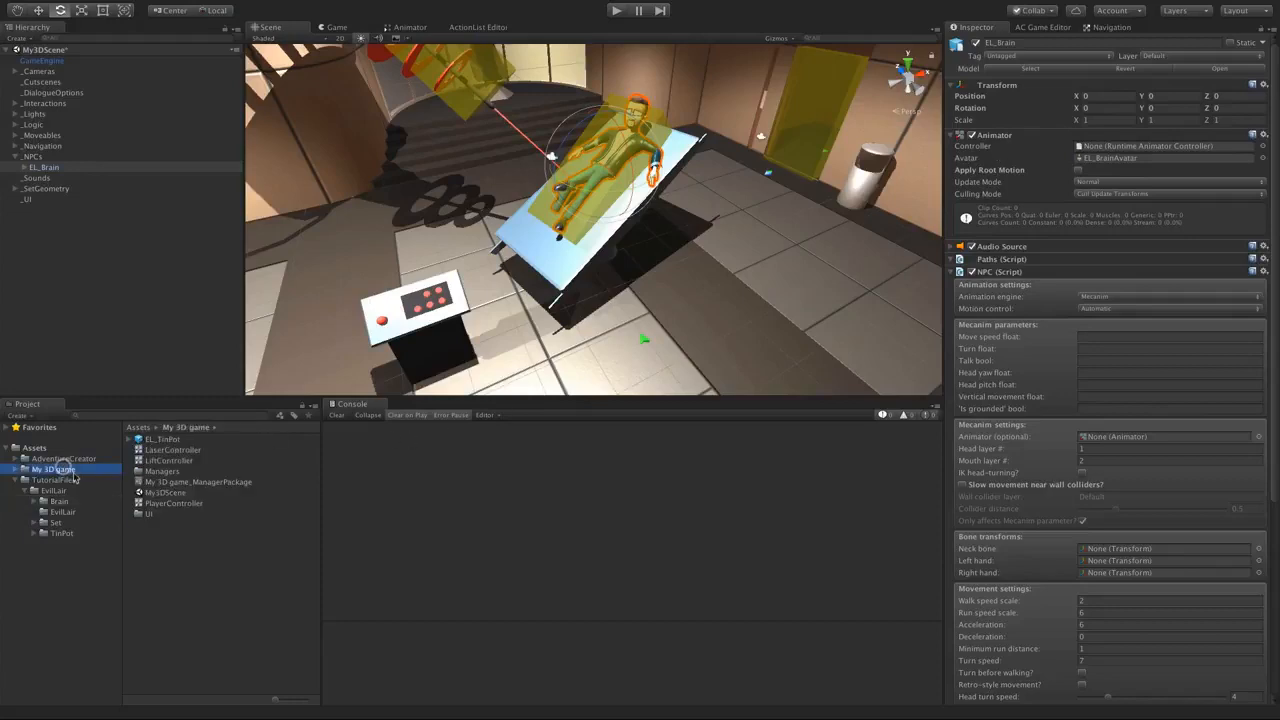
right_click(152, 537)
mouse_move(257, 470)
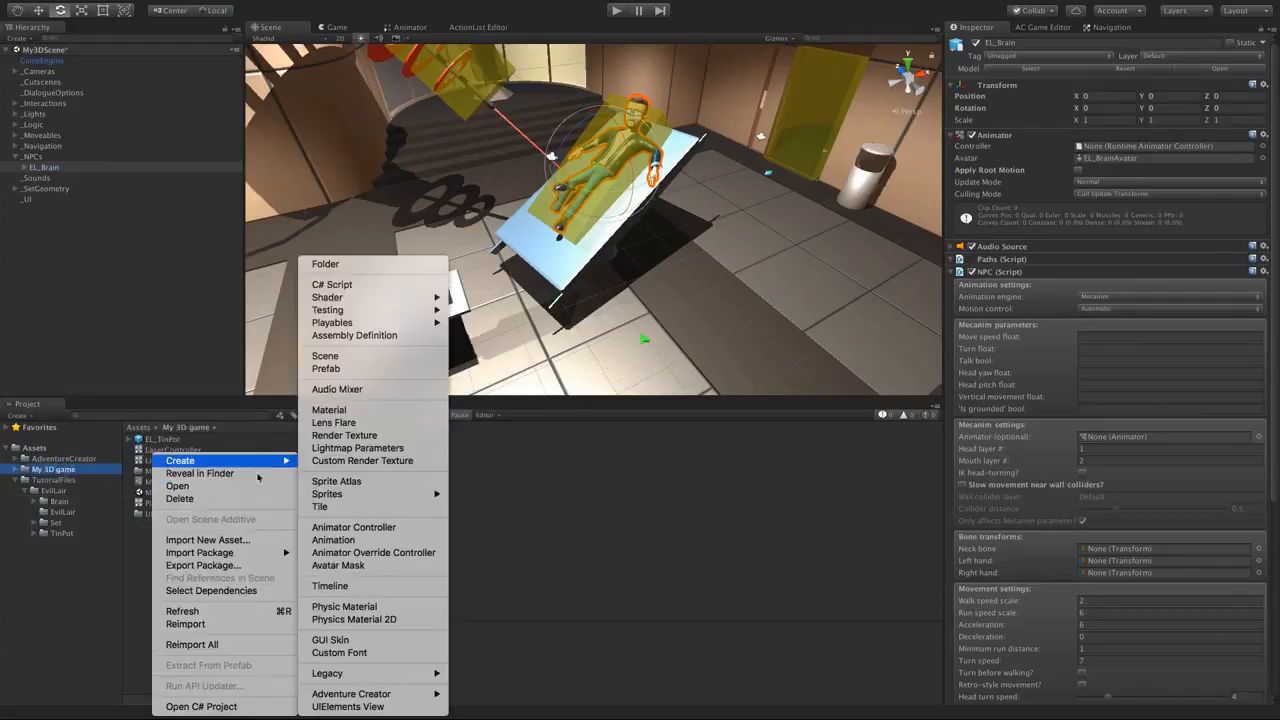
left_click(392, 527)
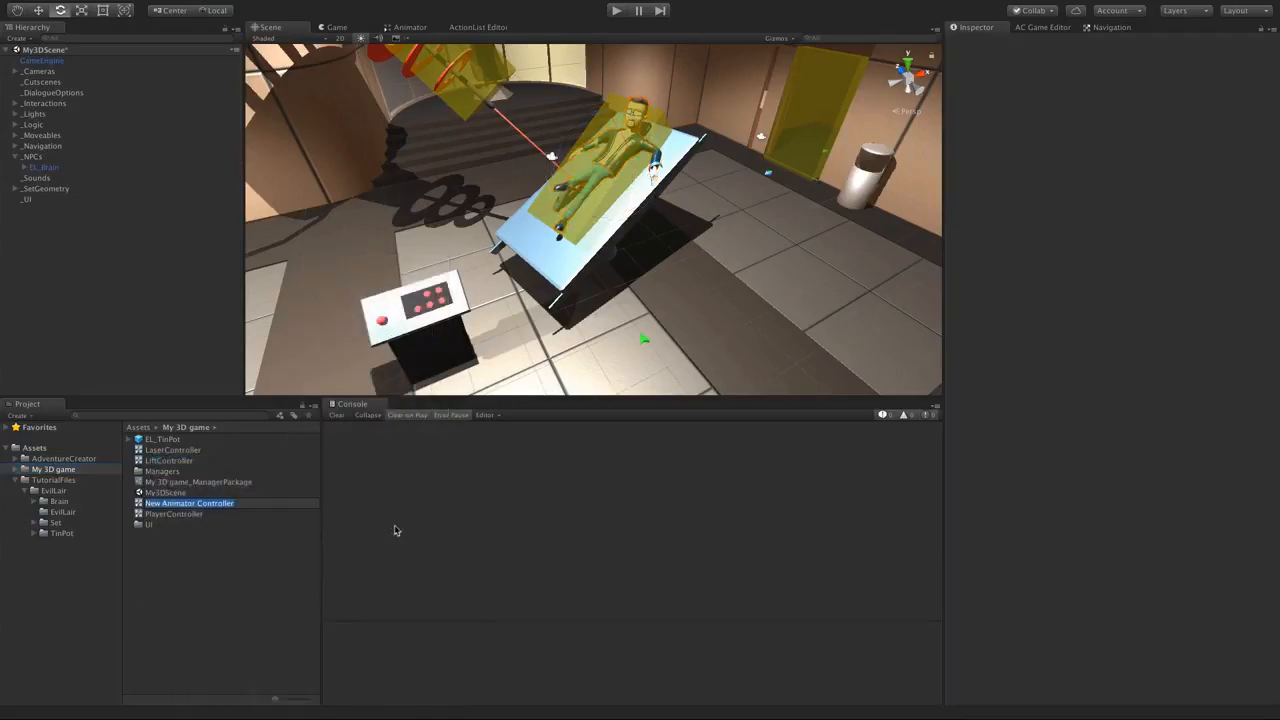
type("BrainContro")
key("Return")
- Assign BrainController to EL_Brain's Animator component and open the controller for editing
left_click(38, 167)
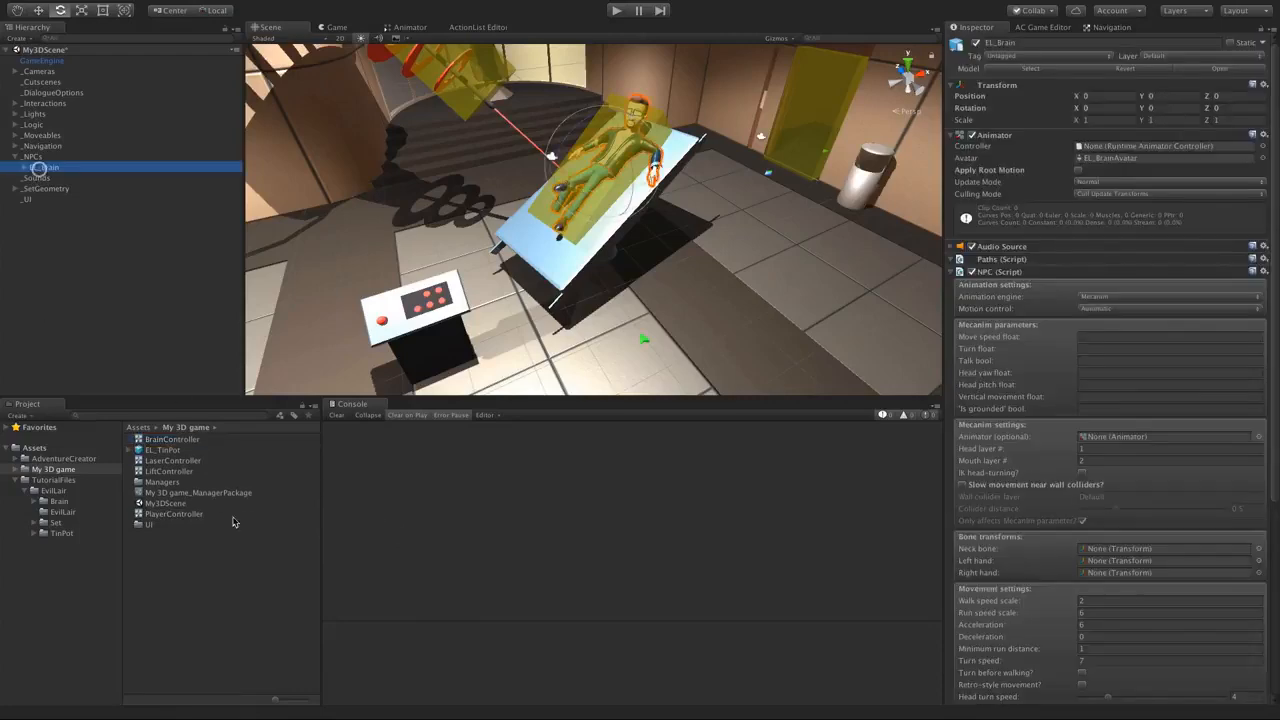
mouse_move(160, 441)
left_mouse_down()
mouse_move(945, 265)
mouse_move(1124, 147)
left_mouse_up()
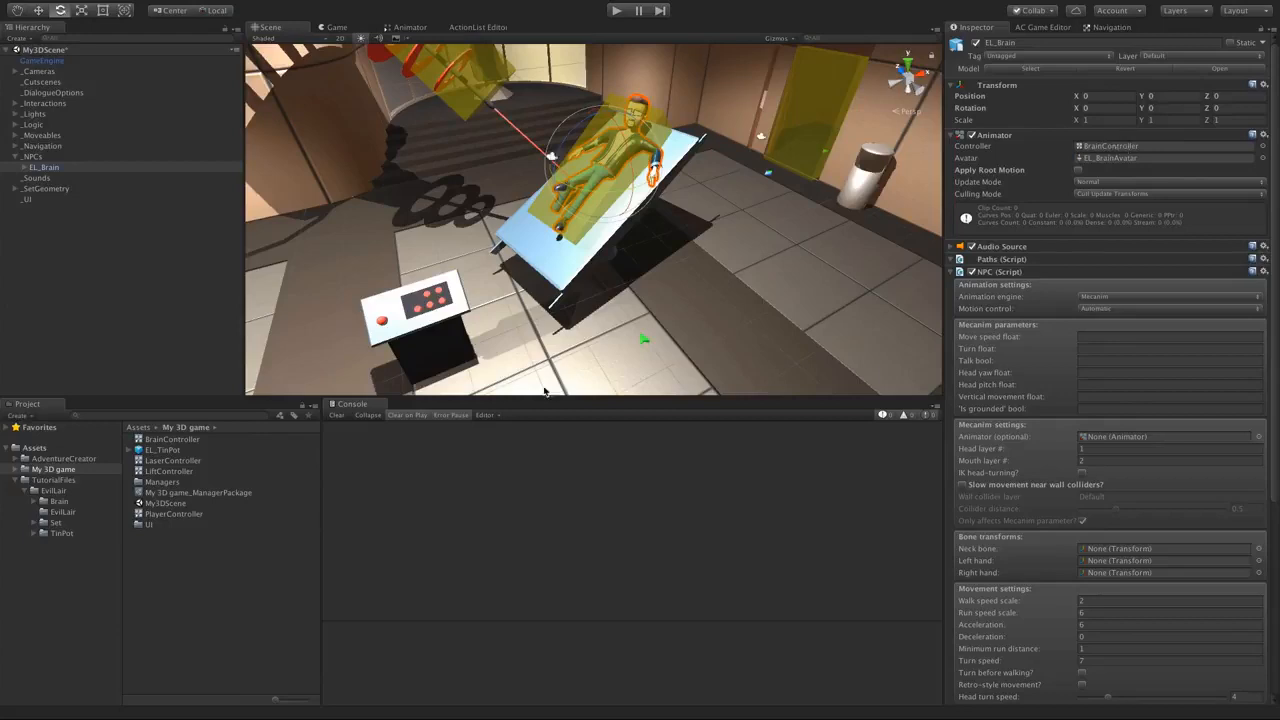
left_click(165, 450)
double_click(163, 439)
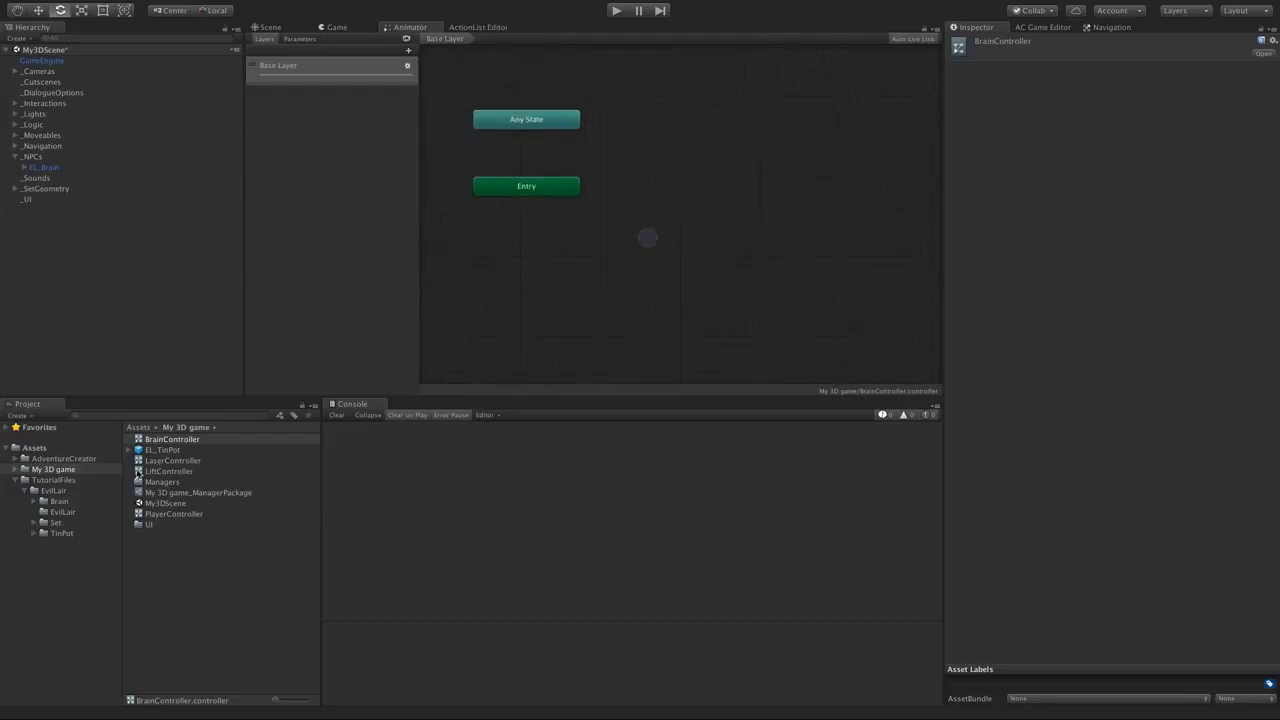
- Expand the EL_Brain model asset in the Brain folder and preview its Brain_Trapped_Idle animation clip
left_click(64, 502)
left_click(148, 440)
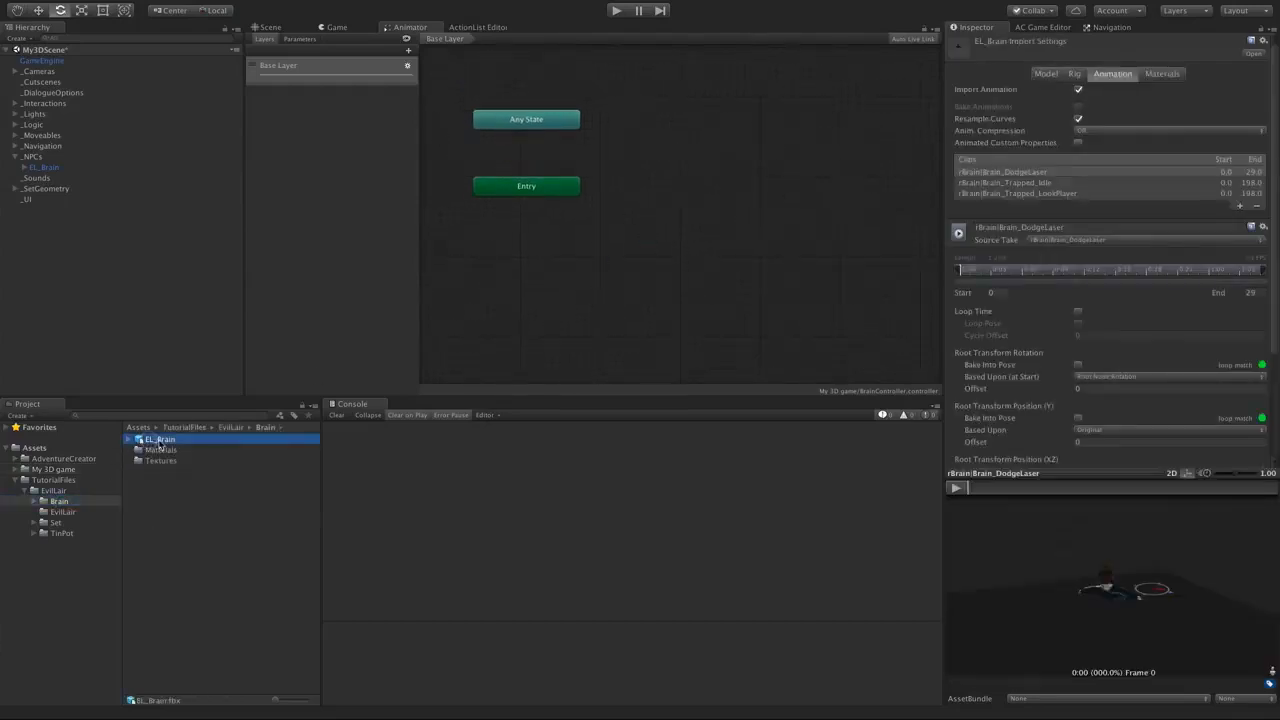
left_click(129, 440)
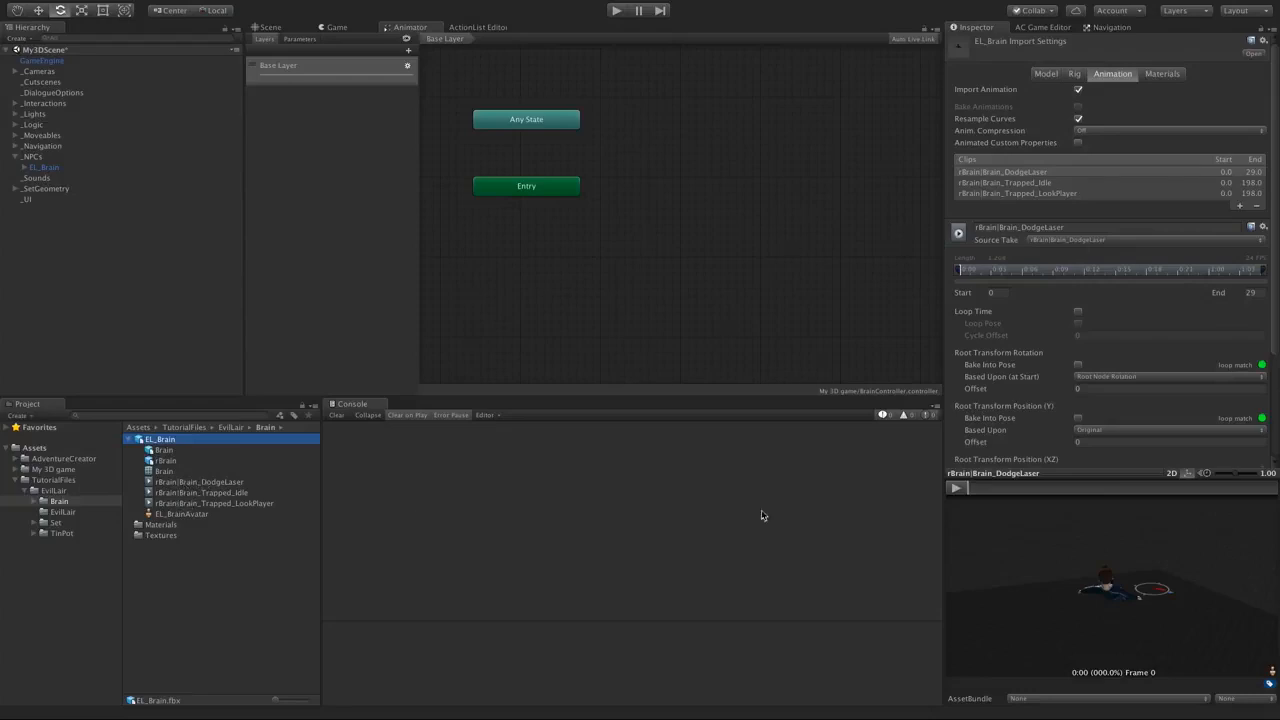
left_click_drag(1023, 473, 1025, 432)
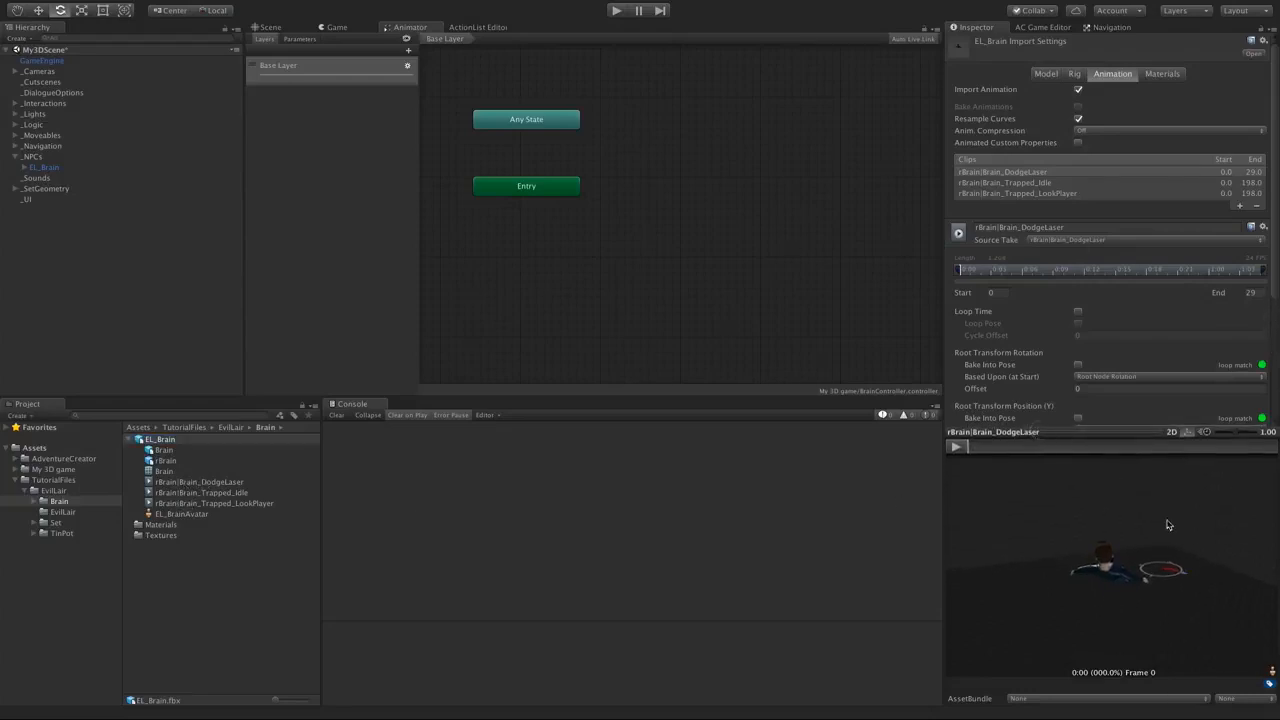
left_click_drag(1152, 528, 803, 551)
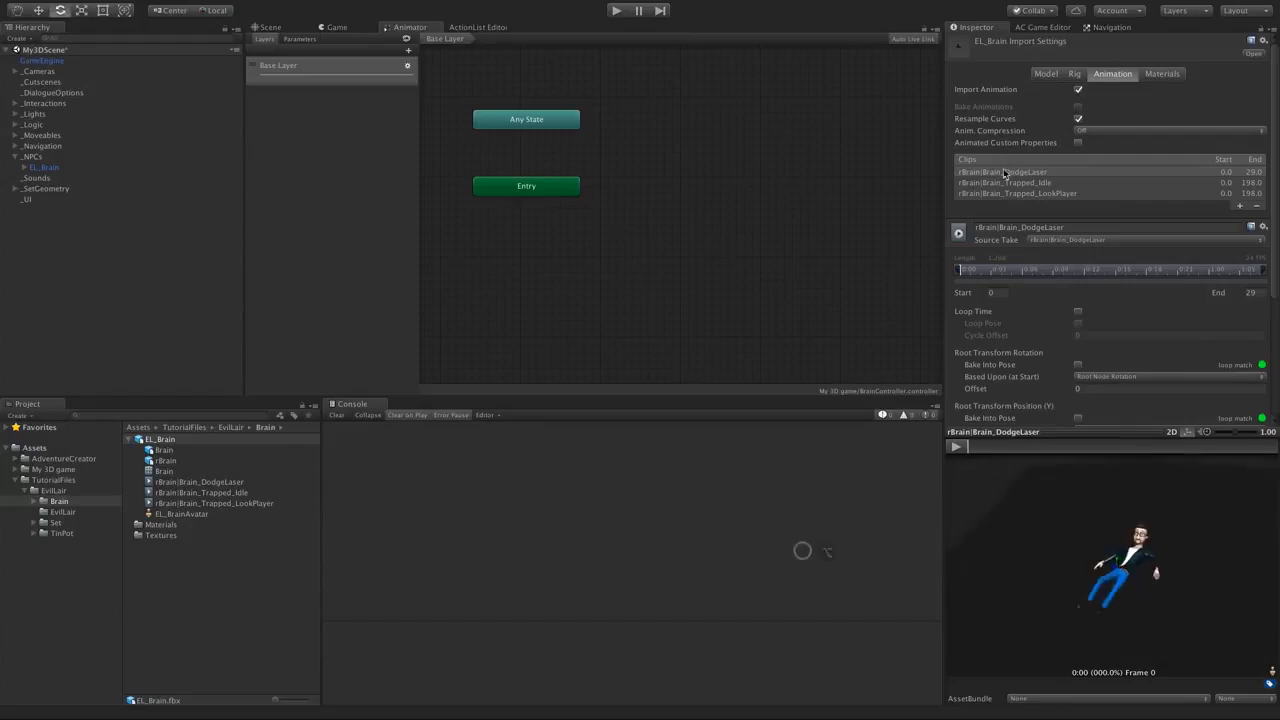
left_click(1013, 182)
left_click_drag(1141, 567, 800, 549, "alt")
left_click(956, 446)
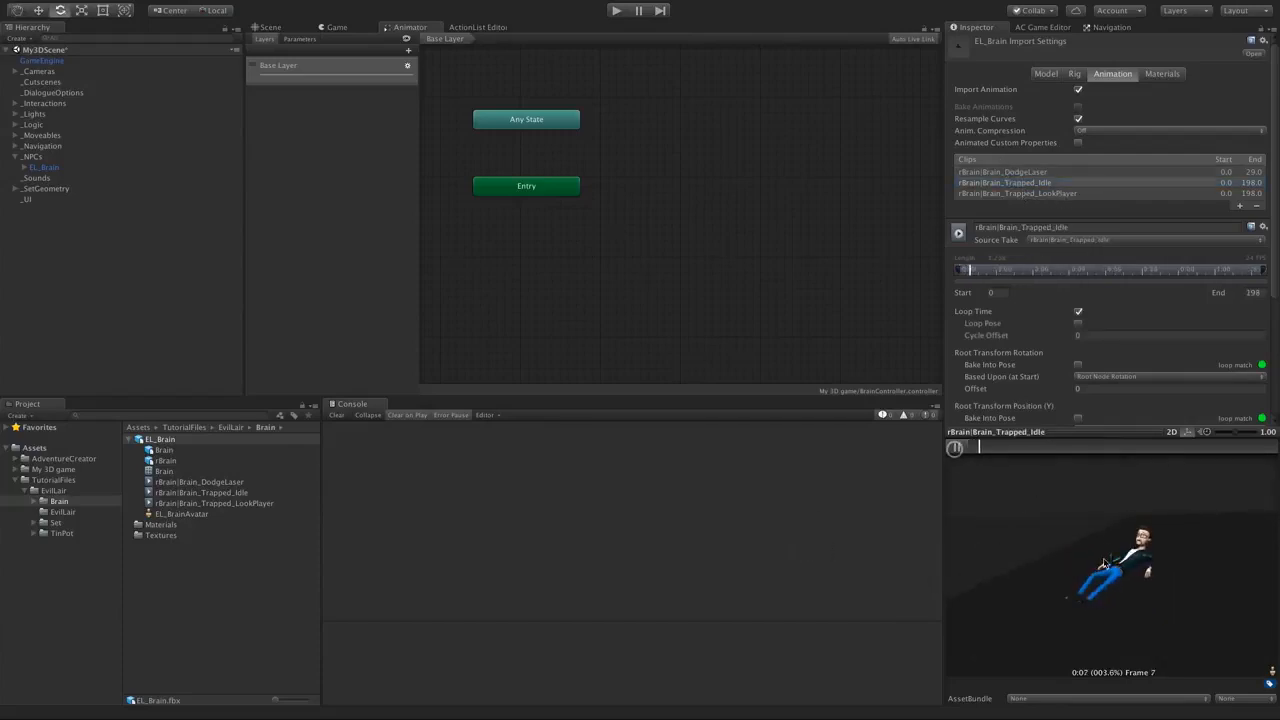
left_click_drag(1097, 579, 1064, 592)
scroll(1060, 583, "up", 5)
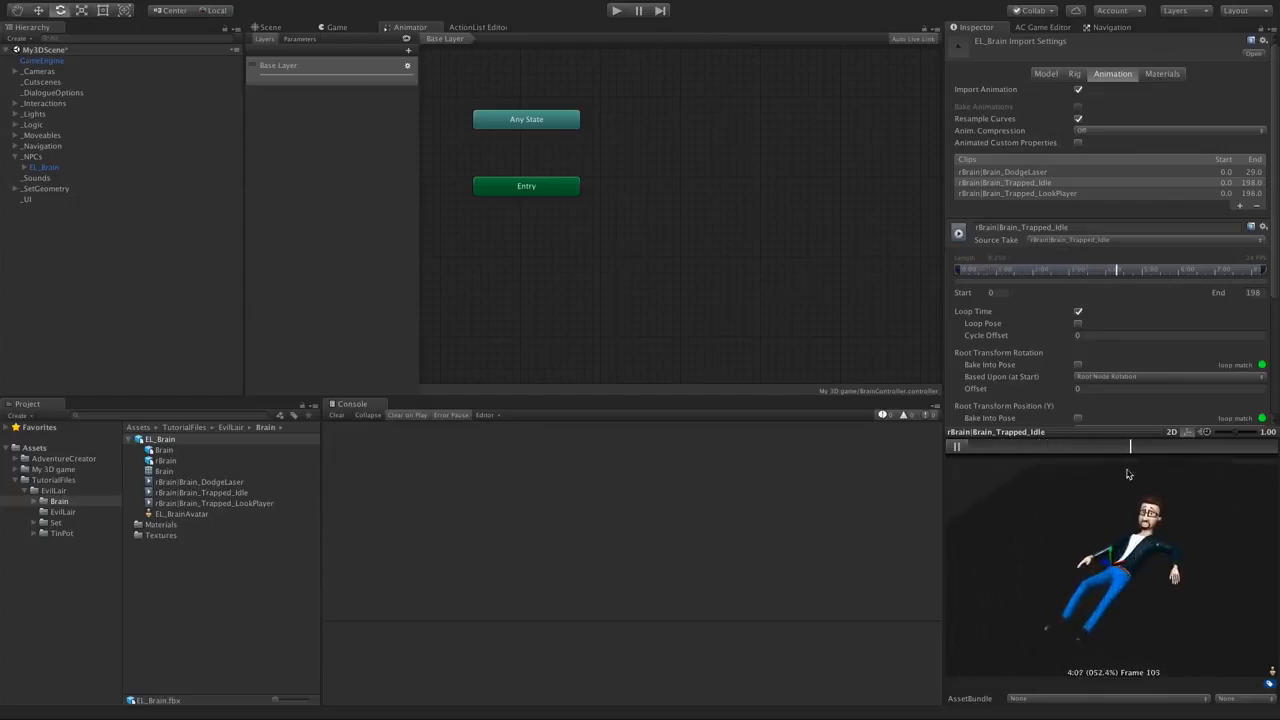
- Preview the Brain_Trapped_LookPlayer and Brain_DodgeLaser animation clips of EL_Brain
left_click(1058, 193)
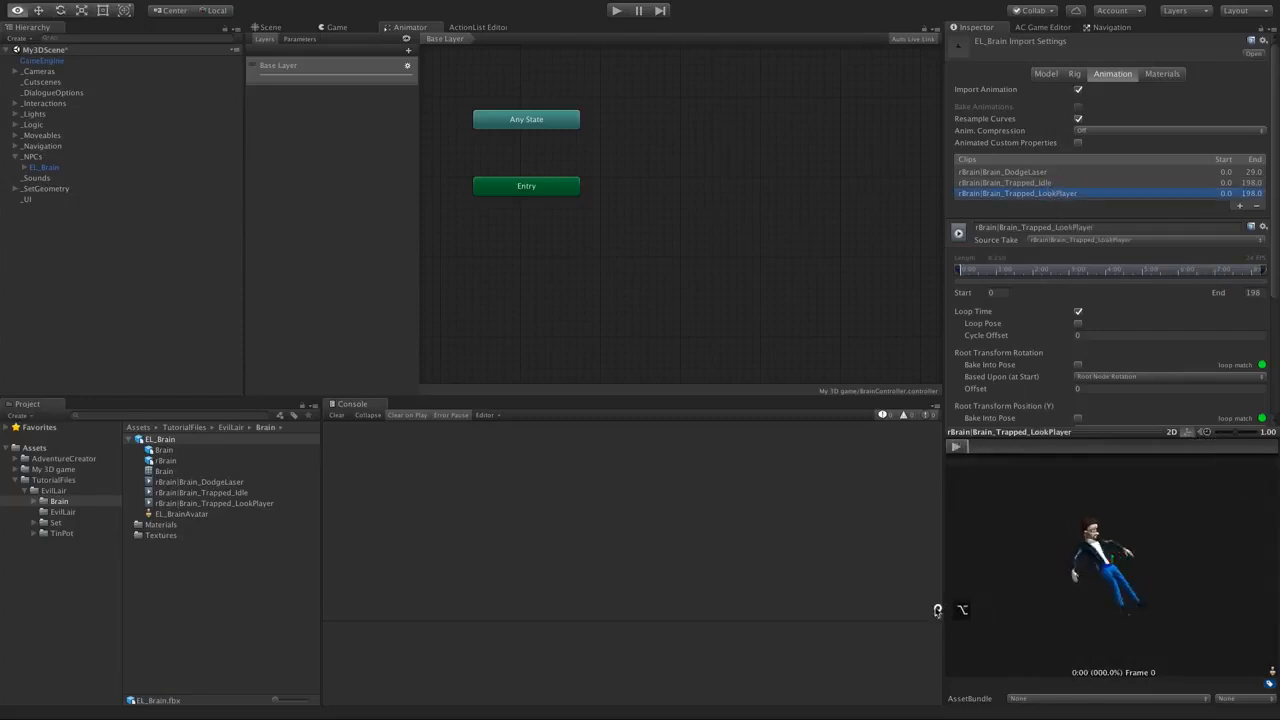
left_click(956, 447)
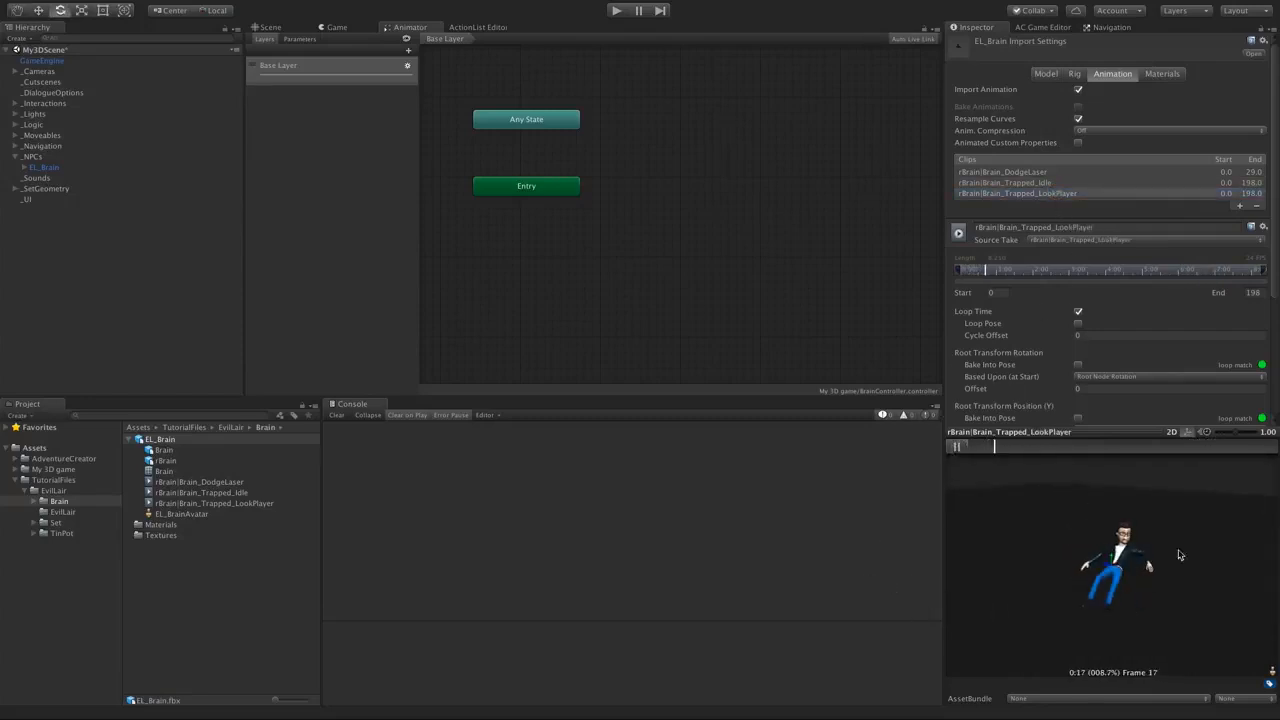
left_click(283, 27)
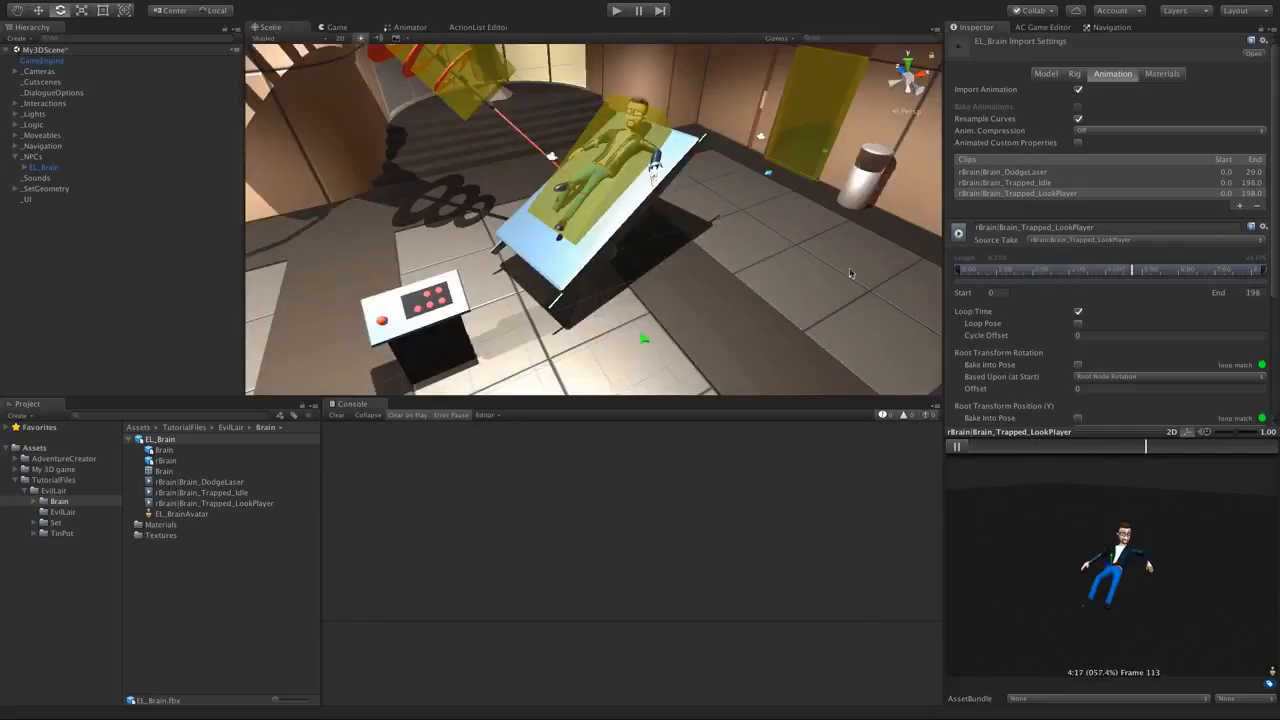
left_click(1021, 174)
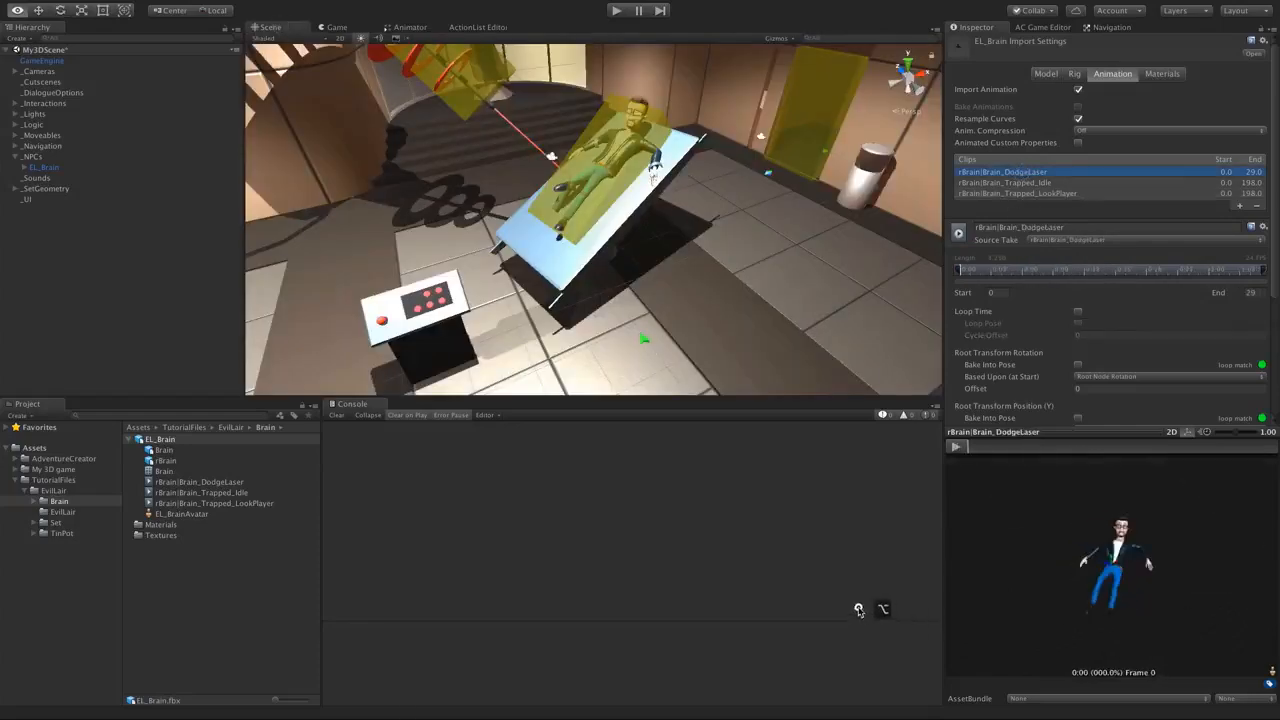
key("e")
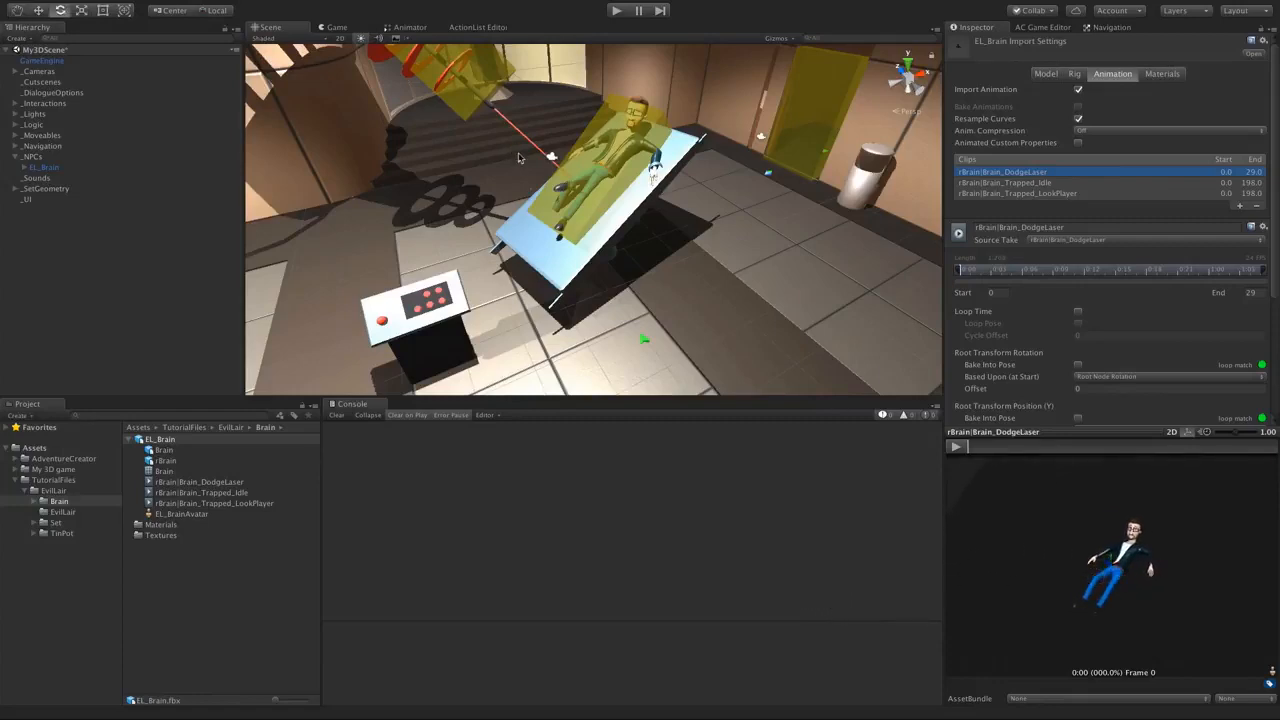
left_click(960, 448)
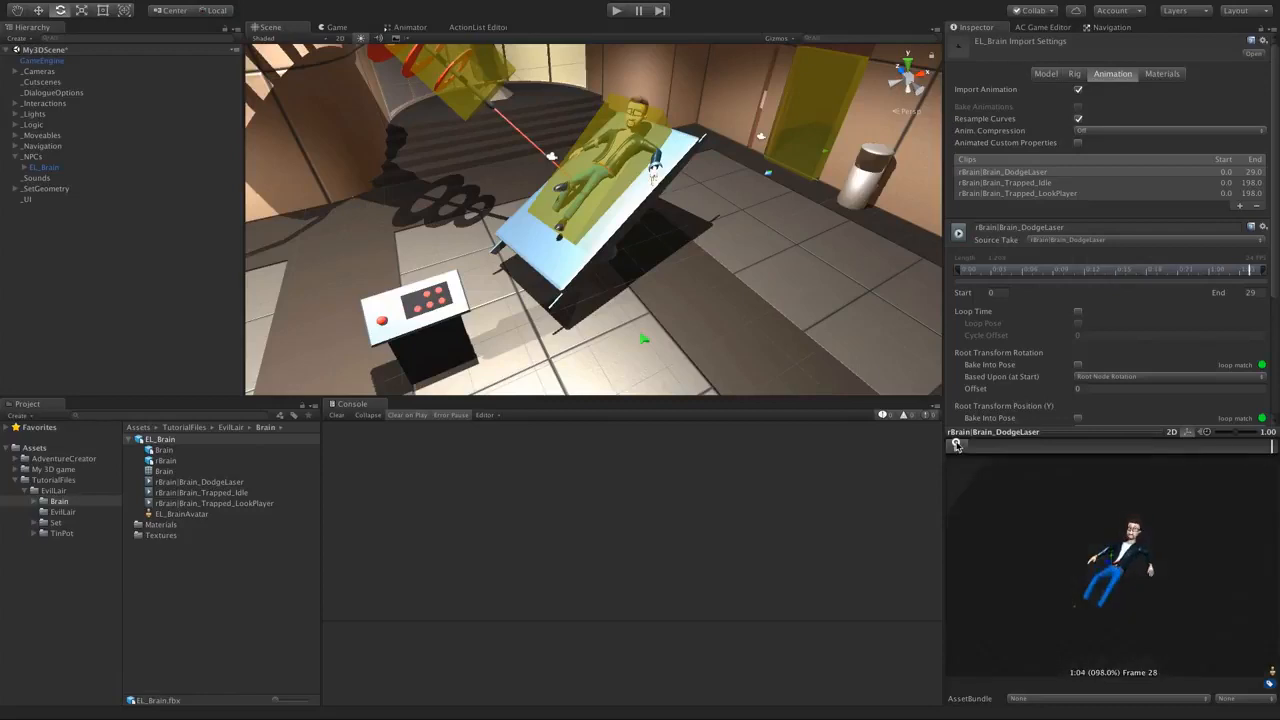
left_click(957, 447)
- Add the DodgeLaser, Trapped_Idle and Trapped_LookPlayer clips to BrainController as states and stack them with DodgeLaser lowest
left_click(405, 27)
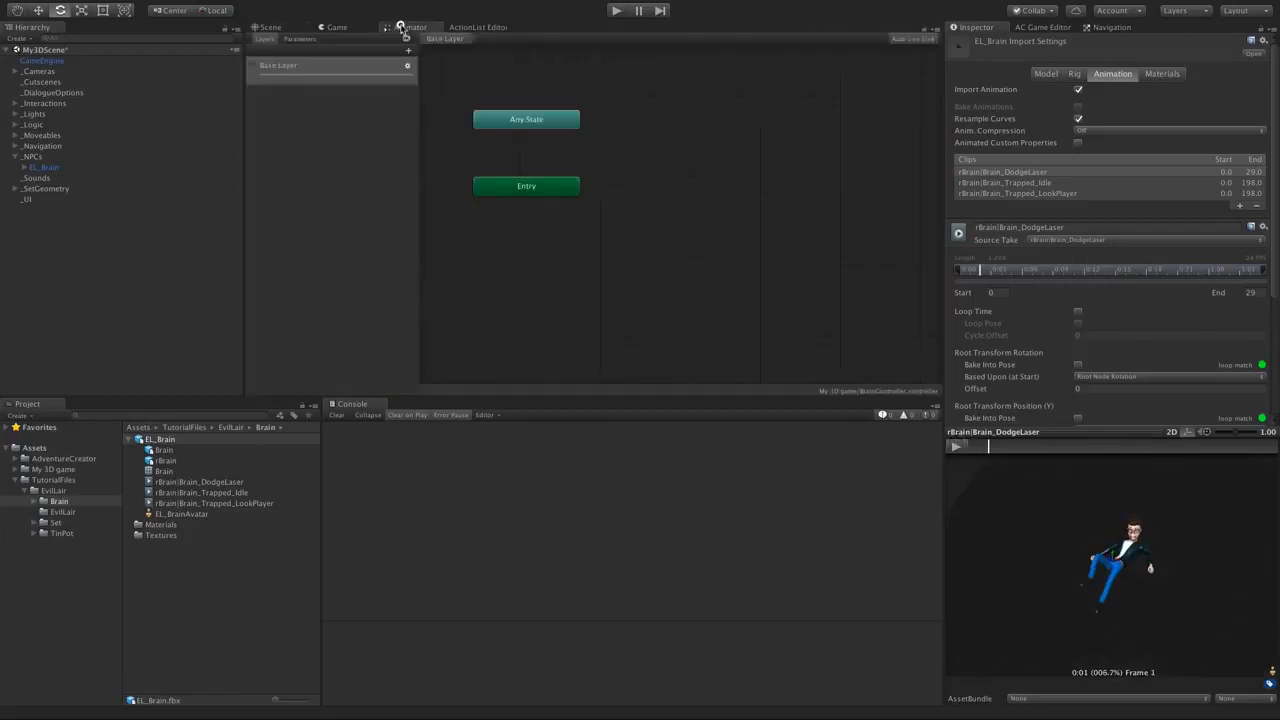
left_click(235, 483)
left_click(237, 503, "shift")
mouse_move(237, 503)
left_mouse_down()
mouse_move(672, 202)
mouse_move(694, 146)
left_mouse_up()
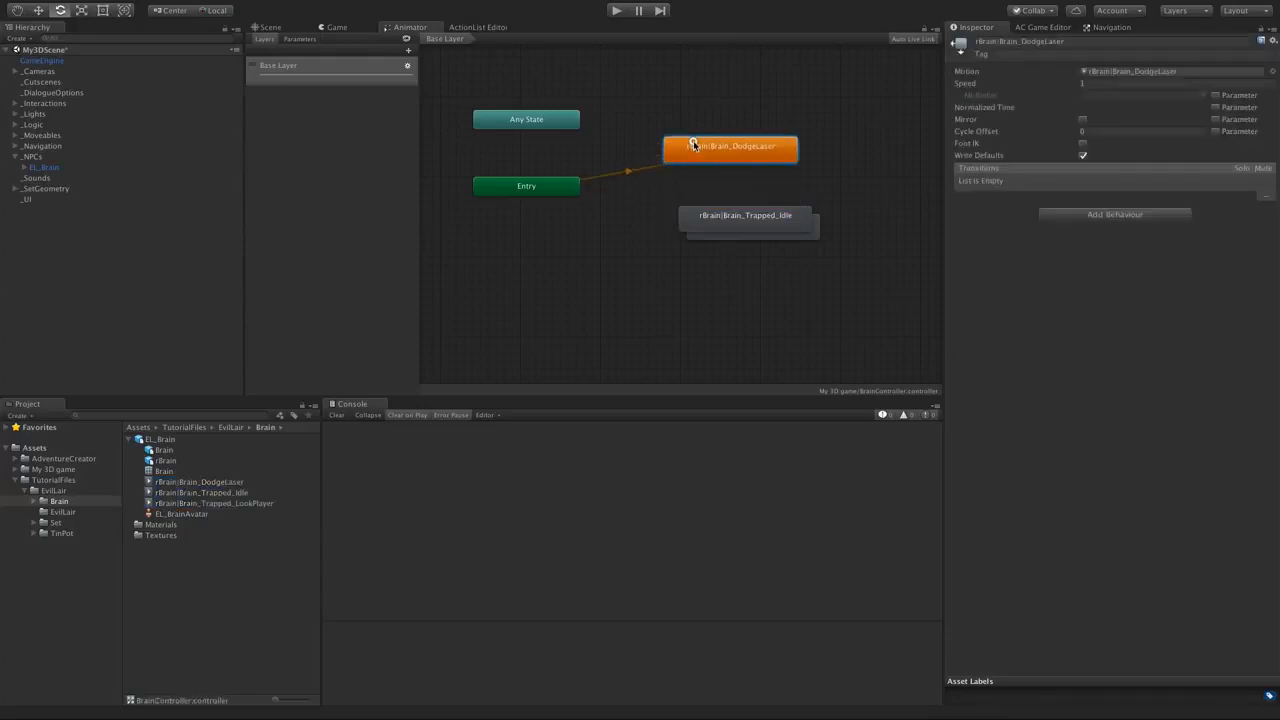
mouse_move(716, 228)
left_mouse_down()
mouse_move(700, 214)
mouse_move(700, 134)
mouse_move(706, 211)
left_mouse_up()
left_click(706, 204)
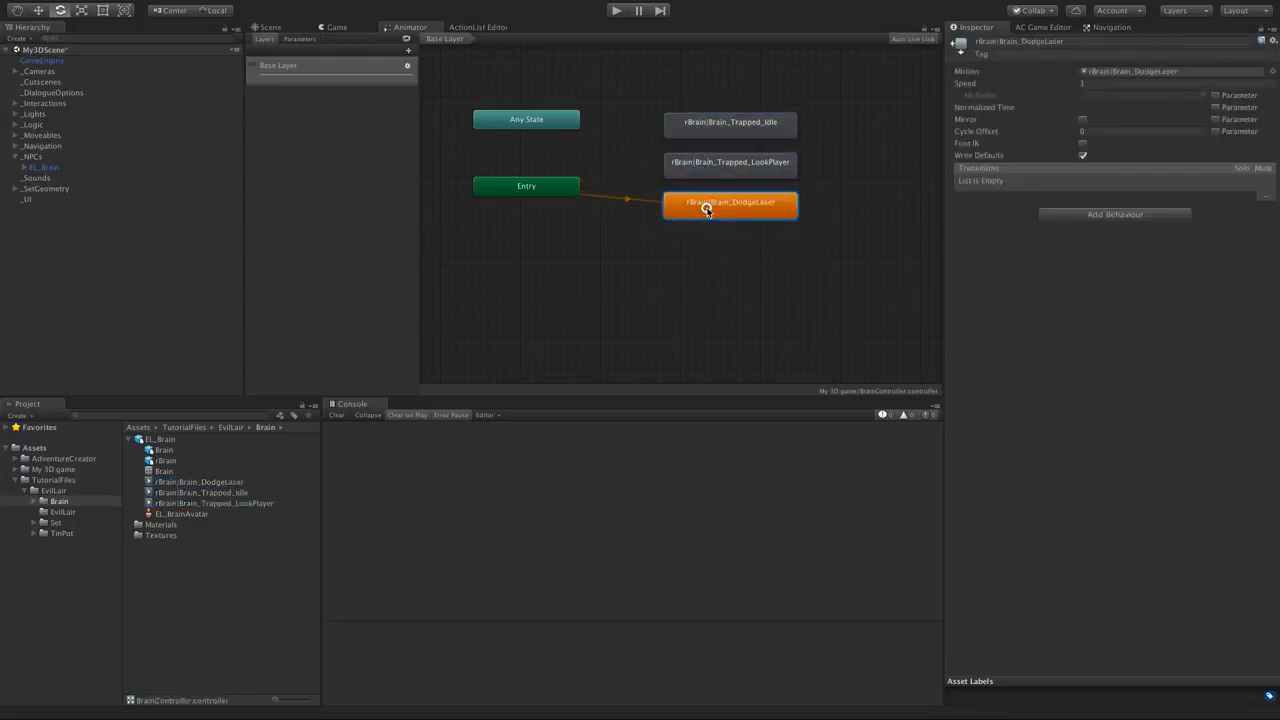
- Make Brain_Trapped_Idle the default state of BrainController's base layer
left_click(729, 130)
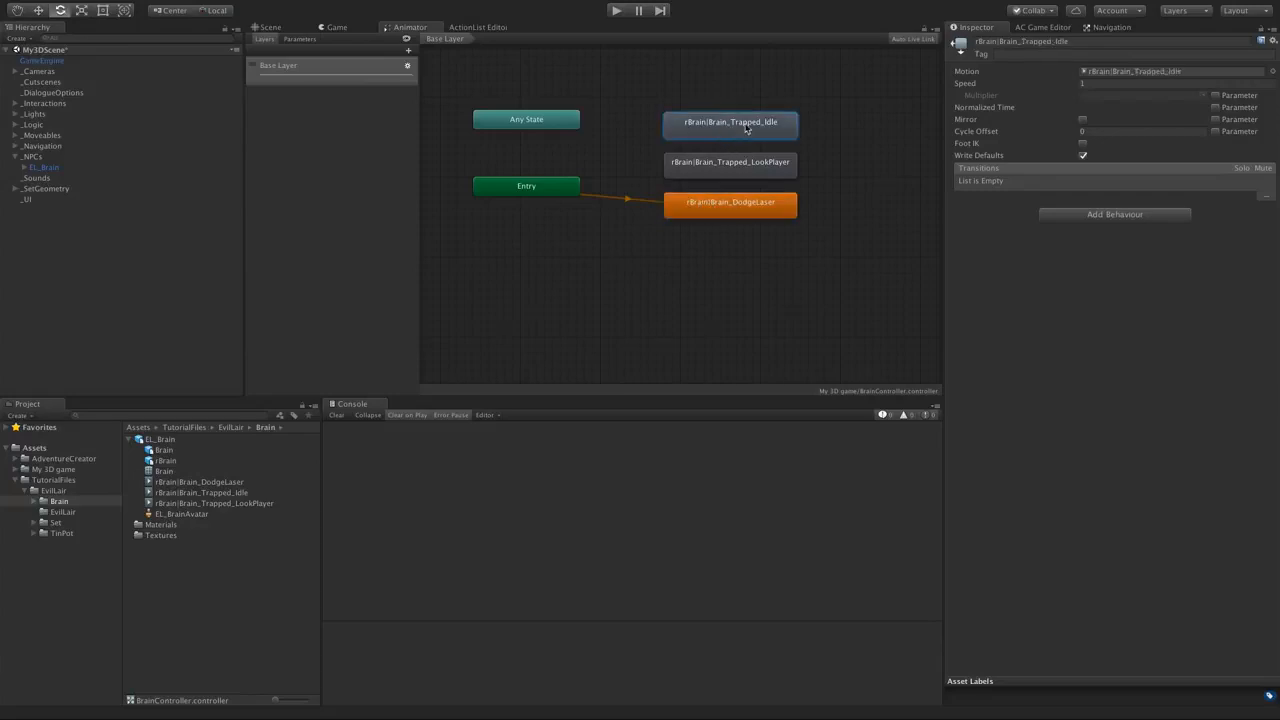
right_click(737, 131)
left_click(760, 143)
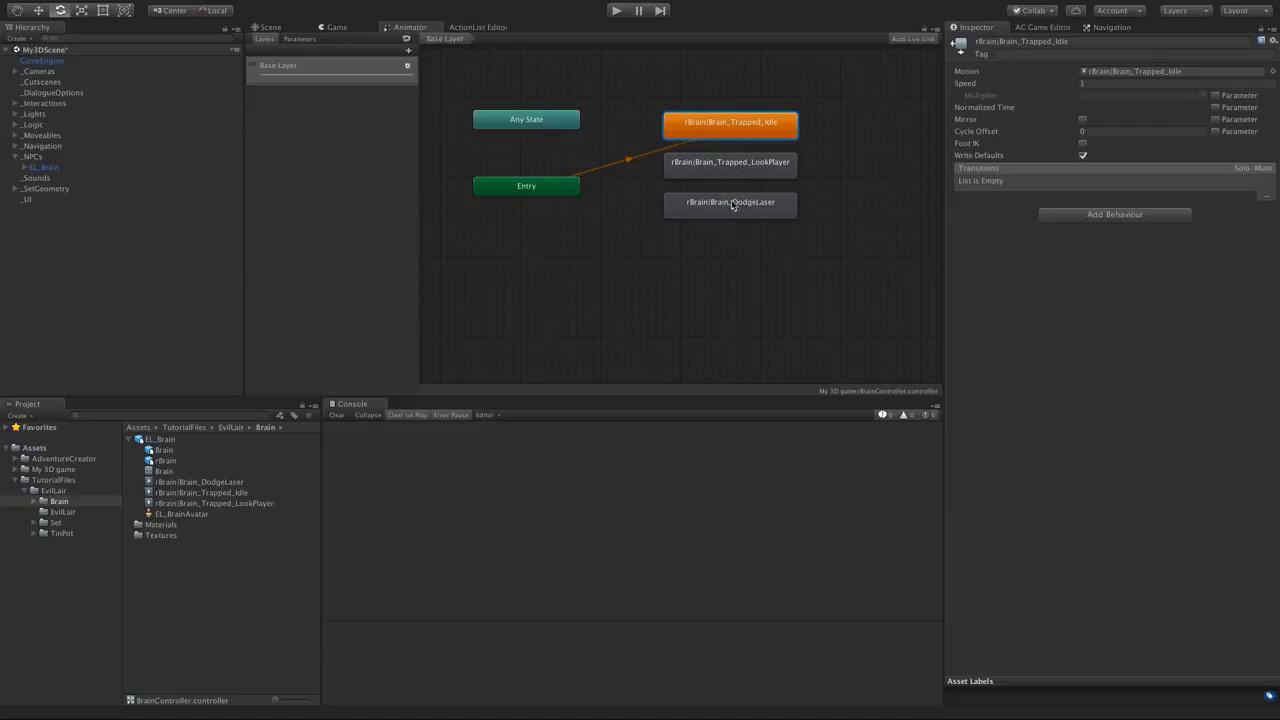
- Add a bool parameter named IsLookingAtPlayer to BrainController
left_click(300, 38)
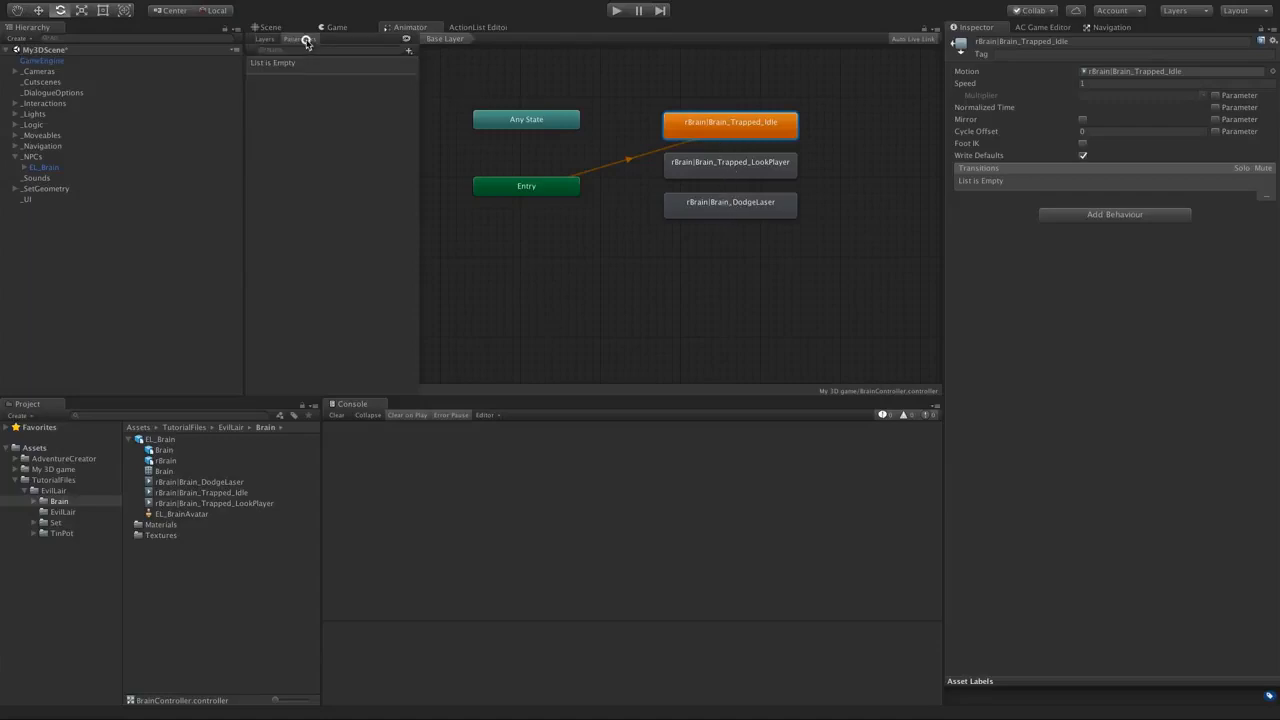
left_click(408, 50)
left_click(424, 87)
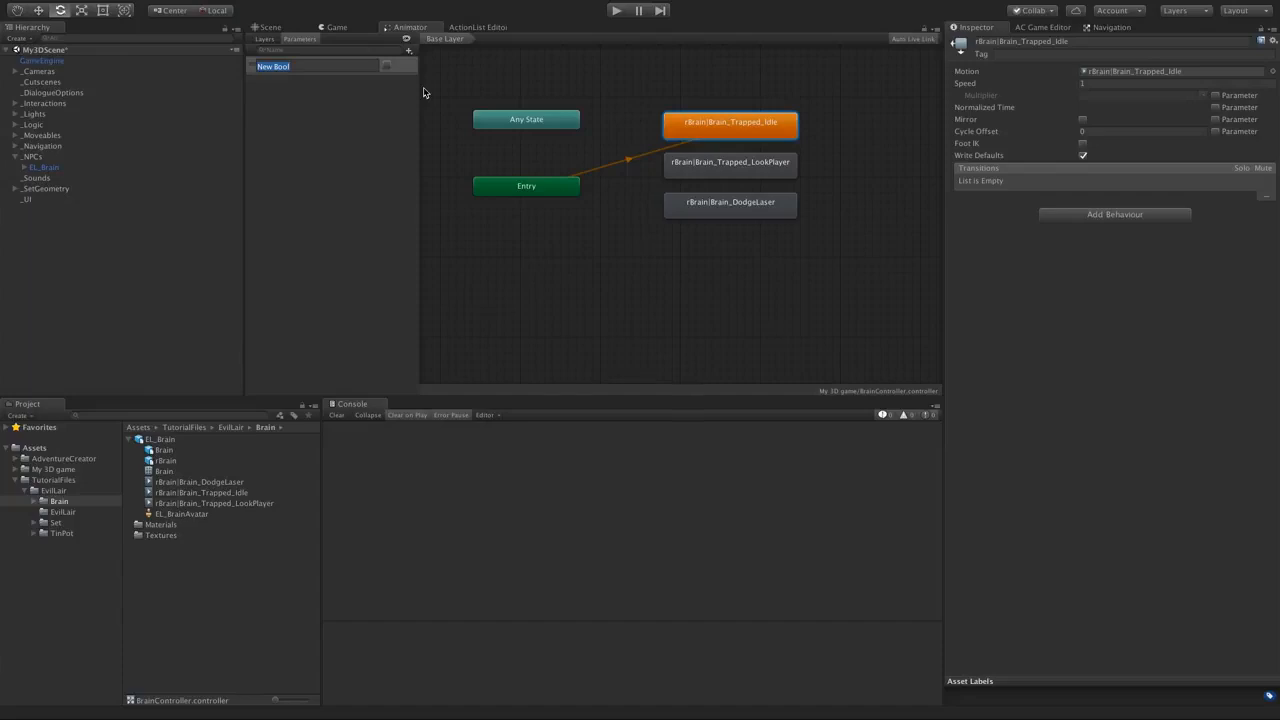
type("IsLookingAtPlayer")
key("Return")
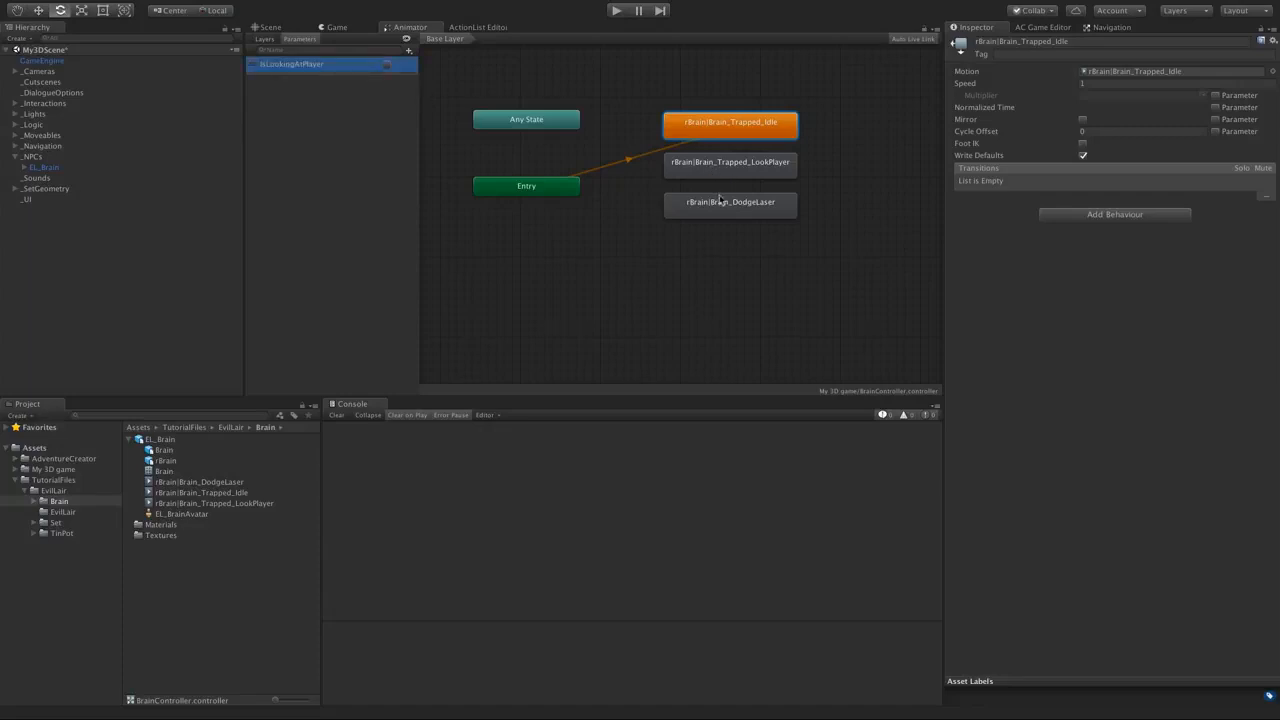
- Spread out the BrainController states, with Brain_Trapped_LookPlayer below Brain_Trapped_Idle and Brain_DodgeLaser offset diagonally below them
left_click_drag(719, 199, 751, 255)
left_click_drag(705, 165, 706, 189)
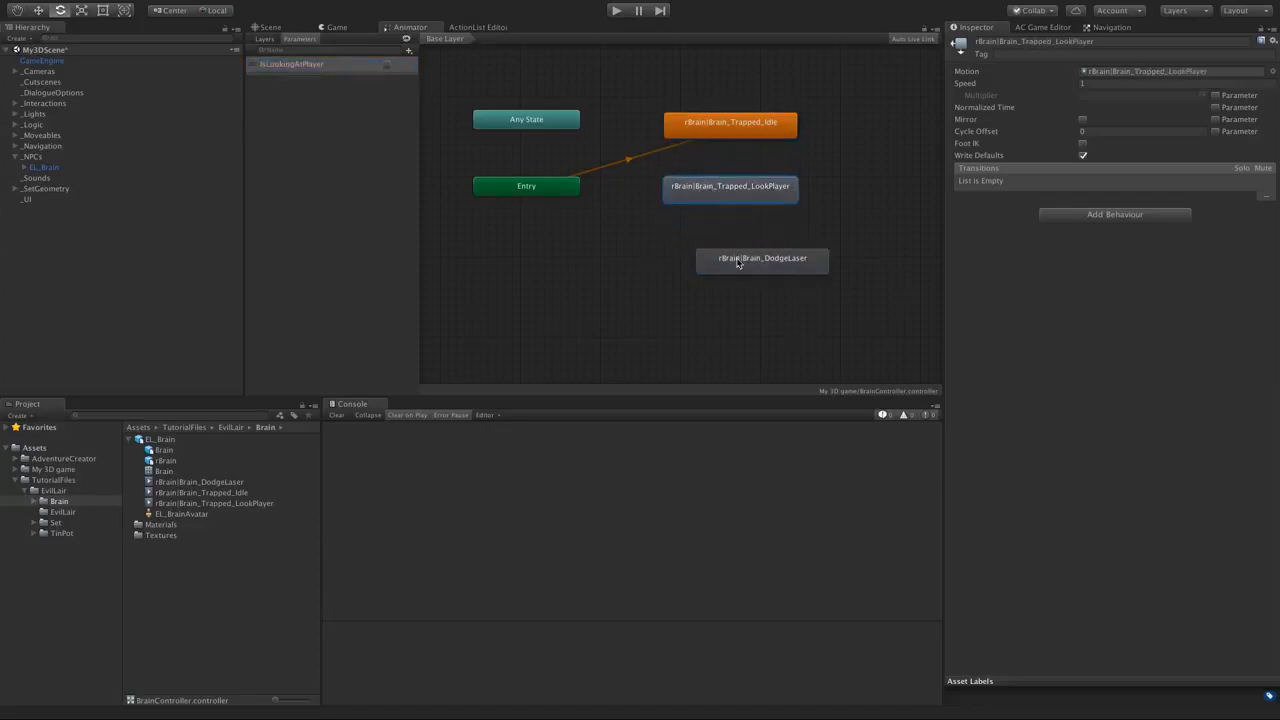
mouse_move(738, 262)
left_mouse_down()
mouse_move(706, 262)
mouse_move(888, 189)
left_mouse_up()
middle_click_drag(818, 222, 755, 238)
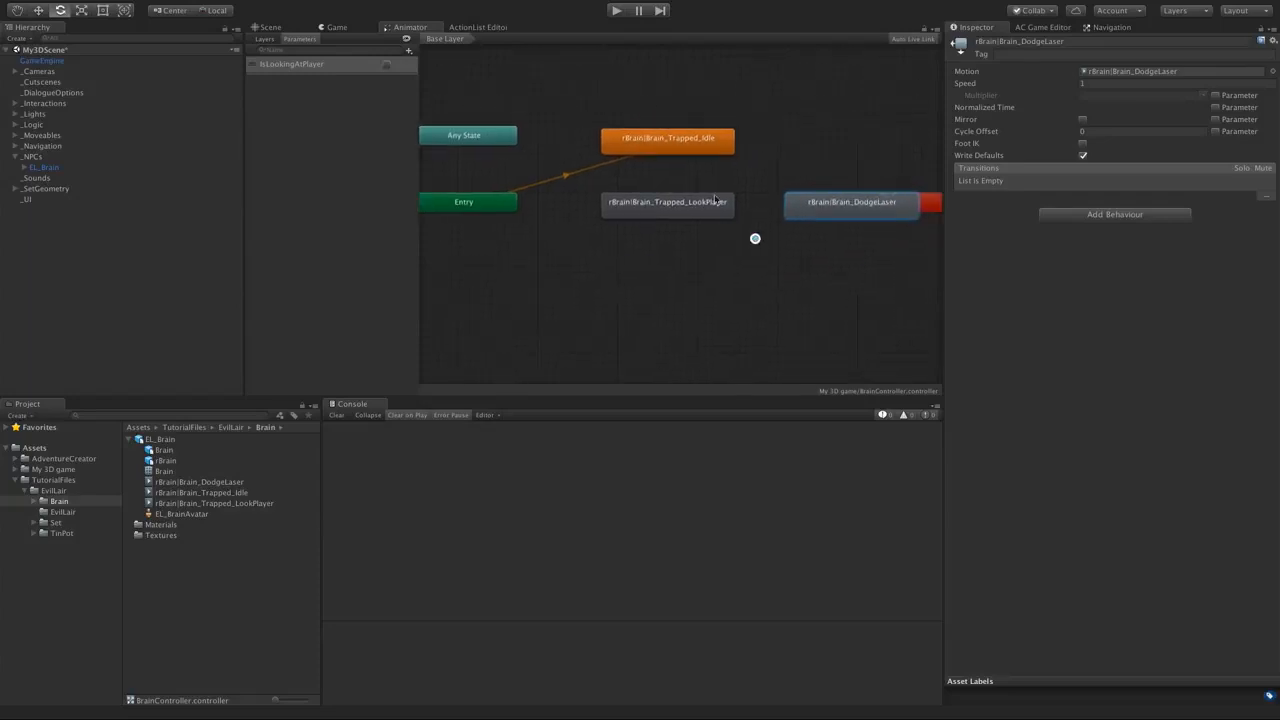
left_click_drag(822, 212, 760, 278)
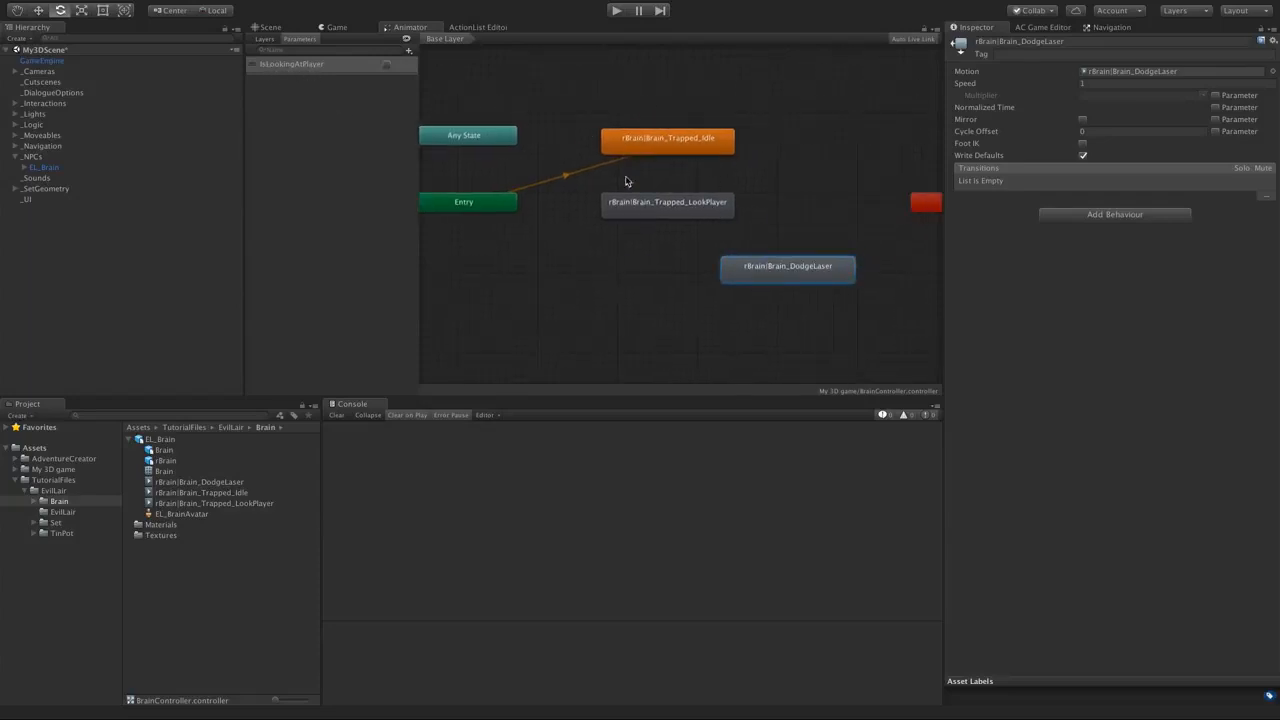
- Create a transition from Brain_Trapped_Idle to Brain_Trapped_LookPlayer with no exit time and the condition IsLookingAtPlayer true
left_click(686, 209)
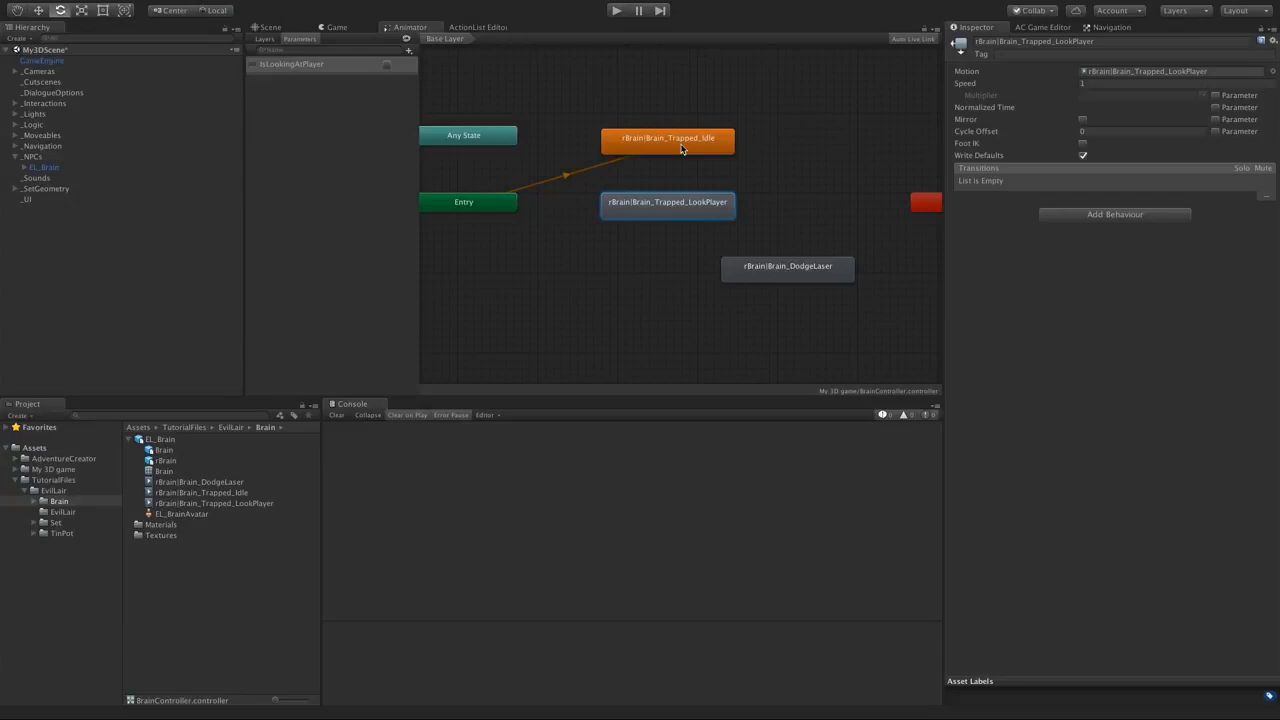
right_click(681, 149)
left_click(700, 150)
left_click(676, 204)
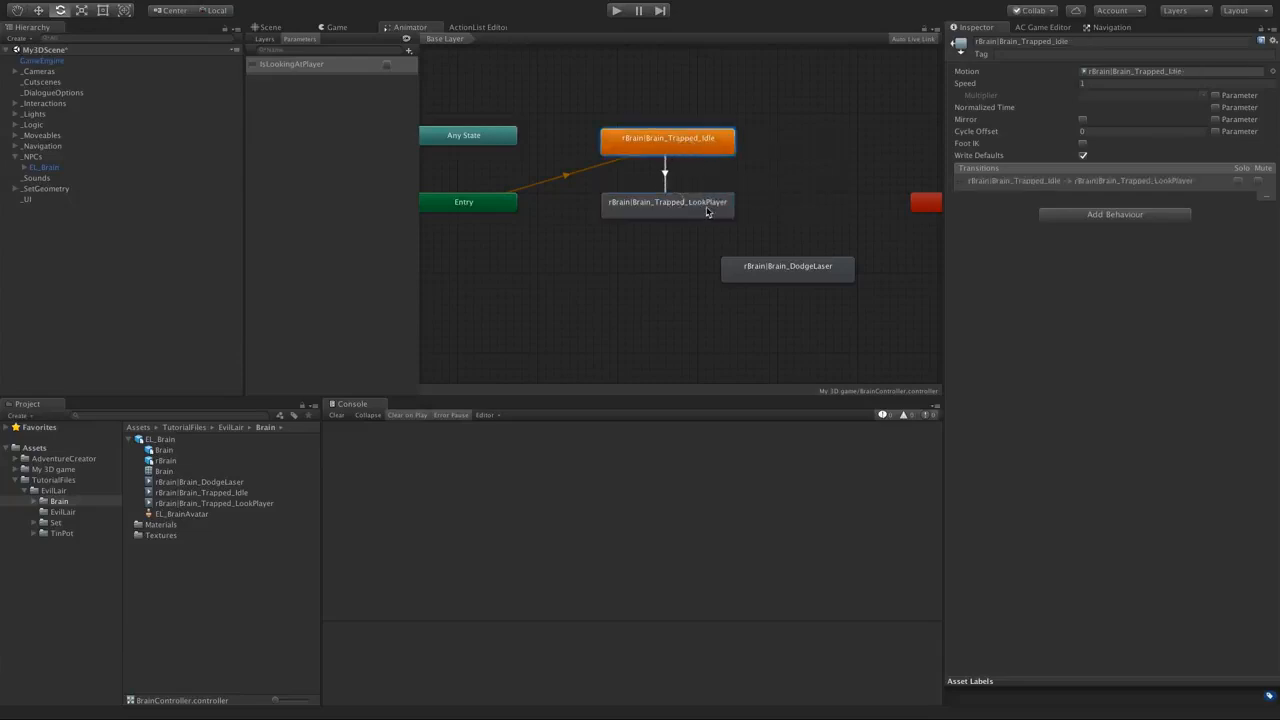
left_click(666, 176)
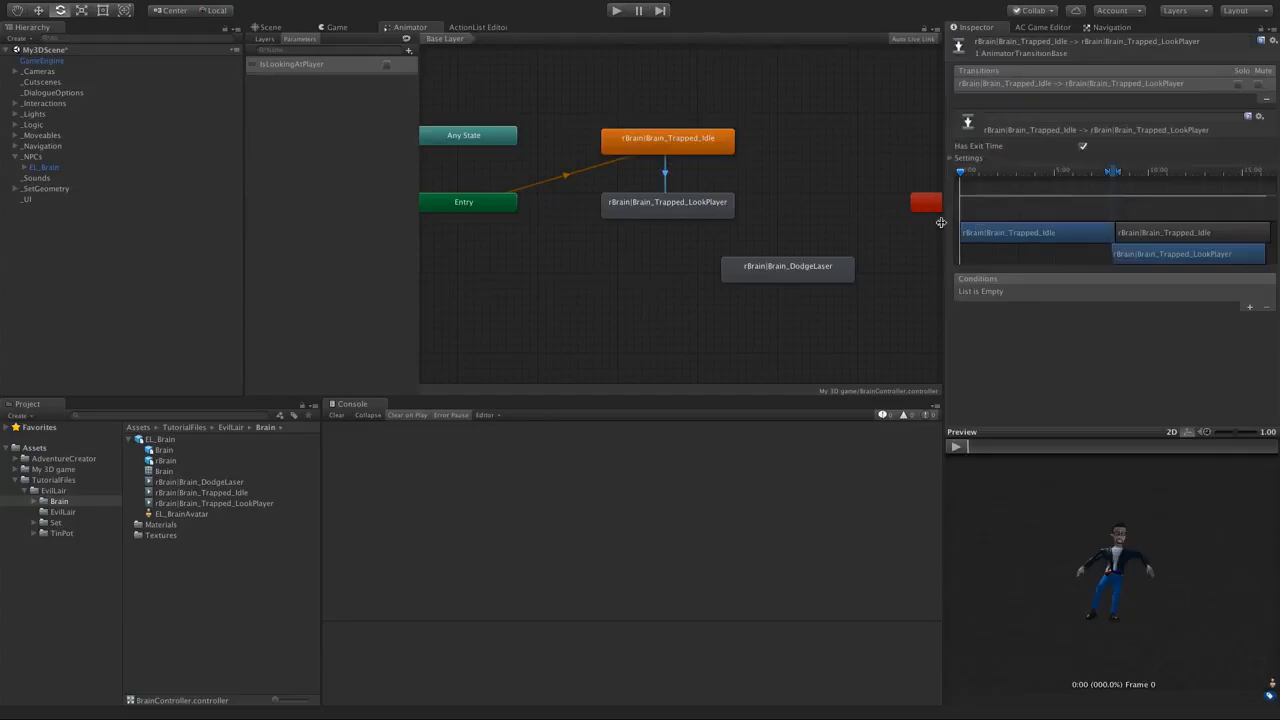
left_click(1082, 146)
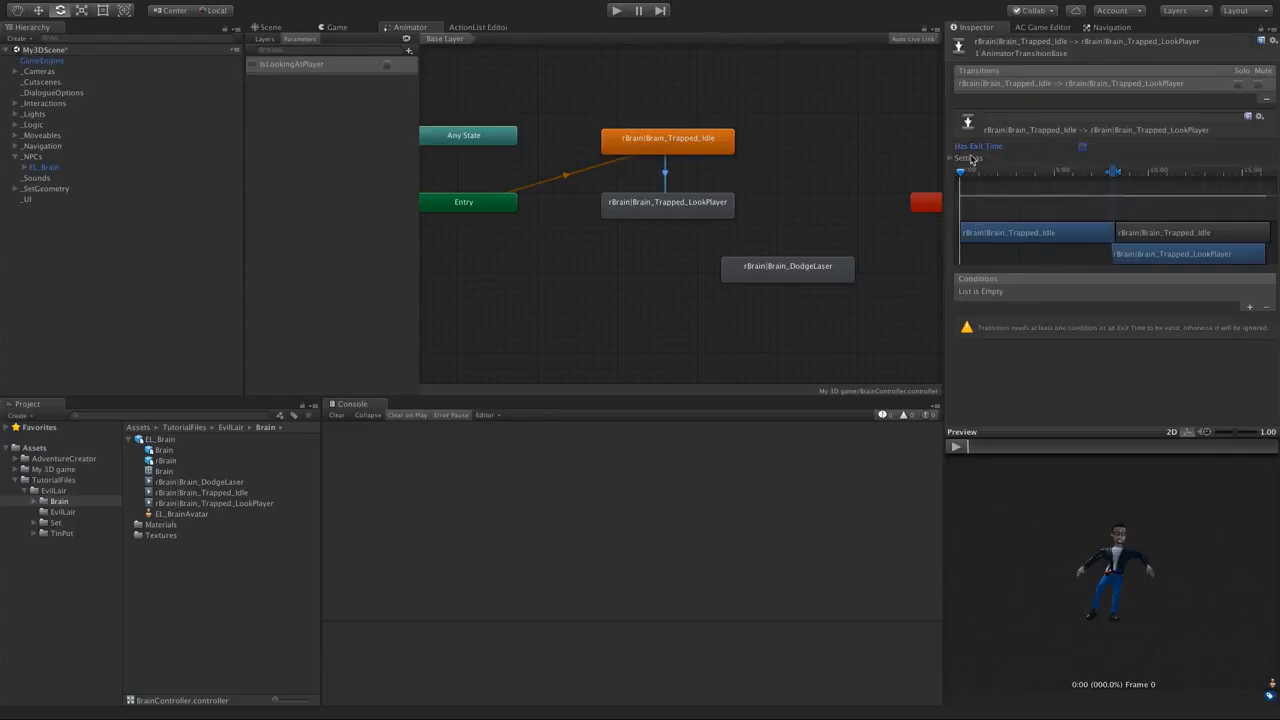
left_click(1246, 310)
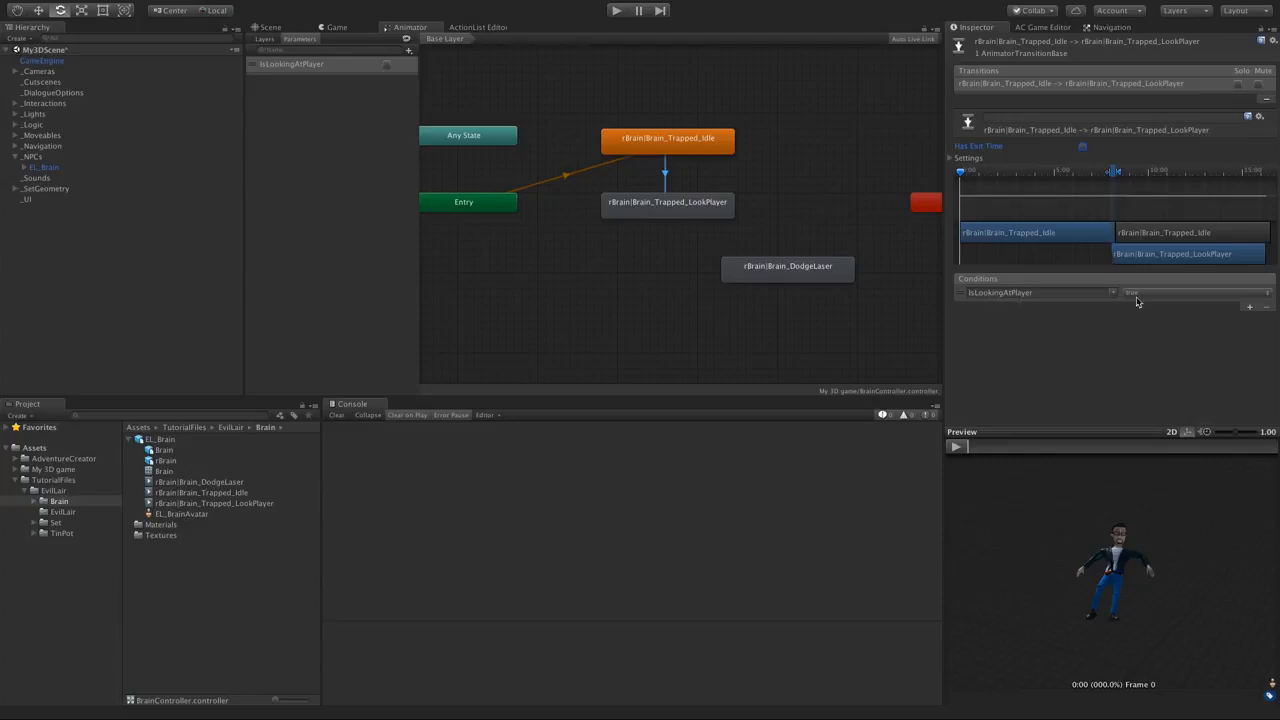
- Create the return transition from Brain_Trapped_LookPlayer to Brain_Trapped_Idle with no exit time and the condition IsLookingAtPlayer false
right_click(690, 212)
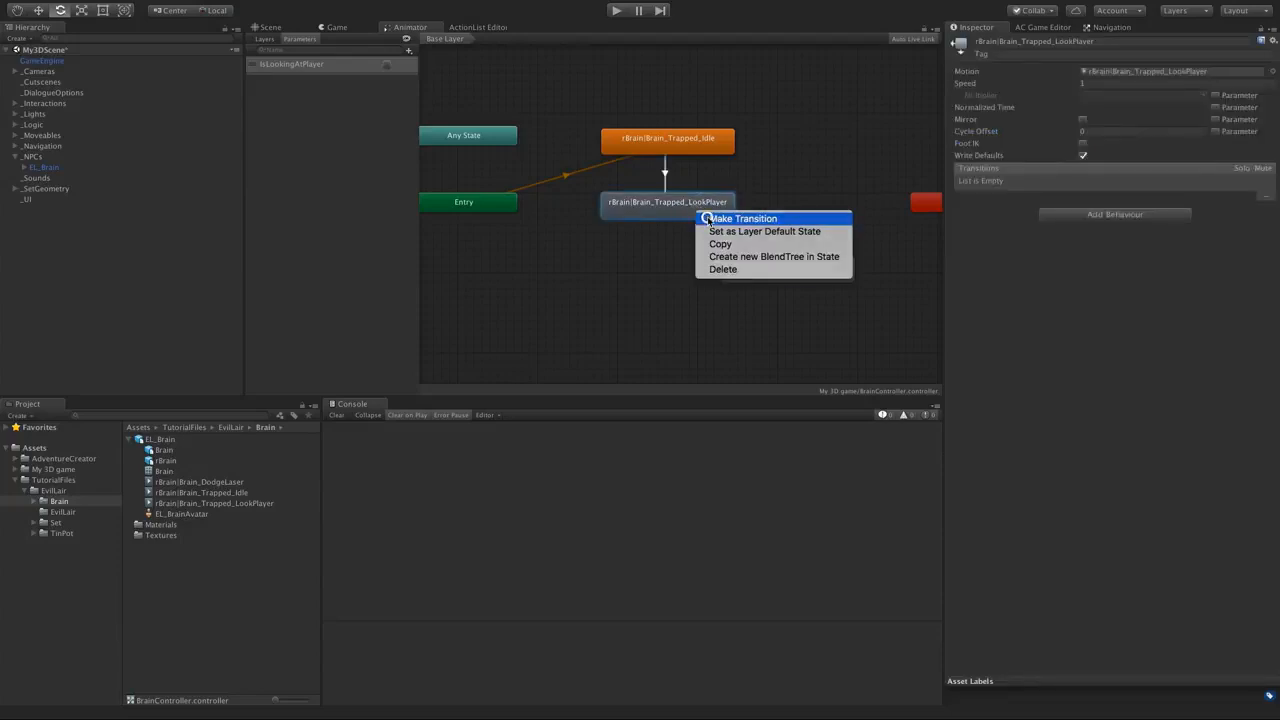
left_click(712, 214)
left_click(681, 147)
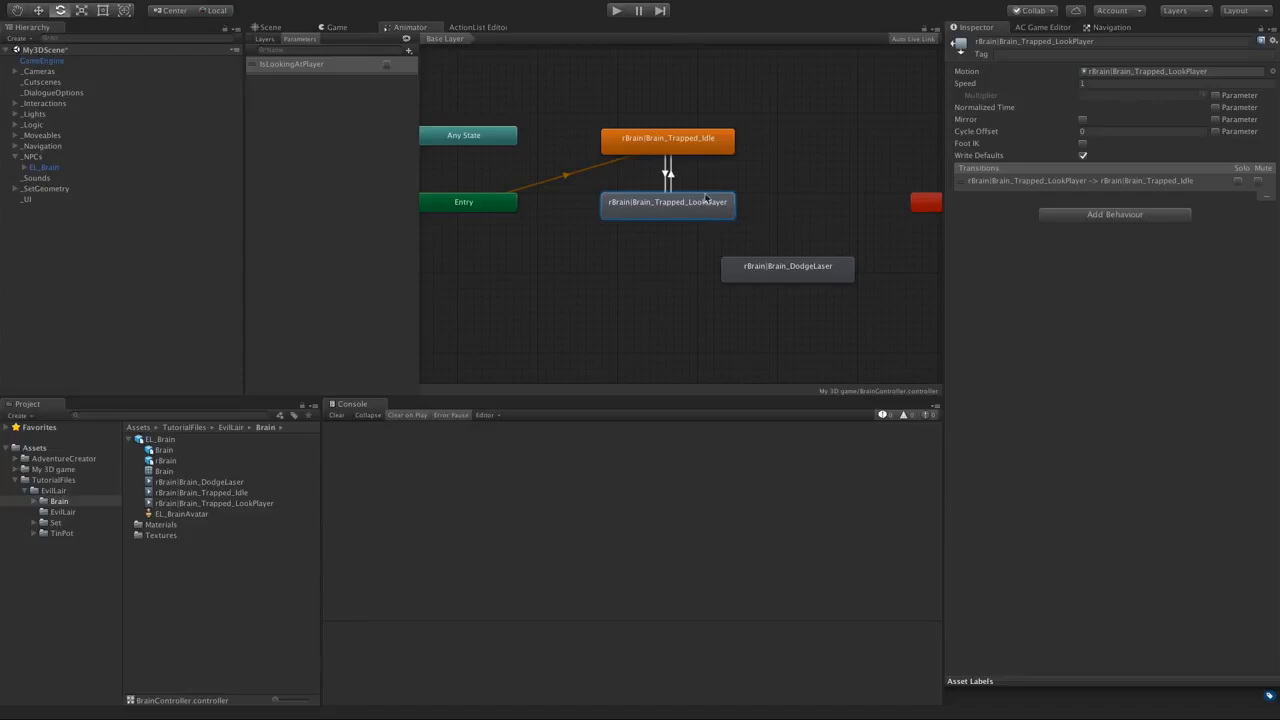
left_click(669, 175)
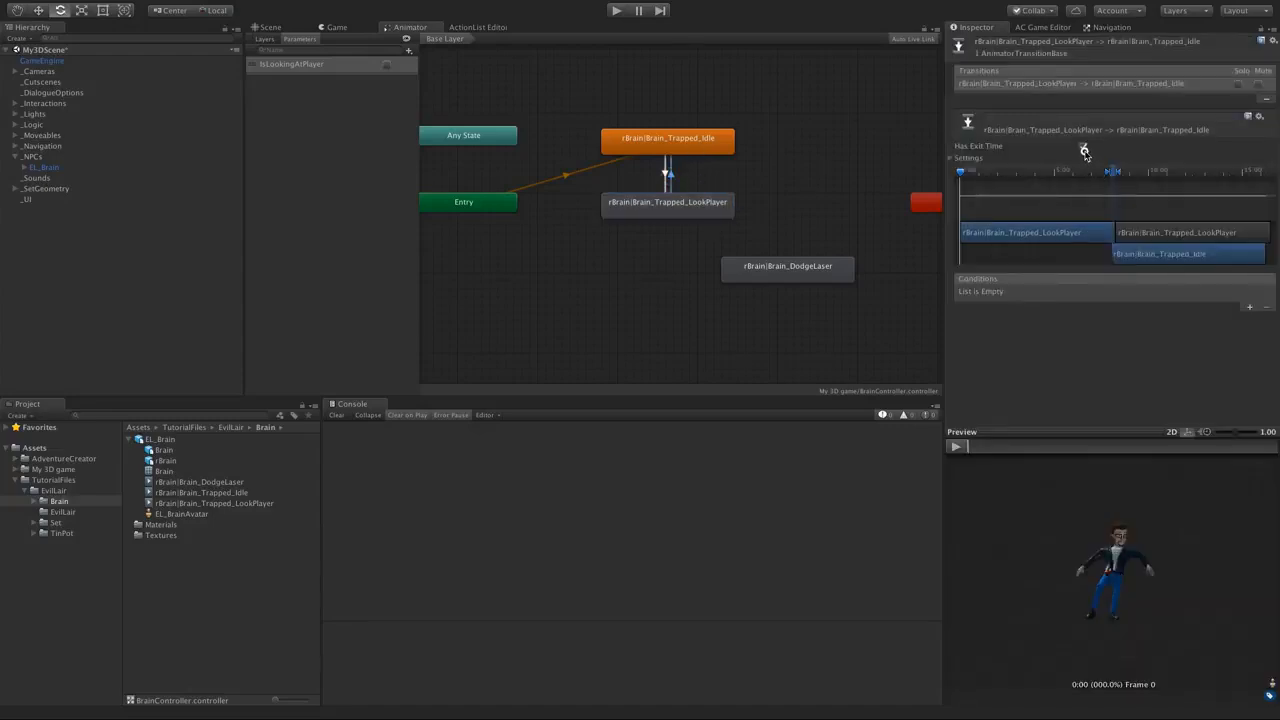
left_click(1082, 146)
left_click(1247, 307)
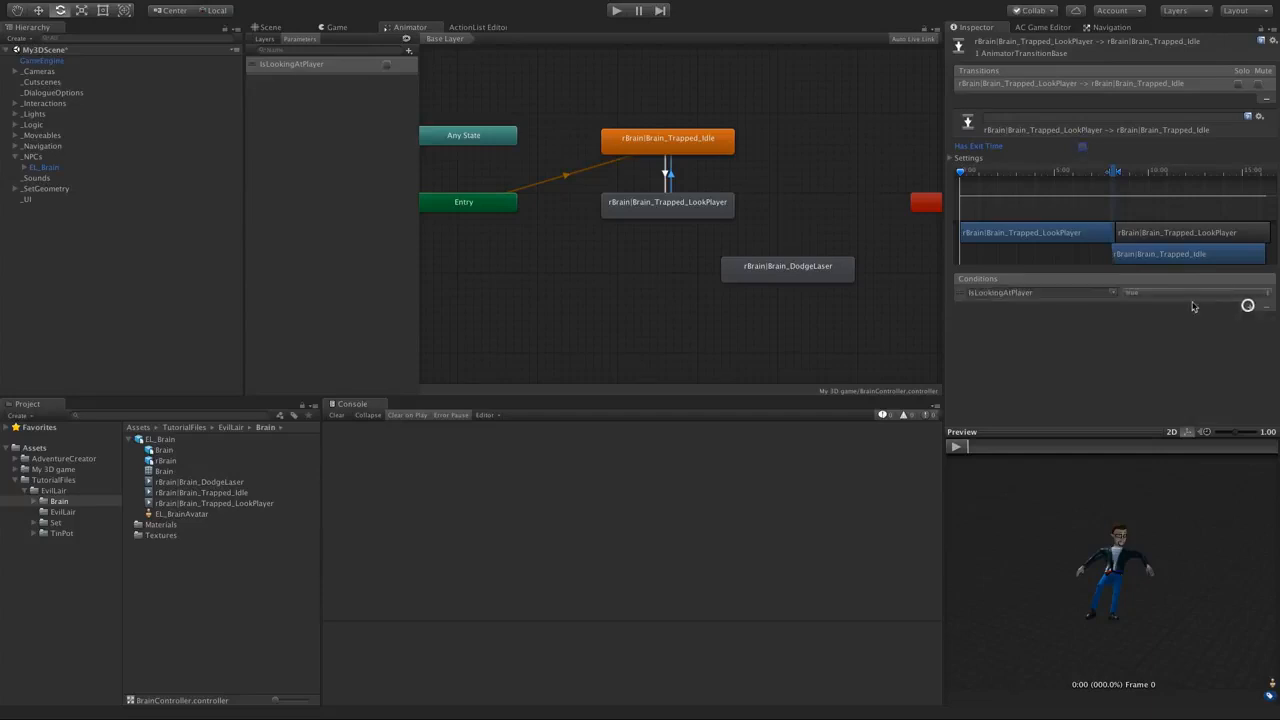
left_click(1125, 294)
left_click(1142, 304)
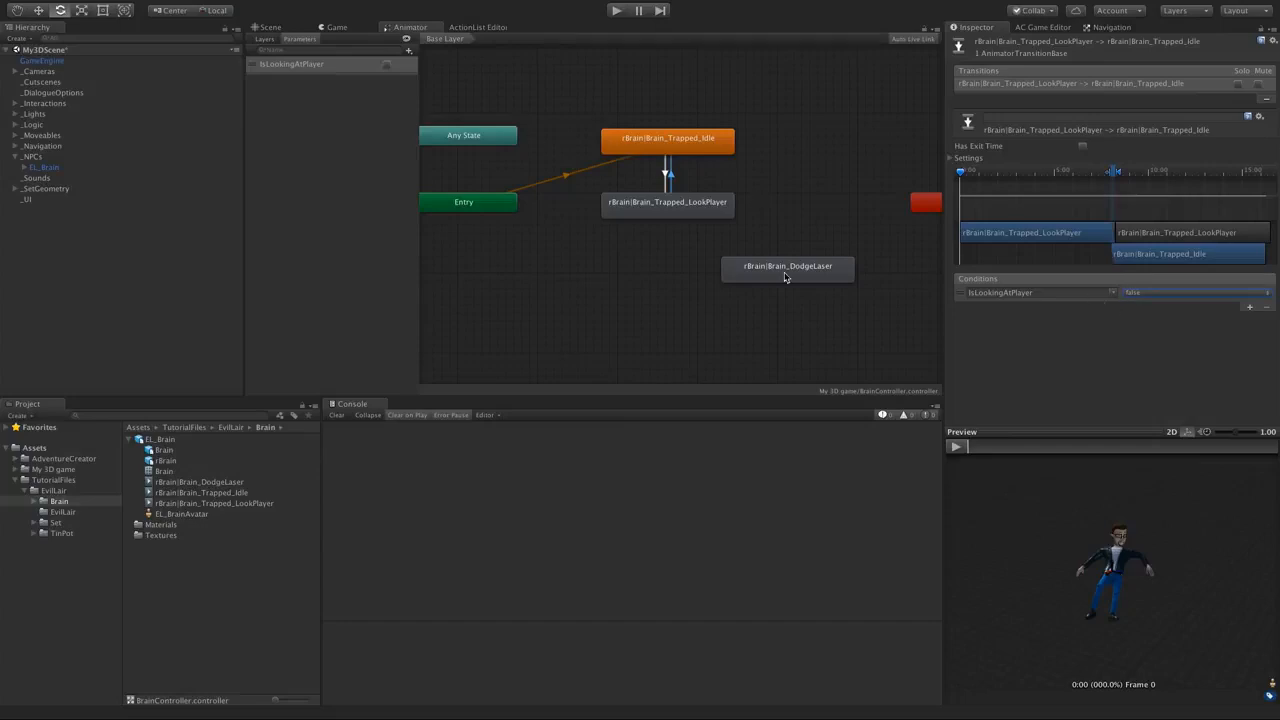
- Move the Brain_DodgeLaser state above Brain_Trapped_Idle and add a trigger parameter named DodgeLaser
left_click_drag(785, 276, 662, 83)
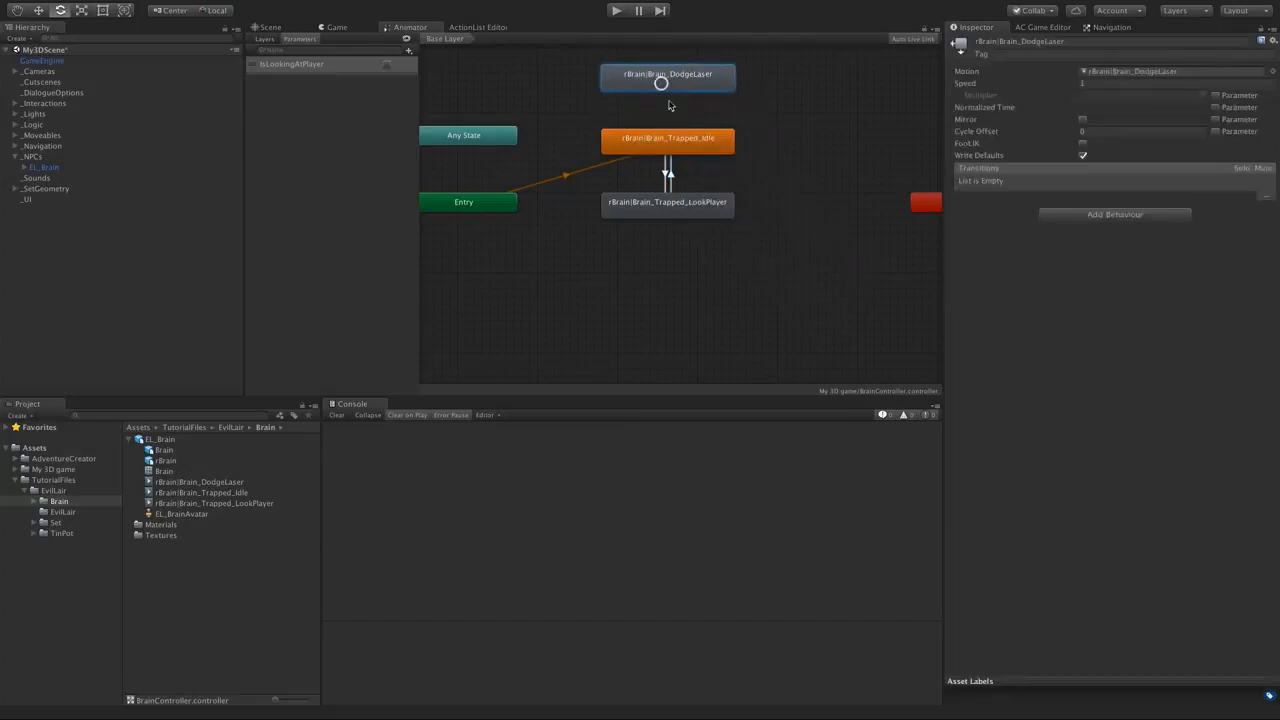
middle_click_drag(670, 104, 718, 145)
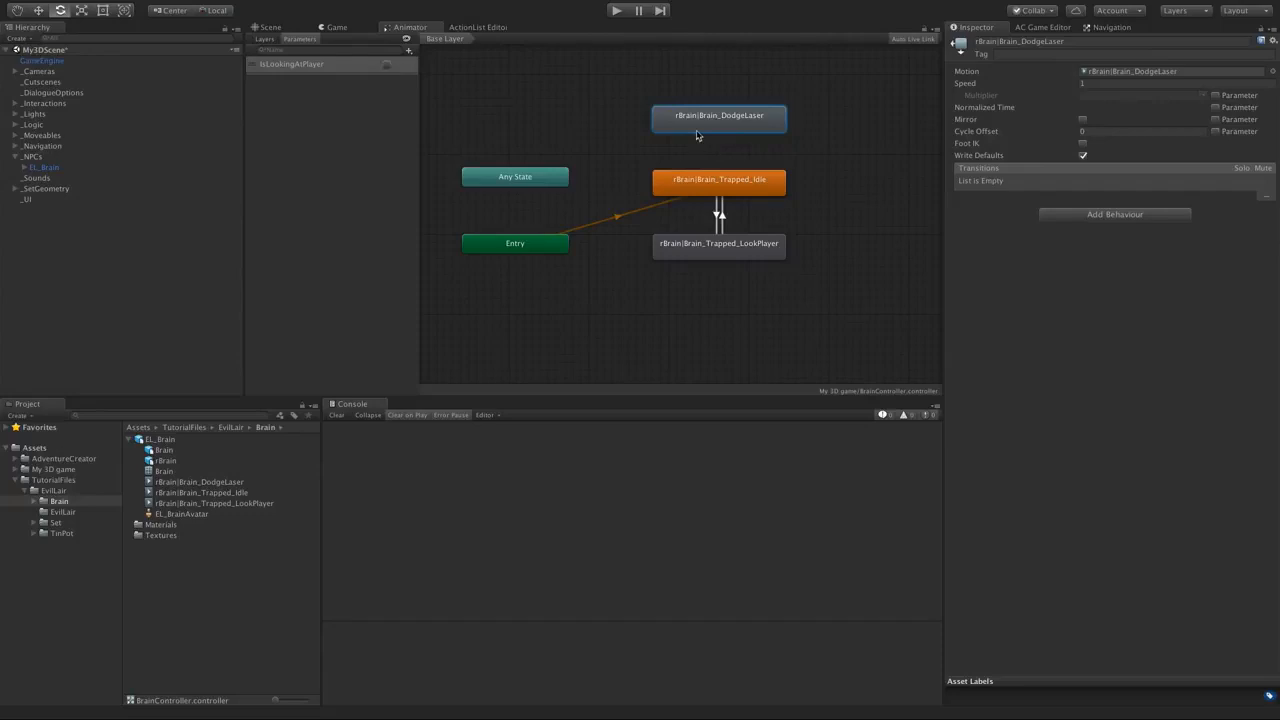
left_click(408, 50)
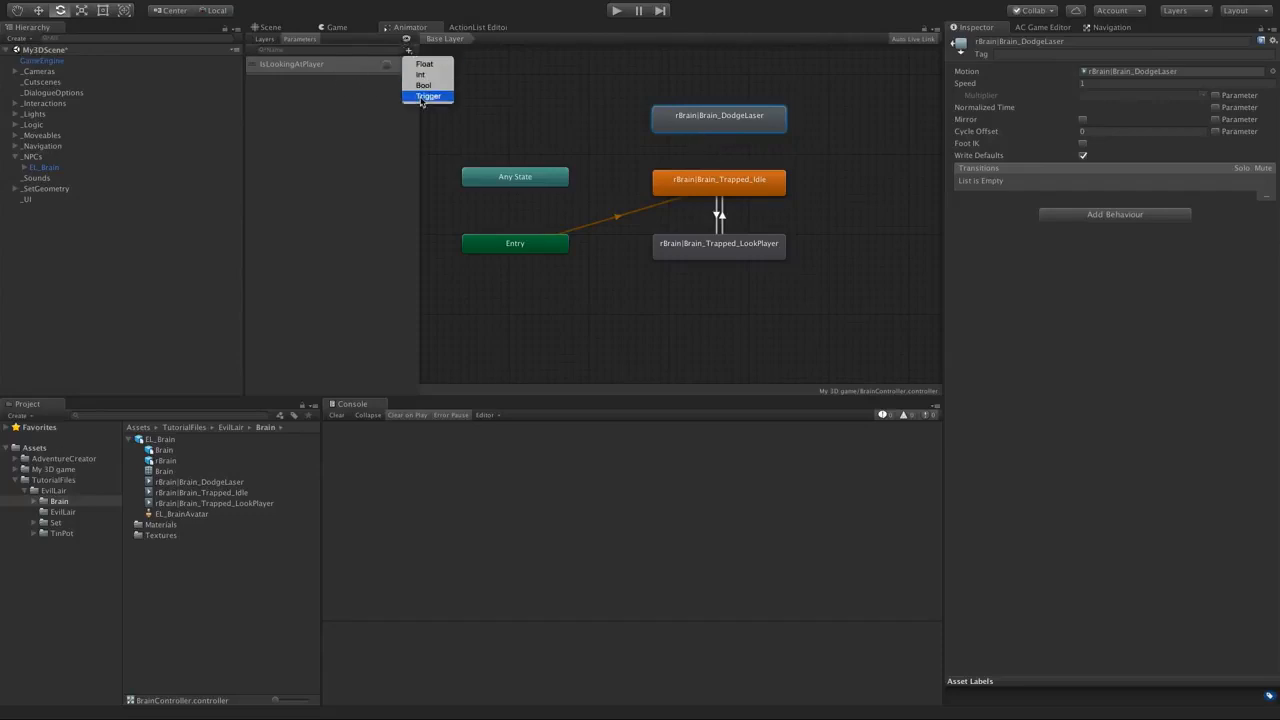
left_click(427, 96)
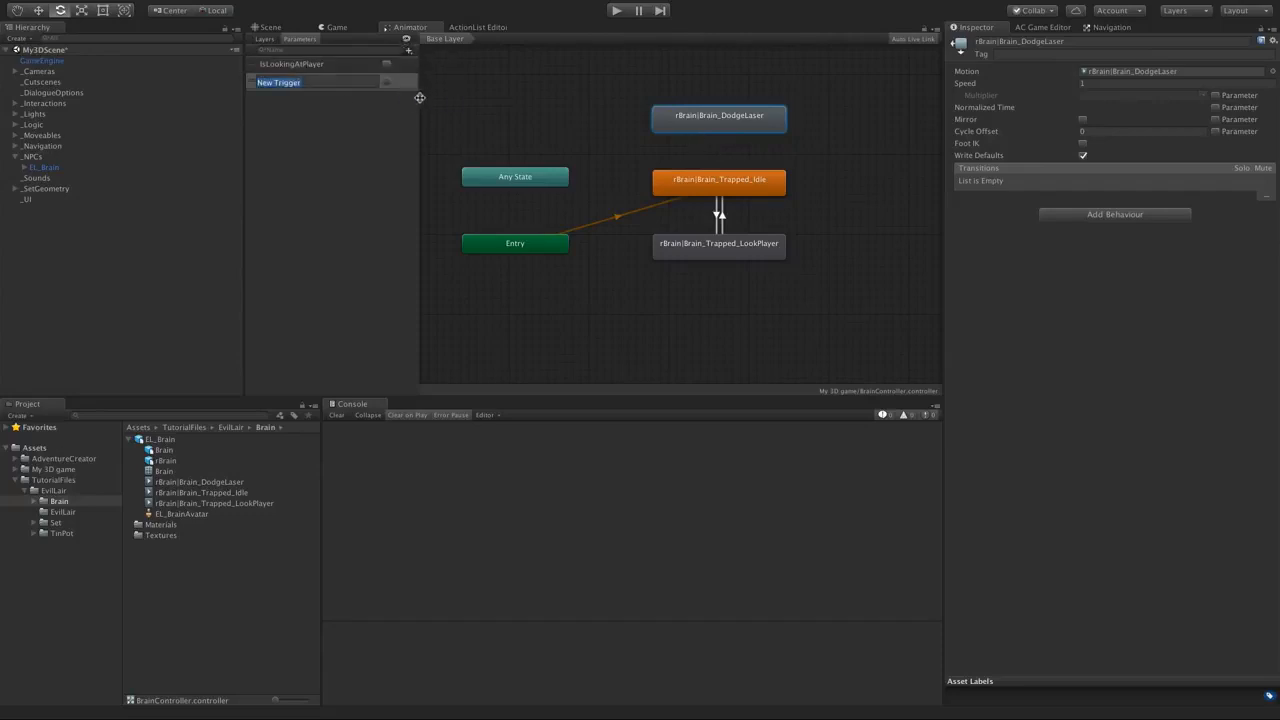
type("DodgeLaser")
key("Return")
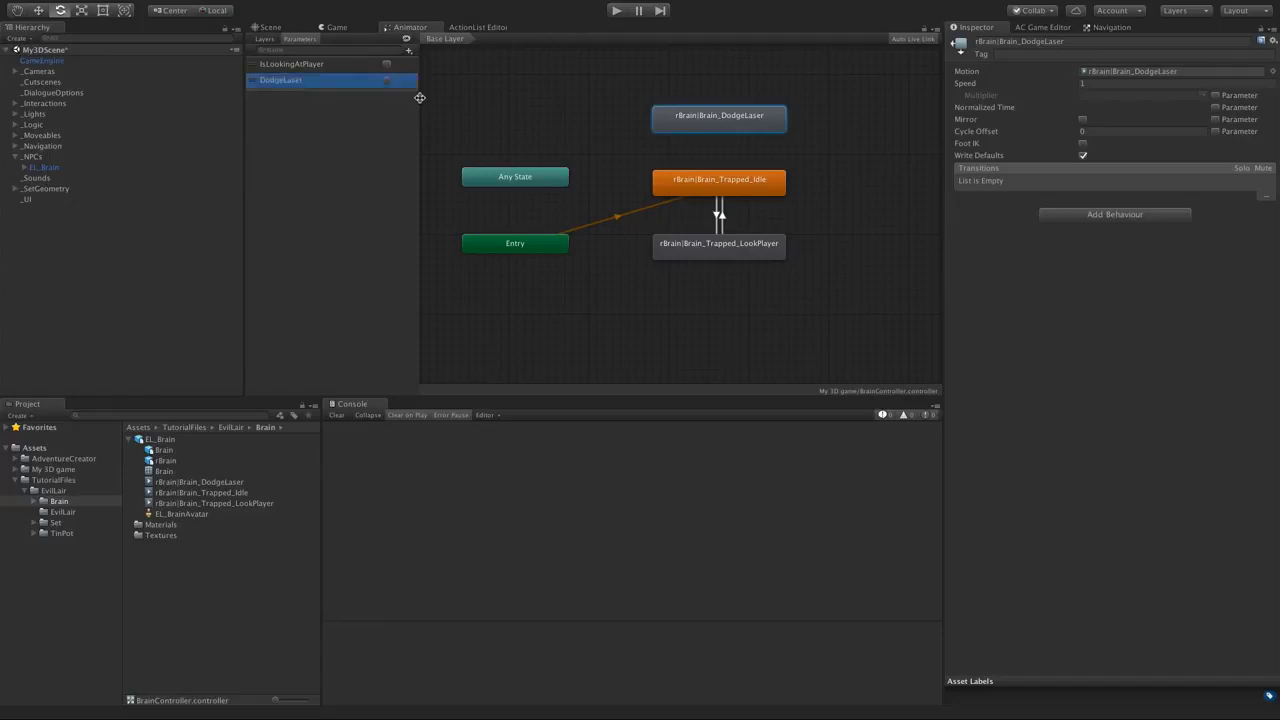
- Create a transition from Any State to Brain_DodgeLaser
left_click(526, 179)
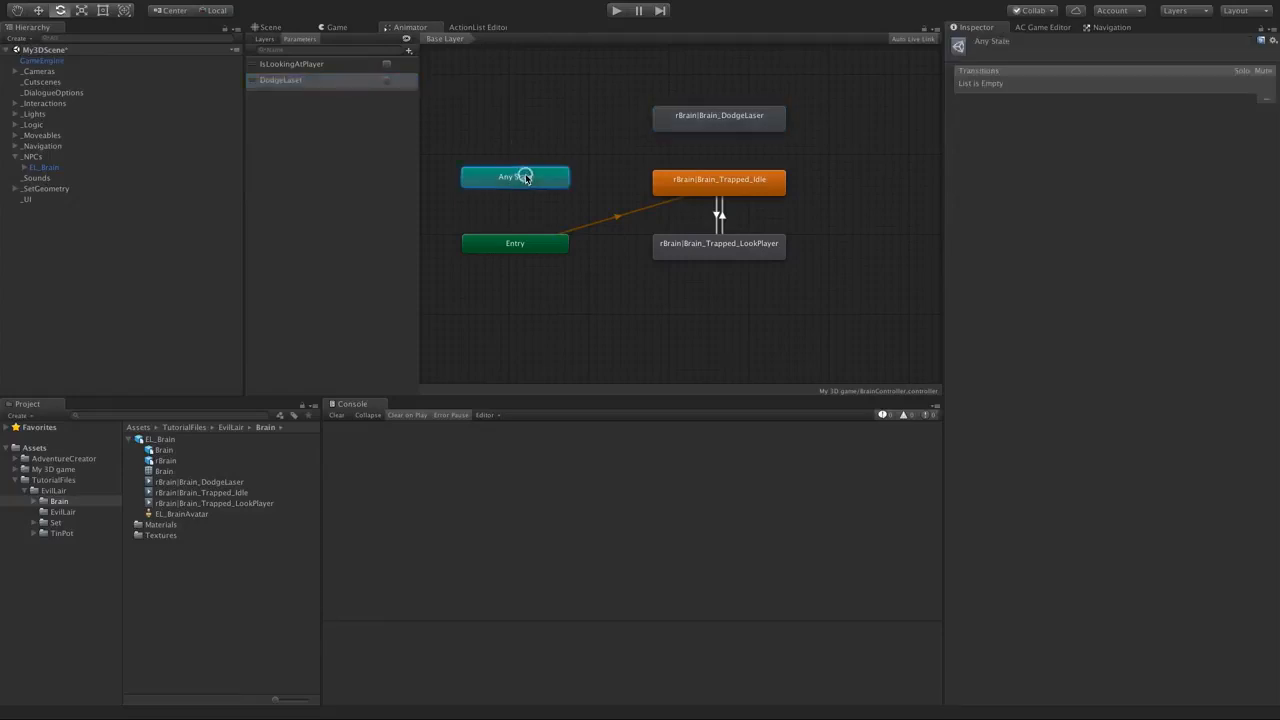
right_click(538, 177)
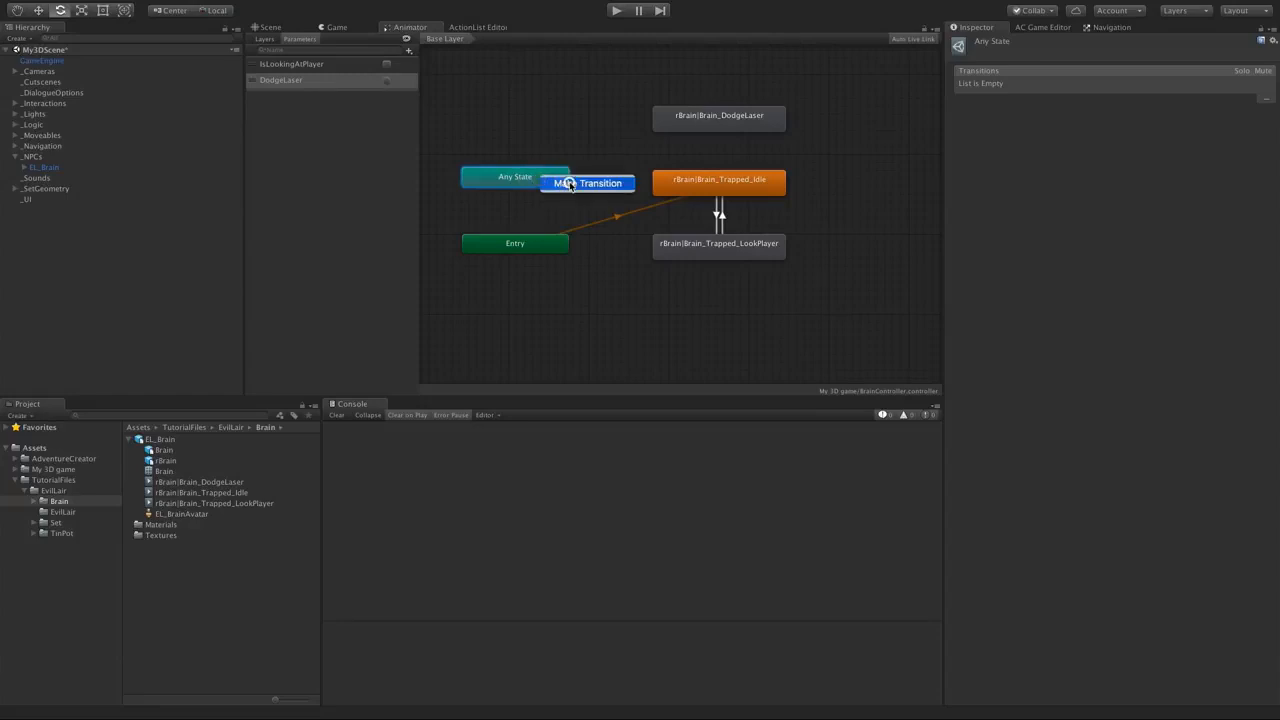
left_click(567, 184)
left_click(709, 129)
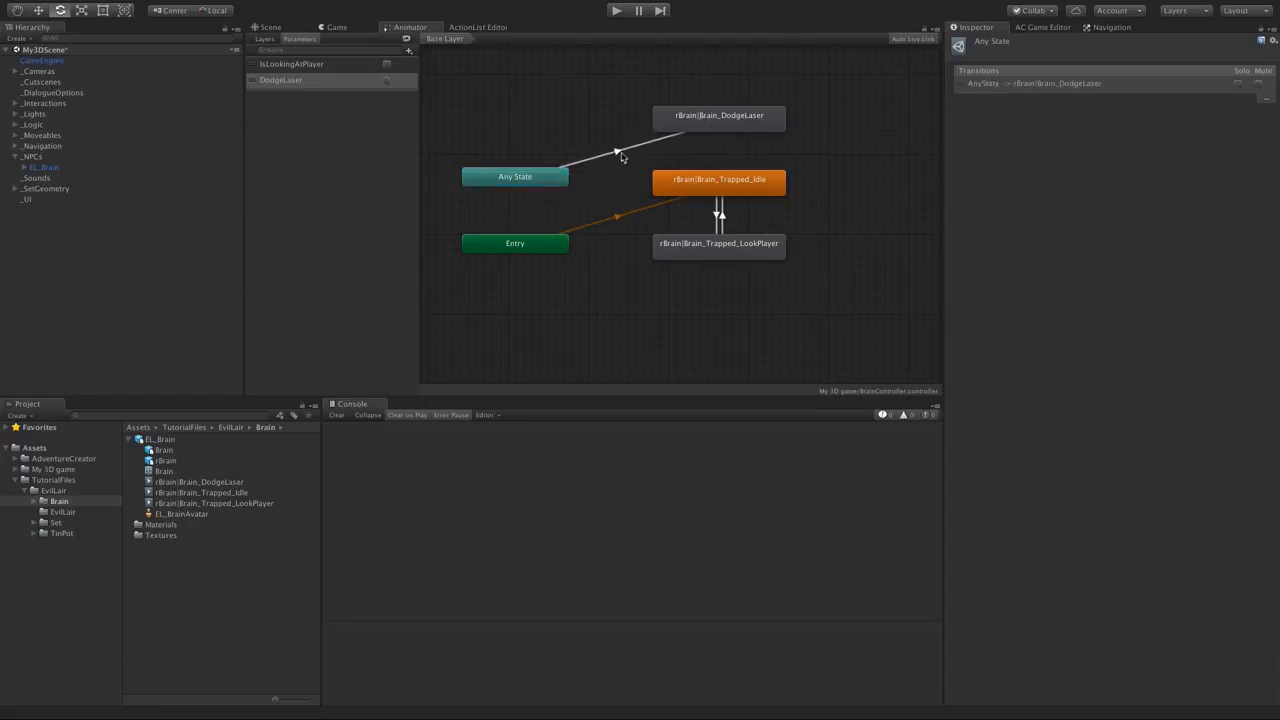
- Give the Any State to Brain_DodgeLaser transition the DodgeLaser condition and disable Can Transition To Self
left_click(619, 155)
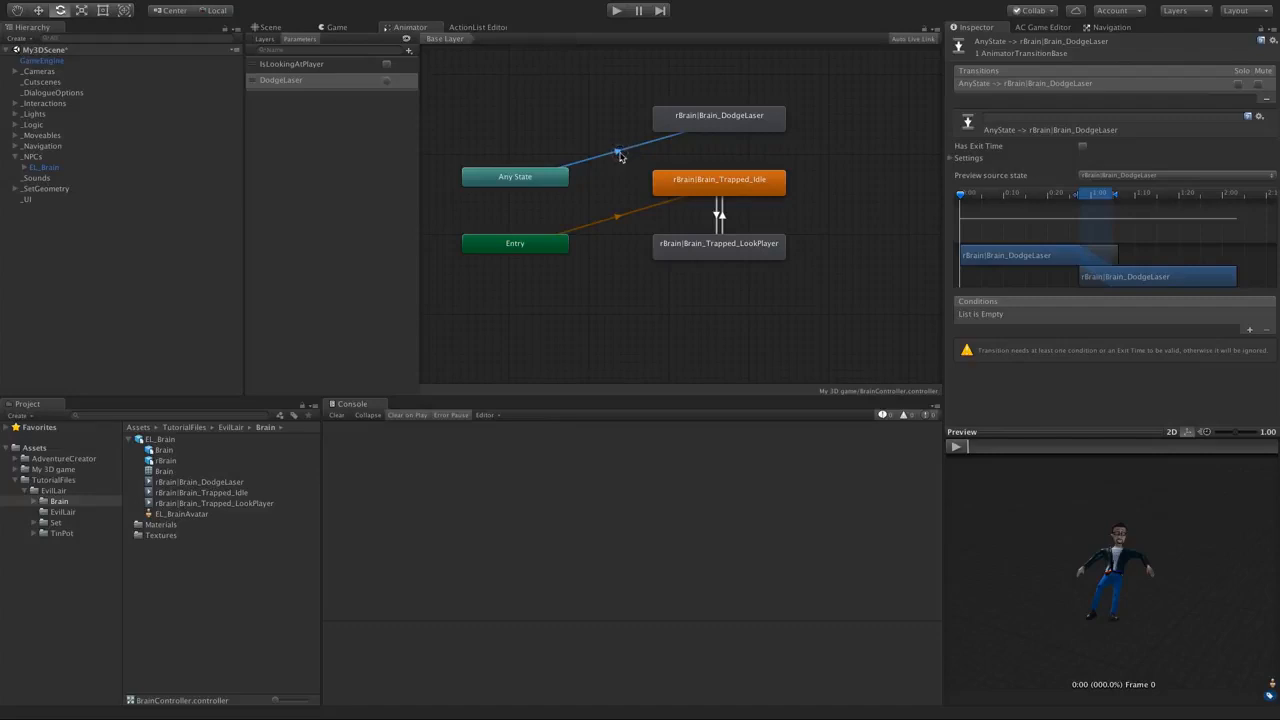
left_click(1249, 330)
left_click(1115, 316)
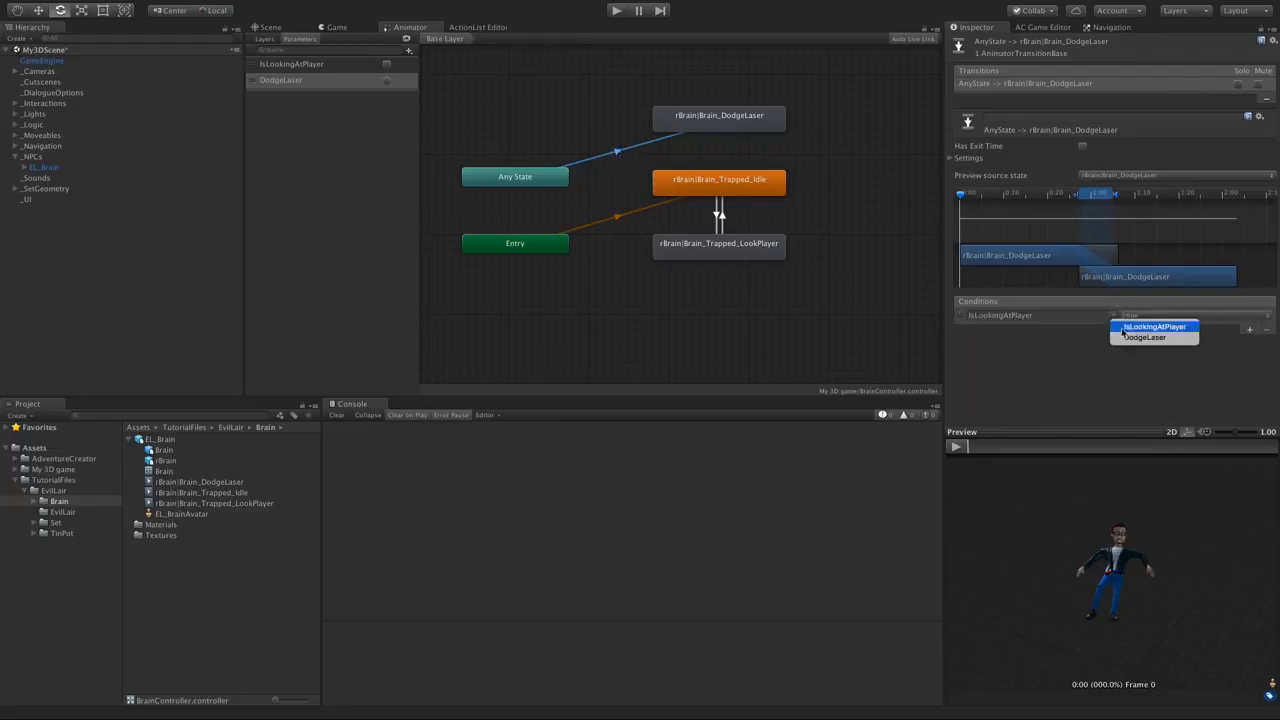
left_click(1127, 339)
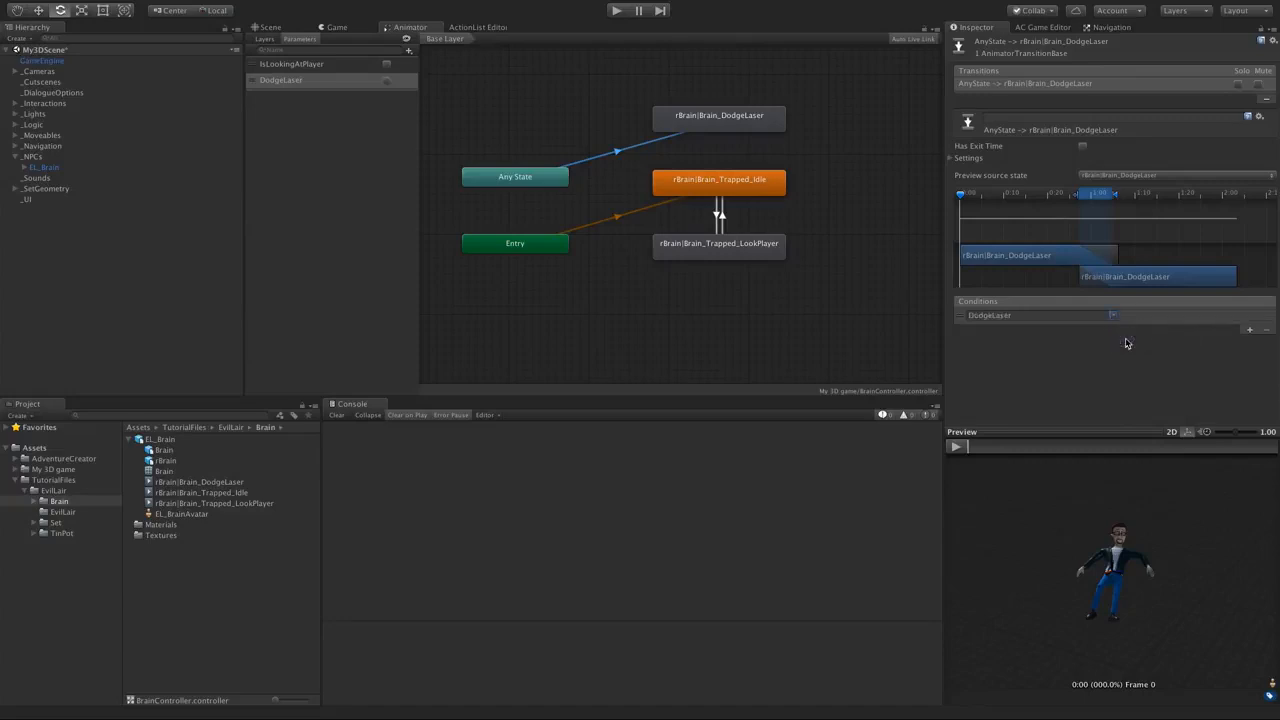
left_click(954, 159)
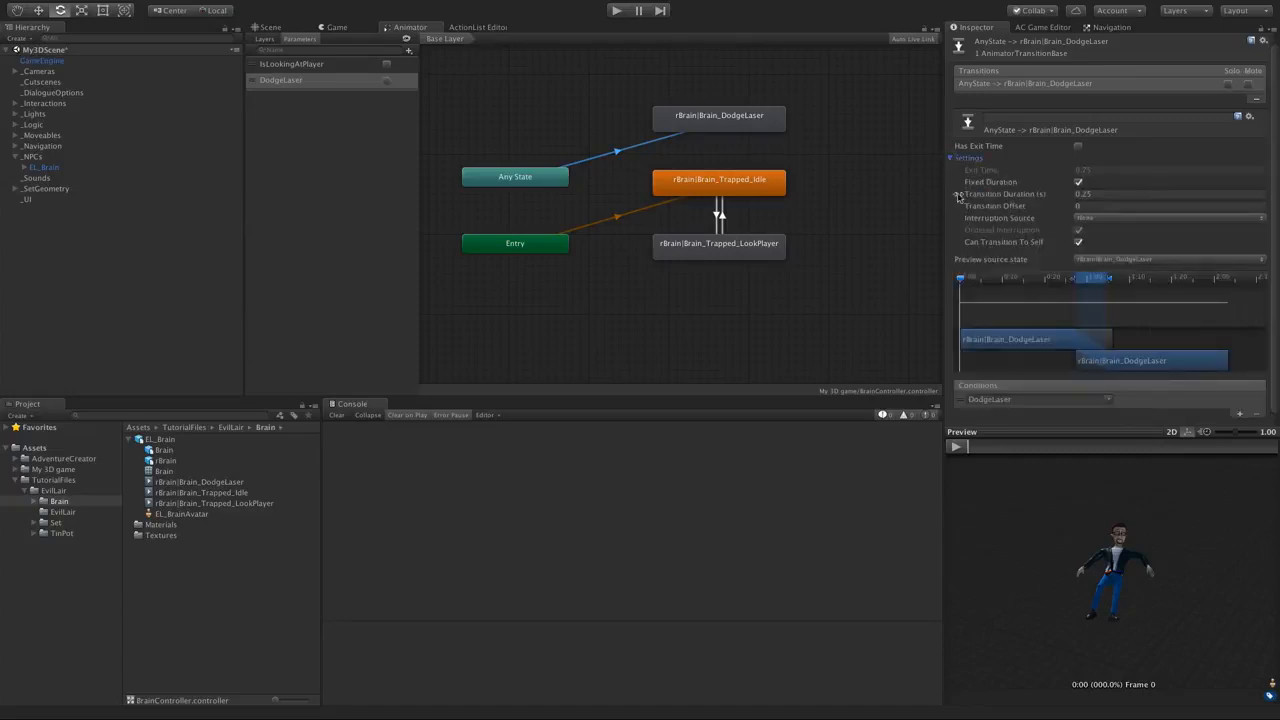
left_click(1078, 242)
- Create a transition from Brain_DodgeLaser back to Brain_Trapped_Idle and open its settings
left_click(749, 126)
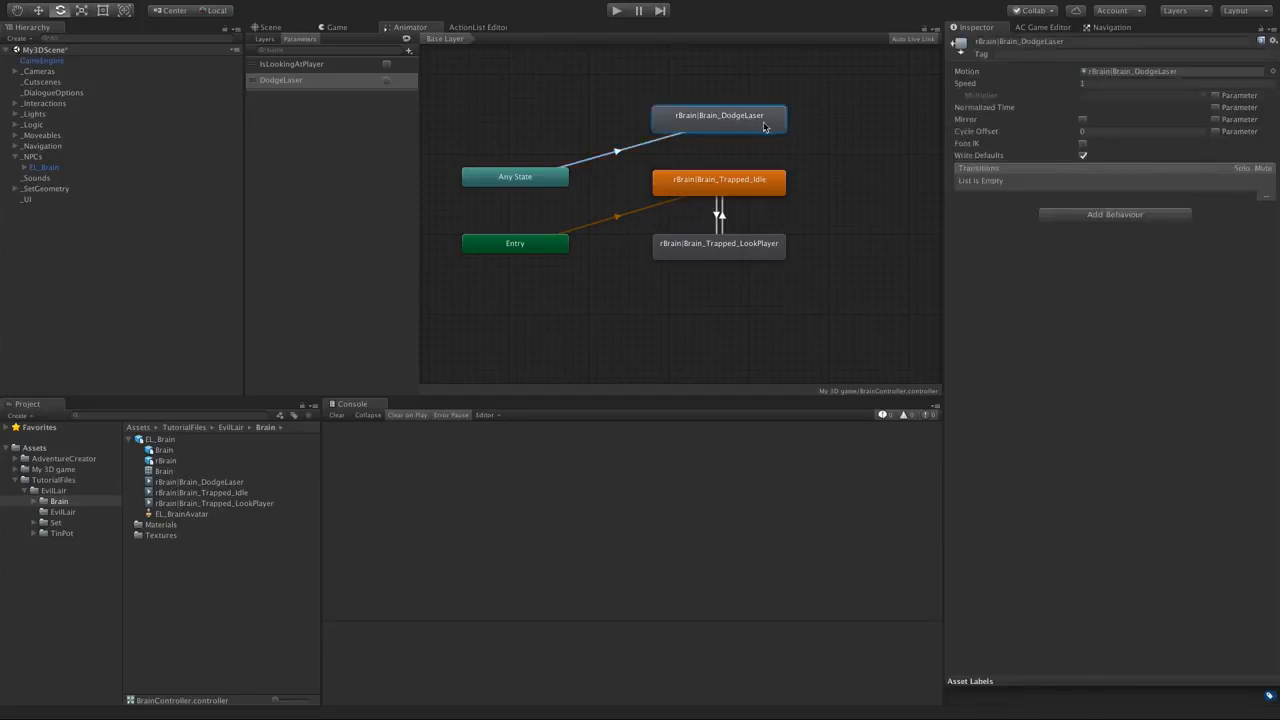
right_click(764, 126)
left_click(772, 124)
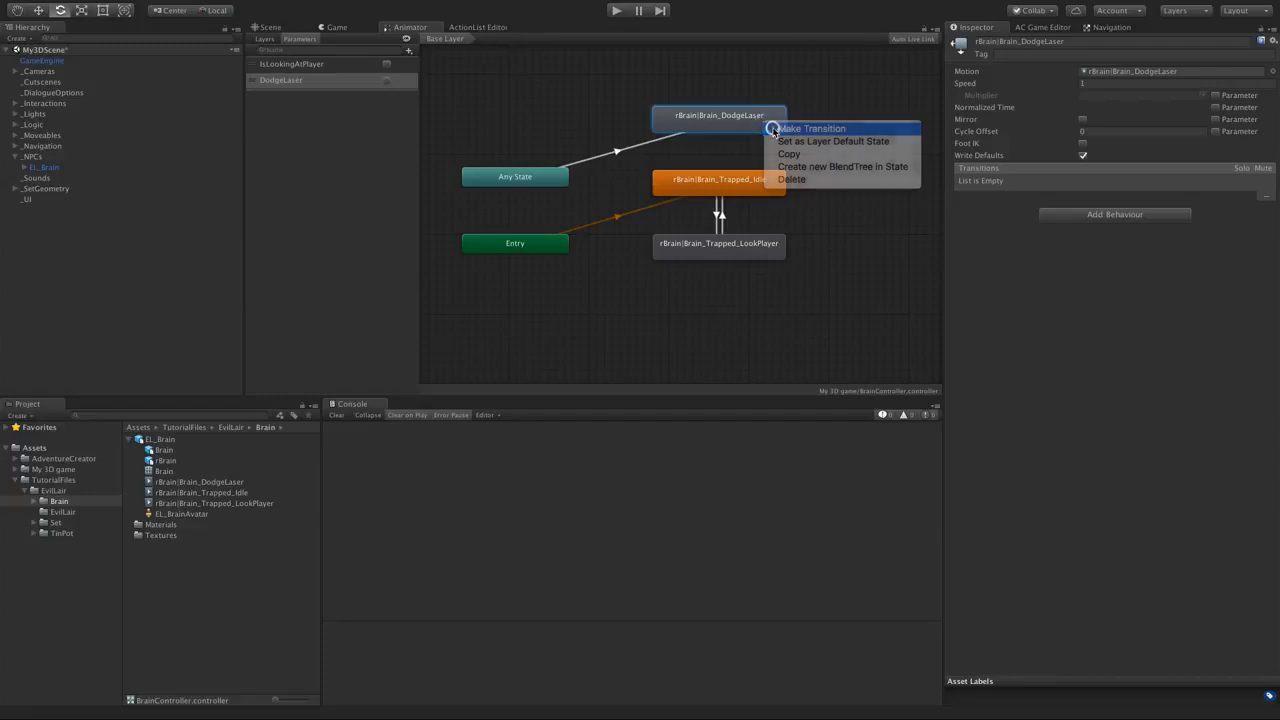
left_click(745, 190)
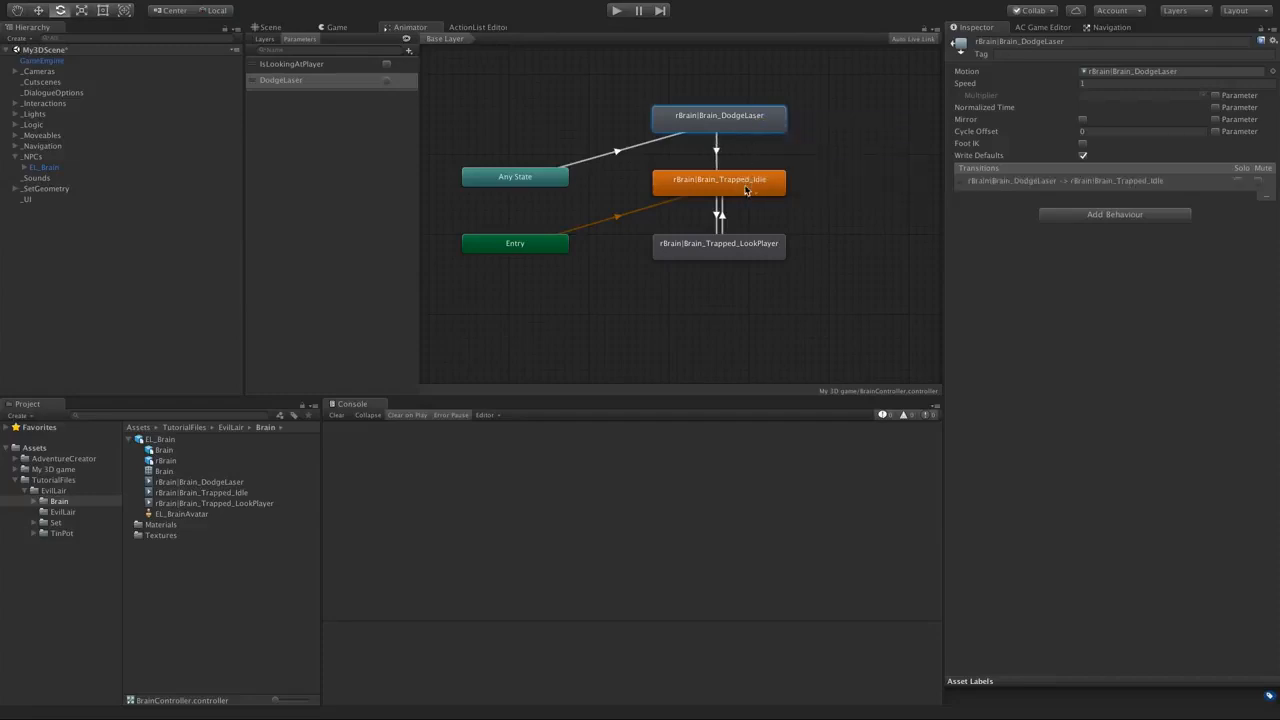
left_click(716, 150)
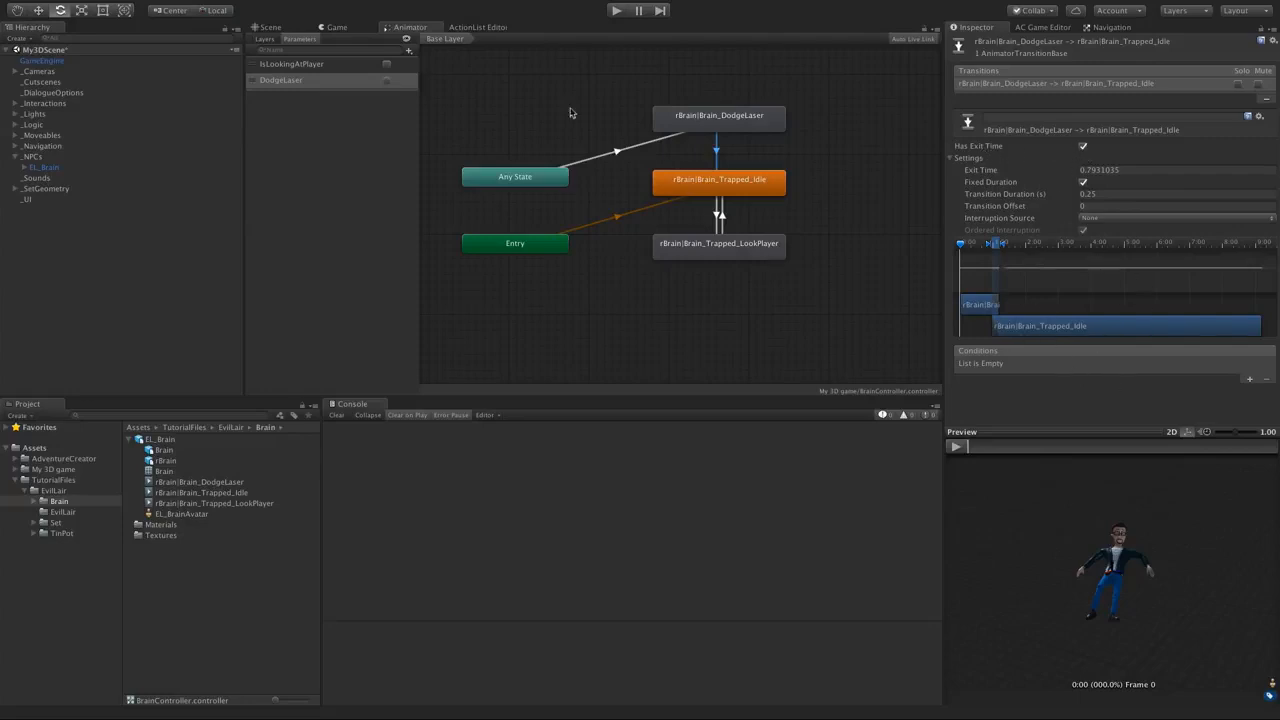
- Dock the Animator beside the Console and play-test the Brain by toggling IsLookingAtPlayer and firing the DodgeLaser trigger
left_click_drag(408, 27, 406, 403)
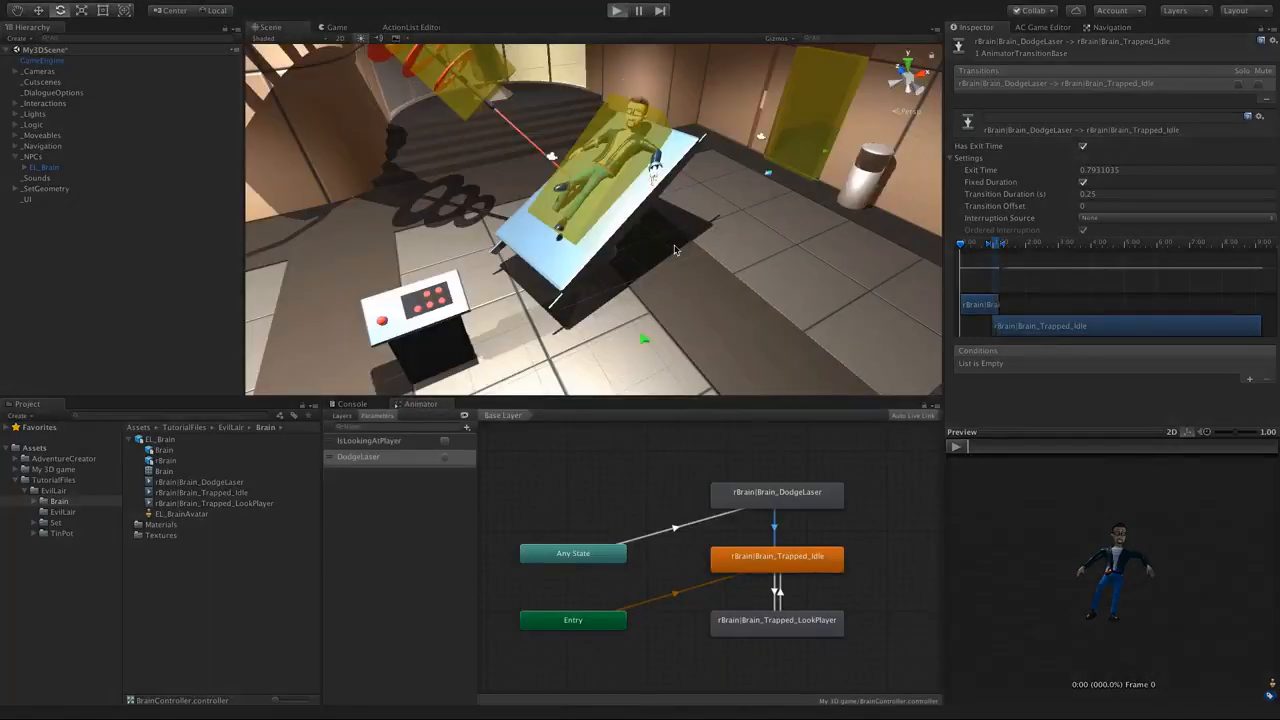
key("ctrl+p")
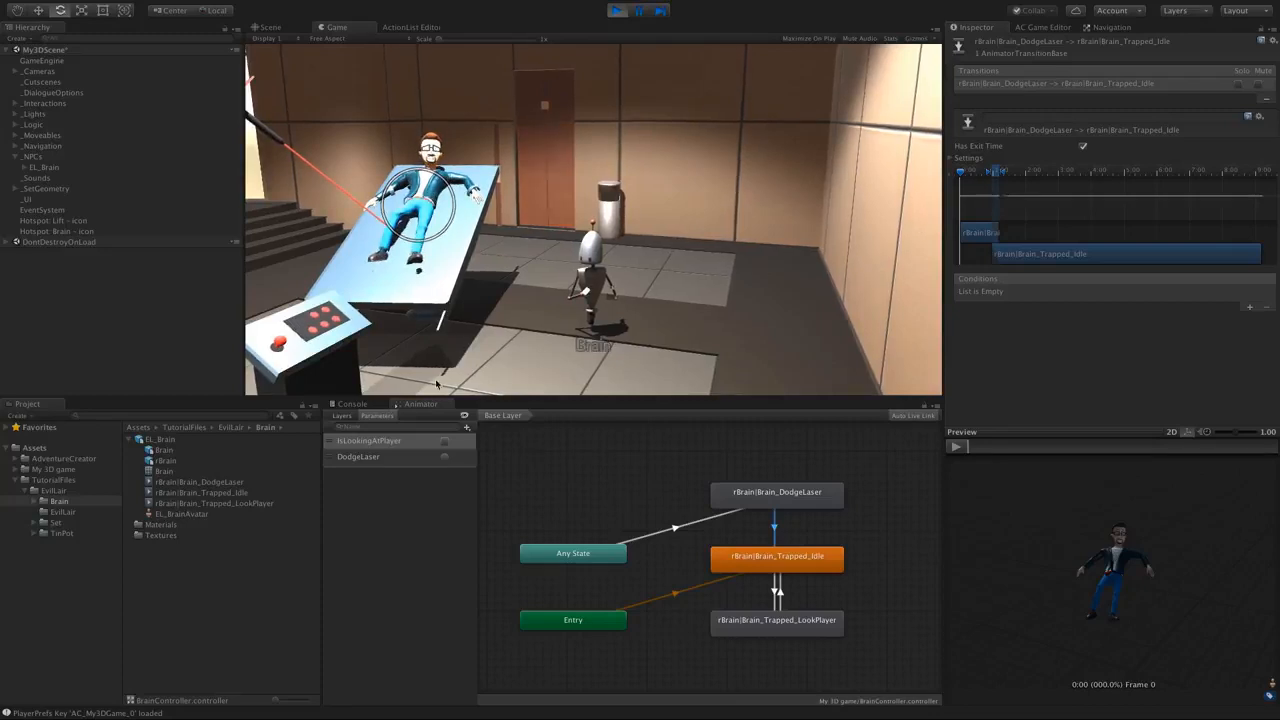
left_click(446, 441)
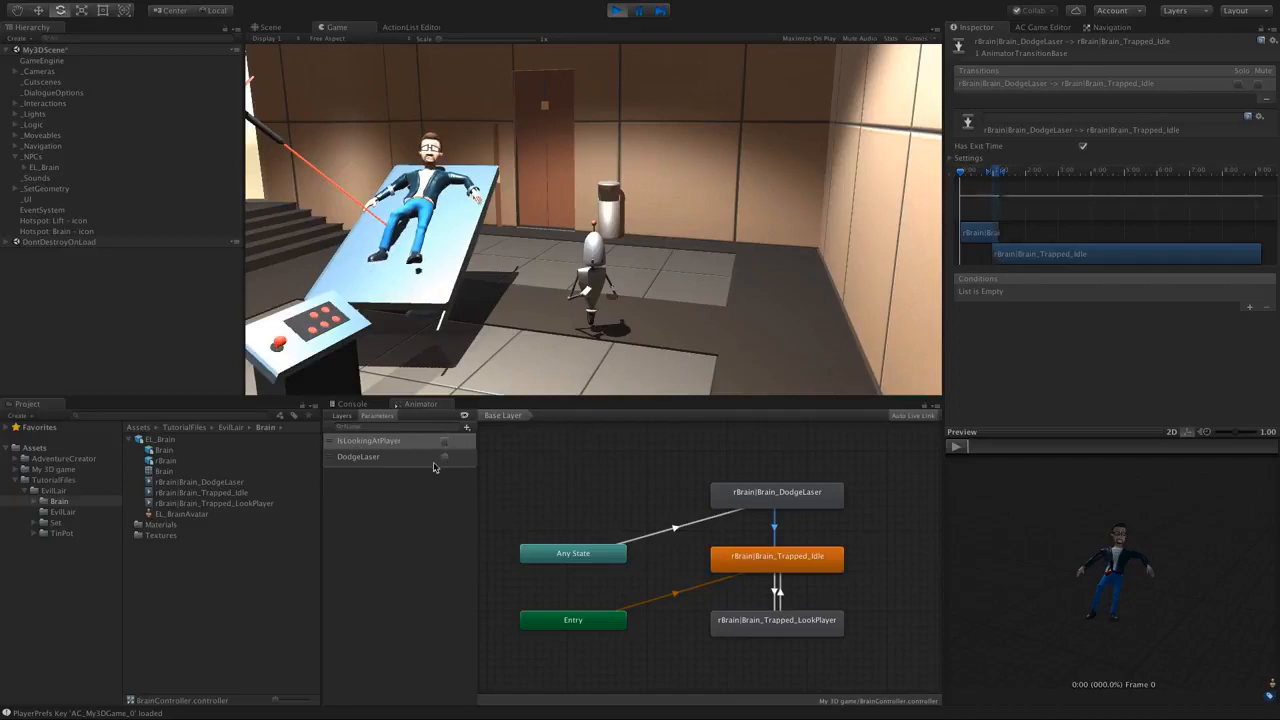
left_click(445, 458)
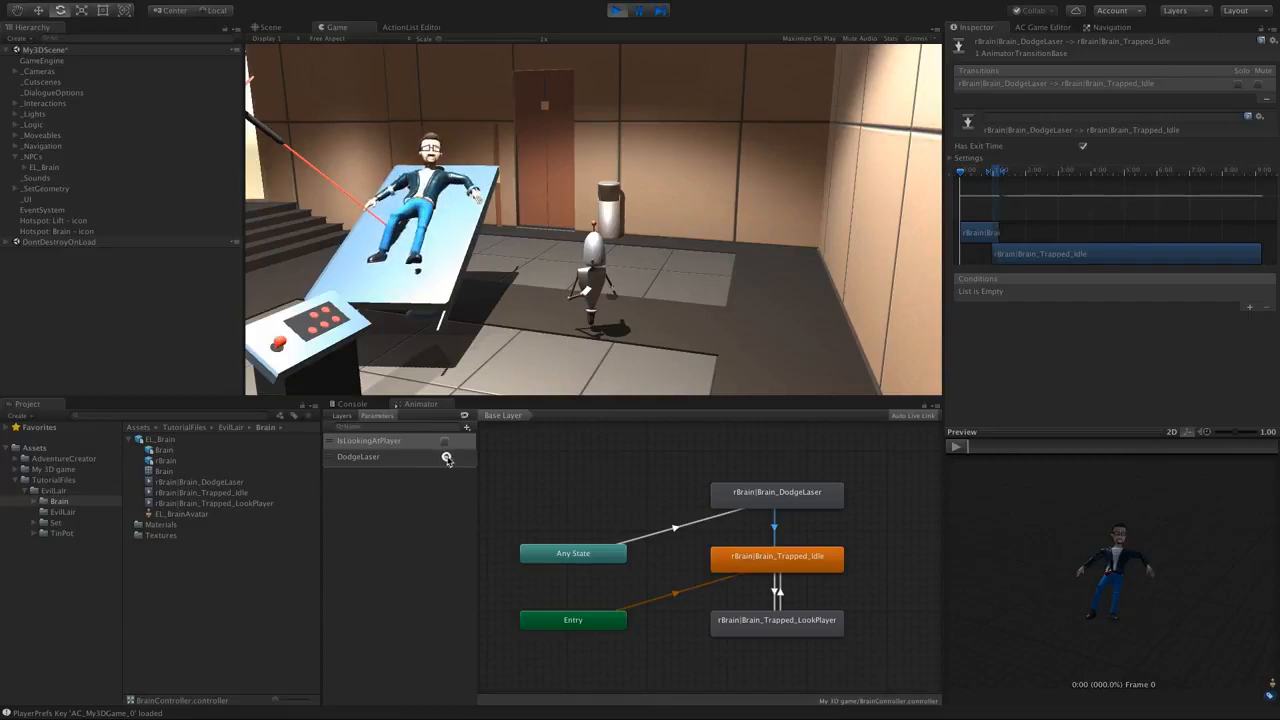
left_click(445, 458)
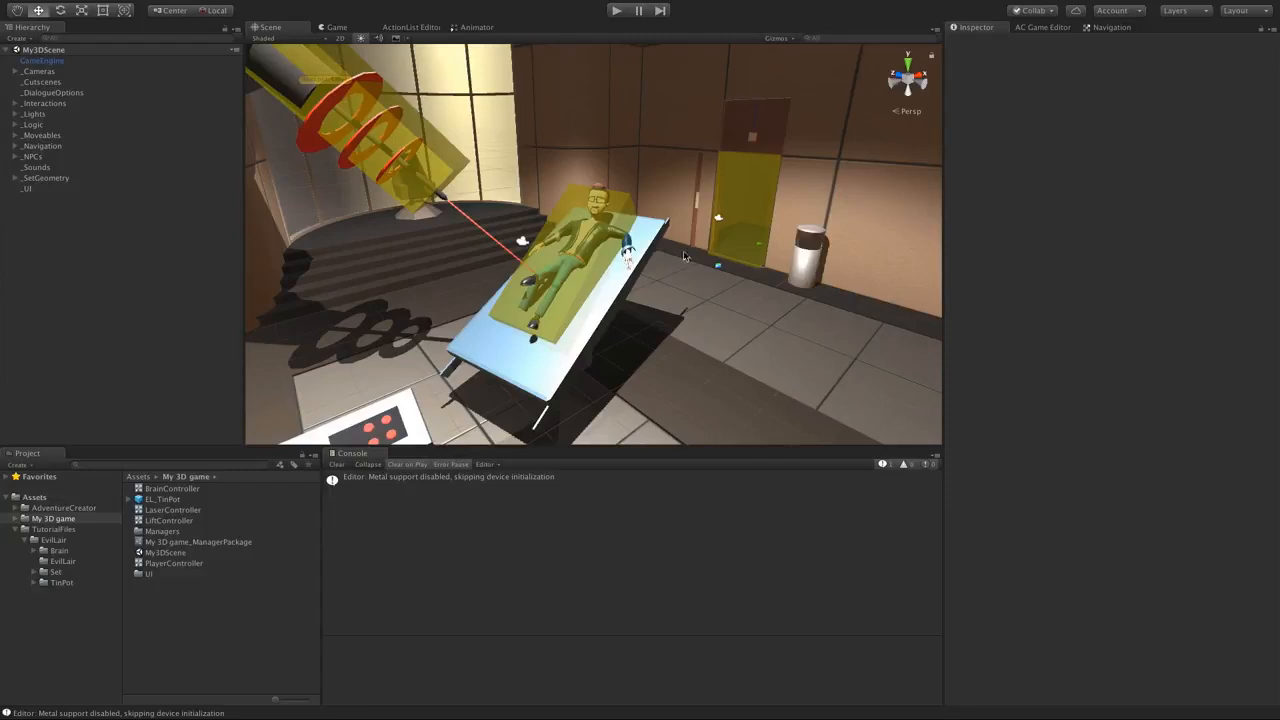
mouse_move(627, 248)
left_mouse_down("alt")
mouse_move(632, 276)
mouse_move(580, 286)
mouse_move(557, 265)
mouse_move(634, 259)
mouse_move(503, 277)
mouse_move(680, 228)
mouse_move(609, 253)
mouse_move(618, 247)
left_mouse_up("alt")
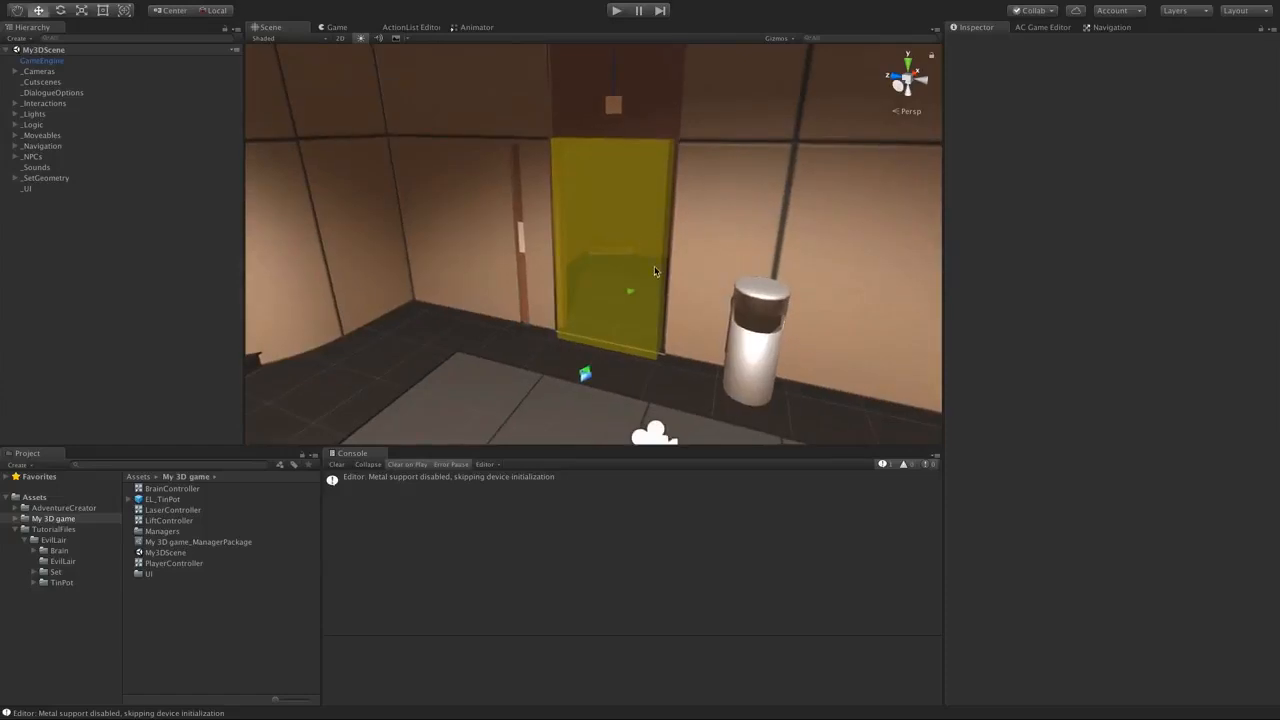
- Examine the lift doorway, the existing Lift Cam's view and the Brain's table to plan the intro's camera shots
left_click_drag(674, 276, 431, 379, "alt")
left_click_drag(540, 288, 665, 270, "alt")
scroll(600, 314, "down", 6)
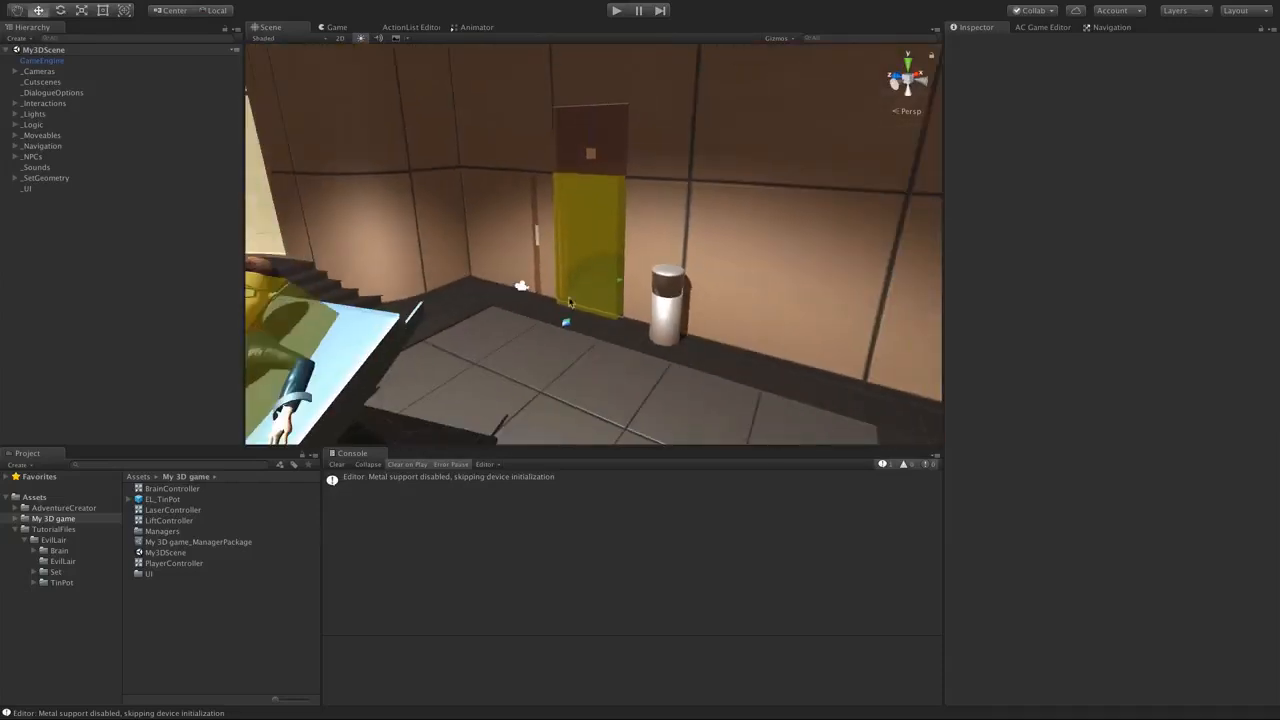
mouse_move(546, 300)
left_mouse_down("alt")
mouse_move(572, 322)
mouse_move(548, 321)
left_mouse_up("alt")
middle_click_drag(548, 321, 582, 254)
scroll(585, 258, "down", 2)
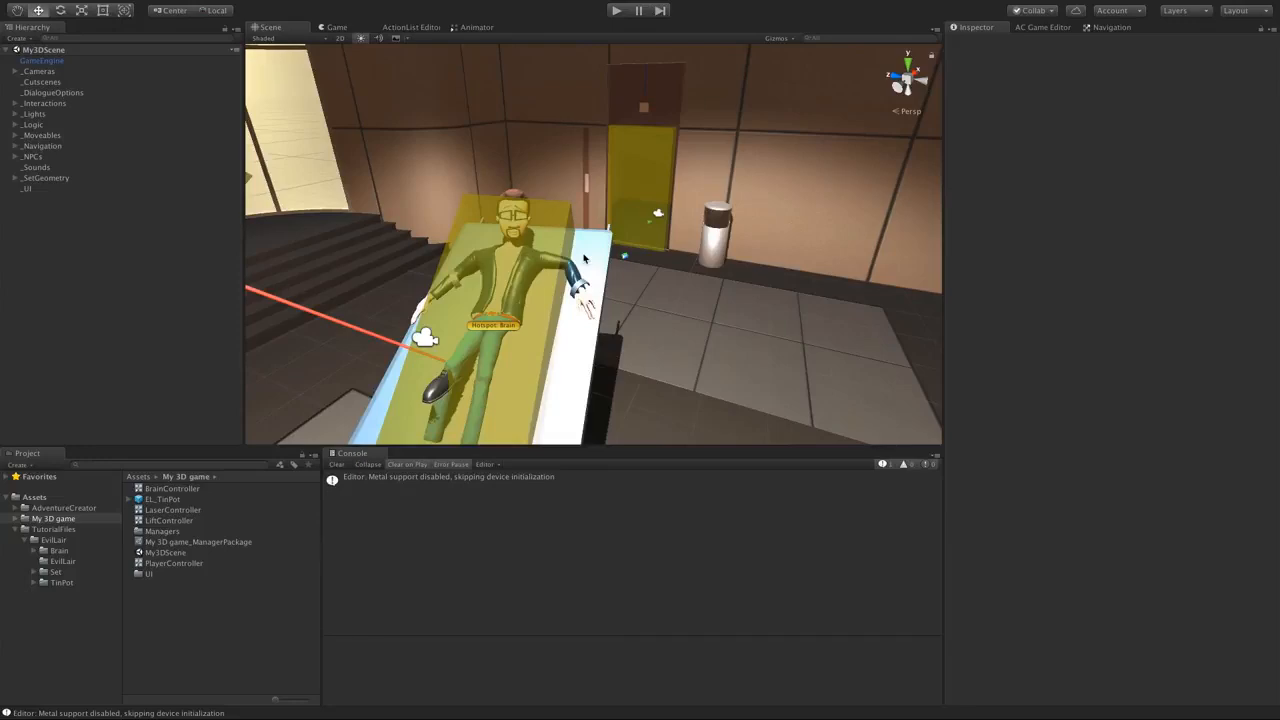
scroll(585, 258, "down", 3)
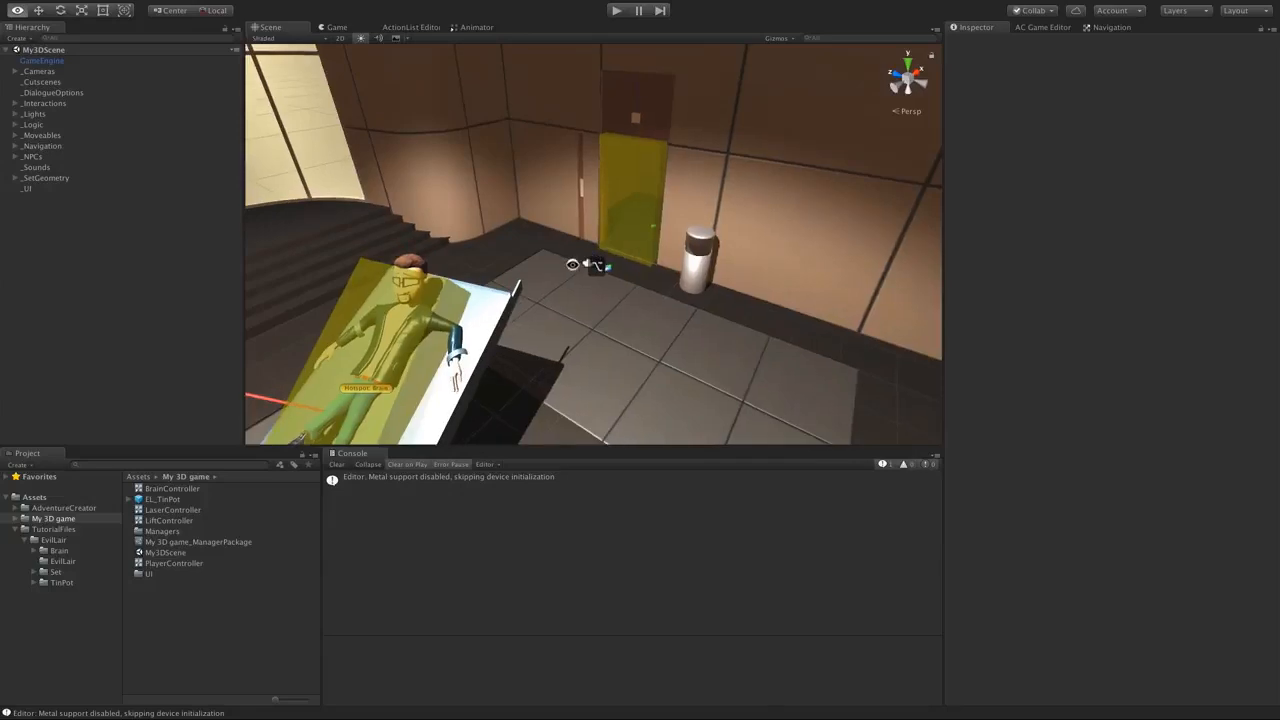
left_click(588, 267)
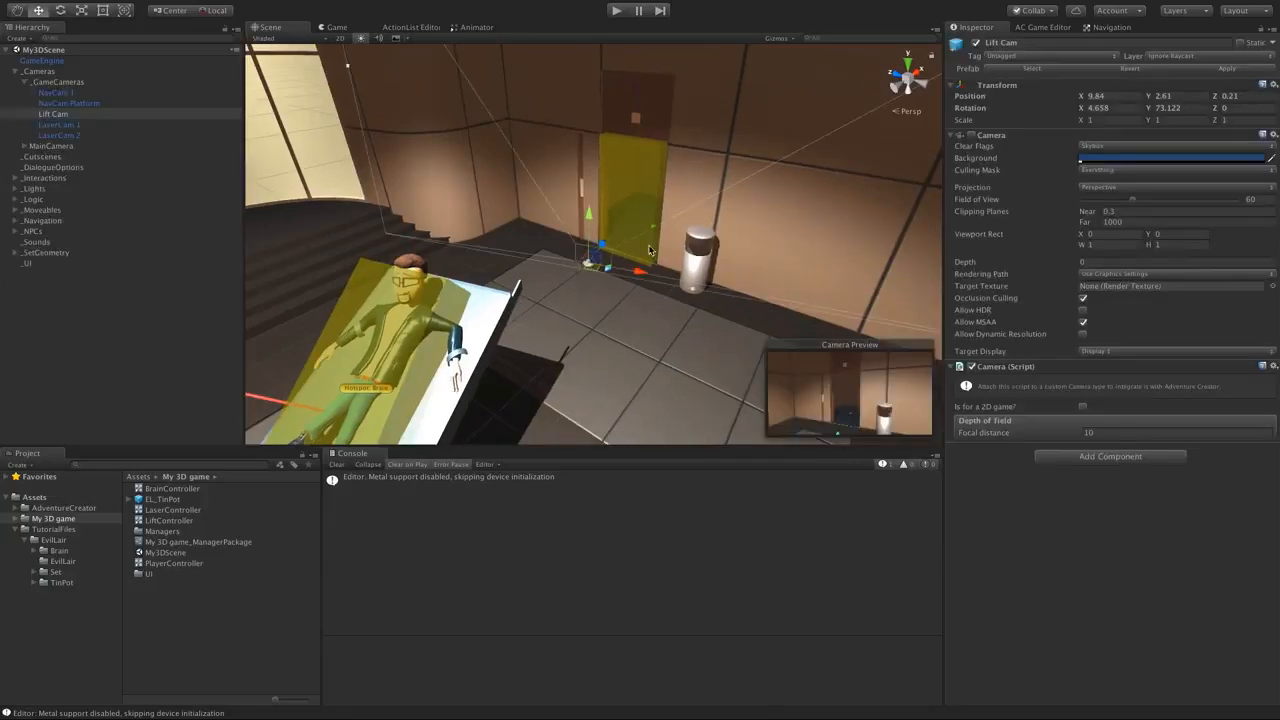
left_click_drag(679, 230, 634, 277, "alt")
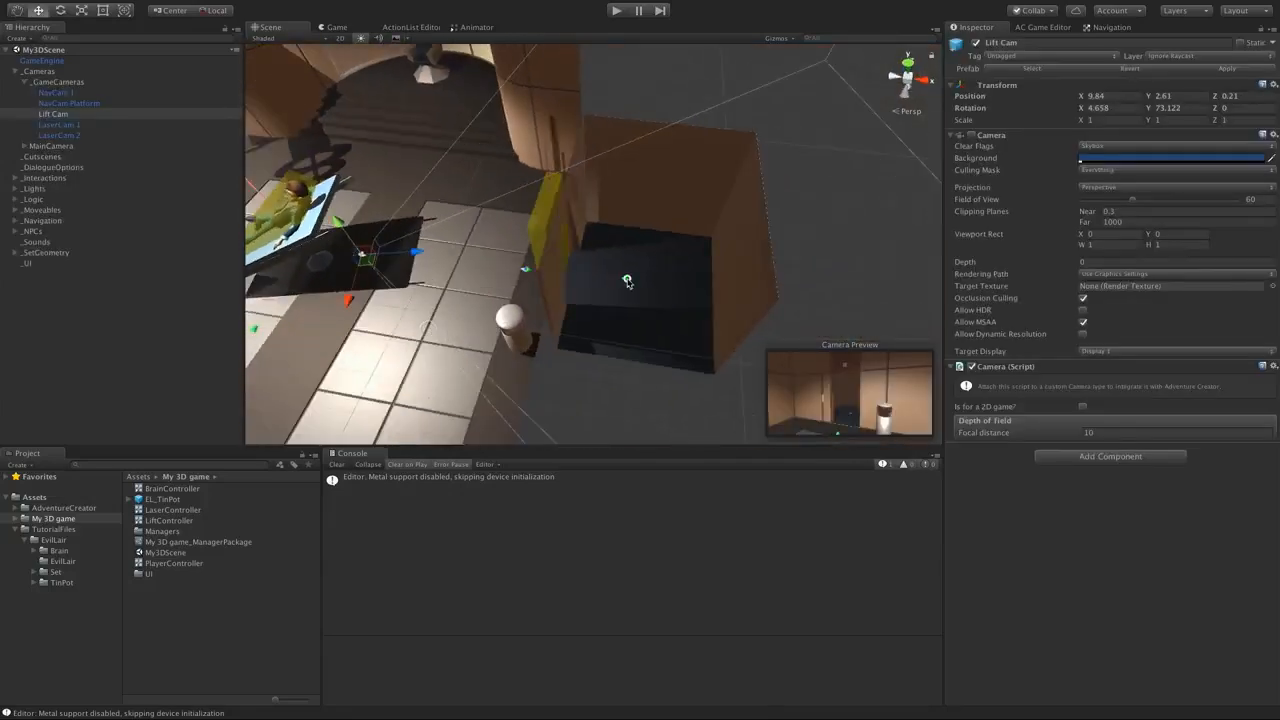
left_click(624, 278)
left_click_drag(481, 289, 497, 283, "alt")
left_click(626, 389)
left_click_drag(626, 389, 738, 179, "alt")
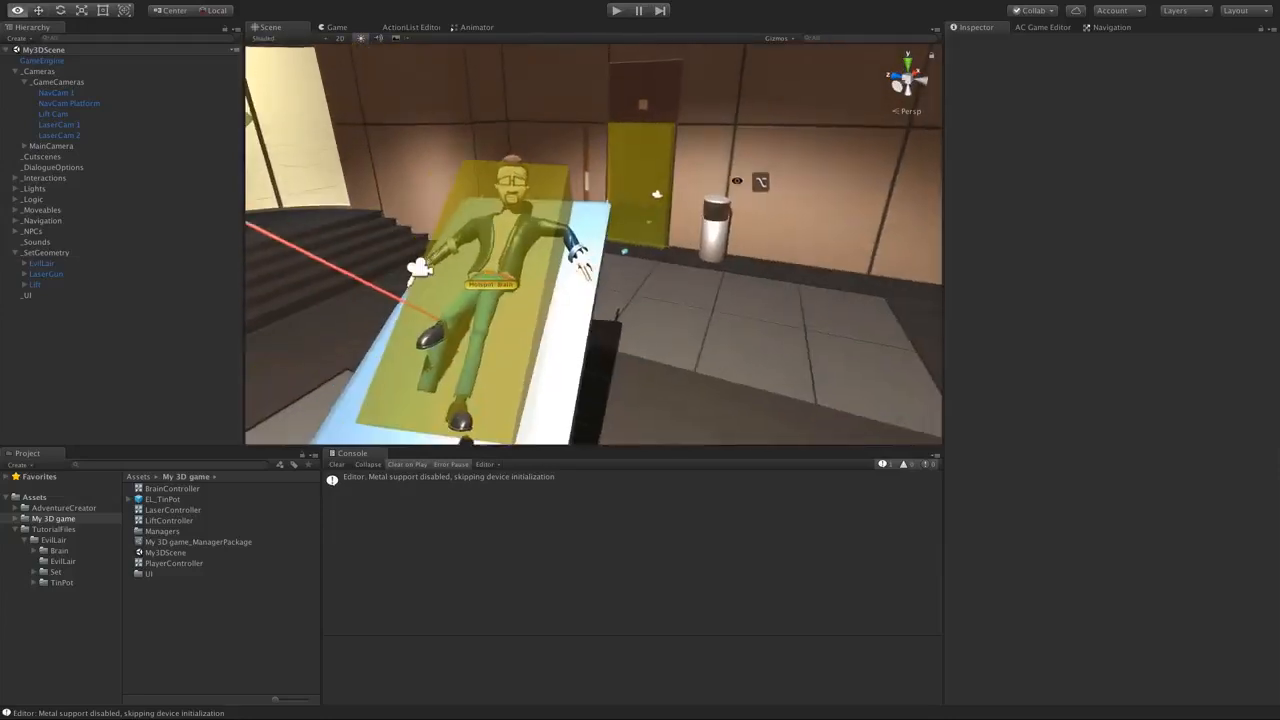
middle_click_drag(738, 179, 651, 249, "alt")
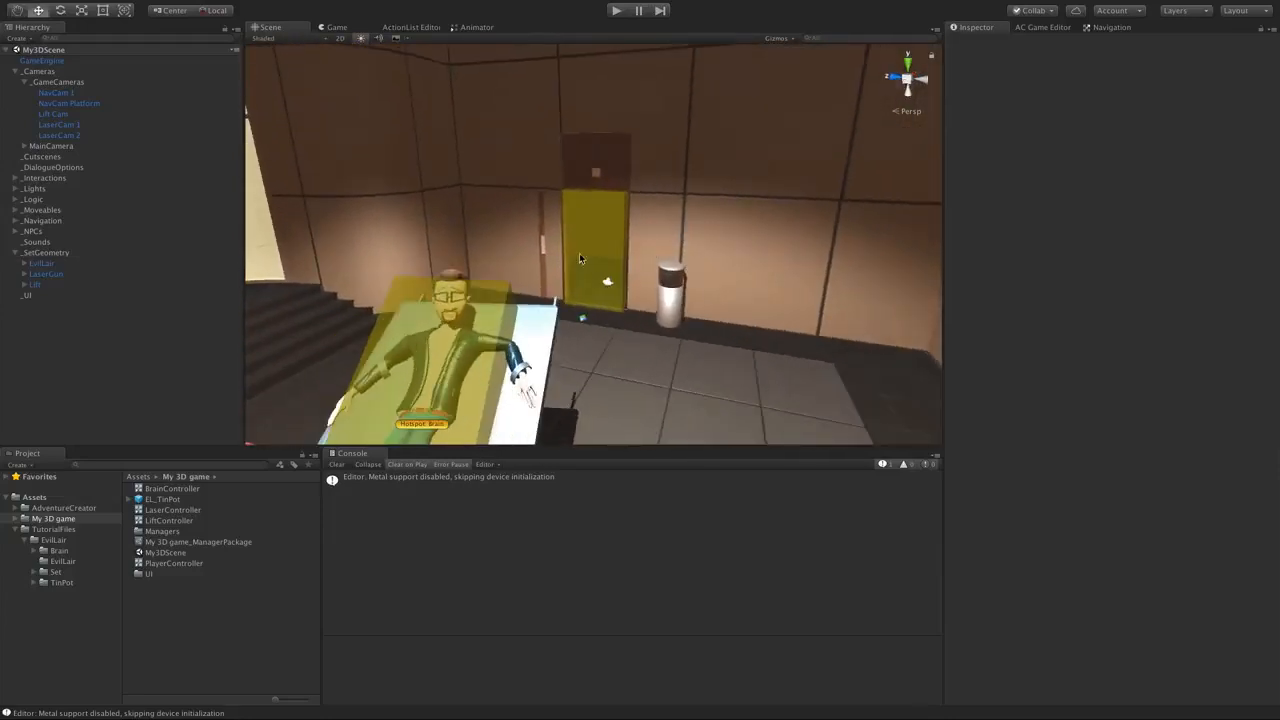
left_click_drag(579, 253, 513, 224, "alt")
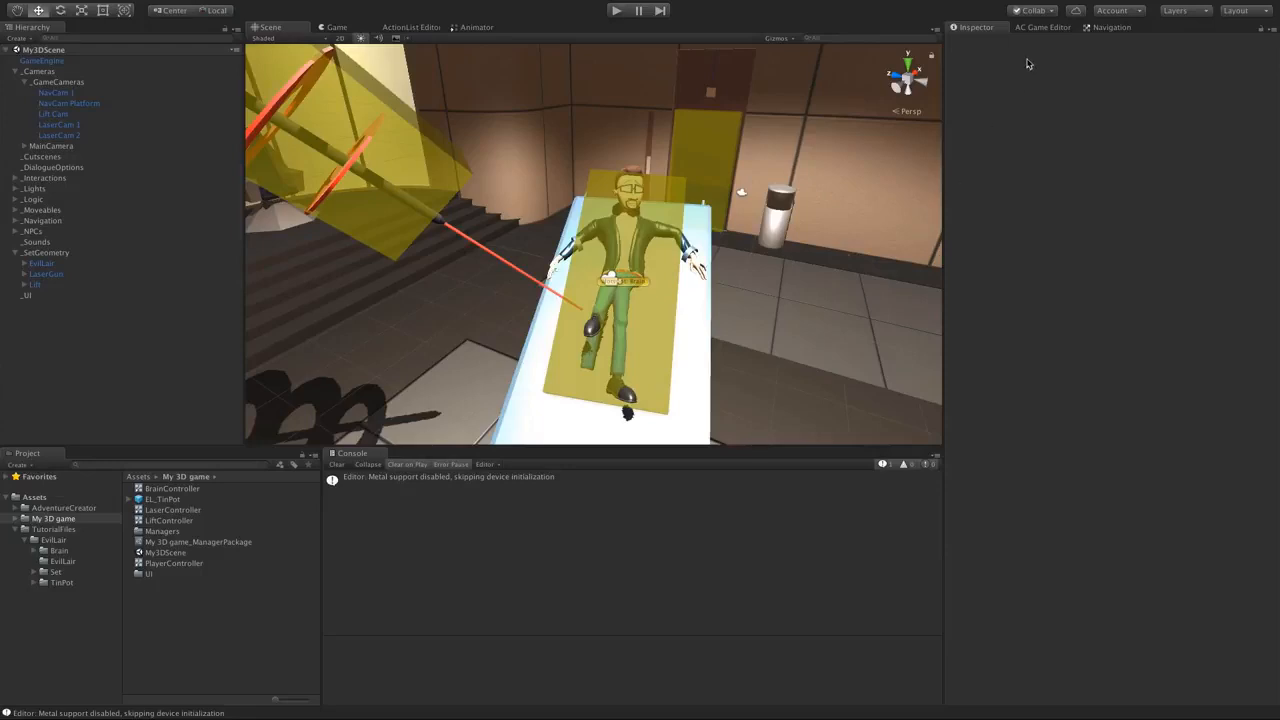
- Add a SimpleCamera to the scene and name it RevealCam
left_click(1027, 28)
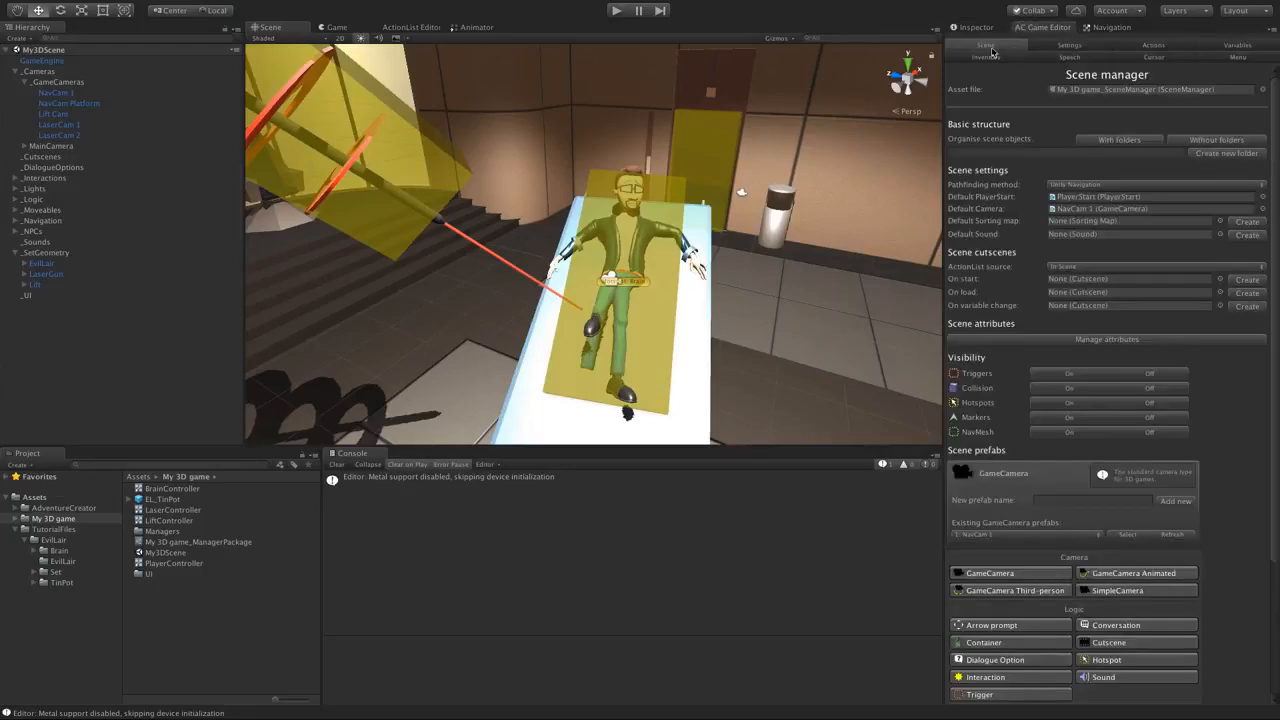
scroll(1274, 155, "down", 3)
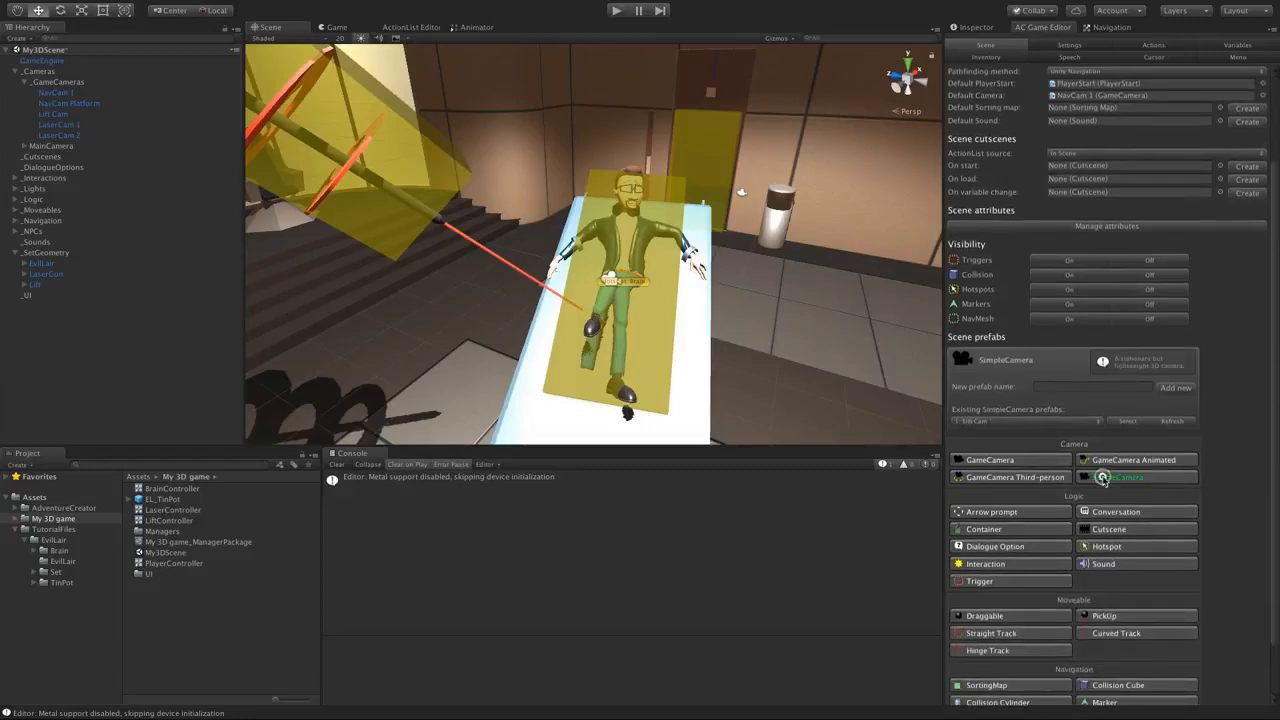
left_click(1104, 479)
left_click(77, 148)
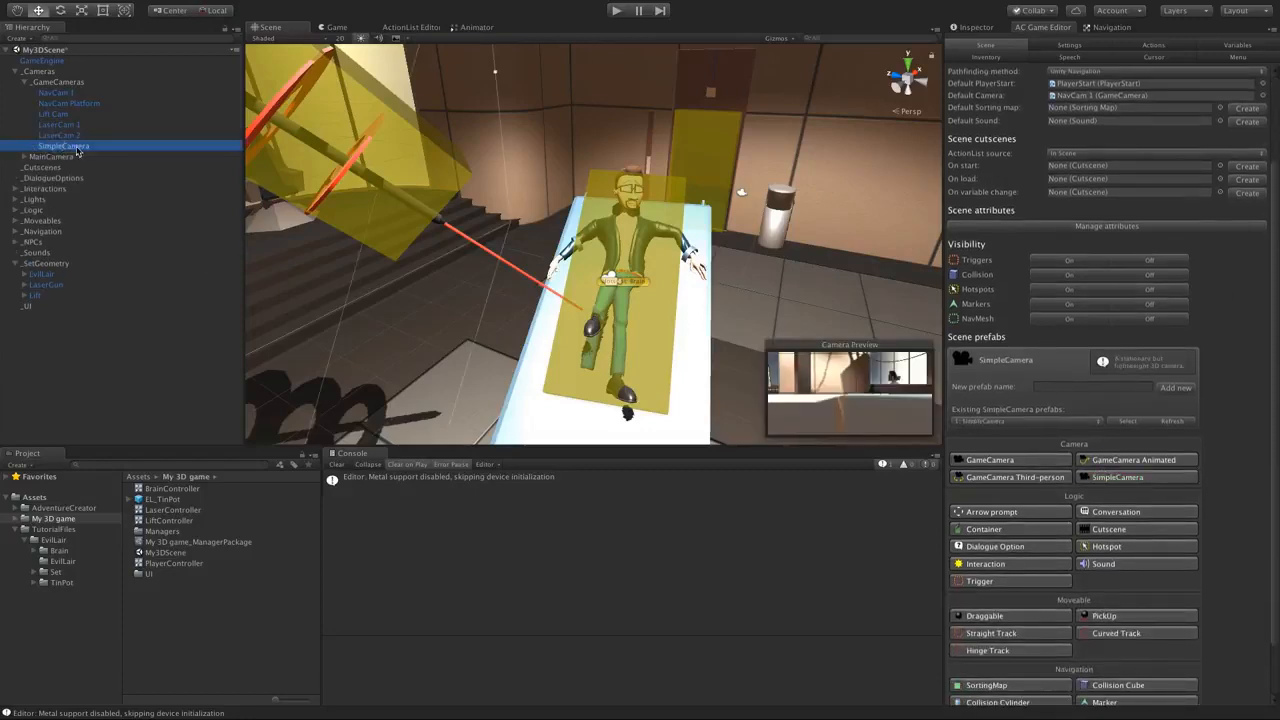
type("RevealCam")
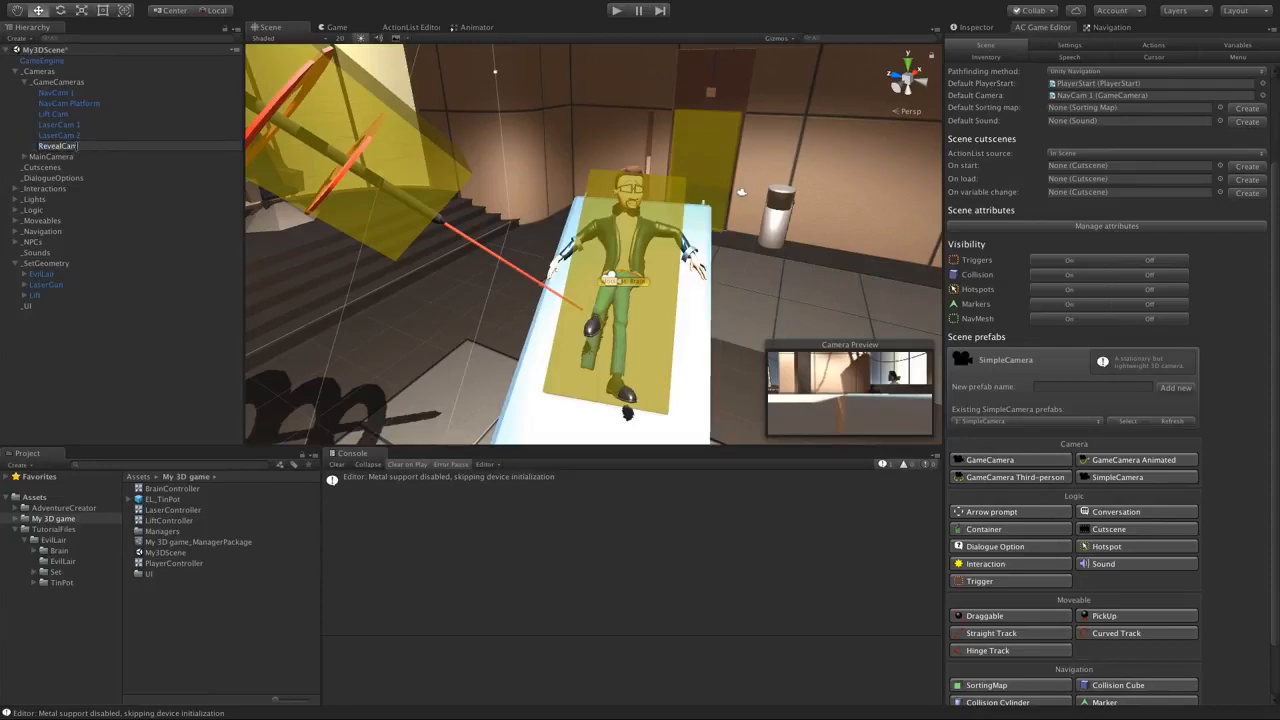
key("Return")
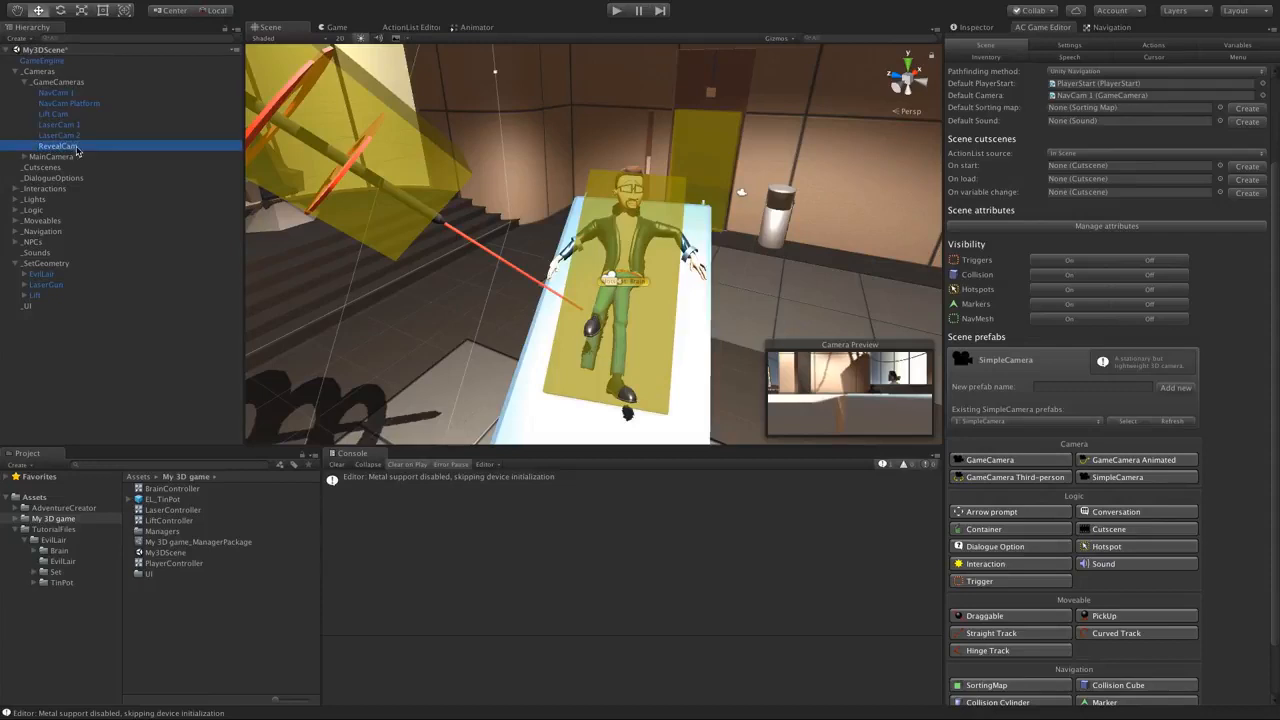
- Raise RevealCam to about X 2.24, Y 5.79, Z 0.17 and tilt it down about 34° towards the Brain's table
key("f")
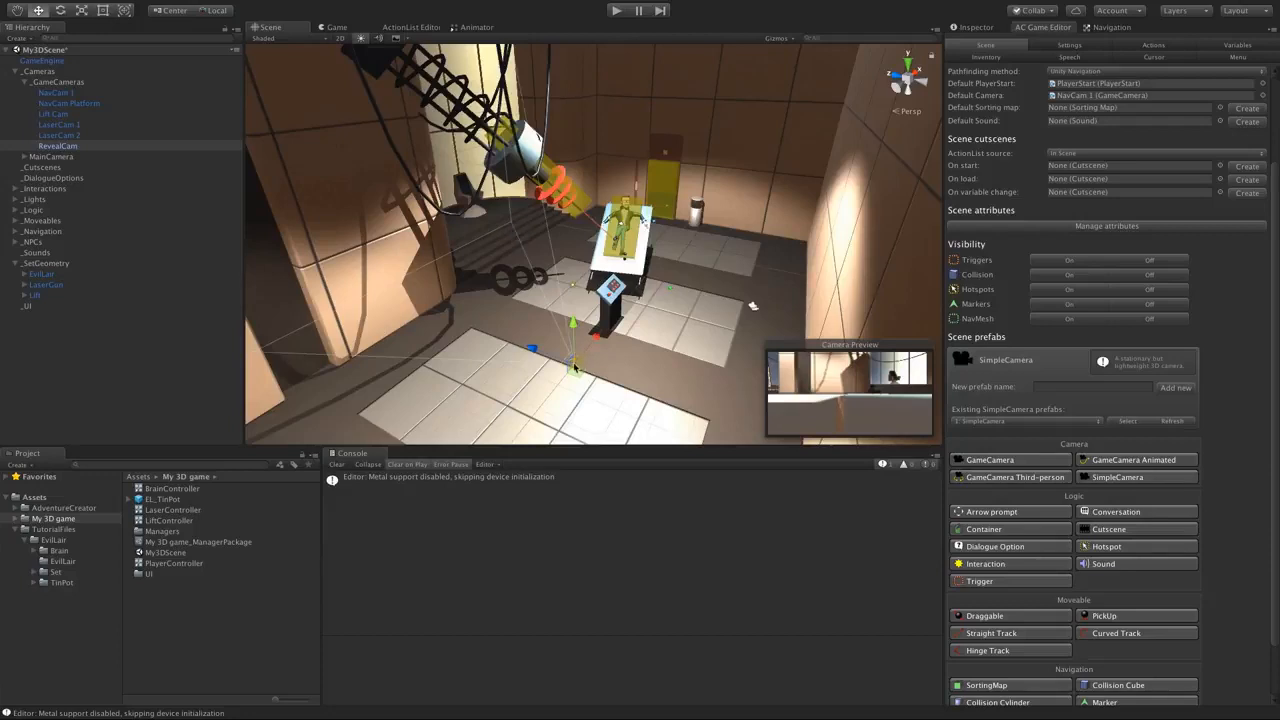
left_click_drag(575, 360, 616, 117)
key("e")
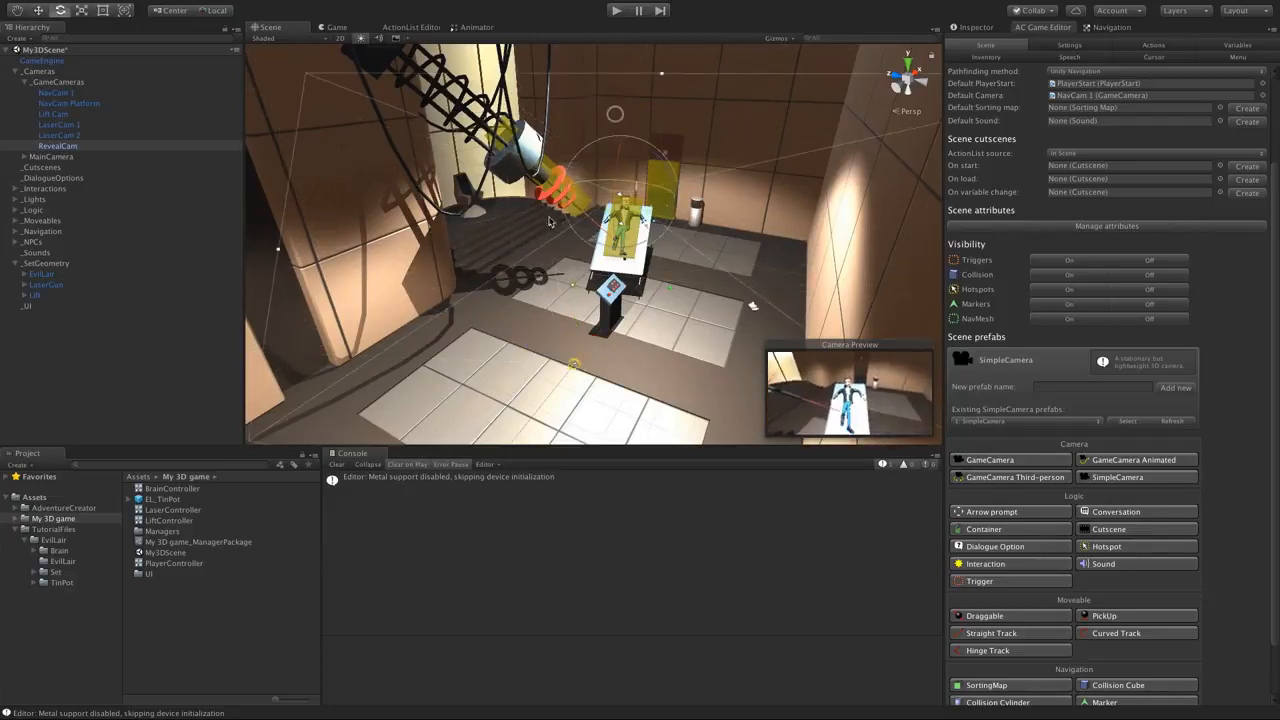
left_click_drag(616, 168, 618, 185)
key("w")
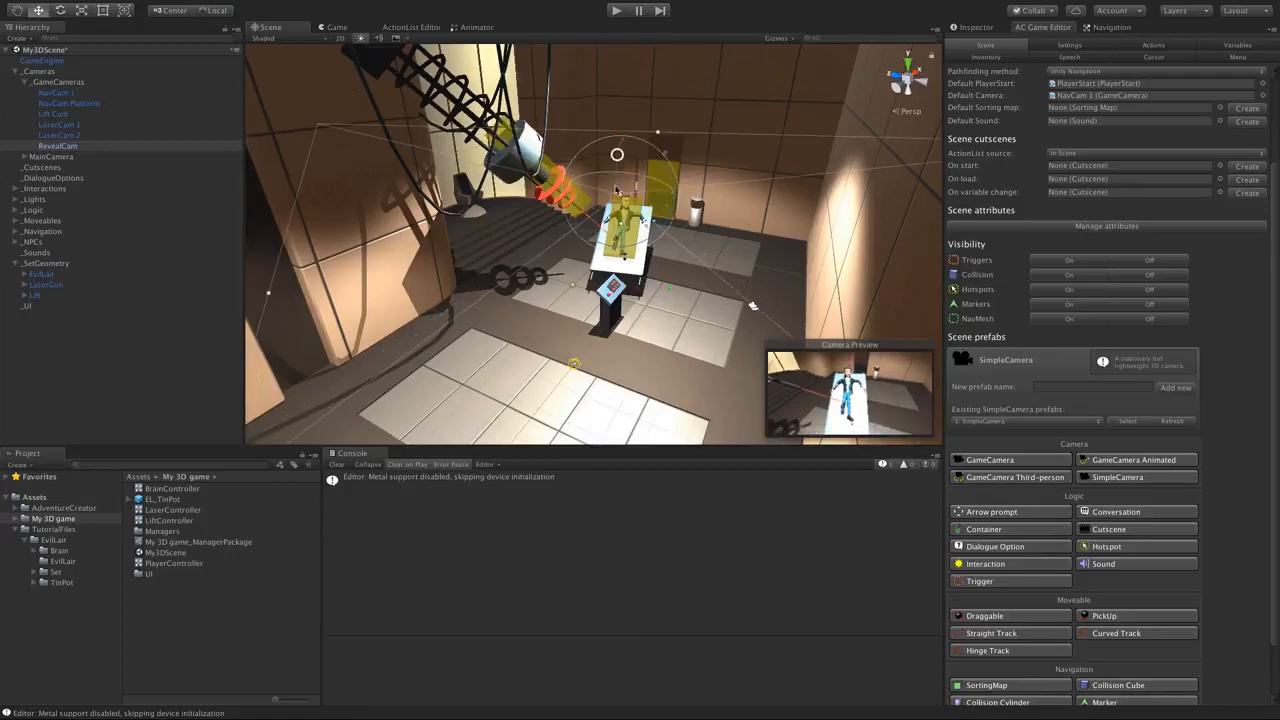
left_click_drag(622, 172, 595, 98)
key("e")
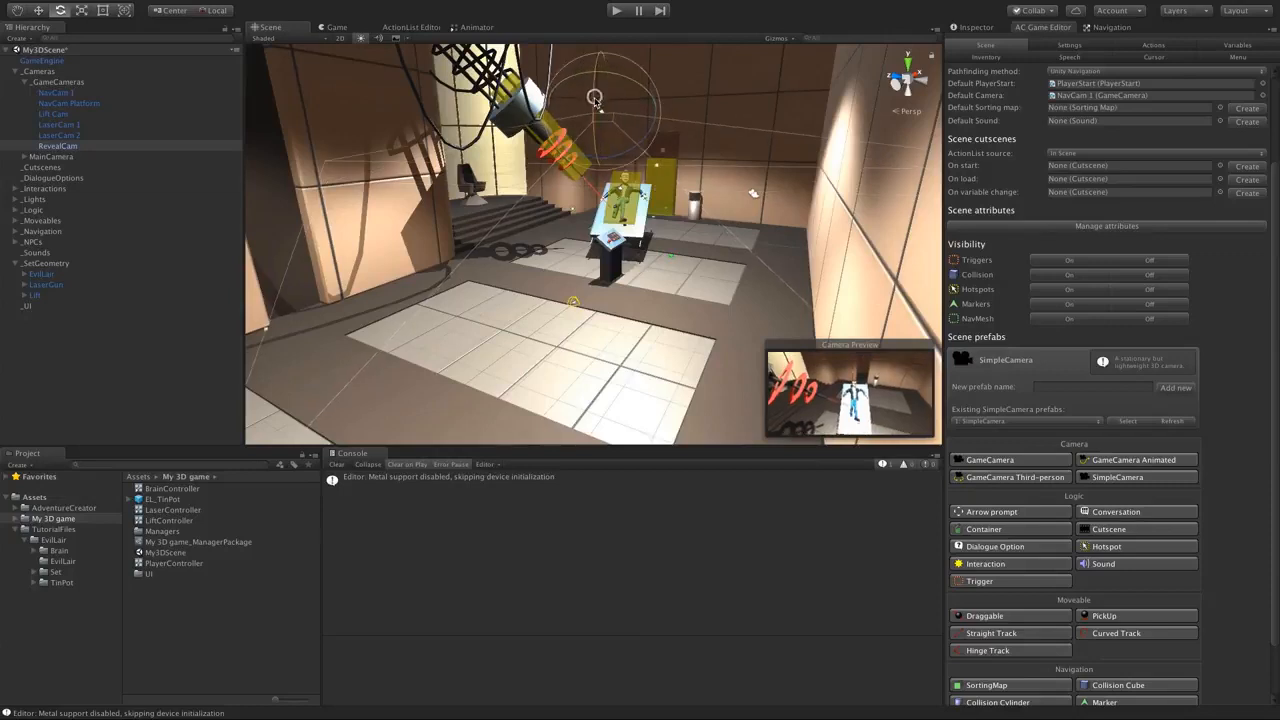
- Narrow RevealCam's field of view to about 53 and deselect it
left_click(965, 28)
left_click_drag(1133, 204, 1126, 202)
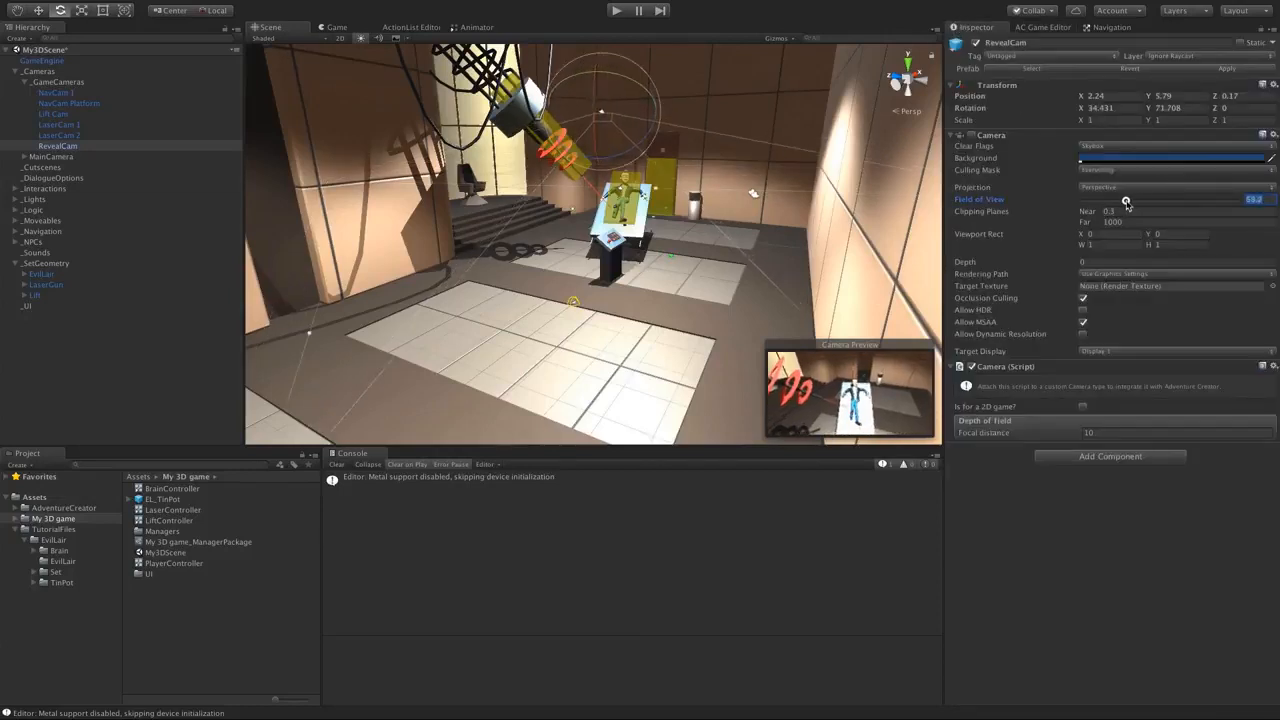
left_click_drag(613, 198, 612, 224, "alt")
left_click(94, 374)
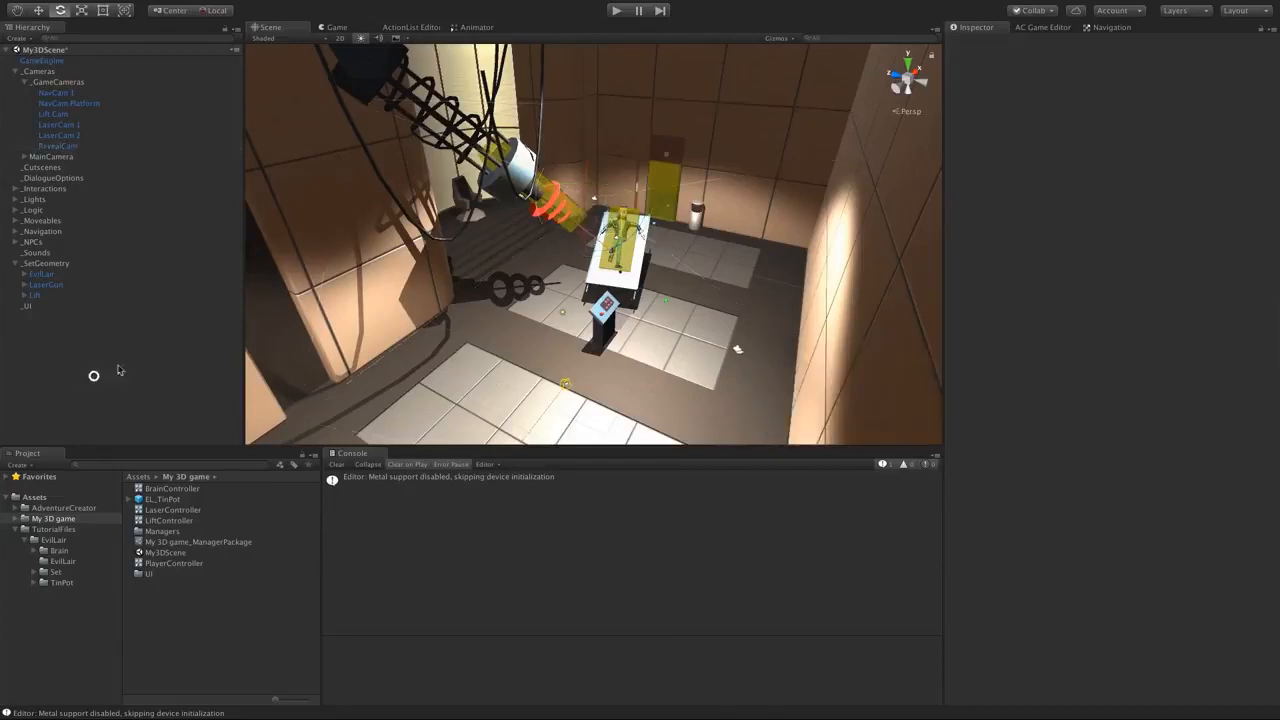
- Add a Cutscene named Intro animation and dock its ActionList Editor beside the Inspector
scroll(602, 203, "up", 5)
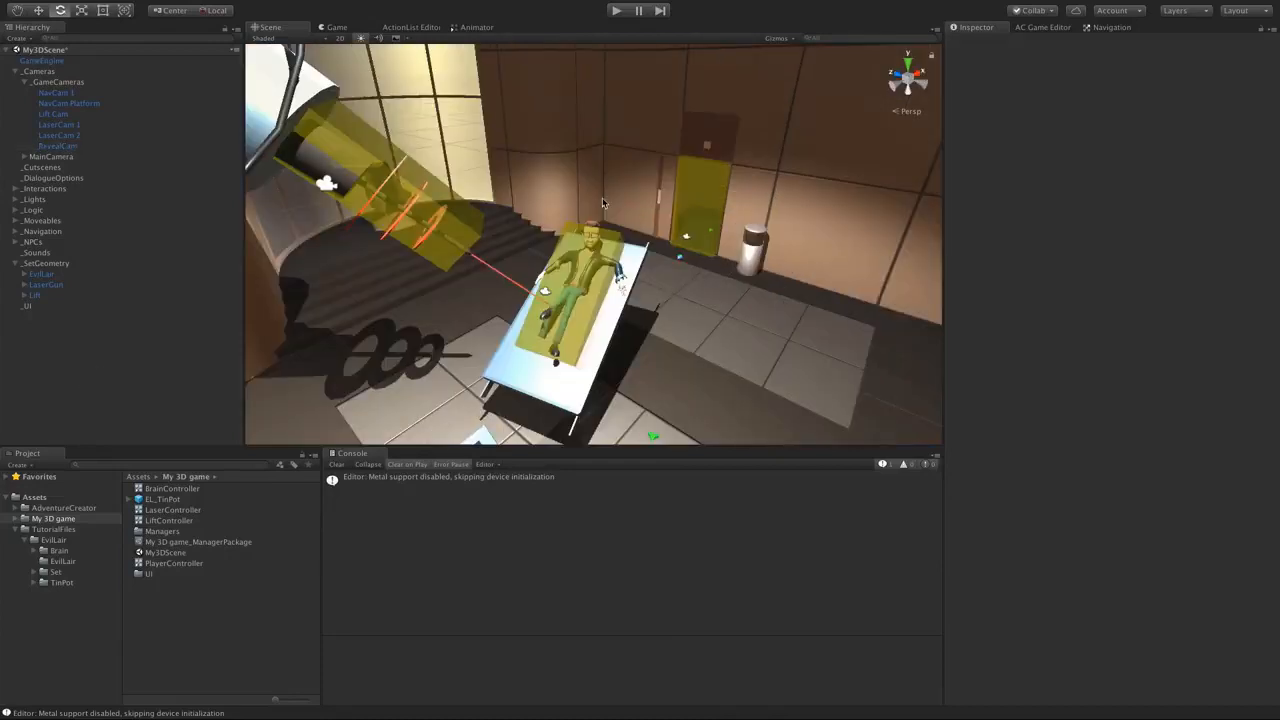
left_click(1043, 27)
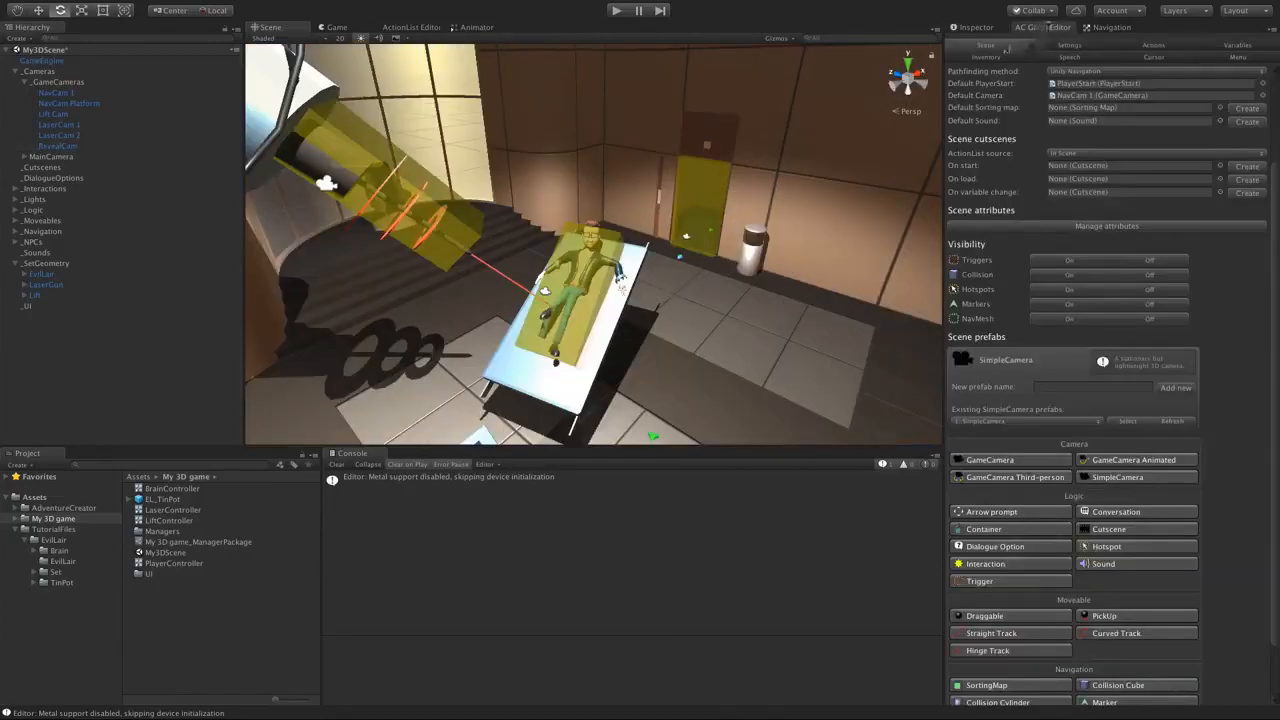
scroll(1274, 410, "down", 3)
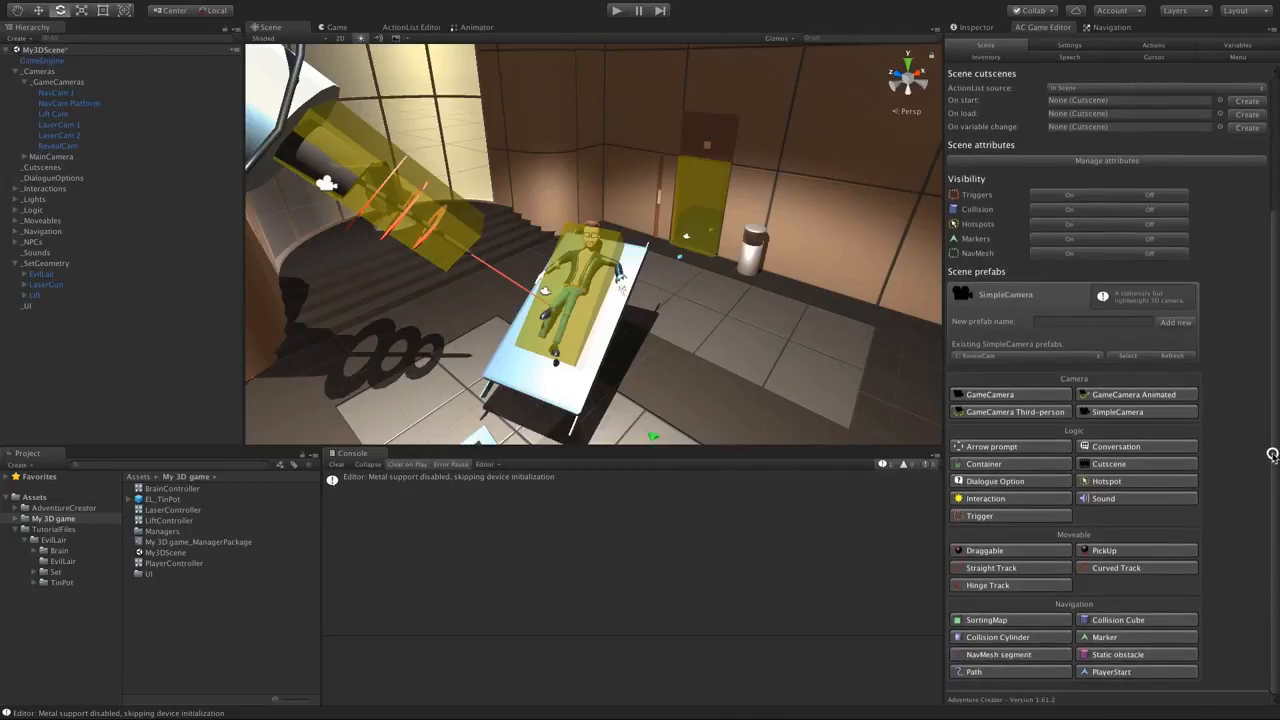
left_click(1120, 465)
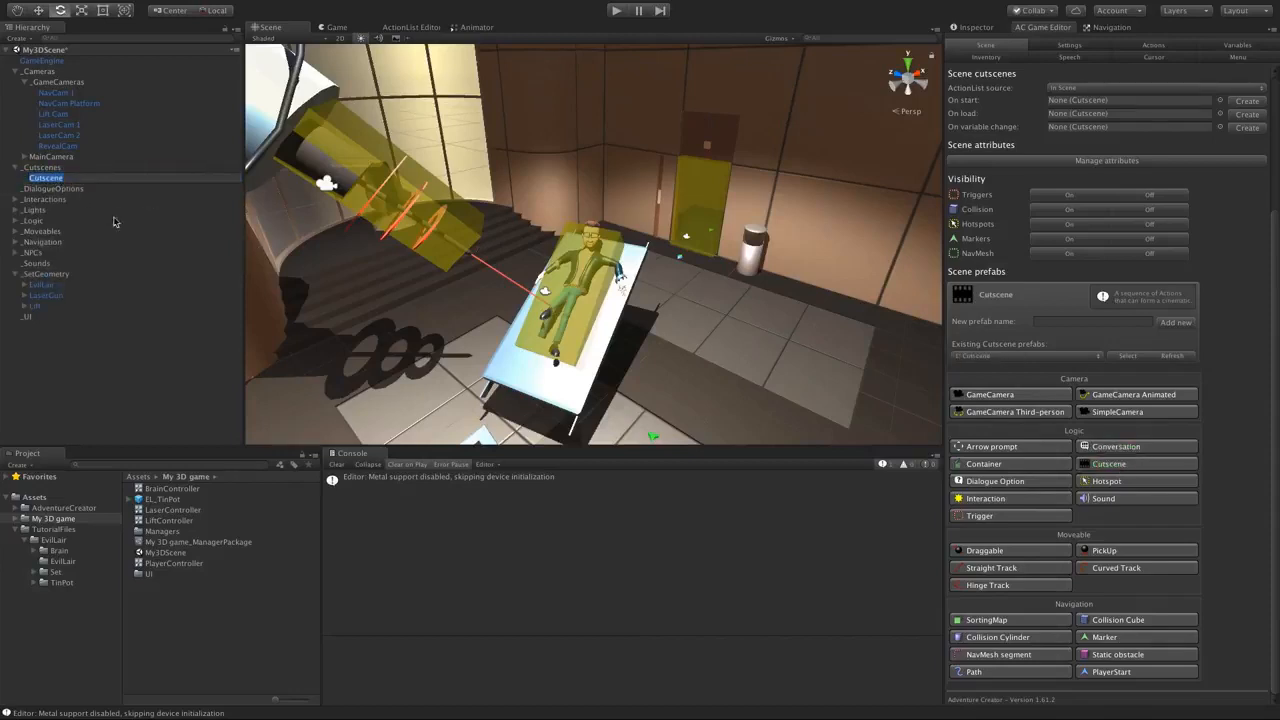
type("Intro animation")
key("Return")
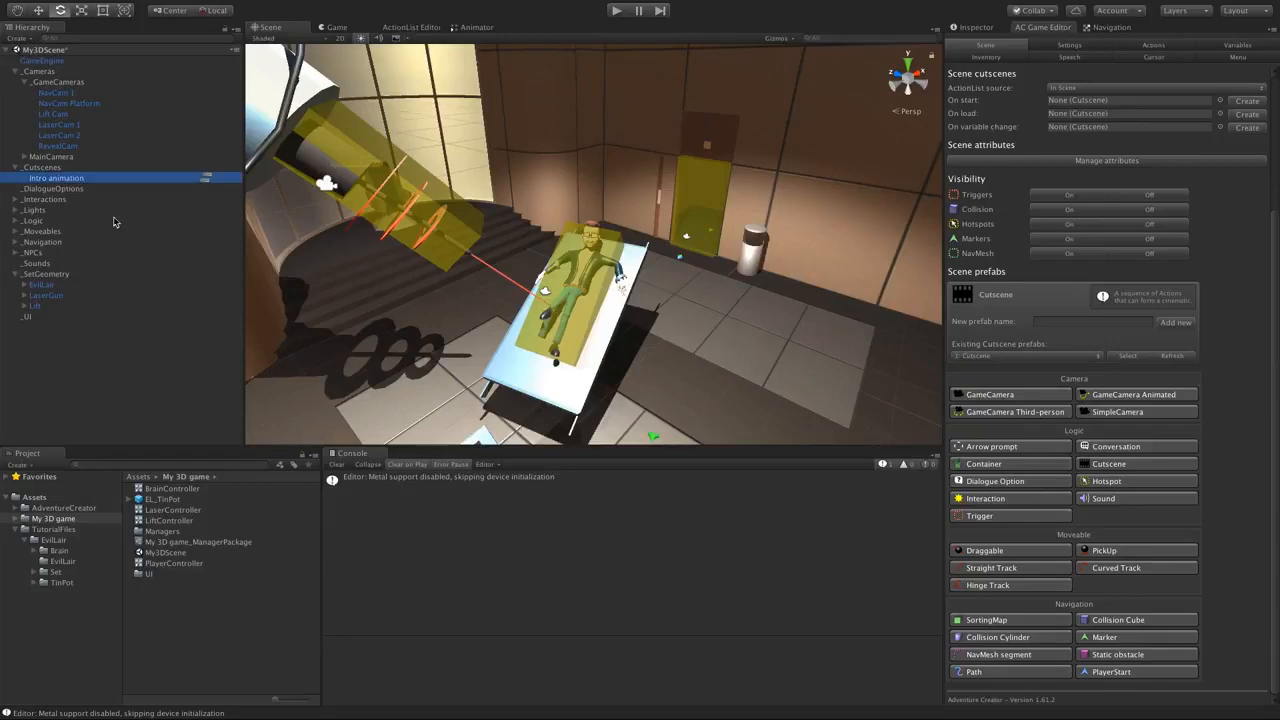
left_click(207, 180)
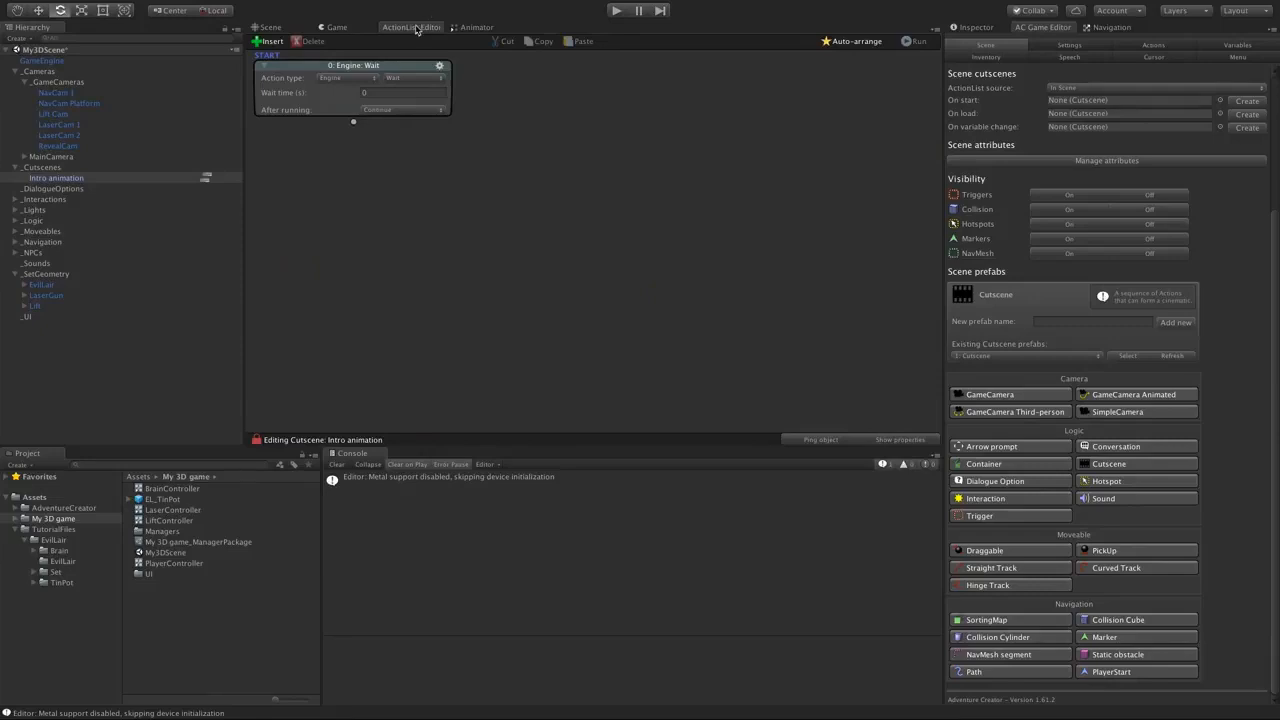
left_click_drag(416, 29, 1043, 29)
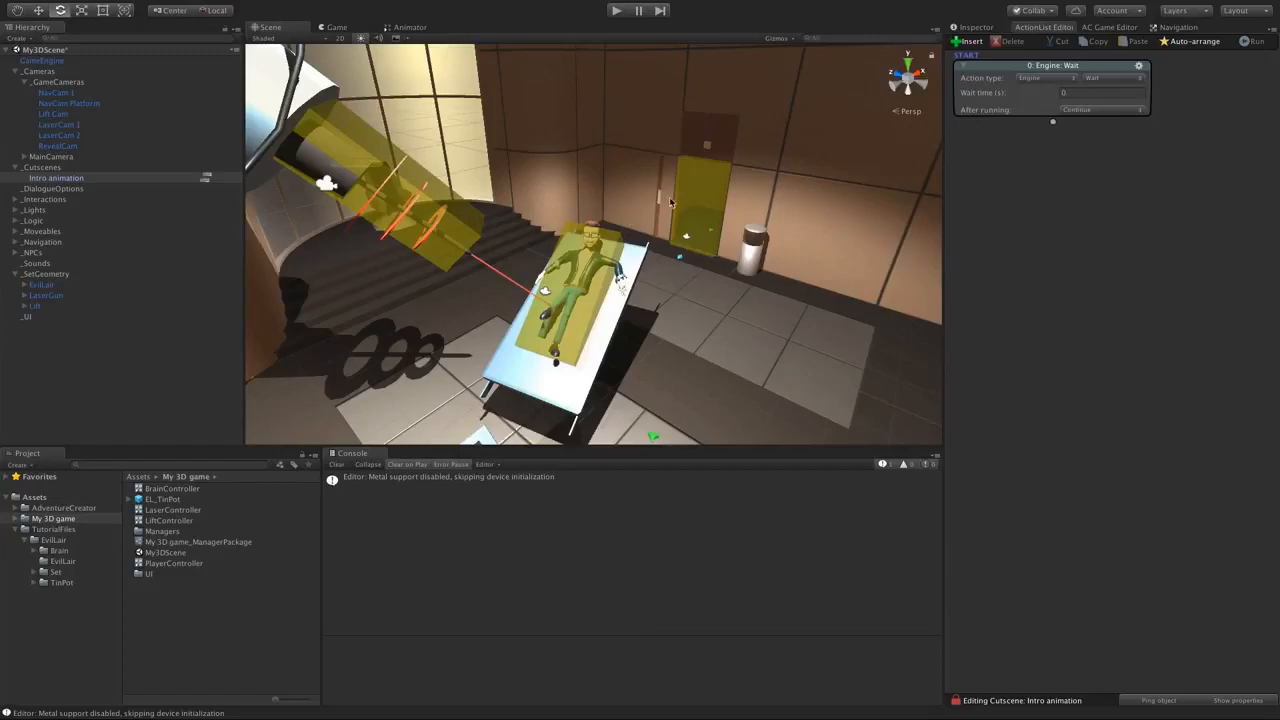
- Change the cutscene's first action to Camera: Switch with Lift Cam as the new camera
right_click_drag(678, 203, 618, 280)
scroll(632, 265, "up", 2)
left_click(591, 294)
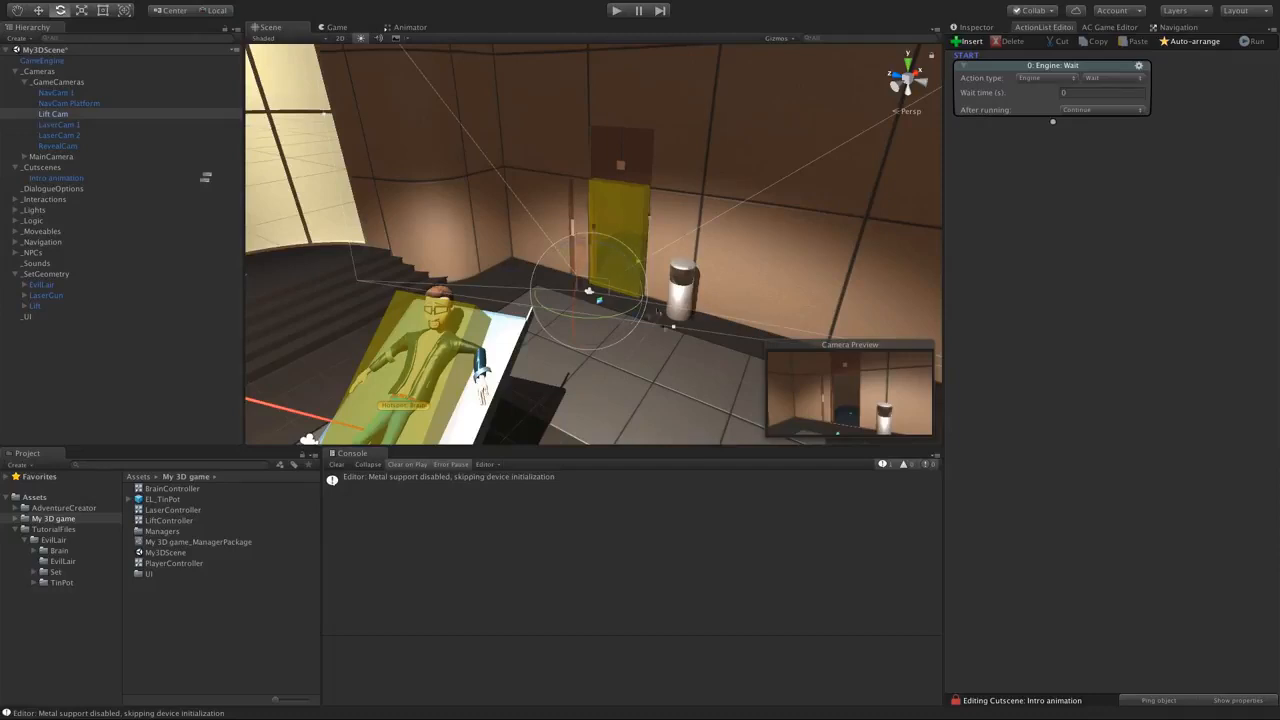
left_click(1045, 78)
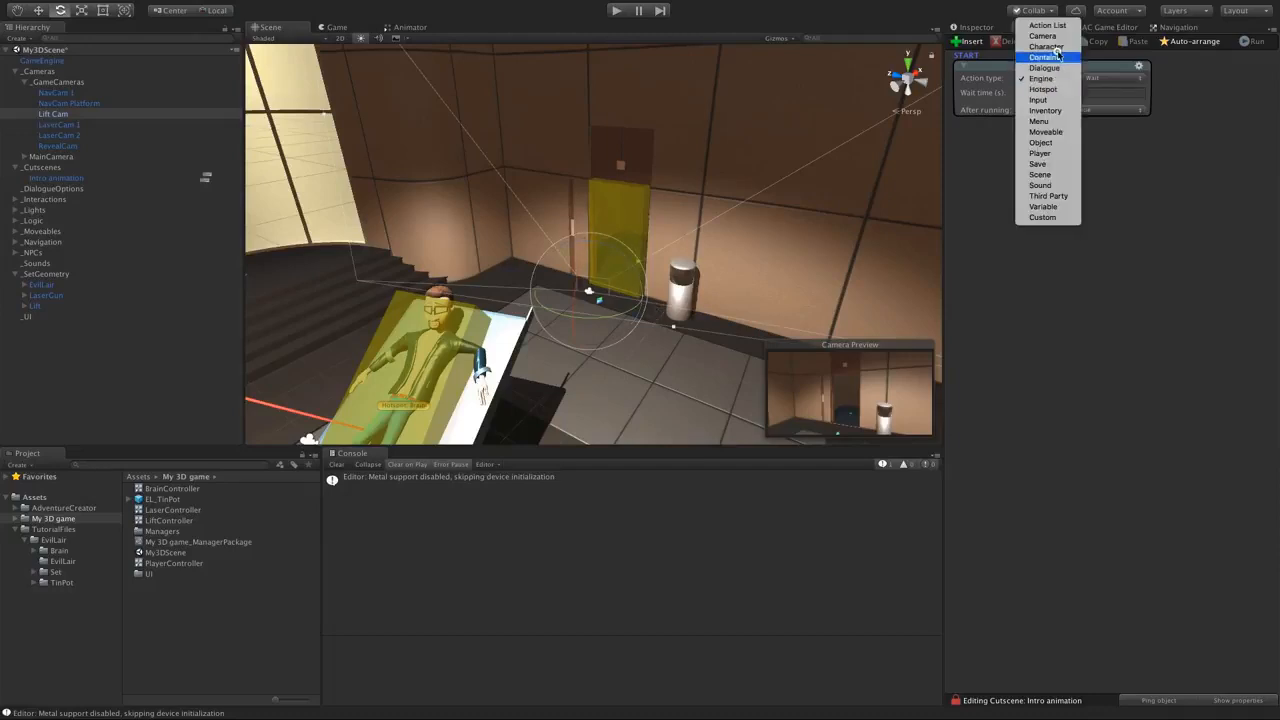
left_click(1052, 37)
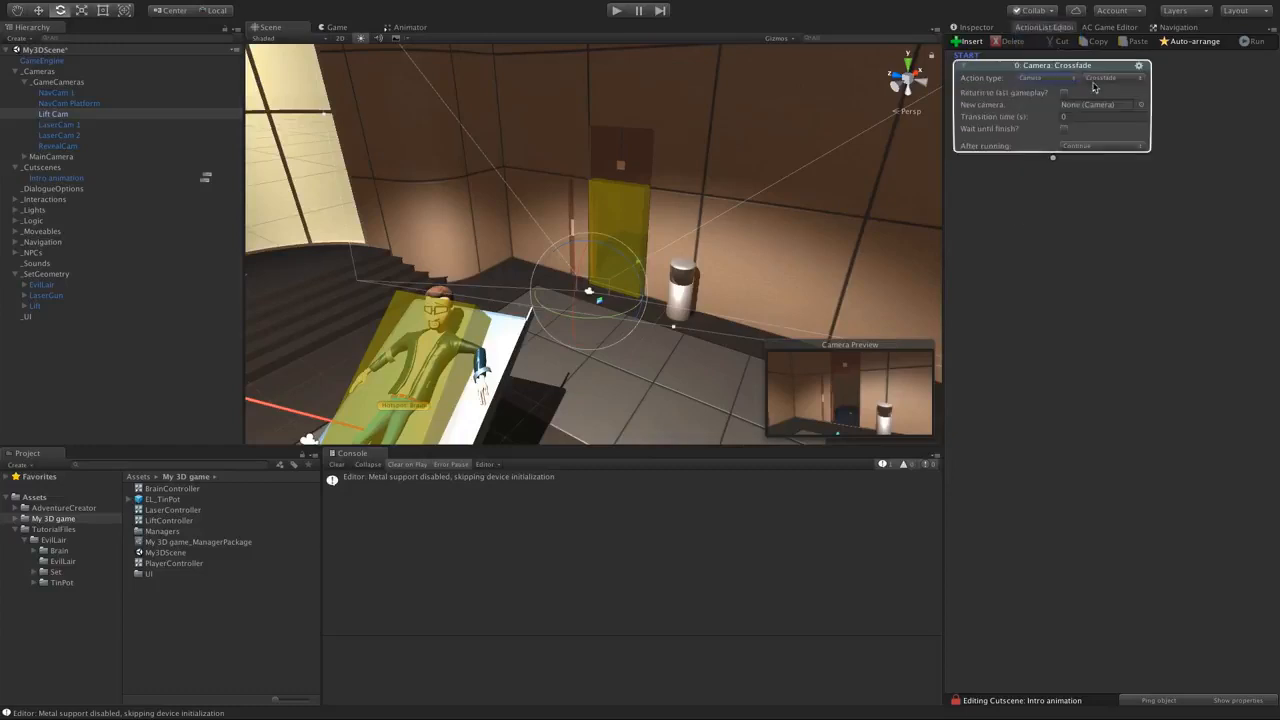
left_click(1095, 80)
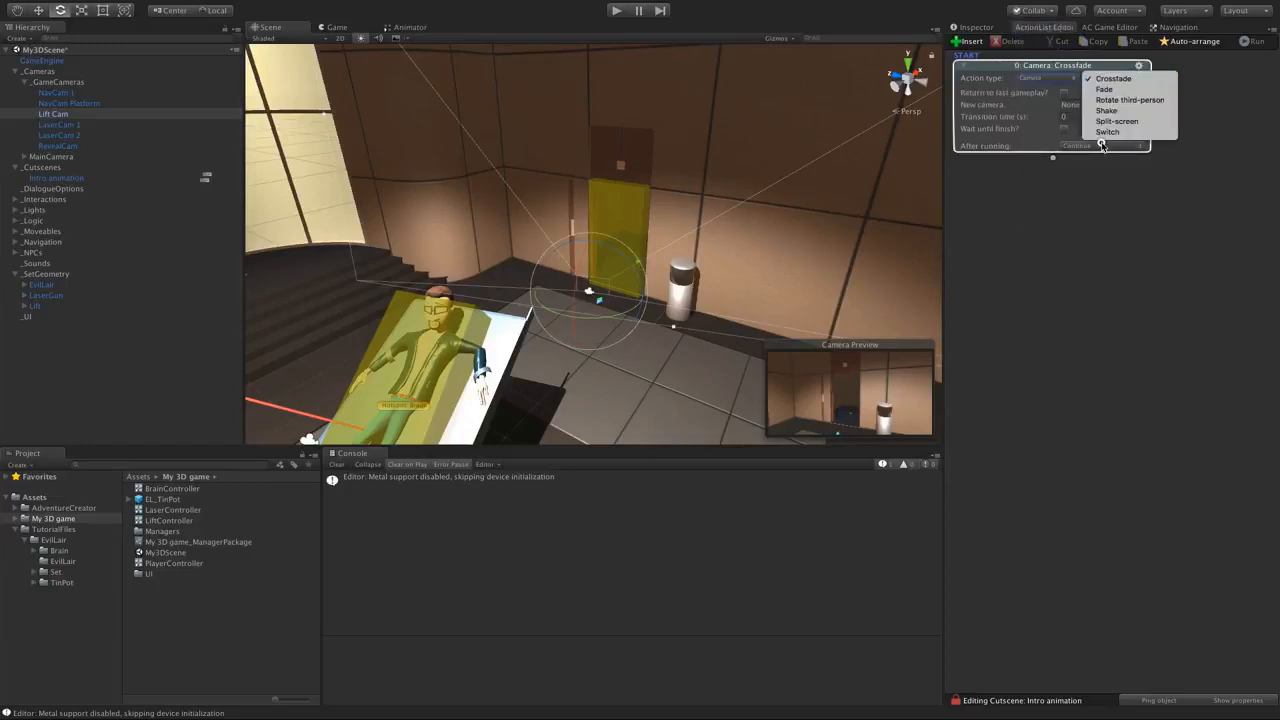
left_click(1104, 140)
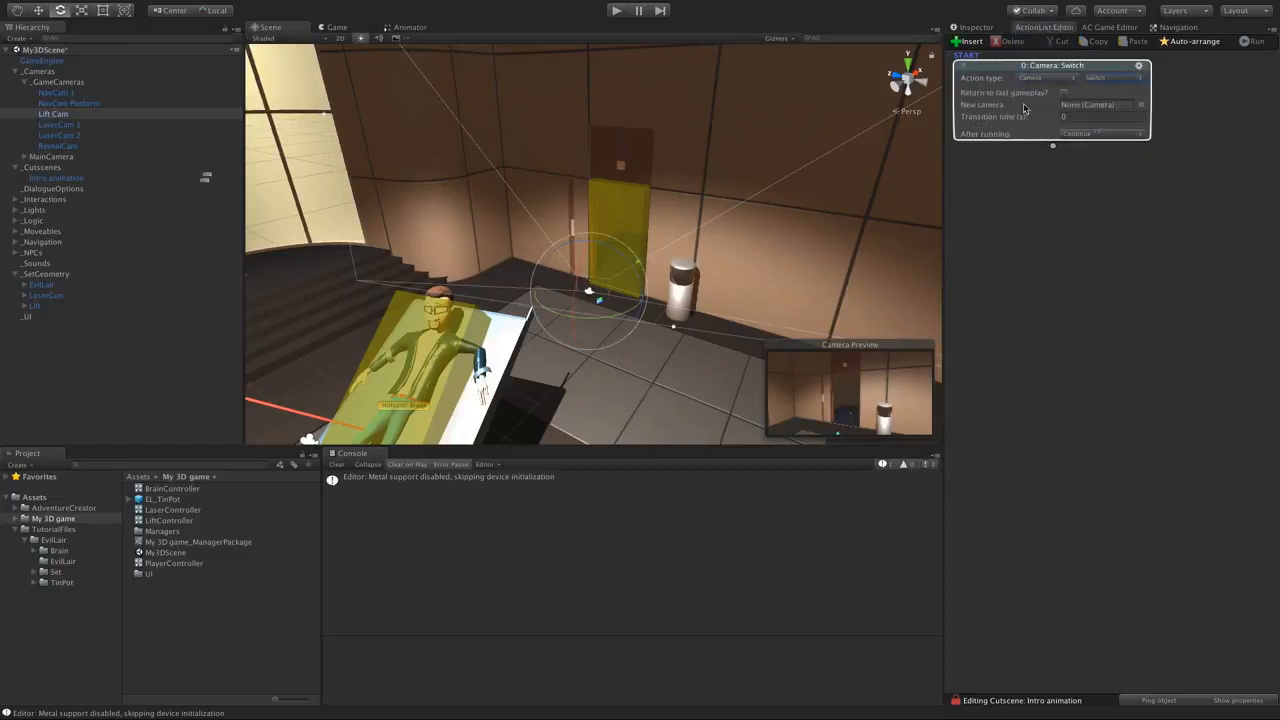
left_click_drag(45, 114, 1077, 105)
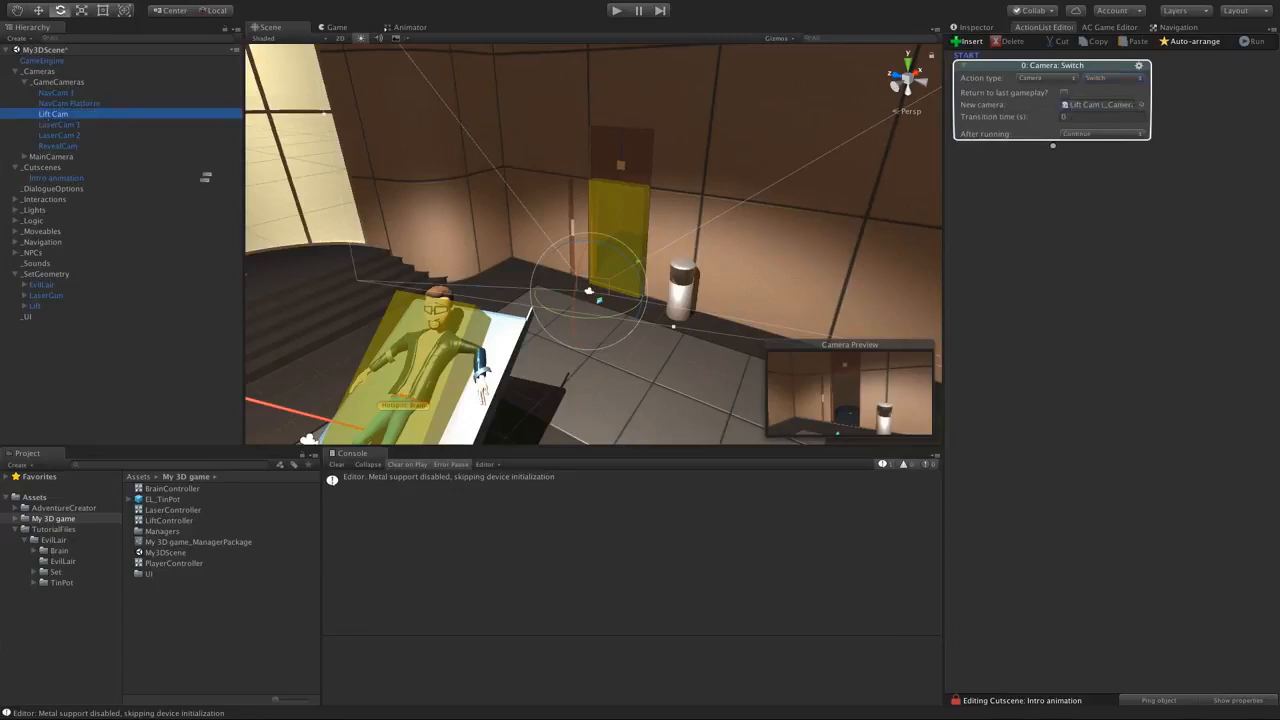
- Chain an Object: Teleport action after the Camera: Switch action in the Intro animation cutscene
left_click_drag(1053, 146, 1051, 168)
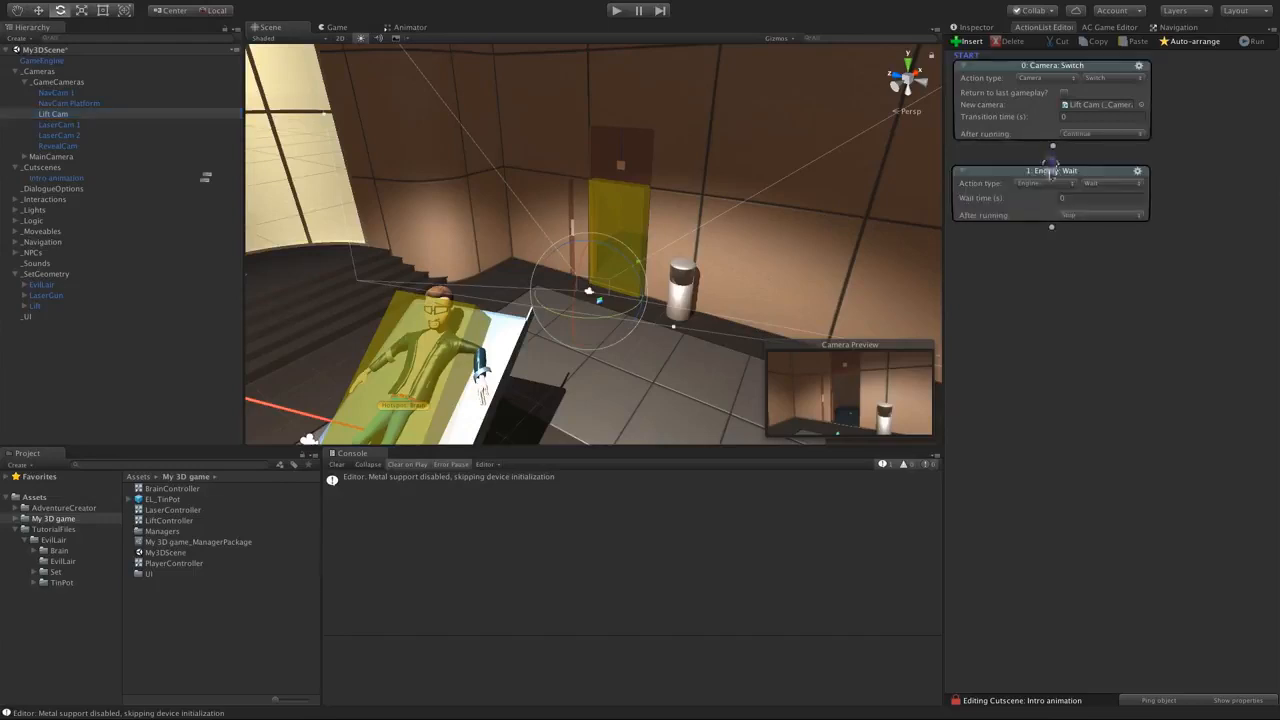
left_click(1044, 186)
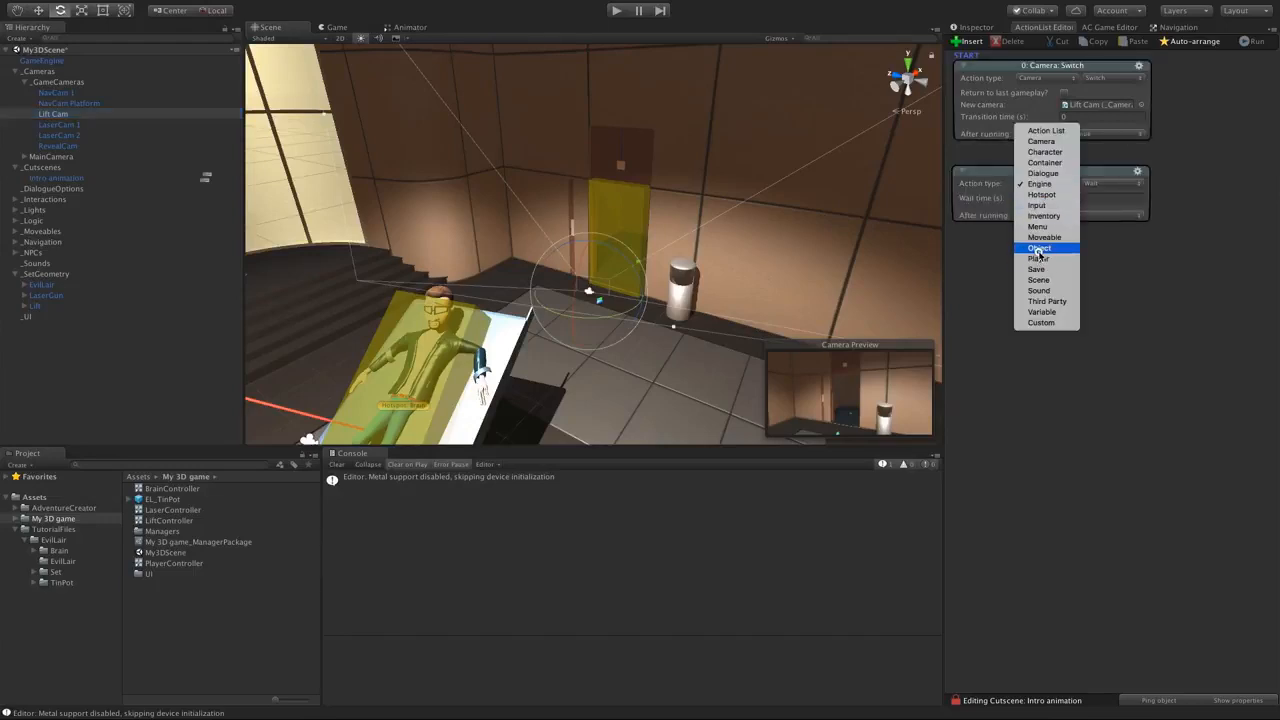
left_click(1039, 249)
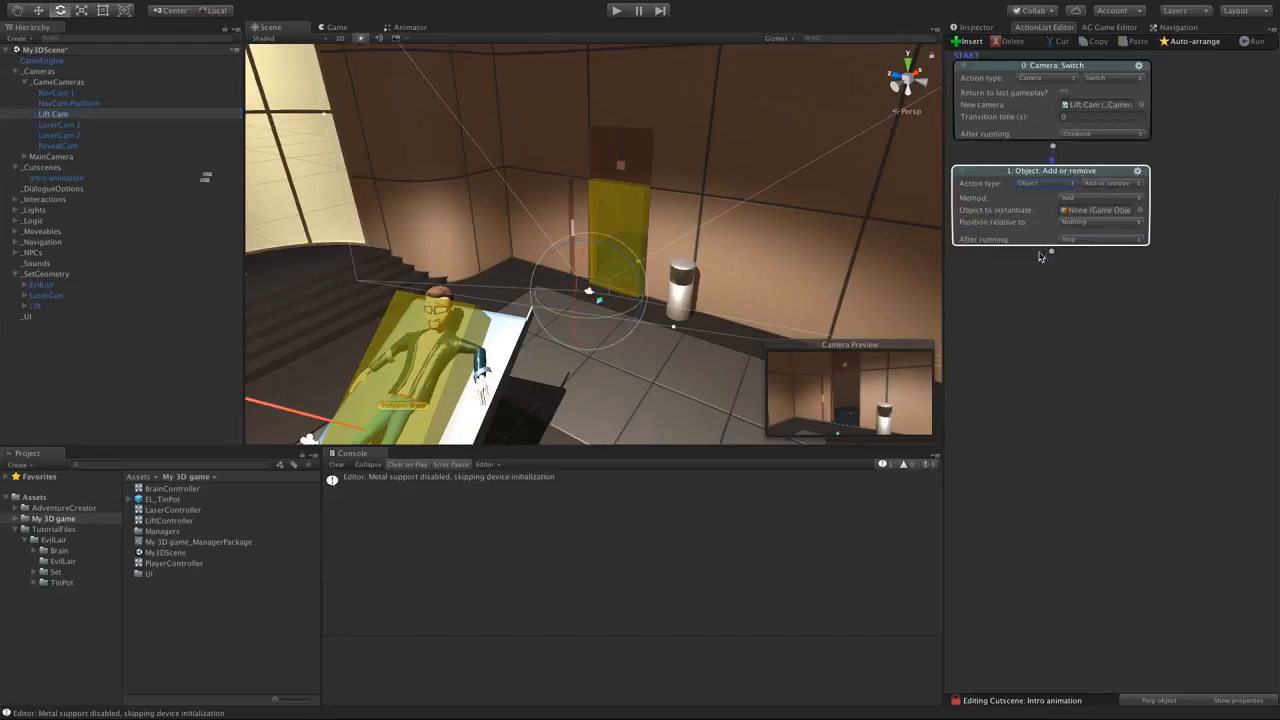
left_click(1098, 189)
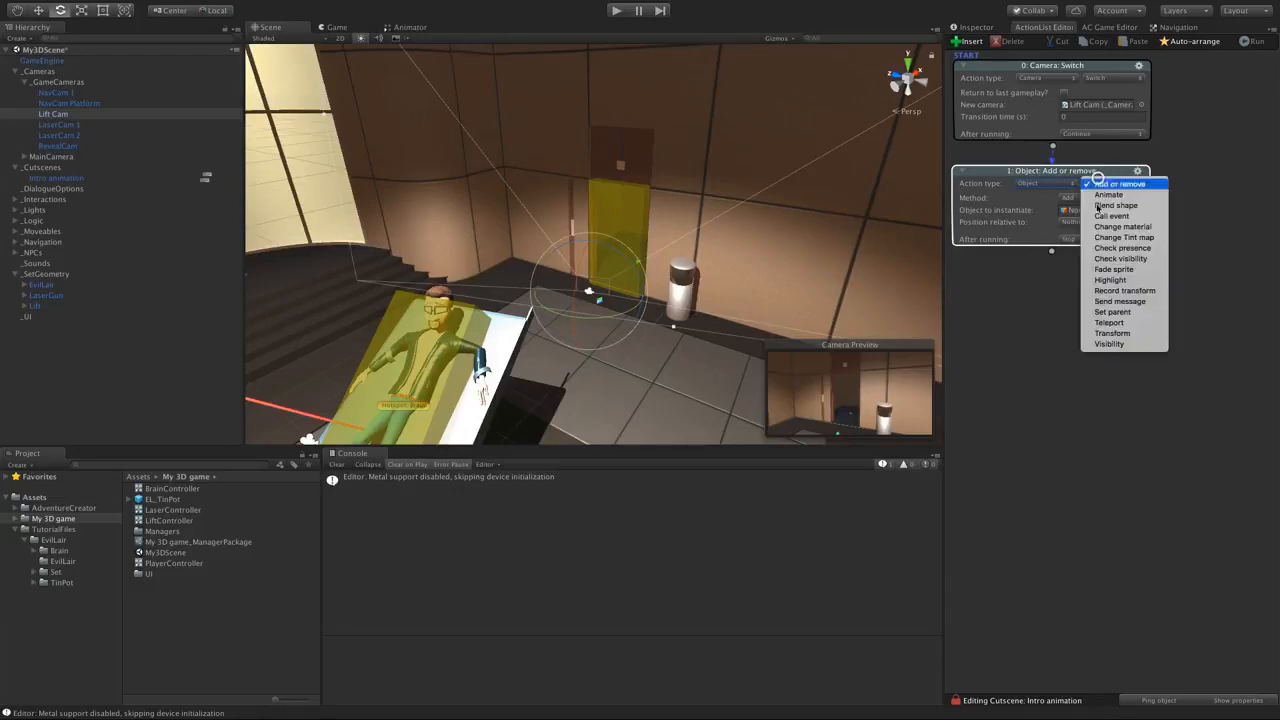
left_click(1108, 323)
- Make the Teleport action send the Player to Marker: Inside Lift and copy its rotation
left_click(1064, 199)
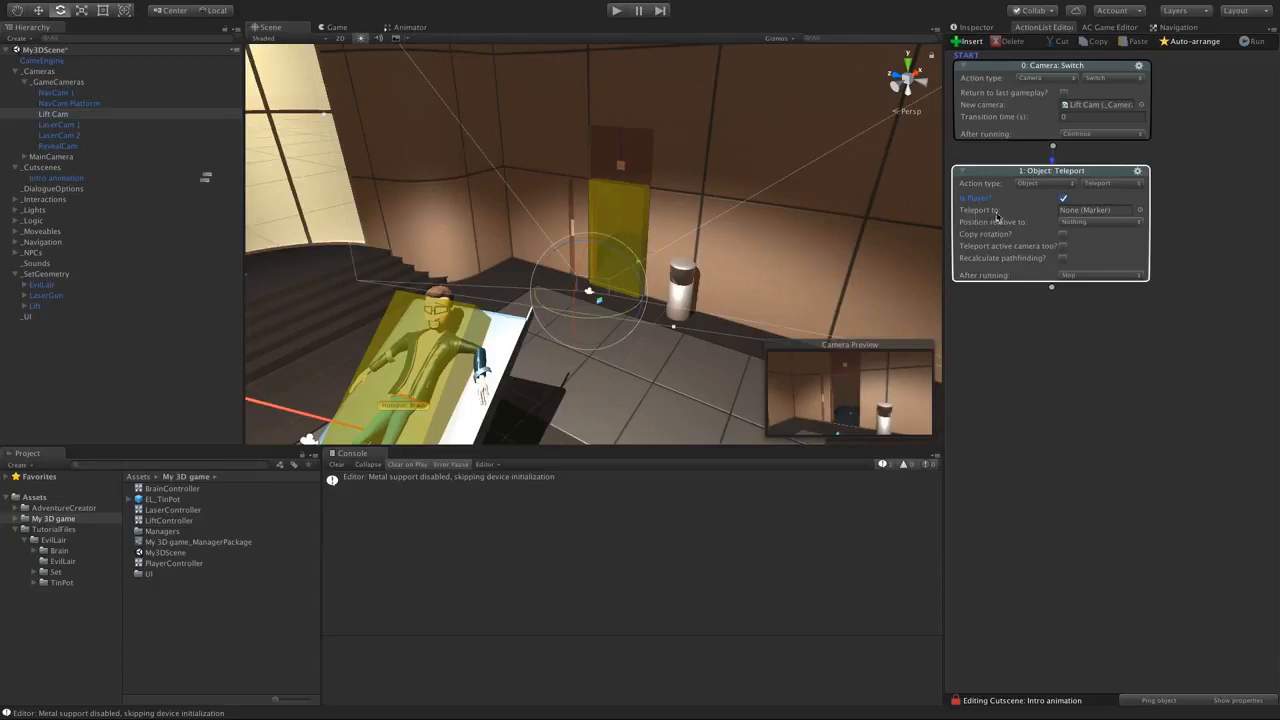
left_click(1140, 210)
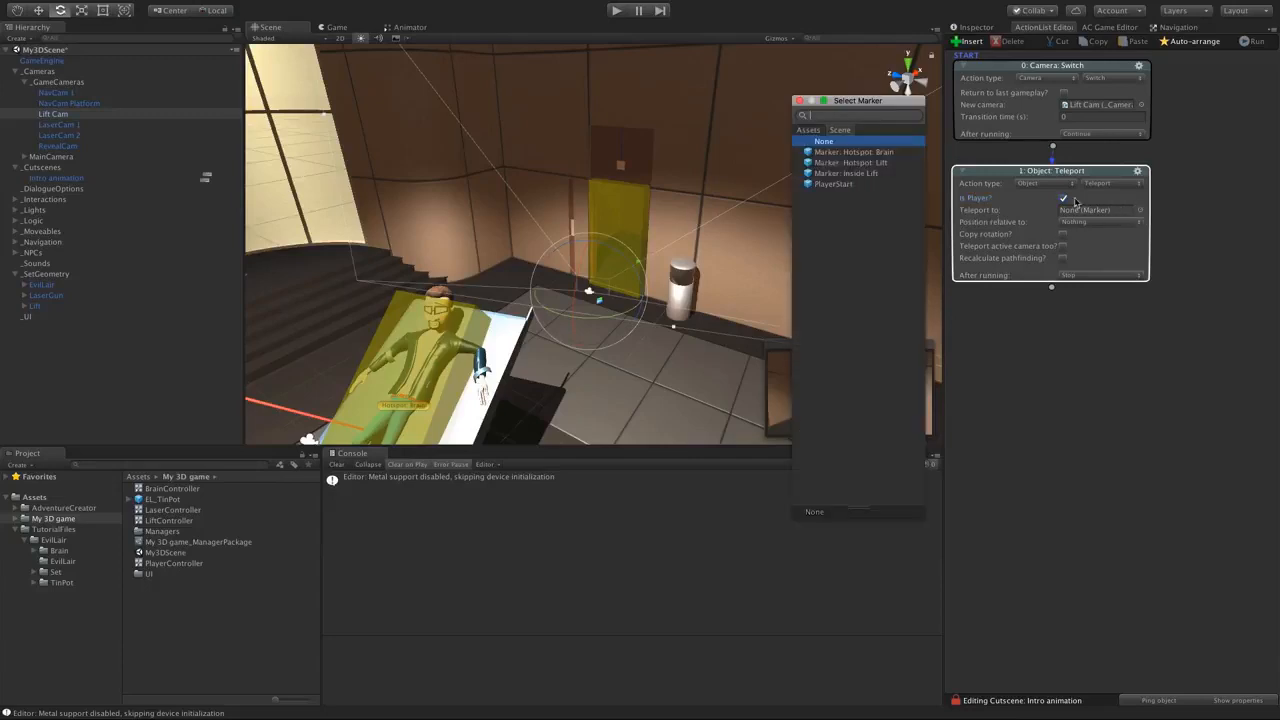
double_click(870, 175)
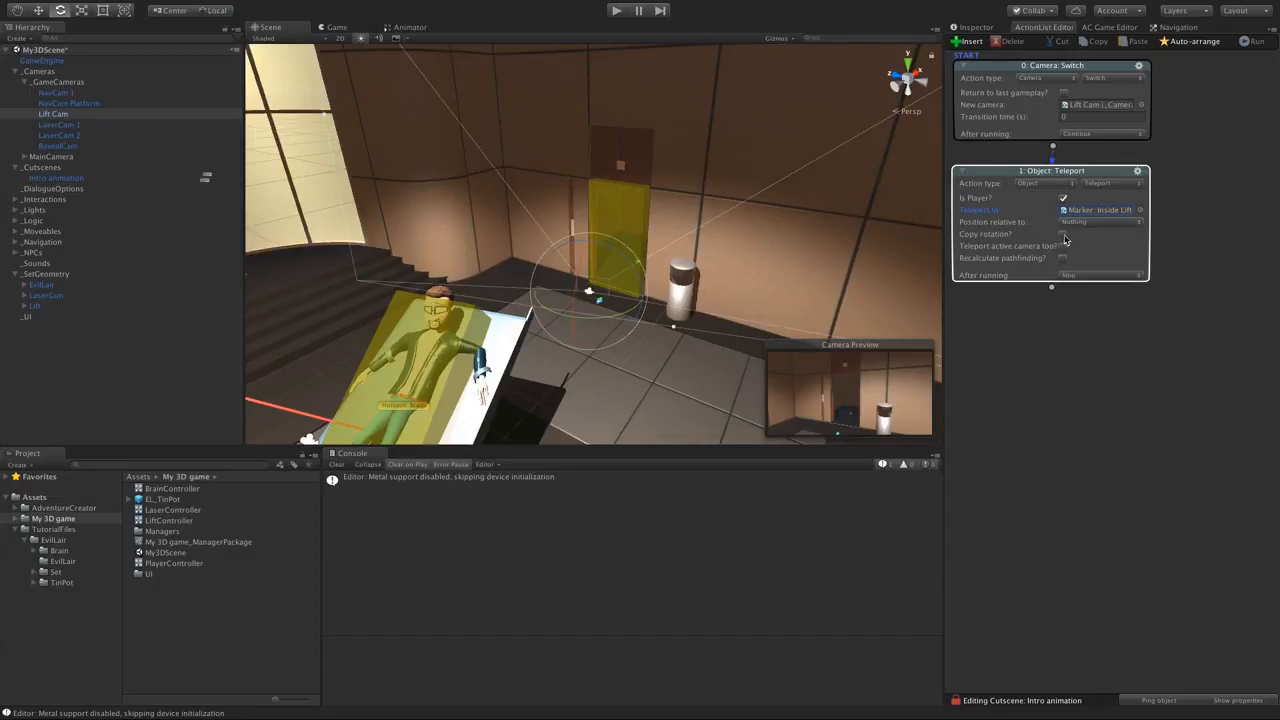
left_click(1064, 236)
- Examine the position and facing of the marker inside the lift, relative to the lift doorway
left_click(135, 344)
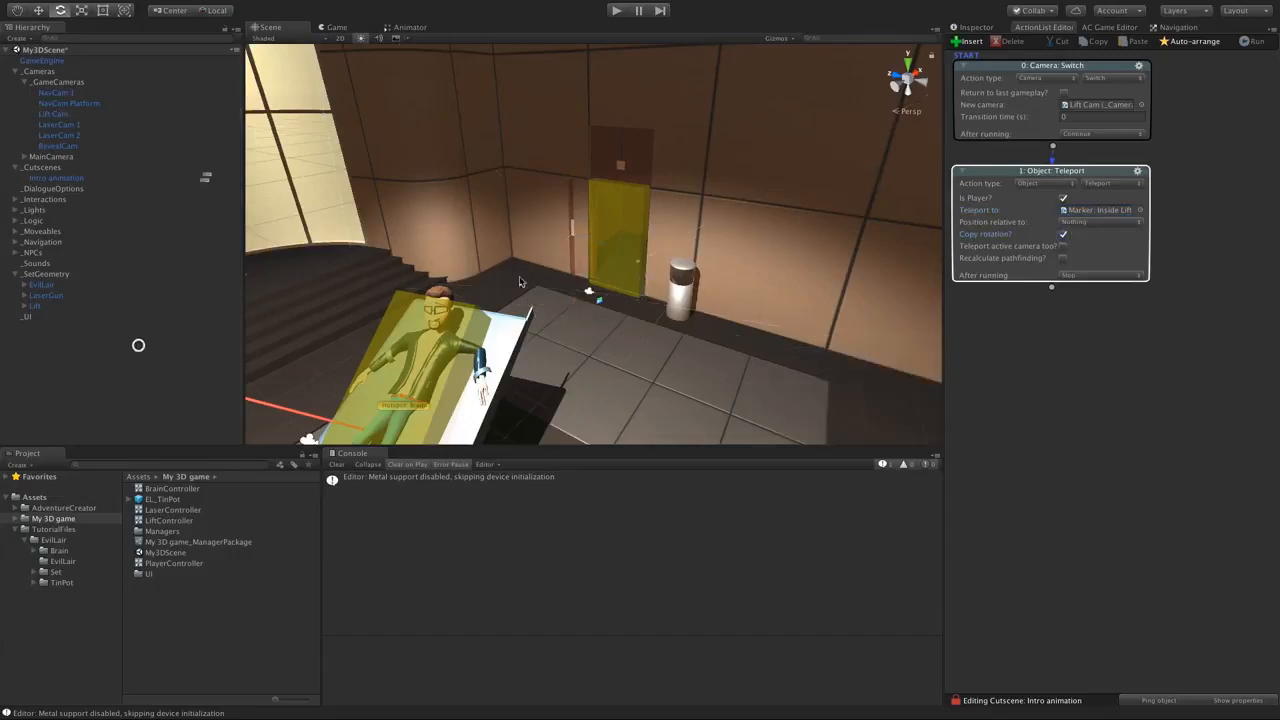
mouse_move(706, 209)
left_mouse_down("alt")
mouse_move(406, 346)
mouse_move(350, 350)
left_mouse_up("alt")
scroll(551, 306, "up", 5)
middle_click_drag(551, 306, 586, 249)
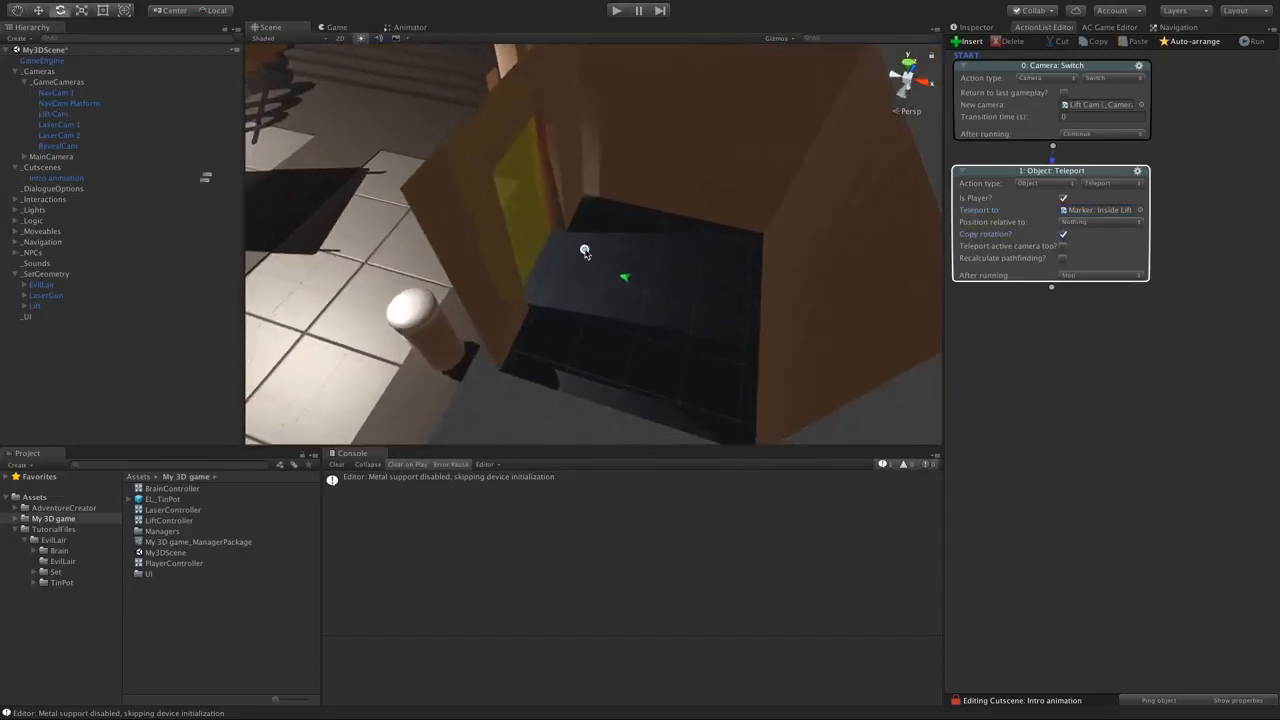
scroll(586, 249, "up", 5)
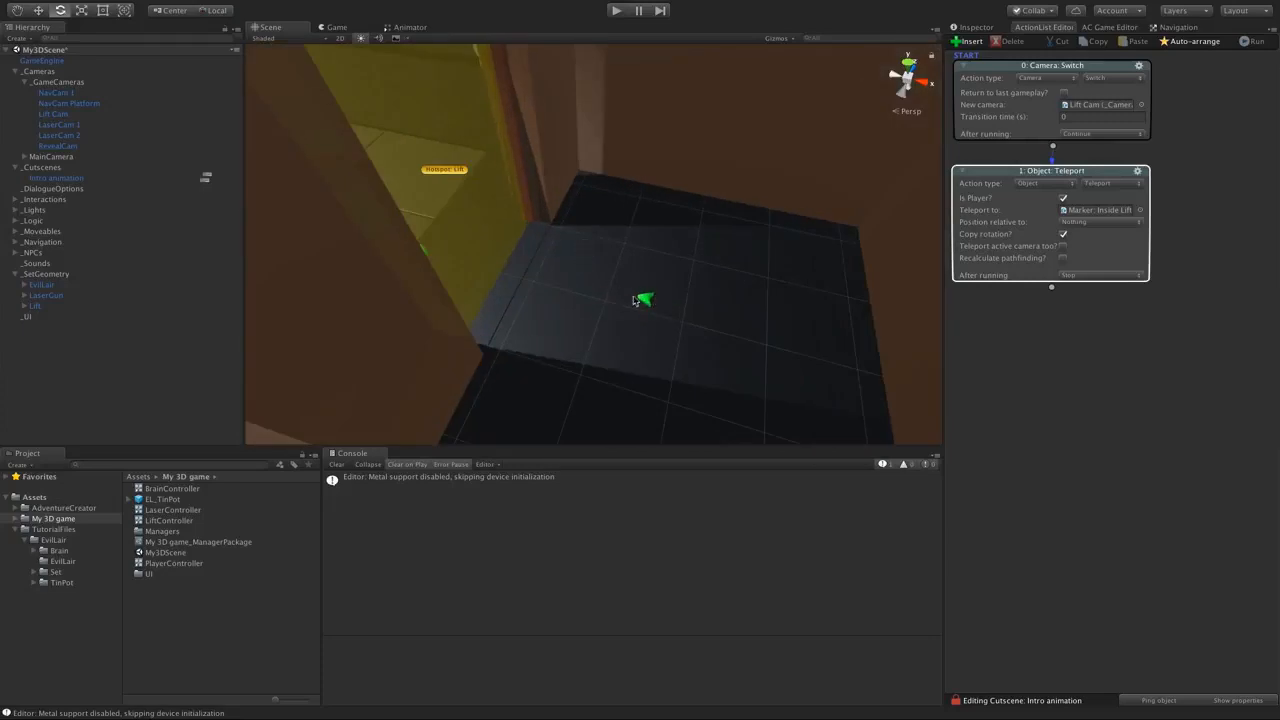
left_click_drag(486, 306, 803, 189, "alt")
scroll(710, 199, "down", 3)
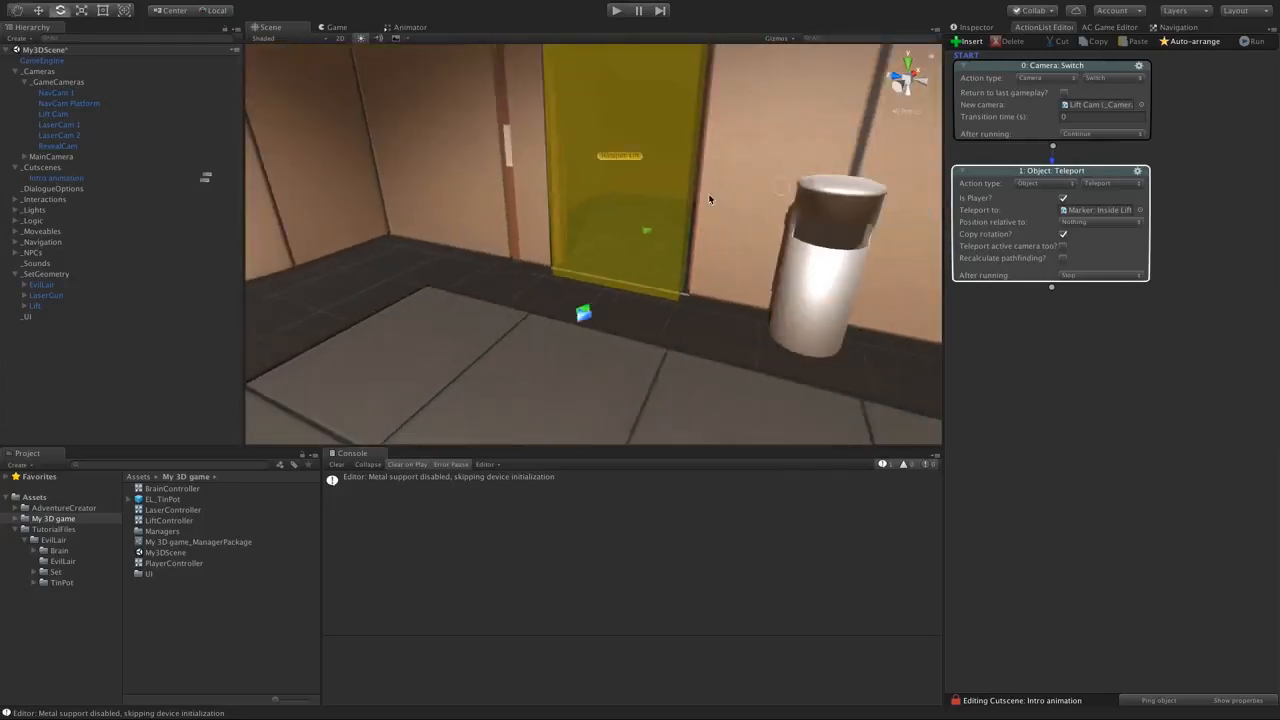
left_click_drag(708, 198, 652, 233, "alt")
scroll(697, 216, "down", 3)
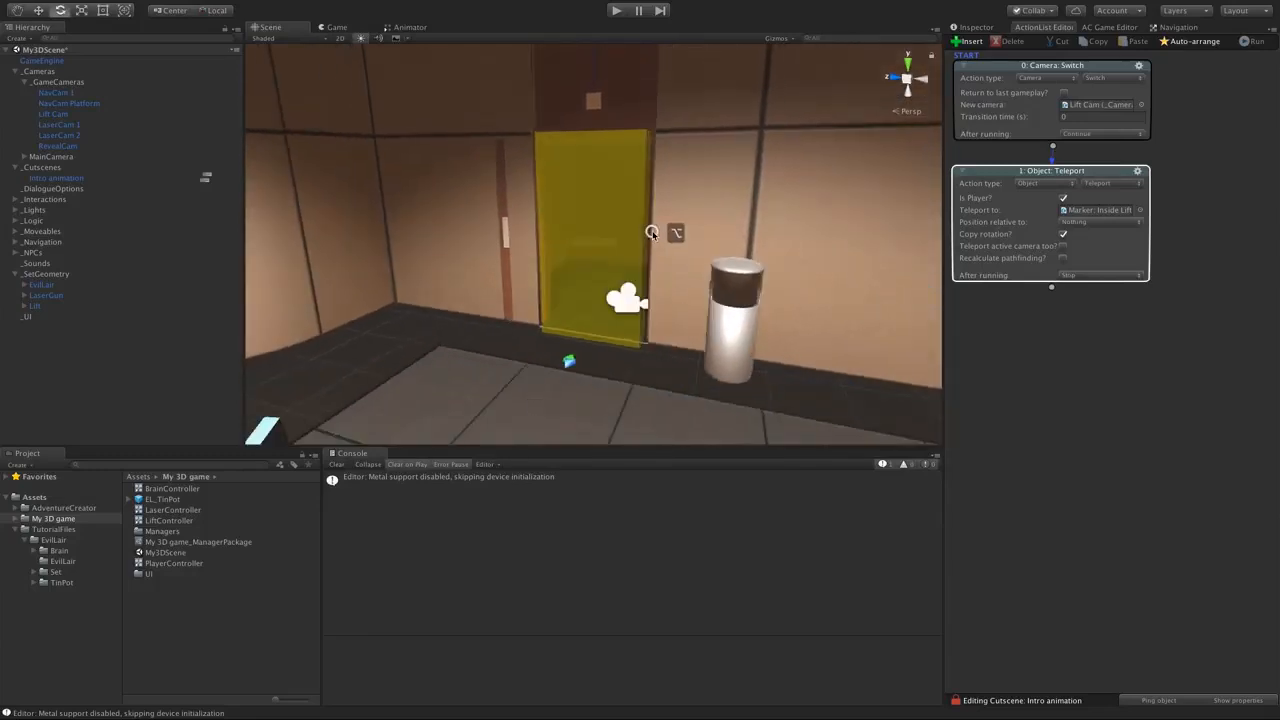
- Chain a Camera: Fade action after the Teleport action, fading in and waiting until it finishes
left_click_drag(1052, 287, 1050, 322)
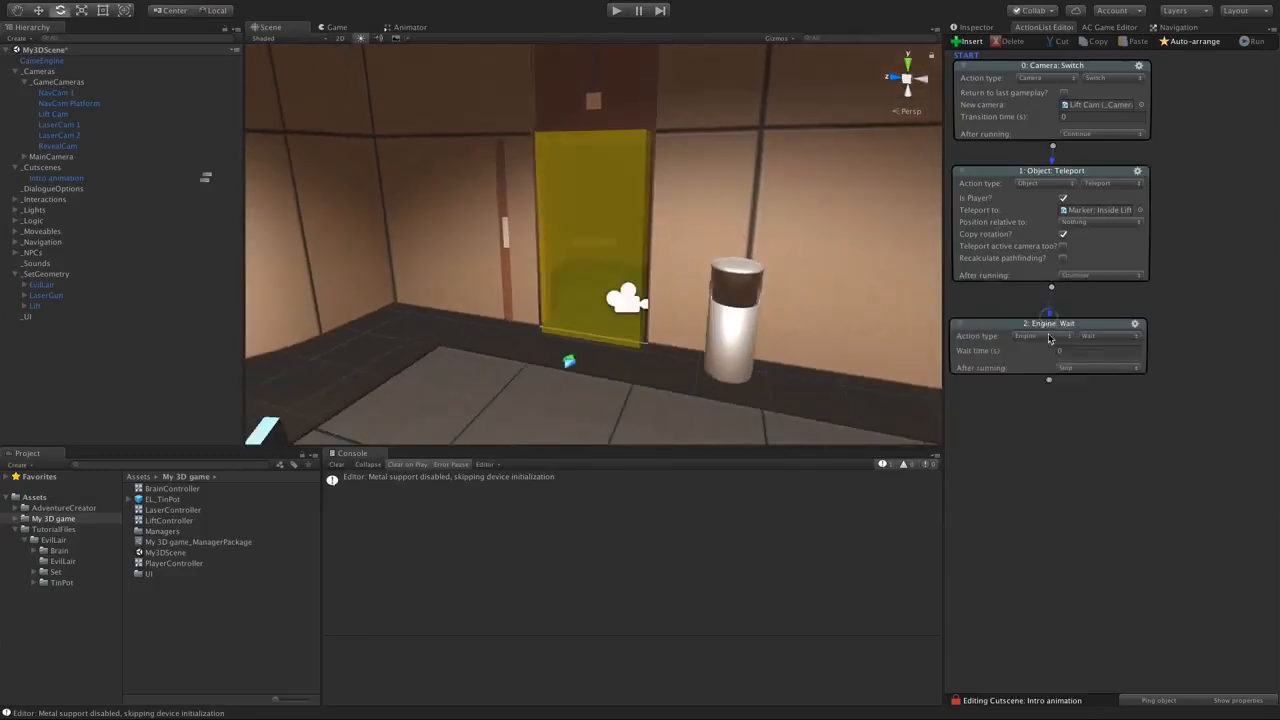
left_click(1050, 336)
left_click(1051, 295)
left_click(1097, 336)
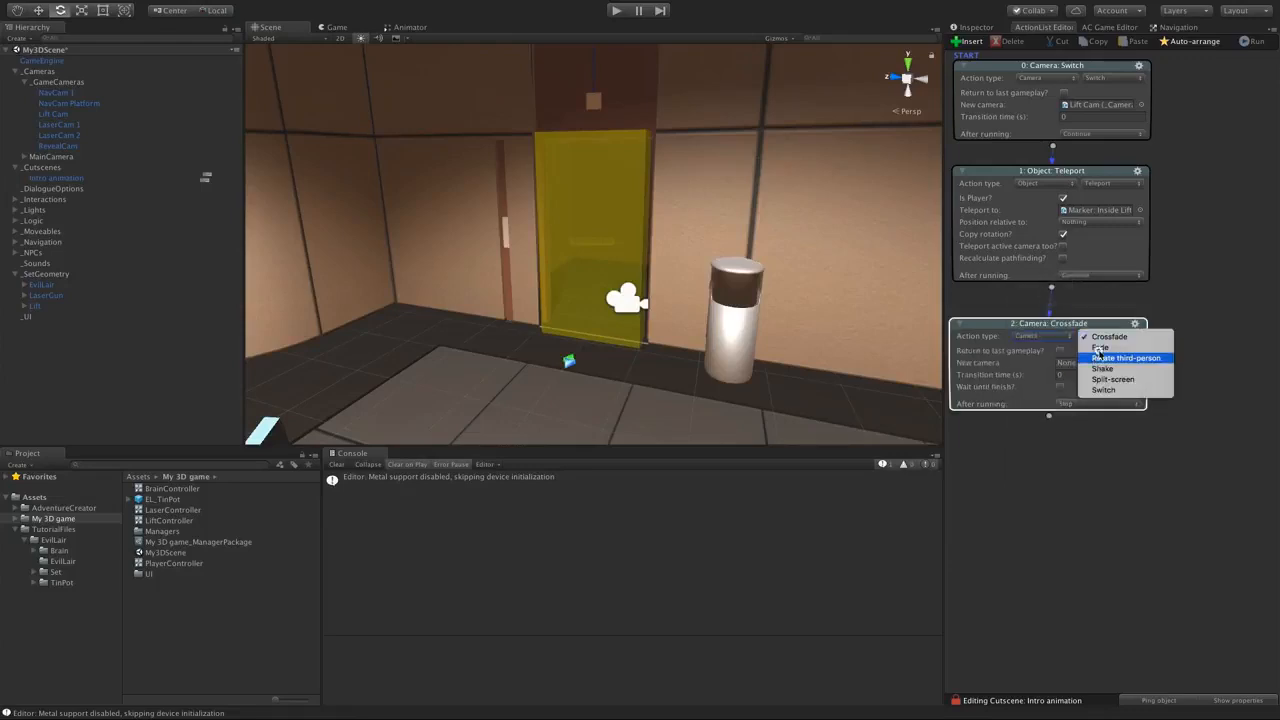
left_click(1095, 347)
left_click_drag(1082, 322, 1084, 315)
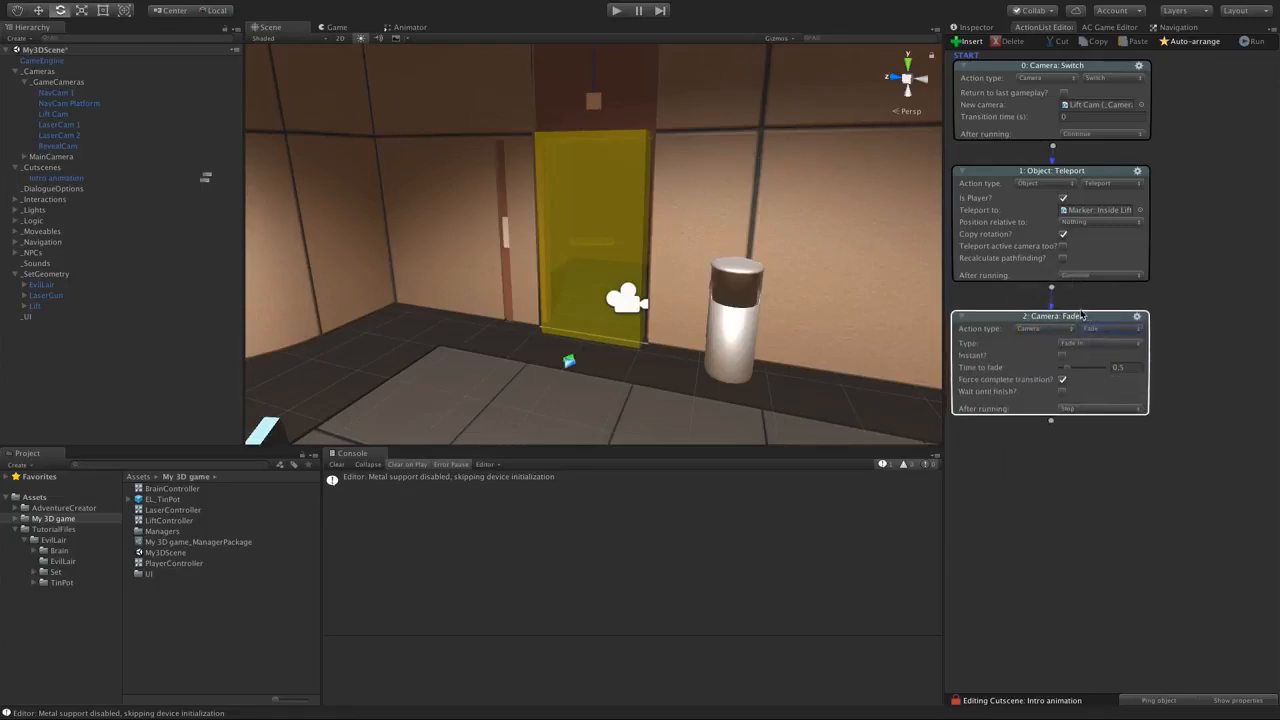
left_click(1063, 392)
- Collapse the Switch, Teleport and Fade actions and auto-arrange them in the cutscene
left_click(961, 171)
left_click_drag(999, 317, 1000, 220)
left_click(962, 66)
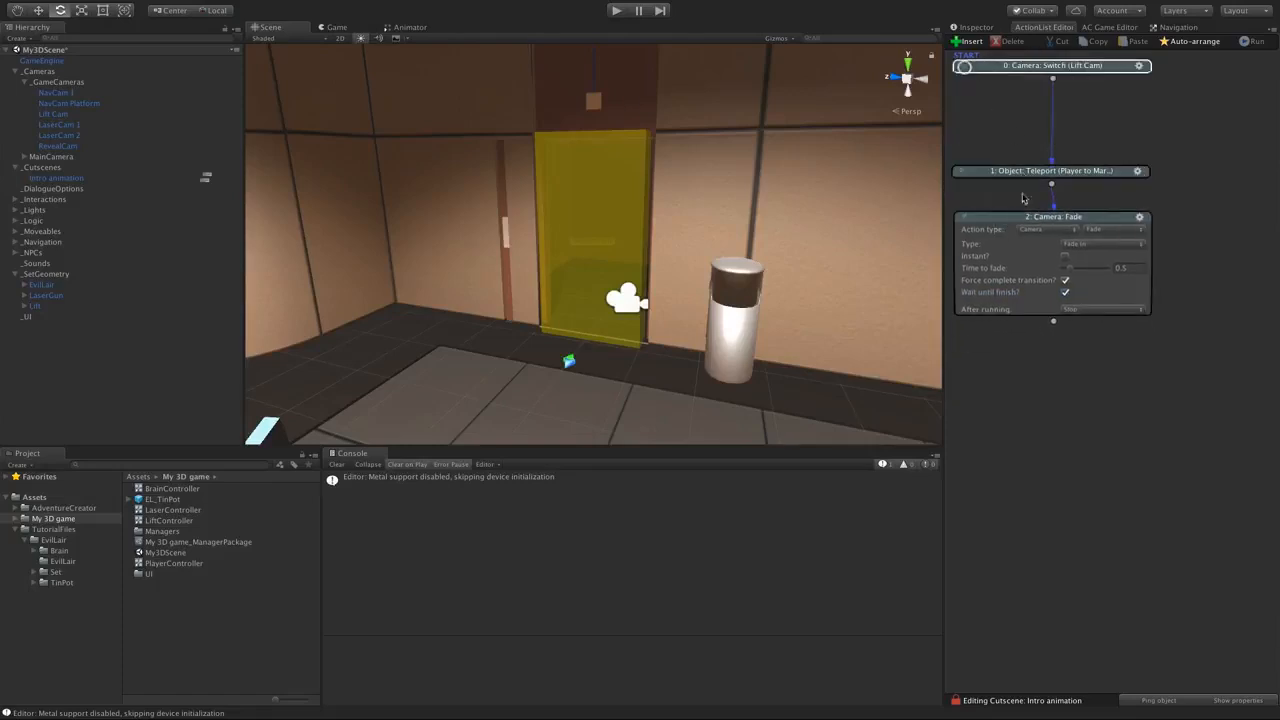
left_click(962, 217)
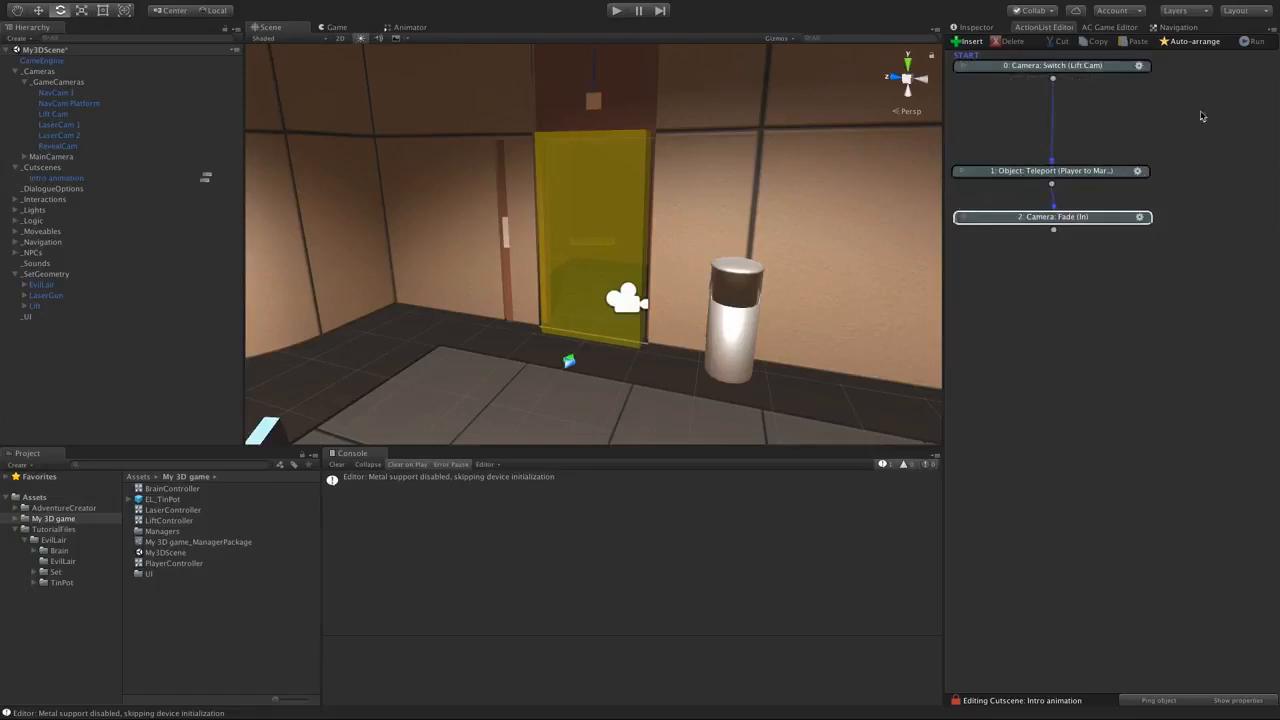
left_click(1185, 44)
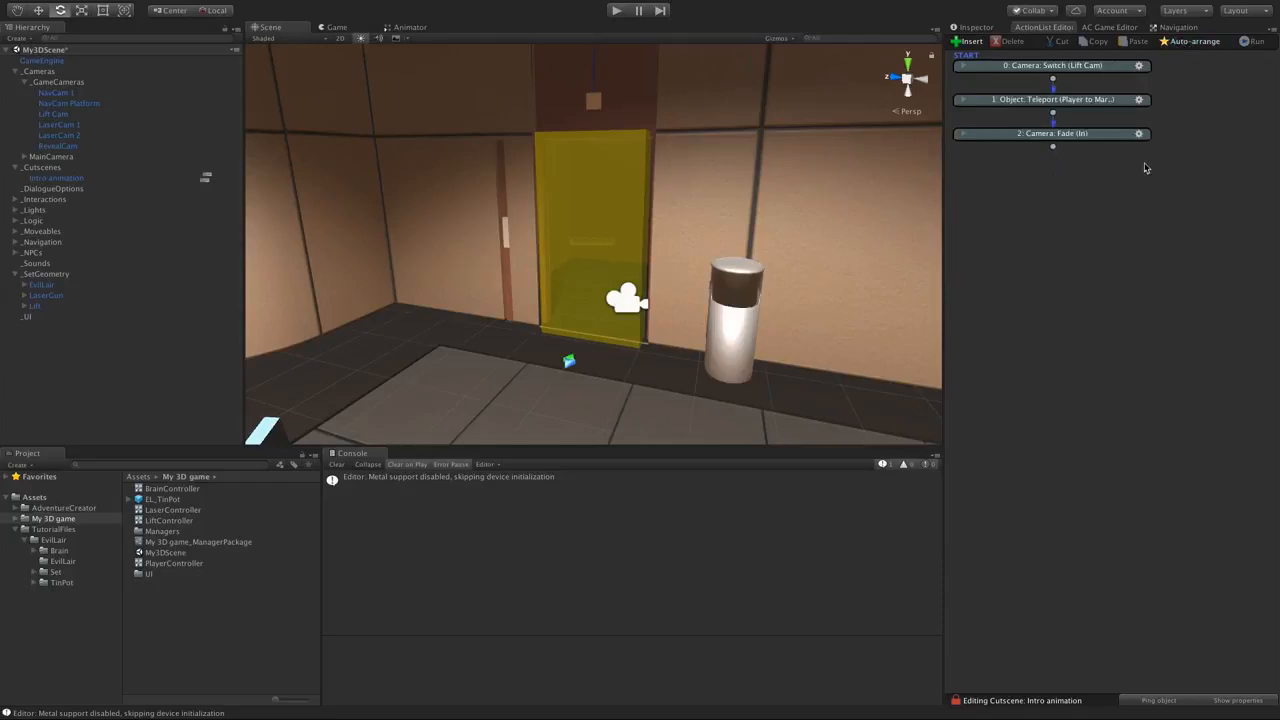
- Chain an Object: Animate action after the Camera: Fade action
left_click_drag(1053, 148, 1052, 183)
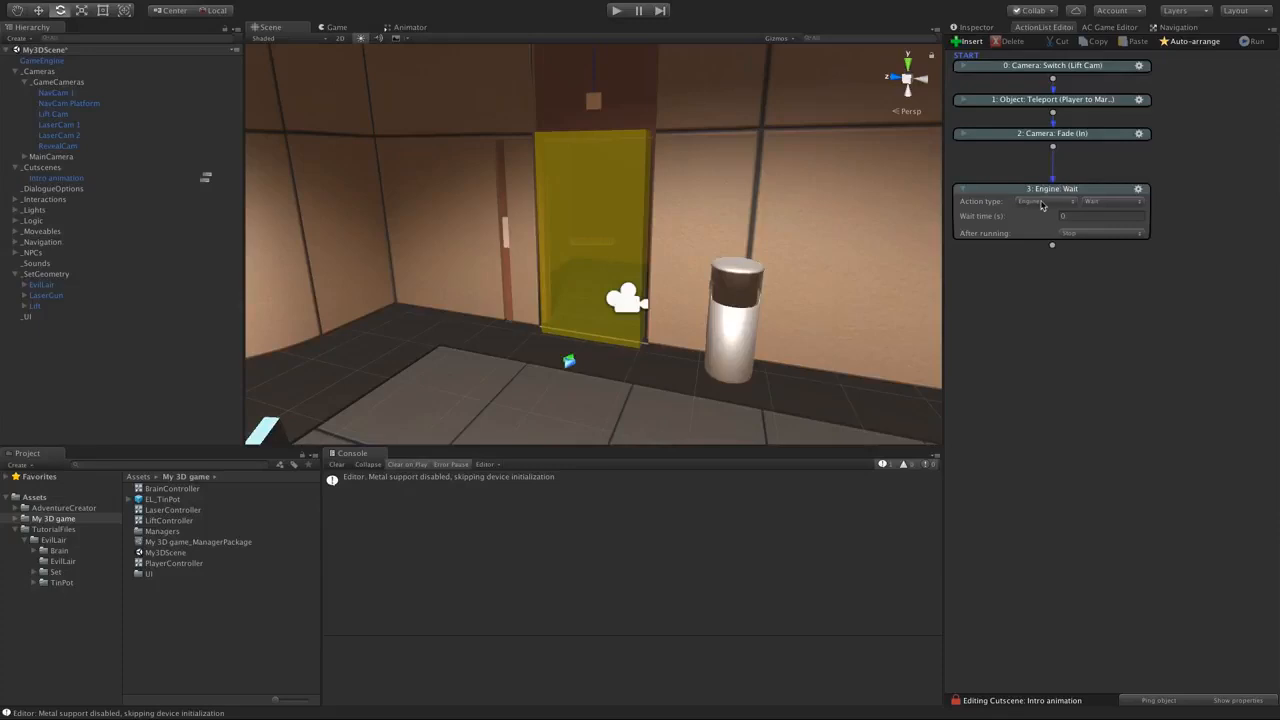
left_click(1041, 203)
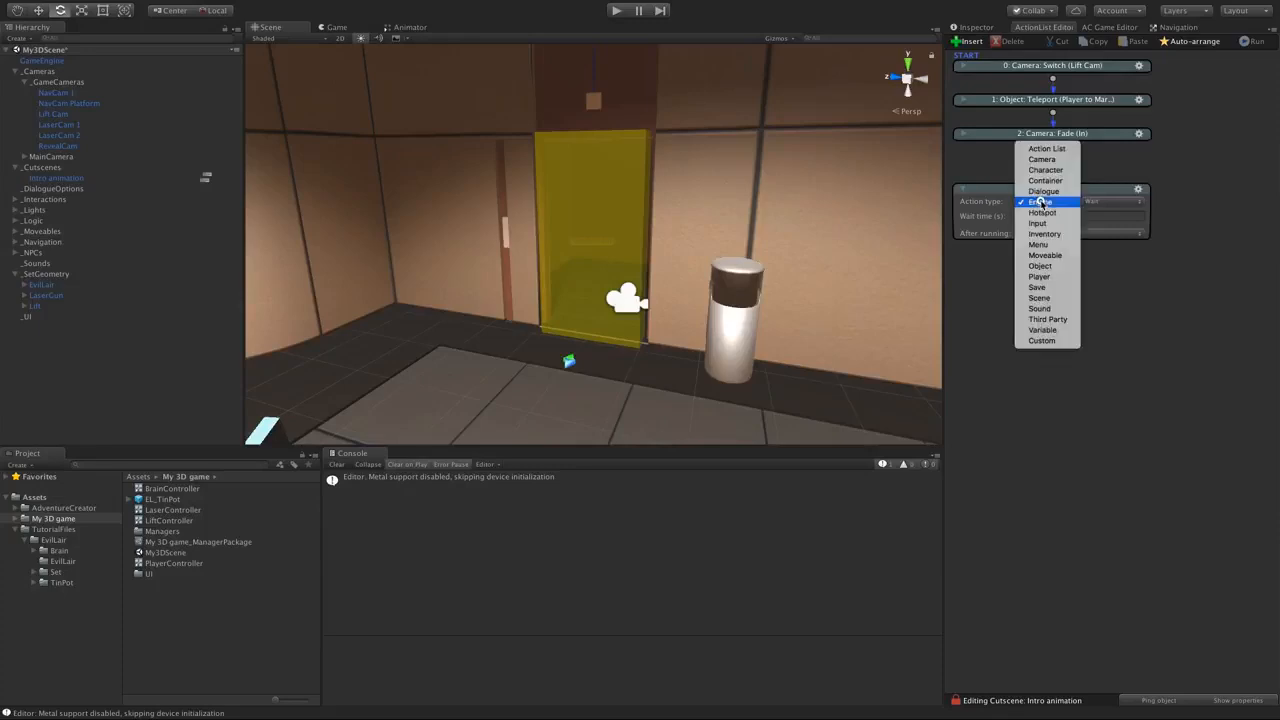
left_click(1040, 266)
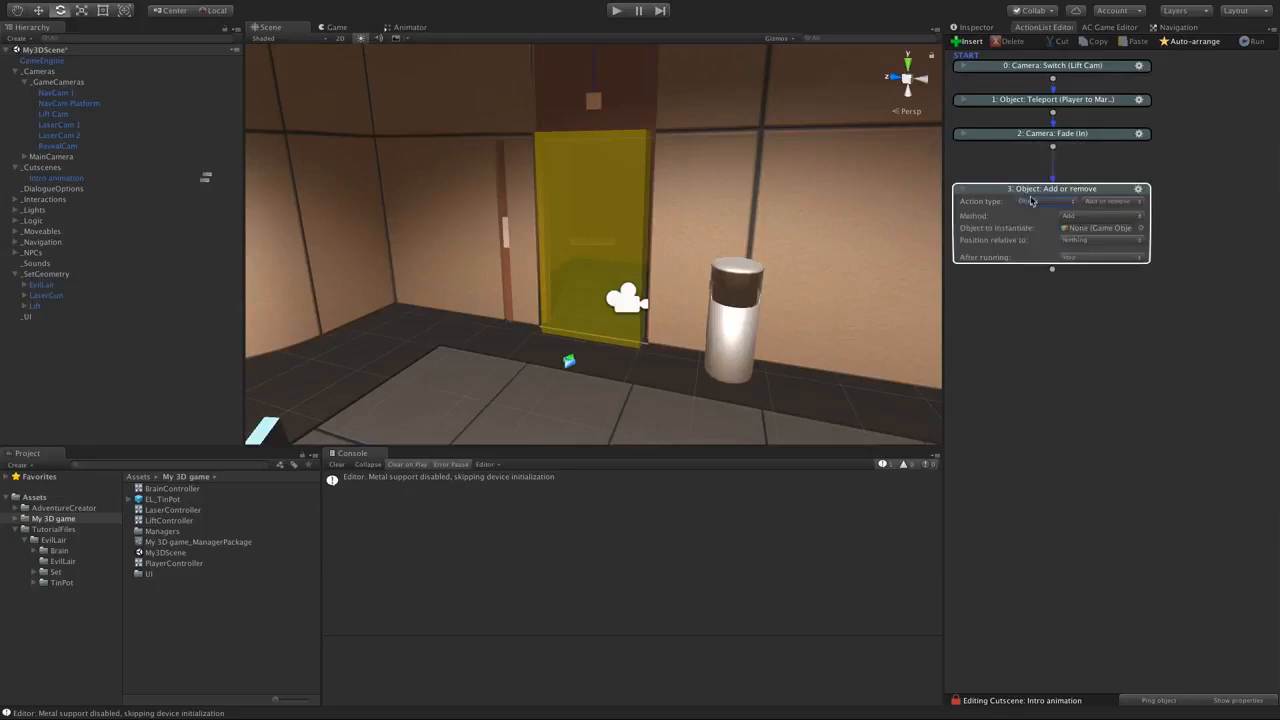
left_click(1107, 203)
left_click(1107, 215)
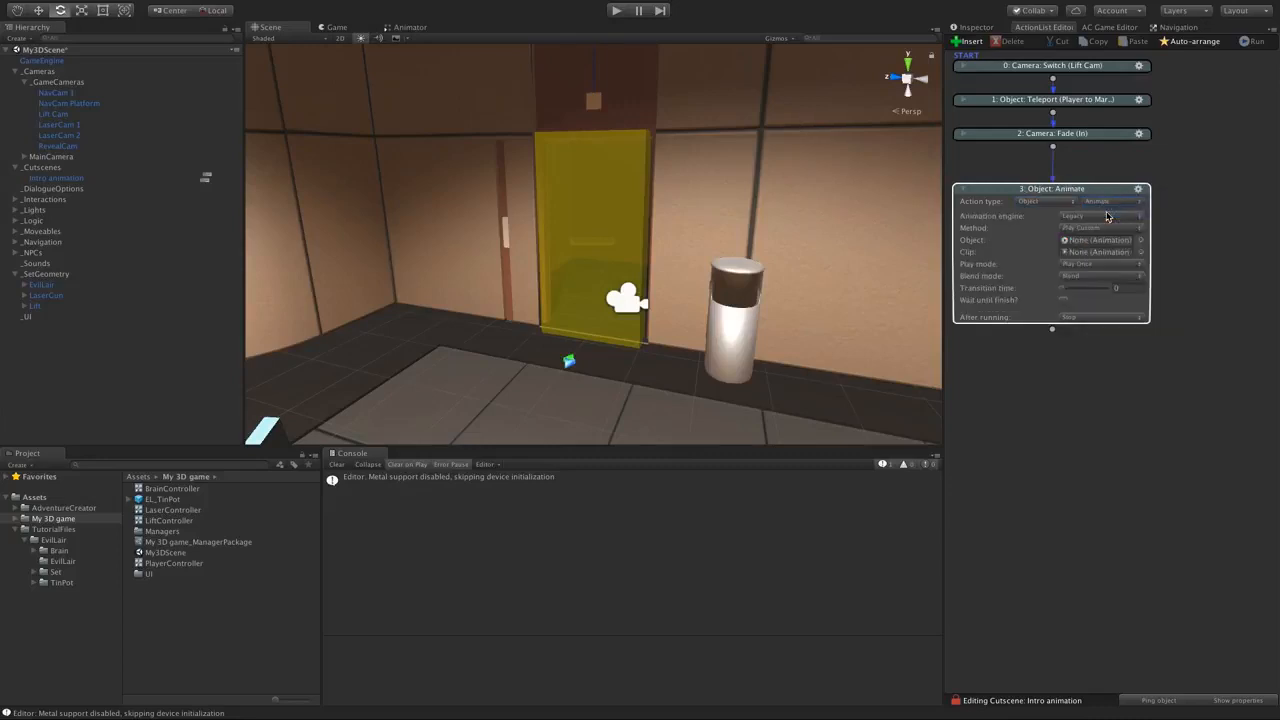
- Set the Animate action's animation engine to Mecanim and its Animator to Lift
left_click(1084, 217)
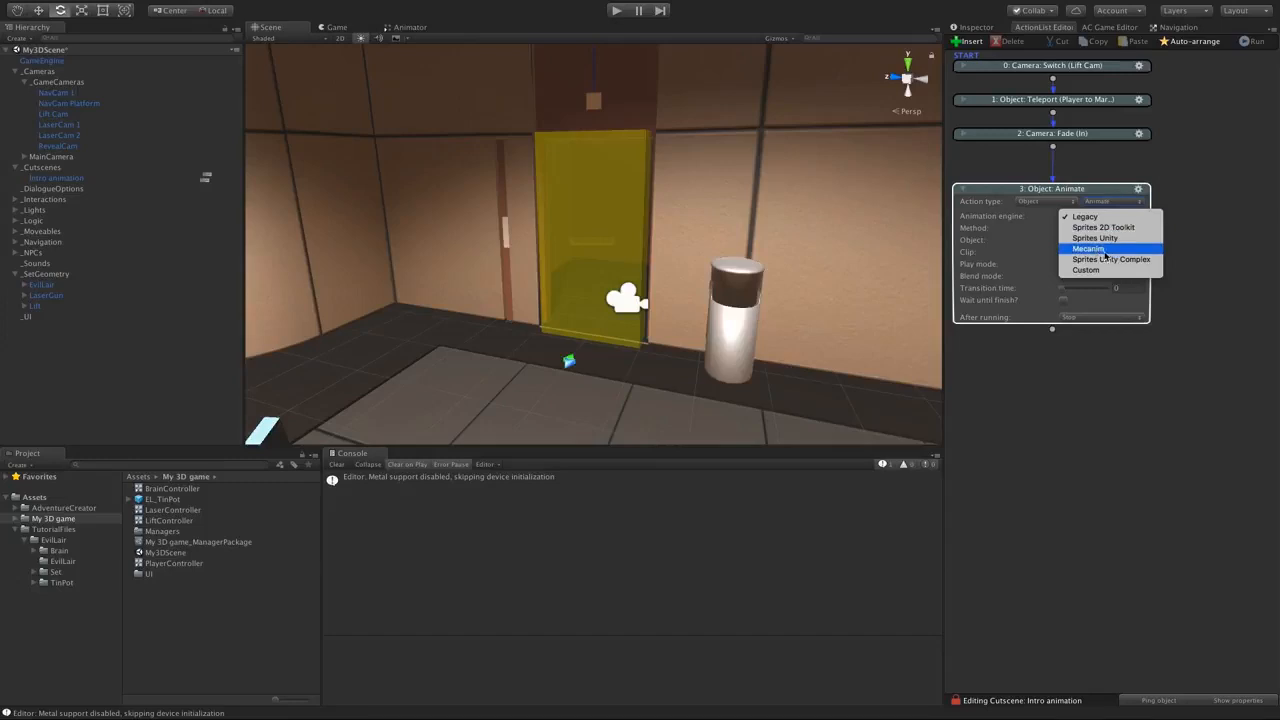
left_click(1105, 250)
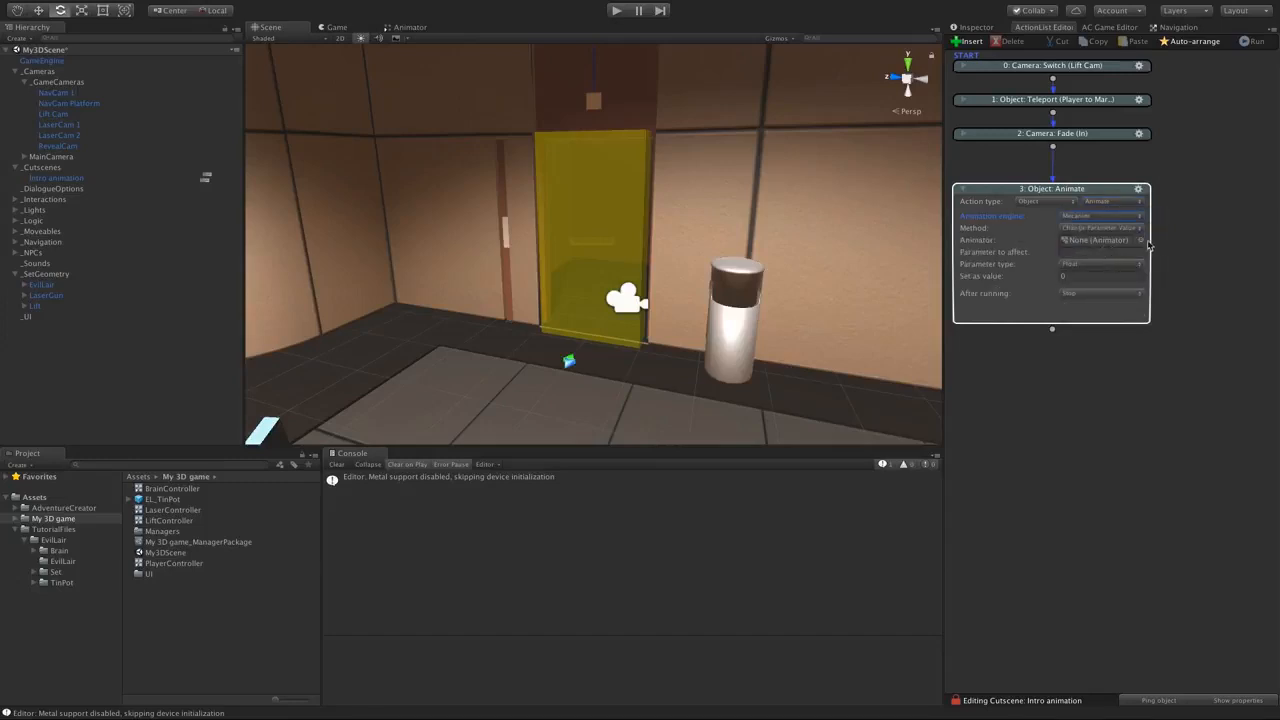
left_click(1141, 240)
double_click(833, 174)
- Check LiftController's transition to LiftDoorsOpen and make the Animate action set the Int parameter State to 1
double_click(162, 520)
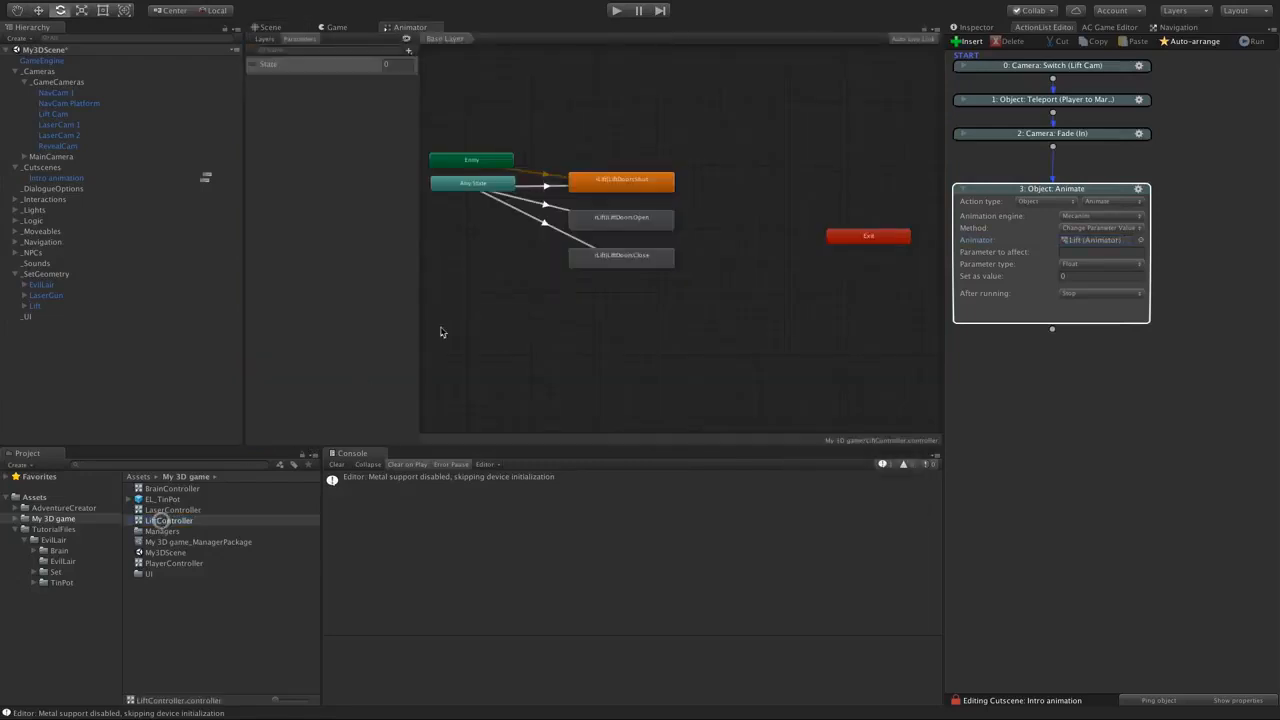
middle_click_drag(510, 284, 526, 290)
scroll(543, 289, "up", 2)
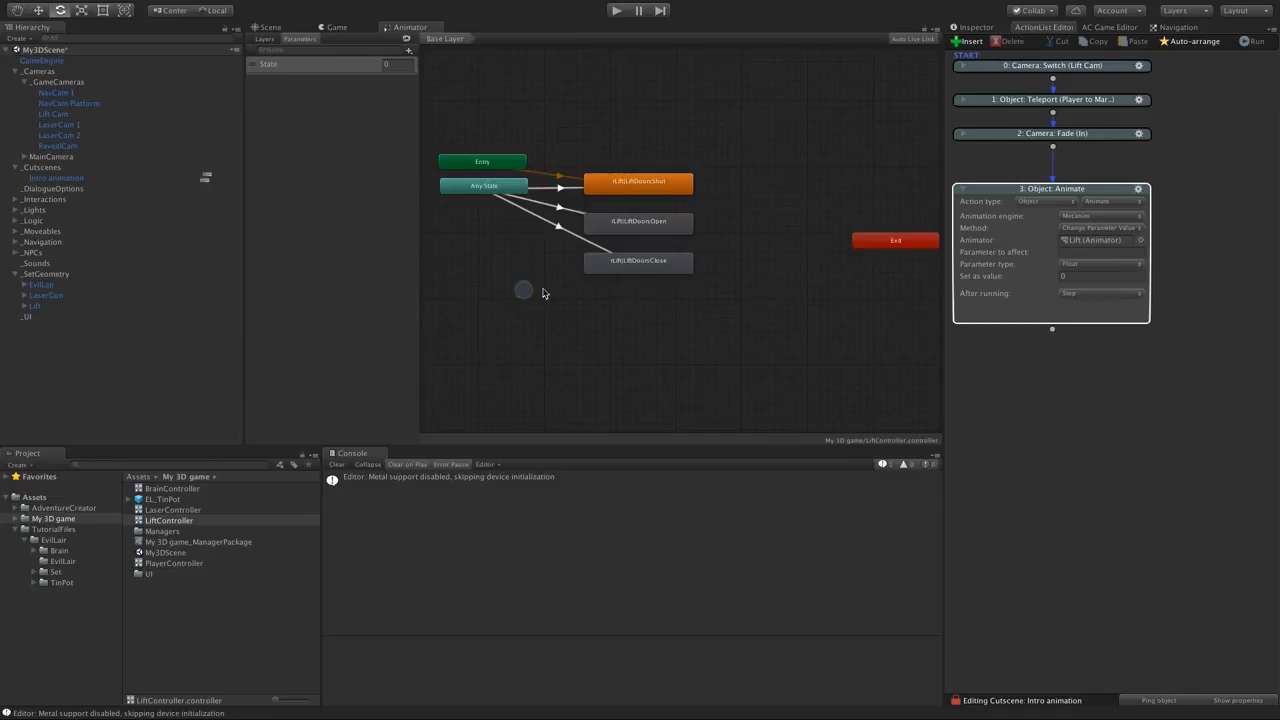
left_click(564, 202)
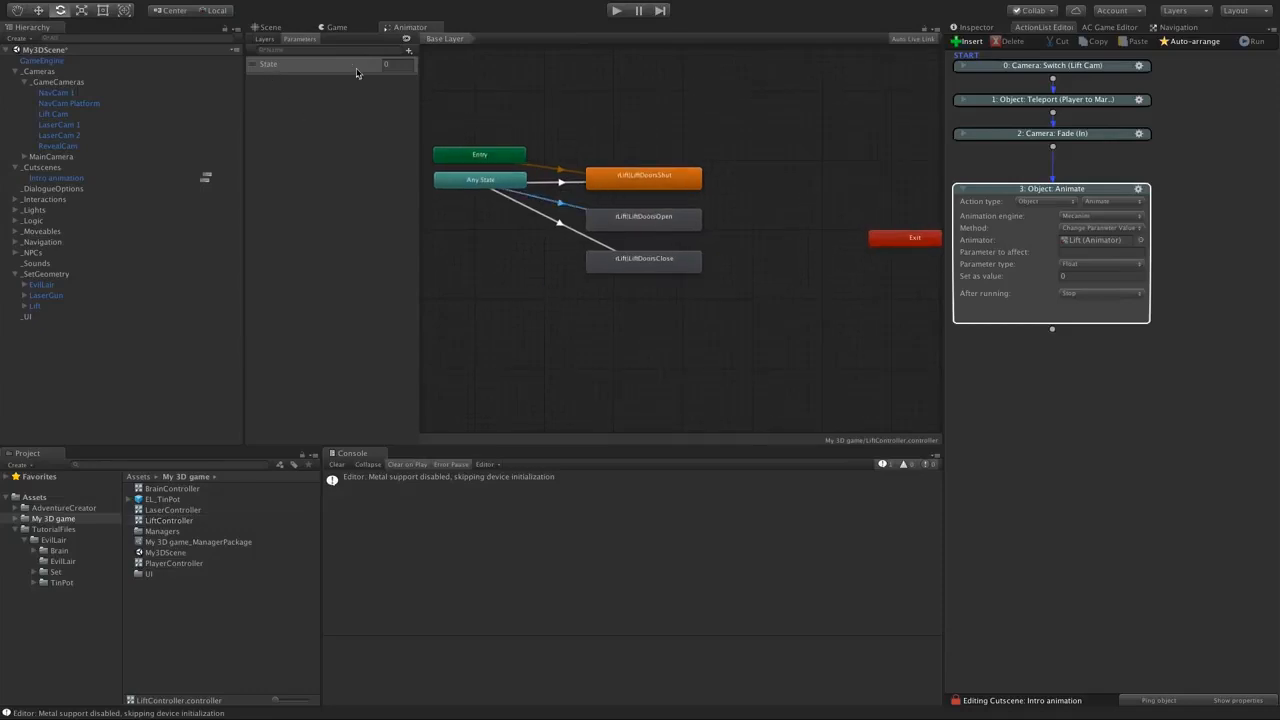
left_click(977, 27)
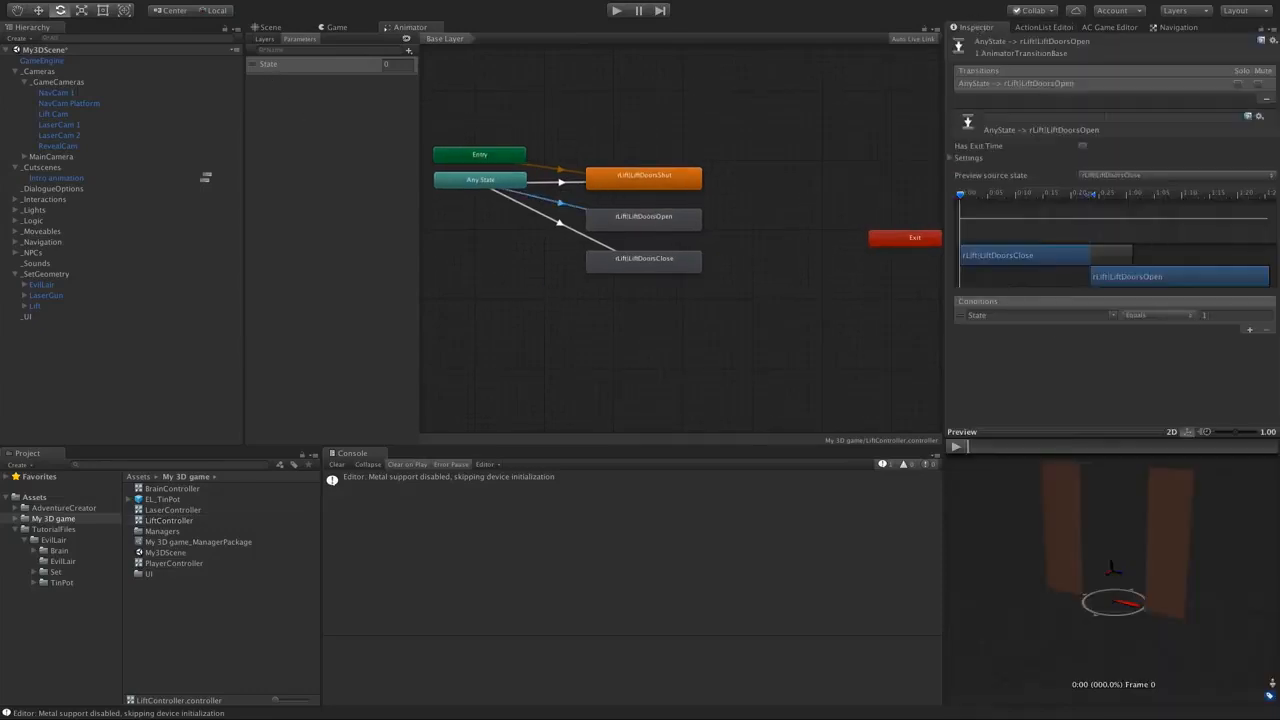
left_click(1040, 27)
left_click(1077, 253)
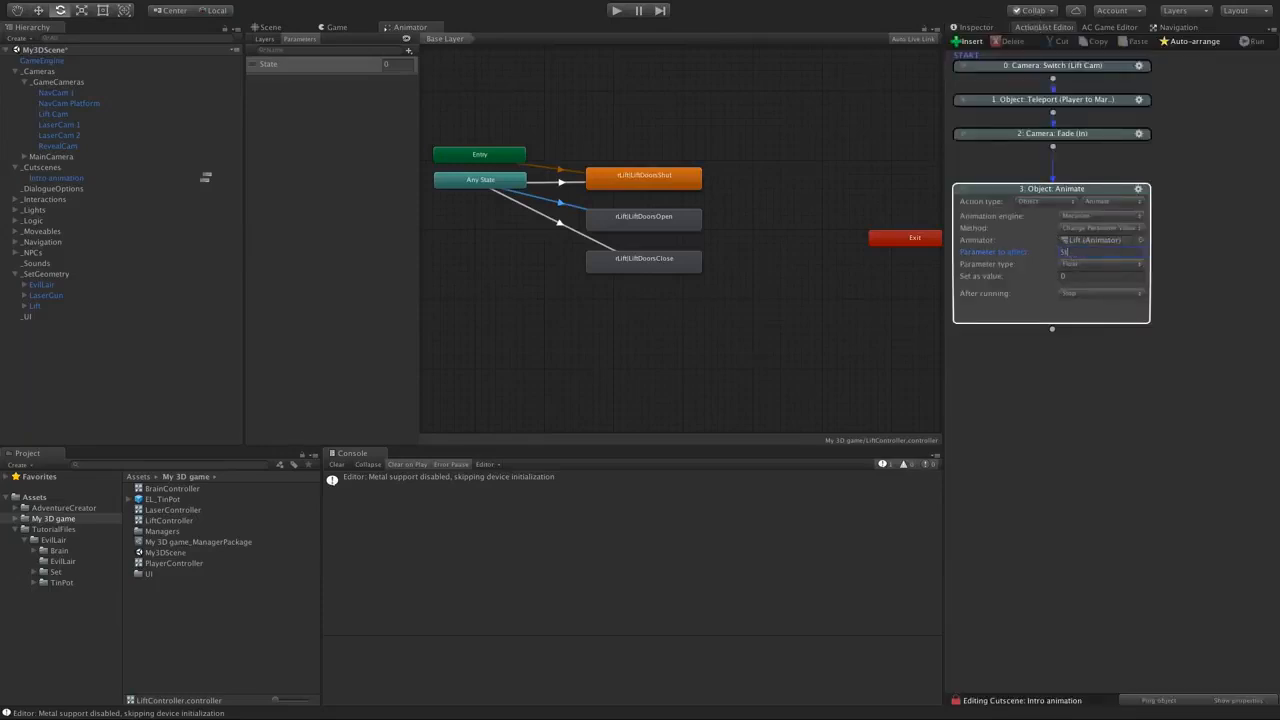
left_click(1090, 264)
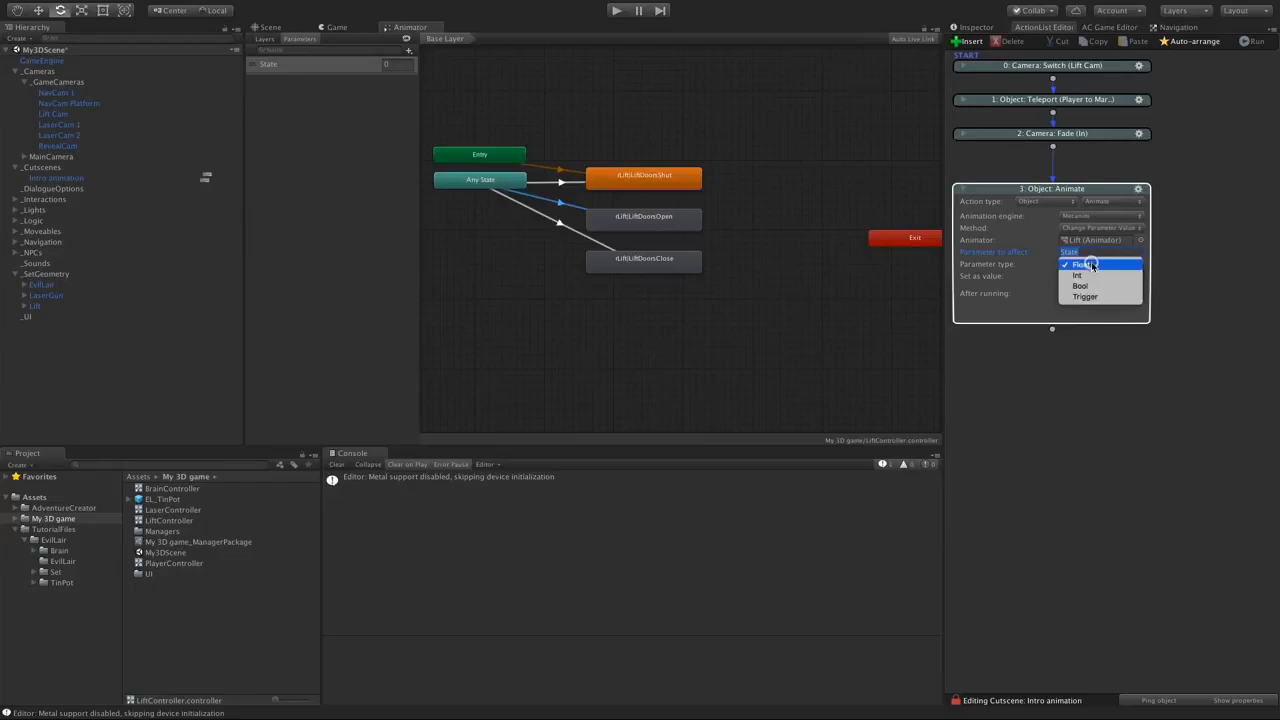
left_click(1089, 272)
left_click(1089, 275)
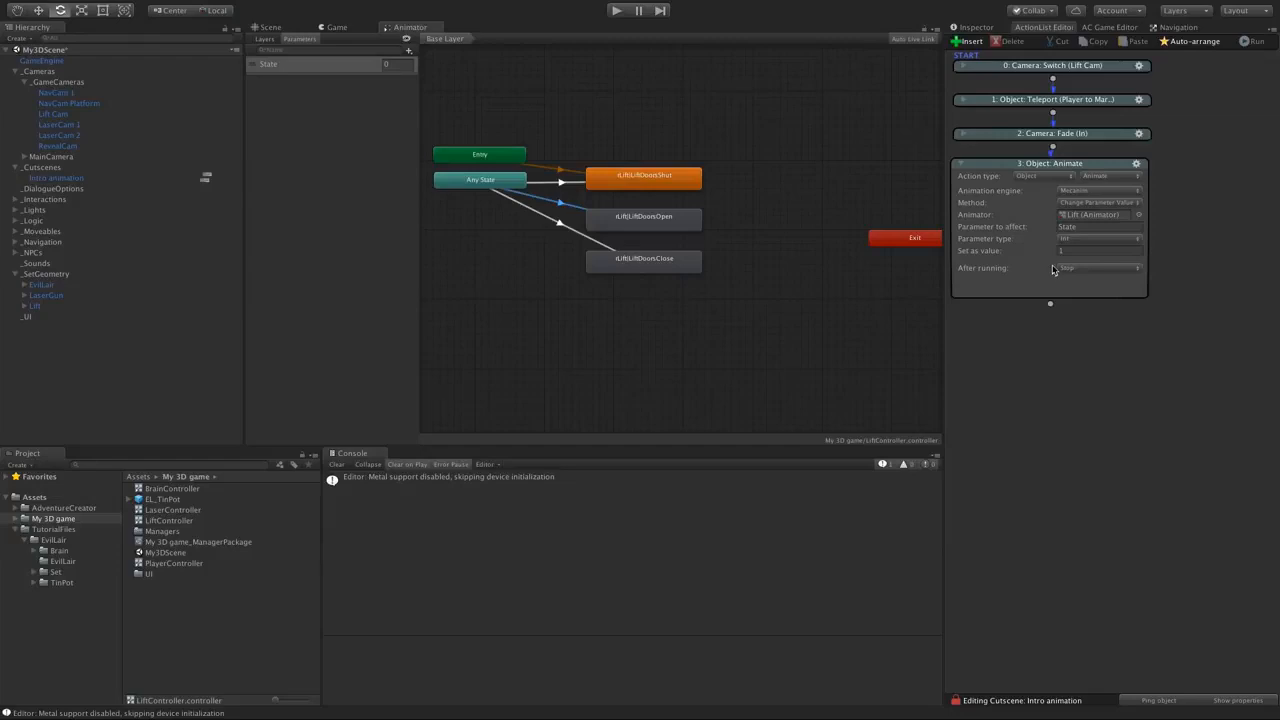
- Chain an Engine: Wait action of 0.5 seconds after the lift animation, followed by a Character: Move to point action
left_click_drag(1052, 307, 1057, 326)
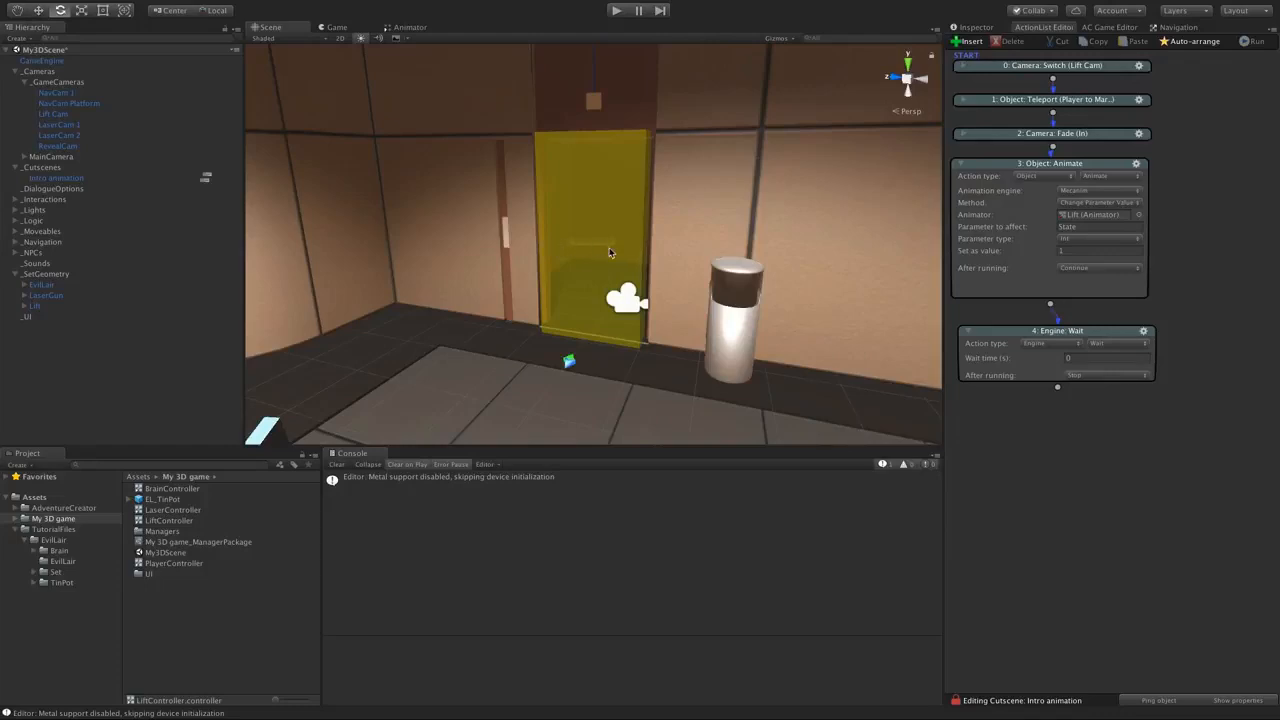
left_click(1078, 357)
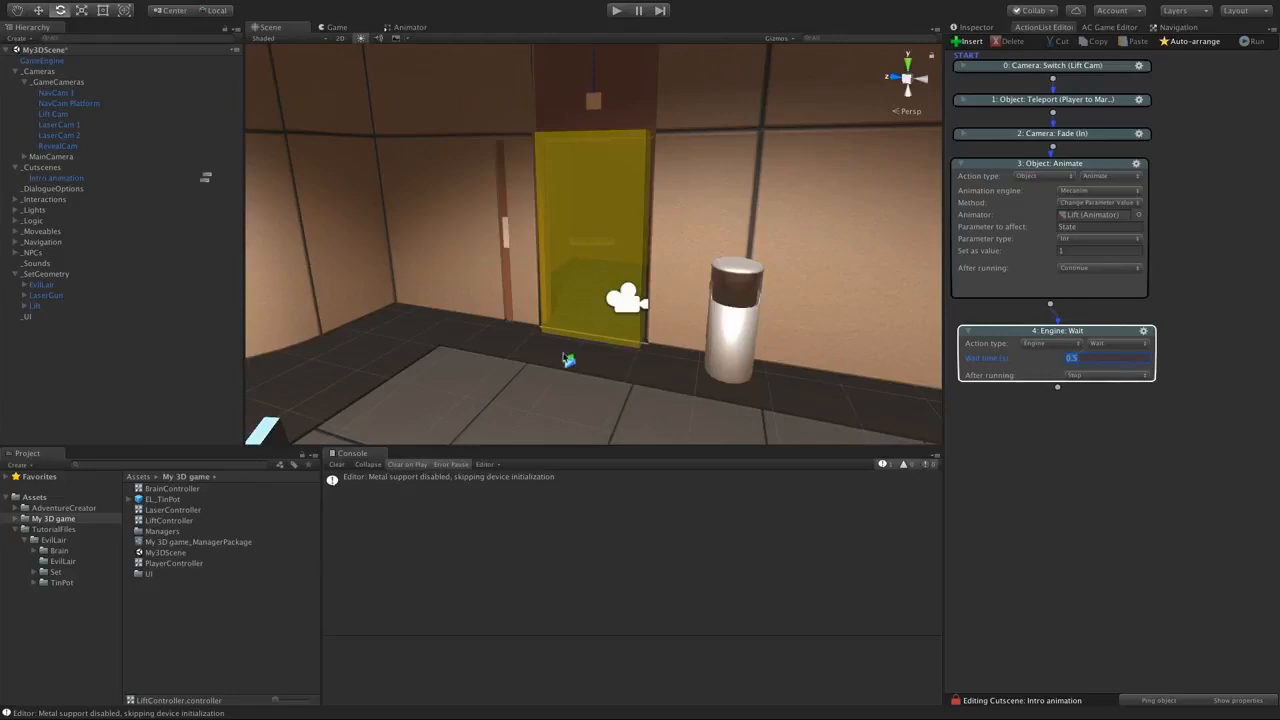
left_click_drag(1057, 387, 1054, 415)
left_click(1048, 428)
left_click(1048, 395)
left_click(1110, 427)
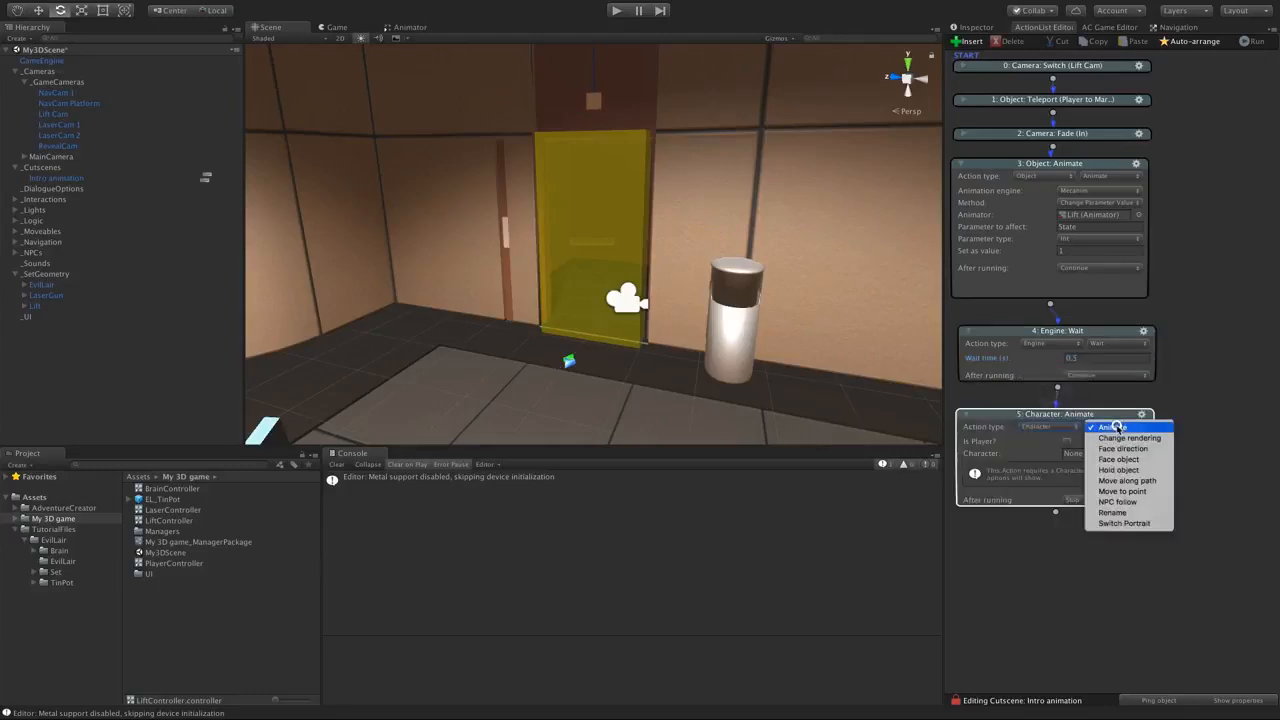
left_click(1114, 492)
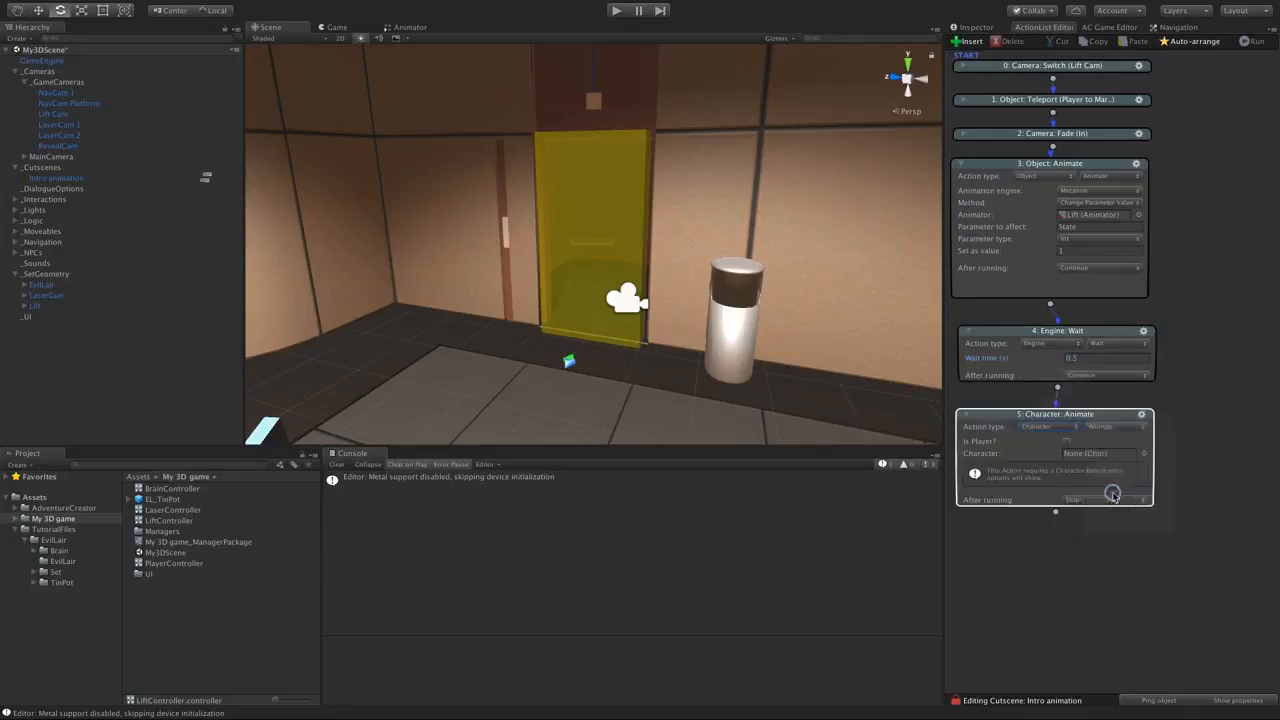
- Make the Move to point action send the Player to the PlayerStart marker and wait until finished
left_click(1067, 441)
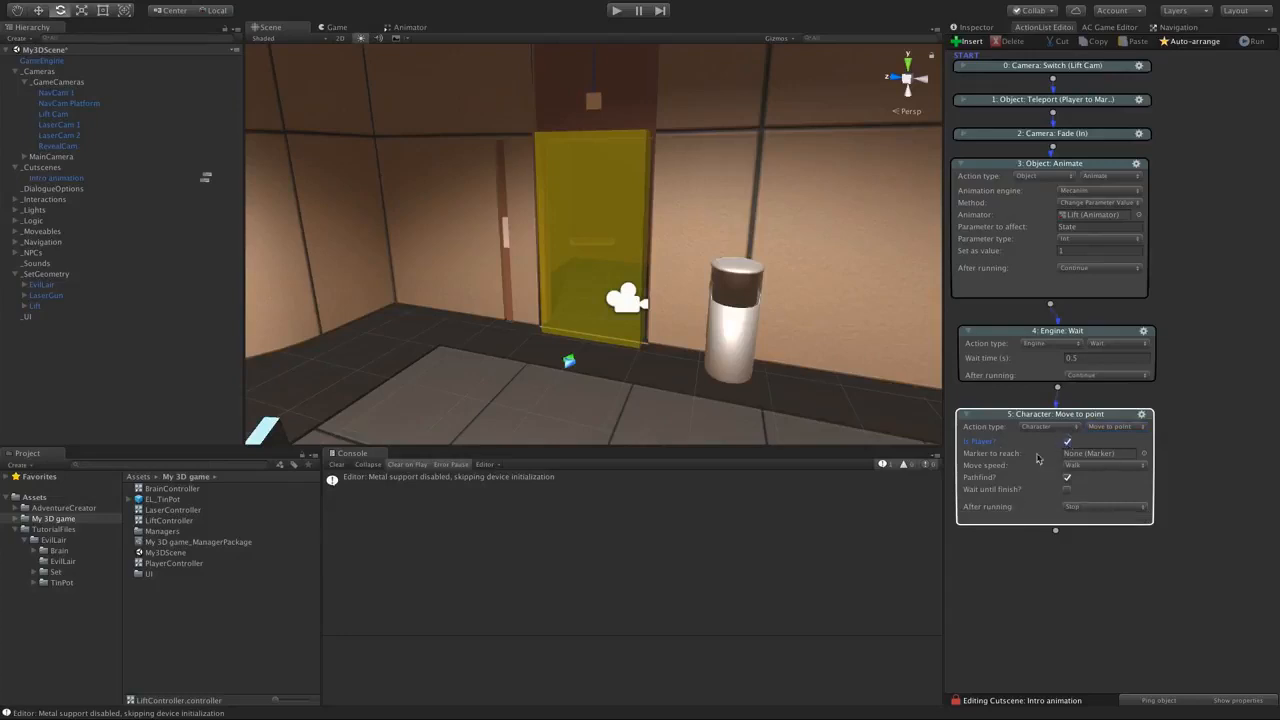
left_click(1142, 453)
double_click(838, 187)
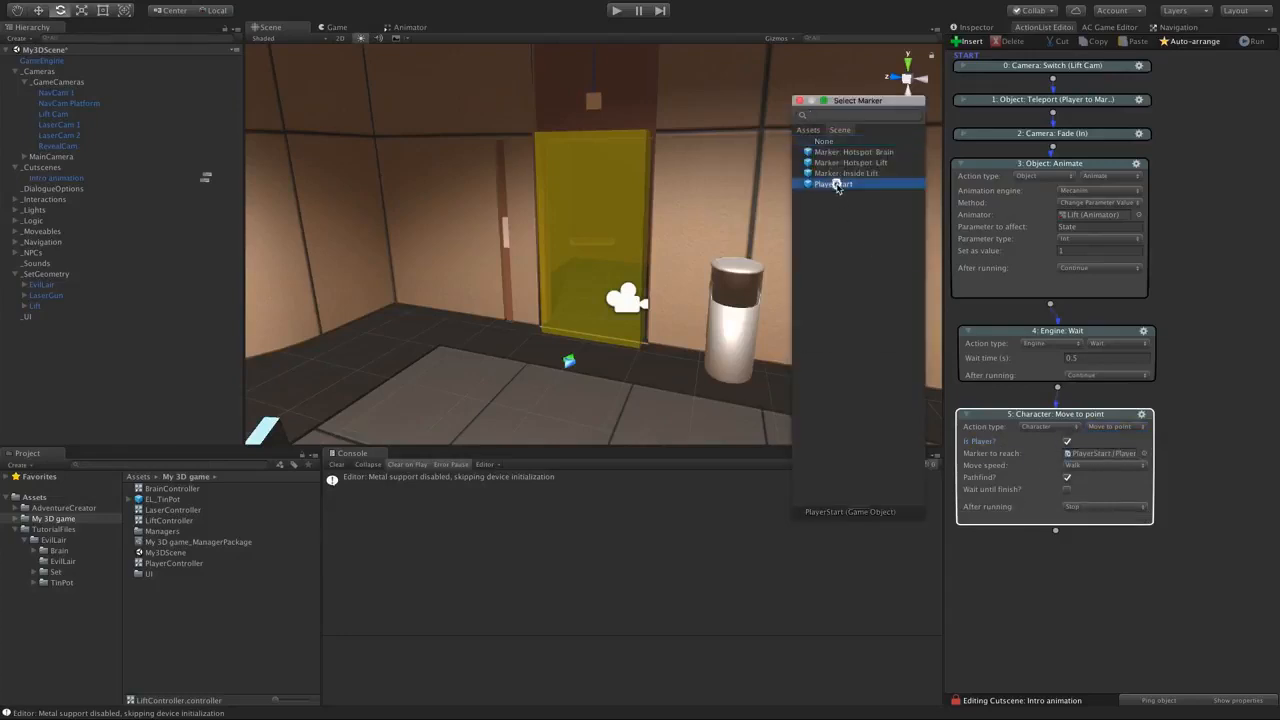
left_click(1068, 490)
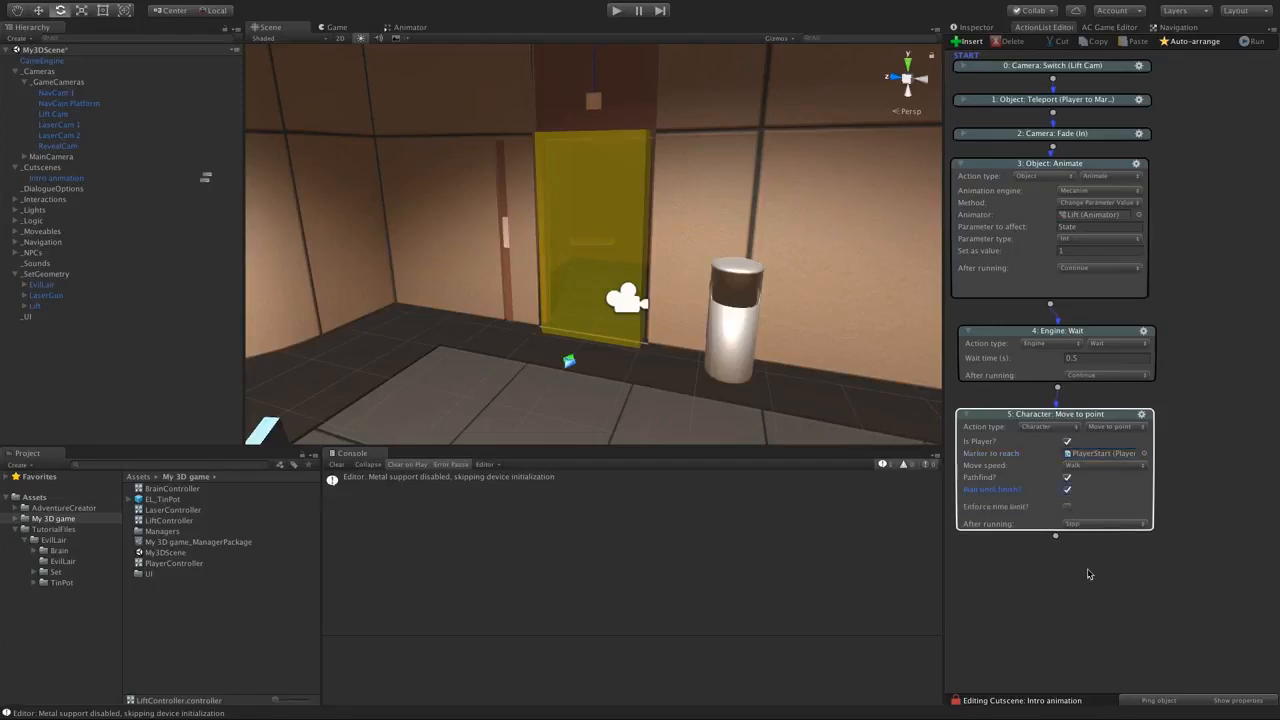
- Collapse the Object: Animate, Engine: Wait and Character: Move to point actions, and auto-arrange the action list
left_click(963, 413)
left_click(963, 332)
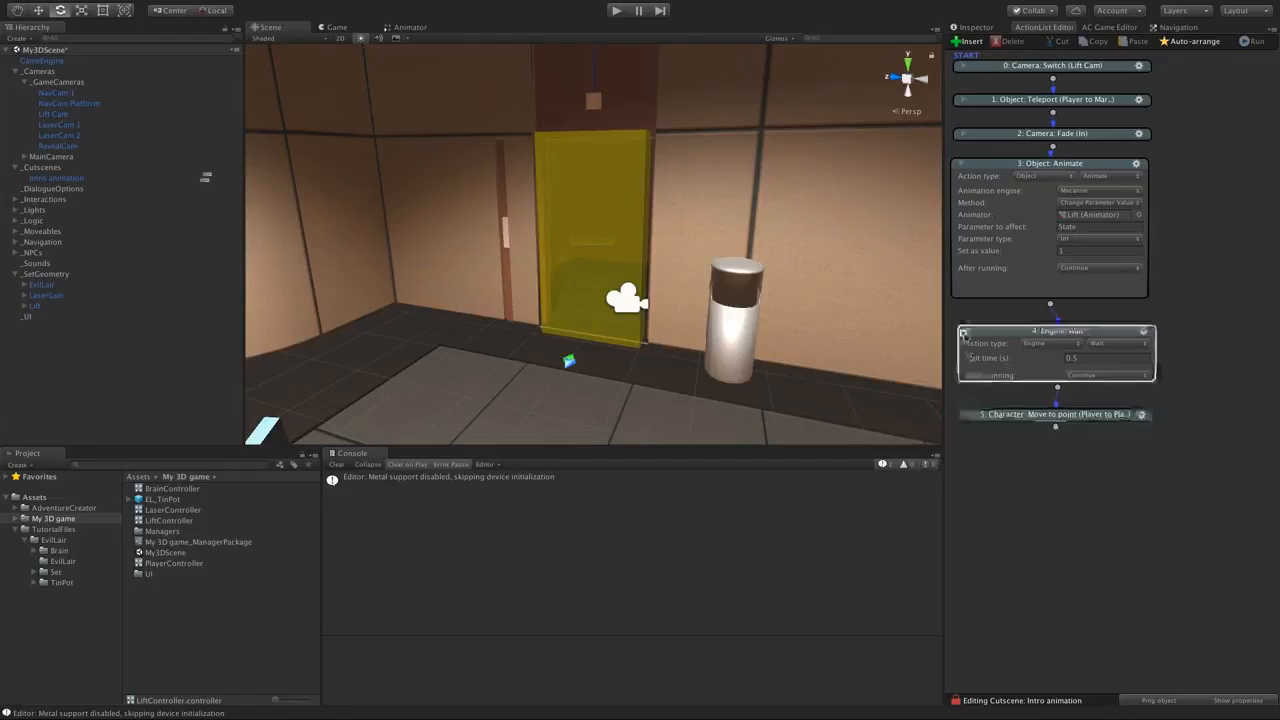
left_click(959, 163)
left_click(966, 331)
left_click(1195, 42)
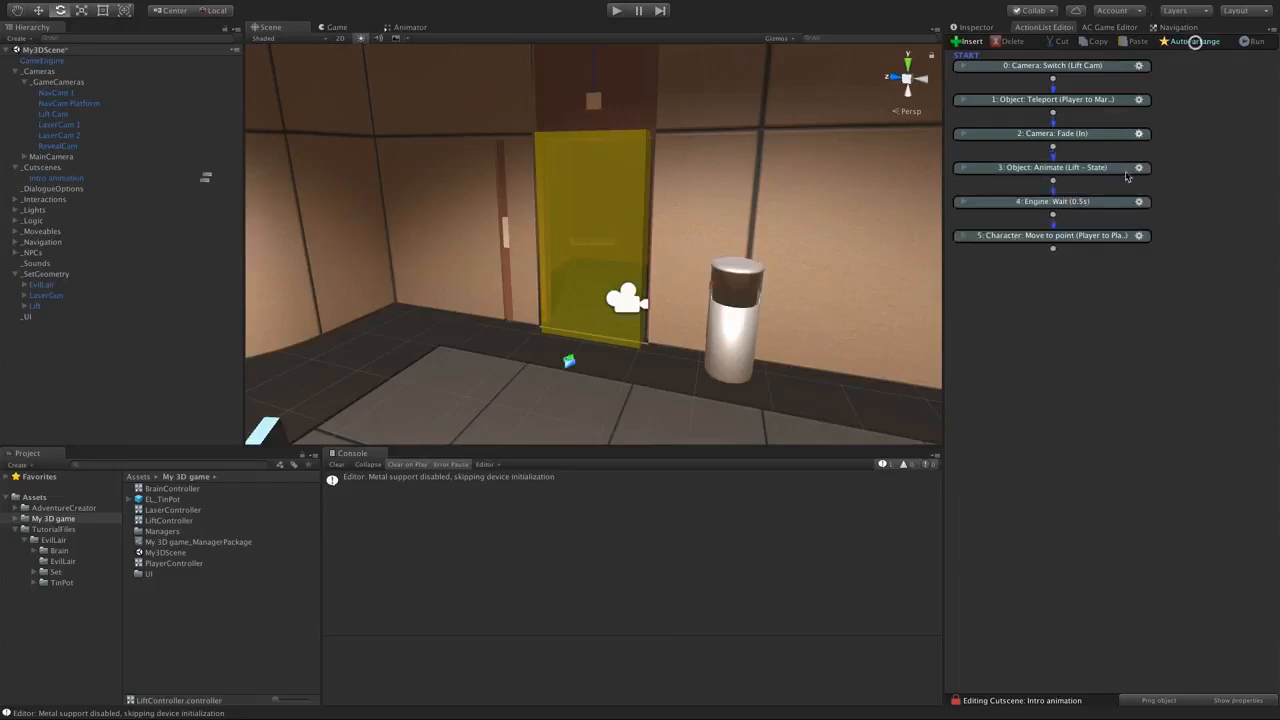
- Chain an Engine: Wait action of 0.5 seconds after the player's Move to point action
left_click_drag(1053, 249, 1052, 268)
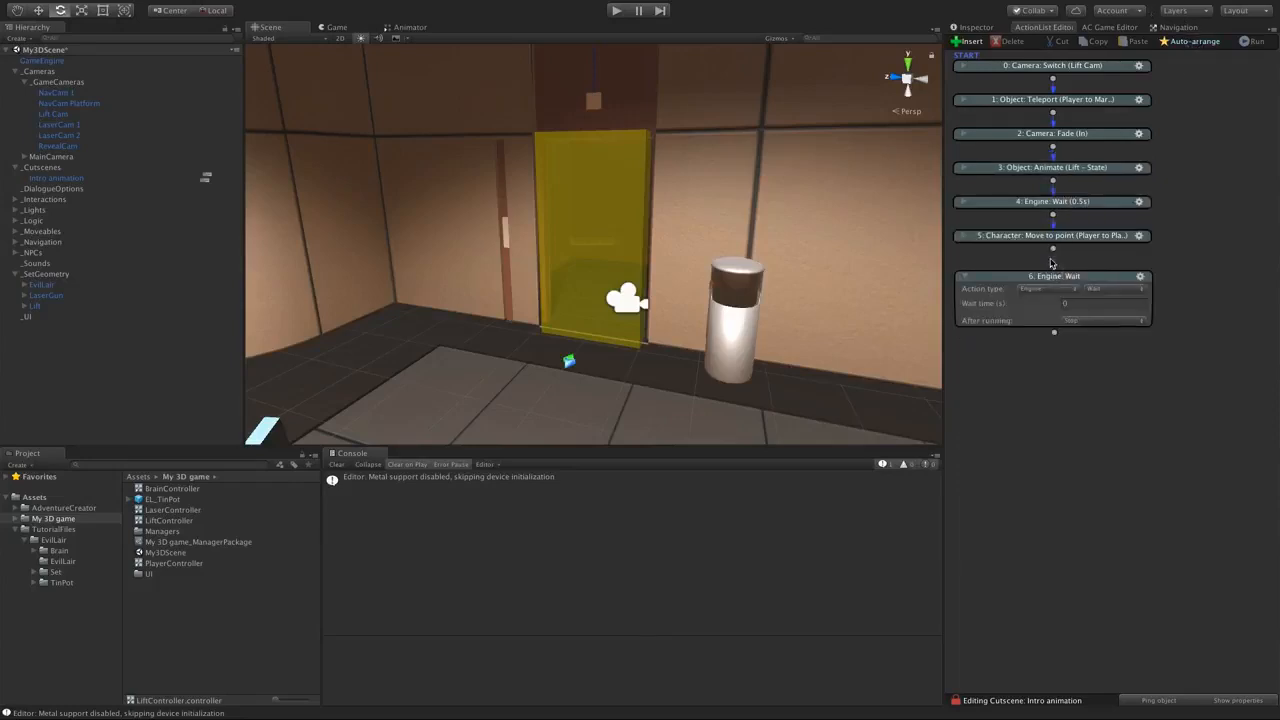
left_click(1081, 305)
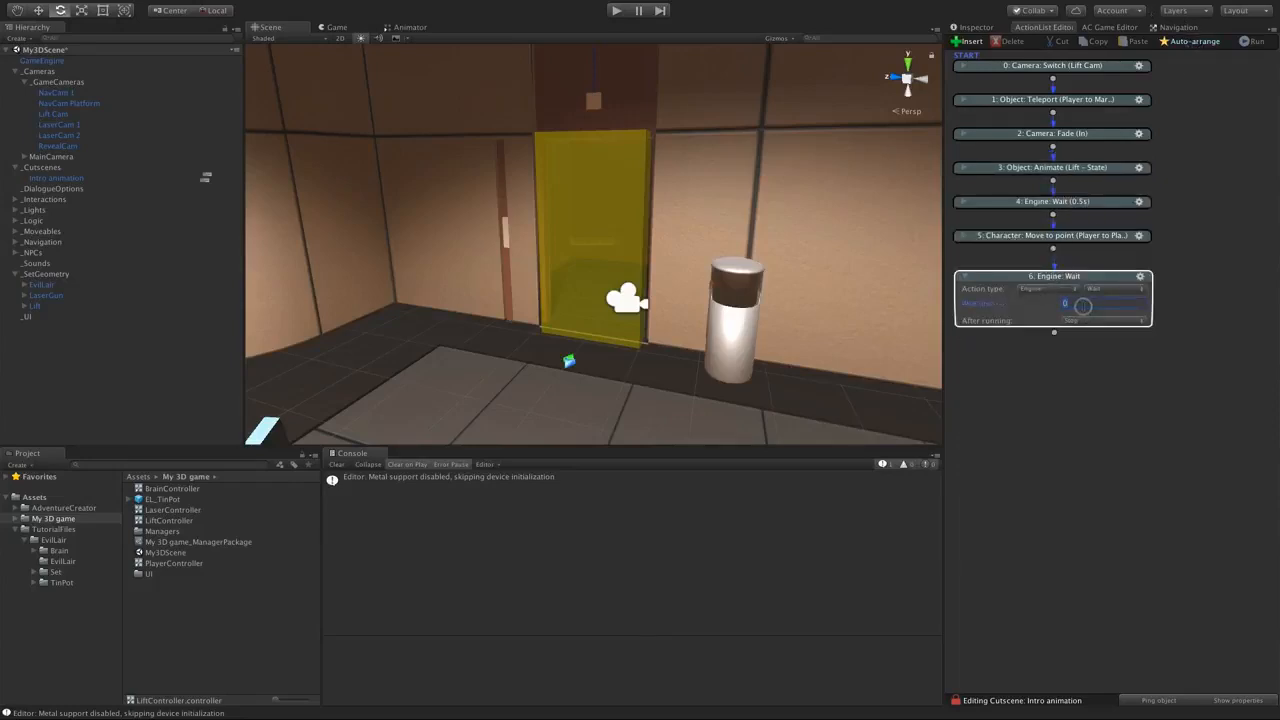
type("5")
- Chain a Character: Face object action after the 0.5-second wait that follows the player's move
left_click_drag(1054, 333, 1054, 355)
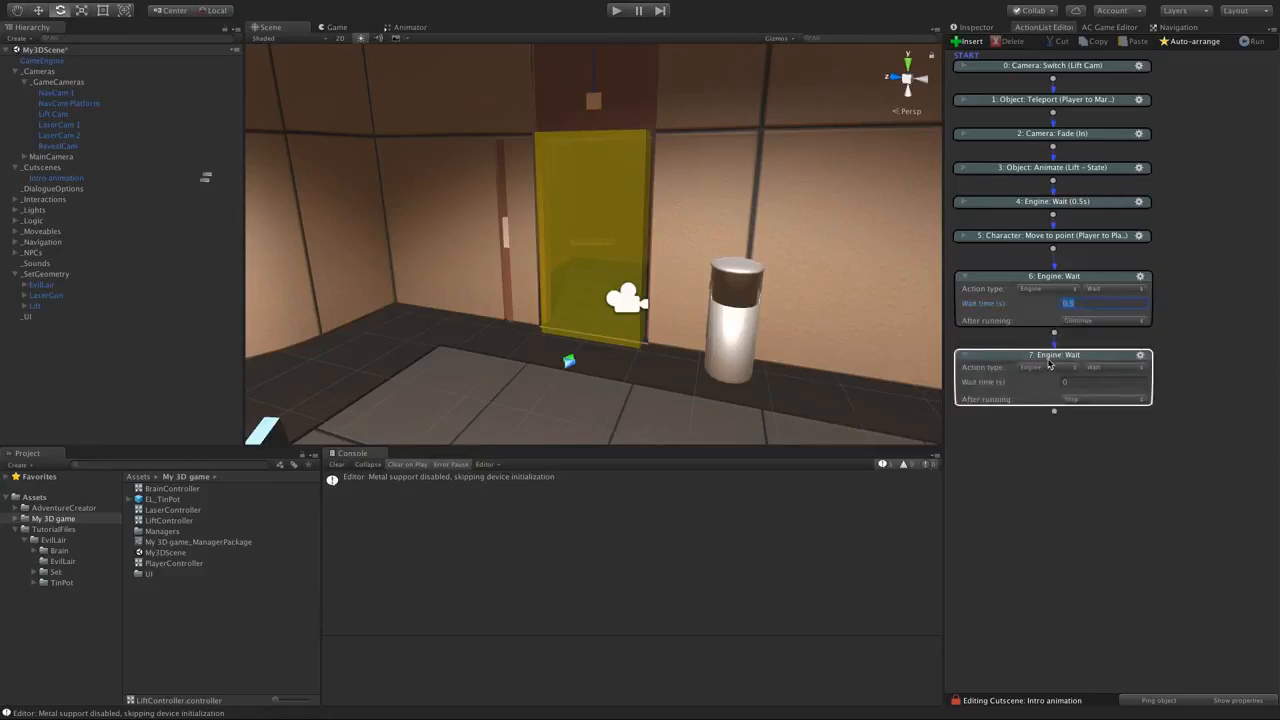
left_click(1049, 366)
left_click(1062, 336)
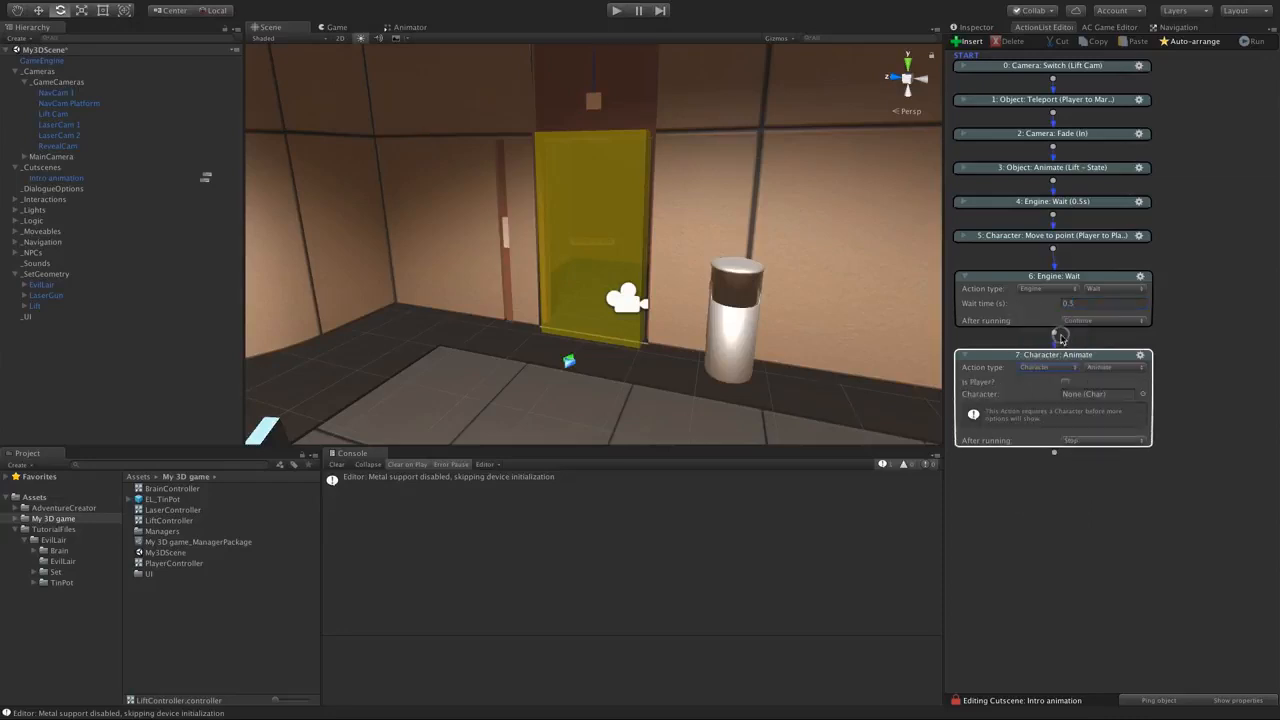
left_click(1107, 368)
left_click(1117, 400)
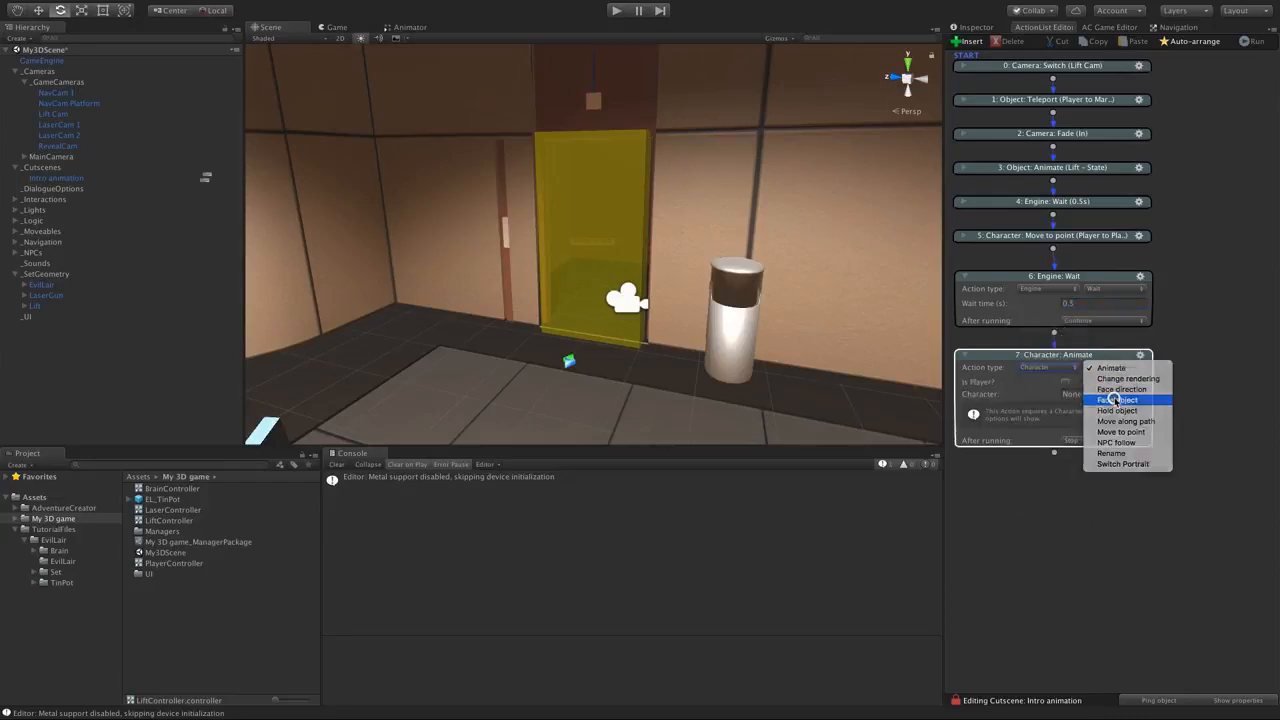
- Make the Face object action affect the Player, facing EL_Brain with the Head
left_click(1066, 382)
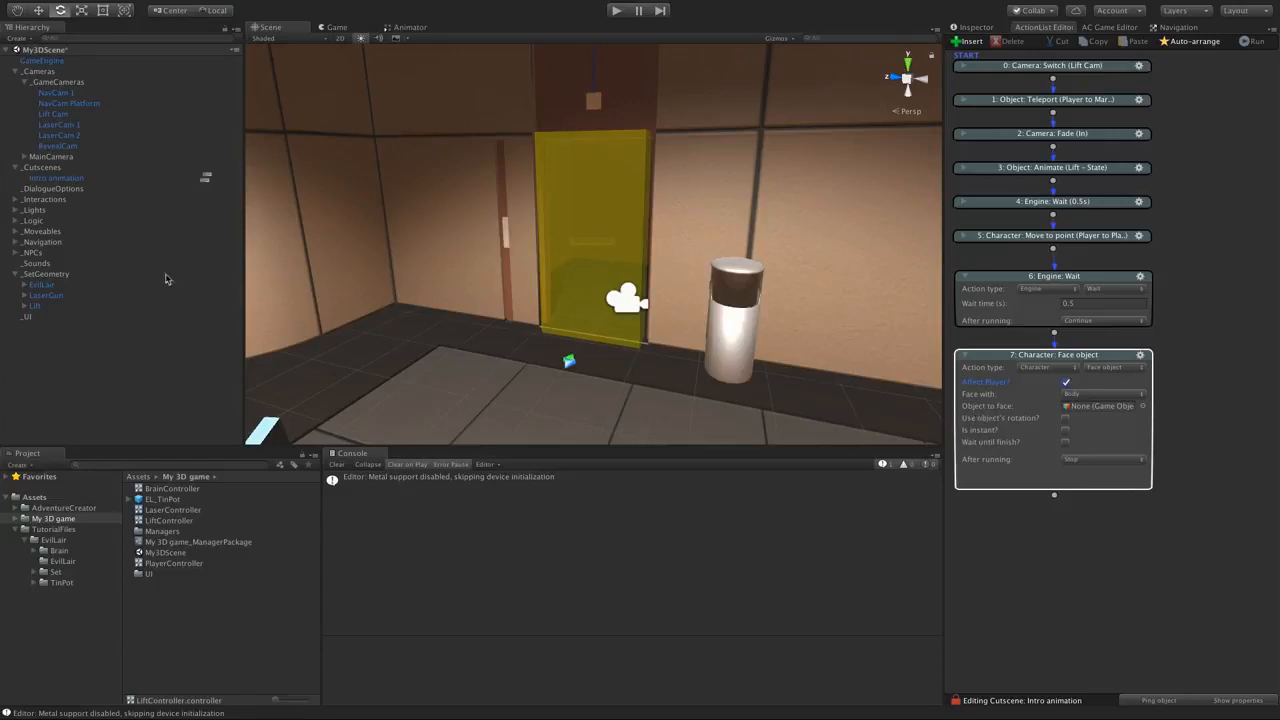
left_click(16, 252)
left_click_drag(44, 263, 1077, 410)
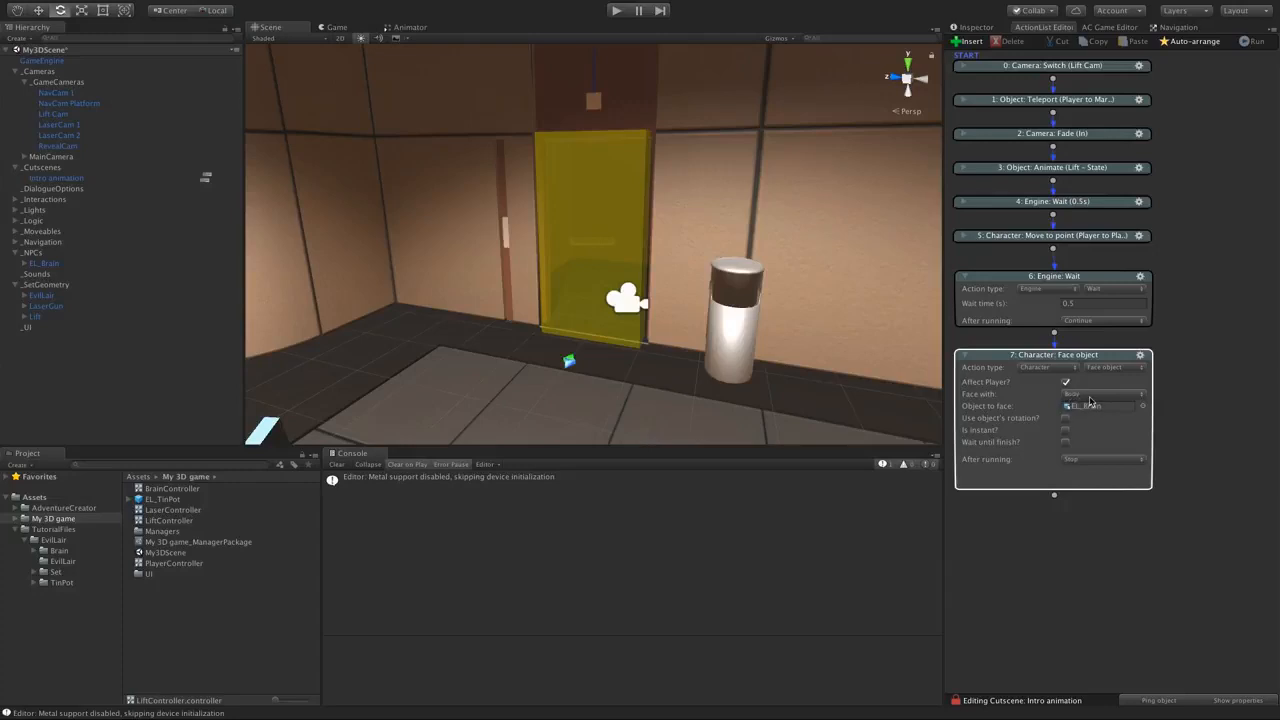
left_click(1090, 397)
left_click(1090, 408)
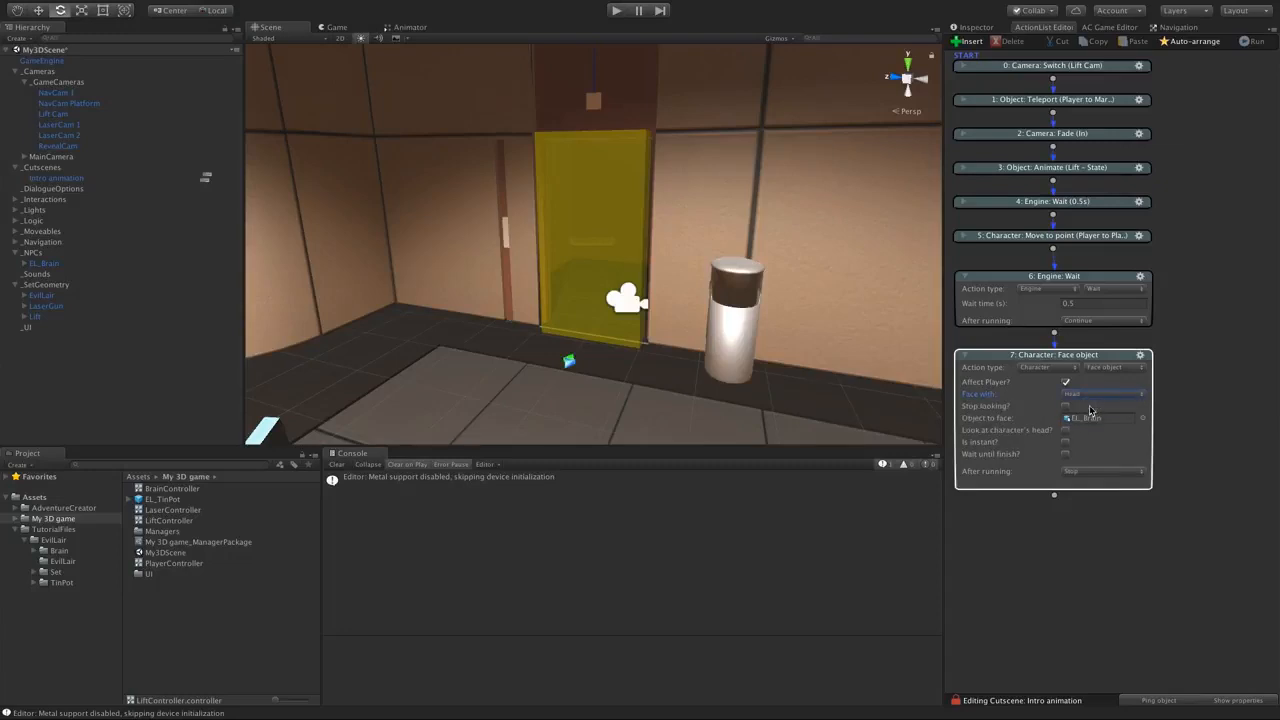
- Frame EL_Brain in the scene with the handle set to Pivot and examine where its origin lies relative to its body
left_click(45, 263)
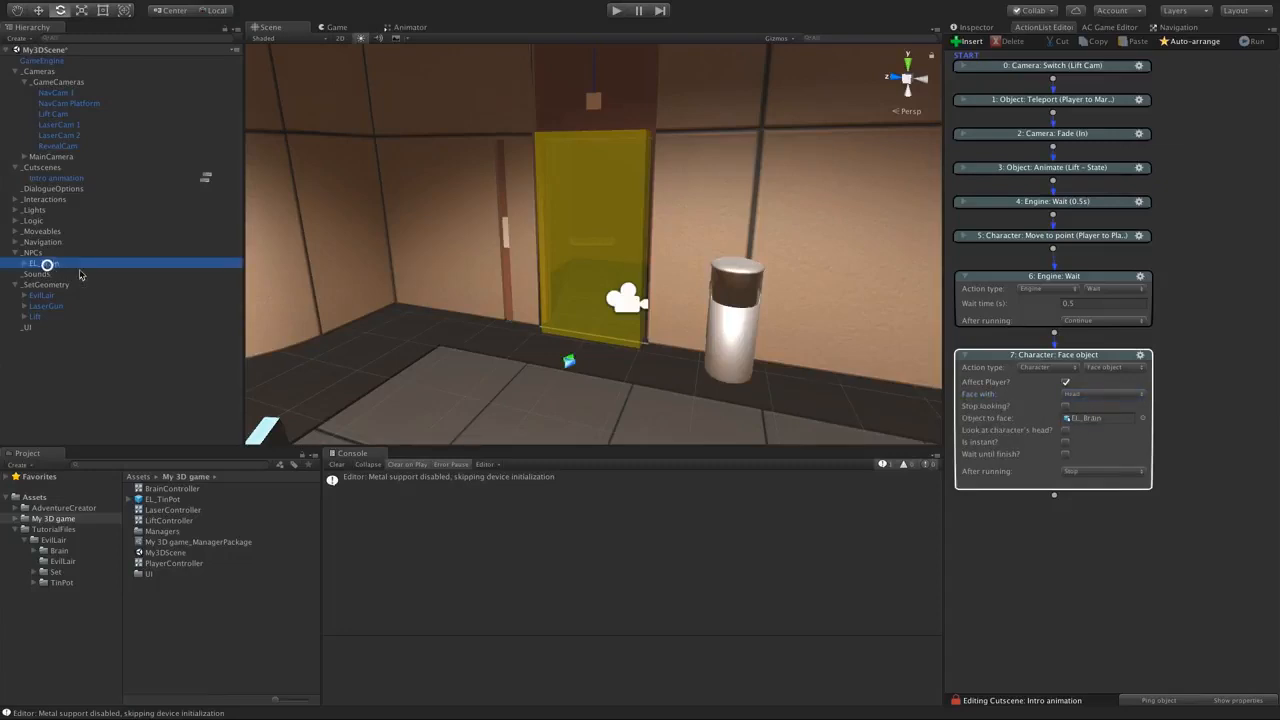
key("f")
left_click_drag(514, 327, 495, 167, "alt")
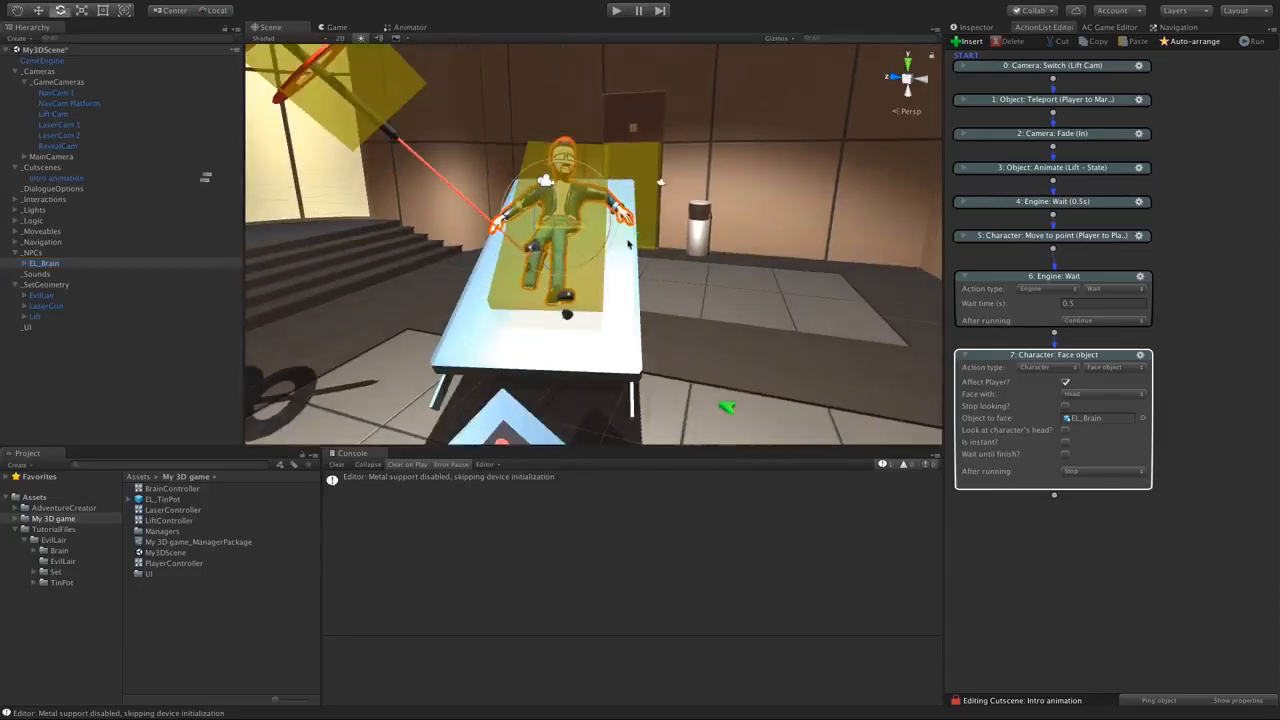
left_click(975, 27)
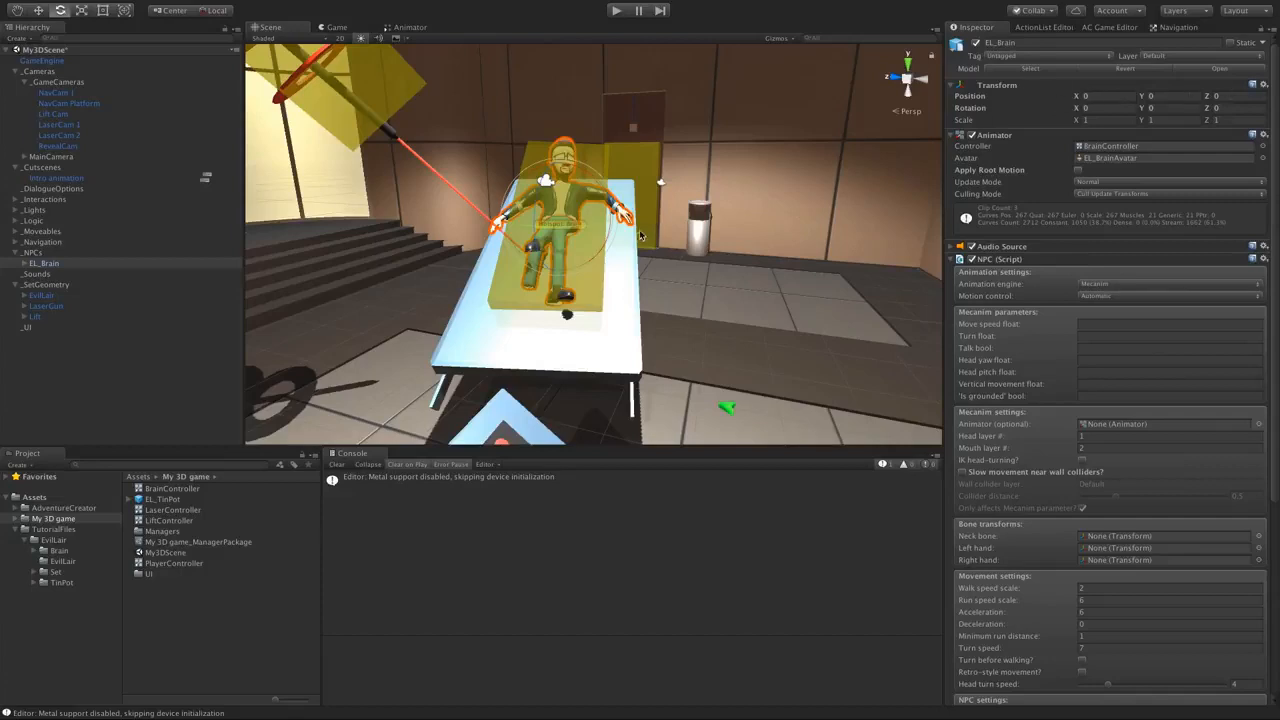
right_click_drag(640, 235, 5, 35, "alt")
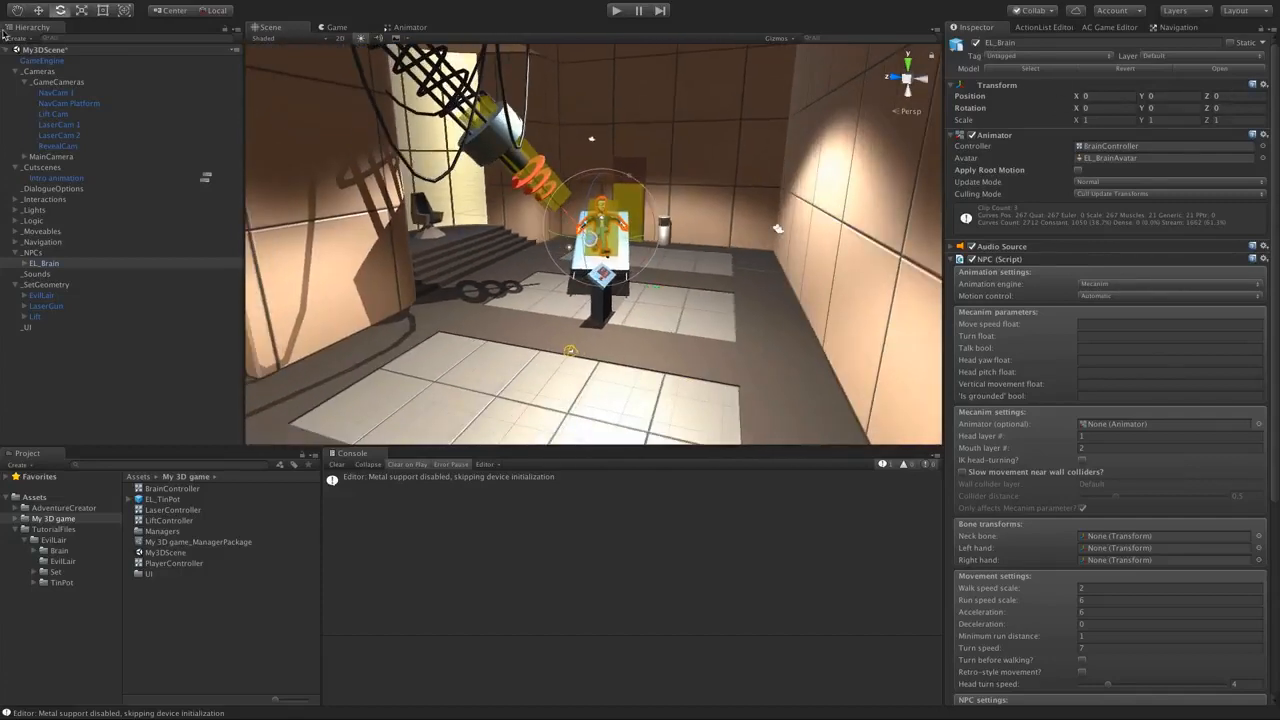
left_click(38, 10)
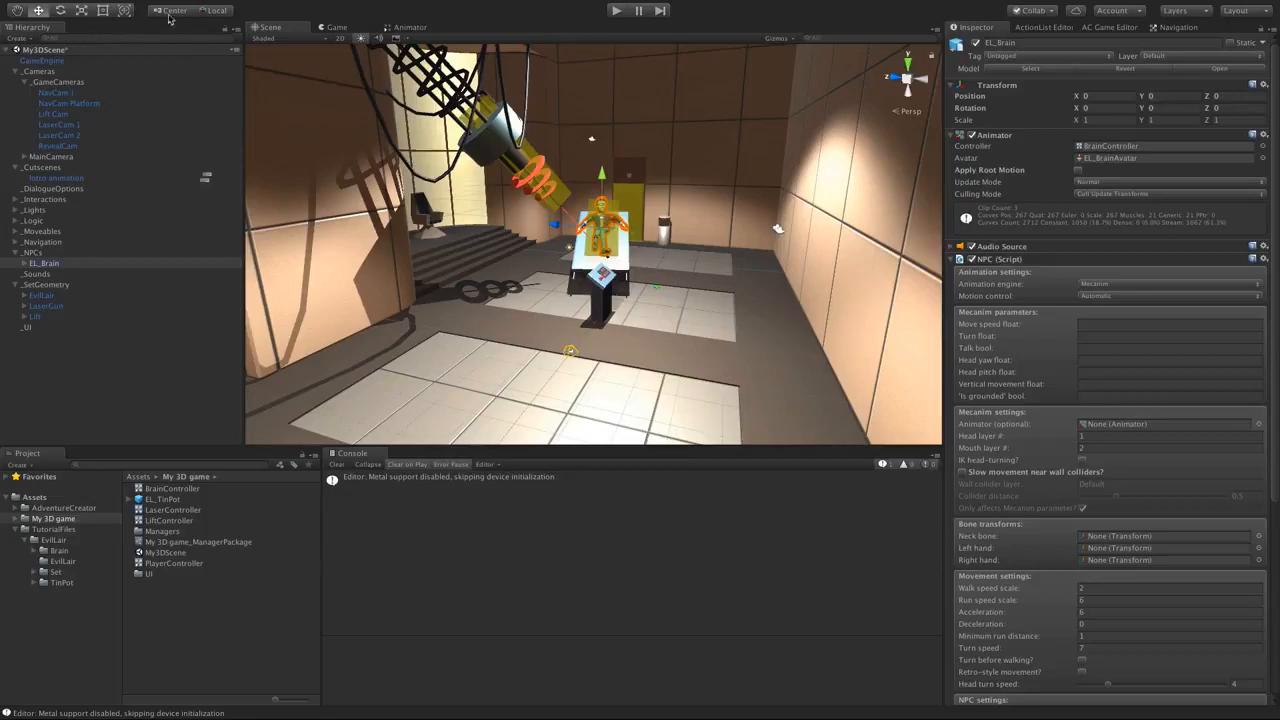
left_click(204, 14)
left_click(204, 13)
left_click(178, 14)
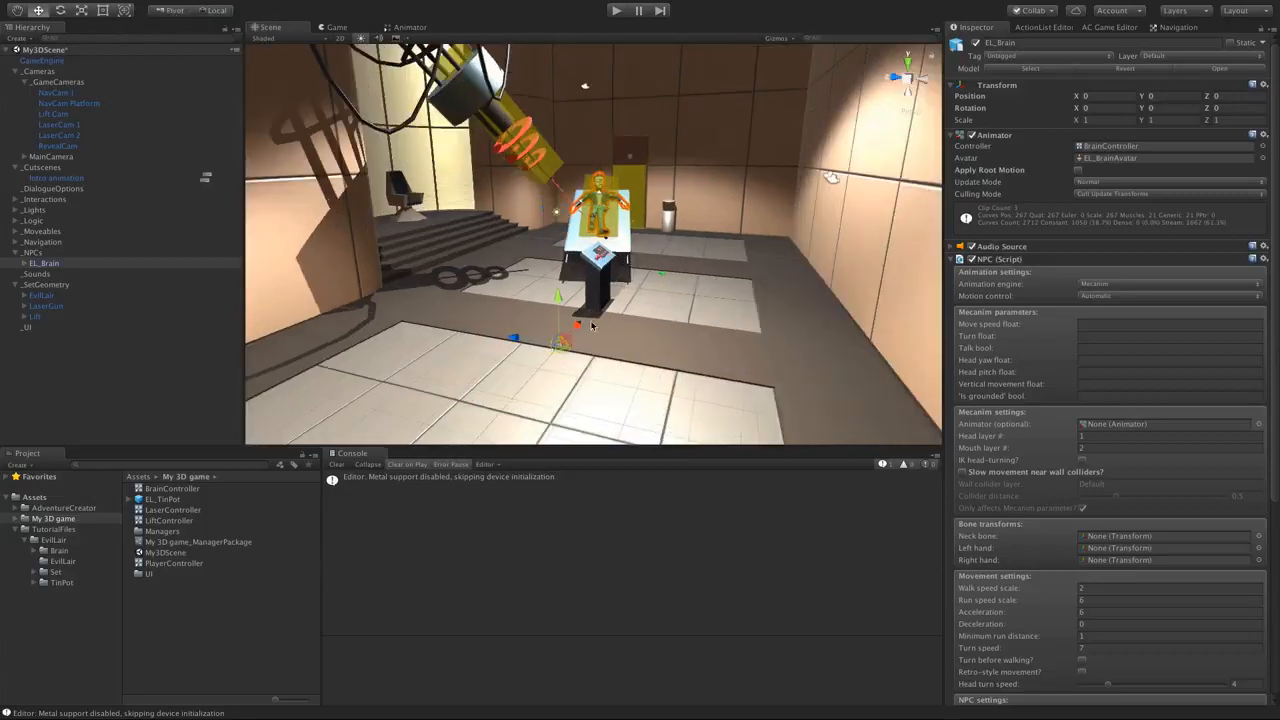
left_click_drag(577, 325, 596, 321, "alt")
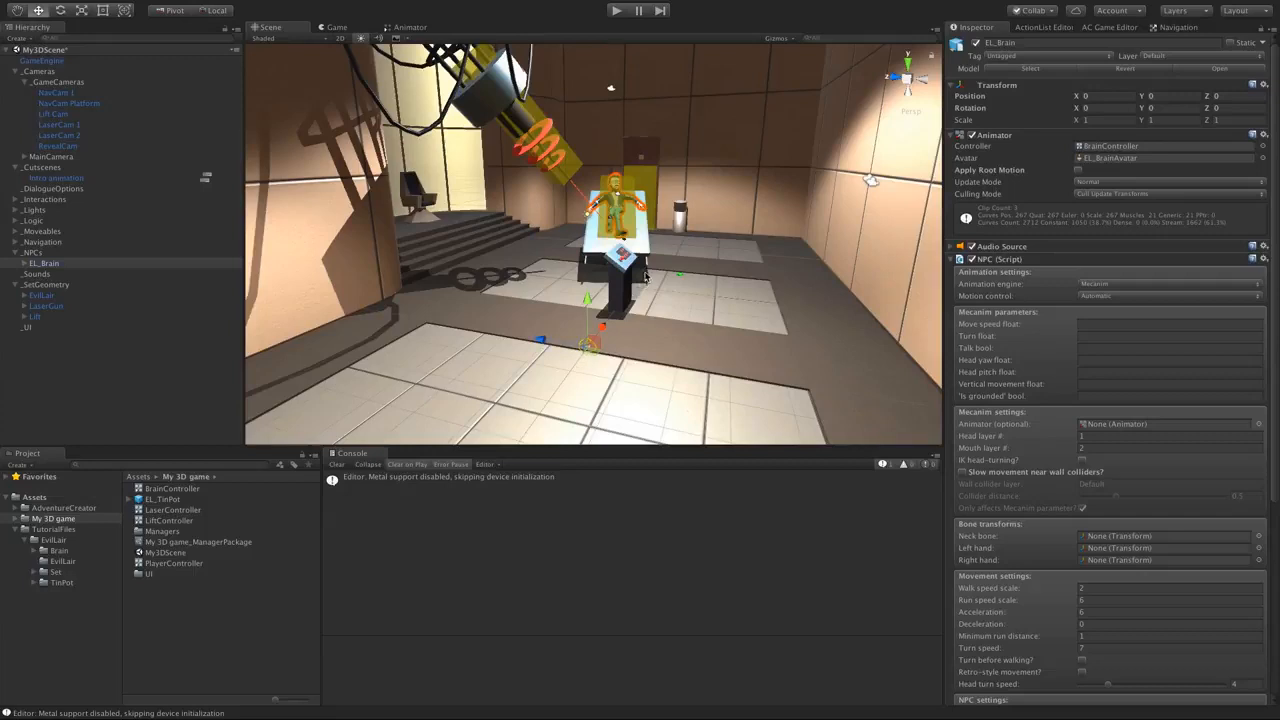
middle_click_drag(645, 277, 645, 306)
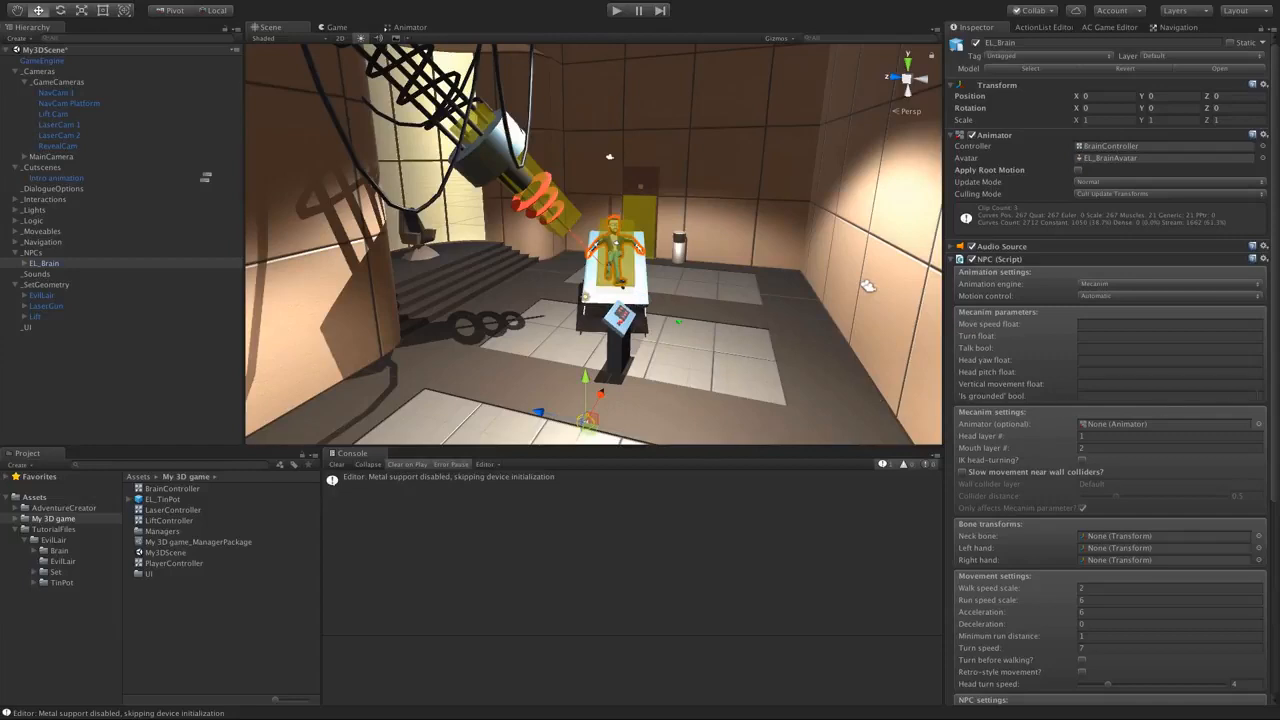
- Assign the rig's Neck transform as EL_Brain's neck bone and check the bone's location in the scene
scroll(1020, 486, "down", 3)
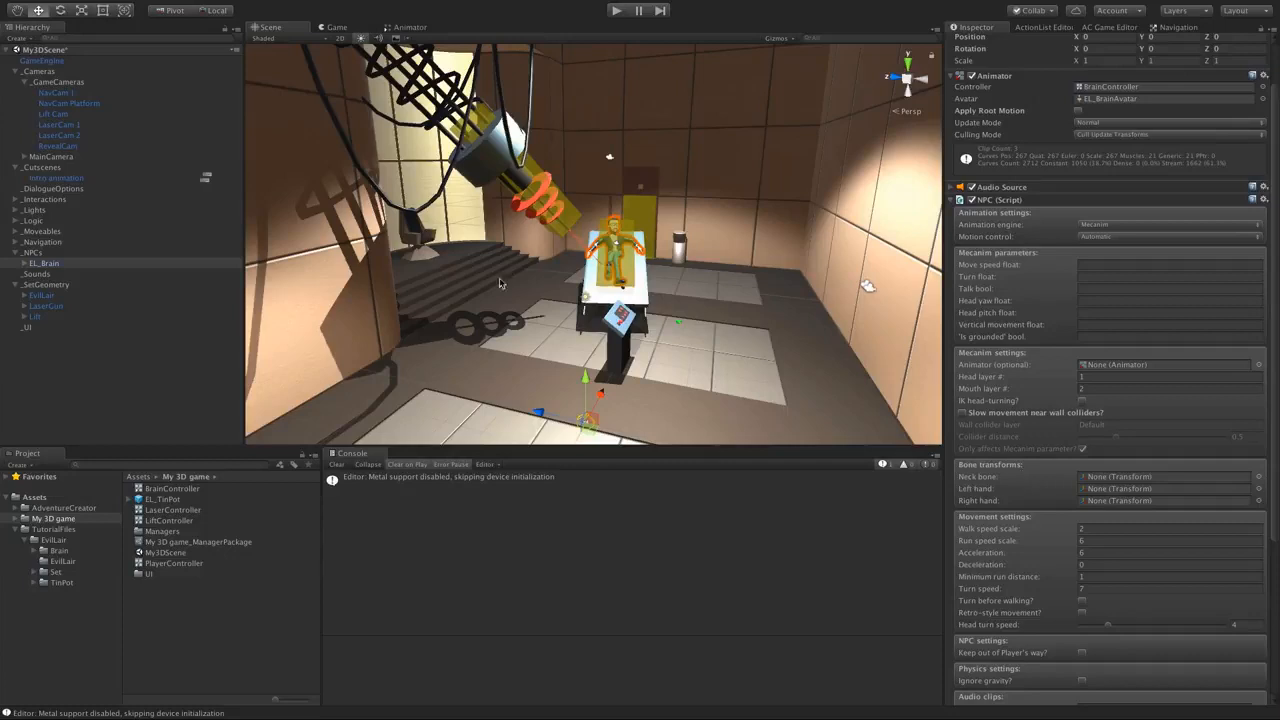
left_click(24, 265, "alt")
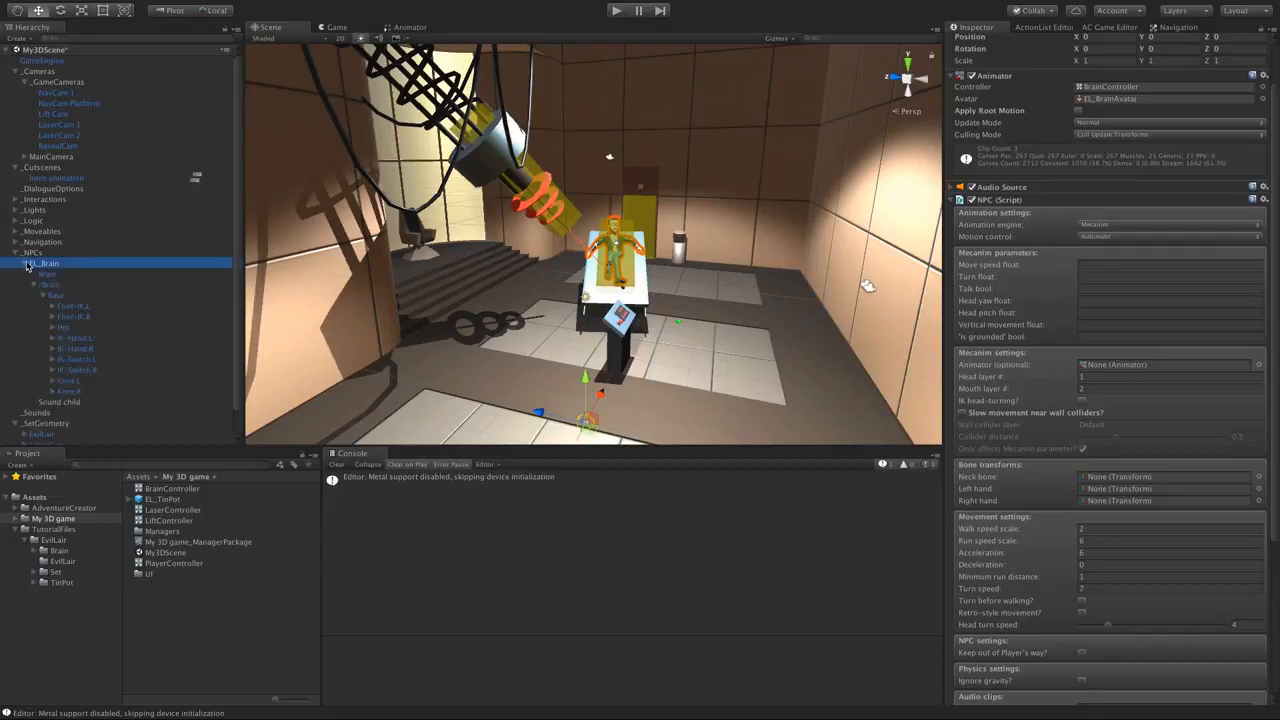
left_click(52, 285)
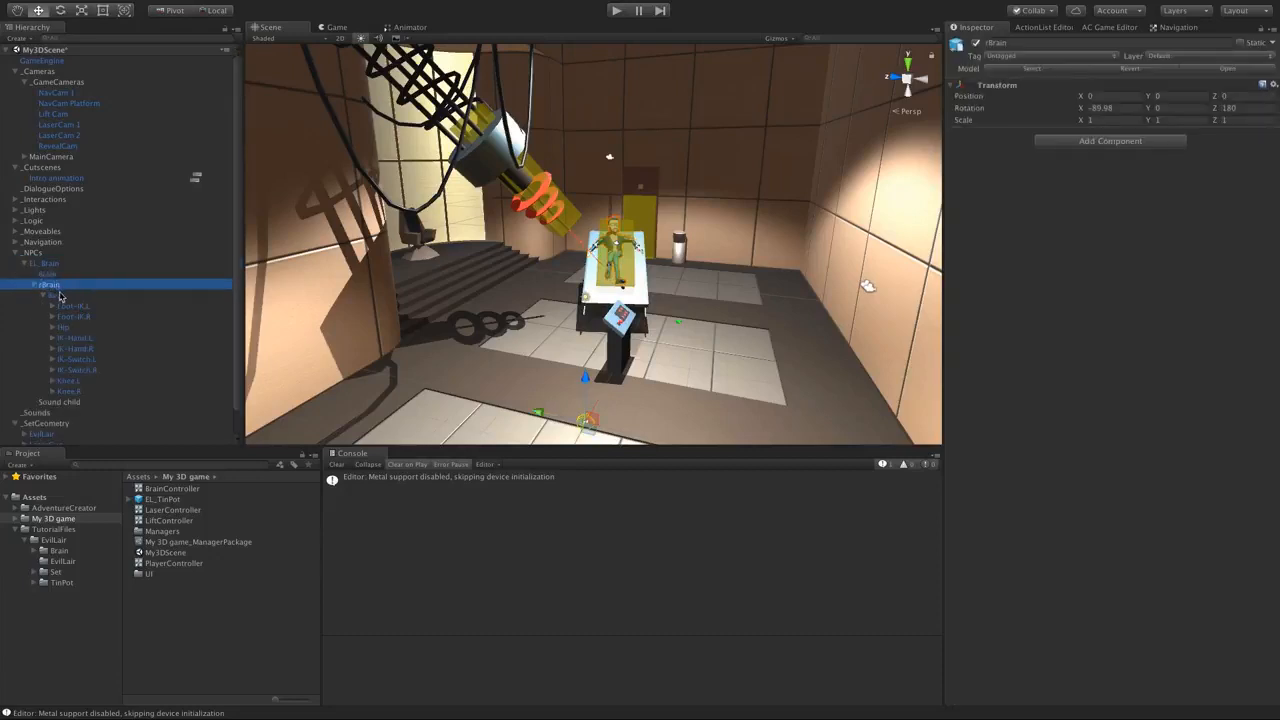
left_click(52, 328)
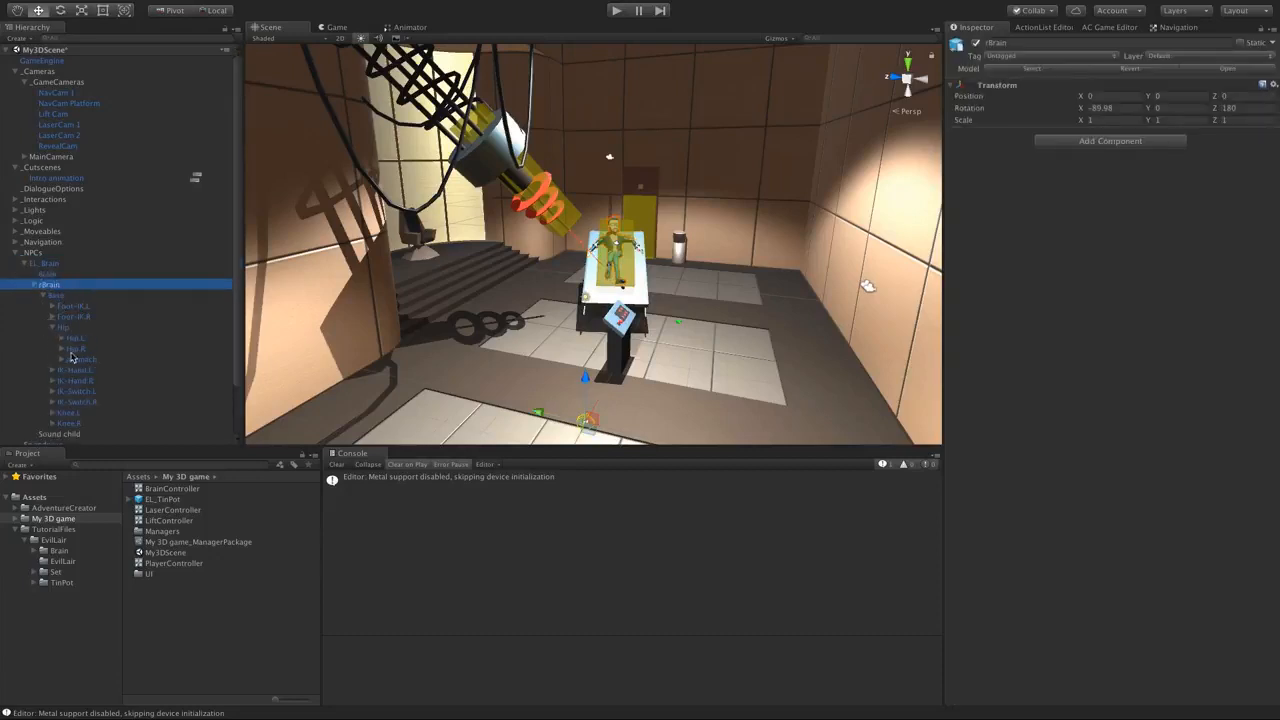
left_click(60, 362)
left_click(67, 371)
left_click(71, 370)
left_click(91, 381)
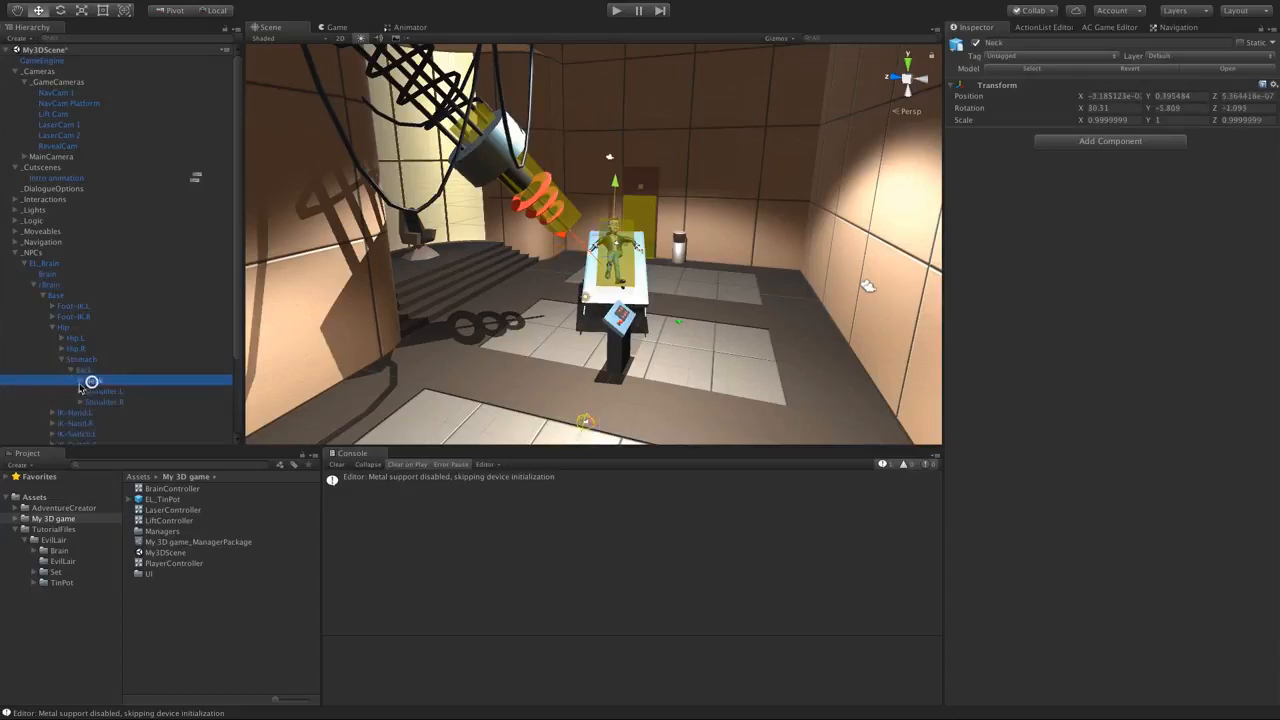
left_click(36, 264)
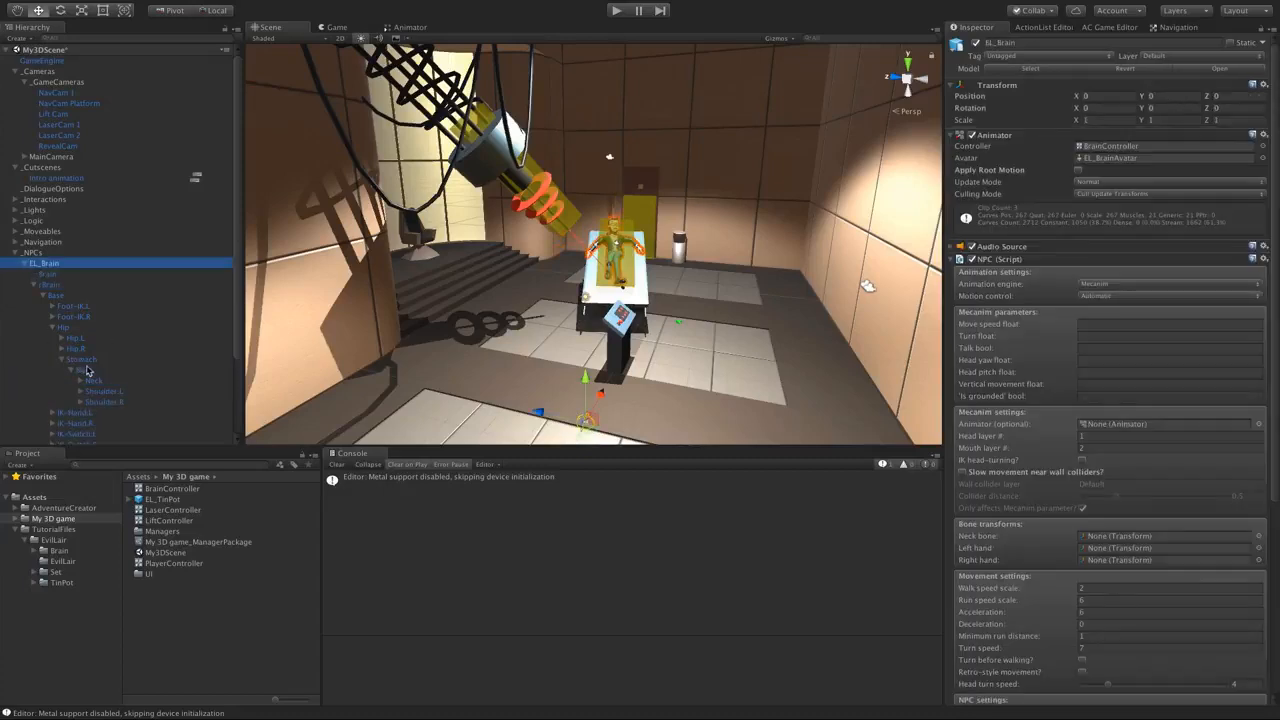
left_click_drag(97, 381, 1133, 536)
scroll(679, 305, "up", 3)
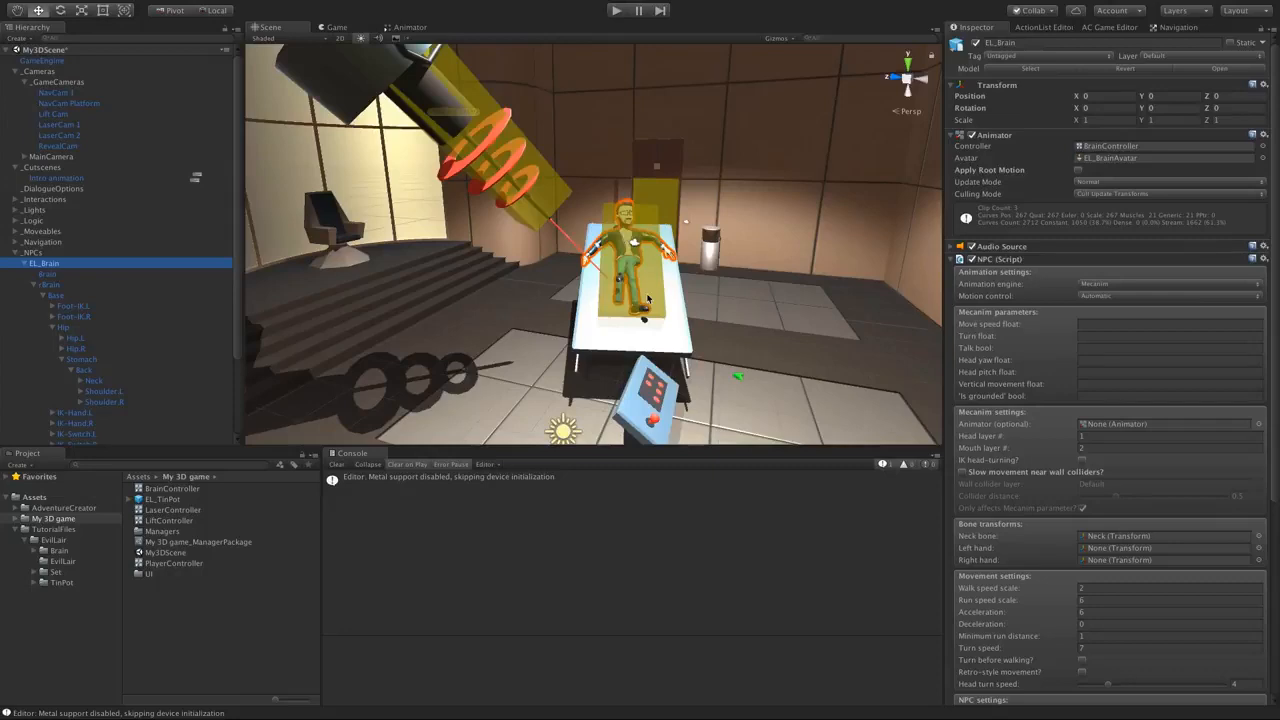
left_click(94, 380)
middle_click_drag(628, 250, 635, 275)
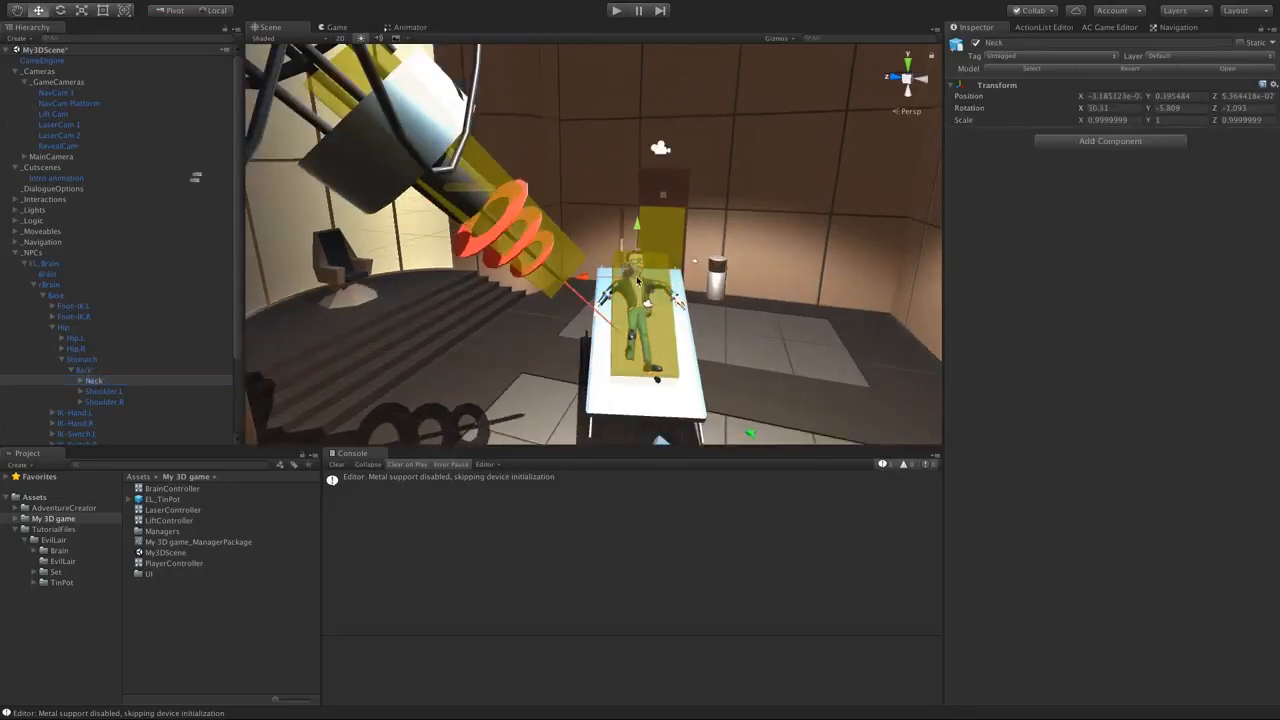
- In the Intro animation cutscene, chain a Dialogue: Play speech action after Face object as a player line reading "I'm gone for five minutes..."
left_click(110, 177)
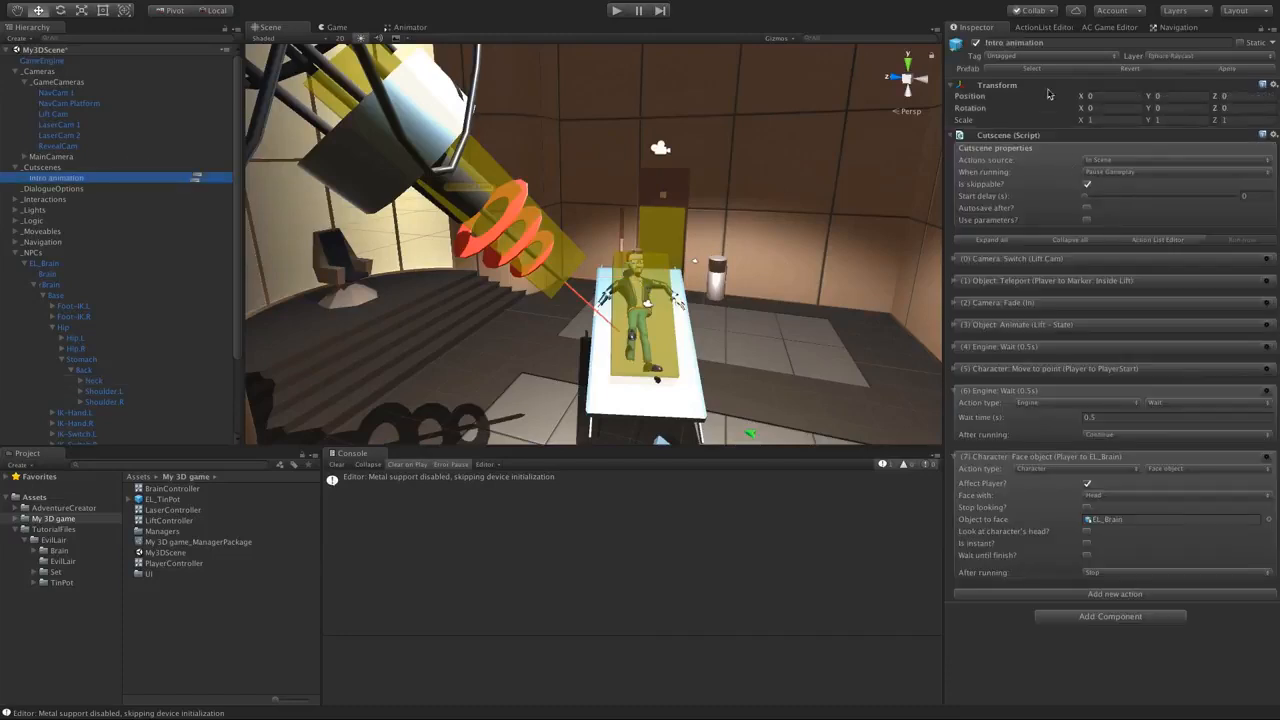
left_click(1040, 28)
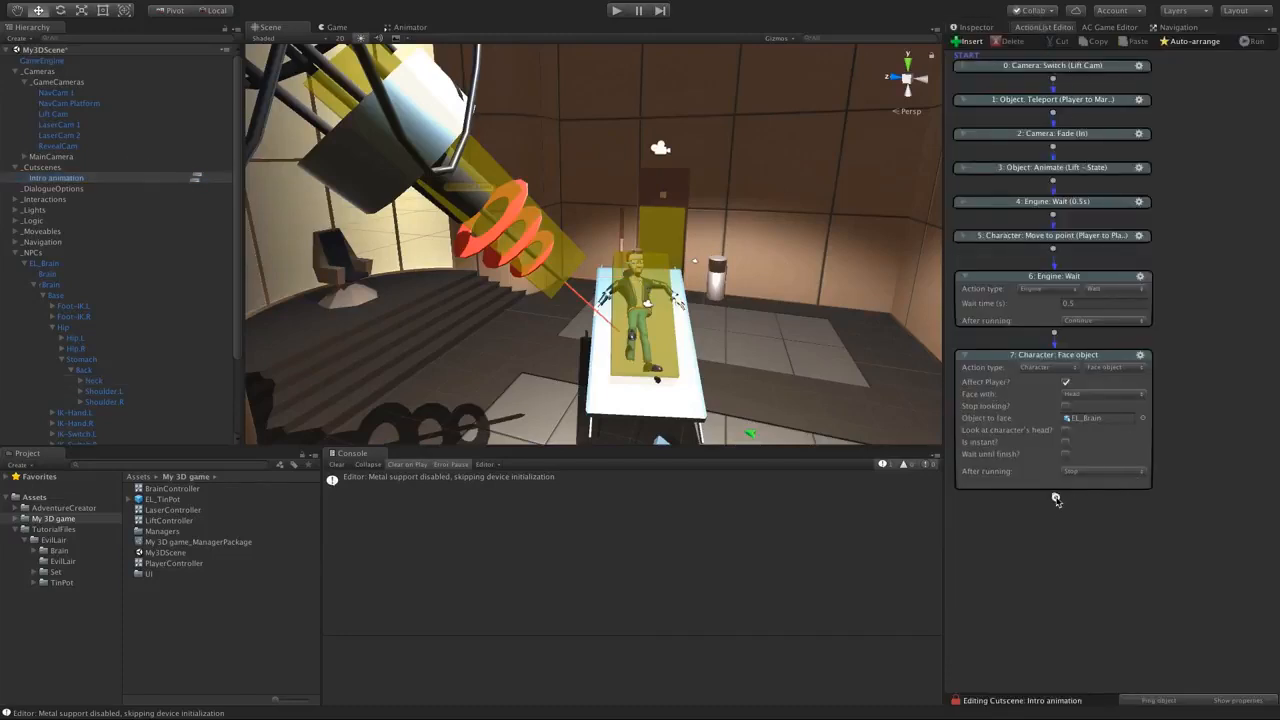
left_click(1056, 498)
left_click(1047, 531)
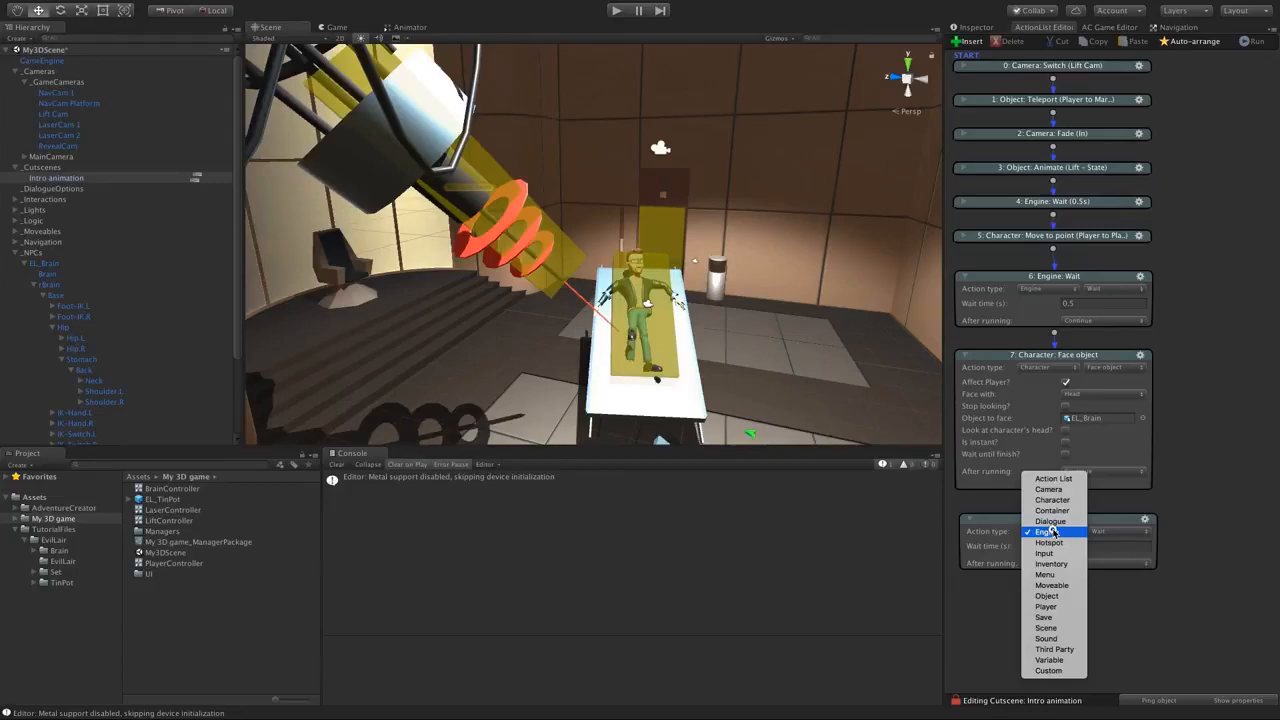
left_click(1051, 522)
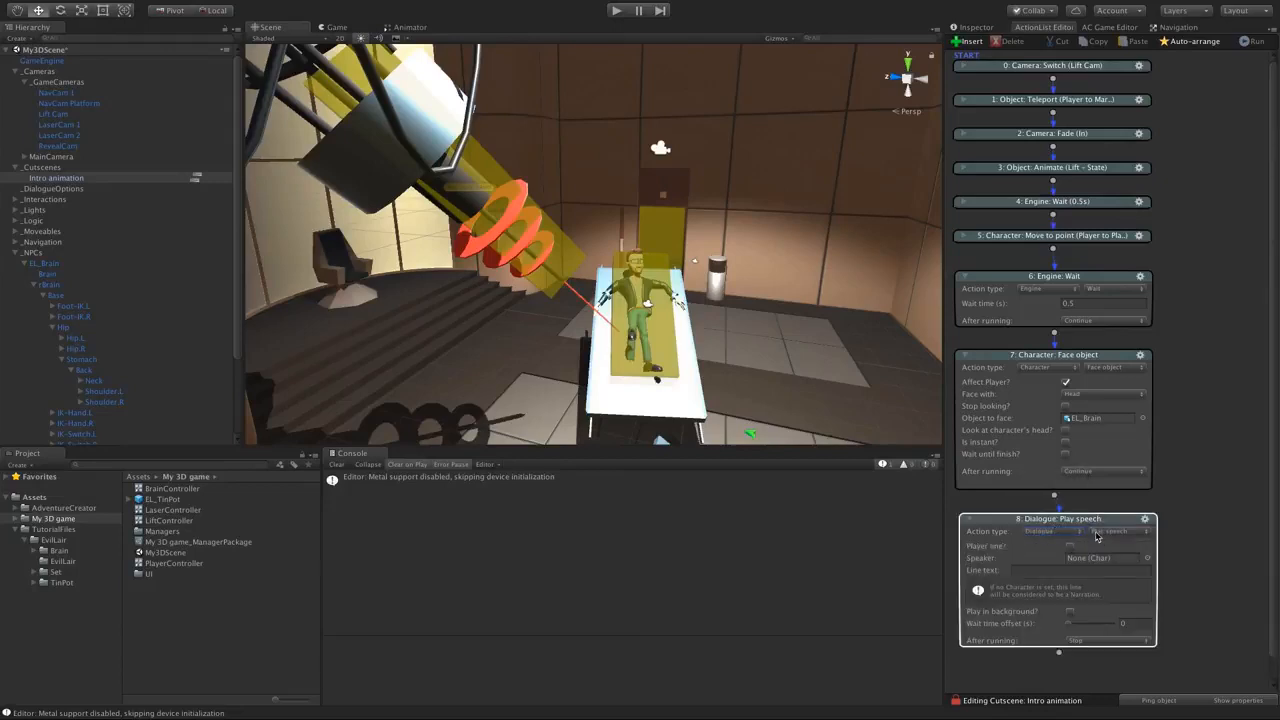
left_click(1072, 547)
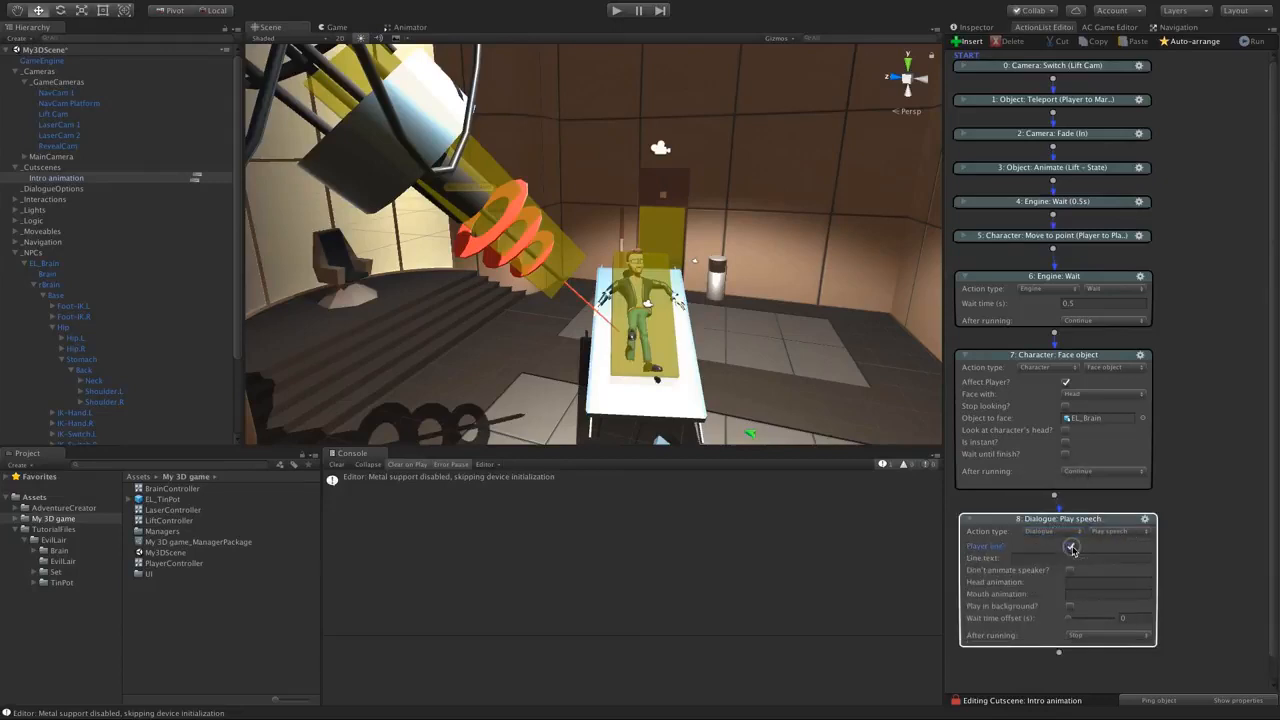
left_click(1036, 556)
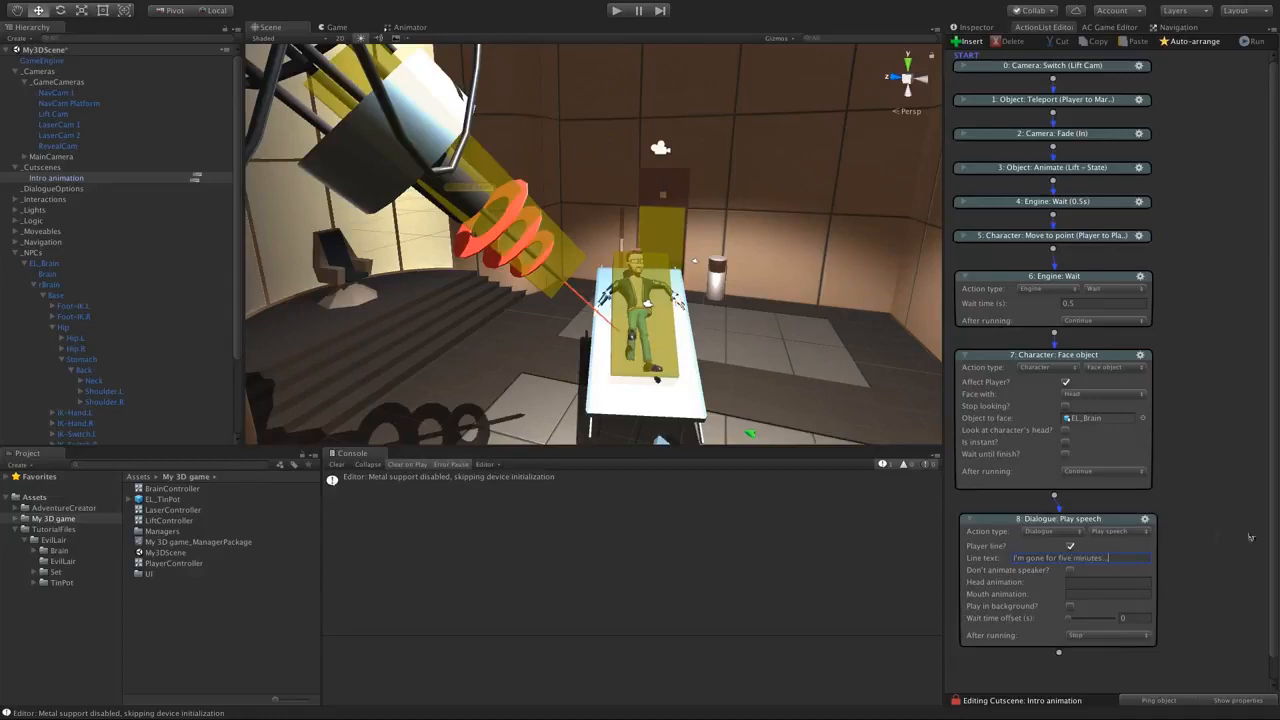
- Chain a Camera: Switch action after the player's speech line, with RevealCam as the new camera
scroll(1270, 560, "down", 1)
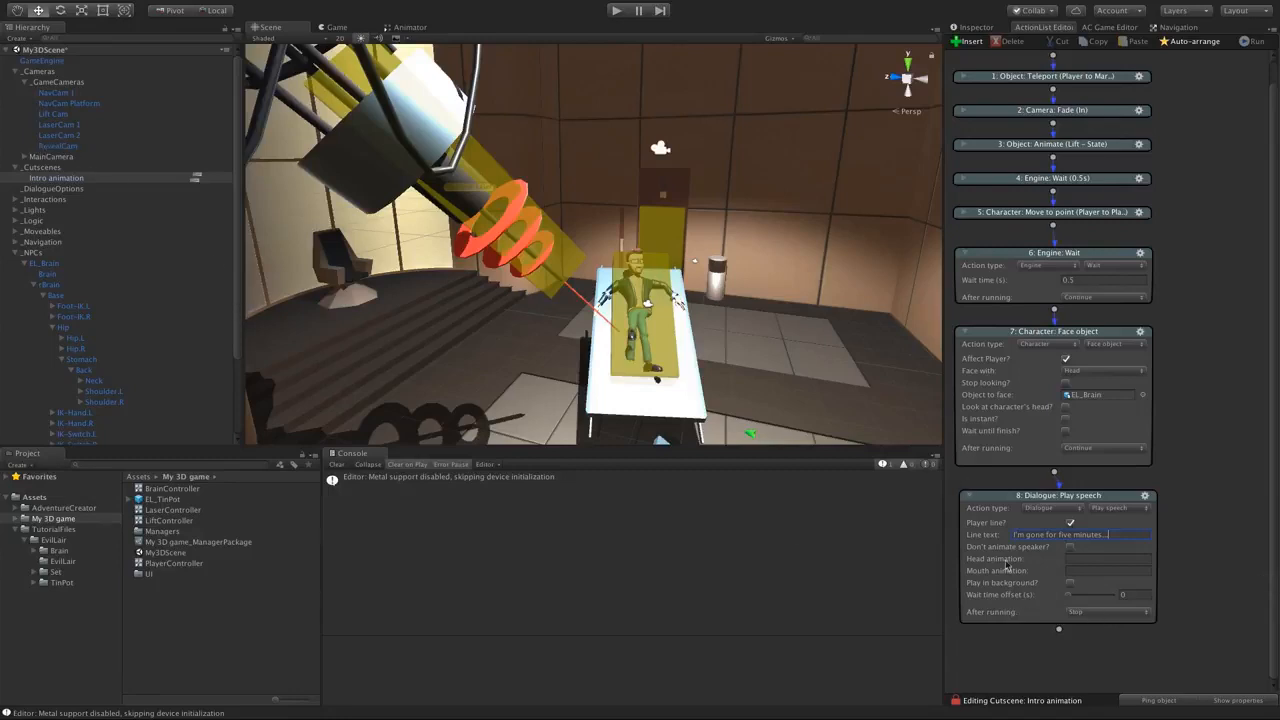
left_click(1061, 633)
scroll(1192, 600, "up", 1)
scroll(1194, 599, "down", 3)
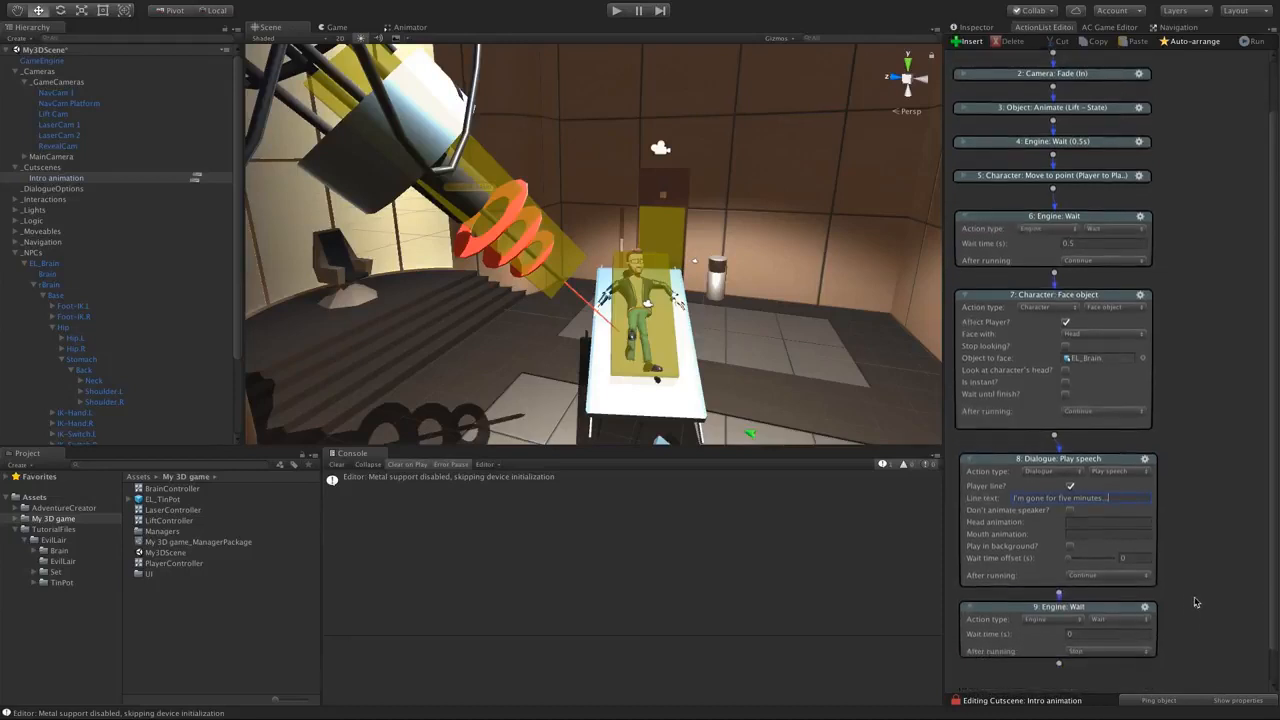
left_click(1050, 594)
left_click(1047, 553)
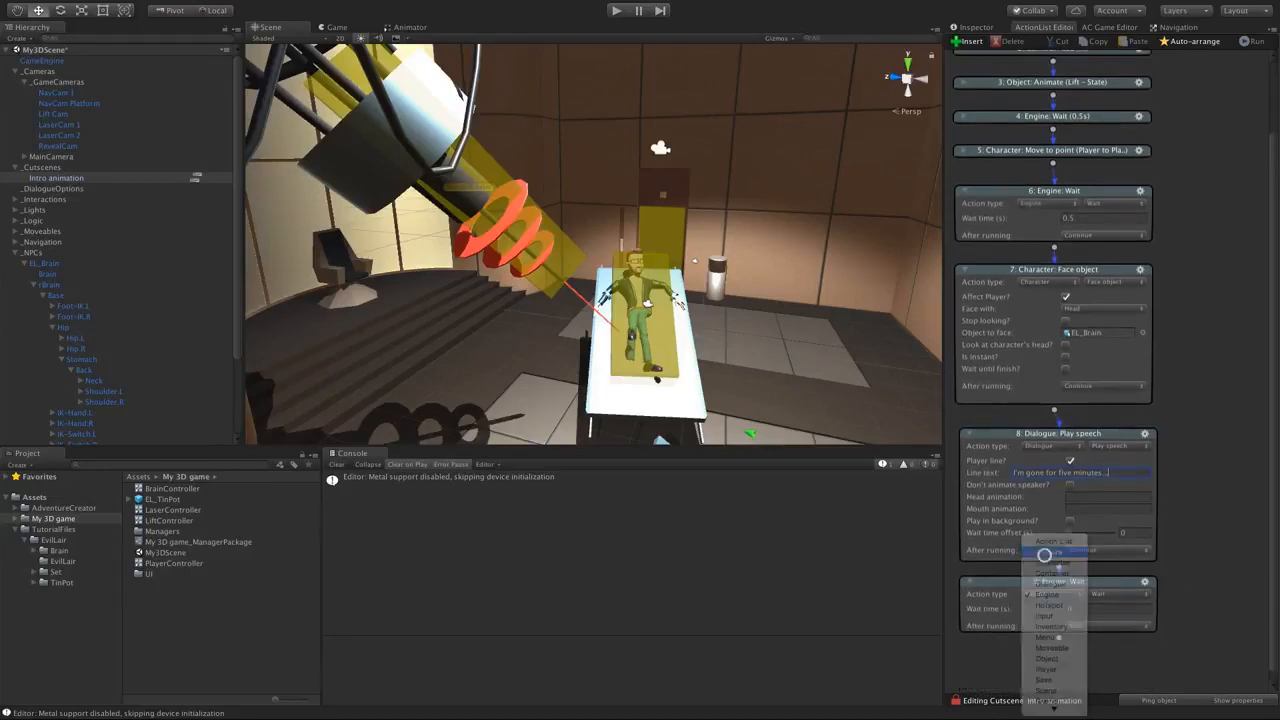
left_click(1110, 603)
left_click(1106, 656)
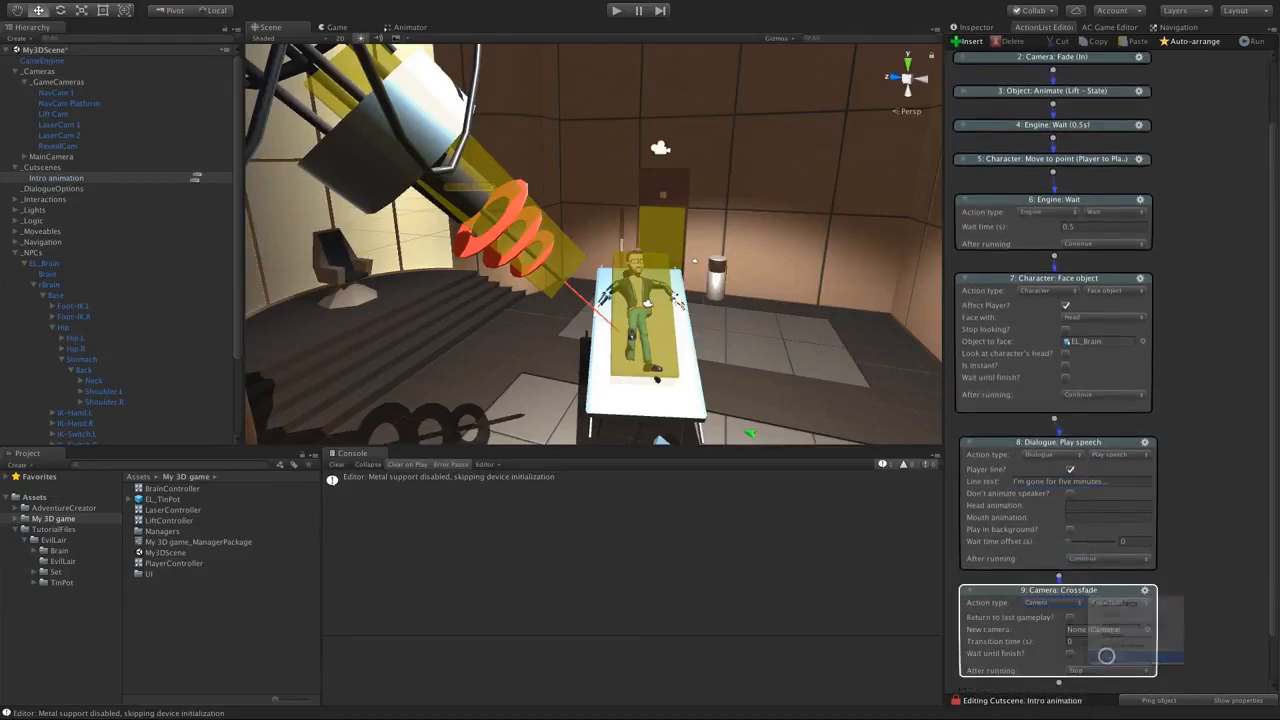
scroll(1271, 600, "down", 2)
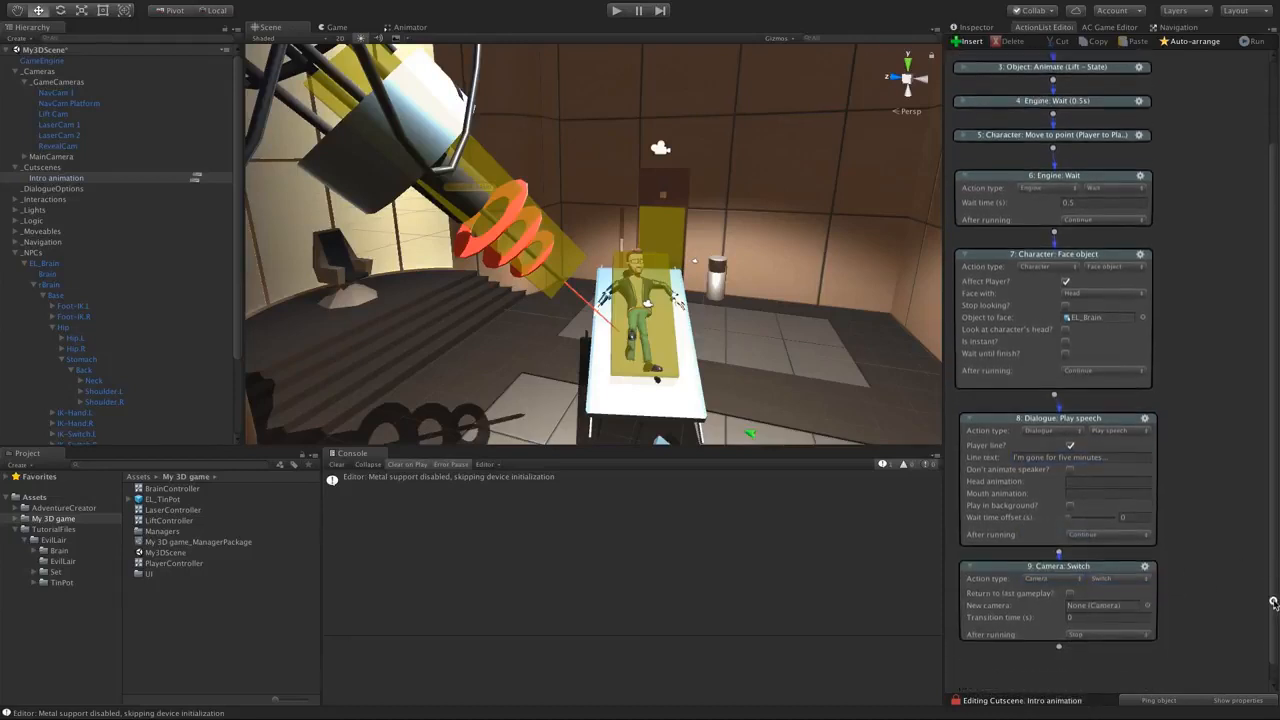
left_click(60, 146)
left_click_drag(60, 146, 1104, 590)
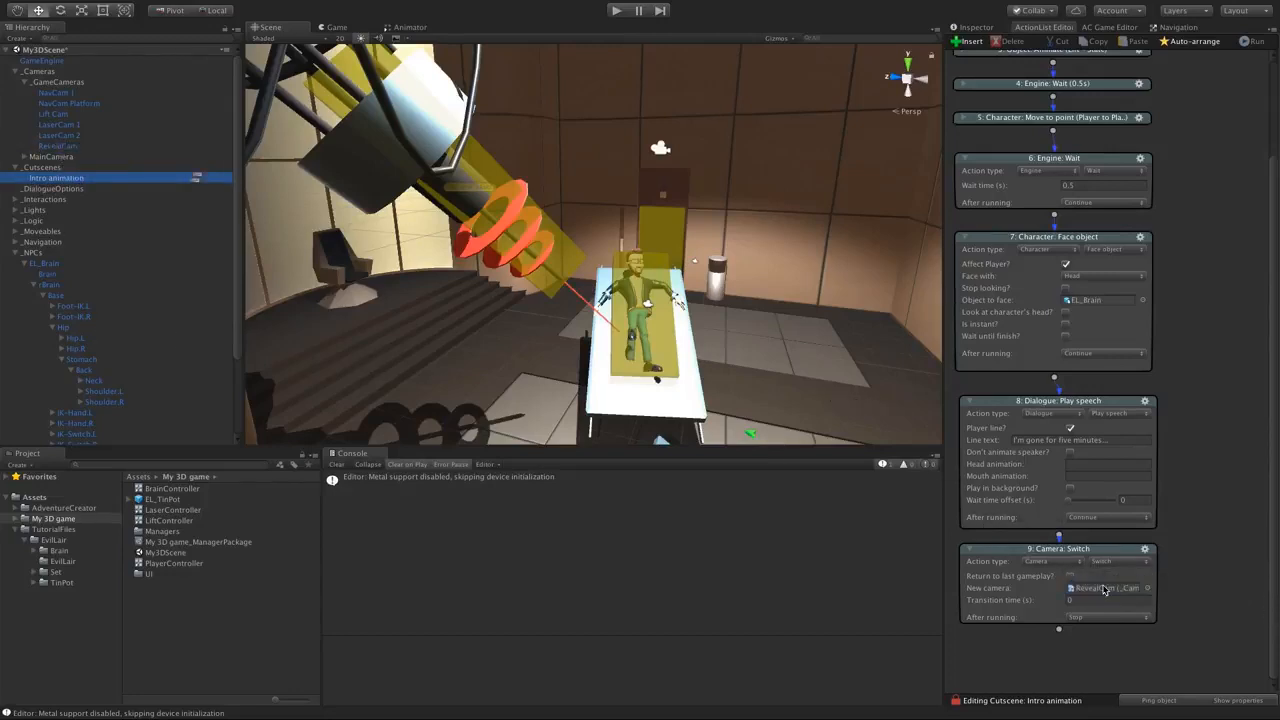
- Chain an Engine: Wait action of 0.5 seconds after the switch to RevealCam
left_click(1060, 631)
left_click_drag(1273, 596, 1274, 639)
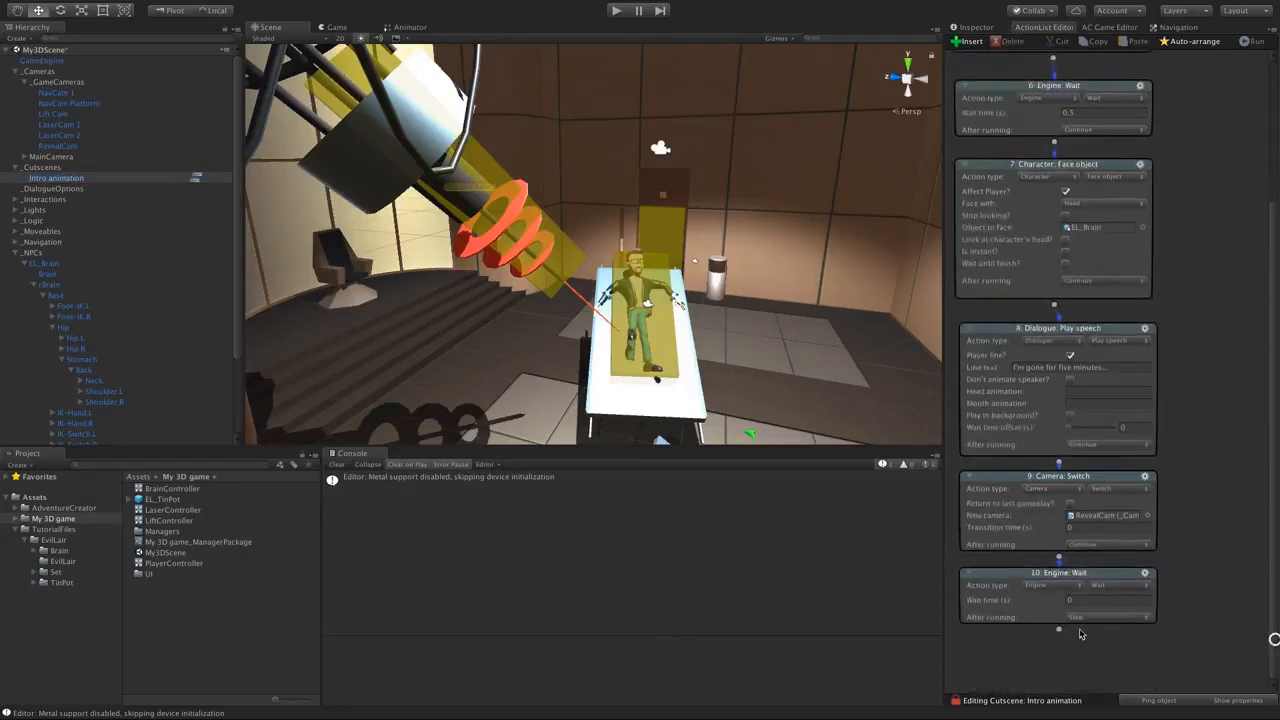
left_click(1085, 600)
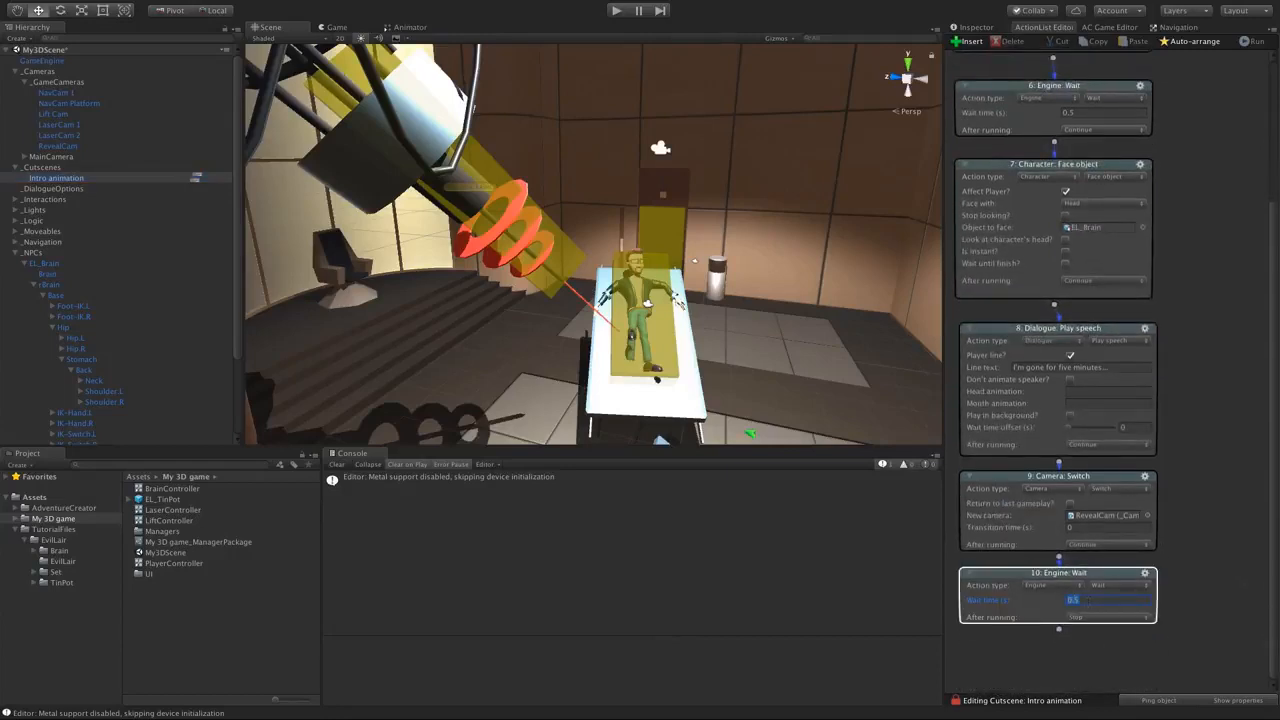
- Chain a Dialogue: Play speech action after the wait, with EL_Brain as speaker and the line "Hey, little help?"
left_click(1059, 630)
left_click_drag(1274, 592, 1275, 655)
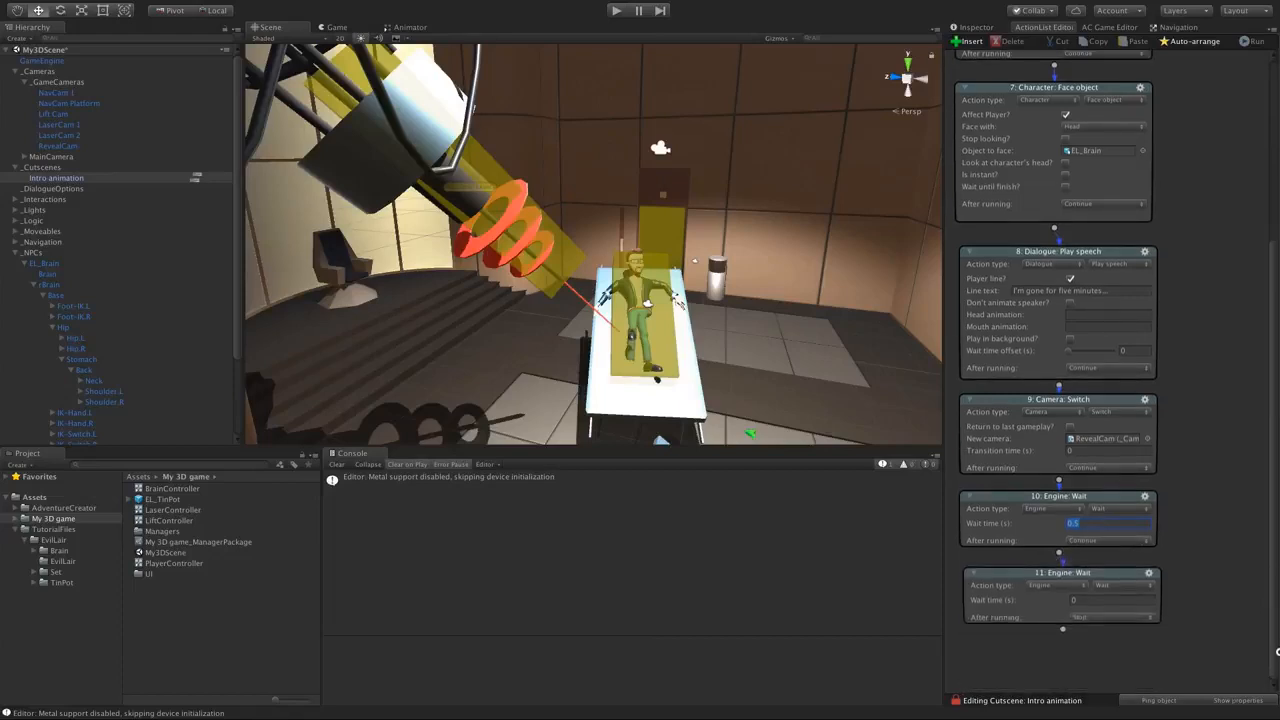
left_click(1060, 586)
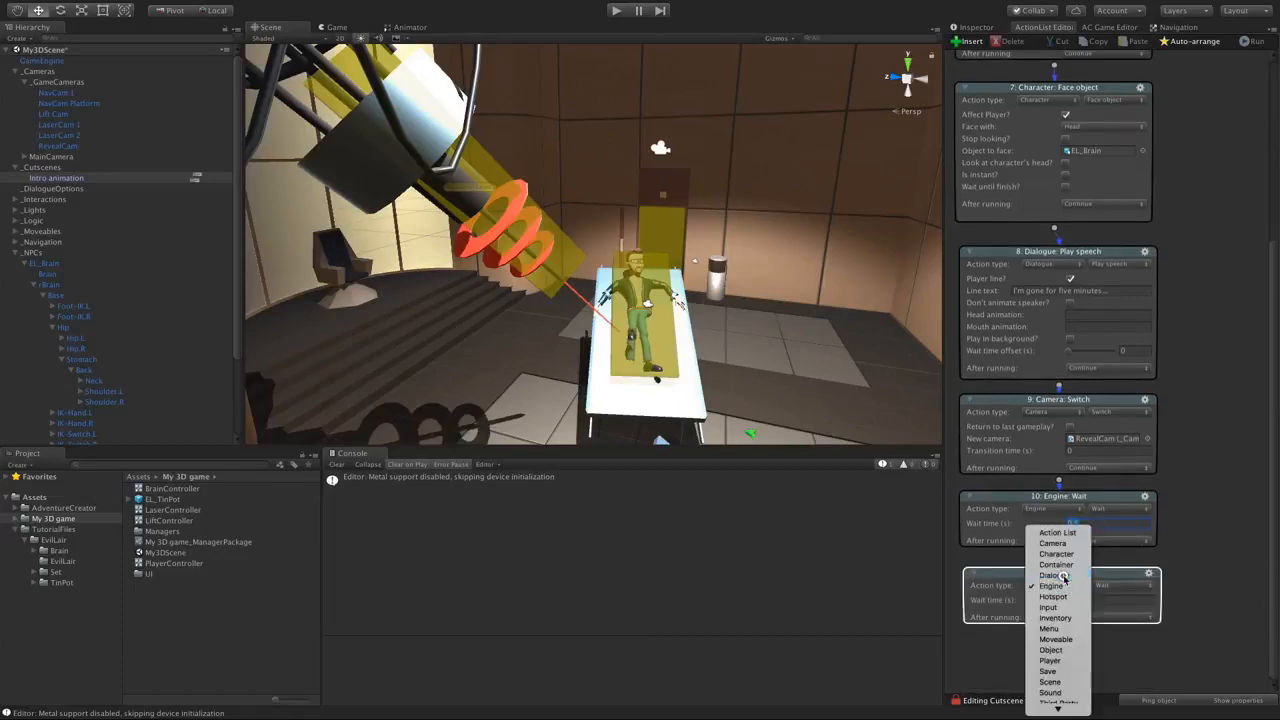
left_click(1052, 566)
left_click_drag(1273, 588, 1273, 652)
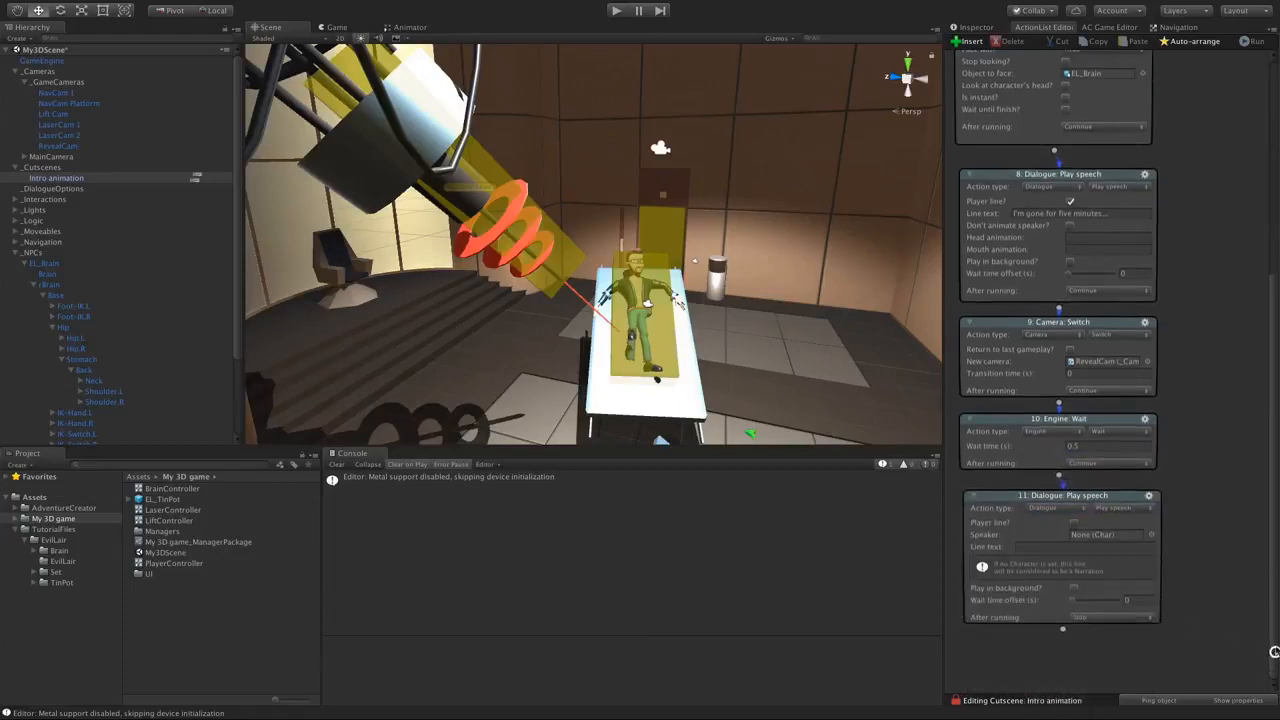
left_click(24, 263)
left_click_drag(60, 257, 1100, 536)
left_click(1030, 546)
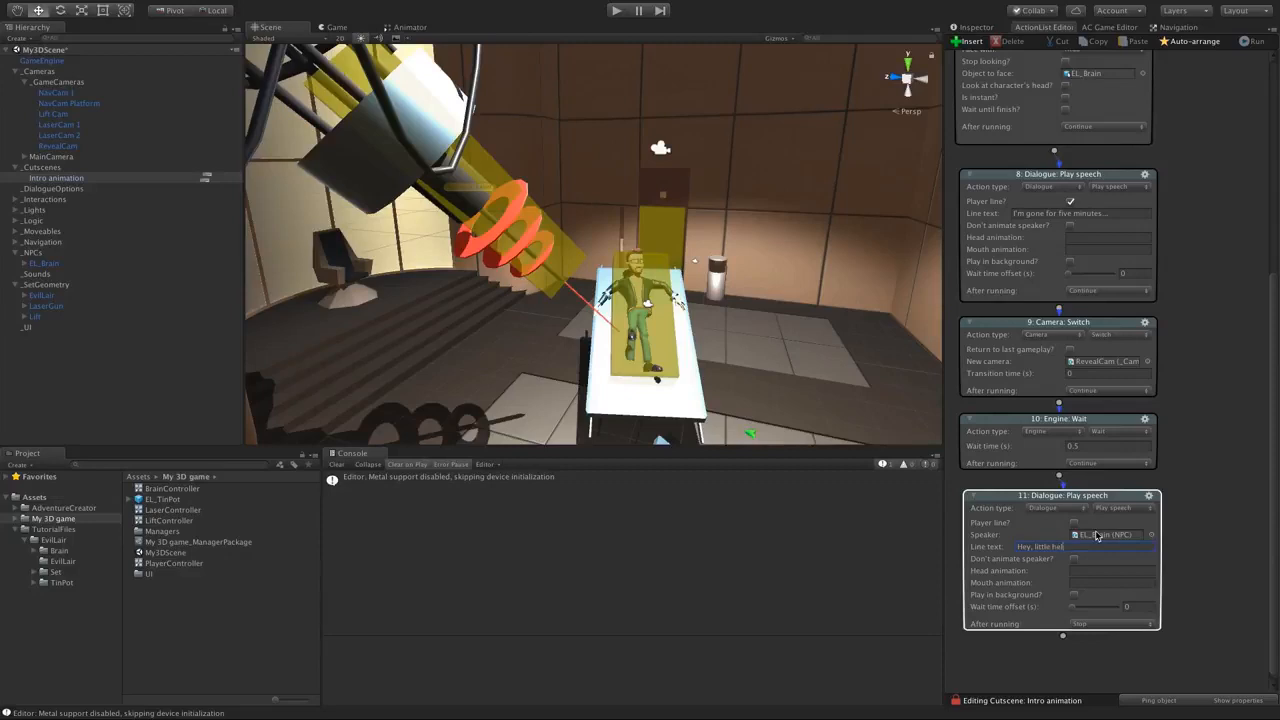
left_click(1244, 527)
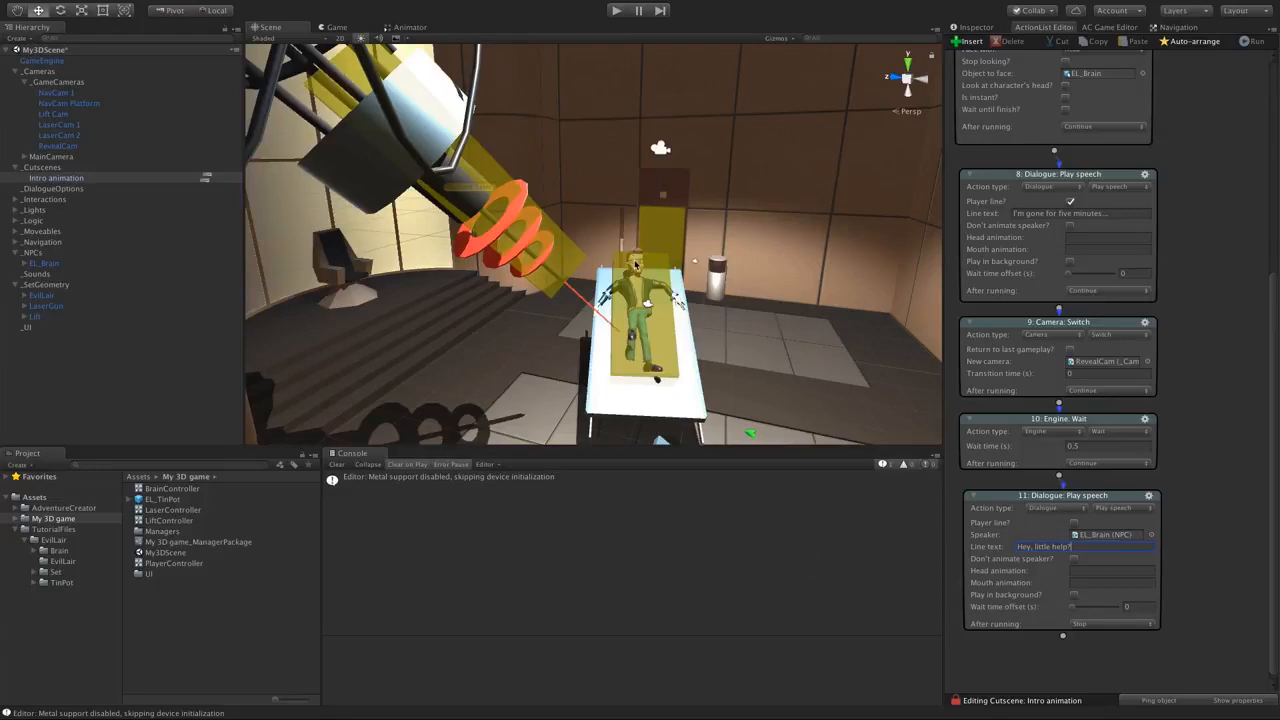
- Chain a Character: Face object action after EL_Brain's line, affecting the Player's Head with Stop looking enabled
left_click_drag(1064, 638, 1066, 652)
left_click_drag(1272, 616, 1273, 666)
left_click(1053, 585)
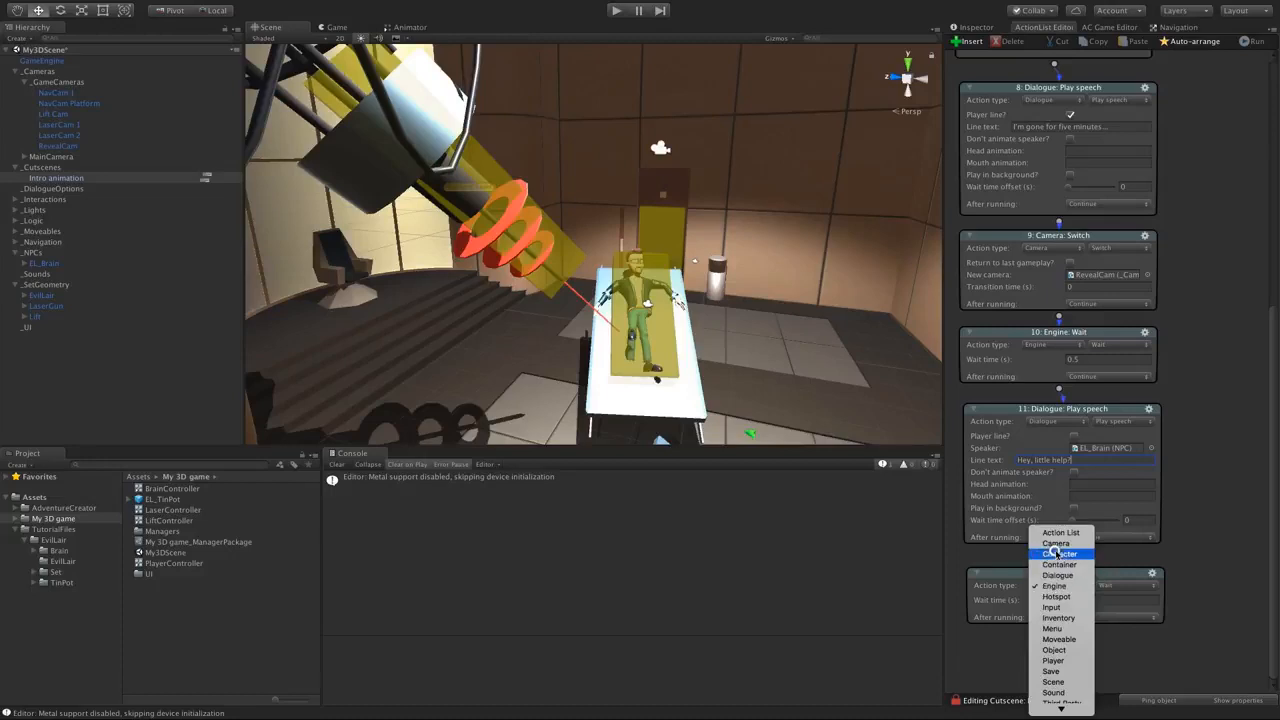
left_click(1057, 553)
left_click(1120, 603)
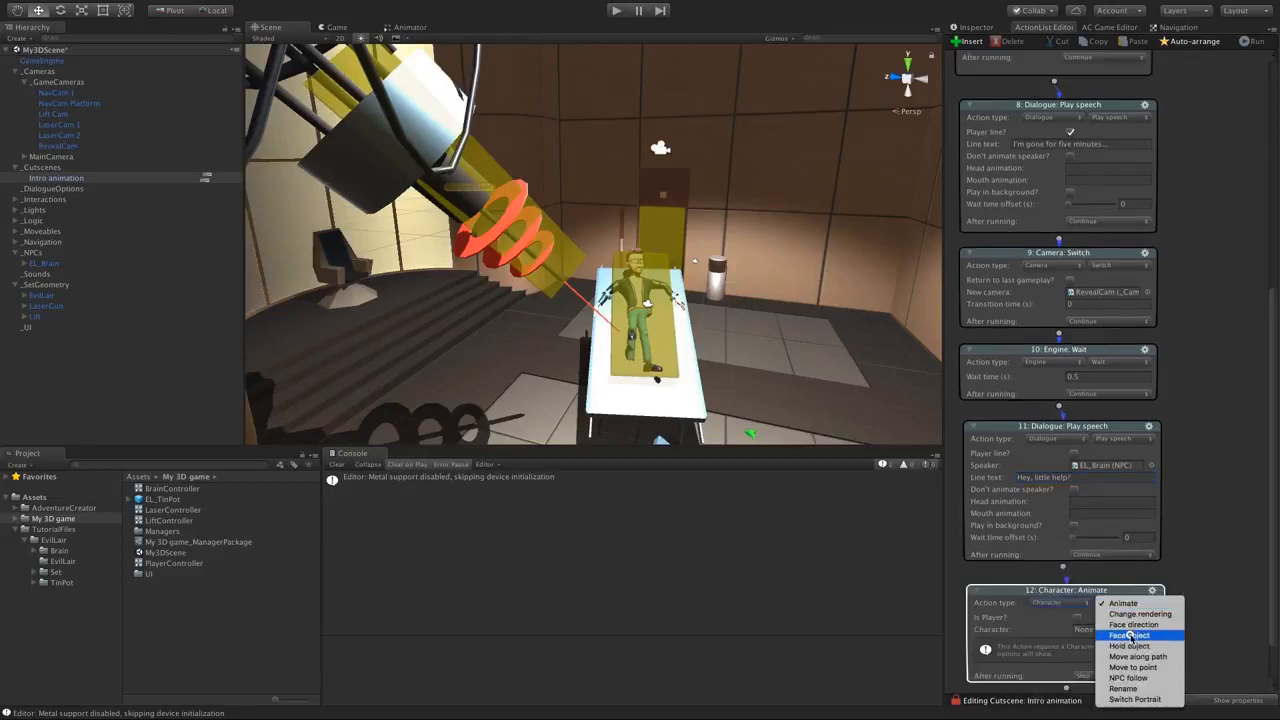
left_click(1130, 636)
left_click_drag(1274, 598, 1274, 650)
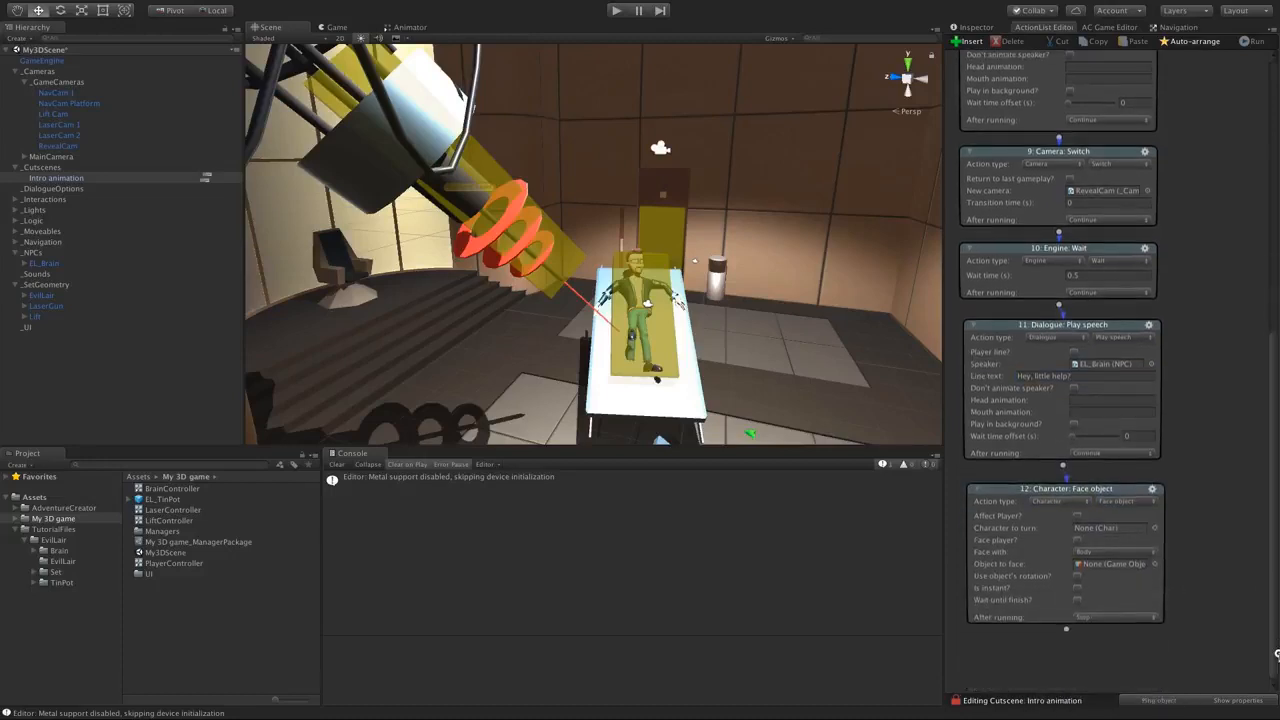
left_click(1078, 516)
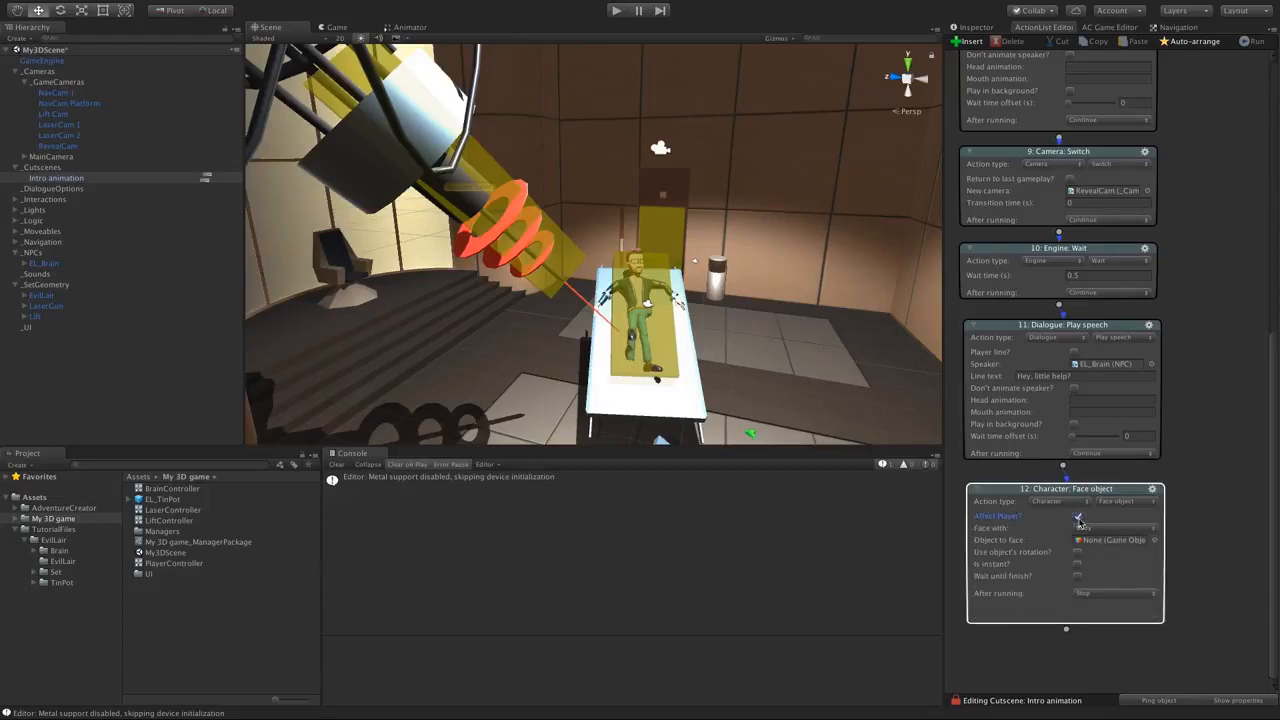
left_click(1095, 528)
left_click(1106, 539)
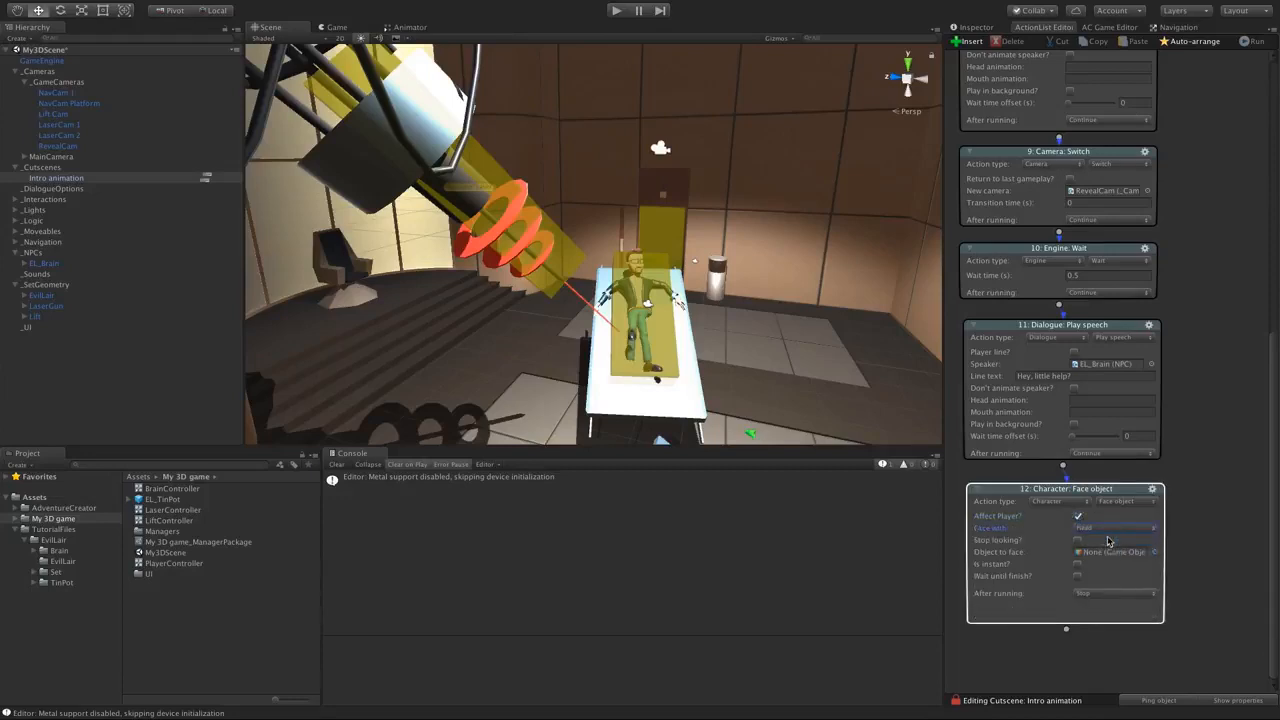
left_click(1078, 540)
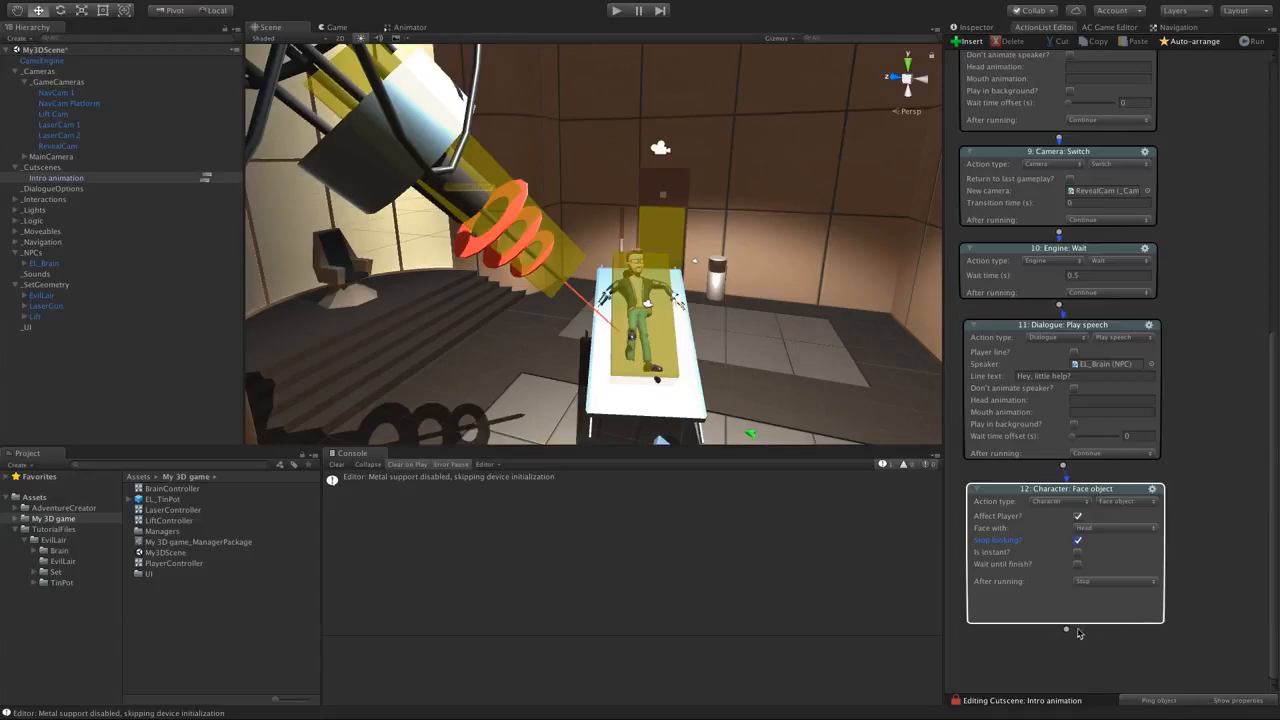
- Chain a final Camera: Switch action that returns to the last gameplay camera with a 2-second transition time
left_click_drag(1067, 630, 1071, 651)
left_click_drag(1274, 597, 1275, 661)
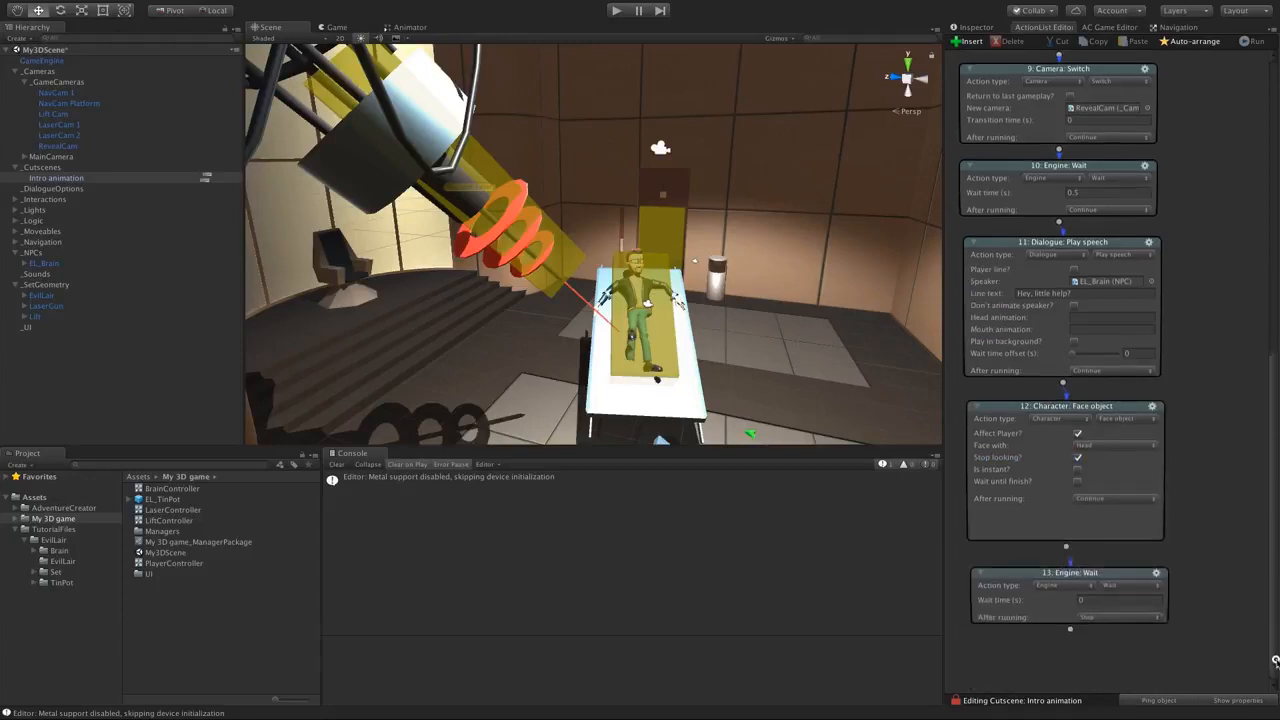
left_click(1050, 585)
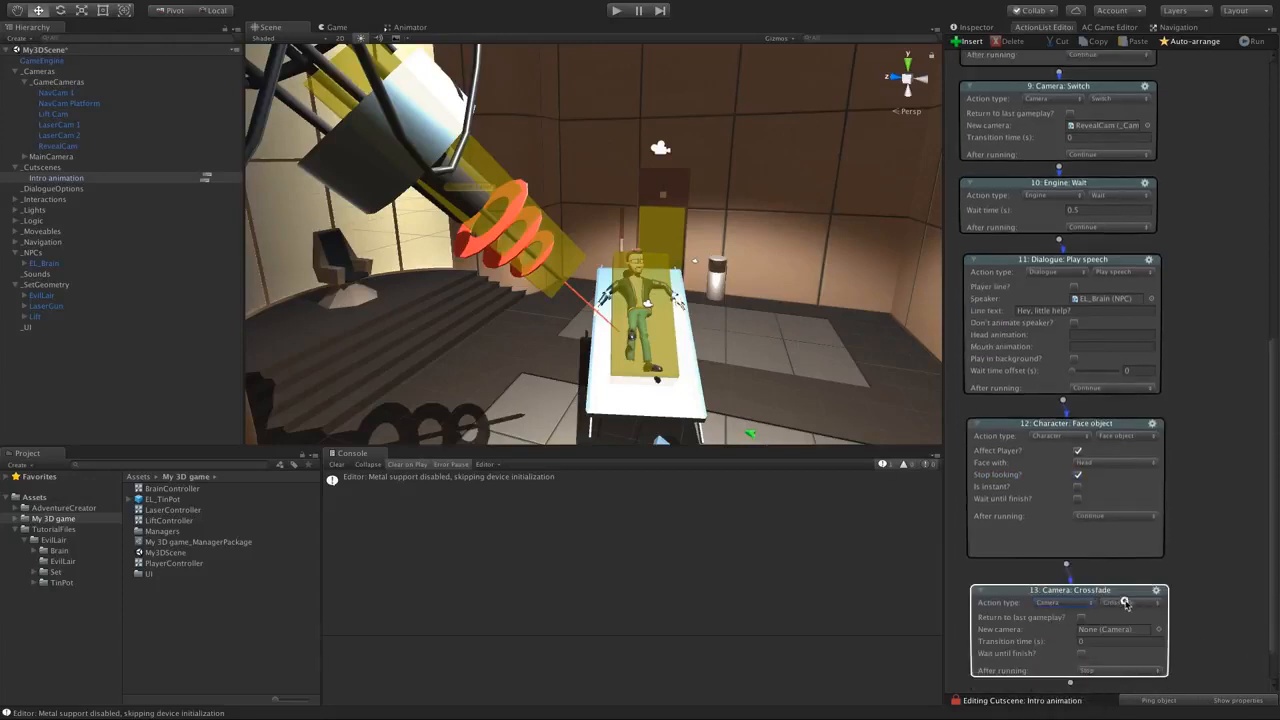
left_click(1126, 603)
left_click(1126, 654)
left_click_drag(1275, 593, 1275, 622)
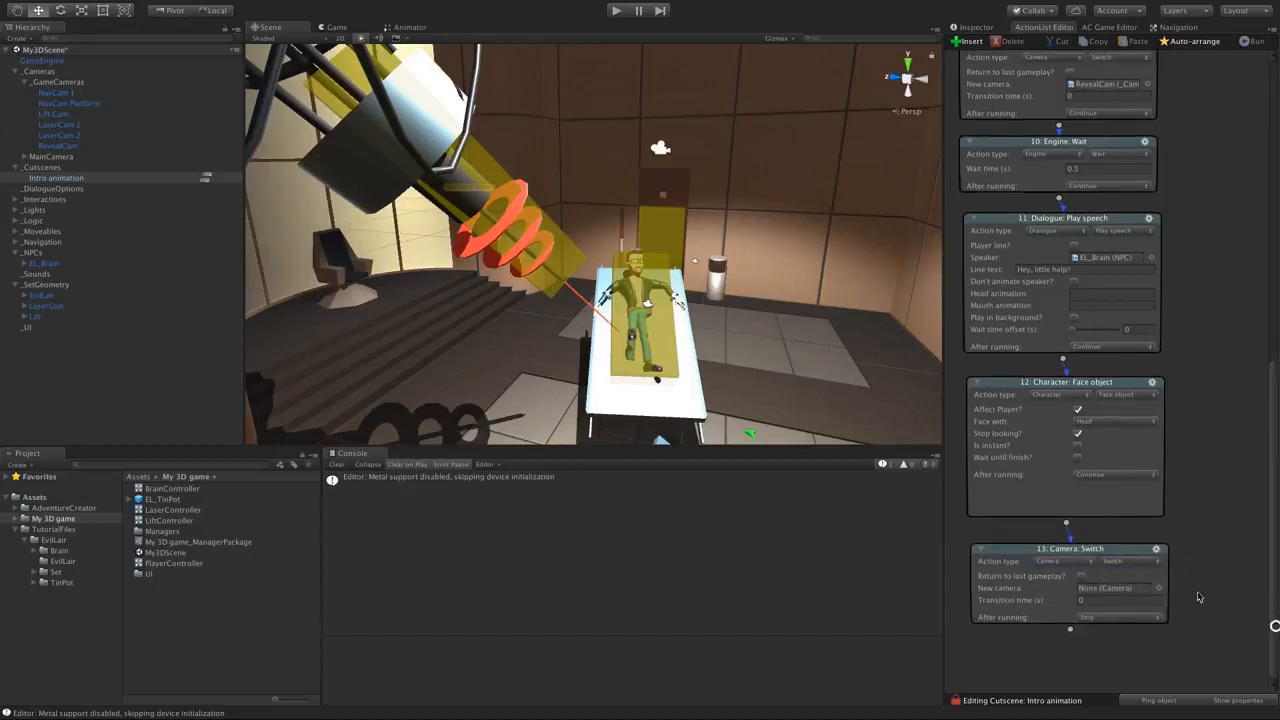
left_click(1081, 578)
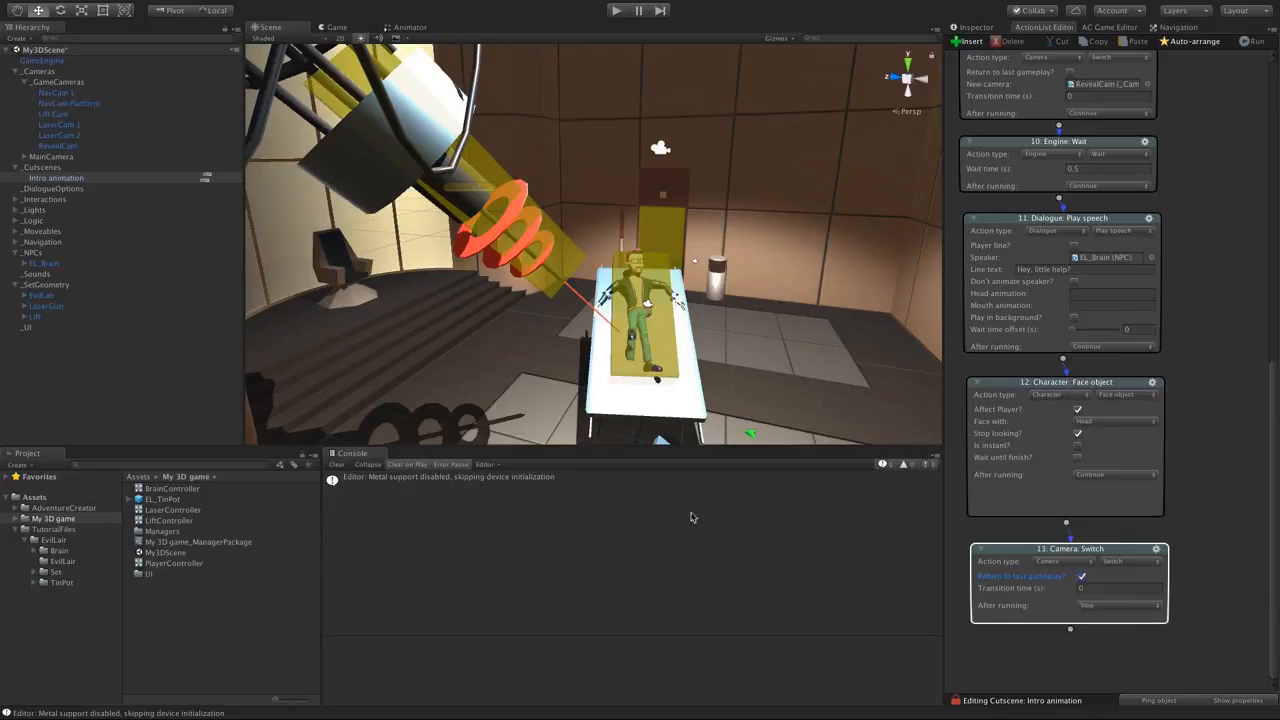
left_click(1088, 588)
type("2")
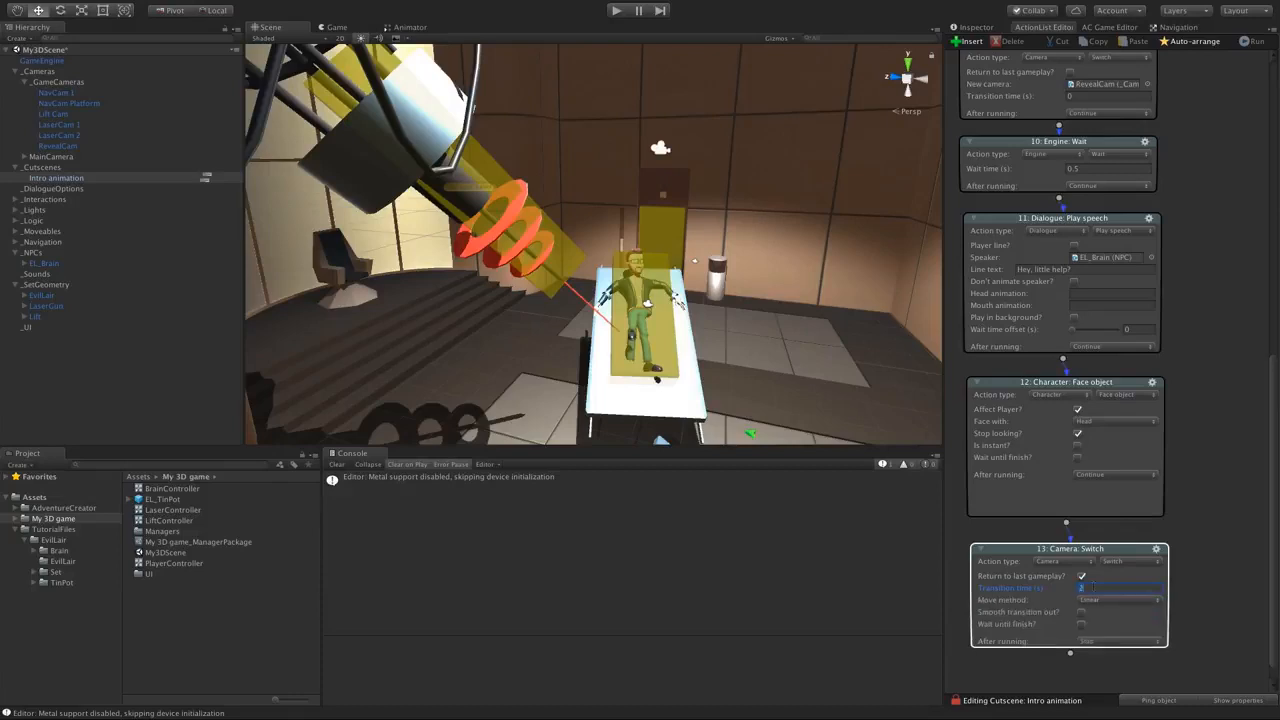
- Set the final camera switch's move method to Custom Curve, view its time curve, and align the action under Face object
left_click(1096, 600)
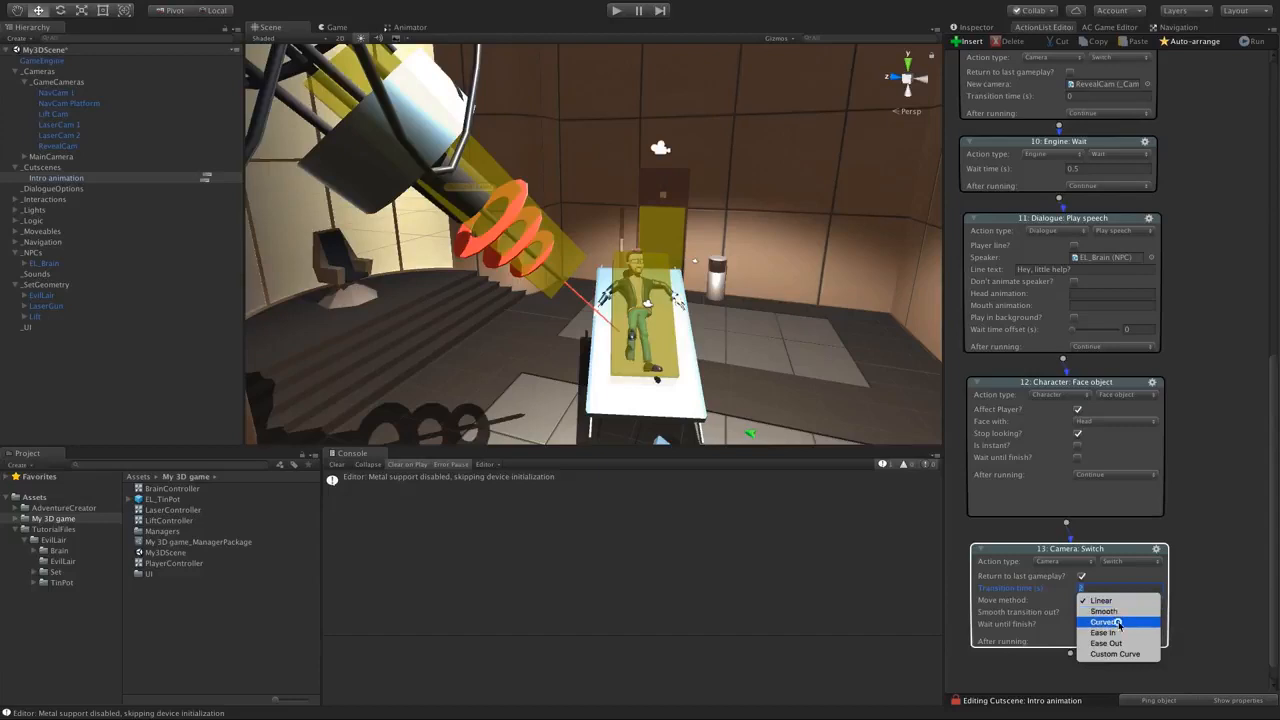
left_click(1119, 624)
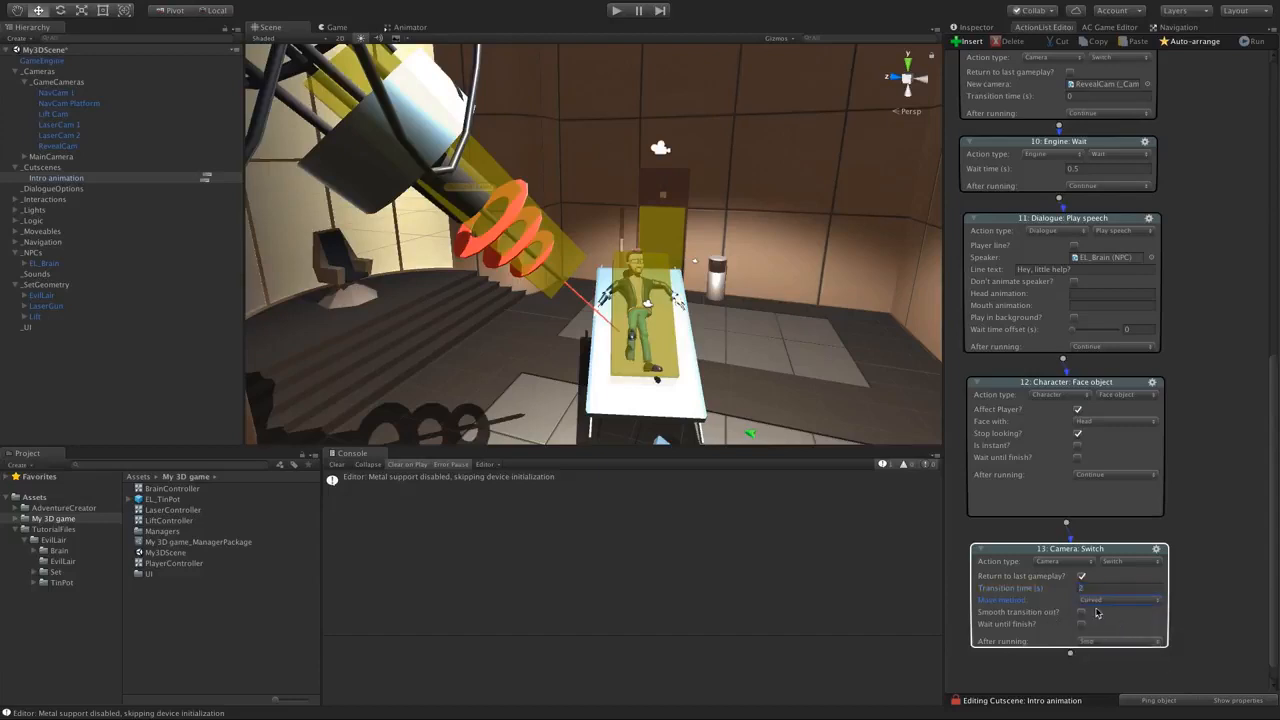
left_click(1108, 602)
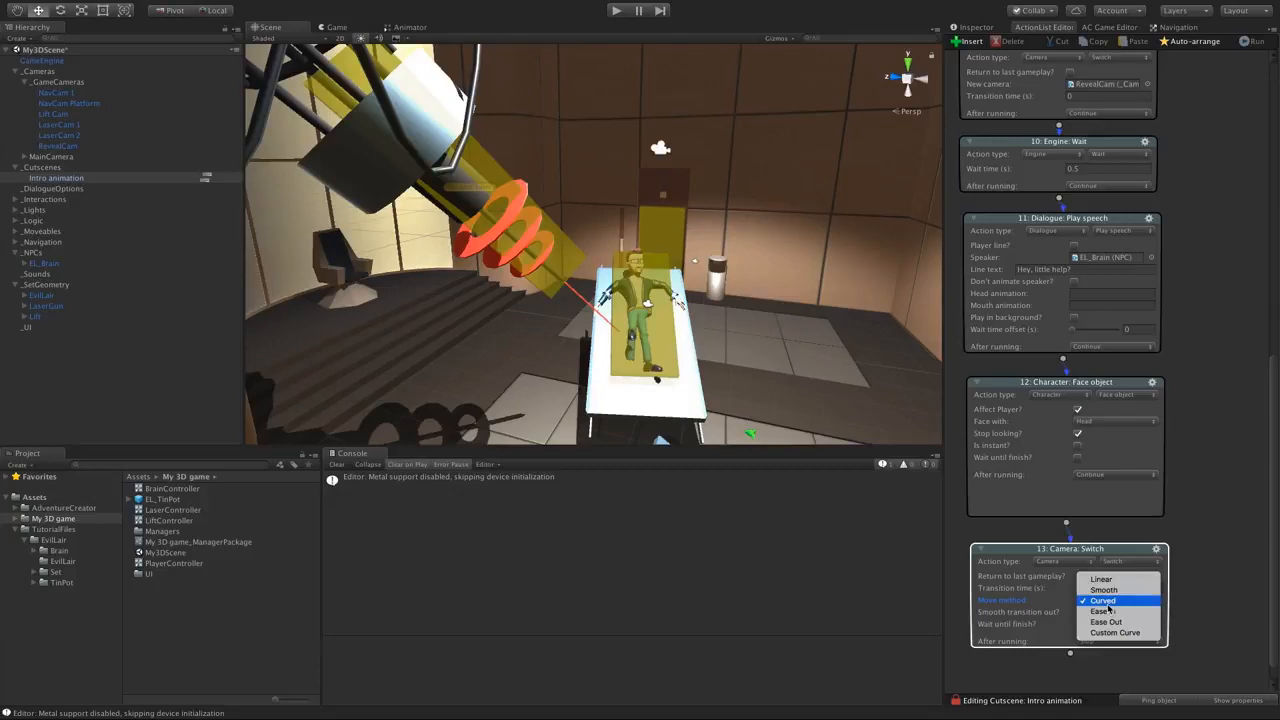
left_click(1128, 634)
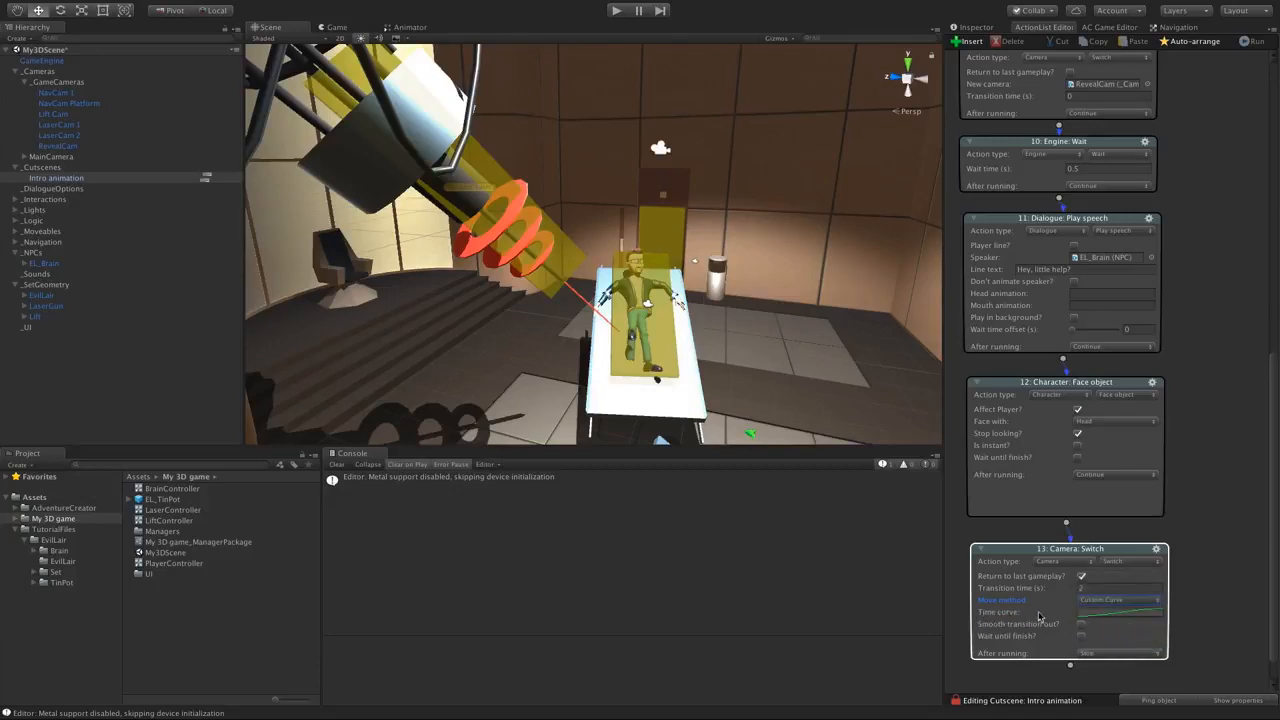
left_click(1142, 616)
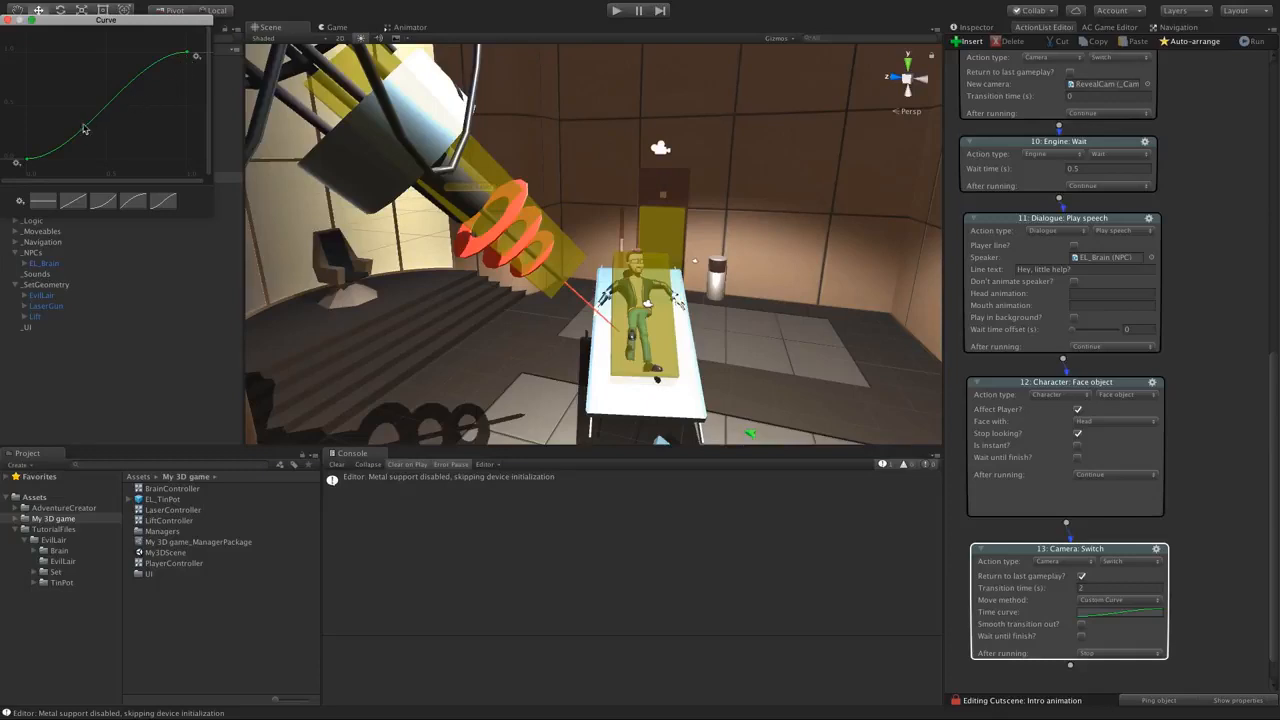
left_click(9, 20)
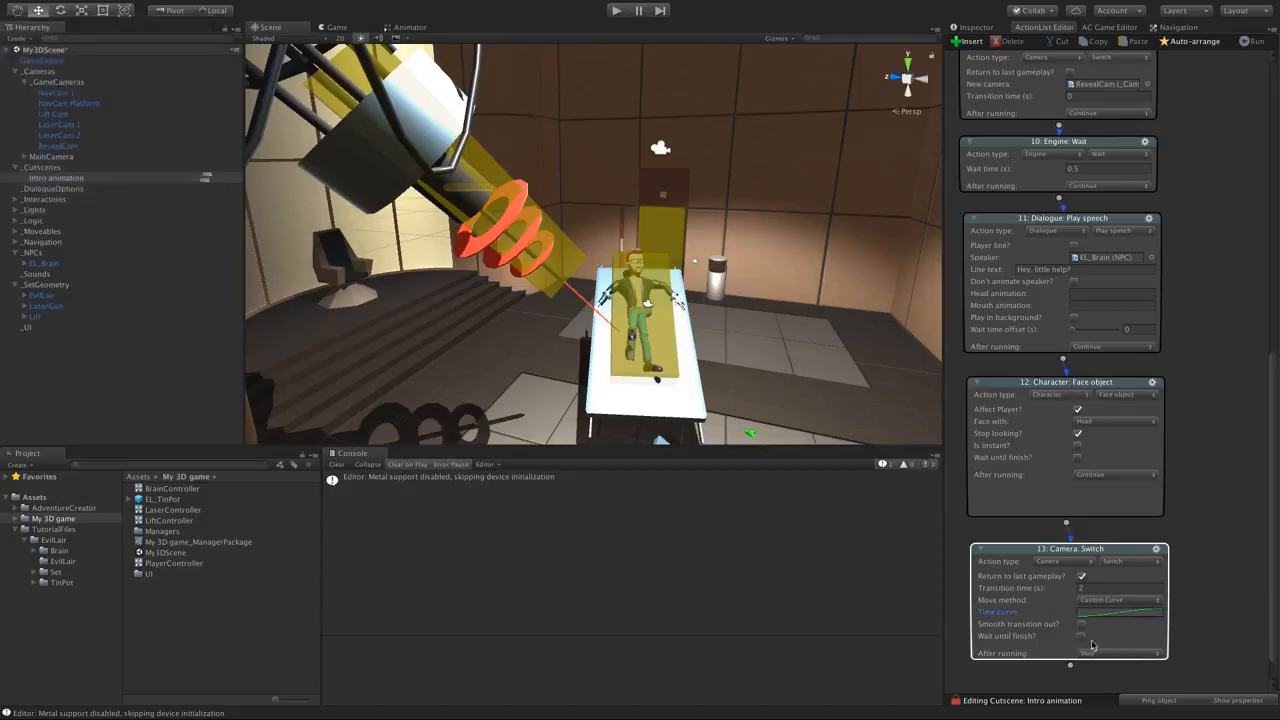
left_click_drag(1143, 554, 1139, 553)
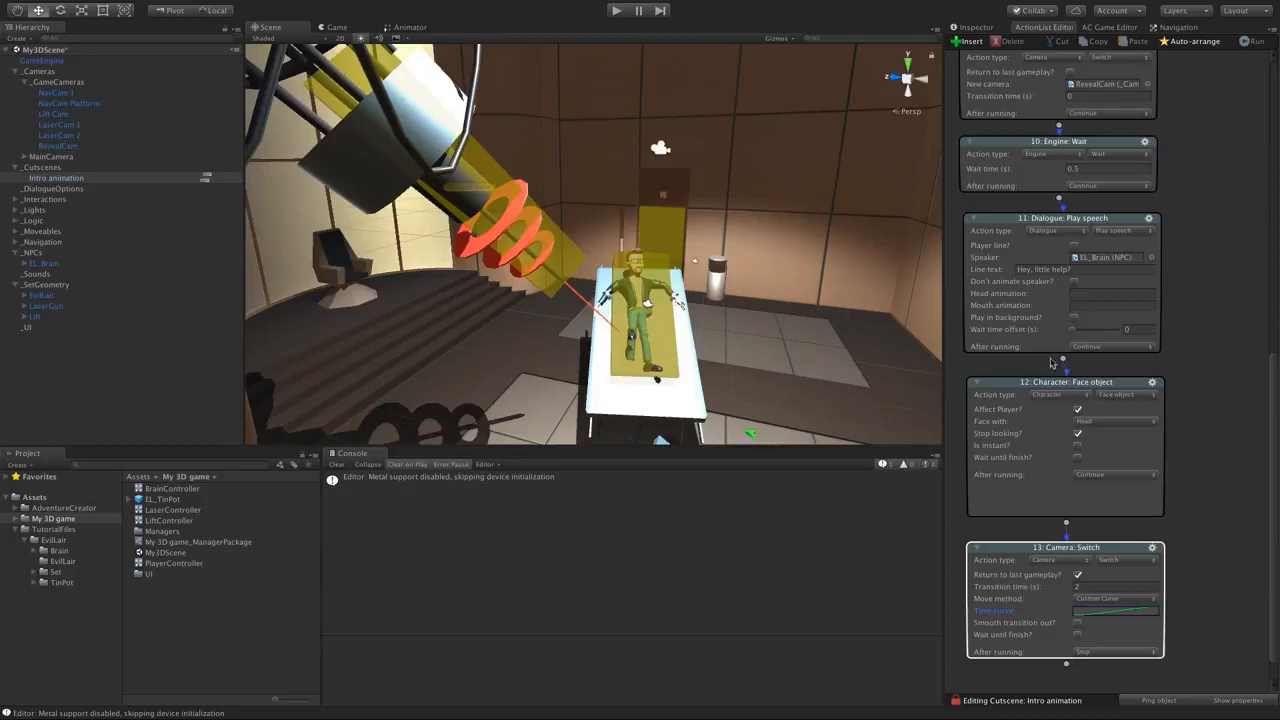
- Copy the lift's Object: Animate action near the start of the Intro animation cutscene
left_click_drag(1277, 449, 1273, 127)
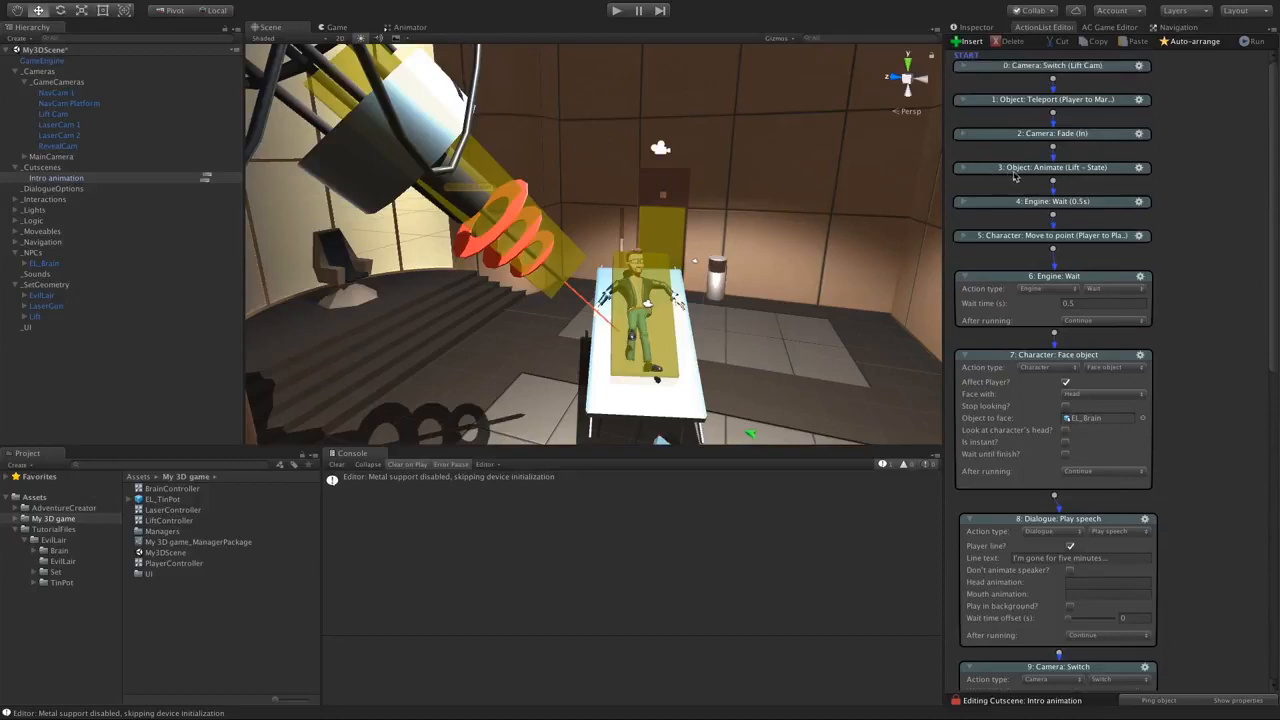
left_click(1140, 168)
left_click(1162, 190)
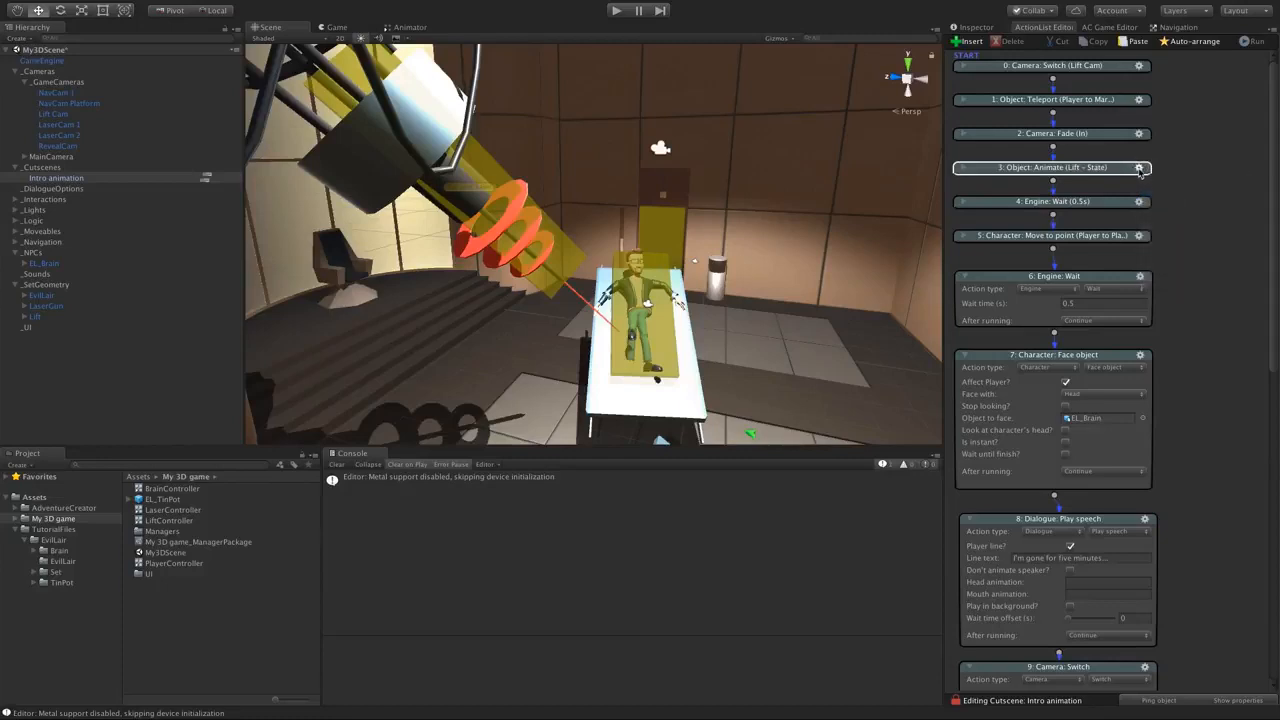
- Collapse and lower the Player's Face object action, and paste the copied Object: Animate action after the Engine: Wait preceding it
left_click_drag(1273, 222, 1273, 248)
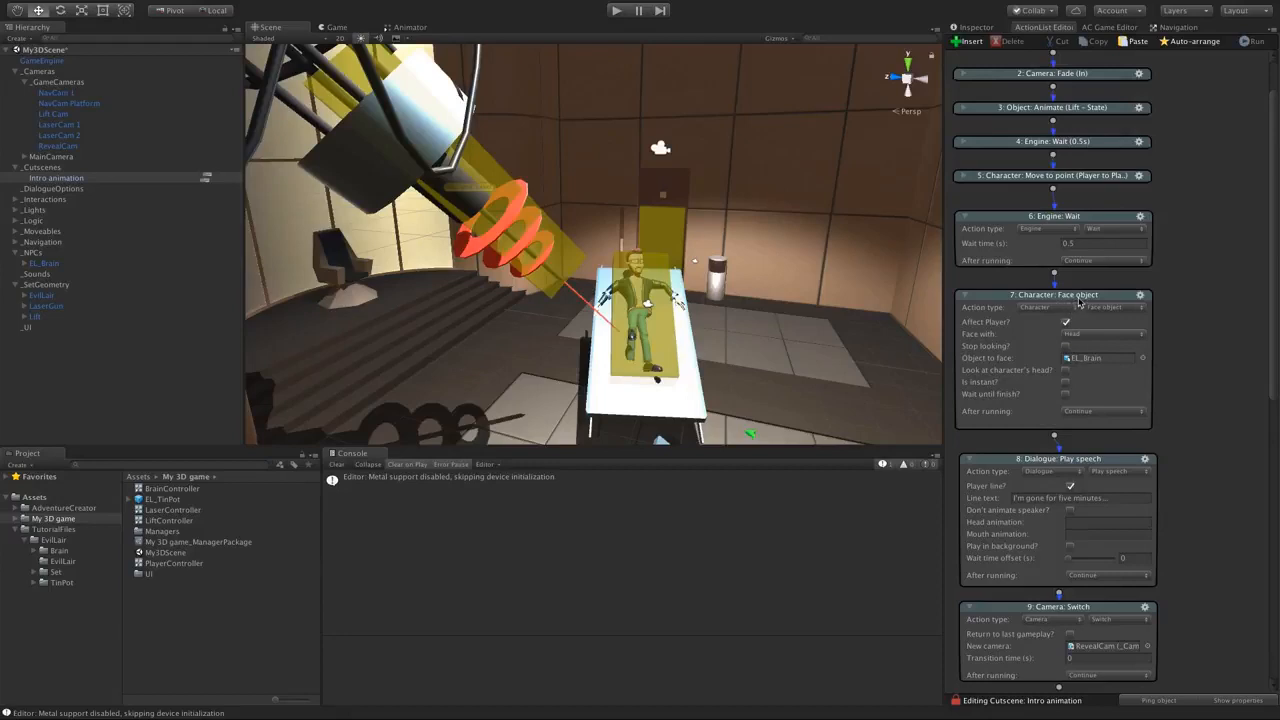
left_click_drag(1080, 302, 1088, 351)
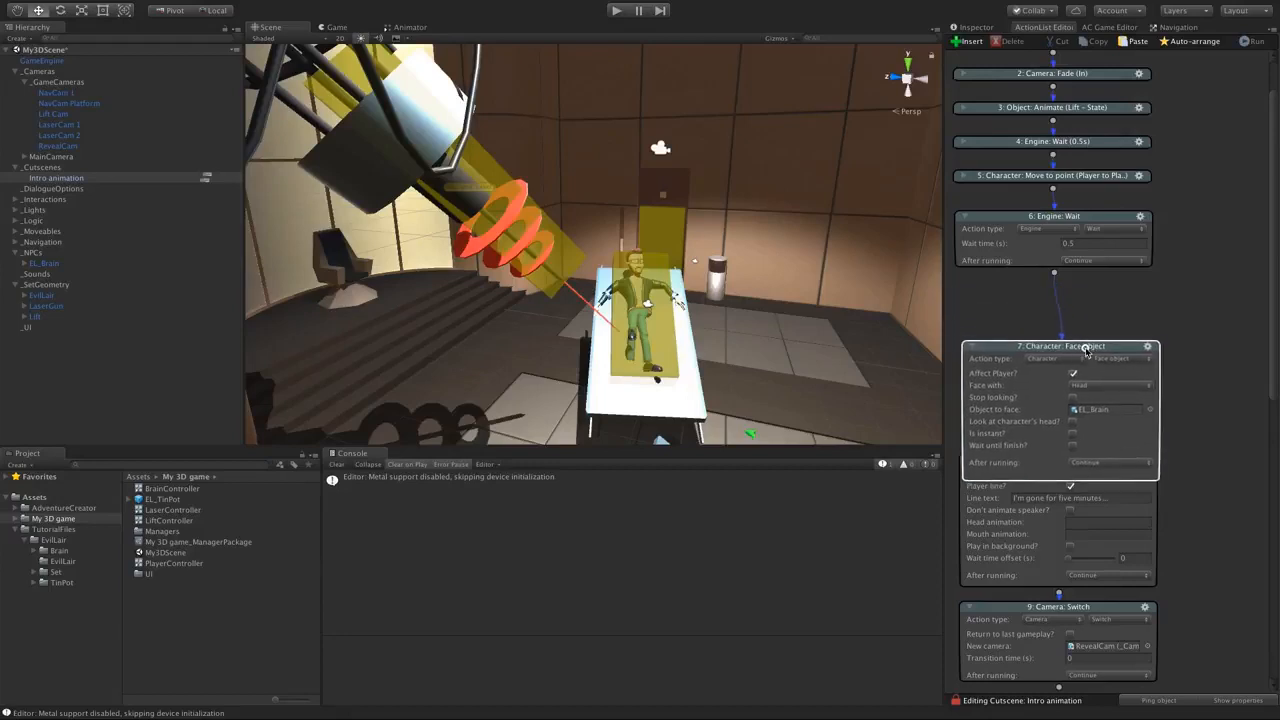
left_click(975, 346)
left_click_drag(977, 348, 990, 412)
right_click(1143, 225)
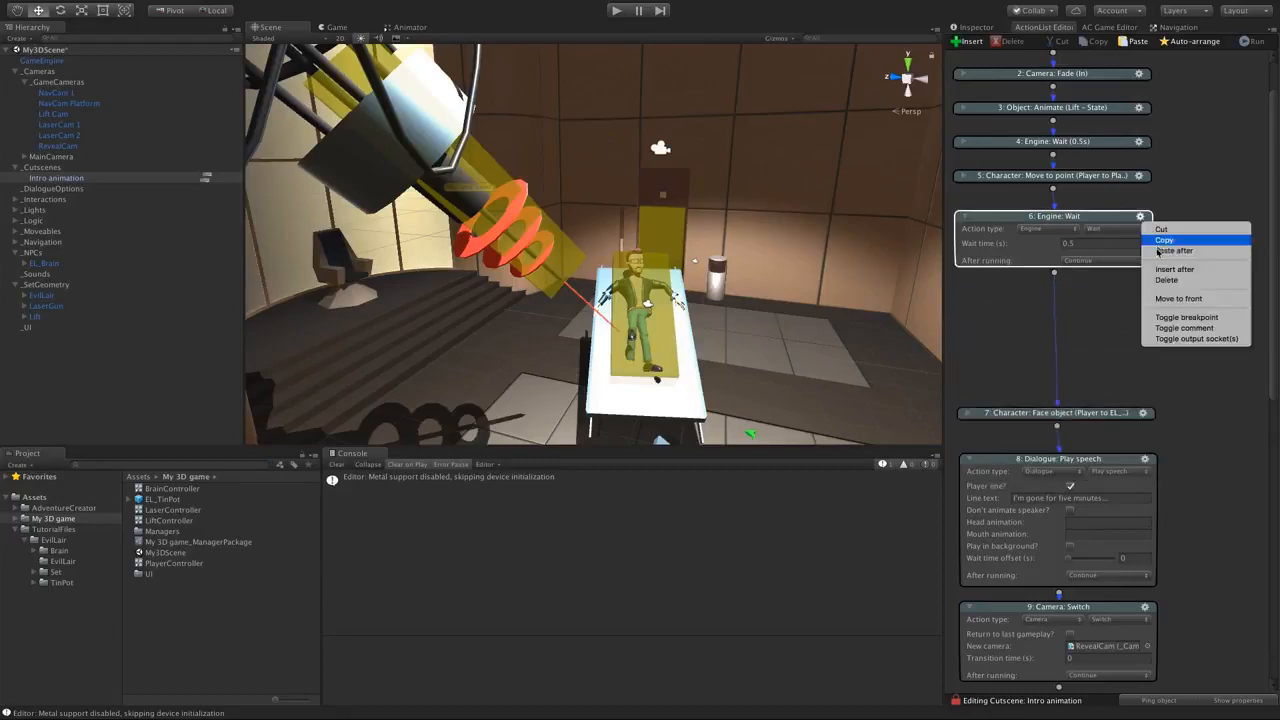
left_click(1175, 250)
left_click_drag(1082, 284, 1060, 420)
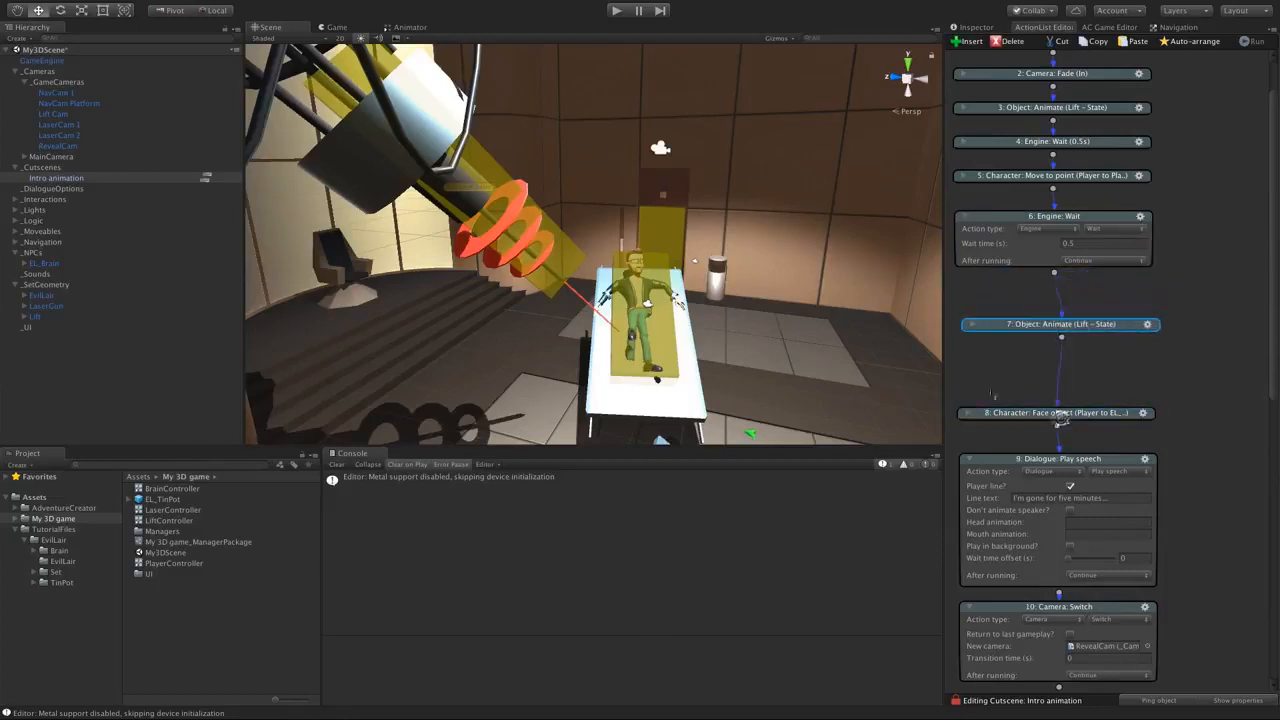
- Expand the pasted Object: Animate action and arrange it between Engine: Wait and Character: Face object
left_click(971, 324)
left_click_drag(1001, 324, 1001, 283)
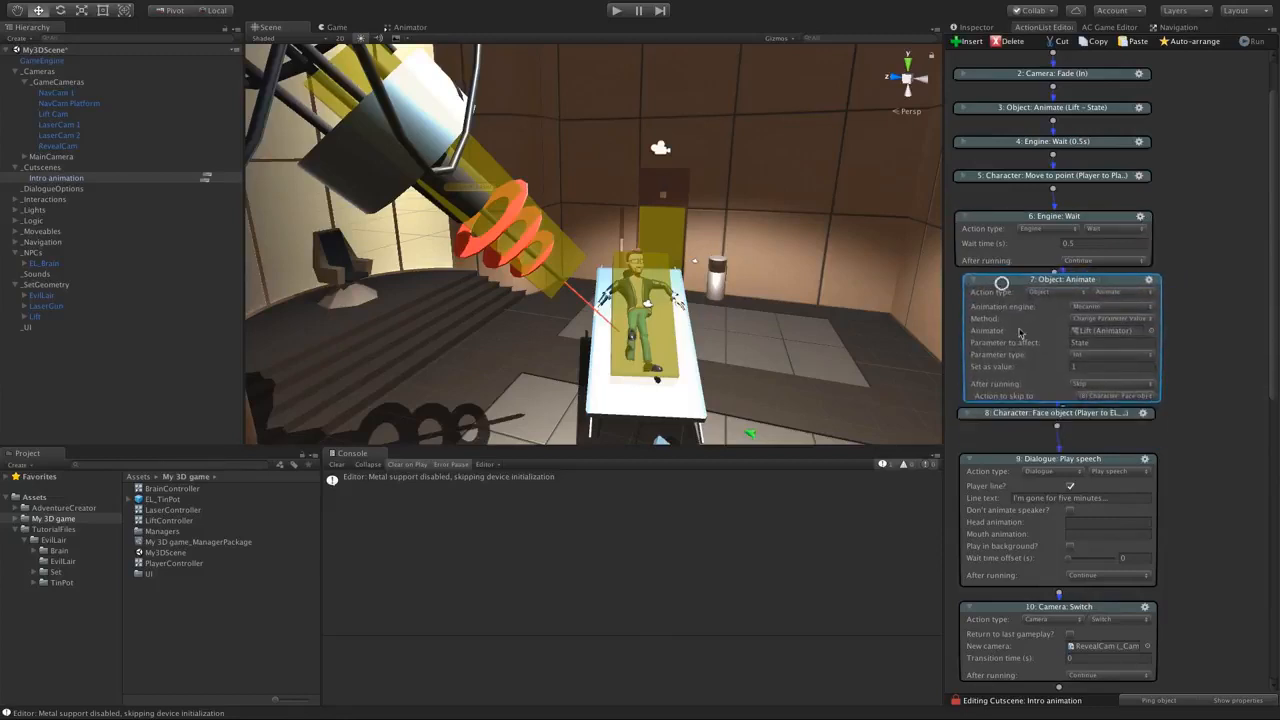
left_click_drag(1003, 413, 1005, 430, "shift")
left_click(1198, 360)
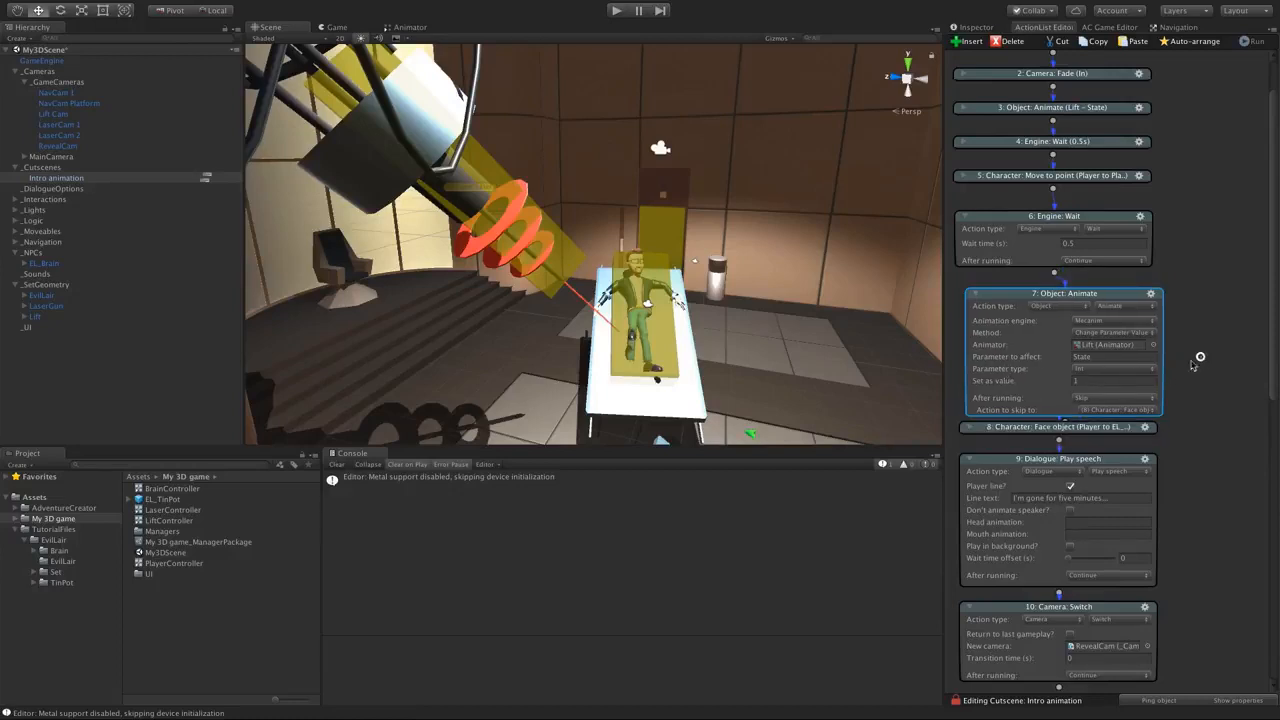
- Check and preview the LiftDoorsClose transition in the Animator, and set the pasted action's State parameter value to 2
left_click(1105, 381)
left_click(406, 27)
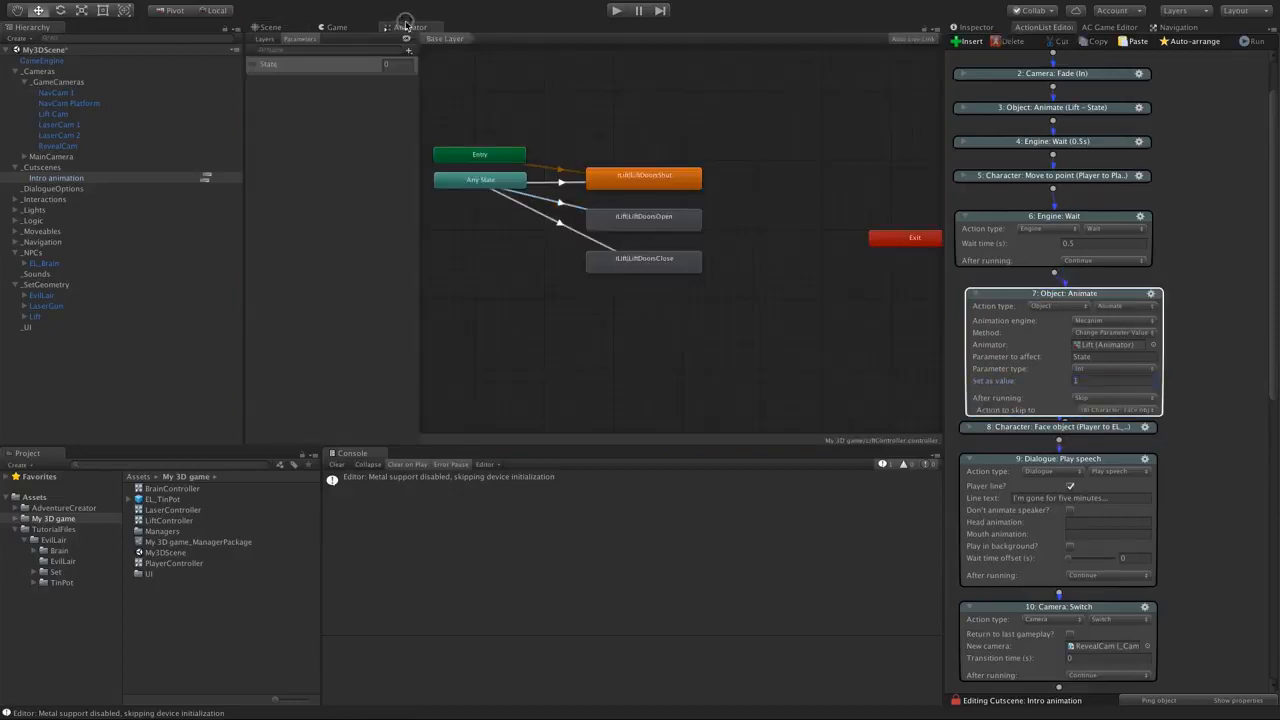
left_click(562, 222)
left_click(965, 27)
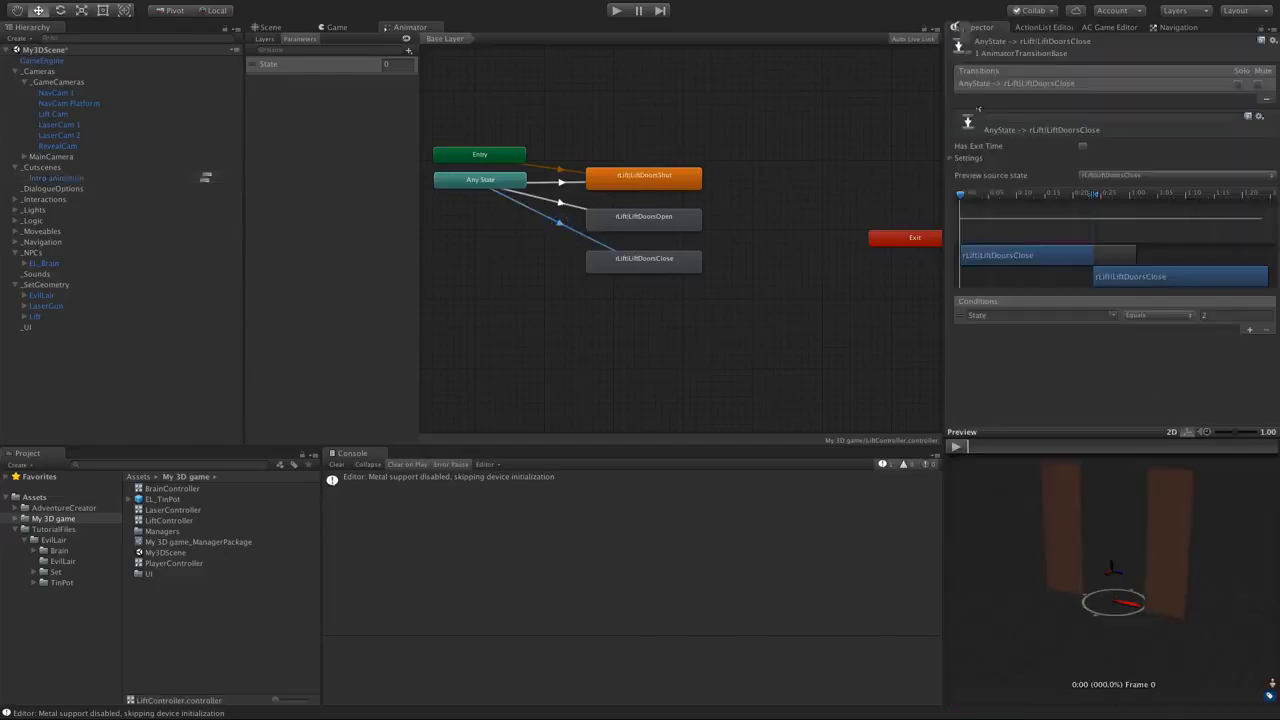
left_click(958, 447)
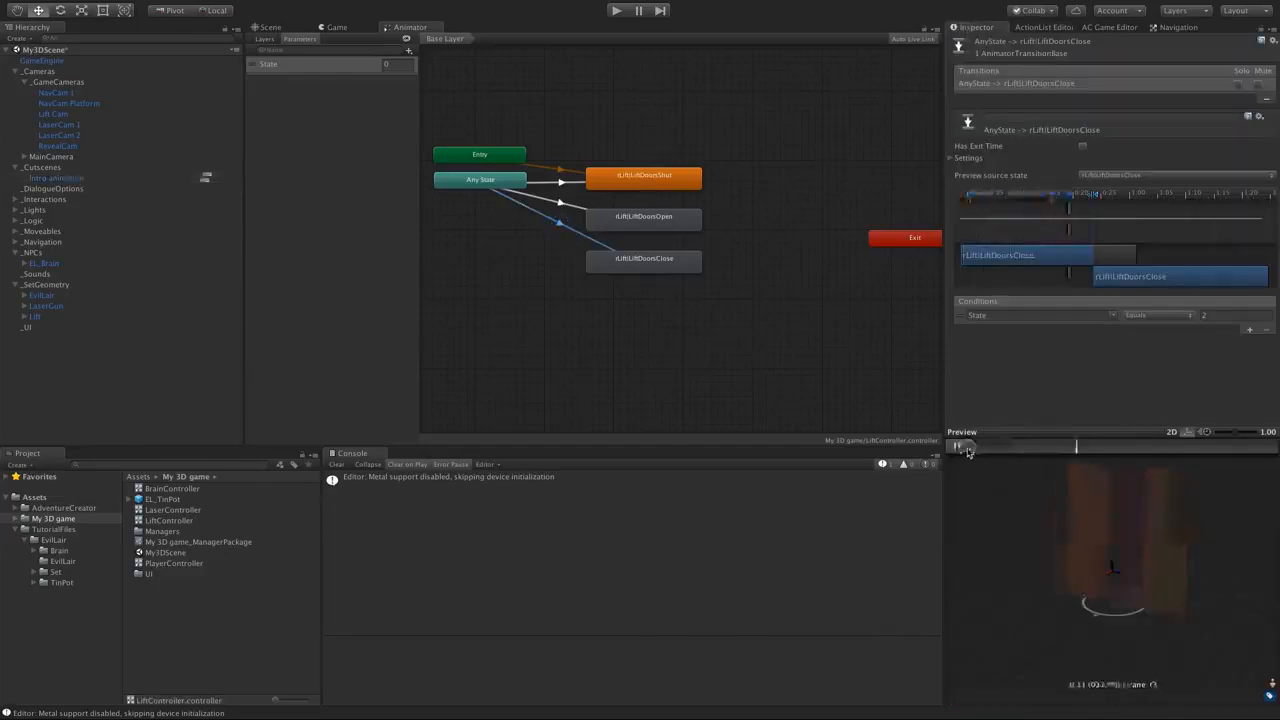
left_click(1045, 27)
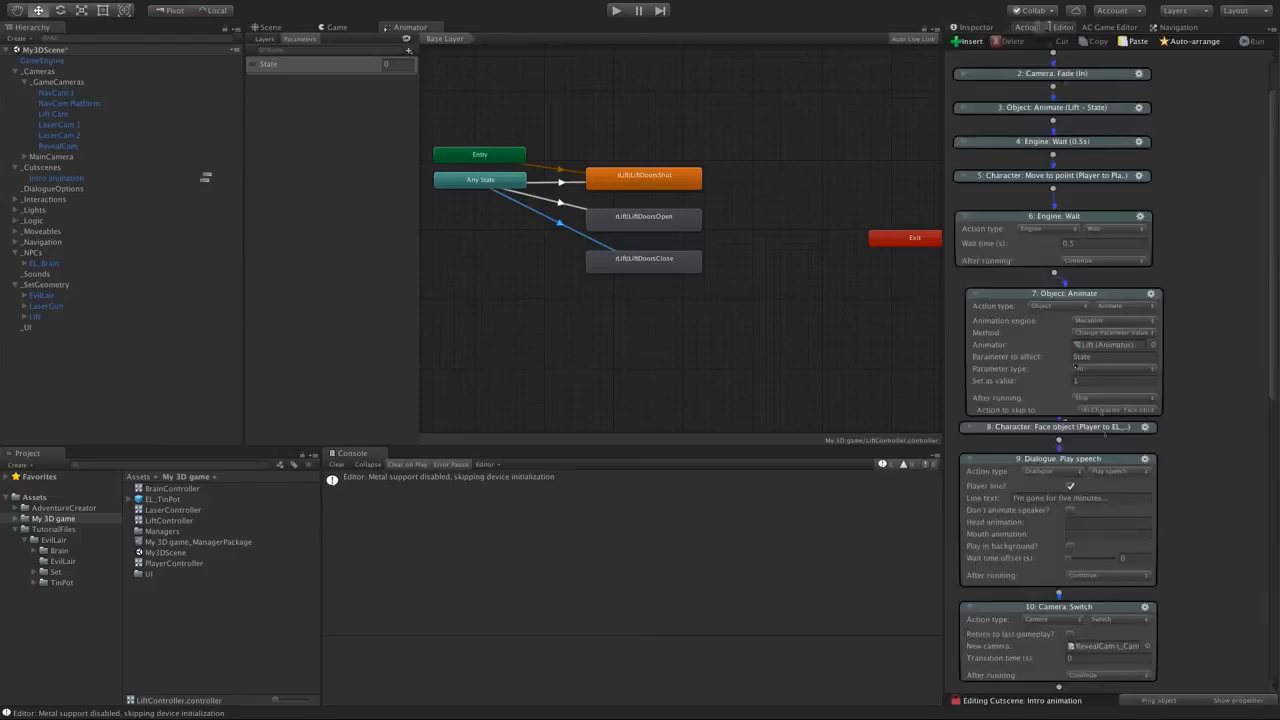
left_click(1086, 379)
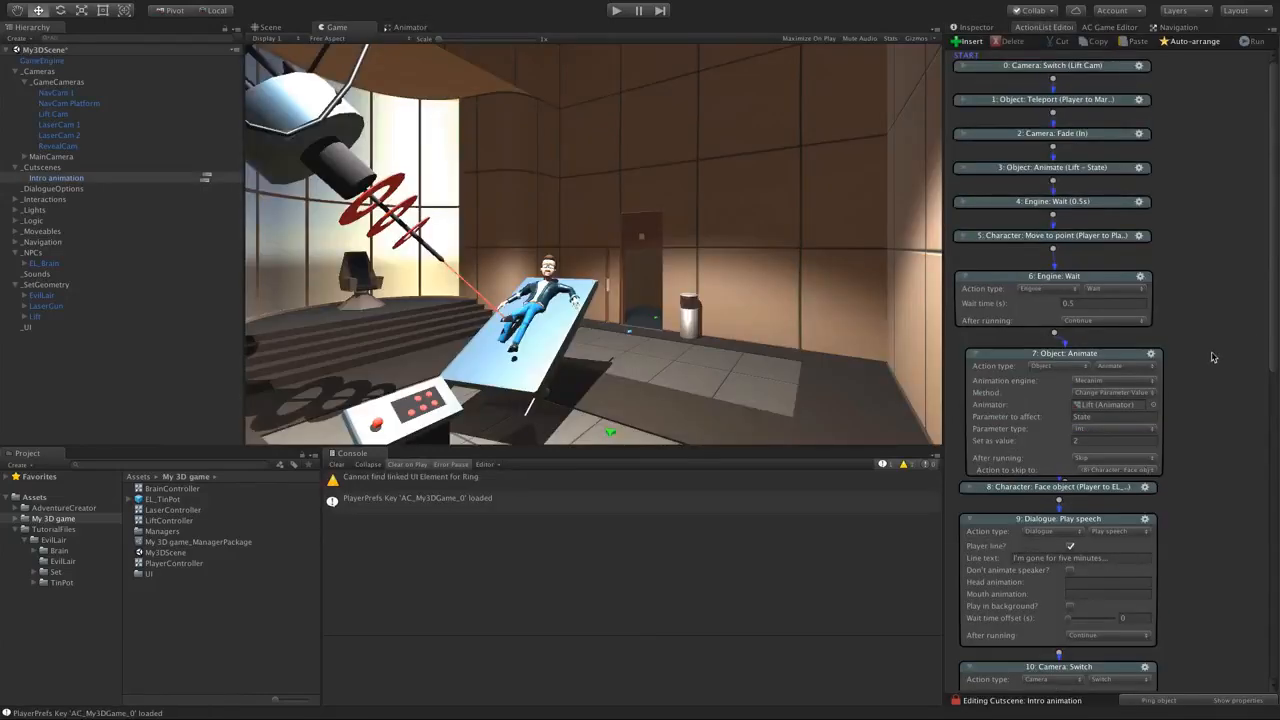
- Show the lift doorway in the scene and select the Lift Collider collision cube under _Navigation
left_click(269, 27)
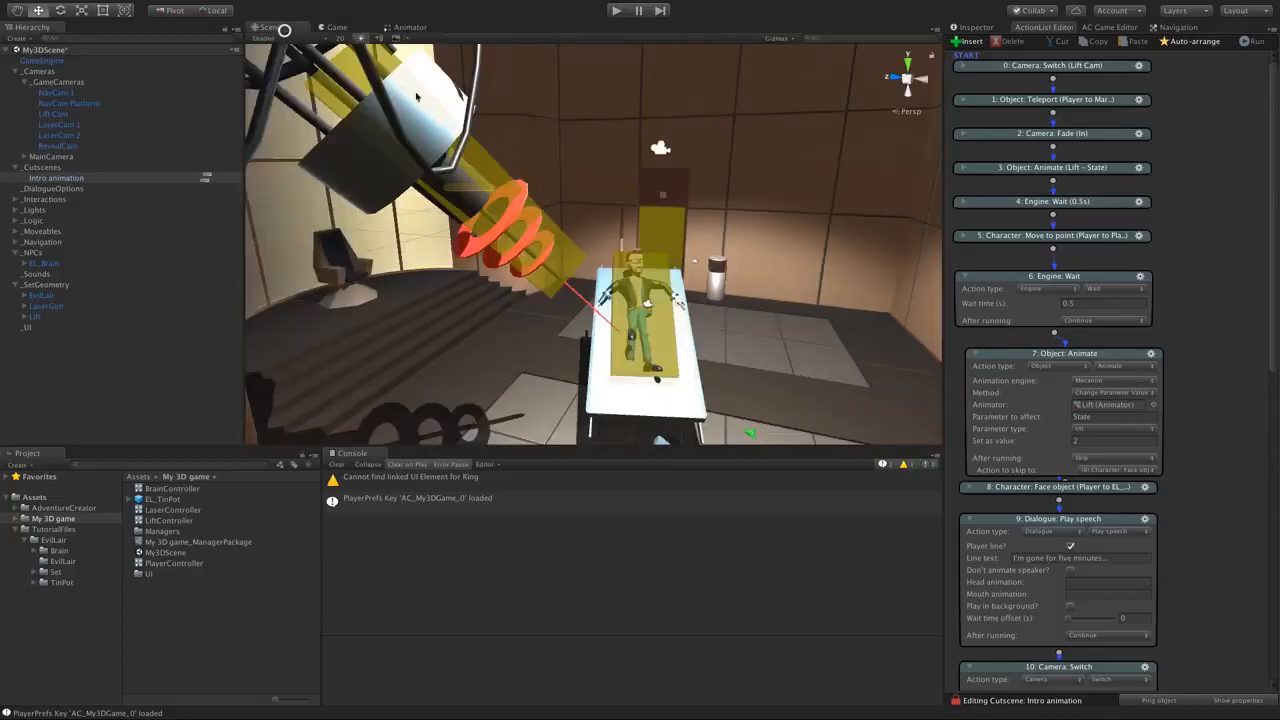
left_click_drag(710, 243, 646, 277, "alt")
scroll(646, 278, "up", 10)
middle_click_drag(646, 280, 690, 218)
scroll(600, 271, "down", 3)
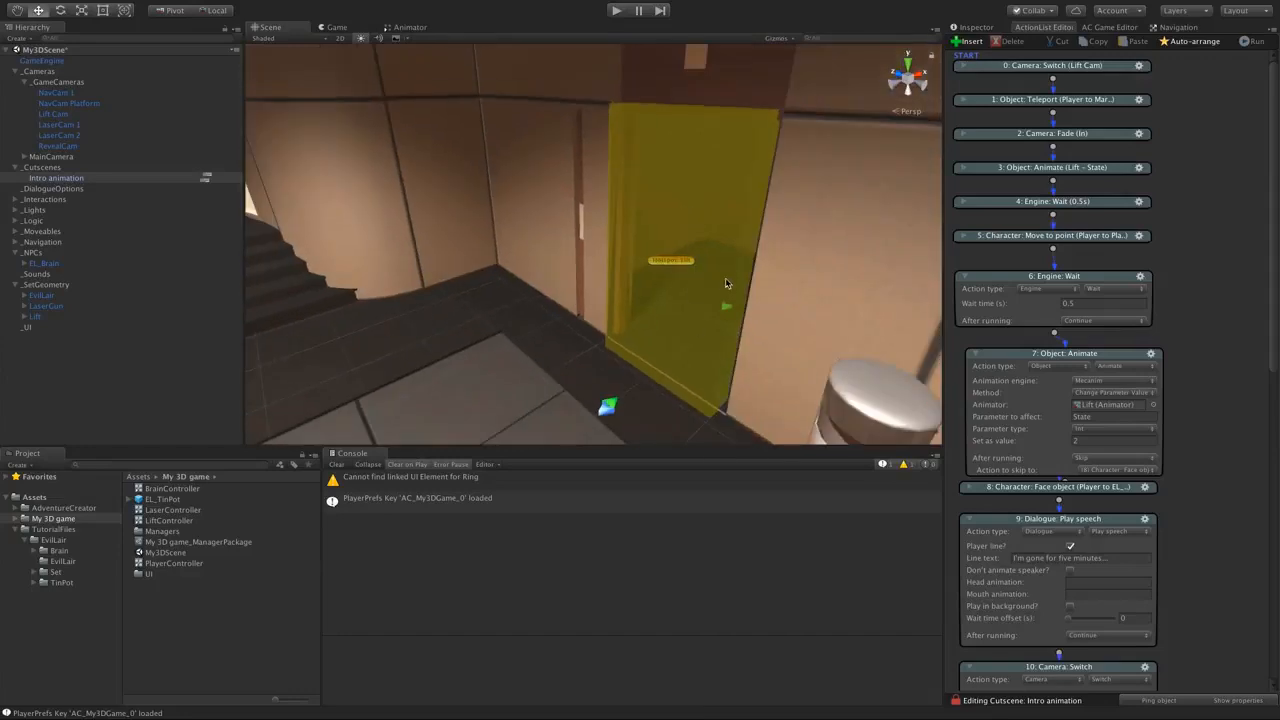
left_click(16, 242)
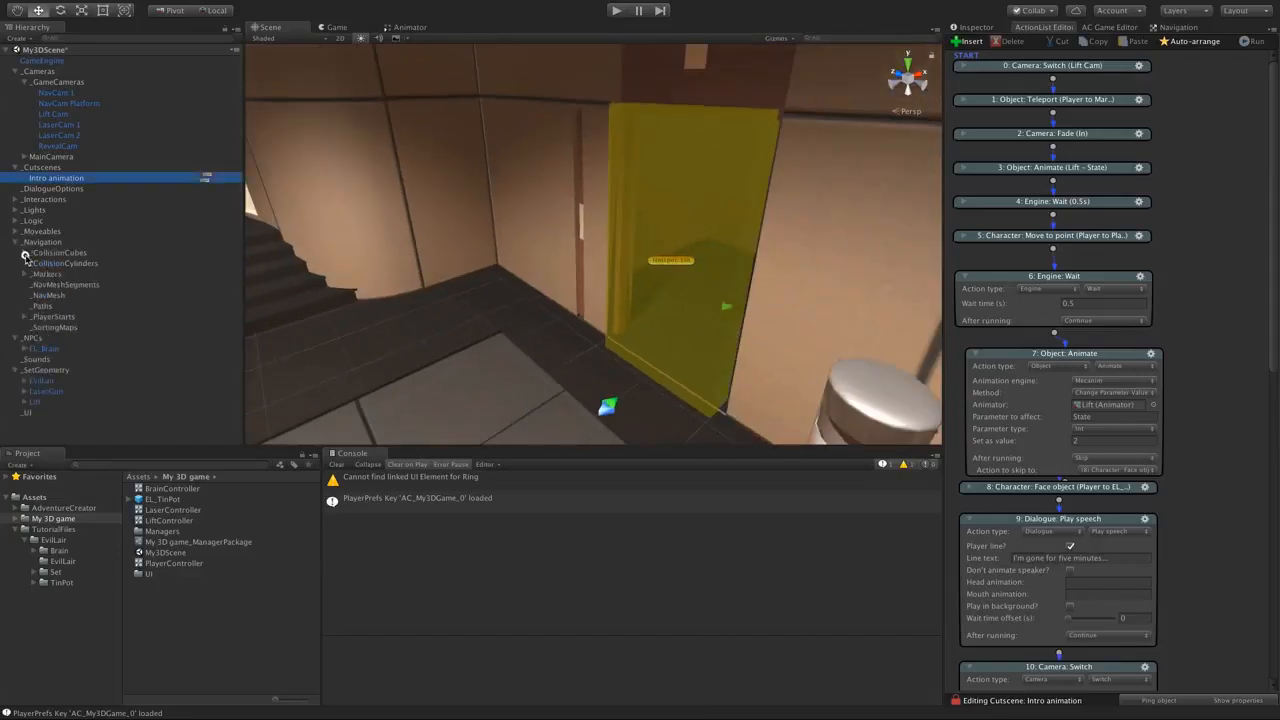
left_click(26, 252)
left_click(55, 264)
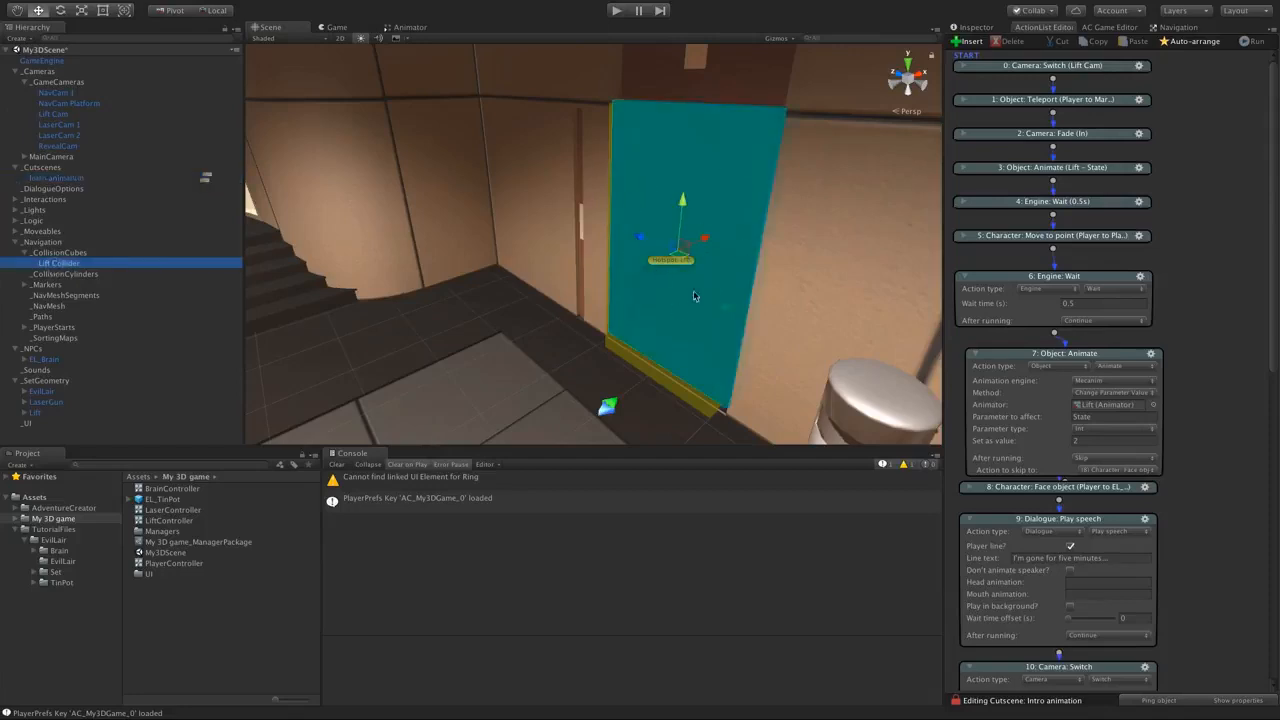
scroll(710, 250, "up", 2)
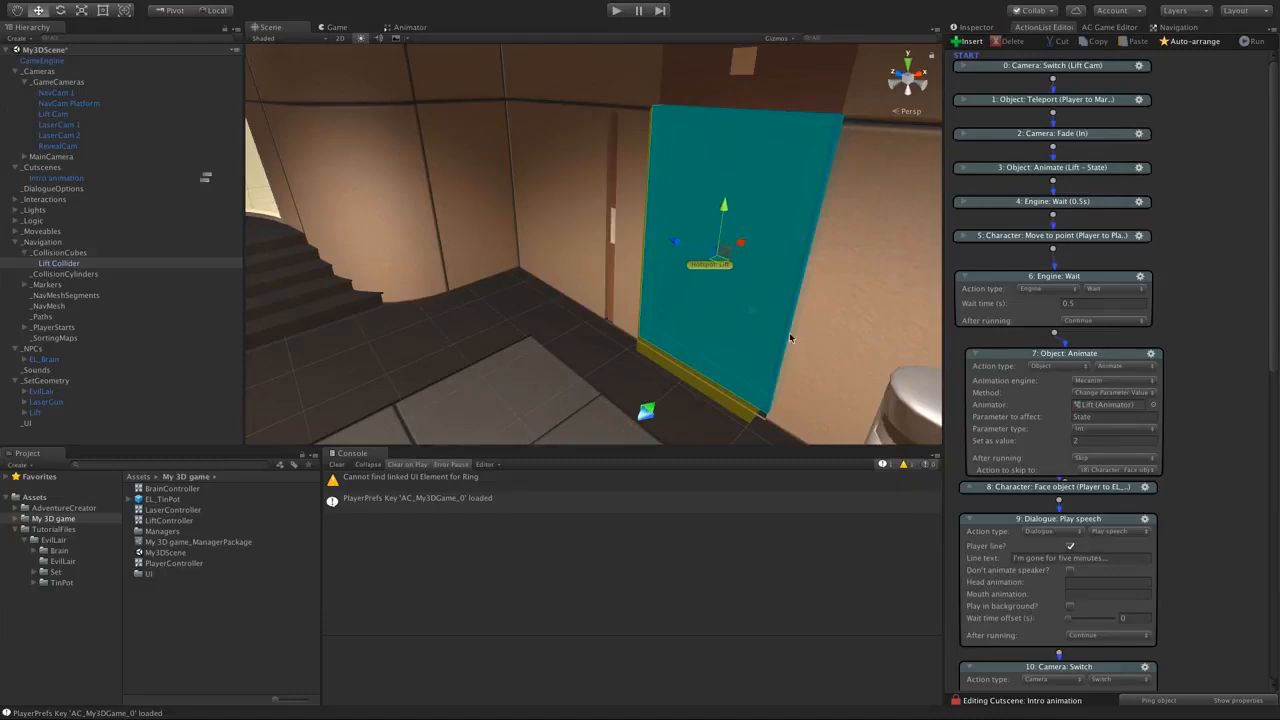
- Collapse actions 6 and 7 and move actions 4 to 7 down together to make room below action 3
left_click(1010, 354)
left_click(965, 275)
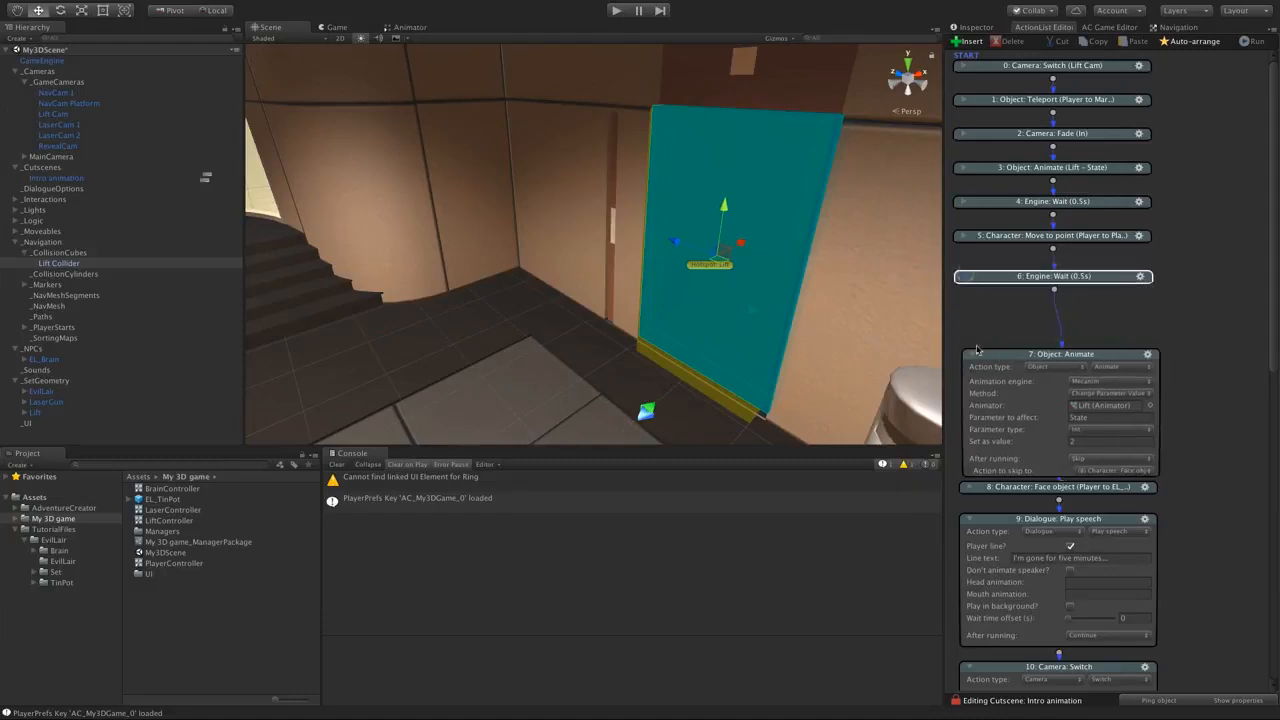
left_click(970, 354)
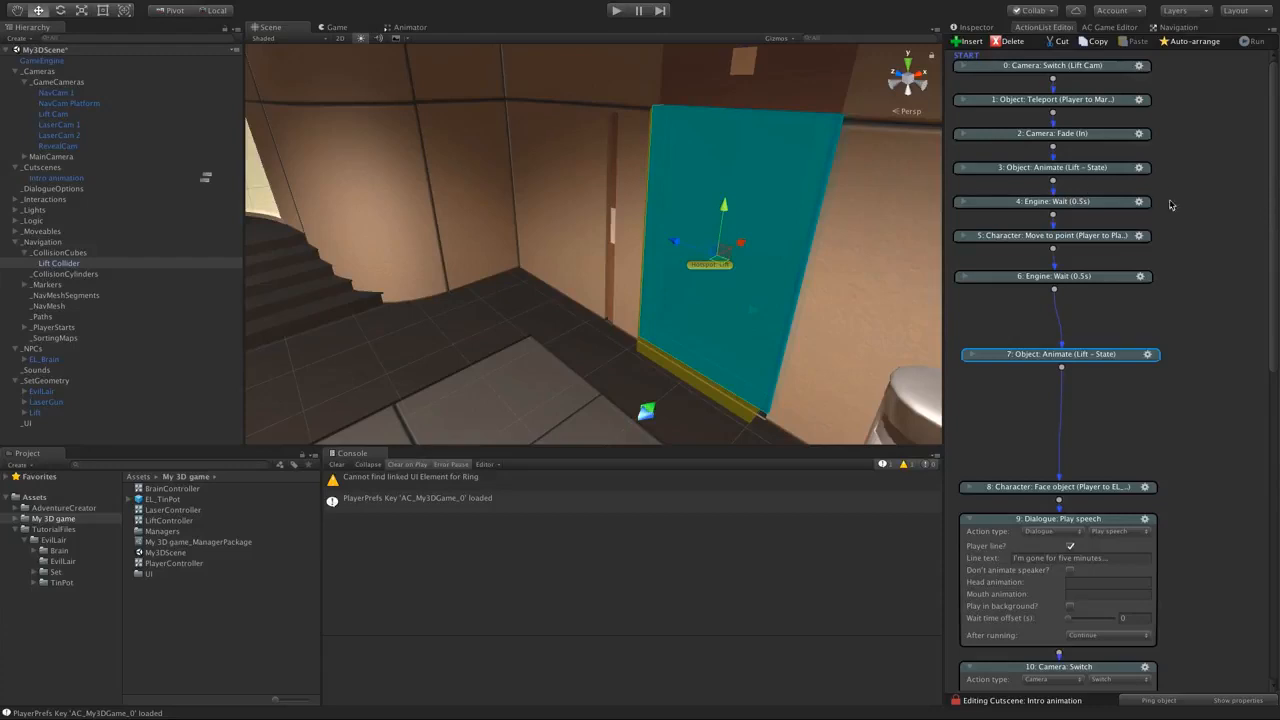
left_click_drag(1171, 205, 1049, 370)
left_click_drag(1097, 202, 1097, 281)
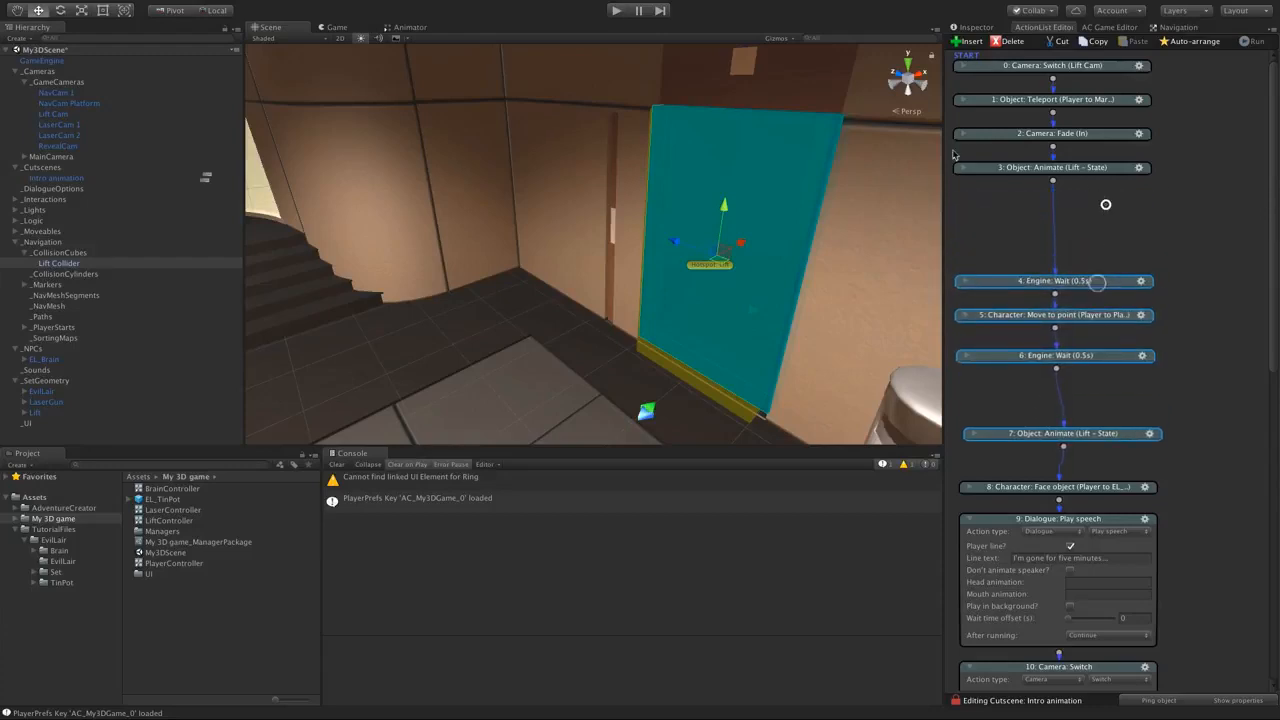
- Expand the first lift Object: Animate action, offset it beside the chain, and lower actions 4 to 6 beneath it
left_click(962, 167)
left_click_drag(1080, 165, 1150, 159)
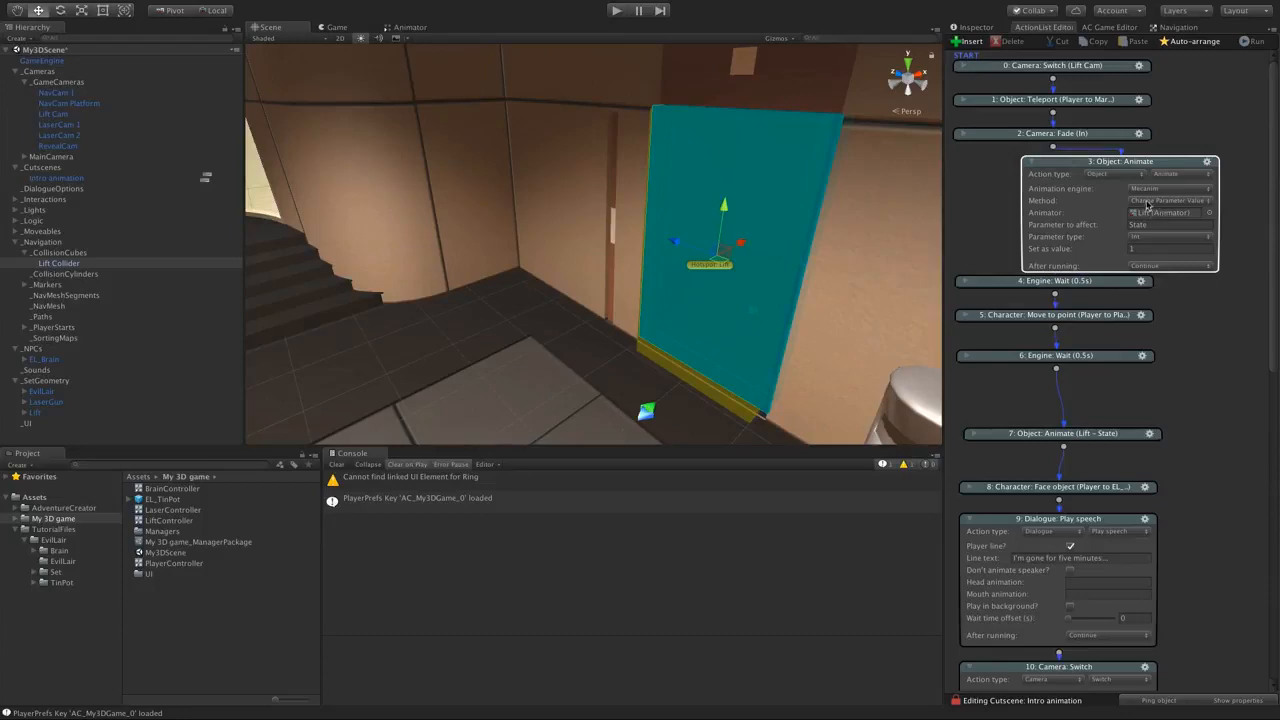
left_click_drag(1196, 290, 1057, 363)
left_click_drag(1051, 286, 1059, 327)
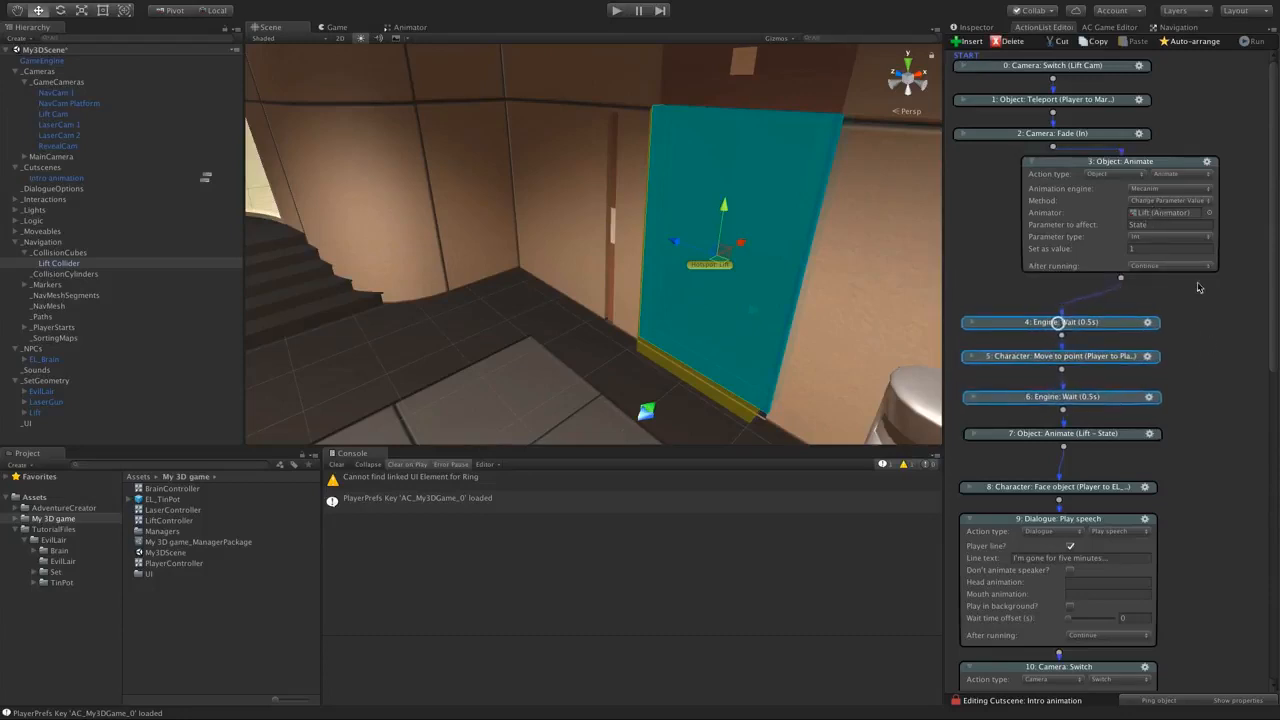
- Chain a new Object: Send message action from the first lift Object: Animate action, placing it beside the main chain
left_click_drag(1131, 280, 1205, 305)
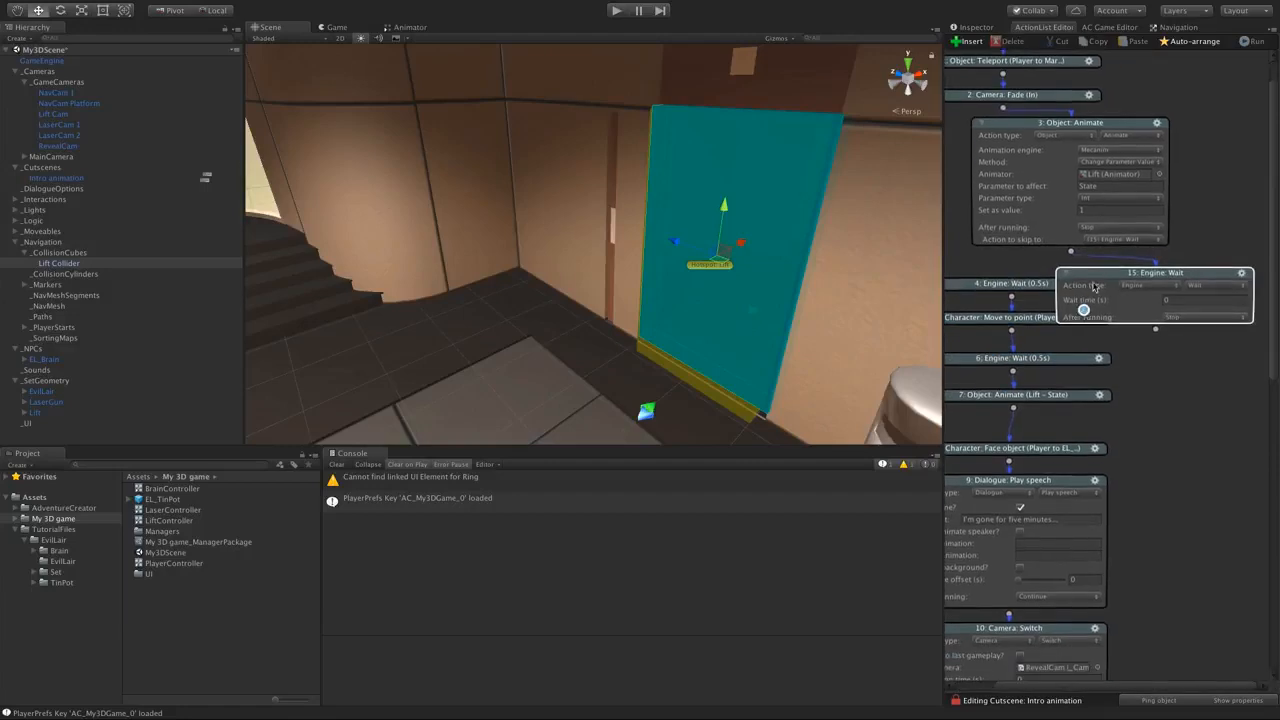
left_click(1150, 286)
left_click(1146, 352)
left_click(1219, 288)
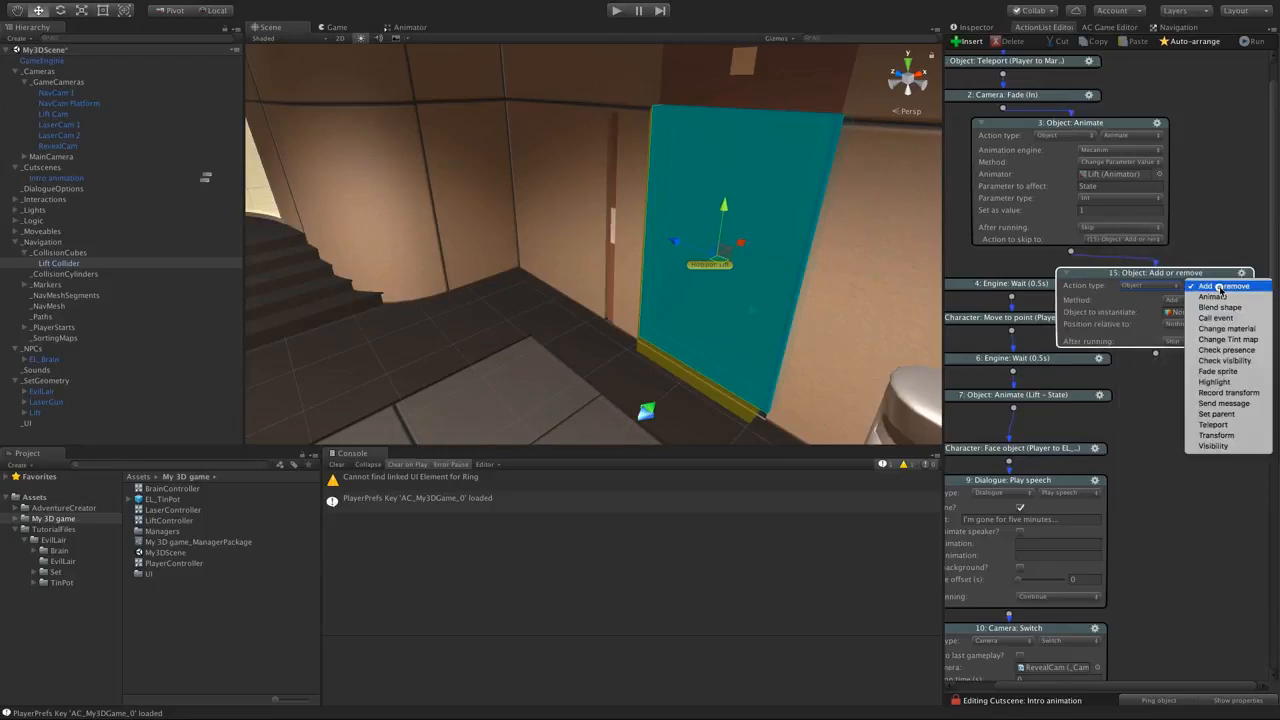
left_click(1224, 403)
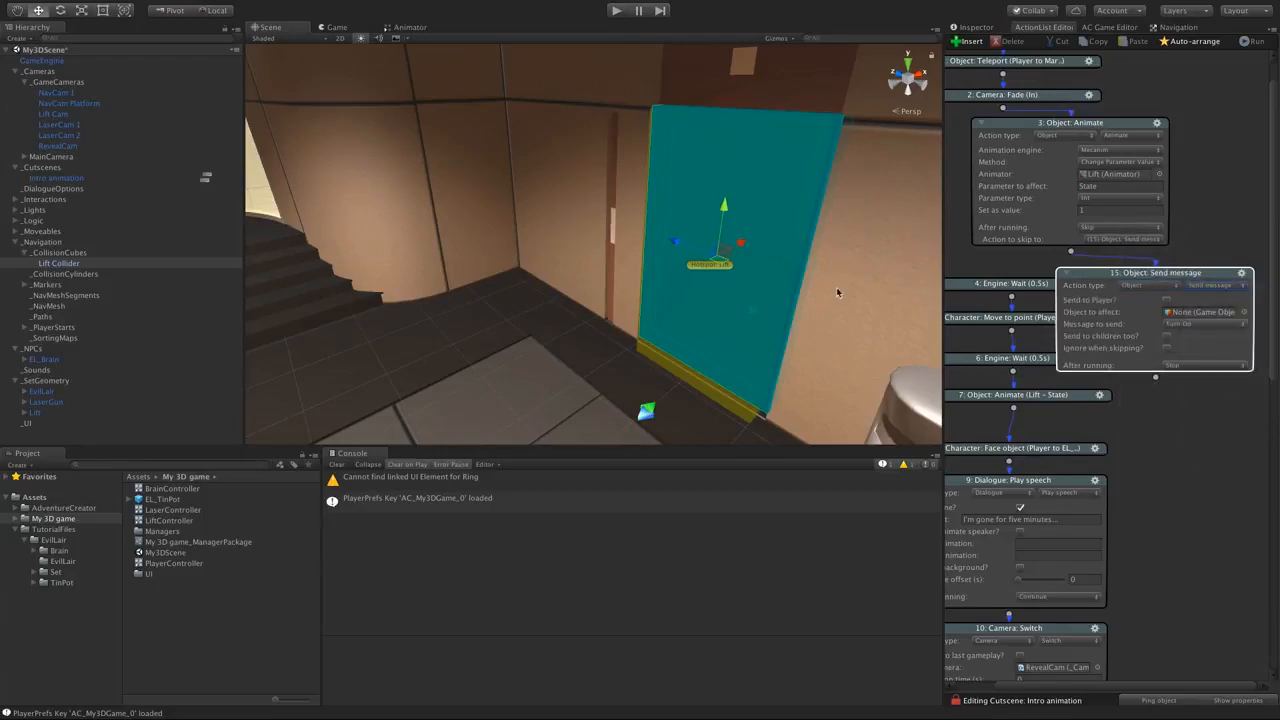
left_click_drag(940, 307, 778, 315)
left_click_drag(1006, 278, 1098, 287)
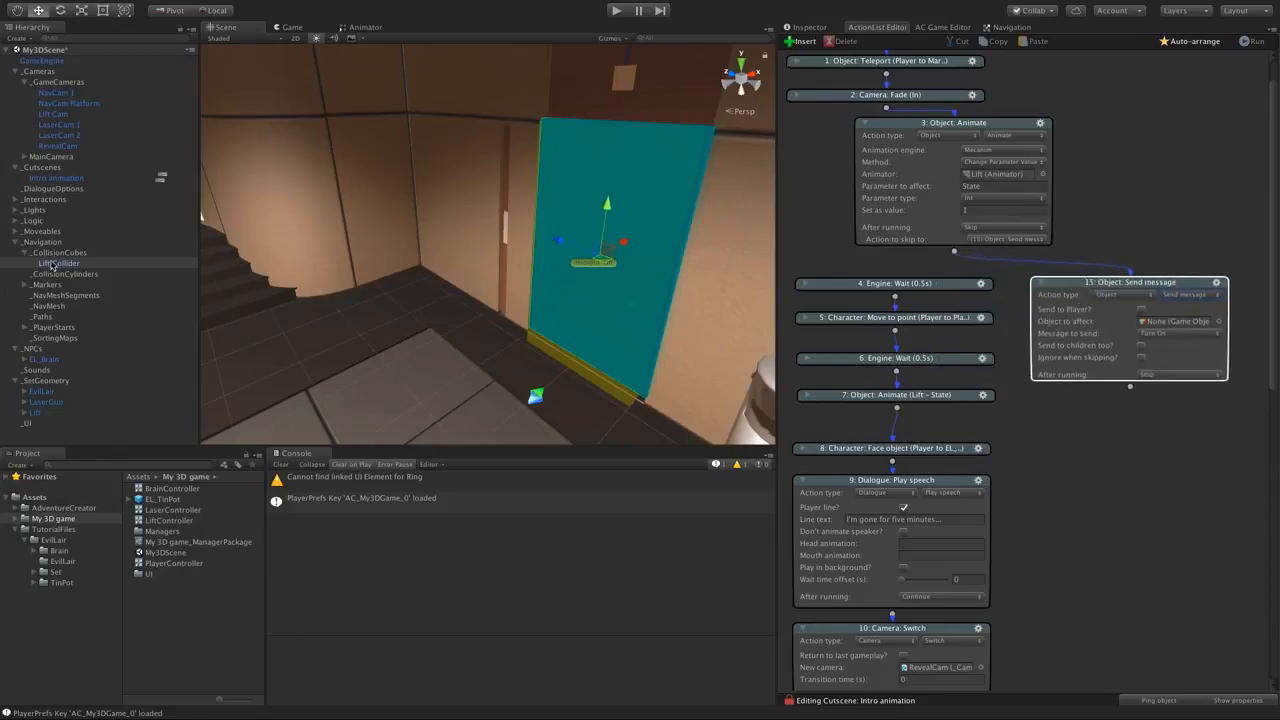
- Set Send message to affect Lift Collider with Turn Off, and link its output to Engine: Wait action 4
left_click_drag(52, 263, 1160, 326)
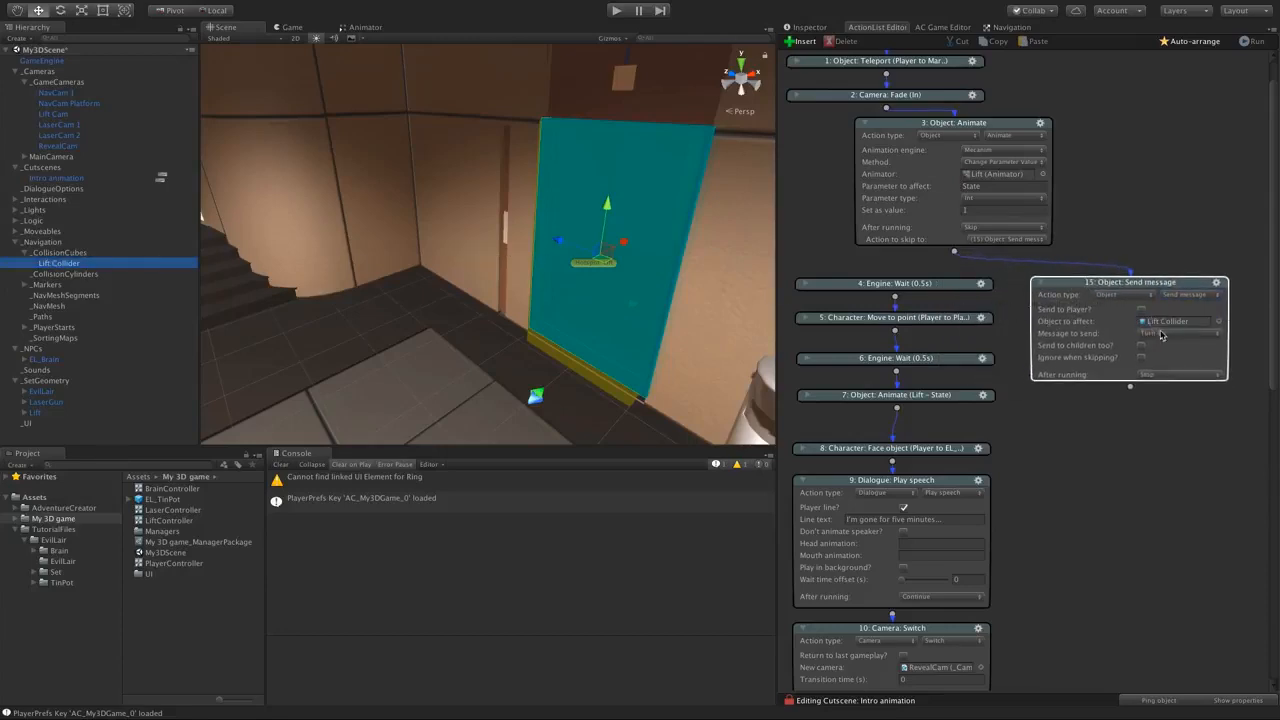
left_click(1161, 334)
left_click(1164, 344)
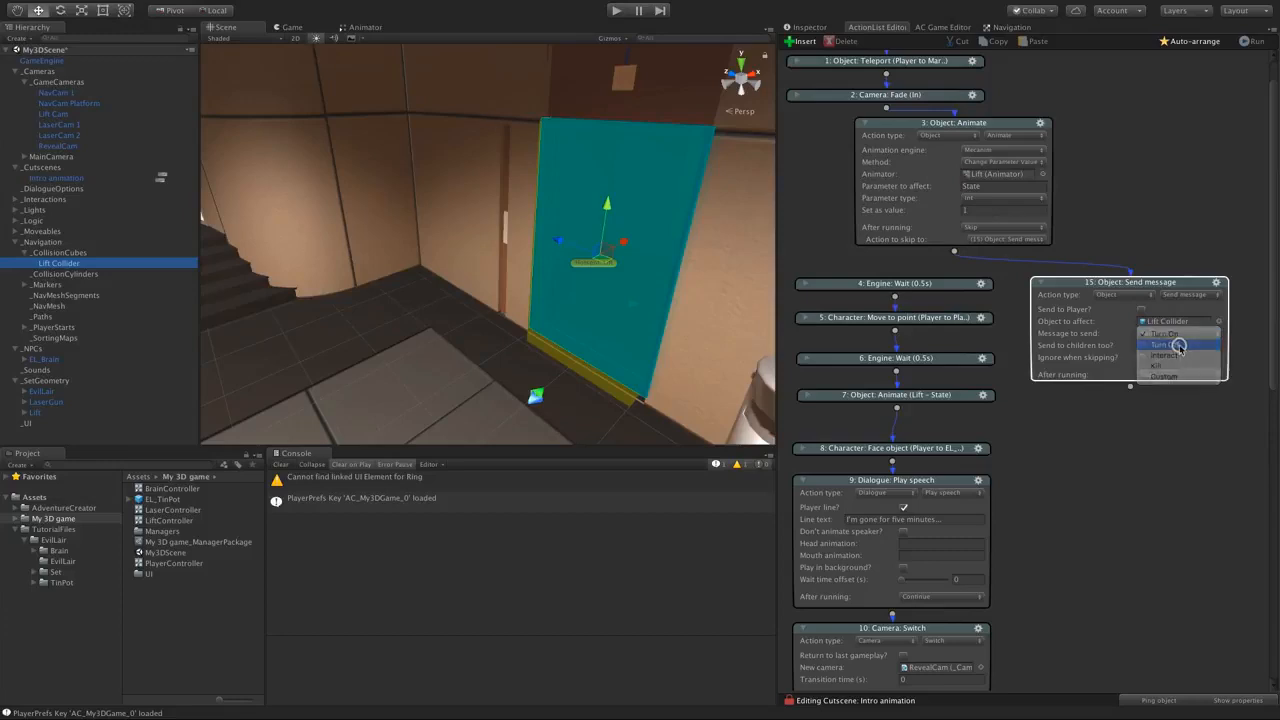
left_click(976, 284)
left_click_drag(977, 284, 979, 286)
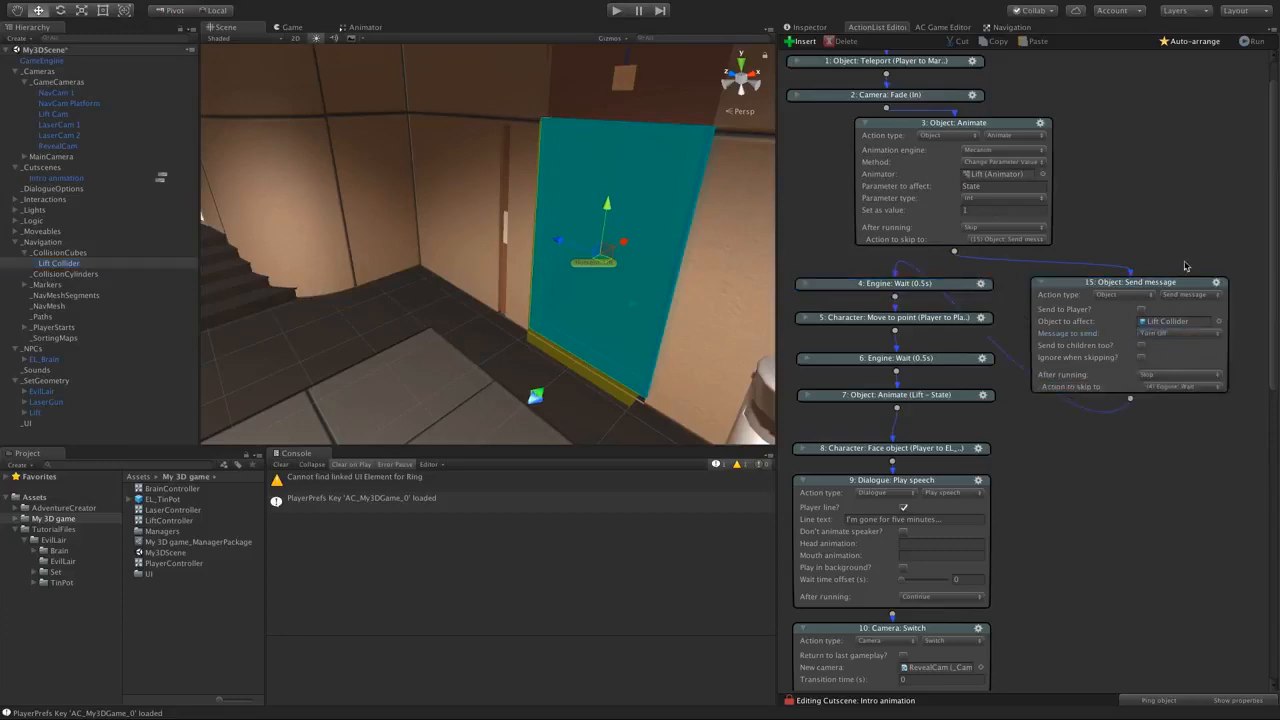
- Copy the Lift Collider's Object: Send message action
left_click(1217, 284)
left_click(1140, 309)
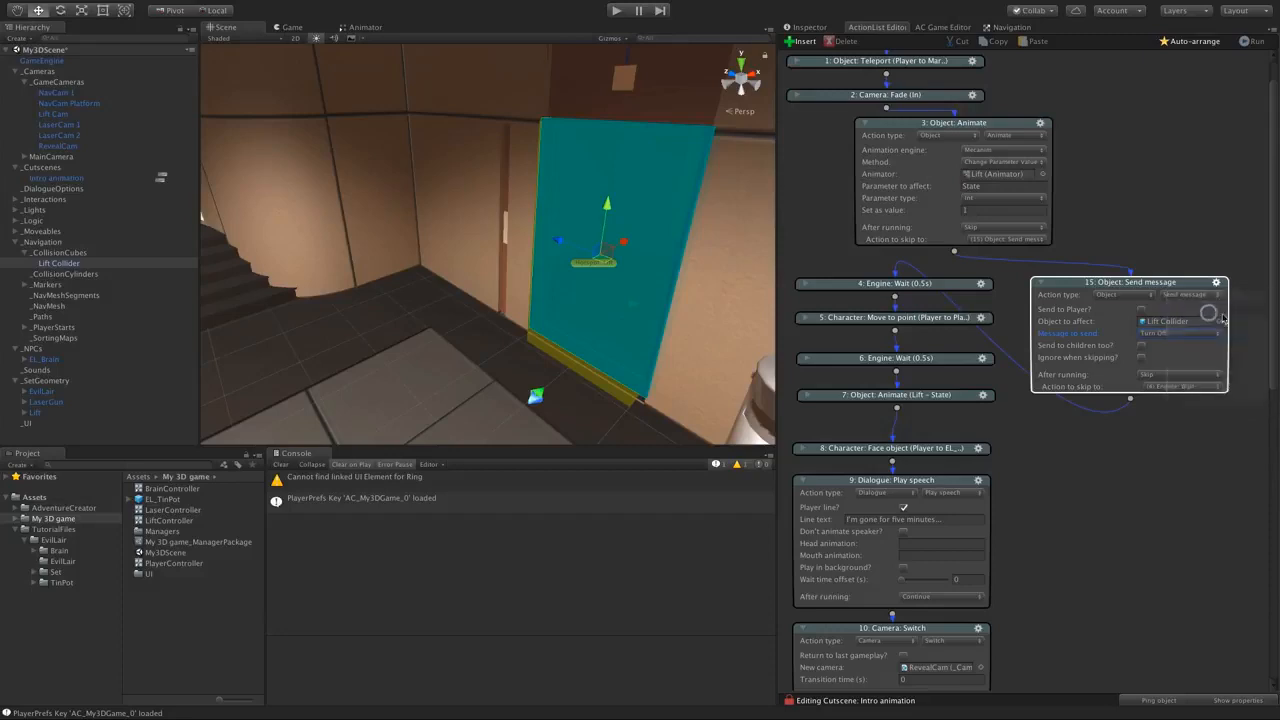
left_click_drag(1273, 338, 1271, 402)
left_click(1092, 388)
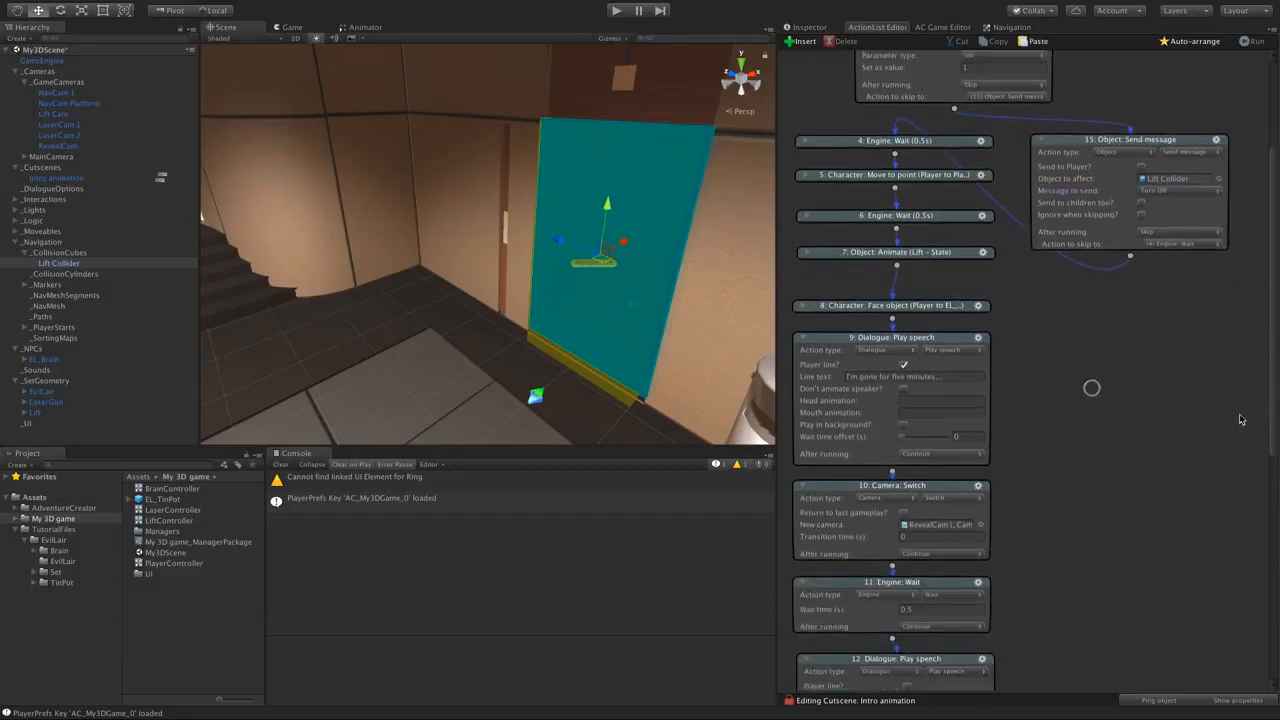
- Expand the second lift Object: Animate action and offset it beside the main chain, below the existing Send message action
left_click(804, 252)
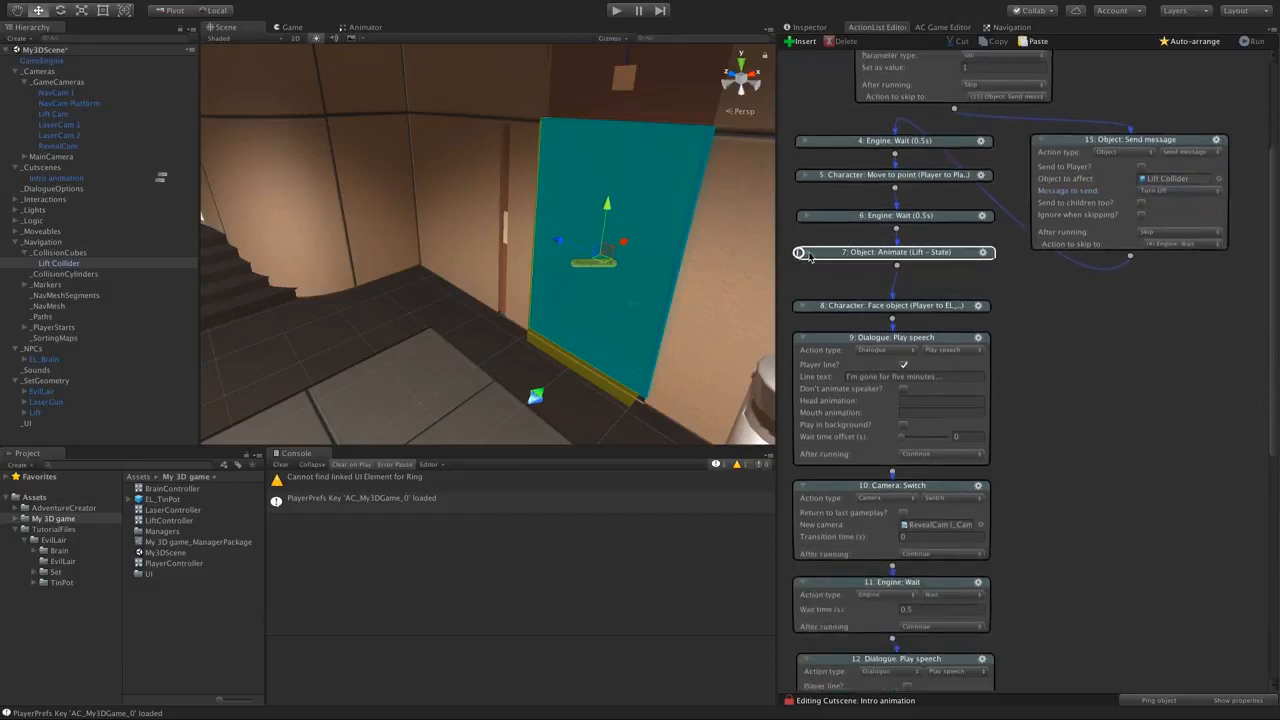
left_click(804, 252)
left_click_drag(844, 253, 1069, 300)
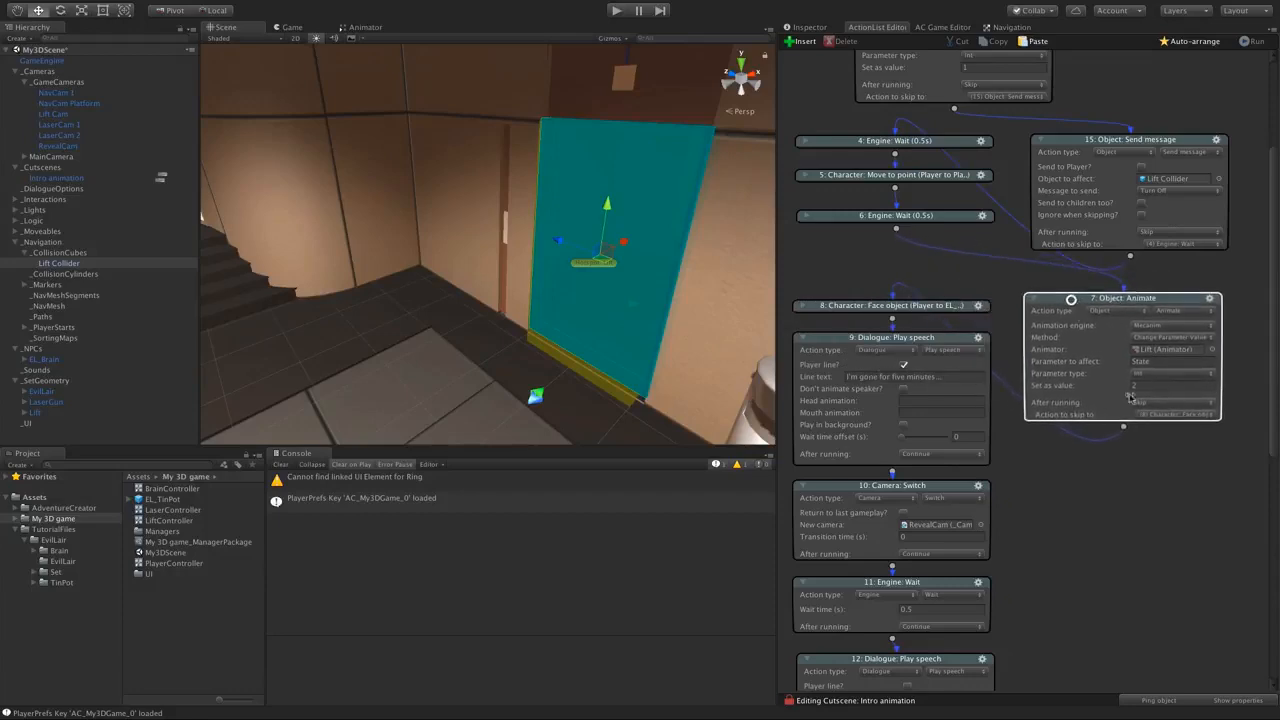
- Paste the copied Send message action after the second lift Object: Animate action and place it directly beneath that action
left_click(1125, 431)
left_click(1209, 299)
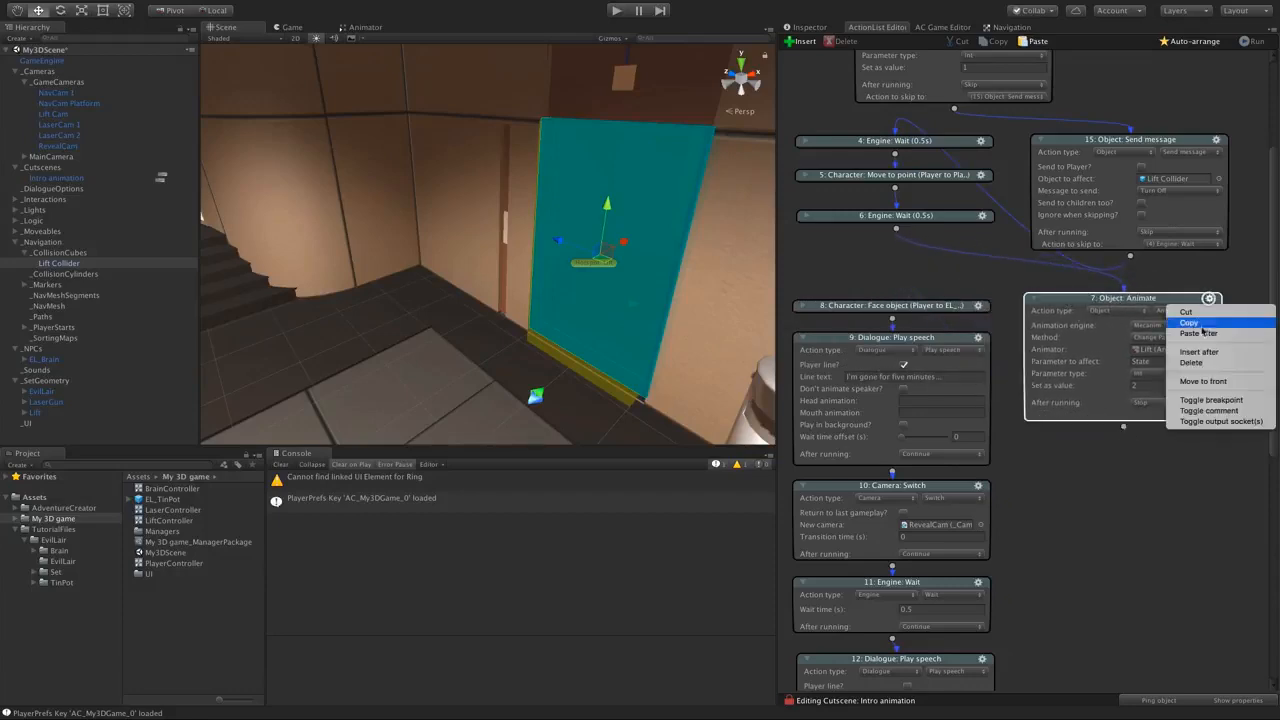
left_click(1199, 336)
left_click_drag(1229, 368, 1213, 468)
middle_click_drag(1115, 452, 1115, 421)
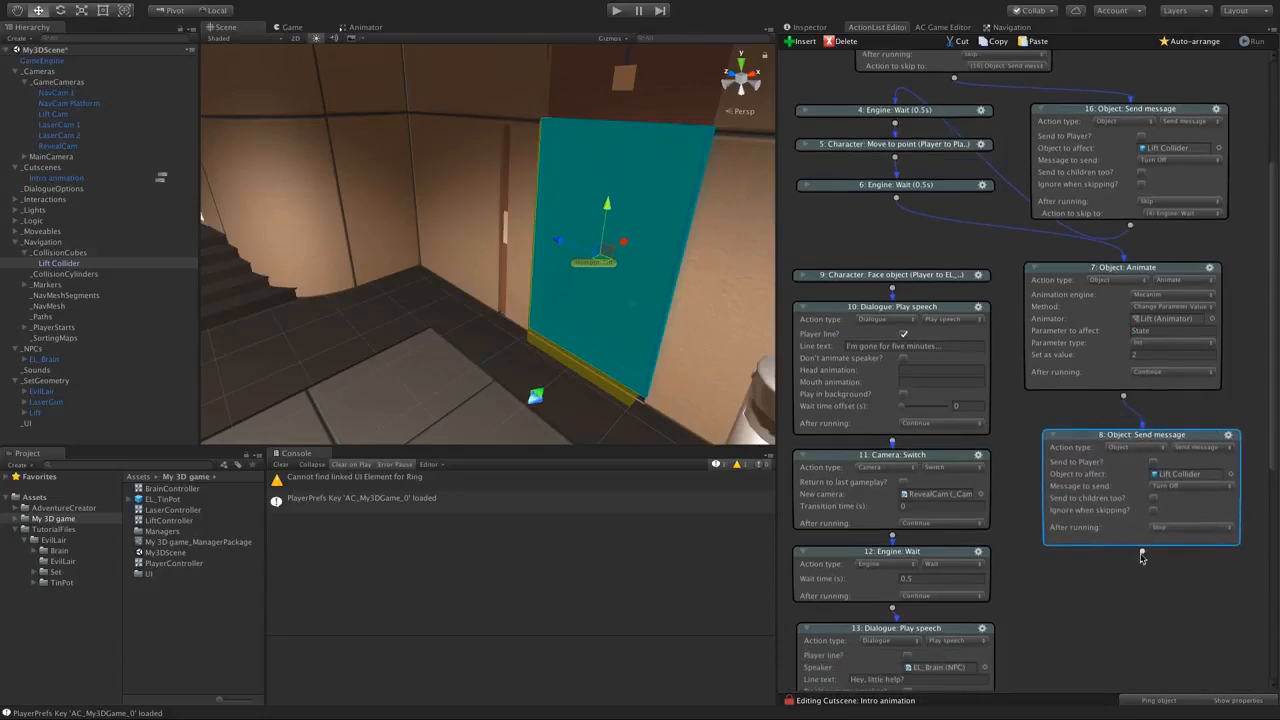
- Link the pasted Send message's output to the Character: Face object action and set its message to Turn On
left_click_drag(1142, 551, 930, 272)
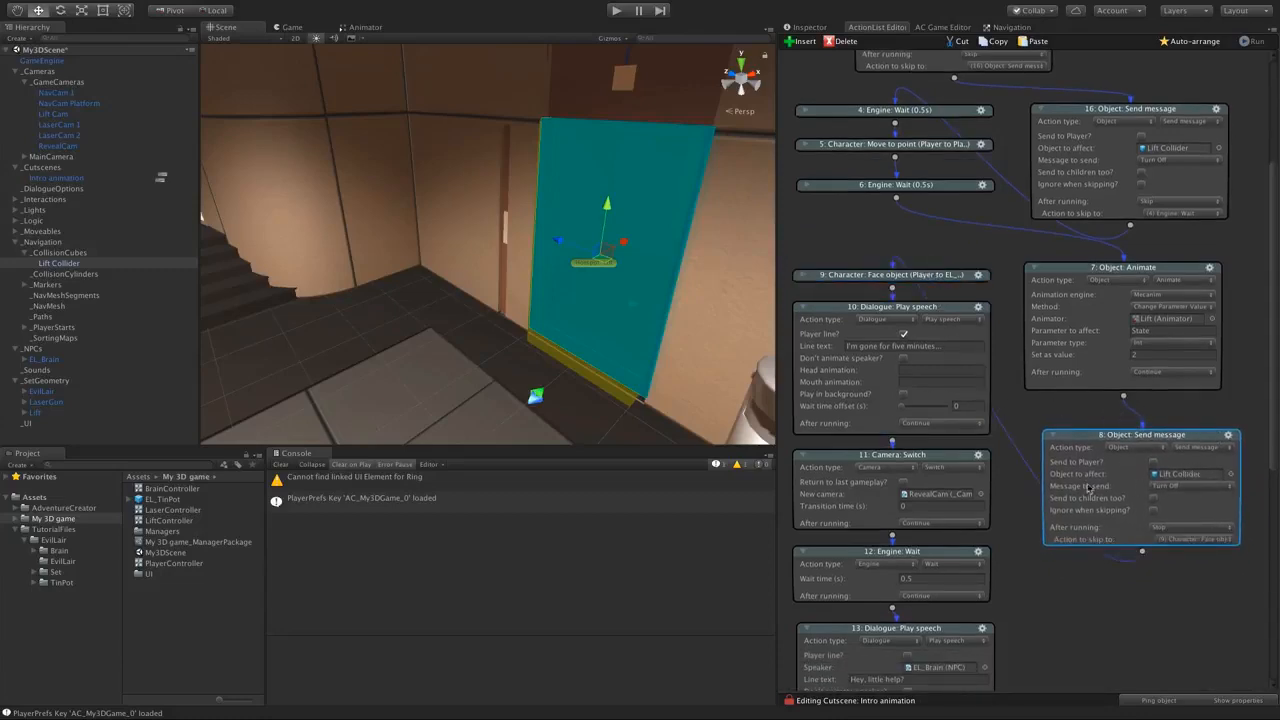
left_click(1177, 485)
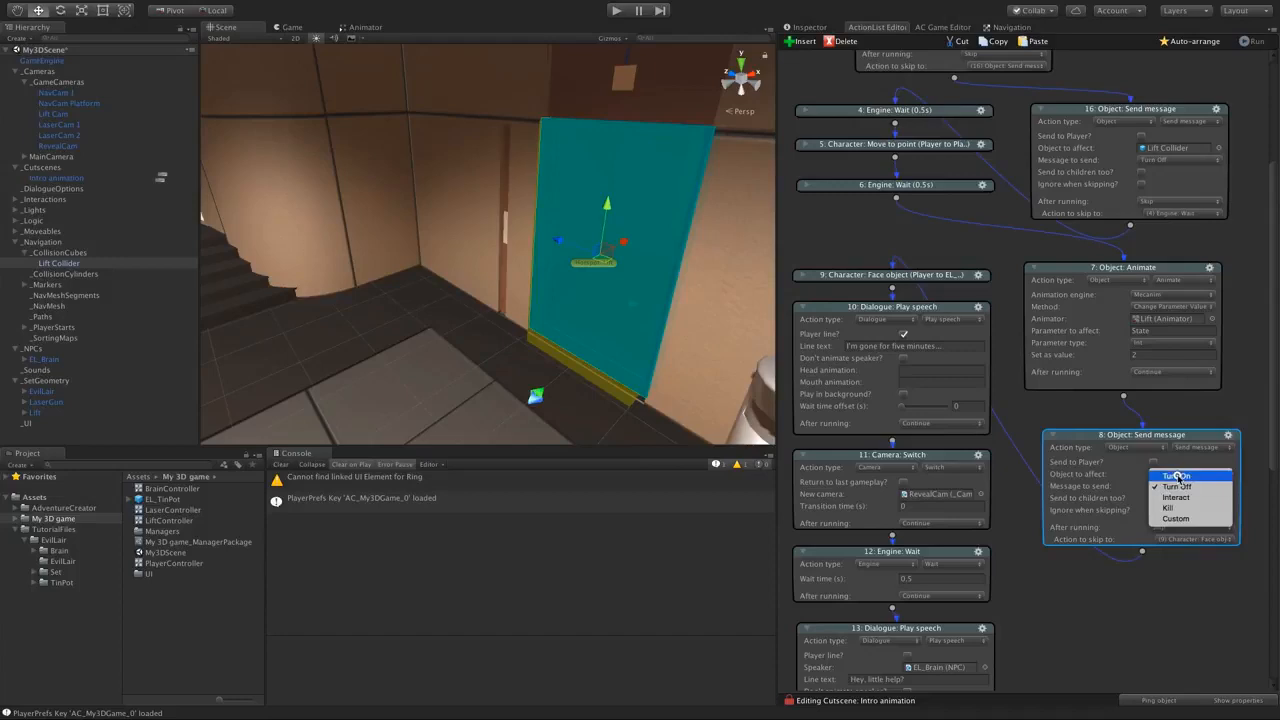
left_click(1178, 481)
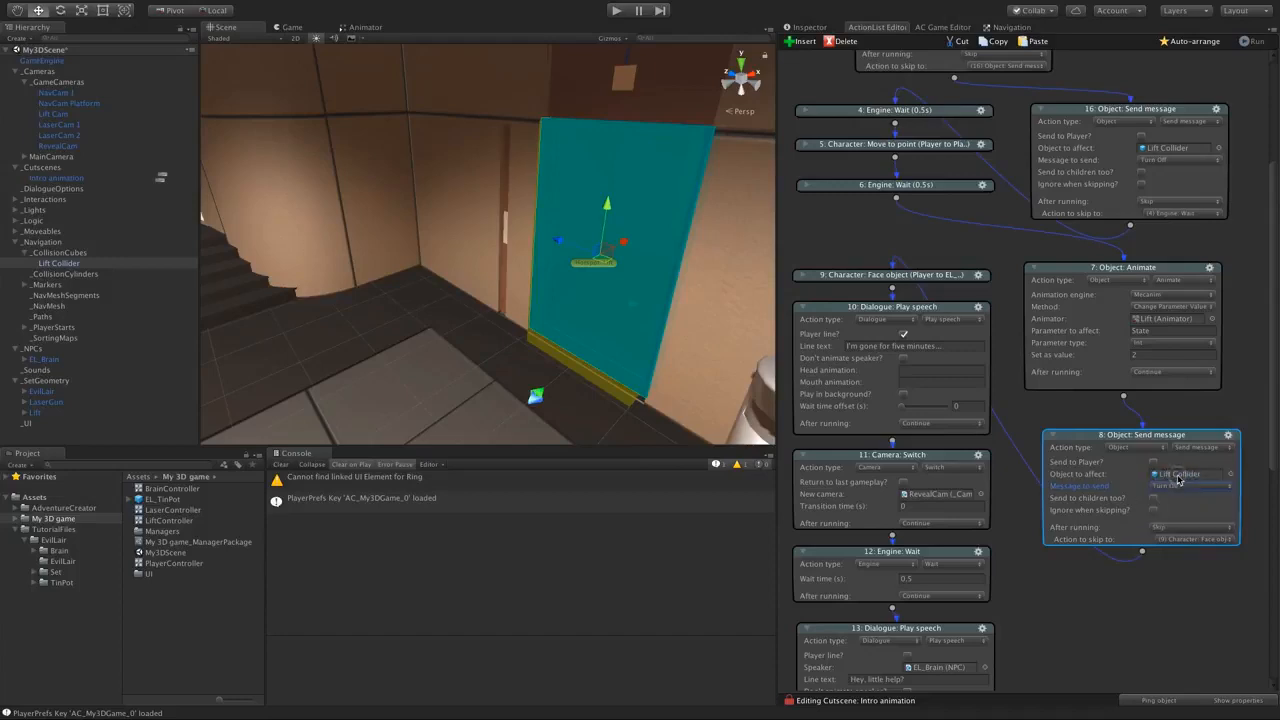
- Playtest the scene, run the Intro animation cutscene from the ActionList Editor, walk the player around, and stop play mode
left_click(617, 11)
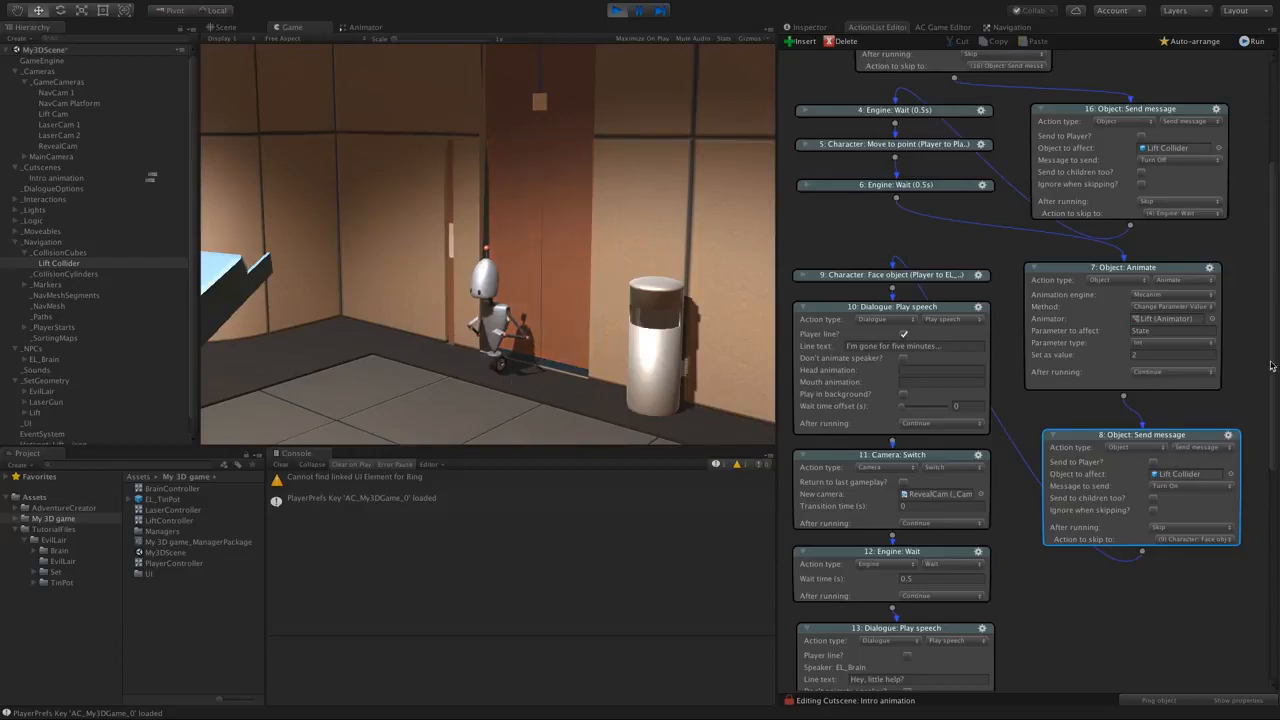
left_click_drag(1270, 362, 1268, 237)
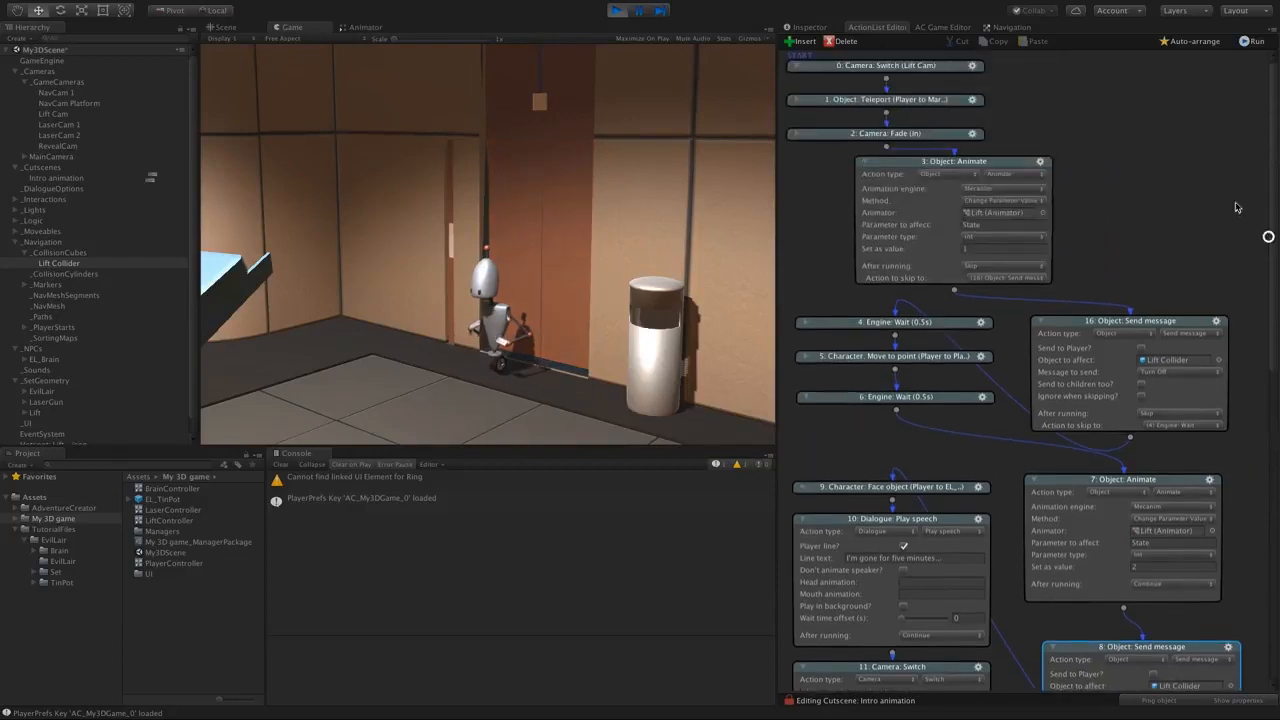
left_click(1250, 42)
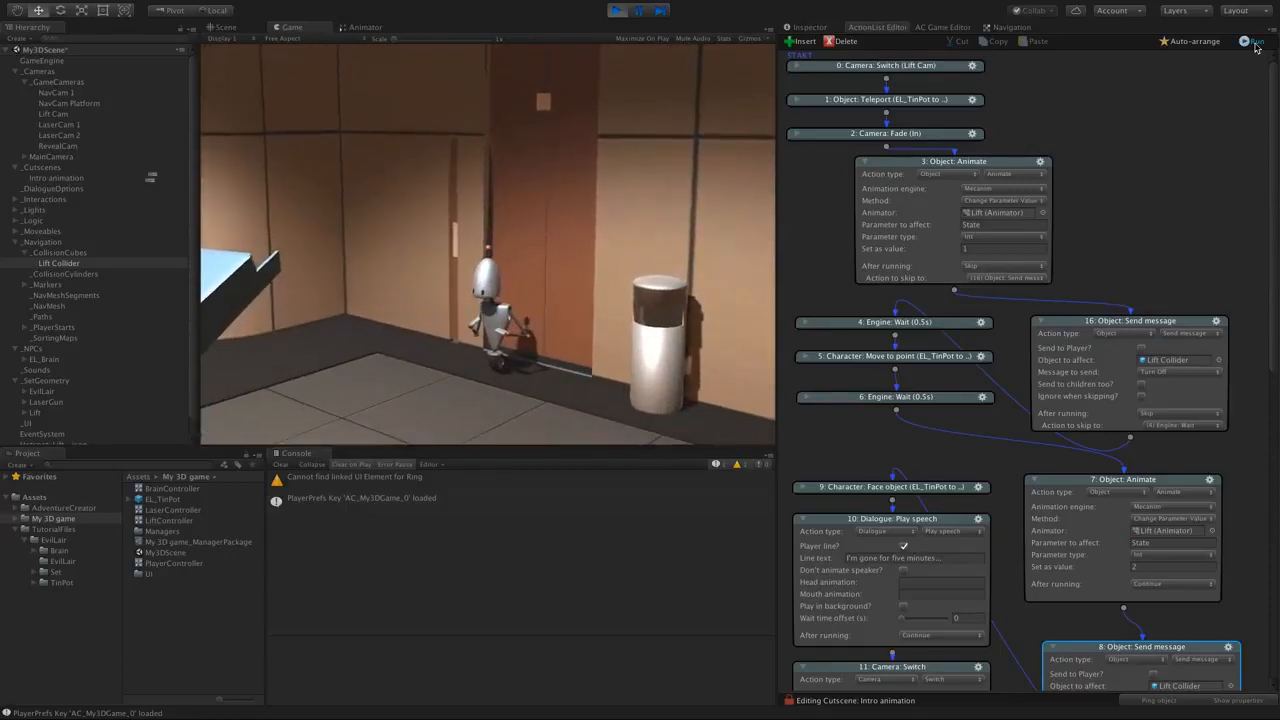
left_click(569, 281)
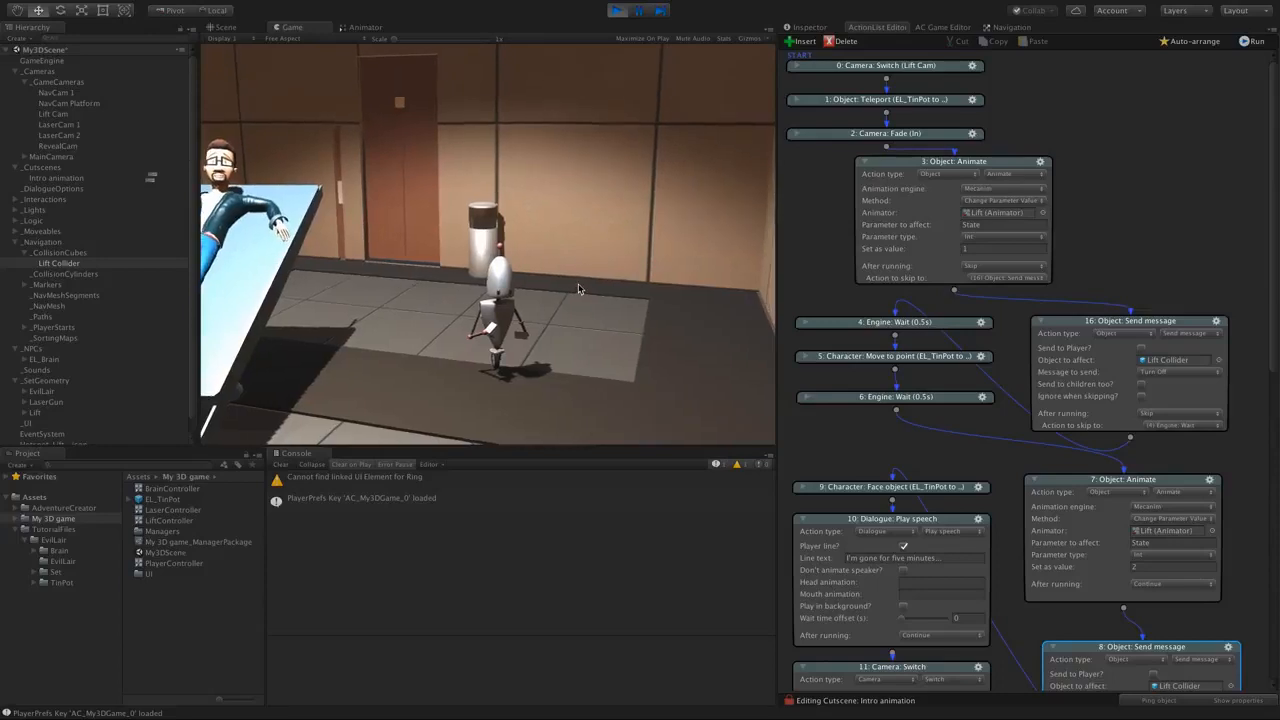
left_click(616, 10)
- Assign Intro animation as the scene's On start cutscene in the Scene manager and playtest the scene
left_click(1078, 27)
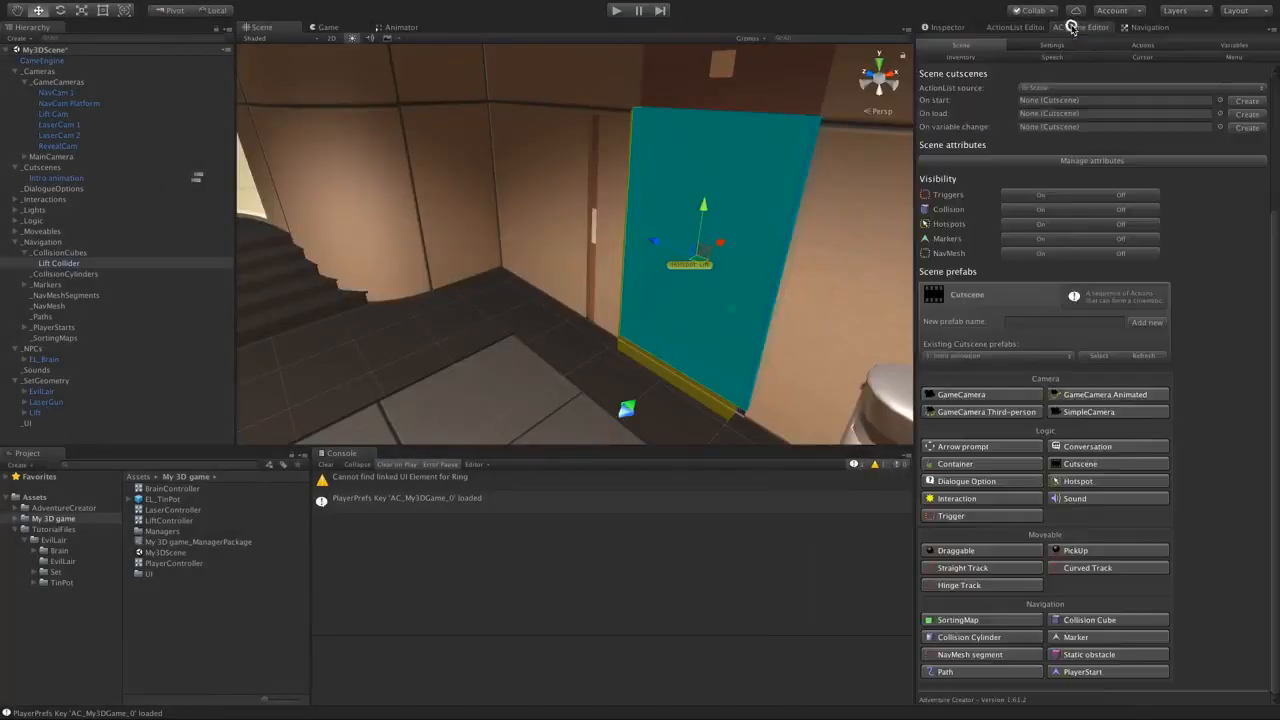
scroll(1088, 271, "up", 5)
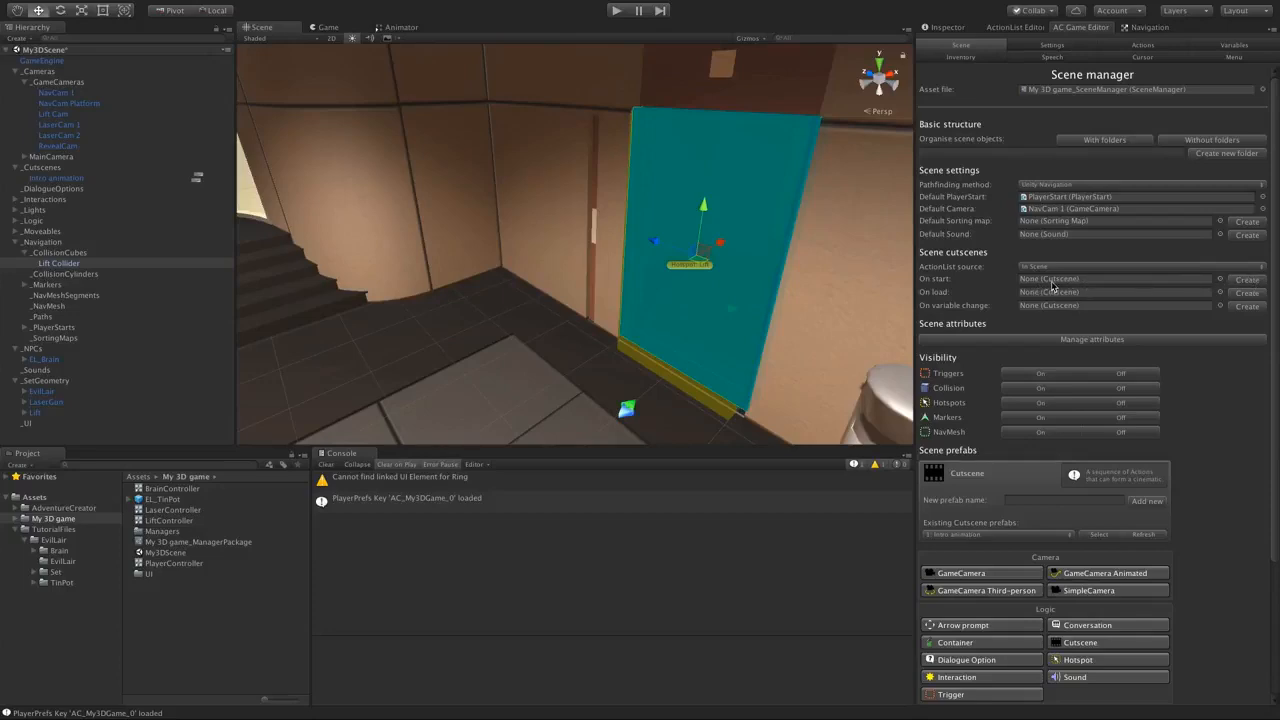
left_click(1219, 280)
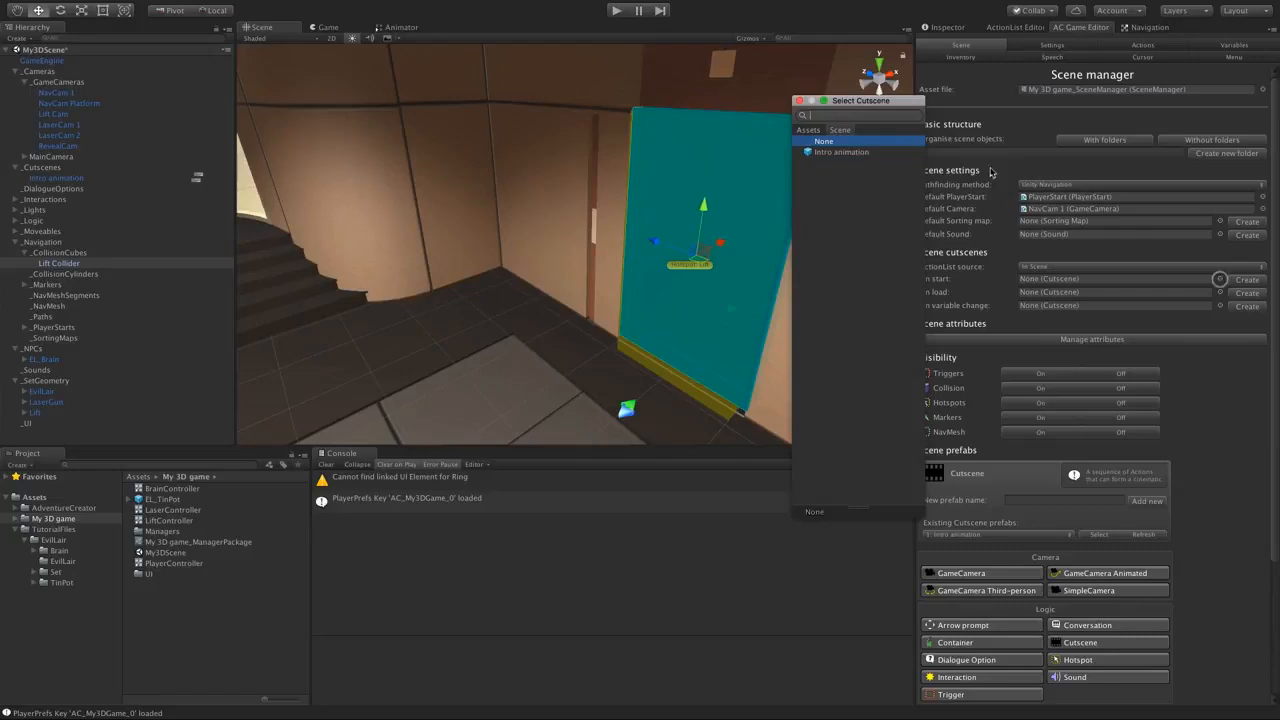
left_click(842, 152)
left_click(616, 10)
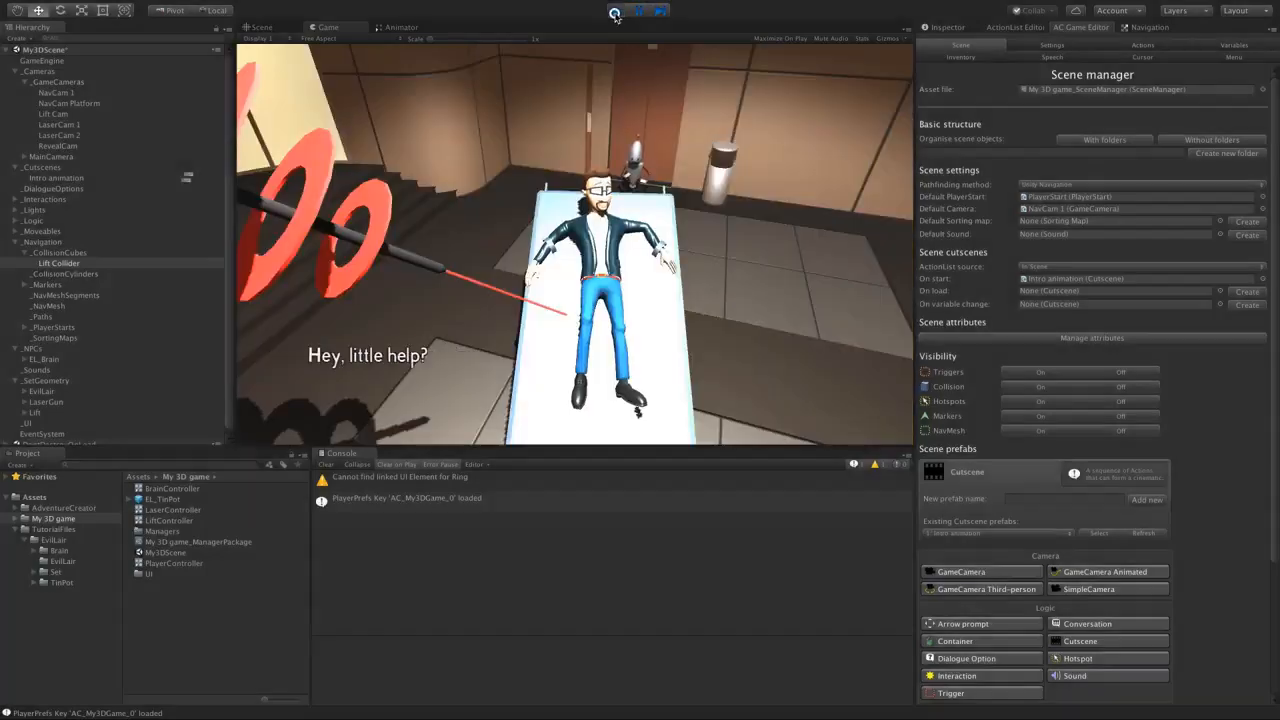
left_click(615, 11)
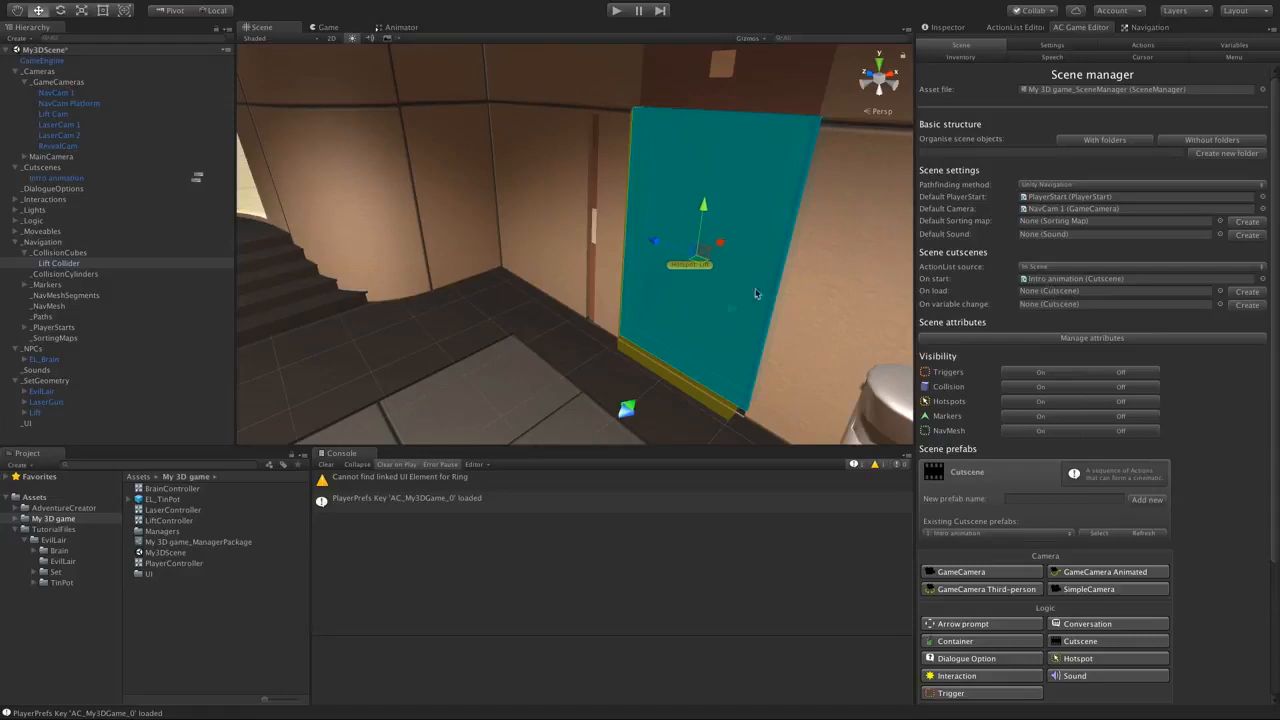
scroll(762, 315, "down", 5)
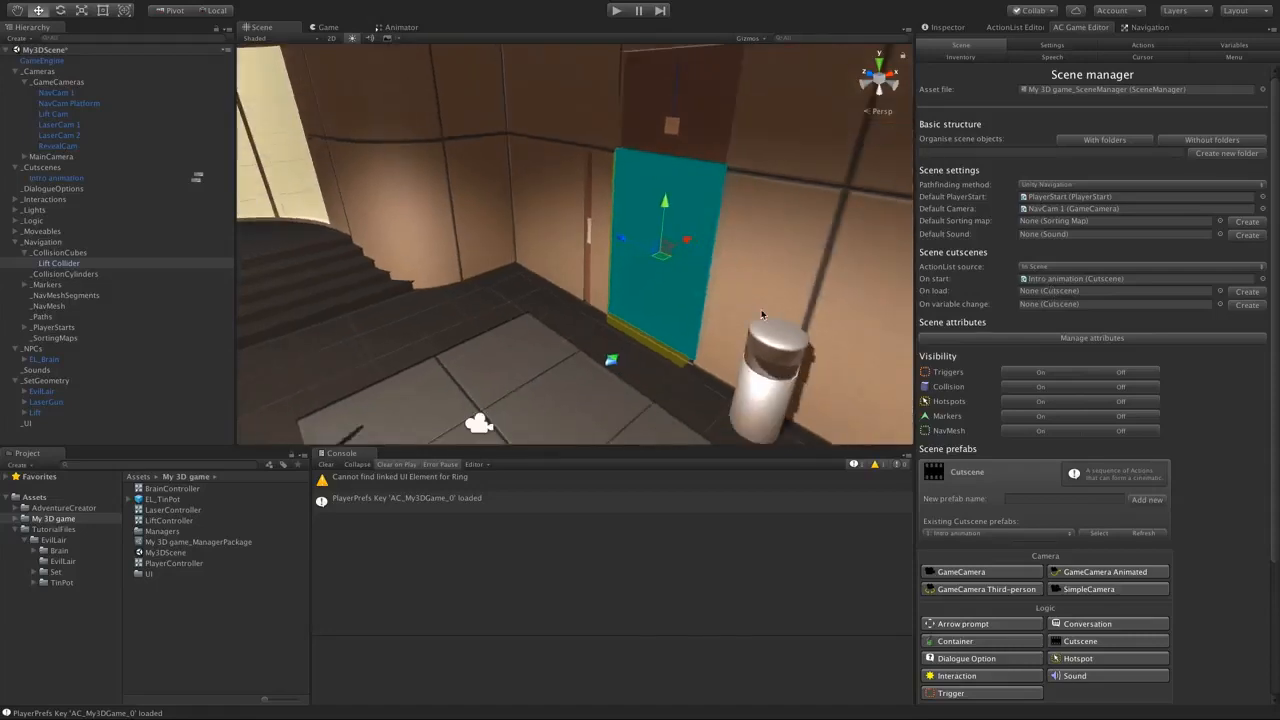
middle_click_drag(697, 303, 742, 297)
middle_click_drag(609, 298, 660, 298)
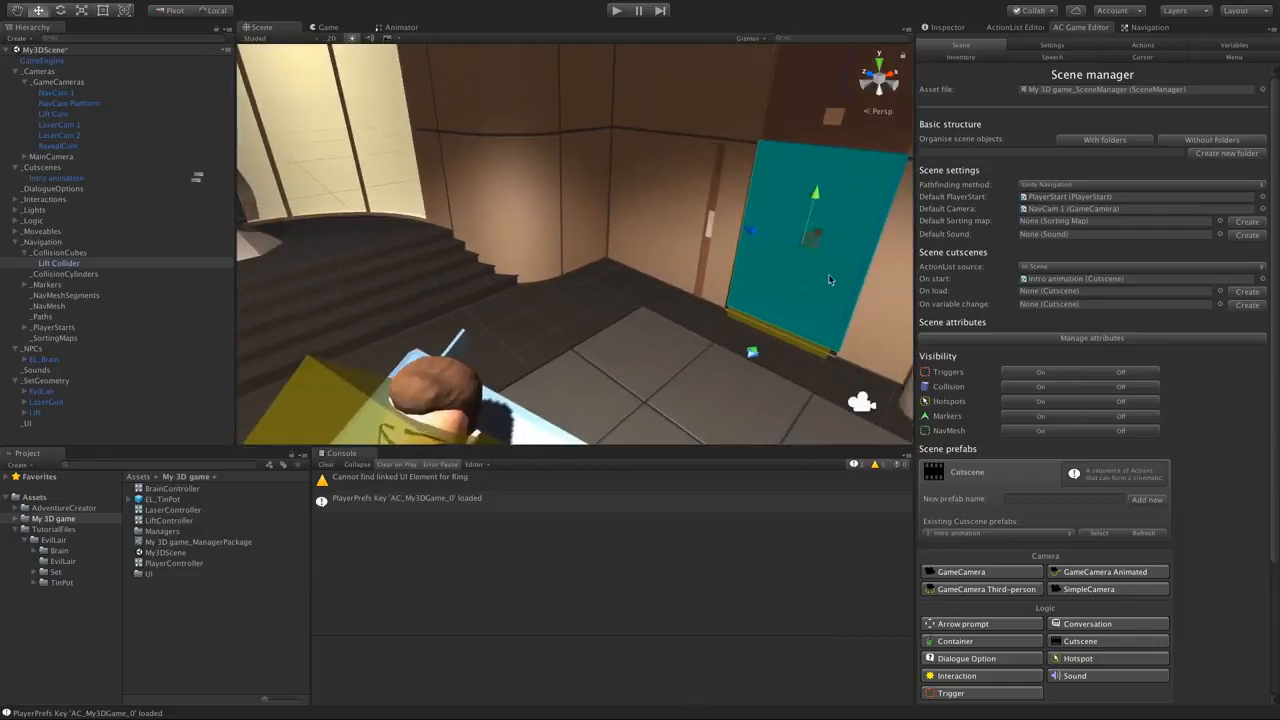
middle_click_drag(829, 280, 776, 281)
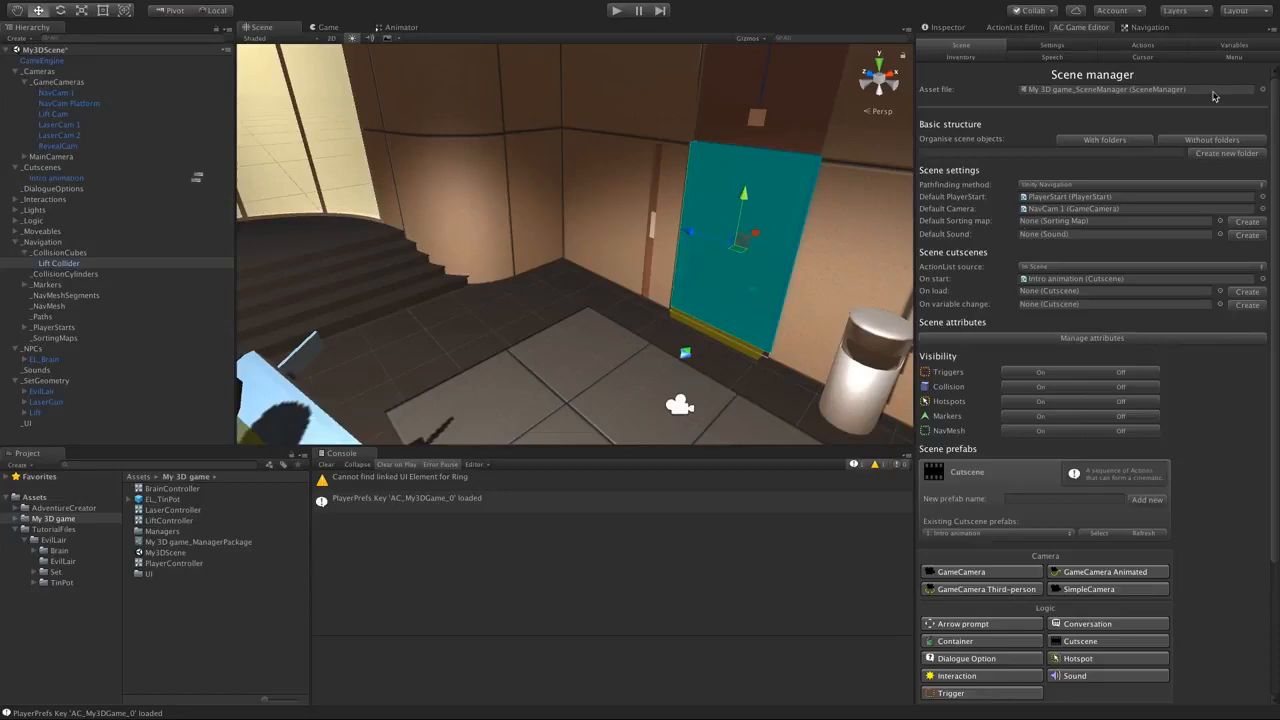
- Create a local variable in the Variables manager and label it Seen opening cutscene
left_click(1243, 46)
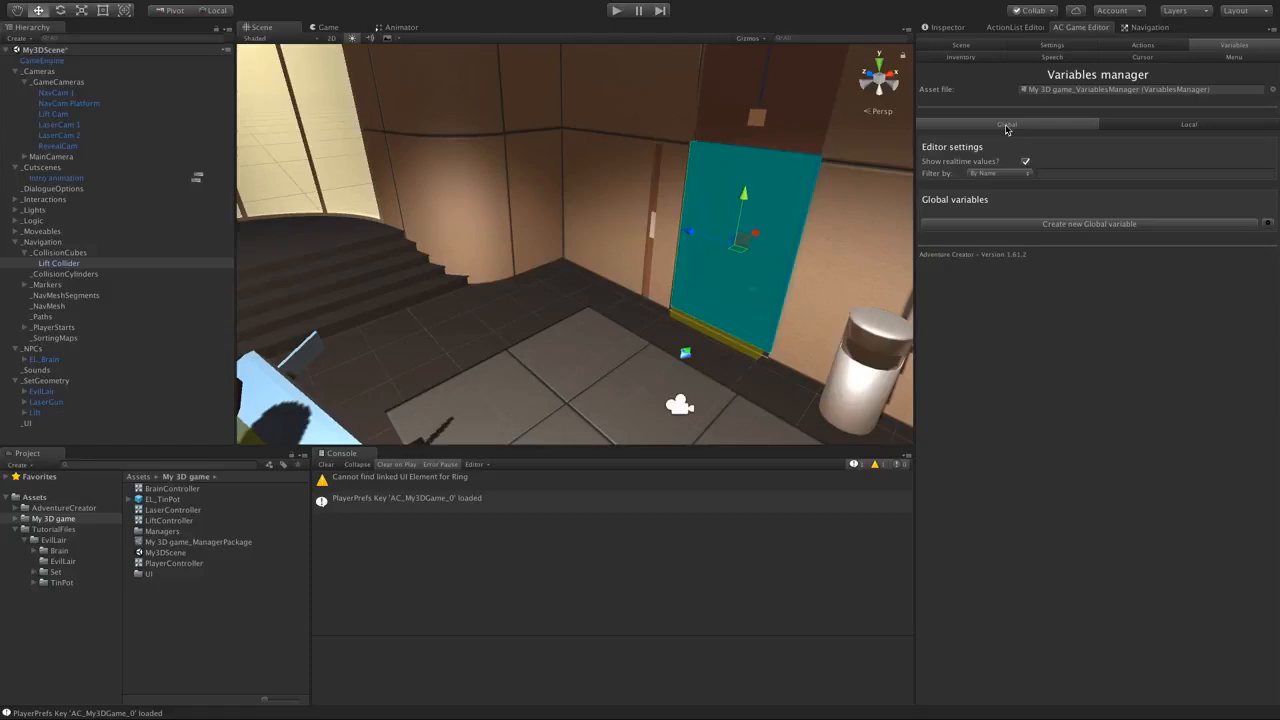
left_click(1150, 128)
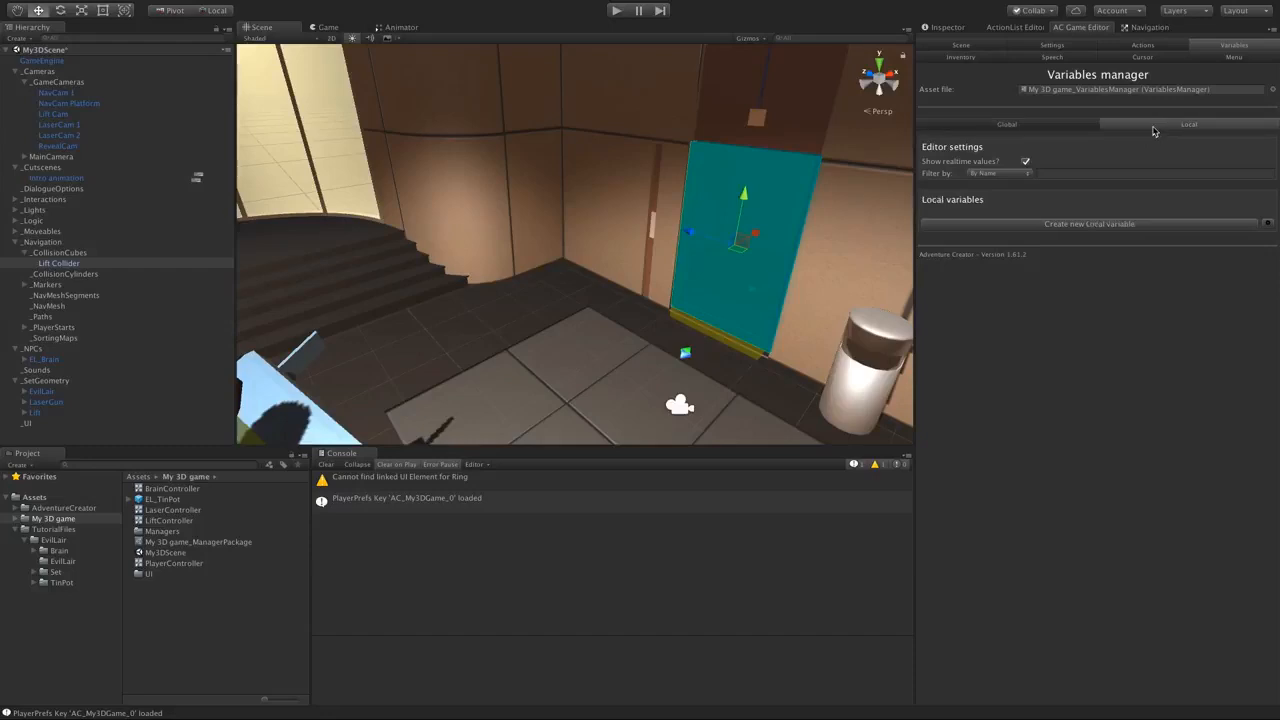
left_click(1152, 231)
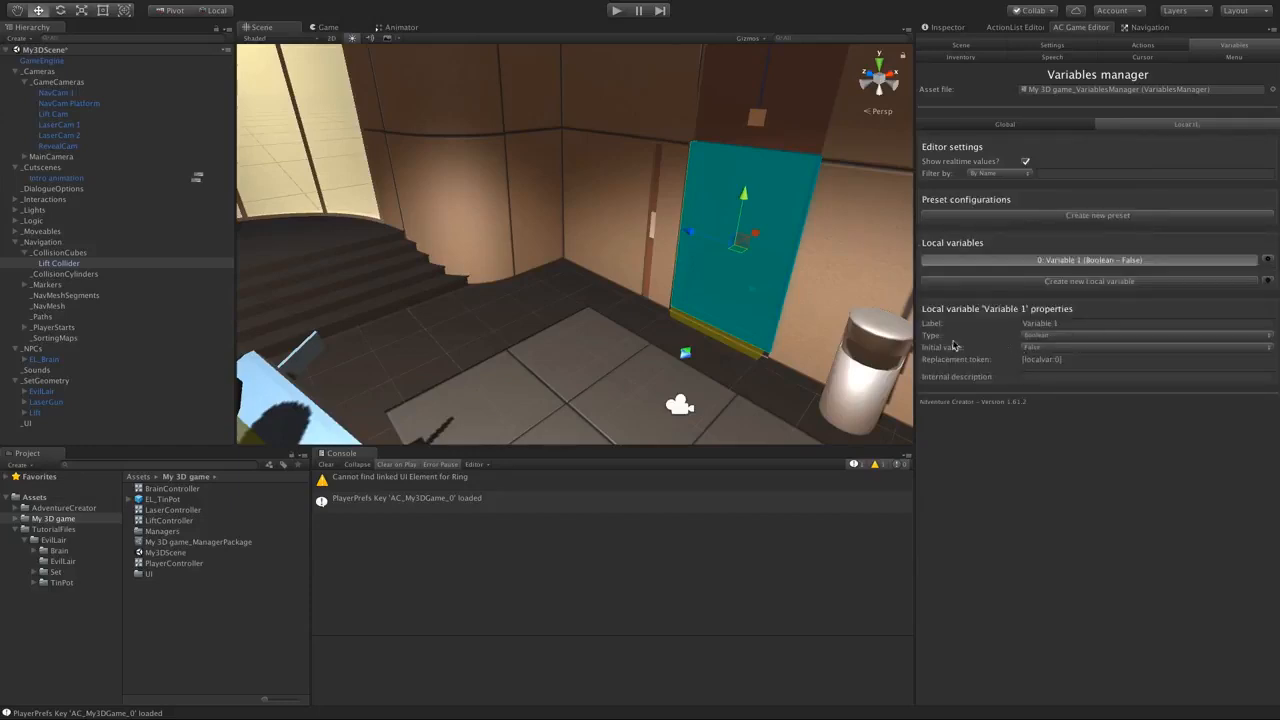
left_click(1062, 324)
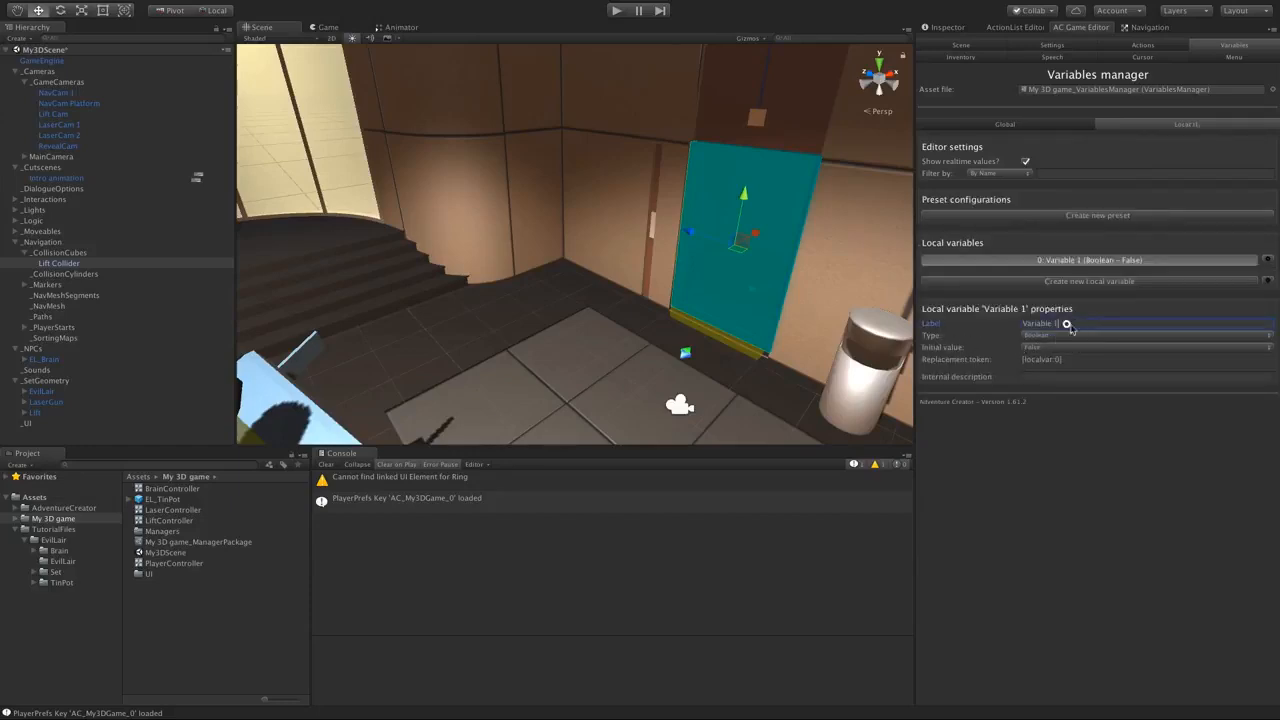
type("Seen open")
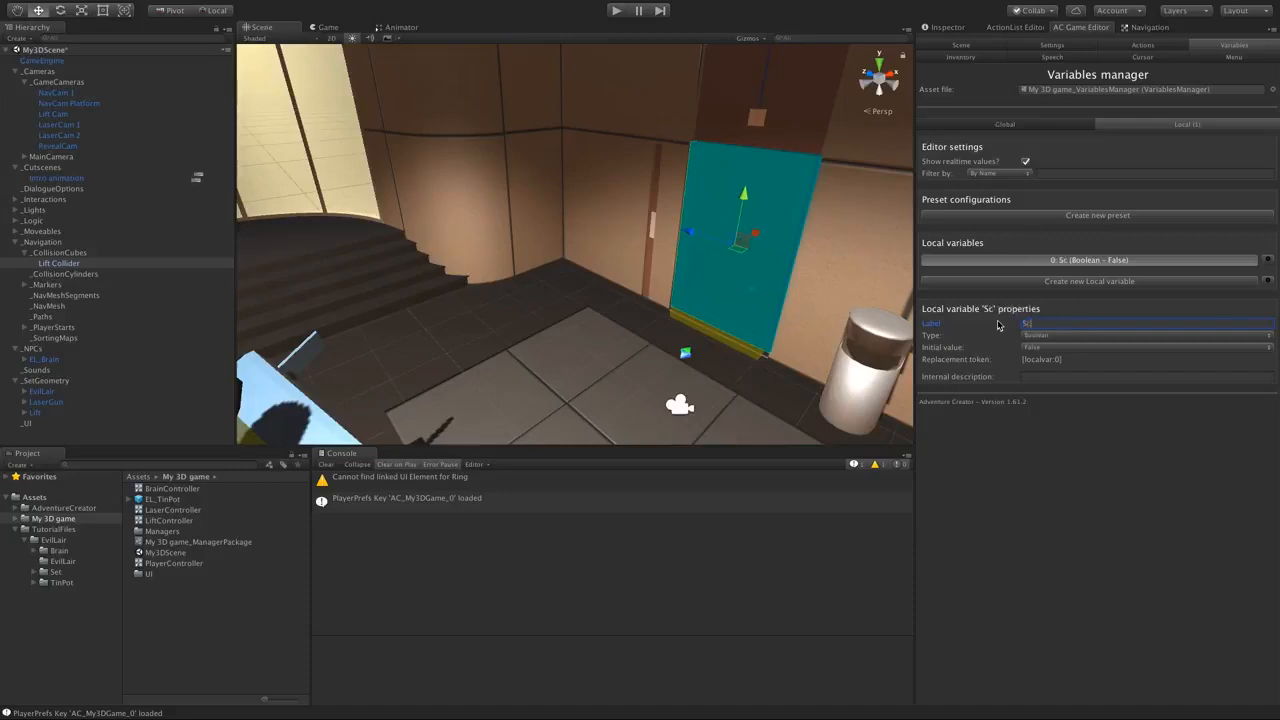
type("ing cutscene")
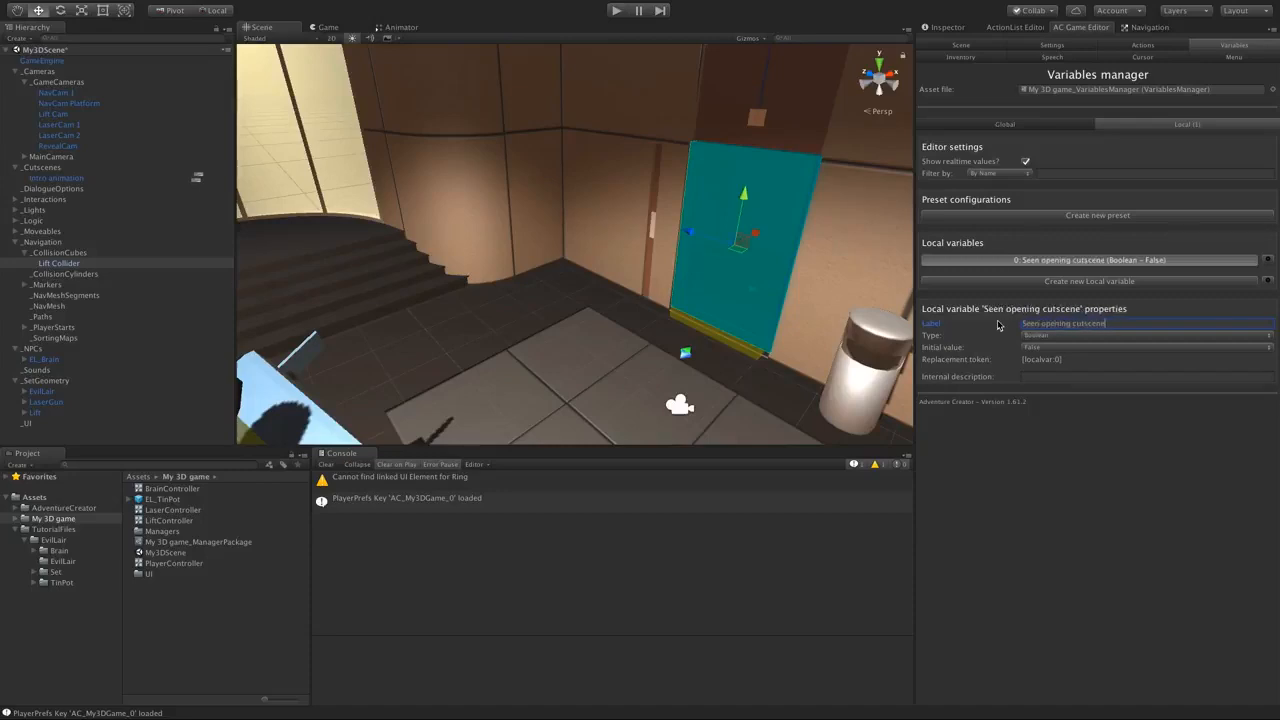
key("Return")
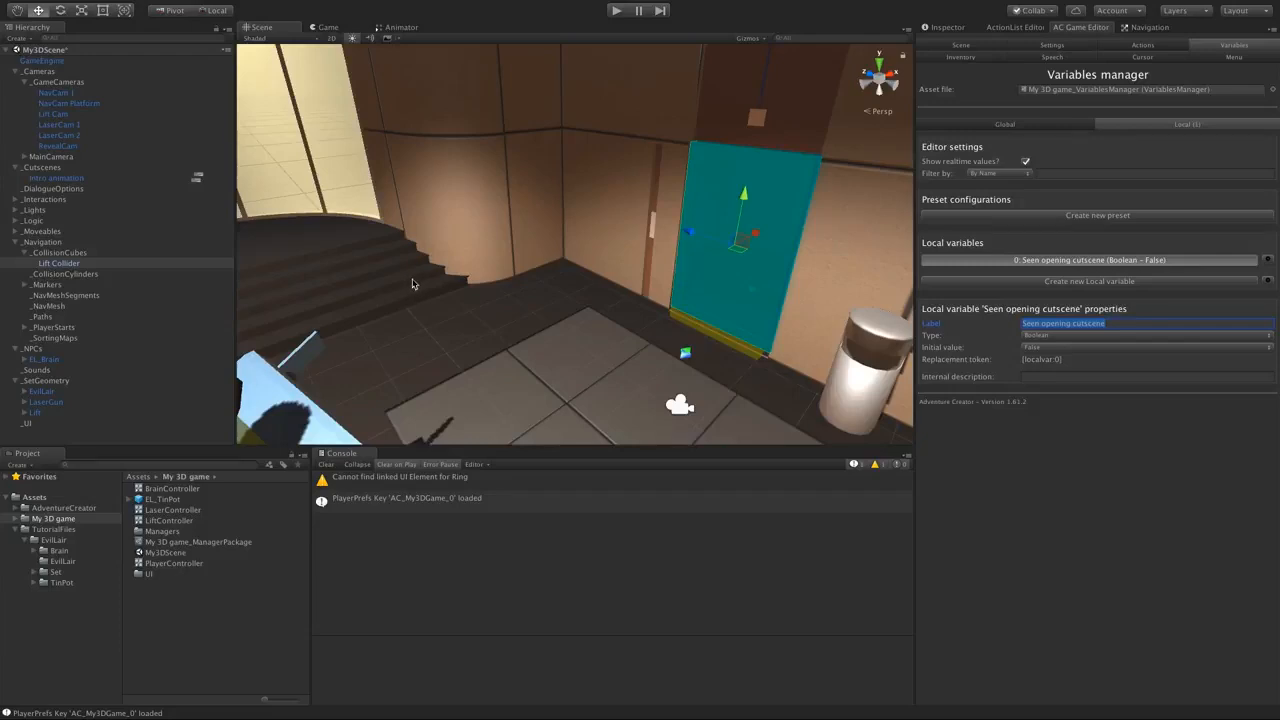
- Open the Intro animation cutscene's actions and chain a new action from the final Camera: Switch
left_click(197, 177)
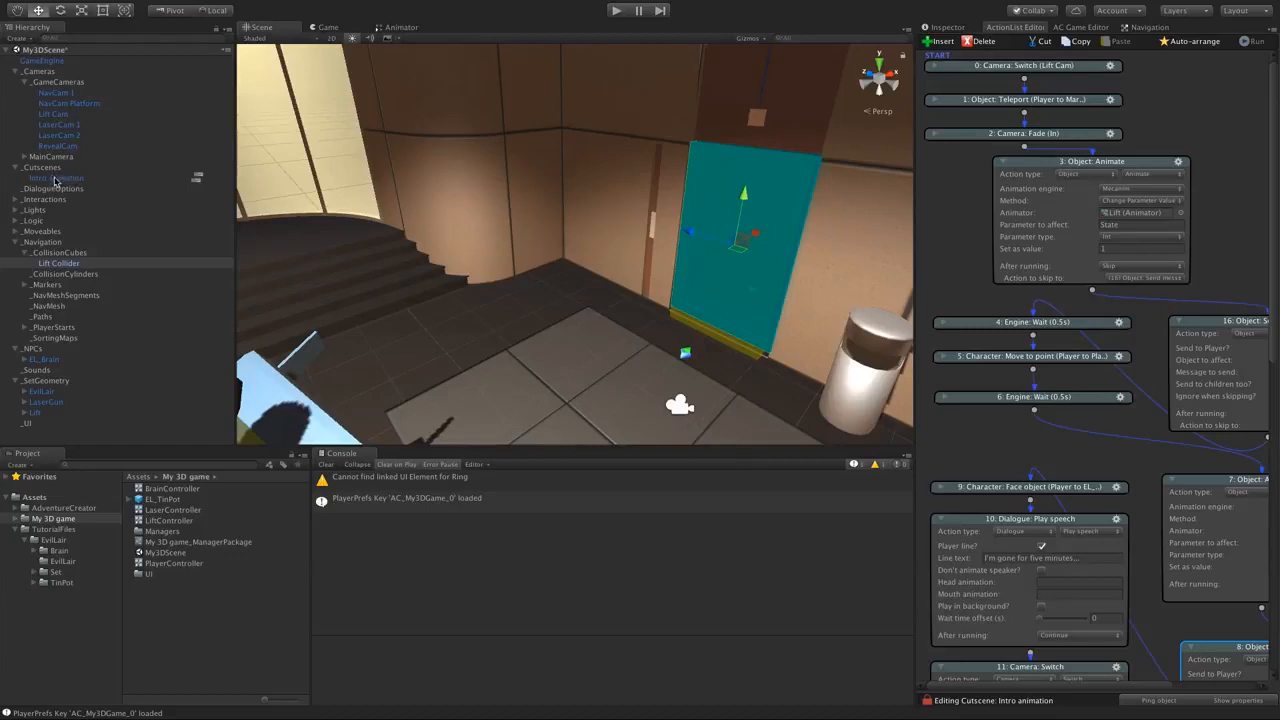
scroll(1277, 443, "down", 5)
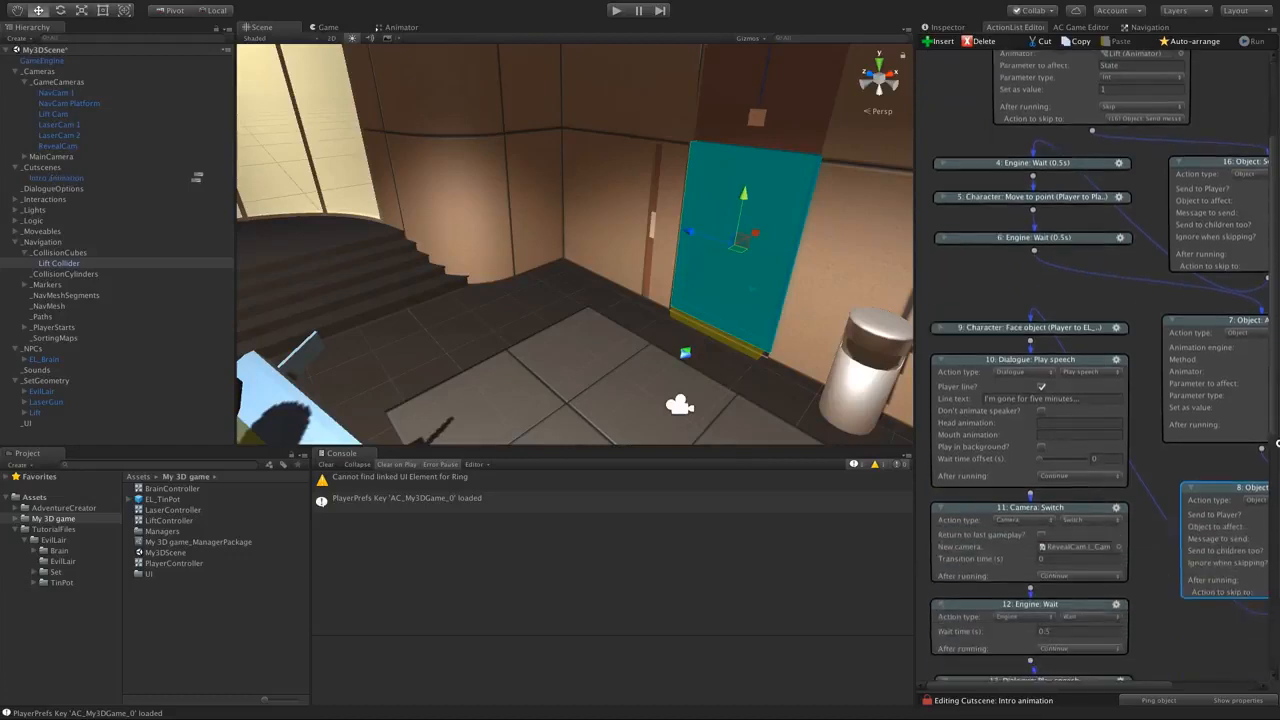
scroll(1277, 443, "down", 10)
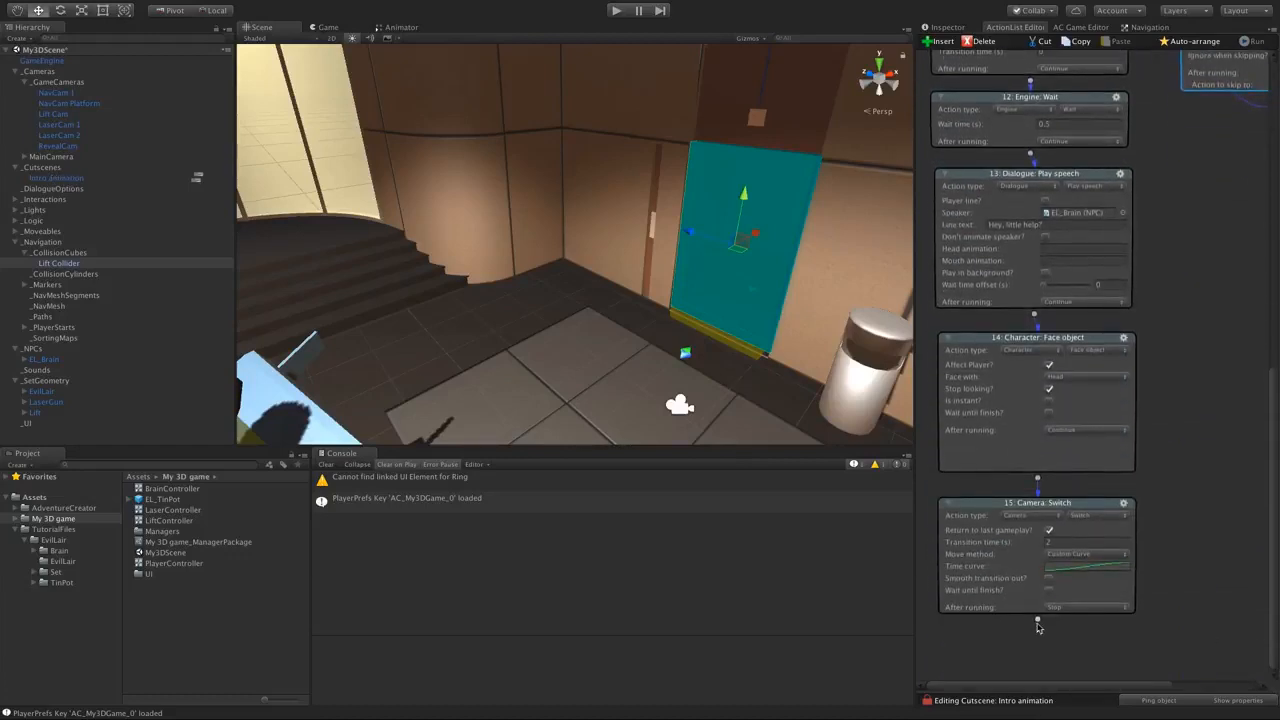
left_click_drag(1038, 627, 1040, 636)
scroll(1040, 630, "down", 2)
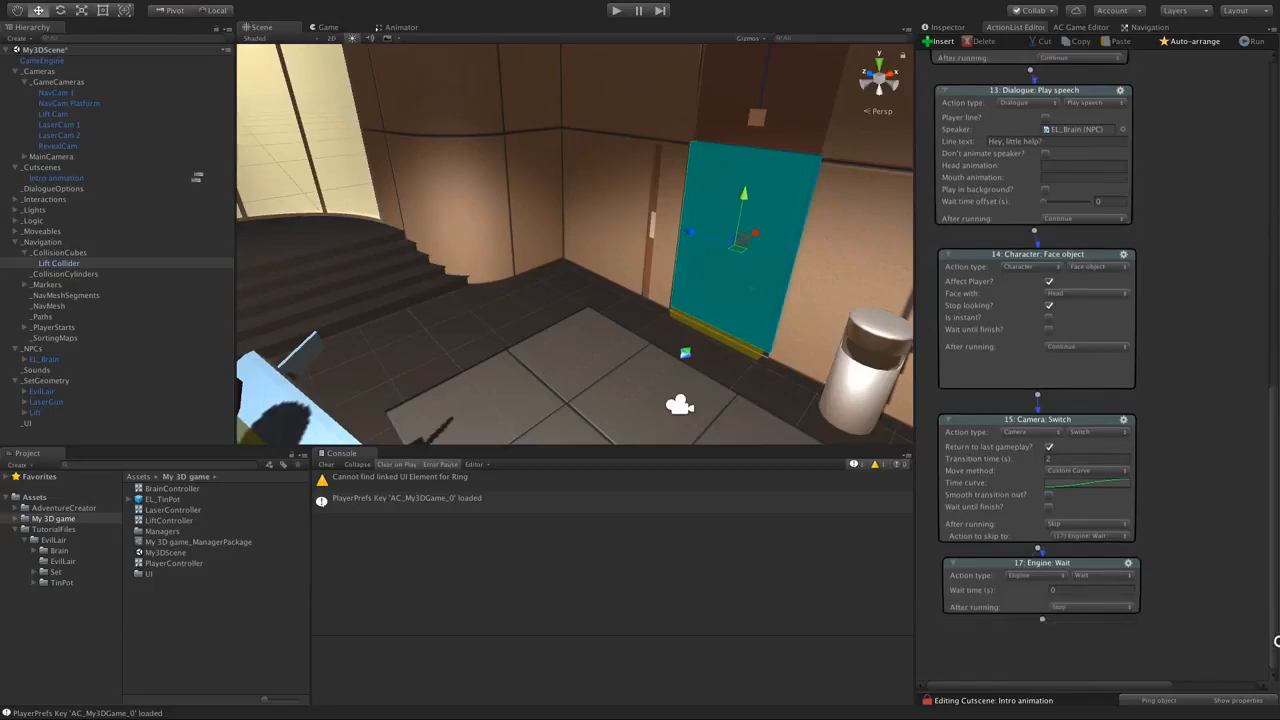
- Change the new final action to Variable: Set and set its source to Local
left_click(1037, 576)
left_click(1051, 694)
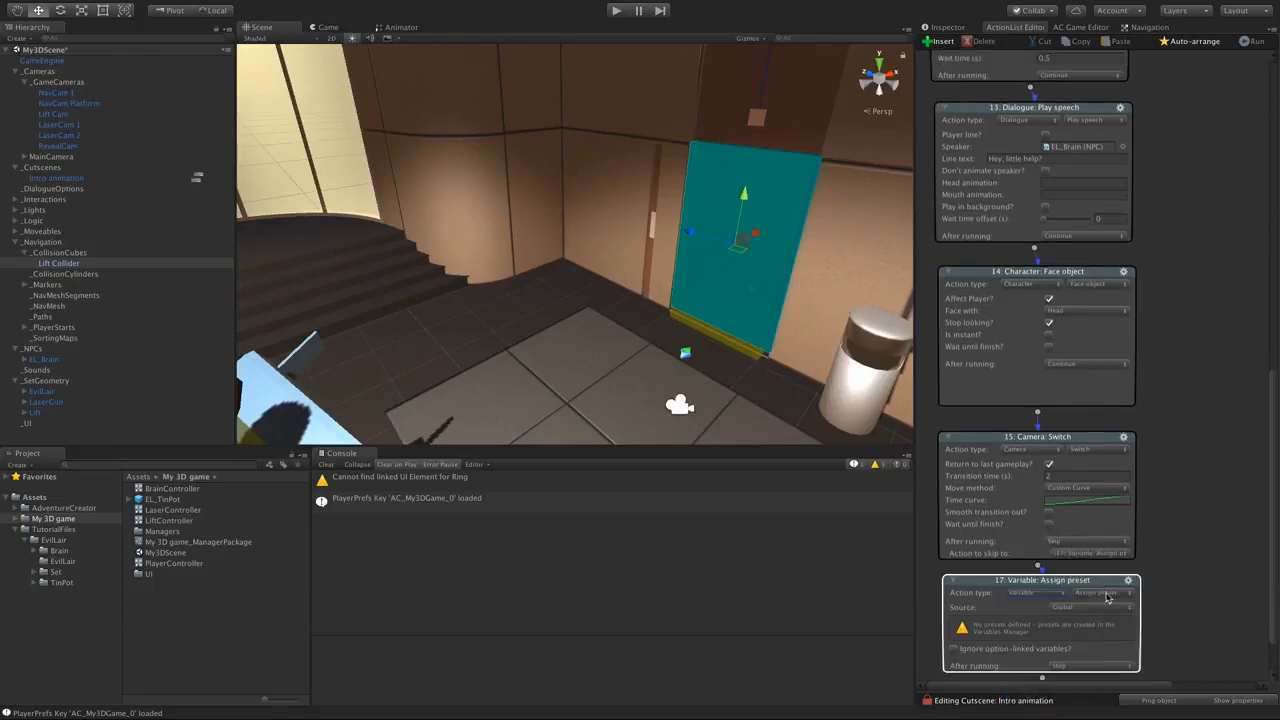
left_click(1107, 594)
left_click(1103, 652)
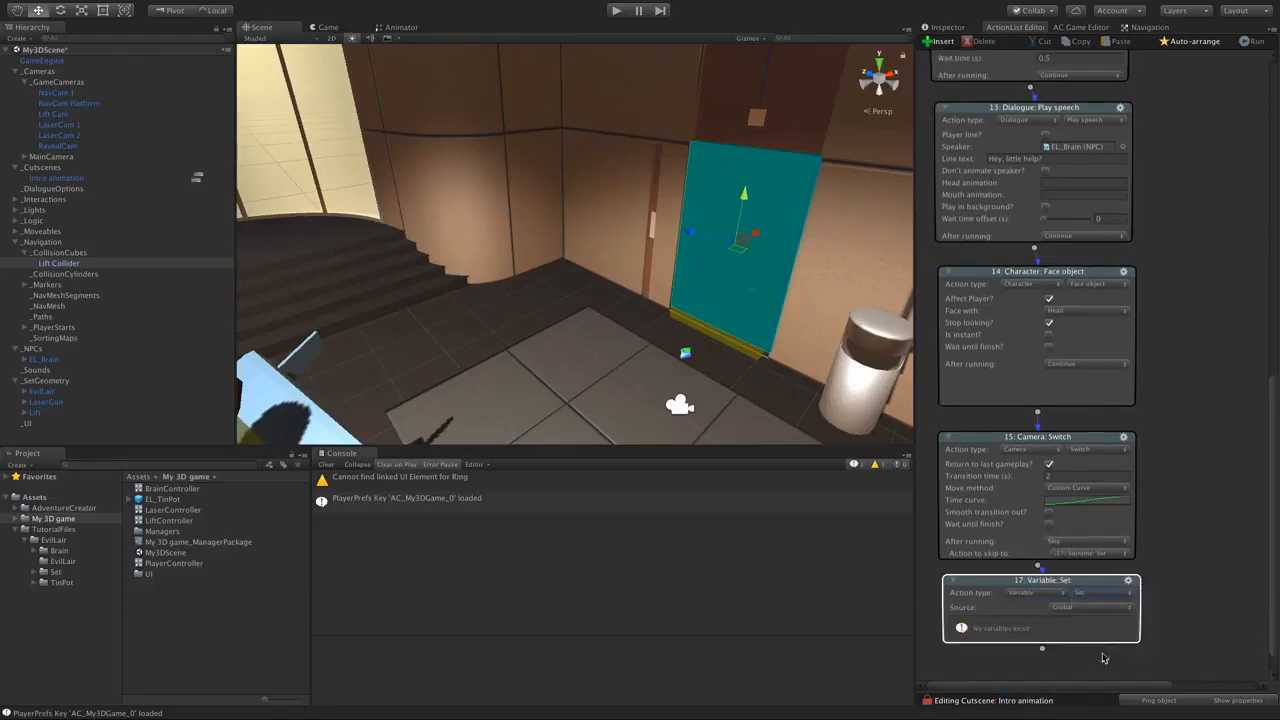
left_click(1060, 608)
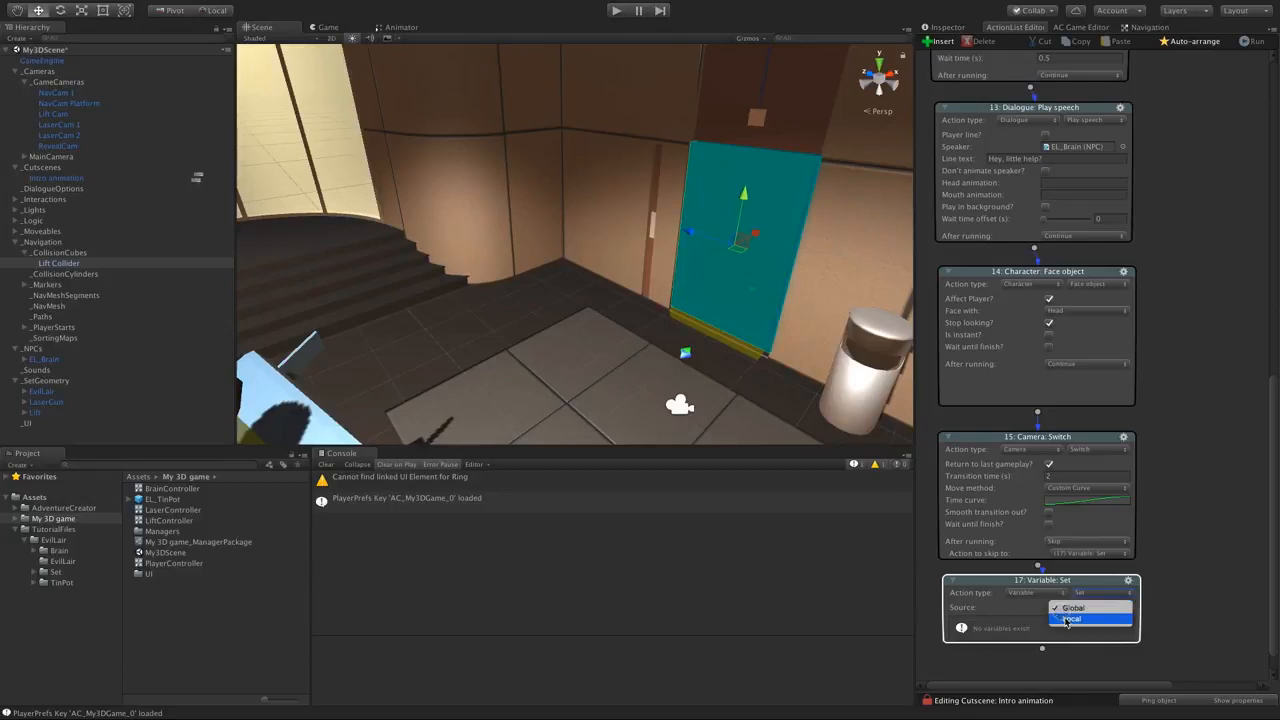
left_click(1065, 620)
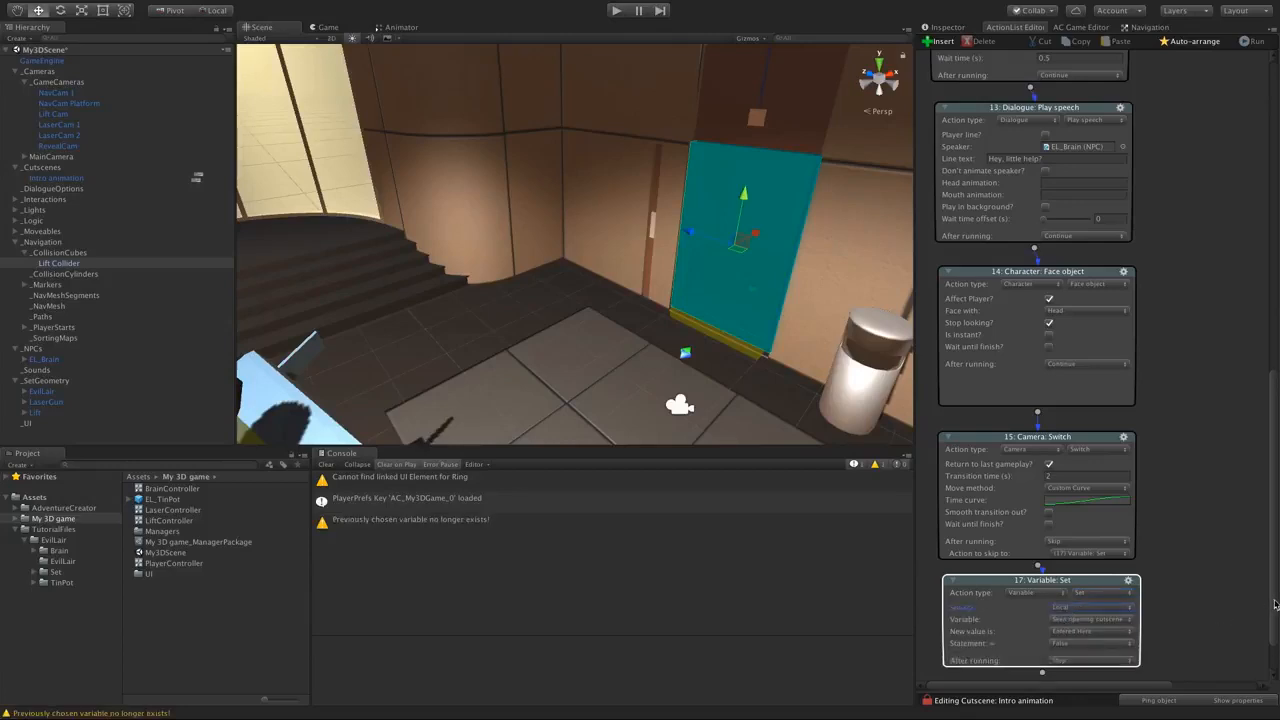
left_click_drag(1272, 604, 1272, 641)
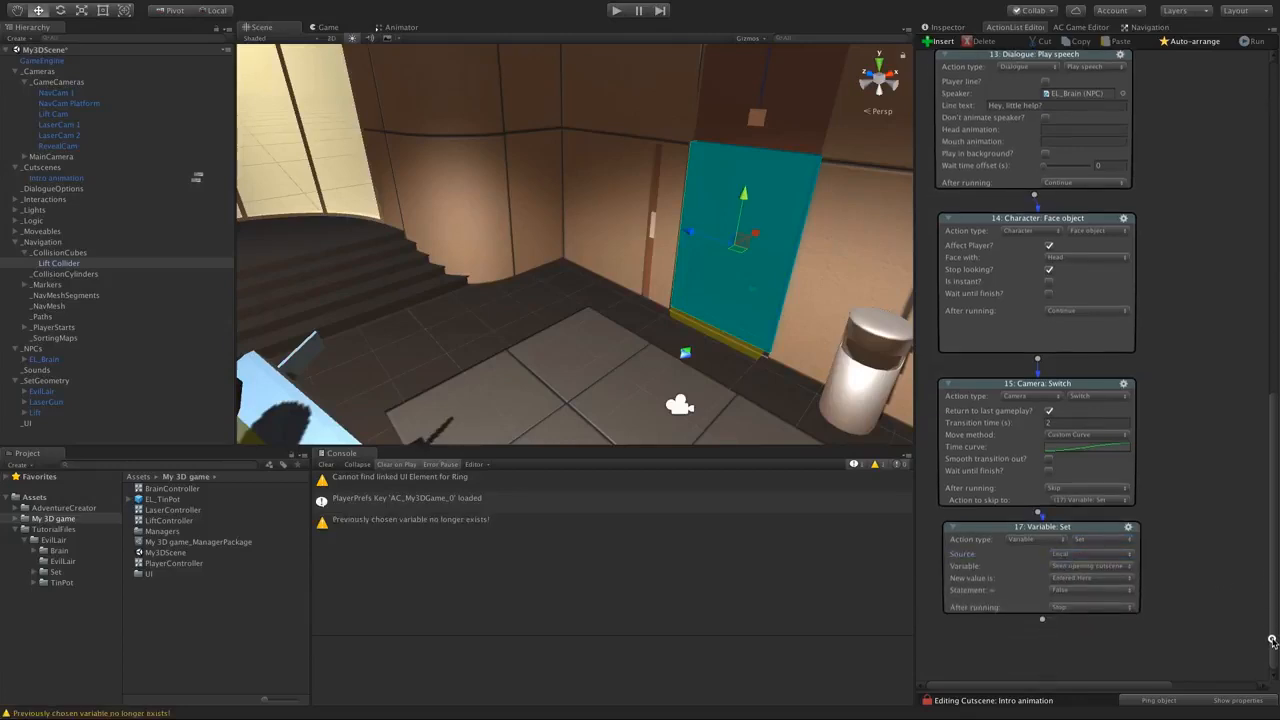
- Set the final Variable: Set action's statement to True for the Seen opening cutscene variable
left_click(1115, 567)
left_click(1119, 573)
left_click(1093, 590)
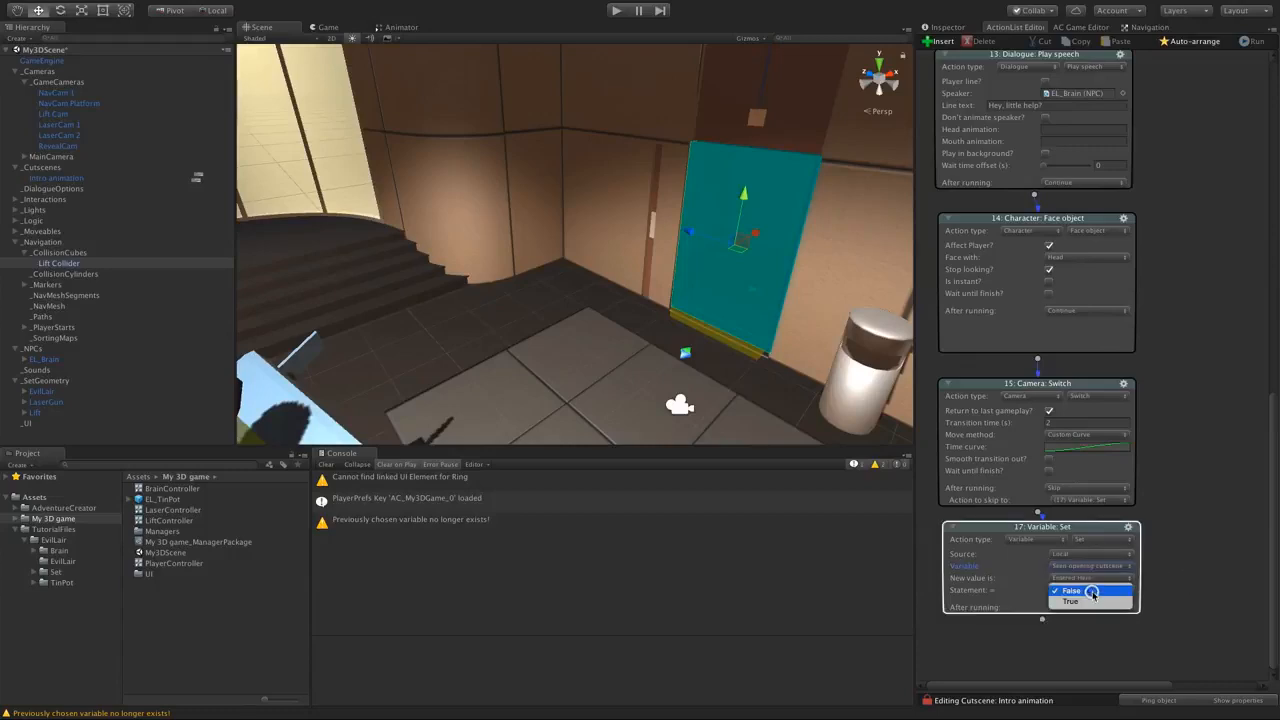
left_click(1096, 604)
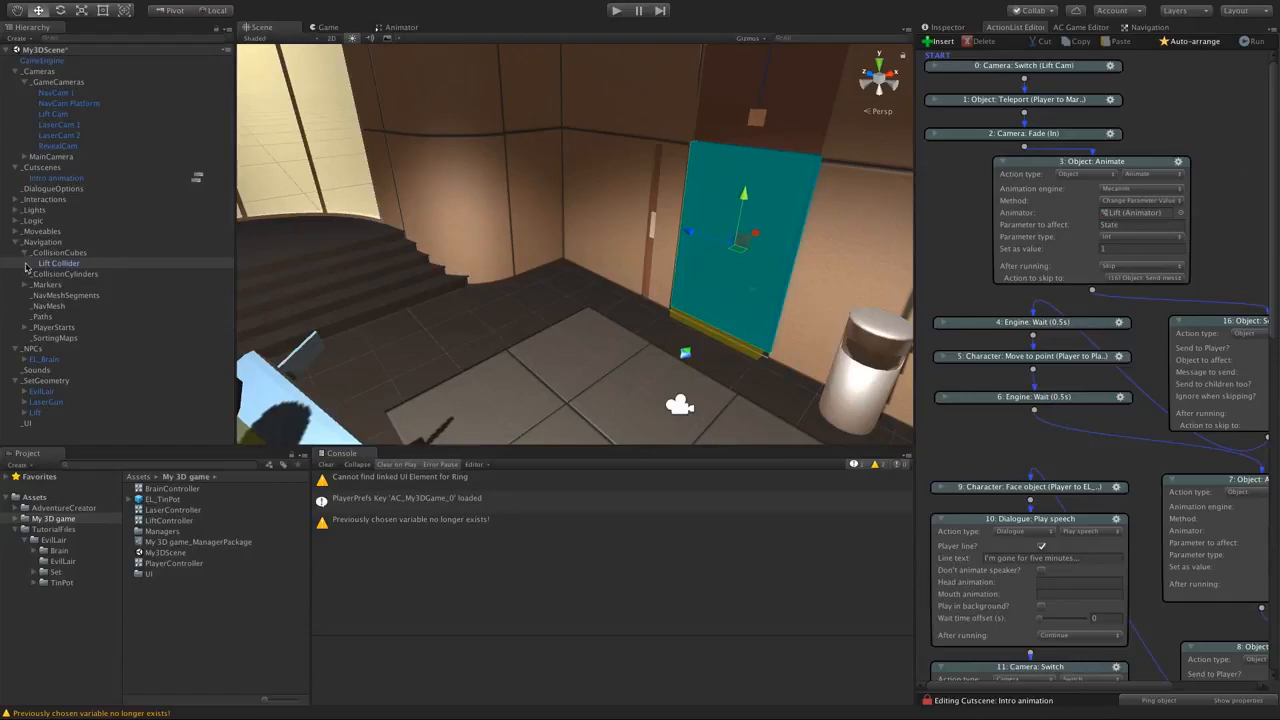
- Clear Intro animation from the scene's On start cutscene in the Scene manager and create a new On start cutscene
left_click(40, 178)
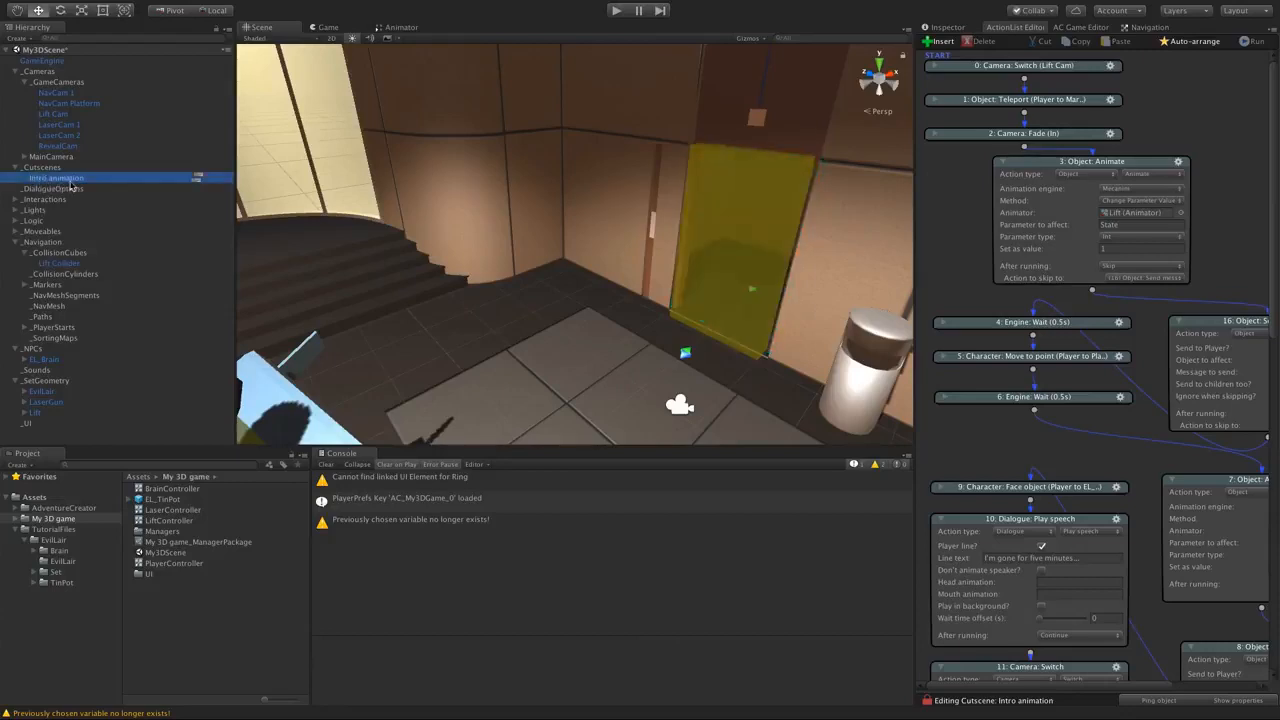
left_click(1078, 28)
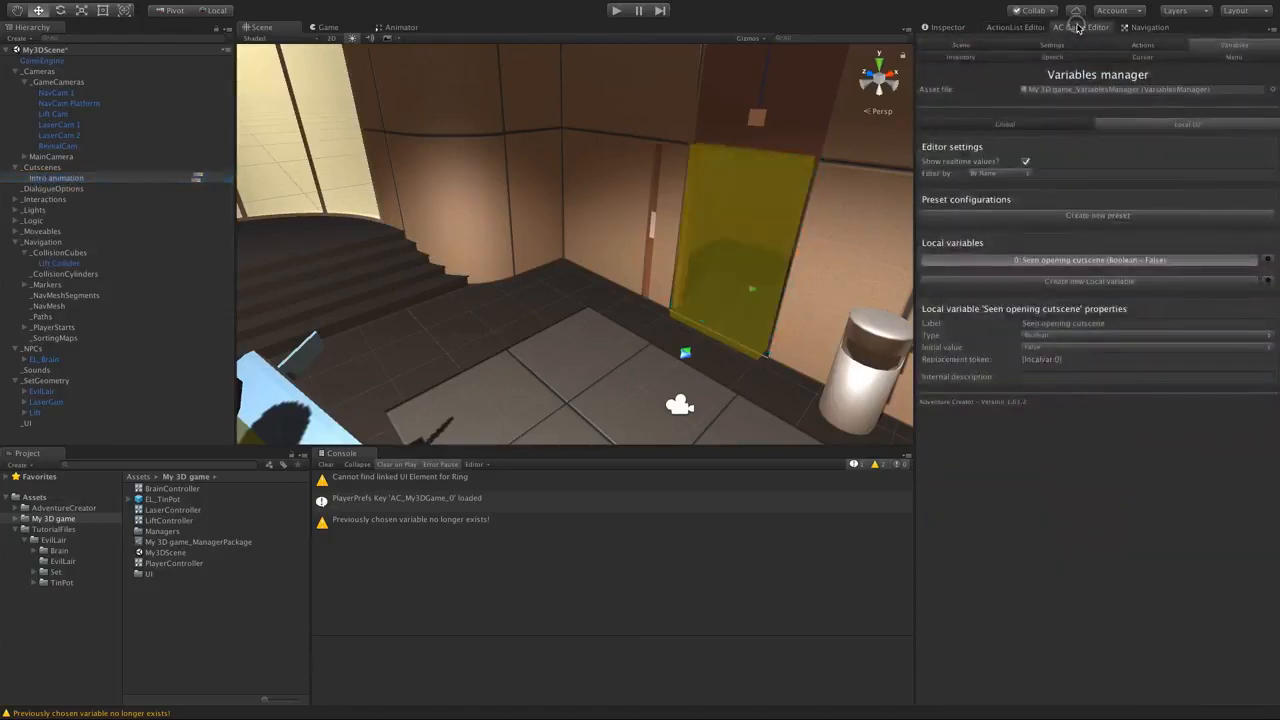
left_click(985, 46)
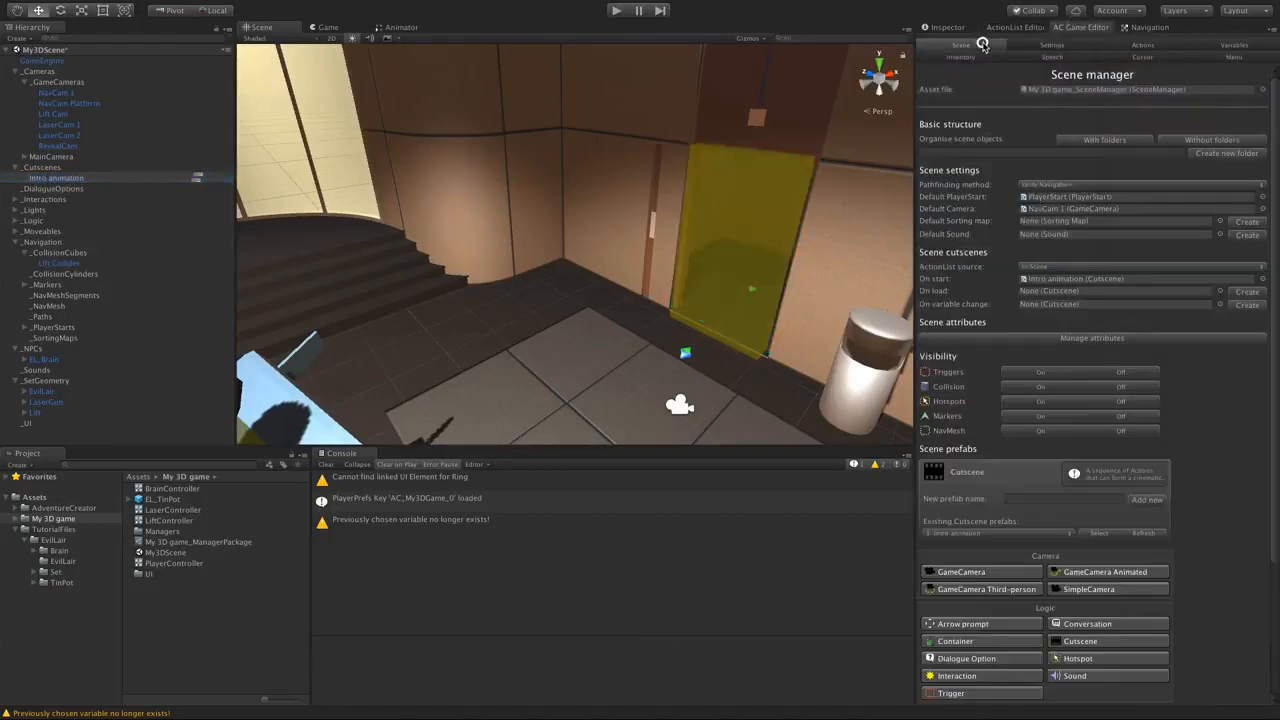
left_click(1100, 279)
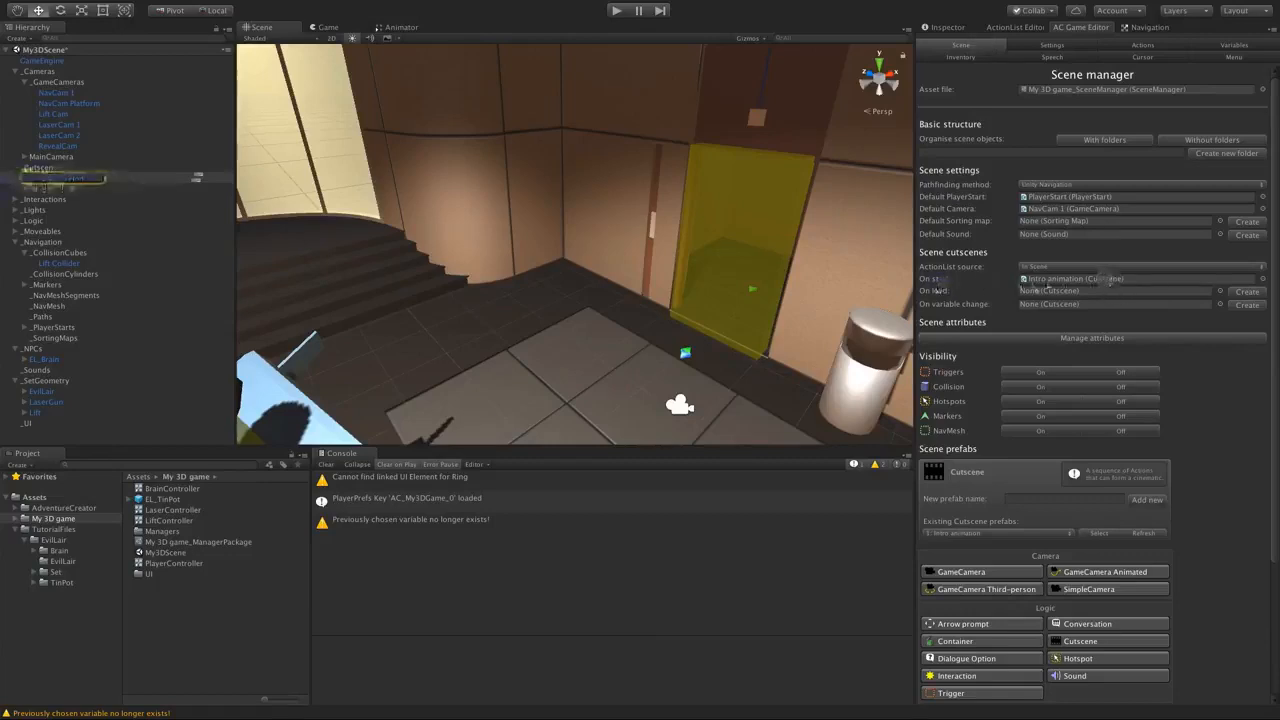
key("Delete")
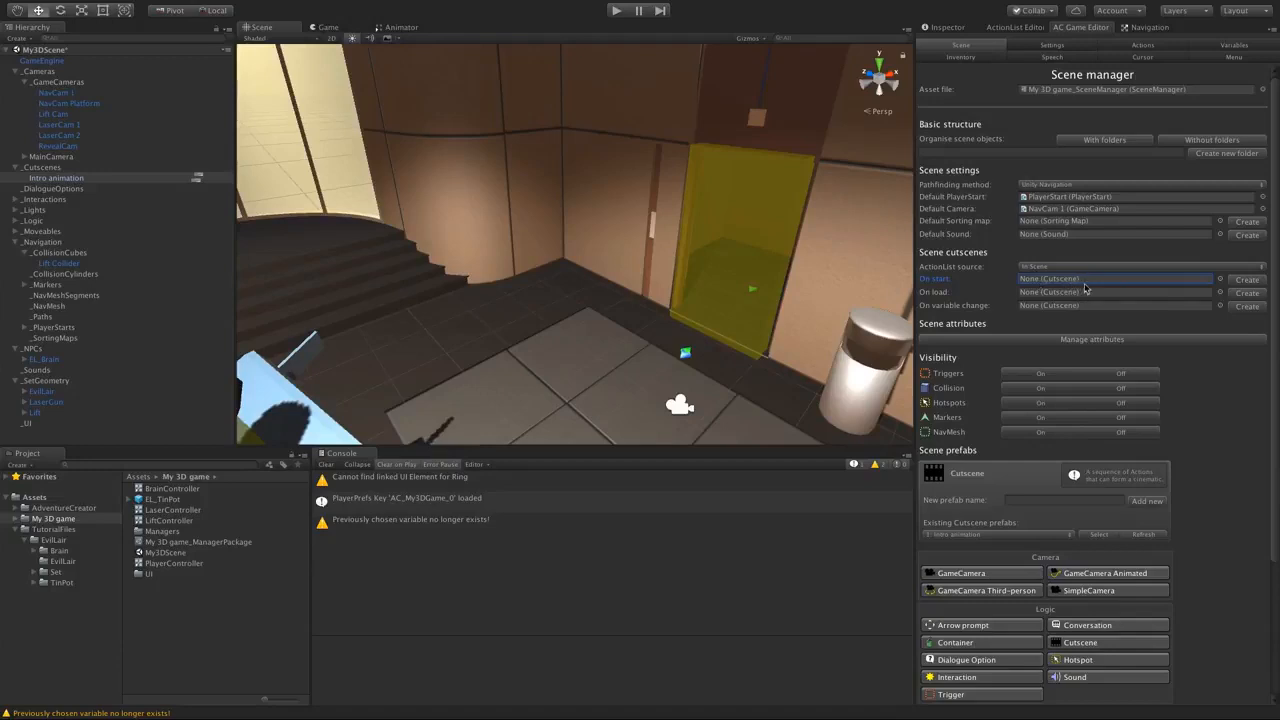
left_click(1262, 283)
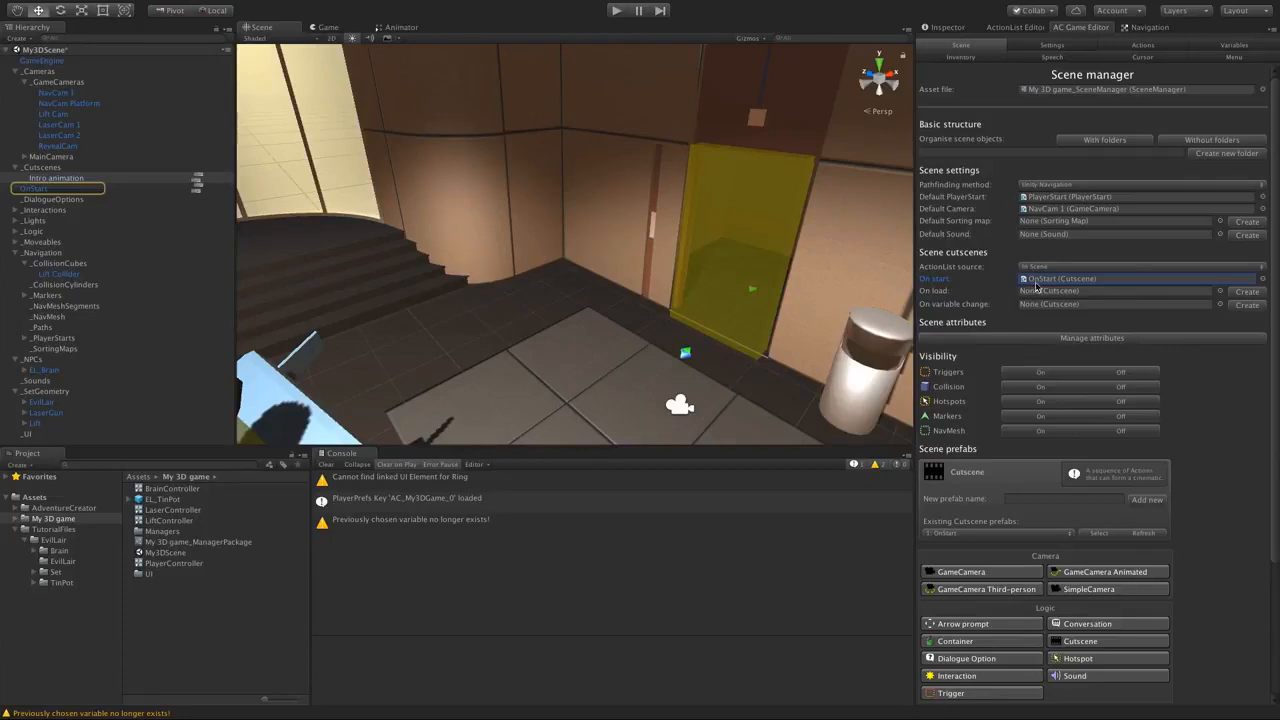
- Open the OnStart cutscene's actions and change its first action to Variable: Check with the source set to Local
left_click(43, 189)
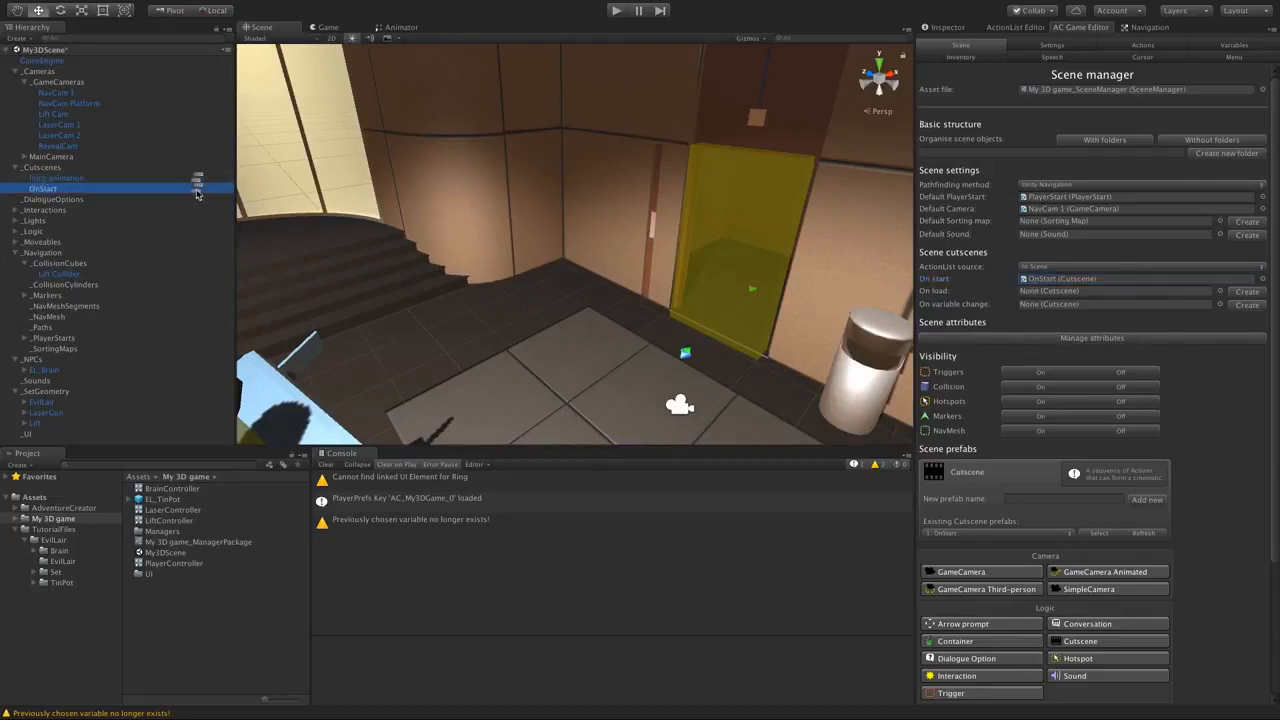
left_click(196, 190)
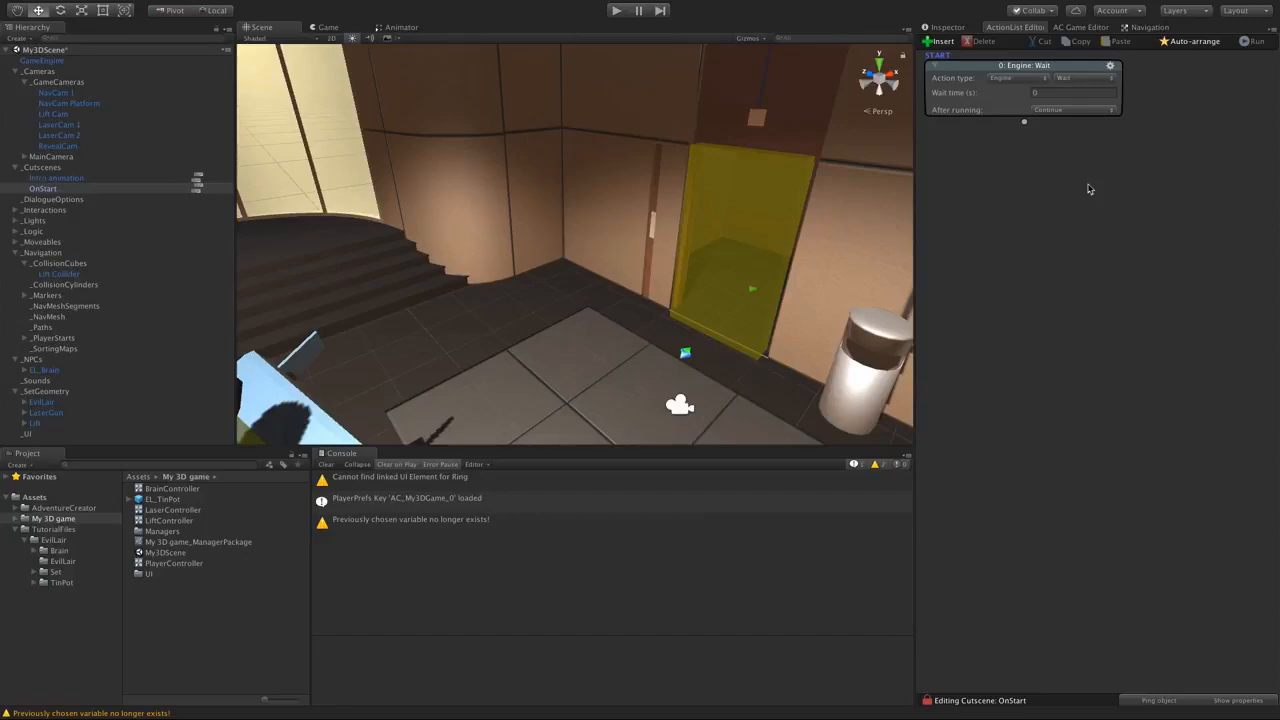
left_click(1018, 80)
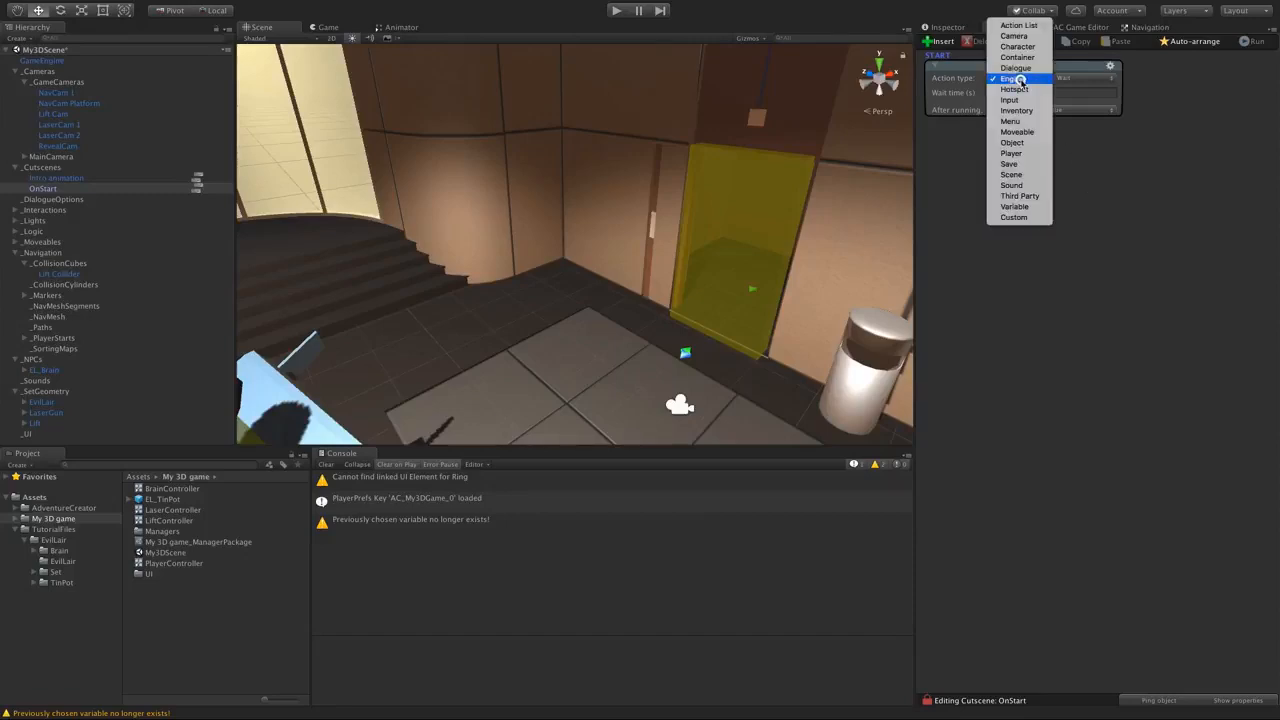
left_click(1012, 208)
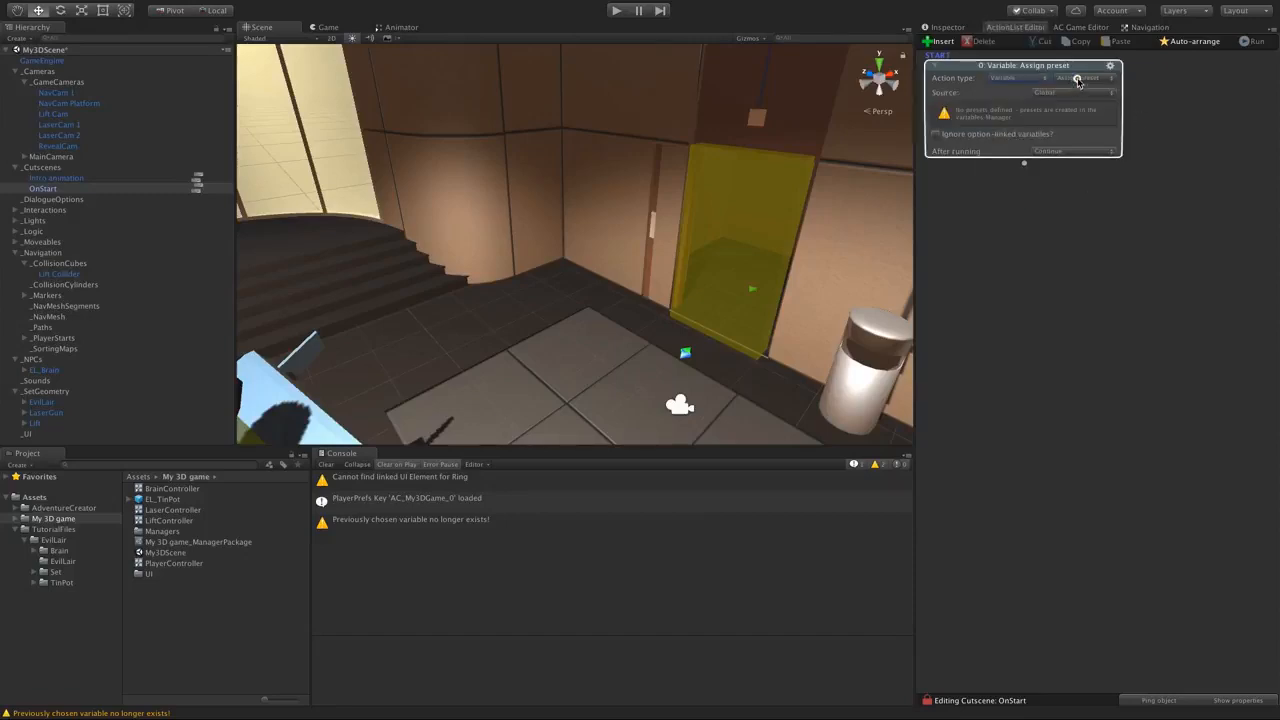
left_click(1082, 78)
left_click(1075, 93)
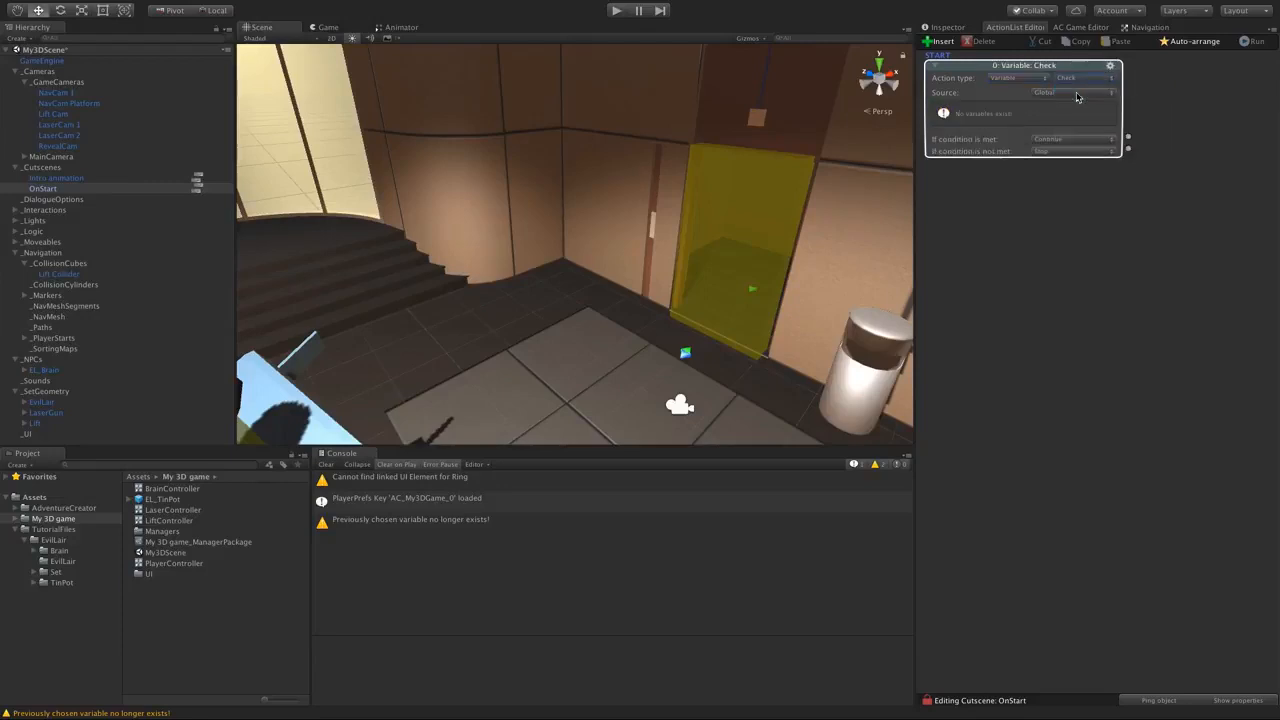
left_click(1046, 93)
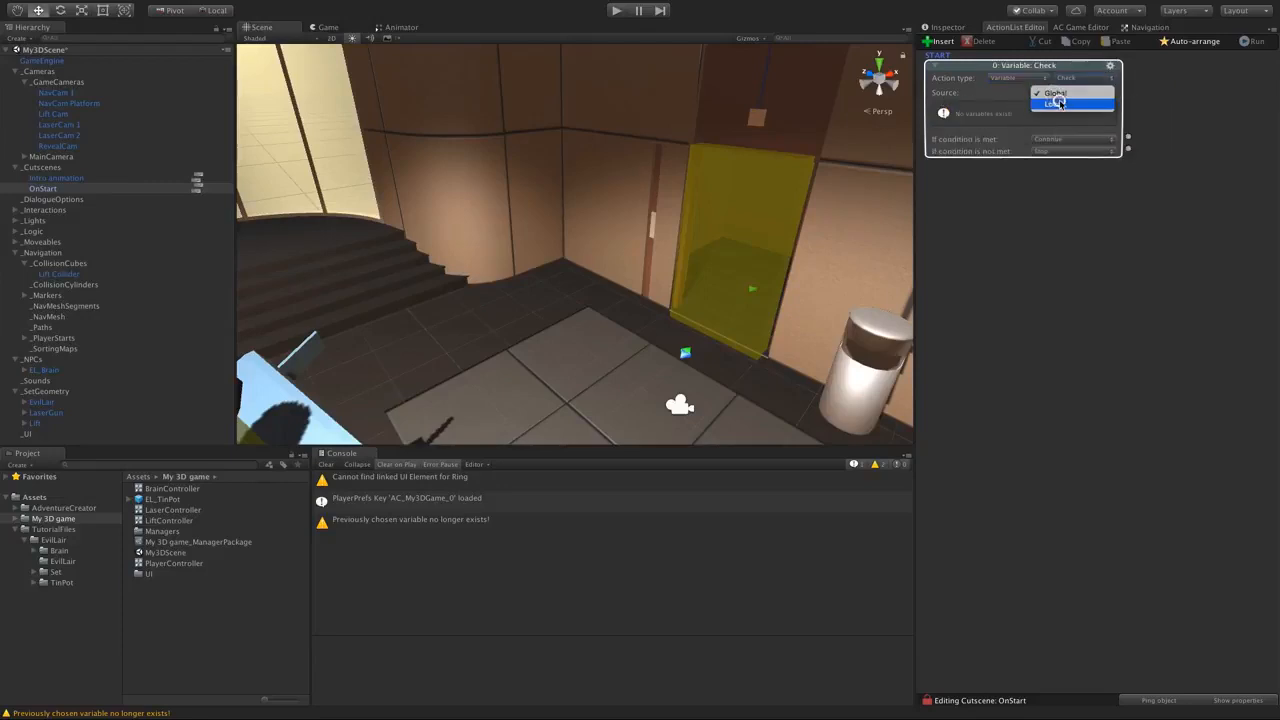
left_click(1058, 104)
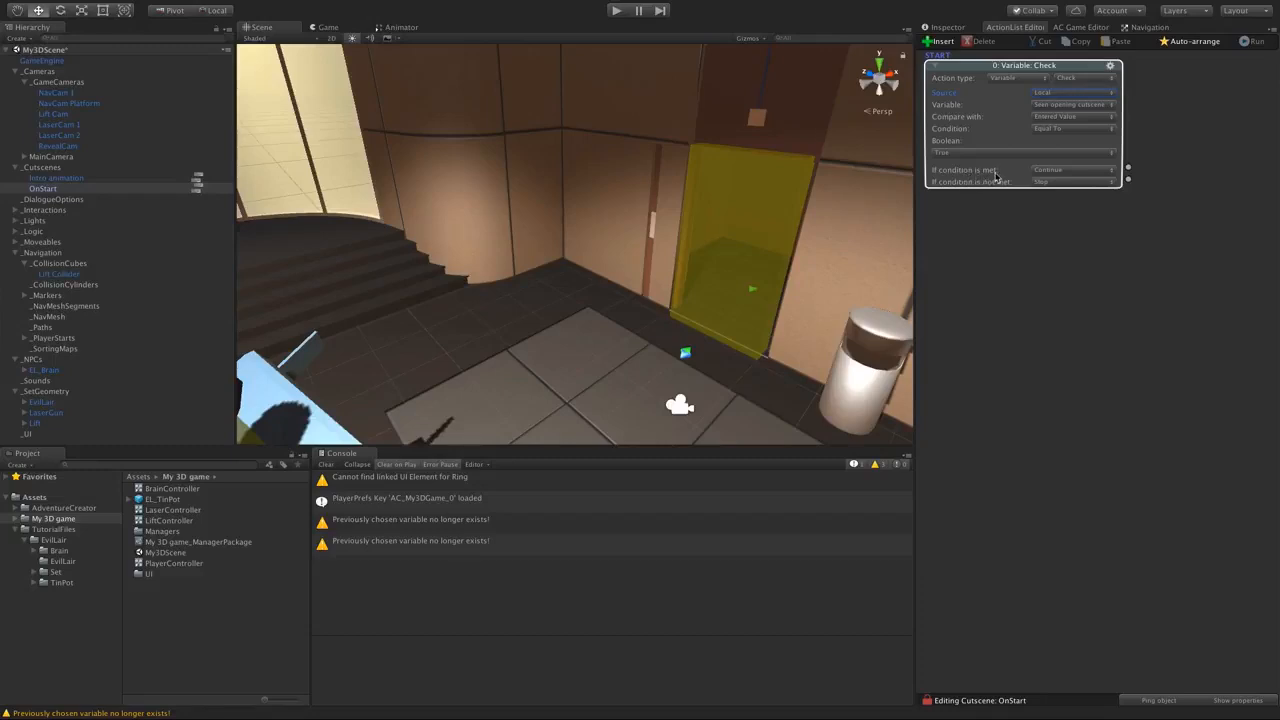
- Make the variable check stop if its condition is met and run the Intro animation cutscene if it is not met
left_click(1058, 171)
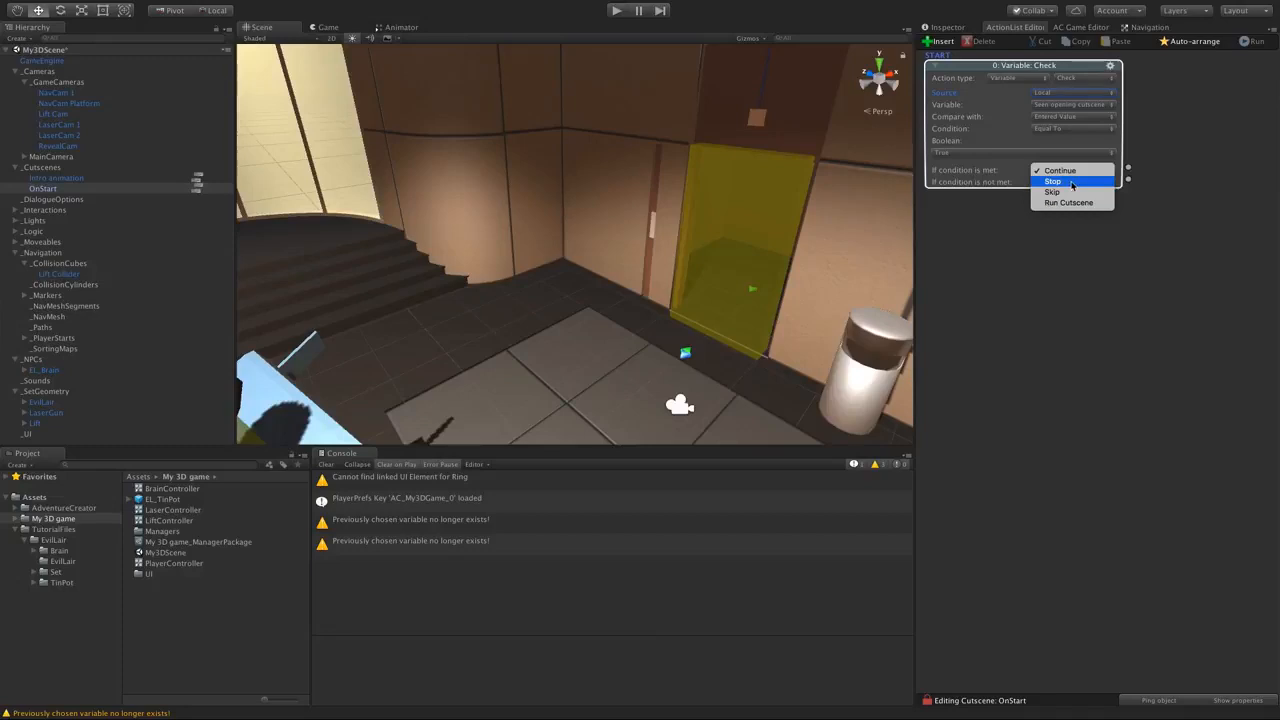
left_click(1074, 184)
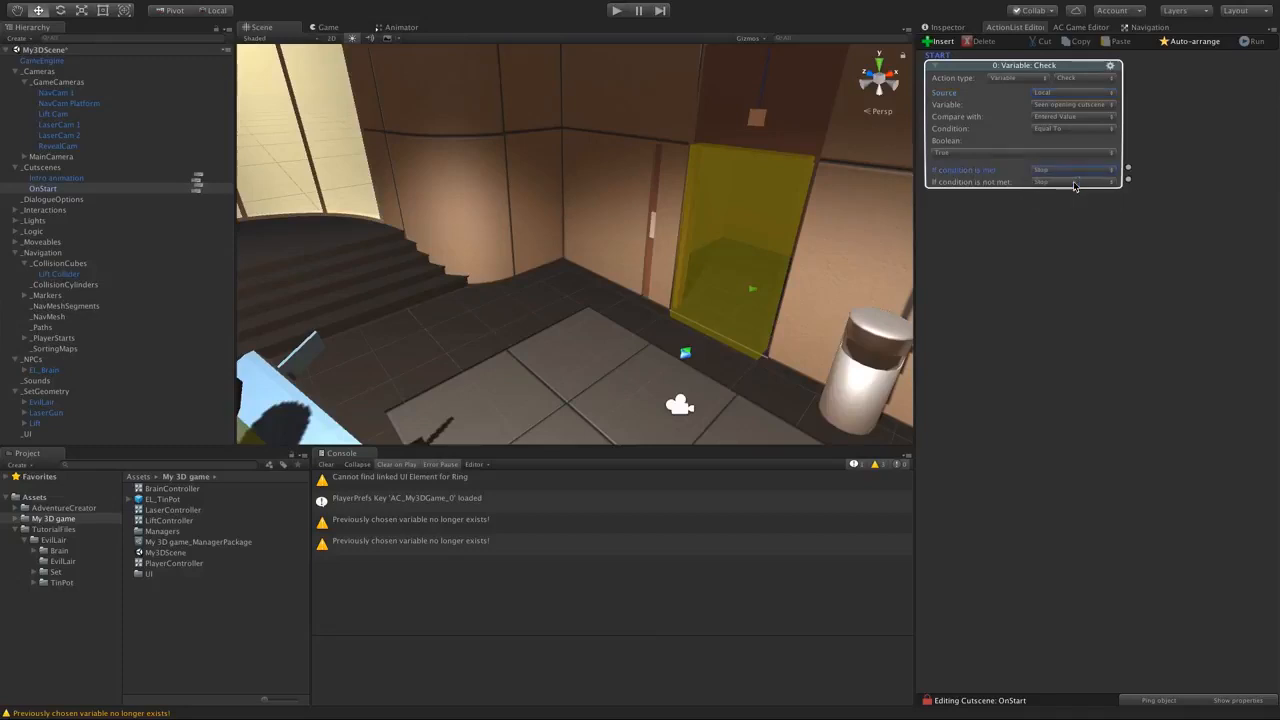
left_click(948, 190)
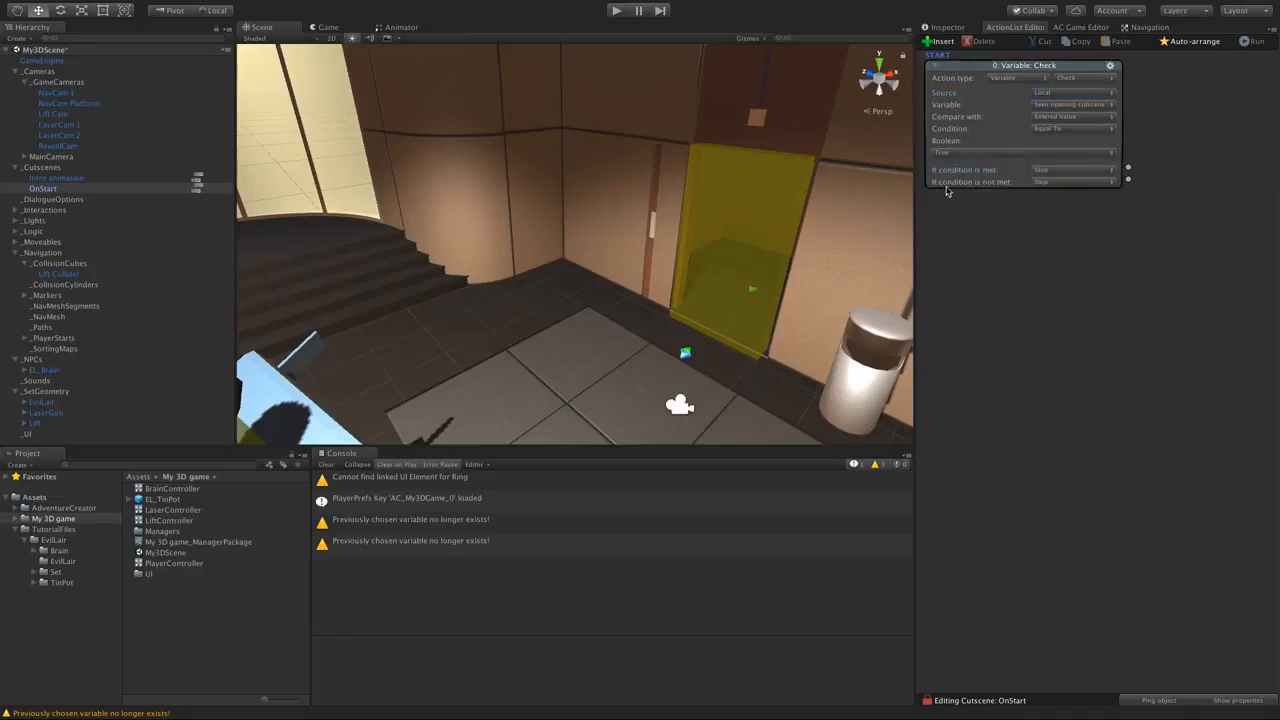
left_click(1052, 183)
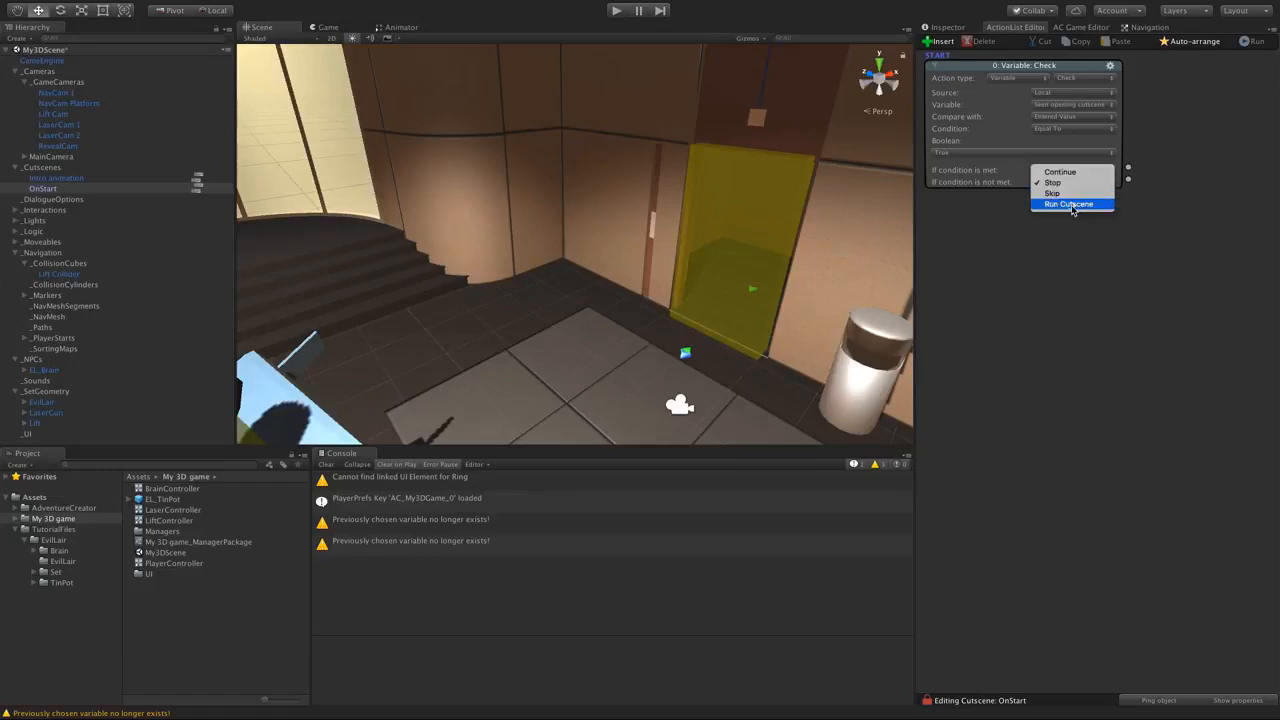
left_click(1070, 204)
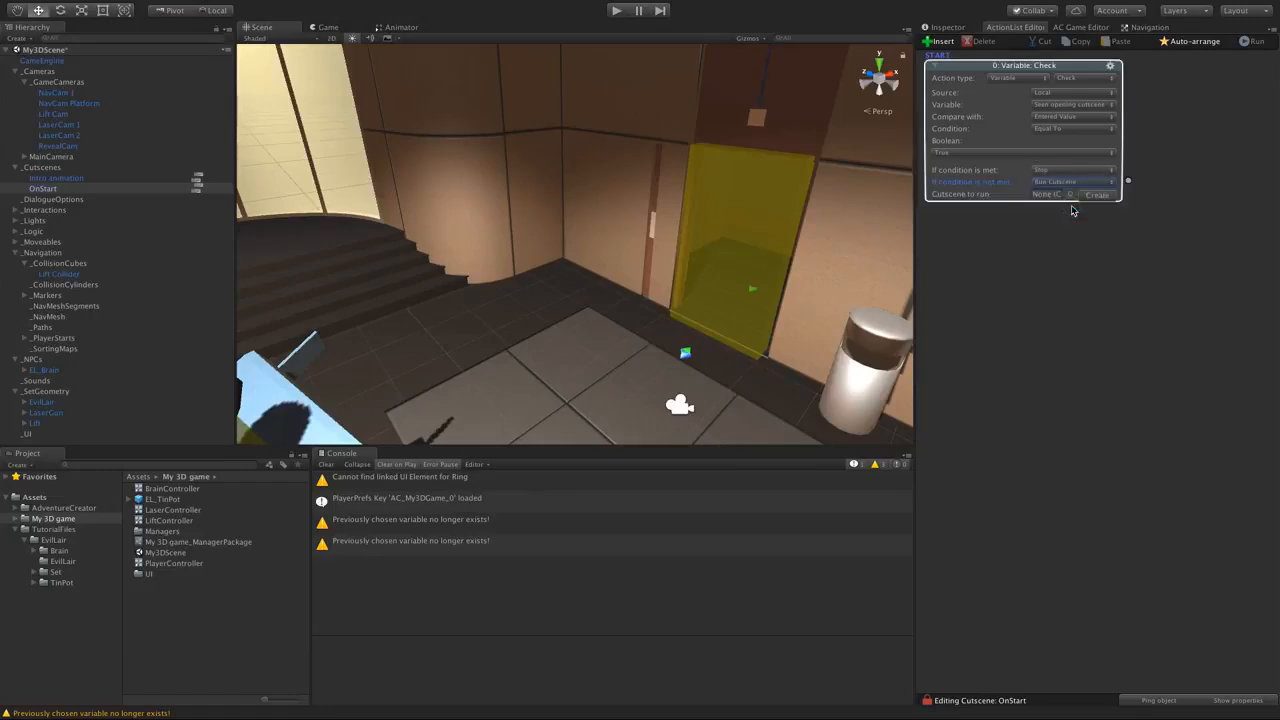
left_click_drag(40, 188, 1056, 192)
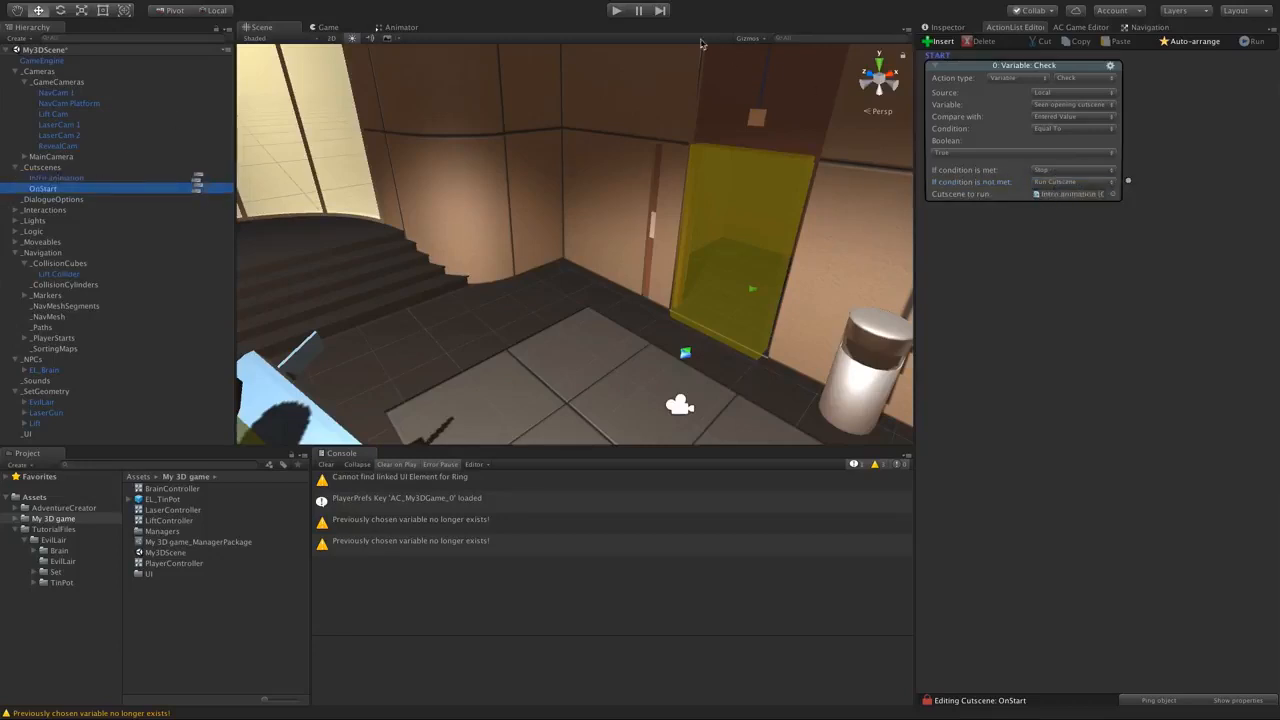
- Playtest the scene and inspect the Seen opening cutscene variable's realtime value in the Variables manager
left_click(617, 10)
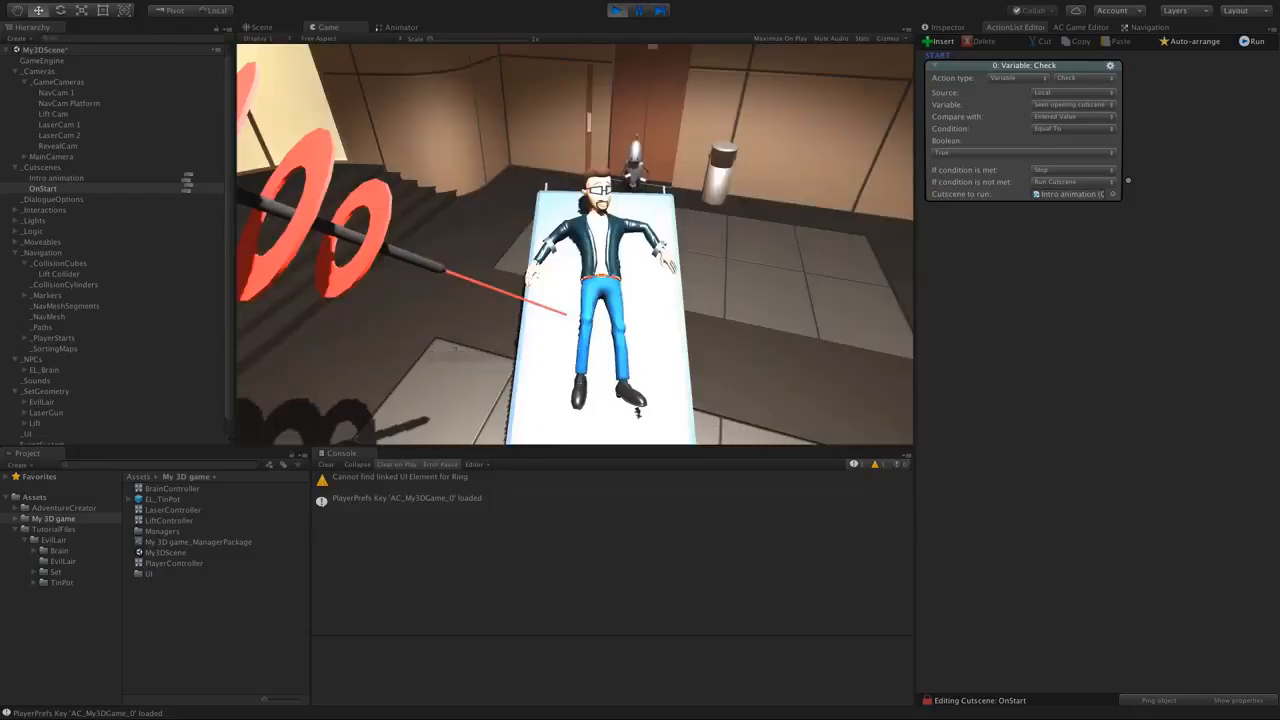
left_click(1083, 27)
left_click(1233, 45)
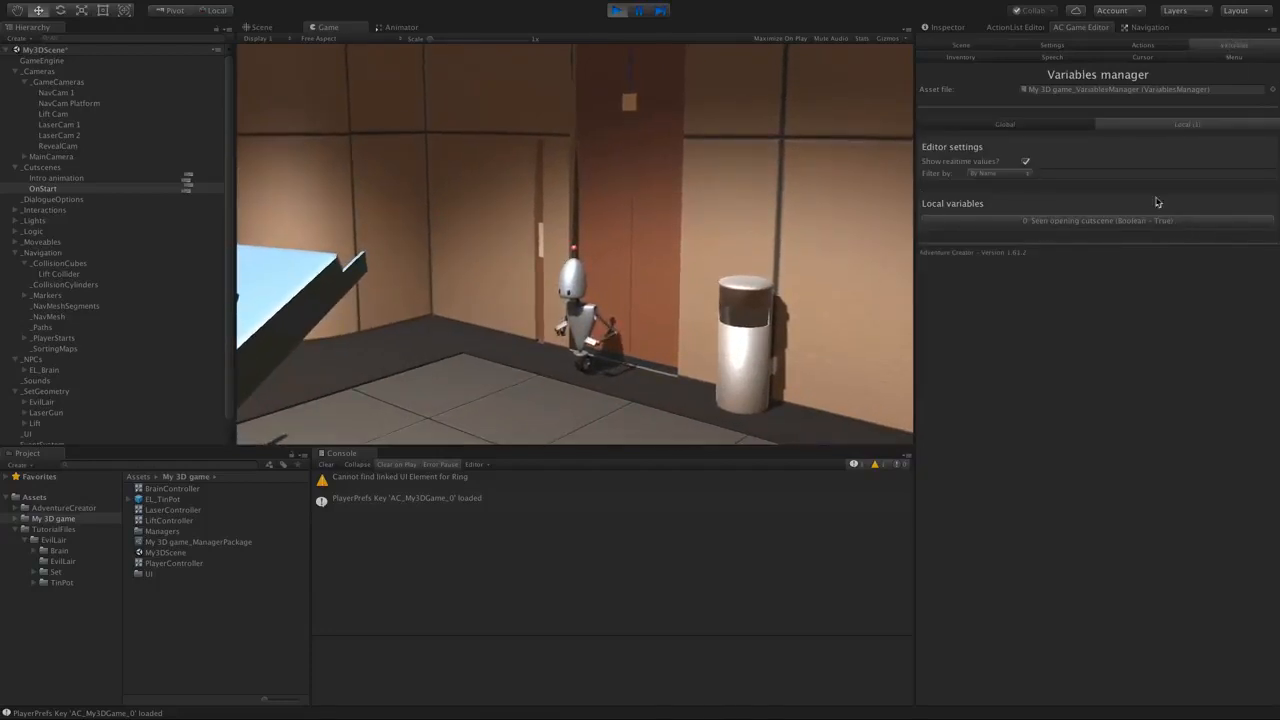
- Run the OnStart cutscene manually from its action list in play mode and end the playtest
left_click(952, 27)
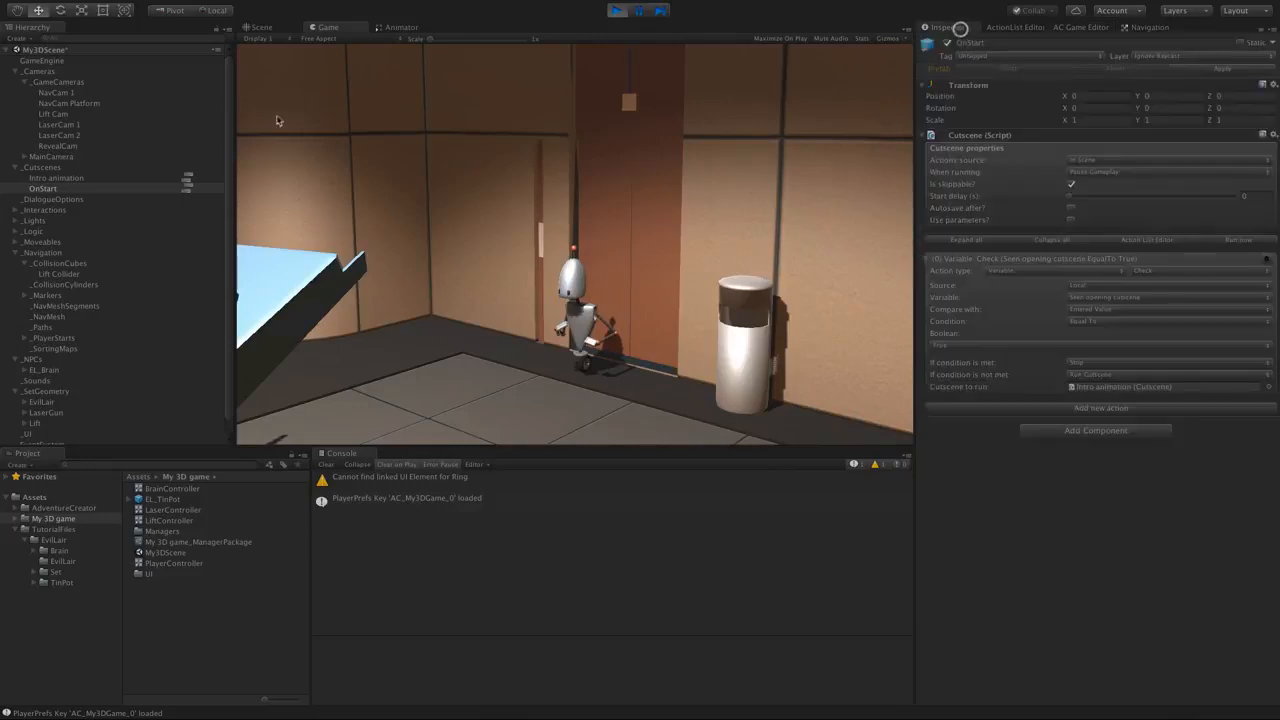
left_click(43, 189)
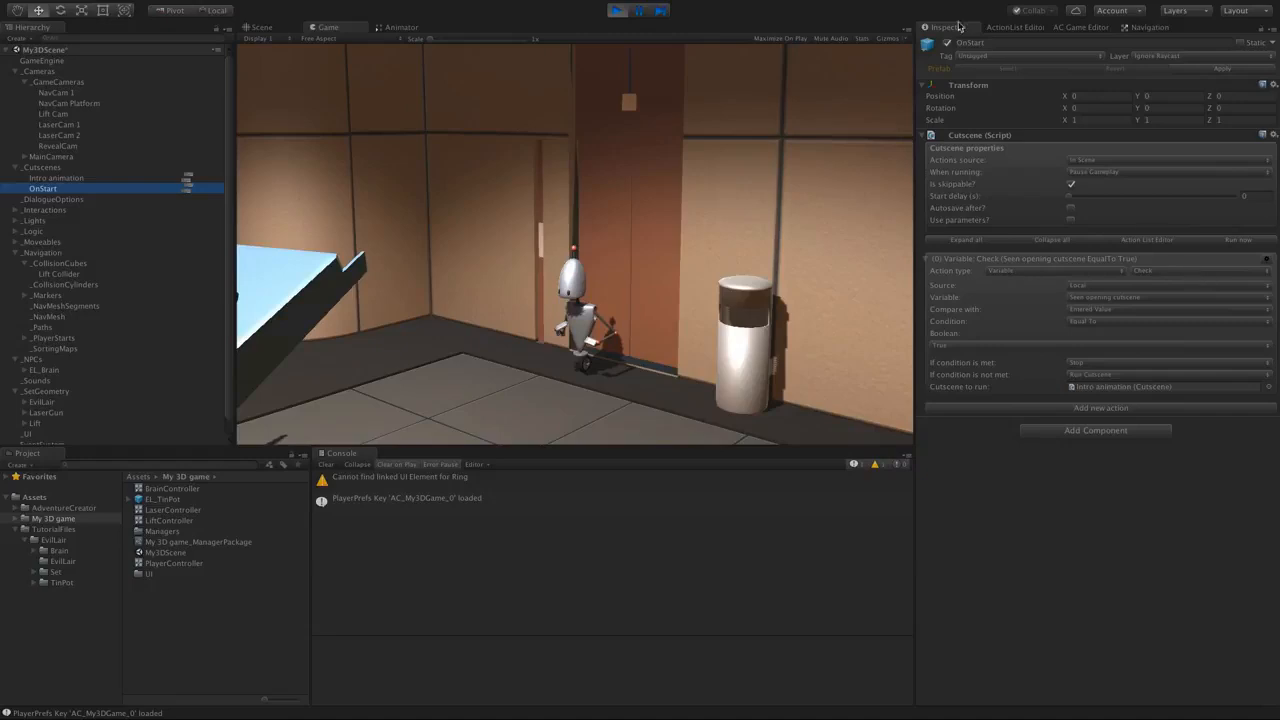
left_click(1000, 28)
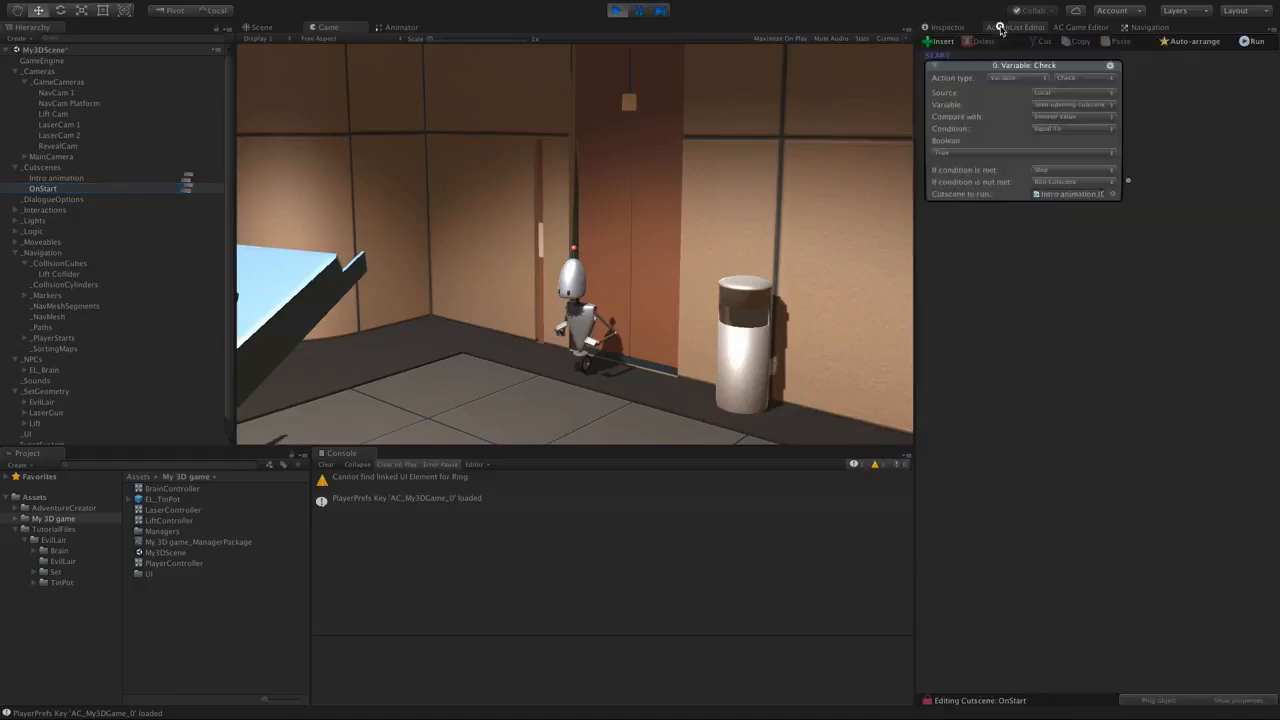
left_click(1249, 45)
left_click(1255, 44)
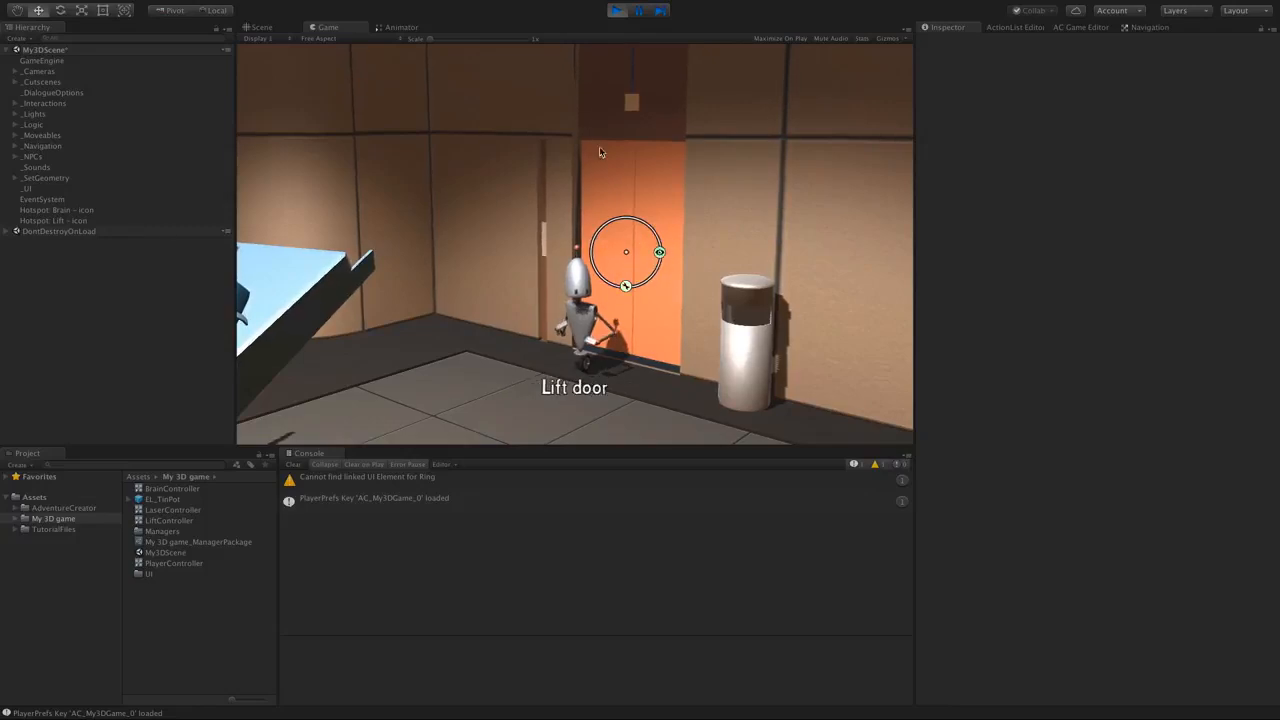
left_click(616, 10)
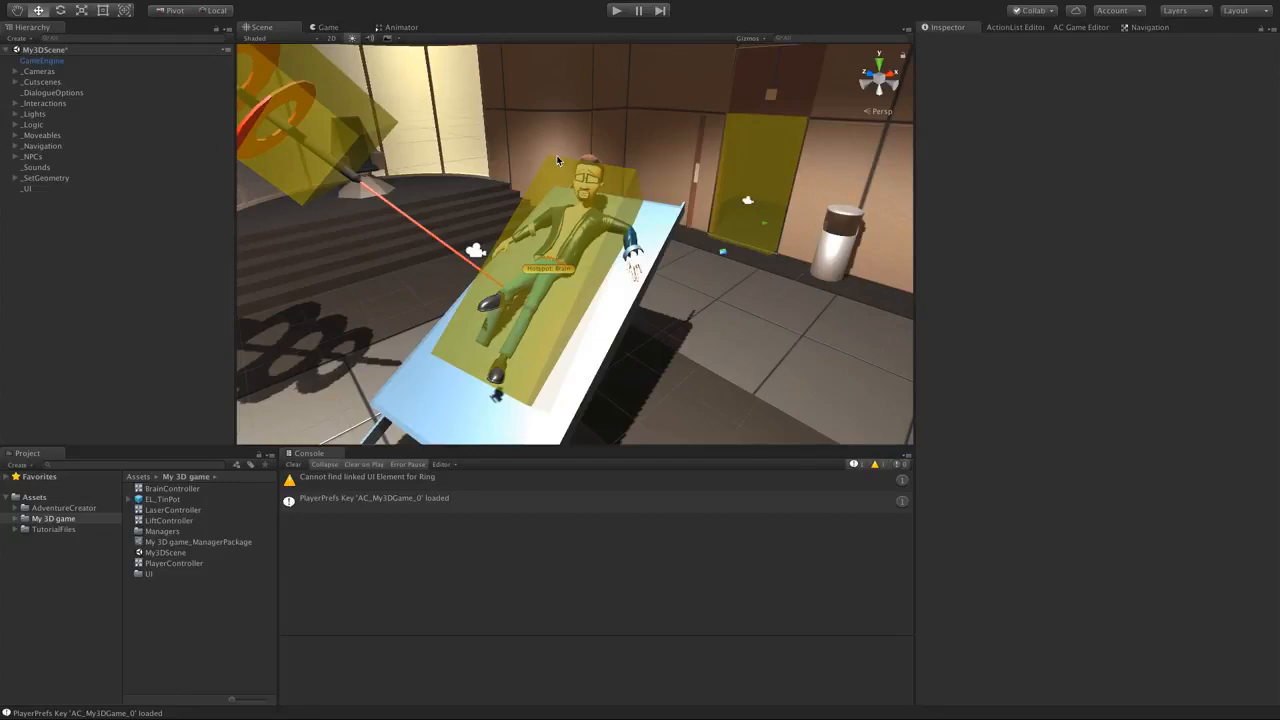
- Inspect the initial value options of the Seen opening cutscene local variable in the Variables manager
left_click(1018, 27)
left_click(1092, 27)
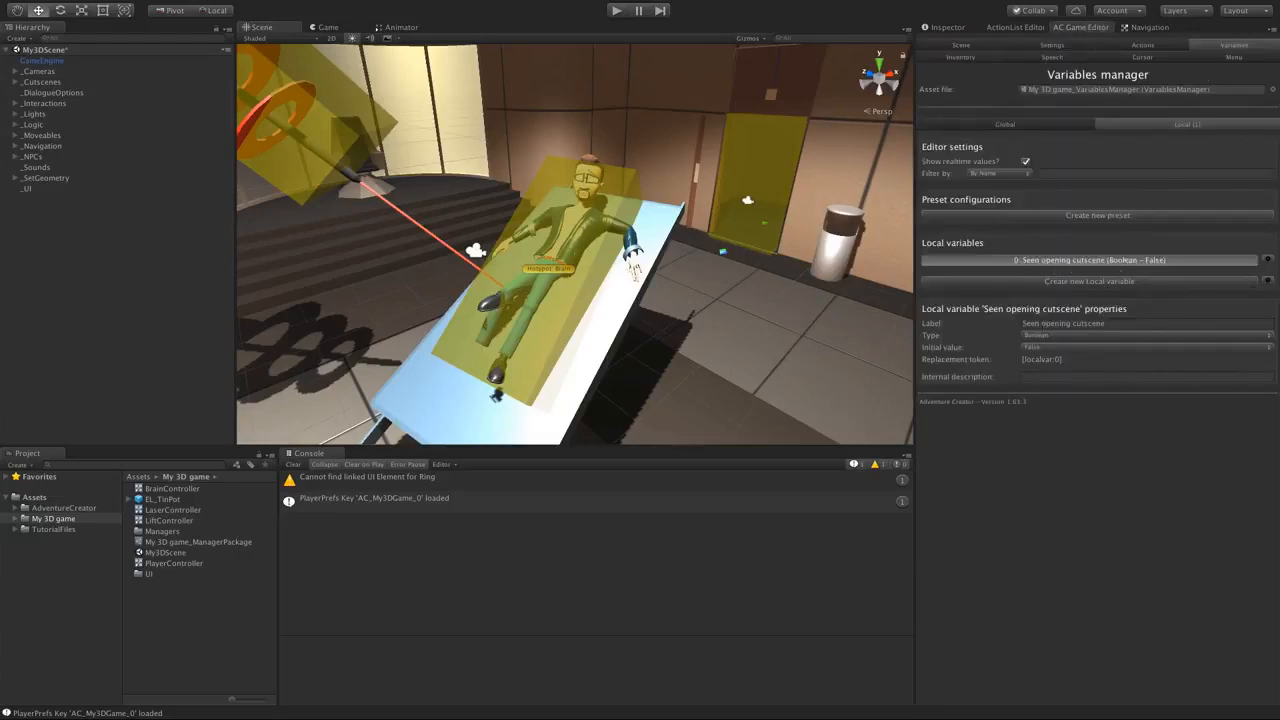
left_click(1063, 349)
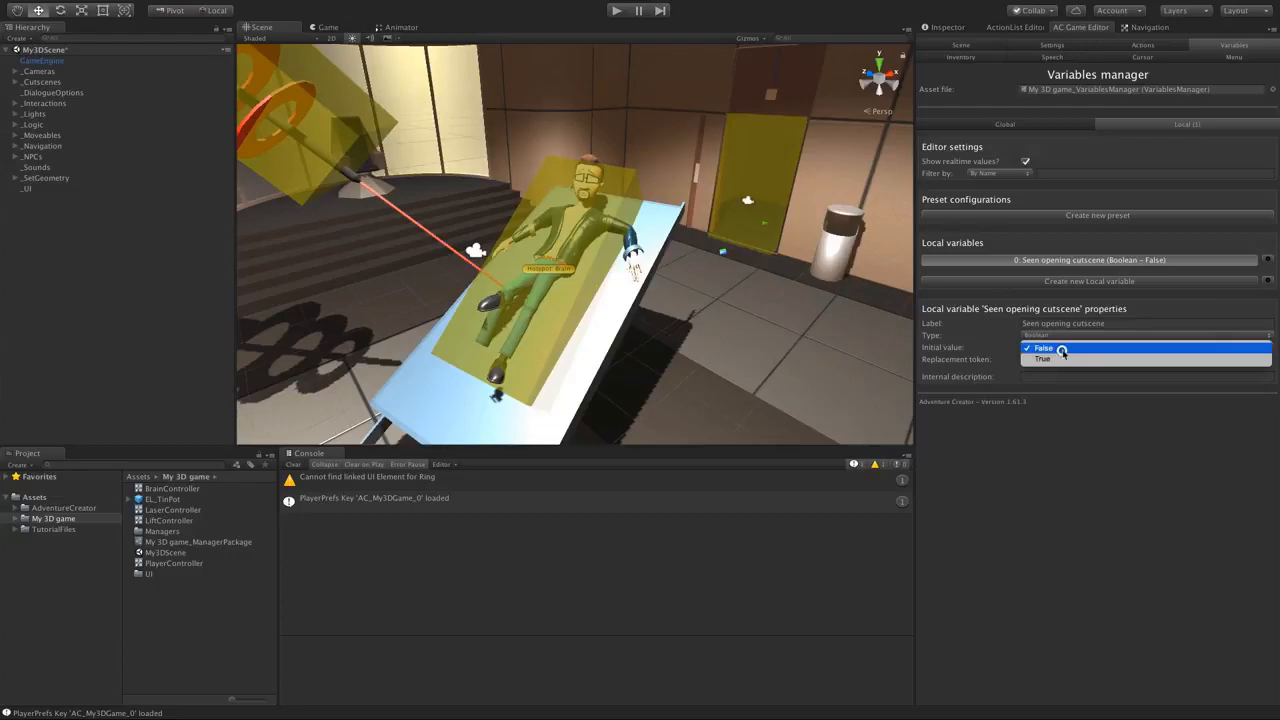
left_click(995, 426)
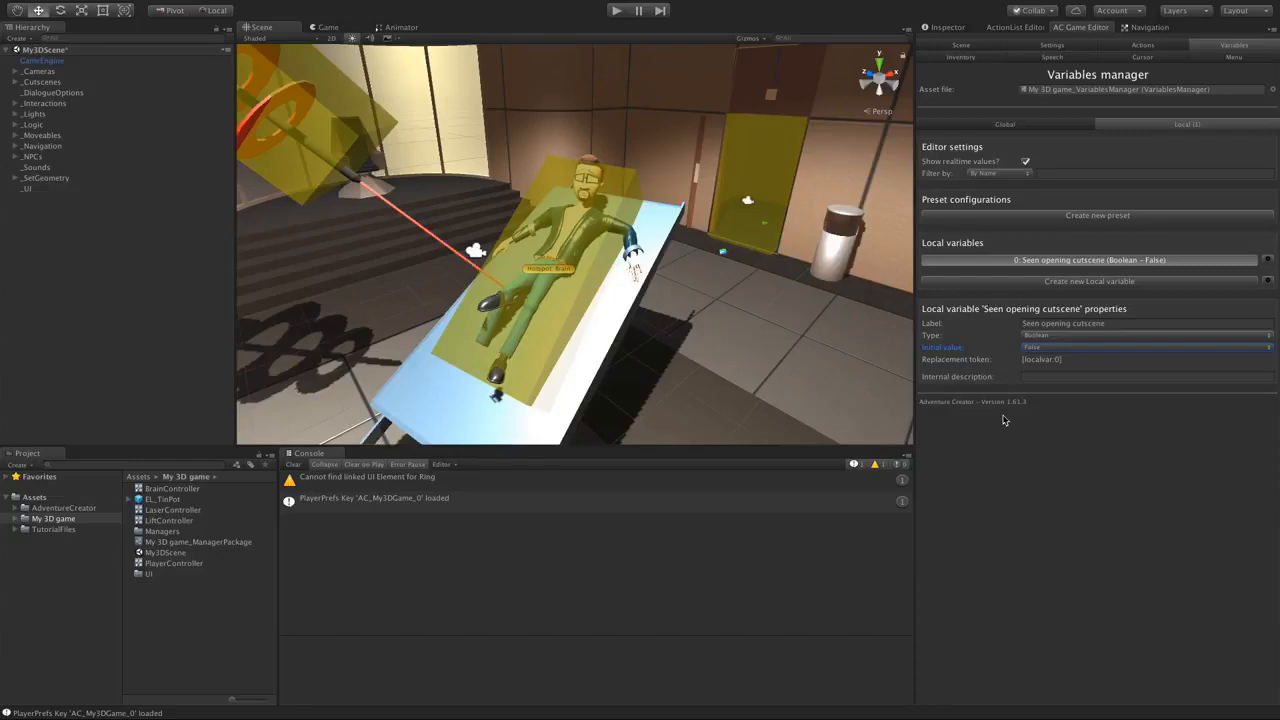
- Review the Intro animation cutscene's skippable property and open the Settings manager to view the cutscene settings
left_click(15, 82)
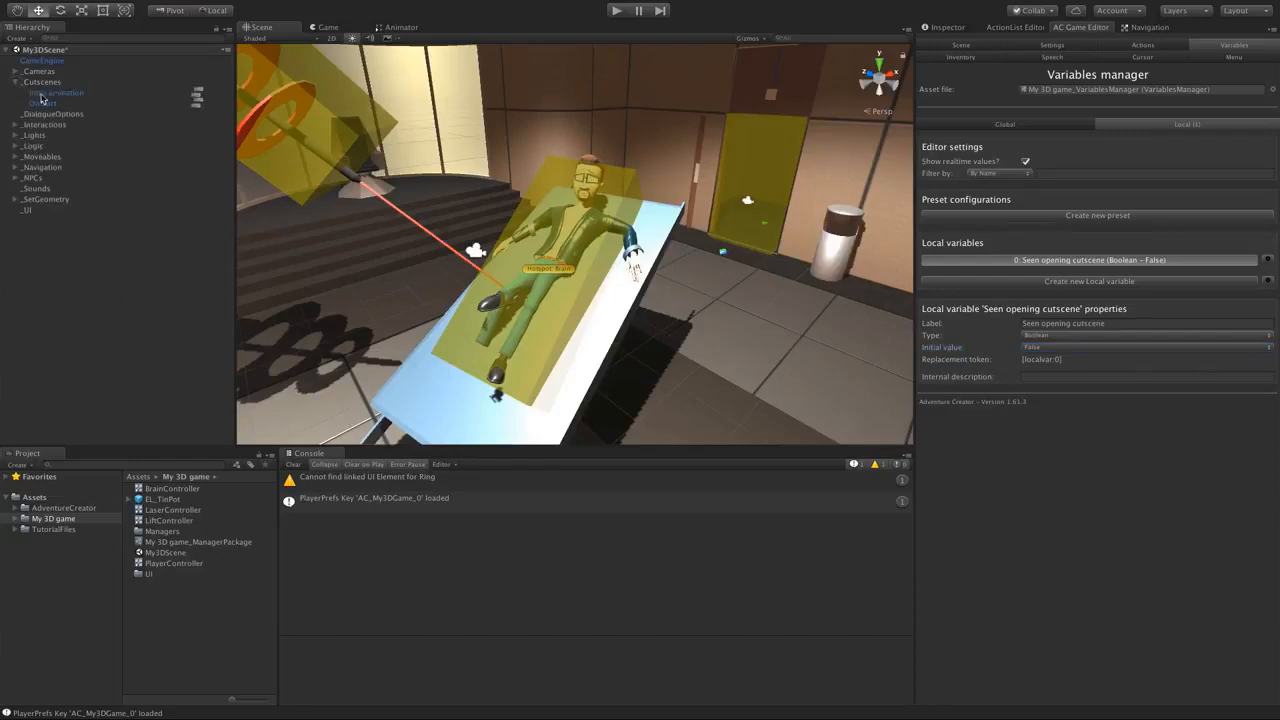
left_click(45, 93)
left_click(948, 29)
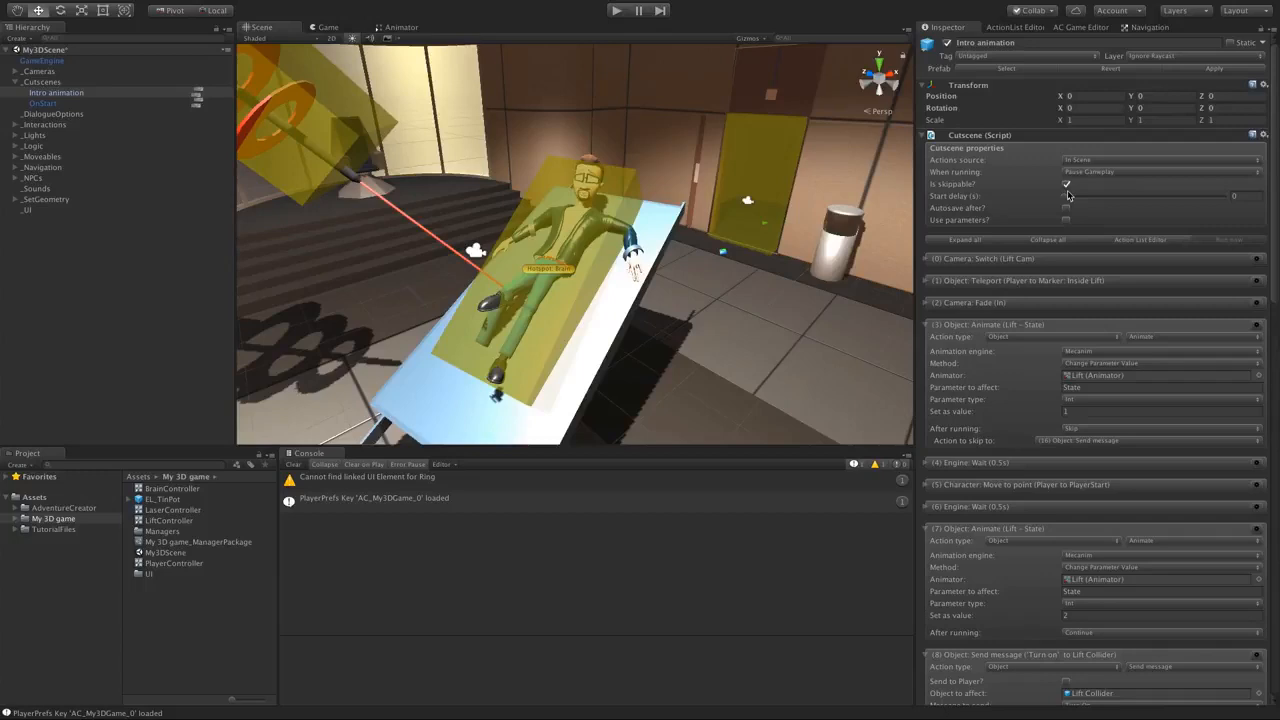
left_click(1080, 27)
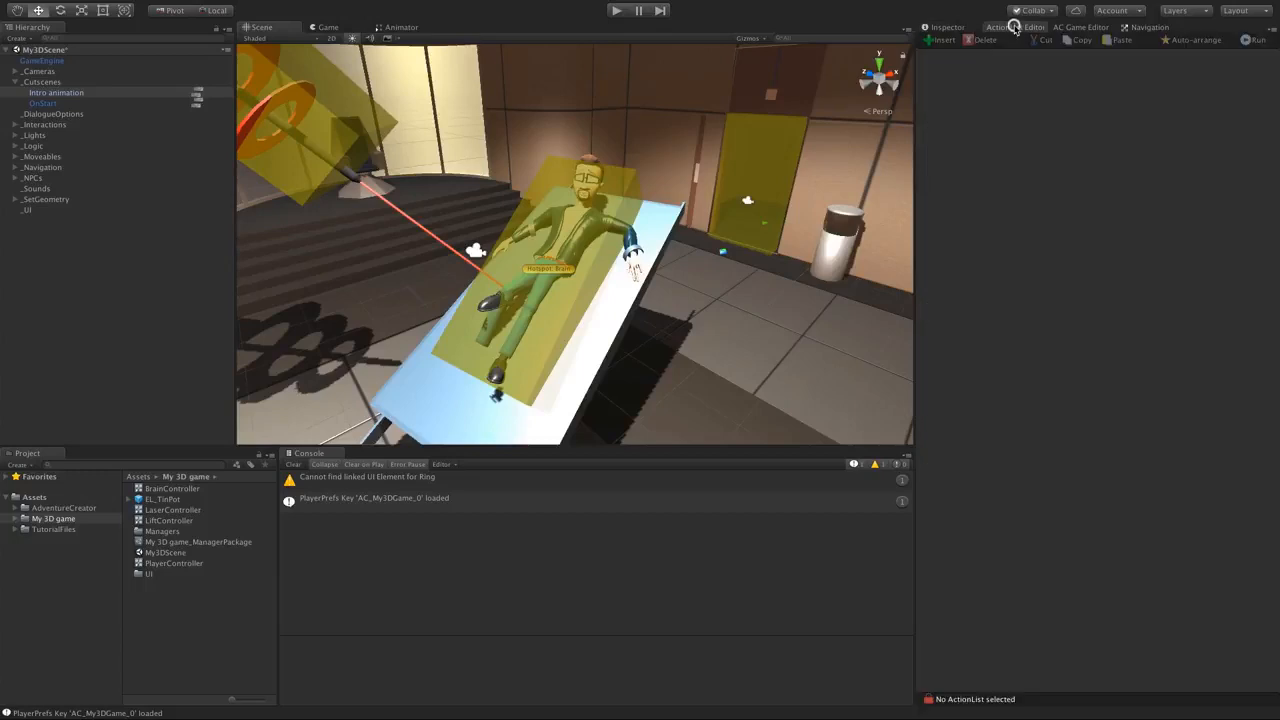
left_click(1068, 44)
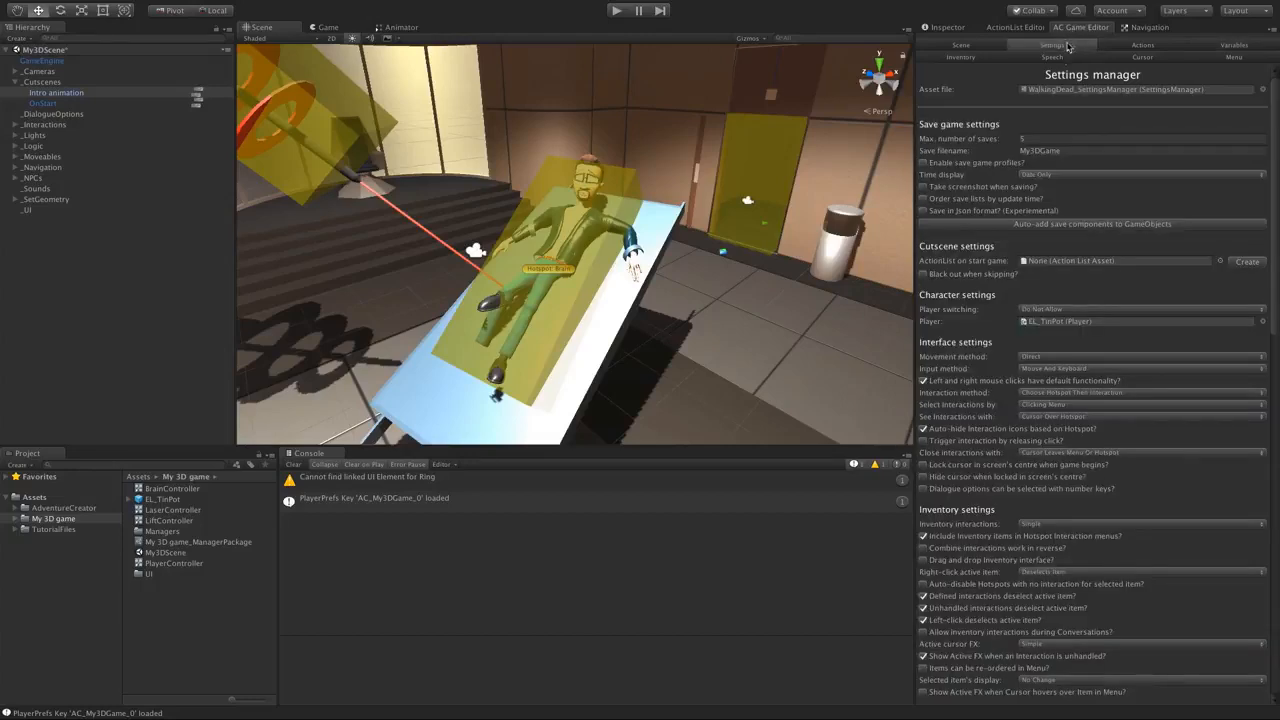
- Review the available inputs in the Settings manager, and set the size of the project's Input axes to 21
scroll(1277, 184, "down", 1)
scroll(1277, 184, "down", 10)
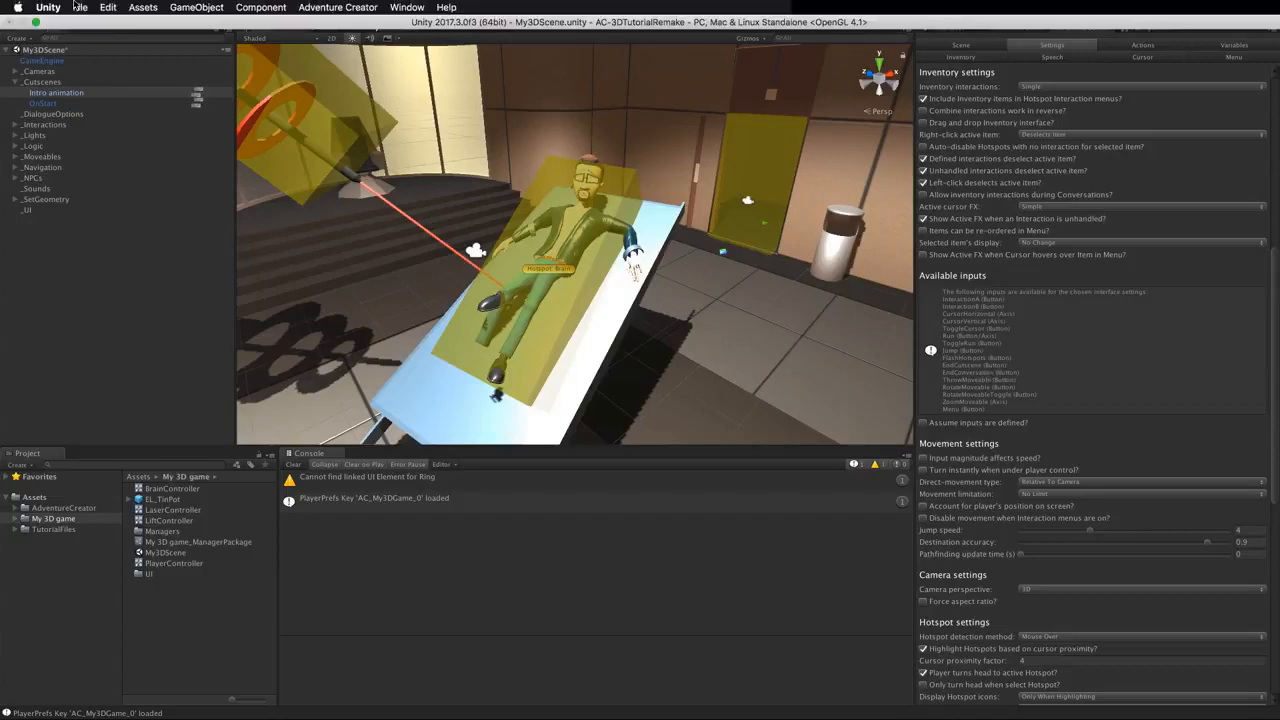
left_click(105, 7)
mouse_move(163, 295)
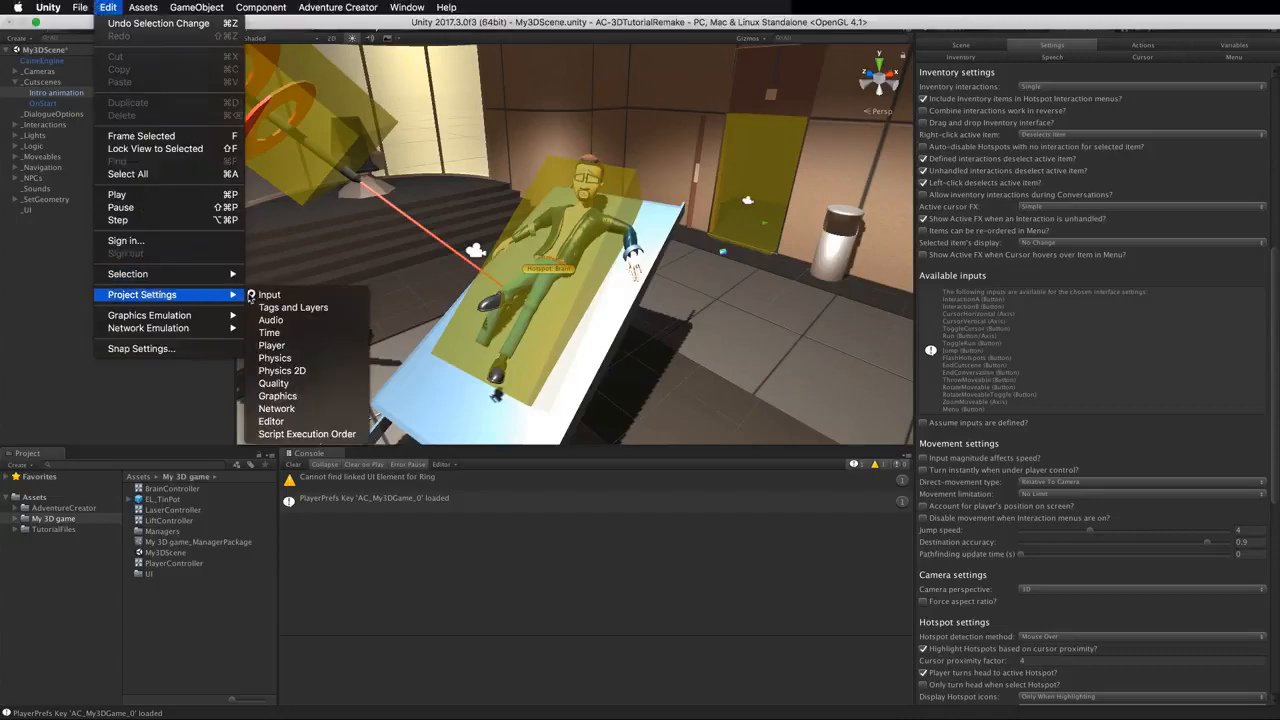
left_click(289, 296)
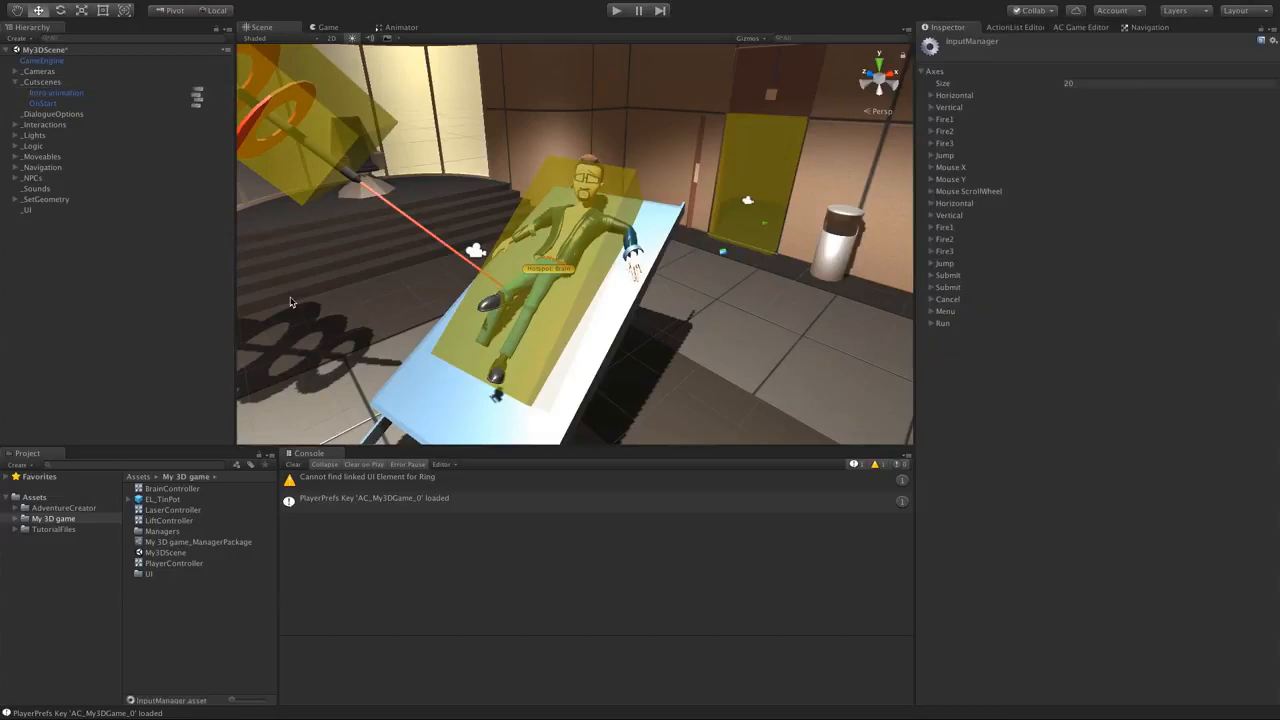
left_click(1069, 83)
type("21")
key("Return")
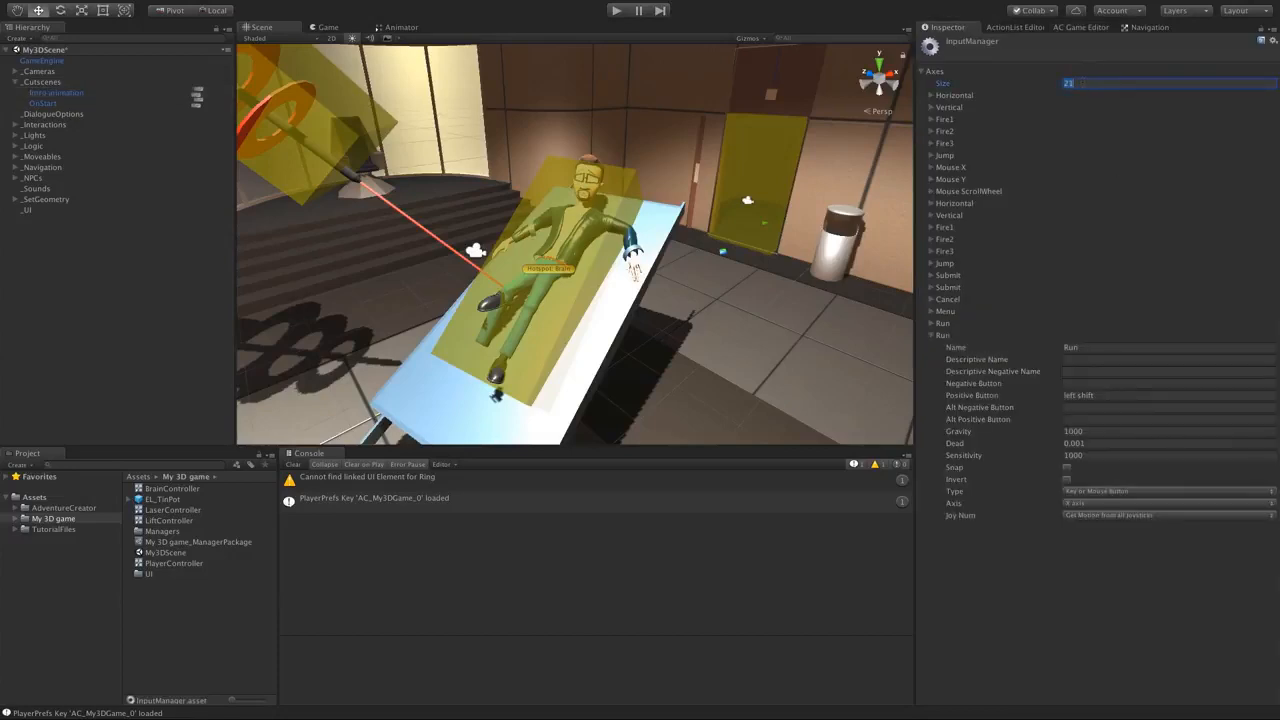
- Name the newly added last input axis EndCutscene and set its positive button to e
left_click(1089, 347)
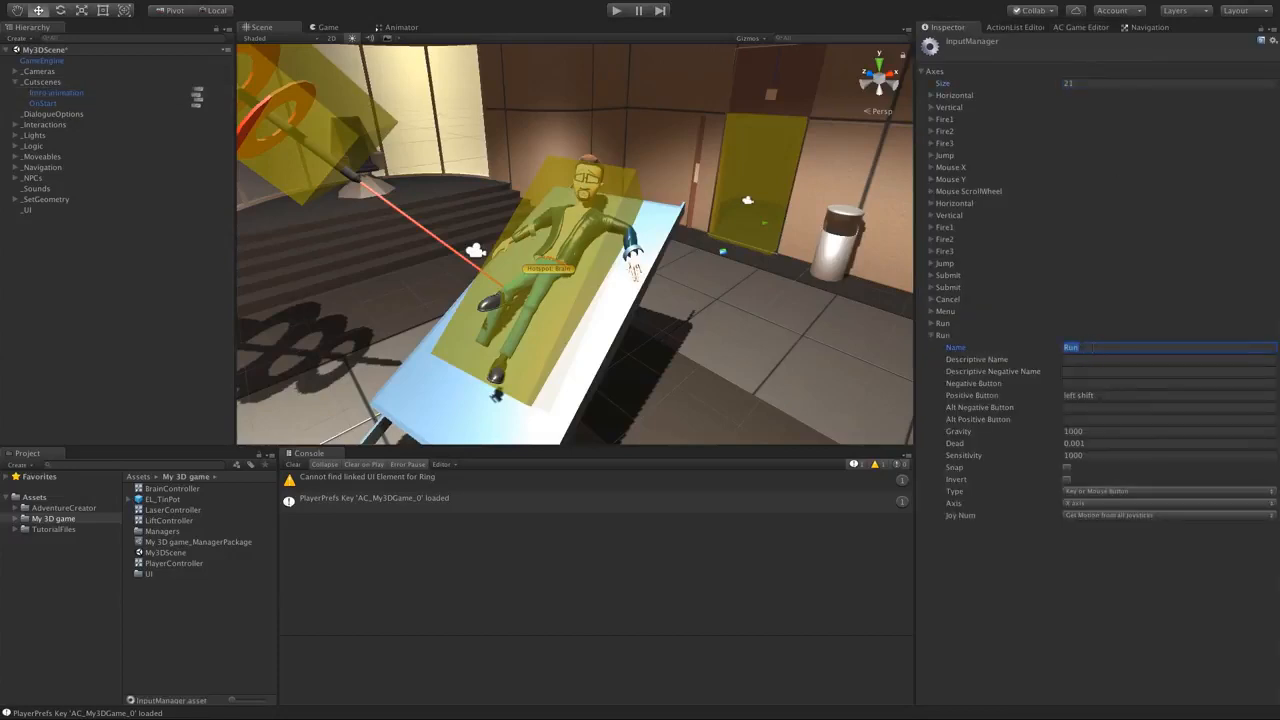
type("EndCutscene")
key("Return")
left_click(1108, 394)
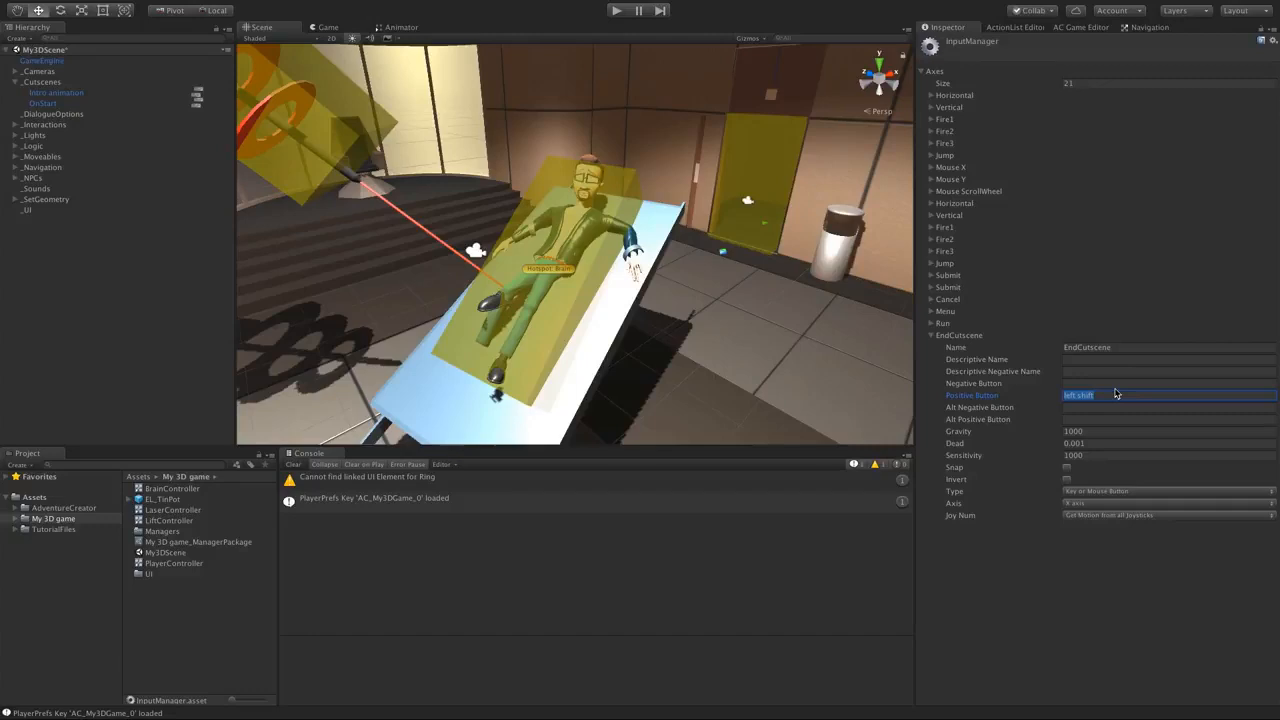
type("e")
- Deselect the input settings and start playtesting the scene to try the cutscene skip input
left_click(166, 291)
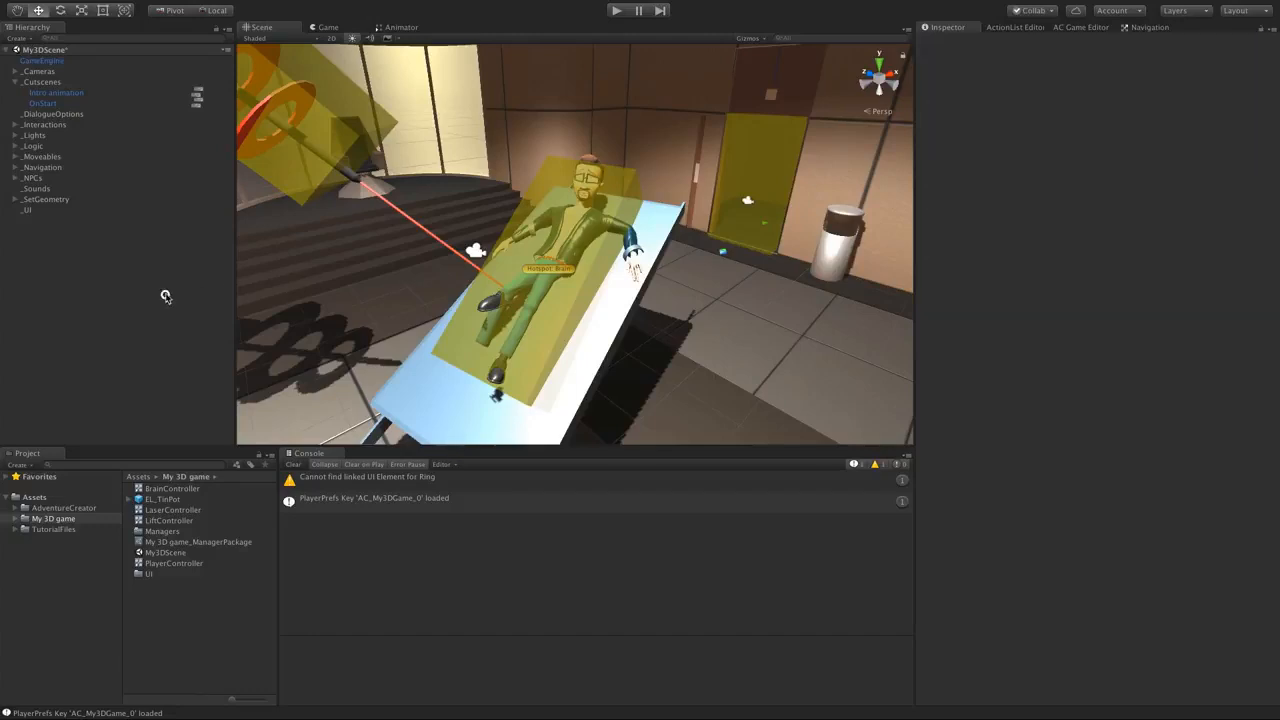
left_click(616, 11)
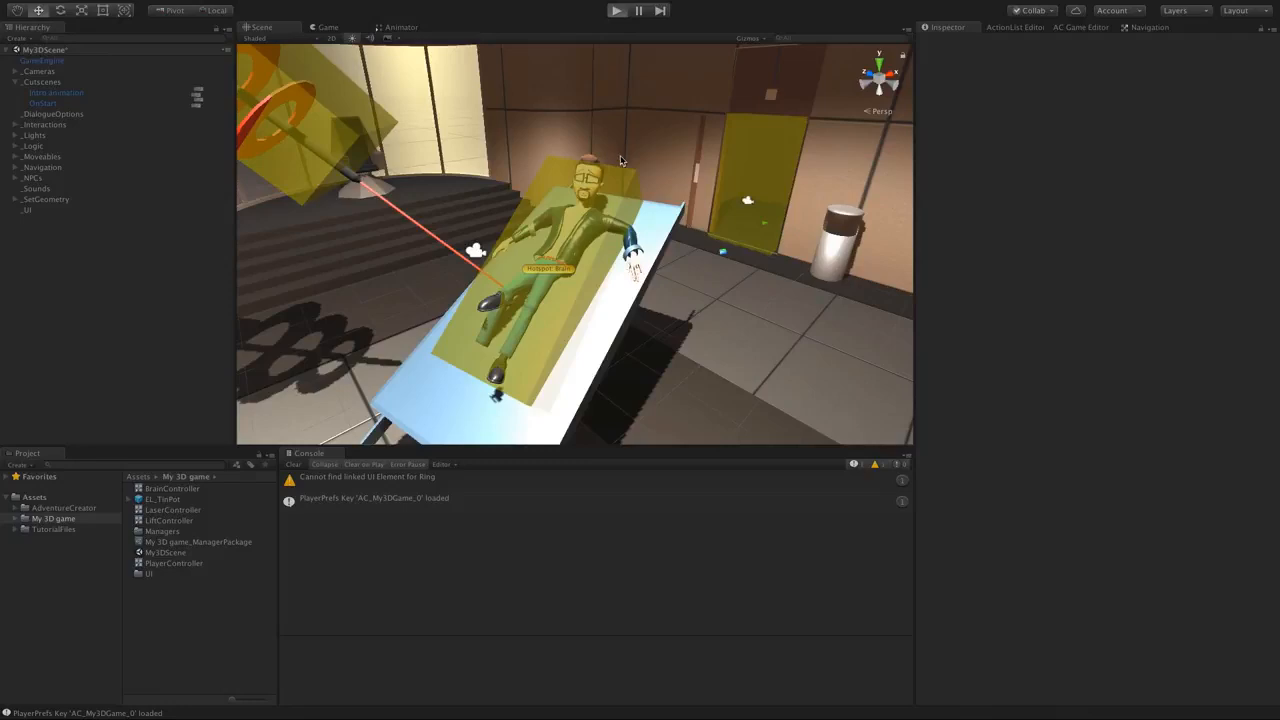